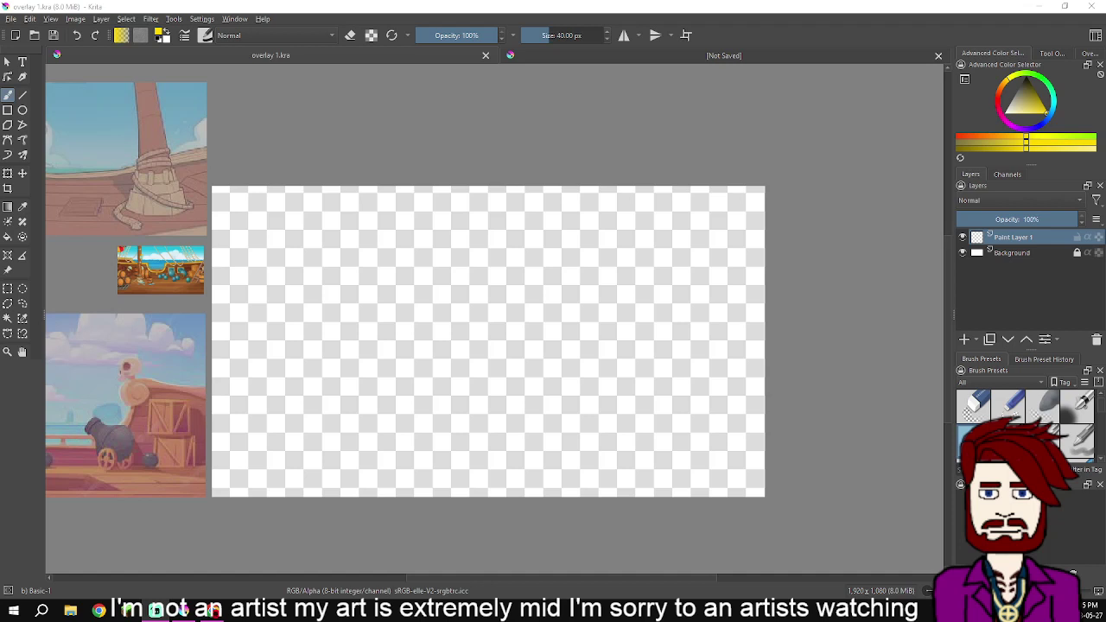
Switch to the unsaved 256 x 256 px document and set the brush size to 2.75 px
{"action": "mouse_move", "coordinate": [238, 225]}
{"action": "left_mouse_down"}
{"action": "mouse_move", "coordinate": [700, 263]}
{"action": "mouse_move", "coordinate": [633, 235]}
{"action": "left_mouse_up"}
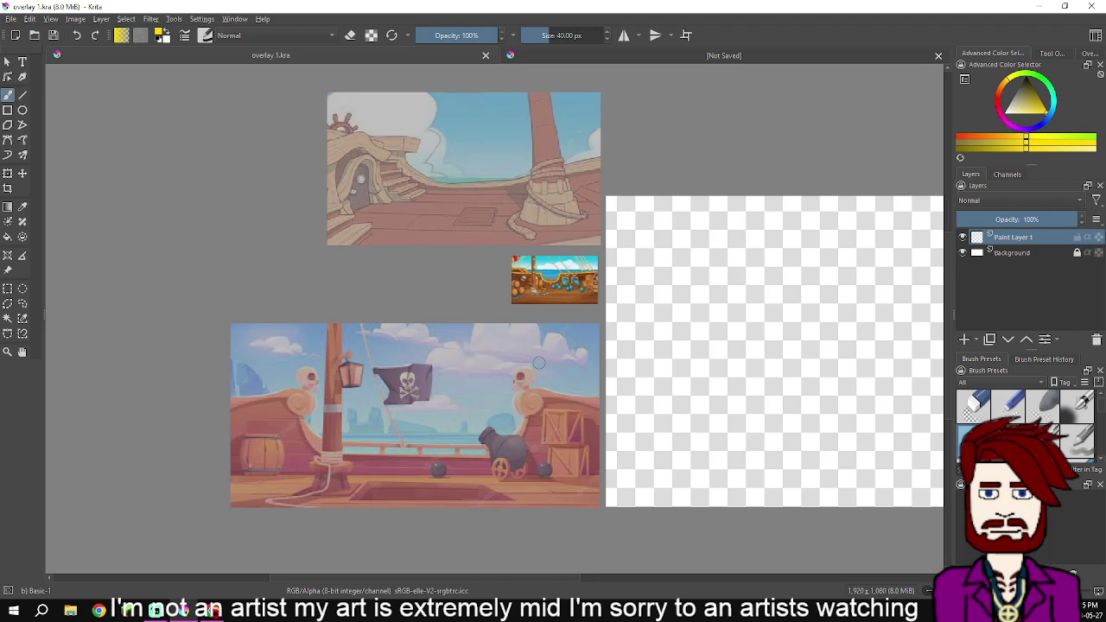
{"action": "left_click_drag", "start_coordinate": [772, 279], "coordinate": [504, 255]}
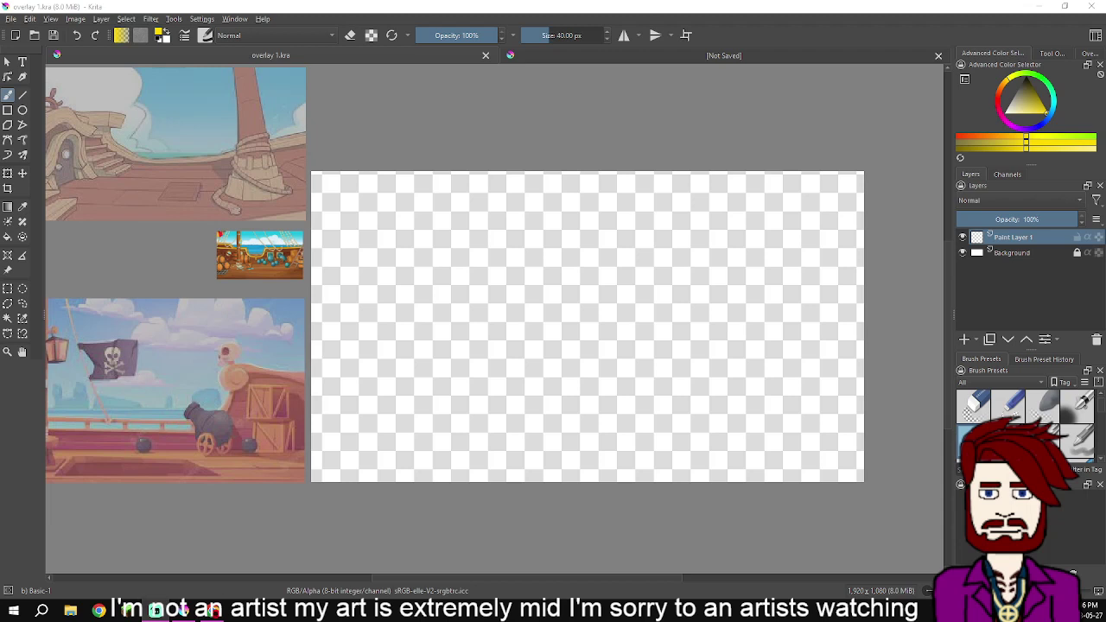
{"action": "mouse_move", "coordinate": [210, 610]}
{"action": "key", "text": "ctrl+Tab"}
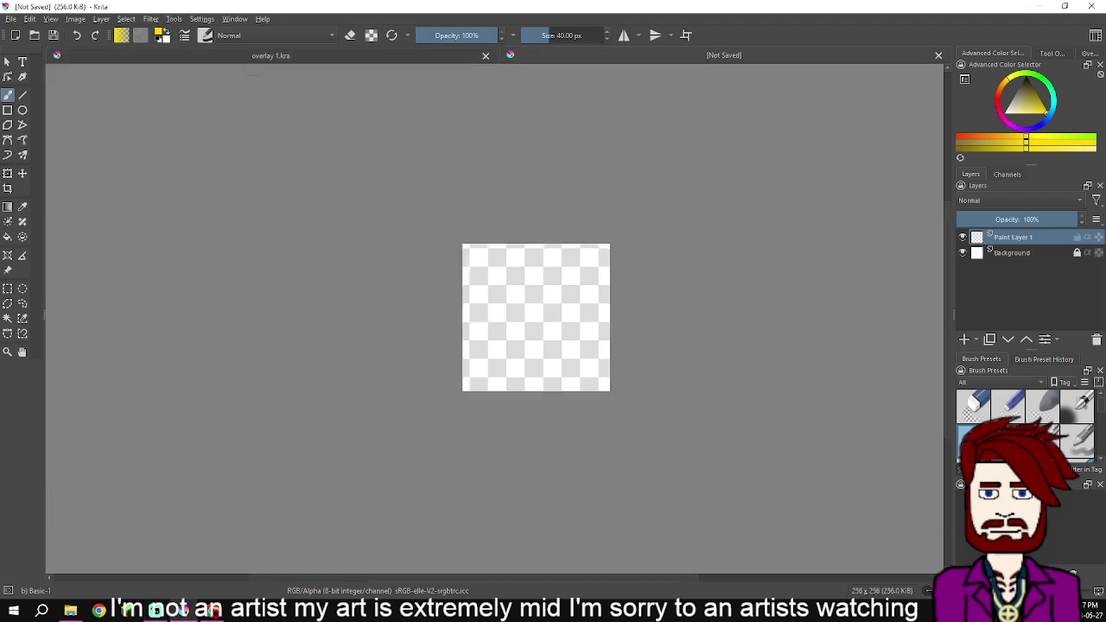
{"action": "scroll", "coordinate": [494, 352], "scroll_direction": "up", "scroll_amount": 4}
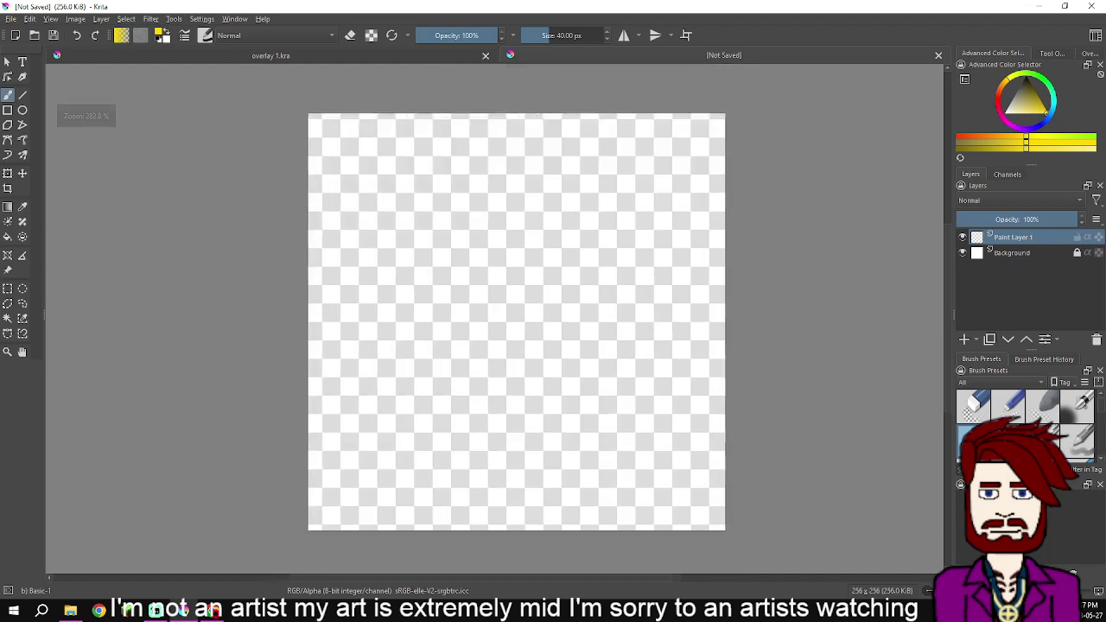
{"action": "left_click", "coordinate": [534, 35]}
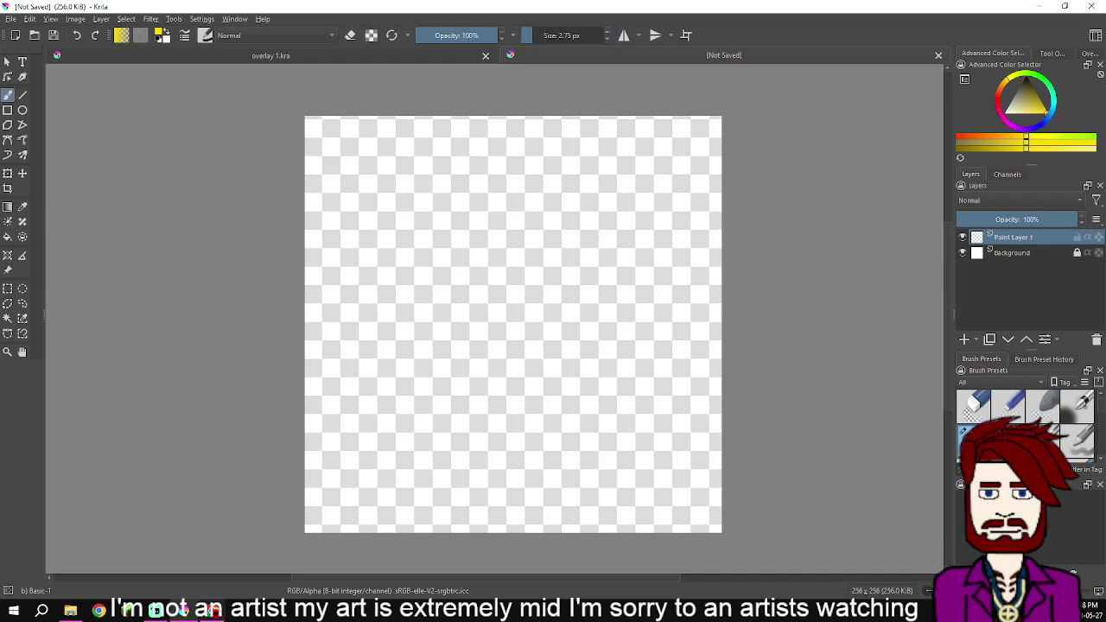
Open an incognito Chrome window, and insert the captain's cabin picture into the unsaved Krita document as a reference image
{"action": "right_click", "coordinate": [212, 611]}
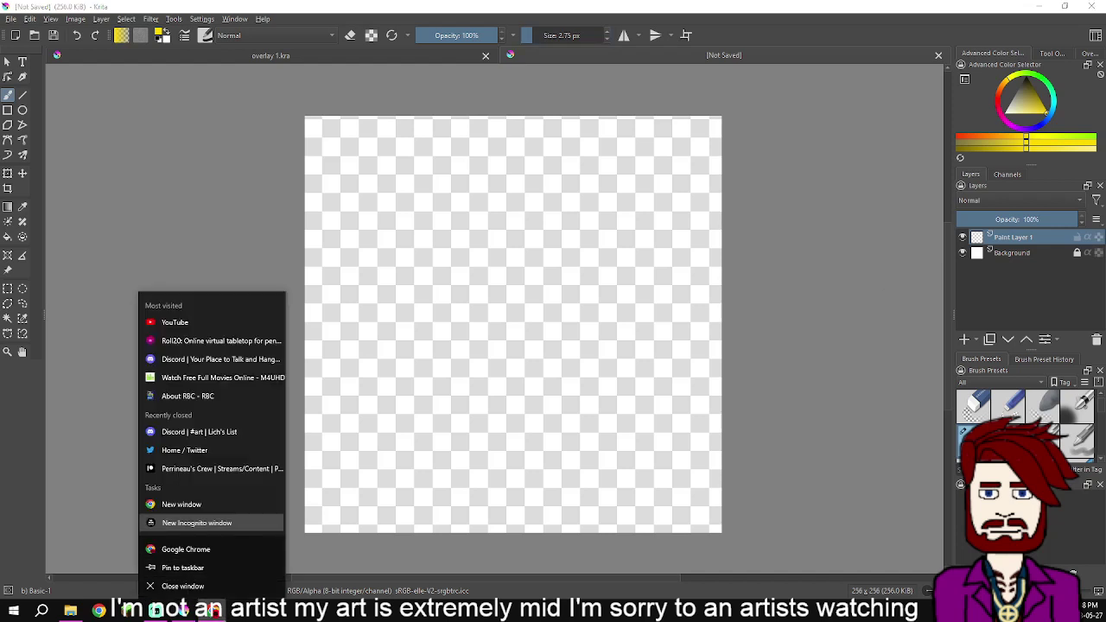
{"action": "left_click", "coordinate": [211, 523]}
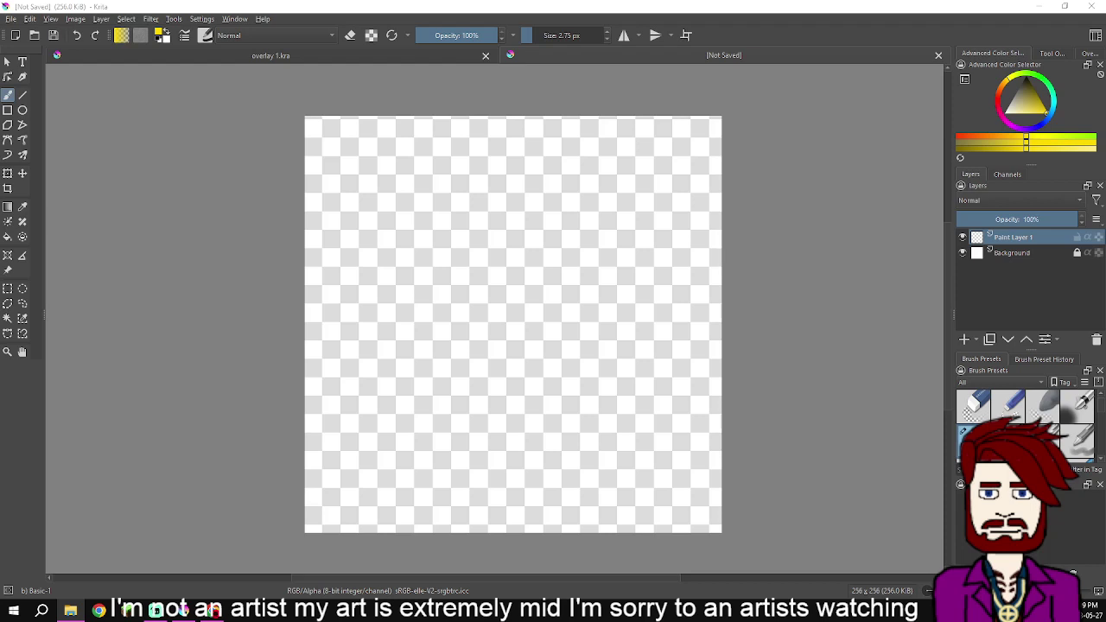
{"action": "left_click_drag", "start_coordinate": [776, 259], "coordinate": [775, 259]}
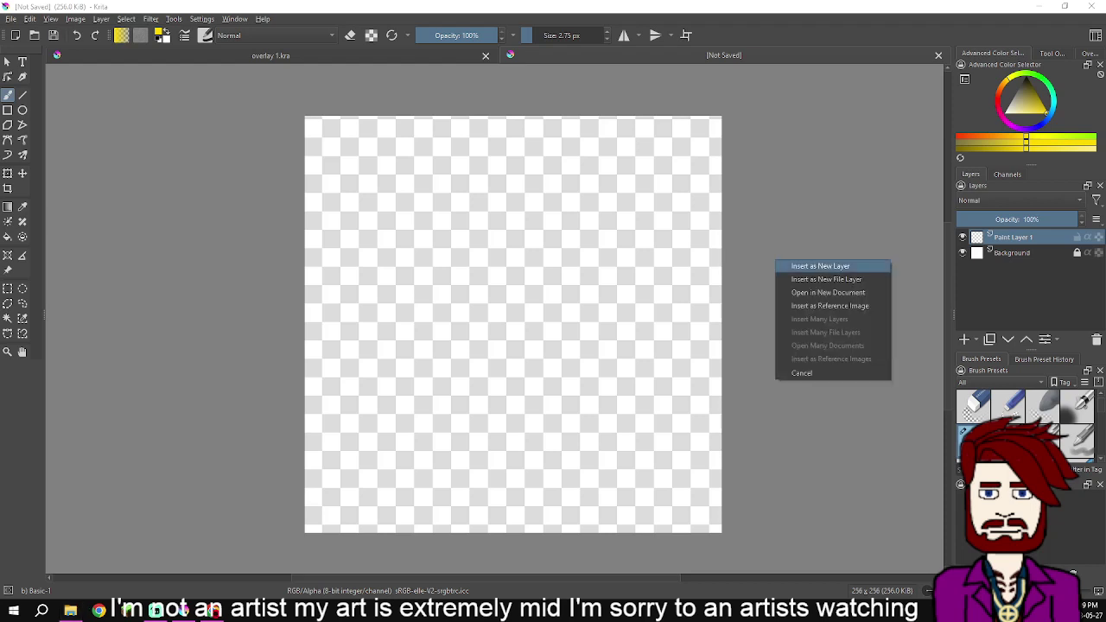
{"action": "left_click", "coordinate": [830, 306]}
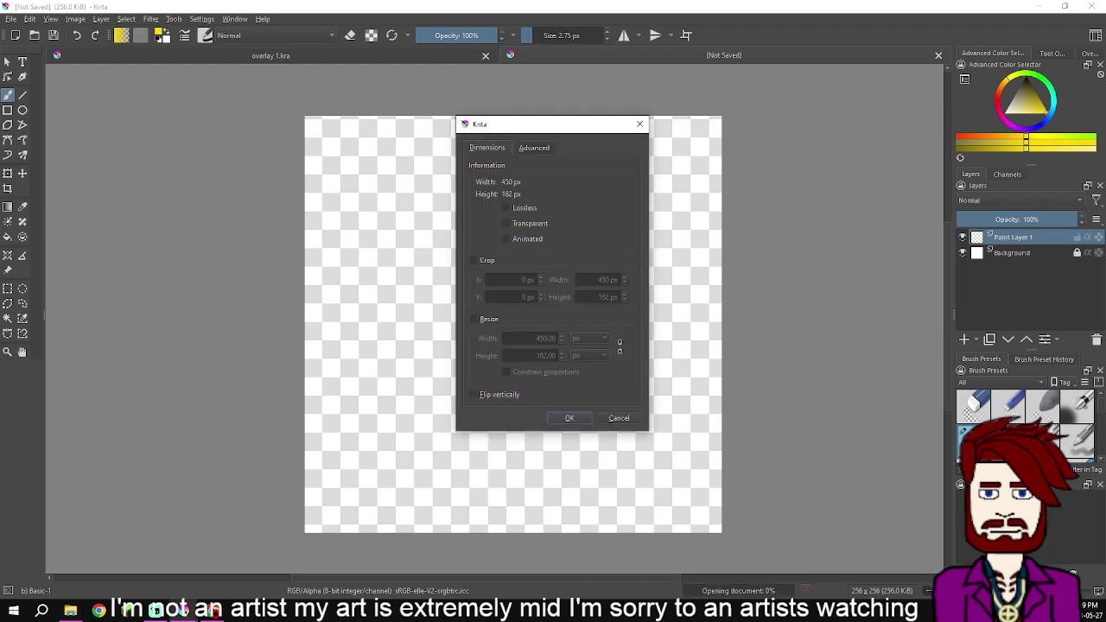
{"action": "left_click", "coordinate": [570, 418]}
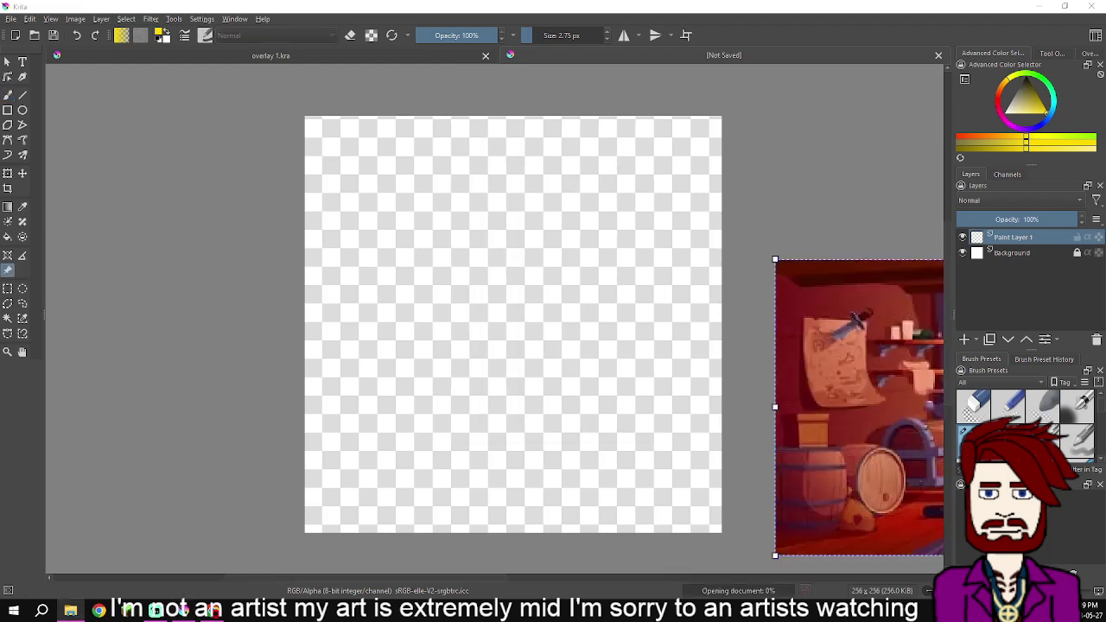
Move the cabin reference image over the canvas and enlarge it proportionally
{"action": "left_click_drag", "start_coordinate": [860, 389], "coordinate": [548, 305]}
{"action": "left_click_drag", "start_coordinate": [830, 324], "coordinate": [544, 348]}
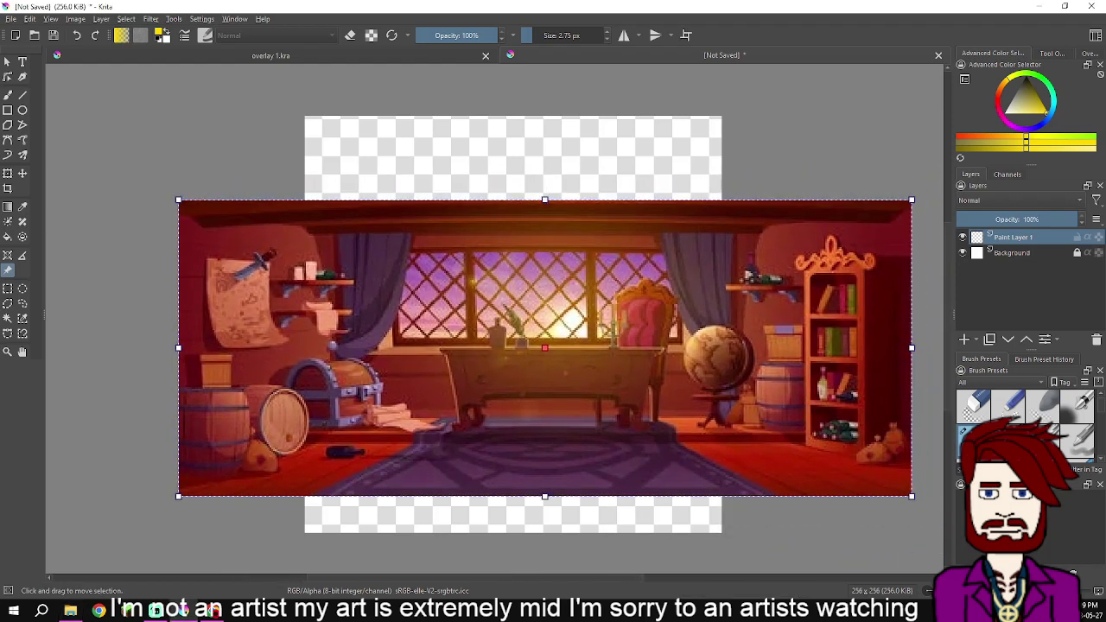
{"action": "left_click_drag", "start_coordinate": [912, 200], "coordinate": [1008, 158]}
{"action": "left_click_drag", "start_coordinate": [591, 327], "coordinate": [491, 378]}
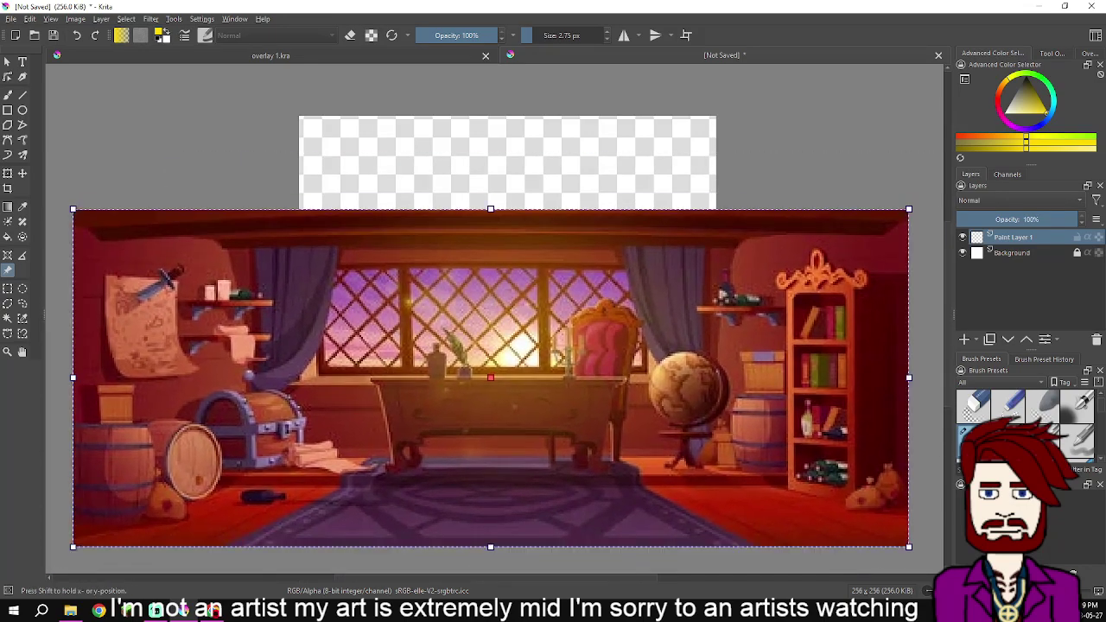
Set the reference image's opacity to 46% and enlarge and reposition it so the desk nearly spans the canvas width
{"action": "left_click", "coordinate": [1052, 53]}
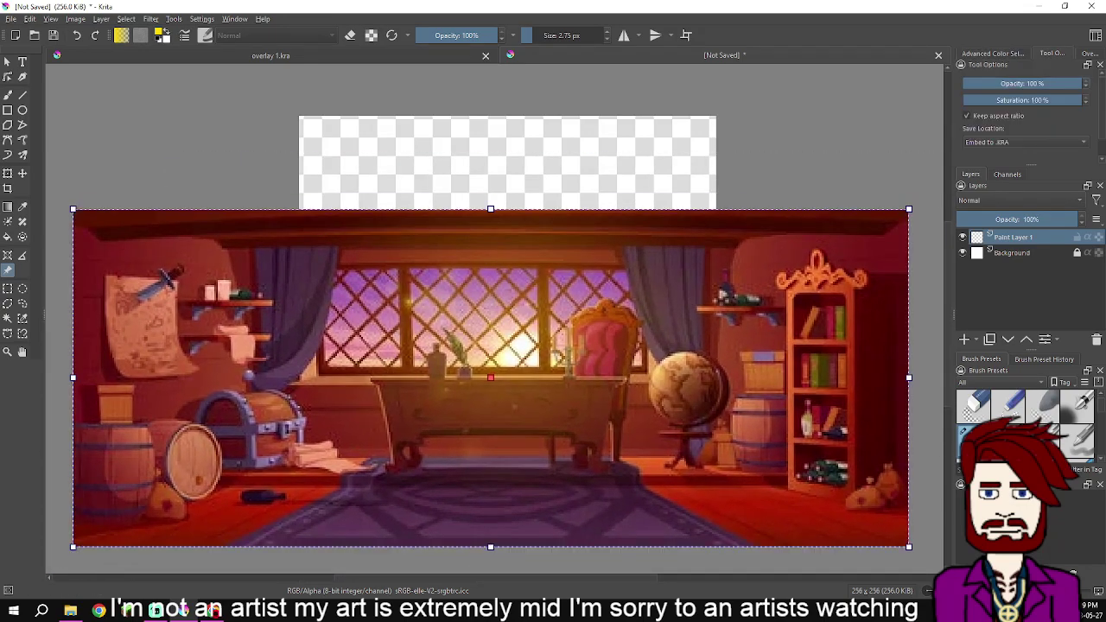
{"action": "left_click", "coordinate": [1020, 83]}
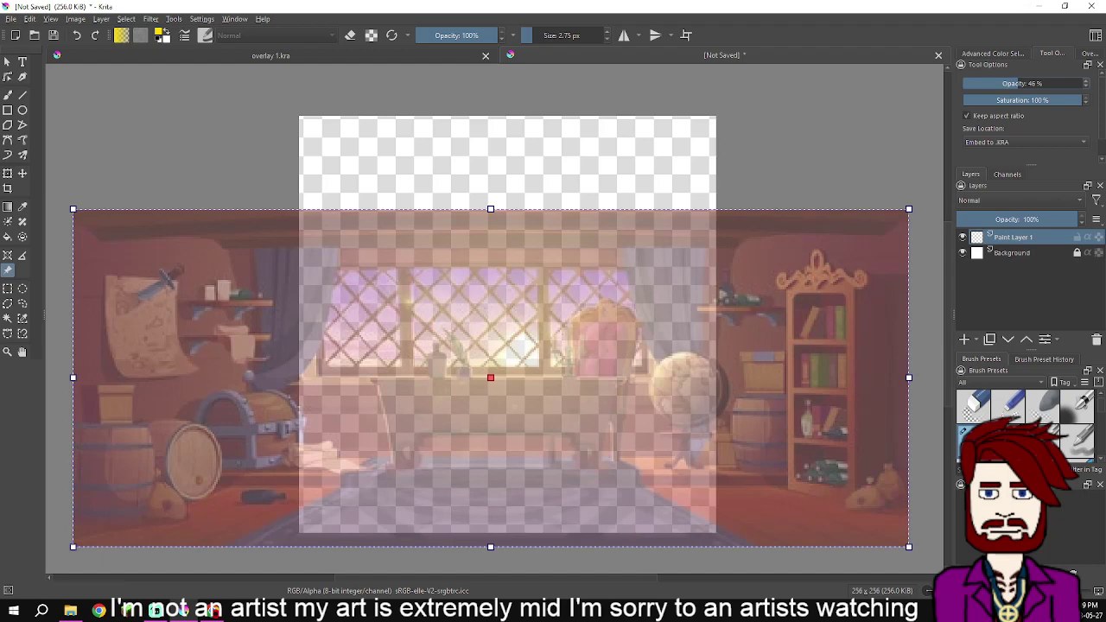
{"action": "left_click_drag", "start_coordinate": [908, 209], "coordinate": [1015, 165]}
{"action": "left_click_drag", "start_coordinate": [543, 355], "coordinate": [475, 353]}
{"action": "left_click_drag", "start_coordinate": [735, 258], "coordinate": [702, 263]}
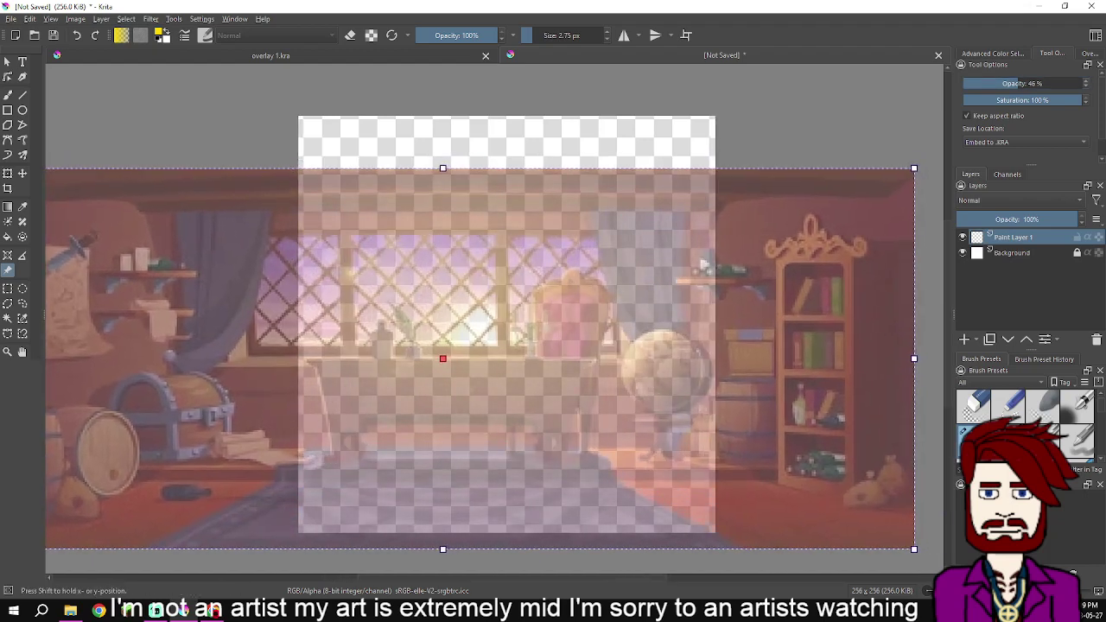
{"action": "left_click_drag", "start_coordinate": [442, 168], "coordinate": [443, 148]}
{"action": "left_click_drag", "start_coordinate": [443, 348], "coordinate": [488, 354]}
{"action": "left_click_drag", "start_coordinate": [488, 170], "coordinate": [465, 182]}
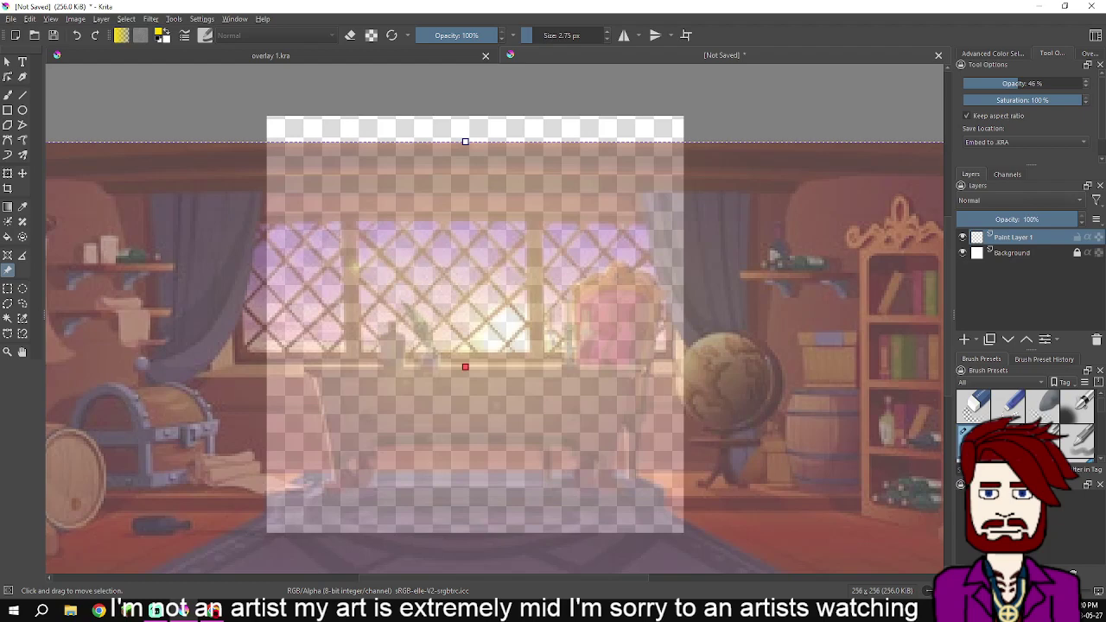
Rename the paint layer as "Table outline"
{"action": "key", "text": "F2"}
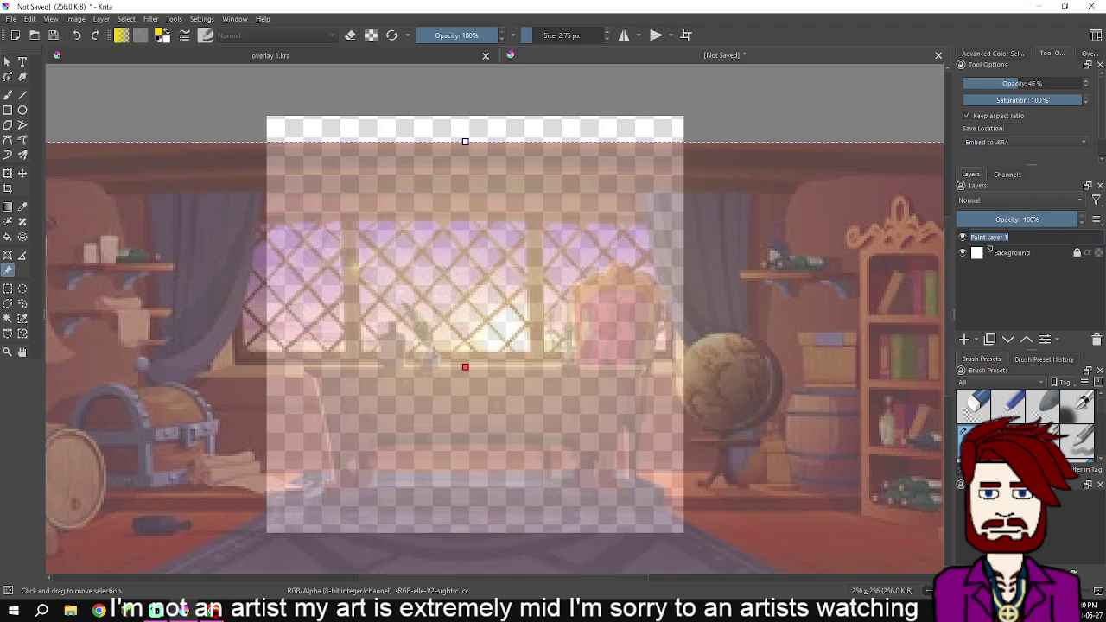
{"action": "type", "text": "Table outline"}
{"action": "key", "text": "Return"}
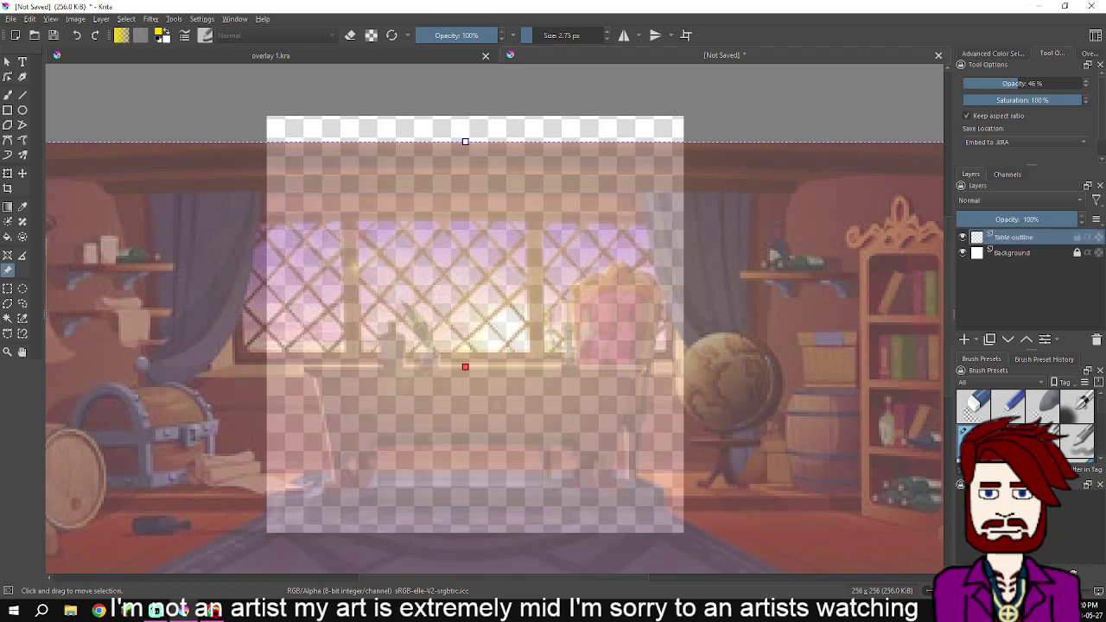
Pick bright green for the freehand brush and trace the desk's left side and the base of its left foot
{"action": "left_click", "coordinate": [993, 54]}
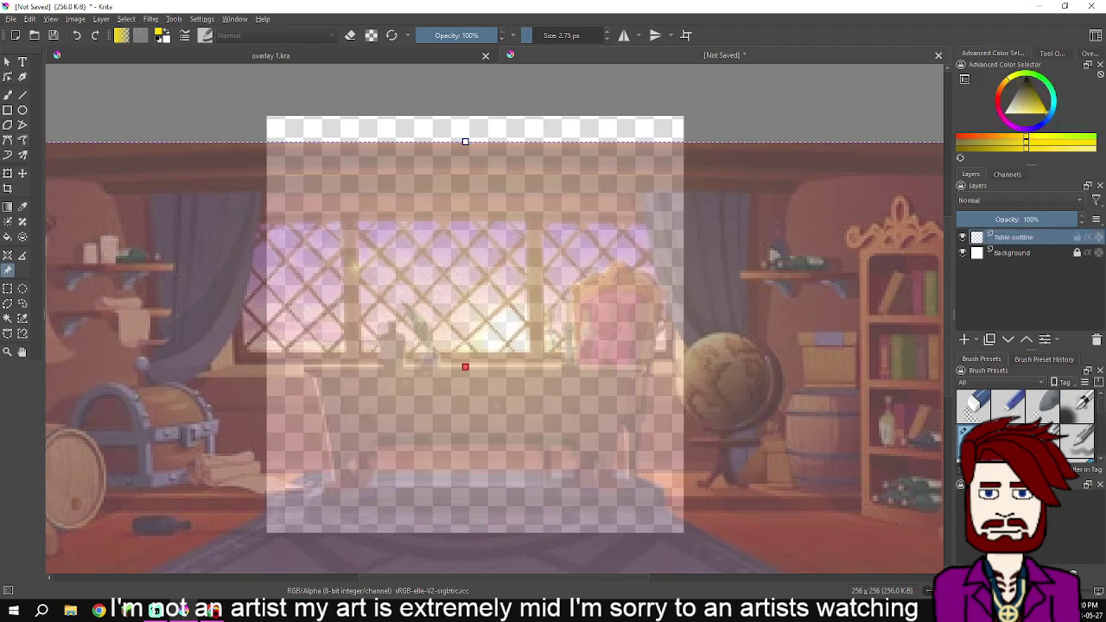
{"action": "key", "text": "b"}
{"action": "left_click", "coordinate": [1041, 79]}
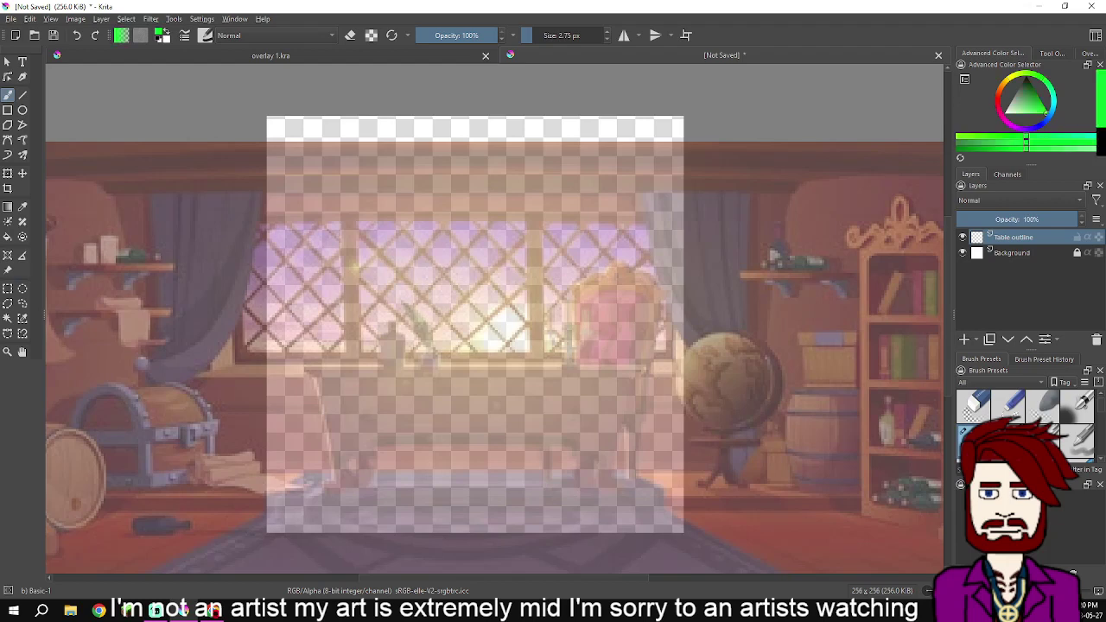
{"action": "scroll", "coordinate": [299, 363], "scroll_direction": "up", "scroll_amount": 3}
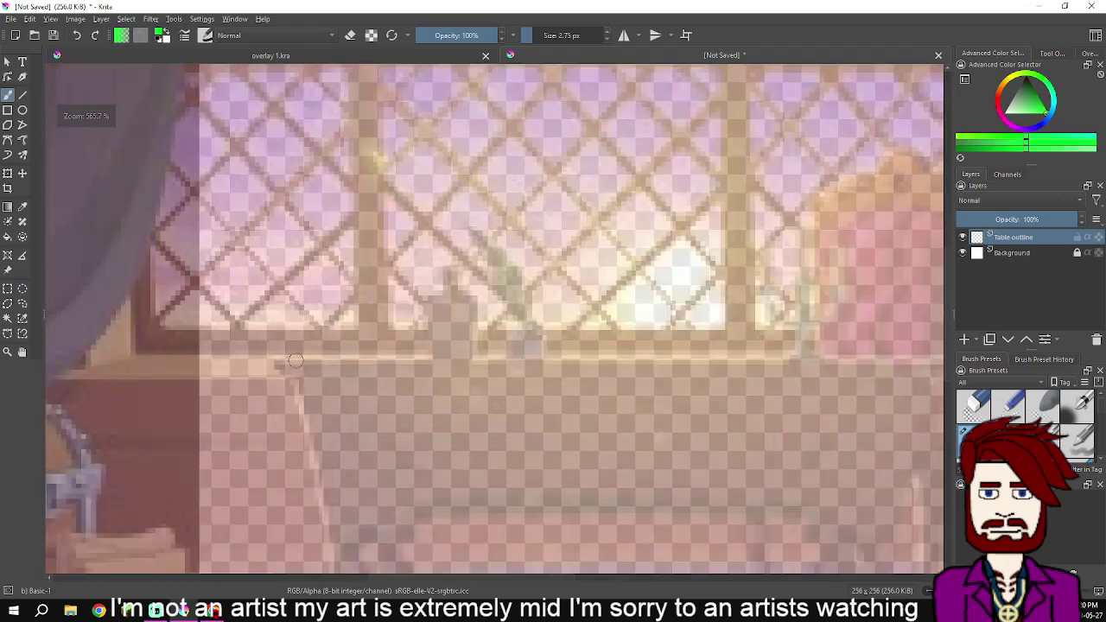
{"action": "left_click_drag", "start_coordinate": [275, 359], "coordinate": [315, 465]}
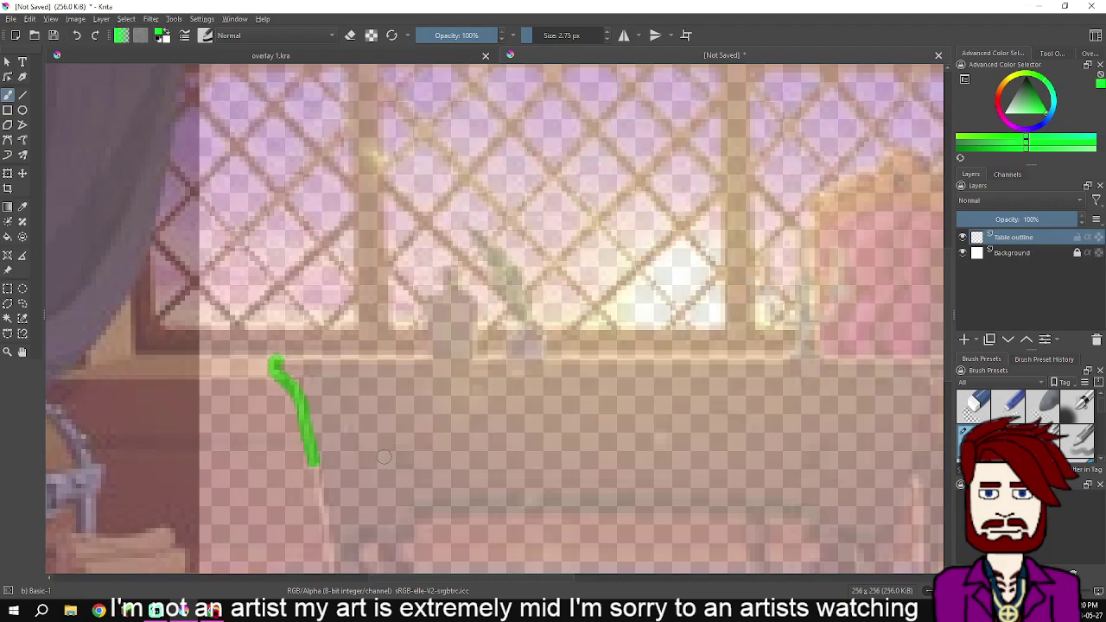
{"action": "scroll", "coordinate": [385, 458], "scroll_direction": "down", "scroll_amount": 3}
{"action": "mouse_move", "coordinate": [313, 272]}
{"action": "left_mouse_down"}
{"action": "mouse_move", "coordinate": [334, 358]}
{"action": "mouse_move", "coordinate": [329, 389]}
{"action": "mouse_move", "coordinate": [311, 400]}
{"action": "mouse_move", "coordinate": [316, 417]}
{"action": "mouse_move", "coordinate": [385, 414]}
{"action": "mouse_move", "coordinate": [418, 378]}
{"action": "left_mouse_up"}
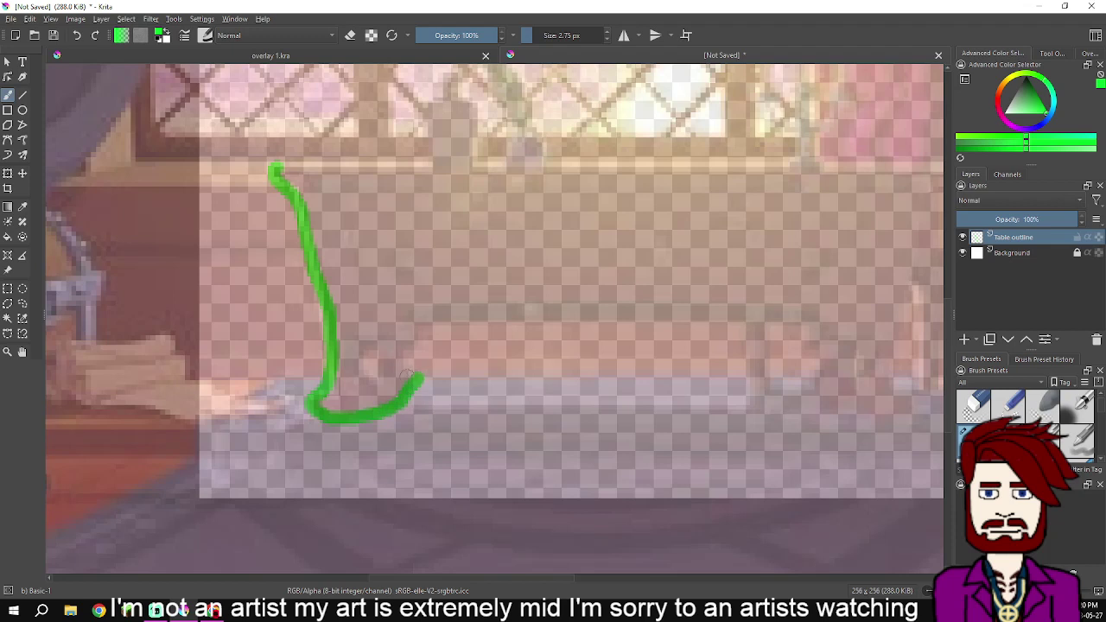
Trace the left foot's inner curl, the desk's lower edge and the right foot in green
{"action": "mouse_move", "coordinate": [361, 344]}
{"action": "left_mouse_down"}
{"action": "mouse_move", "coordinate": [386, 385]}
{"action": "mouse_move", "coordinate": [384, 351]}
{"action": "mouse_move", "coordinate": [361, 344]}
{"action": "mouse_move", "coordinate": [729, 348]}
{"action": "left_mouse_up"}
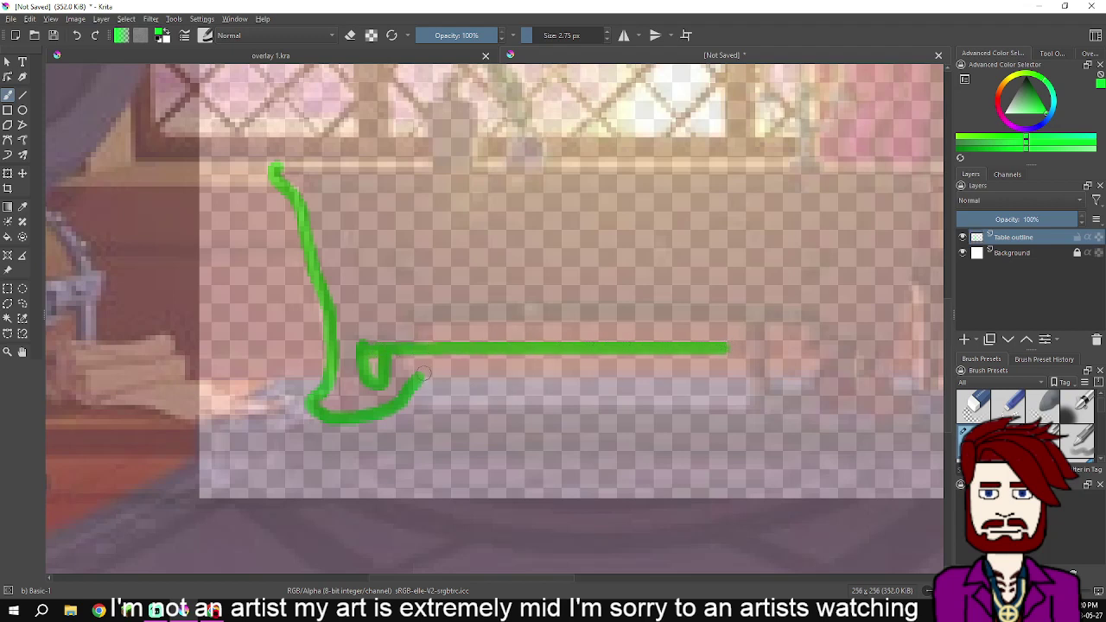
{"action": "left_click_drag", "start_coordinate": [422, 374], "coordinate": [406, 356]}
{"action": "scroll", "coordinate": [445, 397], "scroll_direction": "right", "scroll_amount": 5}
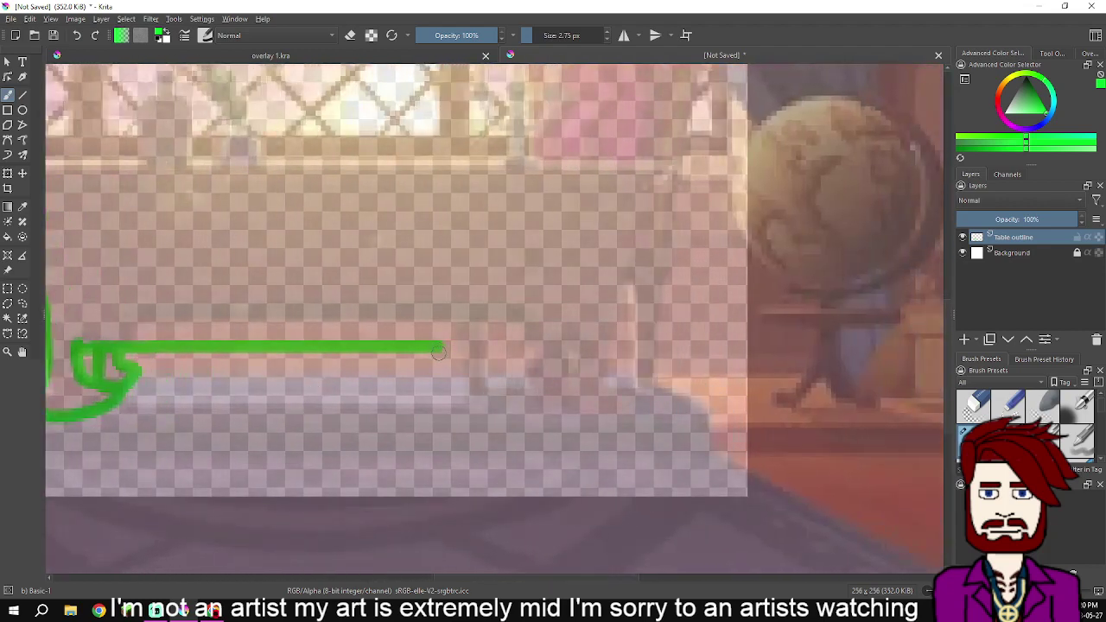
{"action": "left_click_drag", "start_coordinate": [439, 348], "coordinate": [531, 347]}
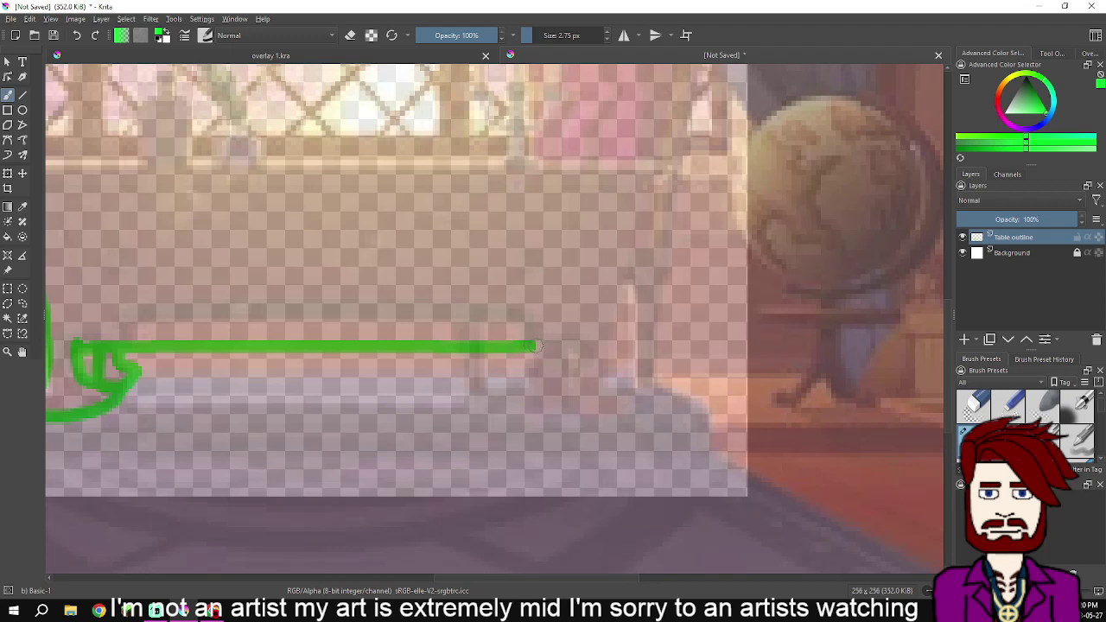
{"action": "mouse_move", "coordinate": [531, 347]}
{"action": "left_mouse_down"}
{"action": "mouse_move", "coordinate": [529, 384]}
{"action": "mouse_move", "coordinate": [560, 410]}
{"action": "mouse_move", "coordinate": [622, 410]}
{"action": "mouse_move", "coordinate": [603, 369]}
{"action": "mouse_move", "coordinate": [607, 346]}
{"action": "mouse_move", "coordinate": [568, 373]}
{"action": "mouse_move", "coordinate": [568, 386]}
{"action": "mouse_move", "coordinate": [573, 347]}
{"action": "left_mouse_up"}
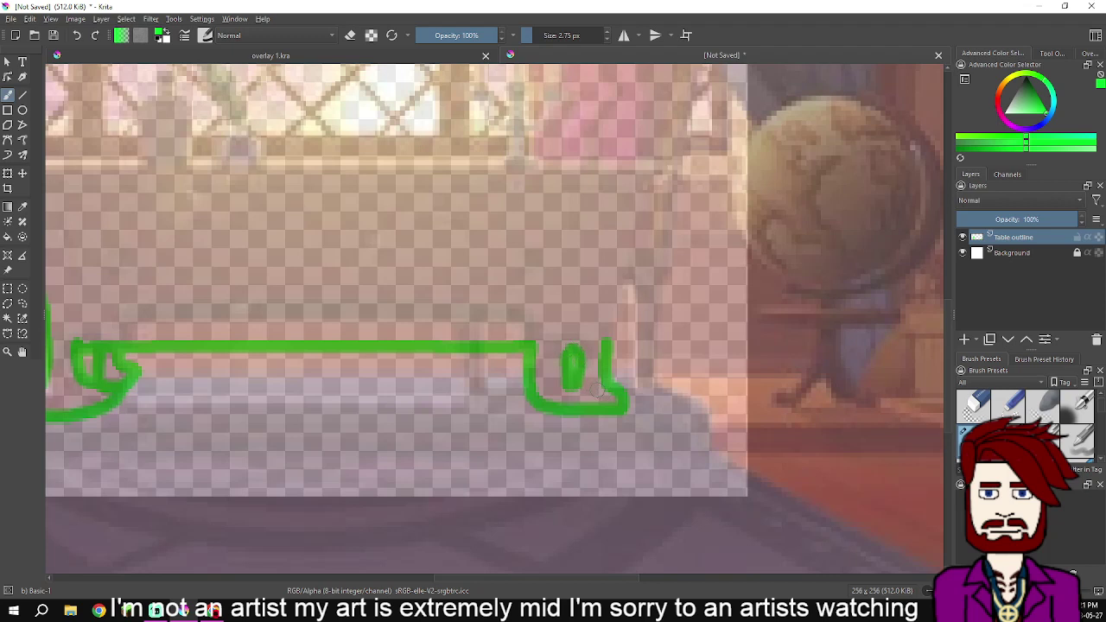
Undo the thick loop inside the right foot and redraw that detail as a thin curl with a 0.75 px brush
{"action": "key", "text": "ctrl+z"}
{"action": "key", "text": "ctrl+z"}
{"action": "left_click", "coordinate": [607, 39]}
{"action": "scroll", "coordinate": [570, 423], "scroll_direction": "up", "scroll_amount": 4}
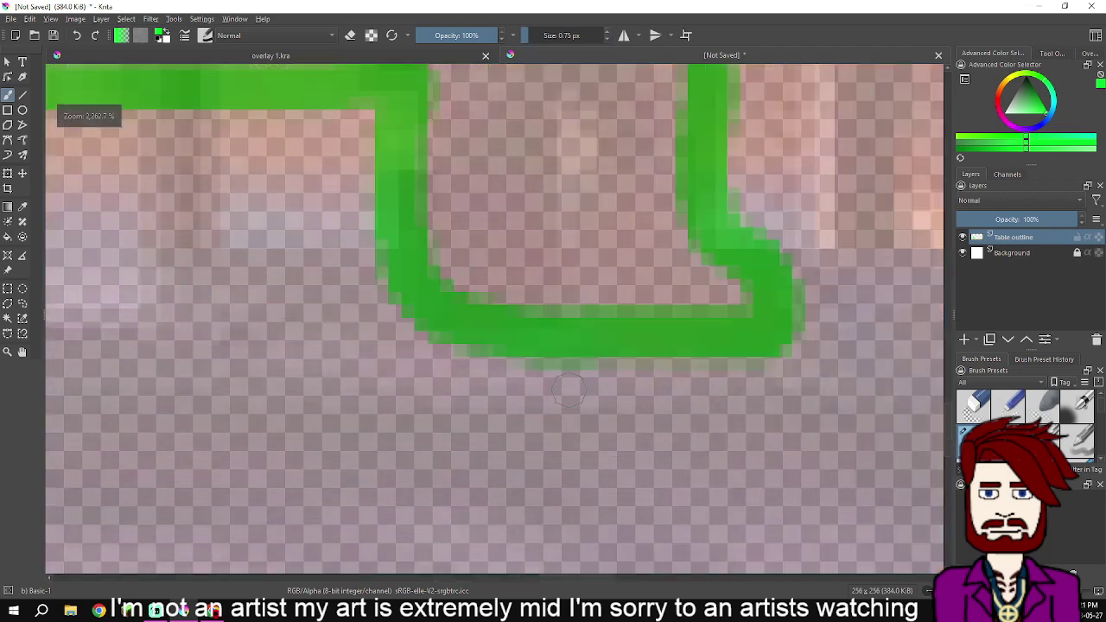
{"action": "left_click_drag", "start_coordinate": [574, 179], "coordinate": [555, 278]}
{"action": "mouse_move", "coordinate": [531, 186]}
{"action": "left_mouse_down"}
{"action": "mouse_move", "coordinate": [537, 346]}
{"action": "mouse_move", "coordinate": [562, 324]}
{"action": "mouse_move", "coordinate": [584, 237]}
{"action": "mouse_move", "coordinate": [542, 185]}
{"action": "left_mouse_up"}
{"action": "left_click_drag", "start_coordinate": [555, 227], "coordinate": [481, 368]}
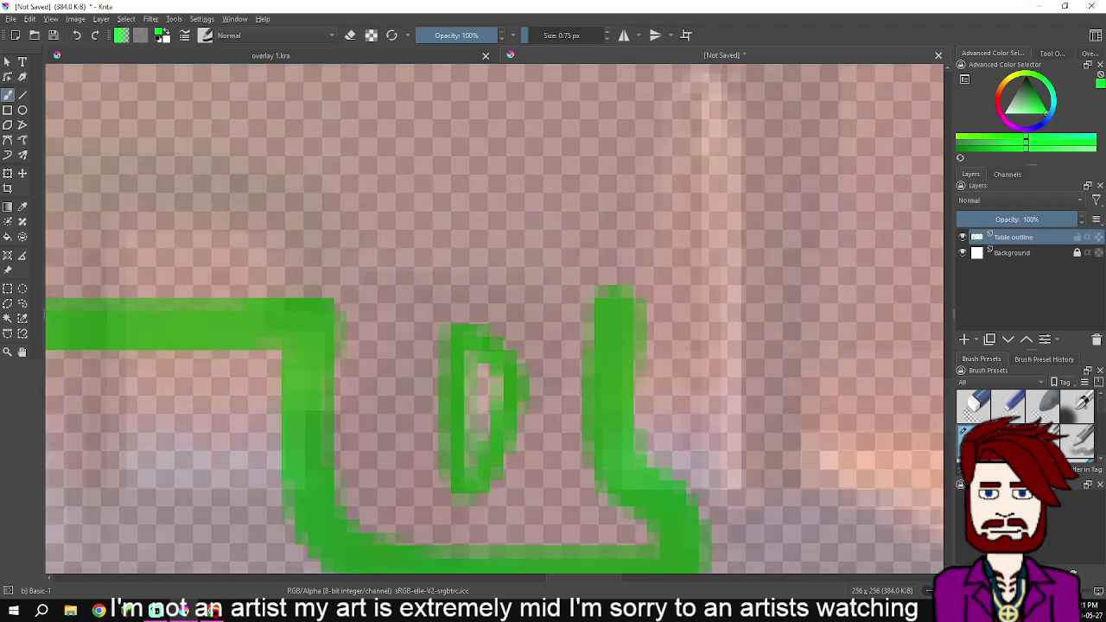
{"action": "left_click_drag", "start_coordinate": [465, 493], "coordinate": [386, 543]}
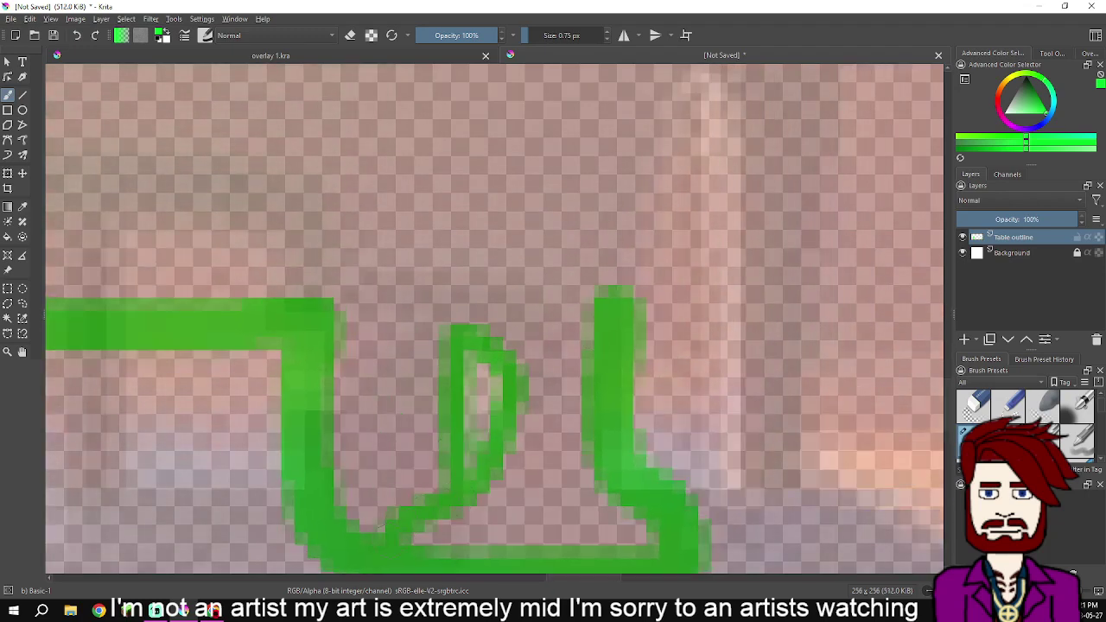
{"action": "scroll", "coordinate": [588, 410], "scroll_direction": "down", "scroll_amount": 2}
{"action": "left_click_drag", "start_coordinate": [588, 411], "coordinate": [497, 500]}
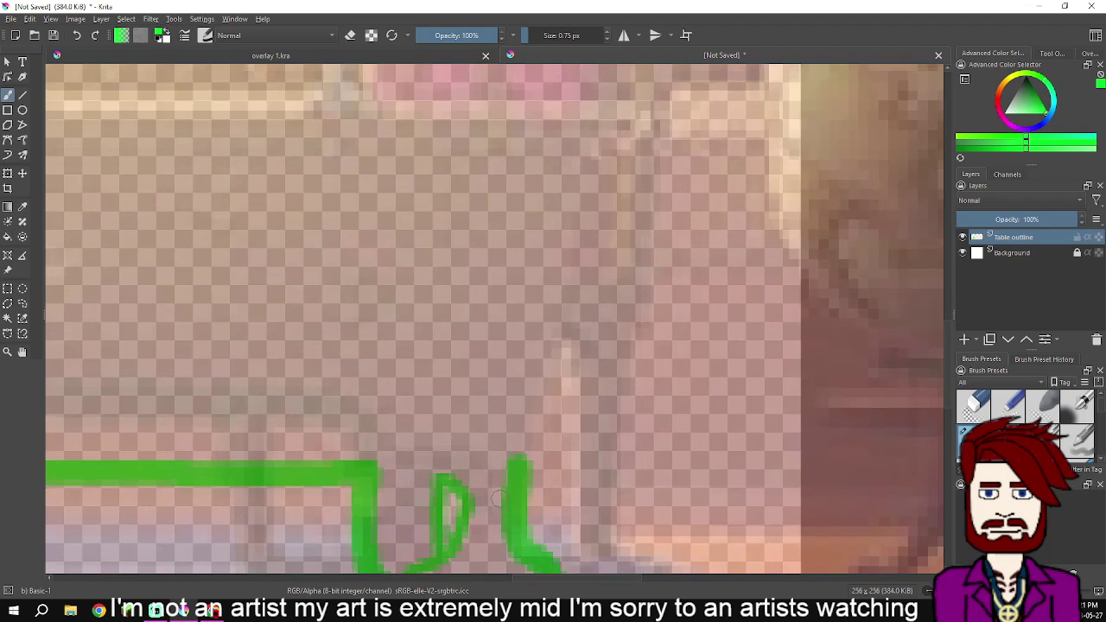
Undo the thin stroke above the right foot, set the brush to 2.75 px and trace the desk's right side up to the tabletop
{"action": "left_click_drag", "start_coordinate": [519, 456], "coordinate": [523, 441]}
{"action": "key", "text": "ctrl+z"}
{"action": "double_click", "coordinate": [607, 31]}
{"action": "left_click_drag", "start_coordinate": [642, 175], "coordinate": [610, 221]}
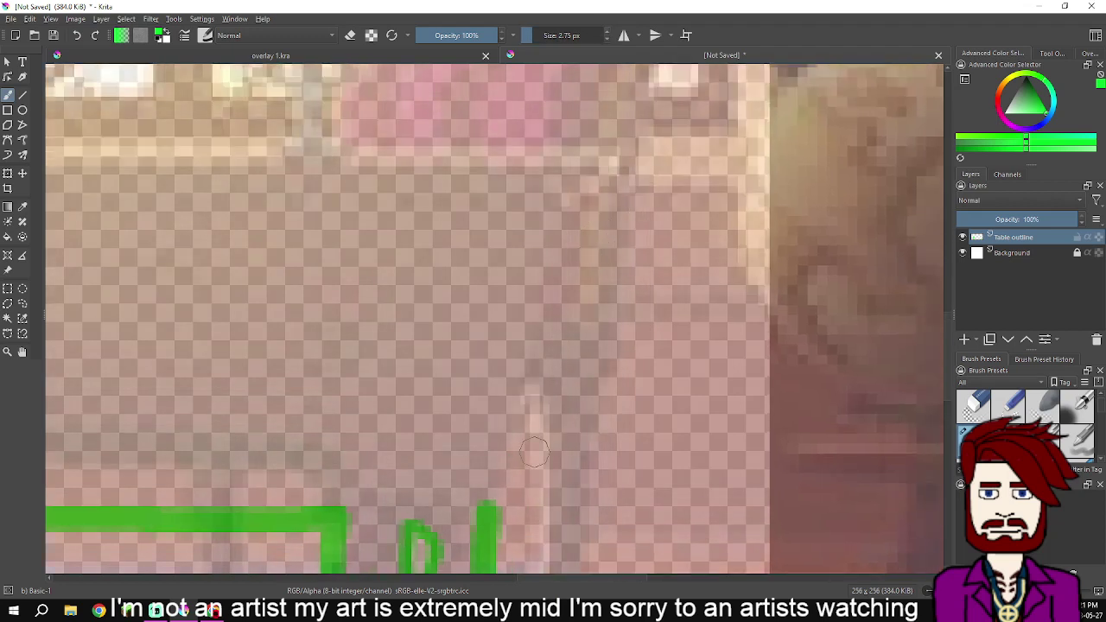
{"action": "mouse_move", "coordinate": [490, 506]}
{"action": "left_mouse_down"}
{"action": "mouse_move", "coordinate": [568, 288]}
{"action": "mouse_move", "coordinate": [578, 224]}
{"action": "mouse_move", "coordinate": [633, 149]}
{"action": "left_mouse_up"}
Draw a straight line across the tabletop to join the upper ends of the desk's left and right sides
{"action": "scroll", "coordinate": [611, 157], "scroll_direction": "down", "scroll_amount": 3}
{"action": "left_click_drag", "start_coordinate": [434, 230], "coordinate": [537, 340]}
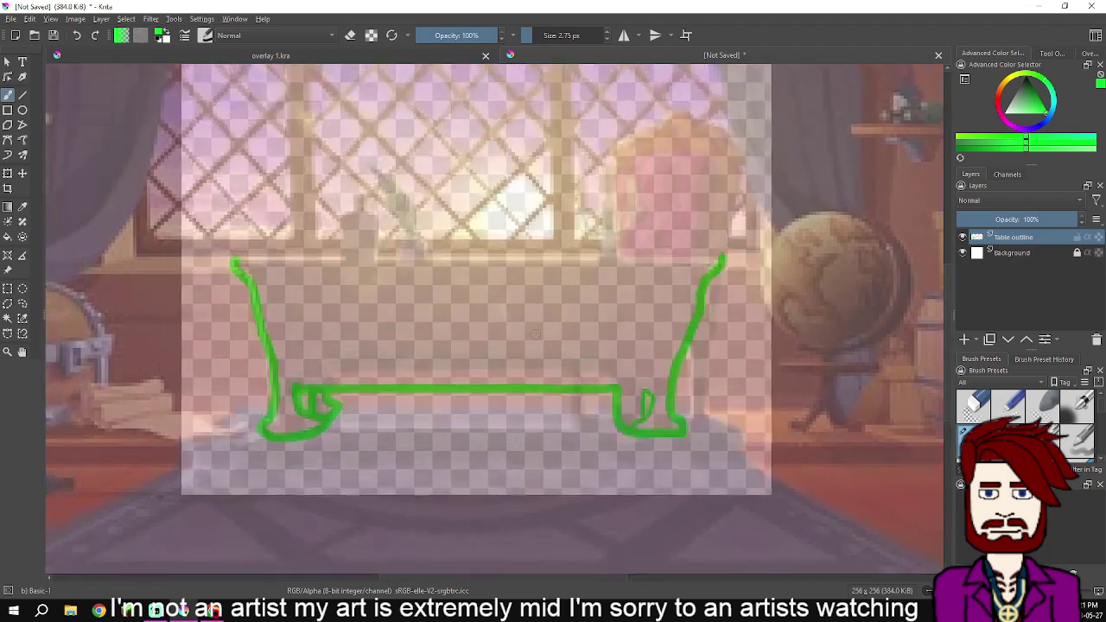
{"action": "left_click", "coordinate": [22, 95]}
{"action": "left_click_drag", "start_coordinate": [235, 261], "coordinate": [722, 258]}
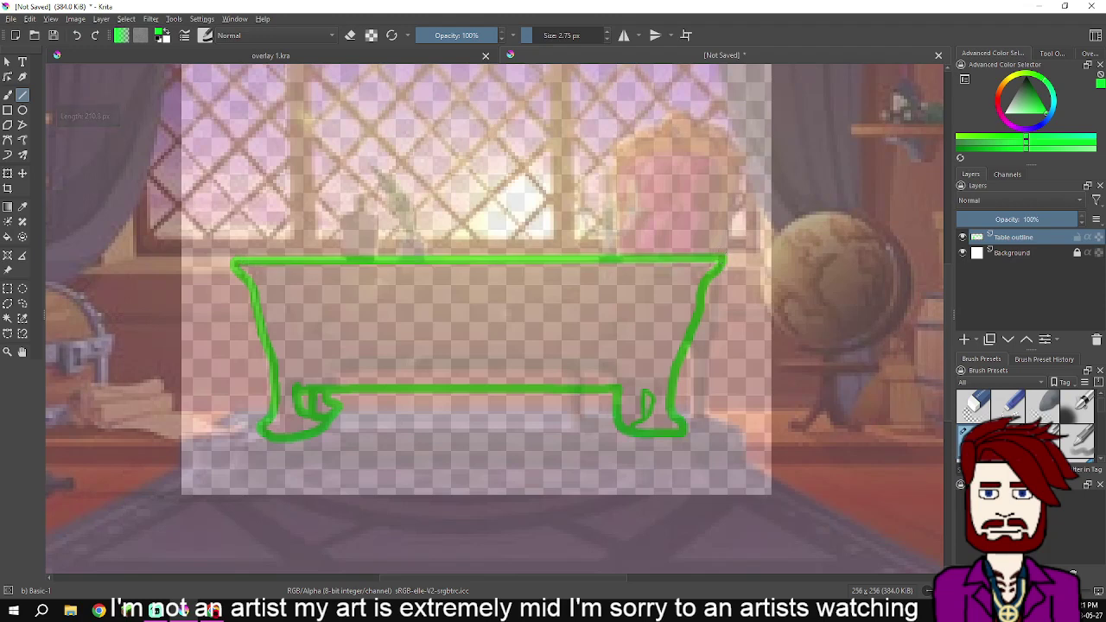
Hide the cabin reference image and check the traced desk outline on its own
{"action": "left_click", "coordinate": [50, 18]}
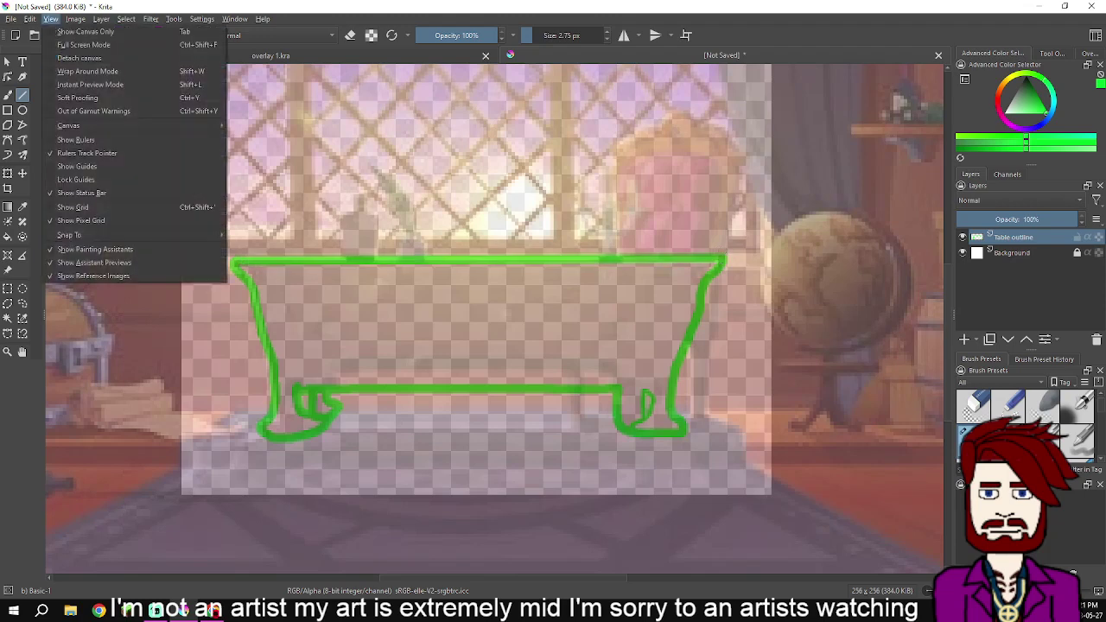
{"action": "left_click", "coordinate": [105, 274]}
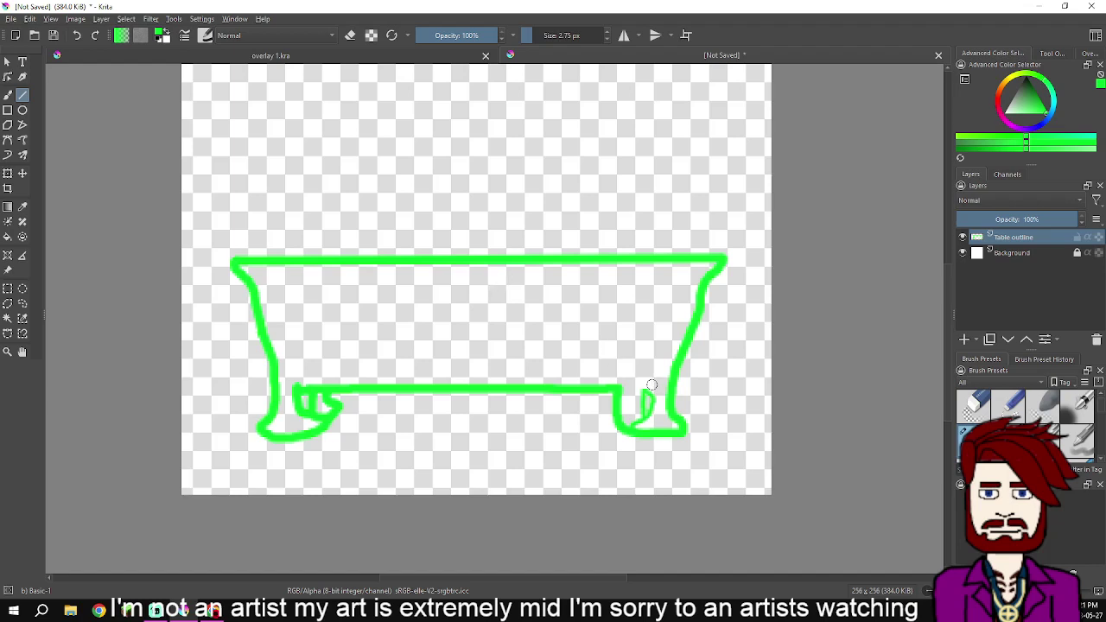
{"action": "scroll", "coordinate": [536, 338], "scroll_direction": "down", "scroll_amount": 1}
{"action": "scroll", "coordinate": [536, 338], "scroll_direction": "up", "scroll_amount": 1}
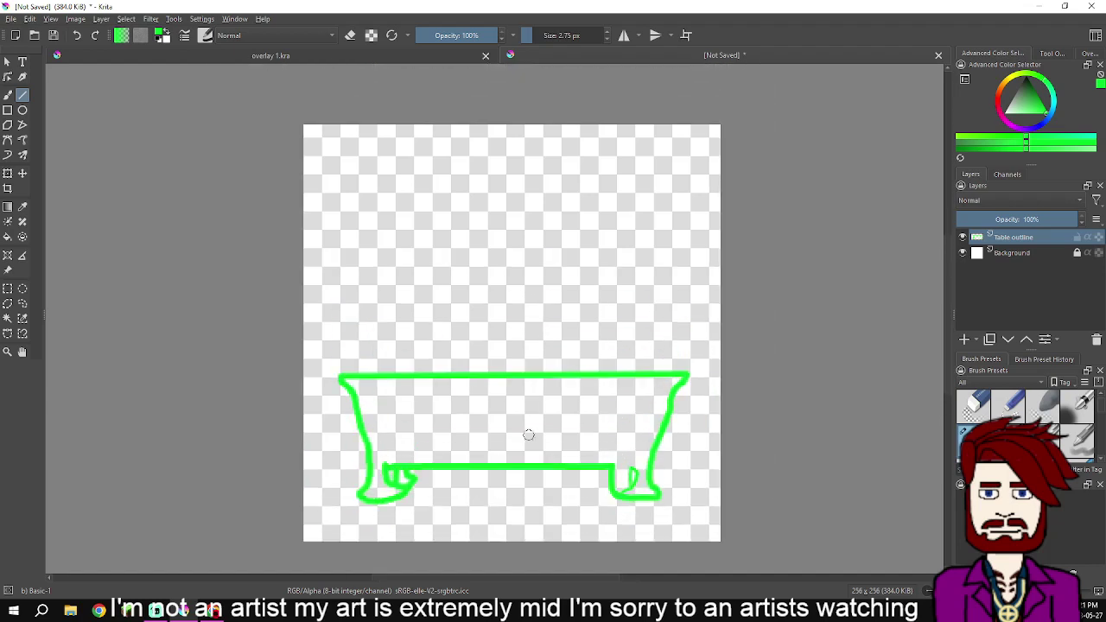
{"action": "scroll", "coordinate": [532, 383], "scroll_direction": "up", "scroll_amount": 2}
{"action": "left_click_drag", "start_coordinate": [533, 382], "coordinate": [559, 346]}
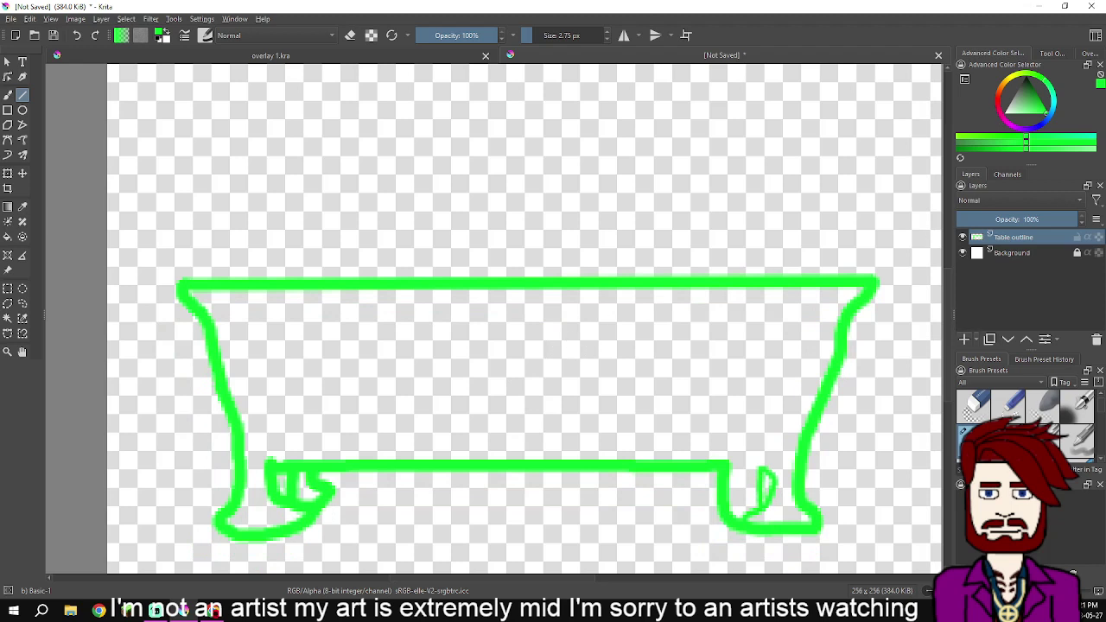
Add a new paint layer above the table outline and name it Details
{"action": "key", "text": "Insert"}
{"action": "key", "text": "F2"}
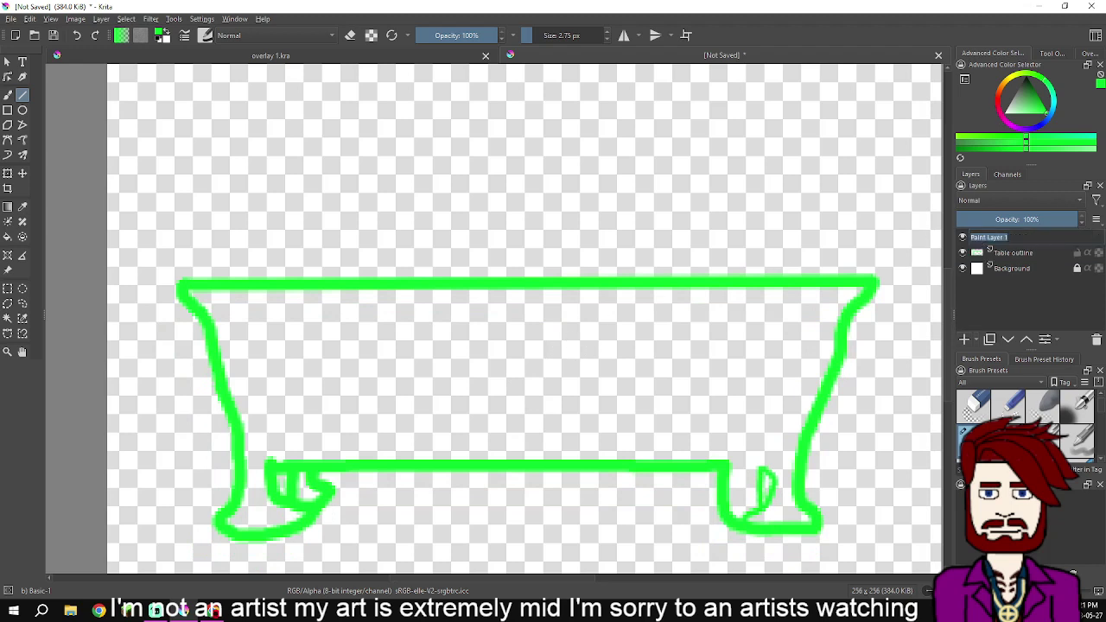
{"action": "type", "text": "Details"}
{"action": "key", "text": "Return"}
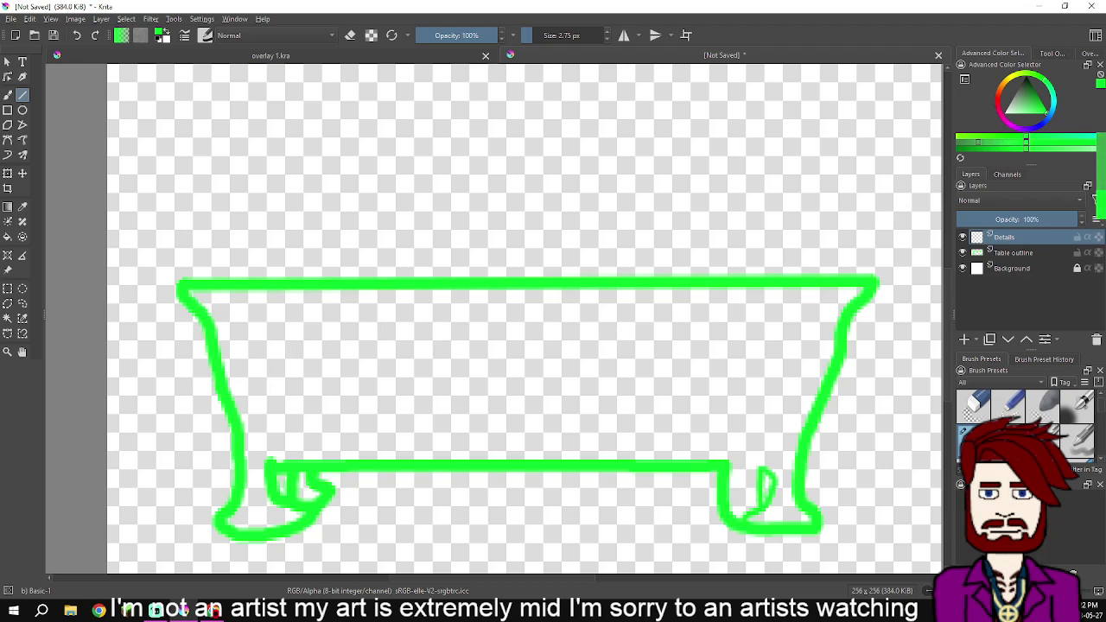
Choose a darker green, try a wavy stroke across the desk front from its left corner, undo it and switch to the freehand brush
{"action": "left_click", "coordinate": [972, 141]}
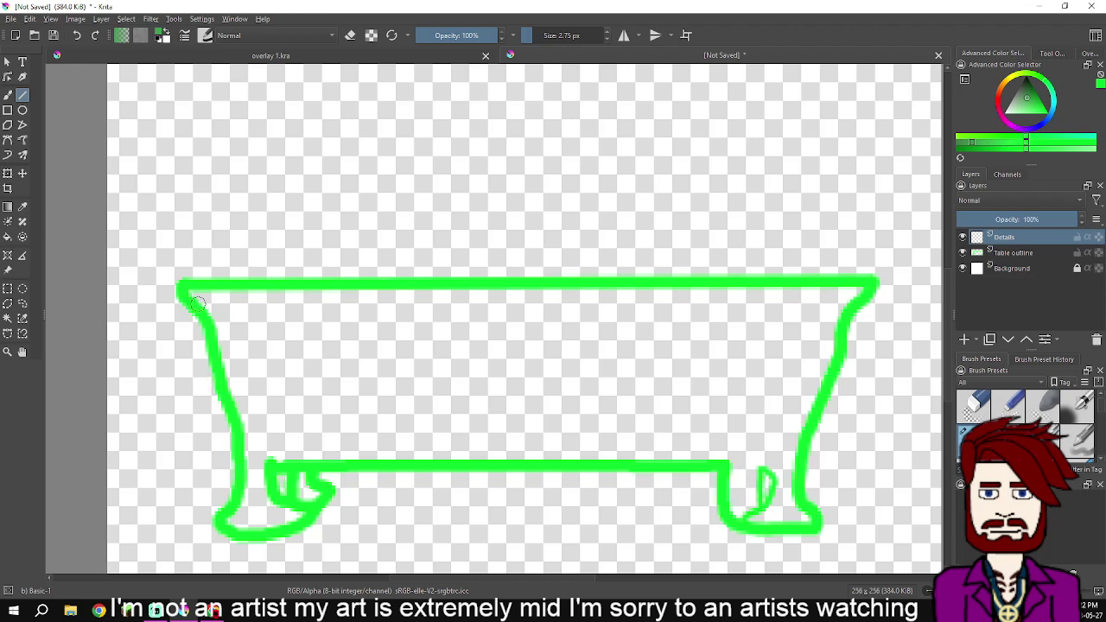
{"action": "mouse_move", "coordinate": [181, 291]}
{"action": "left_mouse_down"}
{"action": "mouse_move", "coordinate": [203, 320]}
{"action": "mouse_move", "coordinate": [250, 339]}
{"action": "mouse_move", "coordinate": [415, 353]}
{"action": "mouse_move", "coordinate": [518, 402]}
{"action": "mouse_move", "coordinate": [560, 401]}
{"action": "mouse_move", "coordinate": [630, 353]}
{"action": "mouse_move", "coordinate": [679, 347]}
{"action": "left_mouse_up"}
{"action": "key", "text": "ctrl+z"}
{"action": "key", "text": "b"}
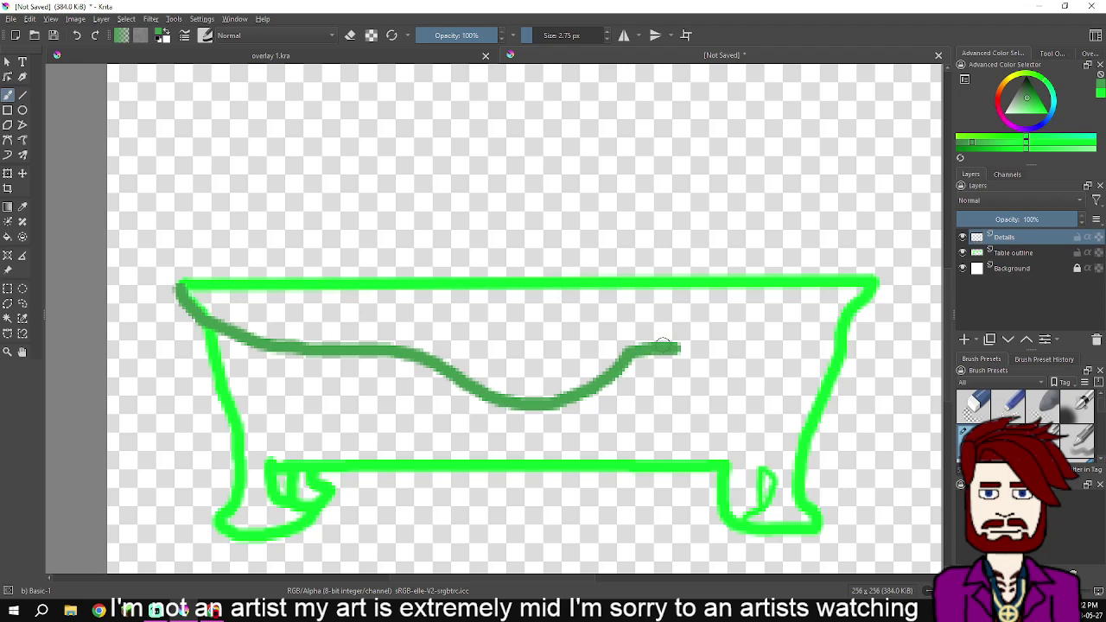
{"action": "key", "text": "ctrl+z"}
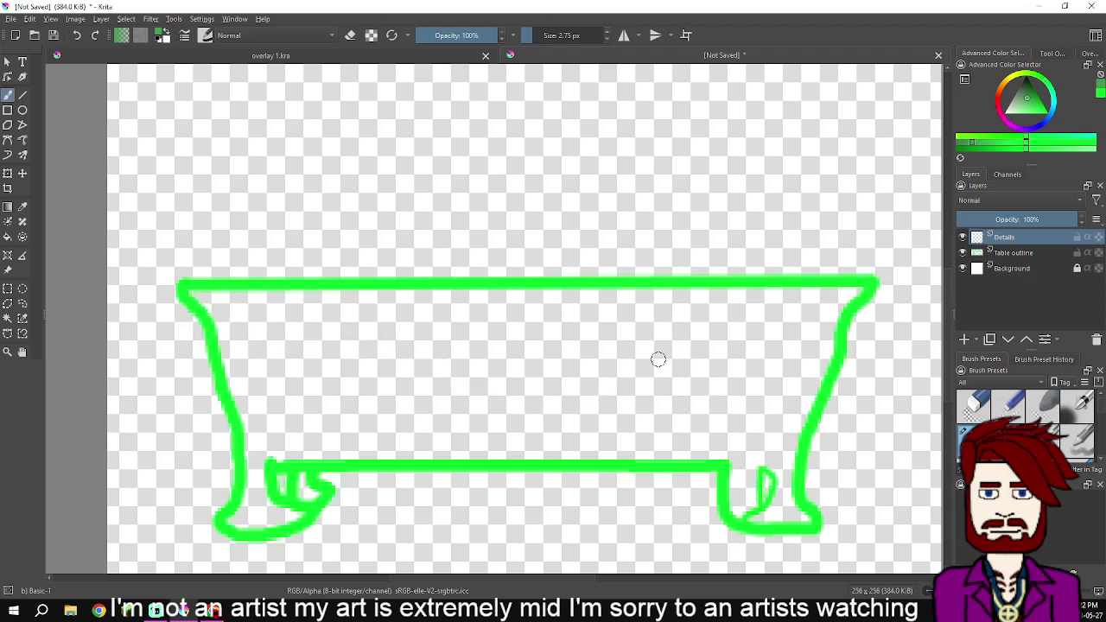
{"action": "left_click", "coordinate": [417, 344]}
{"action": "left_click", "coordinate": [620, 342]}
{"action": "left_click_drag", "start_coordinate": [622, 342], "coordinate": [632, 341]}
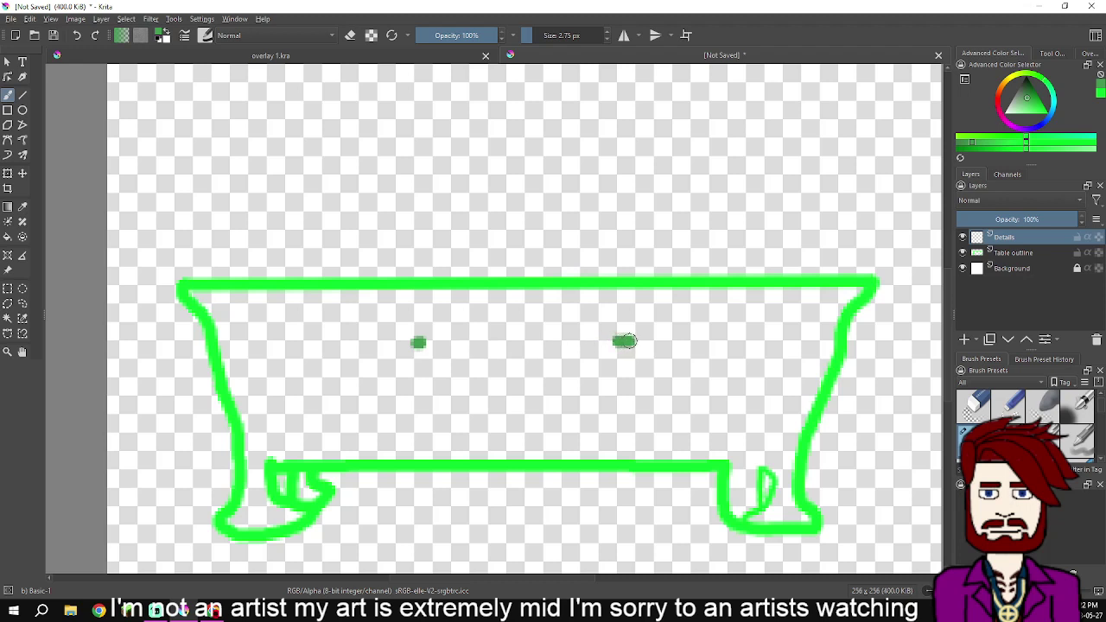
{"action": "key", "text": "ctrl+z"}
{"action": "key", "text": "ctrl+z"}
Draw the left trim line in dark green, running level from left of the desk's middle and rising to the tabletop's left corner
{"action": "left_click_drag", "start_coordinate": [411, 344], "coordinate": [399, 343]}
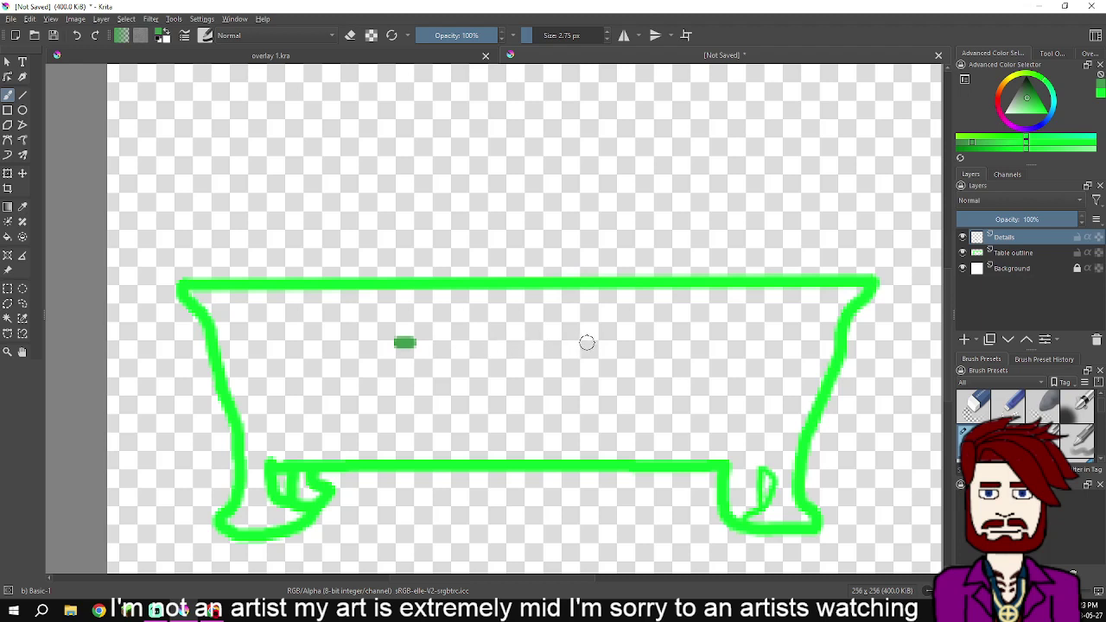
{"action": "left_click_drag", "start_coordinate": [587, 343], "coordinate": [592, 344]}
{"action": "key", "text": "ctrl+z"}
{"action": "left_click_drag", "start_coordinate": [394, 340], "coordinate": [380, 340]}
{"action": "key", "text": "ctrl+z"}
{"action": "mouse_move", "coordinate": [400, 342]}
{"action": "left_mouse_down"}
{"action": "mouse_move", "coordinate": [271, 338]}
{"action": "mouse_move", "coordinate": [197, 307]}
{"action": "mouse_move", "coordinate": [177, 283]}
{"action": "left_mouse_up"}
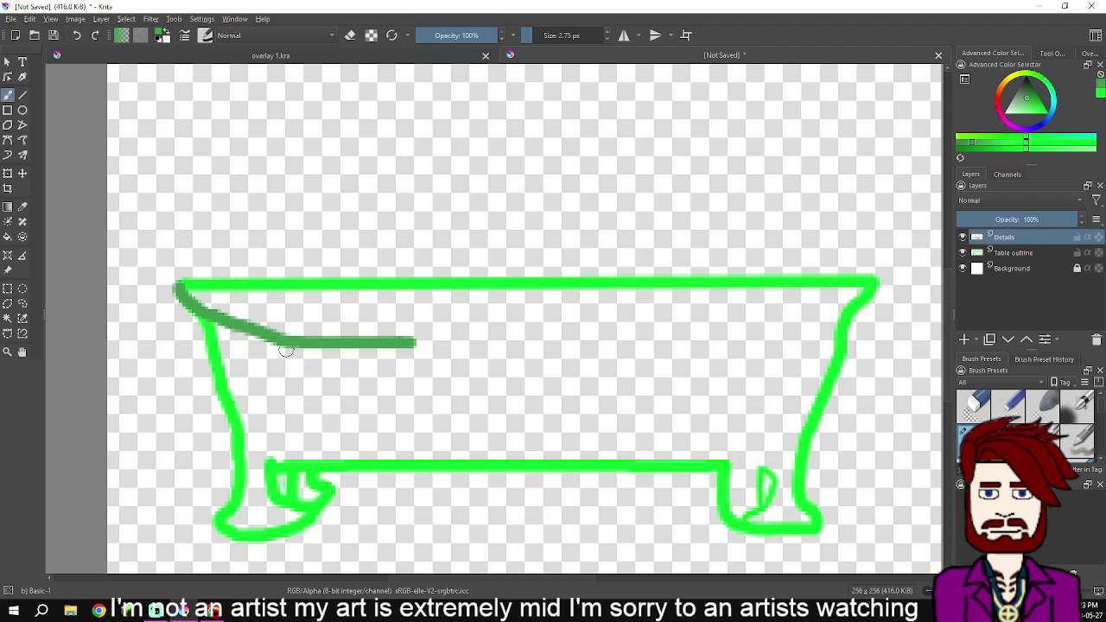
Draw the matching dark green trim line from the tabletop's right corner down and level toward the desk's middle
{"action": "left_click", "coordinate": [764, 342]}
{"action": "mouse_move", "coordinate": [867, 288]}
{"action": "left_mouse_down"}
{"action": "mouse_move", "coordinate": [803, 335]}
{"action": "mouse_move", "coordinate": [767, 341]}
{"action": "left_mouse_up"}
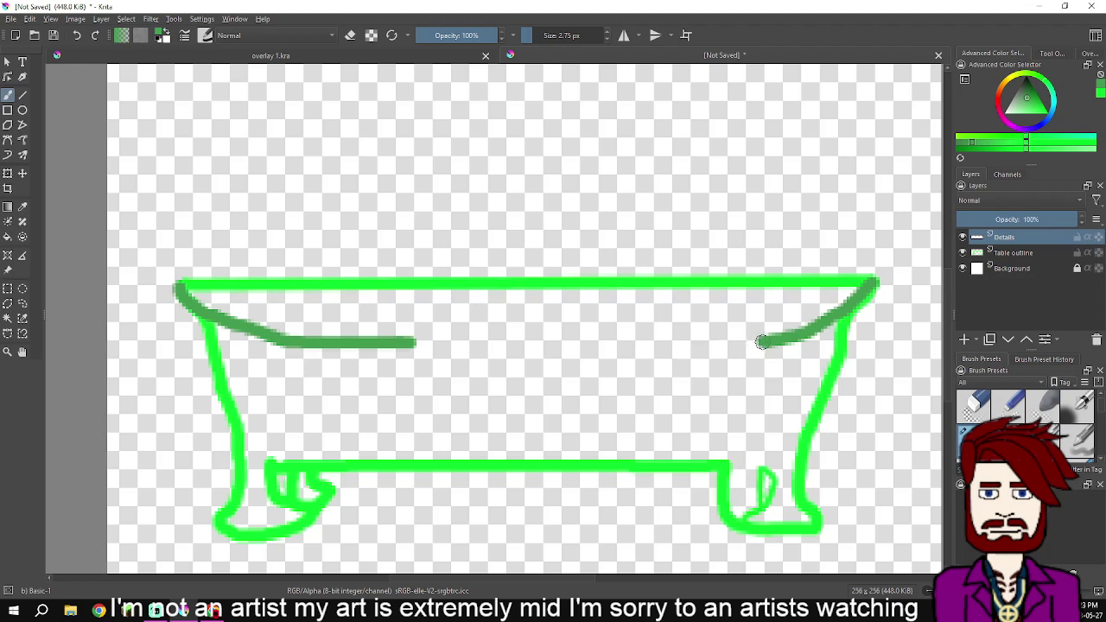
{"action": "left_click_drag", "start_coordinate": [757, 343], "coordinate": [638, 343]}
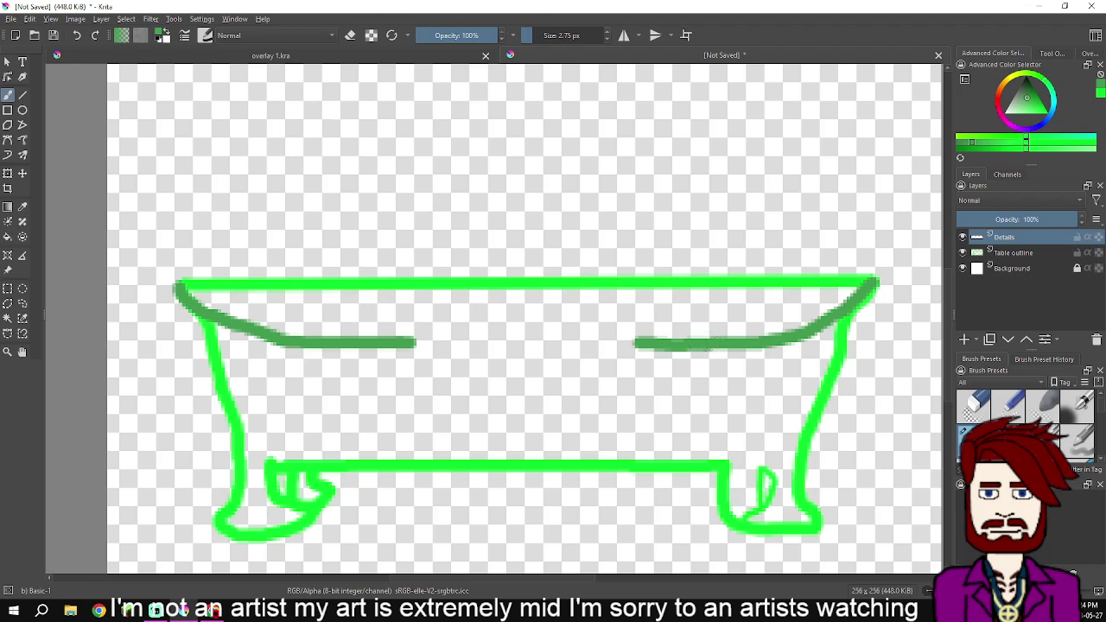
{"action": "left_click", "coordinate": [10, 18]}
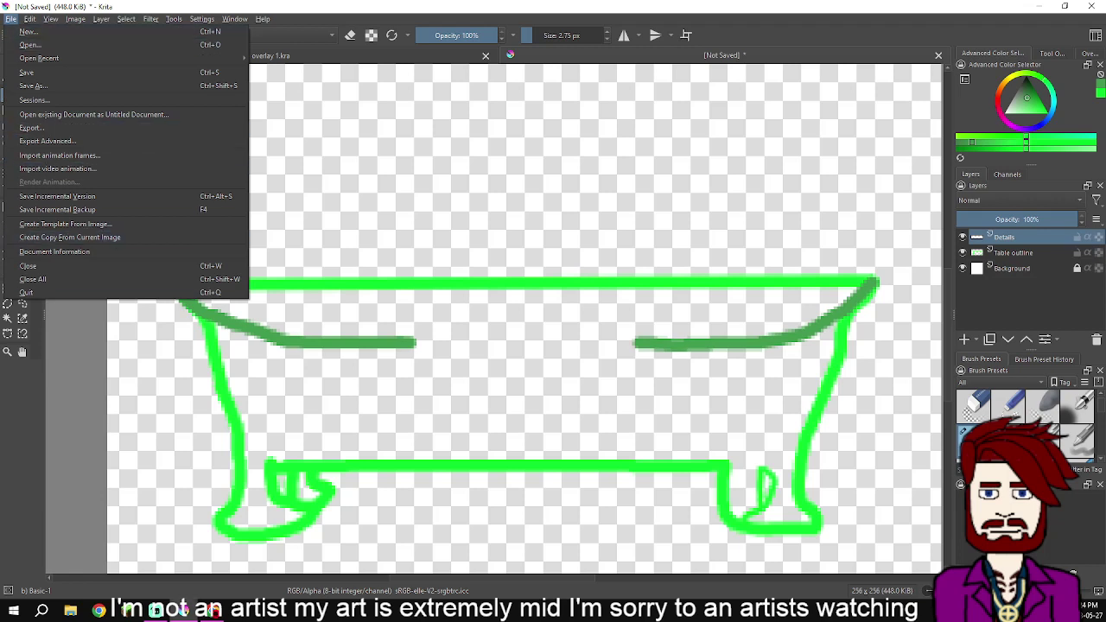
{"action": "mouse_move", "coordinate": [156, 610]}
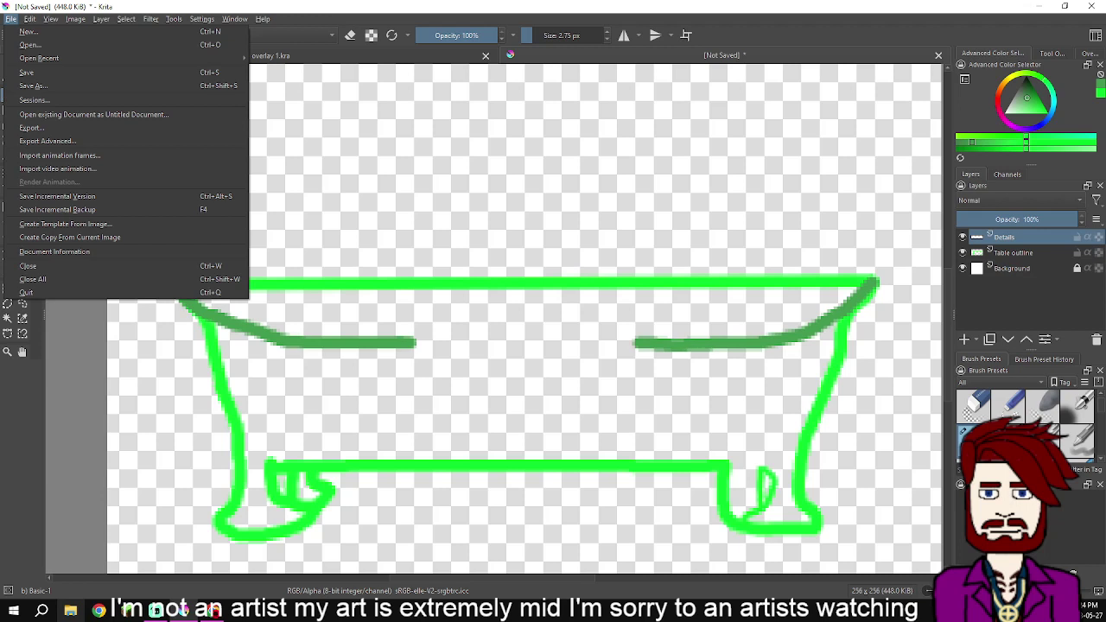
{"action": "key", "text": "Escape"}
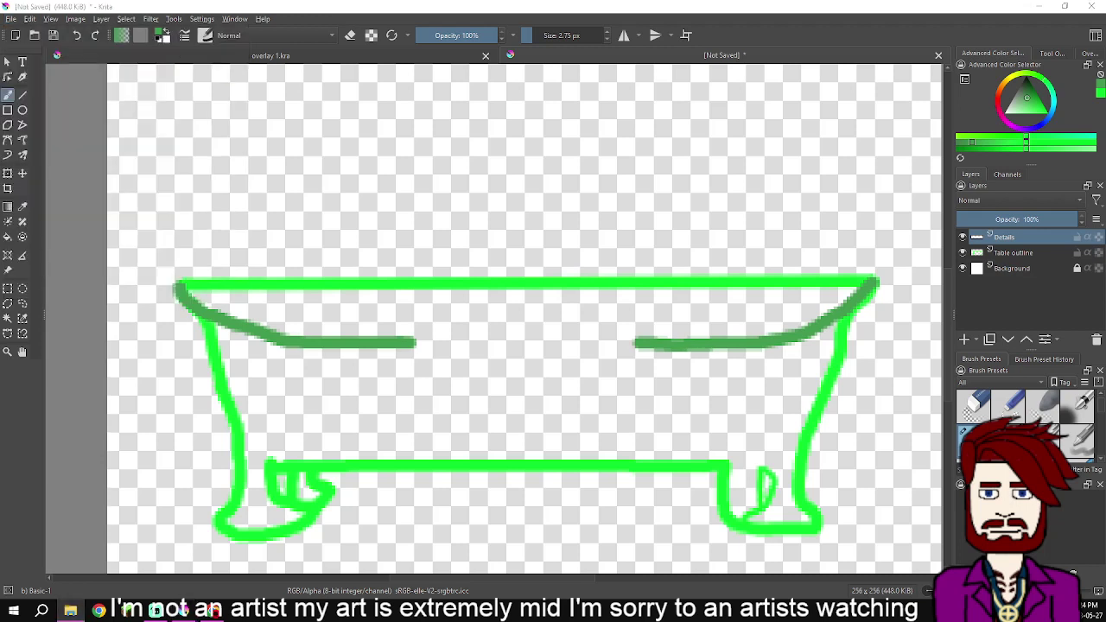
Insert the ship's wheel image Wheel.png into the drawing as a new layer
{"action": "left_click_drag", "start_coordinate": [850, 354], "coordinate": [532, 370]}
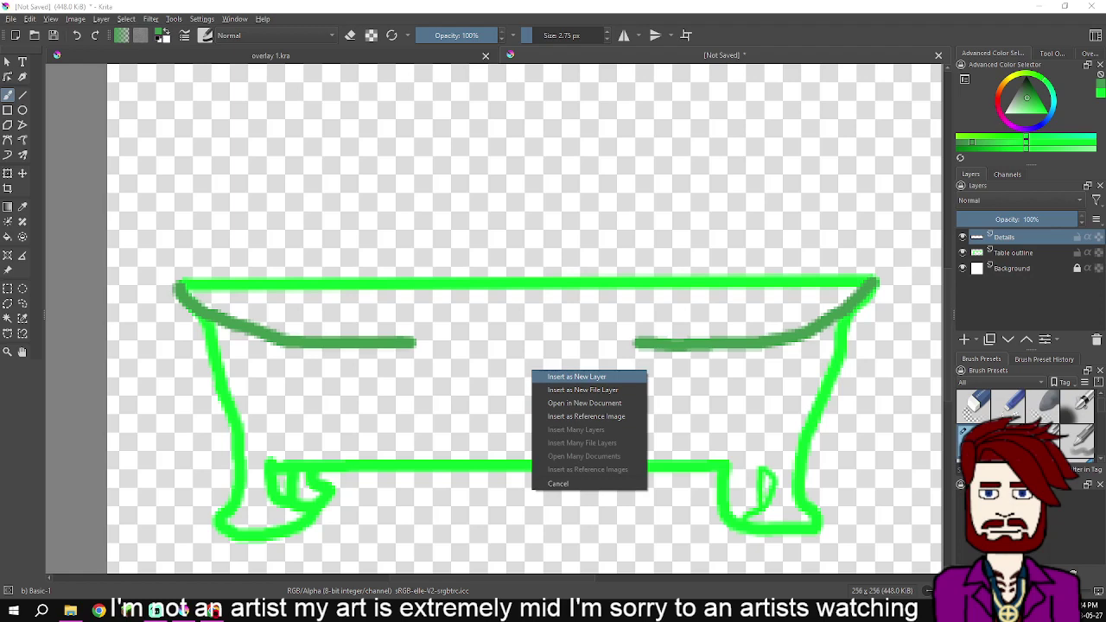
{"action": "left_click", "coordinate": [577, 377]}
{"action": "scroll", "coordinate": [611, 245], "scroll_direction": "down", "scroll_amount": 4}
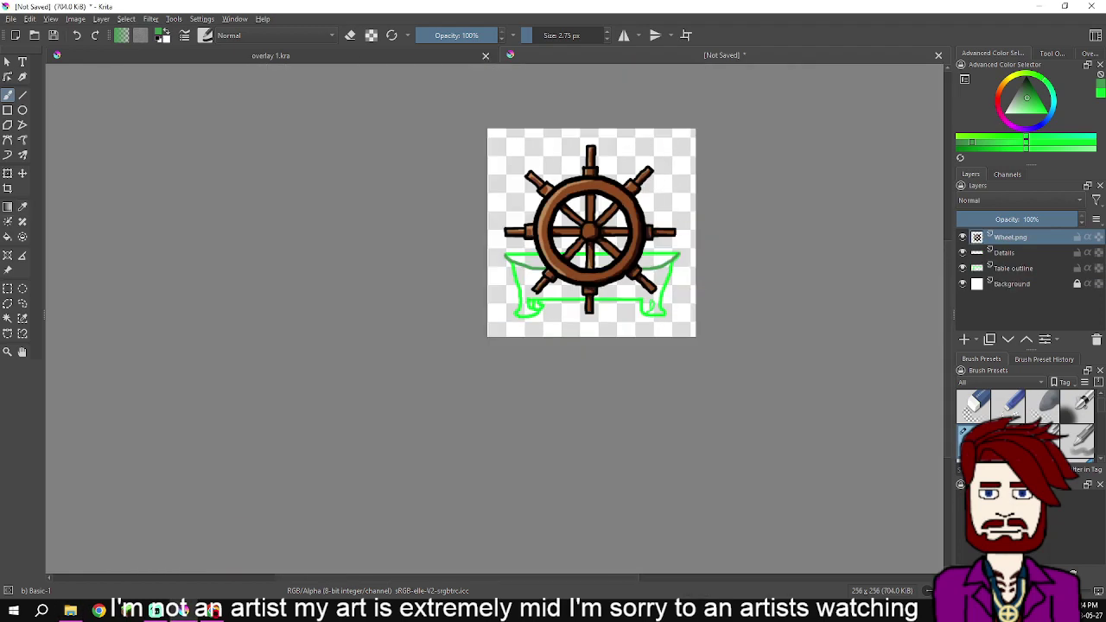
Scale the ship's wheel down to a small emblem that fits within the desk front
{"action": "left_click", "coordinate": [8, 173]}
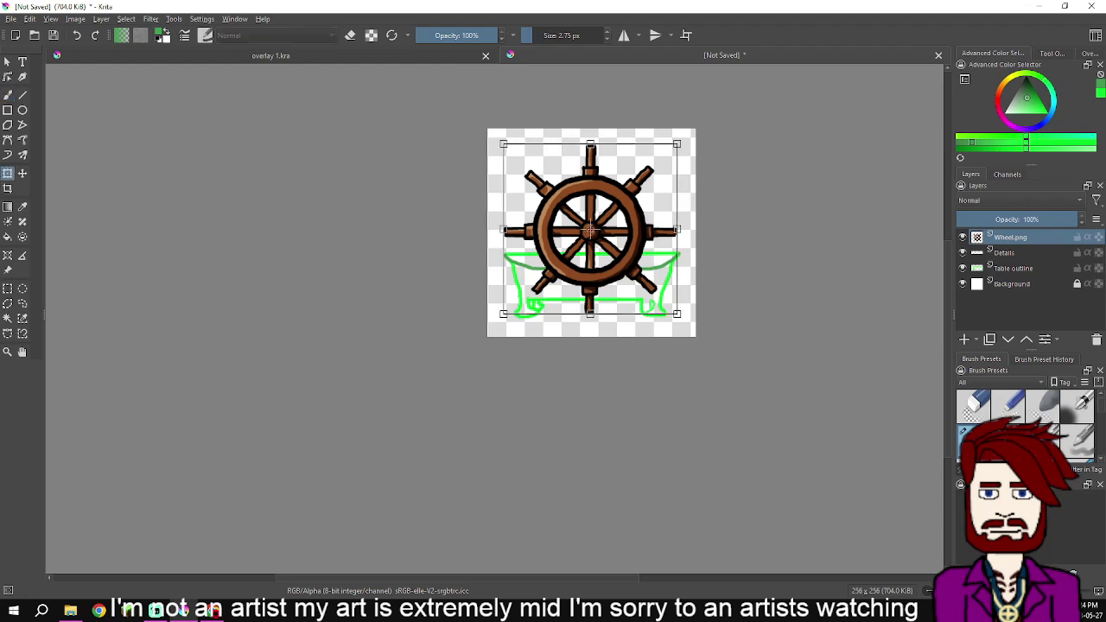
{"action": "left_click_drag", "start_coordinate": [677, 143], "coordinate": [544, 275]}
{"action": "scroll", "coordinate": [586, 279], "scroll_direction": "up", "scroll_amount": 5}
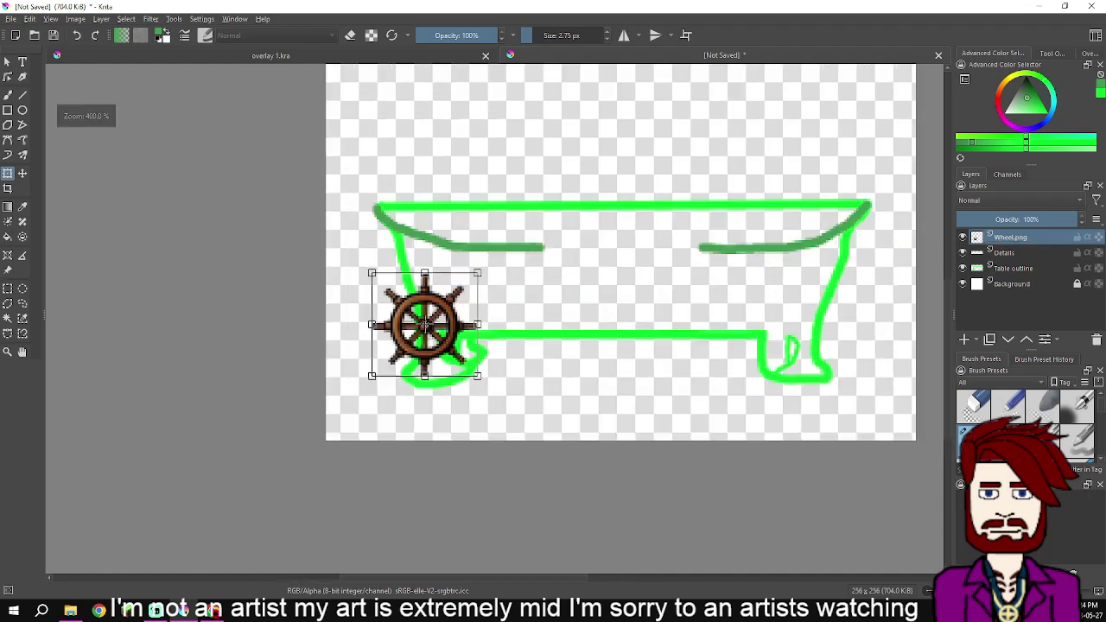
{"action": "scroll", "coordinate": [596, 278], "scroll_direction": "down", "scroll_amount": 2}
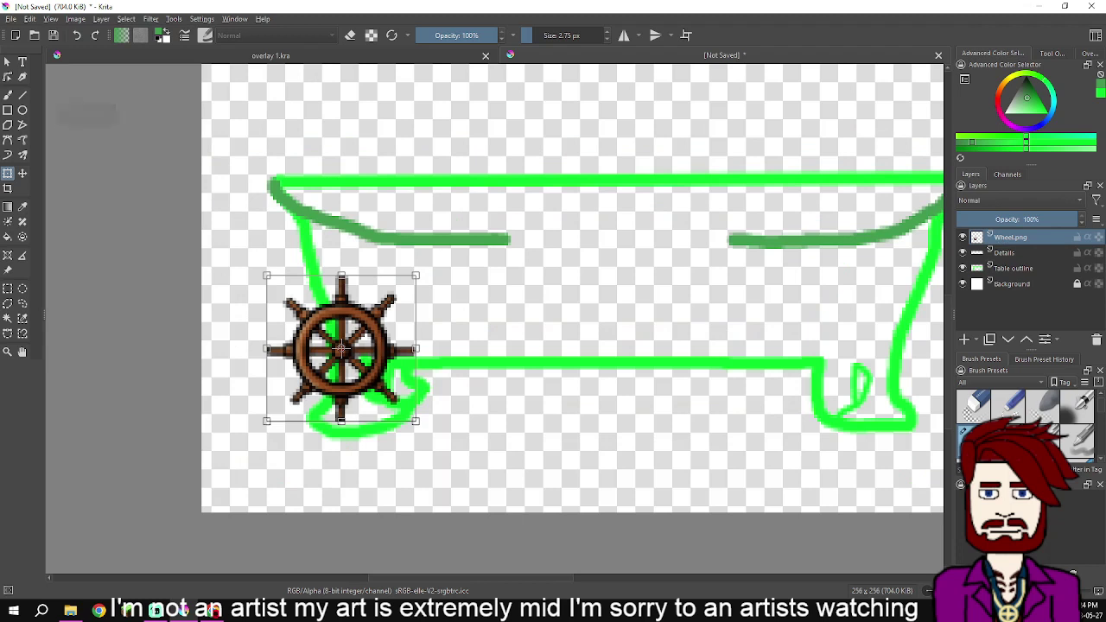
{"action": "left_click_drag", "start_coordinate": [414, 276], "coordinate": [372, 327]}
{"action": "key", "text": "t"}
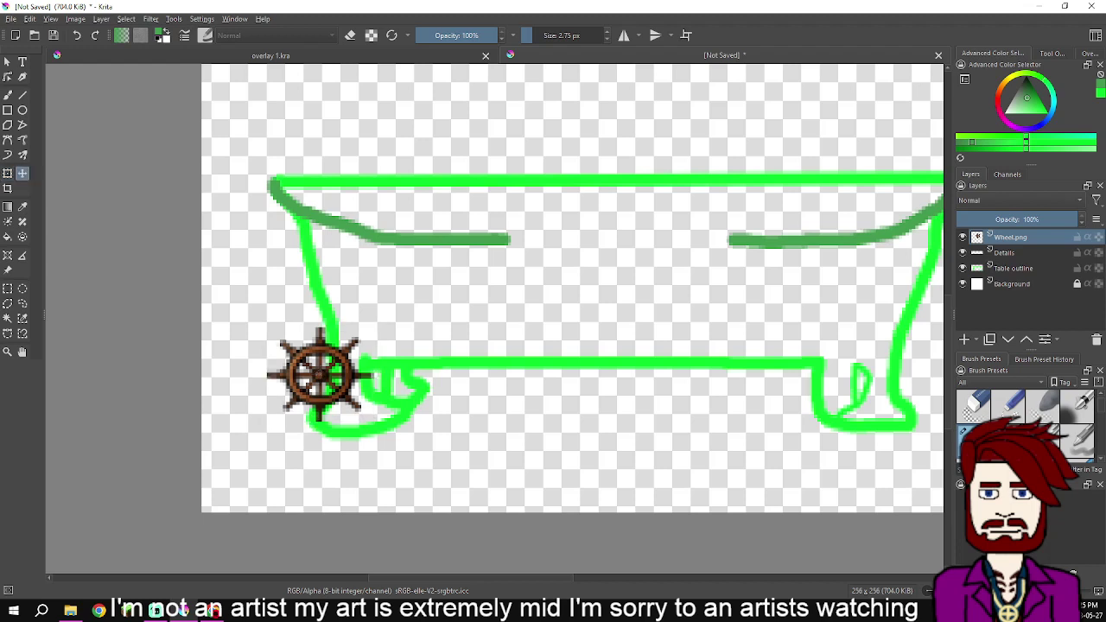
Move the wheel into the gap between the two trim lines and nudge it slightly down
{"action": "left_click_drag", "start_coordinate": [320, 374], "coordinate": [616, 250]}
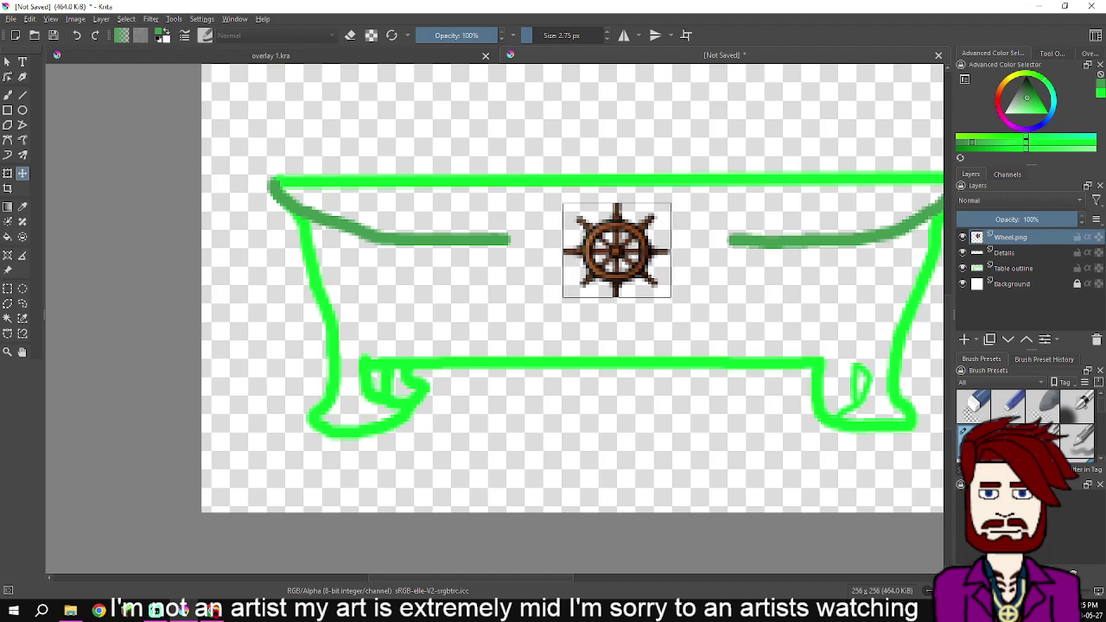
{"action": "scroll", "coordinate": [717, 270], "scroll_direction": "up", "scroll_amount": 1}
{"action": "left_click_drag", "start_coordinate": [718, 270], "coordinate": [690, 331]}
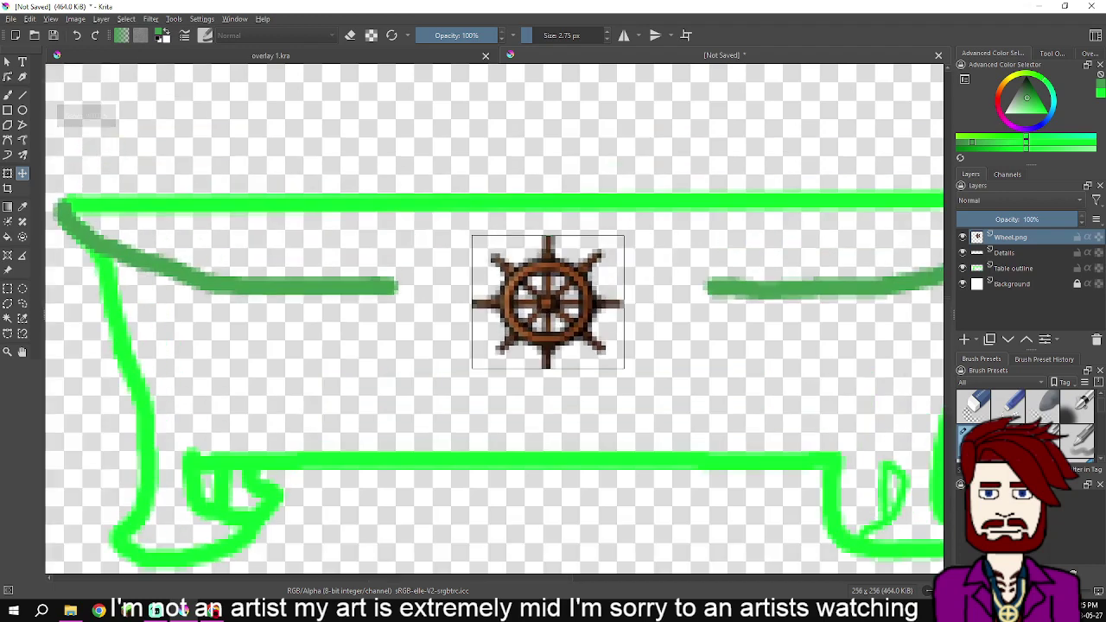
{"action": "key", "text": "Down"}
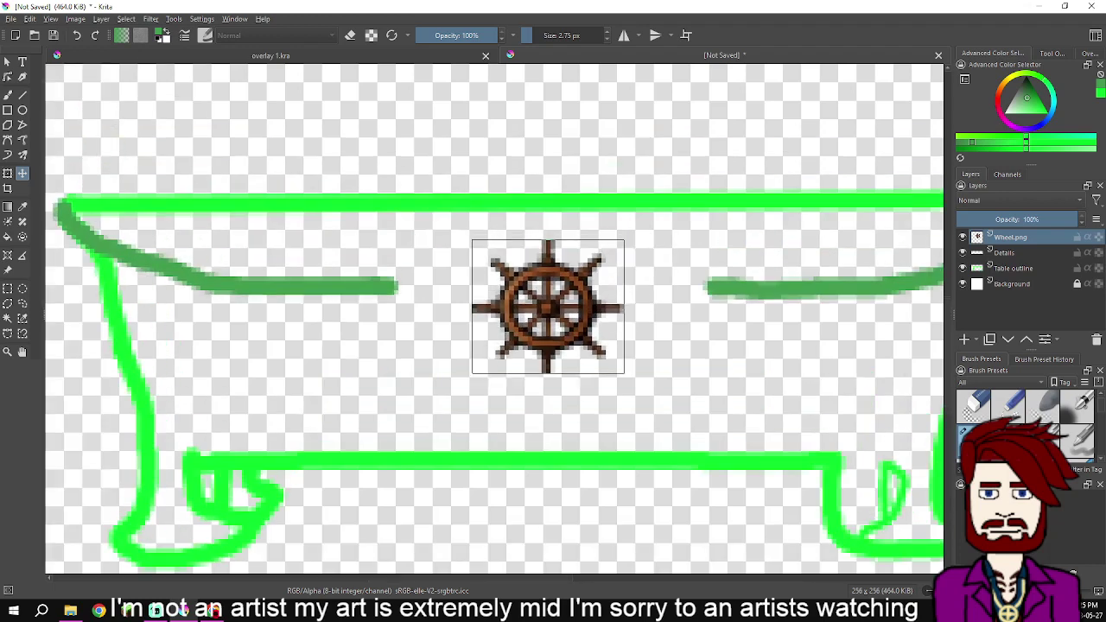
{"action": "key", "text": "shift+Down"}
Examine the wheel's size and placement against the whole desk and up close
{"action": "key", "text": "minus"}
{"action": "key", "text": "minus"}
{"action": "key", "text": "minus"}
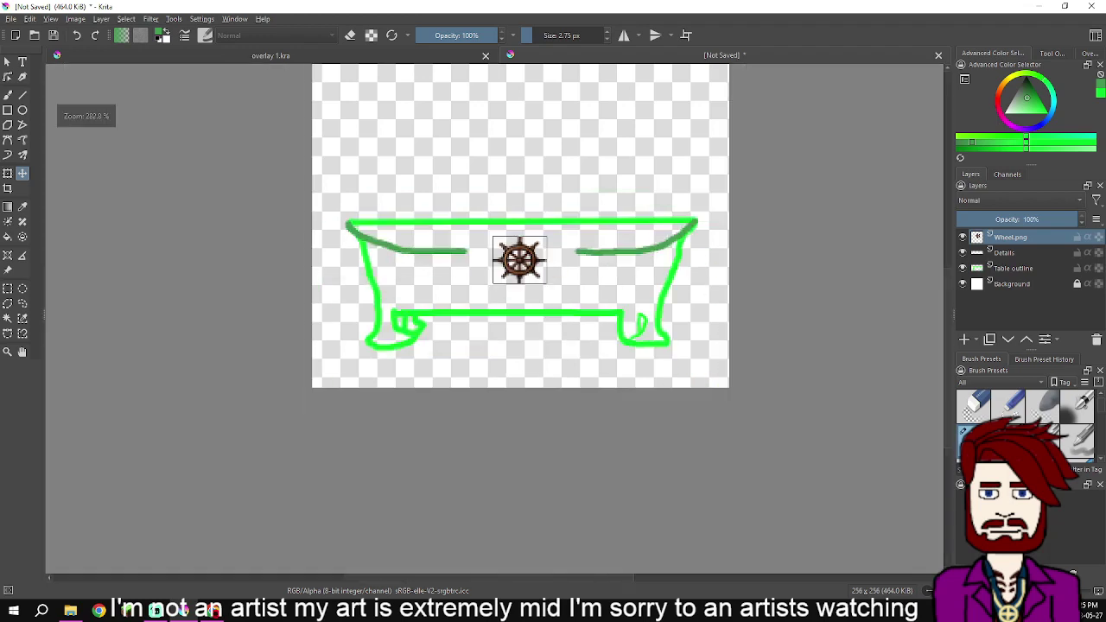
{"action": "left_click_drag", "start_coordinate": [520, 259], "coordinate": [489, 366]}
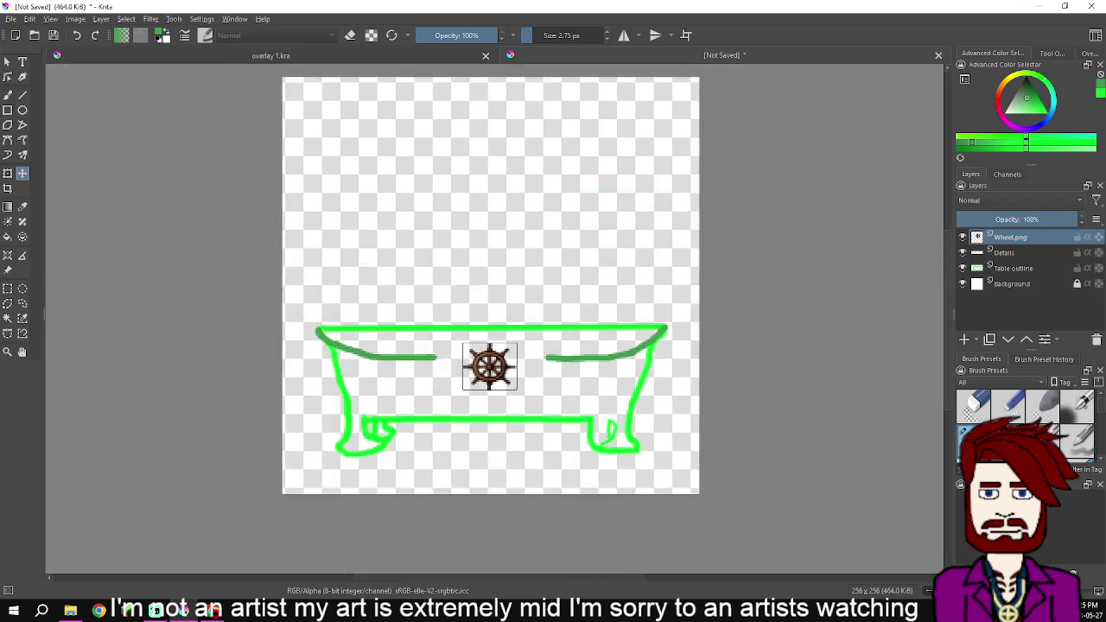
{"action": "key", "text": "plus"}
{"action": "key", "text": "plus"}
{"action": "key", "text": "plus"}
{"action": "key", "text": "plus"}
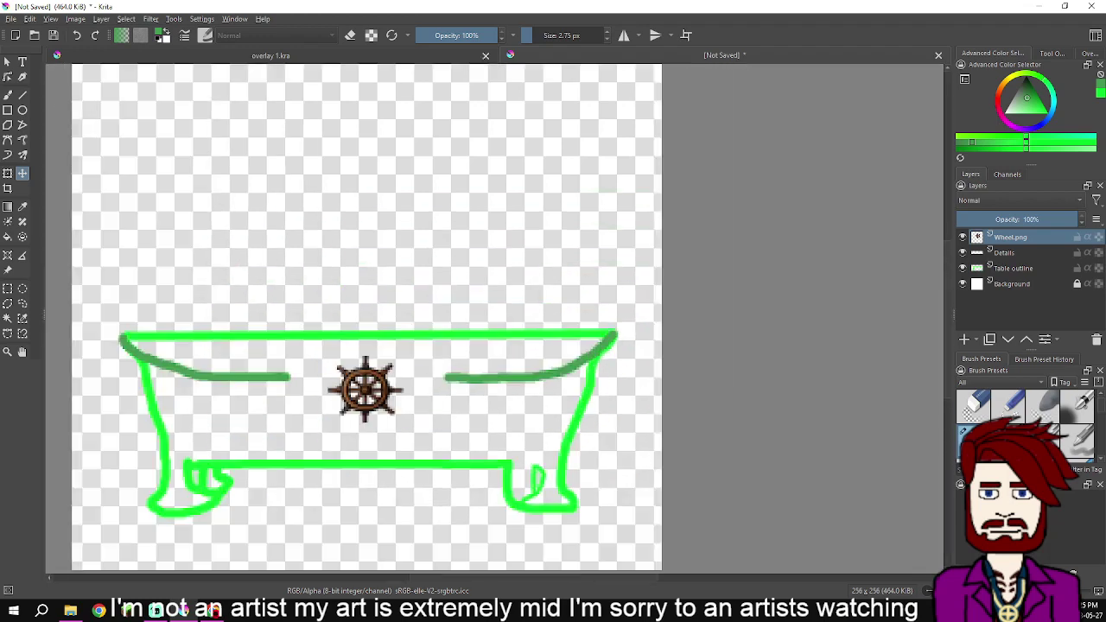
{"action": "left_click_drag", "start_coordinate": [352, 450], "coordinate": [508, 380]}
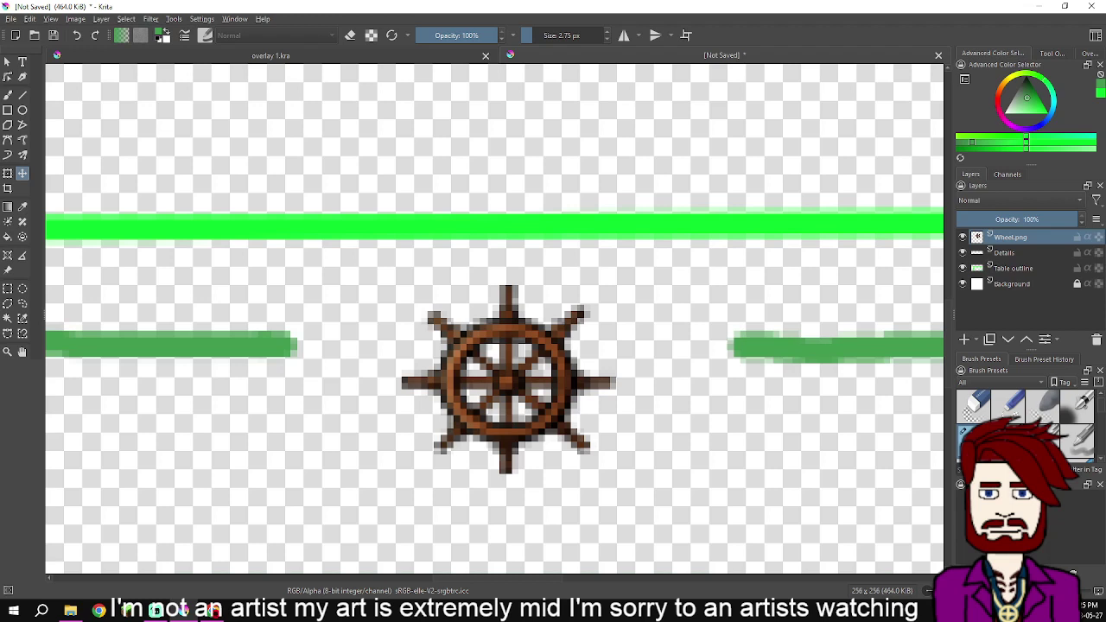
Insert the purple letter P with dagger image as a new layer, centred over the wheel on the desk front
{"action": "left_click_drag", "start_coordinate": [1105, 311], "coordinate": [560, 305]}
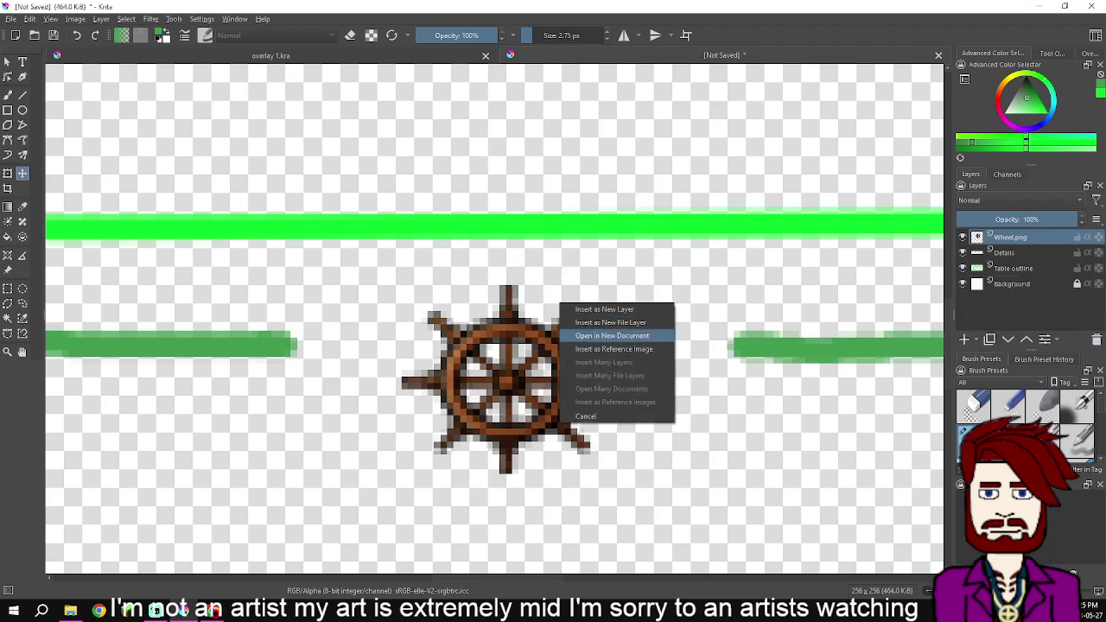
{"action": "left_click", "coordinate": [604, 310]}
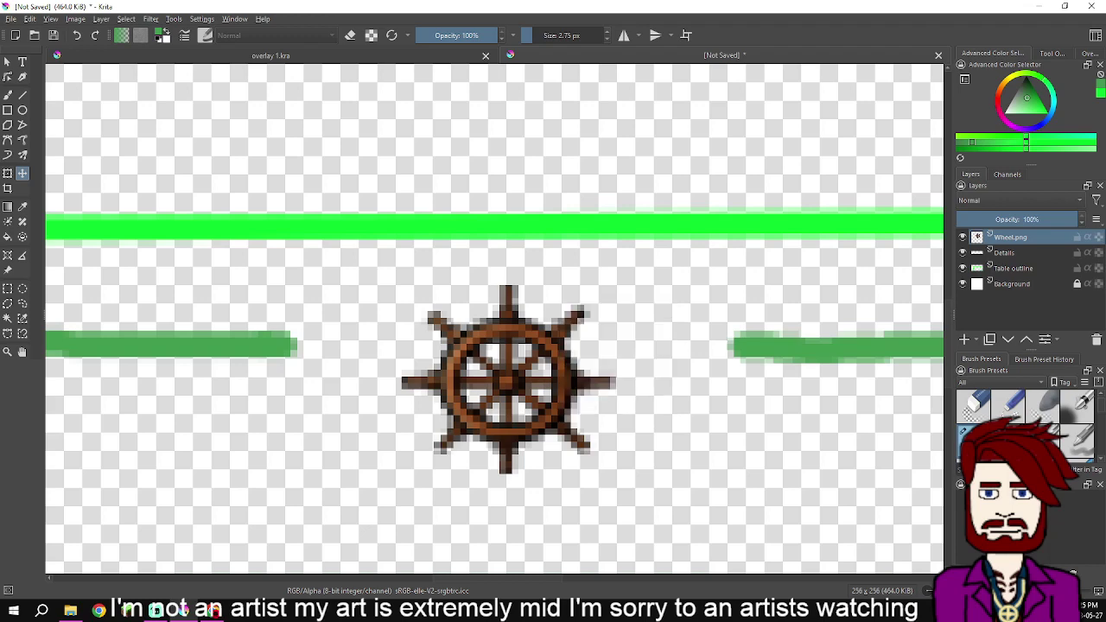
{"action": "scroll", "coordinate": [604, 310], "scroll_direction": "down", "scroll_amount": 5}
{"action": "left_click_drag", "start_coordinate": [598, 303], "coordinate": [587, 377]}
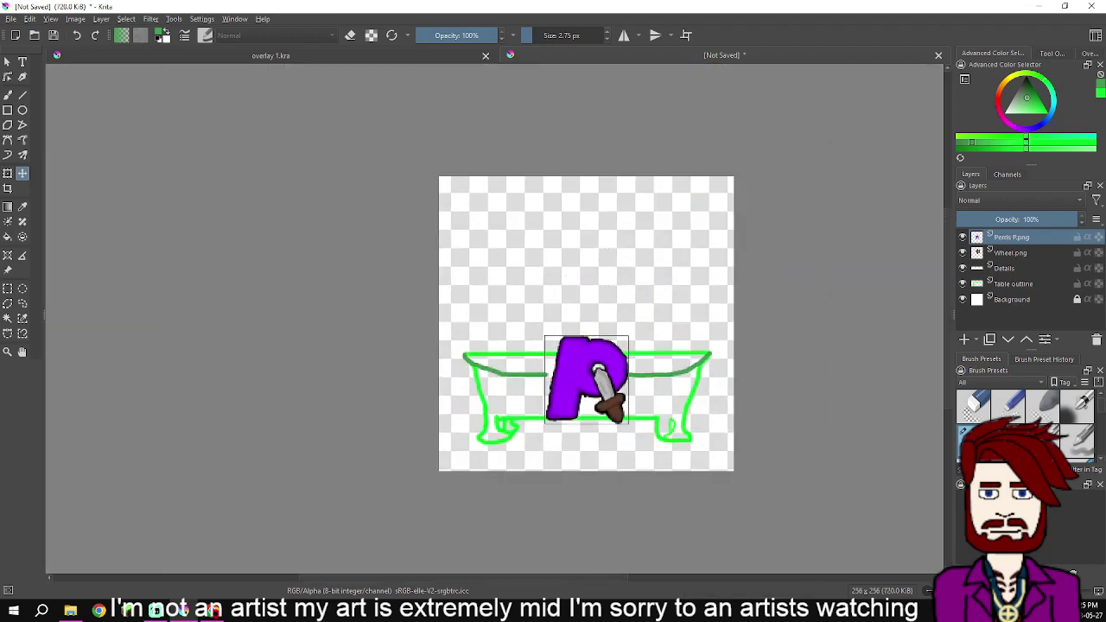
Scale the purple P logo down to fit inside the ship's wheel ring and place it over the wheel's hub
{"action": "scroll", "coordinate": [588, 377], "scroll_direction": "up", "scroll_amount": 4}
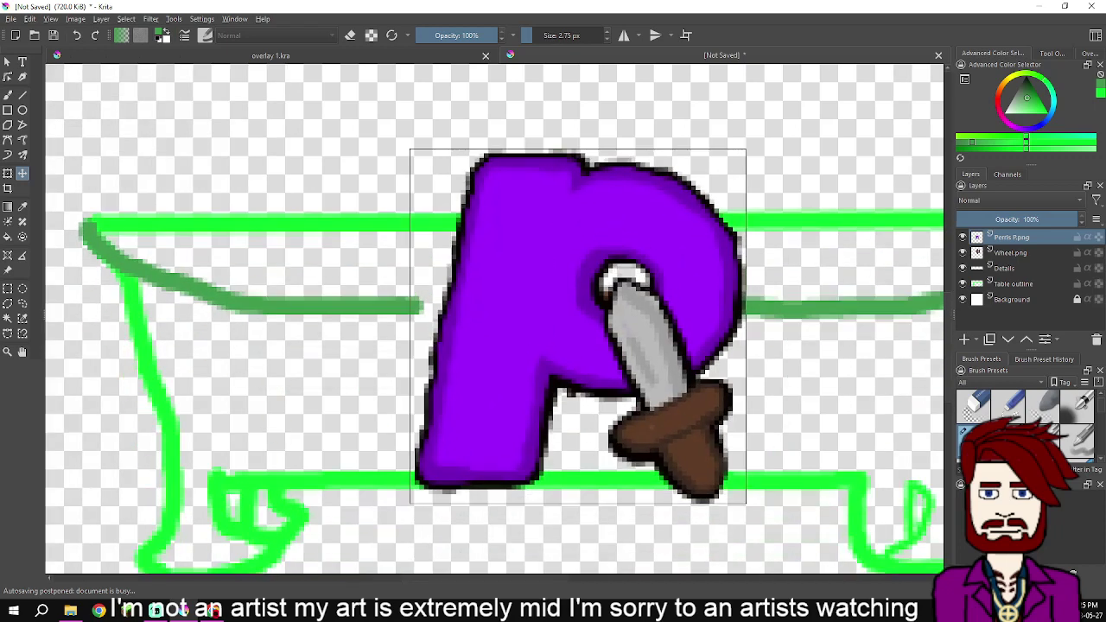
{"action": "key", "text": "ctrl+t"}
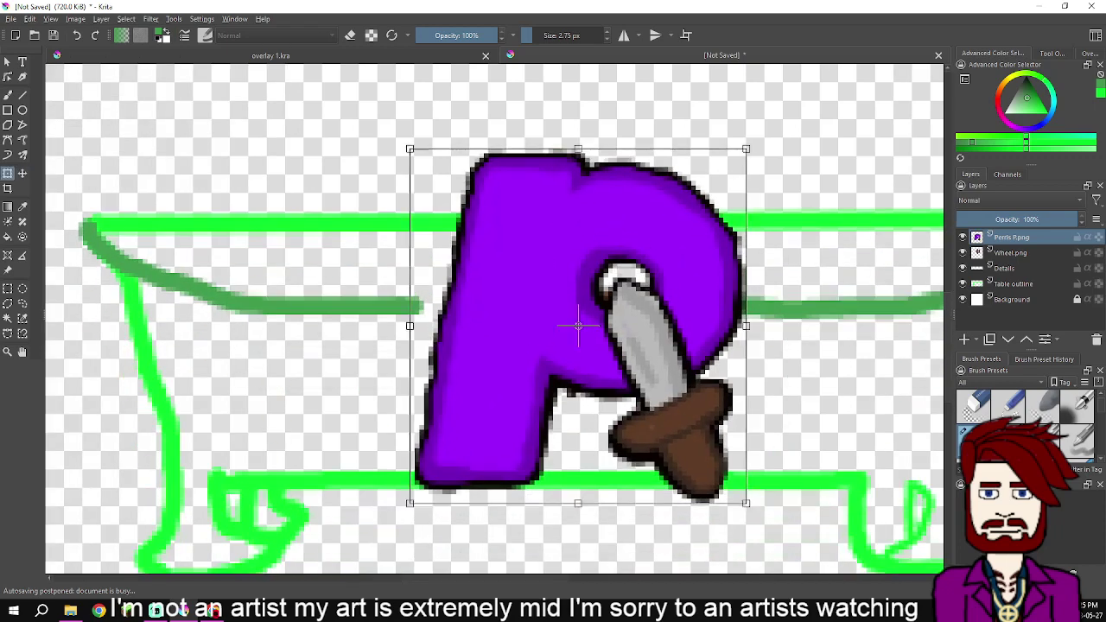
{"action": "left_click_drag", "start_coordinate": [746, 149], "coordinate": [472, 450]}
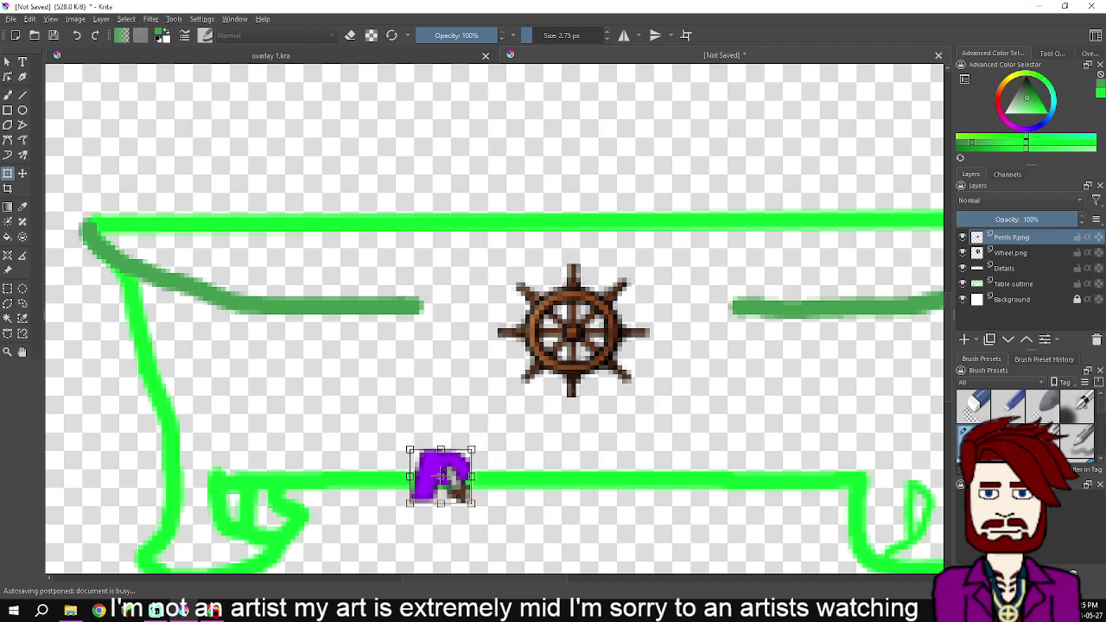
{"action": "left_click_drag", "start_coordinate": [441, 474], "coordinate": [571, 332]}
{"action": "key", "text": "ctrl+t"}
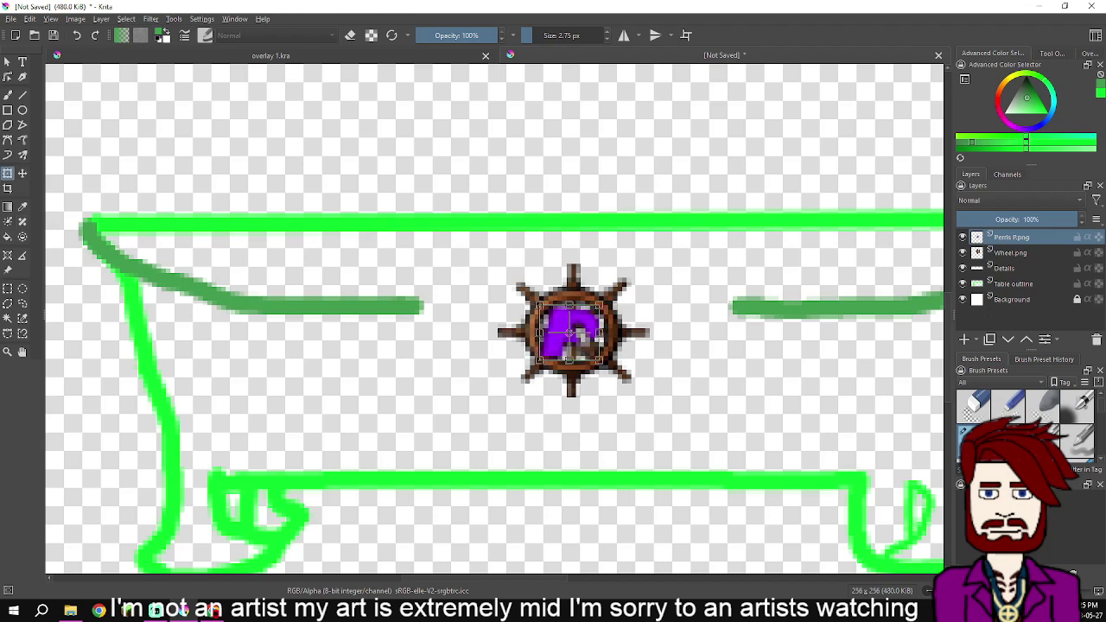
{"action": "key", "text": "Return"}
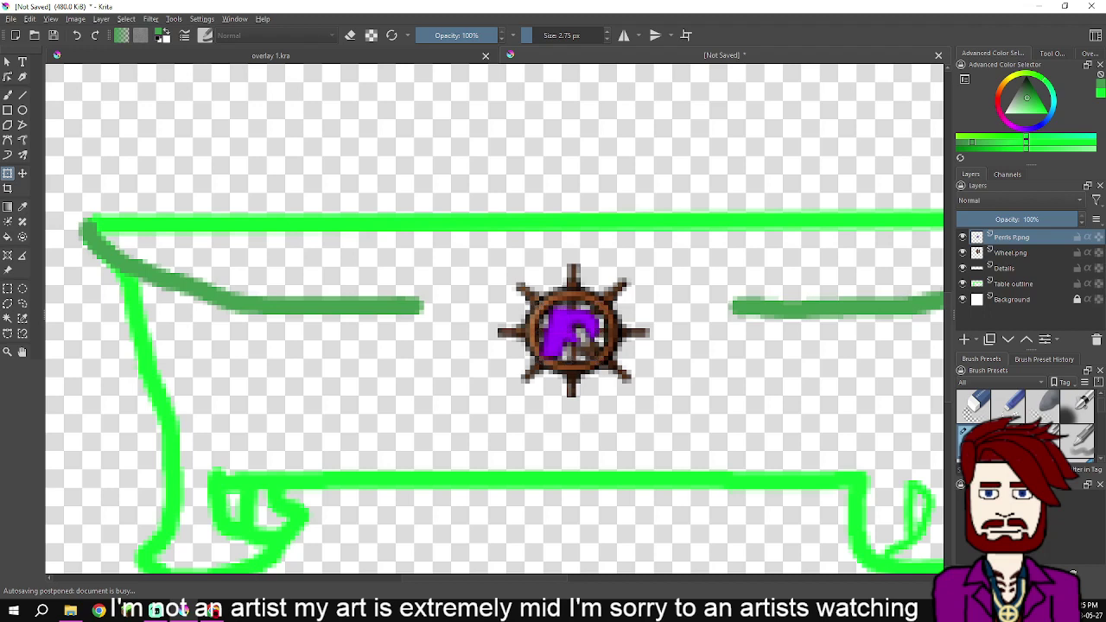
Nudge the small P logo slightly sideways and down so it sits centred within the wheel's ring
{"action": "left_click", "coordinate": [574, 334]}
{"action": "key", "text": "t"}
{"action": "left_click_drag", "start_coordinate": [573, 344], "coordinate": [586, 339]}
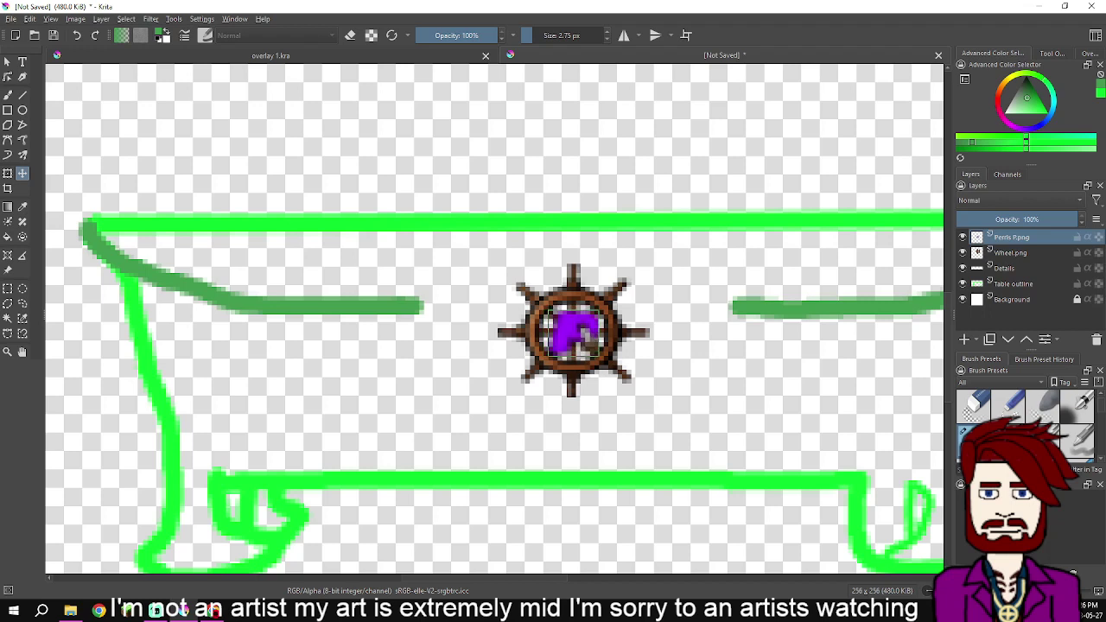
{"action": "scroll", "coordinate": [725, 380], "scroll_direction": "down", "scroll_amount": 2}
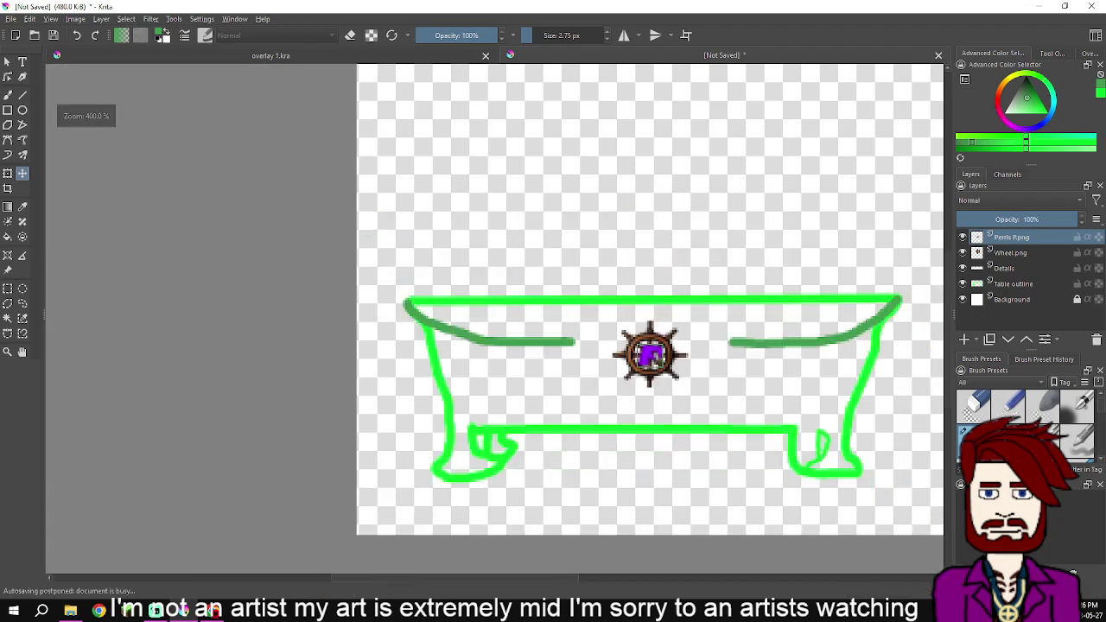
On the Details layer, brush a dark green curve dipping beneath the wheel that joins the inner ends of both trim lines
{"action": "key", "text": "b"}
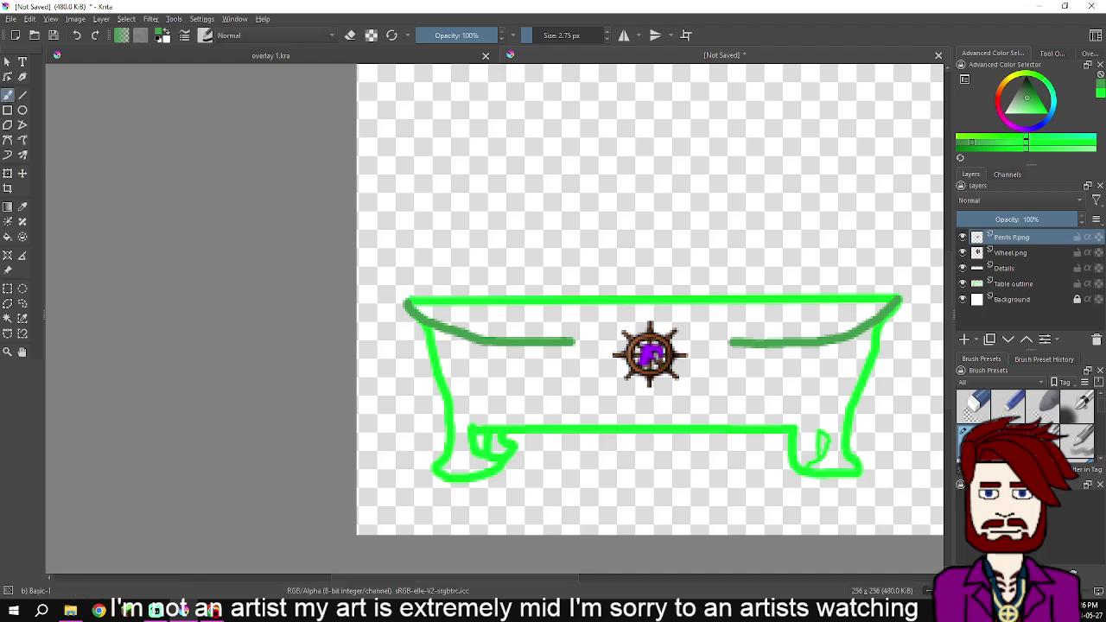
{"action": "left_click", "coordinate": [1029, 268]}
{"action": "scroll", "coordinate": [778, 361], "scroll_direction": "up", "scroll_amount": 2}
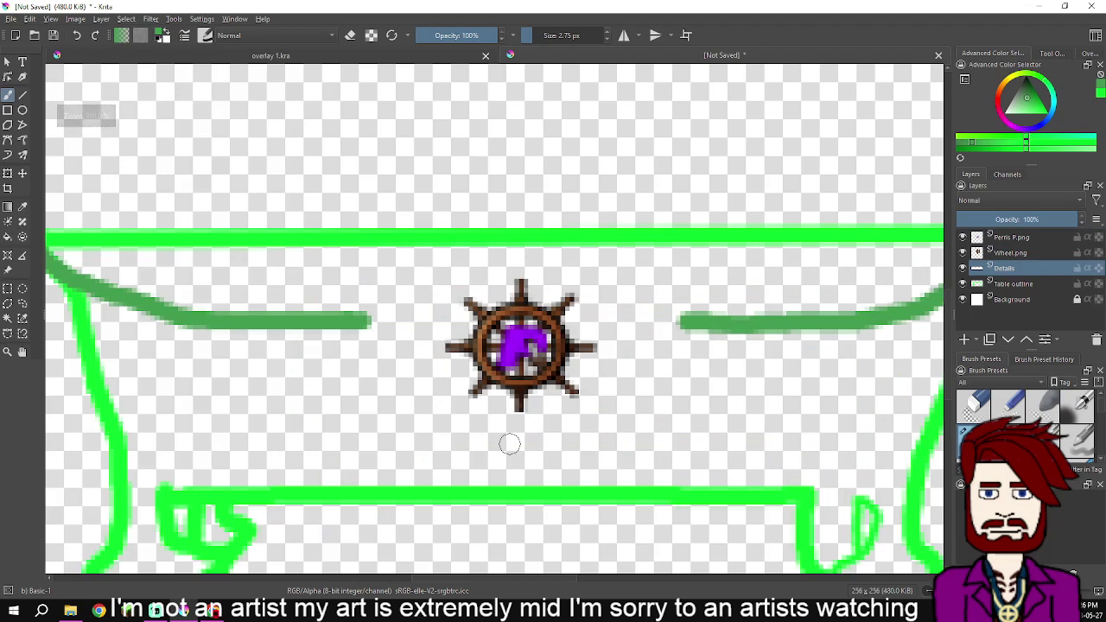
{"action": "scroll", "coordinate": [536, 399], "scroll_direction": "up", "scroll_amount": 2}
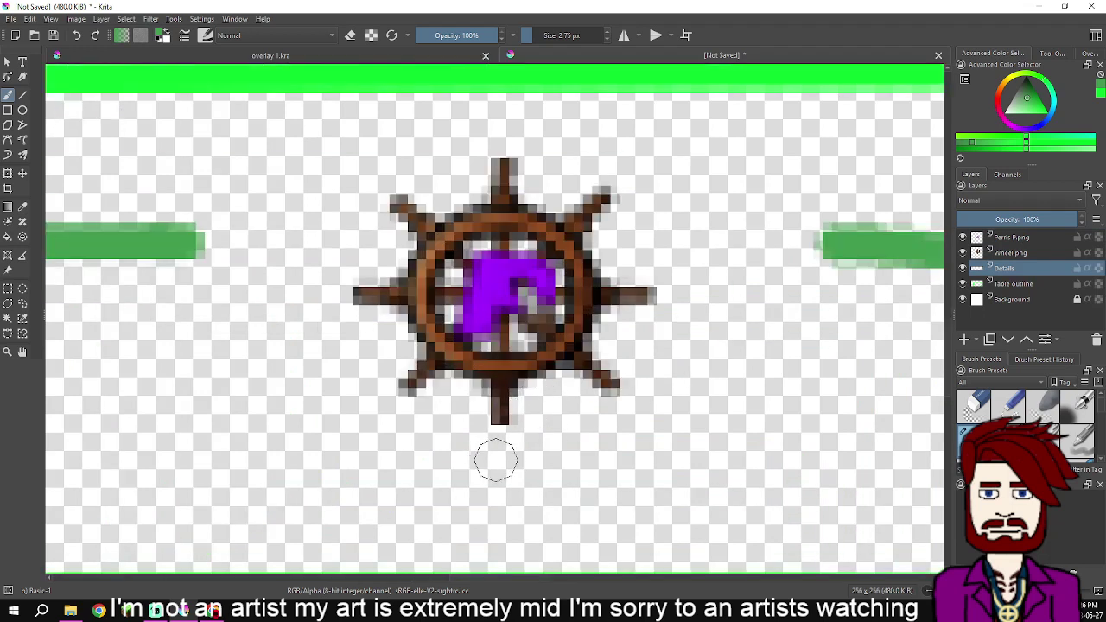
{"action": "mouse_move", "coordinate": [497, 459]}
{"action": "left_mouse_down"}
{"action": "mouse_move", "coordinate": [566, 455]}
{"action": "mouse_move", "coordinate": [644, 428]}
{"action": "mouse_move", "coordinate": [826, 300]}
{"action": "mouse_move", "coordinate": [918, 267]}
{"action": "left_mouse_up"}
{"action": "scroll", "coordinate": [899, 273], "scroll_direction": "down", "scroll_amount": 3}
{"action": "left_click_drag", "start_coordinate": [838, 307], "coordinate": [743, 339]}
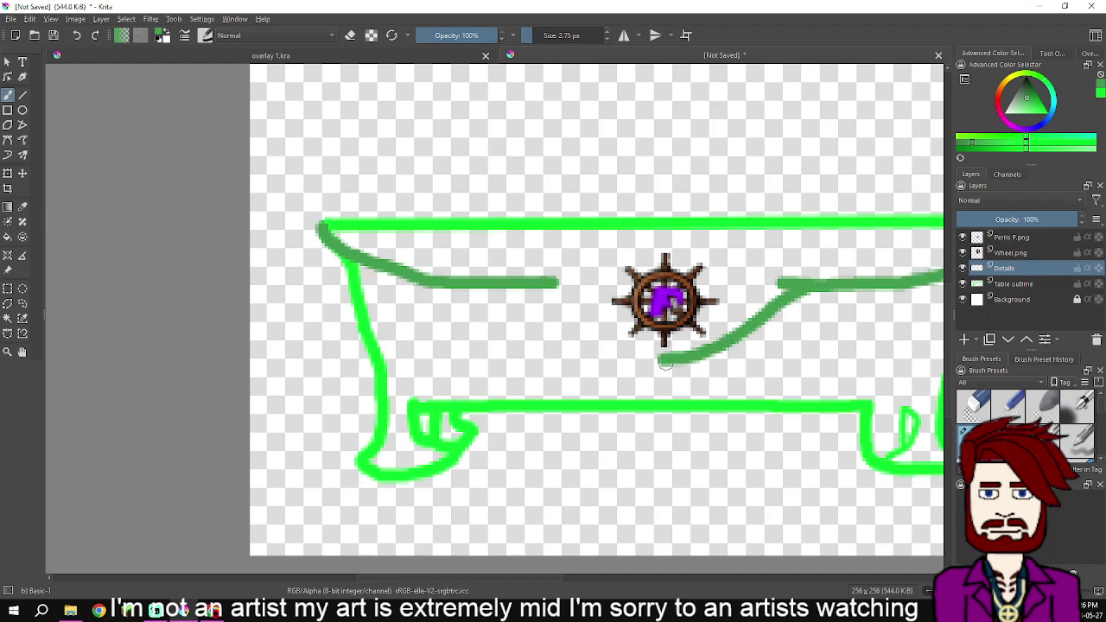
{"action": "mouse_move", "coordinate": [663, 359]}
{"action": "left_mouse_down"}
{"action": "mouse_move", "coordinate": [612, 344]}
{"action": "mouse_move", "coordinate": [550, 295]}
{"action": "left_mouse_up"}
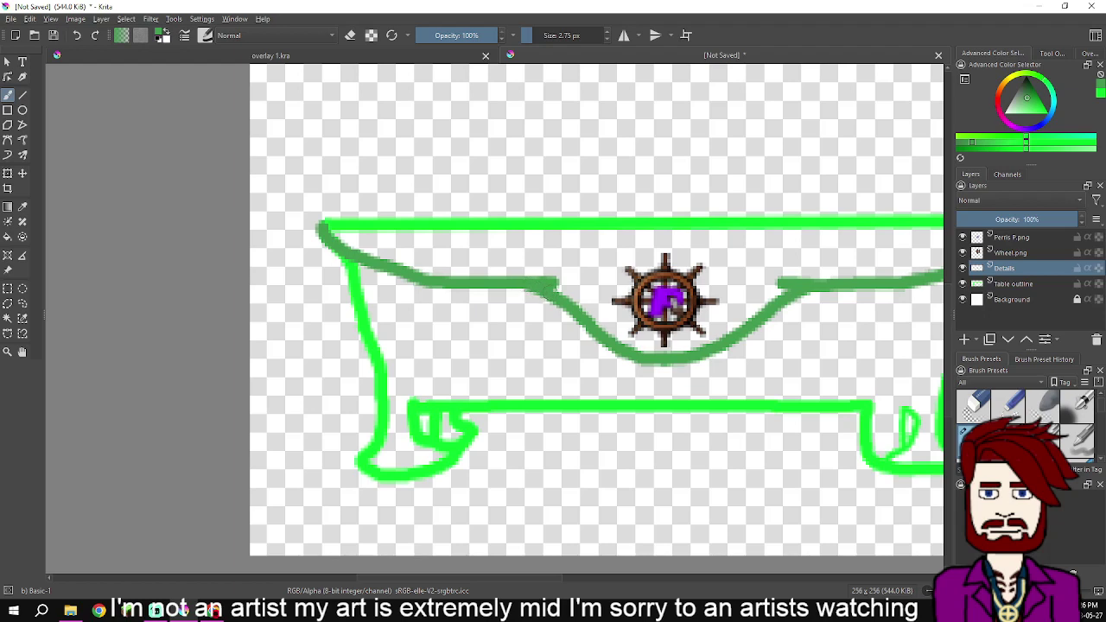
Draw a straight dark green line along the desk's top edge, from the left corner to the right corner
{"action": "left_click_drag", "start_coordinate": [791, 340], "coordinate": [658, 374]}
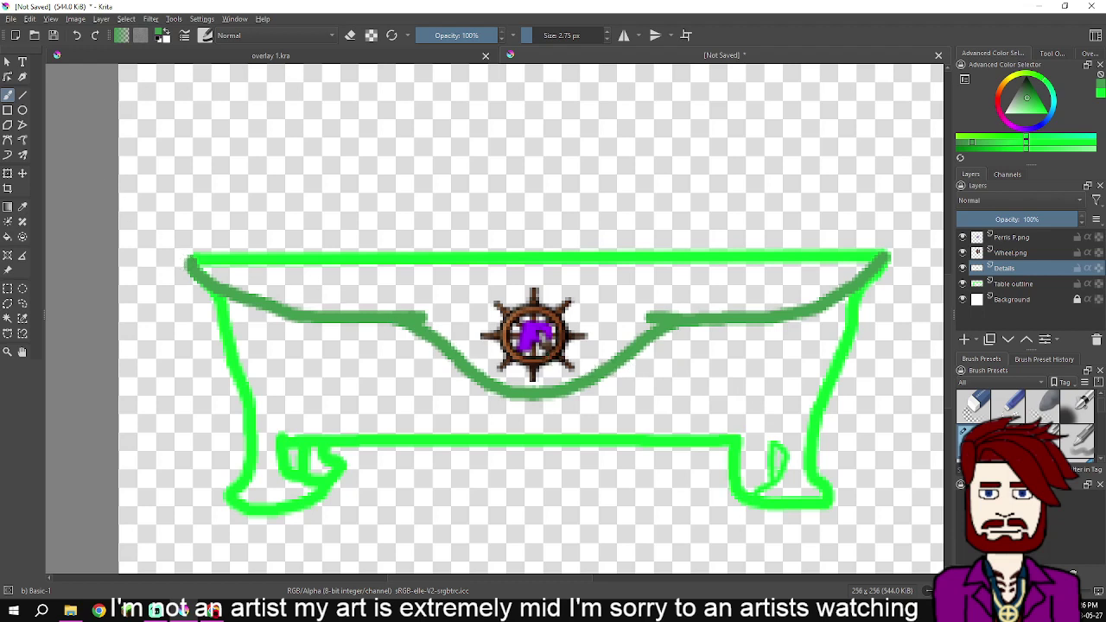
{"action": "key", "text": "v"}
{"action": "left_click_drag", "start_coordinate": [192, 261], "coordinate": [885, 256]}
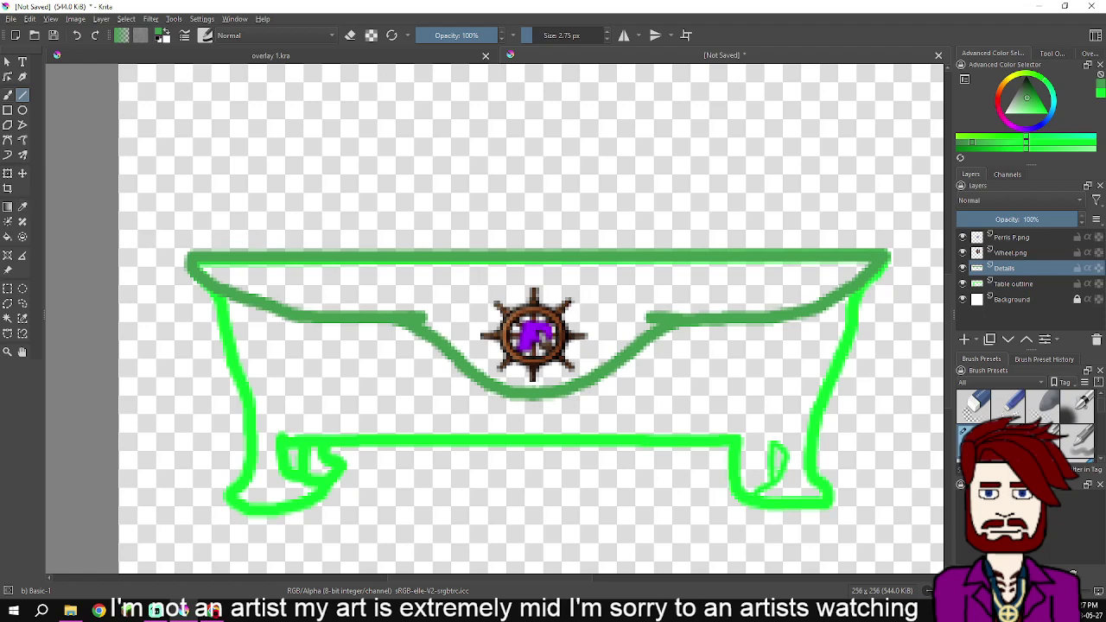
Erase the leftover trim line stubs on both sides where the curve beneath the wheel joins the trim
{"action": "left_click", "coordinate": [350, 35]}
{"action": "scroll", "coordinate": [475, 287], "scroll_direction": "up", "scroll_amount": 4}
{"action": "mouse_move", "coordinate": [321, 372]}
{"action": "left_mouse_down"}
{"action": "mouse_move", "coordinate": [302, 397]}
{"action": "mouse_move", "coordinate": [256, 396]}
{"action": "mouse_move", "coordinate": [277, 395]}
{"action": "left_mouse_up"}
{"action": "key", "text": "b"}
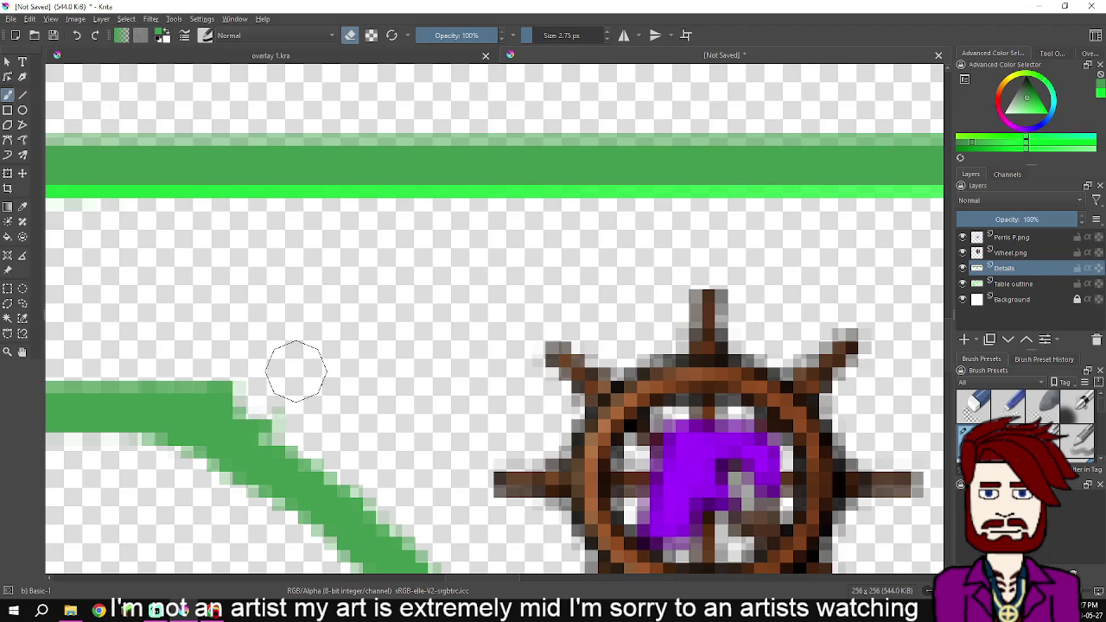
{"action": "left_click_drag", "start_coordinate": [264, 383], "coordinate": [215, 365]}
{"action": "scroll", "coordinate": [376, 368], "scroll_direction": "down", "scroll_amount": 1}
{"action": "scroll", "coordinate": [380, 361], "scroll_direction": "down", "scroll_amount": 5}
{"action": "scroll", "coordinate": [449, 368], "scroll_direction": "up", "scroll_amount": 6}
{"action": "mouse_move", "coordinate": [522, 393]}
{"action": "left_mouse_down"}
{"action": "mouse_move", "coordinate": [571, 399]}
{"action": "mouse_move", "coordinate": [674, 363]}
{"action": "left_mouse_up"}
{"action": "scroll", "coordinate": [621, 338], "scroll_direction": "down", "scroll_amount": 3}
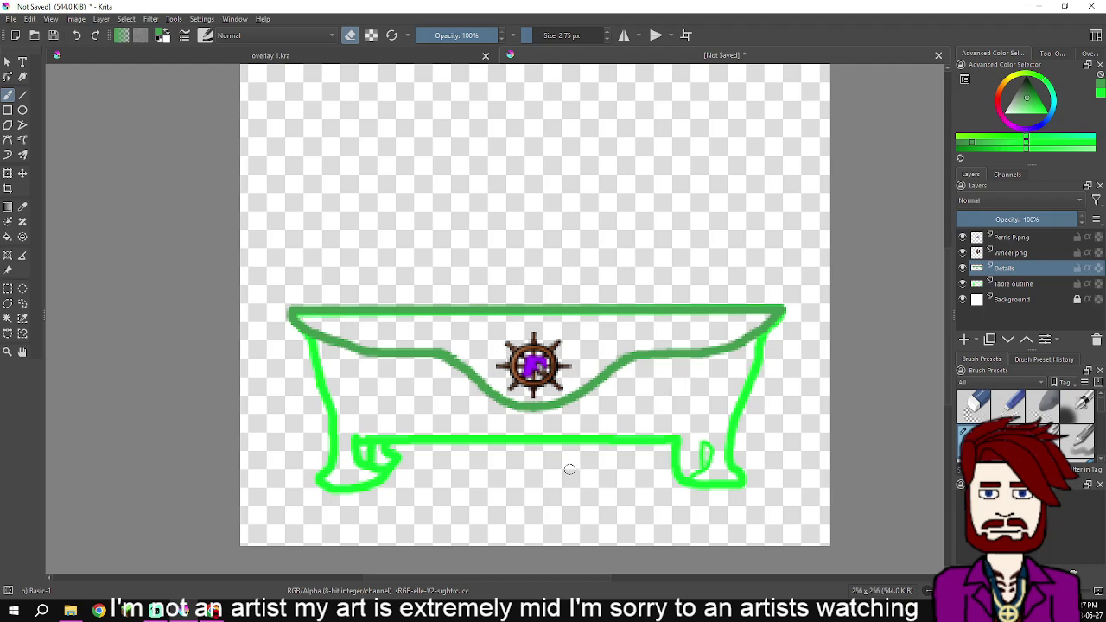
{"action": "scroll", "coordinate": [472, 472], "scroll_direction": "down", "scroll_amount": 2}
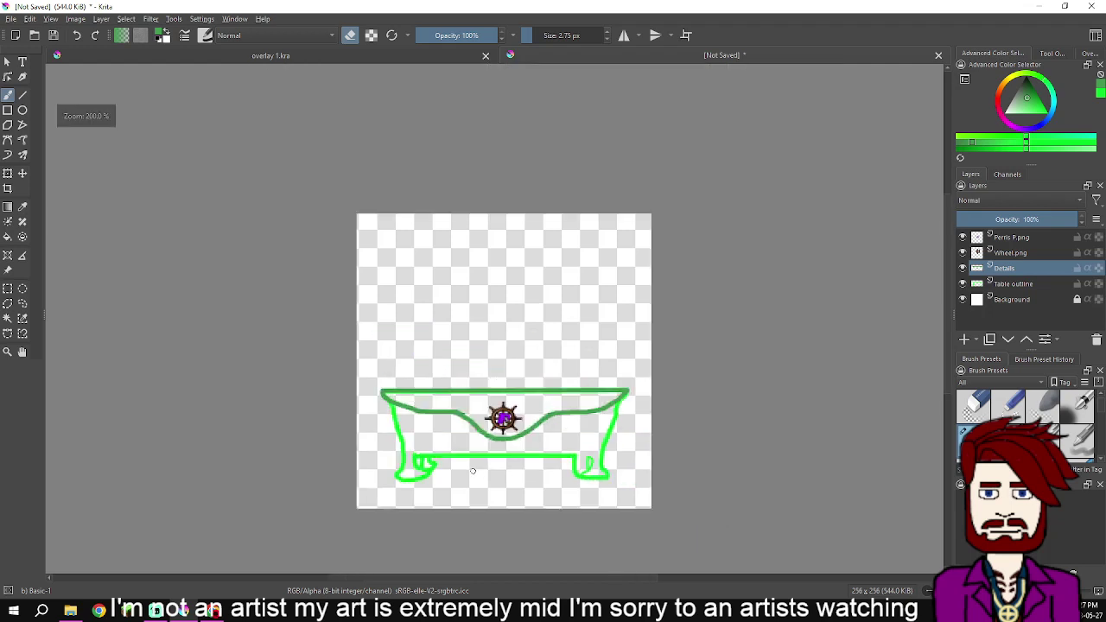
Erase the desk's right foot from the Table outline layer, up to the level of the bottom line
{"action": "scroll", "coordinate": [472, 472], "scroll_direction": "up", "scroll_amount": 2}
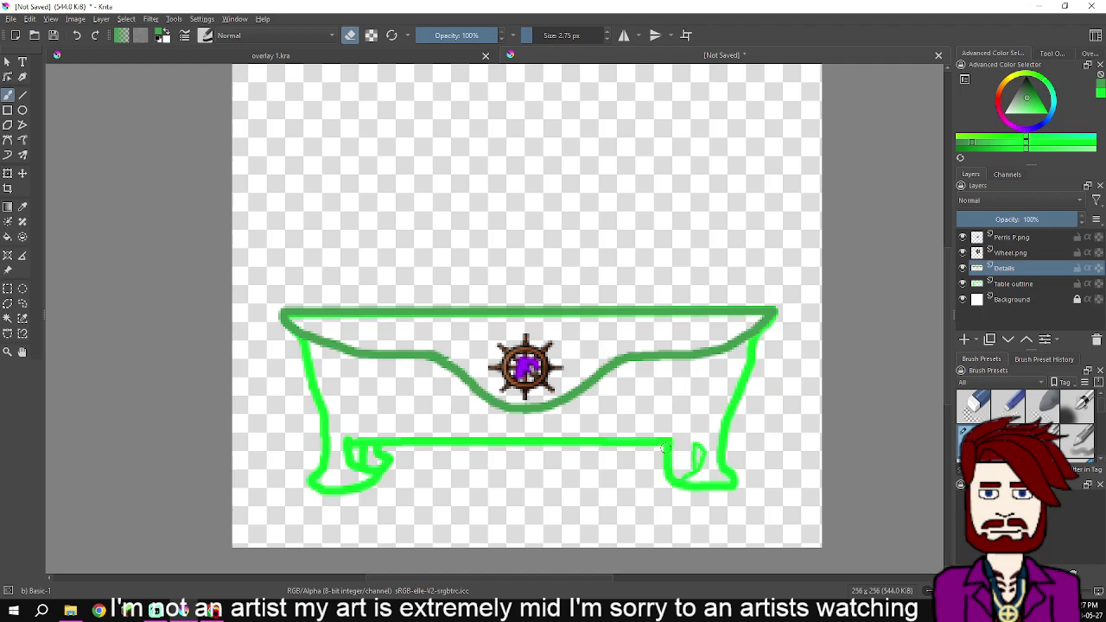
{"action": "scroll", "coordinate": [673, 453], "scroll_direction": "up", "scroll_amount": 3}
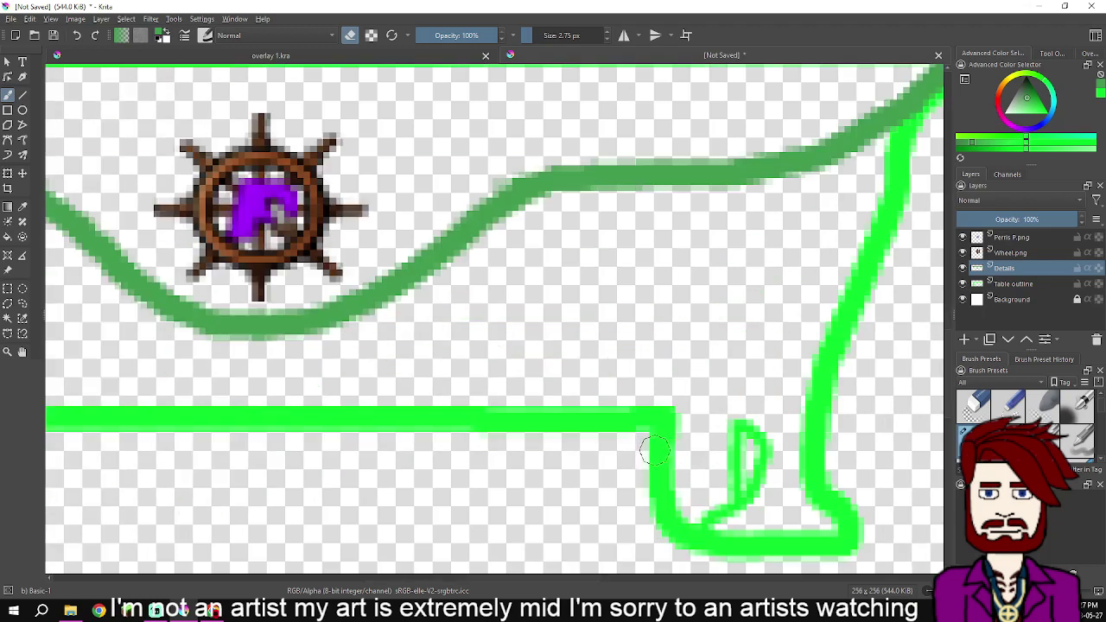
{"action": "key", "text": "Page_Down"}
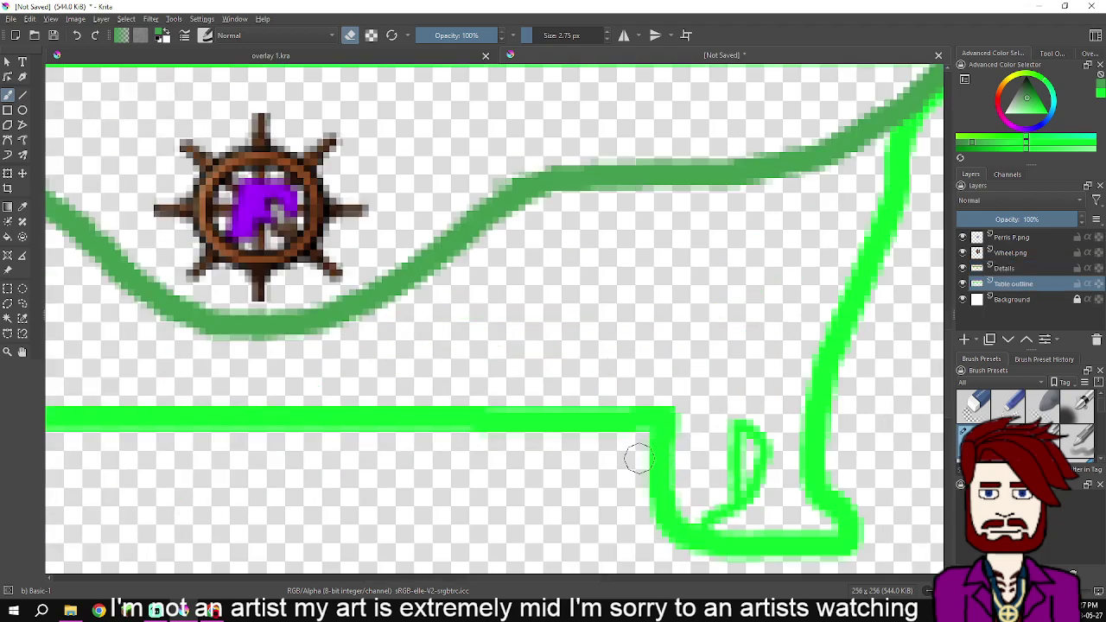
{"action": "mouse_move", "coordinate": [662, 442]}
{"action": "left_mouse_down"}
{"action": "mouse_move", "coordinate": [698, 447]}
{"action": "mouse_move", "coordinate": [633, 461]}
{"action": "mouse_move", "coordinate": [774, 463]}
{"action": "mouse_move", "coordinate": [791, 446]}
{"action": "mouse_move", "coordinate": [828, 444]}
{"action": "mouse_move", "coordinate": [703, 442]}
{"action": "mouse_move", "coordinate": [748, 441]}
{"action": "mouse_move", "coordinate": [734, 427]}
{"action": "mouse_move", "coordinate": [758, 428]}
{"action": "mouse_move", "coordinate": [856, 474]}
{"action": "mouse_move", "coordinate": [578, 480]}
{"action": "mouse_move", "coordinate": [775, 479]}
{"action": "mouse_move", "coordinate": [800, 504]}
{"action": "mouse_move", "coordinate": [606, 515]}
{"action": "mouse_move", "coordinate": [656, 541]}
{"action": "mouse_move", "coordinate": [715, 537]}
{"action": "mouse_move", "coordinate": [698, 513]}
{"action": "mouse_move", "coordinate": [622, 539]}
{"action": "mouse_move", "coordinate": [671, 554]}
{"action": "mouse_move", "coordinate": [814, 542]}
{"action": "mouse_move", "coordinate": [843, 495]}
{"action": "mouse_move", "coordinate": [859, 532]}
{"action": "mouse_move", "coordinate": [753, 486]}
{"action": "mouse_move", "coordinate": [787, 546]}
{"action": "mouse_move", "coordinate": [842, 517]}
{"action": "mouse_move", "coordinate": [794, 512]}
{"action": "mouse_move", "coordinate": [840, 551]}
{"action": "left_mouse_up"}
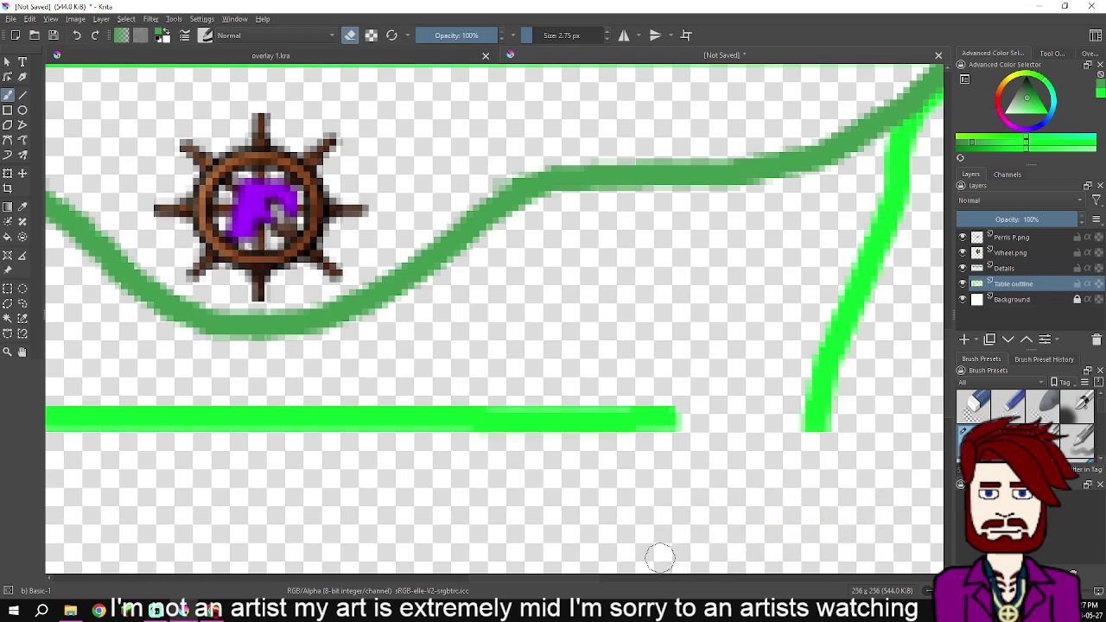
{"action": "scroll", "coordinate": [644, 554], "scroll_direction": "down", "scroll_amount": 4}
Erase the desk's left foot from the outline, up to the level of the bottom line
{"action": "left_click_drag", "start_coordinate": [624, 502], "coordinate": [759, 457]}
{"action": "scroll", "coordinate": [732, 456], "scroll_direction": "up", "scroll_amount": 2}
{"action": "mouse_move", "coordinate": [630, 434]}
{"action": "left_mouse_down"}
{"action": "mouse_move", "coordinate": [584, 469]}
{"action": "mouse_move", "coordinate": [679, 462]}
{"action": "mouse_move", "coordinate": [492, 472]}
{"action": "left_mouse_up"}
{"action": "mouse_move", "coordinate": [654, 453]}
{"action": "left_mouse_down"}
{"action": "mouse_move", "coordinate": [647, 427]}
{"action": "mouse_move", "coordinate": [595, 446]}
{"action": "mouse_move", "coordinate": [647, 410]}
{"action": "mouse_move", "coordinate": [613, 410]}
{"action": "mouse_move", "coordinate": [637, 403]}
{"action": "mouse_move", "coordinate": [515, 401]}
{"action": "mouse_move", "coordinate": [584, 405]}
{"action": "mouse_move", "coordinate": [588, 415]}
{"action": "mouse_move", "coordinate": [558, 435]}
{"action": "mouse_move", "coordinate": [515, 437]}
{"action": "mouse_move", "coordinate": [513, 420]}
{"action": "mouse_move", "coordinate": [501, 459]}
{"action": "mouse_move", "coordinate": [503, 440]}
{"action": "mouse_move", "coordinate": [519, 482]}
{"action": "mouse_move", "coordinate": [485, 472]}
{"action": "mouse_move", "coordinate": [573, 480]}
{"action": "mouse_move", "coordinate": [514, 478]}
{"action": "left_mouse_up"}
{"action": "scroll", "coordinate": [566, 494], "scroll_direction": "down", "scroll_amount": 1}
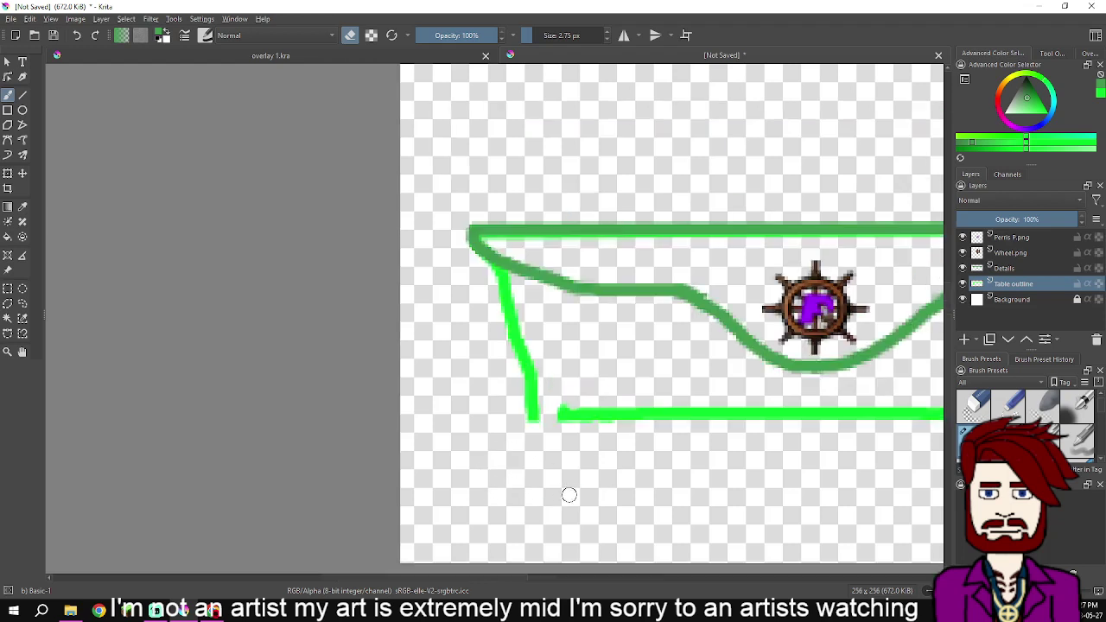
{"action": "left_click_drag", "start_coordinate": [596, 479], "coordinate": [385, 494]}
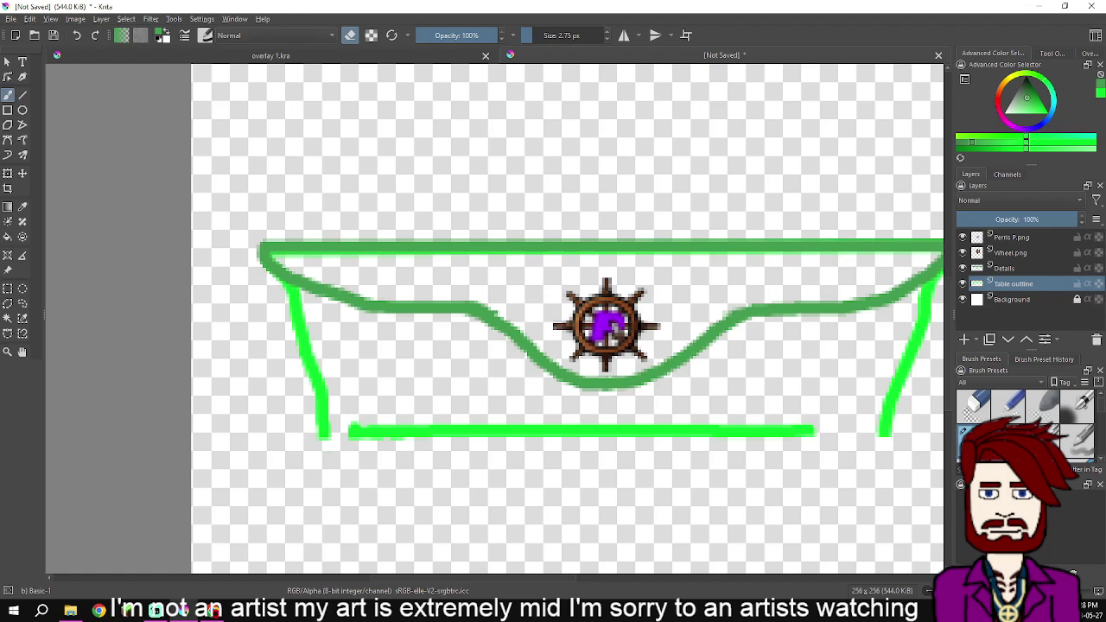
Brush the bottom line outward in bright green so it meets both side lines of the desk
{"action": "key", "text": "e"}
{"action": "scroll", "coordinate": [871, 420], "scroll_direction": "up", "scroll_amount": 2}
{"action": "mouse_move", "coordinate": [835, 438]}
{"action": "left_mouse_down"}
{"action": "mouse_move", "coordinate": [607, 428]}
{"action": "mouse_move", "coordinate": [766, 427]}
{"action": "left_mouse_up"}
{"action": "left_click_drag", "start_coordinate": [188, 404], "coordinate": [825, 399]}
{"action": "left_click_drag", "start_coordinate": [482, 413], "coordinate": [629, 408]}
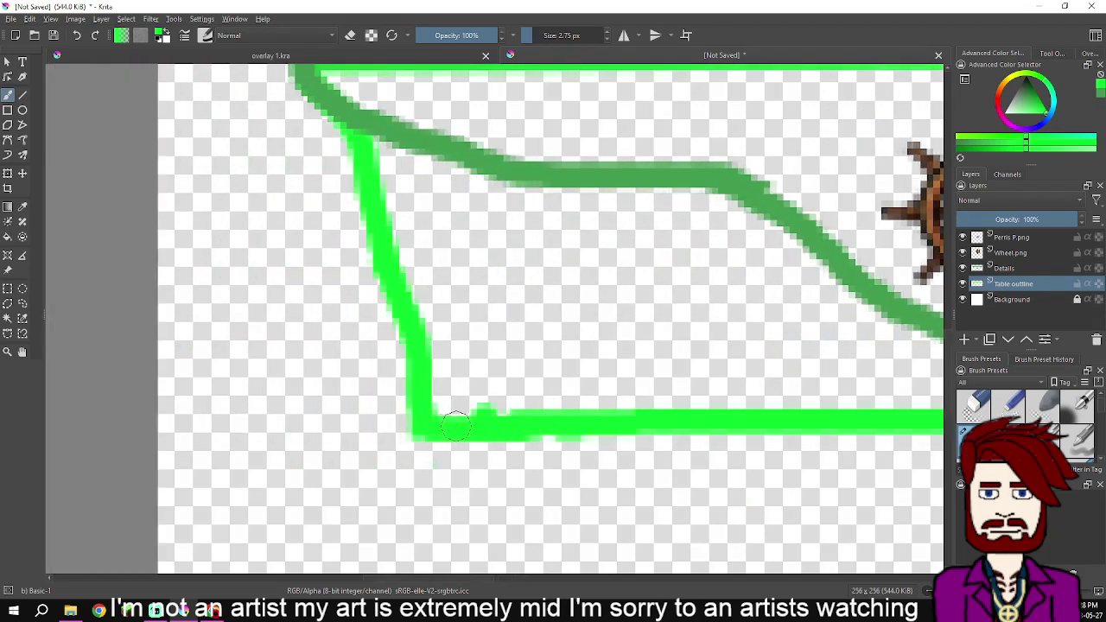
{"action": "scroll", "coordinate": [457, 429], "scroll_direction": "down", "scroll_amount": 5}
{"action": "left_click_drag", "start_coordinate": [574, 408], "coordinate": [526, 419]}
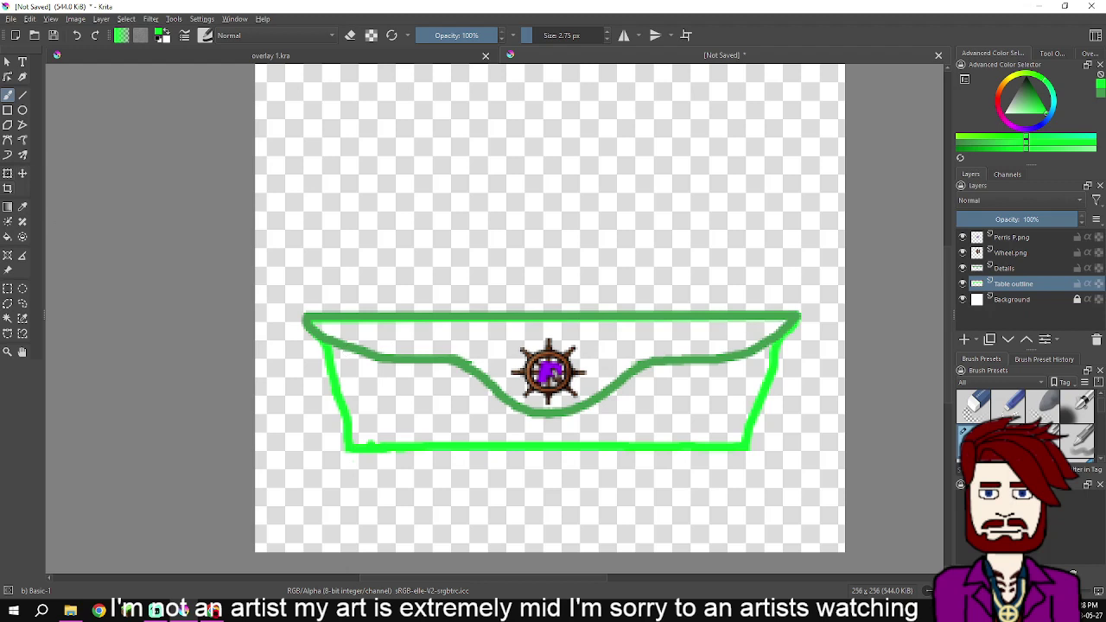
Erase the left and right side lines between the trim and the bottom line of the desk
{"action": "key", "text": "e"}
{"action": "scroll", "coordinate": [364, 493], "scroll_direction": "up", "scroll_amount": 2}
{"action": "mouse_move", "coordinate": [373, 375]}
{"action": "left_mouse_down"}
{"action": "mouse_move", "coordinate": [324, 380]}
{"action": "mouse_move", "coordinate": [341, 381]}
{"action": "mouse_move", "coordinate": [323, 368]}
{"action": "mouse_move", "coordinate": [320, 345]}
{"action": "mouse_move", "coordinate": [334, 347]}
{"action": "mouse_move", "coordinate": [309, 329]}
{"action": "mouse_move", "coordinate": [331, 351]}
{"action": "mouse_move", "coordinate": [310, 319]}
{"action": "mouse_move", "coordinate": [333, 348]}
{"action": "mouse_move", "coordinate": [315, 309]}
{"action": "mouse_move", "coordinate": [289, 299]}
{"action": "mouse_move", "coordinate": [321, 304]}
{"action": "mouse_move", "coordinate": [305, 304]}
{"action": "mouse_move", "coordinate": [318, 291]}
{"action": "mouse_move", "coordinate": [291, 273]}
{"action": "mouse_move", "coordinate": [304, 275]}
{"action": "mouse_move", "coordinate": [286, 256]}
{"action": "mouse_move", "coordinate": [308, 261]}
{"action": "mouse_move", "coordinate": [286, 205]}
{"action": "left_mouse_up"}
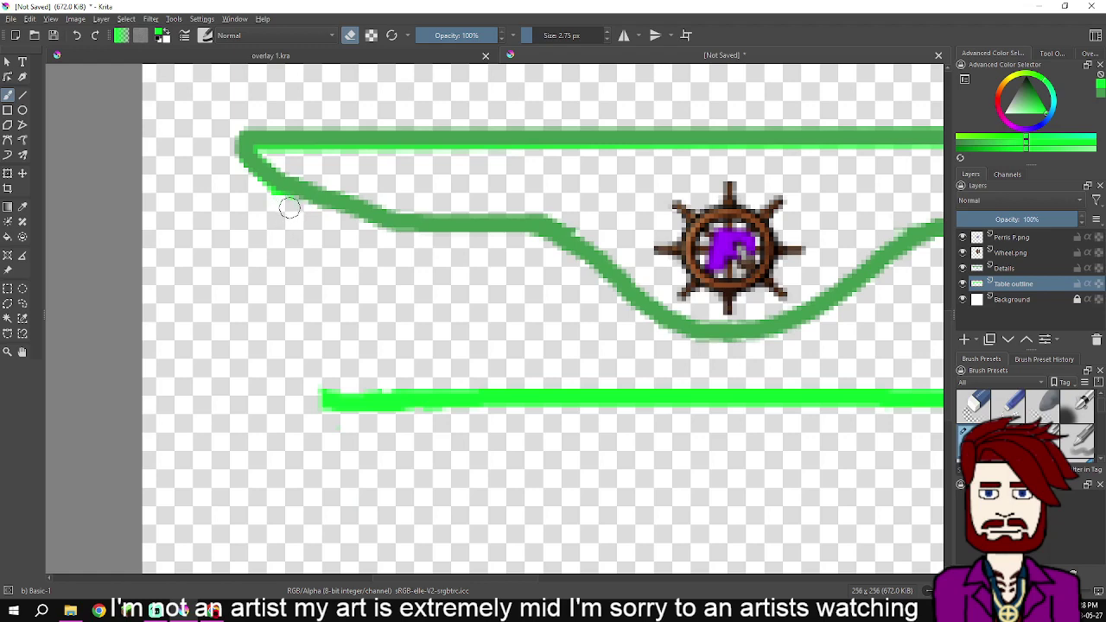
{"action": "left_click_drag", "start_coordinate": [444, 334], "coordinate": [288, 332]}
{"action": "scroll", "coordinate": [570, 320], "scroll_direction": "right", "scroll_amount": 8}
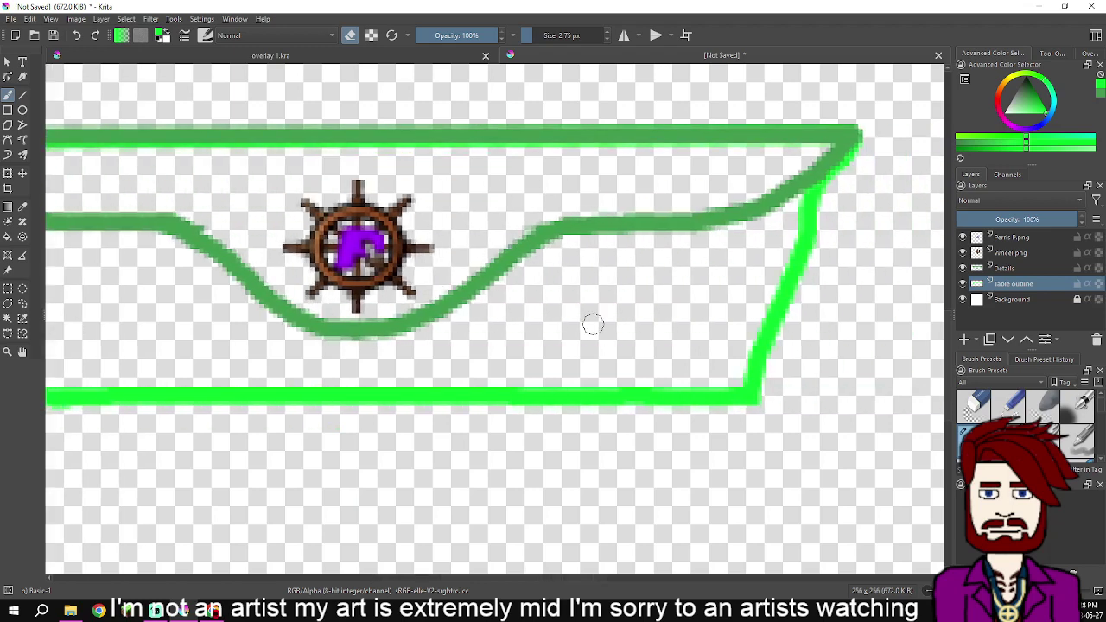
{"action": "mouse_move", "coordinate": [646, 257]}
{"action": "left_mouse_down"}
{"action": "mouse_move", "coordinate": [622, 313]}
{"action": "mouse_move", "coordinate": [634, 289]}
{"action": "mouse_move", "coordinate": [609, 299]}
{"action": "mouse_move", "coordinate": [619, 356]}
{"action": "mouse_move", "coordinate": [617, 263]}
{"action": "mouse_move", "coordinate": [617, 324]}
{"action": "mouse_move", "coordinate": [592, 361]}
{"action": "mouse_move", "coordinate": [585, 350]}
{"action": "mouse_move", "coordinate": [607, 382]}
{"action": "mouse_move", "coordinate": [611, 342]}
{"action": "mouse_move", "coordinate": [581, 324]}
{"action": "mouse_move", "coordinate": [595, 389]}
{"action": "mouse_move", "coordinate": [580, 377]}
{"action": "mouse_move", "coordinate": [599, 407]}
{"action": "mouse_move", "coordinate": [581, 381]}
{"action": "mouse_move", "coordinate": [578, 407]}
{"action": "mouse_move", "coordinate": [568, 390]}
{"action": "mouse_move", "coordinate": [588, 412]}
{"action": "mouse_move", "coordinate": [569, 412]}
{"action": "mouse_move", "coordinate": [558, 423]}
{"action": "left_mouse_up"}
{"action": "left_click_drag", "start_coordinate": [368, 261], "coordinate": [566, 267]}
Redraw both side lines in bright green as curves running from the trim down to the ends of the bottom line
{"action": "key", "text": "e"}
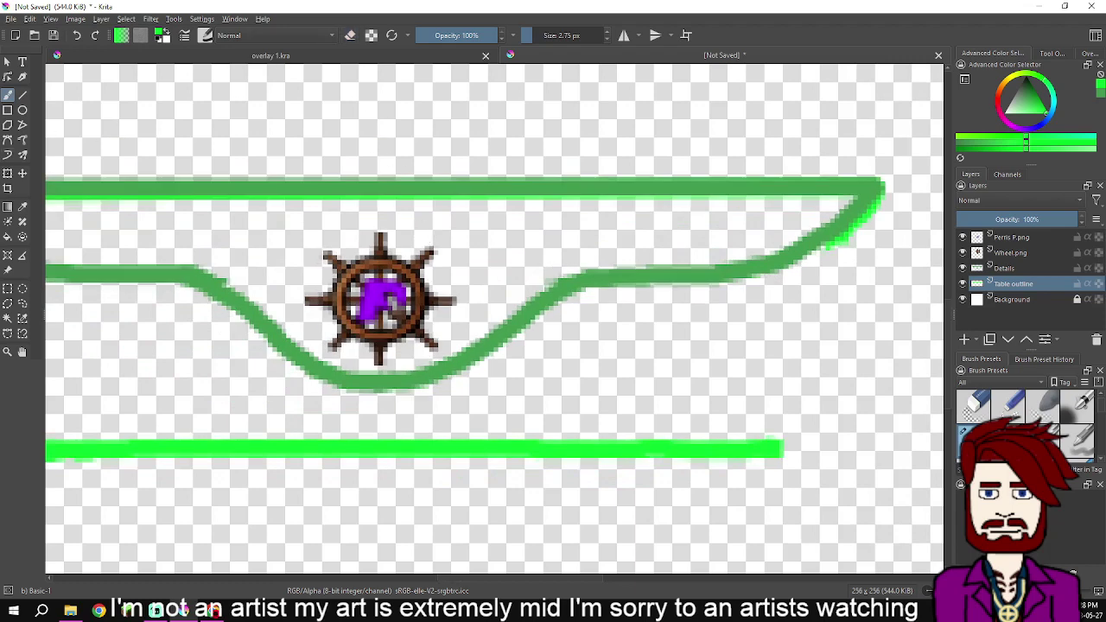
{"action": "left_click_drag", "start_coordinate": [171, 287], "coordinate": [428, 230]}
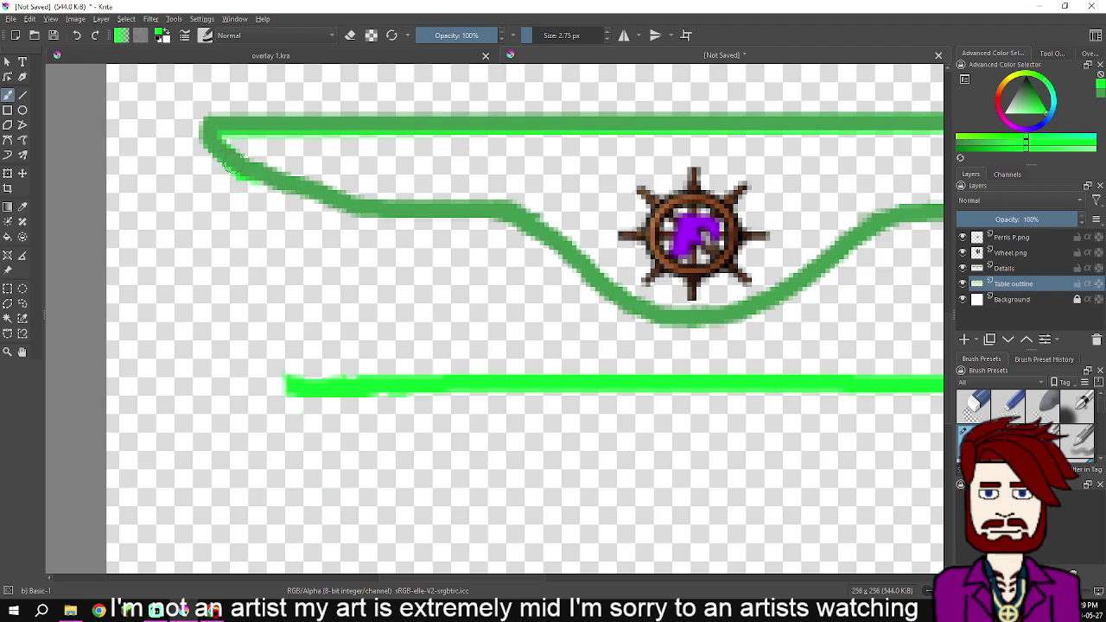
{"action": "mouse_move", "coordinate": [242, 177]}
{"action": "left_mouse_down"}
{"action": "mouse_move", "coordinate": [273, 242]}
{"action": "mouse_move", "coordinate": [276, 365]}
{"action": "mouse_move", "coordinate": [293, 387]}
{"action": "left_mouse_up"}
{"action": "left_click_drag", "start_coordinate": [521, 300], "coordinate": [106, 369]}
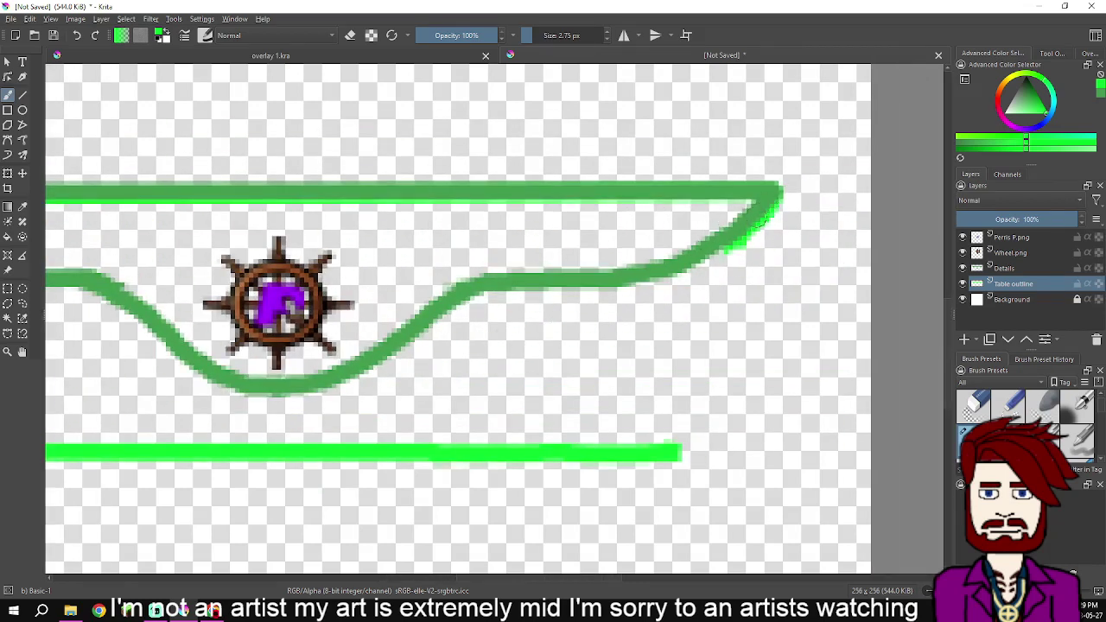
{"action": "mouse_move", "coordinate": [730, 248]}
{"action": "left_mouse_down"}
{"action": "mouse_move", "coordinate": [689, 329]}
{"action": "mouse_move", "coordinate": [679, 453]}
{"action": "left_mouse_up"}
Examine the redrawn desk outline as a whole and the wheel emblem with its P logo up close
{"action": "scroll", "coordinate": [589, 409], "scroll_direction": "down", "scroll_amount": 3}
{"action": "left_click_drag", "start_coordinate": [523, 372], "coordinate": [614, 374]}
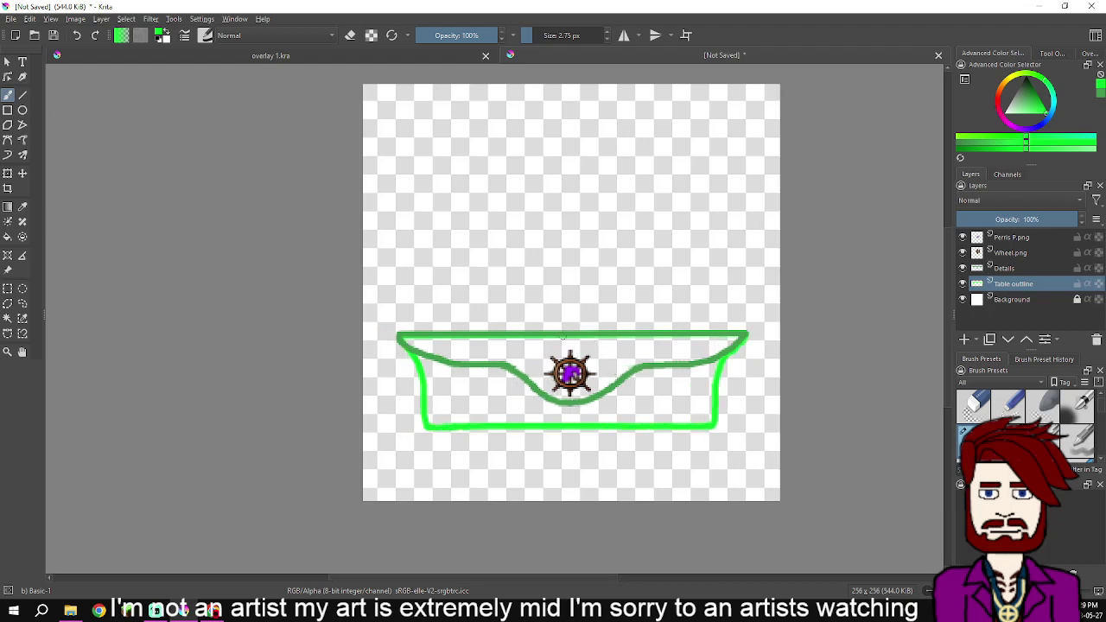
{"action": "scroll", "coordinate": [546, 349], "scroll_direction": "up", "scroll_amount": 4}
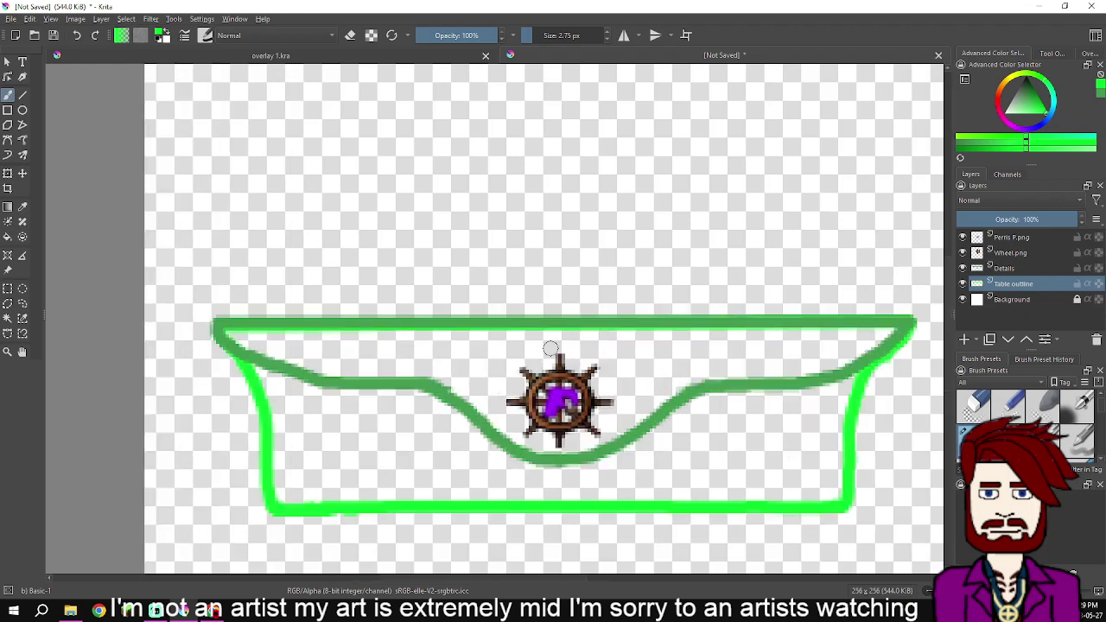
{"action": "scroll", "coordinate": [545, 380], "scroll_direction": "down", "scroll_amount": 3}
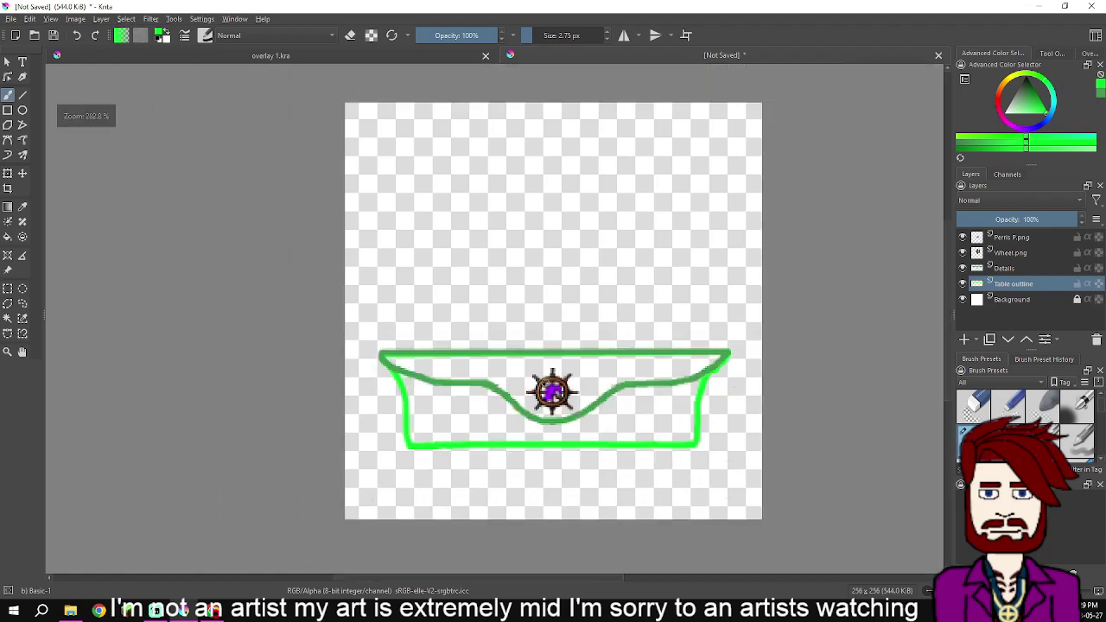
{"action": "scroll", "coordinate": [569, 379], "scroll_direction": "up", "scroll_amount": 2}
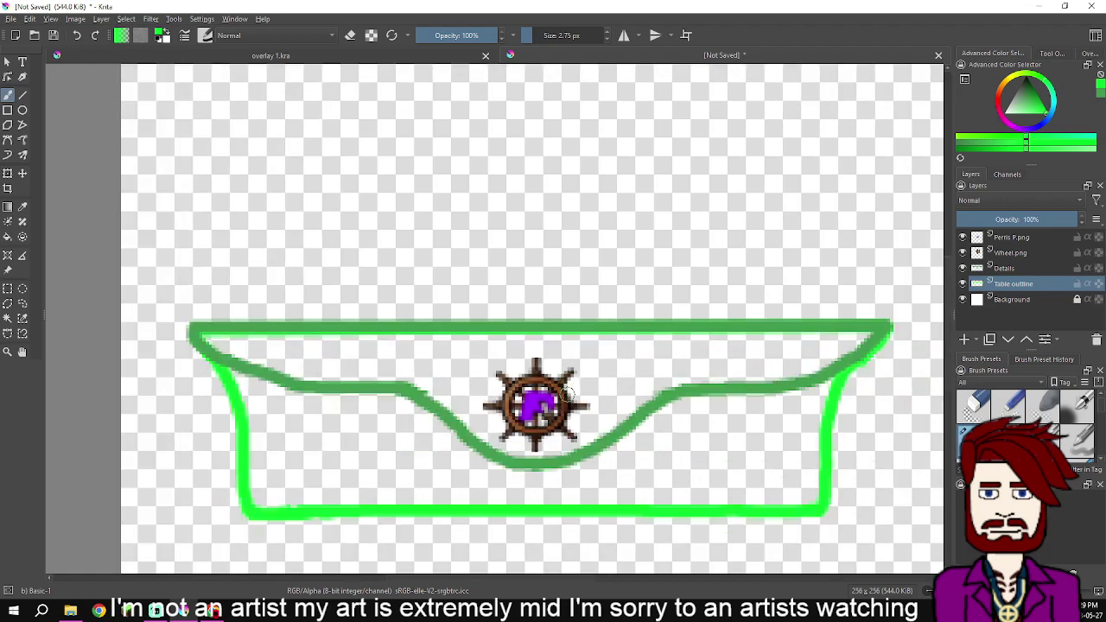
{"action": "scroll", "coordinate": [575, 402], "scroll_direction": "down", "scroll_amount": 1}
{"action": "left_click_drag", "start_coordinate": [579, 405], "coordinate": [559, 434]}
{"action": "scroll", "coordinate": [563, 441], "scroll_direction": "up", "scroll_amount": 4}
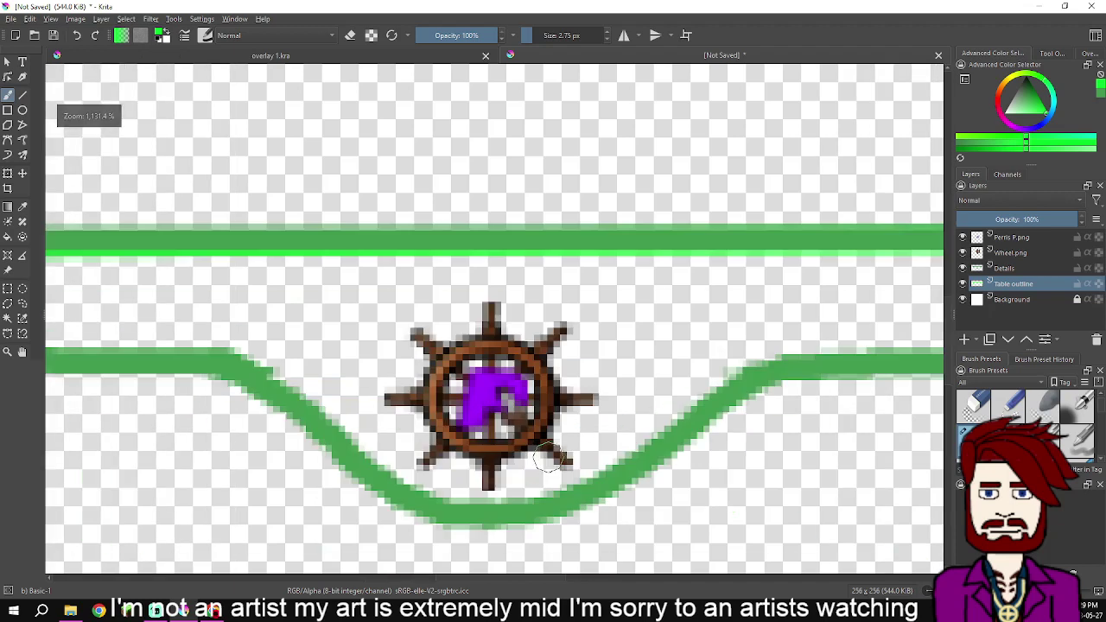
Add a new layer above the Details layer and name it Table cloth
{"action": "scroll", "coordinate": [553, 413], "scroll_direction": "down", "scroll_amount": 6}
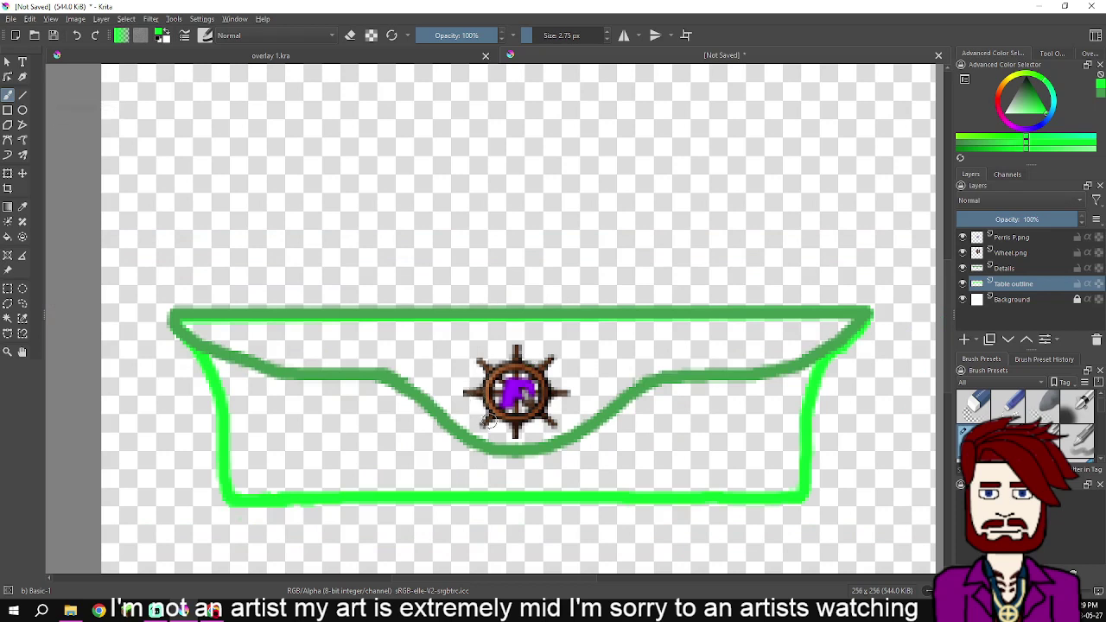
{"action": "scroll", "coordinate": [505, 382], "scroll_direction": "down", "scroll_amount": 4}
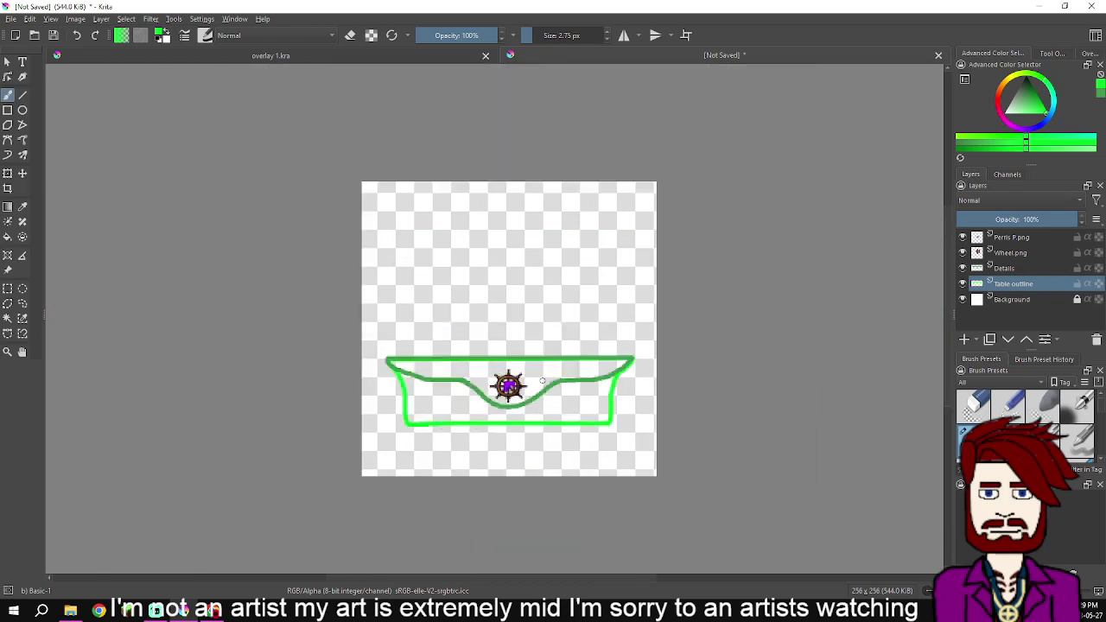
{"action": "scroll", "coordinate": [506, 383], "scroll_direction": "up", "scroll_amount": 3}
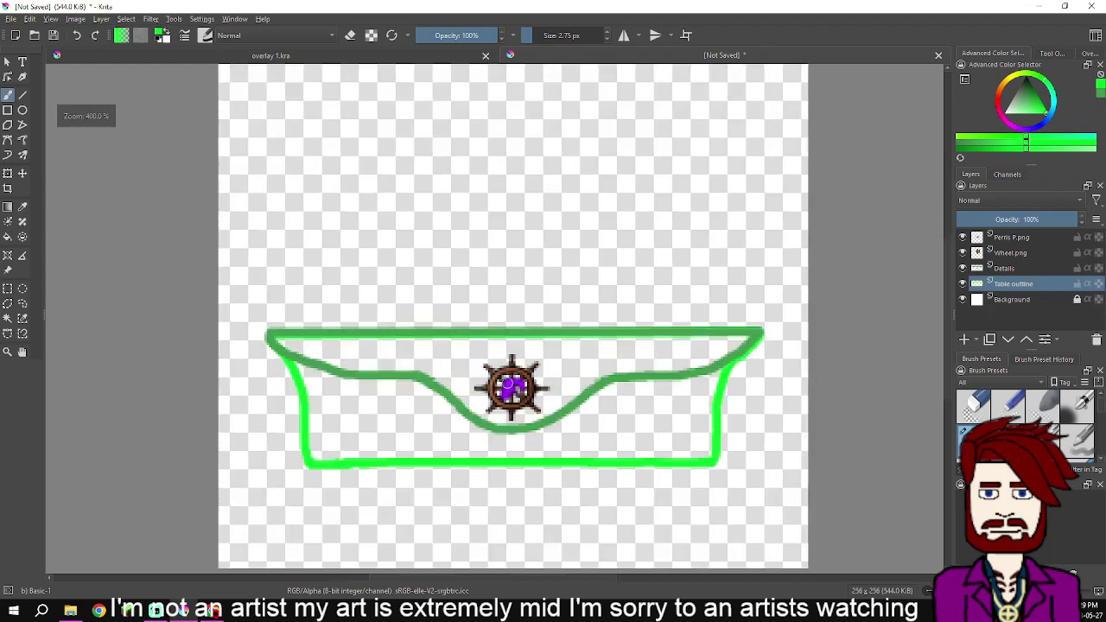
{"action": "key", "text": "Page_Up"}
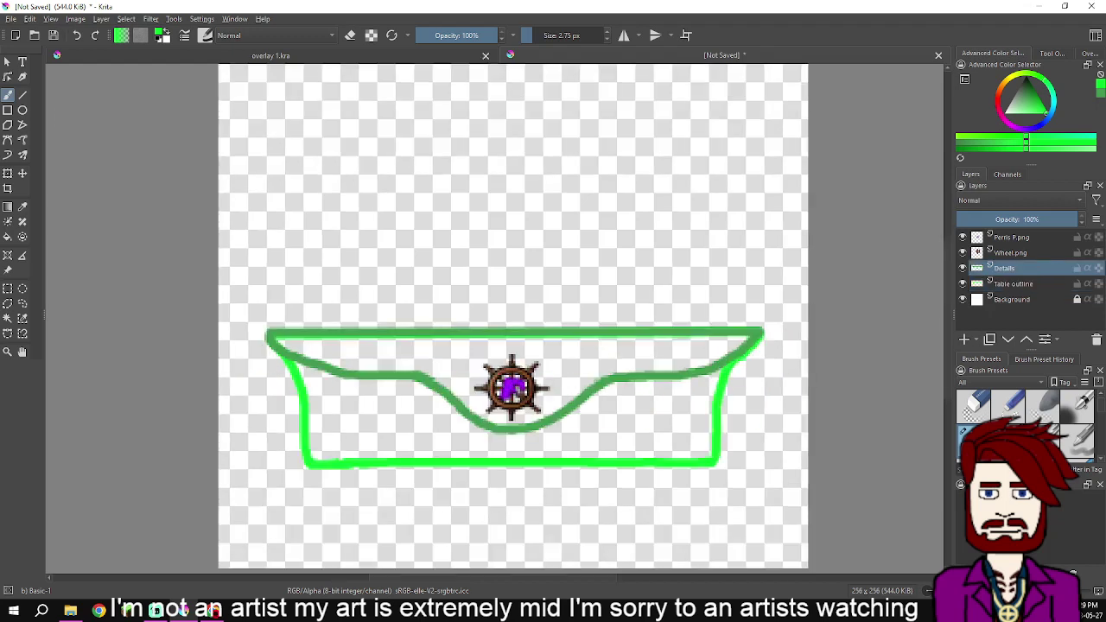
{"action": "key", "text": "Insert"}
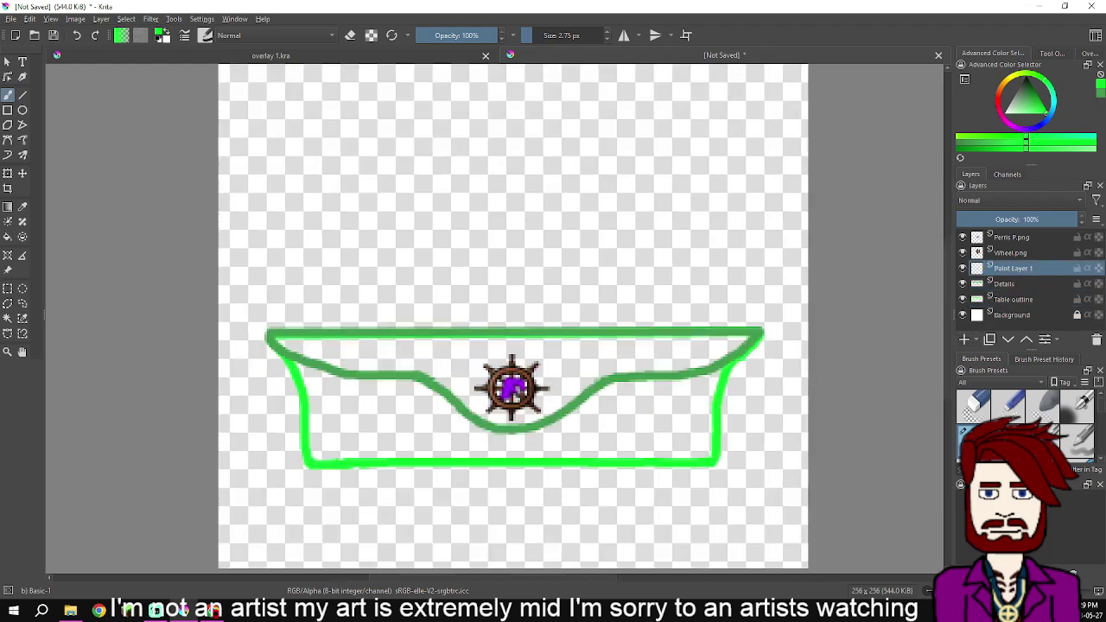
{"action": "key", "text": "F2"}
{"action": "type", "text": "Table cloth"}
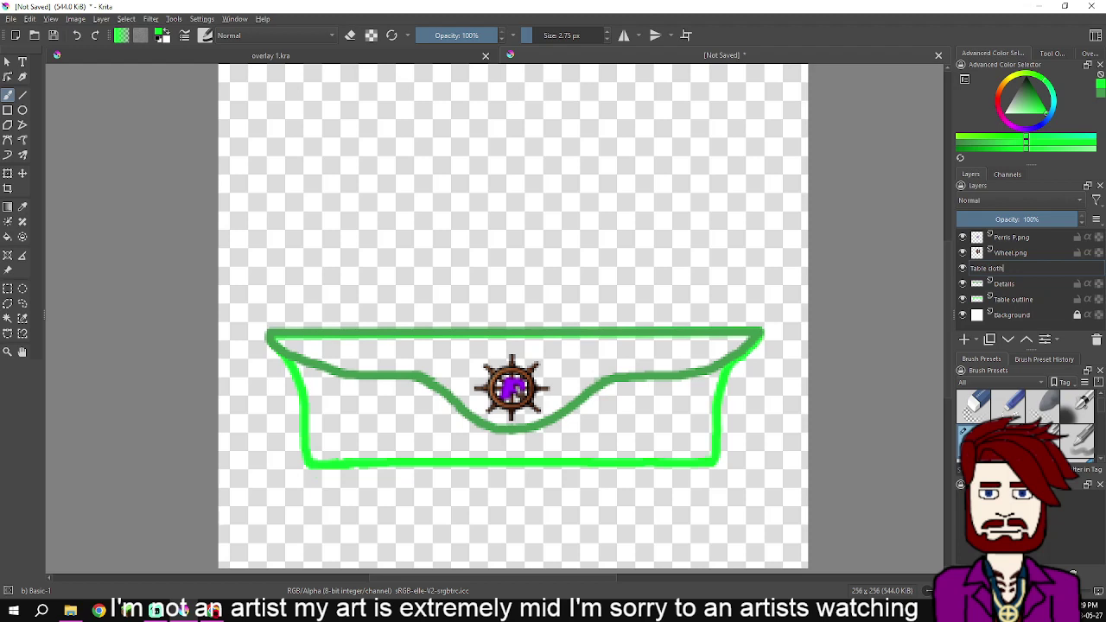
{"action": "key", "text": "Return"}
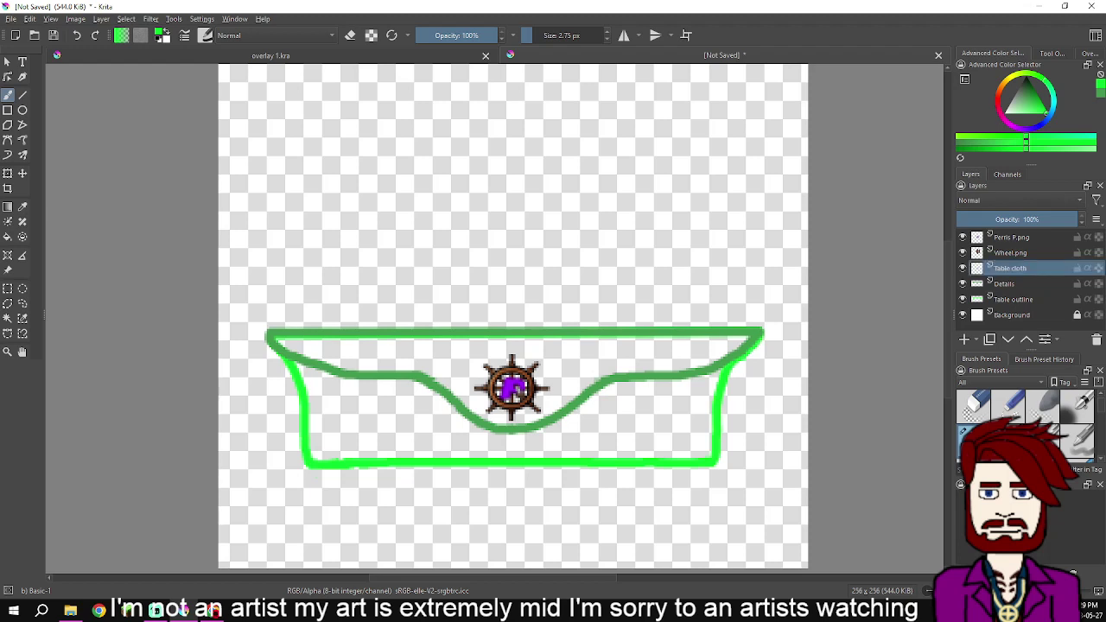
Set the drawing colour to light blue and switch to the Line tool
{"action": "left_click", "coordinate": [1054, 104]}
{"action": "left_click", "coordinate": [1053, 110]}
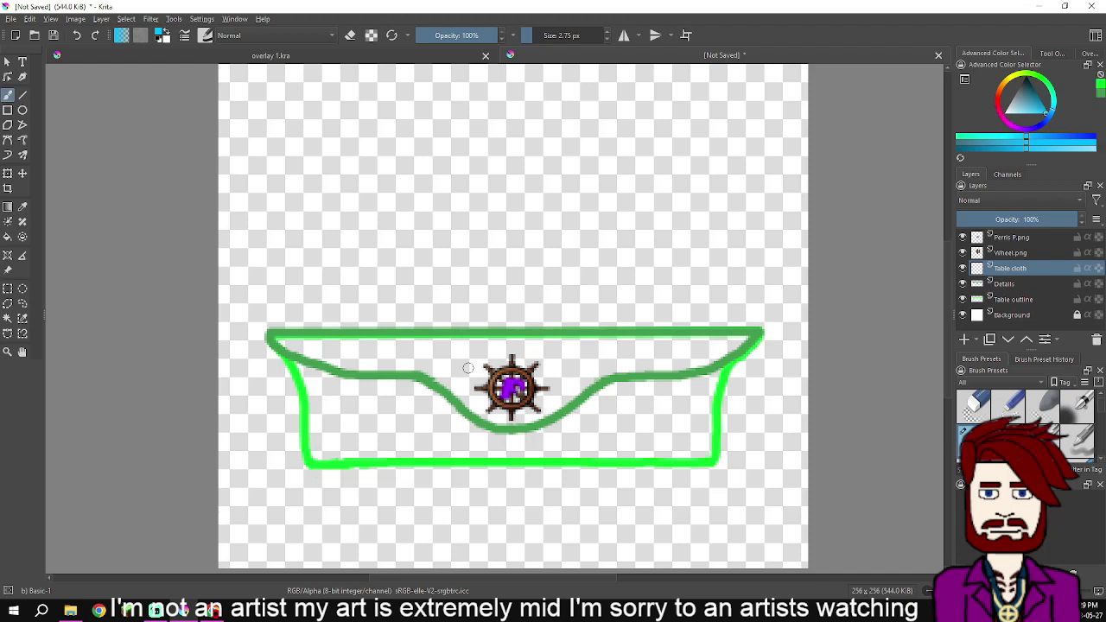
{"action": "scroll", "coordinate": [450, 368], "scroll_direction": "up", "scroll_amount": 2}
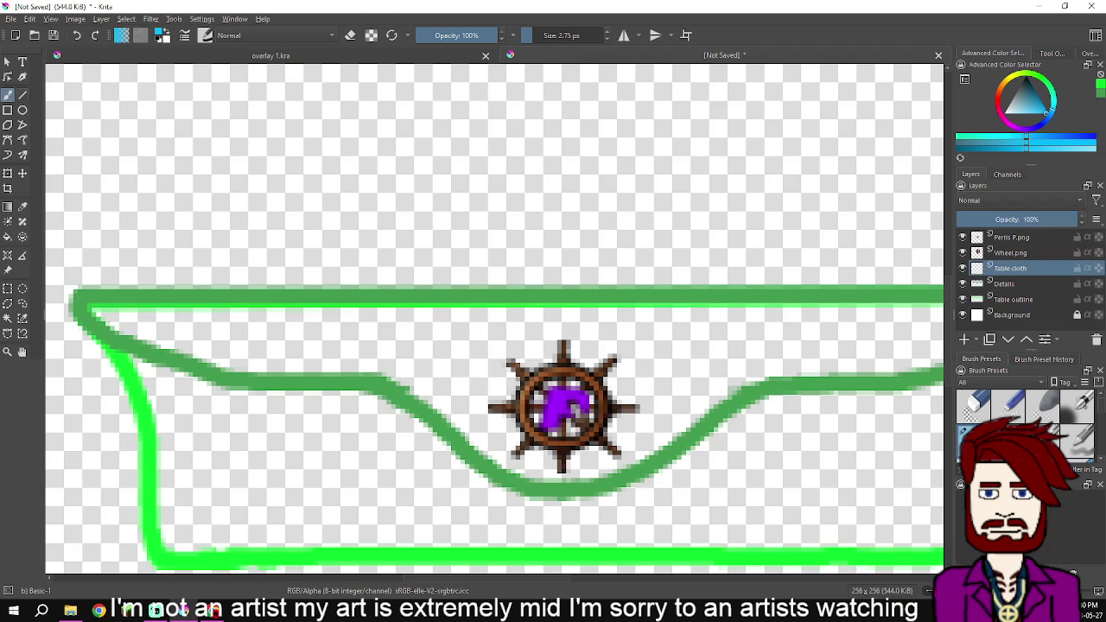
{"action": "scroll", "coordinate": [77, 287], "scroll_direction": "down", "scroll_amount": 3}
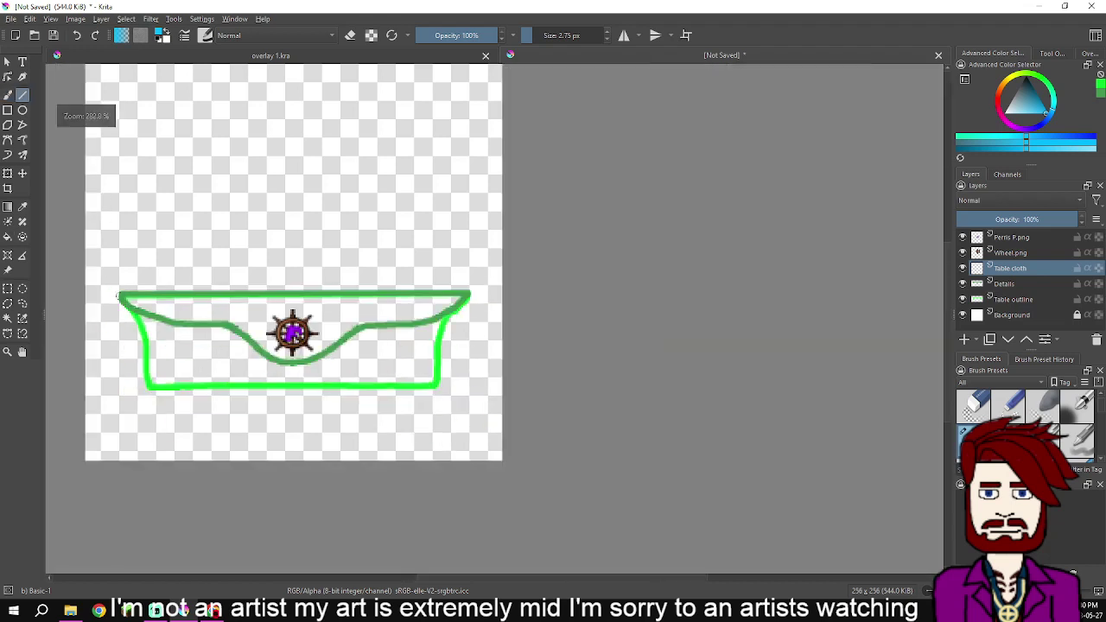
Try to draw a light blue straight line along the full top edge of the desk
{"action": "left_click_drag", "start_coordinate": [119, 296], "coordinate": [395, 290]}
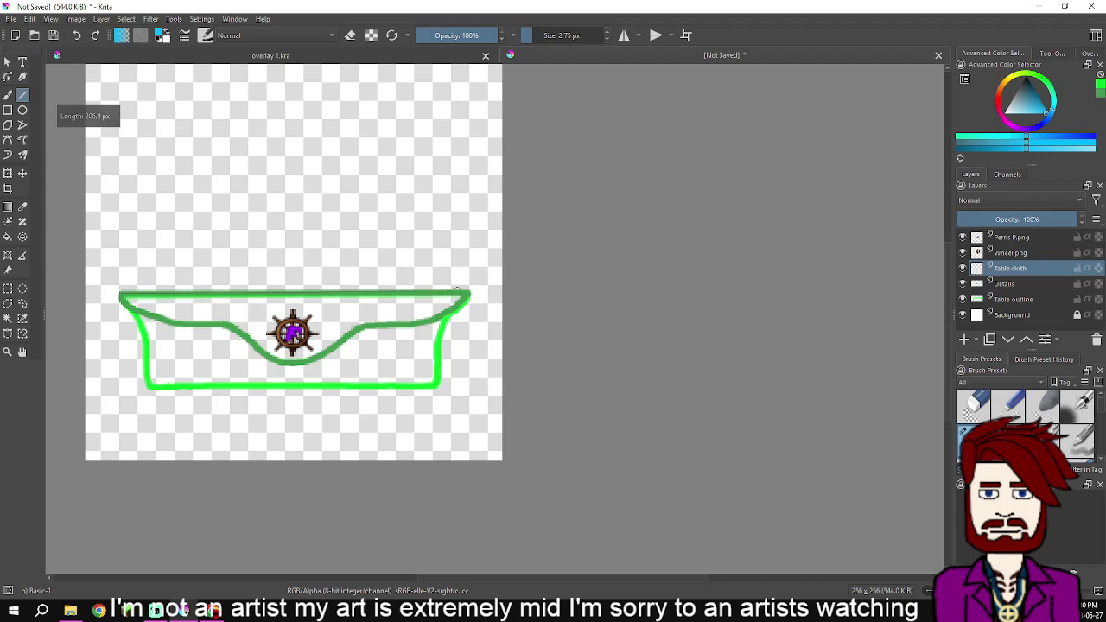
{"action": "left_click_drag", "start_coordinate": [469, 293], "coordinate": [470, 293]}
{"action": "scroll", "coordinate": [169, 312], "scroll_direction": "up", "scroll_amount": 5}
{"action": "left_click_drag", "start_coordinate": [130, 292], "coordinate": [288, 323]}
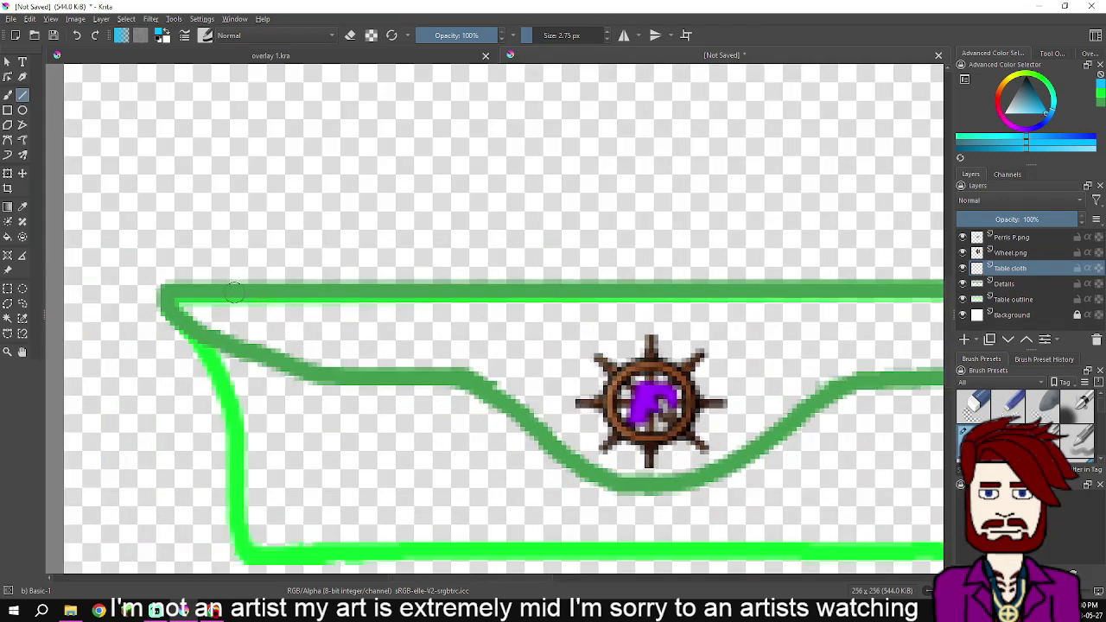
Draw two short vertical light blue lines, about 7 px long, down from the desk's top edge near its left and right ends
{"action": "left_click_drag", "start_coordinate": [232, 292], "coordinate": [233, 321]}
{"action": "left_click_drag", "start_coordinate": [360, 300], "coordinate": [323, 305]}
{"action": "scroll", "coordinate": [311, 312], "scroll_direction": "down", "scroll_amount": 1}
{"action": "scroll", "coordinate": [311, 312], "scroll_direction": "up", "scroll_amount": 1}
{"action": "scroll", "coordinate": [310, 313], "scroll_direction": "down", "scroll_amount": 3}
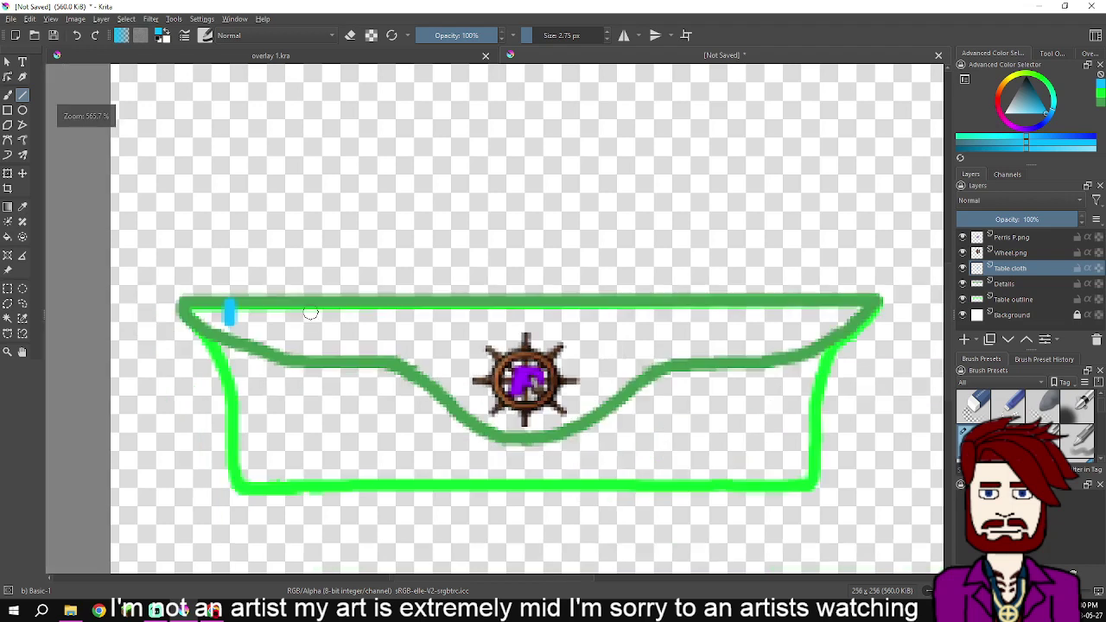
{"action": "left_click_drag", "start_coordinate": [474, 385], "coordinate": [479, 383]}
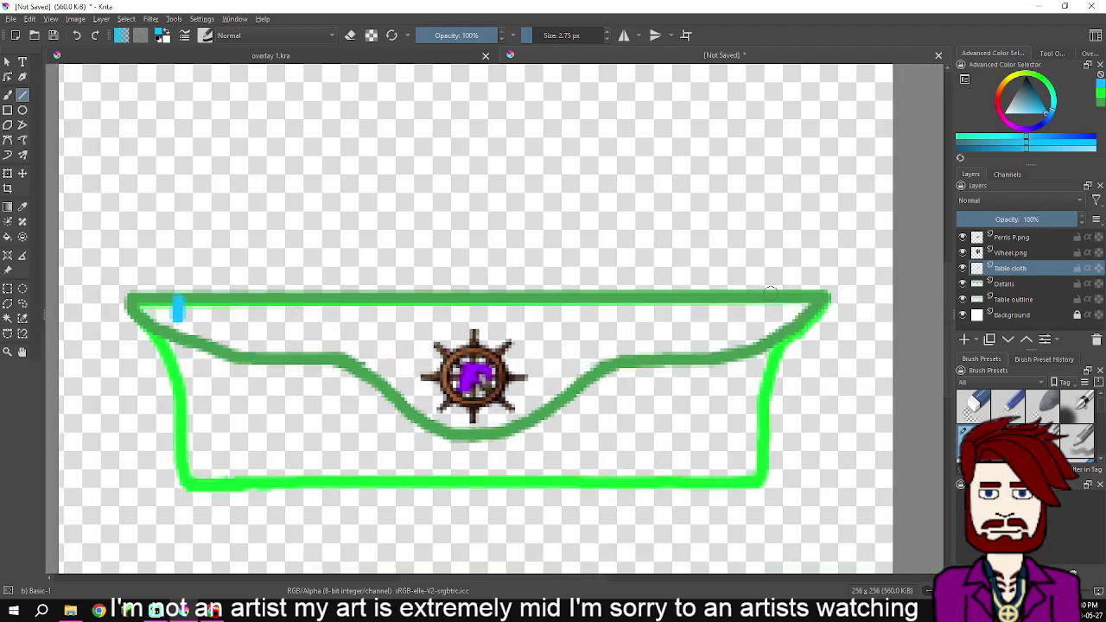
{"action": "left_click_drag", "start_coordinate": [772, 295], "coordinate": [772, 318]}
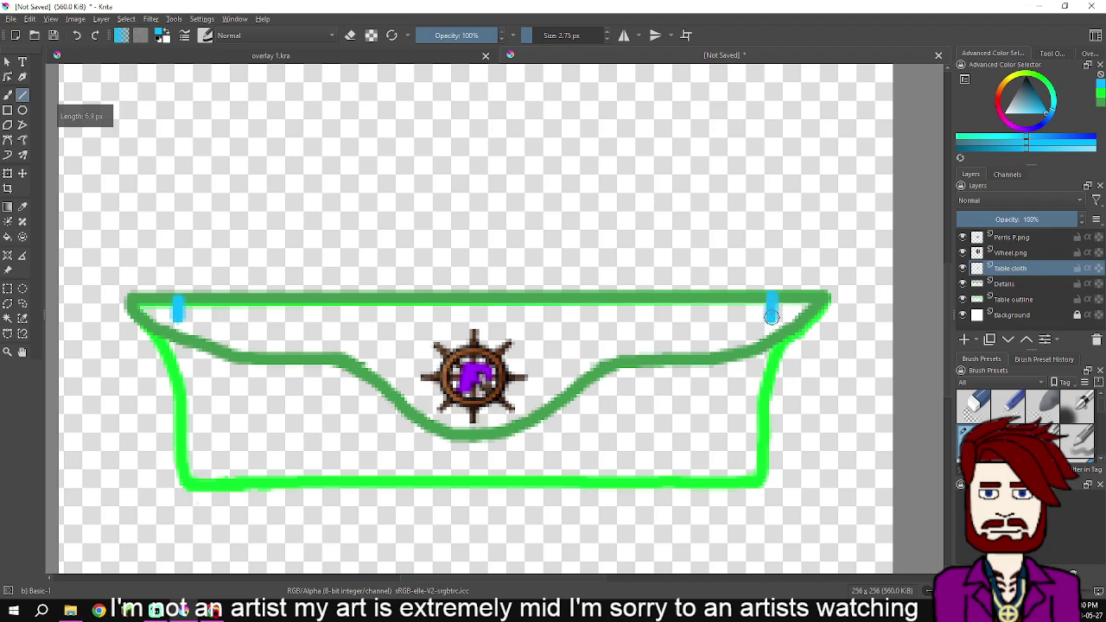
{"action": "left_click_drag", "start_coordinate": [772, 315], "coordinate": [772, 317]}
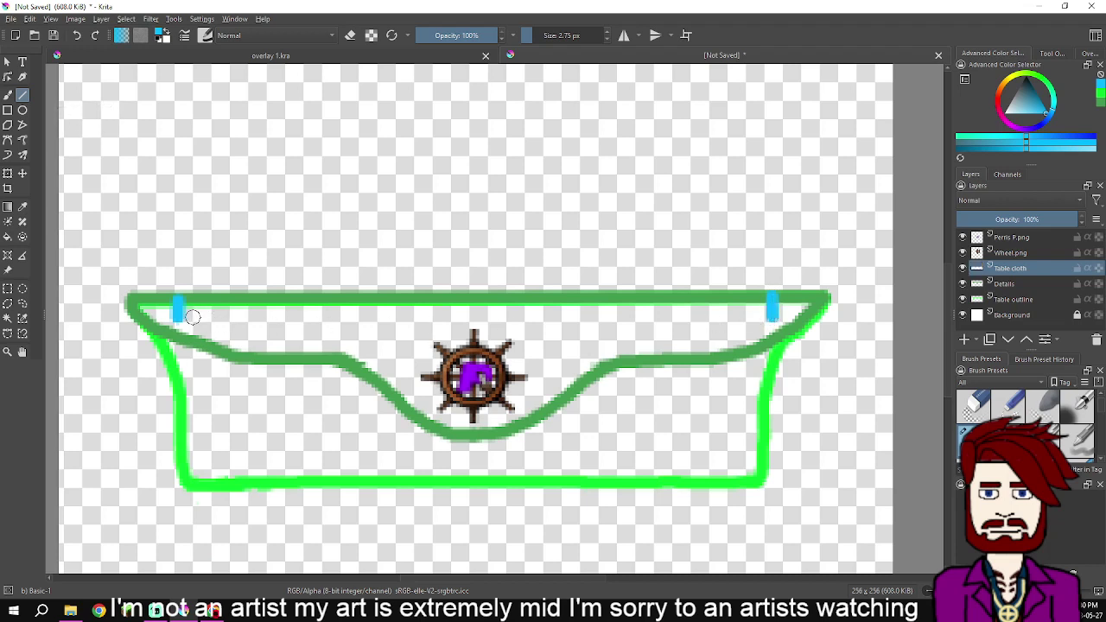
Close the table cloth band with two horizontal light blue lines joining the short verticals, the upper one about 182 px long
{"action": "left_click_drag", "start_coordinate": [176, 316], "coordinate": [772, 316]}
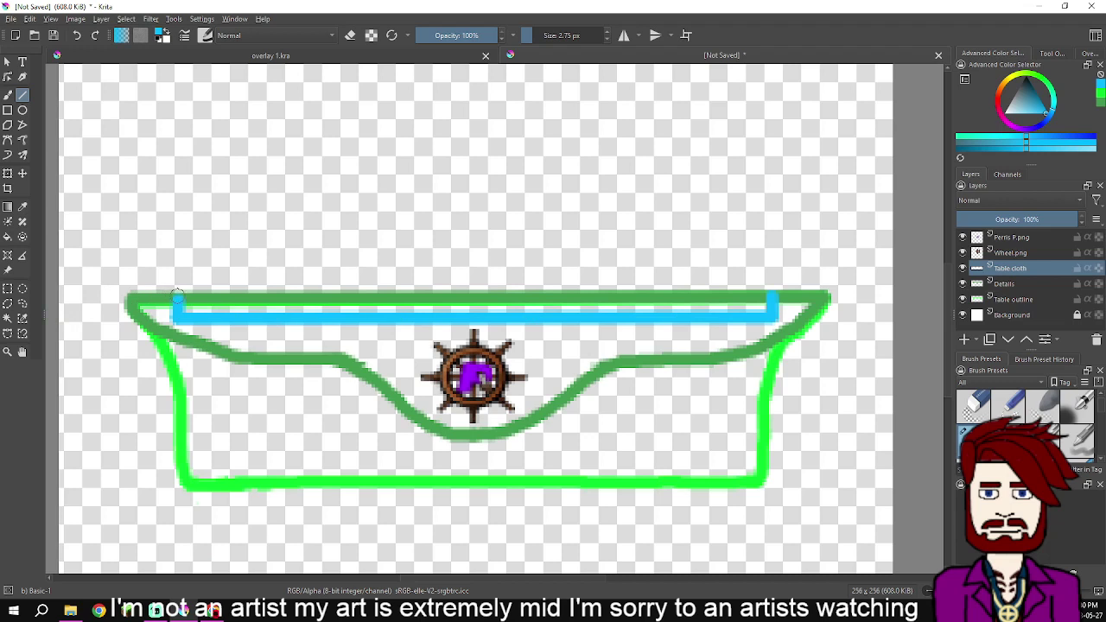
{"action": "left_click_drag", "start_coordinate": [178, 299], "coordinate": [178, 299]}
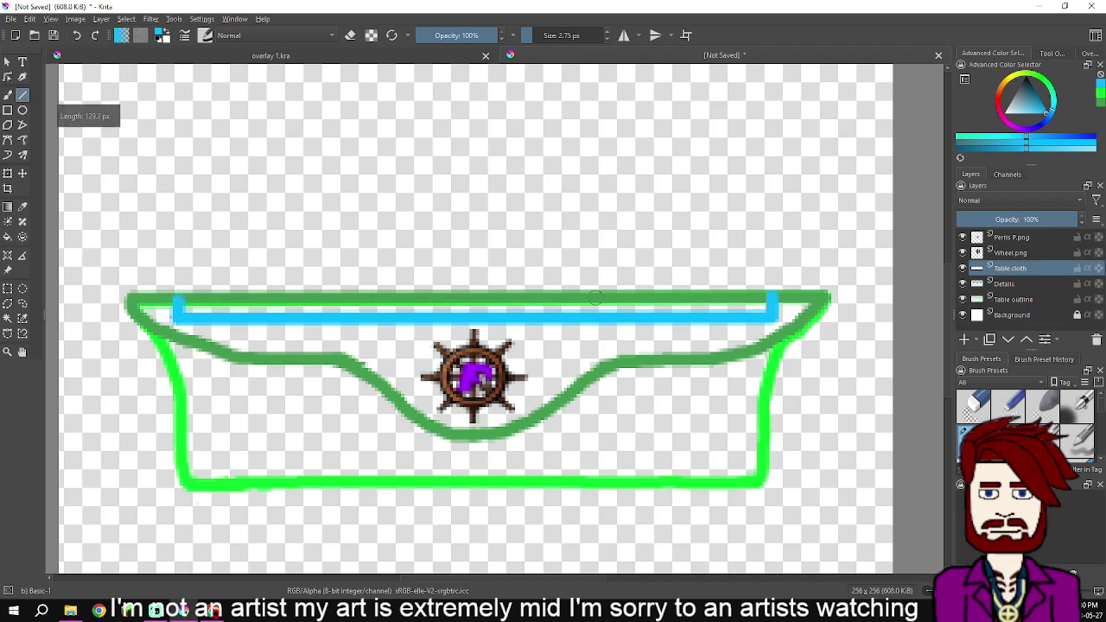
{"action": "left_click_drag", "start_coordinate": [704, 298], "coordinate": [769, 294]}
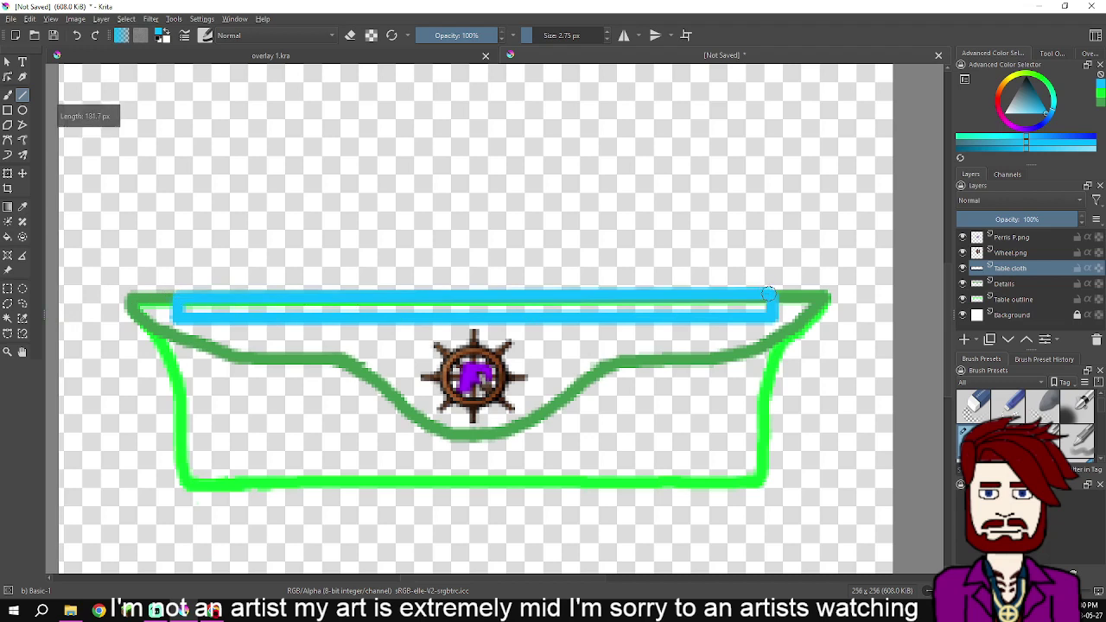
Add a new layer above the Table cloth layer and name it Table top
{"action": "scroll", "coordinate": [527, 333], "scroll_direction": "down", "scroll_amount": 1}
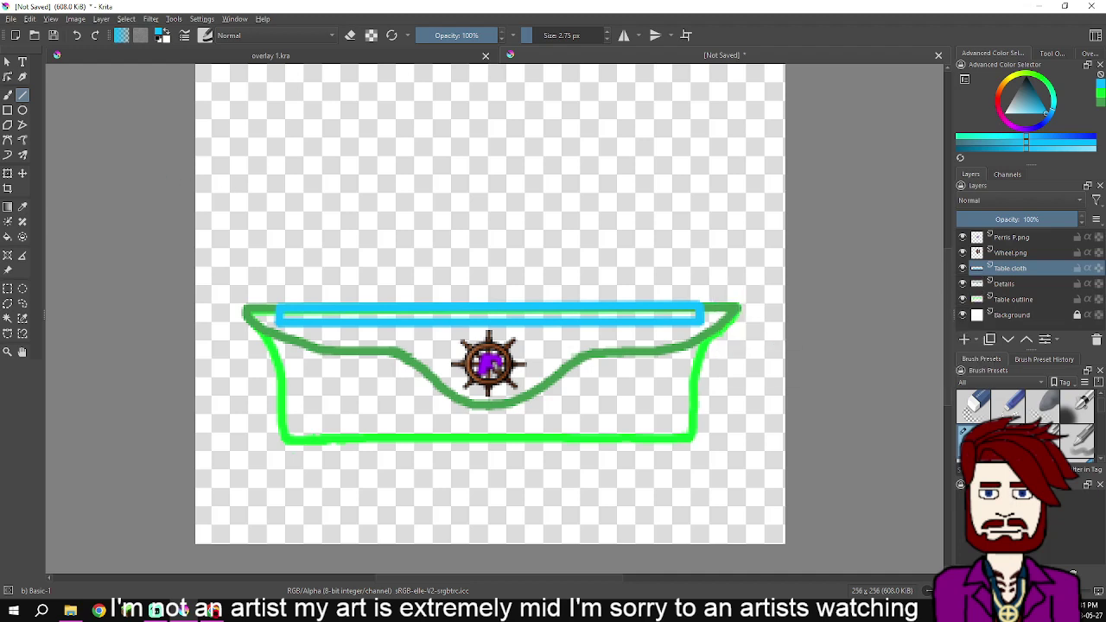
{"action": "mouse_move", "coordinate": [1012, 299]}
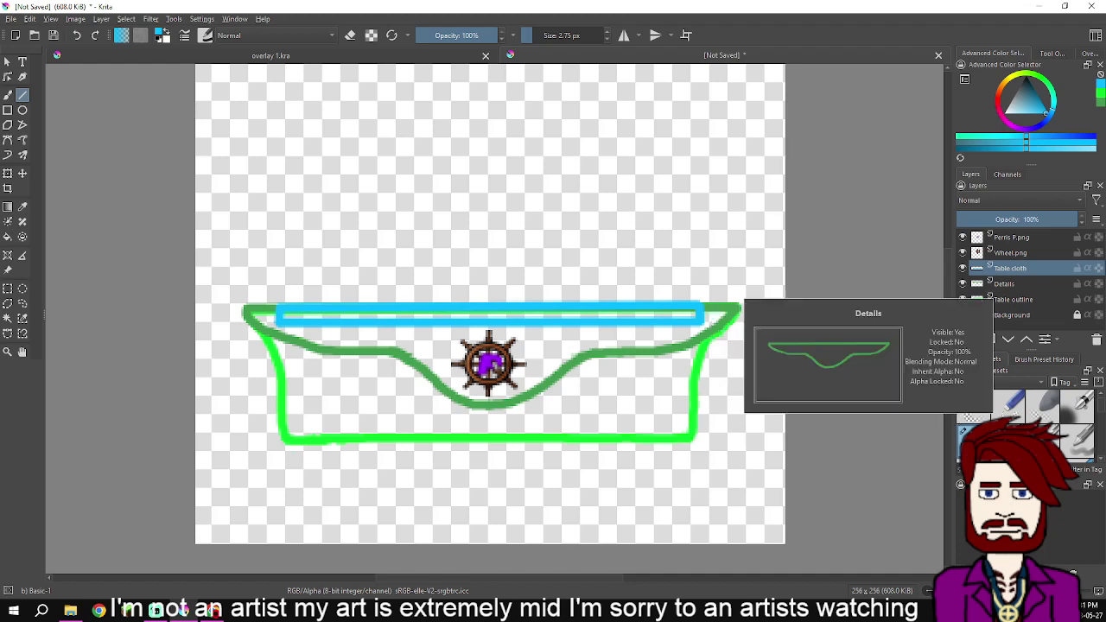
{"action": "left_click", "coordinate": [965, 339]}
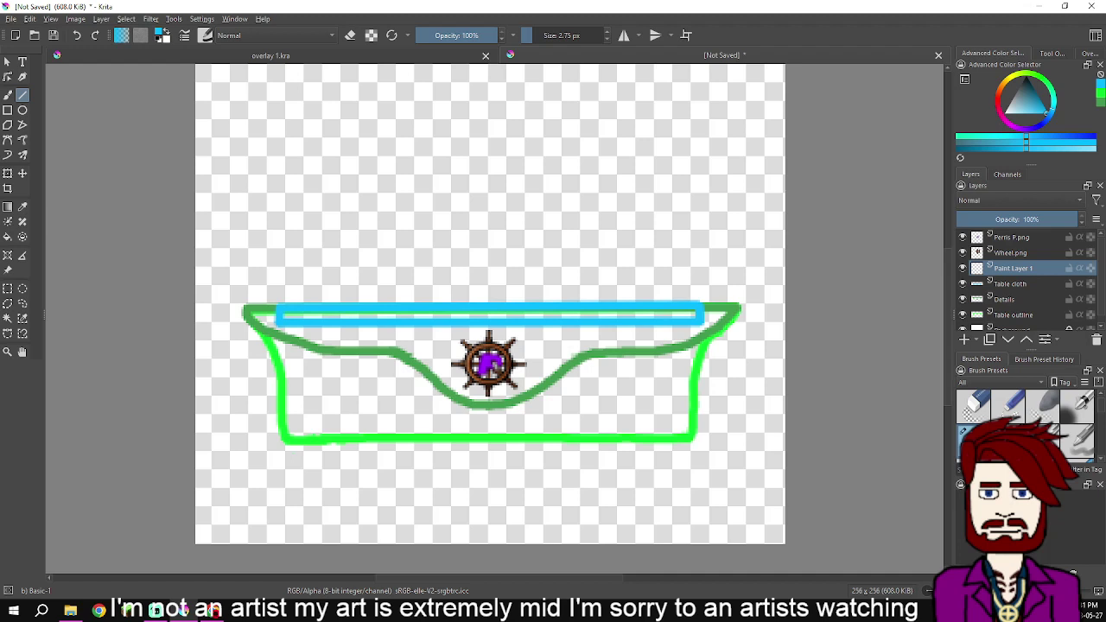
{"action": "key", "text": "b"}
{"action": "key", "text": "l"}
{"action": "key", "text": "e"}
{"action": "key", "text": "t"}
{"action": "key", "text": "o"}
{"action": "key", "text": "p"}
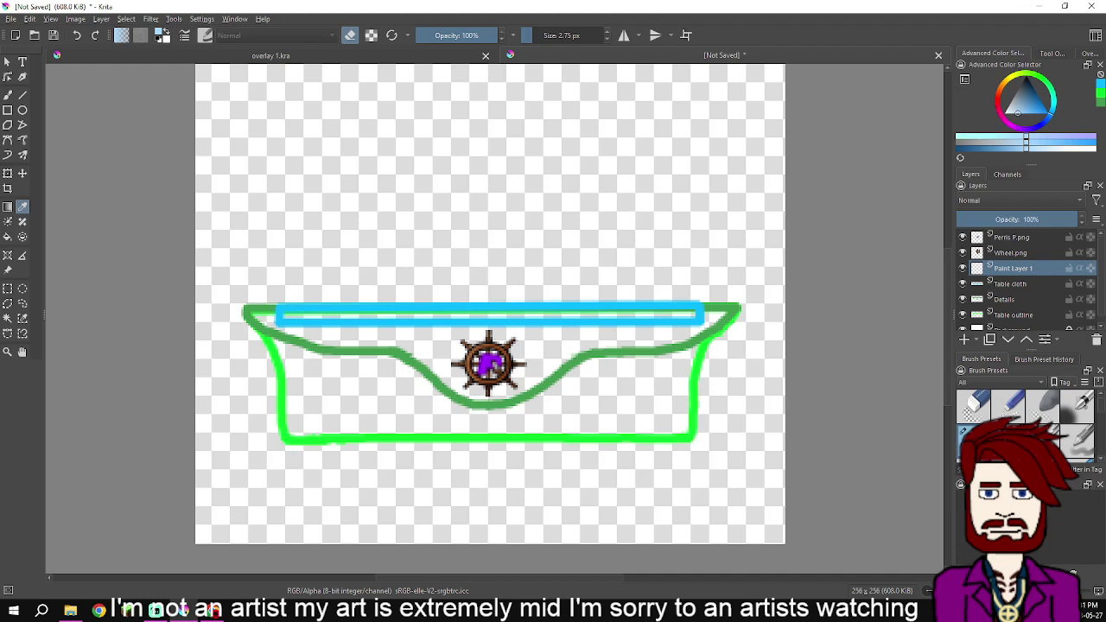
{"action": "key", "text": "F2"}
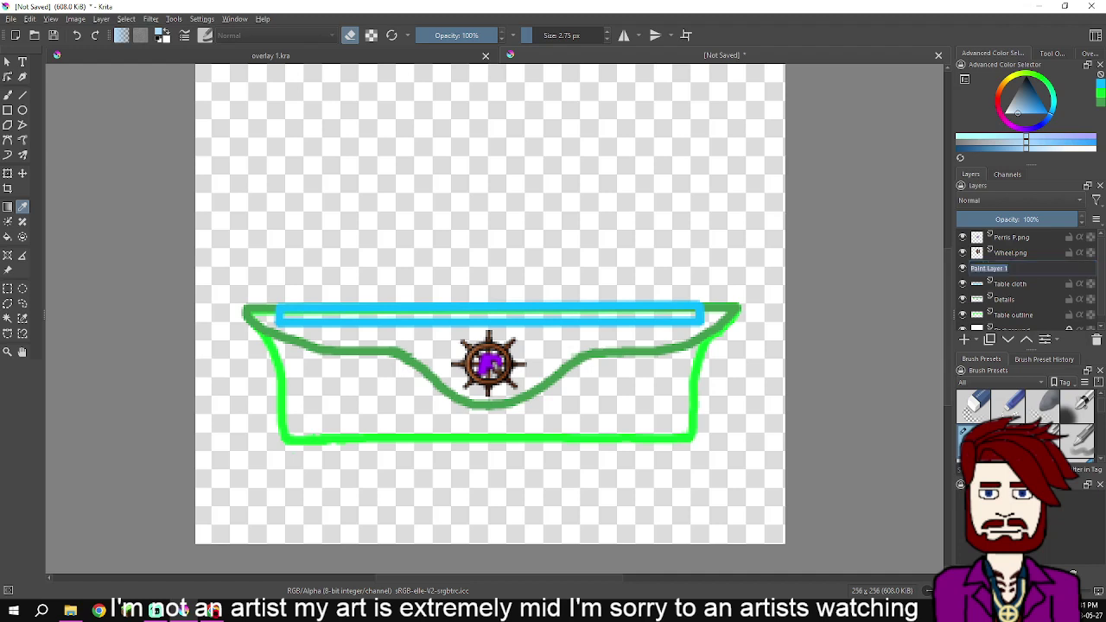
{"action": "type", "text": "Table top"}
{"action": "key", "text": "Return"}
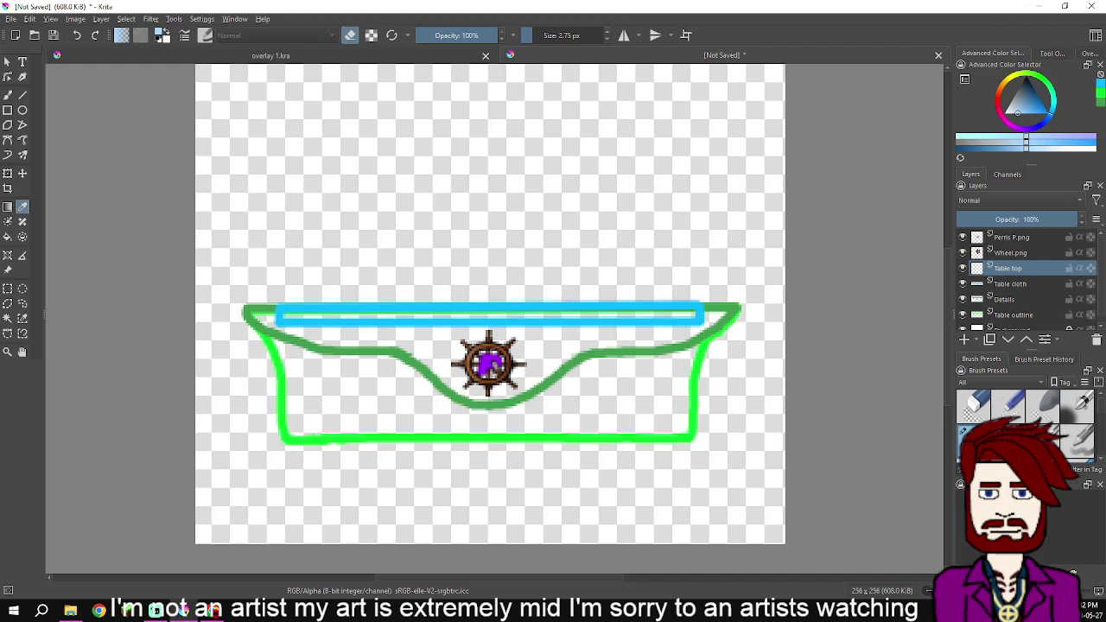
Set the drawing colour to orange and draw a circle outline with the Ellipse tool above the right part of the tabletop
{"action": "mouse_move", "coordinate": [998, 99]}
{"action": "left_mouse_down"}
{"action": "mouse_move", "coordinate": [1005, 83]}
{"action": "mouse_move", "coordinate": [1047, 113]}
{"action": "left_mouse_up"}
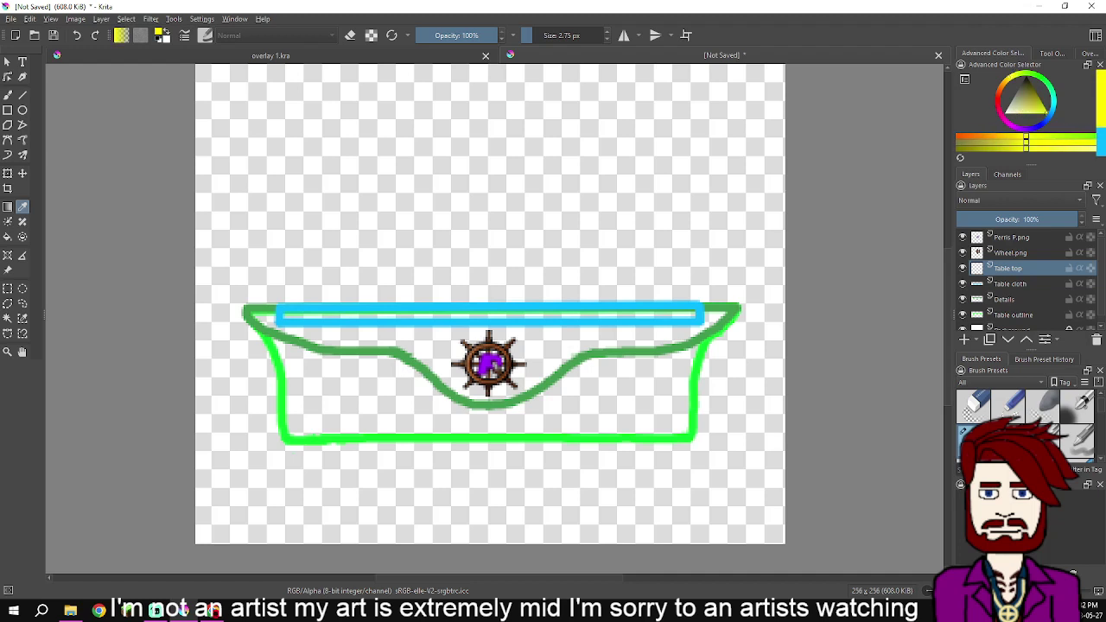
{"action": "left_click_drag", "start_coordinate": [1011, 77], "coordinate": [1001, 87]}
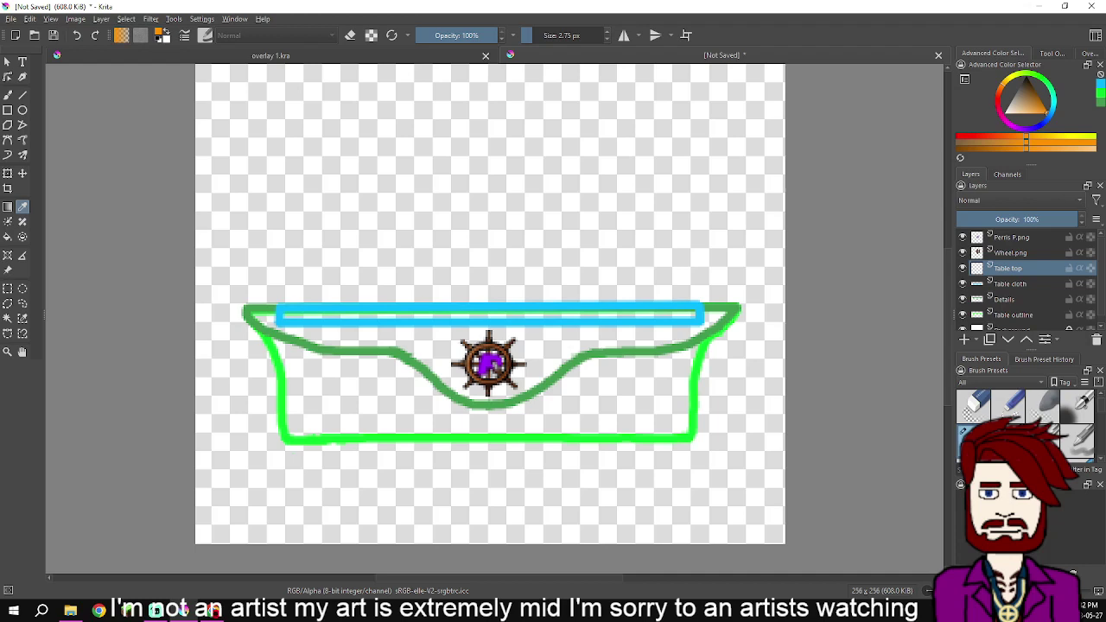
{"action": "scroll", "coordinate": [294, 233], "scroll_direction": "up", "scroll_amount": 4}
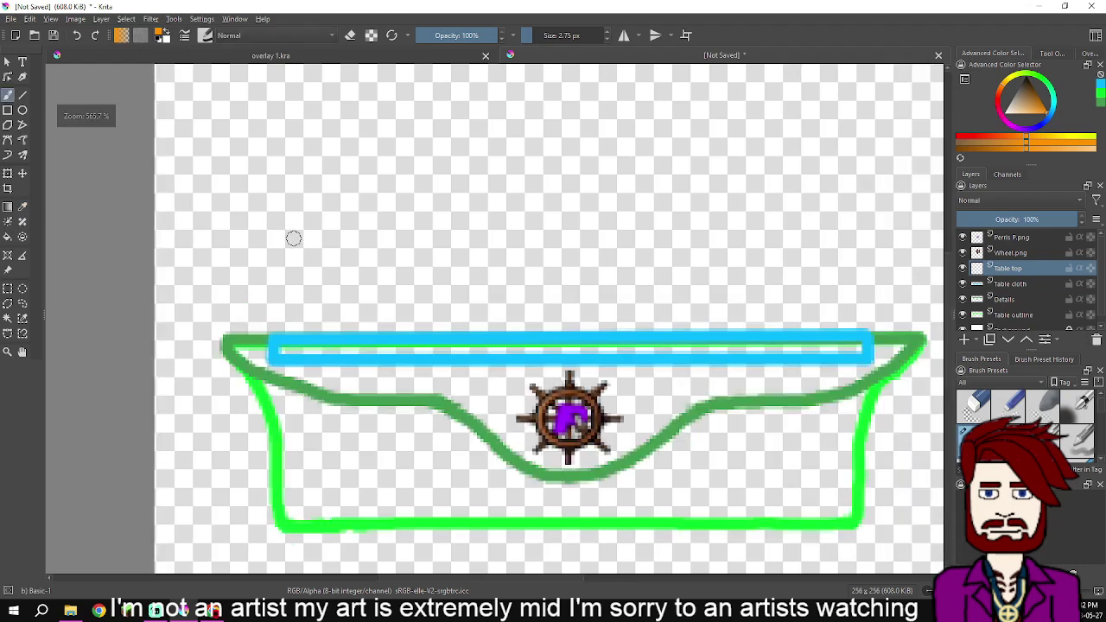
{"action": "scroll", "coordinate": [337, 302], "scroll_direction": "down", "scroll_amount": 2}
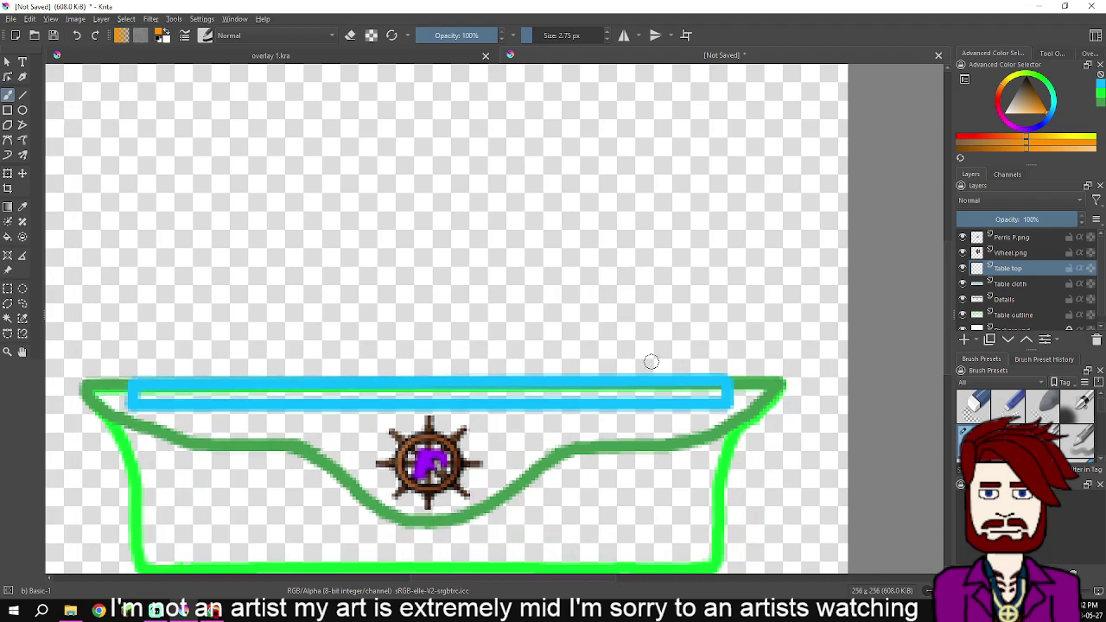
{"action": "scroll", "coordinate": [642, 362], "scroll_direction": "up", "scroll_amount": 2}
{"action": "scroll", "coordinate": [582, 351], "scroll_direction": "down", "scroll_amount": 1}
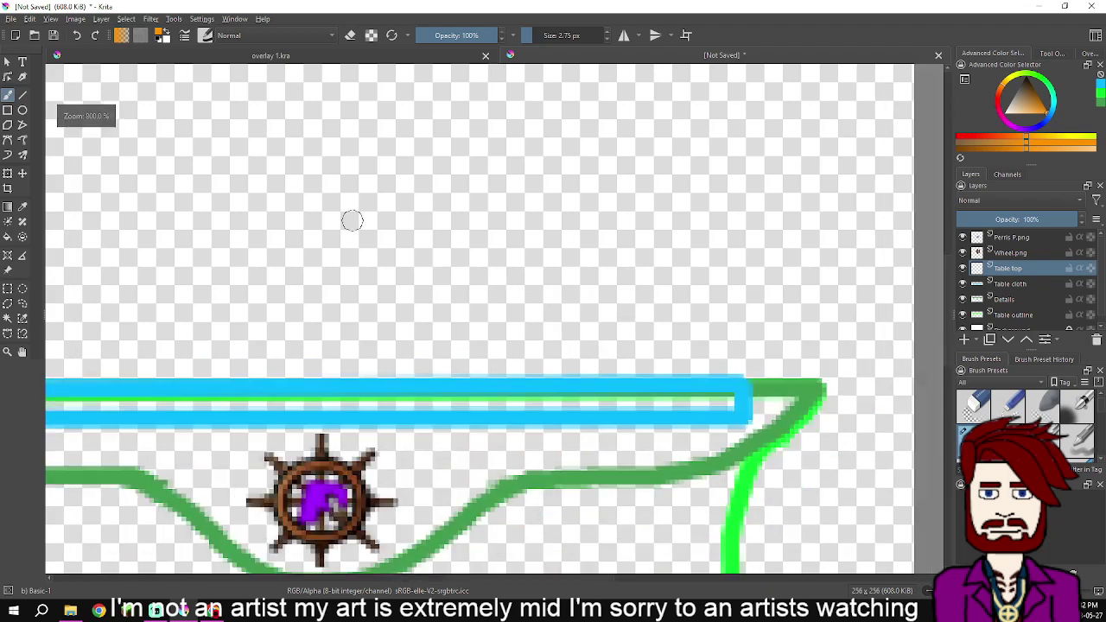
{"action": "left_click", "coordinate": [22, 110]}
{"action": "scroll", "coordinate": [462, 204], "scroll_direction": "down", "scroll_amount": 2}
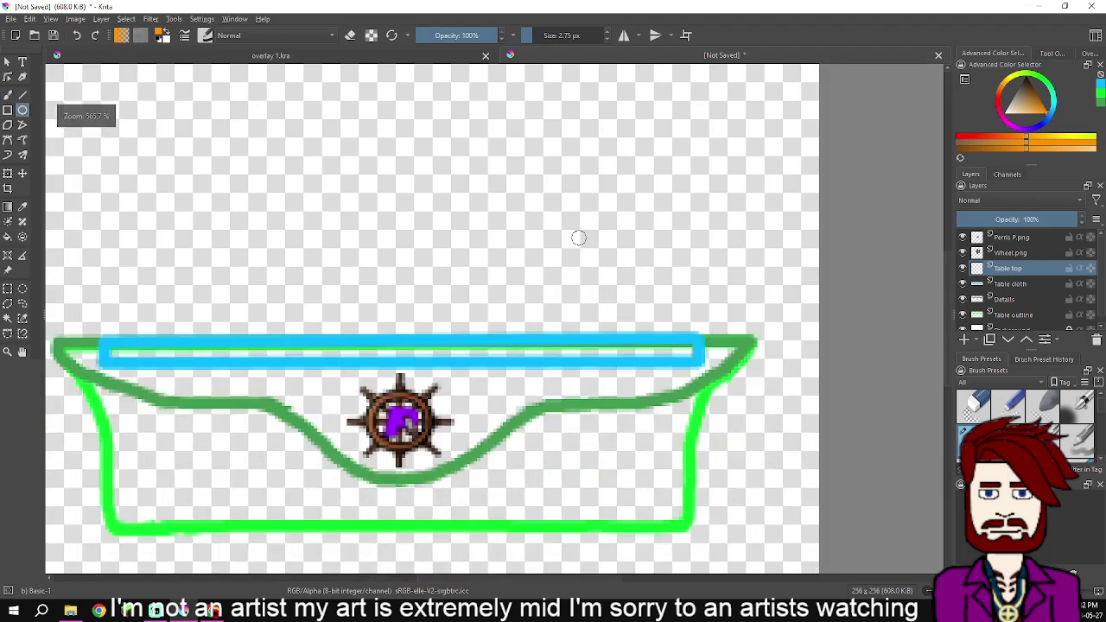
{"action": "scroll", "coordinate": [579, 238], "scroll_direction": "up", "scroll_amount": 1}
{"action": "left_click_drag", "start_coordinate": [579, 238], "coordinate": [586, 269]}
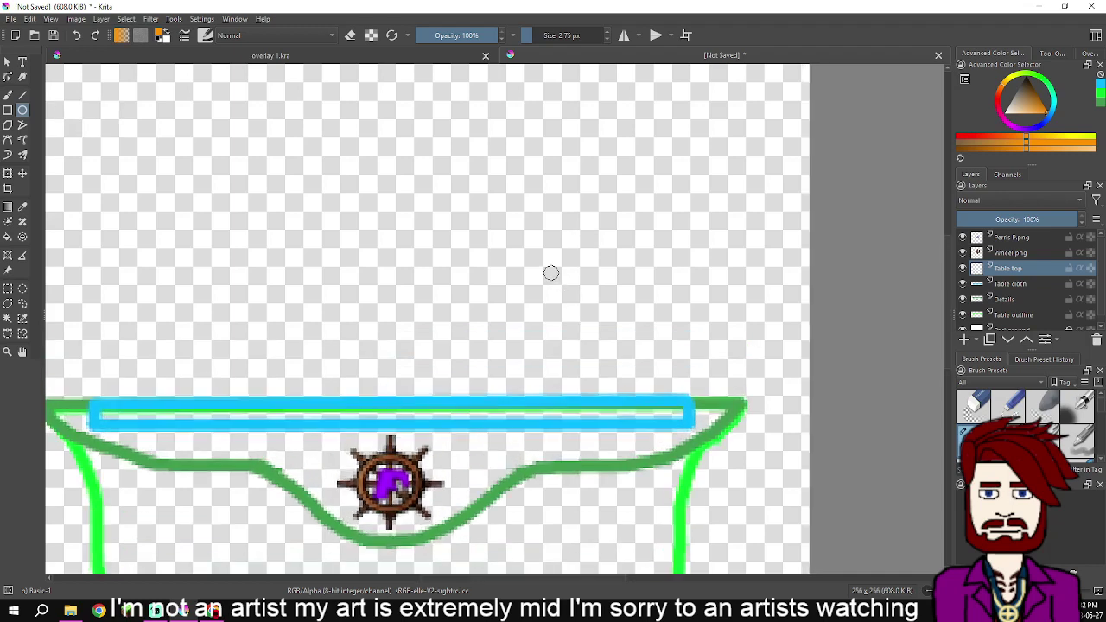
{"action": "left_click_drag", "start_coordinate": [549, 269], "coordinate": [628, 348]}
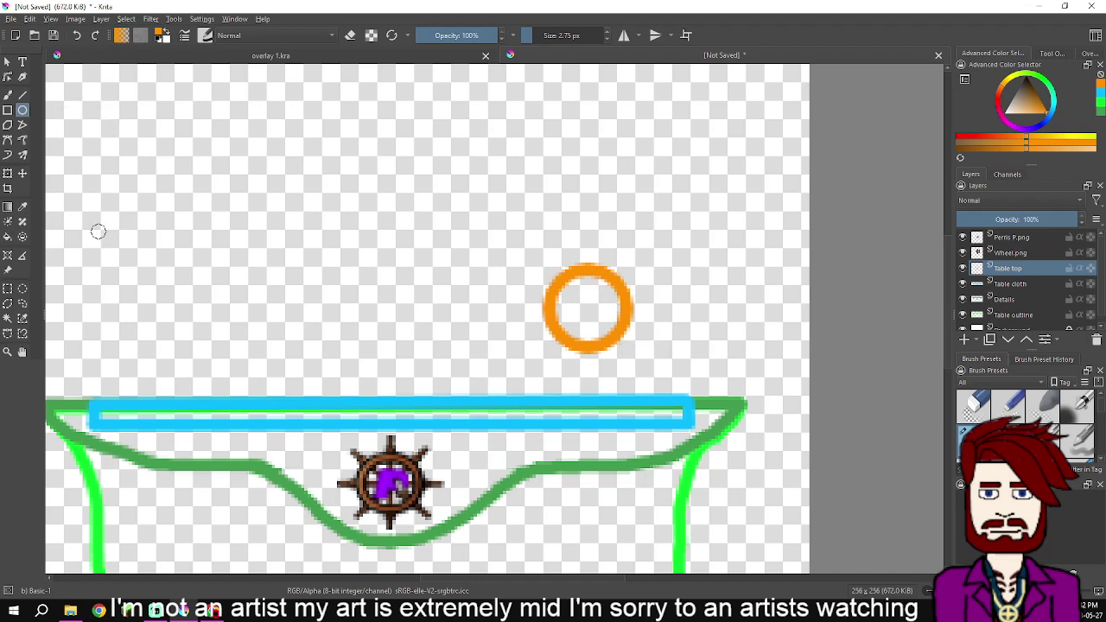
Try to brush an orange arc around the right side of the circle, starting from a short peg at its top
{"action": "key", "text": "b"}
{"action": "mouse_move", "coordinate": [589, 264]}
{"action": "left_mouse_down"}
{"action": "mouse_move", "coordinate": [592, 242]}
{"action": "mouse_move", "coordinate": [595, 255]}
{"action": "mouse_move", "coordinate": [639, 274]}
{"action": "mouse_move", "coordinate": [651, 327]}
{"action": "mouse_move", "coordinate": [640, 353]}
{"action": "mouse_move", "coordinate": [586, 366]}
{"action": "left_mouse_up"}
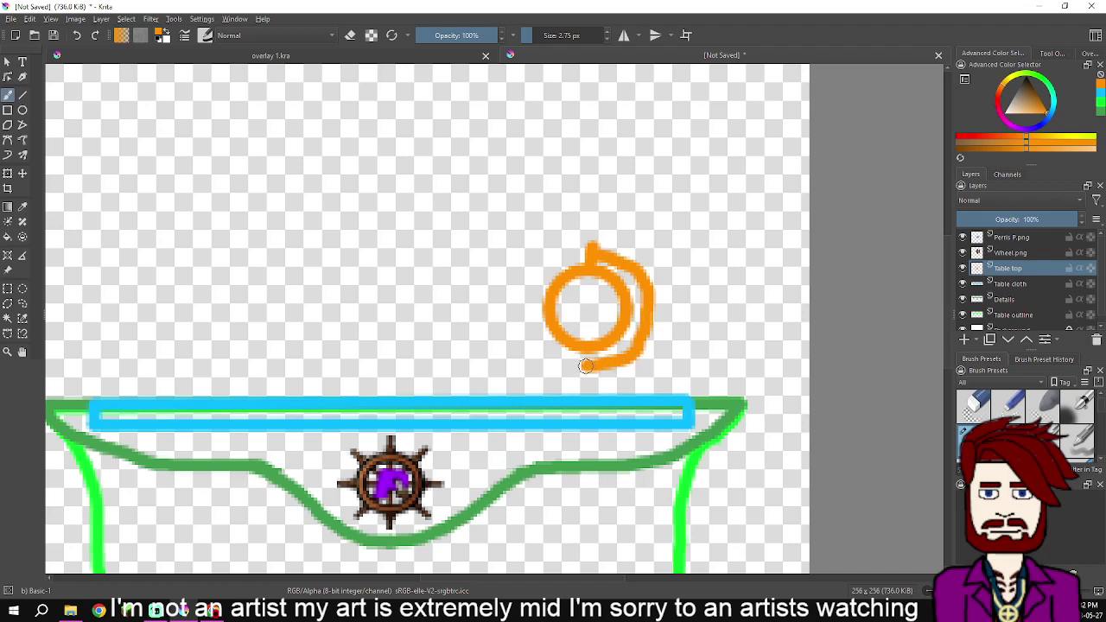
{"action": "key", "text": "ctrl+z"}
{"action": "key", "text": "ctrl+z"}
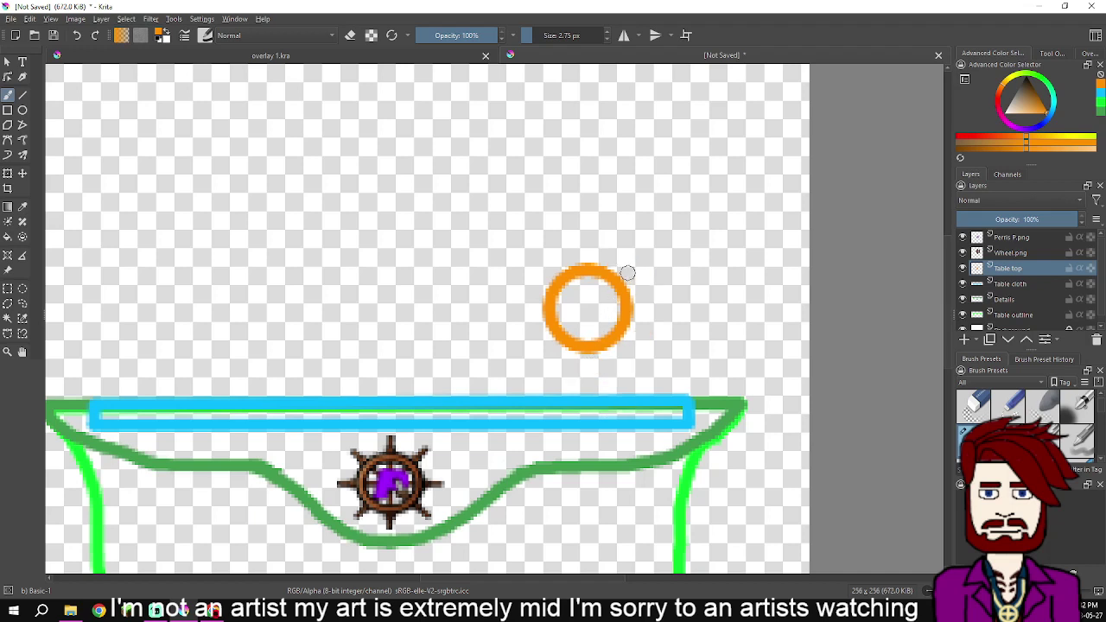
Brush the orange globe frame with two pegs joined by an arc around the circle's right side, and a flared stand reaching the tabletop
{"action": "left_click_drag", "start_coordinate": [609, 264], "coordinate": [619, 251]}
{"action": "key", "text": "ctrl+z"}
{"action": "left_click_drag", "start_coordinate": [566, 345], "coordinate": [555, 361]}
{"action": "mouse_move", "coordinate": [608, 267]}
{"action": "left_mouse_down"}
{"action": "mouse_move", "coordinate": [619, 247]}
{"action": "mouse_move", "coordinate": [648, 334]}
{"action": "mouse_move", "coordinate": [622, 353]}
{"action": "mouse_move", "coordinate": [566, 358]}
{"action": "left_mouse_up"}
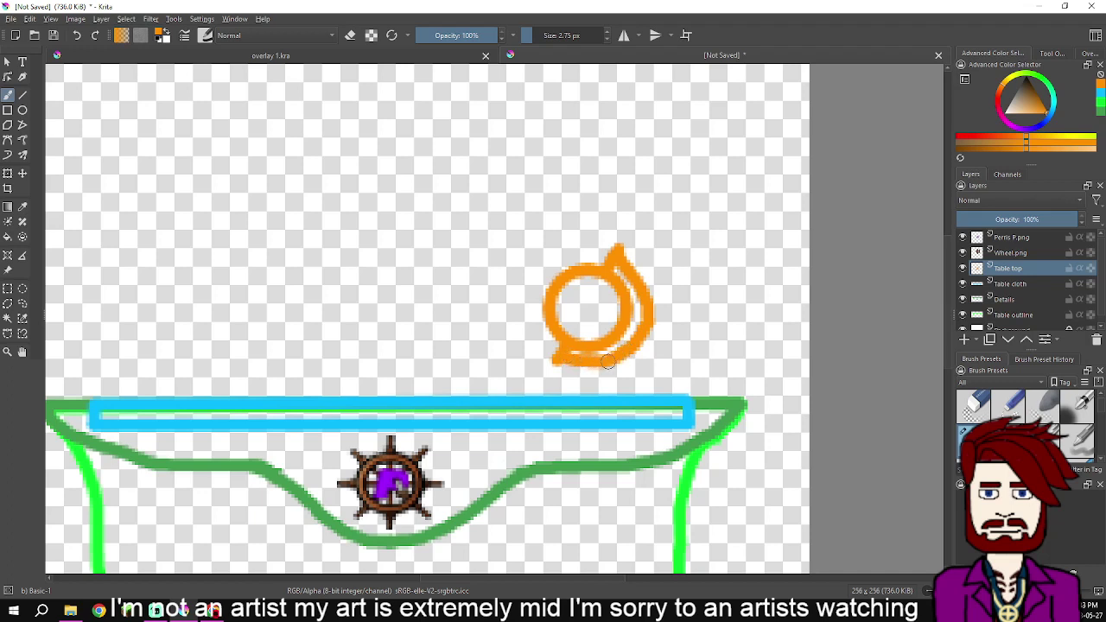
{"action": "mouse_move", "coordinate": [606, 363]}
{"action": "left_mouse_down"}
{"action": "mouse_move", "coordinate": [604, 381]}
{"action": "mouse_move", "coordinate": [569, 393]}
{"action": "mouse_move", "coordinate": [648, 393]}
{"action": "mouse_move", "coordinate": [629, 387]}
{"action": "left_mouse_up"}
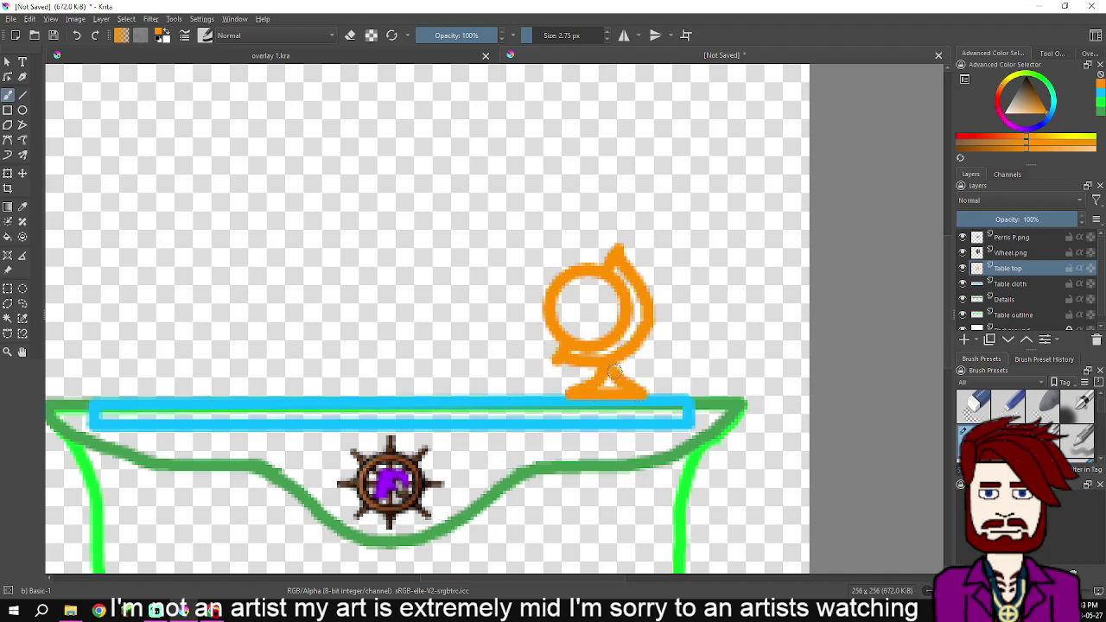
{"action": "scroll", "coordinate": [614, 370], "scroll_direction": "down", "scroll_amount": 2}
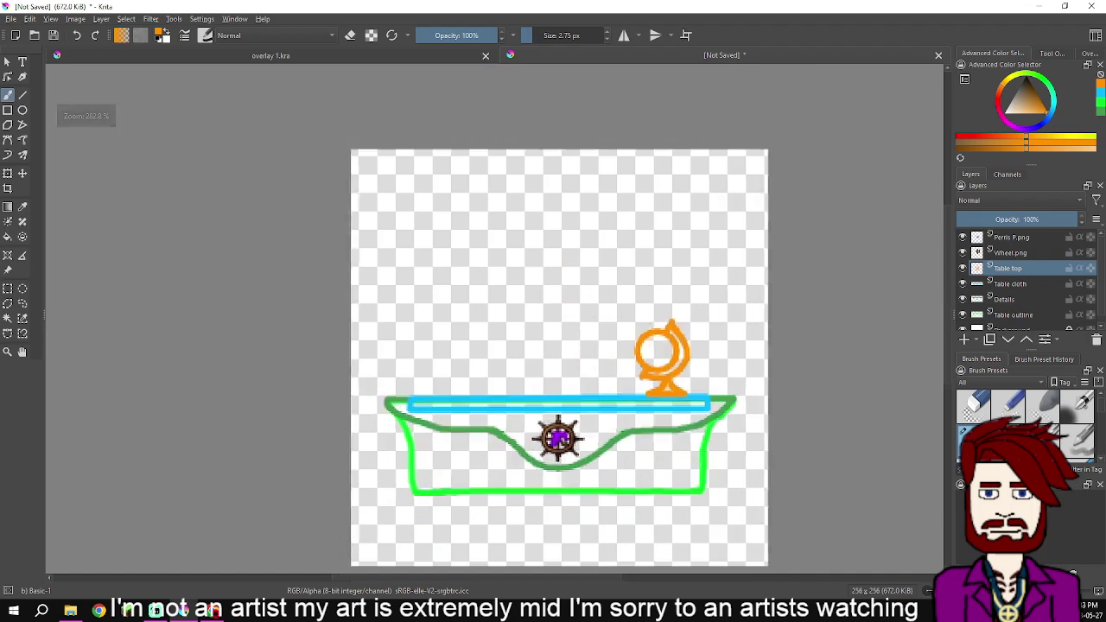
Brush two upright I-shaped orange holders and a small pot with a curved stem along the left part of the tabletop
{"action": "scroll", "coordinate": [624, 356], "scroll_direction": "up", "scroll_amount": 2}
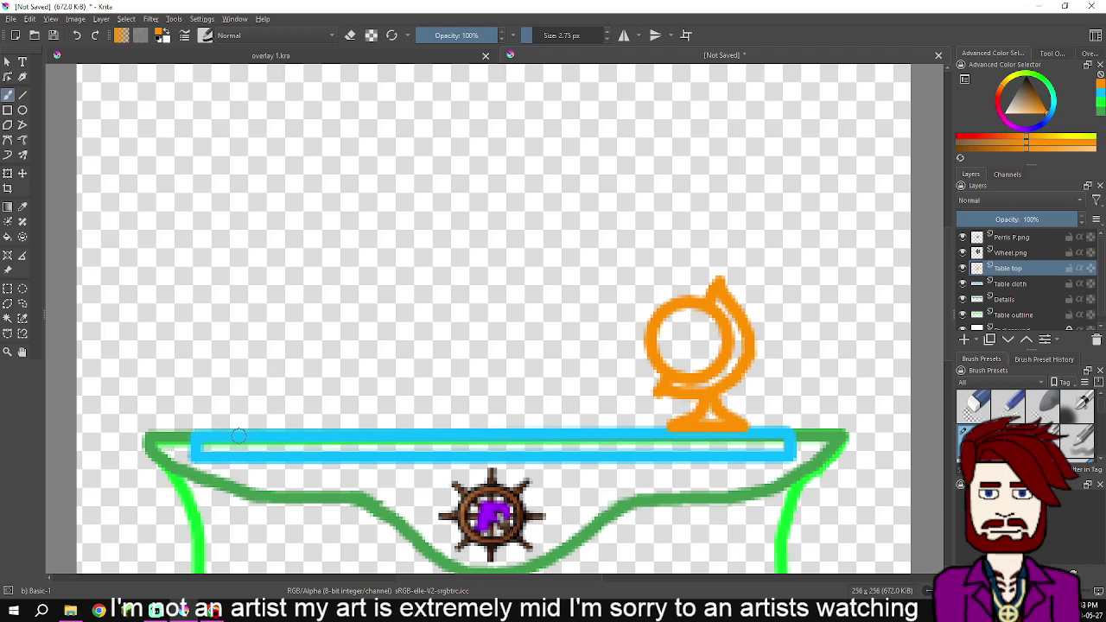
{"action": "mouse_move", "coordinate": [239, 435]}
{"action": "left_mouse_down"}
{"action": "mouse_move", "coordinate": [255, 425]}
{"action": "mouse_move", "coordinate": [267, 434]}
{"action": "mouse_move", "coordinate": [247, 431]}
{"action": "mouse_move", "coordinate": [254, 377]}
{"action": "mouse_move", "coordinate": [239, 372]}
{"action": "mouse_move", "coordinate": [260, 377]}
{"action": "left_mouse_up"}
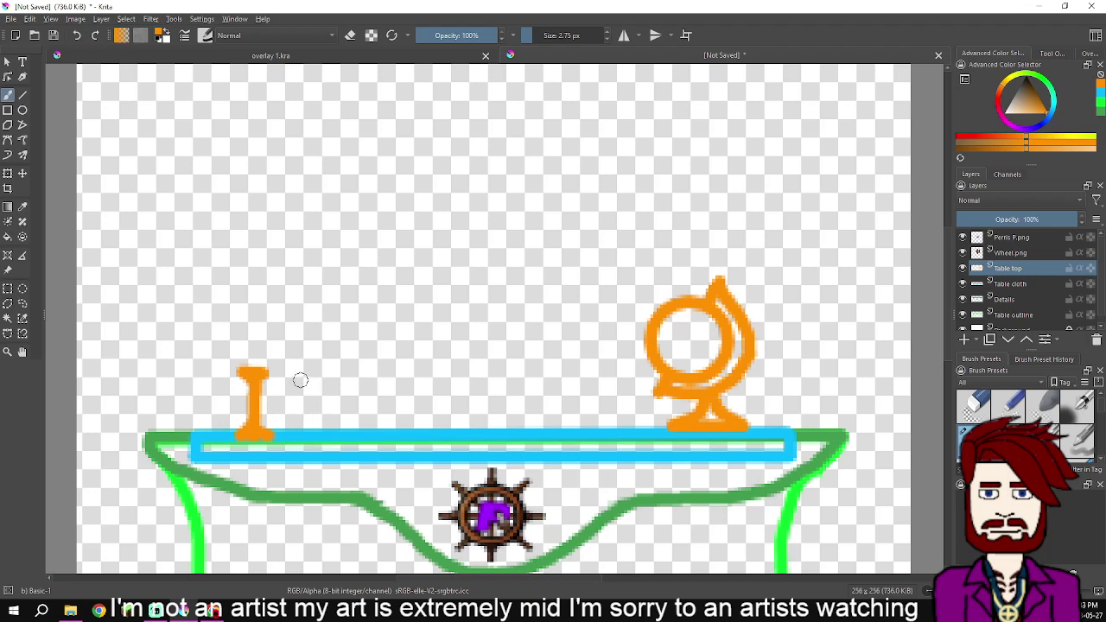
{"action": "mouse_move", "coordinate": [292, 375]}
{"action": "left_mouse_down"}
{"action": "mouse_move", "coordinate": [312, 375]}
{"action": "mouse_move", "coordinate": [297, 379]}
{"action": "mouse_move", "coordinate": [307, 400]}
{"action": "mouse_move", "coordinate": [296, 440]}
{"action": "mouse_move", "coordinate": [307, 431]}
{"action": "mouse_move", "coordinate": [296, 439]}
{"action": "mouse_move", "coordinate": [322, 437]}
{"action": "mouse_move", "coordinate": [312, 435]}
{"action": "left_mouse_up"}
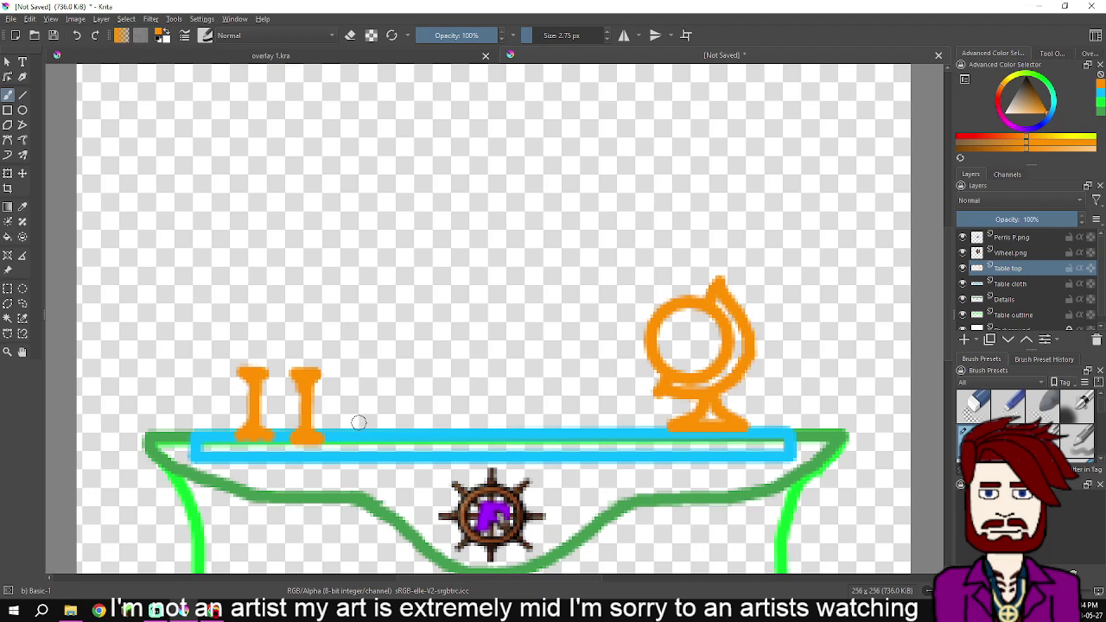
{"action": "mouse_move", "coordinate": [370, 413]}
{"action": "left_mouse_down"}
{"action": "mouse_move", "coordinate": [357, 441]}
{"action": "mouse_move", "coordinate": [381, 441]}
{"action": "mouse_move", "coordinate": [369, 407]}
{"action": "mouse_move", "coordinate": [407, 378]}
{"action": "left_mouse_up"}
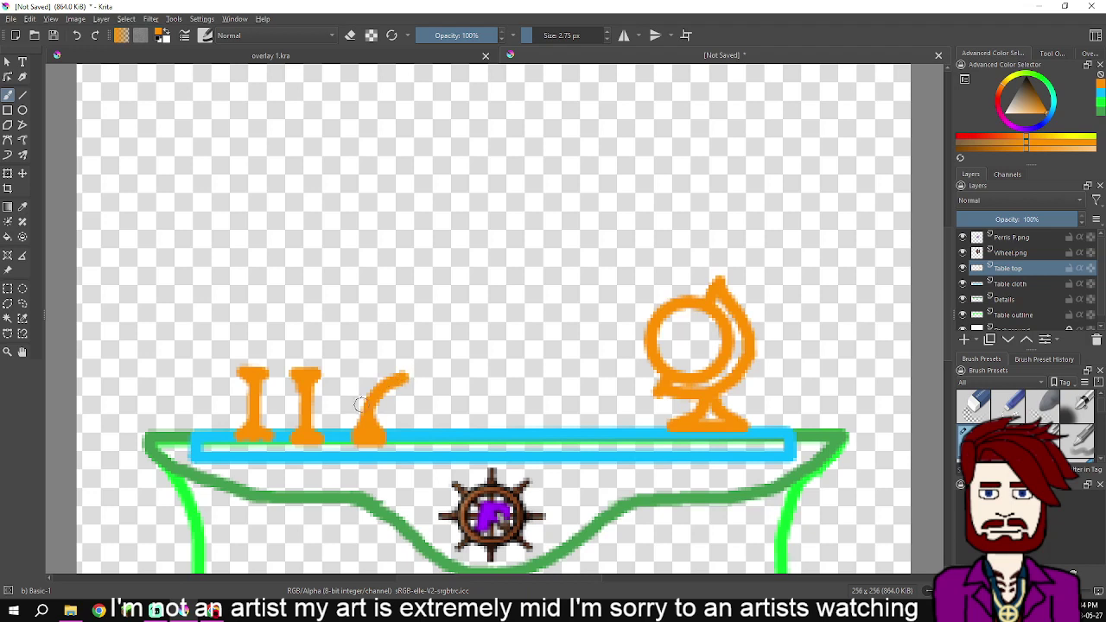
{"action": "mouse_move", "coordinate": [356, 414]}
{"action": "left_mouse_down"}
{"action": "mouse_move", "coordinate": [384, 413]}
{"action": "mouse_move", "coordinate": [376, 385]}
{"action": "mouse_move", "coordinate": [370, 396]}
{"action": "mouse_move", "coordinate": [402, 372]}
{"action": "mouse_move", "coordinate": [411, 387]}
{"action": "left_mouse_up"}
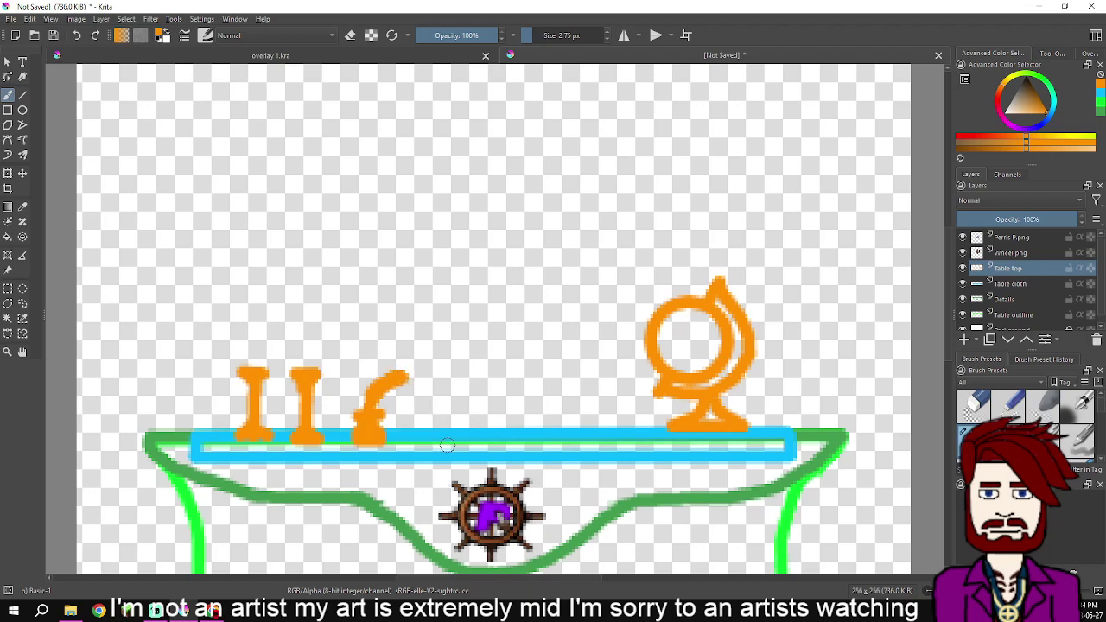
Brush orange landmass shapes inside the globe's circle, leaving small gaps between them
{"action": "scroll", "coordinate": [457, 426], "scroll_direction": "down", "scroll_amount": 3}
{"action": "scroll", "coordinate": [456, 425], "scroll_direction": "up", "scroll_amount": 5}
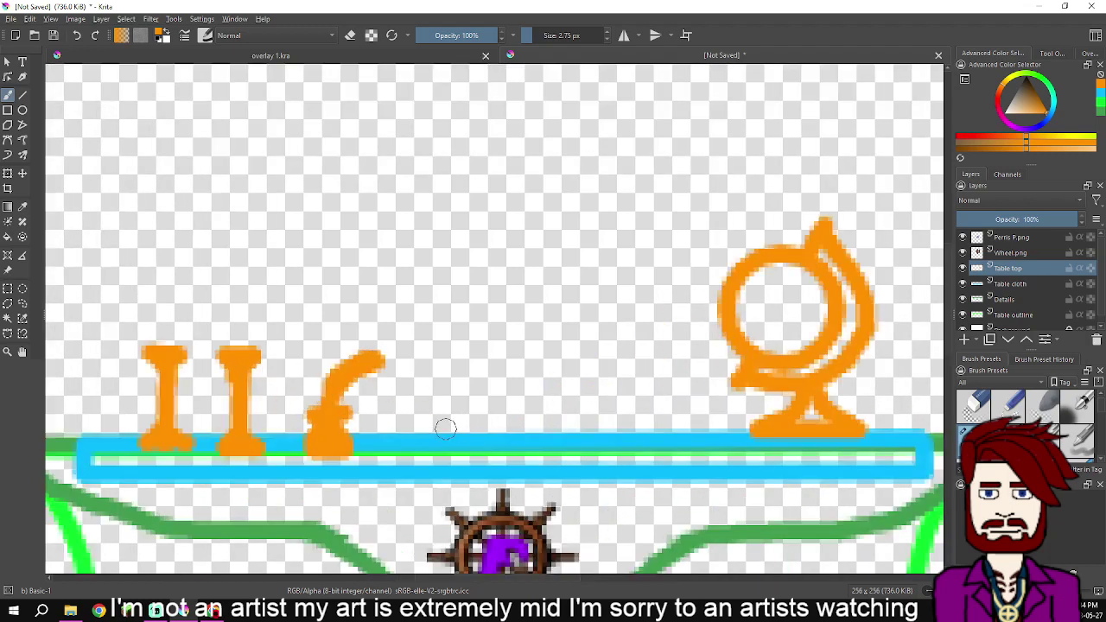
{"action": "left_click_drag", "start_coordinate": [439, 395], "coordinate": [383, 447]}
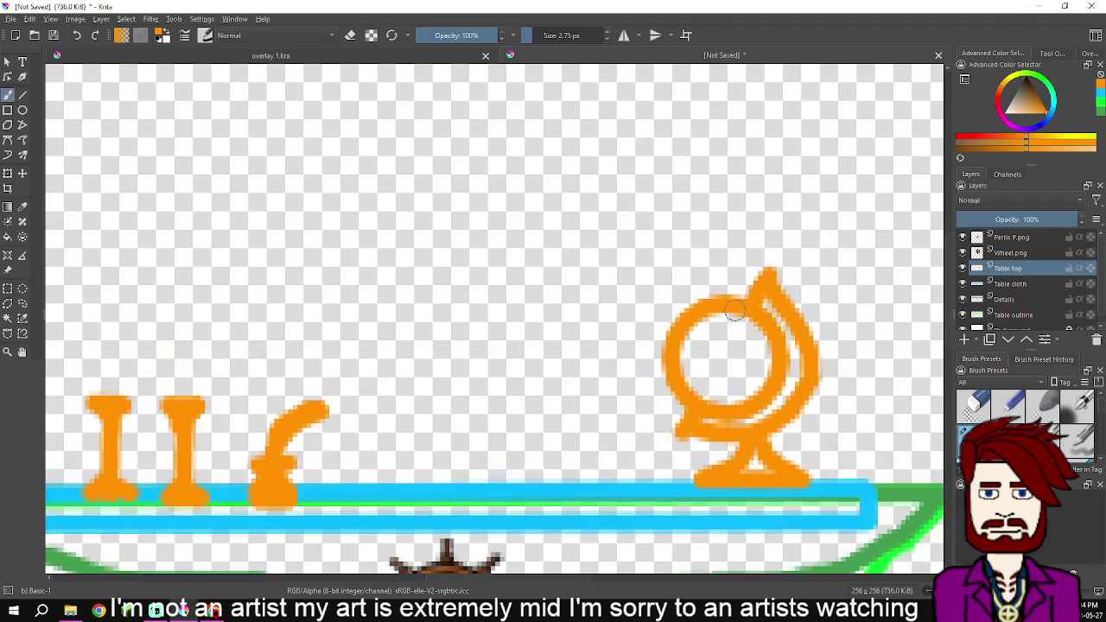
{"action": "mouse_move", "coordinate": [724, 311]}
{"action": "left_mouse_down"}
{"action": "mouse_move", "coordinate": [750, 343]}
{"action": "mouse_move", "coordinate": [769, 342]}
{"action": "mouse_move", "coordinate": [763, 354]}
{"action": "left_mouse_up"}
{"action": "left_click_drag", "start_coordinate": [684, 384], "coordinate": [733, 407]}
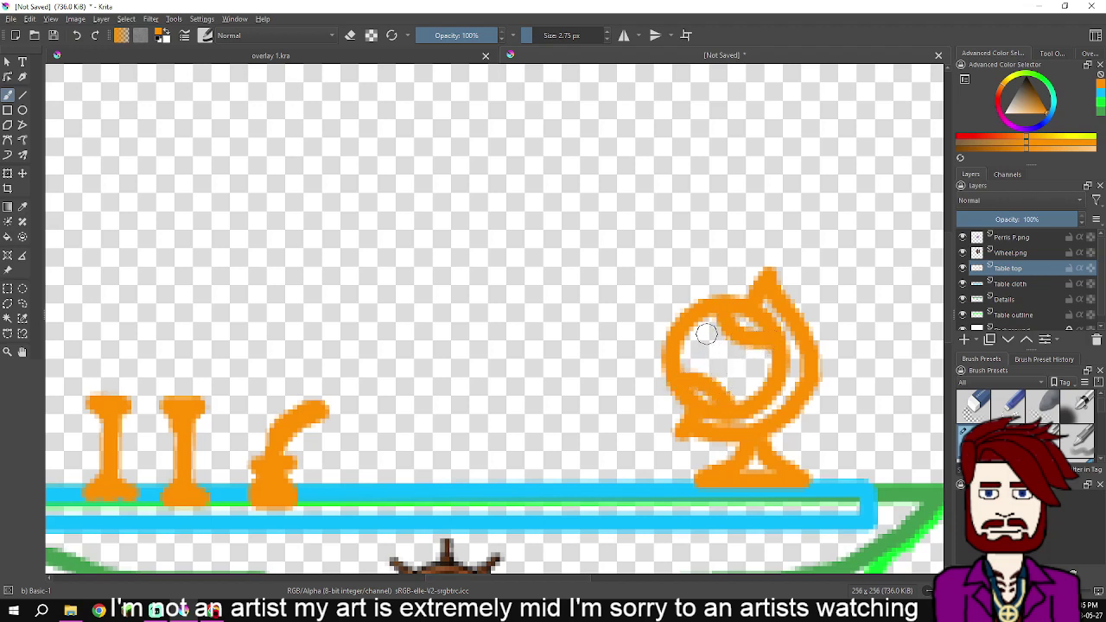
{"action": "mouse_move", "coordinate": [705, 332]}
{"action": "left_mouse_down"}
{"action": "mouse_move", "coordinate": [677, 367]}
{"action": "mouse_move", "coordinate": [799, 381]}
{"action": "mouse_move", "coordinate": [750, 380]}
{"action": "mouse_move", "coordinate": [731, 358]}
{"action": "mouse_move", "coordinate": [769, 361]}
{"action": "mouse_move", "coordinate": [730, 385]}
{"action": "mouse_move", "coordinate": [787, 396]}
{"action": "left_mouse_up"}
{"action": "scroll", "coordinate": [787, 396], "scroll_direction": "down", "scroll_amount": 1}
{"action": "scroll", "coordinate": [785, 397], "scroll_direction": "down", "scroll_amount": 1}
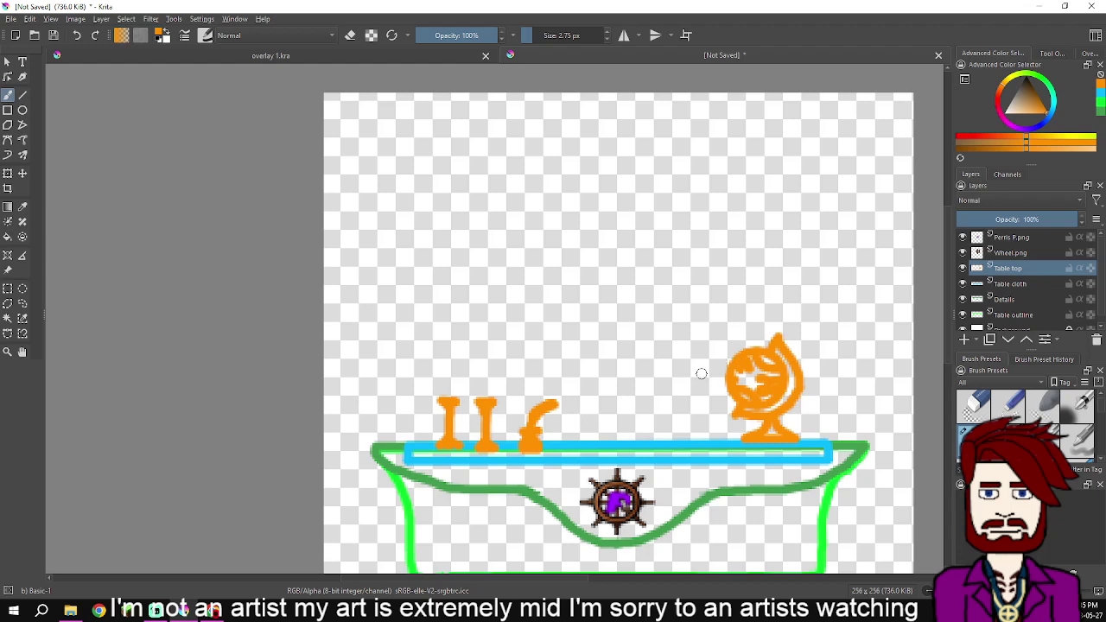
{"action": "scroll", "coordinate": [696, 377], "scroll_direction": "down", "scroll_amount": 2}
{"action": "scroll", "coordinate": [652, 387], "scroll_direction": "up", "scroll_amount": 2}
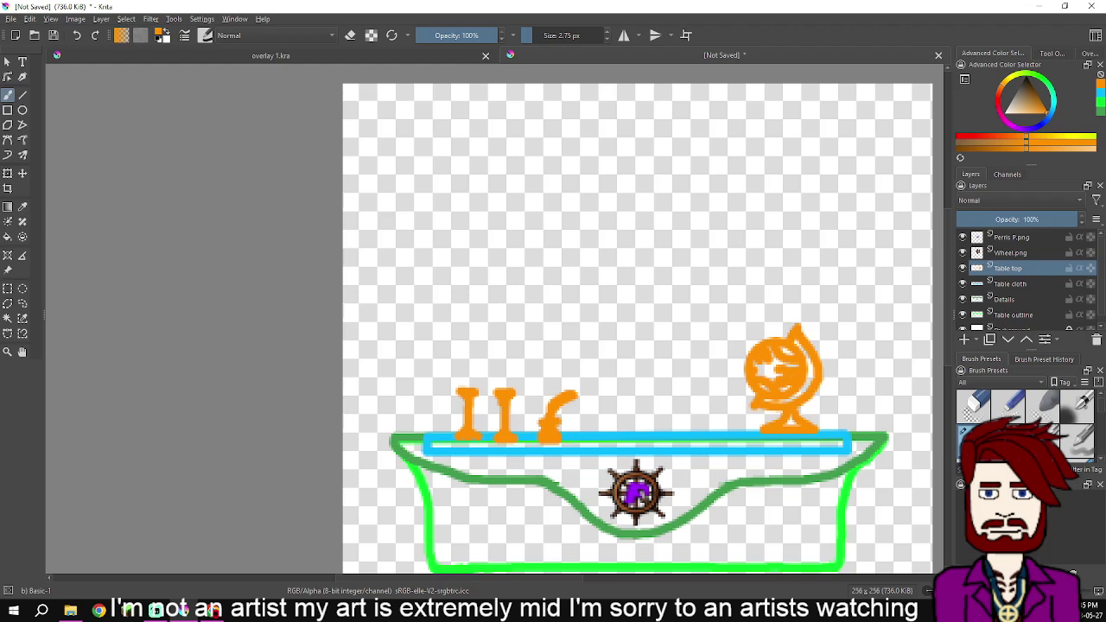
Set the brush size to 1 px and the drawing colour to black
{"action": "left_click", "coordinate": [607, 39]}
{"action": "key", "text": "bracketright"}
{"action": "key", "text": "d"}
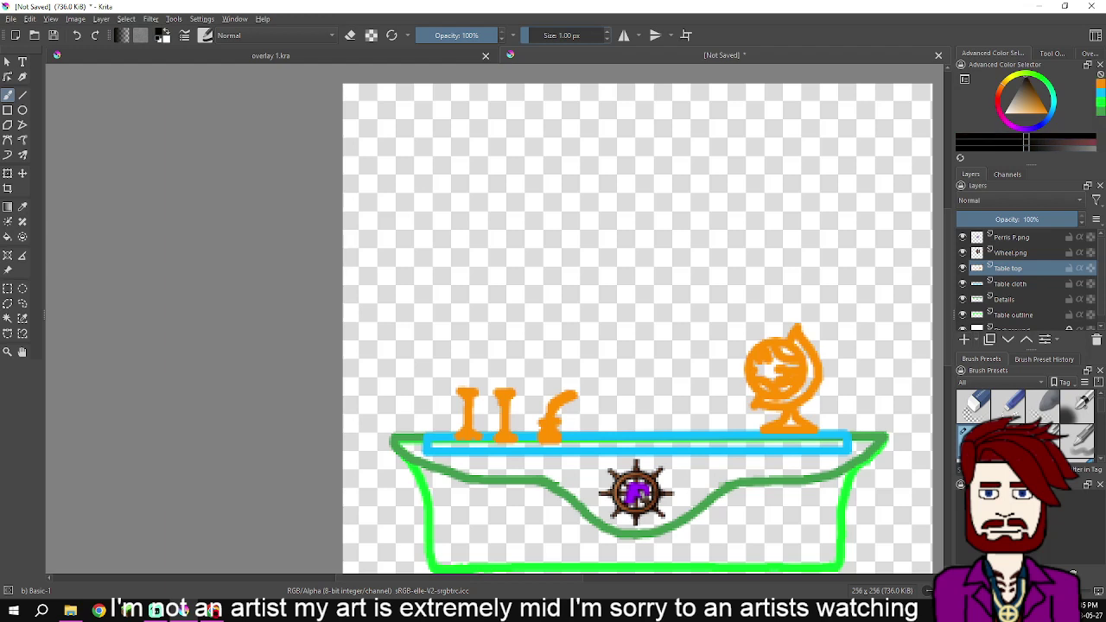
Add a new layer directly above the Table outline layer and name it Table 1
{"action": "scroll", "coordinate": [1024, 276], "scroll_direction": "down", "scroll_amount": 1}
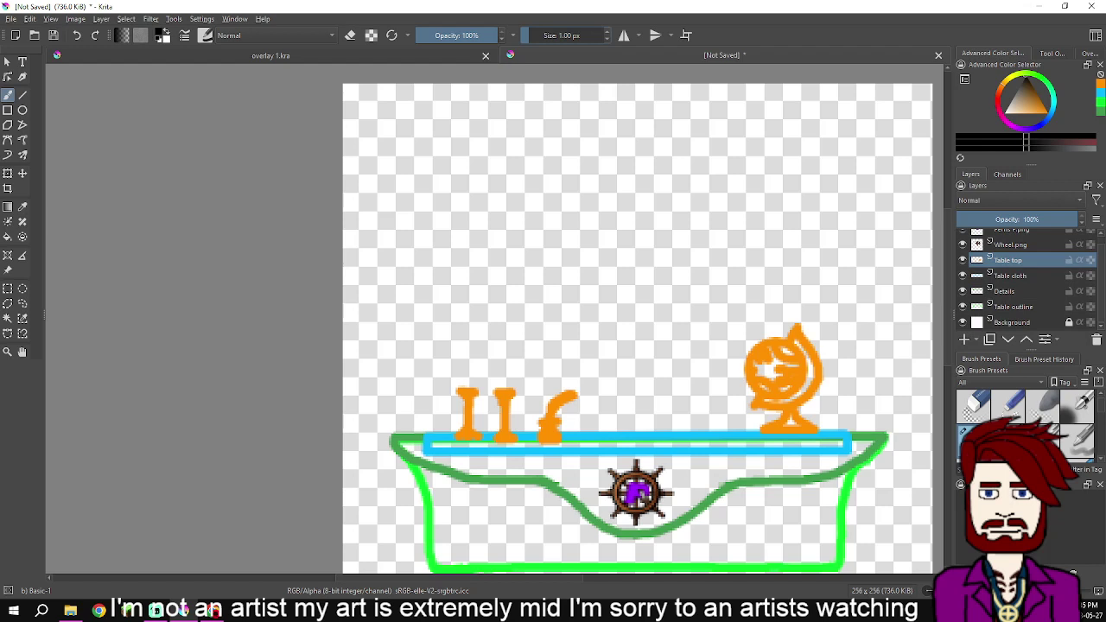
{"action": "key", "text": "Insert"}
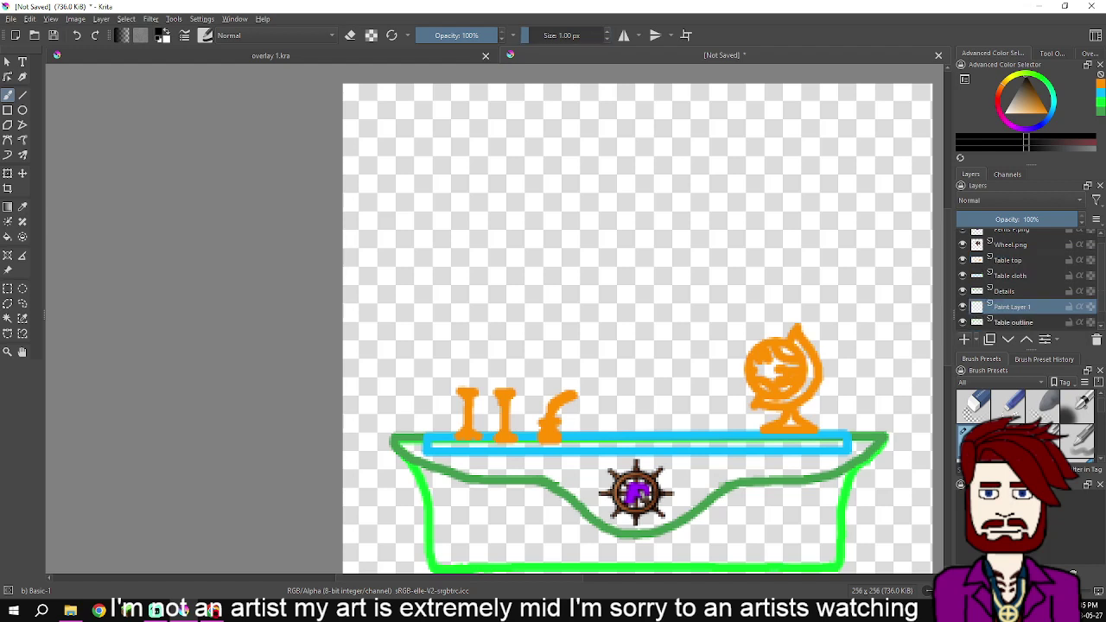
{"action": "key", "text": "e"}
{"action": "left_click", "coordinate": [1013, 322], "text": "ctrl"}
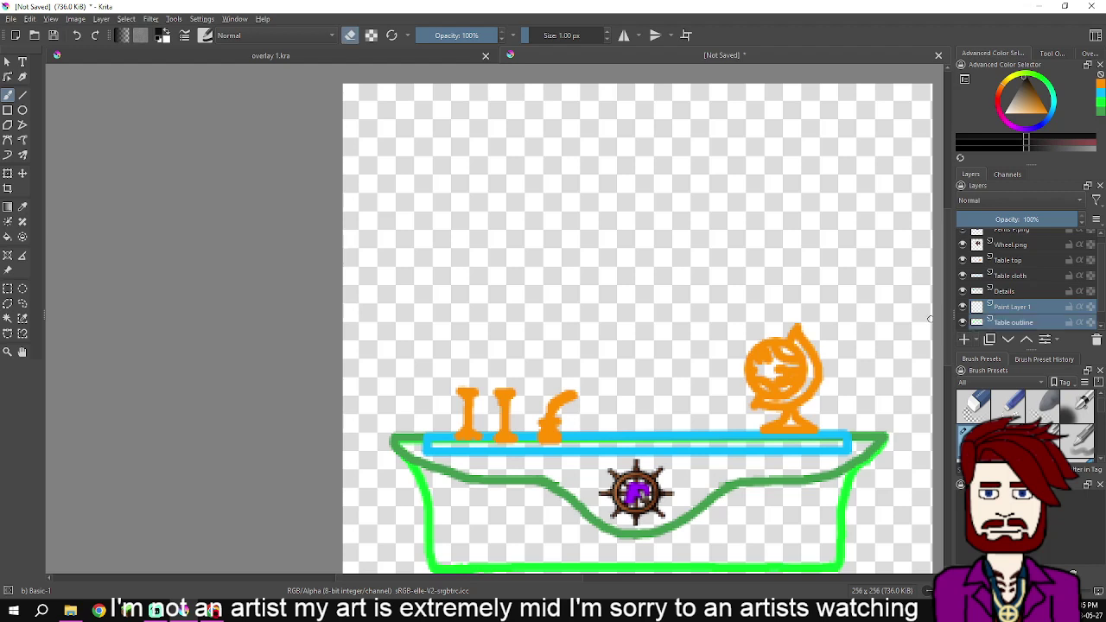
{"action": "double_click", "coordinate": [1013, 306]}
{"action": "type", "text": "l"}
{"action": "type", "text": "able 1"}
{"action": "key", "text": "Return"}
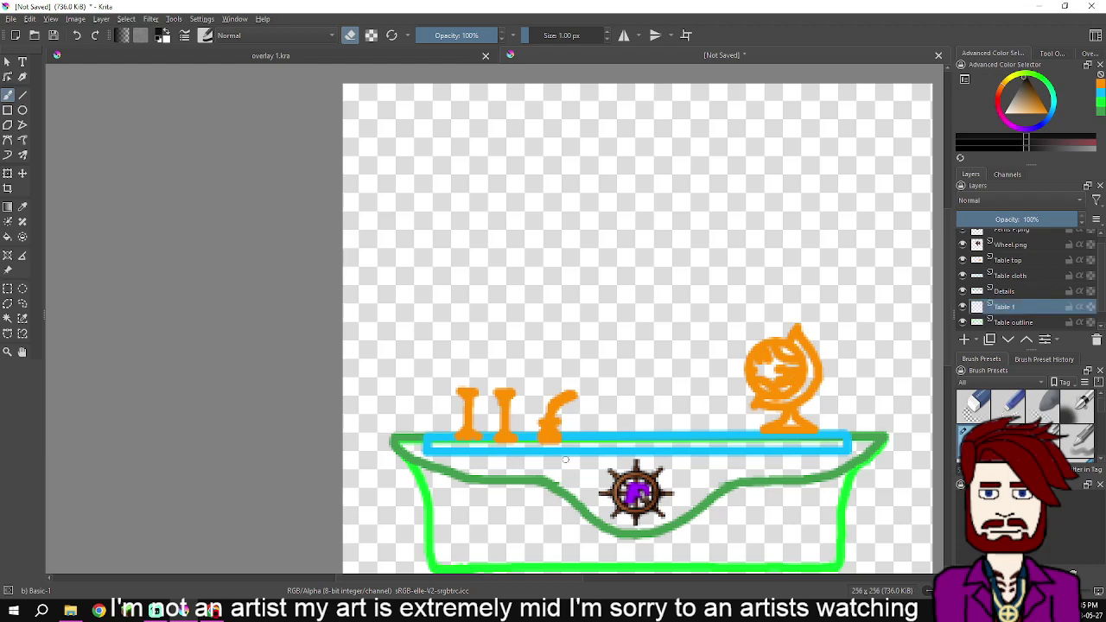
Set the brush size to 2 px and trace the desk's curved left side in black down to the lower corner
{"action": "scroll", "coordinate": [598, 446], "scroll_direction": "down", "scroll_amount": 3}
{"action": "scroll", "coordinate": [519, 364], "scroll_direction": "up", "scroll_amount": 6}
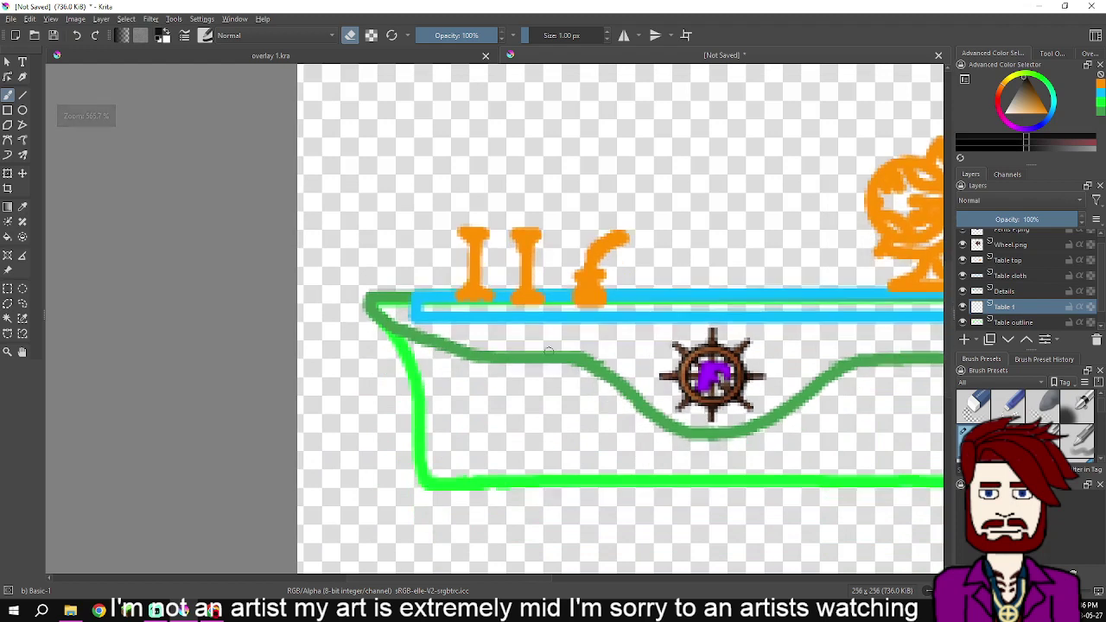
{"action": "left_click", "coordinate": [608, 31]}
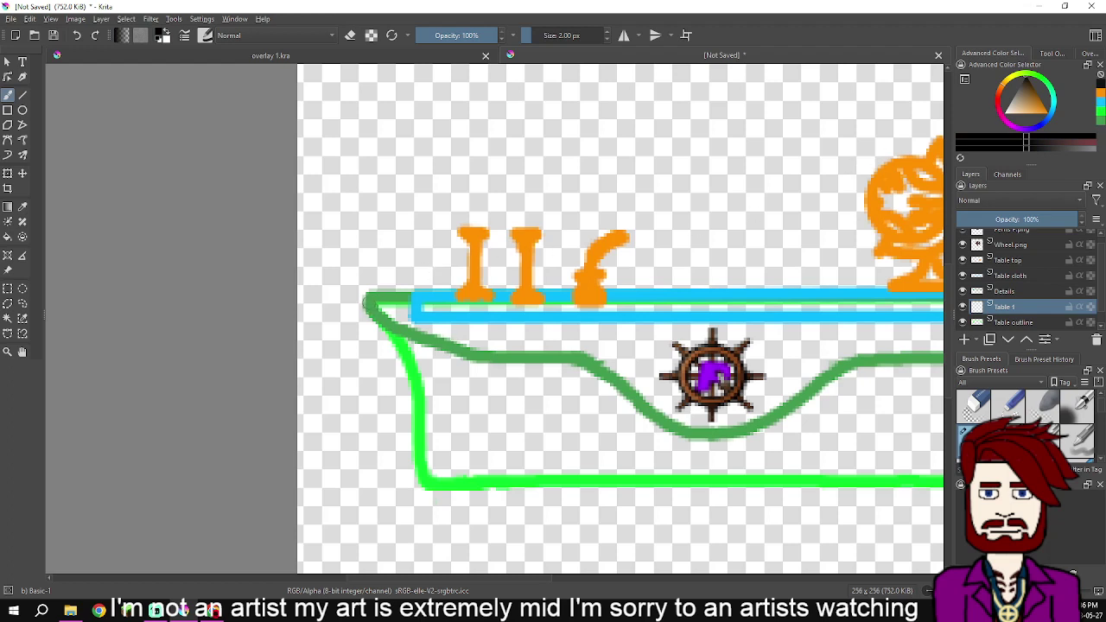
{"action": "mouse_move", "coordinate": [372, 319]}
{"action": "left_mouse_down"}
{"action": "mouse_move", "coordinate": [412, 368]}
{"action": "mouse_move", "coordinate": [424, 481]}
{"action": "mouse_move", "coordinate": [446, 484]}
{"action": "left_mouse_up"}
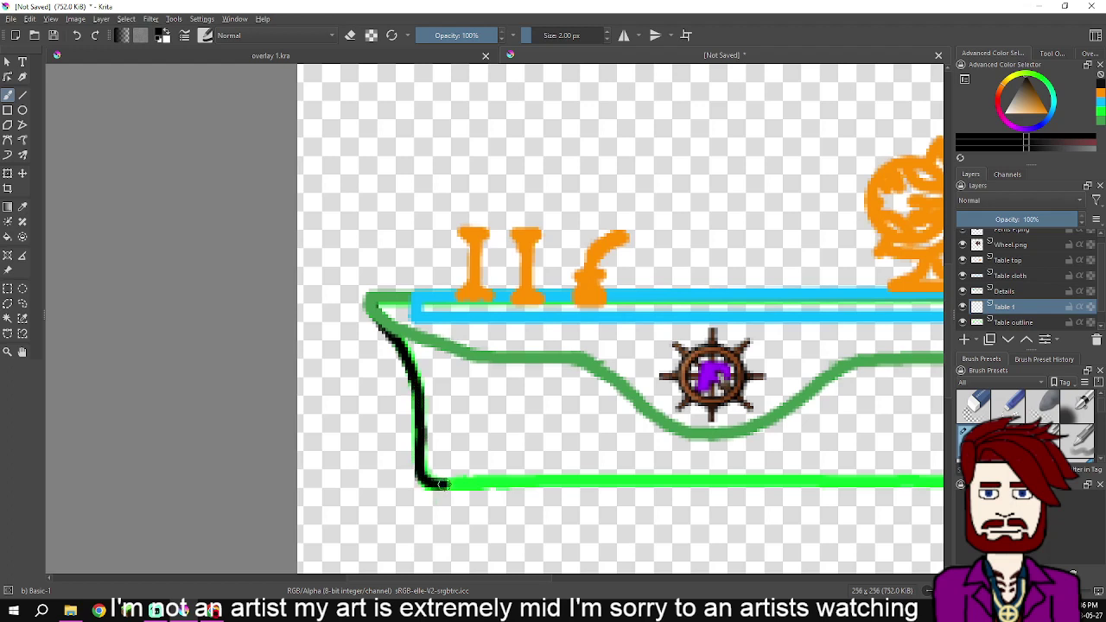
Draw a straight black line about 214 px long along the desk's top edge with the Line tool
{"action": "left_click_drag", "start_coordinate": [513, 455], "coordinate": [411, 460]}
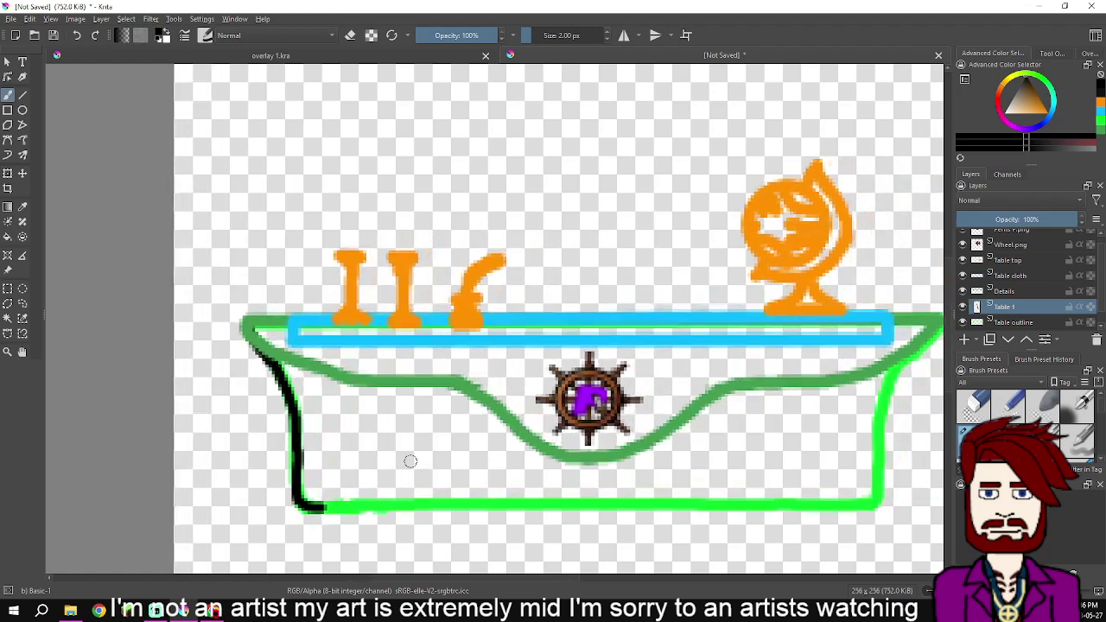
{"action": "left_click", "coordinate": [23, 94]}
{"action": "left_click_drag", "start_coordinate": [308, 293], "coordinate": [193, 295]}
{"action": "left_click_drag", "start_coordinate": [127, 320], "coordinate": [830, 317]}
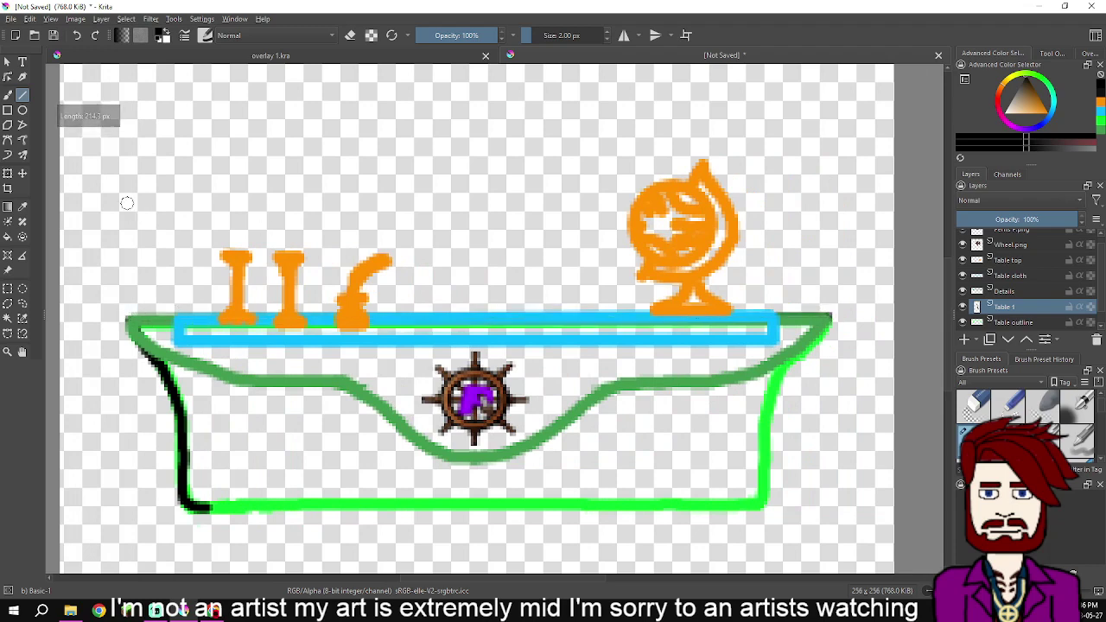
Trace the desk's curved right side in black with the brush and close the bottom edge with a straight line
{"action": "key", "text": "b"}
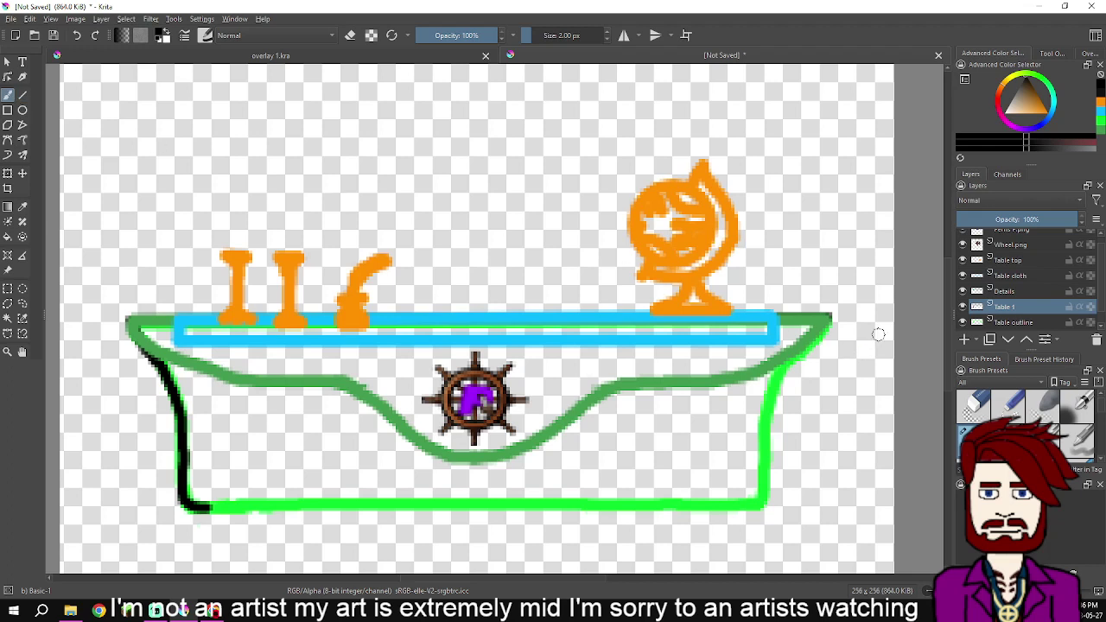
{"action": "mouse_move", "coordinate": [831, 322]}
{"action": "left_mouse_down"}
{"action": "mouse_move", "coordinate": [775, 387]}
{"action": "mouse_move", "coordinate": [756, 508]}
{"action": "left_mouse_up"}
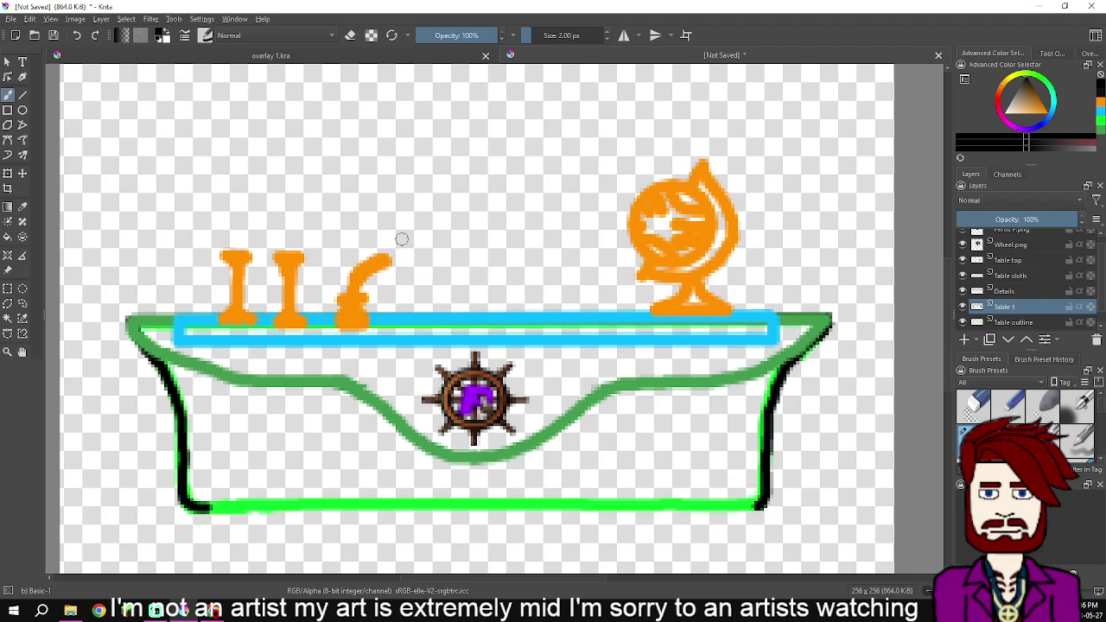
{"action": "left_click", "coordinate": [23, 95]}
{"action": "left_click_drag", "start_coordinate": [201, 512], "coordinate": [755, 505]}
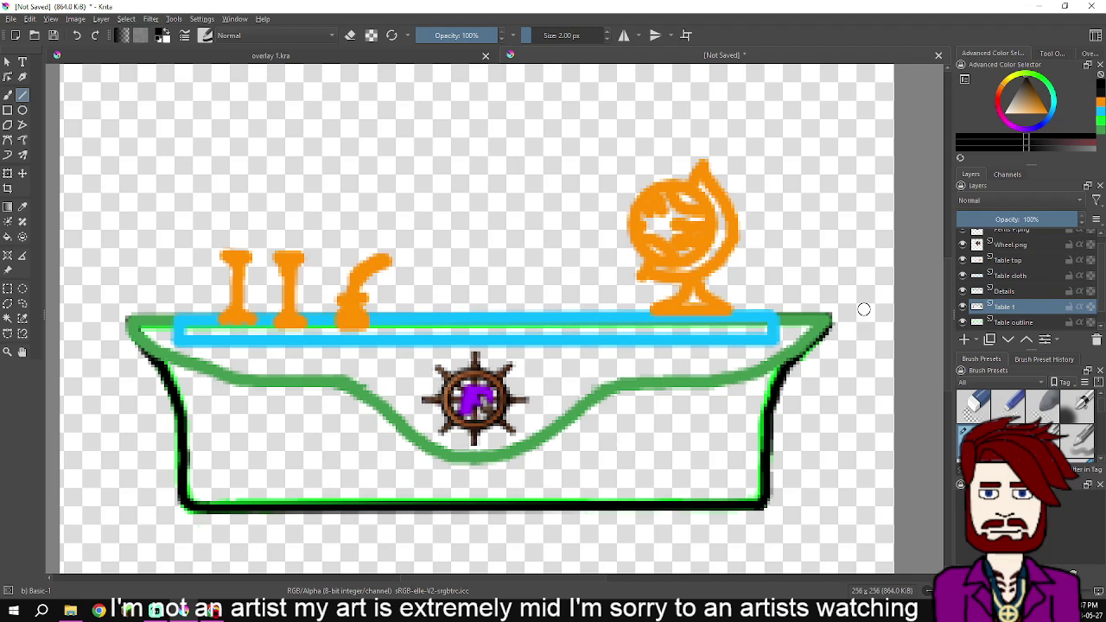
Set the drawing colour to a darker, brownish orange
{"action": "left_click_drag", "start_coordinate": [1037, 97], "coordinate": [1042, 101]}
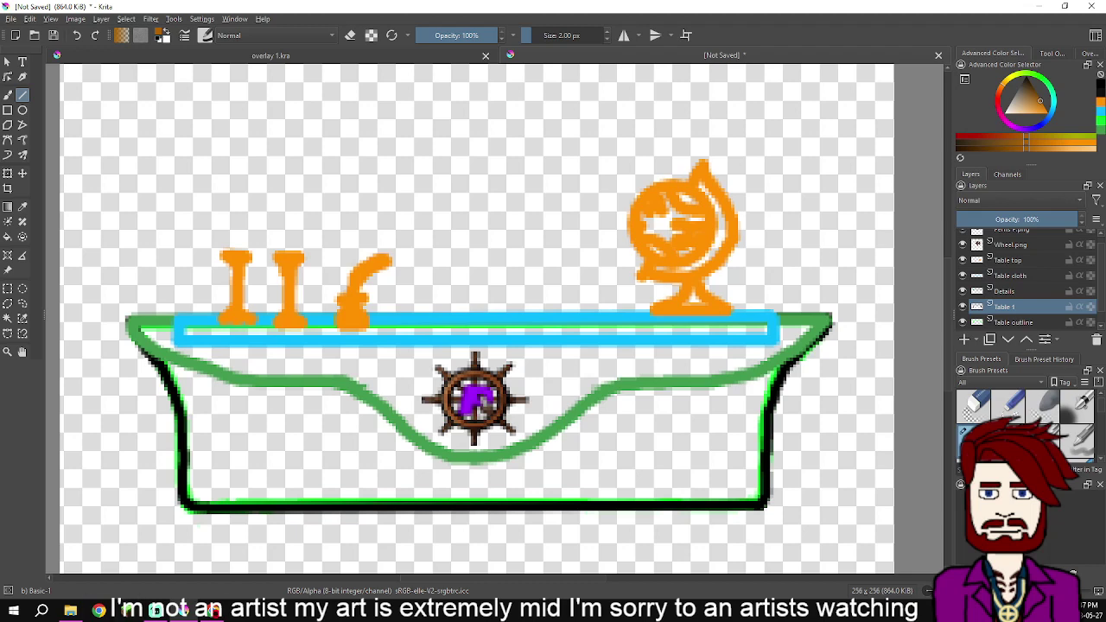
{"action": "left_click", "coordinate": [213, 611]}
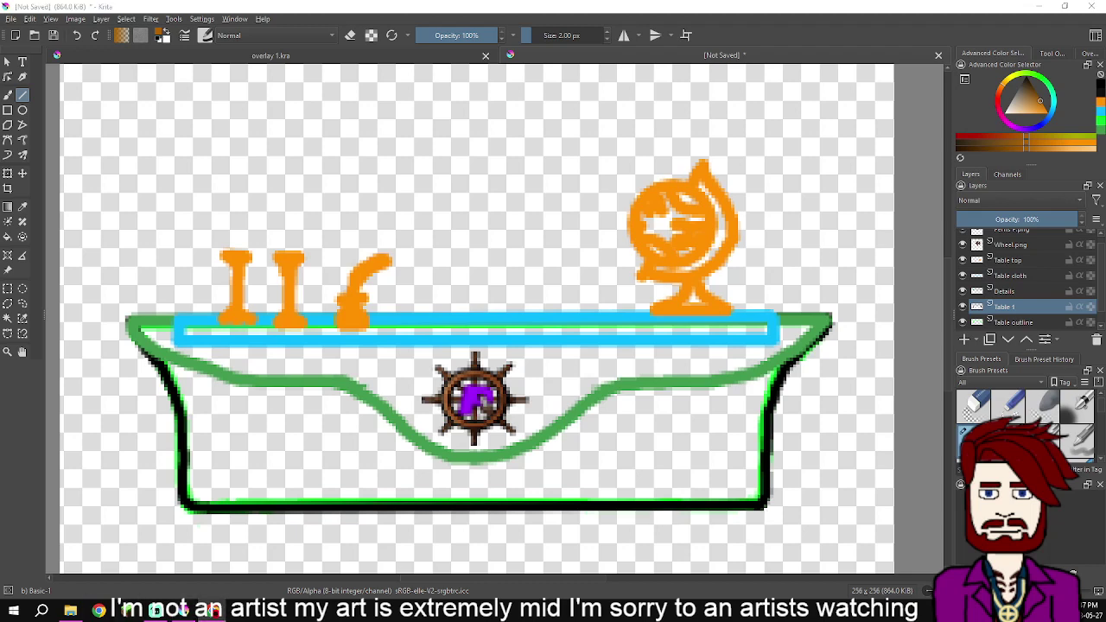
{"action": "right_click", "coordinate": [213, 610]}
{"action": "left_click", "coordinate": [212, 524]}
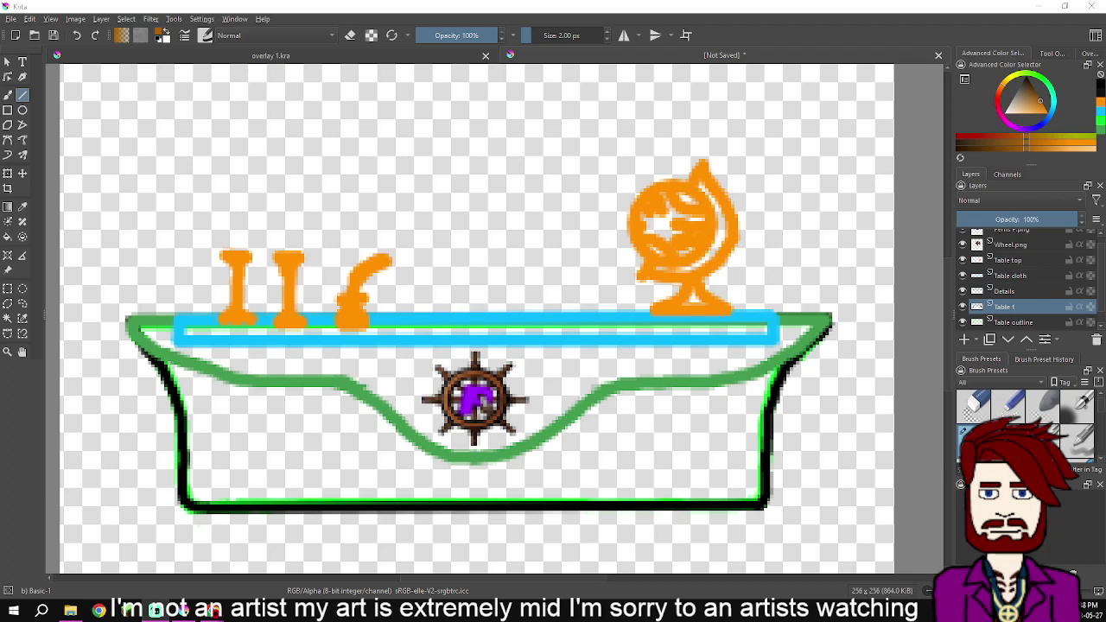
Hide the Details, Table cloth and Table top layers, keeping the Wheel.png layer shown
{"action": "left_click", "coordinate": [963, 292]}
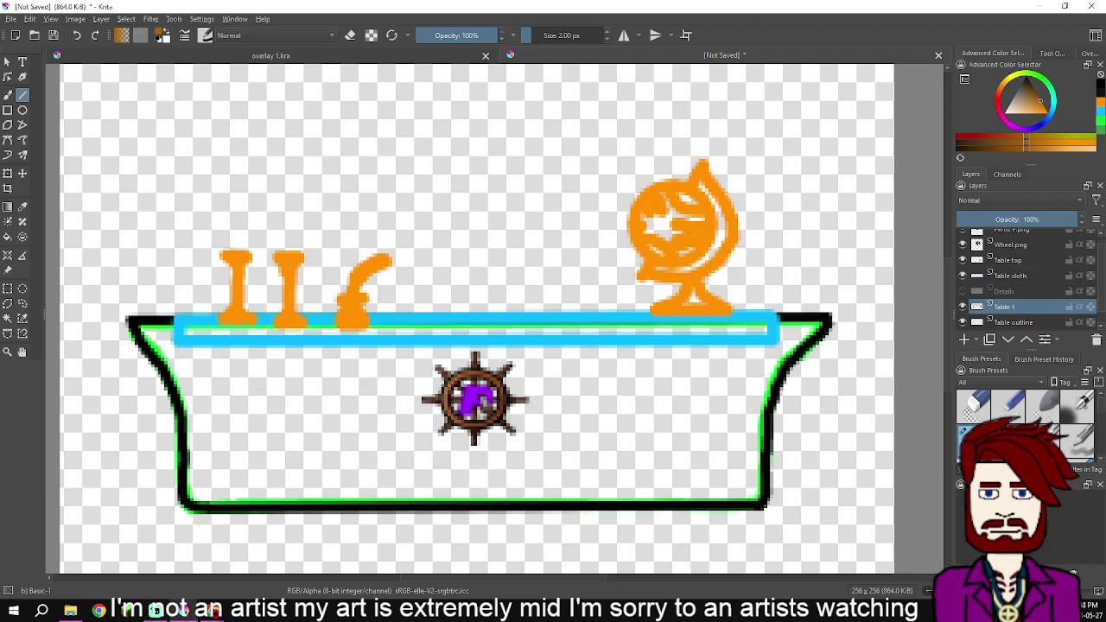
{"action": "left_click", "coordinate": [963, 275]}
{"action": "left_click", "coordinate": [963, 260]}
{"action": "left_click", "coordinate": [963, 245]}
{"action": "left_click", "coordinate": [963, 245]}
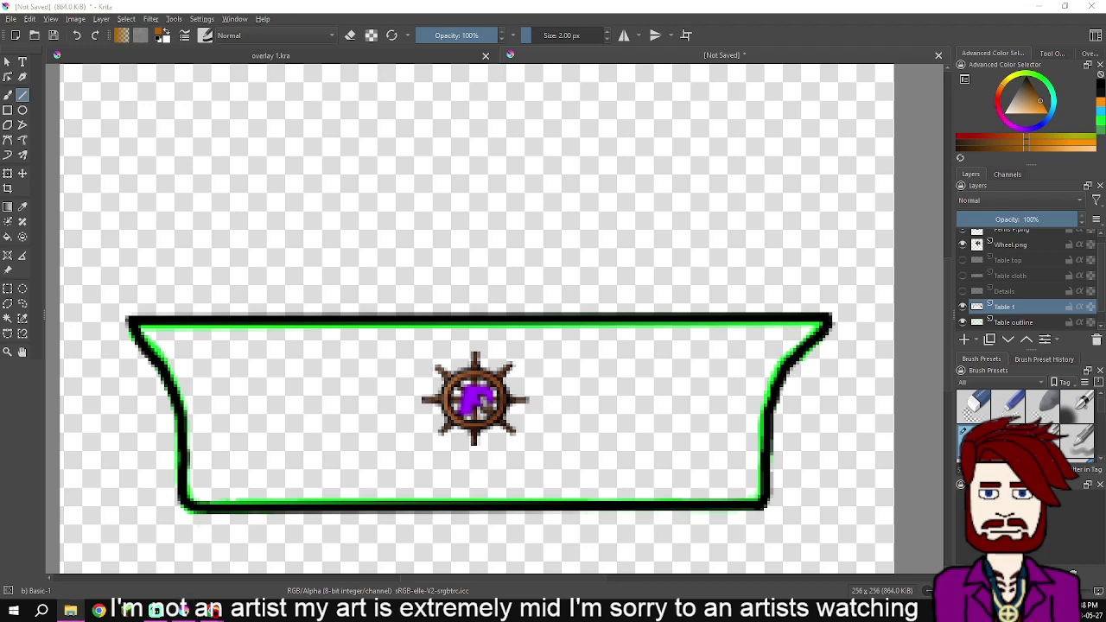
Bring an external image onto the canvas and insert it as a reference image
{"action": "left_click_drag", "start_coordinate": [769, 212], "coordinate": [615, 200]}
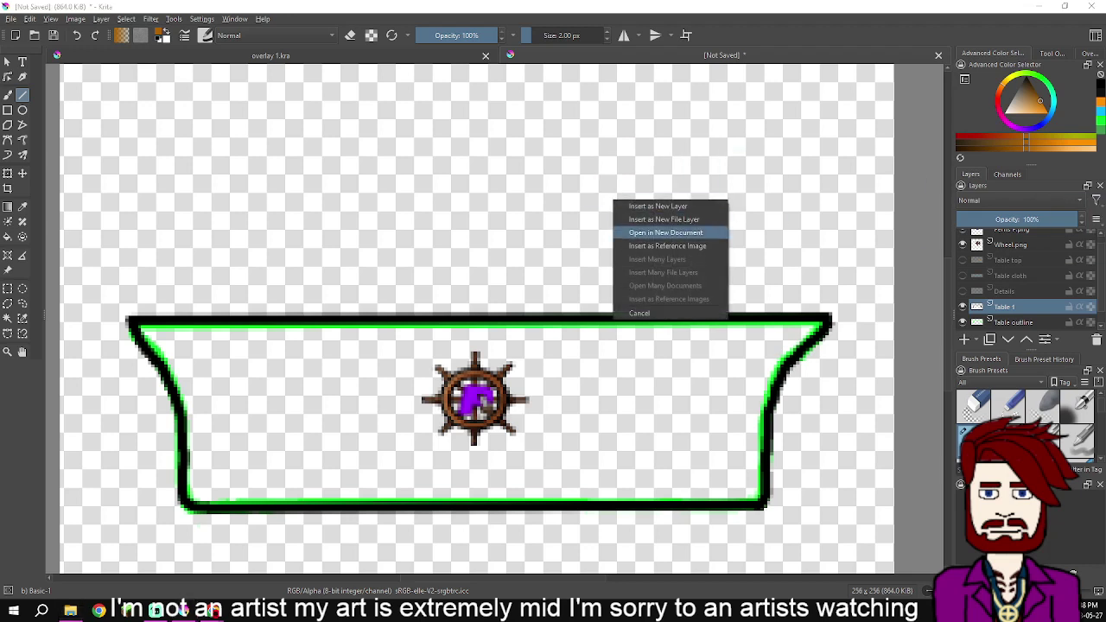
{"action": "left_click", "coordinate": [667, 246]}
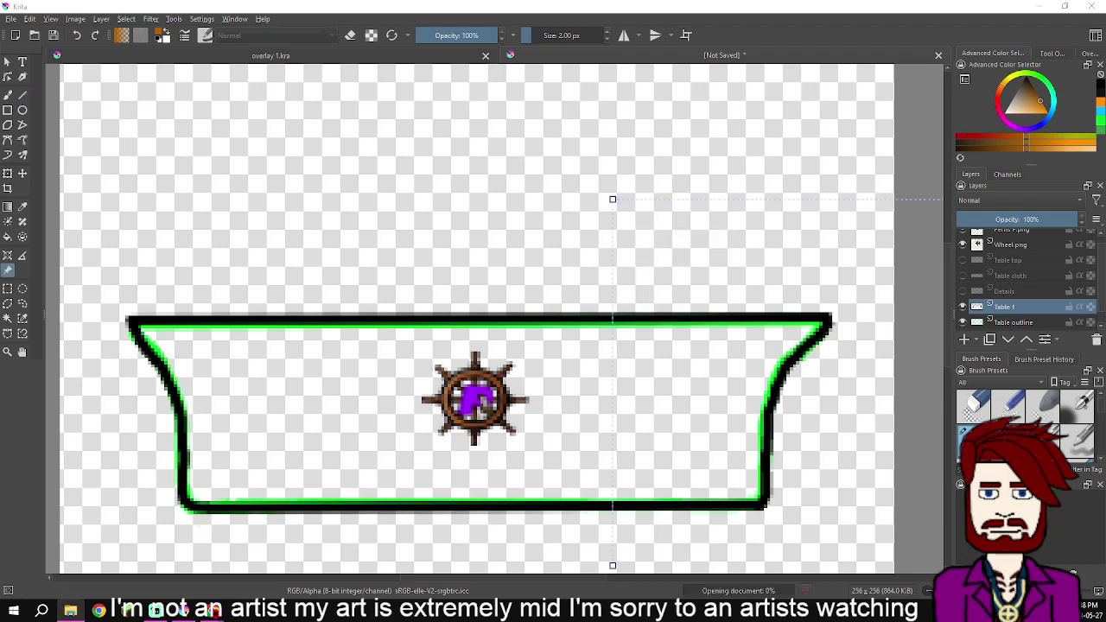
{"action": "scroll", "coordinate": [741, 257], "scroll_direction": "down", "scroll_amount": 4}
{"action": "left_click_drag", "start_coordinate": [826, 367], "coordinate": [737, 252]}
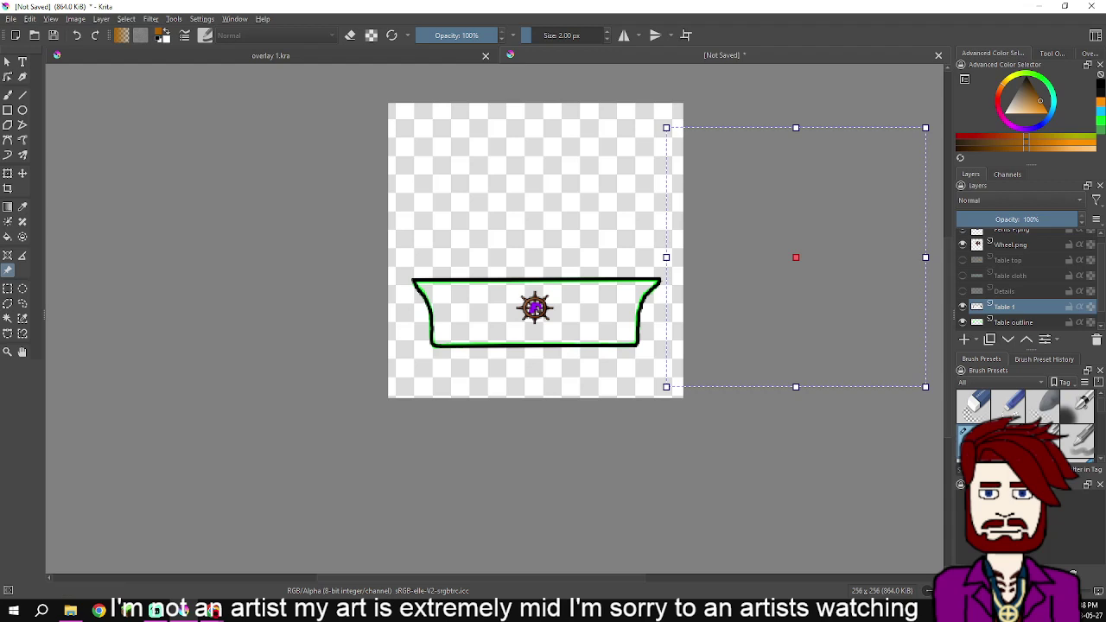
Turn on the display of reference images and move the cabin interior reference closer to the canvas
{"action": "left_click", "coordinate": [75, 18]}
{"action": "mouse_move", "coordinate": [50, 18]}
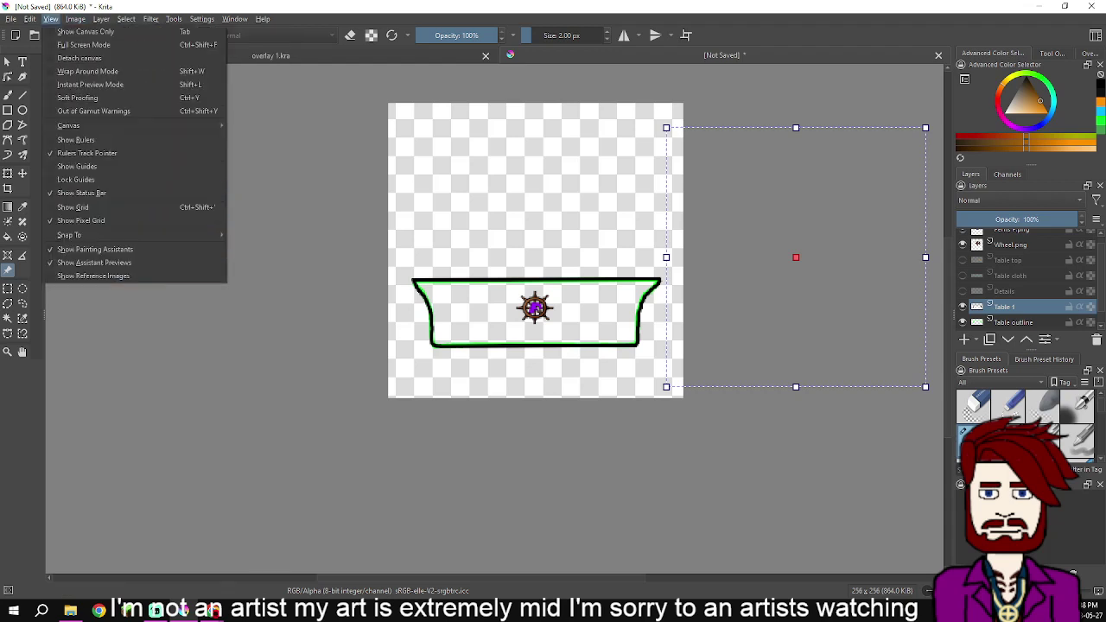
{"action": "left_click", "coordinate": [94, 276]}
{"action": "left_click_drag", "start_coordinate": [567, 202], "coordinate": [619, 196]}
{"action": "scroll", "coordinate": [618, 196], "scroll_direction": "down", "scroll_amount": 4}
{"action": "scroll", "coordinate": [609, 196], "scroll_direction": "down", "scroll_amount": 2}
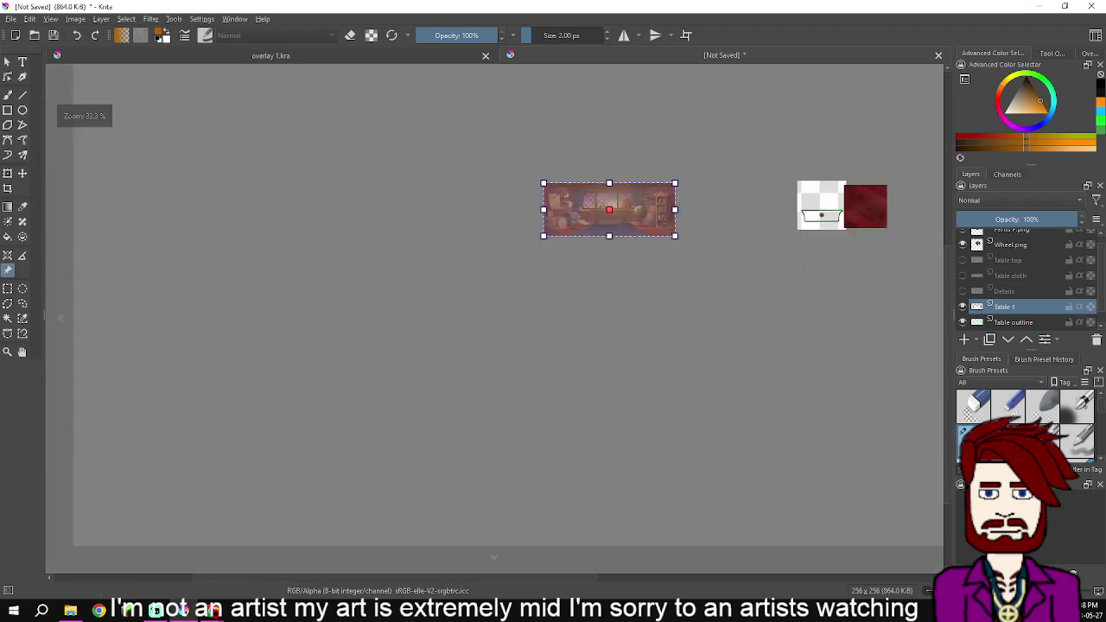
{"action": "left_click_drag", "start_coordinate": [409, 279], "coordinate": [467, 276]}
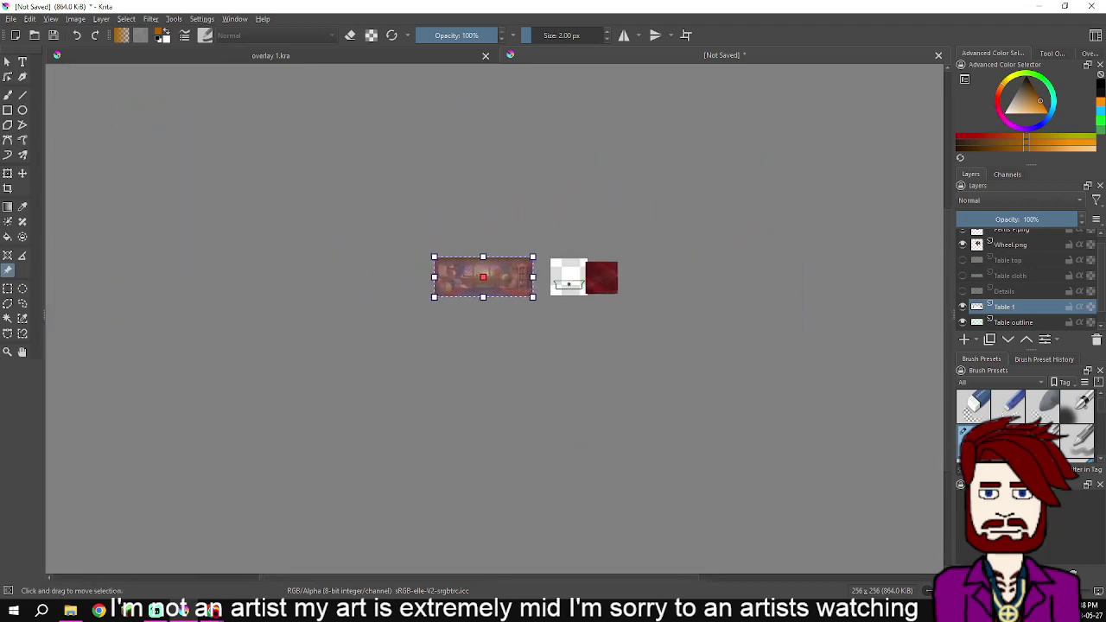
Fill the desk front with a dark red sampled from the wood texture reference and hide the Table outline layer
{"action": "scroll", "coordinate": [606, 281], "scroll_direction": "up", "scroll_amount": 10}
{"action": "left_click_drag", "start_coordinate": [607, 282], "coordinate": [660, 359]}
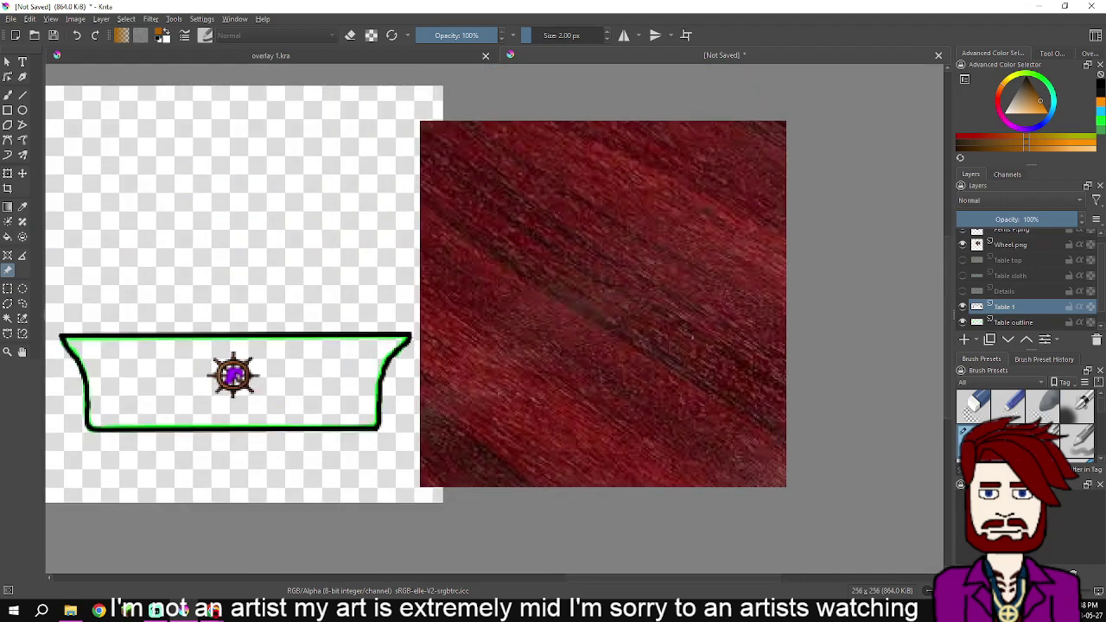
{"action": "key", "text": "p"}
{"action": "left_click", "coordinate": [588, 345]}
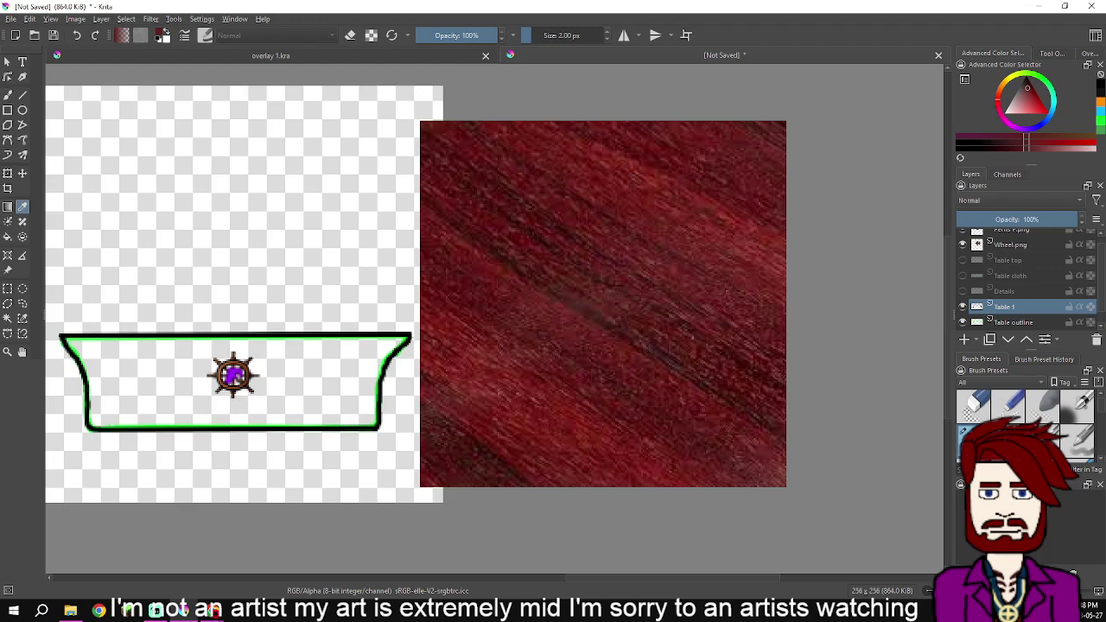
{"action": "left_click", "coordinate": [7, 237]}
{"action": "scroll", "coordinate": [204, 391], "scroll_direction": "up", "scroll_amount": 4}
{"action": "left_click_drag", "start_coordinate": [203, 392], "coordinate": [461, 419]}
{"action": "scroll", "coordinate": [346, 365], "scroll_direction": "down", "scroll_amount": 2}
{"action": "left_click", "coordinate": [304, 366]}
{"action": "scroll", "coordinate": [304, 366], "scroll_direction": "down", "scroll_amount": 2}
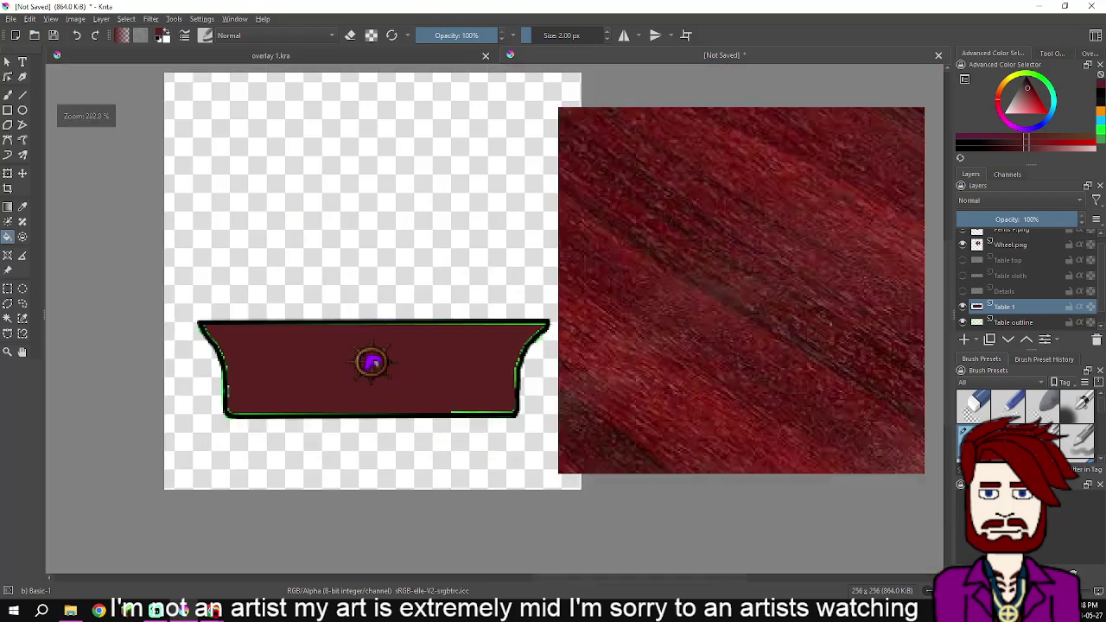
{"action": "left_click", "coordinate": [963, 322]}
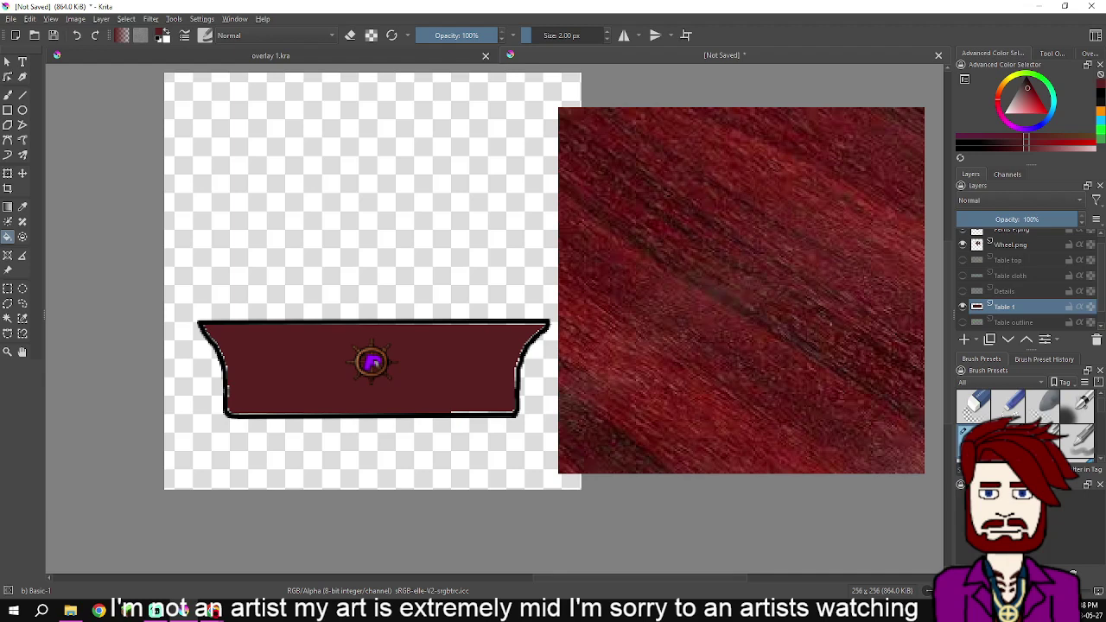
{"action": "key", "text": "Insert"}
{"action": "right_click", "coordinate": [1012, 308]}
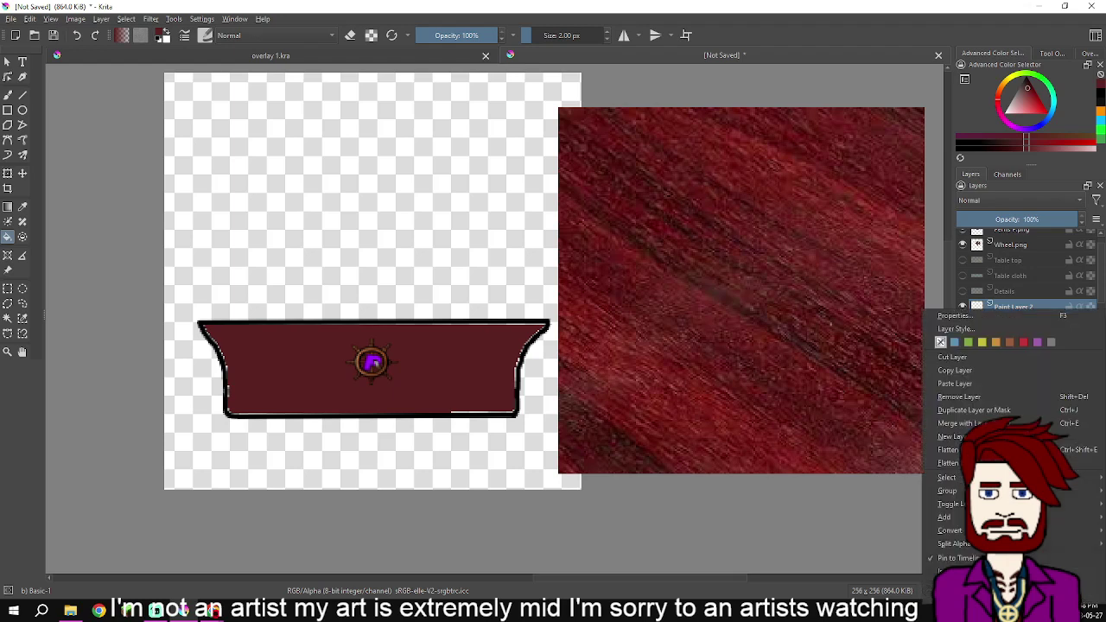
{"action": "left_click", "coordinate": [959, 396]}
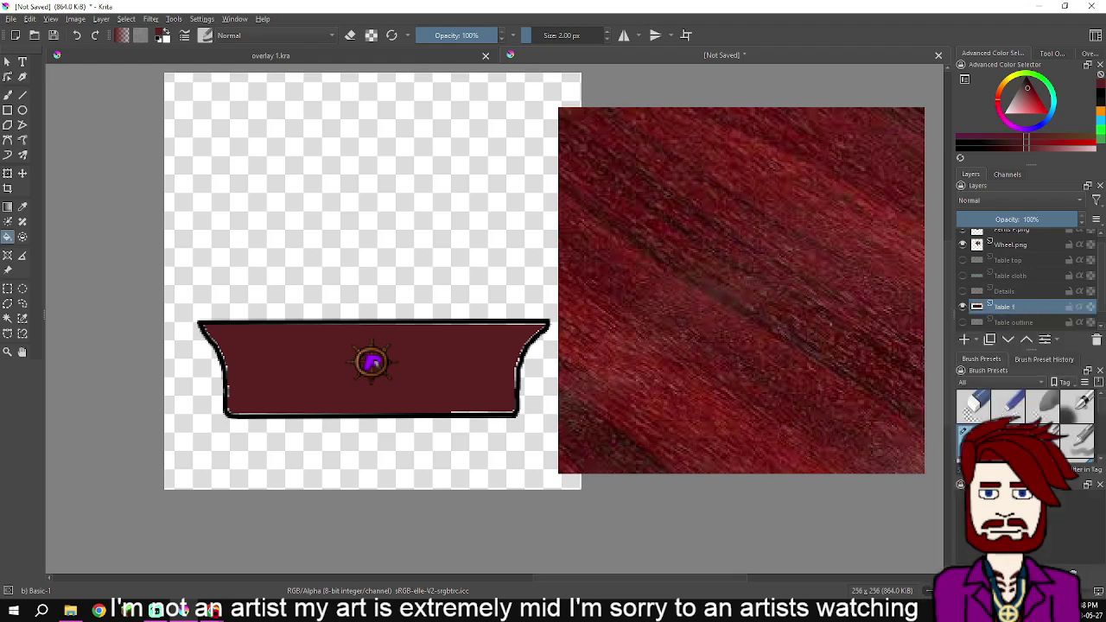
Duplicate the Table 1 layer and rename the copy Table 2
{"action": "right_click", "coordinate": [1005, 307]}
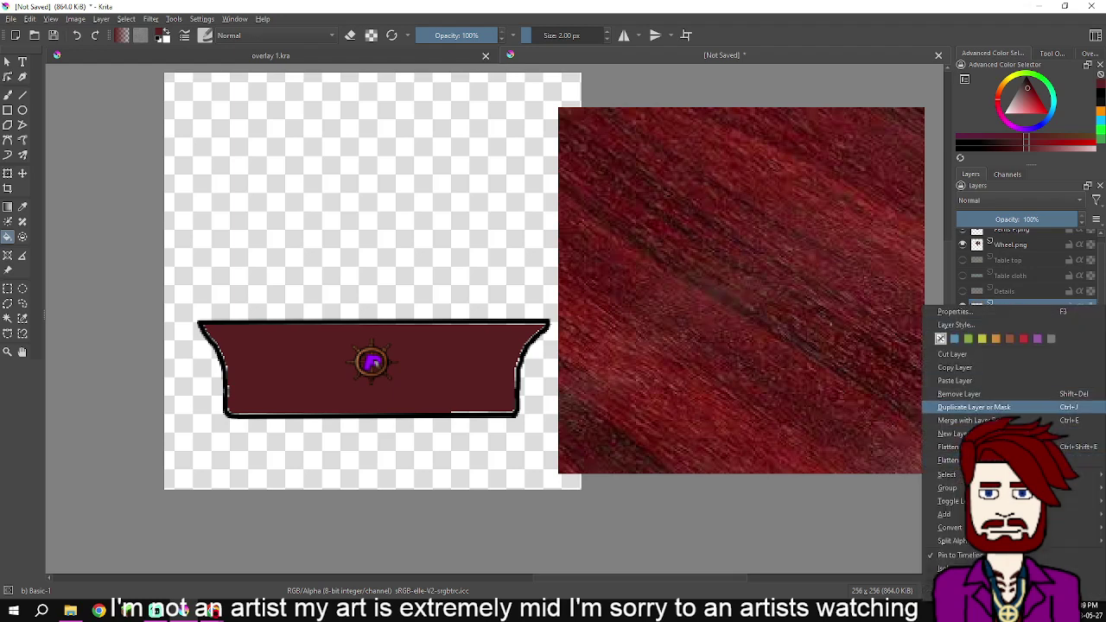
{"action": "left_click", "coordinate": [975, 407]}
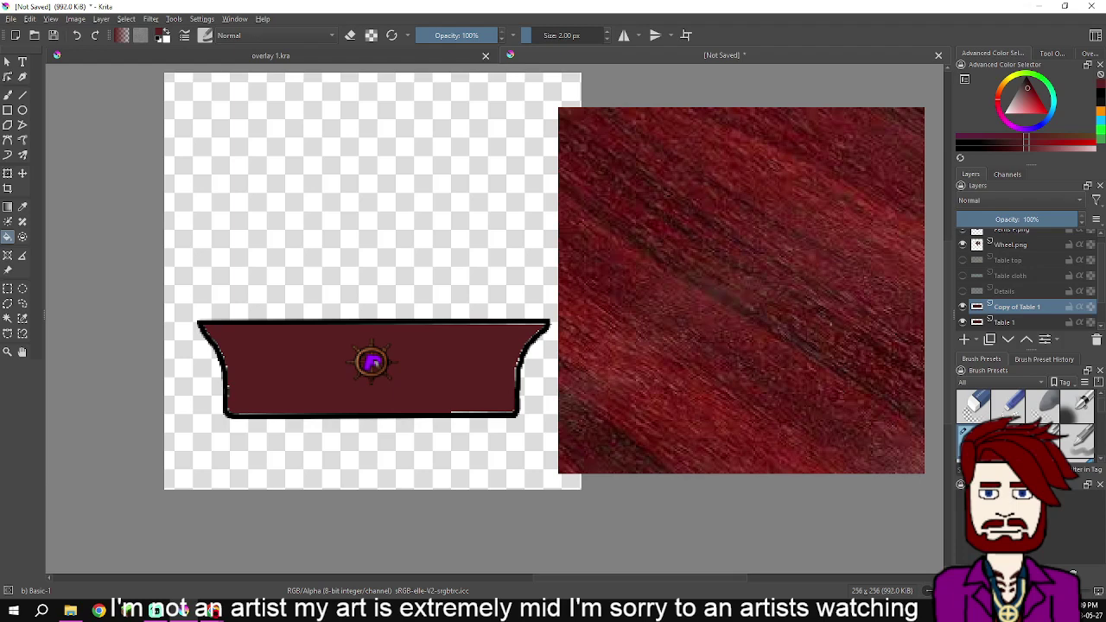
{"action": "double_click", "coordinate": [1018, 307]}
{"action": "type", "text": "Table 2"}
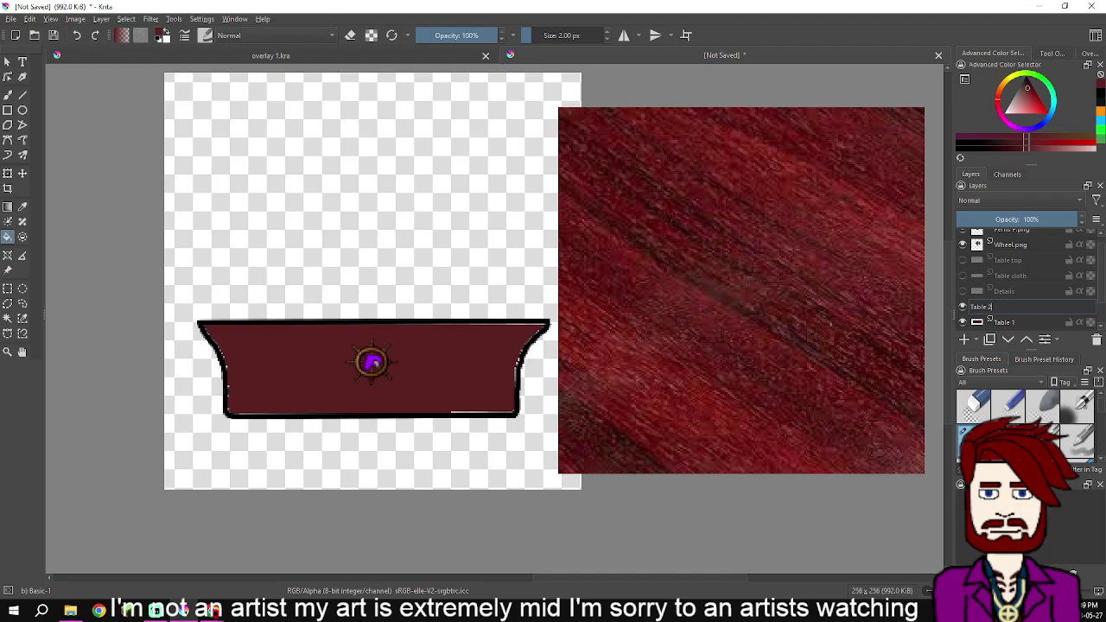
{"action": "key", "text": "Return"}
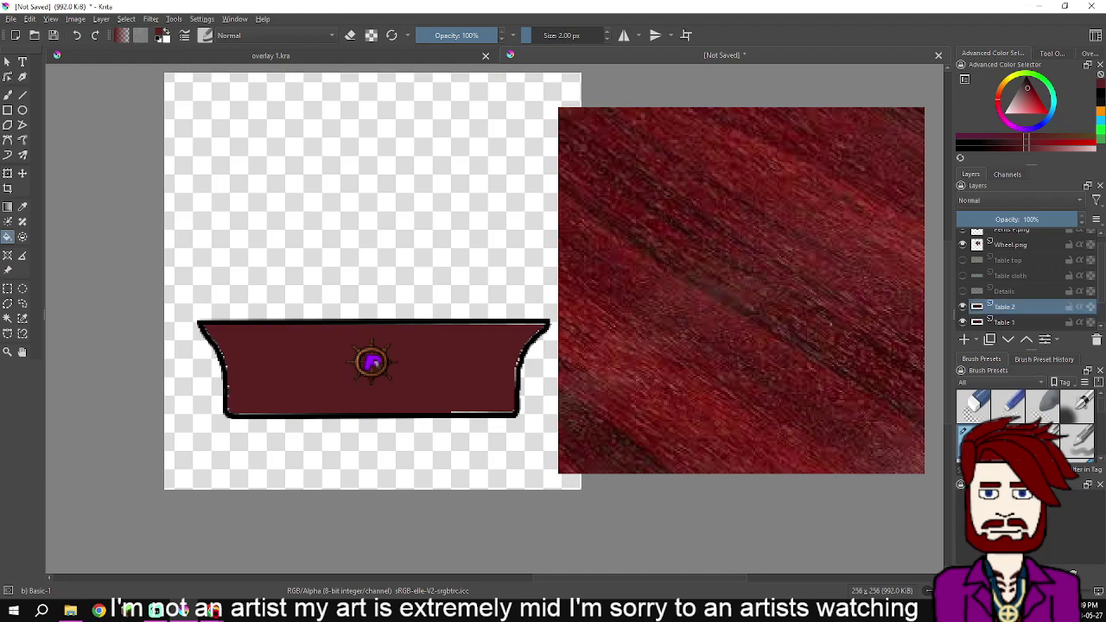
On the Table 1 layer, brush dark red over the light gaps along the inside of the desk's black outline
{"action": "scroll", "coordinate": [372, 363], "scroll_direction": "up", "scroll_amount": 2}
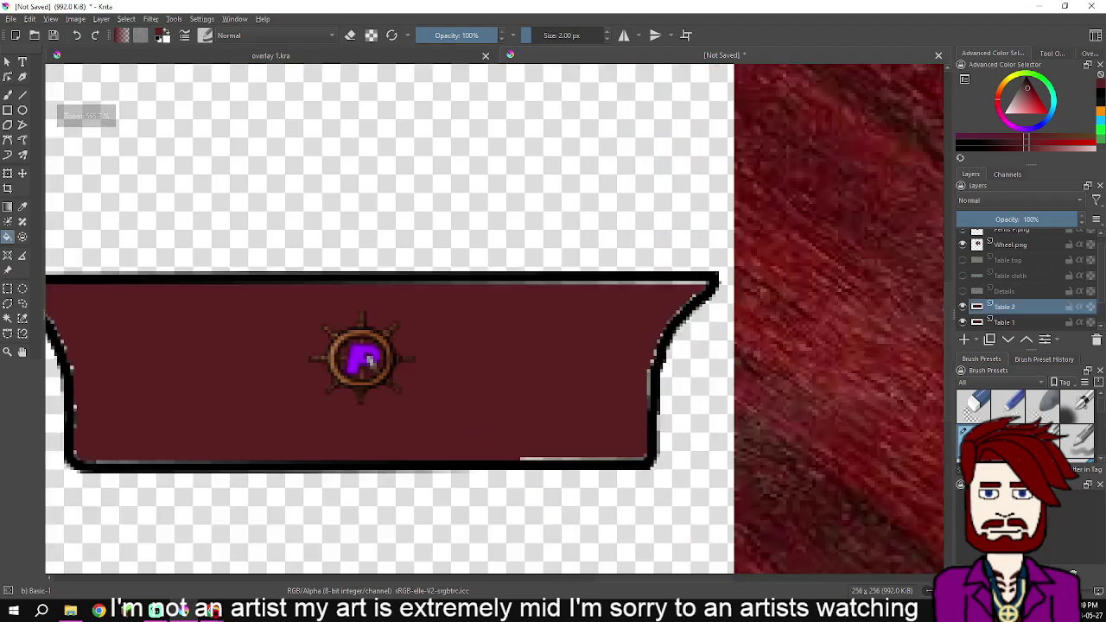
{"action": "key", "text": "Page_Down"}
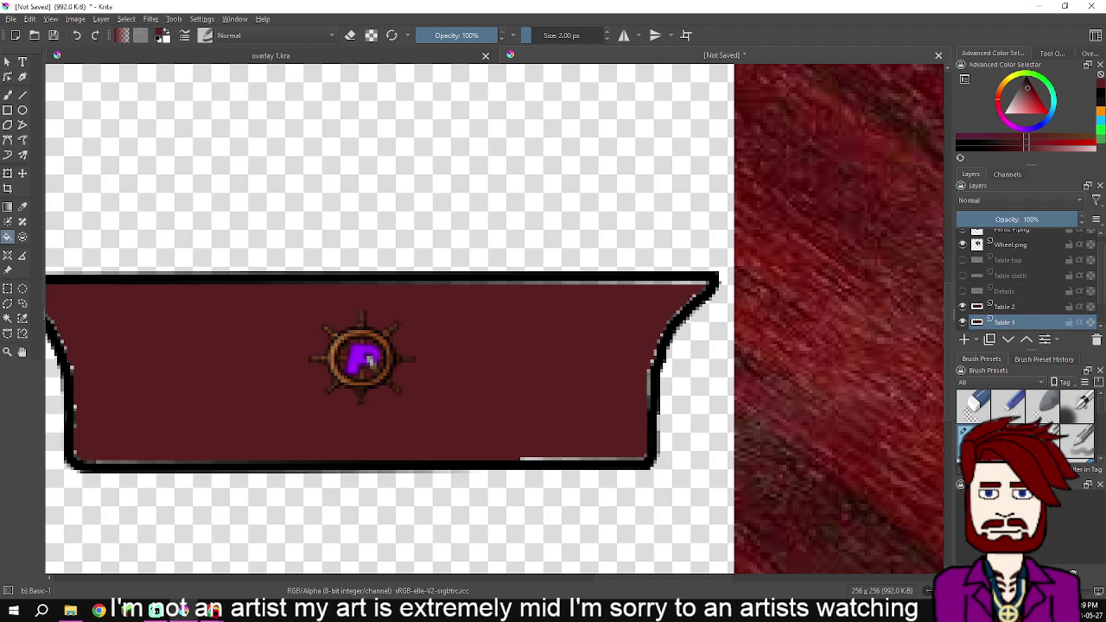
{"action": "left_click", "coordinate": [7, 94]}
{"action": "left_click_drag", "start_coordinate": [141, 308], "coordinate": [290, 314]}
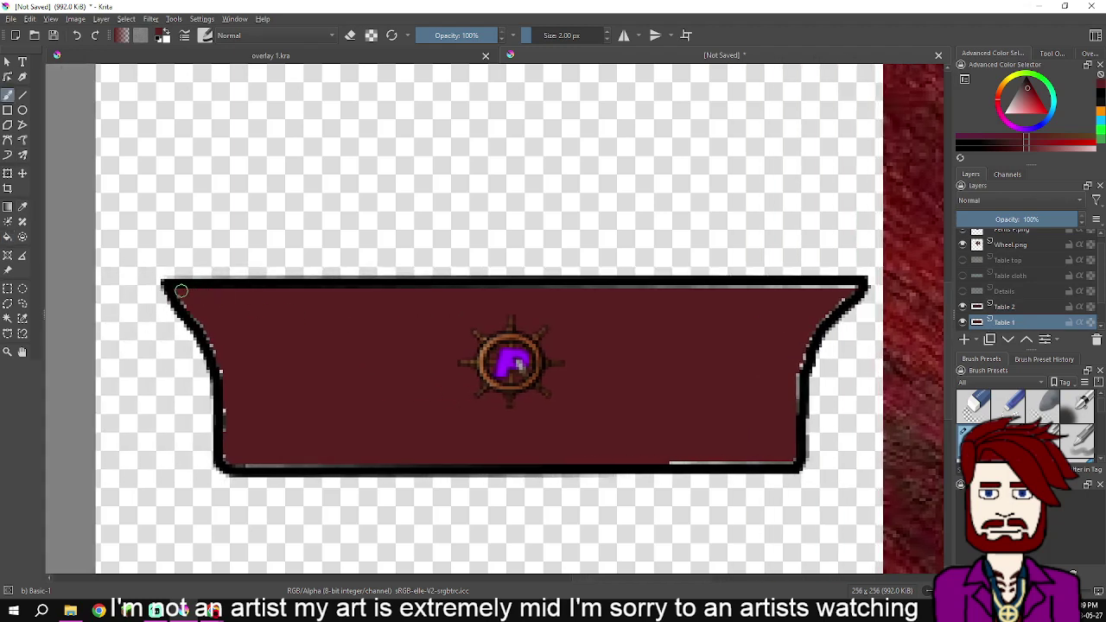
{"action": "mouse_move", "coordinate": [178, 293]}
{"action": "left_mouse_down"}
{"action": "mouse_move", "coordinate": [212, 343]}
{"action": "mouse_move", "coordinate": [222, 451]}
{"action": "mouse_move", "coordinate": [238, 468]}
{"action": "mouse_move", "coordinate": [417, 457]}
{"action": "mouse_move", "coordinate": [442, 465]}
{"action": "mouse_move", "coordinate": [389, 467]}
{"action": "mouse_move", "coordinate": [776, 466]}
{"action": "mouse_move", "coordinate": [794, 462]}
{"action": "mouse_move", "coordinate": [808, 349]}
{"action": "mouse_move", "coordinate": [853, 285]}
{"action": "mouse_move", "coordinate": [175, 291]}
{"action": "left_mouse_up"}
{"action": "scroll", "coordinate": [393, 368], "scroll_direction": "down", "scroll_amount": 2}
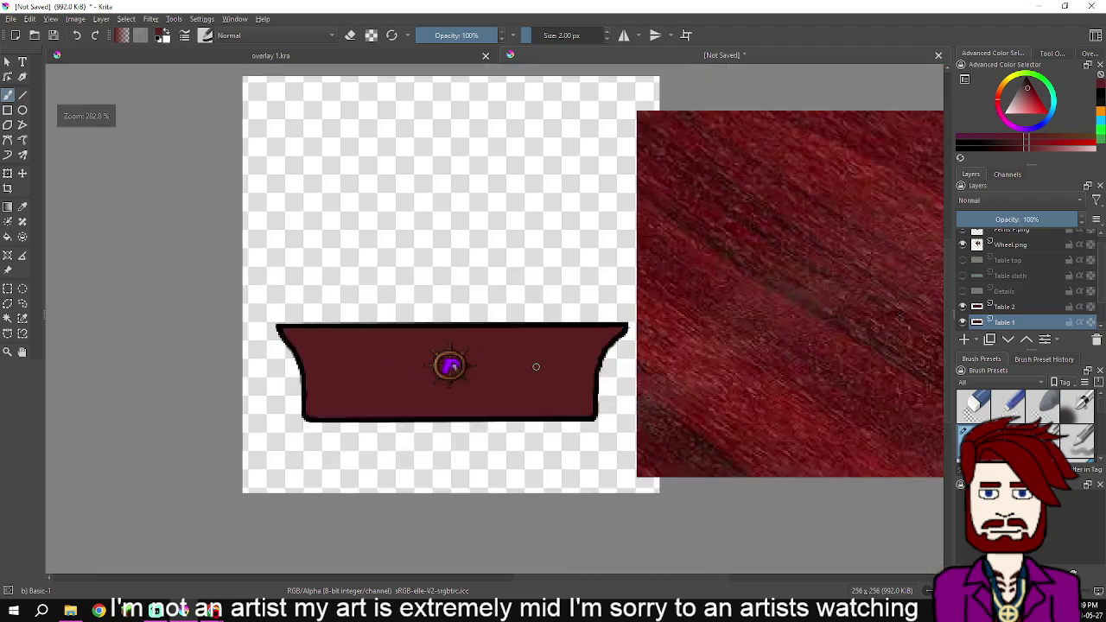
Choose the Stamp Floor brush preset for texturing the desk
{"action": "left_click_drag", "start_coordinate": [533, 366], "coordinate": [408, 386]}
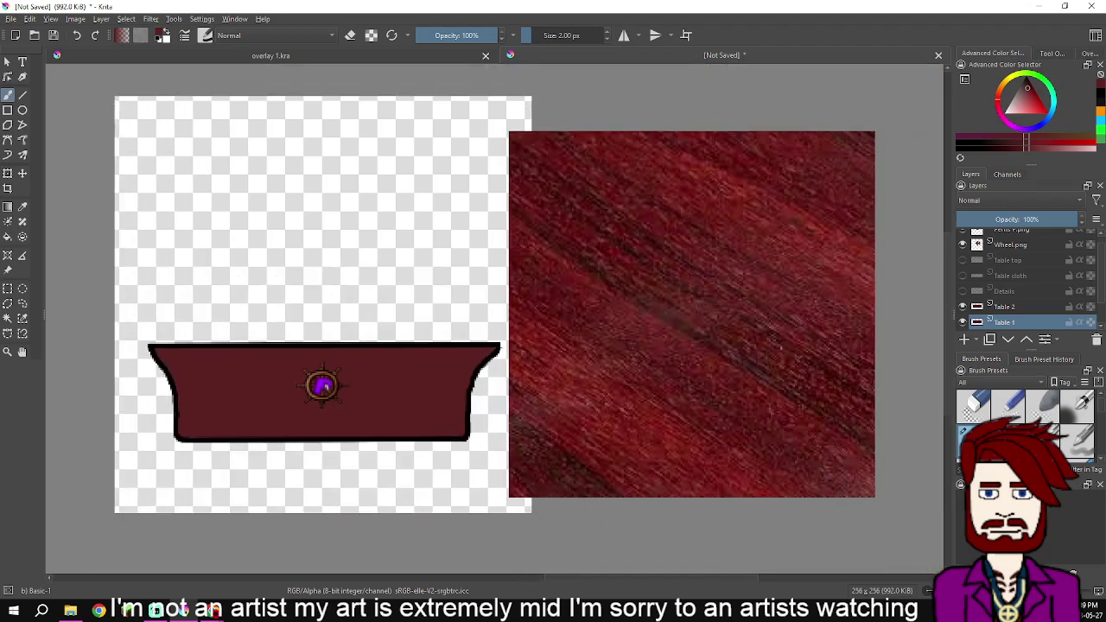
{"action": "key", "text": "F6"}
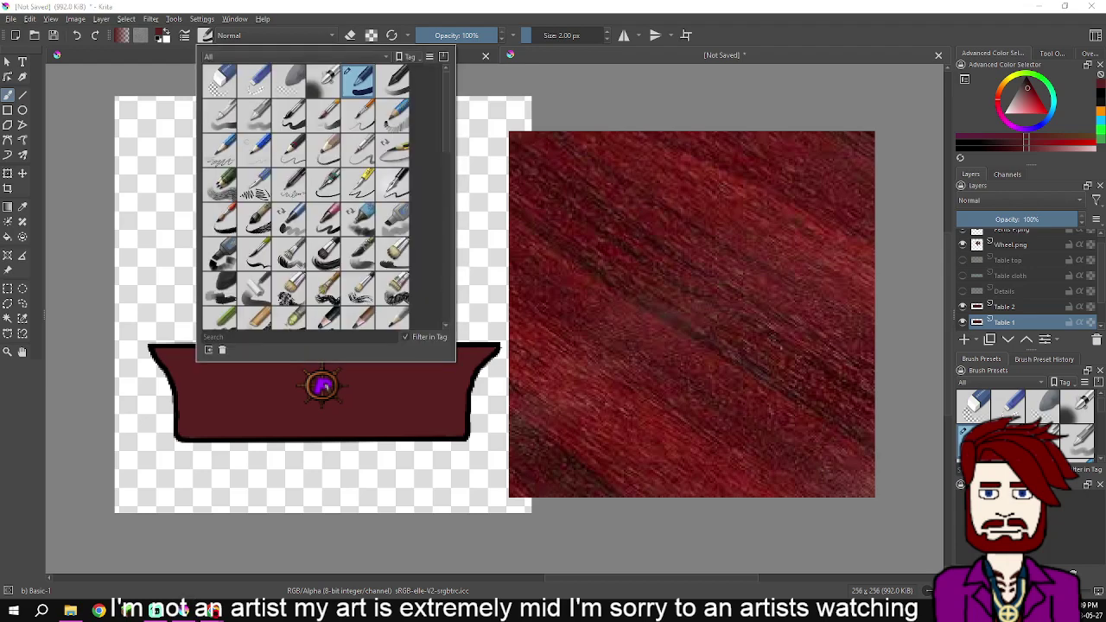
{"action": "mouse_move", "coordinate": [359, 292]}
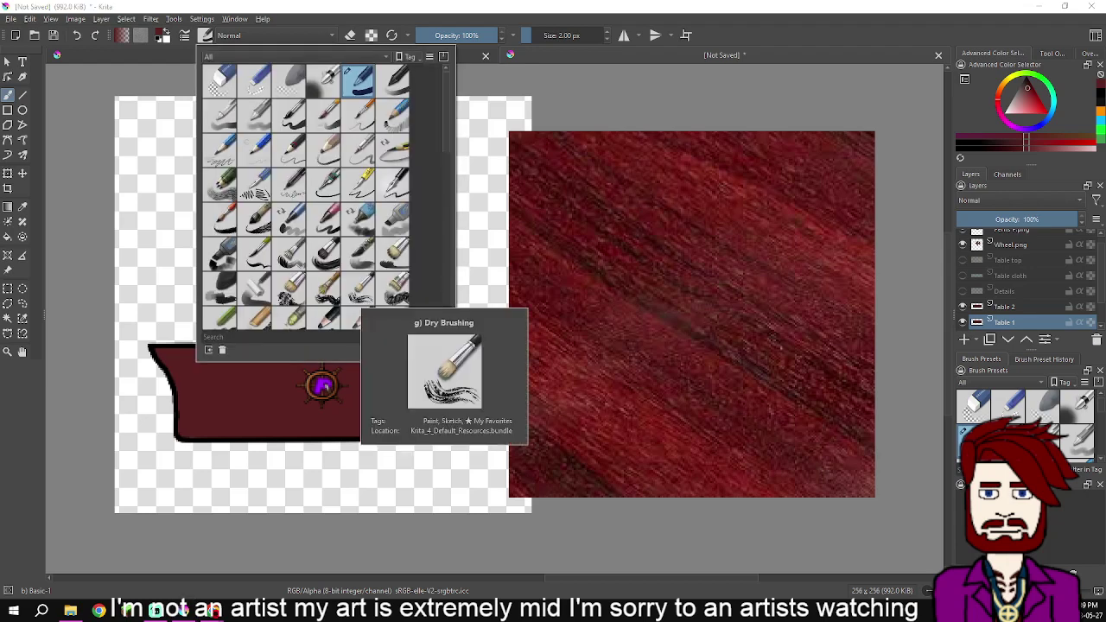
{"action": "scroll", "coordinate": [360, 292], "scroll_direction": "down", "scroll_amount": 10}
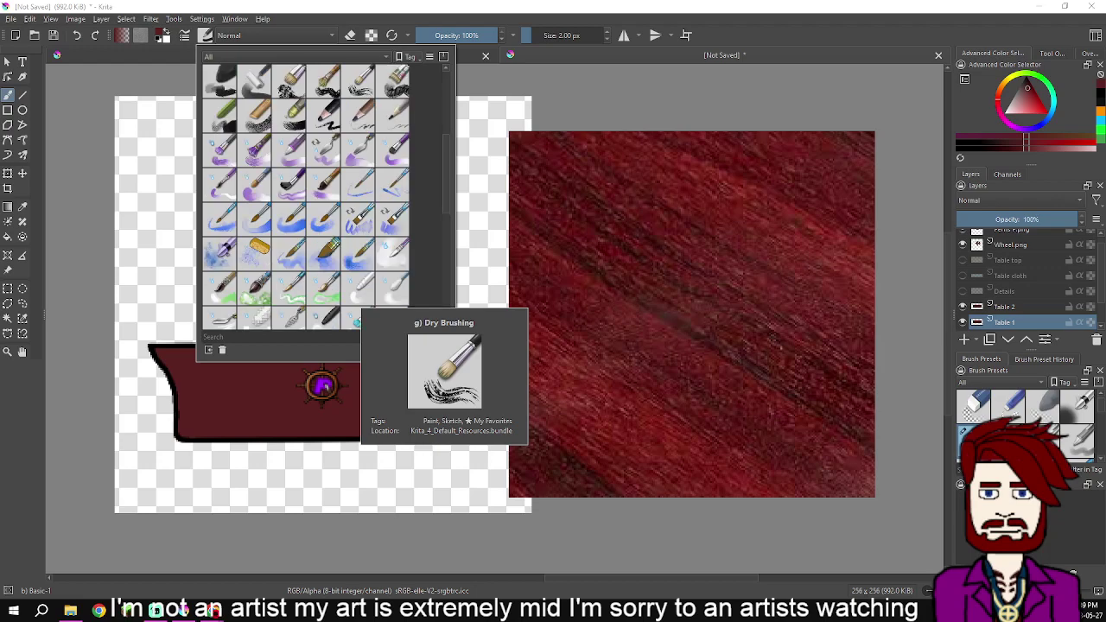
{"action": "scroll", "coordinate": [359, 292], "scroll_direction": "down", "scroll_amount": 4}
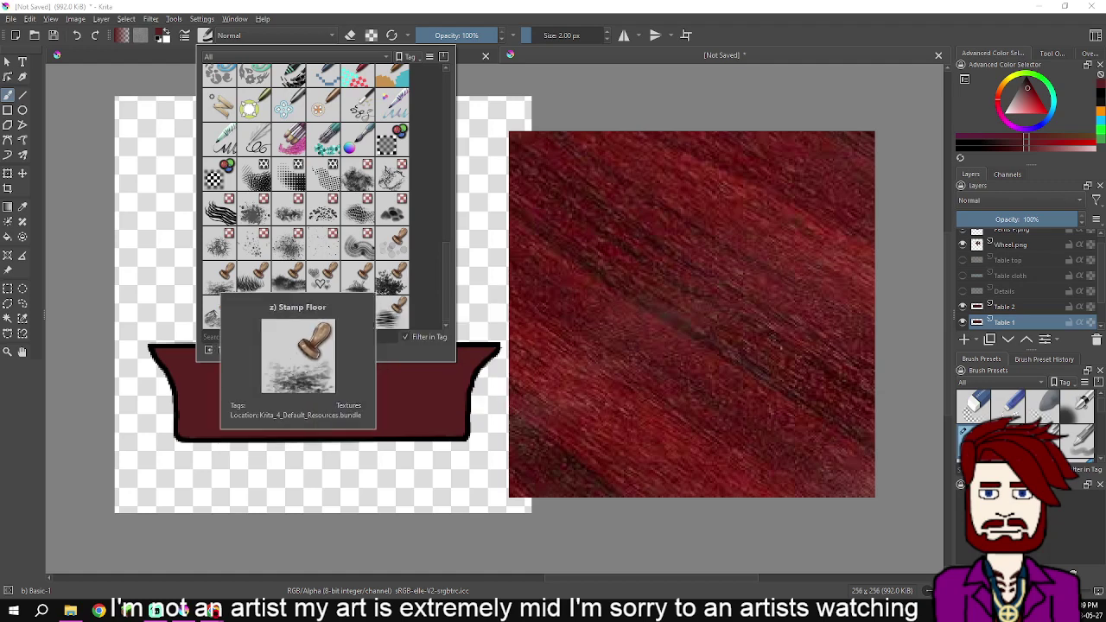
{"action": "left_click", "coordinate": [219, 279]}
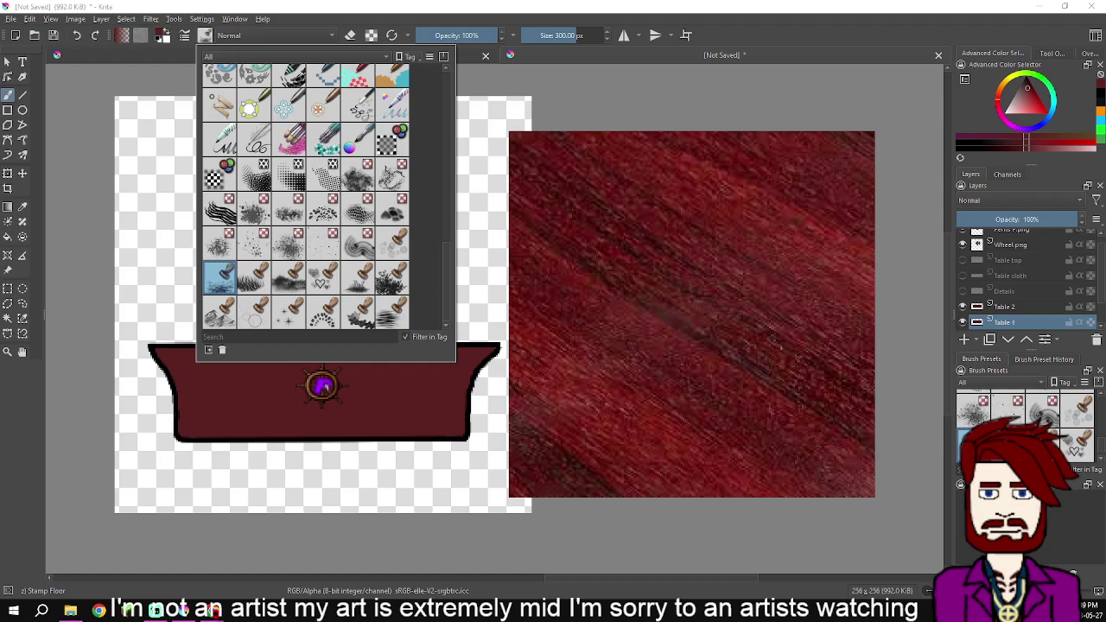
Sample a darker red from the wood texture reference and make Table 2 the active layer
{"action": "left_click", "coordinate": [22, 207]}
{"action": "scroll", "coordinate": [696, 356], "scroll_direction": "up", "scroll_amount": 4}
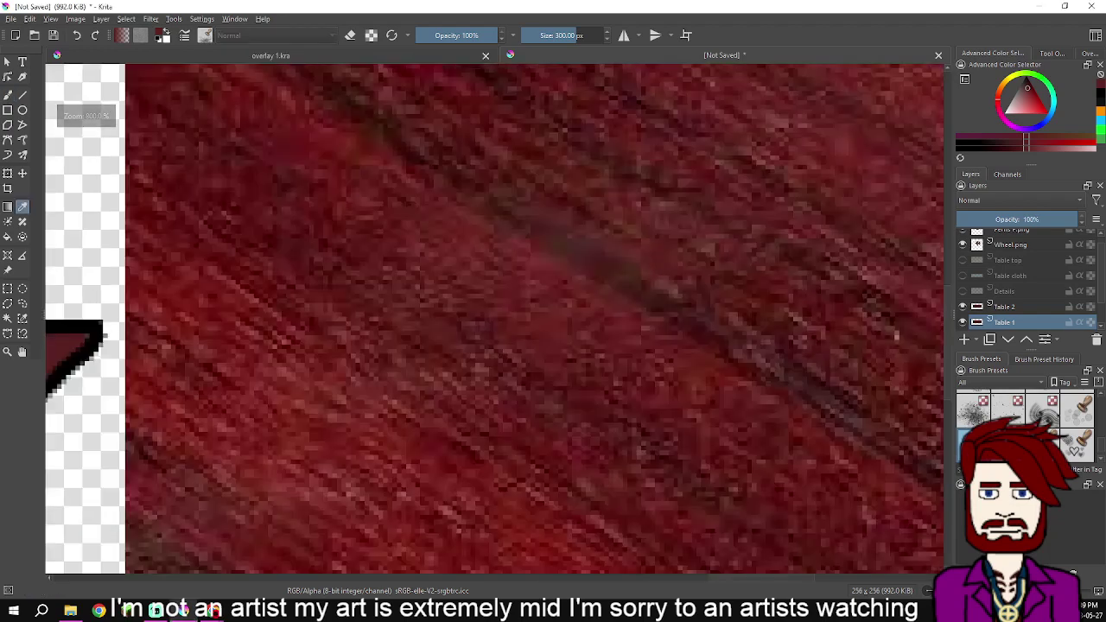
{"action": "scroll", "coordinate": [631, 346], "scroll_direction": "down", "scroll_amount": 3}
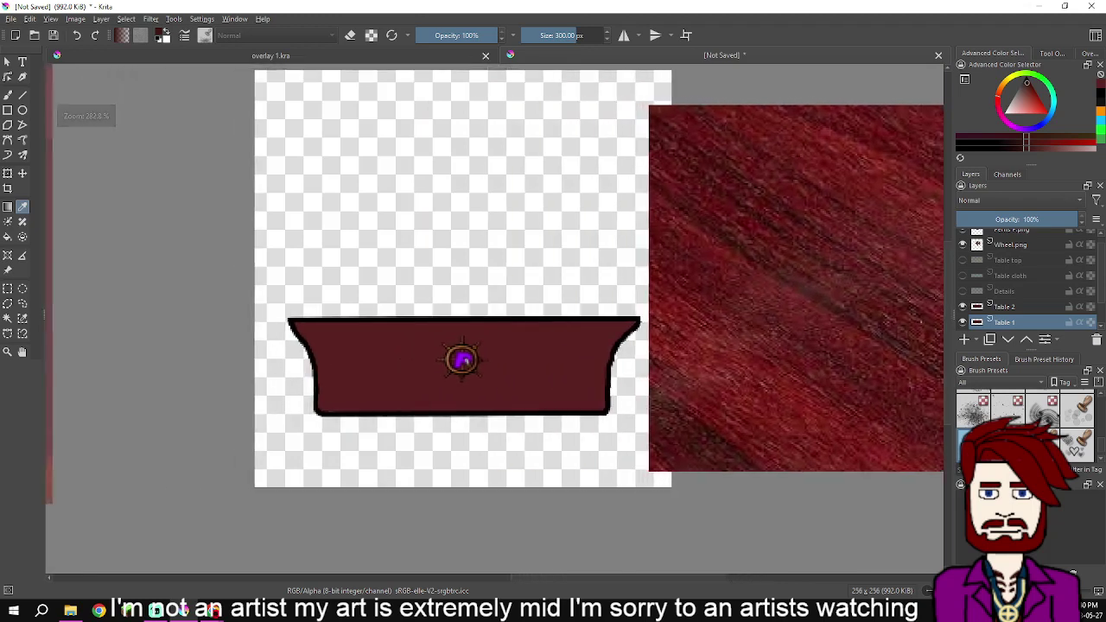
{"action": "left_click", "coordinate": [1005, 307]}
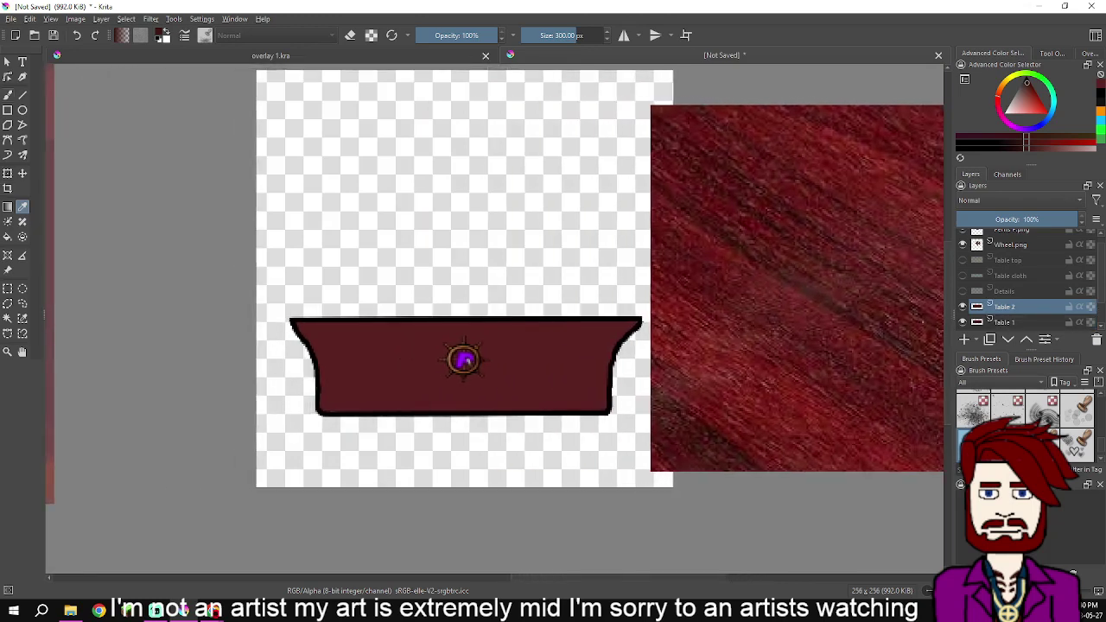
Set the Stamp Floor brush size to 11.17 px
{"action": "left_click", "coordinate": [6, 94]}
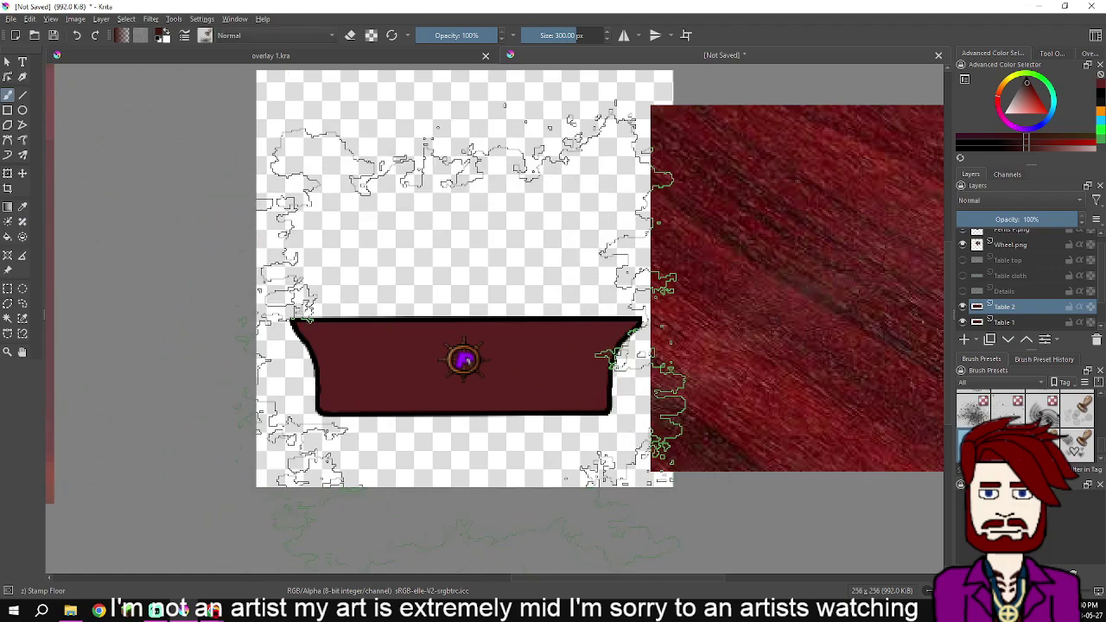
{"action": "left_click_drag", "start_coordinate": [575, 35], "coordinate": [534, 34]}
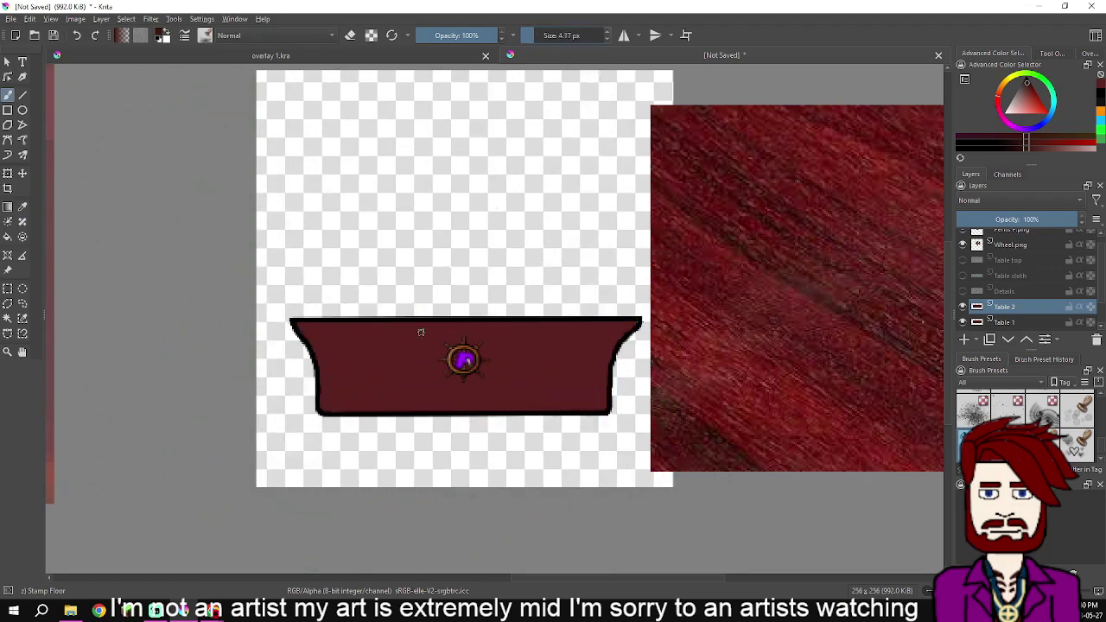
{"action": "scroll", "coordinate": [352, 433], "scroll_direction": "up", "scroll_amount": 3}
{"action": "left_click", "coordinate": [608, 32]}
{"action": "left_click", "coordinate": [608, 32]}
{"action": "left_click", "coordinate": [607, 32]}
{"action": "left_click", "coordinate": [608, 32]}
{"action": "left_click", "coordinate": [608, 32]}
{"action": "left_click", "coordinate": [608, 32]}
{"action": "left_click", "coordinate": [608, 32]}
{"action": "left_click", "coordinate": [317, 277]}
{"action": "scroll", "coordinate": [394, 345], "scroll_direction": "up", "scroll_amount": 2}
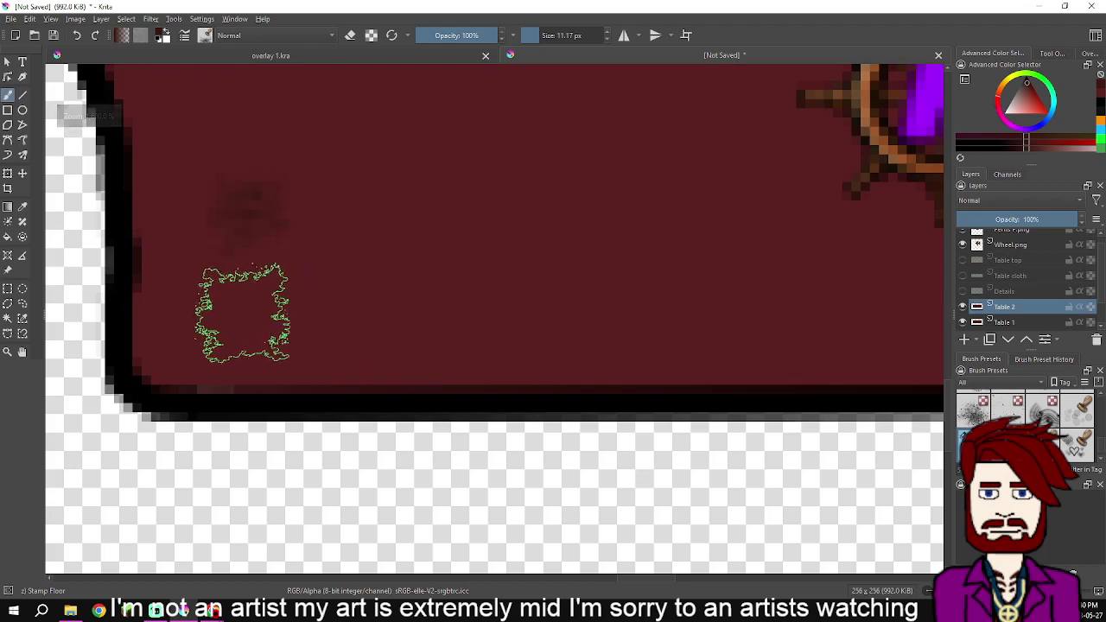
{"action": "left_click_drag", "start_coordinate": [291, 313], "coordinate": [671, 318]}
{"action": "scroll", "coordinate": [672, 318], "scroll_direction": "down", "scroll_amount": 5}
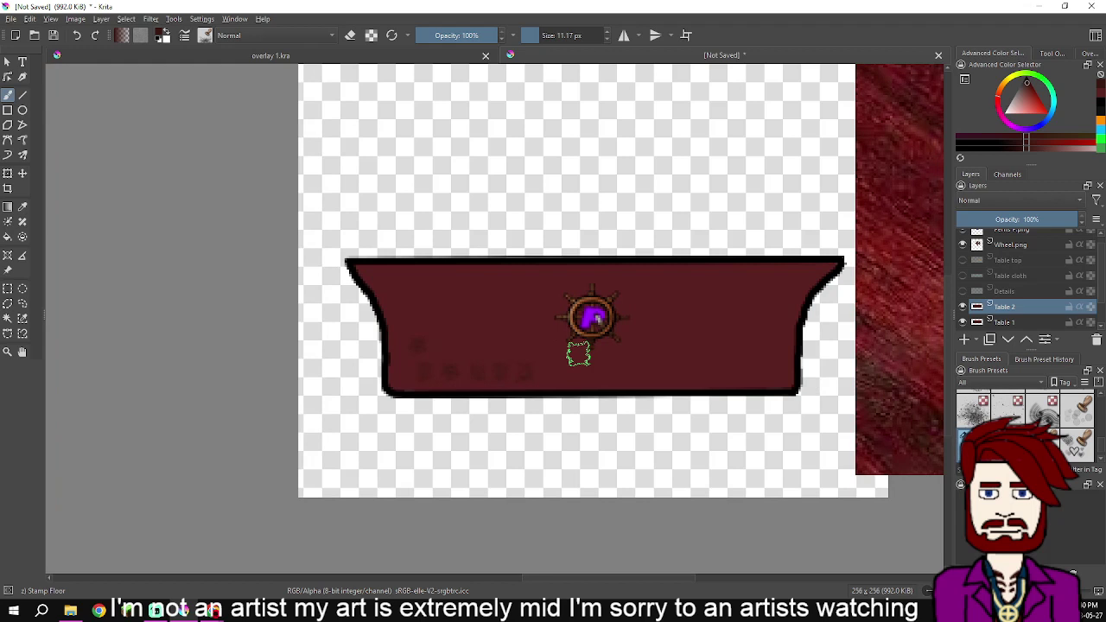
{"action": "left_click_drag", "start_coordinate": [427, 340], "coordinate": [777, 343]}
{"action": "key", "text": "ctrl+z"}
{"action": "key", "text": "ctrl+z"}
{"action": "key", "text": "ctrl+z"}
{"action": "key", "text": "ctrl+z"}
{"action": "key", "text": "ctrl+z"}
{"action": "key", "text": "ctrl+z"}
Paint dark, wavy wood-grain bands across the desk front on the Table 2 layer with the Stamp Floor brush
{"action": "left_click_drag", "start_coordinate": [394, 382], "coordinate": [664, 381]}
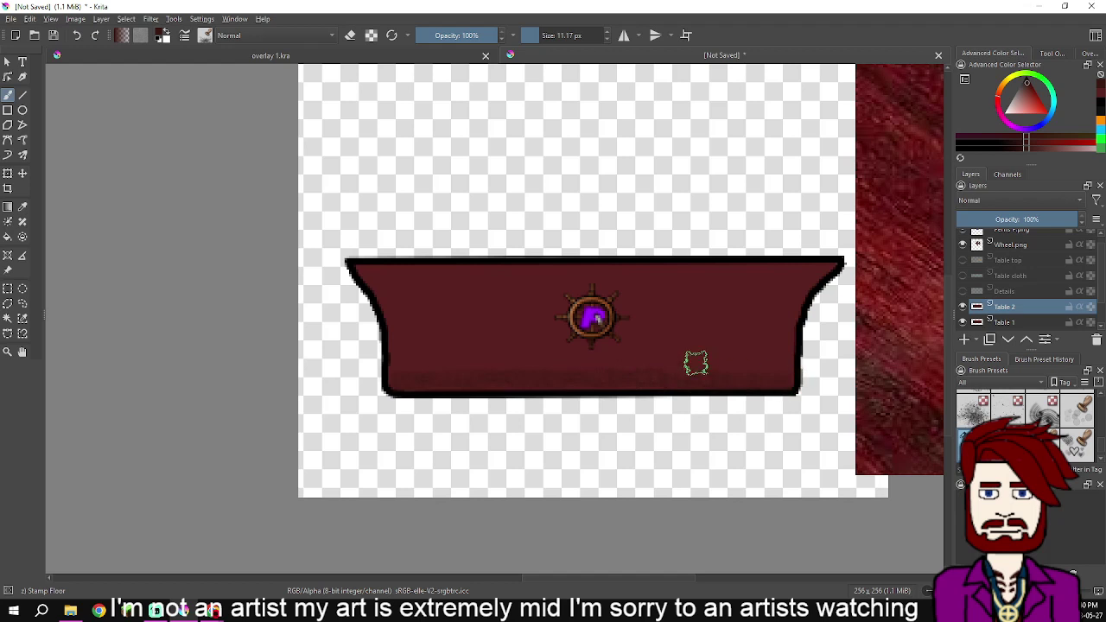
{"action": "mouse_move", "coordinate": [398, 337]}
{"action": "left_mouse_down"}
{"action": "mouse_move", "coordinate": [486, 330]}
{"action": "mouse_move", "coordinate": [611, 362]}
{"action": "mouse_move", "coordinate": [785, 344]}
{"action": "left_mouse_up"}
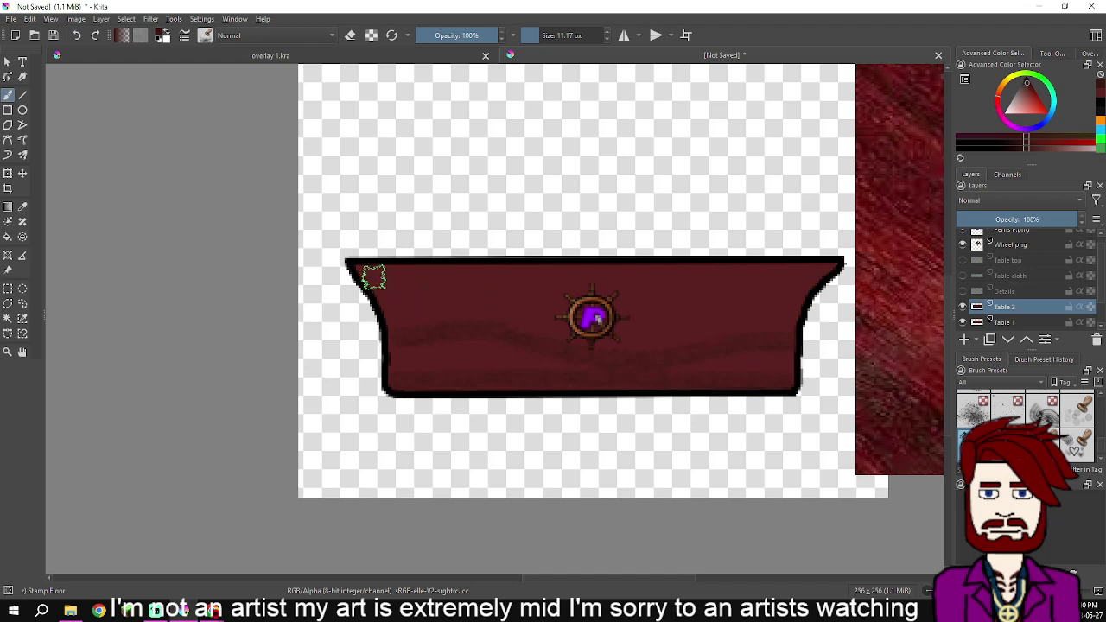
{"action": "mouse_move", "coordinate": [450, 300]}
{"action": "left_mouse_down"}
{"action": "mouse_move", "coordinate": [506, 311]}
{"action": "mouse_move", "coordinate": [786, 311]}
{"action": "mouse_move", "coordinate": [820, 281]}
{"action": "mouse_move", "coordinate": [620, 279]}
{"action": "mouse_move", "coordinate": [478, 296]}
{"action": "left_mouse_up"}
Sample a brighter red from the wood texture reference and return to the brush for painting
{"action": "left_click_drag", "start_coordinate": [917, 215], "coordinate": [521, 236]}
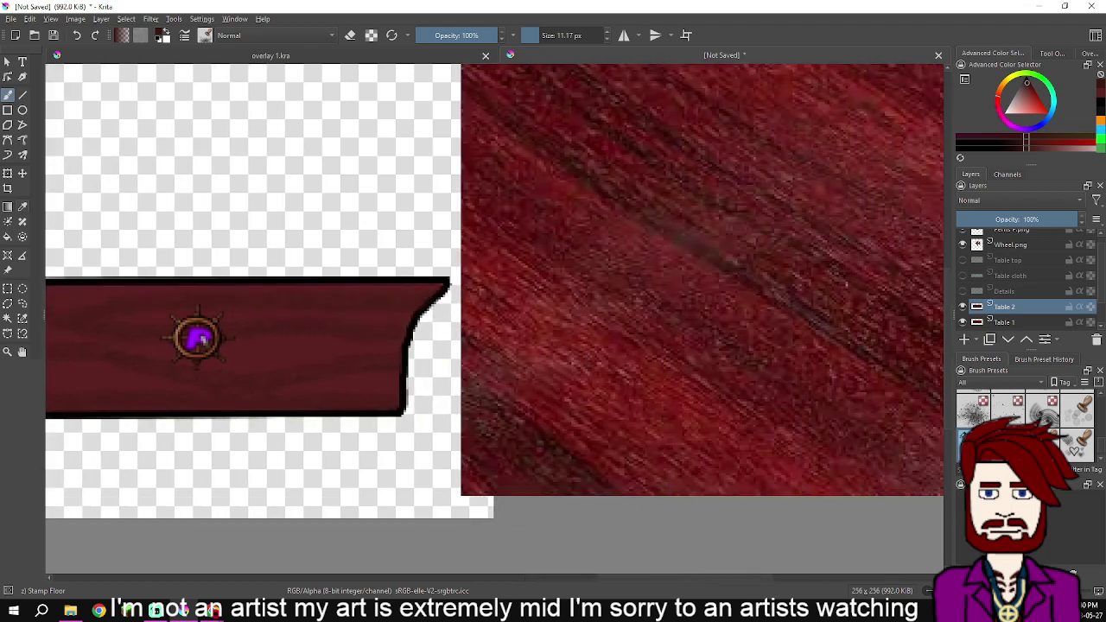
{"action": "key", "text": "p"}
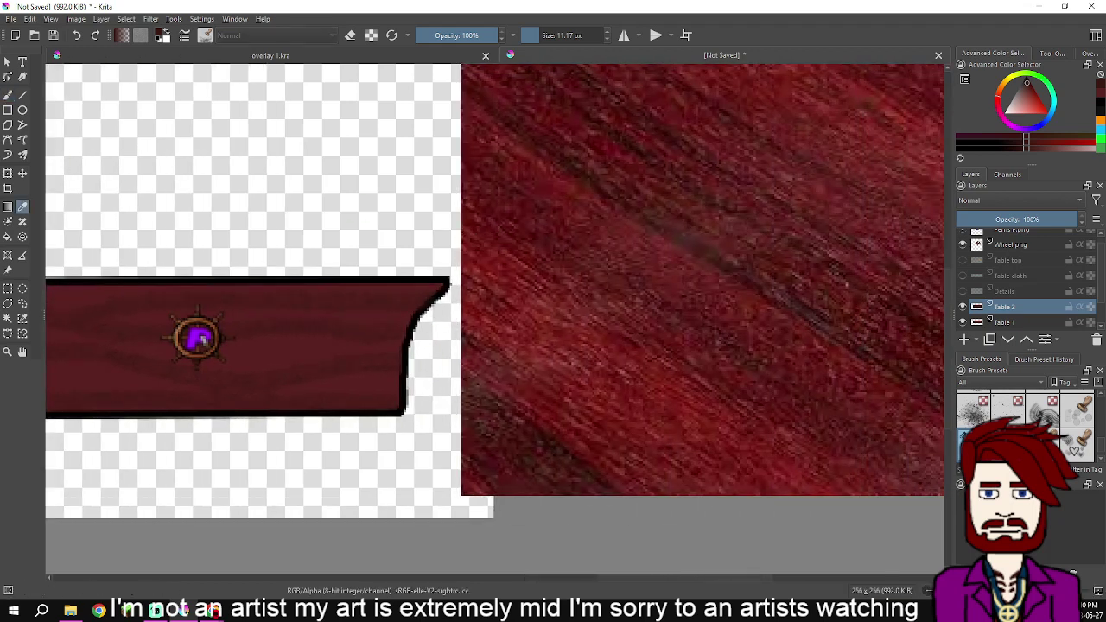
{"action": "left_click_drag", "start_coordinate": [204, 341], "coordinate": [437, 365]}
{"action": "key", "text": "b"}
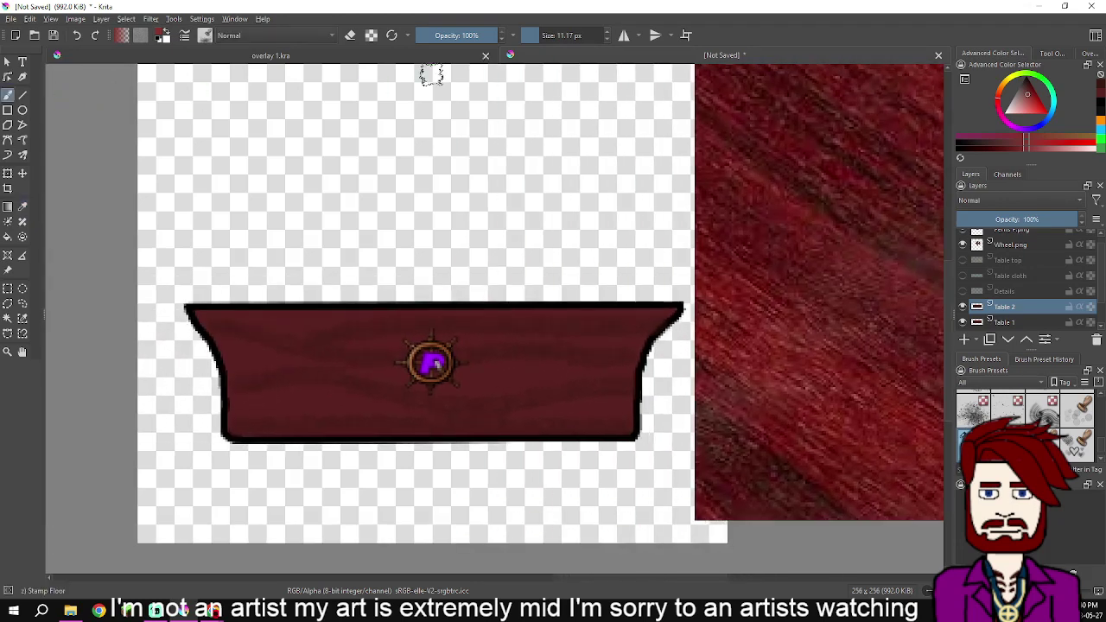
Paint brighter red, wavy wood-grain streaks across the desk front on the Table 2 layer with a 6.17 px brush
{"action": "key", "text": "["}
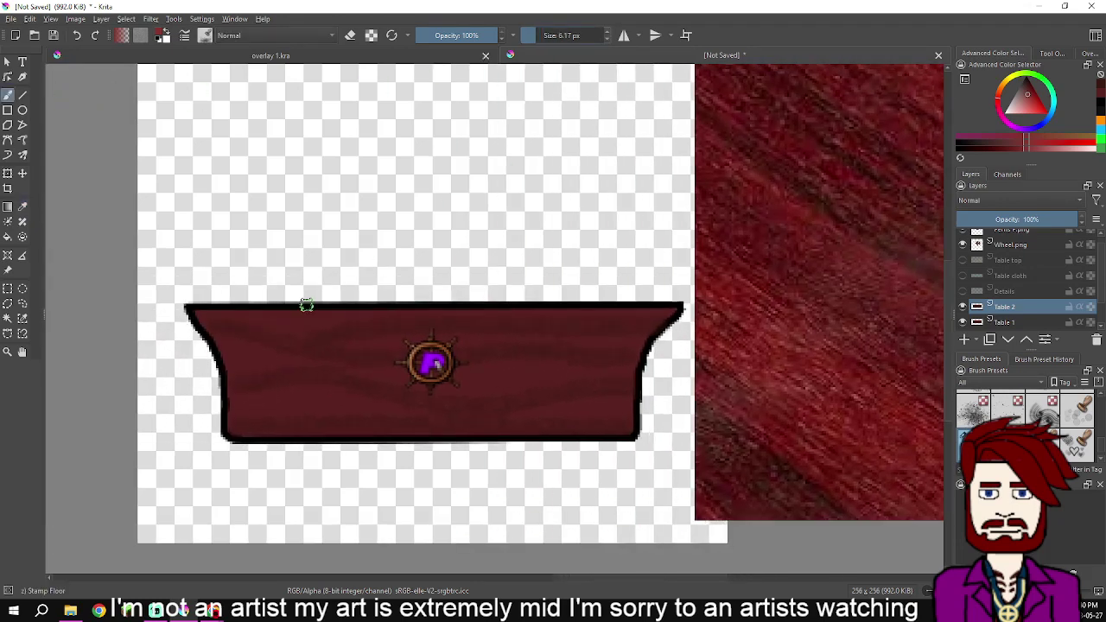
{"action": "left_click_drag", "start_coordinate": [248, 347], "coordinate": [375, 370]}
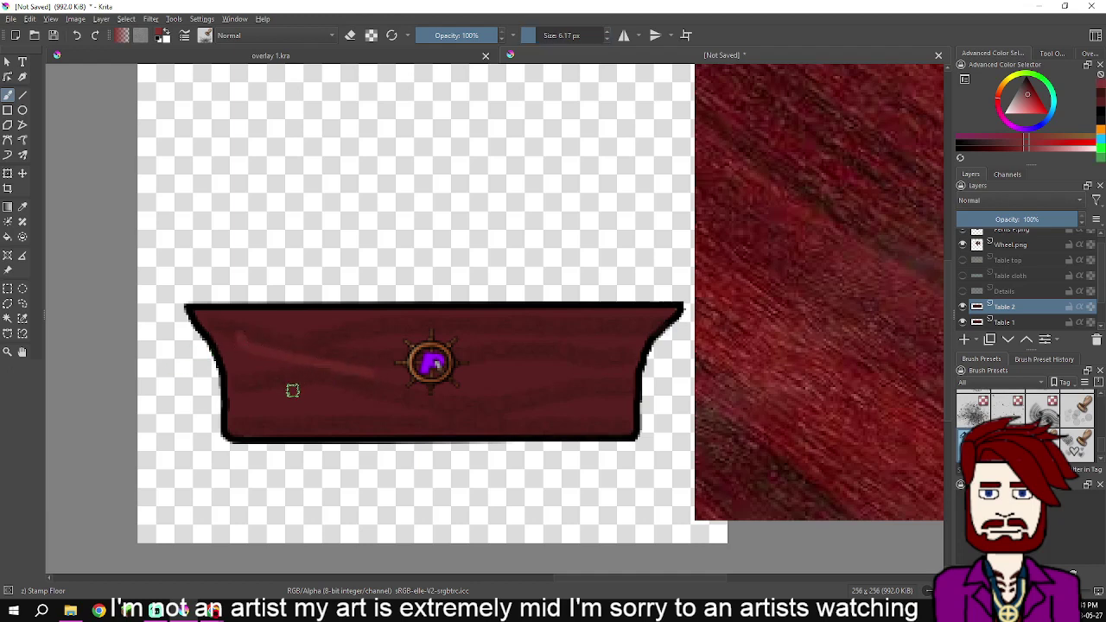
{"action": "mouse_move", "coordinate": [260, 388]}
{"action": "left_mouse_down"}
{"action": "mouse_move", "coordinate": [320, 390]}
{"action": "mouse_move", "coordinate": [413, 415]}
{"action": "mouse_move", "coordinate": [531, 419]}
{"action": "mouse_move", "coordinate": [648, 400]}
{"action": "left_mouse_up"}
{"action": "mouse_move", "coordinate": [481, 365]}
{"action": "left_mouse_down"}
{"action": "mouse_move", "coordinate": [615, 370]}
{"action": "mouse_move", "coordinate": [530, 334]}
{"action": "mouse_move", "coordinate": [659, 346]}
{"action": "left_mouse_up"}
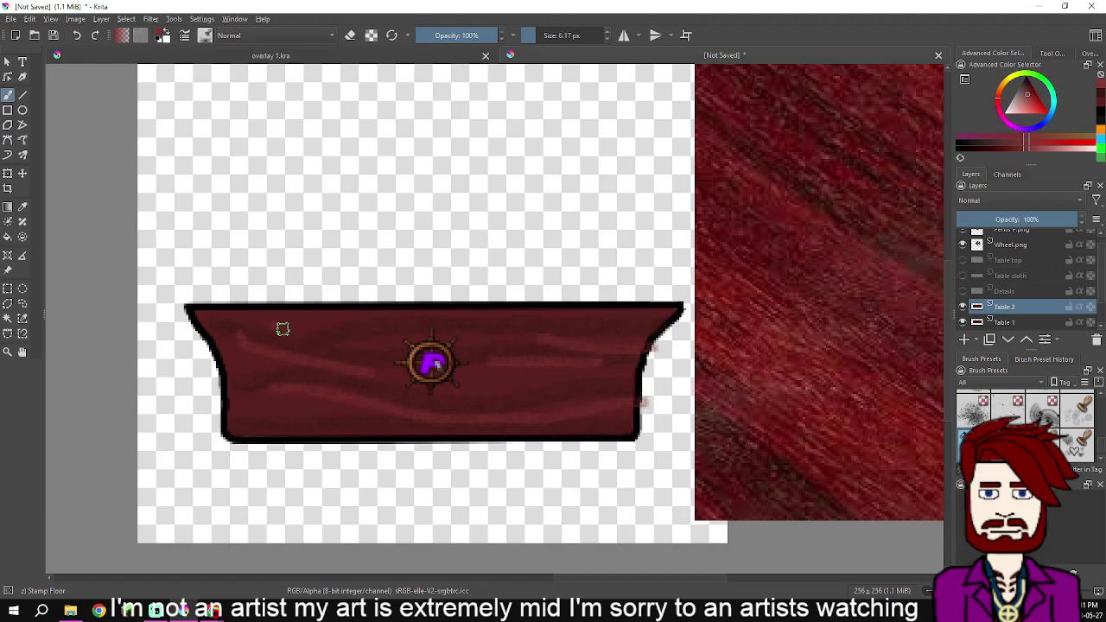
{"action": "scroll", "coordinate": [367, 327], "scroll_direction": "down", "scroll_amount": 3}
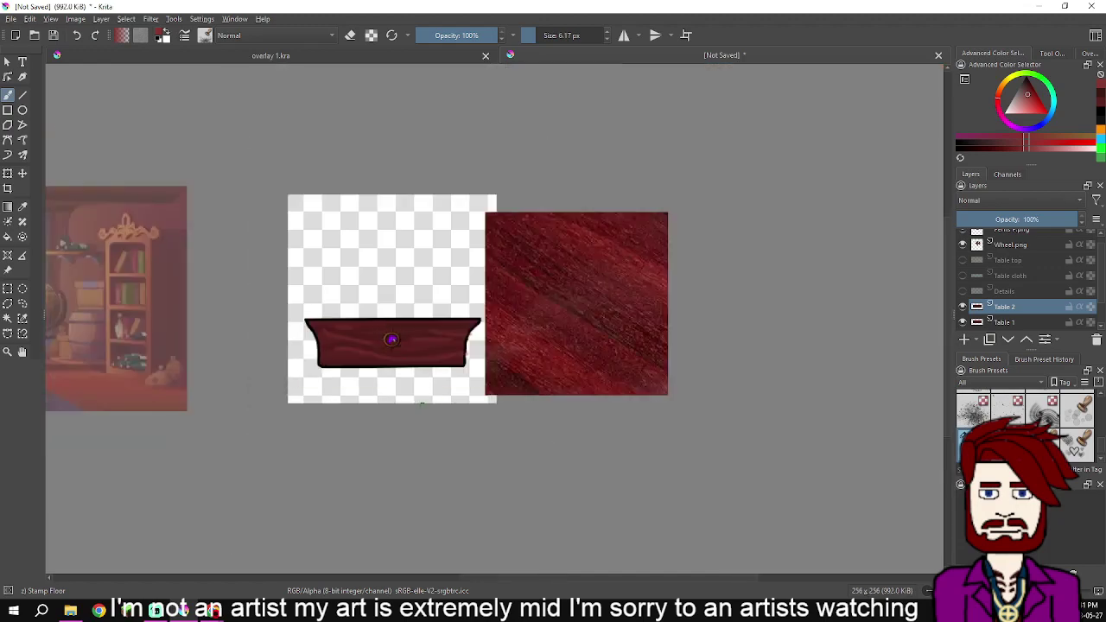
{"action": "scroll", "coordinate": [386, 403], "scroll_direction": "up", "scroll_amount": 10}
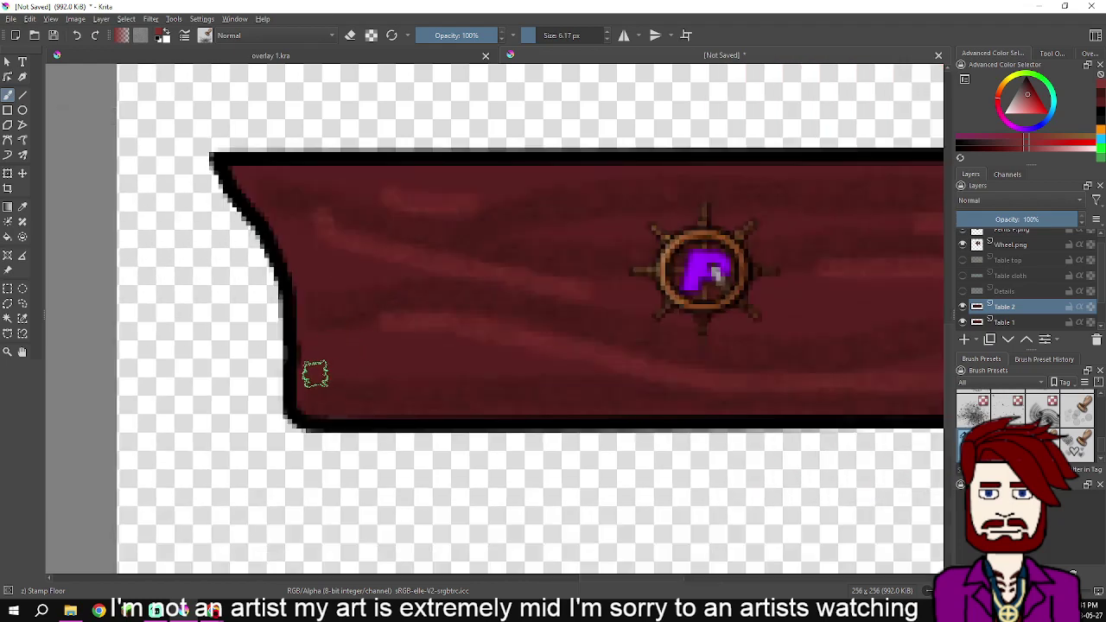
{"action": "scroll", "coordinate": [486, 370], "scroll_direction": "down", "scroll_amount": 7}
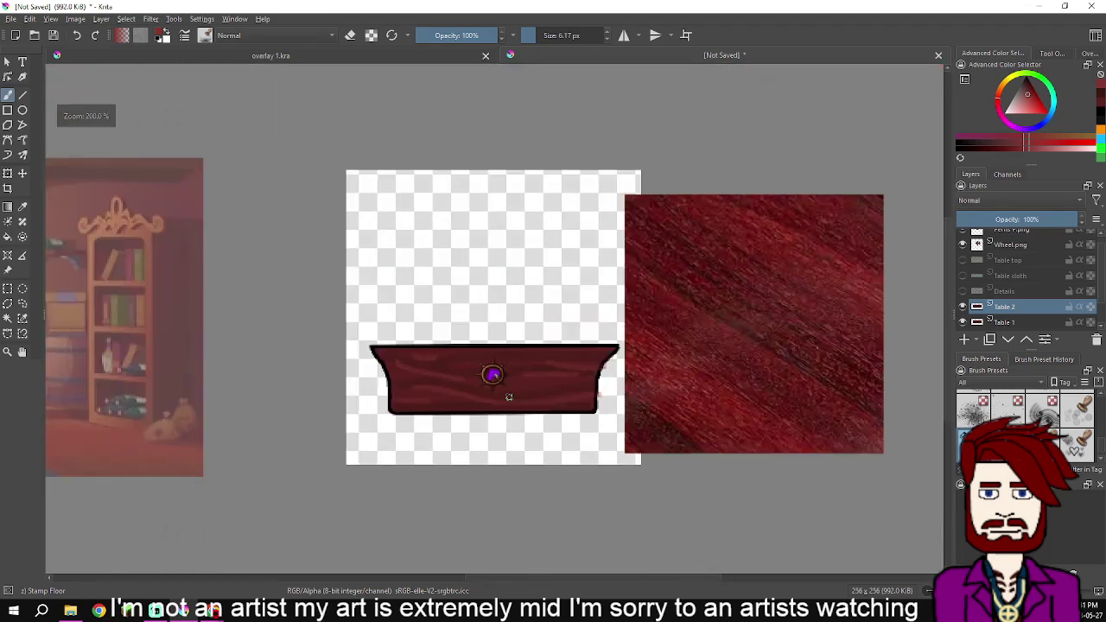
{"action": "left_click_drag", "start_coordinate": [546, 392], "coordinate": [485, 411]}
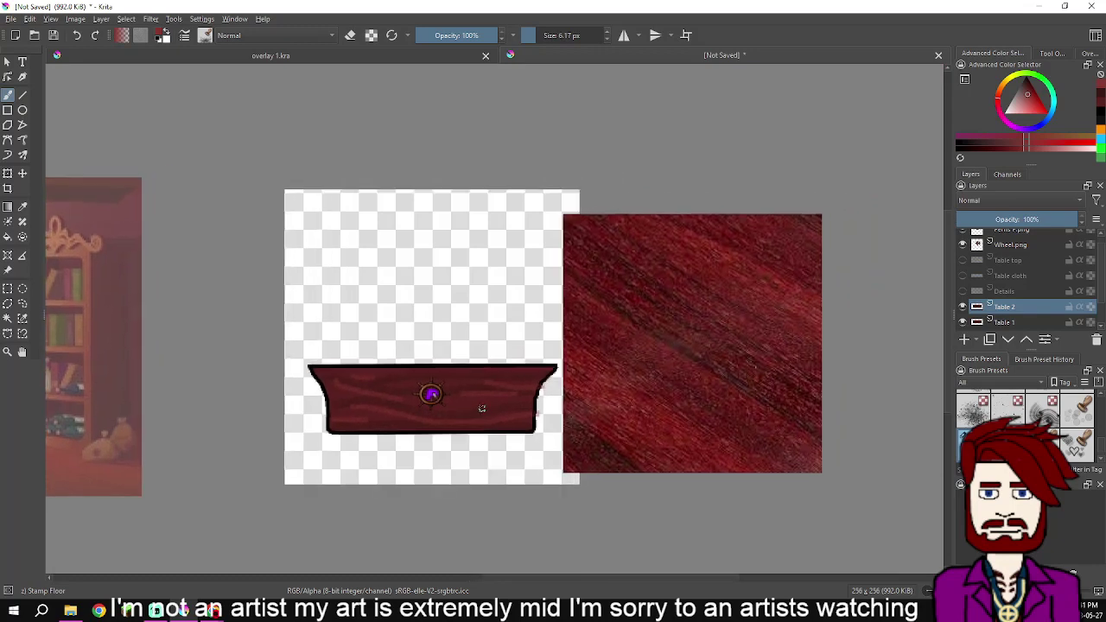
{"action": "scroll", "coordinate": [477, 407], "scroll_direction": "up", "scroll_amount": 3}
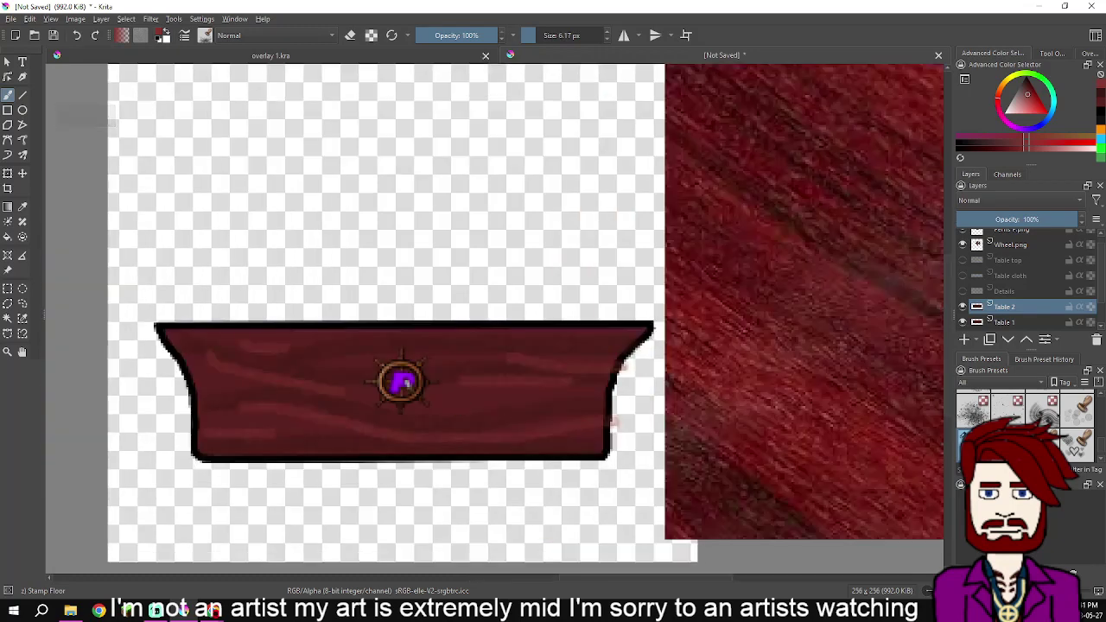
Undo all the bright and dark wood-grain strokes on the desk front, back to the plain red fill
{"action": "key", "text": "ctrl+z"}
{"action": "key", "text": "ctrl+z"}
{"action": "key", "text": "ctrl+z"}
{"action": "key", "text": "ctrl+z"}
{"action": "key", "text": "ctrl+z"}
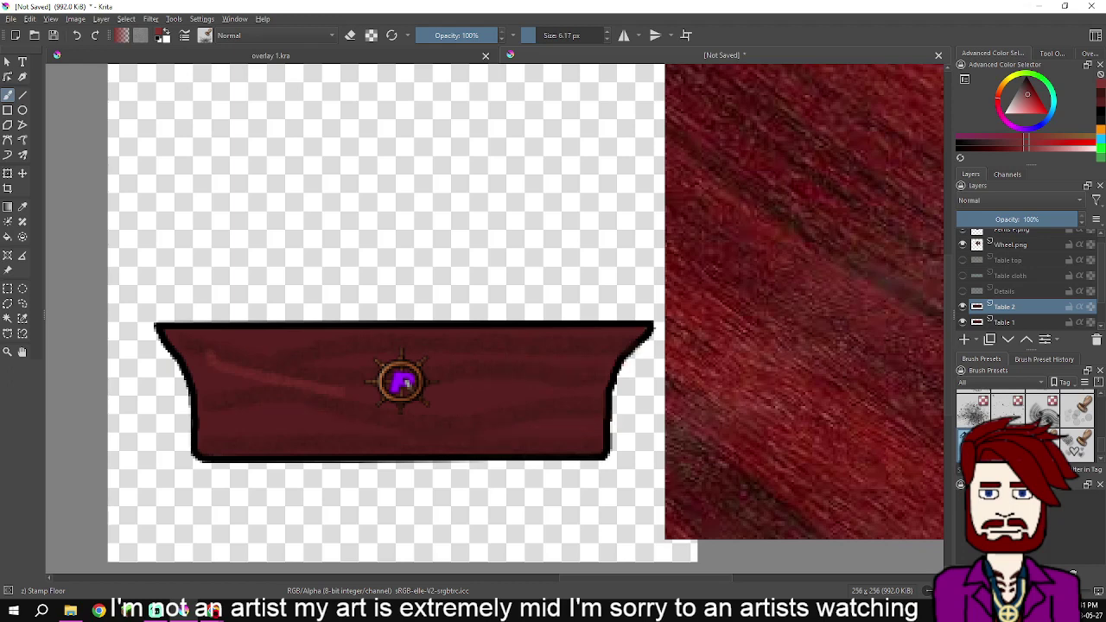
{"action": "key", "text": "ctrl+z"}
{"action": "key", "text": "ctrl+z"}
{"action": "key", "text": "ctrl+z"}
Darken the brush colour and add a new paint layer named Table 3 above Table 2
{"action": "key", "text": "k"}
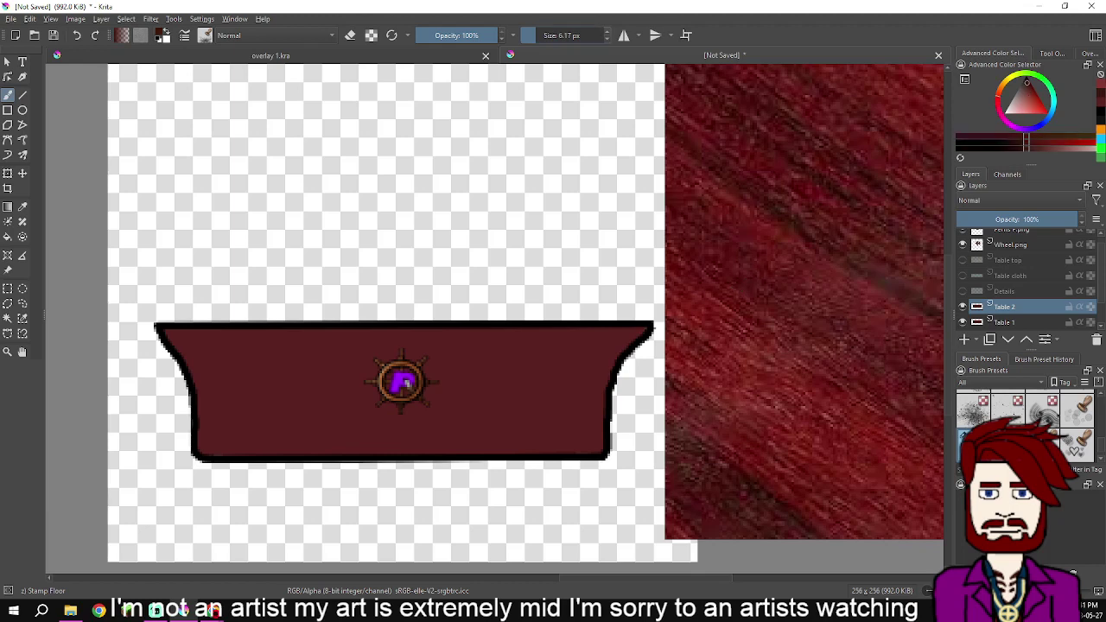
{"action": "key", "text": "bracketright"}
{"action": "key", "text": "Insert"}
{"action": "key", "text": "F2"}
{"action": "type", "text": "le 3"}
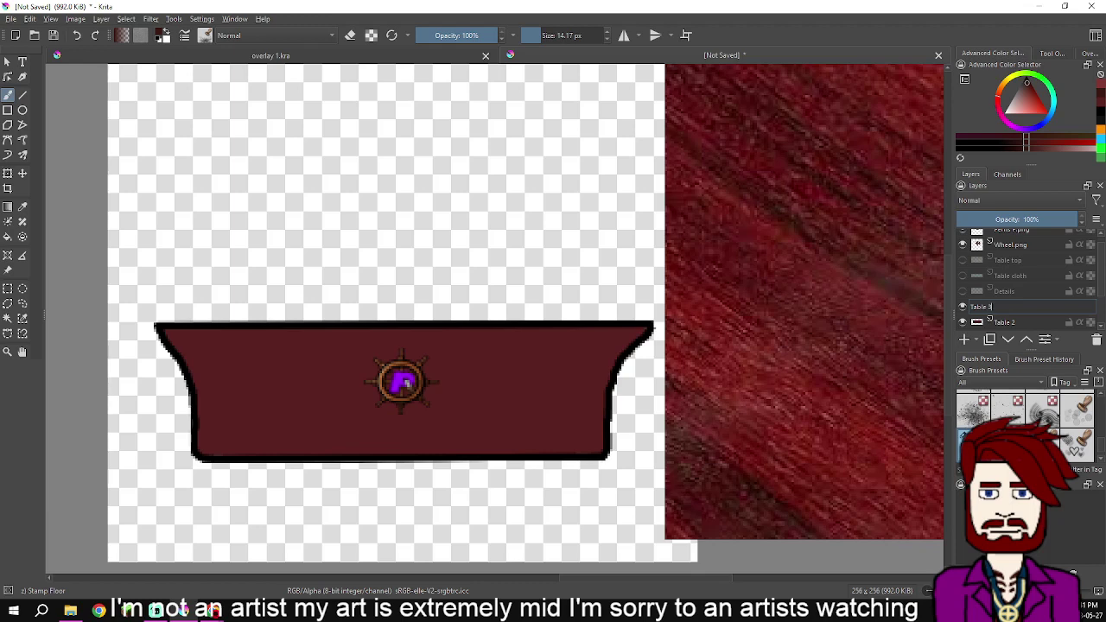
{"action": "key", "text": "Return"}
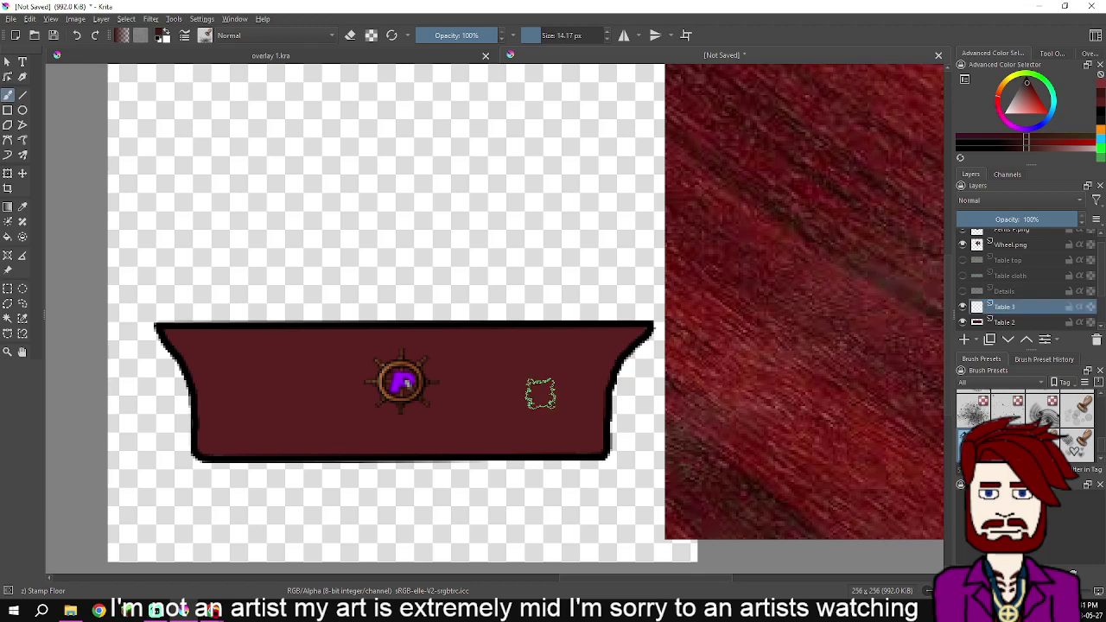
Set the brush size to 40.24 px and paint dark wood texture over the whole desk front on the Table 3 layer
{"action": "left_click_drag", "start_coordinate": [542, 35], "coordinate": [549, 35]}
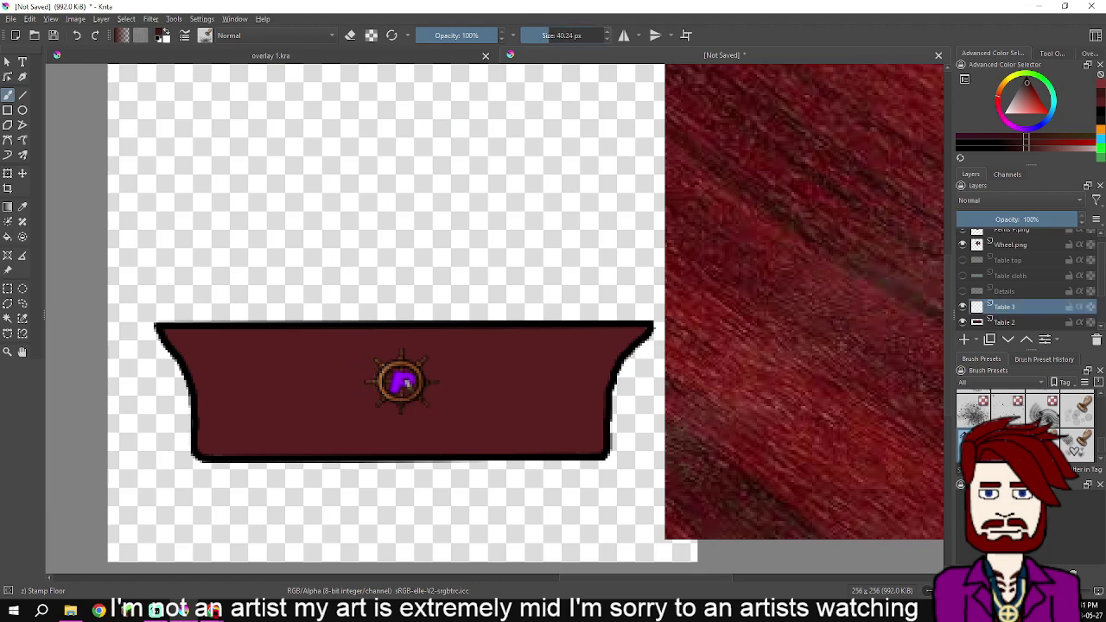
{"action": "mouse_move", "coordinate": [229, 370]}
{"action": "left_mouse_down"}
{"action": "mouse_move", "coordinate": [573, 387]}
{"action": "mouse_move", "coordinate": [437, 412]}
{"action": "mouse_move", "coordinate": [239, 418]}
{"action": "mouse_move", "coordinate": [584, 417]}
{"action": "mouse_move", "coordinate": [549, 370]}
{"action": "mouse_move", "coordinate": [627, 364]}
{"action": "left_mouse_up"}
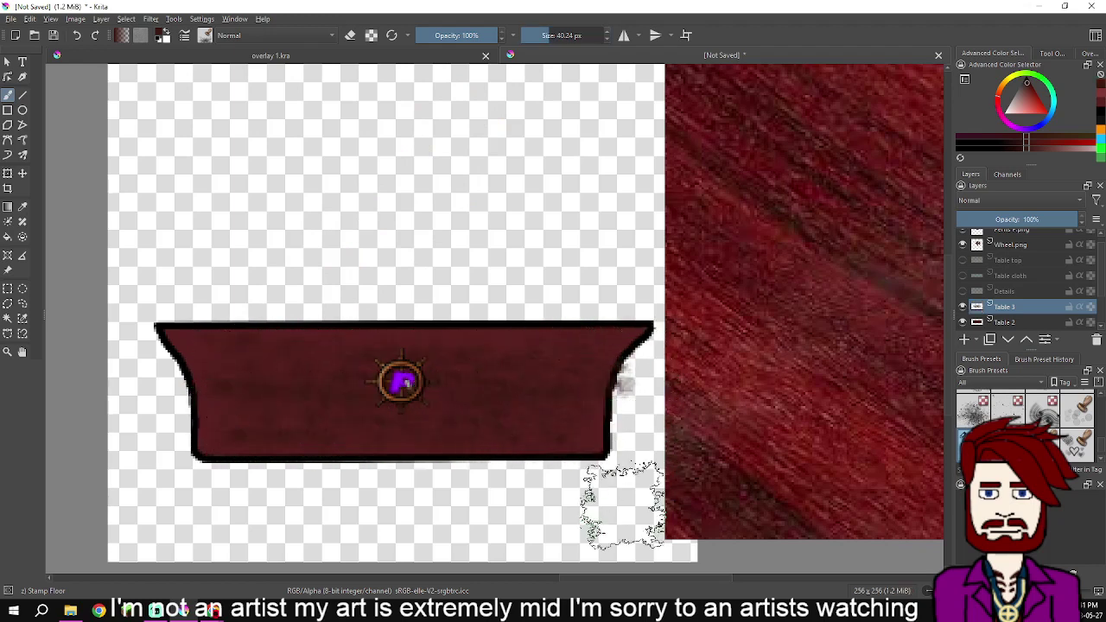
{"action": "mouse_move", "coordinate": [203, 344]}
{"action": "left_mouse_down"}
{"action": "mouse_move", "coordinate": [597, 356]}
{"action": "mouse_move", "coordinate": [521, 369]}
{"action": "mouse_move", "coordinate": [469, 354]}
{"action": "mouse_move", "coordinate": [661, 351]}
{"action": "mouse_move", "coordinate": [494, 413]}
{"action": "mouse_move", "coordinate": [381, 437]}
{"action": "mouse_move", "coordinate": [214, 420]}
{"action": "mouse_move", "coordinate": [595, 410]}
{"action": "mouse_move", "coordinate": [617, 421]}
{"action": "mouse_move", "coordinate": [462, 439]}
{"action": "left_mouse_up"}
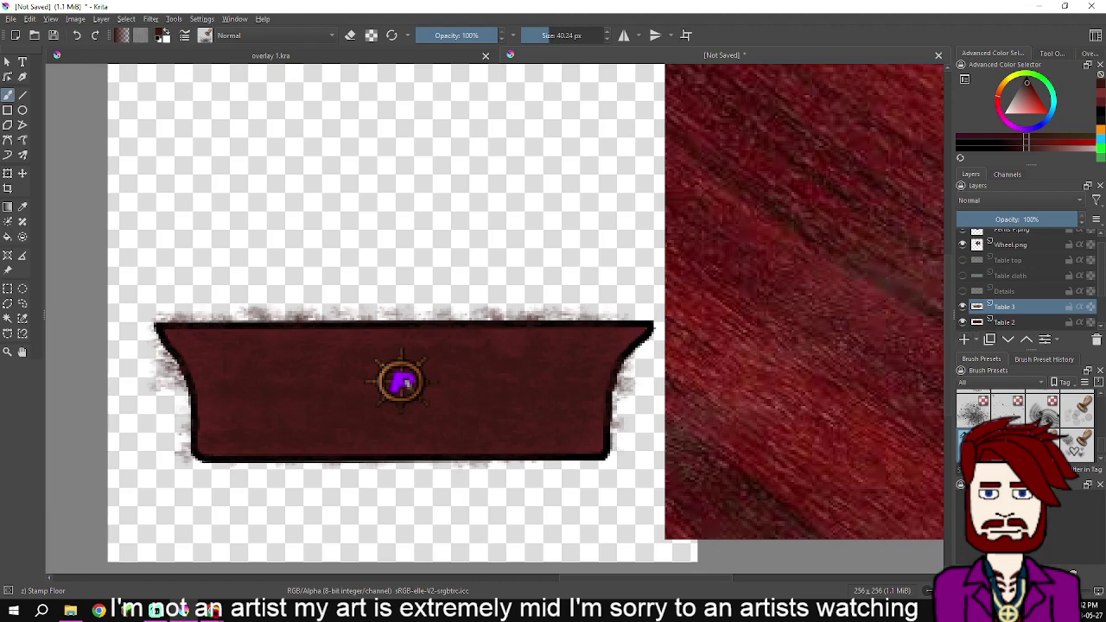
Add a new paint layer named Table 4 above Table 3 and pick a brighter red as the brush colour
{"action": "left_click", "coordinate": [964, 338]}
{"action": "double_click", "coordinate": [1013, 306]}
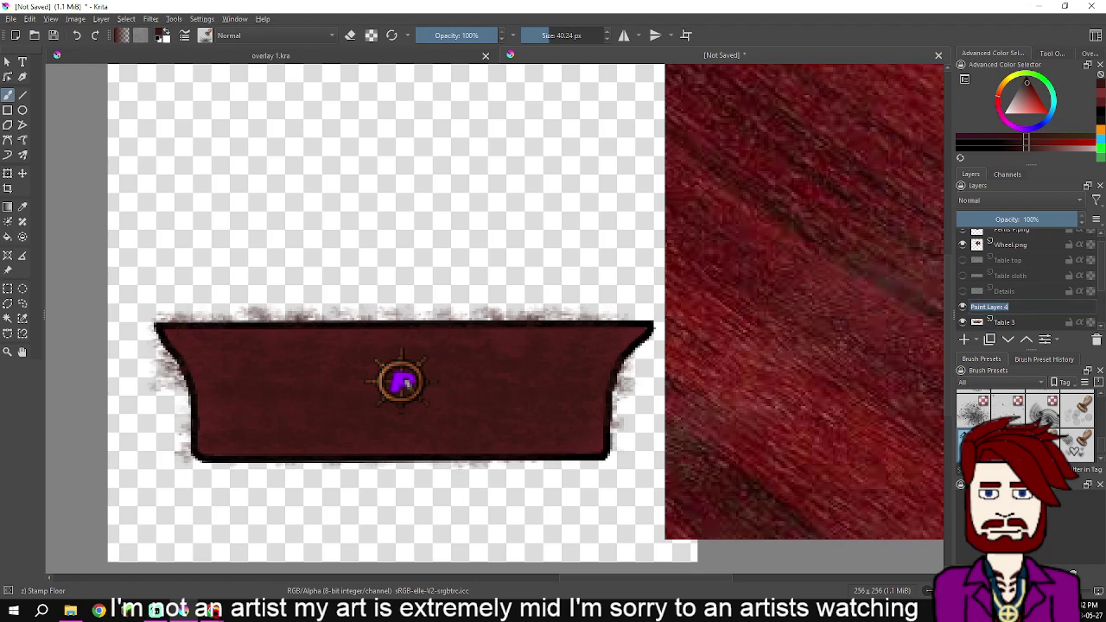
{"action": "type", "text": "Table 4"}
{"action": "key", "text": "Return"}
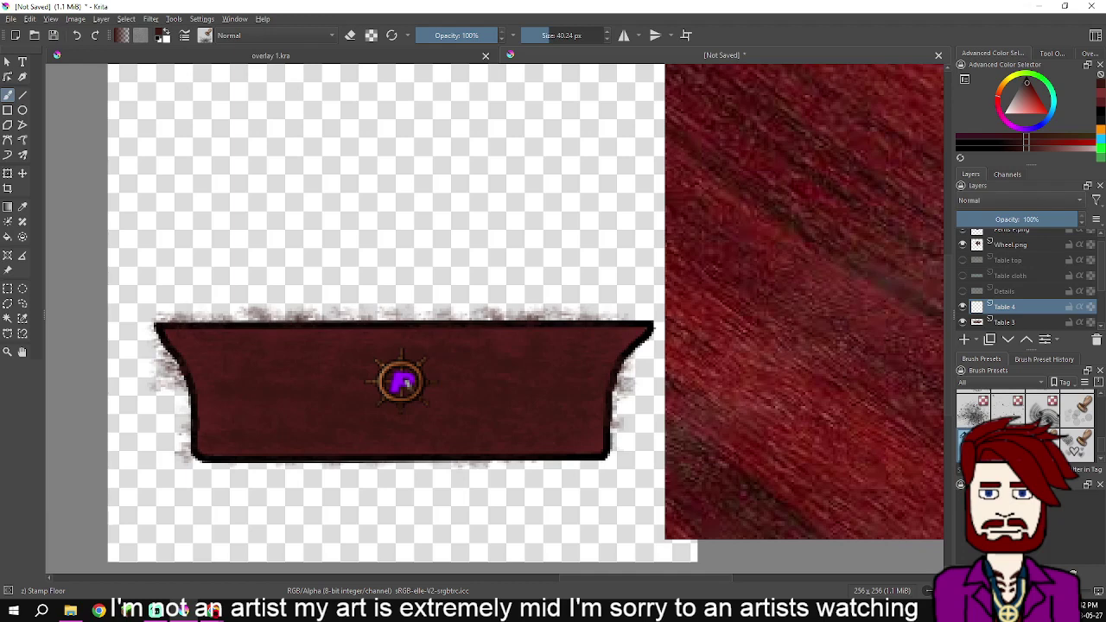
{"action": "left_click", "coordinate": [1028, 94]}
Paint thin, brighter red grain streaks across the desk front on the Table 4 layer with a 5.35 px brush
{"action": "key", "text": "bracketleft"}
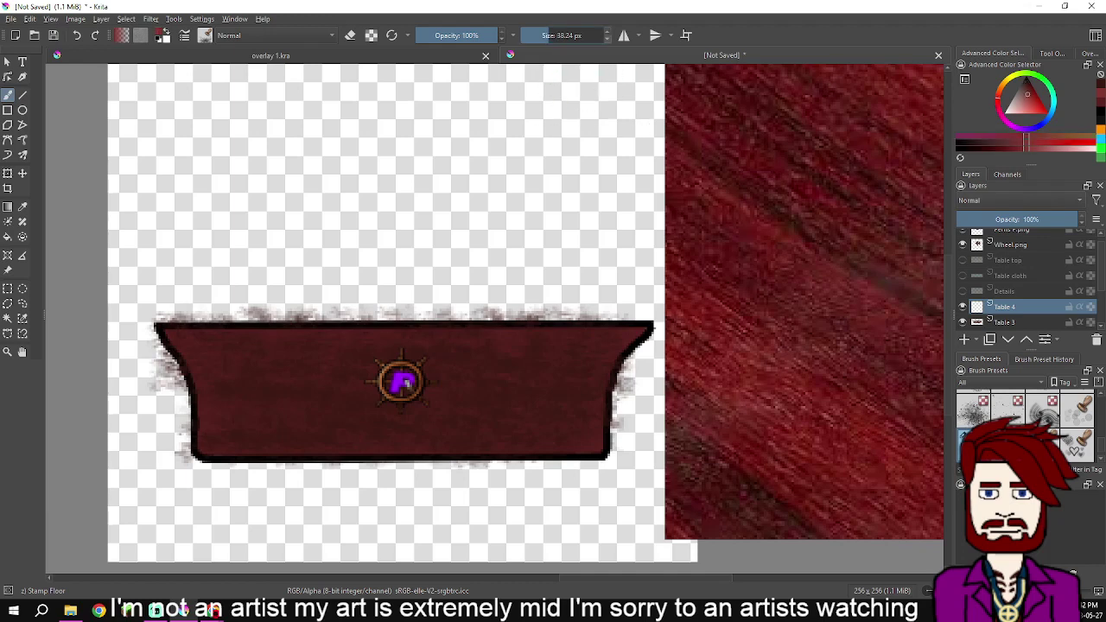
{"action": "key", "text": "bracketleft"}
{"action": "key", "text": "bracketleft"}
{"action": "key", "text": "bracketleft"}
{"action": "left_click_drag", "start_coordinate": [202, 362], "coordinate": [313, 366]}
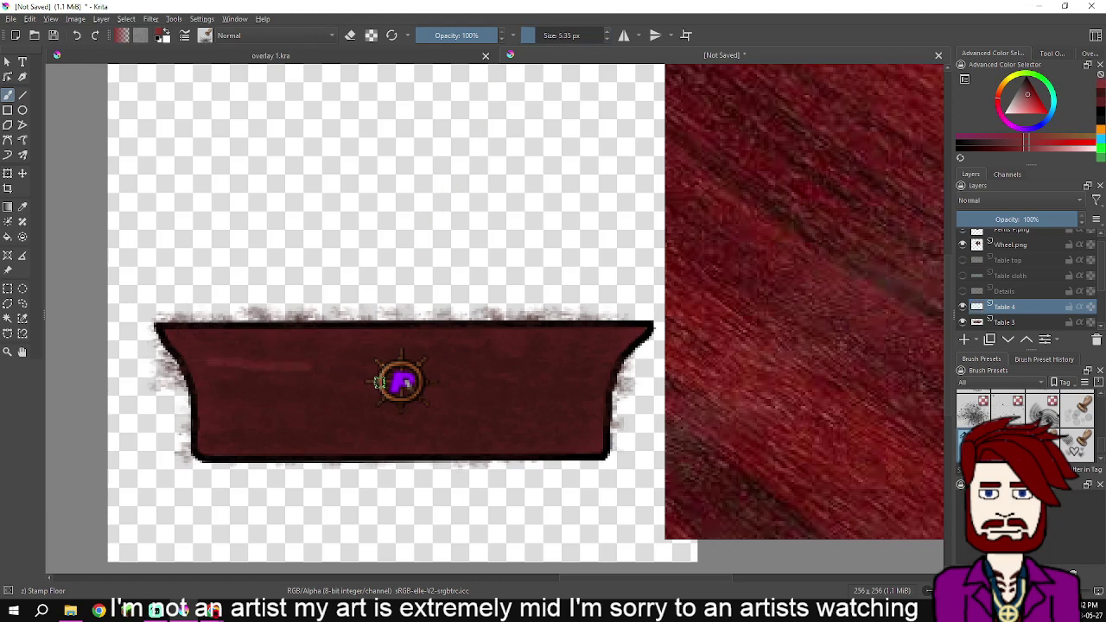
{"action": "left_click_drag", "start_coordinate": [249, 430], "coordinate": [341, 420]}
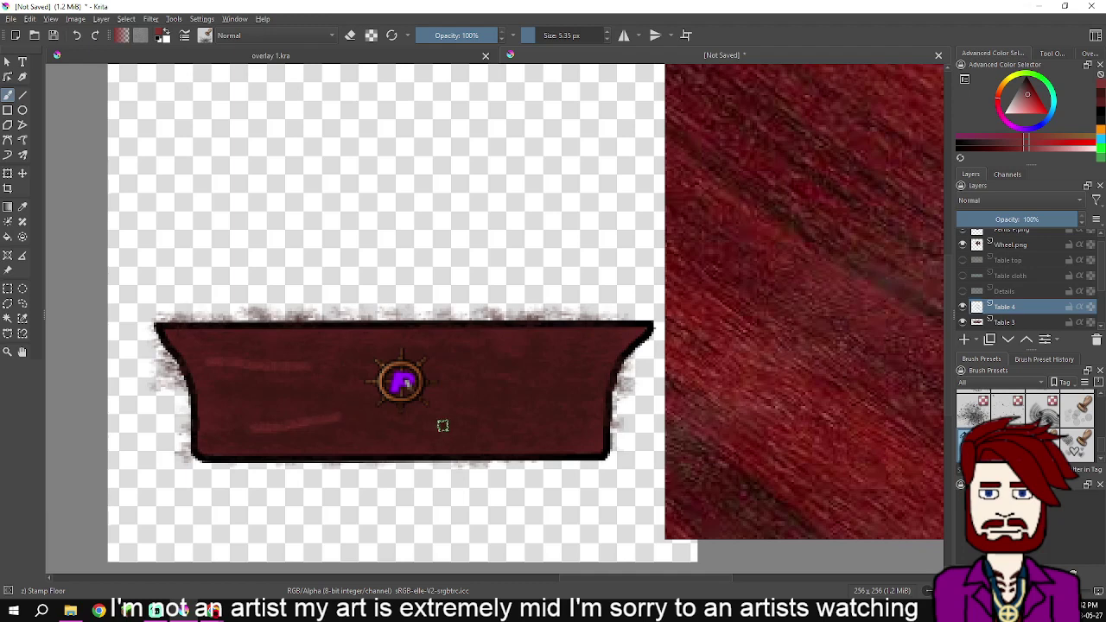
{"action": "mouse_move", "coordinate": [452, 378]}
{"action": "left_mouse_down"}
{"action": "mouse_move", "coordinate": [493, 389]}
{"action": "mouse_move", "coordinate": [605, 378]}
{"action": "left_mouse_up"}
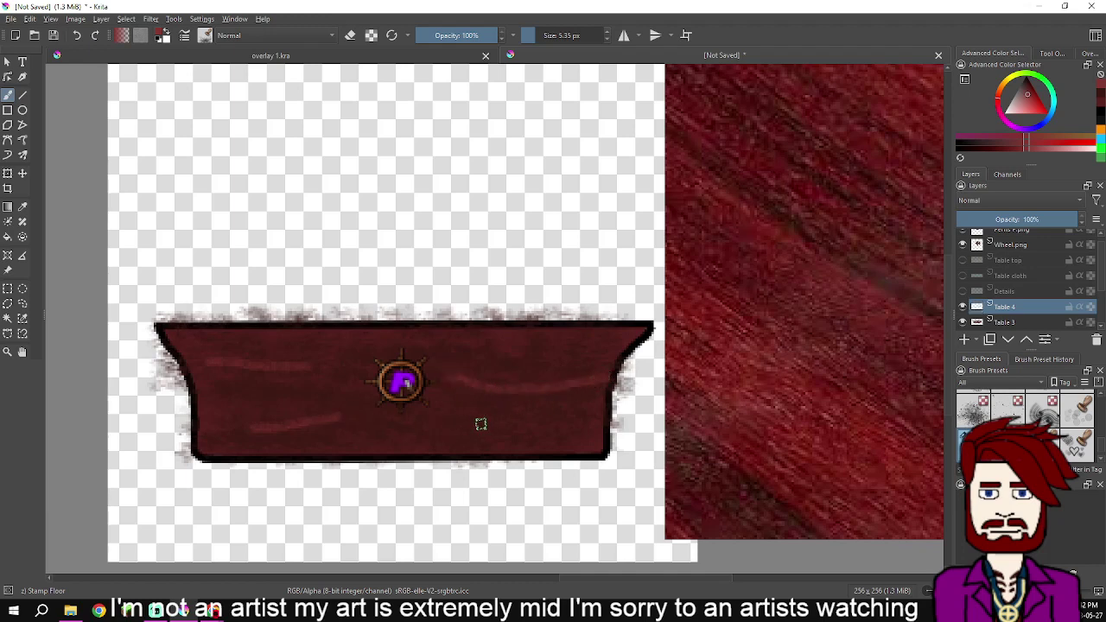
{"action": "left_click_drag", "start_coordinate": [448, 425], "coordinate": [559, 427]}
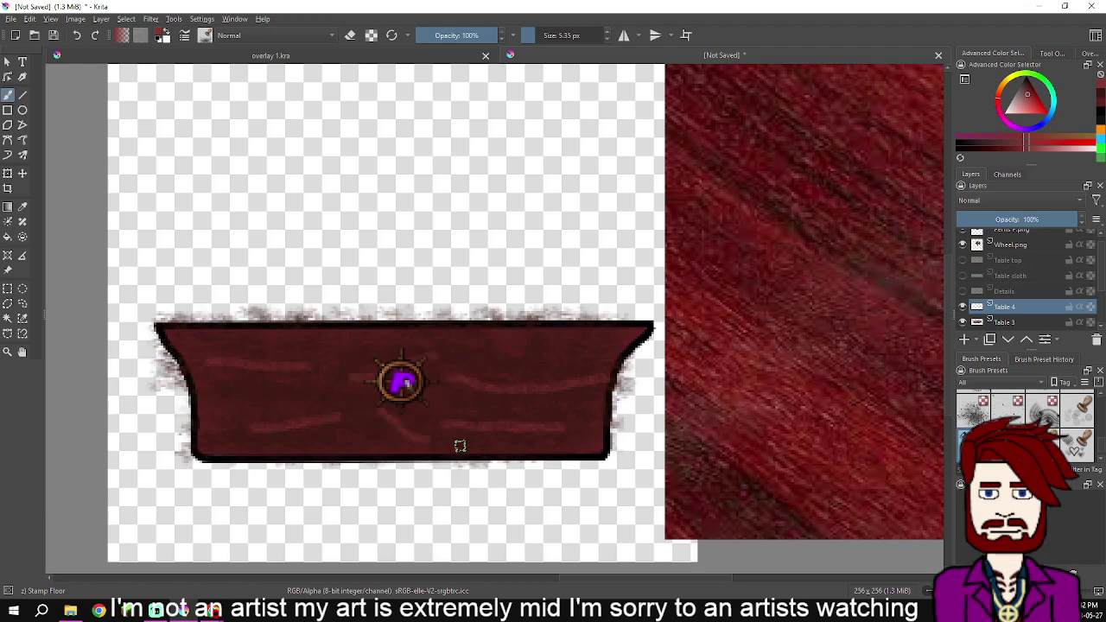
{"action": "scroll", "coordinate": [461, 442], "scroll_direction": "down", "scroll_amount": 1}
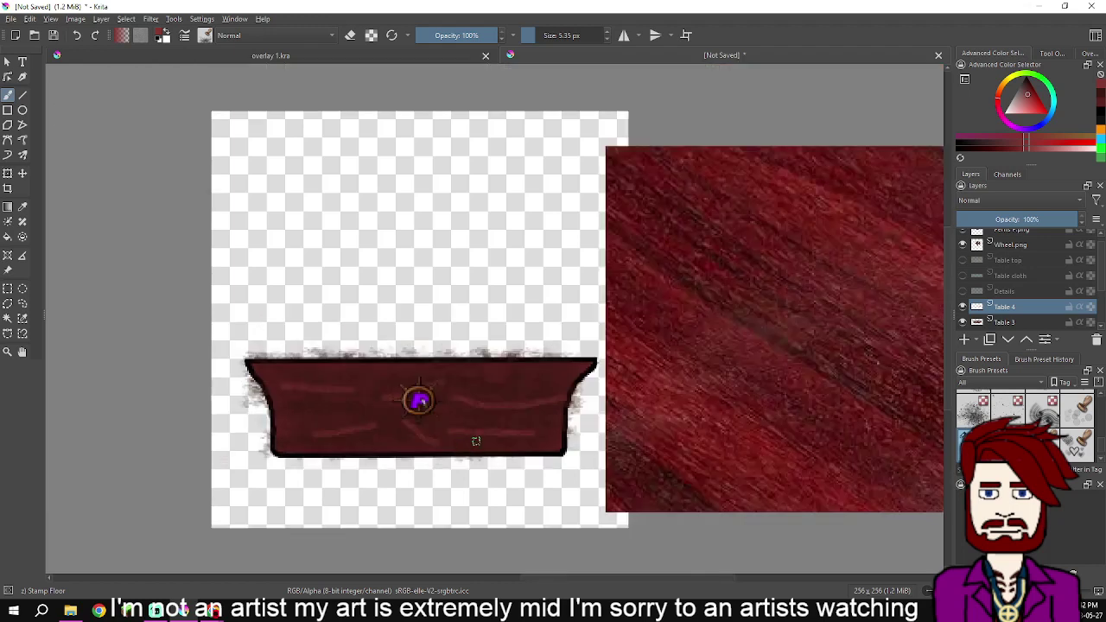
Undo the thin red grain streaks on the Table 4 layer
{"action": "key", "text": "ctrl+z"}
{"action": "key", "text": "ctrl+z"}
{"action": "key", "text": "ctrl+z"}
{"action": "key", "text": "ctrl+z"}
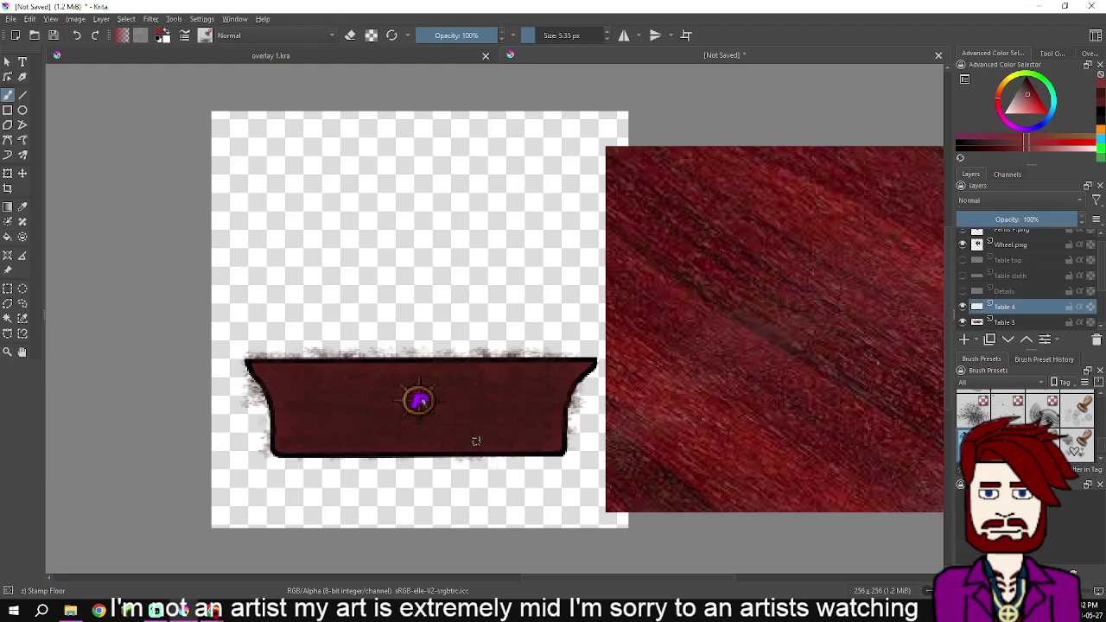
Set the brush size to 30.35 px and paint a mottled bright red band across the middle of the desk front on Table 4
{"action": "scroll", "coordinate": [477, 442], "scroll_direction": "up", "scroll_amount": 1}
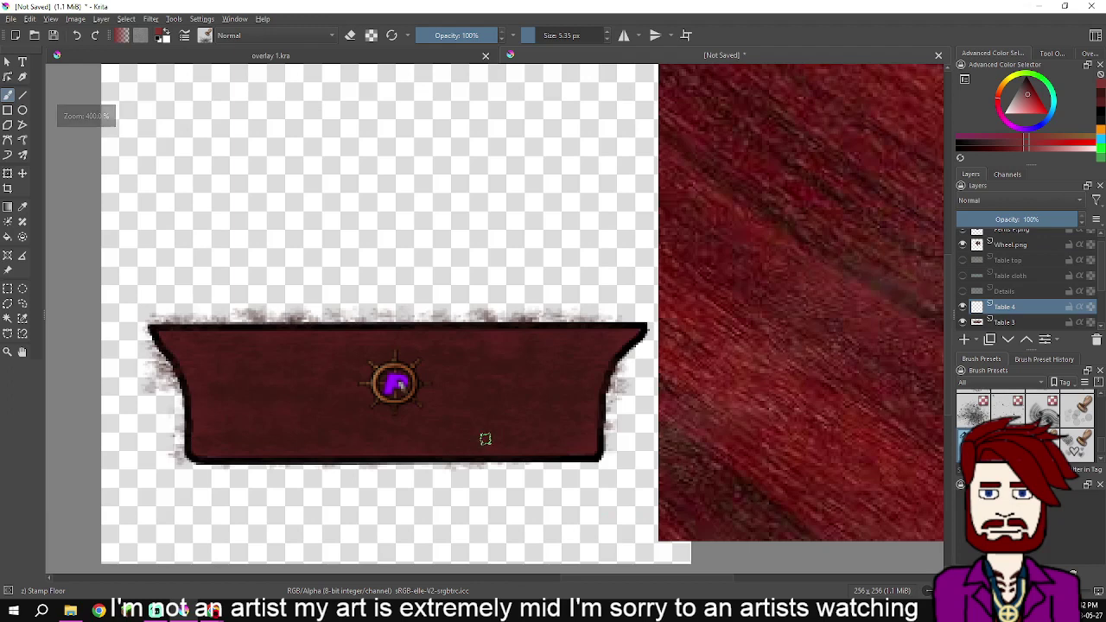
{"action": "key", "text": "bracketright"}
{"action": "key", "text": "bracketright"}
{"action": "key", "text": "bracketright"}
{"action": "key", "text": "bracketright"}
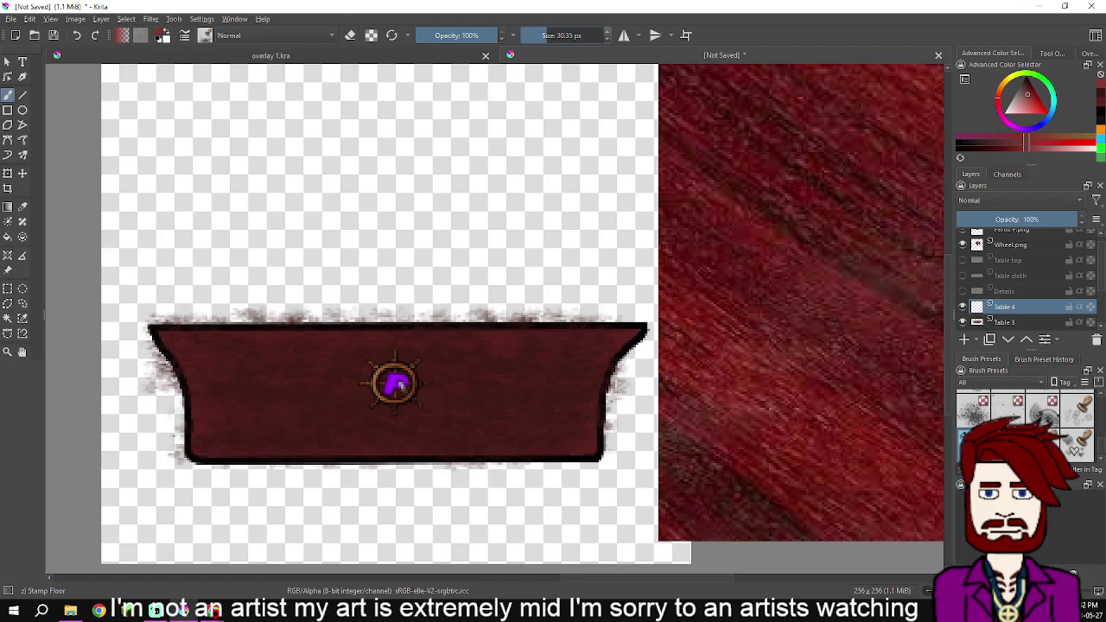
{"action": "left_click_drag", "start_coordinate": [227, 383], "coordinate": [575, 387]}
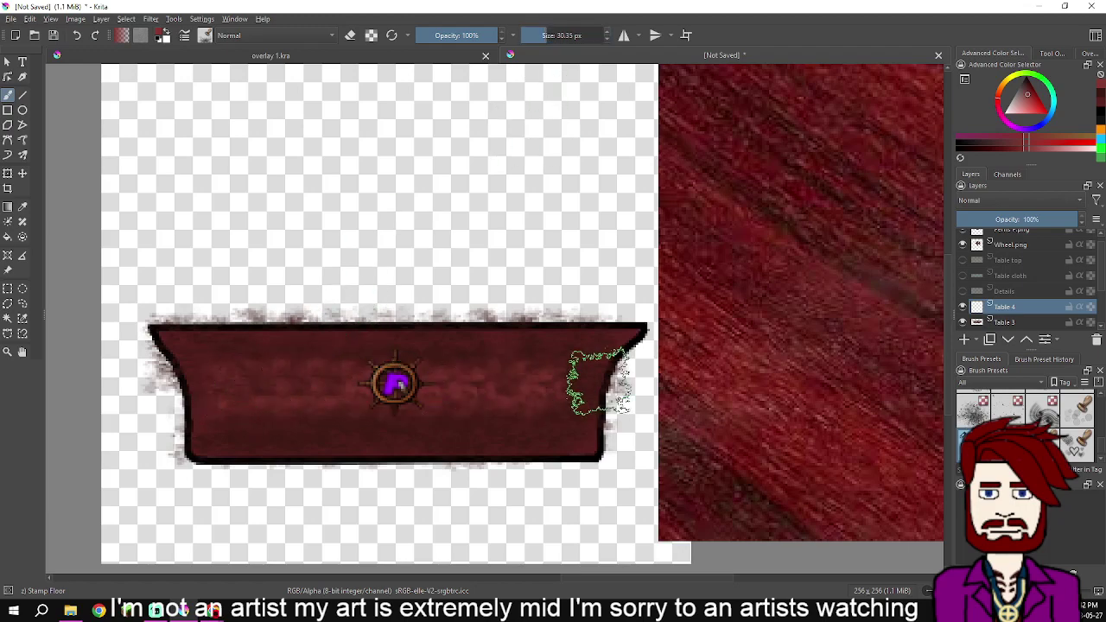
{"action": "scroll", "coordinate": [329, 440], "scroll_direction": "down", "scroll_amount": 3}
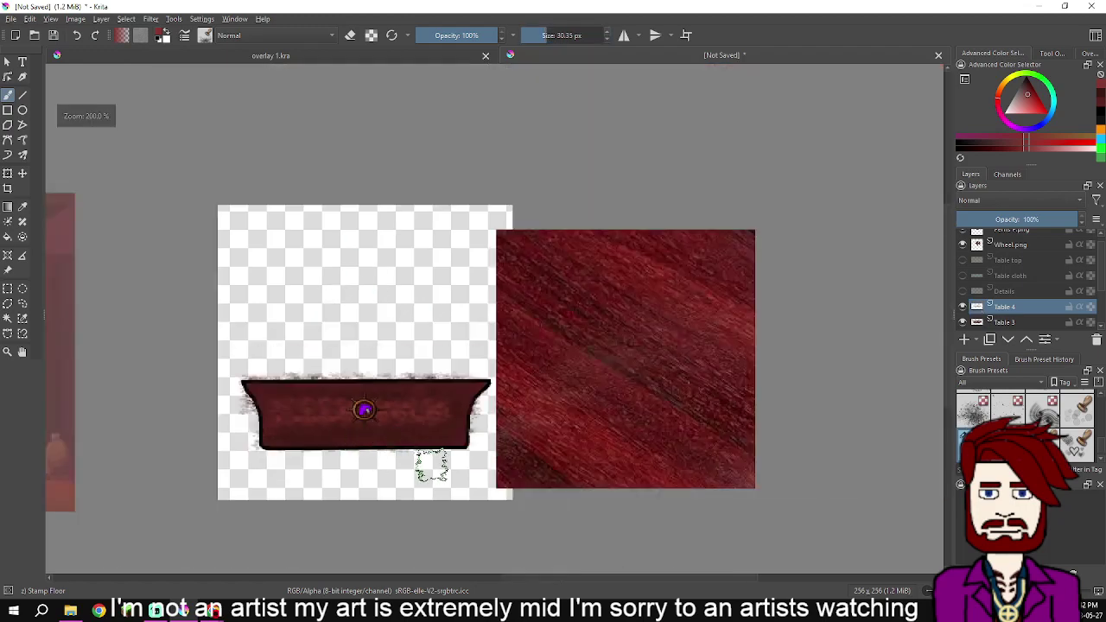
{"action": "scroll", "coordinate": [432, 467], "scroll_direction": "up", "scroll_amount": 2}
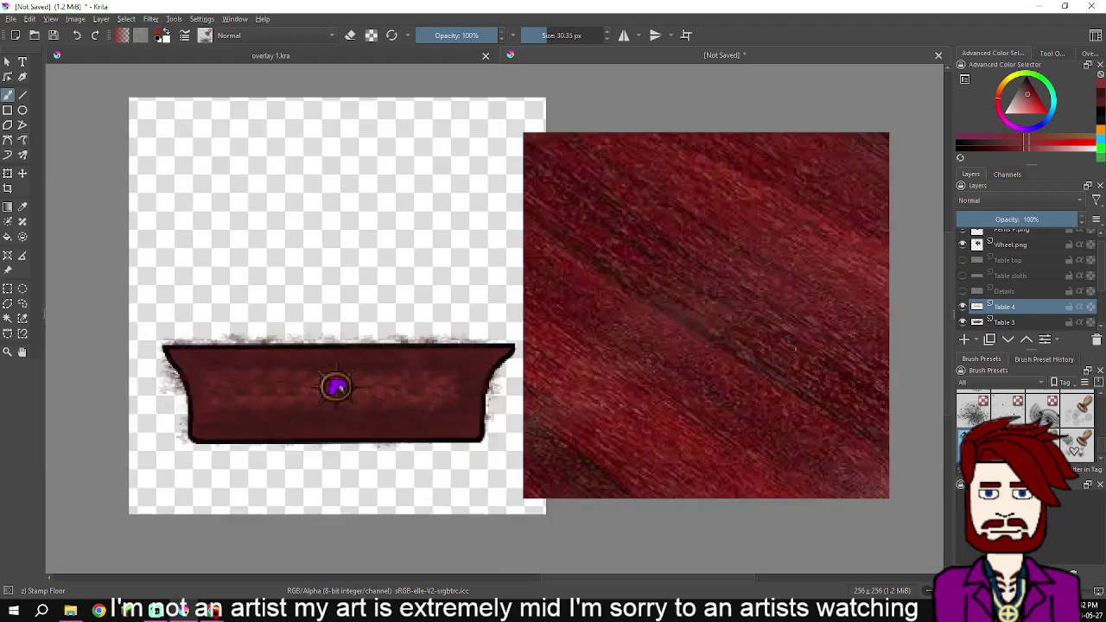
Erase the dark texture spilling outside the desk outline on the Table 3 layer with the Eraser Circle brush at 50 px
{"action": "left_click", "coordinate": [205, 35]}
{"action": "scroll", "coordinate": [347, 173], "scroll_direction": "up", "scroll_amount": 5}
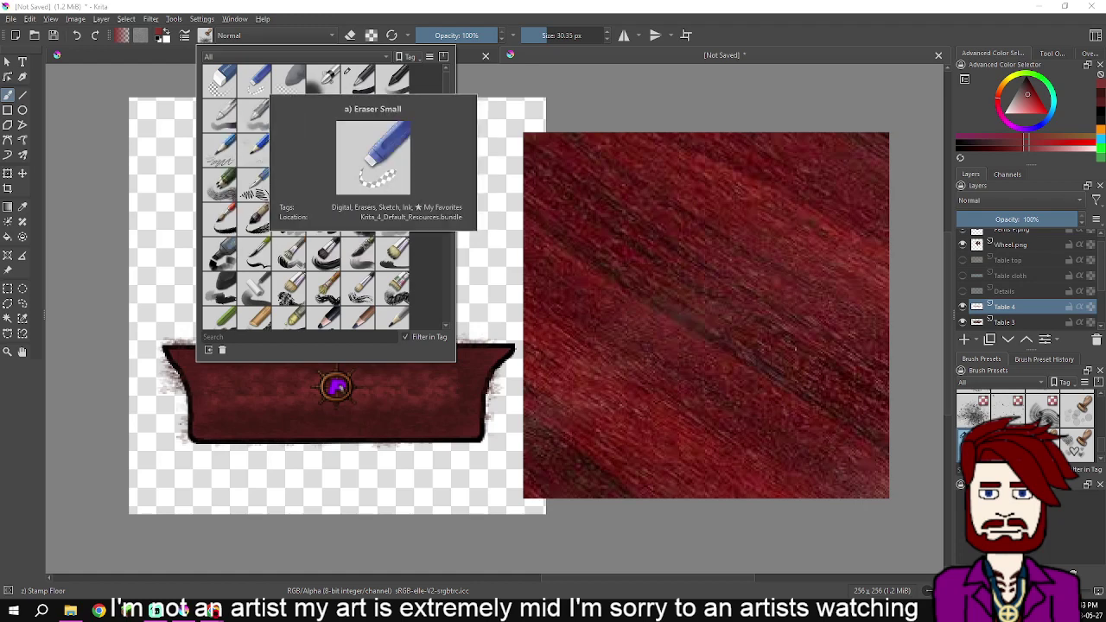
{"action": "left_click", "coordinate": [219, 80]}
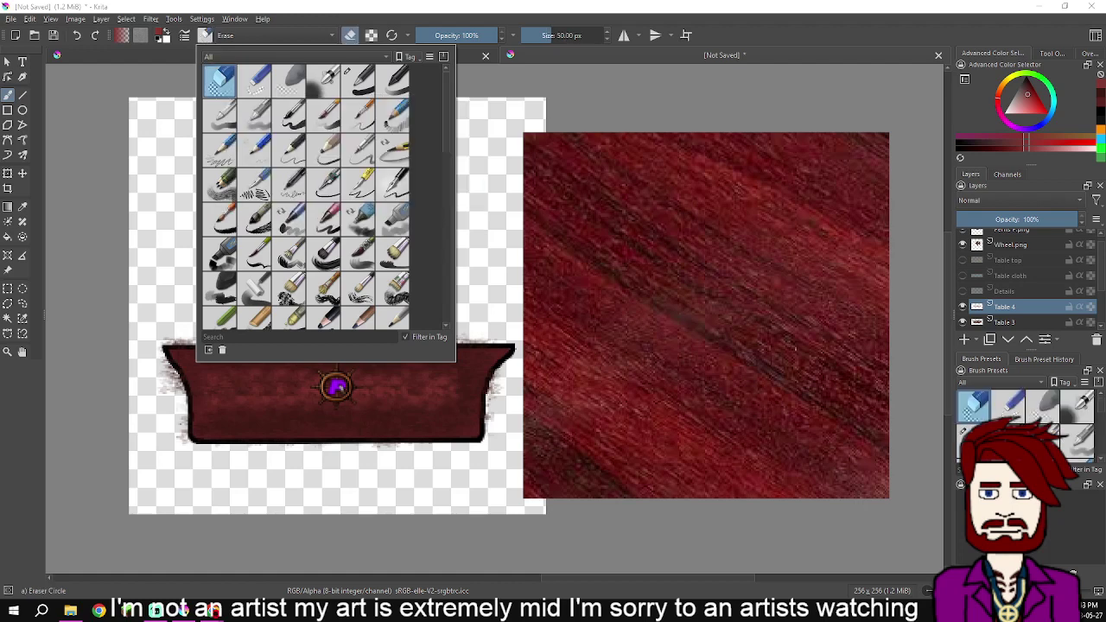
{"action": "left_click", "coordinate": [1006, 323]}
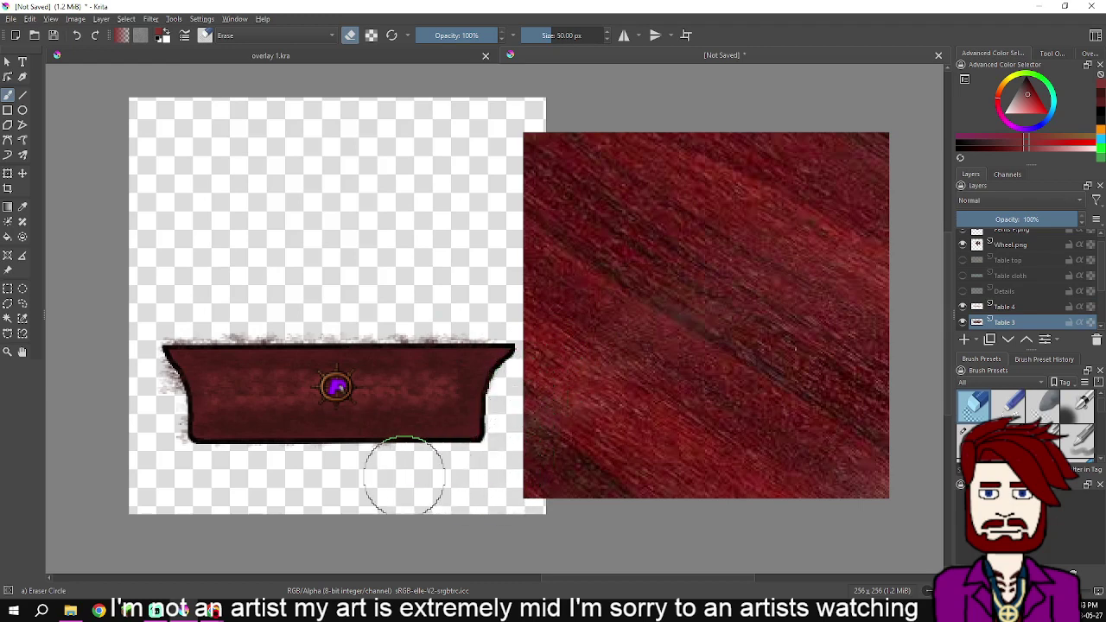
{"action": "mouse_move", "coordinate": [166, 471]}
{"action": "left_mouse_down"}
{"action": "mouse_move", "coordinate": [138, 354]}
{"action": "mouse_move", "coordinate": [186, 283]}
{"action": "mouse_move", "coordinate": [177, 286]}
{"action": "mouse_move", "coordinate": [179, 306]}
{"action": "mouse_move", "coordinate": [531, 303]}
{"action": "mouse_move", "coordinate": [162, 303]}
{"action": "left_mouse_up"}
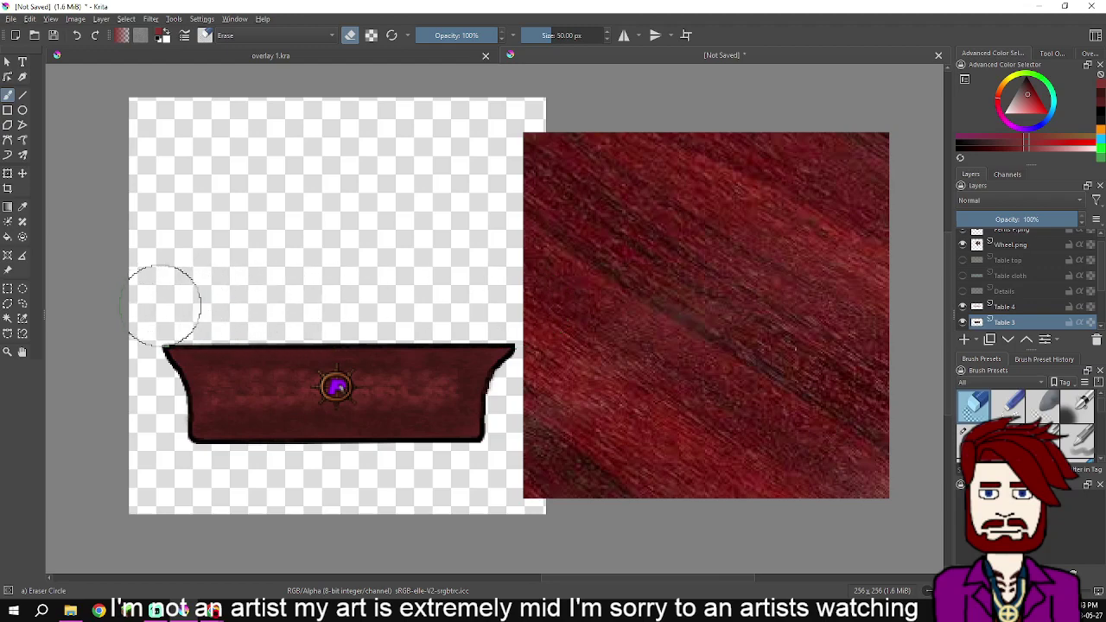
{"action": "scroll", "coordinate": [403, 240], "scroll_direction": "down", "scroll_amount": 3}
{"action": "scroll", "coordinate": [501, 260], "scroll_direction": "up", "scroll_amount": 2}
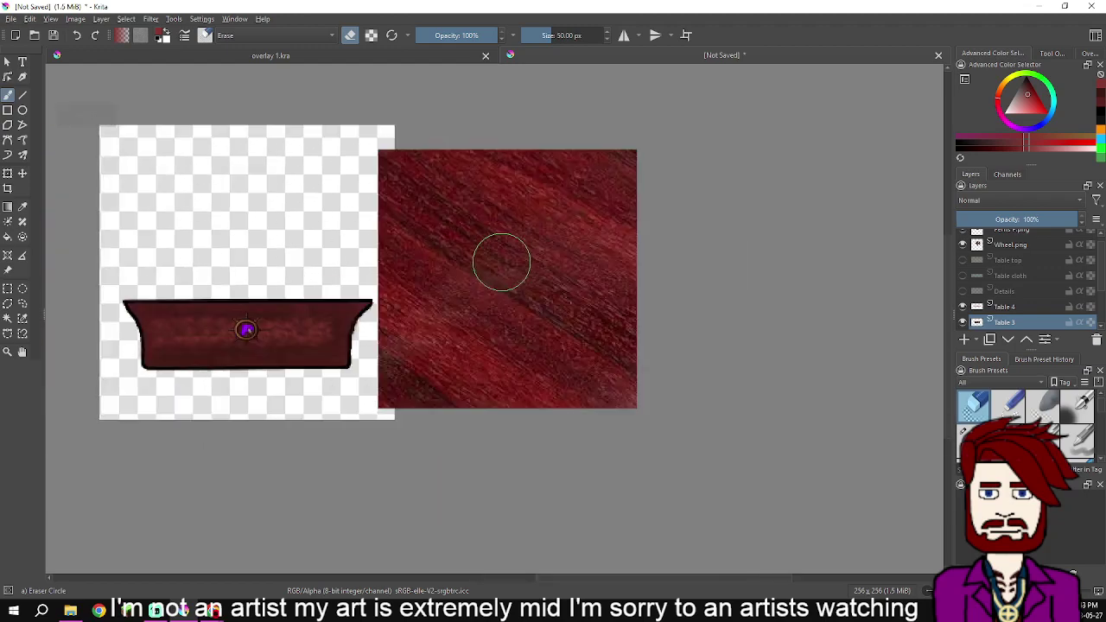
{"action": "scroll", "coordinate": [500, 262], "scroll_direction": "up", "scroll_amount": 2}
{"action": "scroll", "coordinate": [479, 261], "scroll_direction": "down", "scroll_amount": 2}
{"action": "left_click_drag", "start_coordinate": [277, 272], "coordinate": [431, 312]}
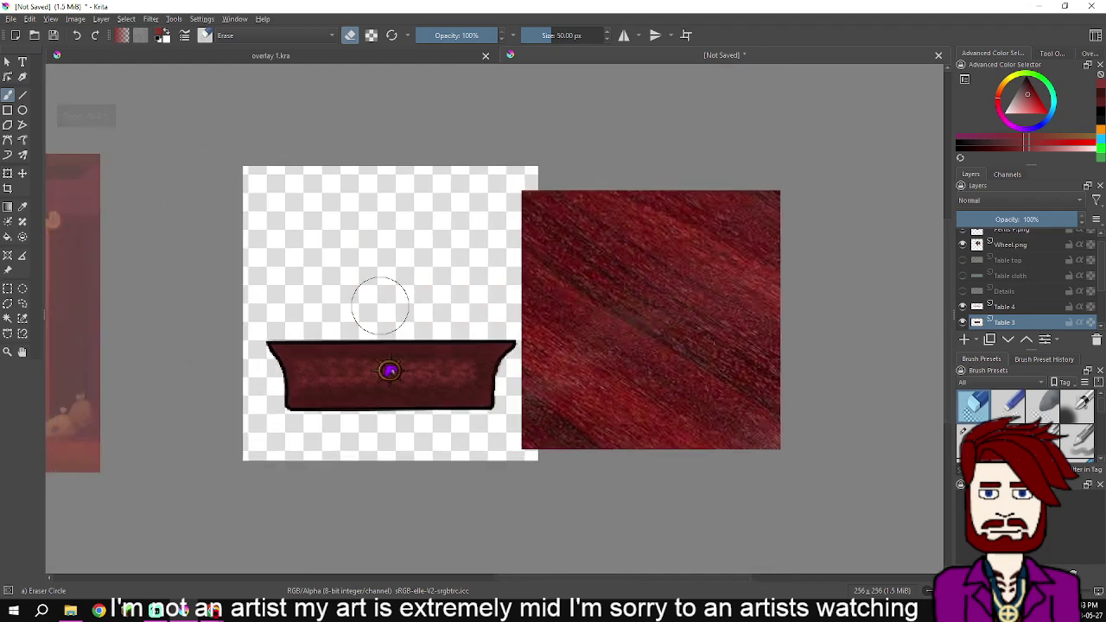
Hide the wood and scene reference images so that only the canvas with the desk is shown
{"action": "scroll", "coordinate": [431, 311], "scroll_direction": "up", "scroll_amount": 3}
{"action": "scroll", "coordinate": [444, 289], "scroll_direction": "down", "scroll_amount": 1}
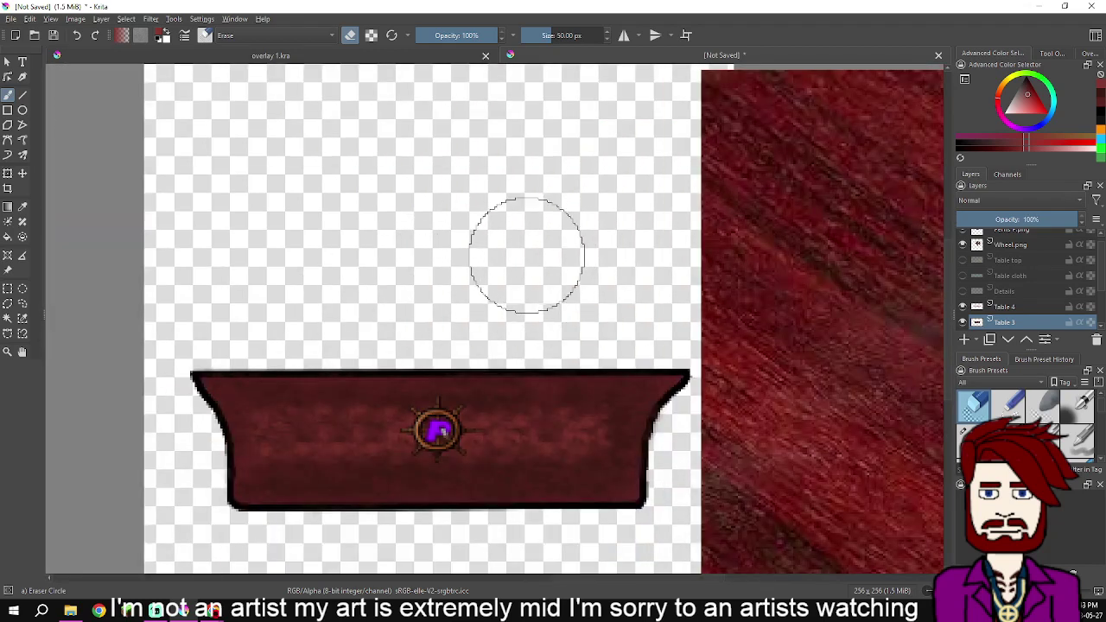
{"action": "scroll", "coordinate": [548, 255], "scroll_direction": "down", "scroll_amount": 1}
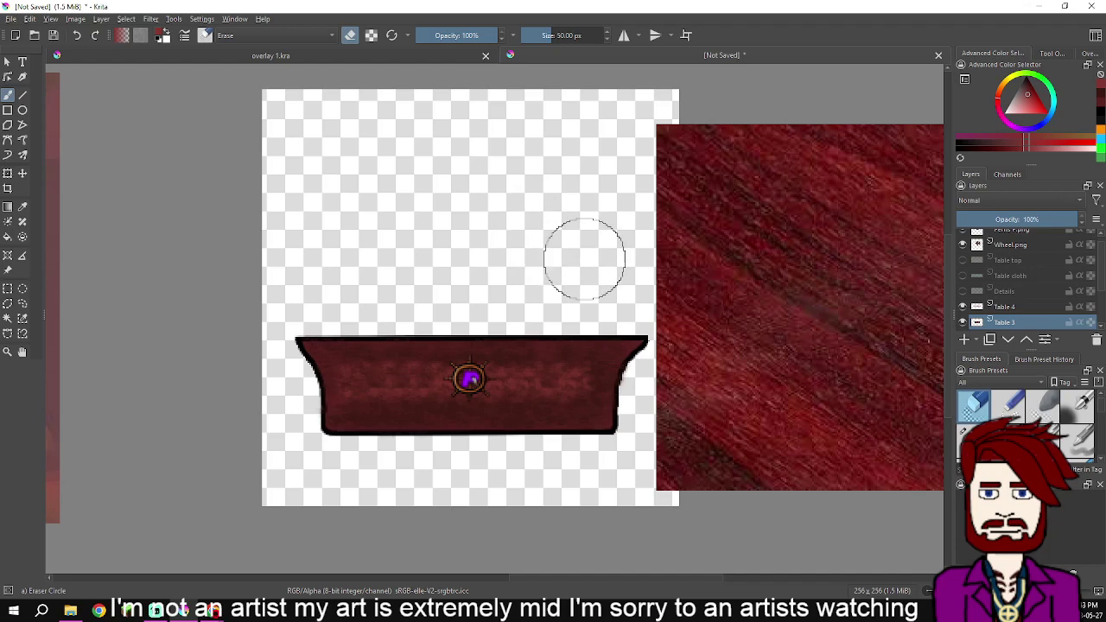
{"action": "left_click", "coordinate": [75, 18]}
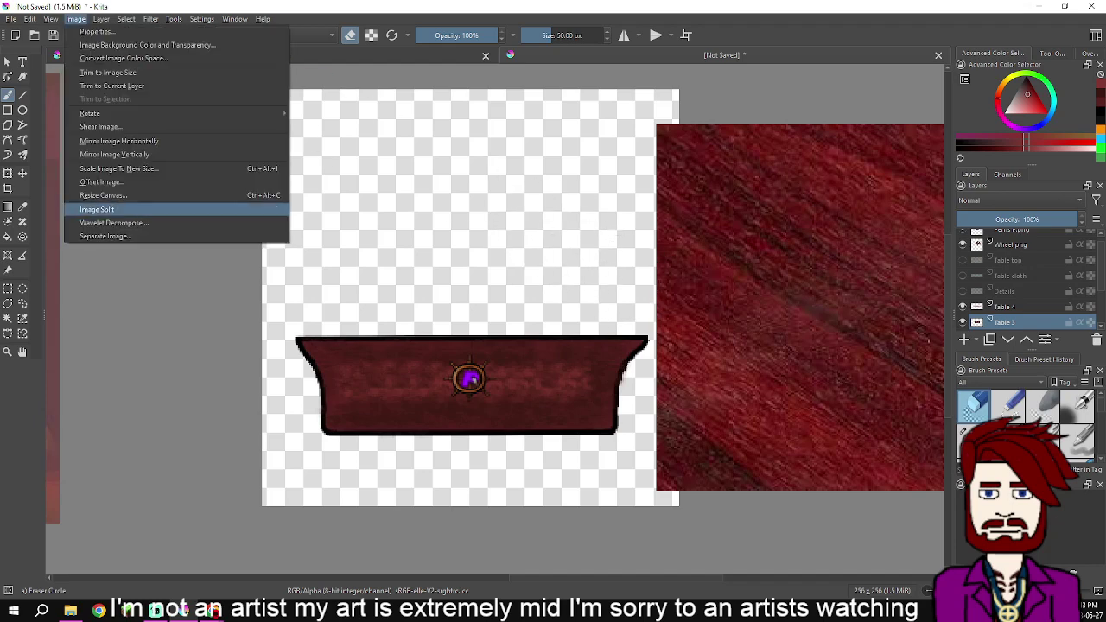
{"action": "mouse_move", "coordinate": [50, 18]}
{"action": "left_click", "coordinate": [93, 276]}
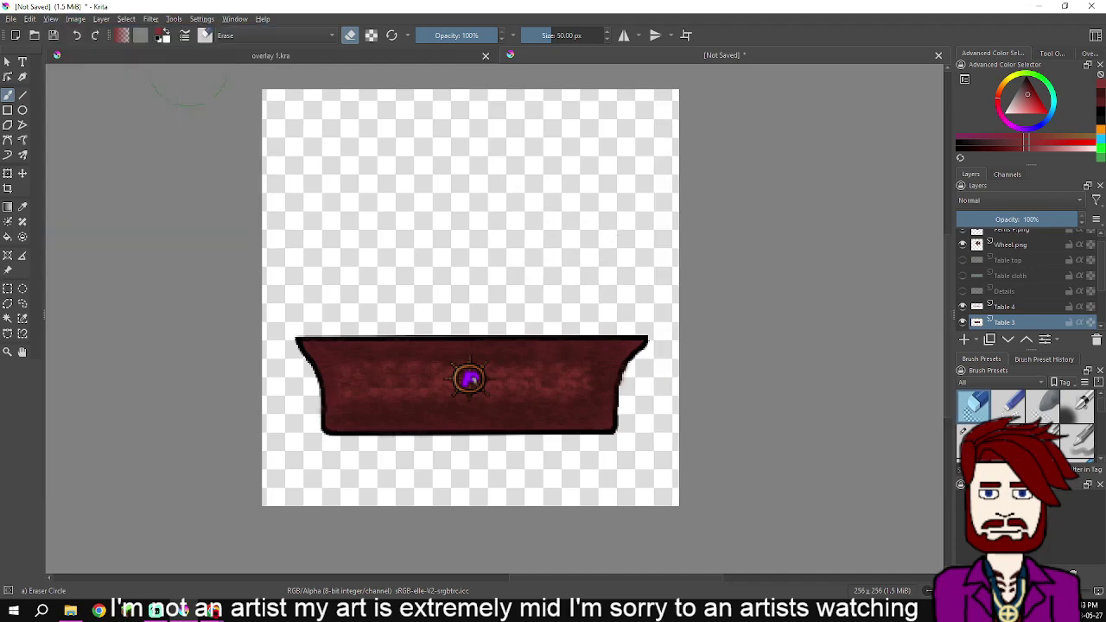
Show the Details guide layer and add a new paint layer named Table Details directly above it
{"action": "scroll", "coordinate": [213, 304], "scroll_direction": "up", "scroll_amount": 1}
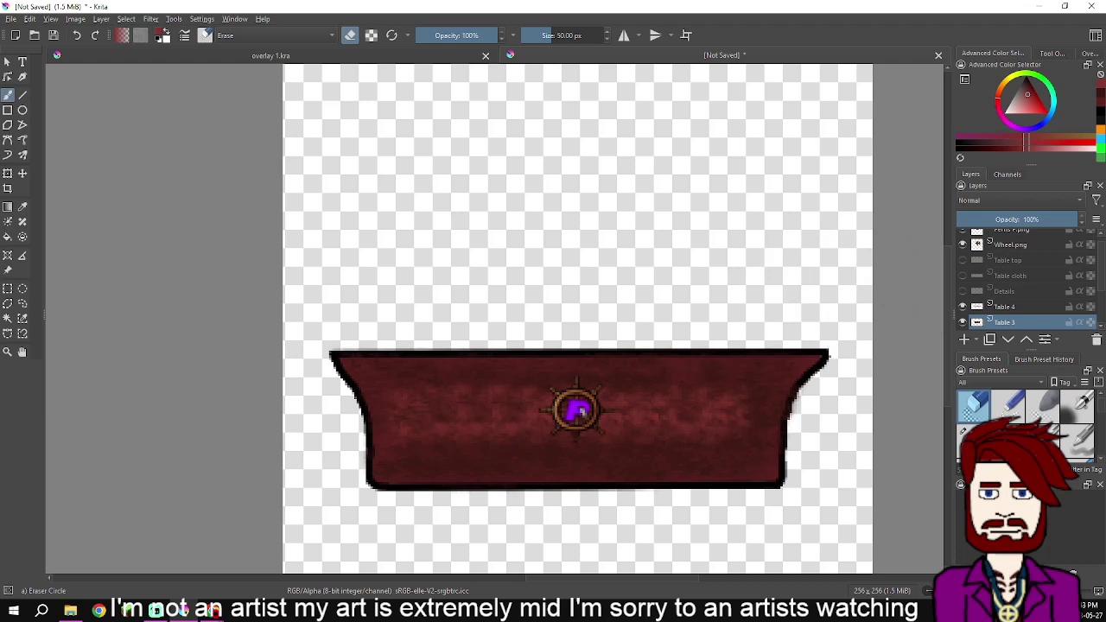
{"action": "left_click", "coordinate": [963, 291]}
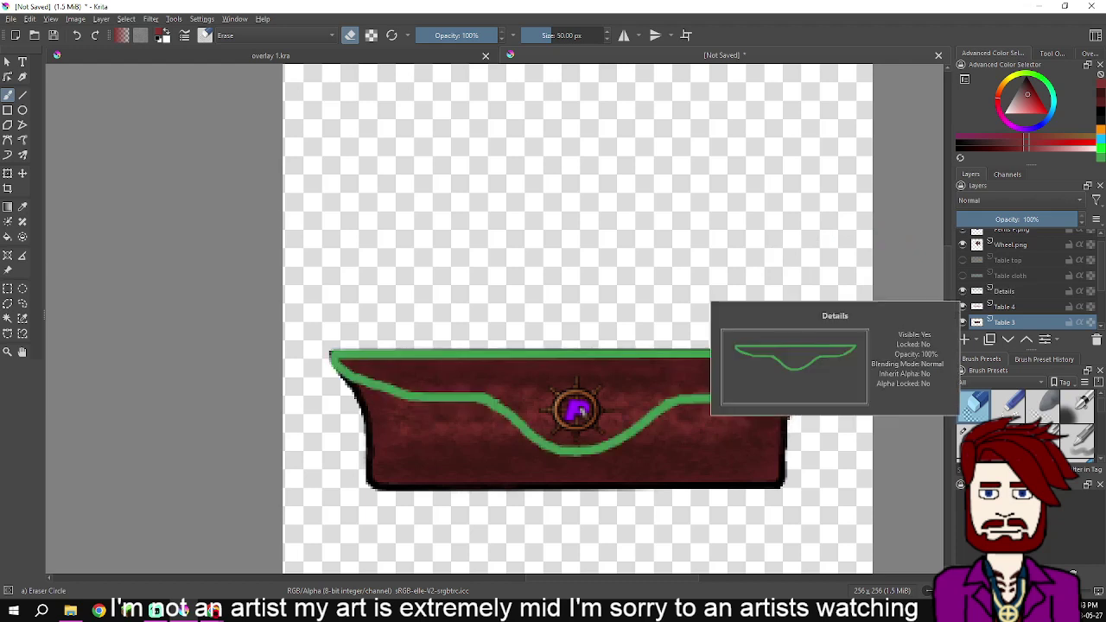
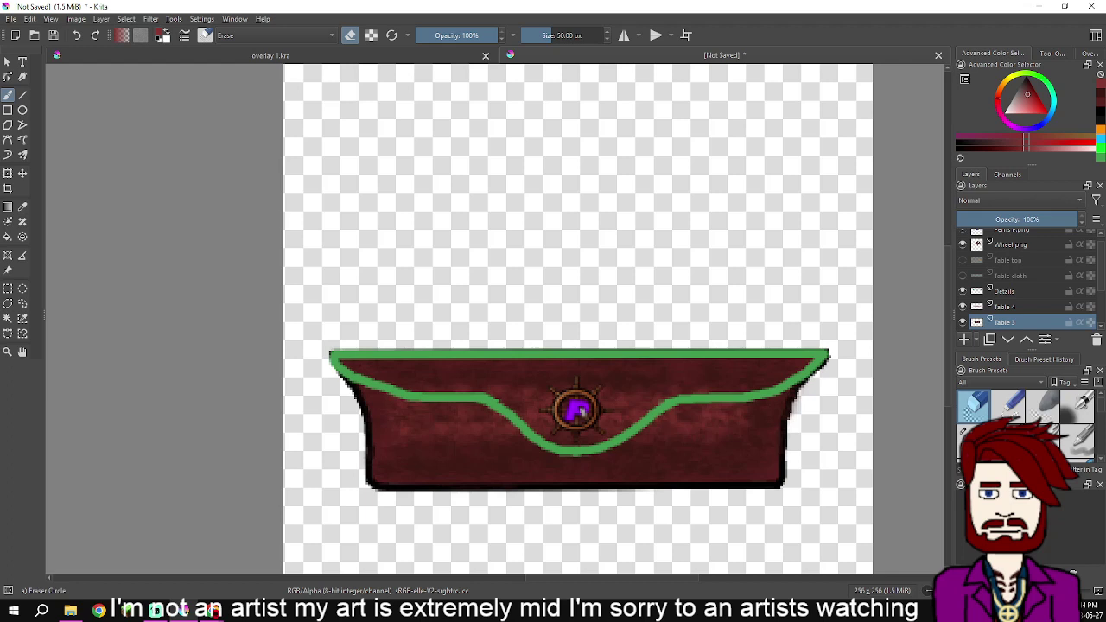
{"action": "left_click", "coordinate": [1020, 292]}
{"action": "left_click", "coordinate": [965, 339]}
{"action": "double_click", "coordinate": [1013, 291]}
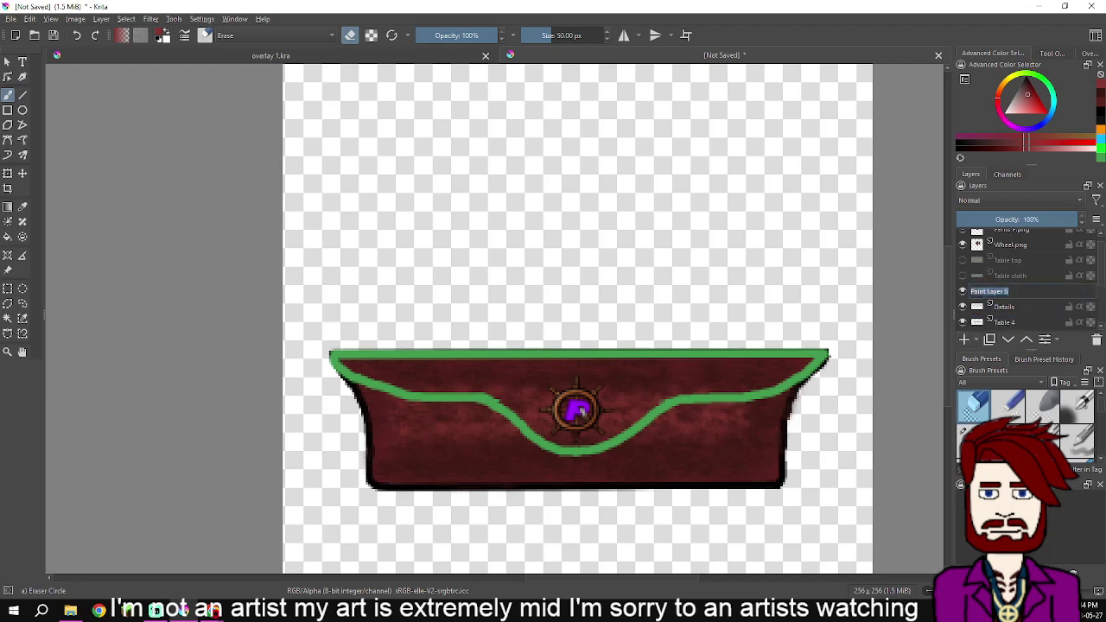
{"action": "type", "text": "Table Details"}
{"action": "key", "text": "Return"}
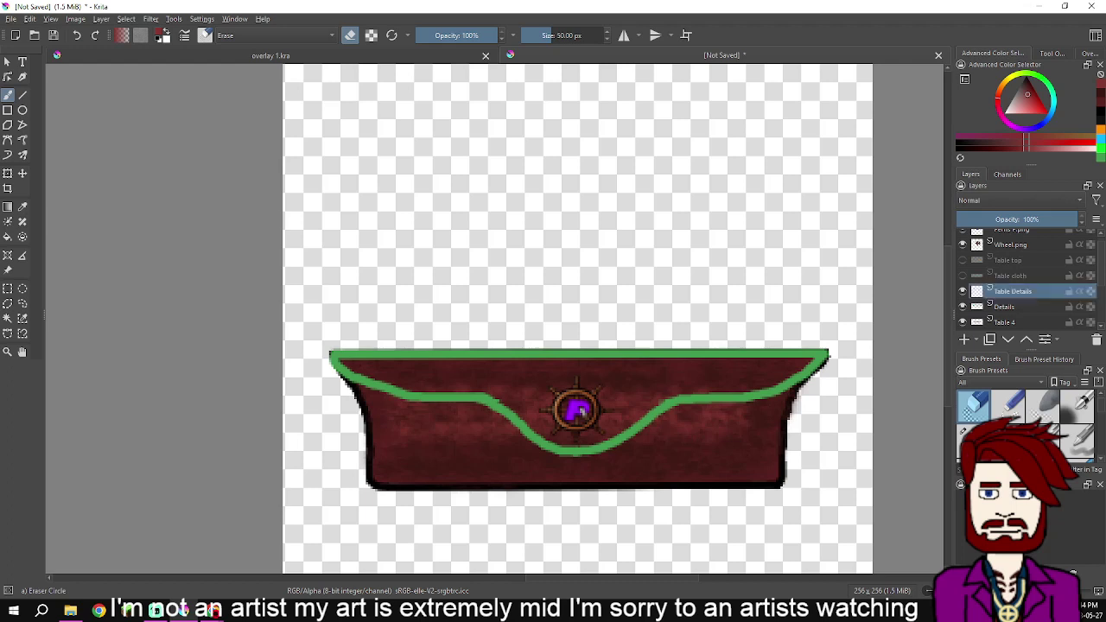
Trace the green guide in black from the desk's upper-left corner to the curve below the wheel, using the 2 px Basic-1 brush
{"action": "key", "text": "d"}
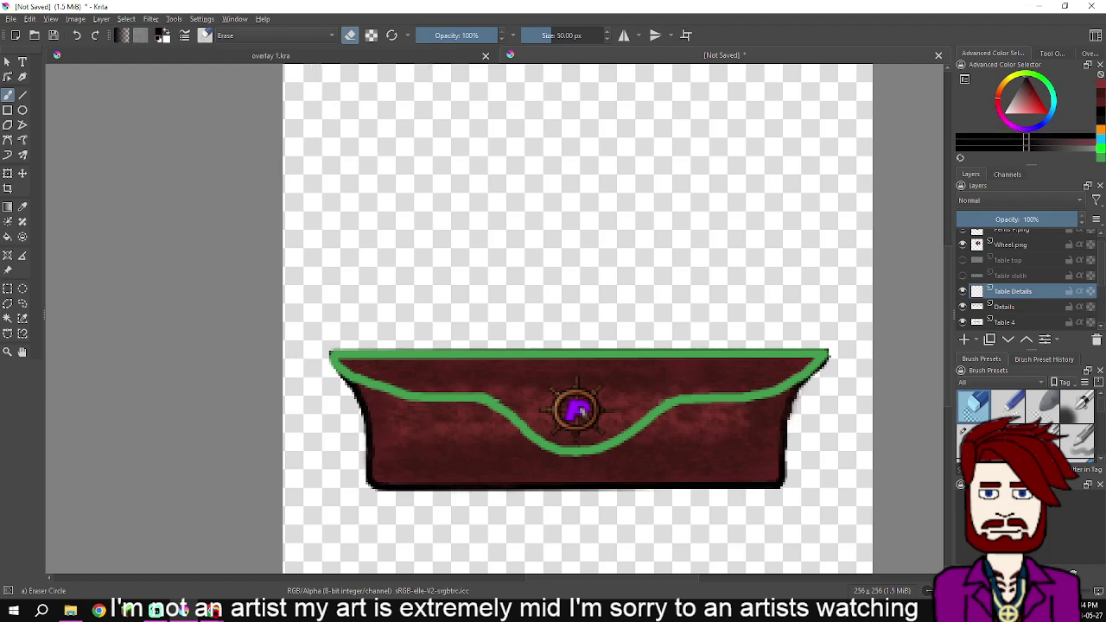
{"action": "key", "text": "F6"}
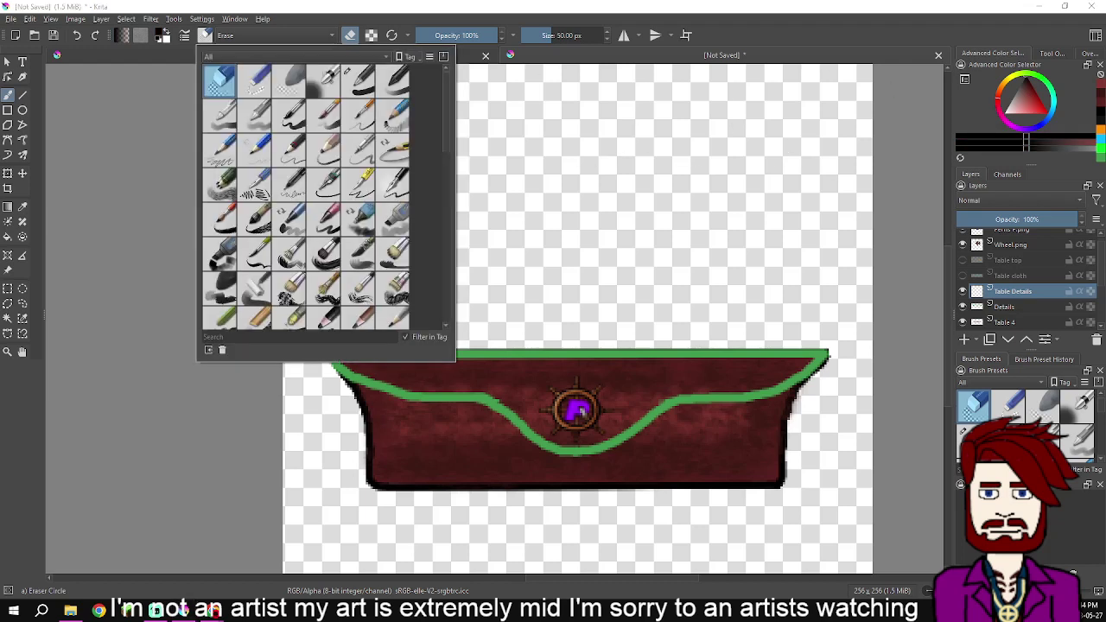
{"action": "left_click", "coordinate": [347, 73]}
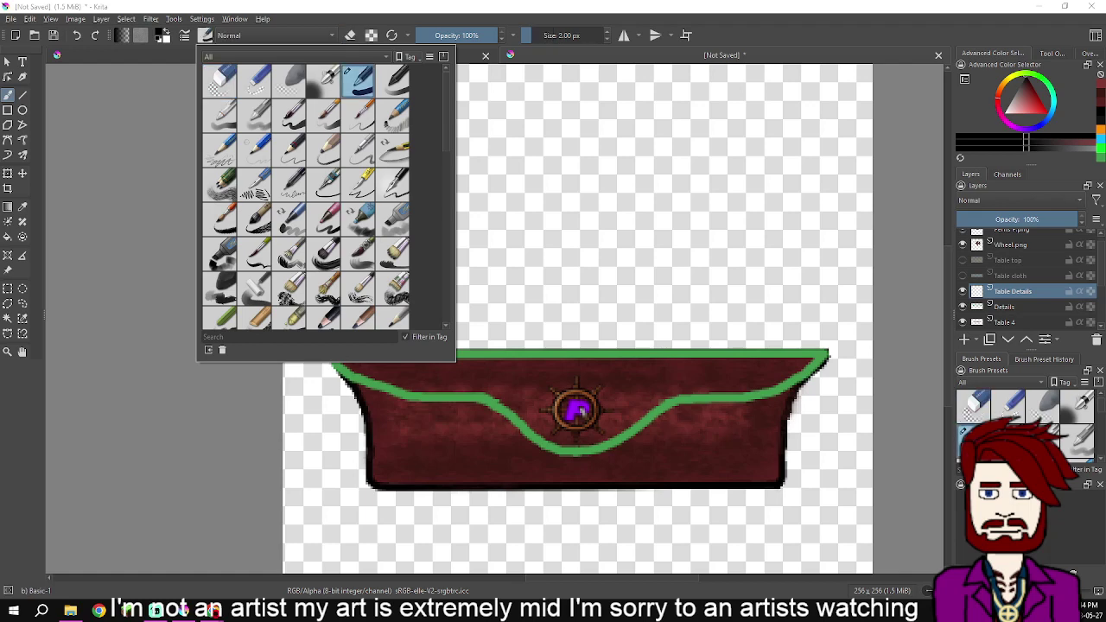
{"action": "left_click", "coordinate": [176, 439]}
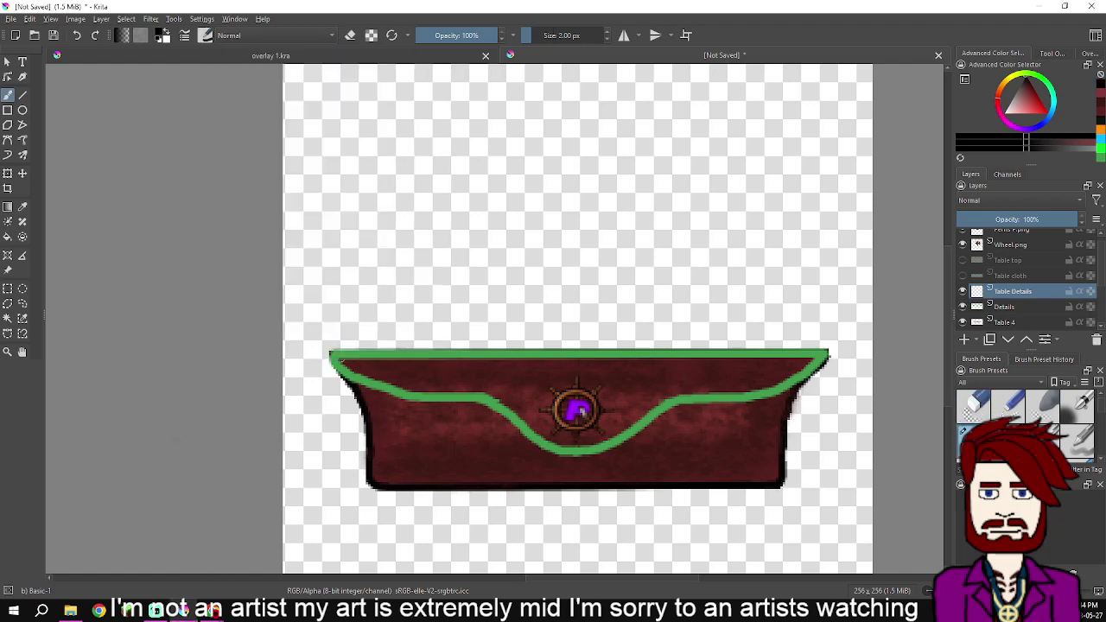
{"action": "scroll", "coordinate": [343, 363], "scroll_direction": "up", "scroll_amount": 1}
{"action": "scroll", "coordinate": [380, 315], "scroll_direction": "up", "scroll_amount": 1}
{"action": "scroll", "coordinate": [250, 300], "scroll_direction": "down", "scroll_amount": 1}
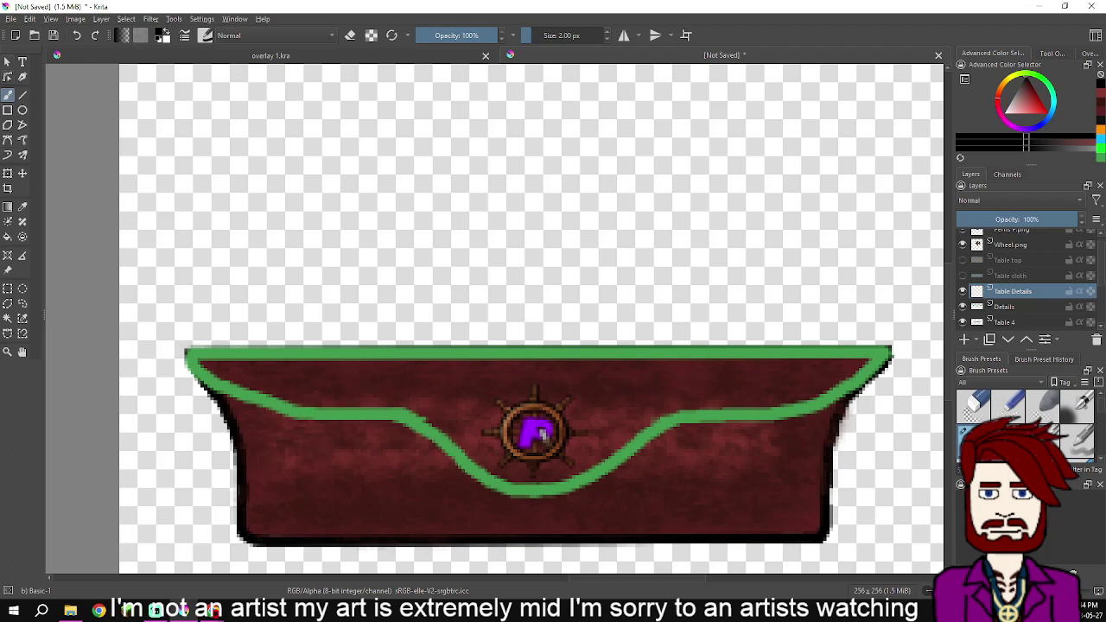
{"action": "scroll", "coordinate": [185, 316], "scroll_direction": "up", "scroll_amount": 1}
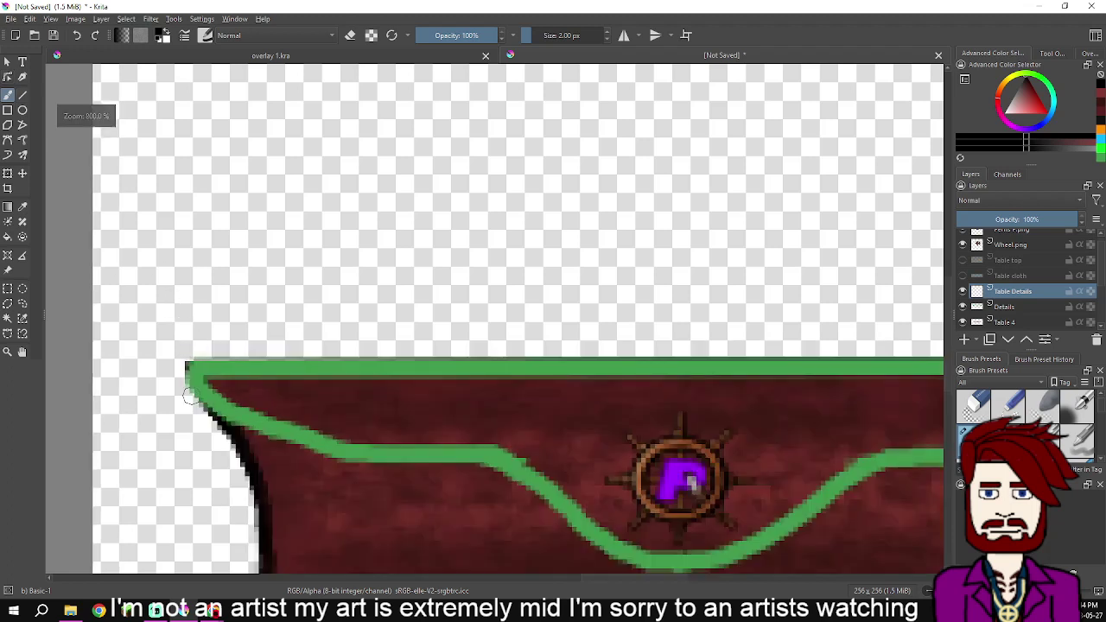
{"action": "mouse_move", "coordinate": [188, 367]}
{"action": "left_mouse_down"}
{"action": "mouse_move", "coordinate": [207, 400]}
{"action": "mouse_move", "coordinate": [262, 427]}
{"action": "left_mouse_up"}
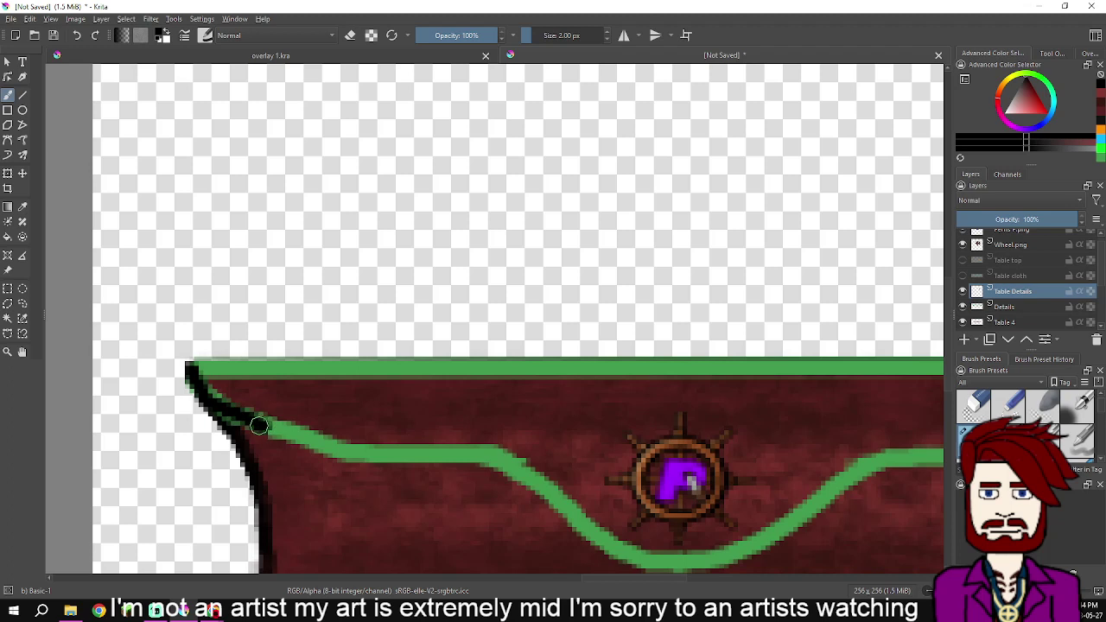
{"action": "key", "text": "ctrl+z"}
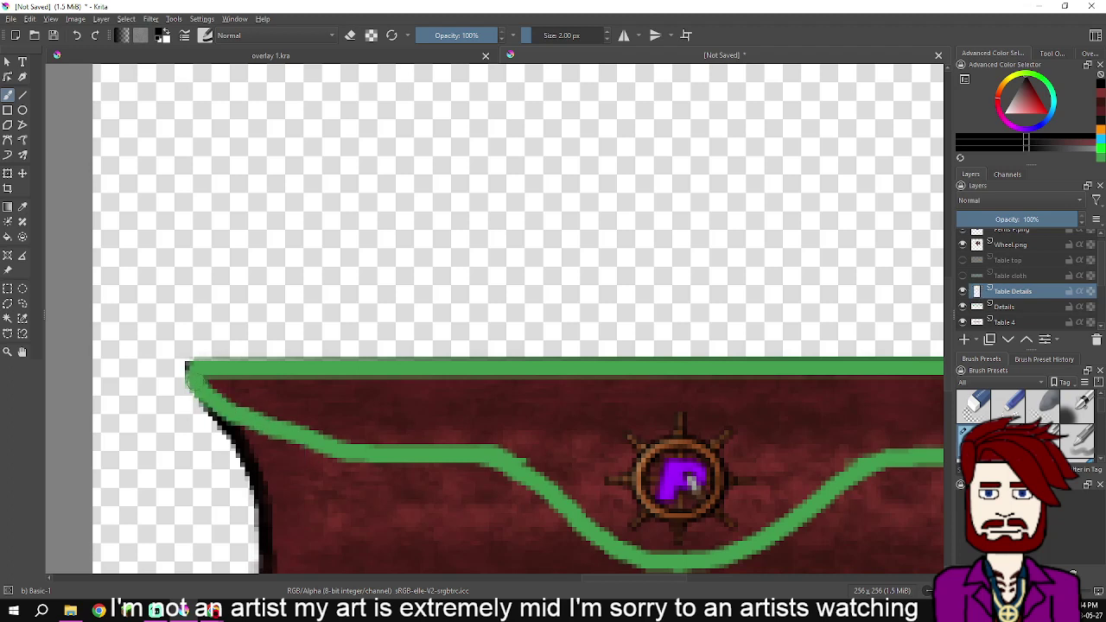
{"action": "mouse_move", "coordinate": [187, 367]}
{"action": "left_mouse_down"}
{"action": "mouse_move", "coordinate": [214, 408]}
{"action": "mouse_move", "coordinate": [334, 453]}
{"action": "mouse_move", "coordinate": [490, 458]}
{"action": "mouse_move", "coordinate": [551, 492]}
{"action": "mouse_move", "coordinate": [611, 548]}
{"action": "mouse_move", "coordinate": [675, 567]}
{"action": "left_mouse_up"}
Continue the black line from below the wheel along the green guide to the desk's upper-right corner, and hide the Details layer
{"action": "left_click_drag", "start_coordinate": [717, 519], "coordinate": [366, 450]}
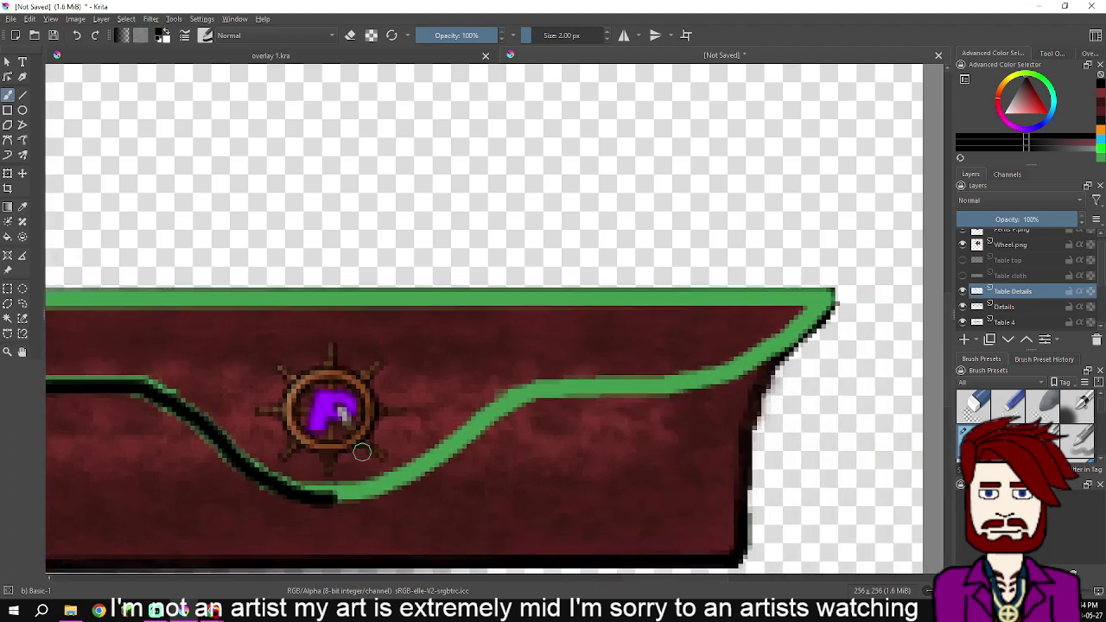
{"action": "mouse_move", "coordinate": [326, 500]}
{"action": "left_mouse_down"}
{"action": "mouse_move", "coordinate": [393, 486]}
{"action": "mouse_move", "coordinate": [542, 389]}
{"action": "left_mouse_up"}
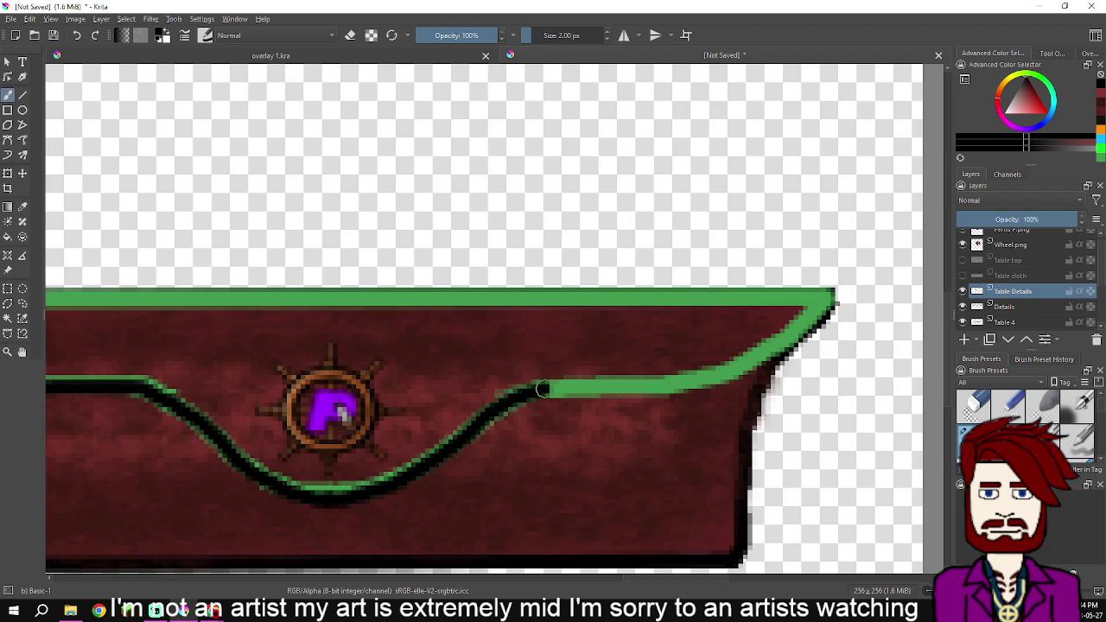
{"action": "left_click_drag", "start_coordinate": [558, 426], "coordinate": [362, 467]}
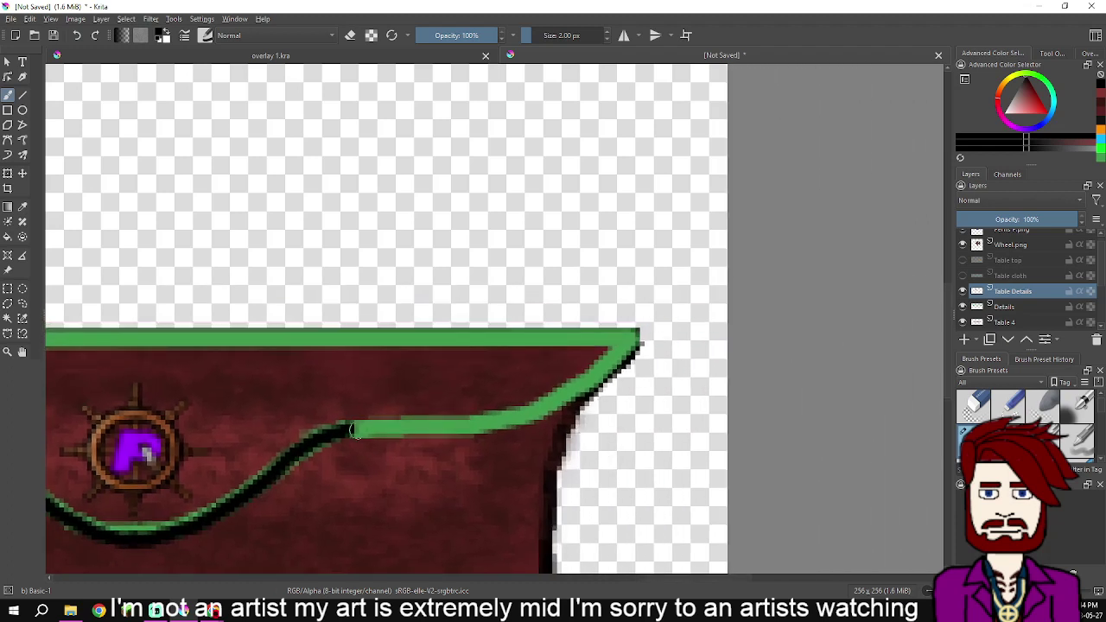
{"action": "left_click_drag", "start_coordinate": [347, 428], "coordinate": [423, 423]}
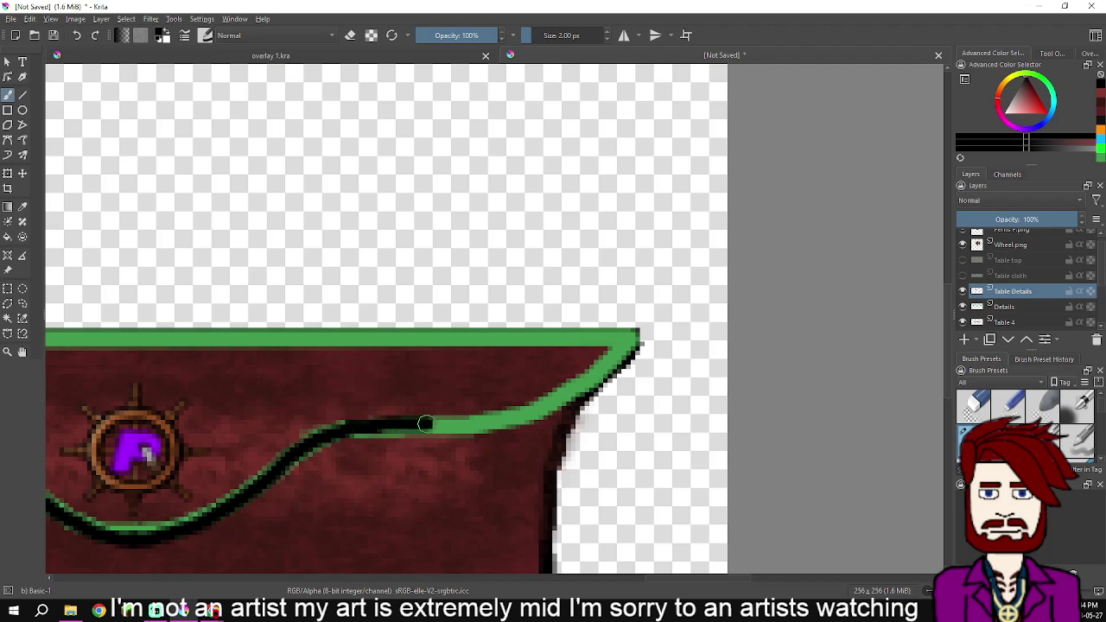
{"action": "key", "text": "ctrl+z"}
{"action": "left_click_drag", "start_coordinate": [350, 430], "coordinate": [452, 424]}
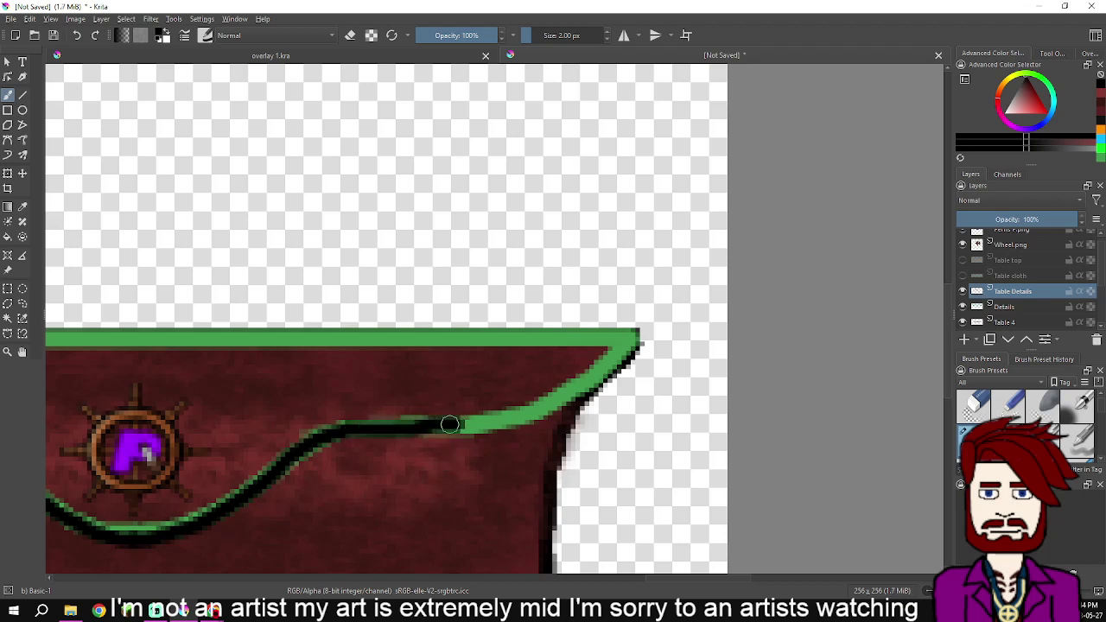
{"action": "key", "text": "ctrl+z"}
{"action": "mouse_move", "coordinate": [354, 430]}
{"action": "left_mouse_down"}
{"action": "mouse_move", "coordinate": [499, 421]}
{"action": "mouse_move", "coordinate": [568, 395]}
{"action": "mouse_move", "coordinate": [633, 344]}
{"action": "left_mouse_up"}
{"action": "scroll", "coordinate": [626, 350], "scroll_direction": "down", "scroll_amount": 2}
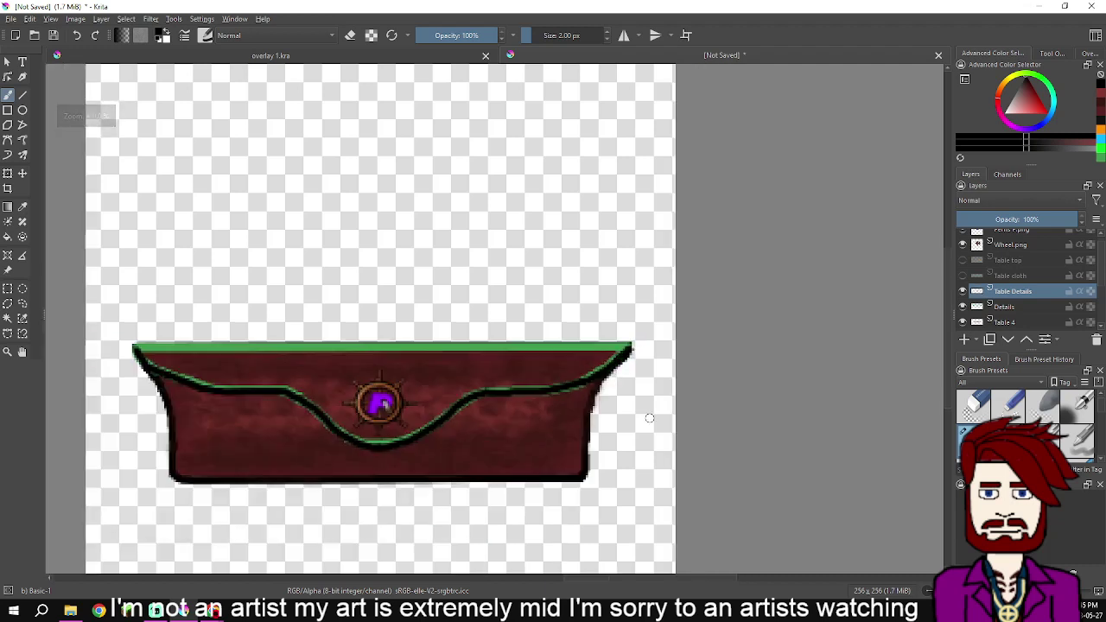
{"action": "left_click", "coordinate": [962, 307]}
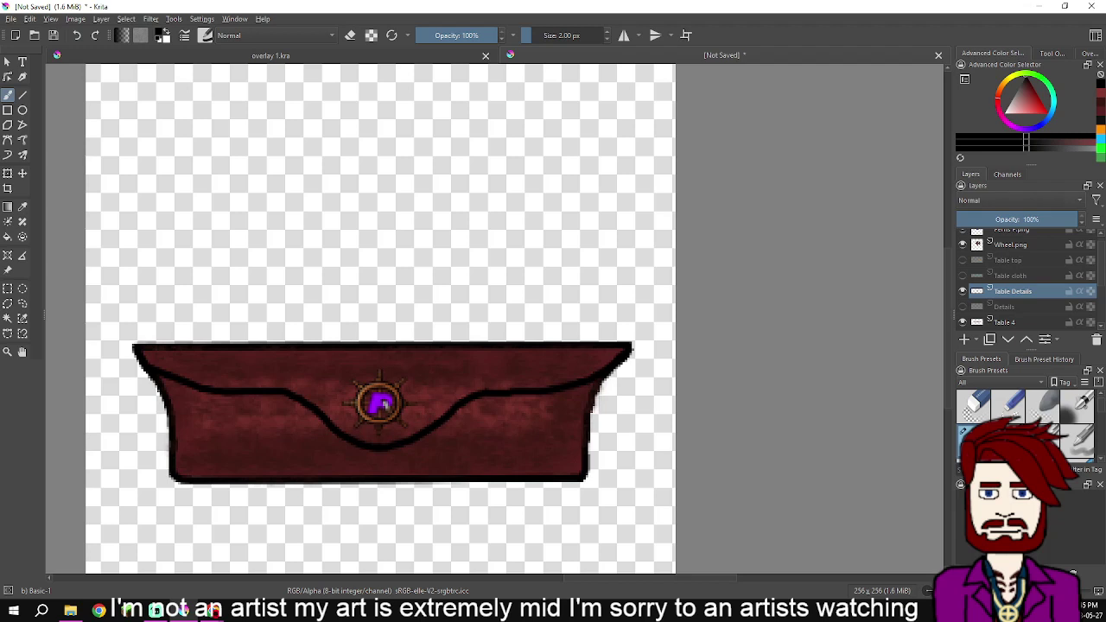
With the 50 px Eraser Circle, erase the bright texture below the curved line on Table 4 and the dark texture above it on Table 3
{"action": "scroll", "coordinate": [1026, 279], "scroll_direction": "down", "scroll_amount": 1}
{"action": "left_click", "coordinate": [1026, 279]}
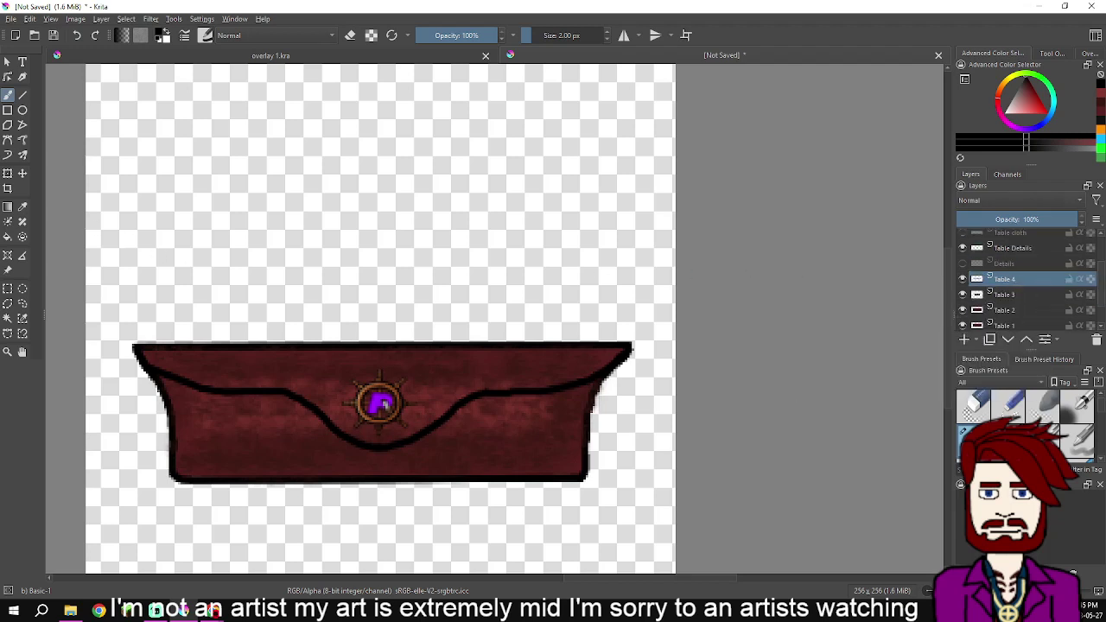
{"action": "left_click", "coordinate": [205, 36]}
{"action": "left_click", "coordinate": [220, 80]}
{"action": "left_click", "coordinate": [104, 443]}
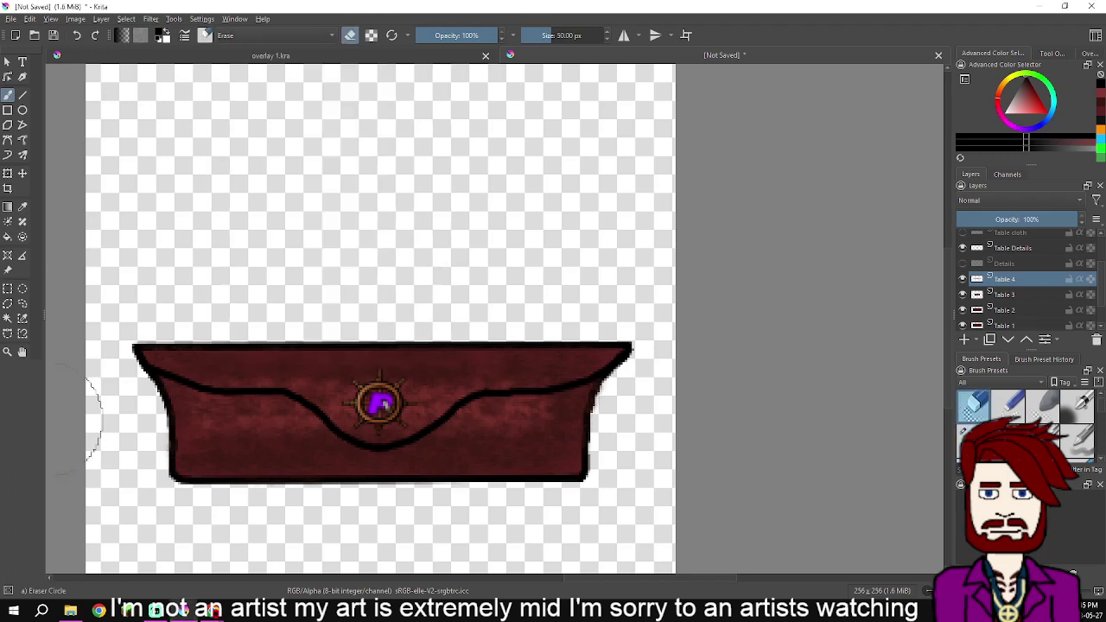
{"action": "left_click_drag", "start_coordinate": [156, 458], "coordinate": [217, 445]}
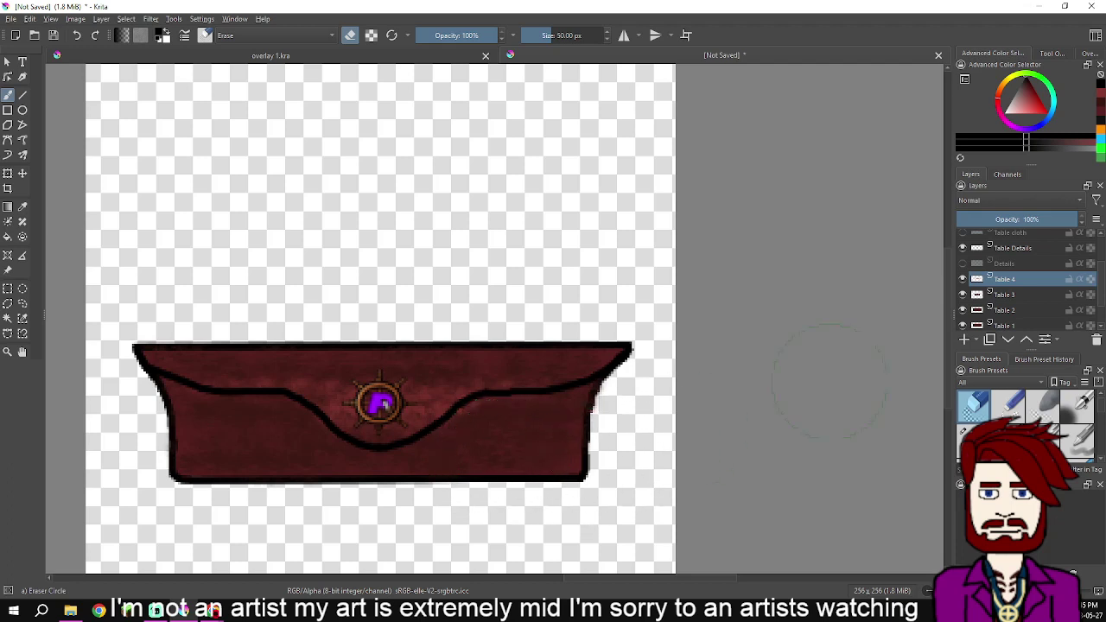
{"action": "left_click", "coordinate": [1004, 294]}
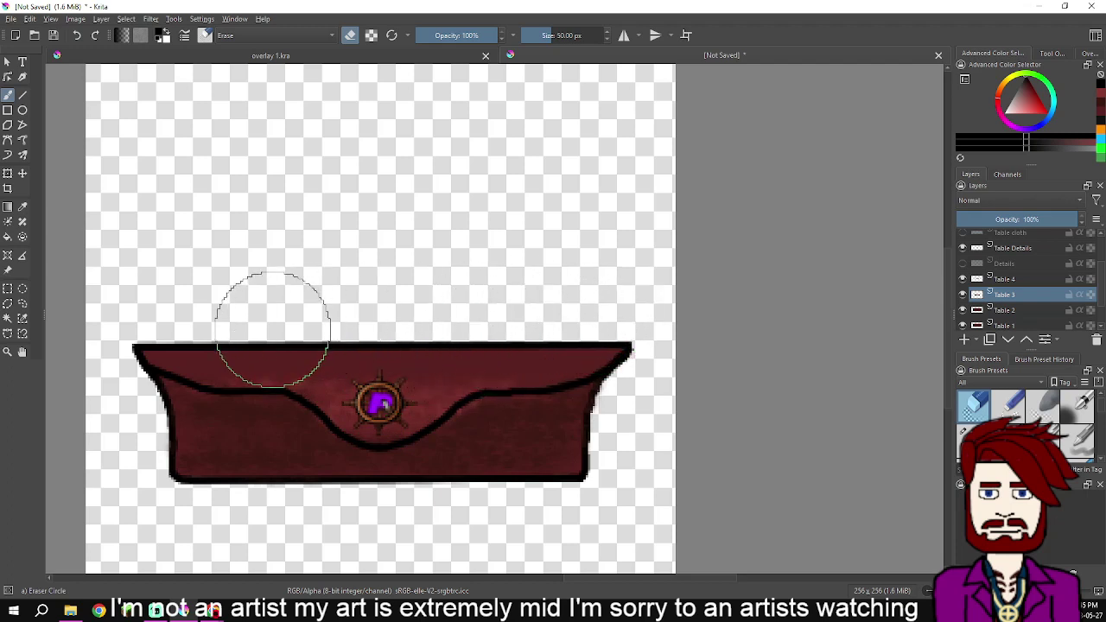
Erase the remaining wood texture on the Table 4 and Table 3 layers with the Texture Wood Fiber brush in eraser mode
{"action": "left_click", "coordinate": [1005, 279]}
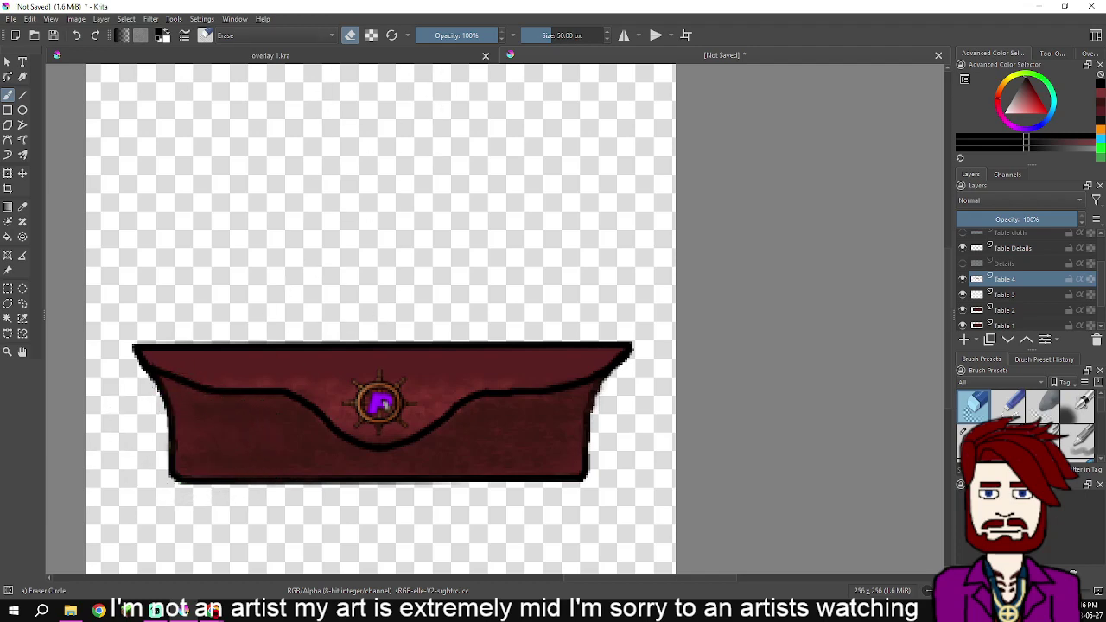
{"action": "left_click", "coordinate": [204, 34]}
{"action": "scroll", "coordinate": [306, 197], "scroll_direction": "down", "scroll_amount": 3}
{"action": "scroll", "coordinate": [307, 195], "scroll_direction": "up", "scroll_amount": 3}
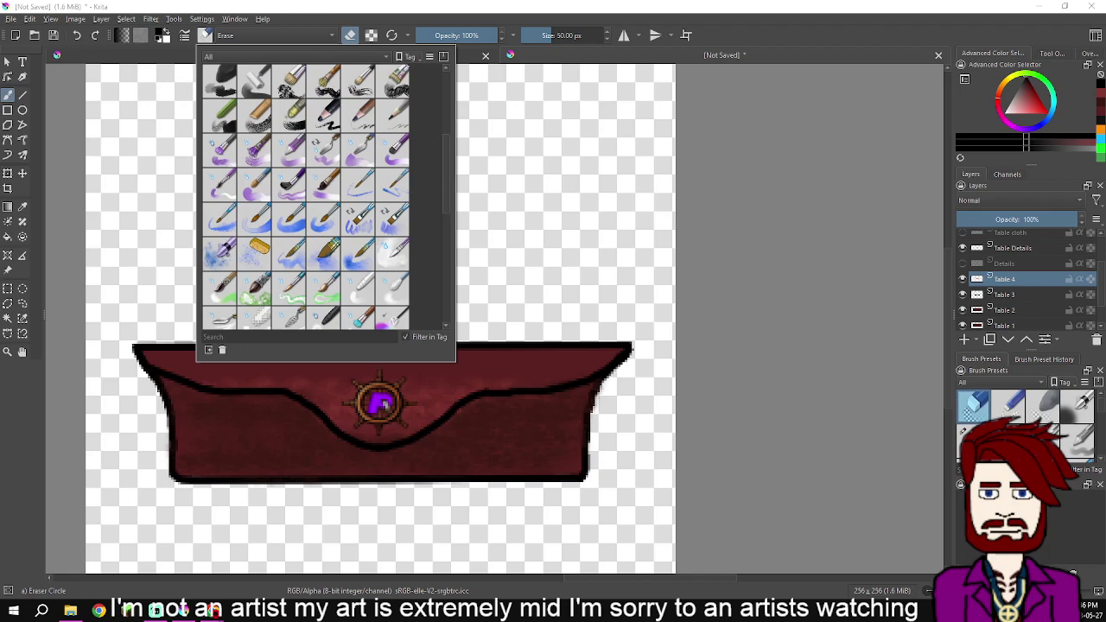
{"action": "scroll", "coordinate": [260, 255], "scroll_direction": "down", "scroll_amount": 5}
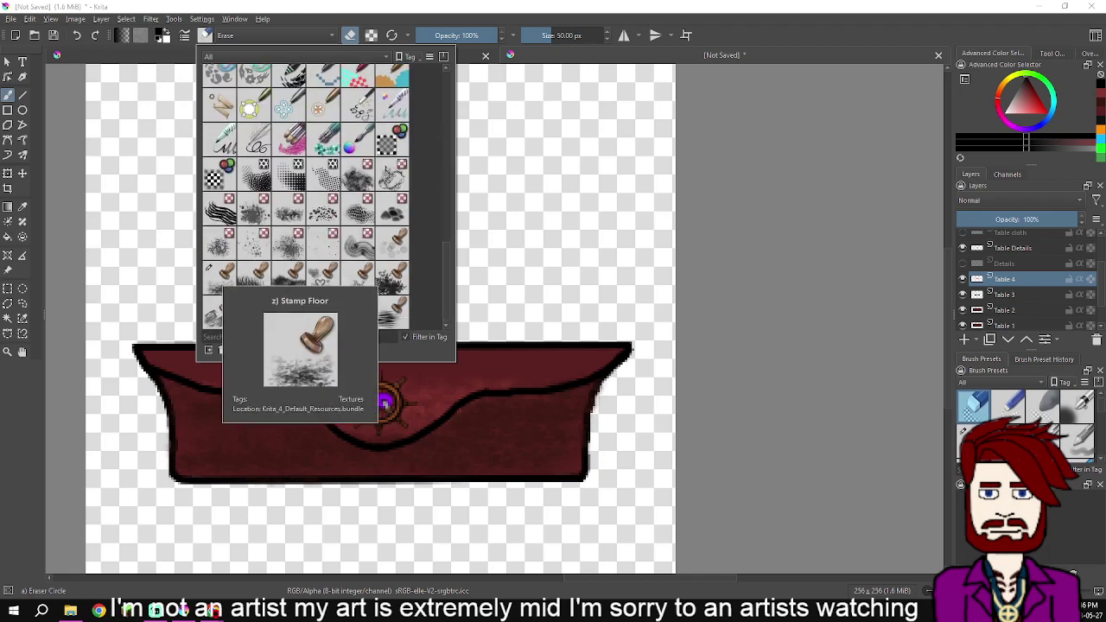
{"action": "left_click", "coordinate": [210, 270]}
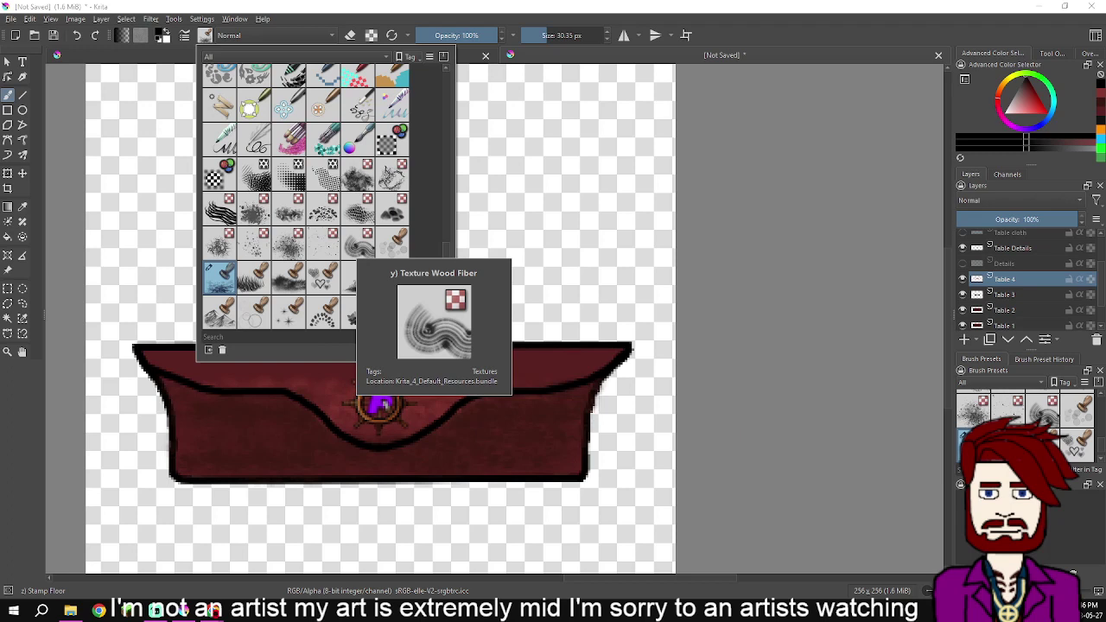
{"action": "left_click", "coordinate": [358, 243]}
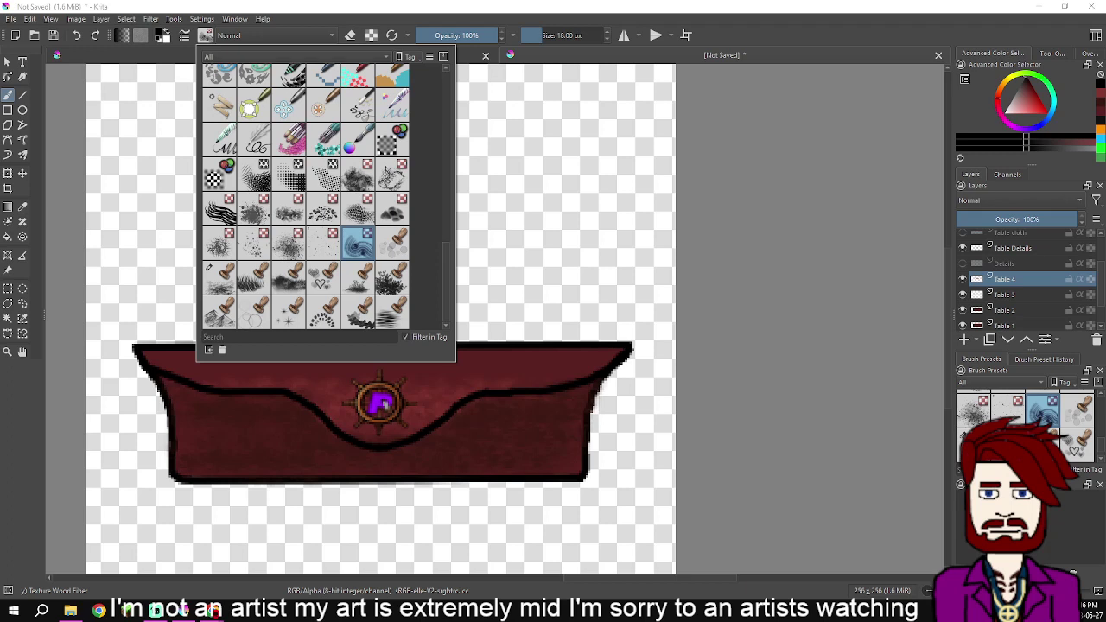
{"action": "left_click", "coordinate": [350, 34]}
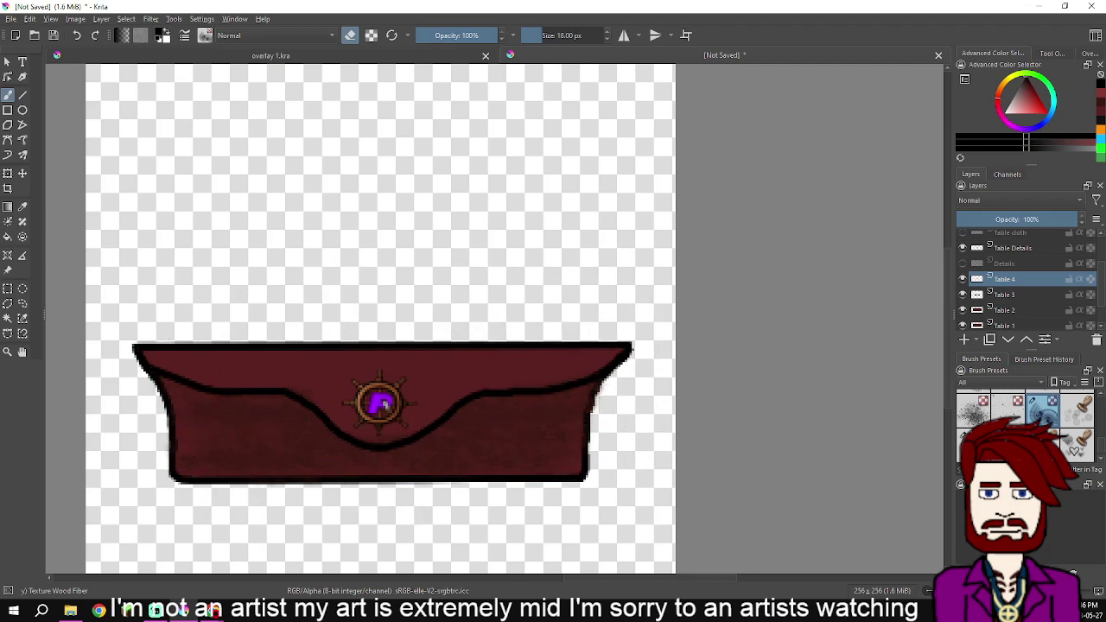
{"action": "left_click", "coordinate": [1020, 295]}
{"action": "mouse_move", "coordinate": [647, 373]}
{"action": "left_mouse_down"}
{"action": "mouse_move", "coordinate": [580, 404]}
{"action": "mouse_move", "coordinate": [529, 447]}
{"action": "mouse_move", "coordinate": [490, 456]}
{"action": "mouse_move", "coordinate": [473, 438]}
{"action": "mouse_move", "coordinate": [641, 399]}
{"action": "mouse_move", "coordinate": [300, 424]}
{"action": "left_mouse_up"}
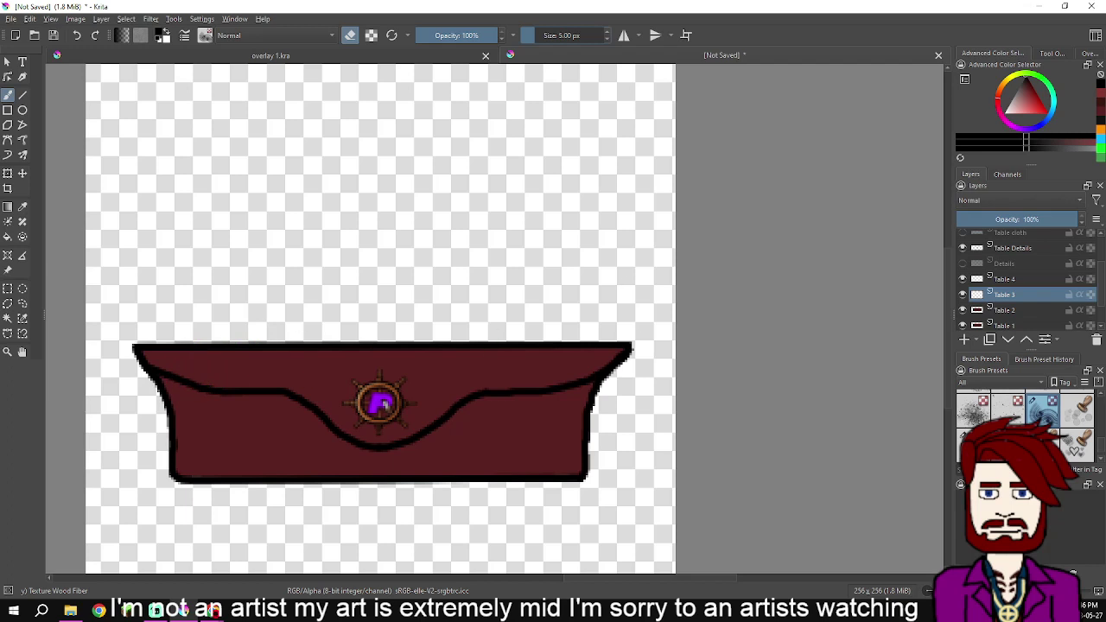
Turn off eraser mode and make Table 4 the active layer for painting the desk's upper front
{"action": "key", "text": "e"}
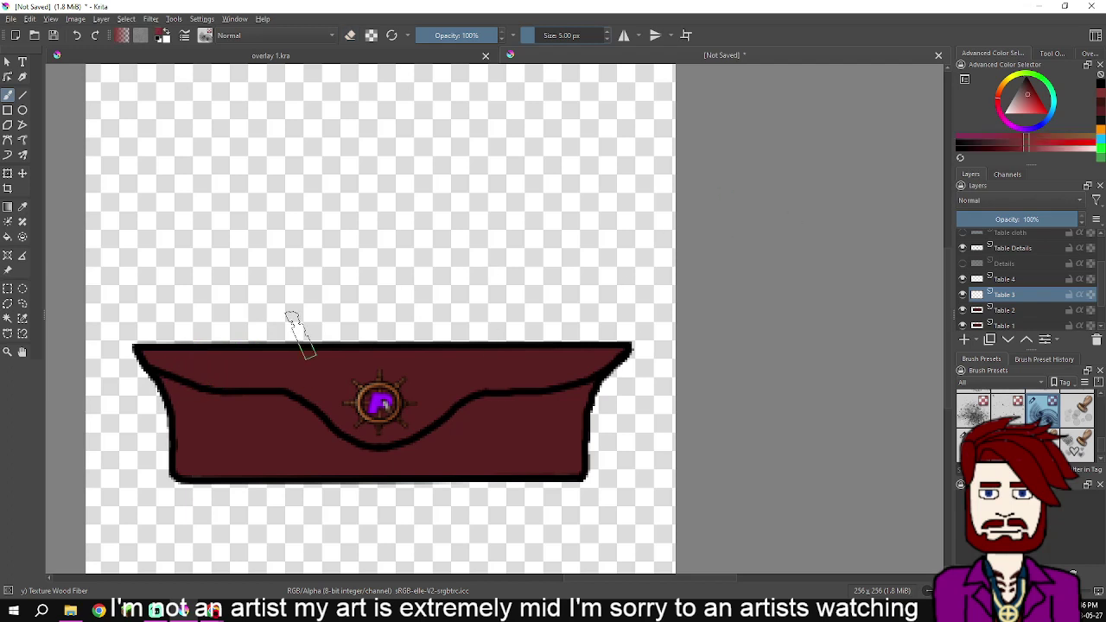
{"action": "left_click", "coordinate": [1012, 280]}
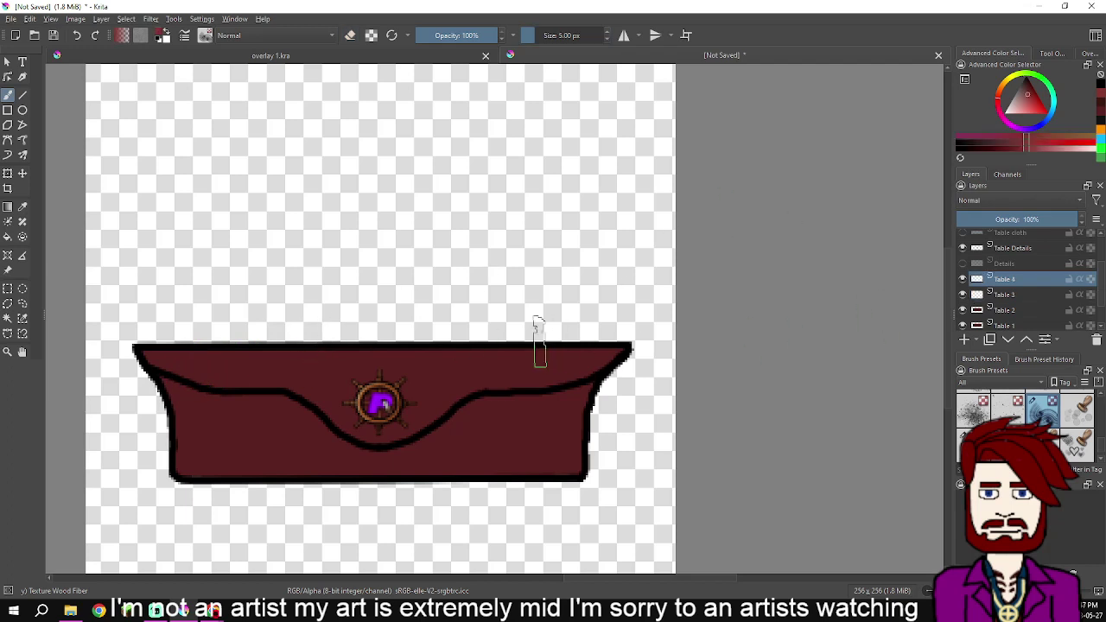
{"action": "scroll", "coordinate": [483, 344], "scroll_direction": "up", "scroll_amount": 2}
{"action": "left_click_drag", "start_coordinate": [211, 369], "coordinate": [693, 305]}
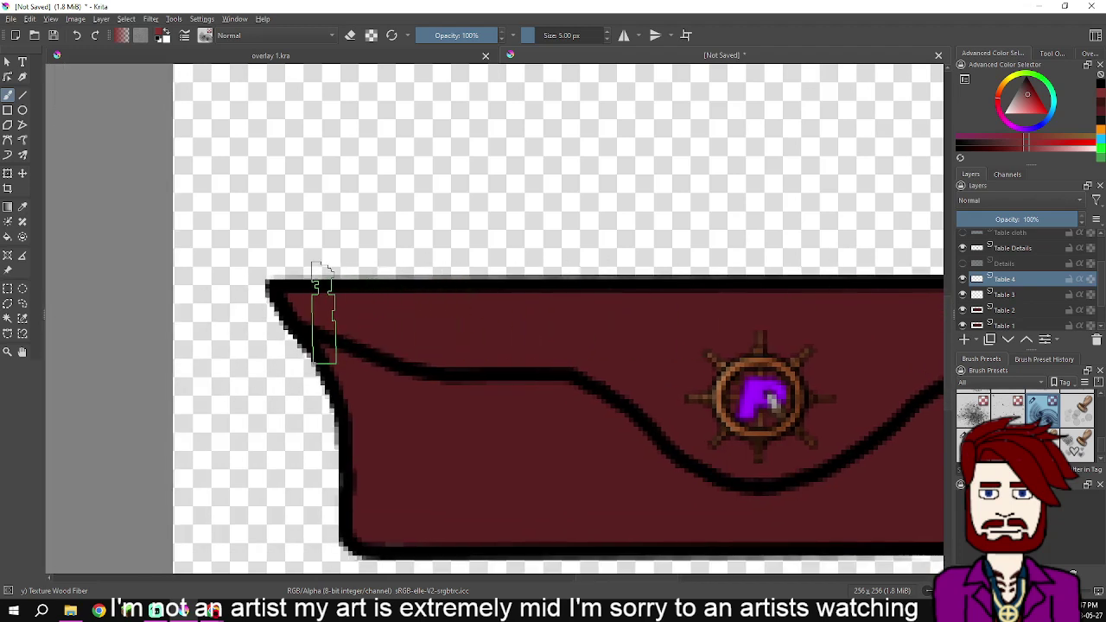
{"action": "mouse_move", "coordinate": [322, 313]}
{"action": "left_mouse_down"}
{"action": "mouse_move", "coordinate": [490, 336]}
{"action": "mouse_move", "coordinate": [624, 335]}
{"action": "mouse_move", "coordinate": [666, 346]}
{"action": "mouse_move", "coordinate": [682, 367]}
{"action": "mouse_move", "coordinate": [754, 404]}
{"action": "mouse_move", "coordinate": [784, 408]}
{"action": "mouse_move", "coordinate": [835, 395]}
{"action": "mouse_move", "coordinate": [918, 341]}
{"action": "left_mouse_up"}
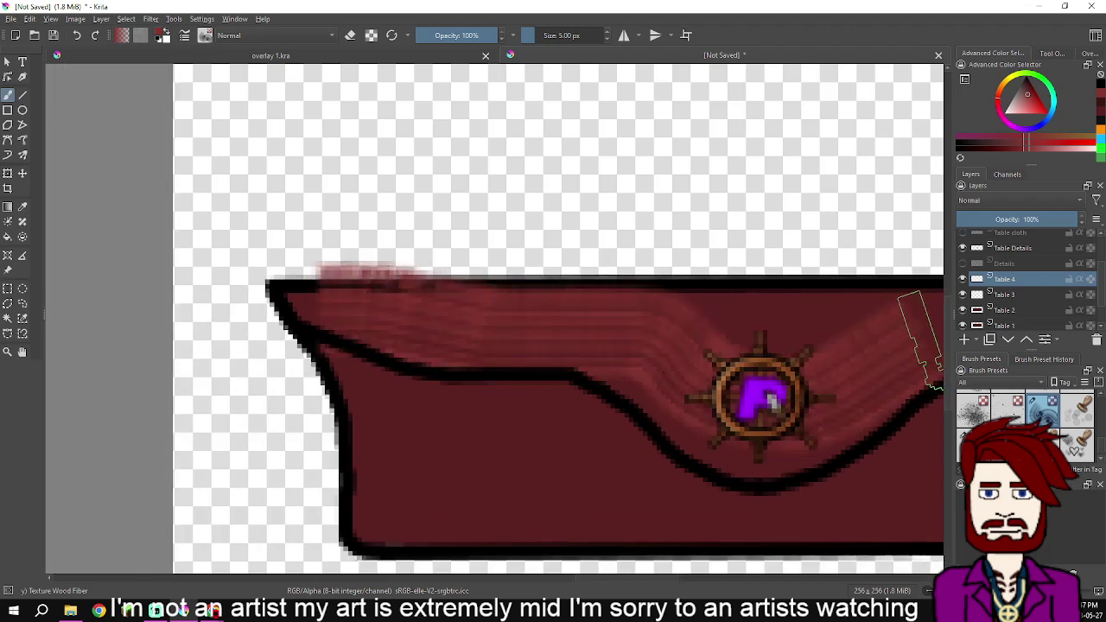
{"action": "left_click_drag", "start_coordinate": [809, 363], "coordinate": [498, 425]}
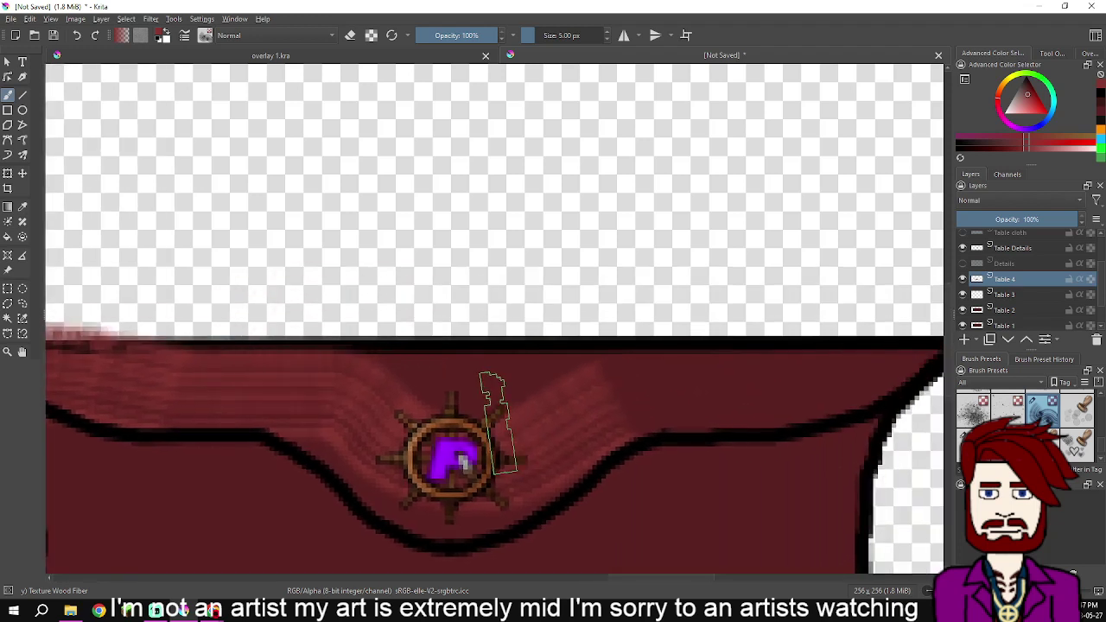
{"action": "key", "text": "ctrl+z"}
Try to paint light red wood texture freehand above the curved line on Table 4 with the 2 px Texture Wood Fiber brush
{"action": "left_click_drag", "start_coordinate": [365, 399], "coordinate": [493, 413]}
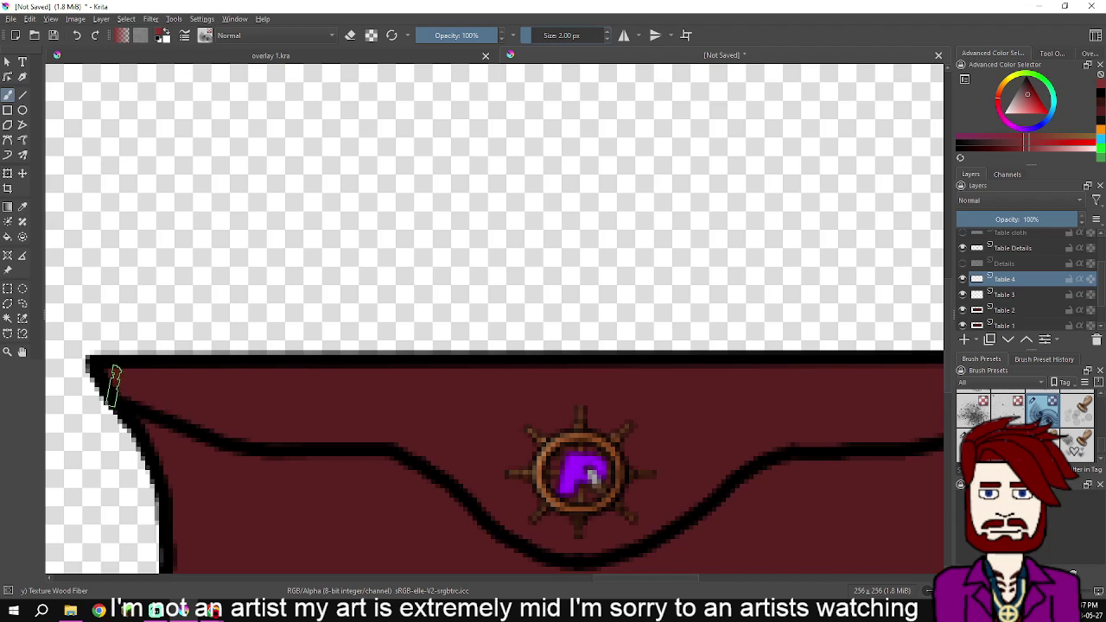
{"action": "mouse_move", "coordinate": [109, 386]}
{"action": "left_mouse_down"}
{"action": "mouse_move", "coordinate": [862, 388]}
{"action": "mouse_move", "coordinate": [453, 401]}
{"action": "mouse_move", "coordinate": [653, 389]}
{"action": "left_mouse_up"}
{"action": "mouse_move", "coordinate": [655, 389]}
{"action": "left_mouse_down"}
{"action": "mouse_move", "coordinate": [605, 395]}
{"action": "mouse_move", "coordinate": [573, 420]}
{"action": "mouse_move", "coordinate": [466, 432]}
{"action": "left_mouse_up"}
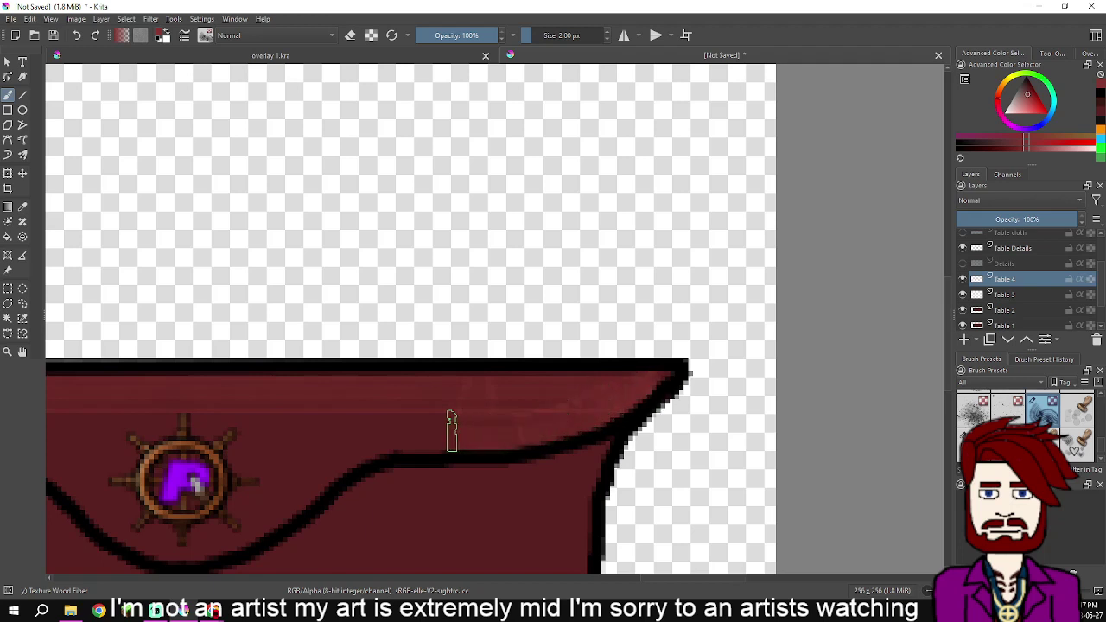
{"action": "key", "text": "ctrl+z"}
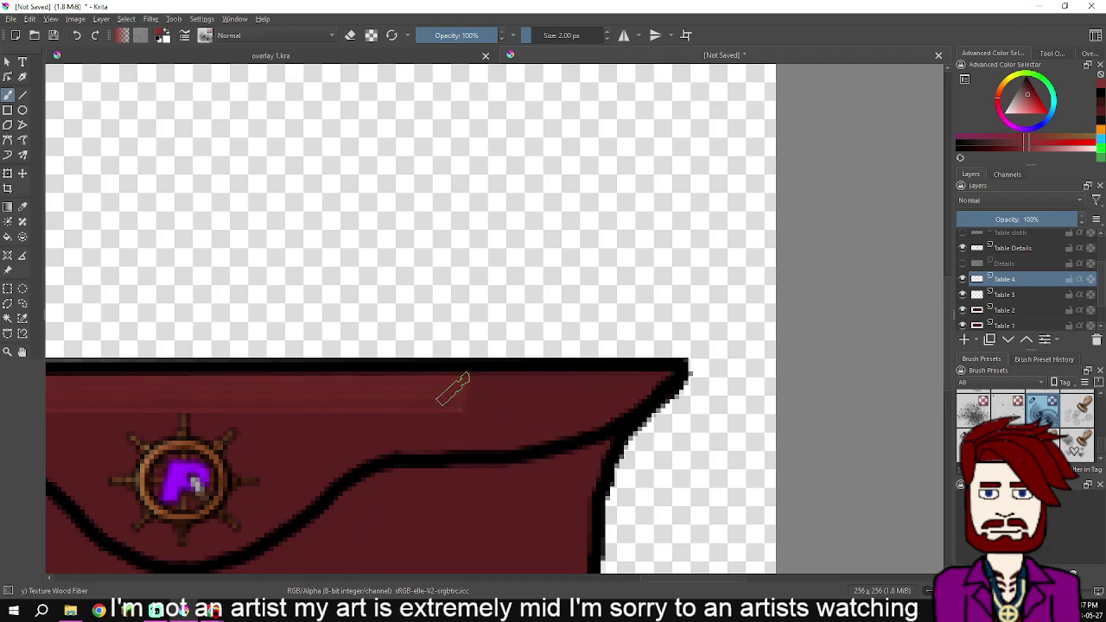
{"action": "left_click_drag", "start_coordinate": [469, 389], "coordinate": [511, 391]}
{"action": "key", "text": "ctrl+z"}
{"action": "mouse_move", "coordinate": [458, 388]}
{"action": "left_mouse_down"}
{"action": "mouse_move", "coordinate": [499, 403]}
{"action": "mouse_move", "coordinate": [654, 391]}
{"action": "left_mouse_up"}
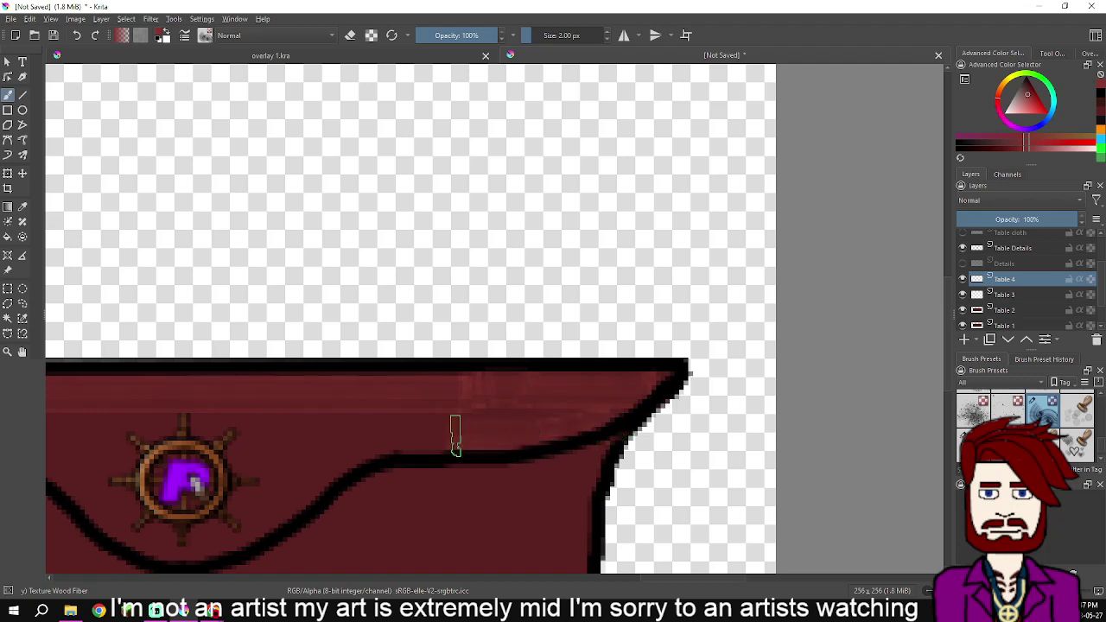
{"action": "left_click_drag", "start_coordinate": [526, 452], "coordinate": [632, 434]}
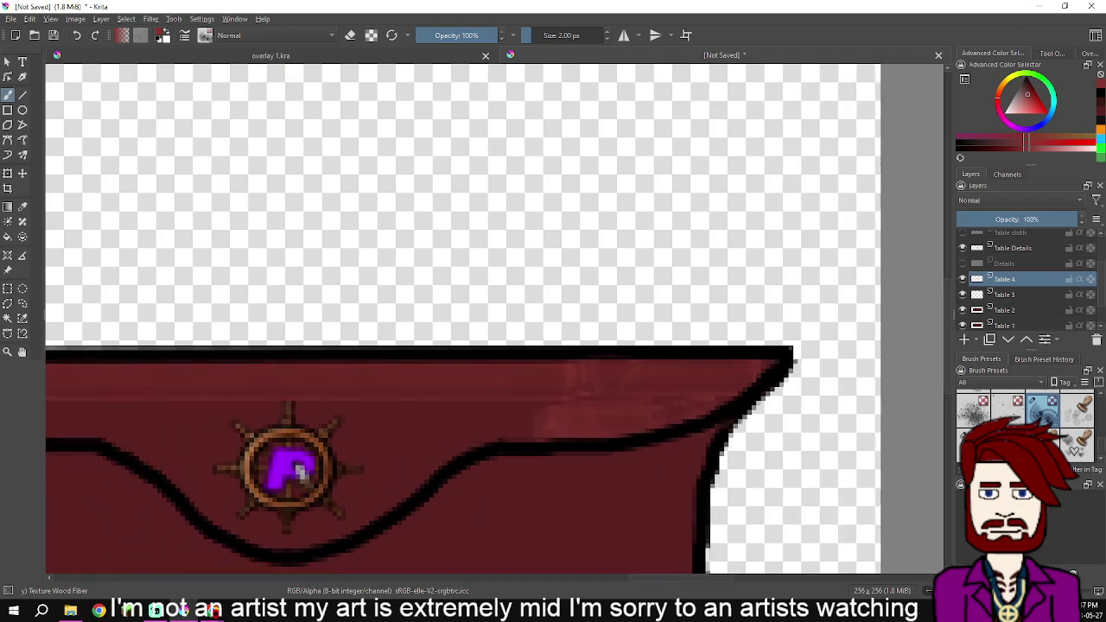
{"action": "key", "text": "ctrl+z"}
{"action": "left_click_drag", "start_coordinate": [500, 421], "coordinate": [719, 422]}
{"action": "mouse_move", "coordinate": [455, 427]}
{"action": "left_mouse_down"}
{"action": "mouse_move", "coordinate": [702, 399]}
{"action": "mouse_move", "coordinate": [616, 419]}
{"action": "left_mouse_up"}
{"action": "key", "text": "ctrl+z"}
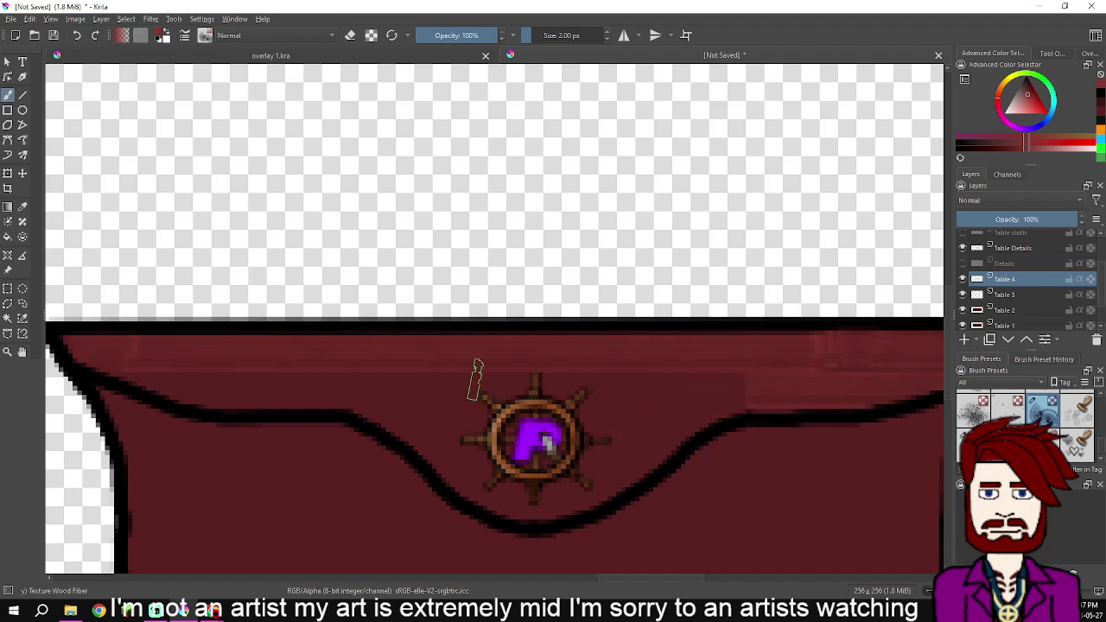
Try to fill the remaining area around the wheel above the curve with straight wood fiber strokes using the Line tool
{"action": "left_click", "coordinate": [22, 95]}
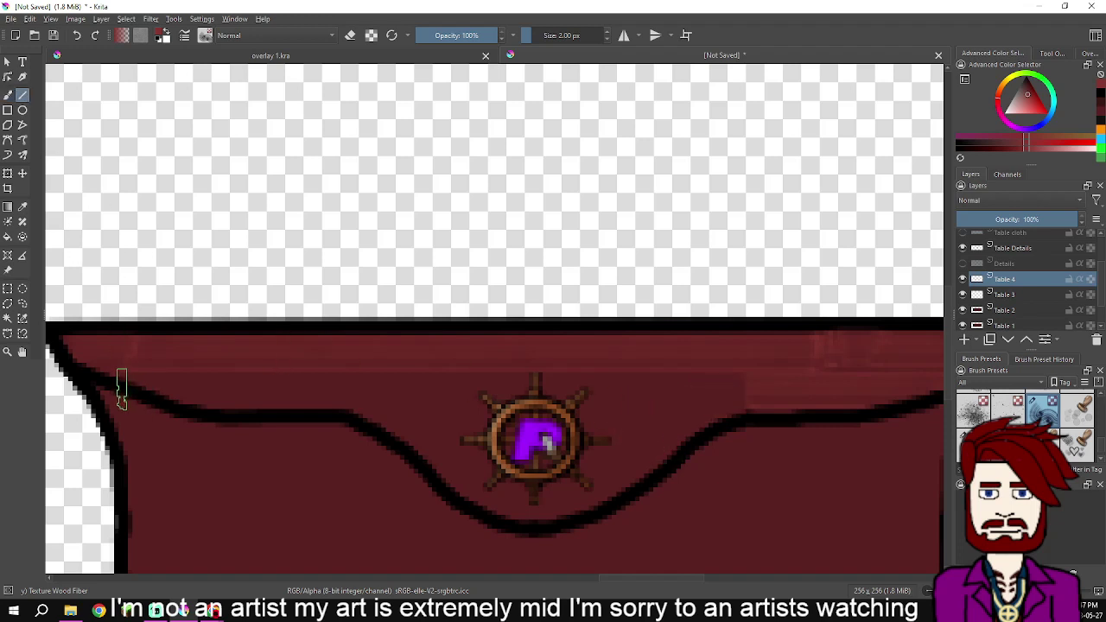
{"action": "left_click_drag", "start_coordinate": [102, 398], "coordinate": [743, 395]}
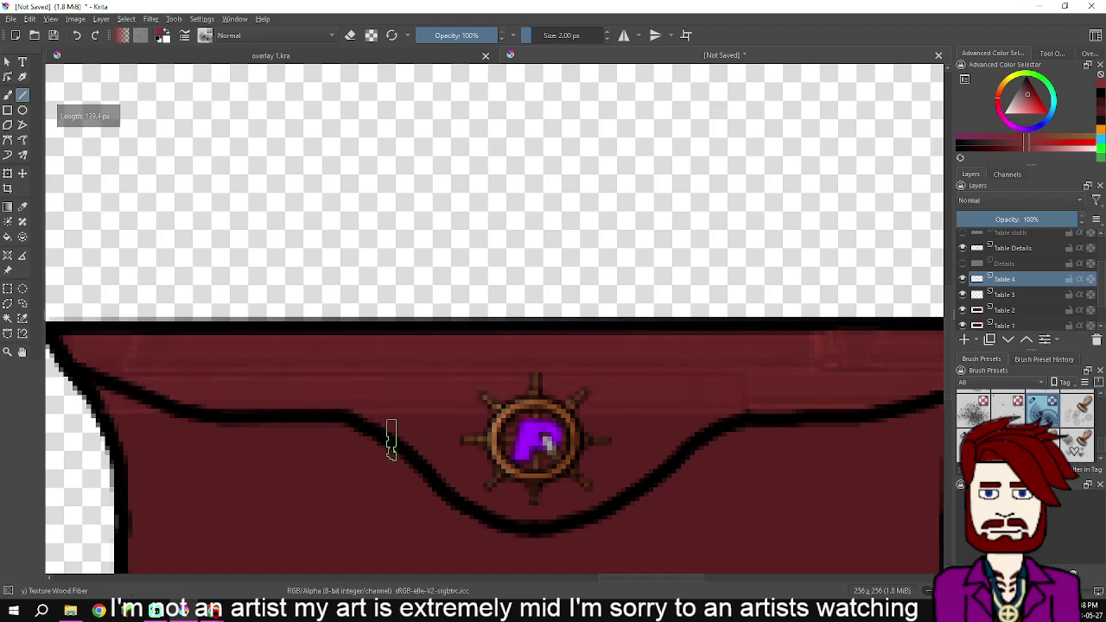
{"action": "left_click_drag", "start_coordinate": [363, 433], "coordinate": [718, 435]}
{"action": "left_click_drag", "start_coordinate": [418, 470], "coordinate": [679, 470]}
{"action": "left_click_drag", "start_coordinate": [457, 511], "coordinate": [634, 506]}
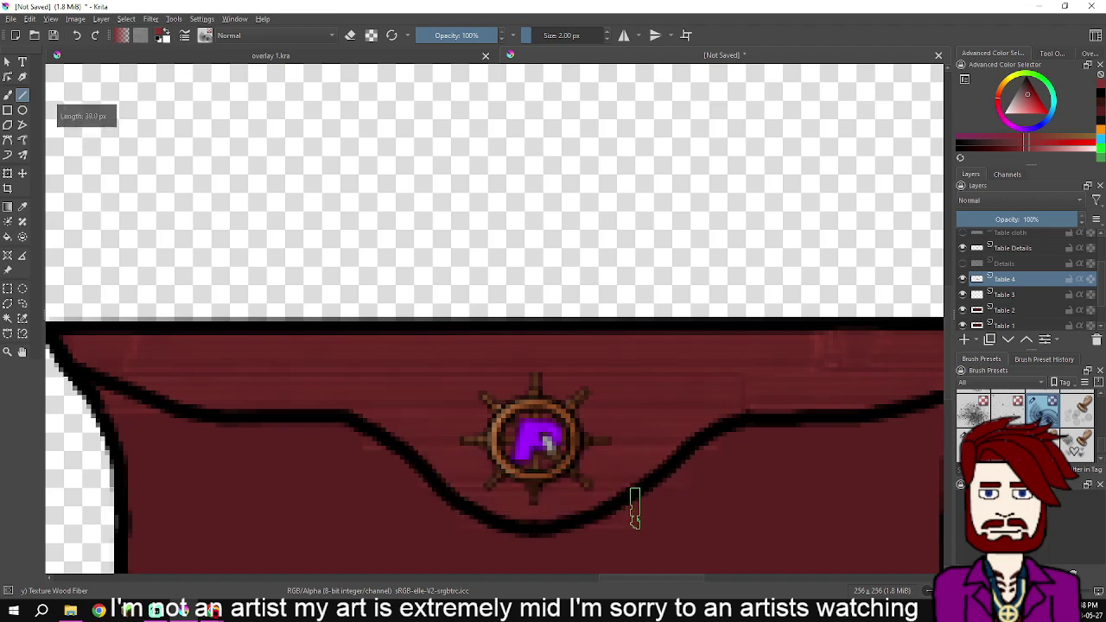
Using the Line tool with the 2 px Wood Fiber brush, cover Table 4 above the curve with horizontal light red strokes down to its lowest point
{"action": "scroll", "coordinate": [614, 507], "scroll_direction": "down", "scroll_amount": 5}
{"action": "scroll", "coordinate": [562, 493], "scroll_direction": "up", "scroll_amount": 1}
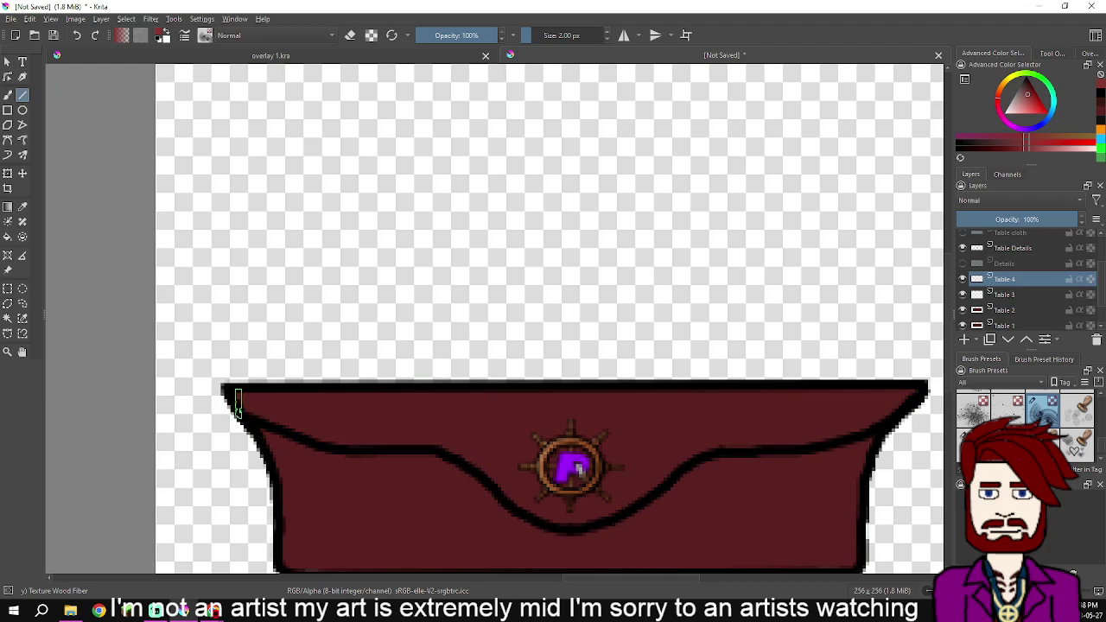
{"action": "left_click_drag", "start_coordinate": [223, 402], "coordinate": [914, 400]}
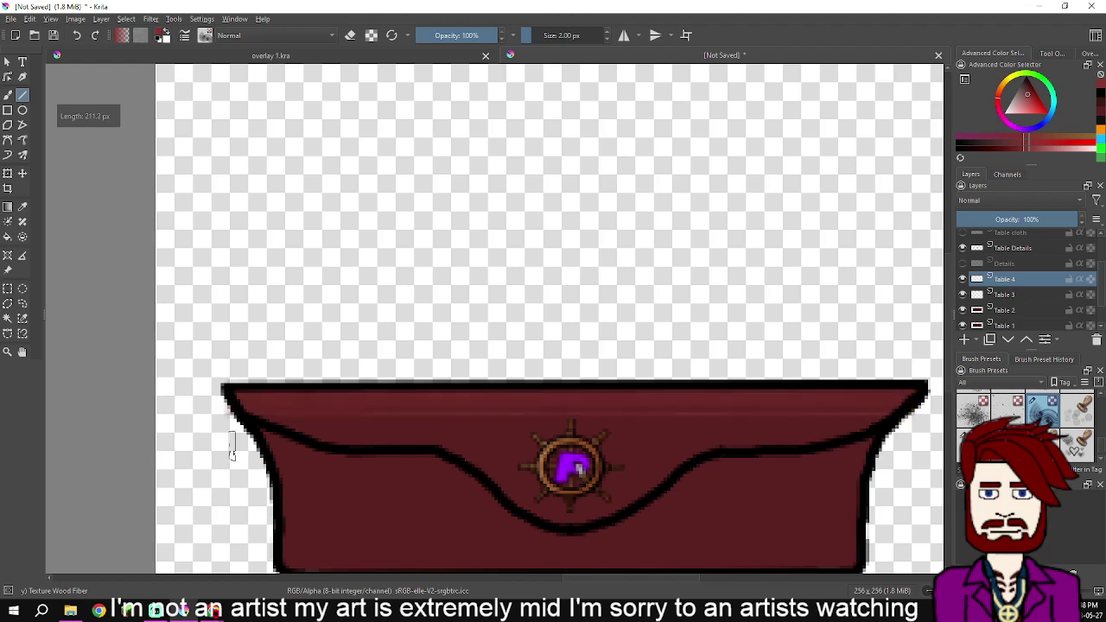
{"action": "left_click_drag", "start_coordinate": [264, 429], "coordinate": [872, 429]}
{"action": "left_click_drag", "start_coordinate": [448, 460], "coordinate": [780, 459]}
{"action": "left_click_drag", "start_coordinate": [485, 493], "coordinate": [668, 493]}
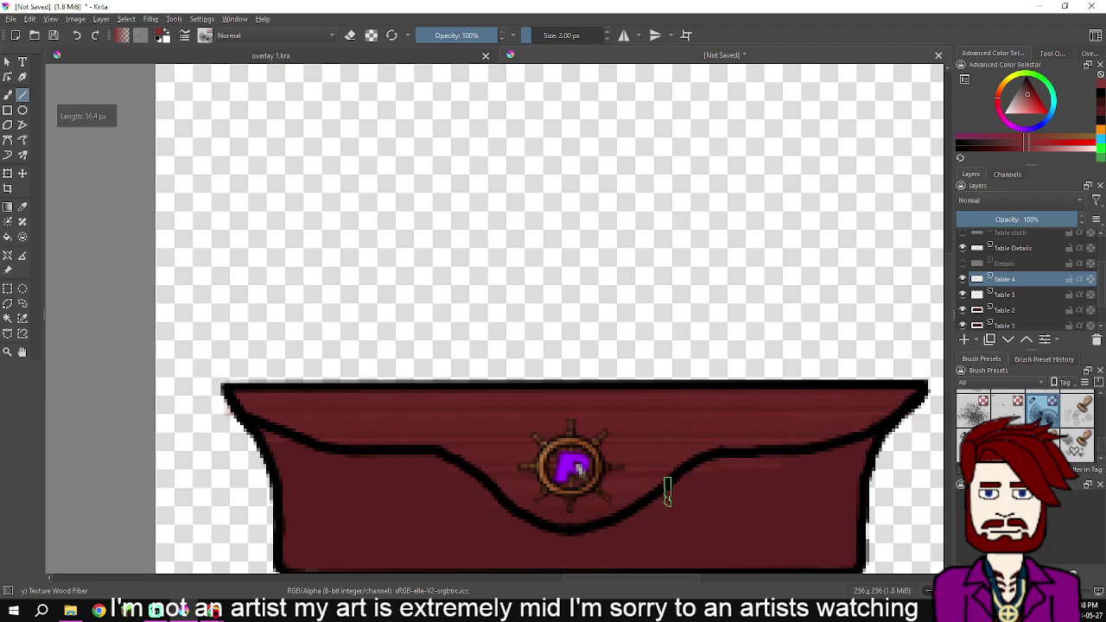
{"action": "left_click_drag", "start_coordinate": [528, 521], "coordinate": [631, 523]}
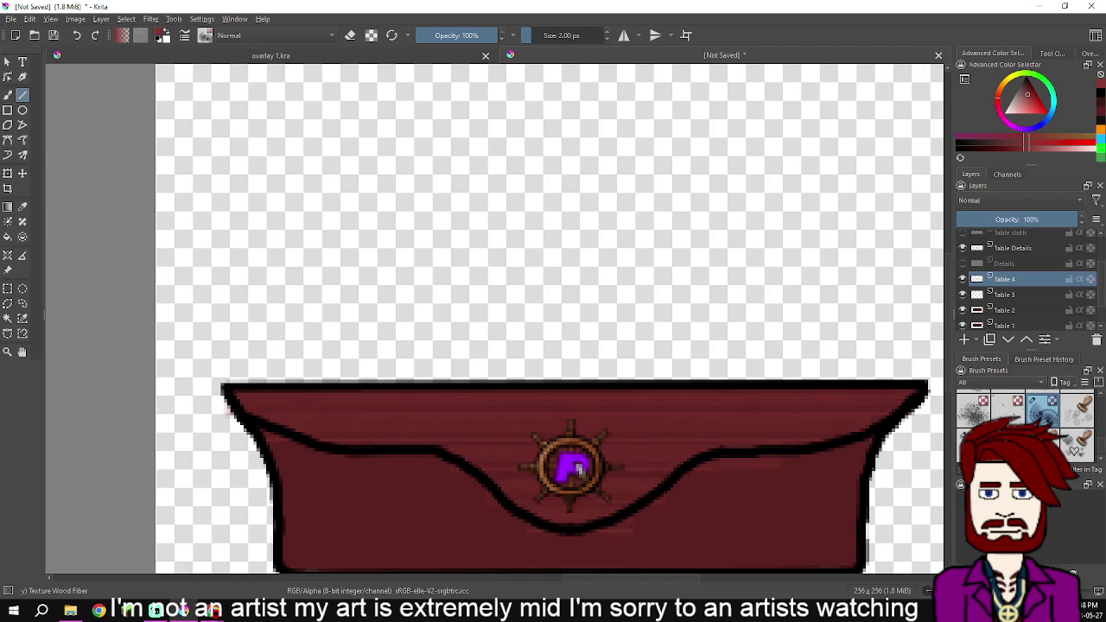
Darken the red and draw straight horizontal wood fiber lines on the Table 3 layer across the desk front, from upper to lower edge
{"action": "key", "text": "k"}
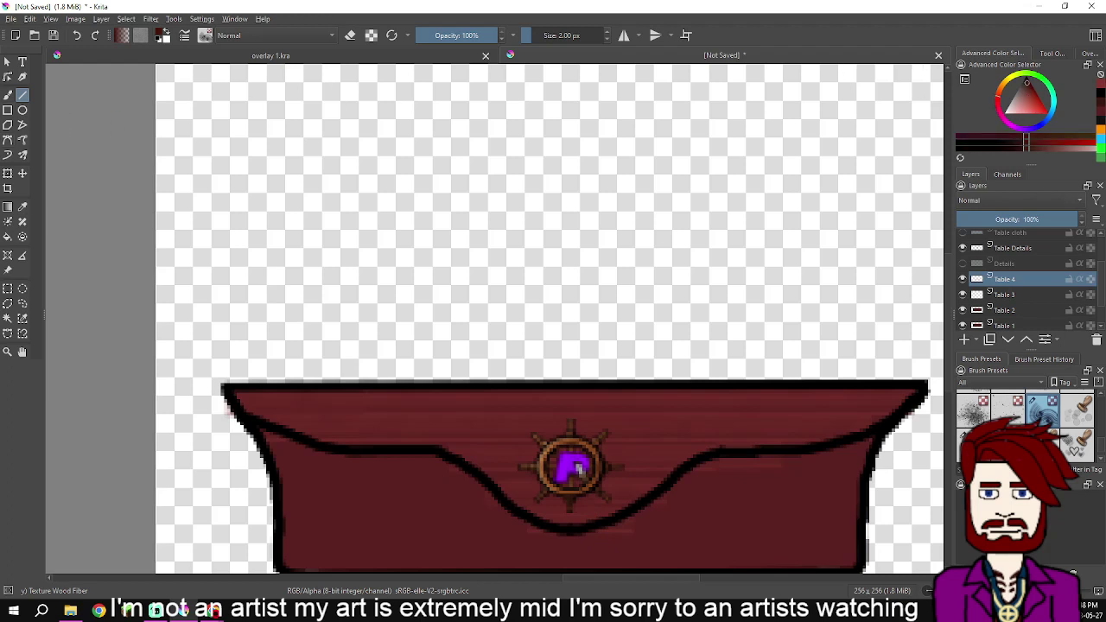
{"action": "left_click", "coordinate": [1004, 295]}
{"action": "left_click_drag", "start_coordinate": [617, 400], "coordinate": [650, 252]}
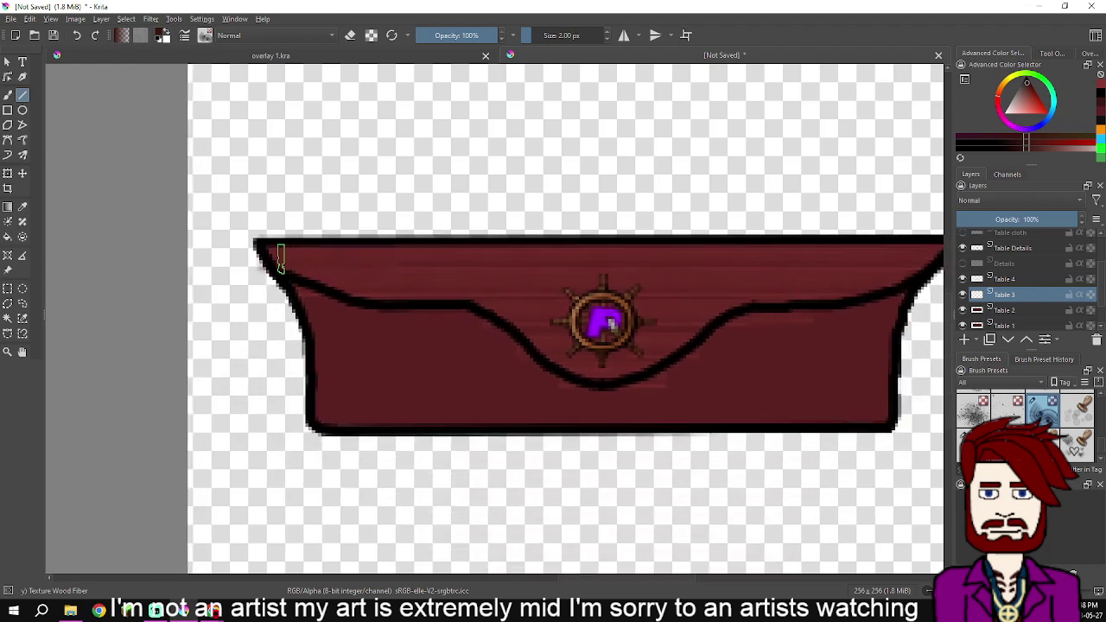
{"action": "left_click_drag", "start_coordinate": [273, 257], "coordinate": [931, 259]}
{"action": "left_click_drag", "start_coordinate": [294, 284], "coordinate": [897, 287]}
{"action": "left_click_drag", "start_coordinate": [299, 317], "coordinate": [888, 313]}
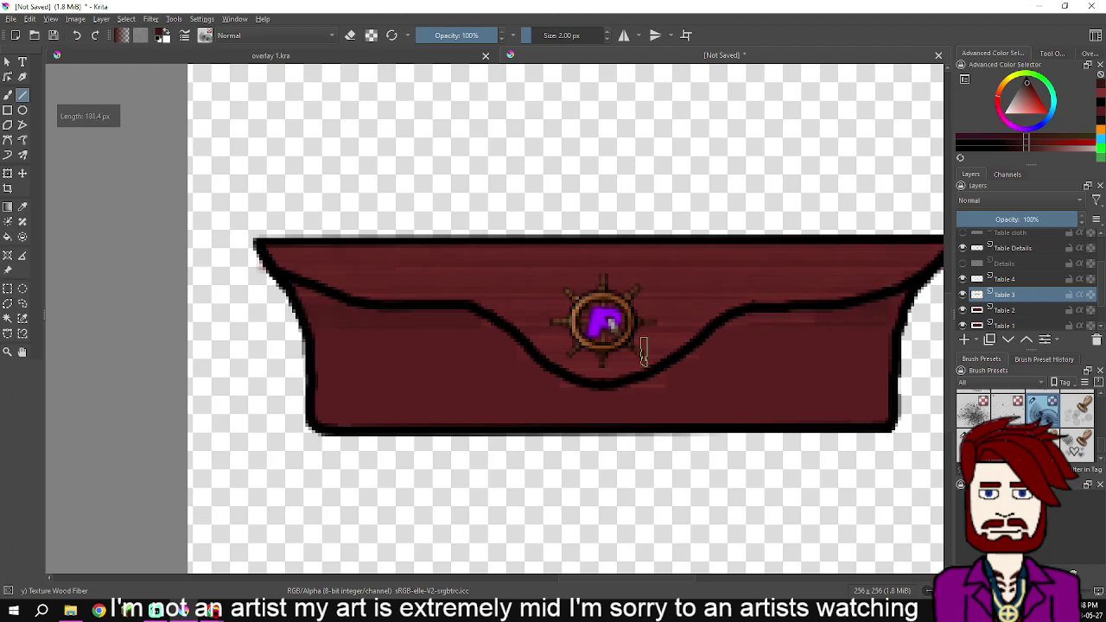
{"action": "left_click_drag", "start_coordinate": [316, 344], "coordinate": [890, 343]}
{"action": "left_click_drag", "start_coordinate": [316, 373], "coordinate": [832, 372]}
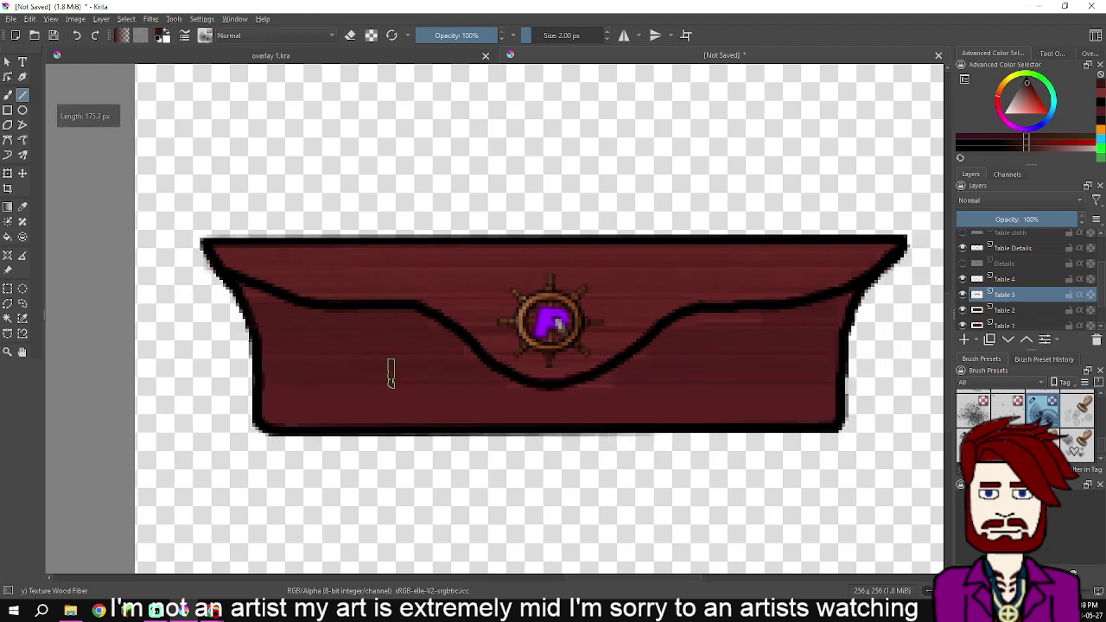
{"action": "left_click_drag", "start_coordinate": [264, 406], "coordinate": [652, 413]}
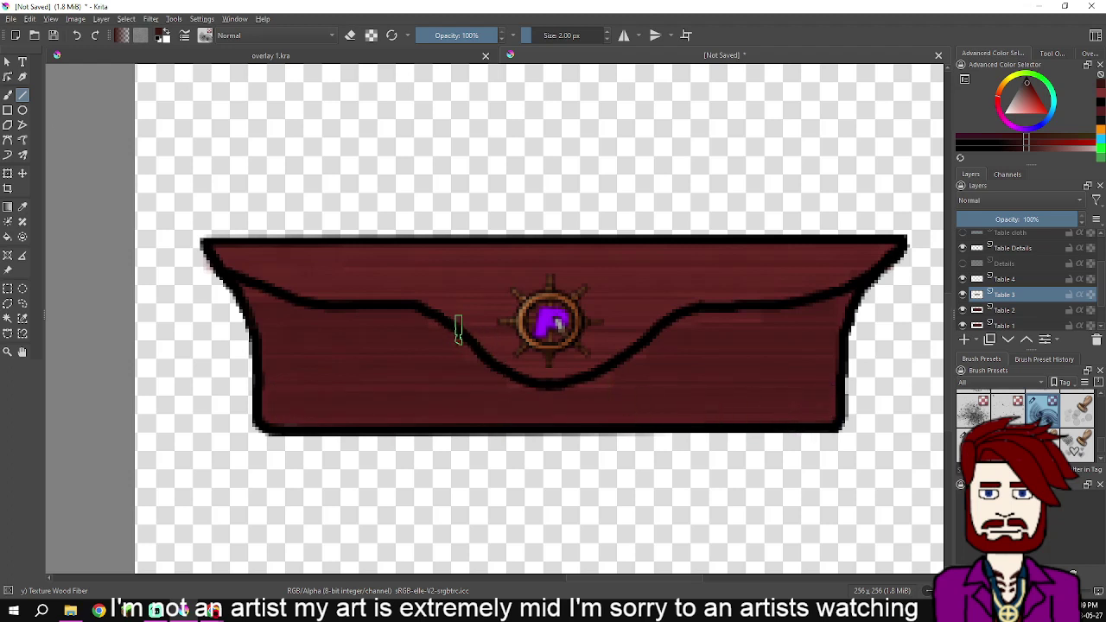
Try to draw lighter red wood fiber lines below the curve on the Table 3 layer
{"action": "left_click", "coordinate": [1101, 92]}
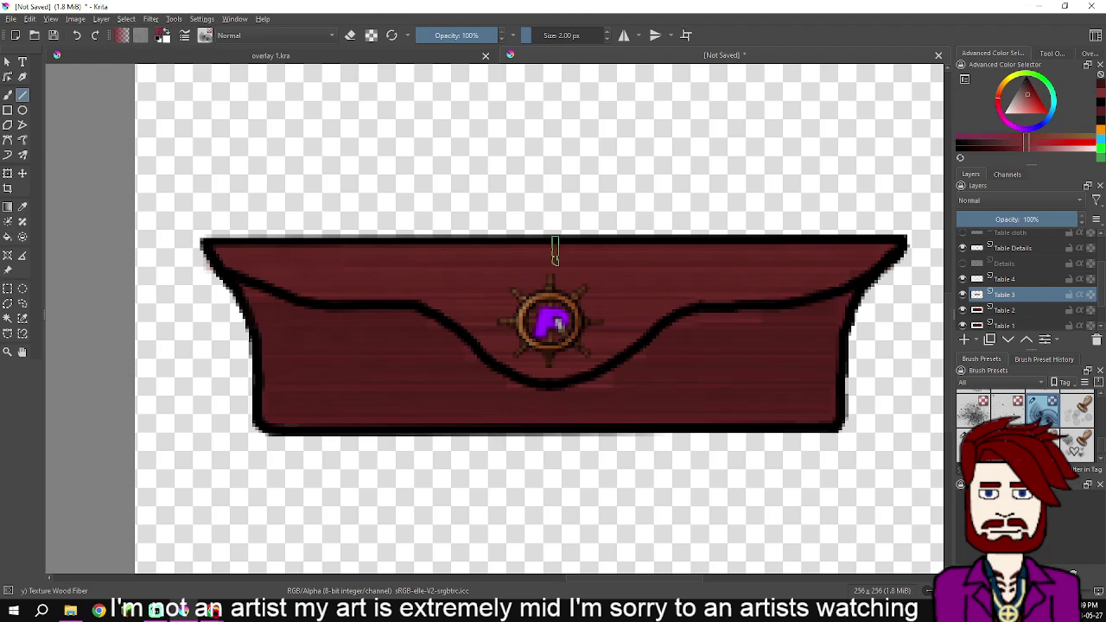
{"action": "left_click_drag", "start_coordinate": [253, 313], "coordinate": [839, 313]}
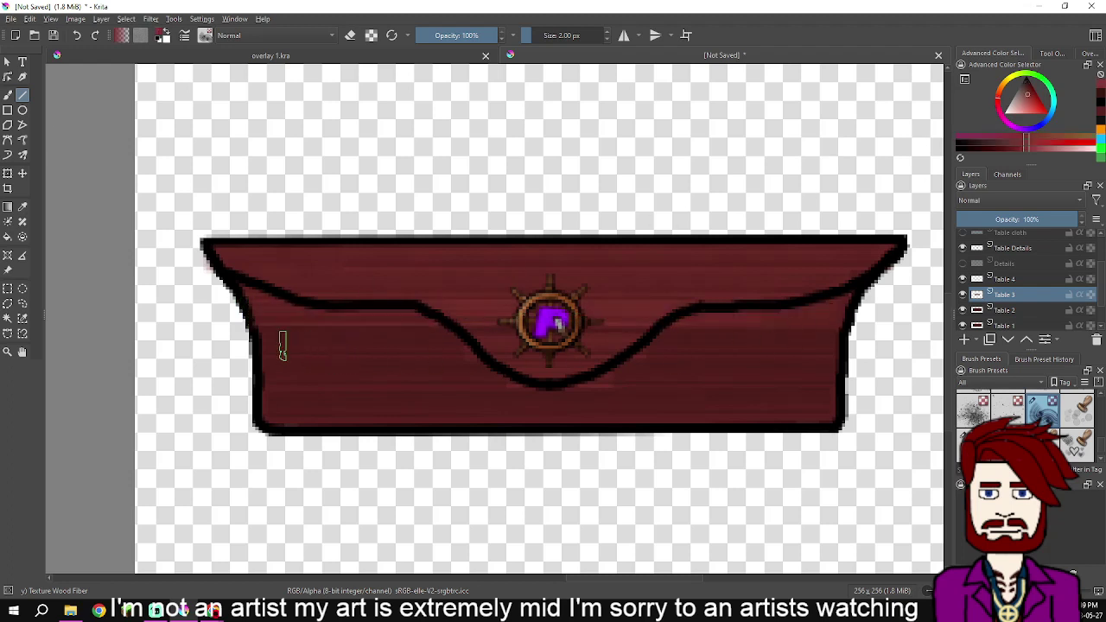
{"action": "left_click_drag", "start_coordinate": [265, 345], "coordinate": [834, 340]}
On the Table 4 layer, draw four horizontal lighter red wood fiber lines across the desk front below the upper panel
{"action": "key", "text": "Page_Up"}
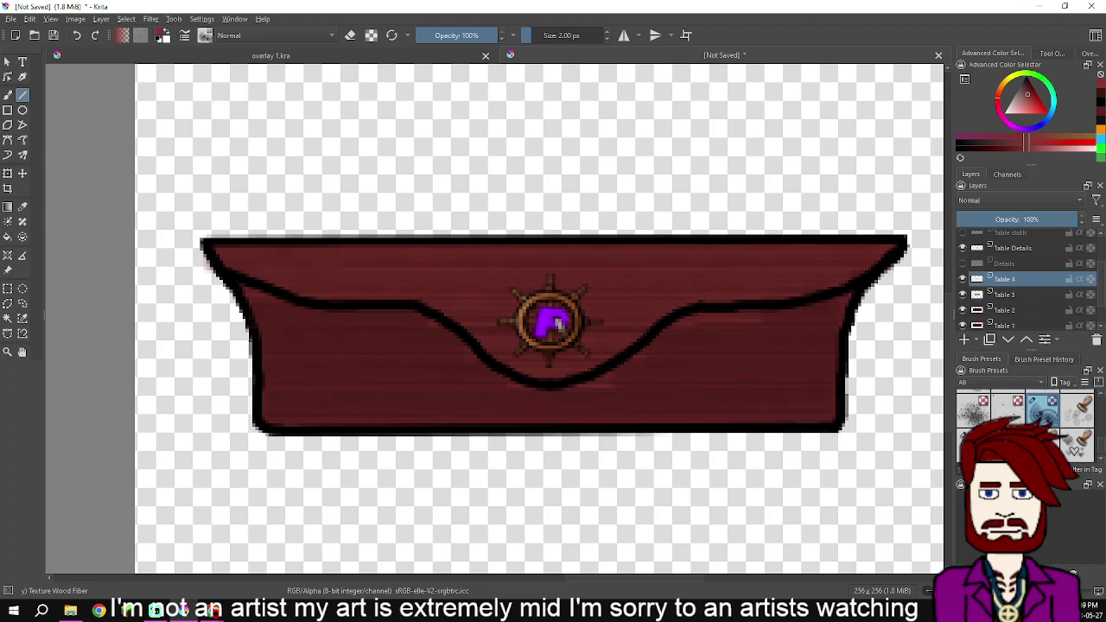
{"action": "left_click_drag", "start_coordinate": [256, 318], "coordinate": [842, 313]}
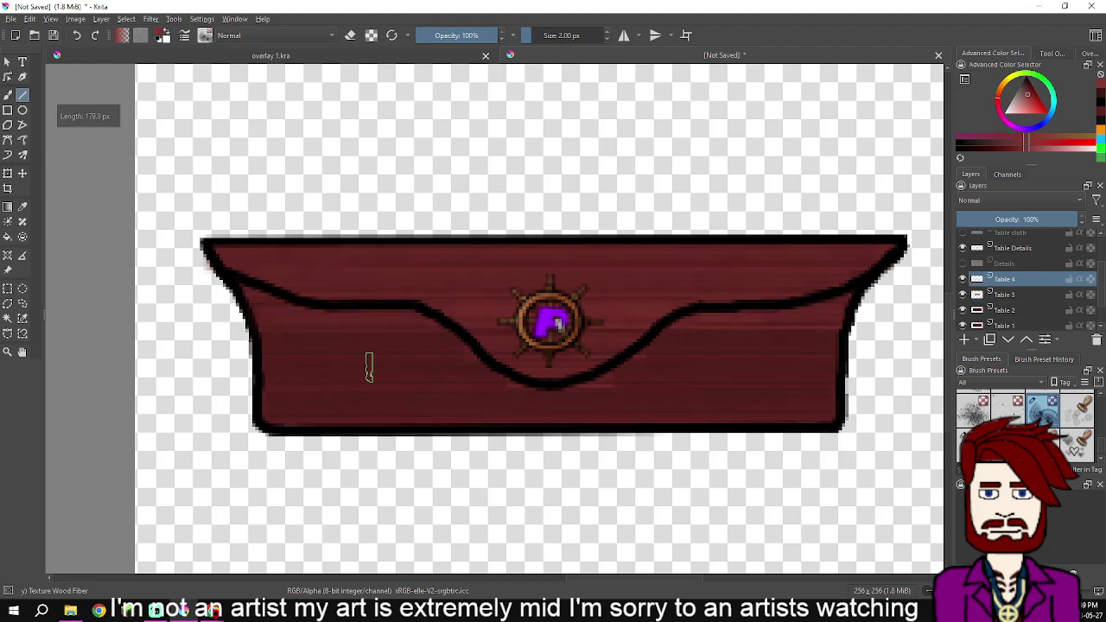
{"action": "left_click_drag", "start_coordinate": [264, 350], "coordinate": [833, 345]}
{"action": "left_click_drag", "start_coordinate": [261, 377], "coordinate": [823, 377]}
{"action": "left_click_drag", "start_coordinate": [267, 406], "coordinate": [833, 408]}
{"action": "left_click_drag", "start_coordinate": [566, 395], "coordinate": [498, 445]}
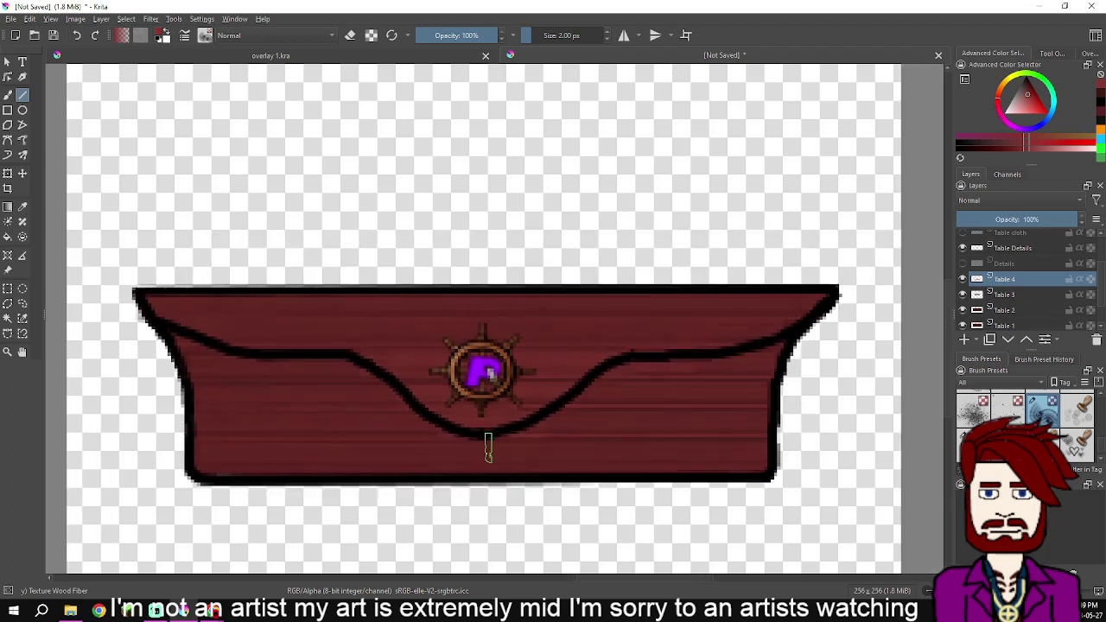
With the 50 px Eraser Circle brush, erase the Table 4 texture spilling outside the desk's left and right outlines
{"action": "key", "text": "b"}
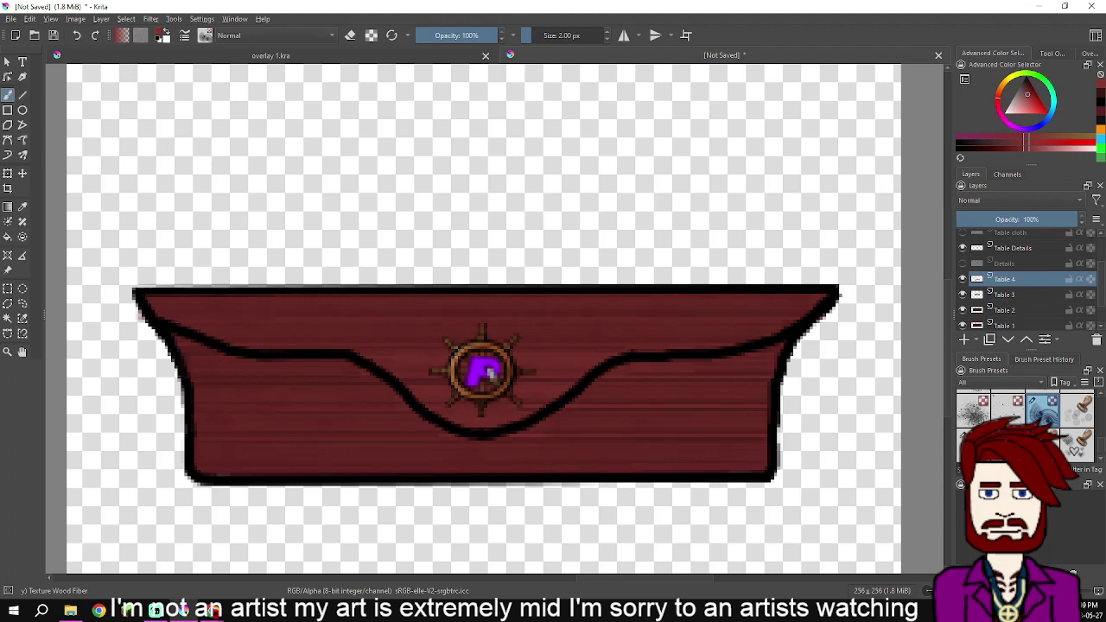
{"action": "key", "text": "F6"}
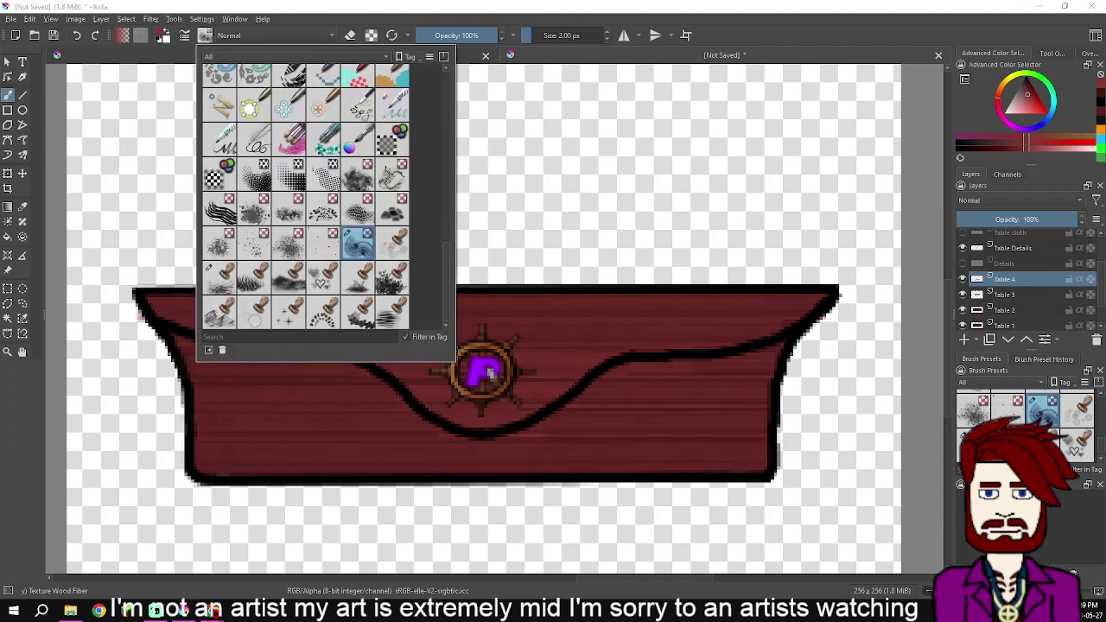
{"action": "scroll", "coordinate": [306, 196], "scroll_direction": "up", "scroll_amount": 10}
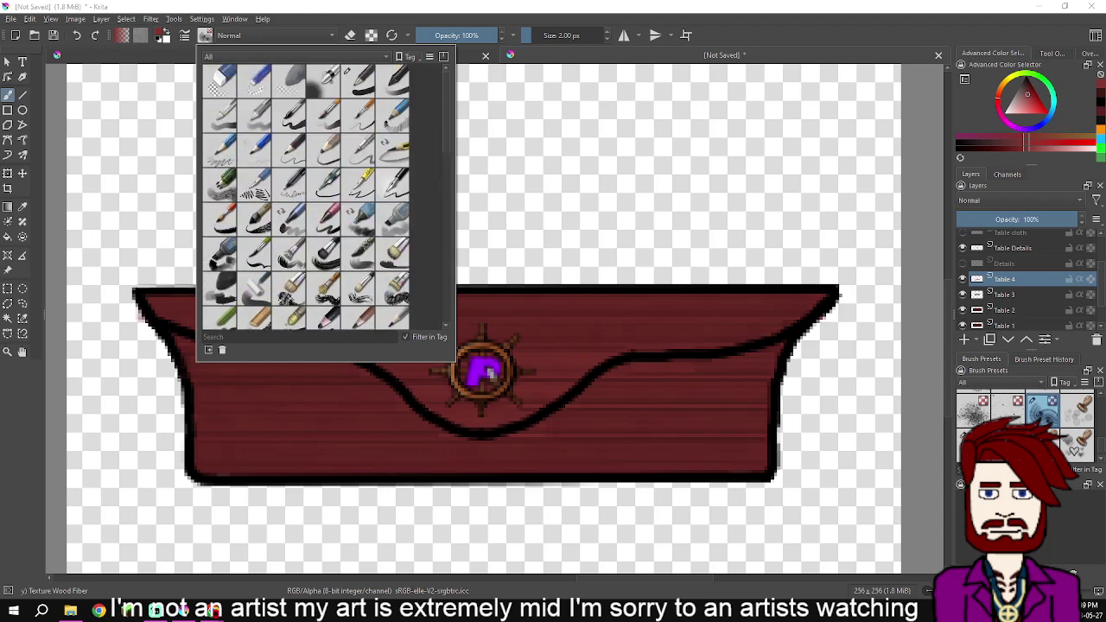
{"action": "left_click", "coordinate": [219, 80]}
{"action": "left_click", "coordinate": [88, 288]}
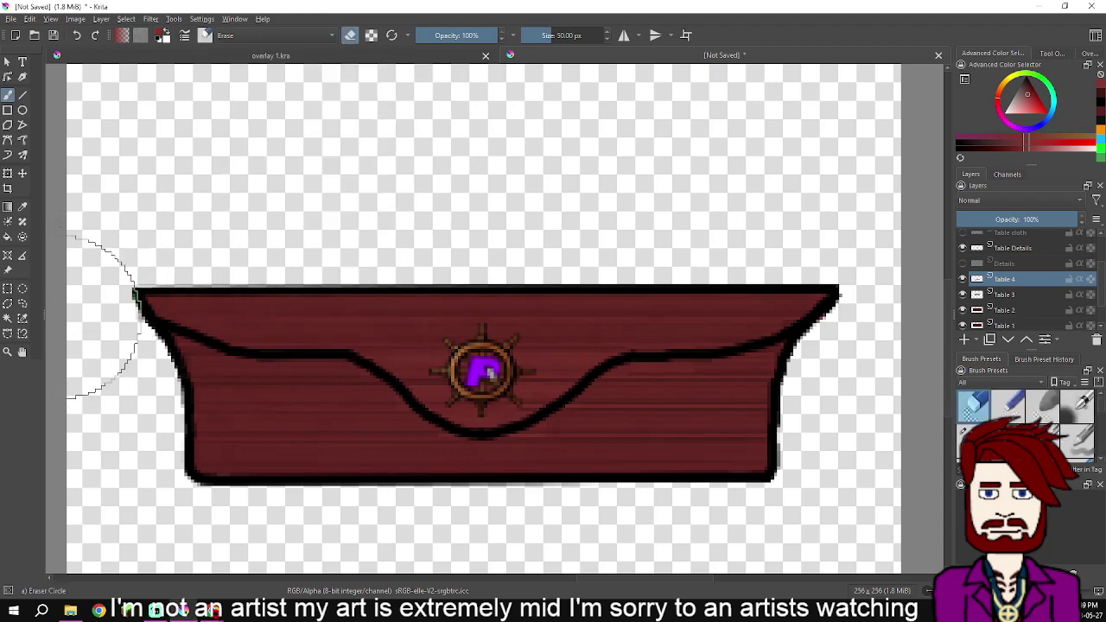
{"action": "left_click_drag", "start_coordinate": [74, 359], "coordinate": [78, 374]}
{"action": "mouse_move", "coordinate": [877, 412]}
{"action": "left_mouse_down"}
{"action": "mouse_move", "coordinate": [876, 403]}
{"action": "mouse_move", "coordinate": [859, 470]}
{"action": "mouse_move", "coordinate": [857, 454]}
{"action": "left_mouse_up"}
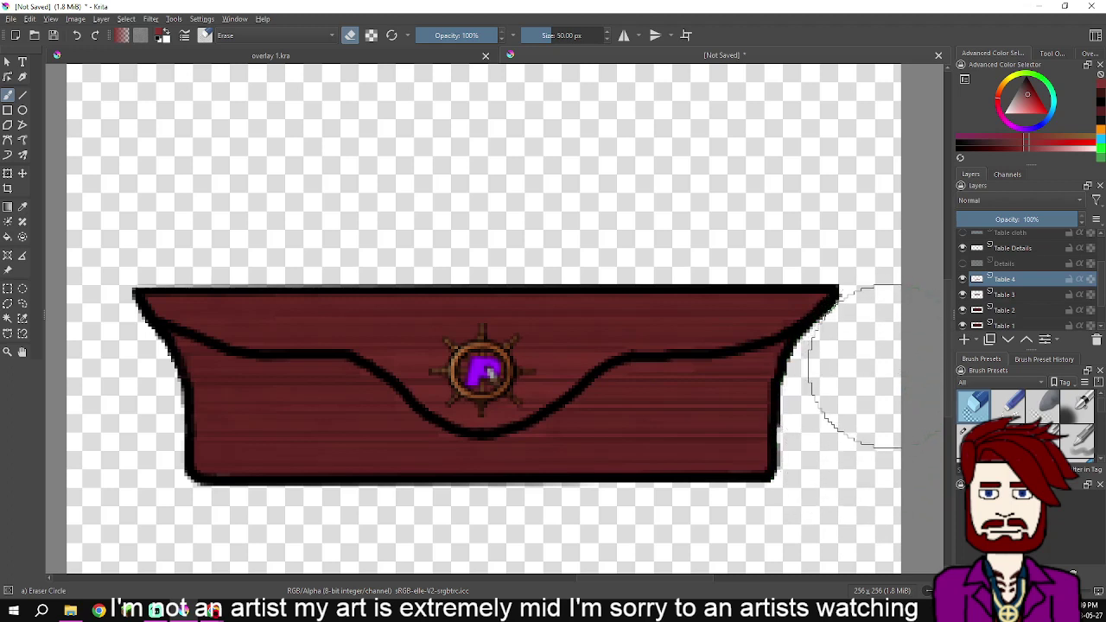
{"action": "mouse_move", "coordinate": [138, 534]}
{"action": "left_mouse_down"}
{"action": "mouse_move", "coordinate": [154, 530]}
{"action": "mouse_move", "coordinate": [142, 533]}
{"action": "left_mouse_up"}
Select the Table Details layer, darken the red to near black, and set the Airbrush Soft brush to 4.69 px
{"action": "left_click", "coordinate": [1013, 248]}
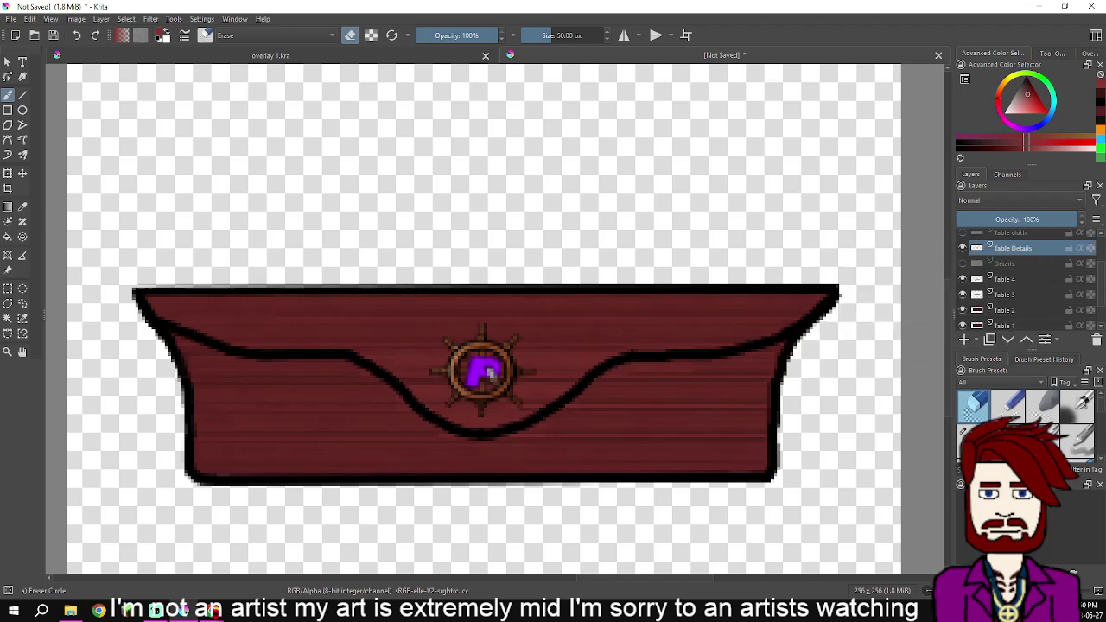
{"action": "key", "text": "k"}
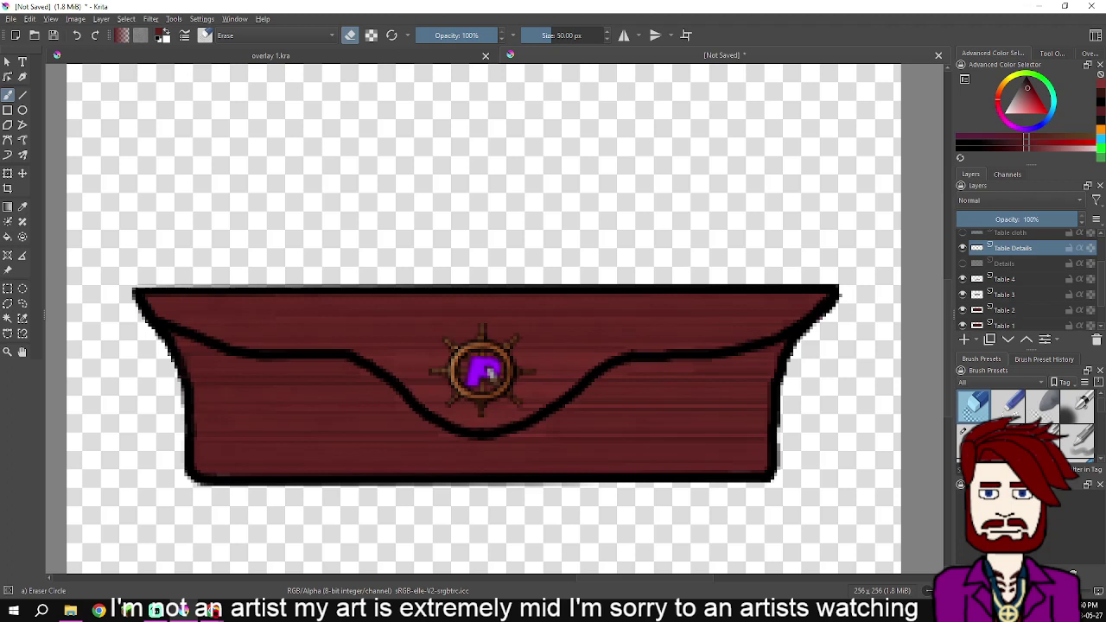
{"action": "left_click", "coordinate": [1024, 141]}
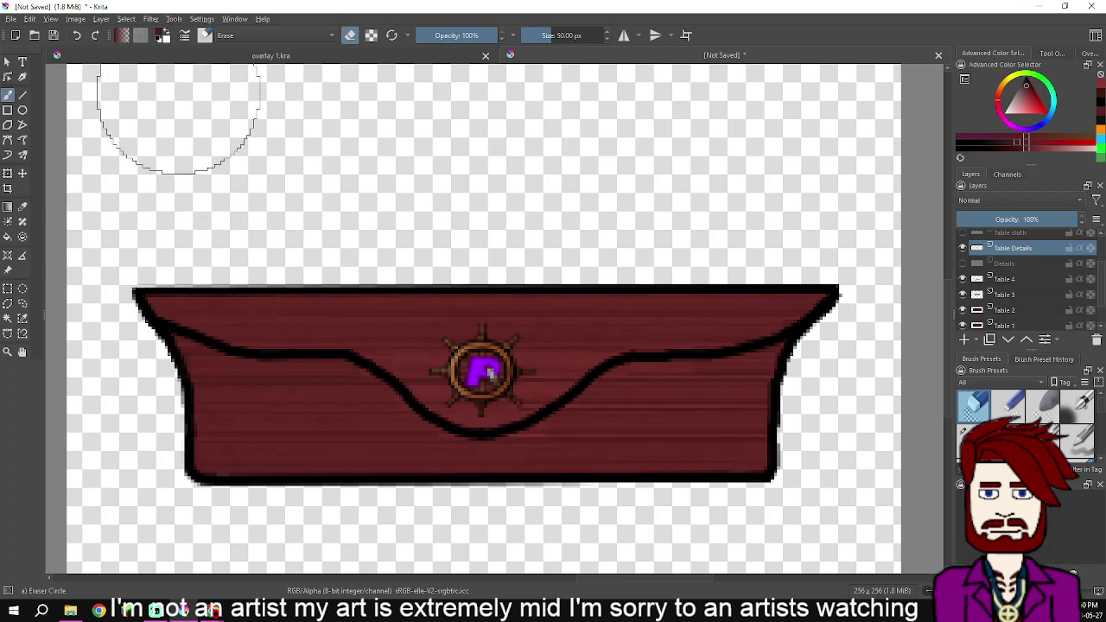
{"action": "key", "text": "F6"}
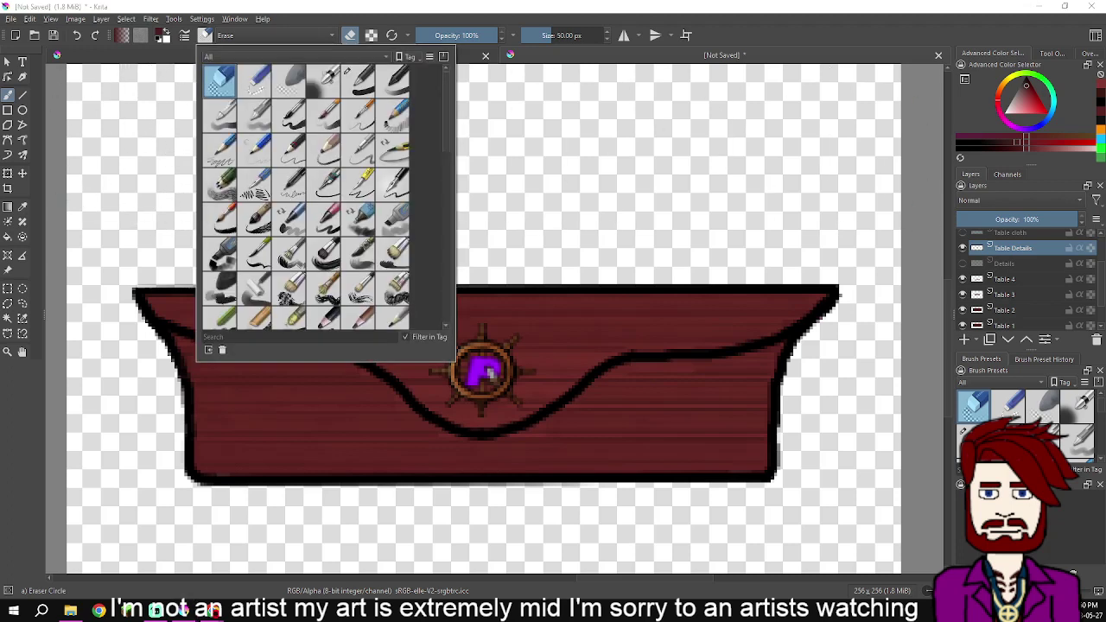
{"action": "left_click", "coordinate": [339, 74]}
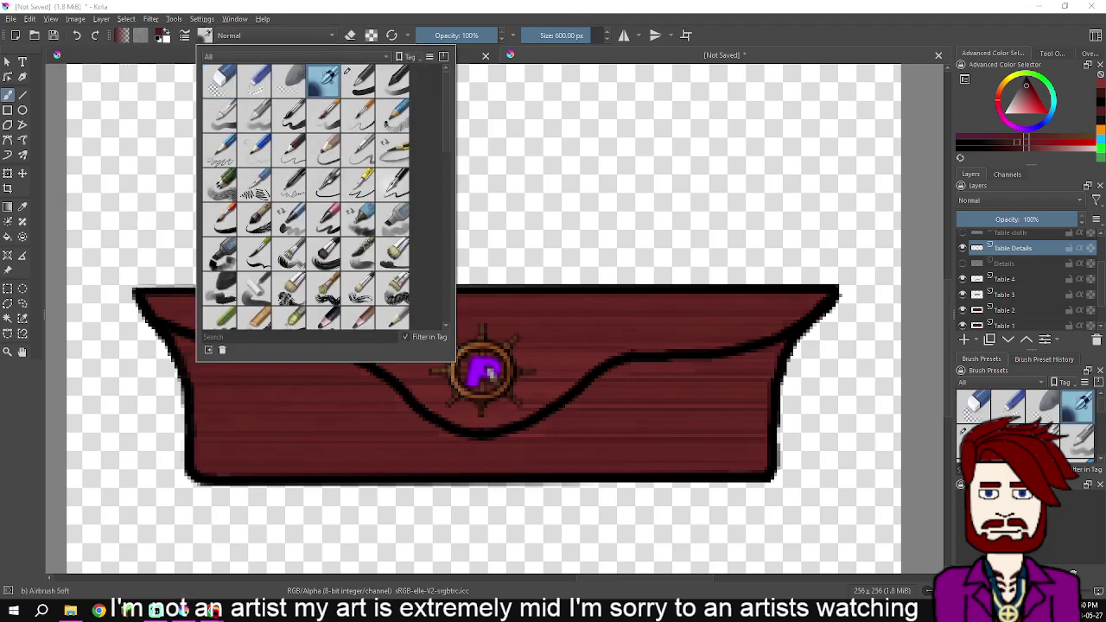
{"action": "left_click", "coordinate": [537, 36]}
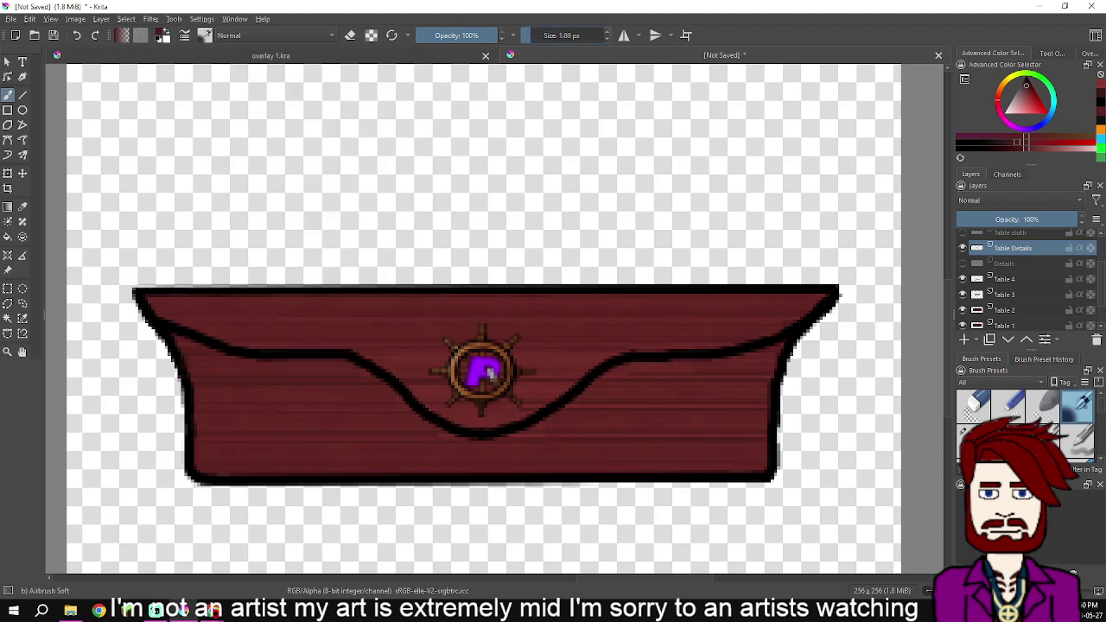
{"action": "scroll", "coordinate": [236, 349], "scroll_direction": "up", "scroll_amount": 1}
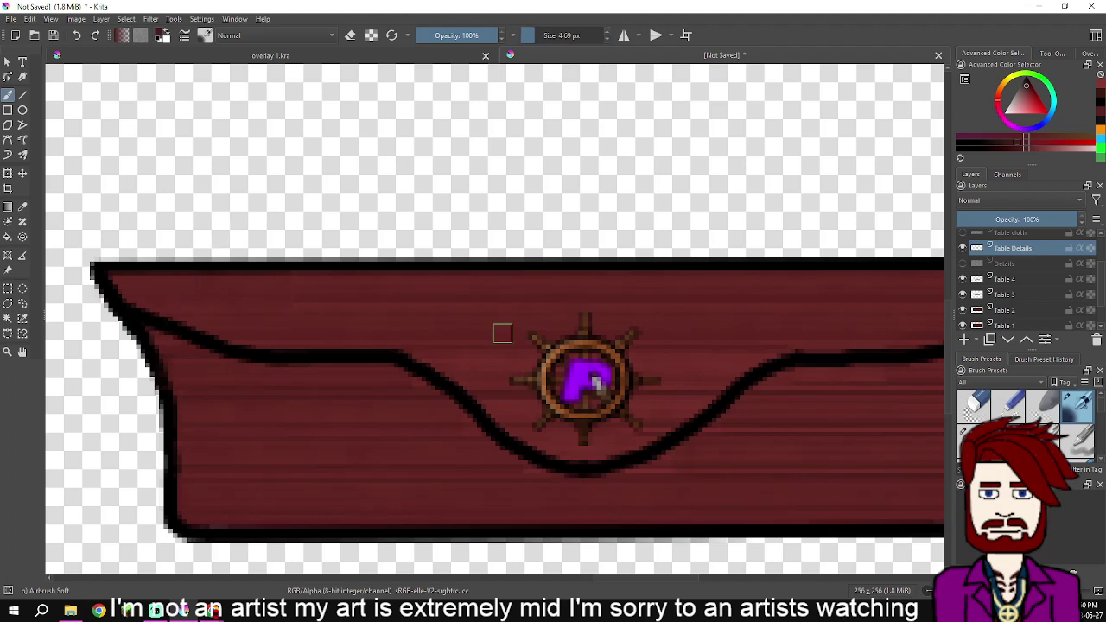
Add a paint layer named Table Details 2 and place it directly beneath the Table Details layer
{"action": "key", "text": "Insert"}
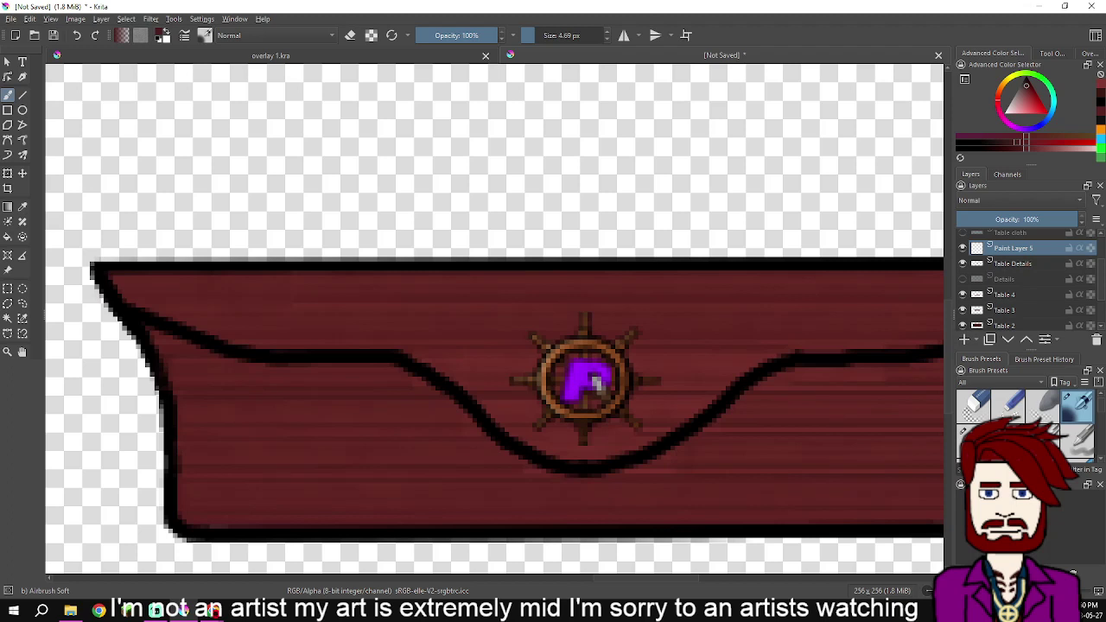
{"action": "key", "text": "F2"}
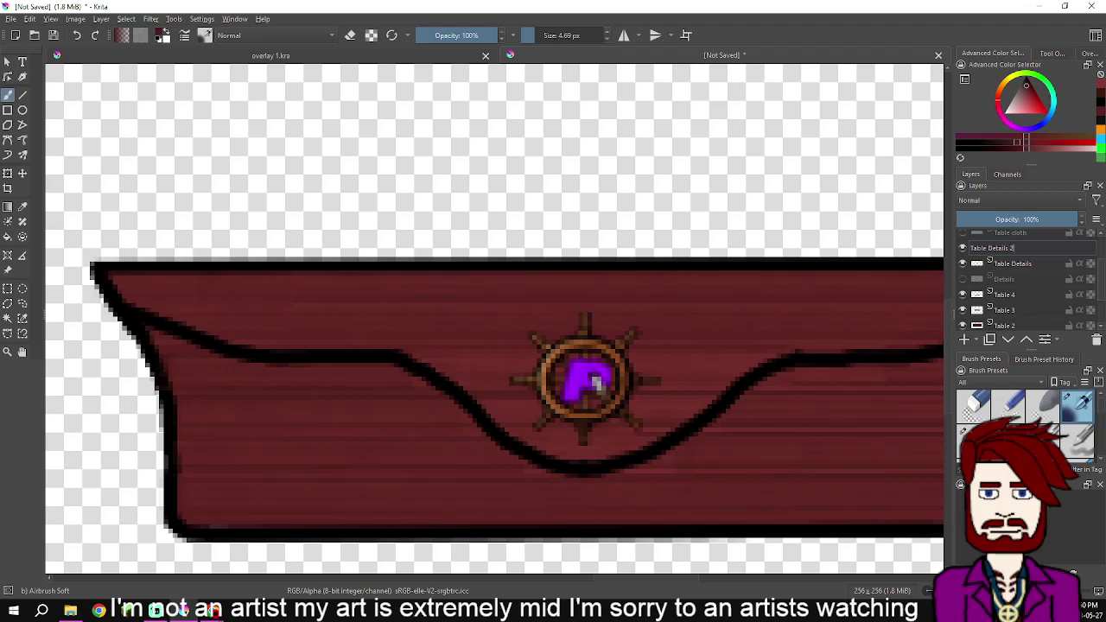
{"action": "key", "text": "Return"}
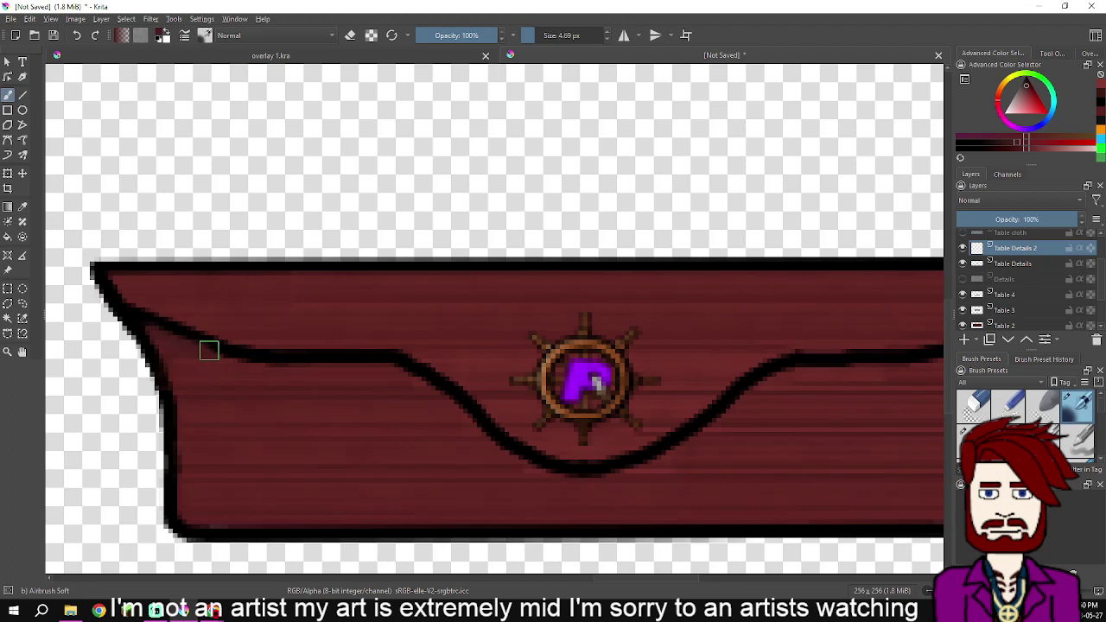
{"action": "left_click_drag", "start_coordinate": [1016, 264], "coordinate": [1015, 242]}
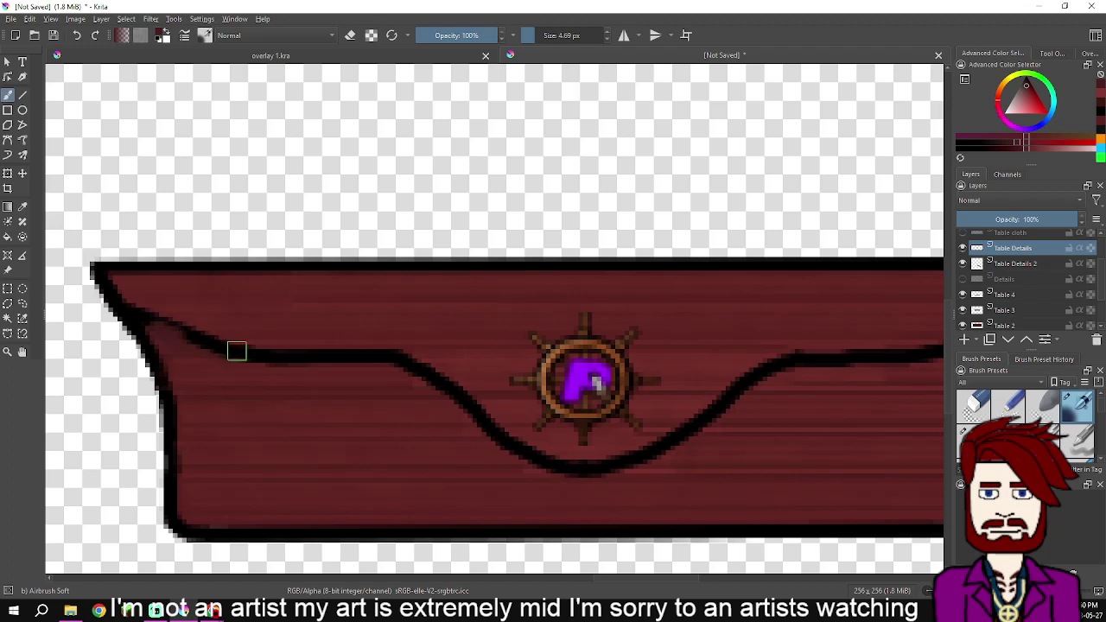
{"action": "key", "text": "ctrl+z"}
{"action": "left_click", "coordinate": [1016, 263]}
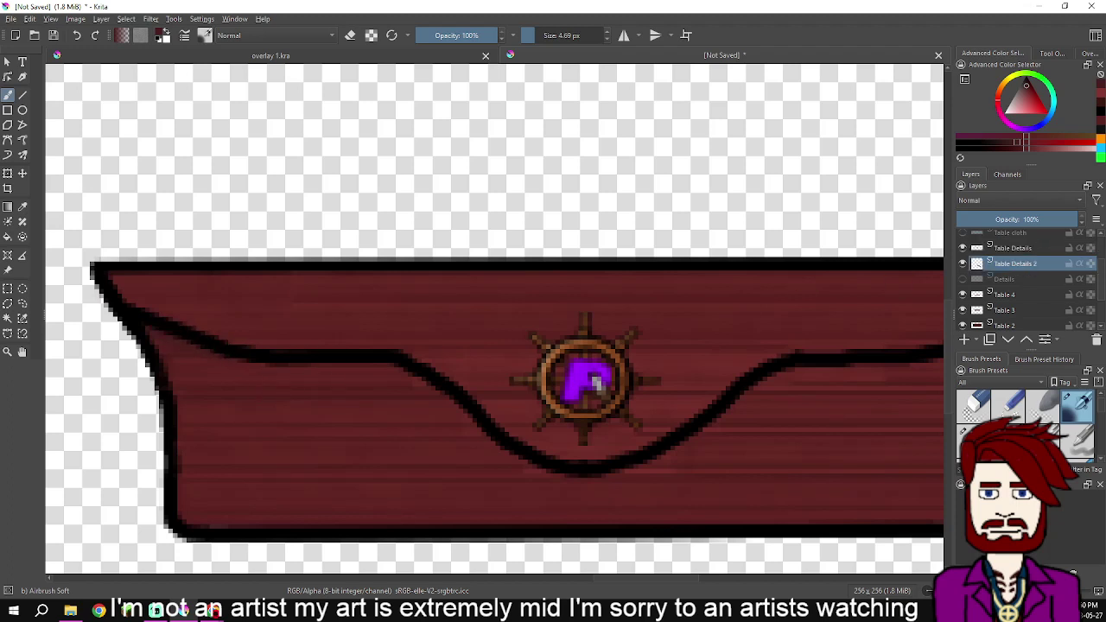
Paint a soft dark shadow under the left half of the black curve on the Table Details 2 layer
{"action": "mouse_move", "coordinate": [143, 325]}
{"action": "left_mouse_down"}
{"action": "mouse_move", "coordinate": [237, 359]}
{"action": "mouse_move", "coordinate": [382, 363]}
{"action": "mouse_move", "coordinate": [265, 363]}
{"action": "mouse_move", "coordinate": [150, 325]}
{"action": "mouse_move", "coordinate": [238, 359]}
{"action": "mouse_move", "coordinate": [382, 368]}
{"action": "left_mouse_up"}
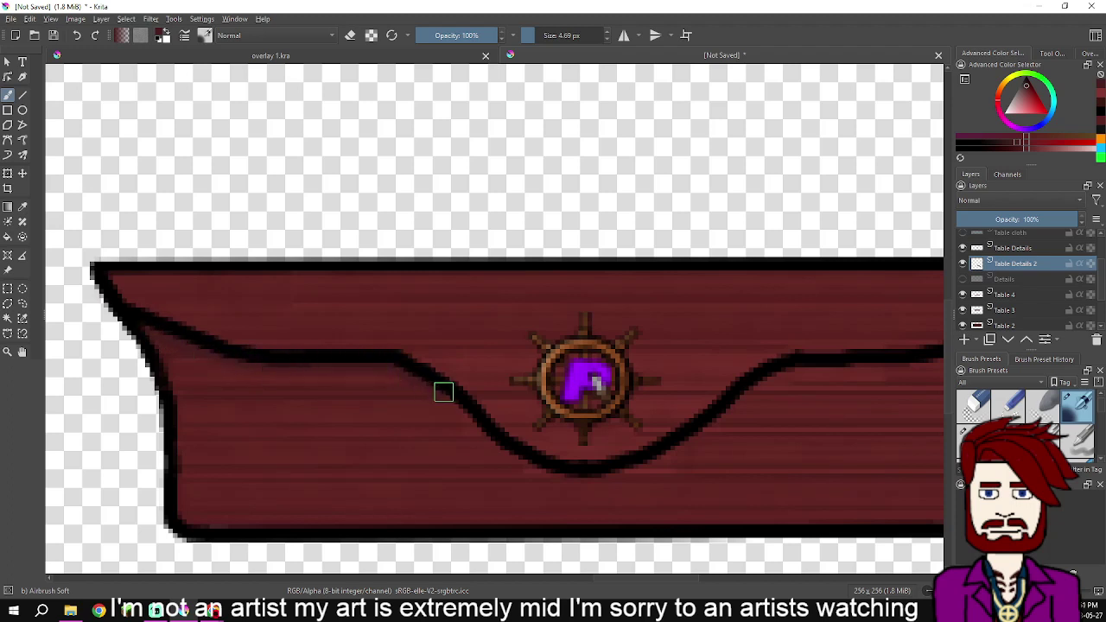
{"action": "mouse_move", "coordinate": [462, 411]}
{"action": "left_mouse_down"}
{"action": "mouse_move", "coordinate": [458, 404]}
{"action": "mouse_move", "coordinate": [484, 437]}
{"action": "mouse_move", "coordinate": [475, 426]}
{"action": "mouse_move", "coordinate": [536, 467]}
{"action": "mouse_move", "coordinate": [518, 460]}
{"action": "mouse_move", "coordinate": [571, 475]}
{"action": "mouse_move", "coordinate": [553, 479]}
{"action": "left_mouse_up"}
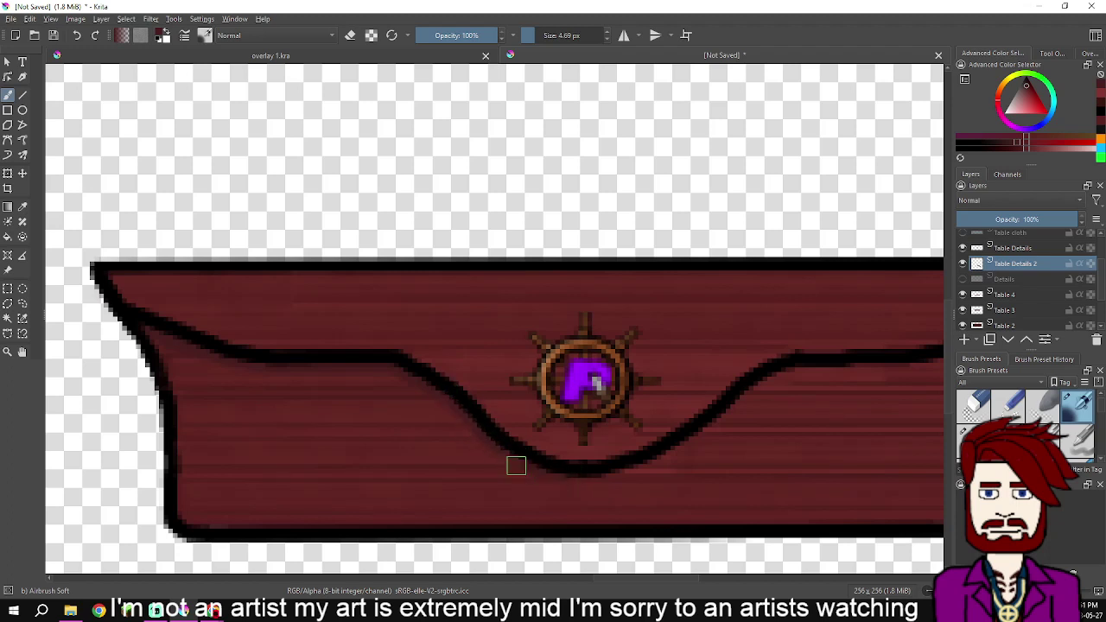
{"action": "mouse_move", "coordinate": [420, 375]}
{"action": "left_mouse_down"}
{"action": "mouse_move", "coordinate": [239, 363]}
{"action": "mouse_move", "coordinate": [138, 322]}
{"action": "mouse_move", "coordinate": [282, 371]}
{"action": "mouse_move", "coordinate": [390, 371]}
{"action": "mouse_move", "coordinate": [567, 484]}
{"action": "left_mouse_up"}
Try the Basic-2 Opacity brush at 2 px for shading along the black curve
{"action": "left_click", "coordinate": [205, 36]}
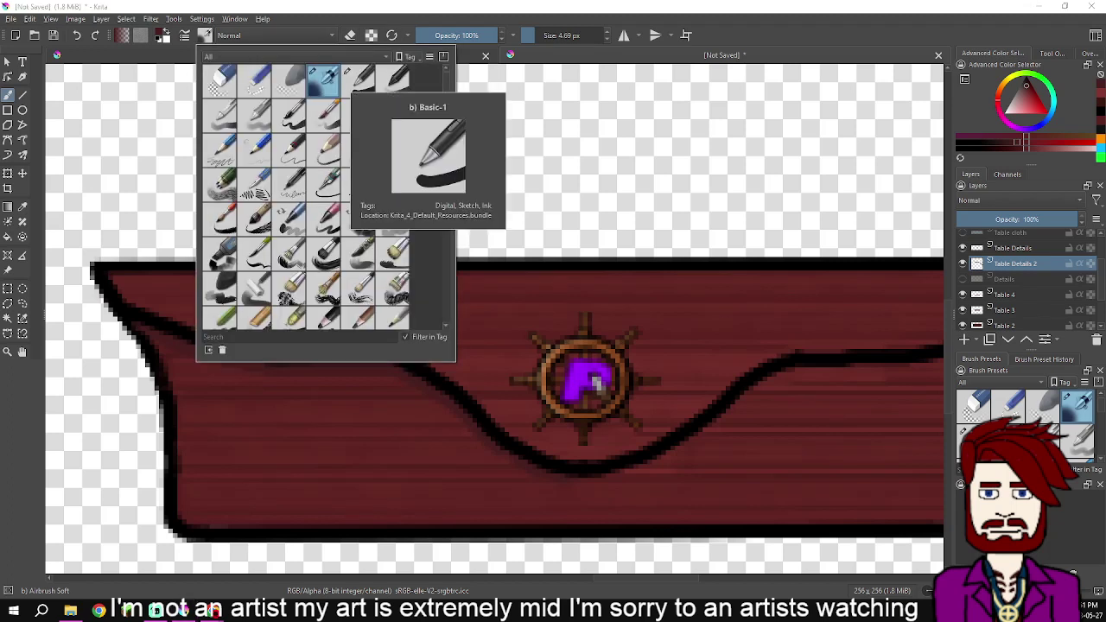
{"action": "left_click", "coordinate": [359, 80]}
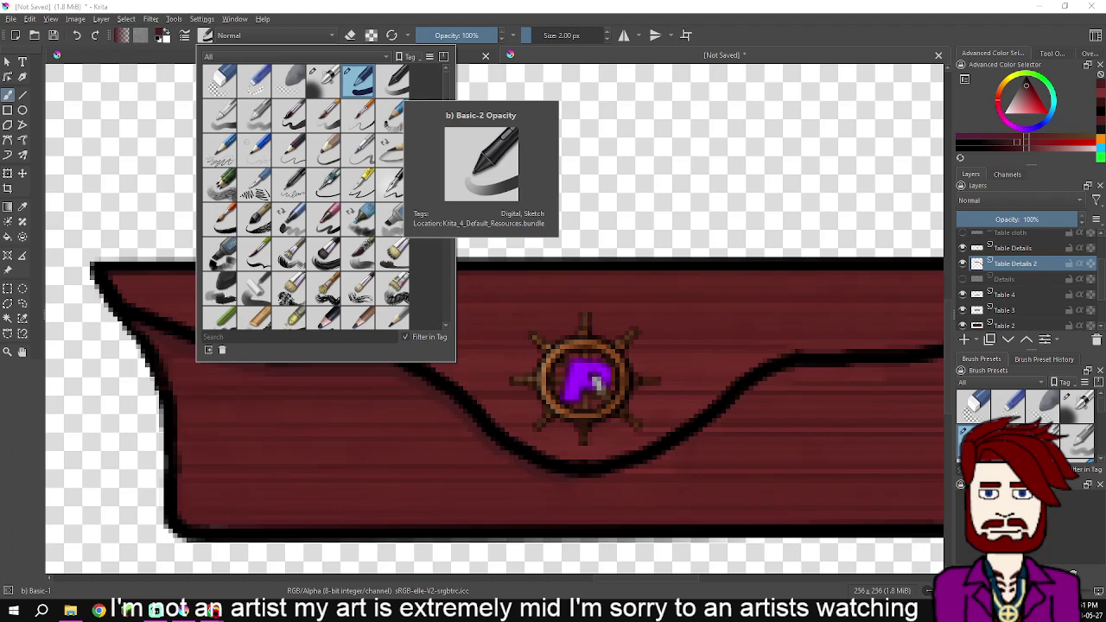
{"action": "left_click", "coordinate": [394, 81]}
{"action": "left_click", "coordinate": [576, 67]}
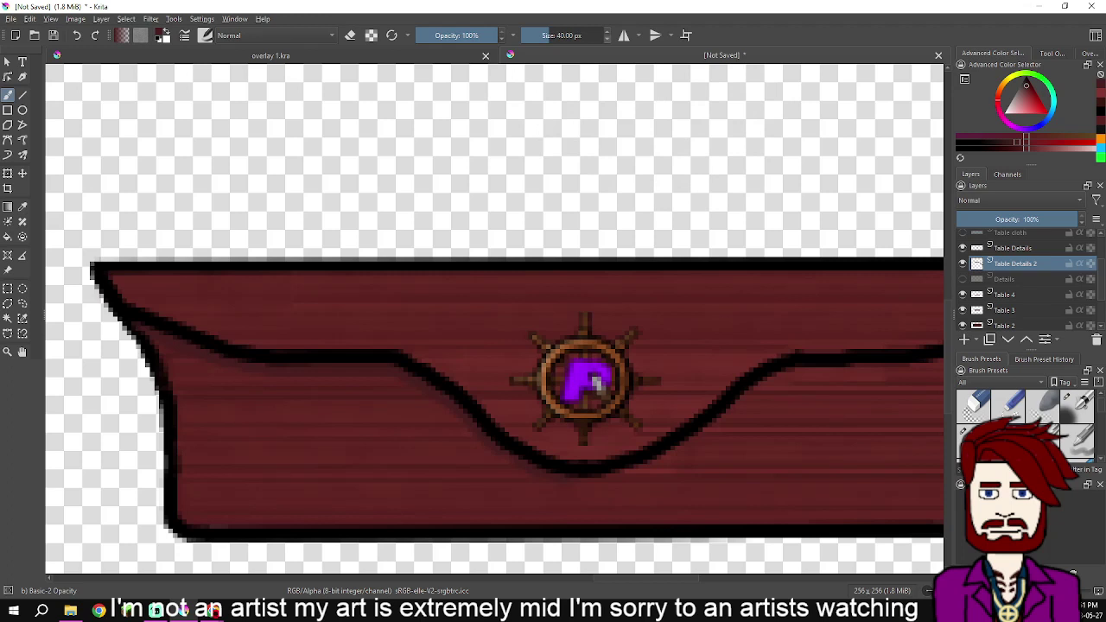
{"action": "left_click", "coordinate": [531, 35]}
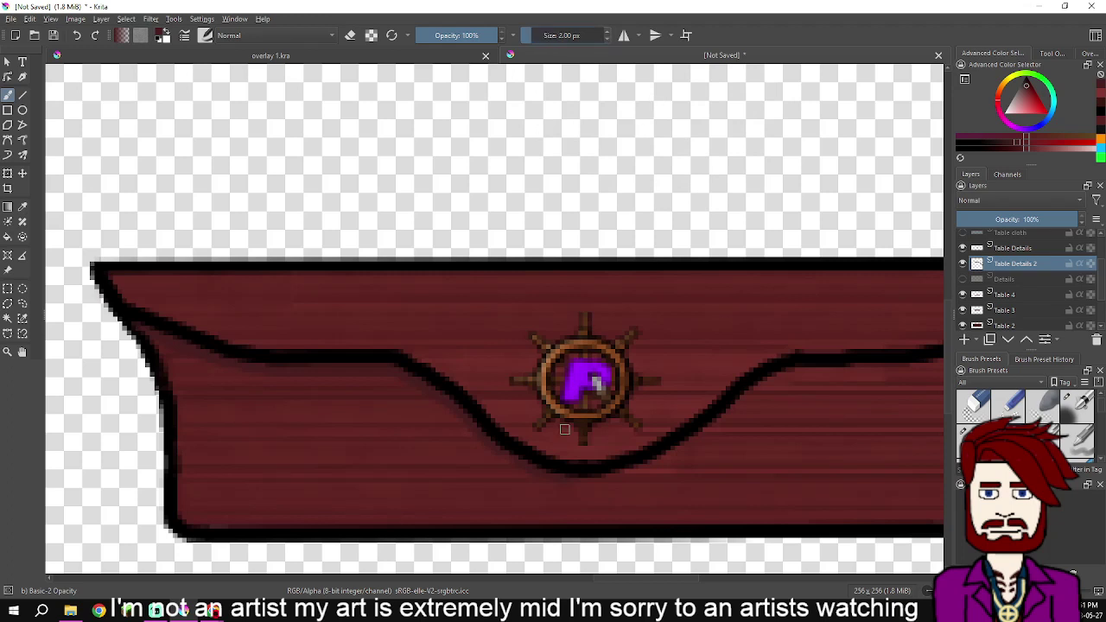
{"action": "left_click_drag", "start_coordinate": [635, 462], "coordinate": [452, 378]}
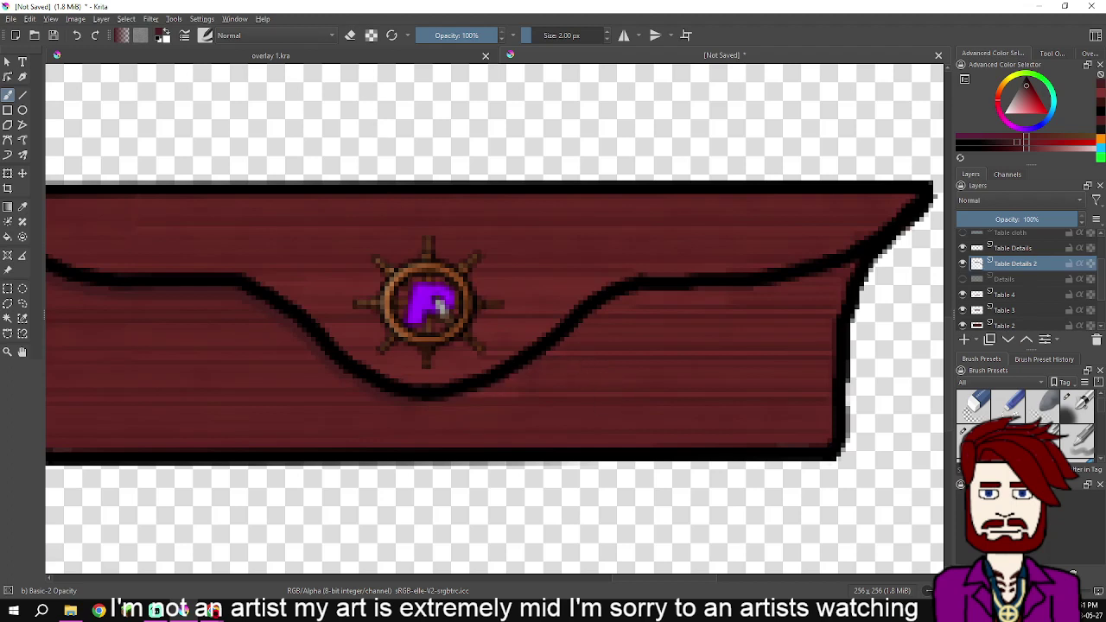
With the 2 px Basic-1 brush, paint a dark shadow under the curve's rising right slope on Table Details 2
{"action": "key", "text": "F6"}
{"action": "left_click", "coordinate": [360, 82]}
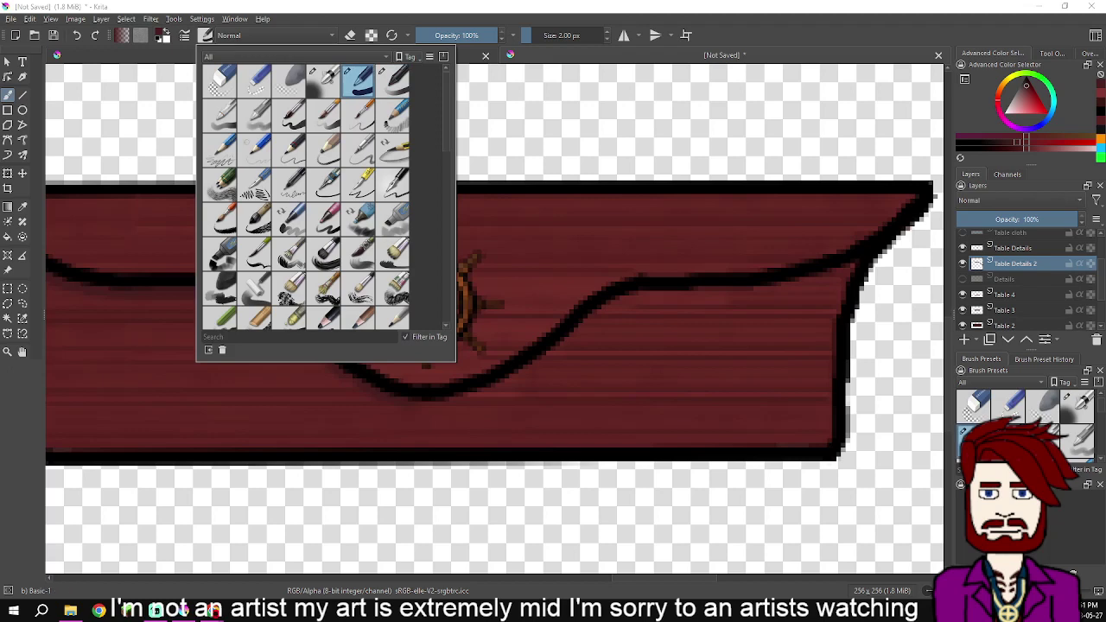
{"action": "left_click", "coordinate": [539, 96]}
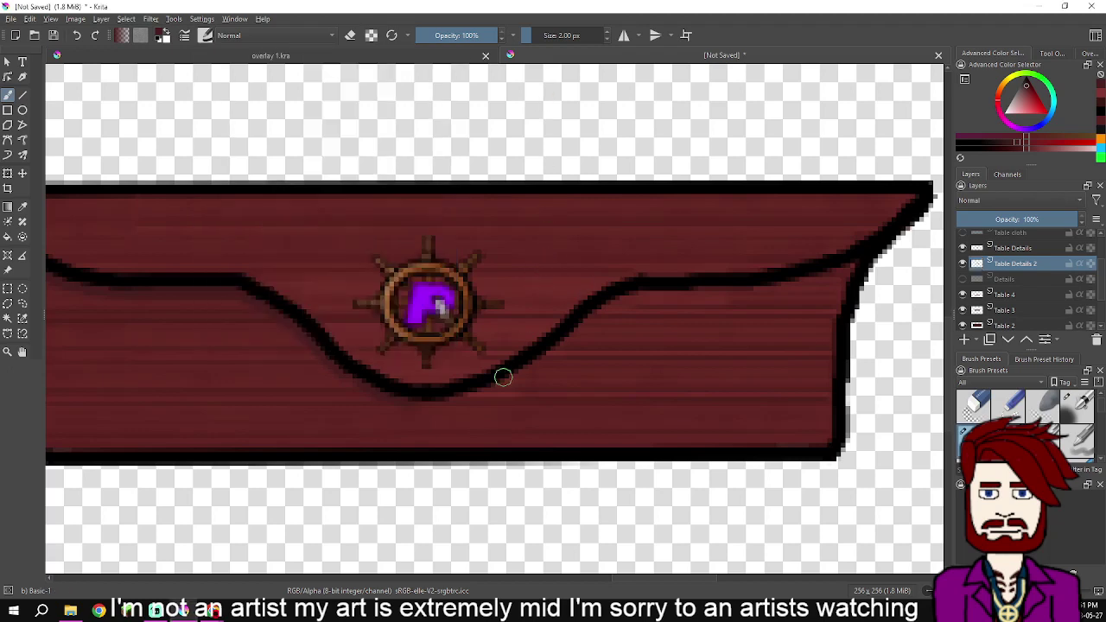
{"action": "scroll", "coordinate": [493, 389], "scroll_direction": "up", "scroll_amount": 1}
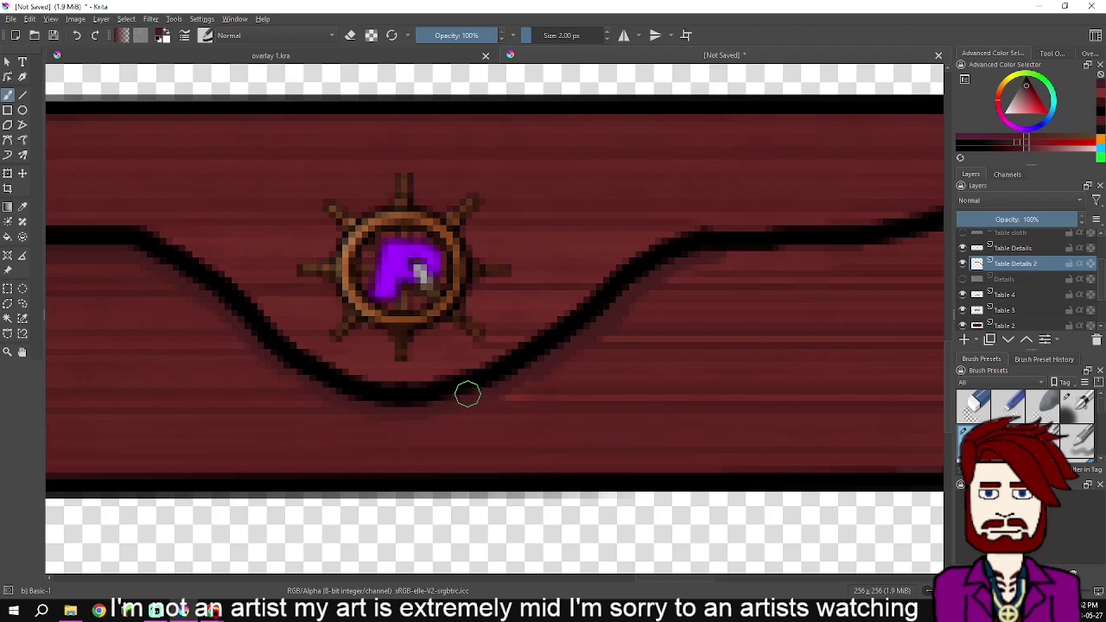
{"action": "mouse_move", "coordinate": [727, 251]}
{"action": "left_mouse_down"}
{"action": "mouse_move", "coordinate": [749, 251]}
{"action": "mouse_move", "coordinate": [559, 355]}
{"action": "mouse_move", "coordinate": [552, 374]}
{"action": "mouse_move", "coordinate": [560, 354]}
{"action": "mouse_move", "coordinate": [648, 341]}
{"action": "left_mouse_up"}
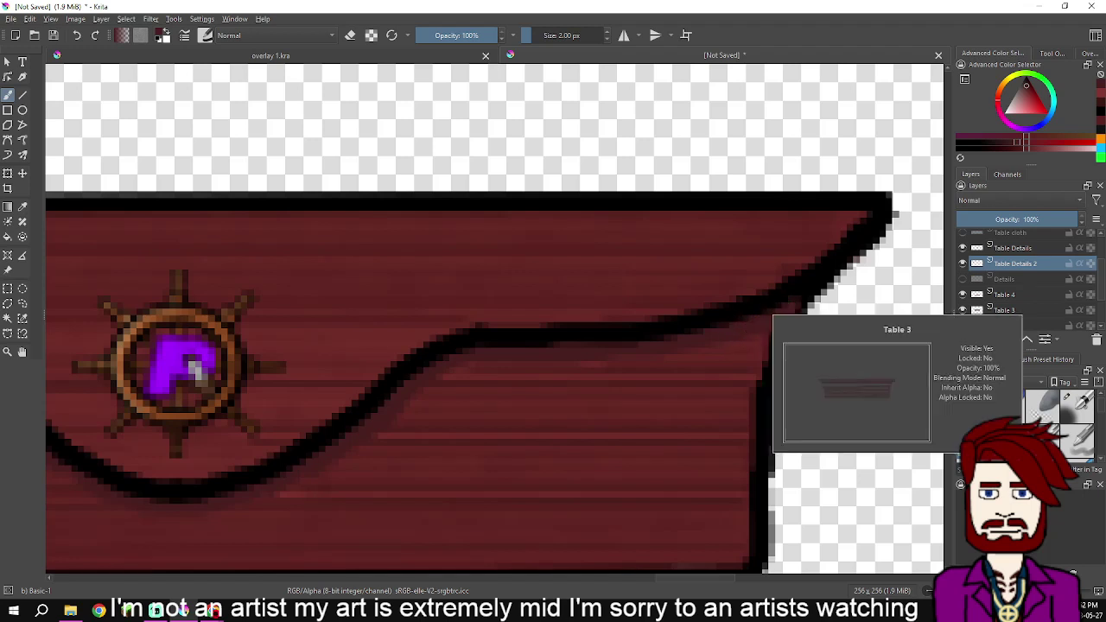
{"action": "scroll", "coordinate": [1003, 320], "scroll_direction": "down", "scroll_amount": 1}
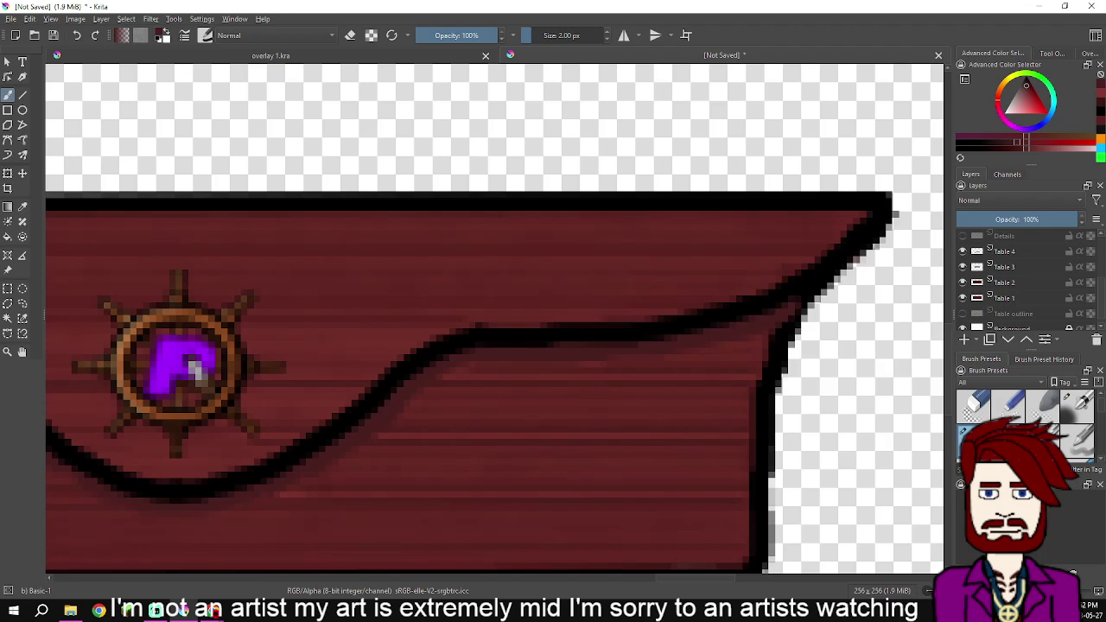
{"action": "mouse_move", "coordinate": [1002, 298]}
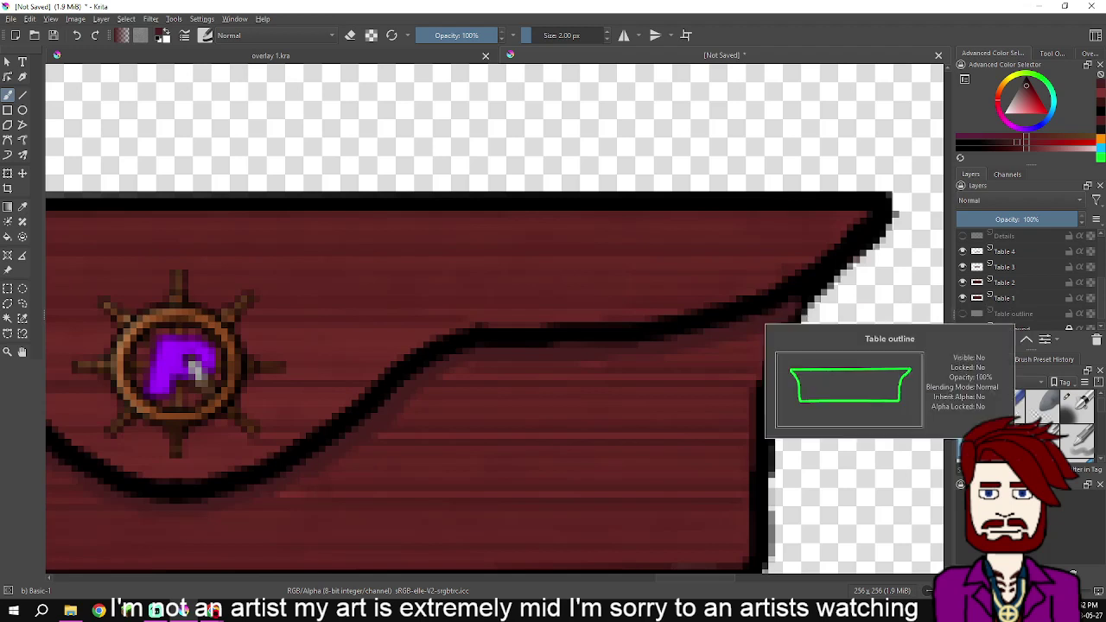
{"action": "right_click", "coordinate": [1007, 314]}
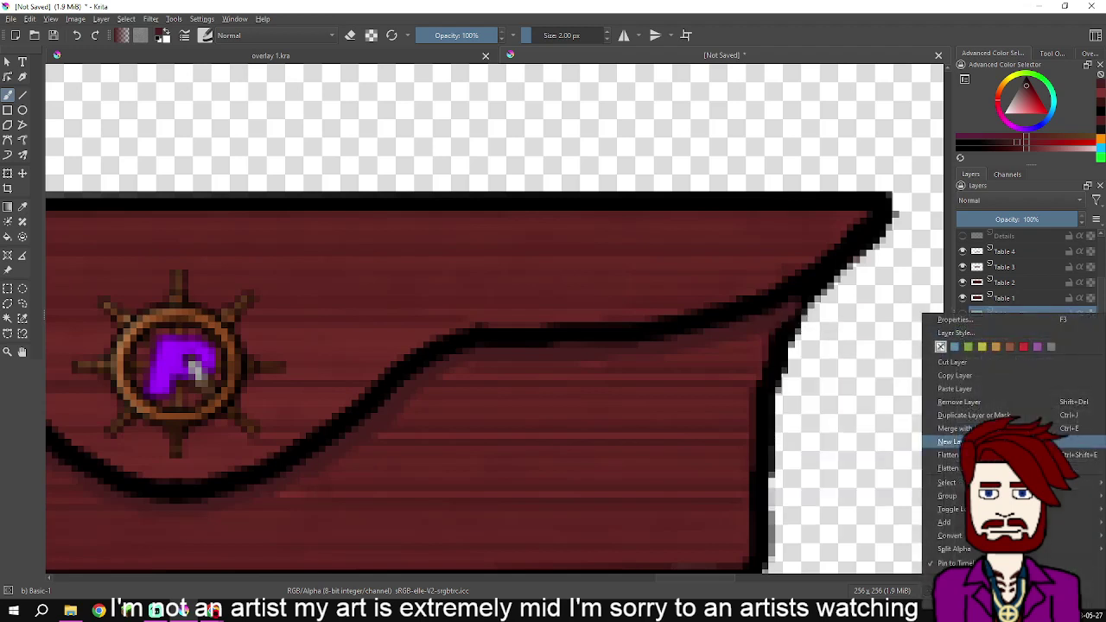
{"action": "left_click", "coordinate": [851, 380]}
{"action": "left_click", "coordinate": [852, 380]}
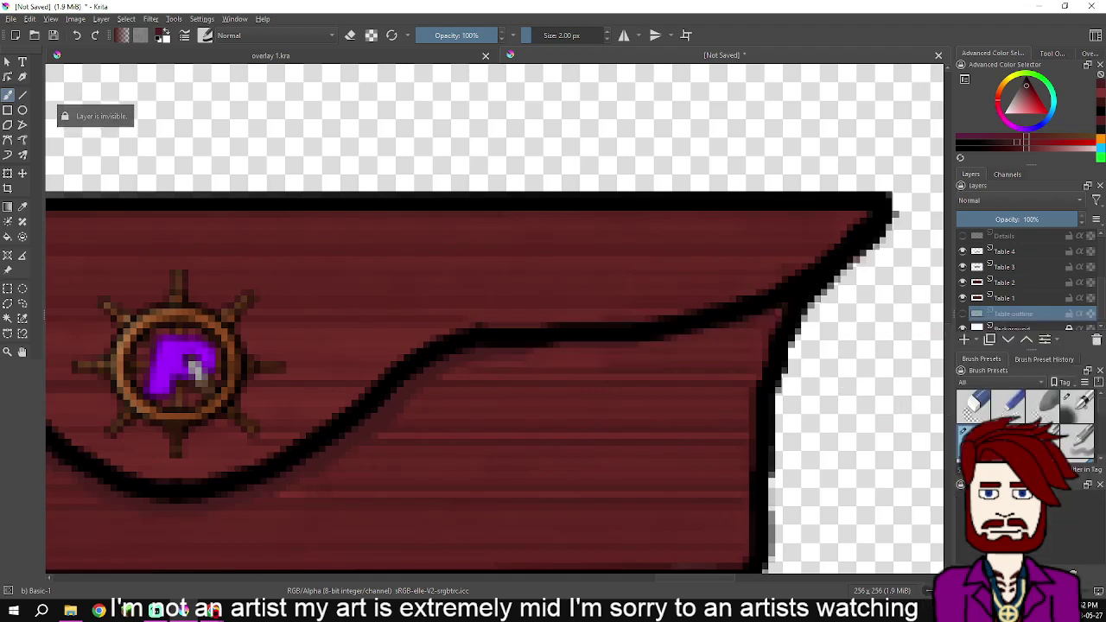
{"action": "scroll", "coordinate": [1020, 281], "scroll_direction": "up", "scroll_amount": 3}
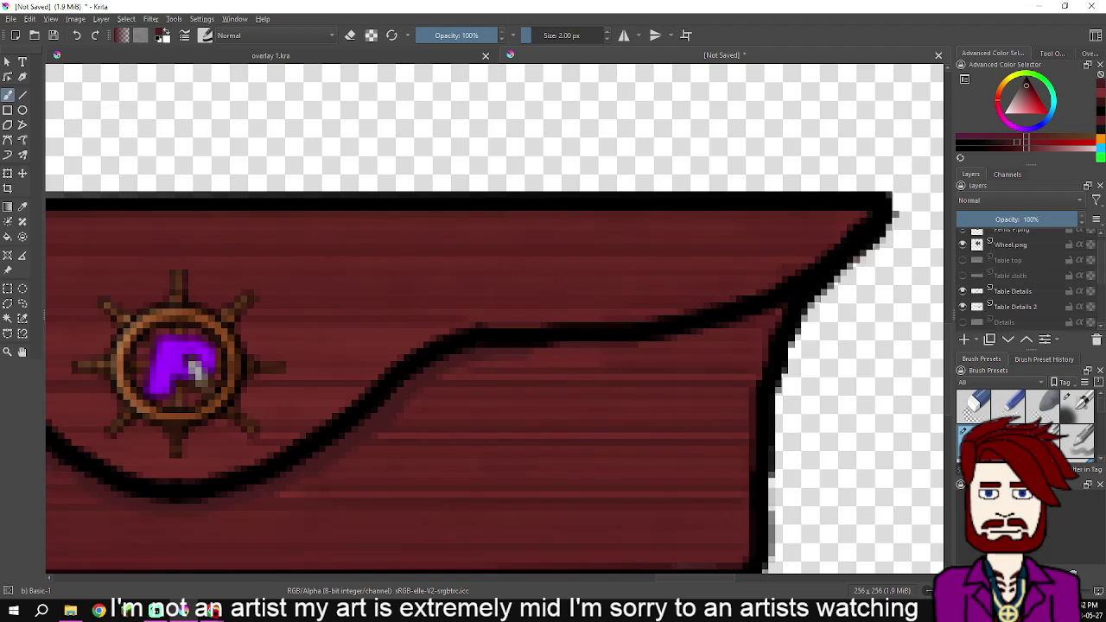
Continue the dark shadow on Table Details 2 under the curve's flat stretch toward the desk's right corner
{"action": "left_click", "coordinate": [1016, 307]}
{"action": "mouse_move", "coordinate": [466, 354]}
{"action": "left_mouse_down"}
{"action": "mouse_move", "coordinate": [663, 341]}
{"action": "mouse_move", "coordinate": [780, 311]}
{"action": "mouse_move", "coordinate": [646, 347]}
{"action": "mouse_move", "coordinate": [517, 350]}
{"action": "mouse_move", "coordinate": [425, 369]}
{"action": "mouse_move", "coordinate": [258, 492]}
{"action": "mouse_move", "coordinate": [178, 511]}
{"action": "mouse_move", "coordinate": [294, 483]}
{"action": "mouse_move", "coordinate": [479, 360]}
{"action": "mouse_move", "coordinate": [637, 356]}
{"action": "mouse_move", "coordinate": [698, 340]}
{"action": "left_mouse_up"}
{"action": "scroll", "coordinate": [643, 361], "scroll_direction": "down", "scroll_amount": 3}
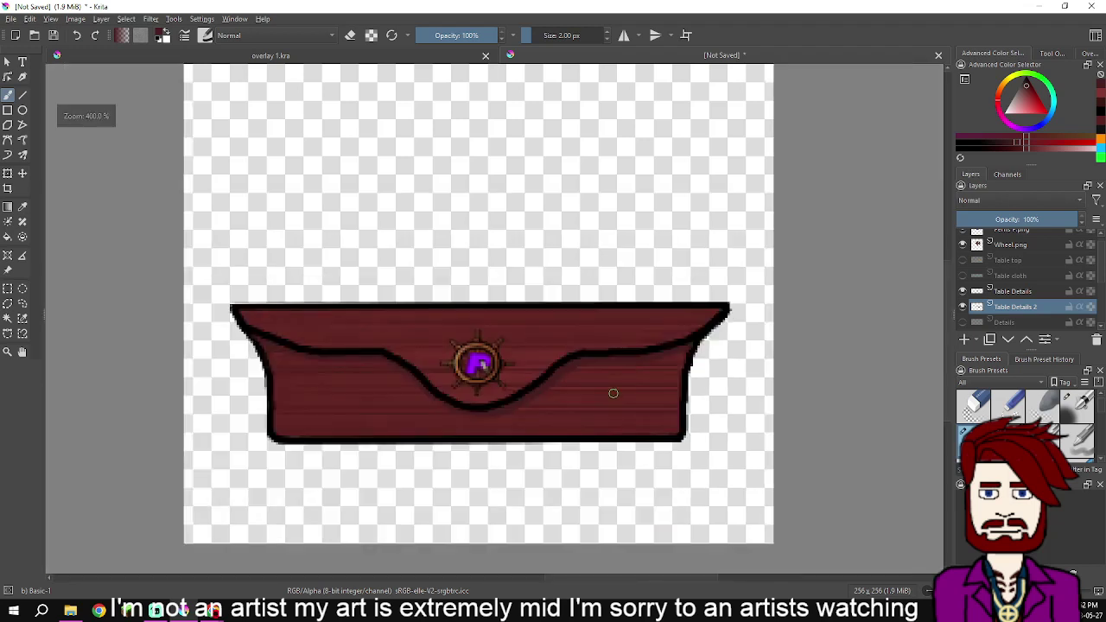
{"action": "scroll", "coordinate": [613, 394], "scroll_direction": "up", "scroll_amount": 1}
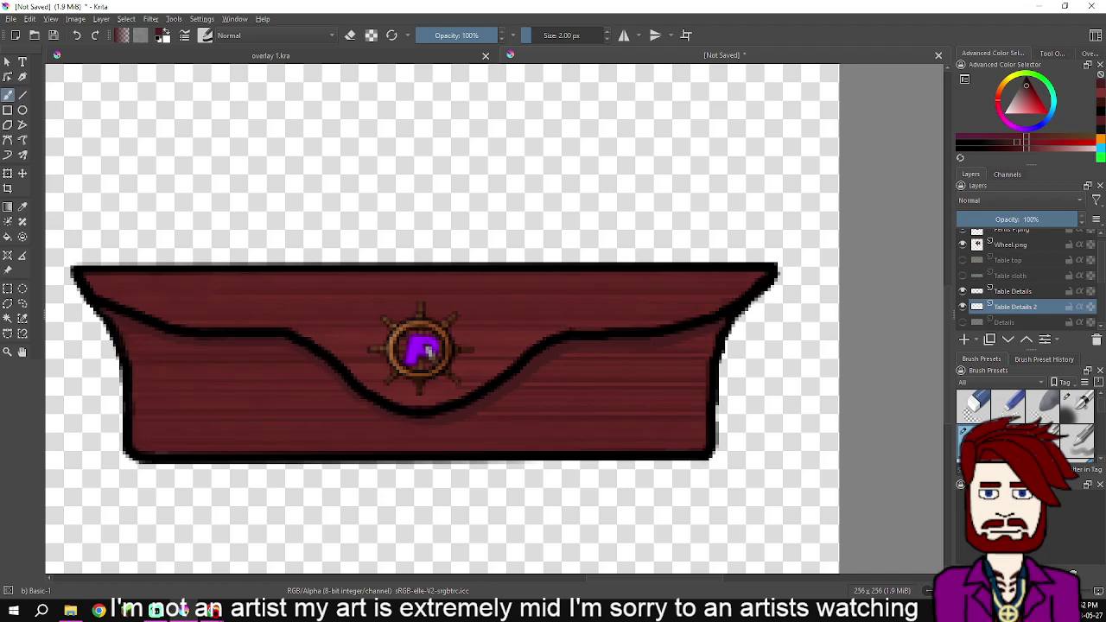
Delete the hidden Details and Table outline layers
{"action": "scroll", "coordinate": [1027, 277], "scroll_direction": "down", "scroll_amount": 2}
{"action": "scroll", "coordinate": [1027, 277], "scroll_direction": "up", "scroll_amount": 1}
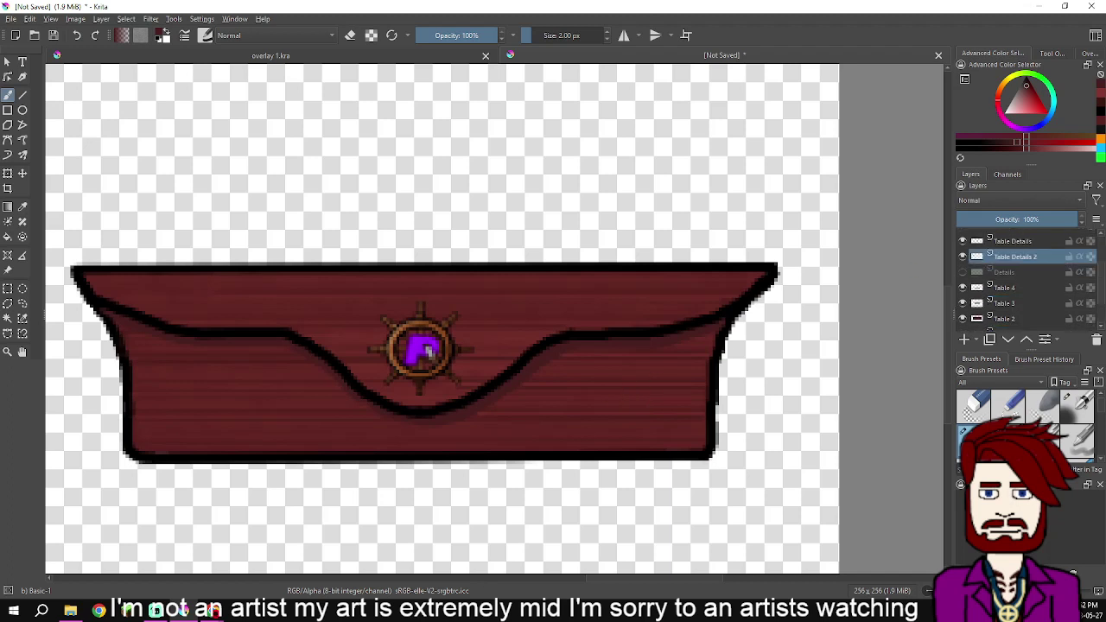
{"action": "left_click", "coordinate": [1003, 272]}
{"action": "right_click", "coordinate": [1003, 272]}
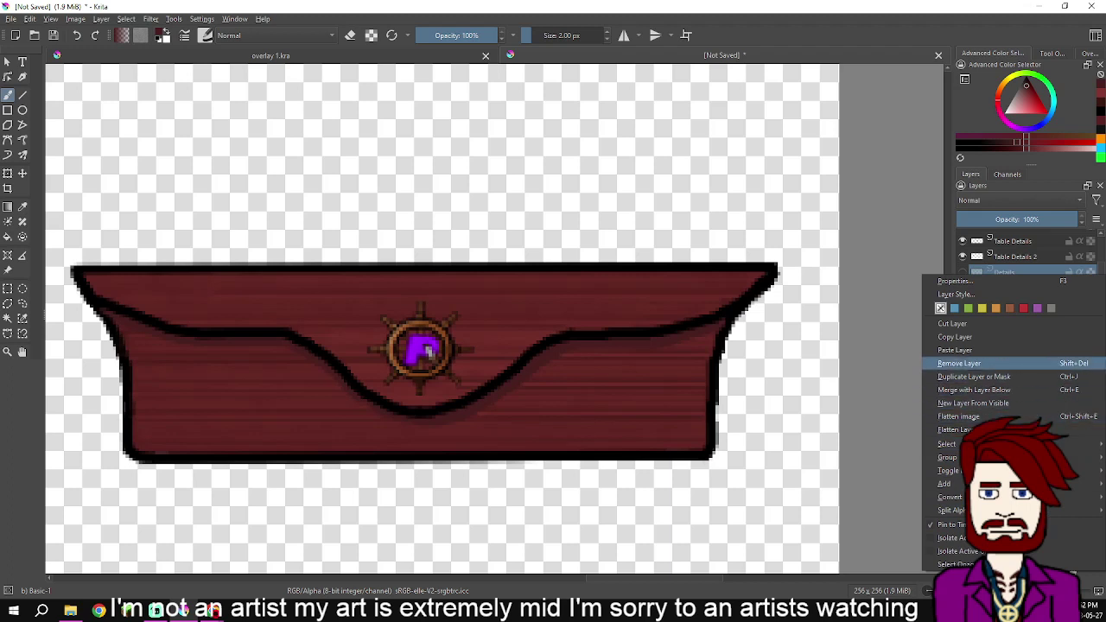
{"action": "left_click", "coordinate": [959, 363]}
{"action": "left_click", "coordinate": [1012, 306]}
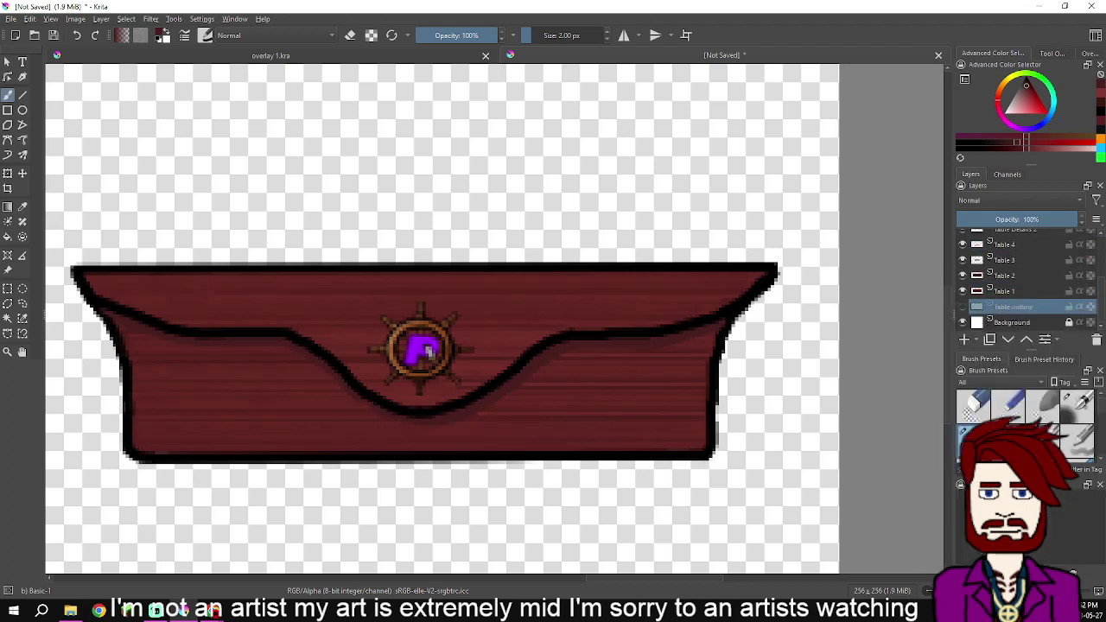
{"action": "right_click", "coordinate": [1011, 306]}
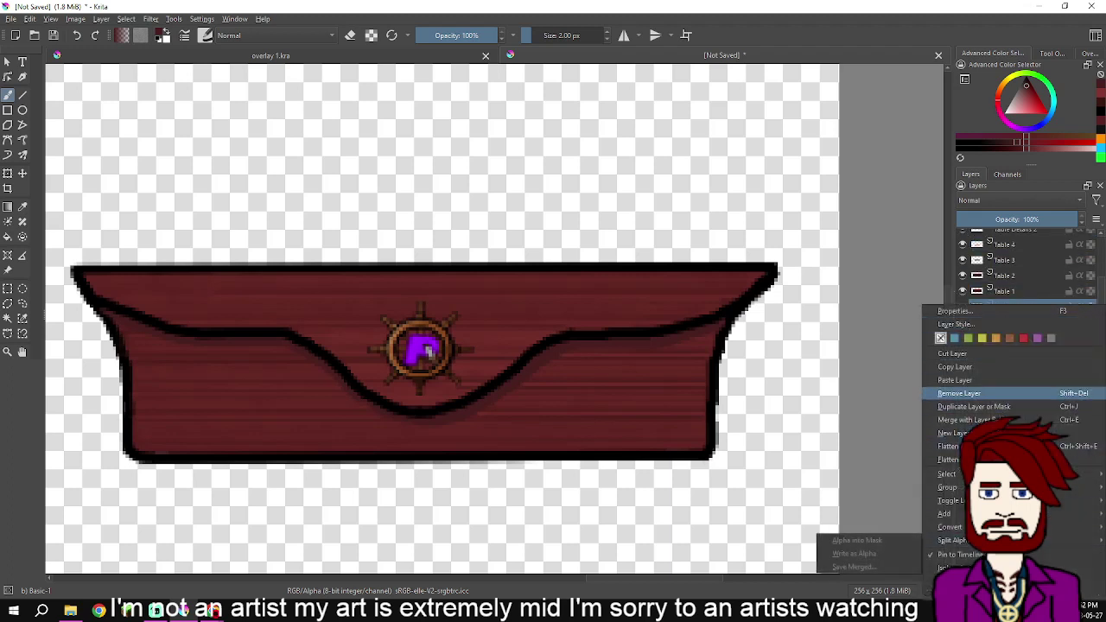
{"action": "left_click", "coordinate": [959, 394]}
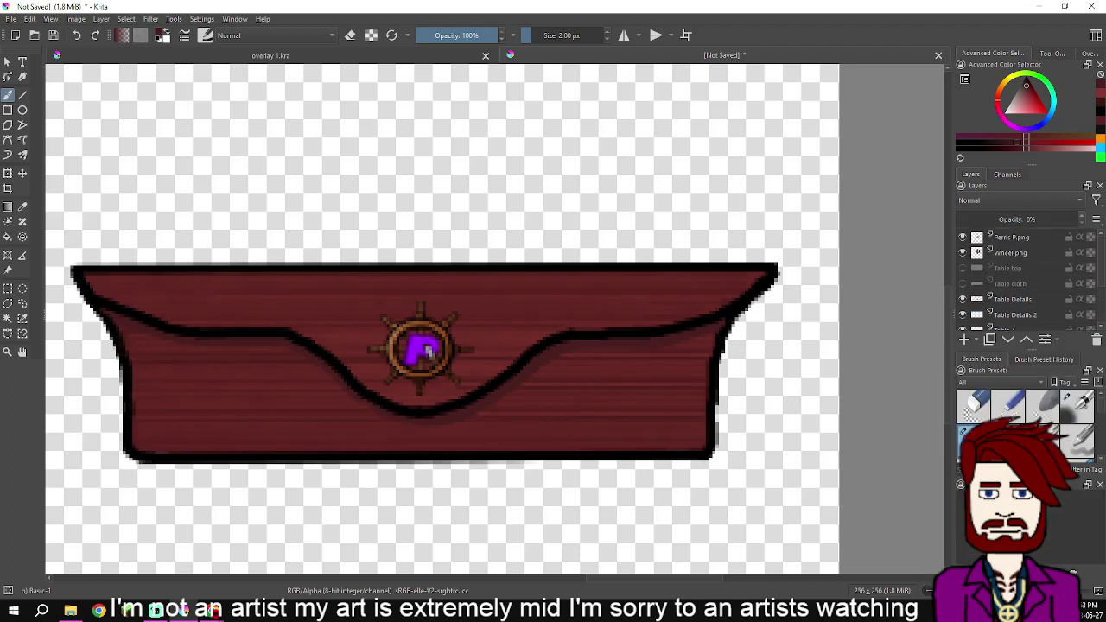
Select the Table cloth layer, make it visible, and change the brush colour to dark purple
{"action": "left_click", "coordinate": [1020, 284]}
{"action": "left_click", "coordinate": [963, 283]}
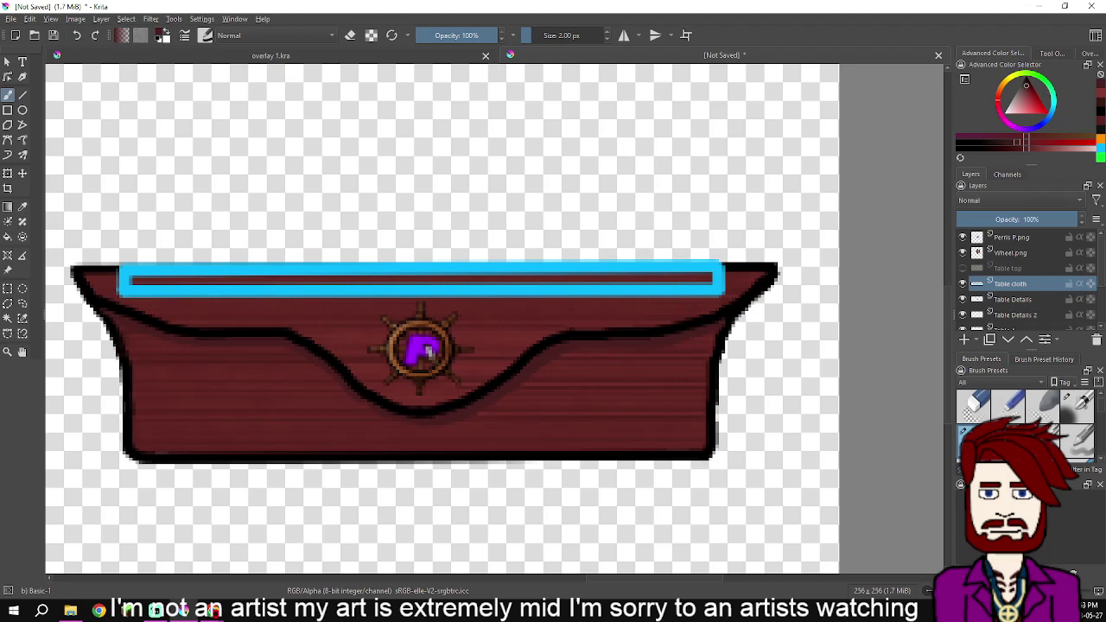
{"action": "left_click", "coordinate": [1006, 118]}
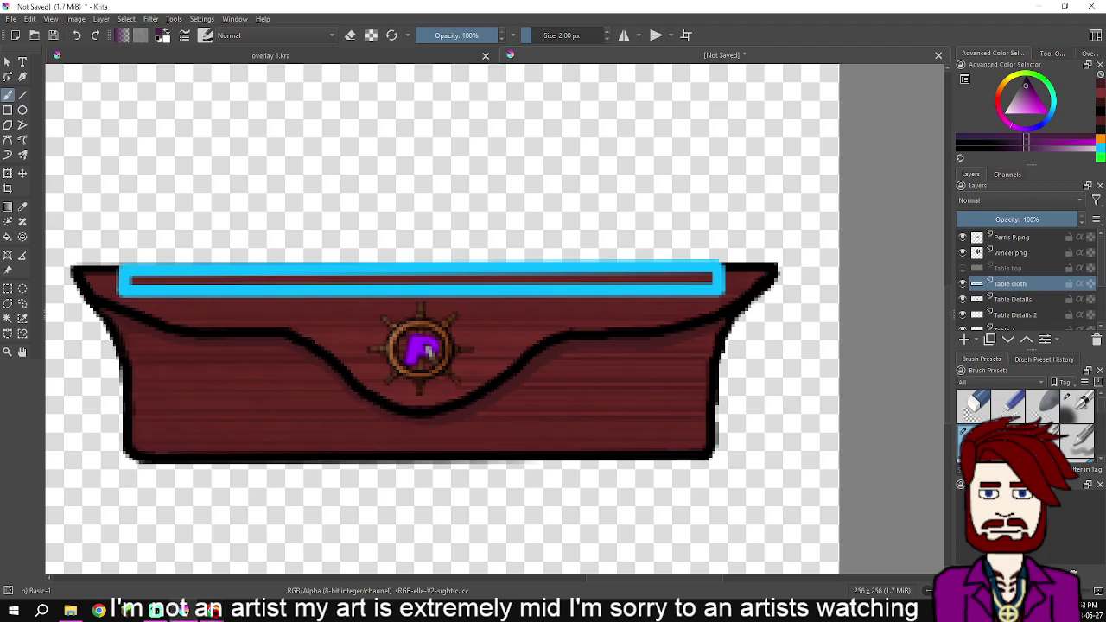
Bring an external picture into the document as a reference image beside the canvas
{"action": "left_click_drag", "start_coordinate": [1097, 303], "coordinate": [909, 325]}
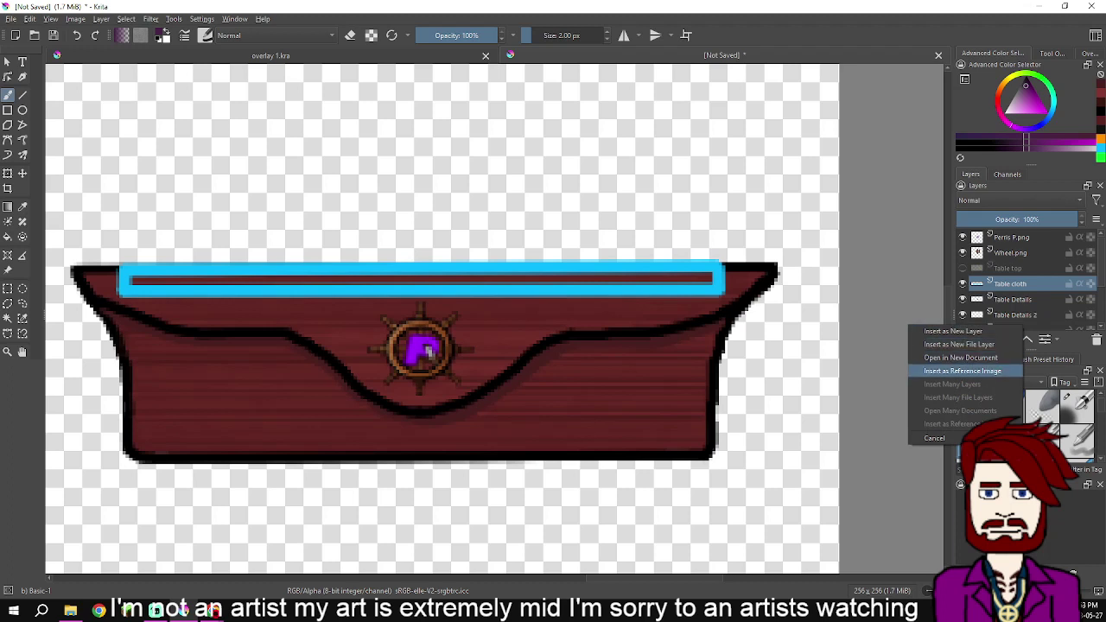
{"action": "left_click", "coordinate": [962, 371]}
{"action": "left_click", "coordinate": [75, 18]}
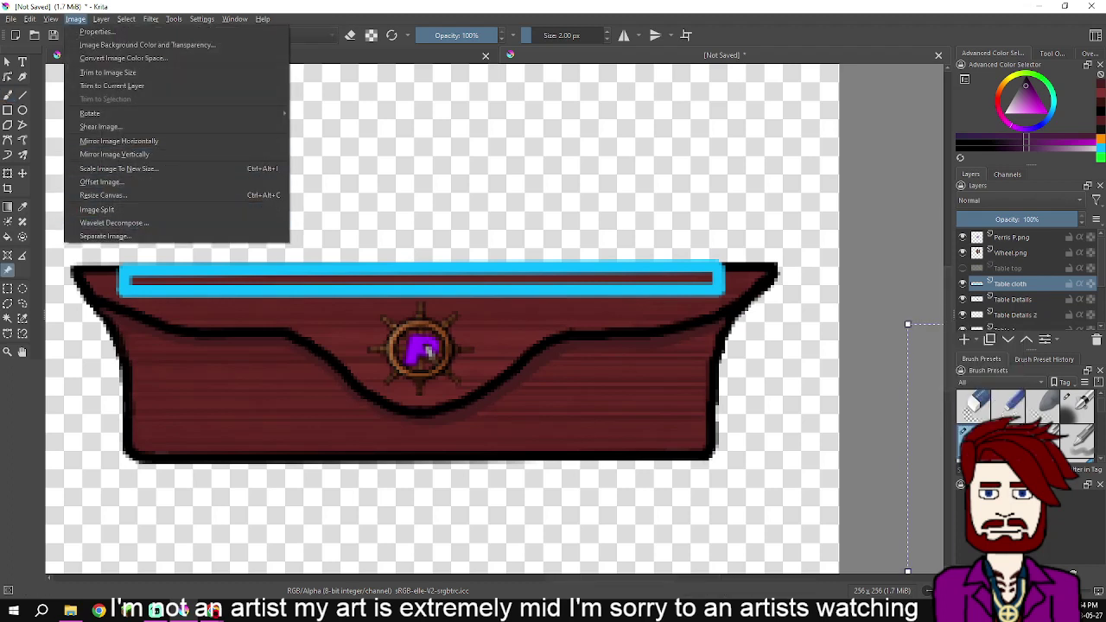
Show the reference images and move the wood texture and dark purple images clear of the canvas, with the purple one beside its right edge
{"action": "mouse_move", "coordinate": [50, 18]}
{"action": "left_click", "coordinate": [104, 274]}
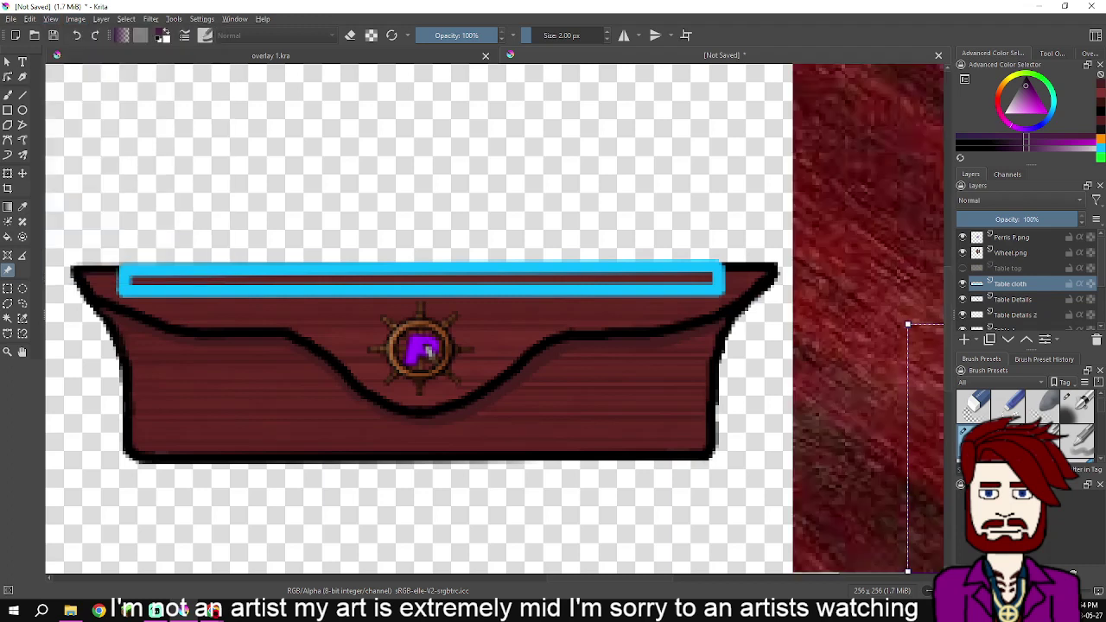
{"action": "left_click_drag", "start_coordinate": [817, 417], "coordinate": [942, 399]}
{"action": "left_click_drag", "start_coordinate": [937, 370], "coordinate": [859, 370]}
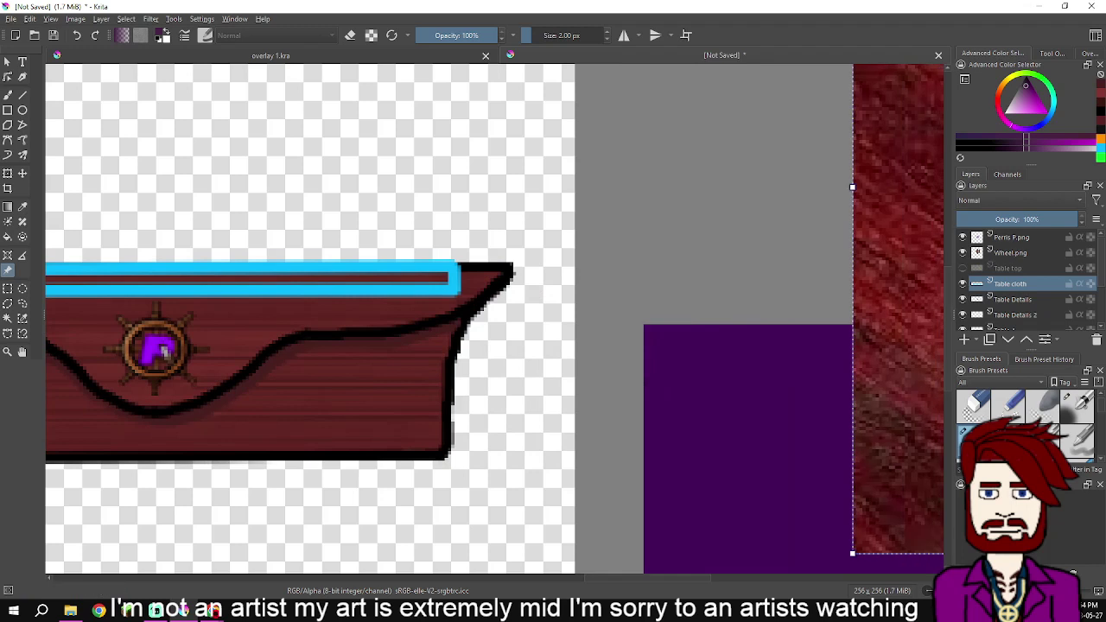
{"action": "left_click_drag", "start_coordinate": [749, 450], "coordinate": [913, 343]}
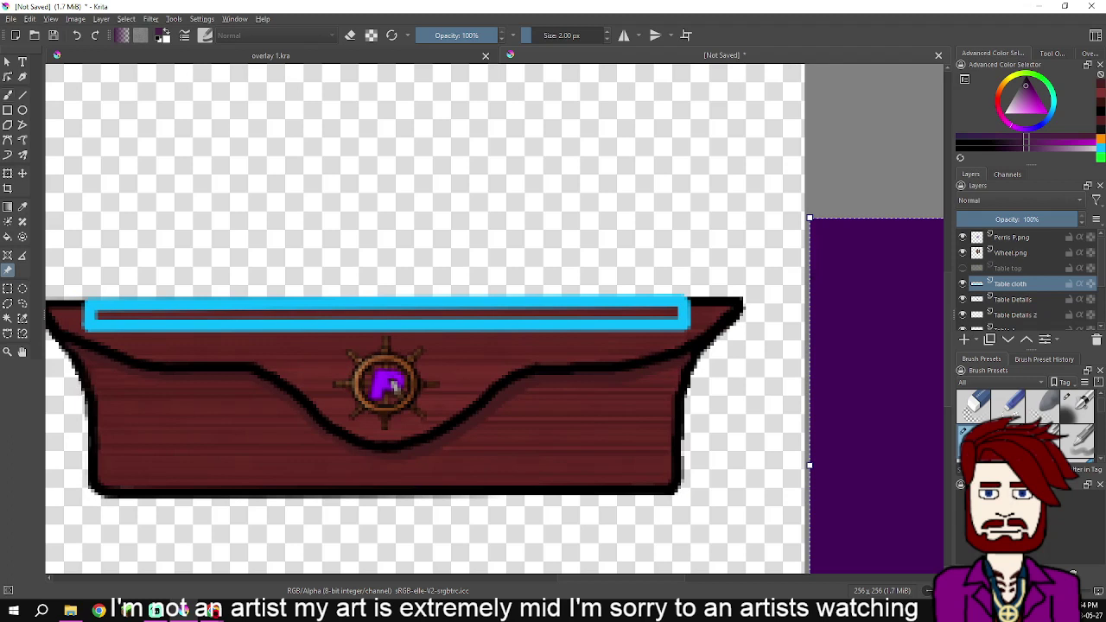
Sample the dark purple as the painting colour and switch to the freehand brush
{"action": "key", "text": "p"}
{"action": "left_click", "coordinate": [393, 387]}
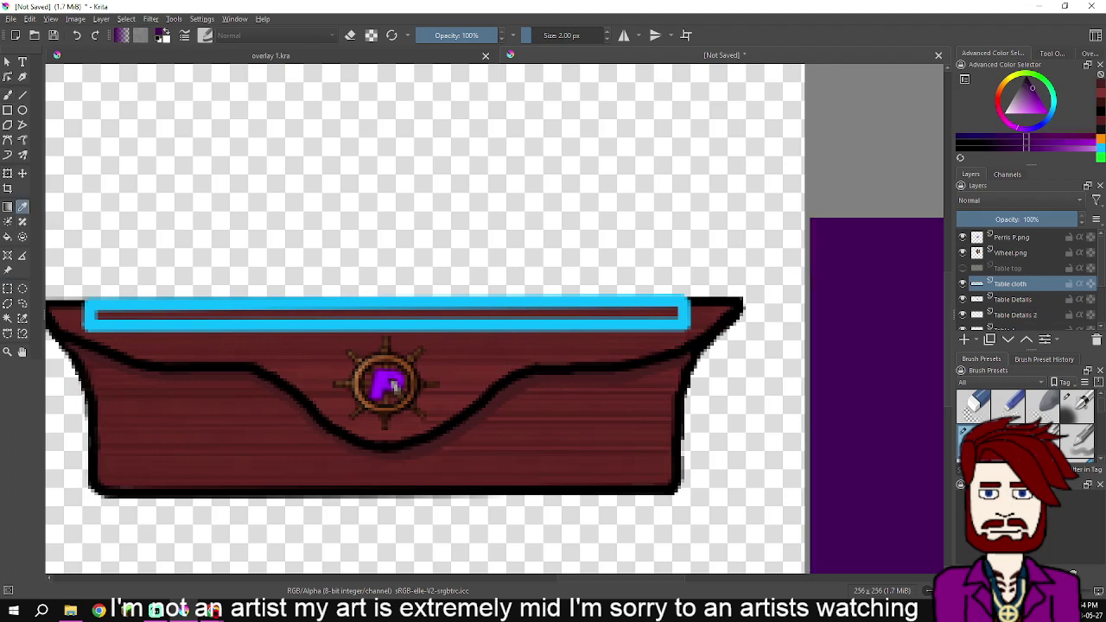
{"action": "key", "text": "b"}
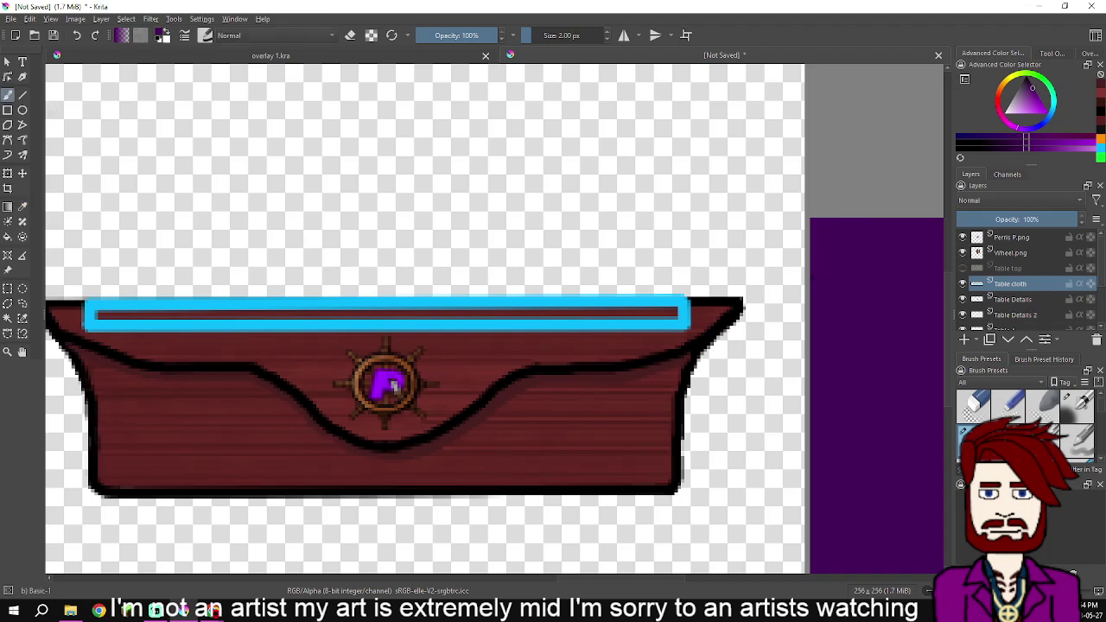
Add a paint layer above the Table cloth layer and name it "Table cloth outline"
{"action": "key", "text": "Insert"}
{"action": "key", "text": "F2"}
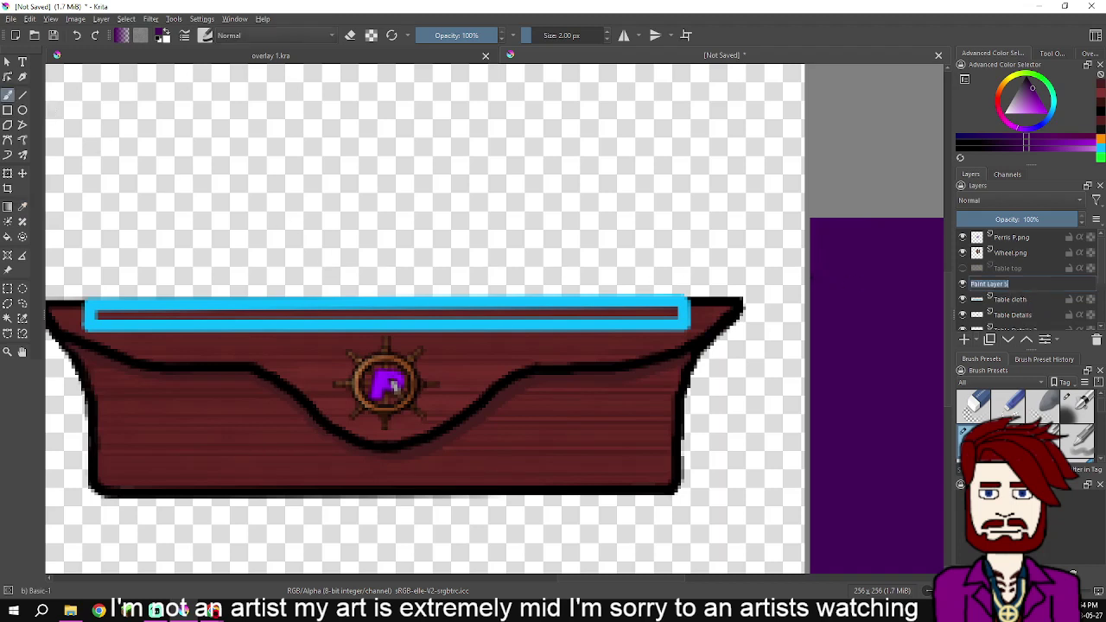
{"action": "type", "text": "Table cloth outline"}
{"action": "key", "text": "Return"}
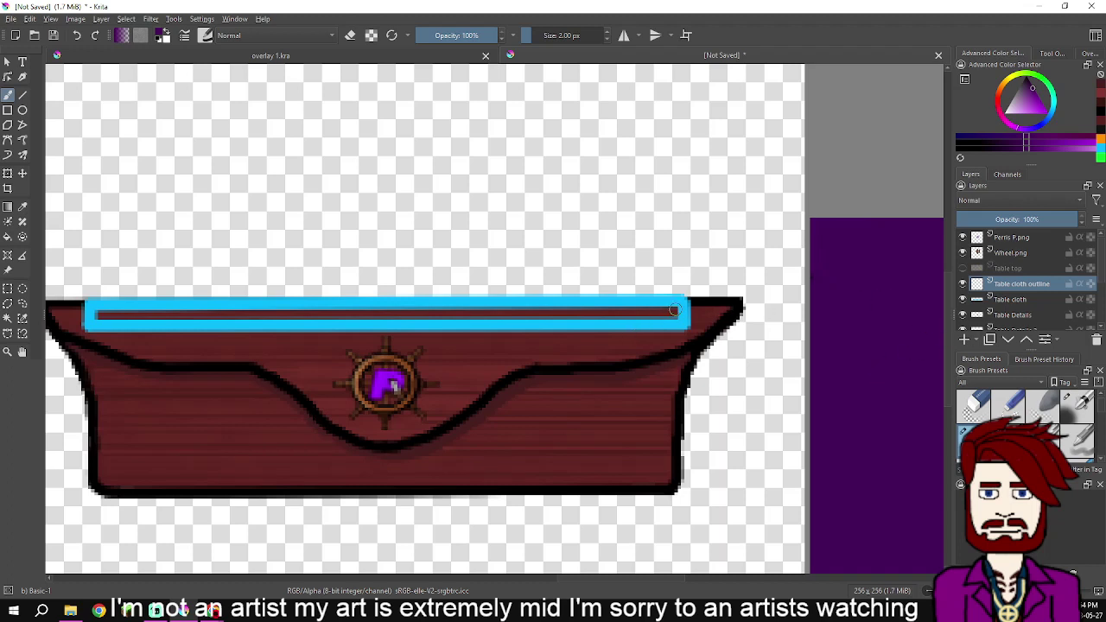
Paint dark purple freehand strokes with the 2 px brush down both ends and along the lower edge of the blue cloth strip
{"action": "key", "text": "F6"}
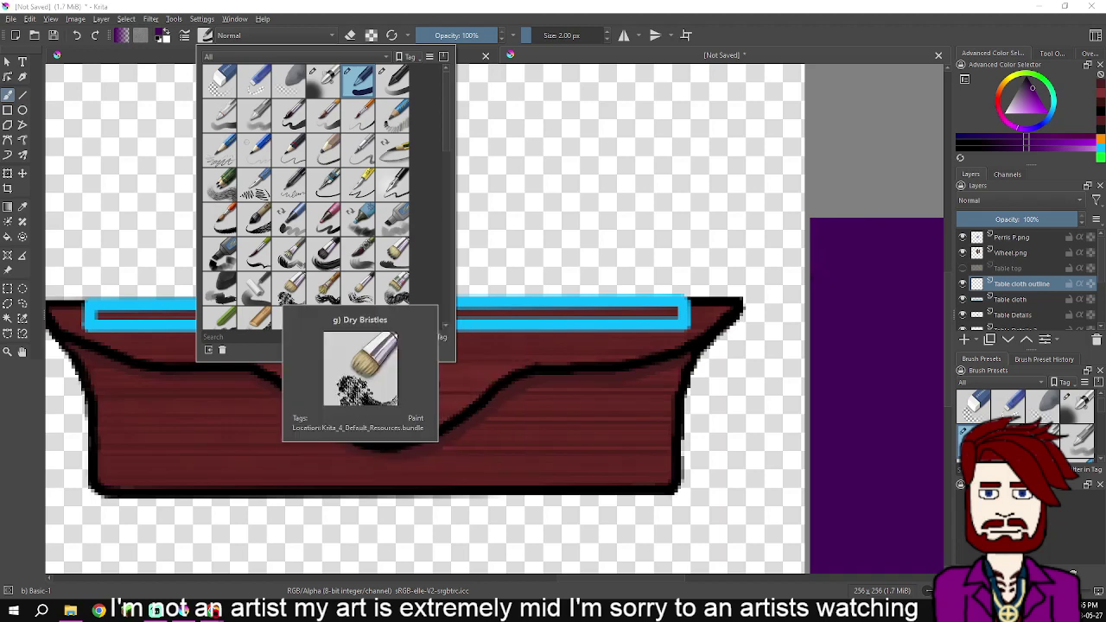
{"action": "left_click", "coordinate": [391, 386]}
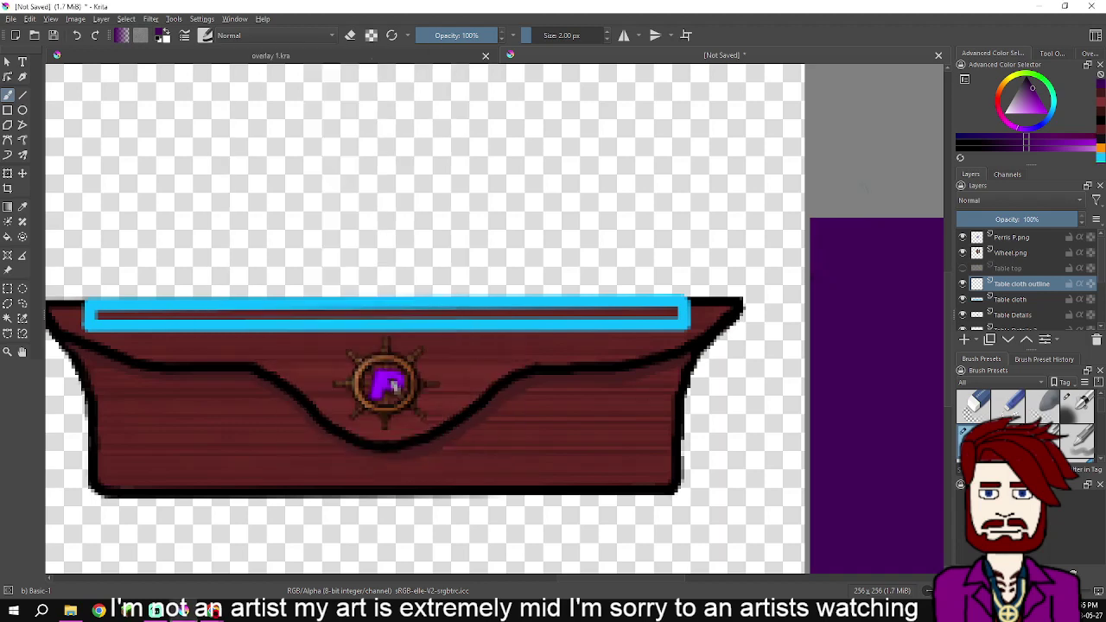
{"action": "scroll", "coordinate": [692, 298], "scroll_direction": "up", "scroll_amount": 4}
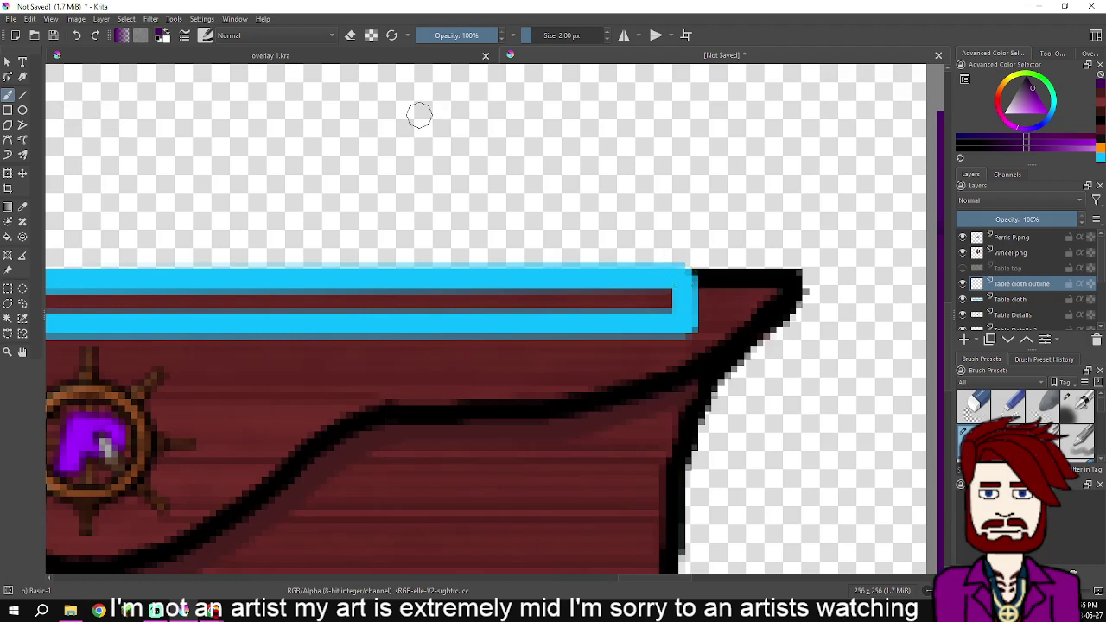
{"action": "left_click", "coordinate": [685, 275]}
{"action": "left_click_drag", "start_coordinate": [686, 275], "coordinate": [685, 330]}
{"action": "left_click_drag", "start_coordinate": [618, 322], "coordinate": [936, 350]}
{"action": "left_click_drag", "start_coordinate": [266, 348], "coordinate": [643, 378]}
{"action": "left_click_drag", "start_coordinate": [189, 333], "coordinate": [196, 394]}
{"action": "mouse_move", "coordinate": [194, 341]}
{"action": "left_mouse_down"}
{"action": "mouse_move", "coordinate": [199, 368]}
{"action": "mouse_move", "coordinate": [176, 413]}
{"action": "mouse_move", "coordinate": [242, 390]}
{"action": "mouse_move", "coordinate": [720, 390]}
{"action": "mouse_move", "coordinate": [773, 394]}
{"action": "mouse_move", "coordinate": [233, 396]}
{"action": "mouse_move", "coordinate": [806, 395]}
{"action": "mouse_move", "coordinate": [849, 422]}
{"action": "mouse_move", "coordinate": [871, 389]}
{"action": "mouse_move", "coordinate": [863, 372]}
{"action": "mouse_move", "coordinate": [878, 437]}
{"action": "mouse_move", "coordinate": [657, 391]}
{"action": "left_mouse_up"}
{"action": "scroll", "coordinate": [657, 391], "scroll_direction": "down", "scroll_amount": 5}
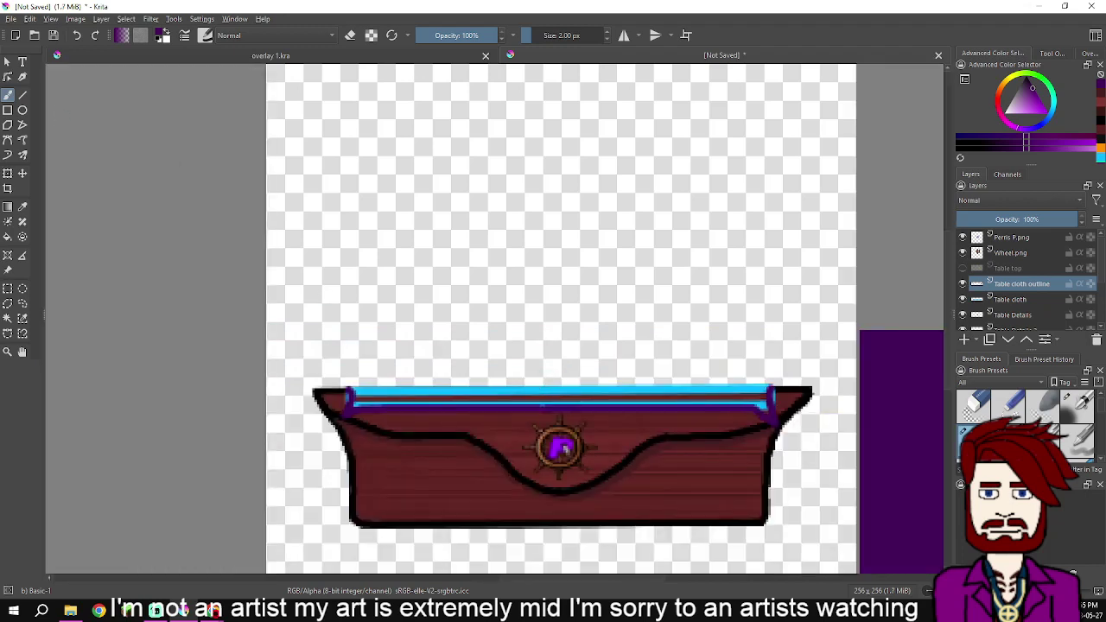
Draw a straight dark purple line along the upper edge of the blue cloth strip, joining the two end strokes
{"action": "left_click", "coordinate": [22, 95]}
{"action": "scroll", "coordinate": [331, 359], "scroll_direction": "up", "scroll_amount": 3}
{"action": "left_click_drag", "start_coordinate": [478, 421], "coordinate": [222, 327]}
{"action": "scroll", "coordinate": [198, 329], "scroll_direction": "down", "scroll_amount": 2}
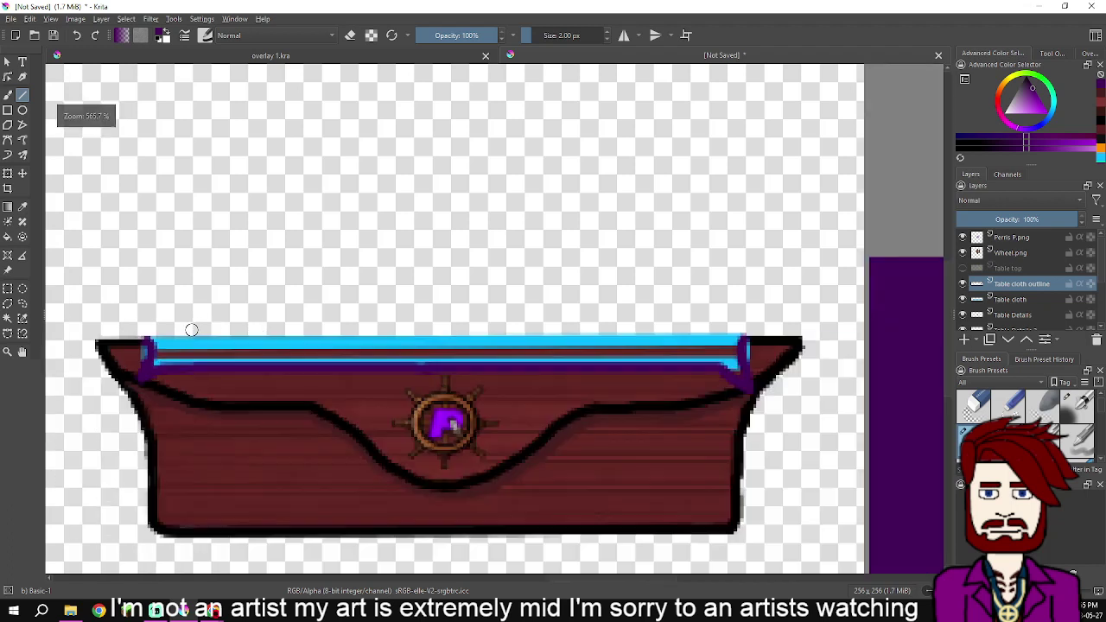
{"action": "left_click_drag", "start_coordinate": [151, 340], "coordinate": [571, 340]}
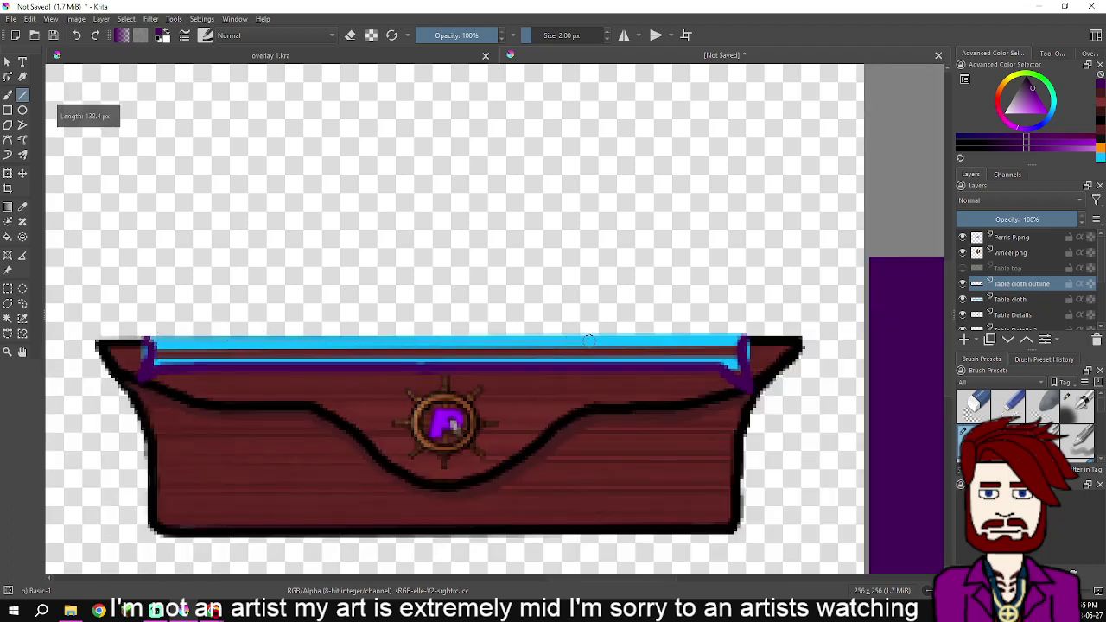
{"action": "left_click_drag", "start_coordinate": [730, 341], "coordinate": [741, 340]}
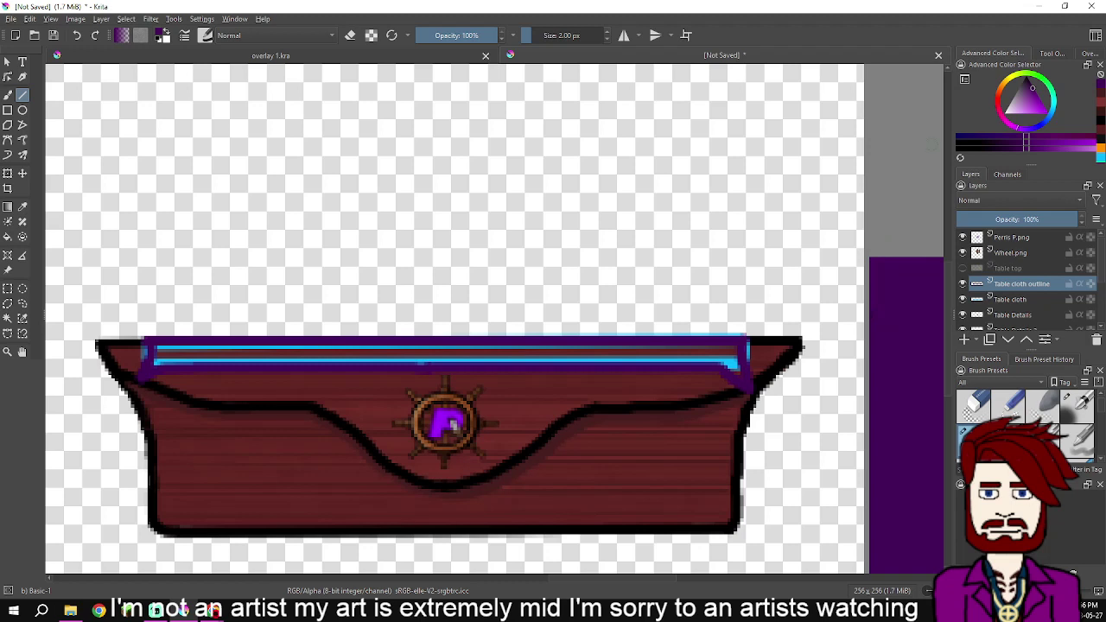
Hide the Table cloth layer and flood-fill the inside of the cloth outline with dark purple
{"action": "left_click", "coordinate": [963, 299]}
{"action": "left_click_drag", "start_coordinate": [761, 320], "coordinate": [823, 304]}
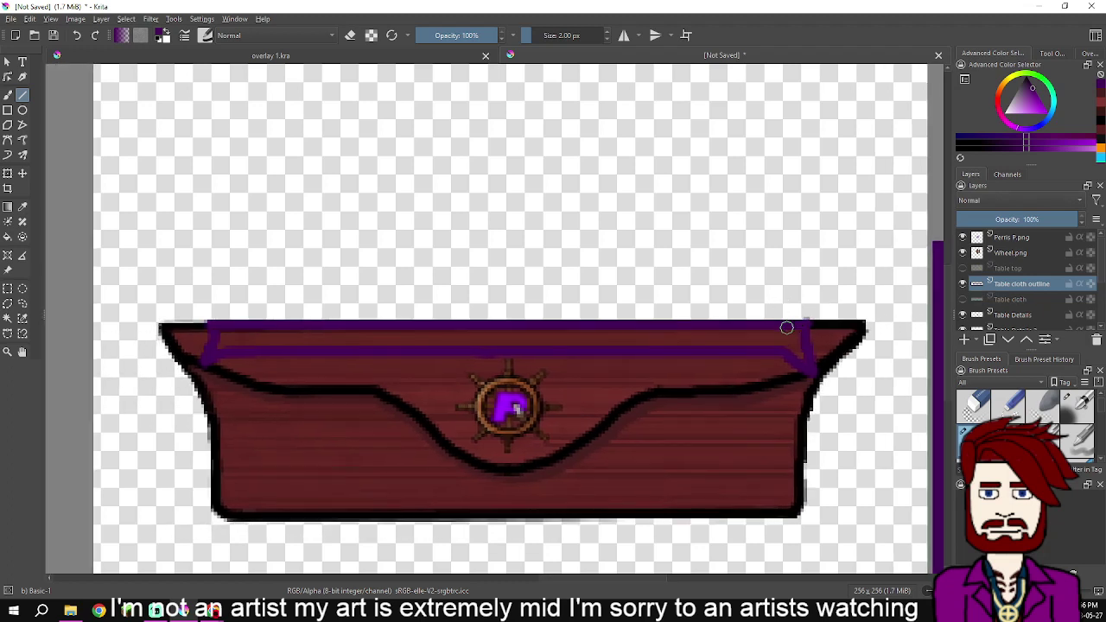
{"action": "scroll", "coordinate": [796, 320], "scroll_direction": "up", "scroll_amount": 2}
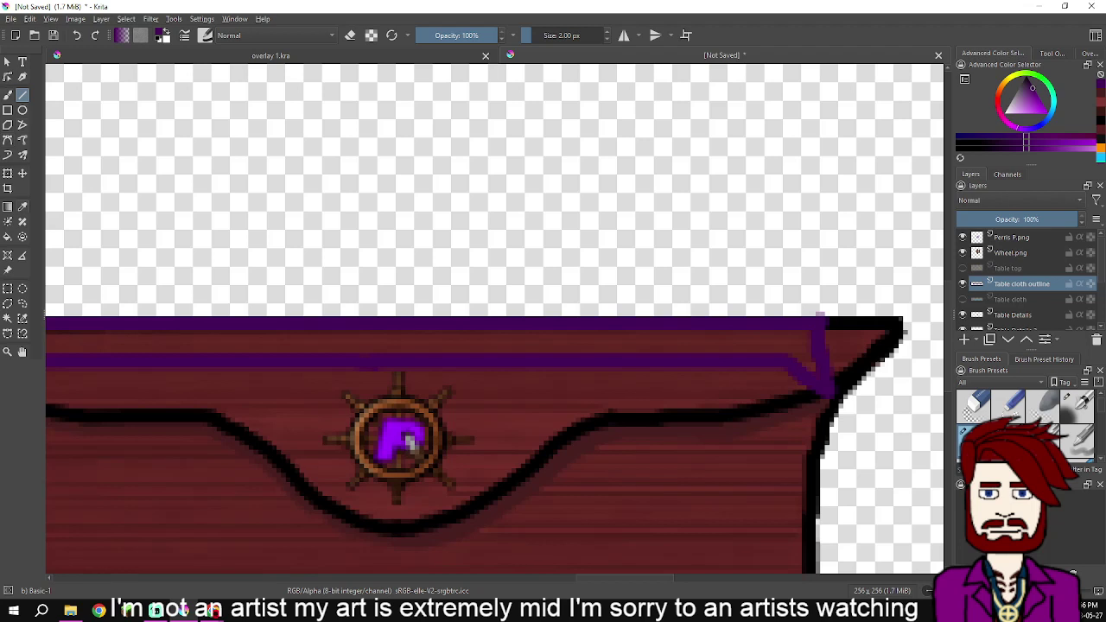
{"action": "left_click", "coordinate": [7, 236]}
{"action": "scroll", "coordinate": [136, 223], "scroll_direction": "down", "scroll_amount": 1}
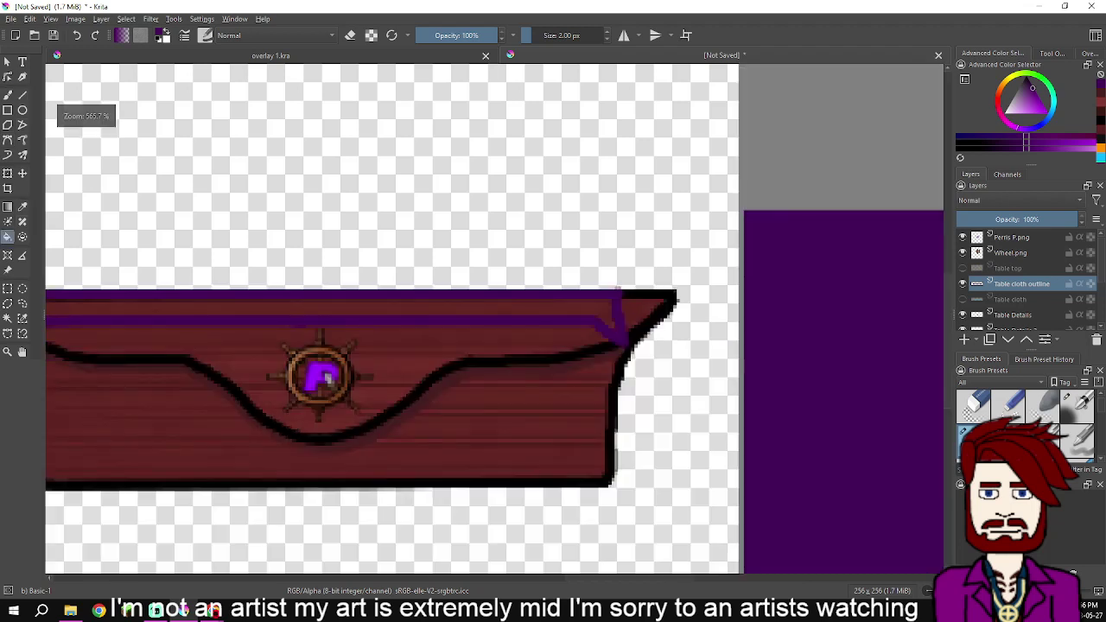
{"action": "left_click_drag", "start_coordinate": [136, 223], "coordinate": [366, 231]}
{"action": "scroll", "coordinate": [327, 289], "scroll_direction": "up", "scroll_amount": 3}
{"action": "left_click", "coordinate": [353, 368]}
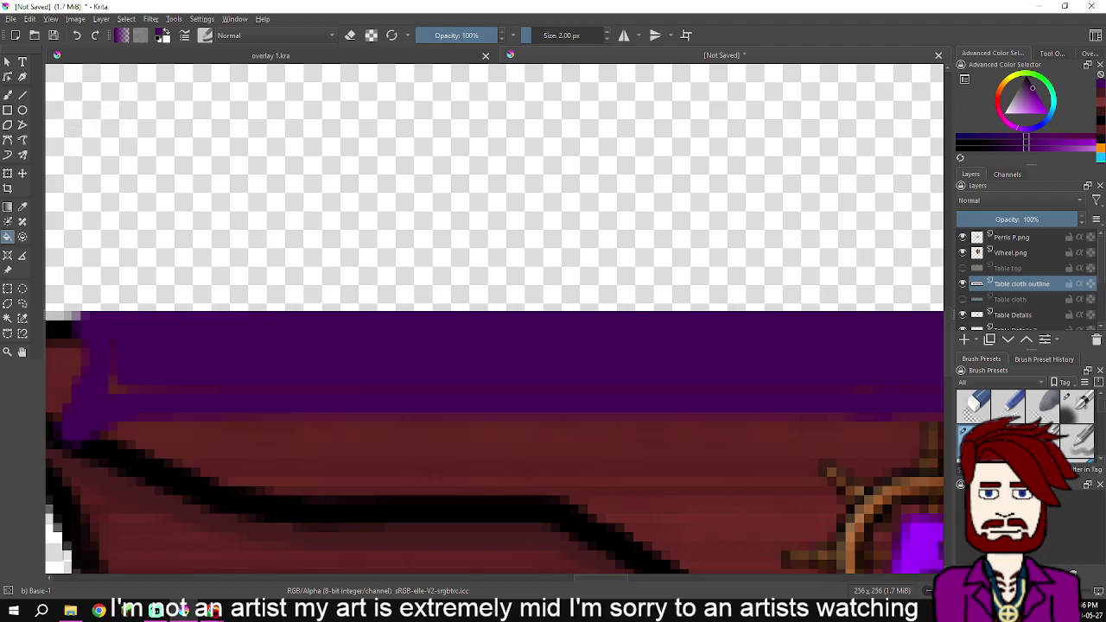
{"action": "scroll", "coordinate": [354, 368], "scroll_direction": "down", "scroll_amount": 3}
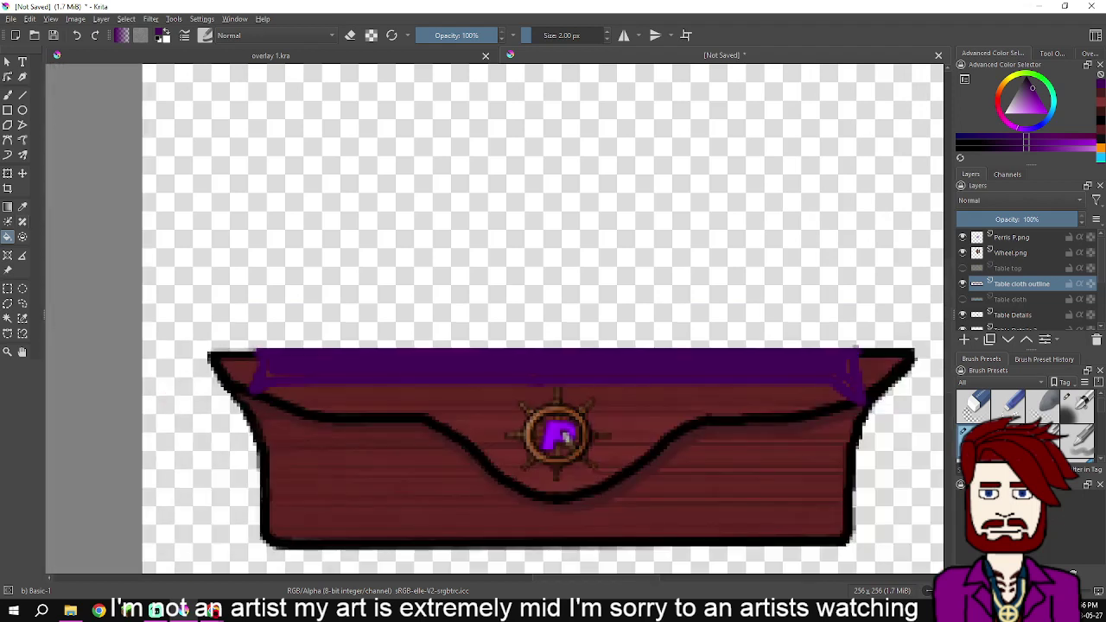
Brush dark purple over the unfilled gaps along the cloth's lower edge and in both end corners
{"action": "key", "text": "b"}
{"action": "scroll", "coordinate": [291, 358], "scroll_direction": "up", "scroll_amount": 3}
{"action": "mouse_move", "coordinate": [237, 346]}
{"action": "left_mouse_down"}
{"action": "mouse_move", "coordinate": [223, 398]}
{"action": "mouse_move", "coordinate": [240, 402]}
{"action": "mouse_move", "coordinate": [613, 394]}
{"action": "mouse_move", "coordinate": [331, 392]}
{"action": "left_mouse_up"}
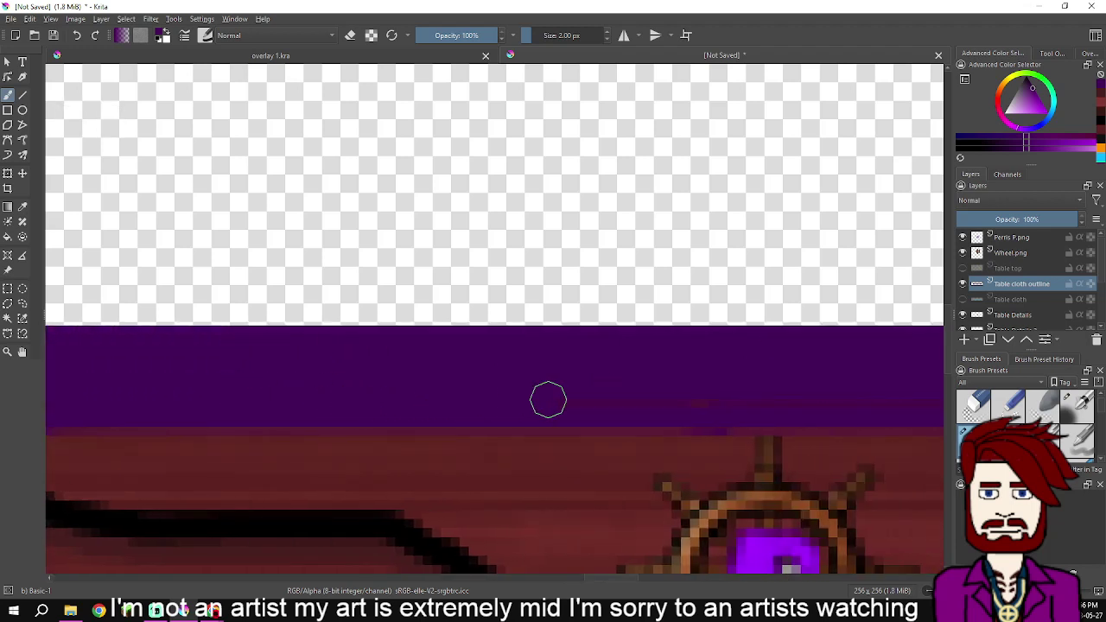
{"action": "left_click_drag", "start_coordinate": [674, 398], "coordinate": [316, 390]}
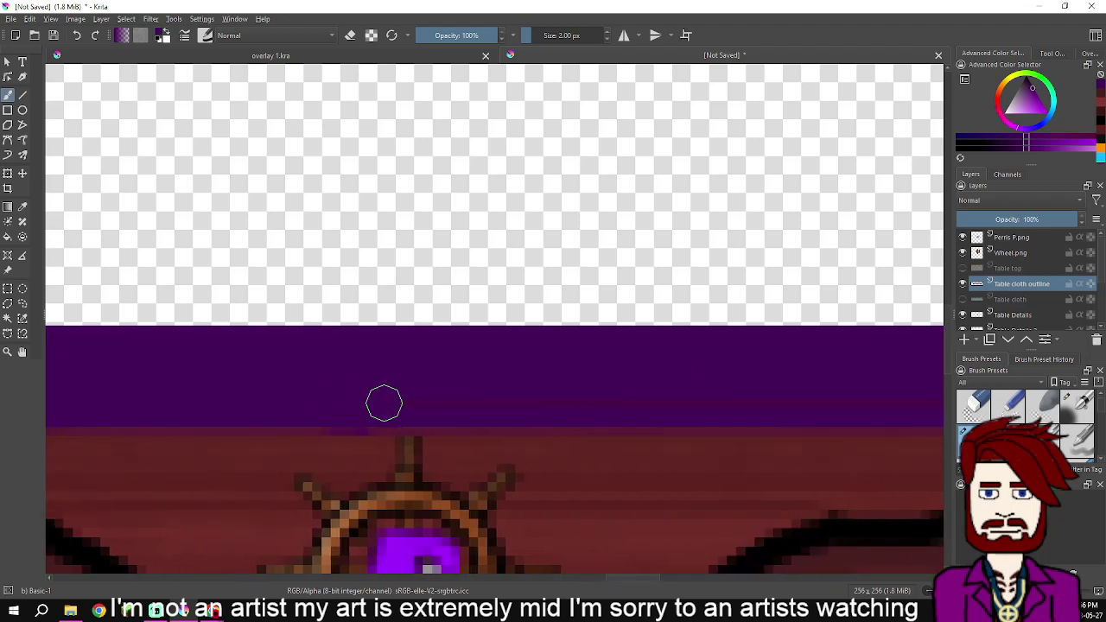
{"action": "mouse_move", "coordinate": [652, 388]}
{"action": "left_mouse_down"}
{"action": "mouse_move", "coordinate": [344, 392]}
{"action": "mouse_move", "coordinate": [651, 405]}
{"action": "left_mouse_up"}
{"action": "left_click_drag", "start_coordinate": [732, 403], "coordinate": [420, 390]}
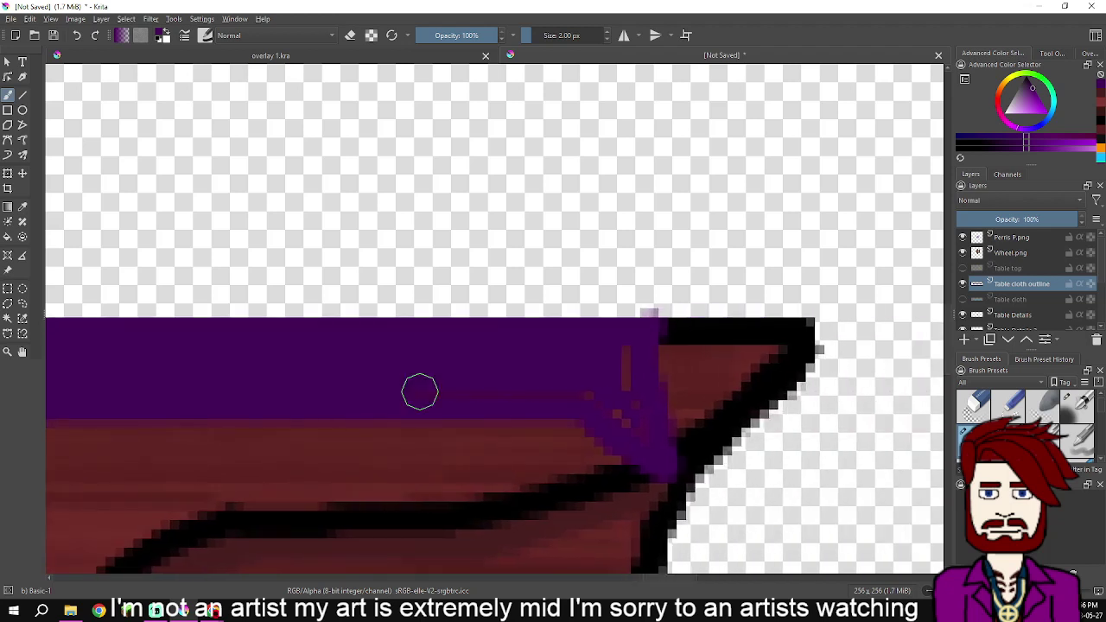
{"action": "mouse_move", "coordinate": [541, 392]}
{"action": "left_mouse_down"}
{"action": "mouse_move", "coordinate": [594, 397]}
{"action": "mouse_move", "coordinate": [643, 435]}
{"action": "mouse_move", "coordinate": [622, 357]}
{"action": "left_mouse_up"}
{"action": "left_click_drag", "start_coordinate": [425, 355], "coordinate": [645, 384]}
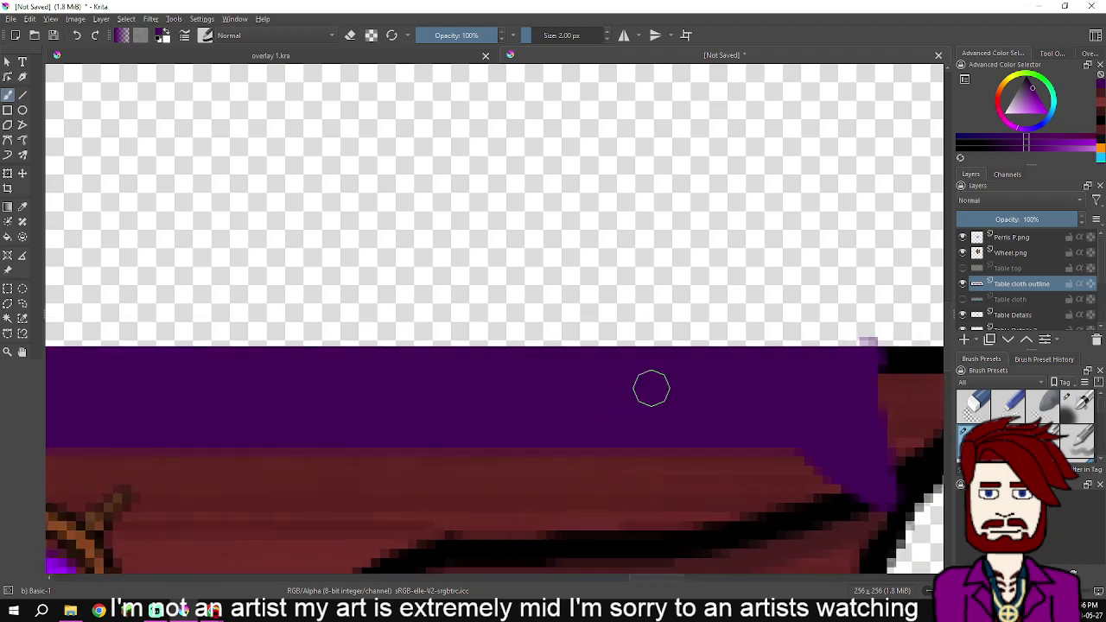
{"action": "left_click_drag", "start_coordinate": [89, 383], "coordinate": [607, 401]}
{"action": "scroll", "coordinate": [227, 402], "scroll_direction": "down", "scroll_amount": 5}
{"action": "left_click_drag", "start_coordinate": [228, 402], "coordinate": [449, 402]}
{"action": "scroll", "coordinate": [550, 403], "scroll_direction": "up", "scroll_amount": 10}
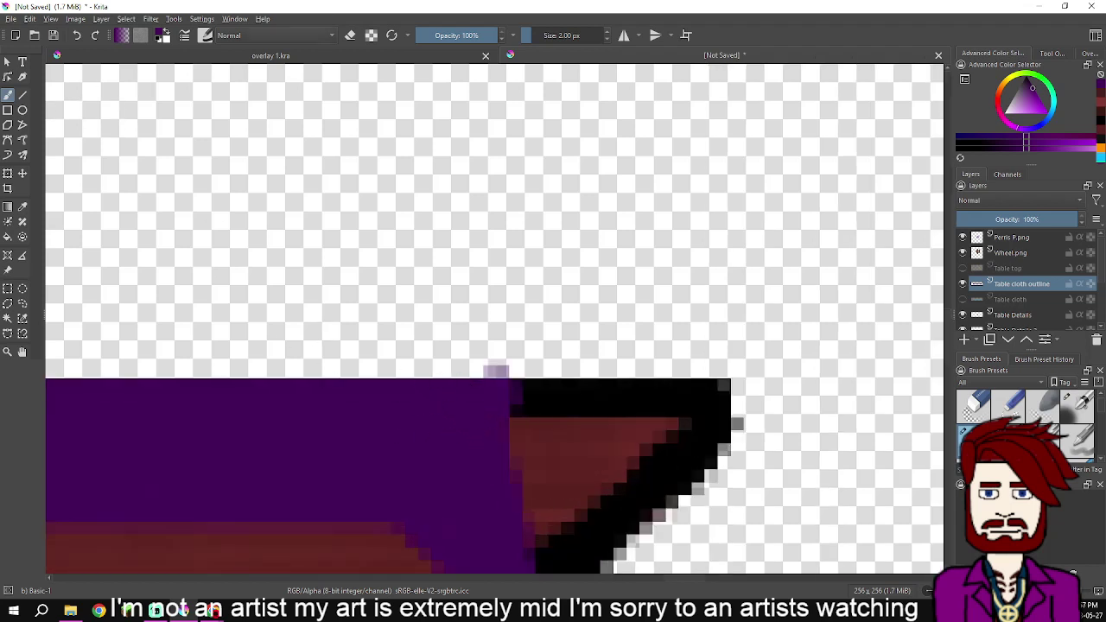
Erase the stray purple pixels above the cloth's upper-right corner and return the brush to painting mode
{"action": "key", "text": "e"}
{"action": "left_click", "coordinate": [496, 370]}
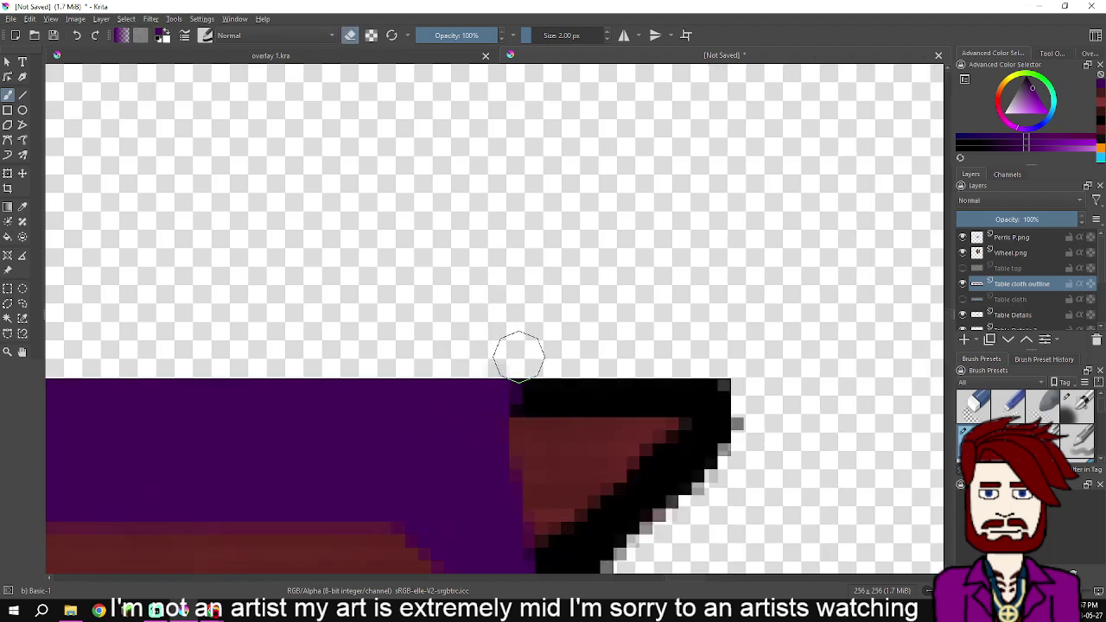
{"action": "scroll", "coordinate": [541, 402], "scroll_direction": "down", "scroll_amount": 4}
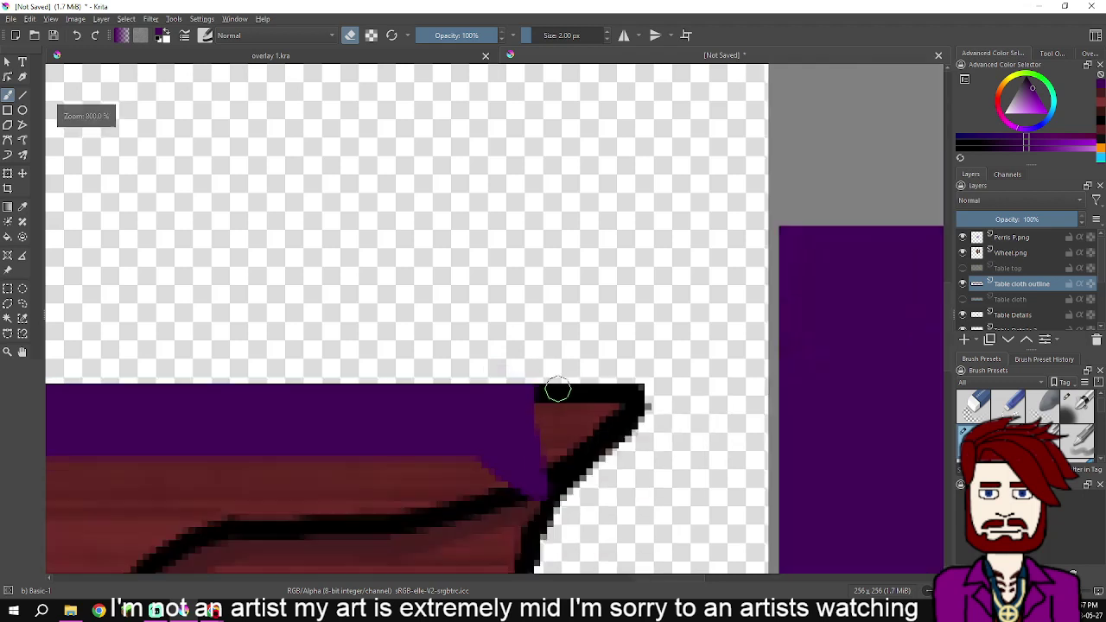
{"action": "left_click_drag", "start_coordinate": [380, 281], "coordinate": [603, 285]}
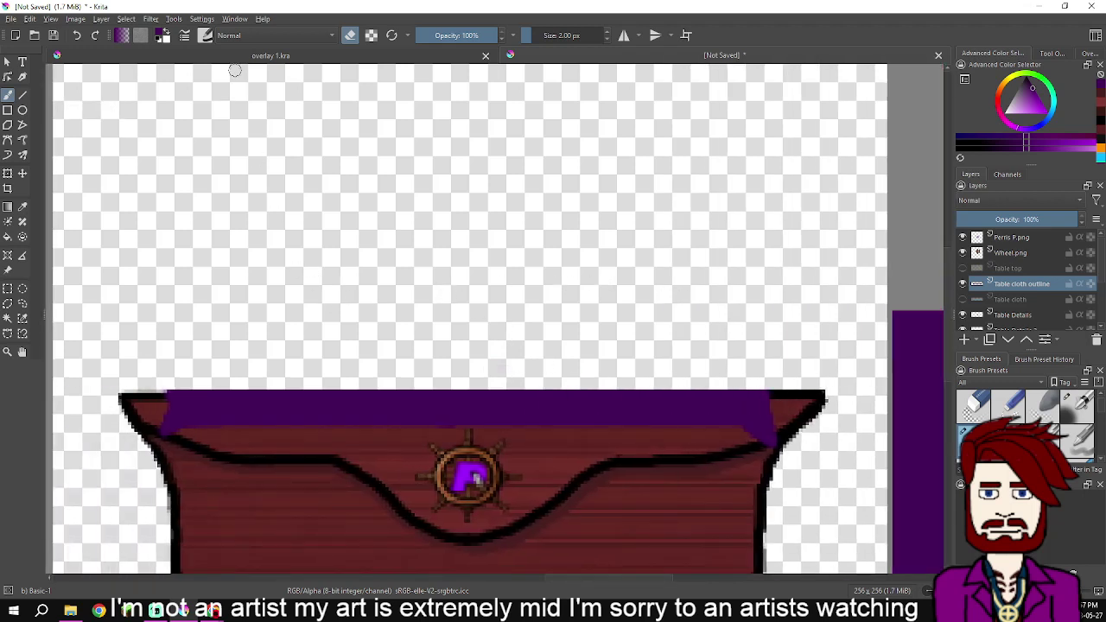
{"action": "key", "text": "e"}
Paint the cloth's lower-left corner further down in dark purple so it flares toward the table's outline
{"action": "left_click_drag", "start_coordinate": [238, 262], "coordinate": [397, 171]}
{"action": "scroll", "coordinate": [304, 308], "scroll_direction": "up", "scroll_amount": 3}
{"action": "mouse_move", "coordinate": [379, 289]}
{"action": "left_mouse_down"}
{"action": "mouse_move", "coordinate": [383, 348]}
{"action": "mouse_move", "coordinate": [351, 427]}
{"action": "mouse_move", "coordinate": [496, 375]}
{"action": "mouse_move", "coordinate": [688, 355]}
{"action": "mouse_move", "coordinate": [617, 342]}
{"action": "mouse_move", "coordinate": [275, 366]}
{"action": "left_mouse_up"}
{"action": "scroll", "coordinate": [669, 345], "scroll_direction": "down", "scroll_amount": 3}
Try to widen the cloth's right end with dark purple strokes, and undo them
{"action": "scroll", "coordinate": [648, 417], "scroll_direction": "up", "scroll_amount": 1}
{"action": "scroll", "coordinate": [648, 415], "scroll_direction": "up", "scroll_amount": 1}
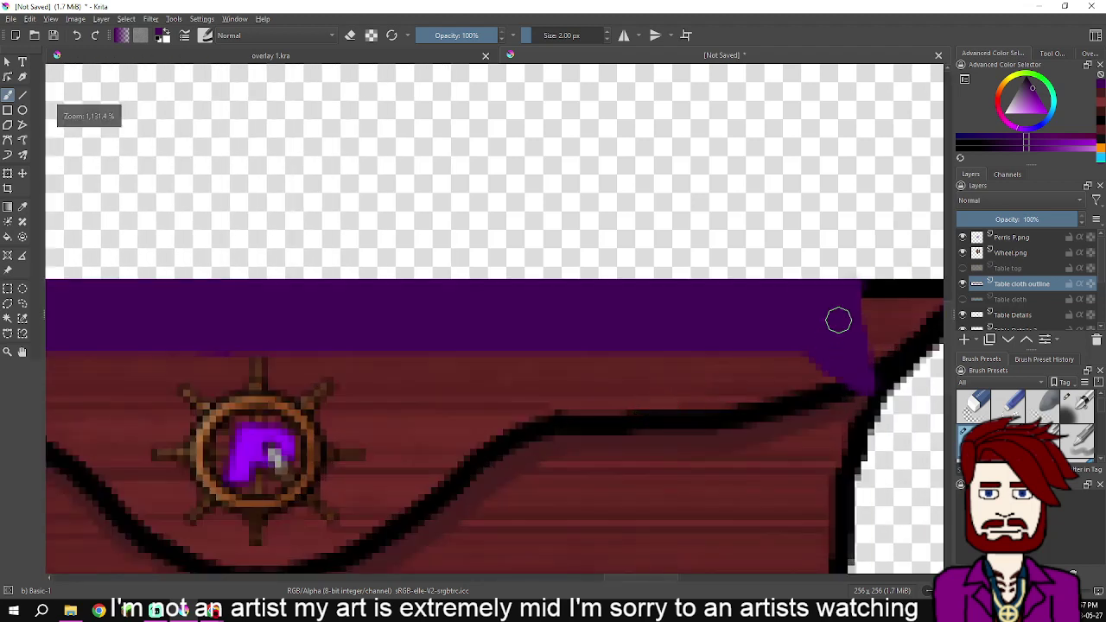
{"action": "mouse_move", "coordinate": [859, 291]}
{"action": "left_mouse_down"}
{"action": "mouse_move", "coordinate": [879, 289]}
{"action": "mouse_move", "coordinate": [860, 320]}
{"action": "mouse_move", "coordinate": [867, 380]}
{"action": "left_mouse_up"}
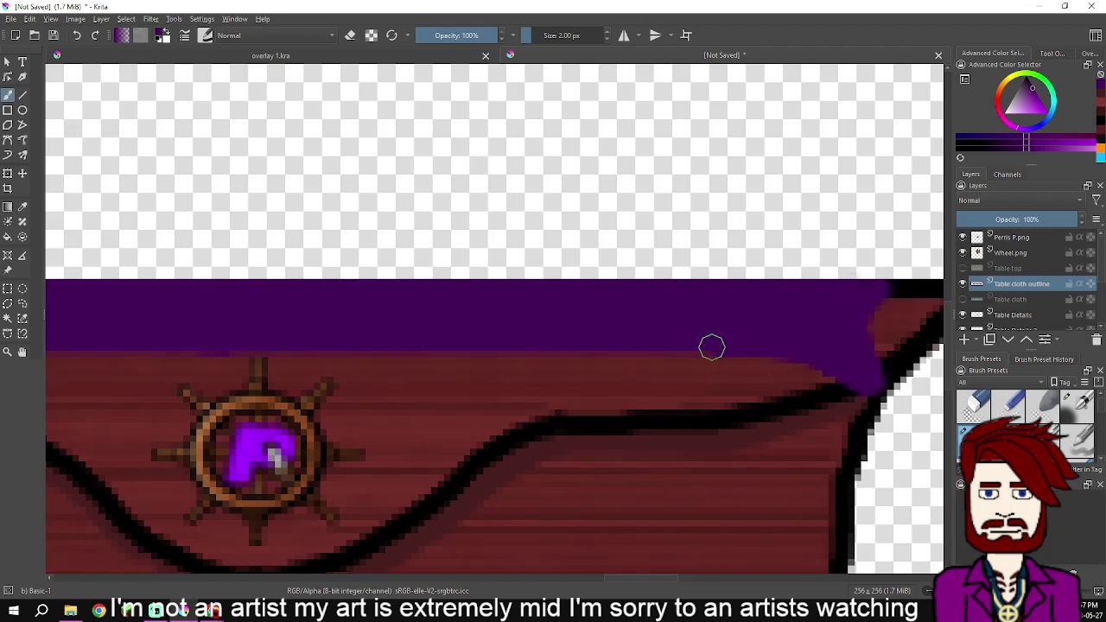
{"action": "scroll", "coordinate": [531, 350], "scroll_direction": "down", "scroll_amount": 3}
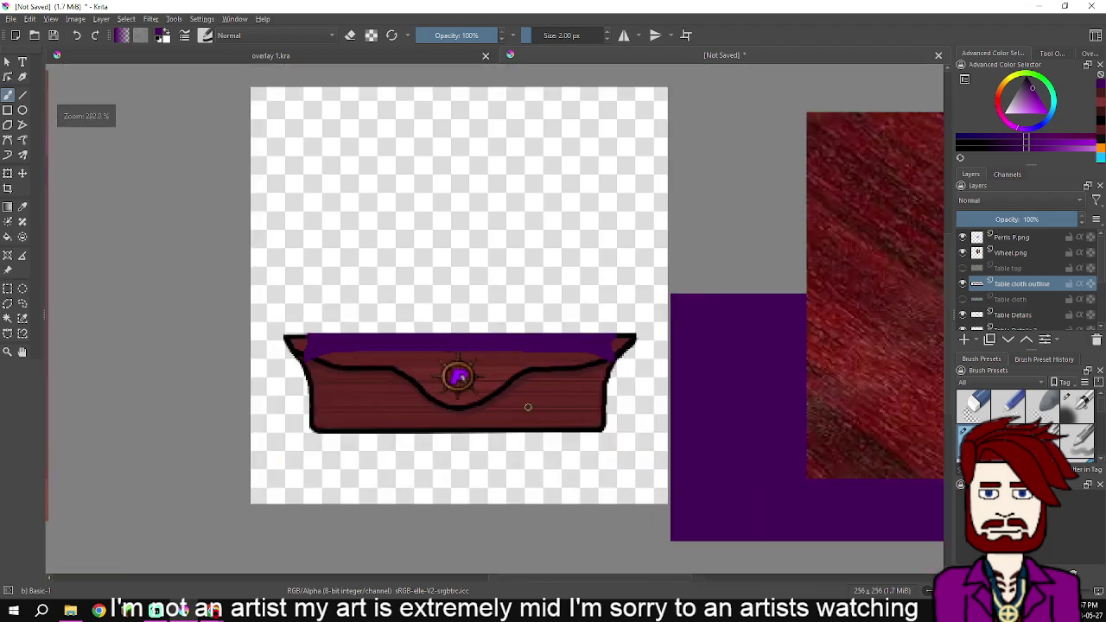
{"action": "scroll", "coordinate": [528, 407], "scroll_direction": "up", "scroll_amount": 3}
{"action": "key", "text": "ctrl+z"}
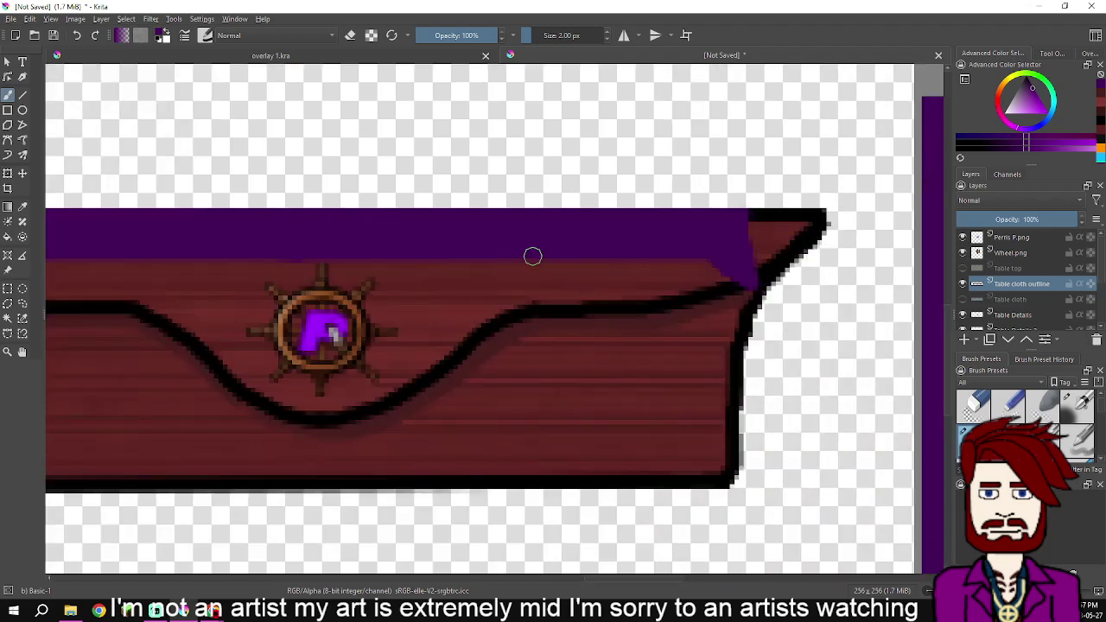
Paint the cloth's lower edge into a gentle dark purple curve running down to its right corner
{"action": "scroll", "coordinate": [618, 244], "scroll_direction": "up", "scroll_amount": 3}
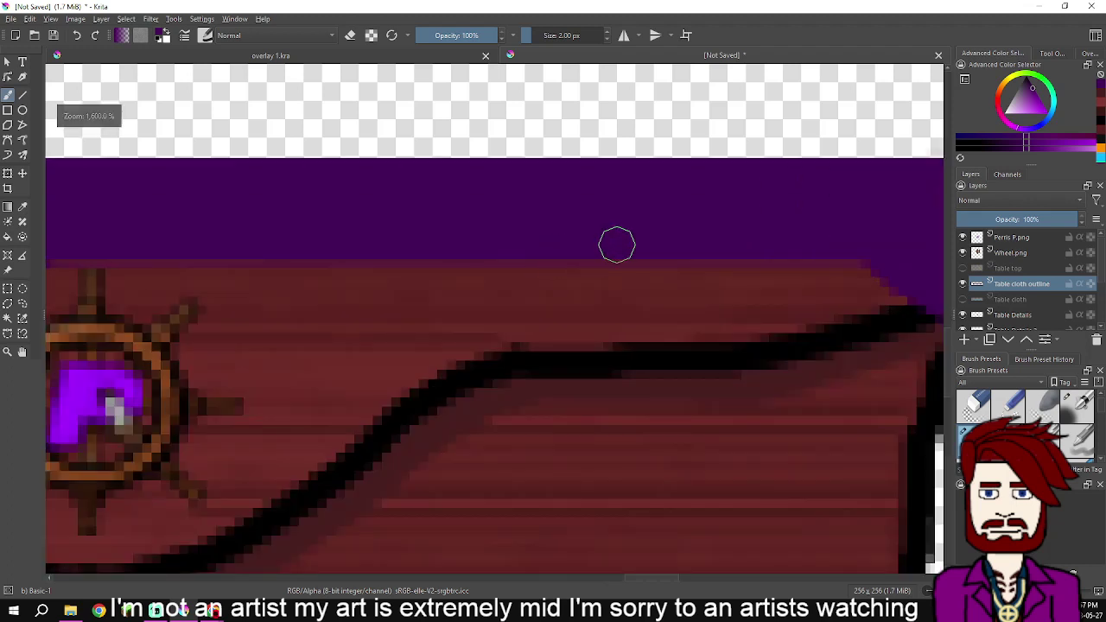
{"action": "mouse_move", "coordinate": [458, 295]}
{"action": "left_mouse_down"}
{"action": "mouse_move", "coordinate": [672, 311]}
{"action": "mouse_move", "coordinate": [760, 351]}
{"action": "mouse_move", "coordinate": [781, 348]}
{"action": "mouse_move", "coordinate": [764, 306]}
{"action": "mouse_move", "coordinate": [773, 250]}
{"action": "mouse_move", "coordinate": [795, 219]}
{"action": "mouse_move", "coordinate": [751, 228]}
{"action": "left_mouse_up"}
{"action": "scroll", "coordinate": [738, 240], "scroll_direction": "down", "scroll_amount": 3}
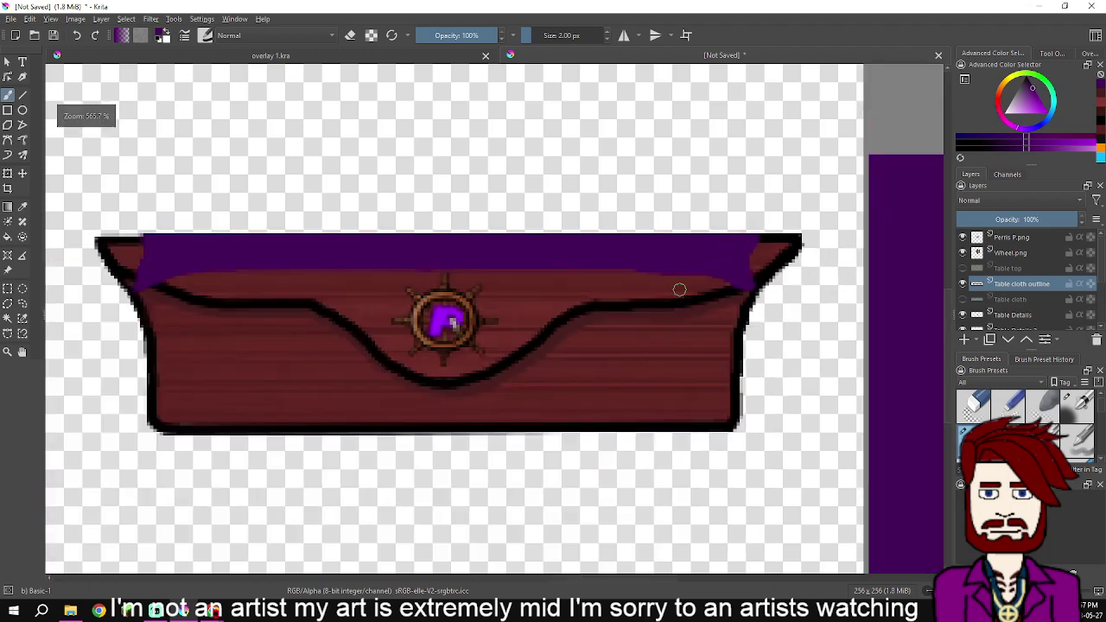
{"action": "left_click_drag", "start_coordinate": [627, 319], "coordinate": [680, 332]}
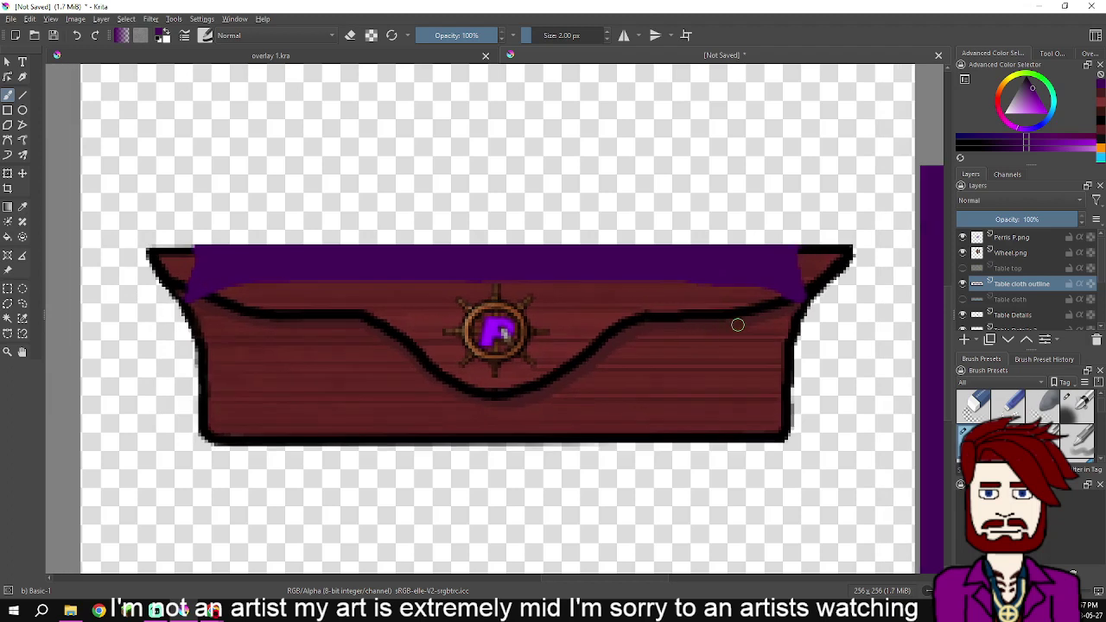
{"action": "scroll", "coordinate": [800, 251], "scroll_direction": "up", "scroll_amount": 5}
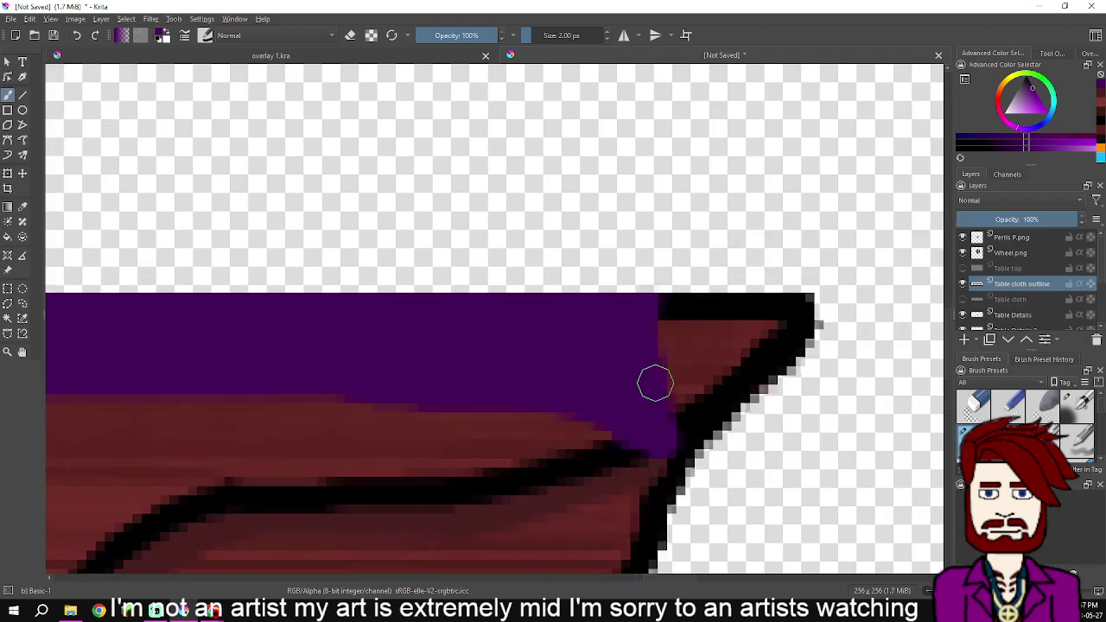
Extend the cloth's upper-right corner slightly outward along the table's top edge in dark purple
{"action": "mouse_move", "coordinate": [661, 330]}
{"action": "left_mouse_down"}
{"action": "mouse_move", "coordinate": [685, 303]}
{"action": "mouse_move", "coordinate": [660, 306]}
{"action": "mouse_move", "coordinate": [676, 328]}
{"action": "mouse_move", "coordinate": [671, 311]}
{"action": "mouse_move", "coordinate": [659, 320]}
{"action": "mouse_move", "coordinate": [656, 362]}
{"action": "mouse_move", "coordinate": [676, 305]}
{"action": "mouse_move", "coordinate": [662, 308]}
{"action": "mouse_move", "coordinate": [654, 333]}
{"action": "left_mouse_up"}
{"action": "key", "text": "ctrl+z"}
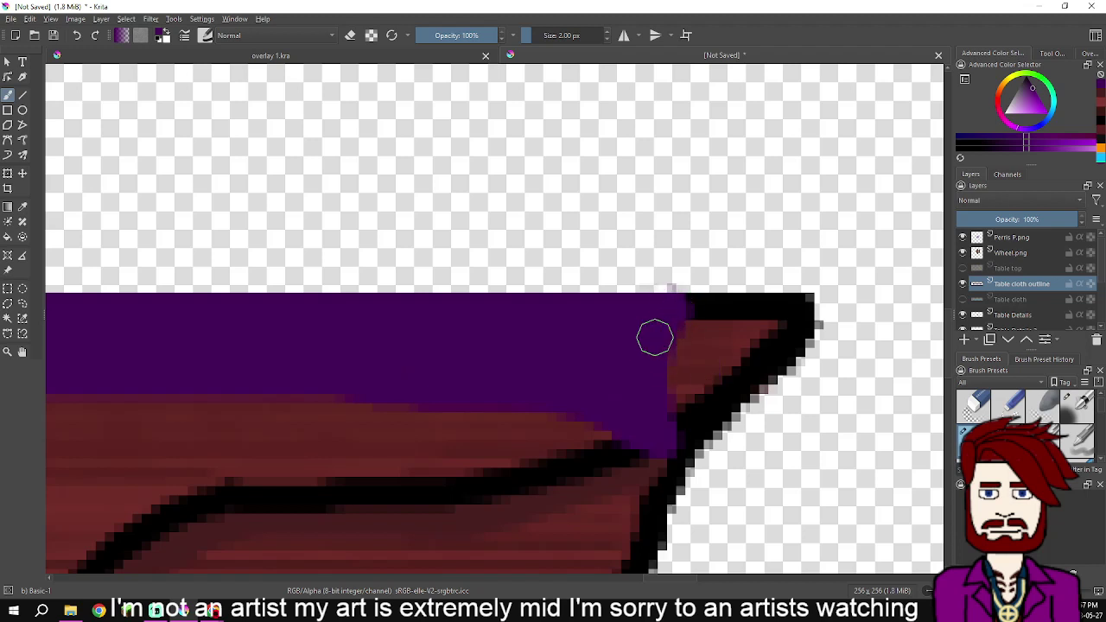
{"action": "scroll", "coordinate": [561, 355], "scroll_direction": "down", "scroll_amount": 3}
{"action": "scroll", "coordinate": [562, 355], "scroll_direction": "down", "scroll_amount": 2}
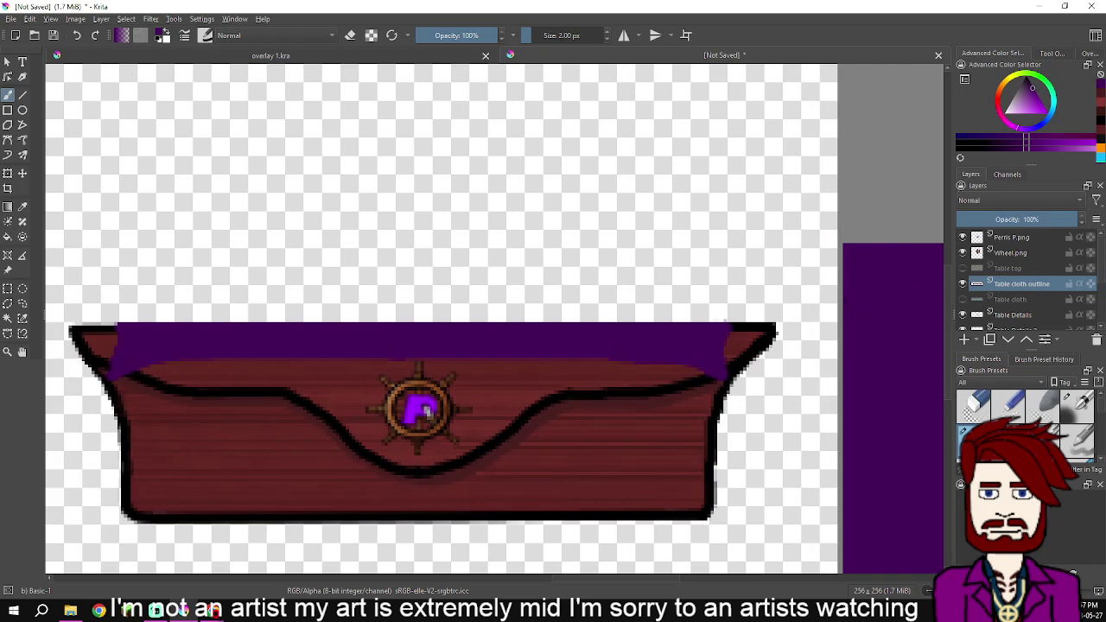
Duplicate the Table cloth outline layer, name the copy TC 1 and place it directly below the outline layer
{"action": "right_click", "coordinate": [1020, 284]}
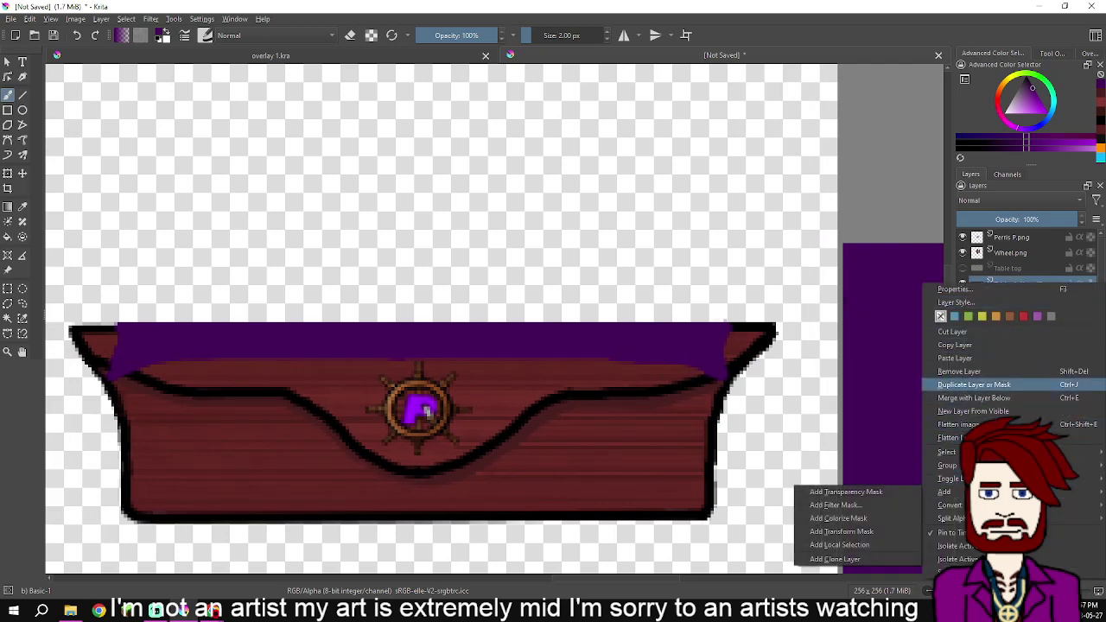
{"action": "left_click", "coordinate": [974, 385]}
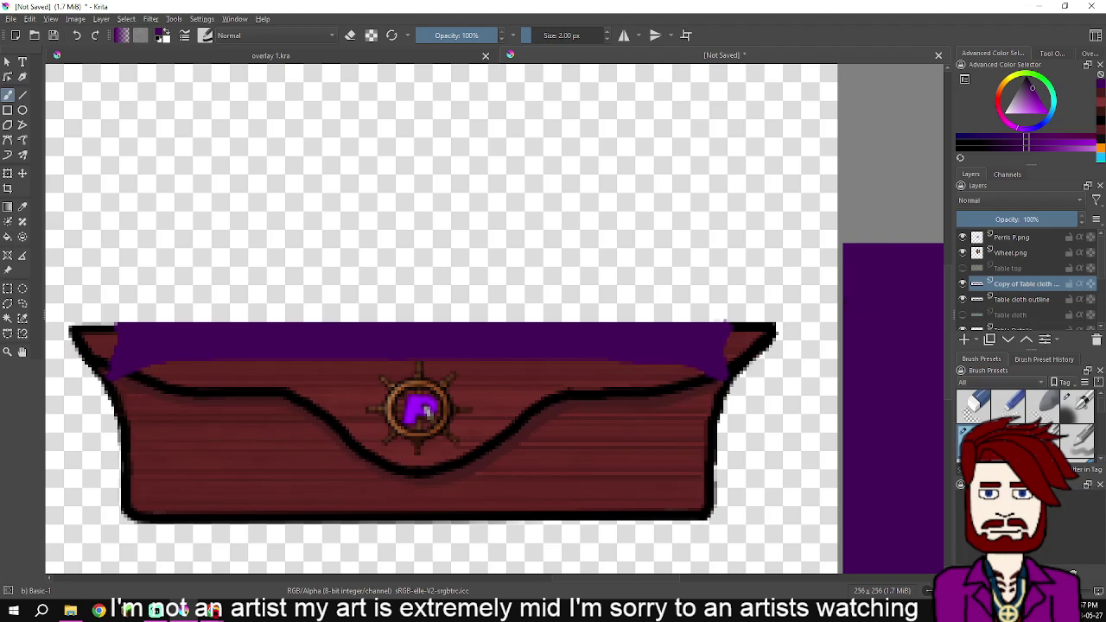
{"action": "double_click", "coordinate": [1024, 284]}
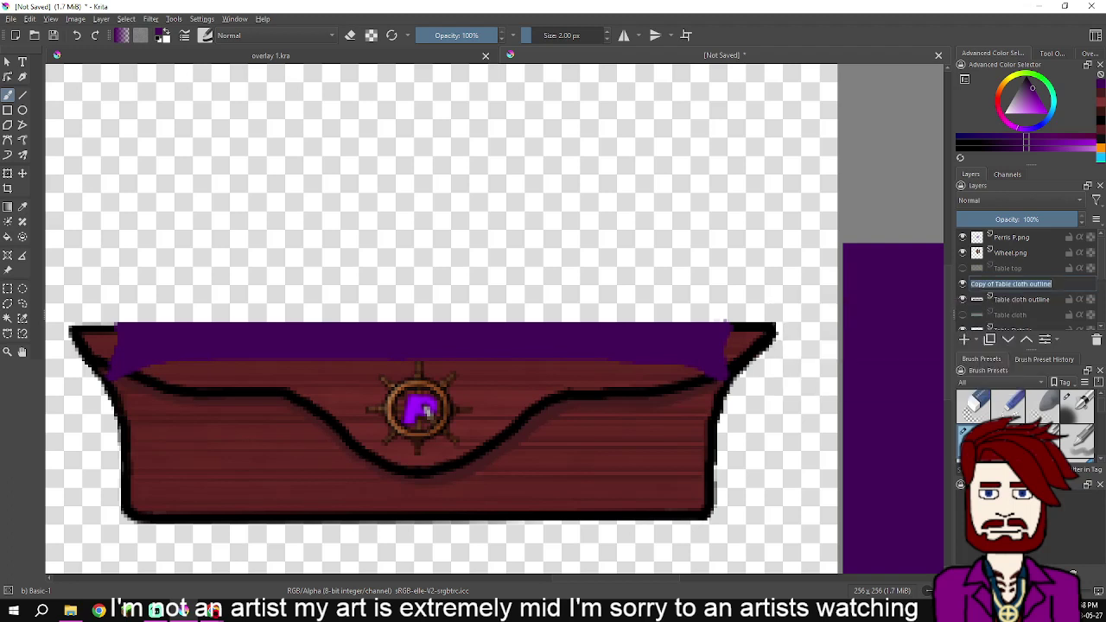
{"action": "type", "text": "TC"}
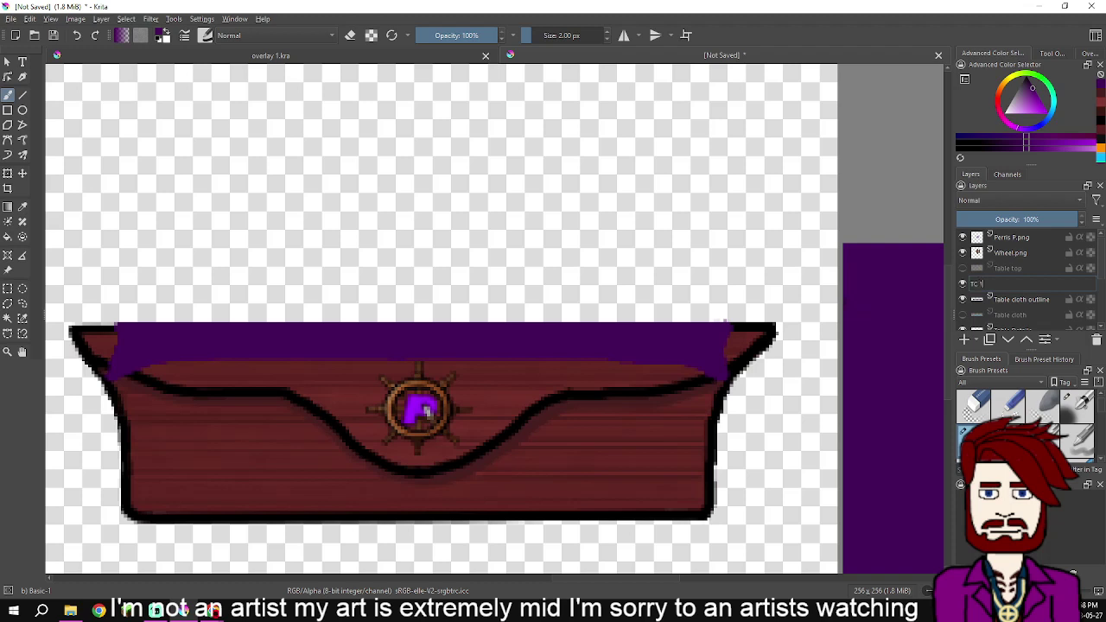
{"action": "key", "text": "Return"}
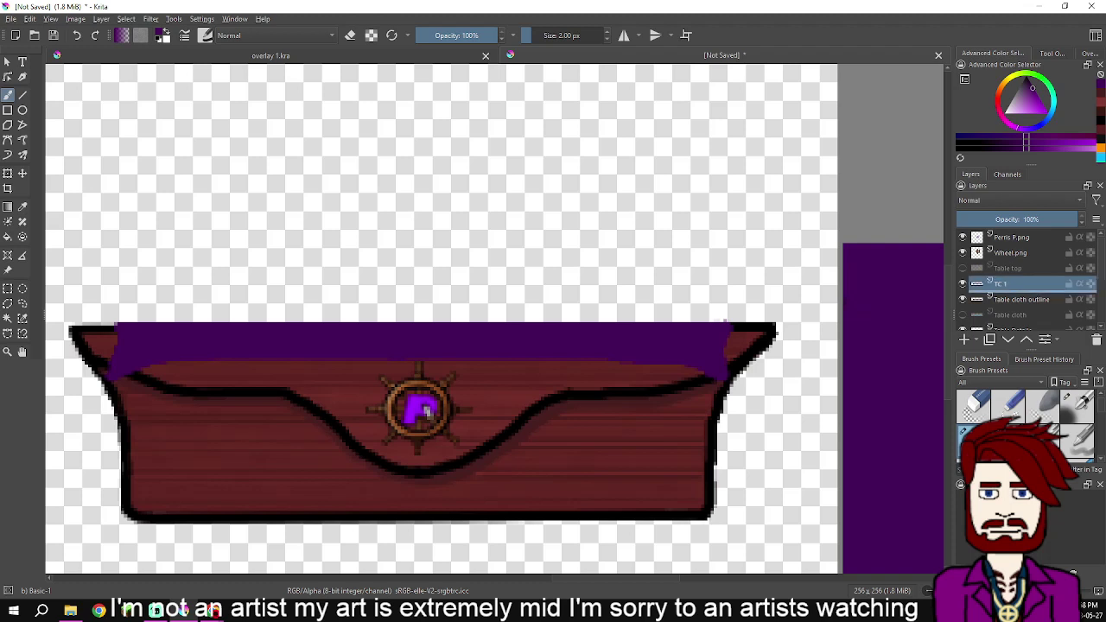
{"action": "key", "text": "ctrl+Page_Down"}
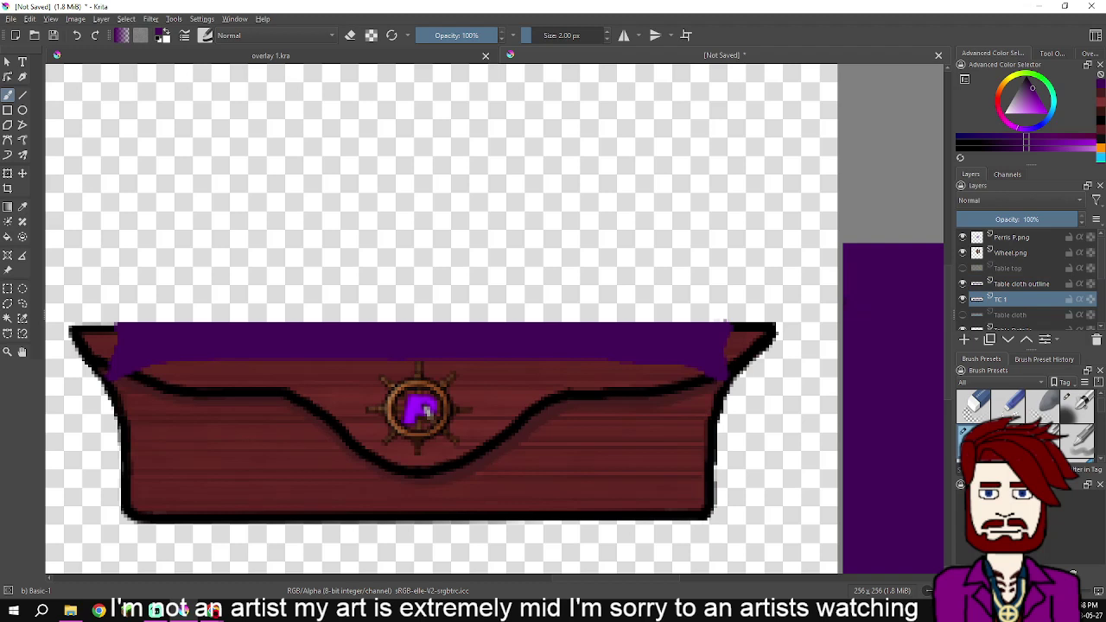
Choose a bluer dark purple and shade along the cloth's right end and lower edge on the TC 1 layer
{"action": "left_click", "coordinate": [1020, 137]}
{"action": "scroll", "coordinate": [741, 323], "scroll_direction": "up", "scroll_amount": 2}
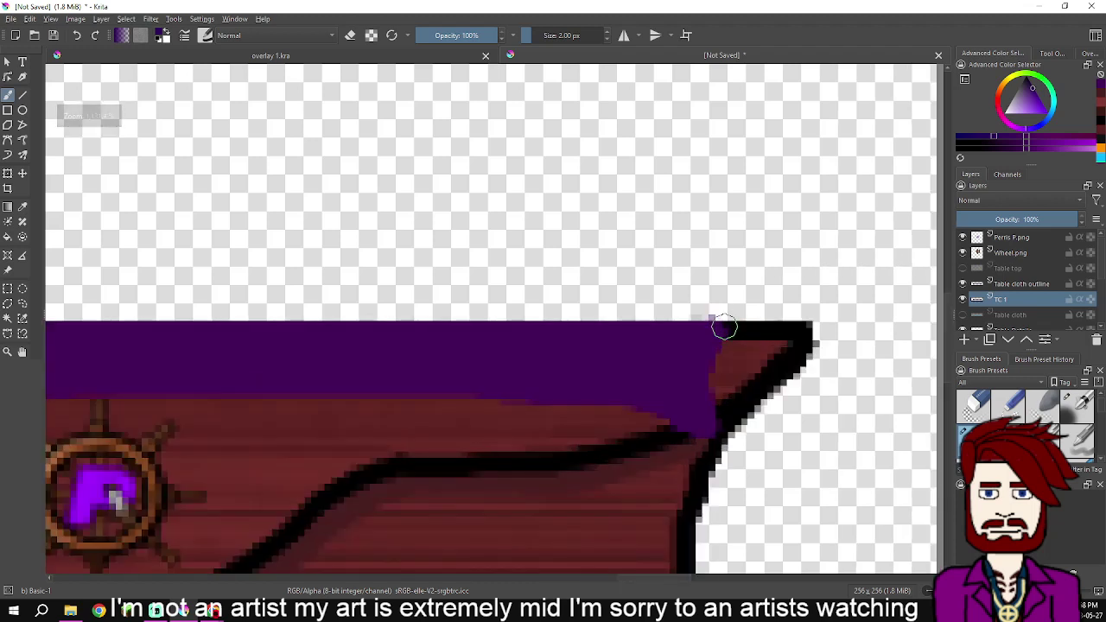
{"action": "mouse_move", "coordinate": [725, 327]}
{"action": "left_mouse_down"}
{"action": "mouse_move", "coordinate": [709, 371]}
{"action": "mouse_move", "coordinate": [718, 440]}
{"action": "mouse_move", "coordinate": [637, 407]}
{"action": "mouse_move", "coordinate": [433, 398]}
{"action": "mouse_move", "coordinate": [872, 357]}
{"action": "mouse_move", "coordinate": [860, 371]}
{"action": "mouse_move", "coordinate": [469, 370]}
{"action": "mouse_move", "coordinate": [670, 370]}
{"action": "left_mouse_up"}
Move the wheel and P emblem image layers directly below the Table cloth layer
{"action": "left_click_drag", "start_coordinate": [1020, 252], "coordinate": [1020, 322]}
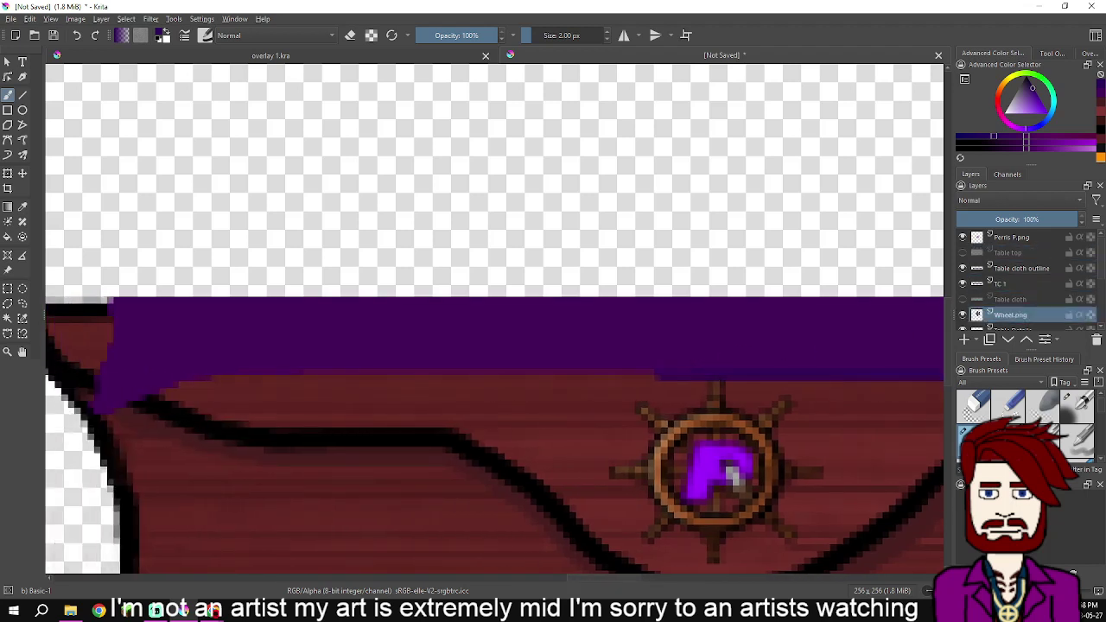
{"action": "left_click_drag", "start_coordinate": [1020, 237], "coordinate": [1012, 307]}
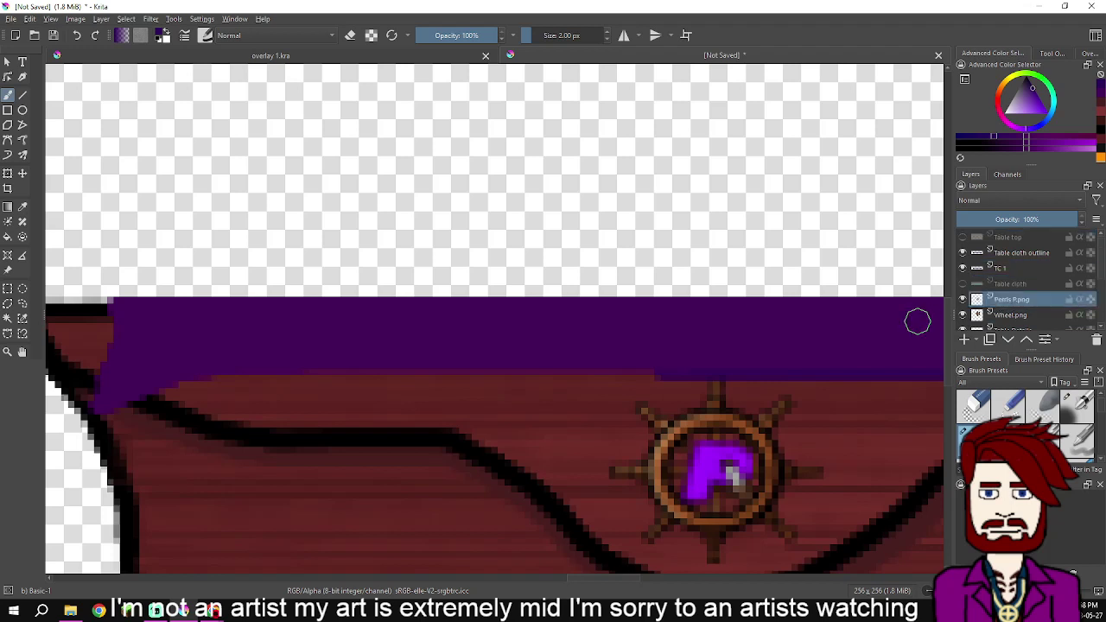
Shade the left part of the cloth's lower edge and its left end in the bluer dark purple
{"action": "left_click_drag", "start_coordinate": [679, 382], "coordinate": [798, 388]}
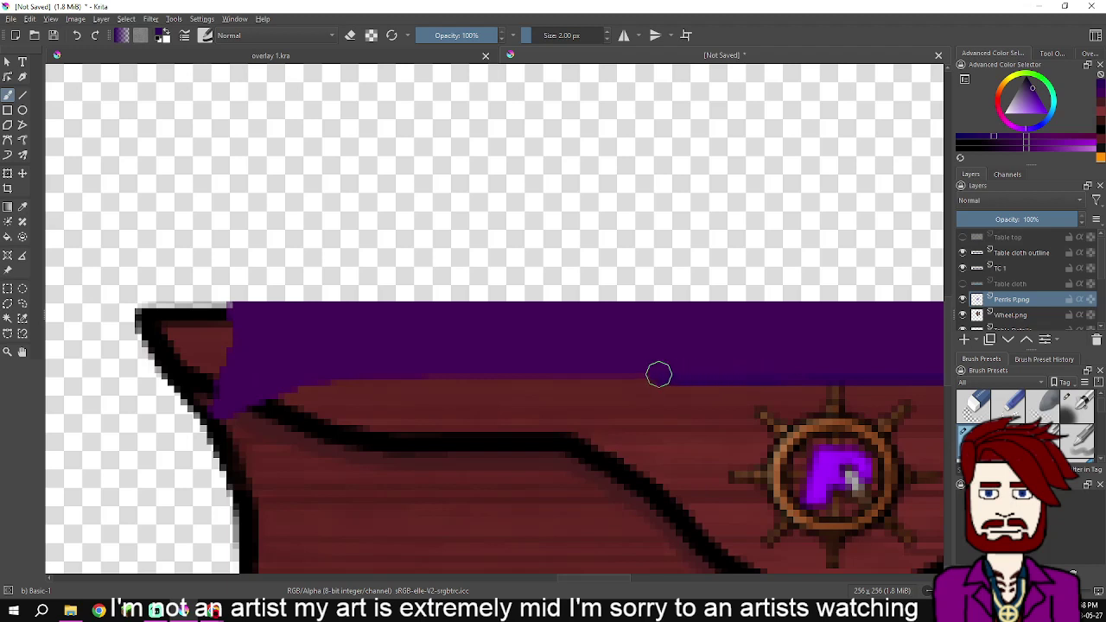
{"action": "scroll", "coordinate": [639, 372], "scroll_direction": "left", "scroll_amount": 3}
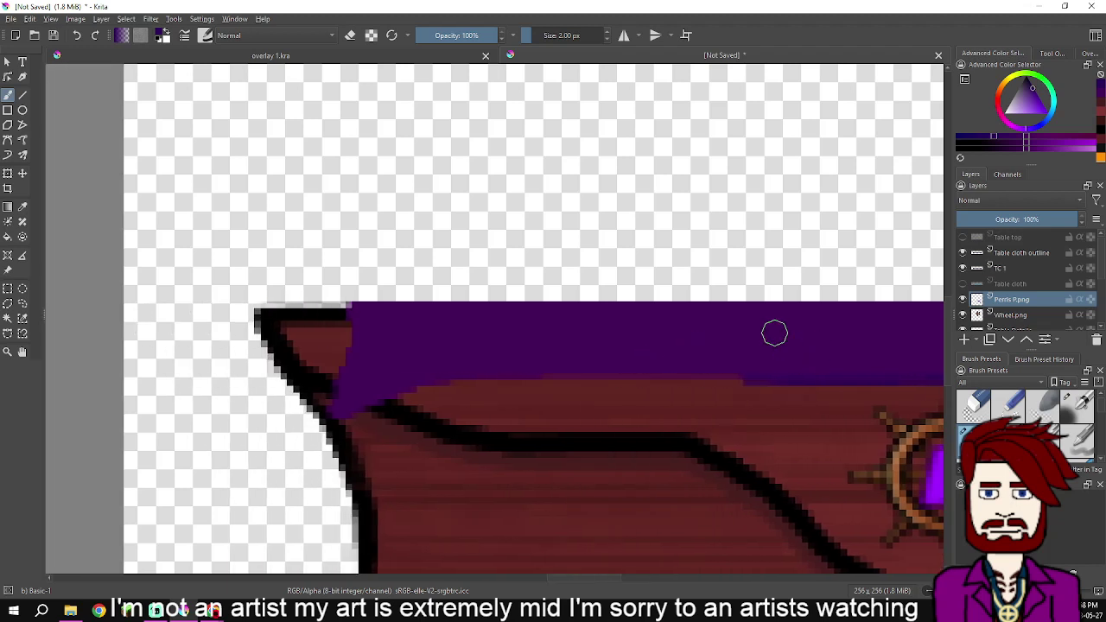
{"action": "scroll", "coordinate": [1029, 286], "scroll_direction": "down", "scroll_amount": 1}
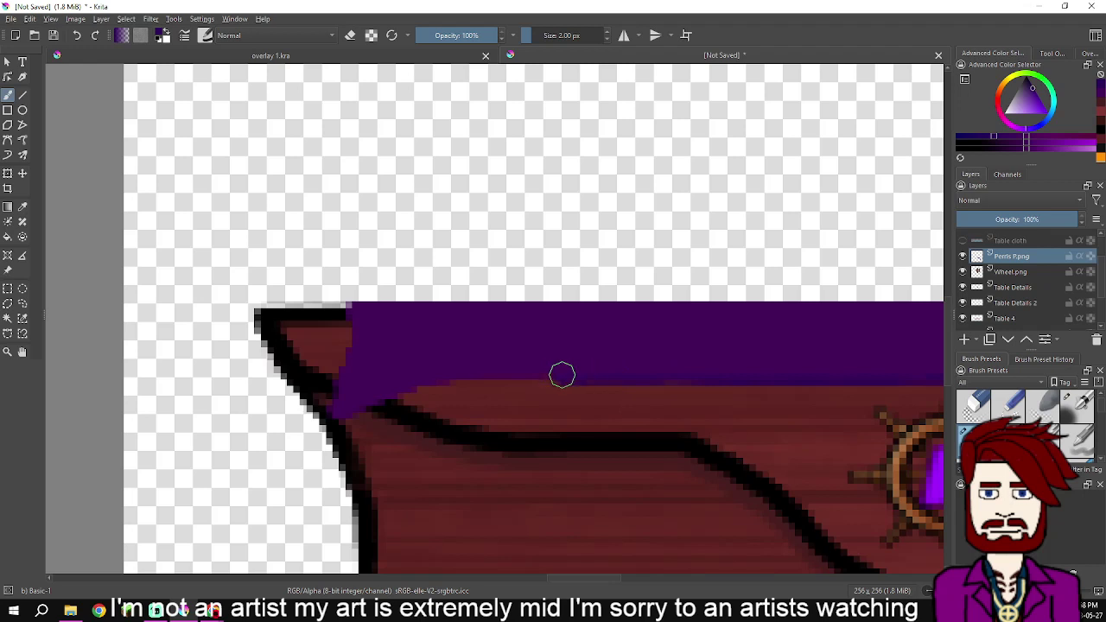
{"action": "mouse_move", "coordinate": [482, 377]}
{"action": "left_mouse_down"}
{"action": "mouse_move", "coordinate": [406, 390]}
{"action": "mouse_move", "coordinate": [329, 423]}
{"action": "mouse_move", "coordinate": [356, 304]}
{"action": "mouse_move", "coordinate": [324, 411]}
{"action": "mouse_move", "coordinate": [334, 395]}
{"action": "left_mouse_up"}
{"action": "mouse_move", "coordinate": [348, 334]}
{"action": "left_mouse_down"}
{"action": "mouse_move", "coordinate": [360, 301]}
{"action": "mouse_move", "coordinate": [696, 303]}
{"action": "mouse_move", "coordinate": [518, 320]}
{"action": "mouse_move", "coordinate": [370, 305]}
{"action": "mouse_move", "coordinate": [431, 317]}
{"action": "mouse_move", "coordinate": [281, 378]}
{"action": "left_mouse_up"}
Paint the bluer dark purple along the cloth's whole top edge, redoing the uneven stroke near its right part
{"action": "left_click_drag", "start_coordinate": [337, 357], "coordinate": [749, 363]}
{"action": "scroll", "coordinate": [749, 363], "scroll_direction": "right", "scroll_amount": 4}
{"action": "scroll", "coordinate": [355, 388], "scroll_direction": "right", "scroll_amount": 2}
{"action": "left_click_drag", "start_coordinate": [345, 382], "coordinate": [622, 375]}
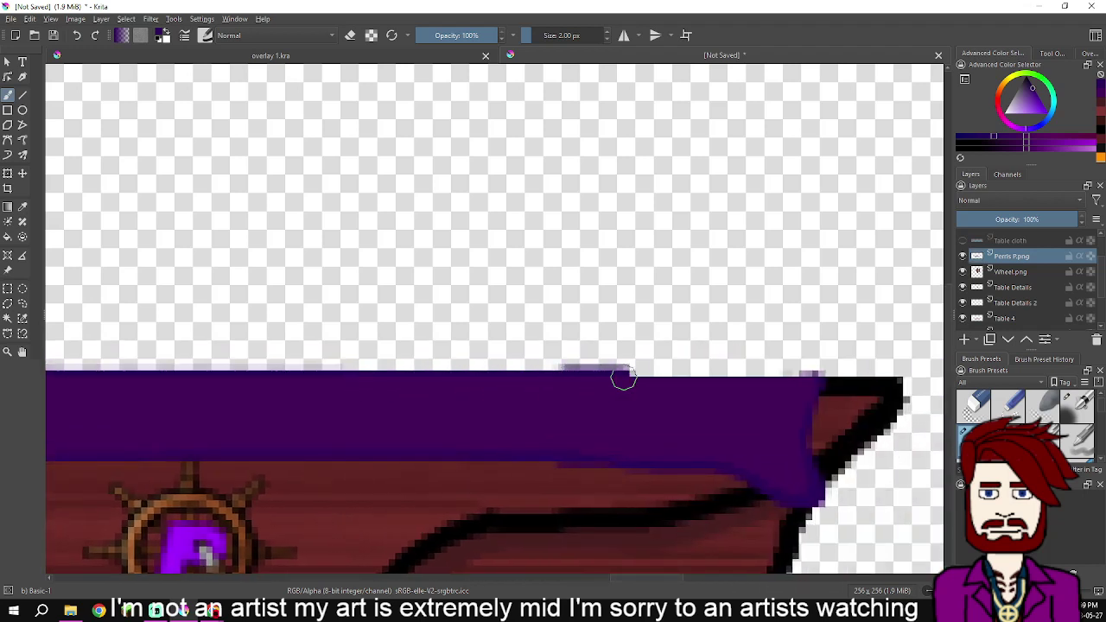
{"action": "key", "text": "ctrl+z"}
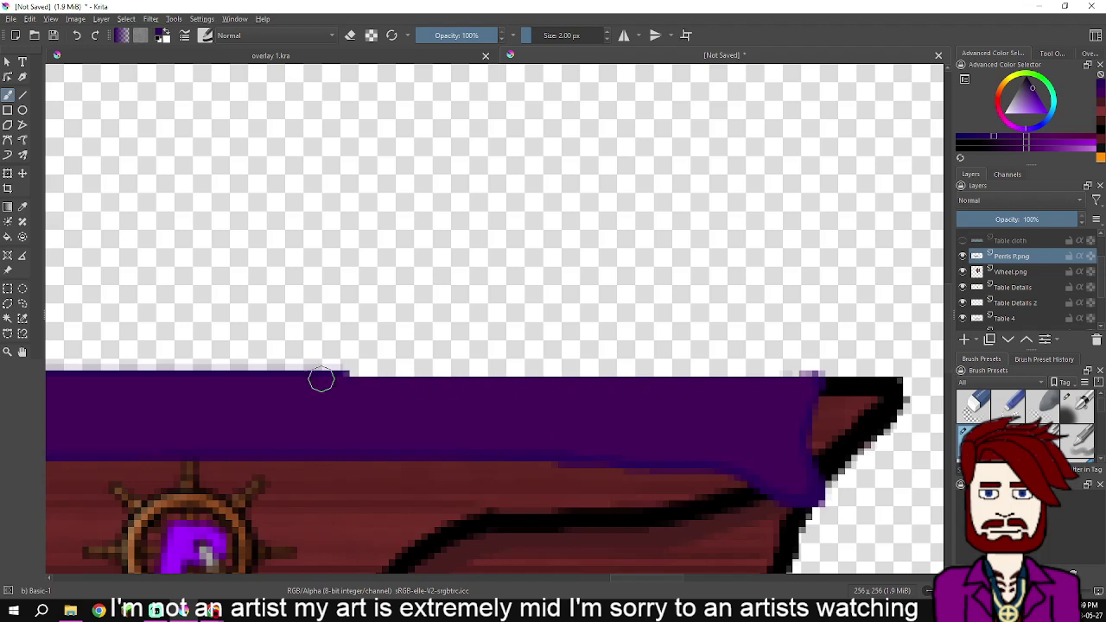
{"action": "mouse_move", "coordinate": [321, 381]}
{"action": "left_mouse_down"}
{"action": "mouse_move", "coordinate": [805, 378]}
{"action": "mouse_move", "coordinate": [593, 378]}
{"action": "mouse_move", "coordinate": [605, 385]}
{"action": "left_mouse_up"}
{"action": "scroll", "coordinate": [622, 397], "scroll_direction": "down", "scroll_amount": 5}
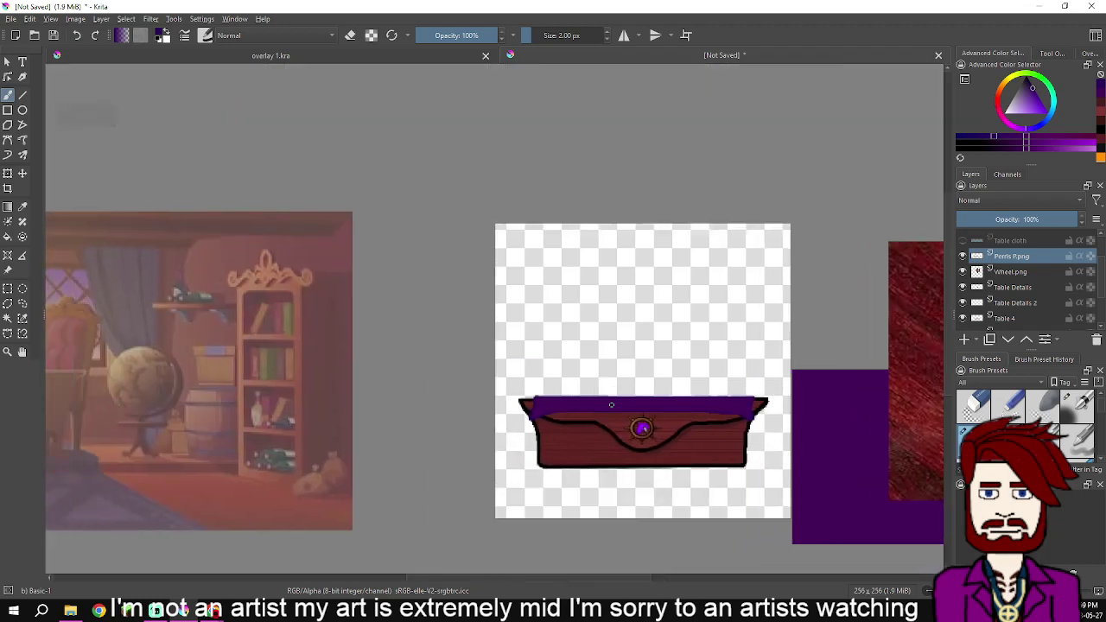
{"action": "scroll", "coordinate": [612, 402], "scroll_direction": "up", "scroll_amount": 5}
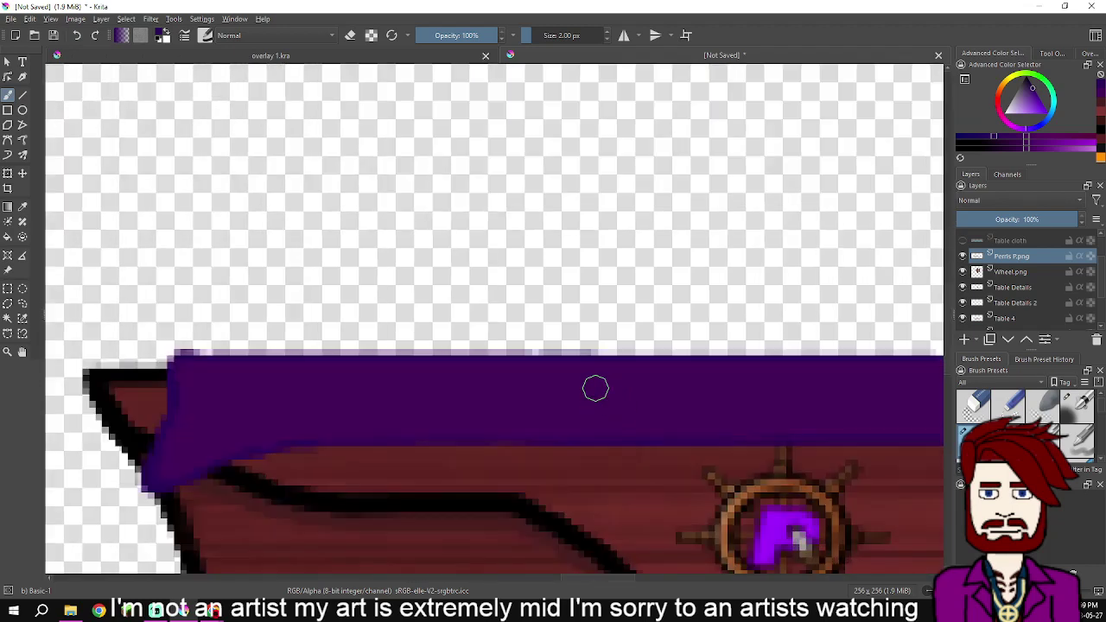
{"action": "scroll", "coordinate": [346, 388], "scroll_direction": "down", "scroll_amount": 3}
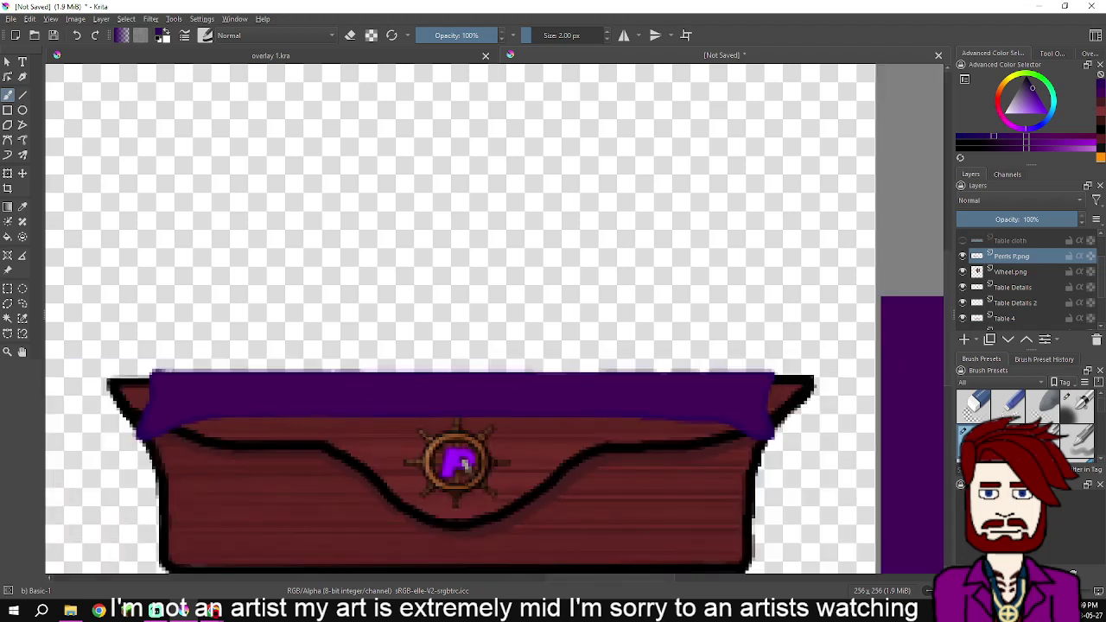
Add a new paint layer between Table cloth outline and TC 1, and name it TC Details
{"action": "scroll", "coordinate": [1024, 285], "scroll_direction": "up", "scroll_amount": 1}
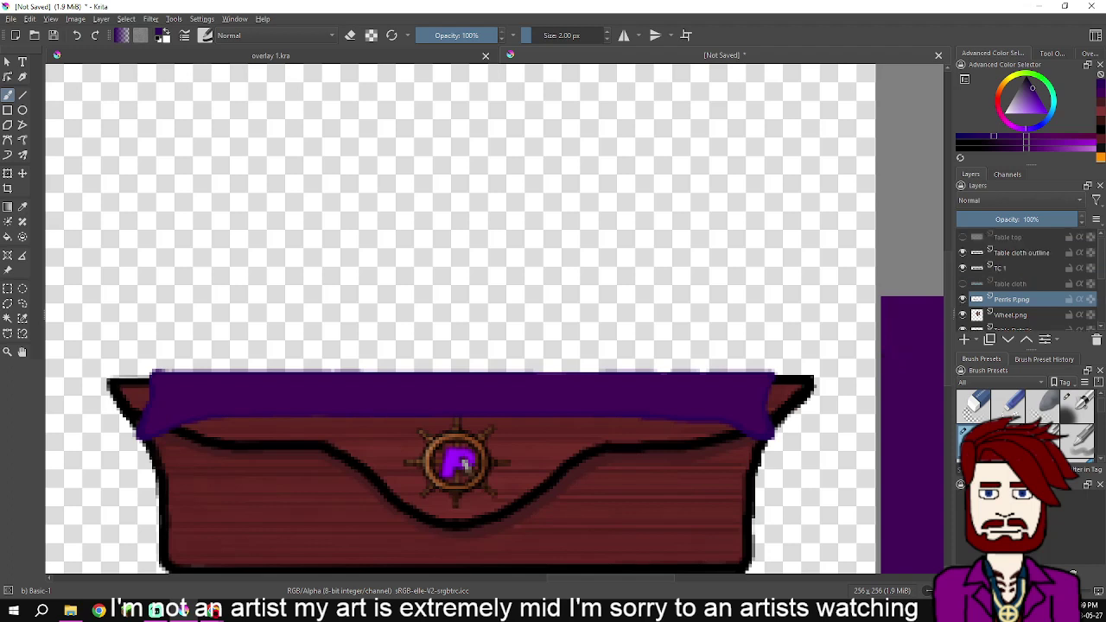
{"action": "left_click", "coordinate": [1021, 252]}
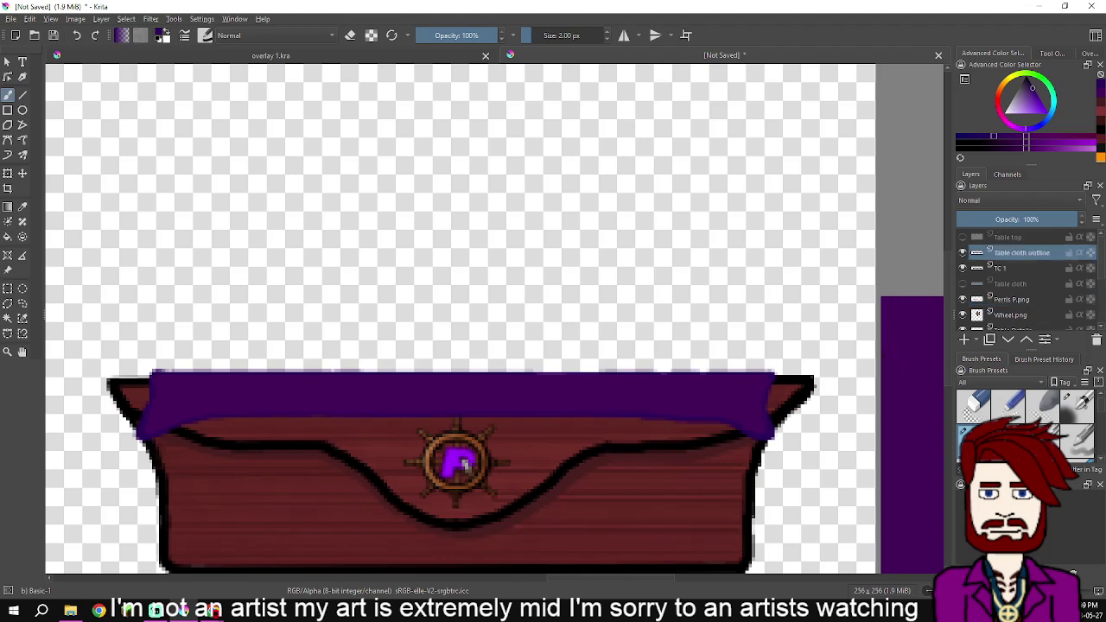
{"action": "key", "text": "Page_Down"}
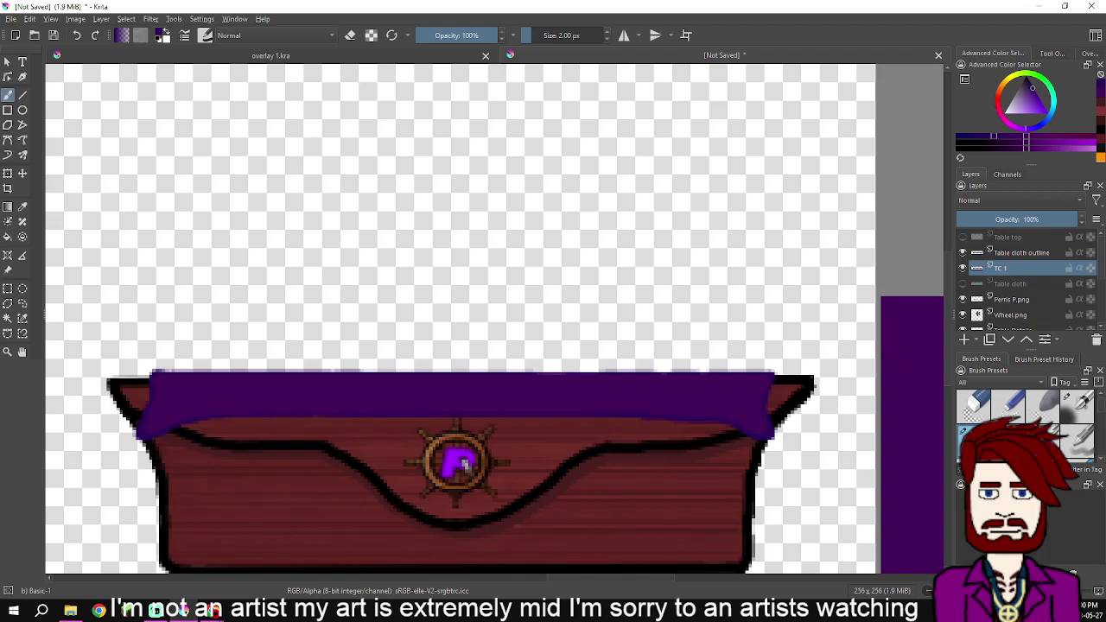
{"action": "key", "text": "Insert"}
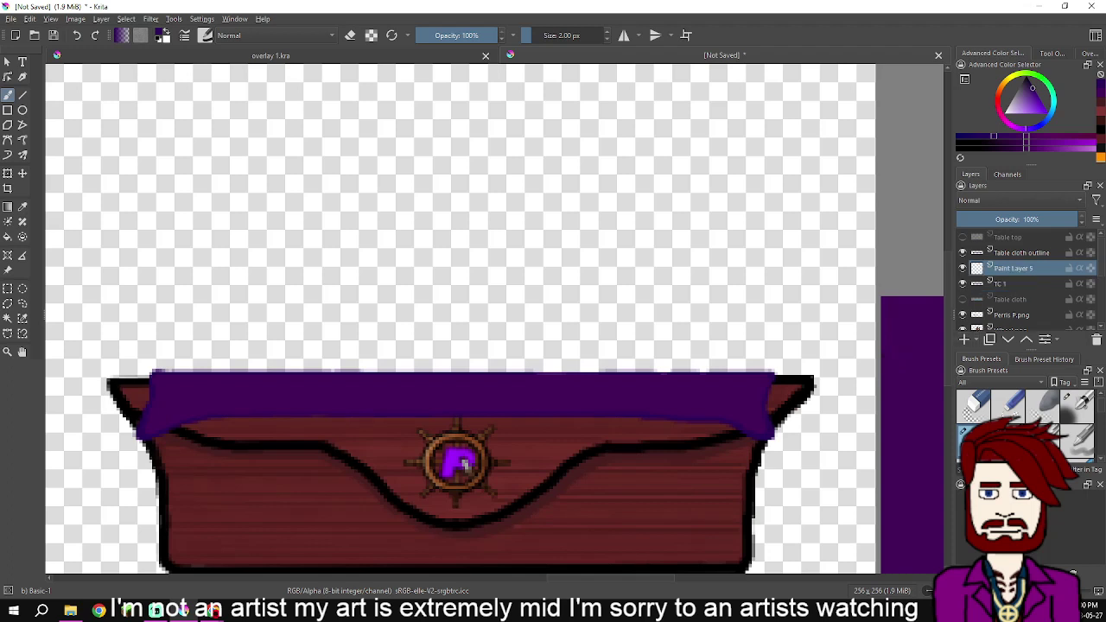
{"action": "key", "text": "F2"}
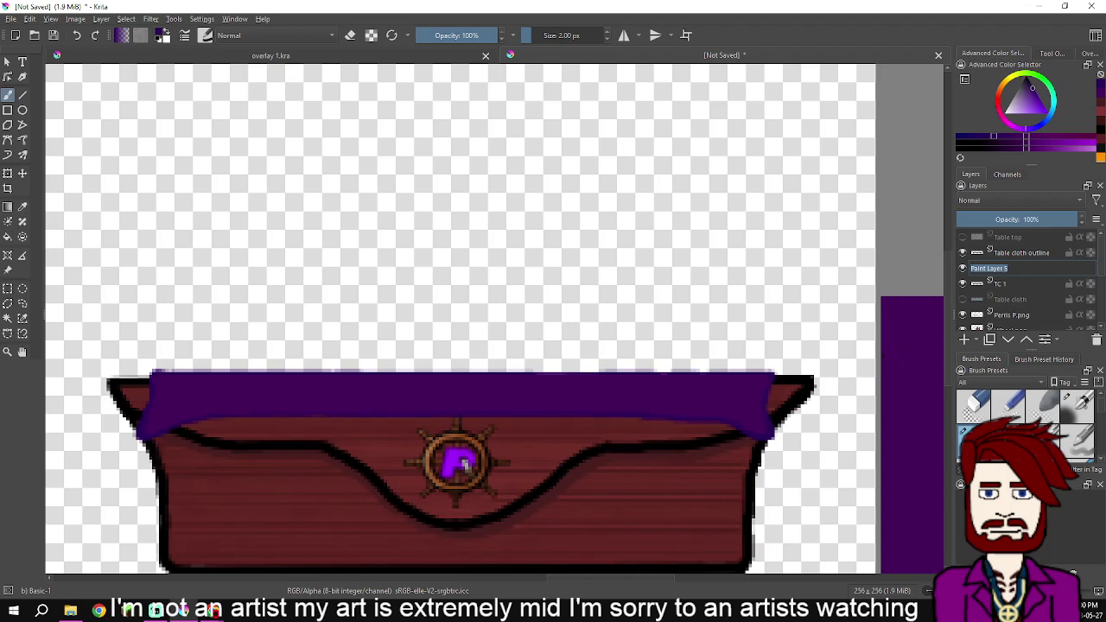
{"action": "type", "text": "T"}
{"action": "type", "text": "C Details"}
{"action": "key", "text": "Return"}
Remove the hidden Table cloth layer below TC 1
{"action": "left_click", "coordinate": [1002, 299]}
{"action": "right_click", "coordinate": [1002, 299]}
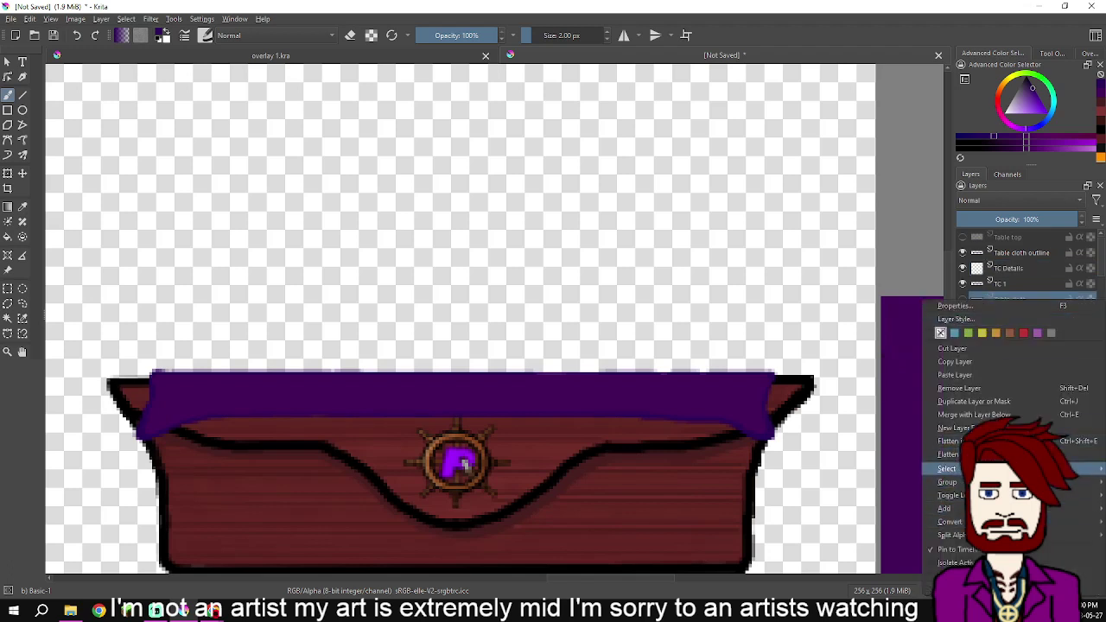
{"action": "left_click", "coordinate": [960, 388]}
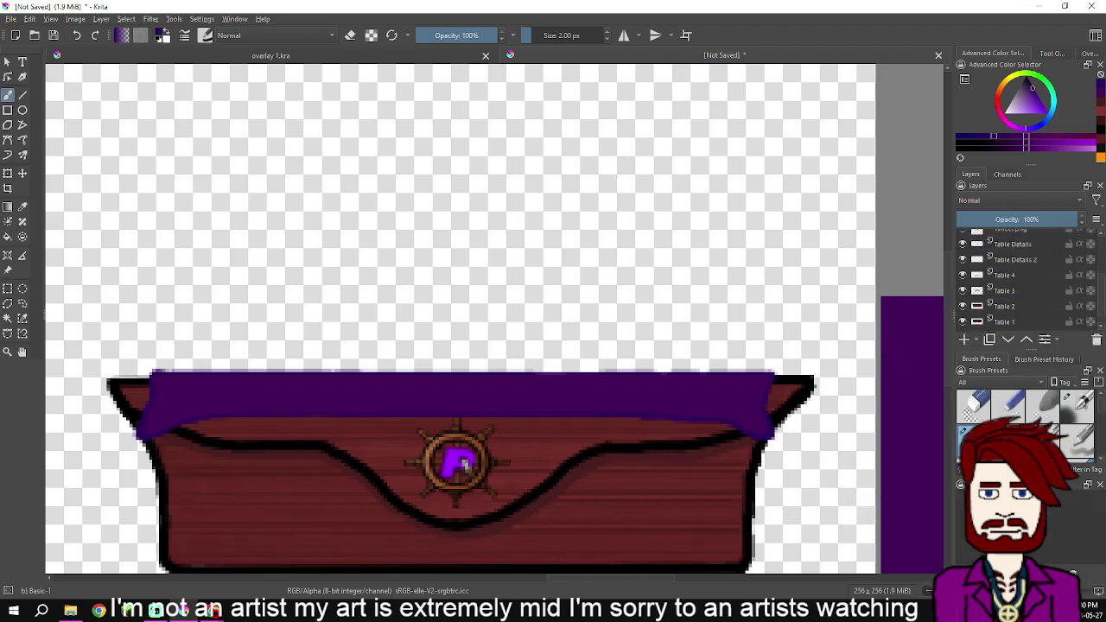
Make TC Details the active layer and set the painting colour to a dark golden yellow
{"action": "left_click", "coordinate": [1025, 268]}
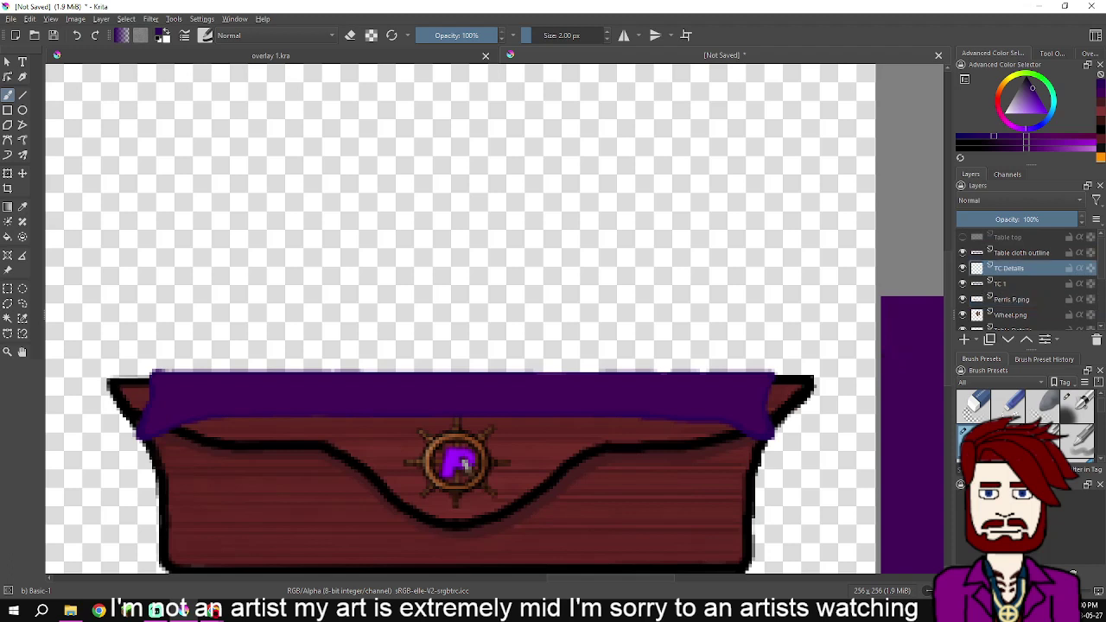
{"action": "left_click", "coordinate": [1018, 76]}
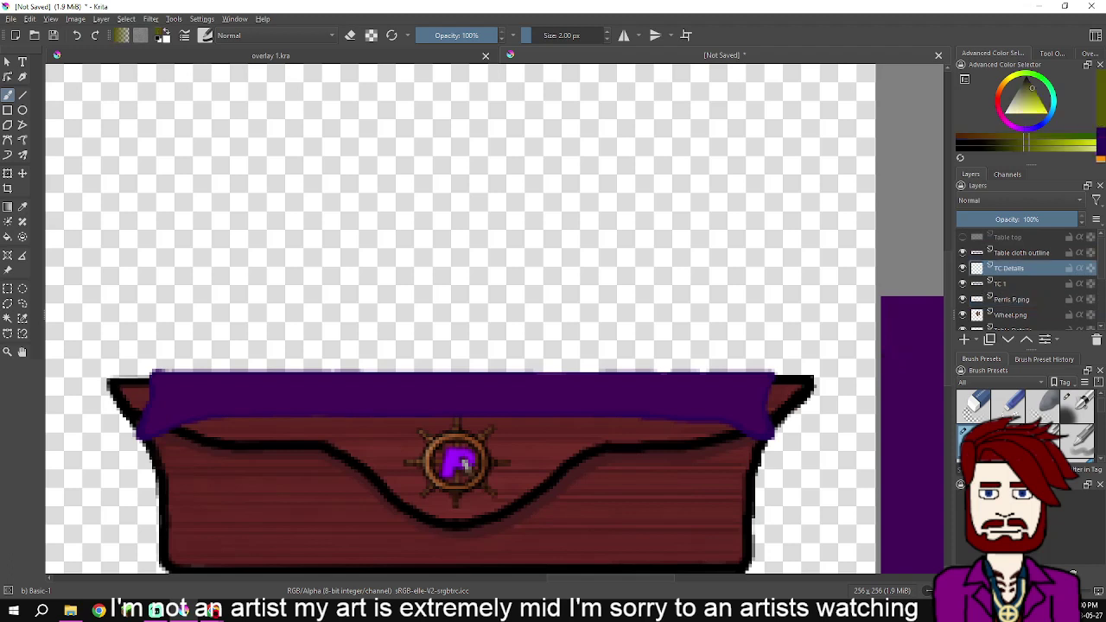
{"action": "key", "text": "x"}
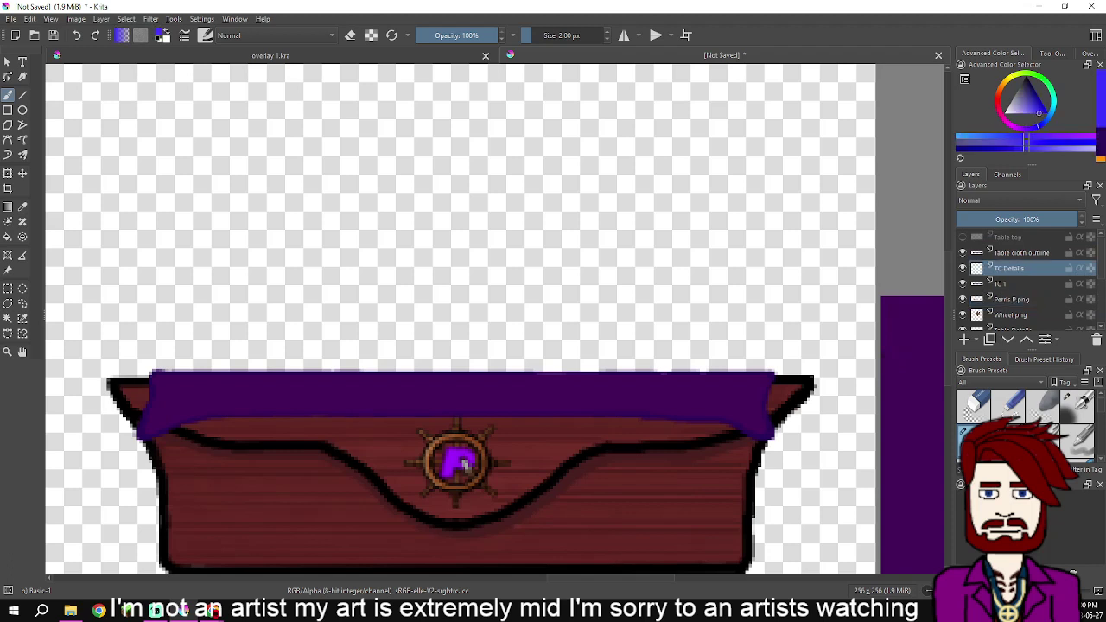
{"action": "key", "text": "x"}
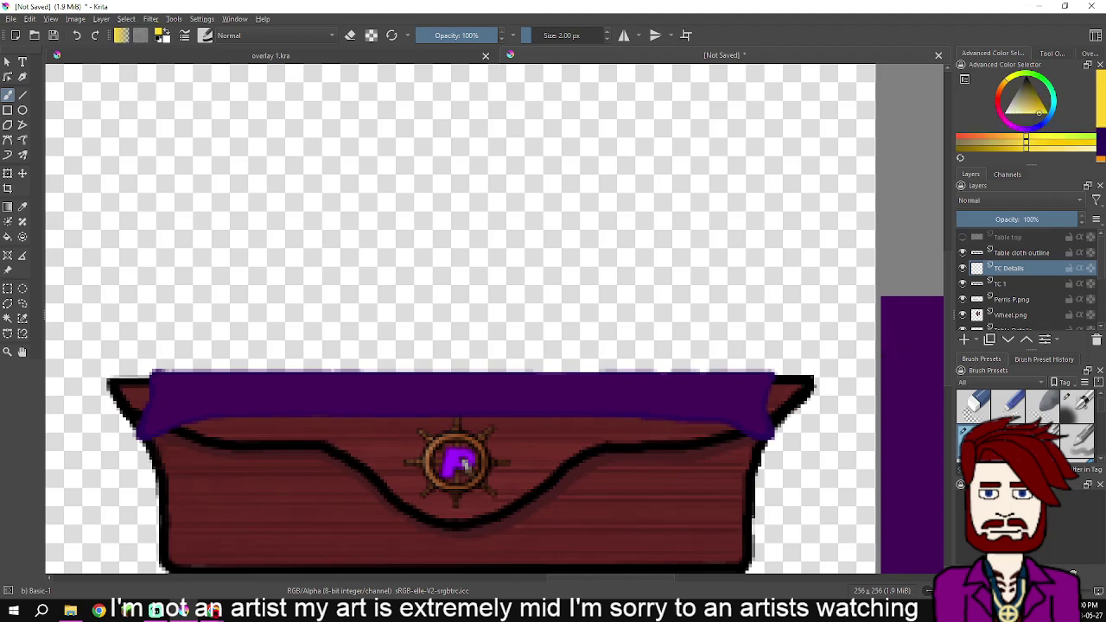
{"action": "key", "text": "k"}
{"action": "key", "text": "k"}
{"action": "key", "text": "k"}
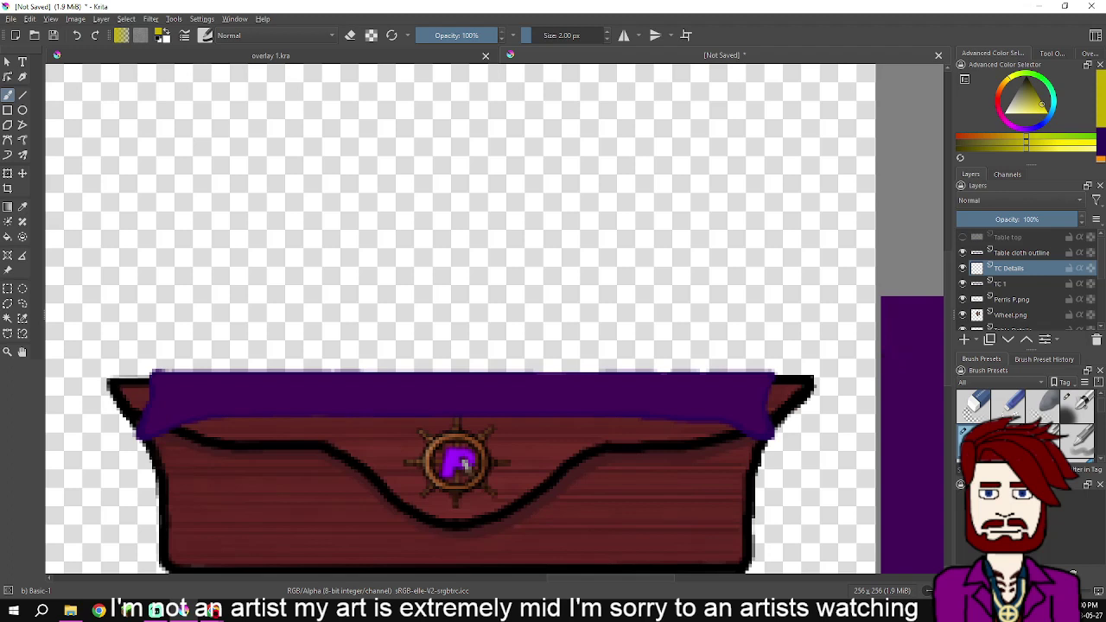
Switch to the Pencil-6 Quick Shade brush preset and set its size to 6.36 px
{"action": "left_click", "coordinate": [205, 35]}
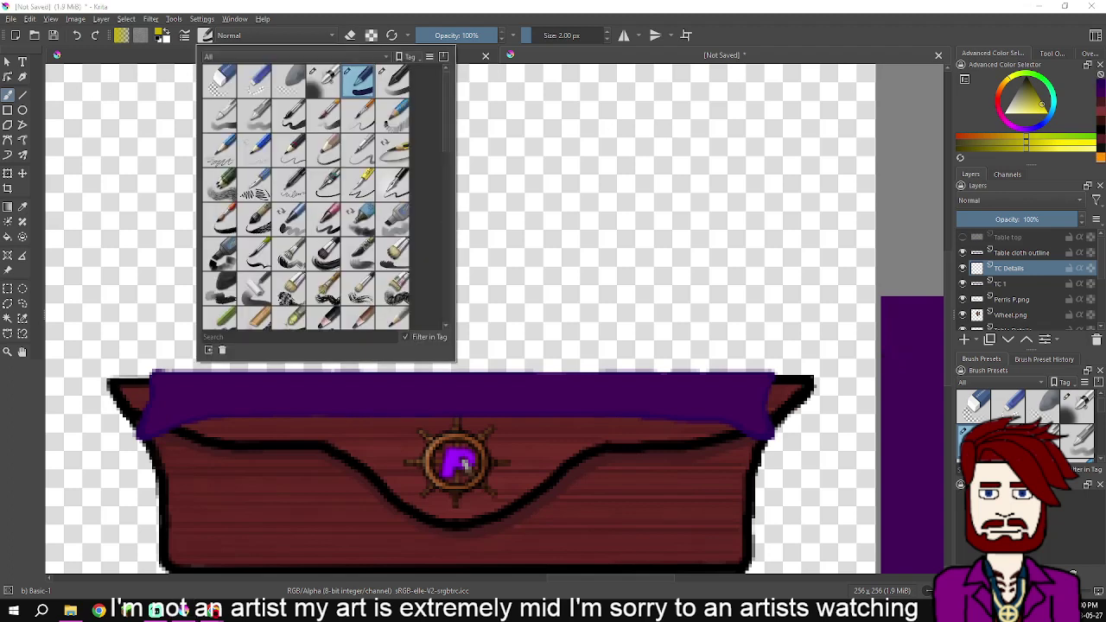
{"action": "left_click", "coordinate": [220, 185]}
{"action": "left_click_drag", "start_coordinate": [552, 35], "coordinate": [535, 35]}
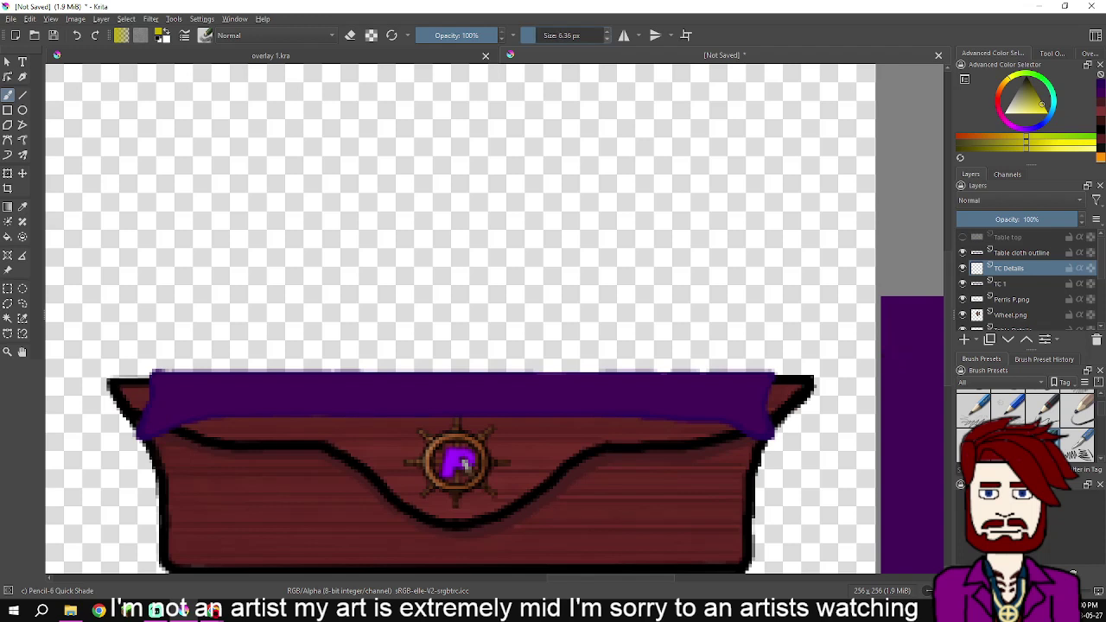
Paint a forked yellow tassel hanging from the tablecloth's right corner on TC Details, with the brush size reduced to 3.36 px
{"action": "left_click_drag", "start_coordinate": [740, 337], "coordinate": [565, 223]}
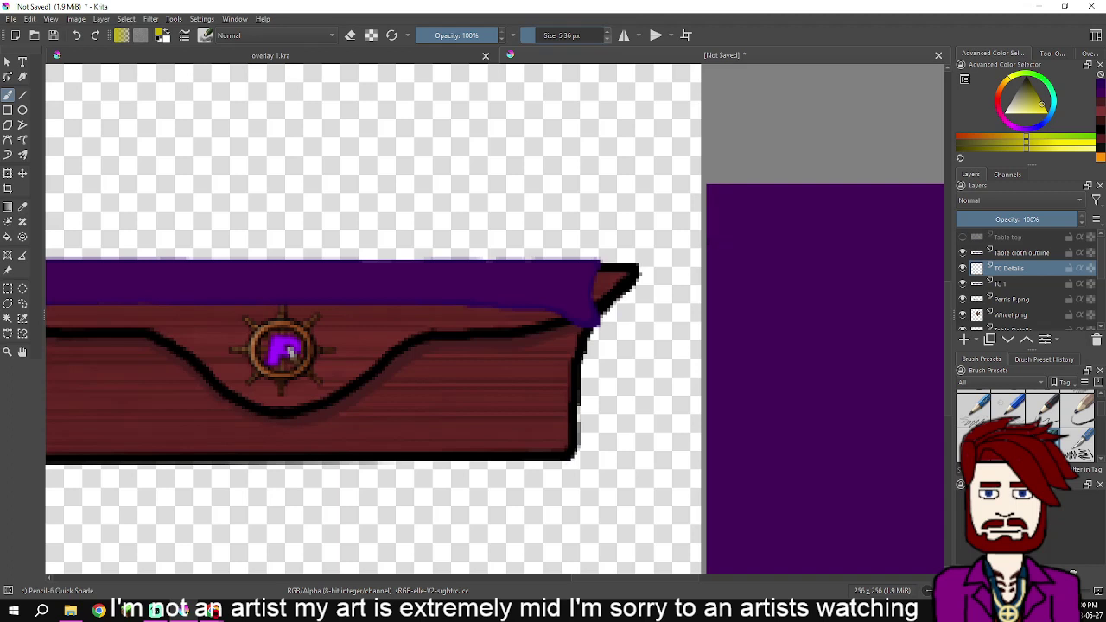
{"action": "scroll", "coordinate": [621, 356], "scroll_direction": "up", "scroll_amount": 2}
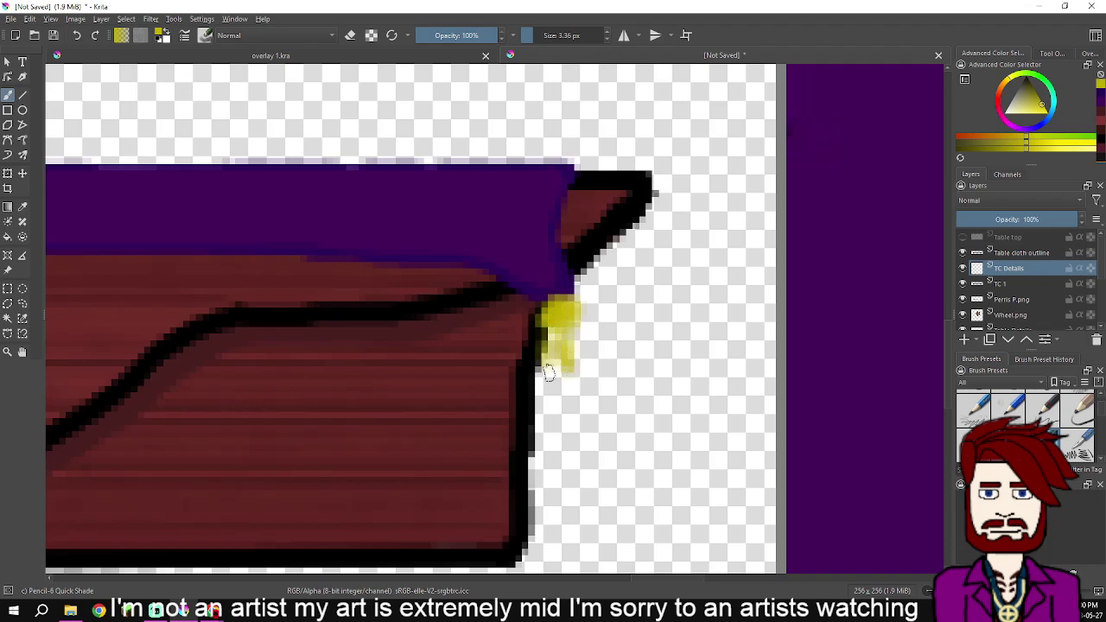
{"action": "mouse_move", "coordinate": [564, 328]}
{"action": "left_mouse_down"}
{"action": "mouse_move", "coordinate": [572, 383]}
{"action": "mouse_move", "coordinate": [574, 331]}
{"action": "mouse_move", "coordinate": [577, 360]}
{"action": "mouse_move", "coordinate": [594, 364]}
{"action": "mouse_move", "coordinate": [570, 329]}
{"action": "mouse_move", "coordinate": [591, 383]}
{"action": "left_mouse_up"}
{"action": "scroll", "coordinate": [590, 382], "scroll_direction": "down", "scroll_amount": 2}
{"action": "scroll", "coordinate": [581, 400], "scroll_direction": "down", "scroll_amount": 2}
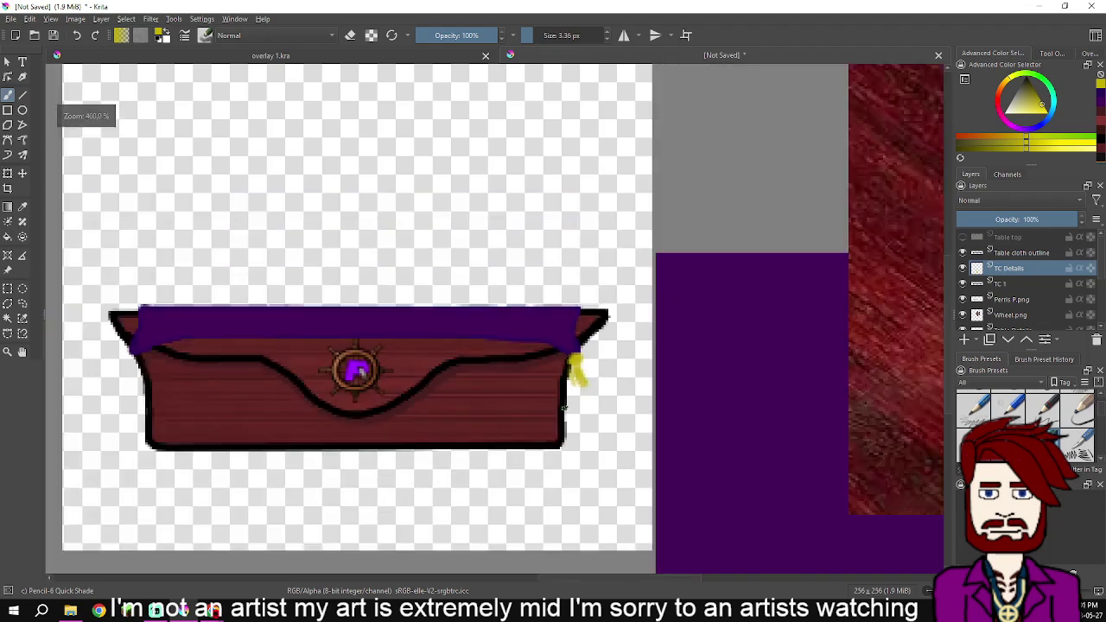
{"action": "scroll", "coordinate": [626, 416], "scroll_direction": "up", "scroll_amount": 4}
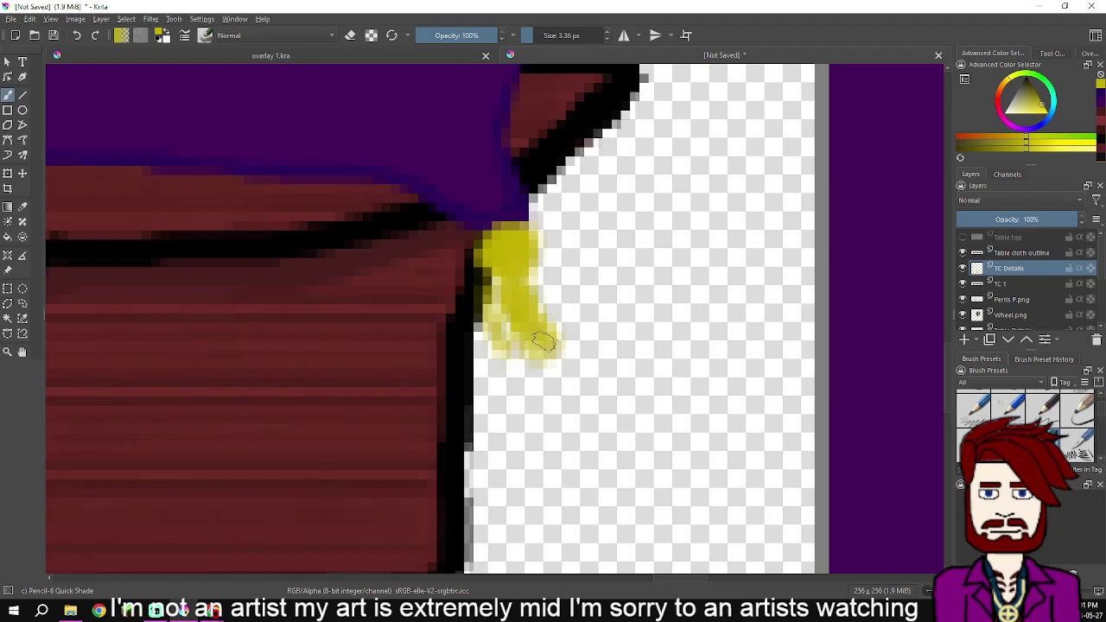
{"action": "left_click_drag", "start_coordinate": [502, 273], "coordinate": [510, 356]}
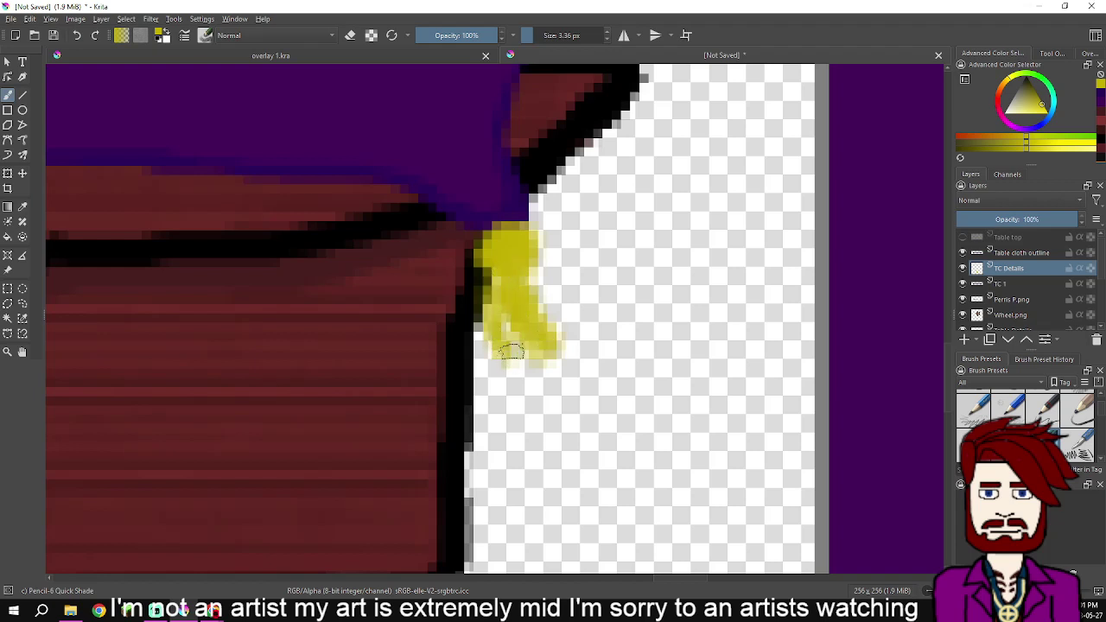
{"action": "left_click_drag", "start_coordinate": [514, 273], "coordinate": [565, 321]}
{"action": "scroll", "coordinate": [538, 313], "scroll_direction": "down", "scroll_amount": 4}
{"action": "scroll", "coordinate": [507, 338], "scroll_direction": "up", "scroll_amount": 4}
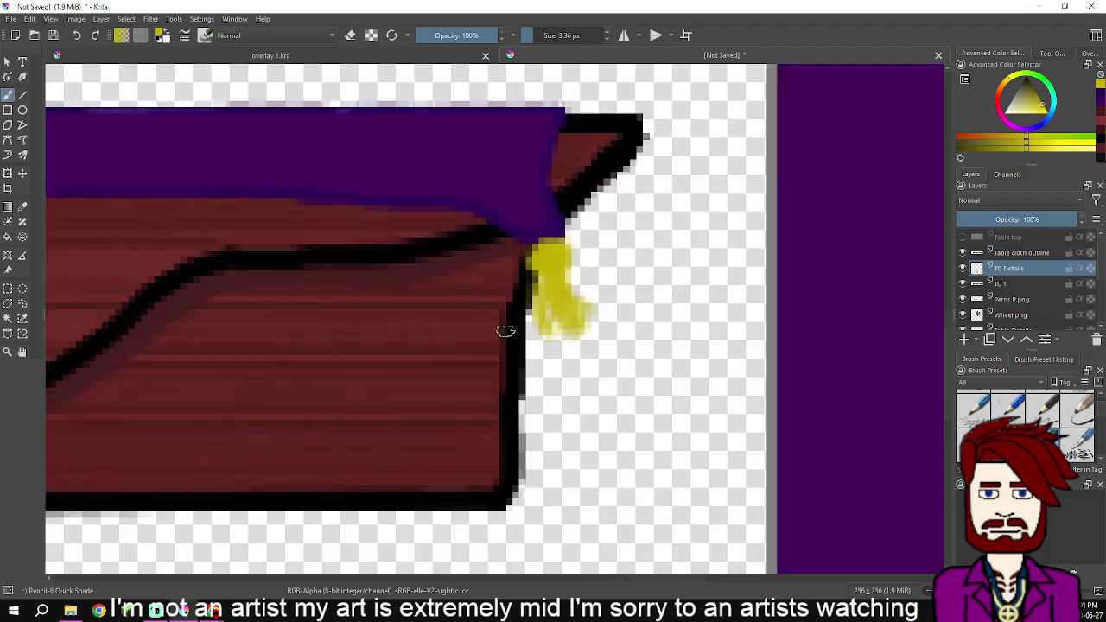
Paint a matching forked yellow tassel hanging from the tablecloth's left corner
{"action": "scroll", "coordinate": [476, 303], "scroll_direction": "down", "scroll_amount": 5}
{"action": "scroll", "coordinate": [304, 341], "scroll_direction": "up", "scroll_amount": 3}
{"action": "scroll", "coordinate": [305, 341], "scroll_direction": "up", "scroll_amount": 4}
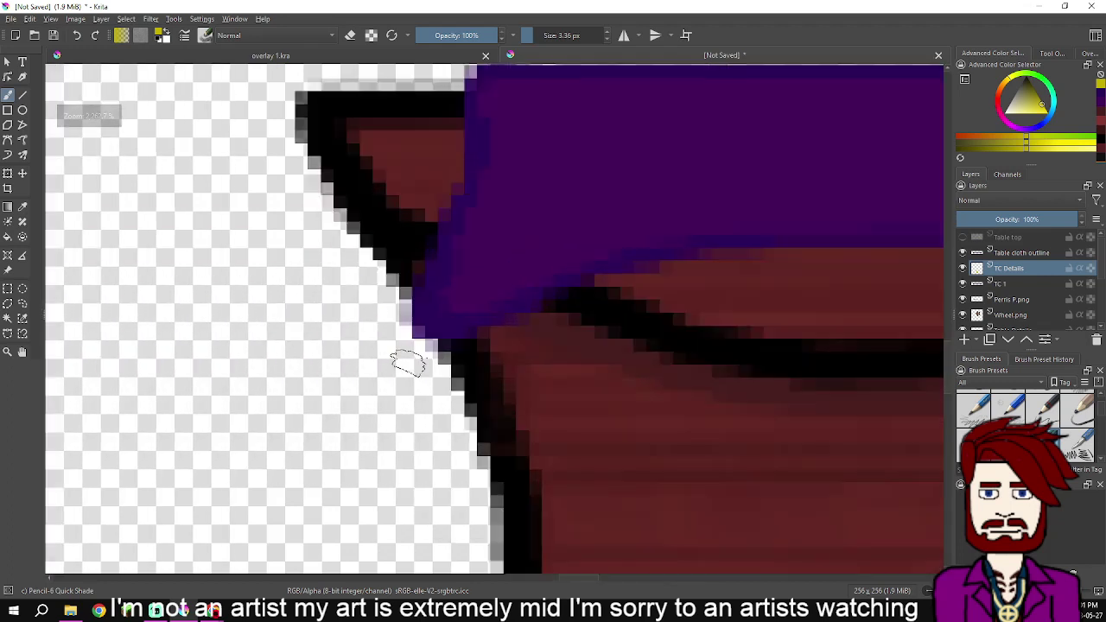
{"action": "mouse_move", "coordinate": [415, 331]}
{"action": "left_mouse_down"}
{"action": "mouse_move", "coordinate": [423, 366]}
{"action": "mouse_move", "coordinate": [405, 333]}
{"action": "mouse_move", "coordinate": [423, 344]}
{"action": "mouse_move", "coordinate": [405, 347]}
{"action": "mouse_move", "coordinate": [424, 368]}
{"action": "mouse_move", "coordinate": [424, 340]}
{"action": "mouse_move", "coordinate": [408, 356]}
{"action": "mouse_move", "coordinate": [417, 366]}
{"action": "mouse_move", "coordinate": [419, 332]}
{"action": "mouse_move", "coordinate": [408, 351]}
{"action": "mouse_move", "coordinate": [415, 396]}
{"action": "mouse_move", "coordinate": [405, 422]}
{"action": "mouse_move", "coordinate": [377, 431]}
{"action": "mouse_move", "coordinate": [428, 431]}
{"action": "mouse_move", "coordinate": [424, 459]}
{"action": "left_mouse_up"}
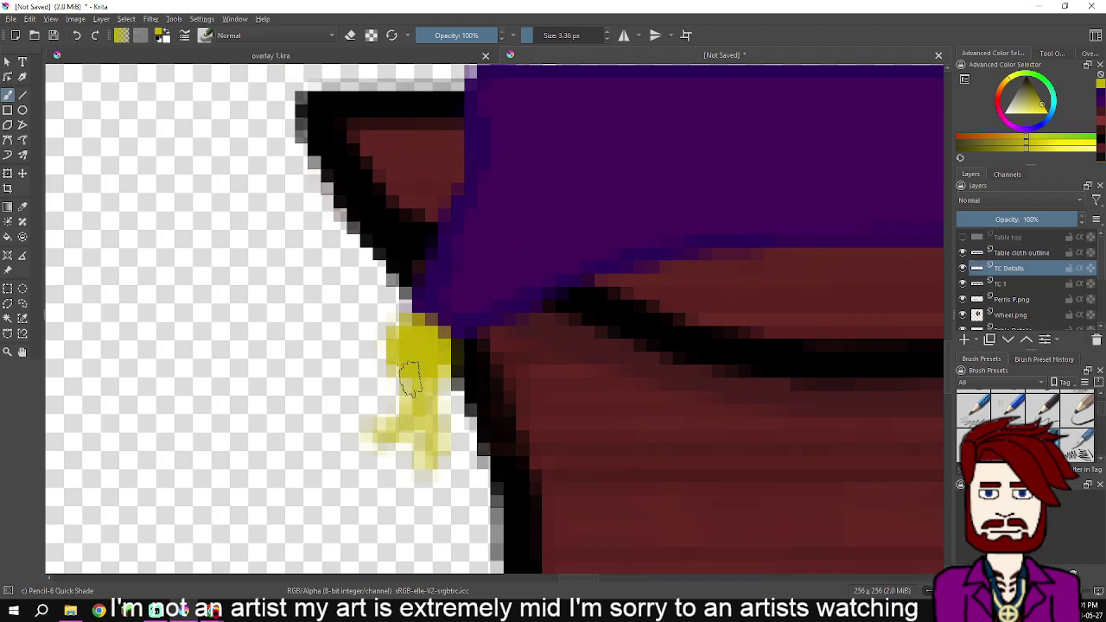
{"action": "mouse_move", "coordinate": [378, 422]}
{"action": "left_mouse_down"}
{"action": "mouse_move", "coordinate": [395, 369]}
{"action": "mouse_move", "coordinate": [357, 404]}
{"action": "mouse_move", "coordinate": [404, 392]}
{"action": "mouse_move", "coordinate": [367, 443]}
{"action": "mouse_move", "coordinate": [388, 430]}
{"action": "mouse_move", "coordinate": [343, 452]}
{"action": "left_mouse_up"}
{"action": "scroll", "coordinate": [391, 415], "scroll_direction": "down", "scroll_amount": 4}
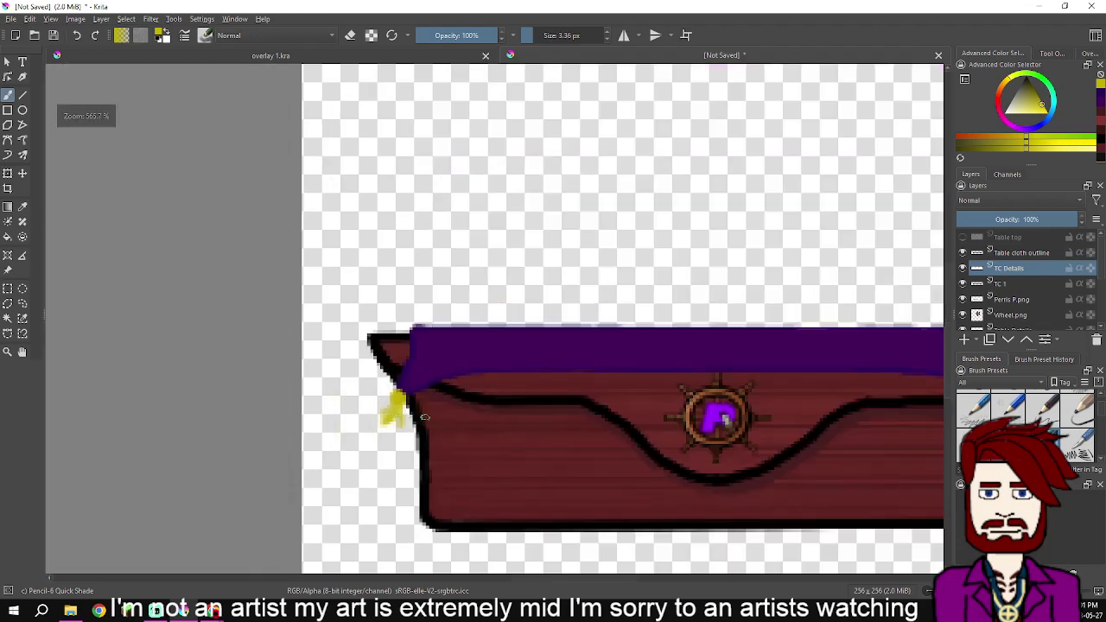
{"action": "scroll", "coordinate": [518, 438], "scroll_direction": "down", "scroll_amount": 3}
{"action": "left_click_drag", "start_coordinate": [518, 438], "coordinate": [422, 434]}
{"action": "scroll", "coordinate": [419, 432], "scroll_direction": "up", "scroll_amount": 1}
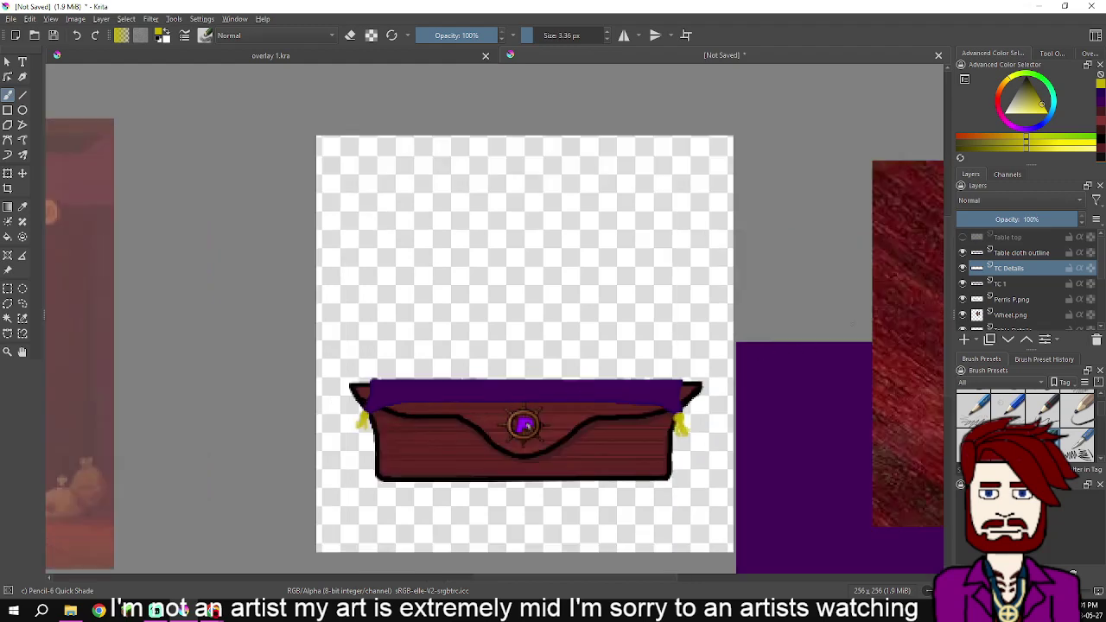
Duplicate the TC Details layer, rename the copy TC Dets 2, and place it directly below TC Details
{"action": "right_click", "coordinate": [1011, 268]}
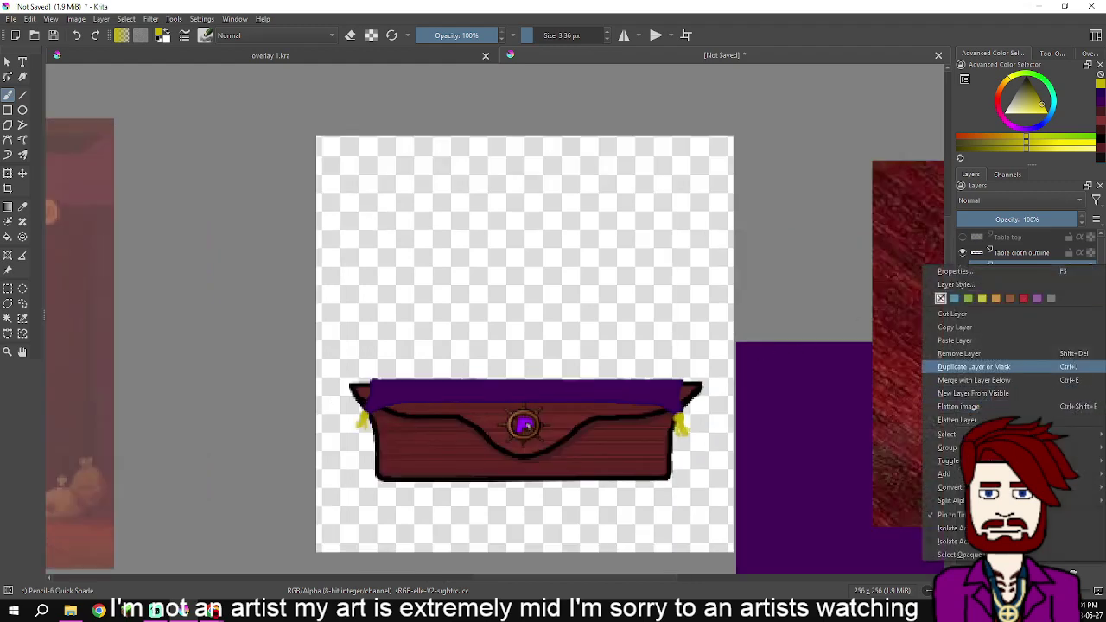
{"action": "left_click", "coordinate": [974, 366]}
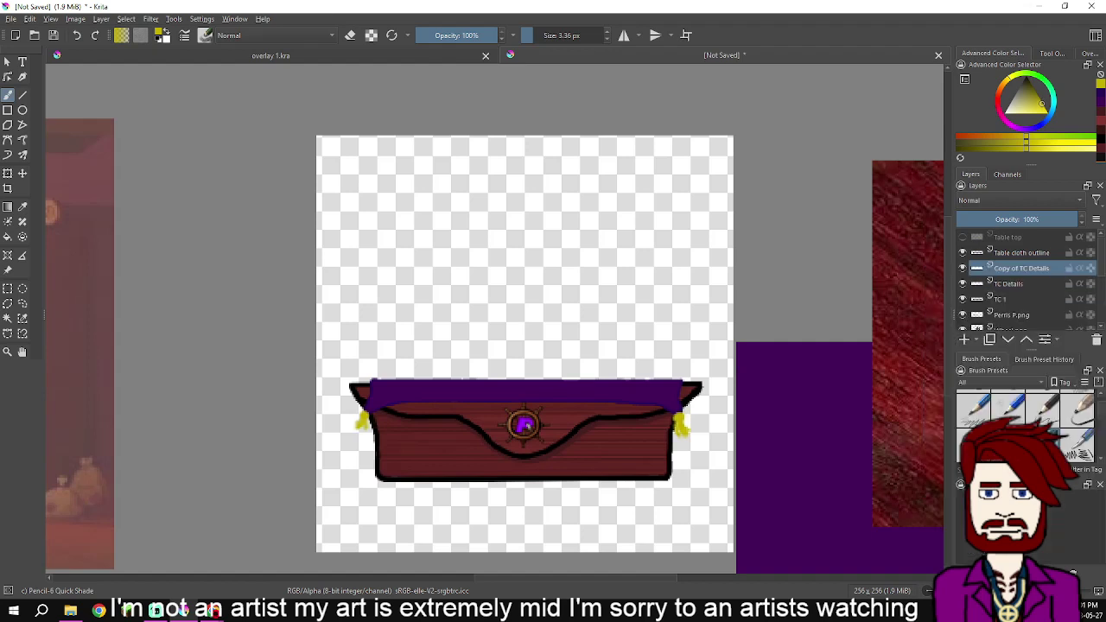
{"action": "key", "text": "F2"}
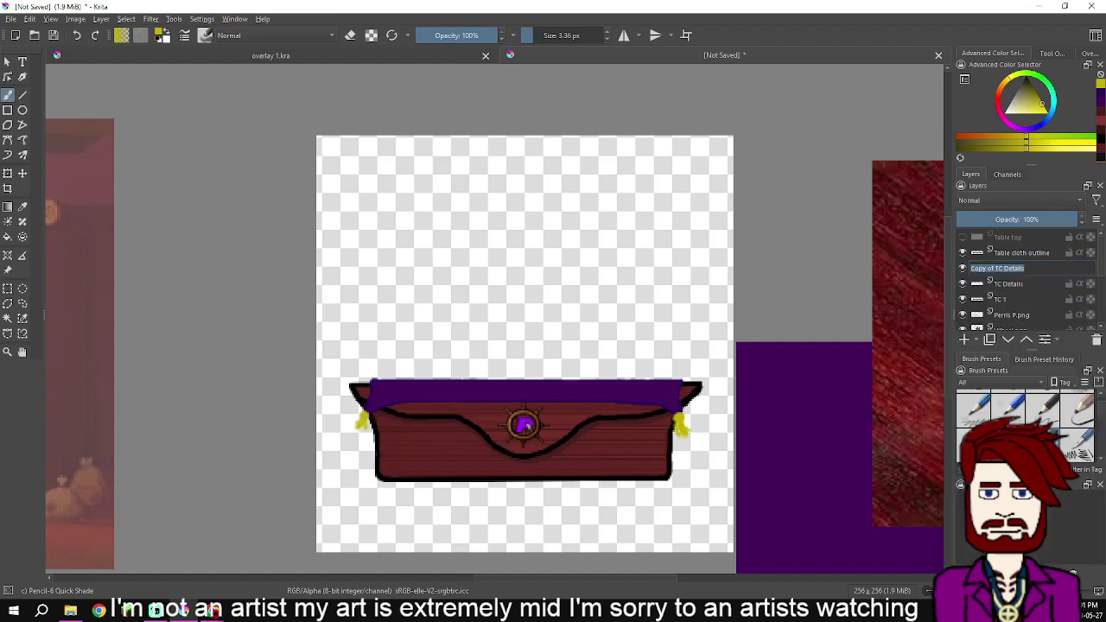
{"action": "type", "text": "TC Dets 2"}
{"action": "key", "text": "Return"}
{"action": "left_click_drag", "start_coordinate": [1020, 268], "coordinate": [1020, 291]}
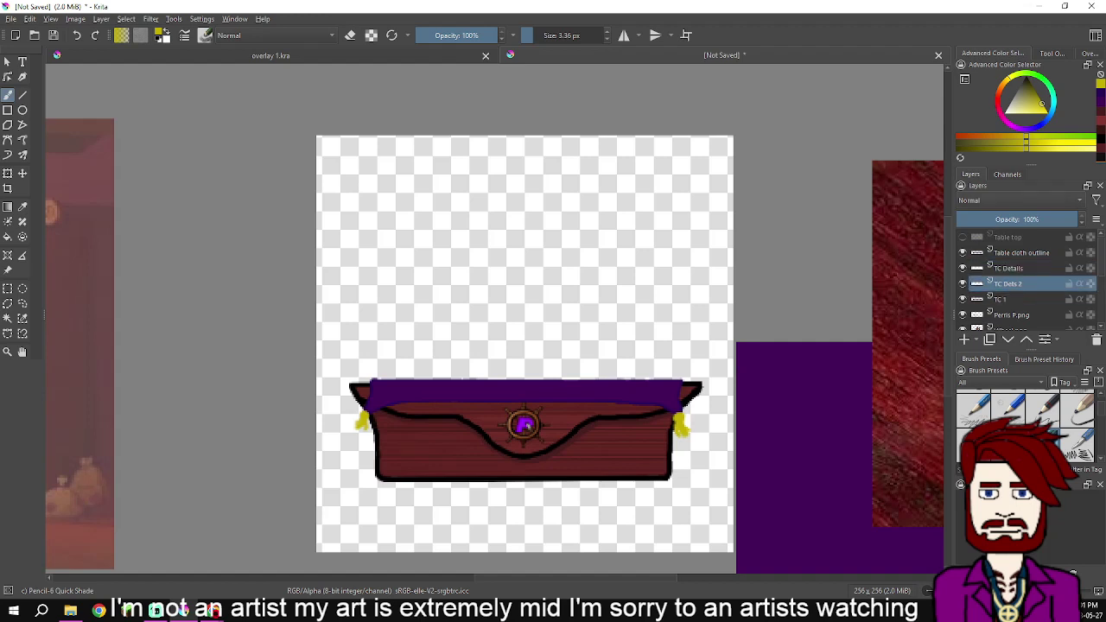
Reset the painting colour to black and switch to the Basic-1 brush preset
{"action": "key", "text": "d"}
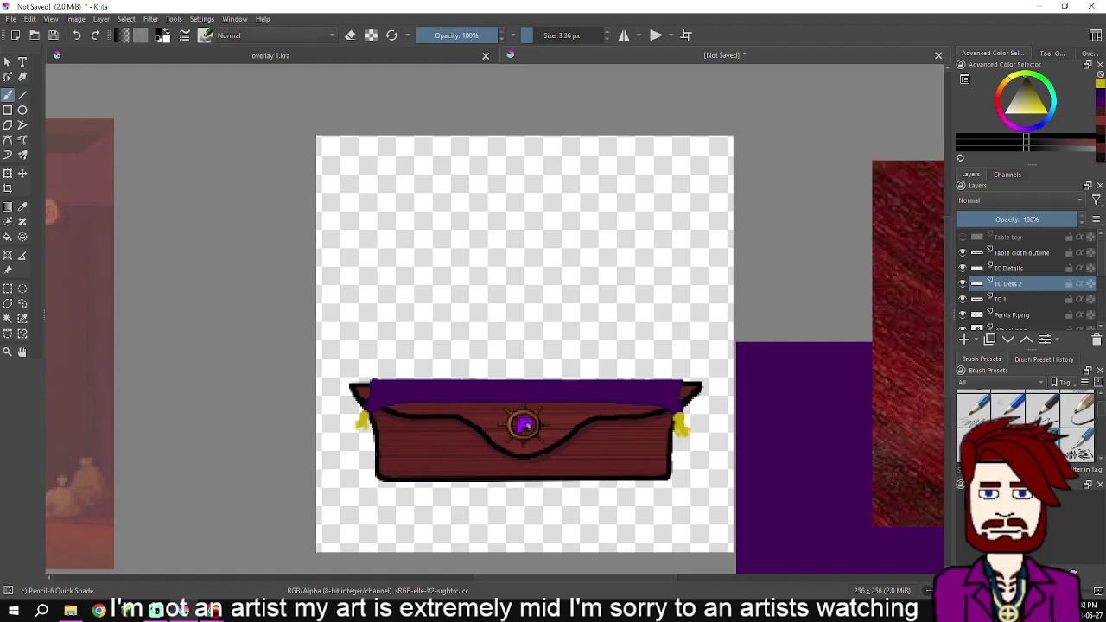
{"action": "key", "text": "F6"}
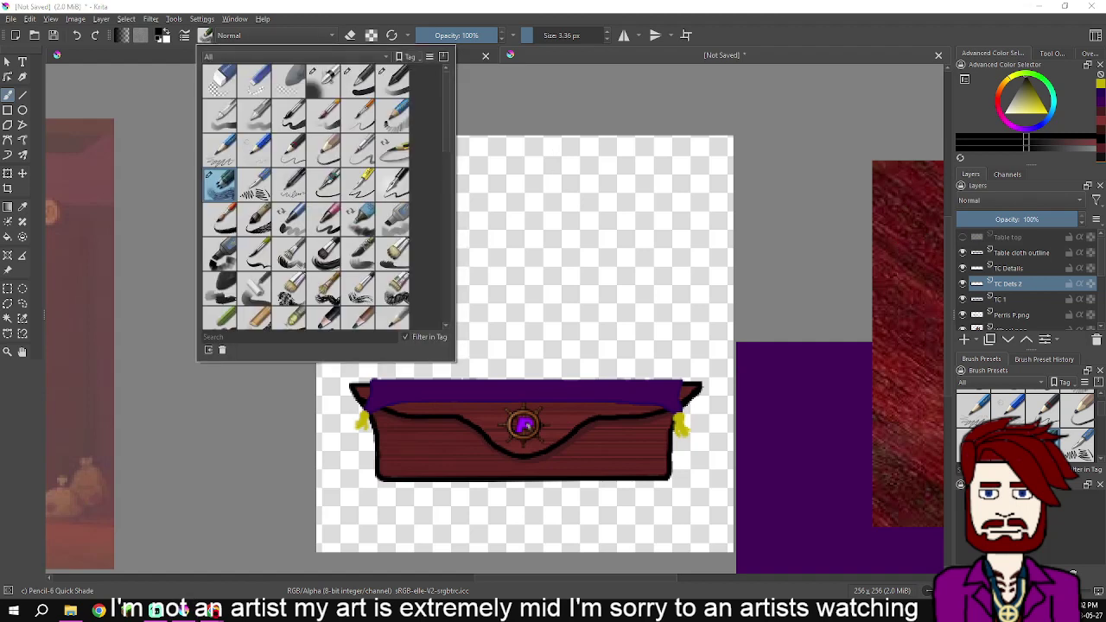
{"action": "left_click", "coordinate": [358, 80]}
{"action": "left_click", "coordinate": [691, 144]}
Outline the right yellow tassel in black on TC Dets 2 with a 2 px brush, undoing the last stroke
{"action": "scroll", "coordinate": [781, 392], "scroll_direction": "up", "scroll_amount": 4}
{"action": "left_click_drag", "start_coordinate": [401, 363], "coordinate": [557, 150]}
{"action": "mouse_move", "coordinate": [542, 259]}
{"action": "left_mouse_down"}
{"action": "mouse_move", "coordinate": [542, 308]}
{"action": "mouse_move", "coordinate": [567, 346]}
{"action": "mouse_move", "coordinate": [540, 361]}
{"action": "mouse_move", "coordinate": [519, 352]}
{"action": "mouse_move", "coordinate": [502, 322]}
{"action": "mouse_move", "coordinate": [512, 251]}
{"action": "mouse_move", "coordinate": [534, 255]}
{"action": "left_mouse_up"}
{"action": "left_click_drag", "start_coordinate": [526, 329], "coordinate": [549, 362]}
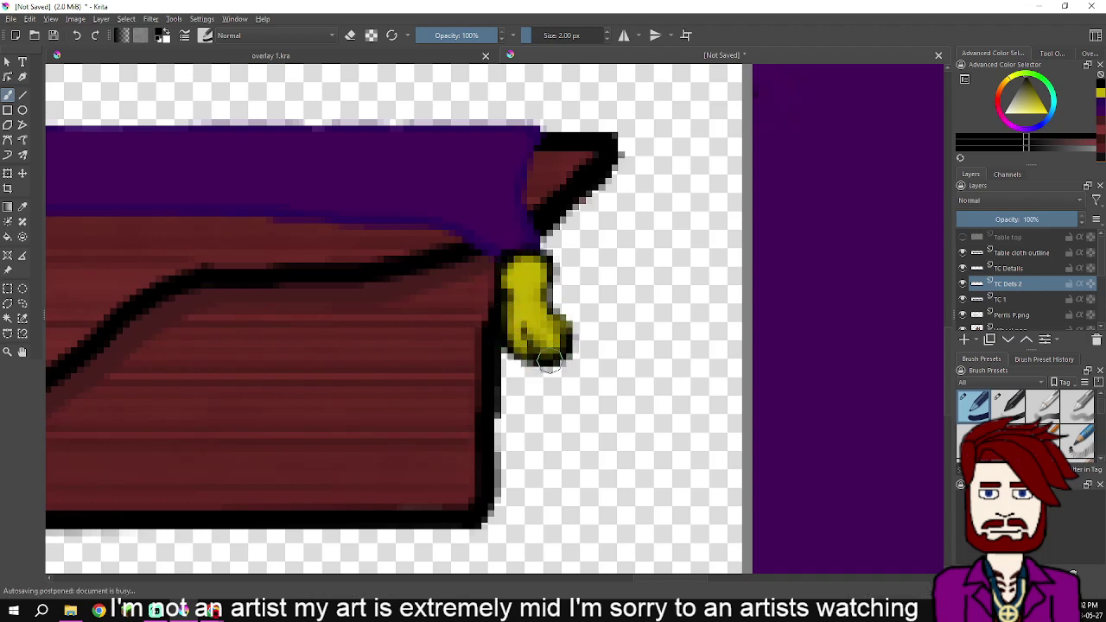
{"action": "key", "text": "ctrl+z"}
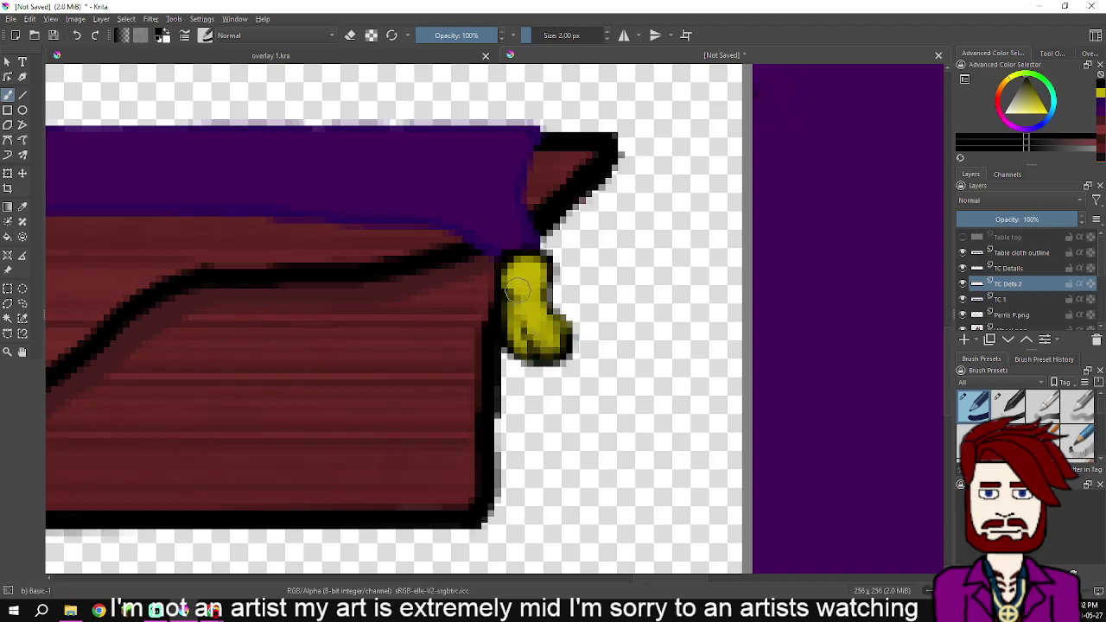
Outline the left yellow tassel in black on the TC Dets 2 layer
{"action": "scroll", "coordinate": [512, 292], "scroll_direction": "down", "scroll_amount": 3}
{"action": "left_click_drag", "start_coordinate": [347, 328], "coordinate": [540, 346]}
{"action": "left_click_drag", "start_coordinate": [310, 323], "coordinate": [497, 361]}
{"action": "scroll", "coordinate": [484, 359], "scroll_direction": "up", "scroll_amount": 3}
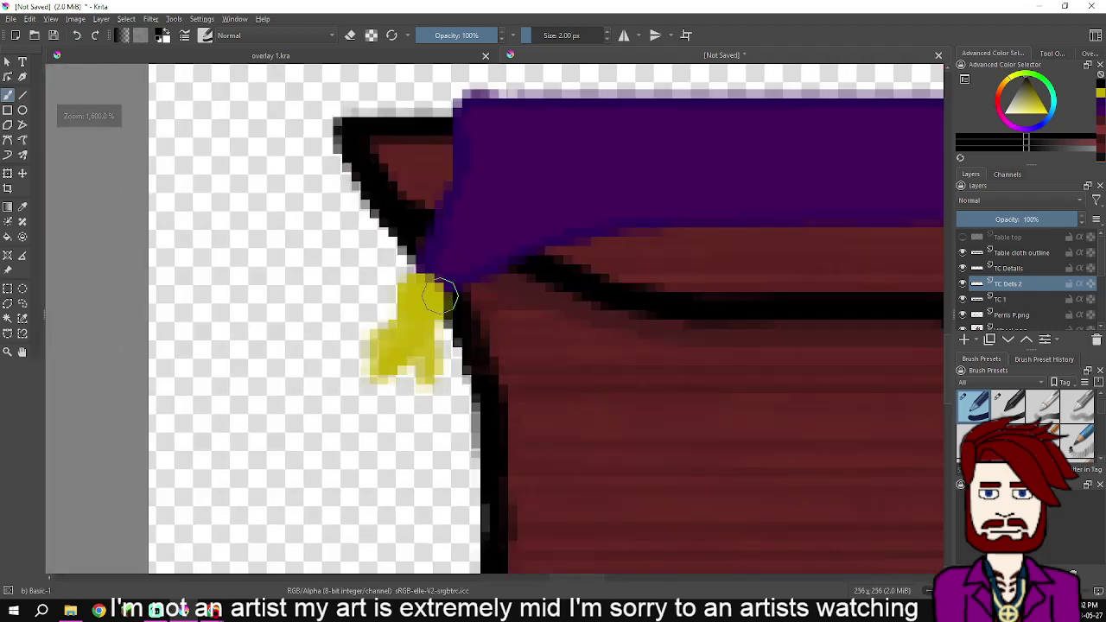
{"action": "mouse_move", "coordinate": [415, 278]}
{"action": "left_mouse_down"}
{"action": "mouse_move", "coordinate": [396, 300]}
{"action": "mouse_move", "coordinate": [374, 368]}
{"action": "mouse_move", "coordinate": [386, 379]}
{"action": "mouse_move", "coordinate": [418, 364]}
{"action": "mouse_move", "coordinate": [439, 384]}
{"action": "mouse_move", "coordinate": [444, 306]}
{"action": "mouse_move", "coordinate": [415, 268]}
{"action": "left_mouse_up"}
{"action": "scroll", "coordinate": [573, 356], "scroll_direction": "down", "scroll_amount": 2}
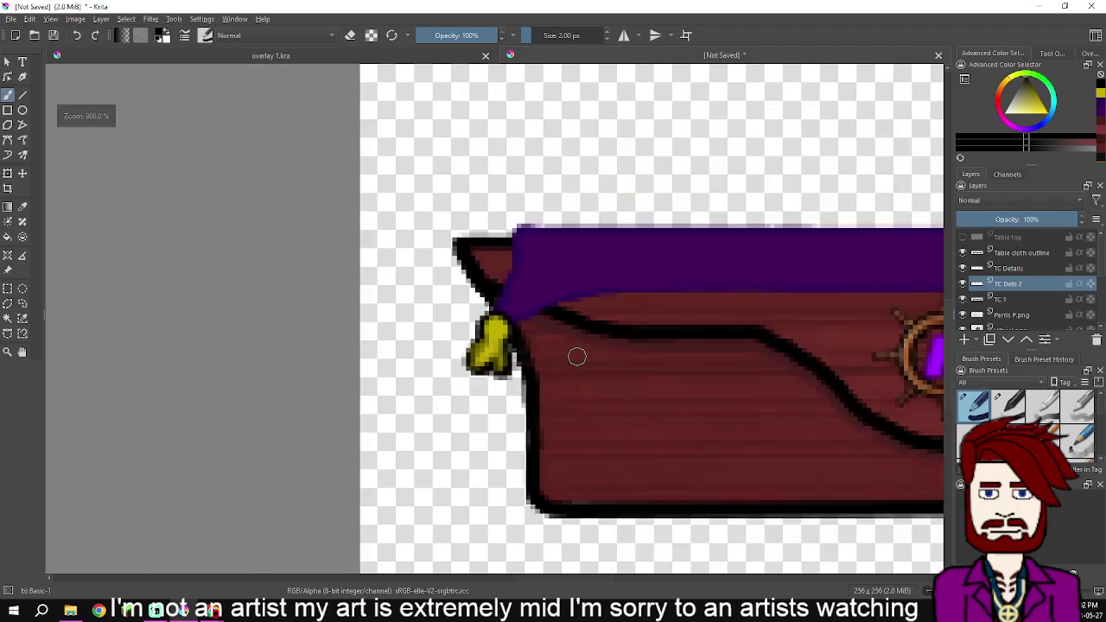
{"action": "left_click_drag", "start_coordinate": [577, 357], "coordinate": [491, 374]}
{"action": "scroll", "coordinate": [439, 390], "scroll_direction": "up", "scroll_amount": 3}
{"action": "scroll", "coordinate": [437, 389], "scroll_direction": "down", "scroll_amount": 1}
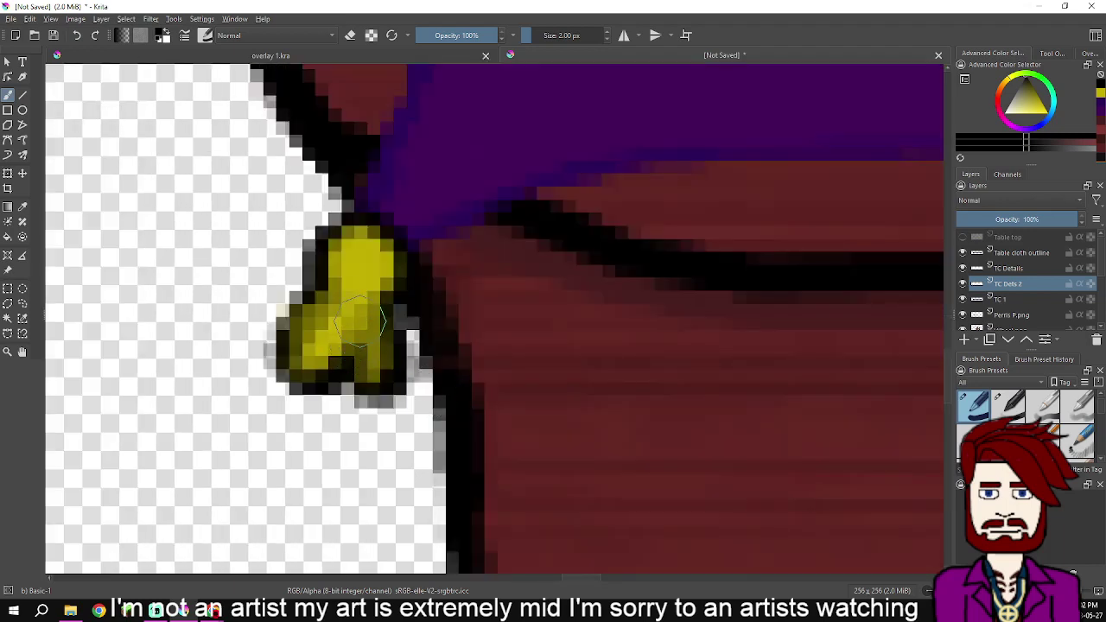
{"action": "scroll", "coordinate": [452, 336], "scroll_direction": "down", "scroll_amount": 3}
{"action": "scroll", "coordinate": [452, 335], "scroll_direction": "down", "scroll_amount": 3}
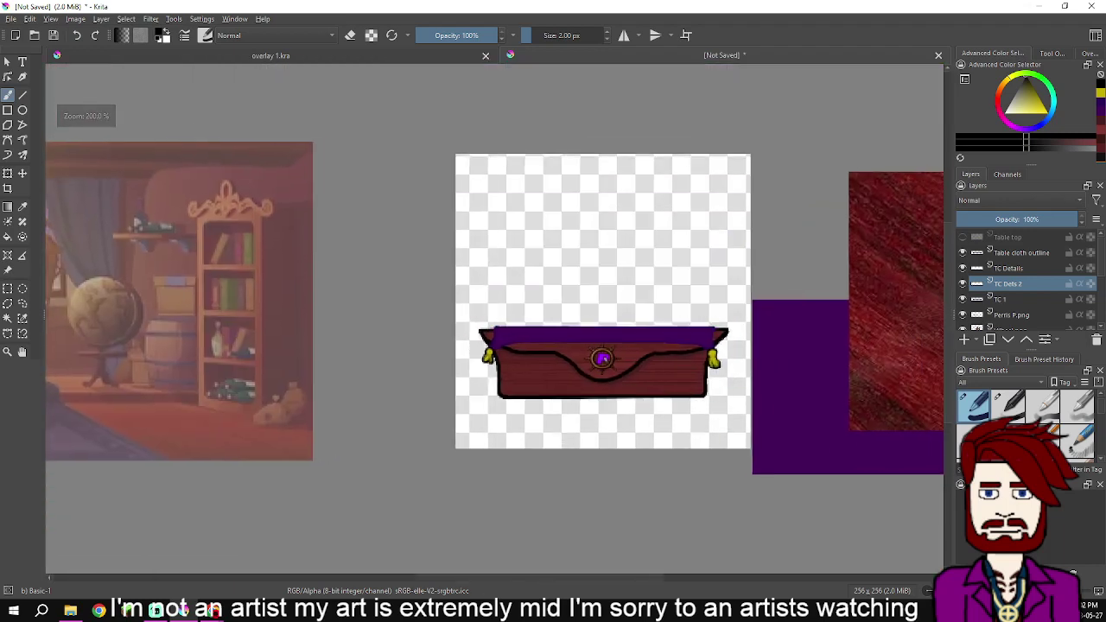
Add a new paint layer directly above Wheel.png and name it Shading
{"action": "scroll", "coordinate": [541, 378], "scroll_direction": "up", "scroll_amount": 2}
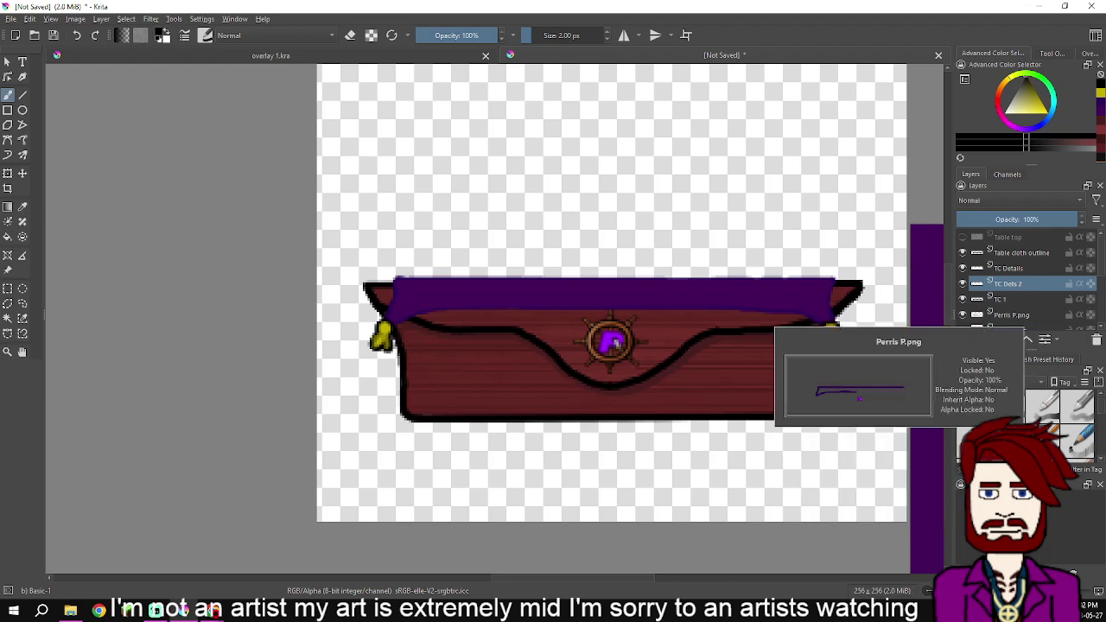
{"action": "scroll", "coordinate": [1020, 285], "scroll_direction": "down", "scroll_amount": 1}
{"action": "left_click", "coordinate": [1021, 287]}
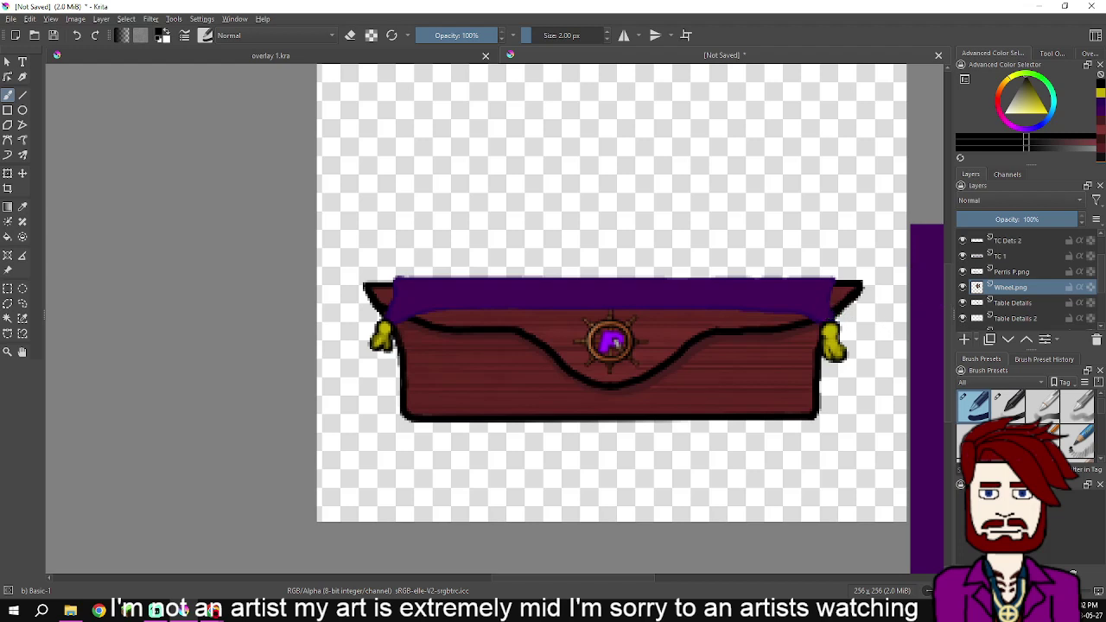
{"action": "key", "text": "Insert"}
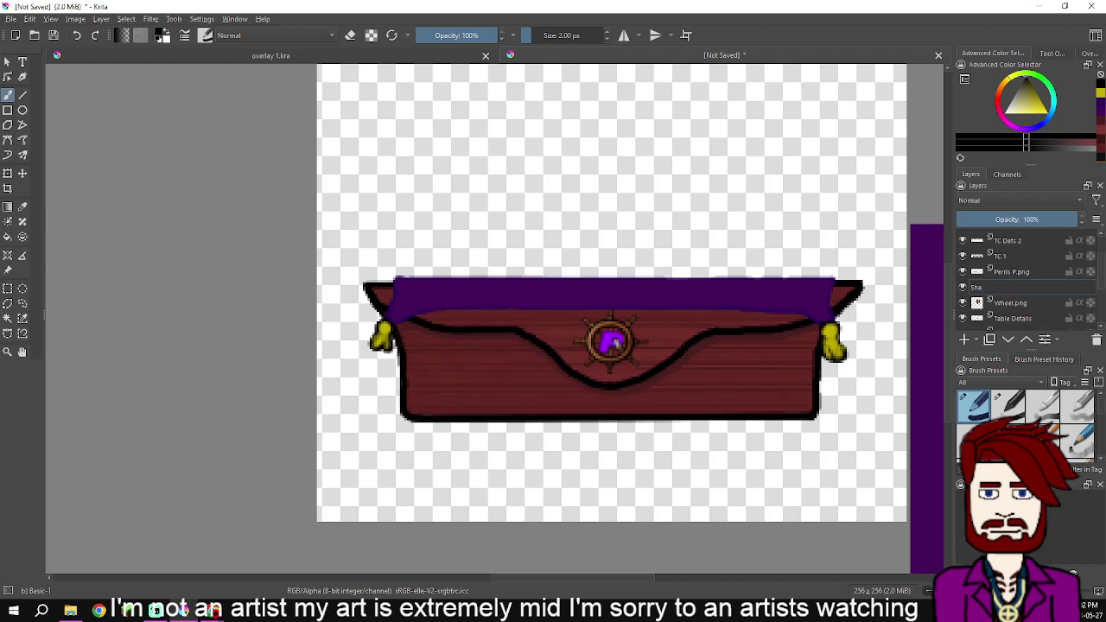
{"action": "key", "text": "Return"}
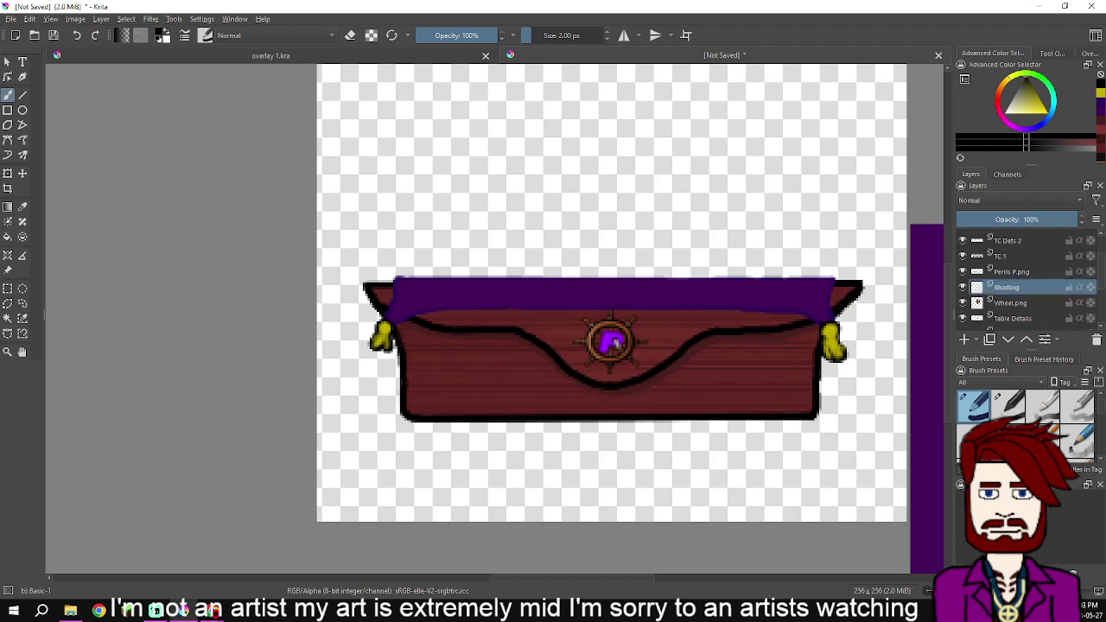
Paint thin black lines around the tablecloth's edges on the Shading layer with the 2 px Basic-1 brush
{"action": "scroll", "coordinate": [837, 352], "scroll_direction": "up", "scroll_amount": 5}
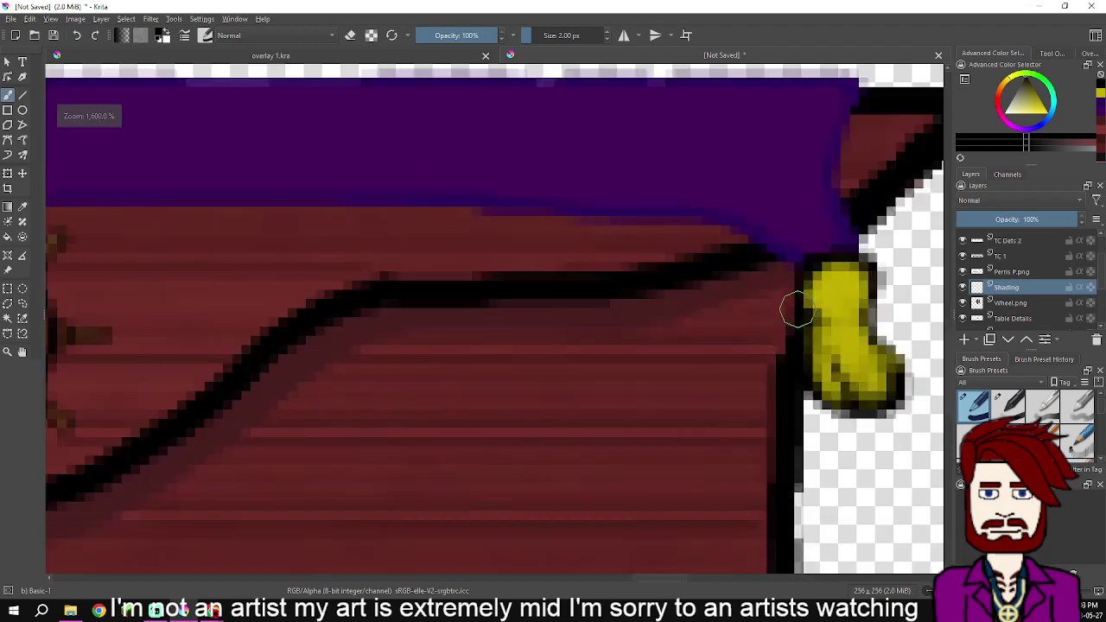
{"action": "mouse_move", "coordinate": [797, 275]}
{"action": "left_mouse_down"}
{"action": "mouse_move", "coordinate": [706, 217]}
{"action": "mouse_move", "coordinate": [457, 194]}
{"action": "mouse_move", "coordinate": [553, 213]}
{"action": "left_mouse_up"}
{"action": "mouse_move", "coordinate": [450, 232]}
{"action": "left_mouse_down"}
{"action": "mouse_move", "coordinate": [754, 317]}
{"action": "mouse_move", "coordinate": [768, 311]}
{"action": "mouse_move", "coordinate": [324, 311]}
{"action": "mouse_move", "coordinate": [747, 320]}
{"action": "mouse_move", "coordinate": [721, 313]}
{"action": "mouse_move", "coordinate": [379, 310]}
{"action": "mouse_move", "coordinate": [769, 329]}
{"action": "mouse_move", "coordinate": [752, 315]}
{"action": "mouse_move", "coordinate": [365, 310]}
{"action": "mouse_move", "coordinate": [718, 354]}
{"action": "mouse_move", "coordinate": [761, 341]}
{"action": "mouse_move", "coordinate": [590, 362]}
{"action": "mouse_move", "coordinate": [577, 367]}
{"action": "mouse_move", "coordinate": [656, 356]}
{"action": "mouse_move", "coordinate": [549, 385]}
{"action": "mouse_move", "coordinate": [485, 420]}
{"action": "mouse_move", "coordinate": [439, 392]}
{"action": "mouse_move", "coordinate": [479, 337]}
{"action": "mouse_move", "coordinate": [492, 247]}
{"action": "mouse_move", "coordinate": [506, 227]}
{"action": "mouse_move", "coordinate": [847, 227]}
{"action": "left_mouse_up"}
{"action": "mouse_move", "coordinate": [896, 247]}
{"action": "left_mouse_down"}
{"action": "mouse_move", "coordinate": [464, 329]}
{"action": "mouse_move", "coordinate": [509, 311]}
{"action": "mouse_move", "coordinate": [638, 309]}
{"action": "mouse_move", "coordinate": [775, 311]}
{"action": "mouse_move", "coordinate": [819, 329]}
{"action": "mouse_move", "coordinate": [377, 407]}
{"action": "mouse_move", "coordinate": [279, 400]}
{"action": "mouse_move", "coordinate": [859, 403]}
{"action": "mouse_move", "coordinate": [556, 441]}
{"action": "mouse_move", "coordinate": [286, 403]}
{"action": "mouse_move", "coordinate": [770, 406]}
{"action": "mouse_move", "coordinate": [746, 459]}
{"action": "mouse_move", "coordinate": [763, 559]}
{"action": "mouse_move", "coordinate": [714, 453]}
{"action": "mouse_move", "coordinate": [718, 464]}
{"action": "mouse_move", "coordinate": [706, 341]}
{"action": "mouse_move", "coordinate": [721, 284]}
{"action": "left_mouse_up"}
{"action": "scroll", "coordinate": [630, 363], "scroll_direction": "down", "scroll_amount": 5}
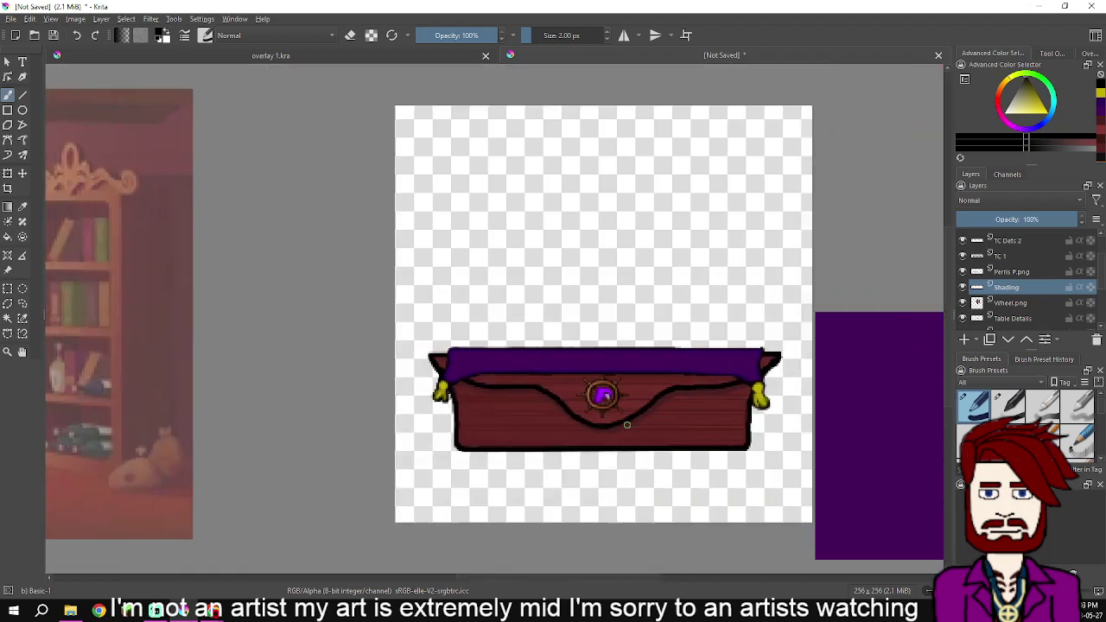
{"action": "scroll", "coordinate": [625, 423], "scroll_direction": "up", "scroll_amount": 3}
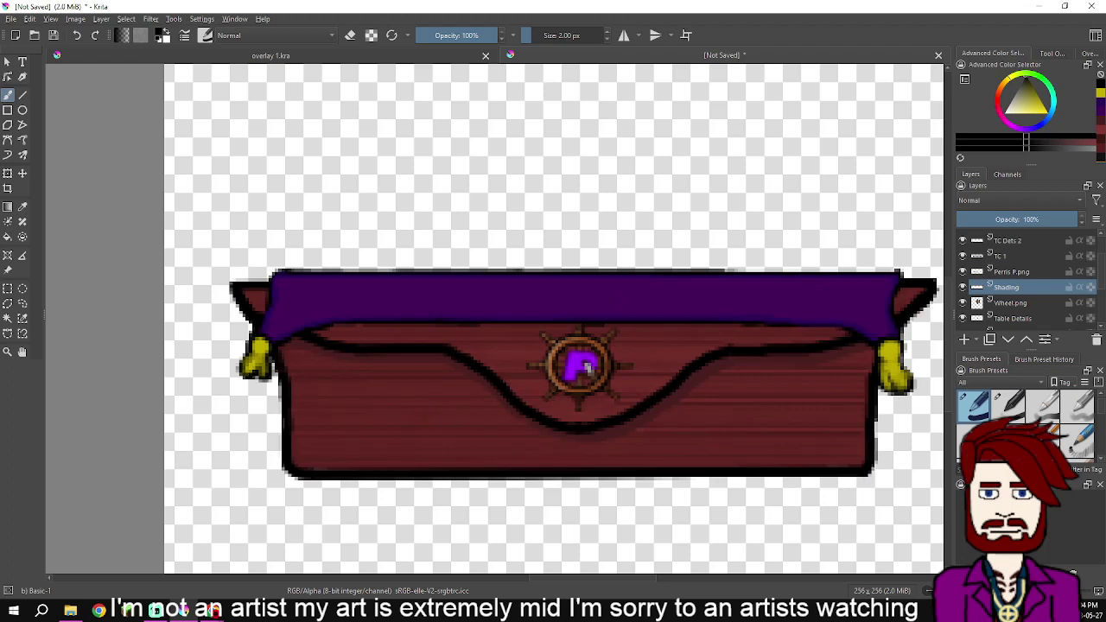
Select the Texture Noise brush preset and pick purple from the recently used colours
{"action": "key", "text": "F6"}
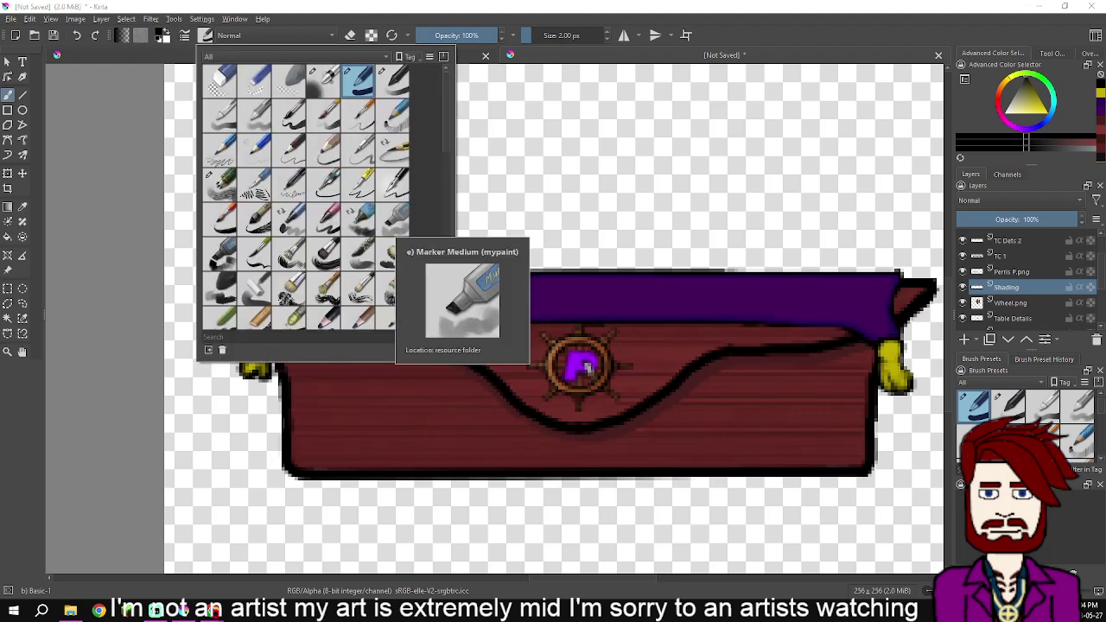
{"action": "scroll", "coordinate": [307, 199], "scroll_direction": "down", "scroll_amount": 3}
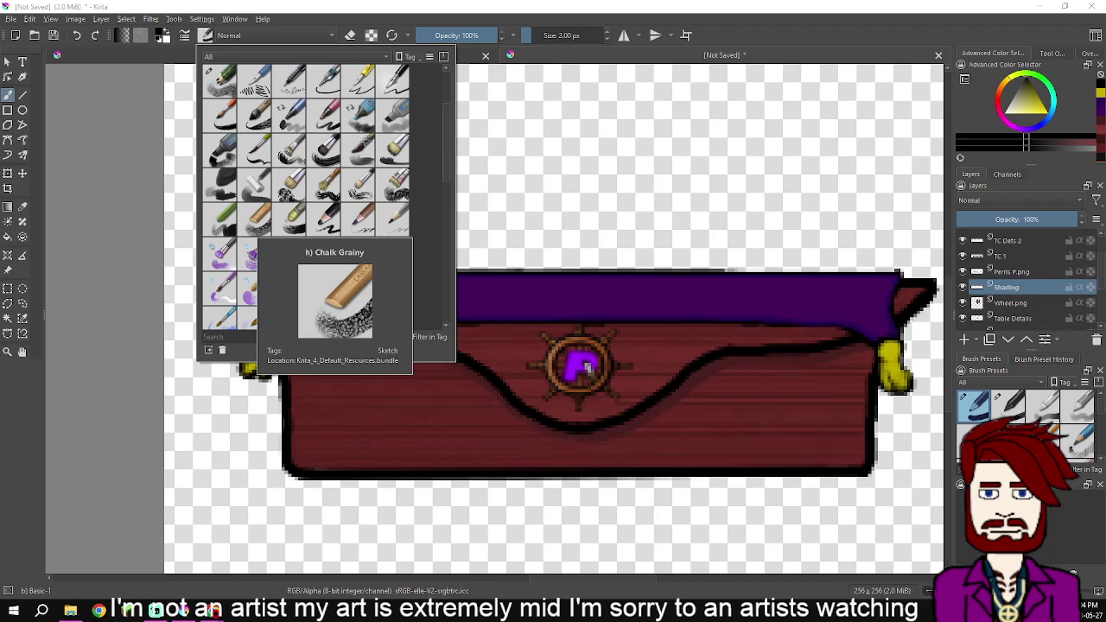
{"action": "scroll", "coordinate": [307, 195], "scroll_direction": "down", "scroll_amount": 3}
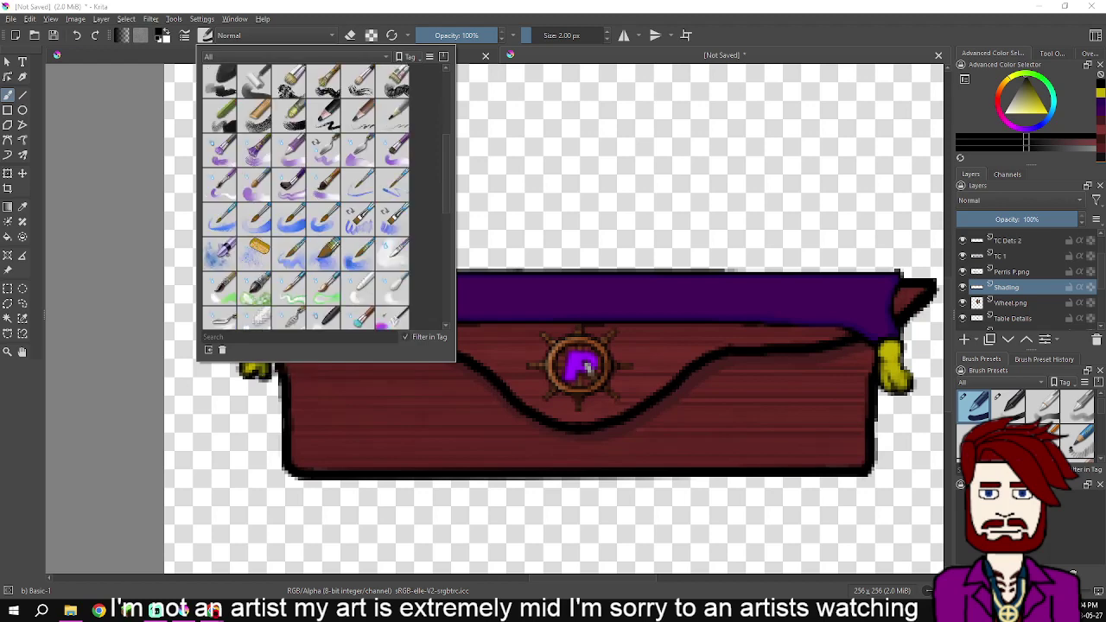
{"action": "scroll", "coordinate": [307, 194], "scroll_direction": "down", "scroll_amount": 3}
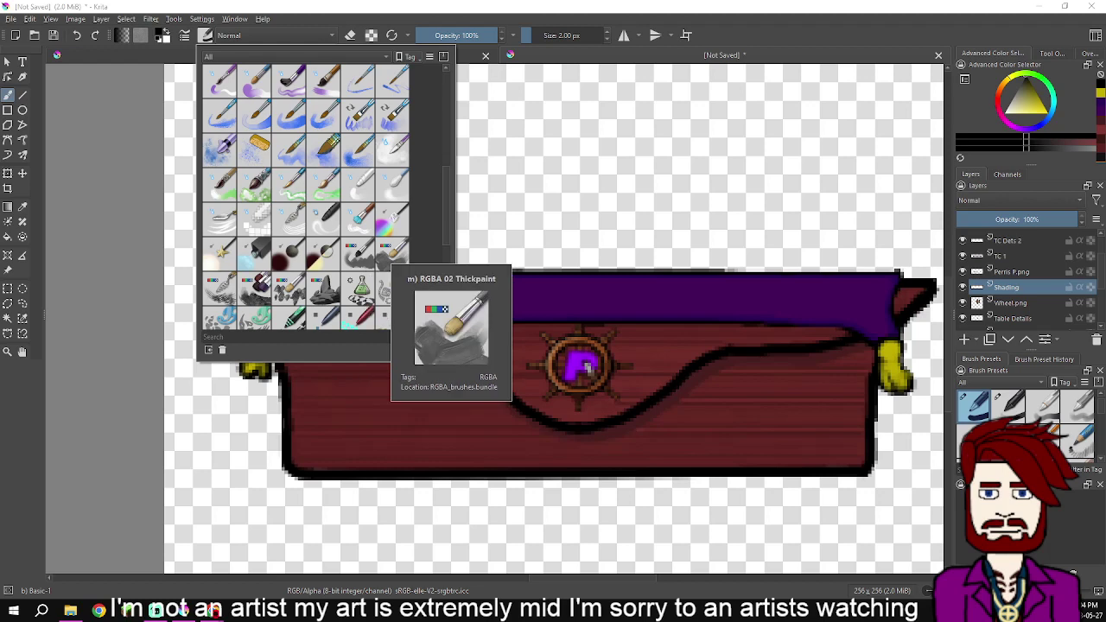
{"action": "scroll", "coordinate": [229, 313], "scroll_direction": "down", "scroll_amount": 3}
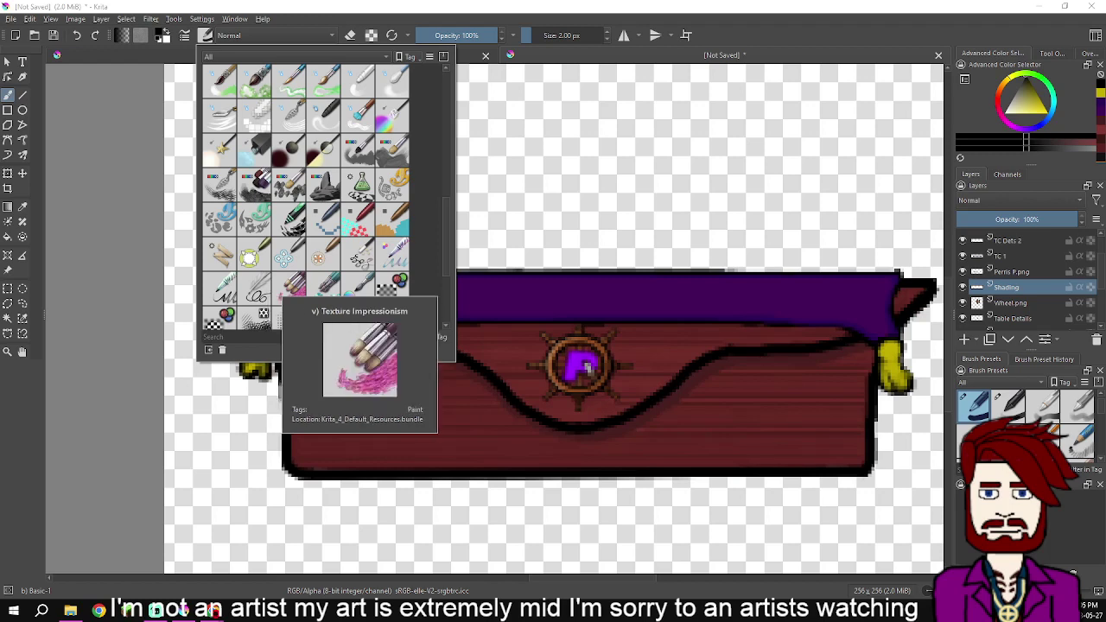
{"action": "scroll", "coordinate": [294, 285], "scroll_direction": "down", "scroll_amount": 1}
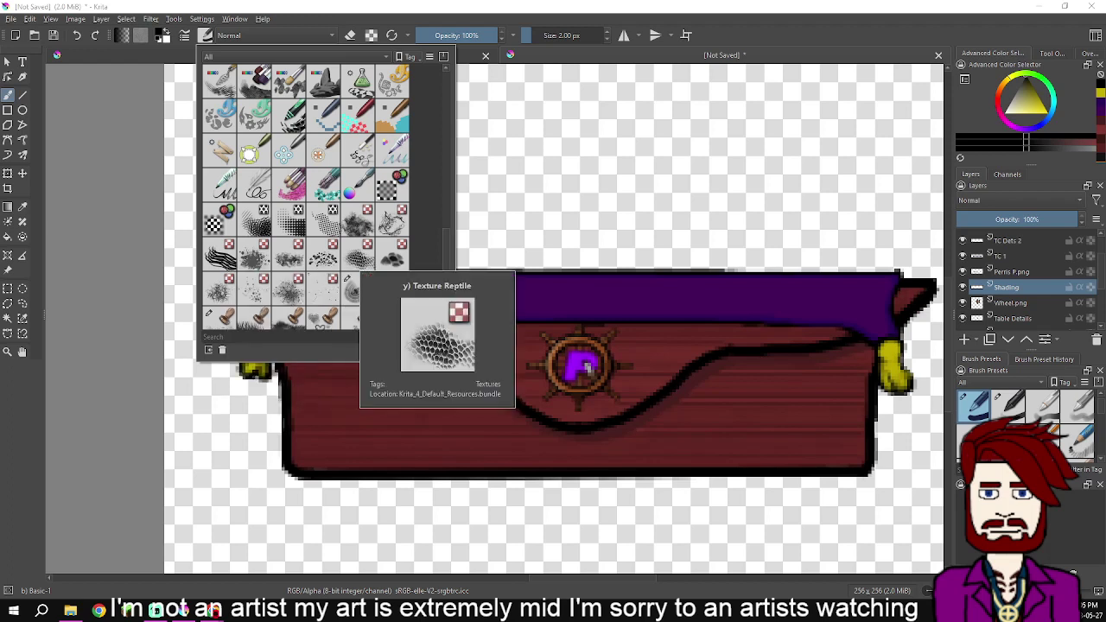
{"action": "scroll", "coordinate": [354, 294], "scroll_direction": "down", "scroll_amount": 1}
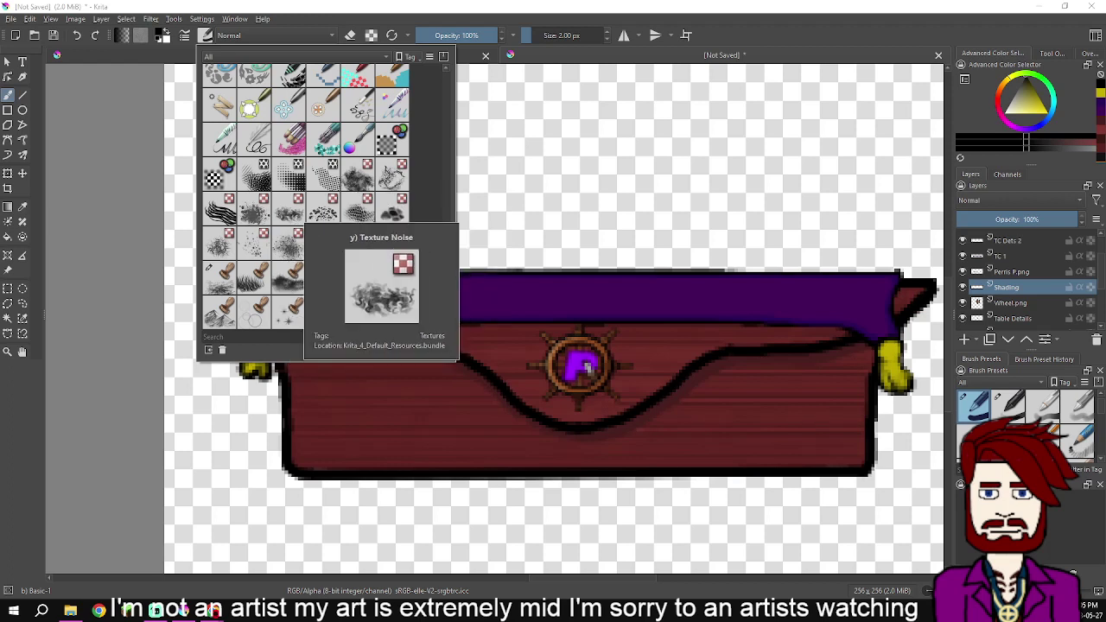
{"action": "left_click", "coordinate": [290, 210]}
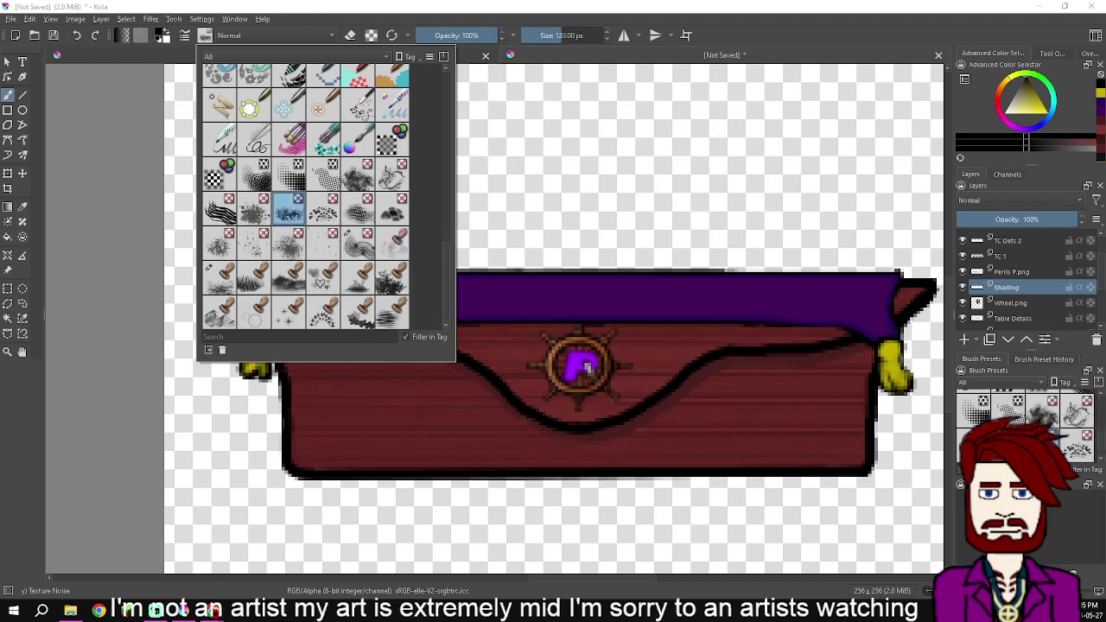
{"action": "left_click", "coordinate": [1101, 109]}
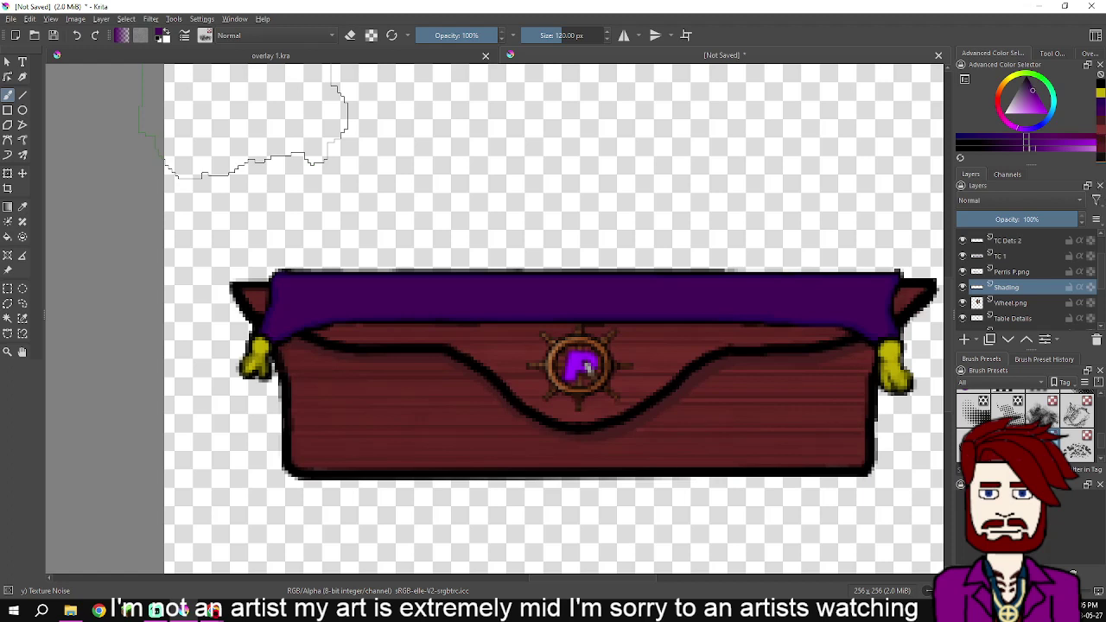
Add a new paint layer directly above Table cloth outline and name it Test
{"action": "scroll", "coordinate": [1020, 285], "scroll_direction": "up", "scroll_amount": 1}
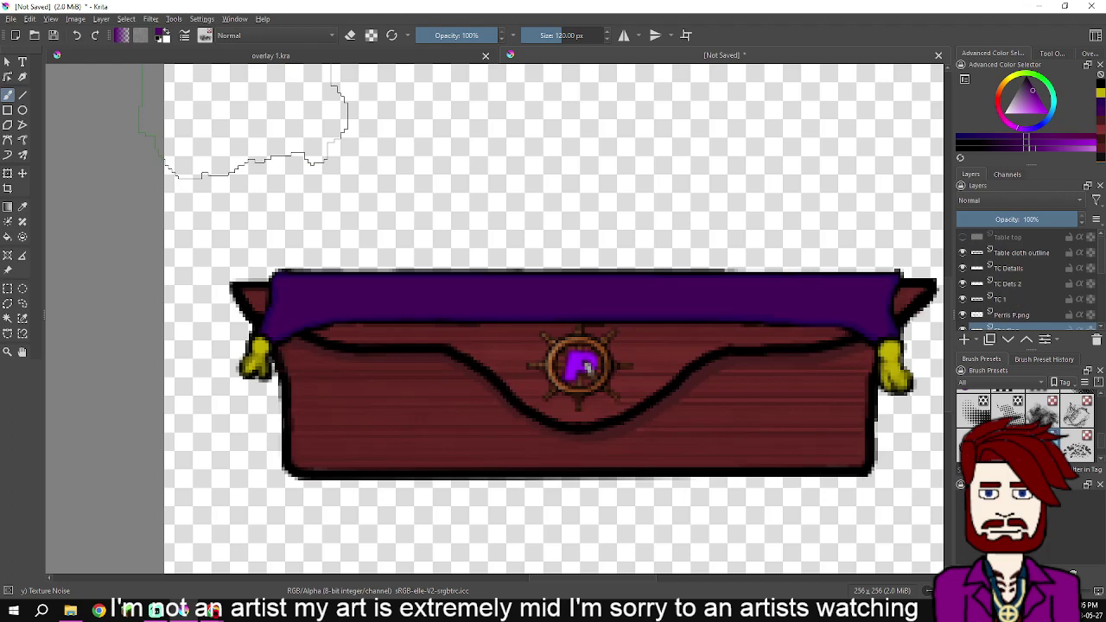
{"action": "left_click", "coordinate": [1020, 299]}
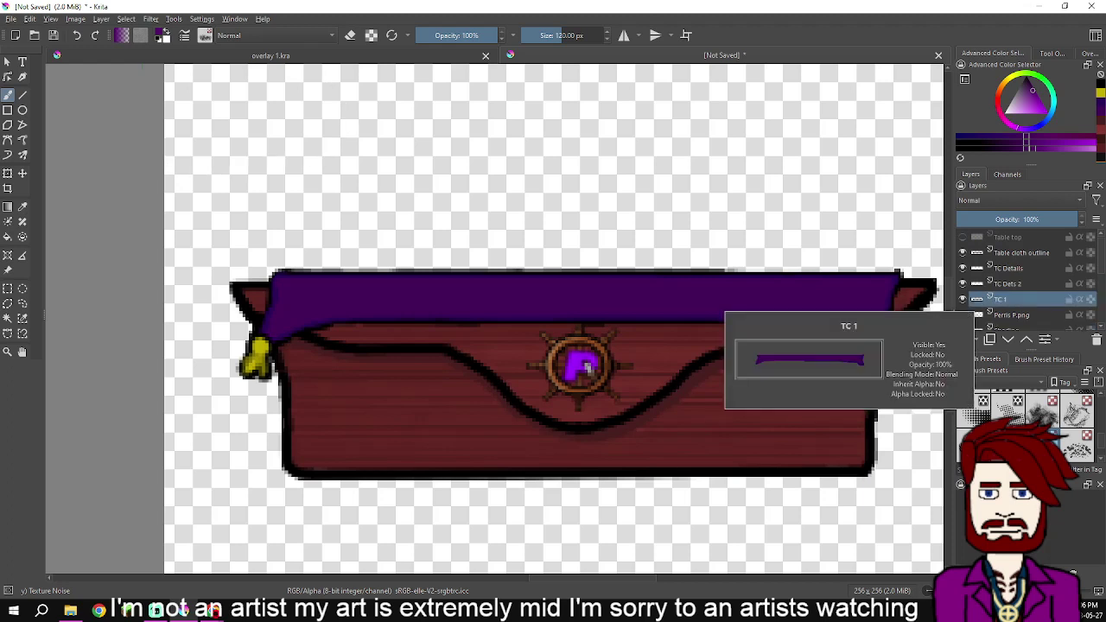
{"action": "left_click", "coordinate": [963, 252]}
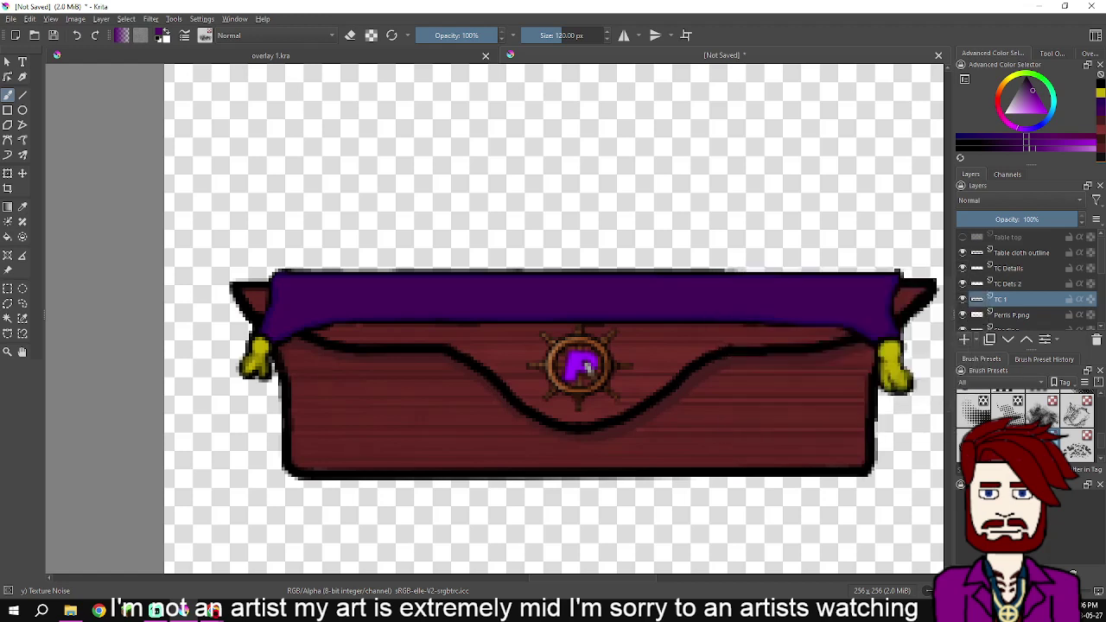
{"action": "left_click", "coordinate": [1011, 252]}
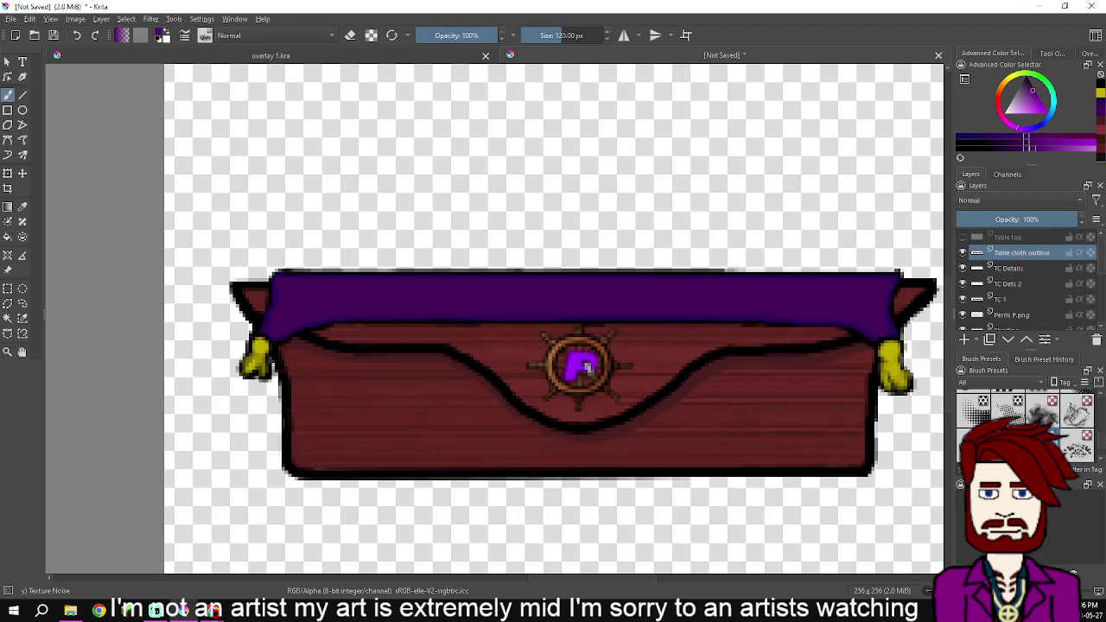
{"action": "left_click", "coordinate": [965, 339]}
{"action": "double_click", "coordinate": [1013, 253]}
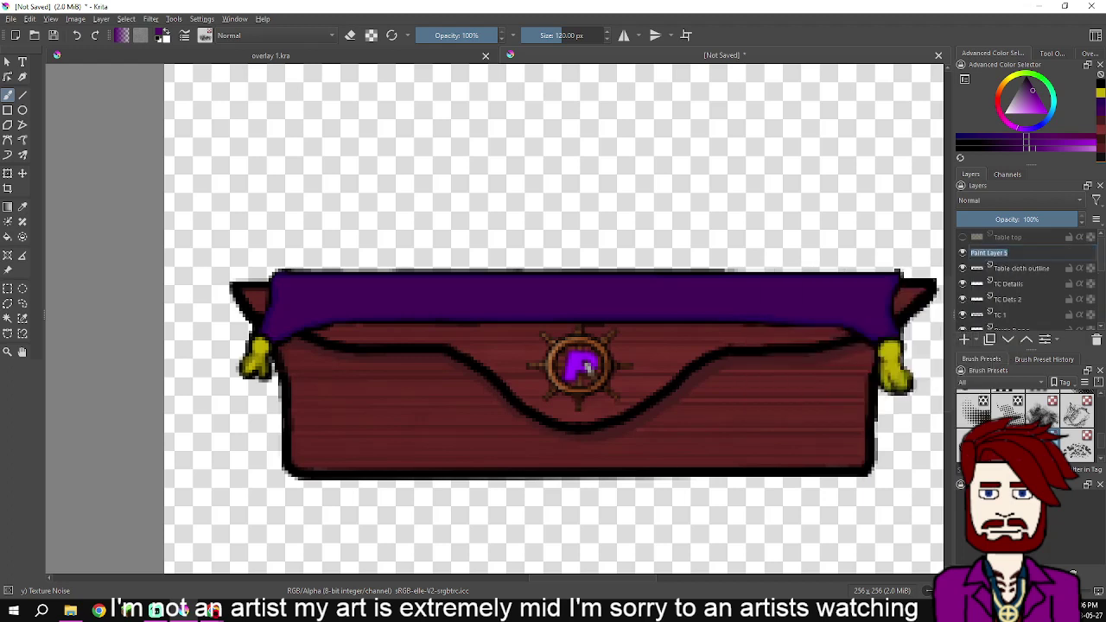
{"action": "type", "text": "Test"}
{"action": "key", "text": "Return"}
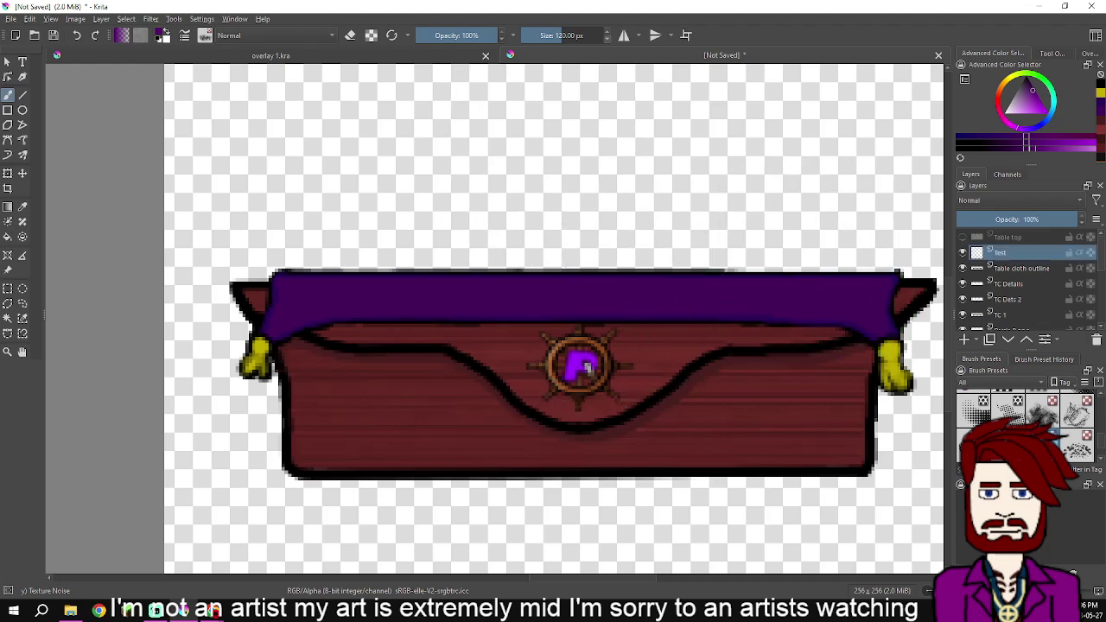
Paint purple noise texture along the length of the tablecloth on the Test layer with a 9.24 px brush
{"action": "left_click", "coordinate": [538, 36]}
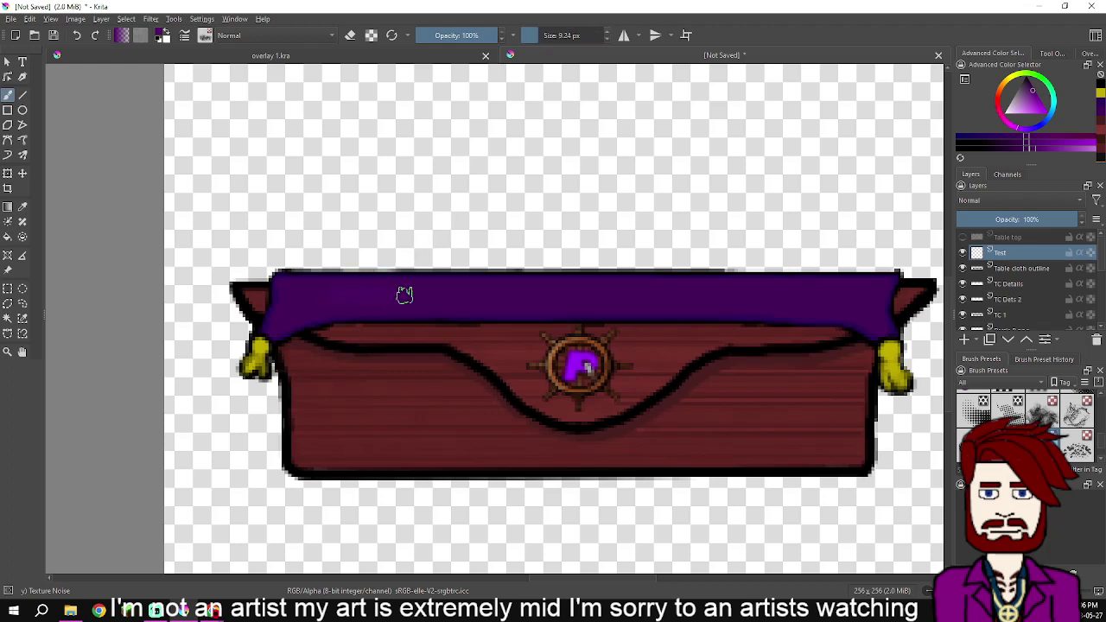
{"action": "scroll", "coordinate": [351, 296], "scroll_direction": "up", "scroll_amount": 4, "text": "ctrl"}
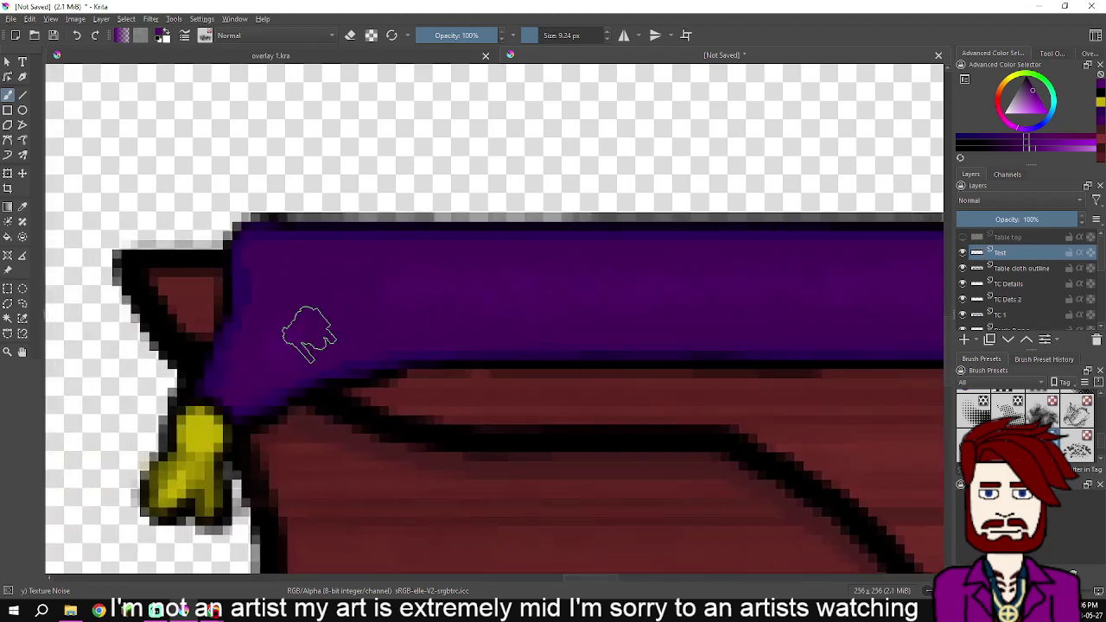
{"action": "left_click_drag", "start_coordinate": [648, 280], "coordinate": [289, 315]}
{"action": "left_click_drag", "start_coordinate": [894, 314], "coordinate": [282, 329]}
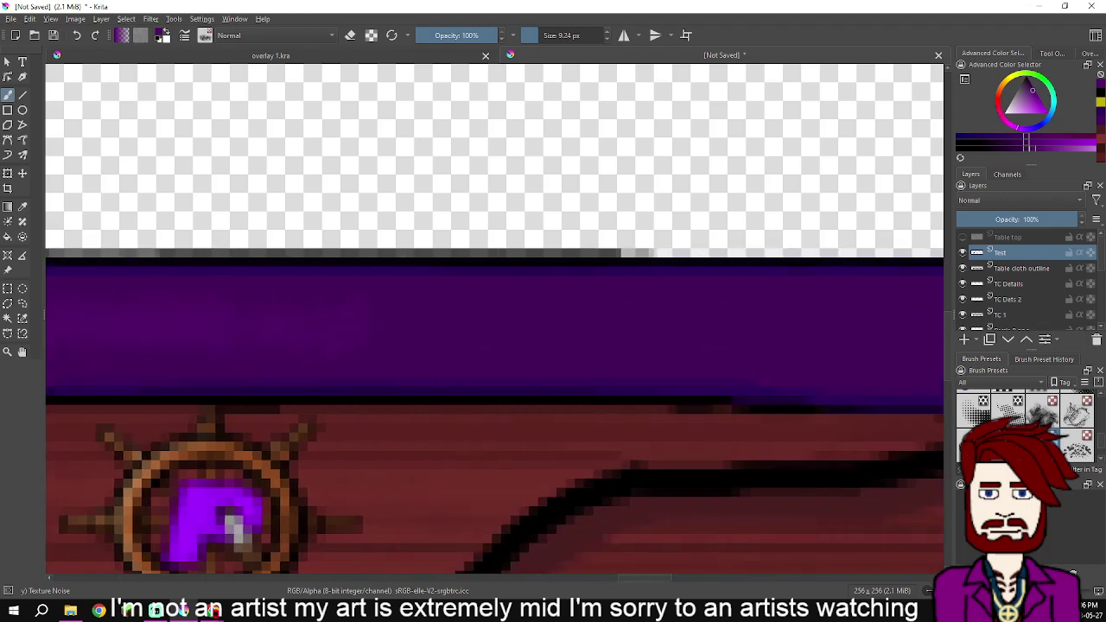
{"action": "left_click_drag", "start_coordinate": [664, 314], "coordinate": [388, 321]}
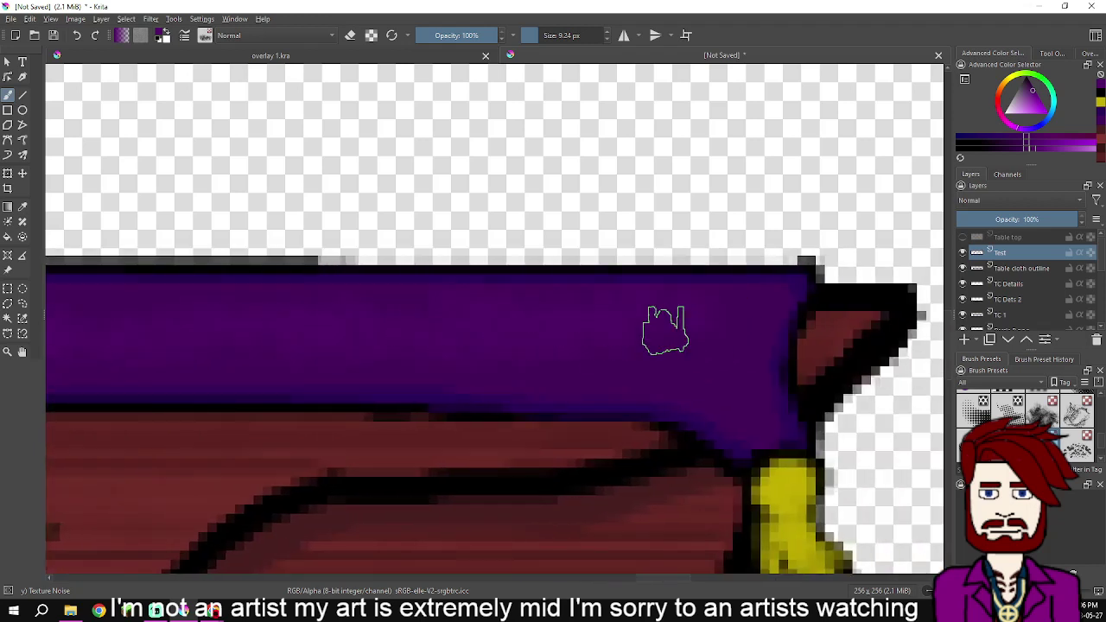
{"action": "key", "text": "2"}
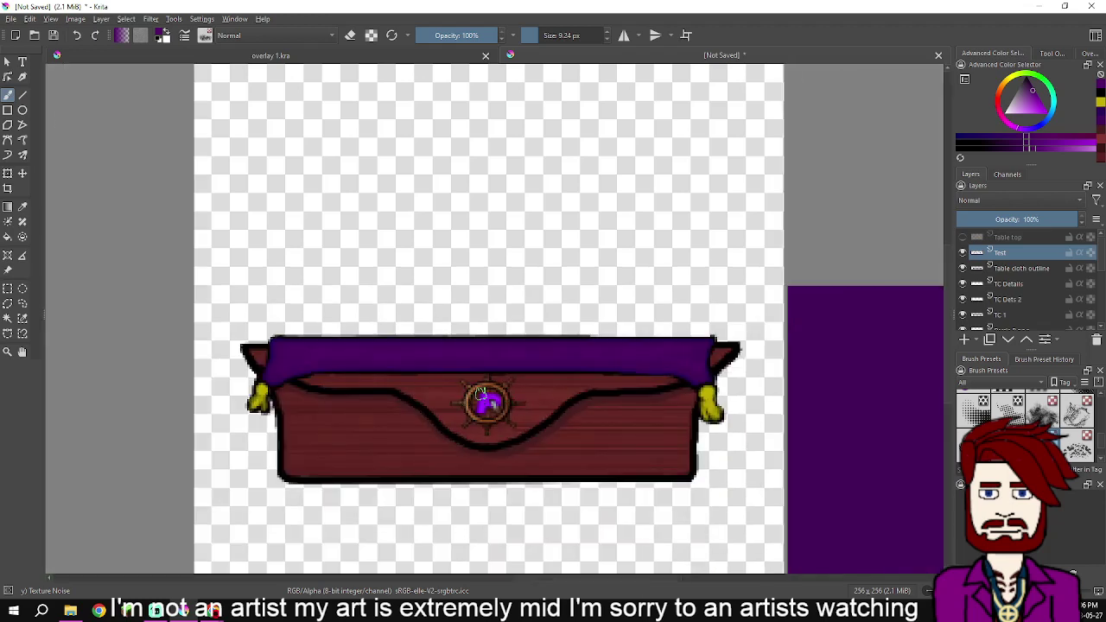
Add more purple noise strokes over the middle and left parts of the tablecloth to build up its fabric texture
{"action": "scroll", "coordinate": [657, 373], "scroll_direction": "up", "scroll_amount": 3}
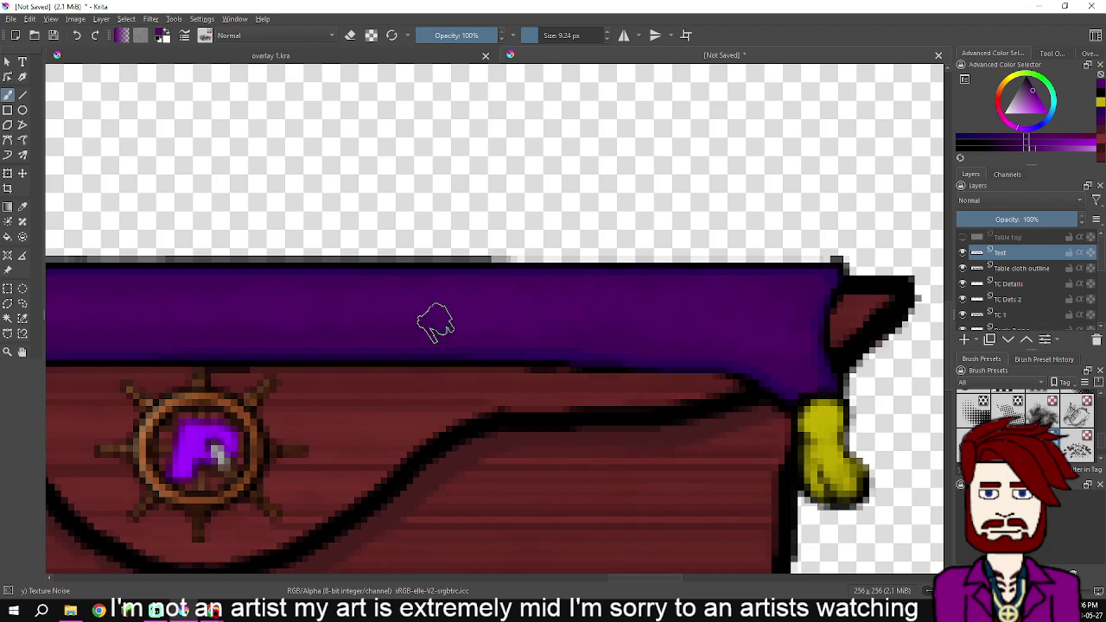
{"action": "scroll", "coordinate": [258, 322], "scroll_direction": "up", "scroll_amount": 1}
{"action": "left_click_drag", "start_coordinate": [258, 322], "coordinate": [649, 344]}
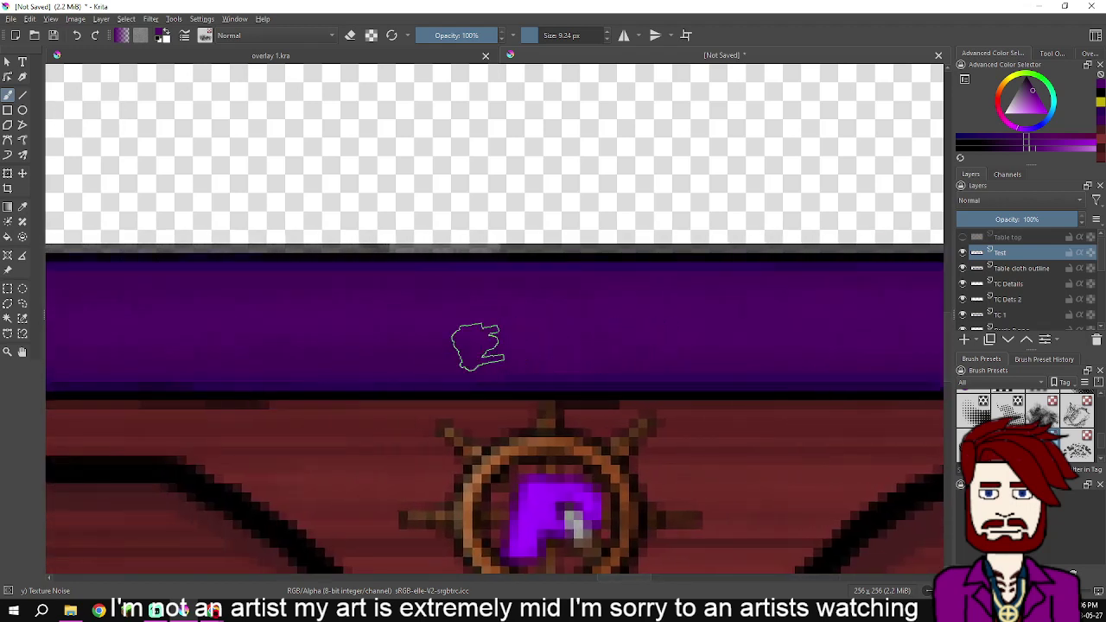
{"action": "left_click_drag", "start_coordinate": [277, 352], "coordinate": [397, 352]}
{"action": "left_click_drag", "start_coordinate": [561, 352], "coordinate": [734, 348]}
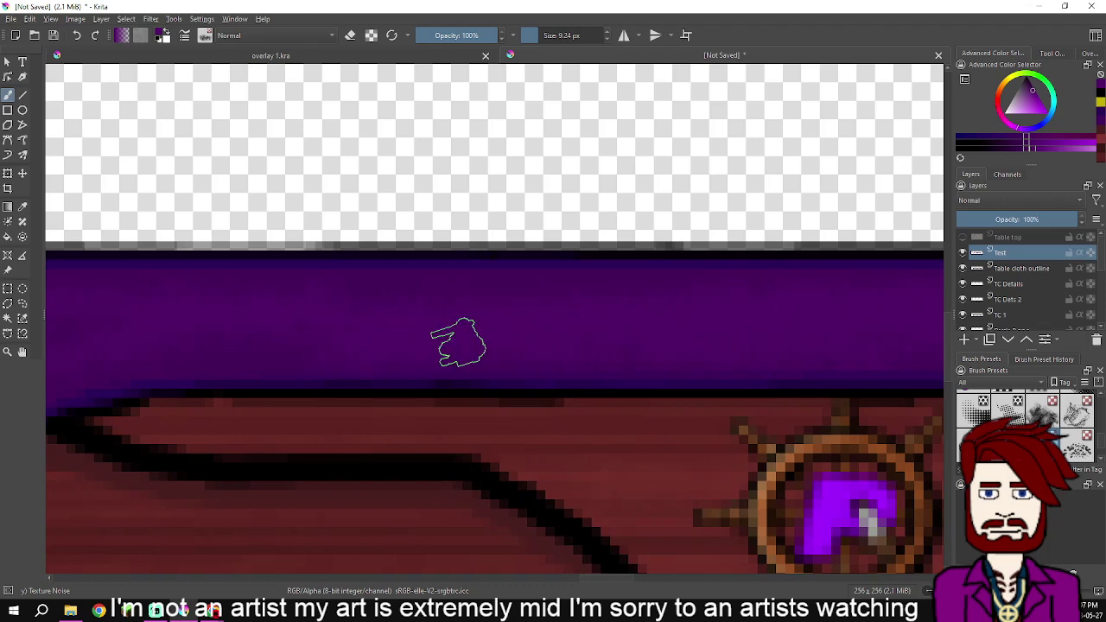
{"action": "left_click_drag", "start_coordinate": [336, 306], "coordinate": [517, 306]}
{"action": "mouse_move", "coordinate": [555, 338]}
{"action": "left_mouse_down"}
{"action": "mouse_move", "coordinate": [583, 338]}
{"action": "mouse_move", "coordinate": [402, 367]}
{"action": "left_mouse_up"}
{"action": "scroll", "coordinate": [392, 349], "scroll_direction": "down", "scroll_amount": 3}
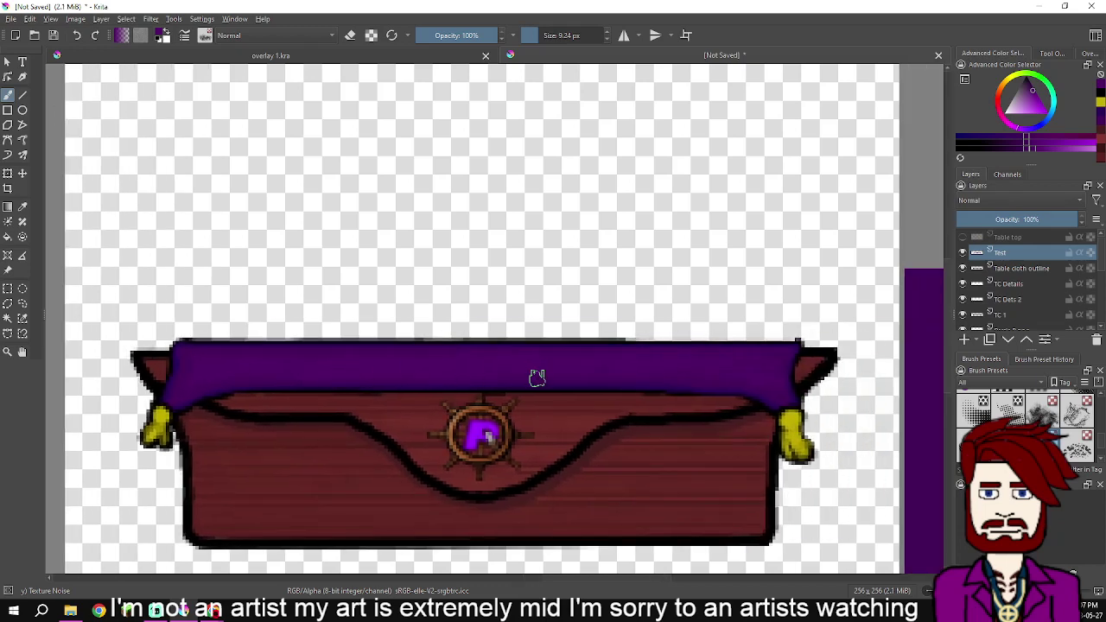
{"action": "scroll", "coordinate": [536, 378], "scroll_direction": "up", "scroll_amount": 5}
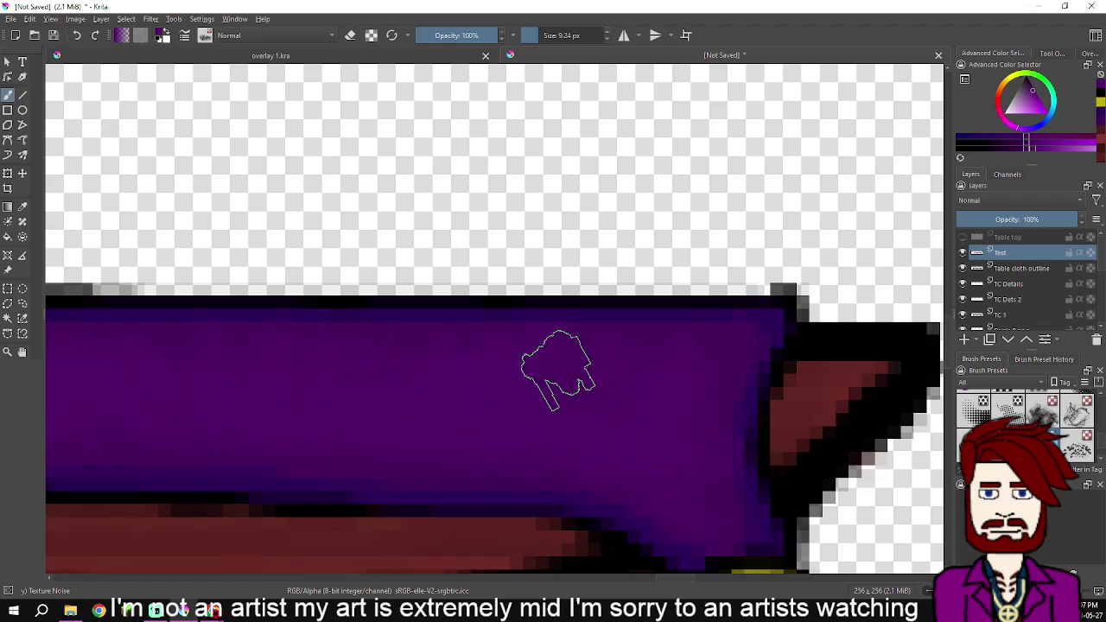
{"action": "scroll", "coordinate": [391, 384], "scroll_direction": "down", "scroll_amount": 4}
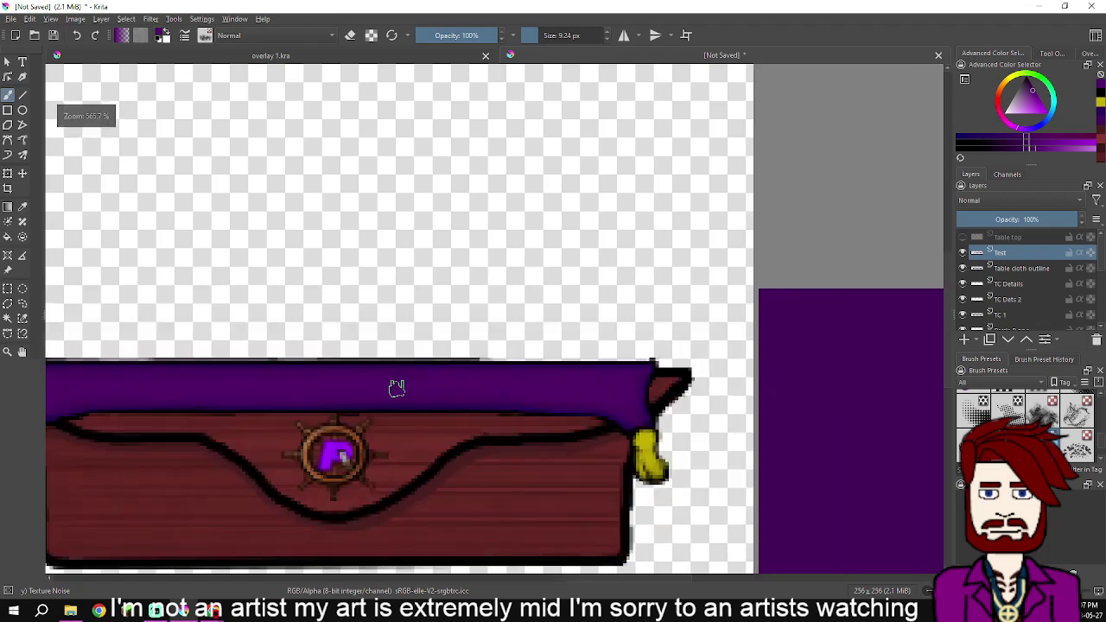
{"action": "key", "text": "m"}
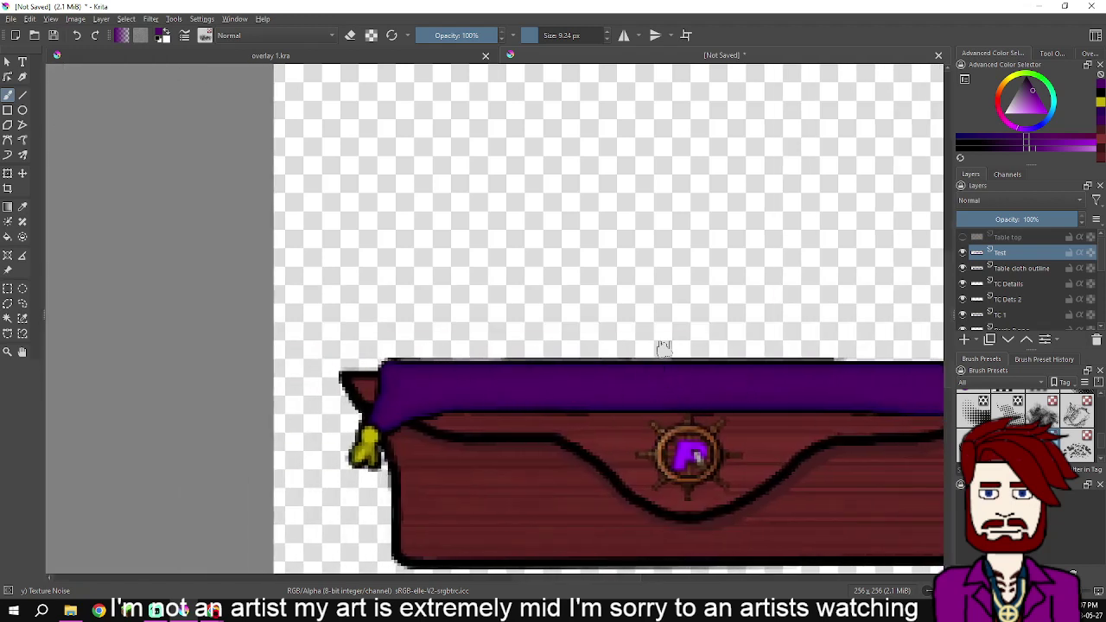
{"action": "scroll", "coordinate": [679, 354], "scroll_direction": "down", "scroll_amount": 5}
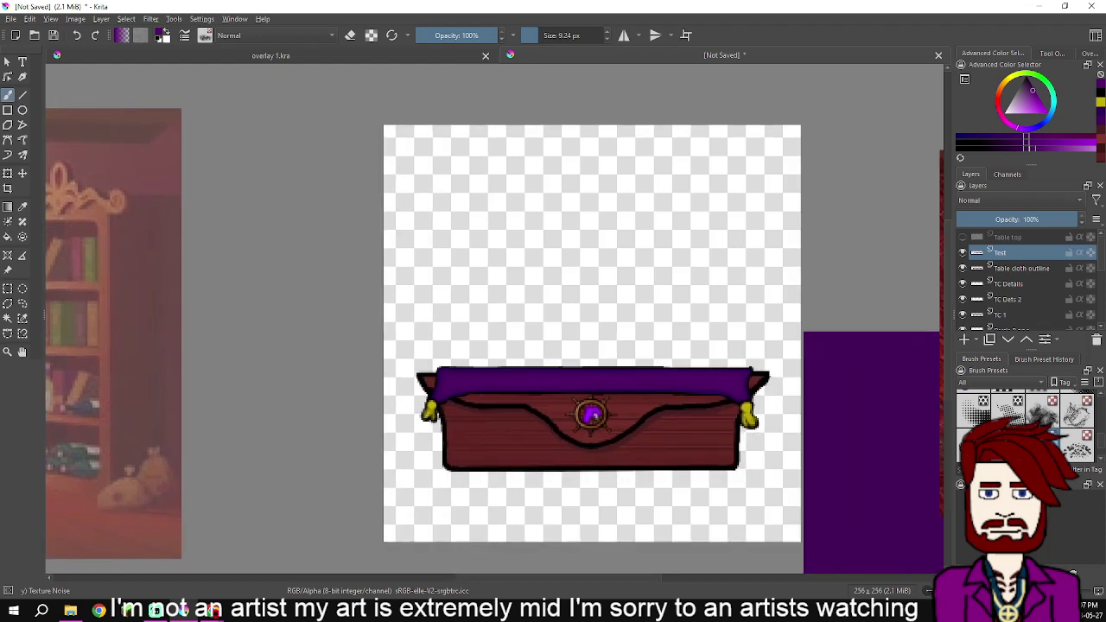
Show the Table top sketch layer and add a new paint layer above it named Globe
{"action": "key", "text": "Page_Up"}
{"action": "left_click", "coordinate": [963, 237]}
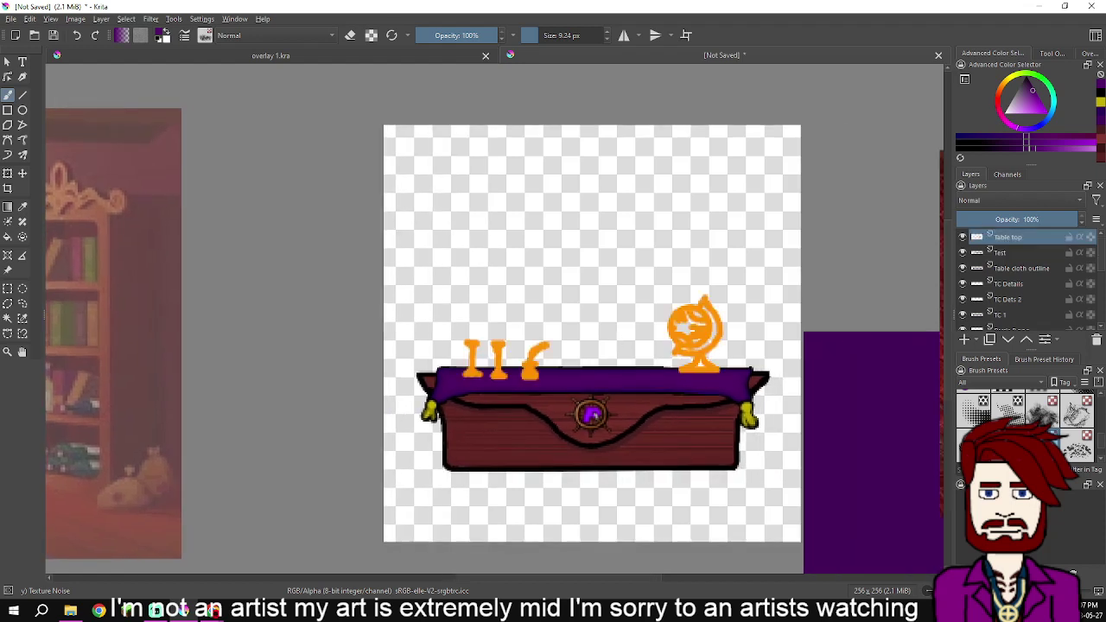
{"action": "key", "text": "Insert"}
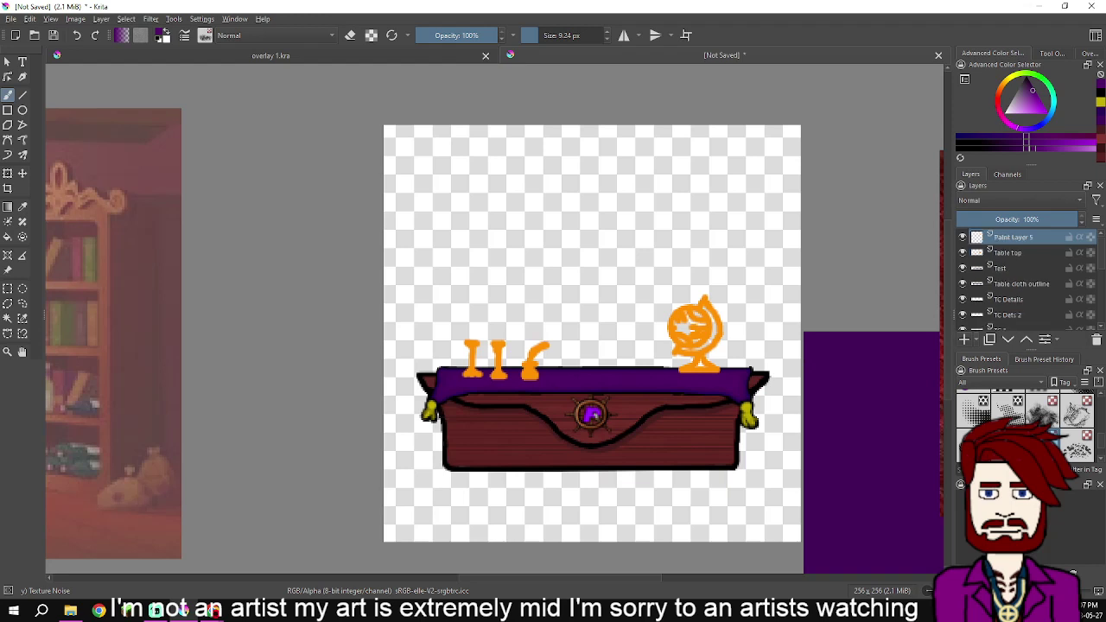
{"action": "key", "text": "F2"}
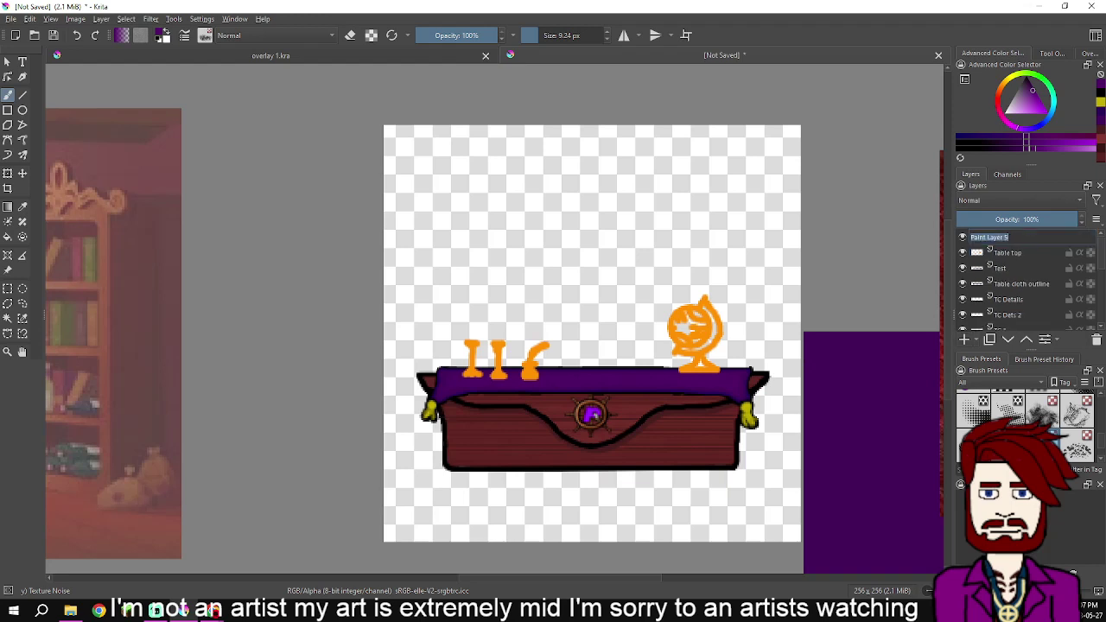
{"action": "type", "text": "Globe"}
{"action": "key", "text": "Return"}
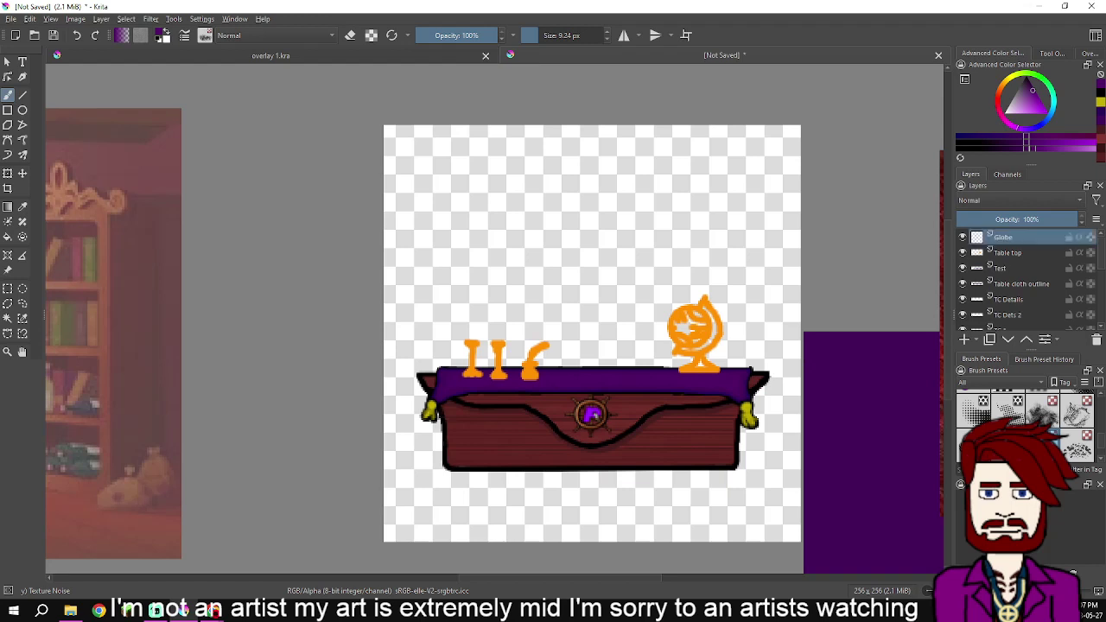
Add a new paint layer directly above Globe and name it Candles
{"action": "key", "text": "Insert"}
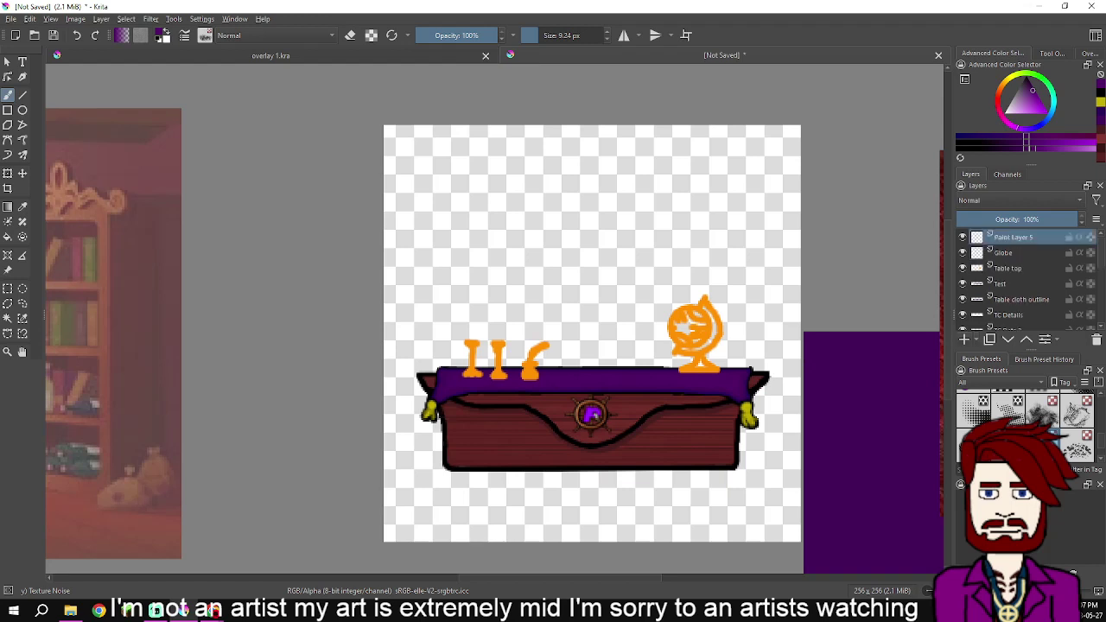
{"action": "key", "text": "e"}
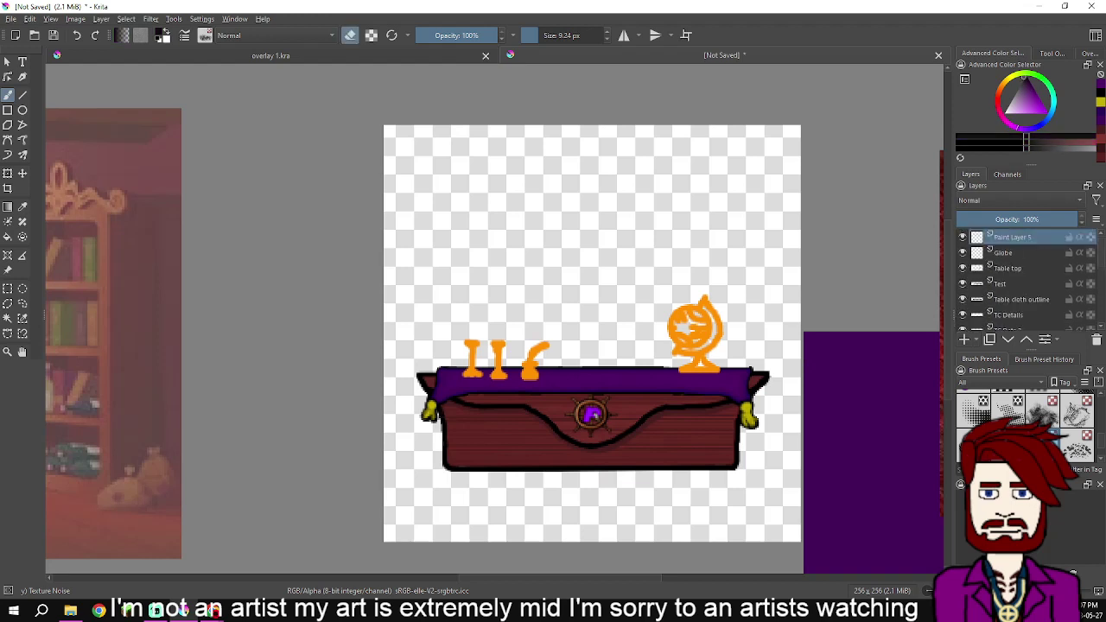
{"action": "key", "text": "F2"}
{"action": "type", "text": "candl"}
{"action": "key", "text": "BackSpace"}
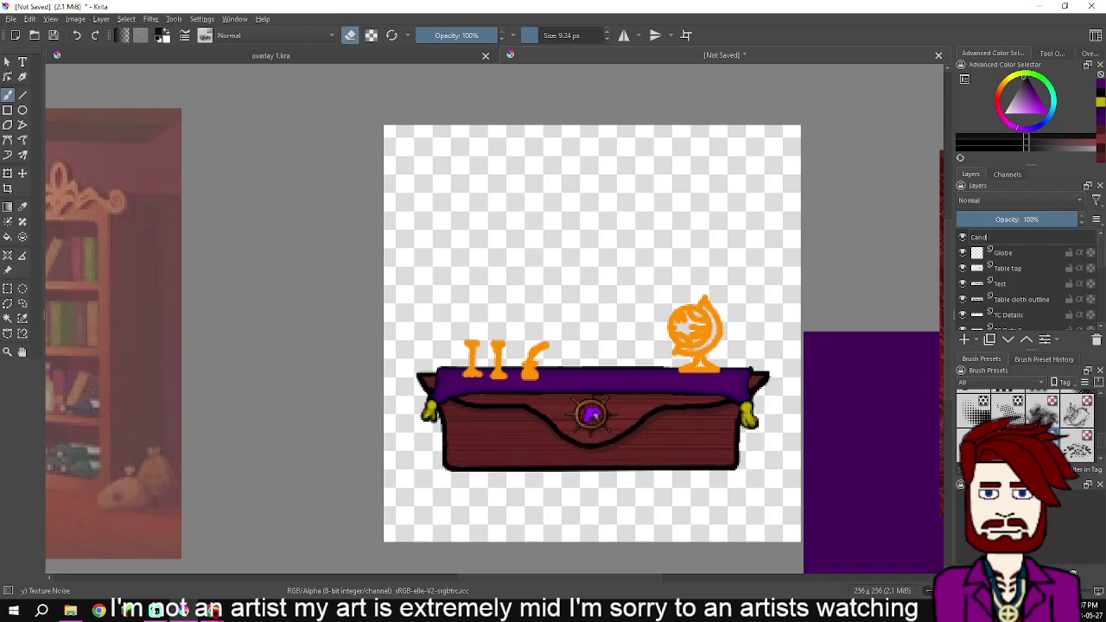
{"action": "type", "text": "les"}
{"action": "key", "text": "Return"}
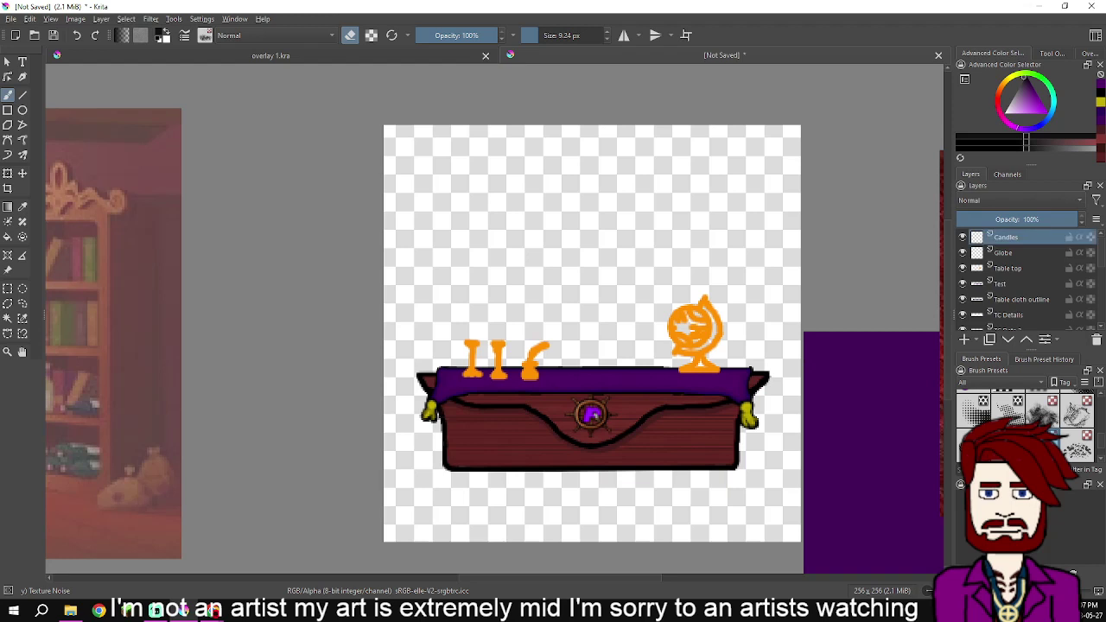
Add another paint layer above Candles and name it Ink well
{"action": "key", "text": "Insert"}
{"action": "key", "text": "F2"}
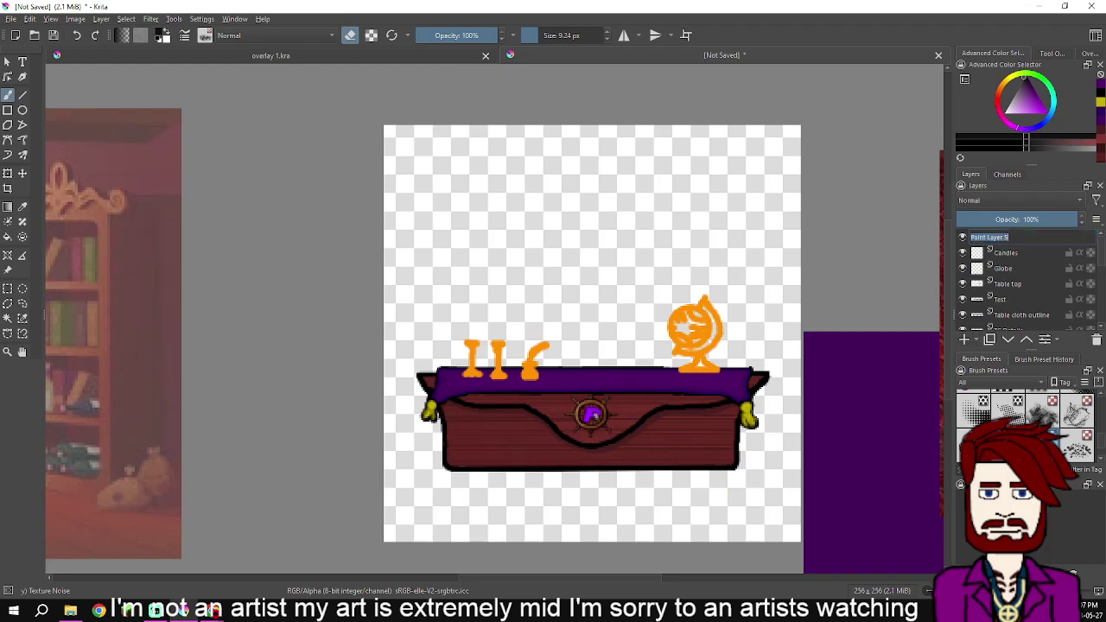
{"action": "type", "text": "ink well"}
{"action": "key", "text": "Return"}
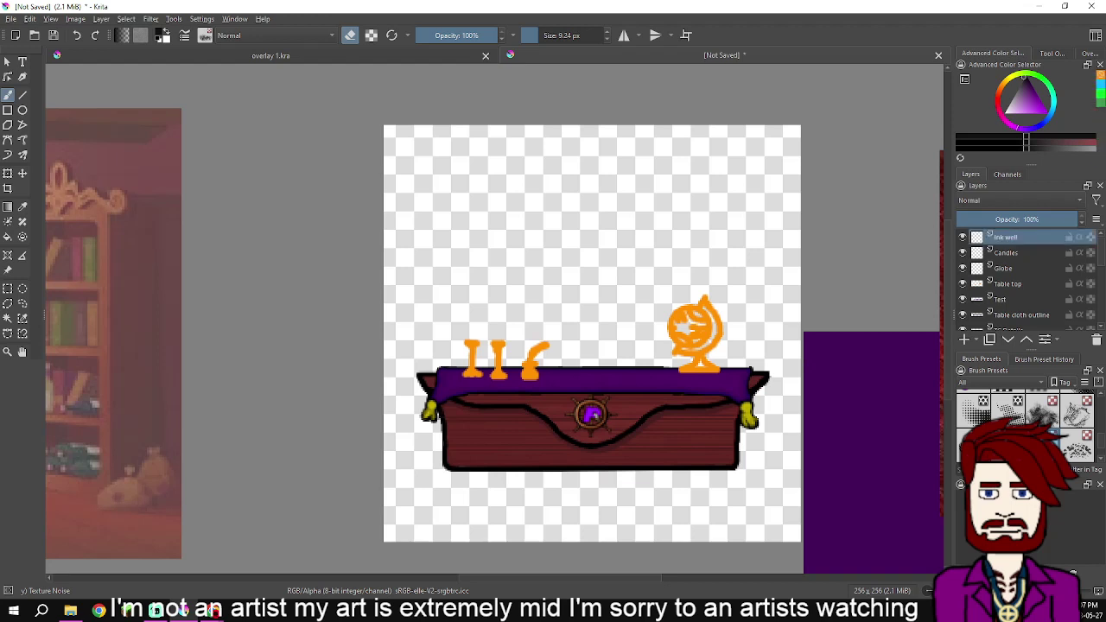
On the Globe layer, paint a medium green swatch at the canvas's left edge with the 2.00 px Basic-1 brush
{"action": "scroll", "coordinate": [580, 346], "scroll_direction": "up", "scroll_amount": 2}
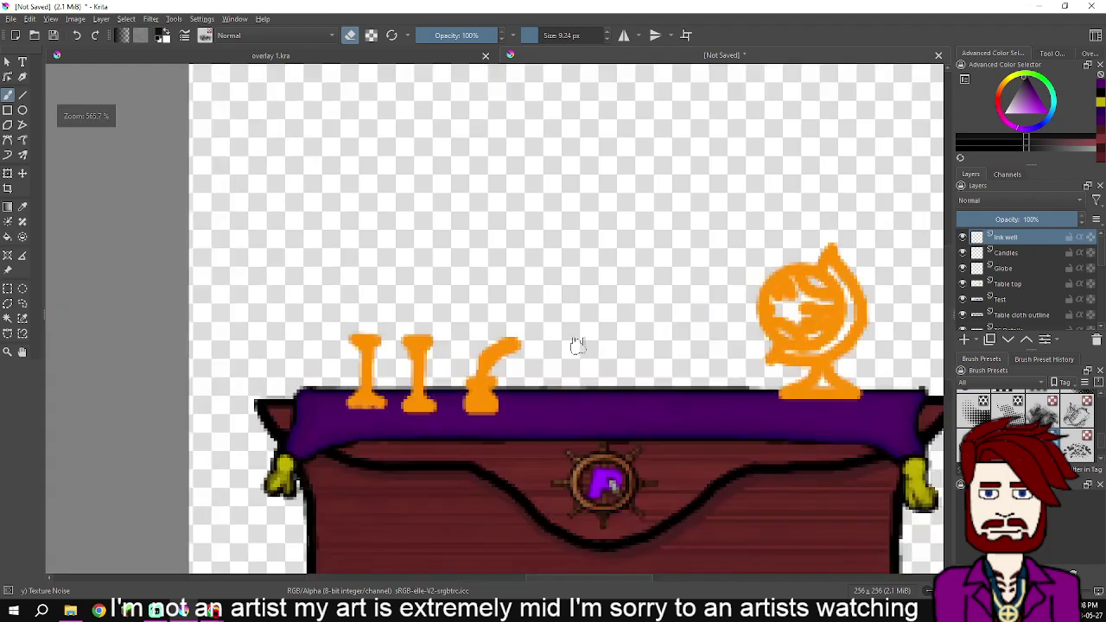
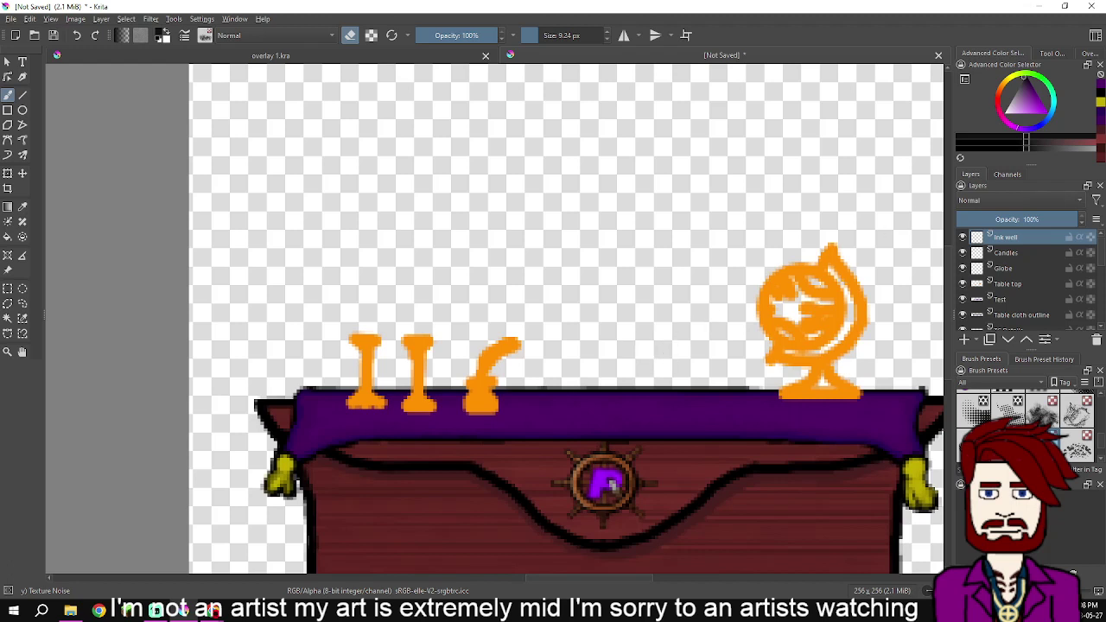
{"action": "key", "text": "e"}
{"action": "key", "text": "x"}
{"action": "left_click_drag", "start_coordinate": [1024, 76], "coordinate": [1030, 98]}
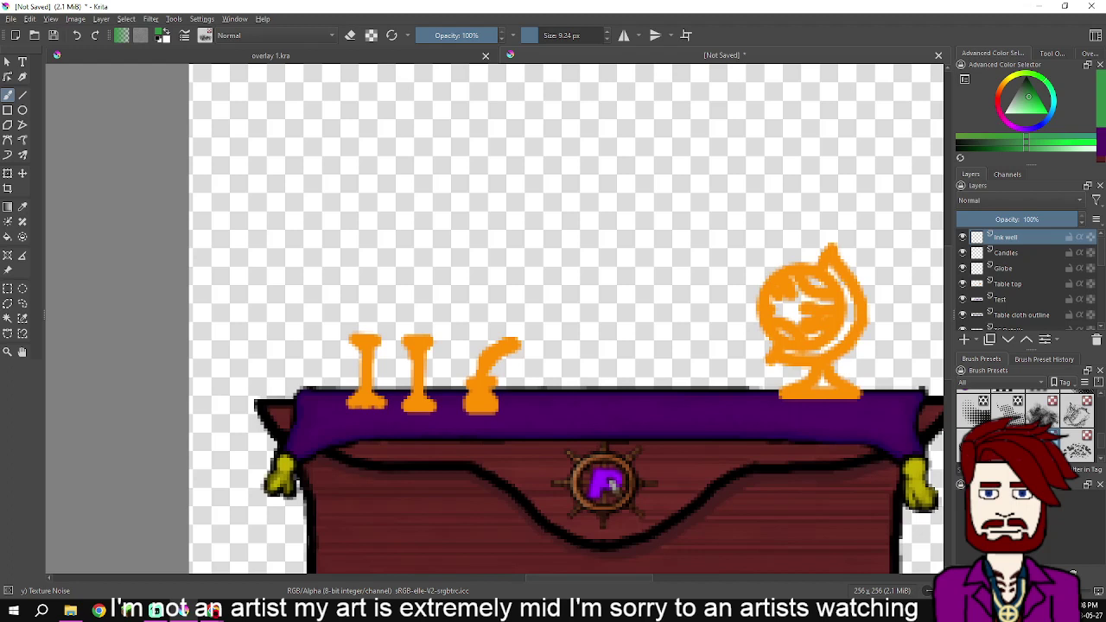
{"action": "left_click", "coordinate": [1020, 268]}
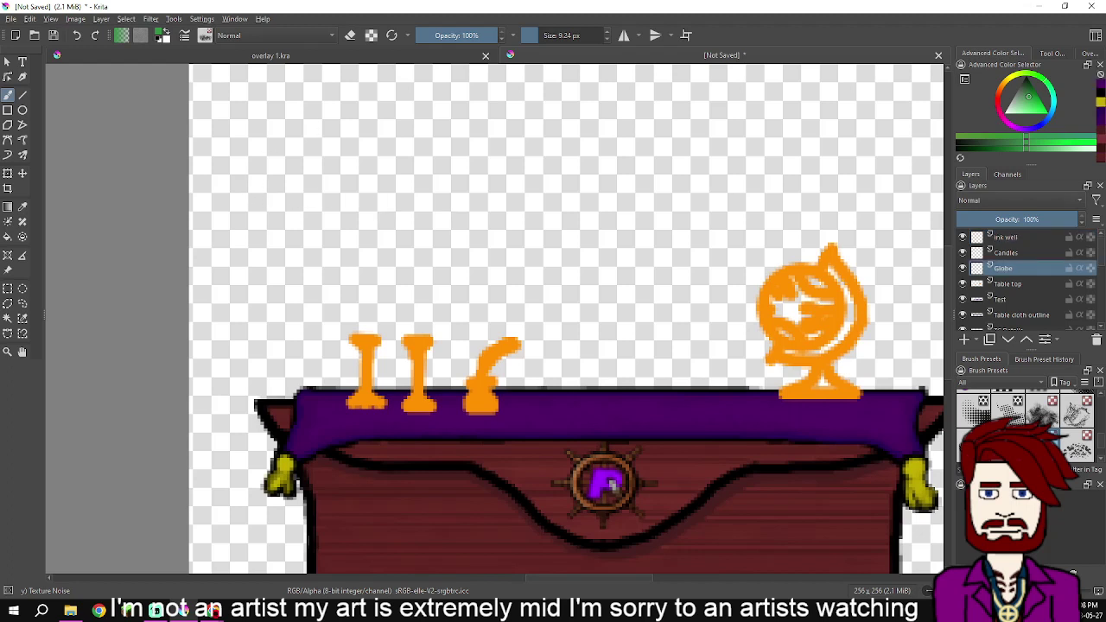
{"action": "left_click", "coordinate": [205, 34]}
{"action": "scroll", "coordinate": [306, 197], "scroll_direction": "up", "scroll_amount": 10}
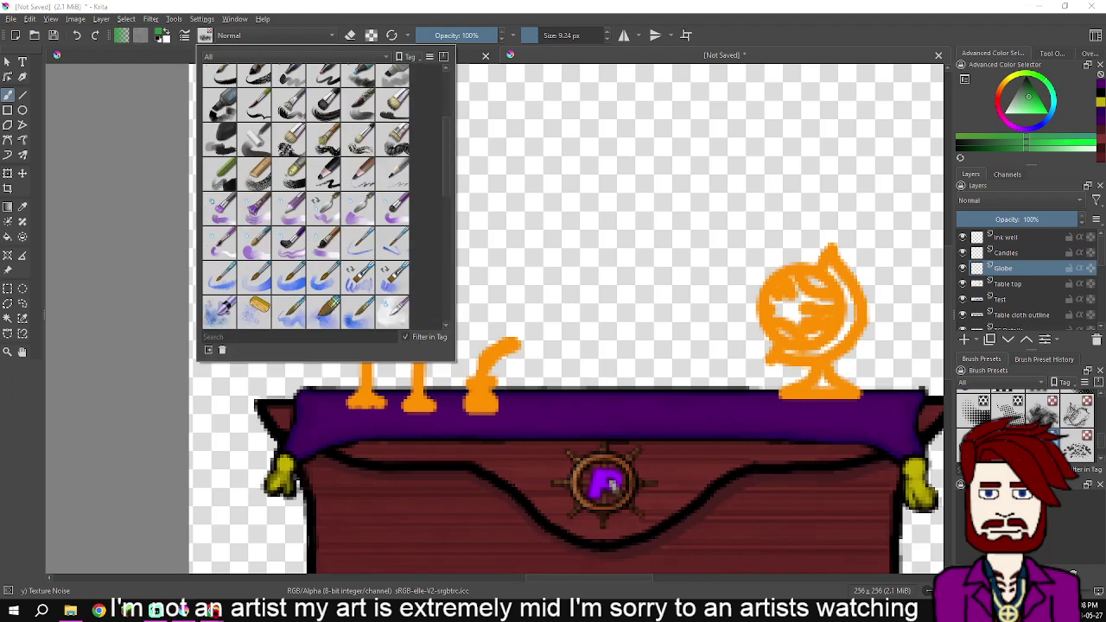
{"action": "left_click", "coordinate": [350, 76]}
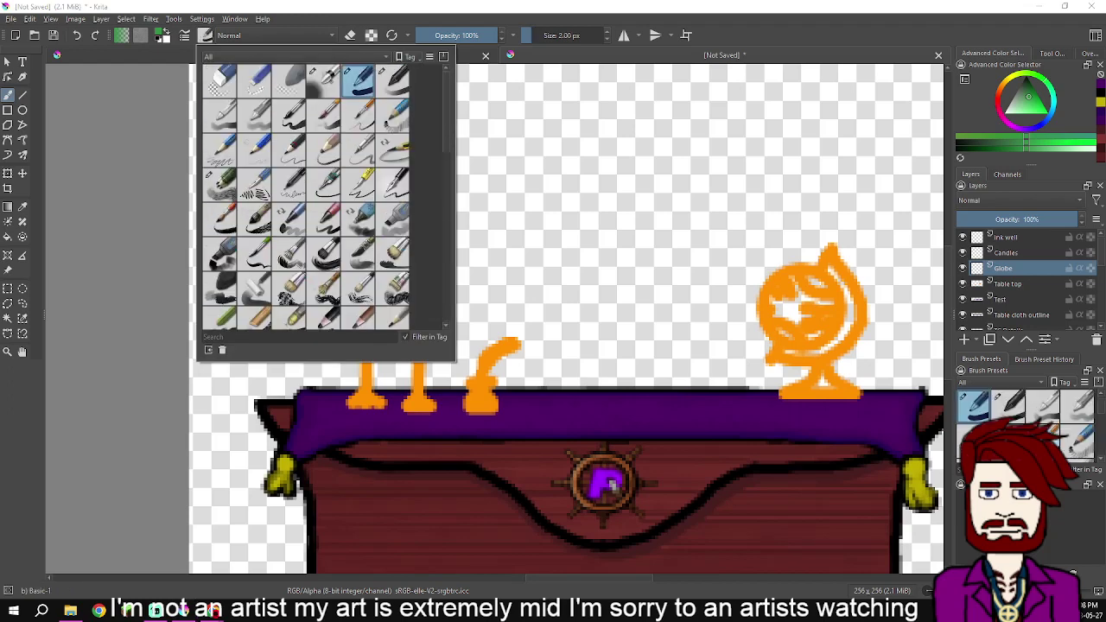
{"action": "left_click", "coordinate": [186, 165]}
{"action": "mouse_move", "coordinate": [223, 165]}
{"action": "left_mouse_down"}
{"action": "mouse_move", "coordinate": [195, 171]}
{"action": "mouse_move", "coordinate": [242, 172]}
{"action": "left_mouse_up"}
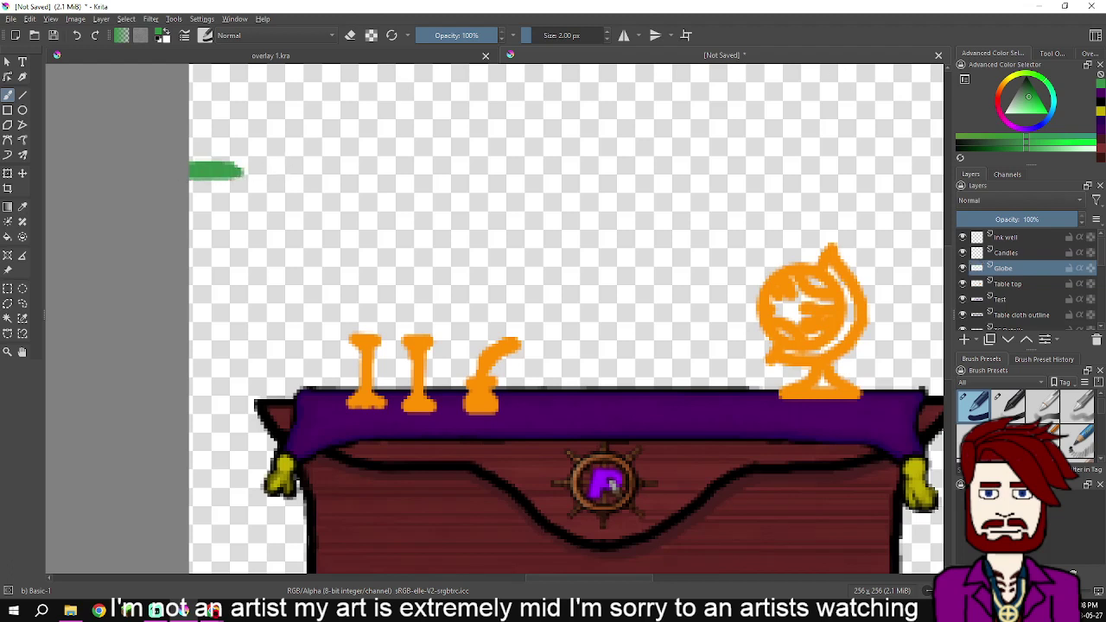
Switch the brush colour to medium blue and paint a blue swatch directly below the green one
{"action": "left_click", "coordinate": [1051, 111]}
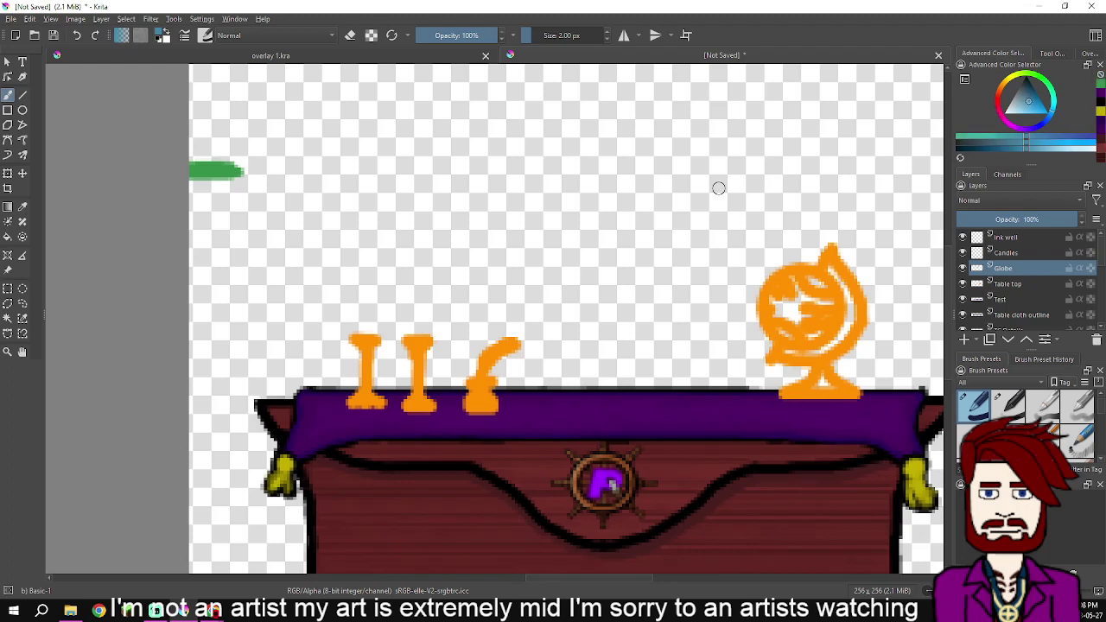
{"action": "scroll", "coordinate": [211, 184], "scroll_direction": "up", "scroll_amount": 4}
{"action": "left_click_drag", "start_coordinate": [150, 173], "coordinate": [262, 173]}
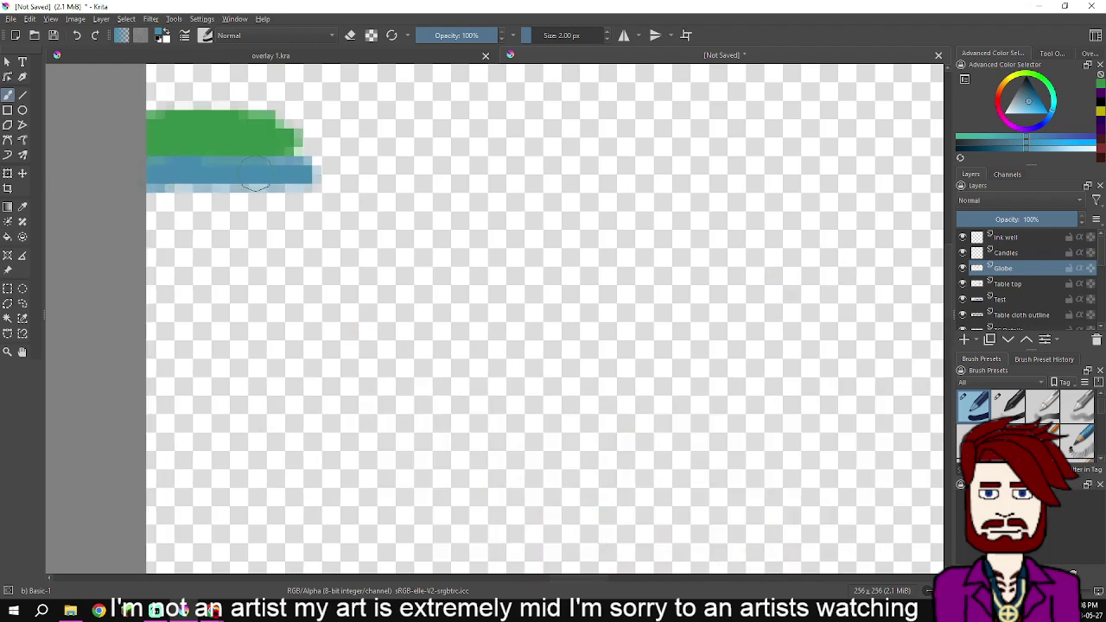
{"action": "scroll", "coordinate": [286, 173], "scroll_direction": "down", "scroll_amount": 3}
{"action": "scroll", "coordinate": [286, 173], "scroll_direction": "down", "scroll_amount": 2}
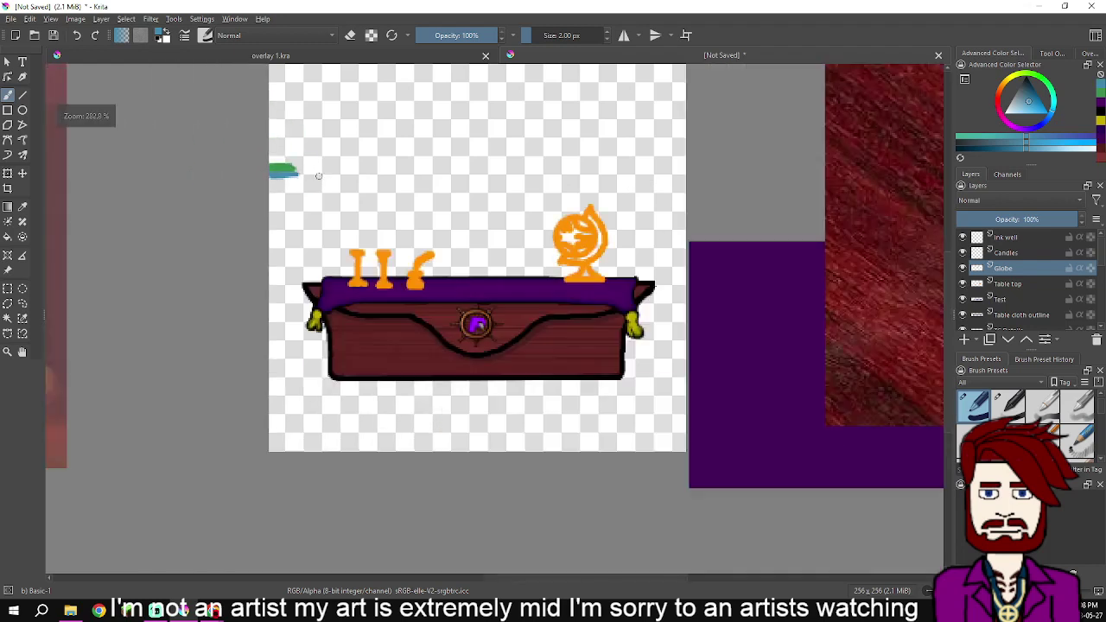
Lighten the blue to a very pale tint and paint a pale blue swatch beneath the blue one
{"action": "scroll", "coordinate": [319, 173], "scroll_direction": "up", "scroll_amount": 3}
{"action": "scroll", "coordinate": [274, 220], "scroll_direction": "down", "scroll_amount": 1}
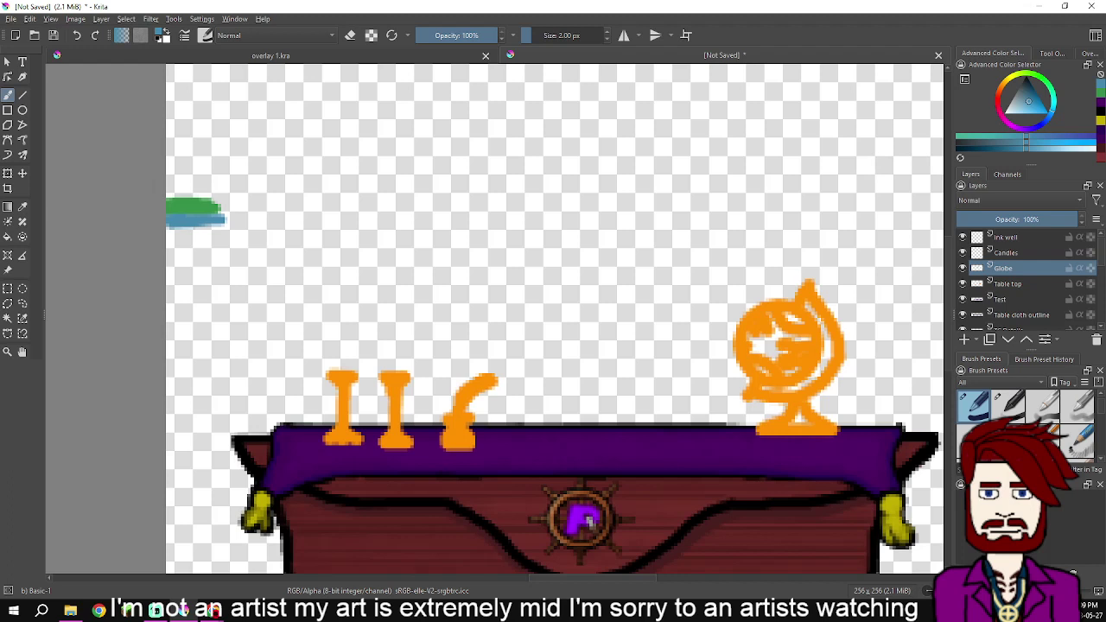
{"action": "left_click_drag", "start_coordinate": [1071, 149], "coordinate": [1083, 148]}
{"action": "mouse_move", "coordinate": [173, 239]}
{"action": "left_mouse_down"}
{"action": "mouse_move", "coordinate": [202, 232]}
{"action": "mouse_move", "coordinate": [204, 242]}
{"action": "left_mouse_up"}
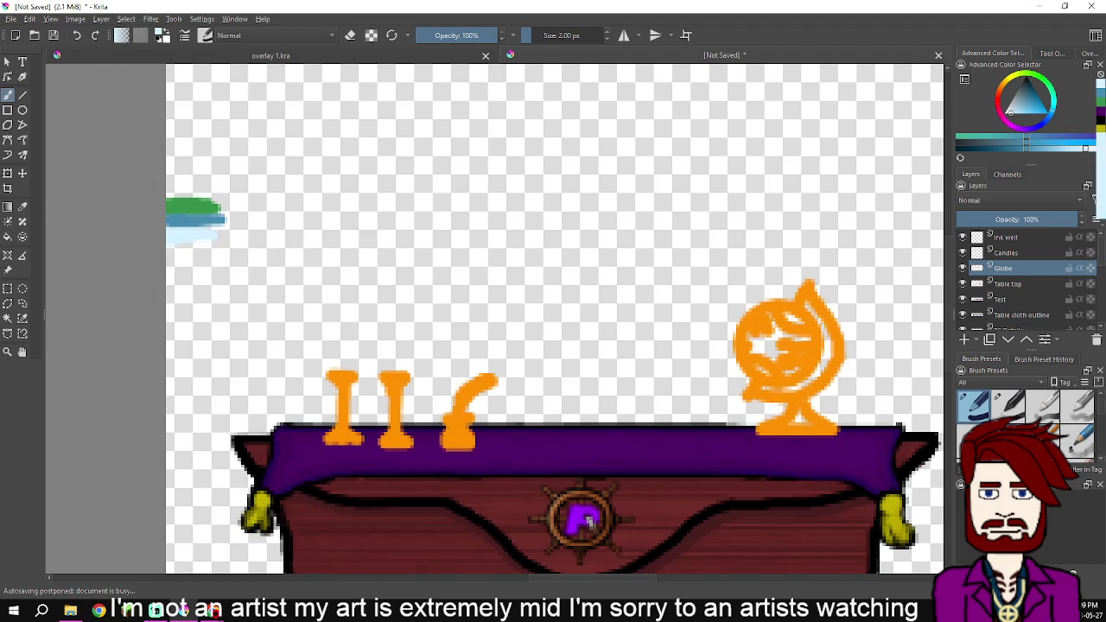
{"action": "mouse_move", "coordinate": [196, 251]}
{"action": "left_mouse_down"}
{"action": "mouse_move", "coordinate": [169, 255]}
{"action": "mouse_move", "coordinate": [203, 253]}
{"action": "left_mouse_up"}
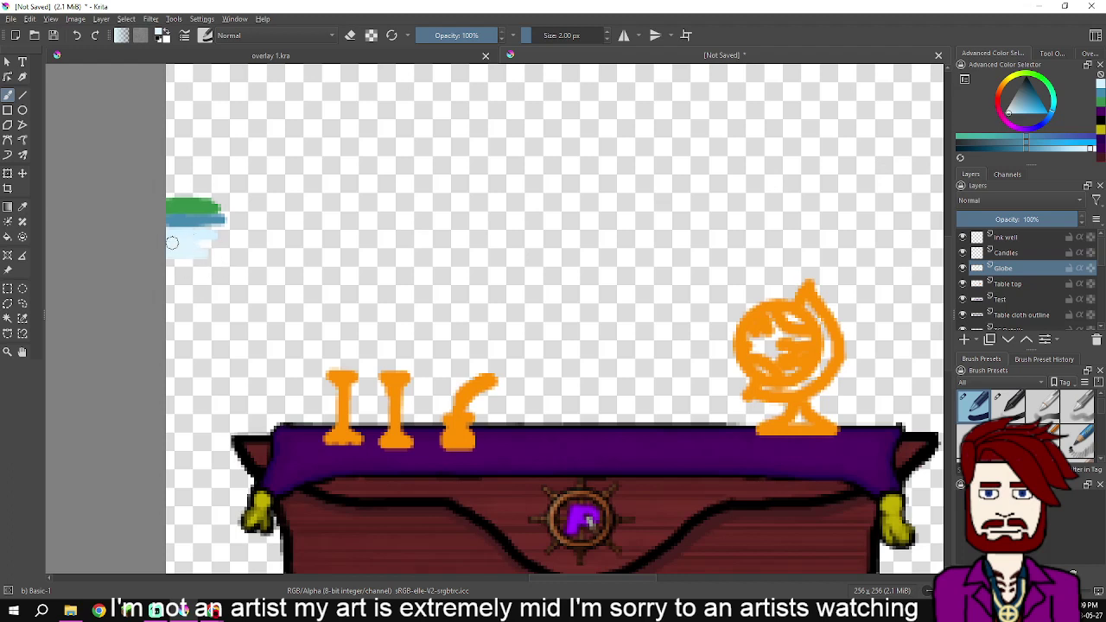
{"action": "scroll", "coordinate": [180, 257], "scroll_direction": "up", "scroll_amount": 2}
{"action": "scroll", "coordinate": [179, 258], "scroll_direction": "up", "scroll_amount": 2}
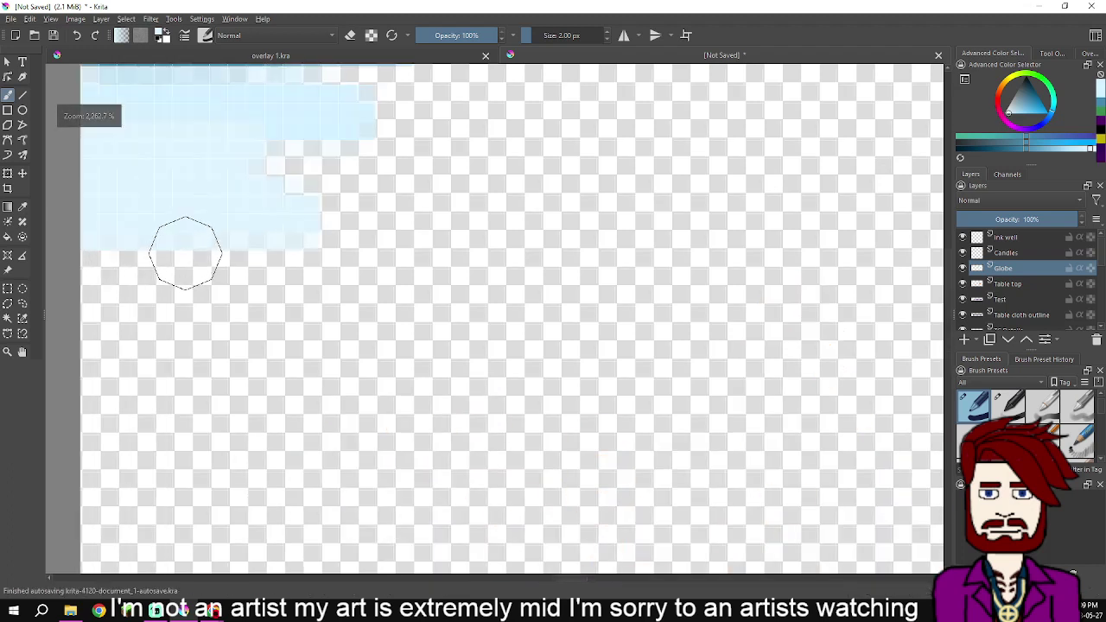
Pick the recent yellow, mute it to a softer olive yellow, and paint a swatch of it above the green one
{"action": "scroll", "coordinate": [186, 253], "scroll_direction": "down", "scroll_amount": 3}
{"action": "left_click_drag", "start_coordinate": [292, 251], "coordinate": [99, 369]}
{"action": "scroll", "coordinate": [314, 363], "scroll_direction": "down", "scroll_amount": 5}
{"action": "left_click_drag", "start_coordinate": [458, 376], "coordinate": [346, 331]}
{"action": "left_click", "coordinate": [1101, 138]}
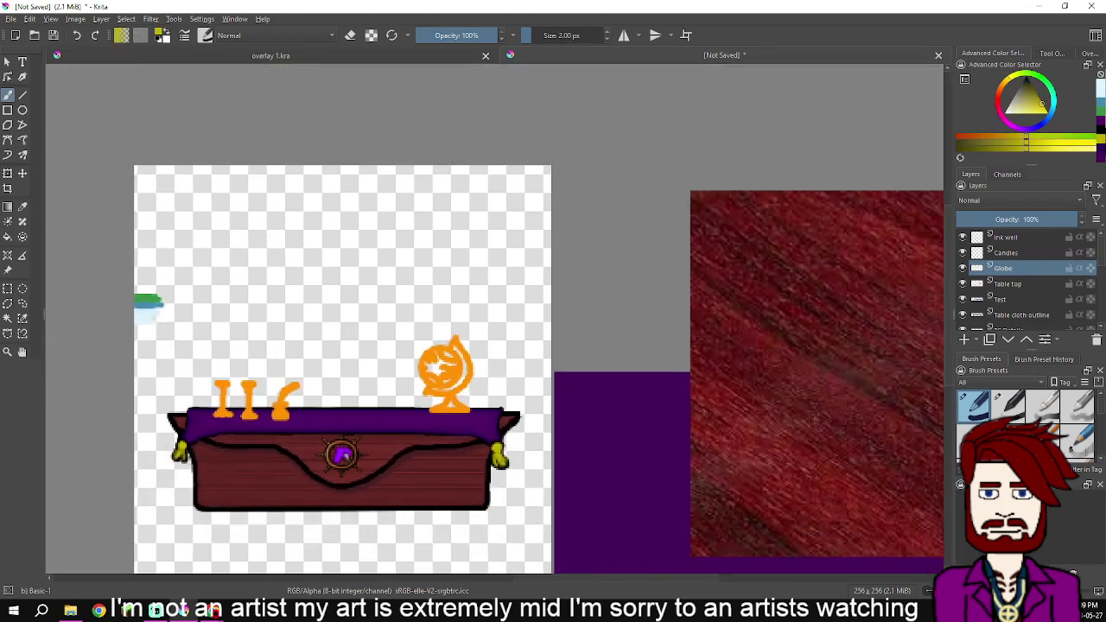
{"action": "left_click_drag", "start_coordinate": [1042, 103], "coordinate": [1033, 102]}
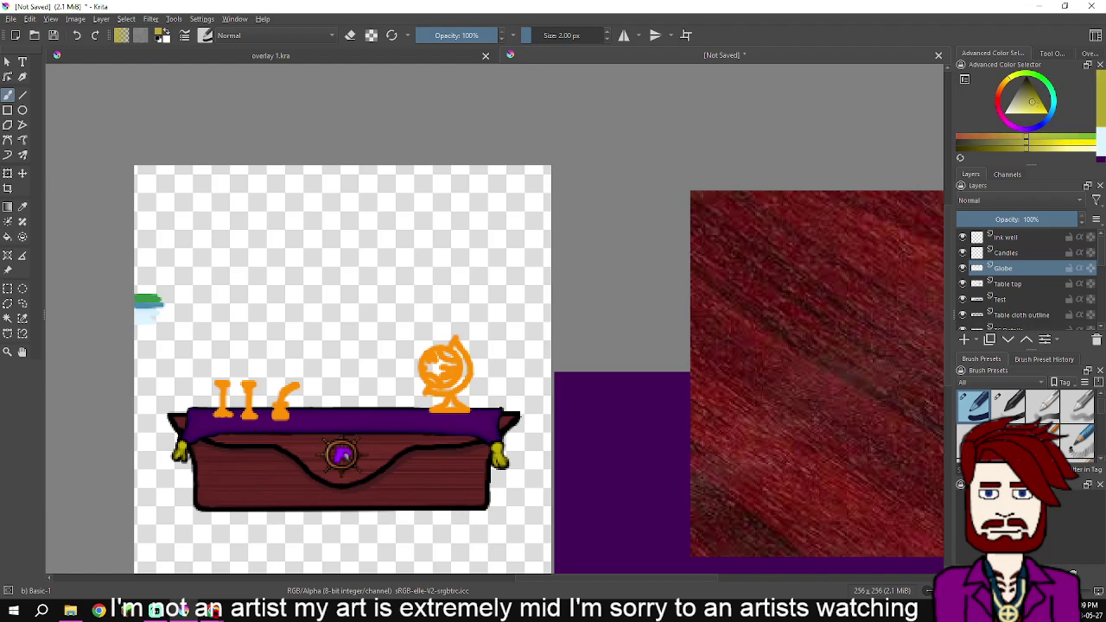
{"action": "left_click_drag", "start_coordinate": [428, 202], "coordinate": [725, 216]}
{"action": "scroll", "coordinate": [562, 269], "scroll_direction": "up", "scroll_amount": 3}
{"action": "mouse_move", "coordinate": [197, 311]}
{"action": "left_mouse_down"}
{"action": "mouse_move", "coordinate": [199, 299]}
{"action": "mouse_move", "coordinate": [250, 304]}
{"action": "mouse_move", "coordinate": [229, 302]}
{"action": "left_mouse_up"}
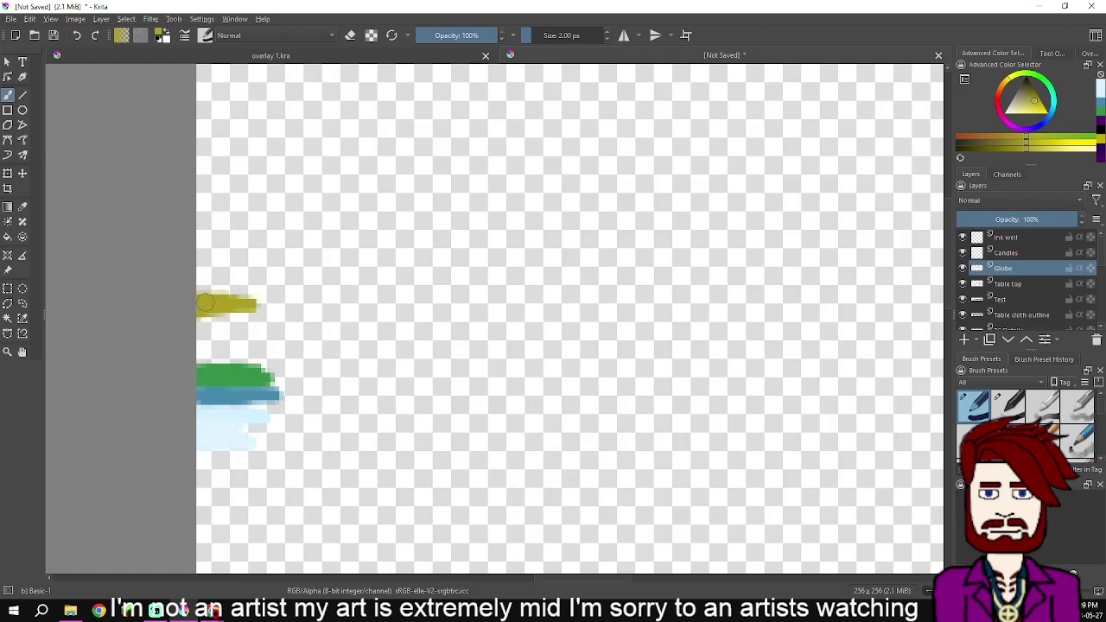
Add a new paint layer above Globe and name it Globe stand
{"action": "mouse_move", "coordinate": [616, 341]}
{"action": "left_mouse_down"}
{"action": "mouse_move", "coordinate": [332, 263]}
{"action": "mouse_move", "coordinate": [132, 174]}
{"action": "left_mouse_up"}
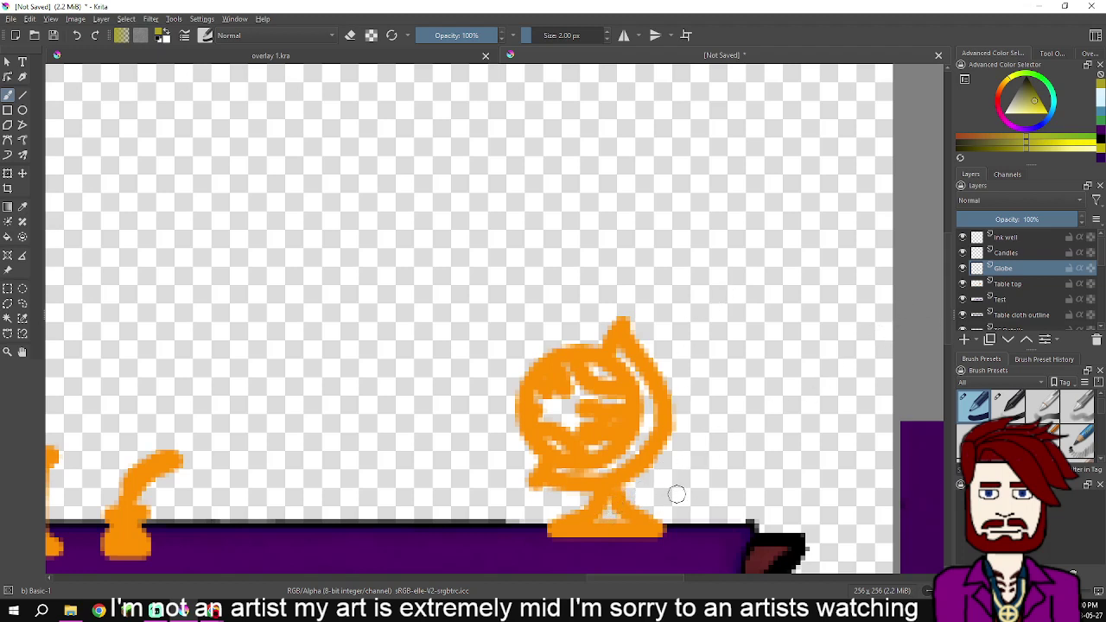
{"action": "left_click", "coordinate": [965, 339]}
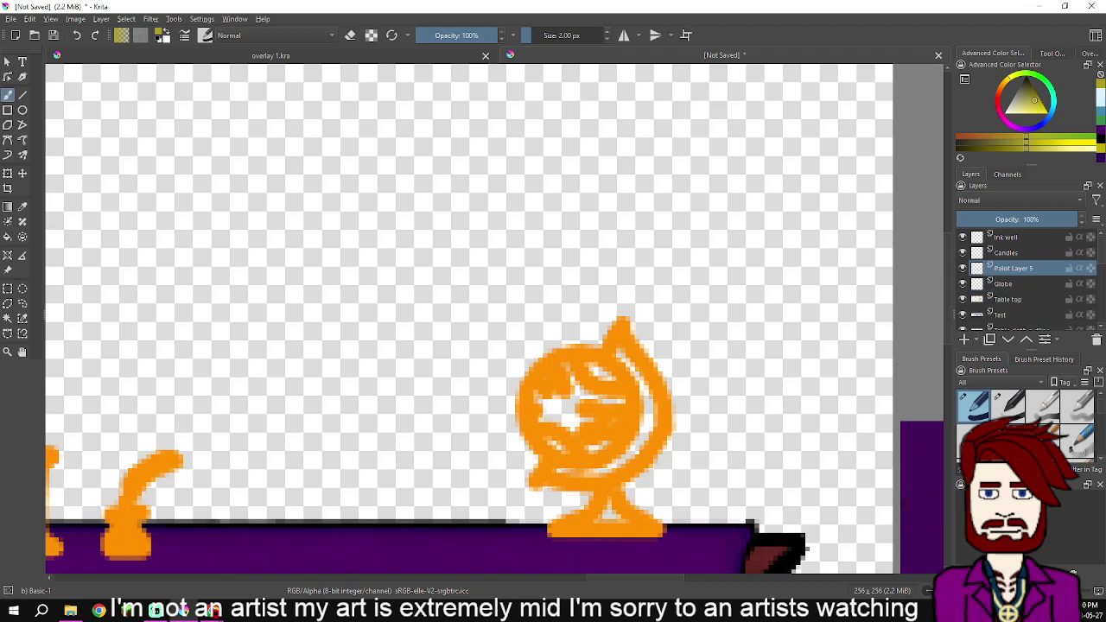
{"action": "double_click", "coordinate": [1013, 268]}
{"action": "type", "text": "Globe stand"}
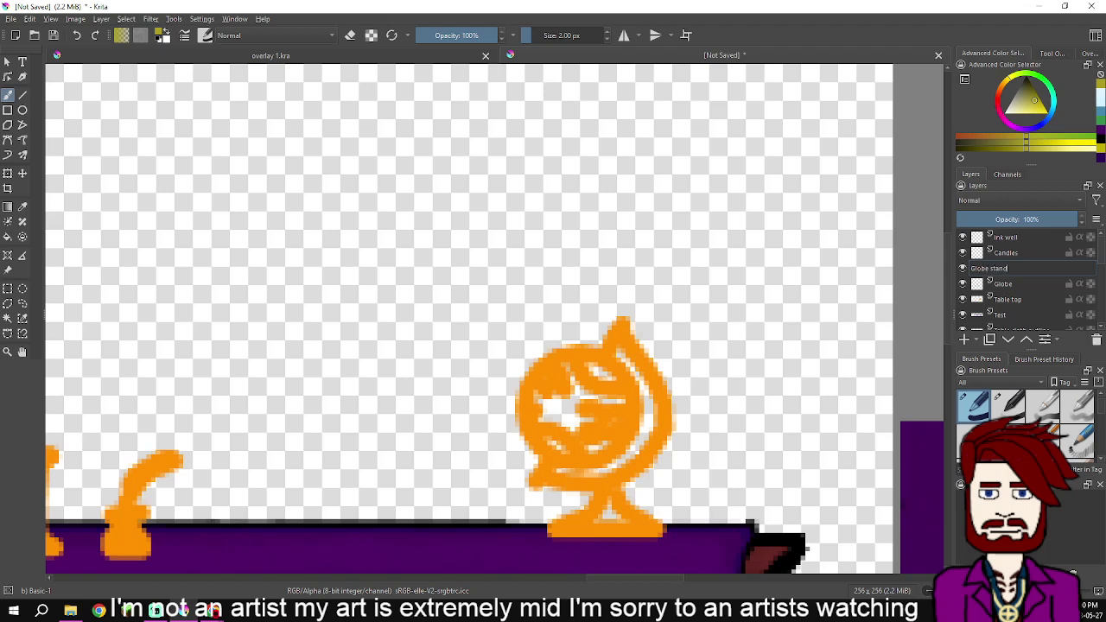
{"action": "key", "text": "Return"}
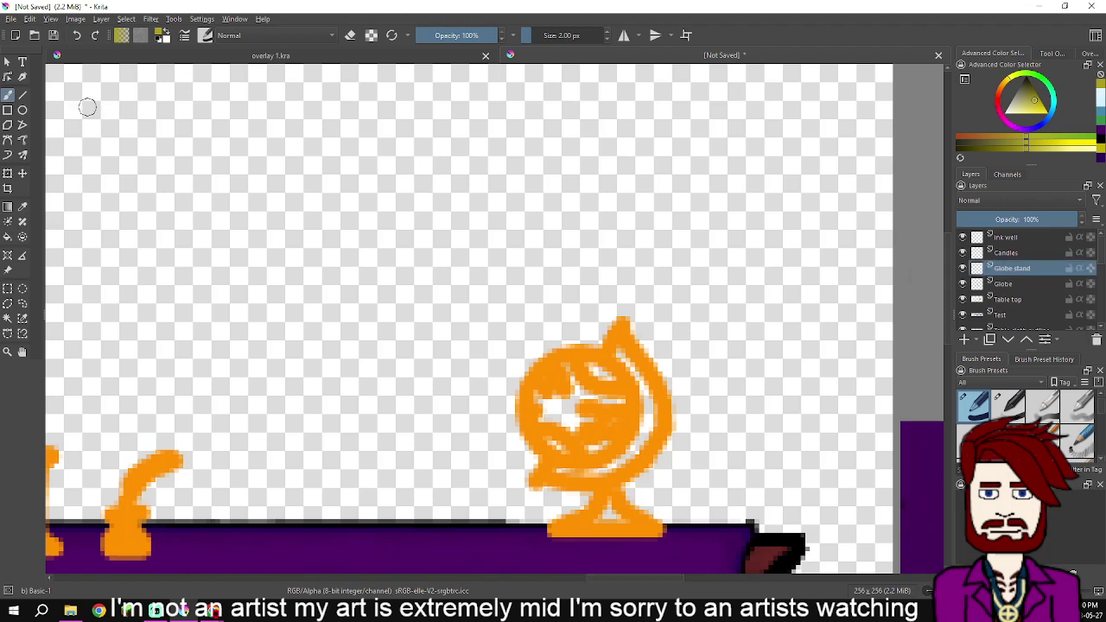
Trace the globe's stand over the sketch in olive yellow, with a straight tilted axis, a curved right arm and a filled base
{"action": "left_click", "coordinate": [22, 96]}
{"action": "left_click_drag", "start_coordinate": [626, 331], "coordinate": [534, 488]}
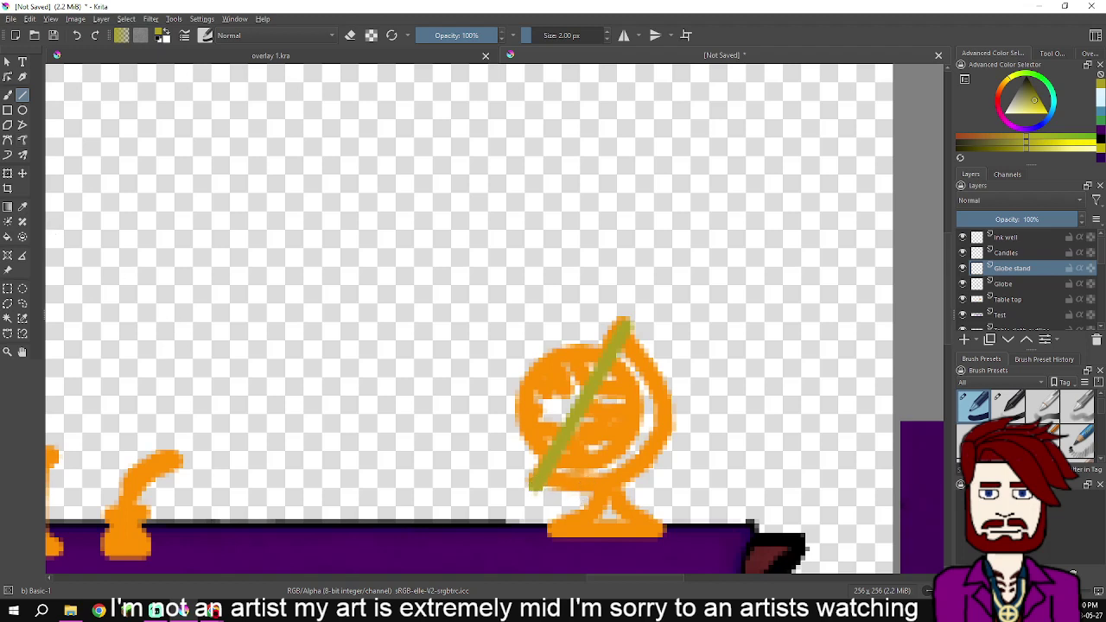
{"action": "key", "text": "b"}
{"action": "mouse_move", "coordinate": [624, 327]}
{"action": "left_mouse_down"}
{"action": "mouse_move", "coordinate": [662, 375]}
{"action": "mouse_move", "coordinate": [670, 429]}
{"action": "mouse_move", "coordinate": [659, 454]}
{"action": "mouse_move", "coordinate": [597, 489]}
{"action": "mouse_move", "coordinate": [540, 478]}
{"action": "left_mouse_up"}
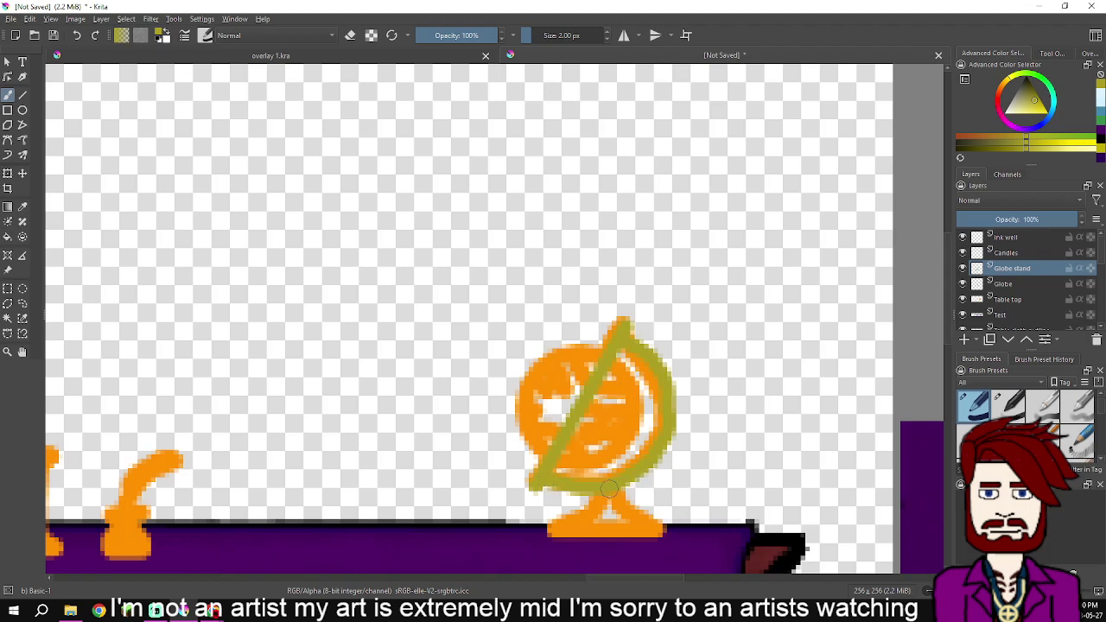
{"action": "mouse_move", "coordinate": [607, 486]}
{"action": "left_mouse_down"}
{"action": "mouse_move", "coordinate": [586, 516]}
{"action": "mouse_move", "coordinate": [546, 528]}
{"action": "mouse_move", "coordinate": [564, 539]}
{"action": "mouse_move", "coordinate": [659, 536]}
{"action": "mouse_move", "coordinate": [612, 498]}
{"action": "mouse_move", "coordinate": [602, 519]}
{"action": "mouse_move", "coordinate": [581, 523]}
{"action": "mouse_move", "coordinate": [637, 525]}
{"action": "mouse_move", "coordinate": [610, 516]}
{"action": "mouse_move", "coordinate": [584, 528]}
{"action": "mouse_move", "coordinate": [639, 529]}
{"action": "mouse_move", "coordinate": [625, 528]}
{"action": "left_mouse_up"}
{"action": "scroll", "coordinate": [625, 527], "scroll_direction": "up", "scroll_amount": 3}
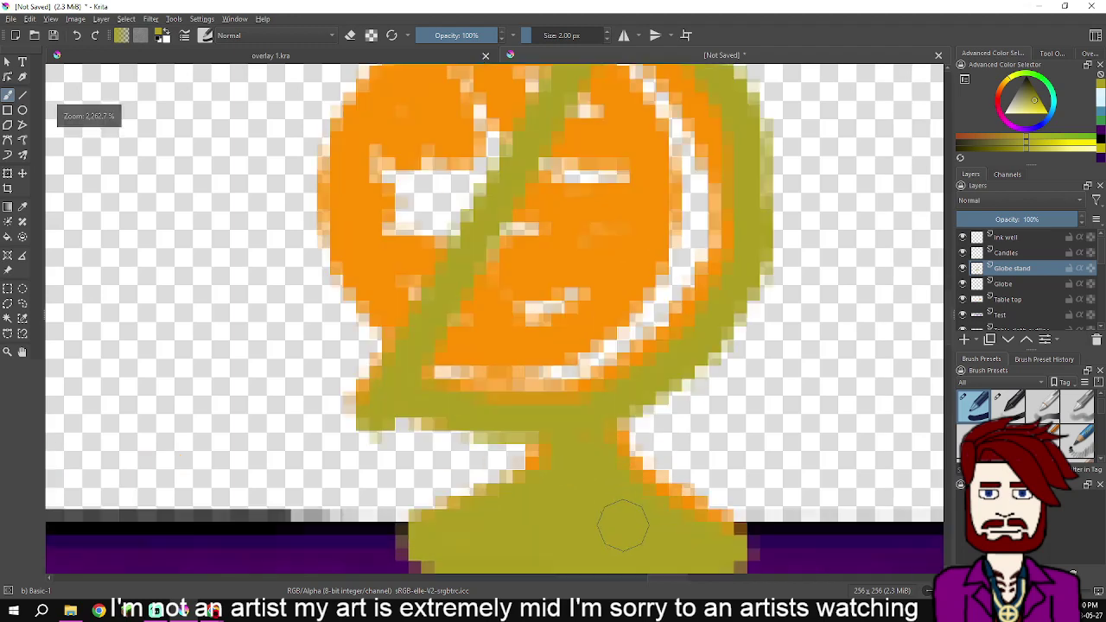
{"action": "scroll", "coordinate": [615, 514], "scroll_direction": "down", "scroll_amount": 2}
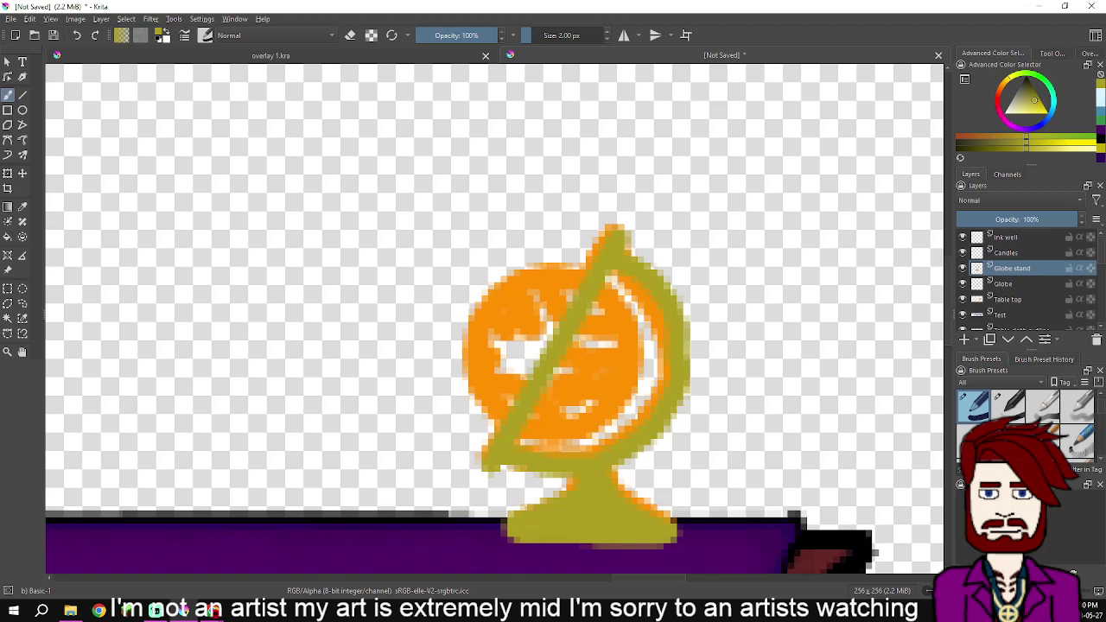
Add a new paint layer above Globe stand and name it Globe water
{"action": "double_click", "coordinate": [1013, 268]}
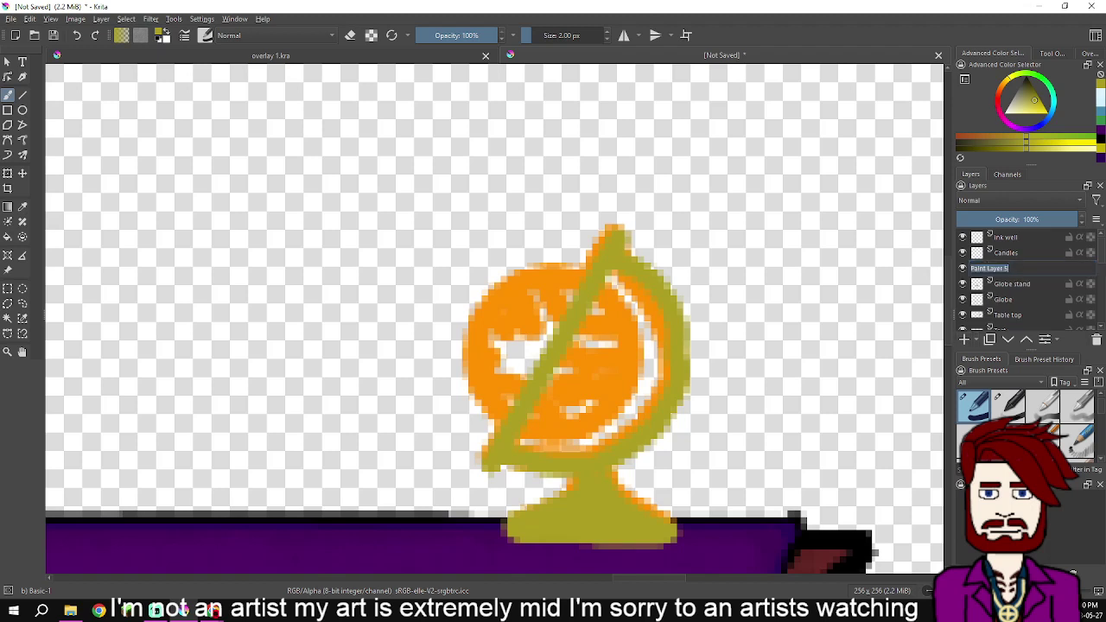
{"action": "type", "text": "Globe water"}
{"action": "key", "text": "Return"}
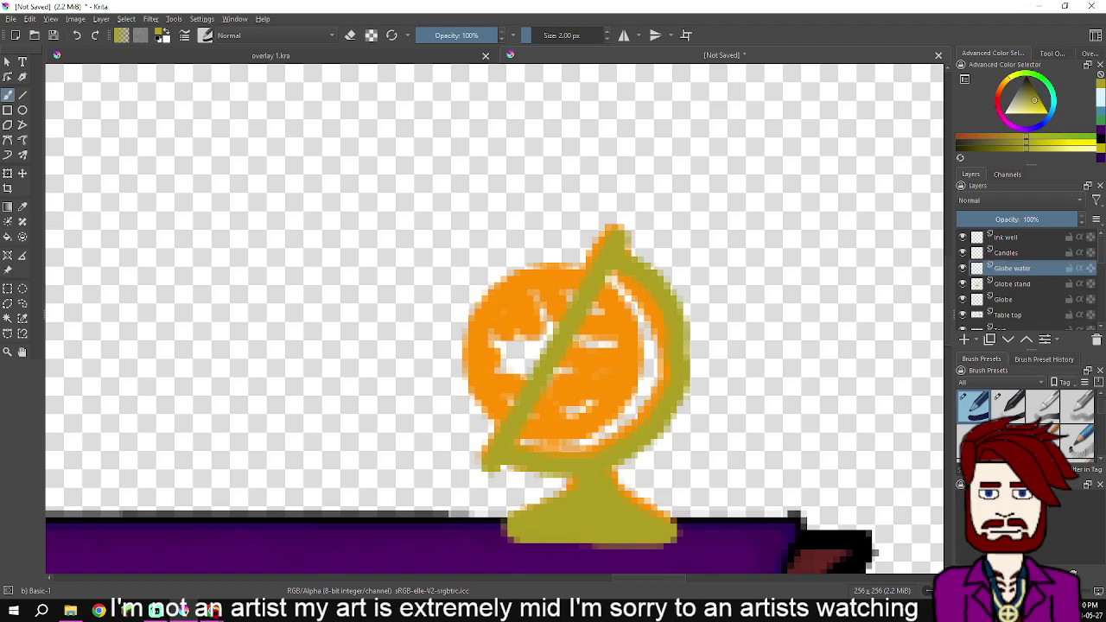
Sample the mid blue from the colour swatches and choose the Ellipse tool for the globe's ball
{"action": "scroll", "coordinate": [223, 221], "scroll_direction": "down", "scroll_amount": 3}
{"action": "left_click_drag", "start_coordinate": [225, 221], "coordinate": [870, 377]}
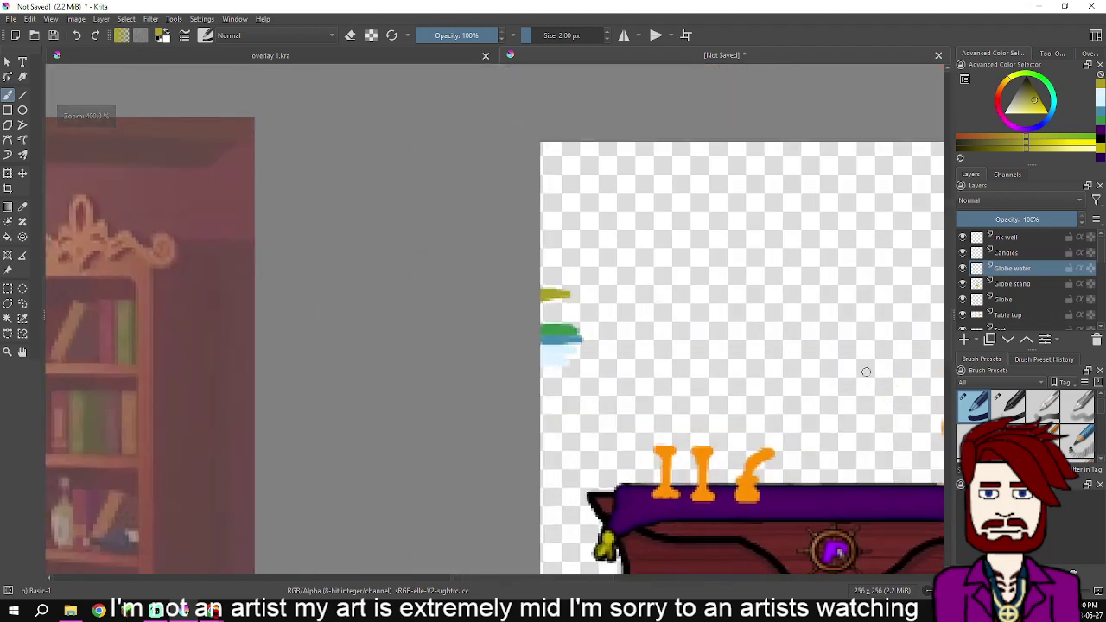
{"action": "left_click", "coordinate": [23, 206]}
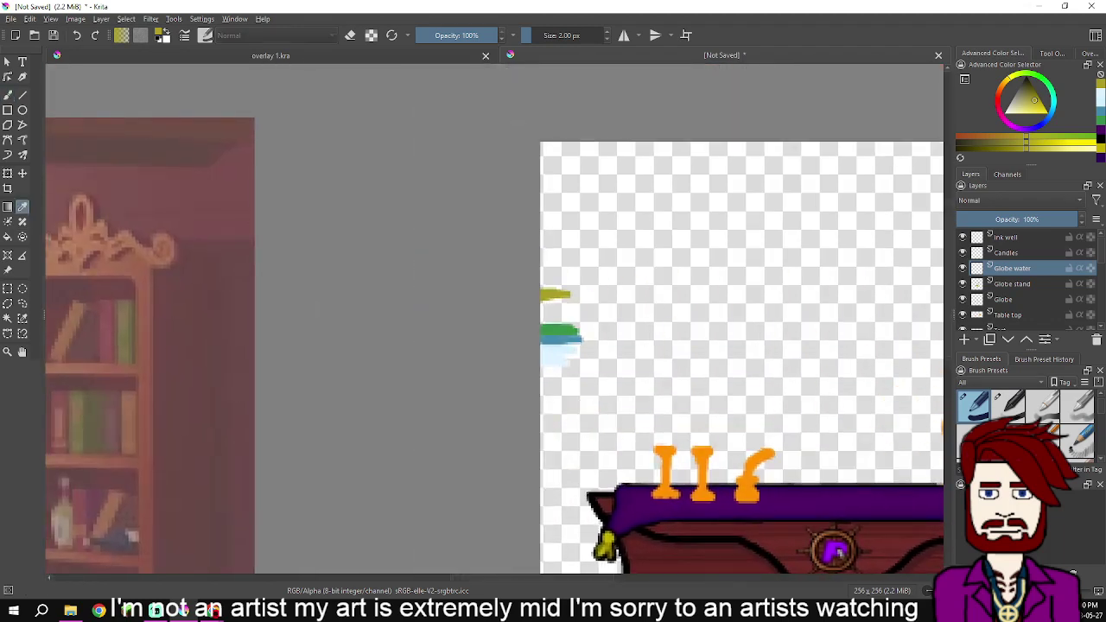
{"action": "scroll", "coordinate": [531, 340], "scroll_direction": "up", "scroll_amount": 3}
{"action": "left_click", "coordinate": [615, 340]}
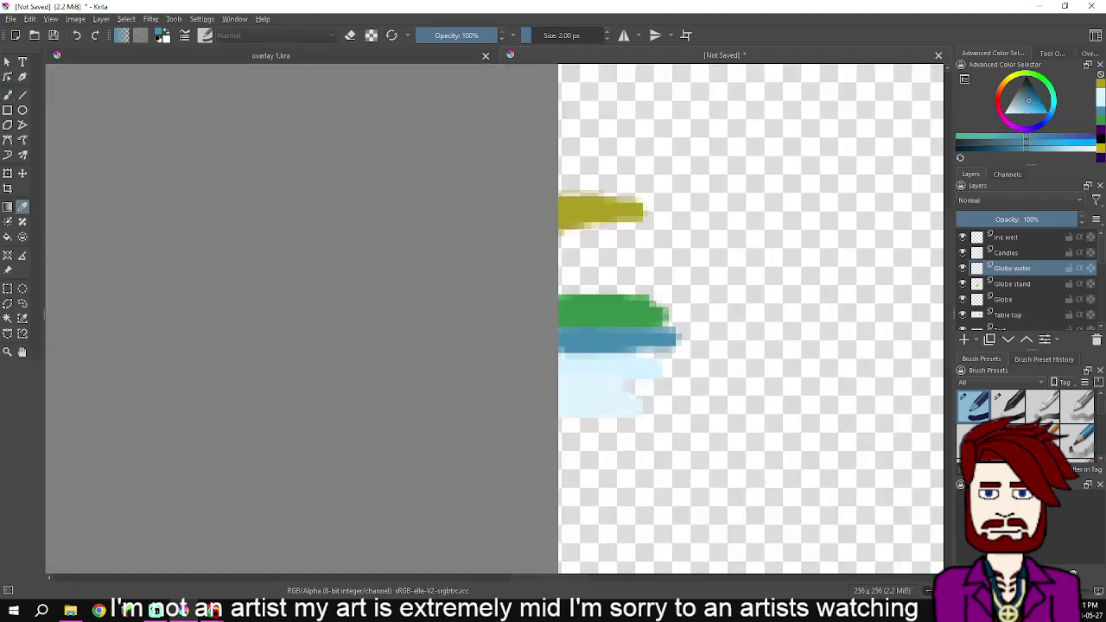
{"action": "scroll", "coordinate": [764, 325], "scroll_direction": "down", "scroll_amount": 3}
{"action": "left_click_drag", "start_coordinate": [764, 325], "coordinate": [39, 326]}
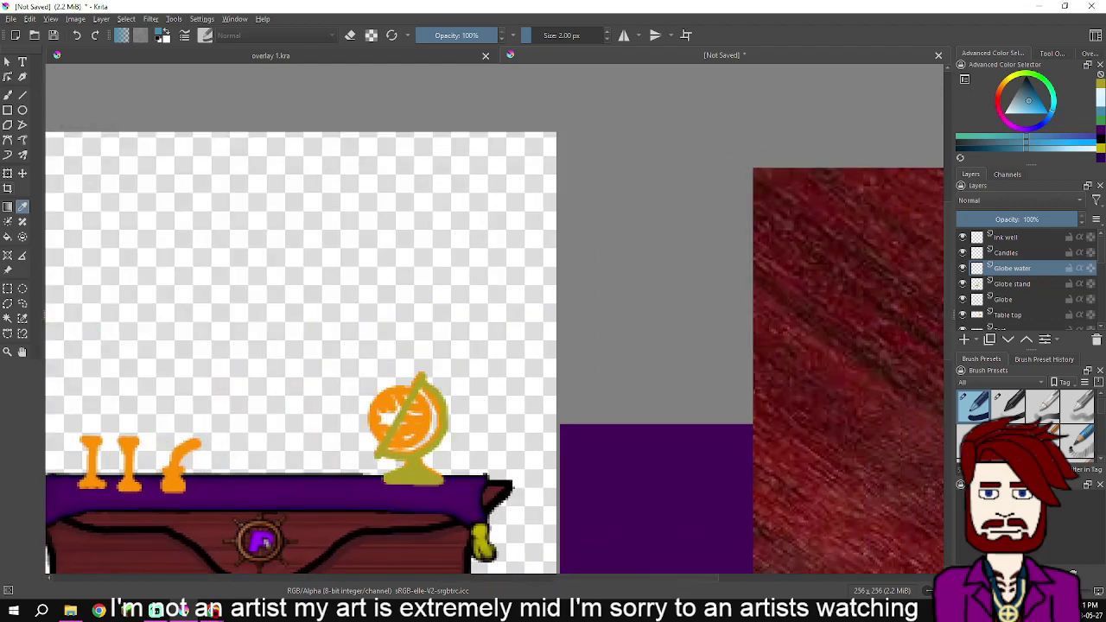
{"action": "key", "text": "b"}
{"action": "scroll", "coordinate": [402, 375], "scroll_direction": "up", "scroll_amount": 5}
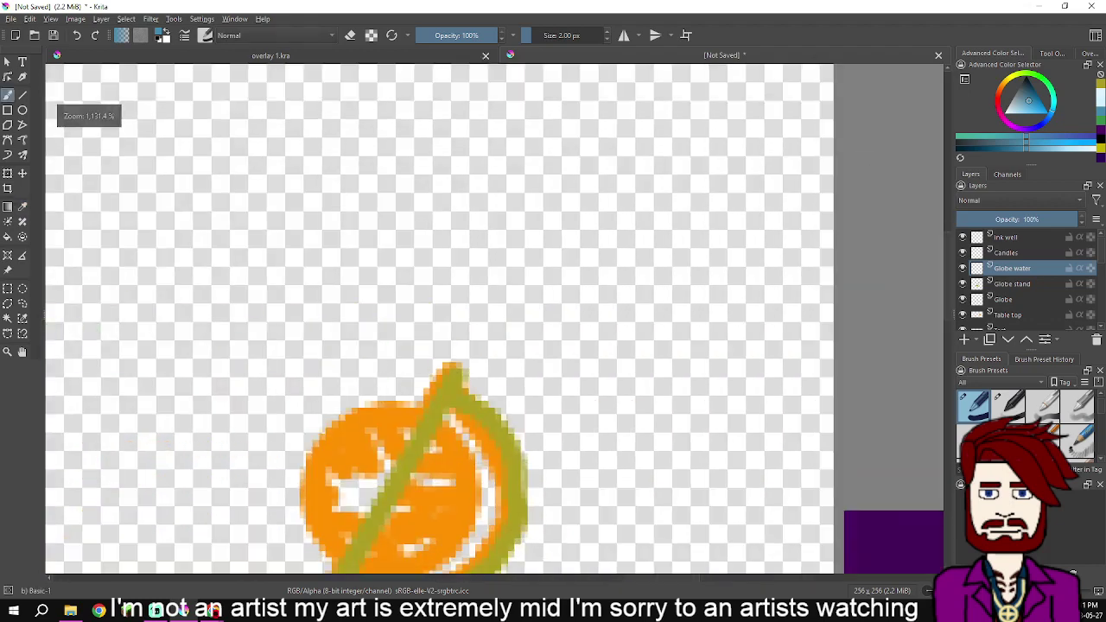
{"action": "left_click", "coordinate": [22, 109]}
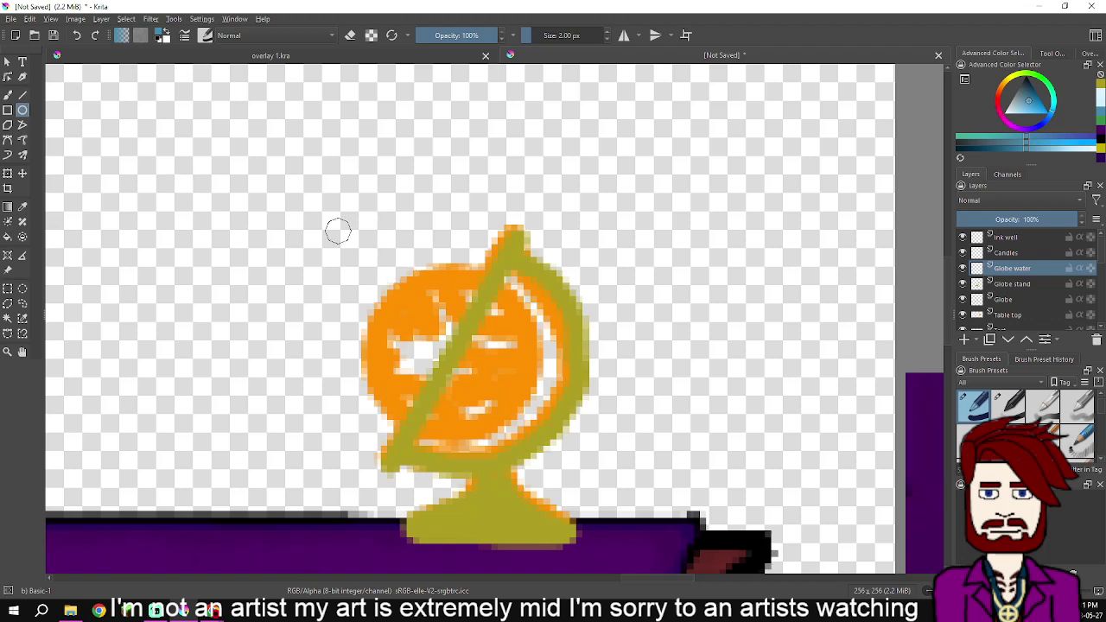
{"action": "left_click_drag", "start_coordinate": [396, 264], "coordinate": [554, 435]}
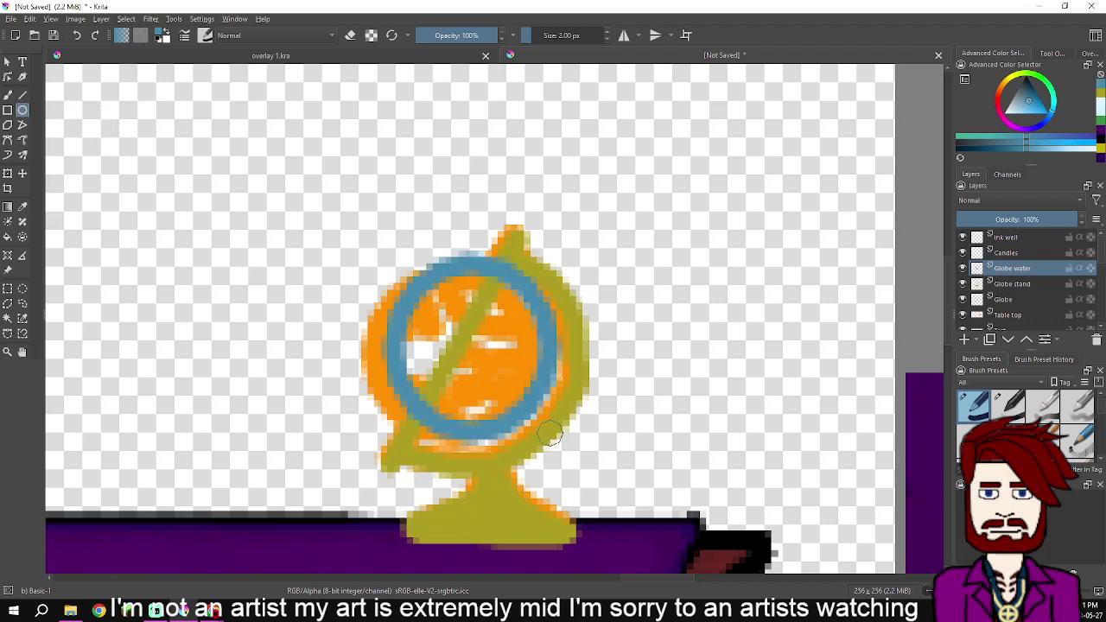
{"action": "key", "text": "ctrl+z"}
{"action": "left_click_drag", "start_coordinate": [386, 259], "coordinate": [547, 441]}
{"action": "key", "text": "ctrl+z"}
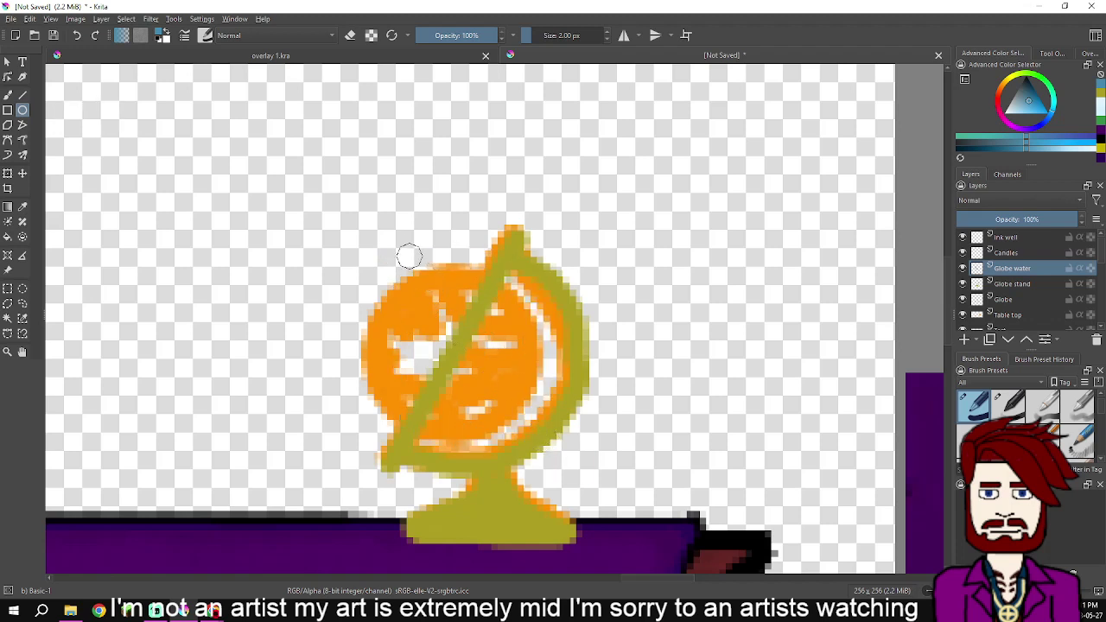
{"action": "left_click_drag", "start_coordinate": [390, 255], "coordinate": [547, 442]}
{"action": "key", "text": "ctrl+z"}
Draw a blue ellipse outline over the sketched globe ball and brush its inside solid blue
{"action": "left_click_drag", "start_coordinate": [363, 269], "coordinate": [545, 441]}
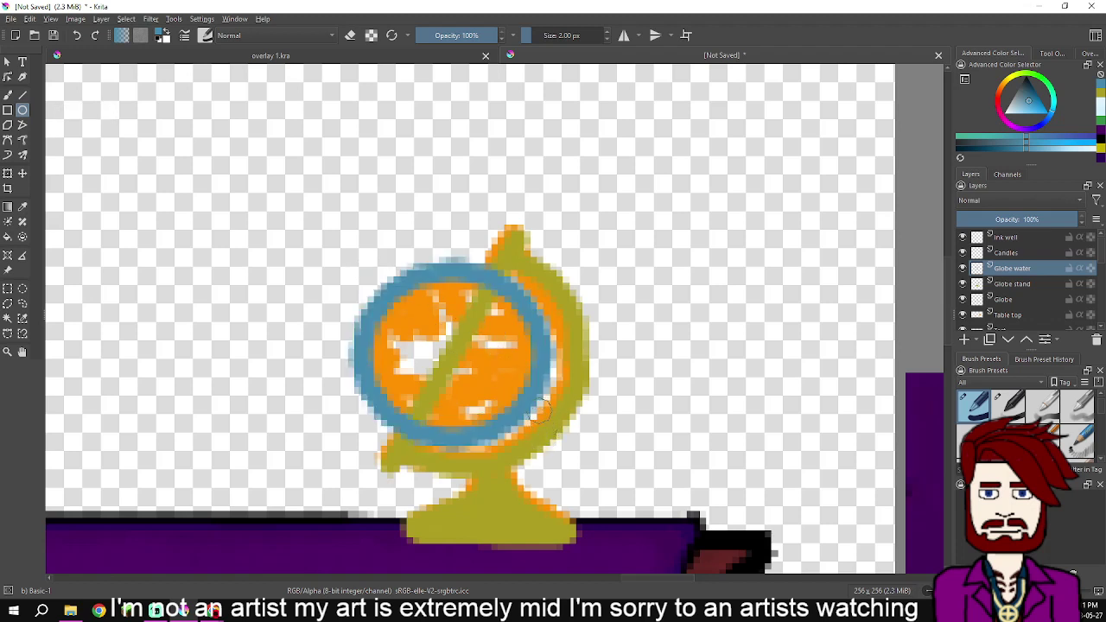
{"action": "left_click", "coordinate": [8, 95]}
{"action": "mouse_move", "coordinate": [399, 393]}
{"action": "left_mouse_down"}
{"action": "mouse_move", "coordinate": [381, 367]}
{"action": "mouse_move", "coordinate": [386, 324]}
{"action": "mouse_move", "coordinate": [445, 293]}
{"action": "left_mouse_up"}
{"action": "left_click_drag", "start_coordinate": [389, 339], "coordinate": [402, 373]}
{"action": "mouse_move", "coordinate": [417, 318]}
{"action": "left_mouse_down"}
{"action": "mouse_move", "coordinate": [464, 300]}
{"action": "mouse_move", "coordinate": [458, 291]}
{"action": "mouse_move", "coordinate": [486, 305]}
{"action": "mouse_move", "coordinate": [473, 306]}
{"action": "mouse_move", "coordinate": [494, 300]}
{"action": "mouse_move", "coordinate": [509, 306]}
{"action": "mouse_move", "coordinate": [512, 326]}
{"action": "mouse_move", "coordinate": [509, 303]}
{"action": "mouse_move", "coordinate": [517, 369]}
{"action": "mouse_move", "coordinate": [503, 389]}
{"action": "mouse_move", "coordinate": [520, 348]}
{"action": "mouse_move", "coordinate": [486, 335]}
{"action": "mouse_move", "coordinate": [464, 361]}
{"action": "mouse_move", "coordinate": [463, 335]}
{"action": "mouse_move", "coordinate": [418, 339]}
{"action": "mouse_move", "coordinate": [453, 306]}
{"action": "mouse_move", "coordinate": [430, 330]}
{"action": "mouse_move", "coordinate": [430, 357]}
{"action": "mouse_move", "coordinate": [425, 328]}
{"action": "mouse_move", "coordinate": [404, 373]}
{"action": "mouse_move", "coordinate": [408, 400]}
{"action": "mouse_move", "coordinate": [395, 384]}
{"action": "mouse_move", "coordinate": [410, 408]}
{"action": "mouse_move", "coordinate": [423, 372]}
{"action": "left_mouse_up"}
{"action": "mouse_move", "coordinate": [448, 426]}
{"action": "left_mouse_down"}
{"action": "mouse_move", "coordinate": [470, 379]}
{"action": "mouse_move", "coordinate": [473, 419]}
{"action": "mouse_move", "coordinate": [471, 387]}
{"action": "mouse_move", "coordinate": [473, 416]}
{"action": "mouse_move", "coordinate": [499, 406]}
{"action": "left_mouse_up"}
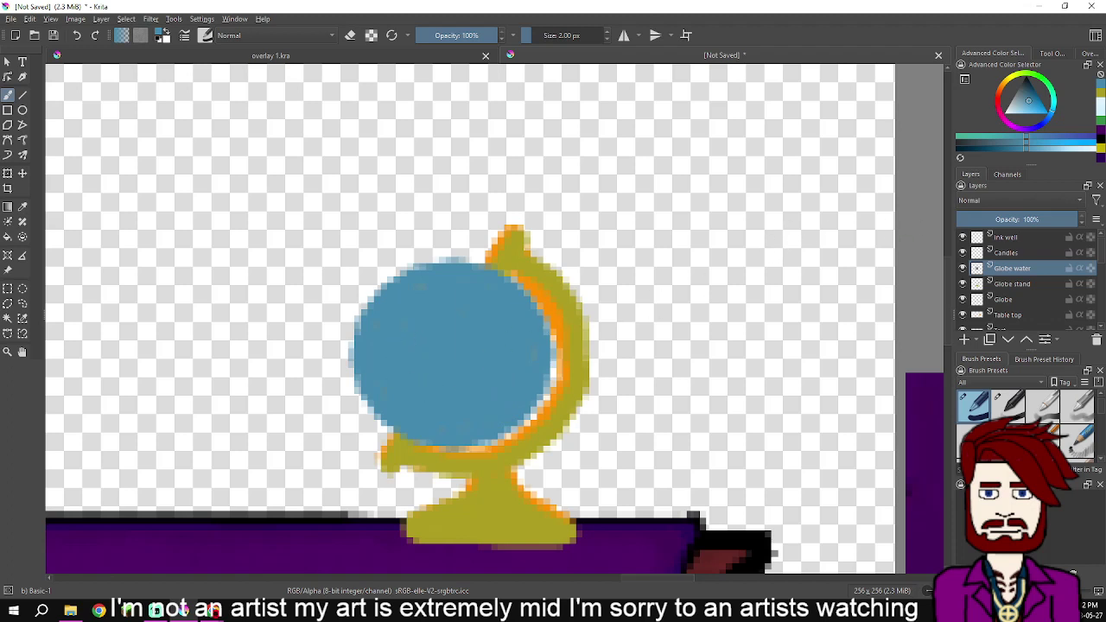
Move the Table top sketch layer above Globe water and hide it
{"action": "left_click", "coordinate": [1011, 314]}
{"action": "left_click_drag", "start_coordinate": [1012, 315], "coordinate": [1008, 255]}
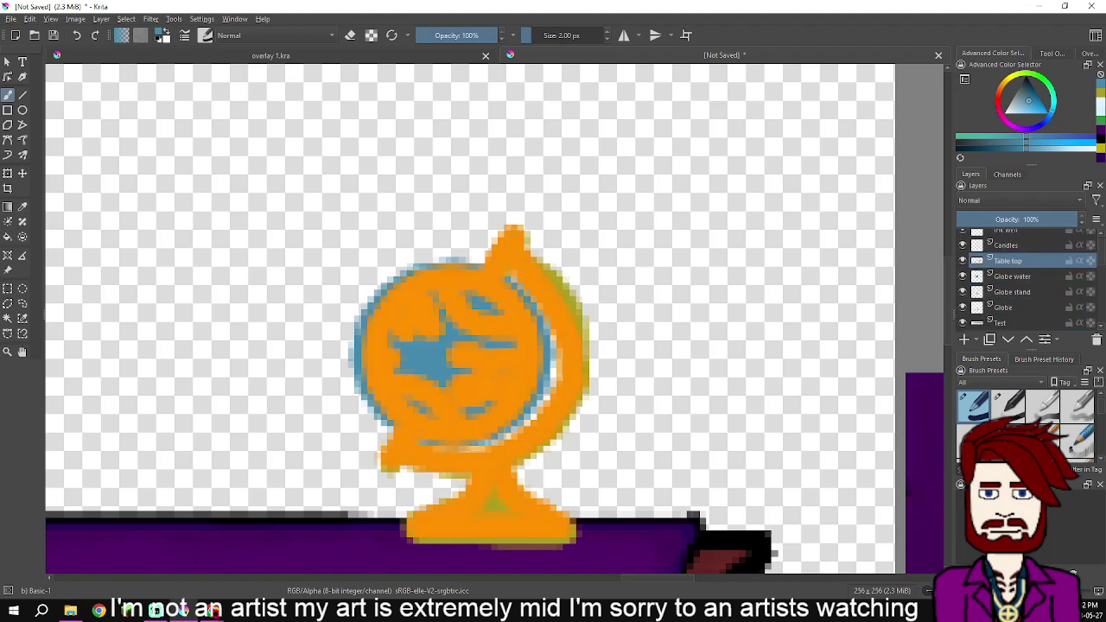
{"action": "scroll", "coordinate": [115, 241], "scroll_direction": "down", "scroll_amount": 3}
{"action": "left_click_drag", "start_coordinate": [115, 240], "coordinate": [507, 320]}
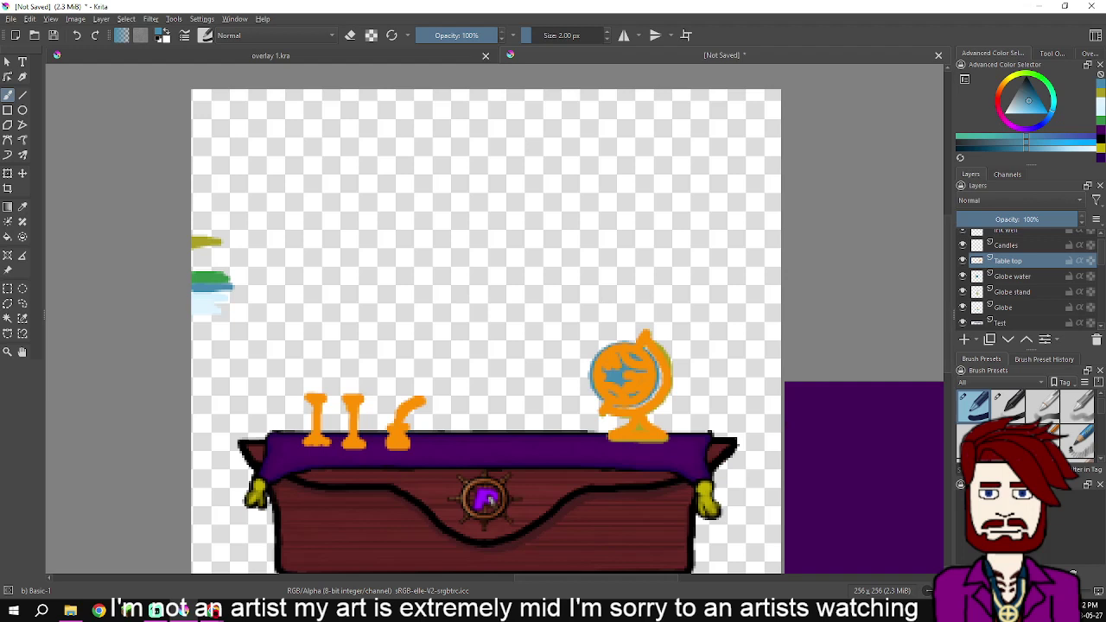
{"action": "scroll", "coordinate": [756, 321], "scroll_direction": "up", "scroll_amount": 2}
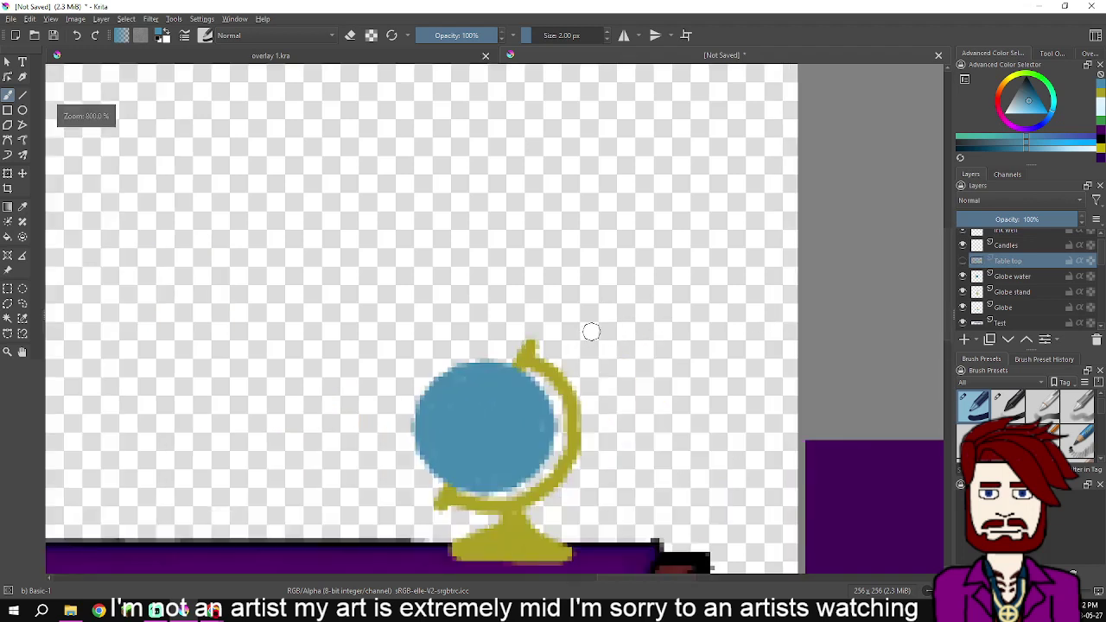
{"action": "left_click_drag", "start_coordinate": [588, 333], "coordinate": [722, 264]}
Select the Globe water layer, sample the pale icy blue swatch, and reduce the brush size to 1 px
{"action": "key", "text": "Page_Down"}
{"action": "scroll", "coordinate": [660, 366], "scroll_direction": "up", "scroll_amount": 2}
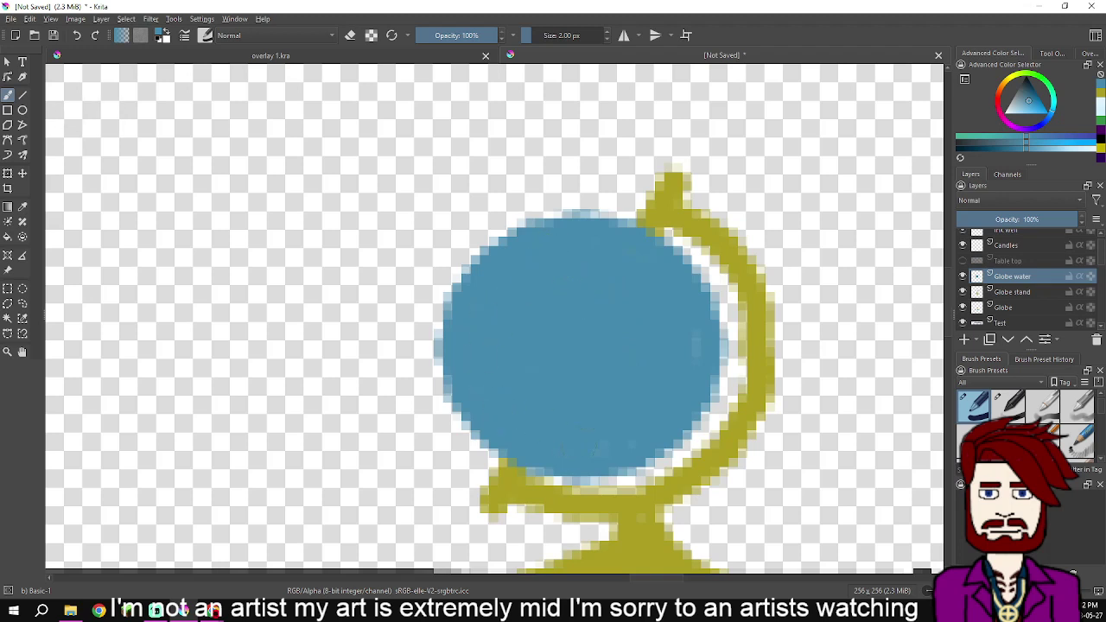
{"action": "scroll", "coordinate": [656, 309], "scroll_direction": "down", "scroll_amount": 3}
{"action": "left_click_drag", "start_coordinate": [530, 280], "coordinate": [754, 376]}
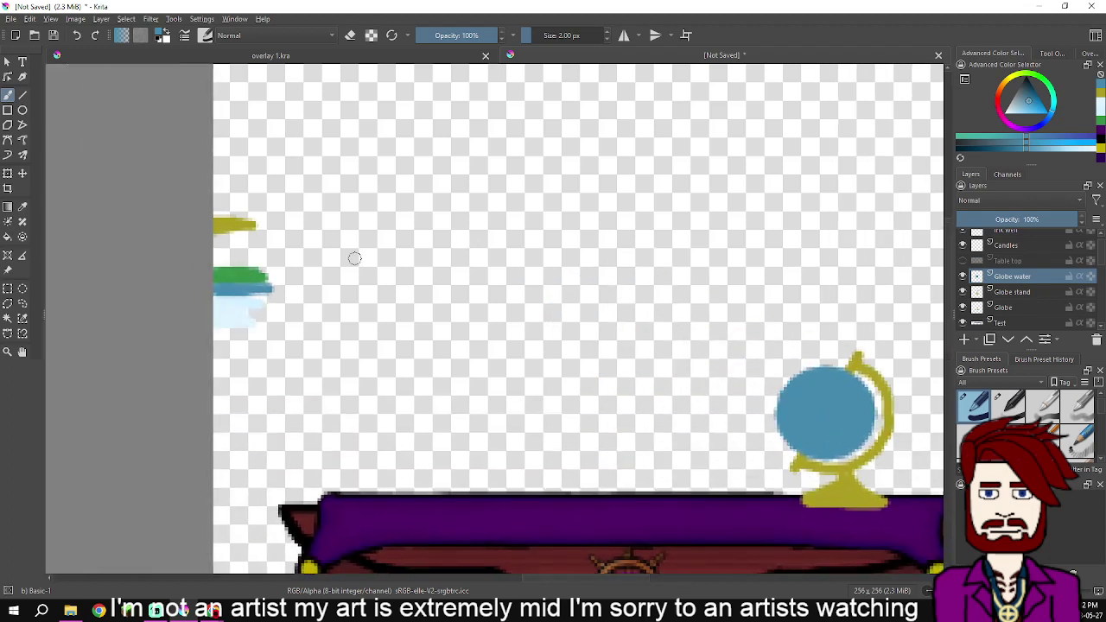
{"action": "scroll", "coordinate": [234, 324], "scroll_direction": "up", "scroll_amount": 4}
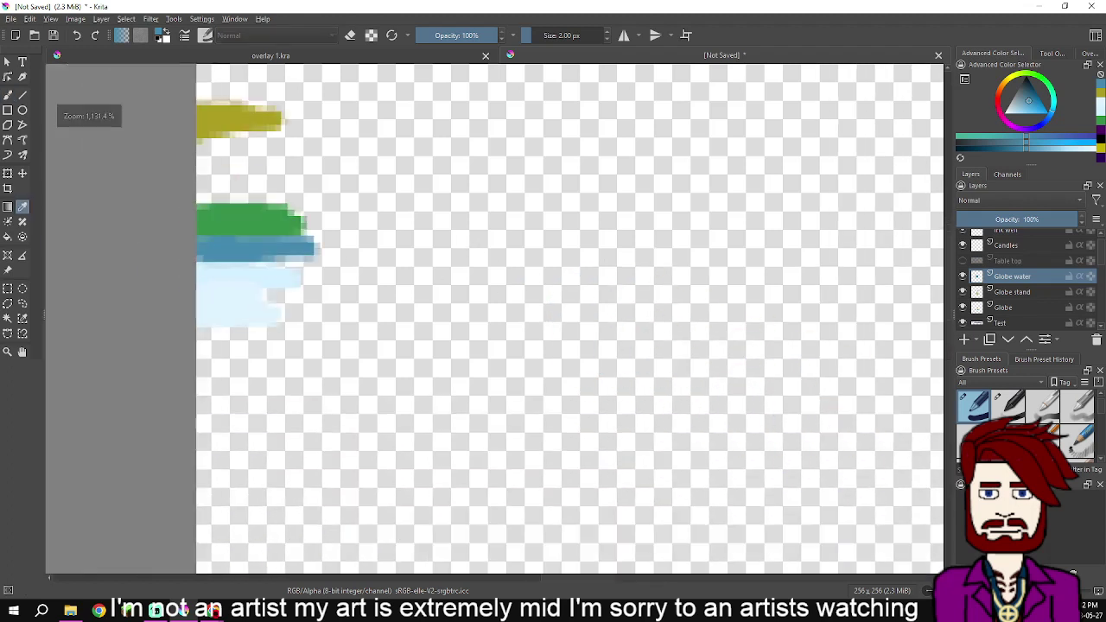
{"action": "scroll", "coordinate": [352, 304], "scroll_direction": "down", "scroll_amount": 3}
{"action": "left_click_drag", "start_coordinate": [352, 303], "coordinate": [10, 303]}
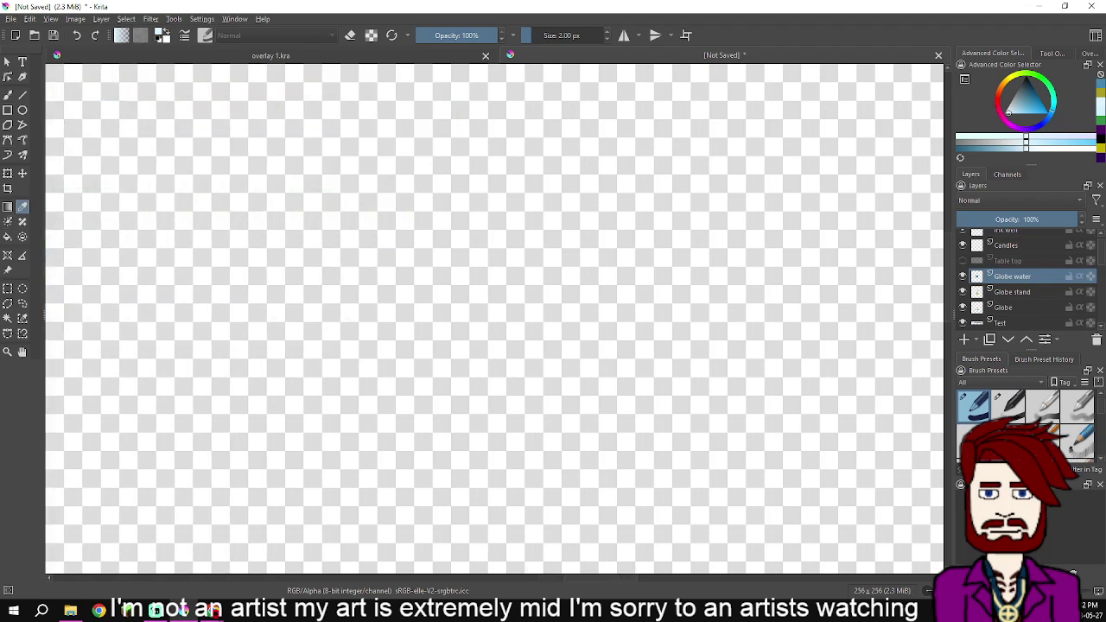
{"action": "key", "text": "b"}
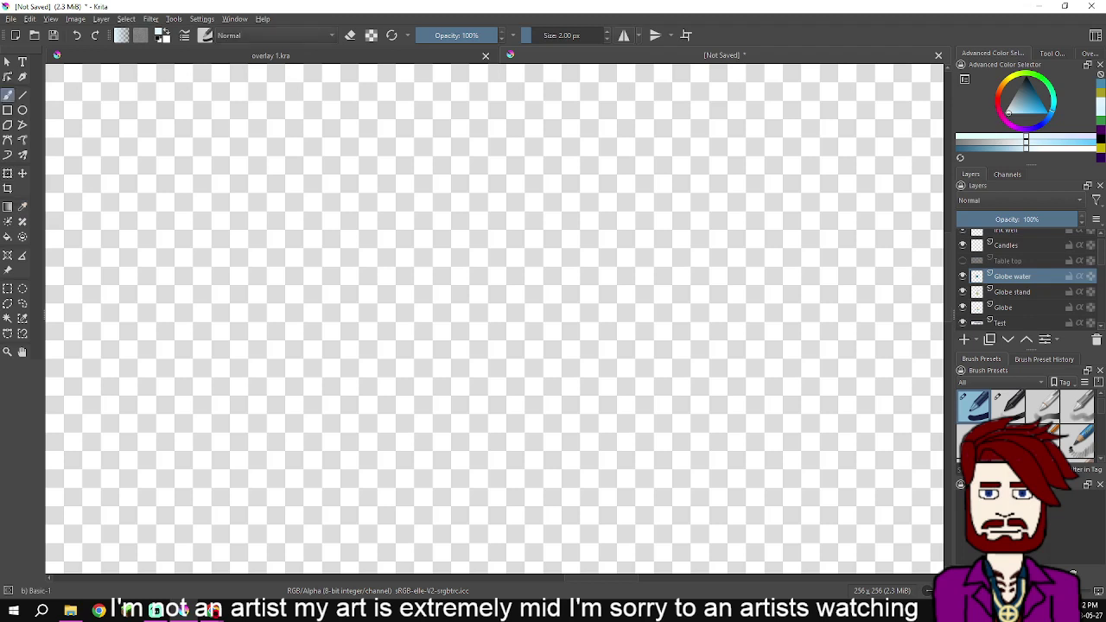
{"action": "key", "text": "bracketleft"}
{"action": "scroll", "coordinate": [676, 201], "scroll_direction": "down", "scroll_amount": 3}
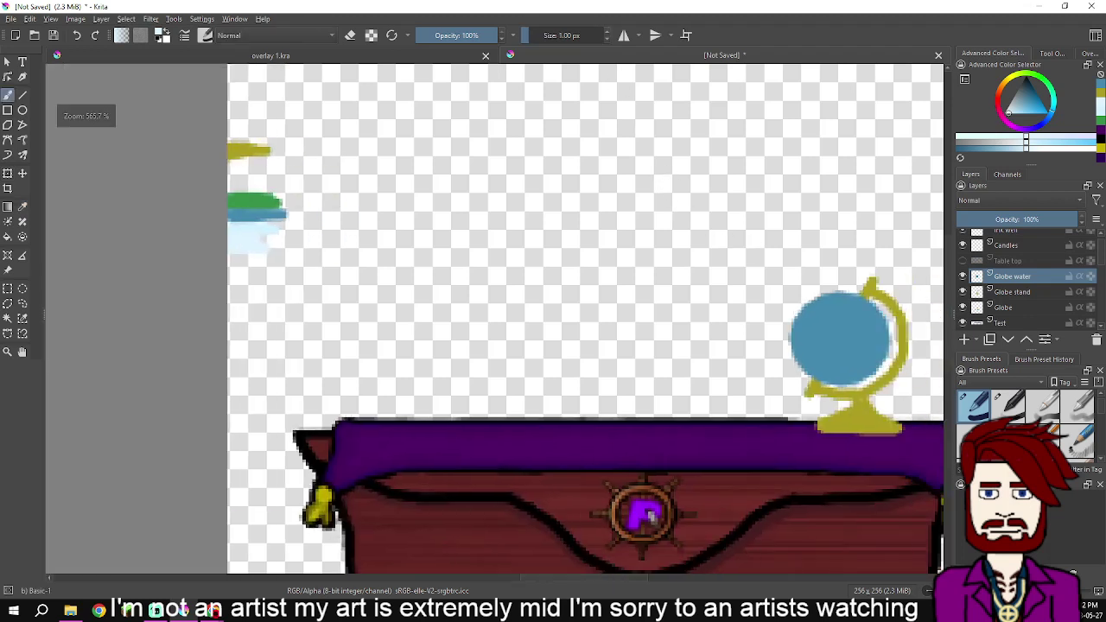
{"action": "scroll", "coordinate": [544, 324], "scroll_direction": "up", "scroll_amount": 5}
{"action": "scroll", "coordinate": [543, 320], "scroll_direction": "up", "scroll_amount": 2}
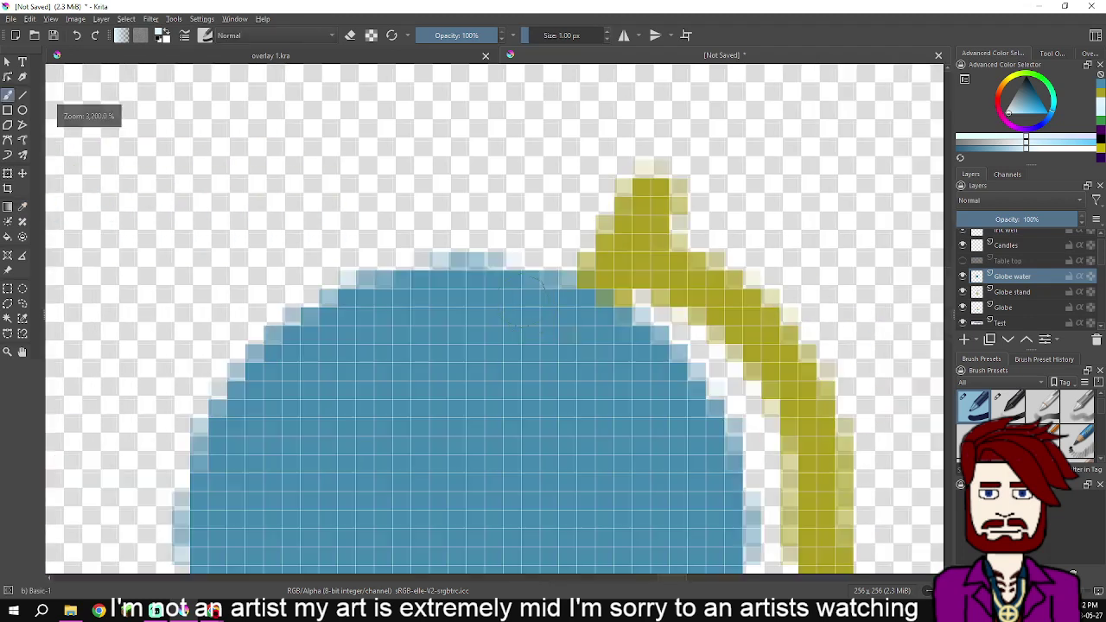
{"action": "mouse_move", "coordinate": [497, 275]}
{"action": "left_mouse_down"}
{"action": "mouse_move", "coordinate": [656, 364]}
{"action": "mouse_move", "coordinate": [594, 319]}
{"action": "mouse_move", "coordinate": [514, 293]}
{"action": "mouse_move", "coordinate": [622, 331]}
{"action": "mouse_move", "coordinate": [643, 355]}
{"action": "mouse_move", "coordinate": [548, 288]}
{"action": "left_mouse_up"}
{"action": "scroll", "coordinate": [582, 321], "scroll_direction": "down", "scroll_amount": 3}
{"action": "scroll", "coordinate": [532, 377], "scroll_direction": "down", "scroll_amount": 3}
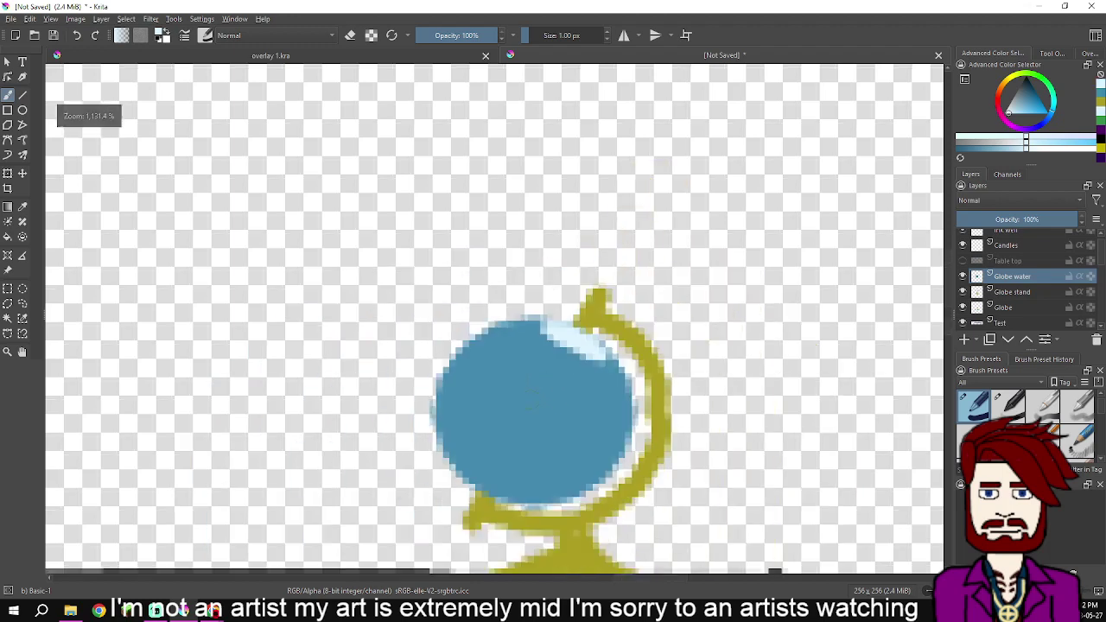
{"action": "scroll", "coordinate": [536, 377], "scroll_direction": "up", "scroll_amount": 5}
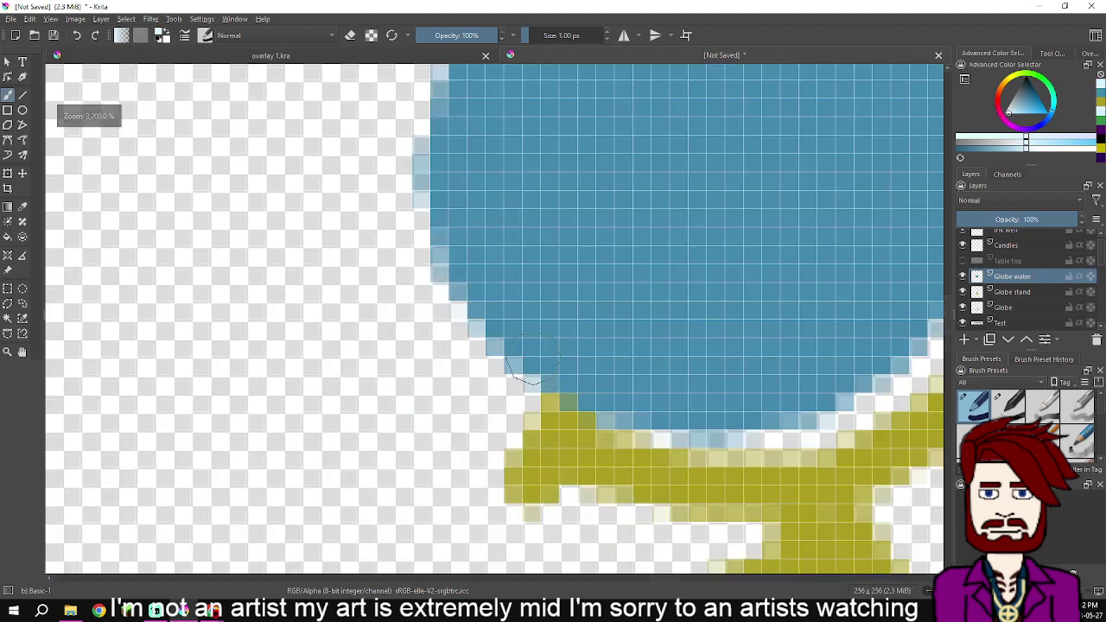
{"action": "mouse_move", "coordinate": [505, 353]}
{"action": "left_mouse_down"}
{"action": "mouse_move", "coordinate": [637, 415]}
{"action": "mouse_move", "coordinate": [548, 363]}
{"action": "left_mouse_up"}
{"action": "scroll", "coordinate": [549, 363], "scroll_direction": "down", "scroll_amount": 3}
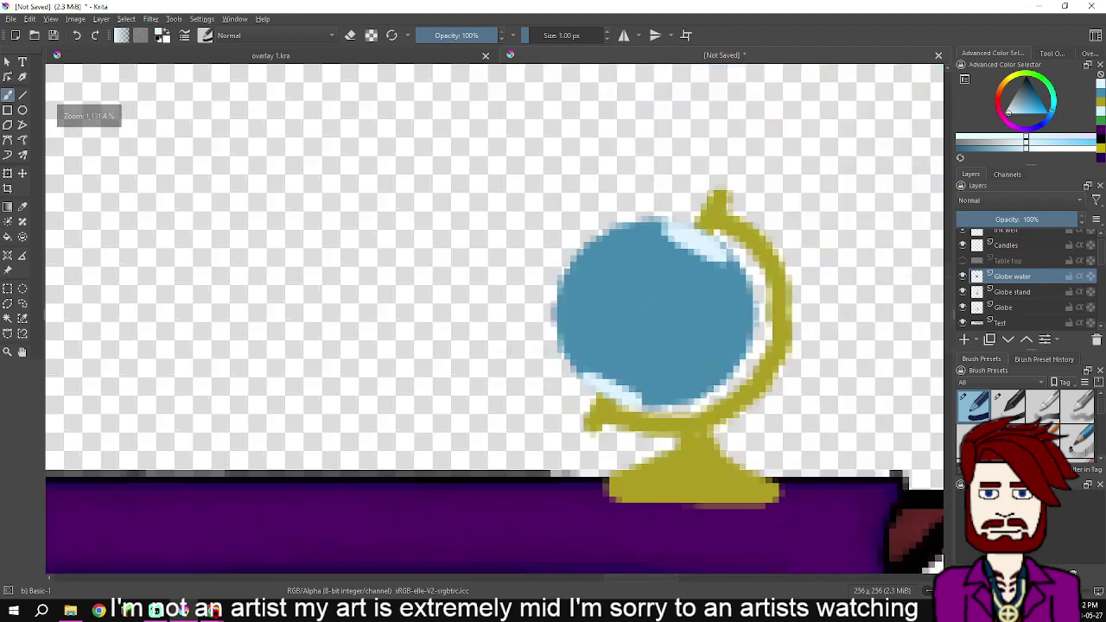
{"action": "scroll", "coordinate": [502, 249], "scroll_direction": "down", "scroll_amount": 2}
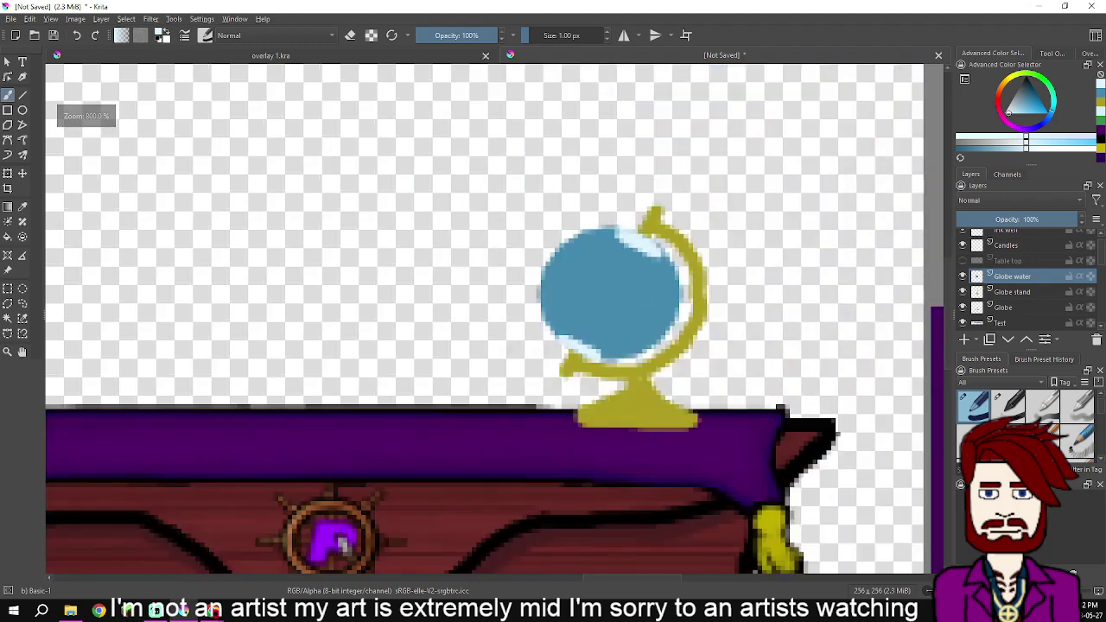
{"action": "key", "text": "ctrl+z"}
{"action": "key", "text": "ctrl+z"}
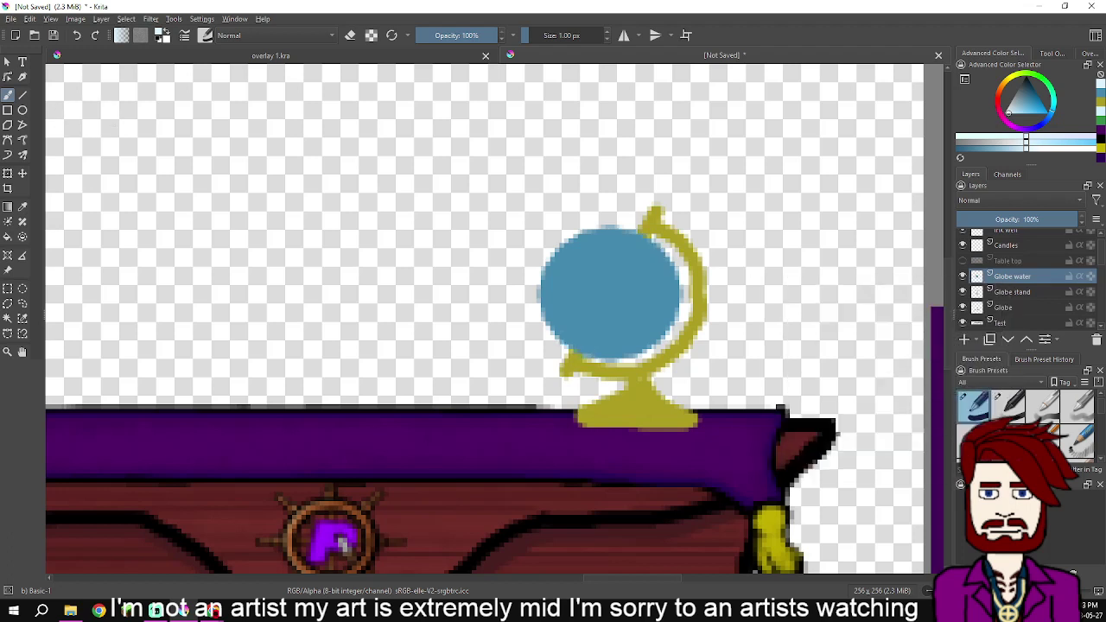
Add a new paint layer directly above the Test layer and name it 2
{"action": "scroll", "coordinate": [1025, 277], "scroll_direction": "down", "scroll_amount": 1}
{"action": "left_click", "coordinate": [1025, 279]}
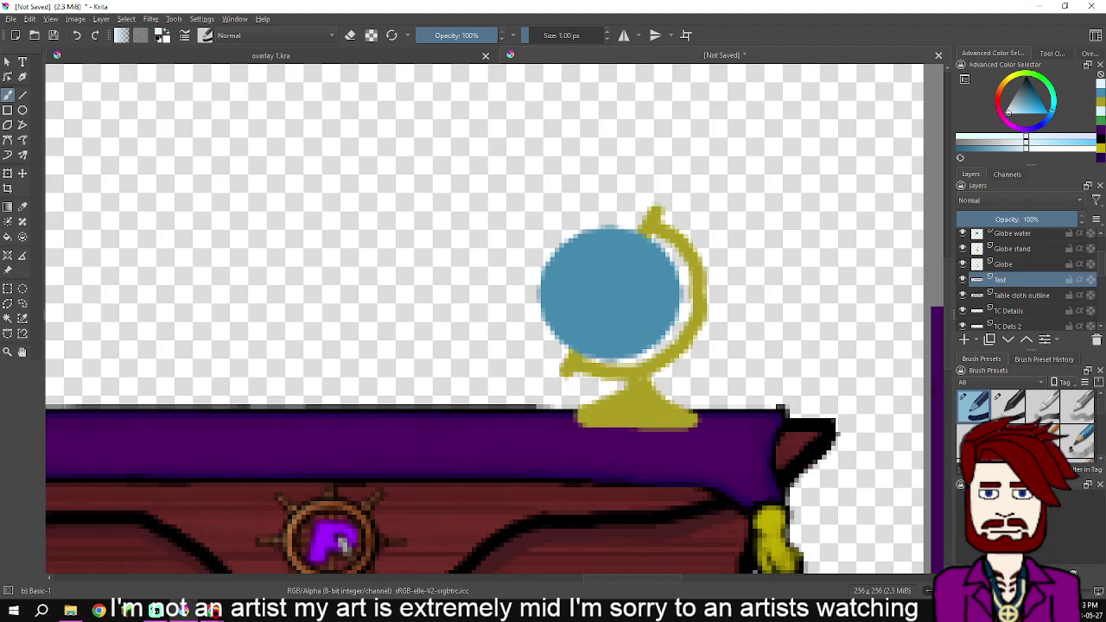
{"action": "left_click", "coordinate": [965, 340]}
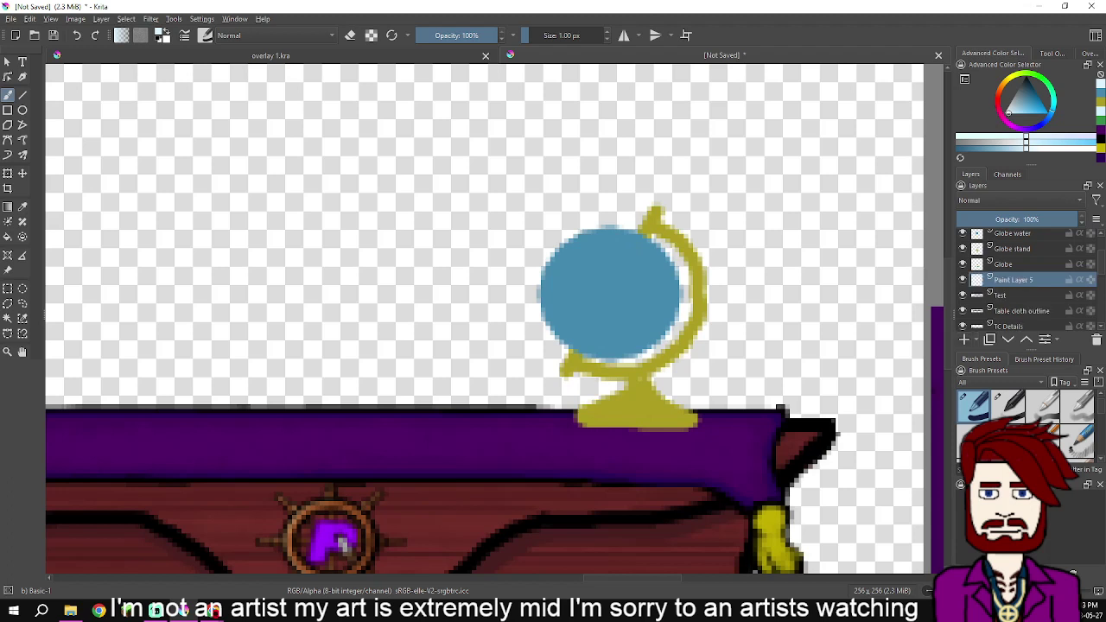
{"action": "type", "text": "2"}
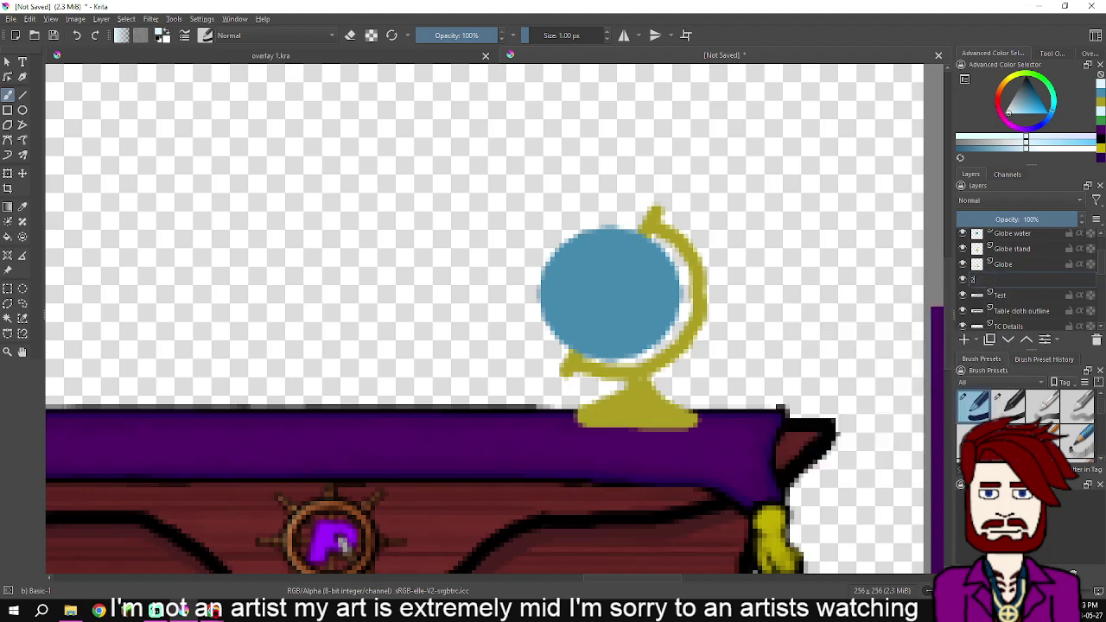
{"action": "key", "text": "Return"}
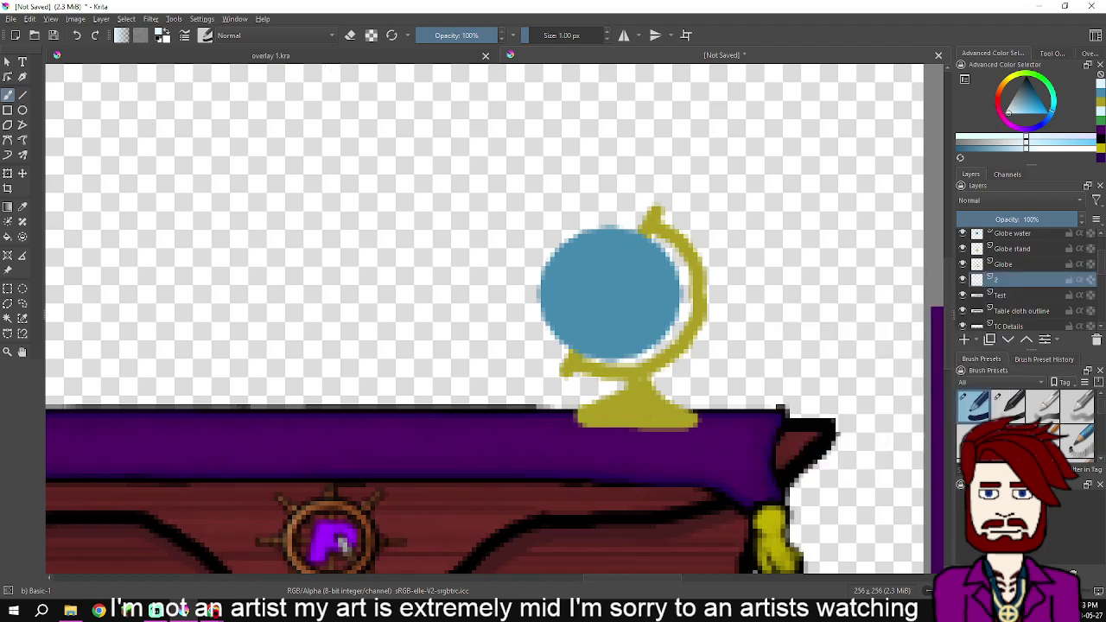
Reset the colour to black and outline the globe's ball, the stand's axis ends and the arm's inner edge
{"action": "key", "text": "d"}
{"action": "scroll", "coordinate": [675, 274], "scroll_direction": "up", "scroll_amount": 2}
{"action": "mouse_move", "coordinate": [639, 134]}
{"action": "left_mouse_down"}
{"action": "mouse_move", "coordinate": [603, 183]}
{"action": "mouse_move", "coordinate": [506, 184]}
{"action": "mouse_move", "coordinate": [437, 221]}
{"action": "mouse_move", "coordinate": [413, 270]}
{"action": "mouse_move", "coordinate": [414, 331]}
{"action": "mouse_move", "coordinate": [400, 299]}
{"action": "mouse_move", "coordinate": [436, 225]}
{"action": "left_mouse_up"}
{"action": "mouse_move", "coordinate": [400, 307]}
{"action": "left_mouse_down"}
{"action": "mouse_move", "coordinate": [424, 386]}
{"action": "mouse_move", "coordinate": [473, 432]}
{"action": "mouse_move", "coordinate": [458, 481]}
{"action": "mouse_move", "coordinate": [488, 444]}
{"action": "mouse_move", "coordinate": [488, 462]}
{"action": "mouse_move", "coordinate": [459, 477]}
{"action": "mouse_move", "coordinate": [466, 436]}
{"action": "mouse_move", "coordinate": [460, 474]}
{"action": "mouse_move", "coordinate": [444, 468]}
{"action": "mouse_move", "coordinate": [447, 478]}
{"action": "mouse_move", "coordinate": [500, 443]}
{"action": "mouse_move", "coordinate": [547, 460]}
{"action": "mouse_move", "coordinate": [614, 462]}
{"action": "mouse_move", "coordinate": [522, 466]}
{"action": "mouse_move", "coordinate": [518, 448]}
{"action": "mouse_move", "coordinate": [619, 432]}
{"action": "mouse_move", "coordinate": [676, 363]}
{"action": "mouse_move", "coordinate": [655, 229]}
{"action": "mouse_move", "coordinate": [609, 195]}
{"action": "mouse_move", "coordinate": [646, 215]}
{"action": "mouse_move", "coordinate": [687, 279]}
{"action": "left_mouse_up"}
{"action": "mouse_move", "coordinate": [670, 230]}
{"action": "left_mouse_down"}
{"action": "mouse_move", "coordinate": [693, 329]}
{"action": "mouse_move", "coordinate": [683, 381]}
{"action": "mouse_move", "coordinate": [655, 408]}
{"action": "left_mouse_up"}
{"action": "mouse_move", "coordinate": [643, 205]}
{"action": "left_mouse_down"}
{"action": "mouse_move", "coordinate": [691, 223]}
{"action": "mouse_move", "coordinate": [640, 192]}
{"action": "mouse_move", "coordinate": [709, 247]}
{"action": "mouse_move", "coordinate": [682, 216]}
{"action": "mouse_move", "coordinate": [715, 290]}
{"action": "mouse_move", "coordinate": [714, 268]}
{"action": "mouse_move", "coordinate": [712, 333]}
{"action": "mouse_move", "coordinate": [716, 277]}
{"action": "mouse_move", "coordinate": [712, 354]}
{"action": "mouse_move", "coordinate": [665, 423]}
{"action": "mouse_move", "coordinate": [597, 452]}
{"action": "left_mouse_up"}
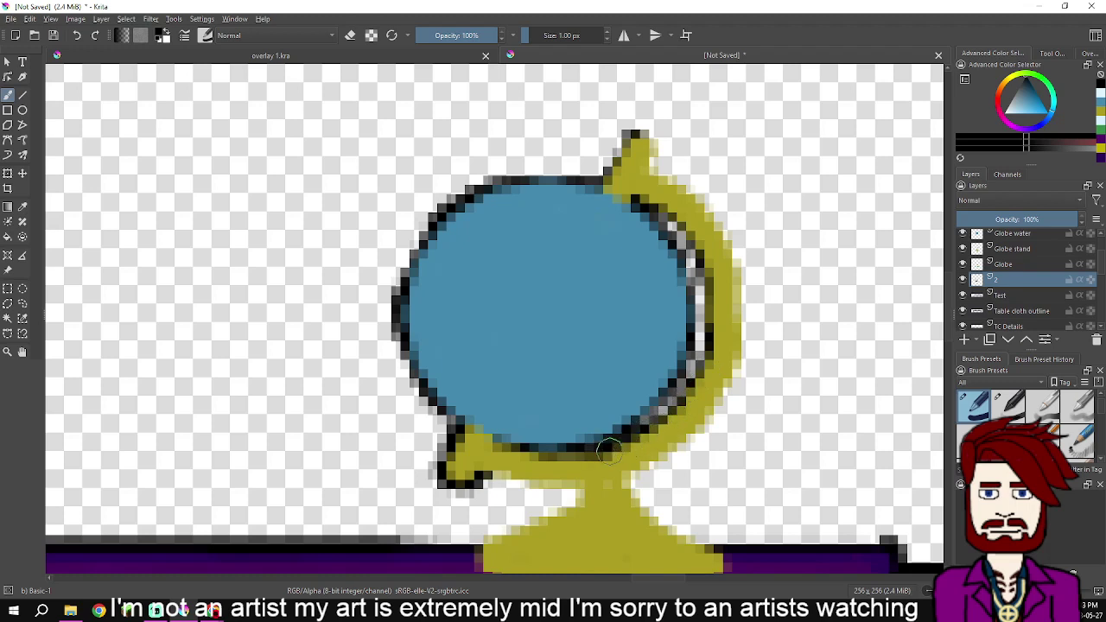
Outline the globe stand's base and the outer edge of its curved arm in black
{"action": "mouse_move", "coordinate": [476, 476]}
{"action": "left_mouse_down"}
{"action": "mouse_move", "coordinate": [582, 494]}
{"action": "mouse_move", "coordinate": [579, 510]}
{"action": "mouse_move", "coordinate": [576, 491]}
{"action": "mouse_move", "coordinate": [753, 374]}
{"action": "mouse_move", "coordinate": [752, 386]}
{"action": "mouse_move", "coordinate": [646, 442]}
{"action": "mouse_move", "coordinate": [663, 464]}
{"action": "mouse_move", "coordinate": [637, 438]}
{"action": "mouse_move", "coordinate": [651, 421]}
{"action": "mouse_move", "coordinate": [723, 410]}
{"action": "mouse_move", "coordinate": [691, 436]}
{"action": "mouse_move", "coordinate": [717, 399]}
{"action": "mouse_move", "coordinate": [674, 411]}
{"action": "mouse_move", "coordinate": [687, 427]}
{"action": "mouse_move", "coordinate": [668, 497]}
{"action": "mouse_move", "coordinate": [651, 465]}
{"action": "mouse_move", "coordinate": [871, 477]}
{"action": "mouse_move", "coordinate": [900, 462]}
{"action": "mouse_move", "coordinate": [849, 421]}
{"action": "left_mouse_up"}
{"action": "mouse_move", "coordinate": [830, 408]}
{"action": "left_mouse_down"}
{"action": "mouse_move", "coordinate": [790, 362]}
{"action": "mouse_move", "coordinate": [770, 372]}
{"action": "mouse_move", "coordinate": [803, 362]}
{"action": "left_mouse_up"}
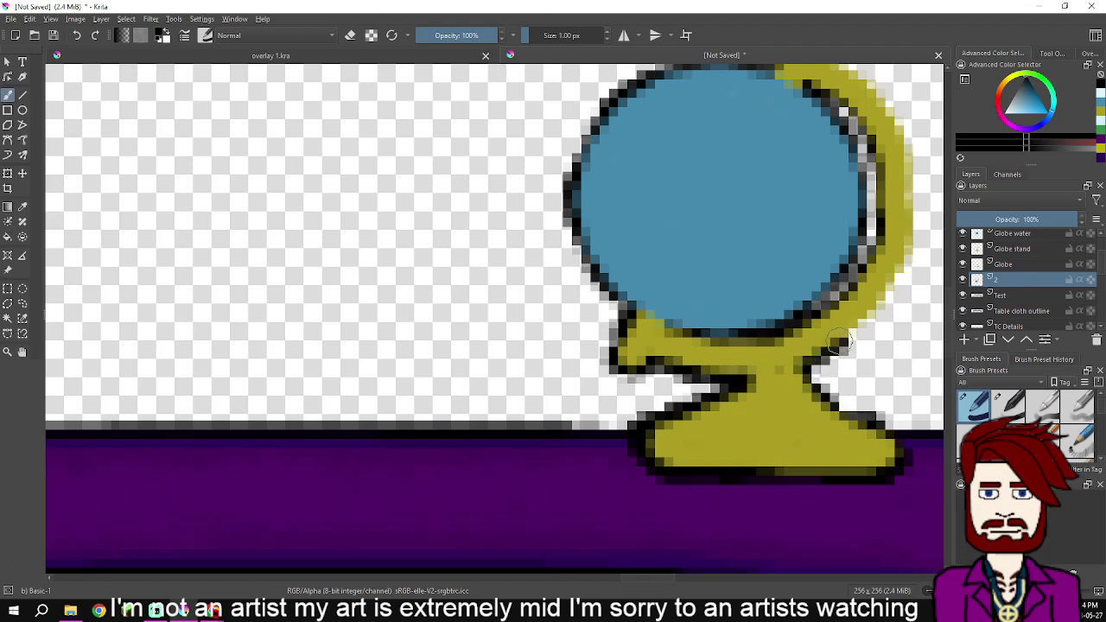
{"action": "left_click_drag", "start_coordinate": [885, 307], "coordinate": [730, 441]}
{"action": "mouse_move", "coordinate": [691, 480]}
{"action": "left_mouse_down"}
{"action": "mouse_move", "coordinate": [739, 397]}
{"action": "mouse_move", "coordinate": [746, 353]}
{"action": "mouse_move", "coordinate": [735, 305]}
{"action": "left_mouse_up"}
{"action": "mouse_move", "coordinate": [743, 363]}
{"action": "left_mouse_down"}
{"action": "mouse_move", "coordinate": [744, 408]}
{"action": "mouse_move", "coordinate": [719, 432]}
{"action": "mouse_move", "coordinate": [749, 364]}
{"action": "mouse_move", "coordinate": [753, 385]}
{"action": "mouse_move", "coordinate": [758, 373]}
{"action": "mouse_move", "coordinate": [733, 277]}
{"action": "mouse_move", "coordinate": [740, 264]}
{"action": "mouse_move", "coordinate": [712, 228]}
{"action": "mouse_move", "coordinate": [660, 197]}
{"action": "mouse_move", "coordinate": [650, 160]}
{"action": "left_mouse_up"}
{"action": "scroll", "coordinate": [650, 161], "scroll_direction": "down", "scroll_amount": 3}
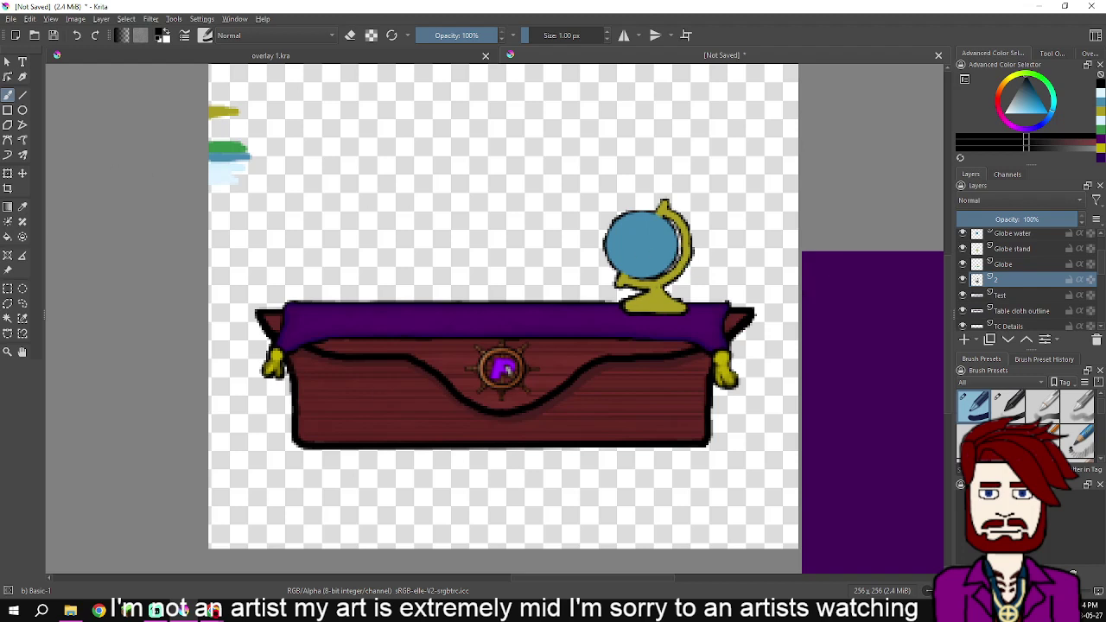
Add a new paint layer directly above the Globe water layer and name it Globe ice
{"action": "scroll", "coordinate": [1024, 278], "scroll_direction": "up", "scroll_amount": 1}
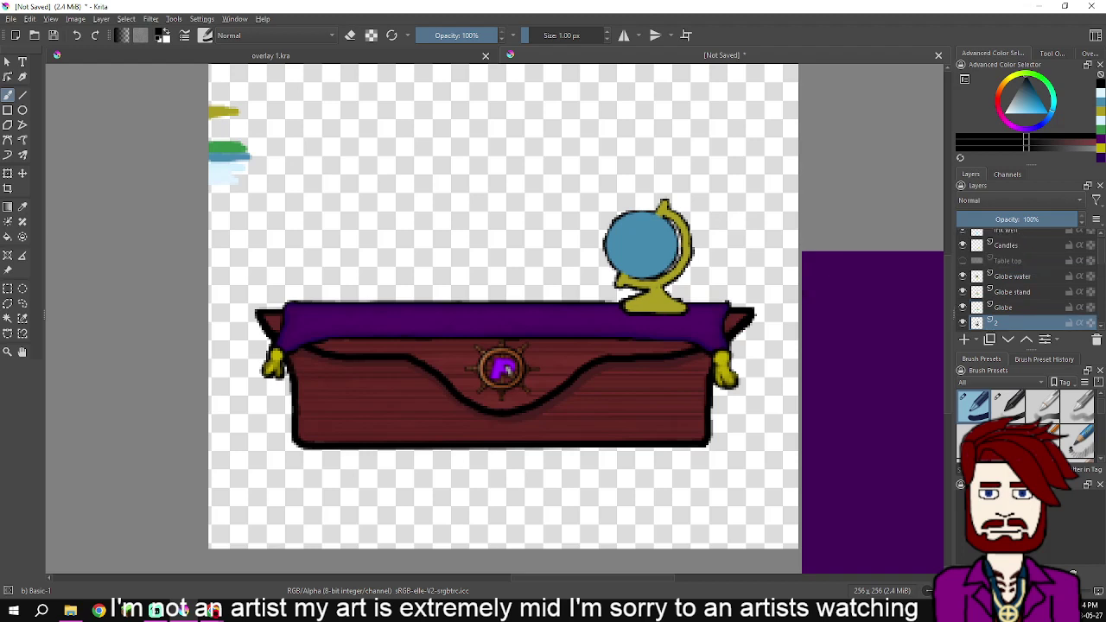
{"action": "left_click", "coordinate": [1024, 260]}
{"action": "left_click", "coordinate": [1024, 276]}
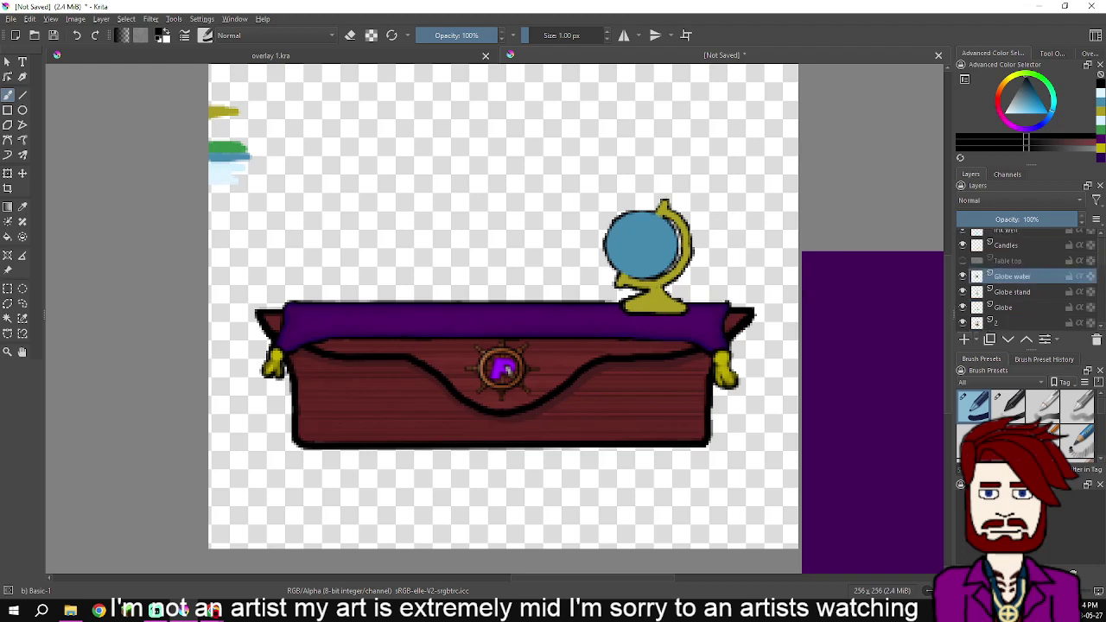
{"action": "key", "text": "Insert"}
{"action": "mouse_move", "coordinate": [1012, 292]}
{"action": "double_click", "coordinate": [1013, 276]}
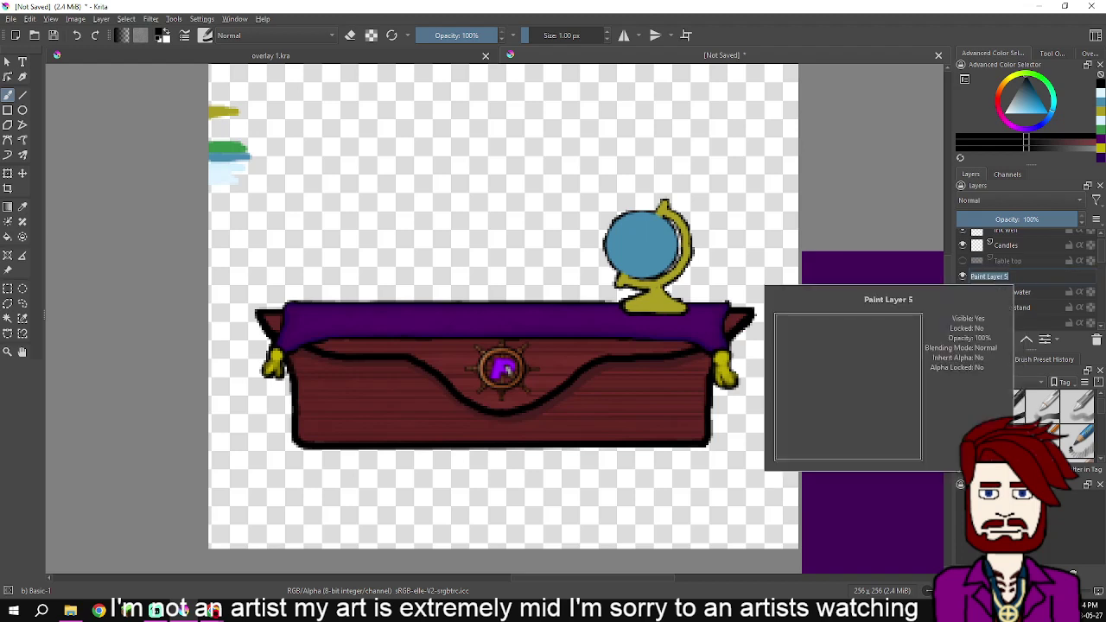
{"action": "type", "text": "c"}
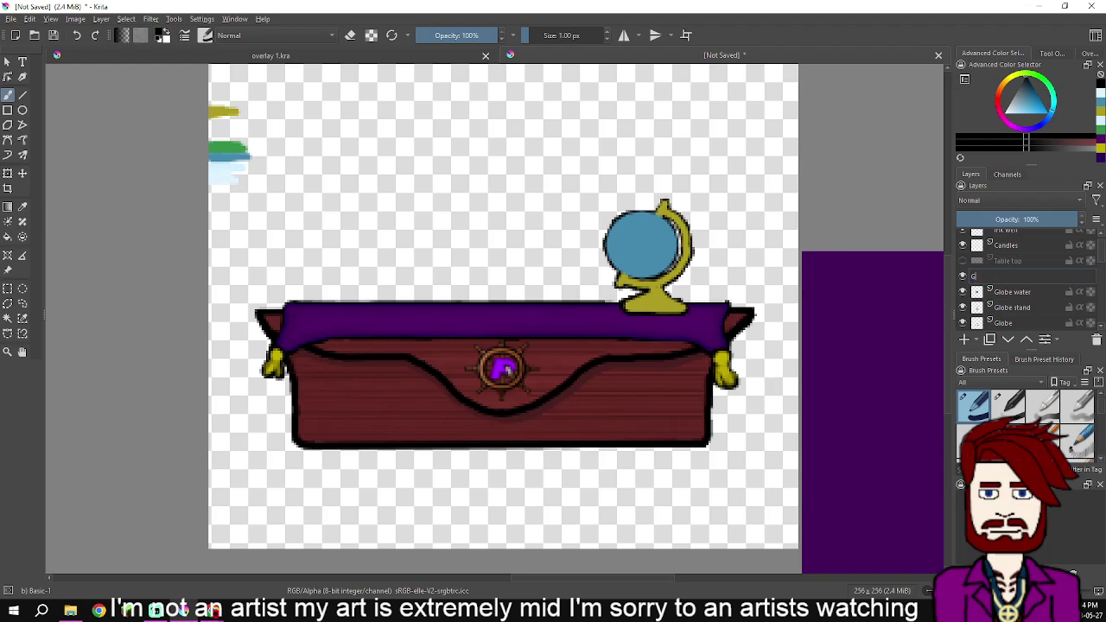
{"action": "type", "text": "lobe ice"}
{"action": "key", "text": "Return"}
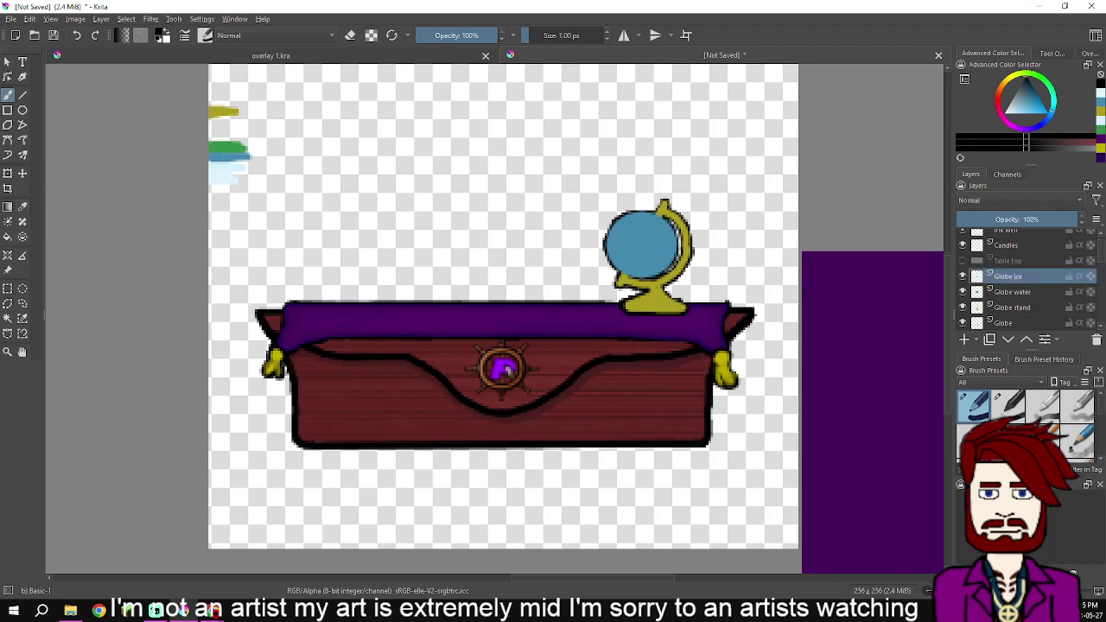
Sample the pale icy blue swatch and paint ice caps on the globe's ball beside both ends of the stand's axis
{"action": "left_click", "coordinate": [23, 207]}
{"action": "scroll", "coordinate": [182, 206], "scroll_direction": "up", "scroll_amount": 3}
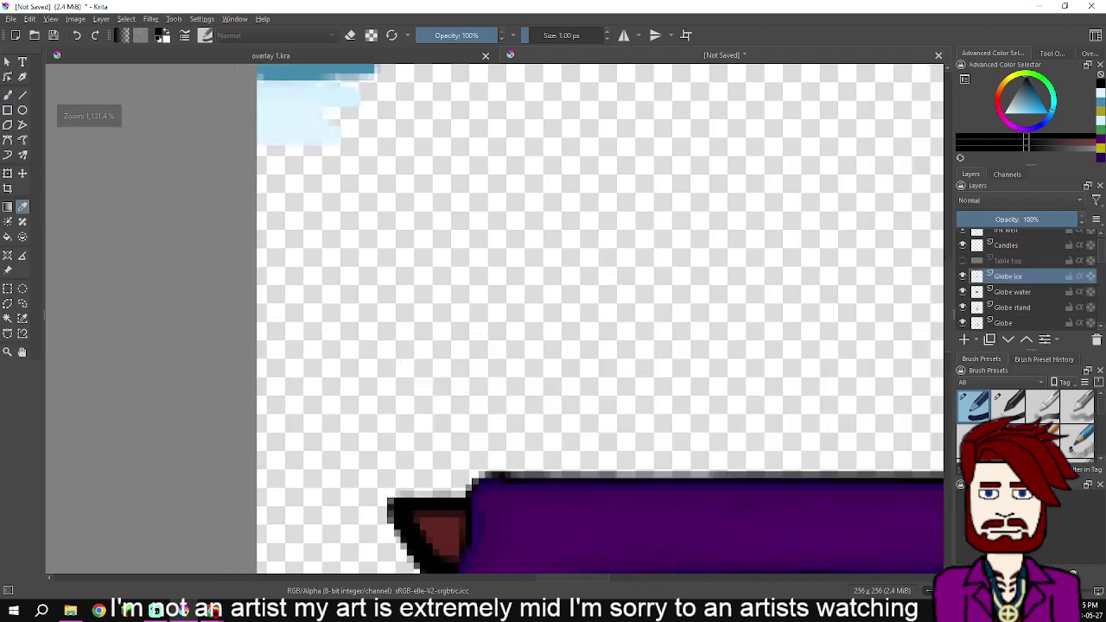
{"action": "left_click", "coordinate": [294, 117]}
{"action": "key", "text": "b"}
{"action": "mouse_move", "coordinate": [548, 244]}
{"action": "left_mouse_down"}
{"action": "mouse_move", "coordinate": [392, 279]}
{"action": "mouse_move", "coordinate": [135, 299]}
{"action": "left_mouse_up"}
{"action": "left_click_drag", "start_coordinate": [649, 305], "coordinate": [396, 309]}
{"action": "left_click_drag", "start_coordinate": [510, 308], "coordinate": [372, 311]}
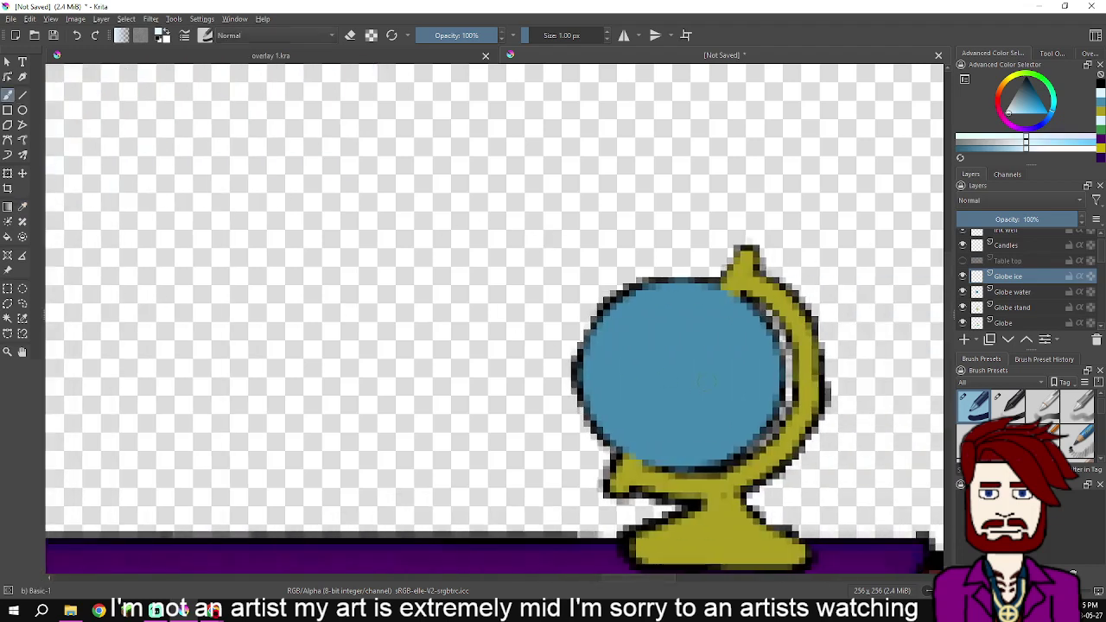
{"action": "scroll", "coordinate": [716, 385], "scroll_direction": "up", "scroll_amount": 1}
{"action": "scroll", "coordinate": [706, 255], "scroll_direction": "up", "scroll_amount": 1}
{"action": "mouse_move", "coordinate": [733, 244]}
{"action": "left_mouse_down"}
{"action": "mouse_move", "coordinate": [582, 278]}
{"action": "mouse_move", "coordinate": [653, 310]}
{"action": "mouse_move", "coordinate": [556, 266]}
{"action": "left_mouse_up"}
{"action": "scroll", "coordinate": [620, 300], "scroll_direction": "down", "scroll_amount": 2}
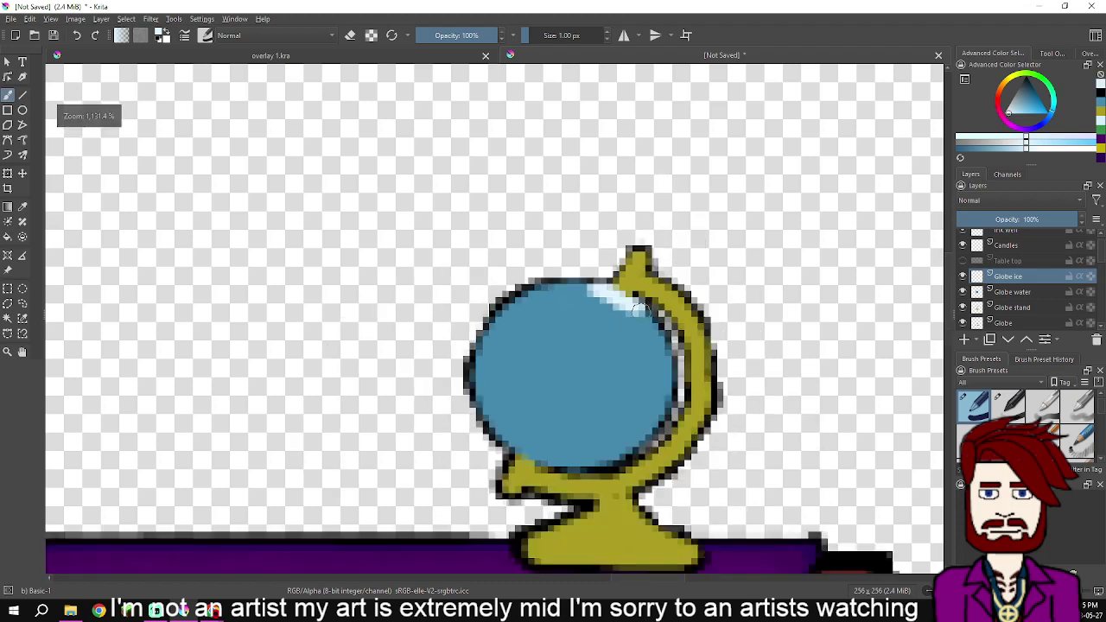
{"action": "scroll", "coordinate": [638, 305], "scroll_direction": "up", "scroll_amount": 2}
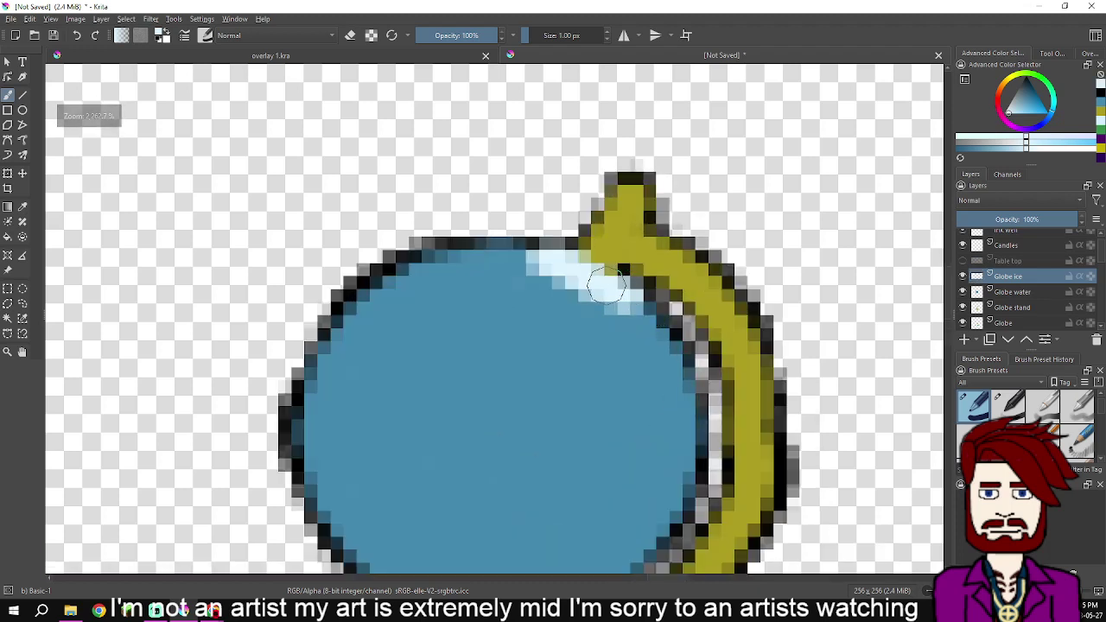
{"action": "scroll", "coordinate": [626, 299], "scroll_direction": "down", "scroll_amount": 2}
{"action": "scroll", "coordinate": [581, 351], "scroll_direction": "up", "scroll_amount": 2}
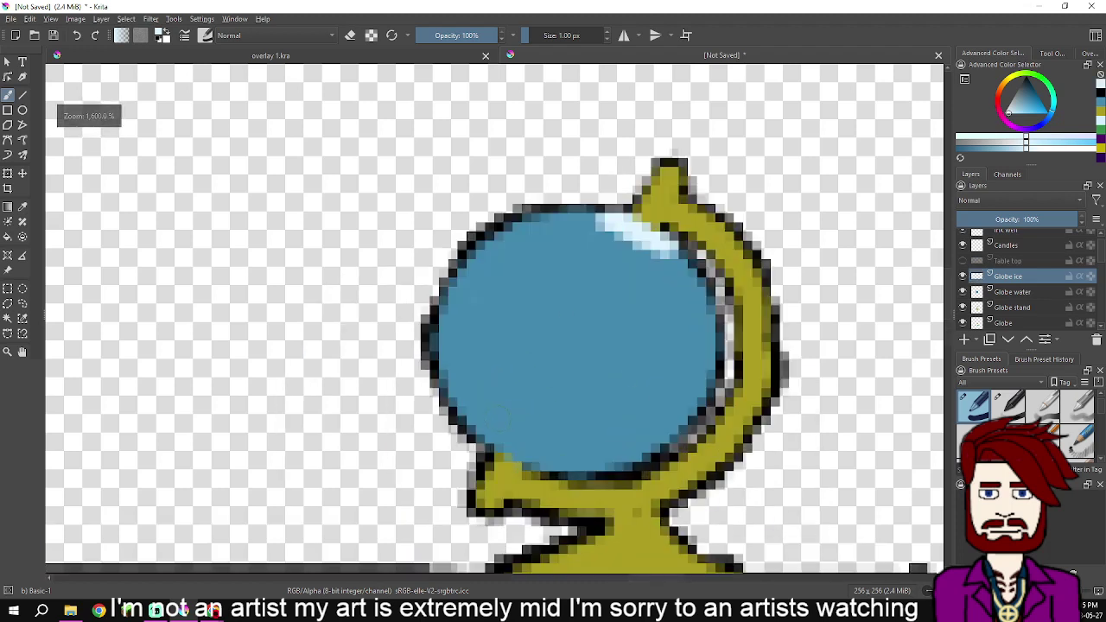
{"action": "left_click_drag", "start_coordinate": [498, 432], "coordinate": [628, 510]}
{"action": "scroll", "coordinate": [674, 508], "scroll_direction": "down", "scroll_amount": 3}
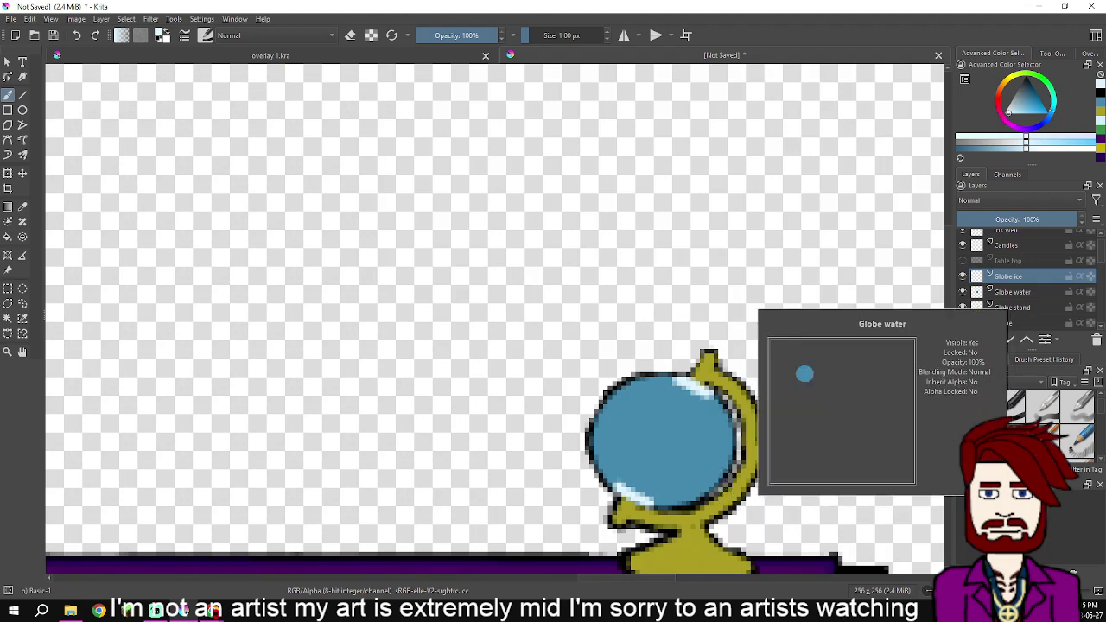
Add a new paint layer directly above the Globe ice layer and name it Globe green
{"action": "left_click", "coordinate": [965, 340]}
{"action": "double_click", "coordinate": [1013, 276]}
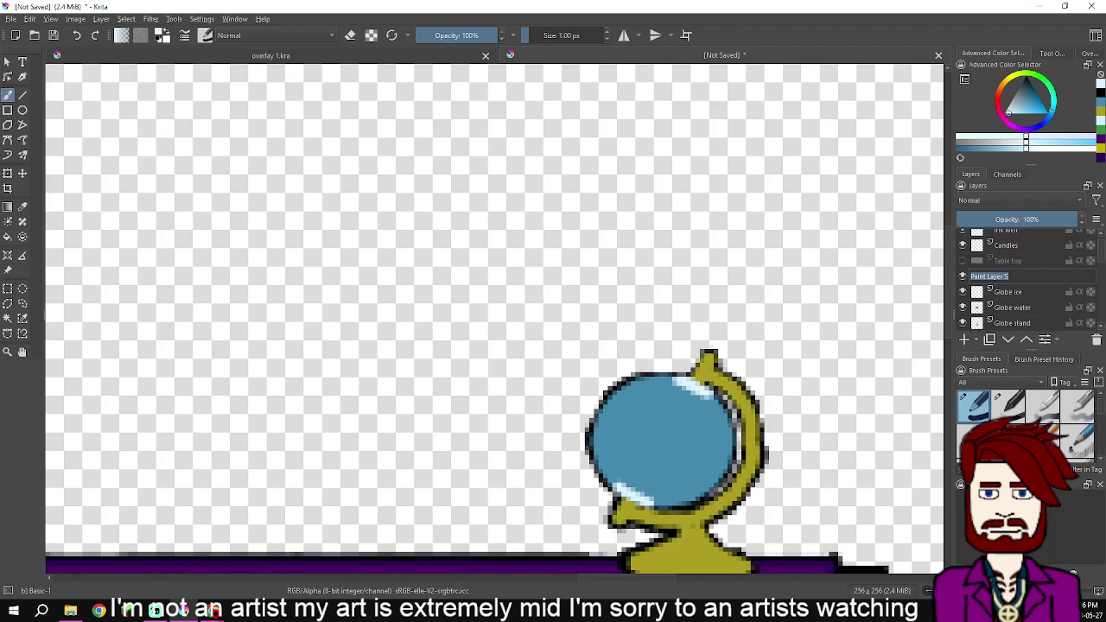
{"action": "type", "text": "dlobe "}
{"action": "type", "text": "go"}
{"action": "key", "text": "BackSpace"}
{"action": "type", "text": "reen"}
{"action": "key", "text": "Return"}
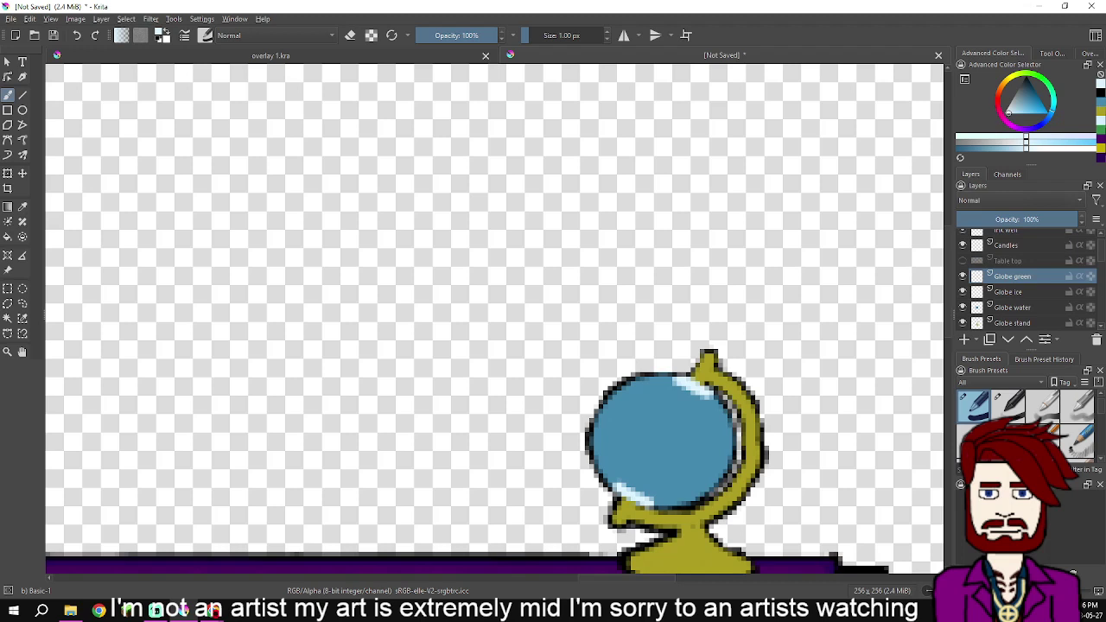
Choose the green swatch colour and paint a large landmass along the upper-left part of the globe's ball
{"action": "left_click", "coordinate": [1100, 130]}
{"action": "scroll", "coordinate": [769, 430], "scroll_direction": "up", "scroll_amount": 2}
{"action": "left_click_drag", "start_coordinate": [768, 431], "coordinate": [839, 395]}
{"action": "left_click_drag", "start_coordinate": [587, 319], "coordinate": [611, 296]}
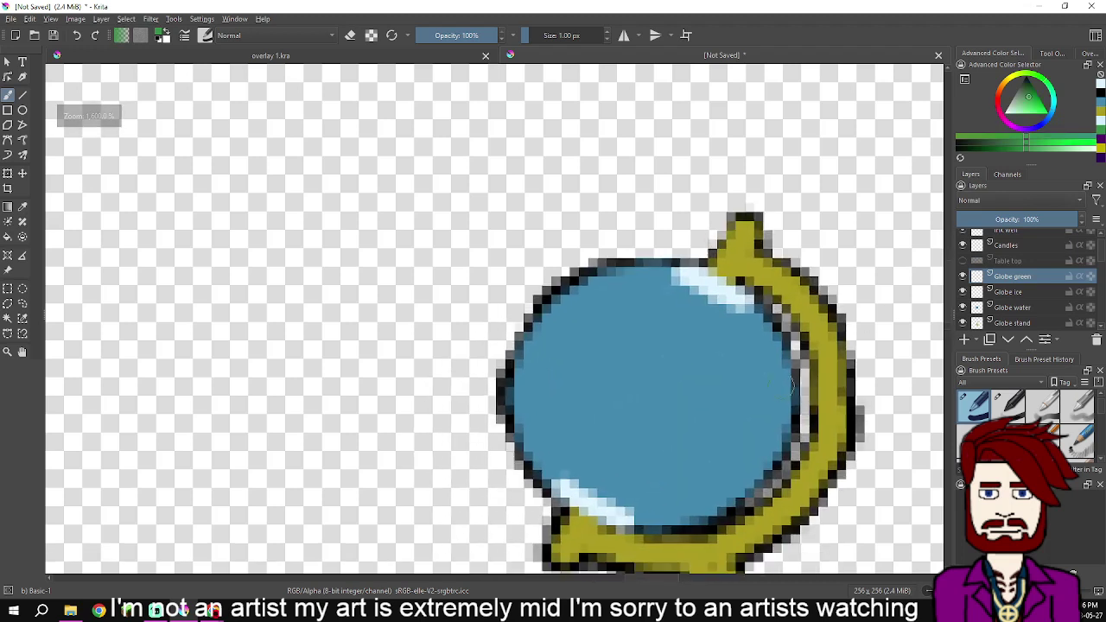
{"action": "left_click", "coordinate": [611, 278]}
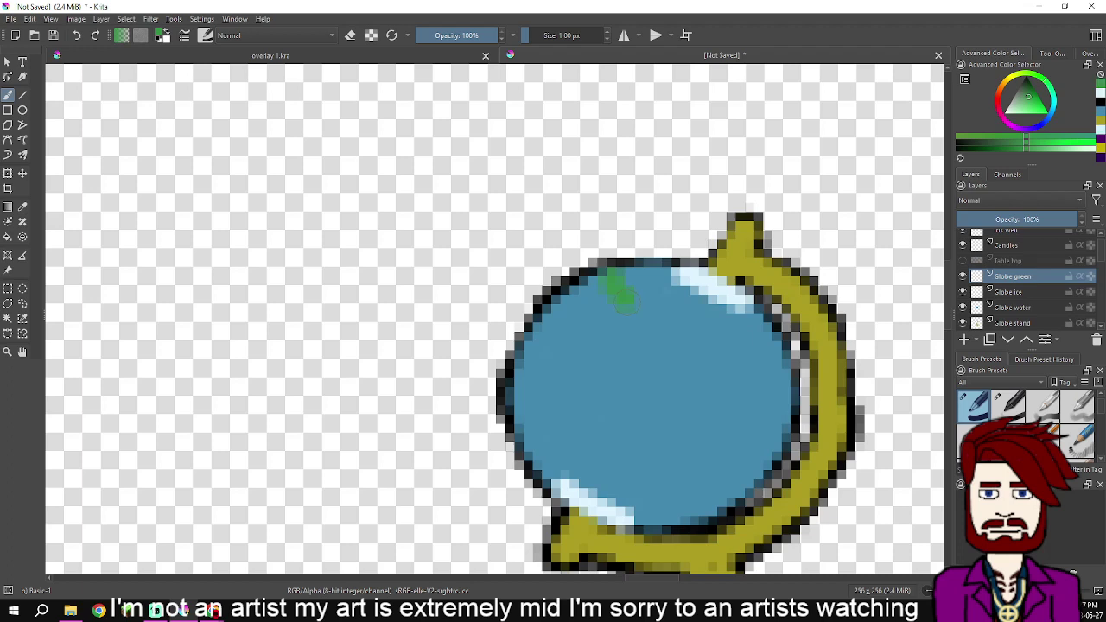
{"action": "key", "text": "ctrl+z"}
{"action": "left_click", "coordinate": [639, 273]}
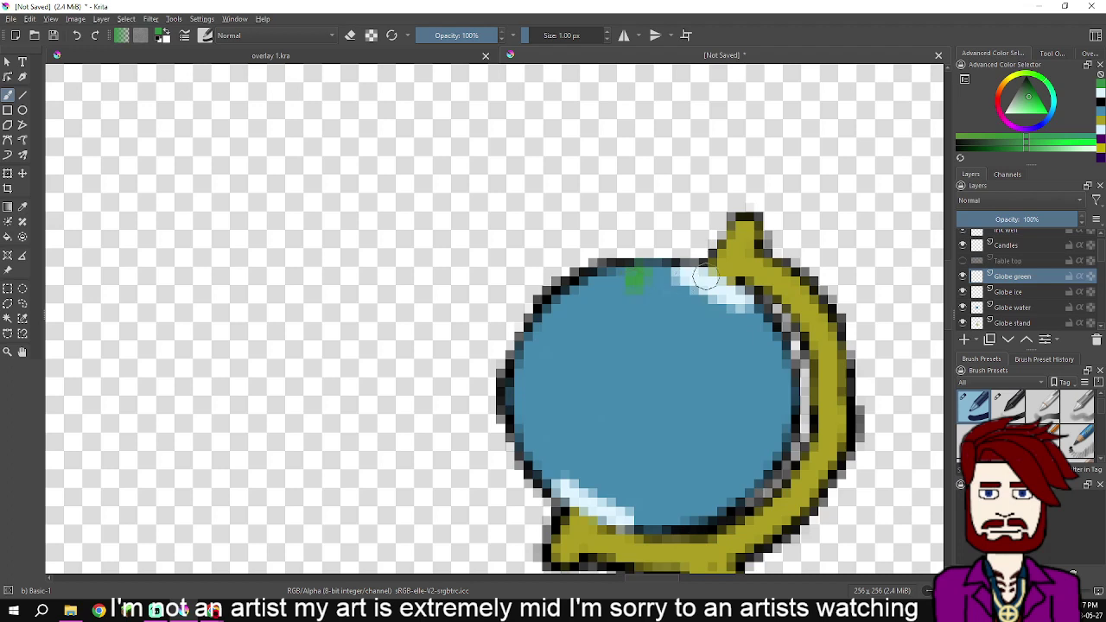
{"action": "left_click", "coordinate": [678, 280]}
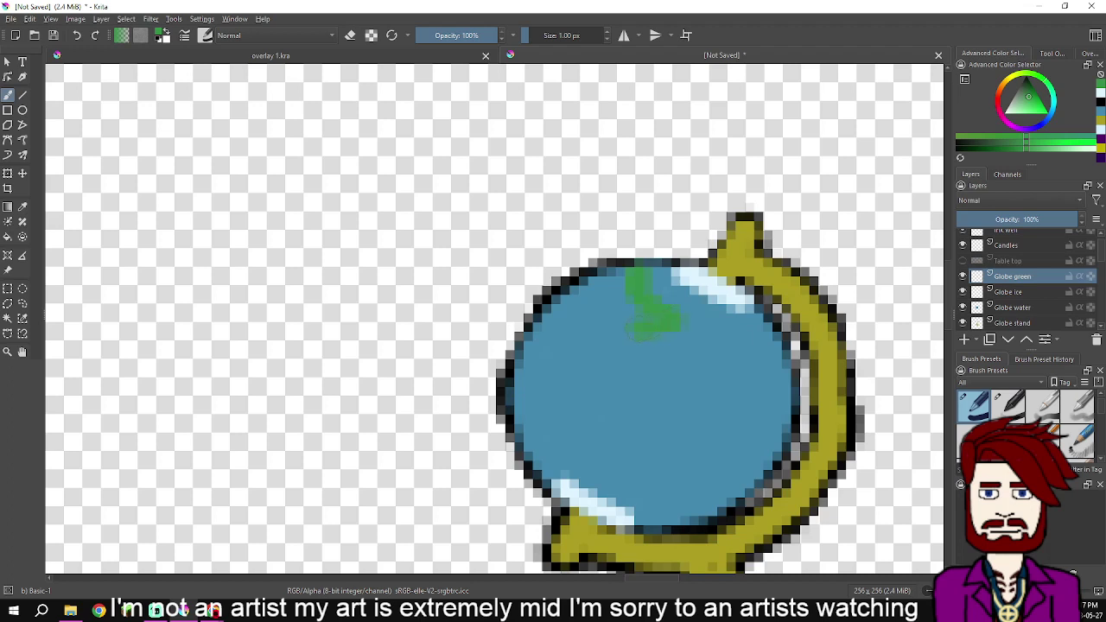
{"action": "mouse_move", "coordinate": [569, 313]}
{"action": "left_mouse_down"}
{"action": "mouse_move", "coordinate": [558, 294]}
{"action": "mouse_move", "coordinate": [614, 270]}
{"action": "left_mouse_up"}
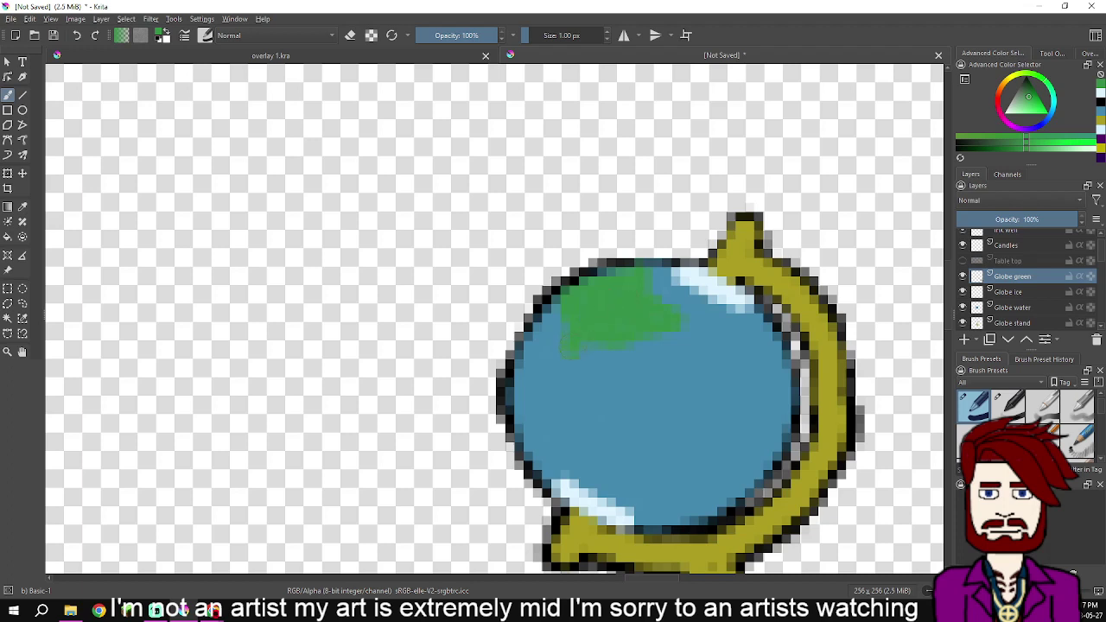
Paint green land down the ball's left edge and separate continents on its right and lower-right side
{"action": "left_click_drag", "start_coordinate": [553, 304], "coordinate": [521, 358]}
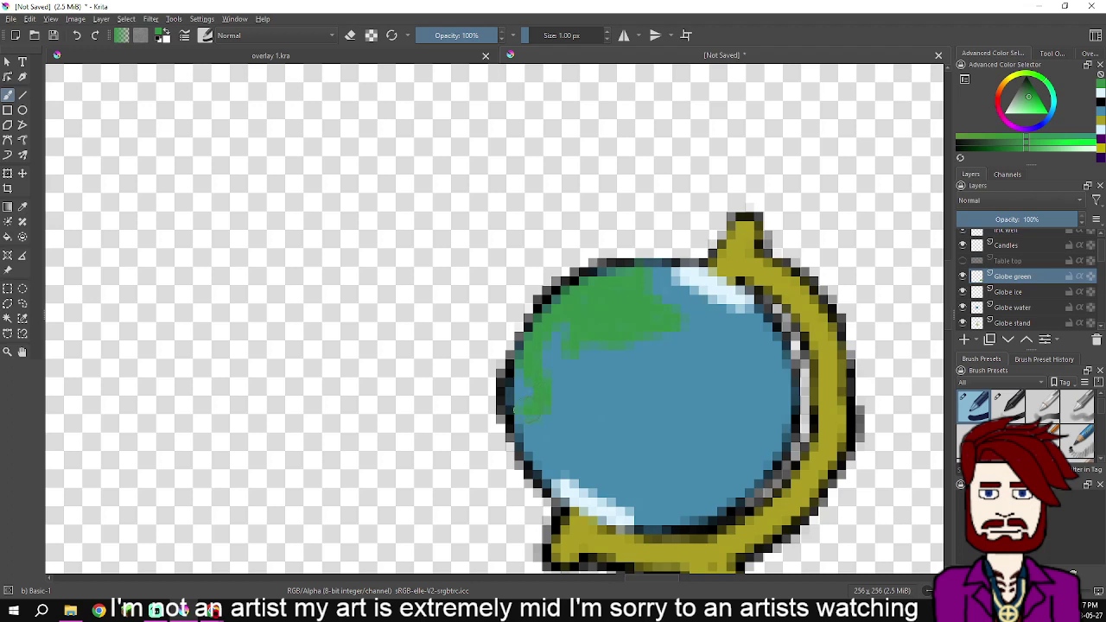
{"action": "left_click_drag", "start_coordinate": [509, 421], "coordinate": [523, 457]}
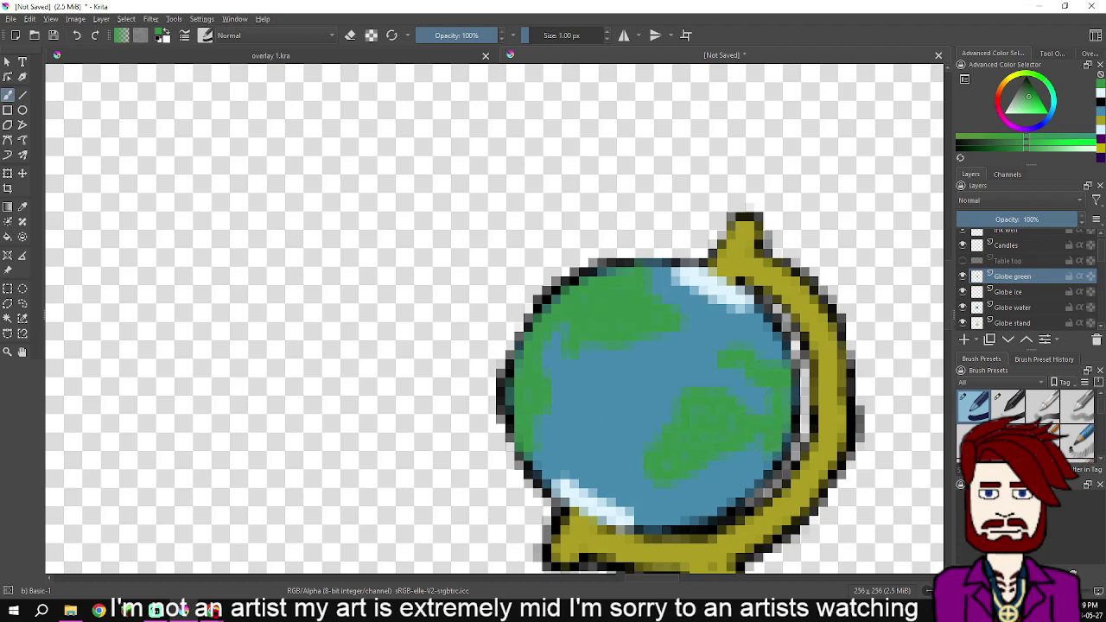
{"action": "scroll", "coordinate": [769, 430], "scroll_direction": "down", "scroll_amount": 3}
{"action": "scroll", "coordinate": [745, 439], "scroll_direction": "up", "scroll_amount": 4}
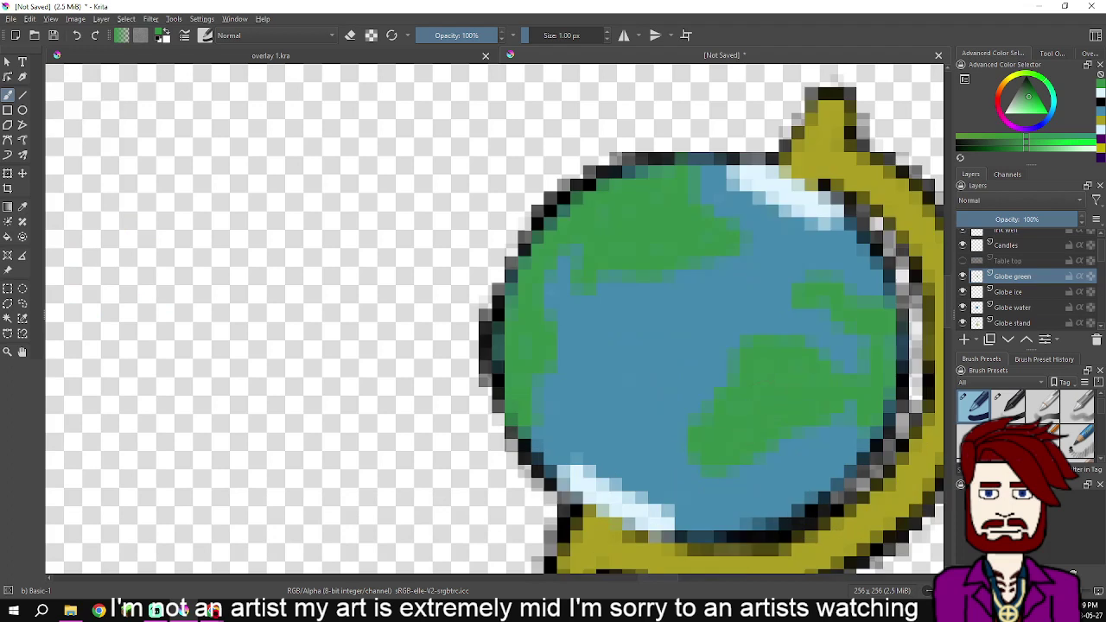
{"action": "scroll", "coordinate": [766, 399], "scroll_direction": "down", "scroll_amount": 3}
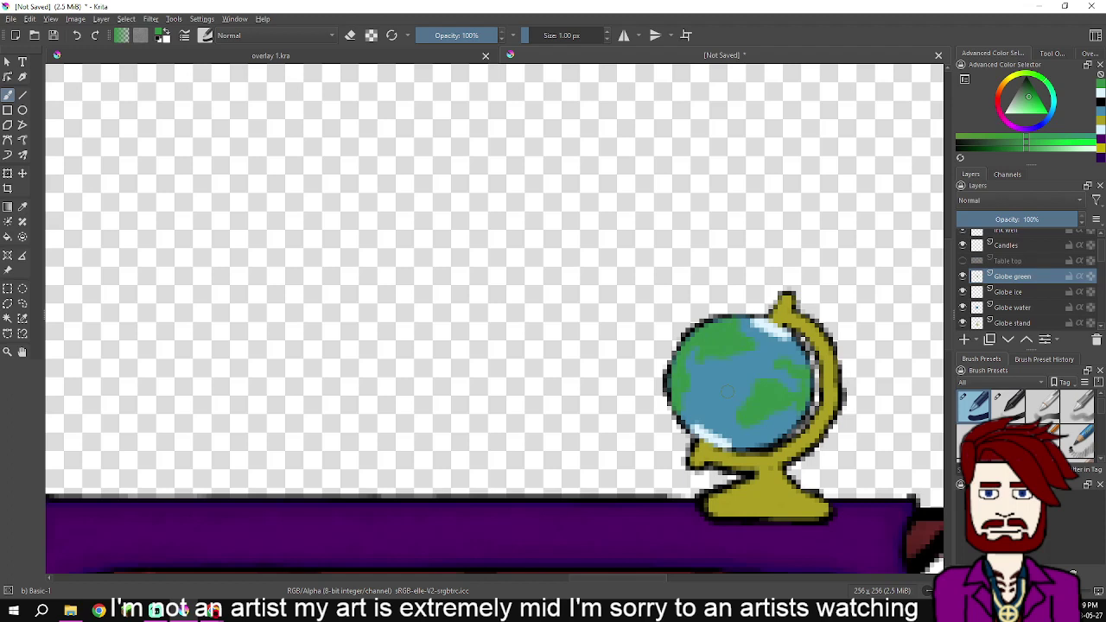
{"action": "scroll", "coordinate": [728, 391], "scroll_direction": "up", "scroll_amount": 2}
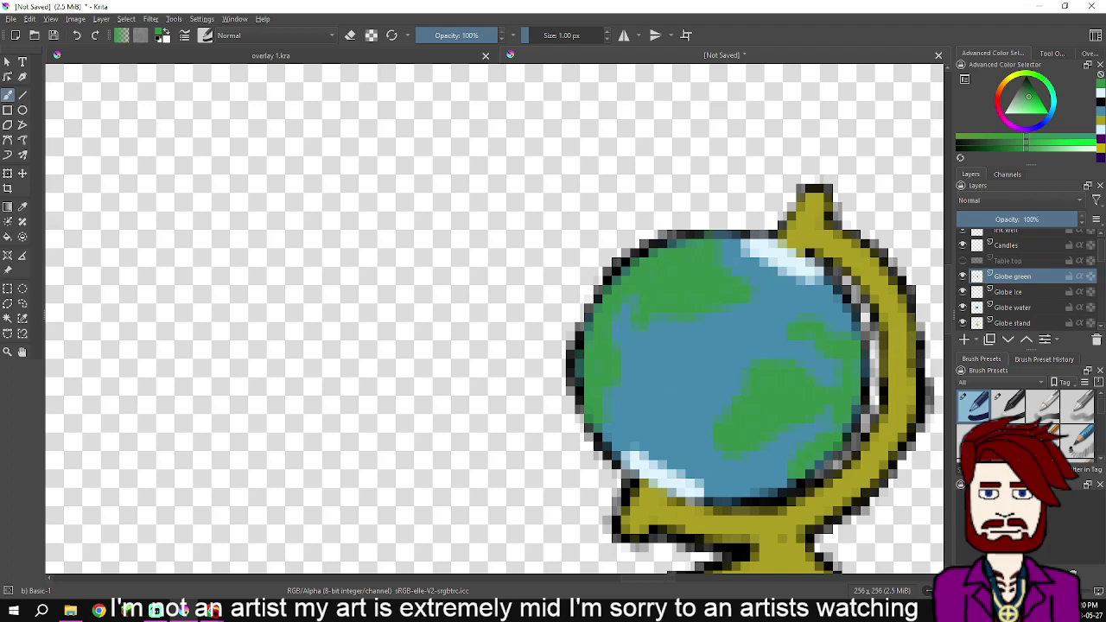
Remove the Globe layer that holds the colour swatches
{"action": "mouse_move", "coordinate": [1007, 277]}
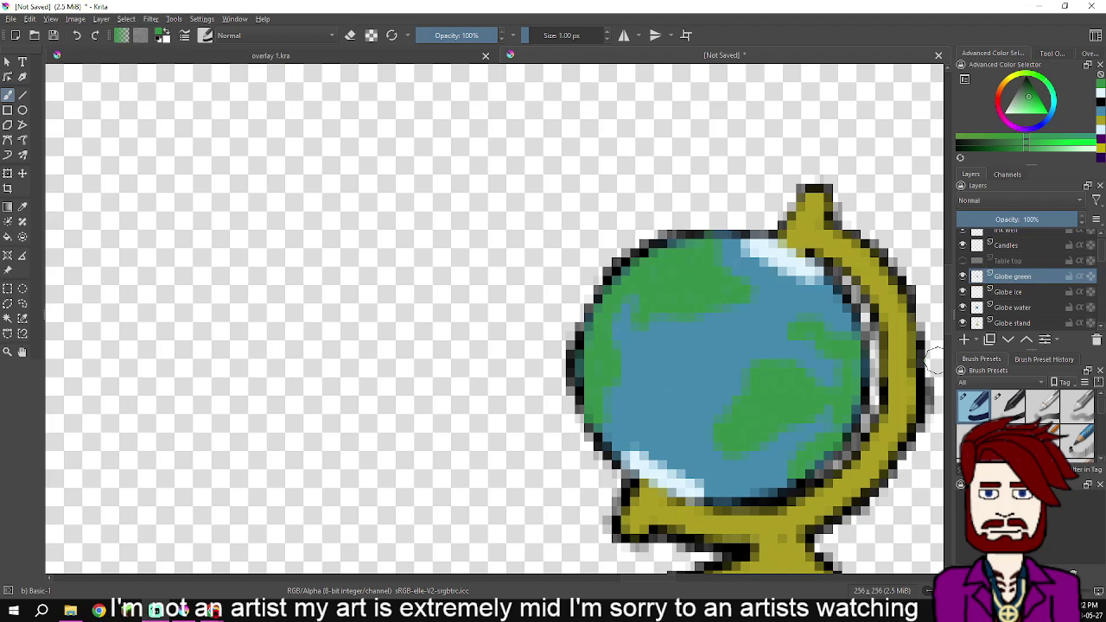
{"action": "scroll", "coordinate": [934, 359], "scroll_direction": "down", "scroll_amount": 5}
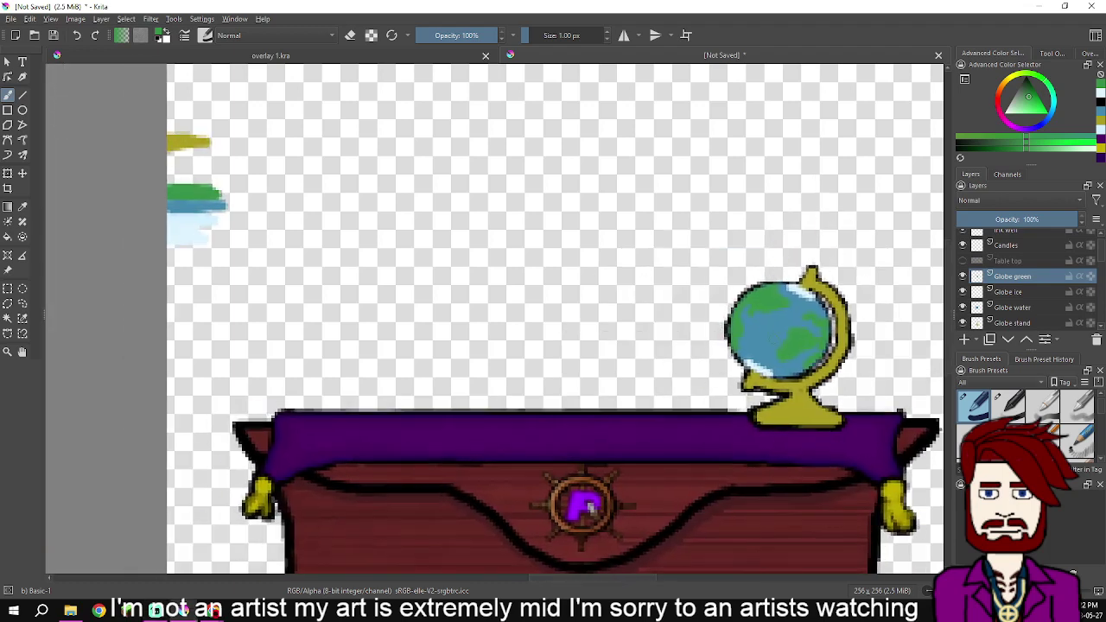
{"action": "scroll", "coordinate": [1029, 285], "scroll_direction": "down", "scroll_amount": 2}
{"action": "left_click", "coordinate": [1024, 251]}
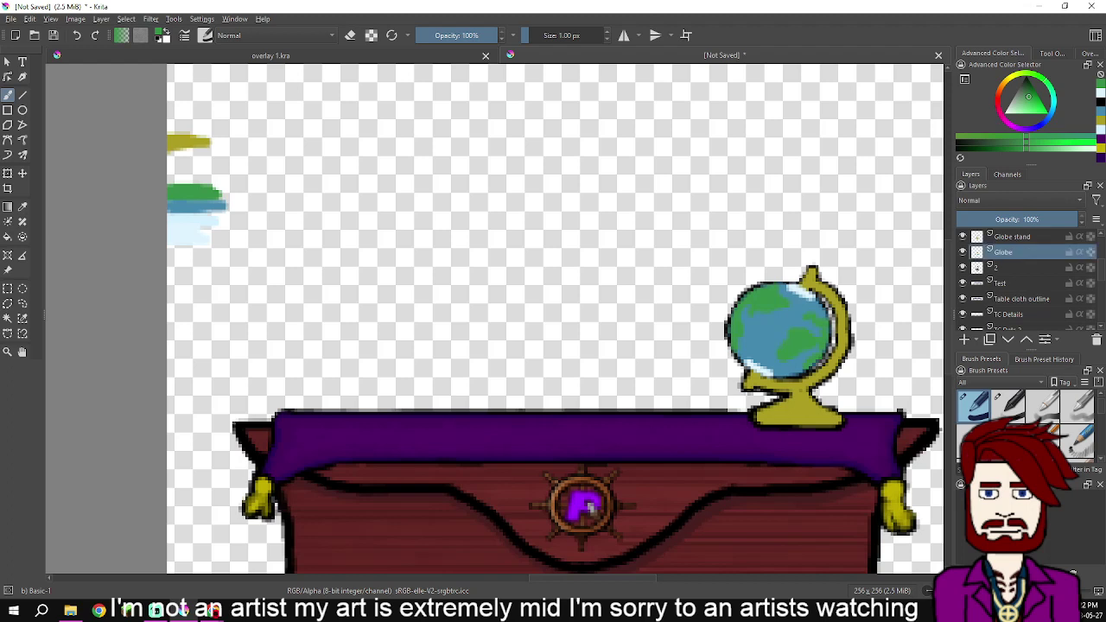
{"action": "right_click", "coordinate": [1015, 251]}
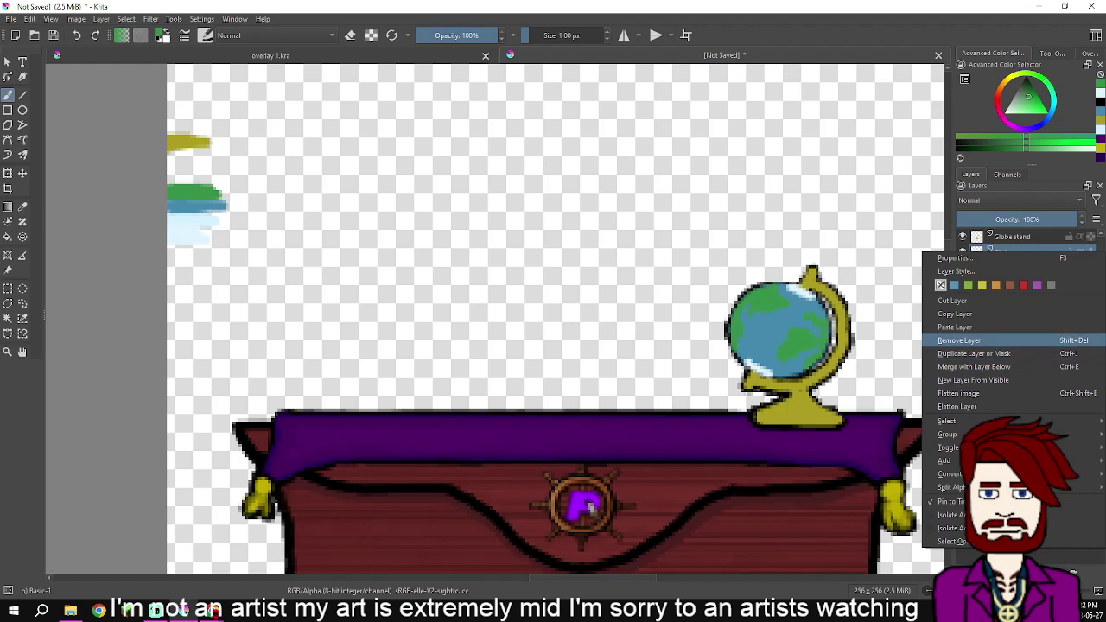
{"action": "left_click", "coordinate": [959, 341]}
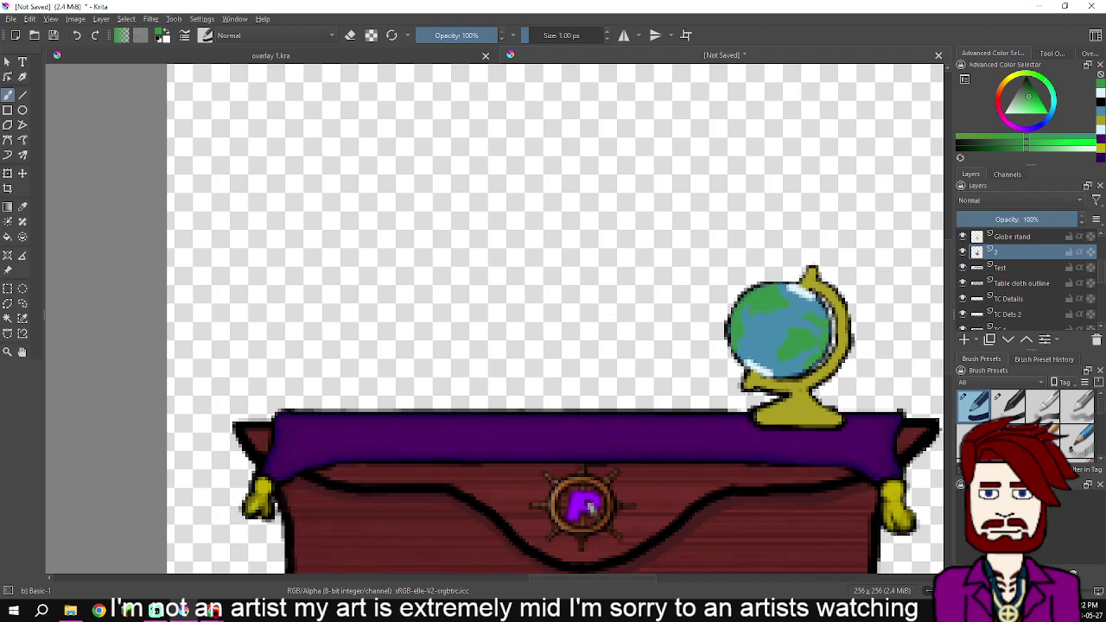
Show the Table top sketch layer and move it directly between layer 2 and the Test layer
{"action": "left_click", "coordinate": [1034, 238]}
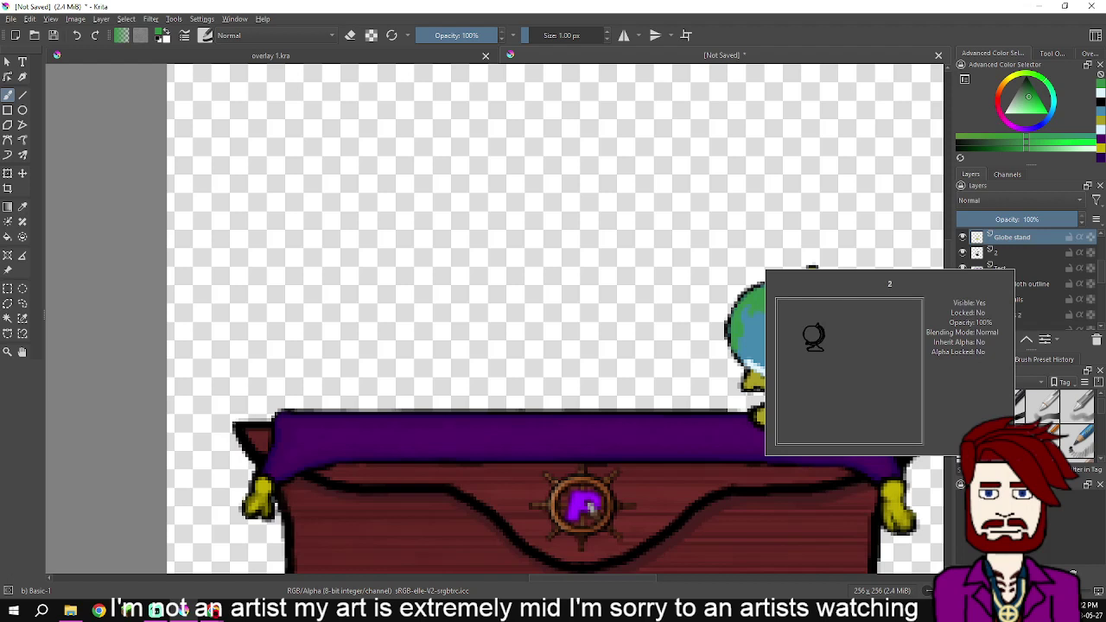
{"action": "scroll", "coordinate": [1020, 276], "scroll_direction": "down", "scroll_amount": 3}
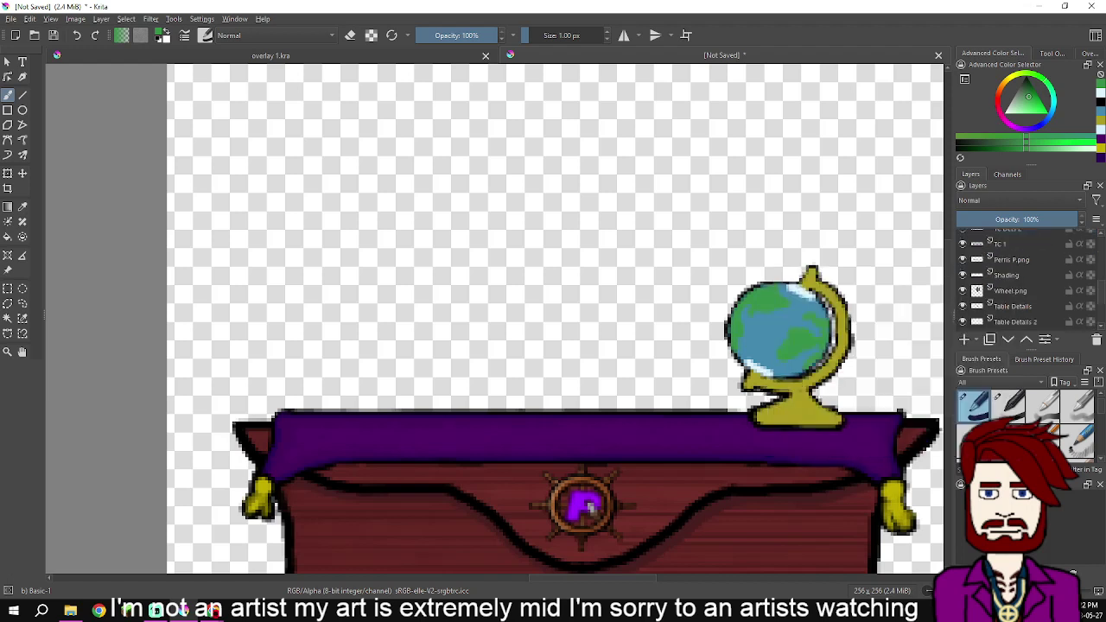
{"action": "scroll", "coordinate": [1020, 276], "scroll_direction": "up", "scroll_amount": 2}
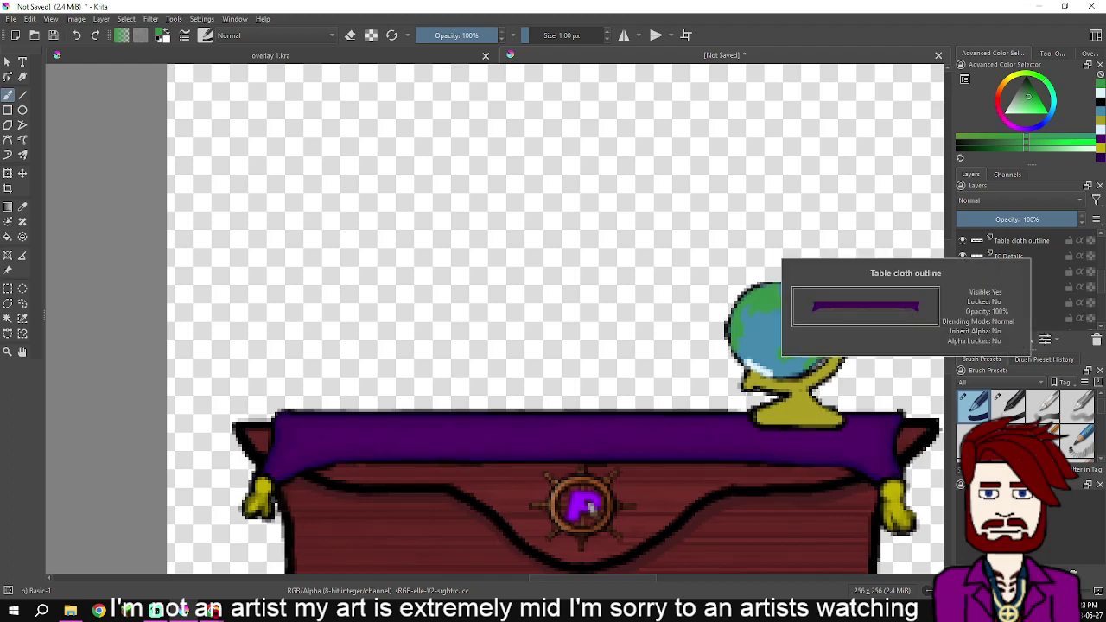
{"action": "scroll", "coordinate": [1020, 277], "scroll_direction": "up", "scroll_amount": 2}
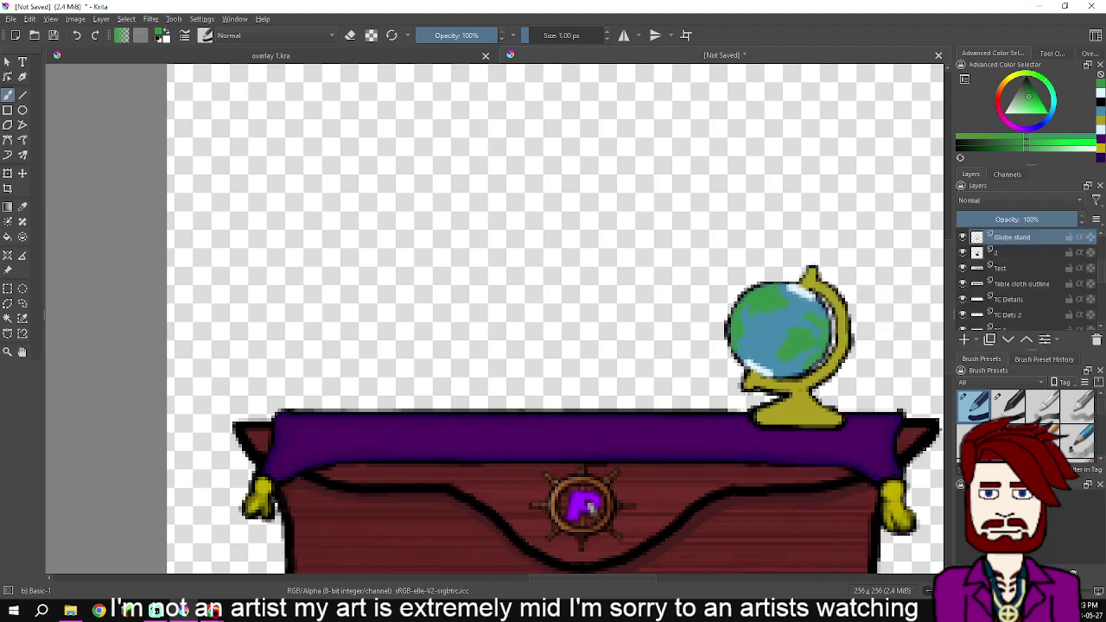
{"action": "scroll", "coordinate": [1020, 277], "scroll_direction": "up", "scroll_amount": 4}
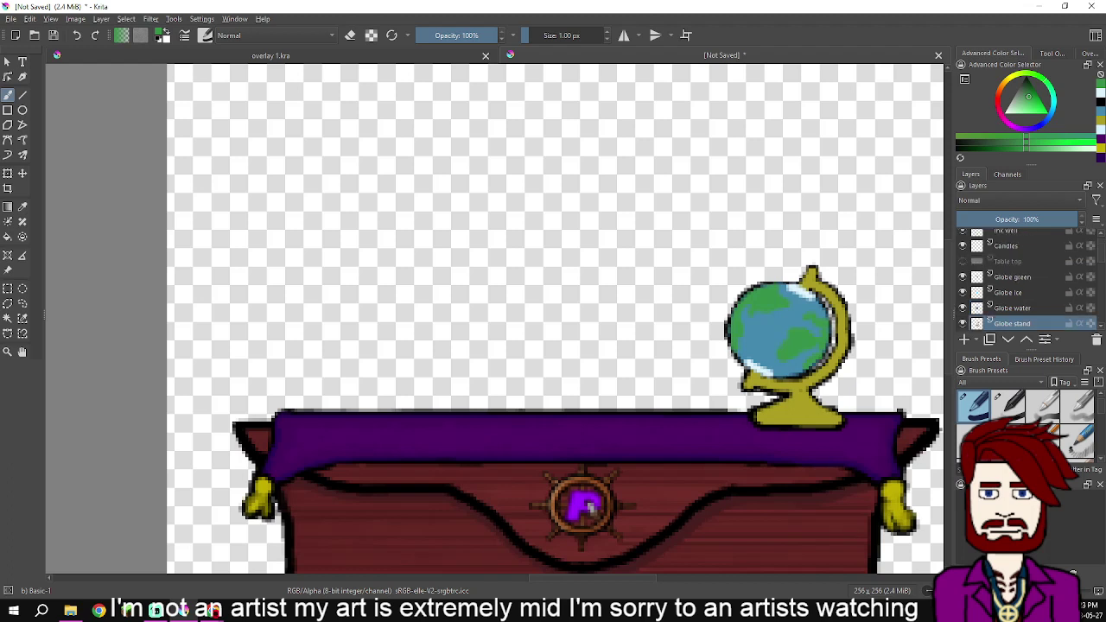
{"action": "left_click", "coordinate": [963, 261]}
{"action": "left_click_drag", "start_coordinate": [1020, 262], "coordinate": [1010, 326]}
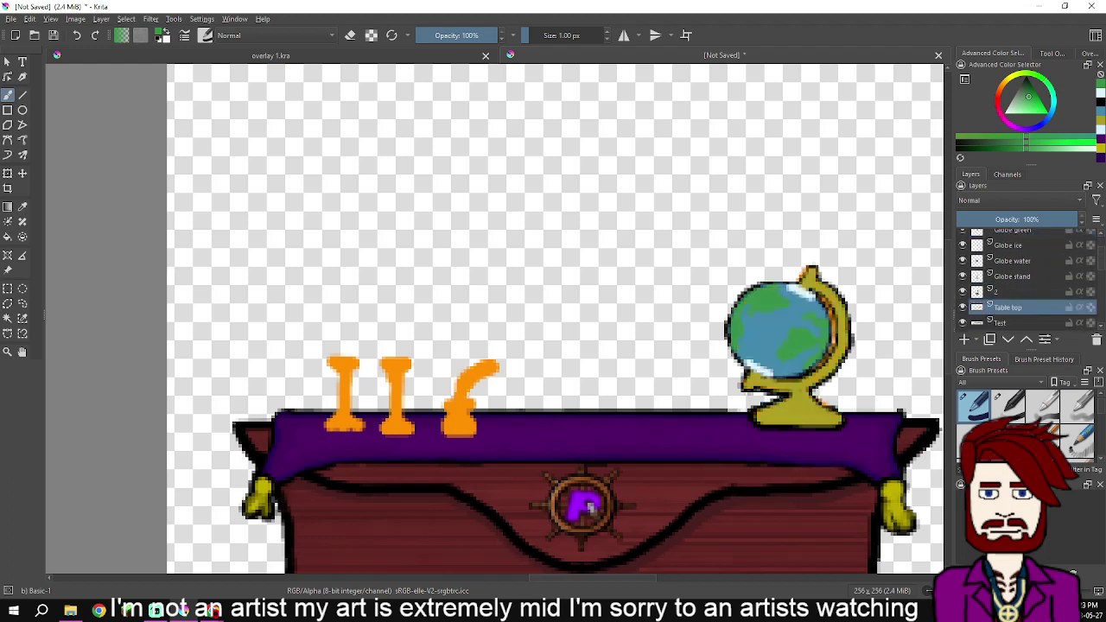
{"action": "mouse_move", "coordinate": [1007, 293]}
{"action": "left_click_drag", "start_coordinate": [652, 277], "coordinate": [781, 250]}
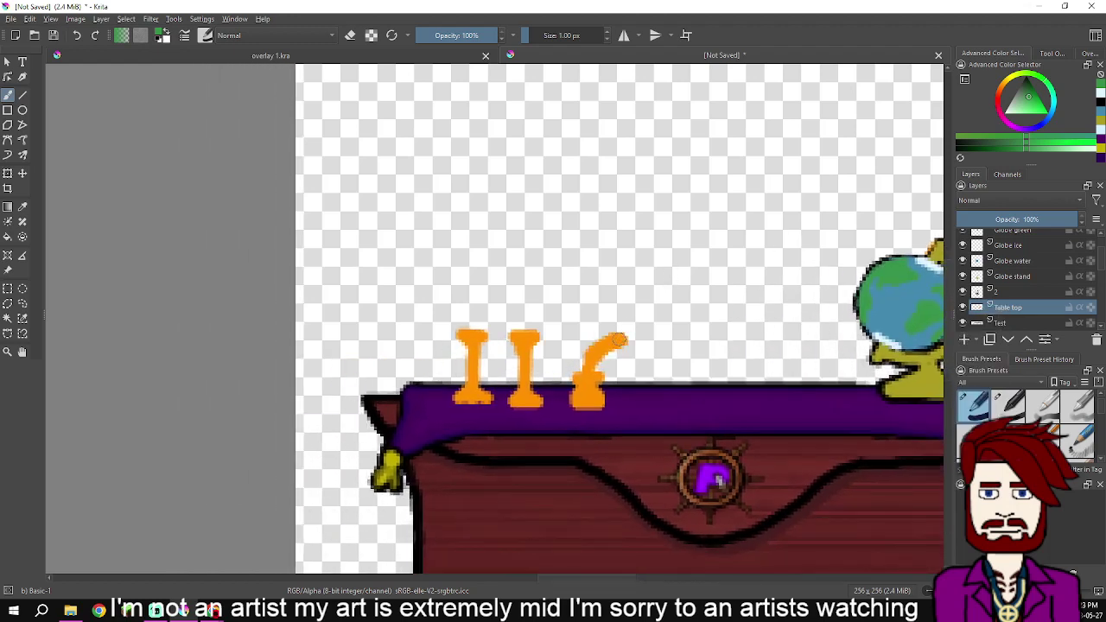
Reset the paint colours to default and choose a very dark grey as the foreground colour
{"action": "scroll", "coordinate": [620, 340], "scroll_direction": "up", "scroll_amount": 3}
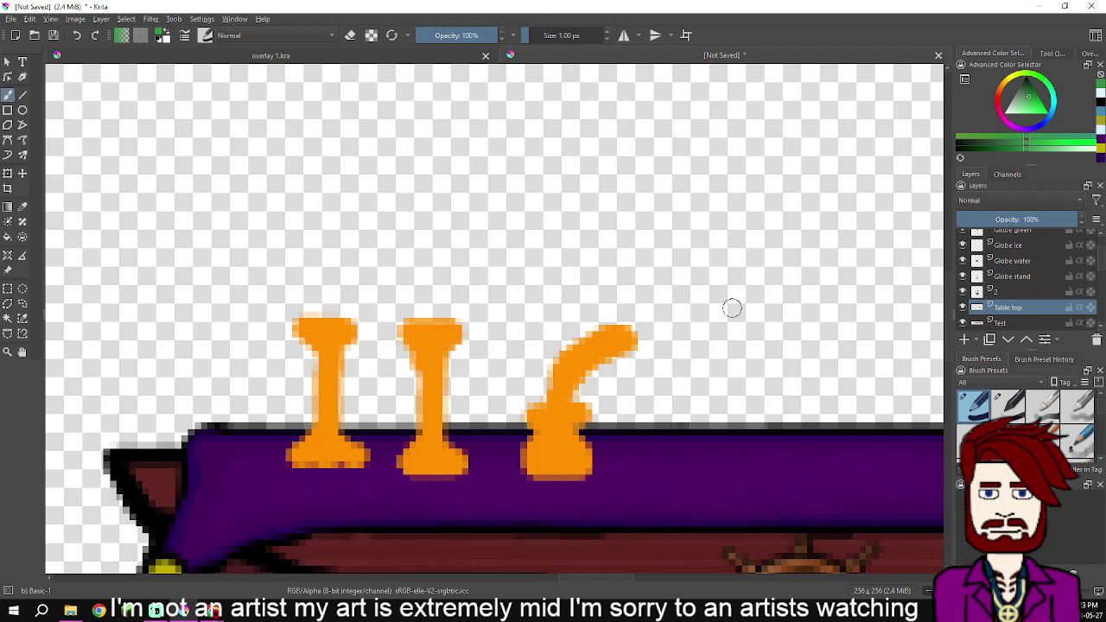
{"action": "key", "text": "d"}
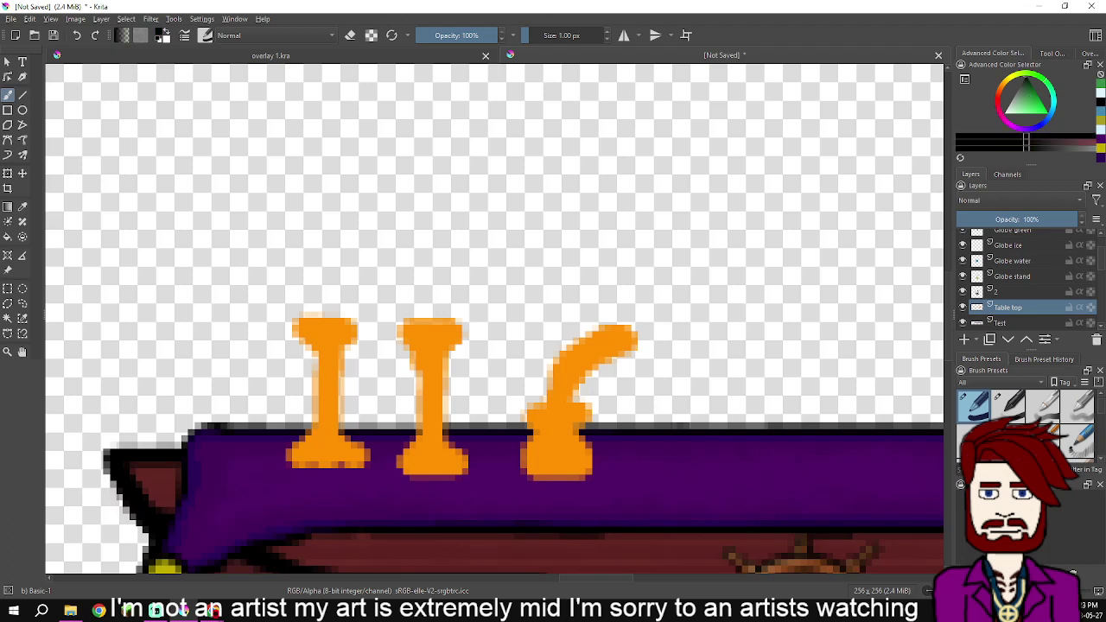
{"action": "left_click_drag", "start_coordinate": [1034, 99], "coordinate": [1023, 80]}
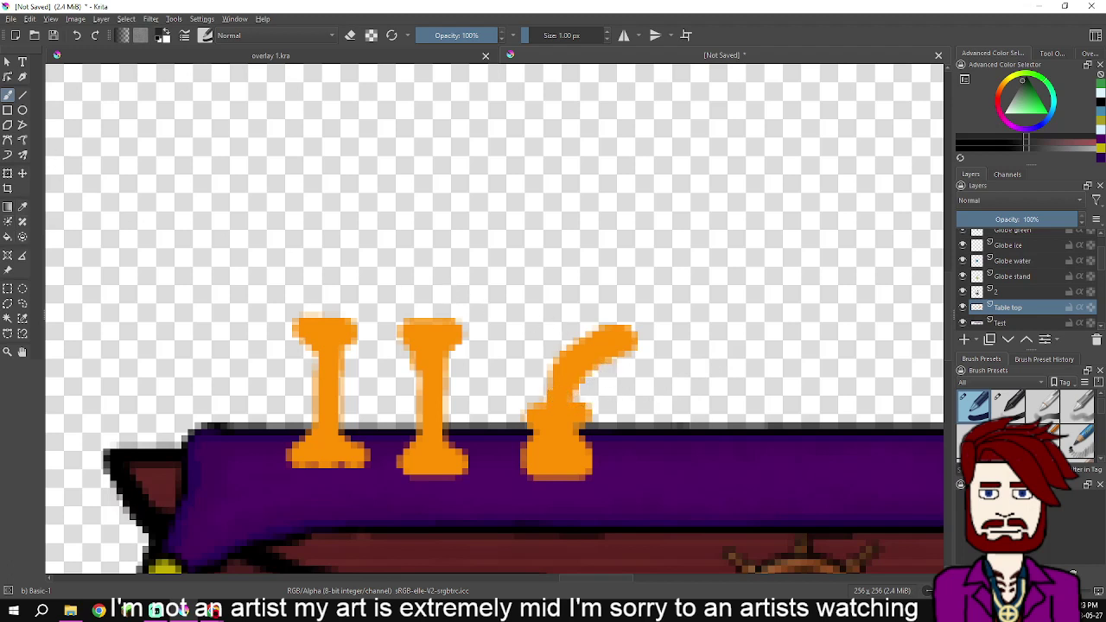
Nudge the Table top sketch layer up and slightly left until the orange candlestick and ink well bases sit on the cloth's upper edge
{"action": "left_click", "coordinate": [7, 173]}
{"action": "left_click", "coordinate": [23, 173]}
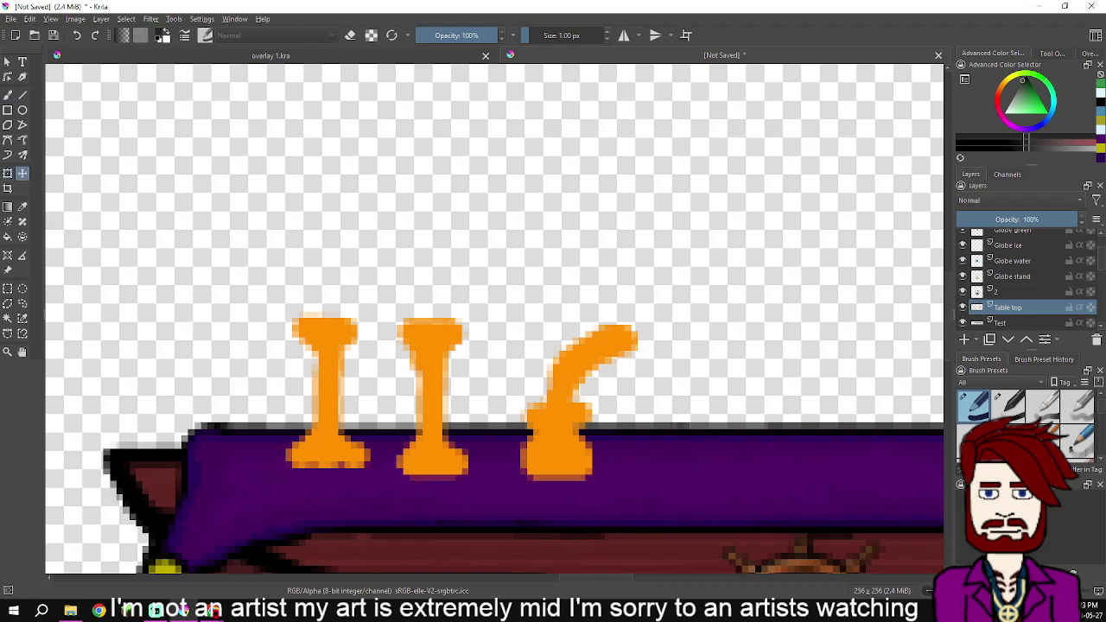
{"action": "key", "text": "Up"}
{"action": "key", "text": "Up"}
{"action": "key", "text": "Left"}
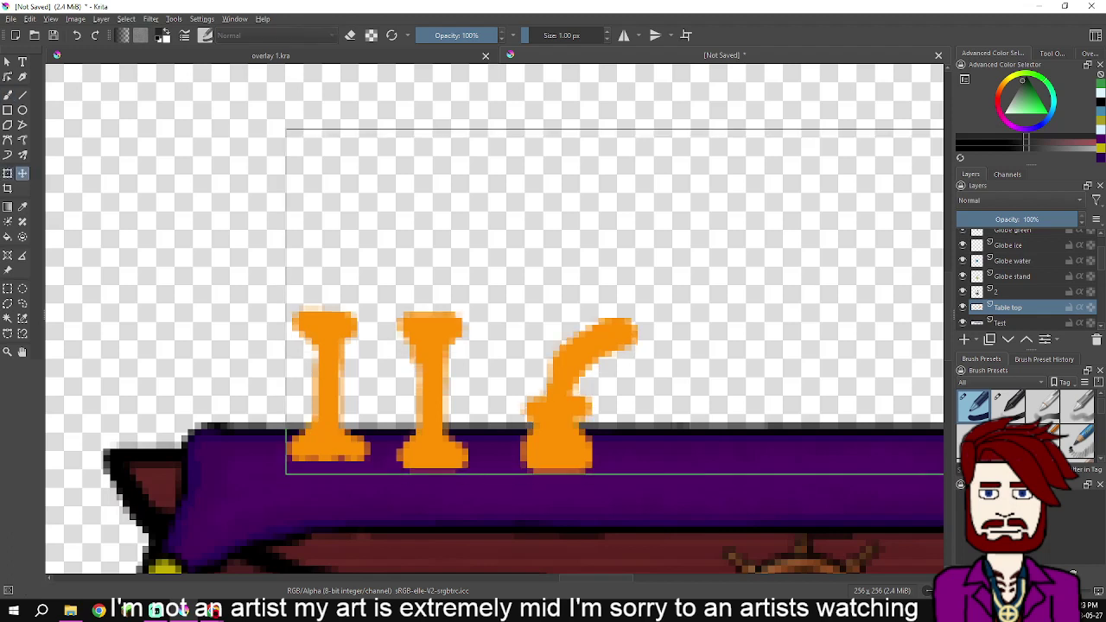
{"action": "key", "text": "Up"}
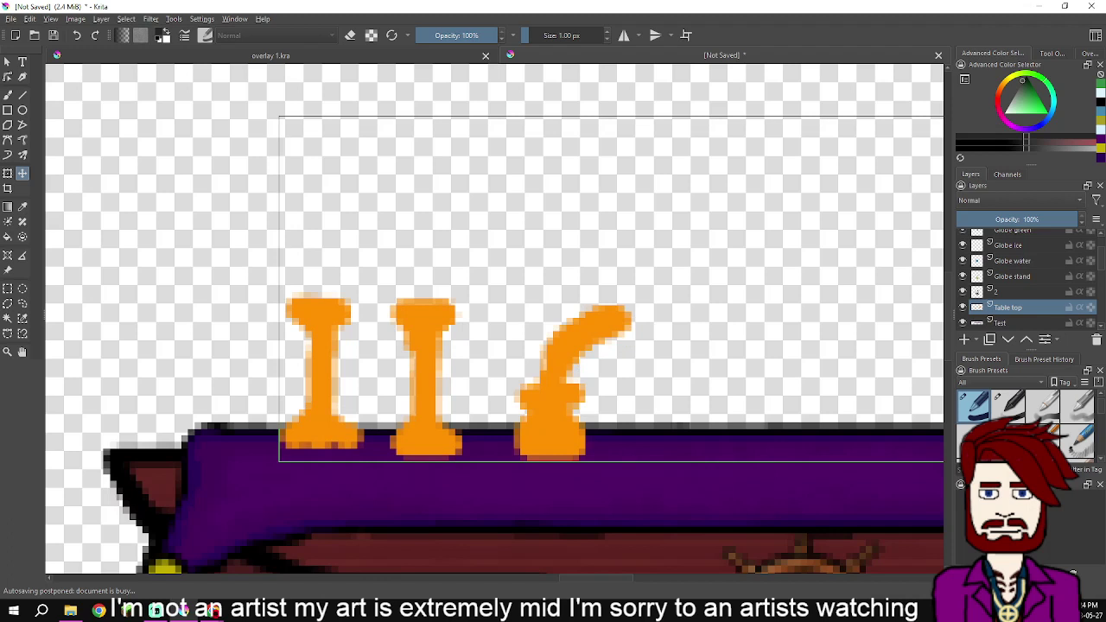
{"action": "key", "text": "Up"}
{"action": "key", "text": "Up"}
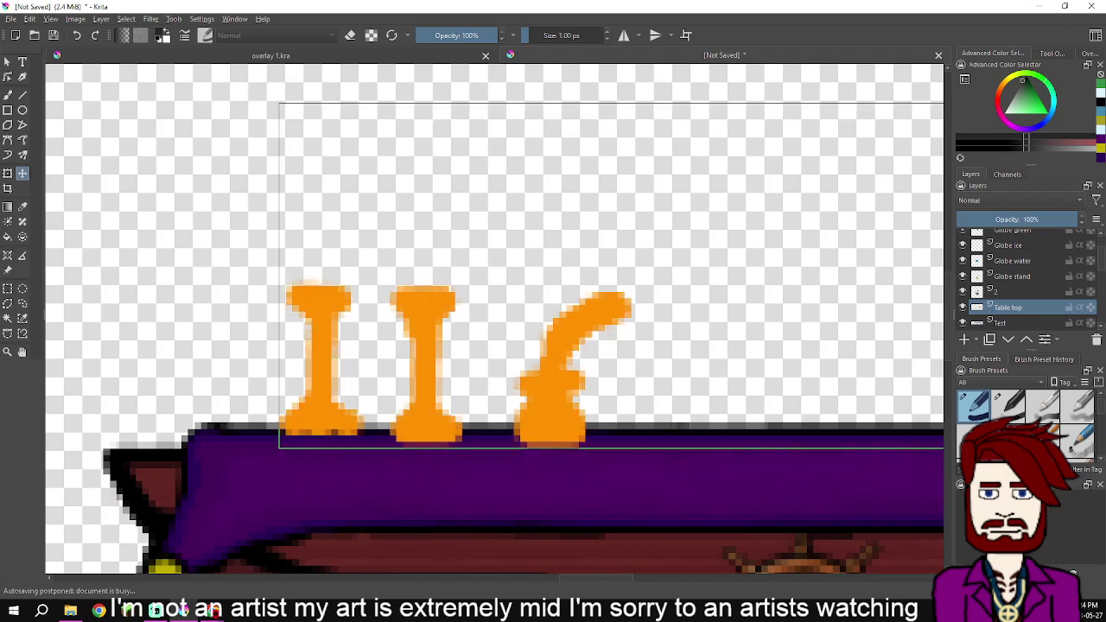
{"action": "key", "text": "Up"}
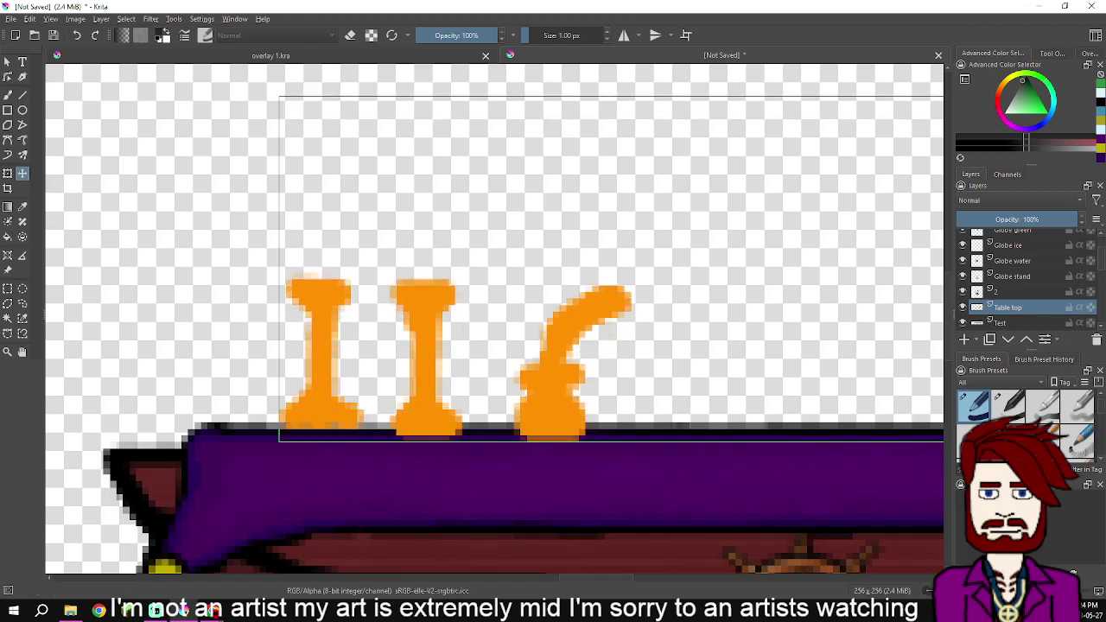
{"action": "key", "text": "Down"}
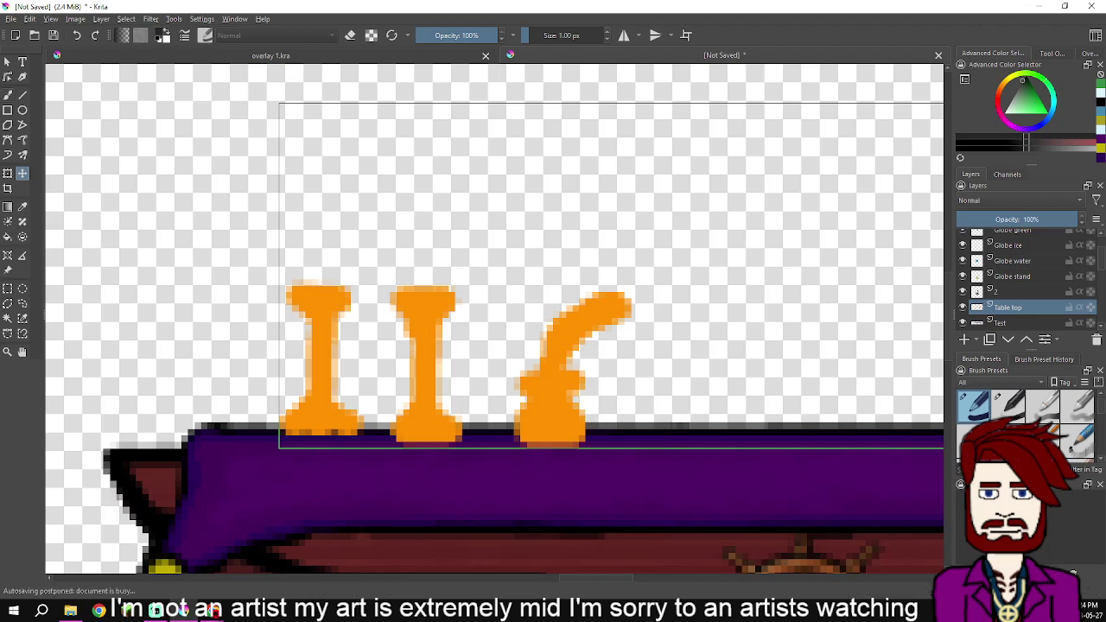
{"action": "left_click", "coordinate": [8, 95]}
{"action": "scroll", "coordinate": [574, 394], "scroll_direction": "up", "scroll_amount": 3}
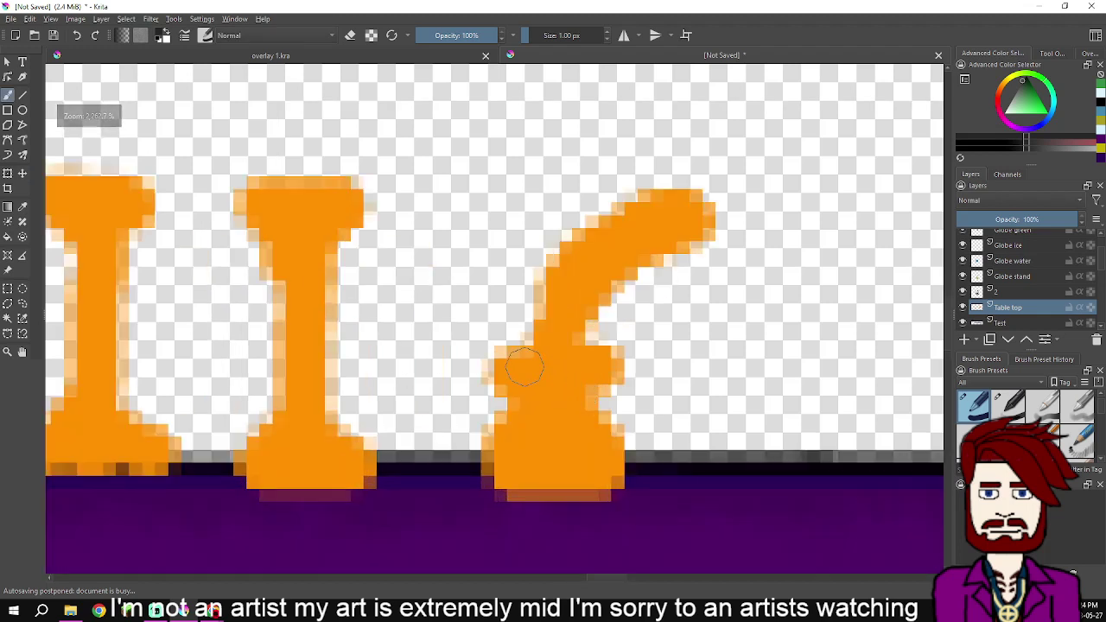
{"action": "mouse_move", "coordinate": [504, 359]}
{"action": "left_mouse_down"}
{"action": "mouse_move", "coordinate": [606, 362]}
{"action": "mouse_move", "coordinate": [577, 396]}
{"action": "mouse_move", "coordinate": [608, 432]}
{"action": "mouse_move", "coordinate": [609, 467]}
{"action": "mouse_move", "coordinate": [587, 493]}
{"action": "mouse_move", "coordinate": [496, 481]}
{"action": "mouse_move", "coordinate": [490, 453]}
{"action": "mouse_move", "coordinate": [517, 406]}
{"action": "mouse_move", "coordinate": [501, 372]}
{"action": "mouse_move", "coordinate": [513, 366]}
{"action": "mouse_move", "coordinate": [495, 363]}
{"action": "mouse_move", "coordinate": [571, 384]}
{"action": "mouse_move", "coordinate": [550, 381]}
{"action": "mouse_move", "coordinate": [555, 393]}
{"action": "mouse_move", "coordinate": [530, 384]}
{"action": "mouse_move", "coordinate": [555, 415]}
{"action": "mouse_move", "coordinate": [538, 410]}
{"action": "mouse_move", "coordinate": [515, 462]}
{"action": "mouse_move", "coordinate": [537, 460]}
{"action": "mouse_move", "coordinate": [534, 449]}
{"action": "mouse_move", "coordinate": [529, 469]}
{"action": "mouse_move", "coordinate": [559, 467]}
{"action": "mouse_move", "coordinate": [510, 453]}
{"action": "mouse_move", "coordinate": [513, 476]}
{"action": "mouse_move", "coordinate": [526, 467]}
{"action": "mouse_move", "coordinate": [505, 462]}
{"action": "mouse_move", "coordinate": [522, 468]}
{"action": "mouse_move", "coordinate": [553, 447]}
{"action": "mouse_move", "coordinate": [553, 476]}
{"action": "mouse_move", "coordinate": [522, 484]}
{"action": "mouse_move", "coordinate": [587, 464]}
{"action": "mouse_move", "coordinate": [573, 464]}
{"action": "mouse_move", "coordinate": [568, 426]}
{"action": "left_mouse_up"}
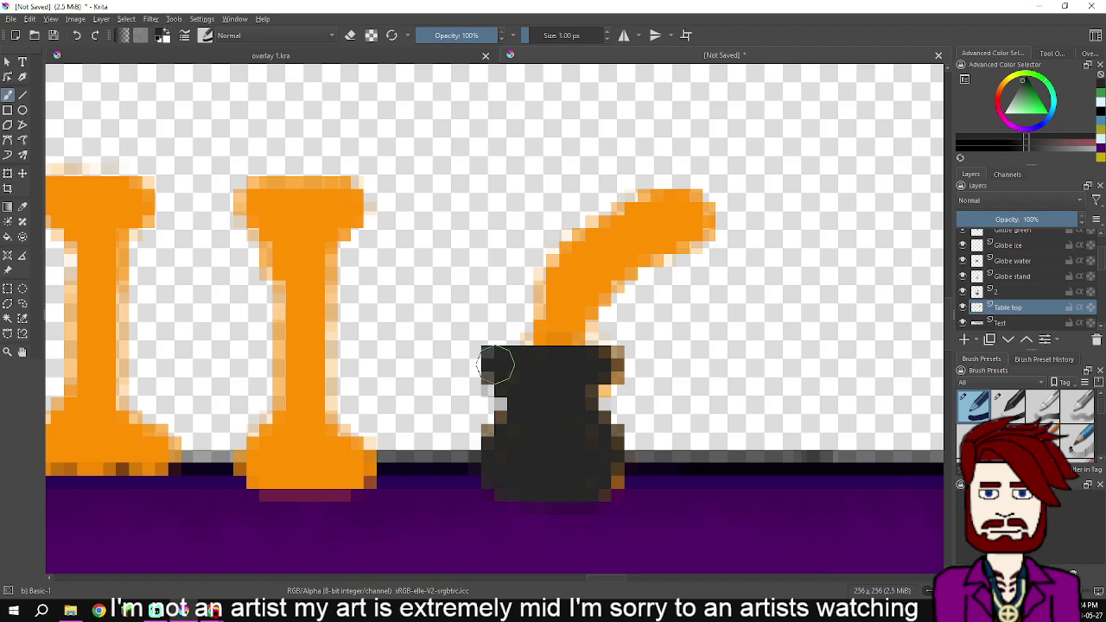
{"action": "mouse_move", "coordinate": [491, 361]}
{"action": "left_mouse_down"}
{"action": "mouse_move", "coordinate": [527, 378]}
{"action": "mouse_move", "coordinate": [610, 365]}
{"action": "left_mouse_up"}
{"action": "mouse_move", "coordinate": [581, 406]}
{"action": "left_mouse_down"}
{"action": "mouse_move", "coordinate": [609, 457]}
{"action": "mouse_move", "coordinate": [603, 488]}
{"action": "mouse_move", "coordinate": [529, 472]}
{"action": "mouse_move", "coordinate": [505, 432]}
{"action": "mouse_move", "coordinate": [558, 430]}
{"action": "left_mouse_up"}
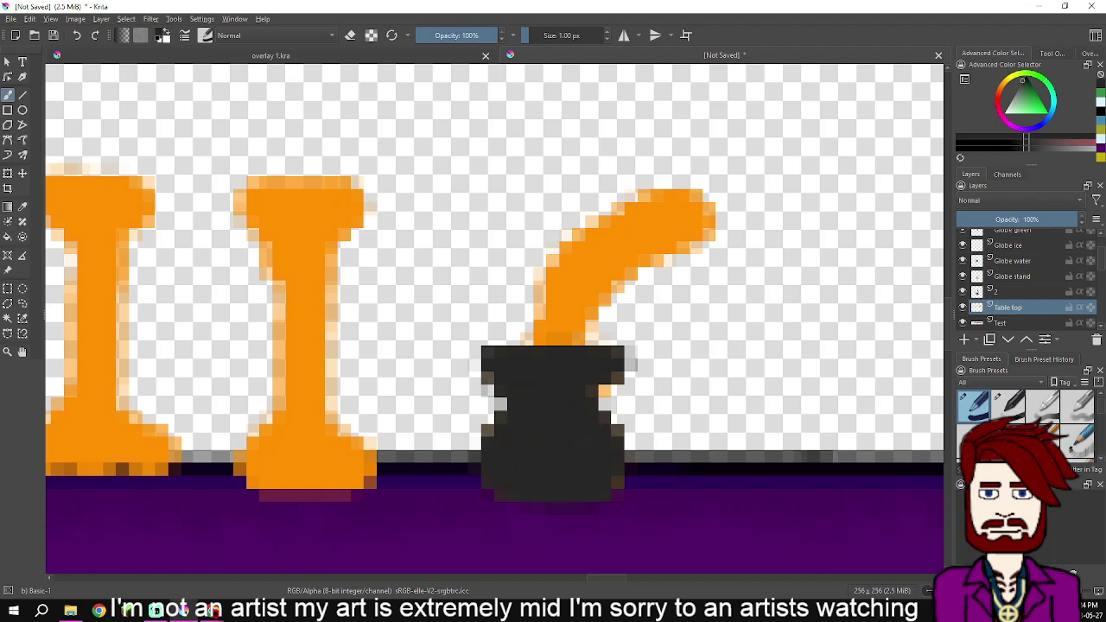
{"action": "left_click", "coordinate": [350, 35]}
{"action": "left_click_drag", "start_coordinate": [474, 409], "coordinate": [481, 395]}
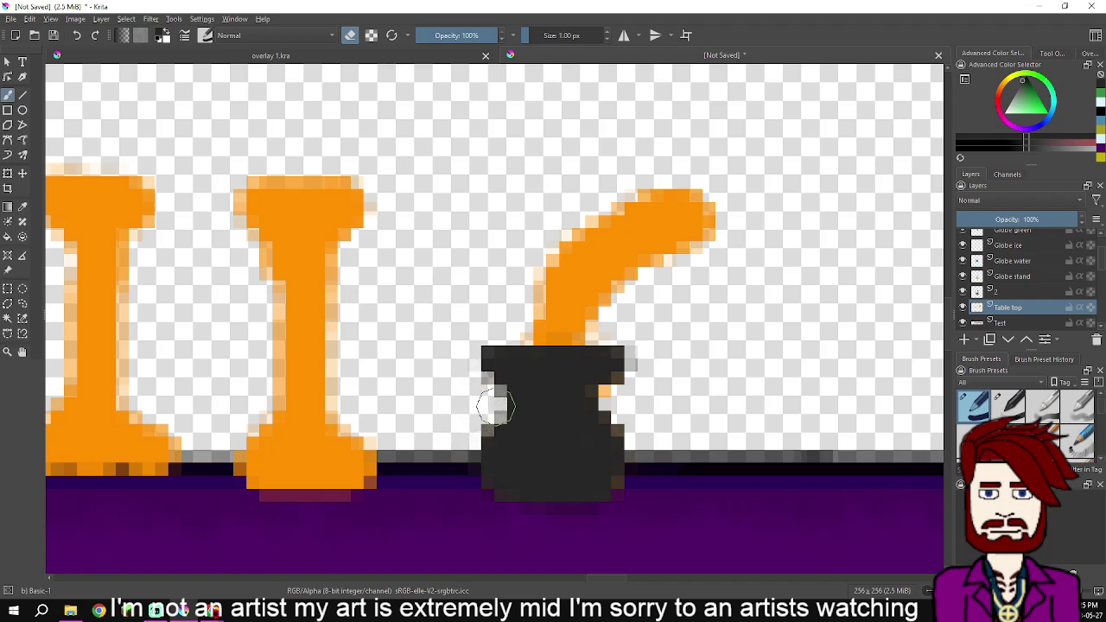
{"action": "mouse_move", "coordinate": [629, 409]}
{"action": "left_mouse_down"}
{"action": "mouse_move", "coordinate": [602, 401]}
{"action": "mouse_move", "coordinate": [616, 392]}
{"action": "mouse_move", "coordinate": [598, 400]}
{"action": "mouse_move", "coordinate": [632, 395]}
{"action": "mouse_move", "coordinate": [614, 402]}
{"action": "left_mouse_up"}
{"action": "key", "text": "ctrl+z"}
{"action": "key", "text": "ctrl+z"}
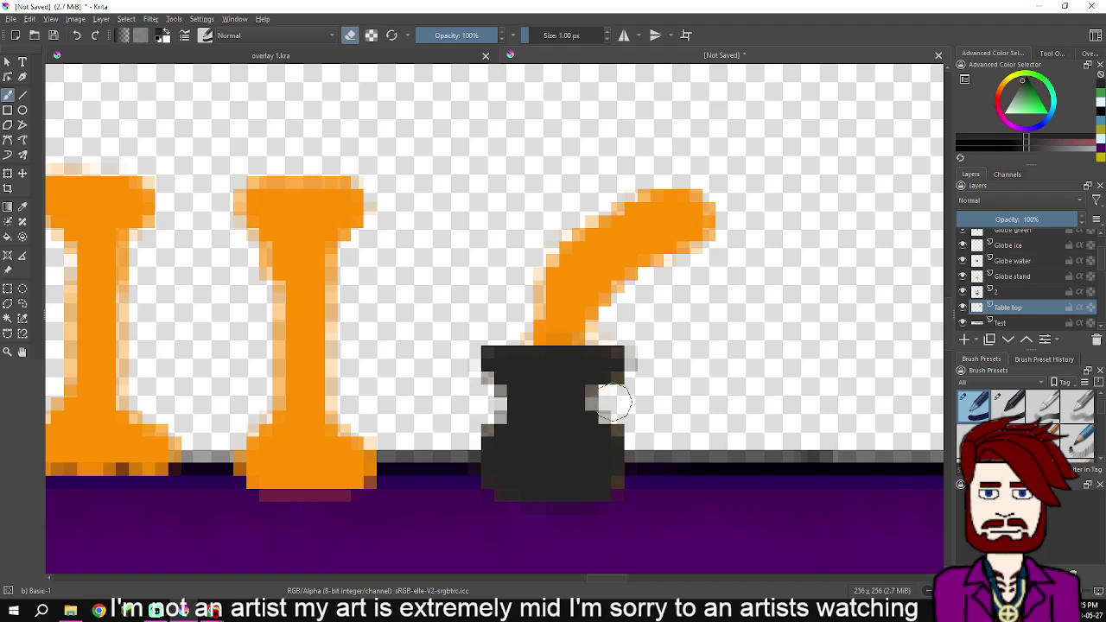
{"action": "key", "text": "ctrl+z"}
{"action": "scroll", "coordinate": [670, 391], "scroll_direction": "down", "scroll_amount": 3}
{"action": "scroll", "coordinate": [676, 395], "scroll_direction": "up", "scroll_amount": 3}
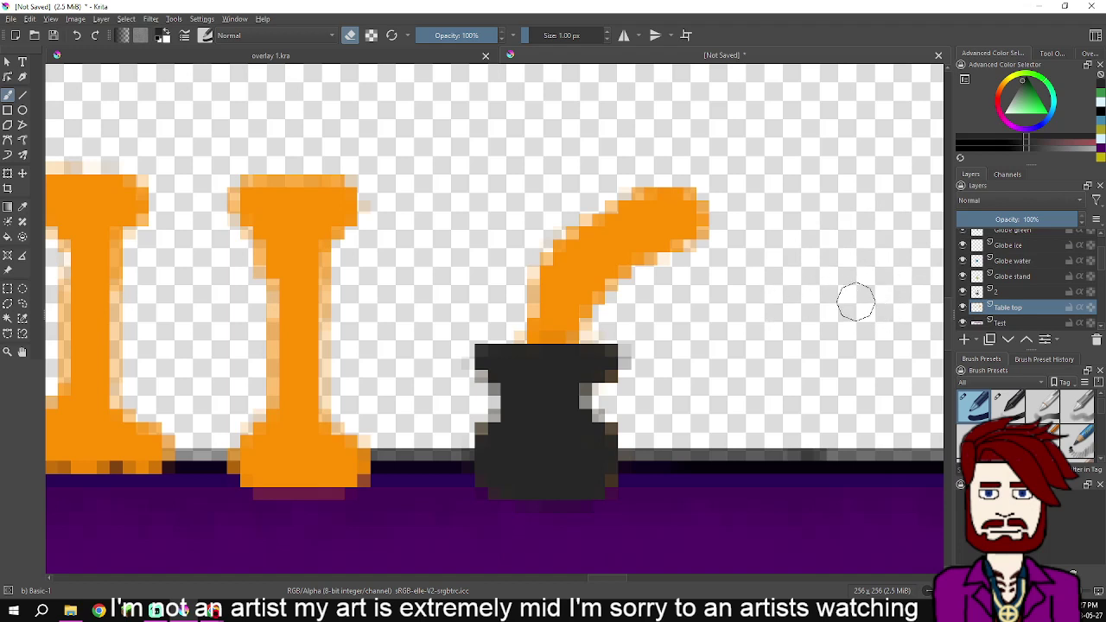
{"action": "key", "text": "ctrl+z"}
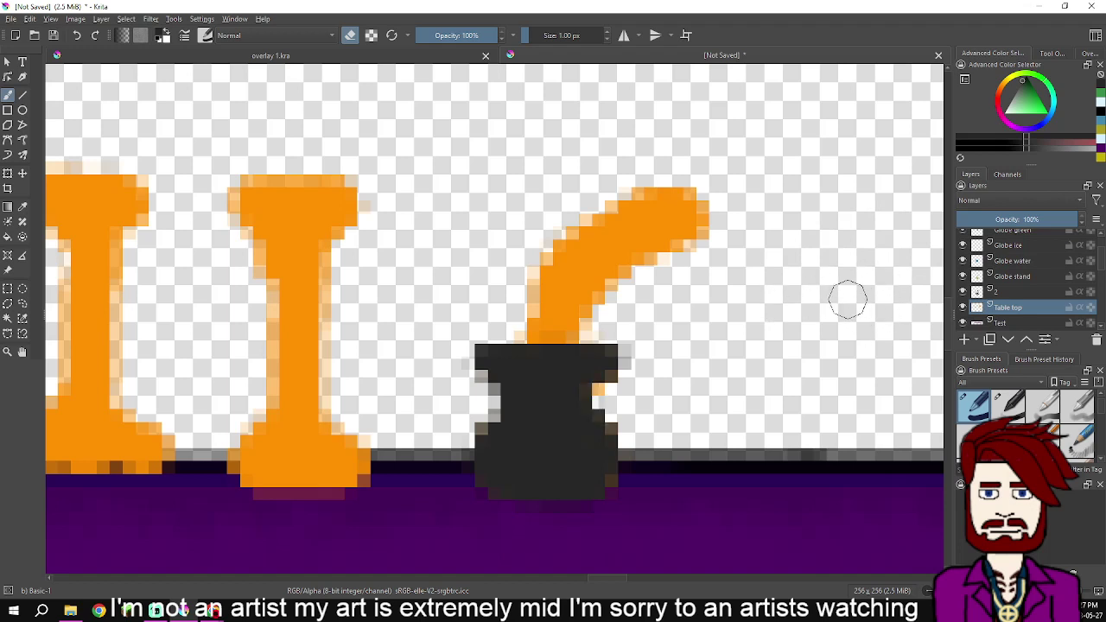
{"action": "key", "text": "ctrl+z"}
{"action": "key", "text": "ctrl+z"}
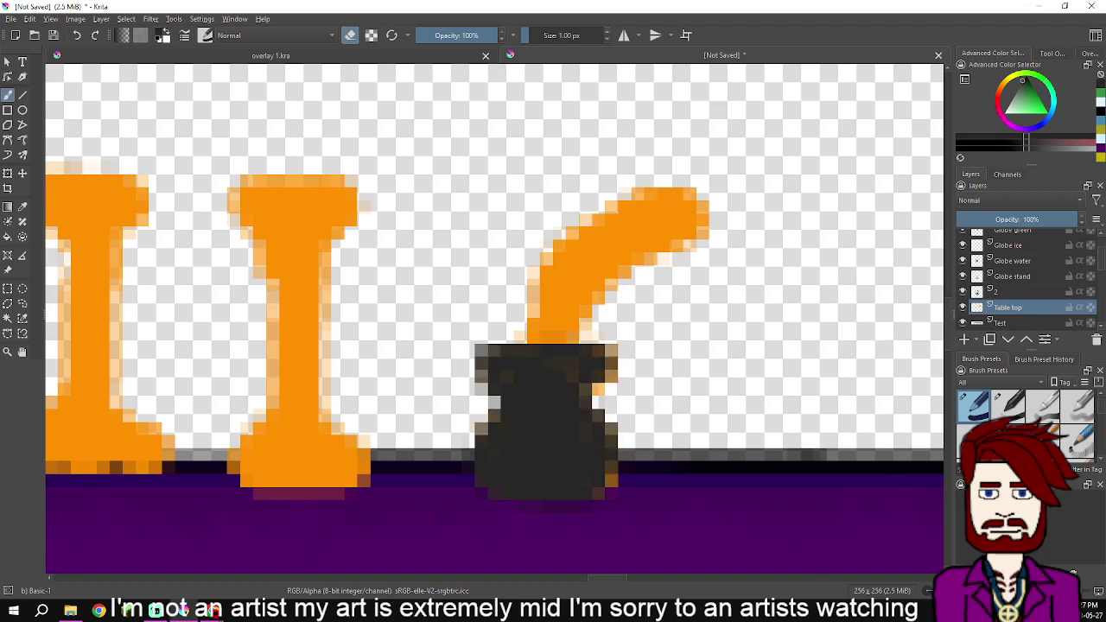
{"action": "key", "text": "ctrl+z"}
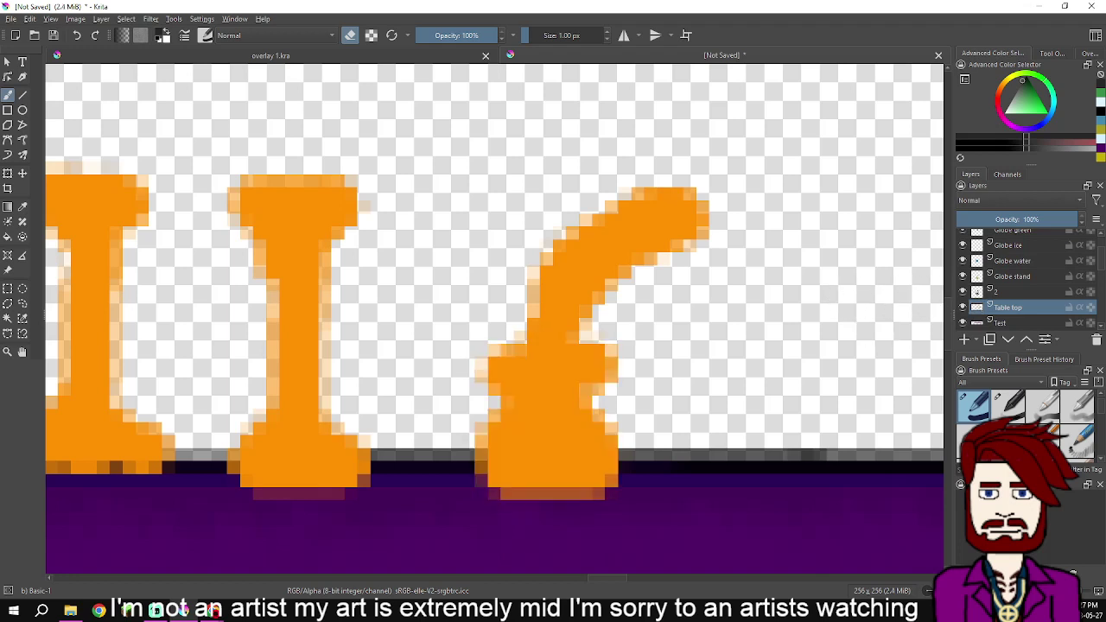
On the Ink well layer, paint the ink well's body dark grey over the orange sketch, turning erase mode off
{"action": "scroll", "coordinate": [1027, 281], "scroll_direction": "up", "scroll_amount": 2}
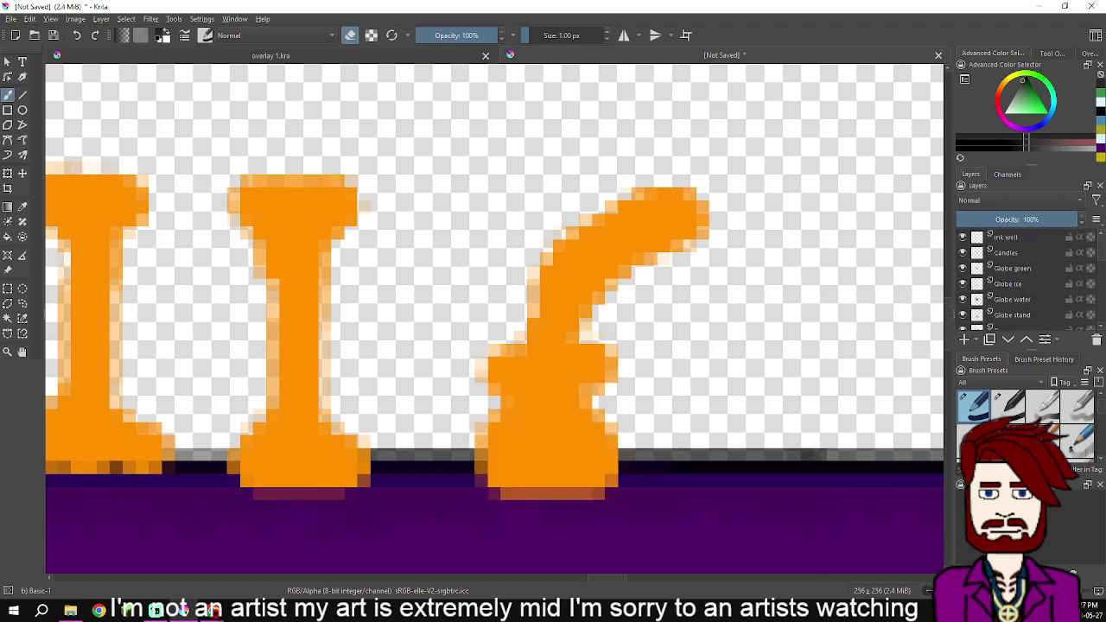
{"action": "left_click", "coordinate": [1028, 236]}
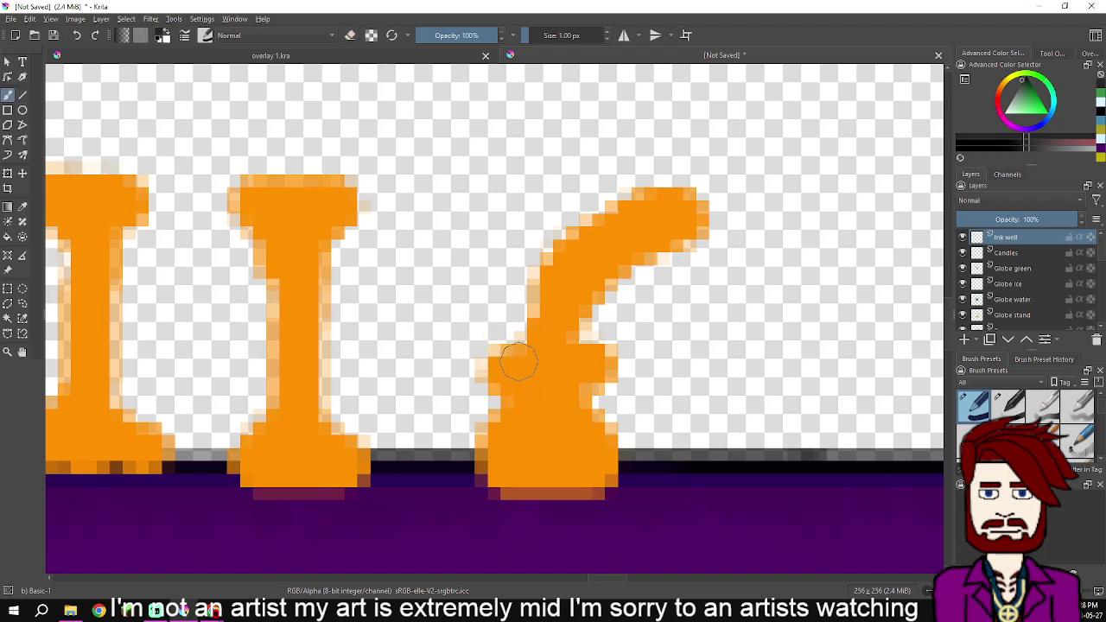
{"action": "mouse_move", "coordinate": [525, 356]}
{"action": "left_mouse_down"}
{"action": "mouse_move", "coordinate": [495, 379]}
{"action": "mouse_move", "coordinate": [587, 432]}
{"action": "mouse_move", "coordinate": [598, 452]}
{"action": "mouse_move", "coordinate": [588, 481]}
{"action": "mouse_move", "coordinate": [603, 478]}
{"action": "mouse_move", "coordinate": [588, 483]}
{"action": "mouse_move", "coordinate": [602, 438]}
{"action": "mouse_move", "coordinate": [571, 395]}
{"action": "mouse_move", "coordinate": [595, 379]}
{"action": "mouse_move", "coordinate": [599, 358]}
{"action": "mouse_move", "coordinate": [529, 357]}
{"action": "mouse_move", "coordinate": [545, 395]}
{"action": "mouse_move", "coordinate": [512, 377]}
{"action": "mouse_move", "coordinate": [558, 404]}
{"action": "mouse_move", "coordinate": [551, 375]}
{"action": "mouse_move", "coordinate": [567, 392]}
{"action": "mouse_move", "coordinate": [585, 374]}
{"action": "mouse_move", "coordinate": [553, 375]}
{"action": "mouse_move", "coordinate": [492, 431]}
{"action": "mouse_move", "coordinate": [482, 458]}
{"action": "mouse_move", "coordinate": [501, 490]}
{"action": "mouse_move", "coordinate": [558, 495]}
{"action": "mouse_move", "coordinate": [570, 481]}
{"action": "mouse_move", "coordinate": [553, 440]}
{"action": "mouse_move", "coordinate": [502, 461]}
{"action": "mouse_move", "coordinate": [511, 424]}
{"action": "mouse_move", "coordinate": [499, 484]}
{"action": "mouse_move", "coordinate": [545, 421]}
{"action": "mouse_move", "coordinate": [539, 476]}
{"action": "mouse_move", "coordinate": [559, 447]}
{"action": "mouse_move", "coordinate": [565, 467]}
{"action": "mouse_move", "coordinate": [558, 420]}
{"action": "mouse_move", "coordinate": [539, 430]}
{"action": "mouse_move", "coordinate": [583, 472]}
{"action": "mouse_move", "coordinate": [580, 486]}
{"action": "mouse_move", "coordinate": [569, 490]}
{"action": "mouse_move", "coordinate": [570, 467]}
{"action": "mouse_move", "coordinate": [528, 383]}
{"action": "mouse_move", "coordinate": [516, 403]}
{"action": "mouse_move", "coordinate": [544, 381]}
{"action": "mouse_move", "coordinate": [575, 406]}
{"action": "mouse_move", "coordinate": [529, 375]}
{"action": "left_mouse_up"}
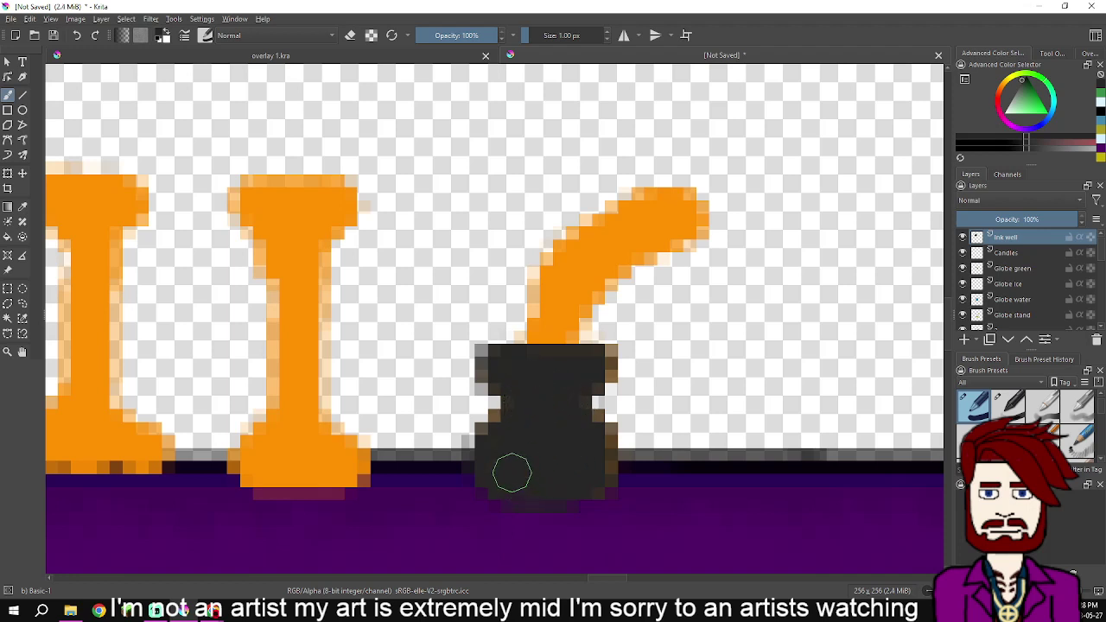
{"action": "mouse_move", "coordinate": [512, 451]}
{"action": "left_mouse_down"}
{"action": "mouse_move", "coordinate": [556, 444]}
{"action": "mouse_move", "coordinate": [593, 464]}
{"action": "mouse_move", "coordinate": [588, 445]}
{"action": "mouse_move", "coordinate": [596, 484]}
{"action": "mouse_move", "coordinate": [573, 423]}
{"action": "mouse_move", "coordinate": [516, 365]}
{"action": "mouse_move", "coordinate": [501, 366]}
{"action": "left_mouse_up"}
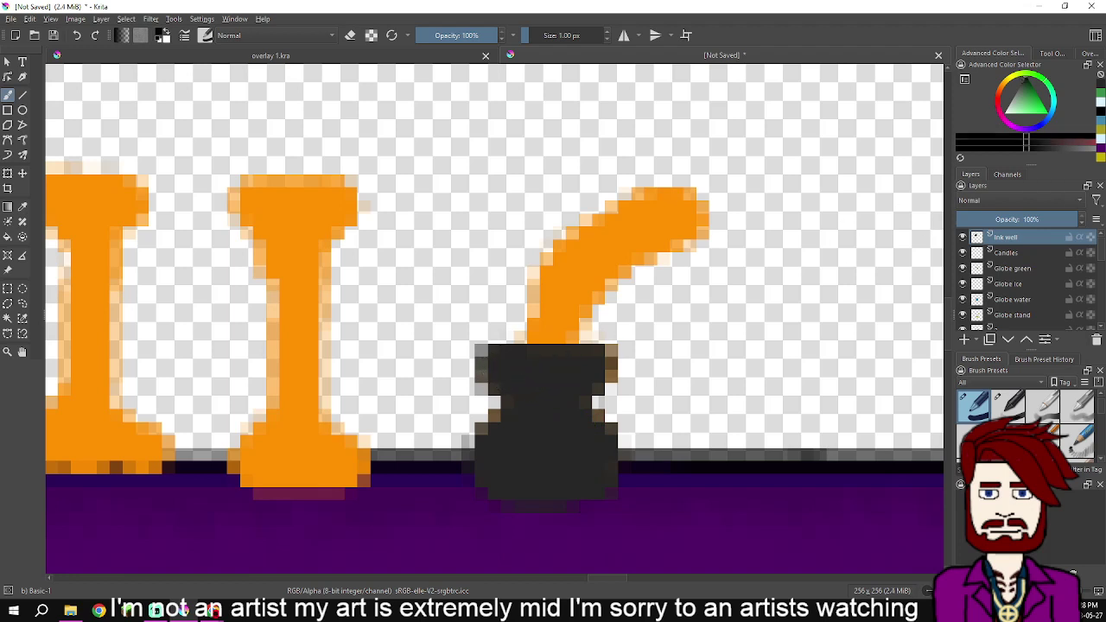
Add a paint layer directly below the Ink well layer and paint a black outline around the ink well on it
{"action": "right_click", "coordinate": [1007, 237]}
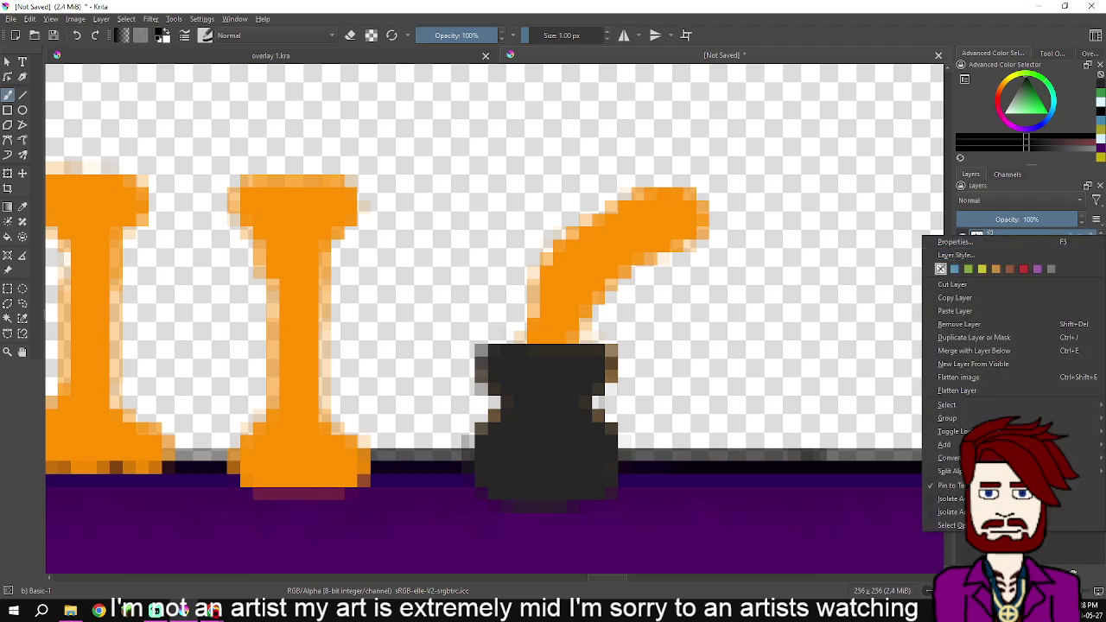
{"action": "key", "text": "Escape"}
{"action": "left_click", "coordinate": [965, 339]}
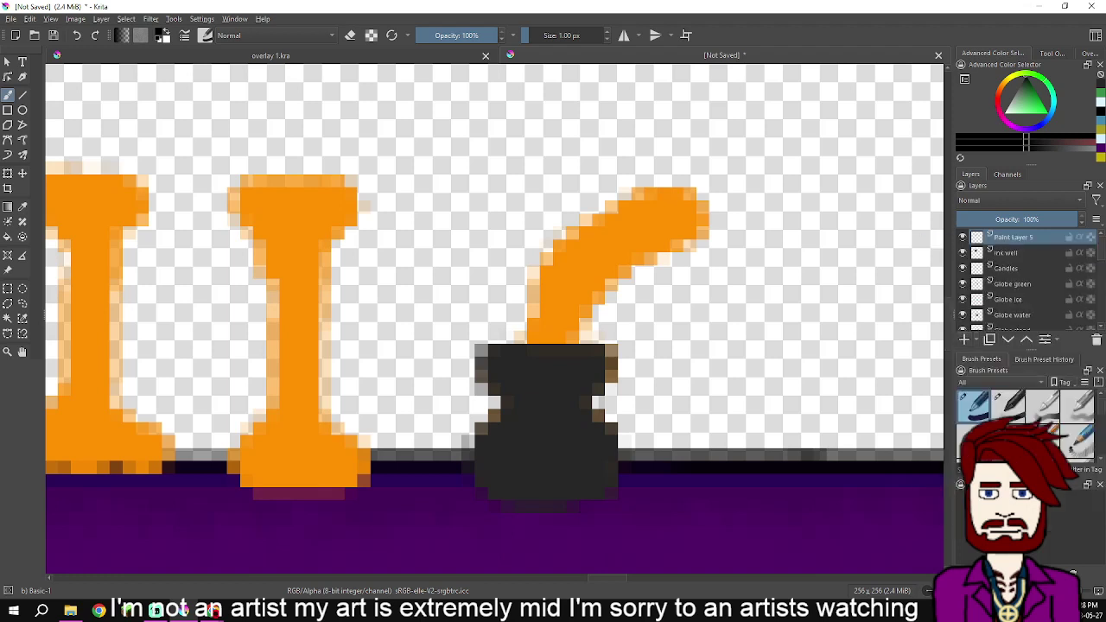
{"action": "left_click_drag", "start_coordinate": [1013, 237], "coordinate": [1013, 259]}
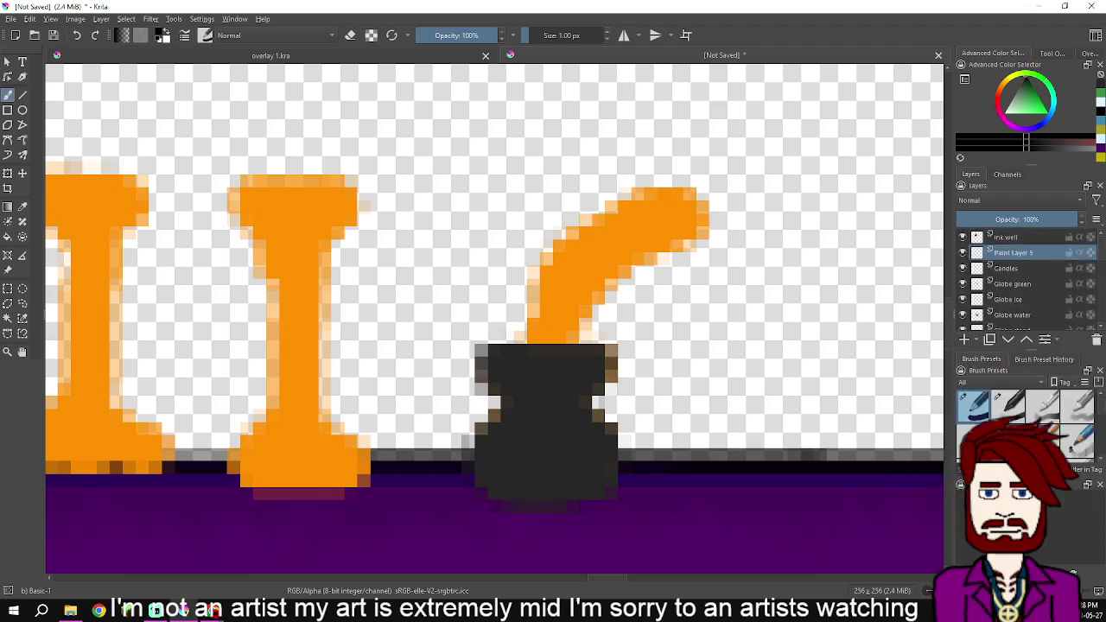
{"action": "mouse_move", "coordinate": [521, 347]}
{"action": "left_mouse_down"}
{"action": "mouse_move", "coordinate": [494, 347]}
{"action": "mouse_move", "coordinate": [483, 366]}
{"action": "mouse_move", "coordinate": [489, 340]}
{"action": "mouse_move", "coordinate": [480, 378]}
{"action": "mouse_move", "coordinate": [477, 364]}
{"action": "mouse_move", "coordinate": [497, 406]}
{"action": "mouse_move", "coordinate": [479, 452]}
{"action": "mouse_move", "coordinate": [482, 437]}
{"action": "mouse_move", "coordinate": [477, 450]}
{"action": "mouse_move", "coordinate": [470, 436]}
{"action": "mouse_move", "coordinate": [475, 477]}
{"action": "mouse_move", "coordinate": [467, 453]}
{"action": "mouse_move", "coordinate": [464, 463]}
{"action": "mouse_move", "coordinate": [461, 439]}
{"action": "mouse_move", "coordinate": [466, 450]}
{"action": "mouse_move", "coordinate": [502, 416]}
{"action": "mouse_move", "coordinate": [482, 434]}
{"action": "mouse_move", "coordinate": [491, 413]}
{"action": "mouse_move", "coordinate": [473, 437]}
{"action": "mouse_move", "coordinate": [479, 417]}
{"action": "mouse_move", "coordinate": [479, 433]}
{"action": "mouse_move", "coordinate": [489, 421]}
{"action": "mouse_move", "coordinate": [494, 387]}
{"action": "mouse_move", "coordinate": [471, 371]}
{"action": "mouse_move", "coordinate": [483, 351]}
{"action": "mouse_move", "coordinate": [604, 346]}
{"action": "mouse_move", "coordinate": [546, 344]}
{"action": "mouse_move", "coordinate": [596, 345]}
{"action": "mouse_move", "coordinate": [611, 368]}
{"action": "mouse_move", "coordinate": [600, 383]}
{"action": "mouse_move", "coordinate": [612, 362]}
{"action": "mouse_move", "coordinate": [586, 388]}
{"action": "mouse_move", "coordinate": [627, 453]}
{"action": "mouse_move", "coordinate": [603, 501]}
{"action": "mouse_move", "coordinate": [614, 482]}
{"action": "mouse_move", "coordinate": [597, 502]}
{"action": "mouse_move", "coordinate": [511, 511]}
{"action": "mouse_move", "coordinate": [481, 492]}
{"action": "mouse_move", "coordinate": [506, 479]}
{"action": "mouse_move", "coordinate": [526, 513]}
{"action": "mouse_move", "coordinate": [514, 513]}
{"action": "mouse_move", "coordinate": [574, 503]}
{"action": "left_mouse_up"}
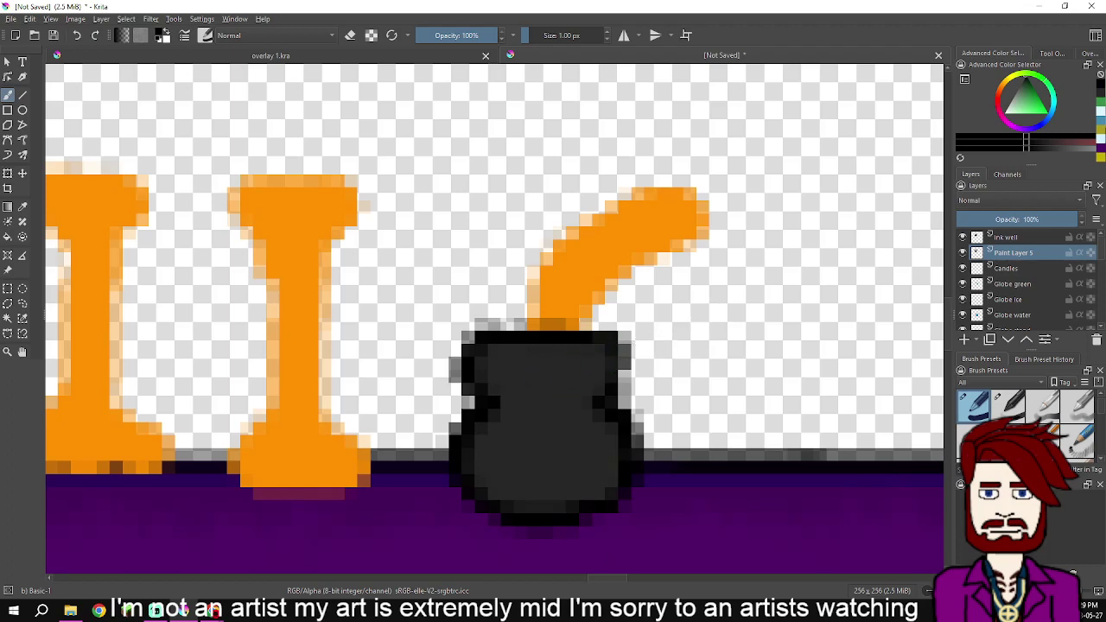
On the Candles layer, paint the flared top and stem of the candlestick nearest the ink well with the gold swatch colour
{"action": "left_click", "coordinate": [1102, 130]}
{"action": "left_click_drag", "start_coordinate": [546, 333], "coordinate": [742, 383]}
{"action": "left_click", "coordinate": [1013, 268]}
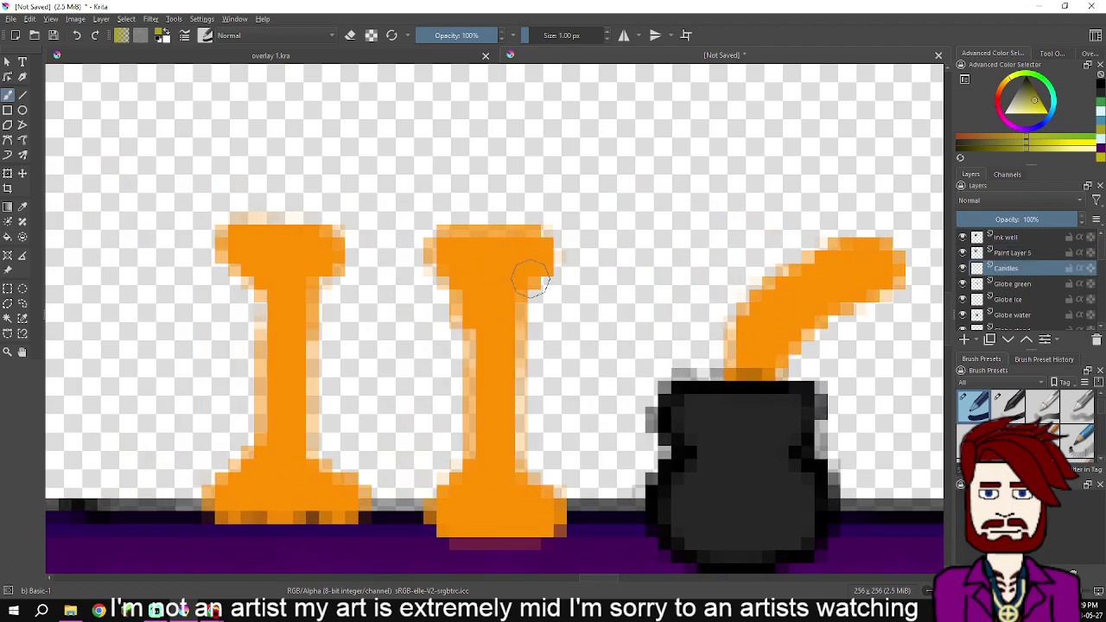
{"action": "mouse_move", "coordinate": [446, 247]}
{"action": "left_mouse_down"}
{"action": "mouse_move", "coordinate": [480, 249]}
{"action": "mouse_move", "coordinate": [449, 249]}
{"action": "mouse_move", "coordinate": [540, 248]}
{"action": "mouse_move", "coordinate": [513, 276]}
{"action": "mouse_move", "coordinate": [536, 270]}
{"action": "mouse_move", "coordinate": [499, 293]}
{"action": "mouse_move", "coordinate": [474, 283]}
{"action": "left_mouse_up"}
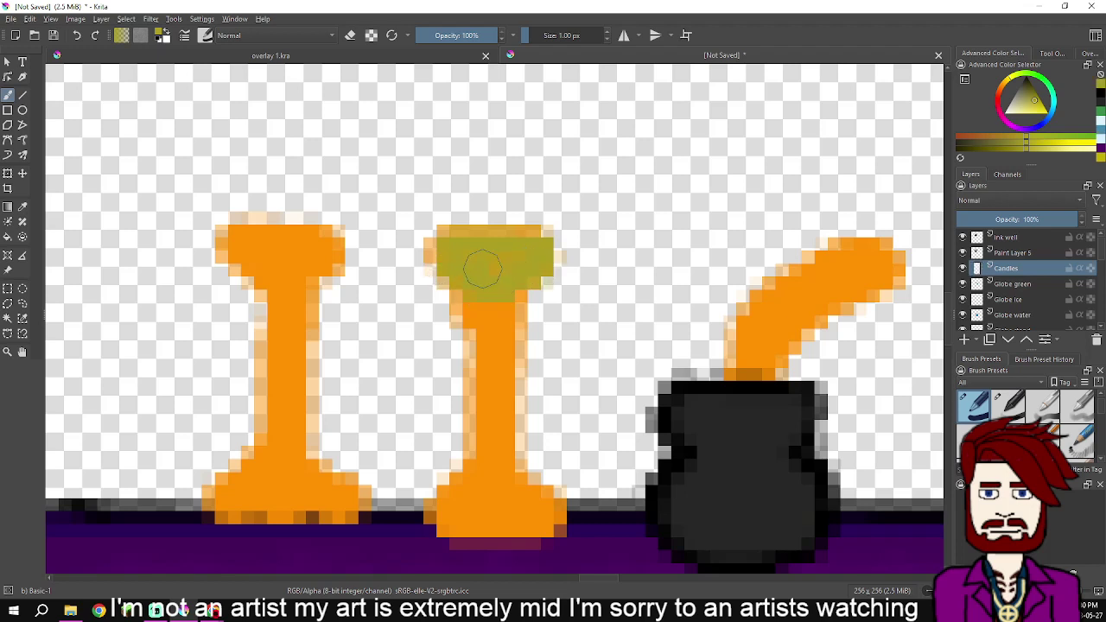
{"action": "mouse_move", "coordinate": [436, 248]}
{"action": "left_mouse_down"}
{"action": "mouse_move", "coordinate": [423, 249]}
{"action": "mouse_move", "coordinate": [454, 249]}
{"action": "left_mouse_up"}
{"action": "mouse_move", "coordinate": [524, 250]}
{"action": "left_mouse_down"}
{"action": "mouse_move", "coordinate": [557, 250]}
{"action": "mouse_move", "coordinate": [495, 263]}
{"action": "mouse_move", "coordinate": [493, 315]}
{"action": "mouse_move", "coordinate": [484, 286]}
{"action": "mouse_move", "coordinate": [496, 343]}
{"action": "mouse_move", "coordinate": [508, 305]}
{"action": "mouse_move", "coordinate": [486, 389]}
{"action": "mouse_move", "coordinate": [489, 340]}
{"action": "mouse_move", "coordinate": [503, 383]}
{"action": "left_mouse_up"}
{"action": "left_click_drag", "start_coordinate": [501, 468], "coordinate": [501, 433]}
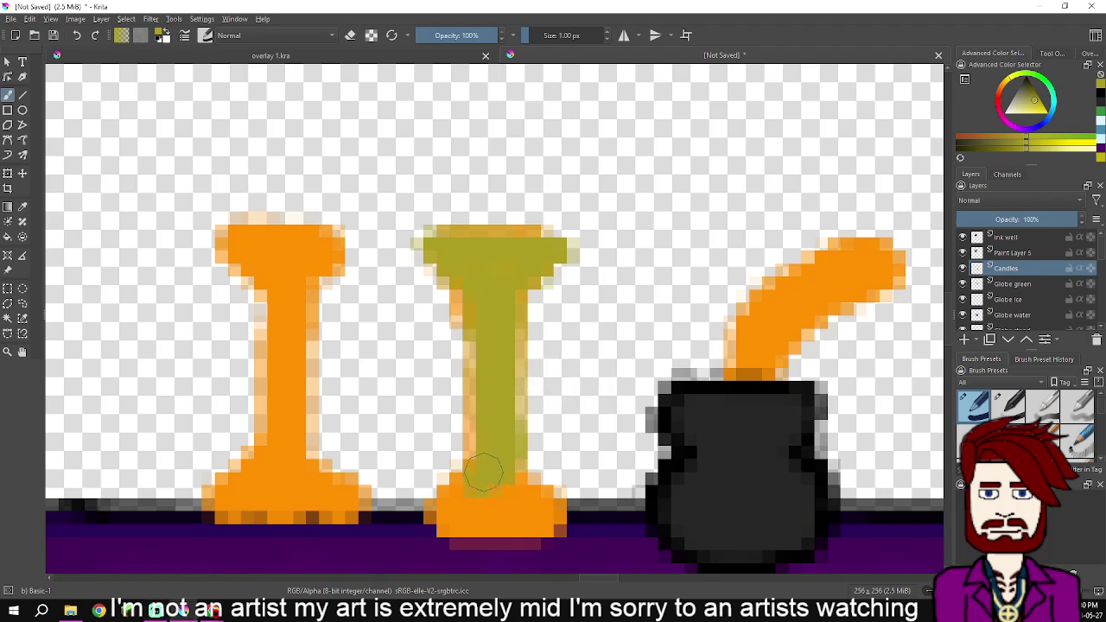
Fill the wide base of the candlestick nearest the ink well with the same gold
{"action": "left_click_drag", "start_coordinate": [475, 475], "coordinate": [457, 503]}
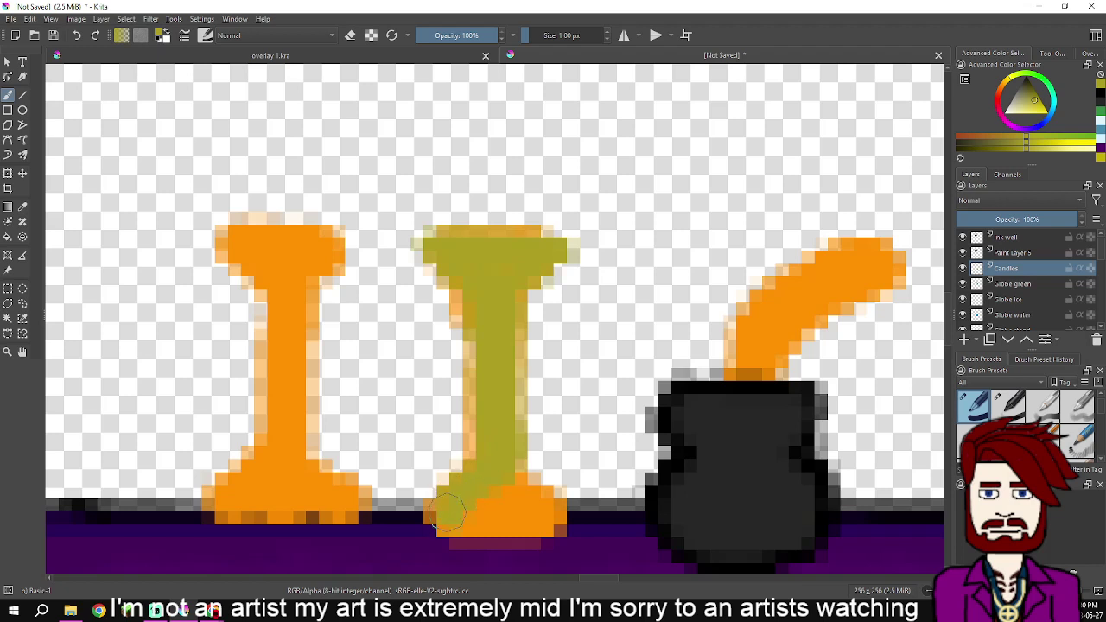
{"action": "mouse_move", "coordinate": [448, 519]}
{"action": "left_mouse_down"}
{"action": "mouse_move", "coordinate": [436, 527]}
{"action": "mouse_move", "coordinate": [432, 514]}
{"action": "mouse_move", "coordinate": [450, 510]}
{"action": "mouse_move", "coordinate": [462, 527]}
{"action": "mouse_move", "coordinate": [480, 506]}
{"action": "mouse_move", "coordinate": [499, 525]}
{"action": "mouse_move", "coordinate": [540, 523]}
{"action": "mouse_move", "coordinate": [536, 512]}
{"action": "mouse_move", "coordinate": [558, 519]}
{"action": "mouse_move", "coordinate": [529, 498]}
{"action": "mouse_move", "coordinate": [511, 501]}
{"action": "mouse_move", "coordinate": [502, 464]}
{"action": "mouse_move", "coordinate": [534, 492]}
{"action": "mouse_move", "coordinate": [525, 480]}
{"action": "mouse_move", "coordinate": [477, 509]}
{"action": "mouse_move", "coordinate": [542, 494]}
{"action": "mouse_move", "coordinate": [557, 505]}
{"action": "mouse_move", "coordinate": [545, 523]}
{"action": "mouse_move", "coordinate": [539, 512]}
{"action": "mouse_move", "coordinate": [440, 524]}
{"action": "mouse_move", "coordinate": [455, 518]}
{"action": "left_mouse_up"}
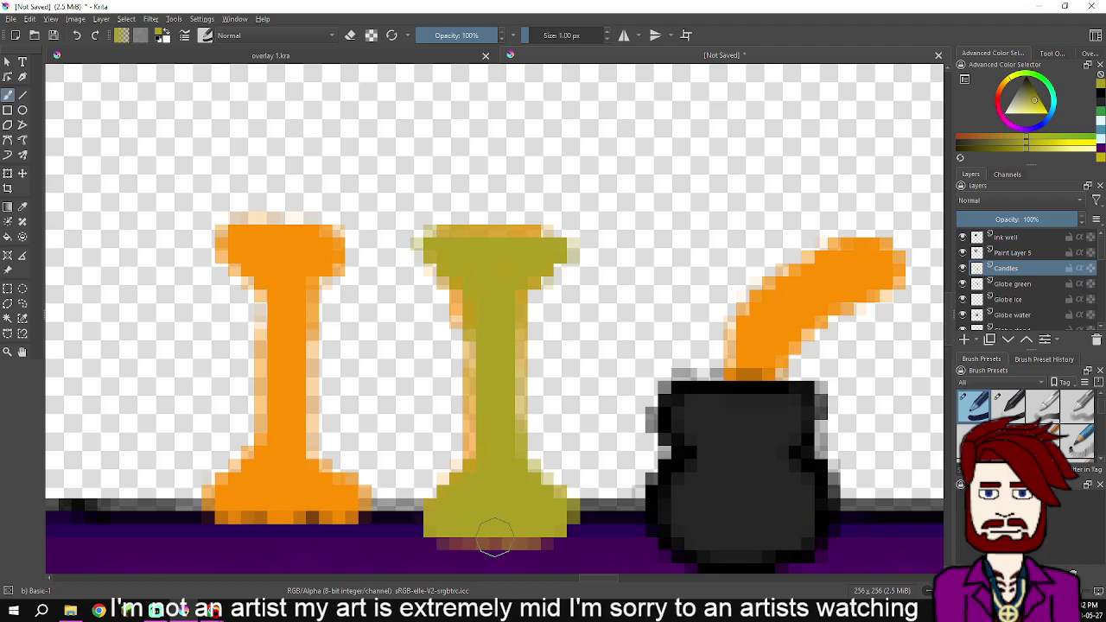
{"action": "left_click_drag", "start_coordinate": [451, 538], "coordinate": [537, 537]}
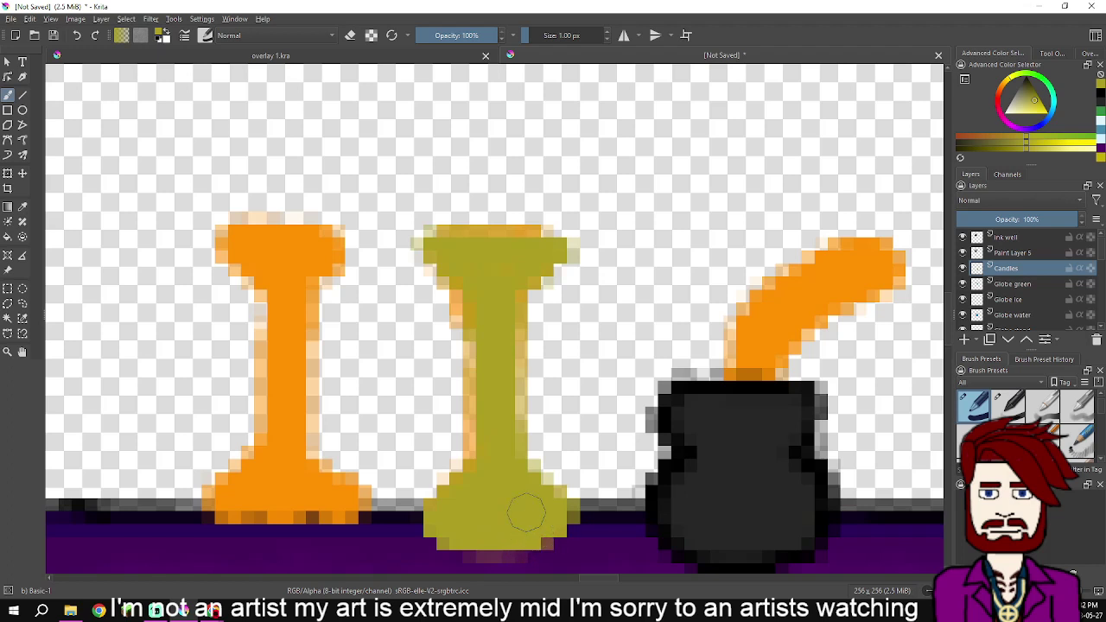
Paint the far-left candlestick gold from its top down to its base and touch up the other candlestick's stem
{"action": "mouse_move", "coordinate": [291, 291]}
{"action": "left_mouse_down"}
{"action": "mouse_move", "coordinate": [287, 357]}
{"action": "mouse_move", "coordinate": [285, 348]}
{"action": "mouse_move", "coordinate": [278, 356]}
{"action": "mouse_move", "coordinate": [283, 367]}
{"action": "mouse_move", "coordinate": [283, 330]}
{"action": "mouse_move", "coordinate": [288, 416]}
{"action": "mouse_move", "coordinate": [293, 333]}
{"action": "mouse_move", "coordinate": [295, 384]}
{"action": "mouse_move", "coordinate": [279, 433]}
{"action": "mouse_move", "coordinate": [294, 449]}
{"action": "mouse_move", "coordinate": [281, 438]}
{"action": "mouse_move", "coordinate": [293, 484]}
{"action": "mouse_move", "coordinate": [285, 501]}
{"action": "mouse_move", "coordinate": [280, 490]}
{"action": "mouse_move", "coordinate": [287, 523]}
{"action": "mouse_move", "coordinate": [276, 523]}
{"action": "mouse_move", "coordinate": [354, 528]}
{"action": "mouse_move", "coordinate": [354, 497]}
{"action": "mouse_move", "coordinate": [344, 504]}
{"action": "mouse_move", "coordinate": [314, 467]}
{"action": "mouse_move", "coordinate": [313, 518]}
{"action": "mouse_move", "coordinate": [210, 515]}
{"action": "mouse_move", "coordinate": [265, 464]}
{"action": "mouse_move", "coordinate": [256, 490]}
{"action": "mouse_move", "coordinate": [223, 483]}
{"action": "mouse_move", "coordinate": [282, 456]}
{"action": "mouse_move", "coordinate": [286, 295]}
{"action": "mouse_move", "coordinate": [231, 249]}
{"action": "mouse_move", "coordinate": [345, 248]}
{"action": "mouse_move", "coordinate": [298, 274]}
{"action": "mouse_move", "coordinate": [328, 258]}
{"action": "mouse_move", "coordinate": [285, 256]}
{"action": "left_mouse_up"}
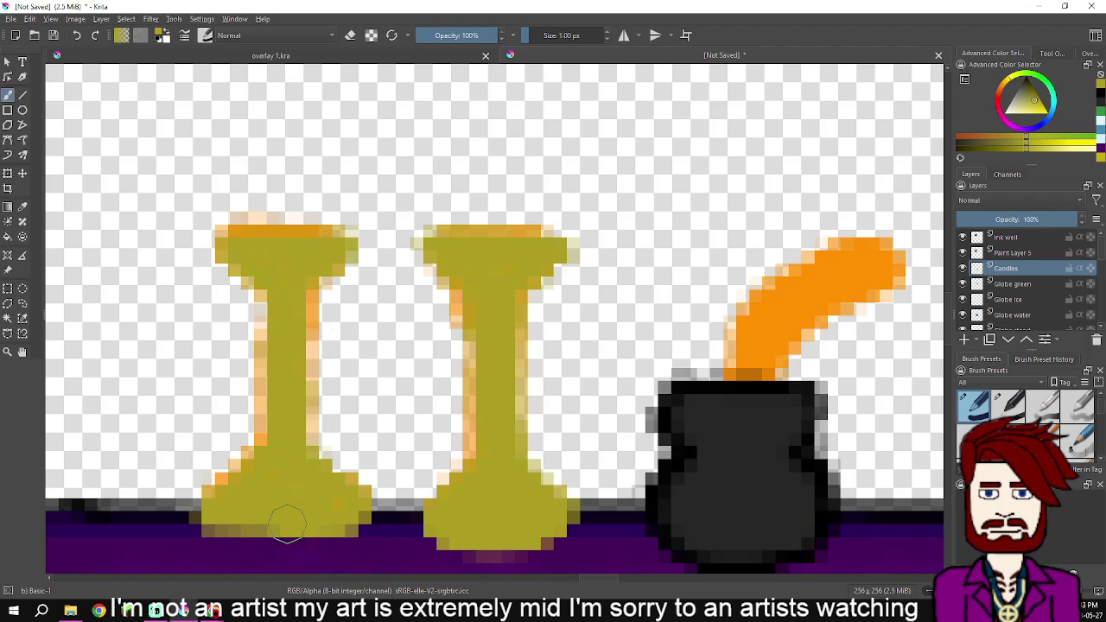
{"action": "mouse_move", "coordinate": [265, 523]}
{"action": "left_mouse_down"}
{"action": "mouse_move", "coordinate": [211, 527]}
{"action": "mouse_move", "coordinate": [311, 508]}
{"action": "mouse_move", "coordinate": [351, 531]}
{"action": "mouse_move", "coordinate": [325, 529]}
{"action": "mouse_move", "coordinate": [336, 518]}
{"action": "mouse_move", "coordinate": [329, 496]}
{"action": "mouse_move", "coordinate": [339, 508]}
{"action": "mouse_move", "coordinate": [294, 460]}
{"action": "mouse_move", "coordinate": [303, 287]}
{"action": "mouse_move", "coordinate": [281, 439]}
{"action": "left_mouse_up"}
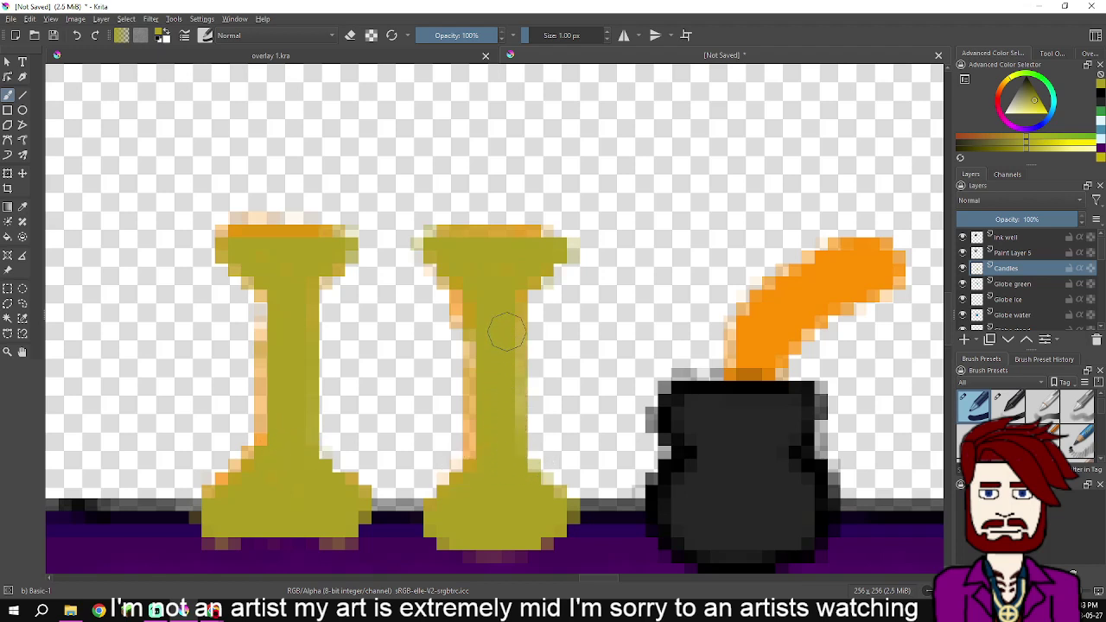
{"action": "left_click_drag", "start_coordinate": [507, 304], "coordinate": [508, 294]}
{"action": "scroll", "coordinate": [558, 403], "scroll_direction": "down", "scroll_amount": 4}
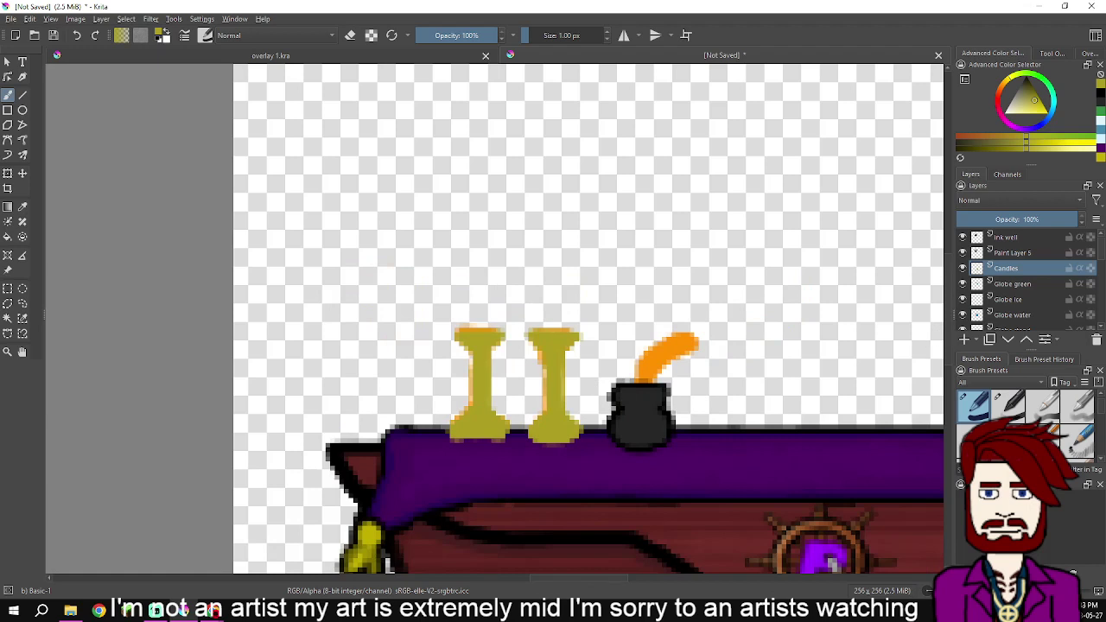
Hide the Table top sketch layer and touch up the gold on the far-left candlestick's top, stem and base edge
{"action": "scroll", "coordinate": [1020, 277], "scroll_direction": "down", "scroll_amount": 1}
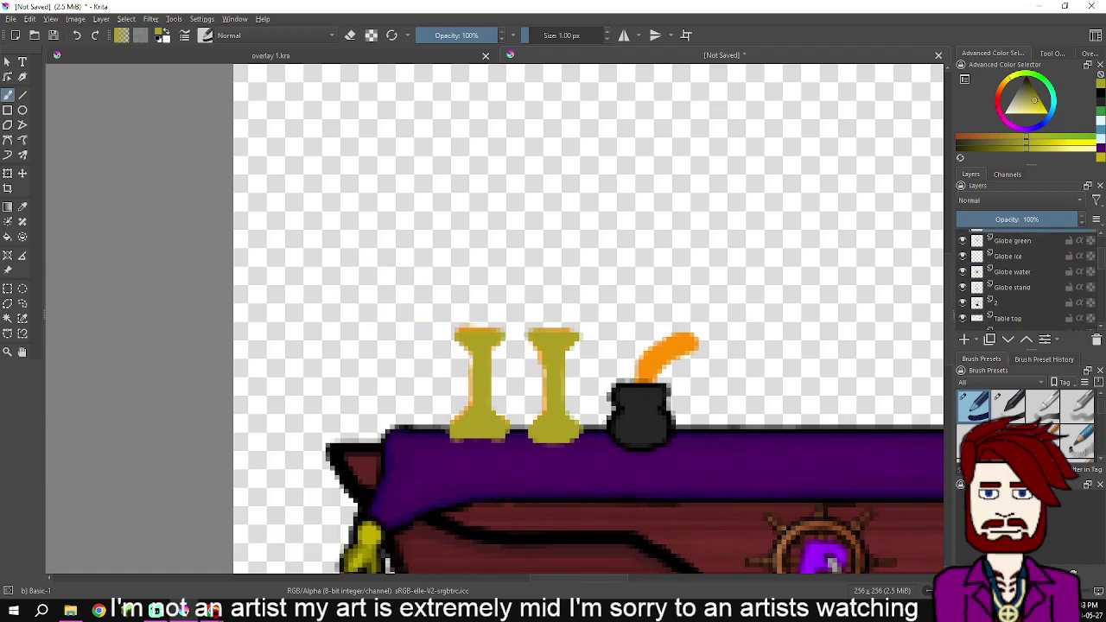
{"action": "left_click", "coordinate": [963, 318]}
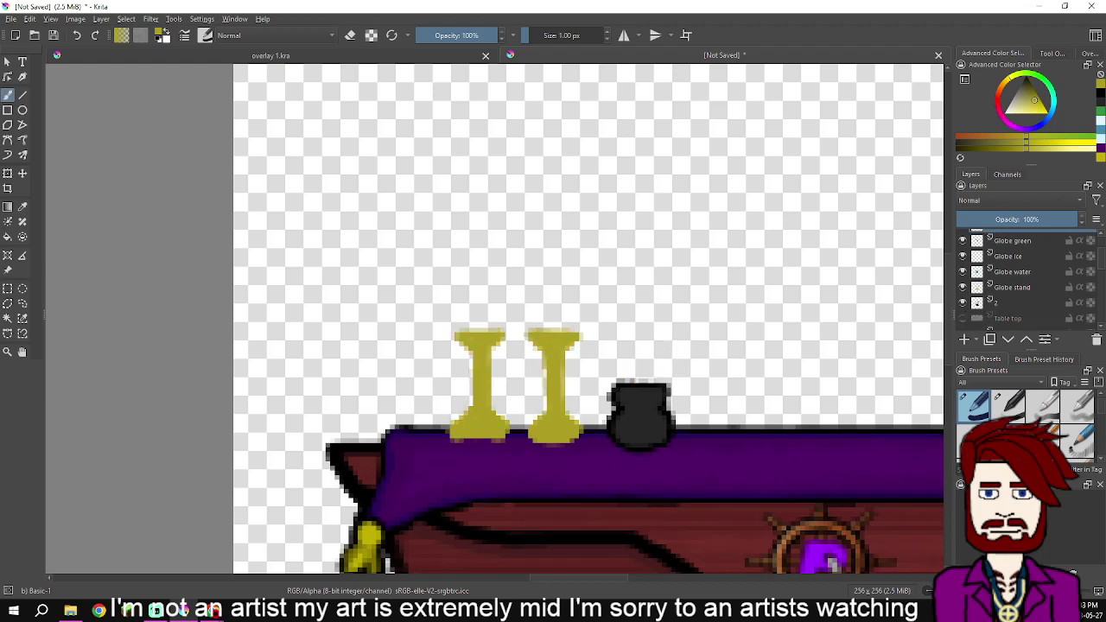
{"action": "scroll", "coordinate": [651, 360], "scroll_direction": "up", "scroll_amount": 2}
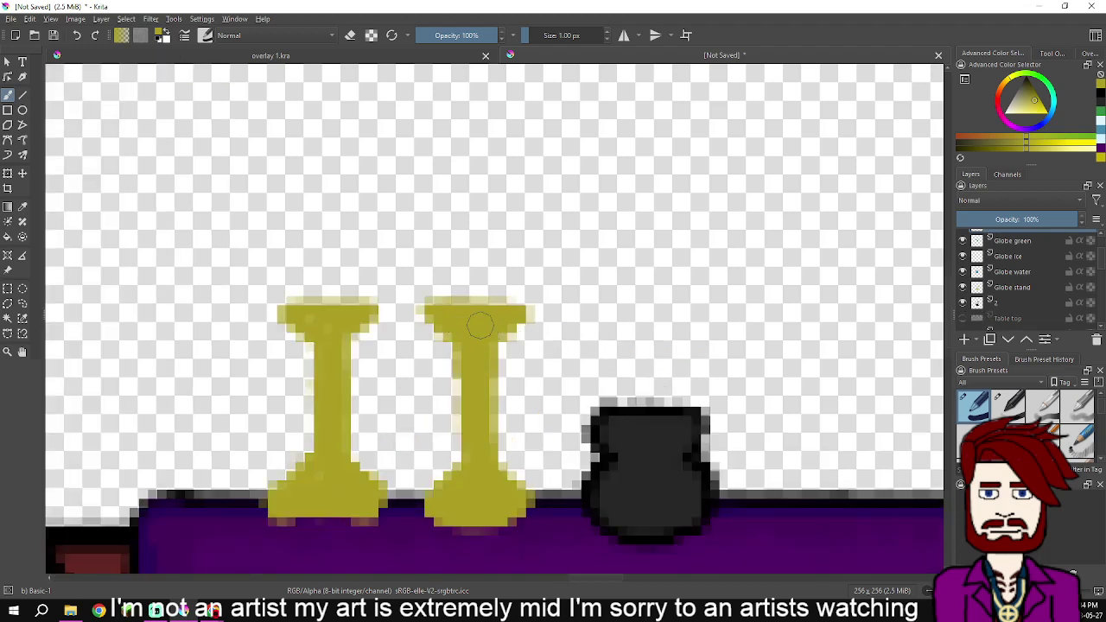
{"action": "mouse_move", "coordinate": [312, 320]}
{"action": "left_mouse_down"}
{"action": "mouse_move", "coordinate": [338, 340]}
{"action": "mouse_move", "coordinate": [339, 379]}
{"action": "left_mouse_up"}
{"action": "left_click_drag", "start_coordinate": [282, 517], "coordinate": [360, 521]}
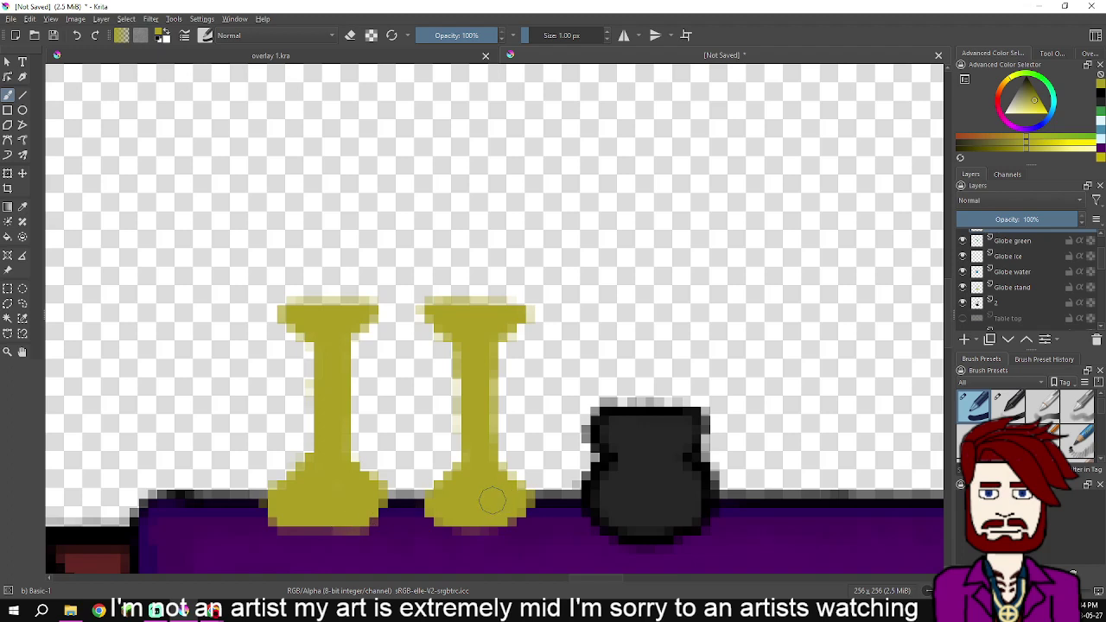
Add a paint layer directly below Candles and paint a black outline around the candlestick nearest the ink well on it
{"action": "mouse_move", "coordinate": [1003, 305]}
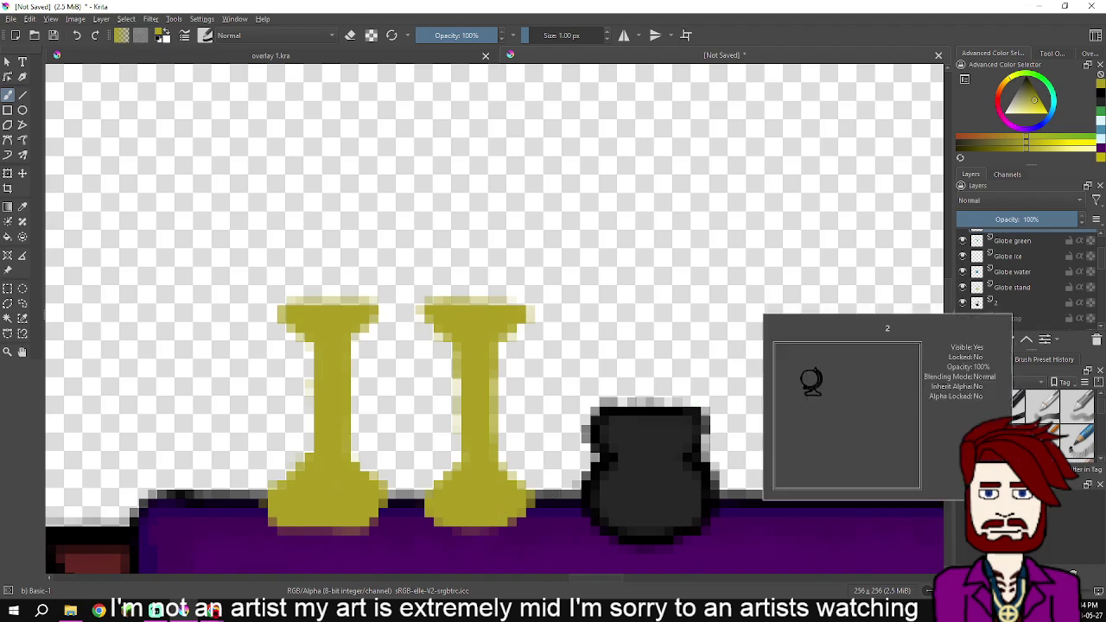
{"action": "mouse_move", "coordinate": [1012, 272]}
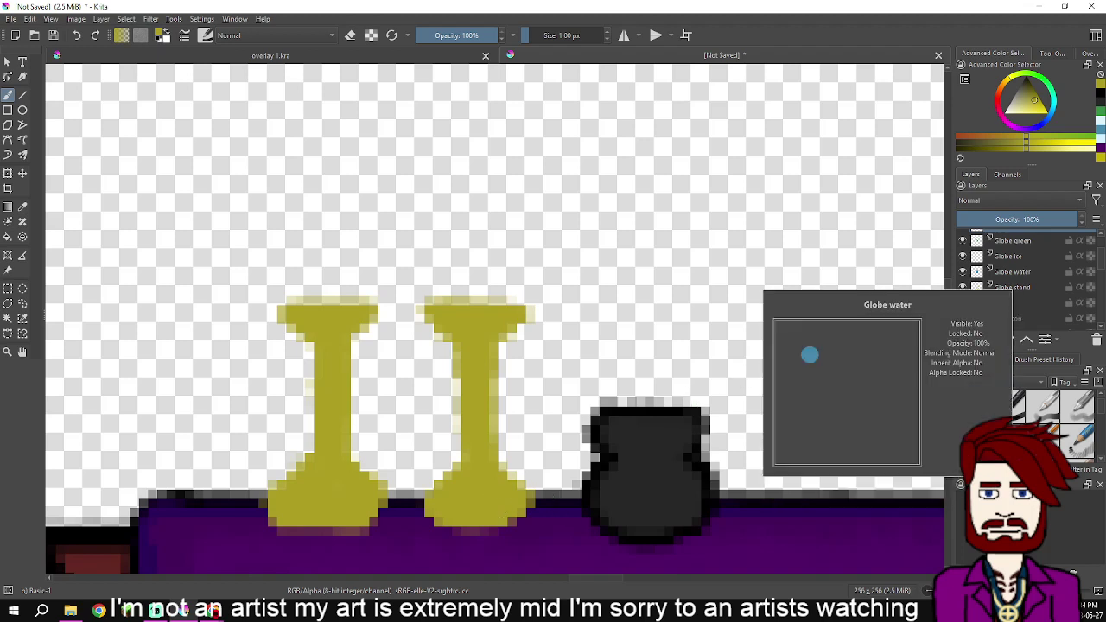
{"action": "scroll", "coordinate": [1024, 277], "scroll_direction": "up", "scroll_amount": 1}
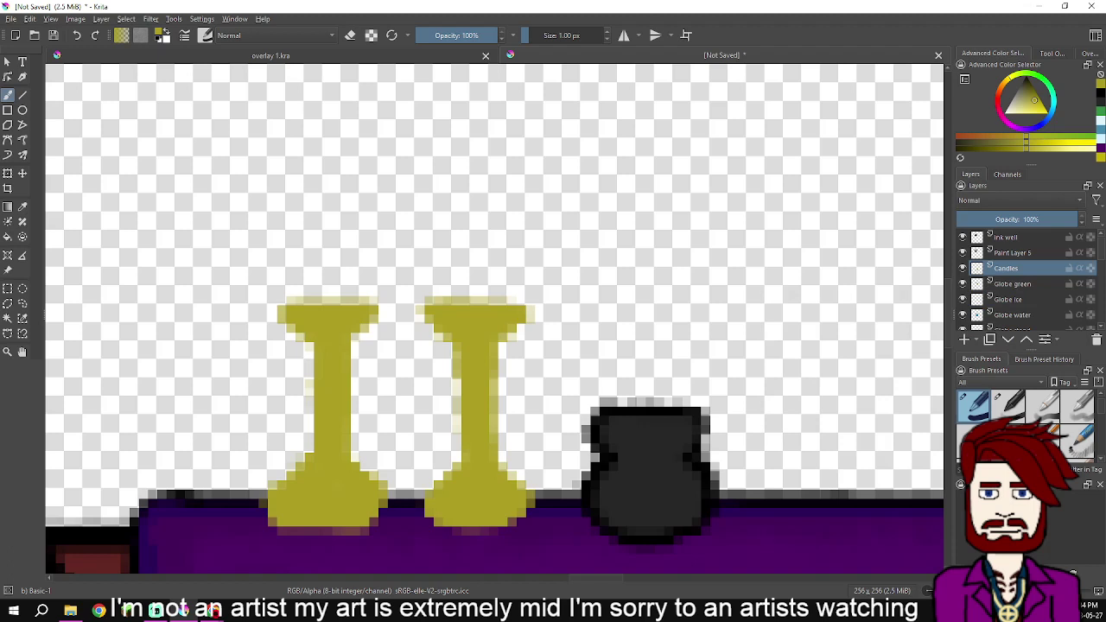
{"action": "left_click", "coordinate": [1025, 283]}
{"action": "left_click", "coordinate": [964, 339]}
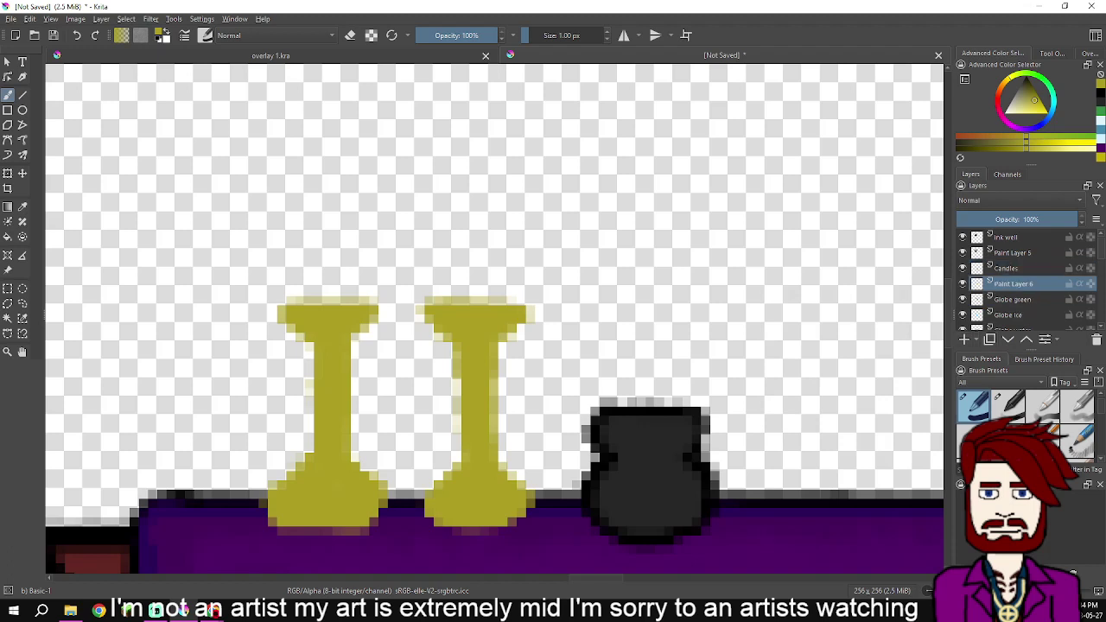
{"action": "key", "text": "d"}
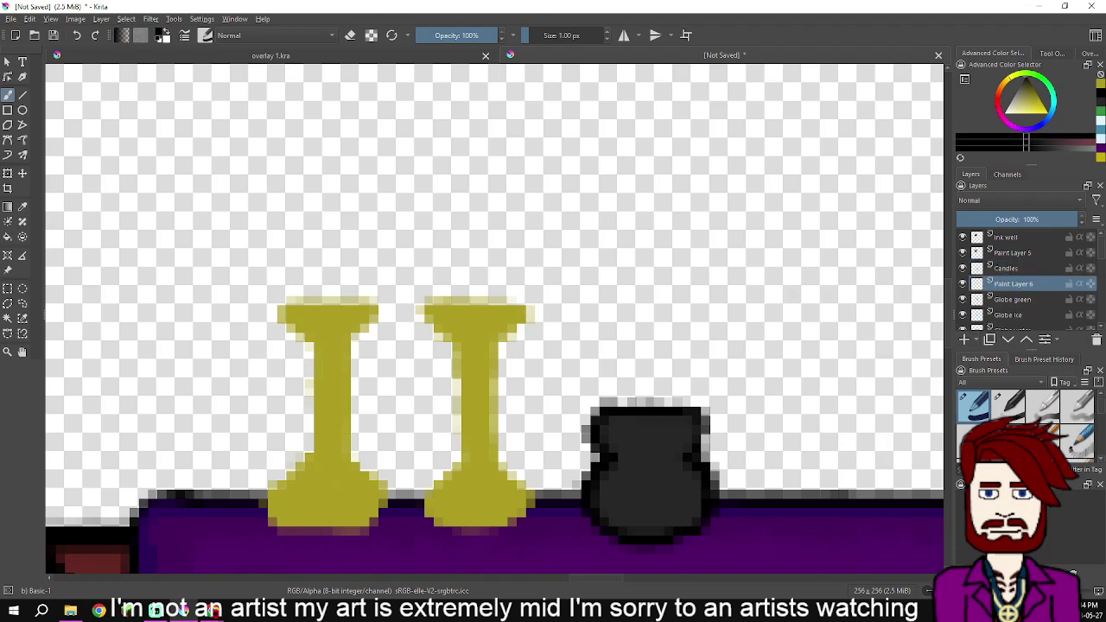
{"action": "mouse_move", "coordinate": [495, 347]}
{"action": "left_mouse_down"}
{"action": "mouse_move", "coordinate": [499, 465]}
{"action": "mouse_move", "coordinate": [535, 507]}
{"action": "mouse_move", "coordinate": [508, 525]}
{"action": "mouse_move", "coordinate": [452, 526]}
{"action": "mouse_move", "coordinate": [492, 533]}
{"action": "mouse_move", "coordinate": [451, 533]}
{"action": "mouse_move", "coordinate": [421, 506]}
{"action": "mouse_move", "coordinate": [455, 470]}
{"action": "mouse_move", "coordinate": [444, 490]}
{"action": "mouse_move", "coordinate": [466, 395]}
{"action": "mouse_move", "coordinate": [455, 344]}
{"action": "mouse_move", "coordinate": [460, 446]}
{"action": "mouse_move", "coordinate": [444, 344]}
{"action": "mouse_move", "coordinate": [424, 312]}
{"action": "mouse_move", "coordinate": [436, 309]}
{"action": "mouse_move", "coordinate": [420, 315]}
{"action": "mouse_move", "coordinate": [425, 300]}
{"action": "mouse_move", "coordinate": [477, 298]}
{"action": "mouse_move", "coordinate": [430, 298]}
{"action": "mouse_move", "coordinate": [511, 303]}
{"action": "left_mouse_up"}
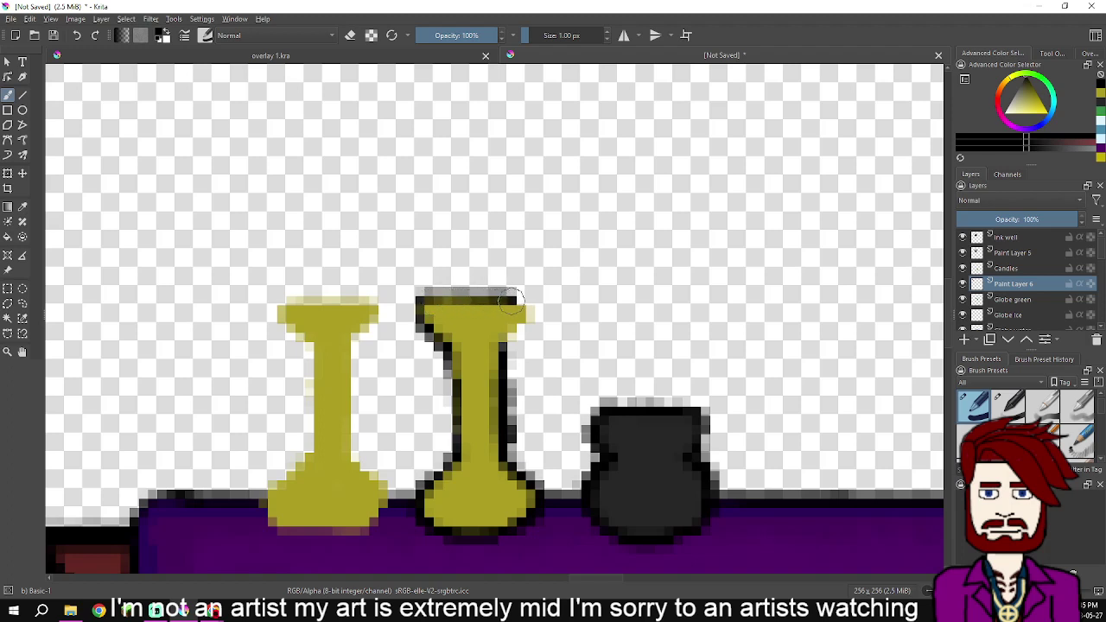
{"action": "mouse_move", "coordinate": [514, 303]}
{"action": "left_mouse_down"}
{"action": "mouse_move", "coordinate": [433, 299]}
{"action": "mouse_move", "coordinate": [524, 301]}
{"action": "mouse_move", "coordinate": [527, 313]}
{"action": "mouse_move", "coordinate": [501, 339]}
{"action": "left_mouse_up"}
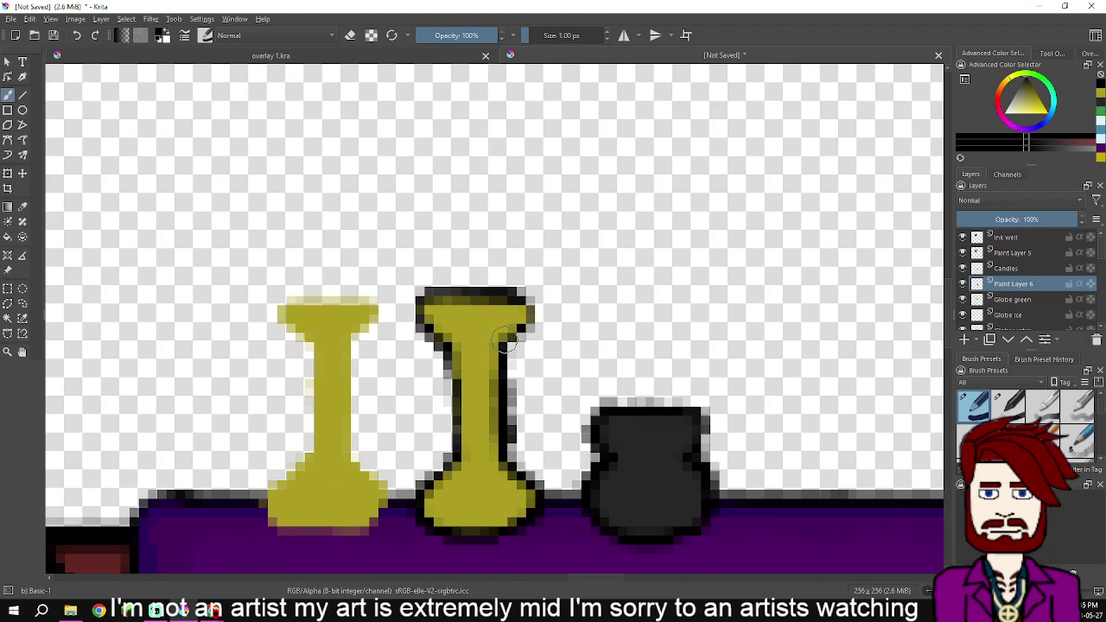
{"action": "mouse_move", "coordinate": [518, 323]}
{"action": "left_mouse_down"}
{"action": "mouse_move", "coordinate": [523, 312]}
{"action": "mouse_move", "coordinate": [510, 332]}
{"action": "left_mouse_up"}
Paint a black outline around the far-left candlestick, from its flared top down around its base
{"action": "mouse_move", "coordinate": [369, 303]}
{"action": "left_mouse_down"}
{"action": "mouse_move", "coordinate": [282, 309]}
{"action": "mouse_move", "coordinate": [311, 345]}
{"action": "mouse_move", "coordinate": [281, 321]}
{"action": "mouse_move", "coordinate": [286, 312]}
{"action": "mouse_move", "coordinate": [273, 316]}
{"action": "mouse_move", "coordinate": [317, 351]}
{"action": "mouse_move", "coordinate": [313, 433]}
{"action": "left_mouse_up"}
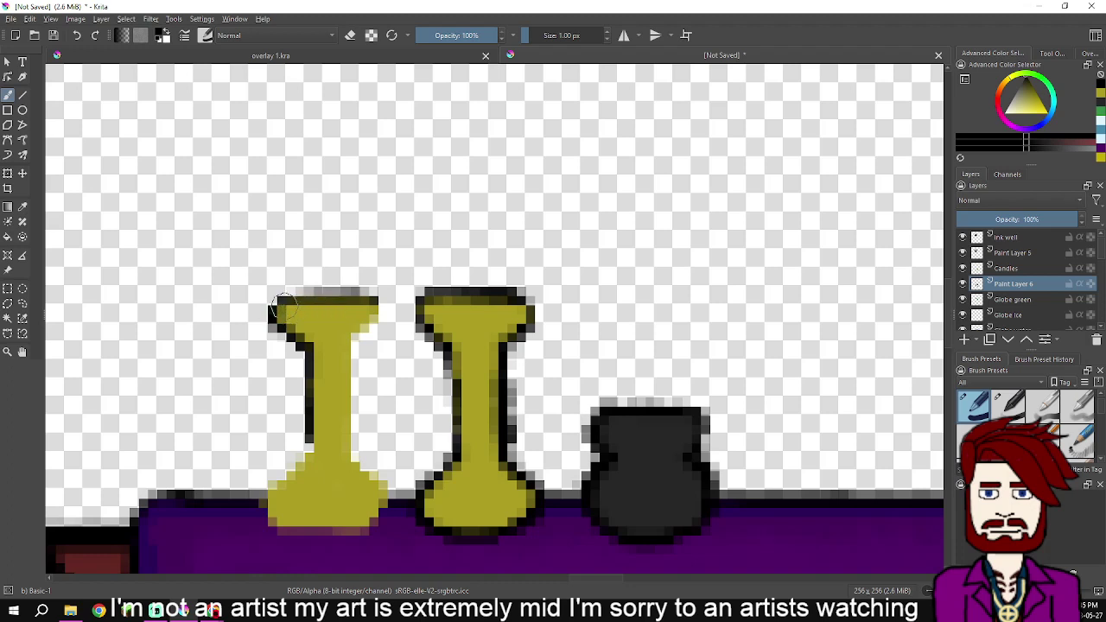
{"action": "mouse_move", "coordinate": [294, 303]}
{"action": "left_mouse_down"}
{"action": "mouse_move", "coordinate": [352, 298]}
{"action": "mouse_move", "coordinate": [372, 319]}
{"action": "mouse_move", "coordinate": [380, 312]}
{"action": "mouse_move", "coordinate": [356, 327]}
{"action": "mouse_move", "coordinate": [373, 319]}
{"action": "mouse_move", "coordinate": [356, 328]}
{"action": "mouse_move", "coordinate": [345, 365]}
{"action": "mouse_move", "coordinate": [346, 379]}
{"action": "mouse_move", "coordinate": [348, 354]}
{"action": "mouse_move", "coordinate": [346, 442]}
{"action": "mouse_move", "coordinate": [353, 405]}
{"action": "mouse_move", "coordinate": [350, 460]}
{"action": "mouse_move", "coordinate": [384, 493]}
{"action": "left_mouse_up"}
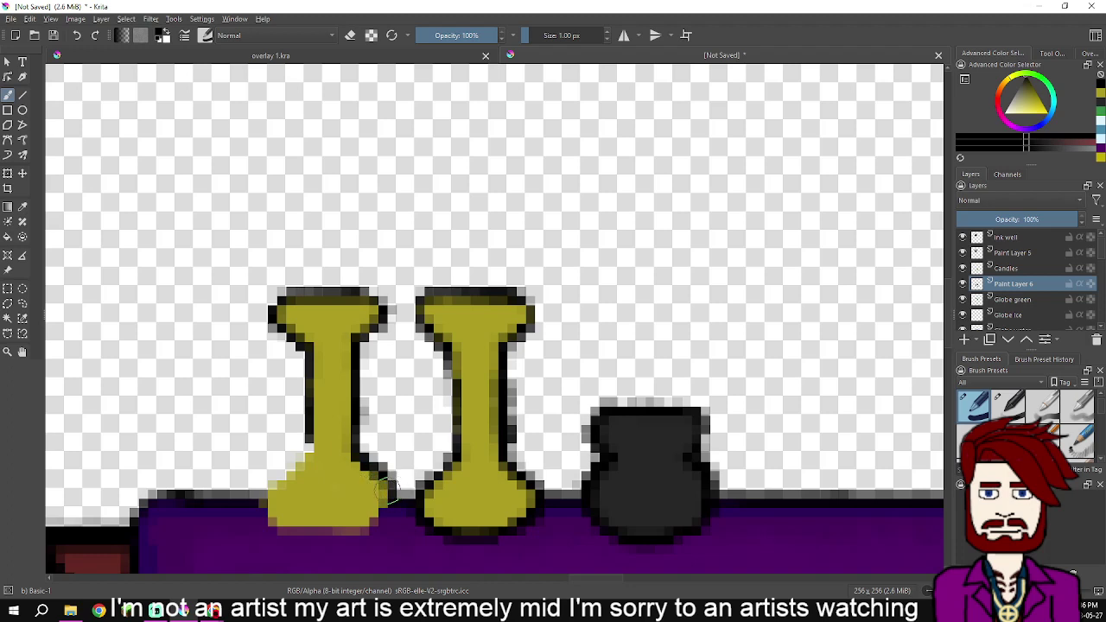
{"action": "left_click_drag", "start_coordinate": [389, 490], "coordinate": [365, 529]}
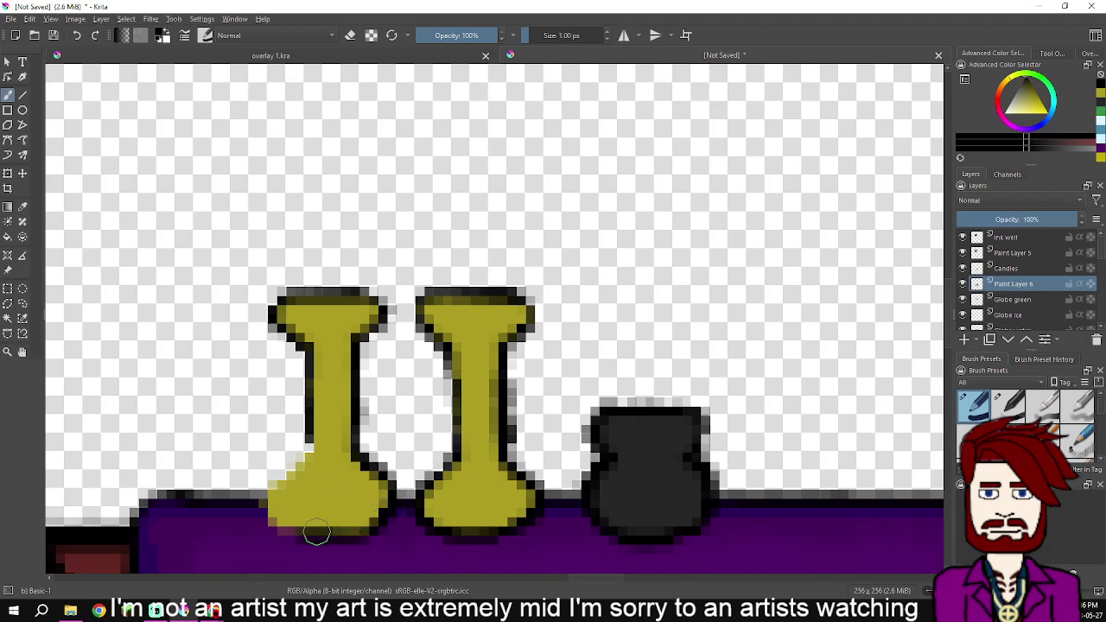
{"action": "mouse_move", "coordinate": [269, 522]}
{"action": "left_mouse_down"}
{"action": "mouse_move", "coordinate": [257, 513]}
{"action": "mouse_move", "coordinate": [263, 499]}
{"action": "mouse_move", "coordinate": [259, 510]}
{"action": "mouse_move", "coordinate": [318, 449]}
{"action": "mouse_move", "coordinate": [270, 494]}
{"action": "left_mouse_up"}
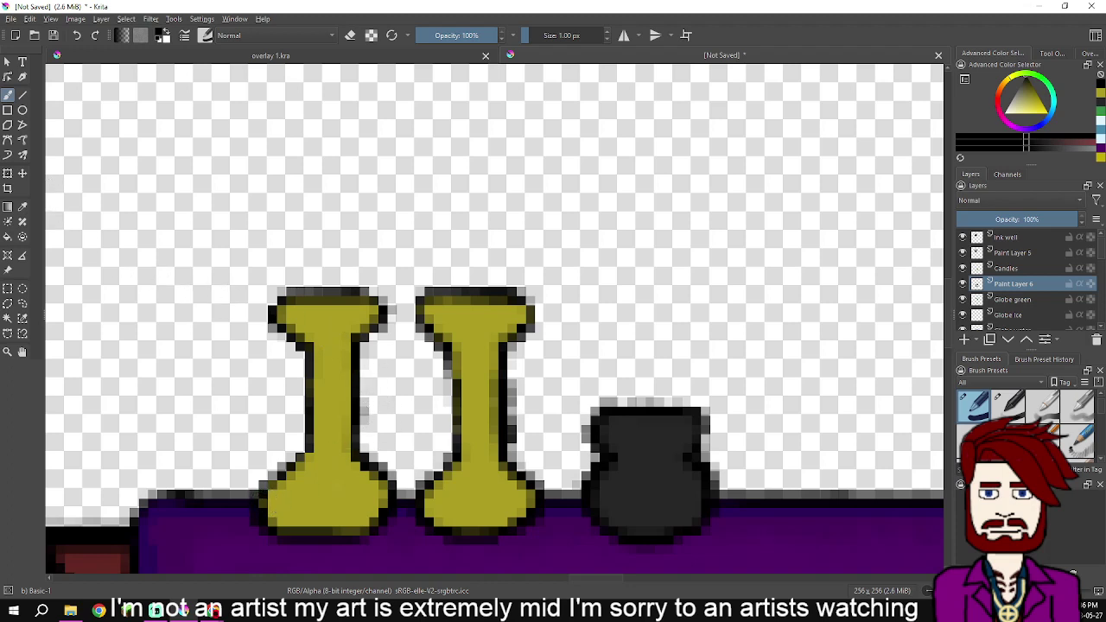
Erase the stray grey pixels along the outer edges of the candlestick outlines
{"action": "key", "text": "e"}
{"action": "scroll", "coordinate": [403, 383], "scroll_direction": "up", "scroll_amount": 3}
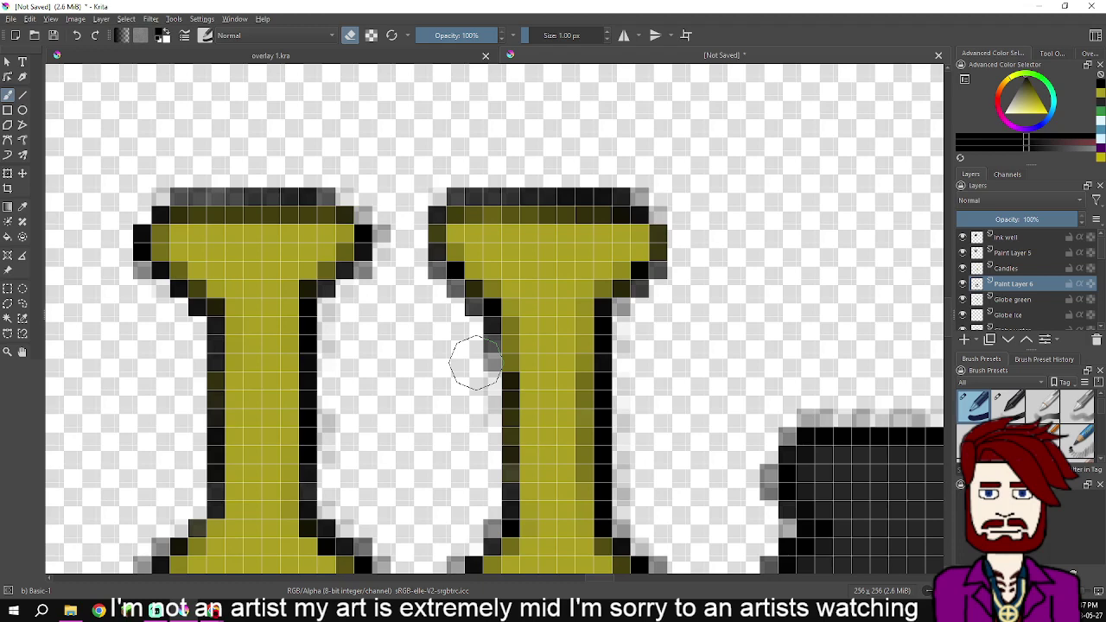
{"action": "scroll", "coordinate": [475, 363], "scroll_direction": "down", "scroll_amount": 3}
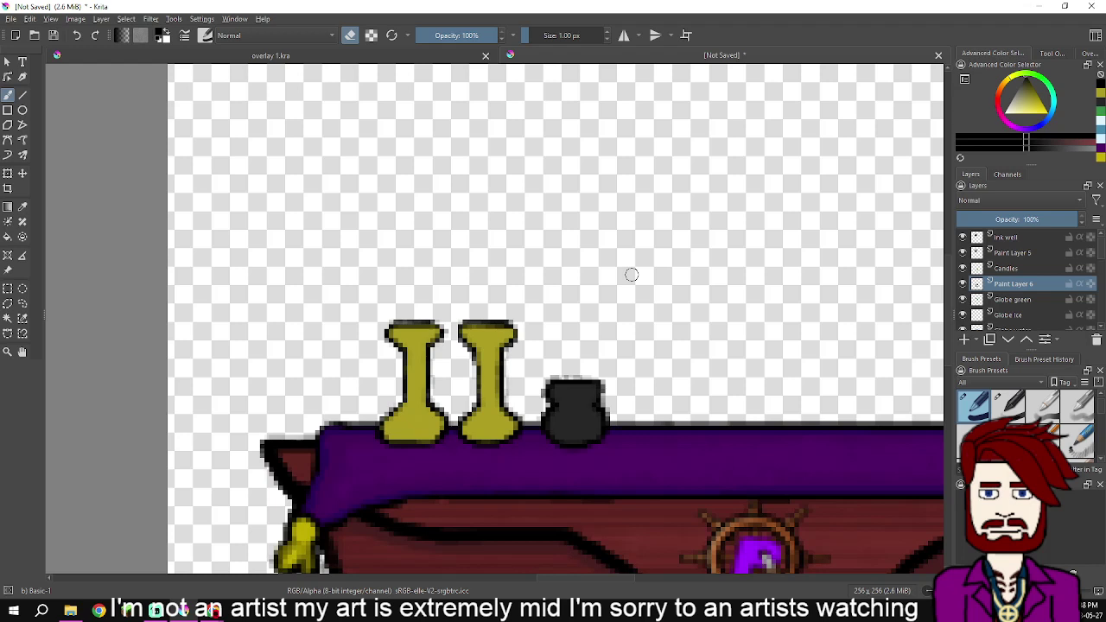
Show the Table top sketch layer again and add a paint layer named quill directly above Candles
{"action": "scroll", "coordinate": [1024, 281], "scroll_direction": "down", "scroll_amount": 6}
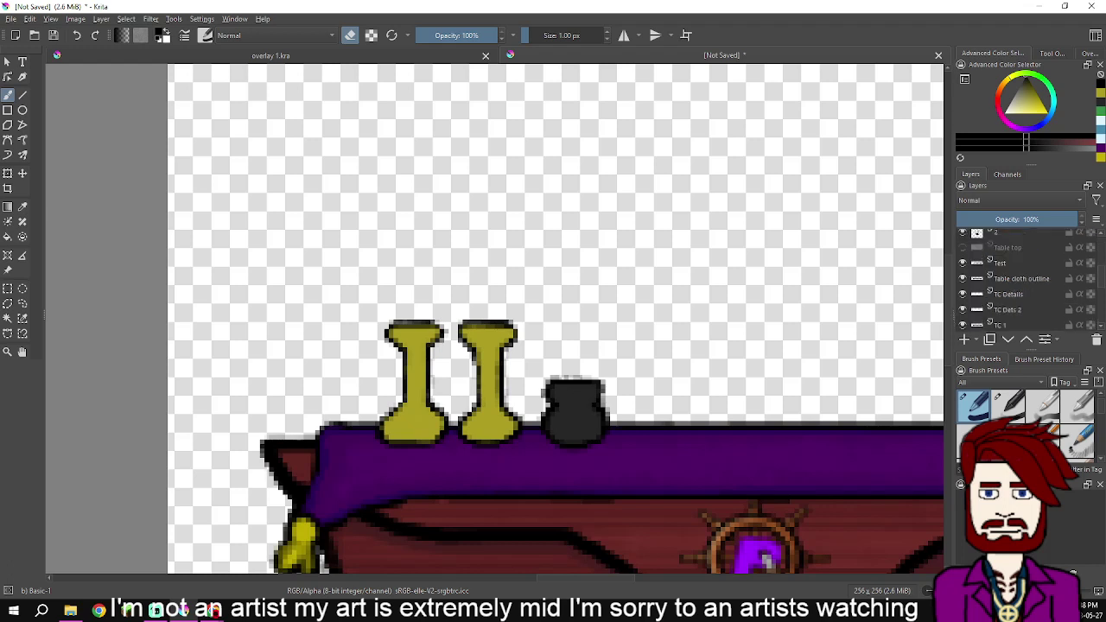
{"action": "left_click_drag", "start_coordinate": [573, 376], "coordinate": [631, 340]}
{"action": "scroll", "coordinate": [1024, 281], "scroll_direction": "up", "scroll_amount": 6}
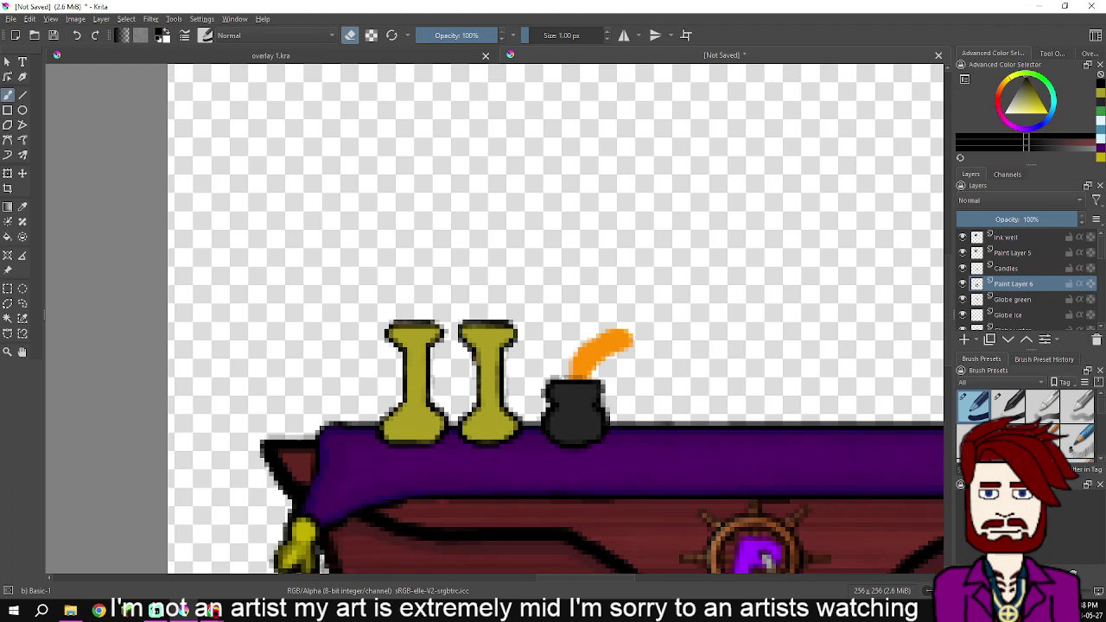
{"action": "left_click", "coordinate": [1024, 268]}
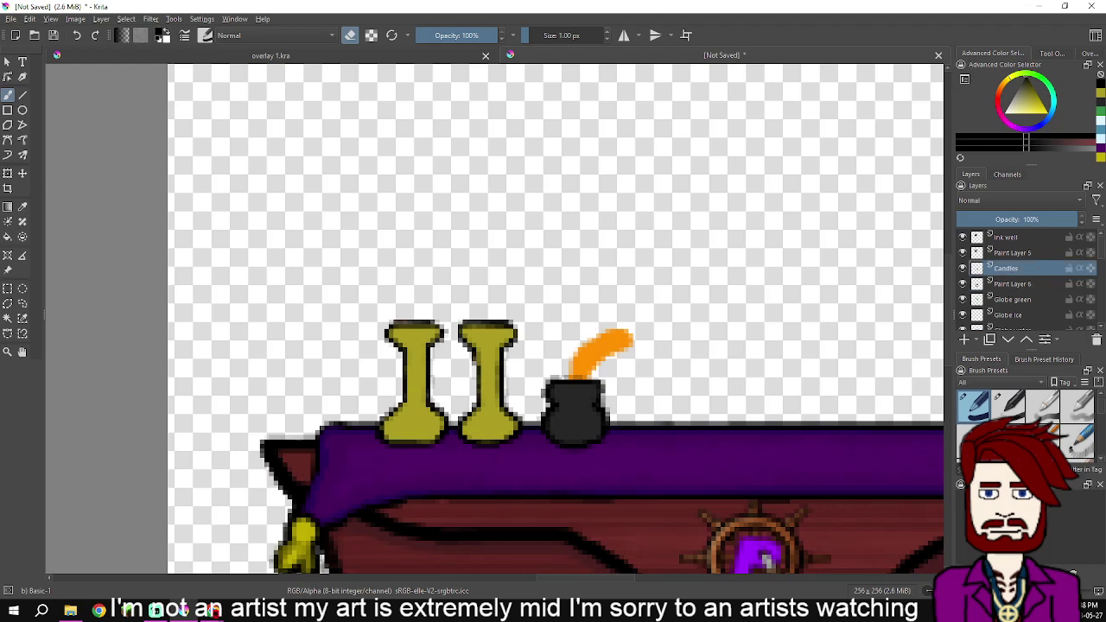
{"action": "left_click", "coordinate": [965, 339]}
{"action": "double_click", "coordinate": [1014, 268]}
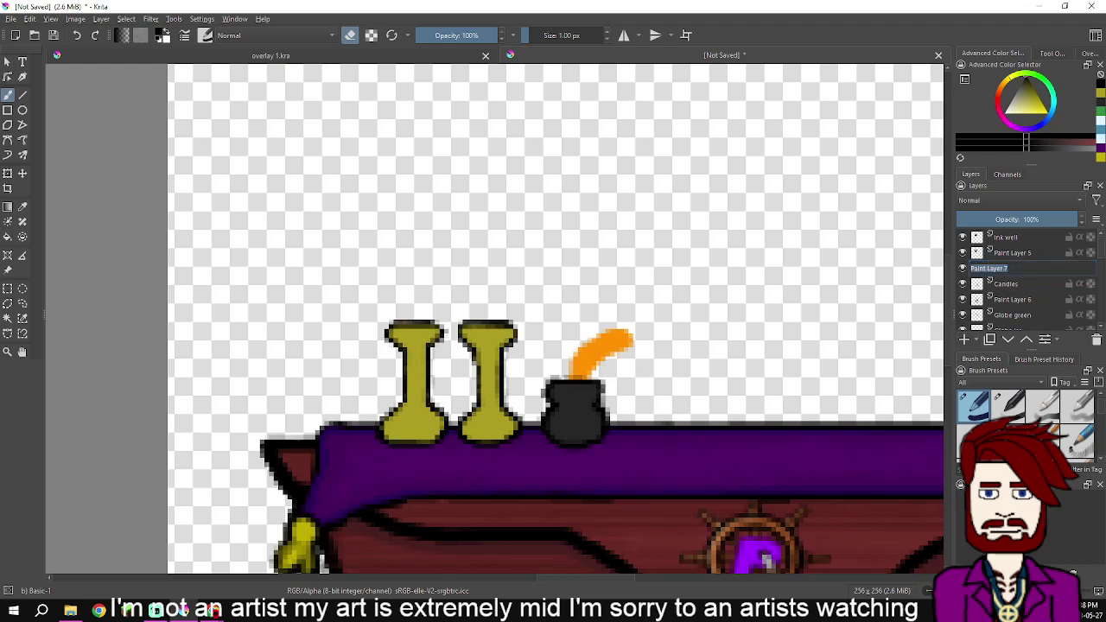
{"action": "type", "text": "f"}
{"action": "type", "text": "quill"}
{"action": "key", "text": "Return"}
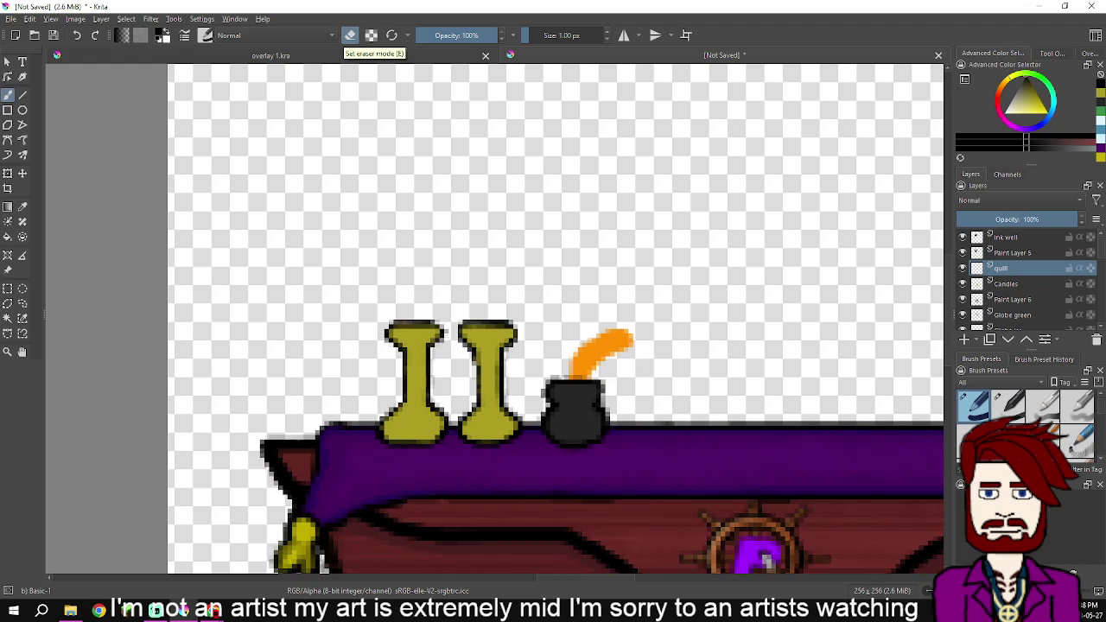
Turn off eraser mode and paint the curved quill above the ink well in pale cream yellow over the orange sketch
{"action": "left_click", "coordinate": [350, 34]}
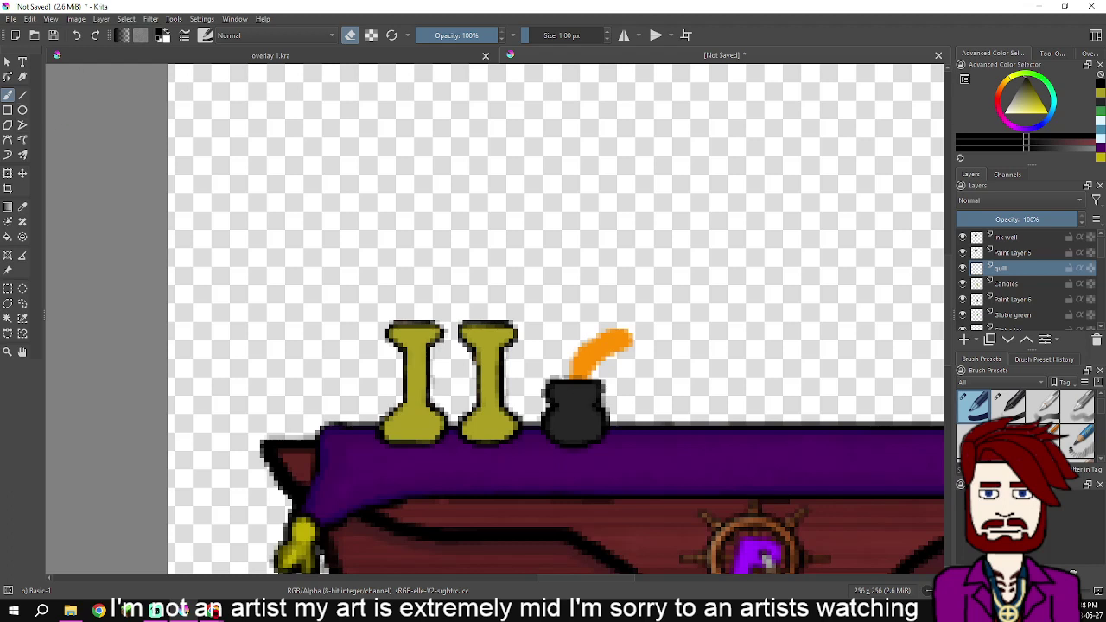
{"action": "key", "text": "e"}
{"action": "left_click", "coordinate": [1026, 80]}
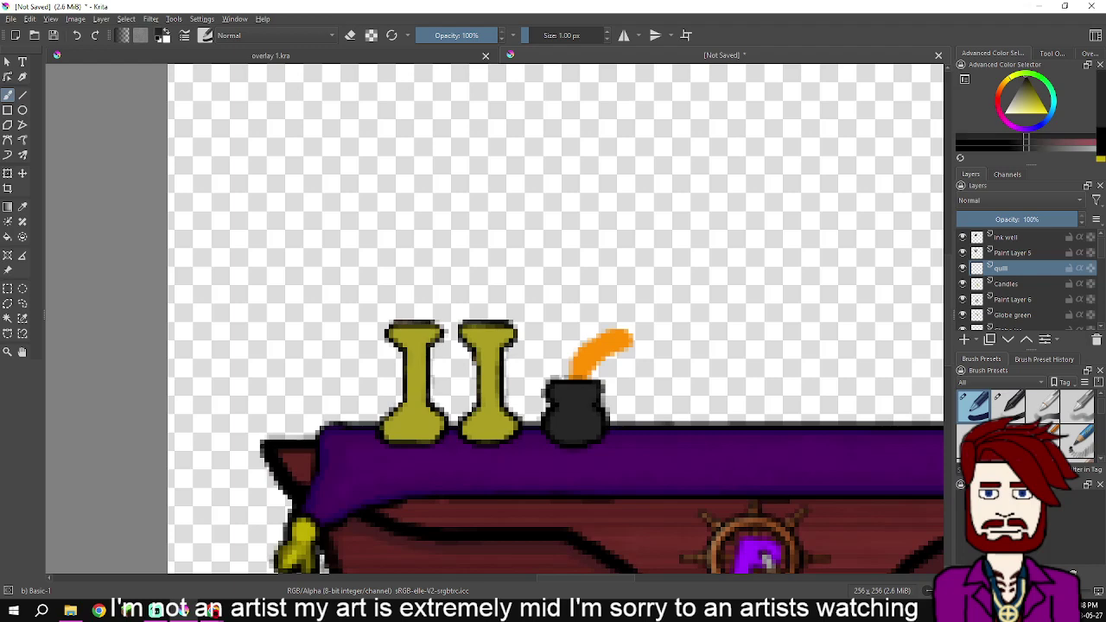
{"action": "left_click", "coordinate": [1012, 113]}
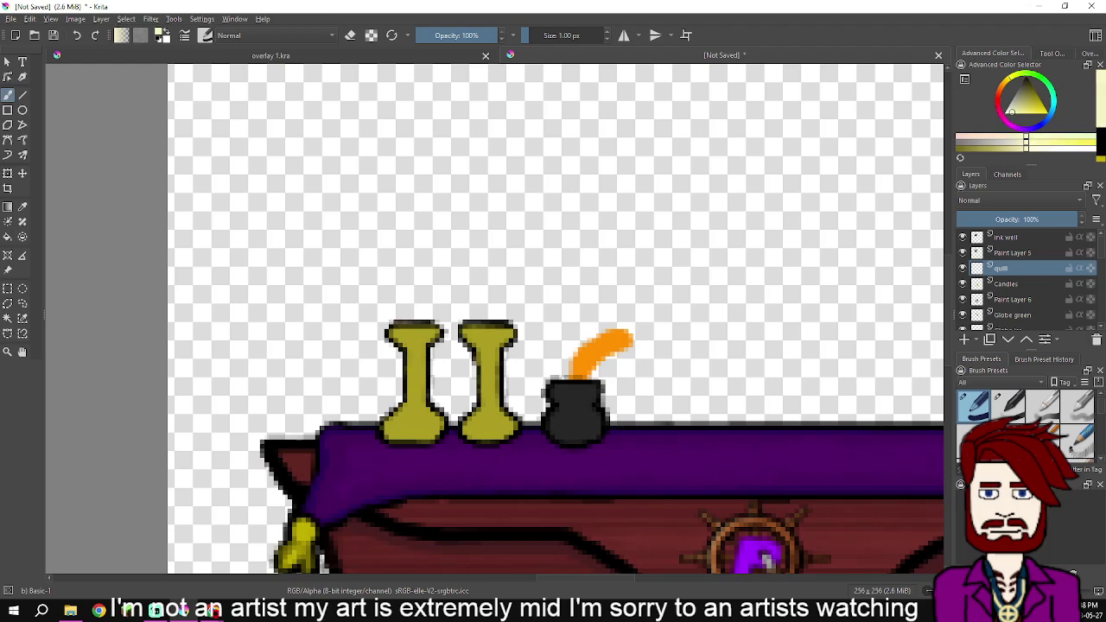
{"action": "scroll", "coordinate": [589, 277], "scroll_direction": "up", "scroll_amount": 2}
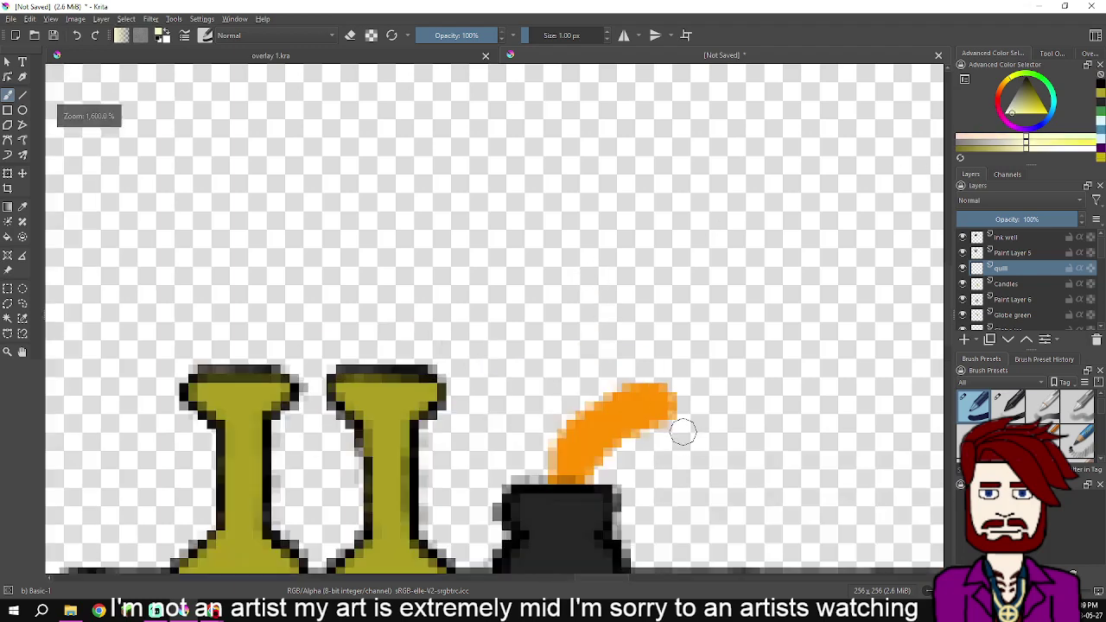
{"action": "left_click_drag", "start_coordinate": [684, 434], "coordinate": [590, 313]}
{"action": "mouse_move", "coordinate": [471, 351]}
{"action": "left_mouse_down"}
{"action": "mouse_move", "coordinate": [465, 341]}
{"action": "mouse_move", "coordinate": [484, 346]}
{"action": "mouse_move", "coordinate": [576, 284]}
{"action": "mouse_move", "coordinate": [574, 273]}
{"action": "mouse_move", "coordinate": [540, 296]}
{"action": "mouse_move", "coordinate": [542, 277]}
{"action": "mouse_move", "coordinate": [484, 320]}
{"action": "mouse_move", "coordinate": [496, 299]}
{"action": "mouse_move", "coordinate": [510, 299]}
{"action": "mouse_move", "coordinate": [486, 328]}
{"action": "mouse_move", "coordinate": [544, 267]}
{"action": "mouse_move", "coordinate": [573, 267]}
{"action": "mouse_move", "coordinate": [576, 288]}
{"action": "mouse_move", "coordinate": [558, 306]}
{"action": "mouse_move", "coordinate": [507, 329]}
{"action": "mouse_move", "coordinate": [481, 358]}
{"action": "mouse_move", "coordinate": [472, 355]}
{"action": "mouse_move", "coordinate": [484, 319]}
{"action": "mouse_move", "coordinate": [474, 325]}
{"action": "mouse_move", "coordinate": [490, 332]}
{"action": "mouse_move", "coordinate": [491, 353]}
{"action": "mouse_move", "coordinate": [494, 296]}
{"action": "mouse_move", "coordinate": [548, 272]}
{"action": "mouse_move", "coordinate": [576, 279]}
{"action": "mouse_move", "coordinate": [496, 350]}
{"action": "mouse_move", "coordinate": [479, 331]}
{"action": "mouse_move", "coordinate": [474, 349]}
{"action": "mouse_move", "coordinate": [486, 339]}
{"action": "left_mouse_up"}
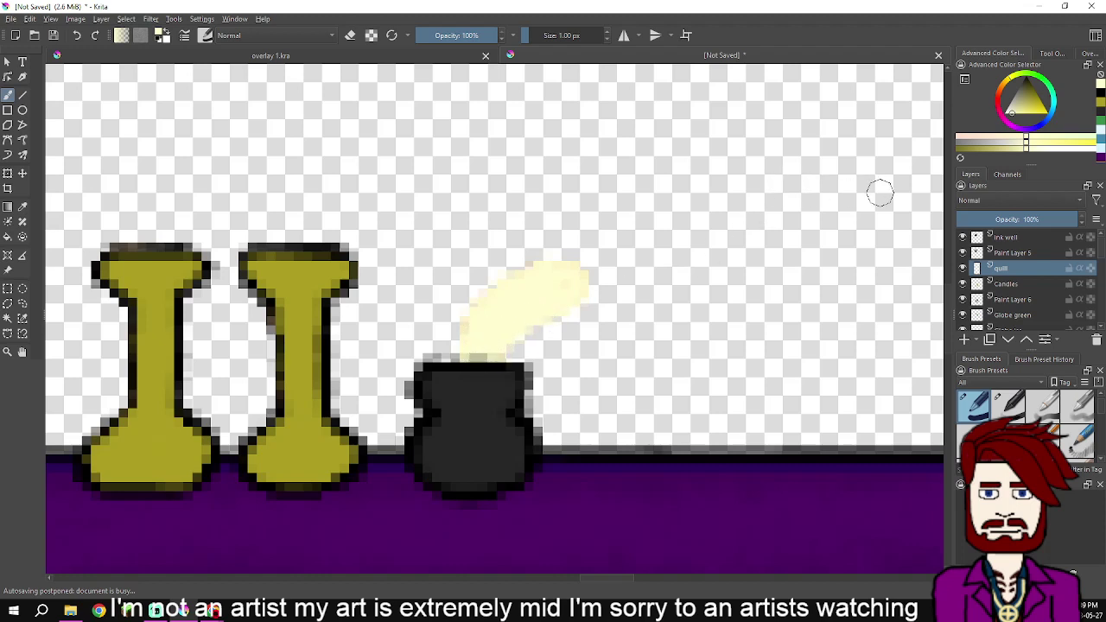
Add a new paint layer between the quill and Candles layers, keeping its default name
{"action": "left_click", "coordinate": [1007, 284]}
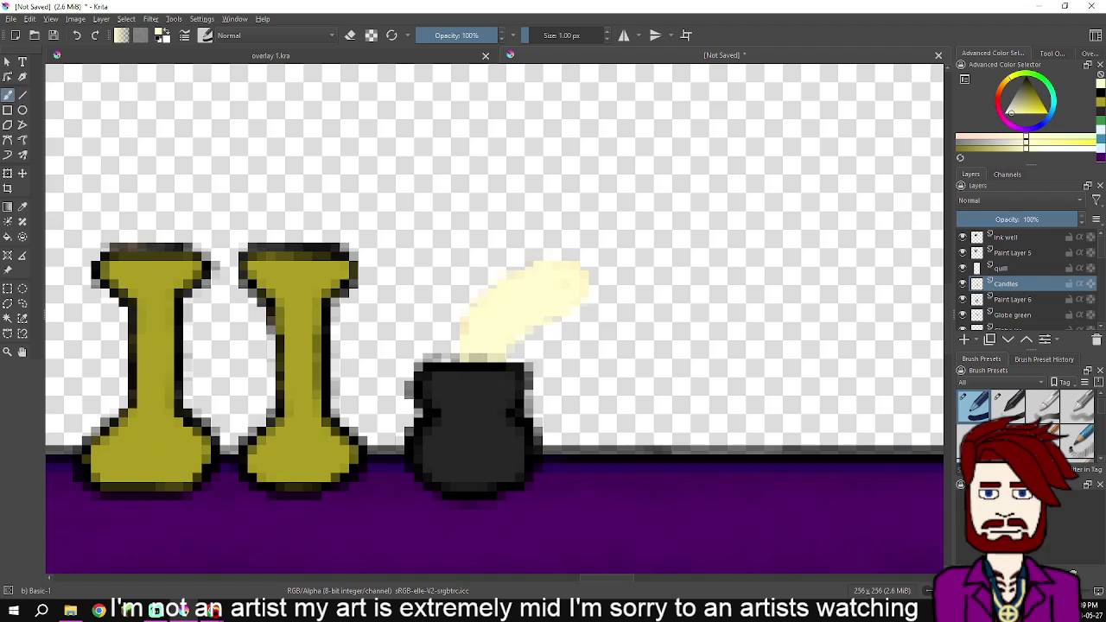
{"action": "key", "text": "Insert"}
{"action": "double_click", "coordinate": [1013, 284]}
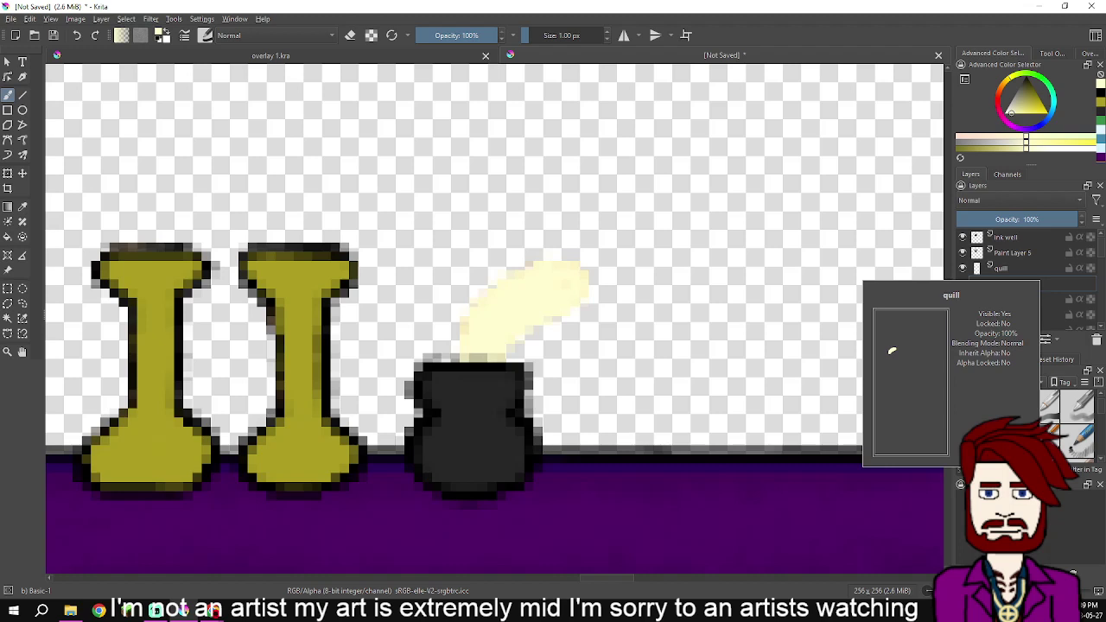
{"action": "double_click", "coordinate": [994, 283]}
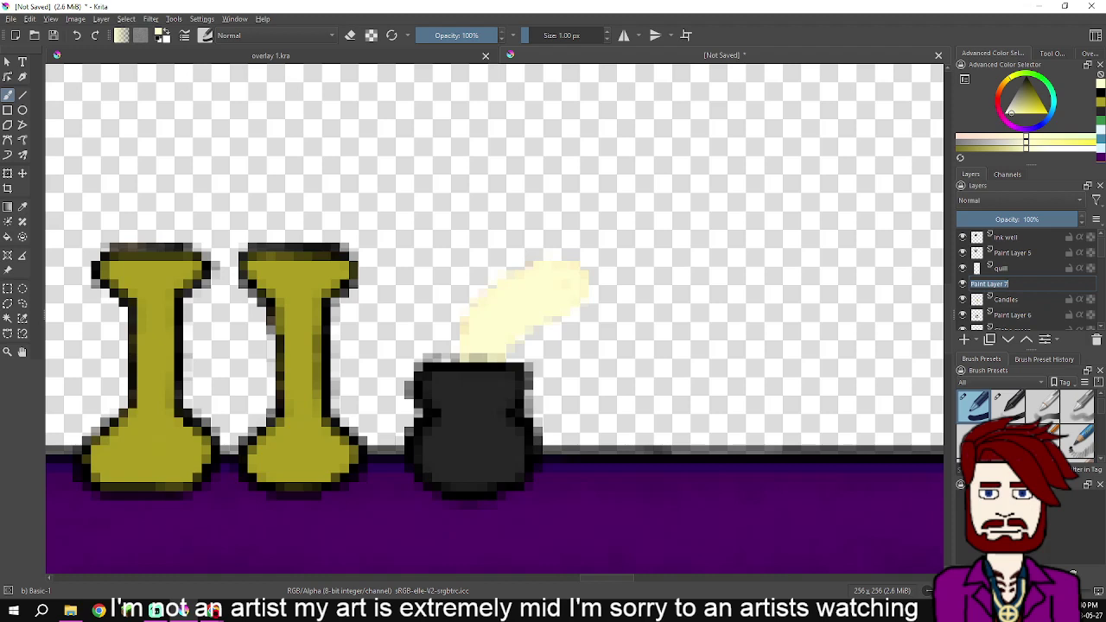
{"action": "mouse_move", "coordinate": [1012, 253]}
{"action": "double_click", "coordinate": [994, 284]}
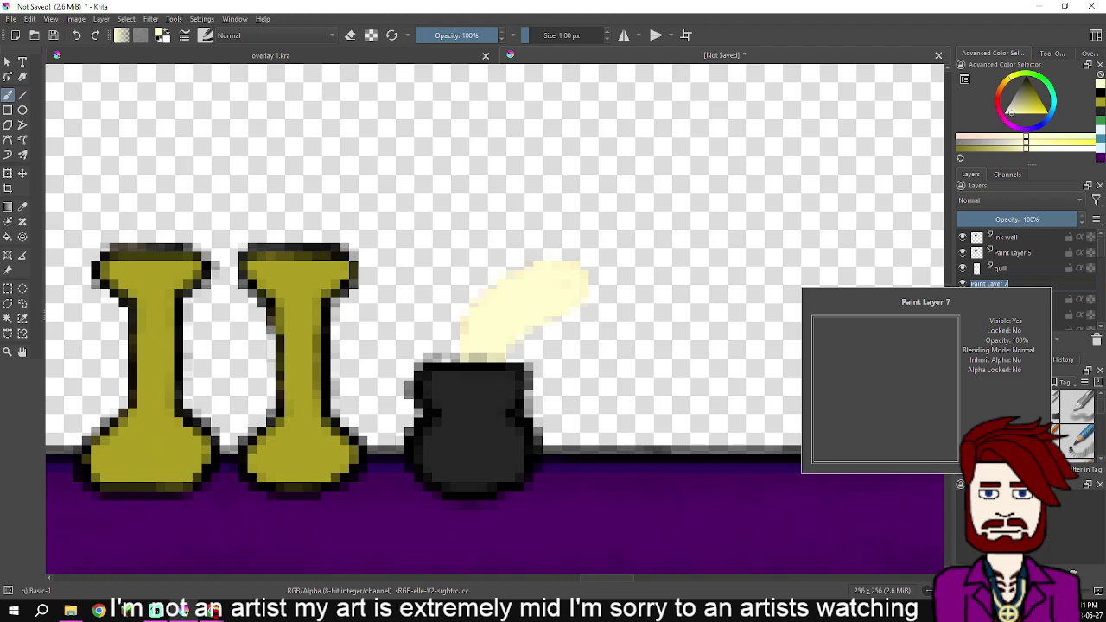
{"action": "key", "text": "Return"}
Paint a black outline around the quill down to the rim of the ink well
{"action": "key", "text": "d"}
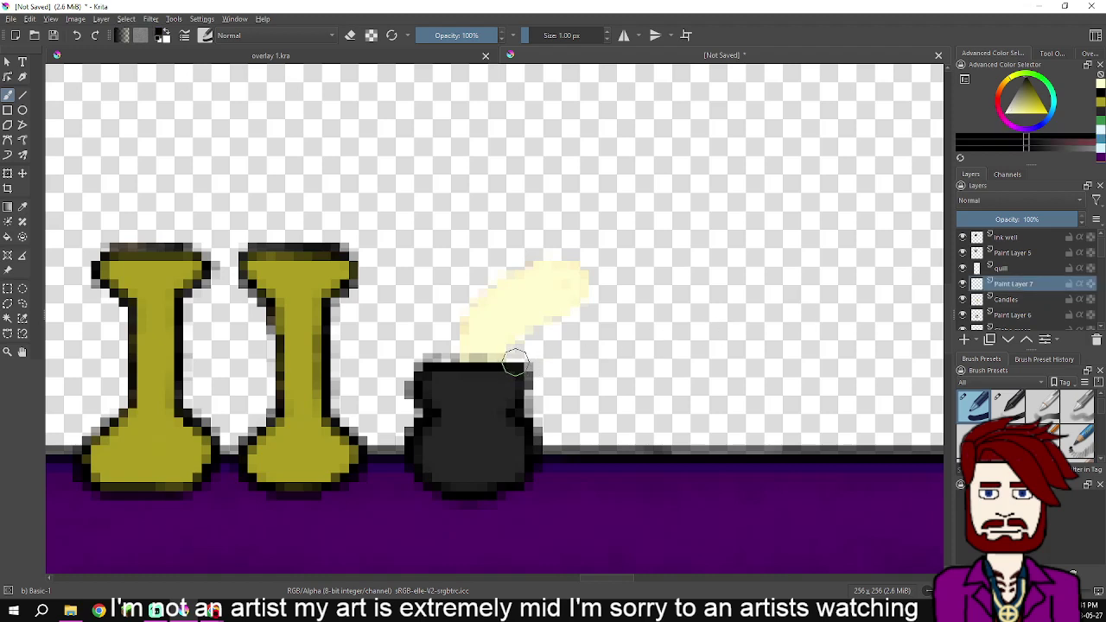
{"action": "mouse_move", "coordinate": [504, 361]}
{"action": "left_mouse_down"}
{"action": "mouse_move", "coordinate": [578, 307]}
{"action": "mouse_move", "coordinate": [591, 281]}
{"action": "mouse_move", "coordinate": [572, 256]}
{"action": "mouse_move", "coordinate": [589, 268]}
{"action": "mouse_move", "coordinate": [586, 299]}
{"action": "mouse_move", "coordinate": [593, 273]}
{"action": "mouse_move", "coordinate": [580, 256]}
{"action": "mouse_move", "coordinate": [506, 274]}
{"action": "mouse_move", "coordinate": [463, 313]}
{"action": "mouse_move", "coordinate": [448, 366]}
{"action": "mouse_move", "coordinate": [458, 345]}
{"action": "left_mouse_up"}
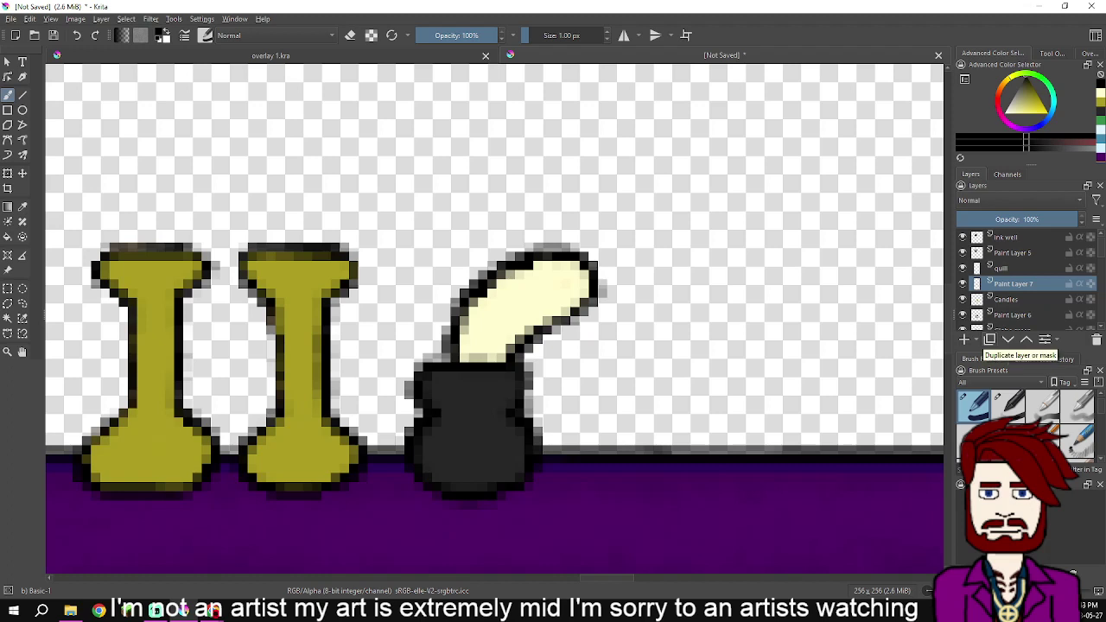
{"action": "mouse_move", "coordinate": [1003, 300]}
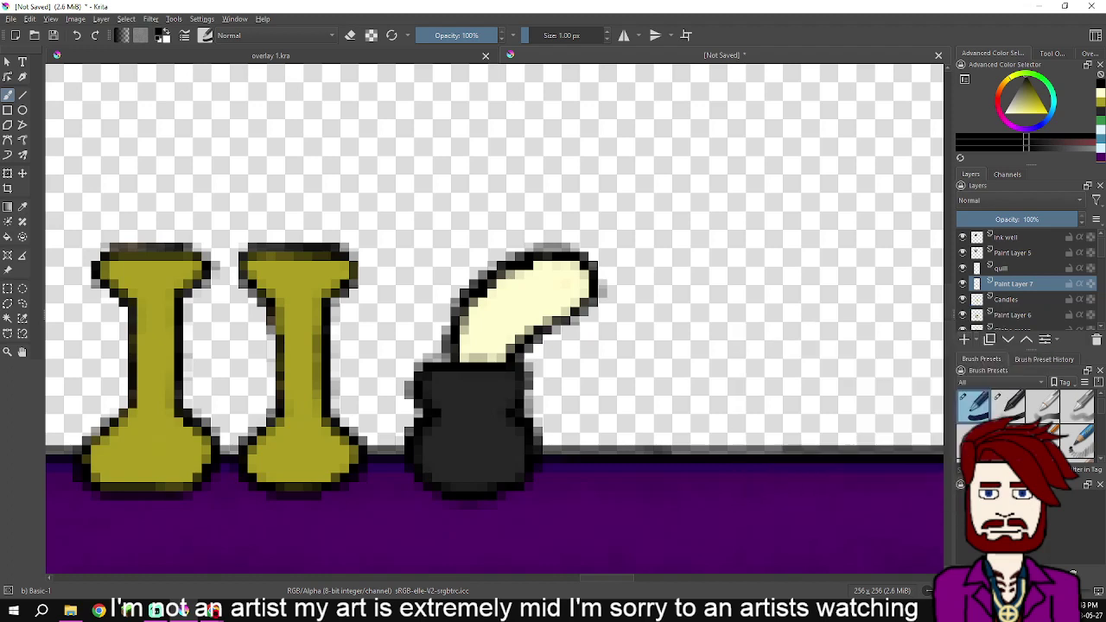
{"action": "scroll", "coordinate": [1025, 277], "scroll_direction": "down", "scroll_amount": 1}
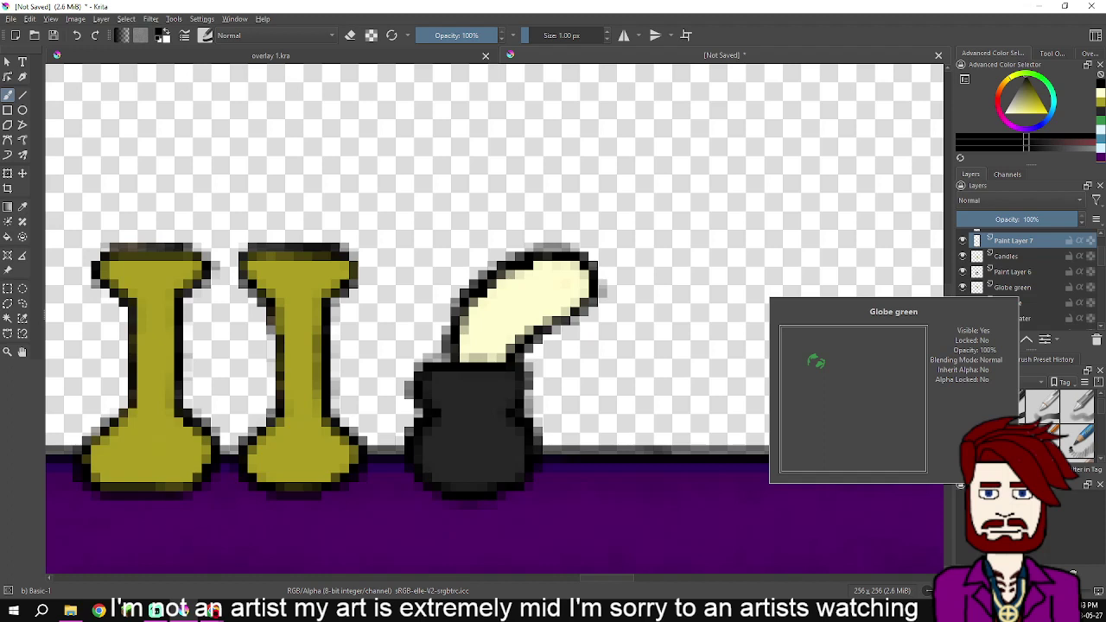
Add a paint layer directly above Globe green and paint a pale cream candle with an uneven top on the right-hand candlestick
{"action": "left_click", "coordinate": [1010, 287]}
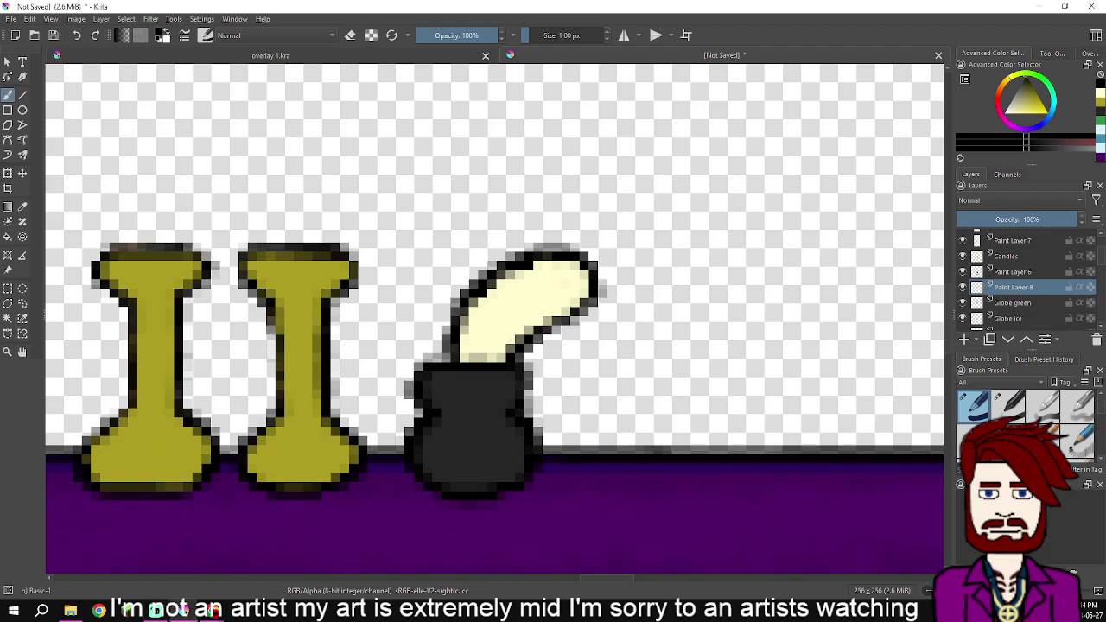
{"action": "key", "text": "x"}
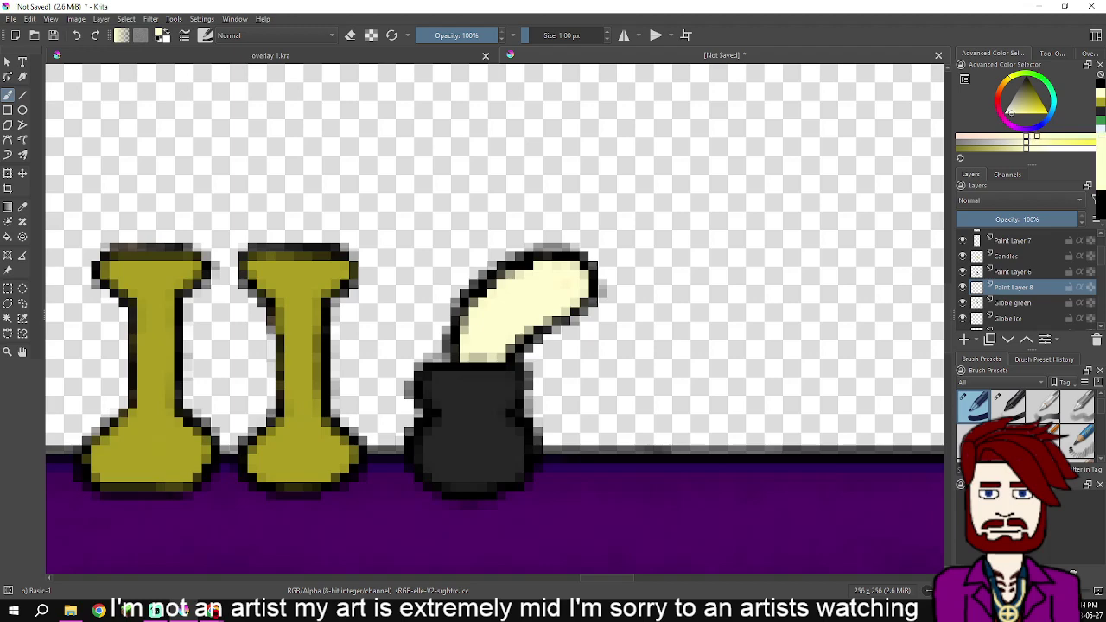
{"action": "left_click_drag", "start_coordinate": [457, 168], "coordinate": [680, 267]}
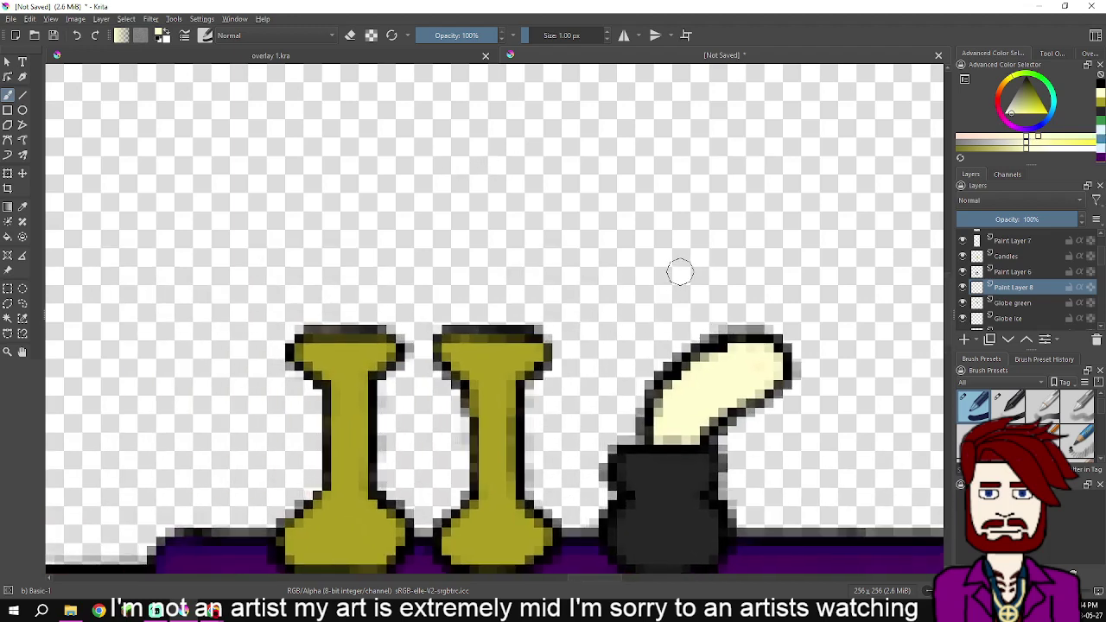
{"action": "left_click_drag", "start_coordinate": [566, 257], "coordinate": [573, 317]}
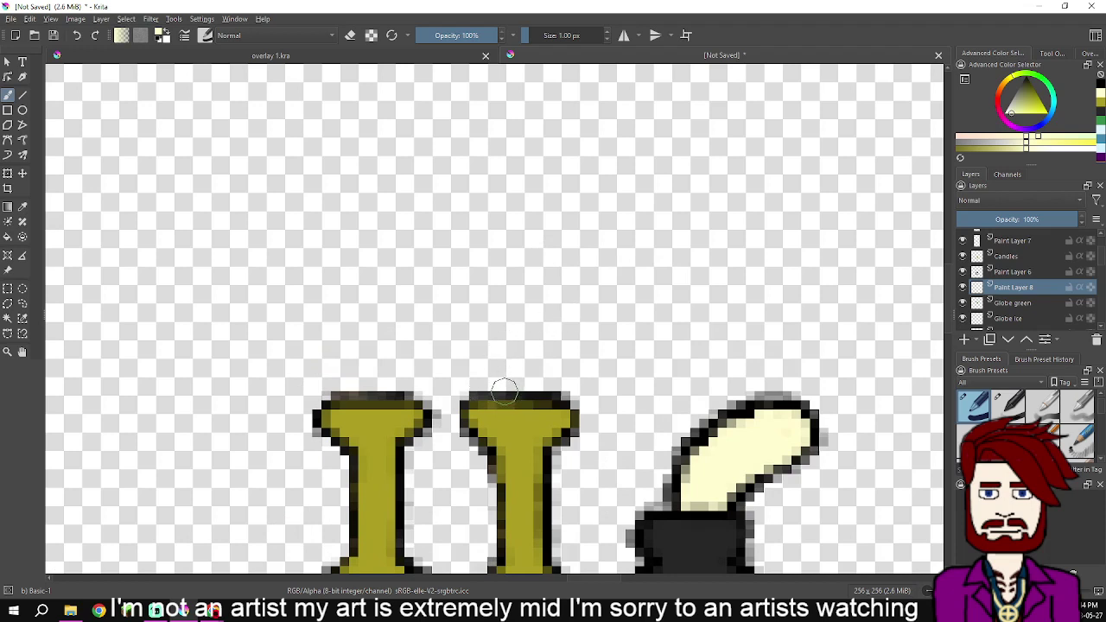
{"action": "left_click_drag", "start_coordinate": [504, 392], "coordinate": [508, 241]}
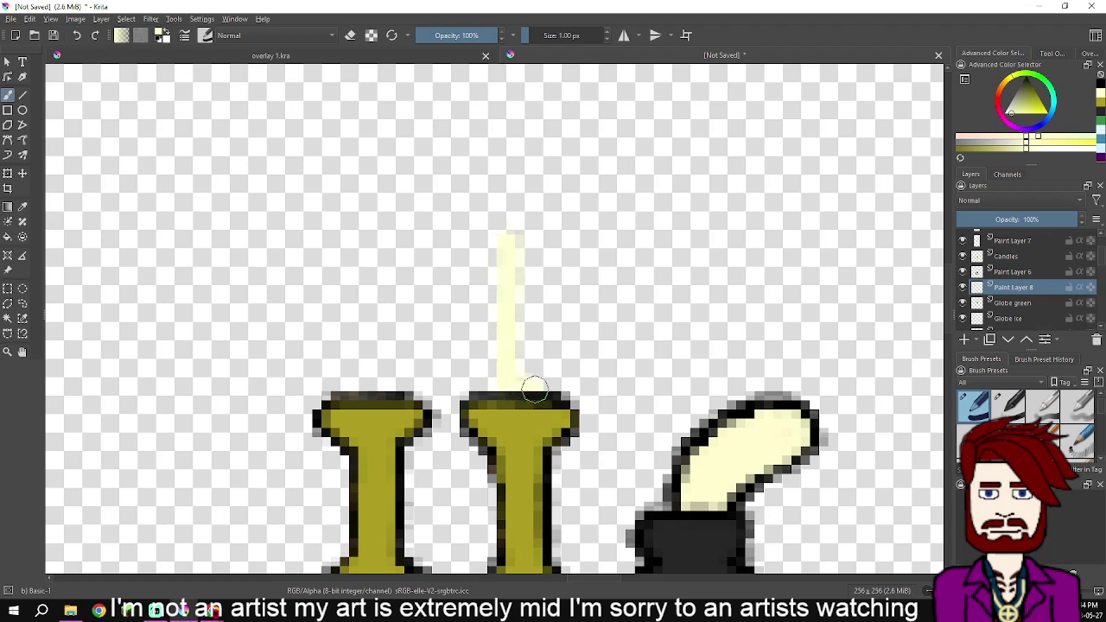
{"action": "mouse_move", "coordinate": [543, 380]}
{"action": "left_mouse_down"}
{"action": "mouse_move", "coordinate": [537, 244]}
{"action": "mouse_move", "coordinate": [517, 245]}
{"action": "mouse_move", "coordinate": [519, 281]}
{"action": "mouse_move", "coordinate": [521, 262]}
{"action": "mouse_move", "coordinate": [527, 270]}
{"action": "mouse_move", "coordinate": [525, 261]}
{"action": "mouse_move", "coordinate": [516, 337]}
{"action": "mouse_move", "coordinate": [524, 299]}
{"action": "mouse_move", "coordinate": [530, 331]}
{"action": "mouse_move", "coordinate": [527, 373]}
{"action": "mouse_move", "coordinate": [515, 351]}
{"action": "mouse_move", "coordinate": [521, 381]}
{"action": "left_mouse_up"}
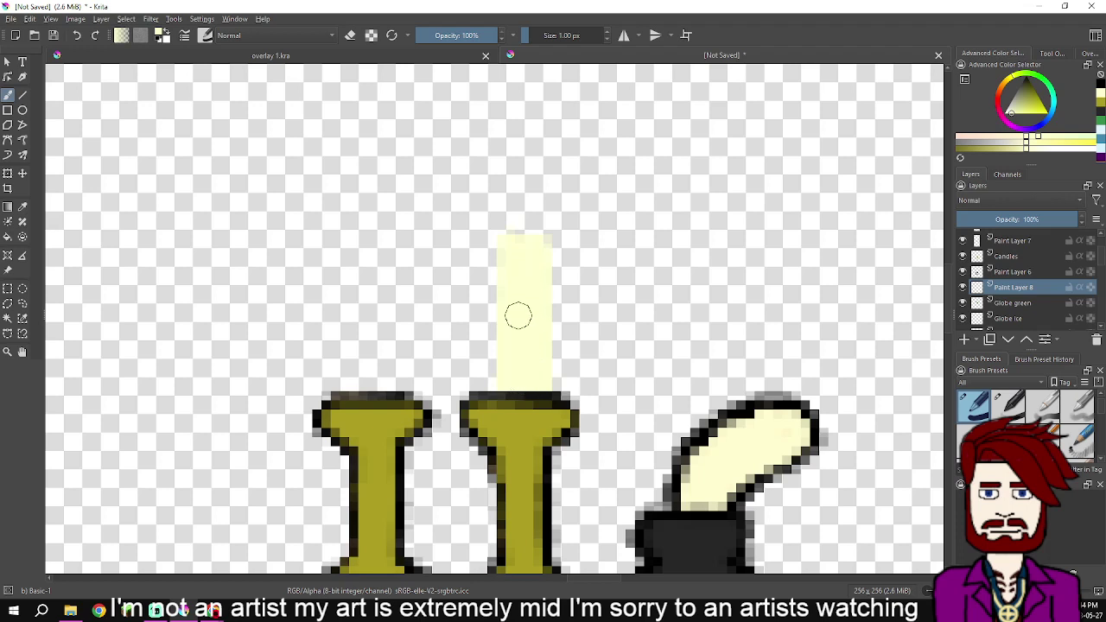
{"action": "left_click_drag", "start_coordinate": [506, 232], "coordinate": [507, 237]}
Paint a matching pale cream candle with a sloping, uneven top on the left-hand candlestick
{"action": "left_click_drag", "start_coordinate": [522, 267], "coordinate": [626, 294]}
{"action": "mouse_move", "coordinate": [464, 408]}
{"action": "left_mouse_down"}
{"action": "mouse_move", "coordinate": [493, 397]}
{"action": "mouse_move", "coordinate": [495, 306]}
{"action": "mouse_move", "coordinate": [493, 269]}
{"action": "mouse_move", "coordinate": [492, 389]}
{"action": "mouse_move", "coordinate": [464, 400]}
{"action": "mouse_move", "coordinate": [461, 254]}
{"action": "mouse_move", "coordinate": [476, 286]}
{"action": "mouse_move", "coordinate": [478, 394]}
{"action": "left_mouse_up"}
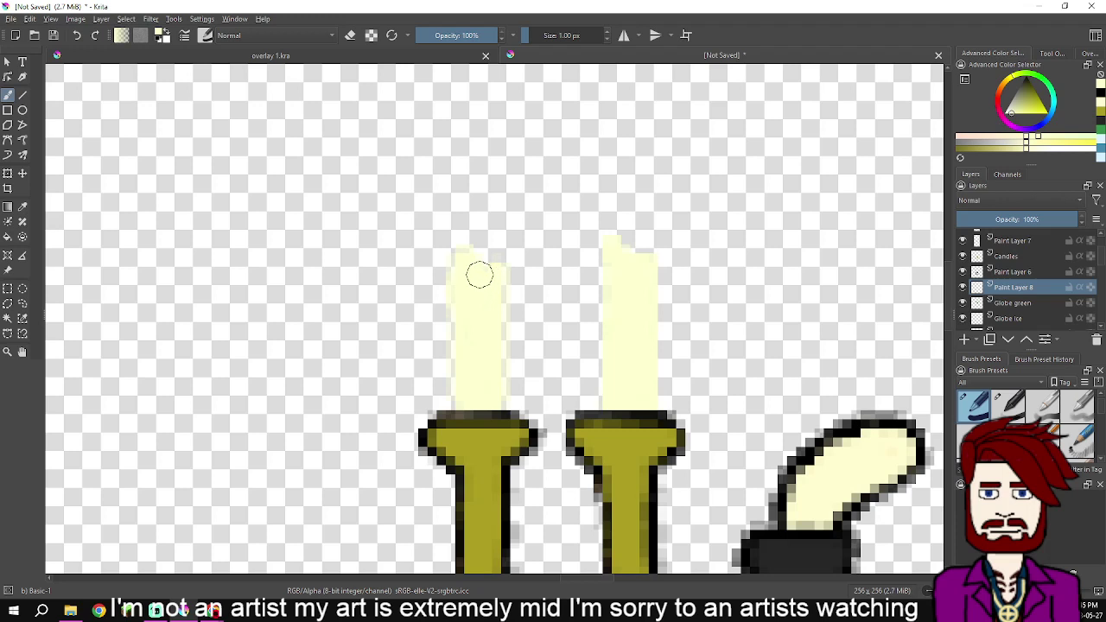
{"action": "left_click_drag", "start_coordinate": [459, 252], "coordinate": [458, 395]}
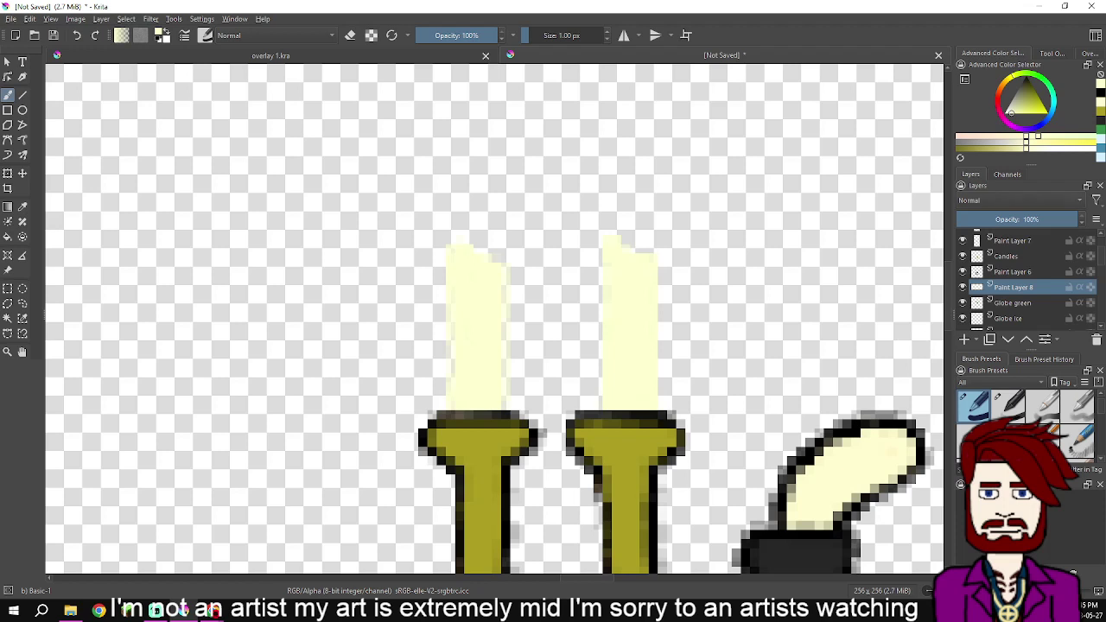
Add a paint layer between Paint Layer 8 and Globe green and outline the right-hand candle in black
{"action": "left_click", "coordinate": [1013, 302]}
{"action": "left_click", "coordinate": [965, 340]}
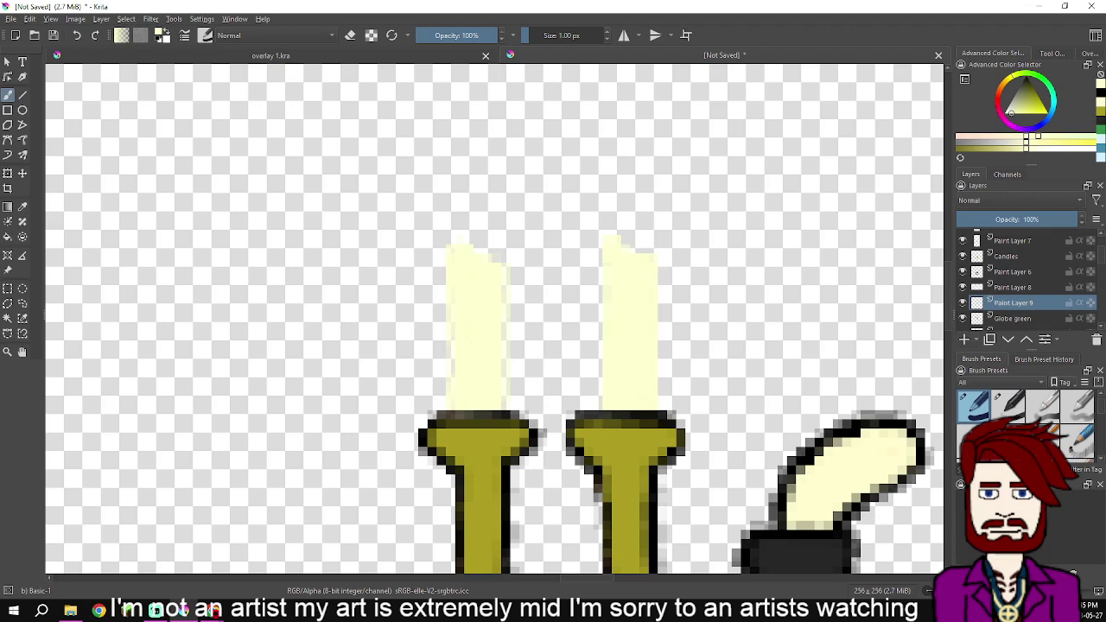
{"action": "key", "text": "d"}
{"action": "left_click_drag", "start_coordinate": [659, 408], "coordinate": [664, 275]}
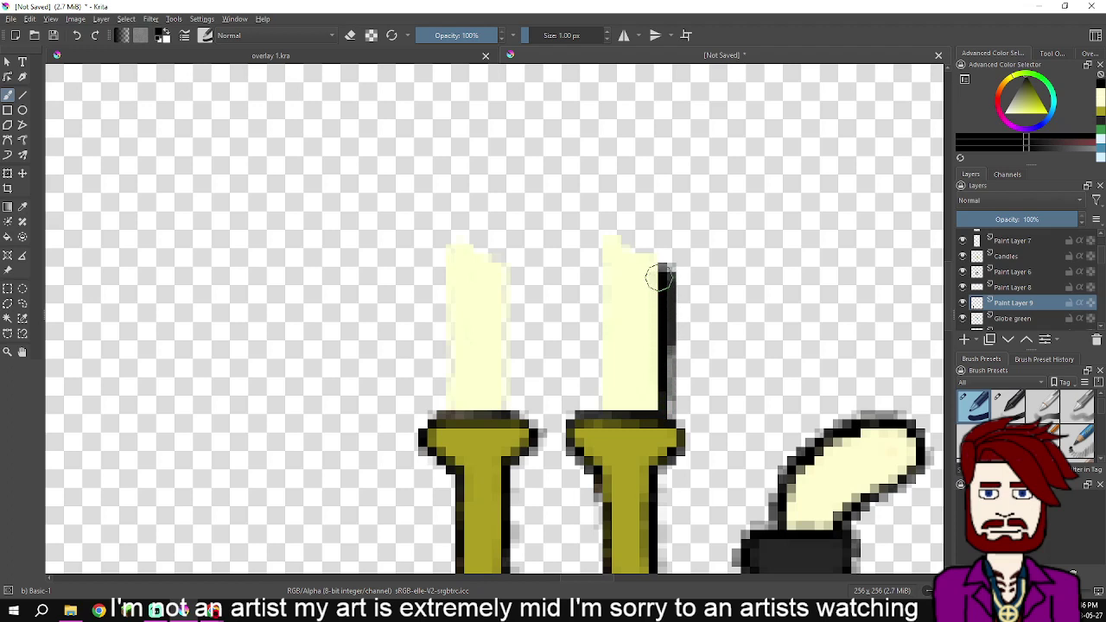
{"action": "key", "text": "ctrl+z"}
{"action": "left_click_drag", "start_coordinate": [655, 264], "coordinate": [658, 402]}
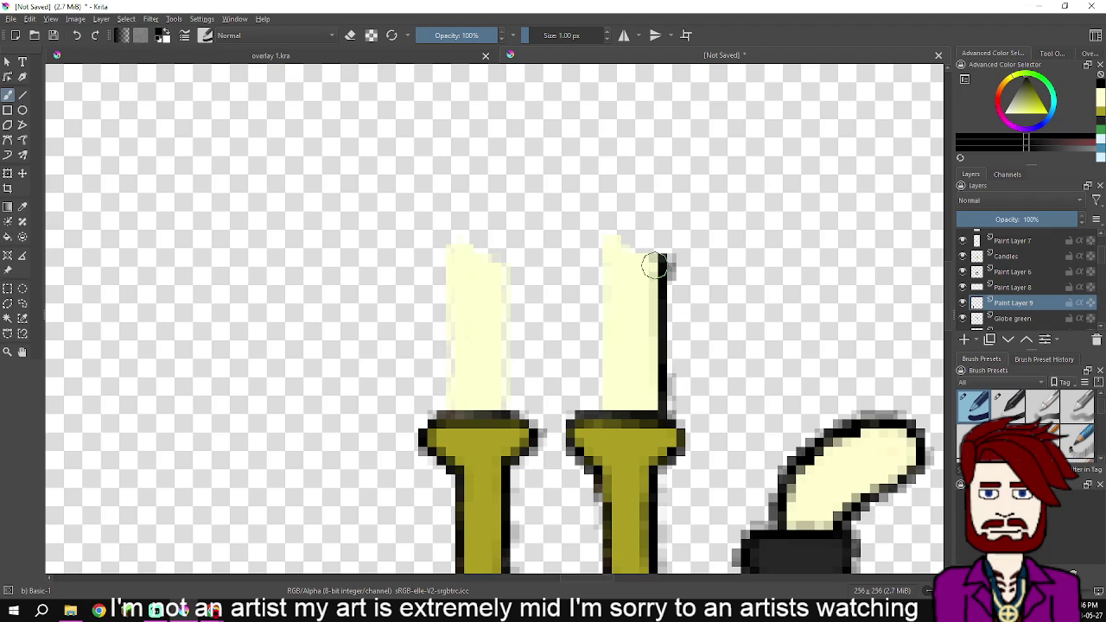
{"action": "mouse_move", "coordinate": [654, 254]}
{"action": "left_mouse_down"}
{"action": "mouse_move", "coordinate": [612, 233]}
{"action": "mouse_move", "coordinate": [601, 243]}
{"action": "mouse_move", "coordinate": [605, 411]}
{"action": "mouse_move", "coordinate": [607, 358]}
{"action": "left_mouse_up"}
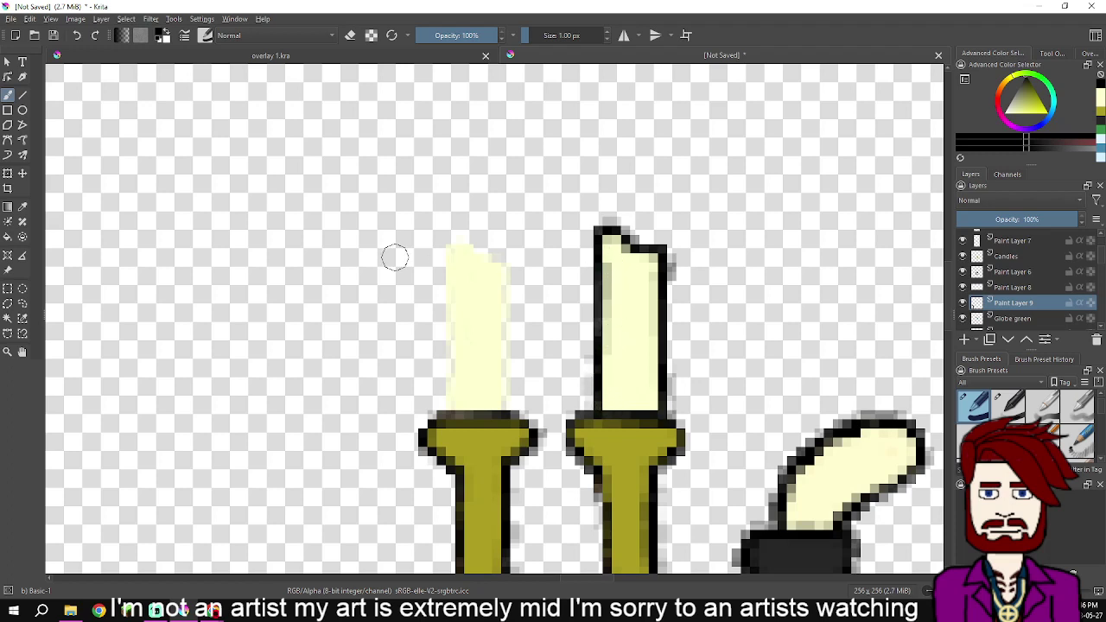
{"action": "mouse_move", "coordinate": [459, 240]}
{"action": "left_mouse_down"}
{"action": "mouse_move", "coordinate": [501, 270]}
{"action": "mouse_move", "coordinate": [501, 312]}
{"action": "mouse_move", "coordinate": [501, 272]}
{"action": "mouse_move", "coordinate": [505, 307]}
{"action": "mouse_move", "coordinate": [509, 281]}
{"action": "mouse_move", "coordinate": [501, 404]}
{"action": "left_mouse_up"}
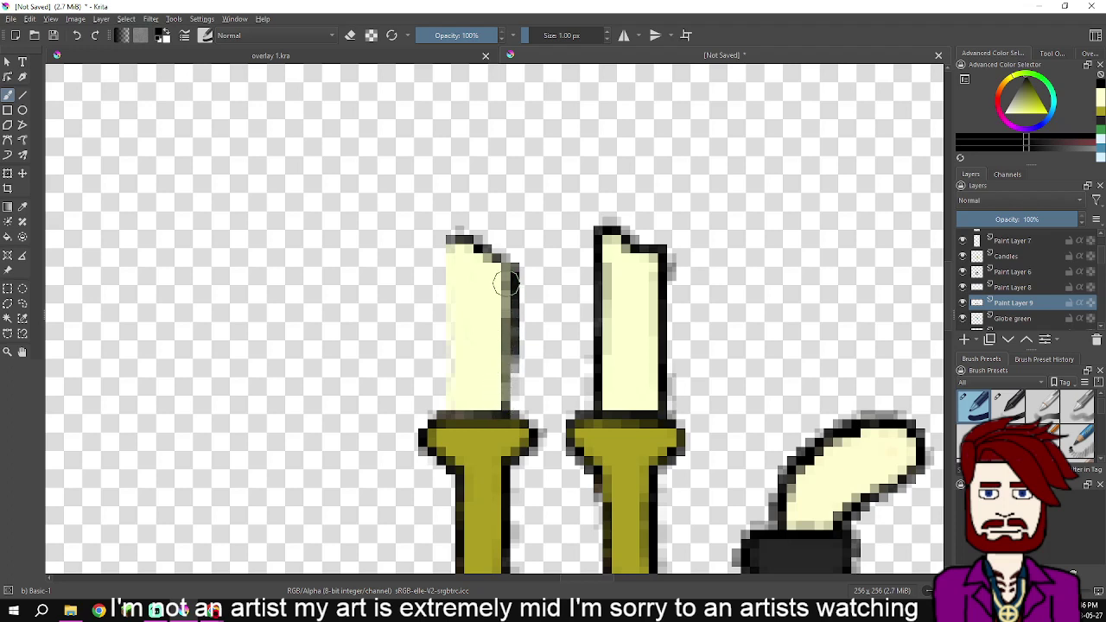
{"action": "key", "text": "ctrl+z"}
{"action": "key", "text": "ctrl+z"}
{"action": "key", "text": "ctrl+z"}
{"action": "key", "text": "ctrl+z"}
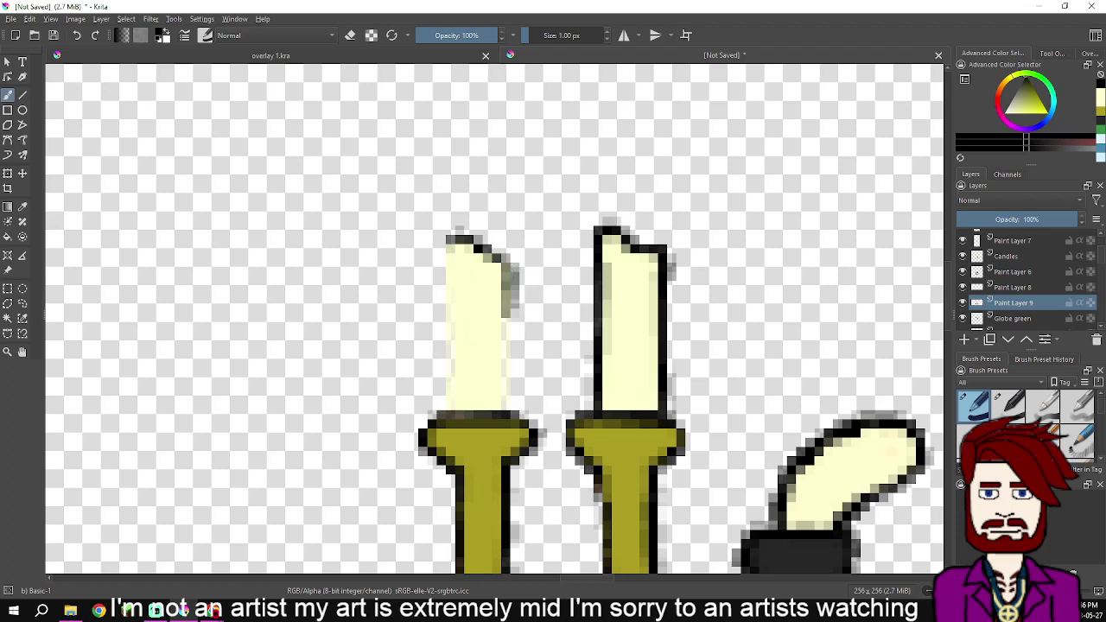
Paint a black outline along the top and both sides of the left-hand candle
{"action": "left_click_drag", "start_coordinate": [454, 247], "coordinate": [489, 264]}
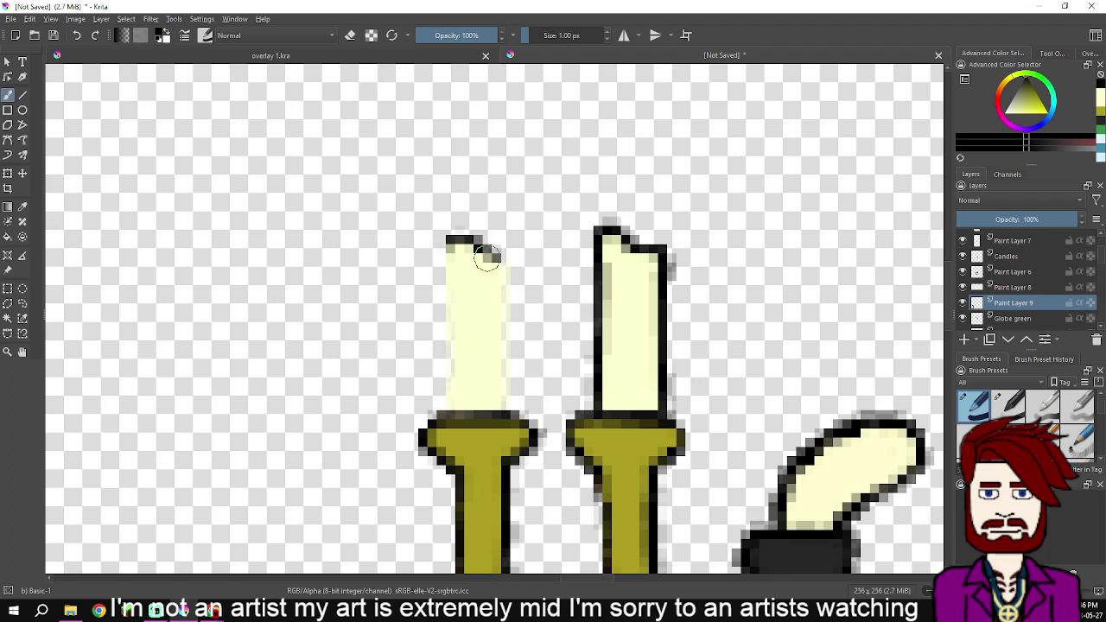
{"action": "mouse_move", "coordinate": [486, 255]}
{"action": "left_mouse_down"}
{"action": "mouse_move", "coordinate": [507, 277]}
{"action": "mouse_move", "coordinate": [506, 291]}
{"action": "mouse_move", "coordinate": [501, 270]}
{"action": "mouse_move", "coordinate": [498, 402]}
{"action": "left_mouse_up"}
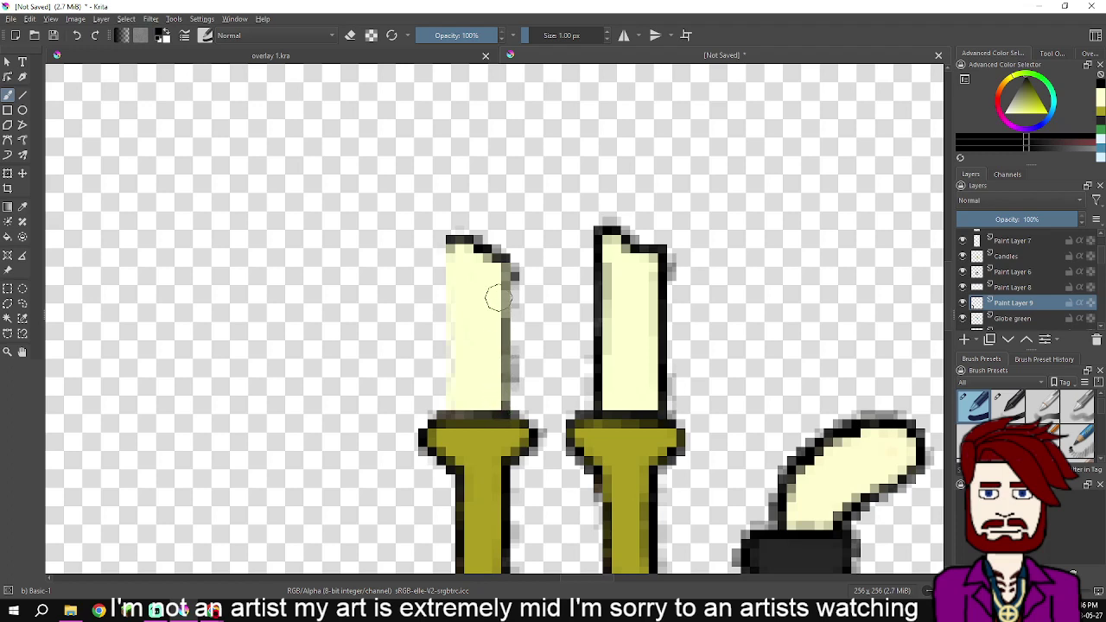
{"action": "mouse_move", "coordinate": [478, 256]}
{"action": "left_mouse_down"}
{"action": "mouse_move", "coordinate": [444, 242]}
{"action": "mouse_move", "coordinate": [450, 408]}
{"action": "mouse_move", "coordinate": [455, 359]}
{"action": "left_mouse_up"}
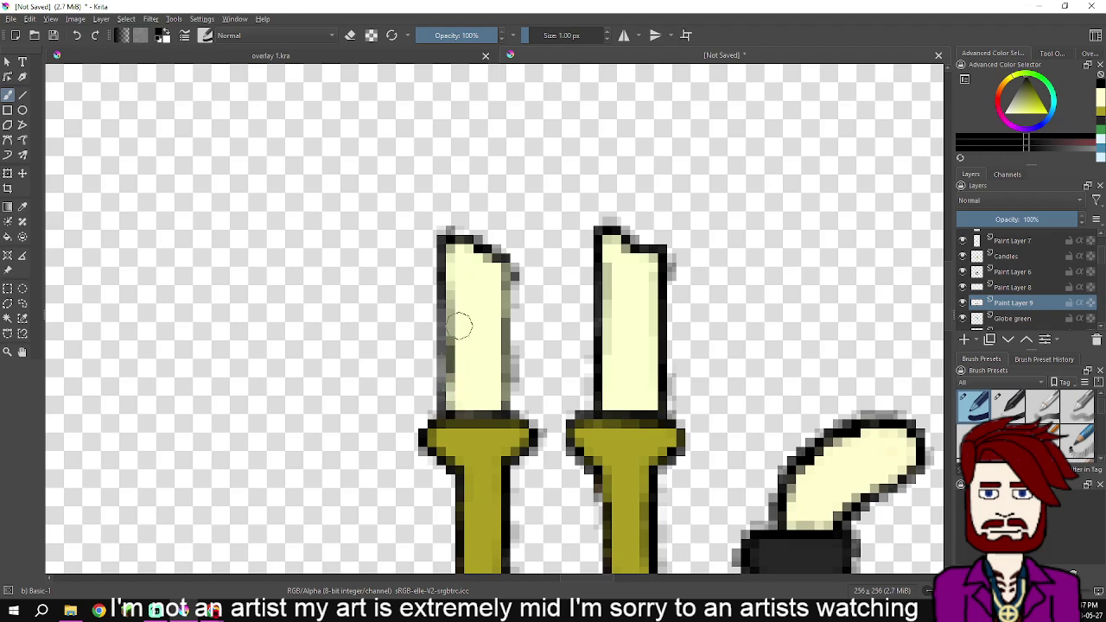
{"action": "left_click_drag", "start_coordinate": [452, 254], "coordinate": [450, 242]}
Choose a bright golden orange and paint a tapered flame above the left-hand candle
{"action": "left_click", "coordinate": [1015, 111]}
{"action": "key", "text": "x"}
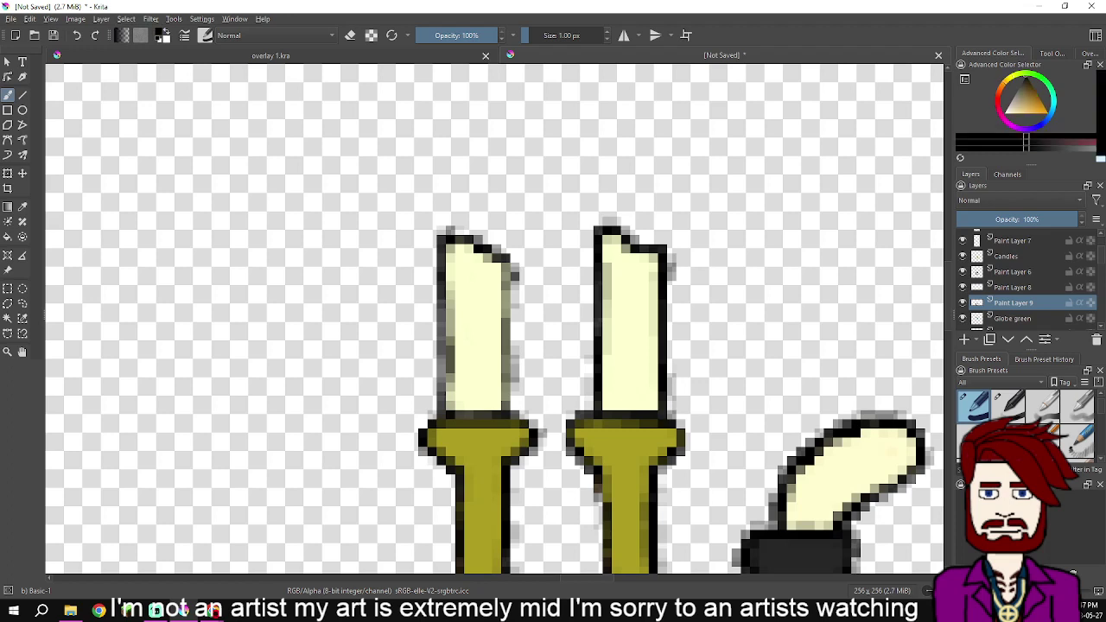
{"action": "left_click_drag", "start_coordinate": [1034, 94], "coordinate": [1042, 103]}
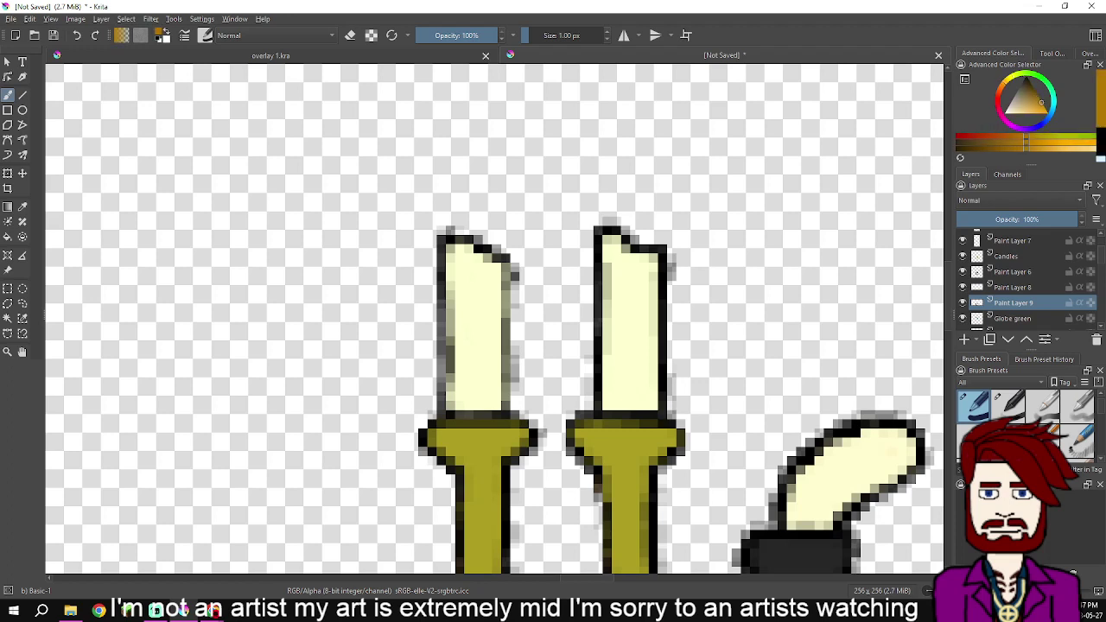
{"action": "left_click", "coordinate": [1054, 142]}
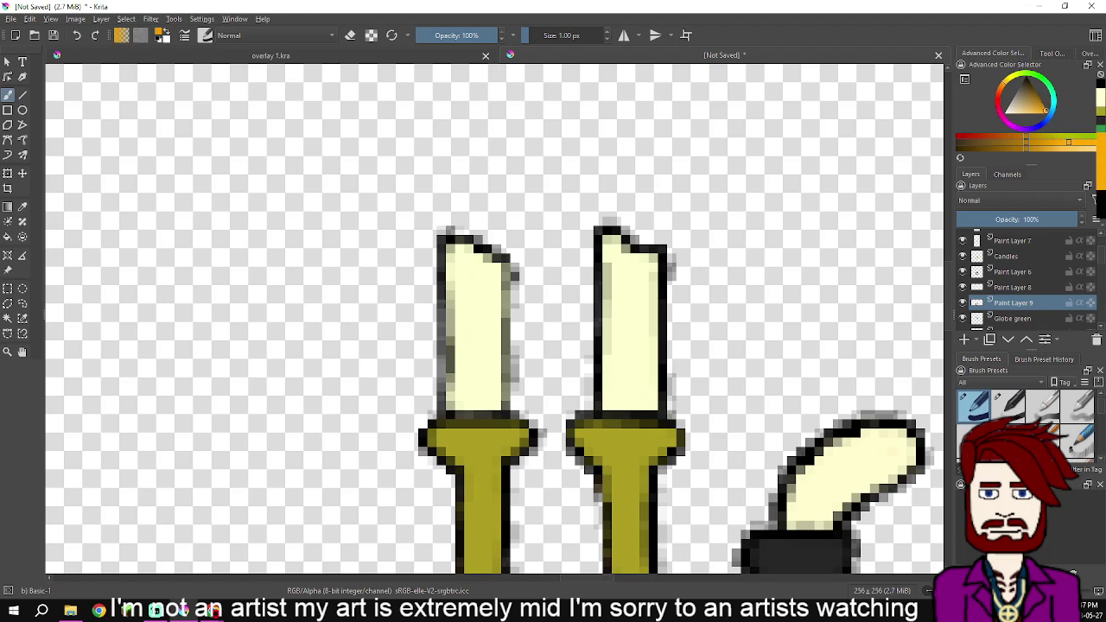
{"action": "left_click_drag", "start_coordinate": [1005, 83], "coordinate": [1002, 87]}
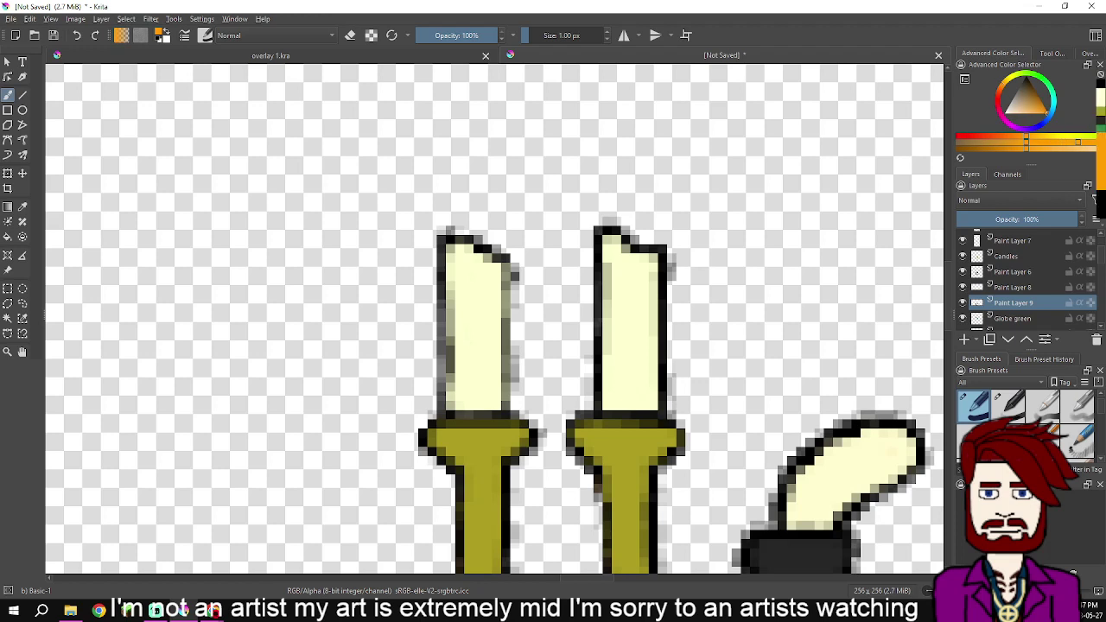
{"action": "left_click_drag", "start_coordinate": [1026, 136], "coordinate": [1018, 136]}
{"action": "left_click", "coordinate": [1006, 81]}
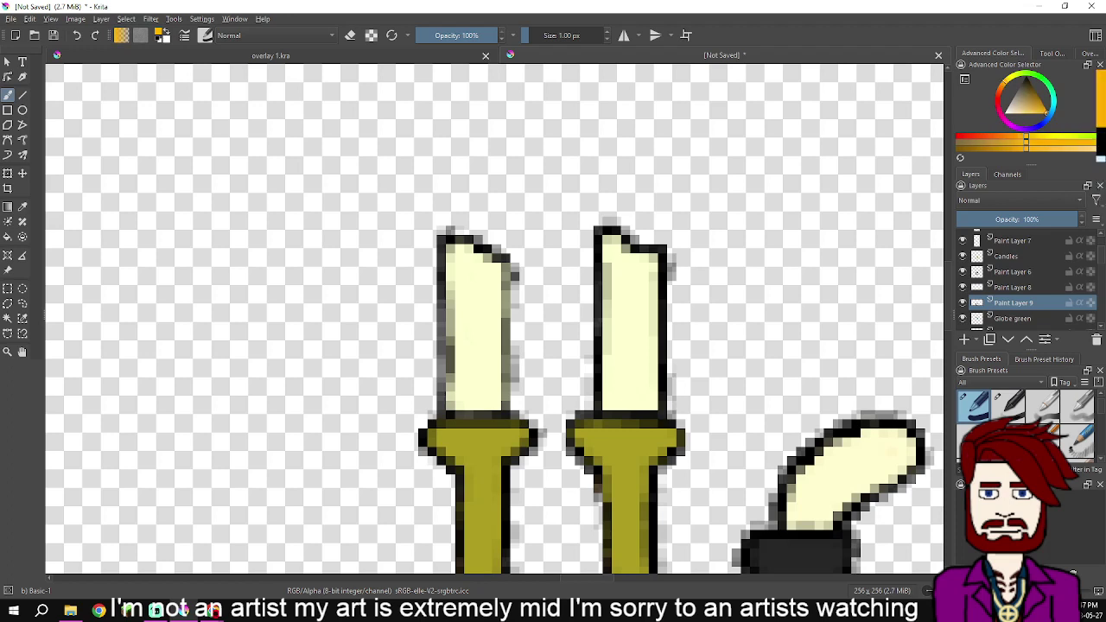
{"action": "left_click_drag", "start_coordinate": [1030, 142], "coordinate": [1064, 142]}
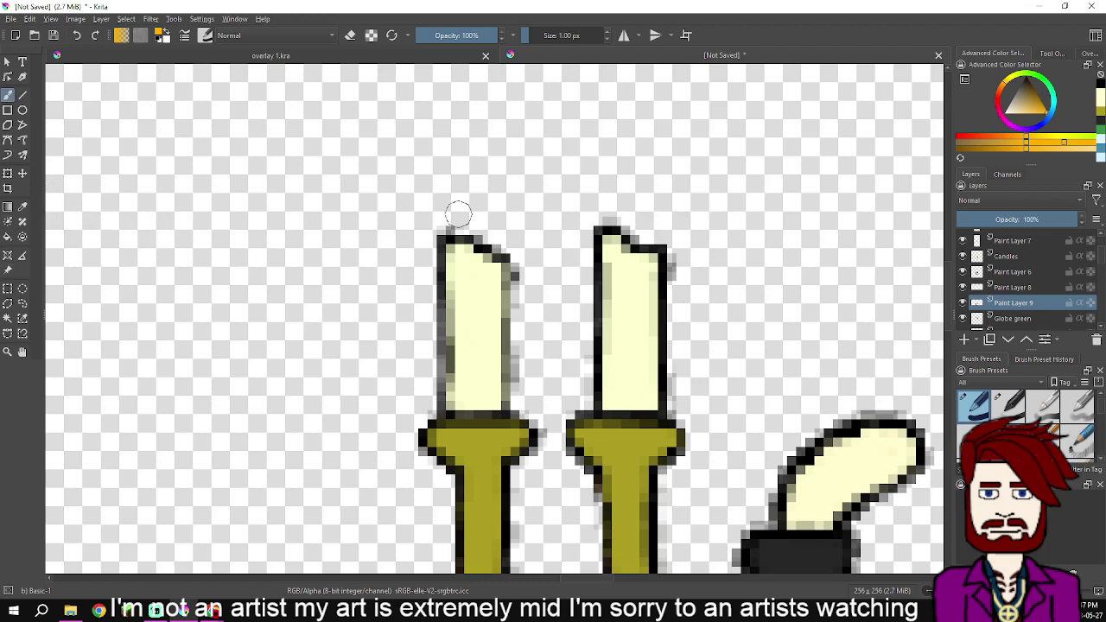
{"action": "mouse_move", "coordinate": [472, 214]}
{"action": "left_mouse_down"}
{"action": "mouse_move", "coordinate": [479, 155]}
{"action": "mouse_move", "coordinate": [483, 225]}
{"action": "mouse_move", "coordinate": [470, 203]}
{"action": "mouse_move", "coordinate": [479, 221]}
{"action": "mouse_move", "coordinate": [487, 134]}
{"action": "left_mouse_up"}
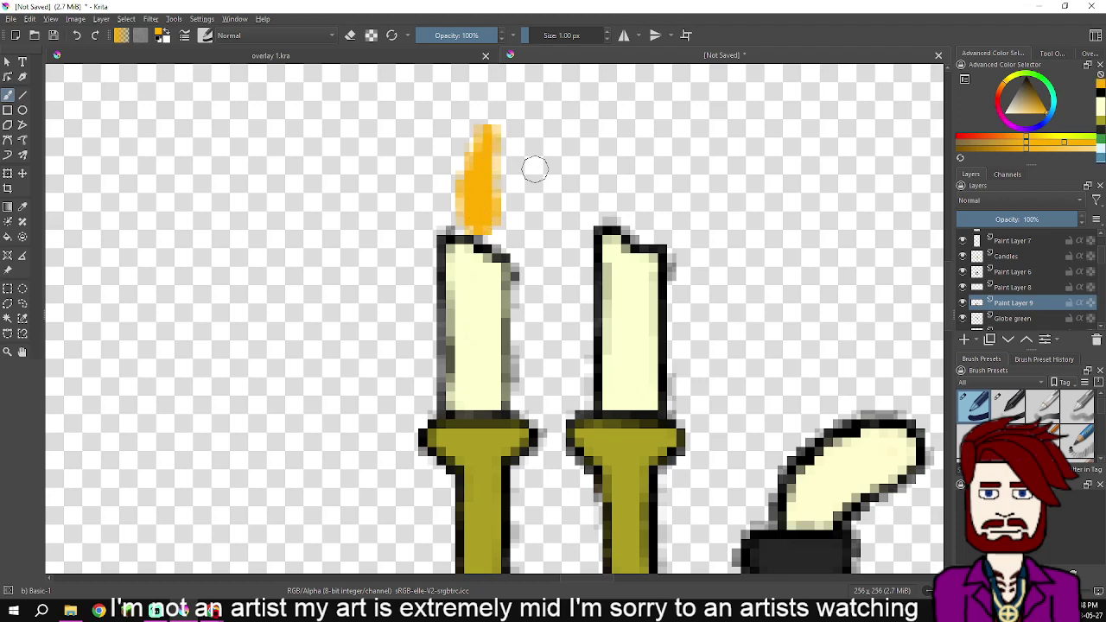
Paint a matching tapered orange flame above the right-hand candle
{"action": "scroll", "coordinate": [548, 172], "scroll_direction": "down", "scroll_amount": 3}
{"action": "scroll", "coordinate": [509, 274], "scroll_direction": "up", "scroll_amount": 2}
{"action": "scroll", "coordinate": [543, 278], "scroll_direction": "up", "scroll_amount": 2}
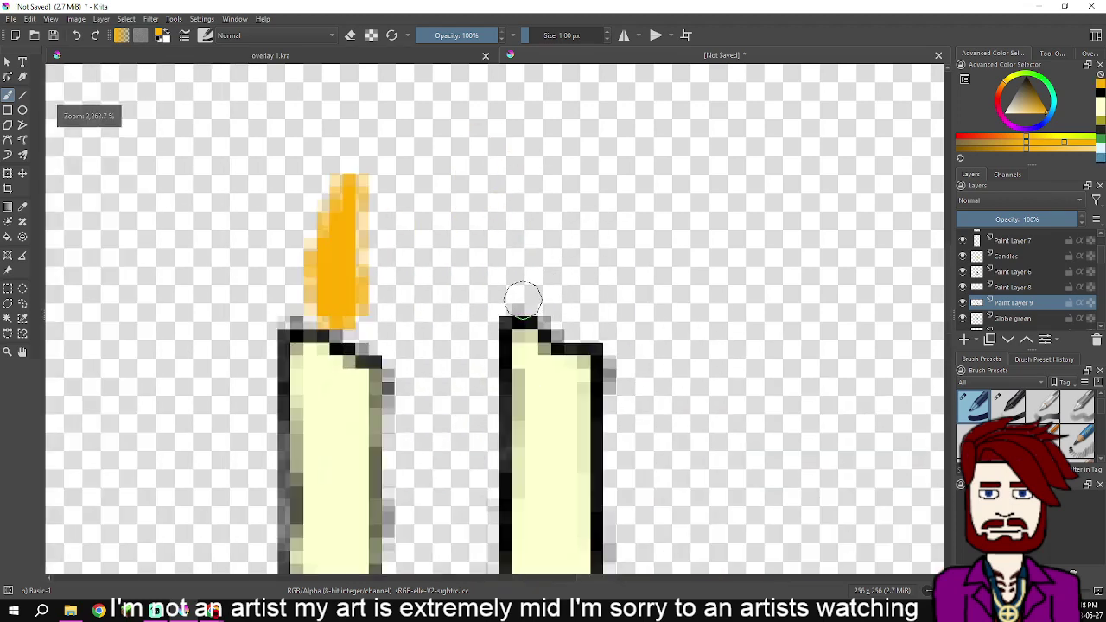
{"action": "mouse_move", "coordinate": [548, 309]}
{"action": "left_mouse_down"}
{"action": "mouse_move", "coordinate": [541, 249]}
{"action": "mouse_move", "coordinate": [562, 208]}
{"action": "mouse_move", "coordinate": [560, 177]}
{"action": "mouse_move", "coordinate": [558, 311]}
{"action": "mouse_move", "coordinate": [566, 184]}
{"action": "left_mouse_up"}
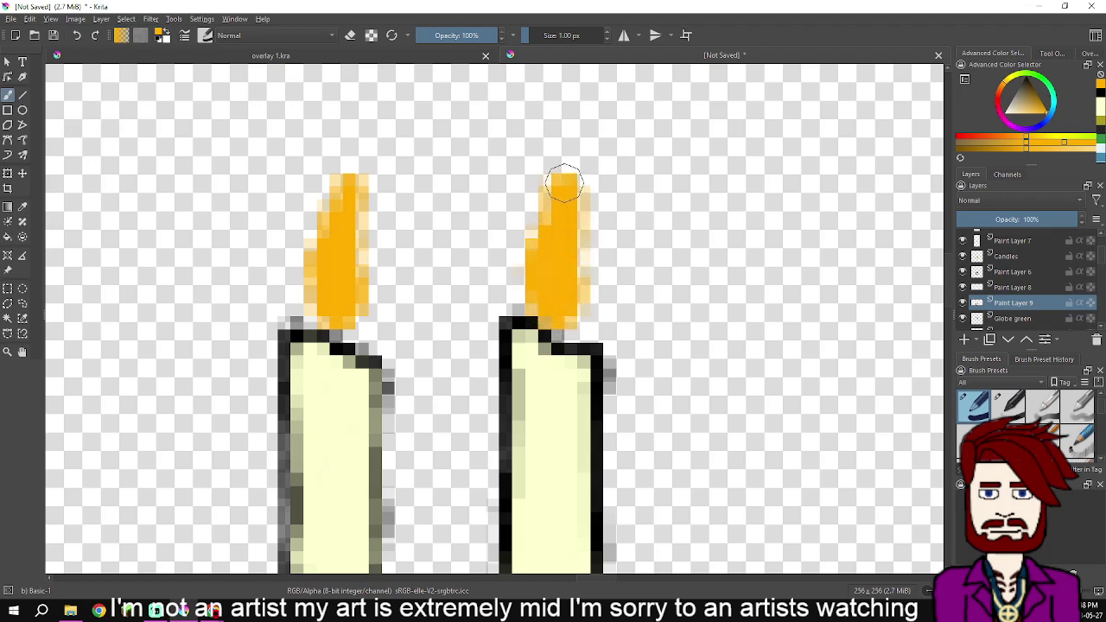
{"action": "scroll", "coordinate": [561, 202], "scroll_direction": "down", "scroll_amount": 2}
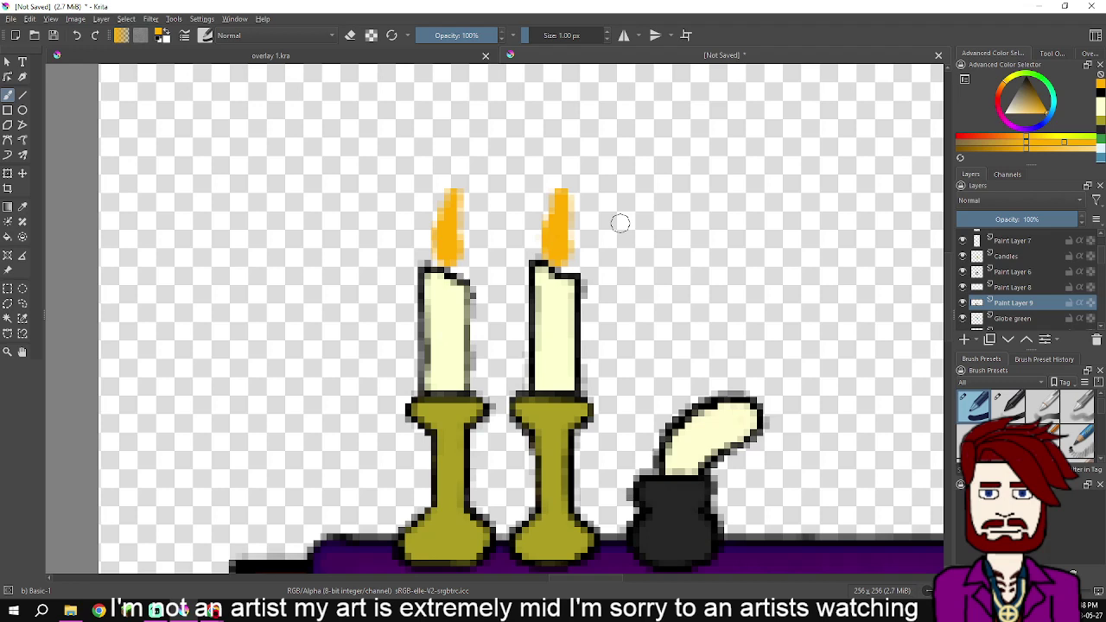
Switch to bright yellow and paint an inner highlight in each of the two candle flames
{"action": "left_click_drag", "start_coordinate": [1028, 136], "coordinate": [1044, 136]}
{"action": "scroll", "coordinate": [686, 220], "scroll_direction": "up", "scroll_amount": 2}
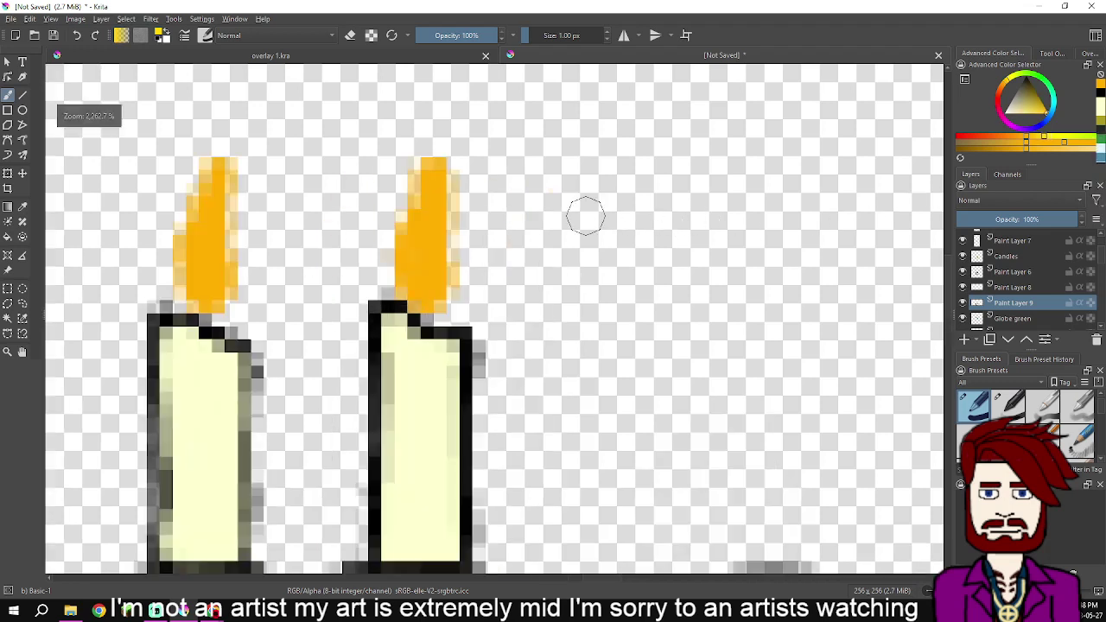
{"action": "mouse_move", "coordinate": [428, 283]}
{"action": "left_mouse_down"}
{"action": "mouse_move", "coordinate": [432, 210]}
{"action": "mouse_move", "coordinate": [445, 203]}
{"action": "left_mouse_up"}
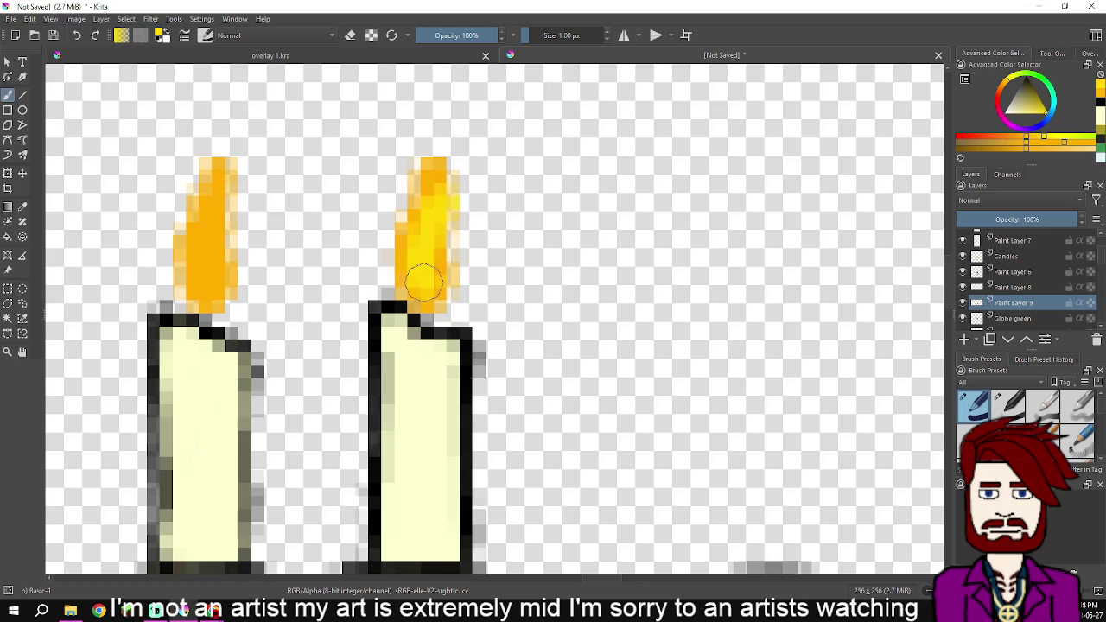
{"action": "left_click_drag", "start_coordinate": [209, 197], "coordinate": [225, 271]}
{"action": "scroll", "coordinate": [294, 246], "scroll_direction": "down", "scroll_amount": 3}
{"action": "scroll", "coordinate": [302, 243], "scroll_direction": "down", "scroll_amount": 5}
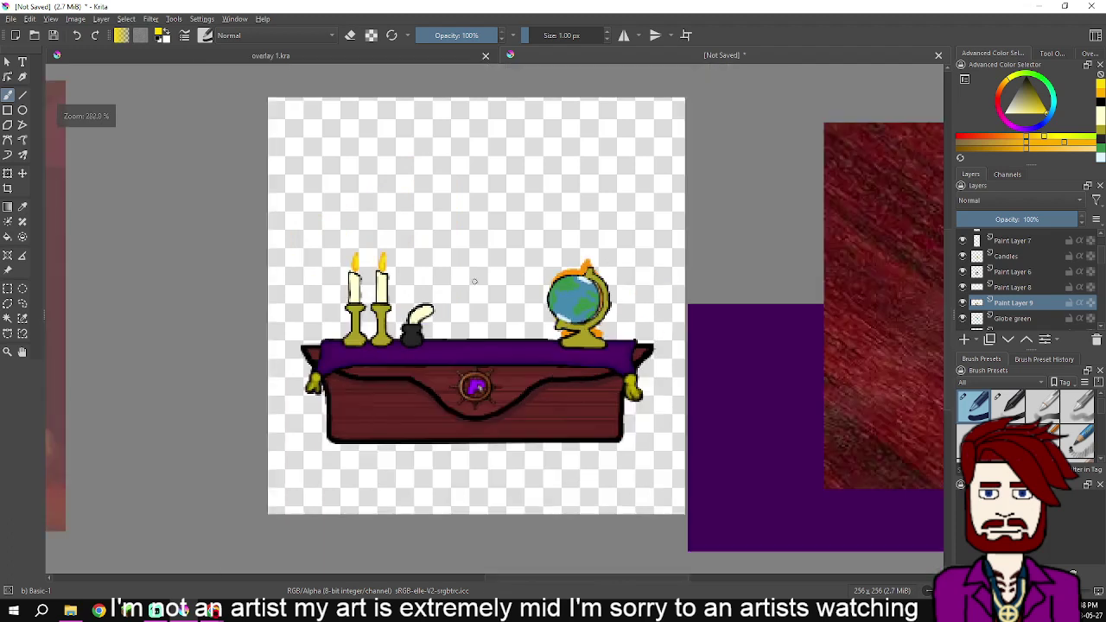
Hide the orange Table top sketch layer and remove it from the layer stack
{"action": "scroll", "coordinate": [1020, 281], "scroll_direction": "down", "scroll_amount": 1}
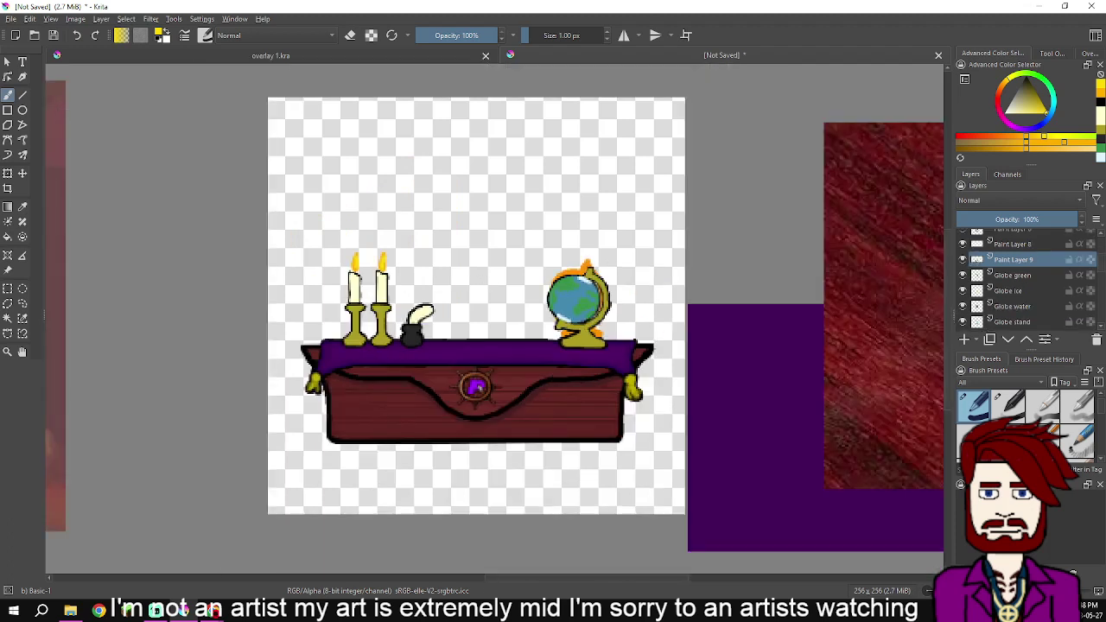
{"action": "scroll", "coordinate": [1020, 281], "scroll_direction": "down", "scroll_amount": 1}
{"action": "left_click", "coordinate": [963, 309]}
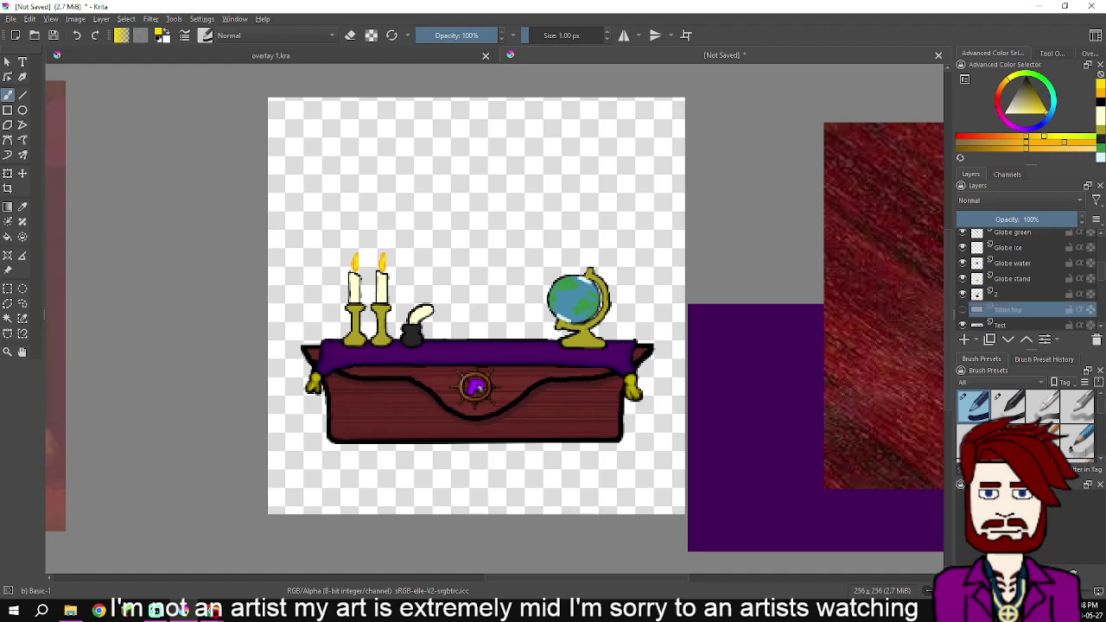
{"action": "right_click", "coordinate": [1002, 309]}
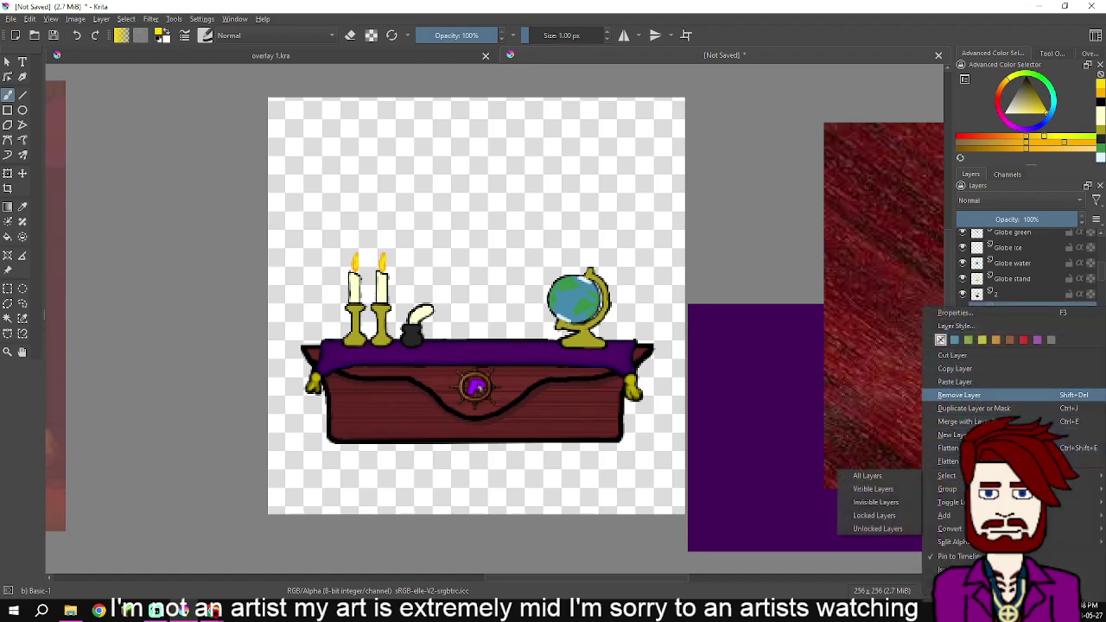
{"action": "left_click", "coordinate": [960, 395]}
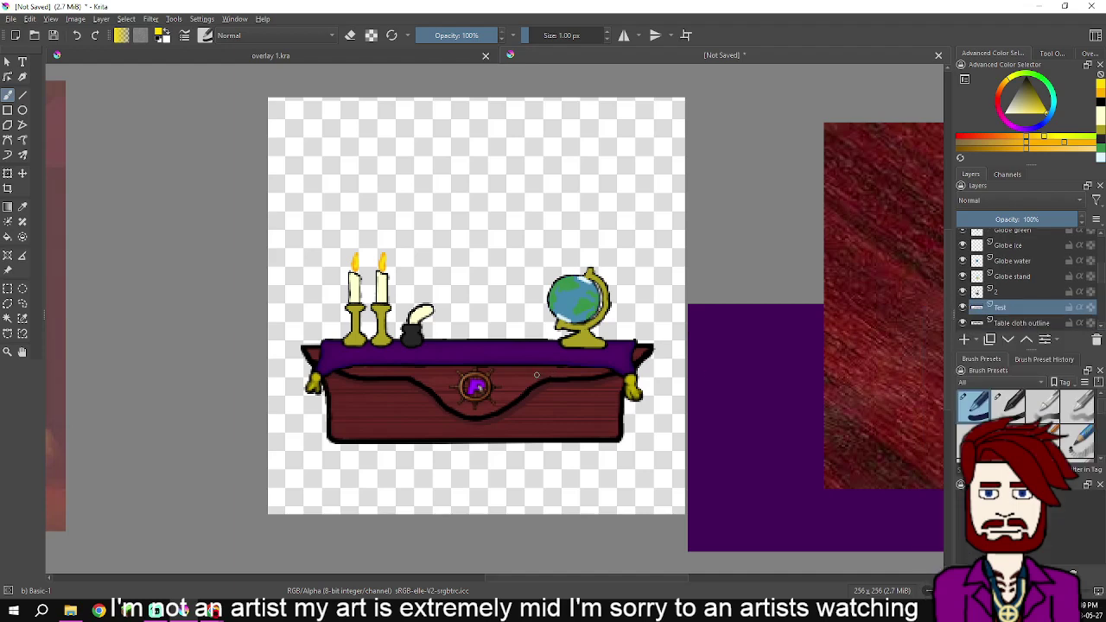
{"action": "scroll", "coordinate": [537, 375], "scroll_direction": "up", "scroll_amount": 1}
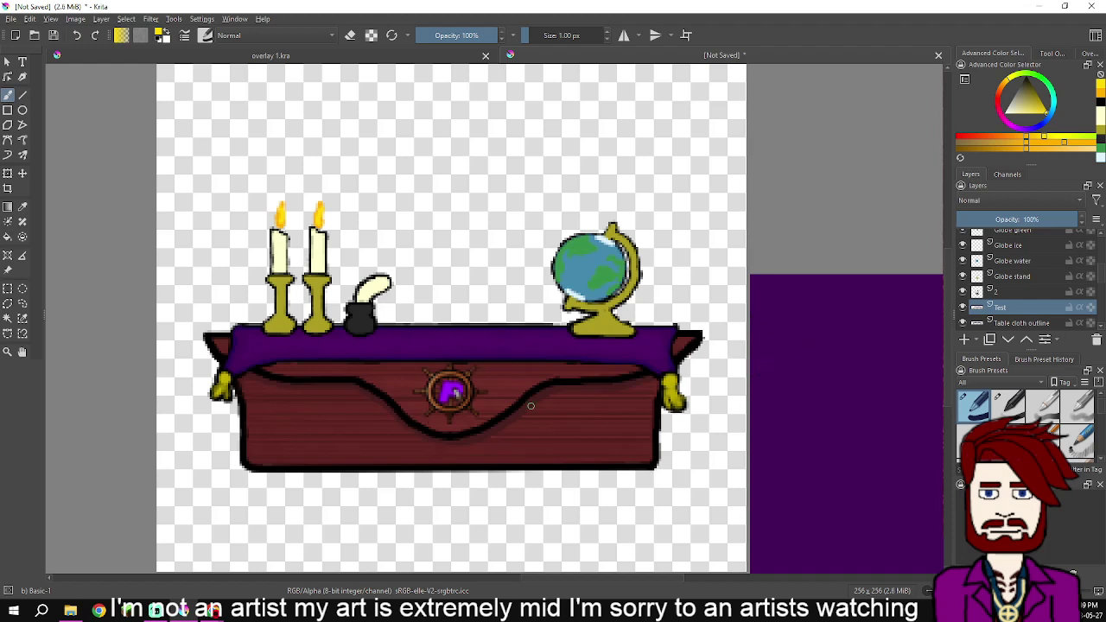
Save the table artwork in the Perri Art folder as a PNG image named Perri Table, accepting the export options, and close that document
{"action": "left_click", "coordinate": [11, 19]}
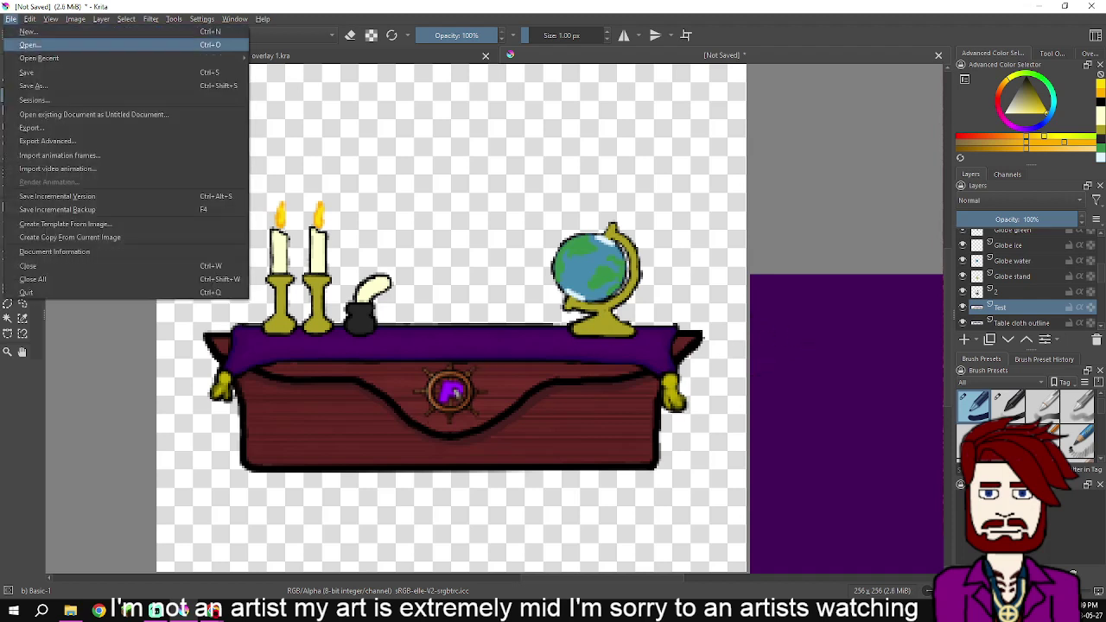
{"action": "left_click", "coordinate": [35, 85]}
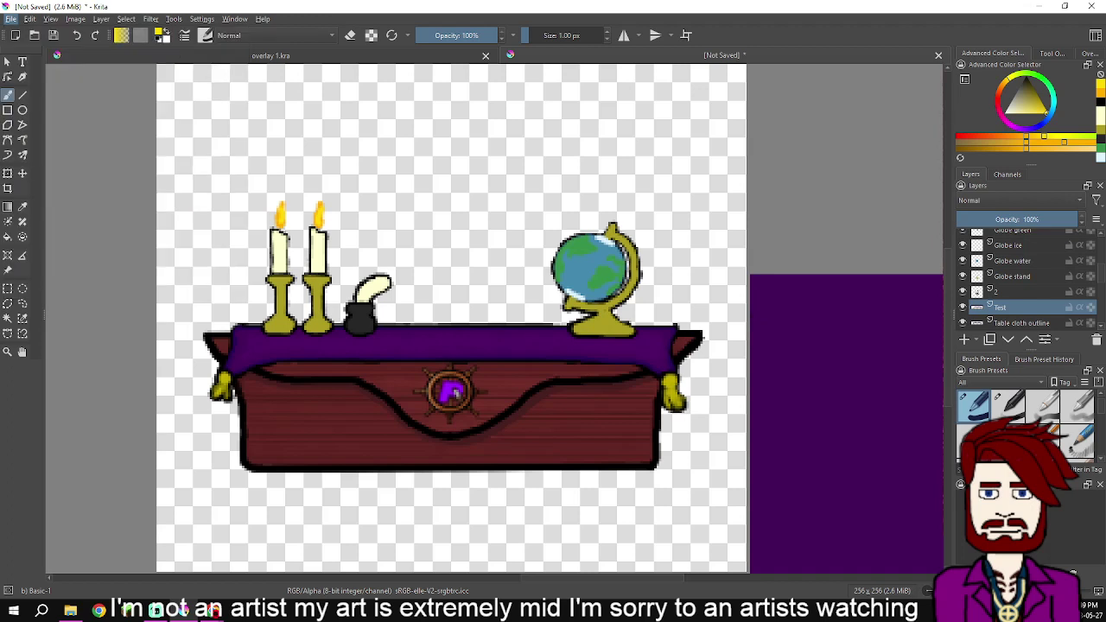
{"action": "key", "text": "ctrl+shift+s"}
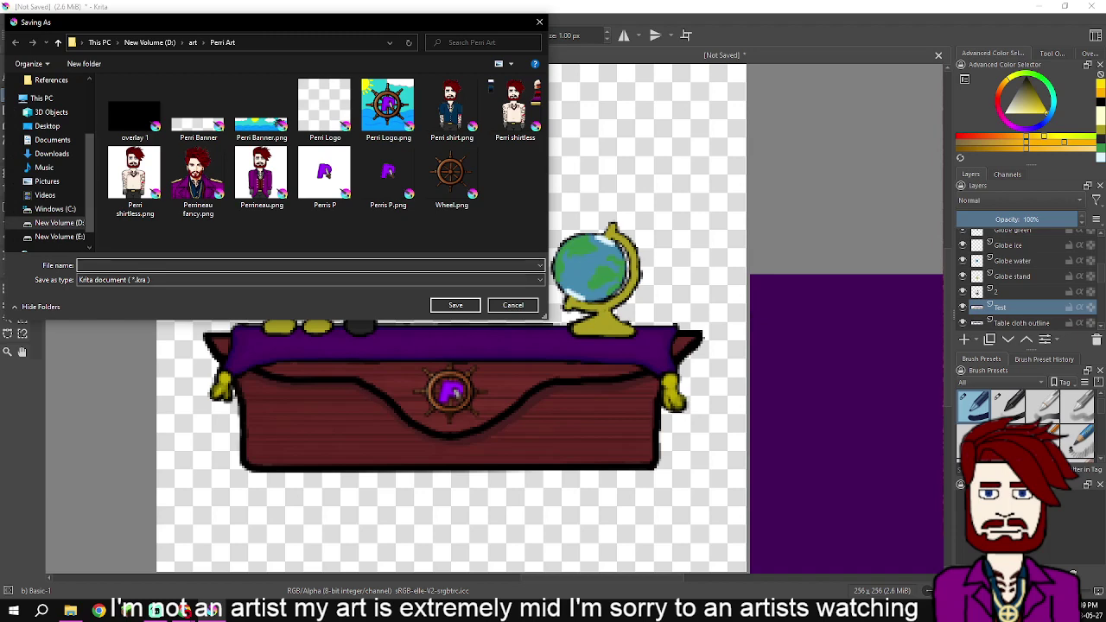
{"action": "left_click", "coordinate": [311, 280]}
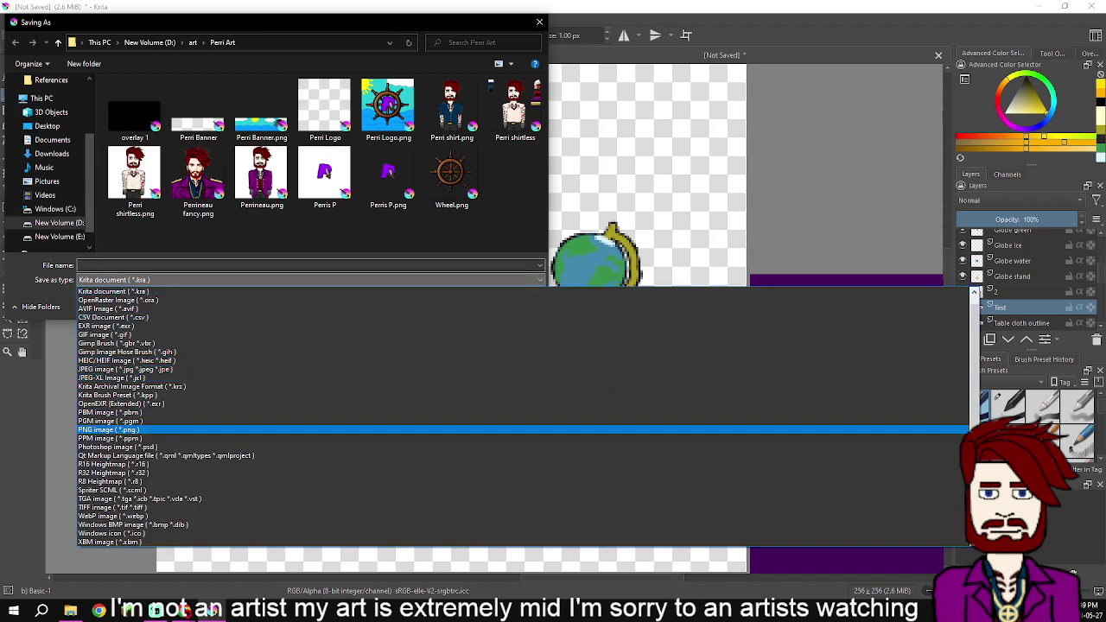
{"action": "left_click", "coordinate": [454, 429]}
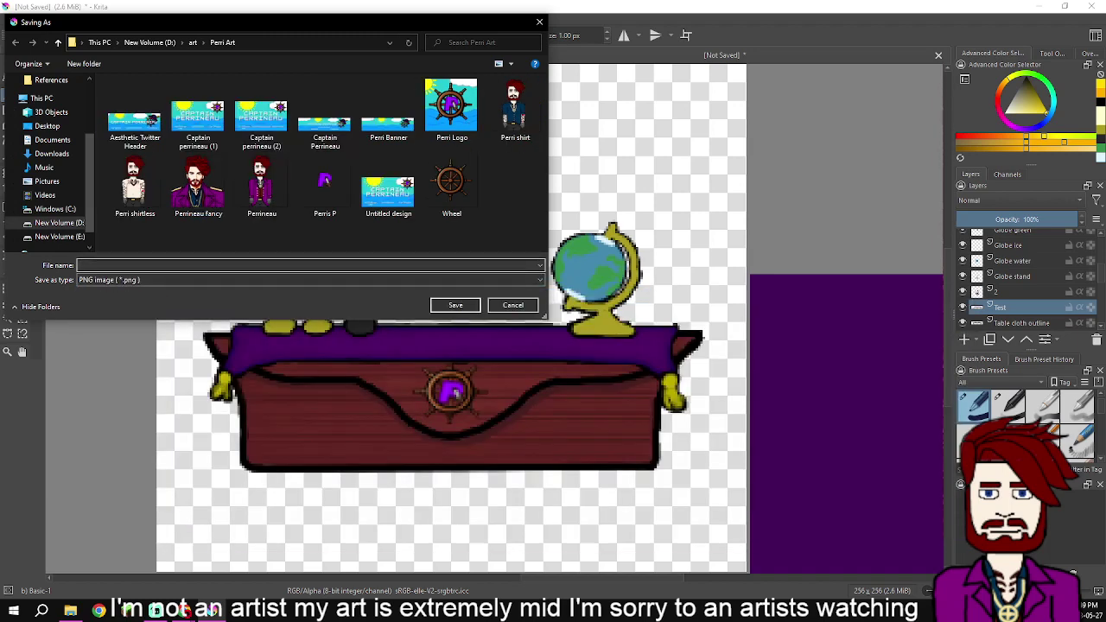
{"action": "type", "text": "Perri"}
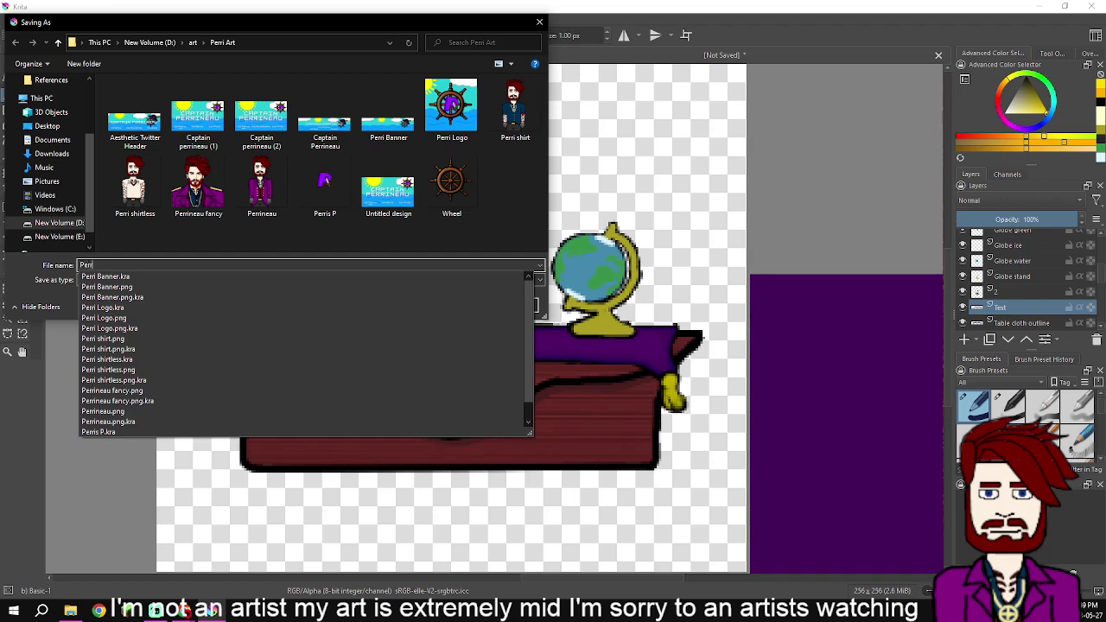
{"action": "type", "text": " Table"}
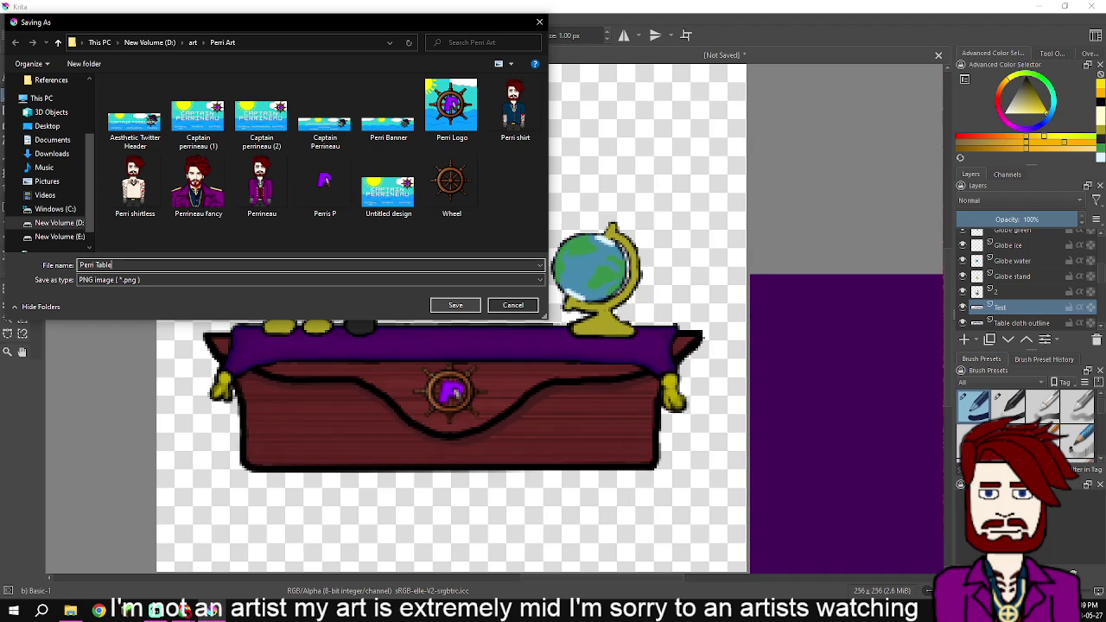
{"action": "key", "text": "Return"}
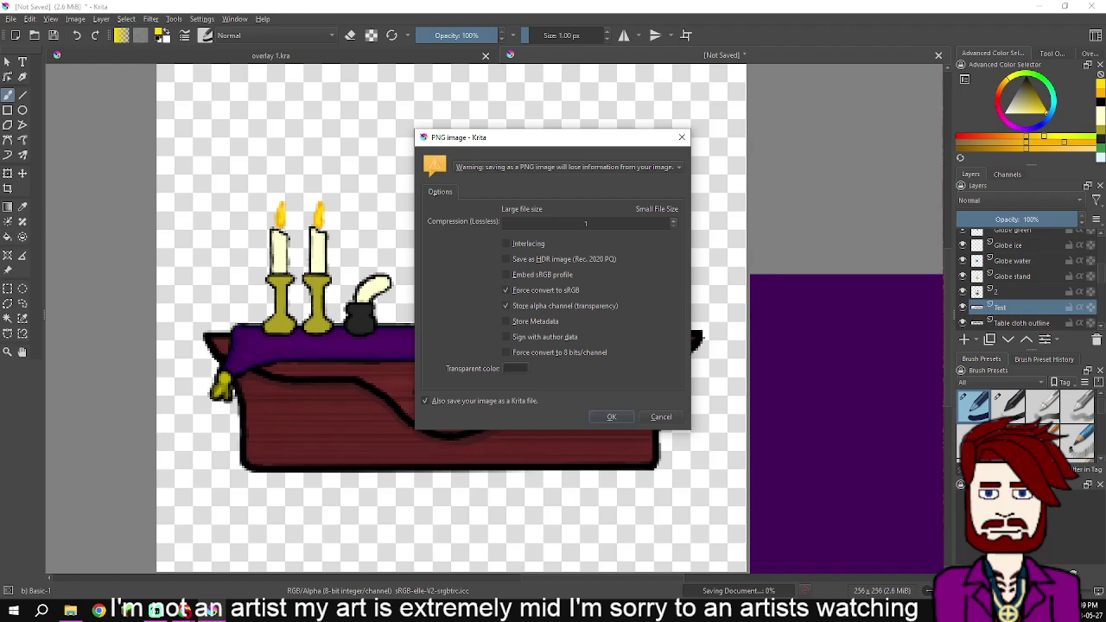
{"action": "left_click", "coordinate": [611, 417]}
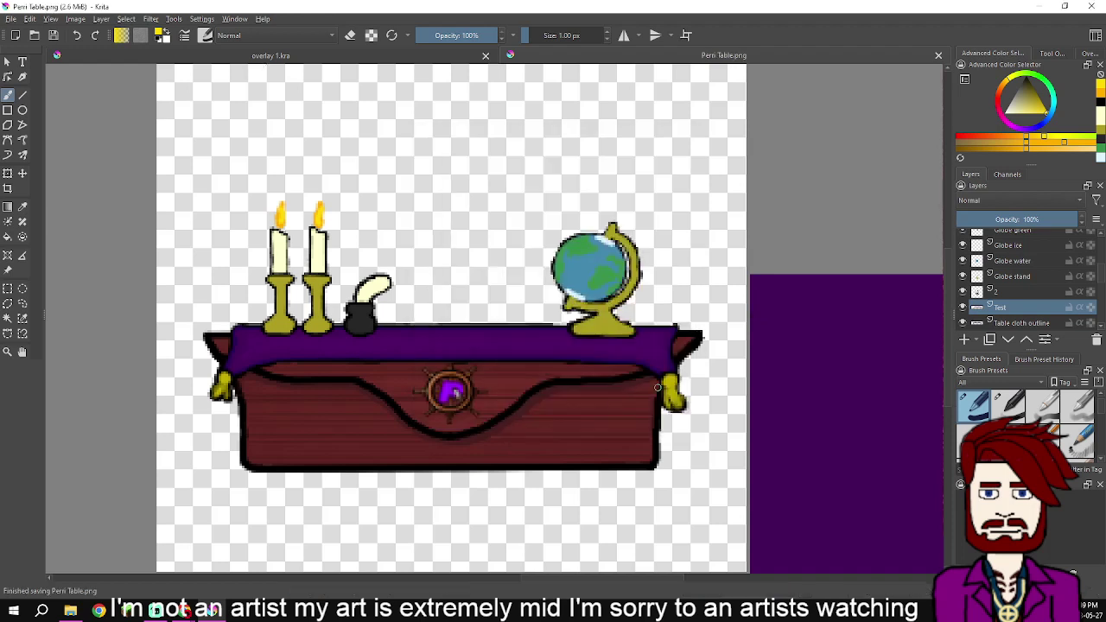
{"action": "left_click", "coordinate": [939, 54]}
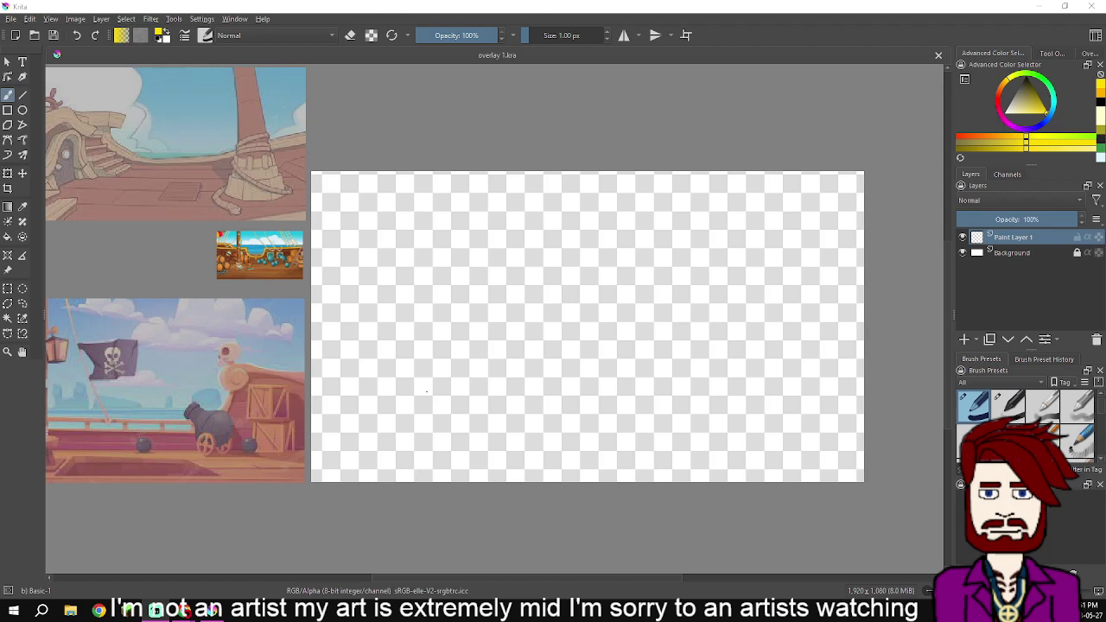
In overlay 1.kra, rename the layer Paint Layer 1 as Layout outline
{"action": "left_click_drag", "start_coordinate": [208, 383], "coordinate": [309, 357]}
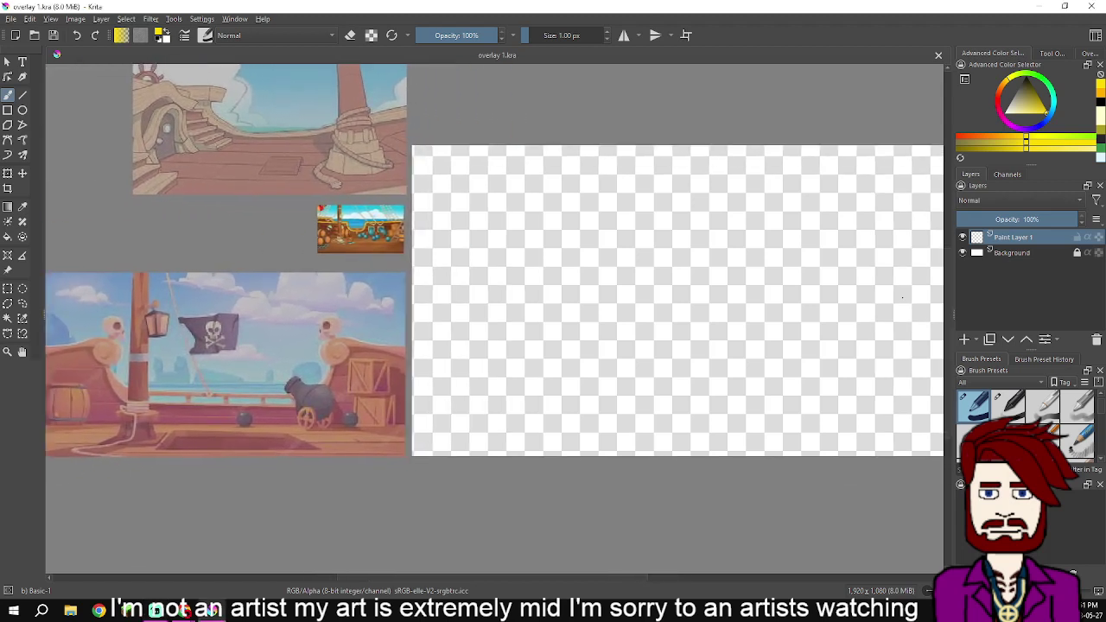
{"action": "double_click", "coordinate": [990, 237]}
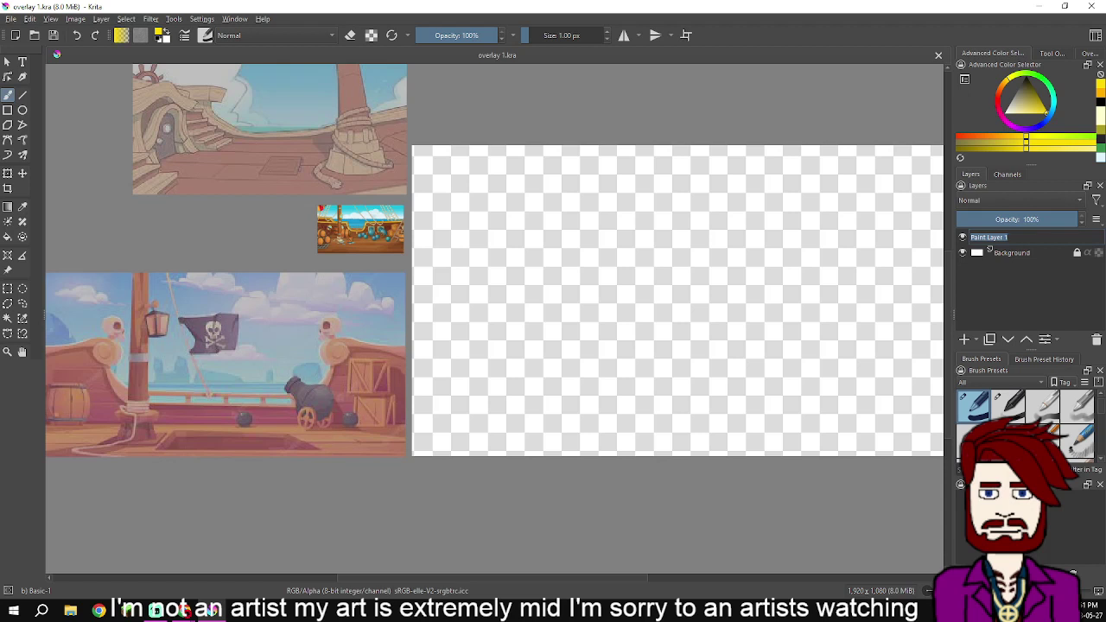
{"action": "type", "text": "layout outline"}
{"action": "key", "text": "Return"}
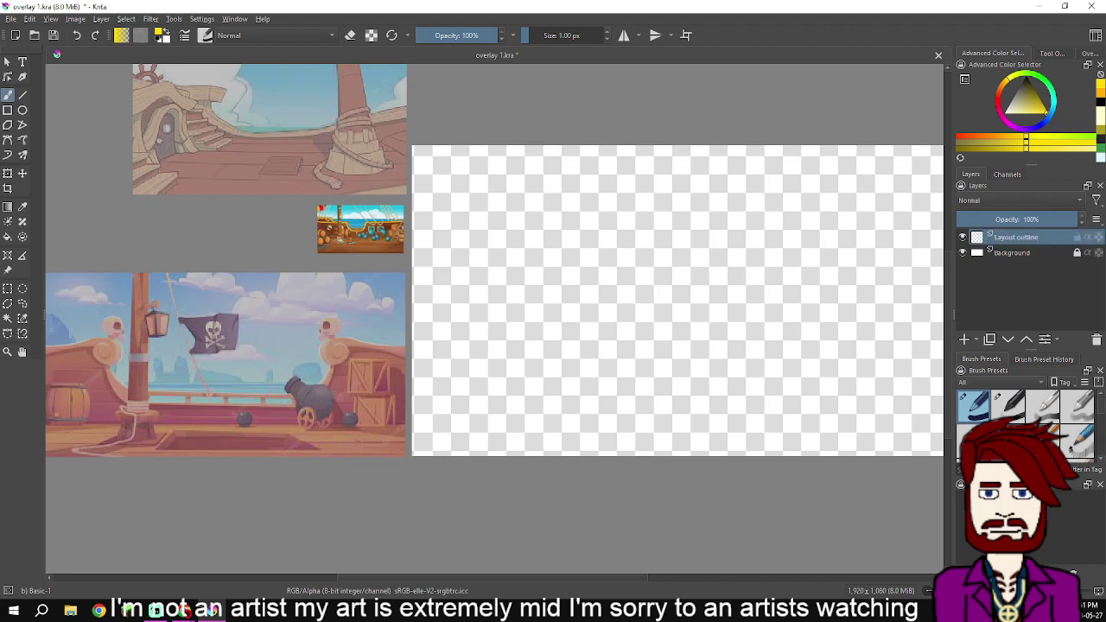
Choose bright green as the painting colour, and move and enlarge the pirate ship reference with the flag to cover the canvas
{"action": "left_click", "coordinate": [1042, 78]}
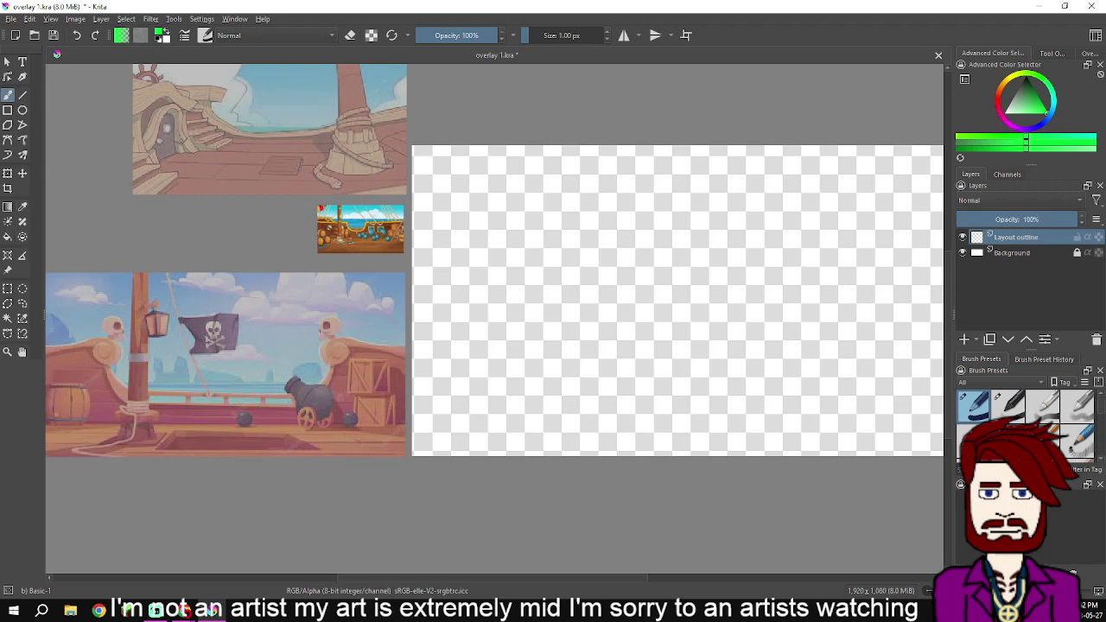
{"action": "key", "text": "t"}
{"action": "mouse_move", "coordinate": [225, 364]}
{"action": "left_mouse_down"}
{"action": "mouse_move", "coordinate": [241, 347]}
{"action": "mouse_move", "coordinate": [537, 313]}
{"action": "mouse_move", "coordinate": [647, 355]}
{"action": "mouse_move", "coordinate": [335, 359]}
{"action": "left_mouse_up"}
{"action": "left_click_drag", "start_coordinate": [525, 269], "coordinate": [725, 167]}
{"action": "mouse_move", "coordinate": [519, 311]}
{"action": "left_mouse_down"}
{"action": "mouse_move", "coordinate": [488, 311]}
{"action": "mouse_move", "coordinate": [500, 318]}
{"action": "left_mouse_up"}
{"action": "left_click_drag", "start_coordinate": [421, 176], "coordinate": [421, 148]}
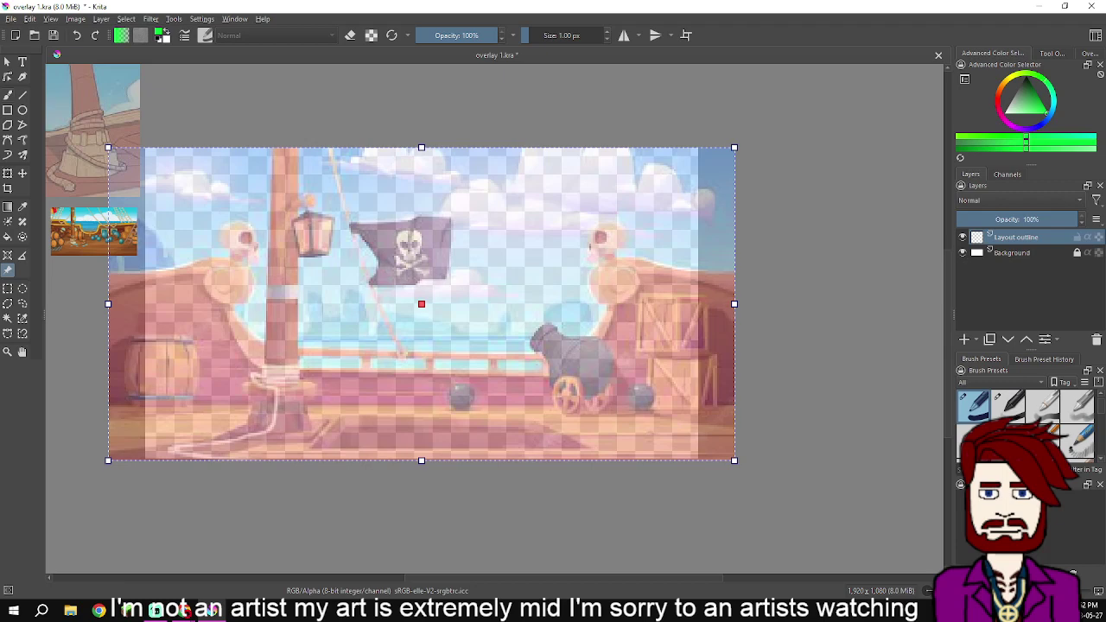
Switch to the freehand brush and set its size to 10 px
{"action": "key", "text": "b"}
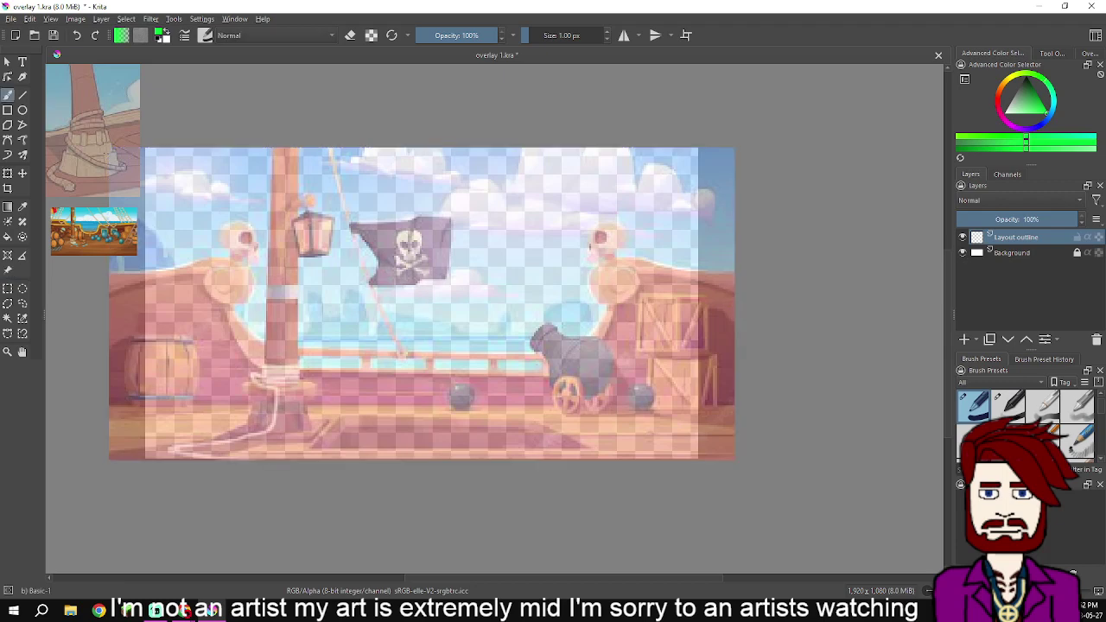
{"action": "scroll", "coordinate": [183, 224], "scroll_direction": "up", "scroll_amount": 3}
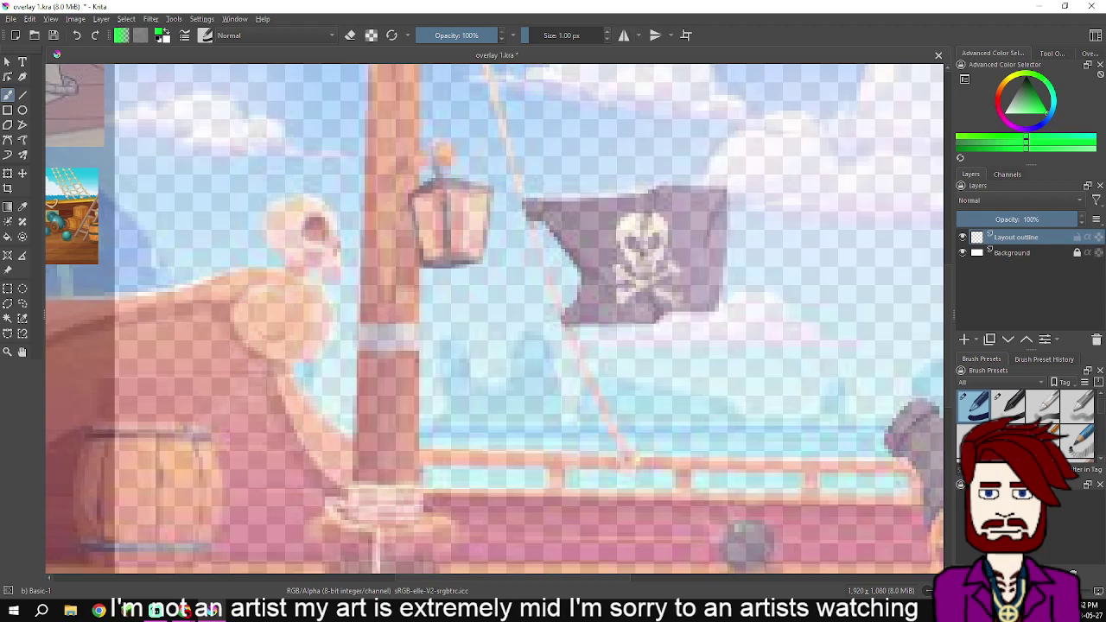
{"action": "left_click", "coordinate": [607, 31]}
{"action": "left_click", "coordinate": [607, 31]}
{"action": "left_click", "coordinate": [607, 31]}
{"action": "left_click", "coordinate": [607, 31]}
{"action": "left_click", "coordinate": [607, 31]}
{"action": "left_click", "coordinate": [606, 31]}
{"action": "left_click", "coordinate": [607, 31]}
{"action": "left_click", "coordinate": [607, 32]}
{"action": "left_click", "coordinate": [607, 31]}
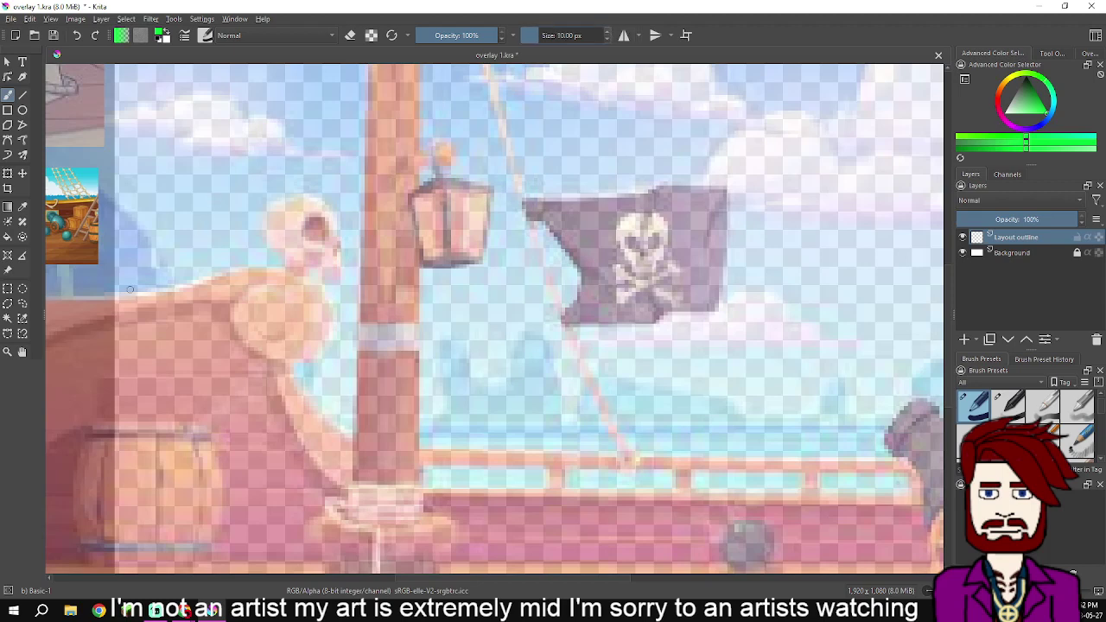
Trace the left rail's upper and lower edges, its round scroll end and the spiral inside it on the Layout outline layer
{"action": "mouse_move", "coordinate": [115, 295]}
{"action": "left_mouse_down"}
{"action": "mouse_move", "coordinate": [275, 268]}
{"action": "mouse_move", "coordinate": [320, 285]}
{"action": "mouse_move", "coordinate": [334, 311]}
{"action": "mouse_move", "coordinate": [314, 351]}
{"action": "mouse_move", "coordinate": [283, 361]}
{"action": "mouse_move", "coordinate": [234, 335]}
{"action": "mouse_move", "coordinate": [234, 300]}
{"action": "mouse_move", "coordinate": [115, 313]}
{"action": "left_mouse_up"}
{"action": "left_click_drag", "start_coordinate": [235, 303], "coordinate": [249, 293]}
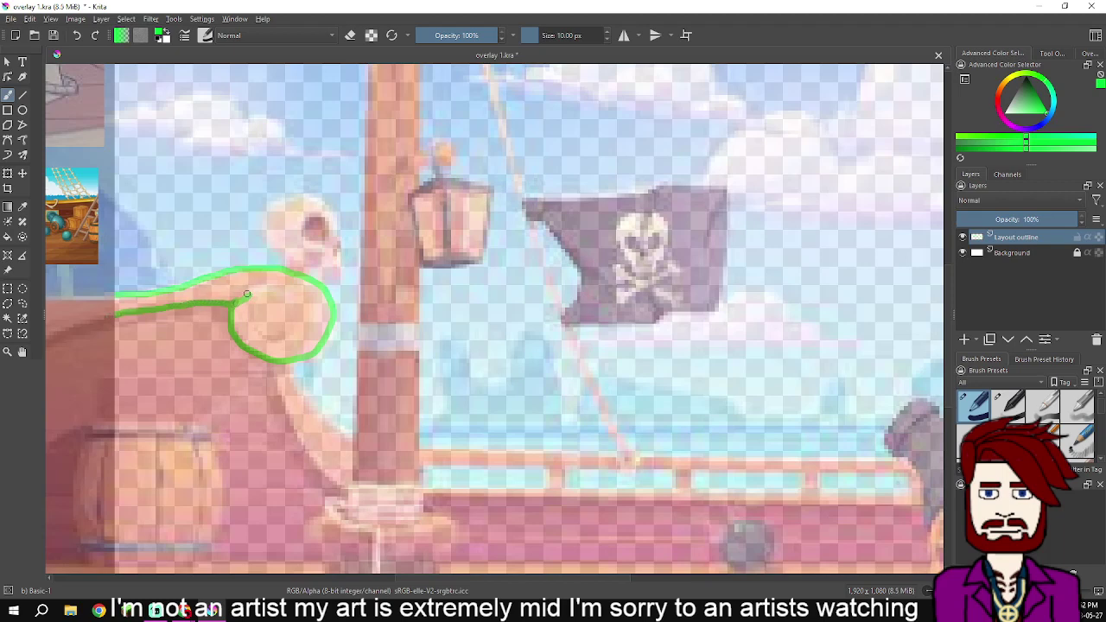
{"action": "scroll", "coordinate": [247, 294], "scroll_direction": "up", "scroll_amount": 4}
{"action": "mouse_move", "coordinate": [216, 351]}
{"action": "left_mouse_down"}
{"action": "mouse_move", "coordinate": [268, 284]}
{"action": "mouse_move", "coordinate": [309, 273]}
{"action": "mouse_move", "coordinate": [425, 264]}
{"action": "mouse_move", "coordinate": [458, 289]}
{"action": "mouse_move", "coordinate": [484, 331]}
{"action": "mouse_move", "coordinate": [468, 432]}
{"action": "mouse_move", "coordinate": [400, 472]}
{"action": "mouse_move", "coordinate": [366, 474]}
{"action": "mouse_move", "coordinate": [318, 449]}
{"action": "mouse_move", "coordinate": [310, 414]}
{"action": "left_mouse_up"}
{"action": "scroll", "coordinate": [311, 414], "scroll_direction": "down", "scroll_amount": 8}
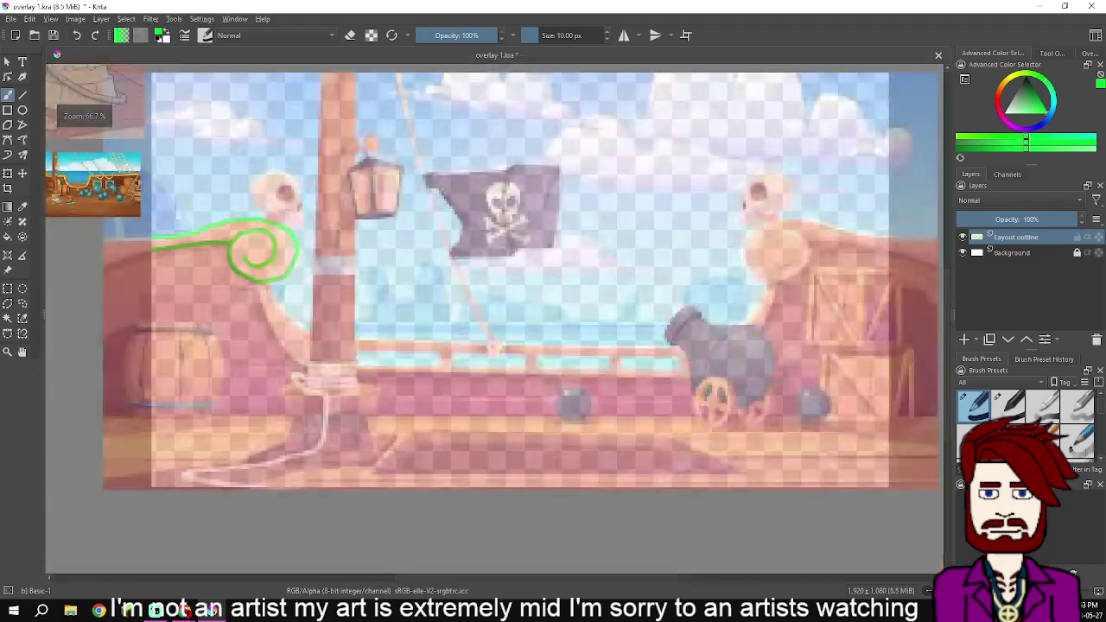
Trace the inner curve from the left scroll down behind the mast and along the railing's top edge
{"action": "mouse_move", "coordinate": [267, 283]}
{"action": "left_mouse_down"}
{"action": "mouse_move", "coordinate": [164, 322]}
{"action": "mouse_move", "coordinate": [204, 365]}
{"action": "left_mouse_up"}
{"action": "key", "text": "ctrl+z"}
{"action": "scroll", "coordinate": [204, 365], "scroll_direction": "up", "scroll_amount": 3}
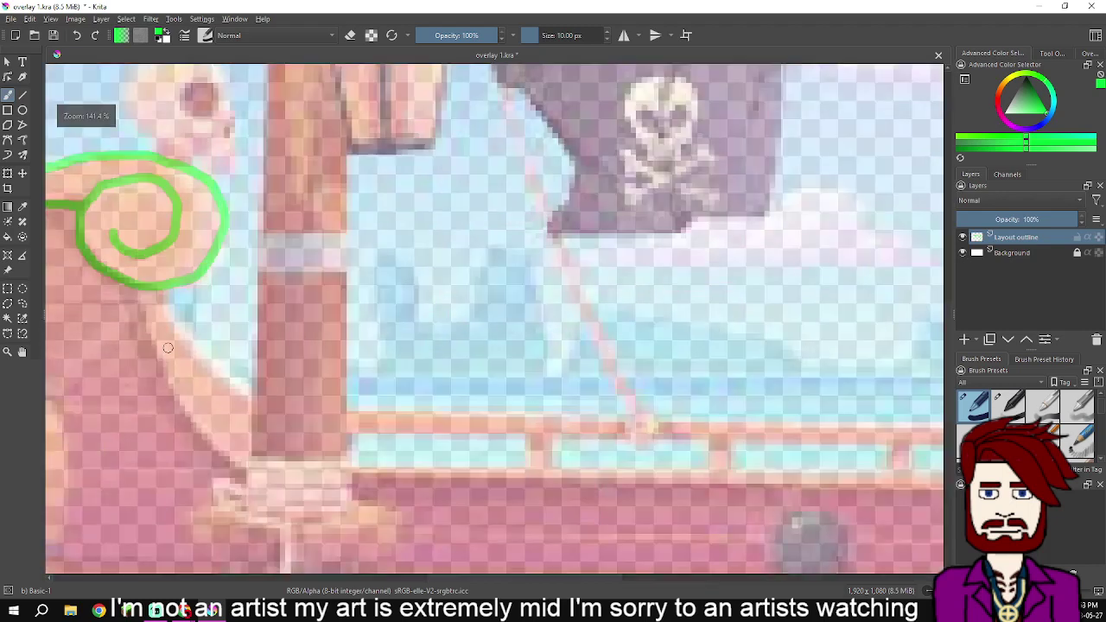
{"action": "mouse_move", "coordinate": [171, 321]}
{"action": "left_mouse_down"}
{"action": "mouse_move", "coordinate": [253, 405]}
{"action": "mouse_move", "coordinate": [448, 417]}
{"action": "mouse_move", "coordinate": [54, 379]}
{"action": "mouse_move", "coordinate": [126, 411]}
{"action": "mouse_move", "coordinate": [88, 408]}
{"action": "mouse_move", "coordinate": [465, 413]}
{"action": "mouse_move", "coordinate": [286, 435]}
{"action": "left_mouse_up"}
{"action": "key", "text": "ctrl+z"}
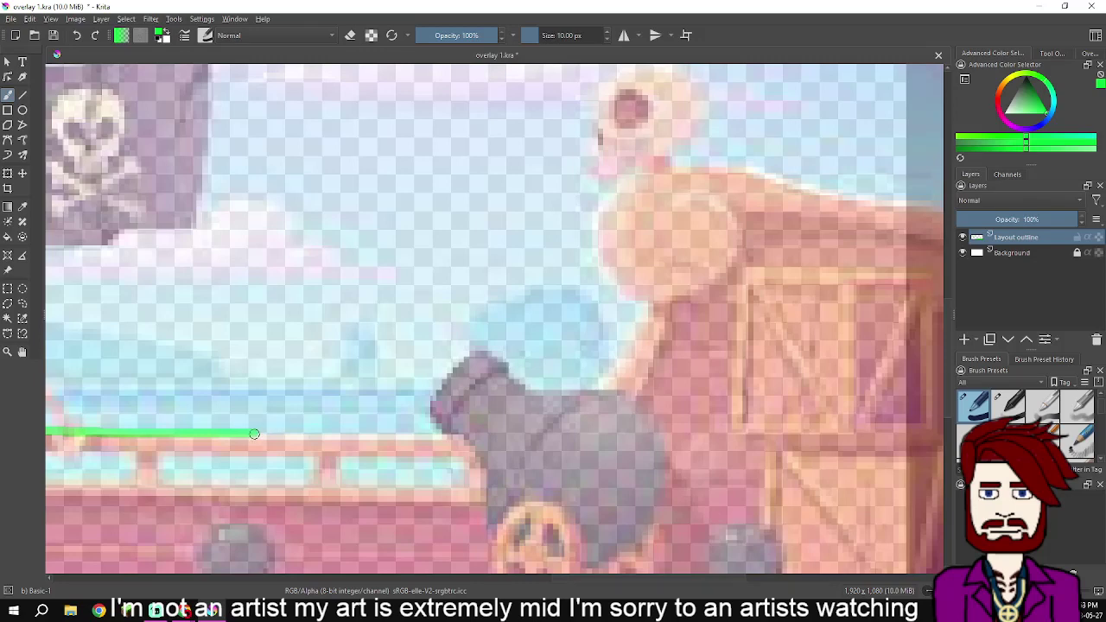
Trace the railing's top line up the right inner curve, the right spiral scroll, and both rail edges out to the canvas border
{"action": "mouse_move", "coordinate": [253, 433]}
{"action": "left_mouse_down"}
{"action": "mouse_move", "coordinate": [507, 433]}
{"action": "mouse_move", "coordinate": [548, 421]}
{"action": "mouse_move", "coordinate": [611, 370]}
{"action": "mouse_move", "coordinate": [644, 301]}
{"action": "mouse_move", "coordinate": [670, 301]}
{"action": "mouse_move", "coordinate": [640, 300]}
{"action": "mouse_move", "coordinate": [610, 264]}
{"action": "left_mouse_up"}
{"action": "key", "text": "ctrl+z"}
{"action": "mouse_move", "coordinate": [692, 166]}
{"action": "left_mouse_down"}
{"action": "mouse_move", "coordinate": [646, 173]}
{"action": "mouse_move", "coordinate": [637, 178]}
{"action": "mouse_move", "coordinate": [672, 167]}
{"action": "mouse_move", "coordinate": [610, 201]}
{"action": "mouse_move", "coordinate": [594, 221]}
{"action": "mouse_move", "coordinate": [596, 250]}
{"action": "mouse_move", "coordinate": [657, 305]}
{"action": "mouse_move", "coordinate": [705, 296]}
{"action": "mouse_move", "coordinate": [738, 268]}
{"action": "mouse_move", "coordinate": [745, 228]}
{"action": "mouse_move", "coordinate": [728, 193]}
{"action": "mouse_move", "coordinate": [700, 190]}
{"action": "mouse_move", "coordinate": [672, 196]}
{"action": "mouse_move", "coordinate": [658, 216]}
{"action": "mouse_move", "coordinate": [656, 251]}
{"action": "mouse_move", "coordinate": [688, 268]}
{"action": "mouse_move", "coordinate": [714, 258]}
{"action": "mouse_move", "coordinate": [712, 217]}
{"action": "mouse_move", "coordinate": [604, 268]}
{"action": "left_mouse_up"}
{"action": "key", "text": "ctrl+z"}
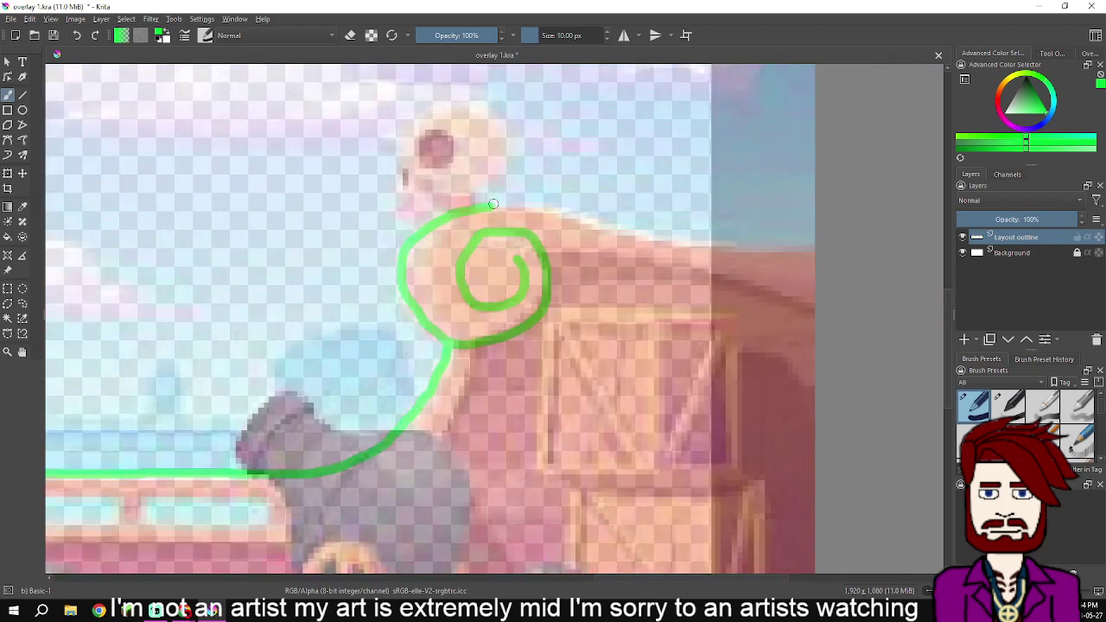
{"action": "left_click_drag", "start_coordinate": [514, 204], "coordinate": [710, 246]}
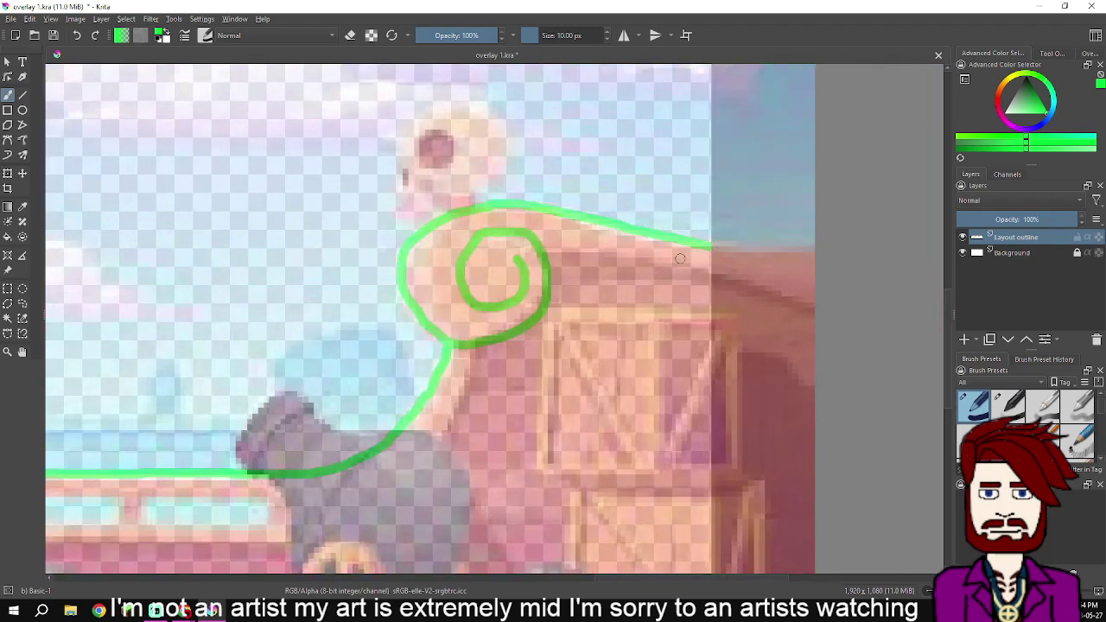
{"action": "left_click_drag", "start_coordinate": [562, 256], "coordinate": [710, 278]}
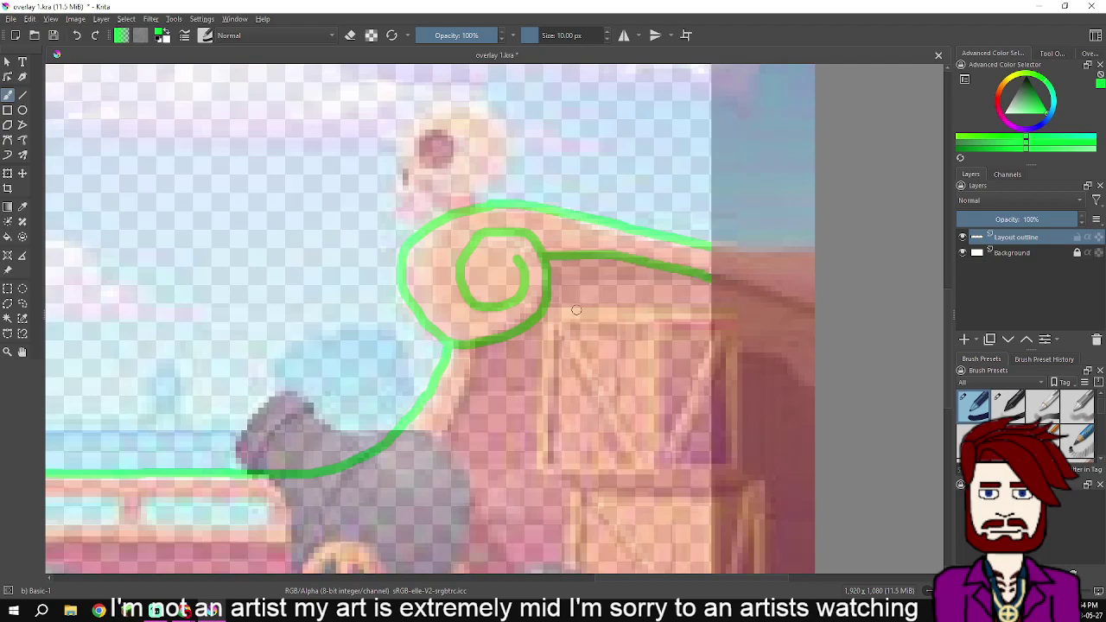
Trace the outer curve from underneath the left scroll down toward the base of the mast
{"action": "scroll", "coordinate": [588, 313], "scroll_direction": "down", "scroll_amount": 2}
{"action": "left_click_drag", "start_coordinate": [521, 402], "coordinate": [743, 327]}
{"action": "left_click_drag", "start_coordinate": [122, 308], "coordinate": [589, 394]}
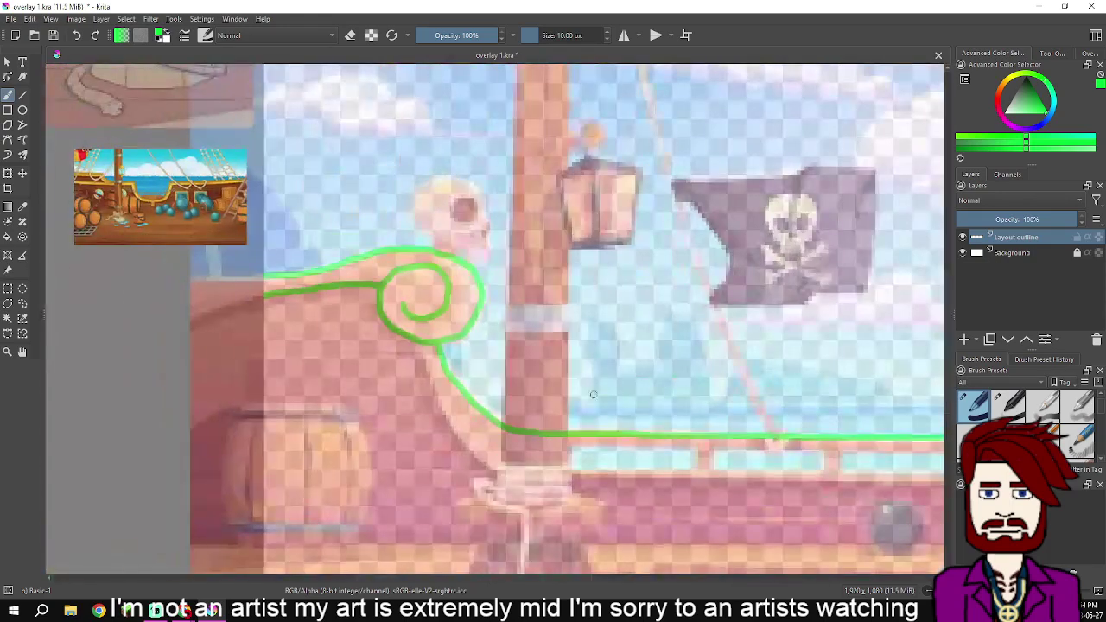
{"action": "scroll", "coordinate": [257, 364], "scroll_direction": "down", "scroll_amount": 2}
{"action": "scroll", "coordinate": [311, 275], "scroll_direction": "up", "scroll_amount": 5}
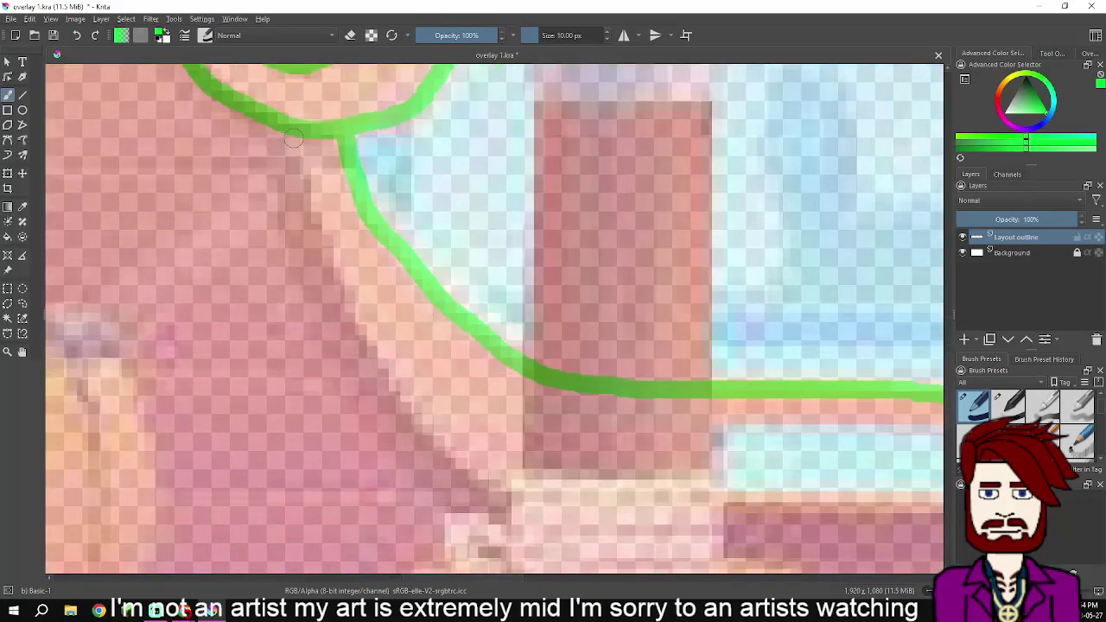
{"action": "mouse_move", "coordinate": [294, 139]}
{"action": "left_mouse_down"}
{"action": "mouse_move", "coordinate": [313, 250]}
{"action": "mouse_move", "coordinate": [392, 409]}
{"action": "mouse_move", "coordinate": [441, 460]}
{"action": "mouse_move", "coordinate": [516, 495]}
{"action": "mouse_move", "coordinate": [191, 395]}
{"action": "mouse_move", "coordinate": [470, 398]}
{"action": "left_mouse_up"}
Trace the railing's bottom edge from the mast to the railing post just past the flag rope
{"action": "left_click_drag", "start_coordinate": [631, 397], "coordinate": [333, 378]}
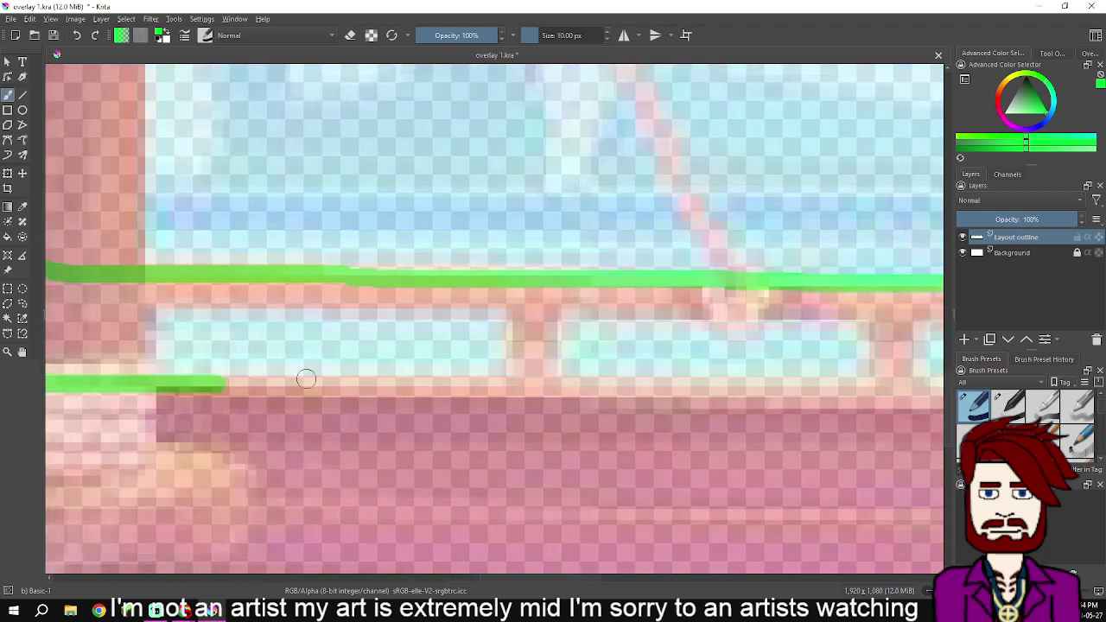
{"action": "left_click_drag", "start_coordinate": [223, 383], "coordinate": [504, 390]}
{"action": "left_click_drag", "start_coordinate": [605, 413], "coordinate": [387, 416]}
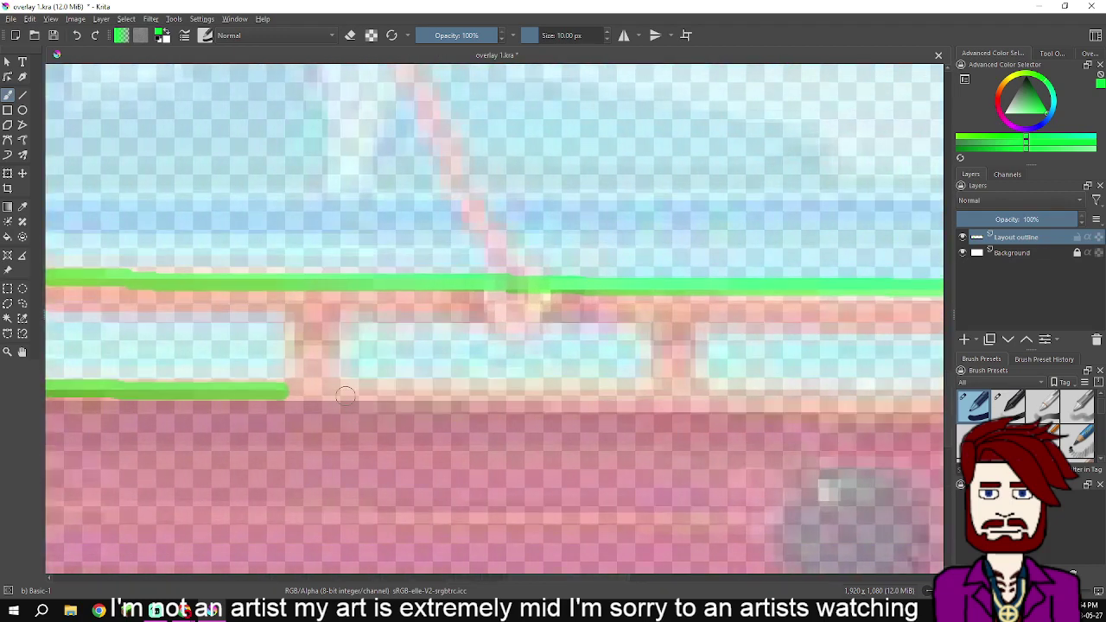
{"action": "left_click_drag", "start_coordinate": [282, 391], "coordinate": [452, 392]}
{"action": "left_click_drag", "start_coordinate": [551, 388], "coordinate": [355, 397]}
{"action": "left_click_drag", "start_coordinate": [261, 396], "coordinate": [374, 398]}
{"action": "key", "text": "ctrl+z"}
{"action": "left_click_drag", "start_coordinate": [256, 402], "coordinate": [483, 403]}
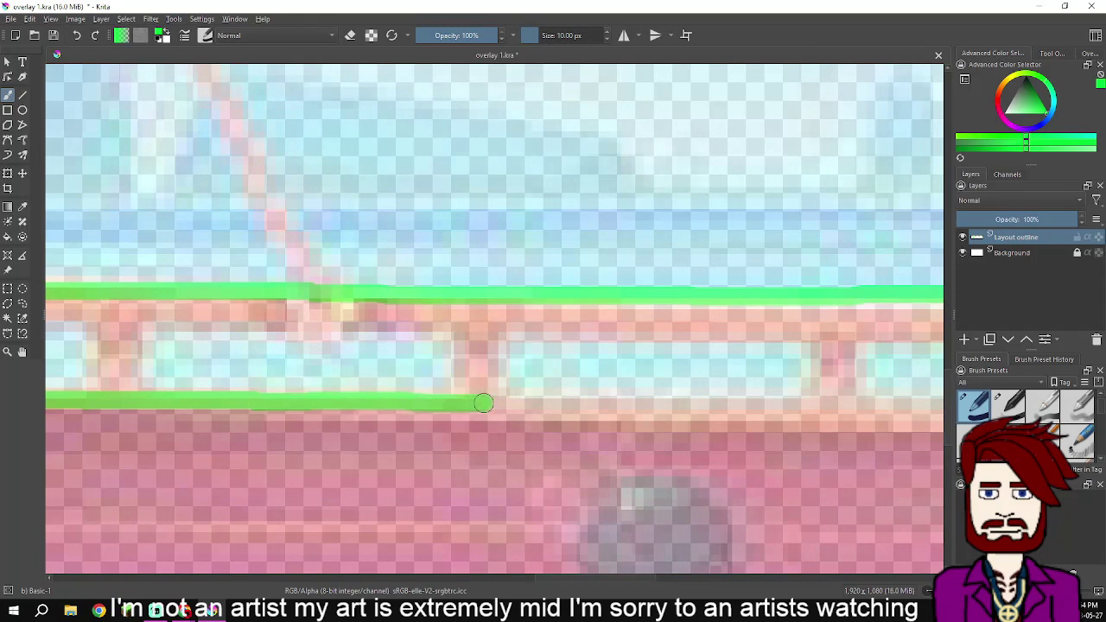
Continue the railing's bottom edge to the cannon and join it to the right scroll with an outer curve
{"action": "left_click_drag", "start_coordinate": [585, 414], "coordinate": [412, 409]}
{"action": "left_click_drag", "start_coordinate": [316, 404], "coordinate": [662, 403]}
{"action": "left_click_drag", "start_coordinate": [797, 396], "coordinate": [549, 411]}
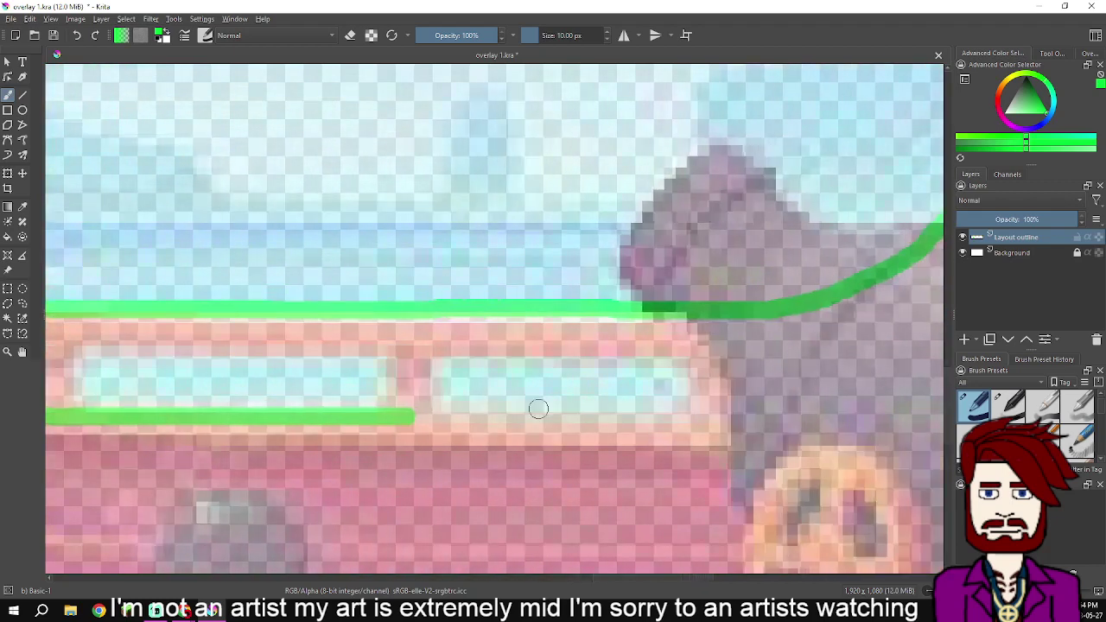
{"action": "mouse_move", "coordinate": [393, 418]}
{"action": "left_mouse_down"}
{"action": "mouse_move", "coordinate": [705, 418]}
{"action": "mouse_move", "coordinate": [483, 463]}
{"action": "left_mouse_up"}
{"action": "mouse_move", "coordinate": [821, 93]}
{"action": "left_mouse_down"}
{"action": "mouse_move", "coordinate": [795, 232]}
{"action": "mouse_move", "coordinate": [762, 304]}
{"action": "mouse_move", "coordinate": [691, 388]}
{"action": "mouse_move", "coordinate": [555, 451]}
{"action": "mouse_move", "coordinate": [444, 461]}
{"action": "left_mouse_up"}
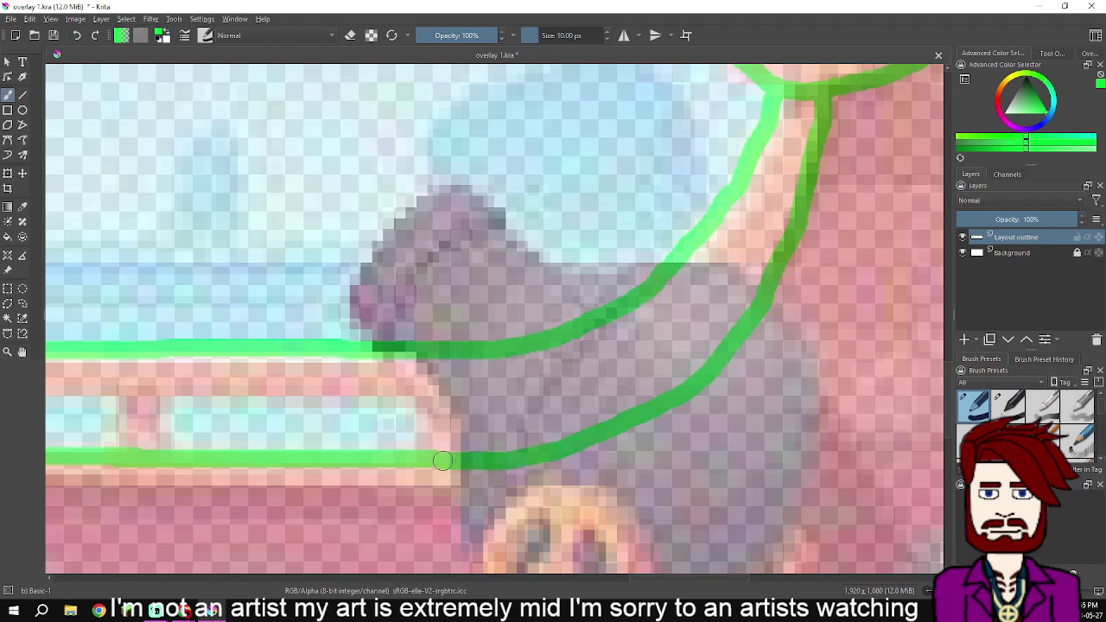
Outline the rightmost railing opening beside the cannon with its left side, top edge and curved right end
{"action": "left_click_drag", "start_coordinate": [363, 439], "coordinate": [683, 433]}
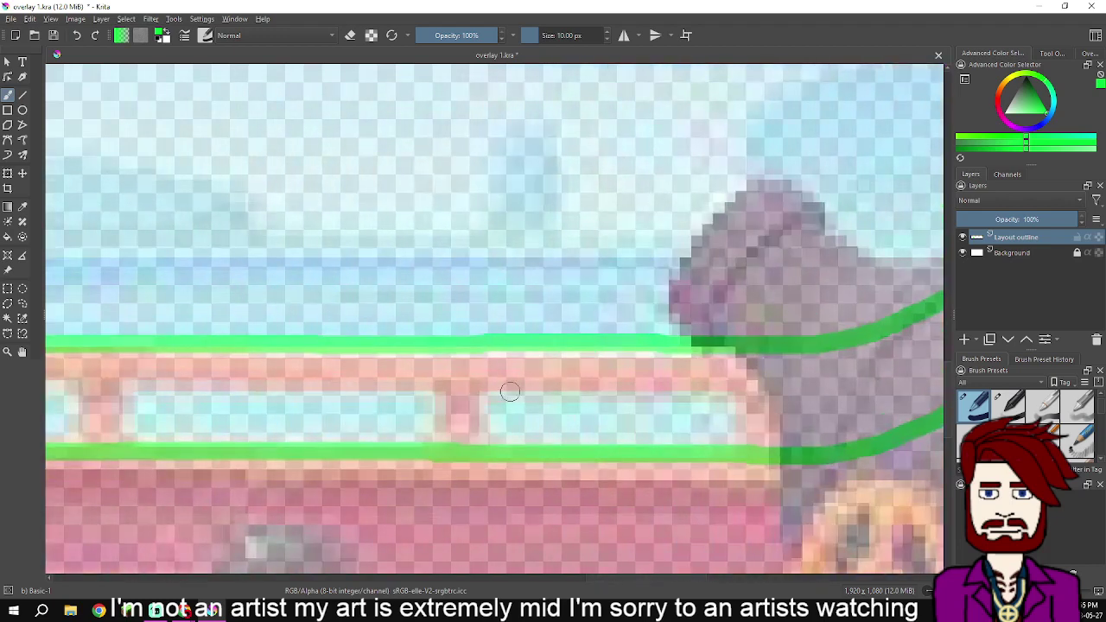
{"action": "left_click_drag", "start_coordinate": [488, 388], "coordinate": [484, 443]}
{"action": "mouse_move", "coordinate": [491, 399]}
{"action": "left_mouse_down"}
{"action": "mouse_move", "coordinate": [717, 388]}
{"action": "mouse_move", "coordinate": [753, 427]}
{"action": "mouse_move", "coordinate": [753, 453]}
{"action": "left_mouse_up"}
Outline the second railing opening from the right with two vertical sides and a top edge, and touch up the neighbouring corner
{"action": "scroll", "coordinate": [650, 417], "scroll_direction": "left", "scroll_amount": 3}
{"action": "left_click_drag", "start_coordinate": [647, 414], "coordinate": [647, 463]}
{"action": "scroll", "coordinate": [633, 430], "scroll_direction": "left", "scroll_amount": 3}
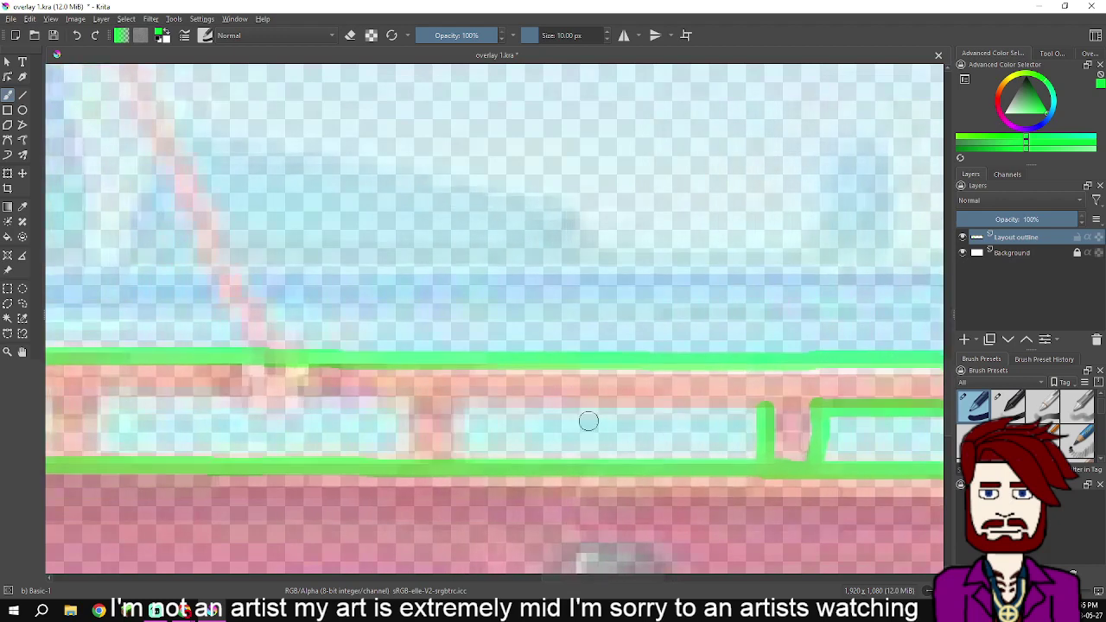
{"action": "left_click_drag", "start_coordinate": [459, 400], "coordinate": [470, 444]}
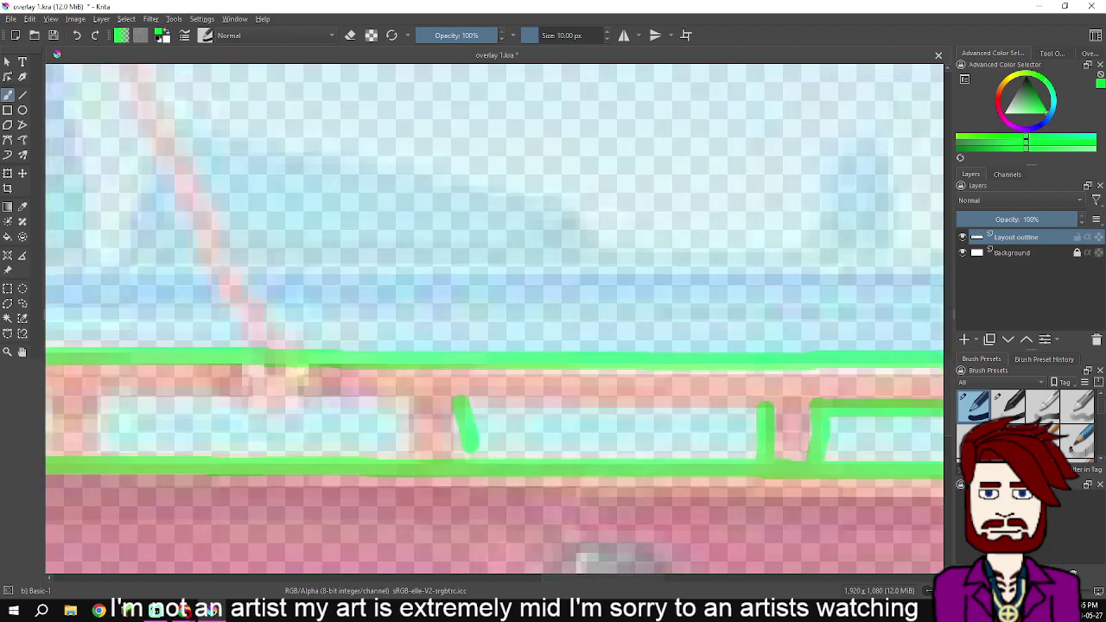
{"action": "key", "text": "ctrl+z"}
{"action": "left_click_drag", "start_coordinate": [458, 404], "coordinate": [462, 463]}
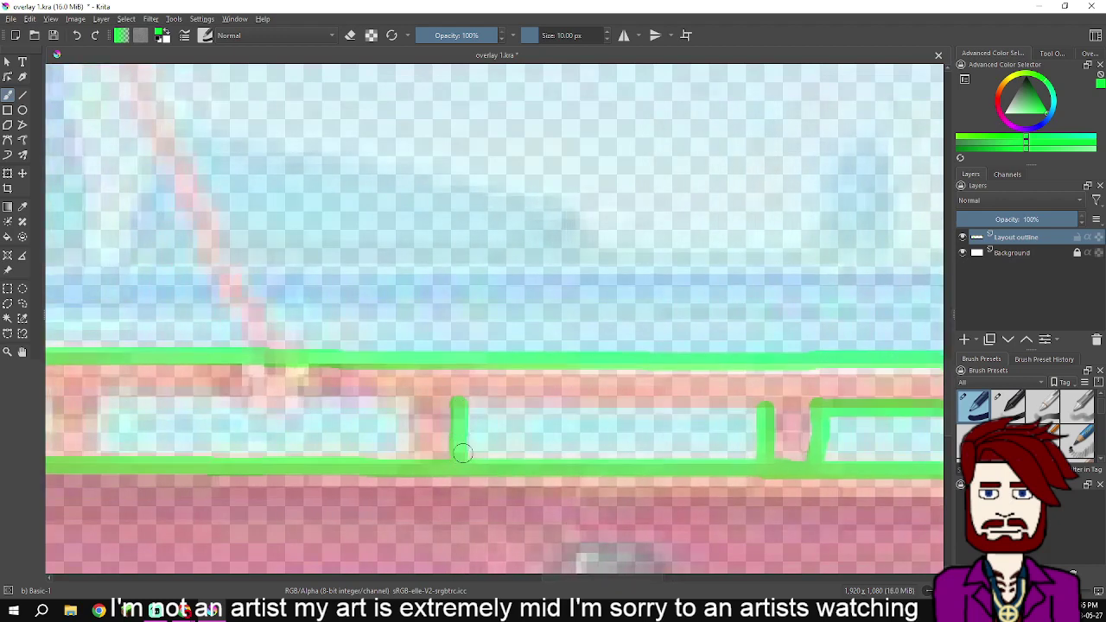
{"action": "left_click_drag", "start_coordinate": [460, 400], "coordinate": [769, 405]}
{"action": "left_click_drag", "start_coordinate": [887, 430], "coordinate": [667, 412]}
{"action": "left_click_drag", "start_coordinate": [470, 386], "coordinate": [746, 390]}
{"action": "mouse_move", "coordinate": [868, 406]}
{"action": "left_mouse_down"}
{"action": "mouse_move", "coordinate": [742, 405]}
{"action": "mouse_move", "coordinate": [754, 434]}
{"action": "left_mouse_up"}
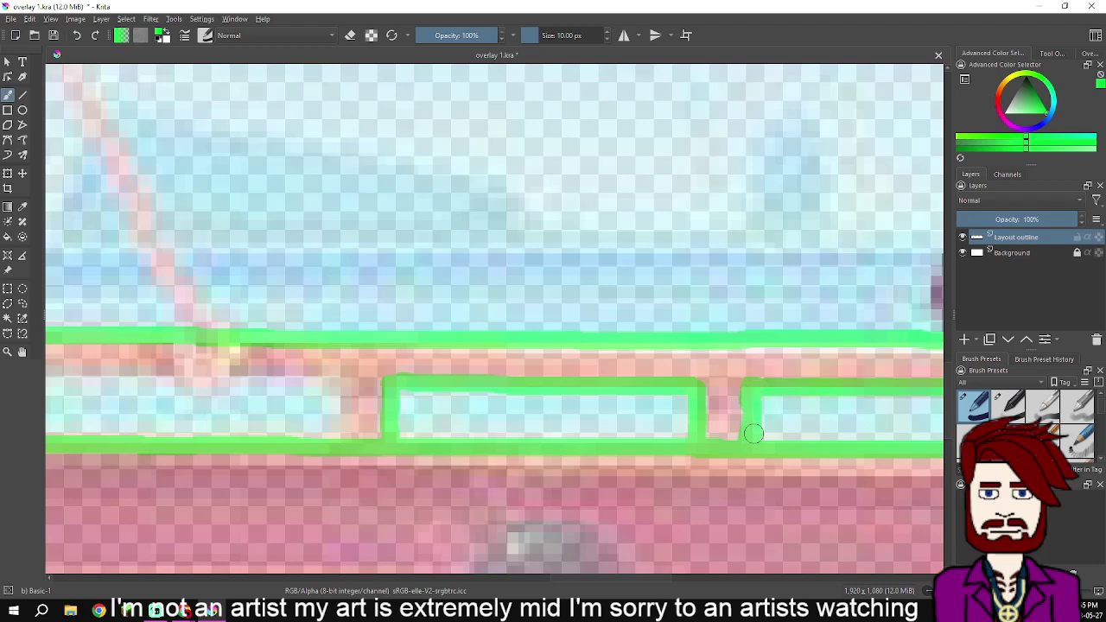
Outline the railing opening beneath the foot of the flag rope with a top edge and two vertical sides
{"action": "scroll", "coordinate": [729, 432], "scroll_direction": "left", "scroll_amount": 5}
{"action": "mouse_move", "coordinate": [586, 385]}
{"action": "left_mouse_down"}
{"action": "mouse_move", "coordinate": [282, 386]}
{"action": "mouse_move", "coordinate": [284, 443]}
{"action": "left_mouse_up"}
{"action": "left_click_drag", "start_coordinate": [587, 387], "coordinate": [579, 446]}
Trace the top edge and right side of the leftmost railing opening next to the mast
{"action": "left_click_drag", "start_coordinate": [515, 423], "coordinate": [740, 439]}
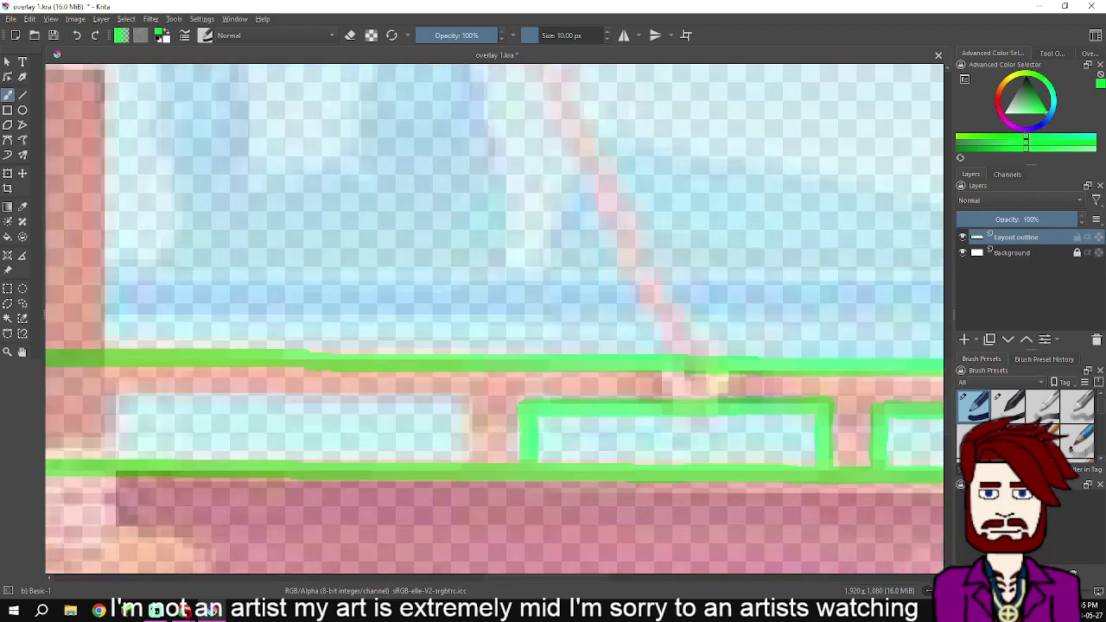
{"action": "left_click_drag", "start_coordinate": [397, 401], "coordinate": [503, 408]}
{"action": "mouse_move", "coordinate": [187, 399]}
{"action": "left_mouse_down"}
{"action": "mouse_move", "coordinate": [549, 401]}
{"action": "mouse_move", "coordinate": [542, 466]}
{"action": "left_mouse_up"}
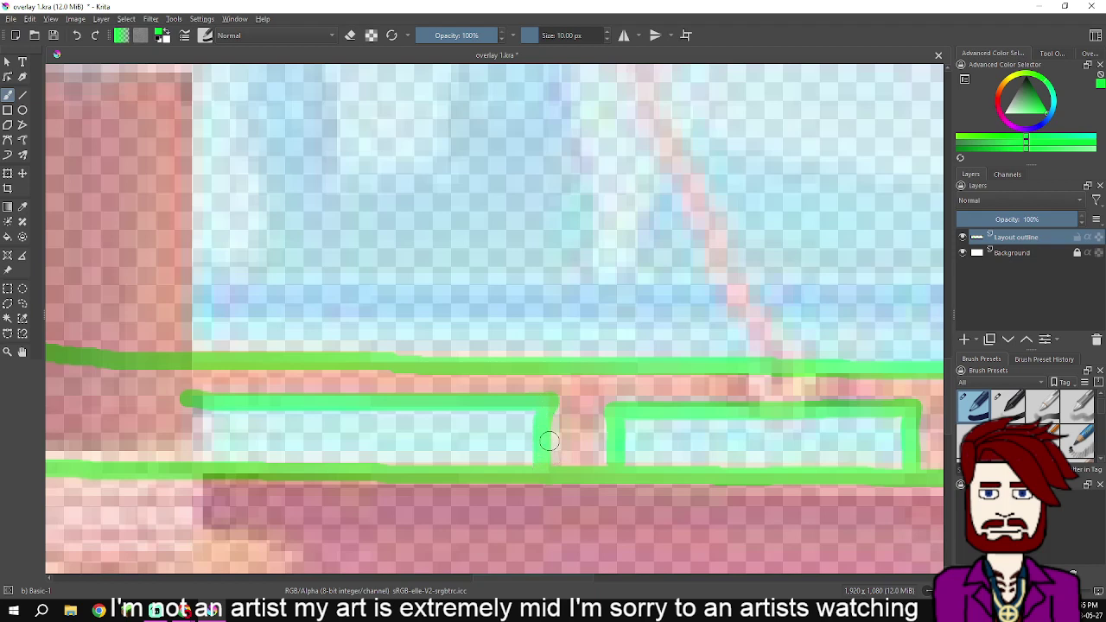
{"action": "key", "text": "ctrl+z"}
{"action": "left_click_drag", "start_coordinate": [546, 406], "coordinate": [543, 464]}
{"action": "key", "text": "ctrl+z"}
{"action": "left_click_drag", "start_coordinate": [550, 404], "coordinate": [548, 465]}
{"action": "mouse_move", "coordinate": [550, 402]}
{"action": "left_mouse_down"}
{"action": "mouse_move", "coordinate": [199, 401]}
{"action": "mouse_move", "coordinate": [551, 404]}
{"action": "left_mouse_up"}
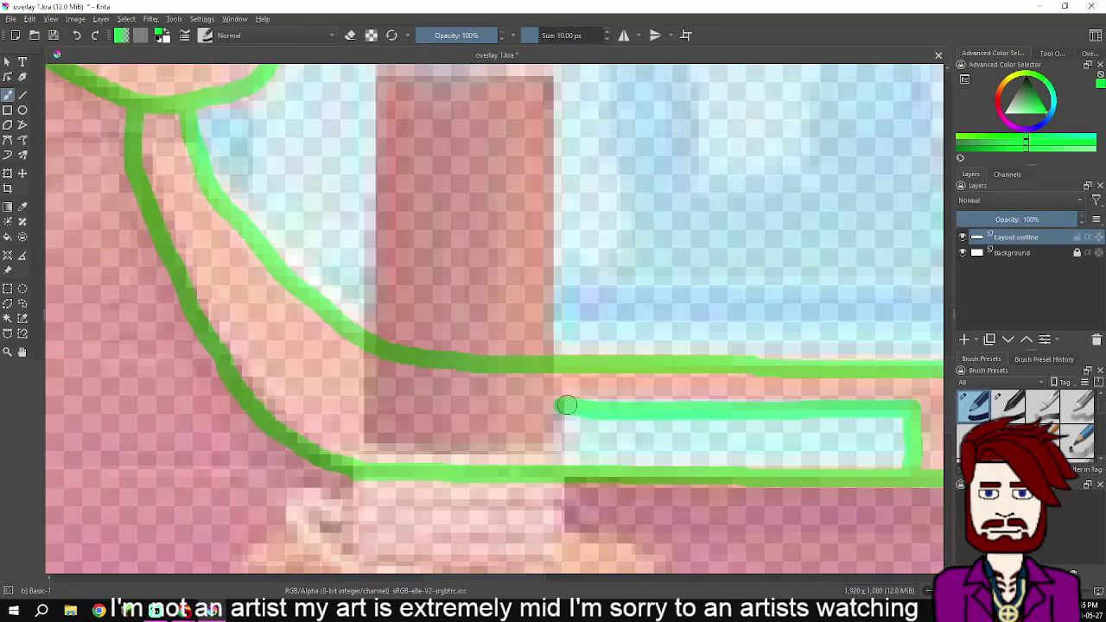
{"action": "left_click_drag", "start_coordinate": [731, 404], "coordinate": [446, 411]}
Extend the leftmost opening's top edge behind the mast and curve it down to the railing's bottom edge
{"action": "scroll", "coordinate": [673, 413], "scroll_direction": "down", "scroll_amount": 3}
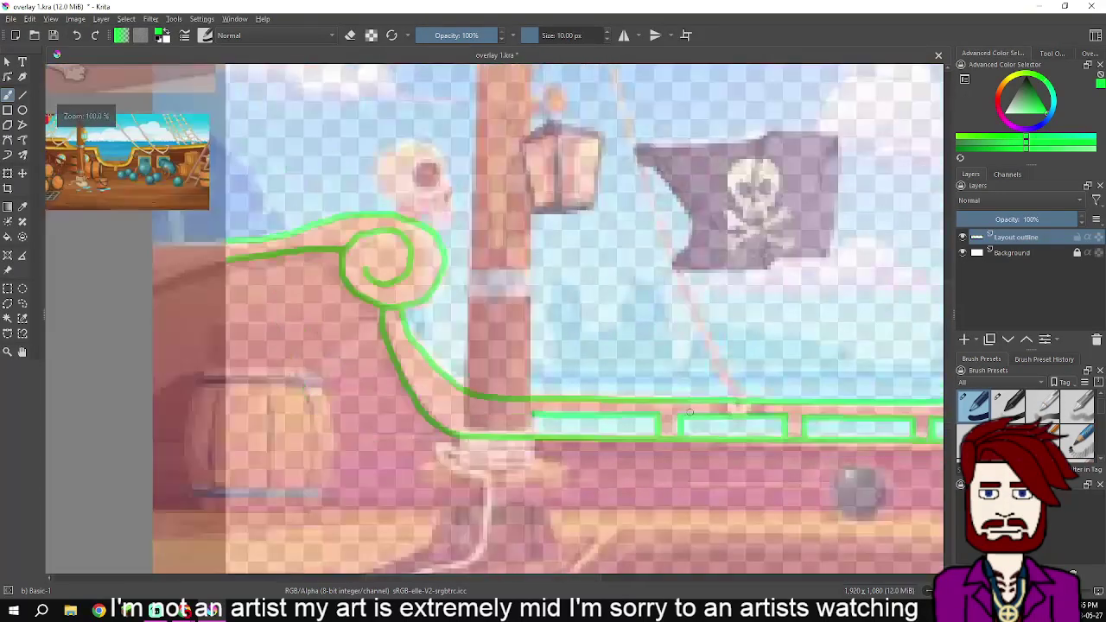
{"action": "left_click_drag", "start_coordinate": [741, 421], "coordinate": [680, 422]}
{"action": "left_click_drag", "start_coordinate": [885, 428], "coordinate": [665, 429]}
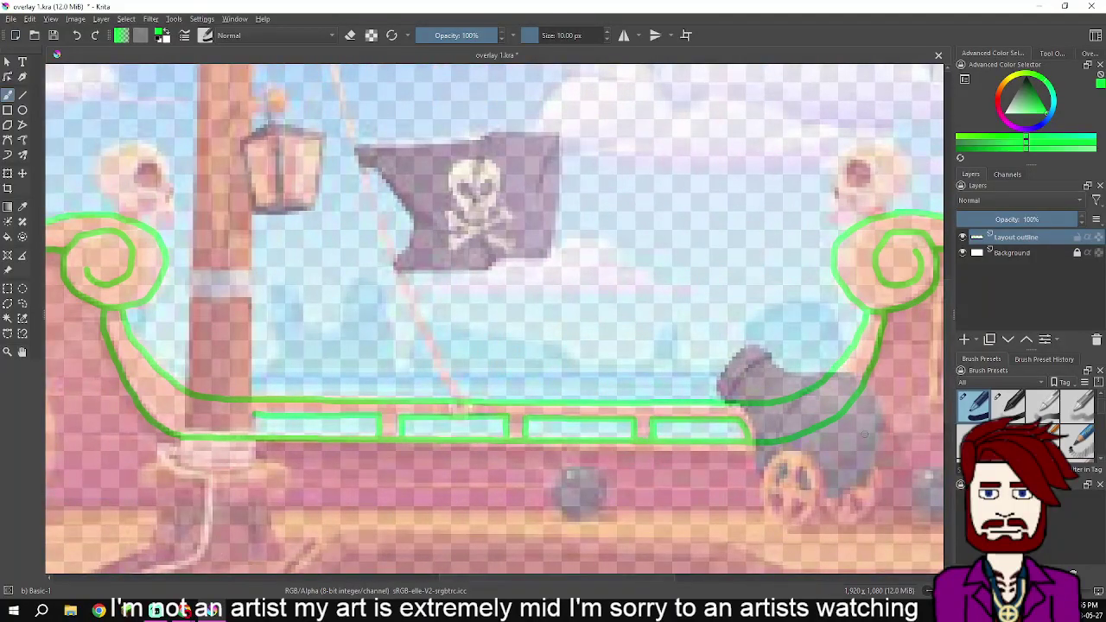
{"action": "scroll", "coordinate": [275, 411], "scroll_direction": "up", "scroll_amount": 6}
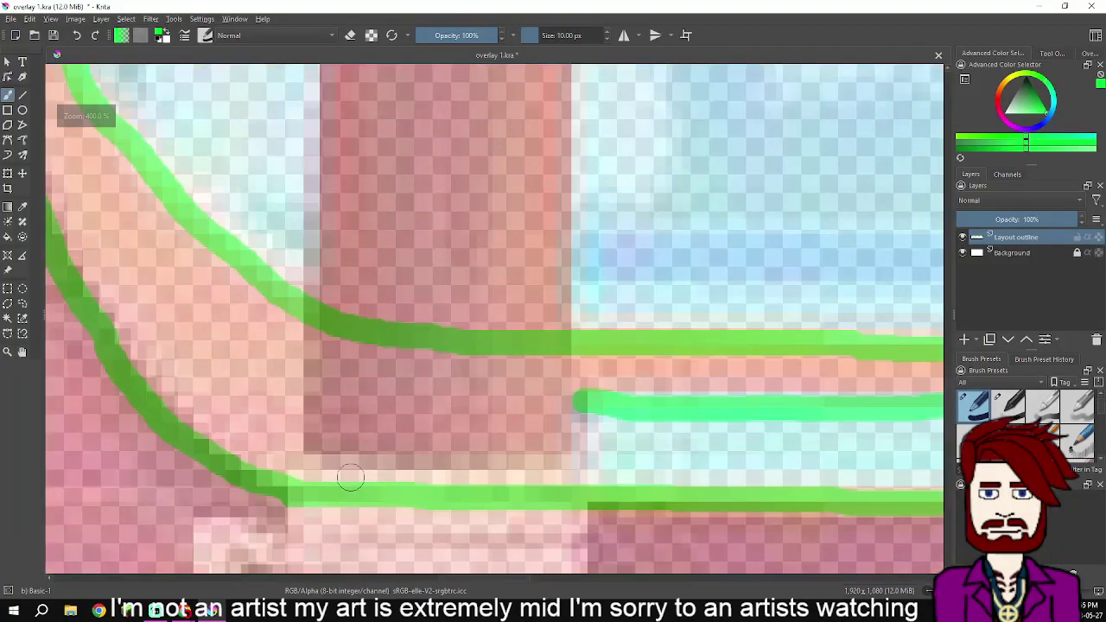
{"action": "mouse_move", "coordinate": [347, 480]}
{"action": "left_mouse_down"}
{"action": "mouse_move", "coordinate": [403, 425]}
{"action": "mouse_move", "coordinate": [467, 410]}
{"action": "mouse_move", "coordinate": [630, 407]}
{"action": "left_mouse_up"}
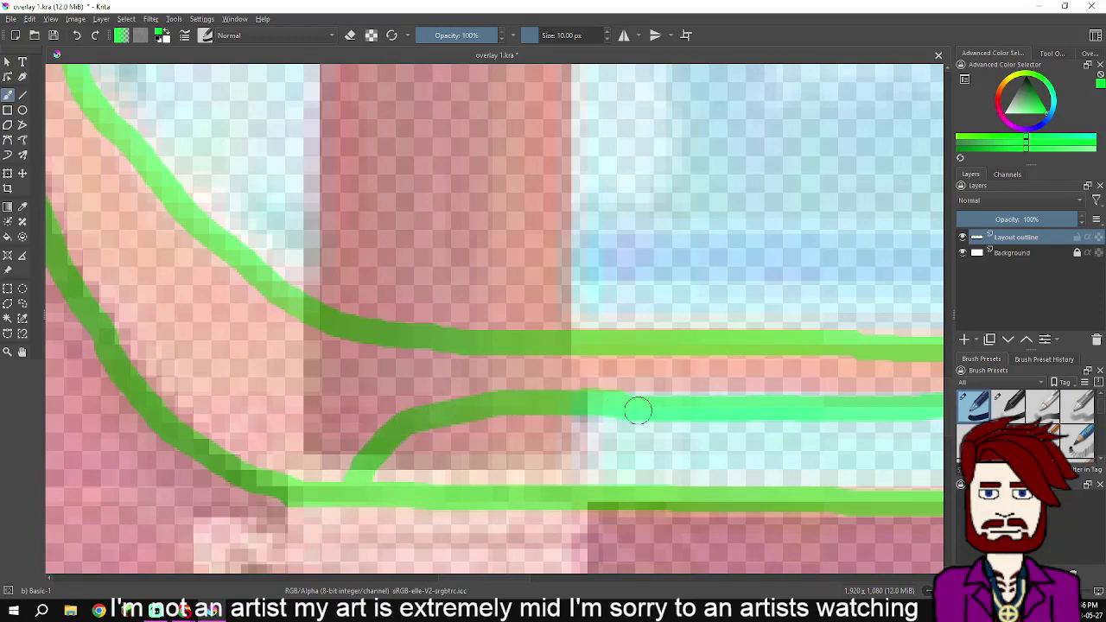
Draw a straight horizontal line about 2874 px long where the ship's wall meets the deck, from the left canvas edge past the right one
{"action": "key", "text": "1"}
{"action": "key", "text": "minus"}
{"action": "key", "text": "minus"}
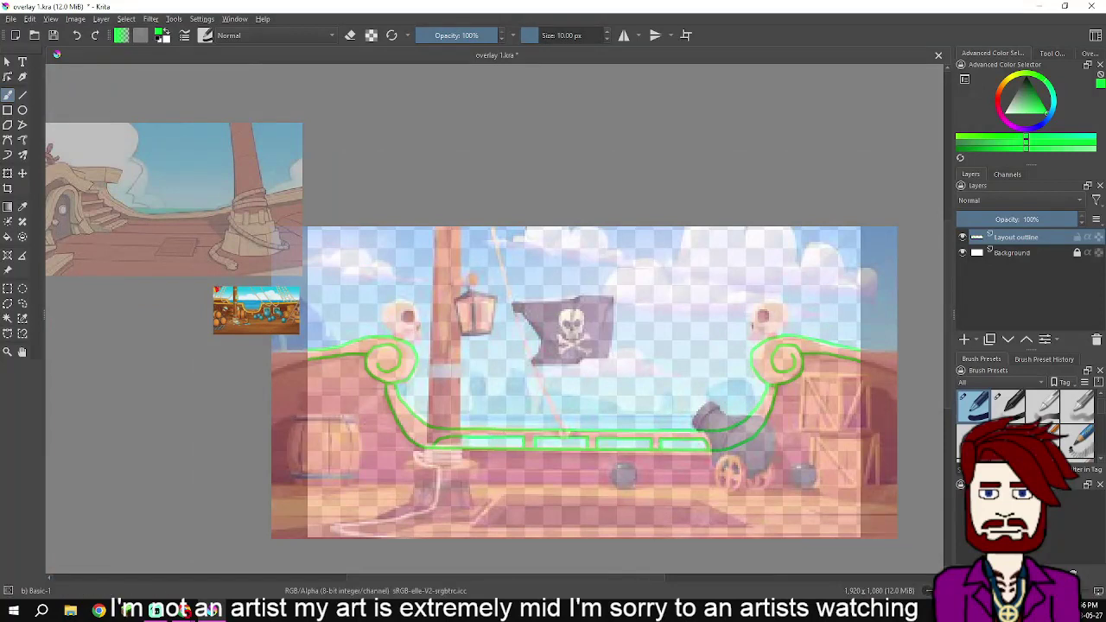
{"action": "key", "text": "v"}
{"action": "scroll", "coordinate": [598, 567], "scroll_direction": "up", "scroll_amount": 3}
{"action": "left_click_drag", "start_coordinate": [367, 398], "coordinate": [731, 507]}
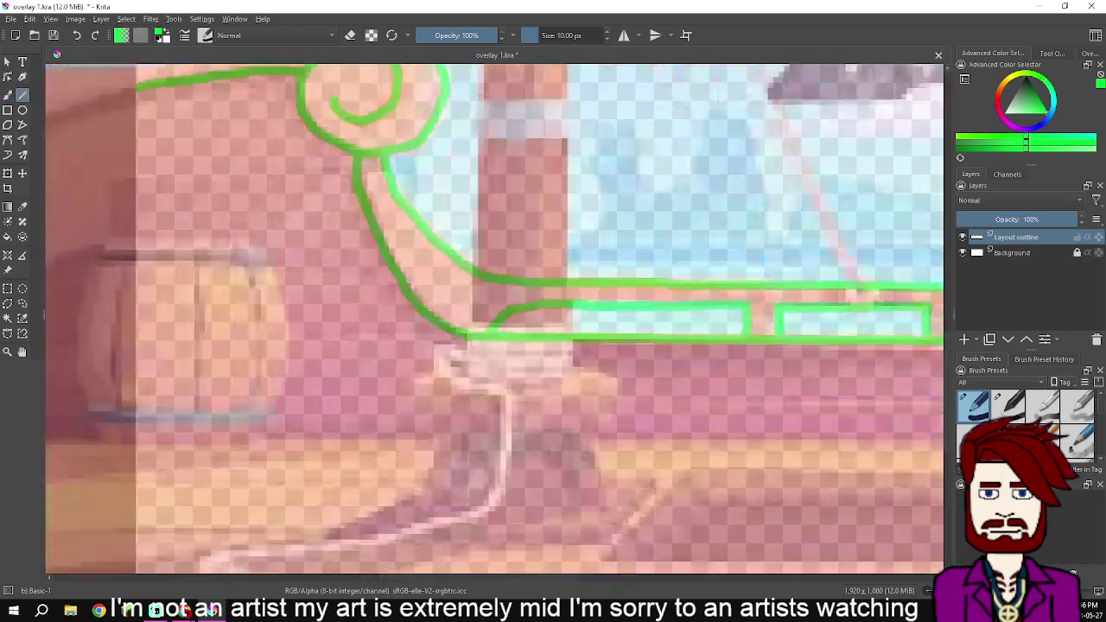
{"action": "scroll", "coordinate": [538, 429], "scroll_direction": "down", "scroll_amount": 4}
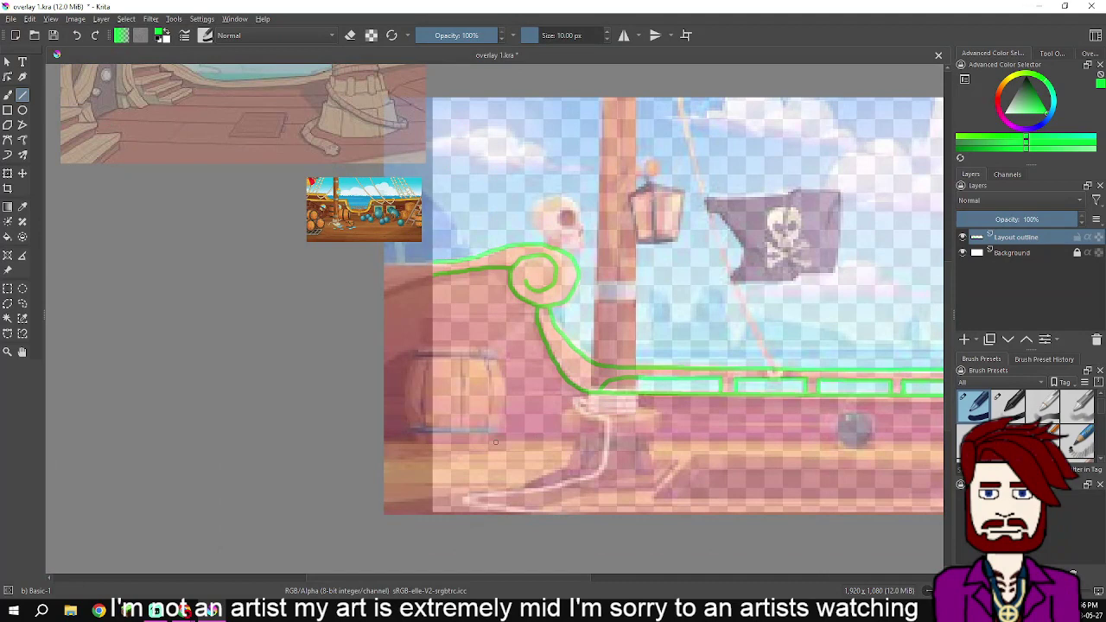
{"action": "mouse_move", "coordinate": [430, 441]}
{"action": "left_mouse_down"}
{"action": "mouse_move", "coordinate": [931, 439]}
{"action": "mouse_move", "coordinate": [487, 425]}
{"action": "mouse_move", "coordinate": [453, 428]}
{"action": "mouse_move", "coordinate": [454, 439]}
{"action": "left_mouse_up"}
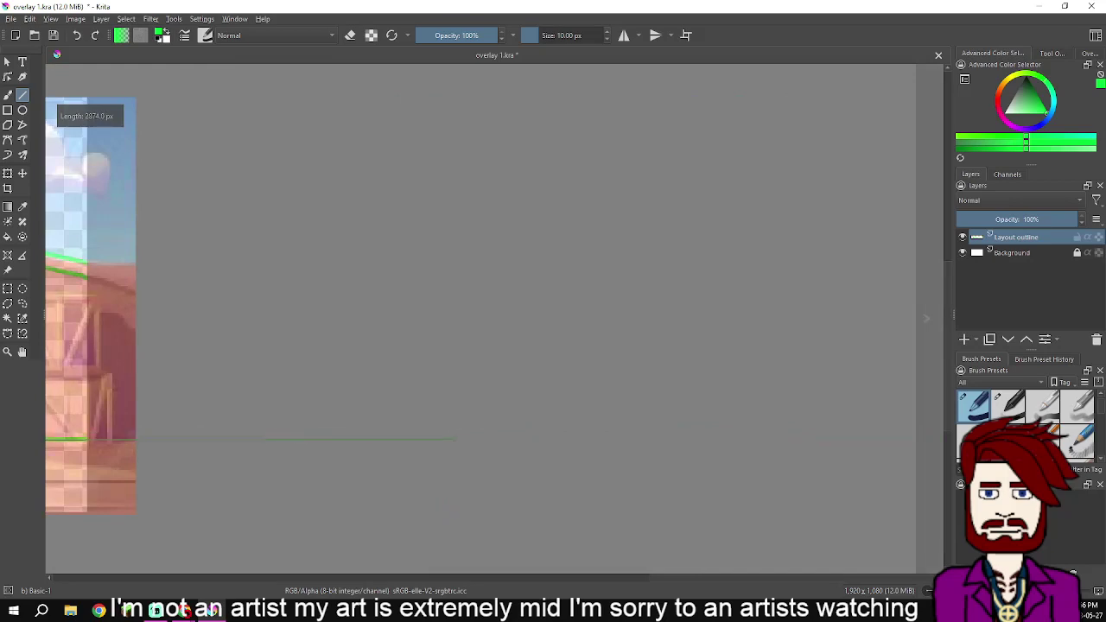
Hide the reference images so that only the green layout outline shows on the canvas
{"action": "left_click_drag", "start_coordinate": [155, 380], "coordinate": [874, 381]}
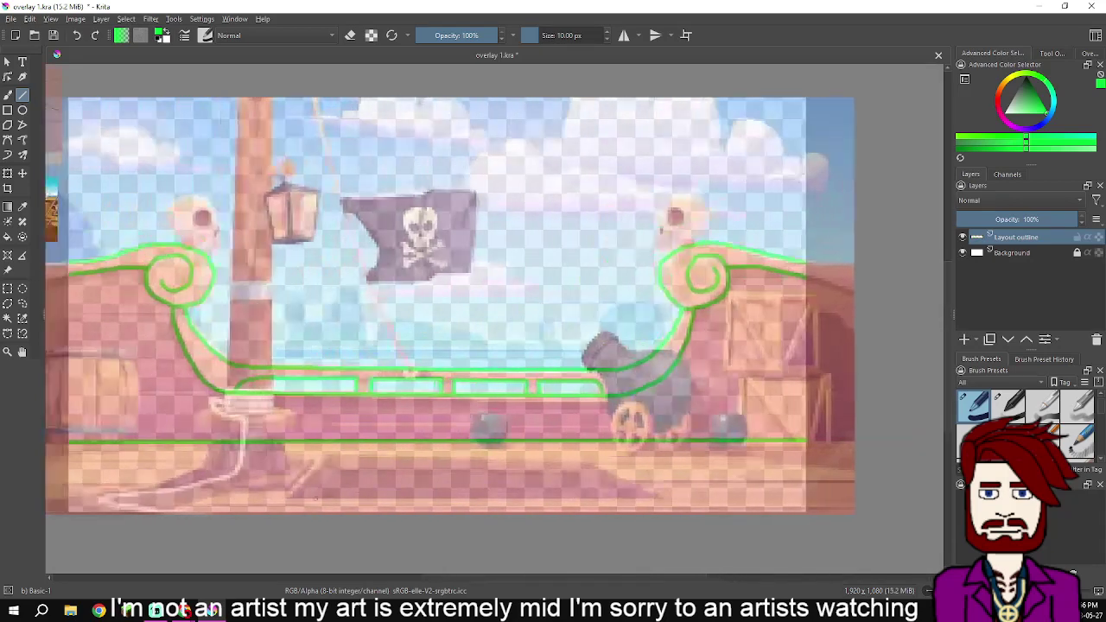
{"action": "left_click_drag", "start_coordinate": [411, 373], "coordinate": [485, 373]}
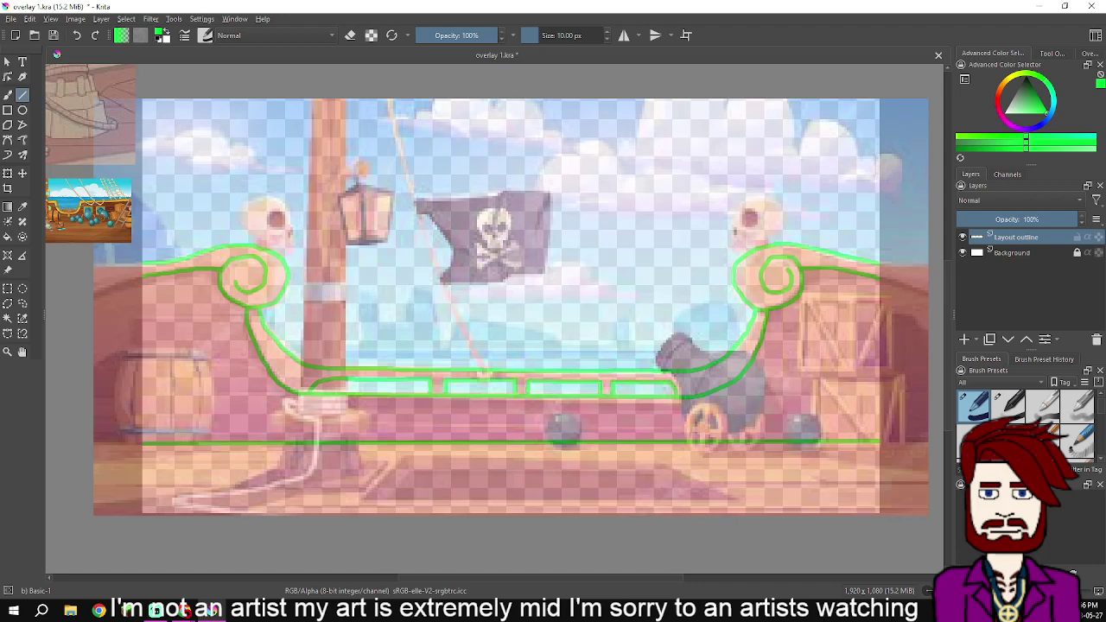
{"action": "left_click", "coordinate": [75, 18]}
{"action": "mouse_move", "coordinate": [50, 18]}
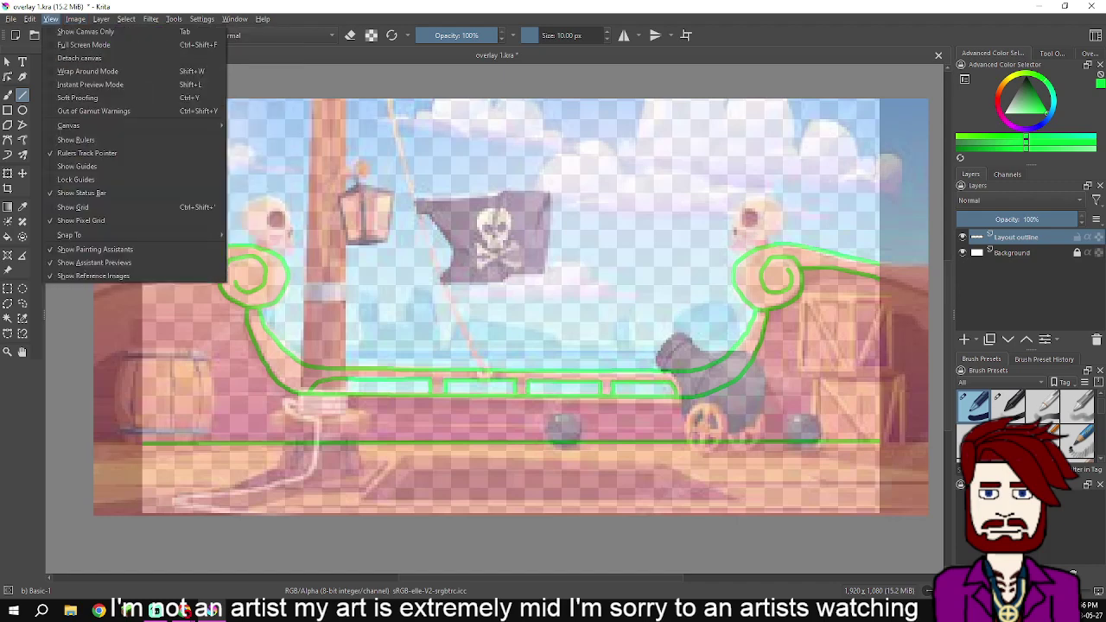
{"action": "left_click", "coordinate": [93, 276]}
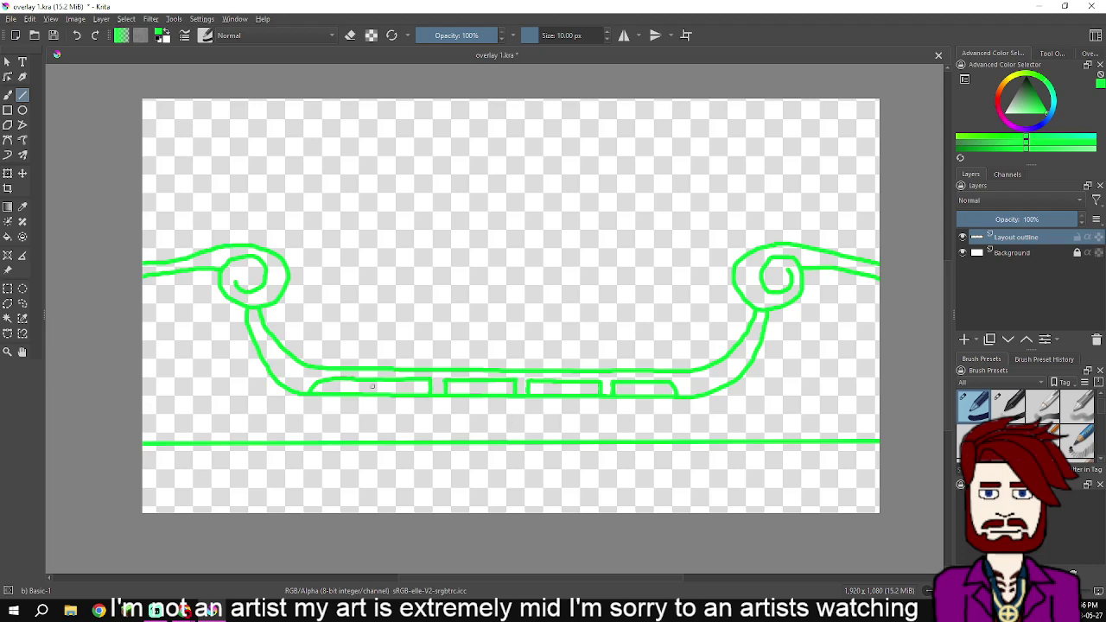
Erase the top edges of the two leftmost railing openings with straight 10 px eraser lines
{"action": "scroll", "coordinate": [375, 386], "scroll_direction": "up", "scroll_amount": 2}
{"action": "left_click_drag", "start_coordinate": [386, 384], "coordinate": [339, 386]}
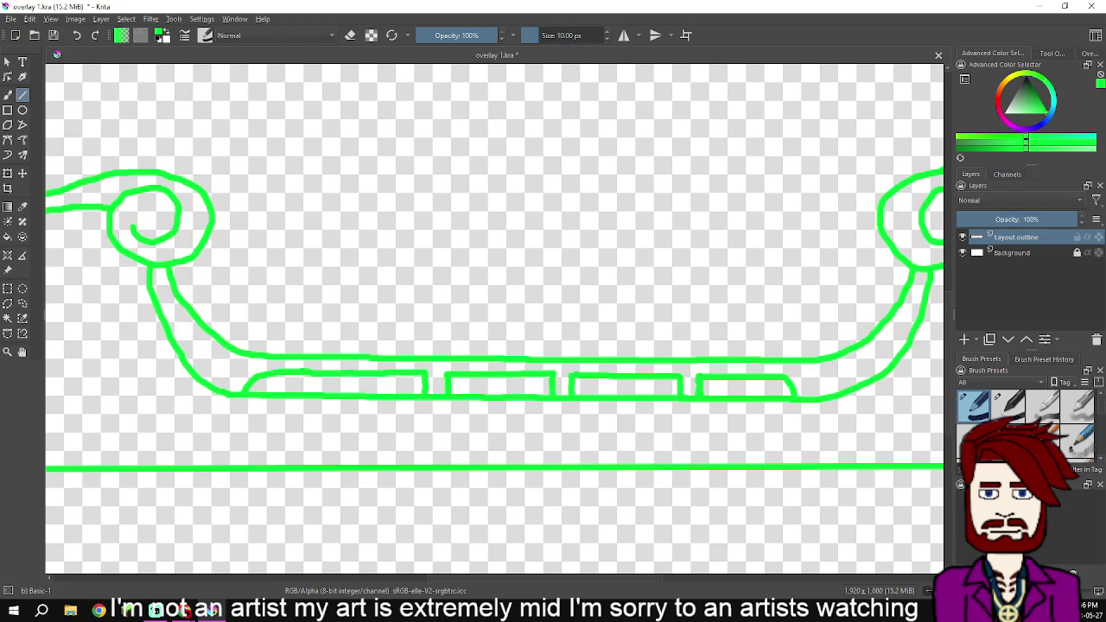
{"action": "key", "text": "e"}
{"action": "scroll", "coordinate": [133, 330], "scroll_direction": "up", "scroll_amount": 3}
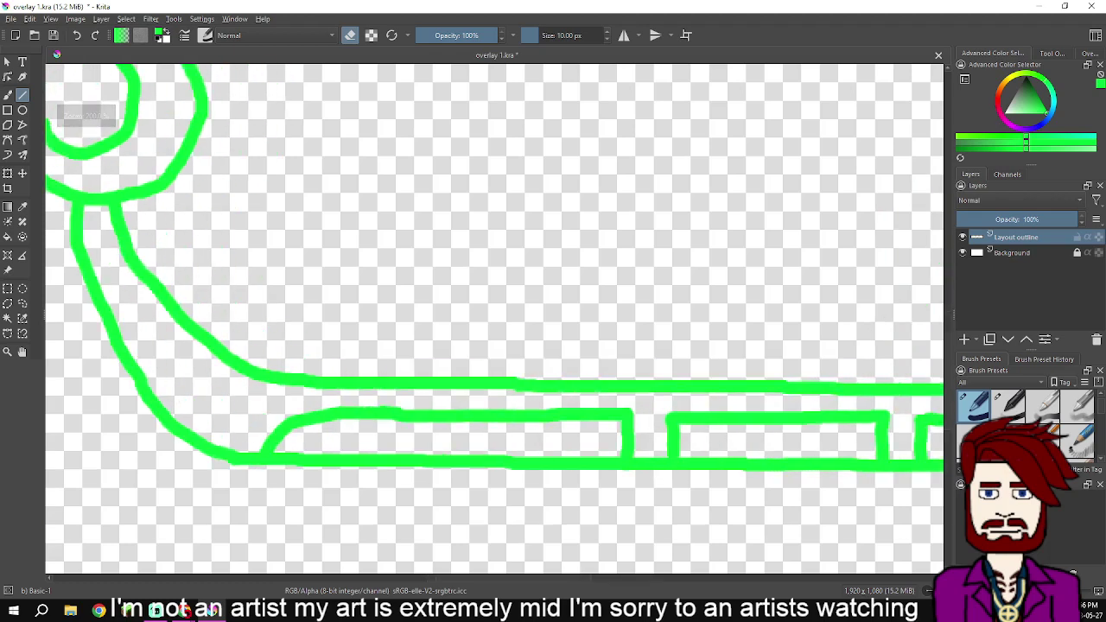
{"action": "mouse_move", "coordinate": [329, 413]}
{"action": "left_mouse_down"}
{"action": "mouse_move", "coordinate": [909, 420]}
{"action": "mouse_move", "coordinate": [757, 419]}
{"action": "left_mouse_up"}
{"action": "key", "text": "e"}
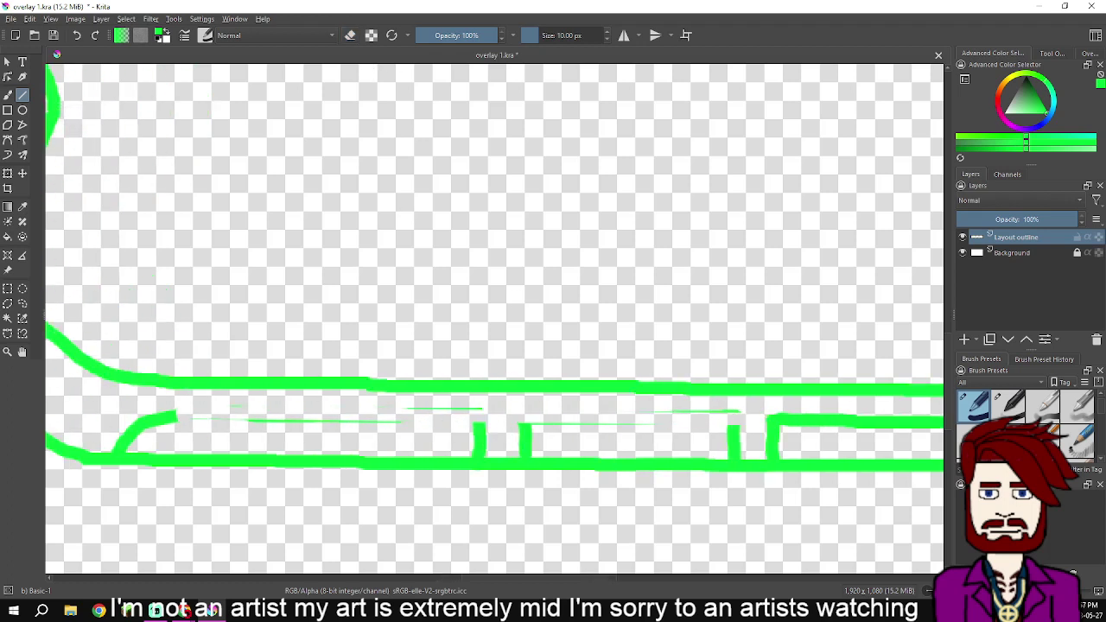
Erase the leftover top-edge slivers and vertical sides of the two leftmost railing openings with the freehand brush in eraser mode
{"action": "key", "text": "b"}
{"action": "key", "text": "e"}
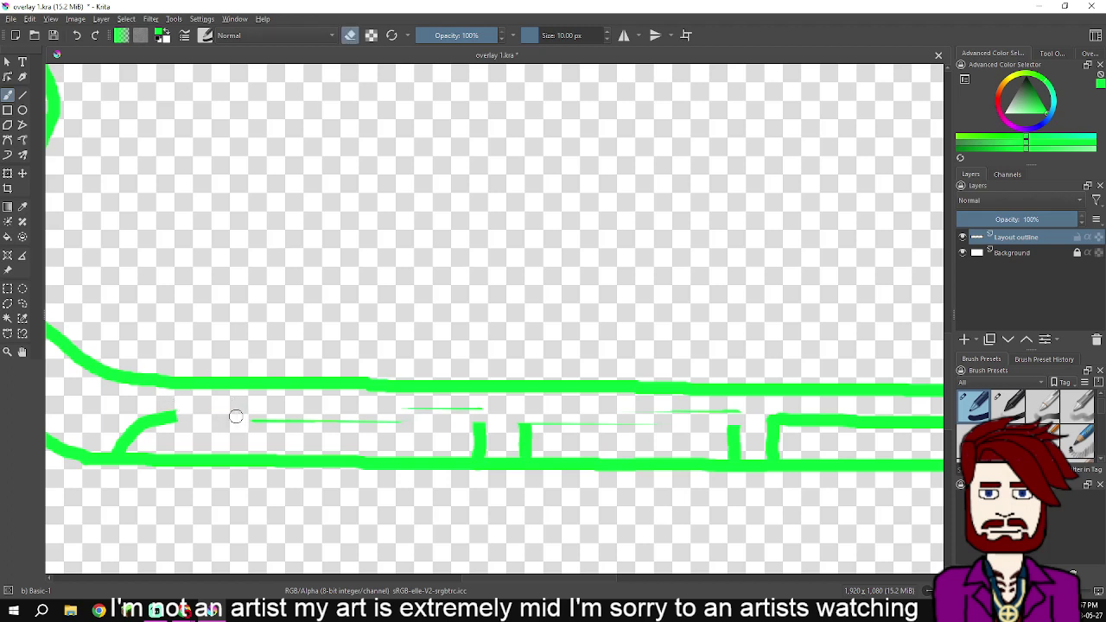
{"action": "left_click_drag", "start_coordinate": [293, 422], "coordinate": [391, 422]}
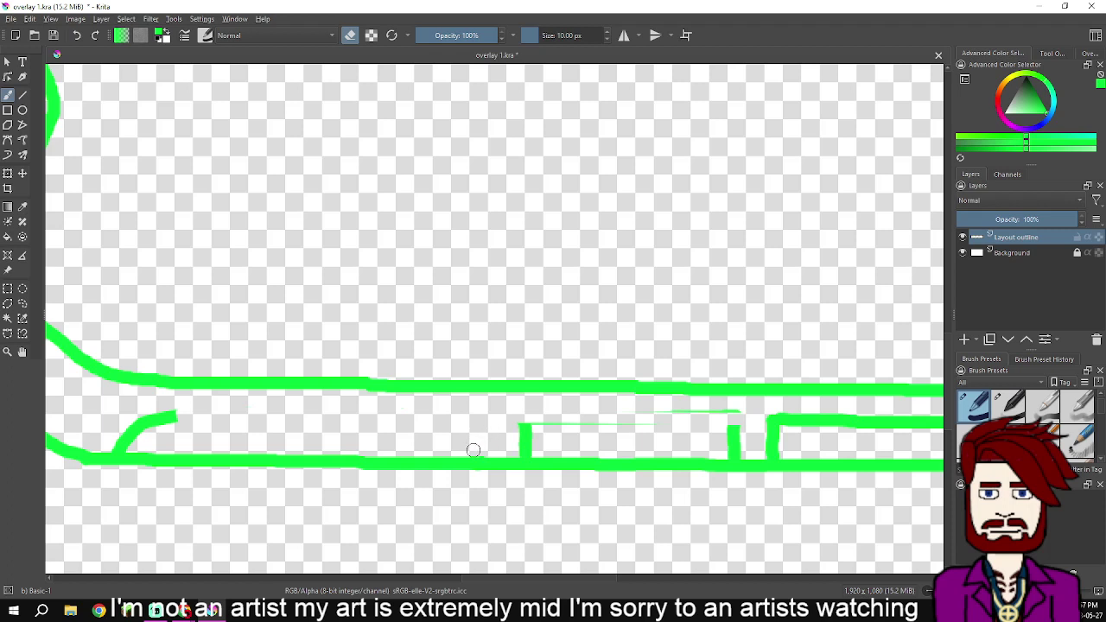
{"action": "mouse_move", "coordinate": [472, 444]}
{"action": "left_mouse_down"}
{"action": "mouse_move", "coordinate": [295, 425]}
{"action": "mouse_move", "coordinate": [422, 411]}
{"action": "mouse_move", "coordinate": [321, 424]}
{"action": "mouse_move", "coordinate": [358, 432]}
{"action": "mouse_move", "coordinate": [327, 439]}
{"action": "left_mouse_up"}
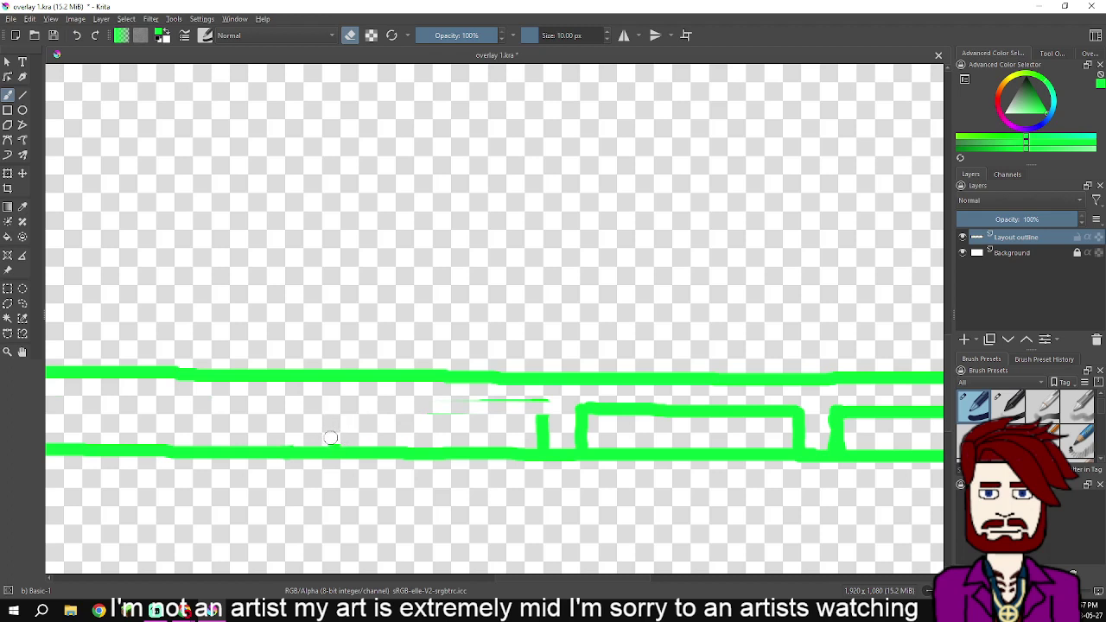
{"action": "left_click_drag", "start_coordinate": [387, 423], "coordinate": [276, 425]}
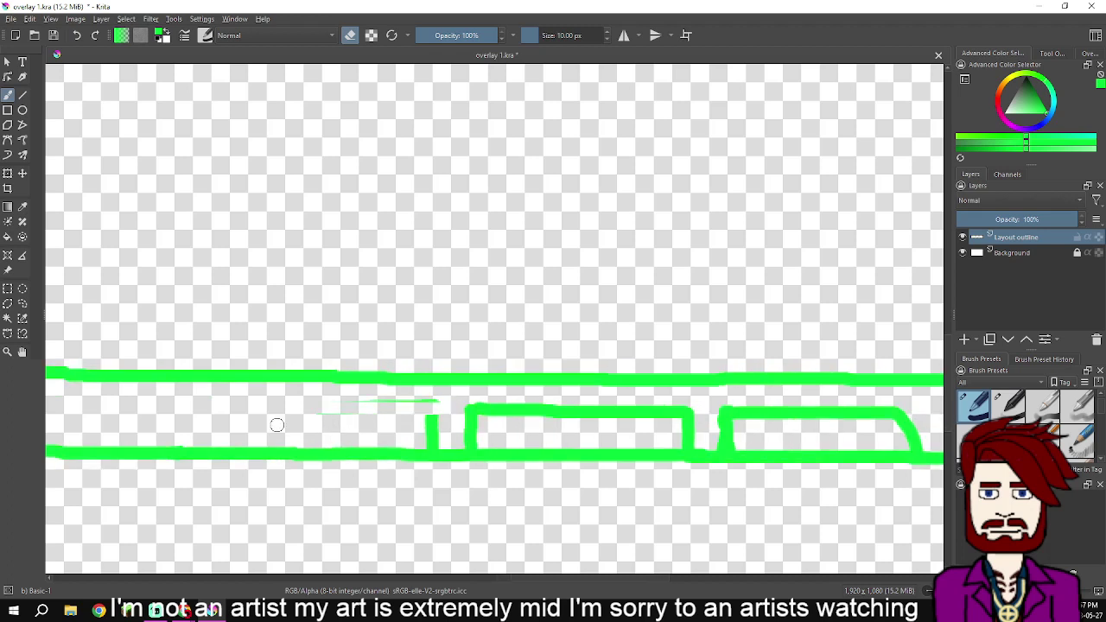
{"action": "mouse_move", "coordinate": [376, 405]}
{"action": "left_mouse_down"}
{"action": "mouse_move", "coordinate": [441, 404]}
{"action": "mouse_move", "coordinate": [429, 431]}
{"action": "left_mouse_up"}
Erase the two remaining railing openings on the right and the curved left end of the leftmost opening
{"action": "mouse_move", "coordinate": [444, 438]}
{"action": "left_mouse_down"}
{"action": "mouse_move", "coordinate": [390, 410]}
{"action": "mouse_move", "coordinate": [420, 411]}
{"action": "mouse_move", "coordinate": [376, 409]}
{"action": "mouse_move", "coordinate": [552, 413]}
{"action": "mouse_move", "coordinate": [519, 419]}
{"action": "mouse_move", "coordinate": [599, 409]}
{"action": "mouse_move", "coordinate": [594, 441]}
{"action": "left_mouse_up"}
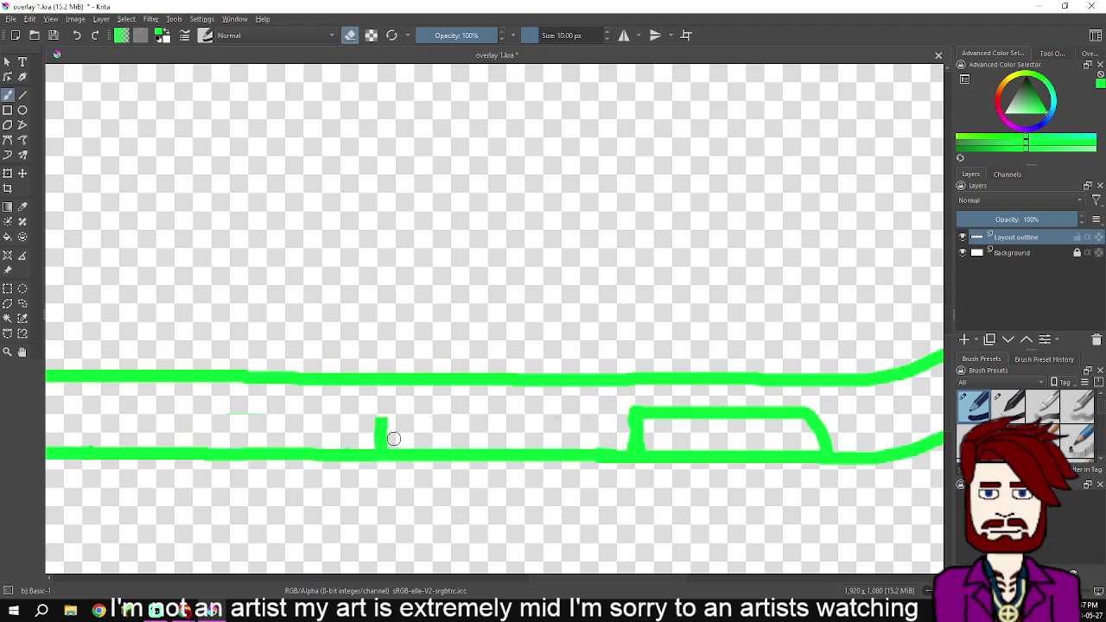
{"action": "left_click_drag", "start_coordinate": [388, 440], "coordinate": [386, 432]}
{"action": "left_click_drag", "start_coordinate": [456, 422], "coordinate": [320, 418]}
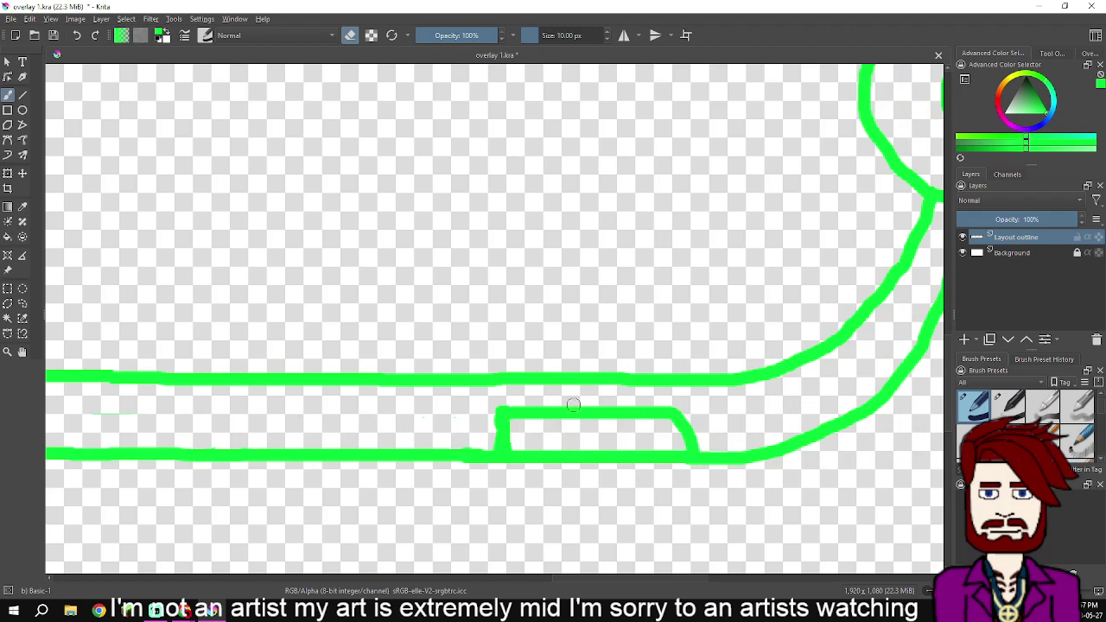
{"action": "mouse_move", "coordinate": [652, 410]}
{"action": "left_mouse_down"}
{"action": "mouse_move", "coordinate": [699, 446]}
{"action": "mouse_move", "coordinate": [639, 411]}
{"action": "mouse_move", "coordinate": [599, 410]}
{"action": "mouse_move", "coordinate": [639, 404]}
{"action": "mouse_move", "coordinate": [579, 407]}
{"action": "mouse_move", "coordinate": [600, 416]}
{"action": "mouse_move", "coordinate": [549, 411]}
{"action": "mouse_move", "coordinate": [579, 407]}
{"action": "mouse_move", "coordinate": [509, 416]}
{"action": "mouse_move", "coordinate": [522, 420]}
{"action": "mouse_move", "coordinate": [505, 408]}
{"action": "mouse_move", "coordinate": [491, 420]}
{"action": "mouse_move", "coordinate": [518, 429]}
{"action": "mouse_move", "coordinate": [492, 444]}
{"action": "left_mouse_up"}
{"action": "left_click_drag", "start_coordinate": [428, 428], "coordinate": [781, 427]}
{"action": "left_click_drag", "start_coordinate": [99, 404], "coordinate": [358, 413]}
{"action": "mouse_move", "coordinate": [270, 415]}
{"action": "left_mouse_down"}
{"action": "mouse_move", "coordinate": [240, 418]}
{"action": "mouse_move", "coordinate": [206, 445]}
{"action": "left_mouse_up"}
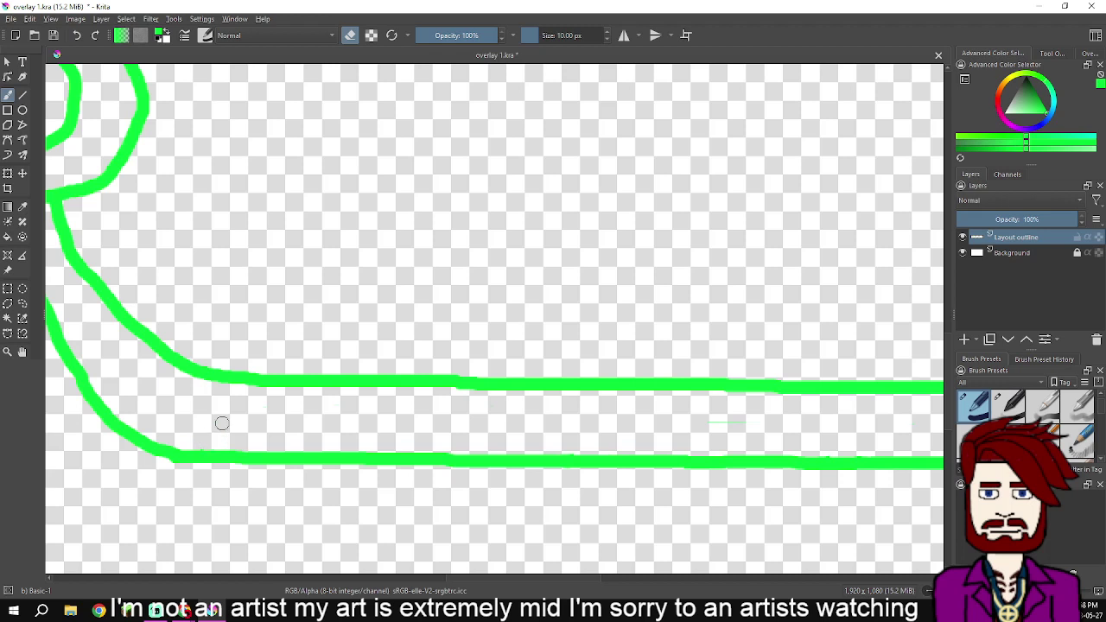
Draw one straight horizontal green line midway between the railing's top and bottom edges, spanning its whole flat section
{"action": "scroll", "coordinate": [277, 421], "scroll_direction": "down", "scroll_amount": 2}
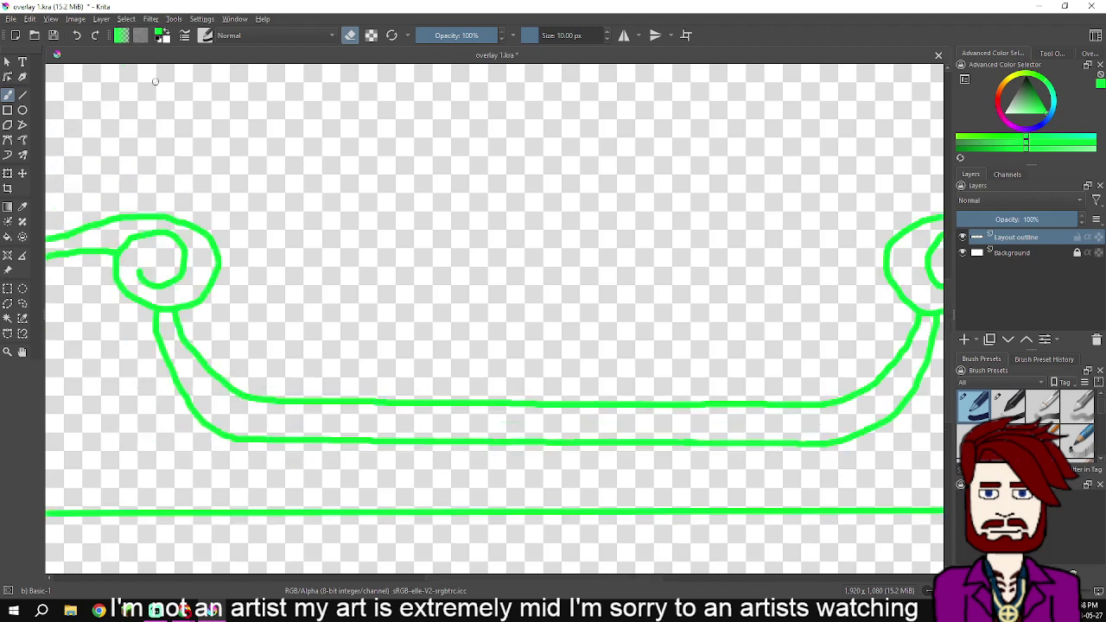
{"action": "key", "text": "v"}
{"action": "left_click_drag", "start_coordinate": [381, 291], "coordinate": [312, 264]}
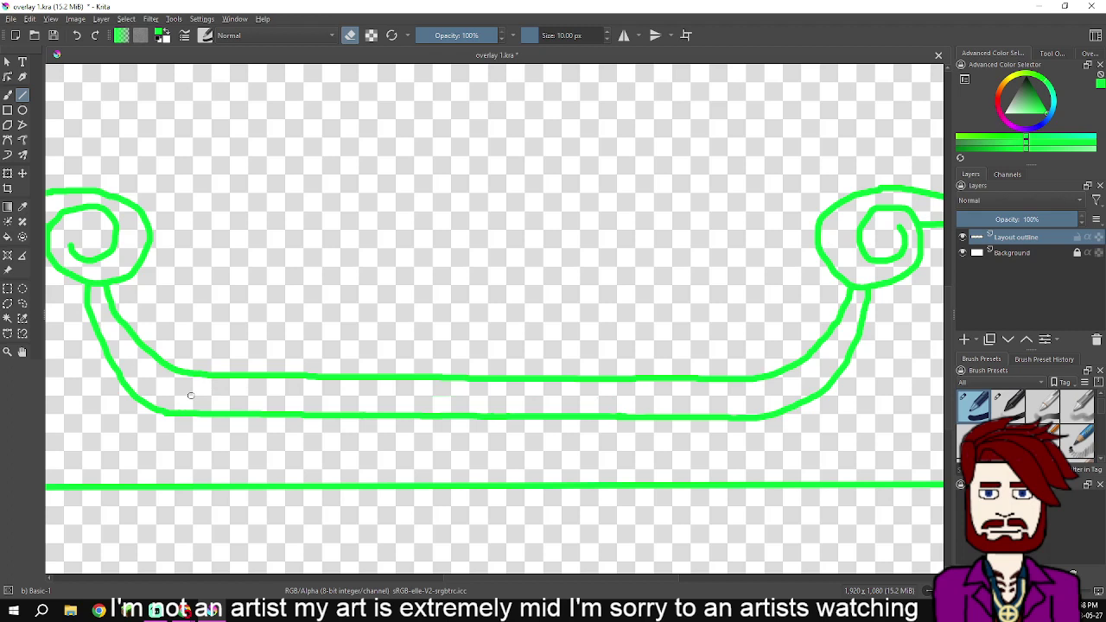
{"action": "mouse_move", "coordinate": [192, 396]}
{"action": "left_mouse_down"}
{"action": "mouse_move", "coordinate": [545, 371]}
{"action": "mouse_move", "coordinate": [743, 397]}
{"action": "left_mouse_up"}
{"action": "key", "text": "e"}
{"action": "left_click_drag", "start_coordinate": [195, 396], "coordinate": [745, 396]}
{"action": "scroll", "coordinate": [739, 397], "scroll_direction": "up", "scroll_amount": 3}
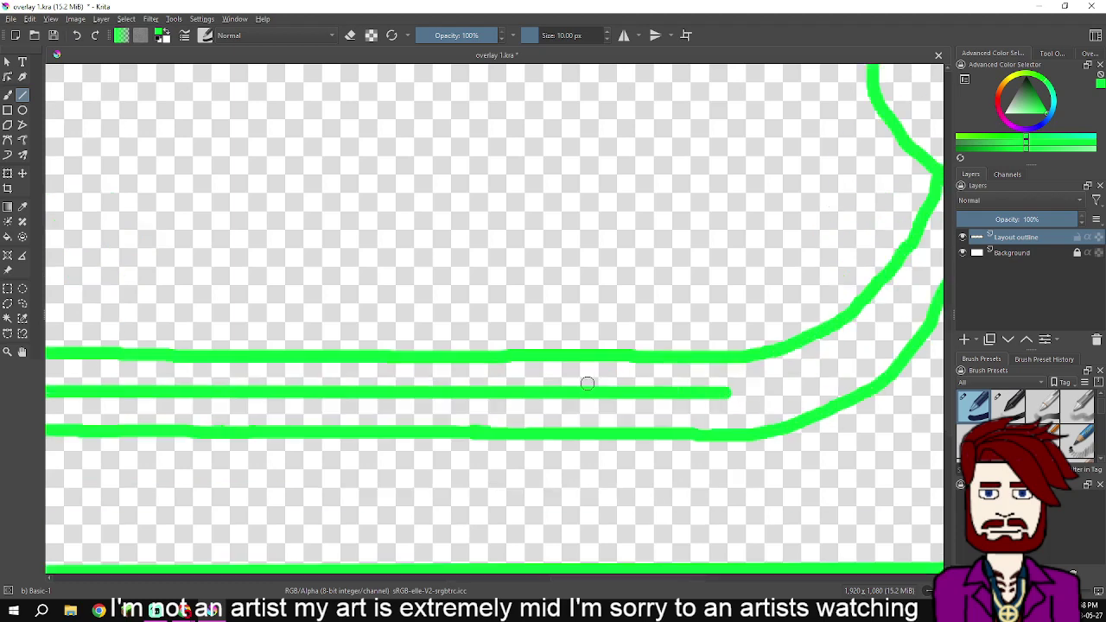
{"action": "scroll", "coordinate": [592, 383], "scroll_direction": "down", "scroll_amount": 4}
{"action": "left_click_drag", "start_coordinate": [593, 392], "coordinate": [603, 398]}
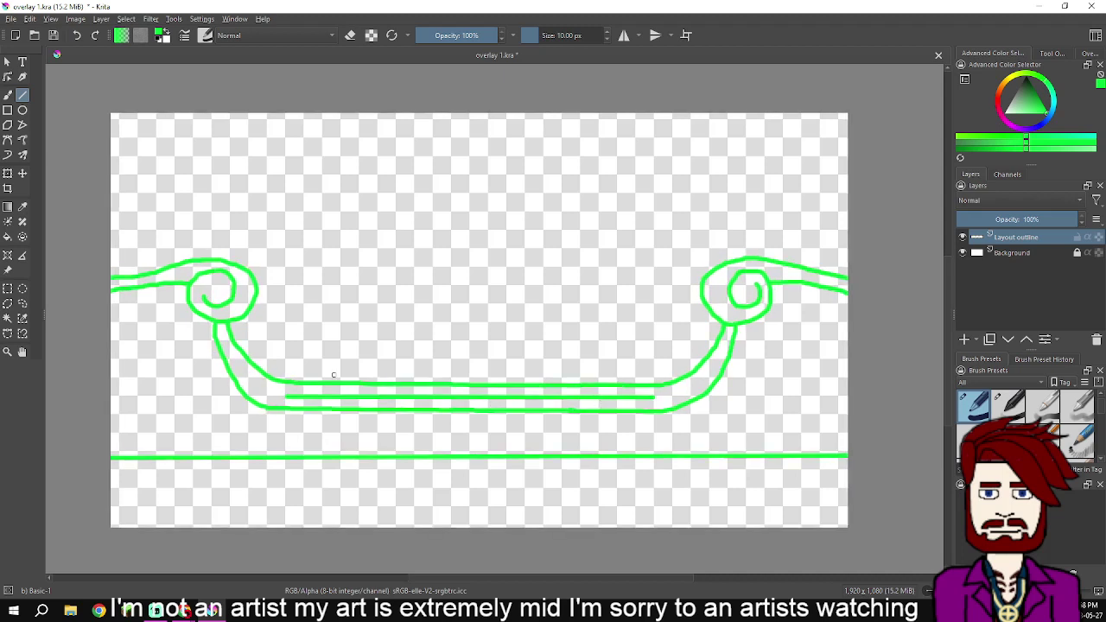
Replace the railing's flat bottom edge with a straight line about 1054 px long and 13 px thick, slightly lower
{"action": "key", "text": "e"}
{"action": "key", "text": "bracketright"}
{"action": "mouse_move", "coordinate": [264, 407]}
{"action": "left_mouse_down"}
{"action": "mouse_move", "coordinate": [679, 412]}
{"action": "mouse_move", "coordinate": [668, 412]}
{"action": "left_mouse_up"}
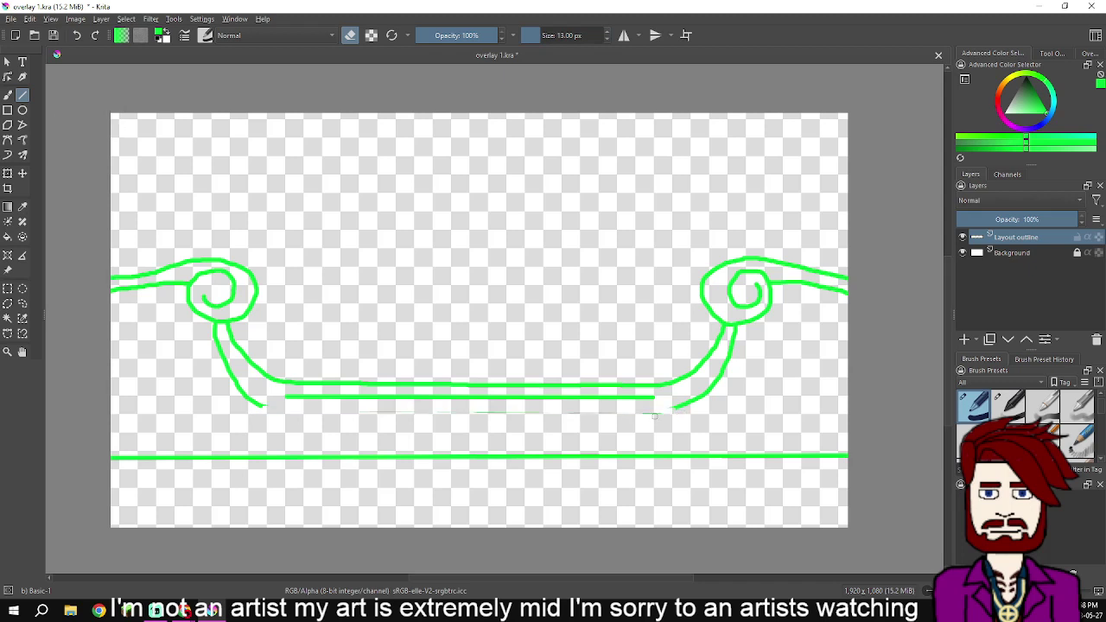
{"action": "left_click_drag", "start_coordinate": [283, 412], "coordinate": [659, 413]}
{"action": "key", "text": "e"}
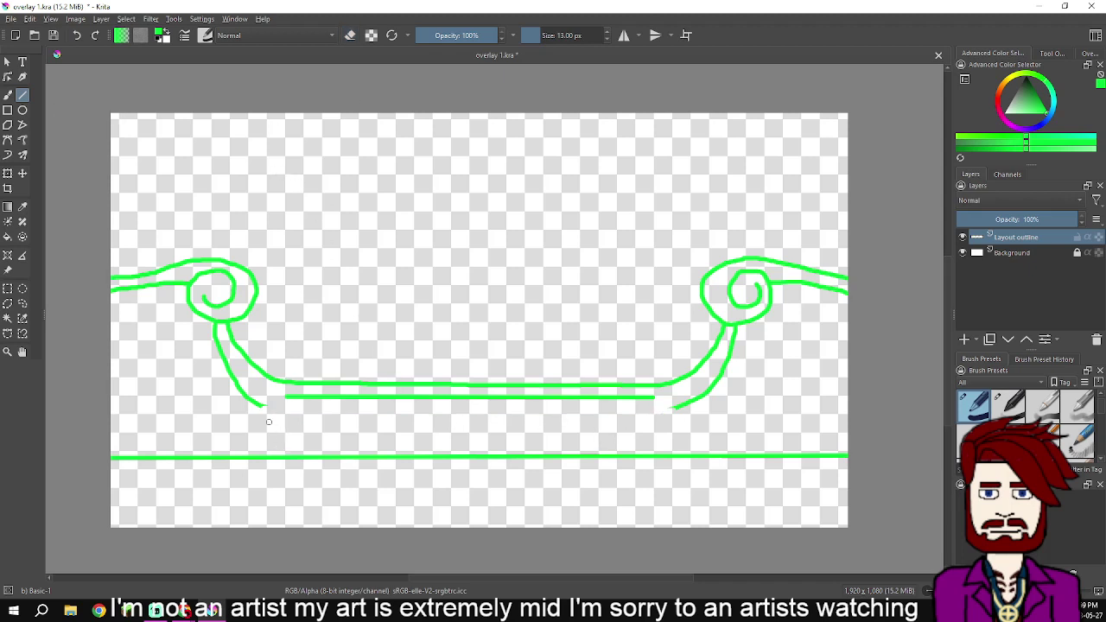
{"action": "left_click_drag", "start_coordinate": [267, 414], "coordinate": [674, 416]}
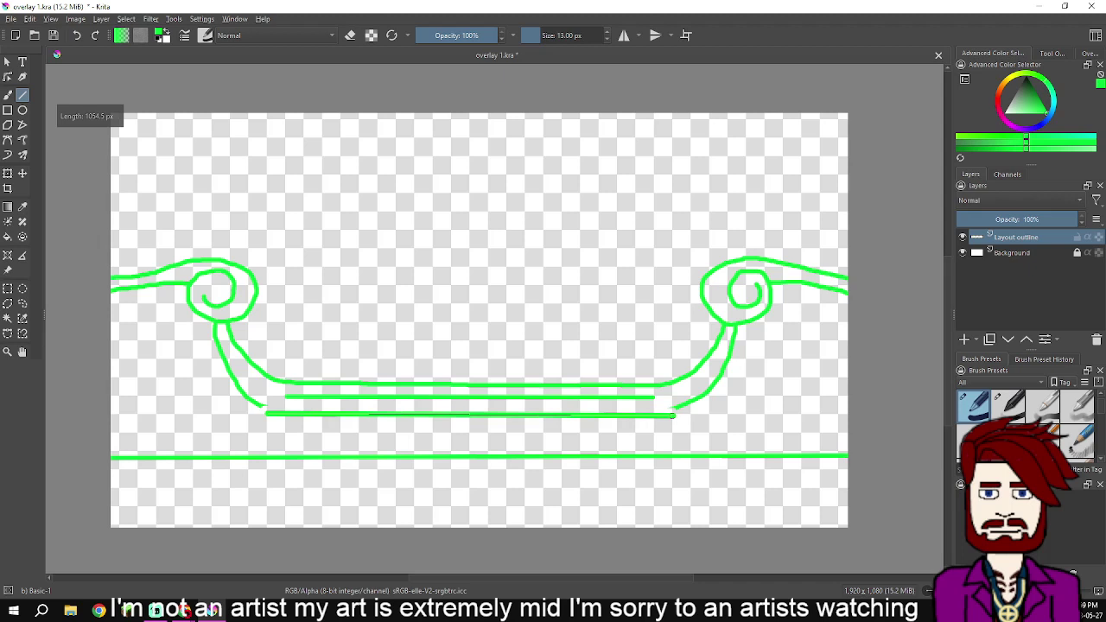
{"action": "scroll", "coordinate": [635, 429], "scroll_direction": "up", "scroll_amount": 2}
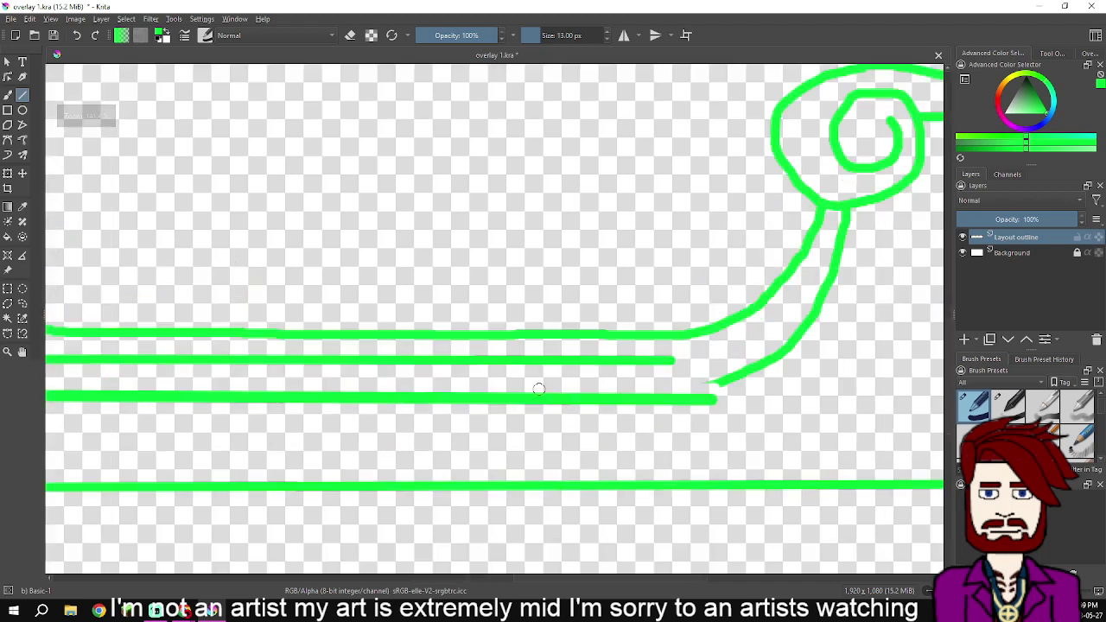
Set the brush to 10 px and join the new bottom line's right end to the railing's curved outer edge
{"action": "key", "text": "b"}
{"action": "left_click_drag", "start_coordinate": [776, 419], "coordinate": [663, 416]}
{"action": "left_click", "coordinate": [608, 39]}
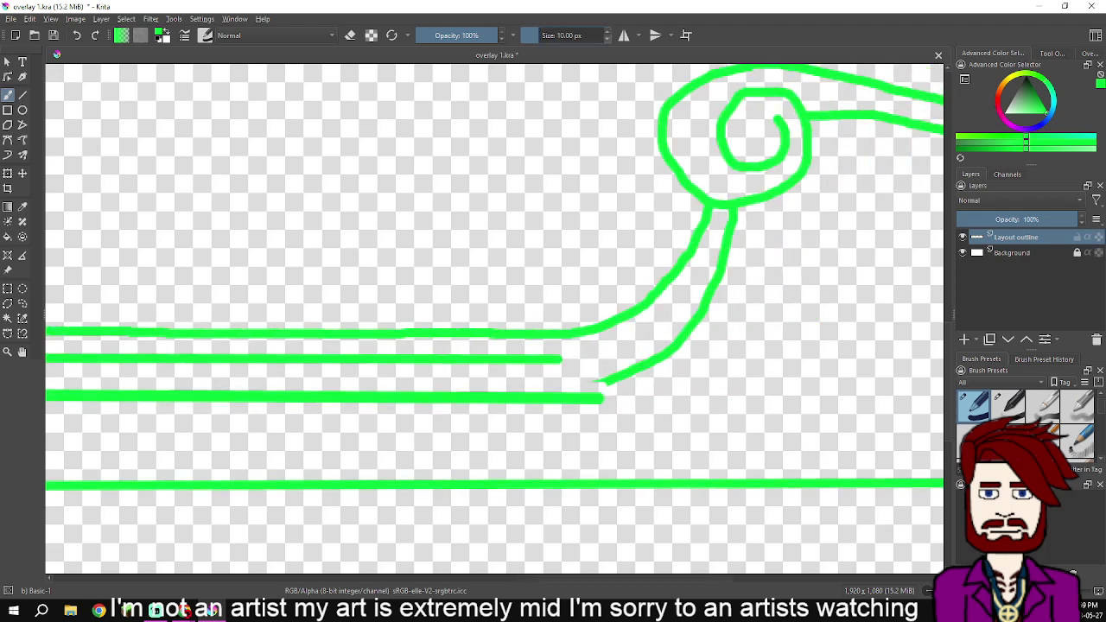
{"action": "scroll", "coordinate": [730, 370], "scroll_direction": "up", "scroll_amount": 2}
{"action": "left_click_drag", "start_coordinate": [480, 430], "coordinate": [564, 375]}
{"action": "left_click_drag", "start_coordinate": [378, 410], "coordinate": [771, 453]}
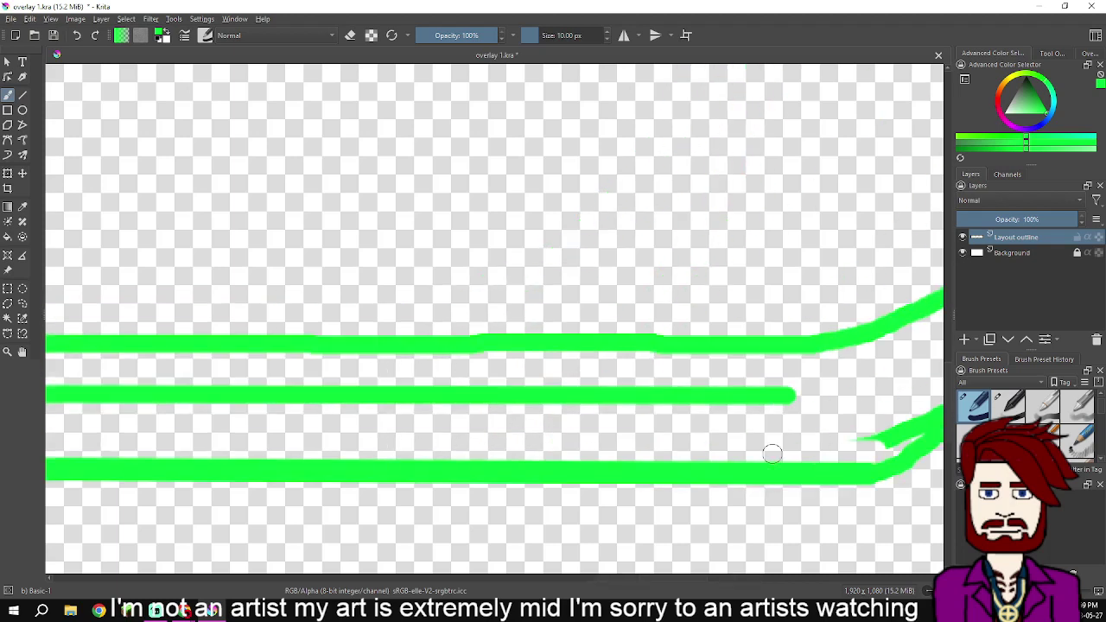
{"action": "left_click_drag", "start_coordinate": [778, 398], "coordinate": [660, 409]}
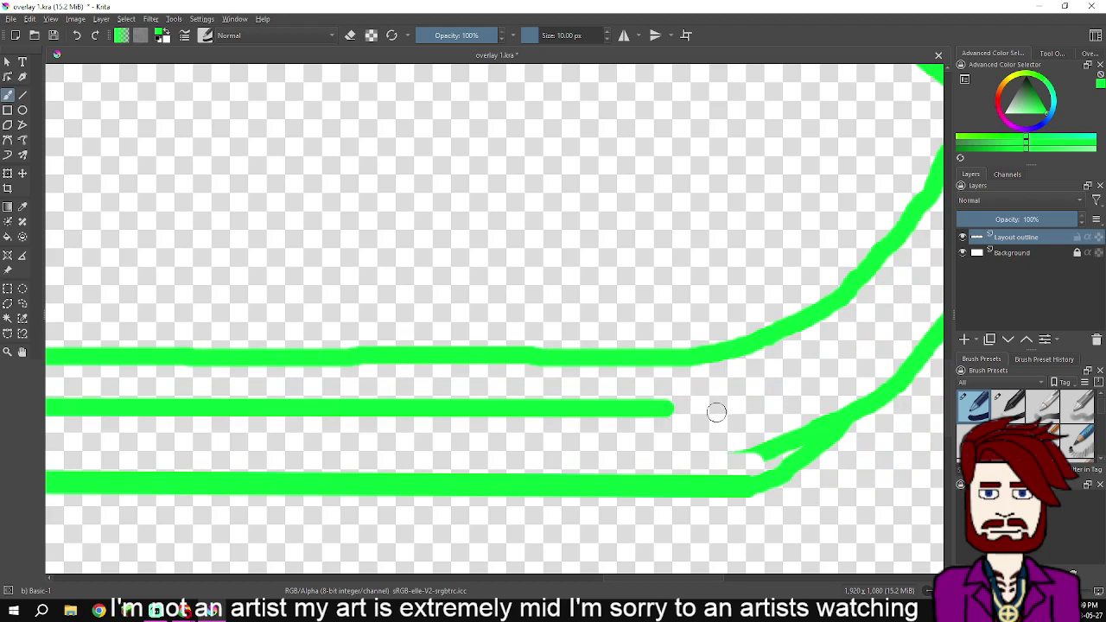
Join the bottom line's left end to the railing's curved outer edge with a freehand stroke, undoing the surplus stroke
{"action": "mouse_move", "coordinate": [156, 200]}
{"action": "left_mouse_down"}
{"action": "mouse_move", "coordinate": [393, 259]}
{"action": "mouse_move", "coordinate": [754, 302]}
{"action": "left_mouse_up"}
{"action": "left_click_drag", "start_coordinate": [287, 378], "coordinate": [727, 144]}
{"action": "left_click_drag", "start_coordinate": [207, 251], "coordinate": [477, 337]}
{"action": "mouse_move", "coordinate": [298, 363]}
{"action": "left_mouse_down"}
{"action": "mouse_move", "coordinate": [366, 412]}
{"action": "mouse_move", "coordinate": [376, 441]}
{"action": "mouse_move", "coordinate": [289, 379]}
{"action": "left_mouse_up"}
{"action": "key", "text": "ctrl+z"}
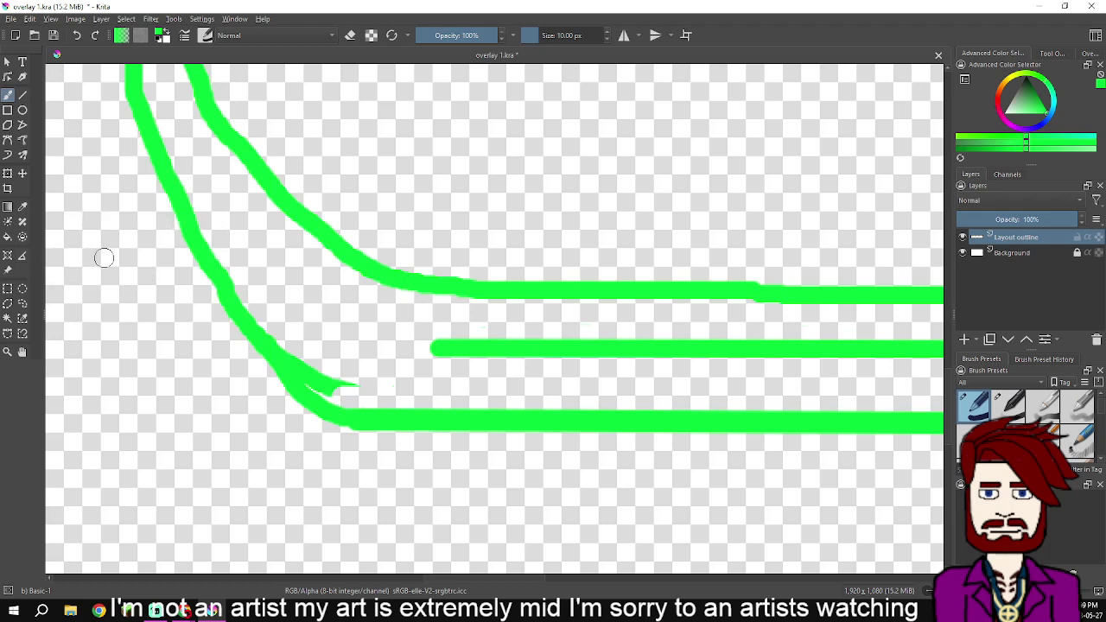
Erase the old edge stubs left inside the railing's lower left and lower right corners
{"action": "key", "text": "e"}
{"action": "mouse_move", "coordinate": [337, 384]}
{"action": "left_mouse_down"}
{"action": "mouse_move", "coordinate": [315, 380]}
{"action": "mouse_move", "coordinate": [282, 340]}
{"action": "left_mouse_up"}
{"action": "left_click_drag", "start_coordinate": [835, 373], "coordinate": [387, 361]}
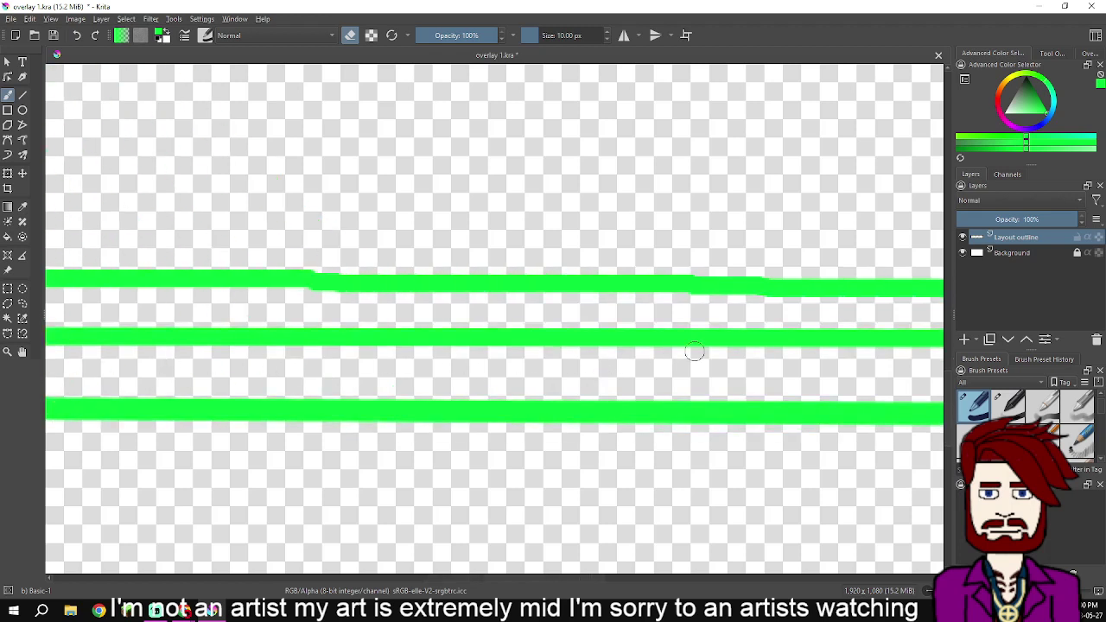
{"action": "left_click_drag", "start_coordinate": [795, 347], "coordinate": [293, 351]}
{"action": "scroll", "coordinate": [849, 348], "scroll_direction": "right", "scroll_amount": 5}
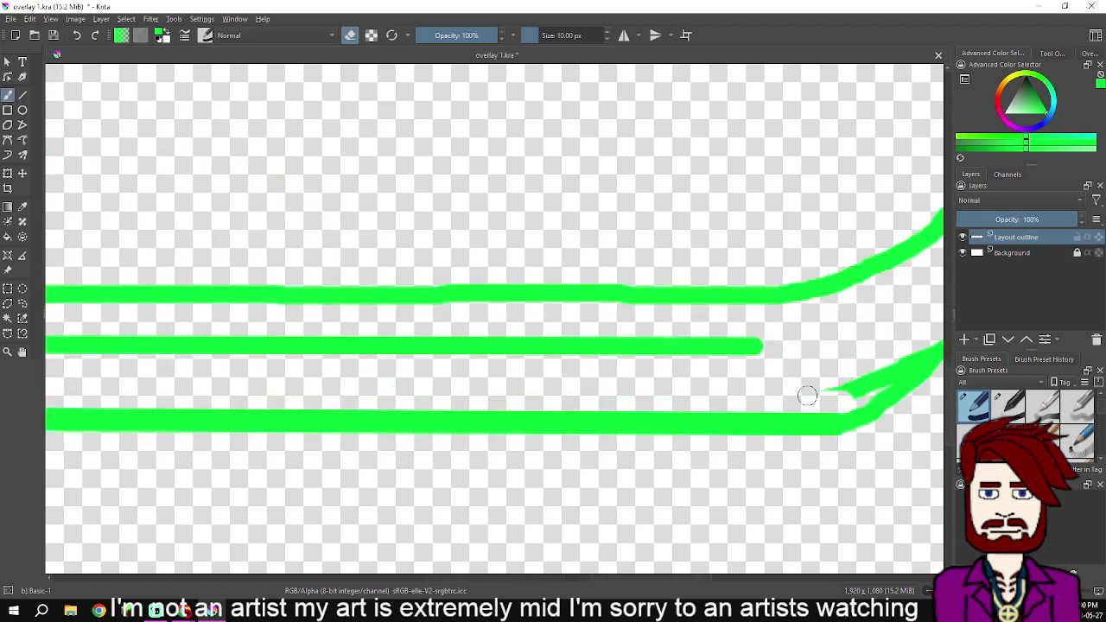
{"action": "mouse_move", "coordinate": [736, 388]}
{"action": "left_mouse_down"}
{"action": "mouse_move", "coordinate": [770, 378]}
{"action": "mouse_move", "coordinate": [772, 388]}
{"action": "mouse_move", "coordinate": [827, 349]}
{"action": "left_mouse_up"}
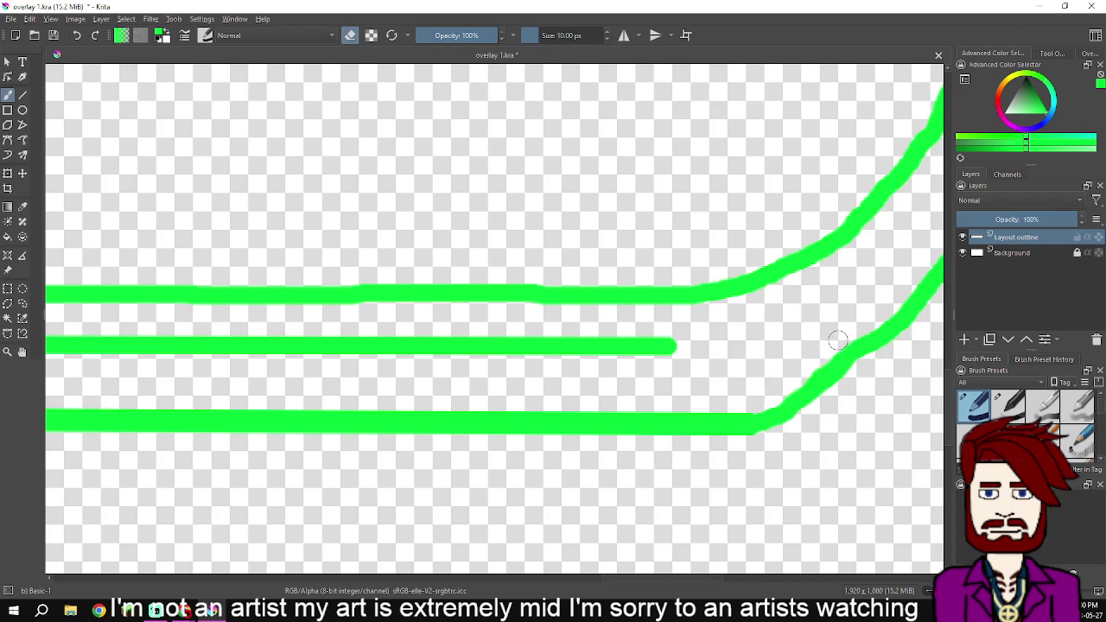
{"action": "mouse_move", "coordinate": [714, 344]}
{"action": "left_mouse_down"}
{"action": "mouse_move", "coordinate": [695, 366]}
{"action": "mouse_move", "coordinate": [715, 372]}
{"action": "left_mouse_up"}
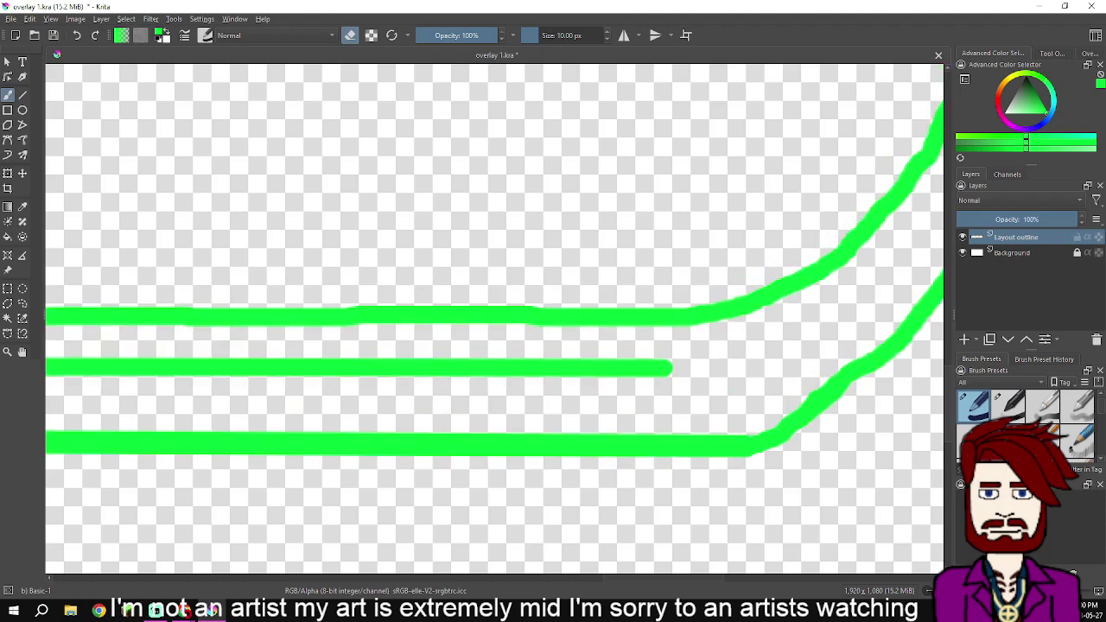
Curve both ends of the railing's middle line down to the bottom edge to close one long opening
{"action": "key", "text": "e"}
{"action": "left_click_drag", "start_coordinate": [677, 363], "coordinate": [522, 332]}
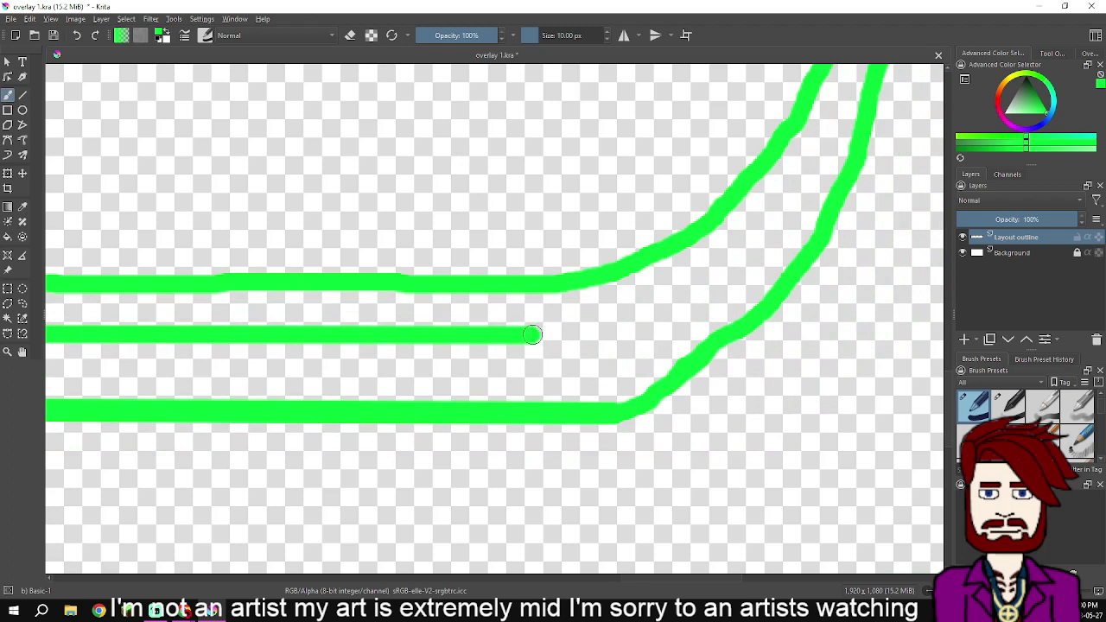
{"action": "mouse_move", "coordinate": [534, 334]}
{"action": "left_mouse_down"}
{"action": "mouse_move", "coordinate": [562, 345]}
{"action": "mouse_move", "coordinate": [587, 399]}
{"action": "mouse_move", "coordinate": [566, 391]}
{"action": "mouse_move", "coordinate": [934, 418]}
{"action": "left_mouse_up"}
{"action": "left_click_drag", "start_coordinate": [426, 400], "coordinate": [930, 405]}
{"action": "left_click_drag", "start_coordinate": [177, 382], "coordinate": [563, 366]}
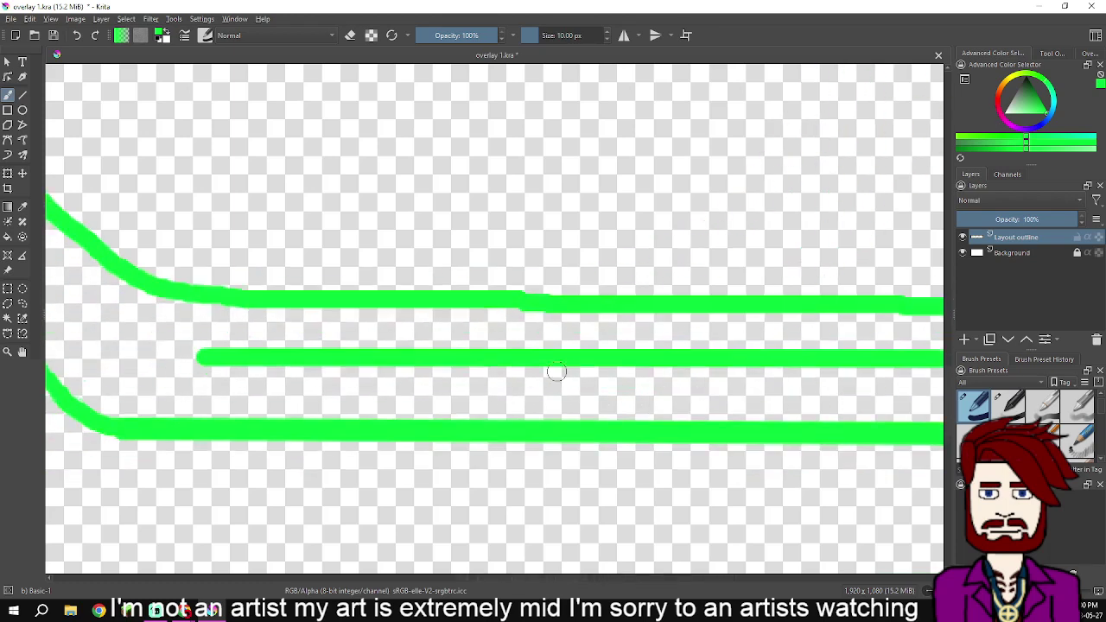
{"action": "mouse_move", "coordinate": [203, 358]}
{"action": "left_mouse_down"}
{"action": "mouse_move", "coordinate": [180, 358]}
{"action": "mouse_move", "coordinate": [161, 377]}
{"action": "mouse_move", "coordinate": [145, 422]}
{"action": "left_mouse_up"}
{"action": "left_click_drag", "start_coordinate": [410, 394], "coordinate": [288, 403]}
{"action": "scroll", "coordinate": [337, 396], "scroll_direction": "down", "scroll_amount": 3}
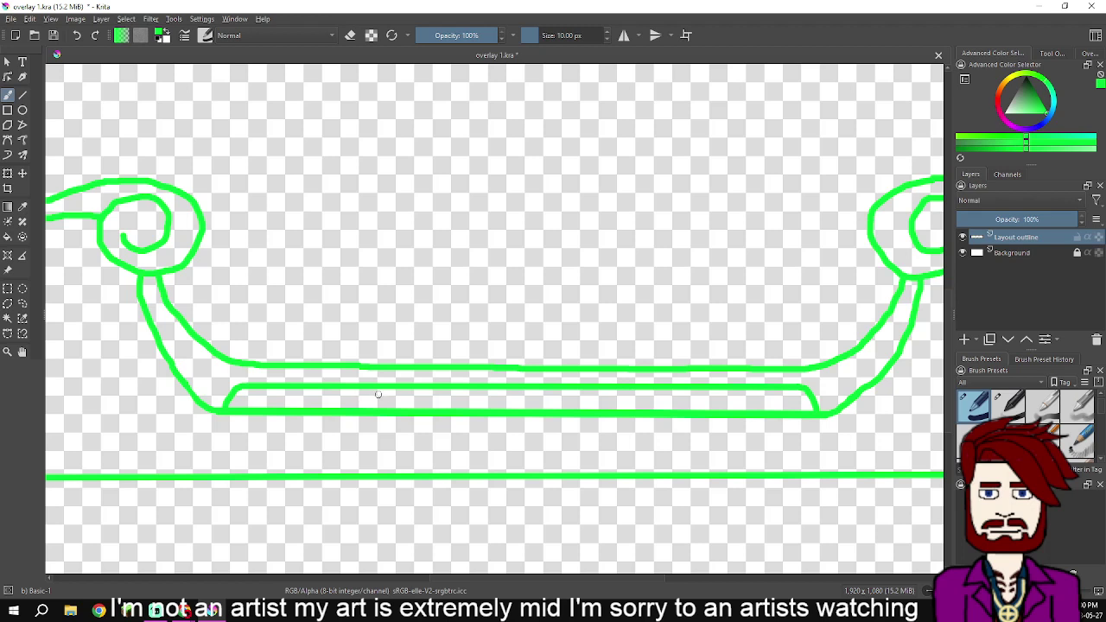
{"action": "left_click_drag", "start_coordinate": [484, 403], "coordinate": [489, 409]}
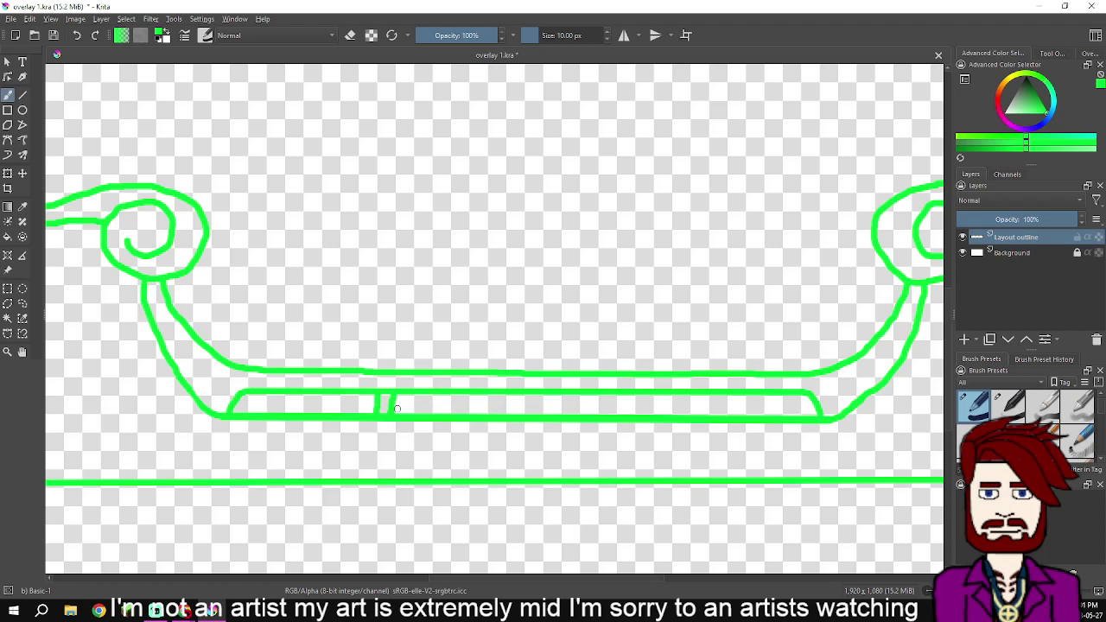
{"action": "key", "text": "ctrl+z"}
{"action": "key", "text": "ctrl+z"}
Divide the long railing opening with two pairs of short straight vertical lines, one pair toward each end
{"action": "left_click", "coordinate": [22, 95]}
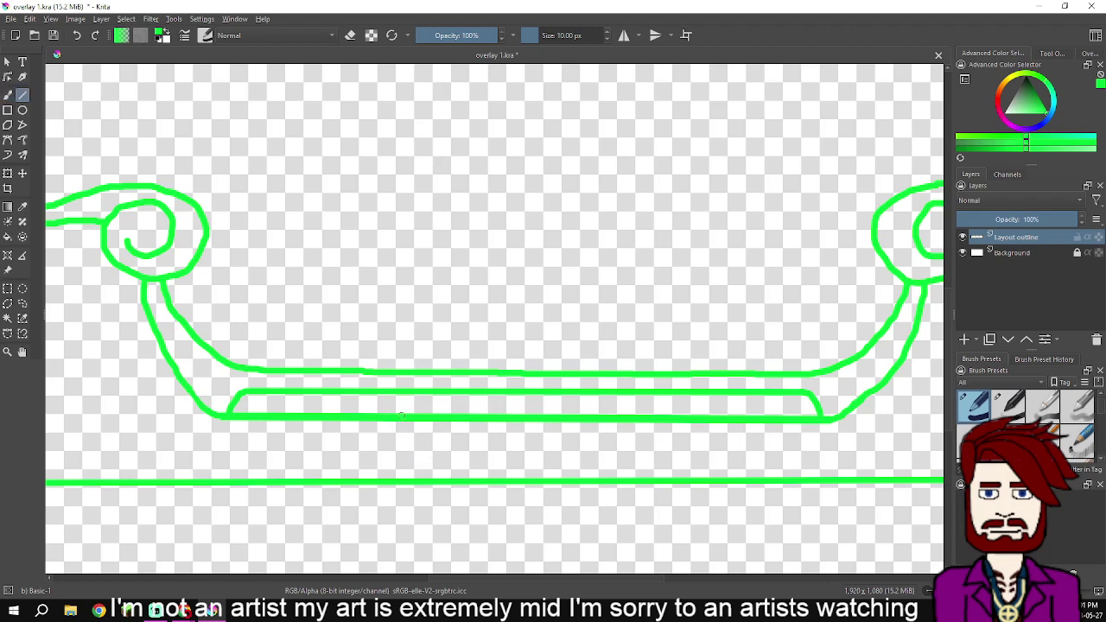
{"action": "mouse_move", "coordinate": [377, 394]}
{"action": "left_mouse_down"}
{"action": "mouse_move", "coordinate": [378, 415]}
{"action": "mouse_move", "coordinate": [393, 415]}
{"action": "left_mouse_up"}
{"action": "mouse_move", "coordinate": [688, 394]}
{"action": "left_mouse_down"}
{"action": "mouse_move", "coordinate": [688, 418]}
{"action": "mouse_move", "coordinate": [671, 405]}
{"action": "mouse_move", "coordinate": [671, 419]}
{"action": "left_mouse_up"}
{"action": "scroll", "coordinate": [576, 401], "scroll_direction": "down", "scroll_amount": 1}
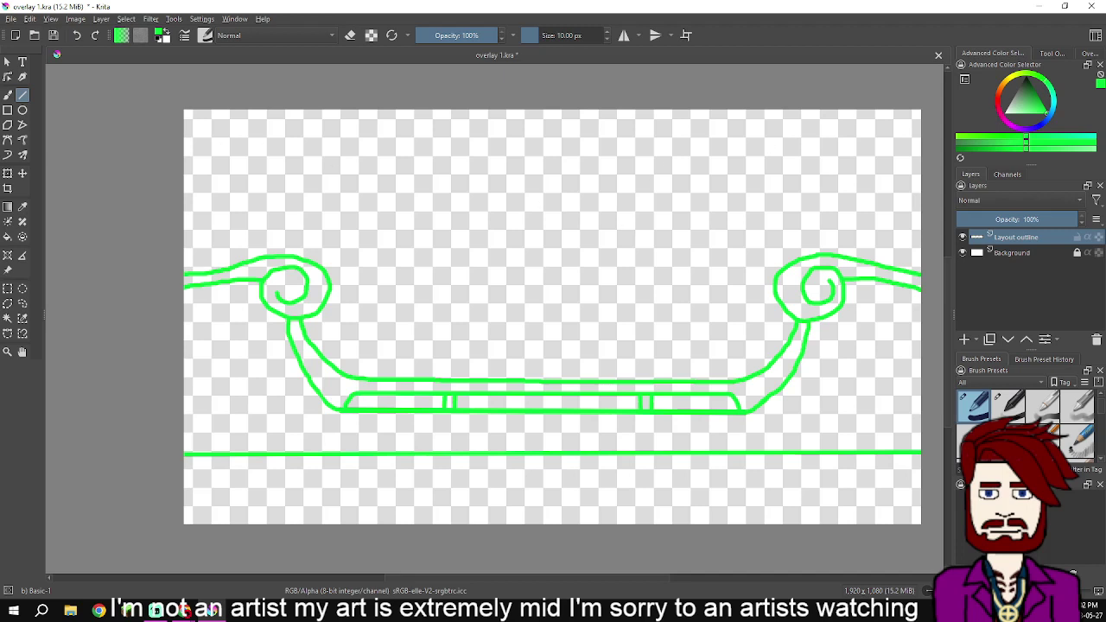
Show the reference images over the canvas and undo the stray straight line above the railing
{"action": "left_click", "coordinate": [29, 18]}
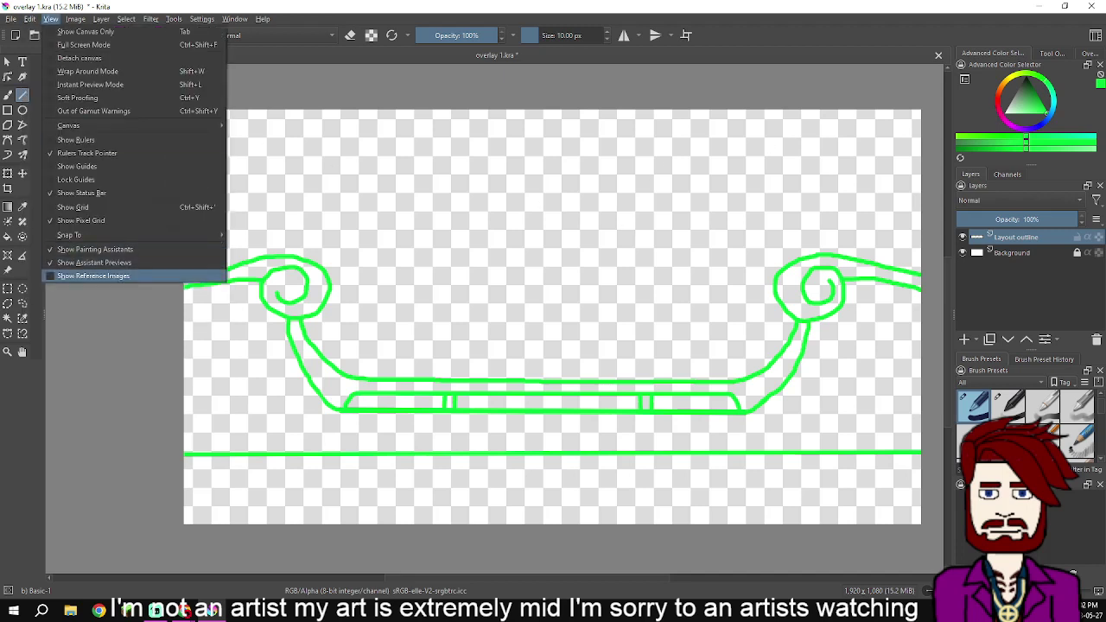
{"action": "left_click", "coordinate": [52, 277]}
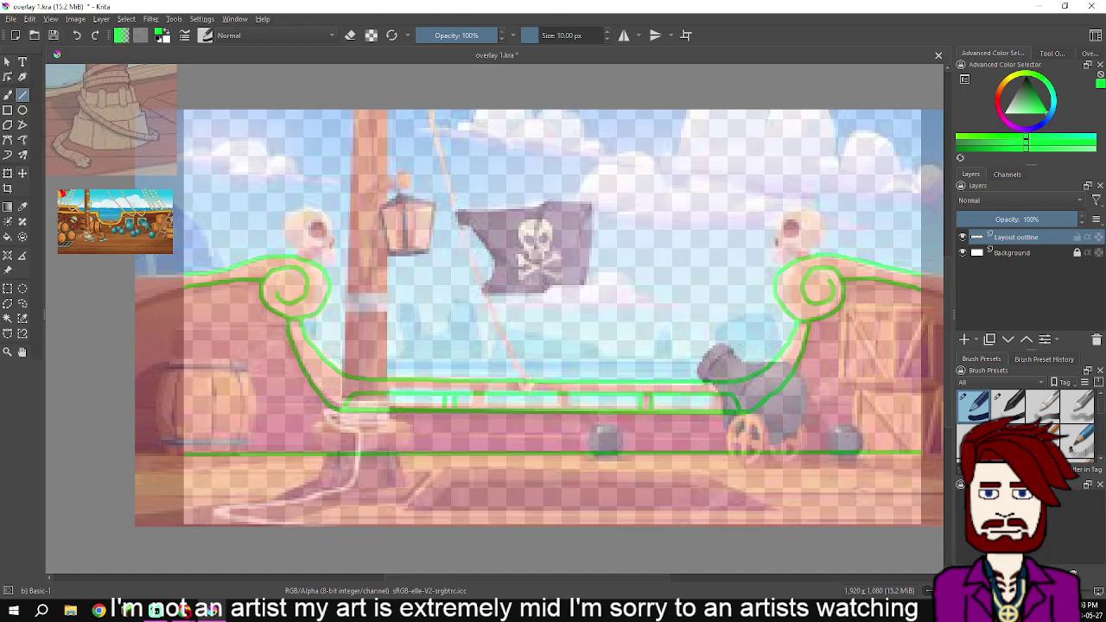
{"action": "left_click_drag", "start_coordinate": [433, 356], "coordinate": [473, 356]}
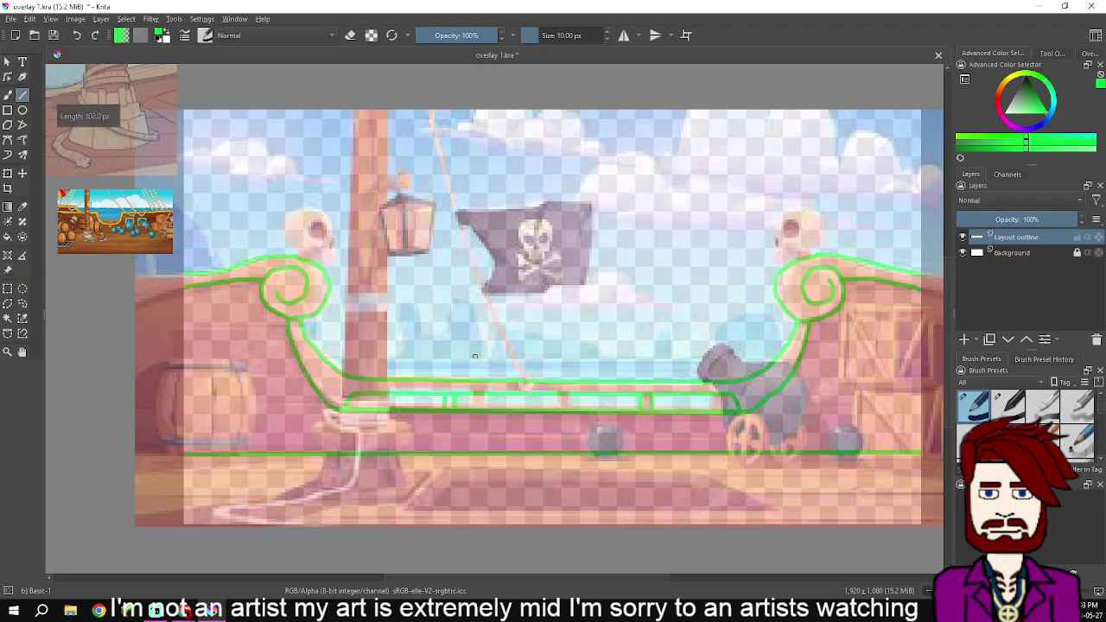
{"action": "key", "text": "ctrl+z"}
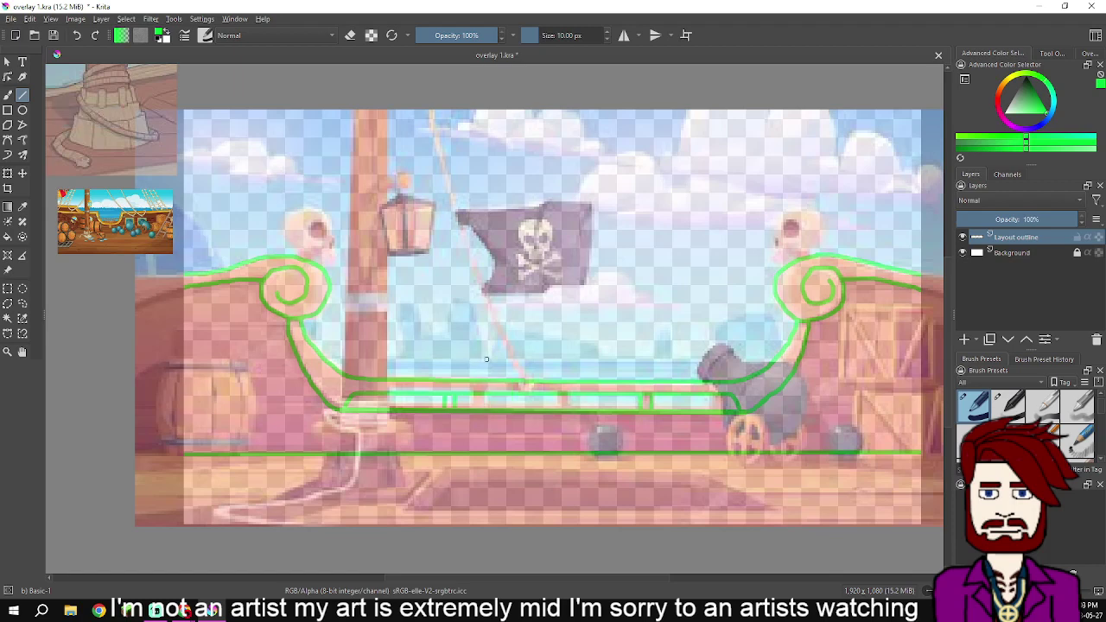
Add a new paint layer above Layout outline and name it Mast
{"action": "left_click", "coordinate": [965, 338]}
{"action": "key", "text": "F2"}
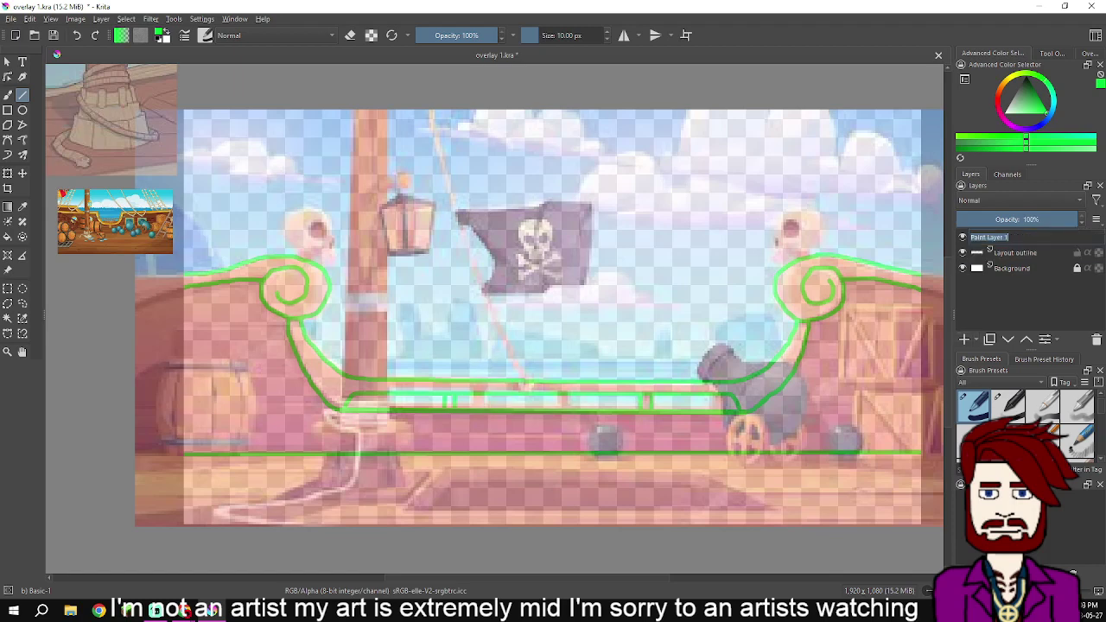
{"action": "type", "text": "Mast"}
{"action": "key", "text": "Return"}
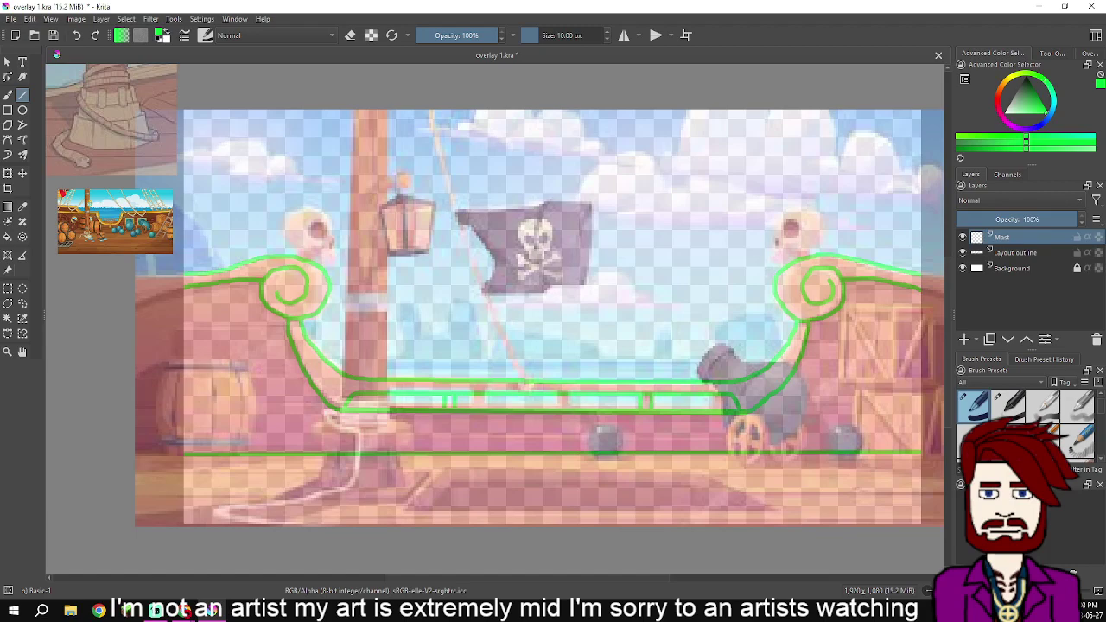
Move the large pirate ship reference image right until its mast stands at the middle of the canvas
{"action": "left_click", "coordinate": [8, 270]}
{"action": "left_click_drag", "start_coordinate": [553, 317], "coordinate": [732, 316]}
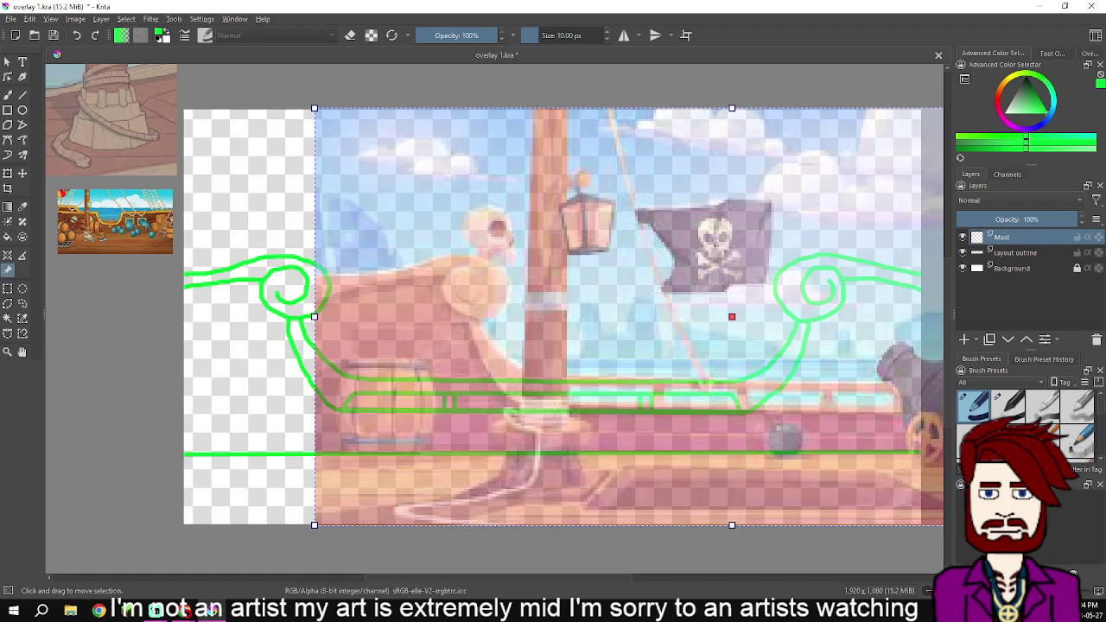
{"action": "left_click_drag", "start_coordinate": [629, 316], "coordinate": [632, 316]}
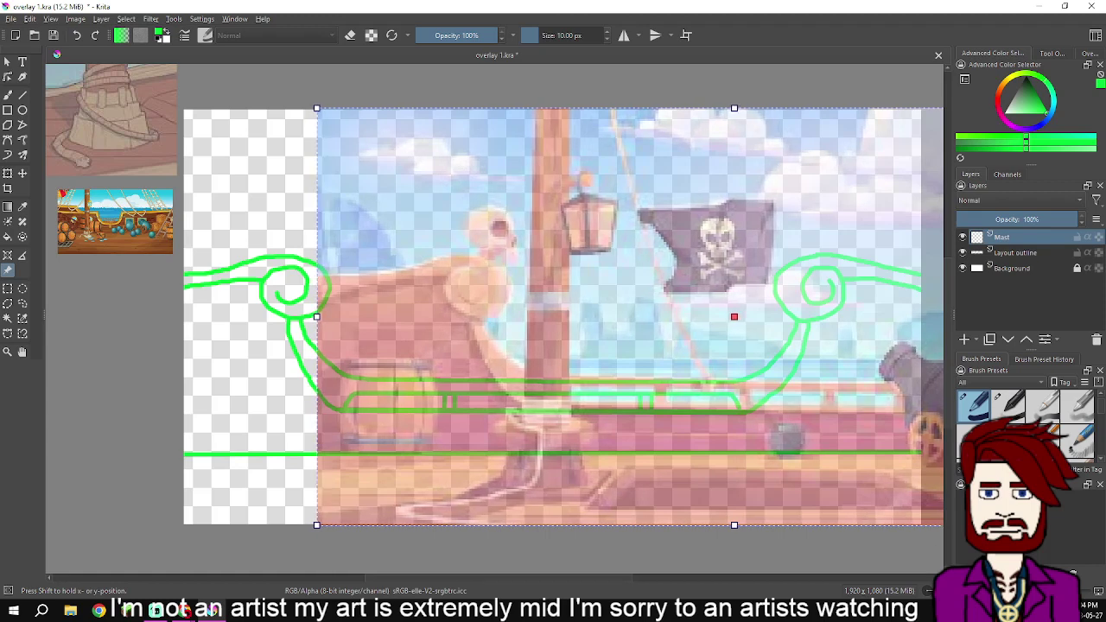
Trace the mast's two long edges and the two sides of its base with straight green lines on the Mast layer
{"action": "key", "text": "v"}
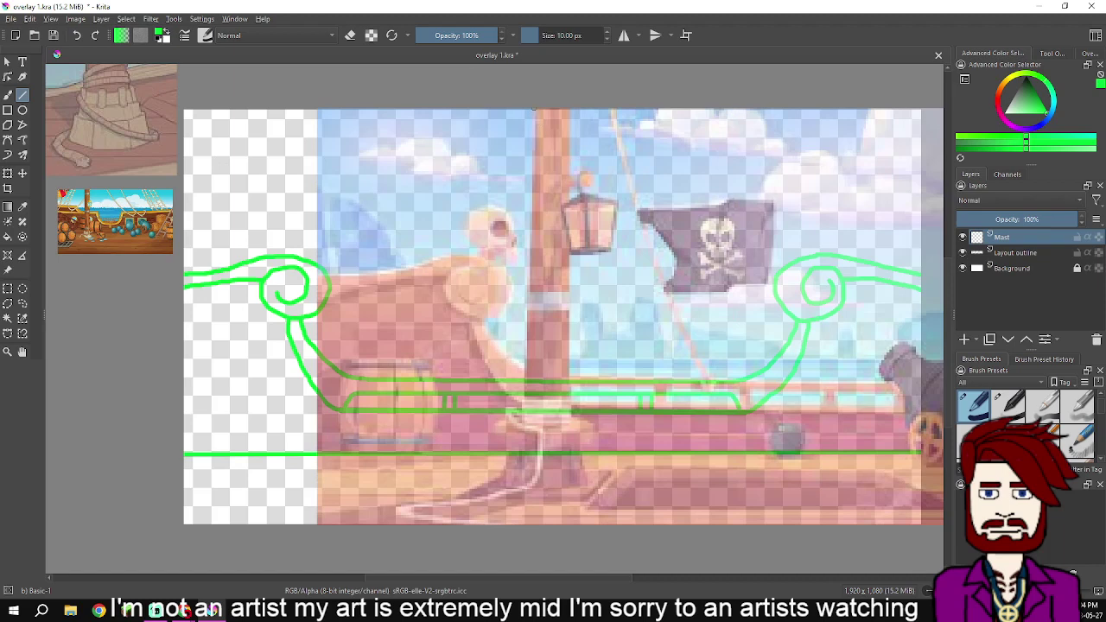
{"action": "mouse_move", "coordinate": [534, 110]}
{"action": "left_mouse_down"}
{"action": "mouse_move", "coordinate": [513, 329]}
{"action": "mouse_move", "coordinate": [524, 418]}
{"action": "left_mouse_up"}
{"action": "left_click_drag", "start_coordinate": [572, 107], "coordinate": [571, 424]}
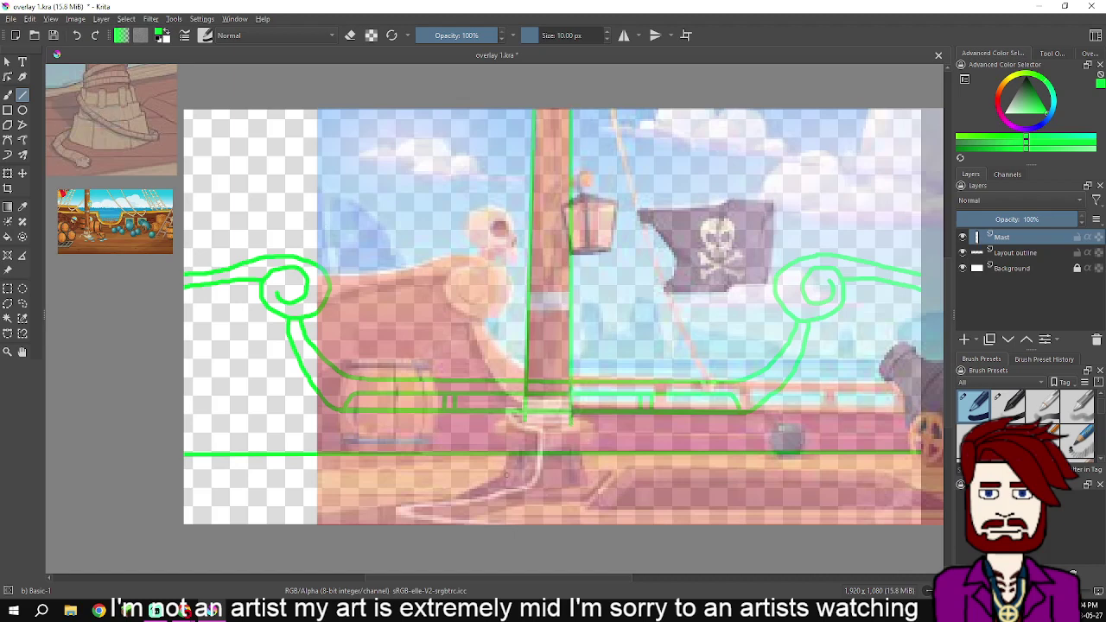
{"action": "left_click_drag", "start_coordinate": [503, 422], "coordinate": [502, 497]}
{"action": "key", "text": "ctrl+z"}
{"action": "left_click_drag", "start_coordinate": [508, 418], "coordinate": [503, 489]}
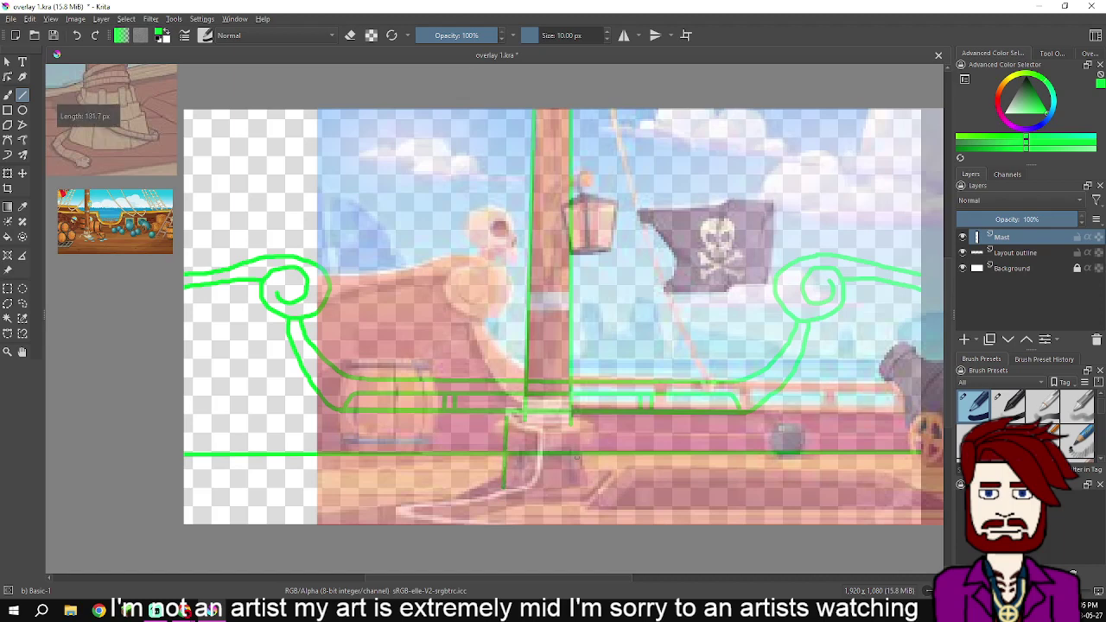
{"action": "left_click_drag", "start_coordinate": [595, 426], "coordinate": [597, 477]}
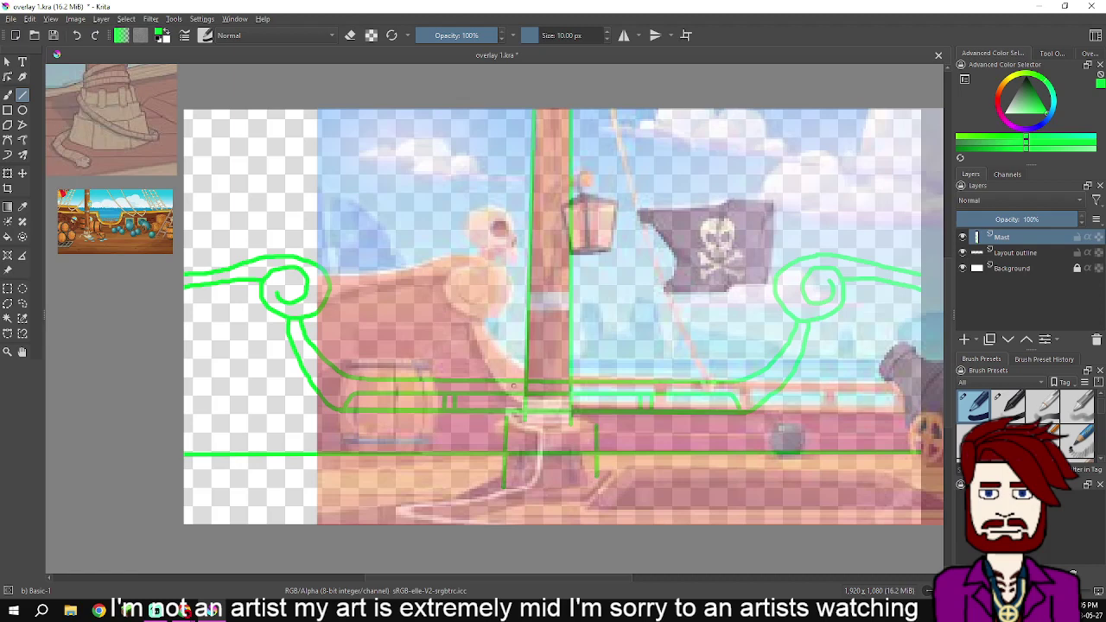
Draw the mast base's curved rim and rounded bottom edge freehand, and close the mast's lower end with a short curve
{"action": "key", "text": "b"}
{"action": "mouse_move", "coordinate": [523, 415]}
{"action": "left_mouse_down"}
{"action": "mouse_move", "coordinate": [507, 418]}
{"action": "mouse_move", "coordinate": [523, 435]}
{"action": "mouse_move", "coordinate": [596, 425]}
{"action": "mouse_move", "coordinate": [571, 416]}
{"action": "left_mouse_up"}
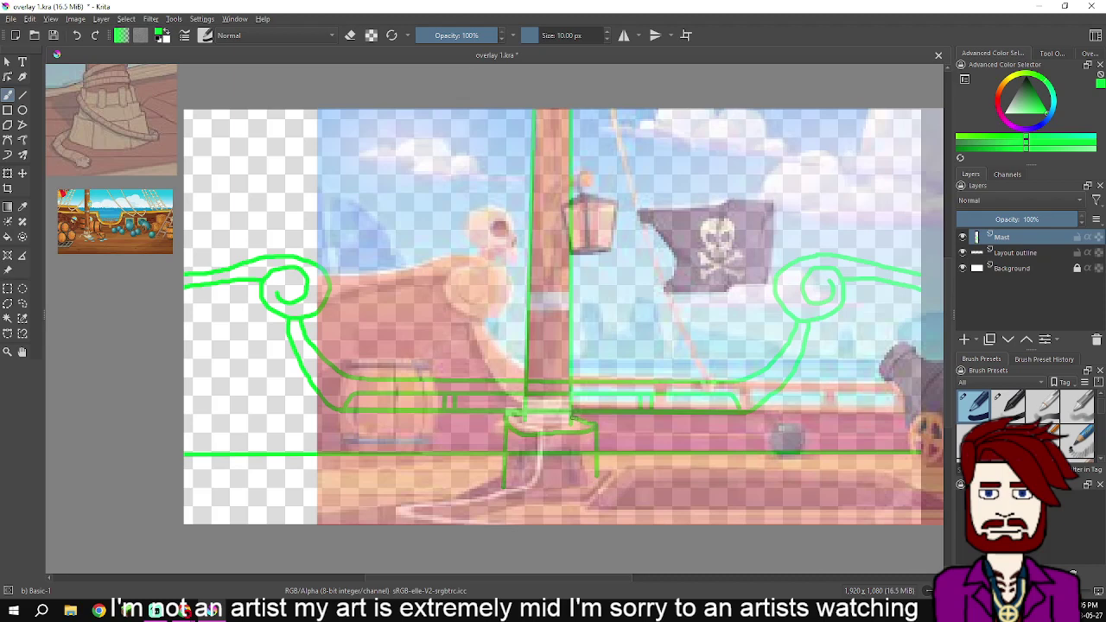
{"action": "mouse_move", "coordinate": [501, 489]}
{"action": "left_mouse_down"}
{"action": "mouse_move", "coordinate": [537, 494]}
{"action": "mouse_move", "coordinate": [602, 477]}
{"action": "left_mouse_up"}
{"action": "scroll", "coordinate": [597, 479], "scroll_direction": "up", "scroll_amount": 3}
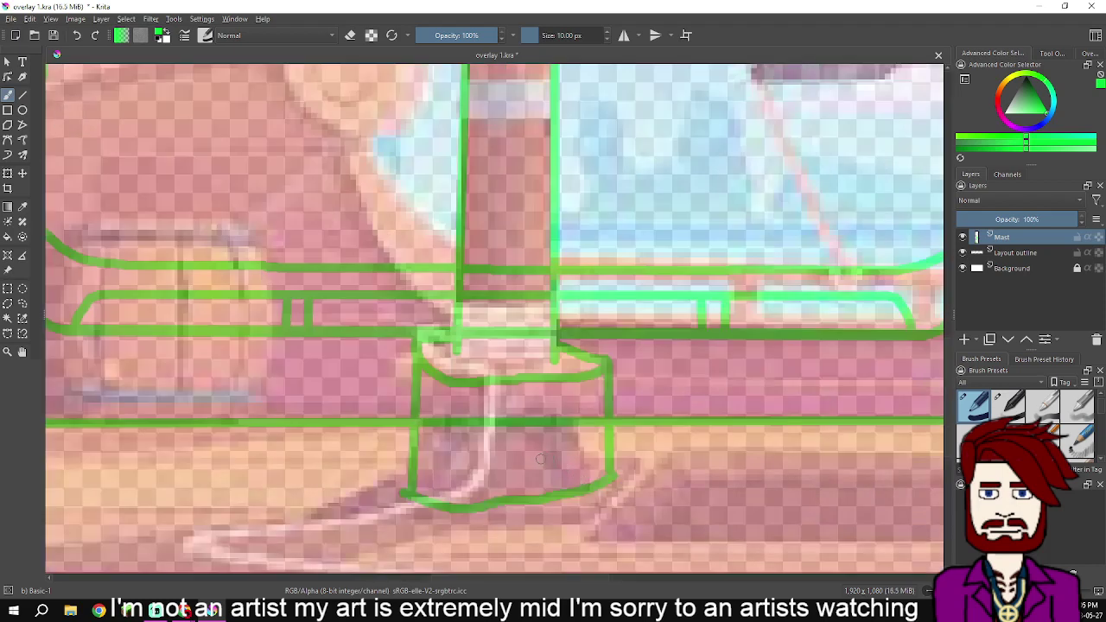
{"action": "key", "text": "ctrl+z"}
{"action": "mouse_move", "coordinate": [609, 468]}
{"action": "left_mouse_down"}
{"action": "mouse_move", "coordinate": [599, 490]}
{"action": "mouse_move", "coordinate": [572, 497]}
{"action": "mouse_move", "coordinate": [415, 497]}
{"action": "mouse_move", "coordinate": [540, 506]}
{"action": "mouse_move", "coordinate": [611, 470]}
{"action": "left_mouse_up"}
{"action": "key", "text": "ctrl+z"}
{"action": "left_click_drag", "start_coordinate": [458, 353], "coordinate": [555, 360]}
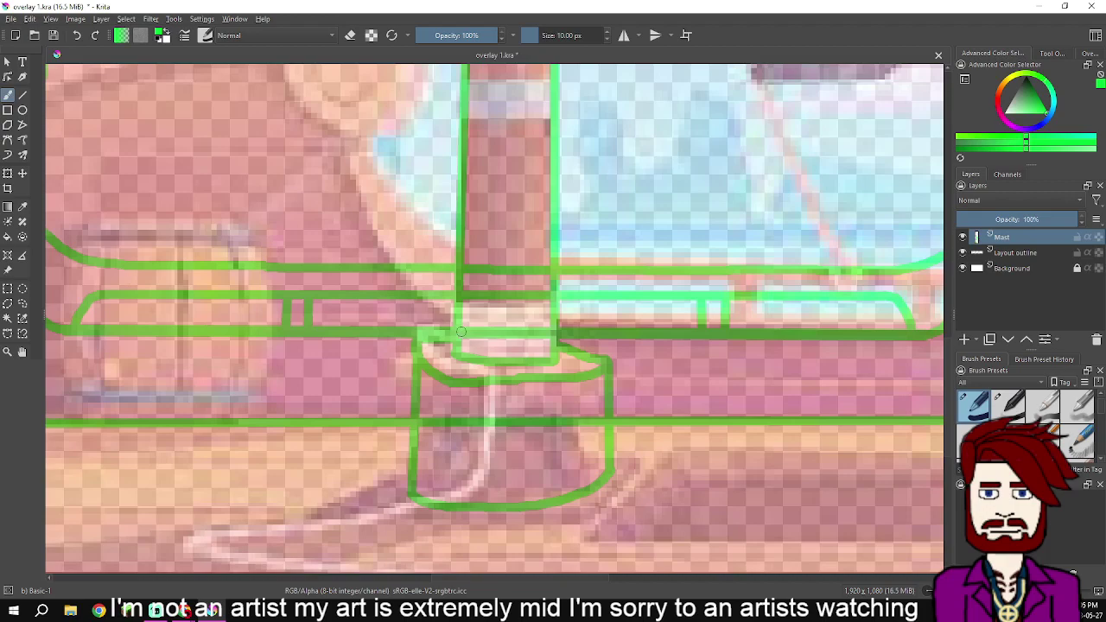
Hide the reference images and the Mast layer so only the railing outline remains on the canvas
{"action": "scroll", "coordinate": [475, 333], "scroll_direction": "down", "scroll_amount": 6}
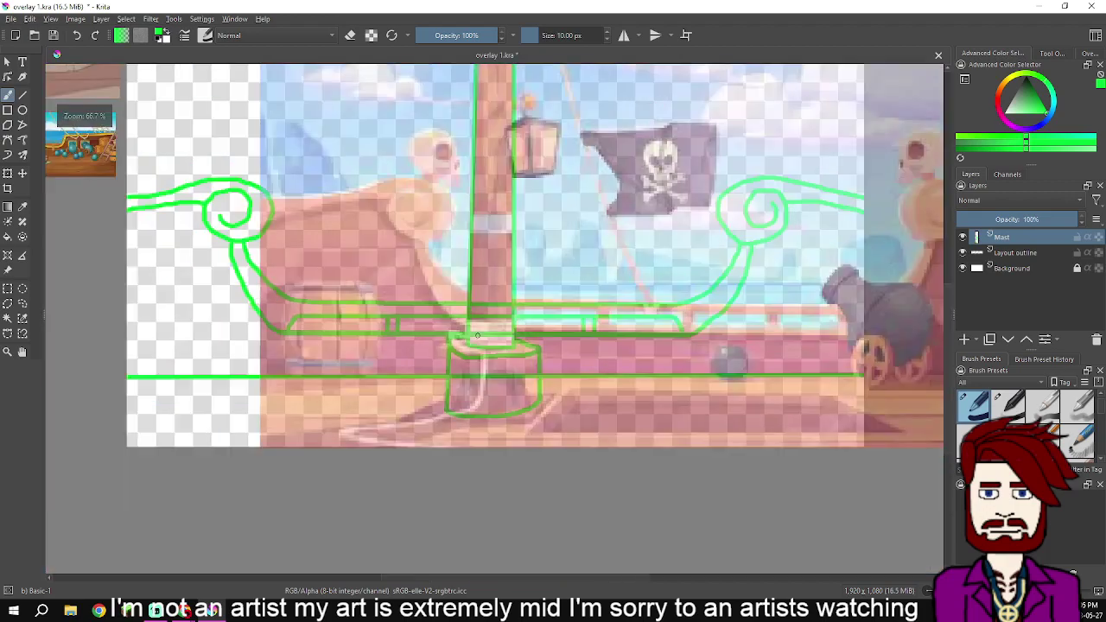
{"action": "scroll", "coordinate": [486, 338], "scroll_direction": "up", "scroll_amount": 3}
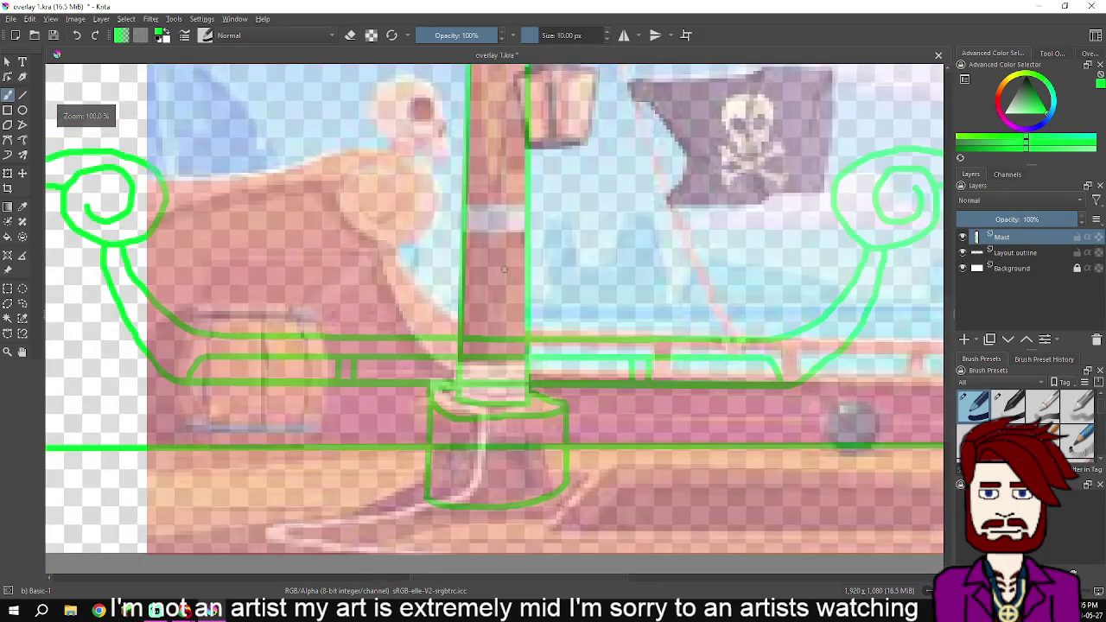
{"action": "scroll", "coordinate": [504, 270], "scroll_direction": "down", "scroll_amount": 3}
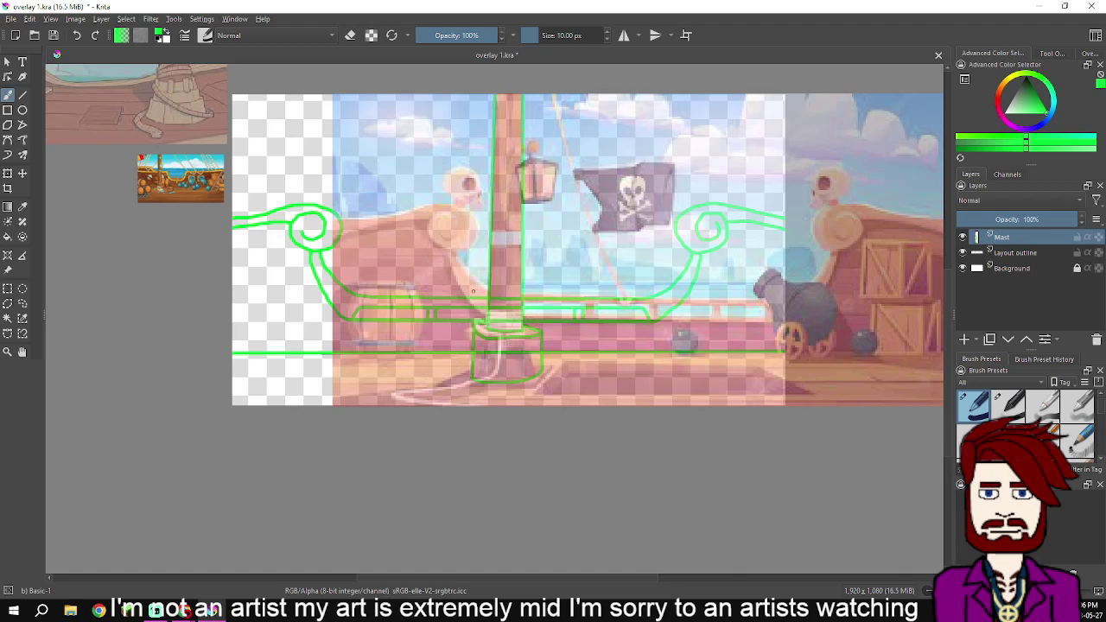
{"action": "left_click", "coordinate": [51, 18]}
{"action": "left_click", "coordinate": [95, 276]}
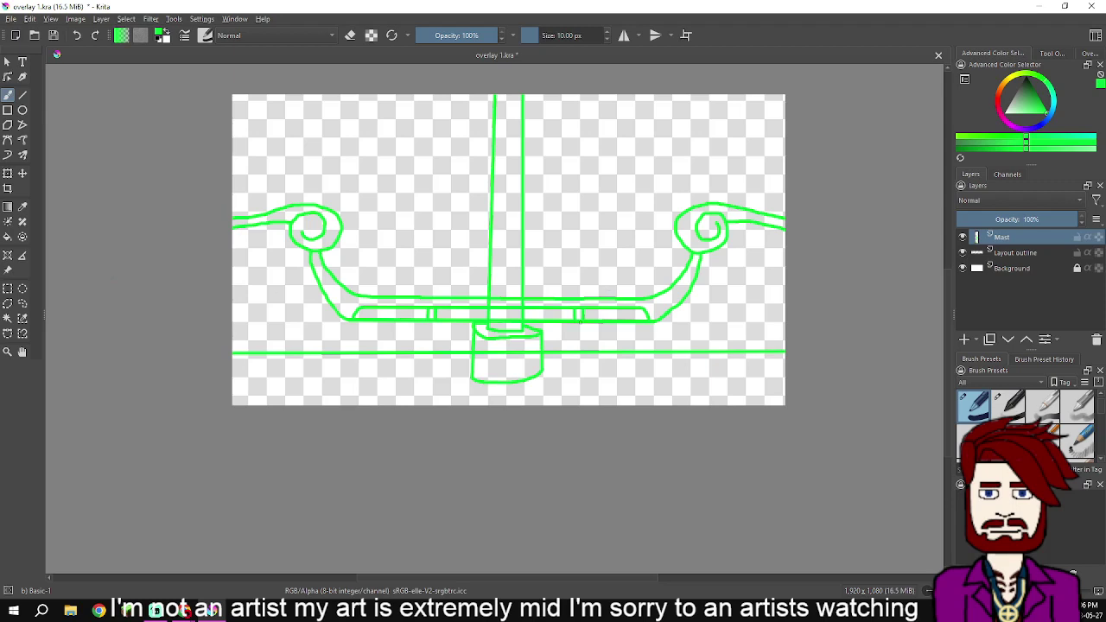
{"action": "scroll", "coordinate": [593, 310], "scroll_direction": "up", "scroll_amount": 3}
{"action": "scroll", "coordinate": [519, 328], "scroll_direction": "down", "scroll_amount": 5}
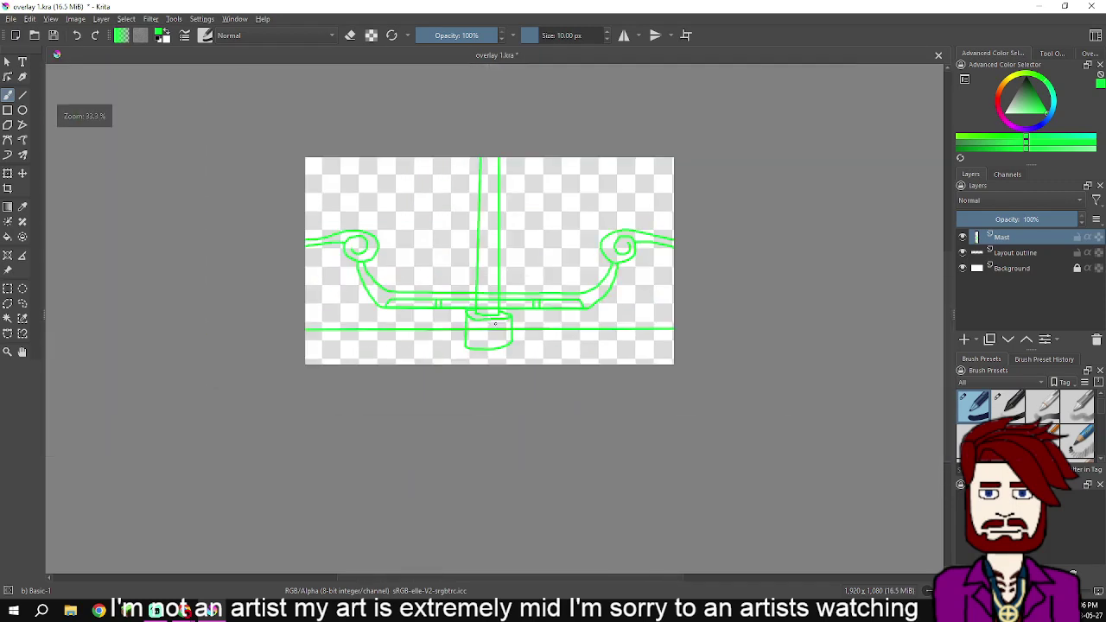
{"action": "left_click", "coordinate": [963, 237]}
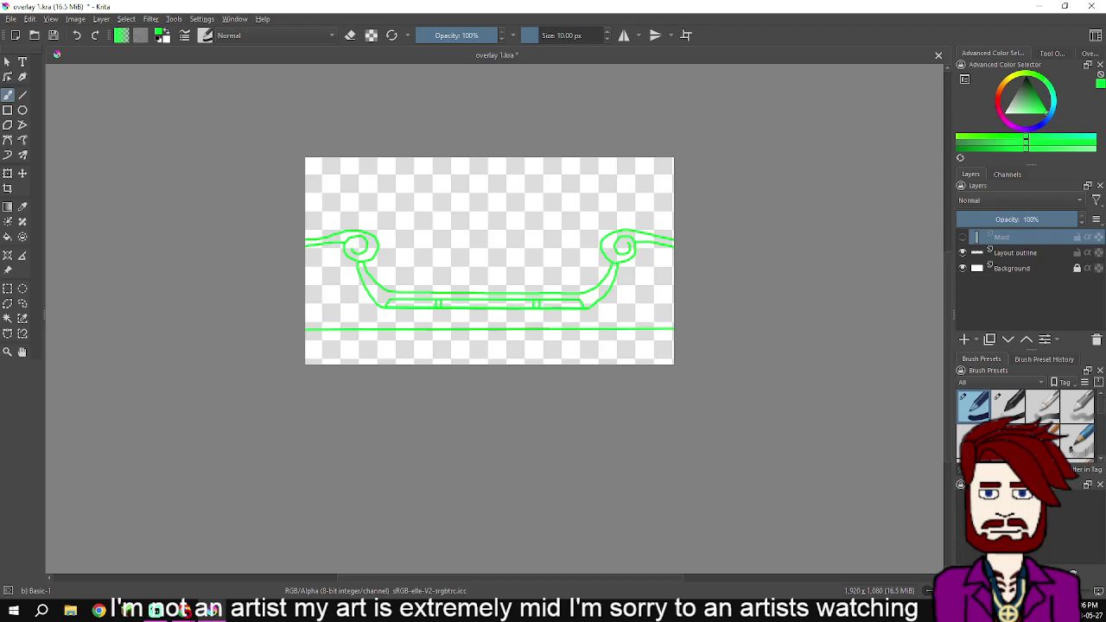
Reset the brush colour to black and add a new paint layer directly above Layout outline
{"action": "scroll", "coordinate": [580, 330], "scroll_direction": "up", "scroll_amount": 2}
{"action": "left_click_drag", "start_coordinate": [567, 322], "coordinate": [700, 386]}
{"action": "left_click", "coordinate": [1016, 253]}
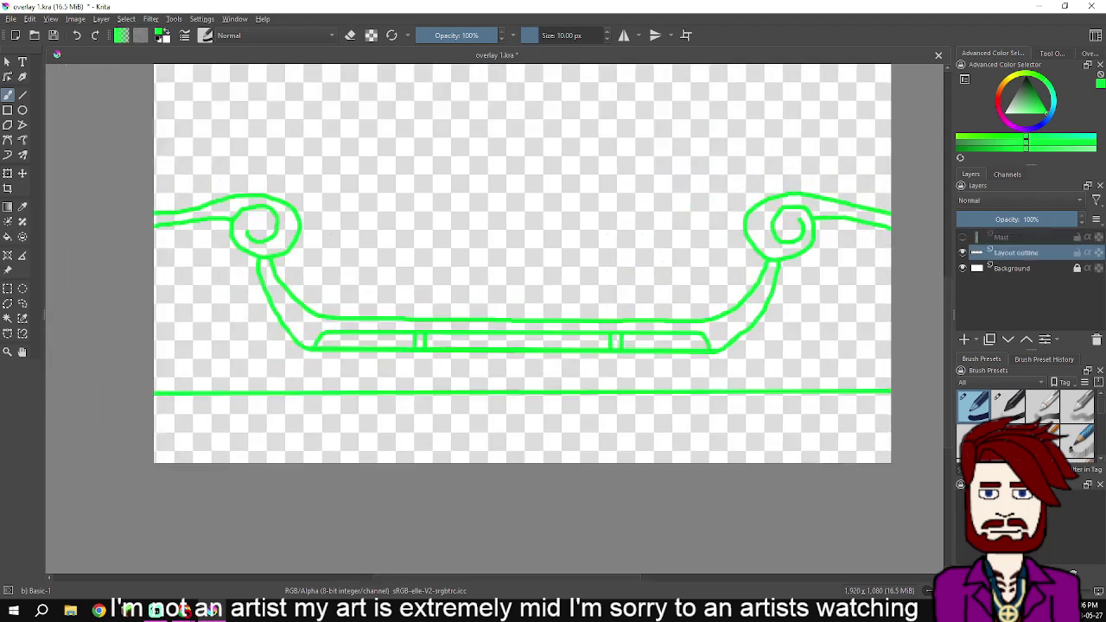
{"action": "mouse_move", "coordinate": [1017, 253]}
{"action": "mouse_move", "coordinate": [1016, 252]}
{"action": "key", "text": "d"}
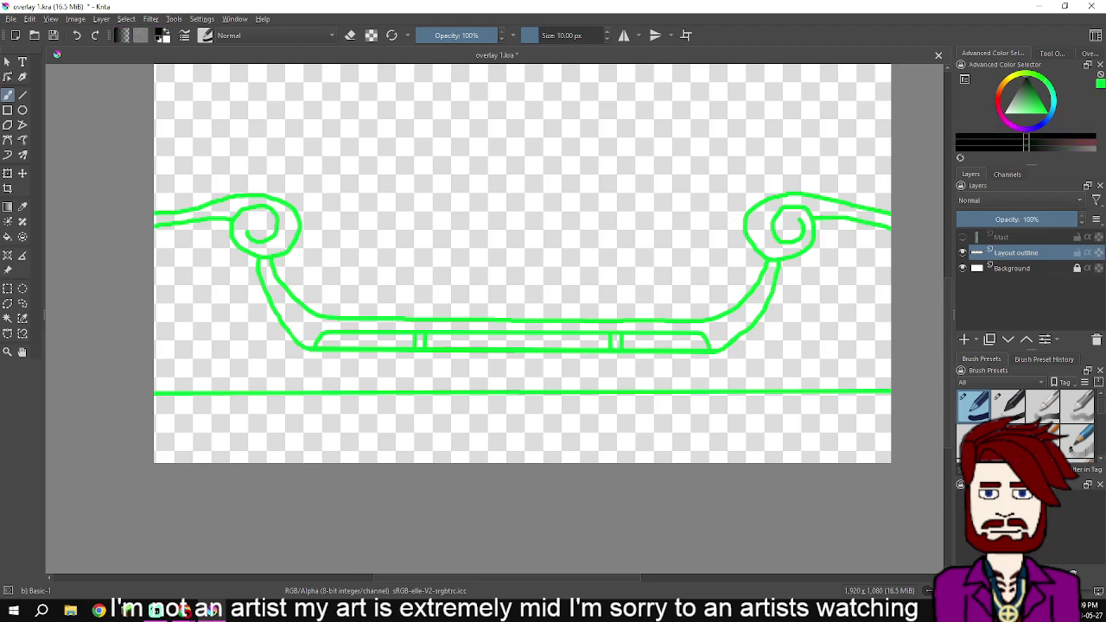
{"action": "key", "text": "Insert"}
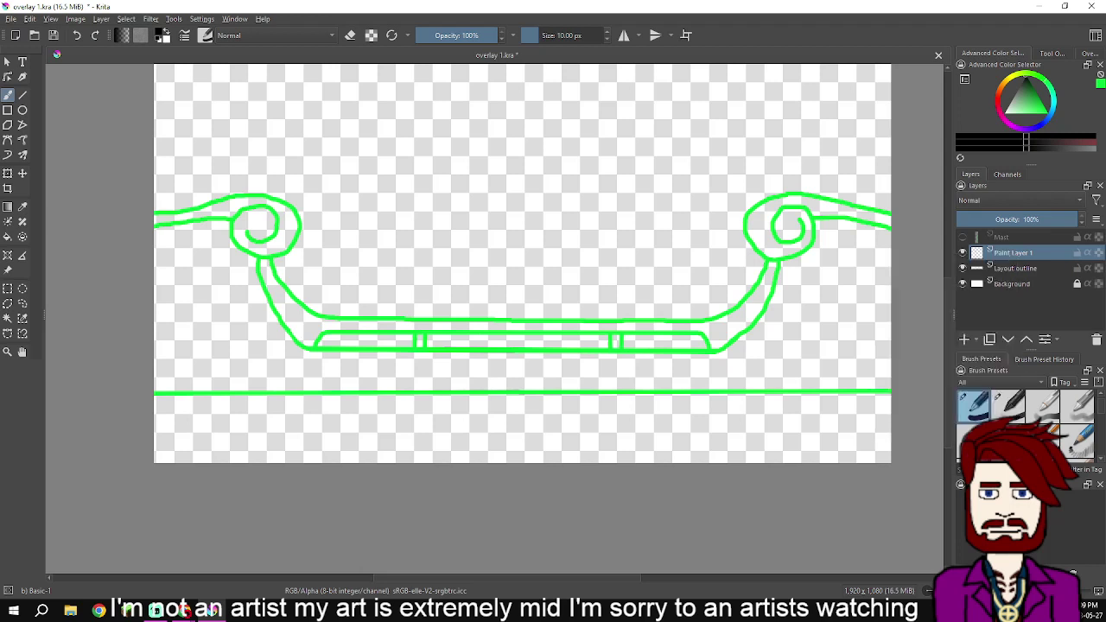
{"action": "double_click", "coordinate": [1013, 252]}
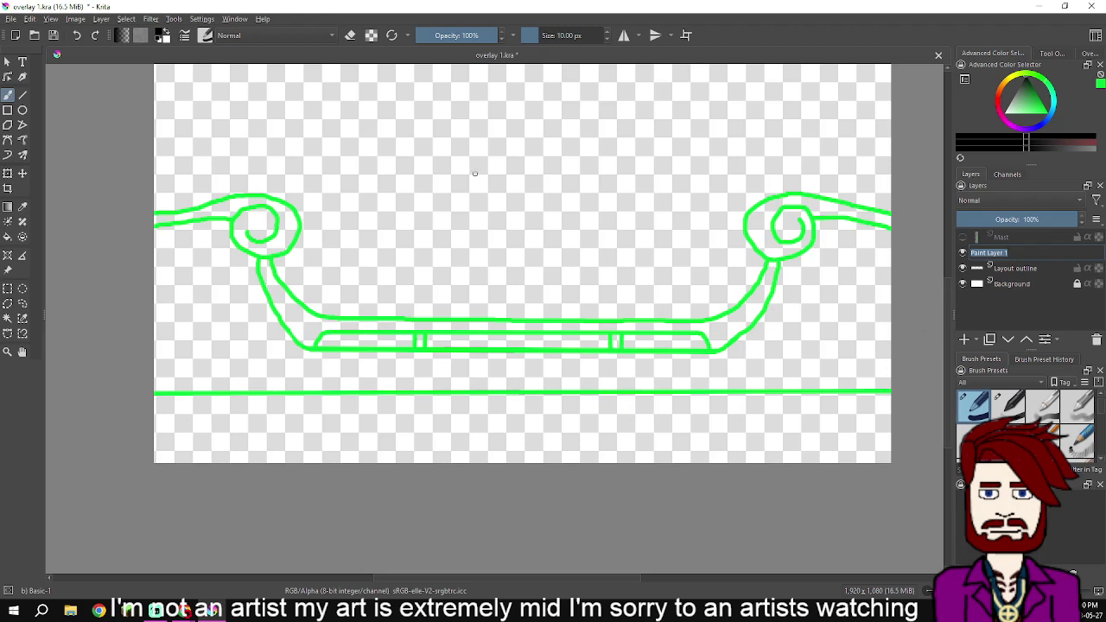
{"action": "key", "text": "Return"}
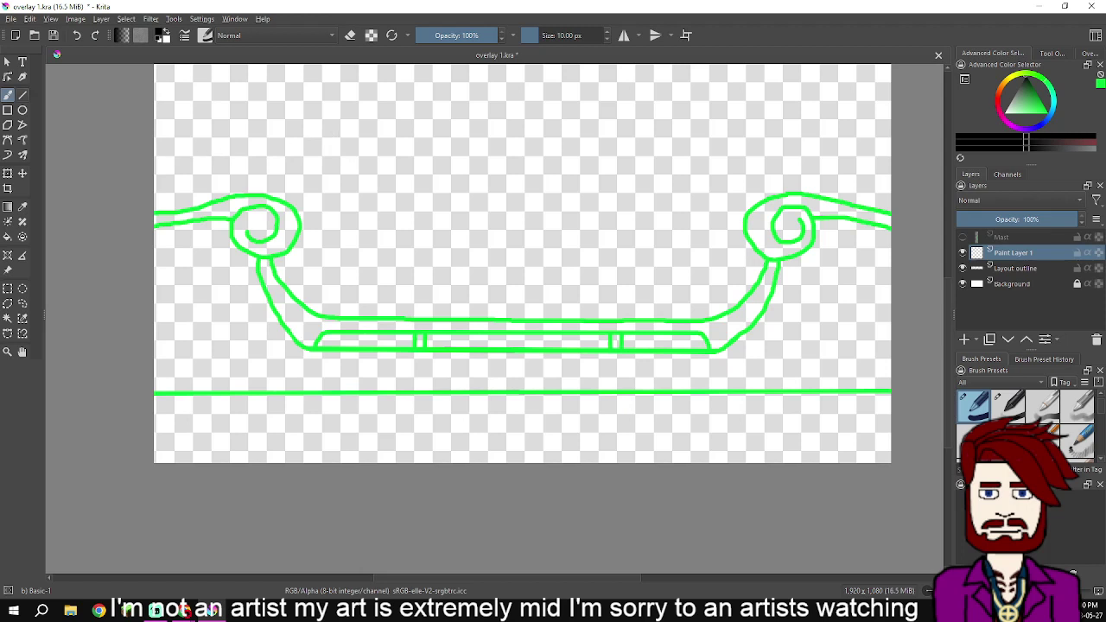
Draw a straight black line over the green floor line on the new layer, and set the brush size to 3 px
{"action": "left_click", "coordinate": [23, 95]}
{"action": "left_click_drag", "start_coordinate": [154, 394], "coordinate": [891, 390]}
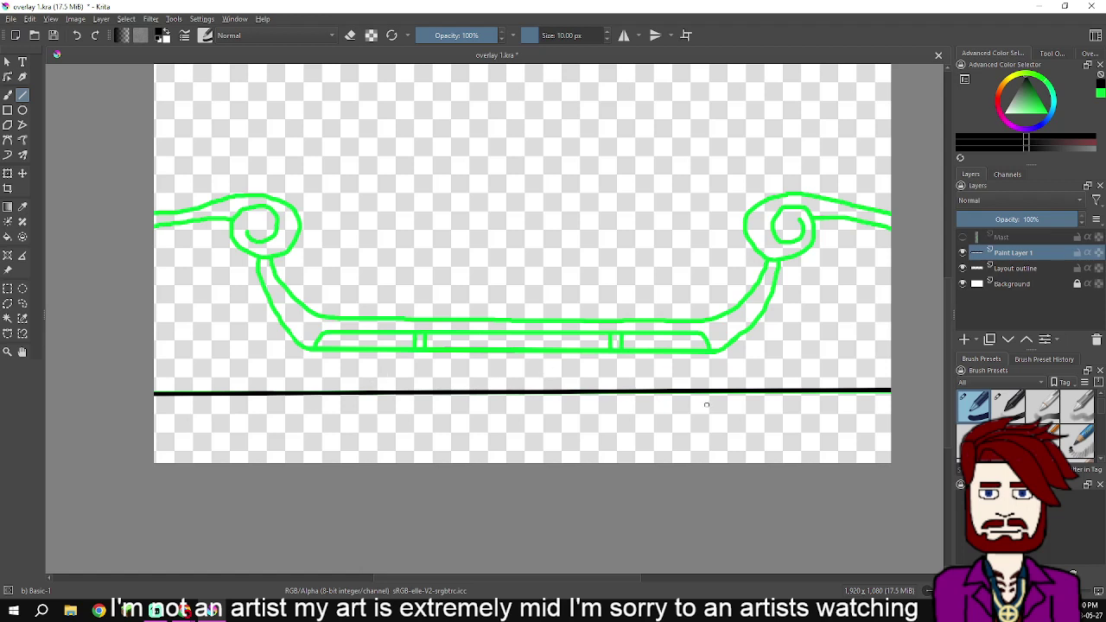
{"action": "left_click", "coordinate": [607, 39]}
{"action": "left_click", "coordinate": [608, 39]}
{"action": "left_click", "coordinate": [608, 39]}
{"action": "left_click", "coordinate": [608, 39]}
{"action": "left_click", "coordinate": [608, 40]}
{"action": "double_click", "coordinate": [1013, 253]}
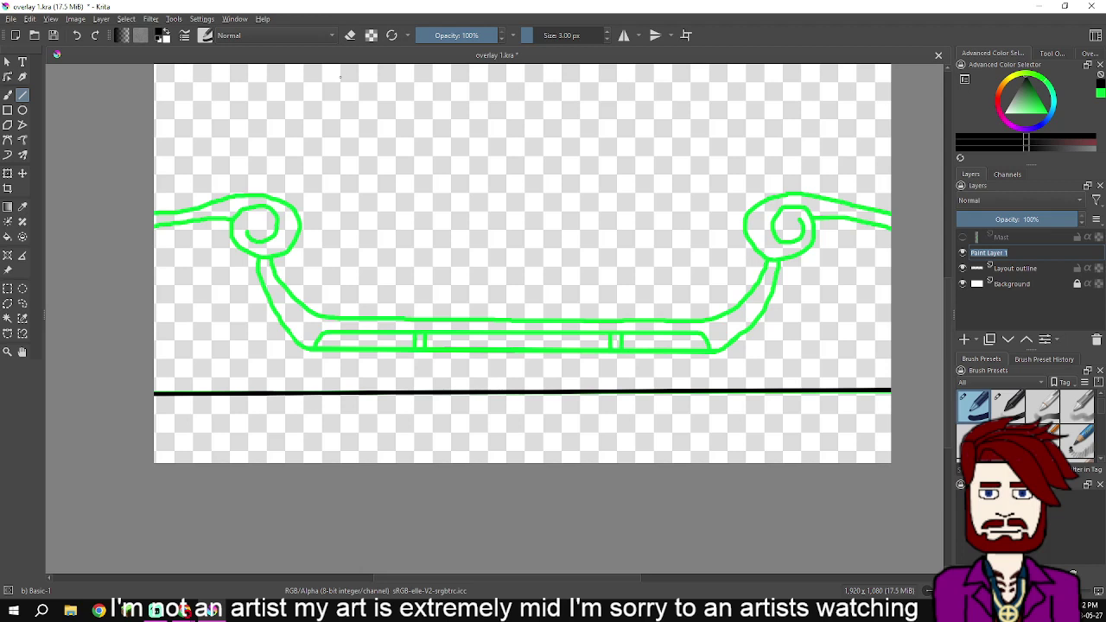
{"action": "key", "text": "Return"}
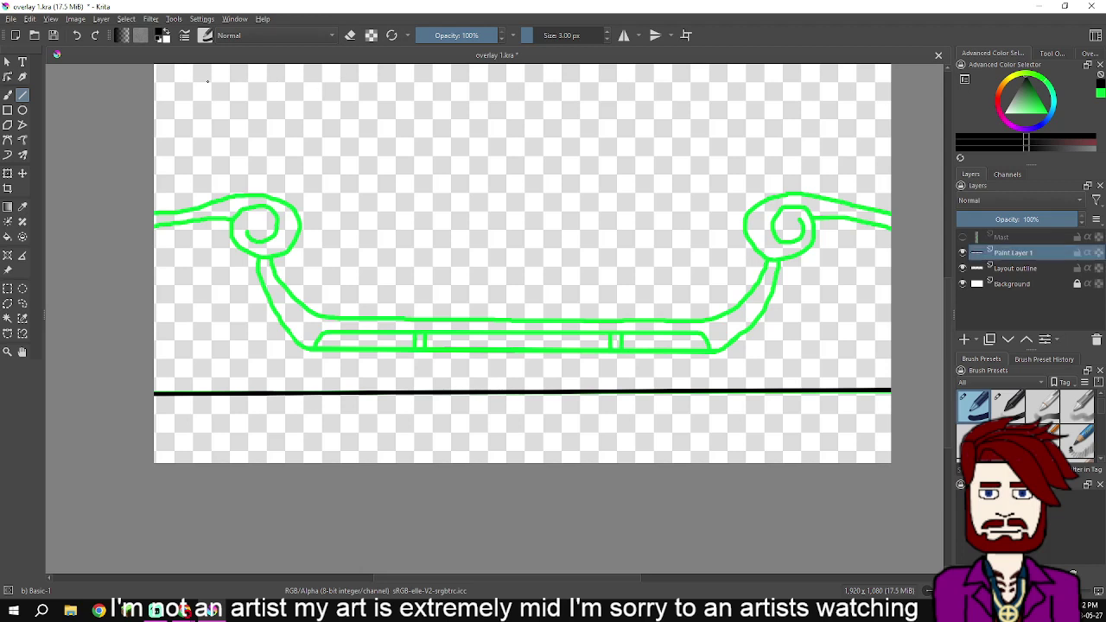
Show the reference images again and move the pirate ship image back left to line up with the green railing outline
{"action": "left_click", "coordinate": [76, 19]}
{"action": "mouse_move", "coordinate": [50, 19]}
{"action": "left_click", "coordinate": [130, 275]}
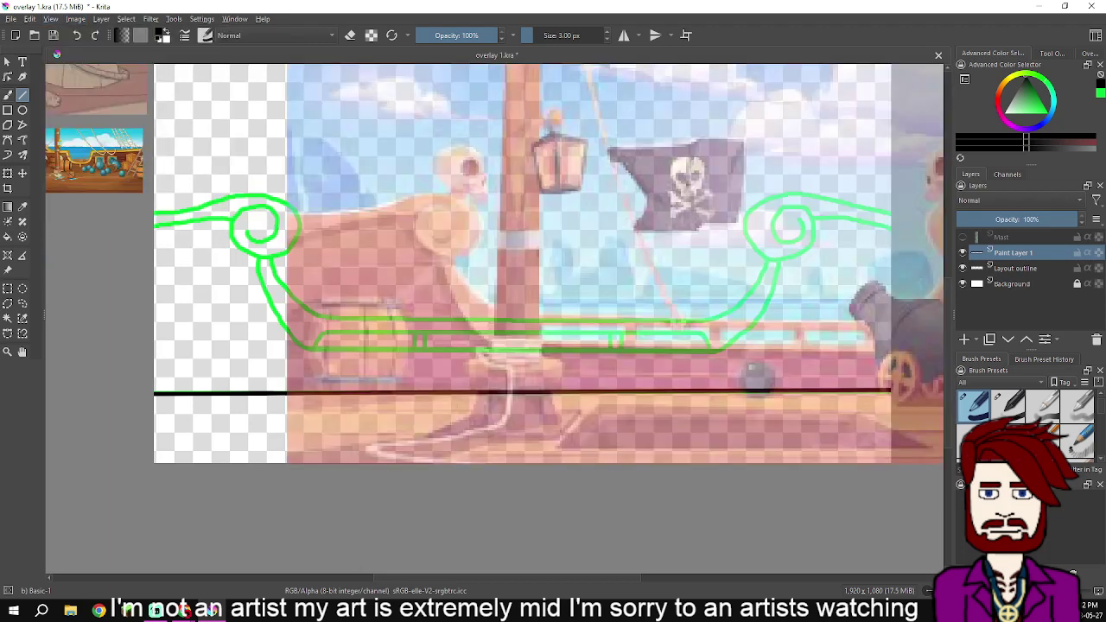
{"action": "left_click", "coordinate": [7, 62]}
{"action": "left_click", "coordinate": [8, 270]}
{"action": "scroll", "coordinate": [281, 277], "scroll_direction": "down", "scroll_amount": 3}
{"action": "left_click_drag", "start_coordinate": [430, 293], "coordinate": [379, 269]}
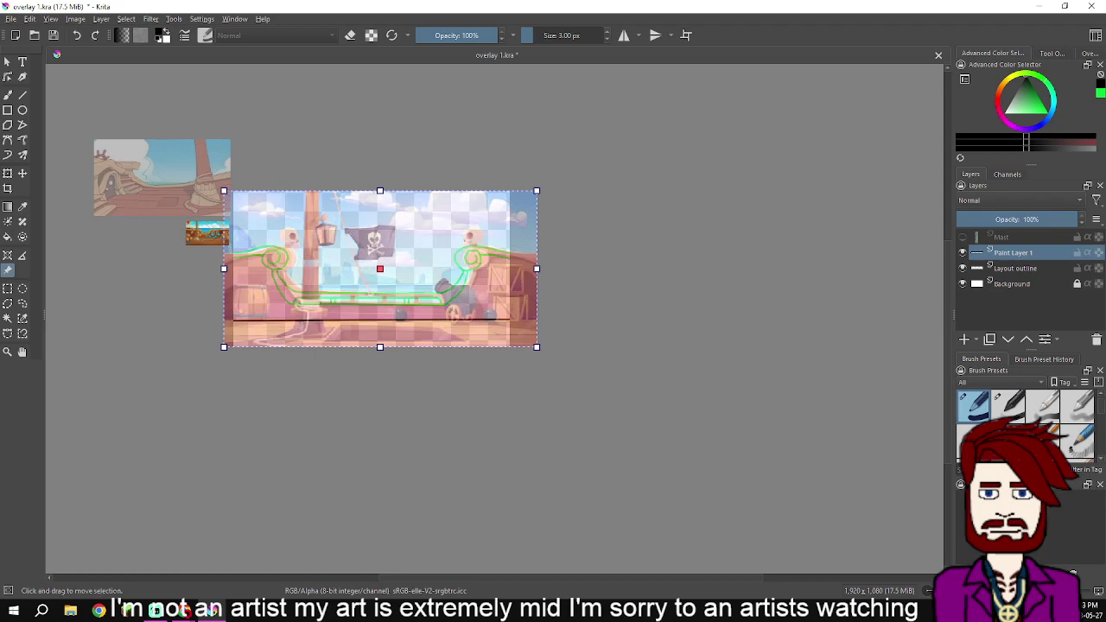
{"action": "scroll", "coordinate": [278, 278], "scroll_direction": "up", "scroll_amount": 3}
{"action": "scroll", "coordinate": [278, 278], "scroll_direction": "down", "scroll_amount": 2}
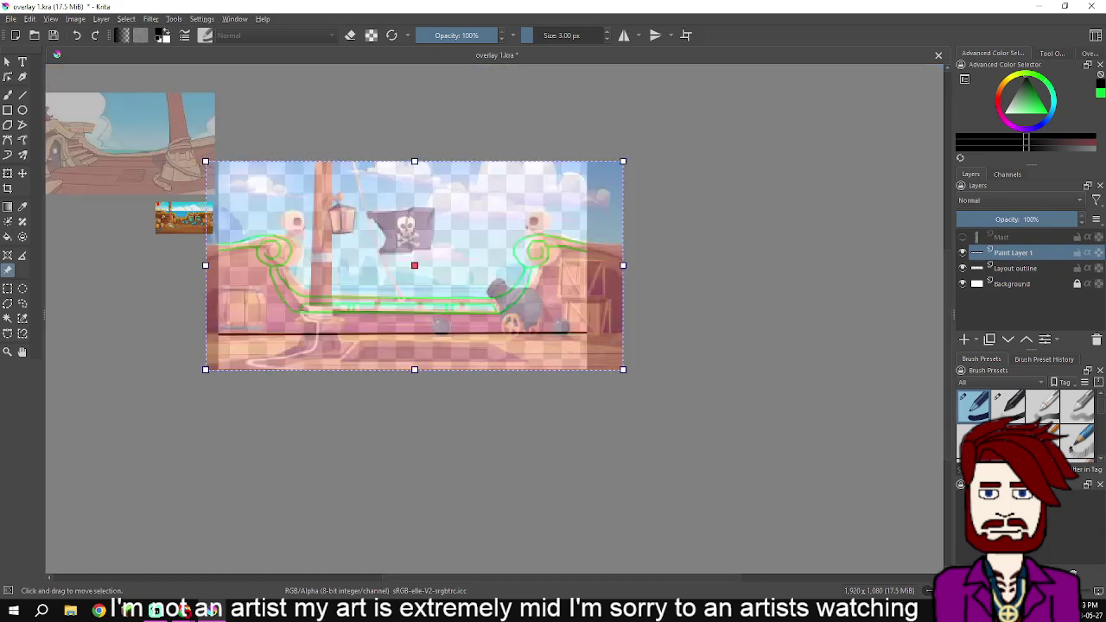
{"action": "scroll", "coordinate": [283, 277], "scroll_direction": "up", "scroll_amount": 1}
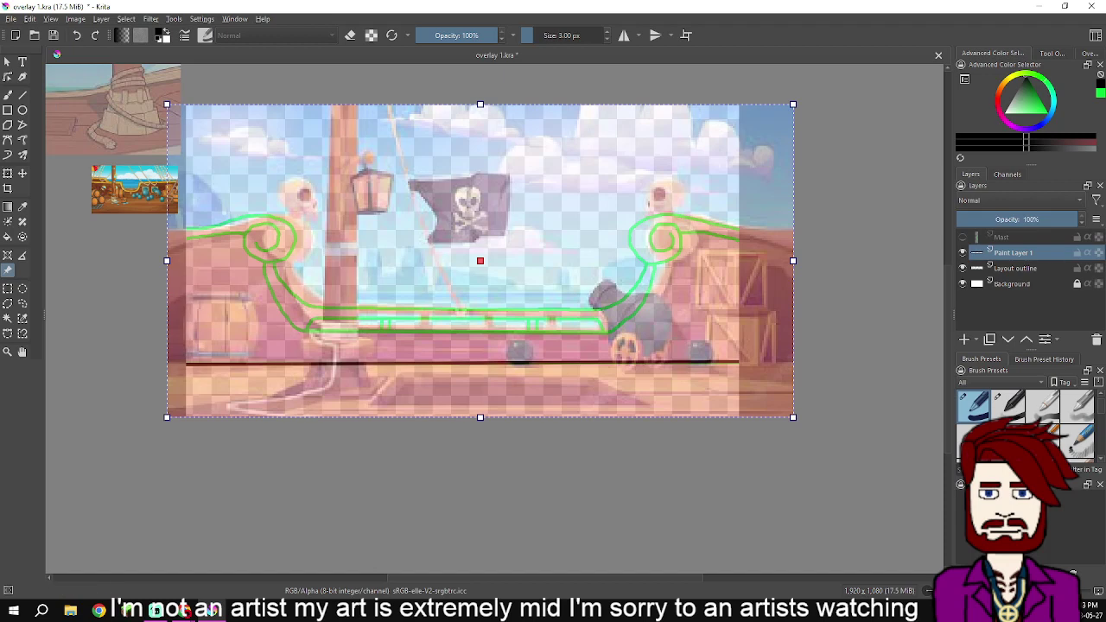
Raise the pirate ship reference image's opacity to 90%
{"action": "left_click", "coordinate": [1052, 53]}
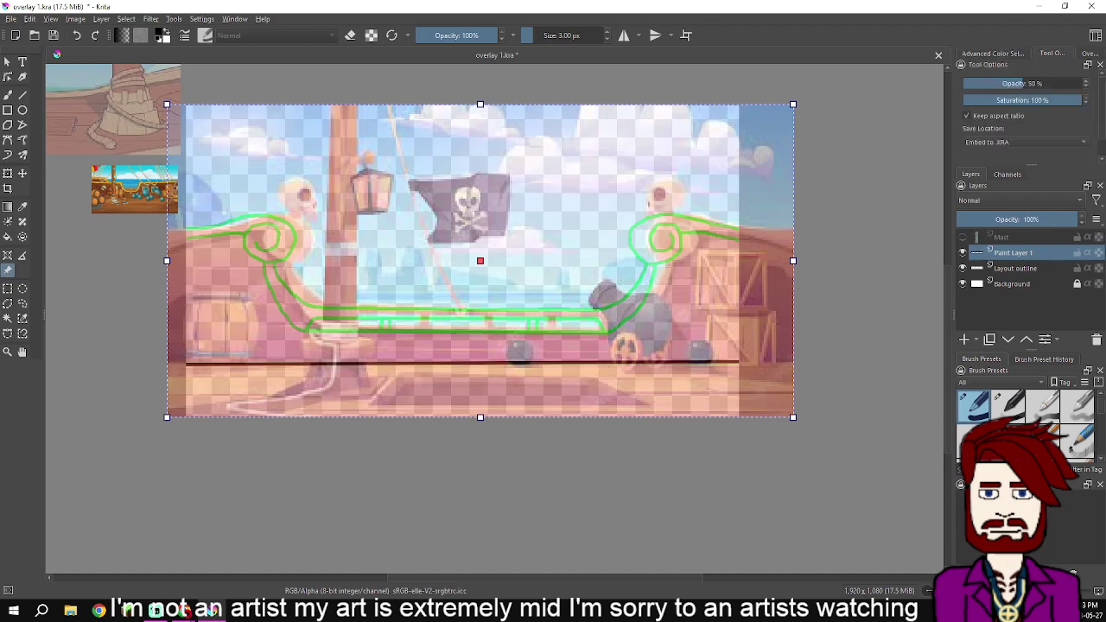
{"action": "left_click_drag", "start_coordinate": [1022, 83], "coordinate": [1070, 82]}
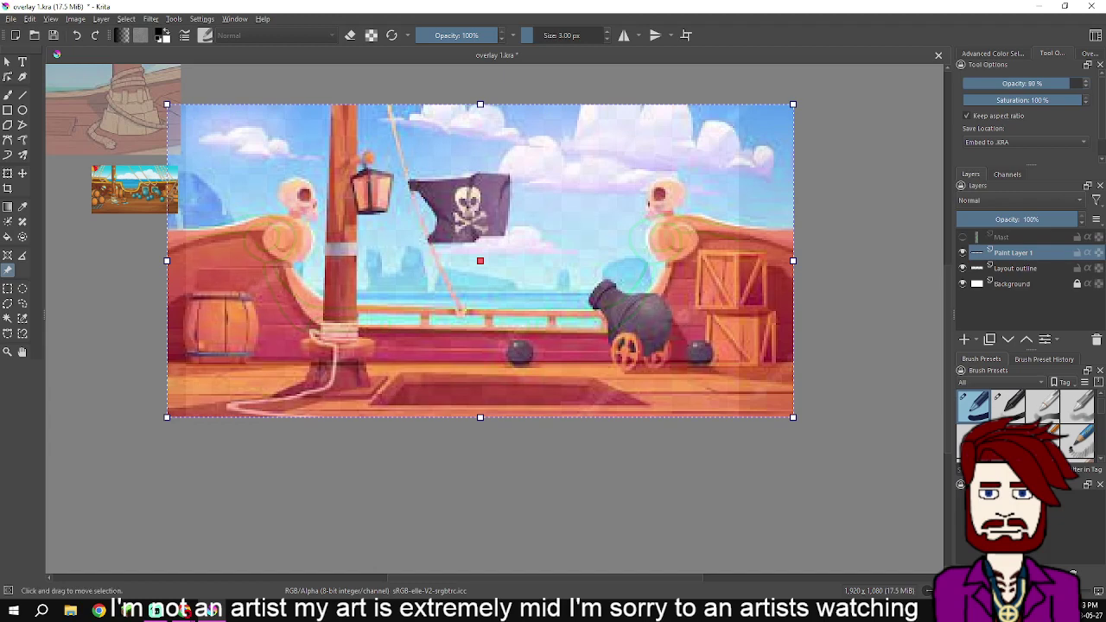
{"action": "left_click_drag", "start_coordinate": [1070, 83], "coordinate": [1073, 83]}
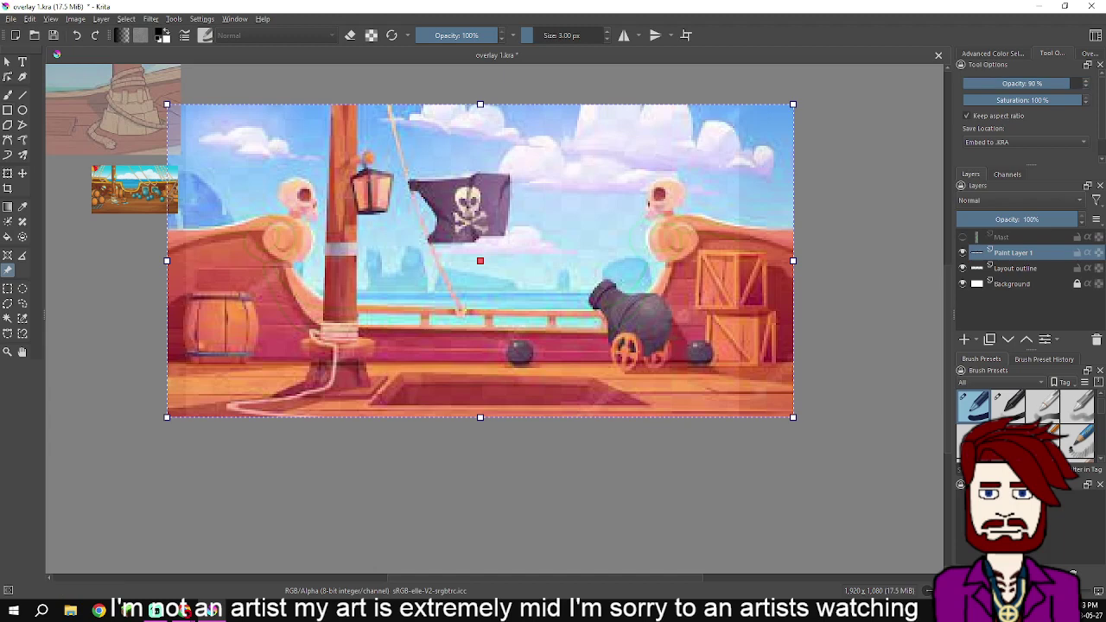
Draw three thin horizontal black plank lines across the deck below the floor line with the Line tool, following the reference image
{"action": "left_click", "coordinate": [23, 94]}
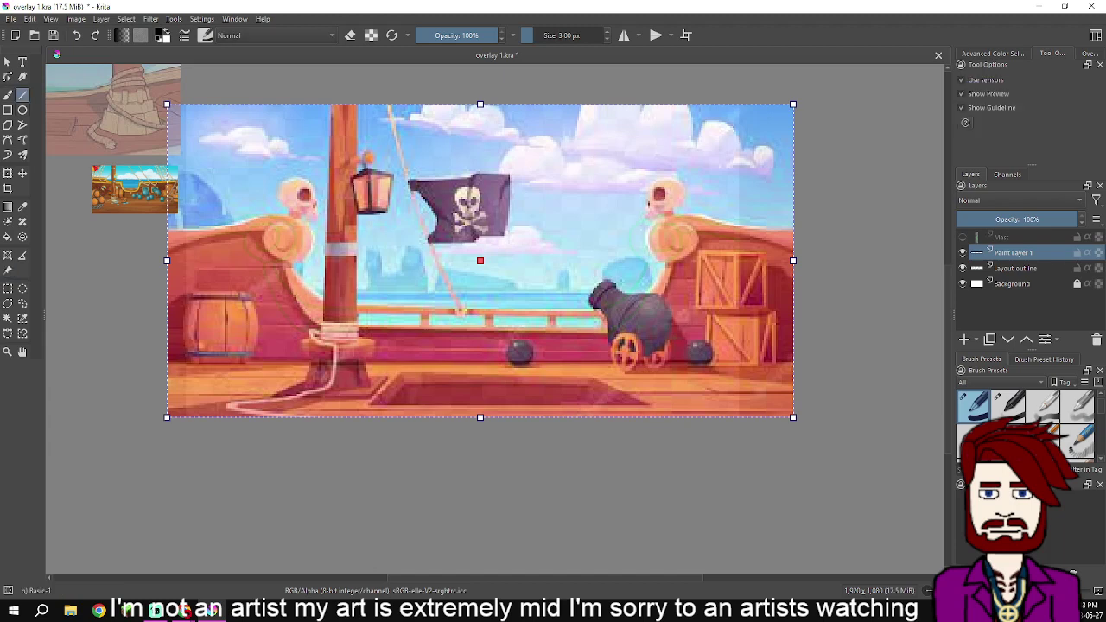
{"action": "key", "text": "ctrl+shift+a"}
{"action": "left_click", "coordinate": [993, 52]}
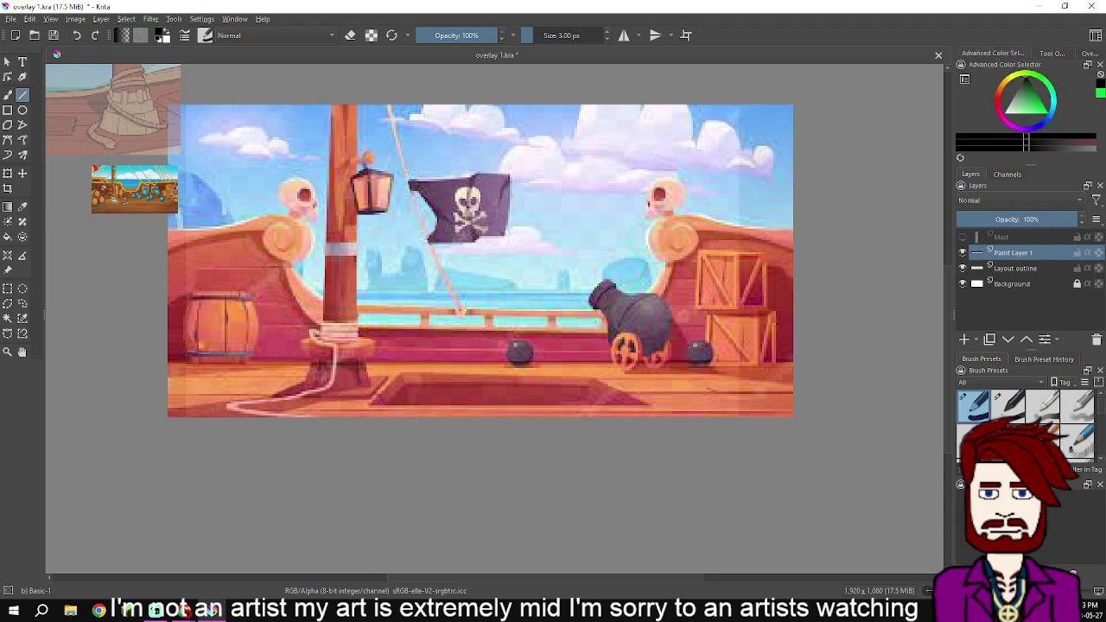
{"action": "left_click_drag", "start_coordinate": [166, 377], "coordinate": [797, 377]}
{"action": "left_click_drag", "start_coordinate": [157, 395], "coordinate": [806, 393]}
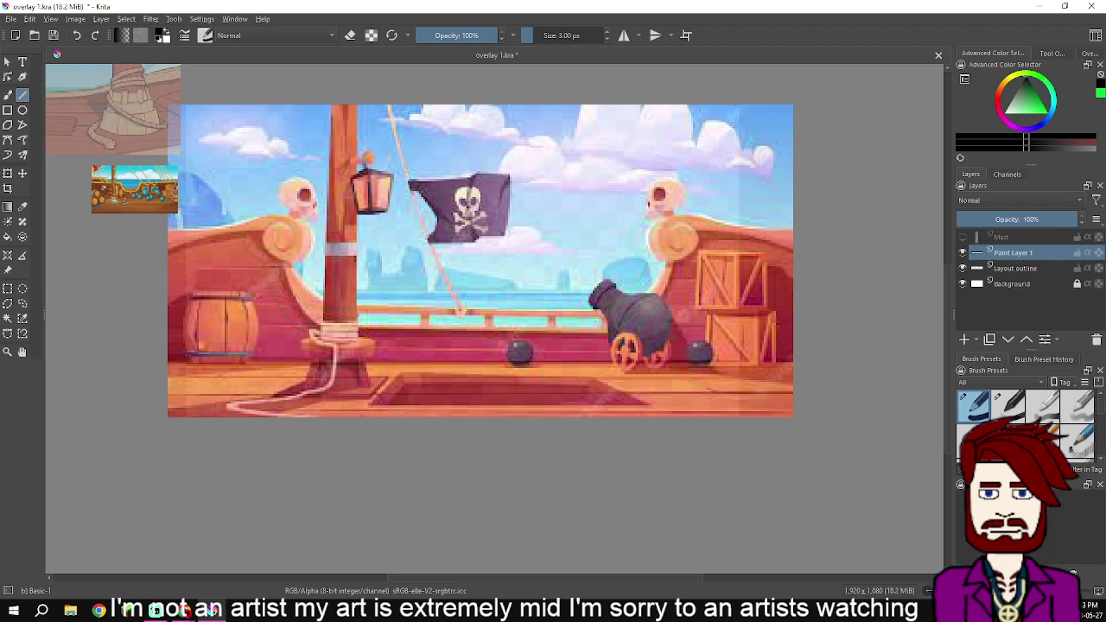
{"action": "left_click_drag", "start_coordinate": [164, 416], "coordinate": [895, 416]}
{"action": "left_click_drag", "start_coordinate": [806, 416], "coordinate": [806, 416]}
{"action": "left_click_drag", "start_coordinate": [897, 416], "coordinate": [920, 412]}
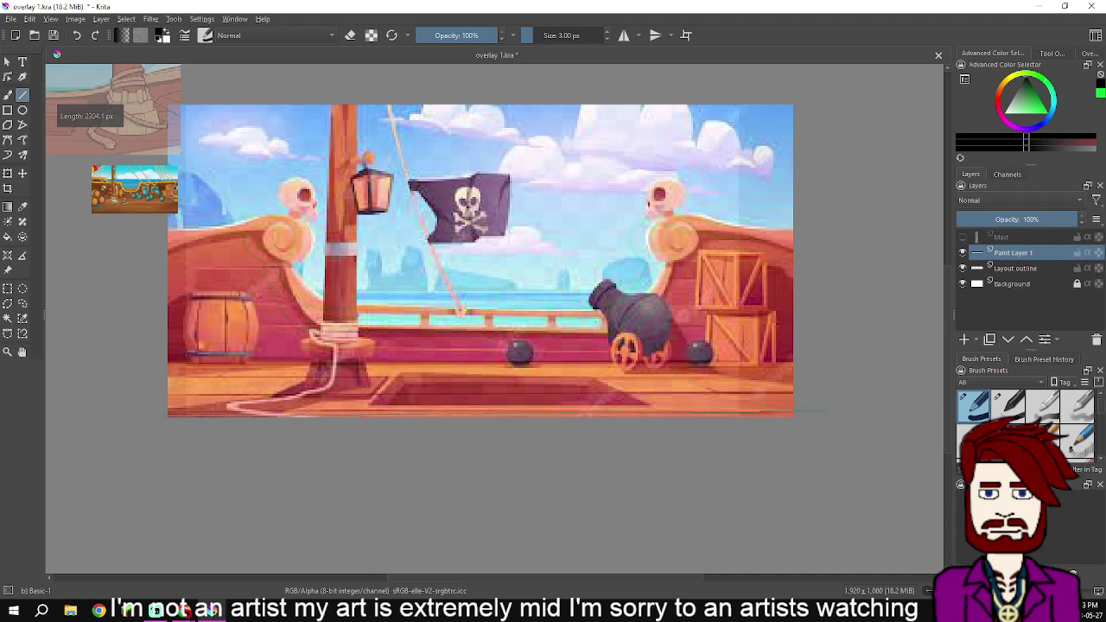
{"action": "left_click_drag", "start_coordinate": [829, 410], "coordinate": [829, 411]}
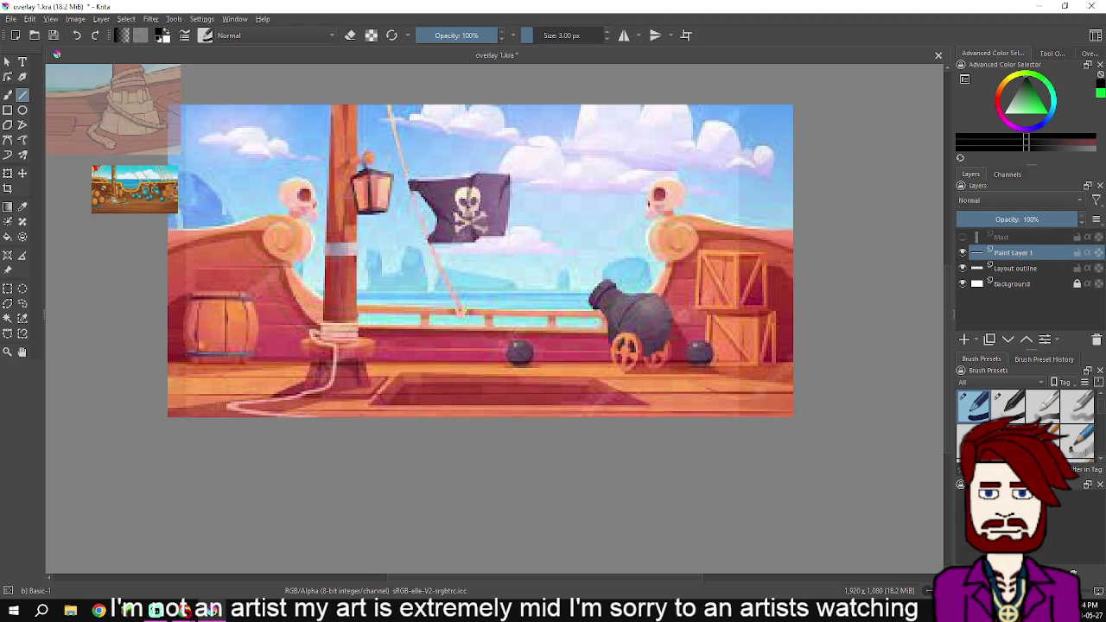
{"action": "left_click_drag", "start_coordinate": [166, 406], "coordinate": [826, 400]}
{"action": "left_click_drag", "start_coordinate": [749, 401], "coordinate": [806, 410]}
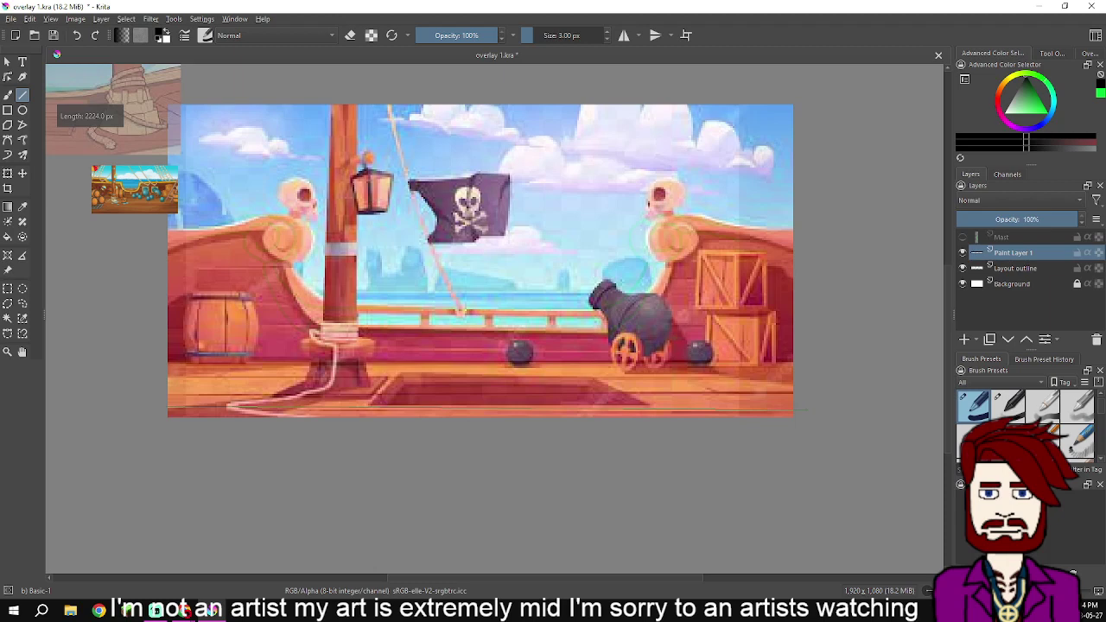
{"action": "left_click_drag", "start_coordinate": [805, 416], "coordinate": [810, 409]}
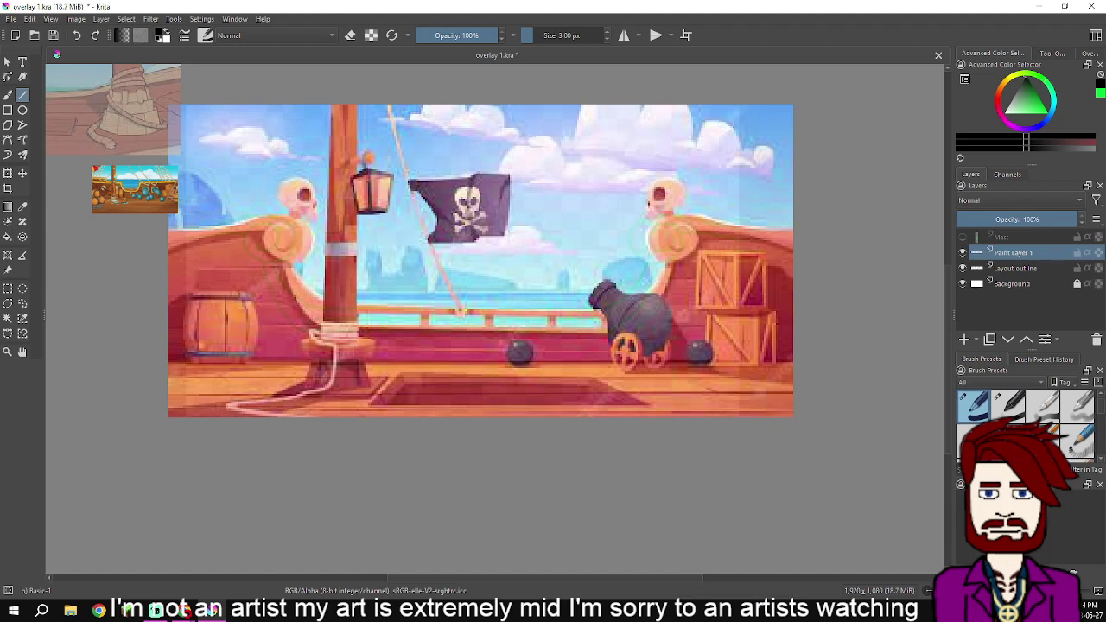
Hide the reference images to check the plank lines on their own, and show the images again
{"action": "left_click", "coordinate": [50, 19]}
{"action": "left_click", "coordinate": [95, 274]}
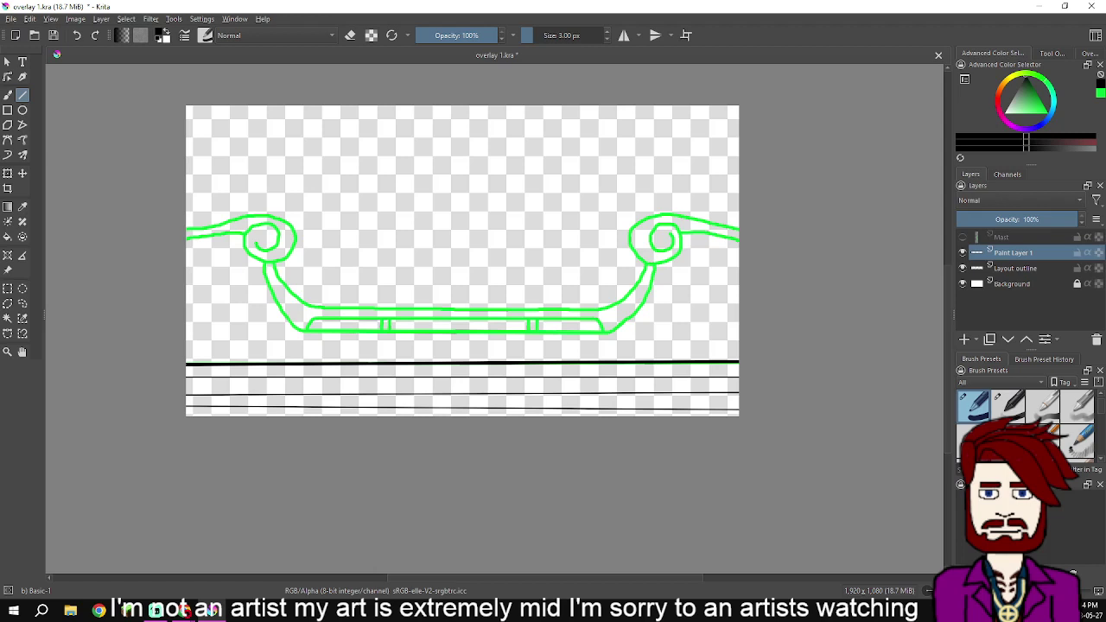
{"action": "key", "text": "alt+v"}
{"action": "key", "text": "Up"}
{"action": "key", "text": "Return"}
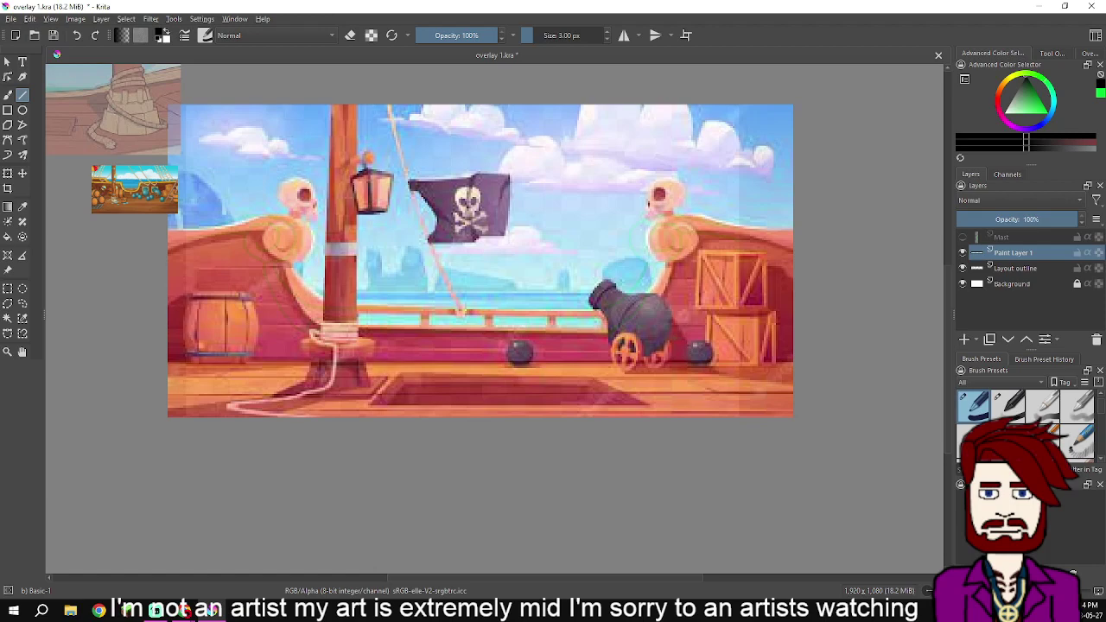
Draw a short diagonal seam between the floor line and the first plank line, below the barrel in the reference
{"action": "scroll", "coordinate": [166, 415], "scroll_direction": "up", "scroll_amount": 4}
{"action": "scroll", "coordinate": [186, 406], "scroll_direction": "down", "scroll_amount": 1}
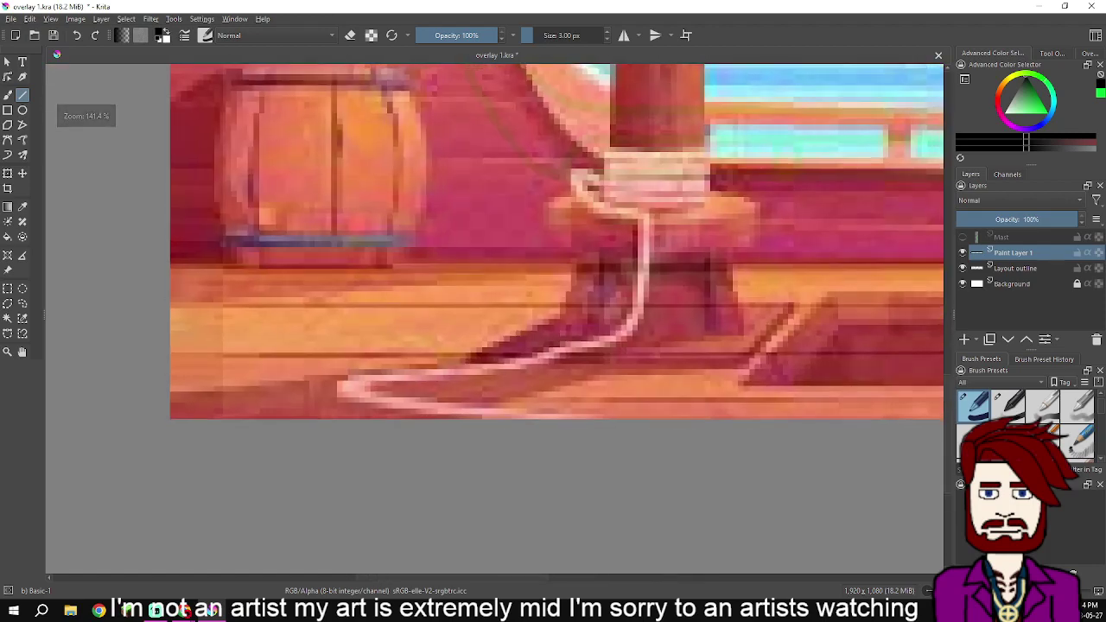
{"action": "scroll", "coordinate": [554, 242], "scroll_direction": "down", "scroll_amount": 5}
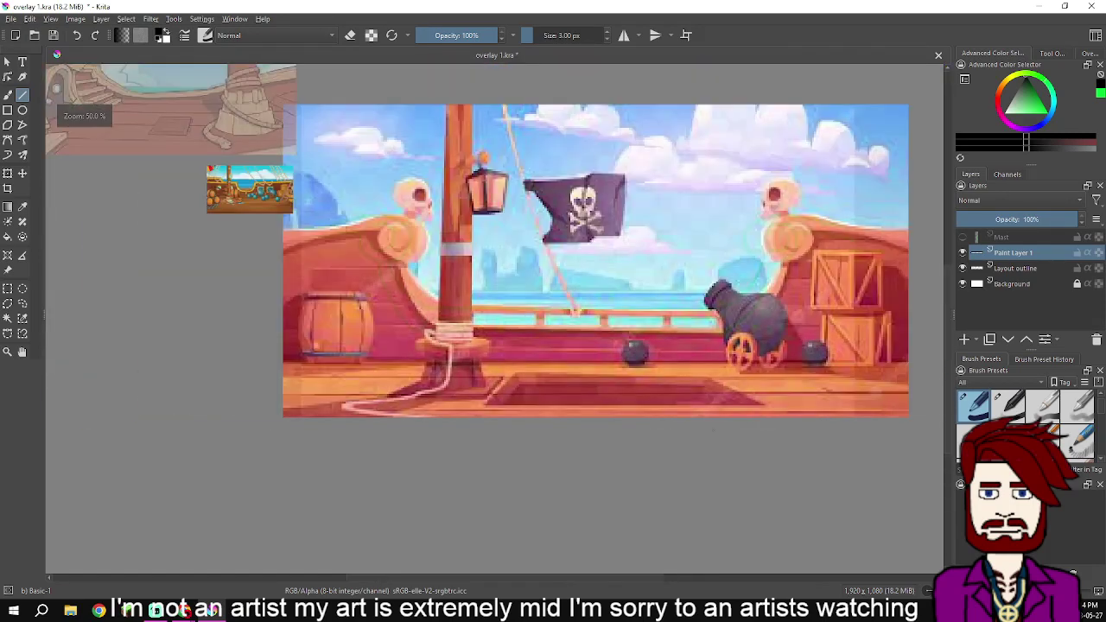
{"action": "left_click_drag", "start_coordinate": [713, 429], "coordinate": [592, 454]}
{"action": "left_click_drag", "start_coordinate": [832, 433], "coordinate": [286, 442]}
{"action": "left_click_drag", "start_coordinate": [437, 439], "coordinate": [177, 433]}
{"action": "left_click_drag", "start_coordinate": [733, 435], "coordinate": [771, 435]}
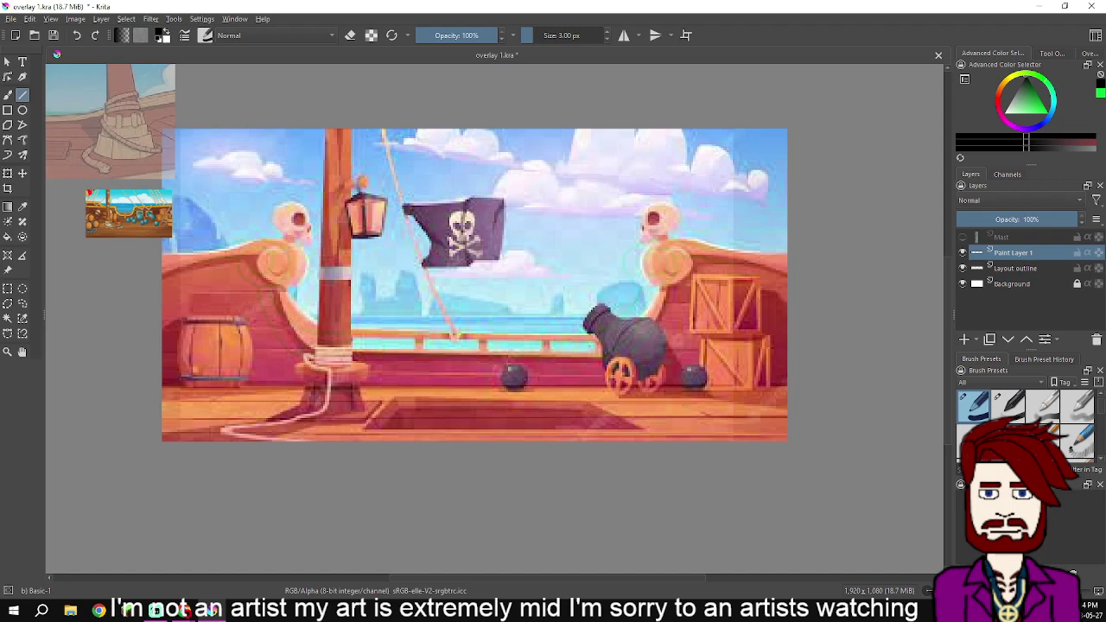
{"action": "scroll", "coordinate": [646, 417], "scroll_direction": "up", "scroll_amount": 1}
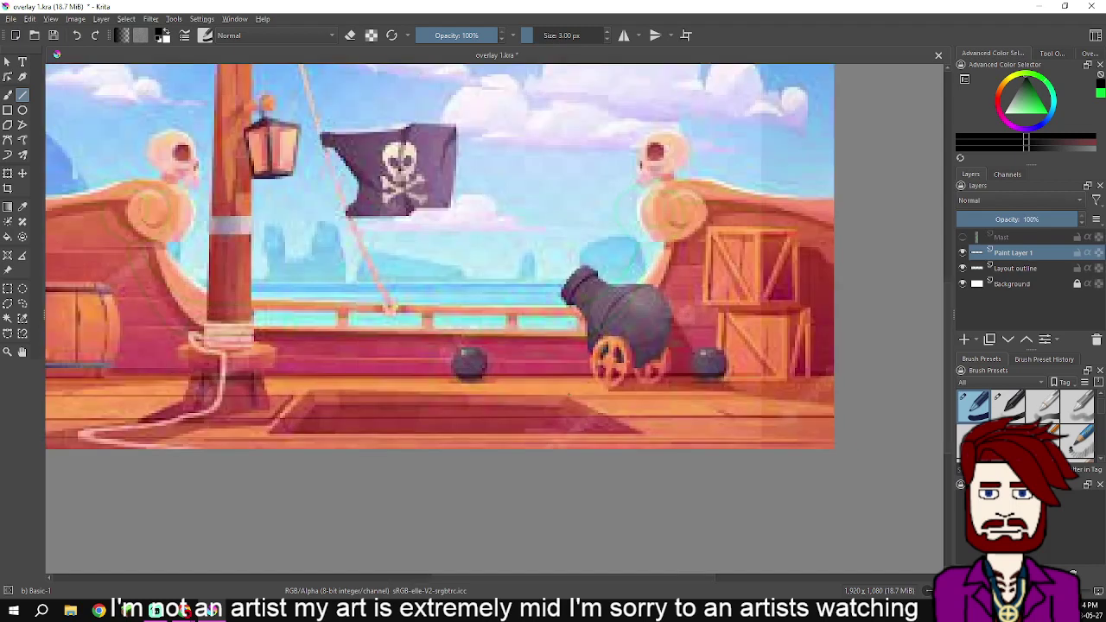
{"action": "scroll", "coordinate": [129, 404], "scroll_direction": "up", "scroll_amount": 1}
{"action": "left_click_drag", "start_coordinate": [129, 405], "coordinate": [379, 472]}
{"action": "left_click_drag", "start_coordinate": [341, 425], "coordinate": [287, 454]}
{"action": "left_click_drag", "start_coordinate": [692, 432], "coordinate": [311, 441]}
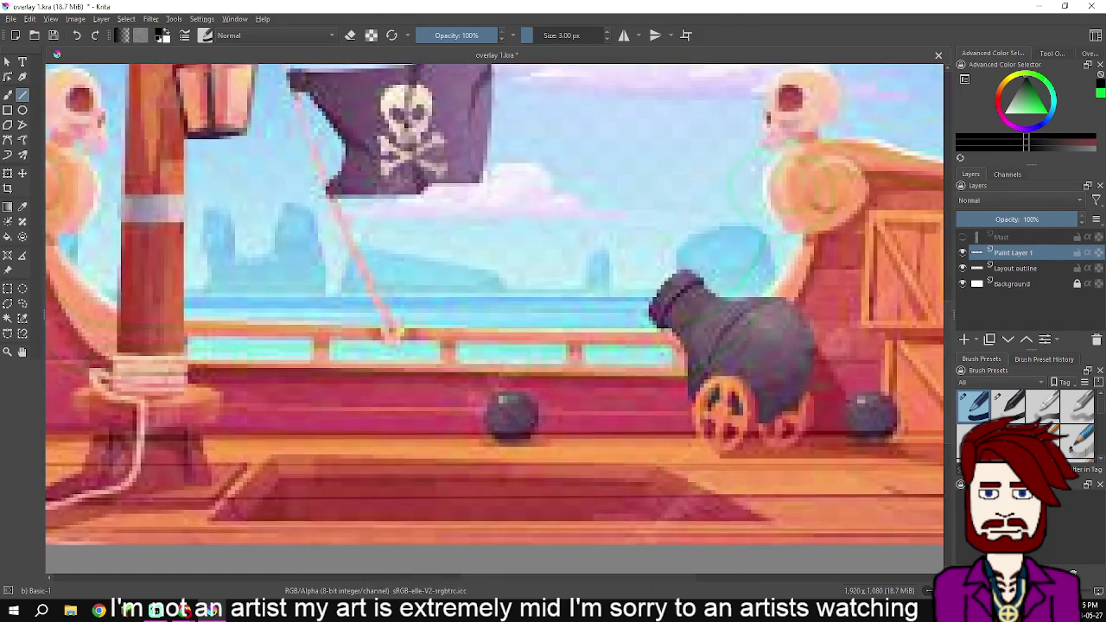
{"action": "mouse_move", "coordinate": [716, 467]}
{"action": "left_mouse_down"}
{"action": "mouse_move", "coordinate": [715, 494]}
{"action": "mouse_move", "coordinate": [659, 468]}
{"action": "mouse_move", "coordinate": [778, 473]}
{"action": "left_mouse_up"}
{"action": "scroll", "coordinate": [658, 466], "scroll_direction": "down", "scroll_amount": 2}
{"action": "scroll", "coordinate": [485, 495], "scroll_direction": "up", "scroll_amount": 3}
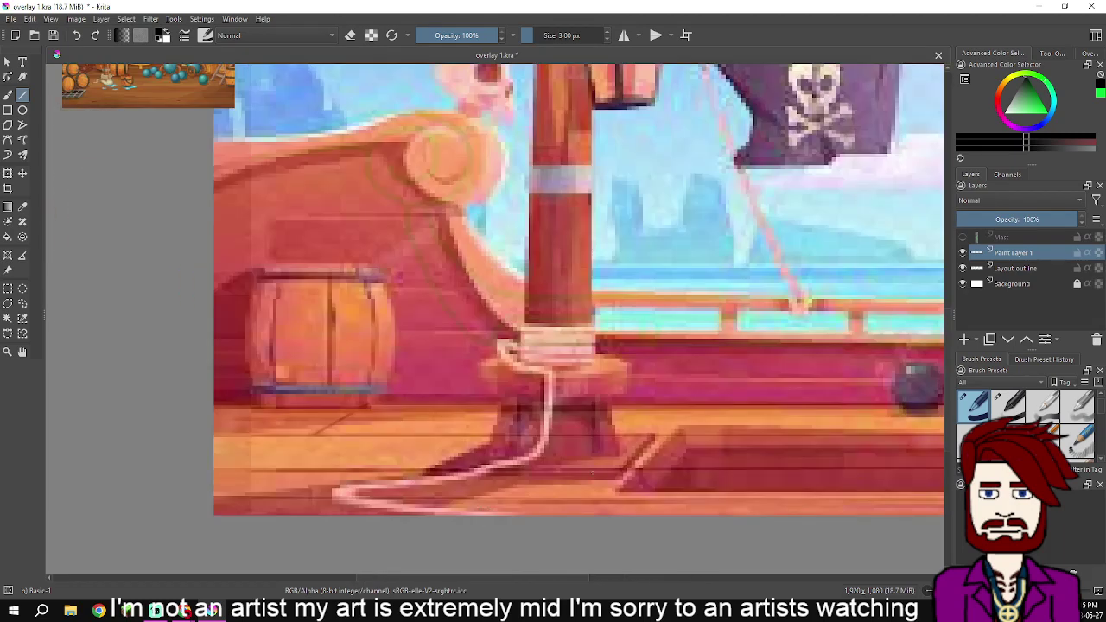
Draw a short diagonal seam between the first and second plank lines on the deck floor below the crates
{"action": "scroll", "coordinate": [810, 473], "scroll_direction": "right", "scroll_amount": 5}
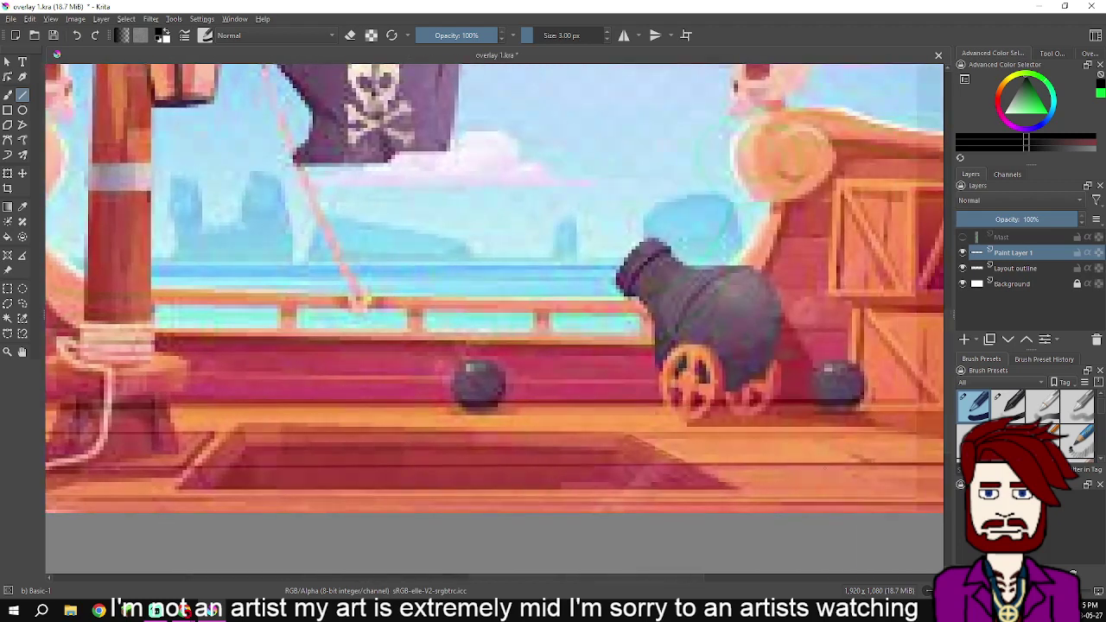
{"action": "scroll", "coordinate": [494, 290], "scroll_direction": "right", "scroll_amount": 4}
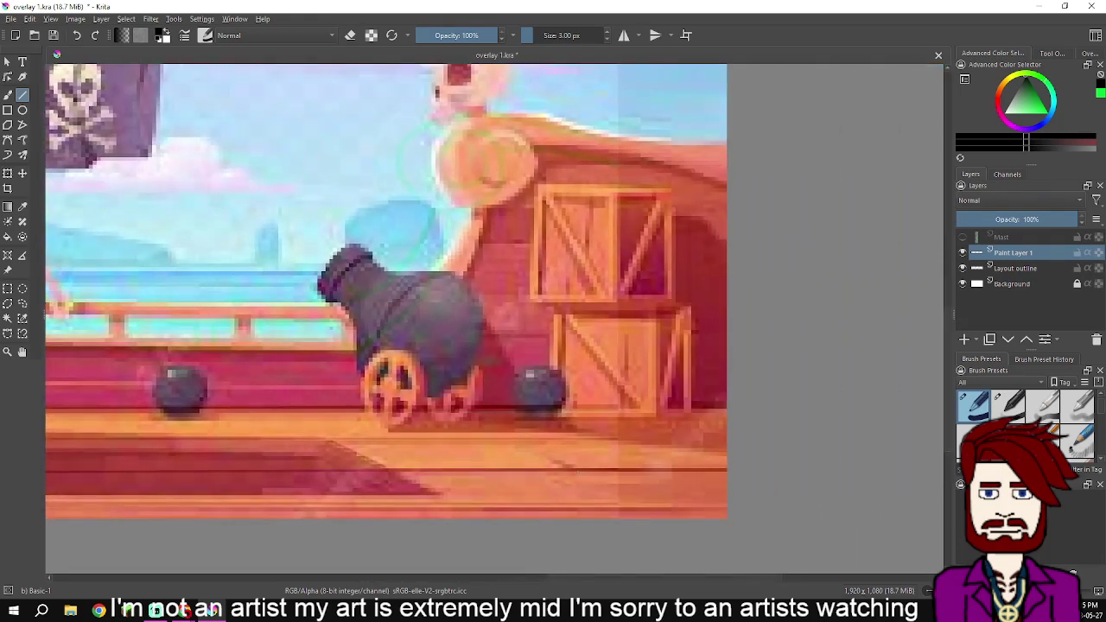
{"action": "left_click_drag", "start_coordinate": [570, 471], "coordinate": [515, 436]}
{"action": "scroll", "coordinate": [607, 469], "scroll_direction": "down", "scroll_amount": 2}
{"action": "left_click_drag", "start_coordinate": [606, 468], "coordinate": [741, 486]}
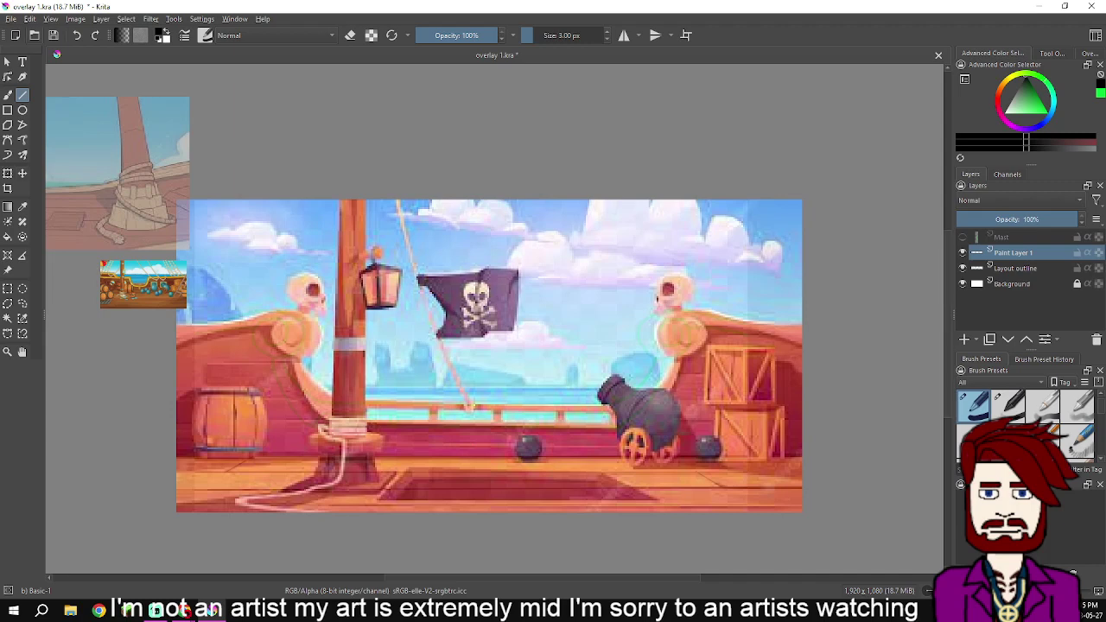
{"action": "scroll", "coordinate": [134, 298], "scroll_direction": "up", "scroll_amount": 3}
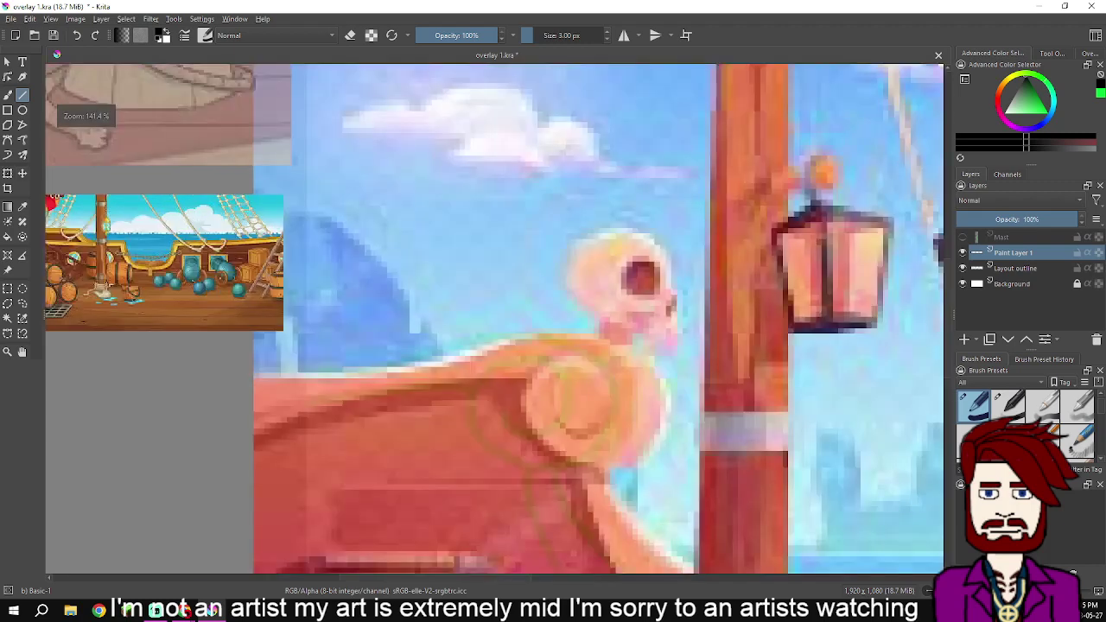
{"action": "scroll", "coordinate": [64, 213], "scroll_direction": "down", "scroll_amount": 3}
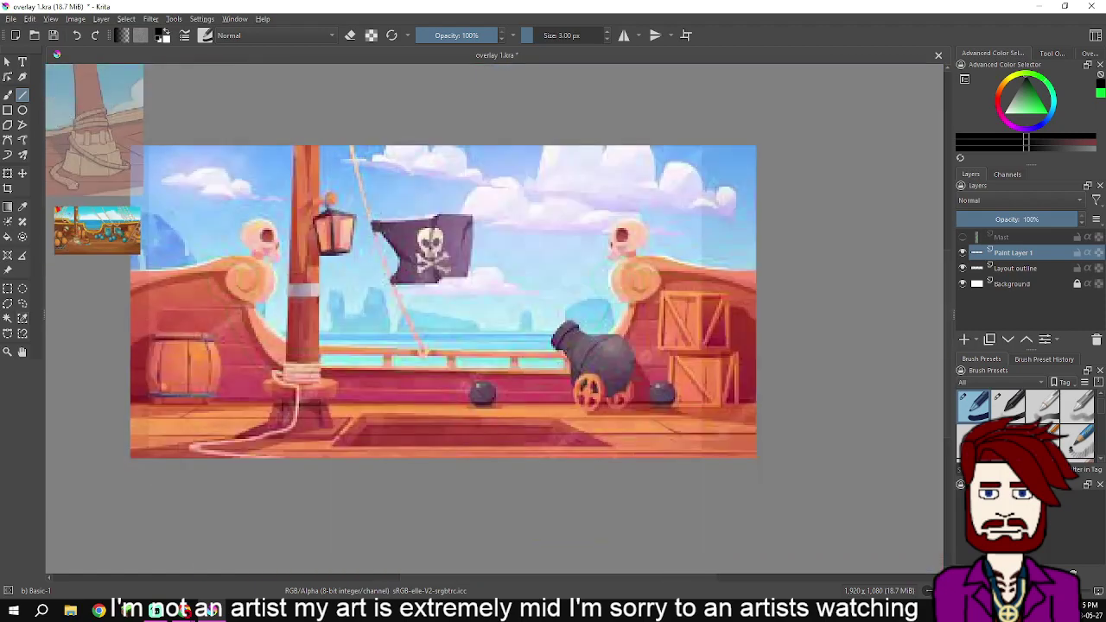
Move the pirate ship reference image off the canvas to its right side
{"action": "left_click", "coordinate": [7, 269]}
{"action": "left_click_drag", "start_coordinate": [443, 302], "coordinate": [952, 273]}
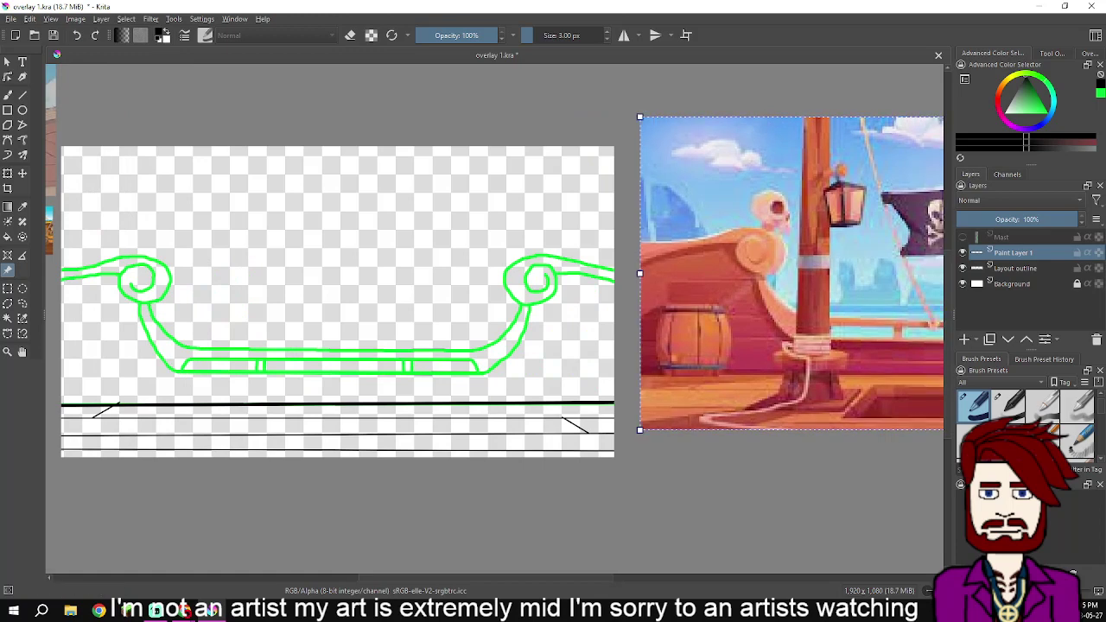
{"action": "left_click_drag", "start_coordinate": [495, 578], "coordinate": [449, 577]}
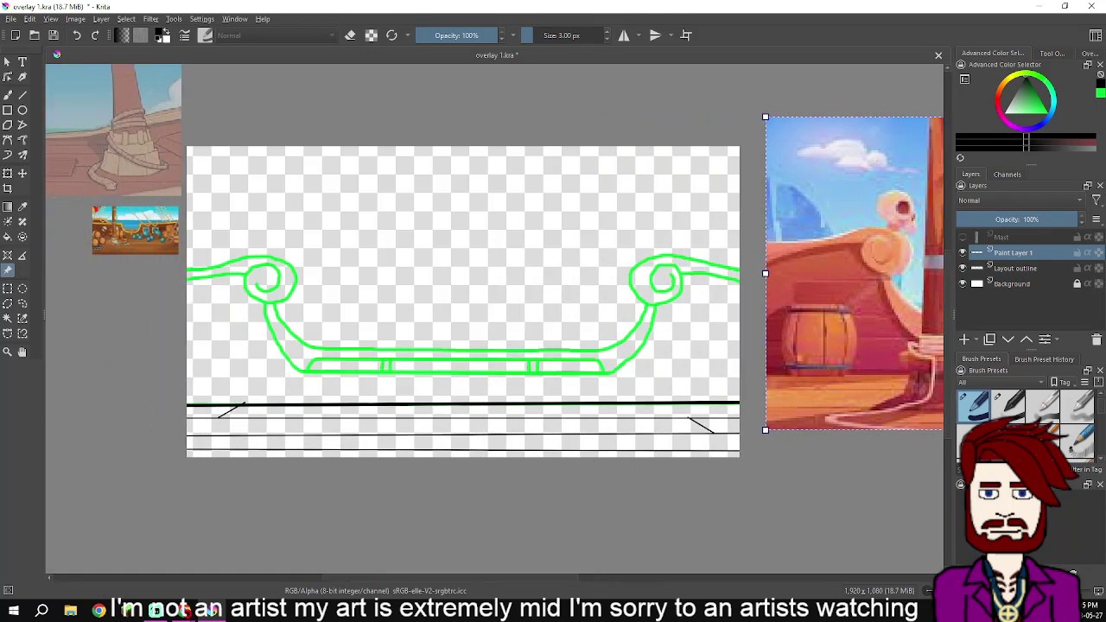
Draw a diagonal seam between the second and third plank lines near the canvas's left edge with the Line tool
{"action": "scroll", "coordinate": [265, 372], "scroll_direction": "up", "scroll_amount": 2}
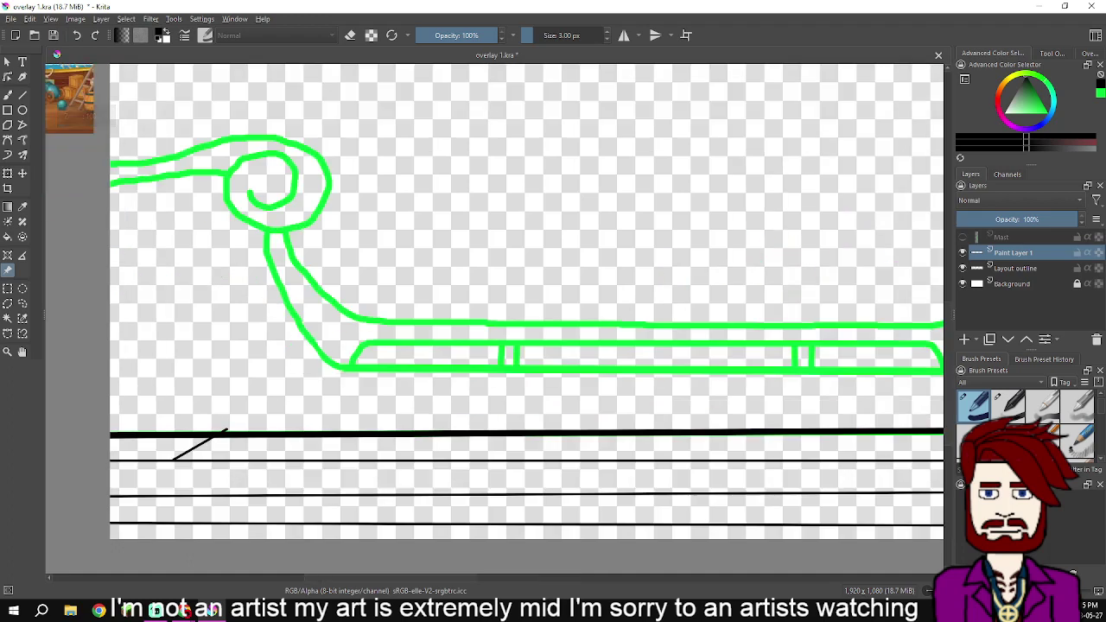
{"action": "scroll", "coordinate": [226, 378], "scroll_direction": "down", "scroll_amount": 2}
{"action": "left_click_drag", "start_coordinate": [227, 379], "coordinate": [270, 347]}
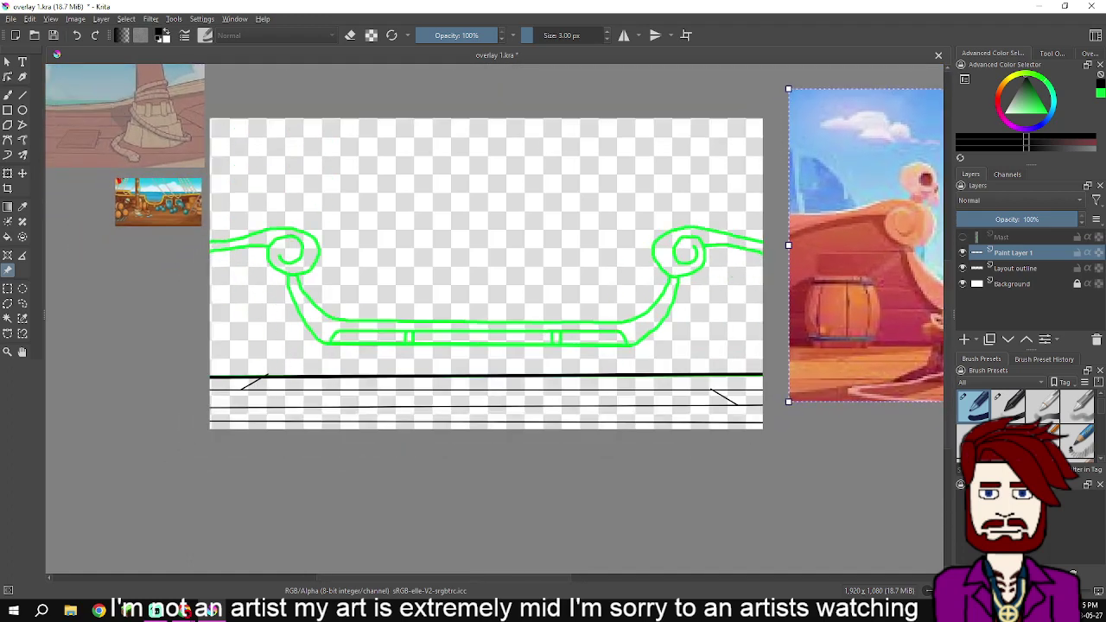
{"action": "key", "text": "v"}
{"action": "scroll", "coordinate": [260, 433], "scroll_direction": "up", "scroll_amount": 2}
{"action": "scroll", "coordinate": [214, 399], "scroll_direction": "up", "scroll_amount": 1}
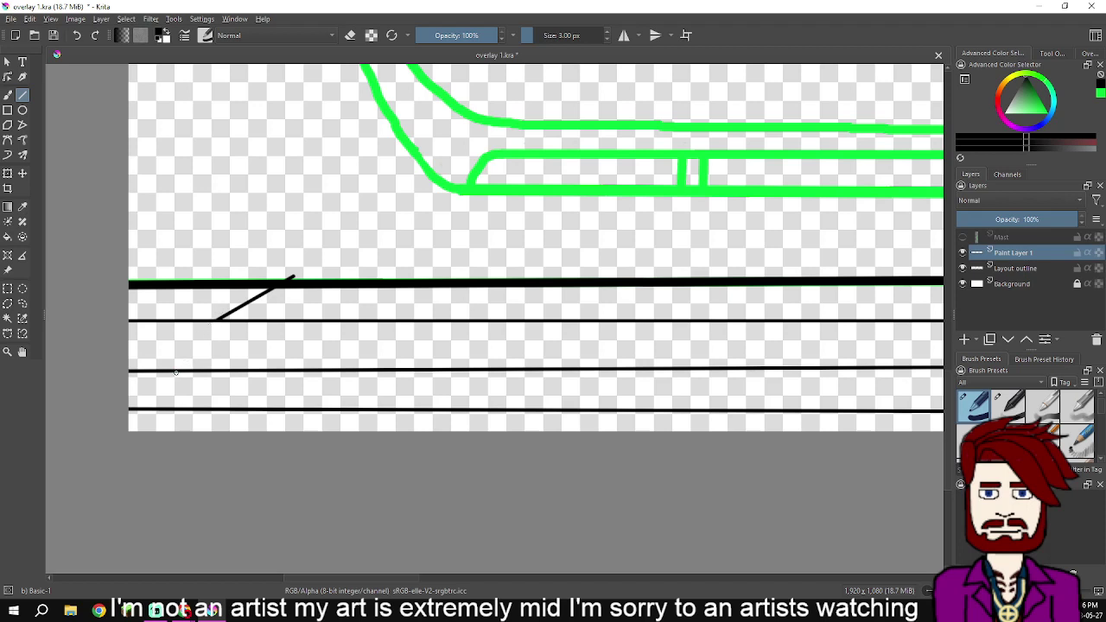
{"action": "left_click_drag", "start_coordinate": [177, 371], "coordinate": [134, 409]}
Draw a diagonal seam from the lowest plank line down to the canvas's lower edge, near the right corner
{"action": "scroll", "coordinate": [134, 409], "scroll_direction": "down", "scroll_amount": 3}
{"action": "left_click_drag", "start_coordinate": [430, 164], "coordinate": [319, 182]}
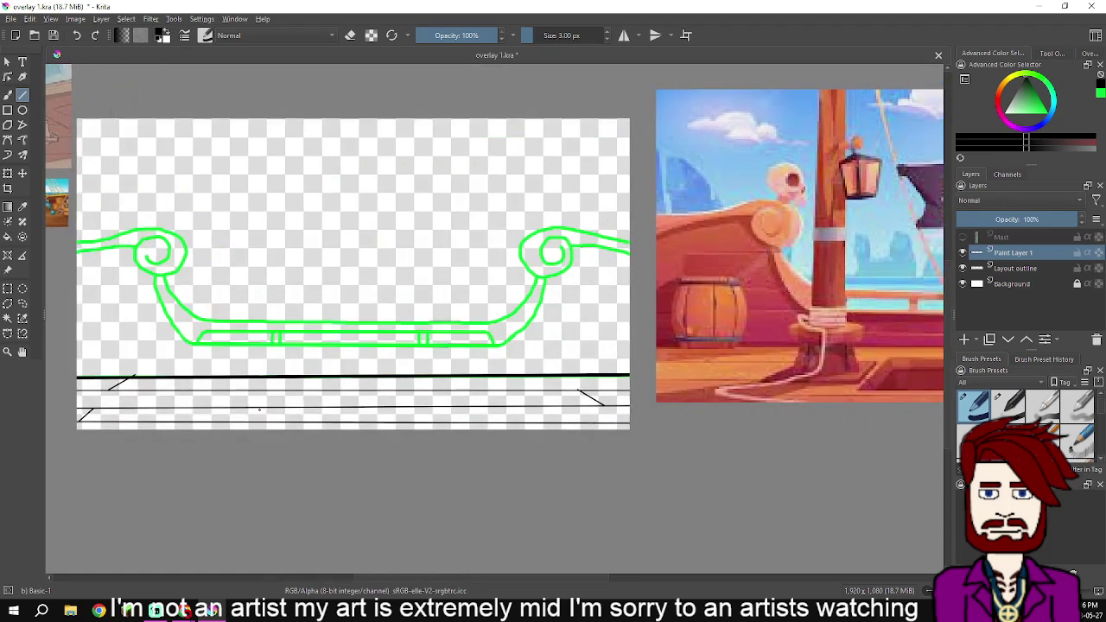
{"action": "scroll", "coordinate": [238, 411], "scroll_direction": "up", "scroll_amount": 1}
{"action": "scroll", "coordinate": [238, 411], "scroll_direction": "down", "scroll_amount": 1}
{"action": "scroll", "coordinate": [607, 452], "scroll_direction": "up", "scroll_amount": 2}
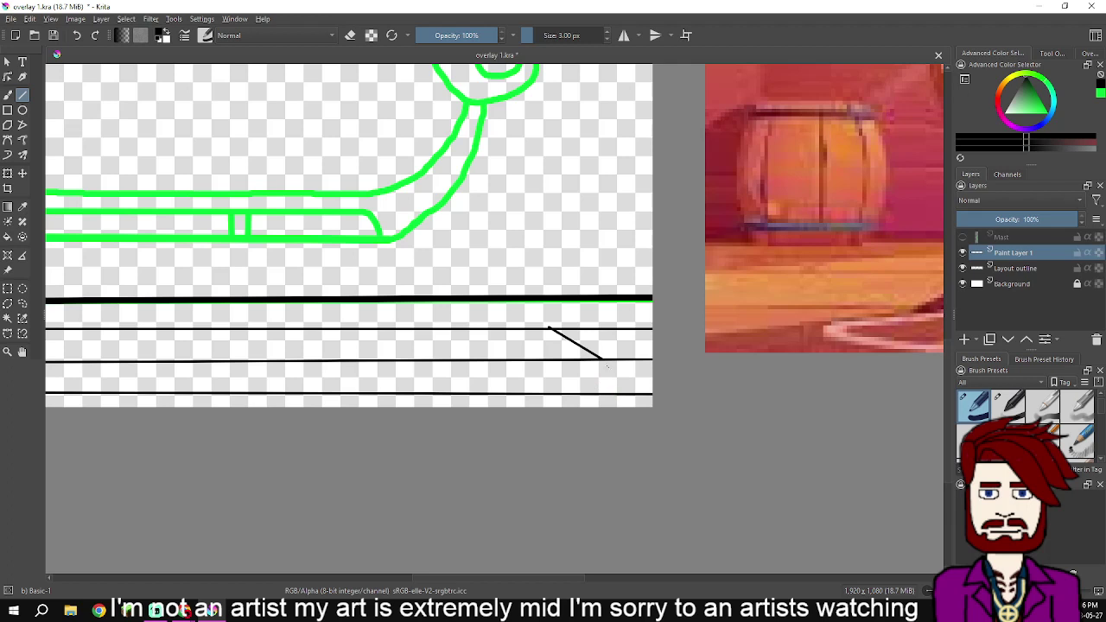
{"action": "left_click_drag", "start_coordinate": [626, 395], "coordinate": [643, 406]}
{"action": "scroll", "coordinate": [576, 393], "scroll_direction": "down", "scroll_amount": 2}
Erase the overshooting upper ends of the upper left and upper right diagonal seams with the brush in eraser mode
{"action": "left_click_drag", "start_coordinate": [454, 390], "coordinate": [630, 433]}
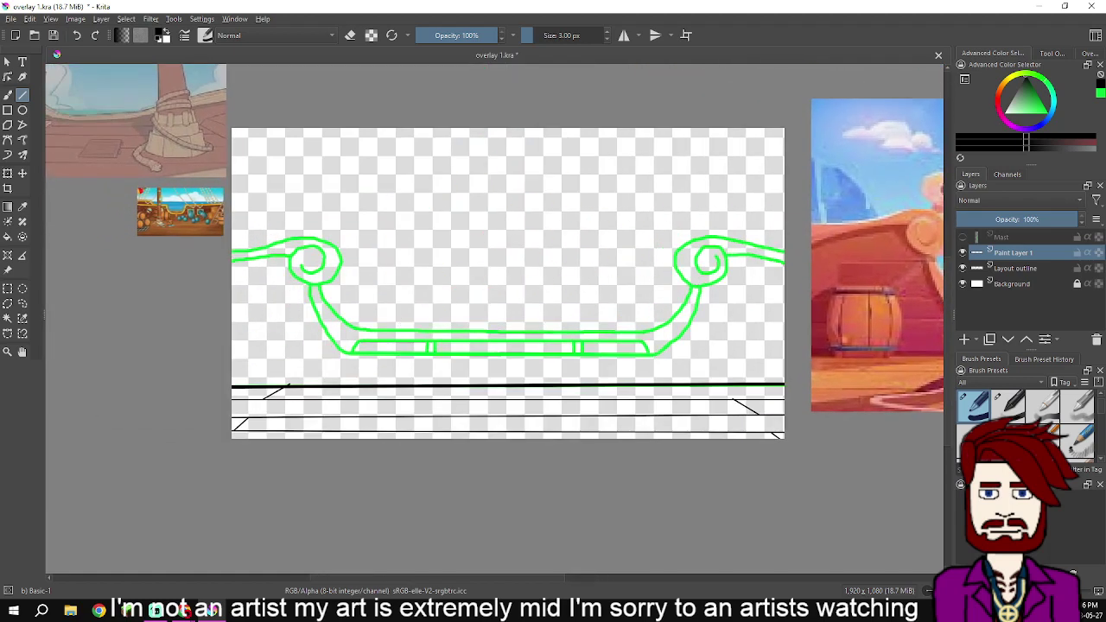
{"action": "key", "text": "e"}
{"action": "scroll", "coordinate": [298, 327], "scroll_direction": "up", "scroll_amount": 5}
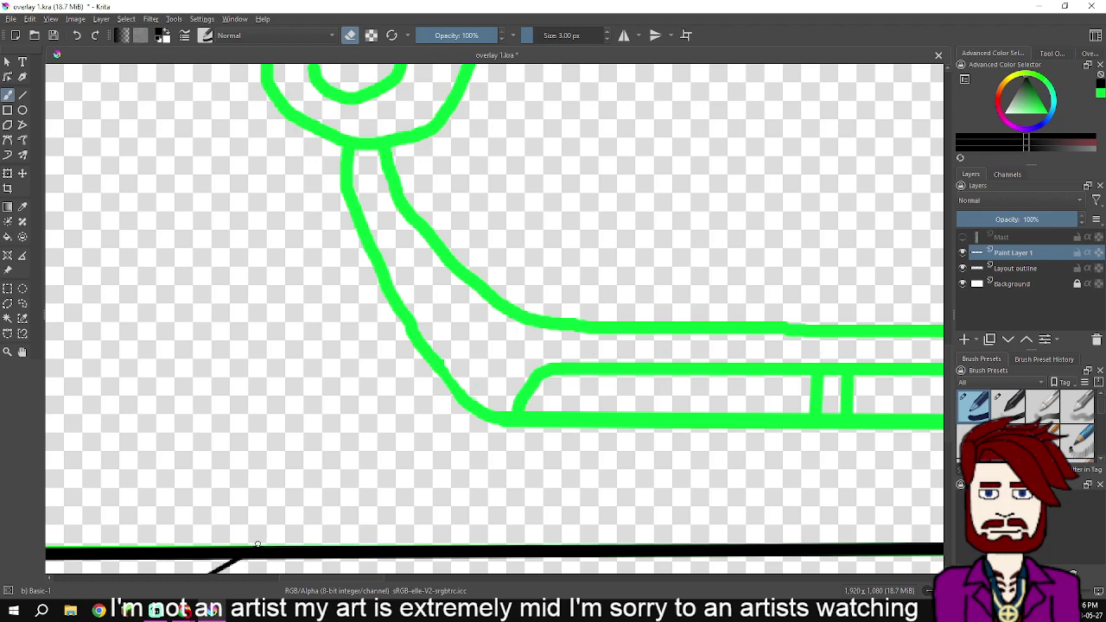
{"action": "mouse_move", "coordinate": [567, 492]}
{"action": "left_mouse_down"}
{"action": "mouse_move", "coordinate": [289, 421]}
{"action": "mouse_move", "coordinate": [163, 365]}
{"action": "left_mouse_up"}
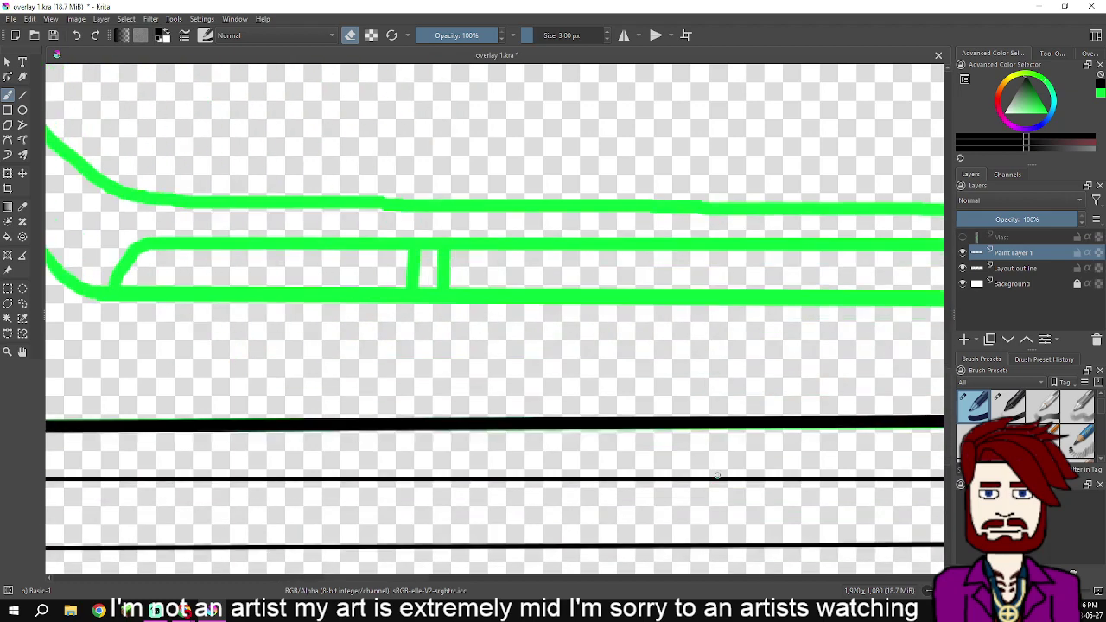
{"action": "left_click_drag", "start_coordinate": [823, 480], "coordinate": [343, 445]}
{"action": "left_click_drag", "start_coordinate": [564, 468], "coordinate": [543, 462]}
{"action": "left_click_drag", "start_coordinate": [779, 489], "coordinate": [308, 483]}
{"action": "scroll", "coordinate": [644, 440], "scroll_direction": "up", "scroll_amount": 2}
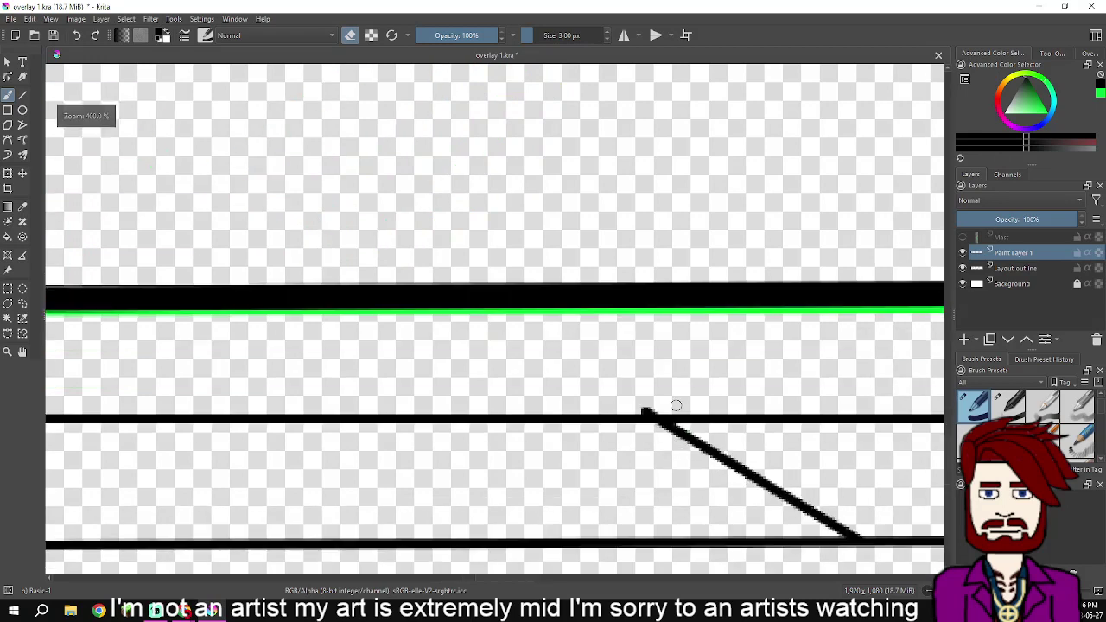
{"action": "scroll", "coordinate": [640, 414], "scroll_direction": "down", "scroll_amount": 2}
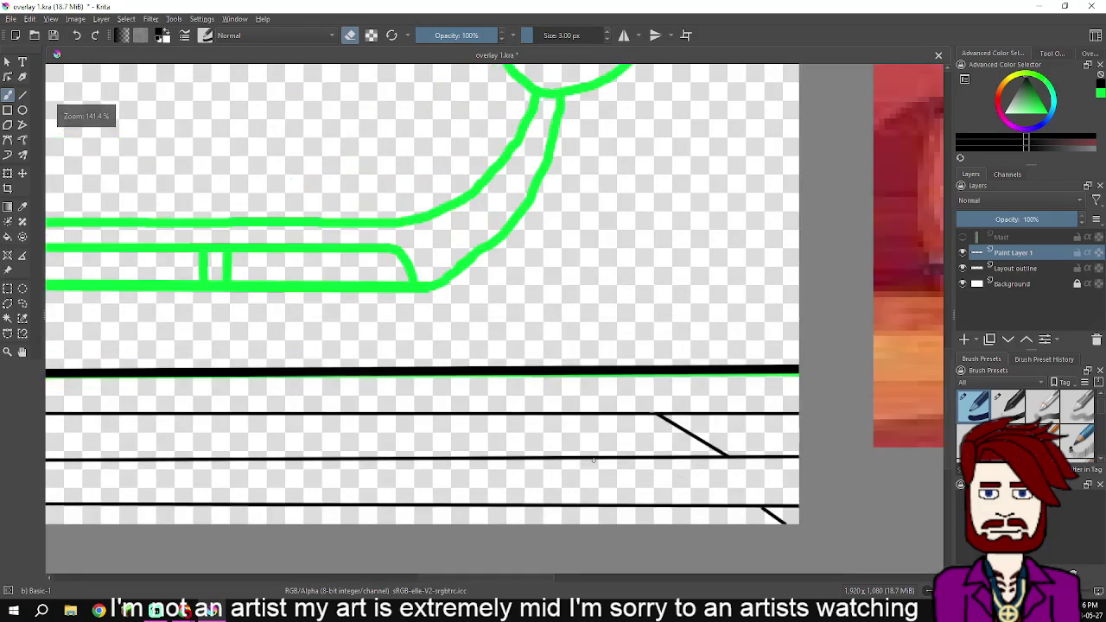
Inspect the diagonal seams at both ends of the floor planks, and the whole deck drawing
{"action": "mouse_move", "coordinate": [355, 485]}
{"action": "left_mouse_down"}
{"action": "mouse_move", "coordinate": [738, 484]}
{"action": "mouse_move", "coordinate": [662, 489]}
{"action": "left_mouse_up"}
{"action": "scroll", "coordinate": [338, 495], "scroll_direction": "up", "scroll_amount": 2}
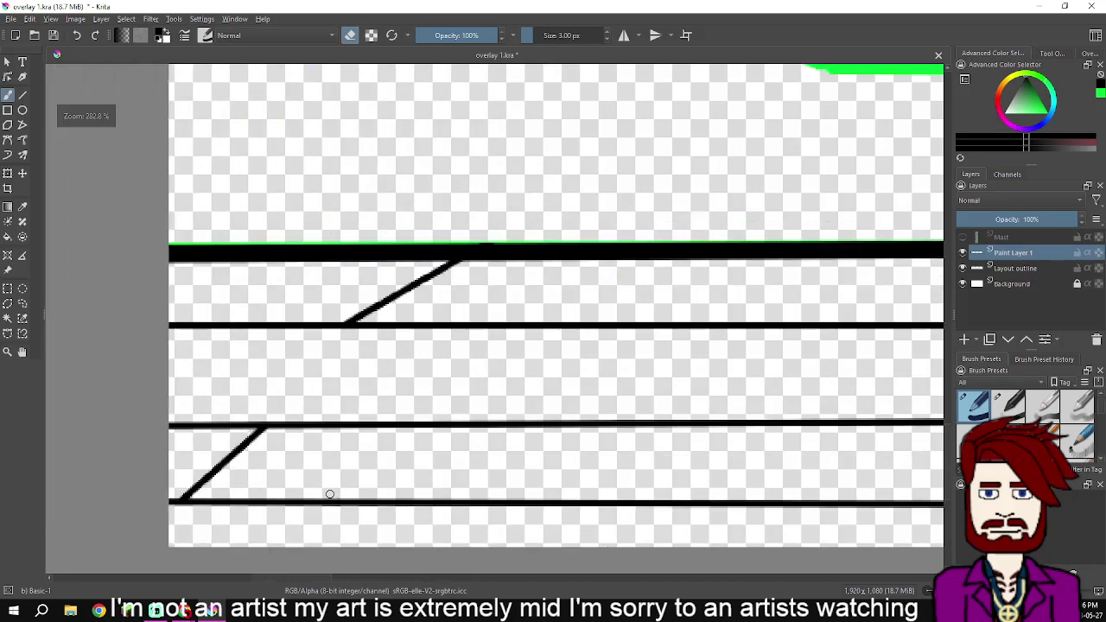
{"action": "scroll", "coordinate": [312, 471], "scroll_direction": "down", "scroll_amount": 4}
{"action": "scroll", "coordinate": [503, 460], "scroll_direction": "down", "scroll_amount": 1}
{"action": "scroll", "coordinate": [502, 460], "scroll_direction": "down", "scroll_amount": 4}
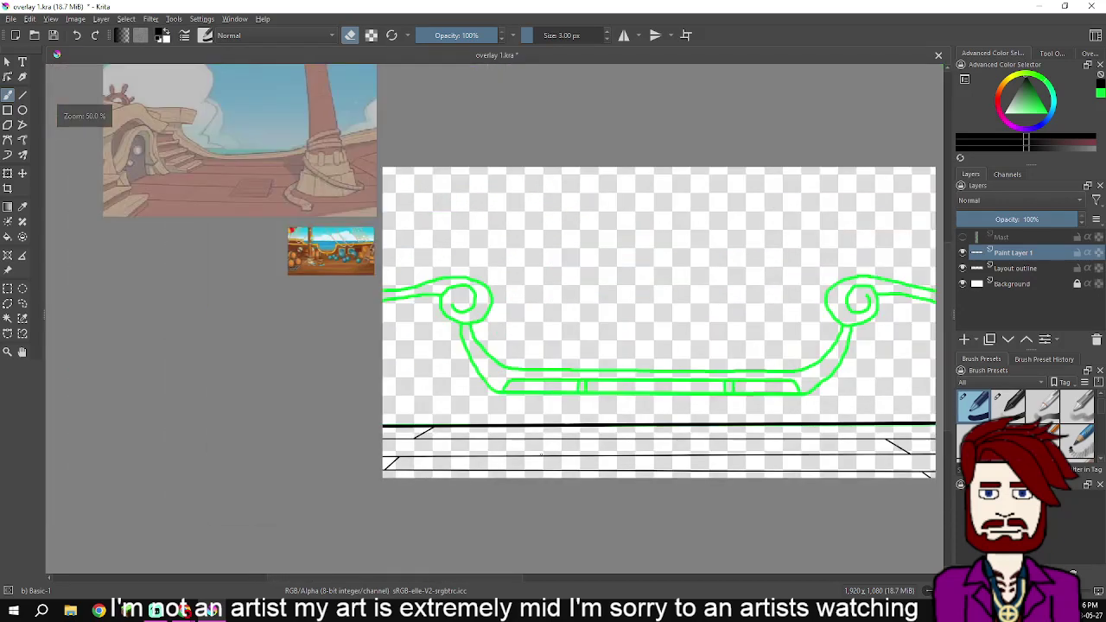
{"action": "scroll", "coordinate": [604, 454], "scroll_direction": "up", "scroll_amount": 3}
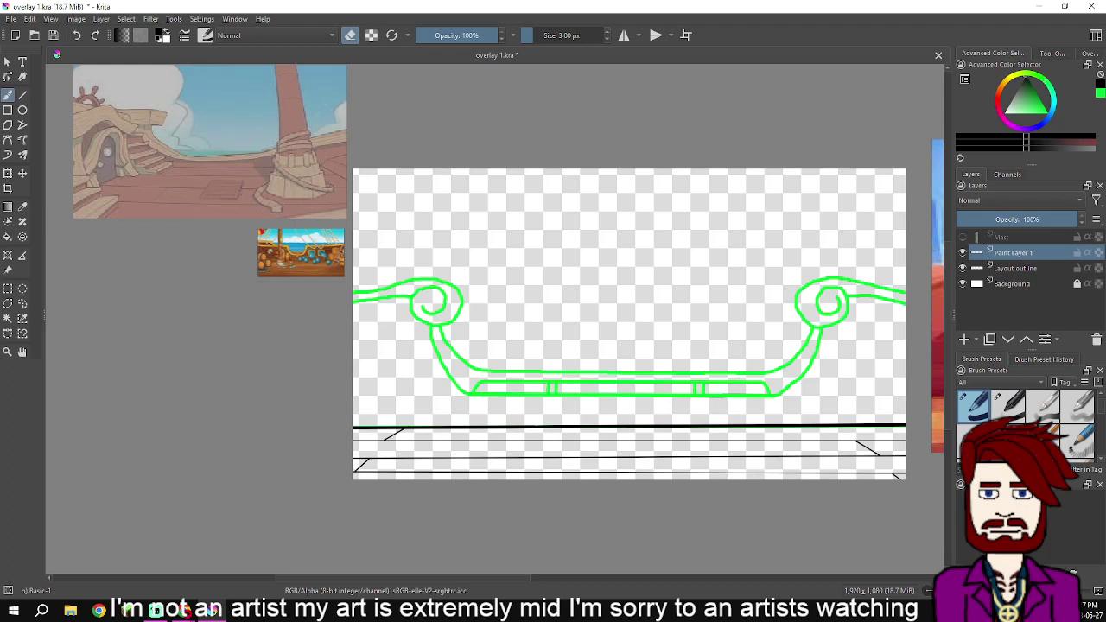
Reset the canvas rotation to level and make Paint Layer 1 the active layer again
{"action": "mouse_move", "coordinate": [1015, 268]}
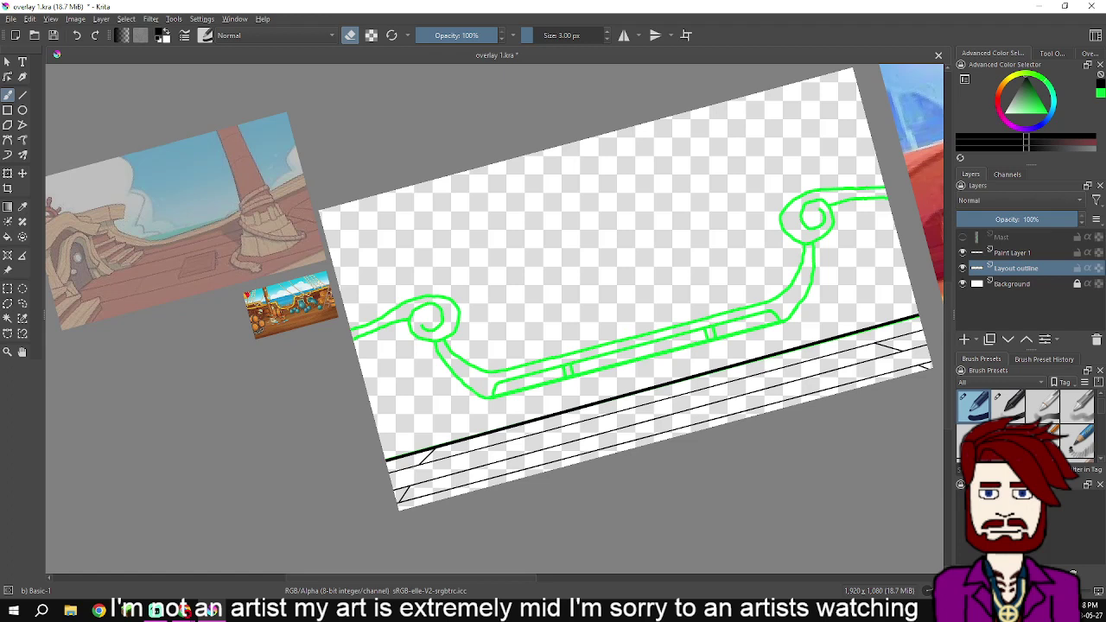
{"action": "key", "text": "5"}
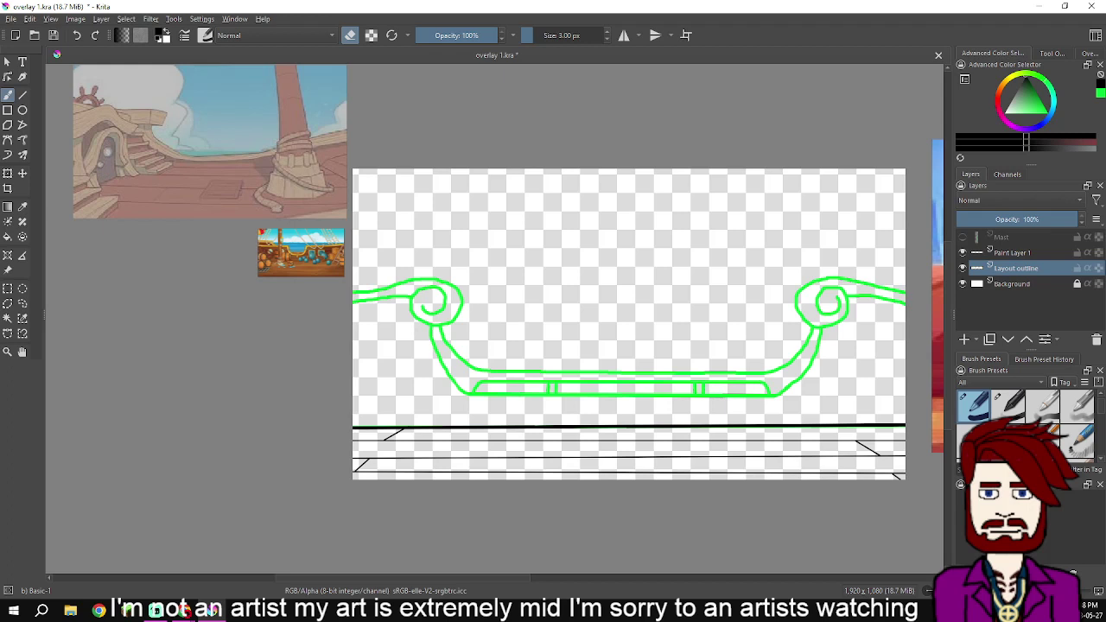
{"action": "mouse_move", "coordinate": [1008, 253]}
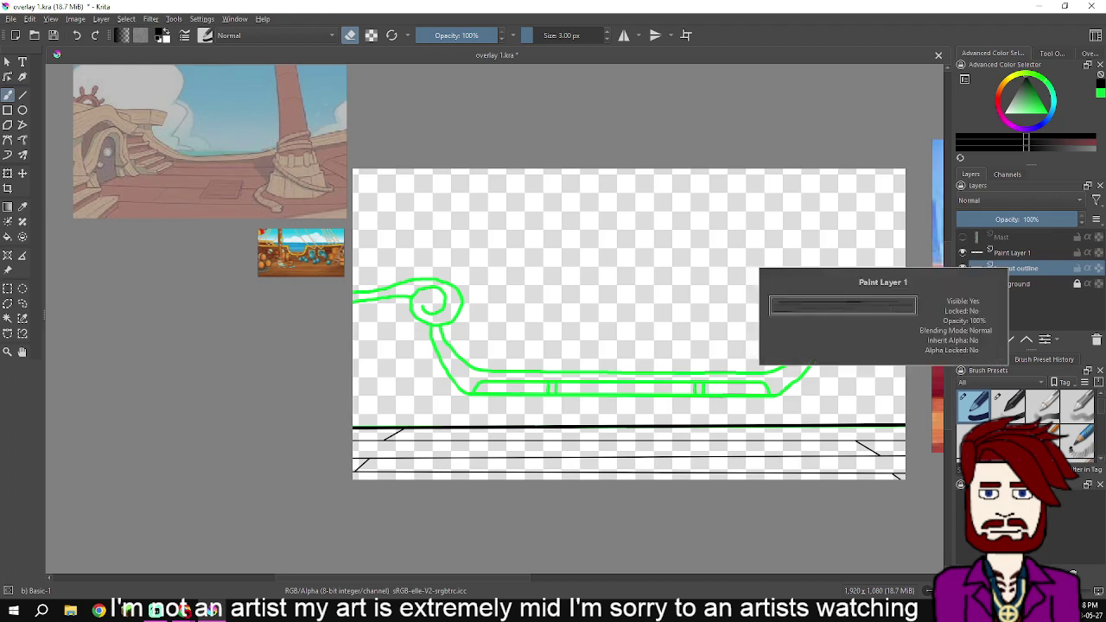
{"action": "left_click", "coordinate": [1010, 252]}
{"action": "mouse_move", "coordinate": [1012, 253]}
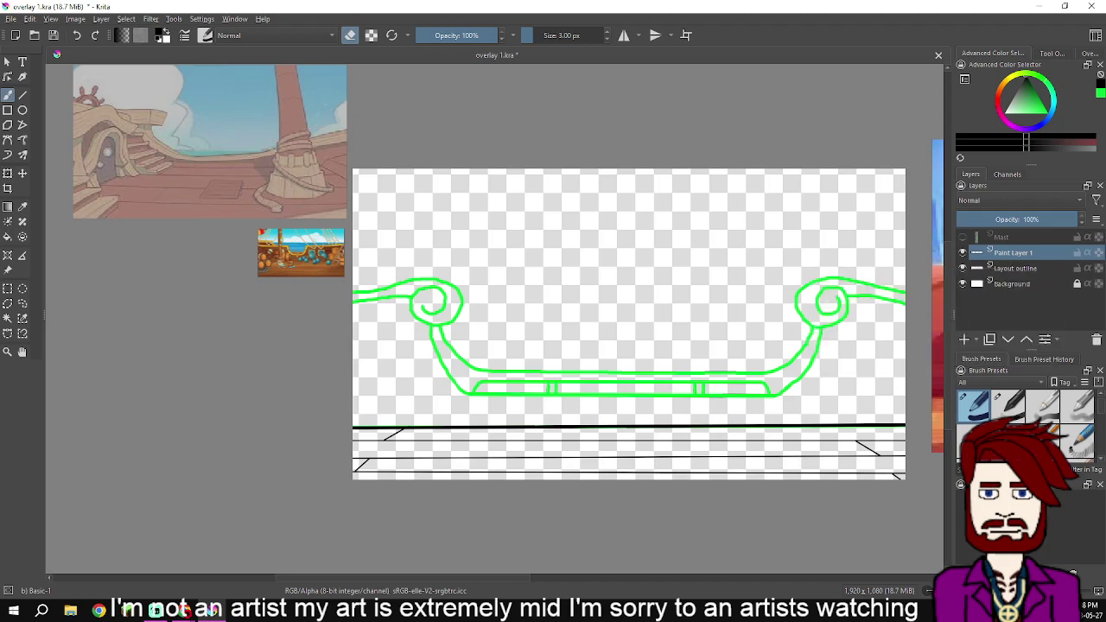
Sample the brown of the deck floor from the small pirate ship reference image and return to the freehand brush
{"action": "scroll", "coordinate": [220, 243], "scroll_direction": "up", "scroll_amount": 7}
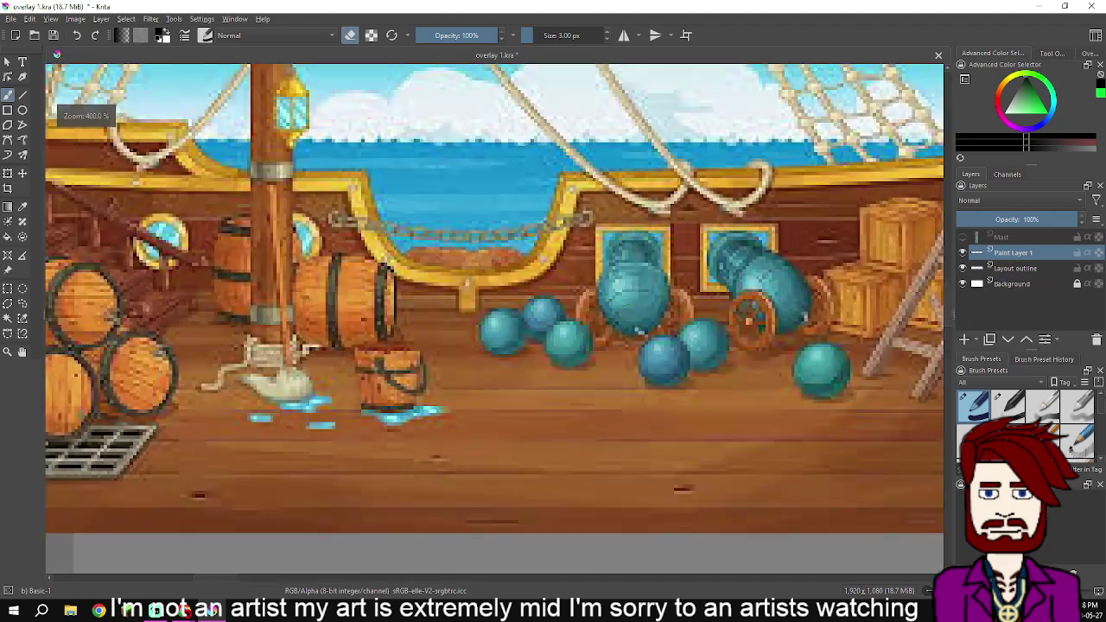
{"action": "scroll", "coordinate": [656, 340], "scroll_direction": "down", "scroll_amount": 2}
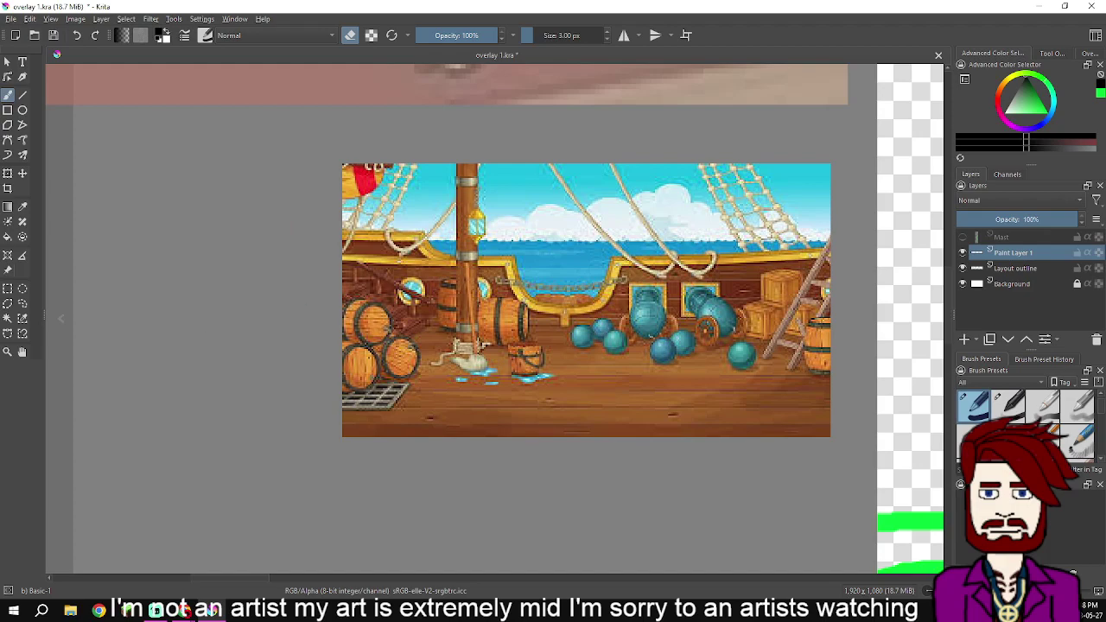
{"action": "key", "text": "p"}
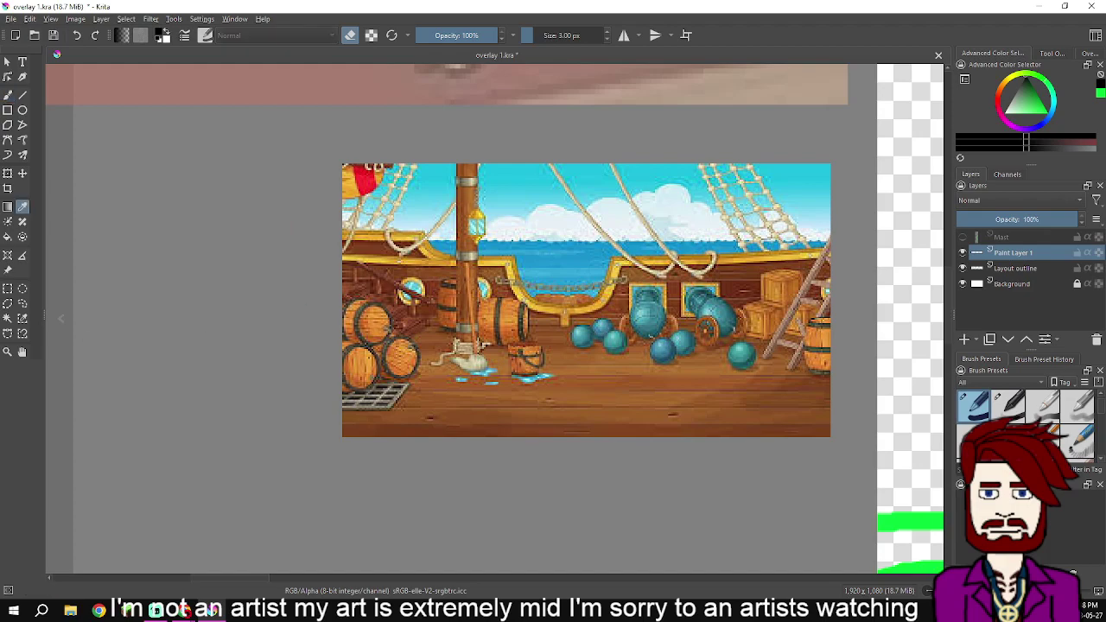
{"action": "scroll", "coordinate": [647, 401], "scroll_direction": "up", "scroll_amount": 4}
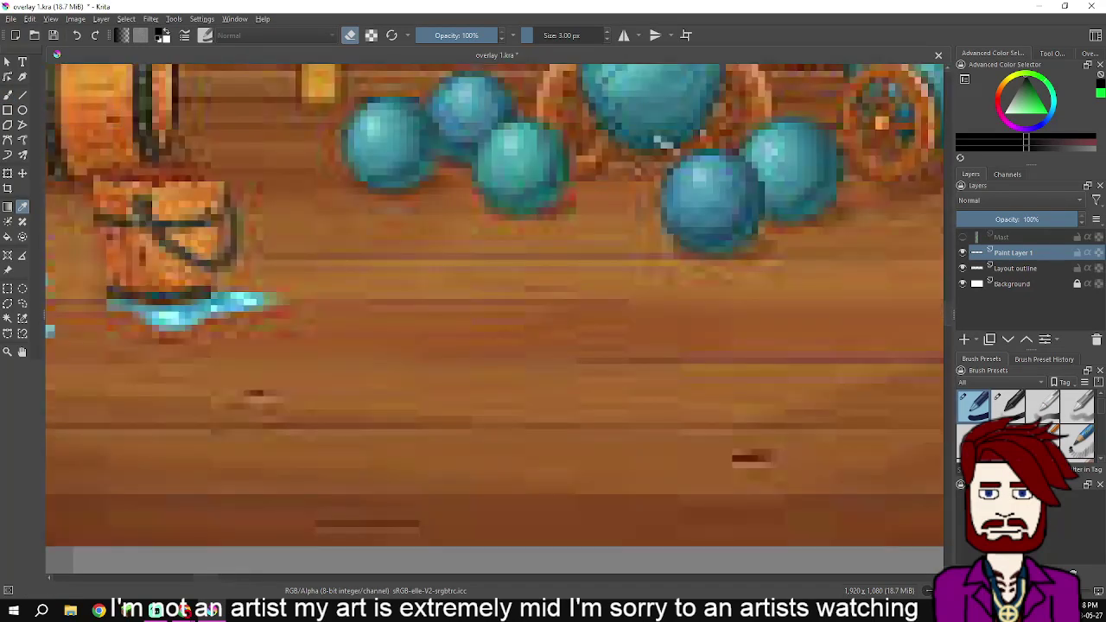
{"action": "scroll", "coordinate": [662, 141], "scroll_direction": "down", "scroll_amount": 5}
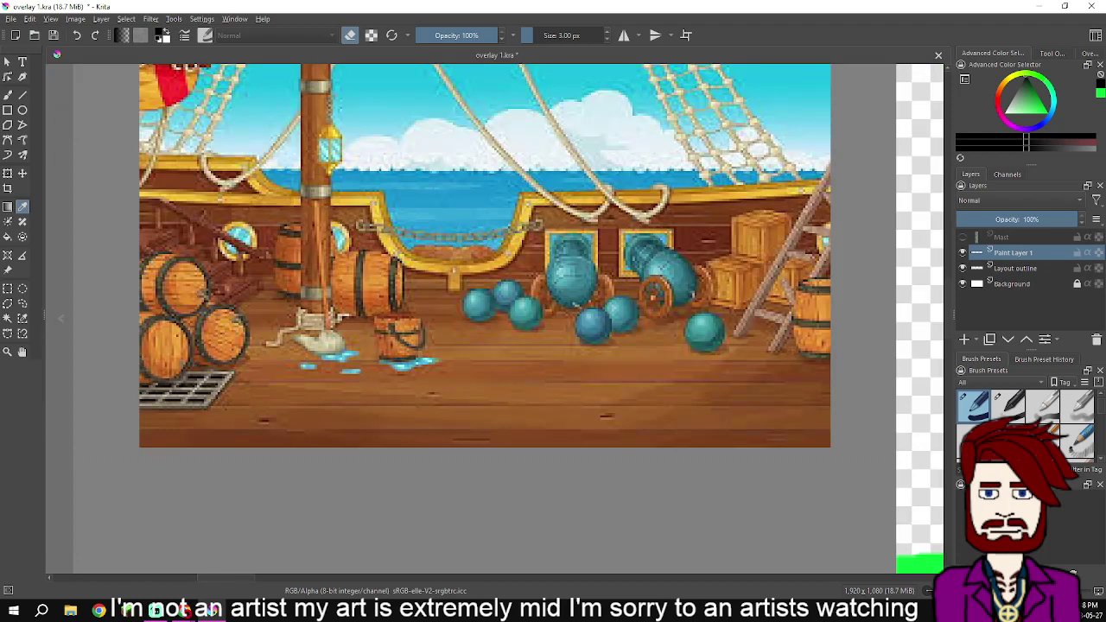
{"action": "left_click", "coordinate": [671, 378]}
{"action": "scroll", "coordinate": [672, 374], "scroll_direction": "down", "scroll_amount": 3}
{"action": "left_click_drag", "start_coordinate": [674, 374], "coordinate": [148, 283]}
{"action": "left_click", "coordinate": [7, 94]}
{"action": "mouse_move", "coordinate": [878, 343]}
{"action": "left_mouse_down"}
{"action": "mouse_move", "coordinate": [539, 174]}
{"action": "mouse_move", "coordinate": [488, 137]}
{"action": "left_mouse_up"}
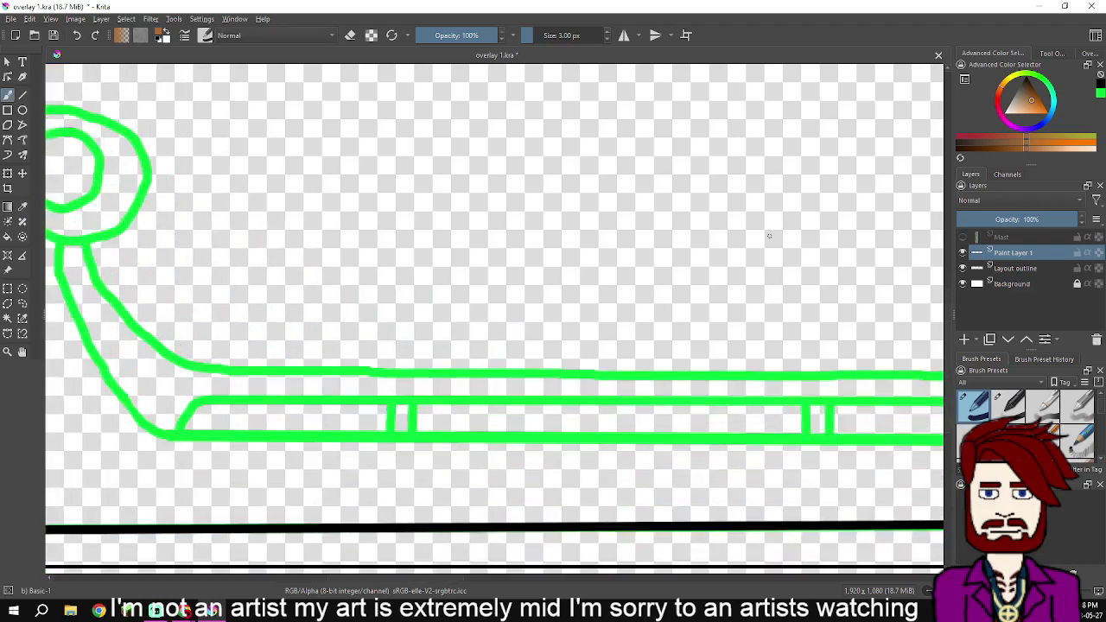
Rename Paint Layer 1, which holds the black plank lines, as Floor
{"action": "scroll", "coordinate": [714, 229], "scroll_direction": "down", "scroll_amount": 3}
{"action": "mouse_move", "coordinate": [803, 249]}
{"action": "left_mouse_down"}
{"action": "mouse_move", "coordinate": [675, 231]}
{"action": "mouse_move", "coordinate": [692, 232]}
{"action": "left_mouse_up"}
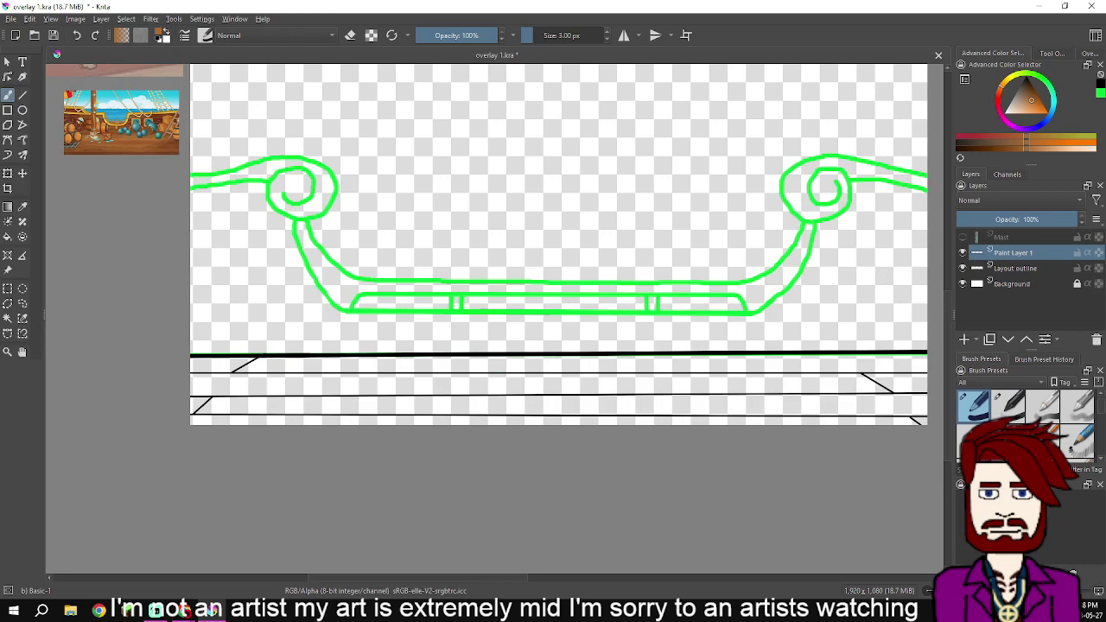
{"action": "key", "text": "F2"}
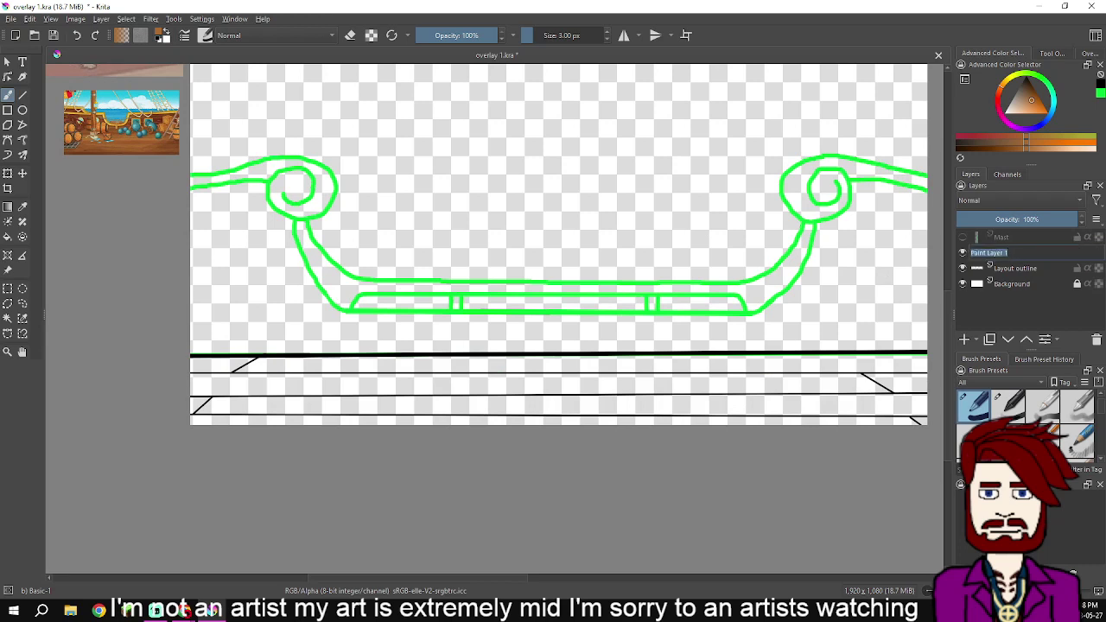
{"action": "type", "text": "Floor"}
{"action": "key", "text": "Return"}
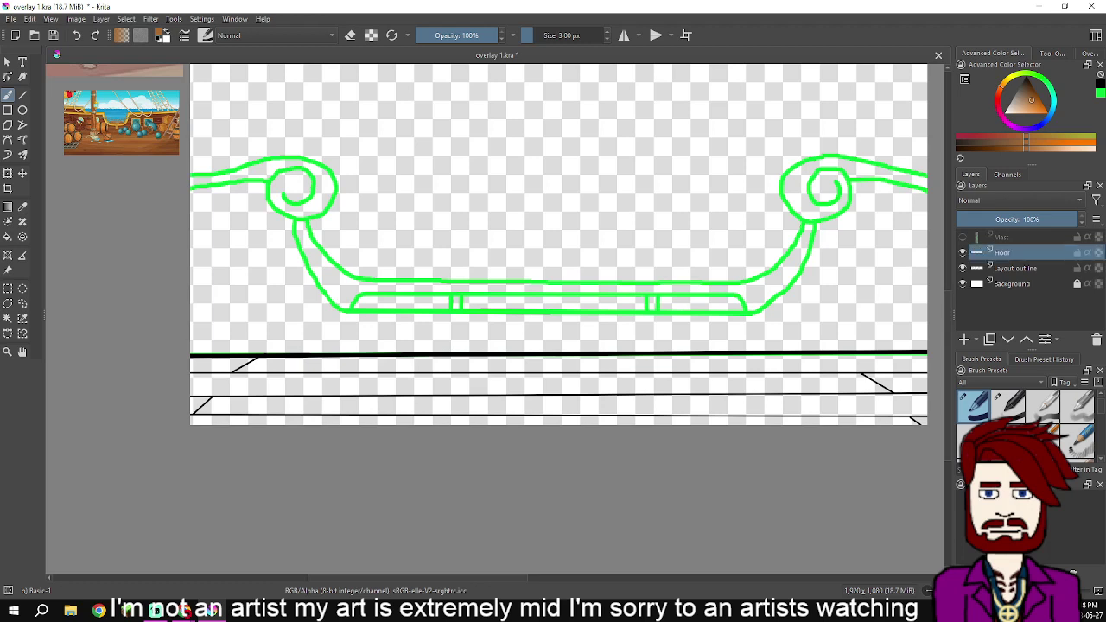
Add a new paint layer above the Floor layer and set the brush size to 10 px
{"action": "left_click", "coordinate": [965, 339]}
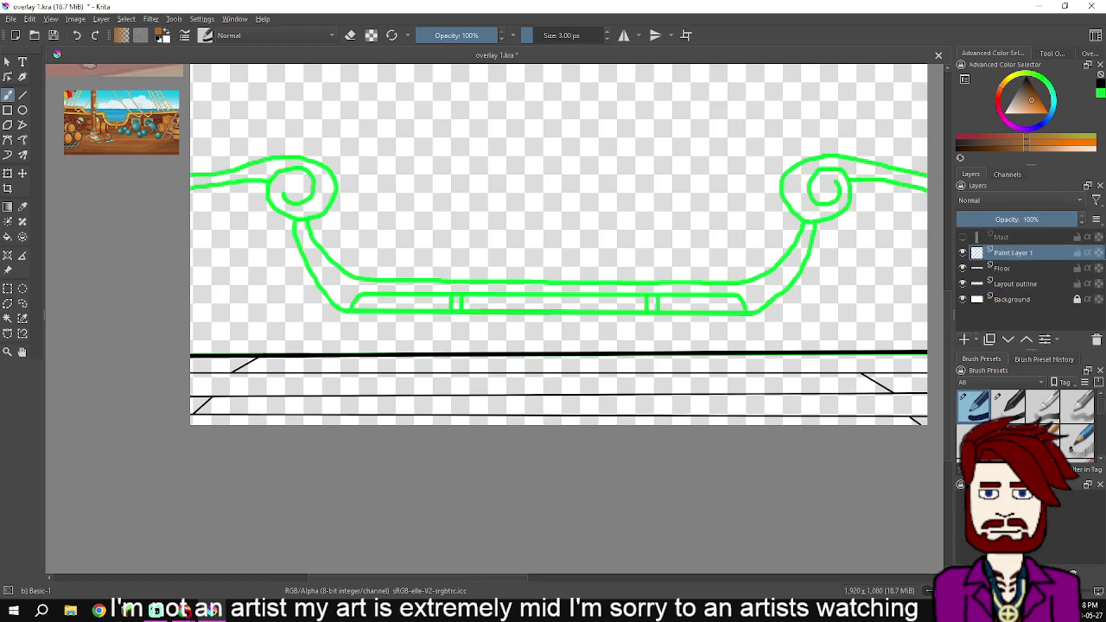
{"action": "double_click", "coordinate": [1014, 252]}
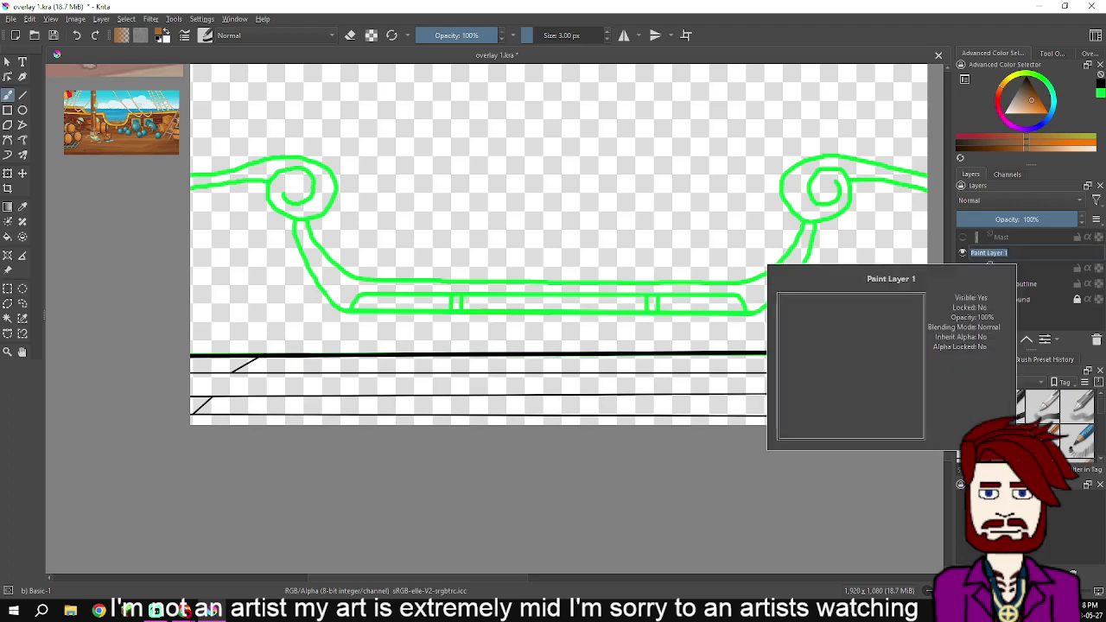
{"action": "left_click", "coordinate": [608, 32]}
{"action": "left_click", "coordinate": [608, 32]}
{"action": "left_click", "coordinate": [608, 32]}
{"action": "left_click", "coordinate": [607, 32]}
{"action": "left_click", "coordinate": [608, 32]}
{"action": "left_click", "coordinate": [608, 32]}
{"action": "left_click", "coordinate": [608, 32]}
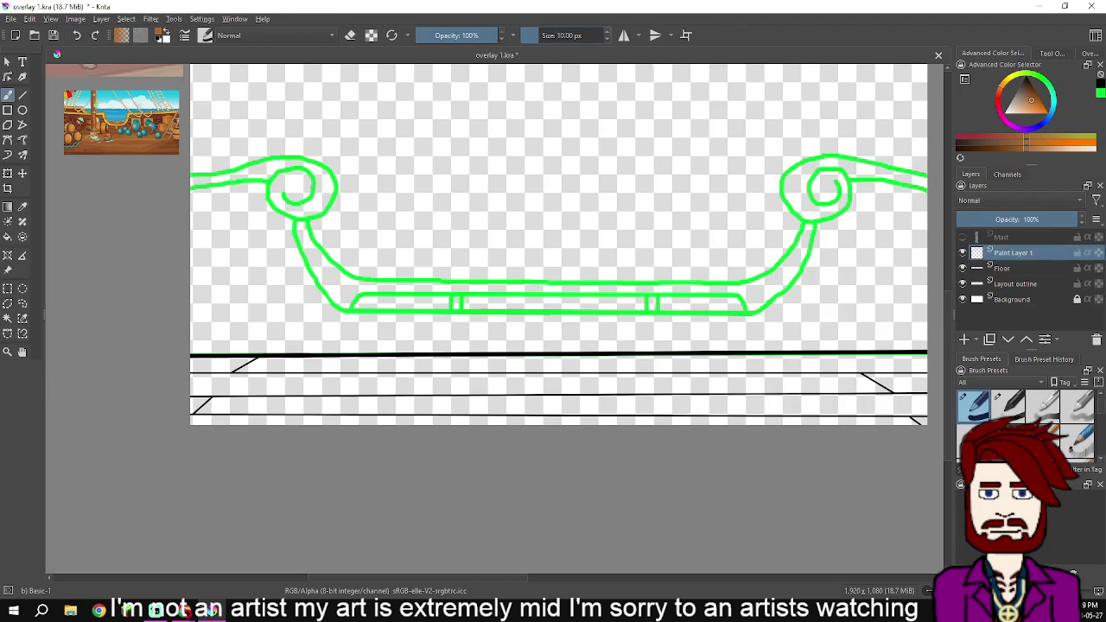
Rename the new paint layer as Floor Colour and move it directly beneath the Floor layer
{"action": "double_click", "coordinate": [1014, 252]}
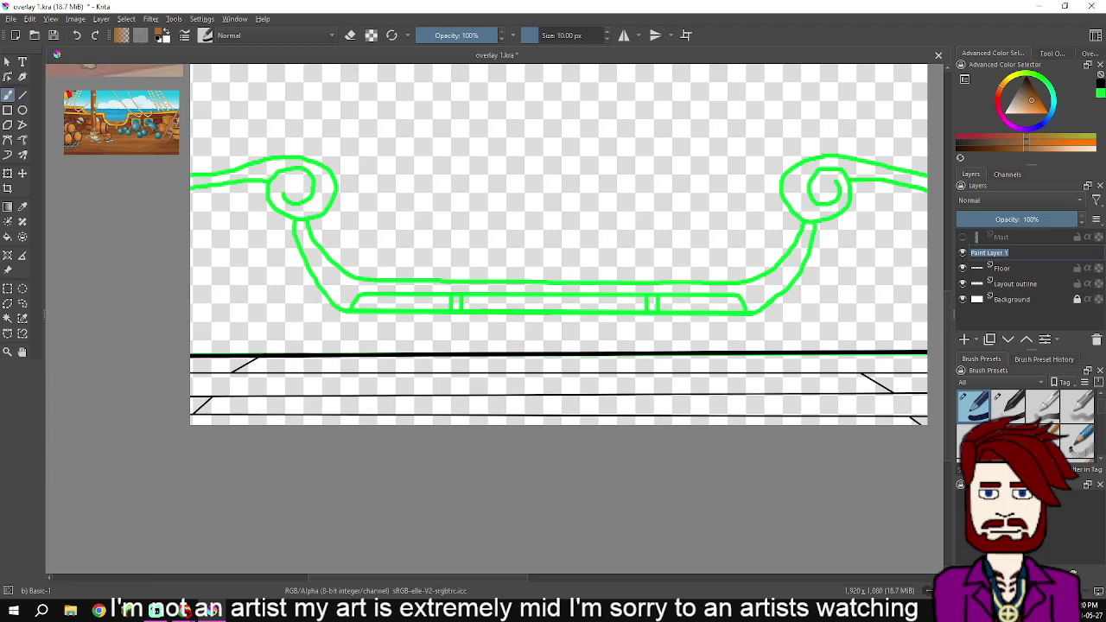
{"action": "type", "text": "Floor"}
{"action": "type", "text": "C"}
{"action": "type", "text": " C"}
{"action": "type", "text": "l"}
{"action": "type", "text": "lour"}
{"action": "key", "text": "Return"}
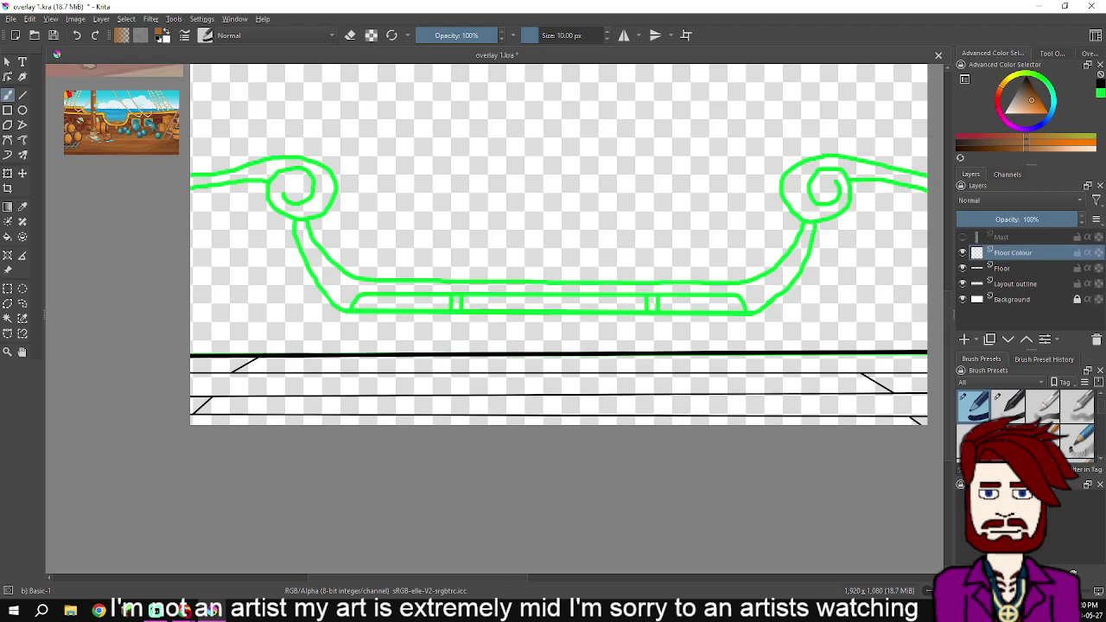
{"action": "left_click_drag", "start_coordinate": [1020, 253], "coordinate": [1020, 275]}
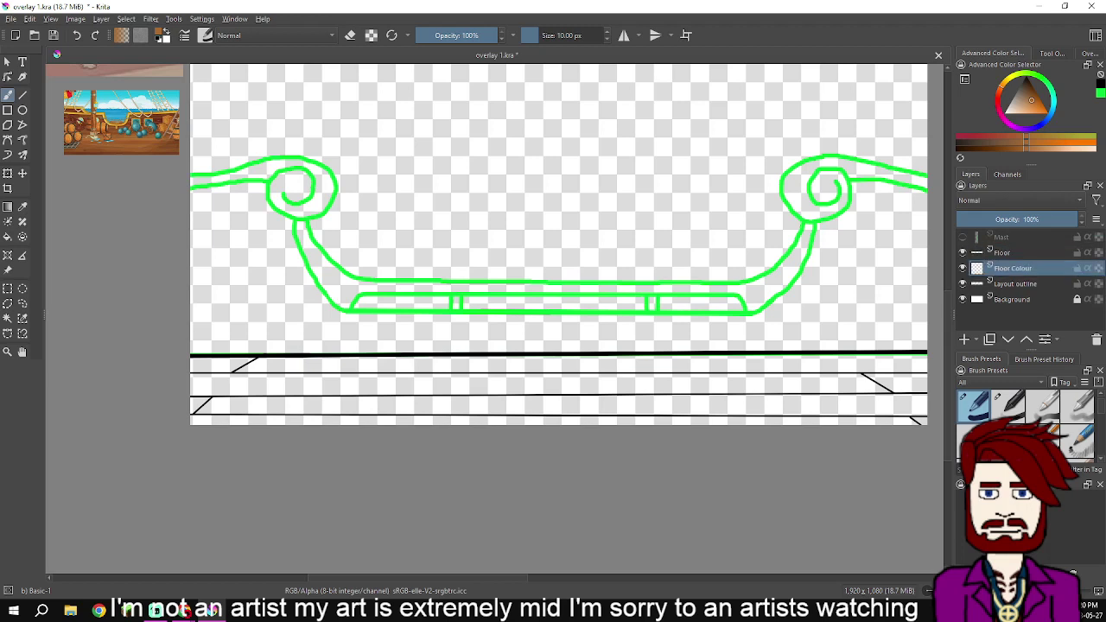
Try to draw a brown line along the thick upper floor edge on the Floor Colour layer with the Line tool
{"action": "left_click", "coordinate": [22, 95]}
{"action": "scroll", "coordinate": [285, 380], "scroll_direction": "up", "scroll_amount": 1}
{"action": "left_click_drag", "start_coordinate": [298, 374], "coordinate": [155, 370]}
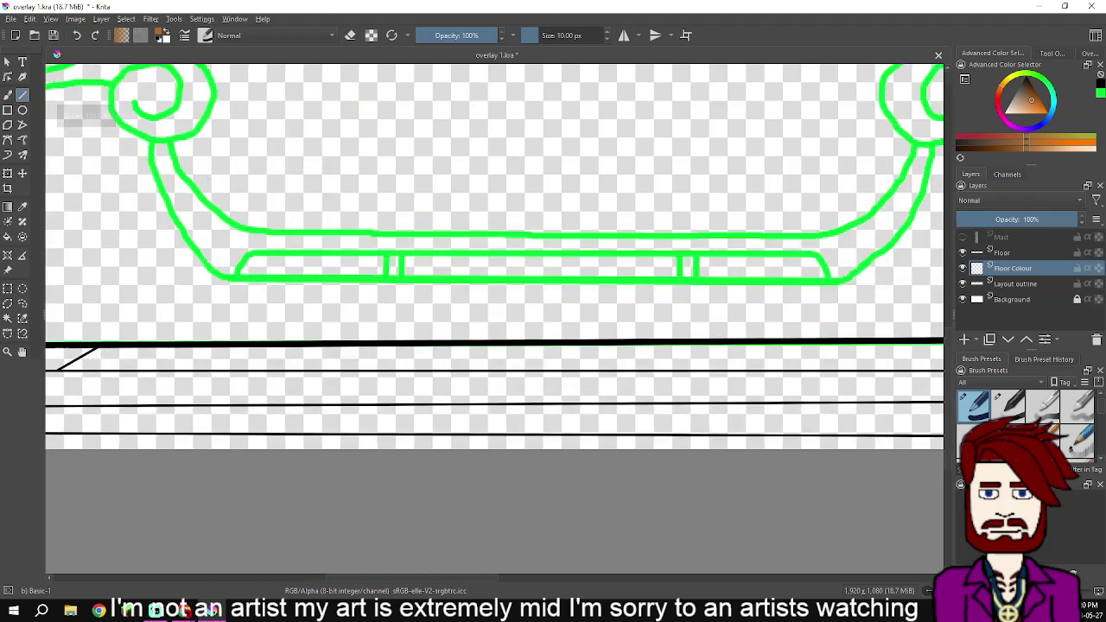
{"action": "scroll", "coordinate": [154, 370], "scroll_direction": "down", "scroll_amount": 1}
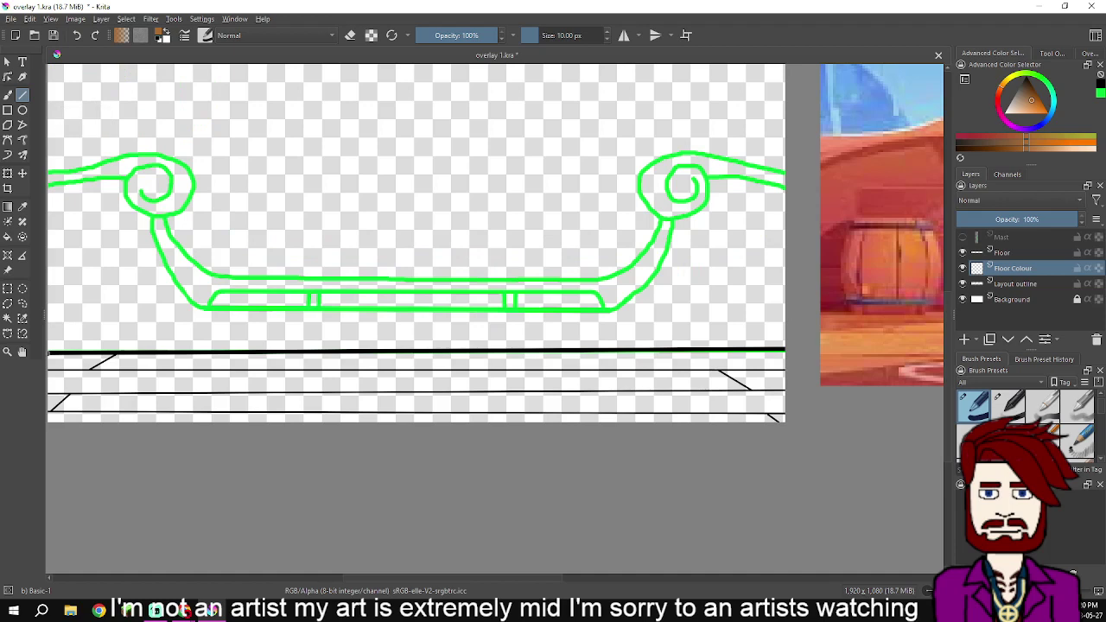
{"action": "left_click_drag", "start_coordinate": [49, 351], "coordinate": [784, 349]}
{"action": "left_click_drag", "start_coordinate": [426, 398], "coordinate": [582, 396]}
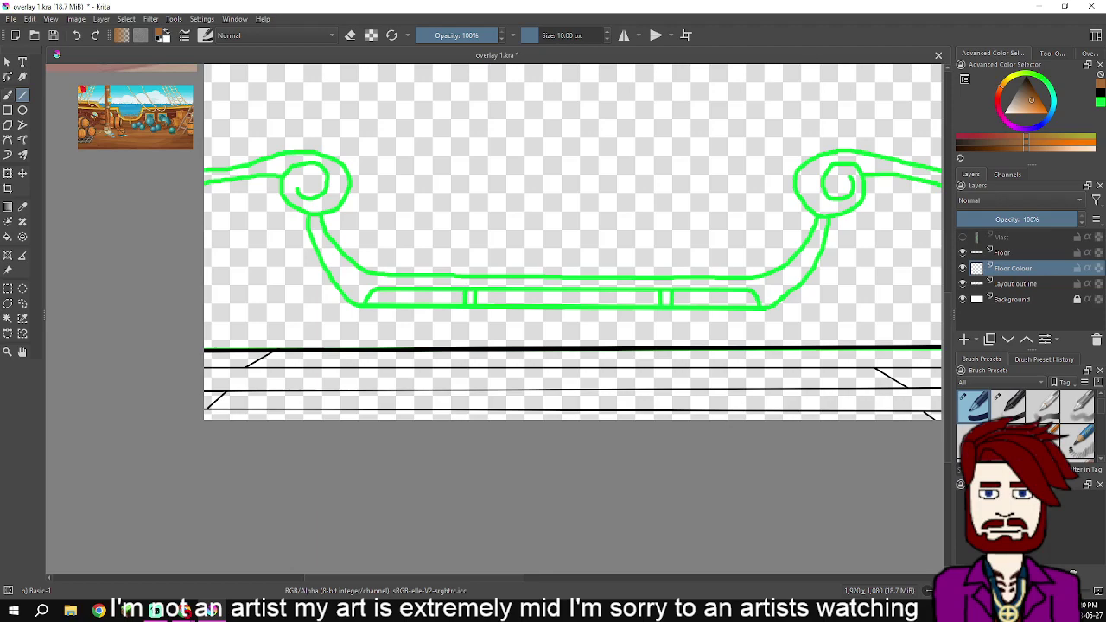
Draw a black line across the full canvas width along the thick upper floor edge on the Floor Colour layer
{"action": "key", "text": "d"}
{"action": "left_click_drag", "start_coordinate": [392, 350], "coordinate": [313, 376]}
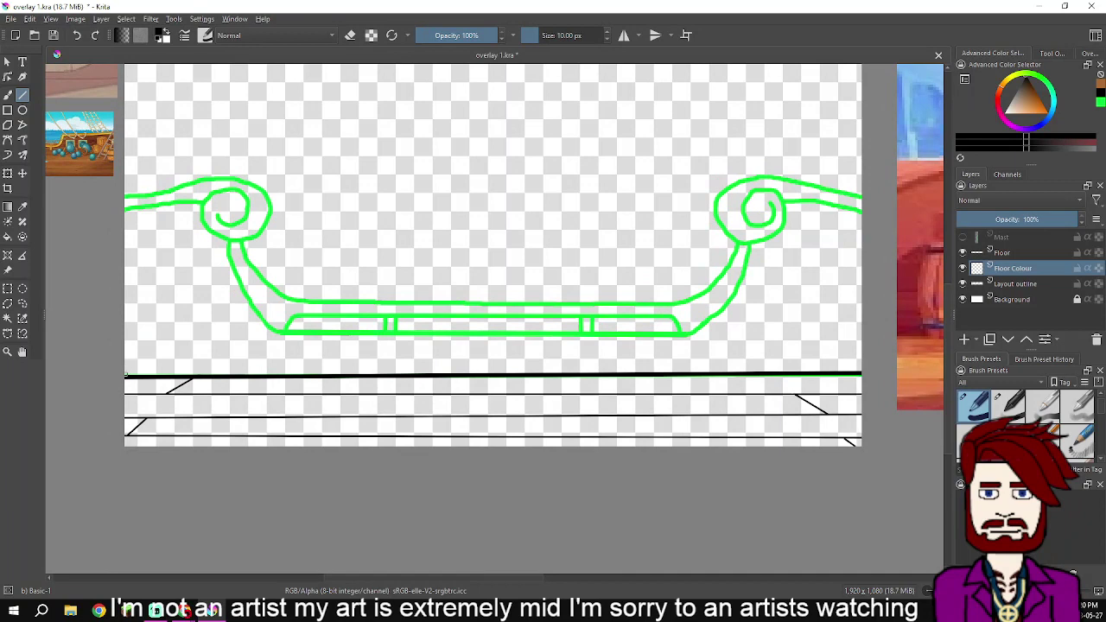
{"action": "left_click_drag", "start_coordinate": [126, 376], "coordinate": [861, 372]}
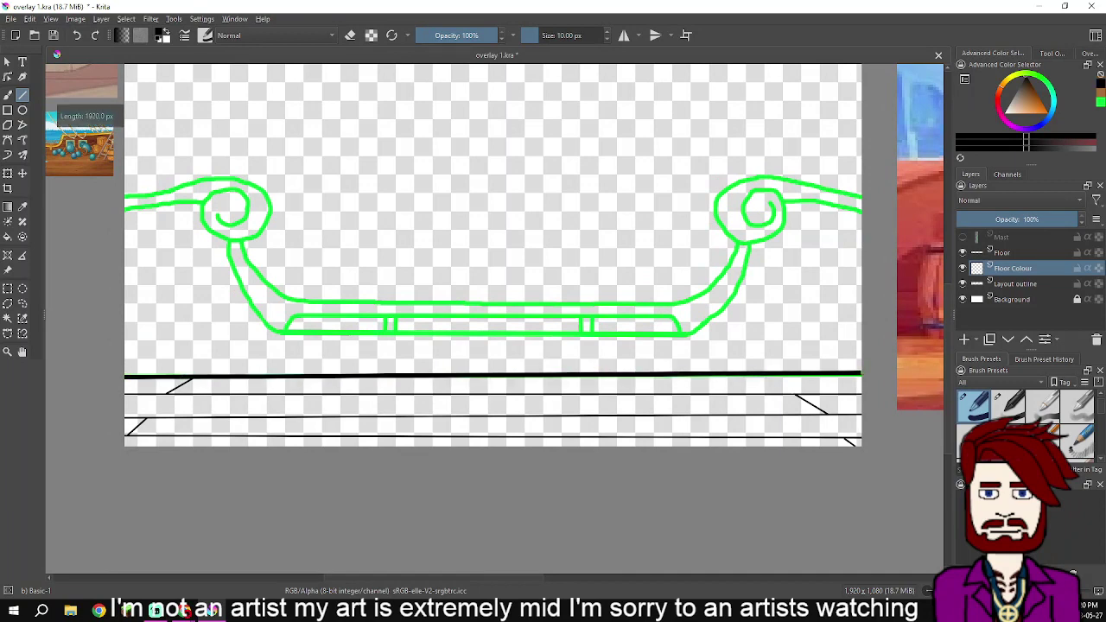
{"action": "key", "text": "b"}
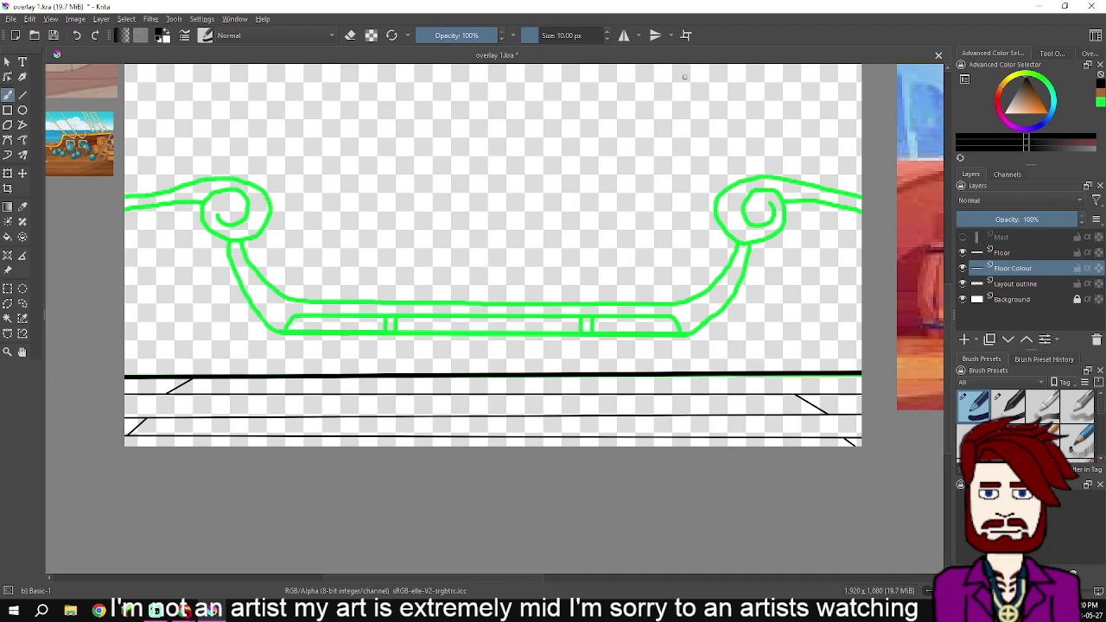
Fill the floor area below the black line with the sampled brown on the Floor Colour layer
{"action": "left_click", "coordinate": [1101, 92]}
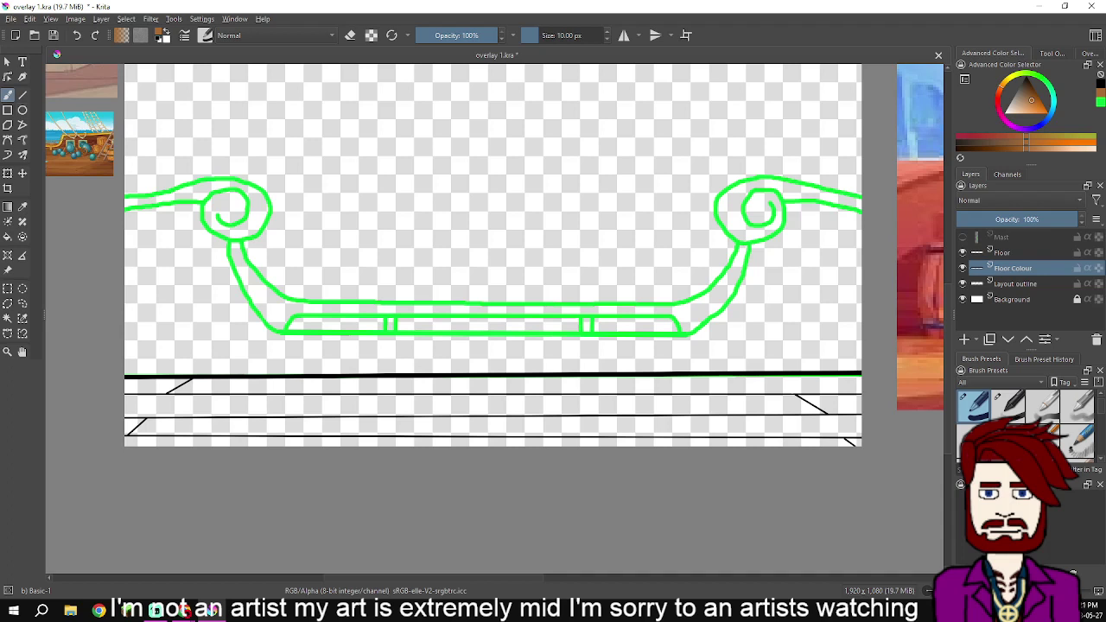
{"action": "key", "text": "f"}
{"action": "left_click", "coordinate": [493, 410]}
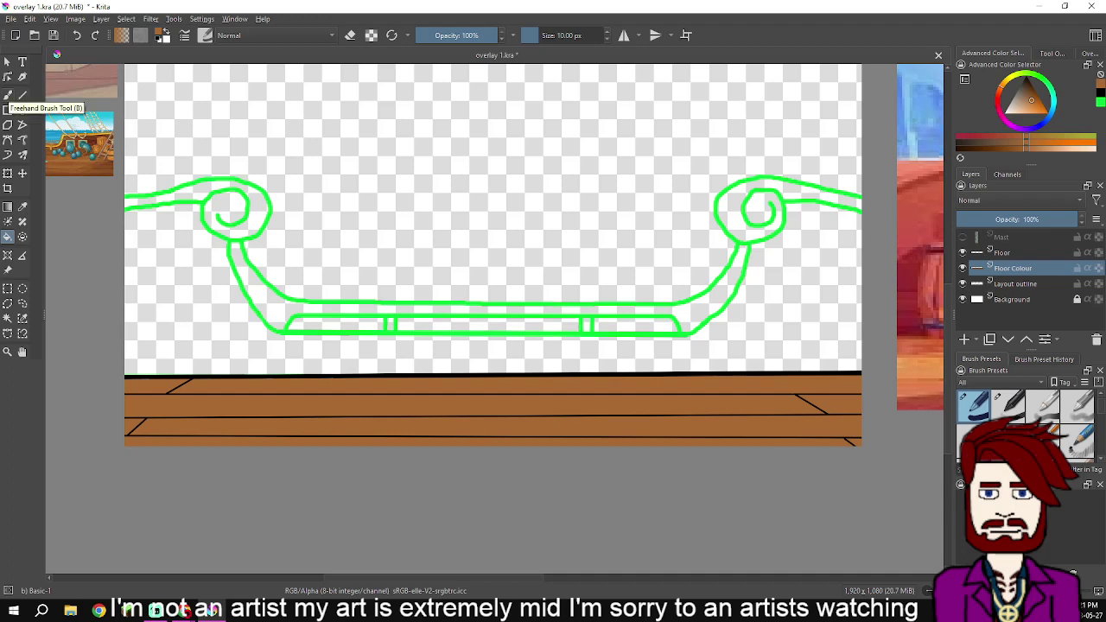
{"action": "left_click", "coordinate": [8, 95]}
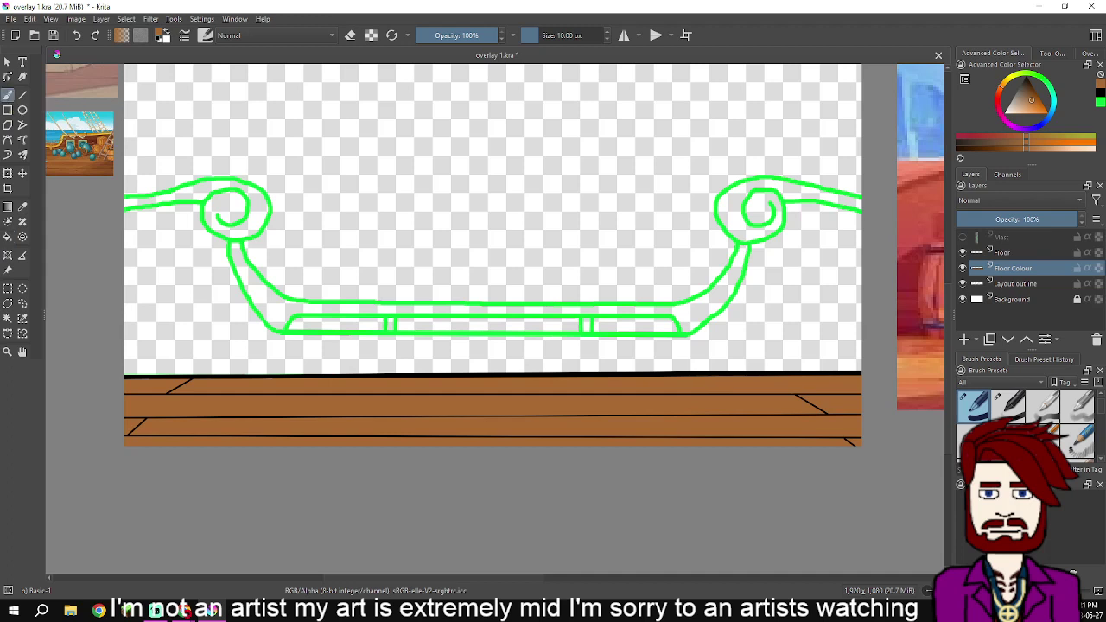
Choose a darker, more muted brown as the brush colour and keep Floor Colour as the active layer
{"action": "left_click", "coordinate": [1011, 143]}
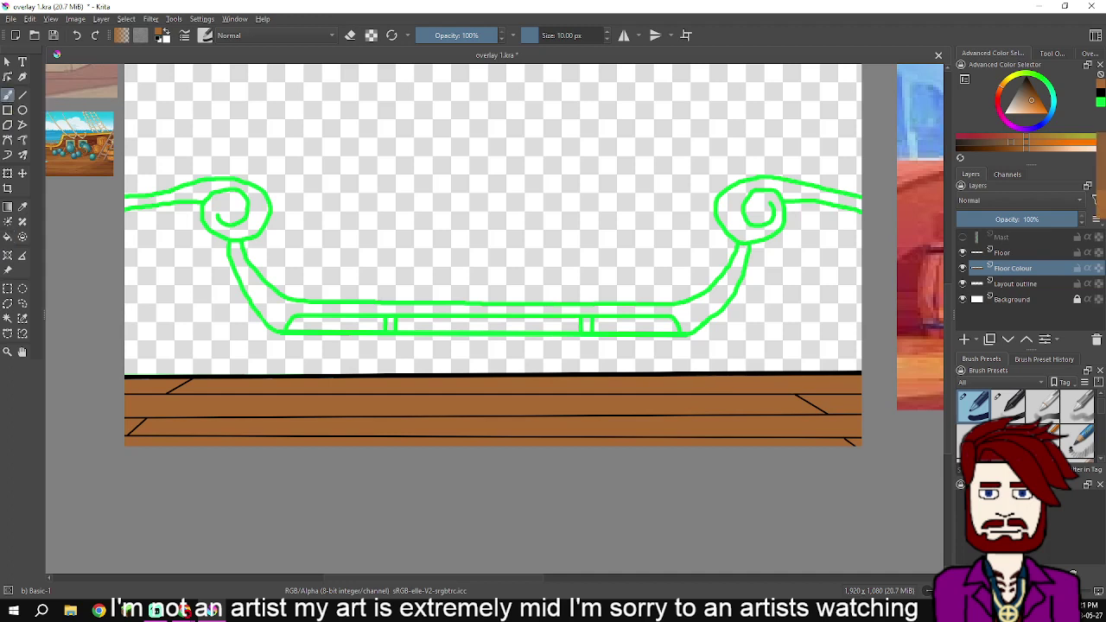
{"action": "left_click", "coordinate": [1027, 94]}
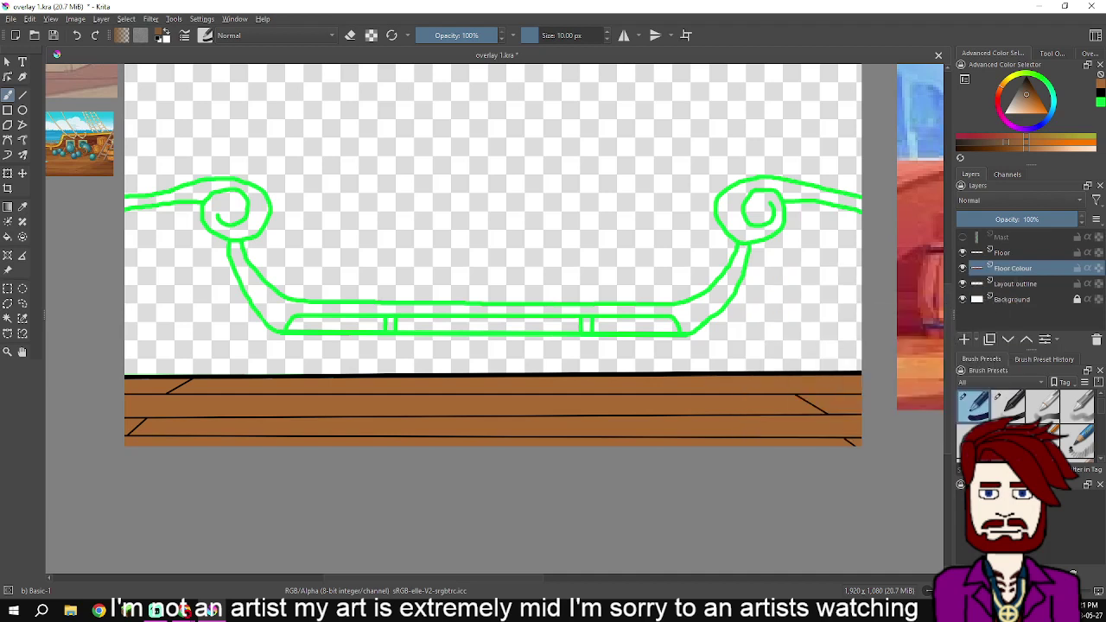
{"action": "left_click", "coordinate": [1016, 283]}
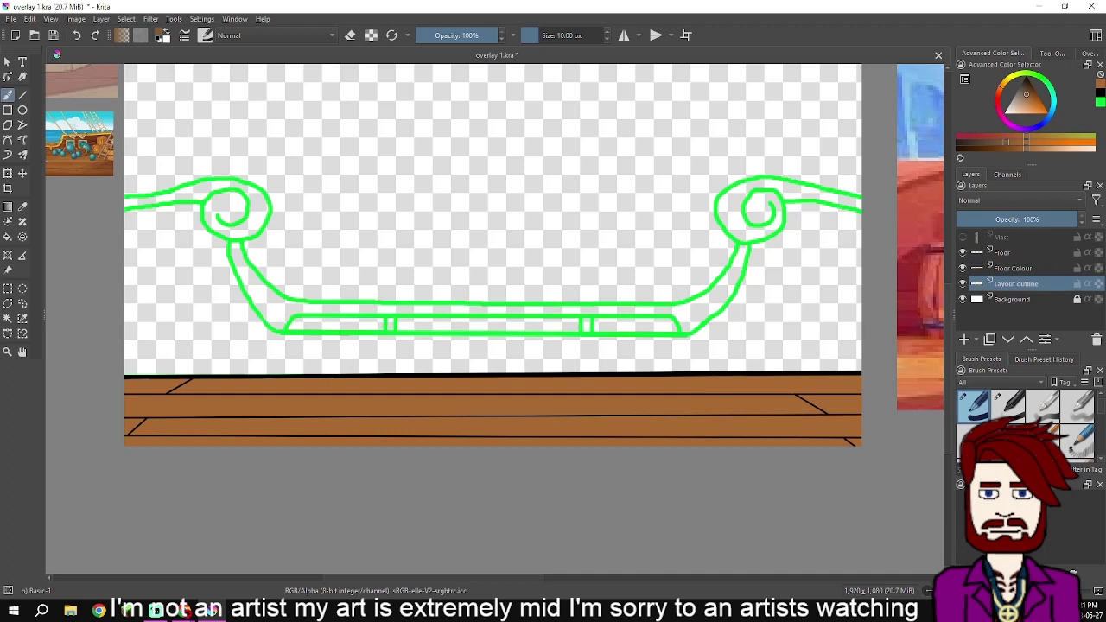
{"action": "left_click", "coordinate": [1017, 267]}
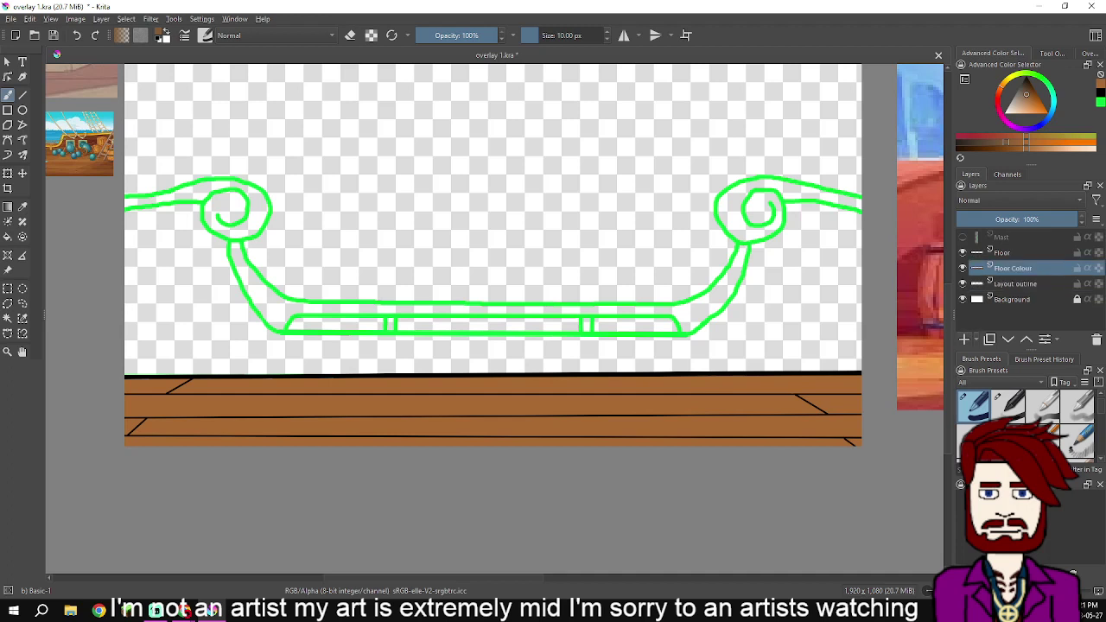
Add a new paint layer directly above Floor Colour and name it FC1
{"action": "left_click", "coordinate": [965, 339]}
{"action": "key", "text": "F2"}
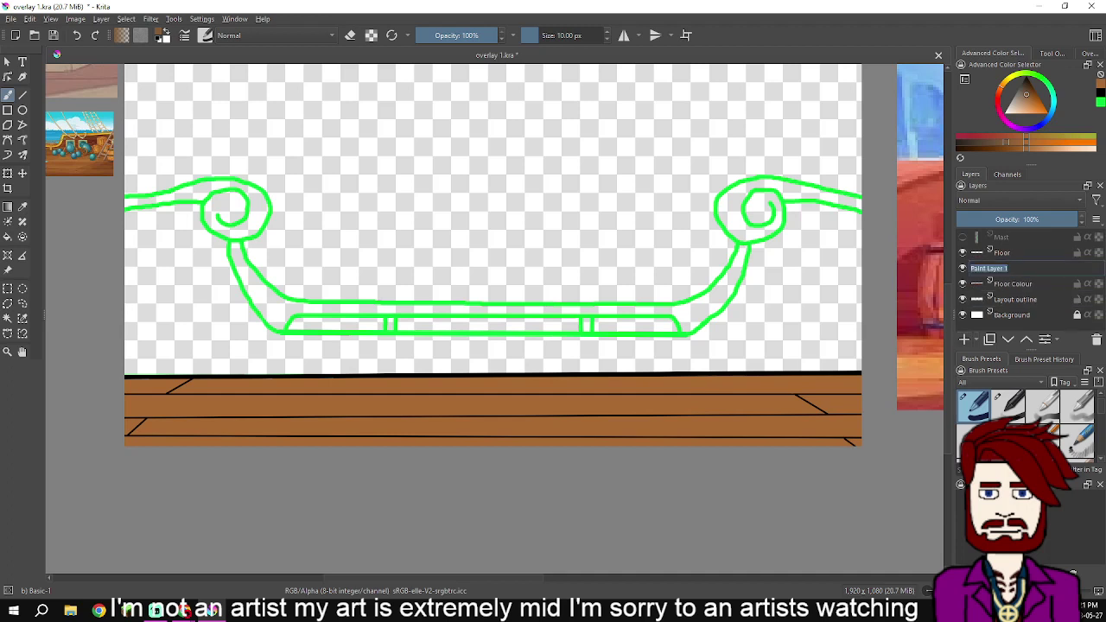
{"action": "type", "text": "FC1"}
{"action": "key", "text": "Return"}
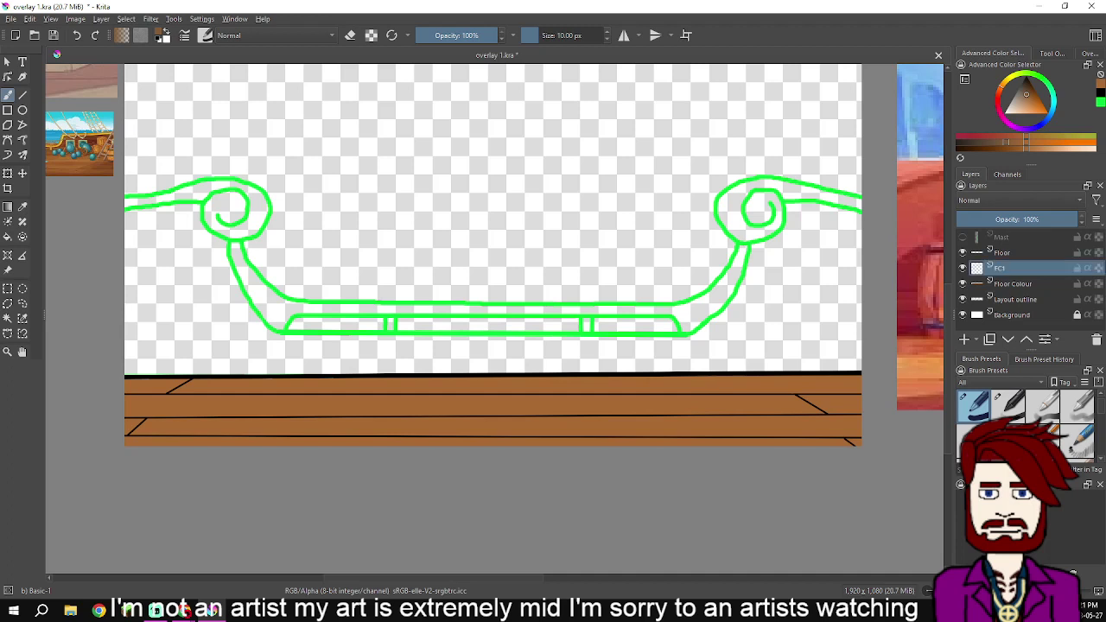
Choose the Texture Wood Fiber brush preset for painting on the FC1 layer
{"action": "key", "text": "F6"}
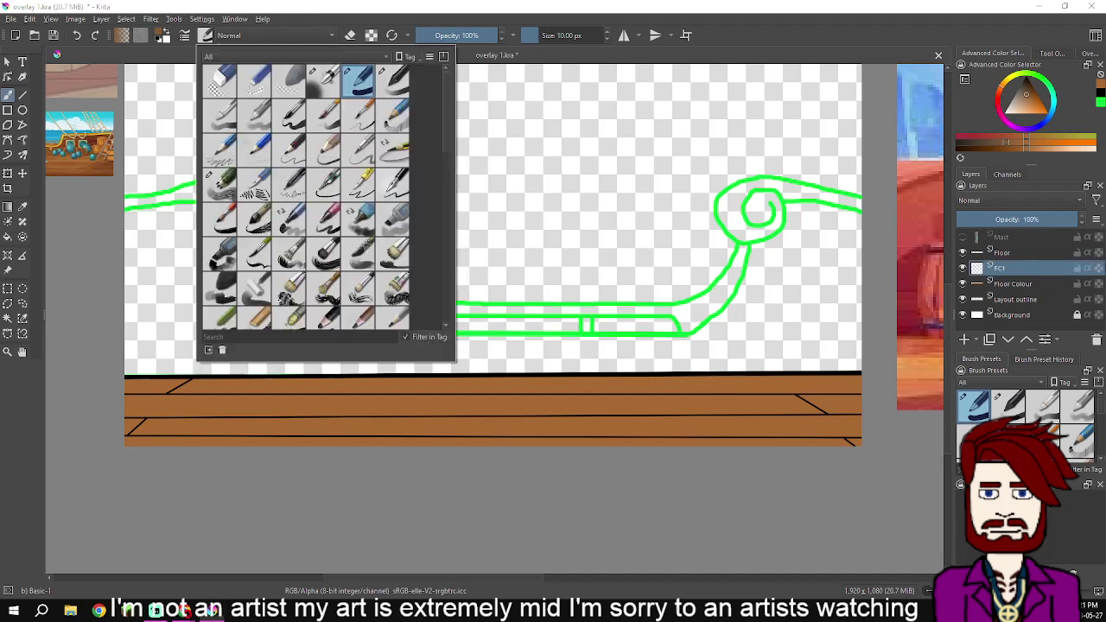
{"action": "scroll", "coordinate": [306, 194], "scroll_direction": "down", "scroll_amount": 5}
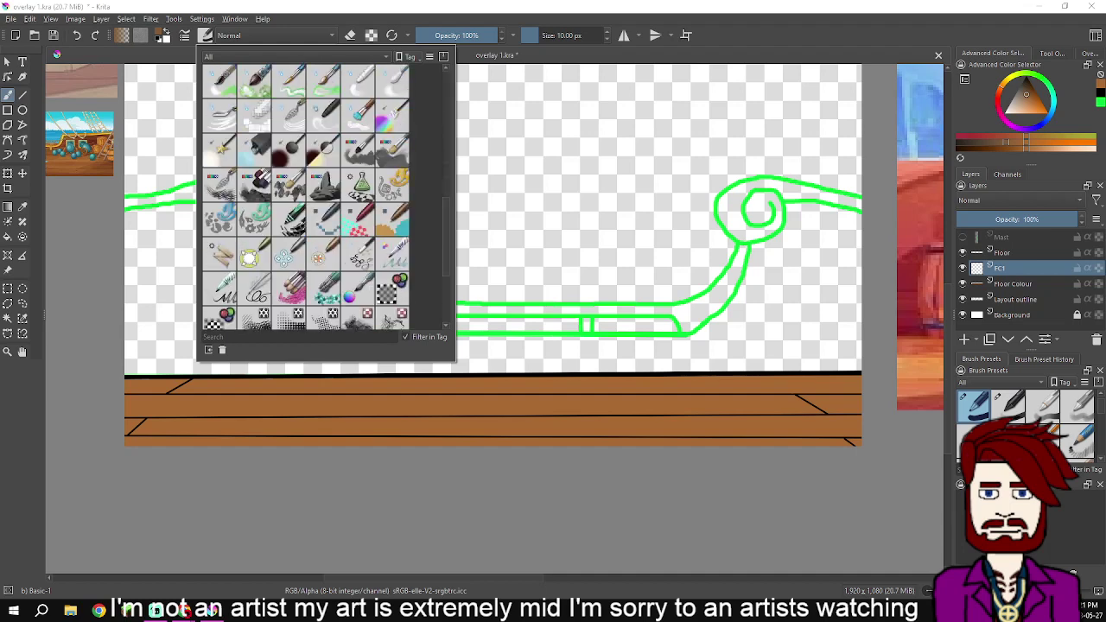
{"action": "scroll", "coordinate": [306, 194], "scroll_direction": "down", "scroll_amount": 3}
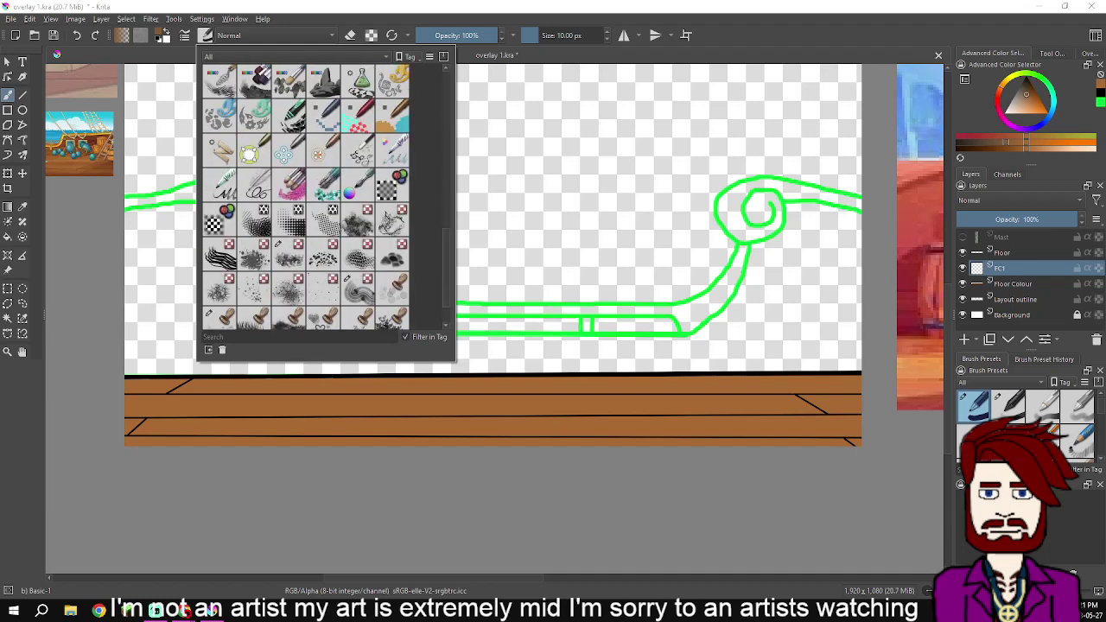
{"action": "scroll", "coordinate": [306, 198], "scroll_direction": "down", "scroll_amount": 1}
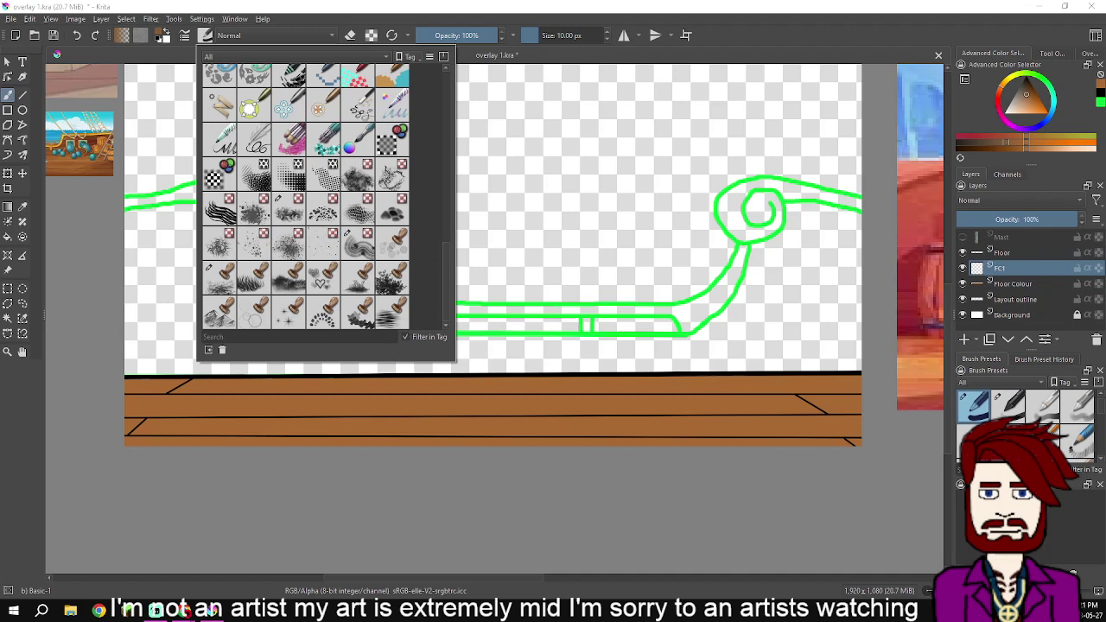
{"action": "left_click", "coordinate": [359, 243]}
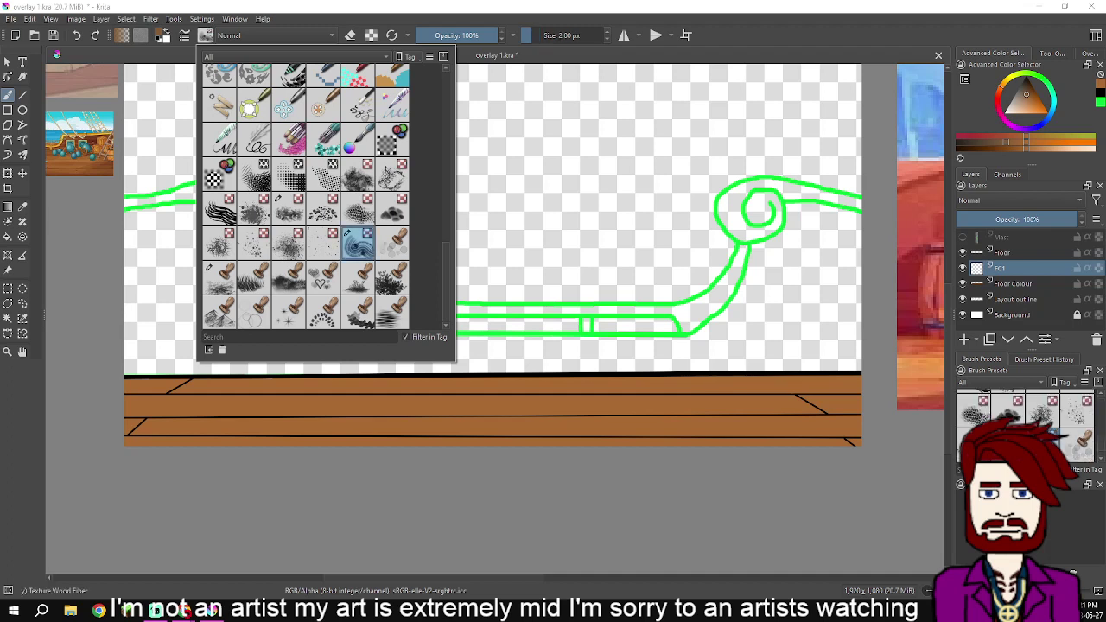
{"action": "key", "text": "Escape"}
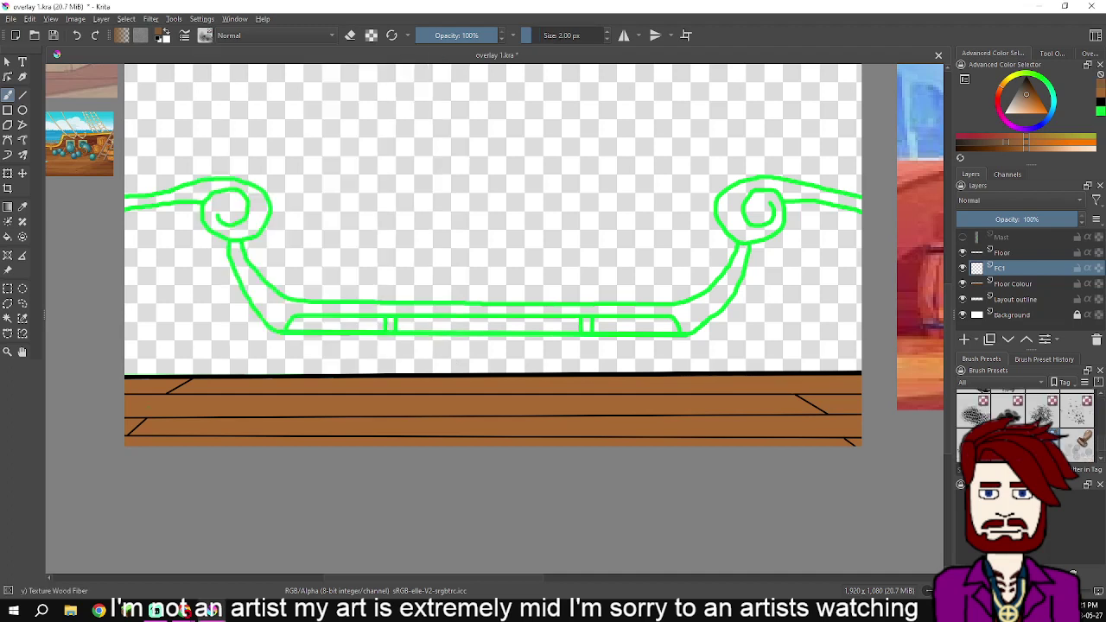
Set the wood fiber brush size to 10 px and try a freehand stroke along the uppermost floor plank
{"action": "key", "text": "bracketright"}
{"action": "key", "text": "bracketright"}
{"action": "key", "text": "bracketright"}
{"action": "key", "text": "bracketright"}
{"action": "key", "text": "bracketright"}
{"action": "key", "text": "bracketright"}
{"action": "key", "text": "bracketright"}
{"action": "left_click", "coordinate": [607, 31]}
{"action": "left_click_drag", "start_coordinate": [127, 378], "coordinate": [317, 394]}
Draw straight wood-grain lines across the full canvas width over each of the four floor plank rows with the Line tool
{"action": "left_click", "coordinate": [22, 95]}
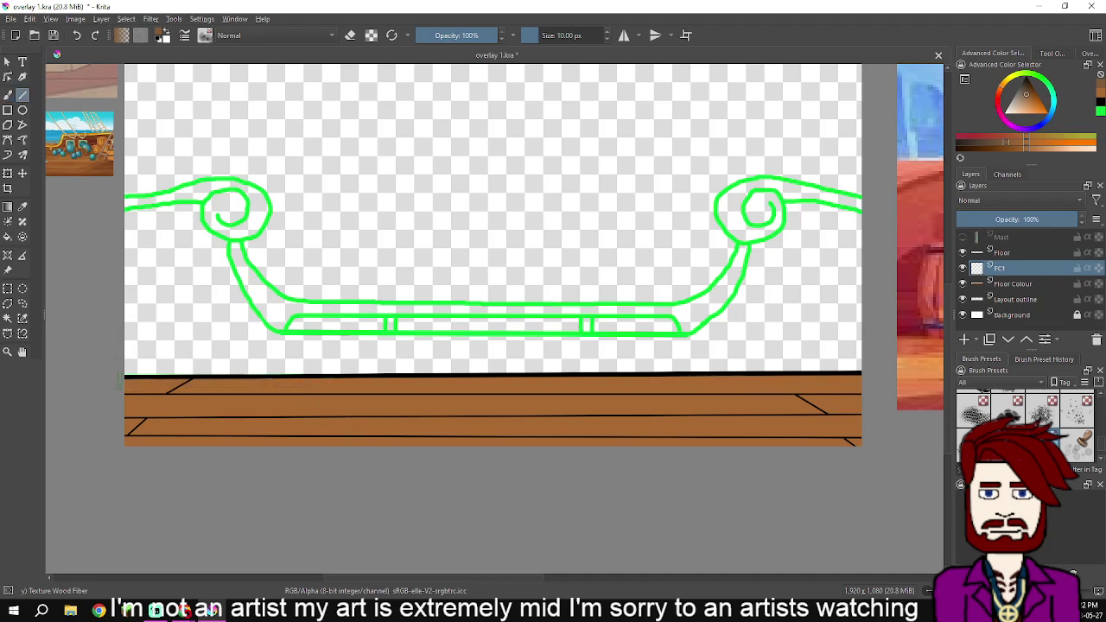
{"action": "left_click_drag", "start_coordinate": [126, 381], "coordinate": [859, 377]}
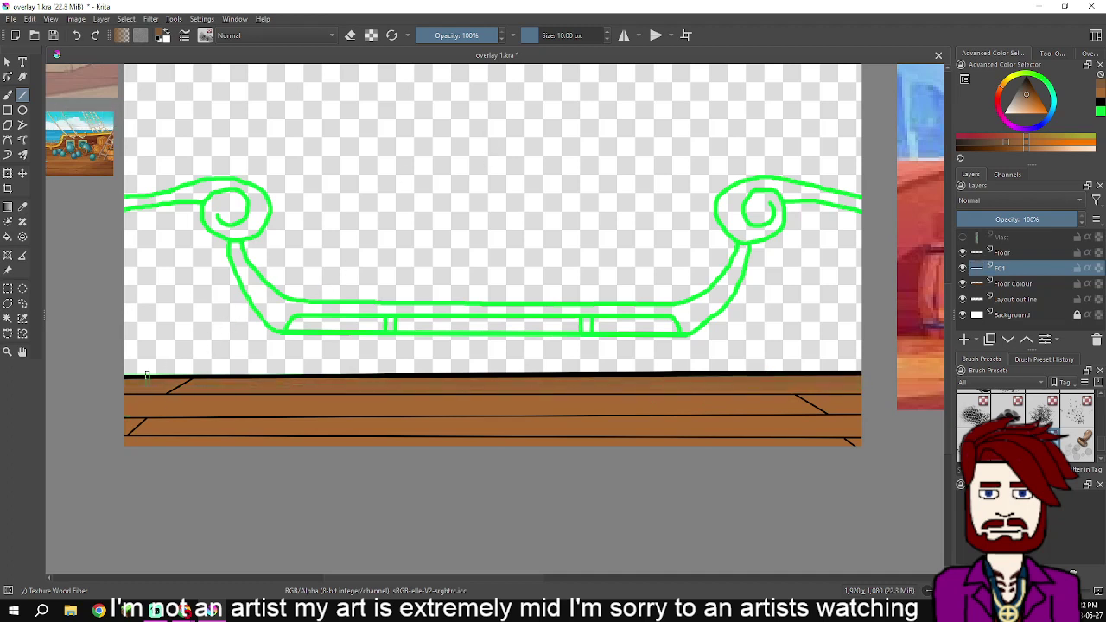
{"action": "left_click_drag", "start_coordinate": [126, 403], "coordinate": [860, 401]}
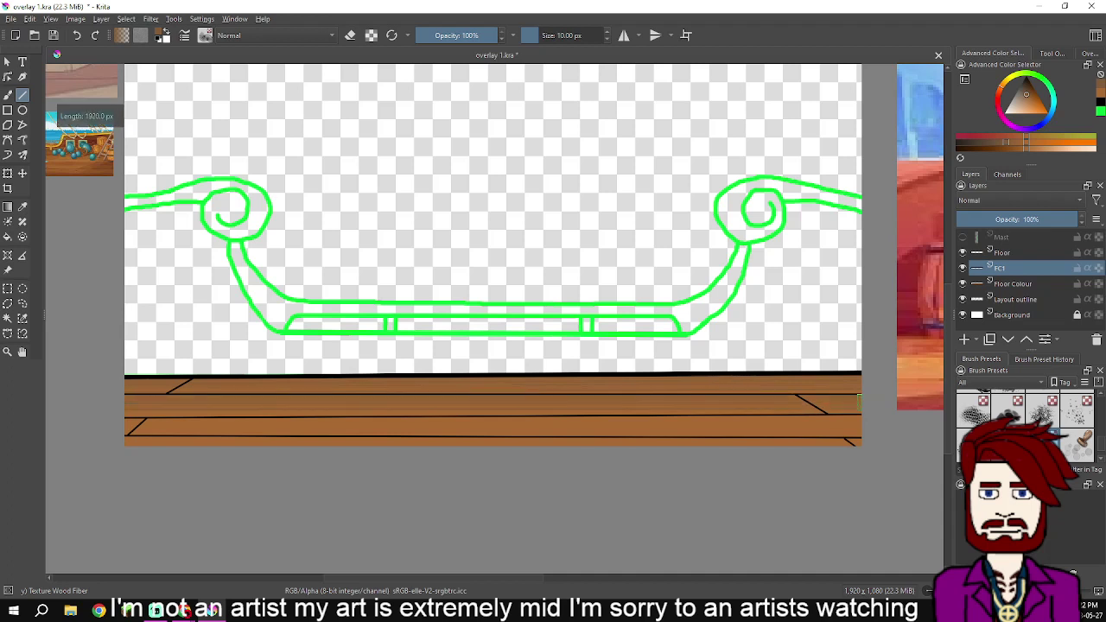
{"action": "mouse_move", "coordinate": [124, 421]}
{"action": "left_mouse_down"}
{"action": "mouse_move", "coordinate": [300, 436]}
{"action": "mouse_move", "coordinate": [676, 438]}
{"action": "mouse_move", "coordinate": [861, 418]}
{"action": "left_mouse_up"}
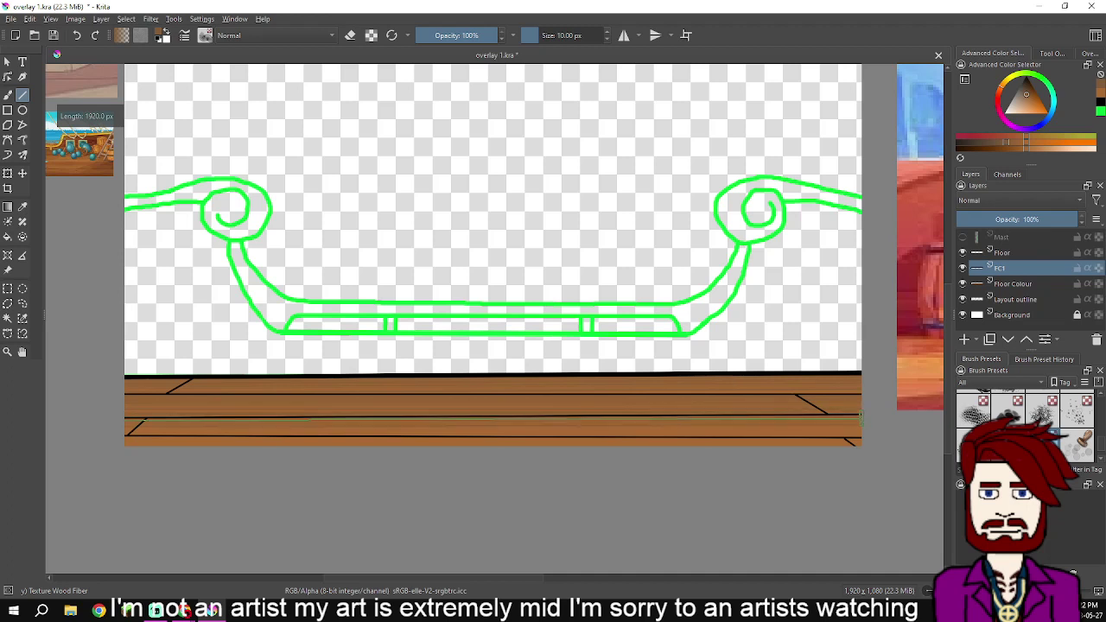
{"action": "left_click_drag", "start_coordinate": [127, 437], "coordinate": [860, 436]}
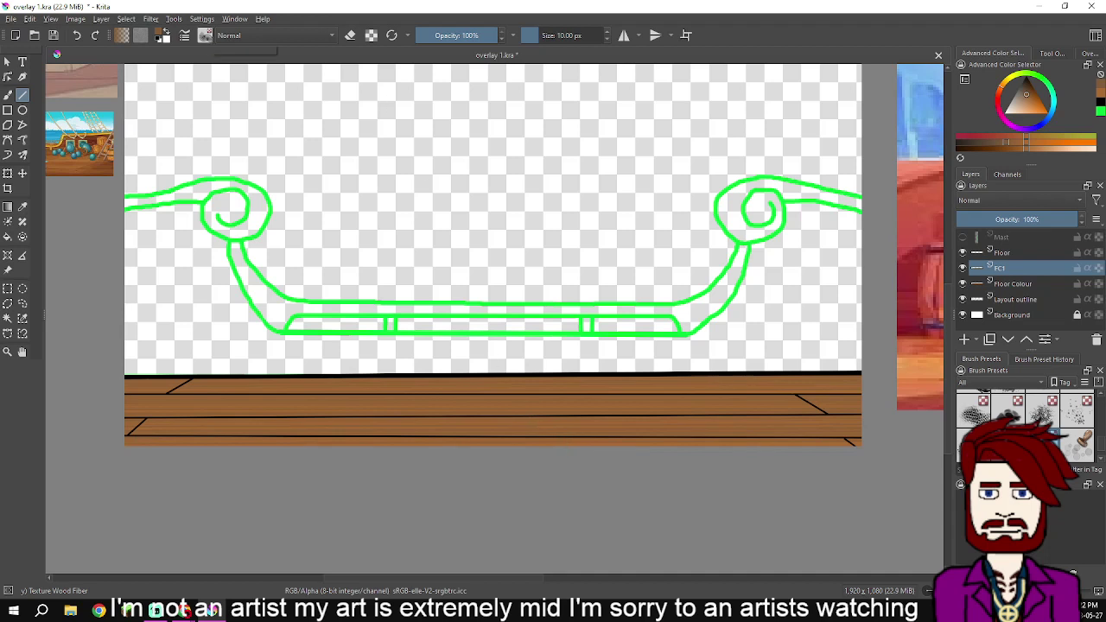
Switch back to the Basic-1 brush preset with the Freehand Brush tool
{"action": "left_click", "coordinate": [205, 35]}
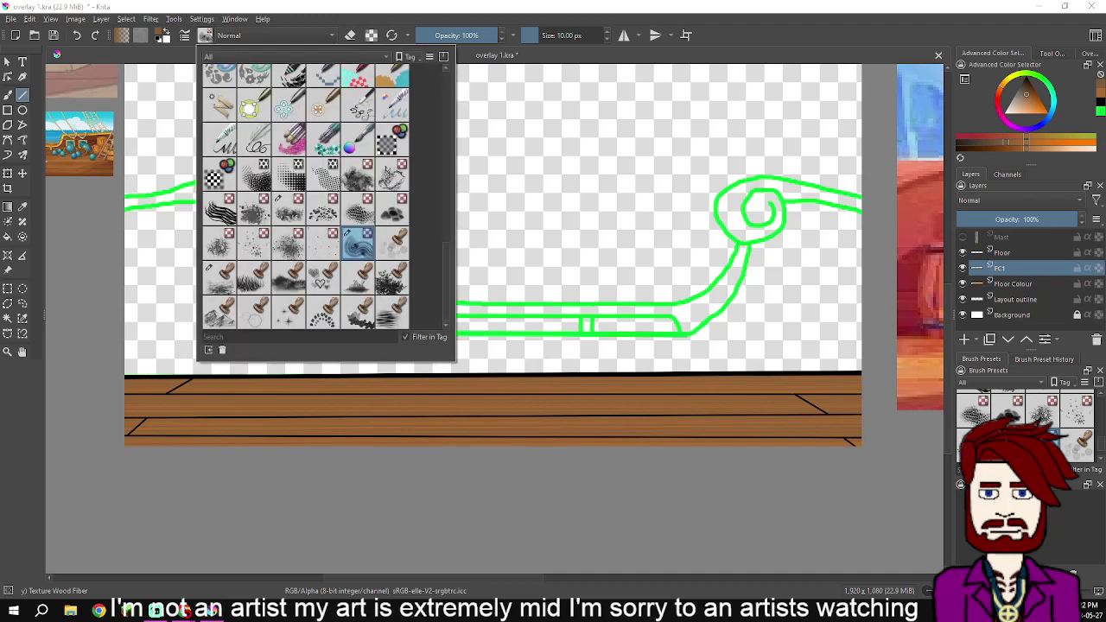
{"action": "scroll", "coordinate": [307, 197], "scroll_direction": "up", "scroll_amount": 10}
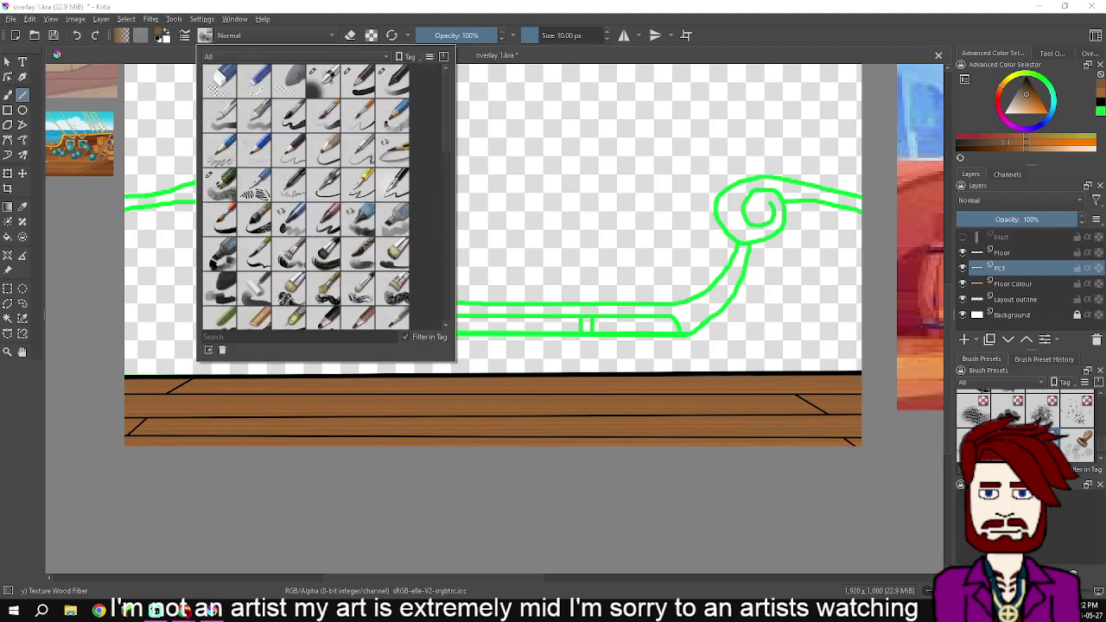
{"action": "left_click", "coordinate": [358, 81]}
{"action": "left_click", "coordinate": [672, 510]}
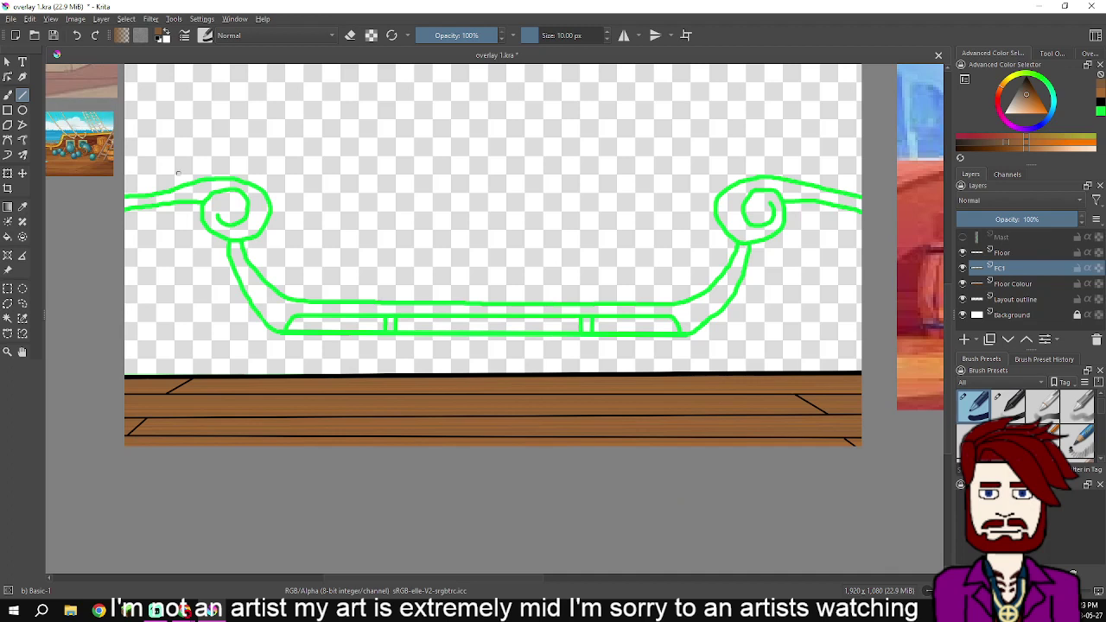
{"action": "key", "text": "b"}
Add a new paint layer above Layout outline and hide the Floor, FC1 and Floor Colour layers
{"action": "left_click", "coordinate": [1011, 300]}
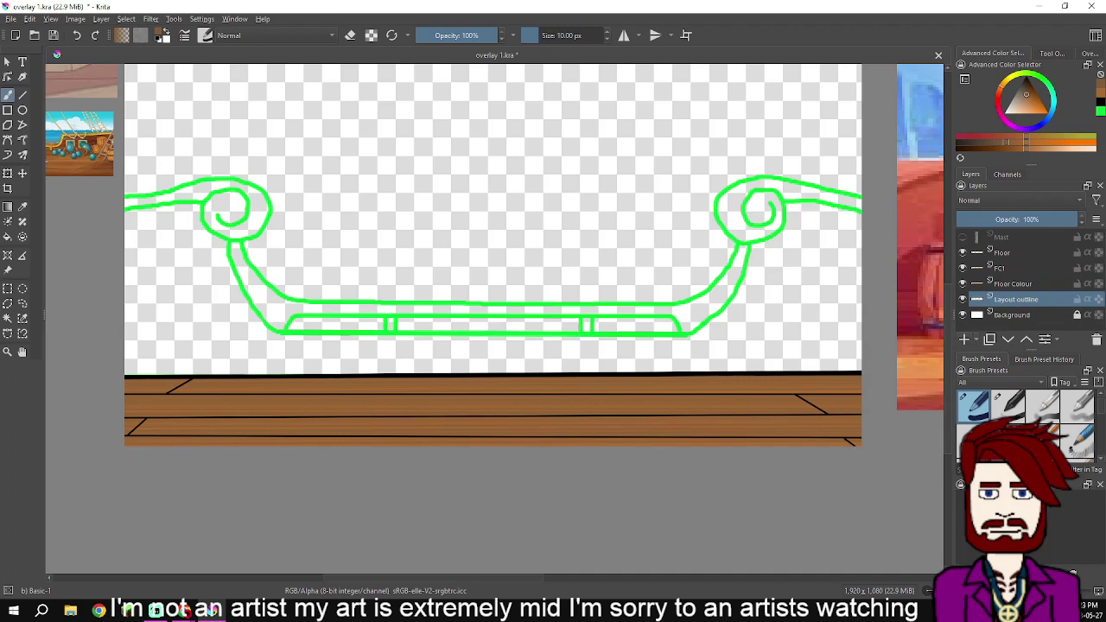
{"action": "key", "text": "Insert"}
{"action": "left_click", "coordinate": [963, 284]}
{"action": "left_click", "coordinate": [963, 268]}
{"action": "left_click", "coordinate": [963, 252]}
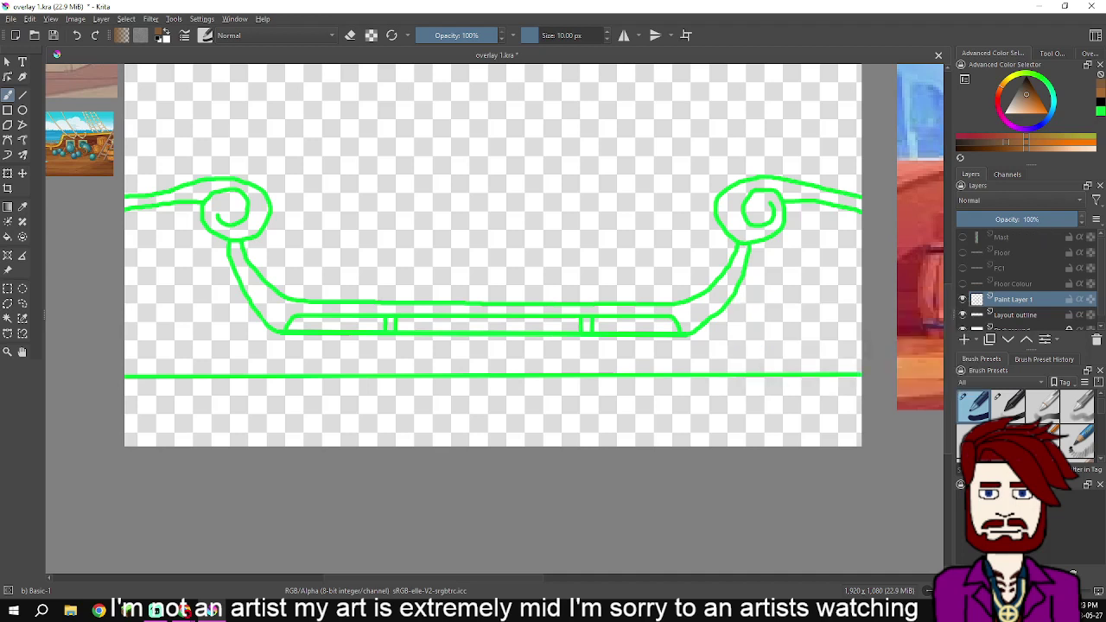
Draw a straight black line over the lowest horizontal edge of the green railing sketch with the Line tool
{"action": "key", "text": "d"}
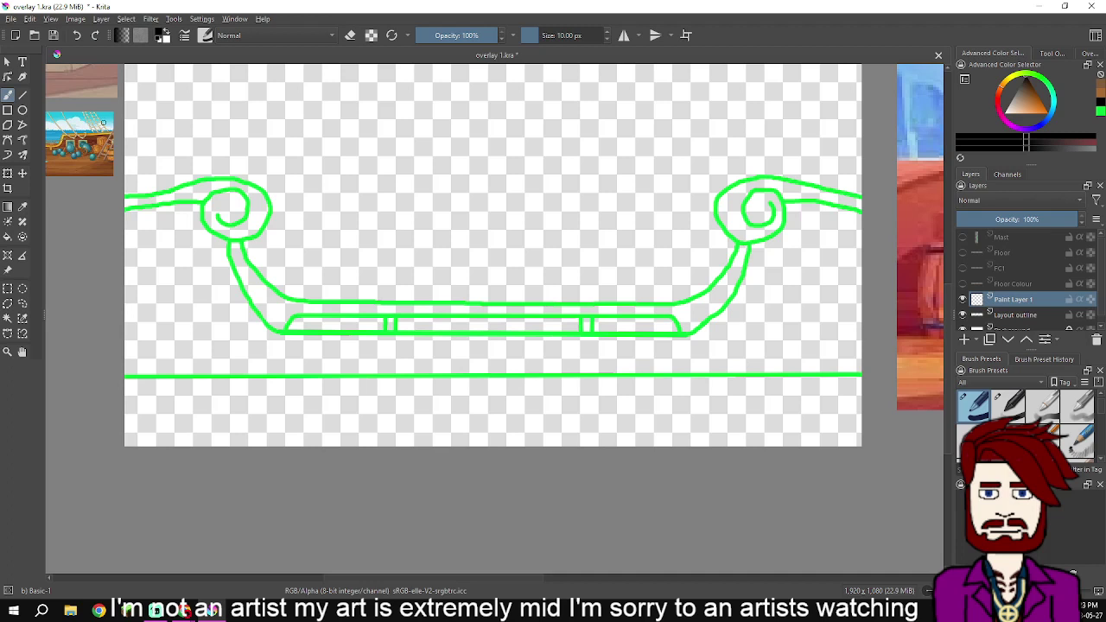
{"action": "key", "text": "v"}
{"action": "left_click_drag", "start_coordinate": [280, 331], "coordinate": [688, 335]}
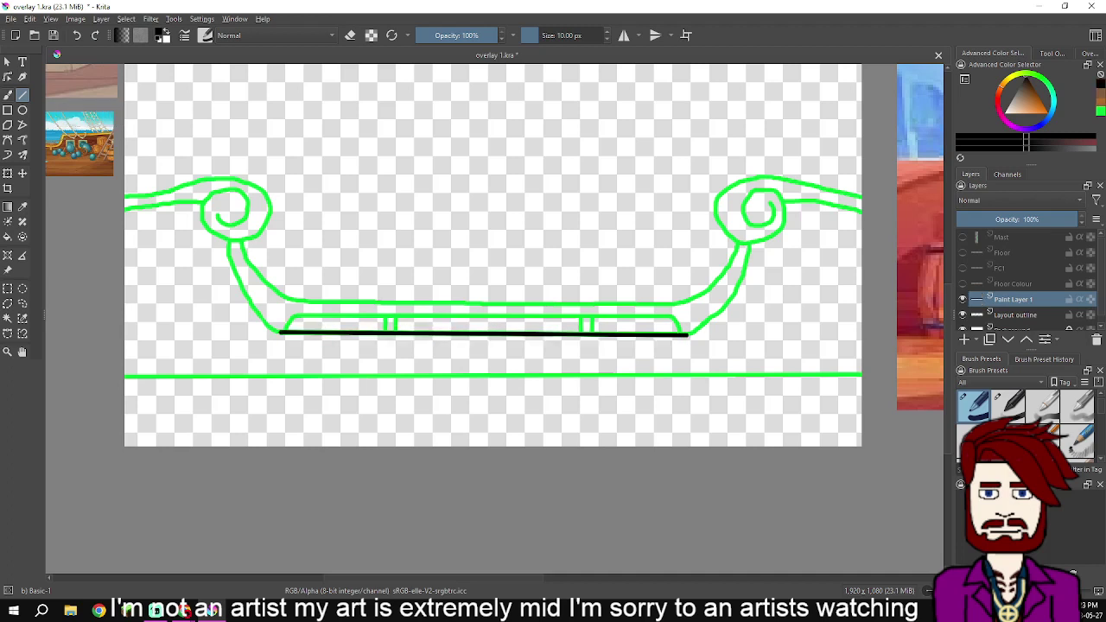
Ink in black the outer curve of the right railing post, the scroll's underside and the lower rail edge out to the canvas border
{"action": "left_click", "coordinate": [7, 96]}
{"action": "mouse_move", "coordinate": [751, 245]}
{"action": "left_mouse_down"}
{"action": "mouse_move", "coordinate": [748, 268]}
{"action": "mouse_move", "coordinate": [670, 369]}
{"action": "mouse_move", "coordinate": [606, 426]}
{"action": "left_mouse_up"}
{"action": "key", "text": "ctrl+z"}
{"action": "scroll", "coordinate": [855, 320], "scroll_direction": "up", "scroll_amount": 3}
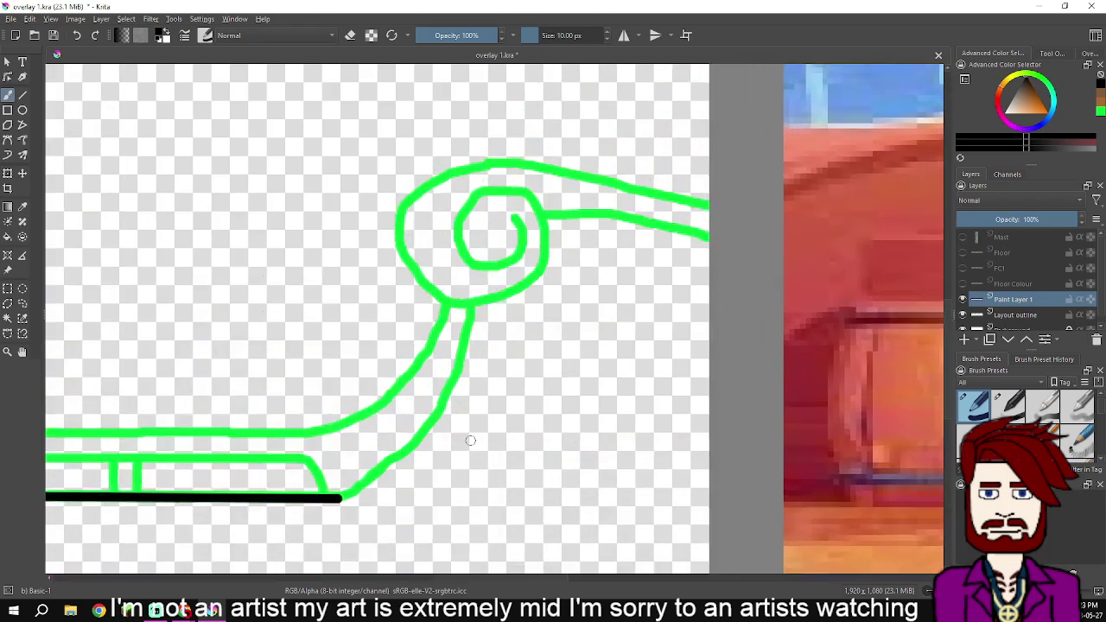
{"action": "mouse_move", "coordinate": [345, 499]}
{"action": "left_mouse_down"}
{"action": "mouse_move", "coordinate": [407, 464]}
{"action": "mouse_move", "coordinate": [429, 432]}
{"action": "mouse_move", "coordinate": [469, 306]}
{"action": "left_mouse_up"}
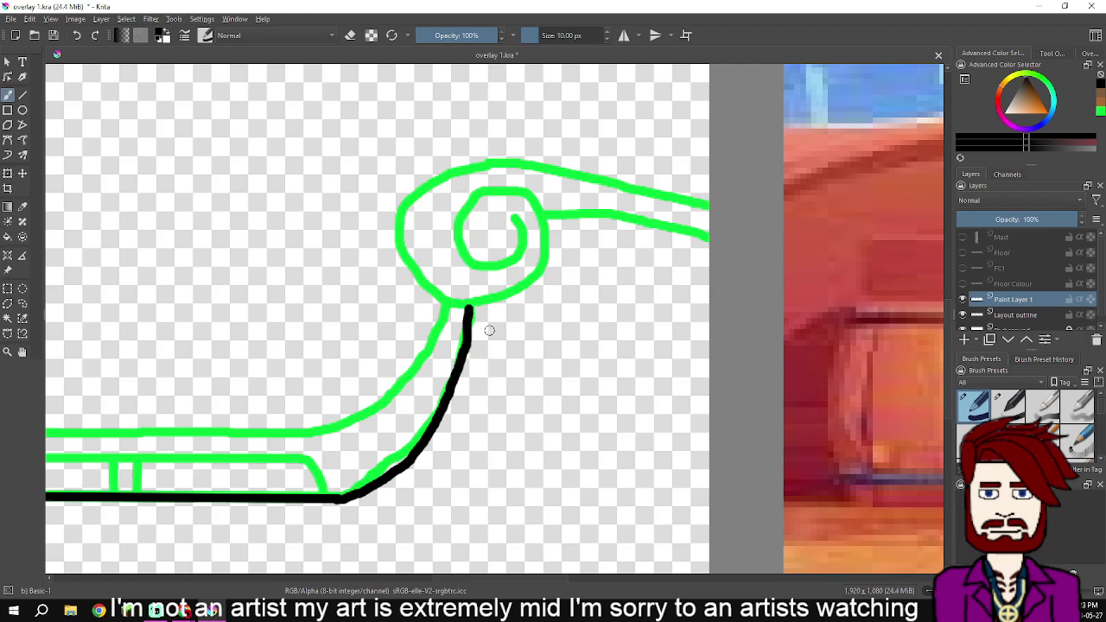
{"action": "mouse_move", "coordinate": [469, 307]}
{"action": "left_mouse_down"}
{"action": "mouse_move", "coordinate": [535, 286]}
{"action": "mouse_move", "coordinate": [553, 220]}
{"action": "mouse_move", "coordinate": [631, 223]}
{"action": "left_mouse_up"}
{"action": "left_click_drag", "start_coordinate": [657, 227], "coordinate": [704, 240]}
Ink in black the outer curve of the left railing post, from the scroll down to the straight base line
{"action": "scroll", "coordinate": [641, 270], "scroll_direction": "down", "scroll_amount": 3}
{"action": "left_click_drag", "start_coordinate": [194, 332], "coordinate": [461, 373]}
{"action": "scroll", "coordinate": [460, 372], "scroll_direction": "up", "scroll_amount": 2}
{"action": "scroll", "coordinate": [452, 356], "scroll_direction": "up", "scroll_amount": 2}
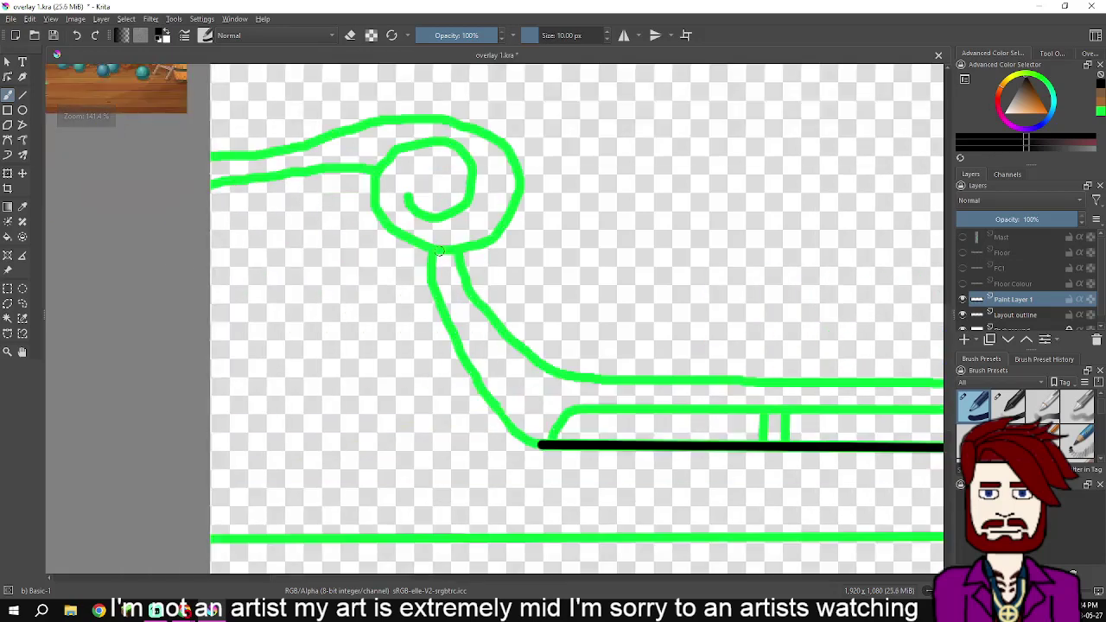
{"action": "left_click", "coordinate": [428, 252]}
{"action": "left_click_drag", "start_coordinate": [429, 252], "coordinate": [431, 265]}
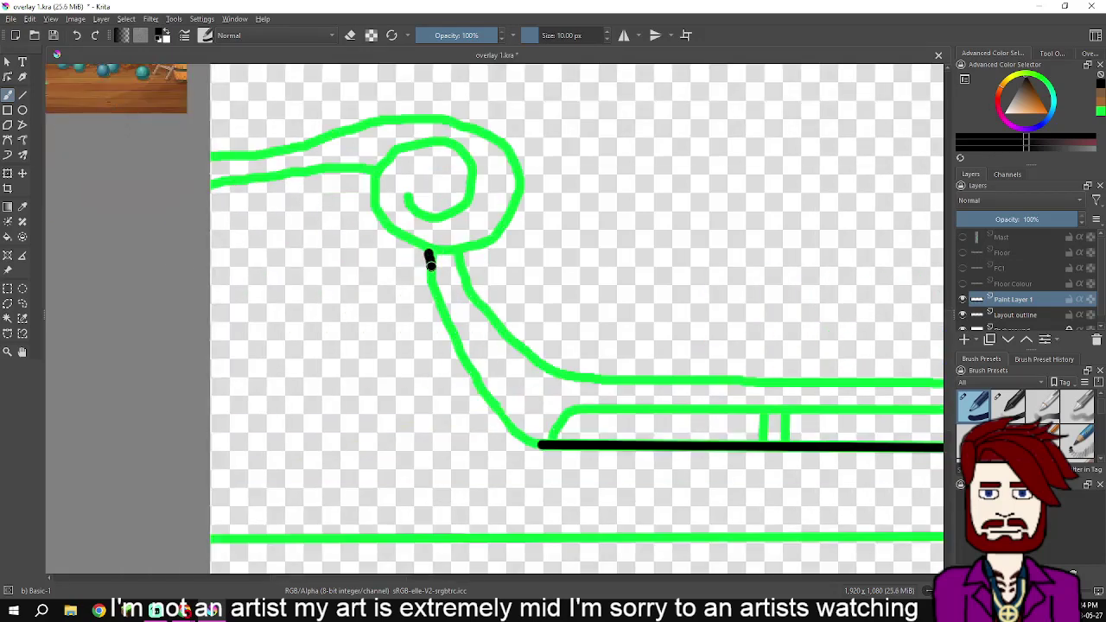
{"action": "key", "text": "ctrl+z"}
{"action": "mouse_move", "coordinate": [428, 253]}
{"action": "left_mouse_down"}
{"action": "mouse_move", "coordinate": [433, 301]}
{"action": "mouse_move", "coordinate": [471, 387]}
{"action": "mouse_move", "coordinate": [509, 435]}
{"action": "mouse_move", "coordinate": [550, 446]}
{"action": "mouse_move", "coordinate": [518, 441]}
{"action": "mouse_move", "coordinate": [458, 367]}
{"action": "mouse_move", "coordinate": [429, 256]}
{"action": "left_mouse_up"}
{"action": "key", "text": "ctrl+z"}
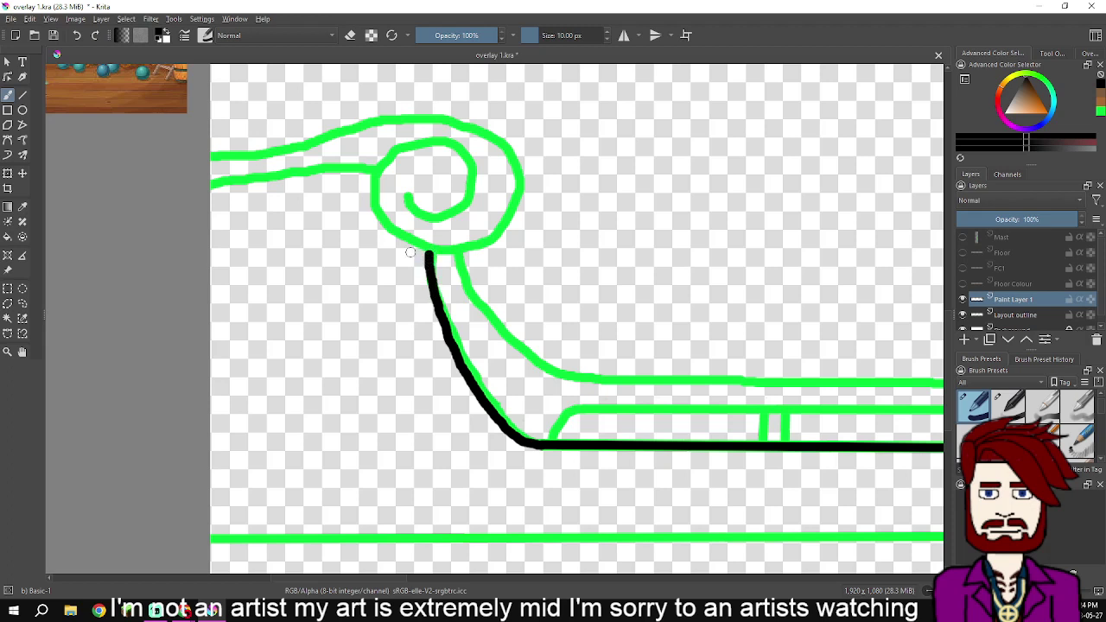
Ink in black the left scroll's underside and the lower rail edge out to the left canvas border
{"action": "mouse_move", "coordinate": [429, 253]}
{"action": "left_mouse_down"}
{"action": "mouse_move", "coordinate": [381, 221]}
{"action": "mouse_move", "coordinate": [370, 168]}
{"action": "mouse_move", "coordinate": [352, 169]}
{"action": "left_mouse_up"}
{"action": "key", "text": "ctrl+z"}
{"action": "left_click_drag", "start_coordinate": [372, 173], "coordinate": [210, 185]}
{"action": "scroll", "coordinate": [348, 257], "scroll_direction": "down", "scroll_amount": 3}
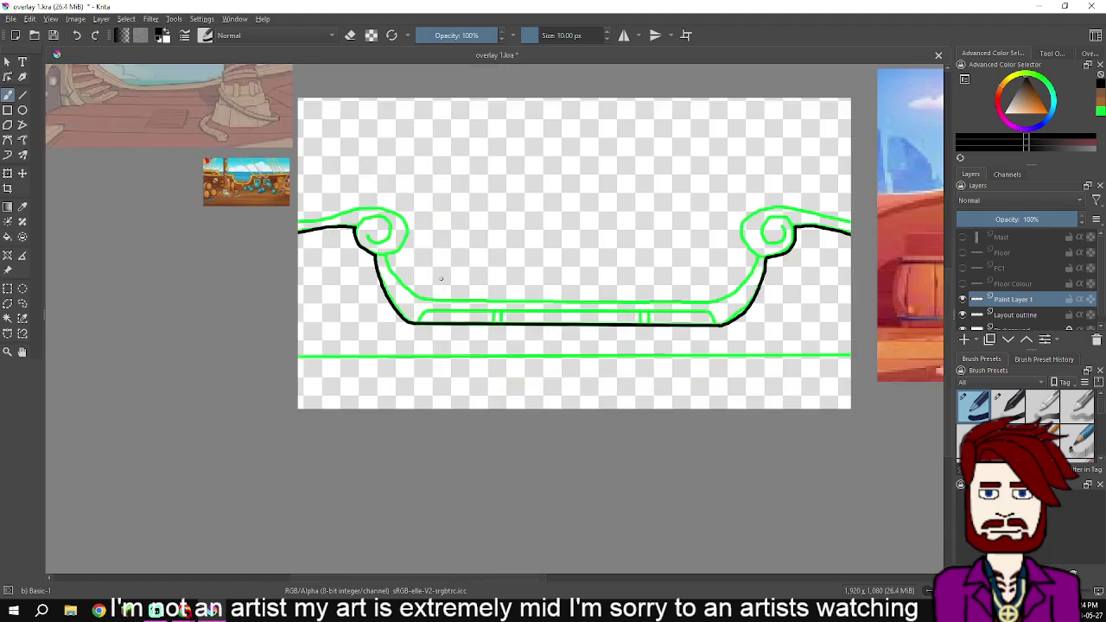
Rename the new railing ink layer as Wall
{"action": "key", "text": "F2"}
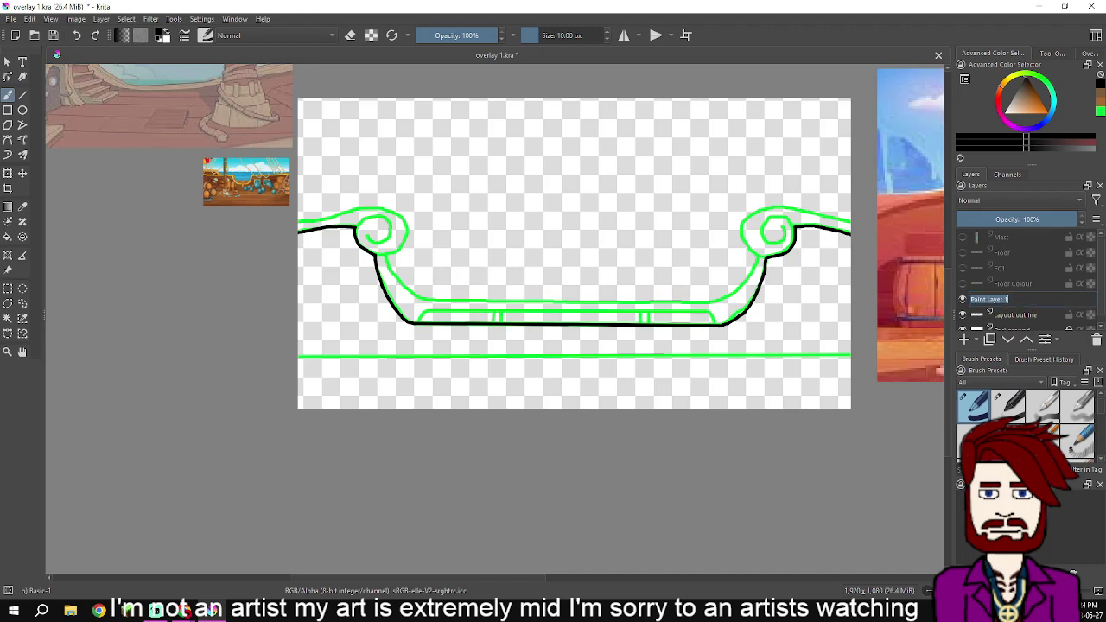
{"action": "type", "text": "Wall"}
{"action": "key", "text": "Return"}
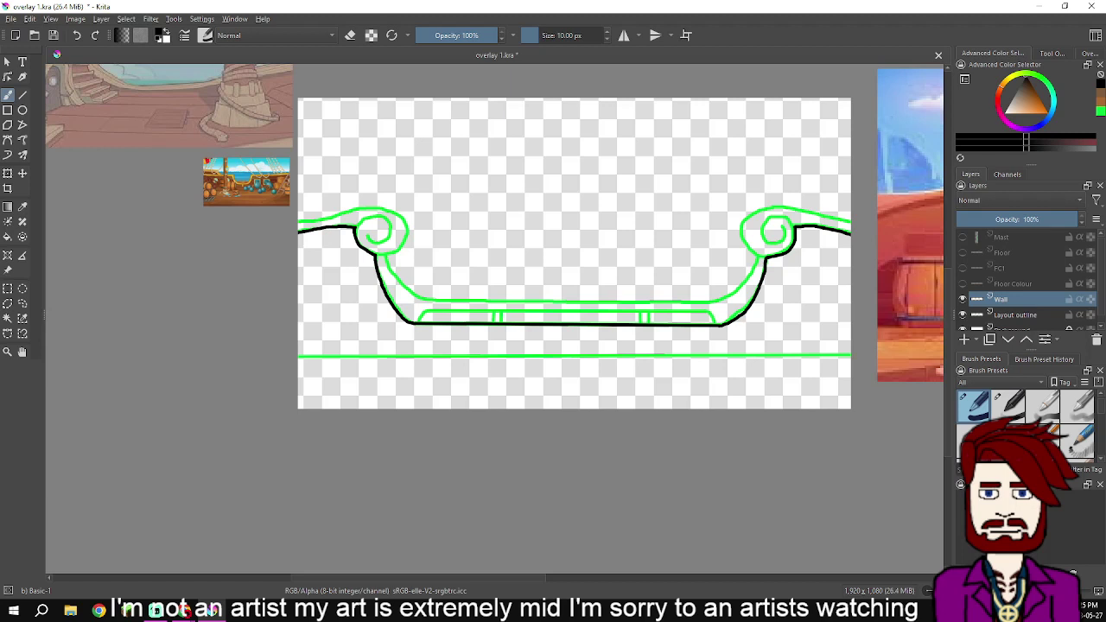
Duplicate the Wall layer, name the copy Wall colour, place it beneath Wall and make it the active layer
{"action": "right_click", "coordinate": [1003, 300]}
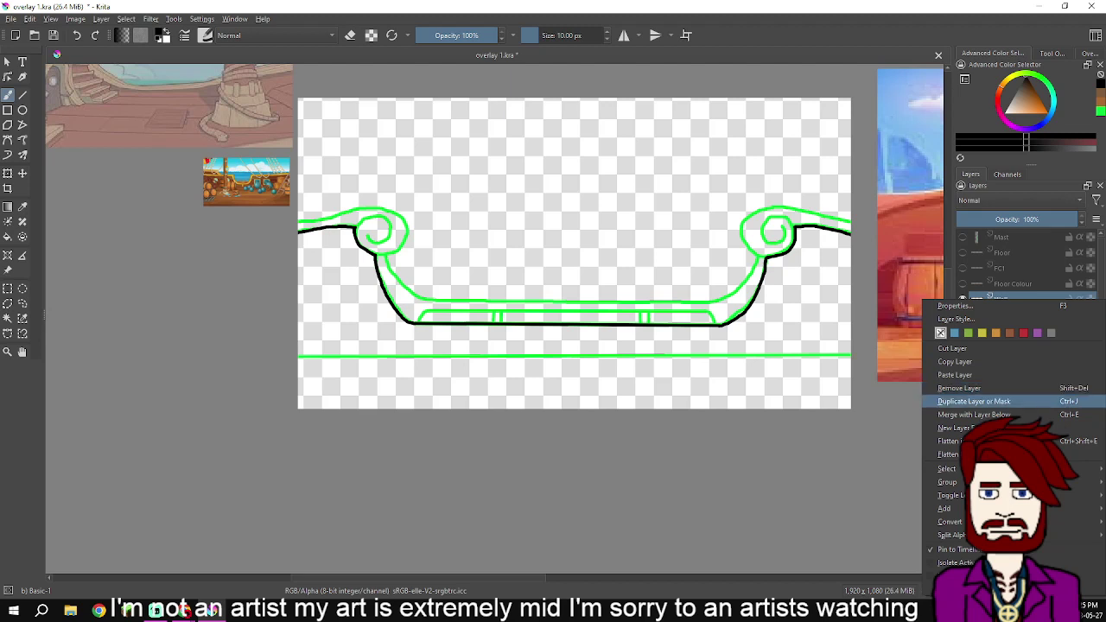
{"action": "left_click", "coordinate": [975, 401]}
{"action": "double_click", "coordinate": [1013, 299]}
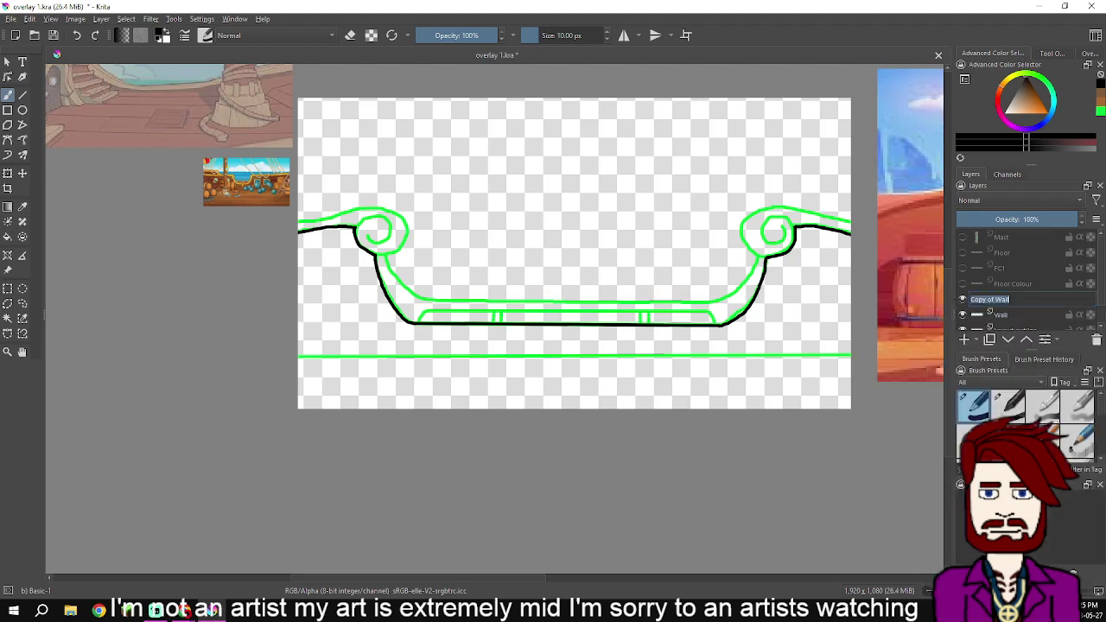
{"action": "type", "text": "Wall colour"}
{"action": "key", "text": "Return"}
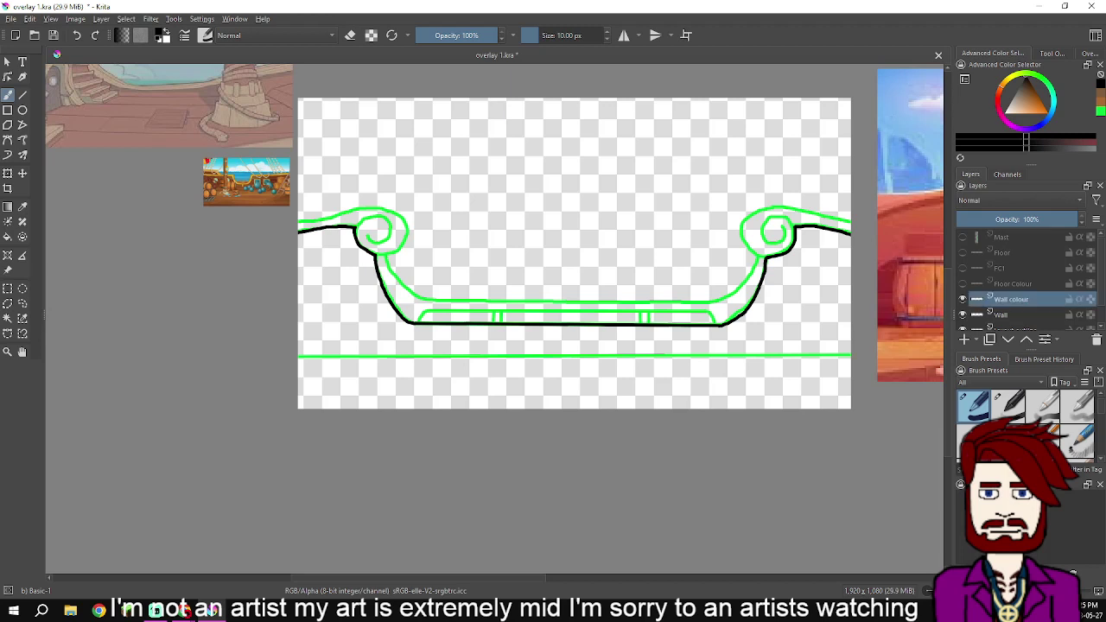
{"action": "left_click_drag", "start_coordinate": [1011, 315], "coordinate": [1012, 292]}
{"action": "left_click", "coordinate": [1012, 307]}
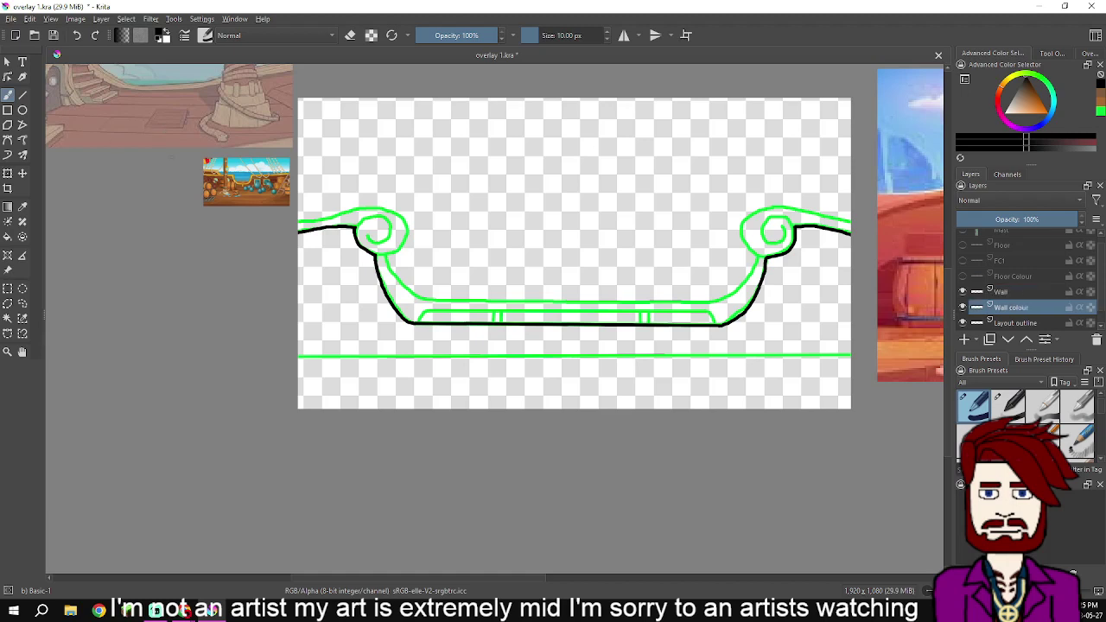
Sample the reddish brown of the ship's wall from the small pirate-ship reference image with cannons and barrels
{"action": "scroll", "coordinate": [225, 194], "scroll_direction": "up", "scroll_amount": 8}
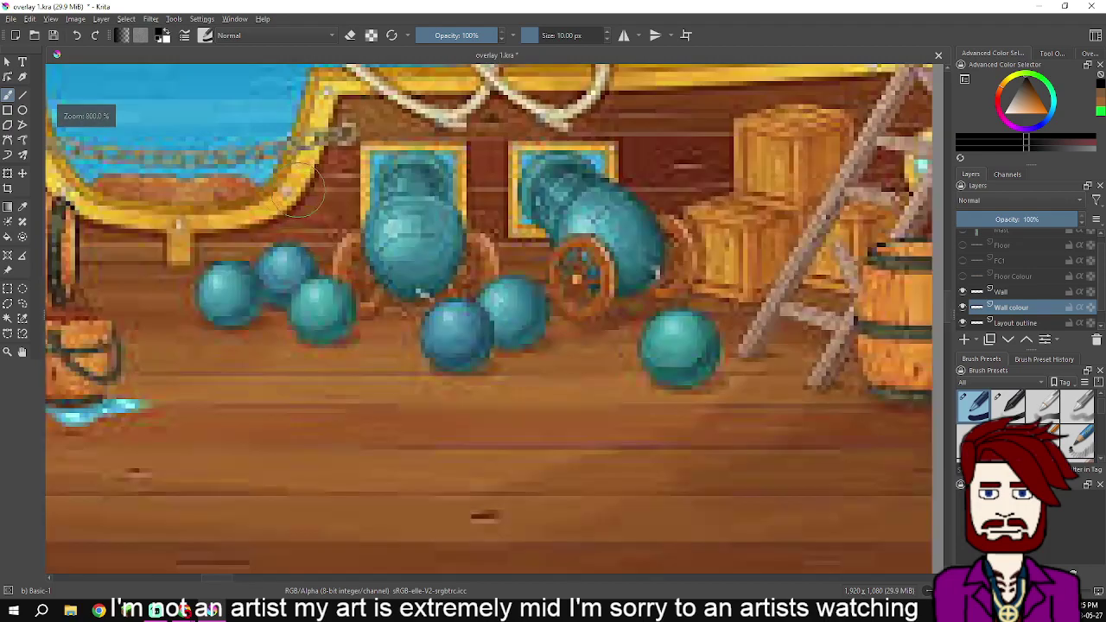
{"action": "left_click_drag", "start_coordinate": [207, 207], "coordinate": [705, 322]}
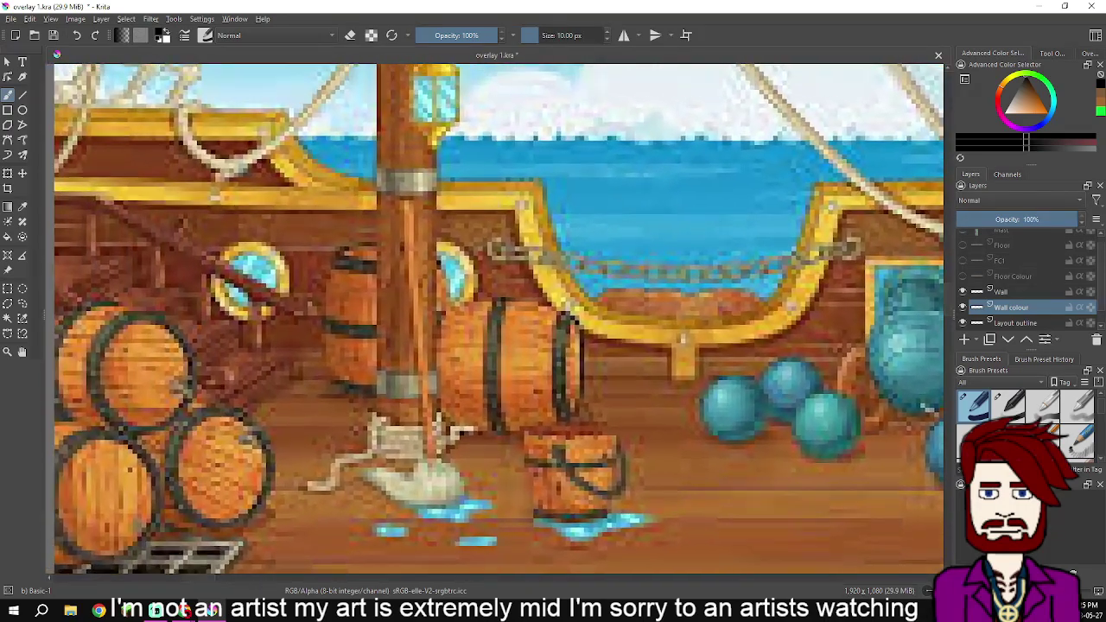
{"action": "key", "text": "p"}
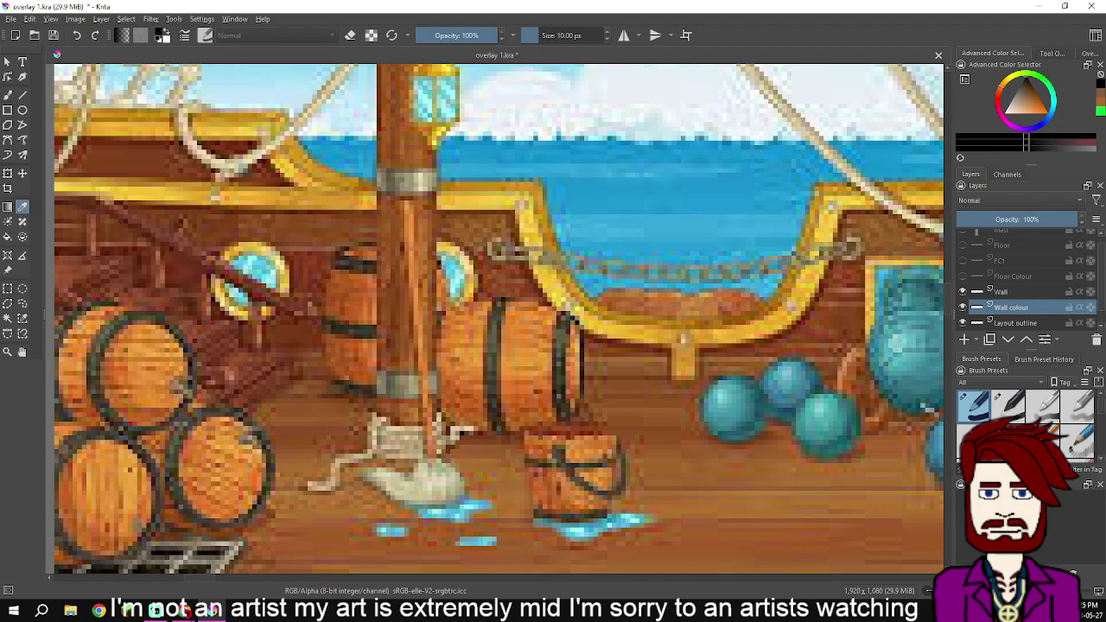
{"action": "left_click", "coordinate": [334, 269]}
{"action": "scroll", "coordinate": [415, 260], "scroll_direction": "down", "scroll_amount": 5}
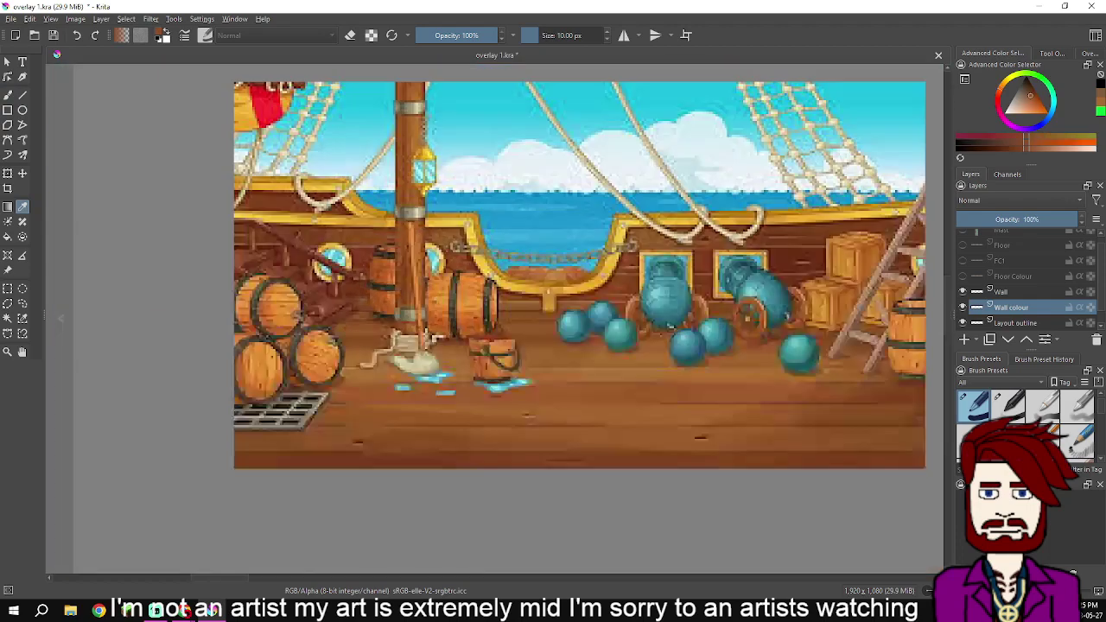
Fill the area below the black railing outline with the sampled brown on the Wall colour layer
{"action": "left_click_drag", "start_coordinate": [424, 260], "coordinate": [71, 223]}
{"action": "left_click_drag", "start_coordinate": [495, 346], "coordinate": [418, 320]}
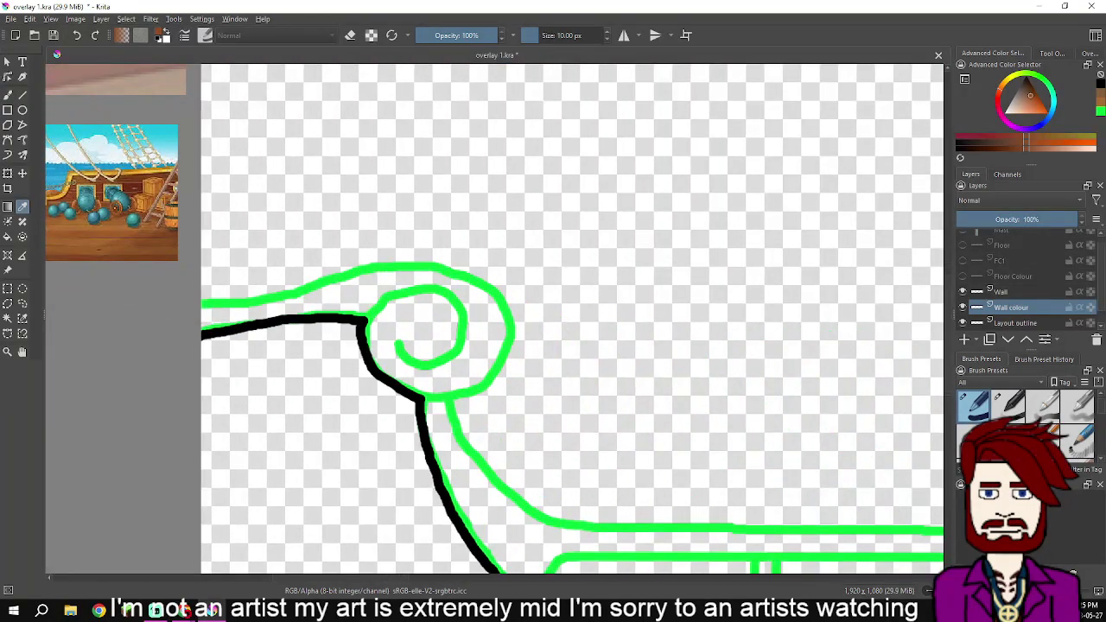
{"action": "key", "text": "f"}
{"action": "scroll", "coordinate": [413, 337], "scroll_direction": "down", "scroll_amount": 2}
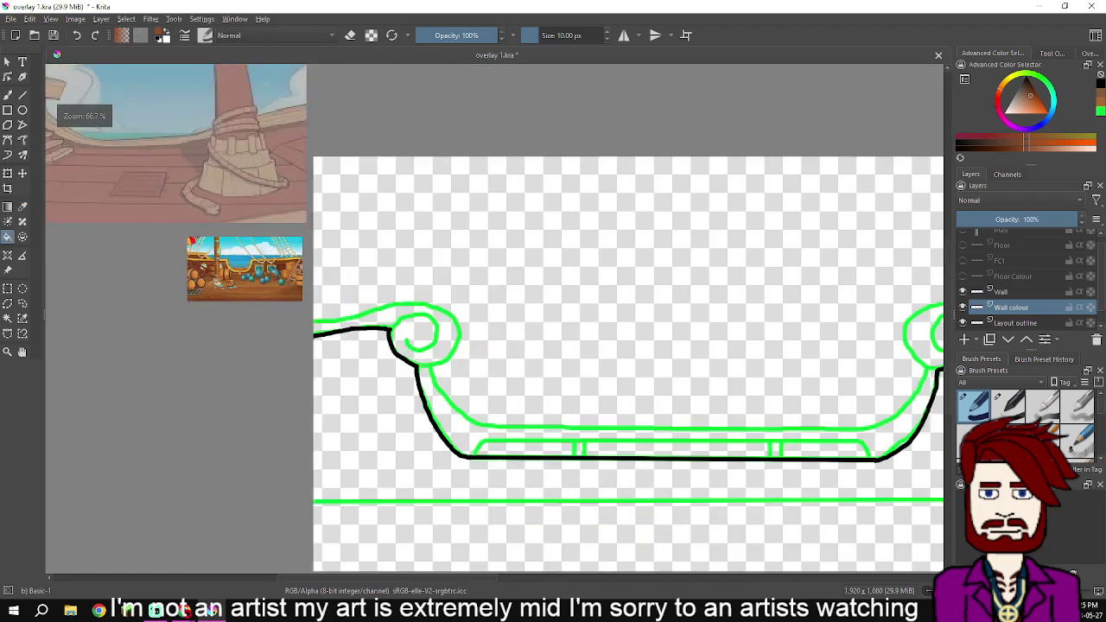
{"action": "left_click", "coordinate": [363, 357]}
{"action": "scroll", "coordinate": [364, 357], "scroll_direction": "down", "scroll_amount": 4}
{"action": "scroll", "coordinate": [364, 358], "scroll_direction": "up", "scroll_amount": 4}
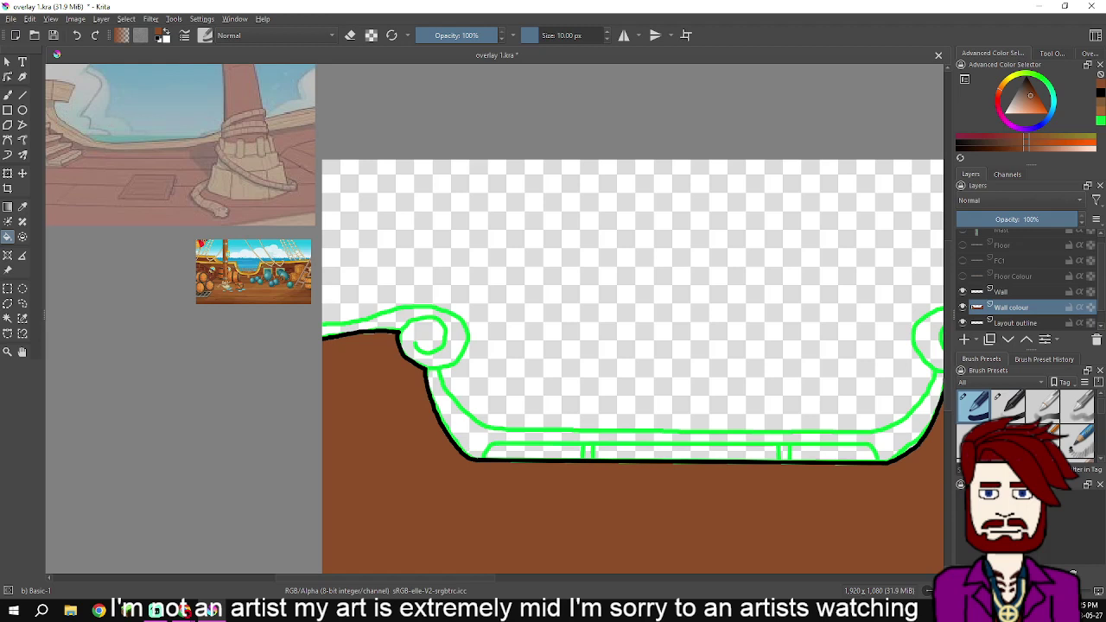
Brush the same brown along the underside of the black outline to close the unfilled gaps from the left to the right canvas border
{"action": "left_click", "coordinate": [8, 94]}
{"action": "scroll", "coordinate": [419, 427], "scroll_direction": "up", "scroll_amount": 3}
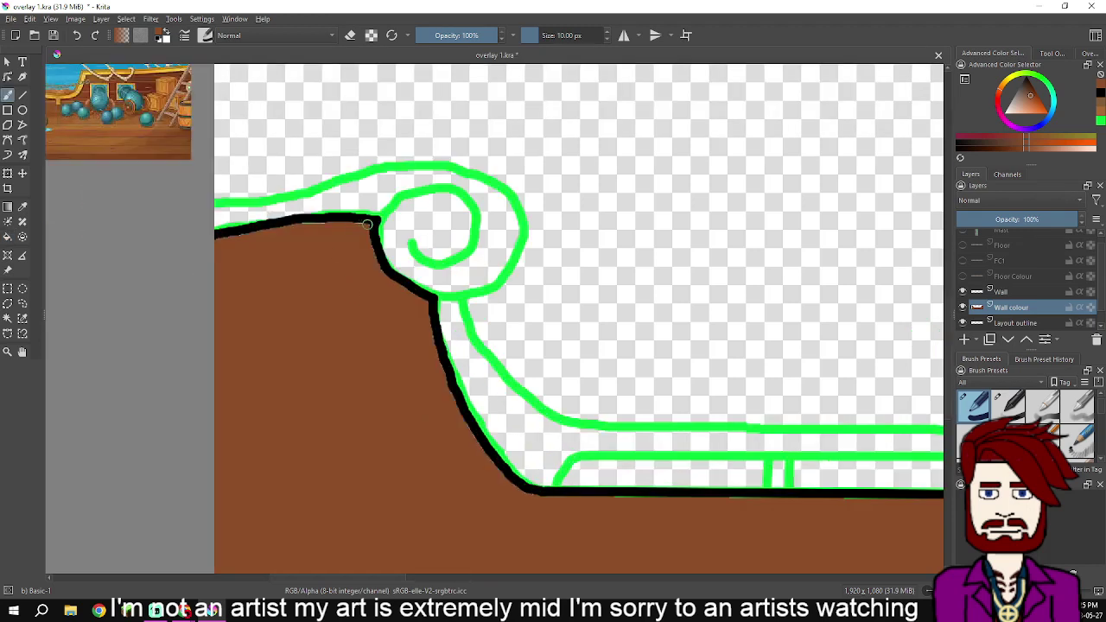
{"action": "left_click_drag", "start_coordinate": [369, 225], "coordinate": [217, 238]}
{"action": "mouse_move", "coordinate": [368, 248]}
{"action": "left_mouse_down"}
{"action": "mouse_move", "coordinate": [424, 300]}
{"action": "mouse_move", "coordinate": [446, 387]}
{"action": "left_mouse_up"}
{"action": "mouse_move", "coordinate": [428, 347]}
{"action": "left_mouse_down"}
{"action": "mouse_move", "coordinate": [492, 460]}
{"action": "mouse_move", "coordinate": [536, 496]}
{"action": "mouse_move", "coordinate": [765, 502]}
{"action": "mouse_move", "coordinate": [583, 410]}
{"action": "mouse_move", "coordinate": [365, 365]}
{"action": "mouse_move", "coordinate": [663, 354]}
{"action": "mouse_move", "coordinate": [728, 375]}
{"action": "mouse_move", "coordinate": [473, 375]}
{"action": "mouse_move", "coordinate": [689, 361]}
{"action": "left_mouse_up"}
{"action": "mouse_move", "coordinate": [772, 359]}
{"action": "left_mouse_down"}
{"action": "mouse_move", "coordinate": [647, 454]}
{"action": "mouse_move", "coordinate": [608, 455]}
{"action": "mouse_move", "coordinate": [684, 403]}
{"action": "mouse_move", "coordinate": [738, 260]}
{"action": "left_mouse_up"}
{"action": "left_click_drag", "start_coordinate": [868, 275], "coordinate": [623, 355]}
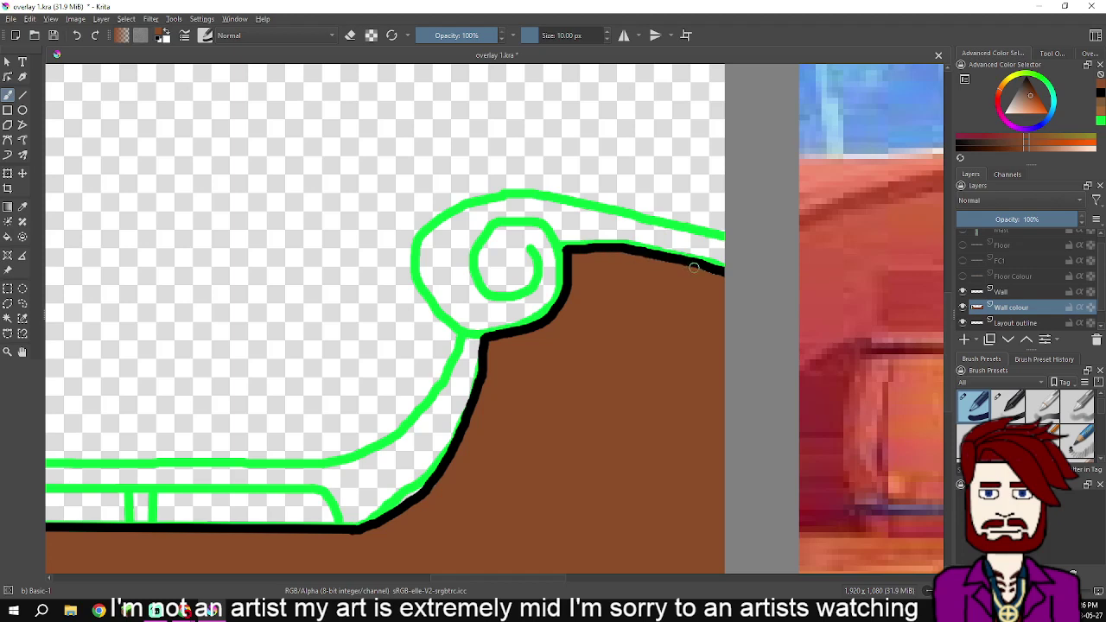
Make the Floor Colour, FC1 and Floor layers visible again
{"action": "scroll", "coordinate": [689, 319], "scroll_direction": "down", "scroll_amount": 3}
{"action": "left_click_drag", "start_coordinate": [528, 453], "coordinate": [643, 453]}
{"action": "left_click", "coordinate": [963, 276]}
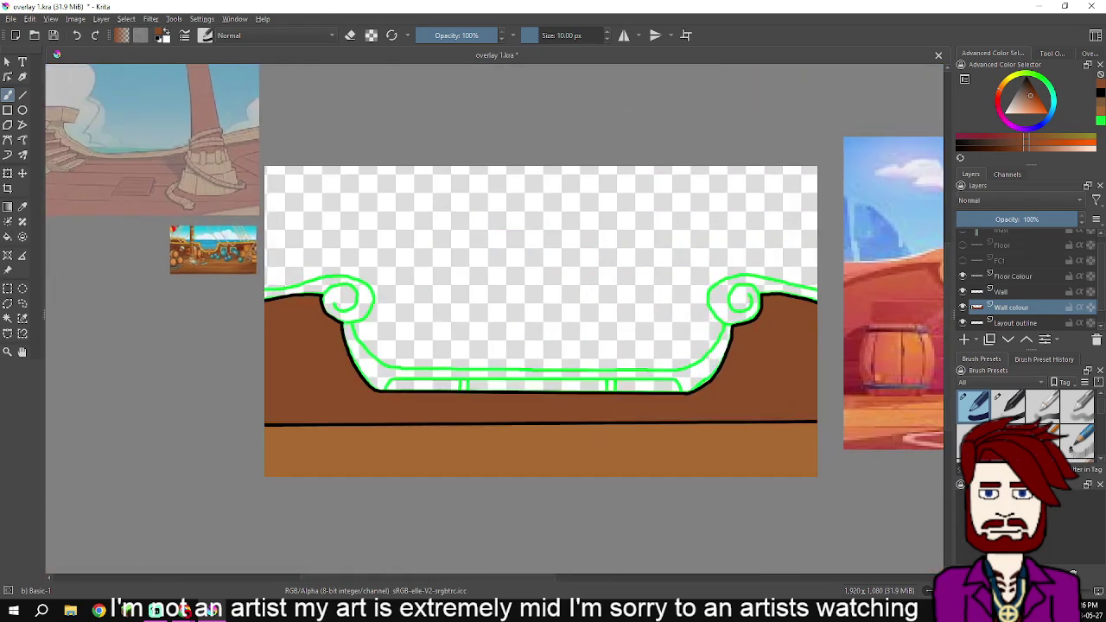
{"action": "left_click", "coordinate": [963, 260]}
{"action": "left_click", "coordinate": [963, 244]}
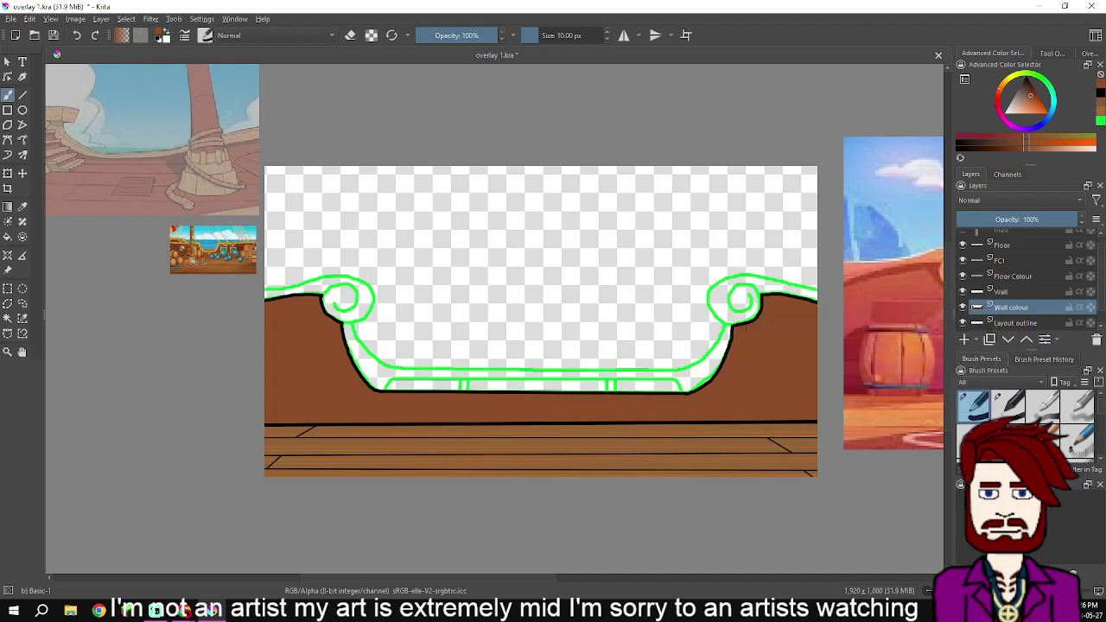
{"action": "scroll", "coordinate": [1028, 290], "scroll_direction": "down", "scroll_amount": 1}
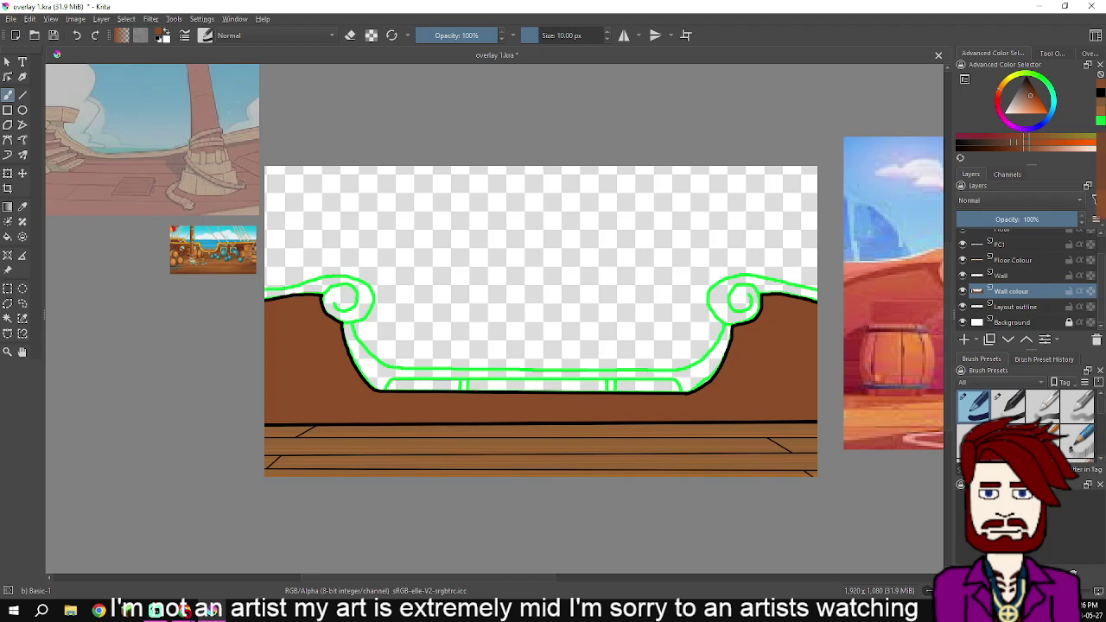
Choose a darker brown and the Texture Wood Fiber brush preset at a size of 15 px
{"action": "left_click", "coordinate": [1025, 88]}
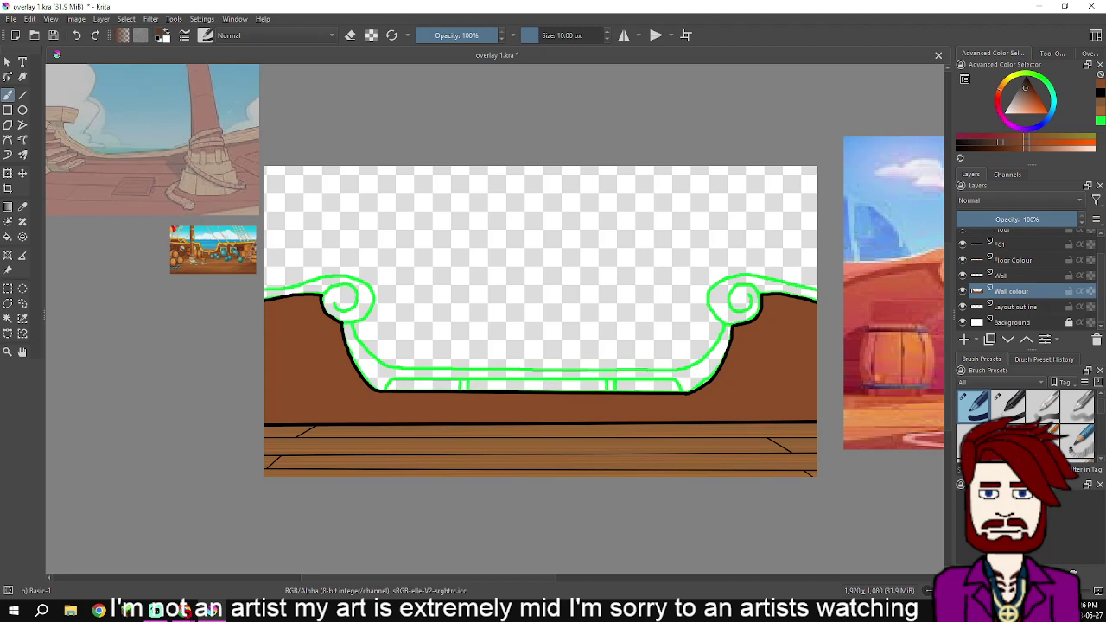
{"action": "key", "text": "F6"}
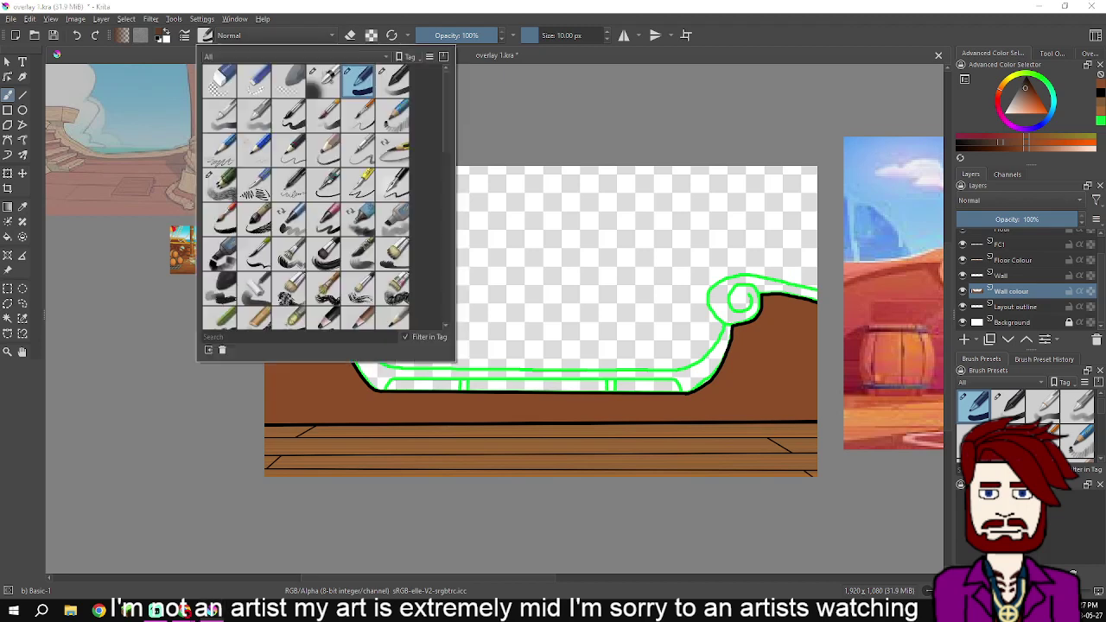
{"action": "scroll", "coordinate": [306, 197], "scroll_direction": "down", "scroll_amount": 8}
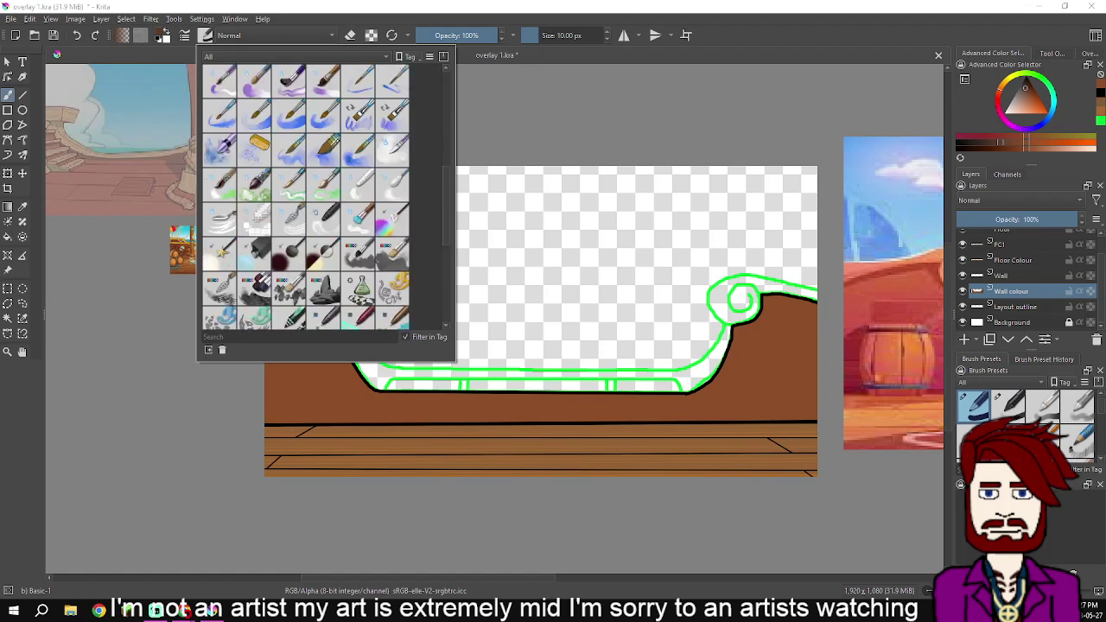
{"action": "scroll", "coordinate": [306, 197], "scroll_direction": "down", "scroll_amount": 4}
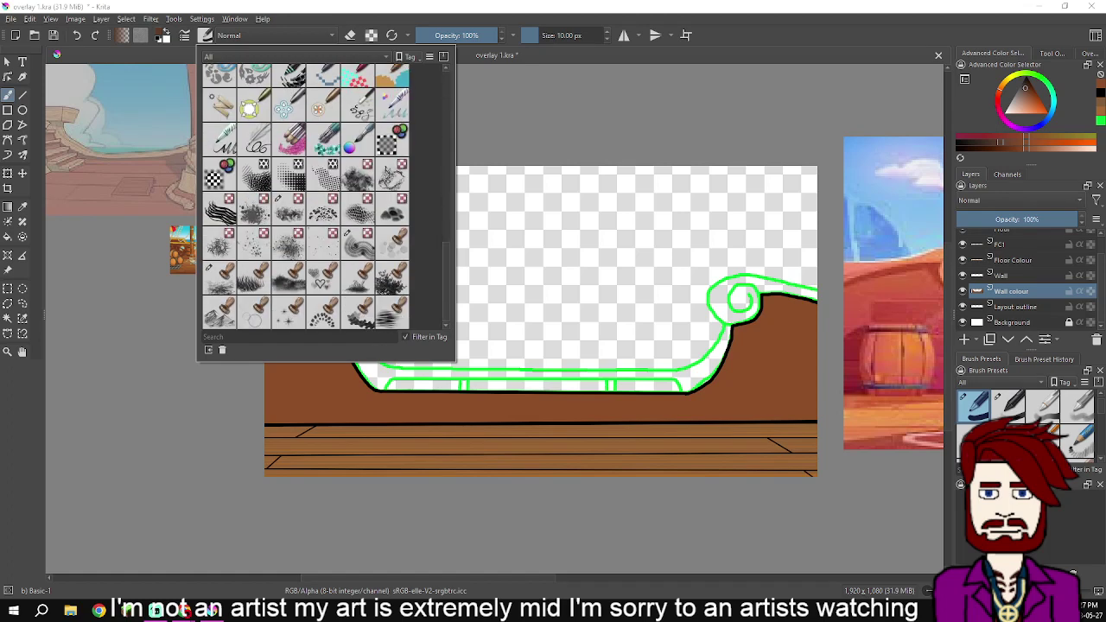
{"action": "left_click", "coordinate": [358, 244]}
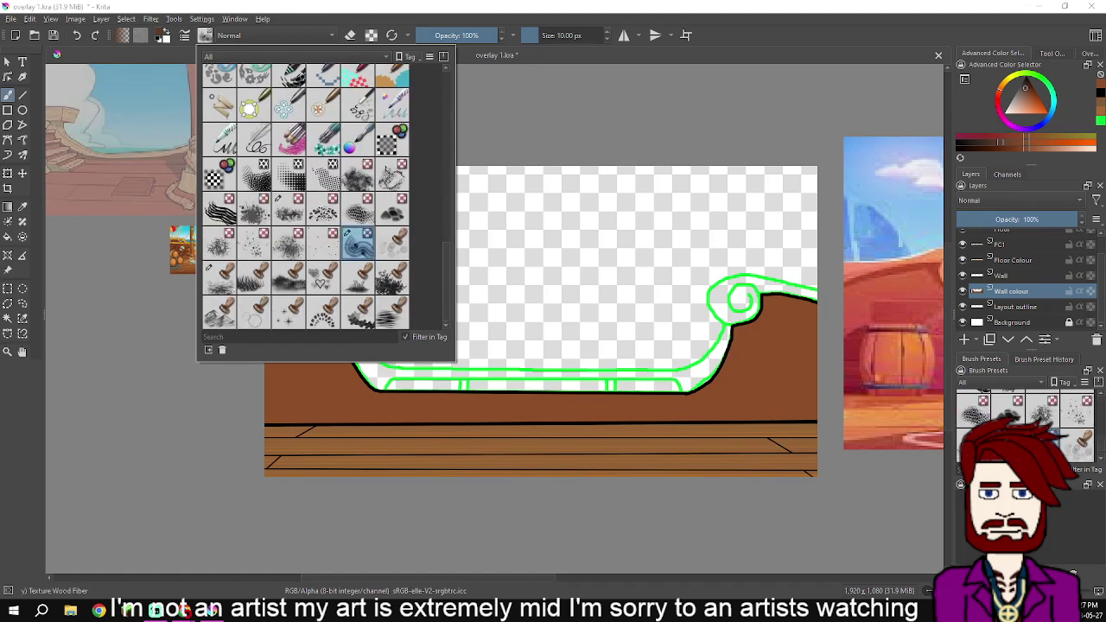
{"action": "left_click", "coordinate": [253, 402]}
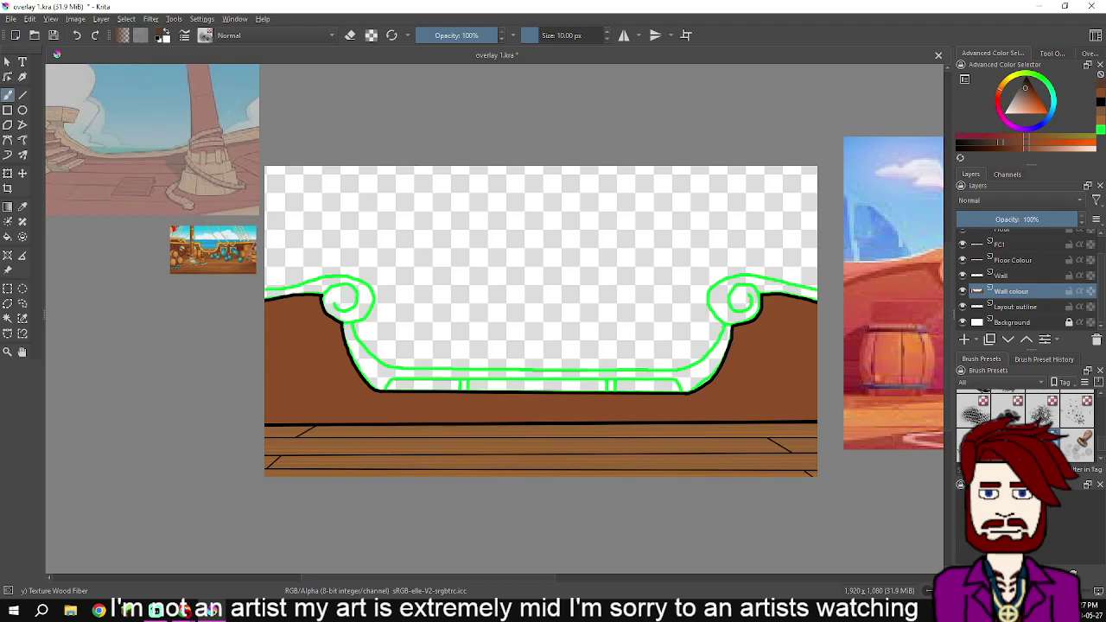
{"action": "key", "text": "bracketright"}
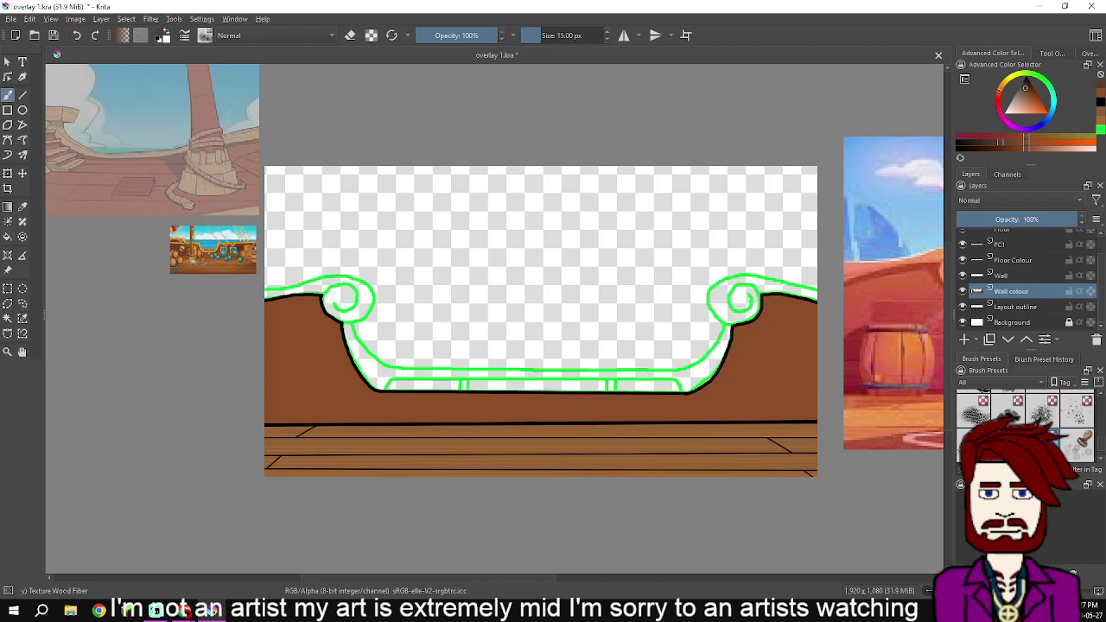
Draw stacked straight wood-grain lines across the full canvas width, covering the wall from the floor line up to the scrolls
{"action": "key", "text": "v"}
{"action": "left_click_drag", "start_coordinate": [266, 420], "coordinate": [816, 421]}
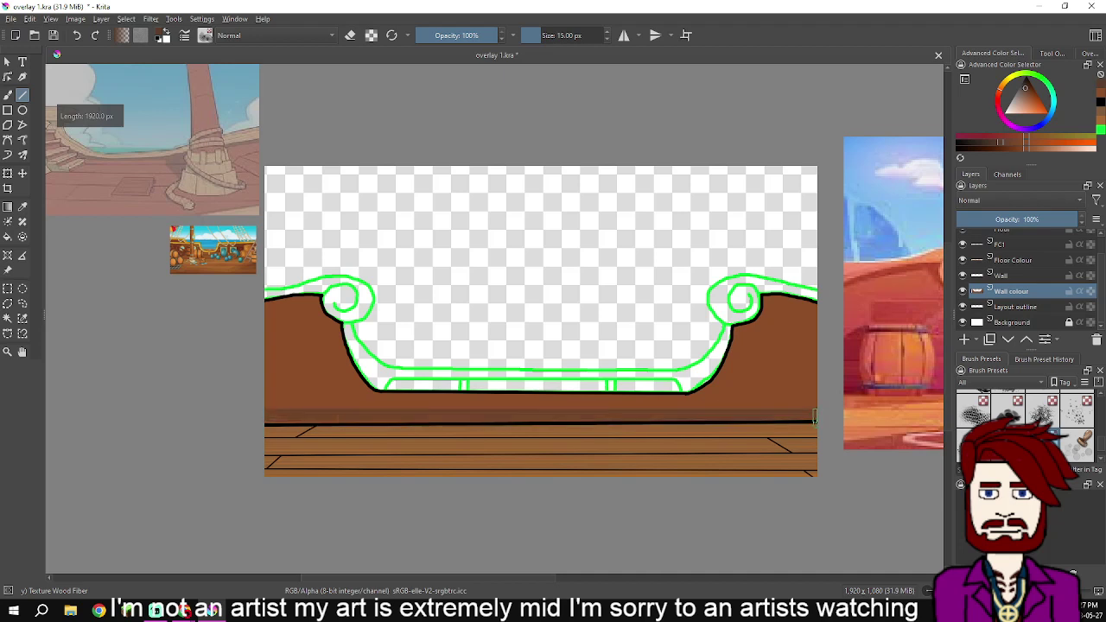
{"action": "left_click_drag", "start_coordinate": [266, 398], "coordinate": [816, 400]}
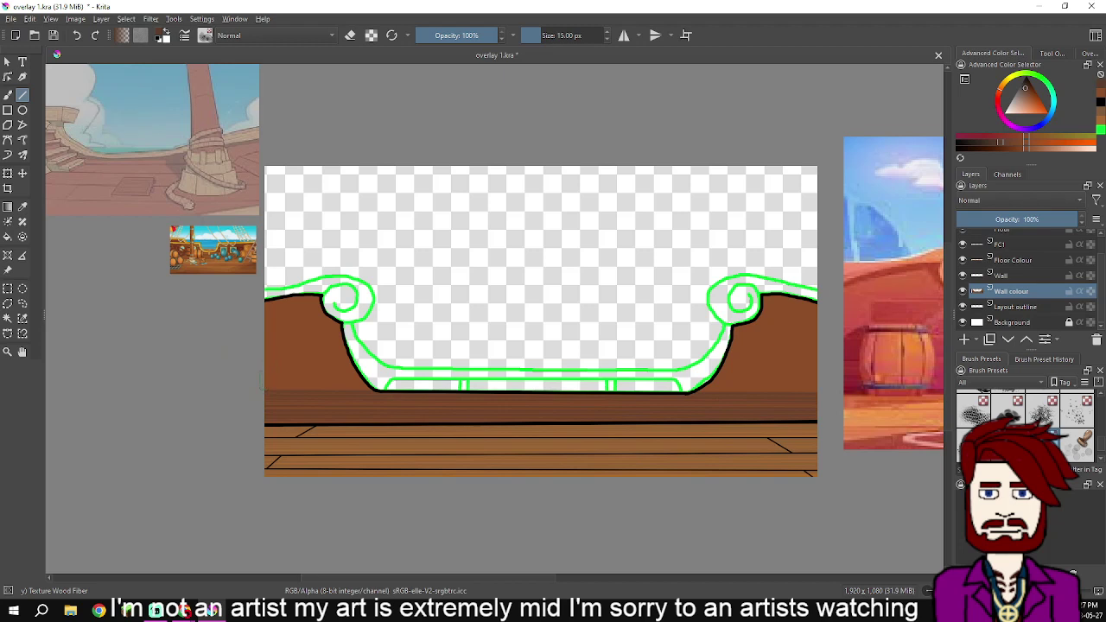
{"action": "left_click_drag", "start_coordinate": [264, 379], "coordinate": [815, 383]}
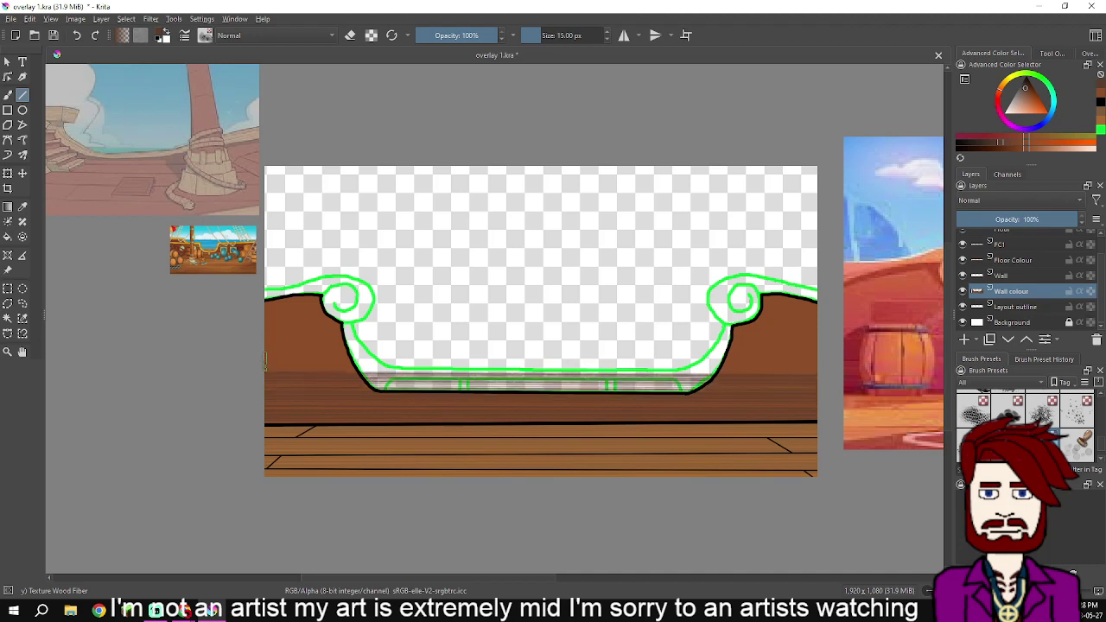
{"action": "left_click_drag", "start_coordinate": [265, 361], "coordinate": [815, 370]}
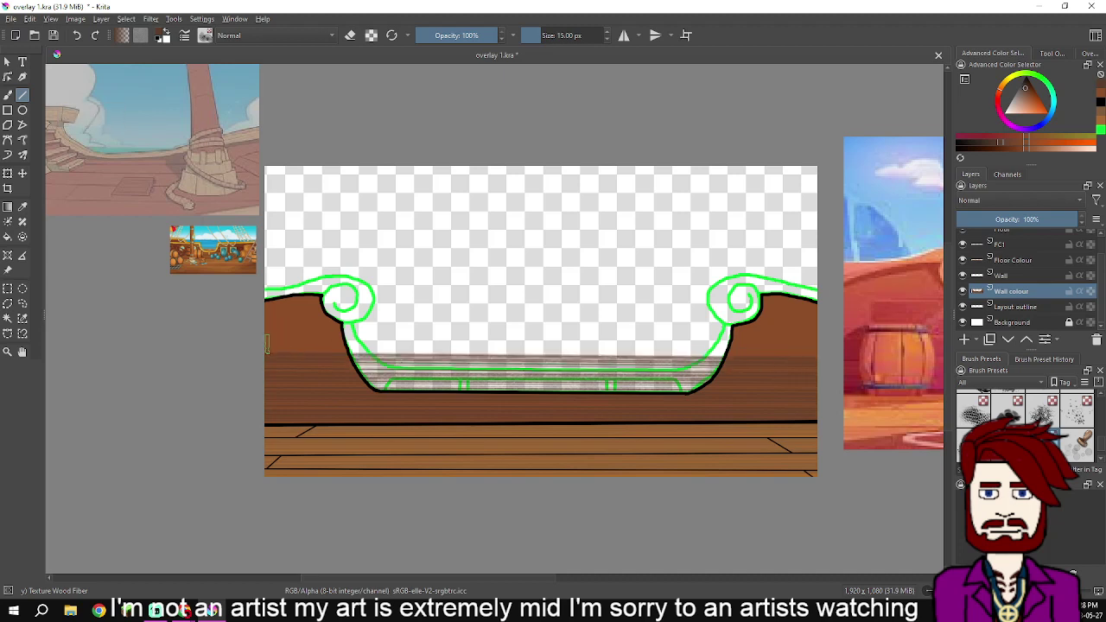
{"action": "left_click_drag", "start_coordinate": [266, 341], "coordinate": [816, 348]}
{"action": "left_click_drag", "start_coordinate": [255, 325], "coordinate": [815, 333]}
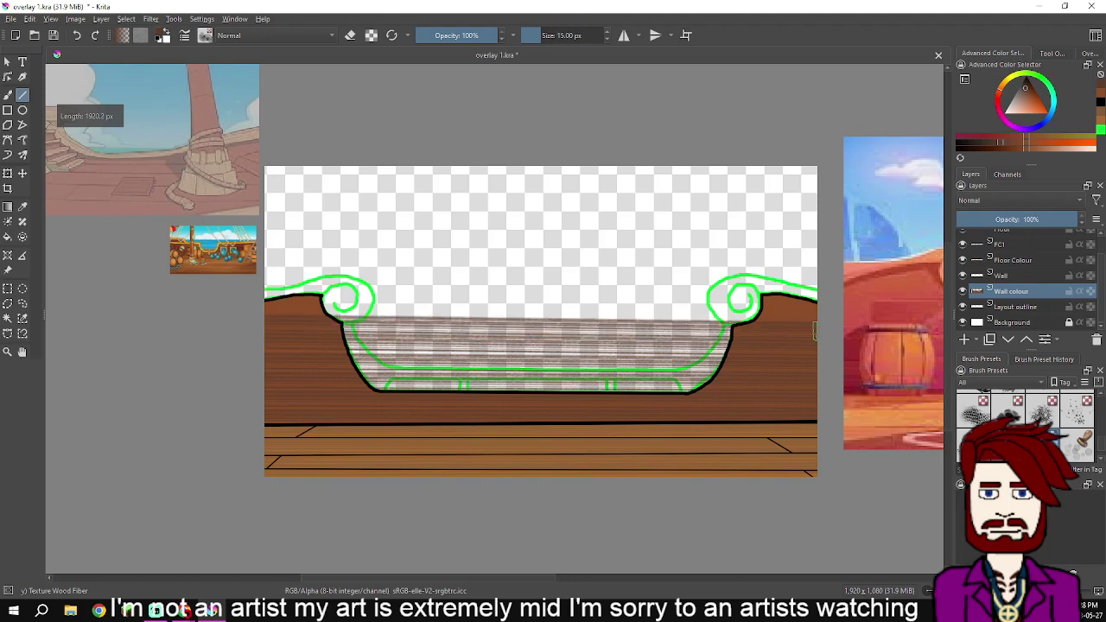
{"action": "left_click_drag", "start_coordinate": [267, 300], "coordinate": [814, 302]}
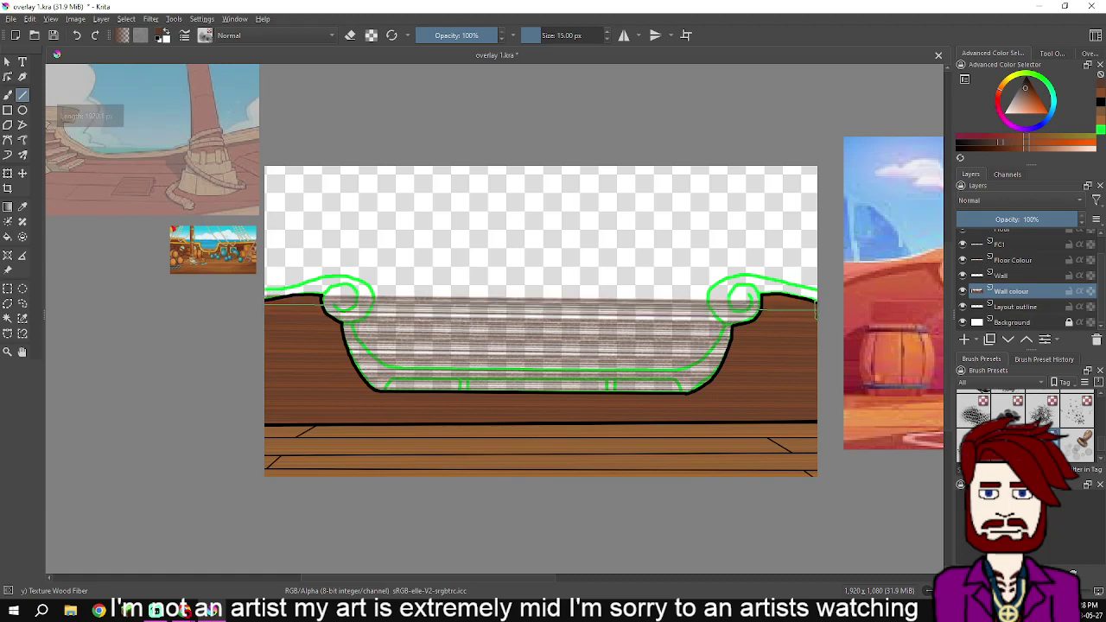
{"action": "left_click_drag", "start_coordinate": [816, 310], "coordinate": [818, 316]}
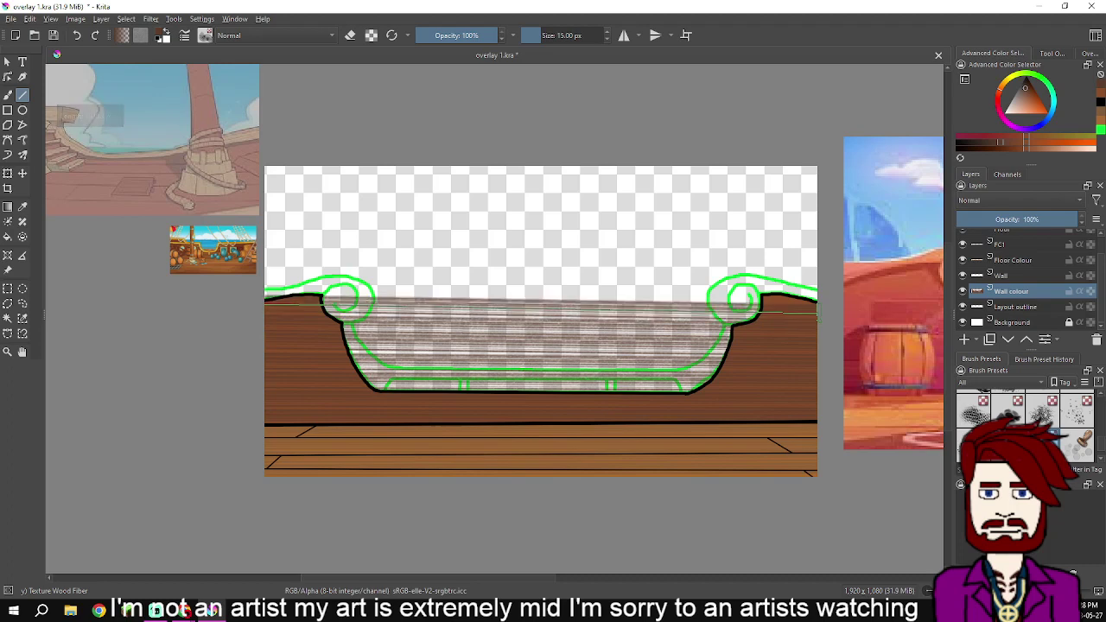
Add a fine straight wood-grain line at 4 px just beneath the wall's top edge beside the right scroll
{"action": "scroll", "coordinate": [783, 313], "scroll_direction": "up", "scroll_amount": 2}
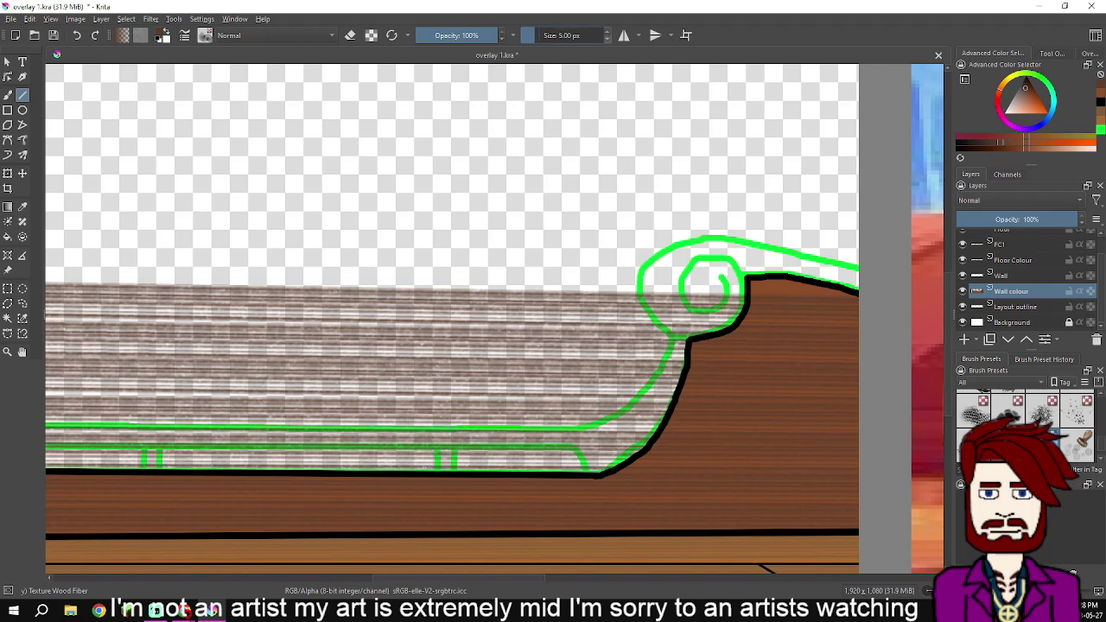
{"action": "left_click_drag", "start_coordinate": [751, 288], "coordinate": [814, 290]}
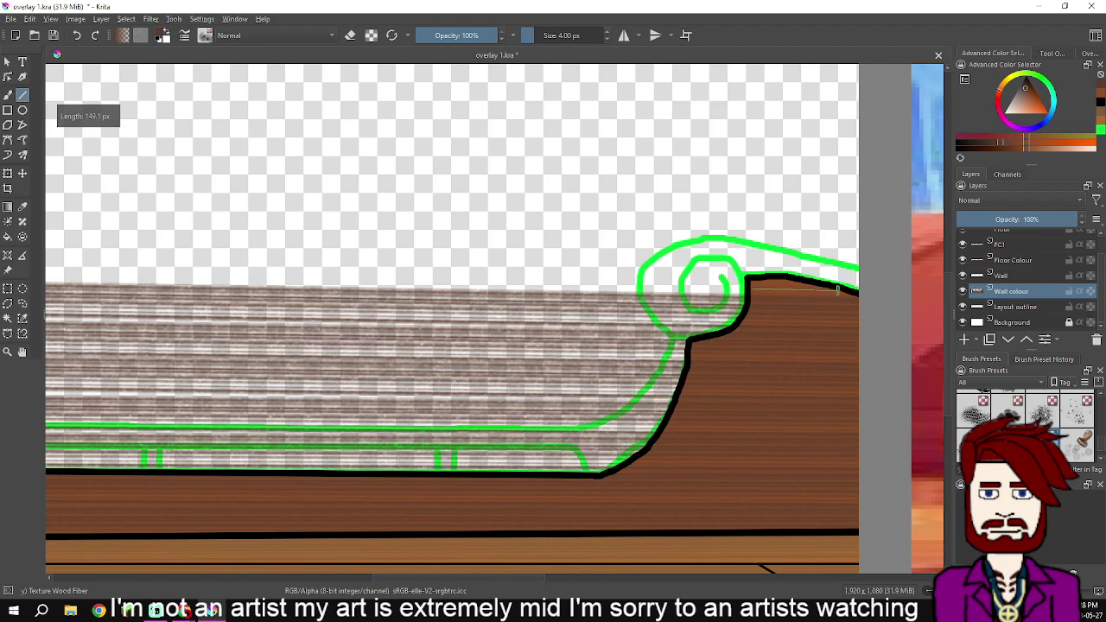
{"action": "scroll", "coordinate": [749, 300], "scroll_direction": "down", "scroll_amount": 2}
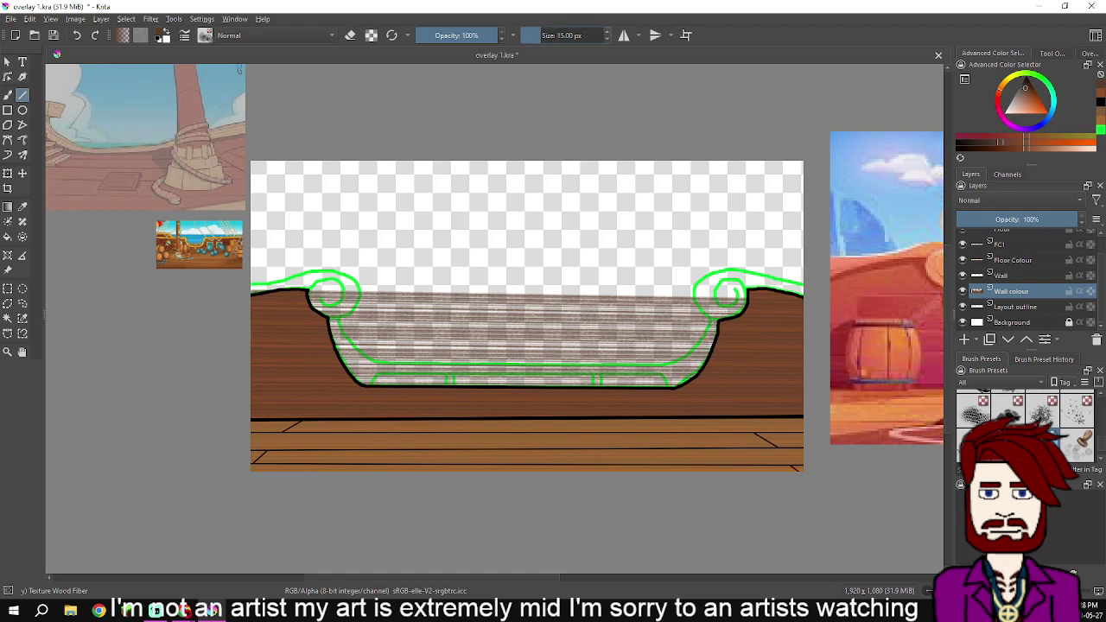
Switch to the Eraser Circle brush preset at 50 px and erase the wood grain inside the left scroll
{"action": "key", "text": "b"}
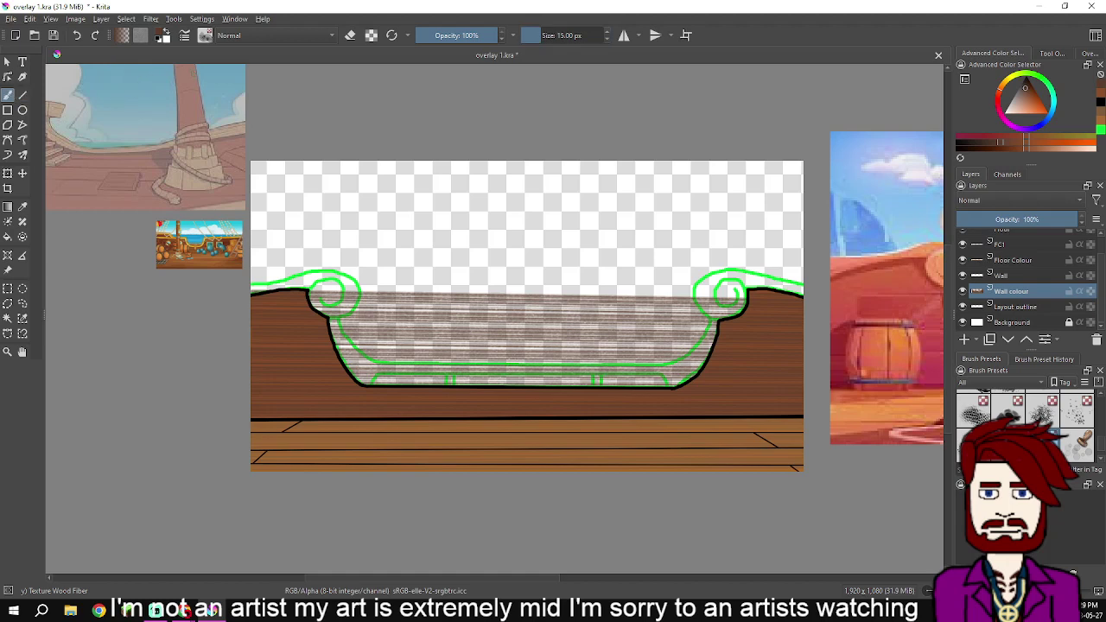
{"action": "left_click", "coordinate": [205, 34]}
{"action": "scroll", "coordinate": [306, 196], "scroll_direction": "up", "scroll_amount": 5}
{"action": "key", "text": "e"}
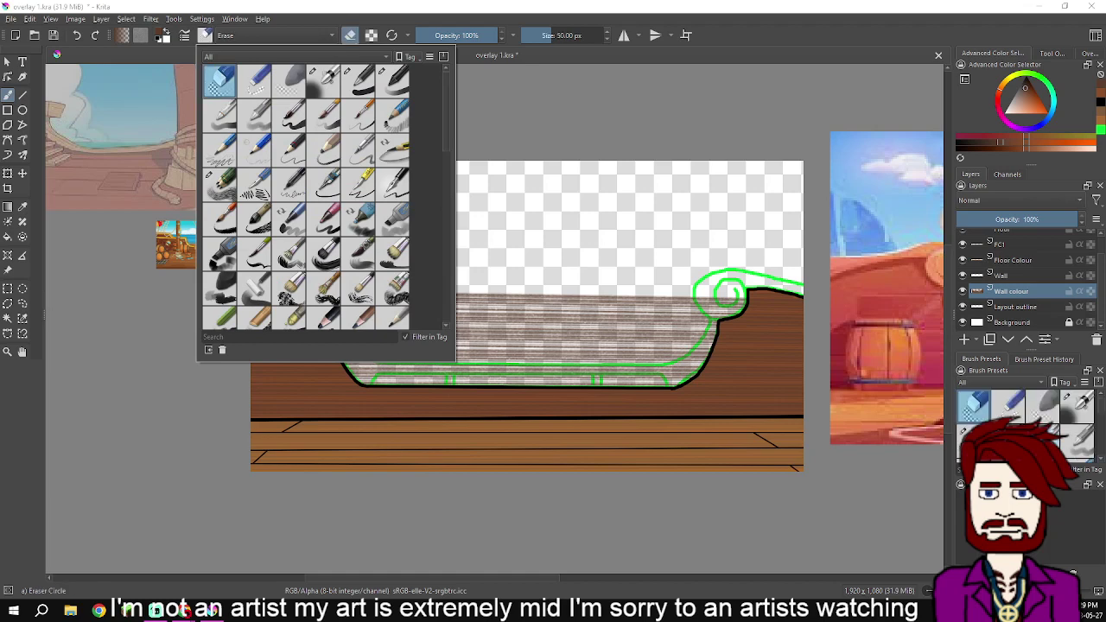
{"action": "key", "text": "Escape"}
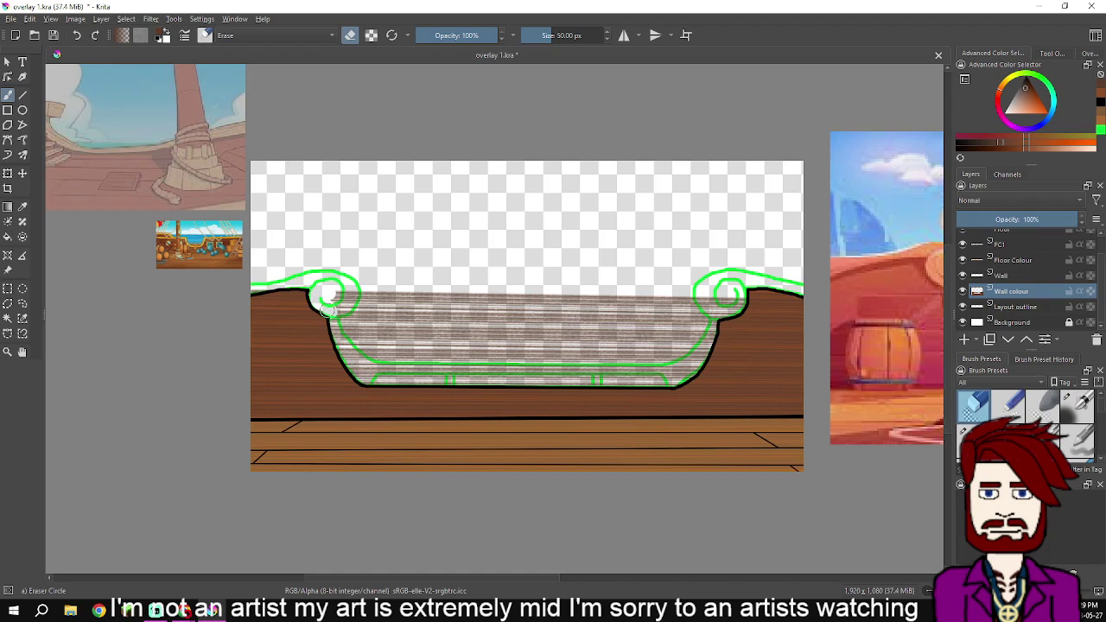
Erase the wood grain around the left scroll and down the inside of the wall's left curve
{"action": "scroll", "coordinate": [328, 298], "scroll_direction": "up", "scroll_amount": 5}
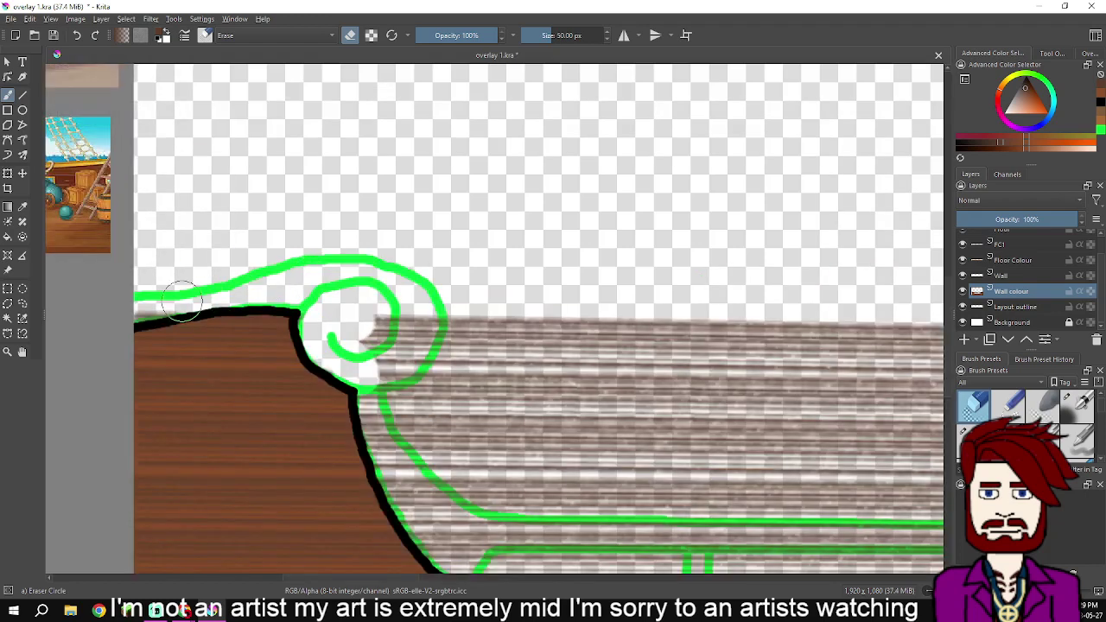
{"action": "mouse_move", "coordinate": [316, 304]}
{"action": "left_mouse_down"}
{"action": "mouse_move", "coordinate": [390, 397]}
{"action": "mouse_move", "coordinate": [385, 410]}
{"action": "mouse_move", "coordinate": [374, 401]}
{"action": "mouse_move", "coordinate": [381, 438]}
{"action": "mouse_move", "coordinate": [428, 510]}
{"action": "left_mouse_up"}
{"action": "mouse_move", "coordinate": [396, 347]}
{"action": "left_mouse_down"}
{"action": "mouse_move", "coordinate": [384, 306]}
{"action": "mouse_move", "coordinate": [436, 414]}
{"action": "mouse_move", "coordinate": [438, 457]}
{"action": "mouse_move", "coordinate": [441, 428]}
{"action": "mouse_move", "coordinate": [397, 405]}
{"action": "mouse_move", "coordinate": [427, 432]}
{"action": "mouse_move", "coordinate": [373, 229]}
{"action": "left_mouse_up"}
{"action": "mouse_move", "coordinate": [349, 279]}
{"action": "left_mouse_down"}
{"action": "mouse_move", "coordinate": [367, 349]}
{"action": "mouse_move", "coordinate": [414, 386]}
{"action": "mouse_move", "coordinate": [588, 389]}
{"action": "left_mouse_up"}
{"action": "key", "text": "ctrl+z"}
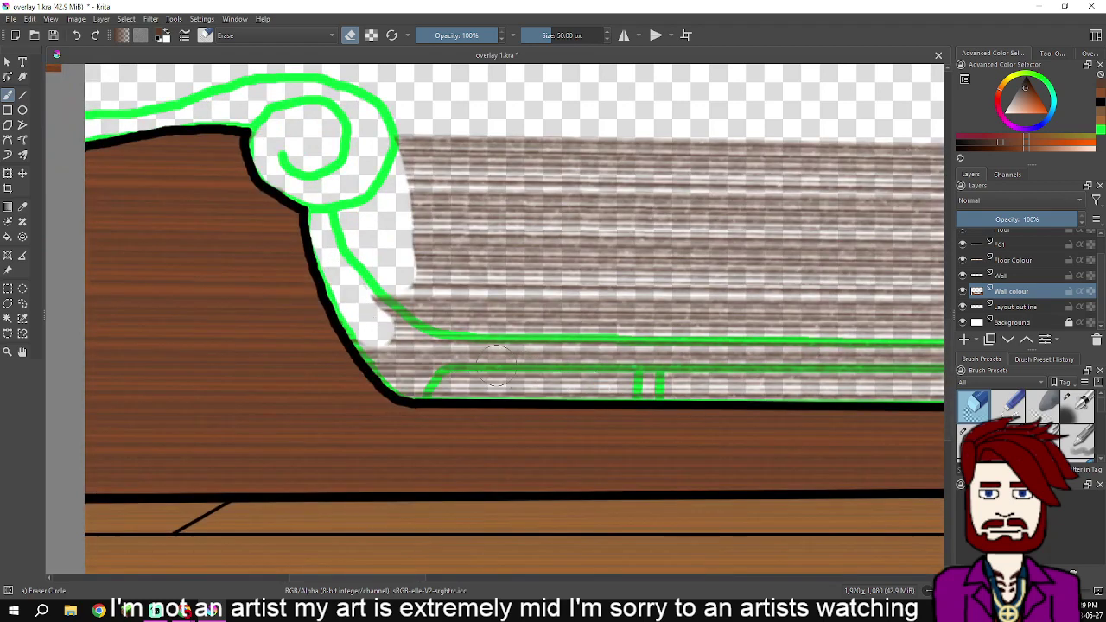
Erase the wood grain along the strip above the opening's bottom wall line and up the right curve to the scroll
{"action": "mouse_move", "coordinate": [366, 304]}
{"action": "left_mouse_down"}
{"action": "mouse_move", "coordinate": [357, 309]}
{"action": "mouse_move", "coordinate": [372, 339]}
{"action": "mouse_move", "coordinate": [416, 381]}
{"action": "mouse_move", "coordinate": [793, 389]}
{"action": "mouse_move", "coordinate": [398, 334]}
{"action": "mouse_move", "coordinate": [723, 338]}
{"action": "mouse_move", "coordinate": [675, 350]}
{"action": "mouse_move", "coordinate": [482, 351]}
{"action": "mouse_move", "coordinate": [674, 348]}
{"action": "mouse_move", "coordinate": [727, 300]}
{"action": "left_mouse_up"}
{"action": "key", "text": "ctrl+z"}
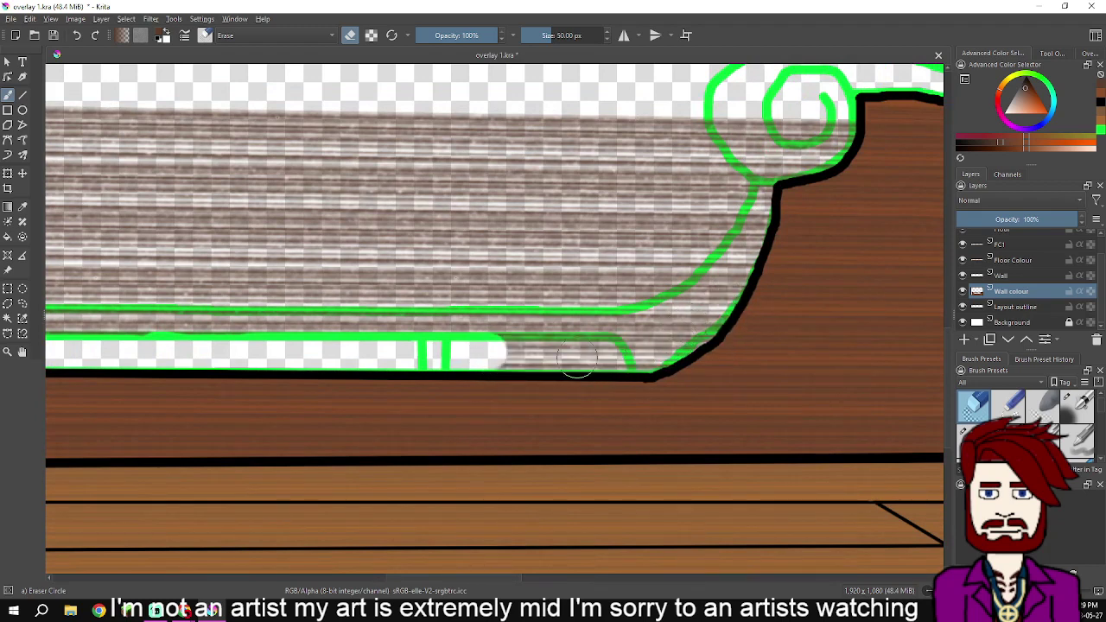
{"action": "mouse_move", "coordinate": [480, 349]}
{"action": "left_mouse_down"}
{"action": "mouse_move", "coordinate": [652, 349]}
{"action": "mouse_move", "coordinate": [646, 359]}
{"action": "mouse_move", "coordinate": [611, 339]}
{"action": "mouse_move", "coordinate": [672, 350]}
{"action": "mouse_move", "coordinate": [724, 303]}
{"action": "left_mouse_up"}
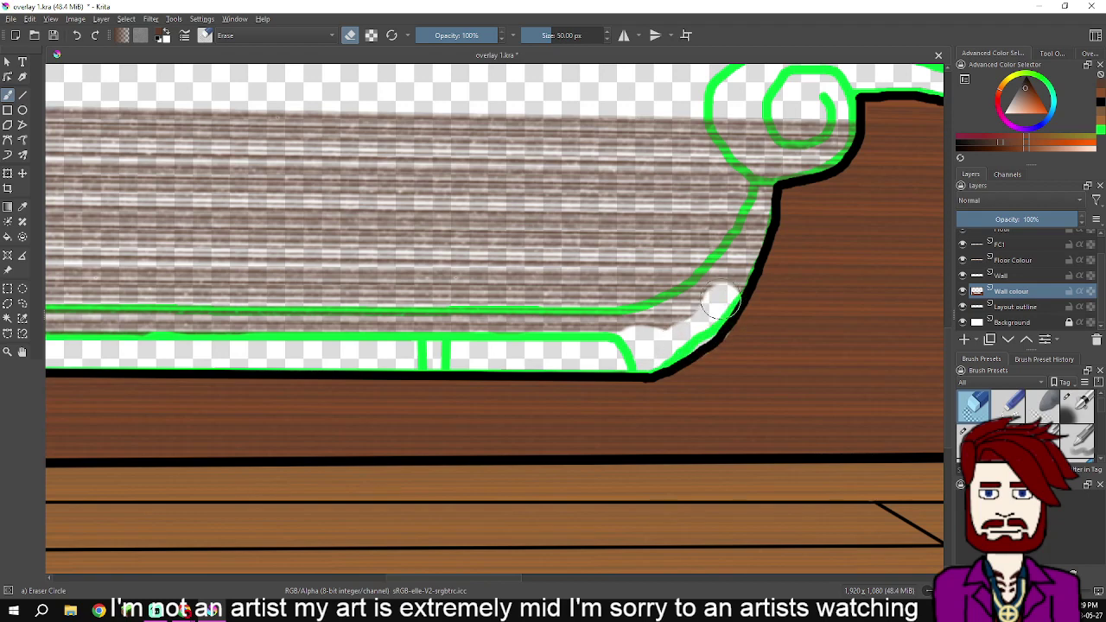
{"action": "key", "text": "ctrl+z"}
{"action": "mouse_move", "coordinate": [653, 349]}
{"action": "left_mouse_down"}
{"action": "mouse_move", "coordinate": [739, 271]}
{"action": "mouse_move", "coordinate": [761, 128]}
{"action": "mouse_move", "coordinate": [636, 239]}
{"action": "mouse_move", "coordinate": [651, 227]}
{"action": "mouse_move", "coordinate": [675, 245]}
{"action": "mouse_move", "coordinate": [696, 229]}
{"action": "mouse_move", "coordinate": [714, 234]}
{"action": "mouse_move", "coordinate": [691, 265]}
{"action": "mouse_move", "coordinate": [656, 271]}
{"action": "mouse_move", "coordinate": [646, 238]}
{"action": "mouse_move", "coordinate": [625, 235]}
{"action": "mouse_move", "coordinate": [538, 247]}
{"action": "mouse_move", "coordinate": [615, 244]}
{"action": "left_mouse_up"}
Erase all remaining wood grain from the open area between the two scrolls, down to the green railing line
{"action": "scroll", "coordinate": [550, 245], "scroll_direction": "down", "scroll_amount": 2}
{"action": "mouse_move", "coordinate": [200, 236]}
{"action": "left_mouse_down"}
{"action": "mouse_move", "coordinate": [635, 244]}
{"action": "mouse_move", "coordinate": [199, 254]}
{"action": "mouse_move", "coordinate": [218, 263]}
{"action": "mouse_move", "coordinate": [660, 259]}
{"action": "mouse_move", "coordinate": [650, 272]}
{"action": "mouse_move", "coordinate": [609, 257]}
{"action": "left_mouse_up"}
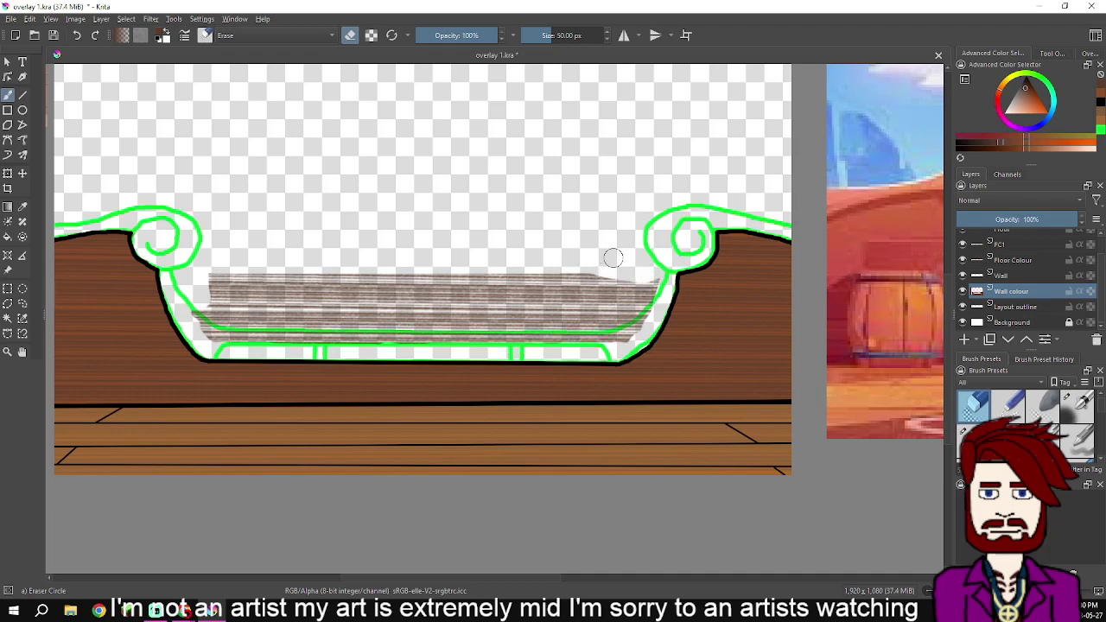
{"action": "mouse_move", "coordinate": [666, 281]}
{"action": "left_mouse_down"}
{"action": "mouse_move", "coordinate": [639, 297]}
{"action": "mouse_move", "coordinate": [641, 285]}
{"action": "mouse_move", "coordinate": [644, 326]}
{"action": "mouse_move", "coordinate": [607, 342]}
{"action": "mouse_move", "coordinate": [229, 342]}
{"action": "mouse_move", "coordinate": [196, 312]}
{"action": "mouse_move", "coordinate": [212, 276]}
{"action": "mouse_move", "coordinate": [608, 280]}
{"action": "mouse_move", "coordinate": [635, 314]}
{"action": "mouse_move", "coordinate": [571, 334]}
{"action": "mouse_move", "coordinate": [206, 331]}
{"action": "mouse_move", "coordinate": [222, 294]}
{"action": "mouse_move", "coordinate": [364, 292]}
{"action": "left_mouse_up"}
{"action": "mouse_move", "coordinate": [205, 291]}
{"action": "left_mouse_down"}
{"action": "mouse_move", "coordinate": [420, 290]}
{"action": "mouse_move", "coordinate": [359, 289]}
{"action": "left_mouse_up"}
{"action": "left_click_drag", "start_coordinate": [437, 290], "coordinate": [617, 296]}
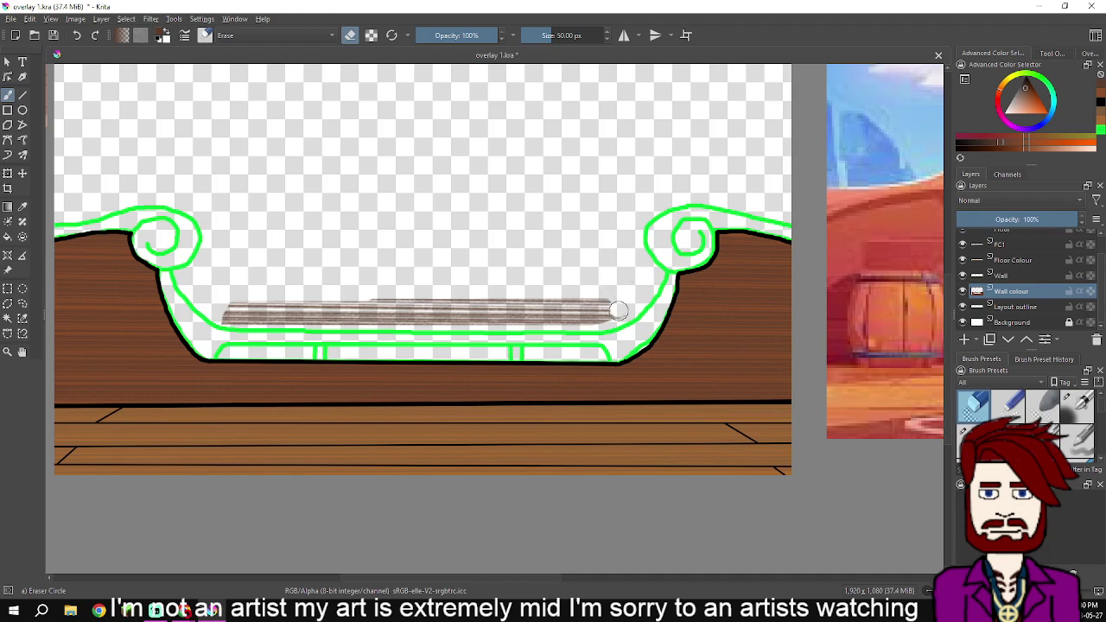
{"action": "mouse_move", "coordinate": [589, 319]}
{"action": "left_mouse_down"}
{"action": "mouse_move", "coordinate": [211, 313]}
{"action": "mouse_move", "coordinate": [264, 303]}
{"action": "mouse_move", "coordinate": [629, 305]}
{"action": "left_mouse_up"}
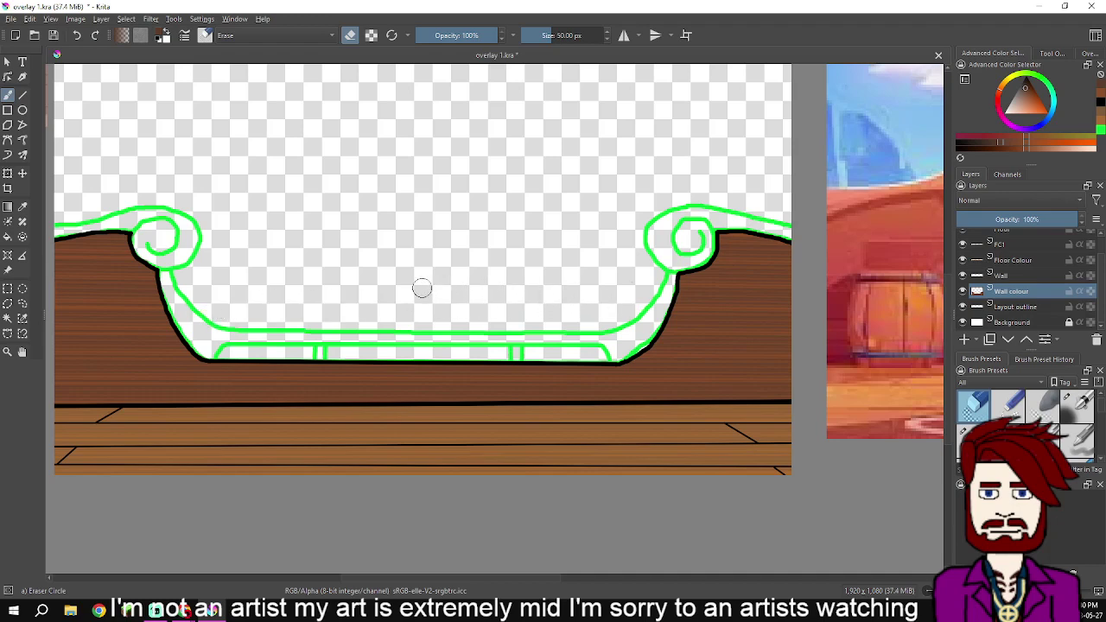
{"action": "scroll", "coordinate": [423, 288], "scroll_direction": "down", "scroll_amount": 3}
{"action": "scroll", "coordinate": [421, 287], "scroll_direction": "up", "scroll_amount": 3}
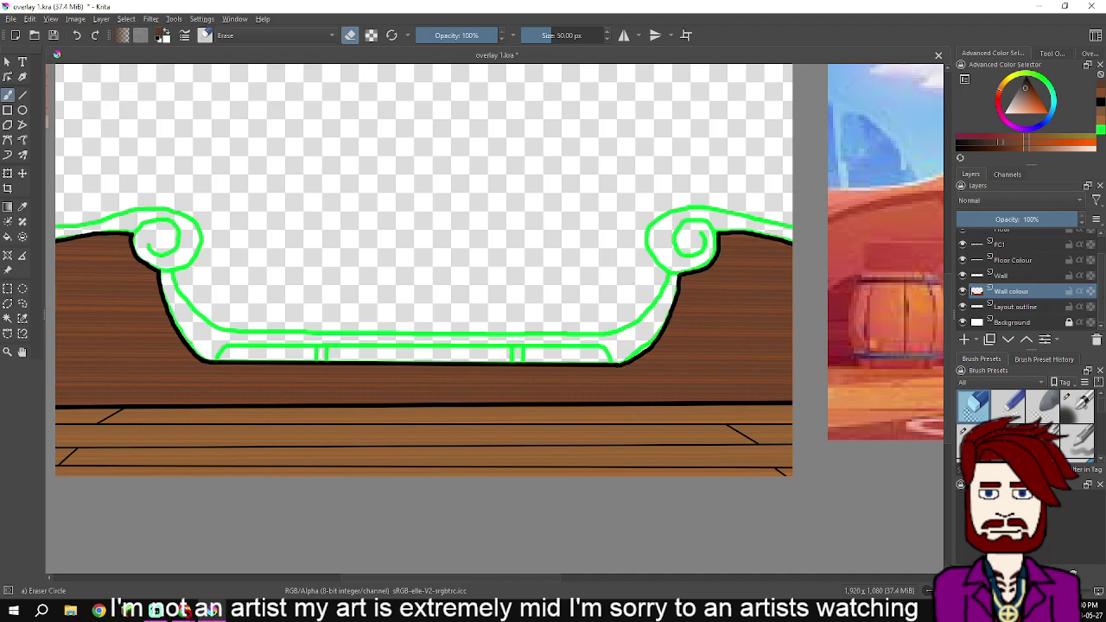
{"action": "left_click", "coordinate": [1017, 307]}
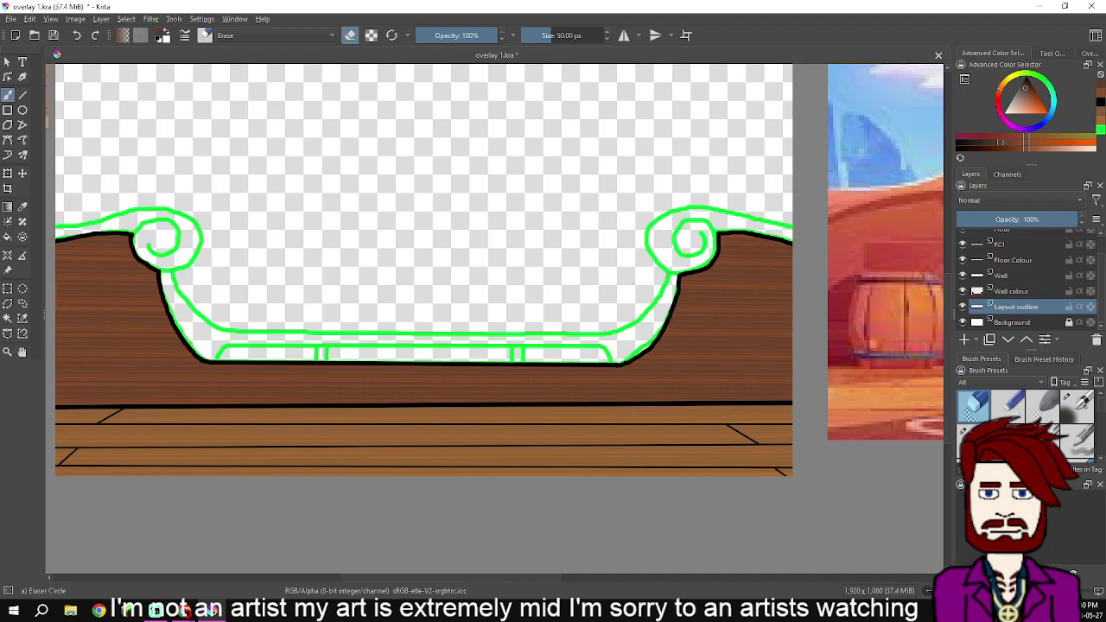
{"action": "mouse_move", "coordinate": [1011, 292]}
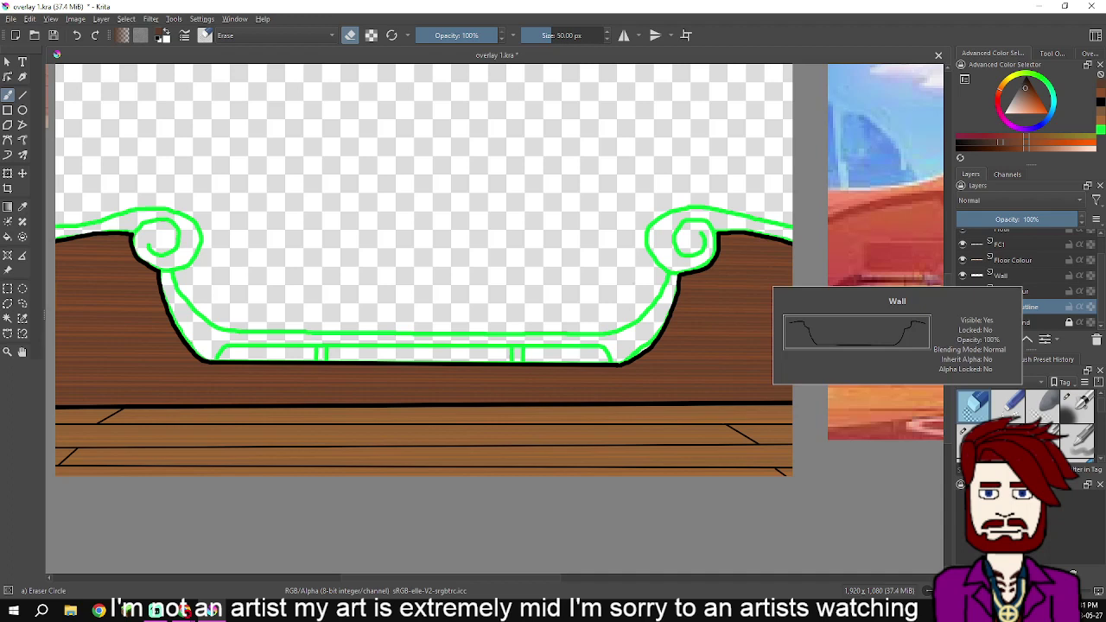
{"action": "left_click", "coordinate": [1020, 276]}
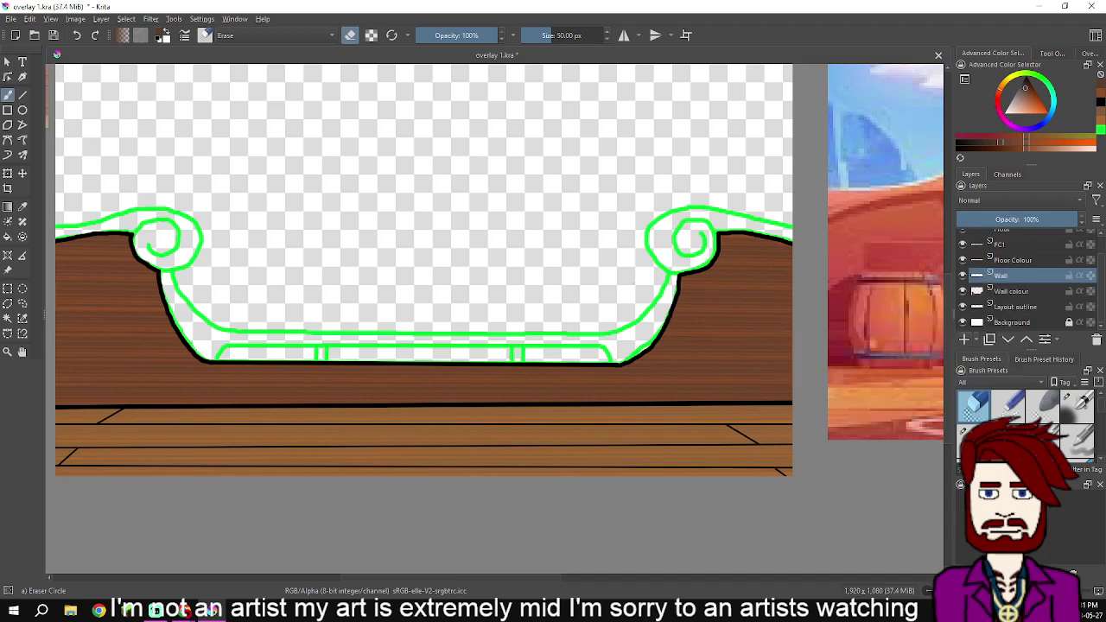
{"action": "key", "text": "Insert"}
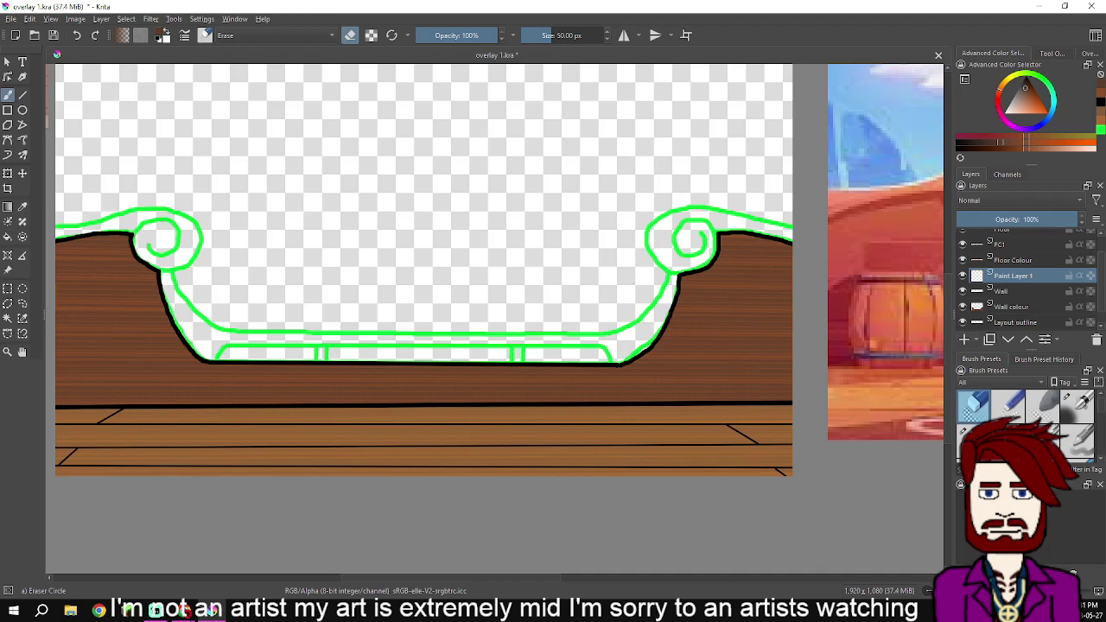
{"action": "mouse_move", "coordinate": [1012, 278]}
{"action": "right_click", "coordinate": [1012, 275]}
{"action": "left_click", "coordinate": [986, 364]}
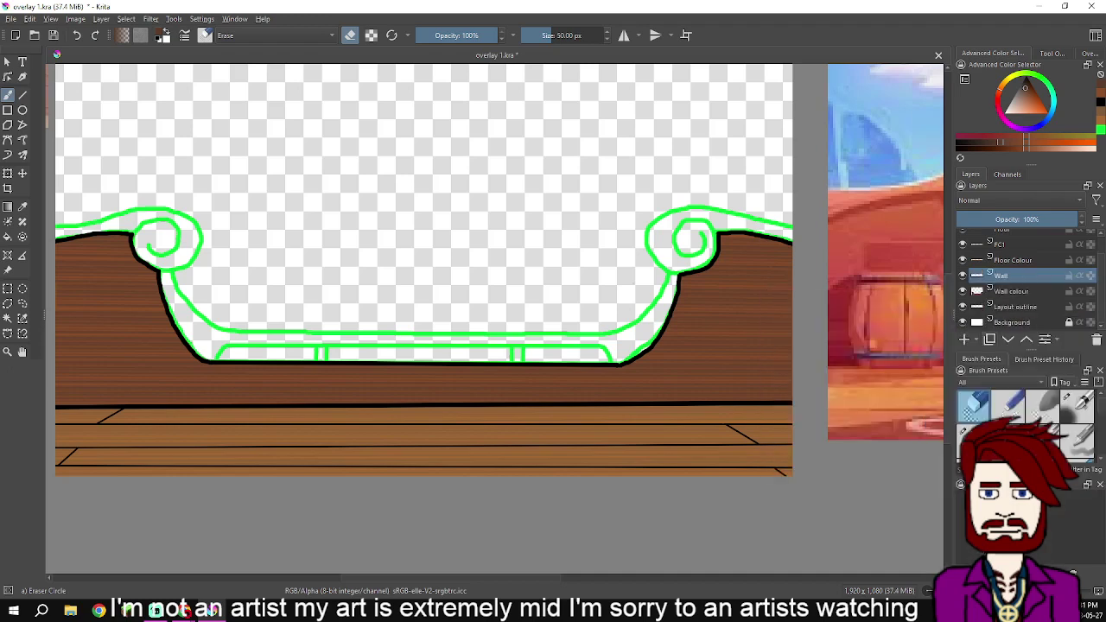
Duplicate the Wall layer and rename the copy as Rails
{"action": "right_click", "coordinate": [1011, 276]}
{"action": "left_click", "coordinate": [985, 383]}
{"action": "double_click", "coordinate": [1013, 275]}
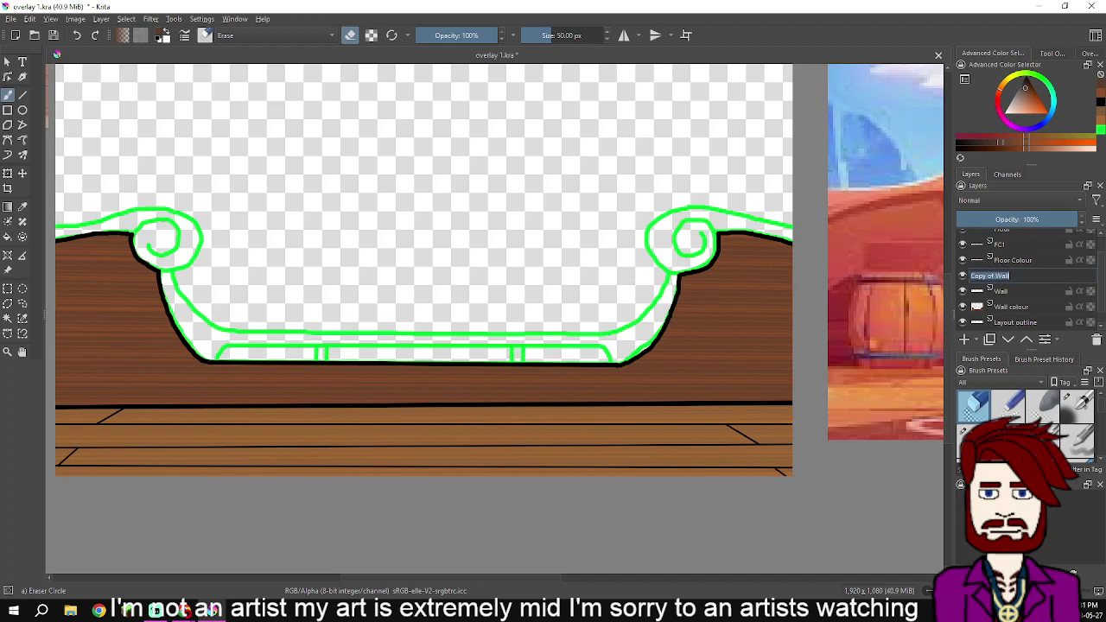
{"action": "type", "text": "Rails"}
{"action": "key", "text": "Return"}
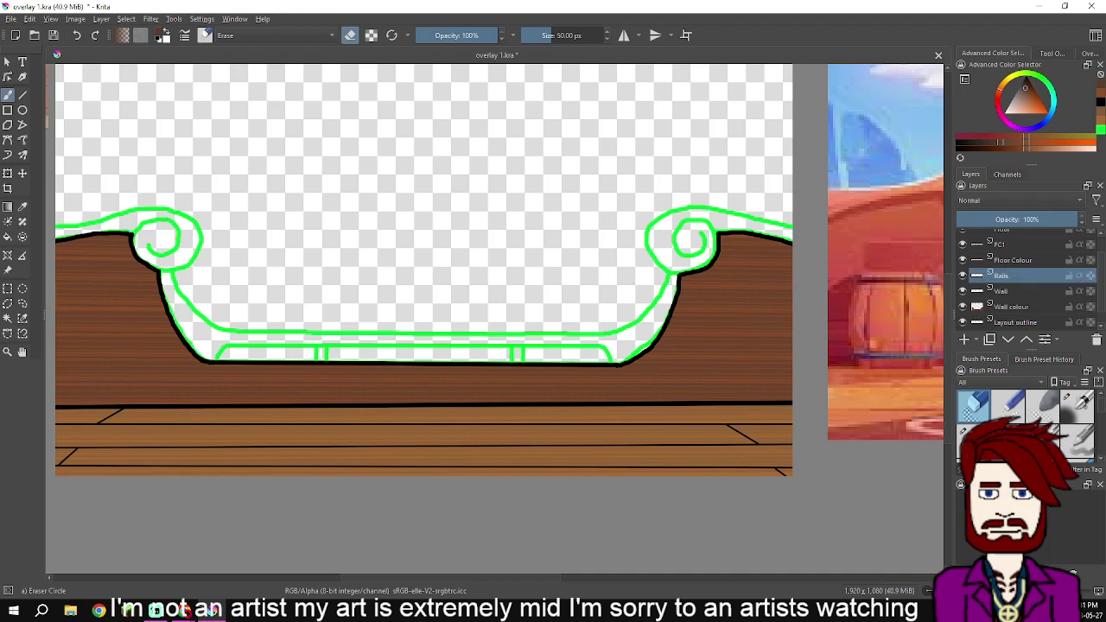
Hide the Wall and Wall colour layers and choose the Basic-1 brush preset at 10 px in black
{"action": "left_click", "coordinate": [963, 291]}
{"action": "left_click", "coordinate": [963, 307]}
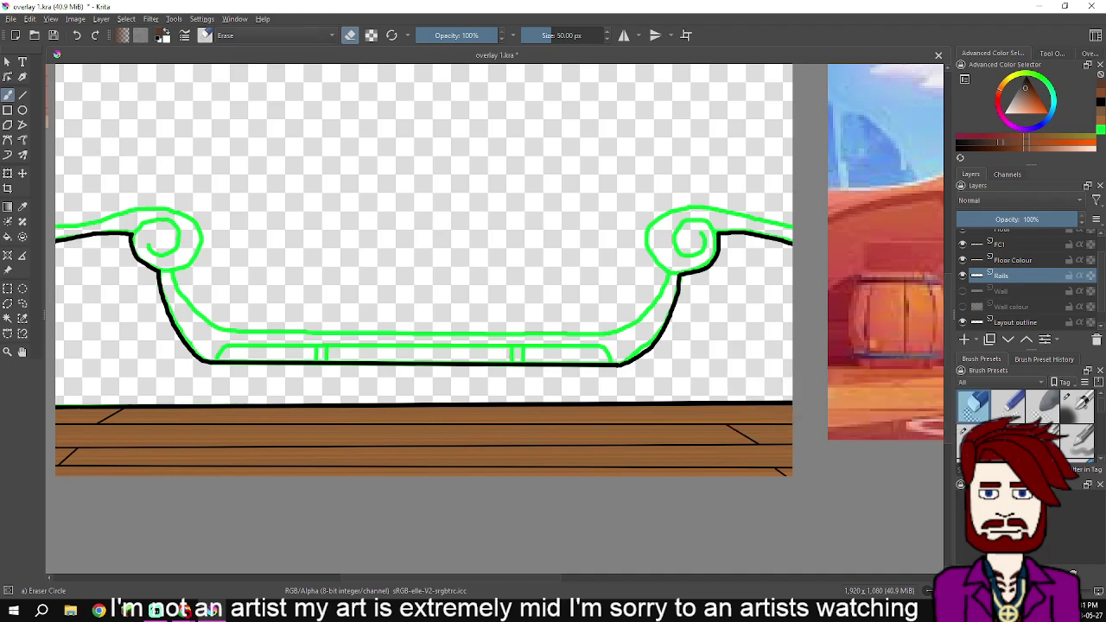
{"action": "left_click", "coordinate": [205, 34]}
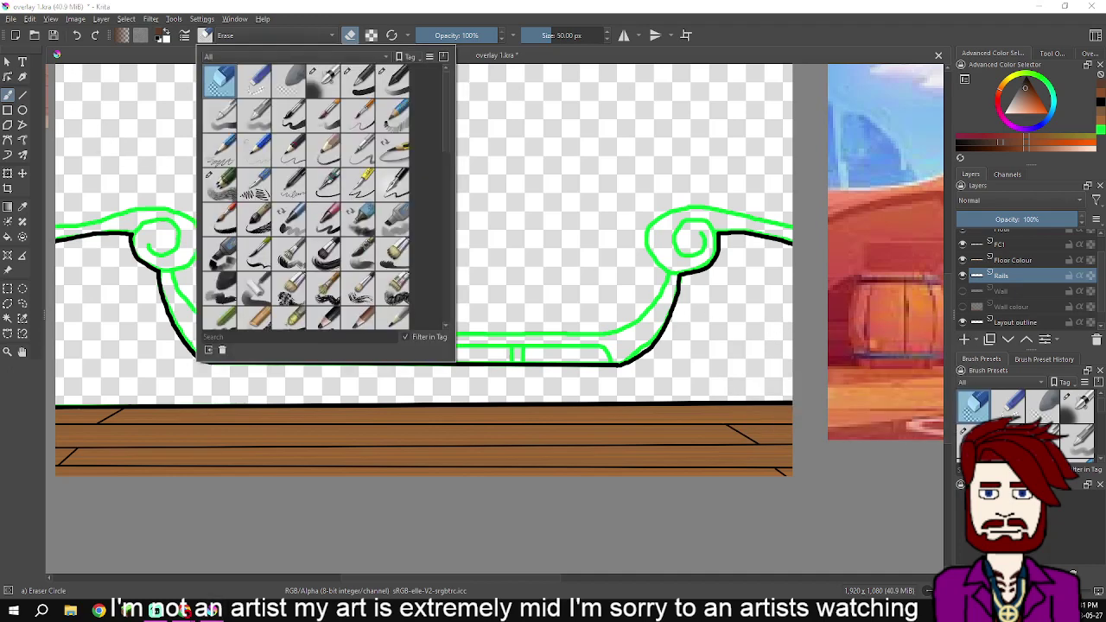
{"action": "left_click", "coordinate": [358, 80]}
{"action": "key", "text": "Escape"}
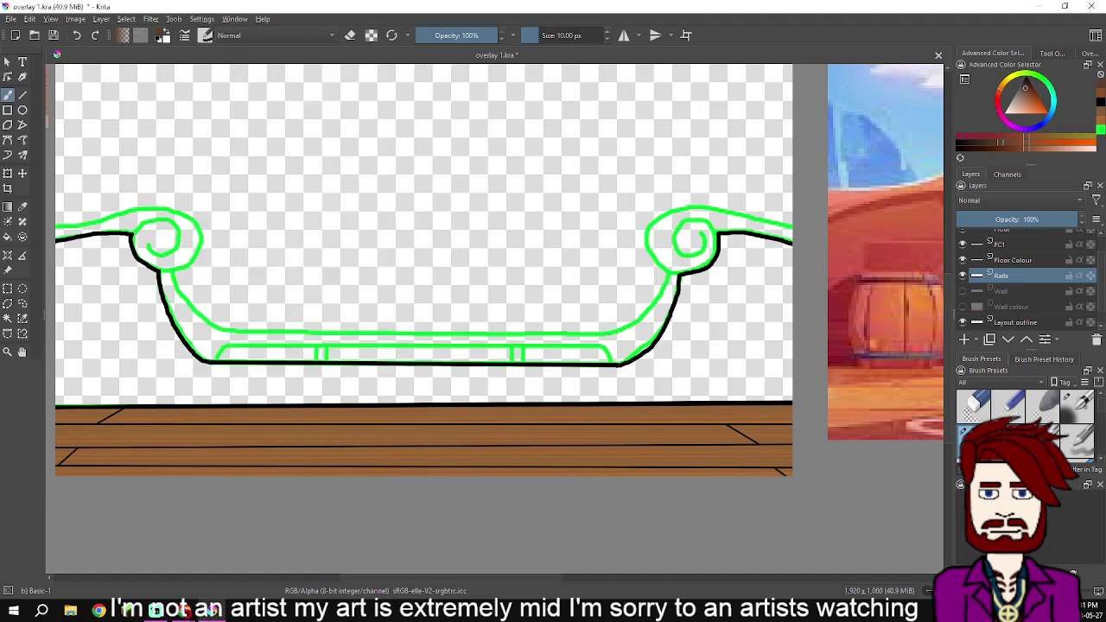
{"action": "key", "text": "d"}
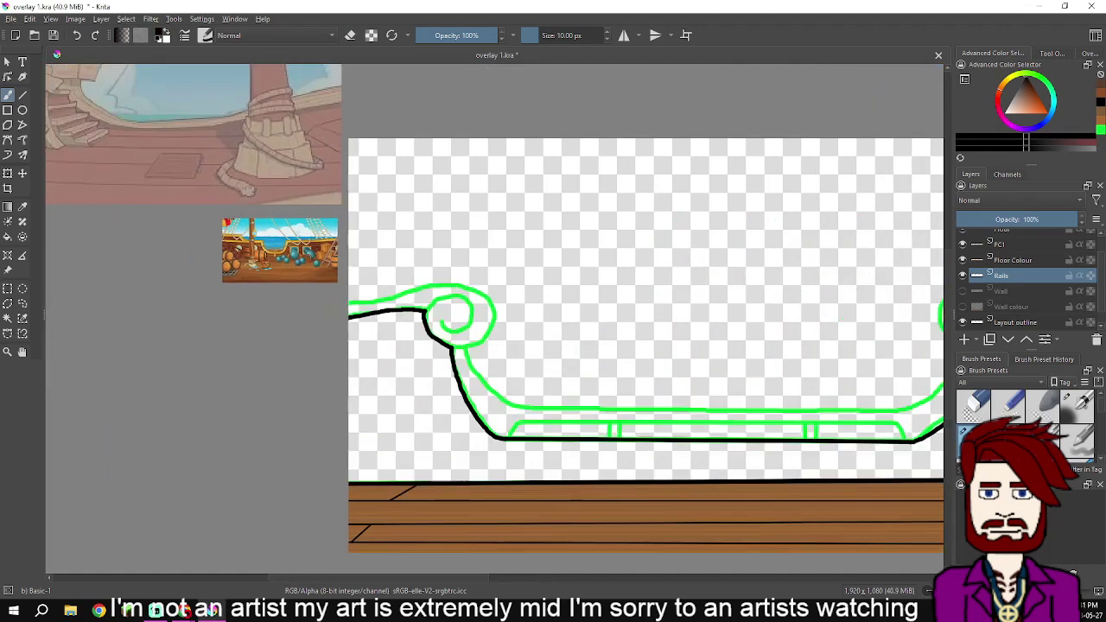
Ink the left railing's upper edge along the green sketch, between the canvas edge and the top of the scroll
{"action": "scroll", "coordinate": [433, 257], "scroll_direction": "up", "scroll_amount": 4}
{"action": "left_click_drag", "start_coordinate": [209, 400], "coordinate": [301, 399]}
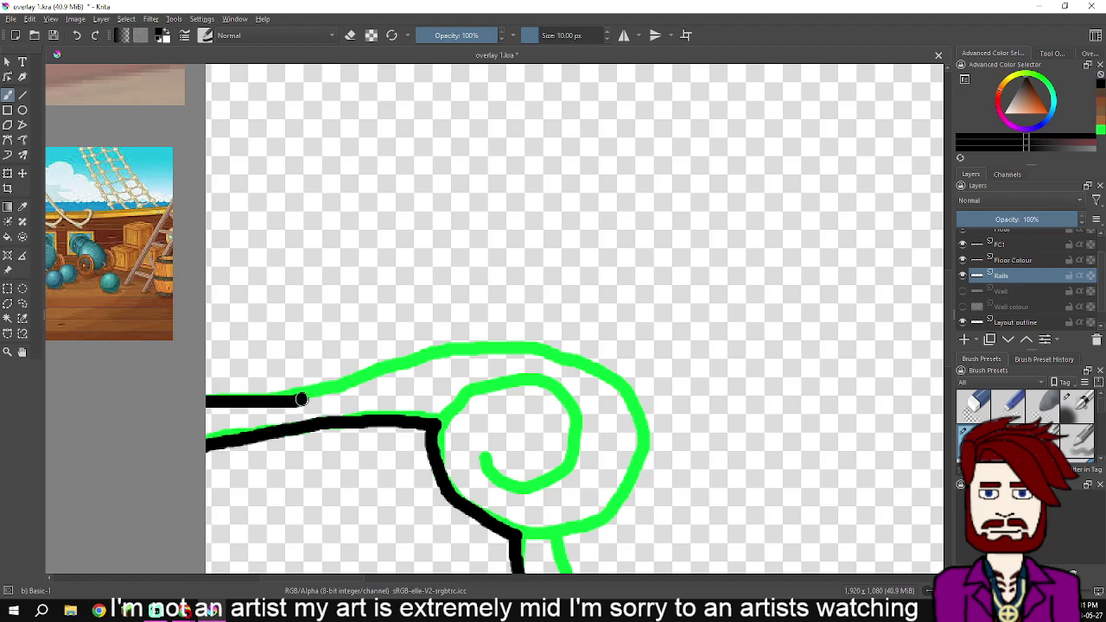
{"action": "key", "text": "ctrl+z"}
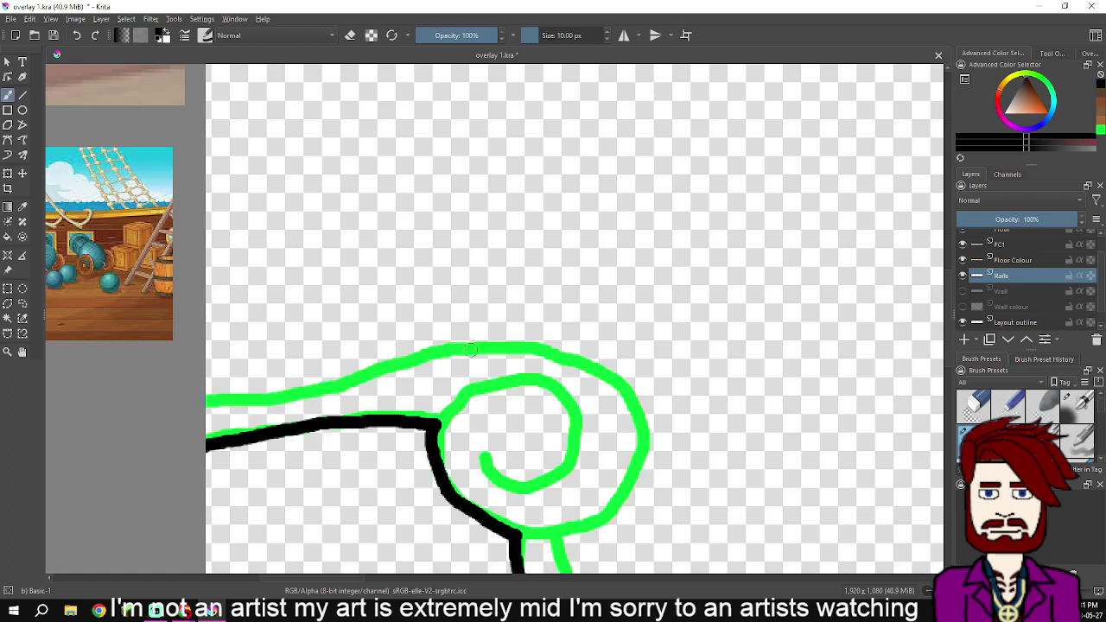
{"action": "mouse_move", "coordinate": [471, 349]}
{"action": "left_mouse_down"}
{"action": "mouse_move", "coordinate": [314, 392]}
{"action": "mouse_move", "coordinate": [213, 400]}
{"action": "left_mouse_up"}
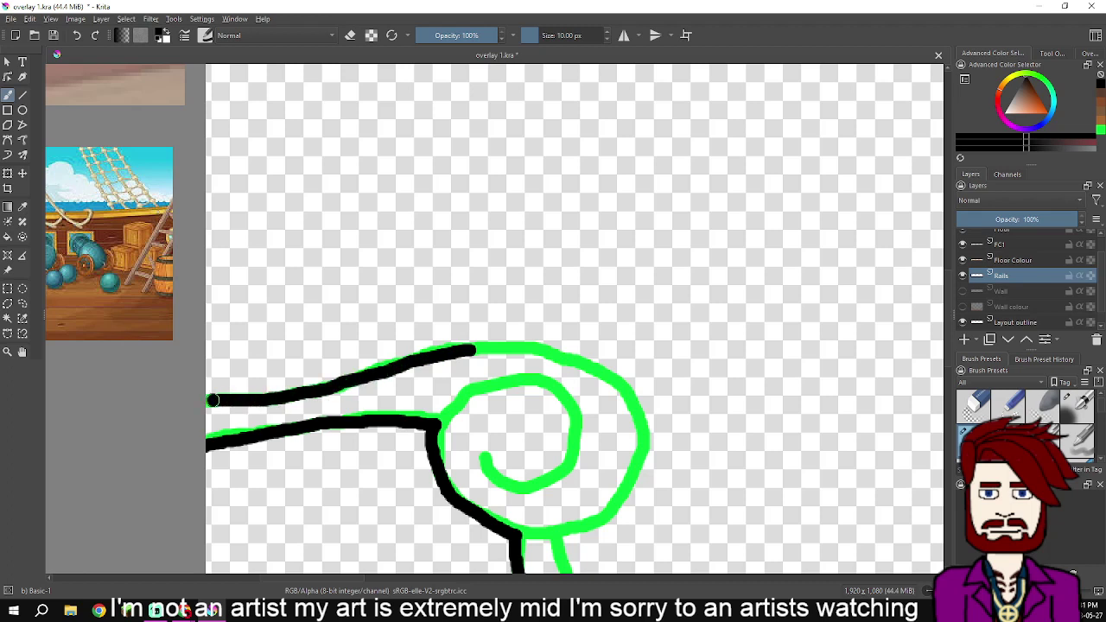
Ink the left scroll's outer curve from the end of the railing's upper edge around to the wall line beneath it
{"action": "mouse_move", "coordinate": [453, 351]}
{"action": "left_mouse_down"}
{"action": "mouse_move", "coordinate": [568, 354]}
{"action": "mouse_move", "coordinate": [628, 392]}
{"action": "left_mouse_up"}
{"action": "key", "text": "ctrl+z"}
{"action": "left_click_drag", "start_coordinate": [471, 351], "coordinate": [560, 356]}
{"action": "key", "text": "ctrl+z"}
{"action": "mouse_move", "coordinate": [472, 350]}
{"action": "left_mouse_down"}
{"action": "mouse_move", "coordinate": [579, 354]}
{"action": "mouse_move", "coordinate": [617, 372]}
{"action": "mouse_move", "coordinate": [637, 401]}
{"action": "mouse_move", "coordinate": [642, 443]}
{"action": "mouse_move", "coordinate": [614, 509]}
{"action": "mouse_move", "coordinate": [521, 535]}
{"action": "left_mouse_up"}
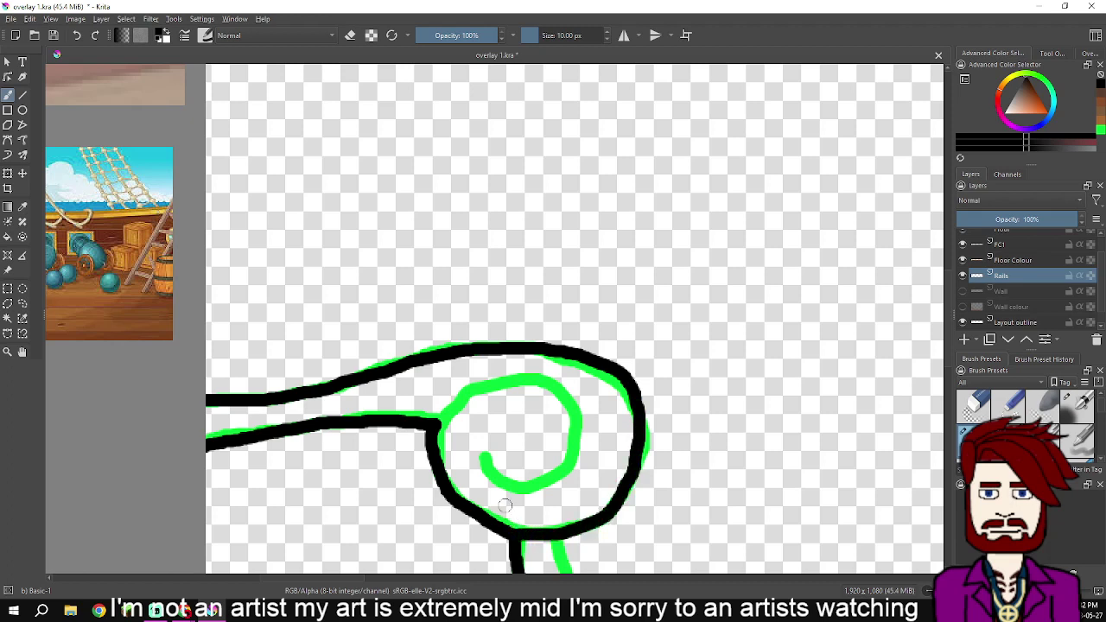
Ink the left scroll's inner spiral from its centre out to the corner of the wall line
{"action": "mouse_move", "coordinate": [434, 432]}
{"action": "left_mouse_down"}
{"action": "mouse_move", "coordinate": [471, 391]}
{"action": "mouse_move", "coordinate": [508, 377]}
{"action": "mouse_move", "coordinate": [540, 380]}
{"action": "mouse_move", "coordinate": [578, 410]}
{"action": "mouse_move", "coordinate": [581, 445]}
{"action": "mouse_move", "coordinate": [558, 474]}
{"action": "mouse_move", "coordinate": [531, 486]}
{"action": "mouse_move", "coordinate": [474, 456]}
{"action": "left_mouse_up"}
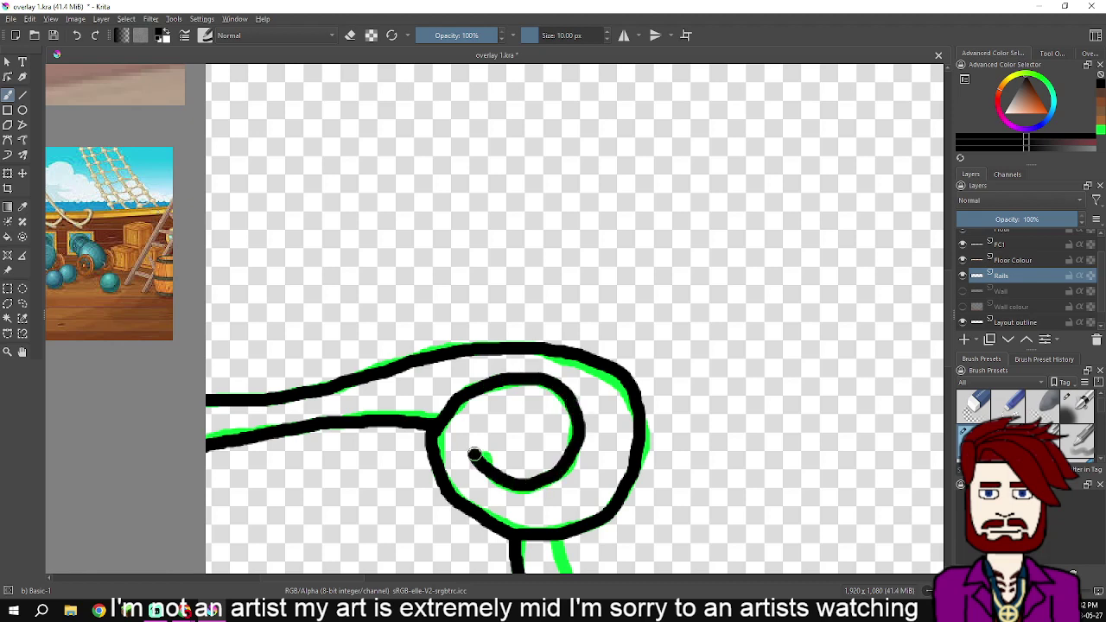
{"action": "key", "text": "ctrl+z"}
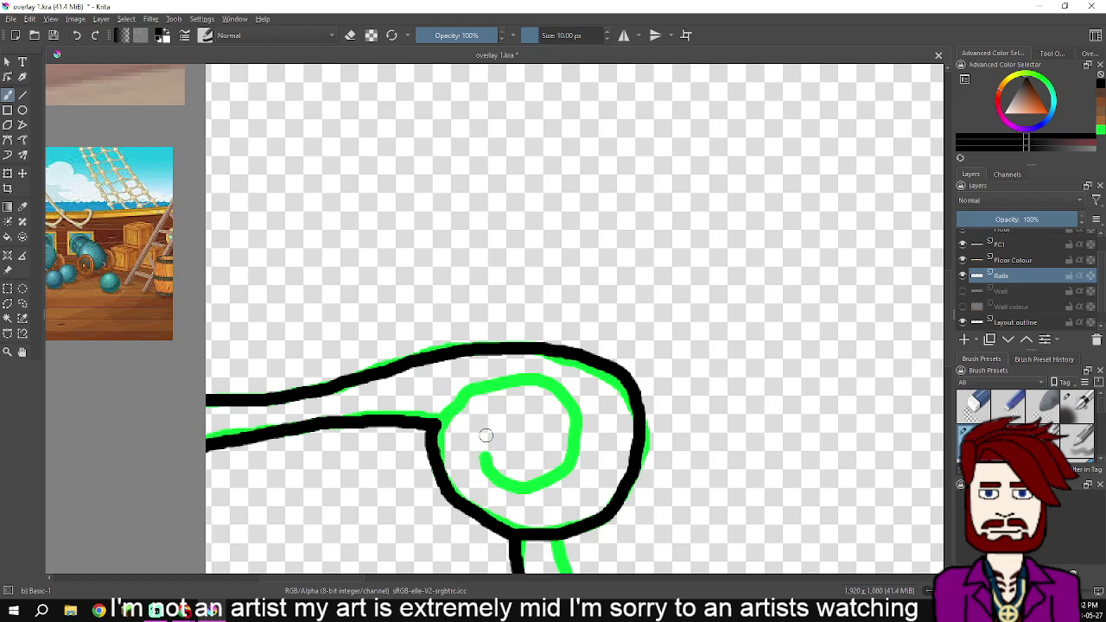
{"action": "mouse_move", "coordinate": [486, 436]}
{"action": "left_mouse_down"}
{"action": "mouse_move", "coordinate": [502, 484]}
{"action": "mouse_move", "coordinate": [547, 484]}
{"action": "mouse_move", "coordinate": [574, 453]}
{"action": "mouse_move", "coordinate": [574, 413]}
{"action": "mouse_move", "coordinate": [535, 381]}
{"action": "mouse_move", "coordinate": [483, 385]}
{"action": "mouse_move", "coordinate": [438, 423]}
{"action": "left_mouse_up"}
Ink the right scroll's inner spiral, and its outer curve together with the right railing's upper edge
{"action": "scroll", "coordinate": [570, 424], "scroll_direction": "down", "scroll_amount": 2}
{"action": "left_click_drag", "start_coordinate": [795, 434], "coordinate": [437, 275]}
{"action": "left_click_drag", "start_coordinate": [711, 309], "coordinate": [365, 327]}
{"action": "scroll", "coordinate": [736, 301], "scroll_direction": "up", "scroll_amount": 4}
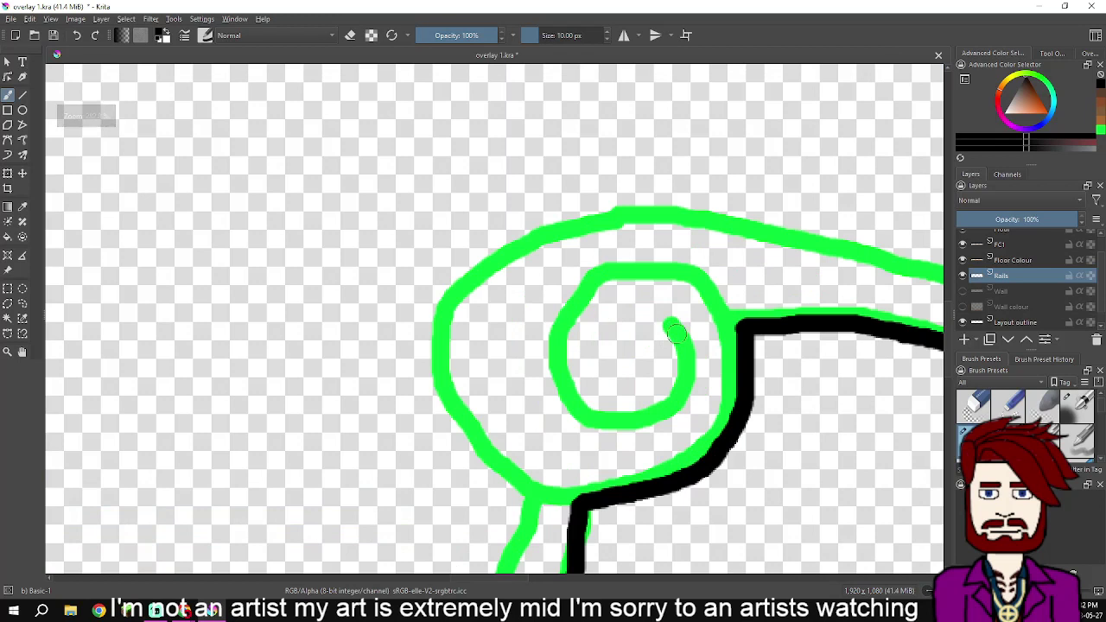
{"action": "mouse_move", "coordinate": [675, 332]}
{"action": "left_mouse_down"}
{"action": "mouse_move", "coordinate": [676, 389]}
{"action": "mouse_move", "coordinate": [618, 420]}
{"action": "mouse_move", "coordinate": [592, 420]}
{"action": "mouse_move", "coordinate": [565, 401]}
{"action": "mouse_move", "coordinate": [554, 343]}
{"action": "mouse_move", "coordinate": [604, 277]}
{"action": "mouse_move", "coordinate": [661, 265]}
{"action": "mouse_move", "coordinate": [745, 327]}
{"action": "mouse_move", "coordinate": [432, 344]}
{"action": "left_mouse_up"}
{"action": "scroll", "coordinate": [746, 327], "scroll_direction": "up", "scroll_amount": 1}
{"action": "scroll", "coordinate": [507, 345], "scroll_direction": "down", "scroll_amount": 2}
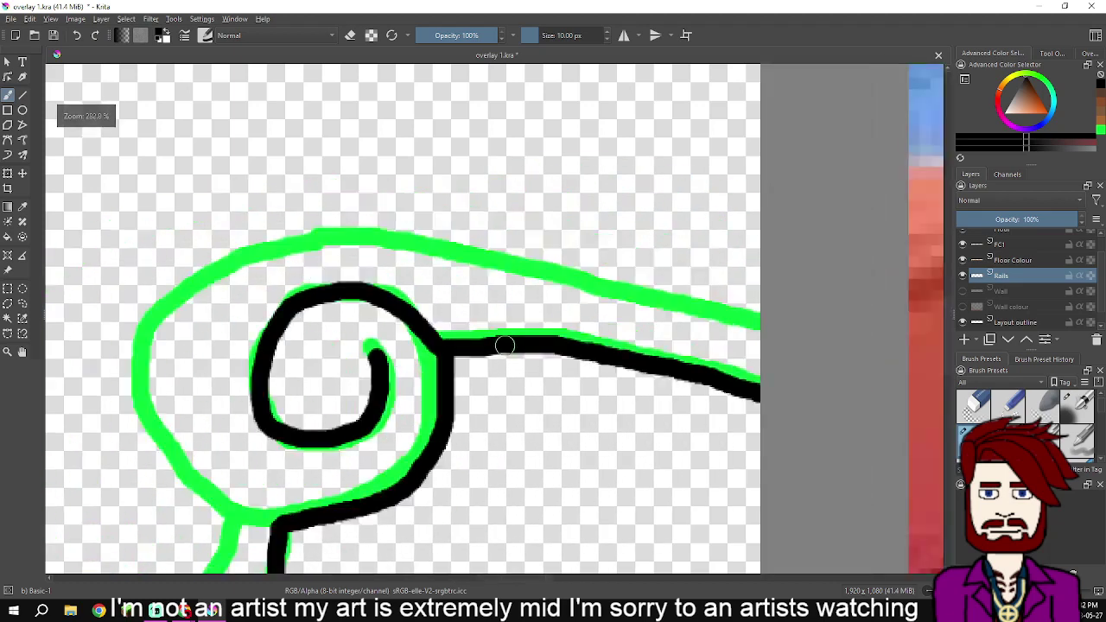
{"action": "mouse_move", "coordinate": [688, 328]}
{"action": "left_mouse_down"}
{"action": "mouse_move", "coordinate": [403, 268]}
{"action": "mouse_move", "coordinate": [356, 266]}
{"action": "mouse_move", "coordinate": [309, 285]}
{"action": "mouse_move", "coordinate": [283, 317]}
{"action": "mouse_move", "coordinate": [266, 384]}
{"action": "mouse_move", "coordinate": [287, 435]}
{"action": "mouse_move", "coordinate": [346, 468]}
{"action": "left_mouse_up"}
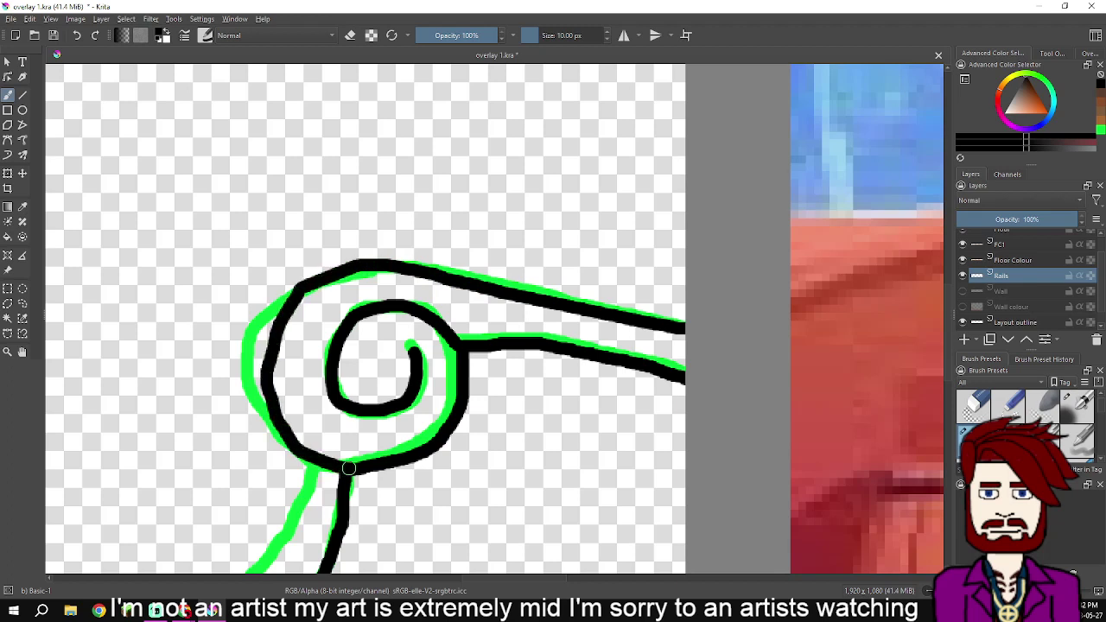
Use the Line tool to ink the long straight inner rail line just above the bottom wall line, between the sketched rounded corners
{"action": "scroll", "coordinate": [342, 456], "scroll_direction": "down", "scroll_amount": 3}
{"action": "left_click_drag", "start_coordinate": [187, 330], "coordinate": [532, 305]}
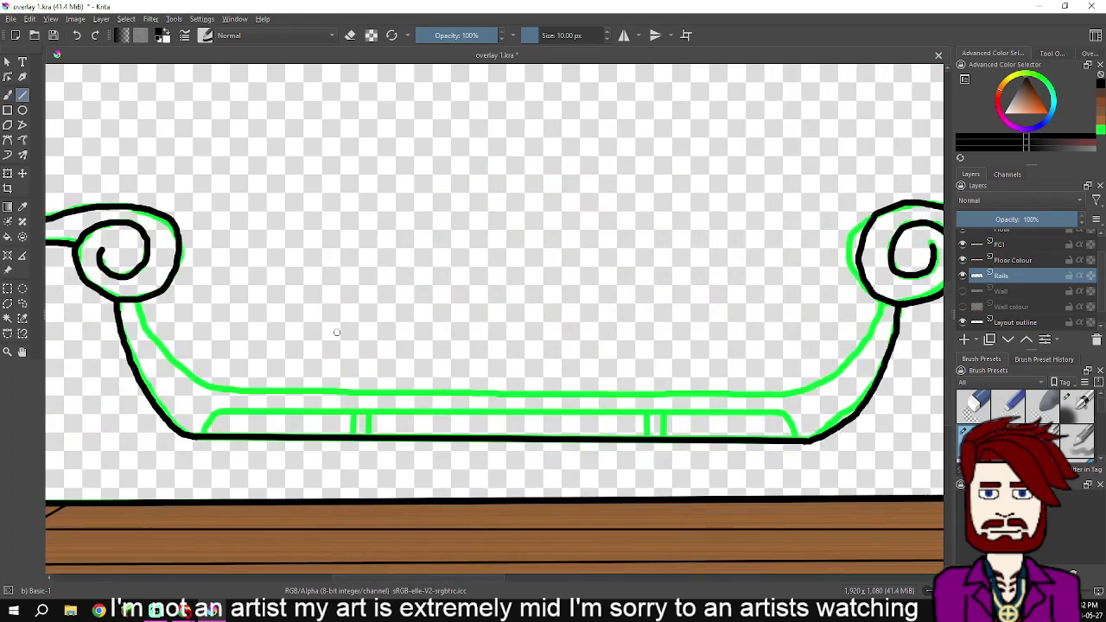
{"action": "scroll", "coordinate": [338, 332], "scroll_direction": "up", "scroll_amount": 3}
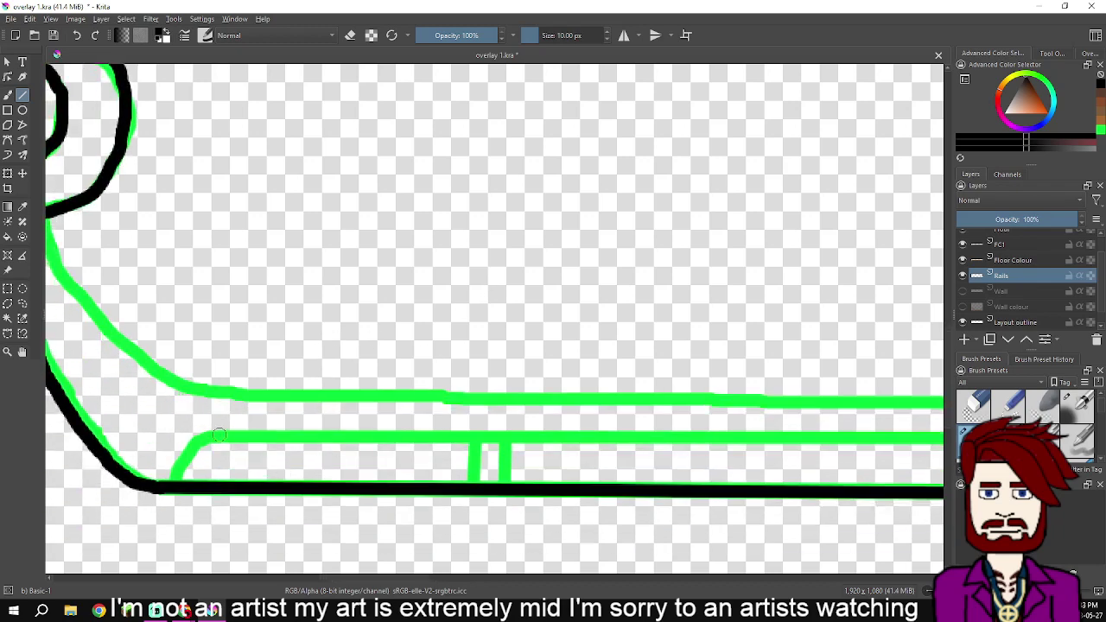
{"action": "left_click_drag", "start_coordinate": [208, 437], "coordinate": [857, 439]}
{"action": "left_click_drag", "start_coordinate": [632, 424], "coordinate": [901, 427]}
Draw two pairs of short vertical support lines joining the inner rail line to the bottom wall line over the sketch
{"action": "left_click_drag", "start_coordinate": [315, 447], "coordinate": [316, 486]}
{"action": "left_click_drag", "start_coordinate": [280, 445], "coordinate": [284, 491]}
{"action": "left_click_drag", "start_coordinate": [688, 483], "coordinate": [343, 469]}
{"action": "left_click_drag", "start_coordinate": [564, 433], "coordinate": [560, 474]}
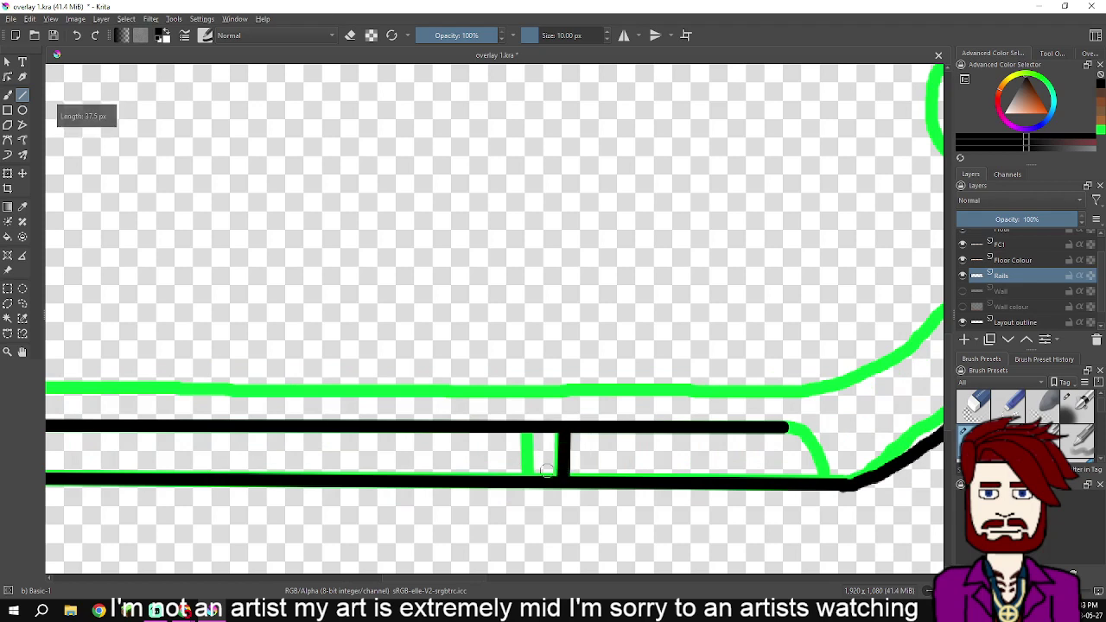
{"action": "left_click_drag", "start_coordinate": [525, 431], "coordinate": [524, 477]}
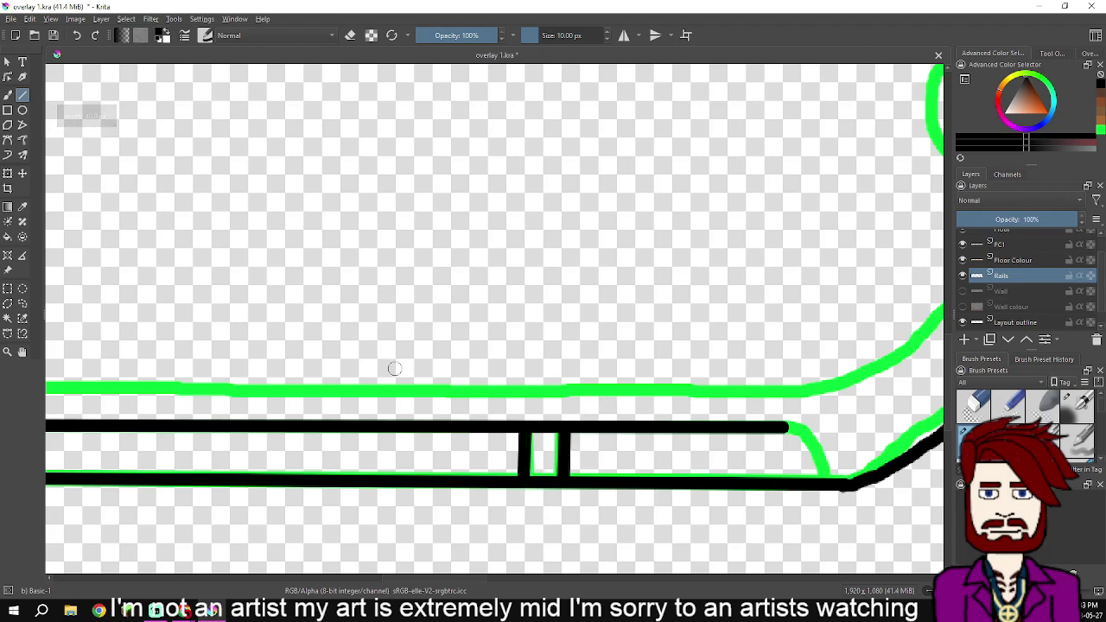
Draw the railing's straight top line about 964 px long between the two curved ends and switch back to the freehand brush
{"action": "scroll", "coordinate": [390, 363], "scroll_direction": "down", "scroll_amount": 3}
{"action": "mouse_move", "coordinate": [466, 400]}
{"action": "left_mouse_down"}
{"action": "mouse_move", "coordinate": [566, 389]}
{"action": "mouse_move", "coordinate": [400, 389]}
{"action": "left_mouse_up"}
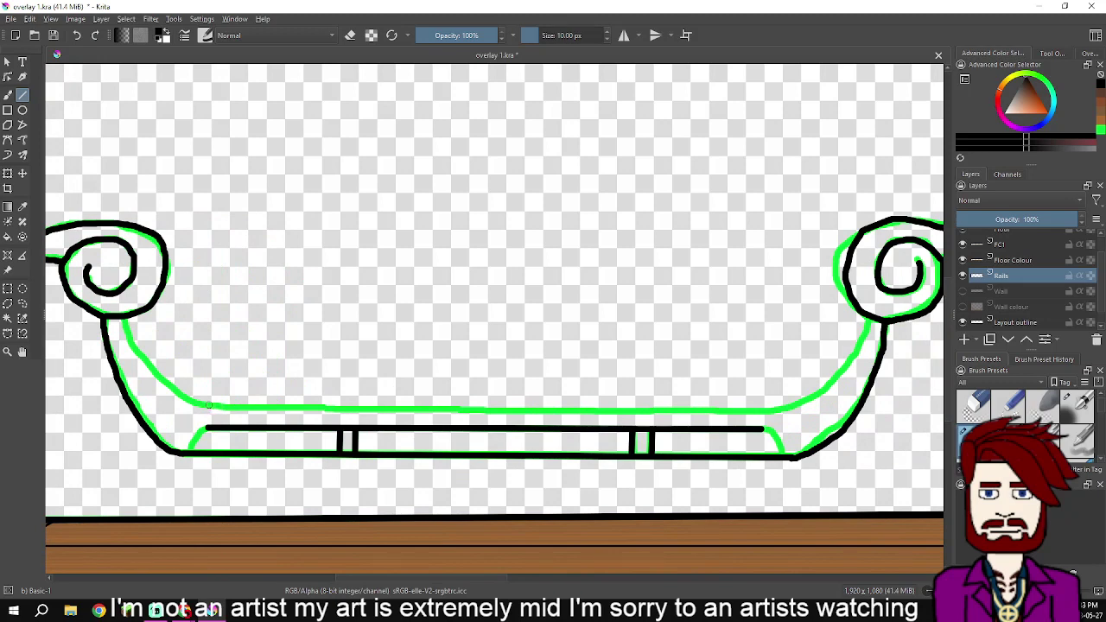
{"action": "left_click_drag", "start_coordinate": [208, 404], "coordinate": [763, 408]}
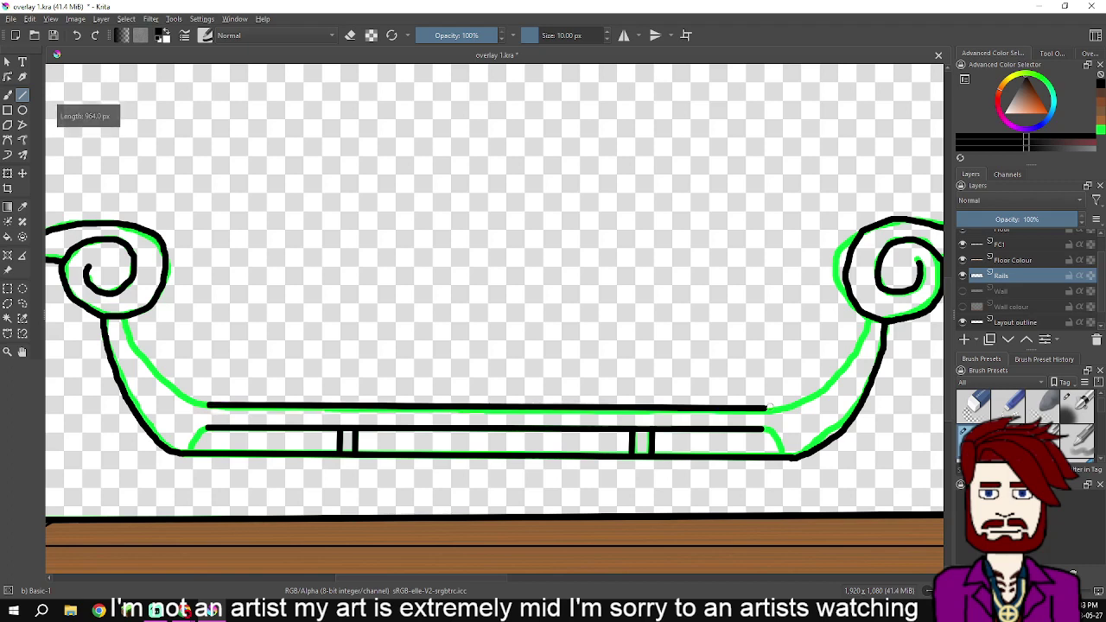
{"action": "key", "text": "b"}
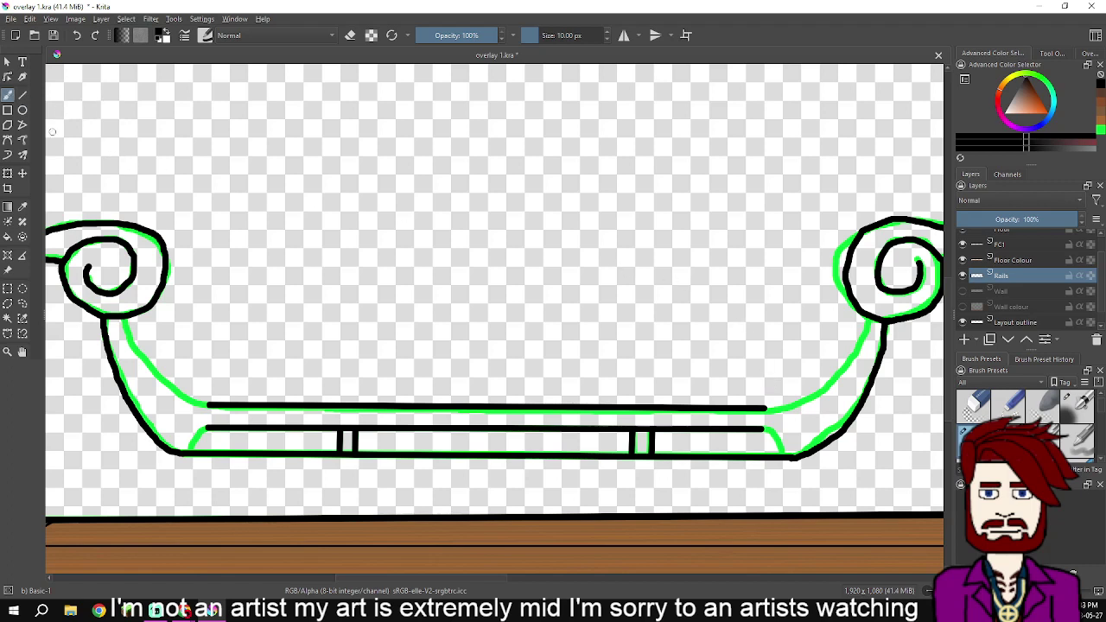
Ink the left curve from the scroll down to the railing's straight top line, and the rounded left corner of the inner rail line
{"action": "scroll", "coordinate": [135, 370], "scroll_direction": "up", "scroll_amount": 3}
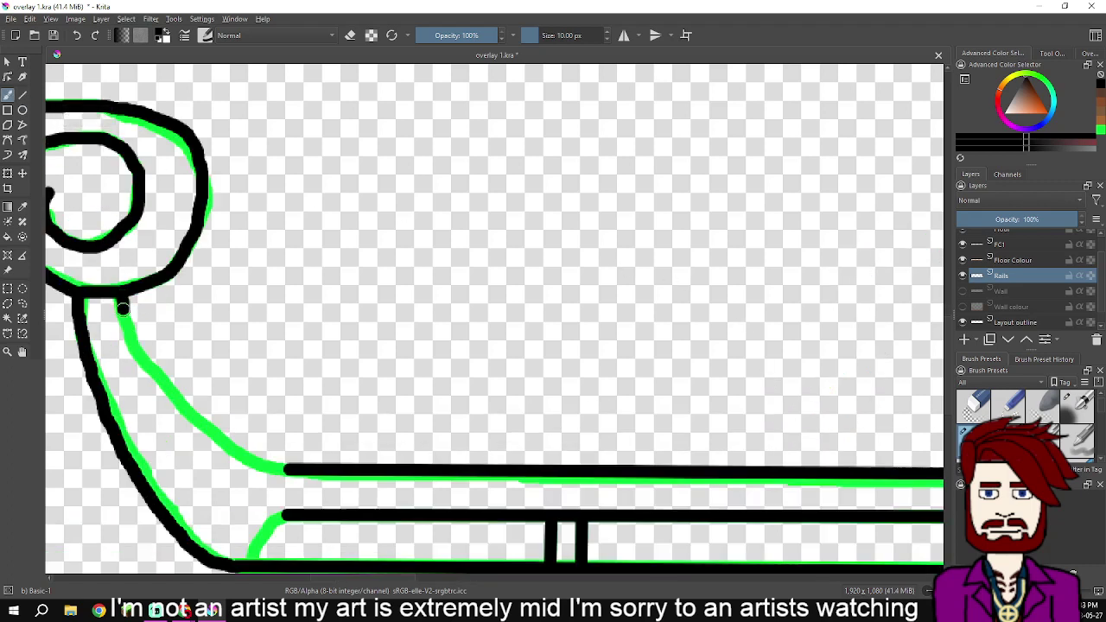
{"action": "mouse_move", "coordinate": [127, 326]}
{"action": "left_mouse_down"}
{"action": "mouse_move", "coordinate": [185, 425]}
{"action": "mouse_move", "coordinate": [265, 467]}
{"action": "mouse_move", "coordinate": [289, 471]}
{"action": "mouse_move", "coordinate": [379, 366]}
{"action": "mouse_move", "coordinate": [336, 371]}
{"action": "left_mouse_up"}
{"action": "key", "text": "ctrl+z"}
{"action": "key", "text": "ctrl+z"}
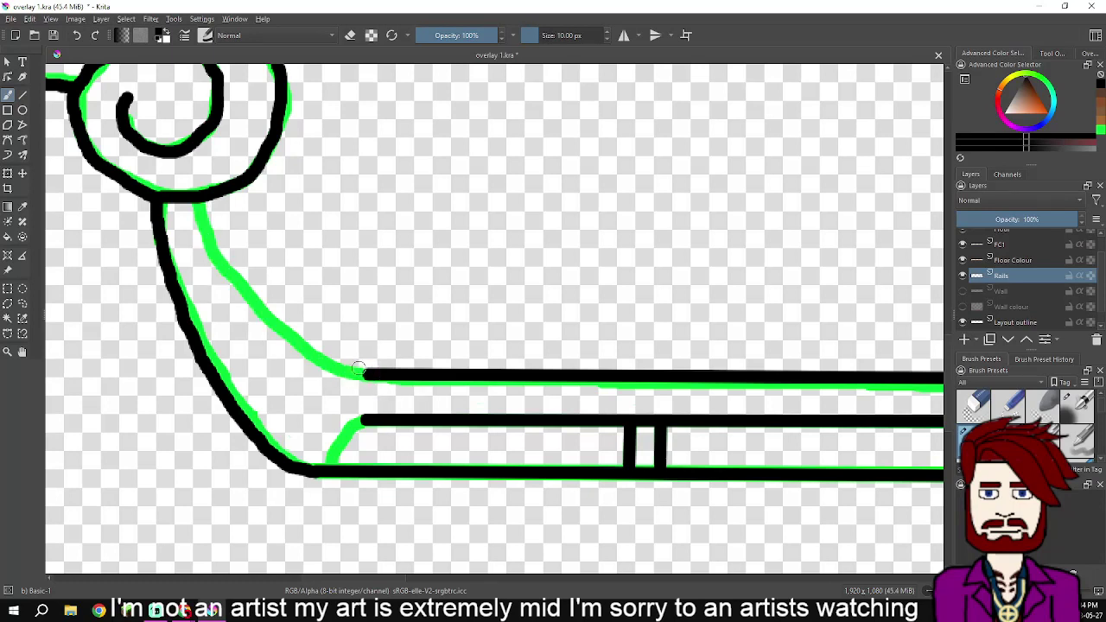
{"action": "mouse_move", "coordinate": [200, 198]}
{"action": "left_mouse_down"}
{"action": "mouse_move", "coordinate": [220, 271]}
{"action": "mouse_move", "coordinate": [257, 323]}
{"action": "mouse_move", "coordinate": [364, 377]}
{"action": "left_mouse_up"}
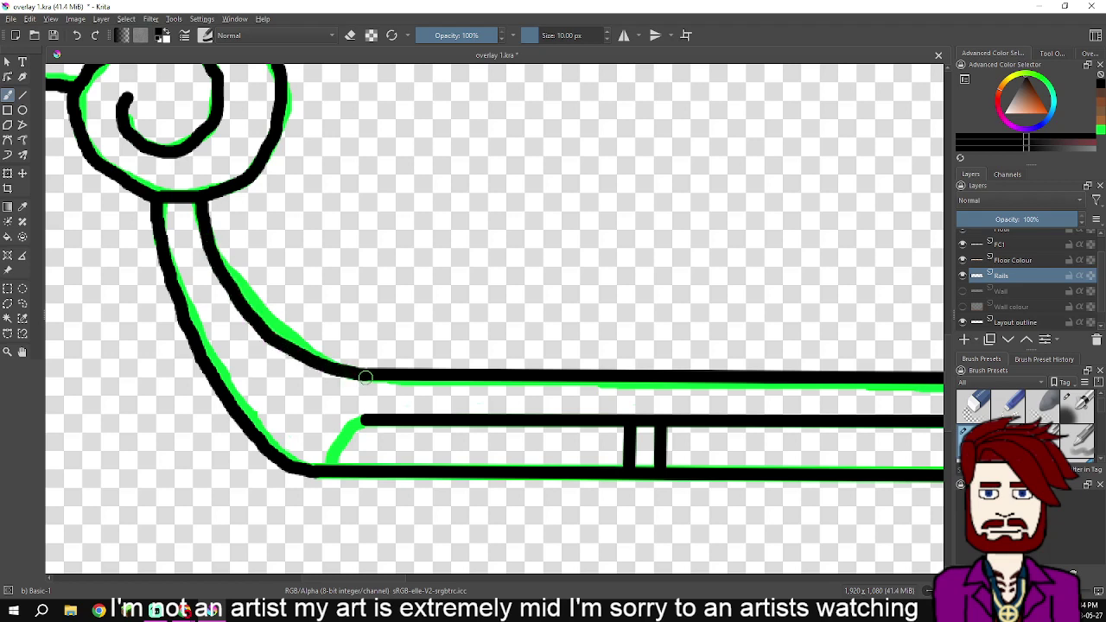
{"action": "mouse_move", "coordinate": [365, 421]}
{"action": "left_mouse_down"}
{"action": "mouse_move", "coordinate": [337, 440]}
{"action": "mouse_move", "coordinate": [328, 463]}
{"action": "left_mouse_up"}
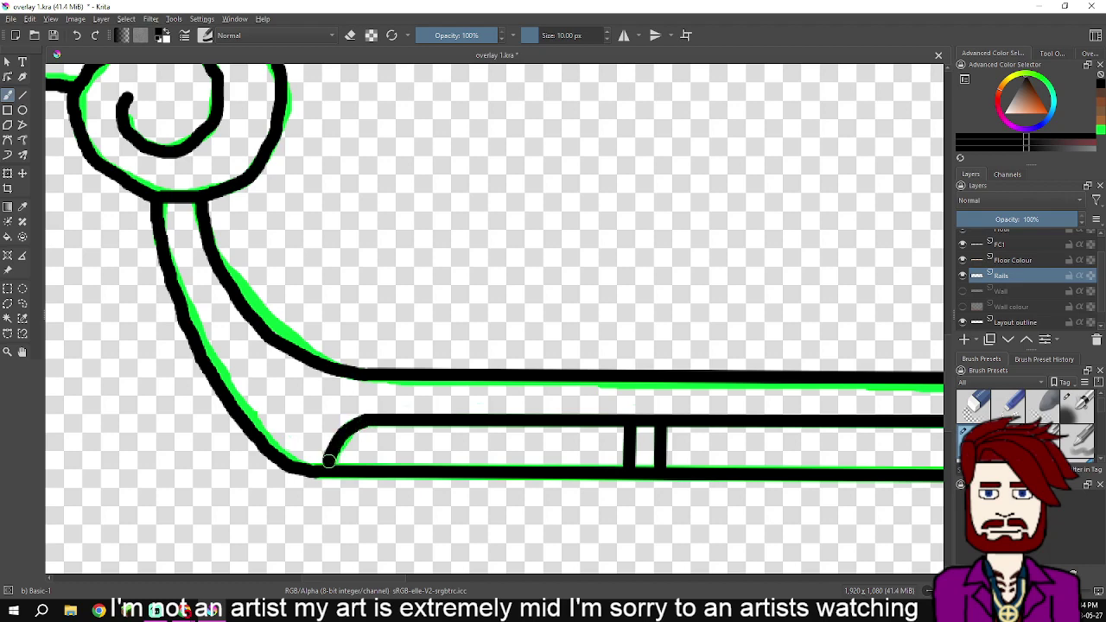
Ink the rounded right corner of the inner rail line down to the bottom wall line, redoing the first stroke
{"action": "left_click_drag", "start_coordinate": [537, 415], "coordinate": [230, 421]}
{"action": "left_click_drag", "start_coordinate": [693, 413], "coordinate": [204, 407]}
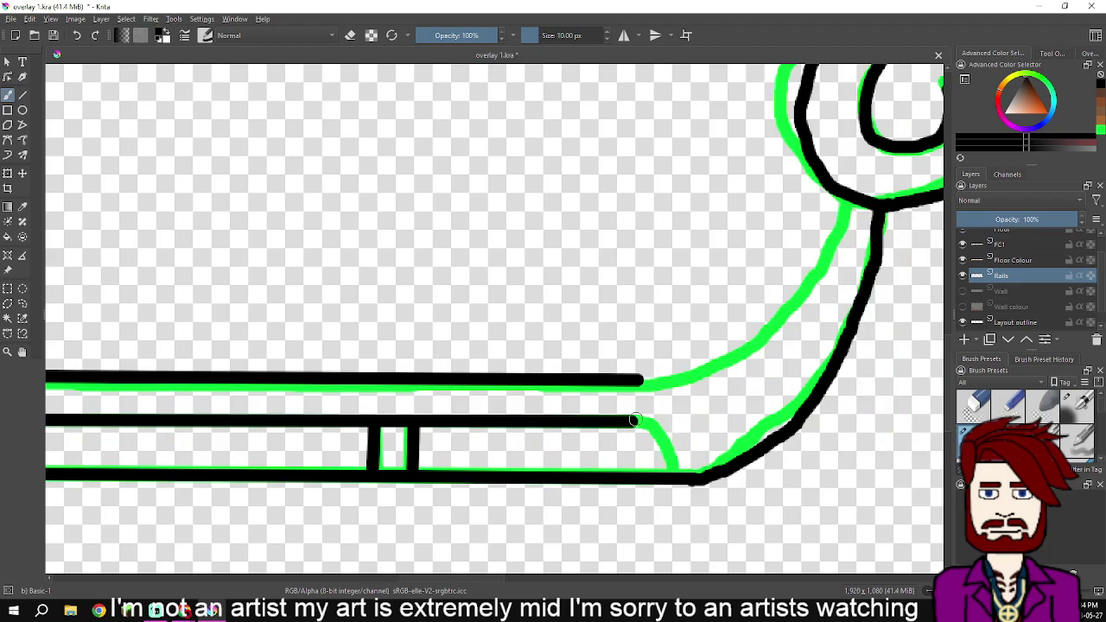
{"action": "left_click_drag", "start_coordinate": [636, 422], "coordinate": [685, 475]}
{"action": "scroll", "coordinate": [683, 475], "scroll_direction": "down", "scroll_amount": 4}
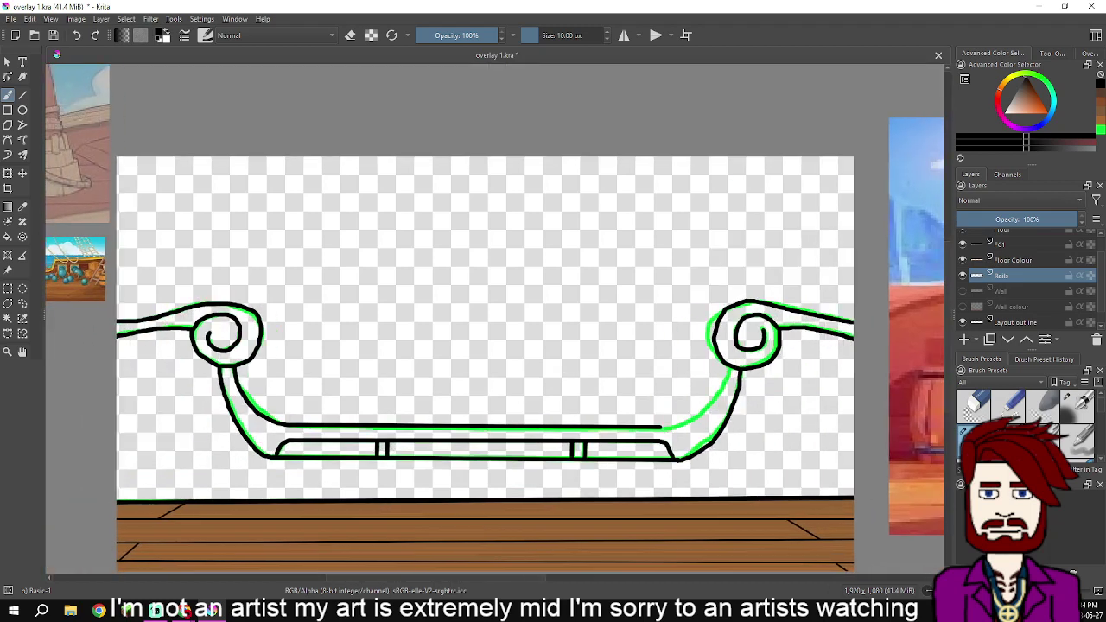
{"action": "scroll", "coordinate": [652, 453], "scroll_direction": "up", "scroll_amount": 3}
{"action": "key", "text": "ctrl+z"}
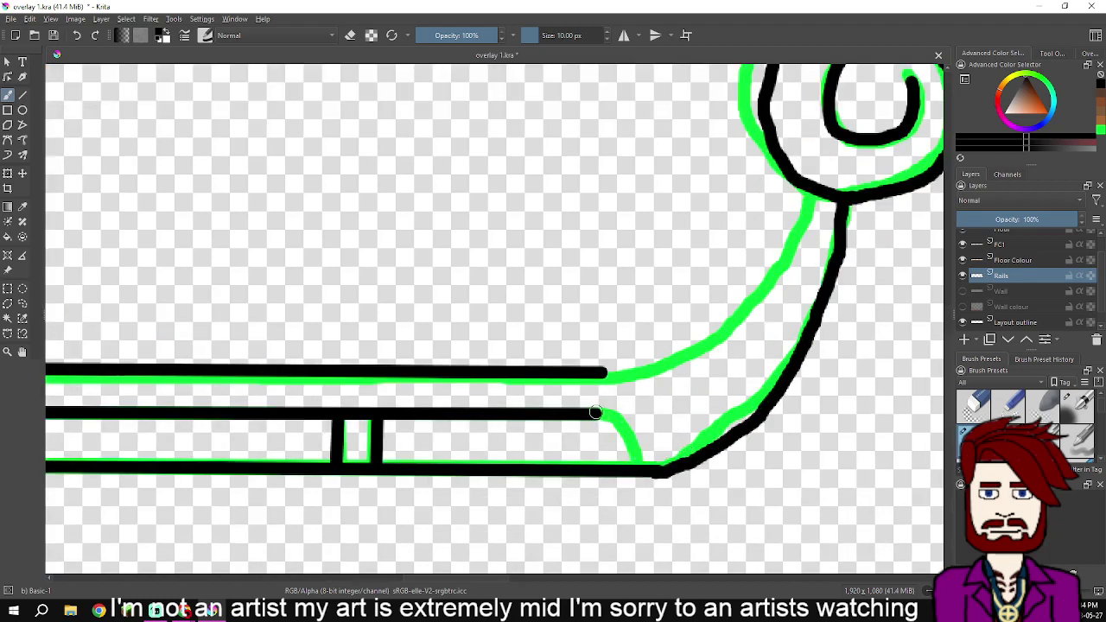
{"action": "mouse_move", "coordinate": [598, 415]}
{"action": "left_mouse_down"}
{"action": "mouse_move", "coordinate": [630, 427]}
{"action": "mouse_move", "coordinate": [645, 462]}
{"action": "left_mouse_up"}
Ink the right curve joining the right scroll to the railing's straight top line, undoing and redrawing uneven strokes
{"action": "left_click_drag", "start_coordinate": [631, 399], "coordinate": [562, 436]}
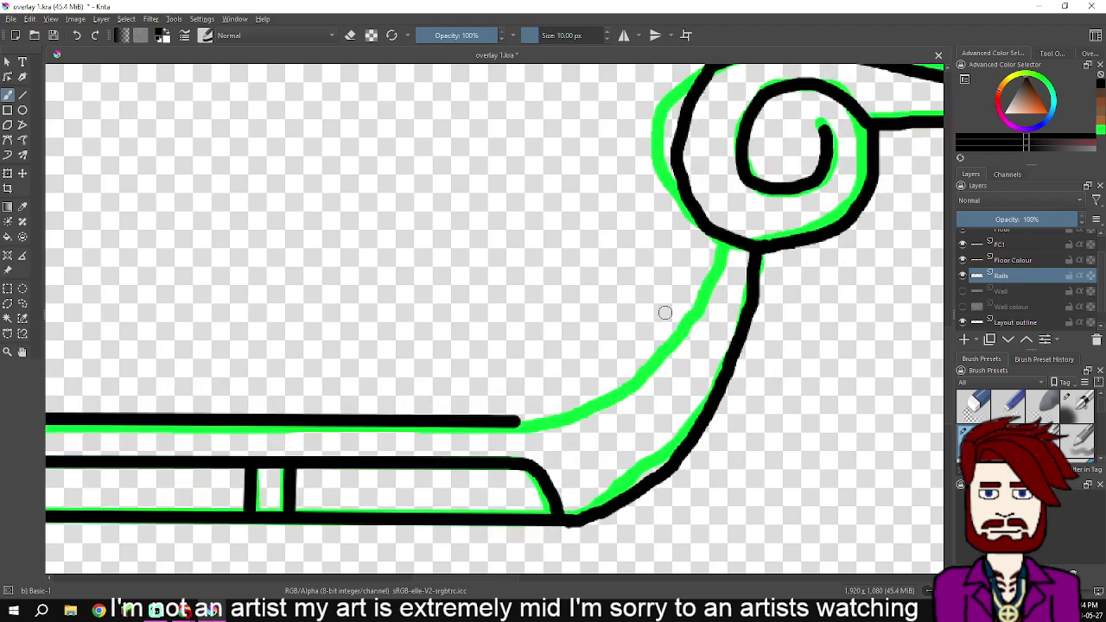
{"action": "mouse_move", "coordinate": [721, 239]}
{"action": "left_mouse_down"}
{"action": "mouse_move", "coordinate": [687, 315]}
{"action": "mouse_move", "coordinate": [644, 368]}
{"action": "left_mouse_up"}
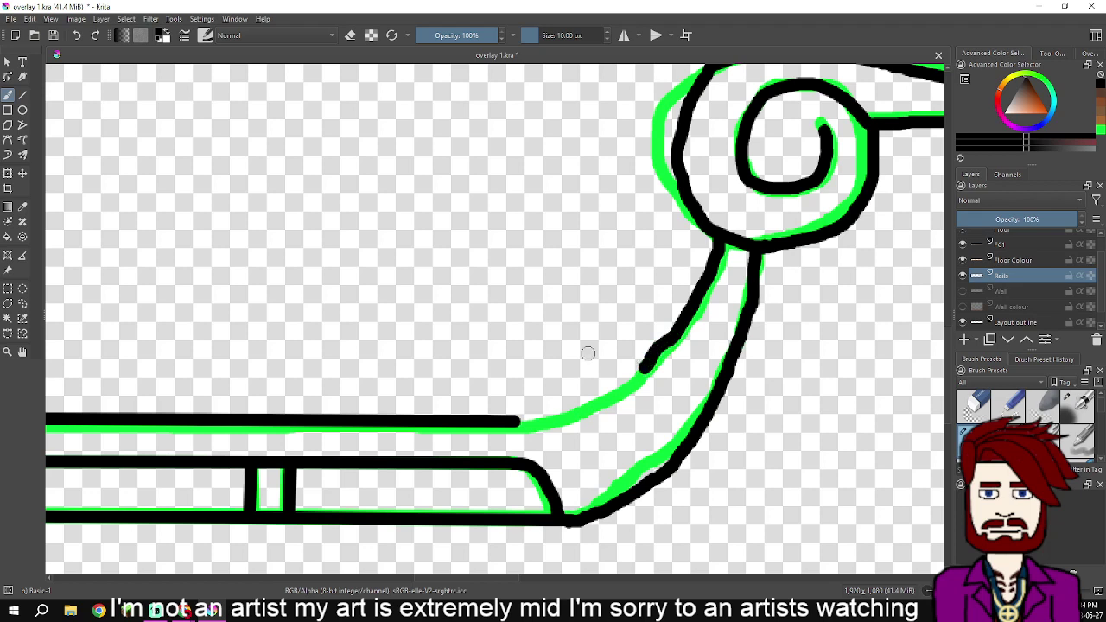
{"action": "key", "text": "ctrl+z"}
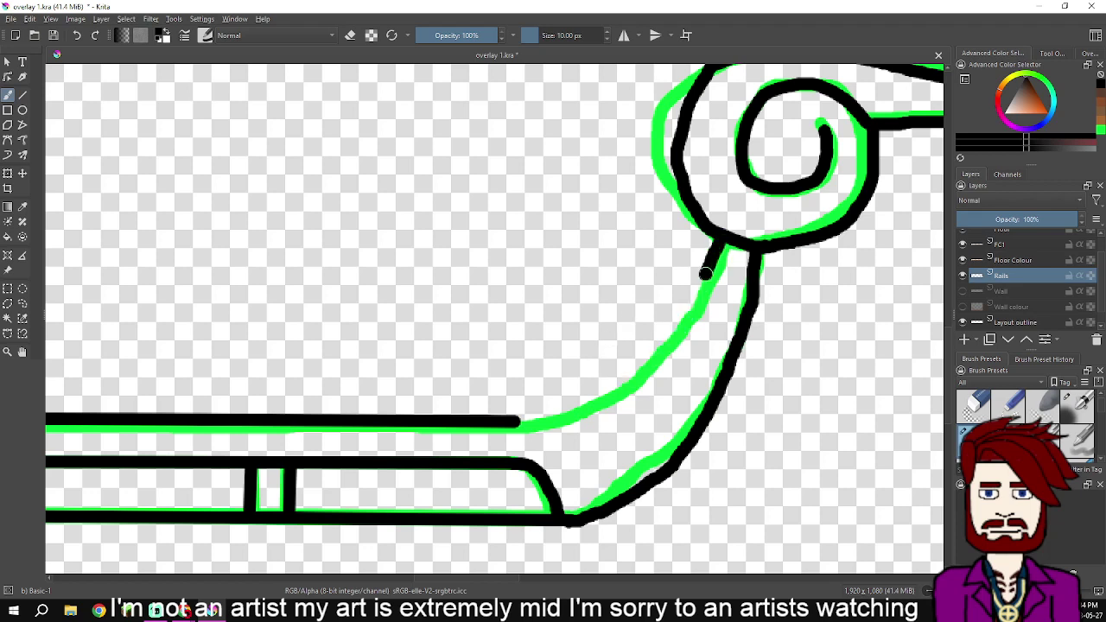
{"action": "mouse_move", "coordinate": [718, 257]}
{"action": "left_mouse_down"}
{"action": "mouse_move", "coordinate": [688, 328]}
{"action": "mouse_move", "coordinate": [639, 379]}
{"action": "mouse_move", "coordinate": [591, 414]}
{"action": "mouse_move", "coordinate": [536, 428]}
{"action": "mouse_move", "coordinate": [641, 378]}
{"action": "mouse_move", "coordinate": [721, 241]}
{"action": "left_mouse_up"}
{"action": "key", "text": "ctrl+z"}
{"action": "scroll", "coordinate": [727, 285], "scroll_direction": "down", "scroll_amount": 3}
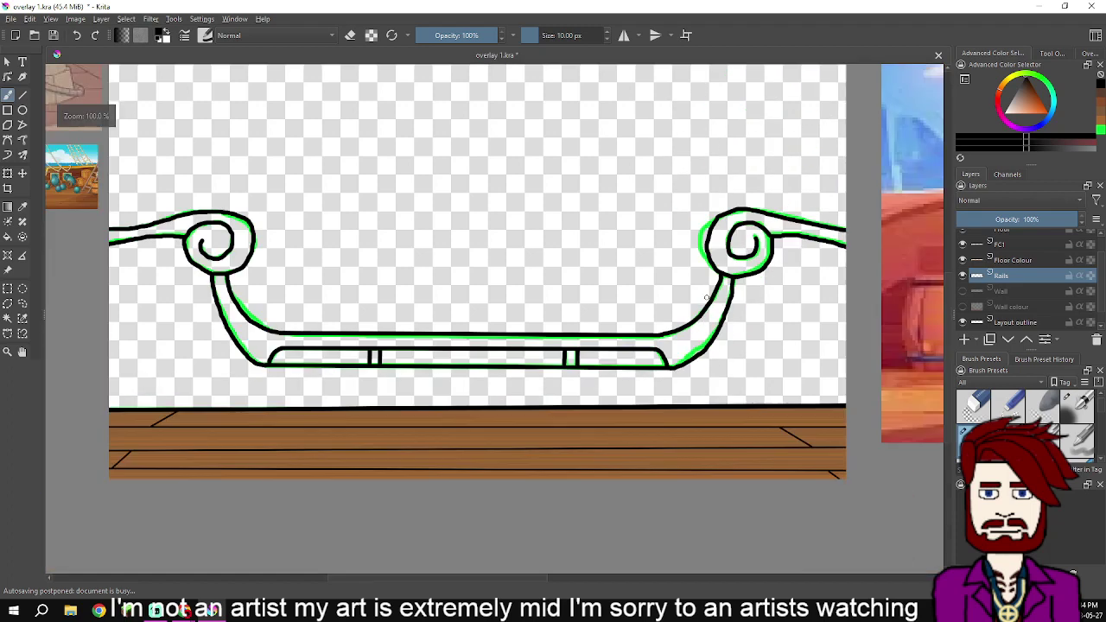
Sample the golden yellow of the curved railing in the pirate ship reference image with the cannons
{"action": "left_click_drag", "start_coordinate": [469, 290], "coordinate": [567, 302]}
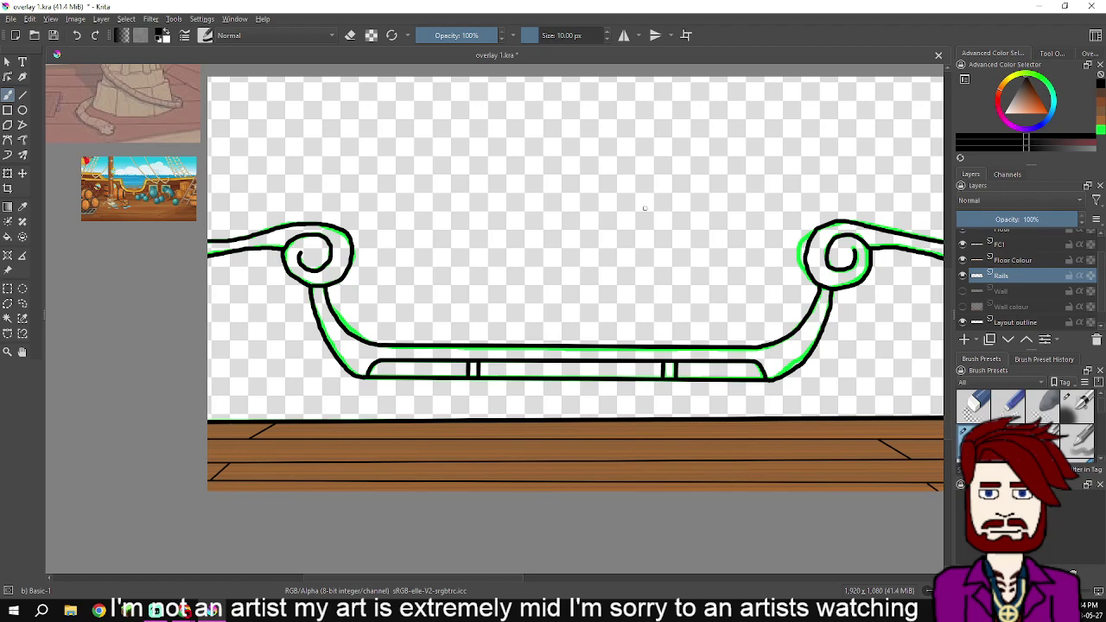
{"action": "scroll", "coordinate": [150, 172], "scroll_direction": "up", "scroll_amount": 6}
{"action": "left_click_drag", "start_coordinate": [97, 226], "coordinate": [446, 290]}
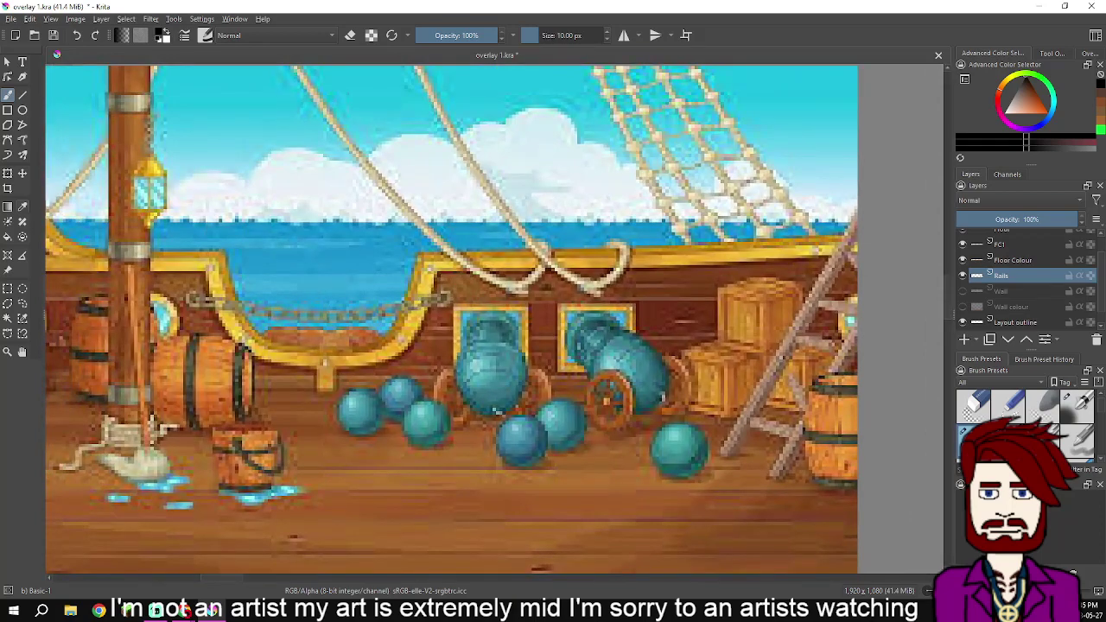
{"action": "key", "text": "p"}
{"action": "left_click", "coordinate": [312, 352]}
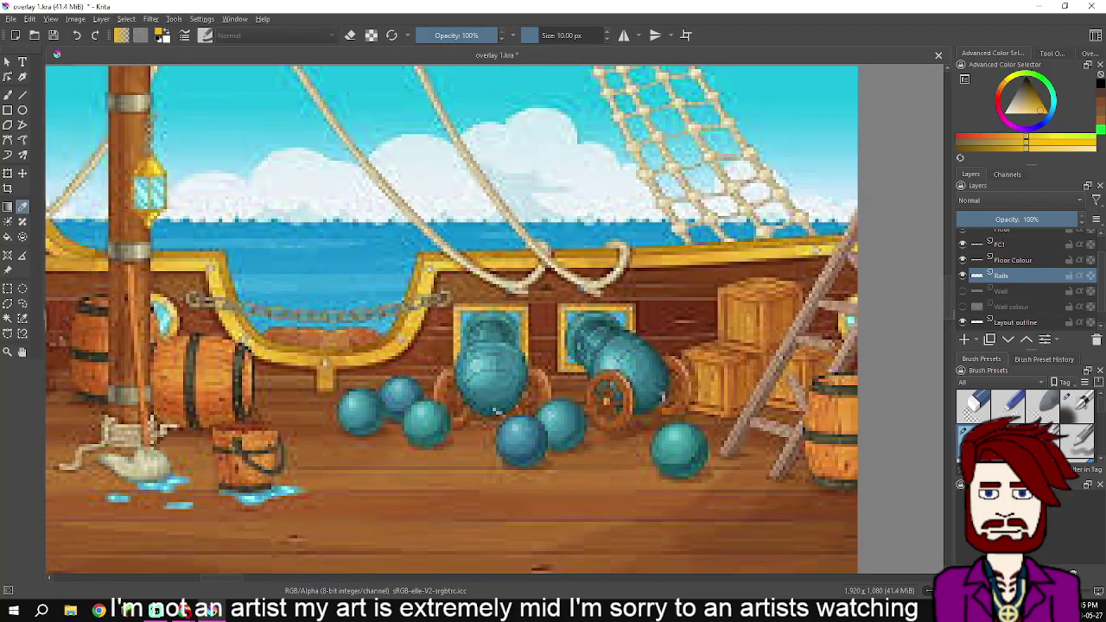
Fill the left scroll rail, the long curved central rail and the right scroll rail with the sampled gold
{"action": "scroll", "coordinate": [312, 353], "scroll_direction": "down", "scroll_amount": 2}
{"action": "left_click_drag", "start_coordinate": [605, 353], "coordinate": [175, 303]}
{"action": "left_click", "coordinate": [6, 236]}
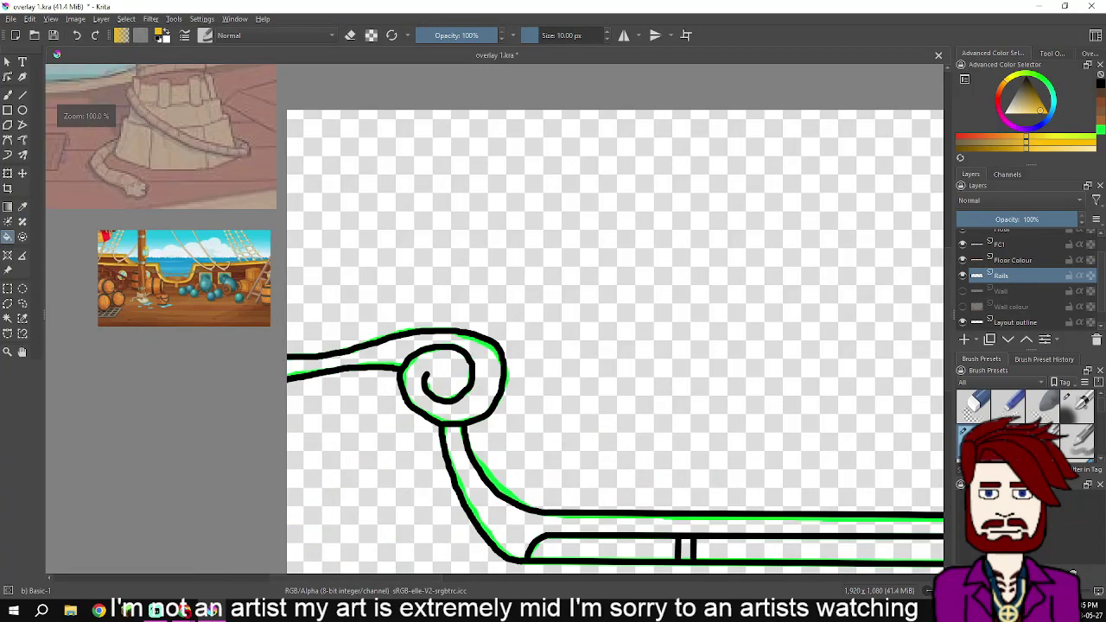
{"action": "left_click", "coordinate": [346, 364]}
{"action": "left_click", "coordinate": [605, 526]}
{"action": "left_click_drag", "start_coordinate": [605, 525], "coordinate": [329, 394]}
{"action": "left_click_drag", "start_coordinate": [778, 303], "coordinate": [318, 391]}
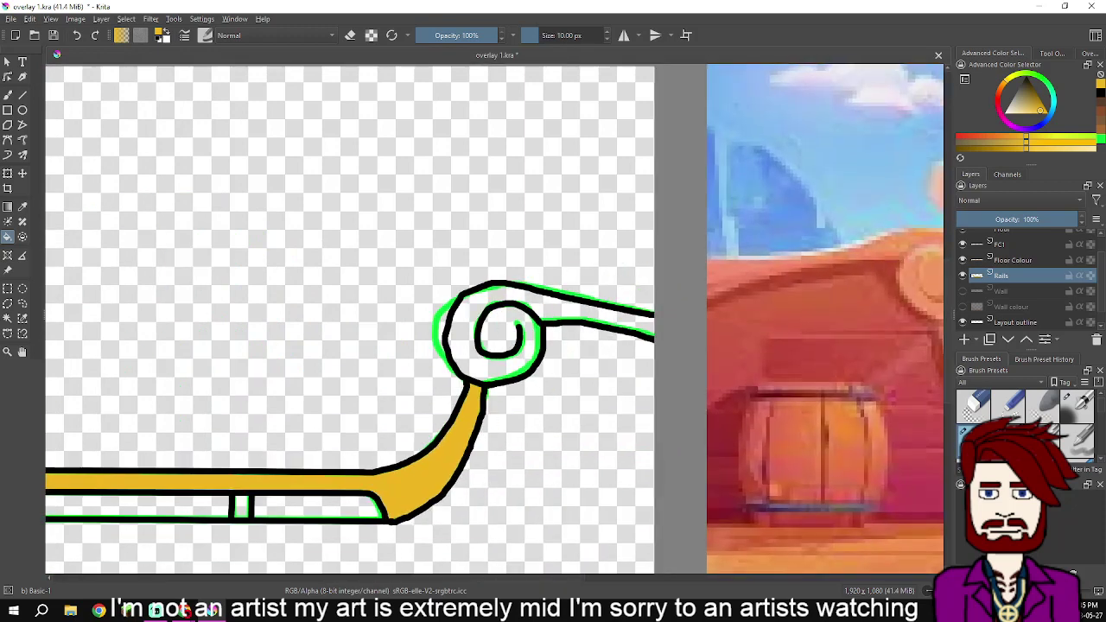
{"action": "left_click", "coordinate": [510, 370]}
Fill the two small vertical supports beneath the central rail with the same gold
{"action": "left_click_drag", "start_coordinate": [248, 507], "coordinate": [568, 372]}
{"action": "scroll", "coordinate": [568, 372], "scroll_direction": "up", "scroll_amount": 3}
{"action": "left_click", "coordinate": [570, 374]}
{"action": "left_click_drag", "start_coordinate": [278, 366], "coordinate": [920, 377]}
{"action": "left_click", "coordinate": [381, 378]}
{"action": "scroll", "coordinate": [380, 378], "scroll_direction": "down", "scroll_amount": 6}
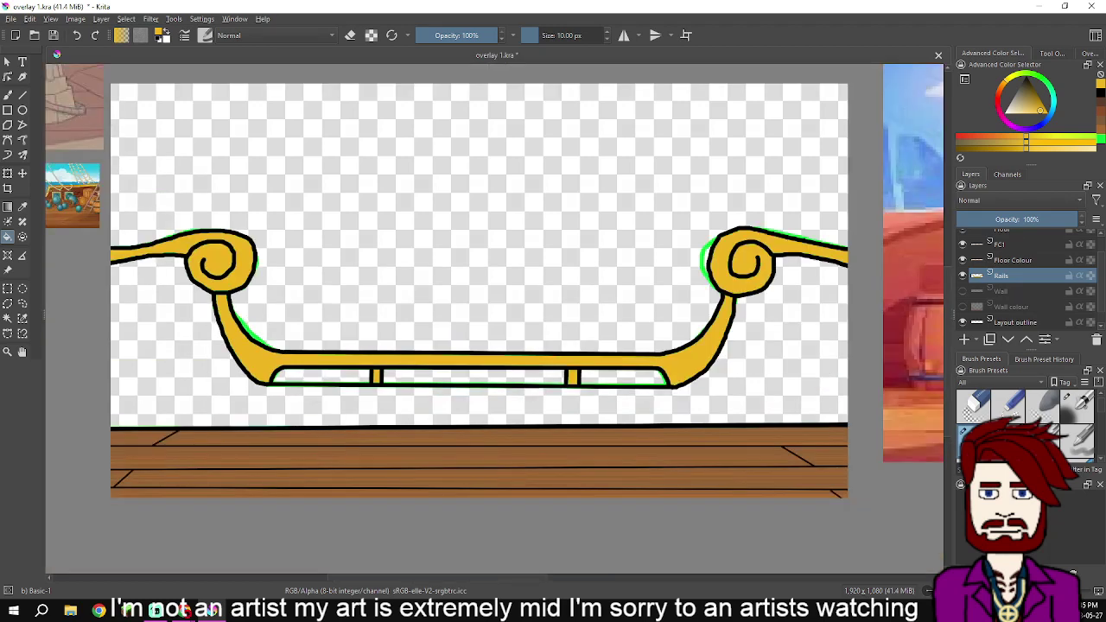
Show the Wall and Wall colour layers again and hide the Layout outline sketch layer
{"action": "left_click", "coordinate": [963, 291]}
{"action": "left_click", "coordinate": [963, 307]}
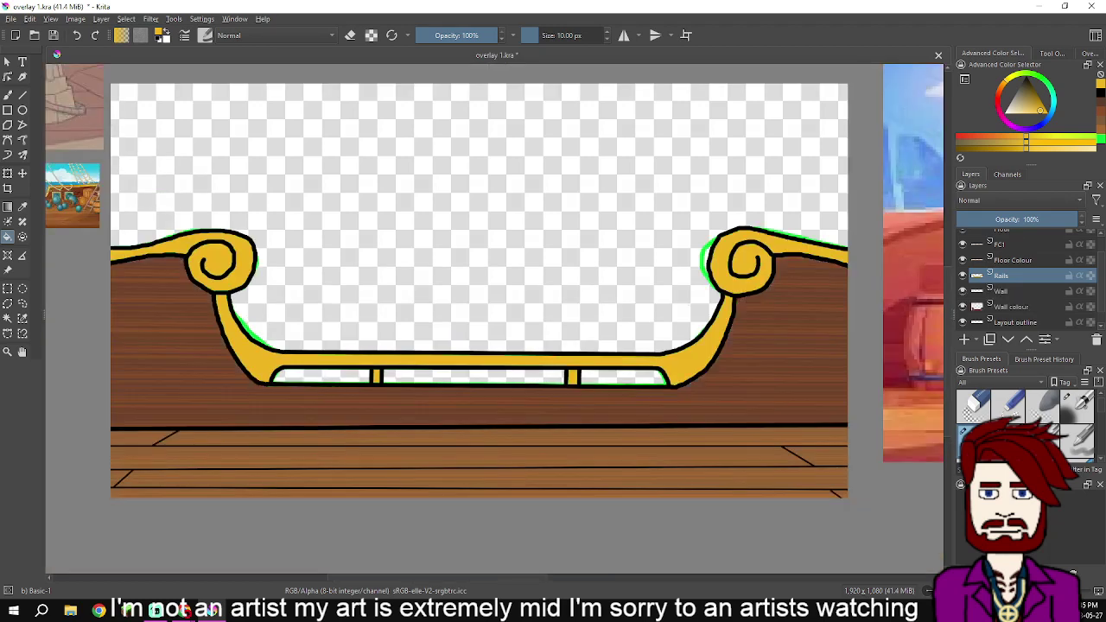
{"action": "scroll", "coordinate": [764, 381], "scroll_direction": "down", "scroll_amount": 2}
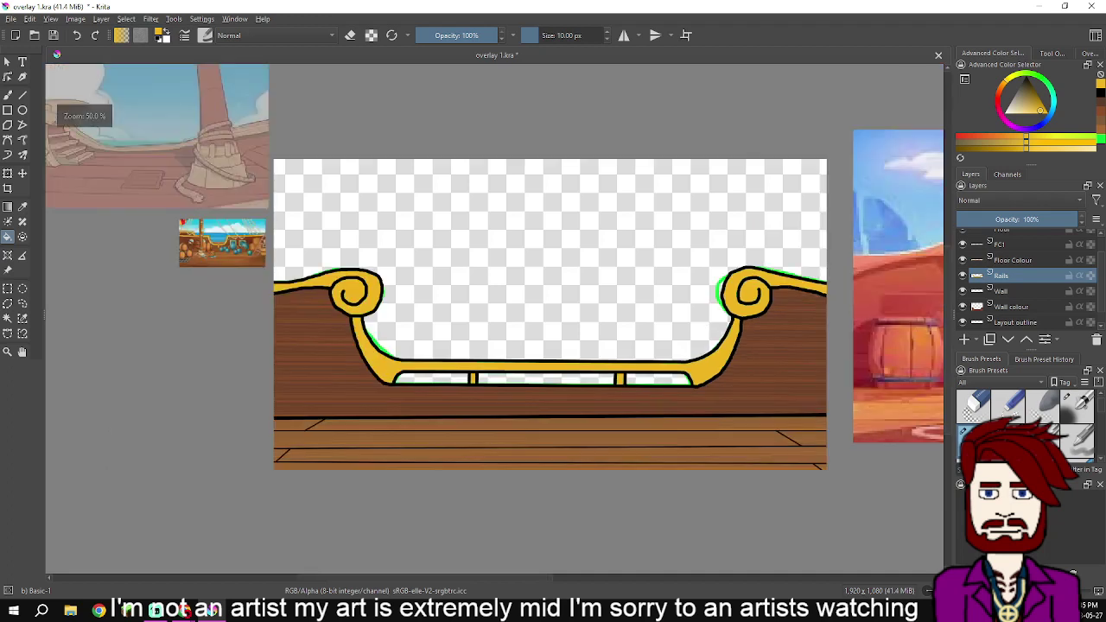
{"action": "scroll", "coordinate": [710, 387], "scroll_direction": "up", "scroll_amount": 2}
{"action": "scroll", "coordinate": [1027, 283], "scroll_direction": "down", "scroll_amount": 1}
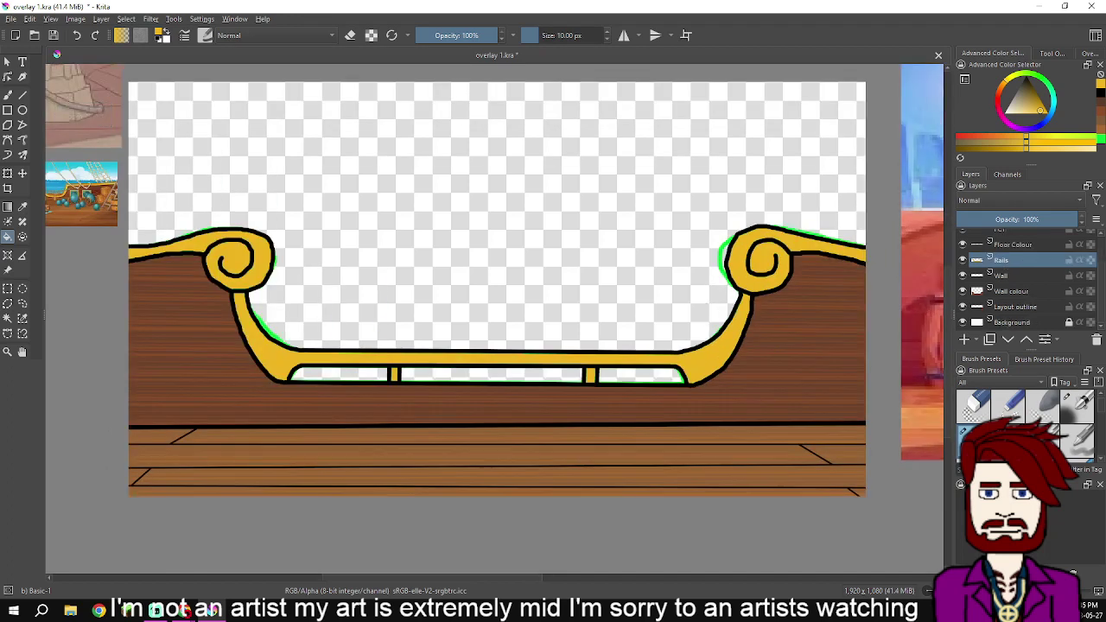
{"action": "left_click", "coordinate": [963, 306]}
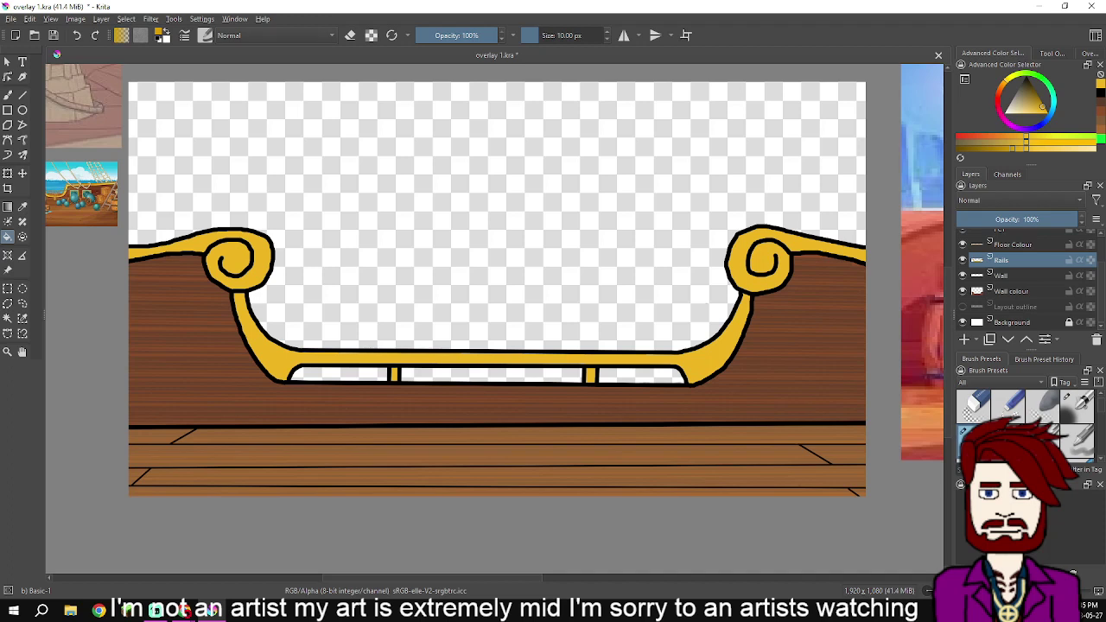
Choose the Stamp Floor brush preset, try a stroke on the left rail and undo it
{"action": "key", "text": "b"}
{"action": "key", "text": "F6"}
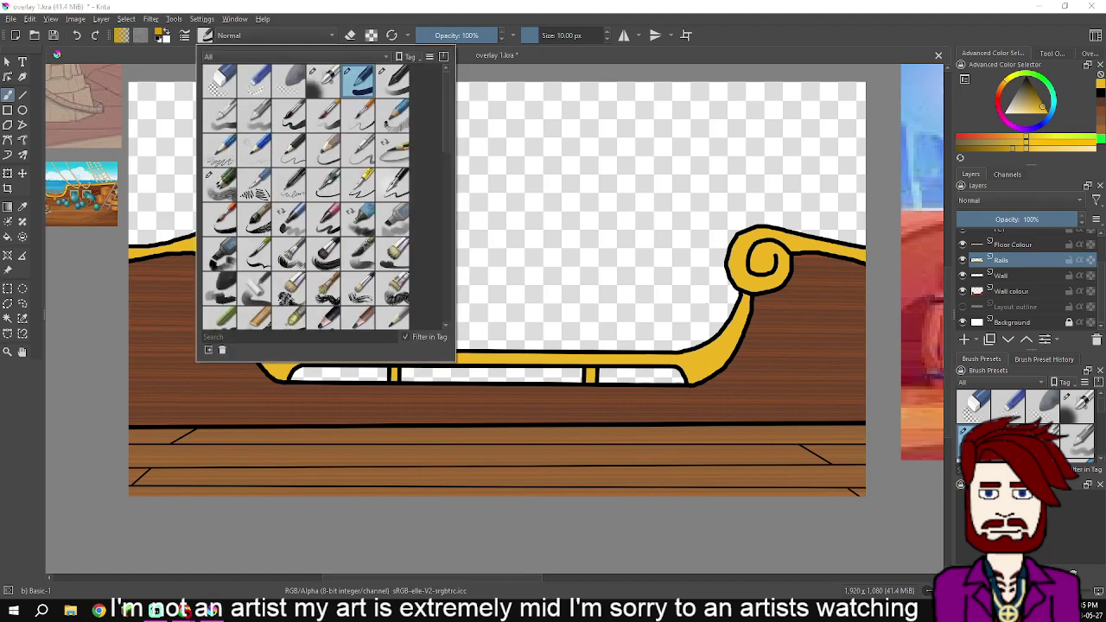
{"action": "scroll", "coordinate": [306, 197], "scroll_direction": "down", "scroll_amount": 10}
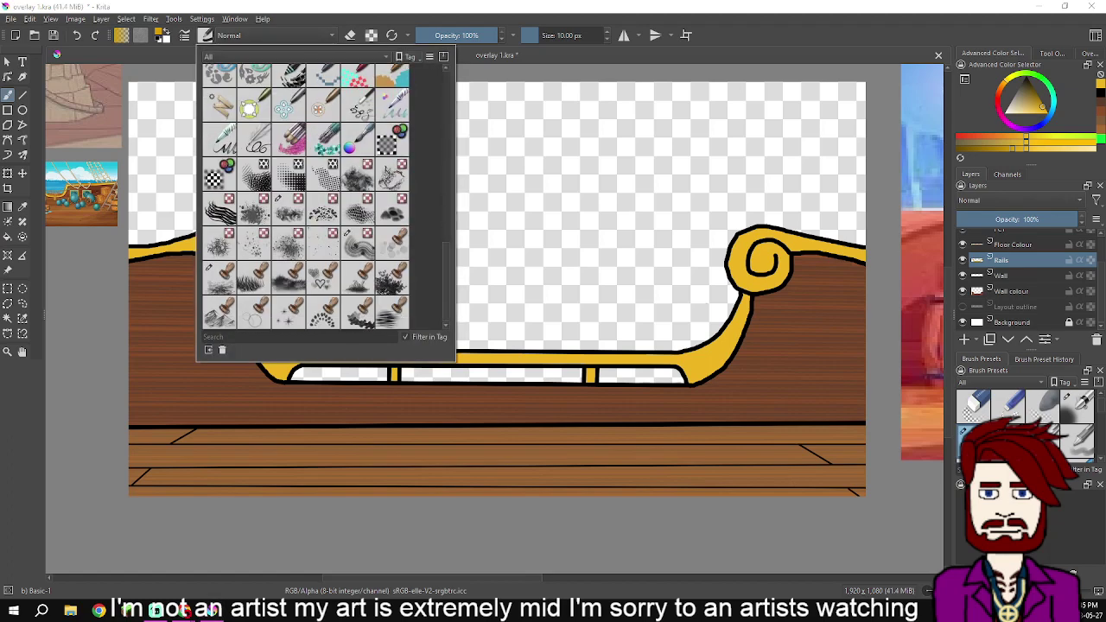
{"action": "left_click", "coordinate": [219, 279]}
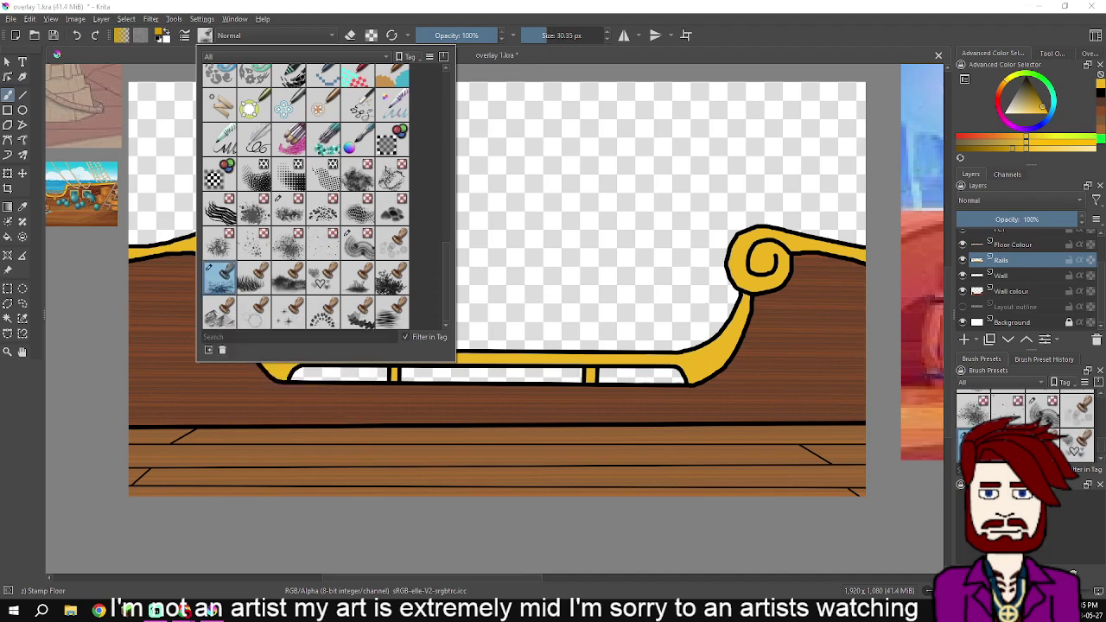
{"action": "left_click", "coordinate": [80, 279]}
{"action": "scroll", "coordinate": [120, 264], "scroll_direction": "up", "scroll_amount": 3}
{"action": "left_click_drag", "start_coordinate": [216, 225], "coordinate": [293, 221]}
{"action": "key", "text": "ctrl+z"}
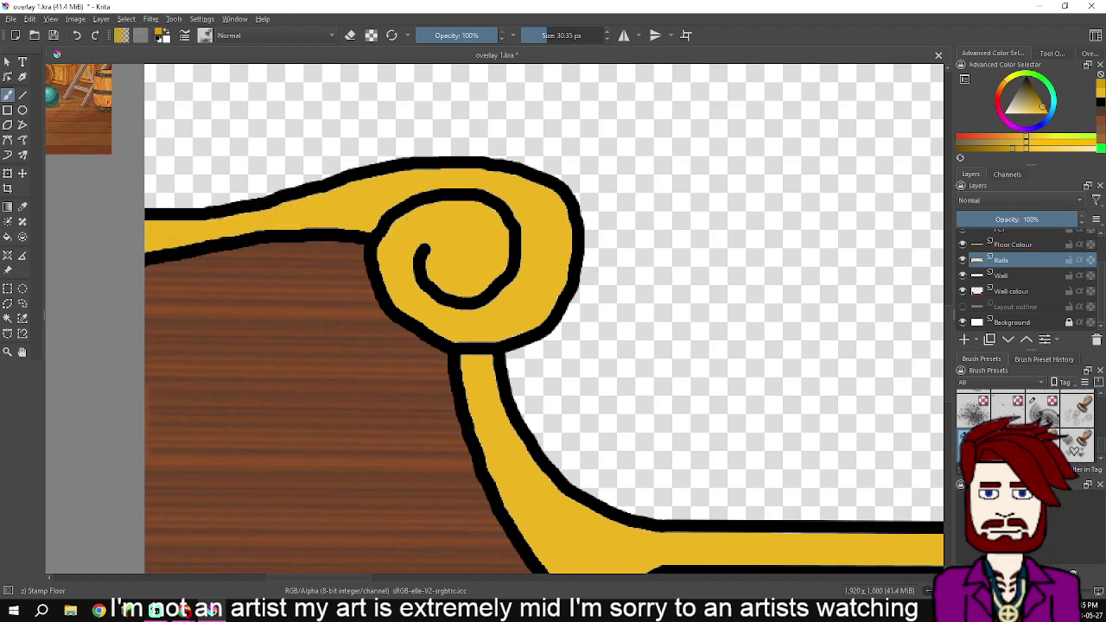
Add an empty paint layer directly above the Wall layer and duplicate it
{"action": "right_click", "coordinate": [1002, 260]}
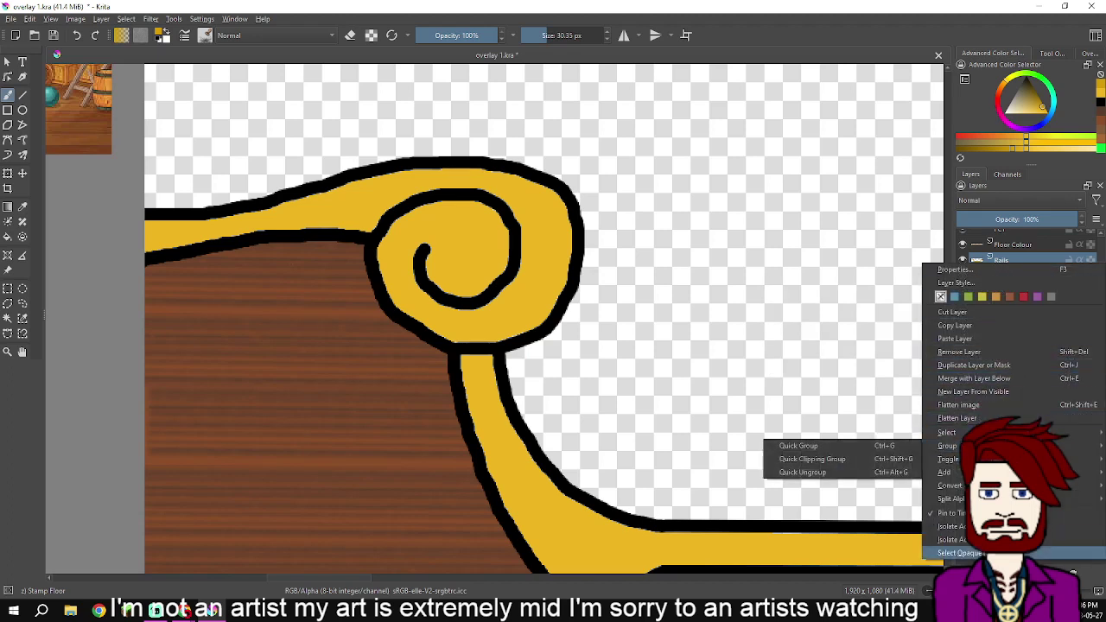
{"action": "left_click", "coordinate": [961, 553]}
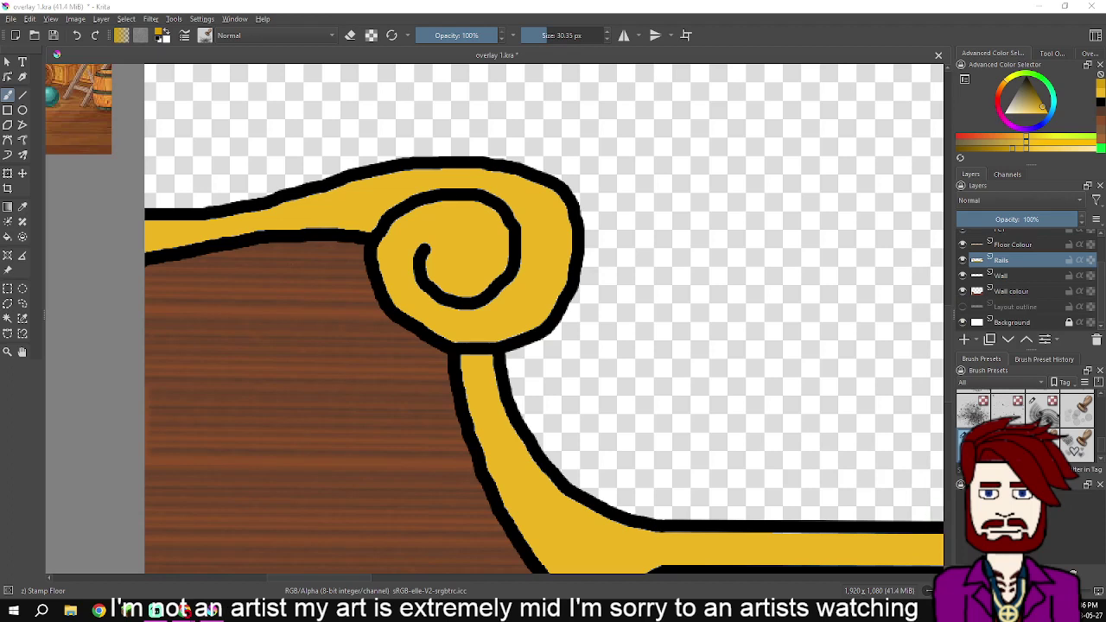
{"action": "left_click", "coordinate": [1020, 276]}
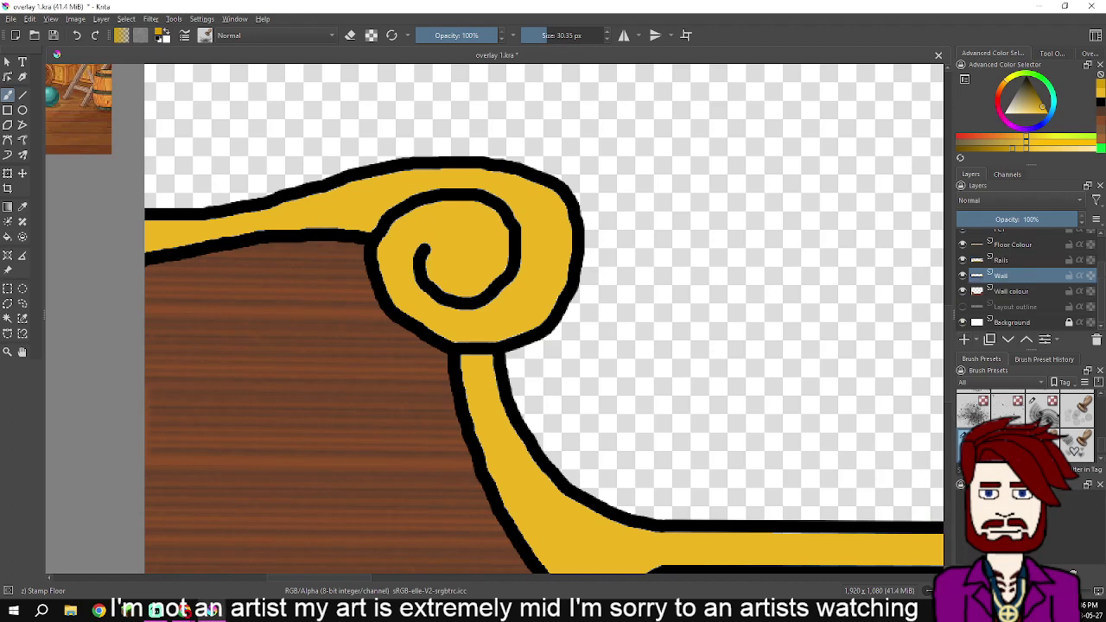
{"action": "key", "text": "Insert"}
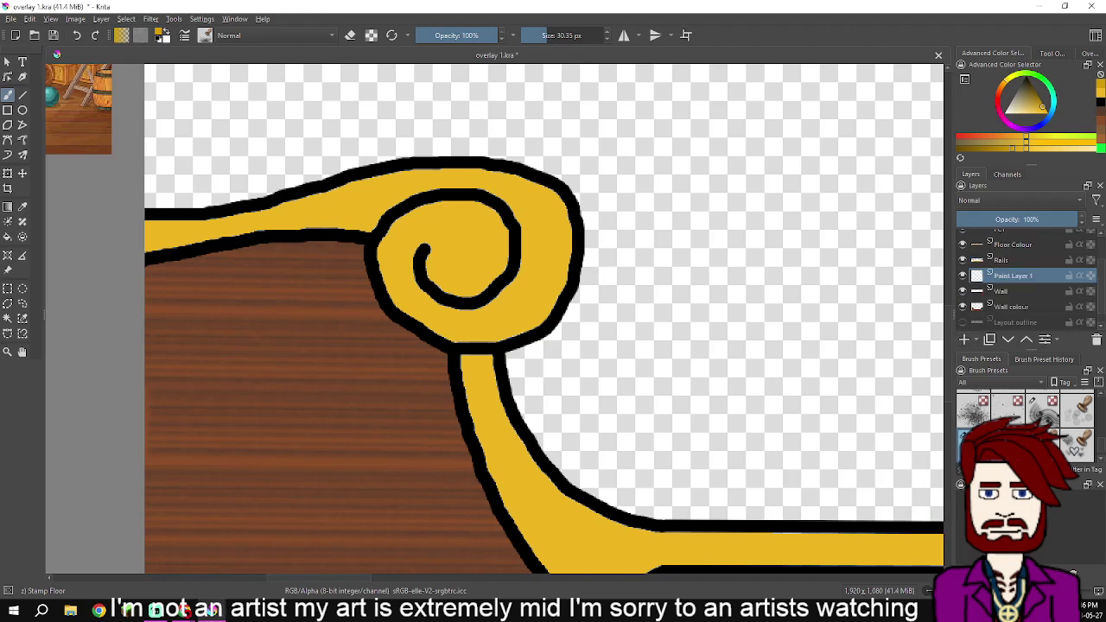
{"action": "double_click", "coordinate": [1013, 275]}
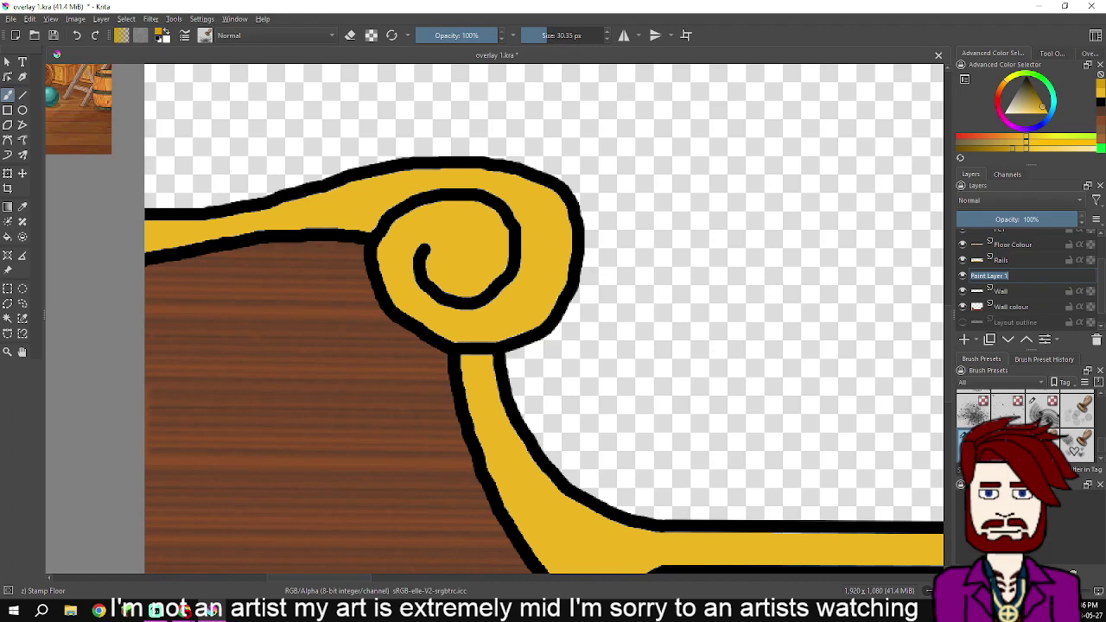
{"action": "key", "text": "Return"}
{"action": "right_click", "coordinate": [1013, 275]}
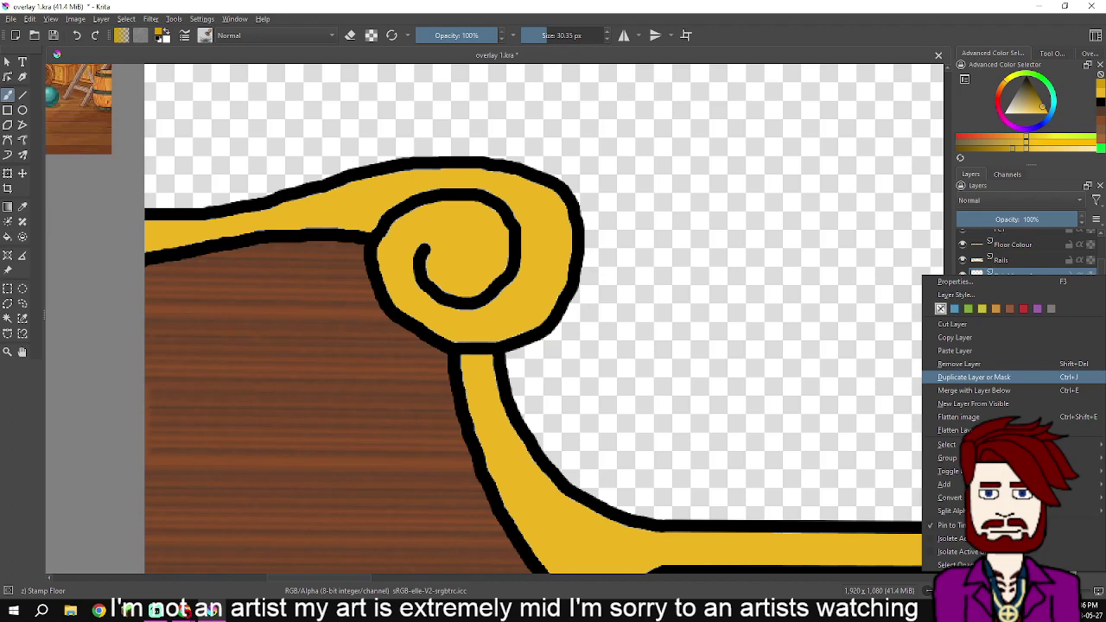
{"action": "key", "text": "Return"}
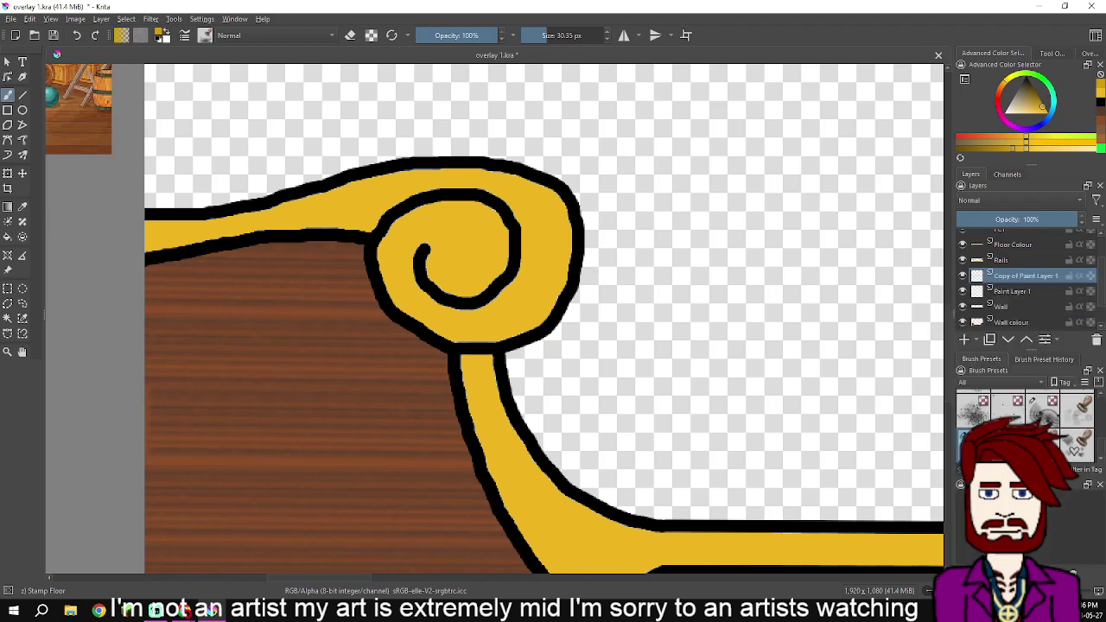
Remove the empty paint layer and its copy between the Rails and Wall layers
{"action": "left_click", "coordinate": [1013, 291]}
{"action": "right_click", "coordinate": [1013, 291]}
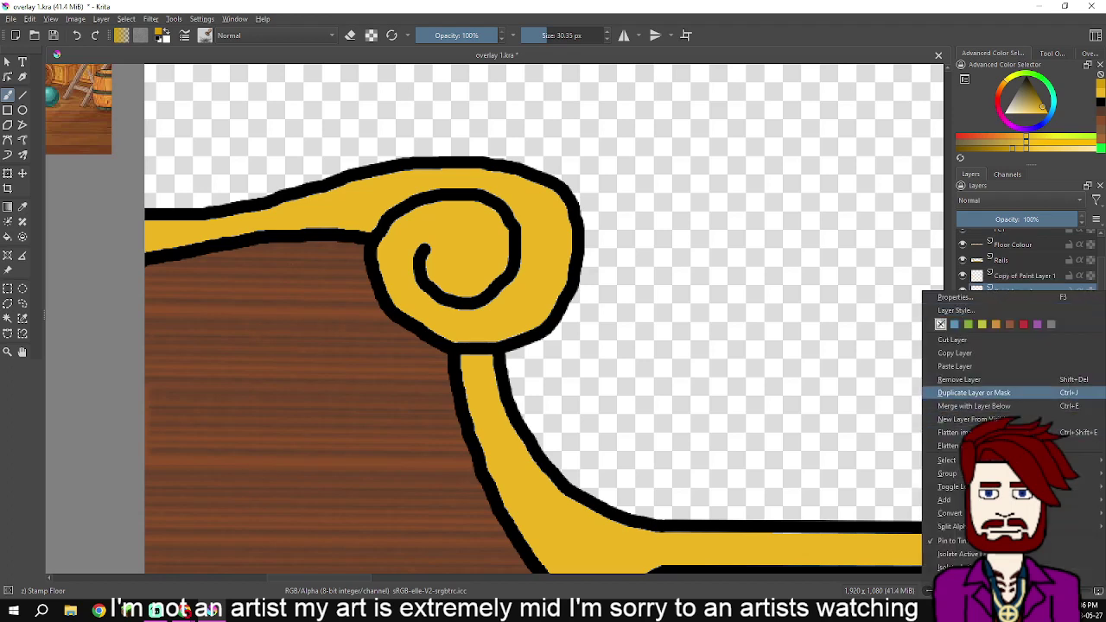
{"action": "left_click", "coordinate": [1002, 392]}
{"action": "left_click", "coordinate": [1013, 274]}
{"action": "right_click", "coordinate": [1014, 275]}
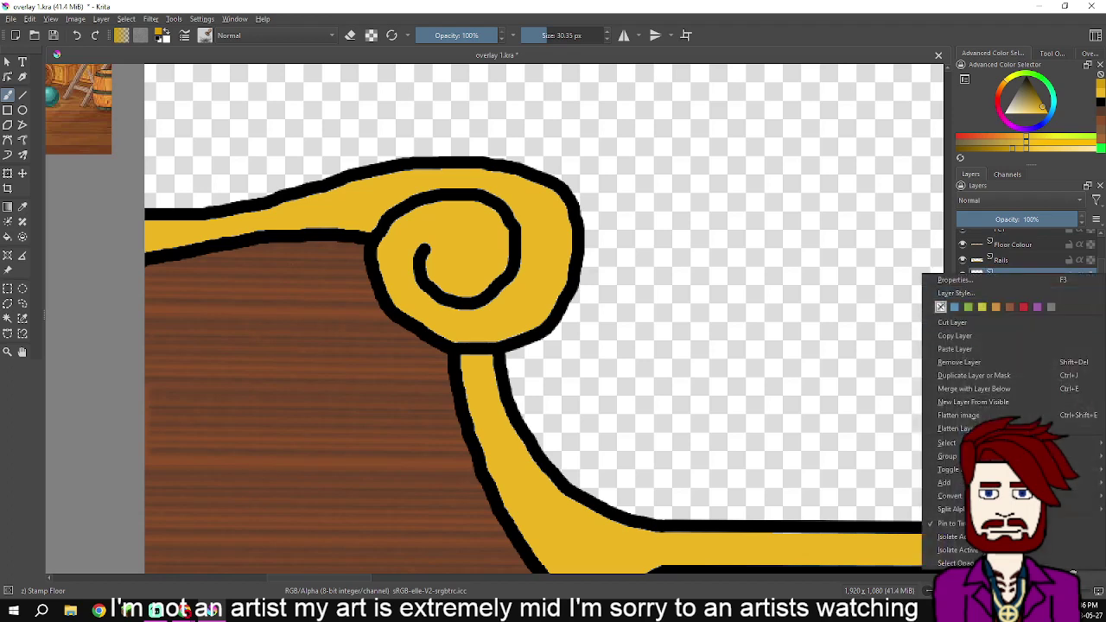
{"action": "key", "text": "Return"}
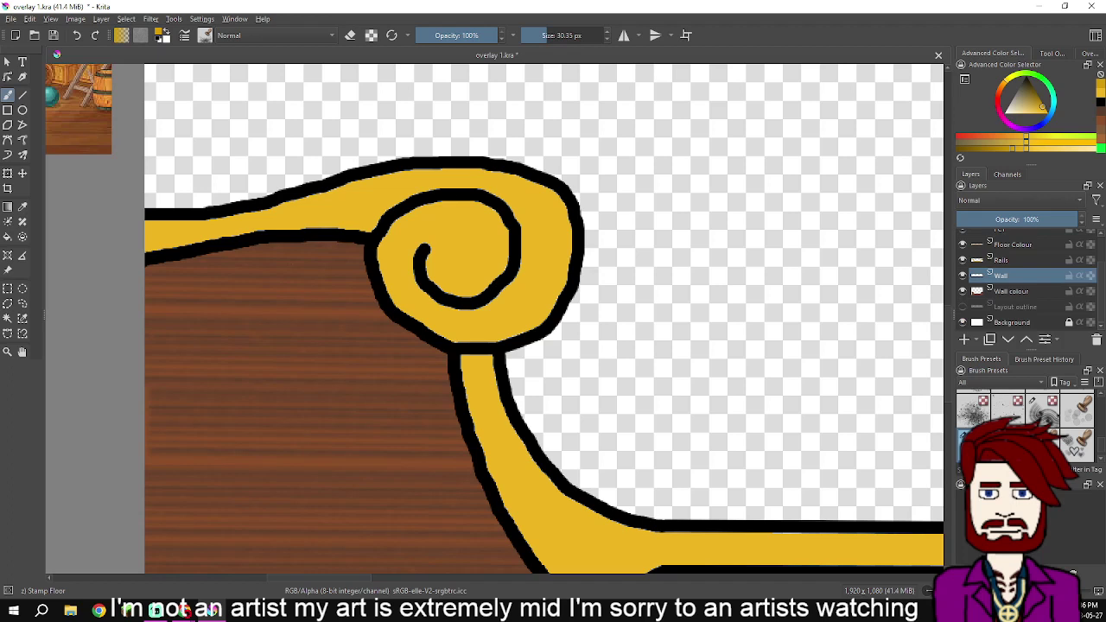
Duplicate the Rails layer and move the copy directly below the original
{"action": "left_click", "coordinate": [1013, 259]}
{"action": "right_click", "coordinate": [1013, 260]}
{"action": "key", "text": "Down"}
{"action": "key", "text": "Down"}
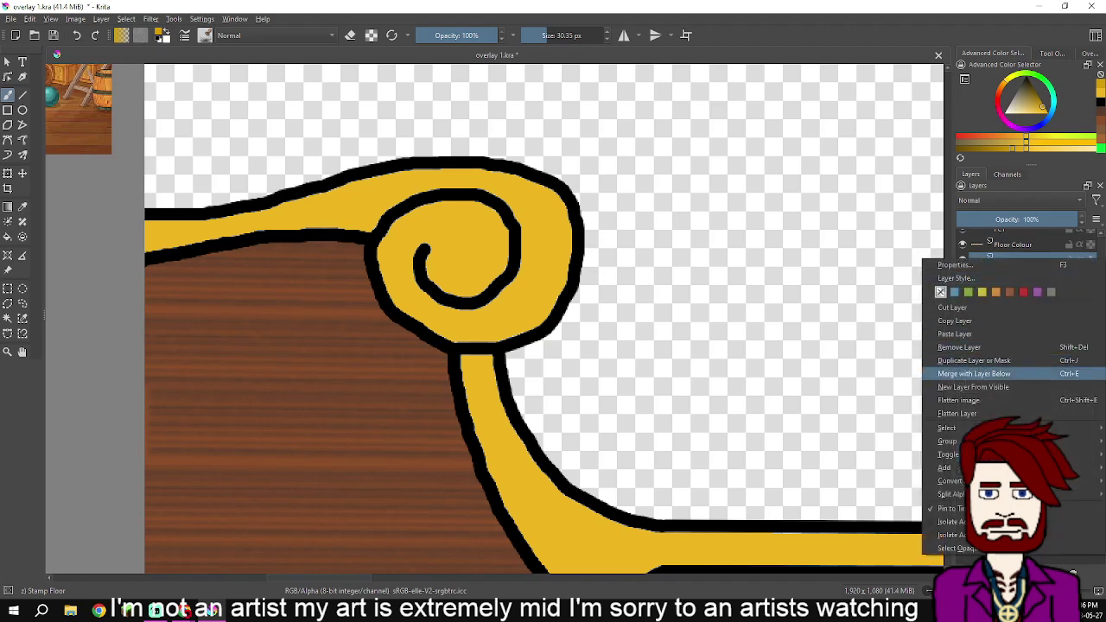
{"action": "key", "text": "Return"}
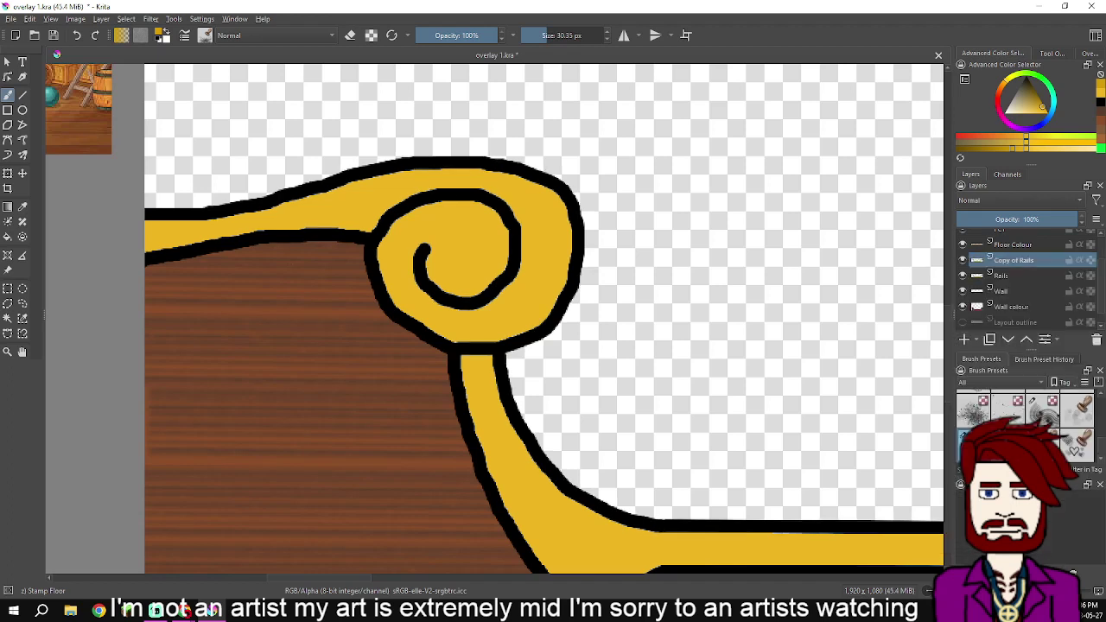
{"action": "left_click_drag", "start_coordinate": [1014, 260], "coordinate": [1009, 283]}
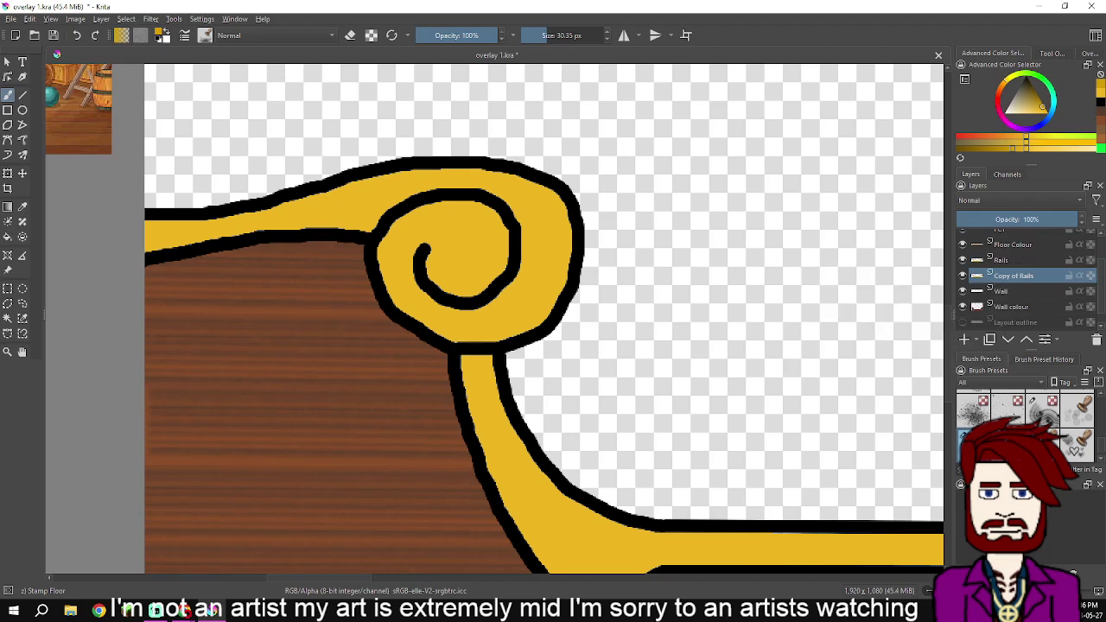
Rename the copied rails layer Colour Rails and make the original Rails layer active
{"action": "left_click", "coordinate": [1014, 261]}
{"action": "right_click", "coordinate": [1007, 259]}
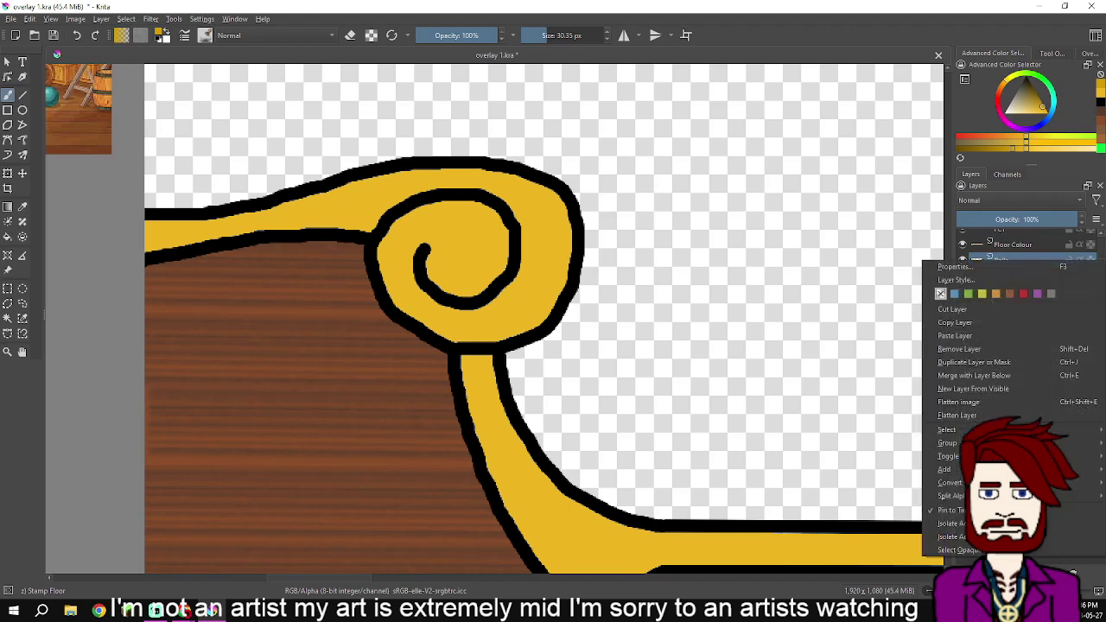
{"action": "key", "text": "Escape"}
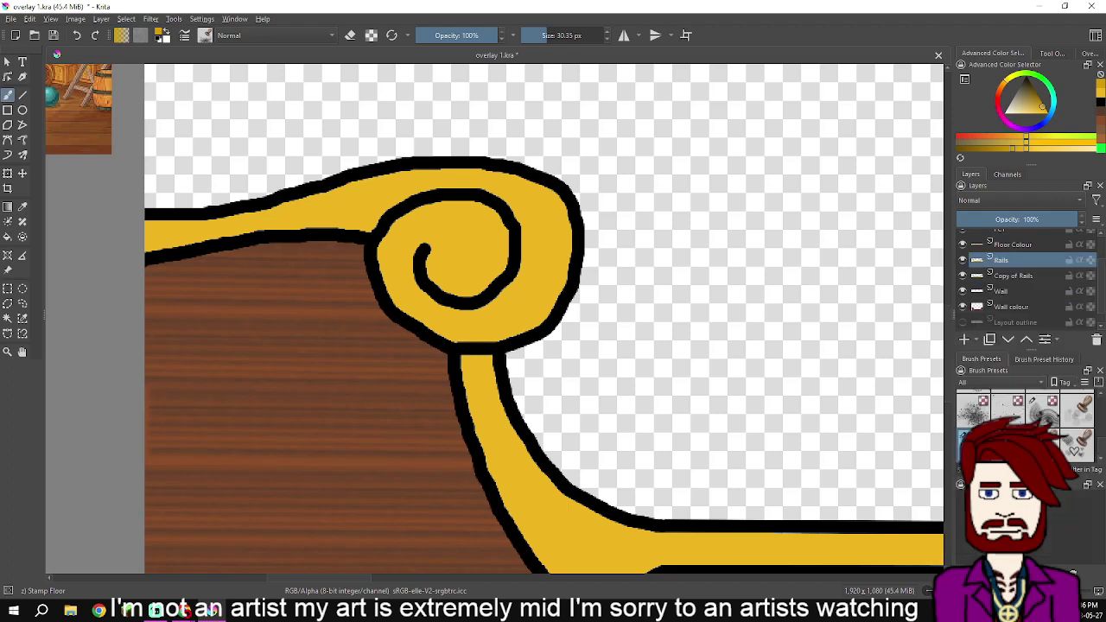
{"action": "double_click", "coordinate": [1013, 276]}
{"action": "type", "text": "C"}
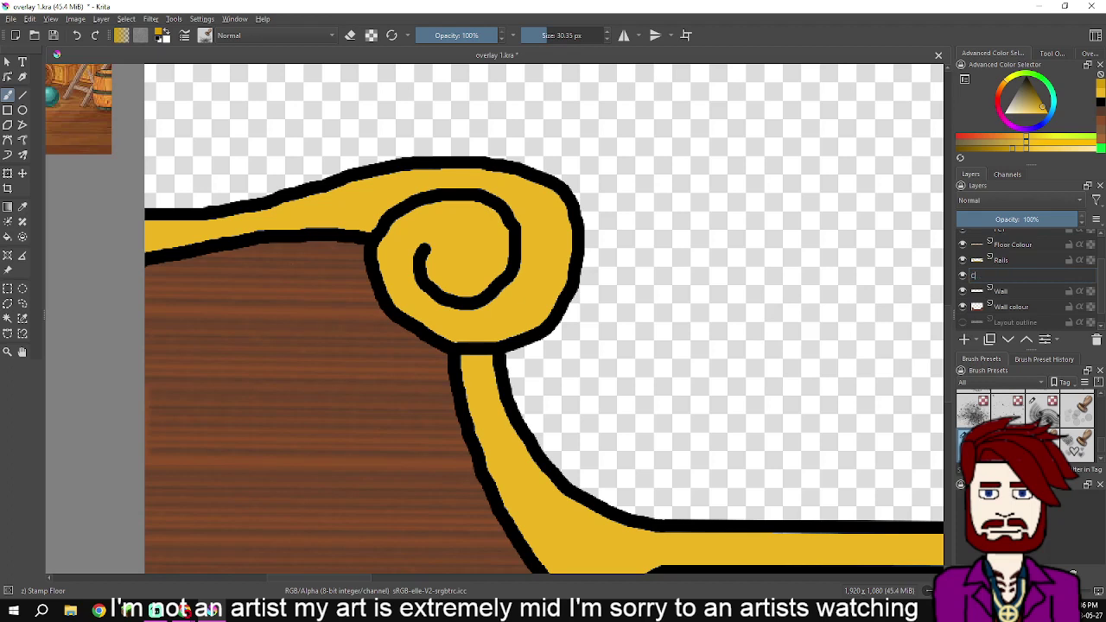
{"action": "type", "text": "olour Rails"}
{"action": "key", "text": "Return"}
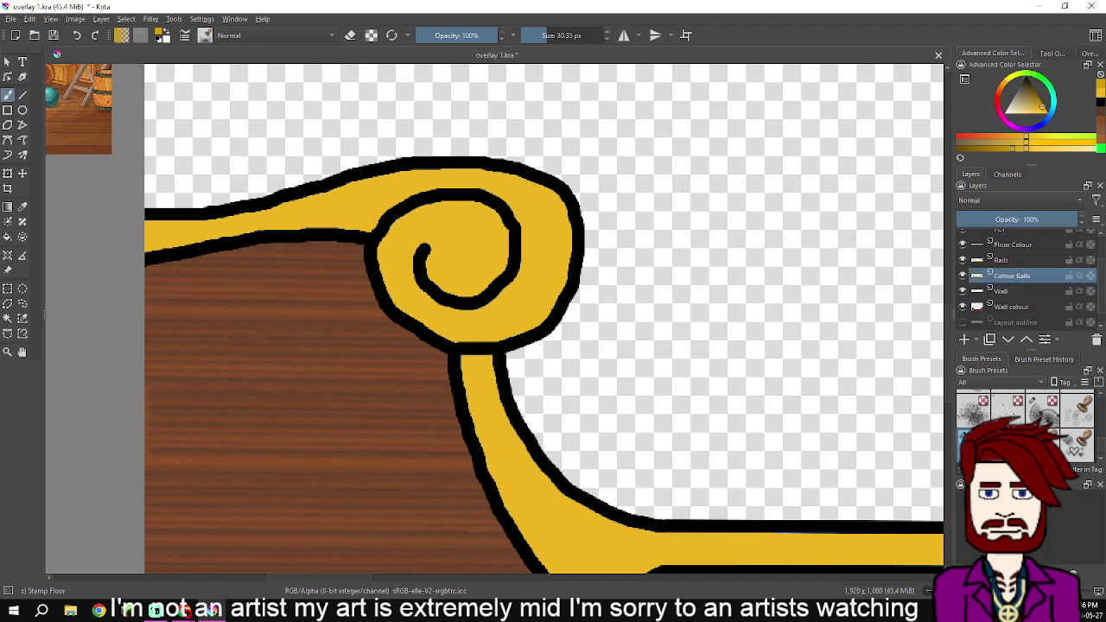
{"action": "double_click", "coordinate": [1001, 260]}
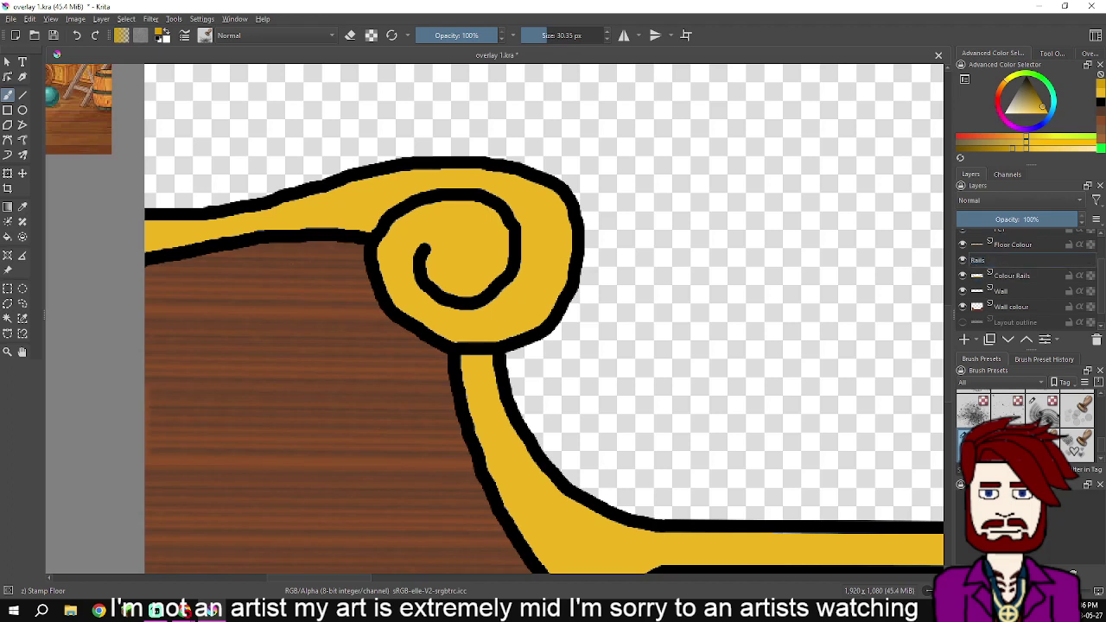
{"action": "key", "text": "Return"}
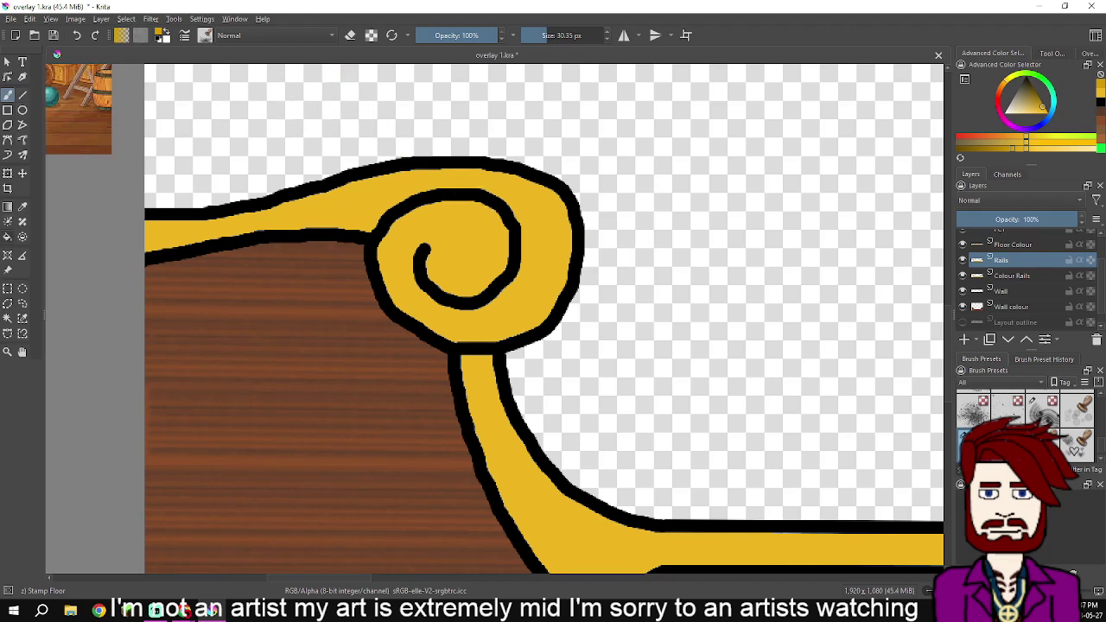
{"action": "left_click", "coordinate": [8, 236]}
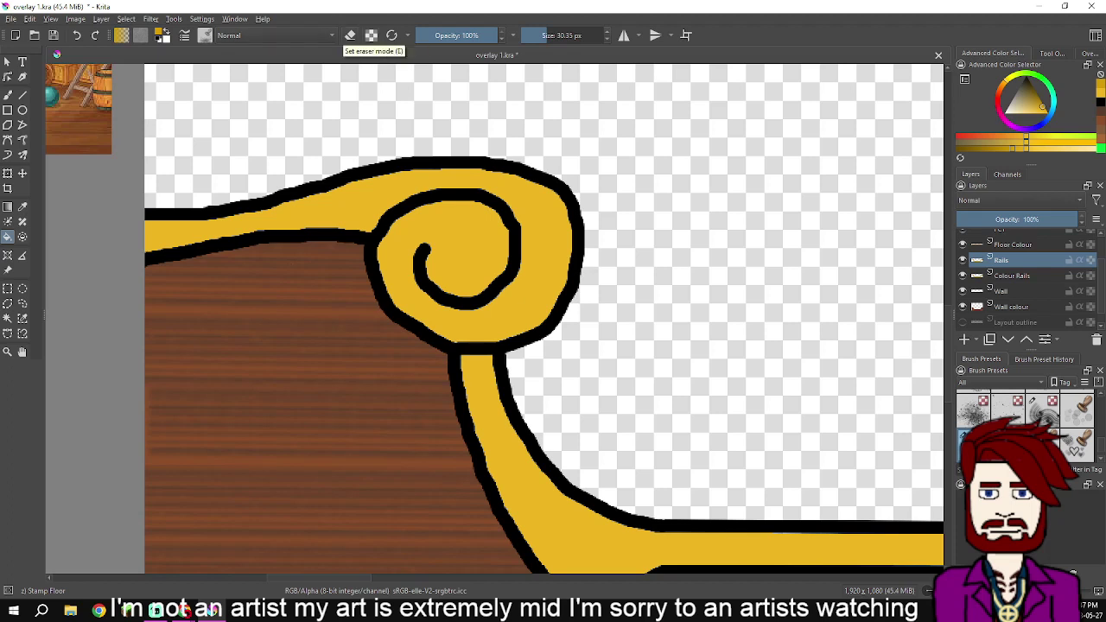
{"action": "left_click", "coordinate": [351, 35]}
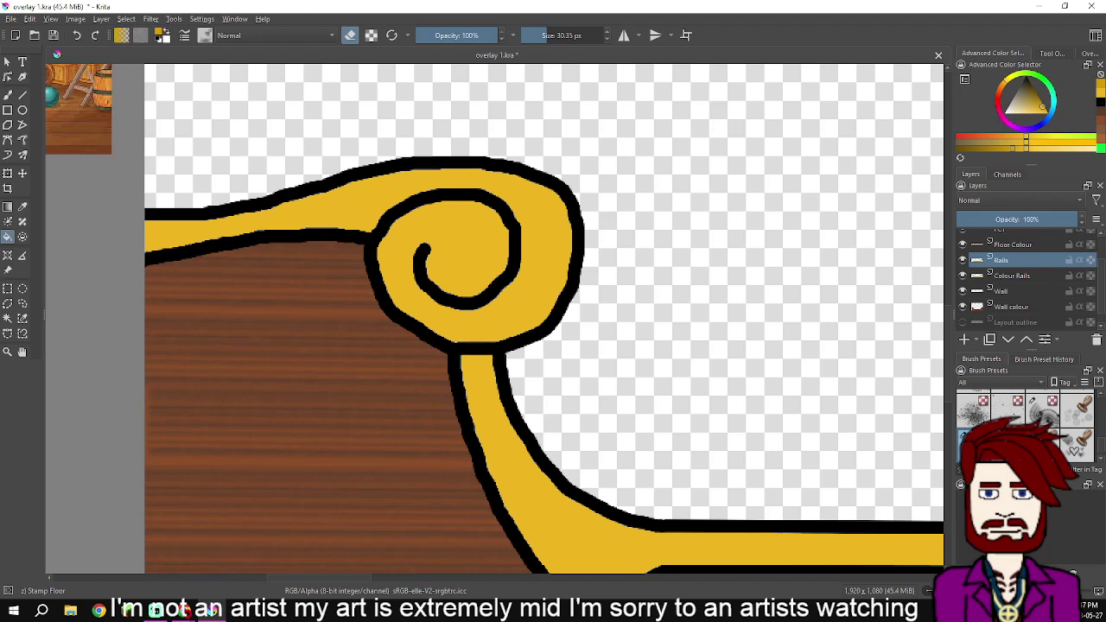
{"action": "left_click", "coordinate": [166, 39]}
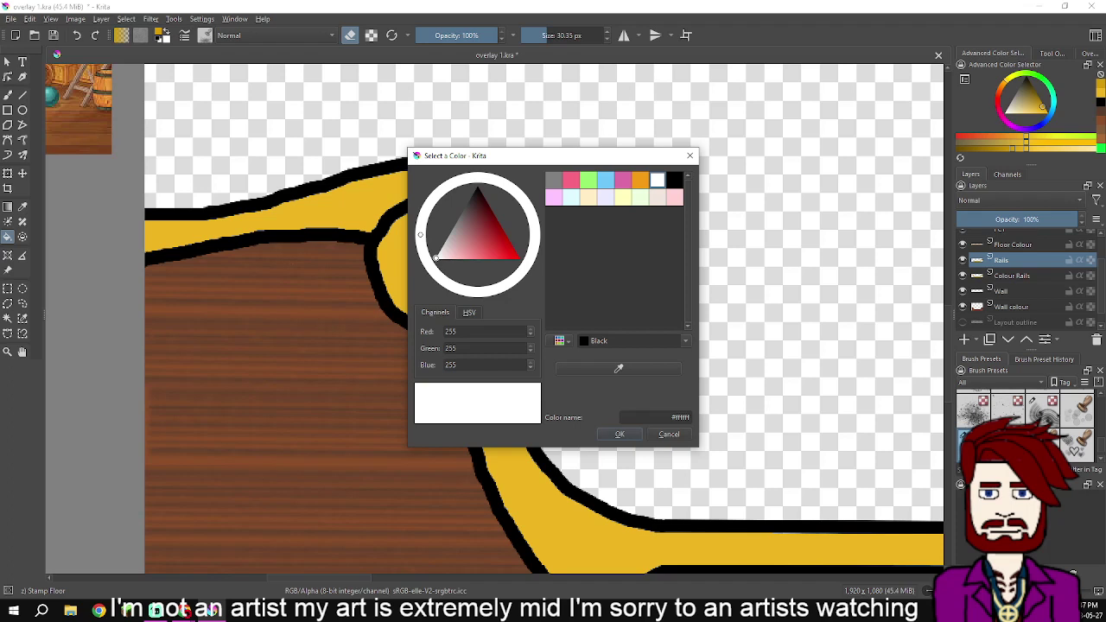
{"action": "left_click", "coordinate": [618, 369]}
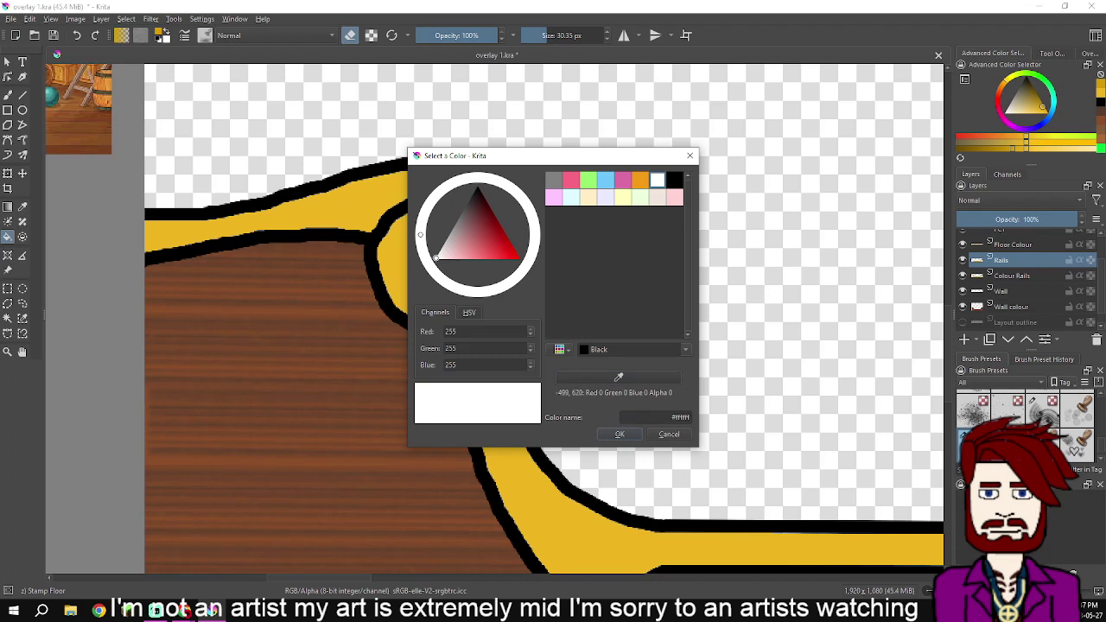
{"action": "left_click", "coordinate": [675, 180]}
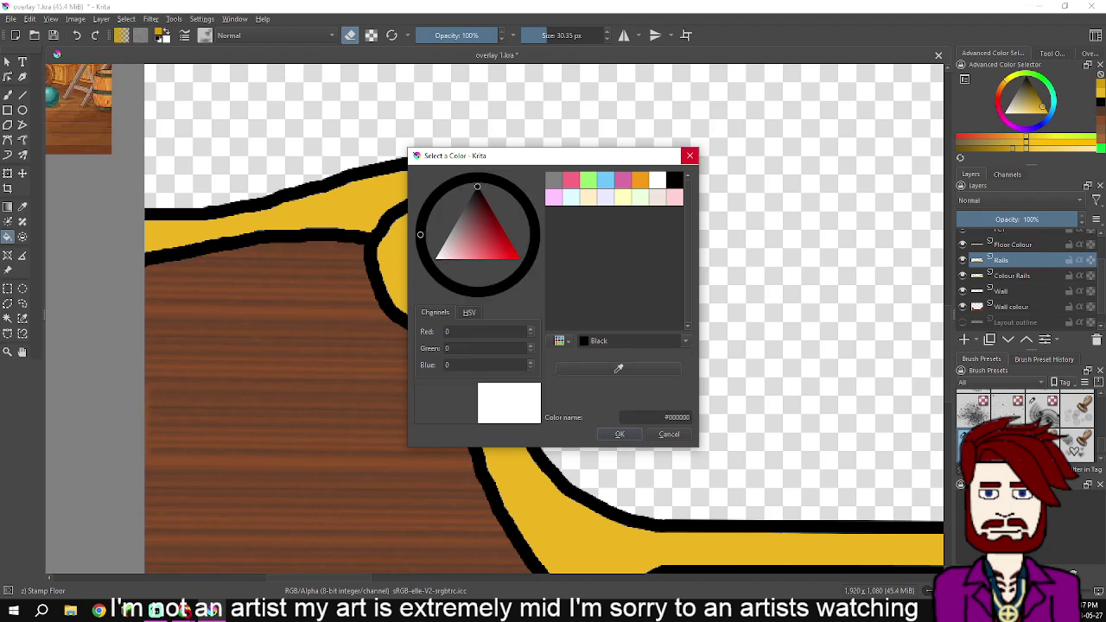
{"action": "left_click", "coordinate": [690, 156]}
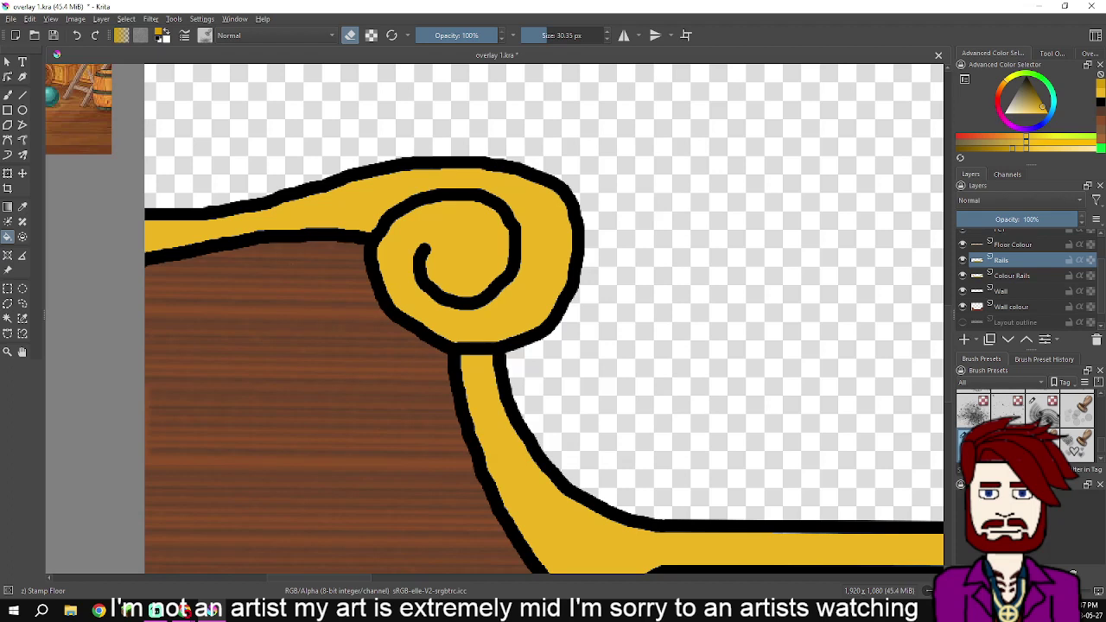
Set the foreground colour to black (#000000) and switch to the Freehand Brush tool
{"action": "left_click", "coordinate": [158, 32]}
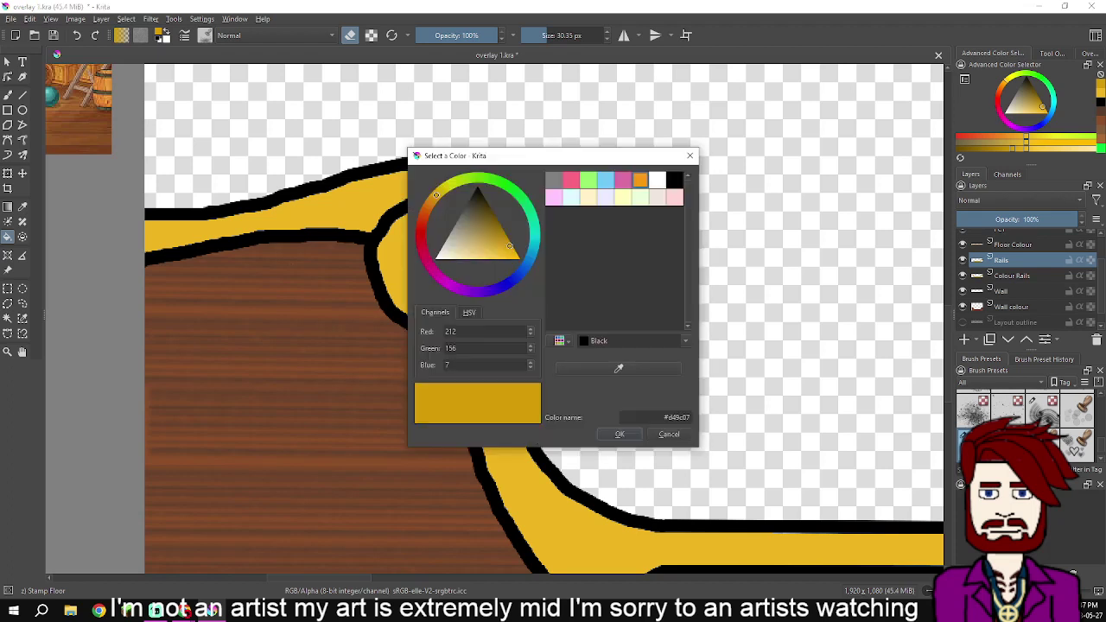
{"action": "left_click", "coordinate": [619, 368]}
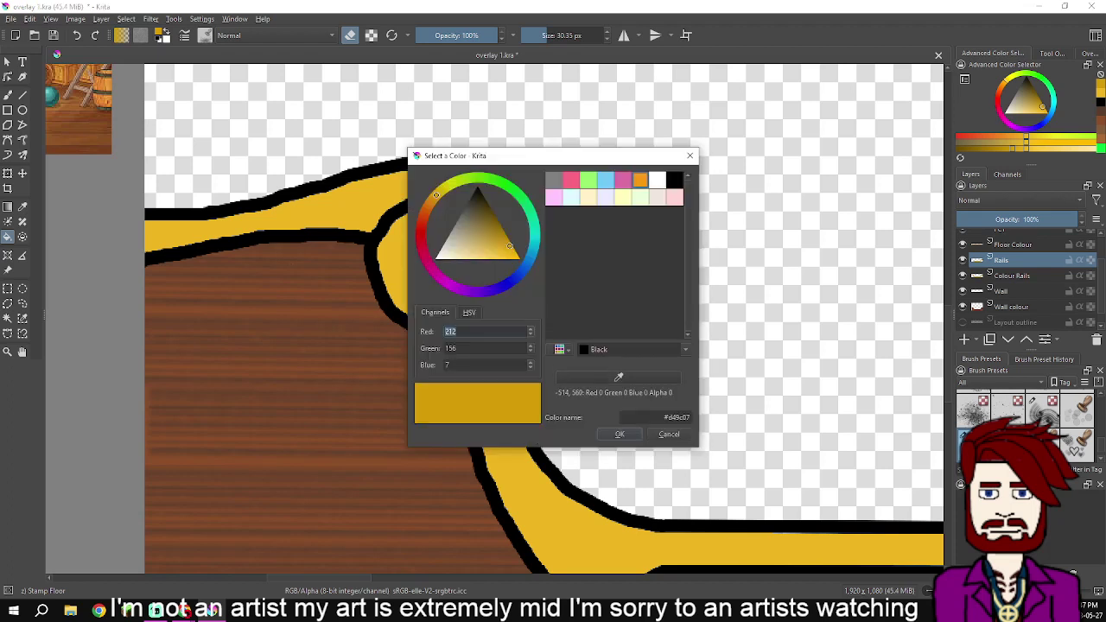
{"action": "key", "text": "Escape"}
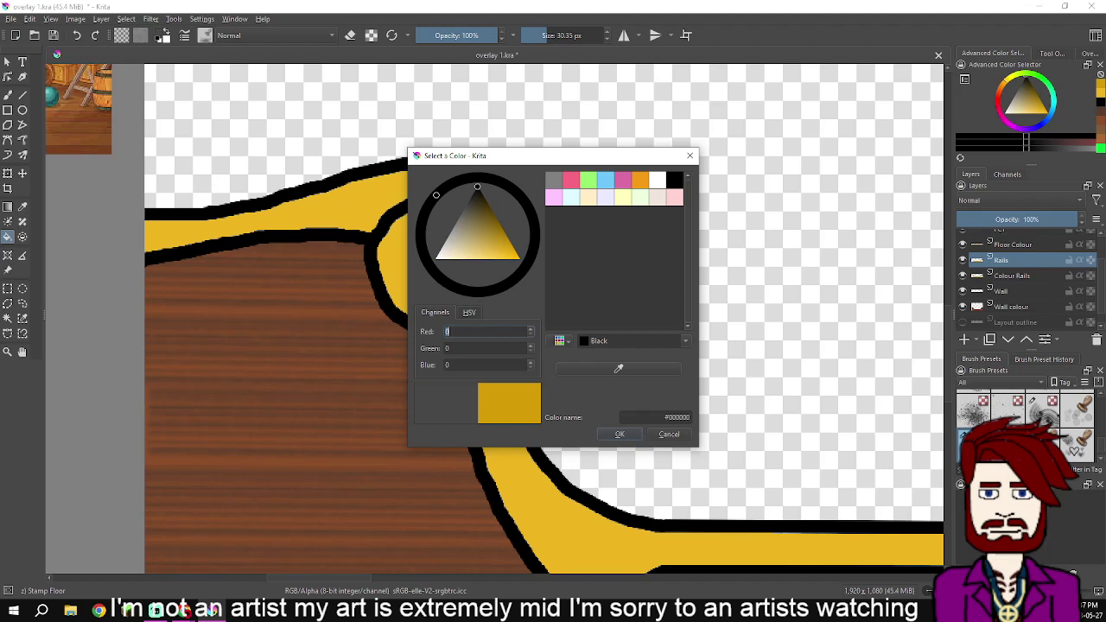
{"action": "left_click", "coordinate": [7, 94]}
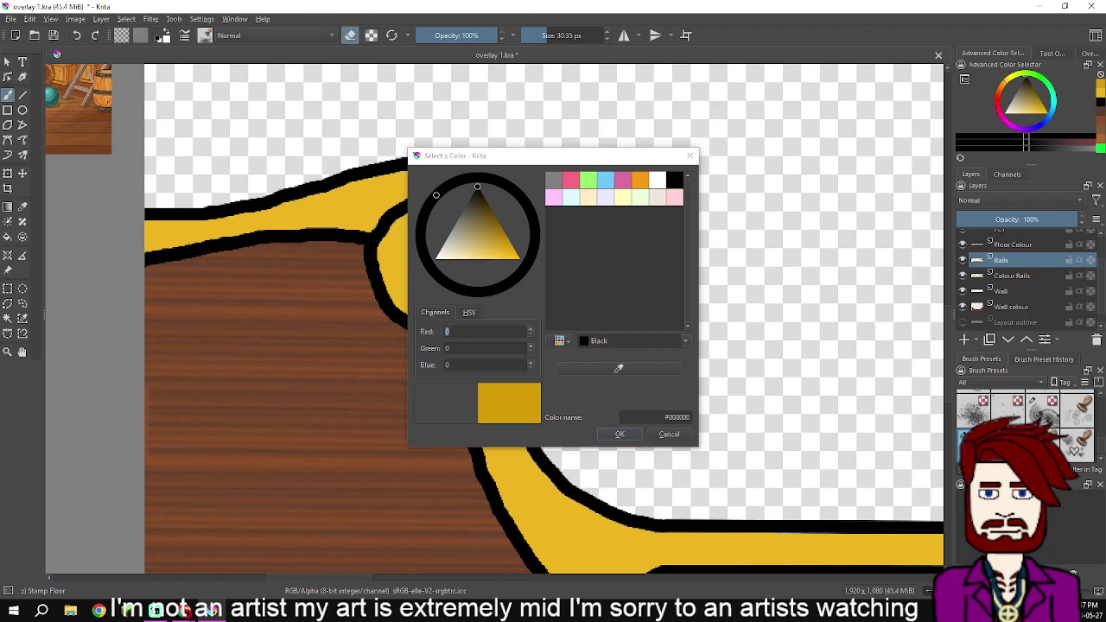
{"action": "left_click", "coordinate": [689, 155]}
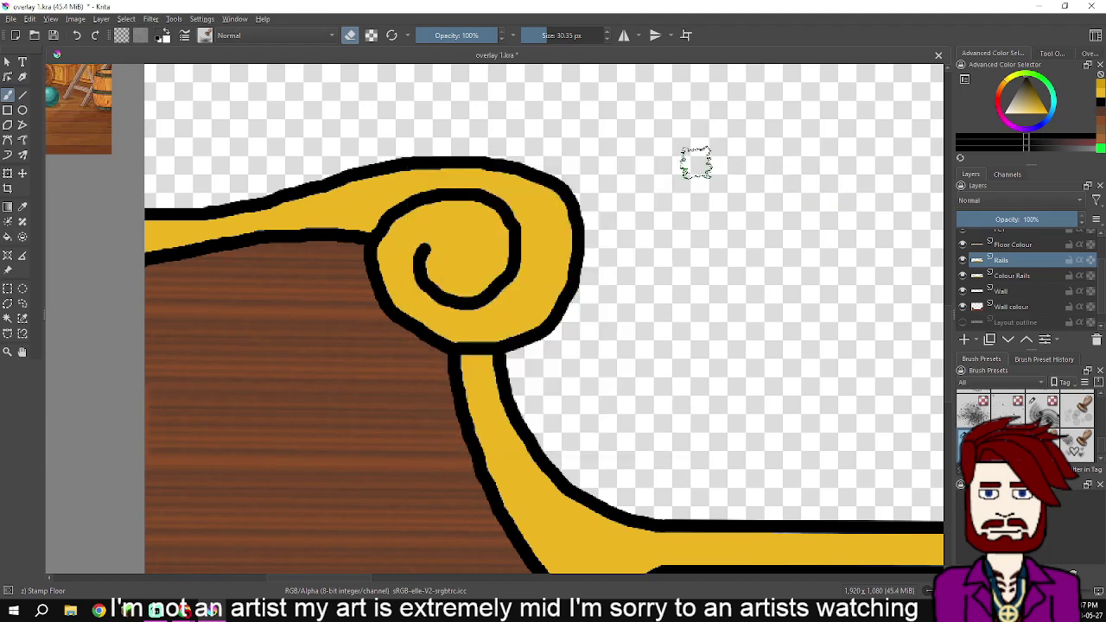
Hide the Colour Rails layer and erase the golden rails and their outlines from the Rails layer with the Eraser Circle preset
{"action": "left_click", "coordinate": [205, 35]}
{"action": "scroll", "coordinate": [306, 197], "scroll_direction": "up", "scroll_amount": 8}
{"action": "left_click", "coordinate": [220, 81]}
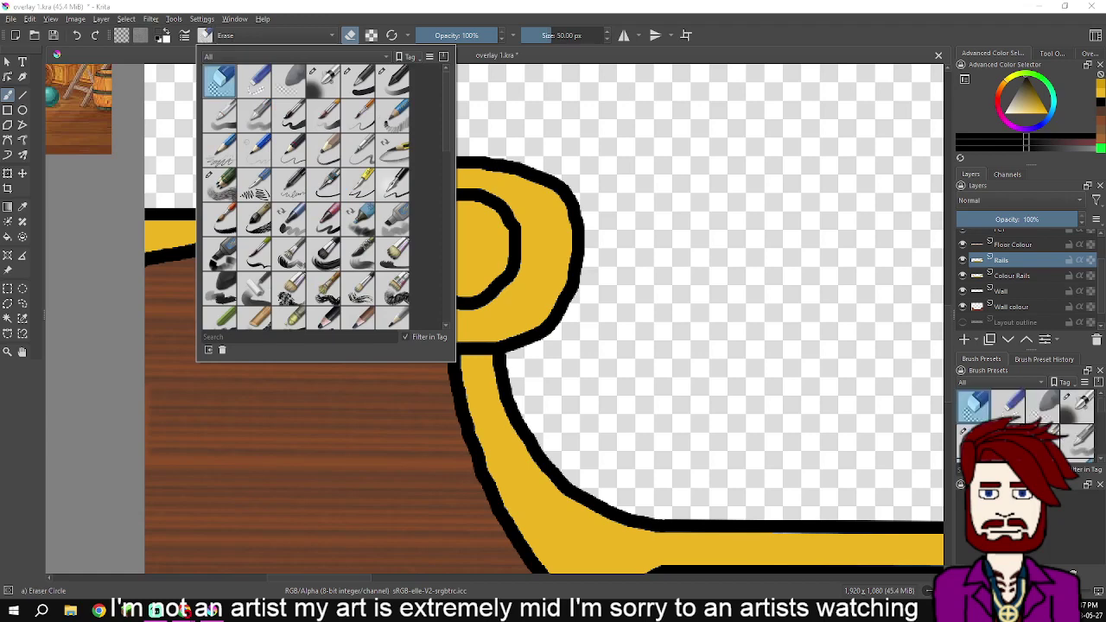
{"action": "left_click", "coordinate": [533, 97]}
{"action": "scroll", "coordinate": [480, 111], "scroll_direction": "down", "scroll_amount": 2}
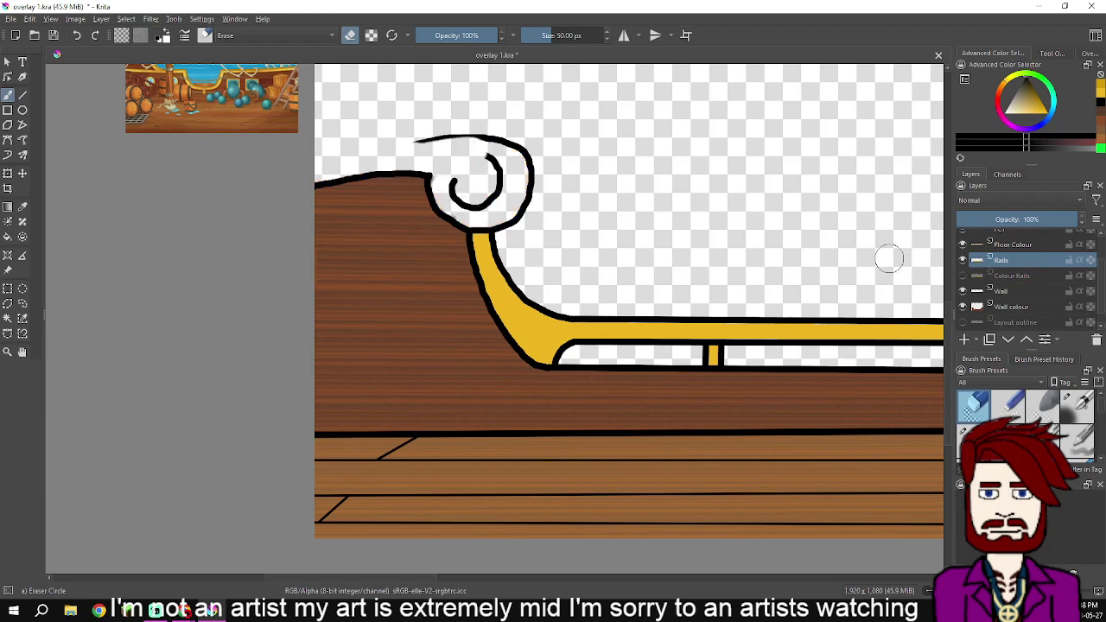
{"action": "mouse_move", "coordinate": [320, 126]}
{"action": "left_mouse_down"}
{"action": "mouse_move", "coordinate": [436, 142]}
{"action": "mouse_move", "coordinate": [380, 165]}
{"action": "mouse_move", "coordinate": [453, 133]}
{"action": "mouse_move", "coordinate": [410, 167]}
{"action": "mouse_move", "coordinate": [439, 169]}
{"action": "mouse_move", "coordinate": [472, 145]}
{"action": "mouse_move", "coordinate": [435, 205]}
{"action": "mouse_move", "coordinate": [441, 213]}
{"action": "mouse_move", "coordinate": [512, 115]}
{"action": "mouse_move", "coordinate": [464, 254]}
{"action": "mouse_move", "coordinate": [451, 260]}
{"action": "mouse_move", "coordinate": [490, 189]}
{"action": "mouse_move", "coordinate": [444, 195]}
{"action": "mouse_move", "coordinate": [463, 261]}
{"action": "mouse_move", "coordinate": [479, 271]}
{"action": "mouse_move", "coordinate": [486, 260]}
{"action": "mouse_move", "coordinate": [473, 185]}
{"action": "mouse_move", "coordinate": [457, 231]}
{"action": "mouse_move", "coordinate": [454, 202]}
{"action": "mouse_move", "coordinate": [459, 212]}
{"action": "mouse_move", "coordinate": [474, 143]}
{"action": "mouse_move", "coordinate": [484, 245]}
{"action": "mouse_move", "coordinate": [514, 286]}
{"action": "mouse_move", "coordinate": [536, 206]}
{"action": "mouse_move", "coordinate": [503, 199]}
{"action": "mouse_move", "coordinate": [493, 282]}
{"action": "mouse_move", "coordinate": [517, 350]}
{"action": "mouse_move", "coordinate": [524, 302]}
{"action": "mouse_move", "coordinate": [542, 294]}
{"action": "mouse_move", "coordinate": [546, 374]}
{"action": "mouse_move", "coordinate": [584, 373]}
{"action": "mouse_move", "coordinate": [571, 367]}
{"action": "mouse_move", "coordinate": [613, 313]}
{"action": "mouse_move", "coordinate": [614, 374]}
{"action": "mouse_move", "coordinate": [654, 359]}
{"action": "mouse_move", "coordinate": [692, 303]}
{"action": "mouse_move", "coordinate": [652, 311]}
{"action": "mouse_move", "coordinate": [673, 387]}
{"action": "mouse_move", "coordinate": [745, 316]}
{"action": "mouse_move", "coordinate": [807, 311]}
{"action": "mouse_move", "coordinate": [844, 288]}
{"action": "mouse_move", "coordinate": [771, 330]}
{"action": "mouse_move", "coordinate": [777, 312]}
{"action": "mouse_move", "coordinate": [342, 332]}
{"action": "left_mouse_up"}
{"action": "mouse_move", "coordinate": [417, 342]}
{"action": "left_mouse_down"}
{"action": "mouse_move", "coordinate": [476, 334]}
{"action": "mouse_move", "coordinate": [428, 372]}
{"action": "mouse_move", "coordinate": [599, 371]}
{"action": "mouse_move", "coordinate": [675, 333]}
{"action": "mouse_move", "coordinate": [667, 327]}
{"action": "mouse_move", "coordinate": [645, 380]}
{"action": "mouse_move", "coordinate": [715, 398]}
{"action": "mouse_move", "coordinate": [702, 396]}
{"action": "mouse_move", "coordinate": [764, 329]}
{"action": "mouse_move", "coordinate": [779, 284]}
{"action": "mouse_move", "coordinate": [749, 359]}
{"action": "mouse_move", "coordinate": [741, 337]}
{"action": "mouse_move", "coordinate": [758, 278]}
{"action": "mouse_move", "coordinate": [789, 247]}
{"action": "mouse_move", "coordinate": [795, 210]}
{"action": "mouse_move", "coordinate": [800, 245]}
{"action": "mouse_move", "coordinate": [777, 218]}
{"action": "mouse_move", "coordinate": [797, 152]}
{"action": "mouse_move", "coordinate": [792, 186]}
{"action": "mouse_move", "coordinate": [831, 238]}
{"action": "mouse_move", "coordinate": [847, 235]}
{"action": "mouse_move", "coordinate": [856, 149]}
{"action": "mouse_move", "coordinate": [877, 147]}
{"action": "mouse_move", "coordinate": [872, 226]}
{"action": "mouse_move", "coordinate": [889, 233]}
{"action": "mouse_move", "coordinate": [935, 162]}
{"action": "mouse_move", "coordinate": [754, 213]}
{"action": "mouse_move", "coordinate": [785, 248]}
{"action": "left_mouse_up"}
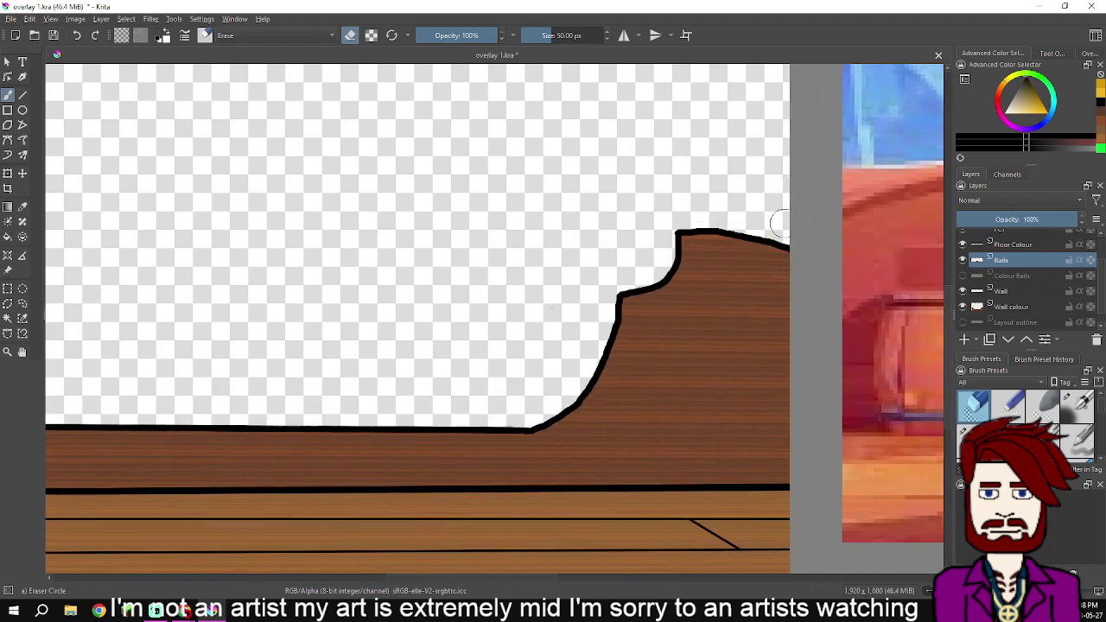
{"action": "left_click_drag", "start_coordinate": [555, 188], "coordinate": [928, 193]}
{"action": "left_click_drag", "start_coordinate": [472, 156], "coordinate": [676, 193]}
{"action": "scroll", "coordinate": [518, 246], "scroll_direction": "up", "scroll_amount": 4}
{"action": "mouse_move", "coordinate": [261, 252]}
{"action": "left_mouse_down"}
{"action": "mouse_move", "coordinate": [335, 245]}
{"action": "mouse_move", "coordinate": [609, 165]}
{"action": "left_mouse_up"}
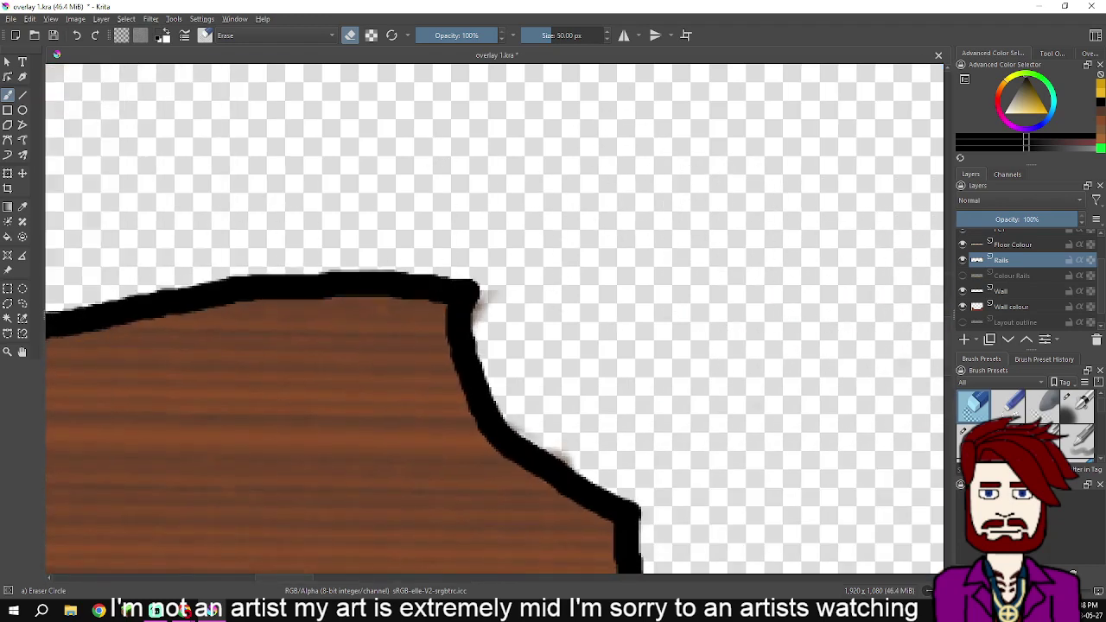
Erase the stray brown smudges outside the wall's left stepped edge on the Wall colour layer
{"action": "left_click", "coordinate": [1012, 307]}
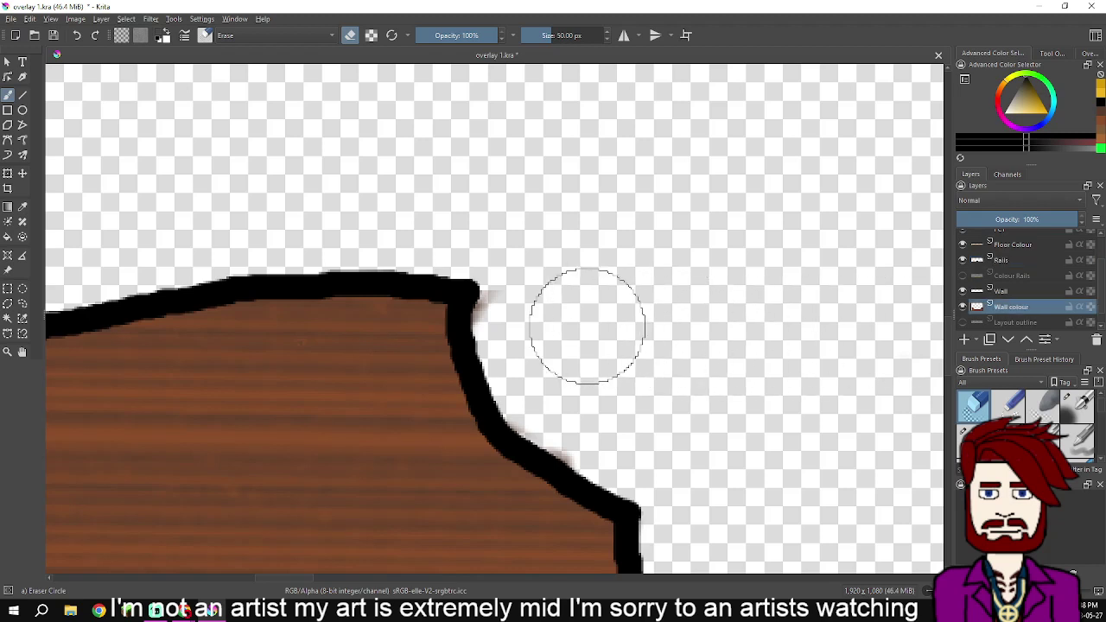
{"action": "mouse_move", "coordinate": [543, 324]}
{"action": "left_mouse_down"}
{"action": "mouse_move", "coordinate": [531, 321]}
{"action": "mouse_move", "coordinate": [531, 345]}
{"action": "mouse_move", "coordinate": [536, 326]}
{"action": "mouse_move", "coordinate": [578, 413]}
{"action": "mouse_move", "coordinate": [553, 375]}
{"action": "mouse_move", "coordinate": [566, 405]}
{"action": "left_mouse_up"}
{"action": "scroll", "coordinate": [648, 353], "scroll_direction": "down", "scroll_amount": 3}
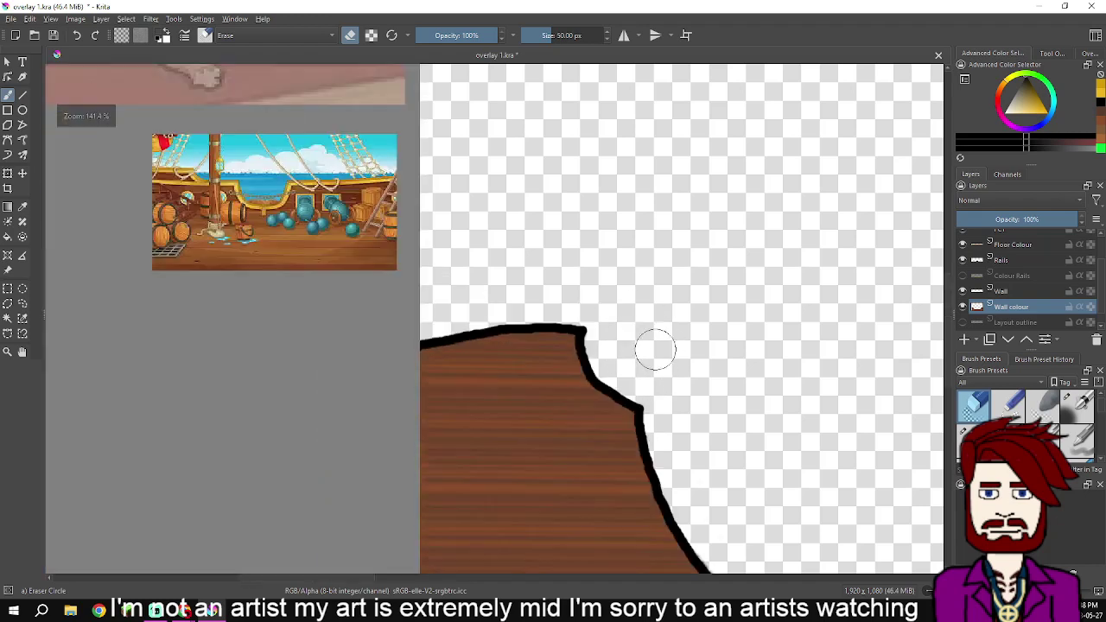
{"action": "left_click_drag", "start_coordinate": [850, 349], "coordinate": [620, 257]}
{"action": "scroll", "coordinate": [656, 261], "scroll_direction": "down", "scroll_amount": 2}
{"action": "left_click_drag", "start_coordinate": [734, 262], "coordinate": [536, 260]}
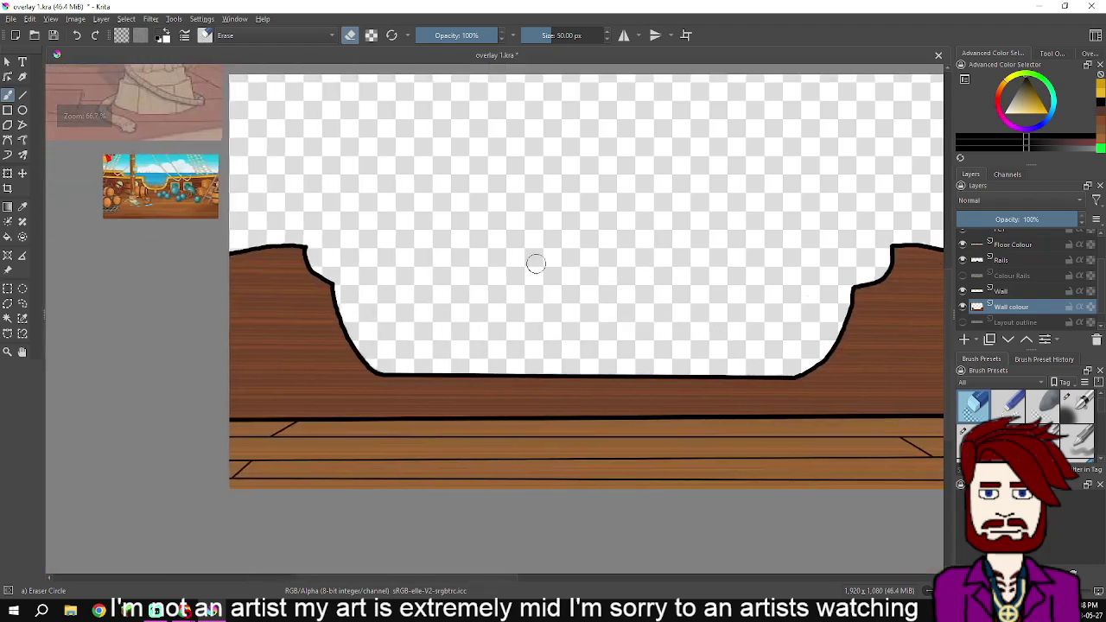
Hide the Wall and Wall colour layers and erase the leftover black line fragments from the Rails layer
{"action": "left_click", "coordinate": [1024, 276]}
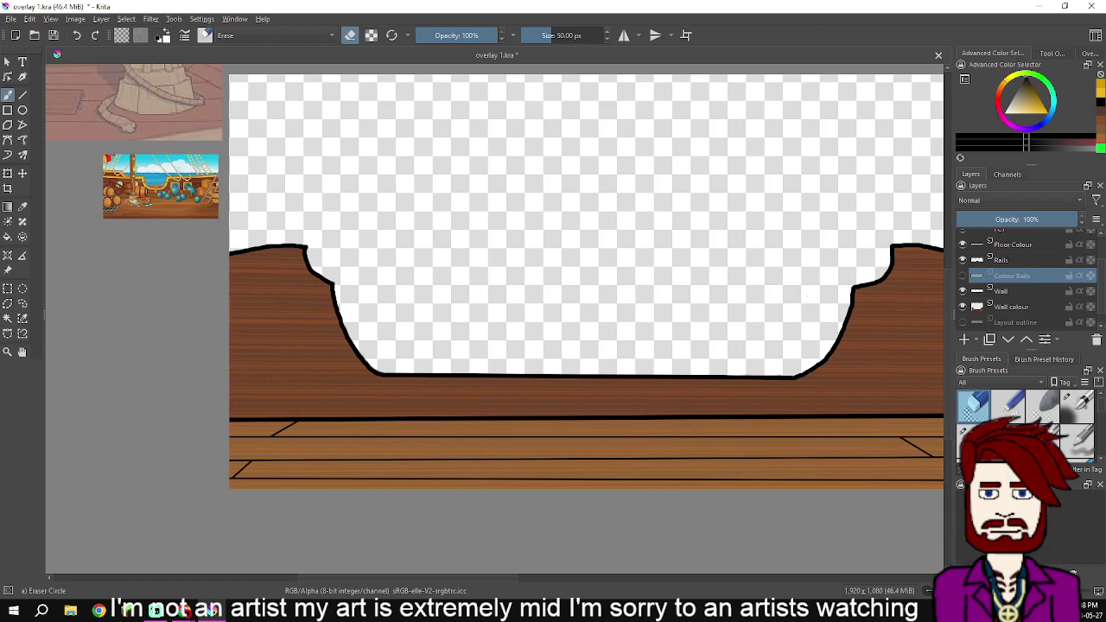
{"action": "left_click", "coordinate": [963, 292]}
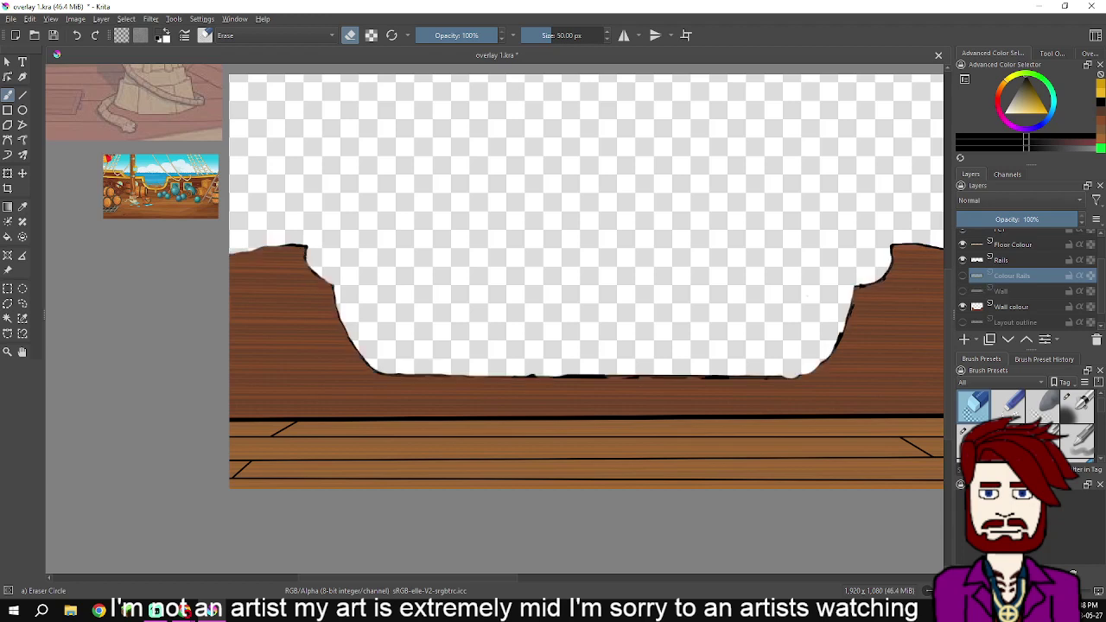
{"action": "left_click", "coordinate": [963, 307]}
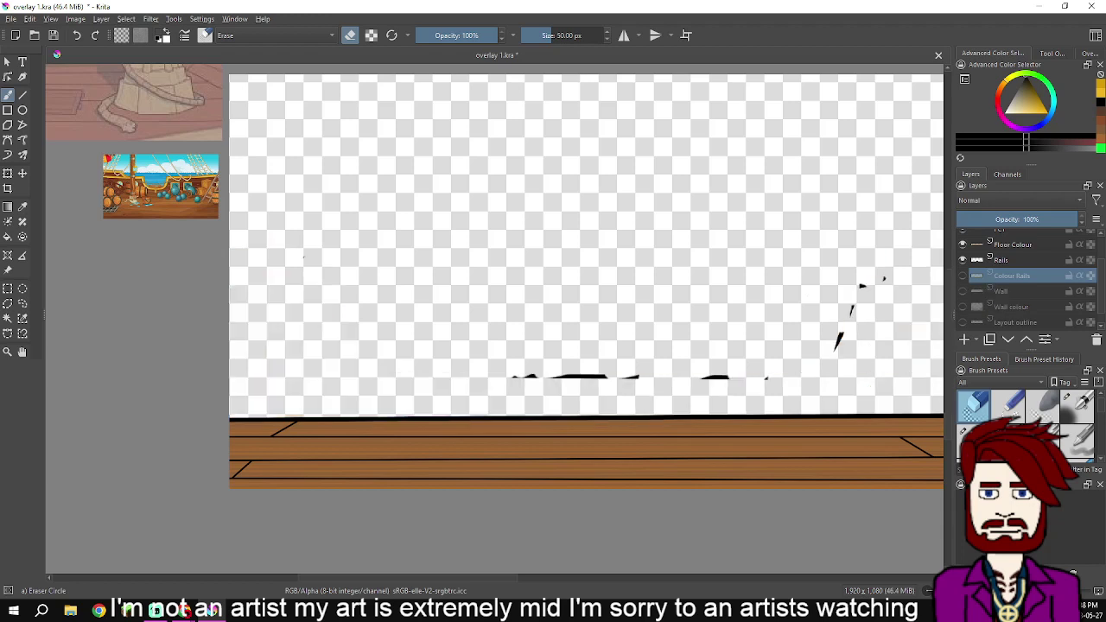
{"action": "scroll", "coordinate": [1028, 277], "scroll_direction": "down", "scroll_amount": 1}
{"action": "left_click", "coordinate": [847, 352]}
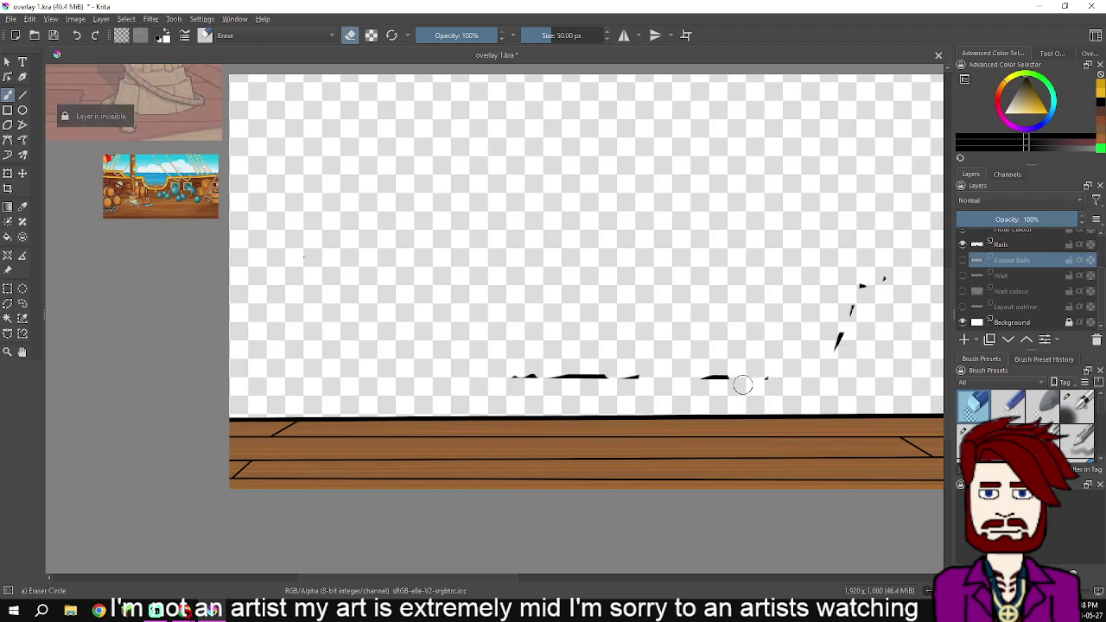
{"action": "left_click", "coordinate": [1007, 245]}
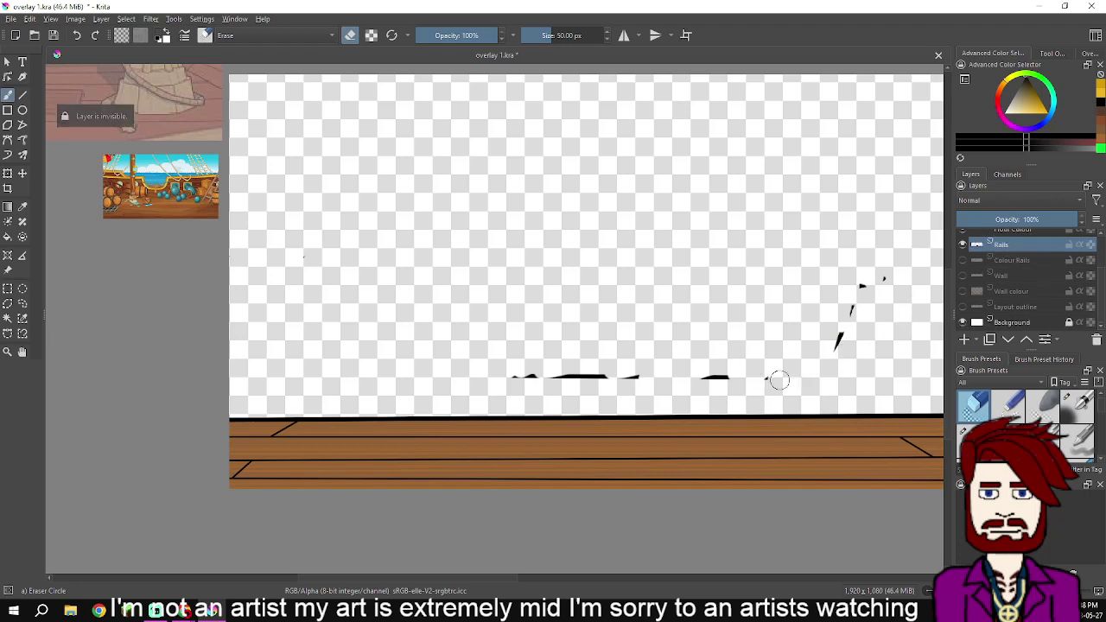
{"action": "left_click_drag", "start_coordinate": [710, 371], "coordinate": [516, 378]}
{"action": "left_click_drag", "start_coordinate": [828, 346], "coordinate": [834, 362]}
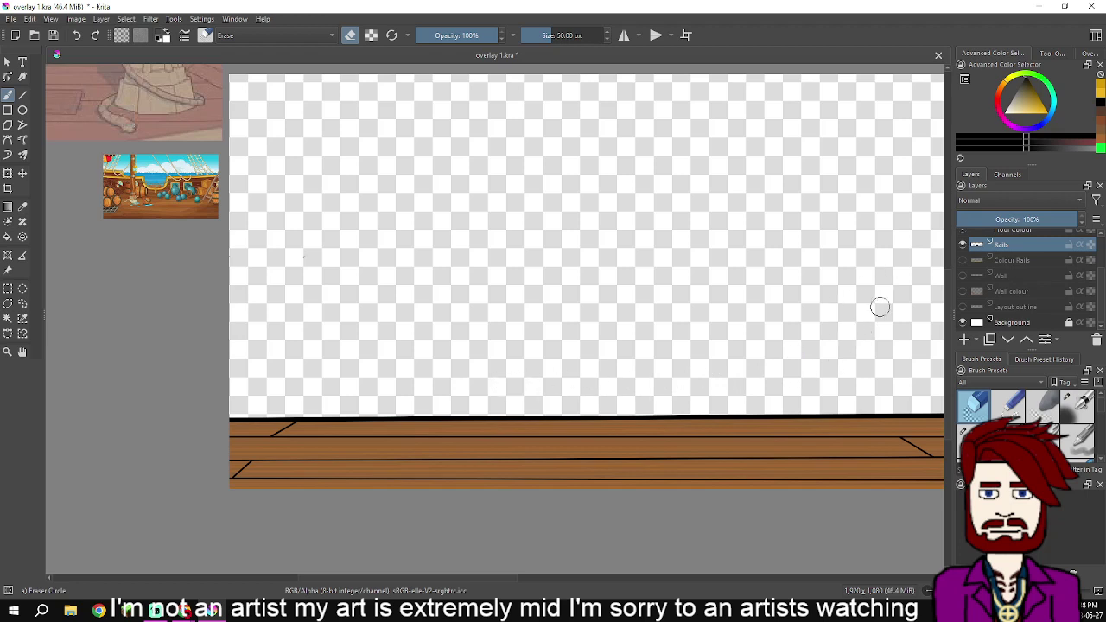
Toggle the visibility of the Floor, FC1 and Floor Colour layers off and on to check their contents
{"action": "scroll", "coordinate": [746, 303], "scroll_direction": "down", "scroll_amount": 1}
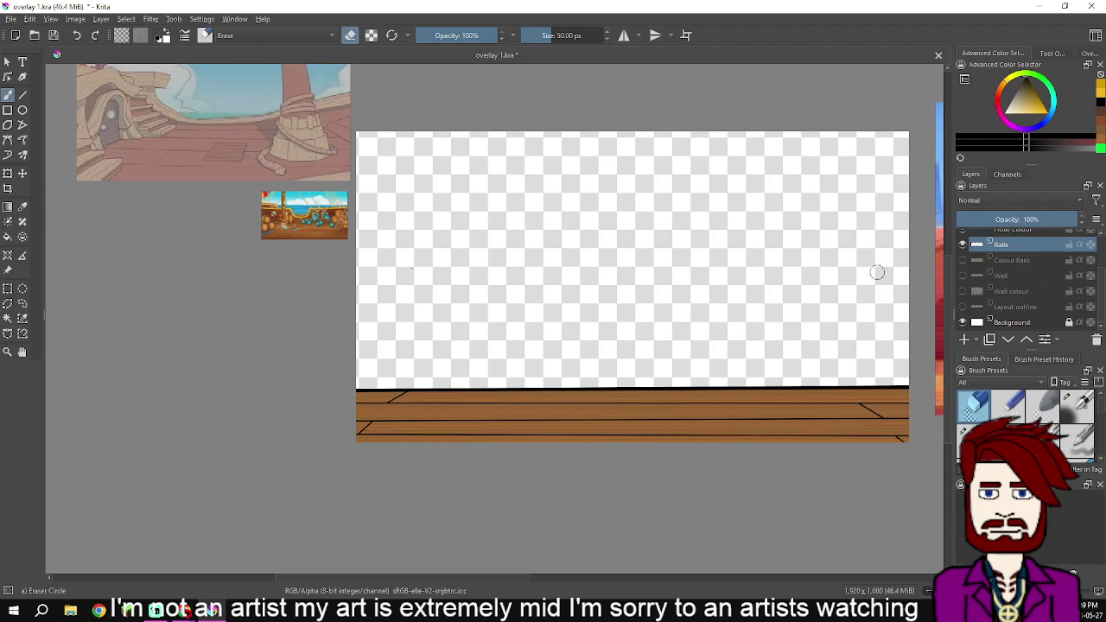
{"action": "scroll", "coordinate": [1024, 277], "scroll_direction": "up", "scroll_amount": 2}
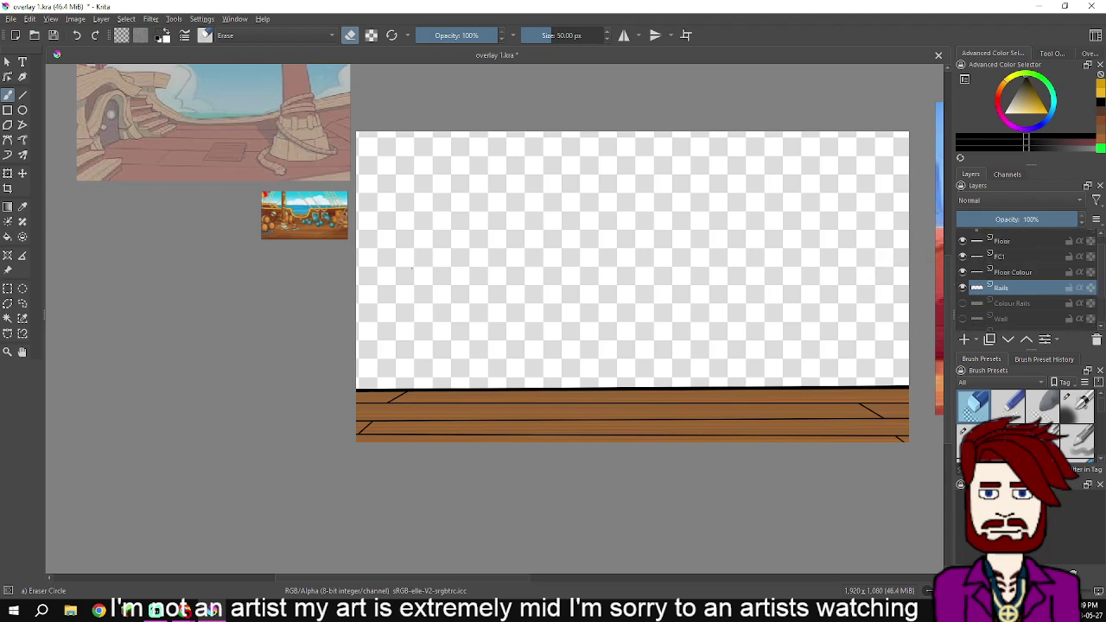
{"action": "left_click", "coordinate": [963, 272]}
{"action": "left_click", "coordinate": [963, 242]}
{"action": "left_click", "coordinate": [963, 257]}
{"action": "left_click", "coordinate": [963, 242]}
{"action": "left_click", "coordinate": [963, 257]}
{"action": "left_click", "coordinate": [963, 272]}
{"action": "scroll", "coordinate": [1020, 277], "scroll_direction": "down", "scroll_amount": 2}
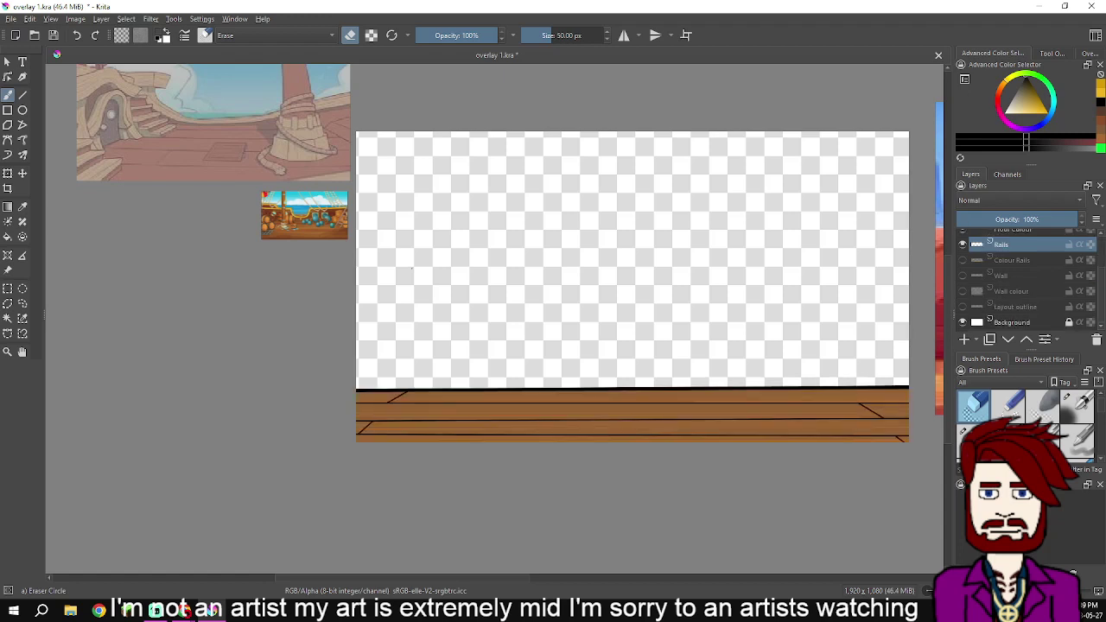
Show the Wall line layer again and choose the Basic-1 brush preset at 10 px for inking the Rails layer
{"action": "left_click", "coordinate": [963, 275]}
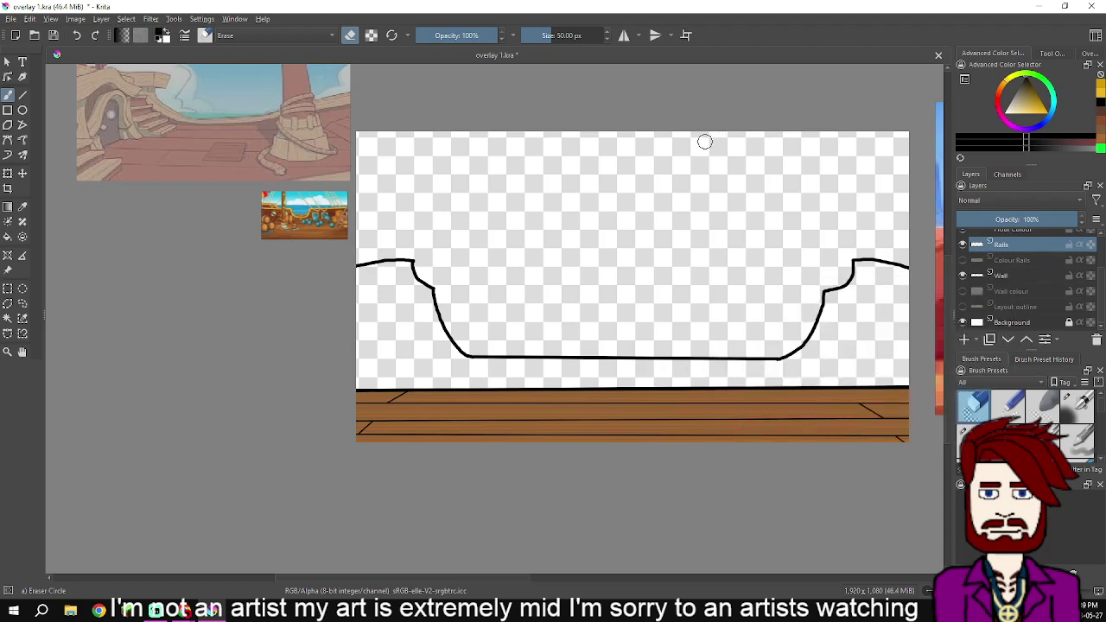
{"action": "left_click", "coordinate": [205, 34]}
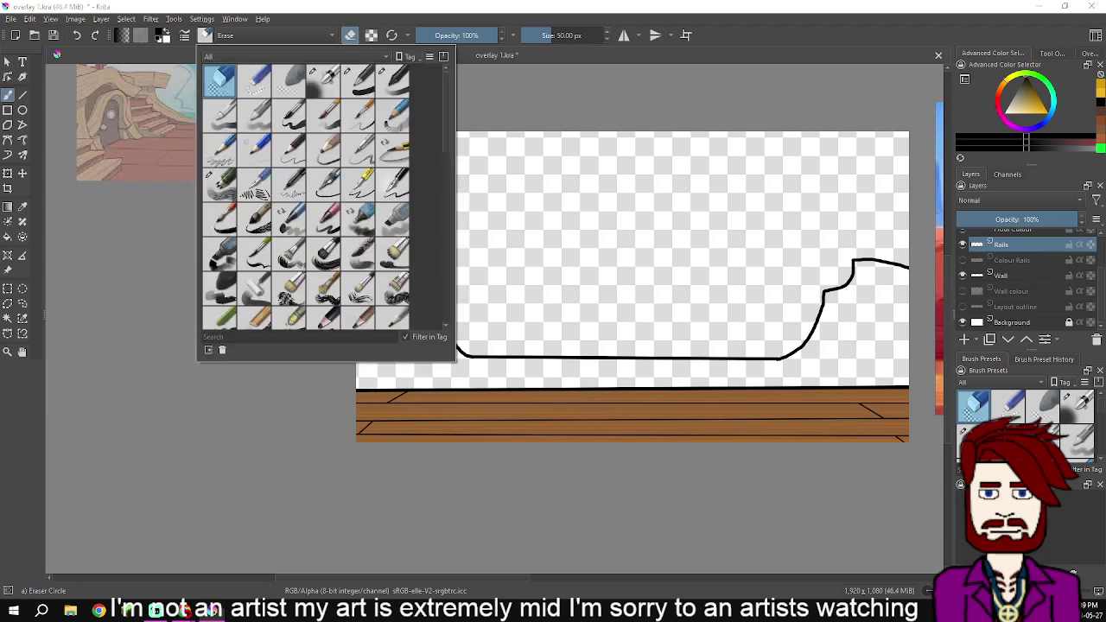
{"action": "left_click", "coordinate": [358, 80]}
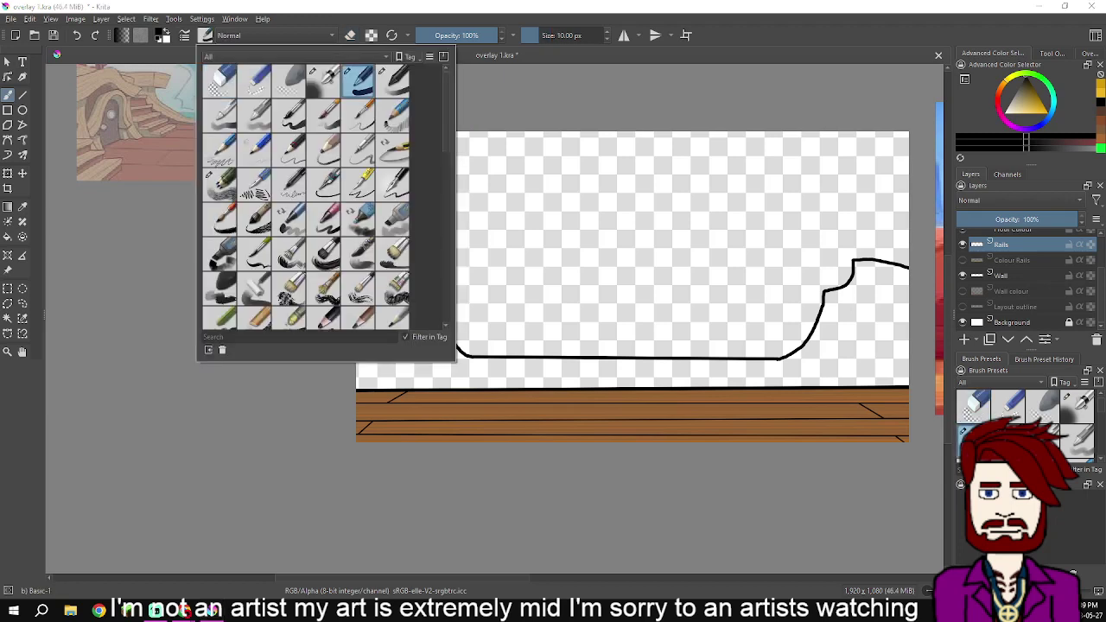
{"action": "key", "text": "Escape"}
{"action": "scroll", "coordinate": [351, 277], "scroll_direction": "up", "scroll_amount": 2}
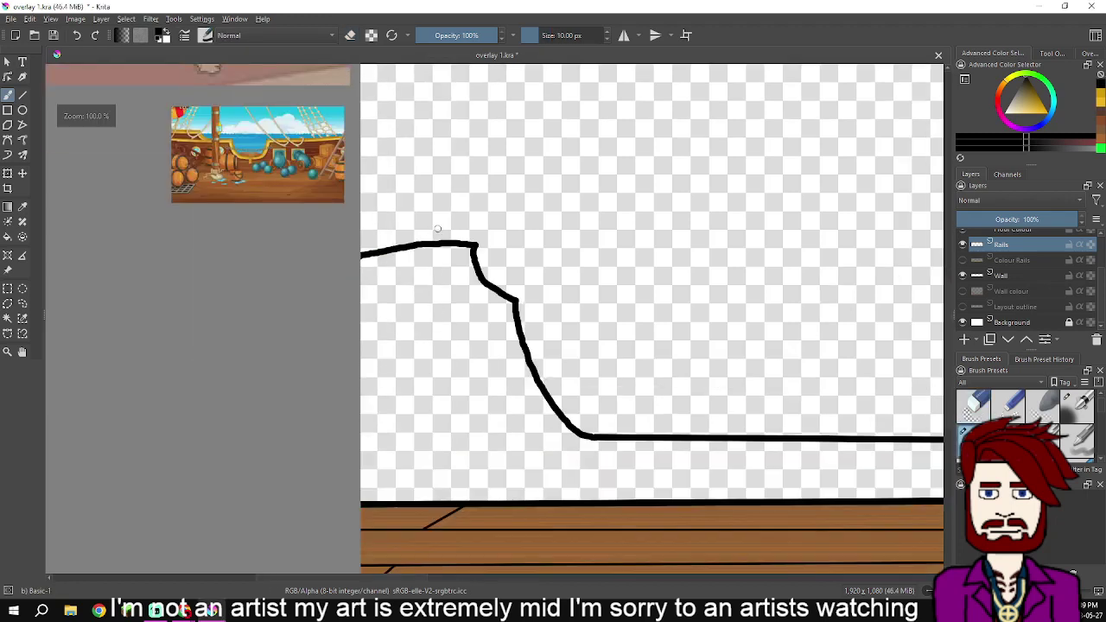
Retrace the stepped outline at the canvas's left end on the Rails layer with a 10 px black brush, down to the straight section
{"action": "scroll", "coordinate": [392, 252], "scroll_direction": "up", "scroll_amount": 2}
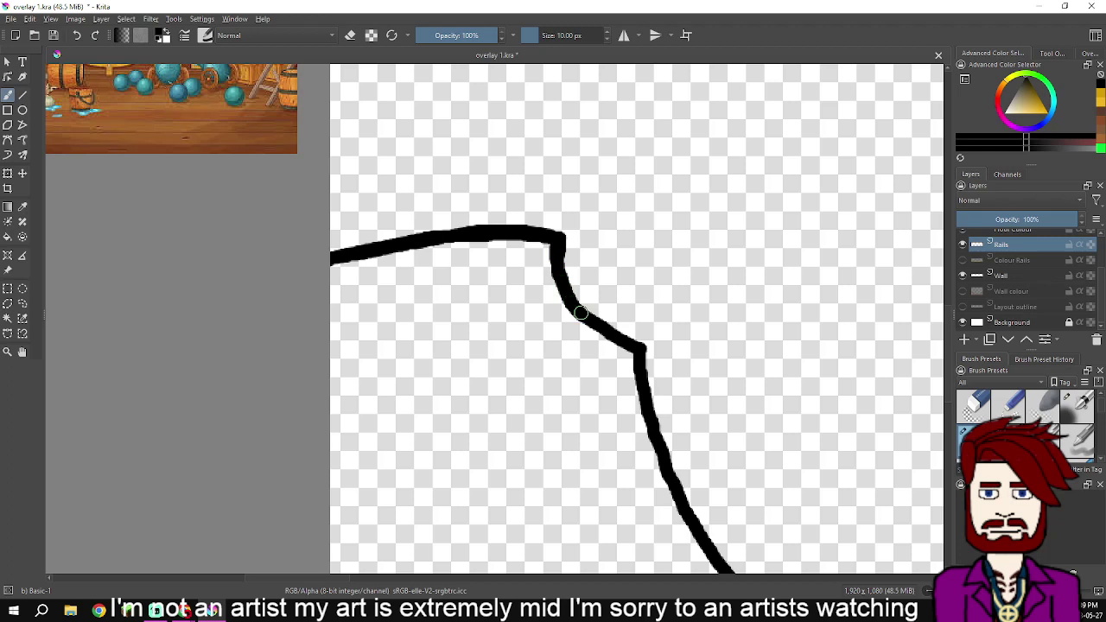
{"action": "mouse_move", "coordinate": [647, 369]}
{"action": "left_mouse_down"}
{"action": "mouse_move", "coordinate": [602, 290]}
{"action": "mouse_move", "coordinate": [360, 171]}
{"action": "left_mouse_up"}
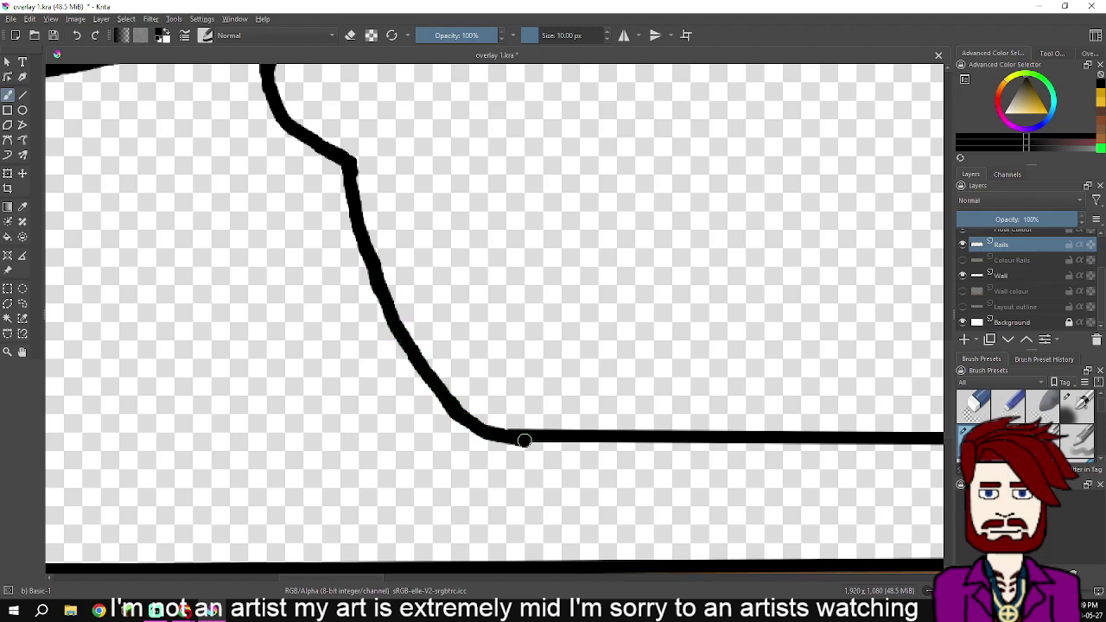
{"action": "key", "text": "ctrl+z"}
{"action": "scroll", "coordinate": [378, 230], "scroll_direction": "down", "scroll_amount": 2}
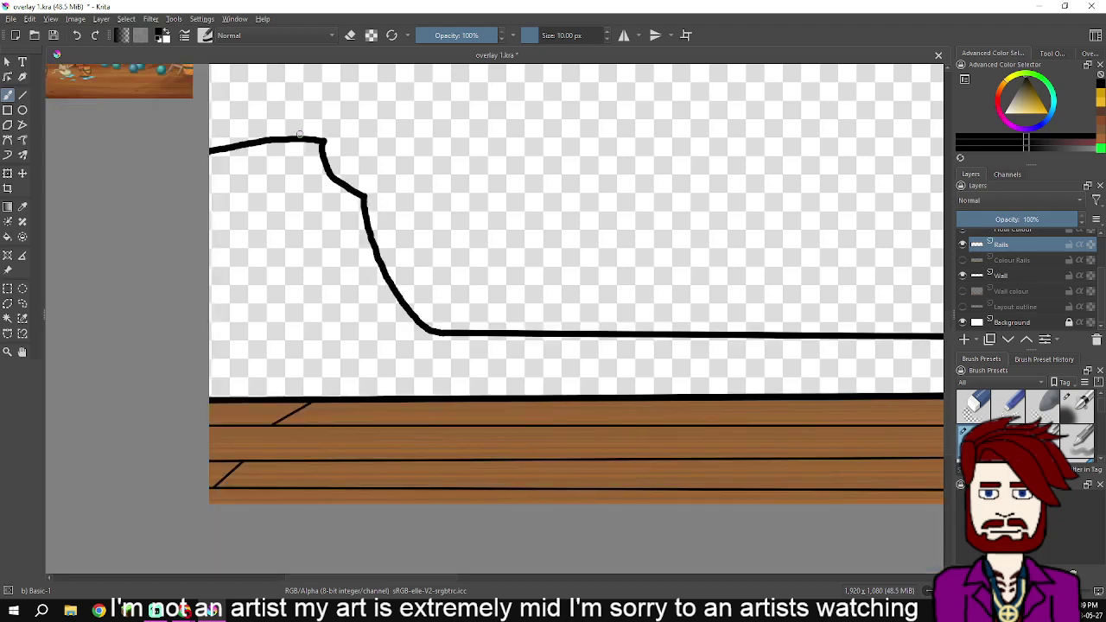
{"action": "scroll", "coordinate": [299, 135], "scroll_direction": "up", "scroll_amount": 3}
{"action": "scroll", "coordinate": [120, 146], "scroll_direction": "down", "scroll_amount": 1}
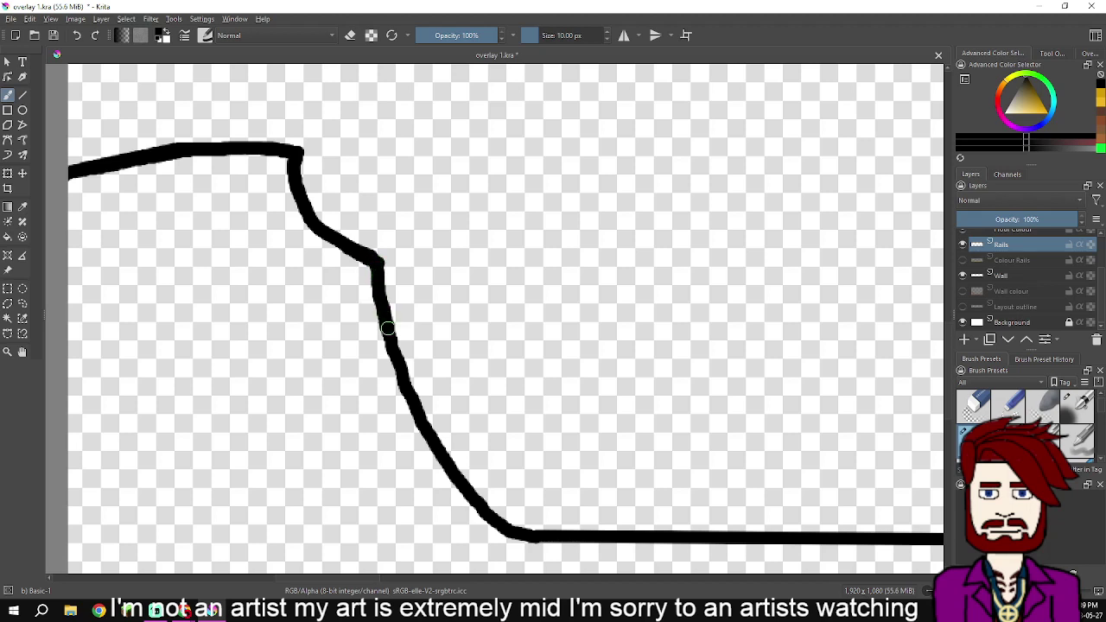
{"action": "left_click_drag", "start_coordinate": [448, 357], "coordinate": [276, 231]}
{"action": "scroll", "coordinate": [274, 232], "scroll_direction": "up", "scroll_amount": 2}
{"action": "mouse_move", "coordinate": [198, 240]}
{"action": "left_mouse_down"}
{"action": "mouse_move", "coordinate": [253, 378]}
{"action": "mouse_move", "coordinate": [284, 427]}
{"action": "mouse_move", "coordinate": [311, 443]}
{"action": "left_mouse_up"}
{"action": "scroll", "coordinate": [388, 372], "scroll_direction": "down", "scroll_amount": 3}
{"action": "mouse_move", "coordinate": [211, 255]}
{"action": "left_mouse_down"}
{"action": "mouse_move", "coordinate": [279, 365]}
{"action": "mouse_move", "coordinate": [328, 397]}
{"action": "mouse_move", "coordinate": [389, 412]}
{"action": "mouse_move", "coordinate": [523, 416]}
{"action": "left_mouse_up"}
Go over the long horizontal outline in black, working from its left end to the corner where it starts rising
{"action": "scroll", "coordinate": [588, 343], "scroll_direction": "right", "scroll_amount": 5}
{"action": "mouse_move", "coordinate": [239, 341]}
{"action": "left_mouse_down"}
{"action": "mouse_move", "coordinate": [140, 327]}
{"action": "mouse_move", "coordinate": [222, 351]}
{"action": "left_mouse_up"}
{"action": "left_click_drag", "start_coordinate": [121, 388], "coordinate": [635, 389]}
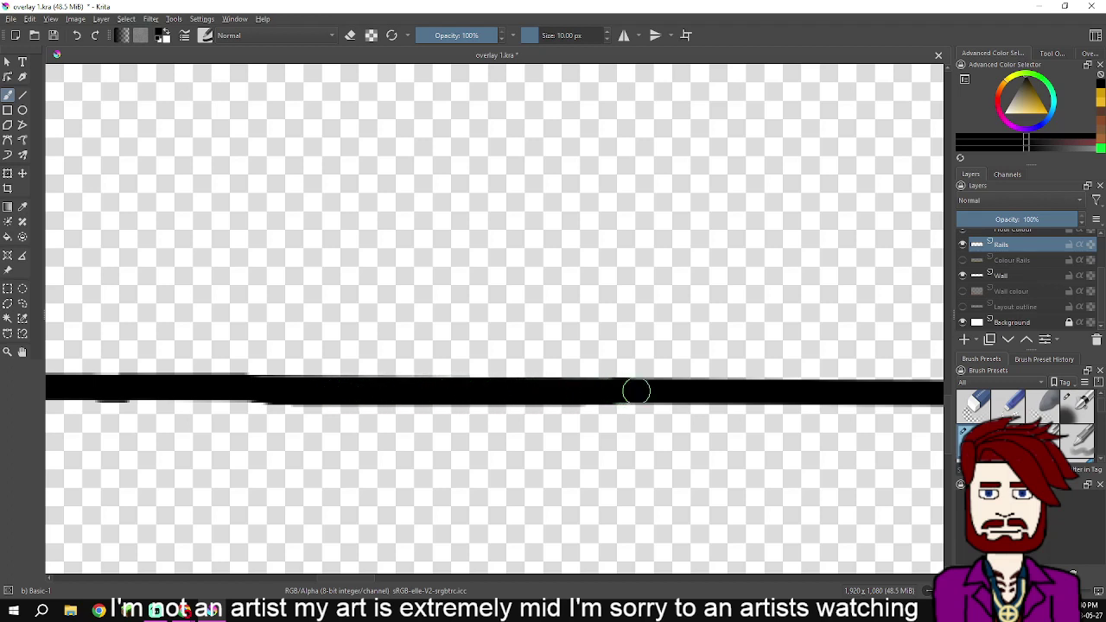
{"action": "scroll", "coordinate": [697, 375], "scroll_direction": "down", "scroll_amount": 1}
{"action": "left_click_drag", "start_coordinate": [227, 372], "coordinate": [935, 382]}
{"action": "left_click_drag", "start_coordinate": [870, 422], "coordinate": [132, 422]}
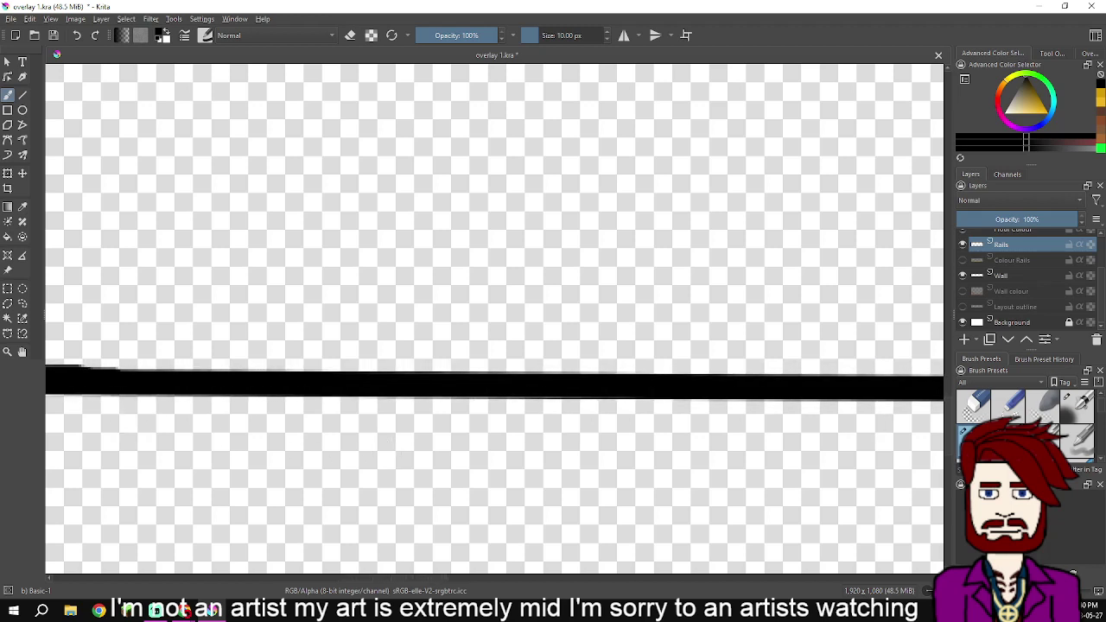
{"action": "left_click_drag", "start_coordinate": [60, 381], "coordinate": [916, 386]}
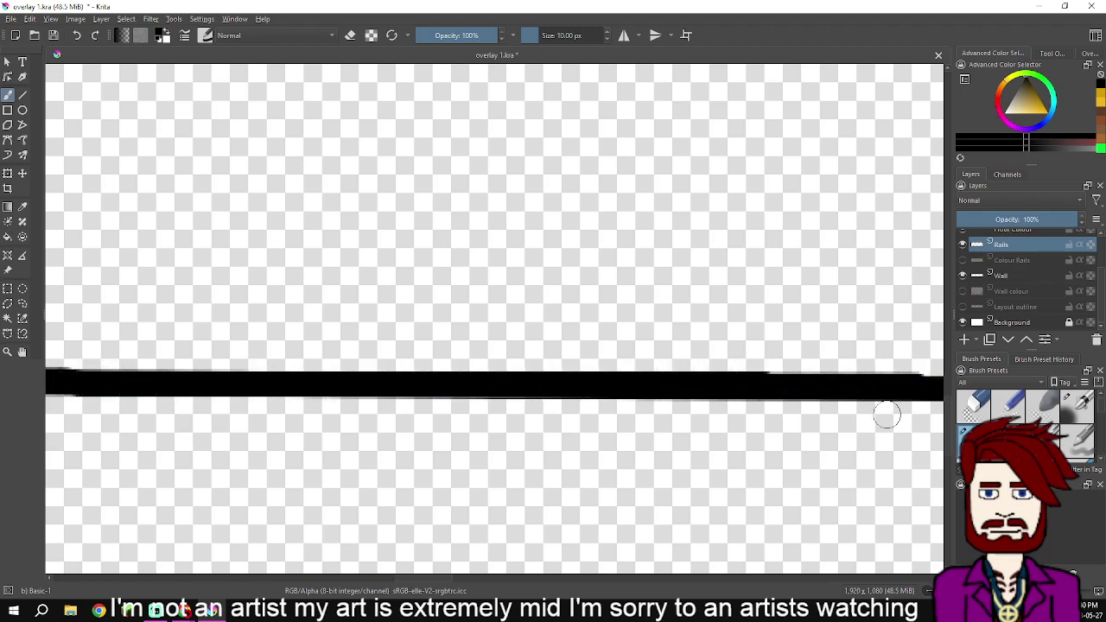
{"action": "left_click_drag", "start_coordinate": [881, 444], "coordinate": [482, 461]}
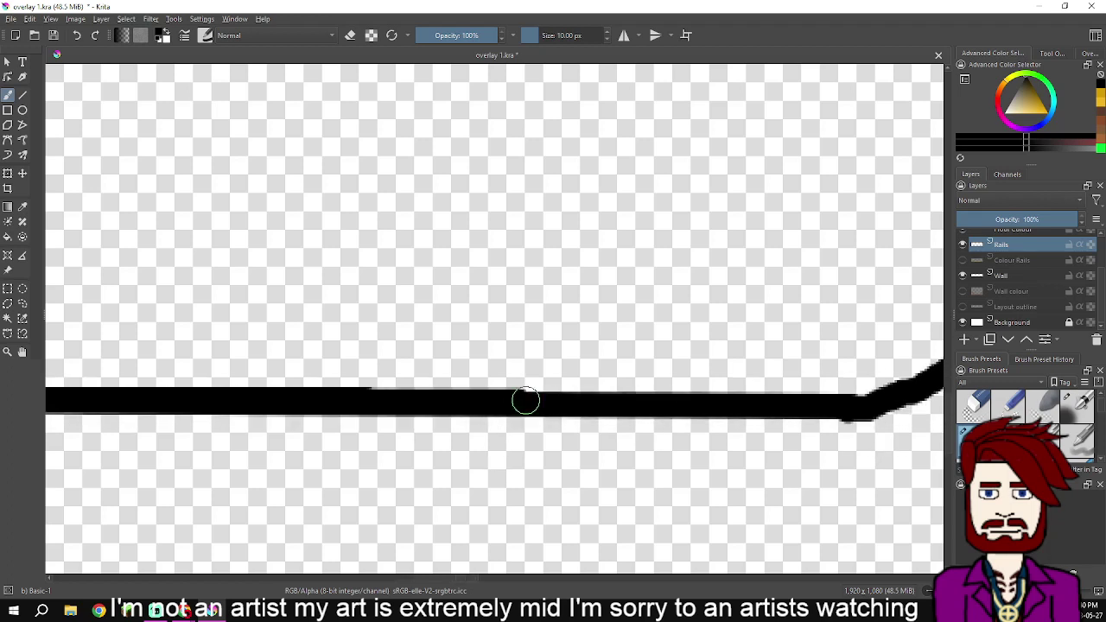
{"action": "mouse_move", "coordinate": [521, 398]}
{"action": "left_mouse_down"}
{"action": "mouse_move", "coordinate": [850, 401]}
{"action": "mouse_move", "coordinate": [917, 390]}
{"action": "mouse_move", "coordinate": [537, 497]}
{"action": "mouse_move", "coordinate": [632, 440]}
{"action": "mouse_move", "coordinate": [689, 382]}
{"action": "left_mouse_up"}
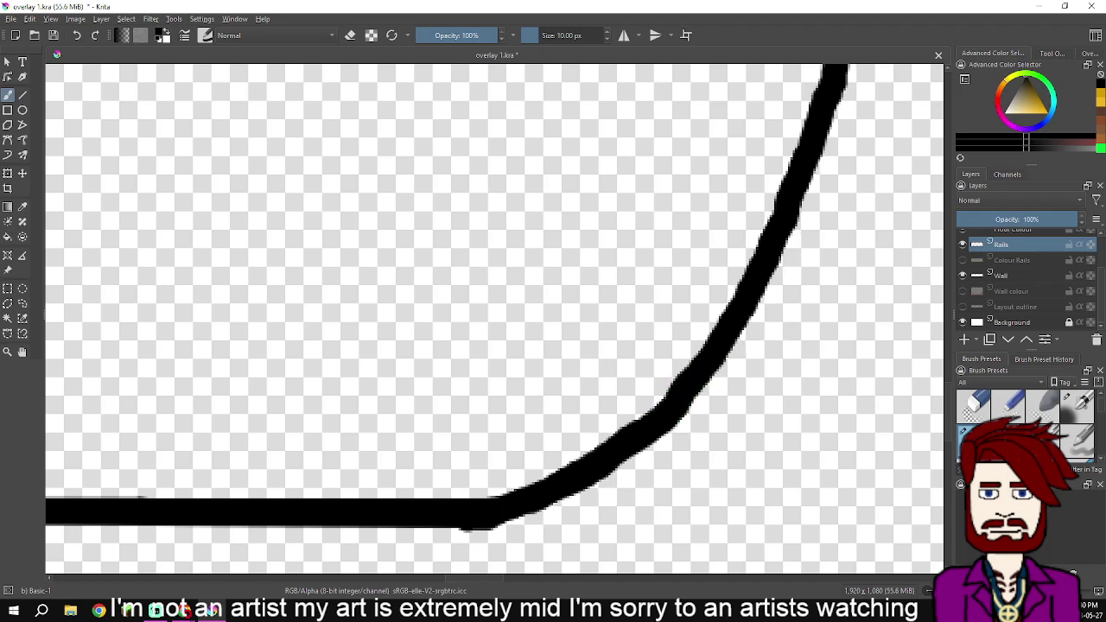
Retrace the rising curve on the right side in black, up to and around the first step
{"action": "left_click_drag", "start_coordinate": [739, 355], "coordinate": [610, 532]}
{"action": "left_click_drag", "start_coordinate": [663, 488], "coordinate": [632, 379]}
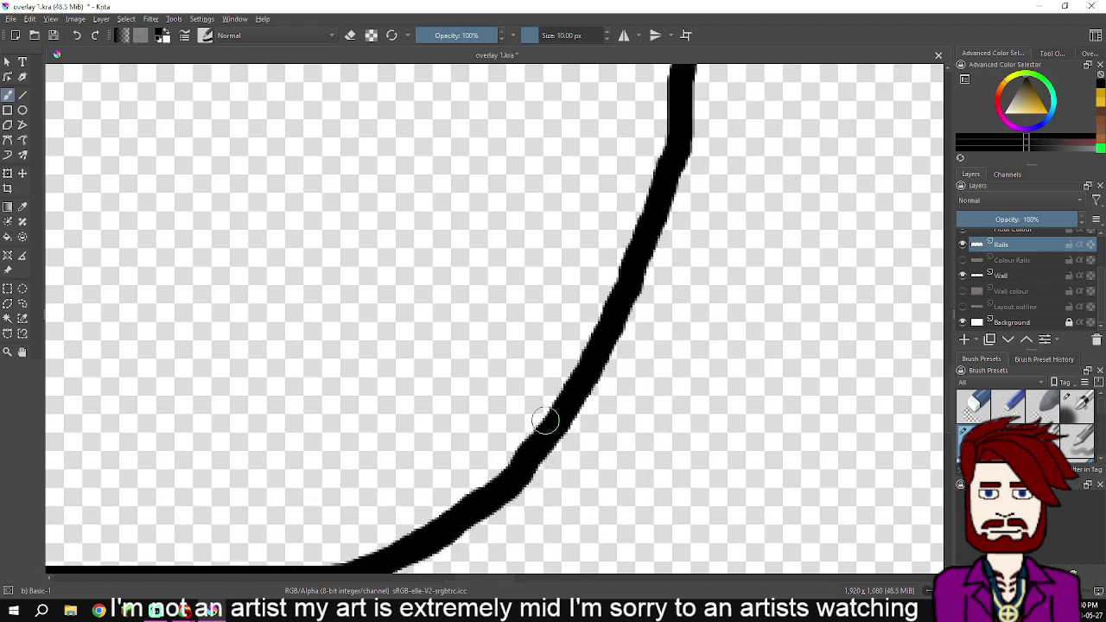
{"action": "mouse_move", "coordinate": [525, 460]}
{"action": "left_mouse_down"}
{"action": "mouse_move", "coordinate": [594, 359]}
{"action": "mouse_move", "coordinate": [640, 239]}
{"action": "left_mouse_up"}
{"action": "left_click_drag", "start_coordinate": [727, 221], "coordinate": [651, 481]}
{"action": "mouse_move", "coordinate": [573, 489]}
{"action": "left_mouse_down"}
{"action": "mouse_move", "coordinate": [601, 425]}
{"action": "mouse_move", "coordinate": [610, 334]}
{"action": "left_mouse_up"}
{"action": "left_click_drag", "start_coordinate": [617, 293], "coordinate": [676, 277]}
Go over the upper right shoulder and its sloping top line out to the canvas's right edge
{"action": "mouse_move", "coordinate": [794, 296]}
{"action": "left_mouse_down"}
{"action": "mouse_move", "coordinate": [581, 477]}
{"action": "mouse_move", "coordinate": [556, 452]}
{"action": "mouse_move", "coordinate": [639, 410]}
{"action": "mouse_move", "coordinate": [680, 321]}
{"action": "mouse_move", "coordinate": [683, 248]}
{"action": "left_mouse_up"}
{"action": "mouse_move", "coordinate": [811, 354]}
{"action": "left_mouse_down"}
{"action": "mouse_move", "coordinate": [658, 407]}
{"action": "mouse_move", "coordinate": [414, 367]}
{"action": "left_mouse_up"}
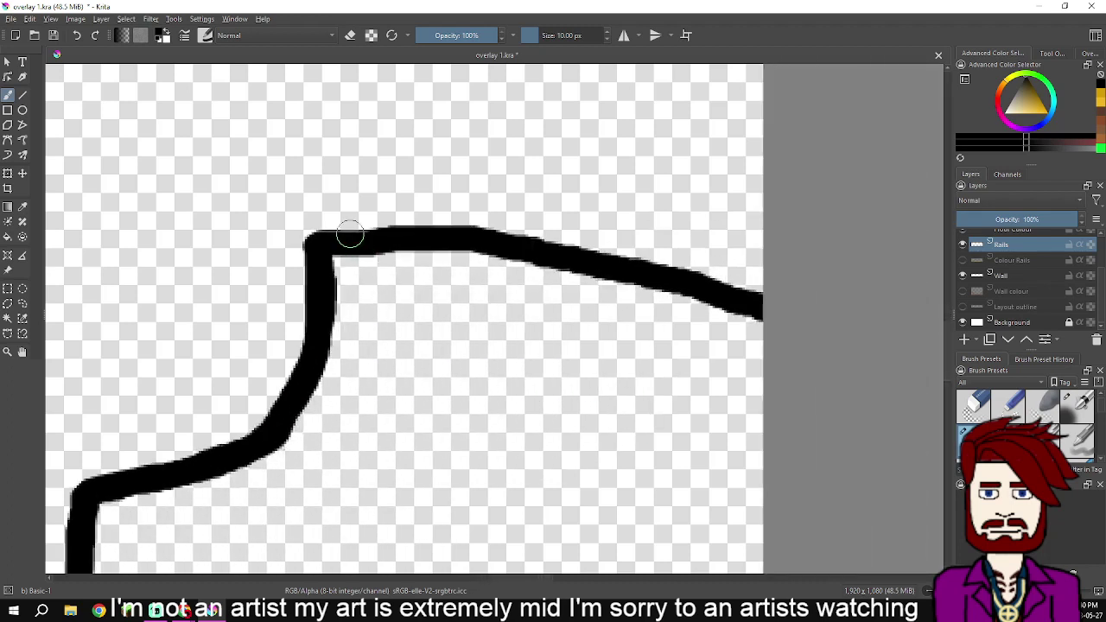
{"action": "mouse_move", "coordinate": [328, 243]}
{"action": "left_mouse_down"}
{"action": "mouse_move", "coordinate": [430, 233]}
{"action": "mouse_move", "coordinate": [544, 247]}
{"action": "mouse_move", "coordinate": [745, 302]}
{"action": "left_mouse_up"}
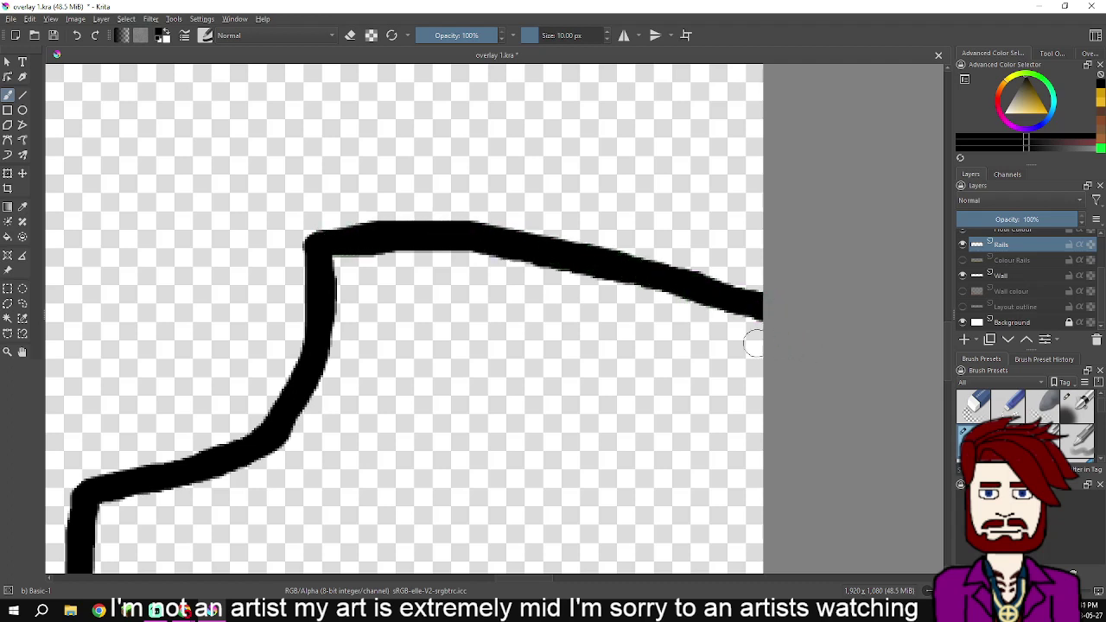
Go over the left scroll's black outline and the right edge of the curved leg below it
{"action": "scroll", "coordinate": [683, 365], "scroll_direction": "down", "scroll_amount": 4}
{"action": "left_click_drag", "start_coordinate": [247, 409], "coordinate": [785, 364]}
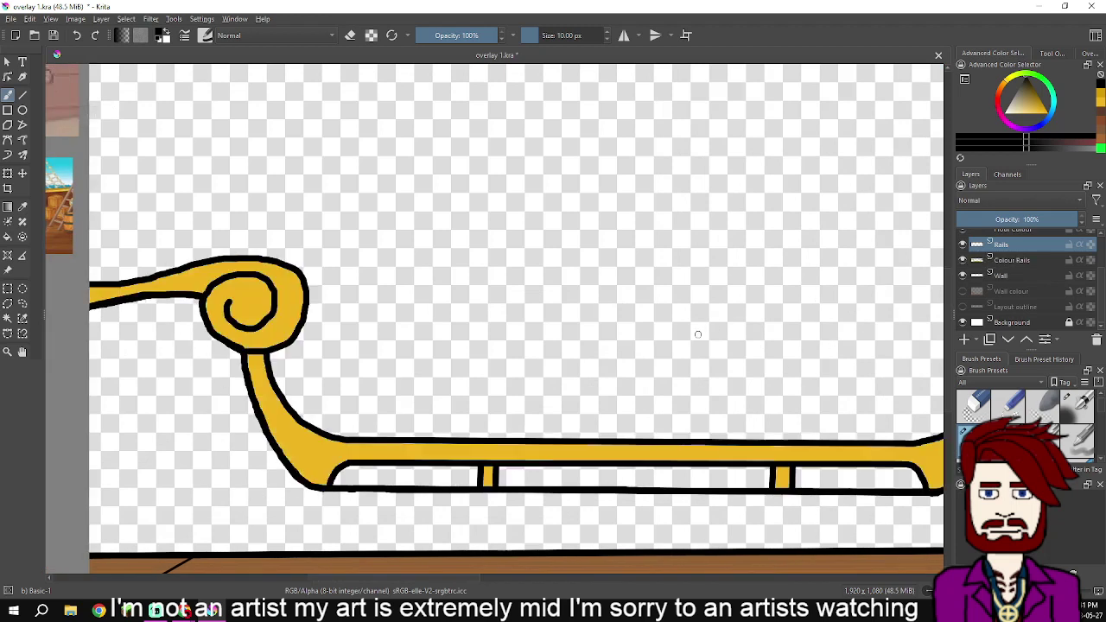
{"action": "scroll", "coordinate": [122, 315], "scroll_direction": "up", "scroll_amount": 2}
{"action": "left_click_drag", "start_coordinate": [123, 331], "coordinate": [268, 375]}
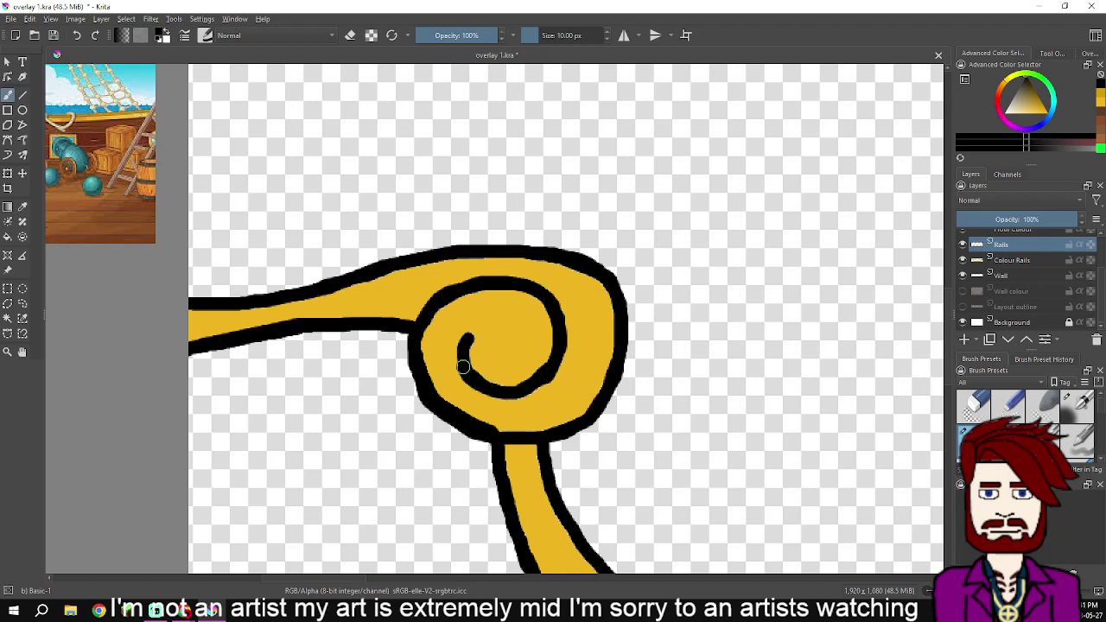
{"action": "left_click_drag", "start_coordinate": [522, 397], "coordinate": [437, 210]}
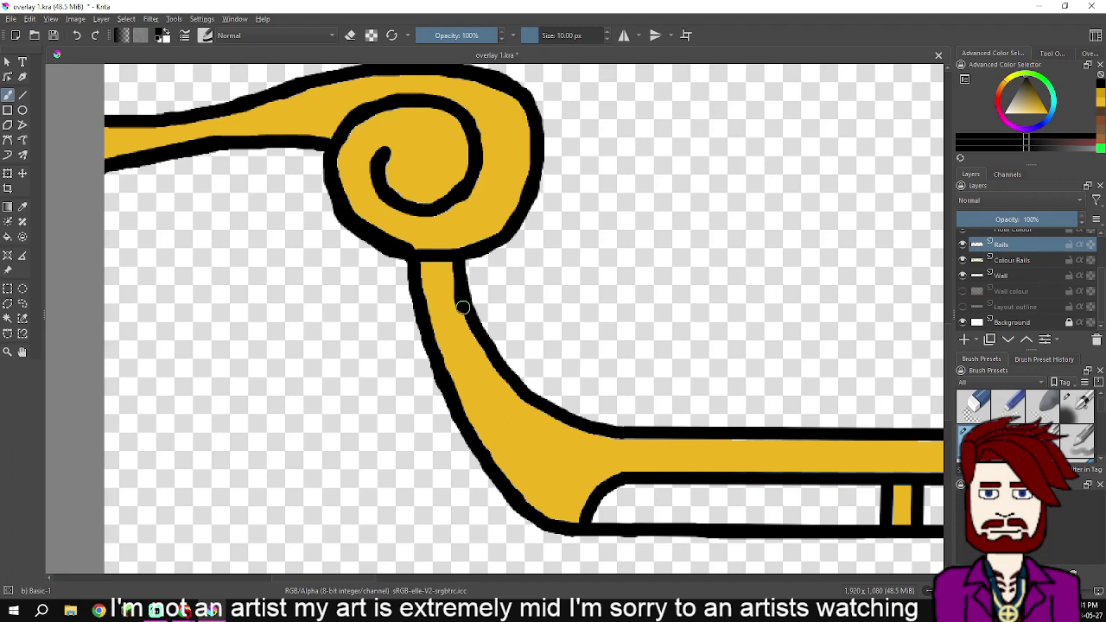
{"action": "scroll", "coordinate": [486, 302], "scroll_direction": "up", "scroll_amount": 2}
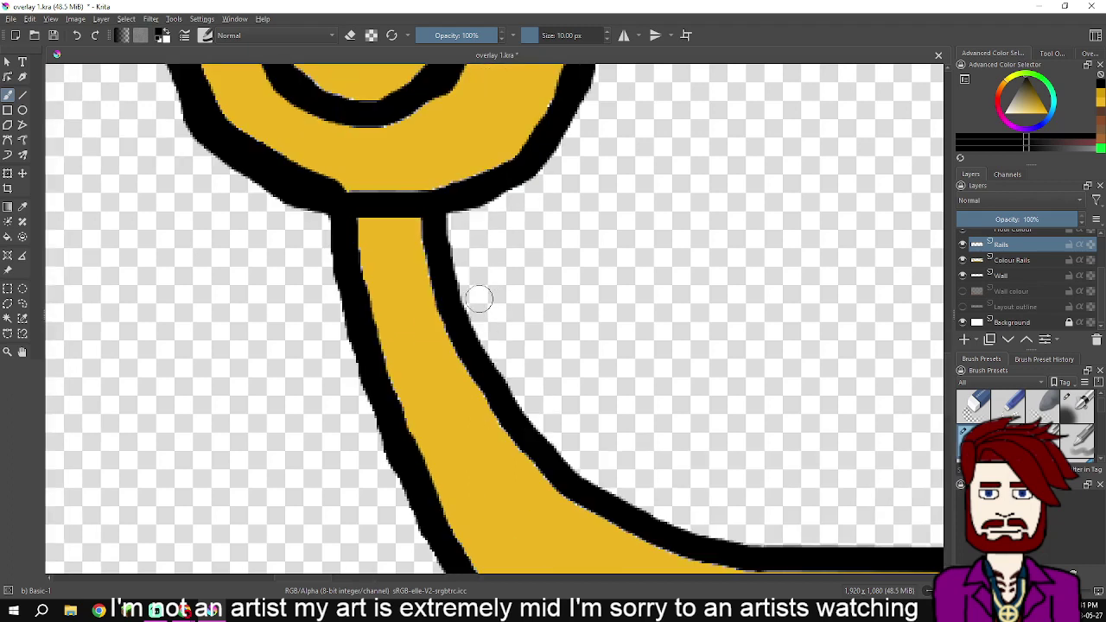
{"action": "mouse_move", "coordinate": [434, 216]}
{"action": "left_mouse_down"}
{"action": "mouse_move", "coordinate": [461, 334]}
{"action": "mouse_move", "coordinate": [527, 444]}
{"action": "mouse_move", "coordinate": [620, 520]}
{"action": "mouse_move", "coordinate": [684, 545]}
{"action": "left_mouse_up"}
Retrace the top edge of the long horizontal gold rail with black strokes, redoing the unsatisfactory one
{"action": "left_click_drag", "start_coordinate": [714, 467], "coordinate": [291, 235]}
{"action": "left_click_drag", "start_coordinate": [284, 341], "coordinate": [388, 357]}
{"action": "key", "text": "ctrl+z"}
{"action": "mouse_move", "coordinate": [255, 331]}
{"action": "left_mouse_down"}
{"action": "mouse_move", "coordinate": [322, 352]}
{"action": "mouse_move", "coordinate": [739, 354]}
{"action": "mouse_move", "coordinate": [397, 347]}
{"action": "mouse_move", "coordinate": [715, 352]}
{"action": "mouse_move", "coordinate": [254, 357]}
{"action": "mouse_move", "coordinate": [770, 359]}
{"action": "left_mouse_up"}
{"action": "left_click_drag", "start_coordinate": [857, 356], "coordinate": [539, 346]}
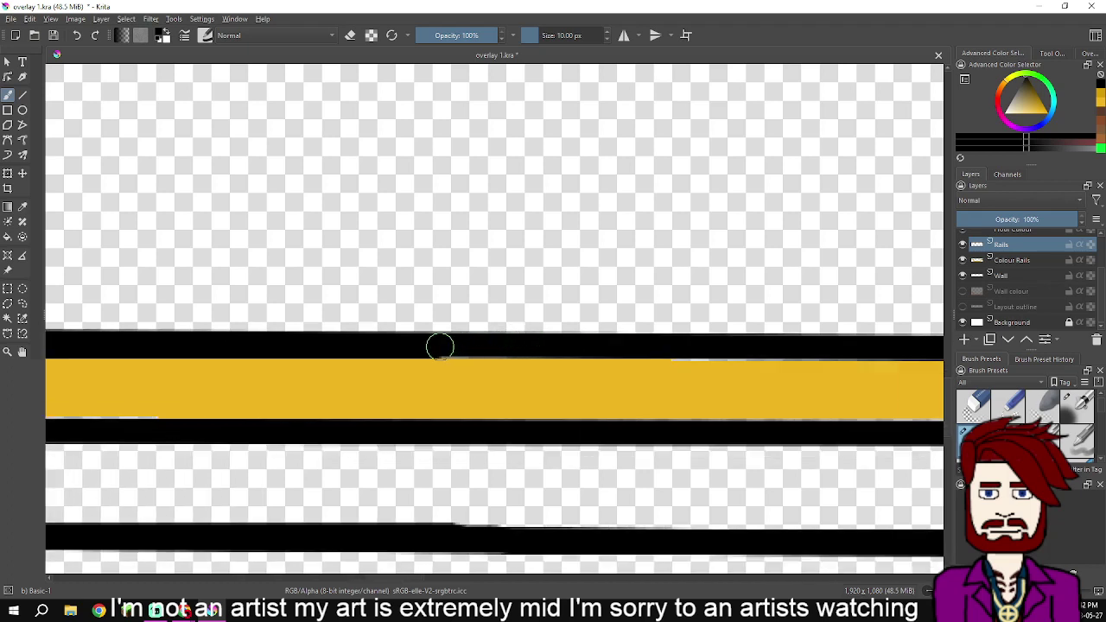
{"action": "left_click_drag", "start_coordinate": [443, 346], "coordinate": [460, 348]}
{"action": "mouse_move", "coordinate": [438, 347]}
{"action": "left_mouse_down"}
{"action": "mouse_move", "coordinate": [903, 351]}
{"action": "mouse_move", "coordinate": [470, 348]}
{"action": "mouse_move", "coordinate": [759, 347]}
{"action": "mouse_move", "coordinate": [769, 348]}
{"action": "mouse_move", "coordinate": [479, 361]}
{"action": "mouse_move", "coordinate": [775, 366]}
{"action": "mouse_move", "coordinate": [873, 365]}
{"action": "mouse_move", "coordinate": [902, 353]}
{"action": "mouse_move", "coordinate": [515, 434]}
{"action": "mouse_move", "coordinate": [641, 400]}
{"action": "mouse_move", "coordinate": [738, 324]}
{"action": "mouse_move", "coordinate": [603, 454]}
{"action": "mouse_move", "coordinate": [664, 373]}
{"action": "mouse_move", "coordinate": [726, 219]}
{"action": "mouse_move", "coordinate": [705, 343]}
{"action": "mouse_move", "coordinate": [643, 441]}
{"action": "mouse_move", "coordinate": [654, 440]}
{"action": "mouse_move", "coordinate": [585, 415]}
{"action": "mouse_move", "coordinate": [553, 385]}
{"action": "mouse_move", "coordinate": [507, 291]}
{"action": "mouse_move", "coordinate": [508, 246]}
{"action": "left_mouse_up"}
Go over the right scroll's outer outline and the top edge of the handrail running to the canvas's right edge
{"action": "left_click_drag", "start_coordinate": [590, 241], "coordinate": [478, 453]}
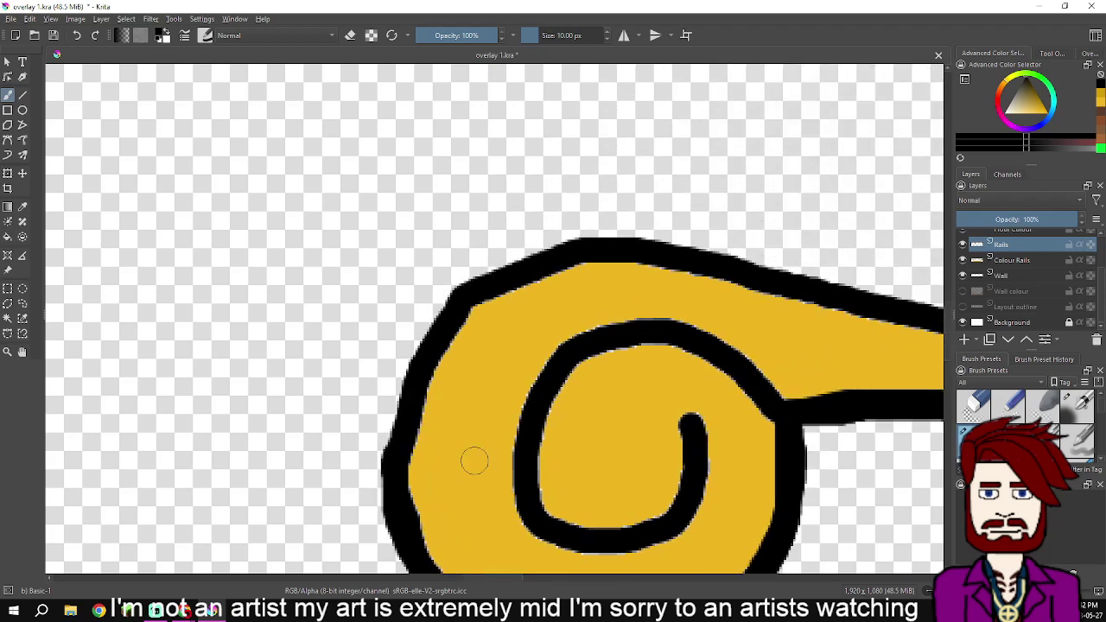
{"action": "mouse_move", "coordinate": [397, 465]}
{"action": "left_mouse_down"}
{"action": "mouse_move", "coordinate": [420, 368]}
{"action": "mouse_move", "coordinate": [469, 297]}
{"action": "mouse_move", "coordinate": [574, 251]}
{"action": "mouse_move", "coordinate": [691, 259]}
{"action": "mouse_move", "coordinate": [848, 302]}
{"action": "left_mouse_up"}
{"action": "mouse_move", "coordinate": [902, 332]}
{"action": "left_mouse_down"}
{"action": "mouse_move", "coordinate": [830, 347]}
{"action": "mouse_move", "coordinate": [547, 334]}
{"action": "left_mouse_up"}
{"action": "left_click_drag", "start_coordinate": [487, 299], "coordinate": [855, 373]}
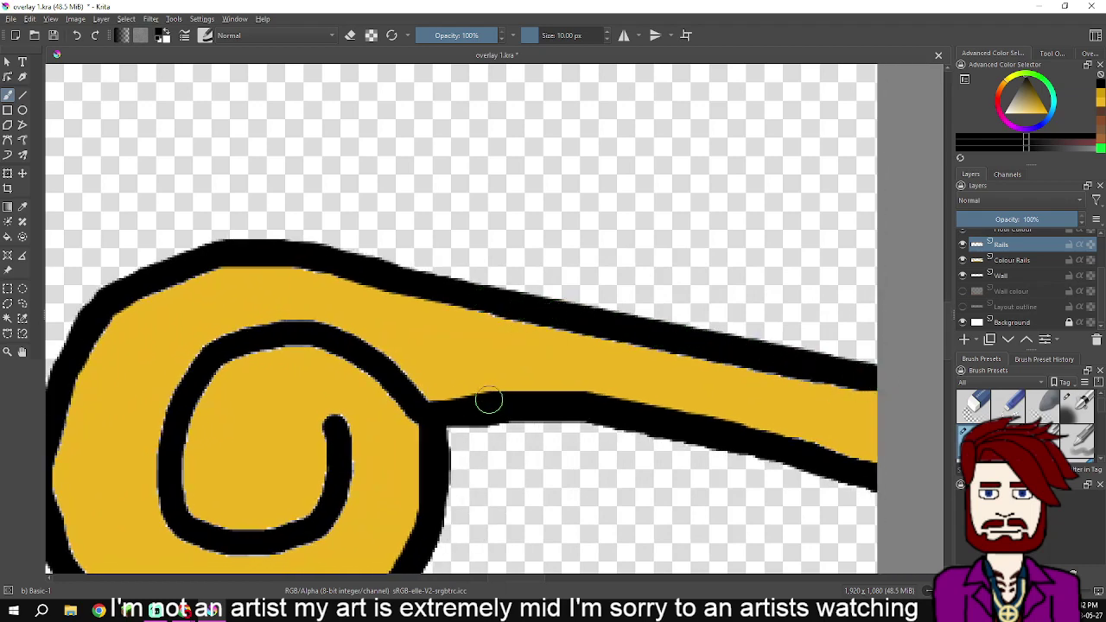
{"action": "mouse_move", "coordinate": [383, 389]}
{"action": "left_mouse_down"}
{"action": "mouse_move", "coordinate": [560, 422]}
{"action": "mouse_move", "coordinate": [573, 409]}
{"action": "mouse_move", "coordinate": [526, 378]}
{"action": "mouse_move", "coordinate": [461, 363]}
{"action": "mouse_move", "coordinate": [411, 378]}
{"action": "mouse_move", "coordinate": [365, 413]}
{"action": "mouse_move", "coordinate": [356, 451]}
{"action": "mouse_move", "coordinate": [367, 339]}
{"action": "mouse_move", "coordinate": [356, 424]}
{"action": "mouse_move", "coordinate": [370, 452]}
{"action": "mouse_move", "coordinate": [422, 469]}
{"action": "mouse_move", "coordinate": [484, 459]}
{"action": "mouse_move", "coordinate": [517, 437]}
{"action": "mouse_move", "coordinate": [526, 395]}
{"action": "mouse_move", "coordinate": [517, 347]}
{"action": "left_mouse_up"}
Retrace both vertical sides of the right-hand post beneath the gold rail in black
{"action": "scroll", "coordinate": [498, 398], "scroll_direction": "down", "scroll_amount": 2}
{"action": "left_click_drag", "start_coordinate": [427, 466], "coordinate": [633, 207]}
{"action": "left_click_drag", "start_coordinate": [178, 473], "coordinate": [468, 389]}
{"action": "scroll", "coordinate": [468, 389], "scroll_direction": "up", "scroll_amount": 2}
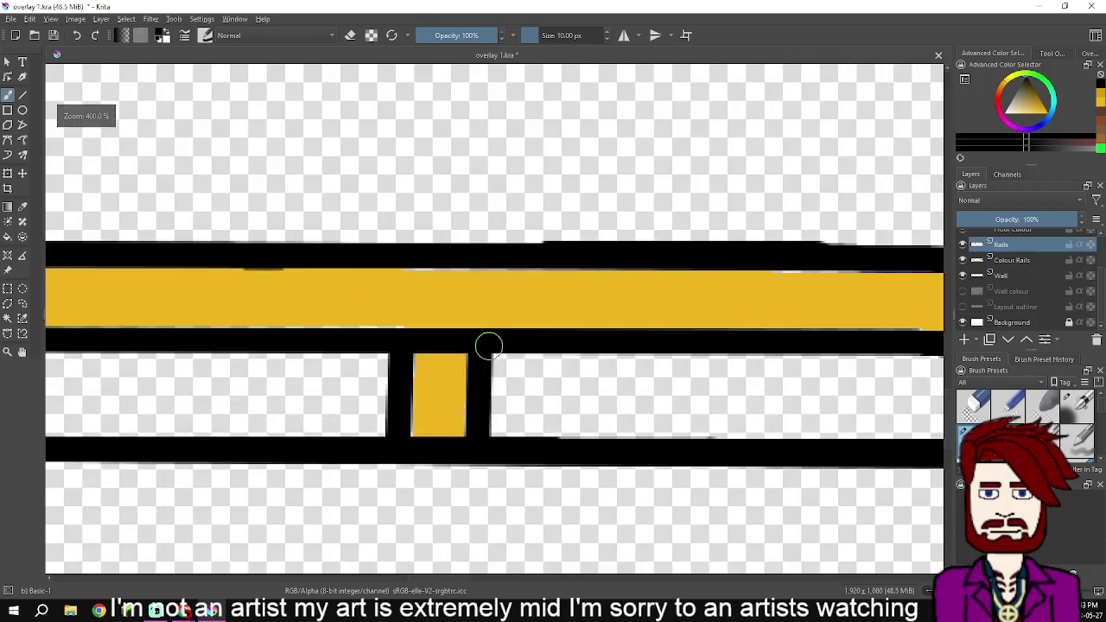
{"action": "left_click_drag", "start_coordinate": [482, 345], "coordinate": [478, 435]}
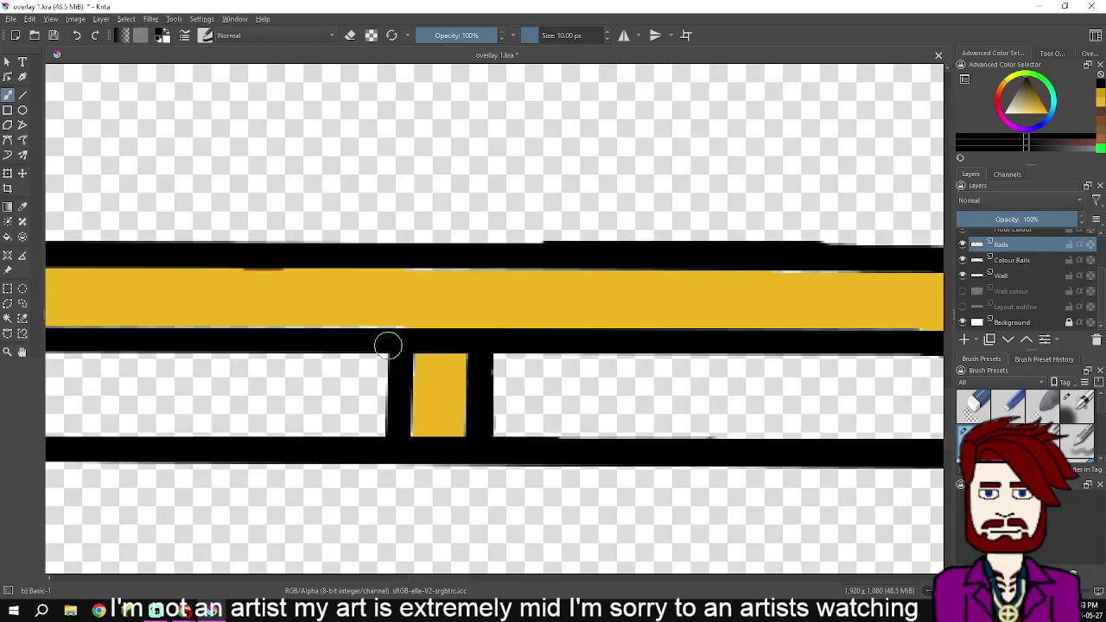
{"action": "mouse_move", "coordinate": [403, 355]}
{"action": "left_mouse_down"}
{"action": "mouse_move", "coordinate": [402, 429]}
{"action": "mouse_move", "coordinate": [432, 432]}
{"action": "left_mouse_up"}
Redraw the left side of the left-hand post under the gold rail as a straighter black line
{"action": "left_click_drag", "start_coordinate": [663, 379], "coordinate": [370, 418]}
{"action": "mouse_move", "coordinate": [723, 474]}
{"action": "left_mouse_down"}
{"action": "mouse_move", "coordinate": [686, 402]}
{"action": "mouse_move", "coordinate": [653, 384]}
{"action": "mouse_move", "coordinate": [425, 381]}
{"action": "mouse_move", "coordinate": [767, 381]}
{"action": "mouse_move", "coordinate": [138, 385]}
{"action": "left_mouse_up"}
{"action": "mouse_move", "coordinate": [218, 397]}
{"action": "left_mouse_down"}
{"action": "mouse_move", "coordinate": [538, 403]}
{"action": "mouse_move", "coordinate": [511, 388]}
{"action": "mouse_move", "coordinate": [424, 390]}
{"action": "mouse_move", "coordinate": [413, 473]}
{"action": "left_mouse_up"}
{"action": "mouse_move", "coordinate": [424, 404]}
{"action": "left_mouse_down"}
{"action": "mouse_move", "coordinate": [657, 435]}
{"action": "mouse_move", "coordinate": [581, 421]}
{"action": "left_mouse_up"}
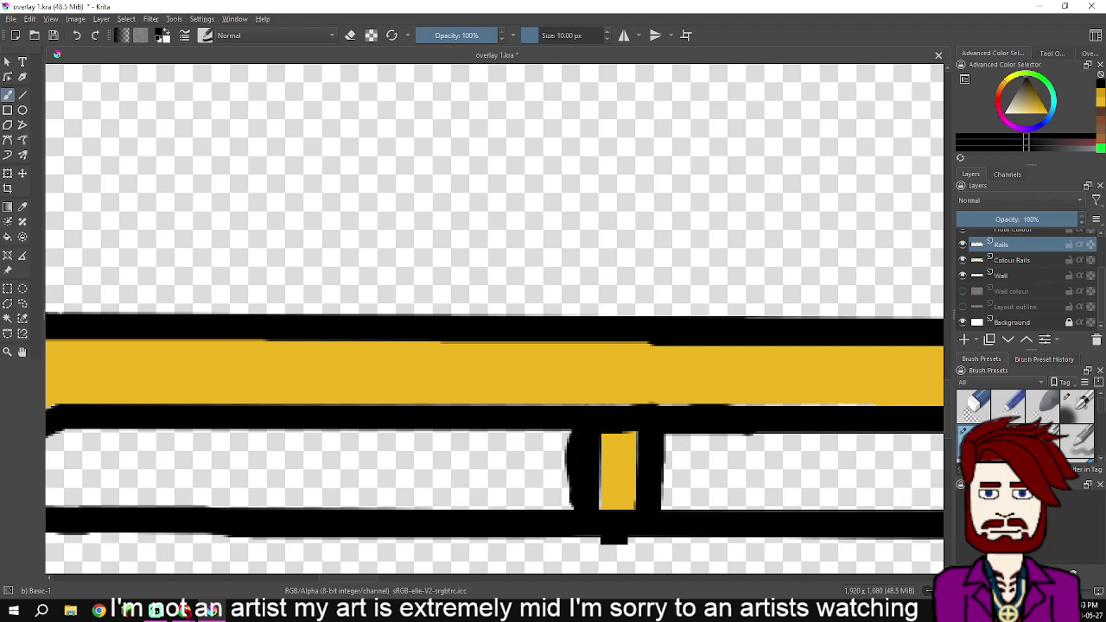
{"action": "left_click_drag", "start_coordinate": [588, 415], "coordinate": [582, 508]}
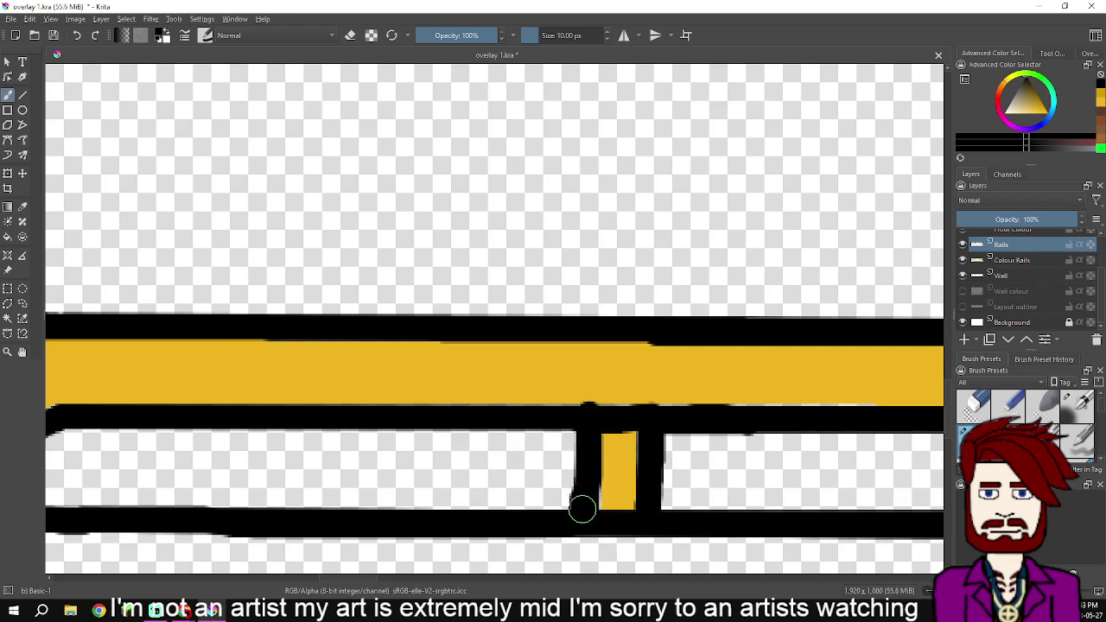
{"action": "key", "text": "ctrl+z"}
{"action": "left_click_drag", "start_coordinate": [590, 432], "coordinate": [588, 508]}
Go over the black outline of the opening between the left curved leg and the left-hand post
{"action": "left_click_drag", "start_coordinate": [517, 471], "coordinate": [735, 471]}
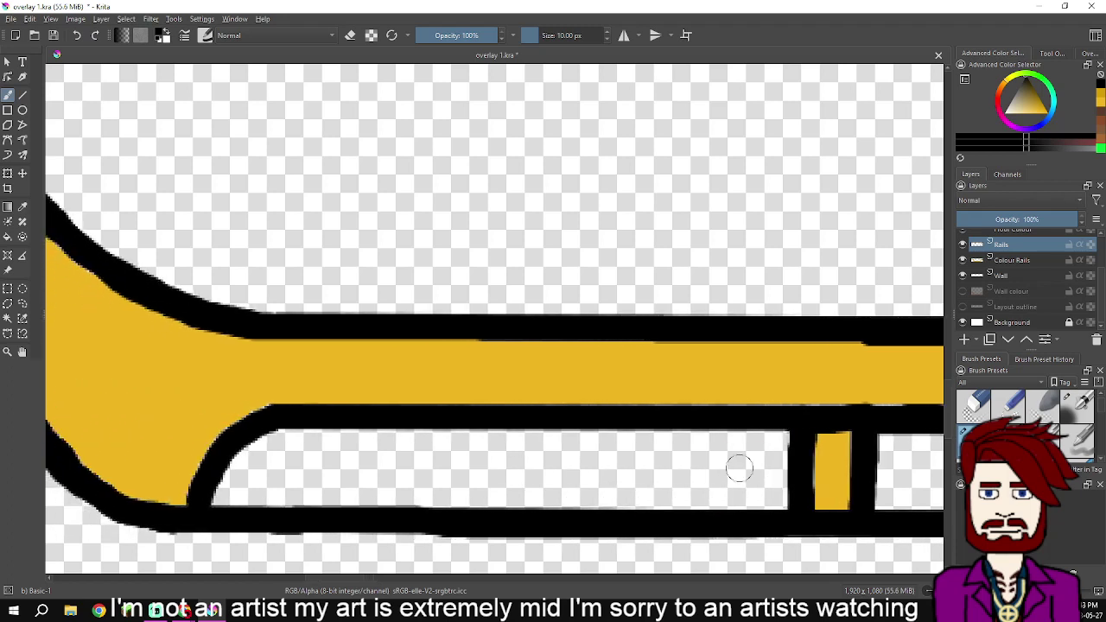
{"action": "mouse_move", "coordinate": [793, 419]}
{"action": "left_mouse_down"}
{"action": "mouse_move", "coordinate": [277, 422]}
{"action": "mouse_move", "coordinate": [227, 455]}
{"action": "mouse_move", "coordinate": [205, 503]}
{"action": "mouse_move", "coordinate": [298, 509]}
{"action": "left_mouse_up"}
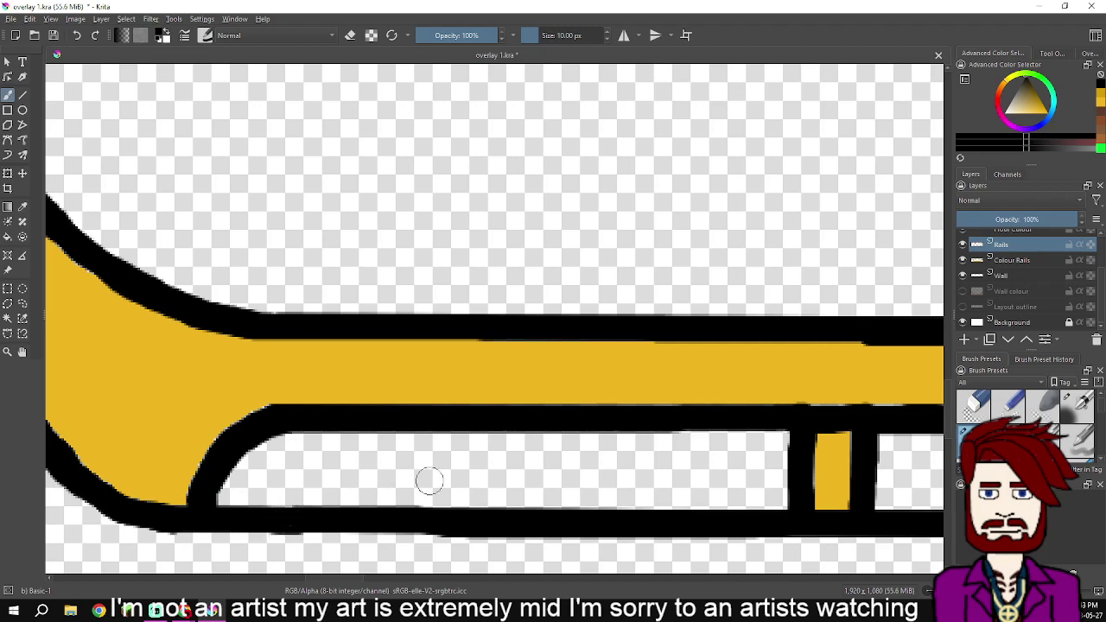
{"action": "scroll", "coordinate": [543, 443], "scroll_direction": "down", "scroll_amount": 3}
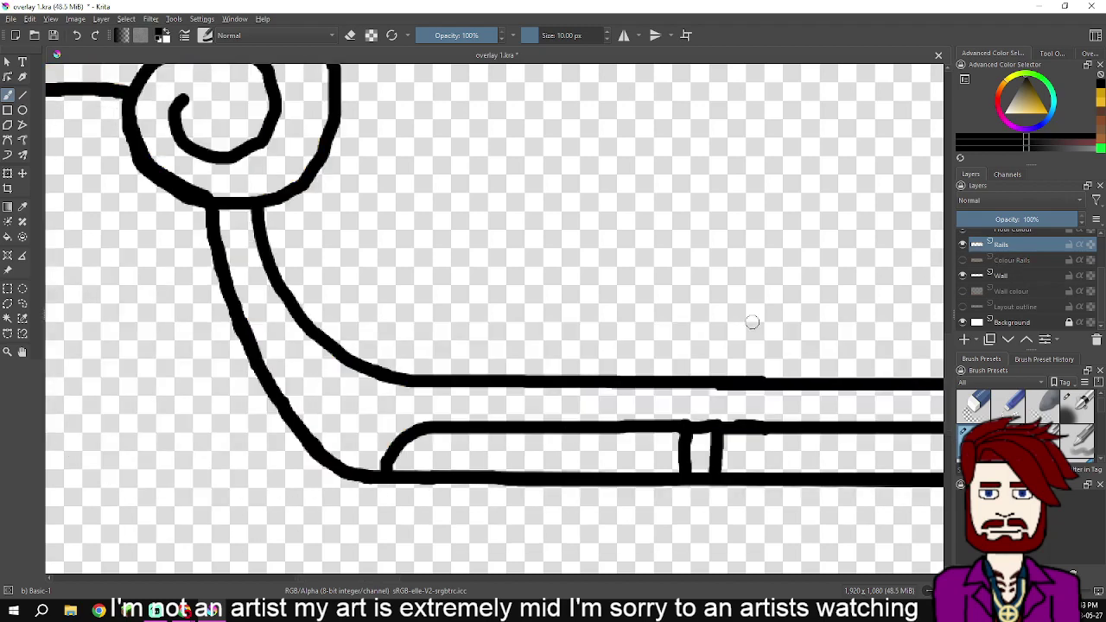
Check the finished rail line art across the canvas, first without and then with the Colour Rails layer shown
{"action": "scroll", "coordinate": [566, 364], "scroll_direction": "down", "scroll_amount": 4}
{"action": "mouse_move", "coordinate": [646, 372]}
{"action": "left_mouse_down"}
{"action": "mouse_move", "coordinate": [396, 373]}
{"action": "mouse_move", "coordinate": [506, 386]}
{"action": "left_mouse_up"}
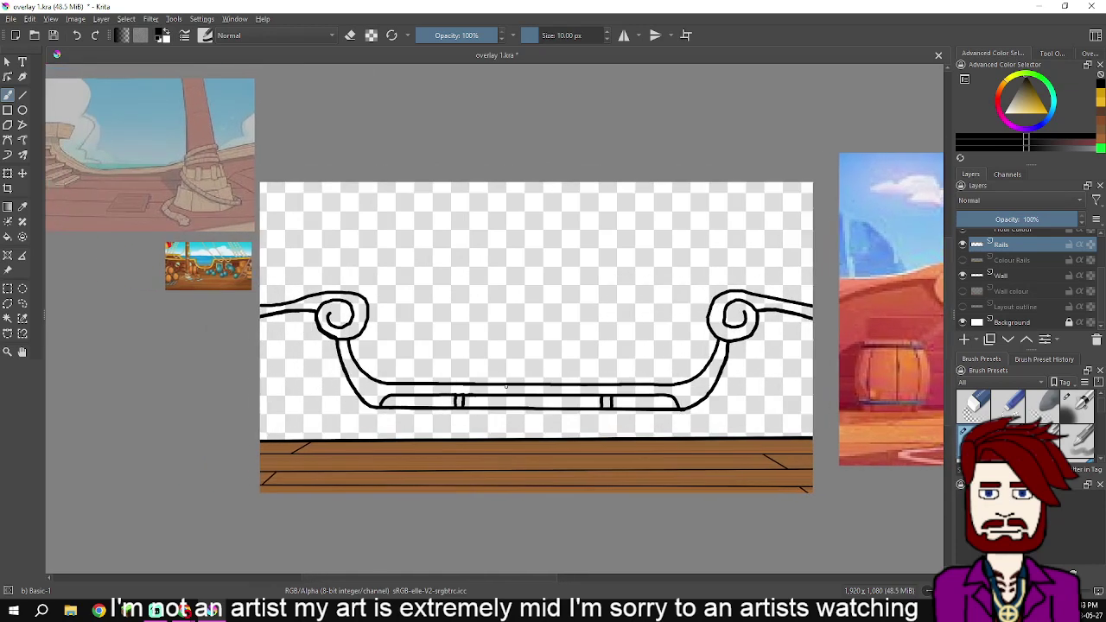
{"action": "scroll", "coordinate": [507, 386], "scroll_direction": "up", "scroll_amount": 5}
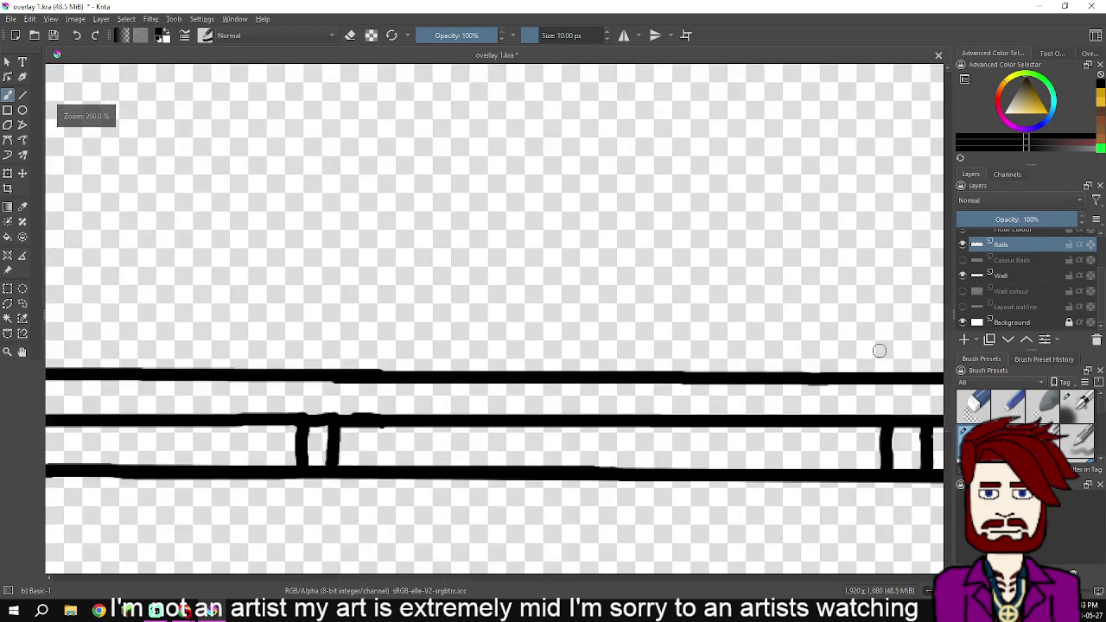
{"action": "left_click", "coordinate": [963, 259]}
{"action": "left_click_drag", "start_coordinate": [376, 377], "coordinate": [528, 378]}
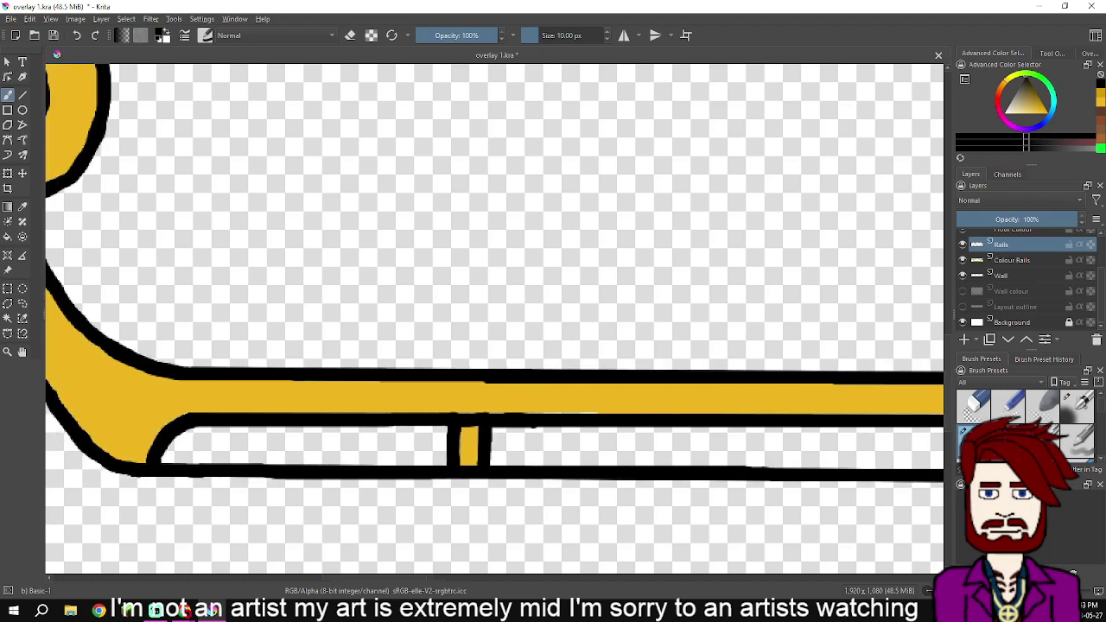
{"action": "scroll", "coordinate": [597, 280], "scroll_direction": "down", "scroll_amount": 2}
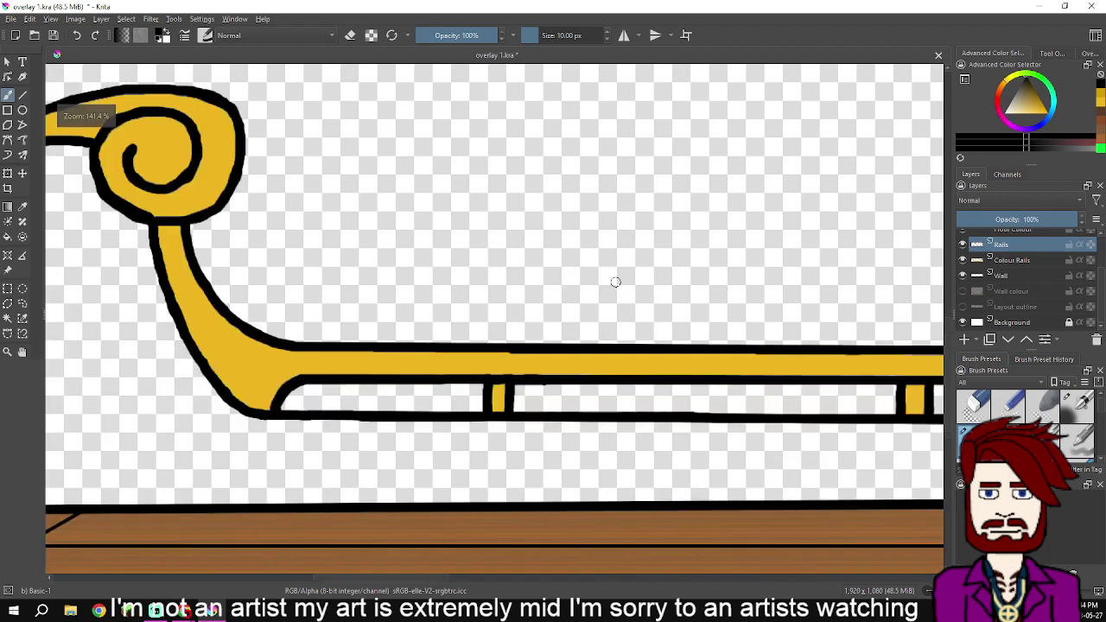
{"action": "scroll", "coordinate": [524, 315], "scroll_direction": "up", "scroll_amount": 1}
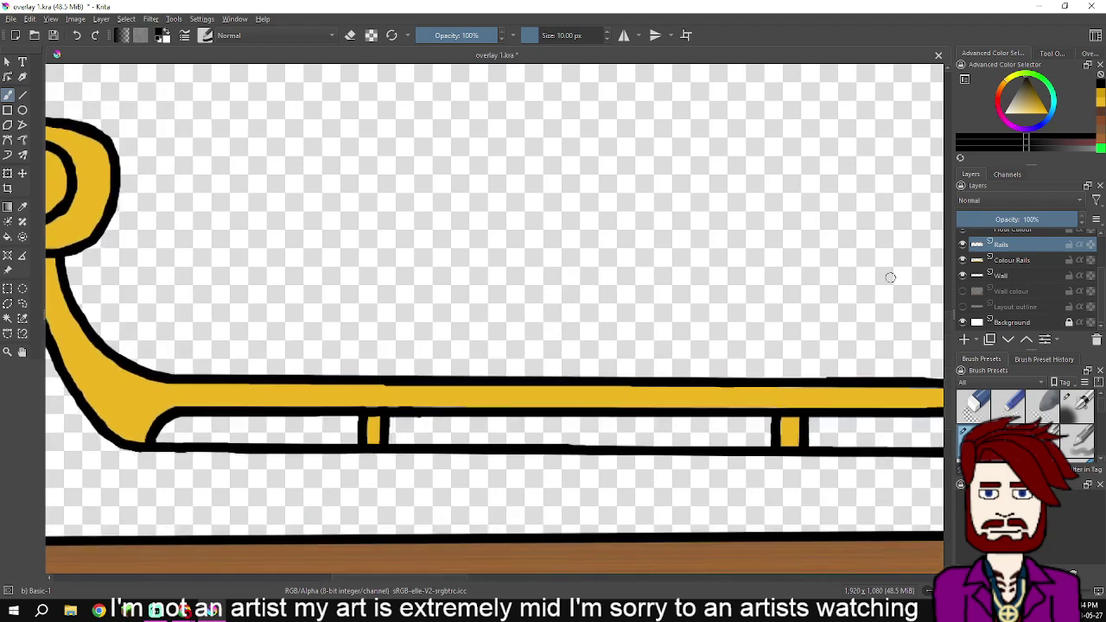
Remove the Colour Rails layer and make the Rails layer active
{"action": "right_click", "coordinate": [1015, 259]}
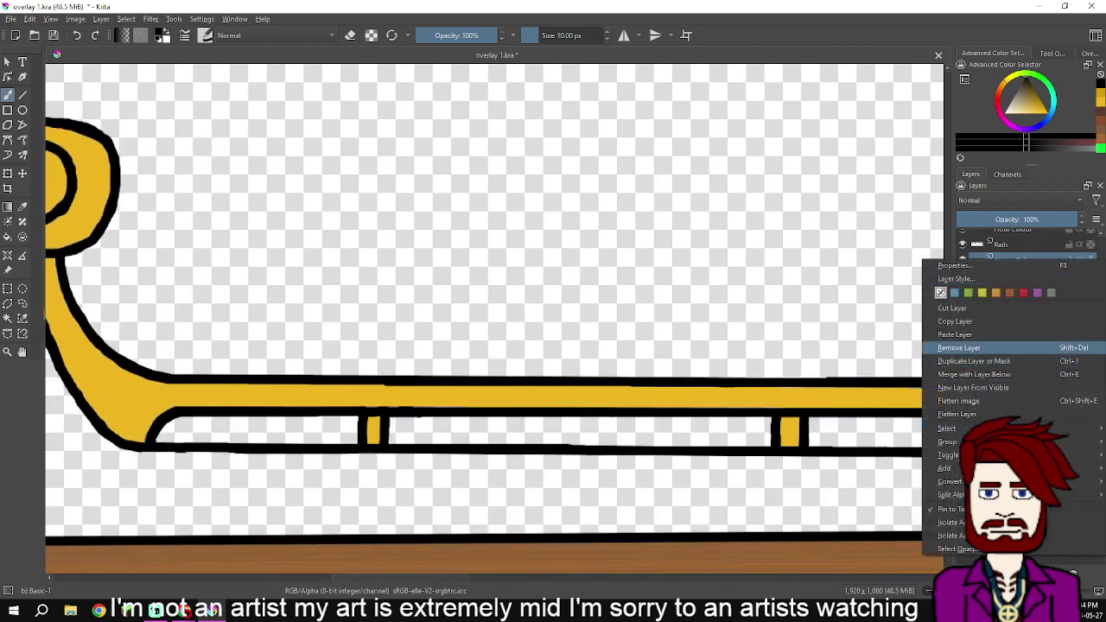
{"action": "left_click", "coordinate": [968, 348]}
{"action": "scroll", "coordinate": [774, 357], "scroll_direction": "down", "scroll_amount": 1}
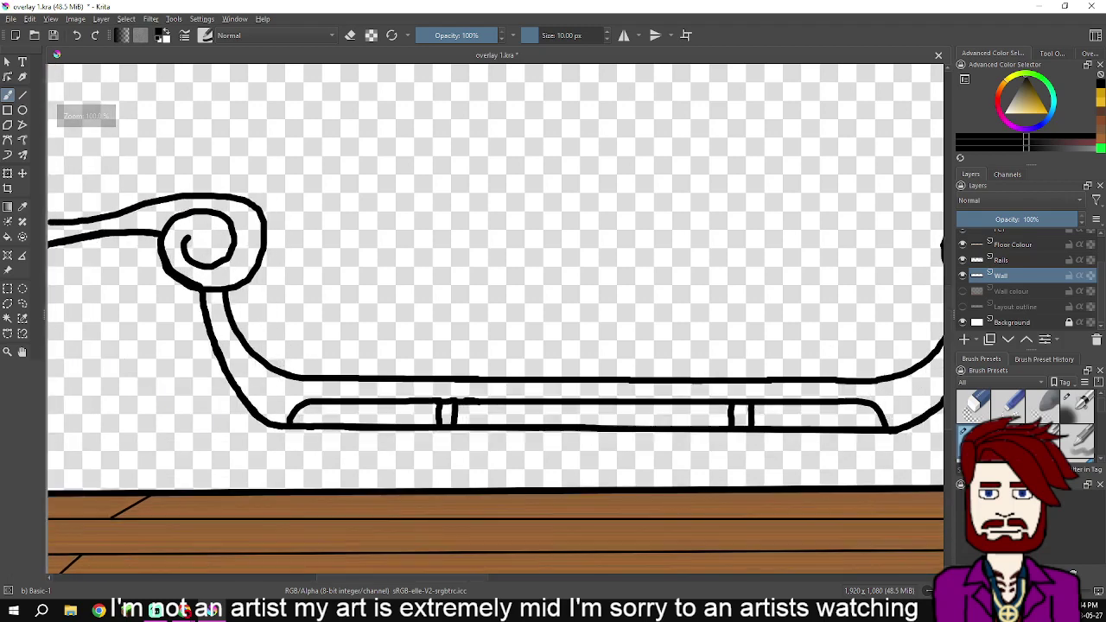
{"action": "left_click", "coordinate": [1020, 260]}
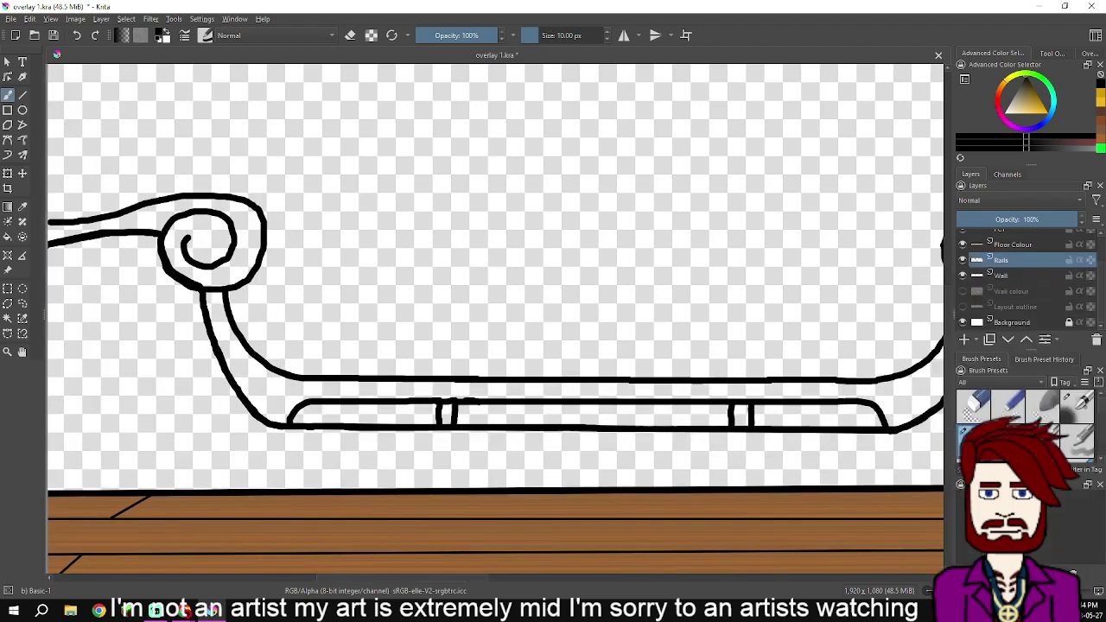
Toggle the Wall layer's visibility to check its lines, leave it shown, and show the Wall colour layer
{"action": "left_click", "coordinate": [963, 276]}
{"action": "left_click", "coordinate": [963, 276]}
{"action": "left_click", "coordinate": [963, 276]}
{"action": "left_click", "coordinate": [963, 275]}
{"action": "left_click", "coordinate": [963, 291]}
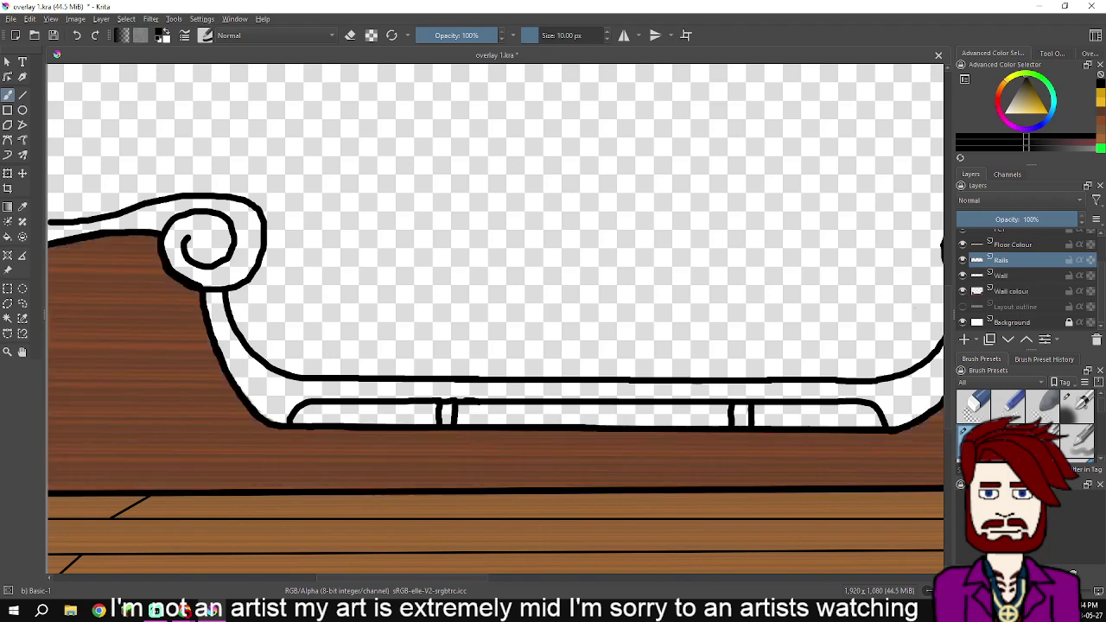
Duplicate the Rails layer, rename the copy "Colours Rails" and place it directly below the Rails layer
{"action": "right_click", "coordinate": [1002, 260]}
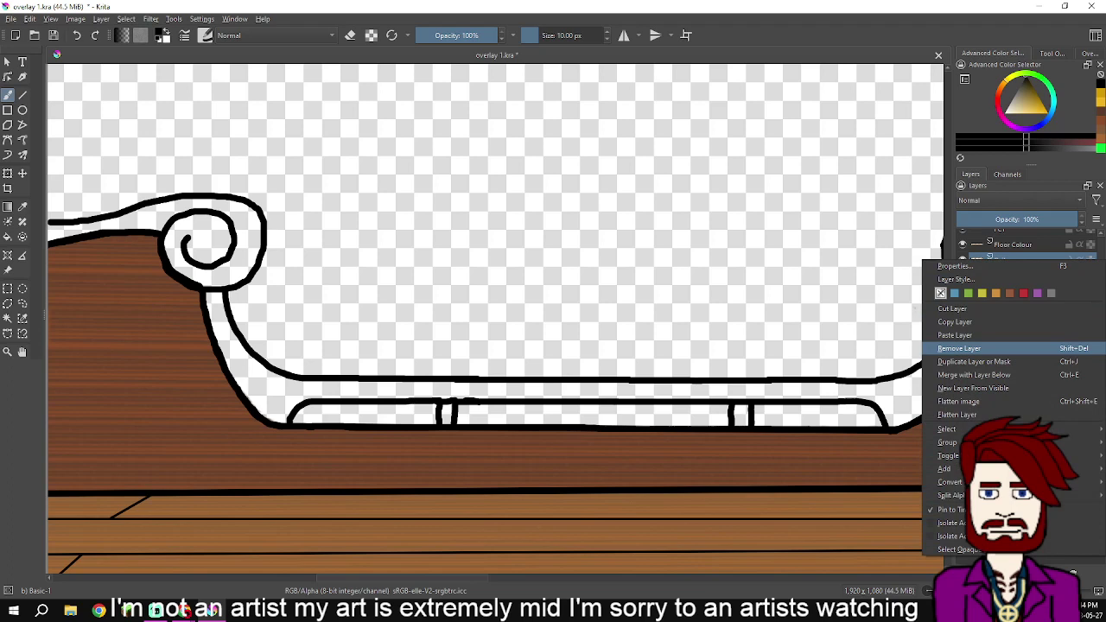
{"action": "left_click", "coordinate": [974, 361]}
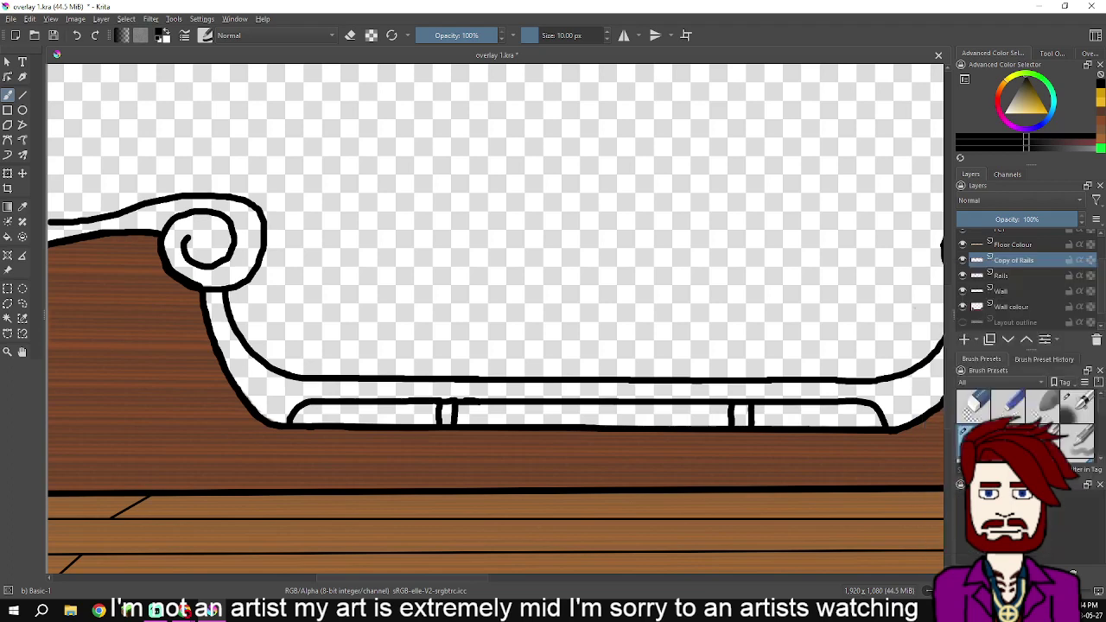
{"action": "double_click", "coordinate": [1014, 261]}
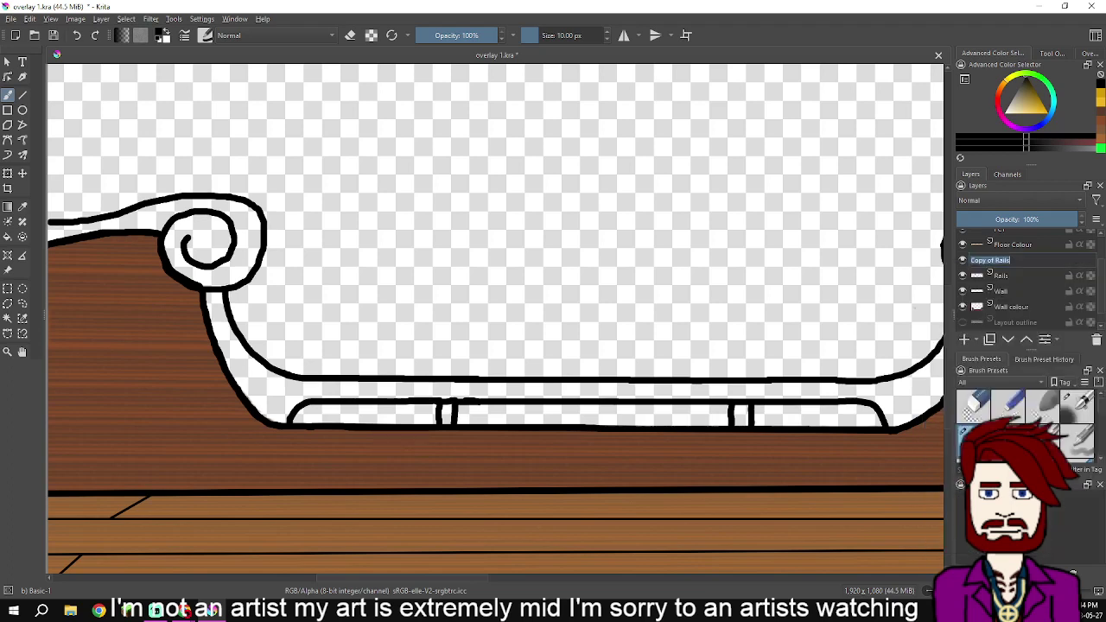
{"action": "type", "text": "Colou"}
{"action": "type", "text": "rs"}
{"action": "type", "text": " #"}
{"action": "type", "text": "Ra"}
{"action": "type", "text": "ils"}
{"action": "key", "text": "Return"}
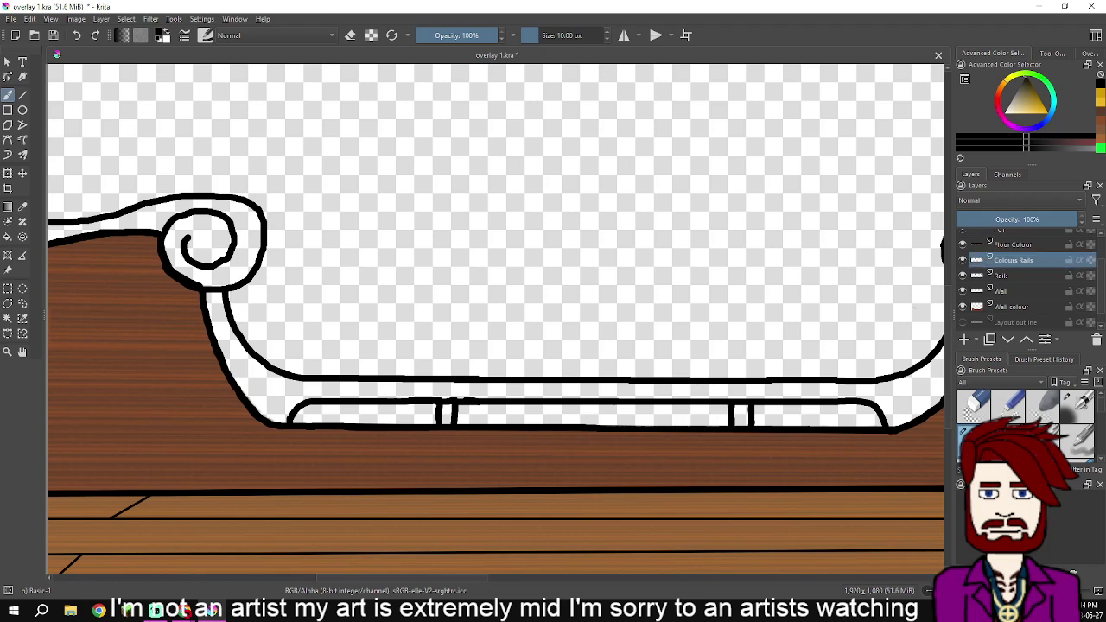
{"action": "key", "text": "ctrl+Page_Down"}
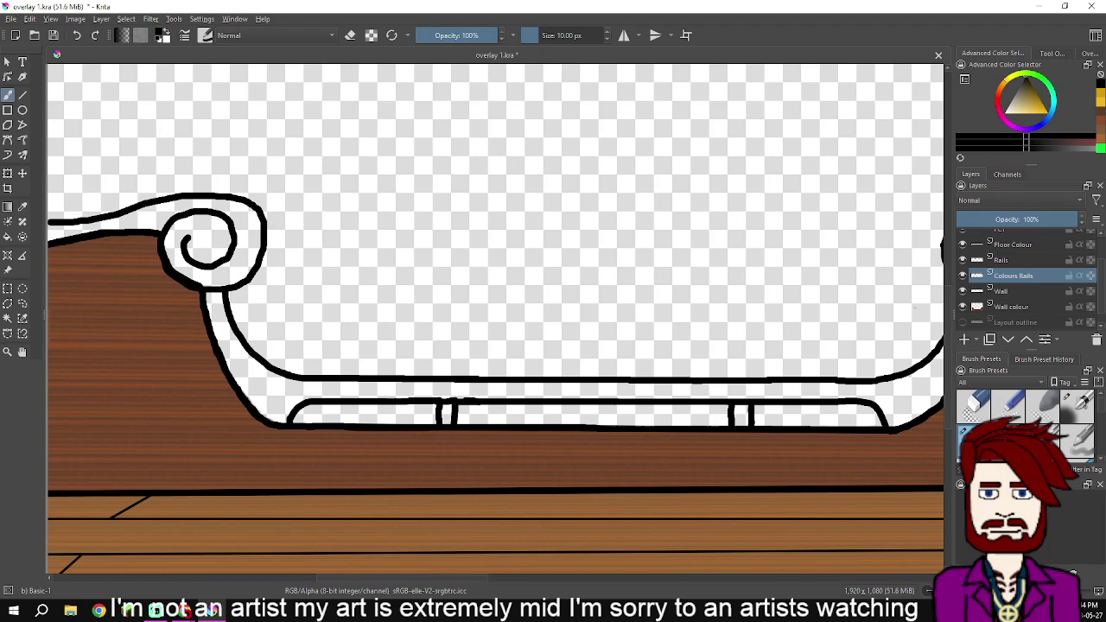
Flood-fill the rail bar, both curved legs, scrolls, upper rails and the two small posts with golden yellow
{"action": "left_click", "coordinate": [1101, 102]}
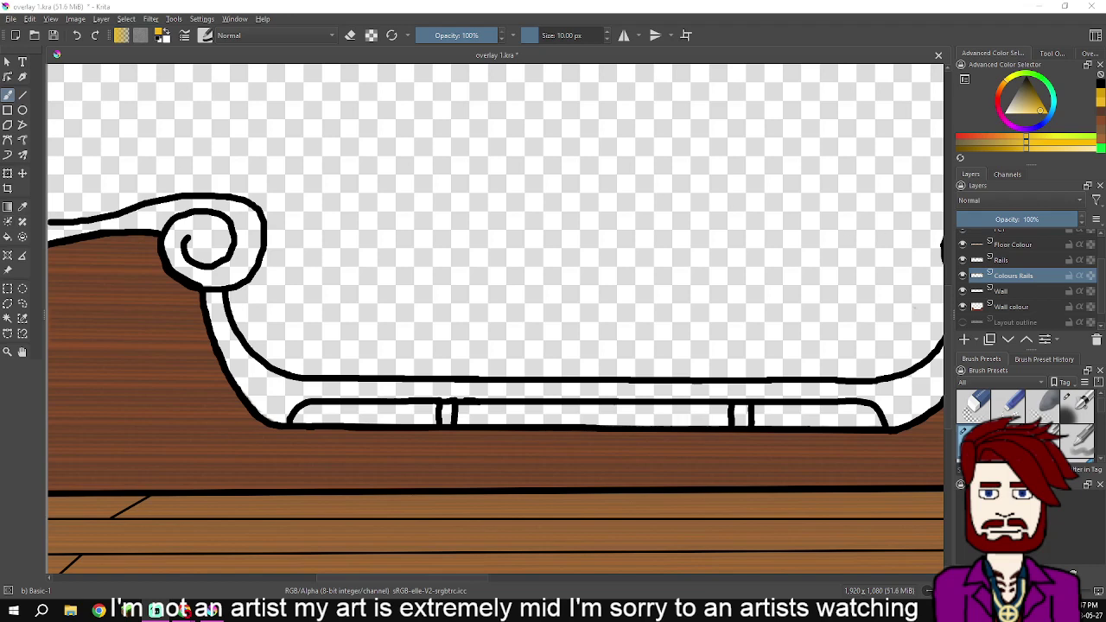
{"action": "key", "text": "f"}
{"action": "left_click", "coordinate": [259, 391]}
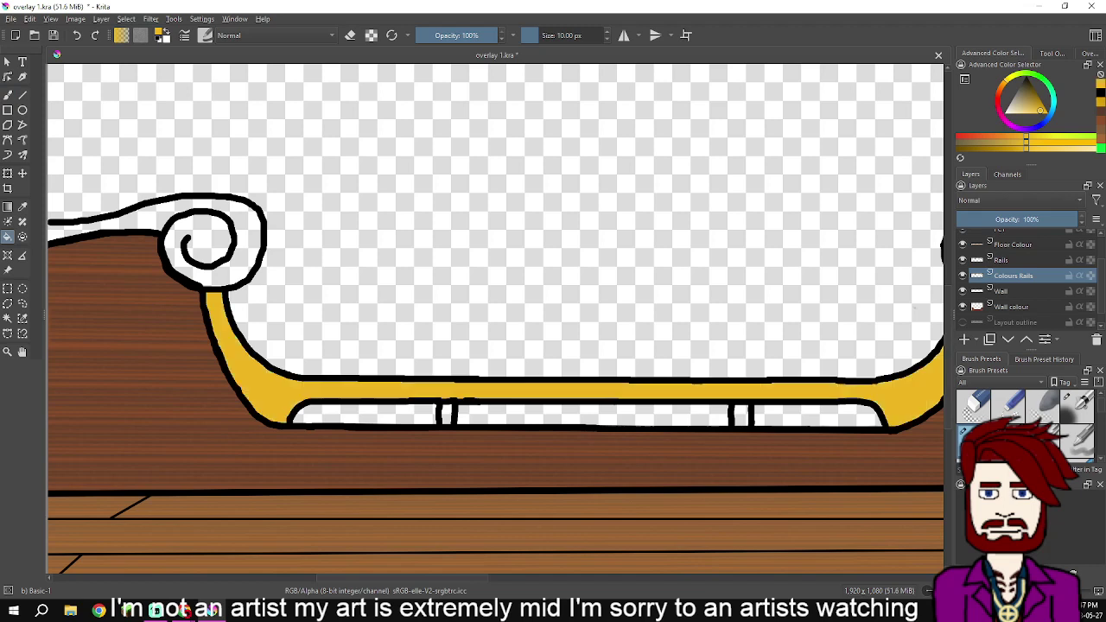
{"action": "left_click", "coordinate": [104, 217]}
{"action": "left_click", "coordinate": [447, 415]}
{"action": "left_click", "coordinate": [740, 416]}
{"action": "scroll", "coordinate": [808, 423], "scroll_direction": "down", "scroll_amount": 1}
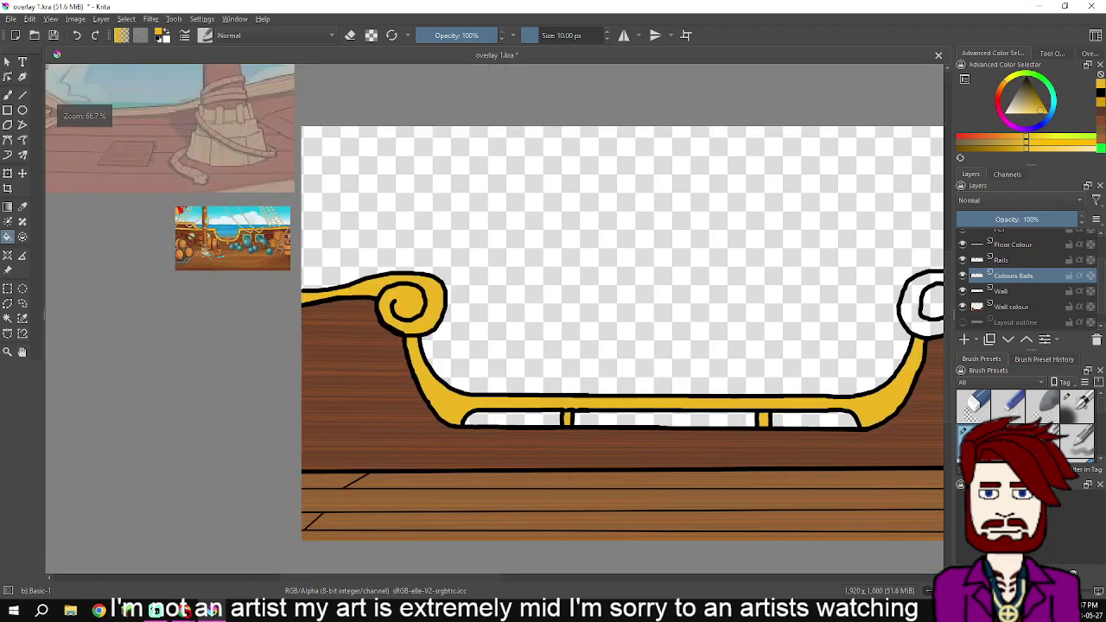
{"action": "left_click", "coordinate": [913, 303]}
{"action": "left_click_drag", "start_coordinate": [913, 302], "coordinate": [779, 316]}
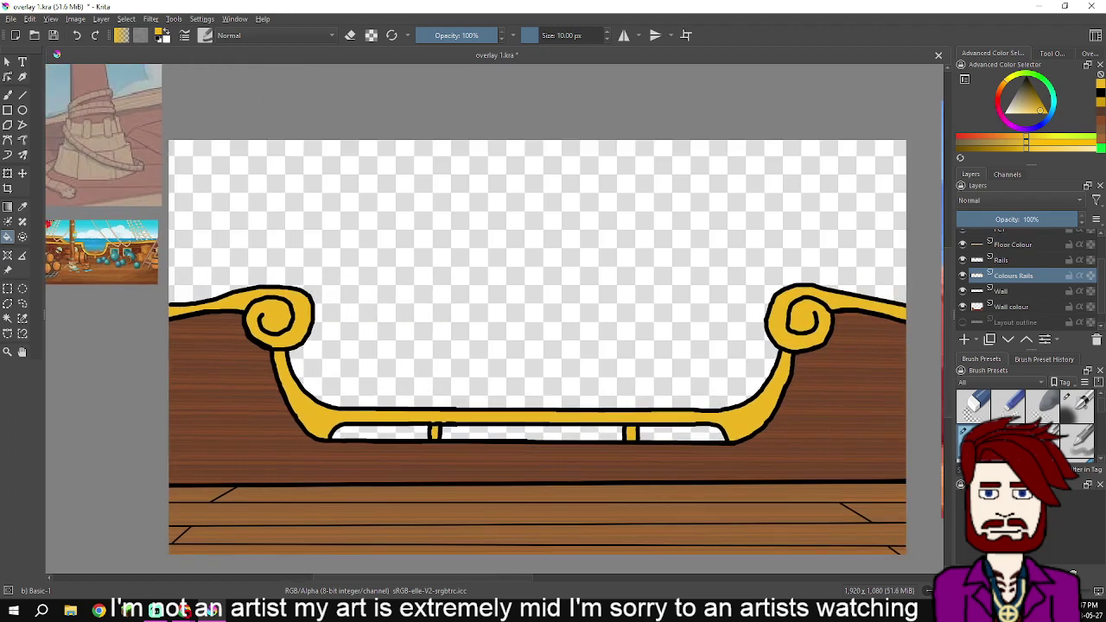
Choose the Stamp Floor brush preset for painting, with eraser mode turned off
{"action": "key", "text": "b"}
{"action": "left_click", "coordinate": [29, 19]}
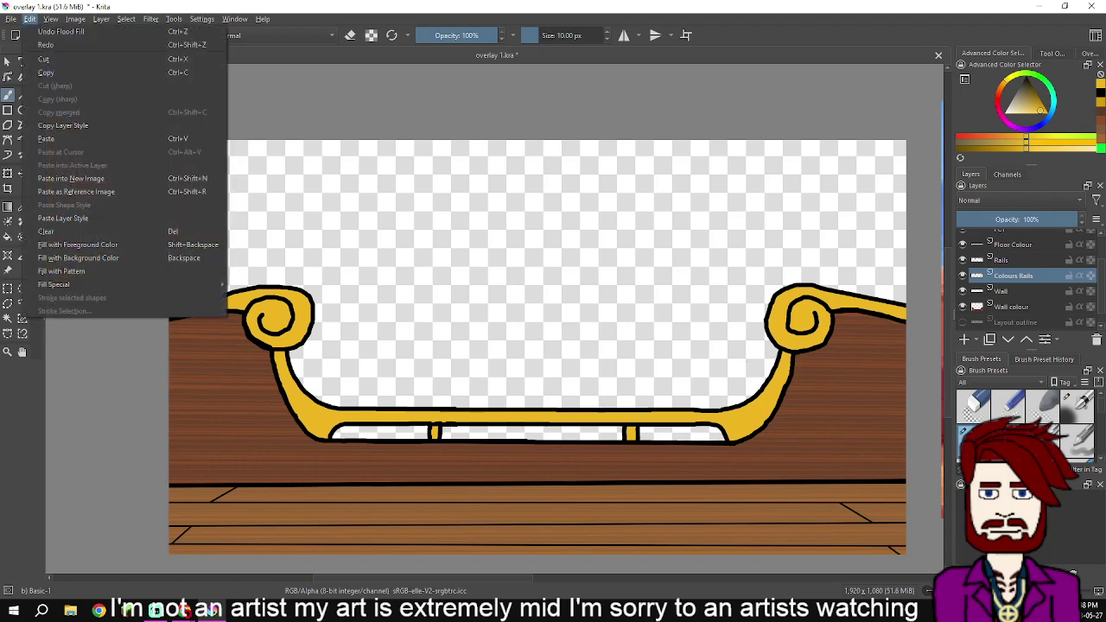
{"action": "mouse_move", "coordinate": [50, 19]}
{"action": "key", "text": "Escape"}
{"action": "key", "text": "F6"}
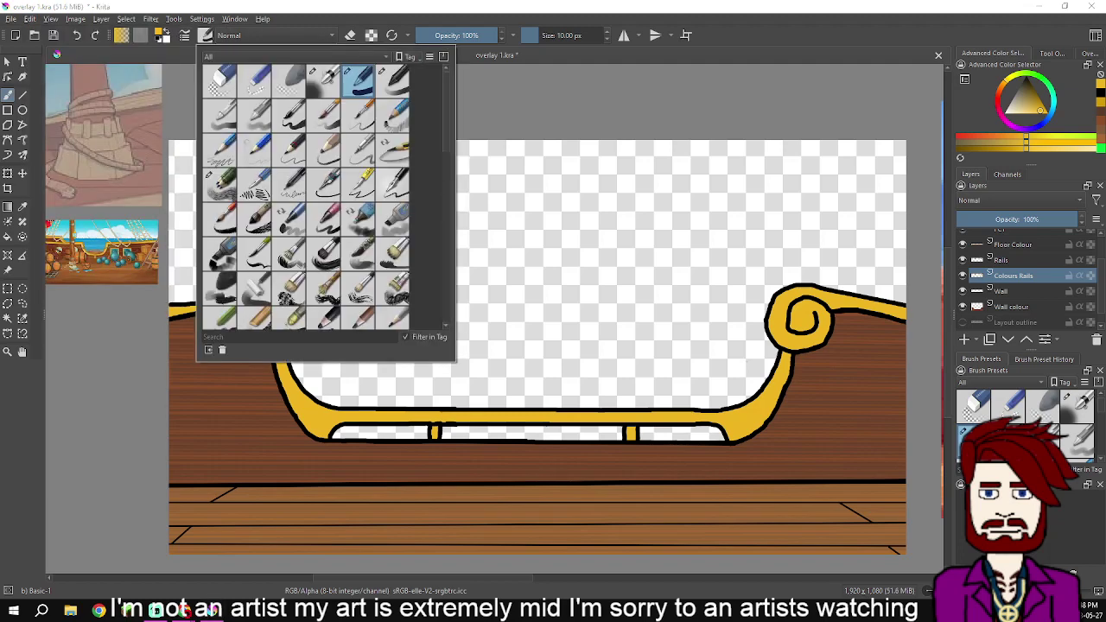
{"action": "scroll", "coordinate": [306, 197], "scroll_direction": "down", "scroll_amount": 10}
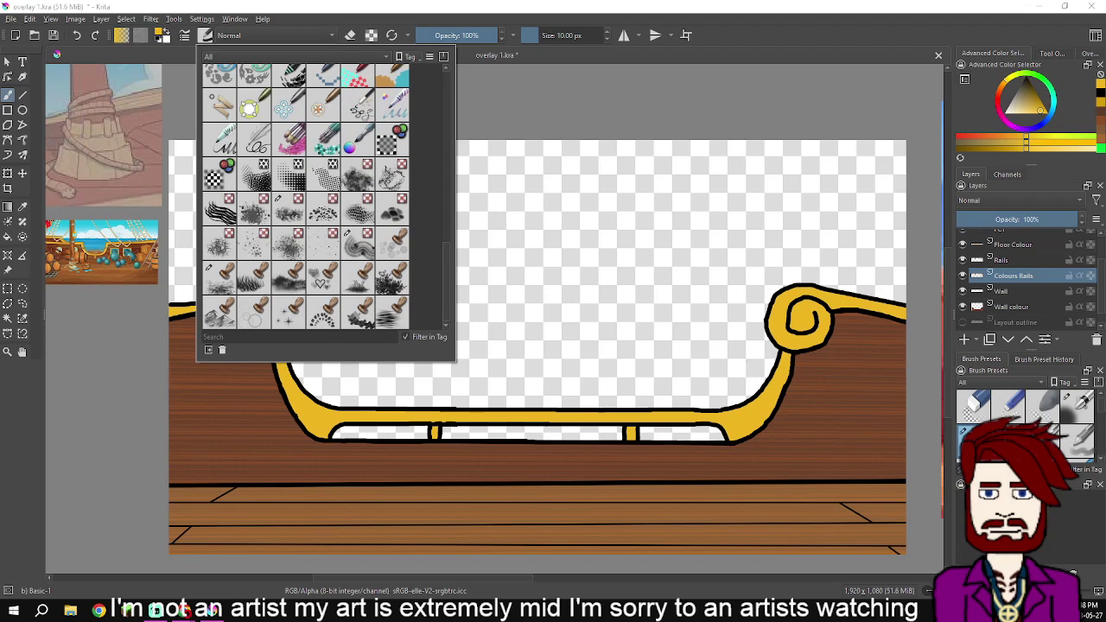
{"action": "left_click", "coordinate": [220, 278]}
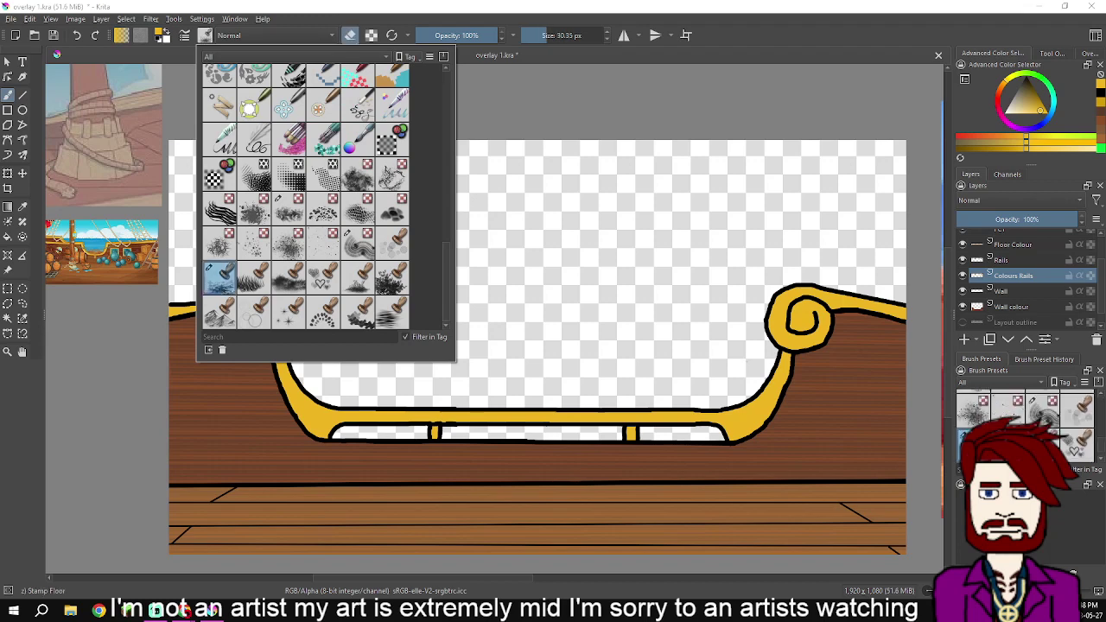
{"action": "left_click", "coordinate": [90, 360]}
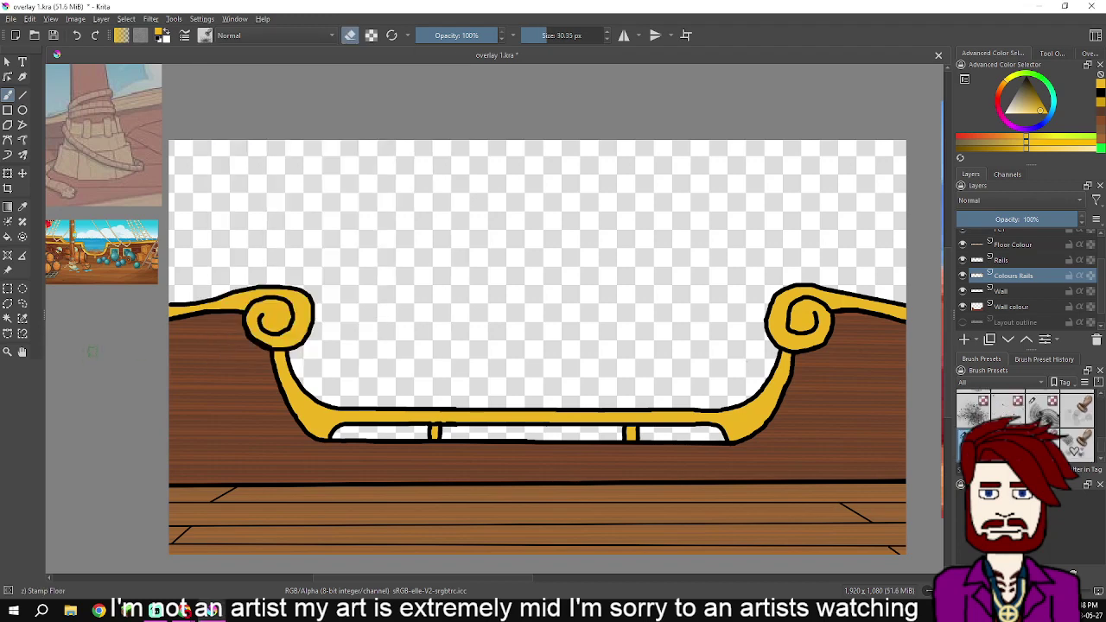
{"action": "scroll", "coordinate": [216, 325], "scroll_direction": "up", "scroll_amount": 1}
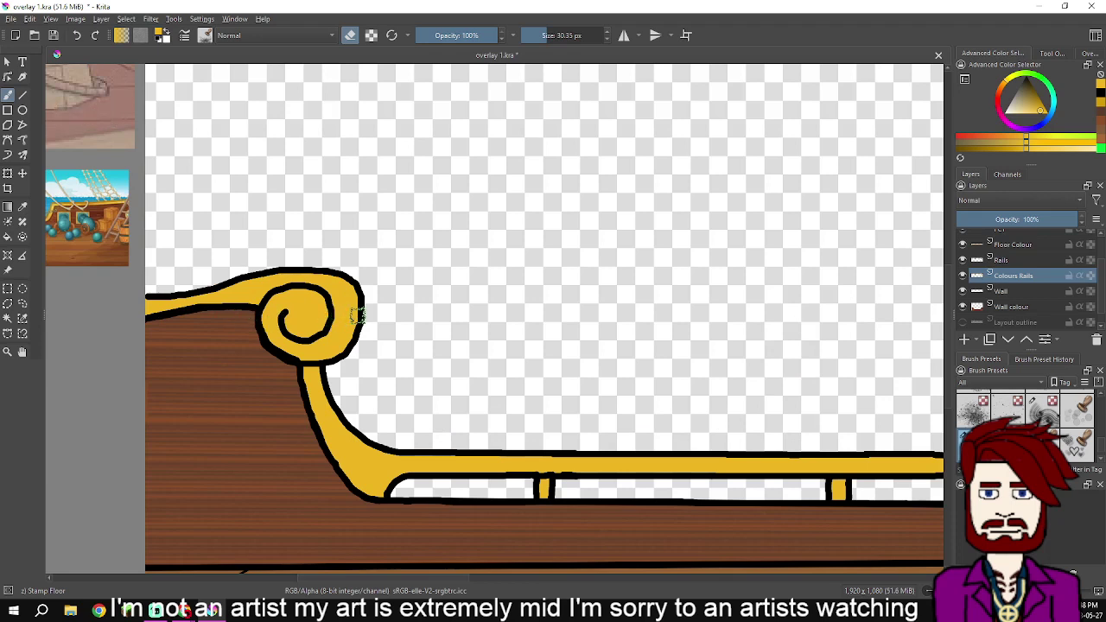
{"action": "key", "text": "e"}
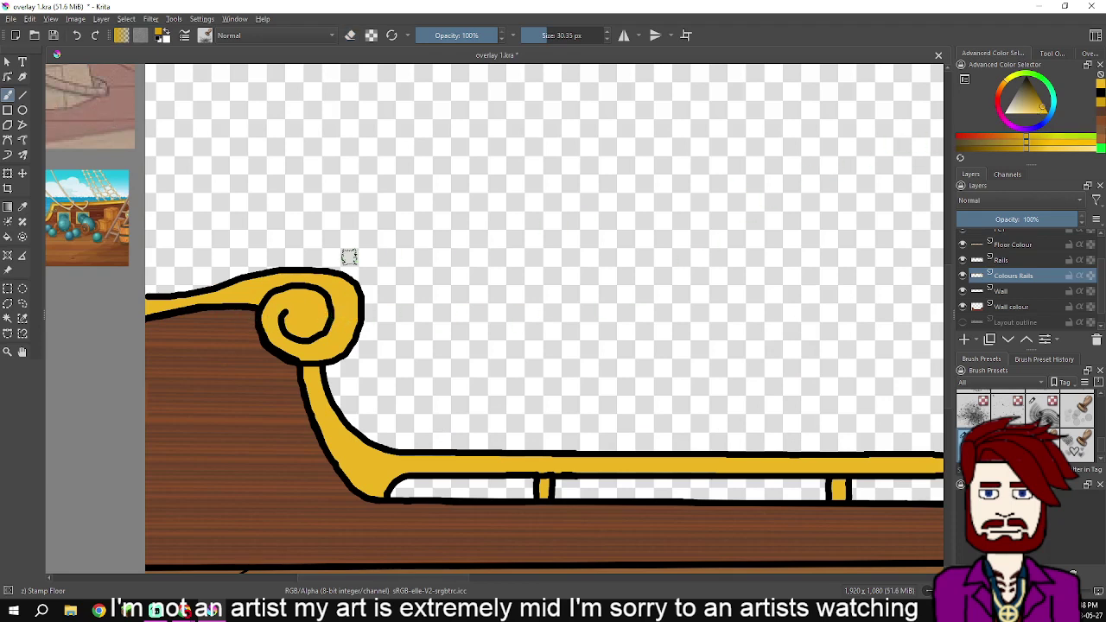
Stamp a mottled, slightly darker gold texture over the scrolls, curved legs and long horizontal rail
{"action": "mouse_move", "coordinate": [291, 316]}
{"action": "left_mouse_down"}
{"action": "mouse_move", "coordinate": [320, 331]}
{"action": "mouse_move", "coordinate": [324, 305]}
{"action": "mouse_move", "coordinate": [311, 292]}
{"action": "mouse_move", "coordinate": [281, 294]}
{"action": "mouse_move", "coordinate": [277, 314]}
{"action": "mouse_move", "coordinate": [286, 335]}
{"action": "mouse_move", "coordinate": [321, 345]}
{"action": "mouse_move", "coordinate": [278, 347]}
{"action": "mouse_move", "coordinate": [289, 309]}
{"action": "mouse_move", "coordinate": [316, 324]}
{"action": "mouse_move", "coordinate": [297, 341]}
{"action": "mouse_move", "coordinate": [331, 320]}
{"action": "mouse_move", "coordinate": [315, 342]}
{"action": "mouse_move", "coordinate": [339, 343]}
{"action": "mouse_move", "coordinate": [348, 302]}
{"action": "mouse_move", "coordinate": [338, 286]}
{"action": "mouse_move", "coordinate": [327, 286]}
{"action": "mouse_move", "coordinate": [344, 301]}
{"action": "mouse_move", "coordinate": [344, 330]}
{"action": "mouse_move", "coordinate": [342, 298]}
{"action": "mouse_move", "coordinate": [301, 280]}
{"action": "mouse_move", "coordinate": [151, 306]}
{"action": "mouse_move", "coordinate": [263, 293]}
{"action": "mouse_move", "coordinate": [275, 298]}
{"action": "mouse_move", "coordinate": [280, 338]}
{"action": "mouse_move", "coordinate": [292, 303]}
{"action": "mouse_move", "coordinate": [298, 341]}
{"action": "mouse_move", "coordinate": [318, 345]}
{"action": "mouse_move", "coordinate": [302, 327]}
{"action": "mouse_move", "coordinate": [321, 339]}
{"action": "mouse_move", "coordinate": [313, 382]}
{"action": "mouse_move", "coordinate": [308, 371]}
{"action": "mouse_move", "coordinate": [332, 440]}
{"action": "mouse_move", "coordinate": [328, 427]}
{"action": "mouse_move", "coordinate": [372, 490]}
{"action": "mouse_move", "coordinate": [377, 477]}
{"action": "mouse_move", "coordinate": [343, 433]}
{"action": "mouse_move", "coordinate": [367, 465]}
{"action": "mouse_move", "coordinate": [406, 464]}
{"action": "mouse_move", "coordinate": [375, 458]}
{"action": "mouse_move", "coordinate": [395, 449]}
{"action": "mouse_move", "coordinate": [446, 447]}
{"action": "mouse_move", "coordinate": [408, 462]}
{"action": "mouse_move", "coordinate": [475, 464]}
{"action": "mouse_move", "coordinate": [368, 481]}
{"action": "mouse_move", "coordinate": [470, 462]}
{"action": "mouse_move", "coordinate": [842, 467]}
{"action": "mouse_move", "coordinate": [770, 459]}
{"action": "left_mouse_up"}
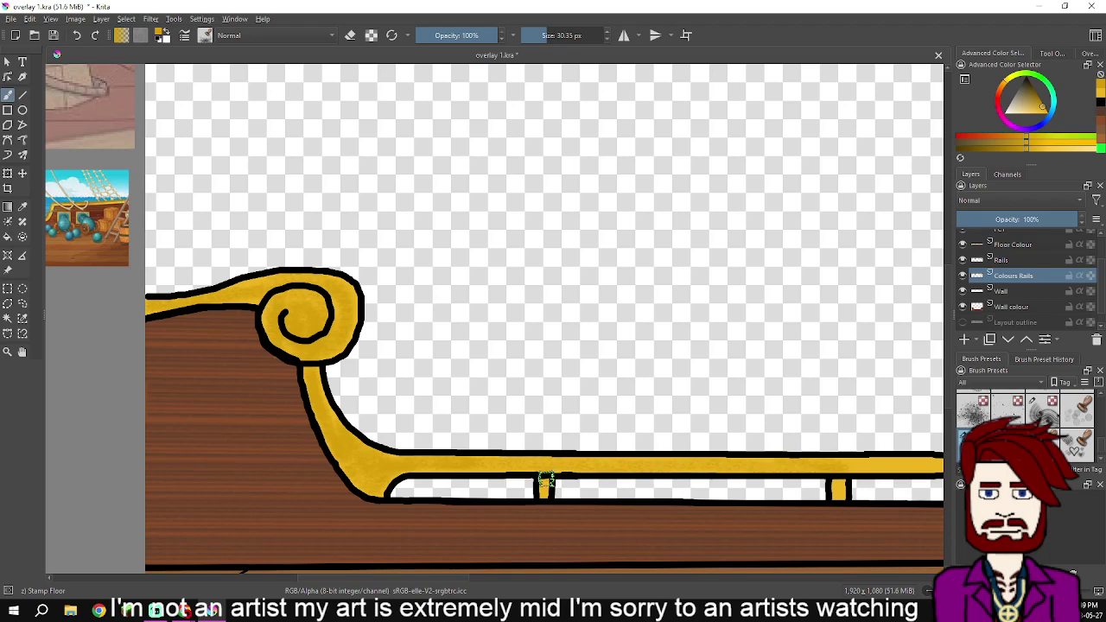
{"action": "left_click_drag", "start_coordinate": [907, 455], "coordinate": [759, 461]}
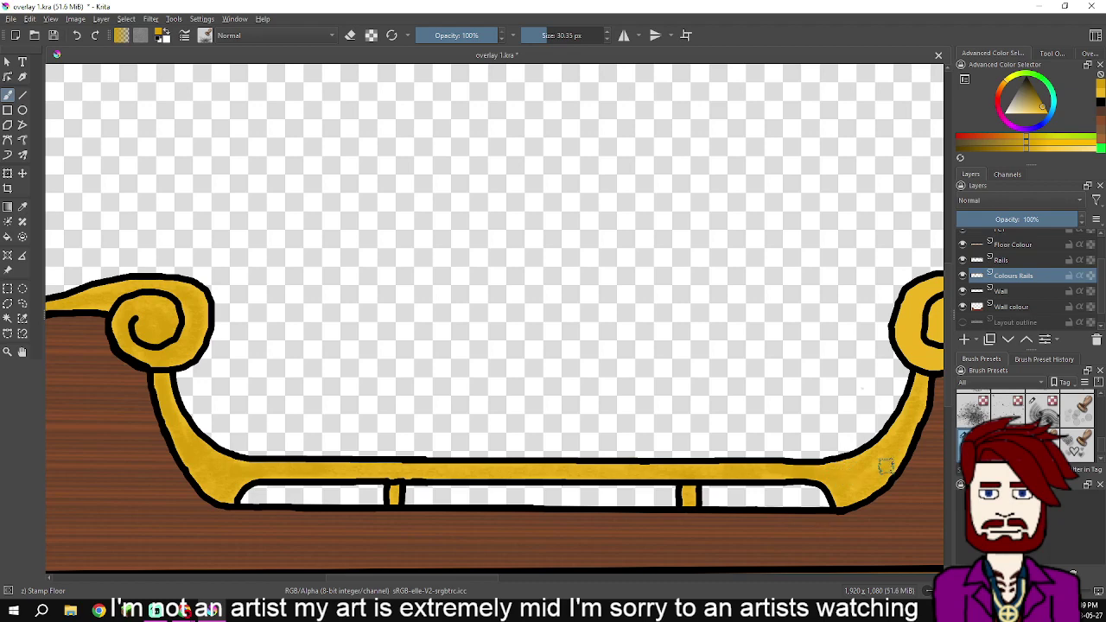
{"action": "left_click_drag", "start_coordinate": [913, 417], "coordinate": [864, 444]}
{"action": "mouse_move", "coordinate": [888, 399]}
{"action": "left_mouse_down"}
{"action": "mouse_move", "coordinate": [826, 446]}
{"action": "mouse_move", "coordinate": [827, 406]}
{"action": "mouse_move", "coordinate": [864, 398]}
{"action": "mouse_move", "coordinate": [857, 429]}
{"action": "left_mouse_up"}
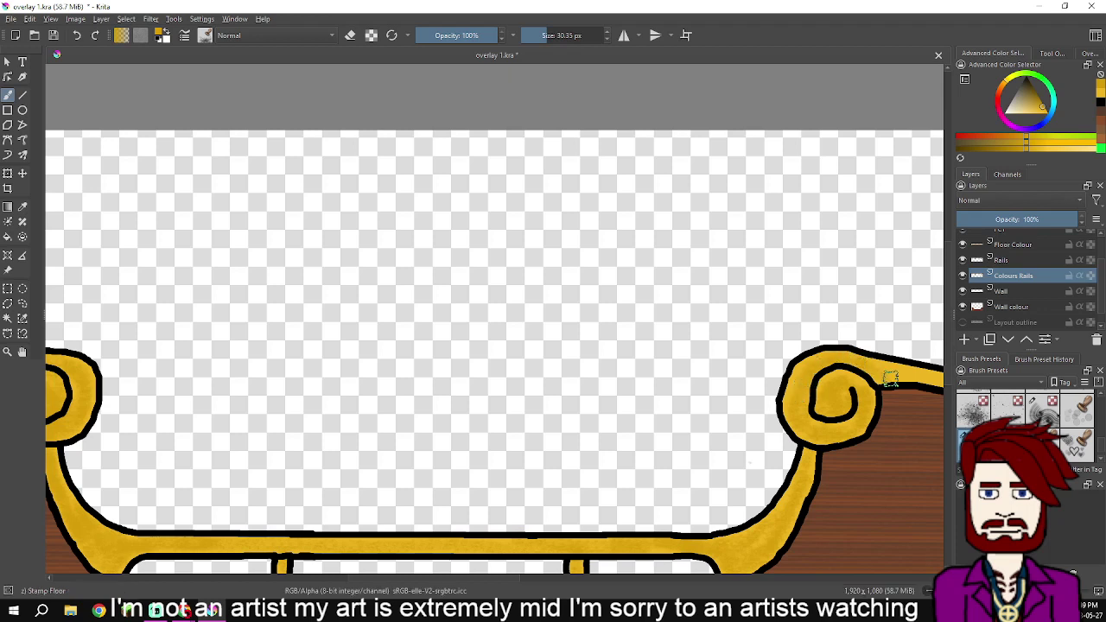
{"action": "scroll", "coordinate": [890, 381], "scroll_direction": "up", "scroll_amount": 3}
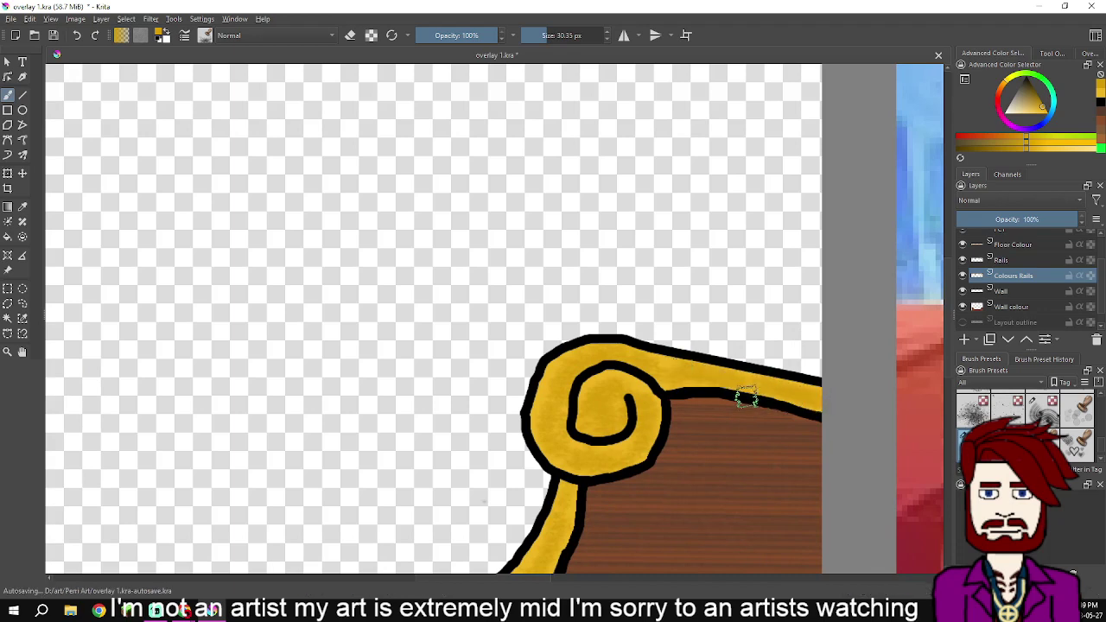
Sample a dark brown from the wood wall and stamp faint dark smudges across the wall around the rails
{"action": "scroll", "coordinate": [756, 398], "scroll_direction": "down", "scroll_amount": 5}
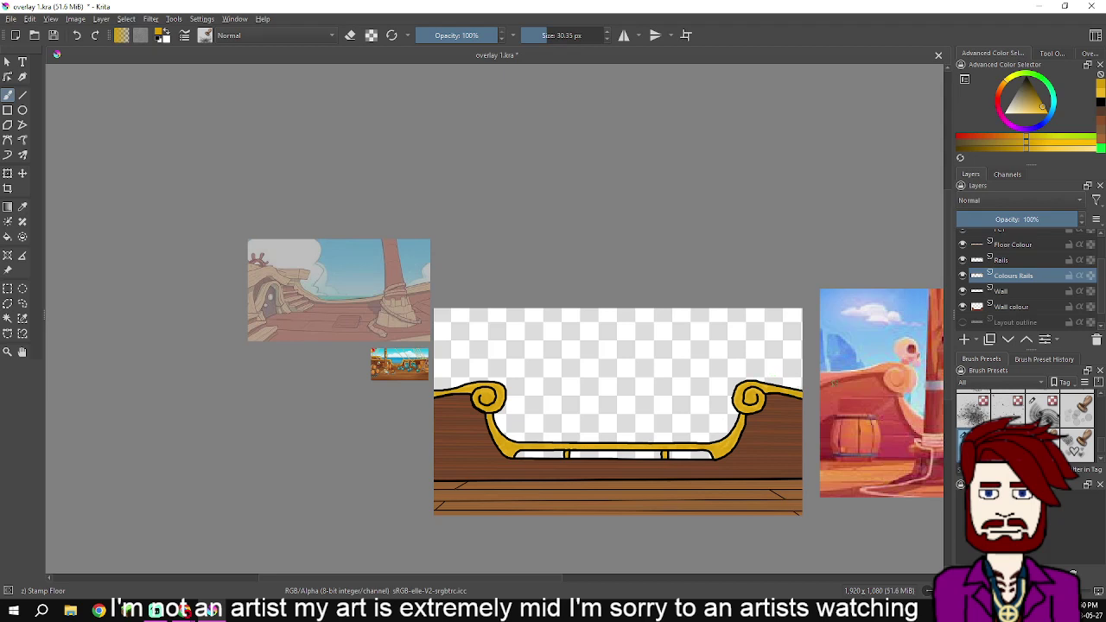
{"action": "scroll", "coordinate": [682, 410], "scroll_direction": "down", "scroll_amount": 2}
{"action": "scroll", "coordinate": [600, 402], "scroll_direction": "up", "scroll_amount": 3}
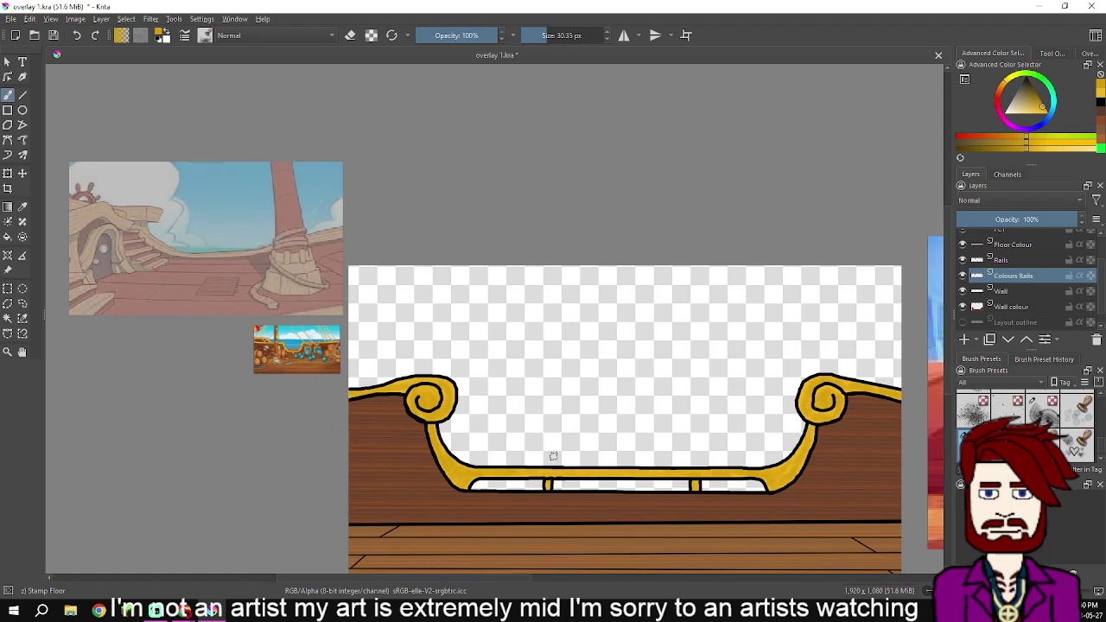
{"action": "left_click_drag", "start_coordinate": [858, 395], "coordinate": [791, 360]}
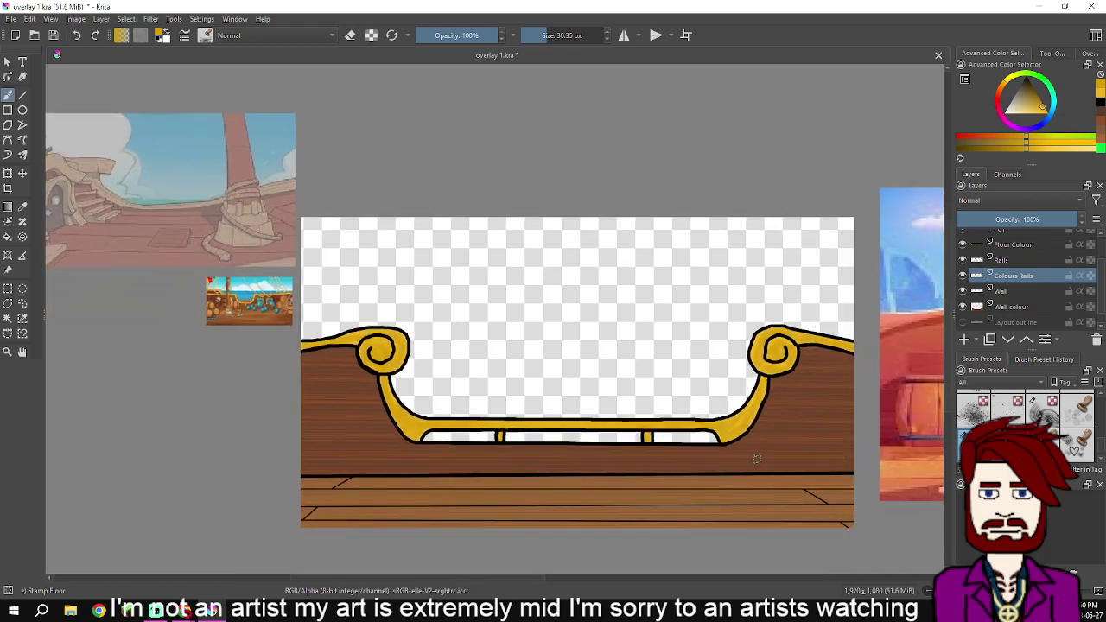
{"action": "scroll", "coordinate": [773, 458], "scroll_direction": "up", "scroll_amount": 1}
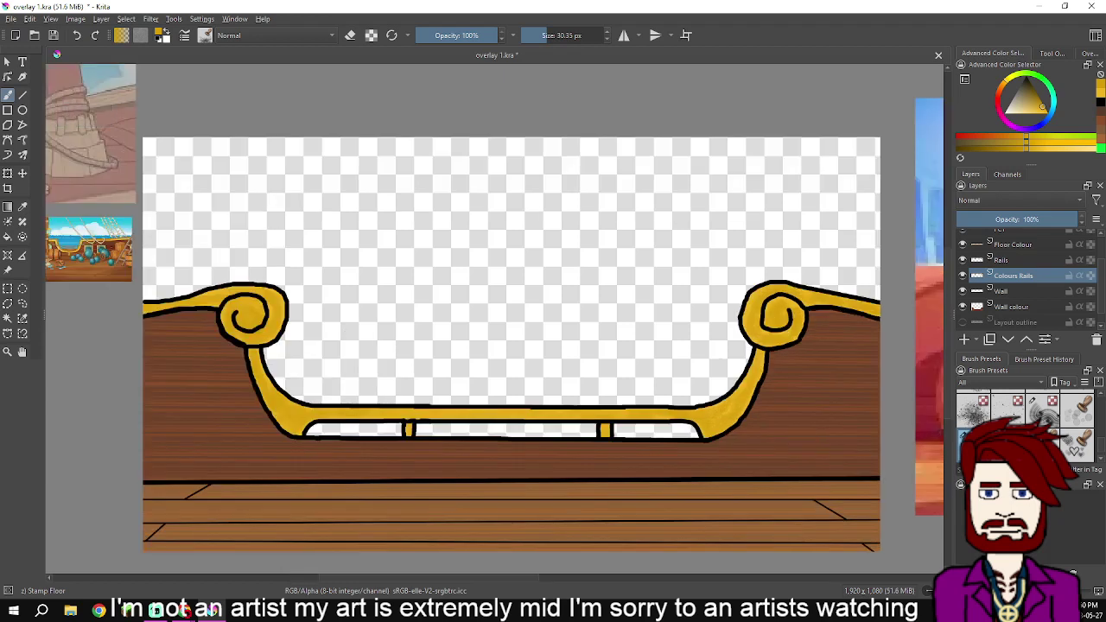
{"action": "left_click", "coordinate": [798, 430], "text": "ctrl"}
{"action": "left_click_drag", "start_coordinate": [761, 457], "coordinate": [802, 441]}
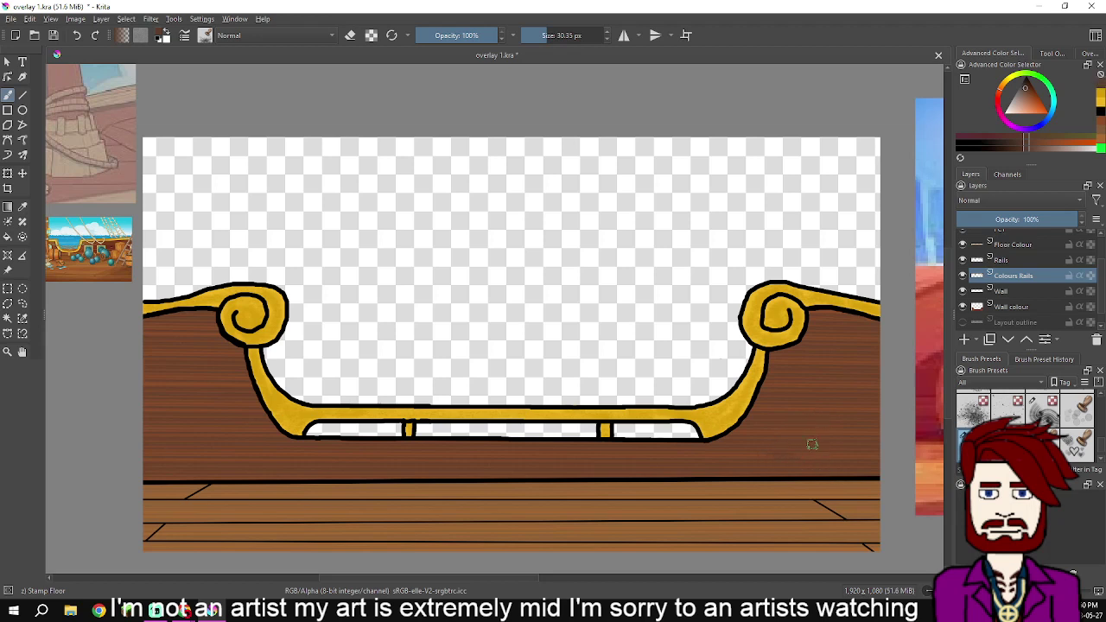
{"action": "left_click_drag", "start_coordinate": [811, 430], "coordinate": [849, 426]}
{"action": "left_click_drag", "start_coordinate": [816, 389], "coordinate": [848, 384]}
{"action": "left_click_drag", "start_coordinate": [416, 470], "coordinate": [593, 482]}
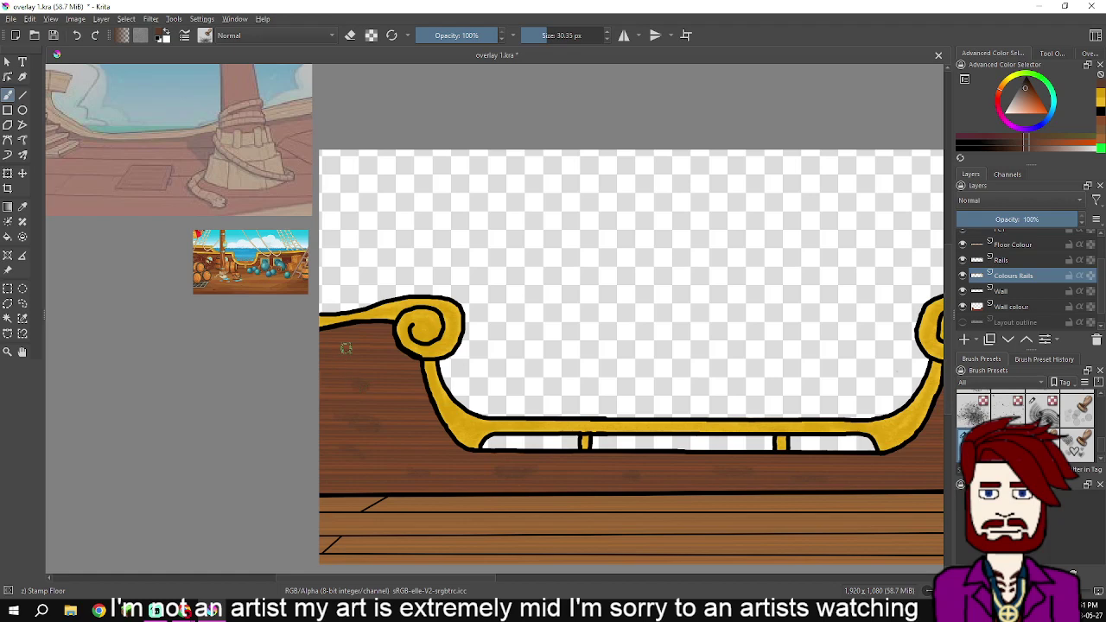
Remove the hidden Layout outline layer from the layer stack
{"action": "scroll", "coordinate": [431, 437], "scroll_direction": "down", "scroll_amount": 2}
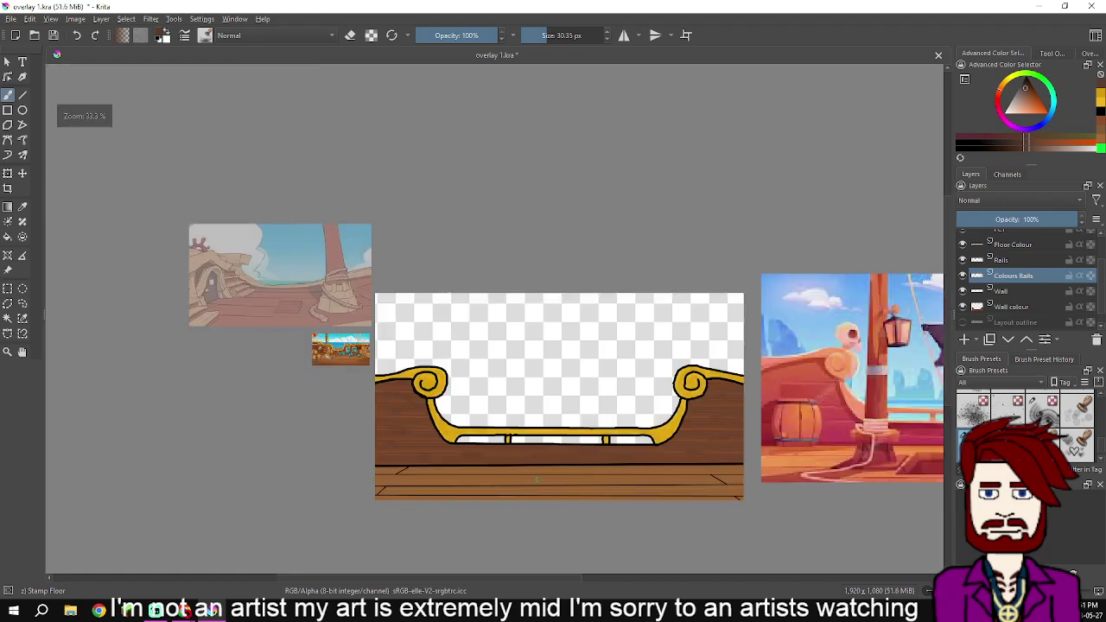
{"action": "scroll", "coordinate": [595, 472], "scroll_direction": "up", "scroll_amount": 2}
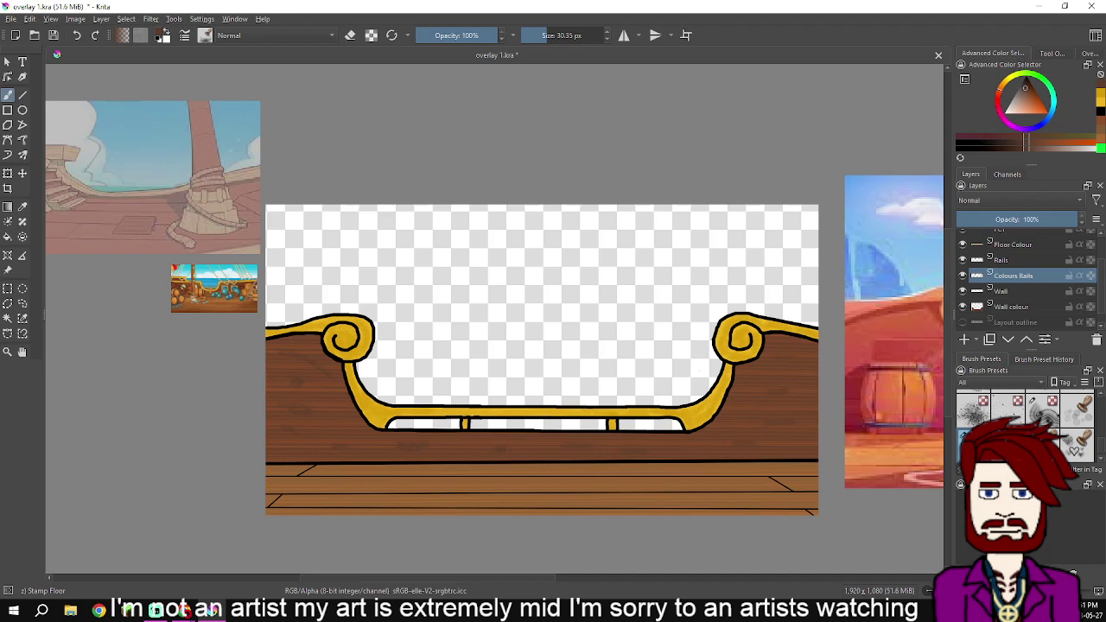
{"action": "scroll", "coordinate": [1024, 277], "scroll_direction": "down", "scroll_amount": 1}
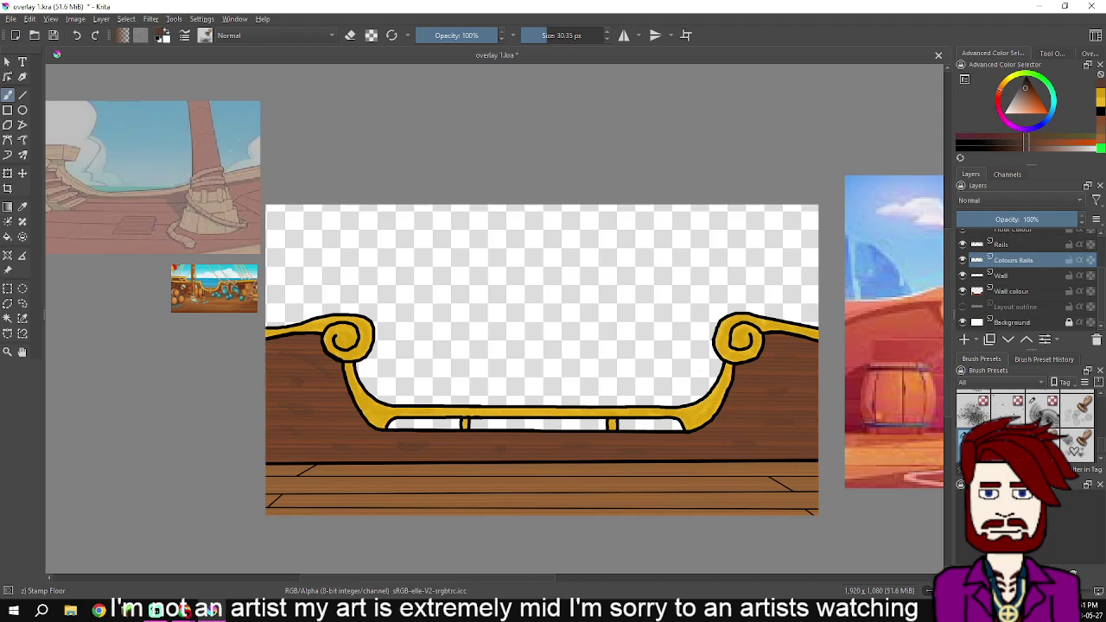
{"action": "left_click", "coordinate": [1020, 322]}
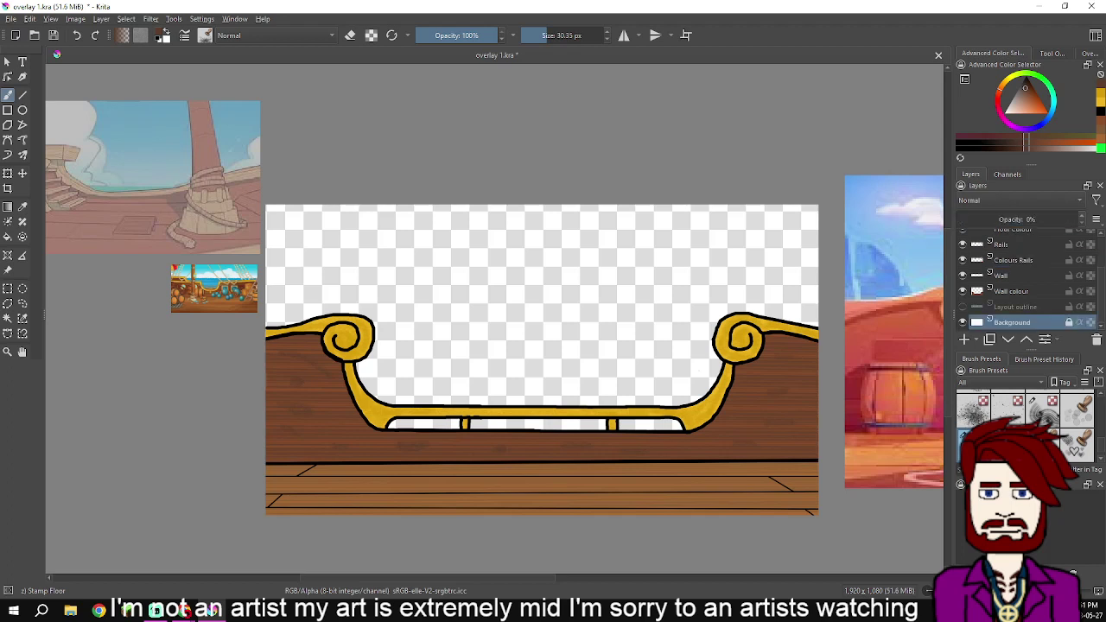
{"action": "left_click", "coordinate": [1016, 307]}
{"action": "right_click", "coordinate": [1015, 307]}
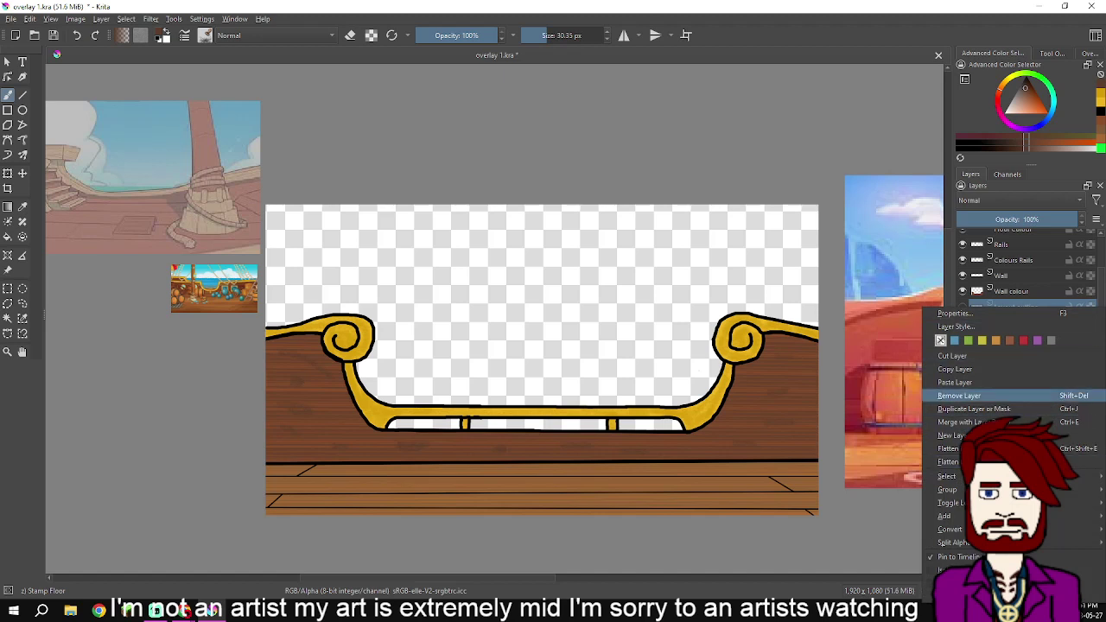
{"action": "left_click", "coordinate": [959, 395]}
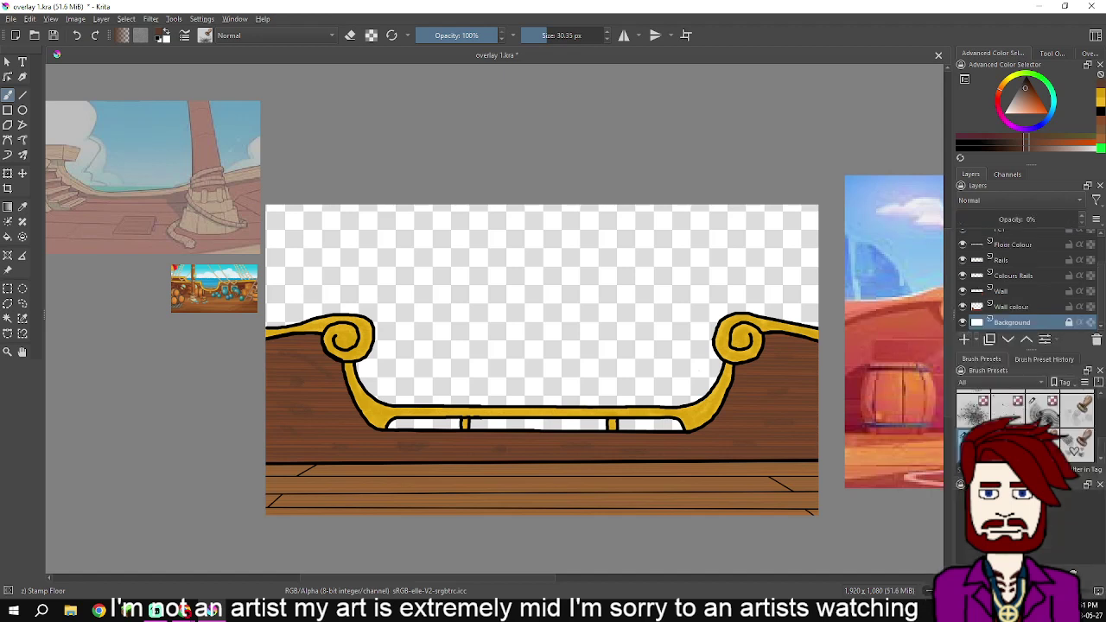
Add a new paint layer directly above the Background and choose a bright turquoise as the painting colour
{"action": "left_click", "coordinate": [964, 339]}
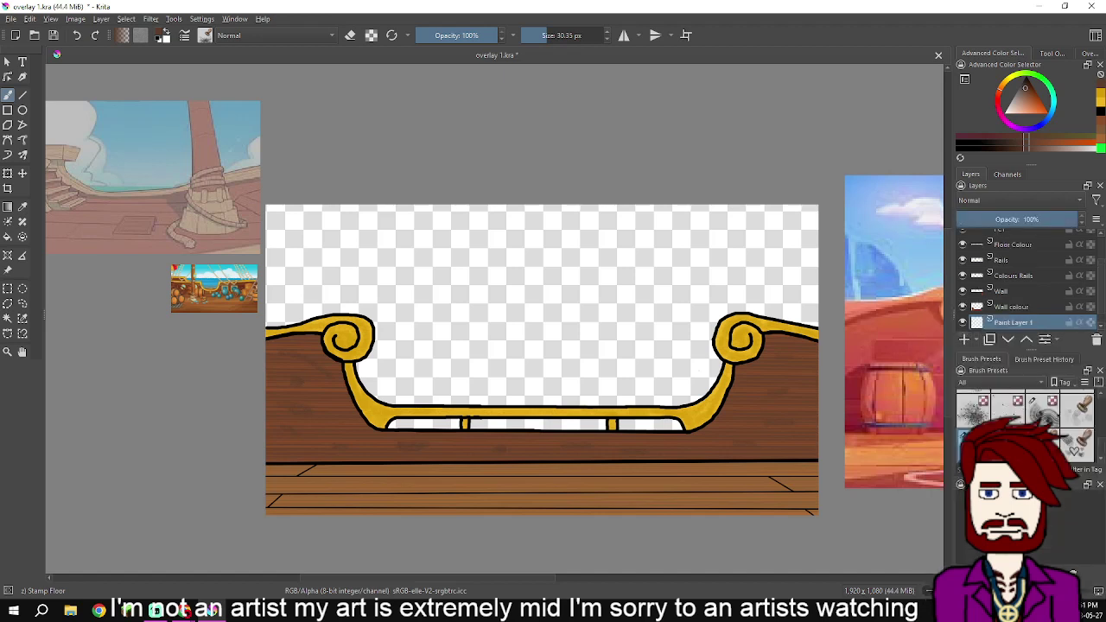
{"action": "left_click", "coordinate": [1054, 102]}
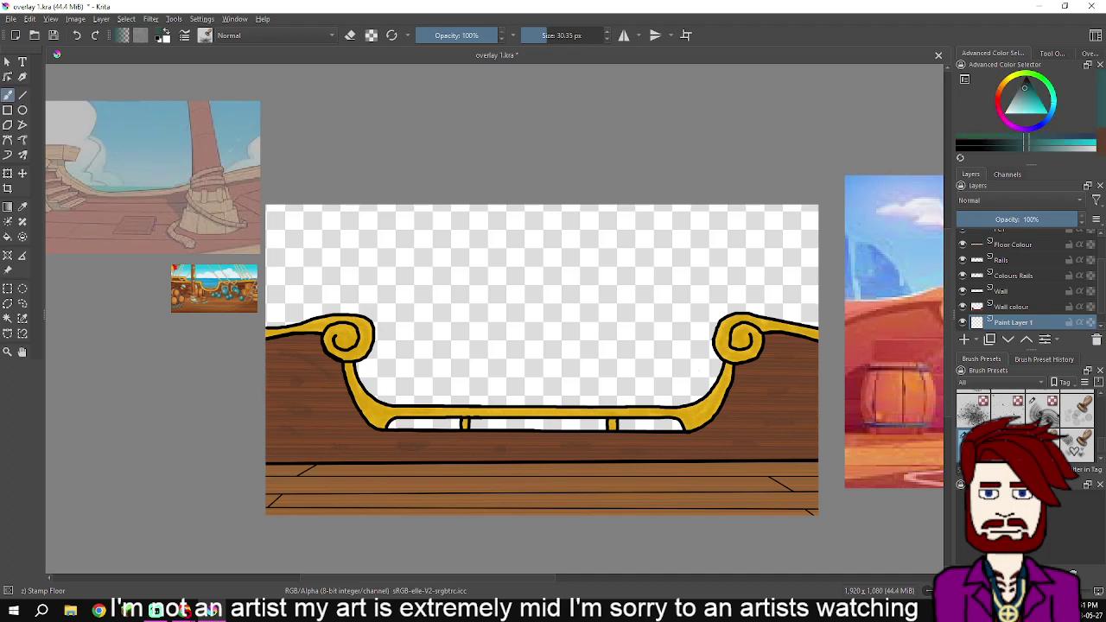
{"action": "left_click_drag", "start_coordinate": [1035, 97], "coordinate": [1046, 110]}
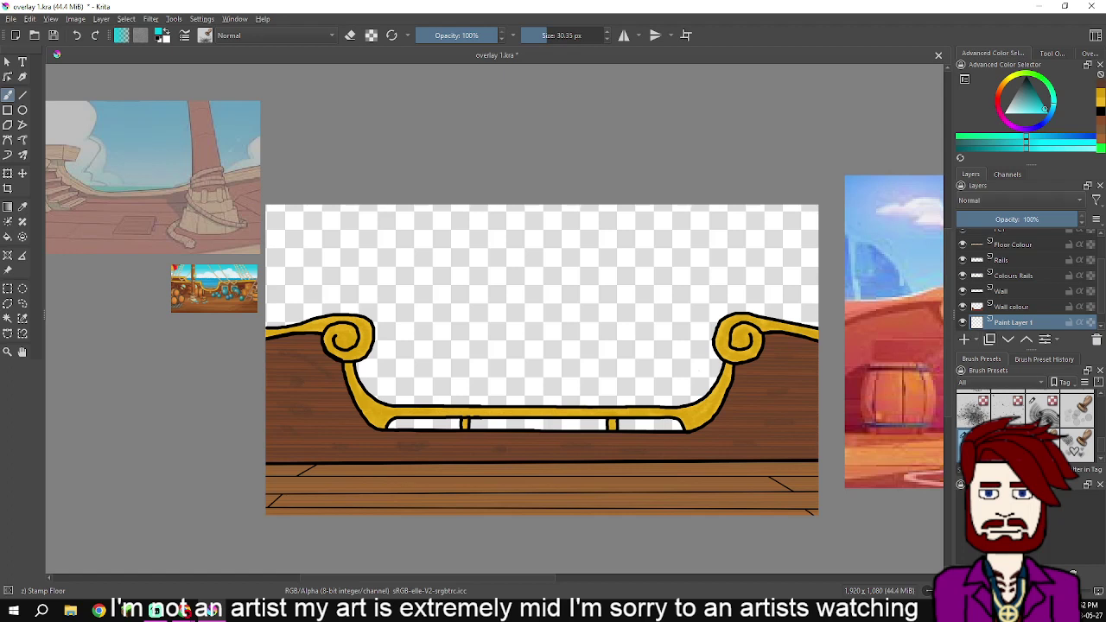
Rename the new paint layer above the Background as Sky
{"action": "mouse_move", "coordinate": [1013, 275]}
{"action": "double_click", "coordinate": [1013, 322]}
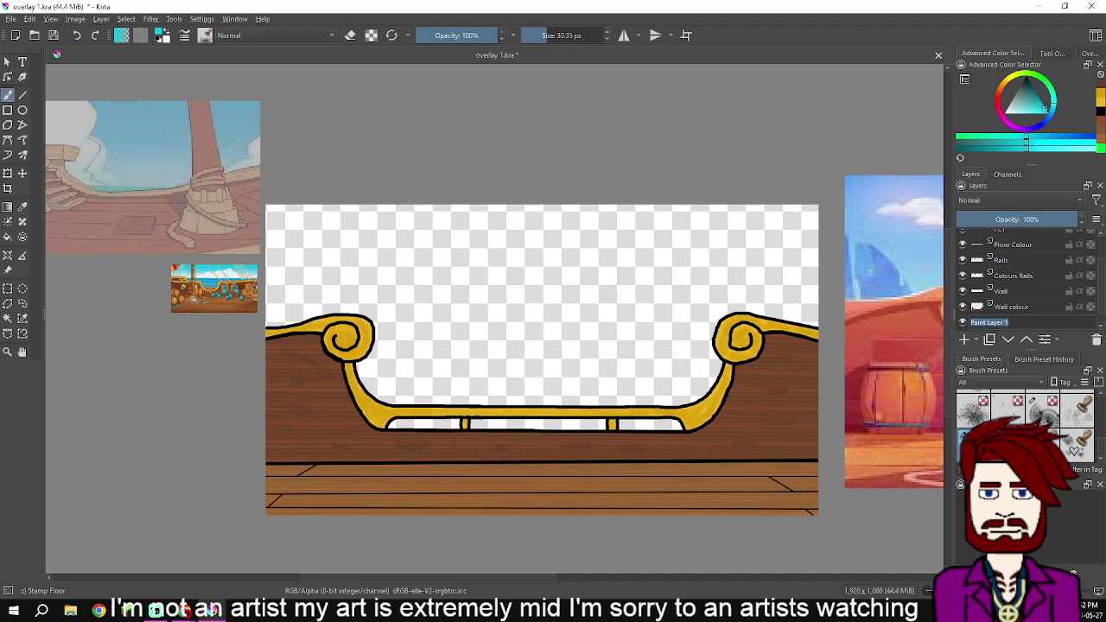
{"action": "type", "text": "Sky"}
{"action": "key", "text": "Return"}
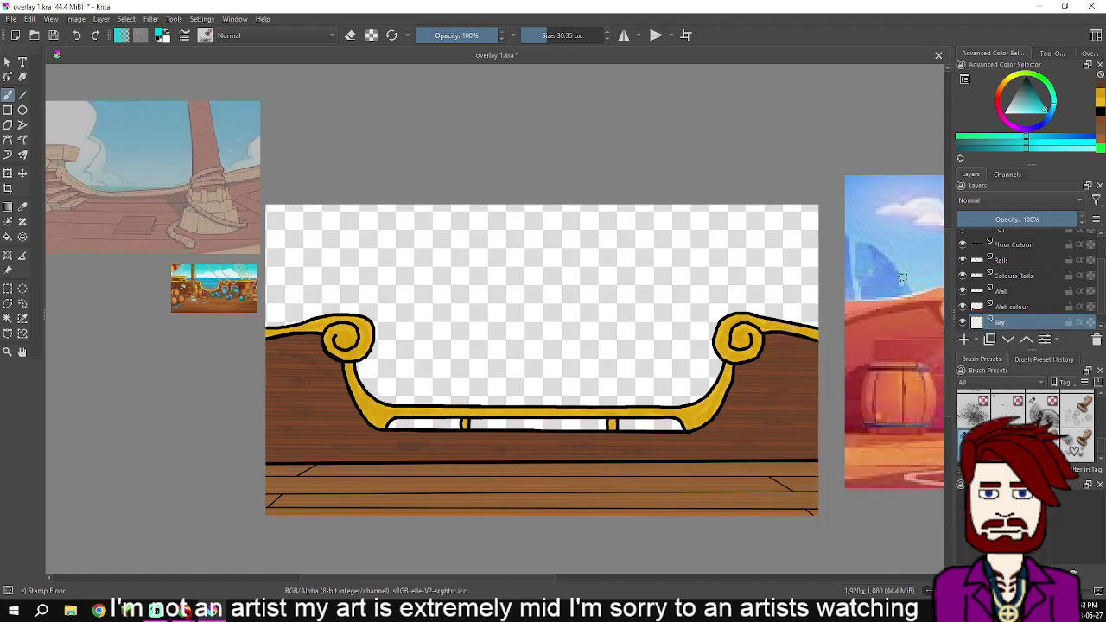
Try filling the Sky layer with bright turquoise, a slightly duller turquoise and a greener turquoise in turn
{"action": "key", "text": "f"}
{"action": "left_click", "coordinate": [699, 371]}
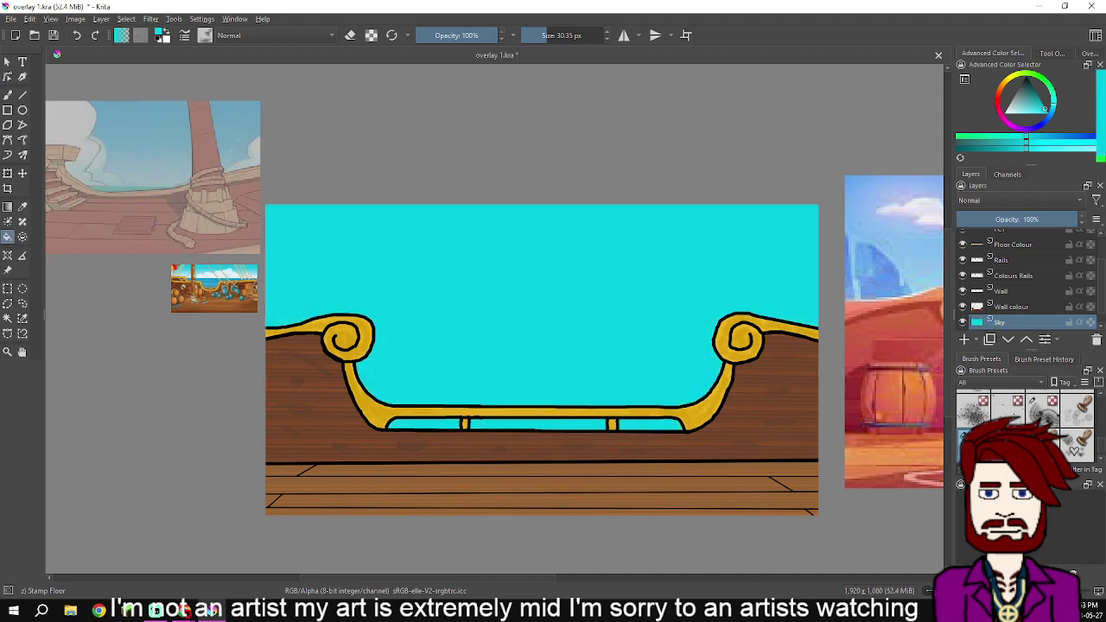
{"action": "left_click_drag", "start_coordinate": [1045, 109], "coordinate": [1038, 102]}
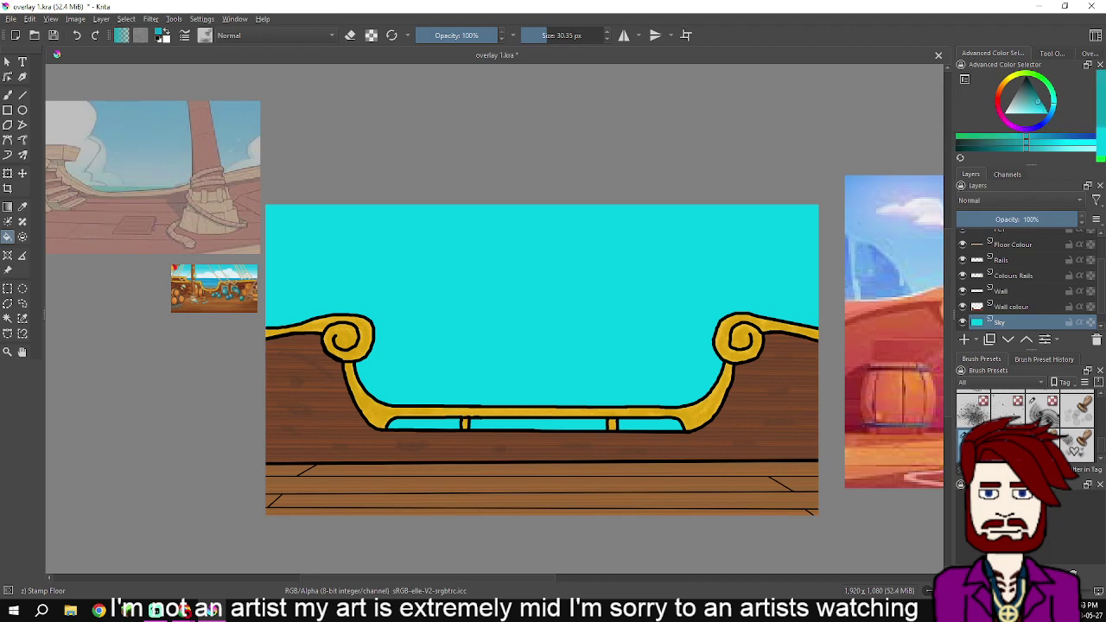
{"action": "key", "text": "k"}
{"action": "key", "text": "k"}
{"action": "key", "text": "k"}
{"action": "key", "text": "k"}
{"action": "key", "text": "k"}
{"action": "key", "text": "BackSpace"}
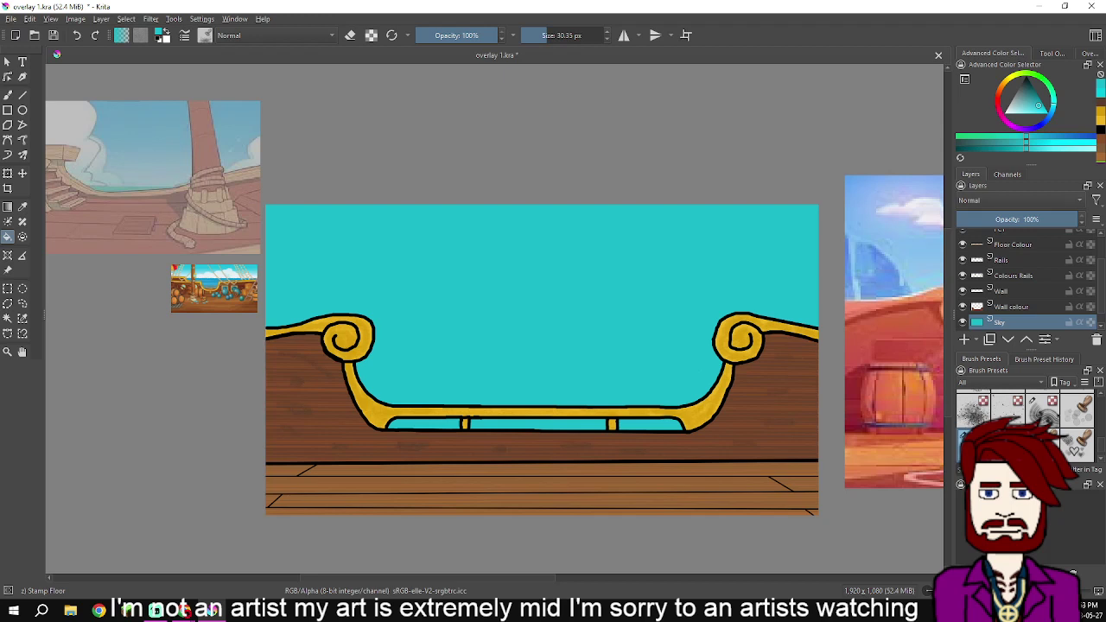
{"action": "left_click_drag", "start_coordinate": [1026, 137], "coordinate": [1008, 137]}
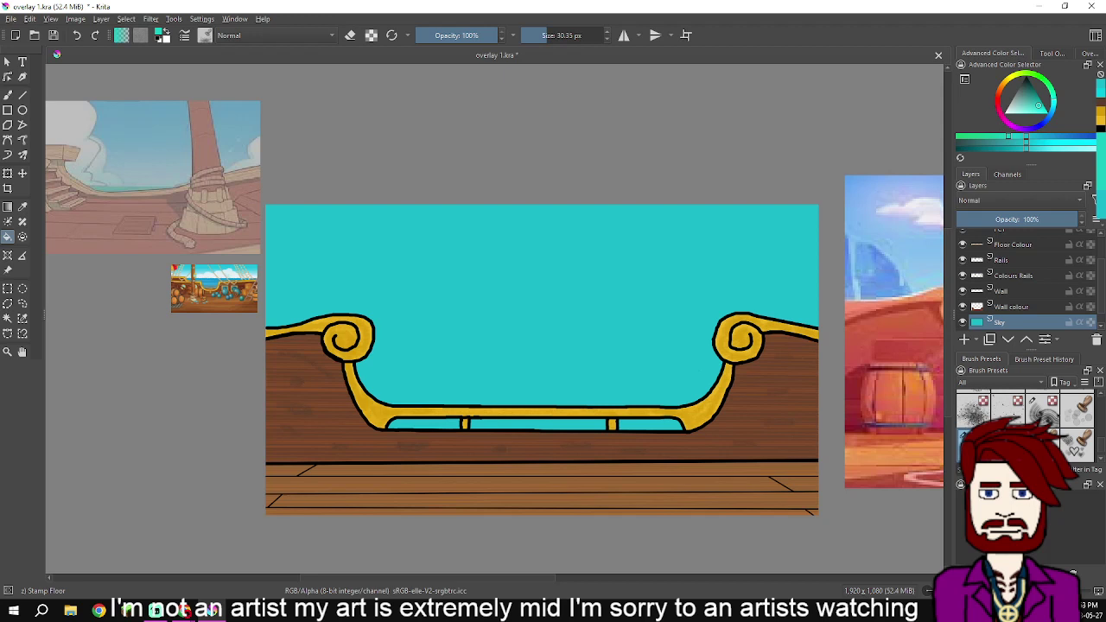
{"action": "key", "text": "shift+BackSpace"}
Sample the blue of the sky in the small cannon-deck reference image and fill the Sky layer with it
{"action": "scroll", "coordinate": [653, 296], "scroll_direction": "down", "scroll_amount": 1}
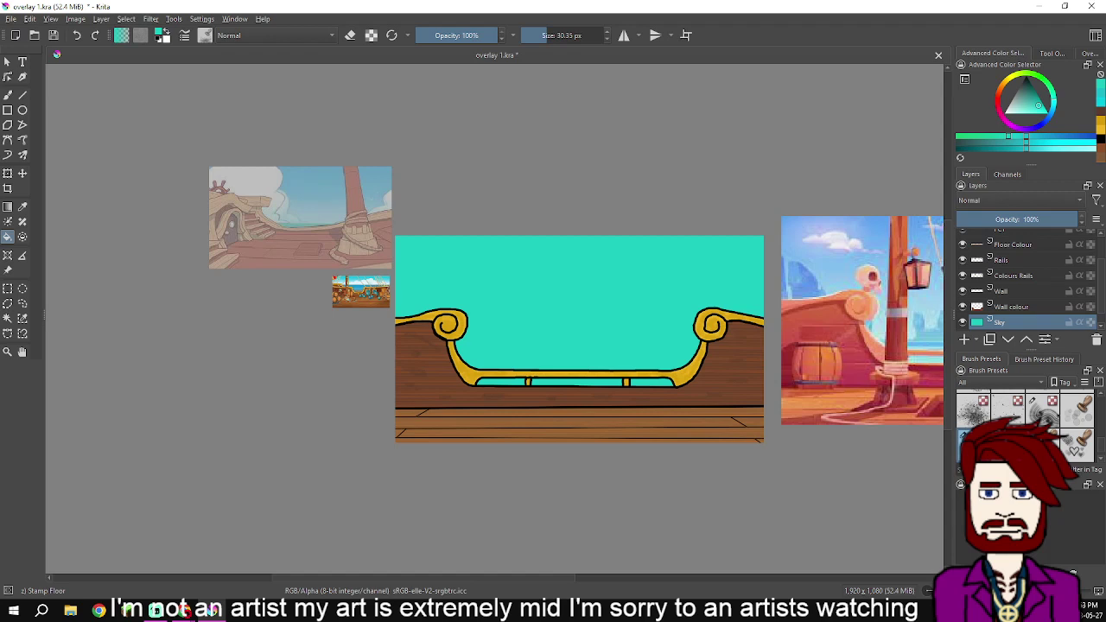
{"action": "left_click_drag", "start_coordinate": [579, 339], "coordinate": [533, 345]}
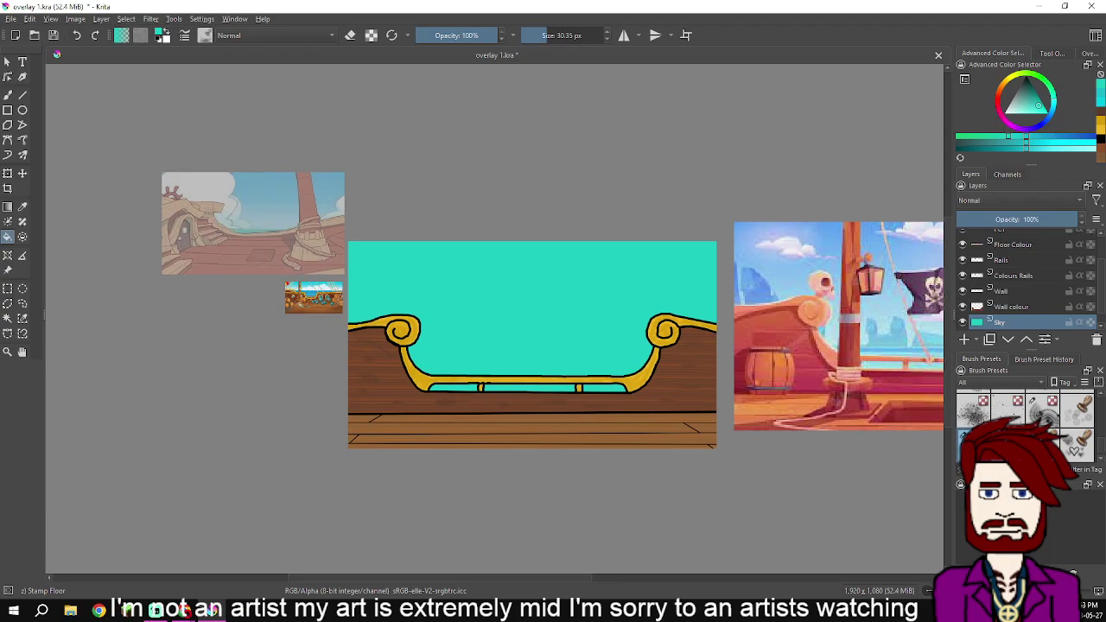
{"action": "scroll", "coordinate": [303, 294], "scroll_direction": "up", "scroll_amount": 9}
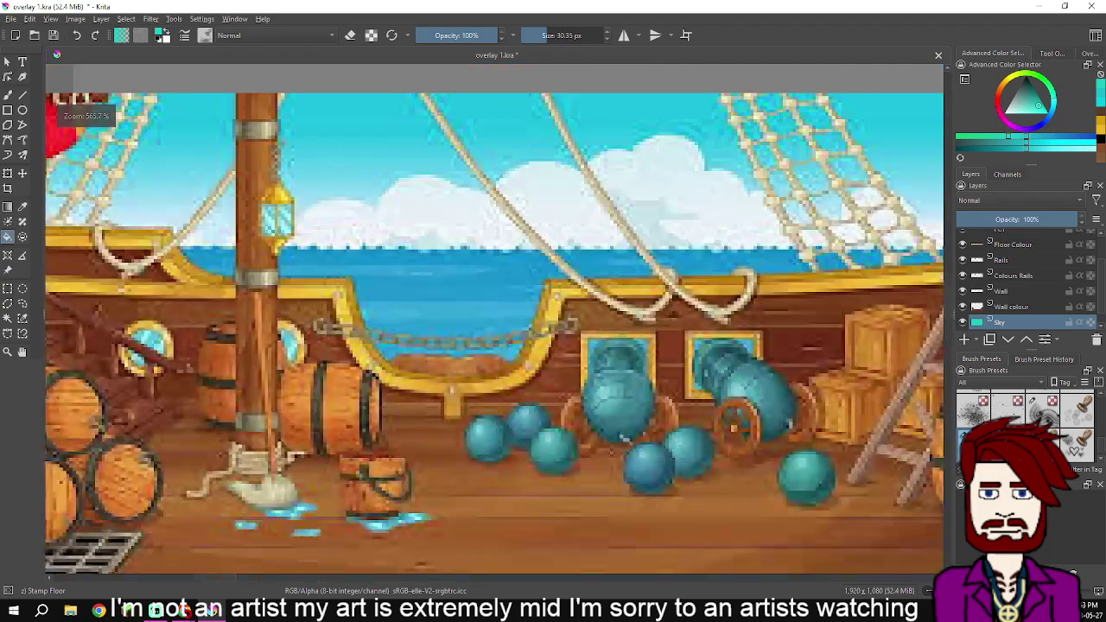
{"action": "left_click_drag", "start_coordinate": [492, 294], "coordinate": [502, 381]}
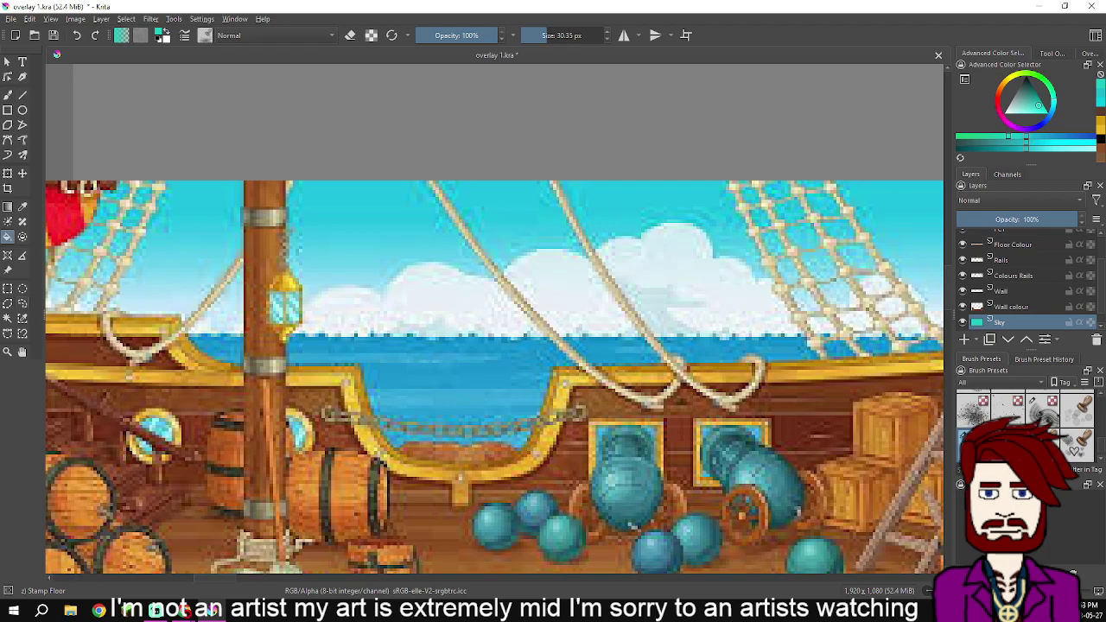
{"action": "key", "text": "p"}
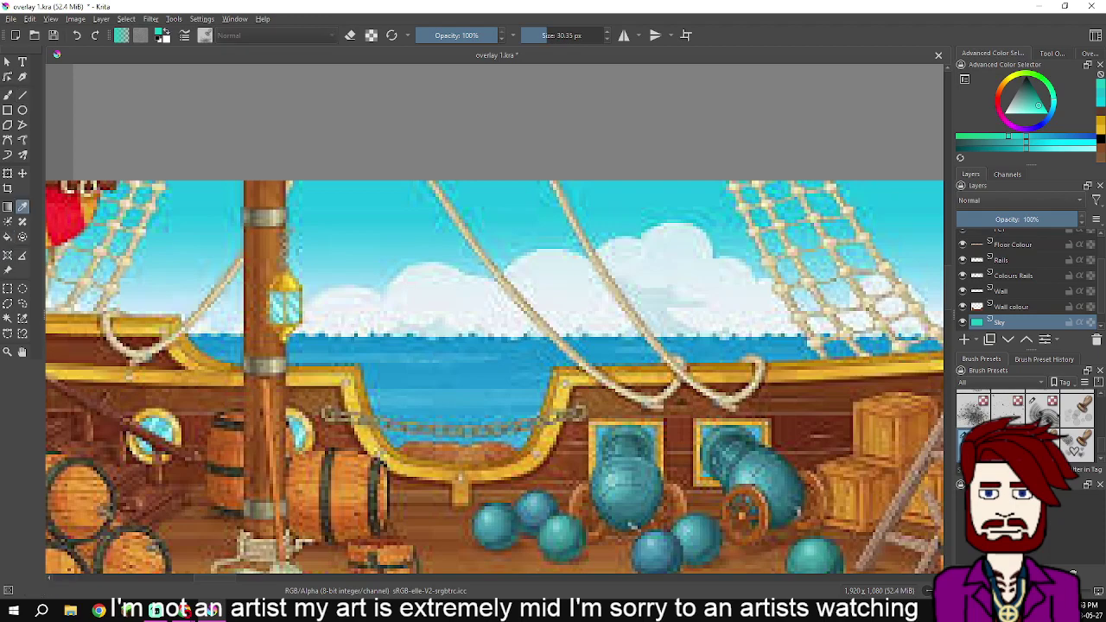
{"action": "left_click", "coordinate": [386, 213]}
{"action": "scroll", "coordinate": [387, 213], "scroll_direction": "down", "scroll_amount": 4}
{"action": "left_click_drag", "start_coordinate": [386, 213], "coordinate": [58, 219]}
{"action": "scroll", "coordinate": [497, 320], "scroll_direction": "down", "scroll_amount": 1}
{"action": "key", "text": "f"}
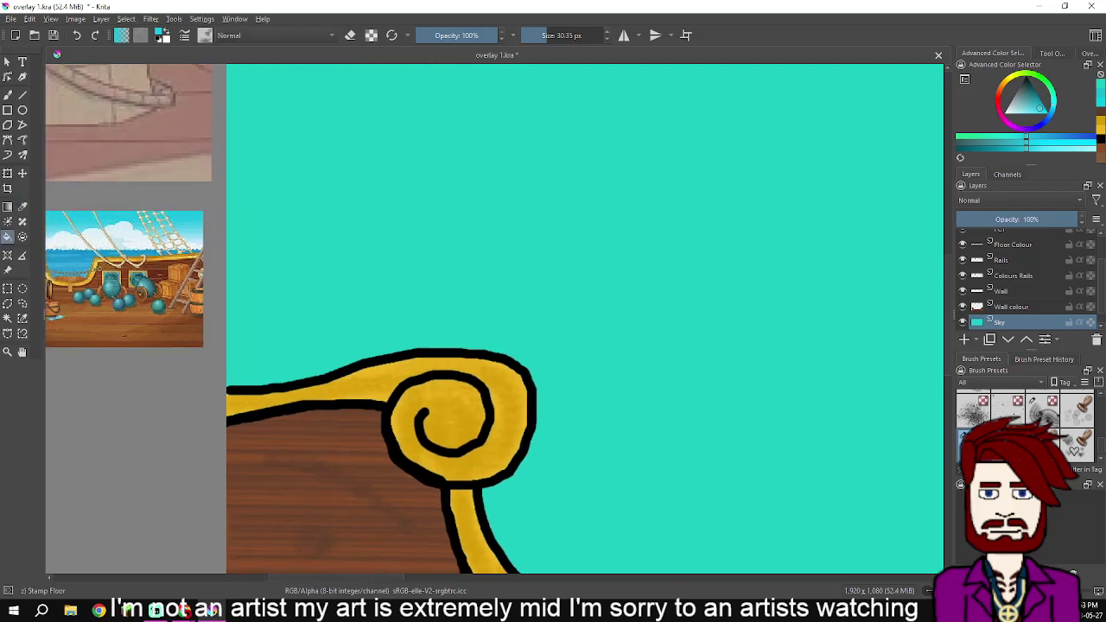
{"action": "scroll", "coordinate": [497, 320], "scroll_direction": "down", "scroll_amount": 5}
{"action": "scroll", "coordinate": [498, 319], "scroll_direction": "up", "scroll_amount": 2}
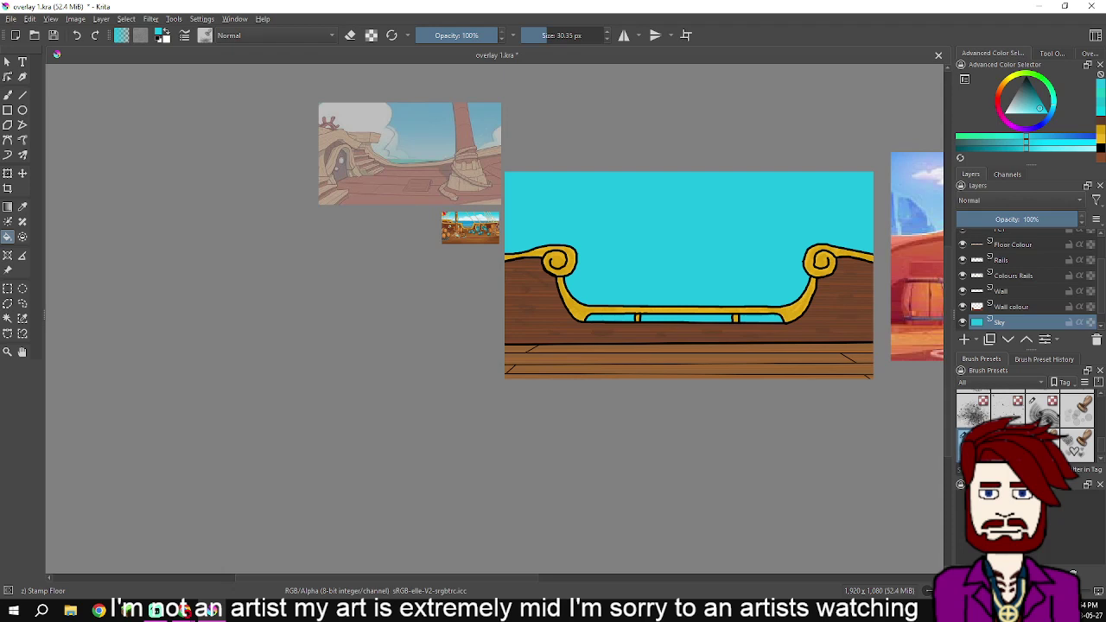
Desaturate the sampled blue to a pale, muted tone and refill the Sky layer with it
{"action": "left_click", "coordinate": [1039, 108]}
{"action": "left_click", "coordinate": [1035, 107]}
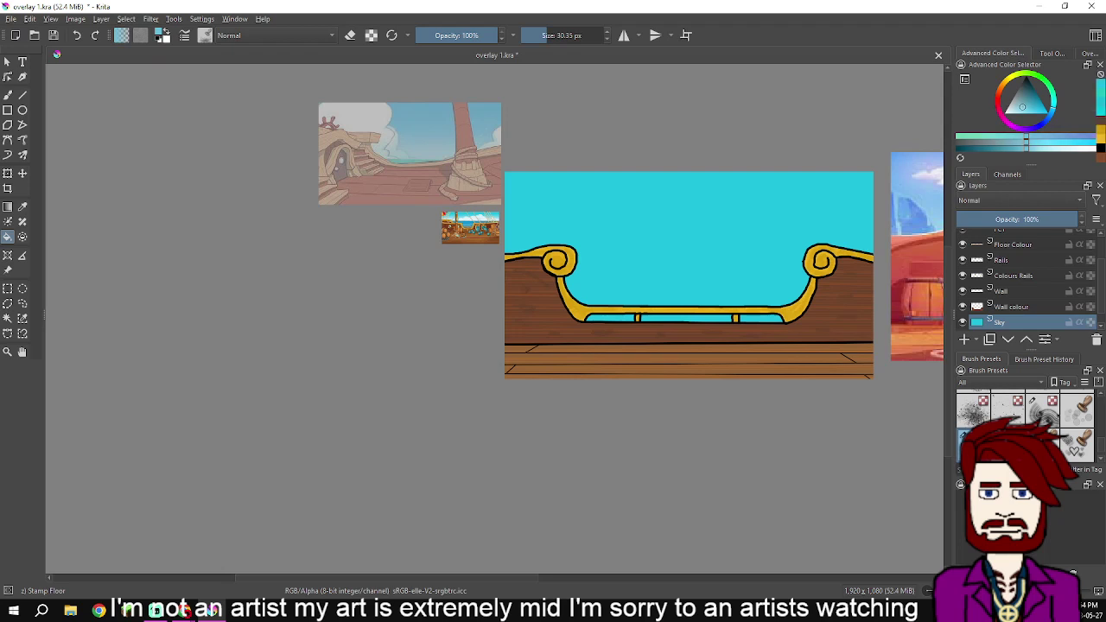
{"action": "key", "text": "shift+BackSpace"}
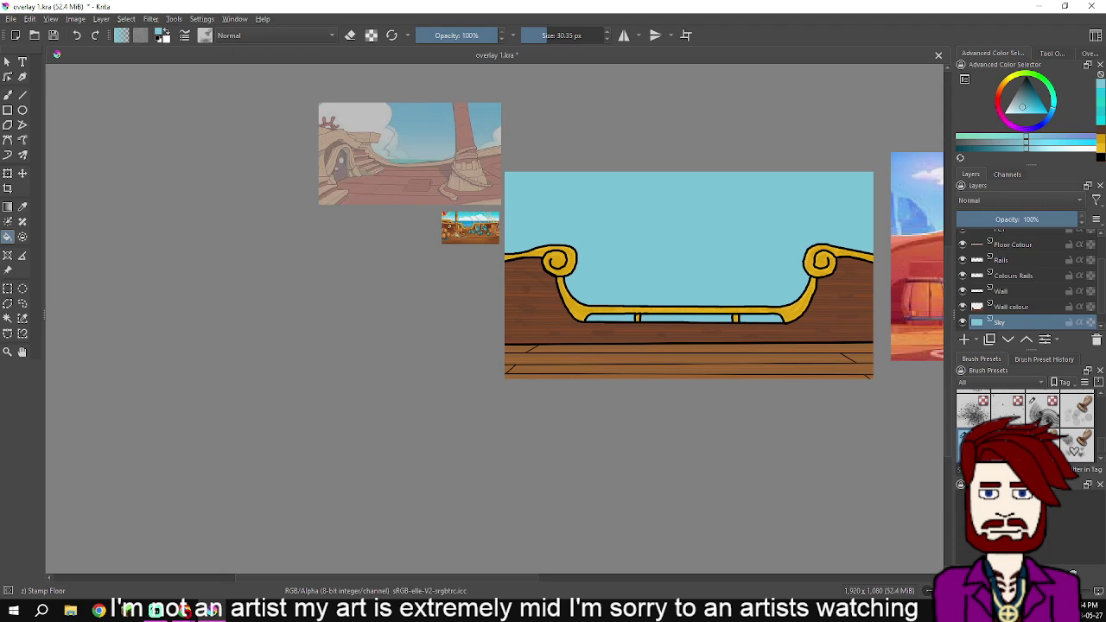
Add a paint layer directly above Sky and name it Clouds
{"action": "left_click", "coordinate": [964, 339]}
{"action": "double_click", "coordinate": [1013, 323]}
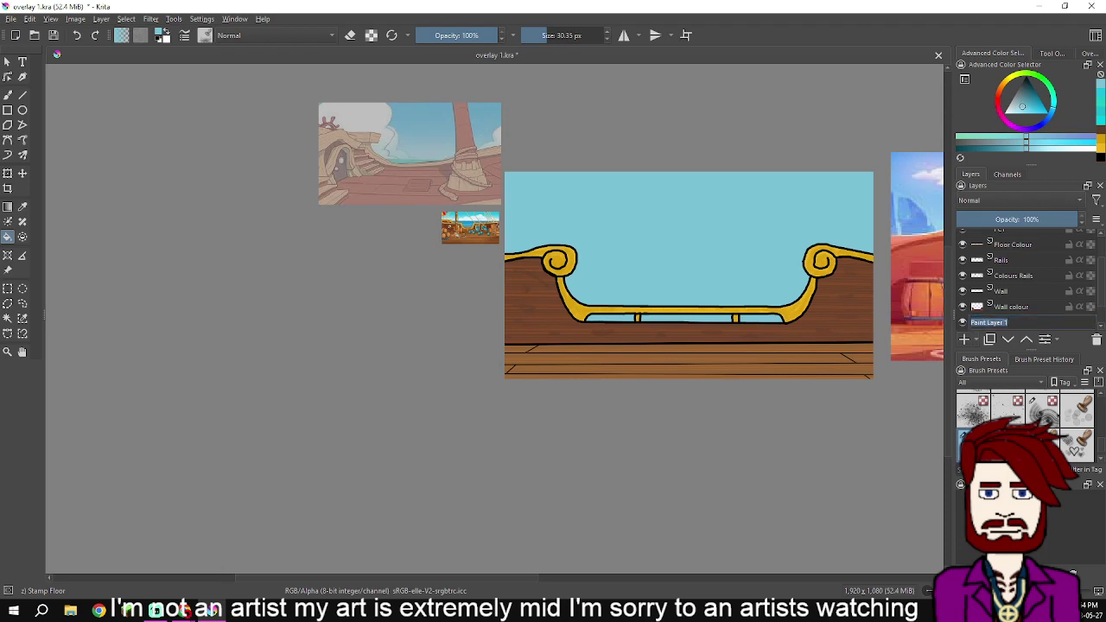
{"action": "type", "text": "clouds"}
{"action": "key", "text": "Return"}
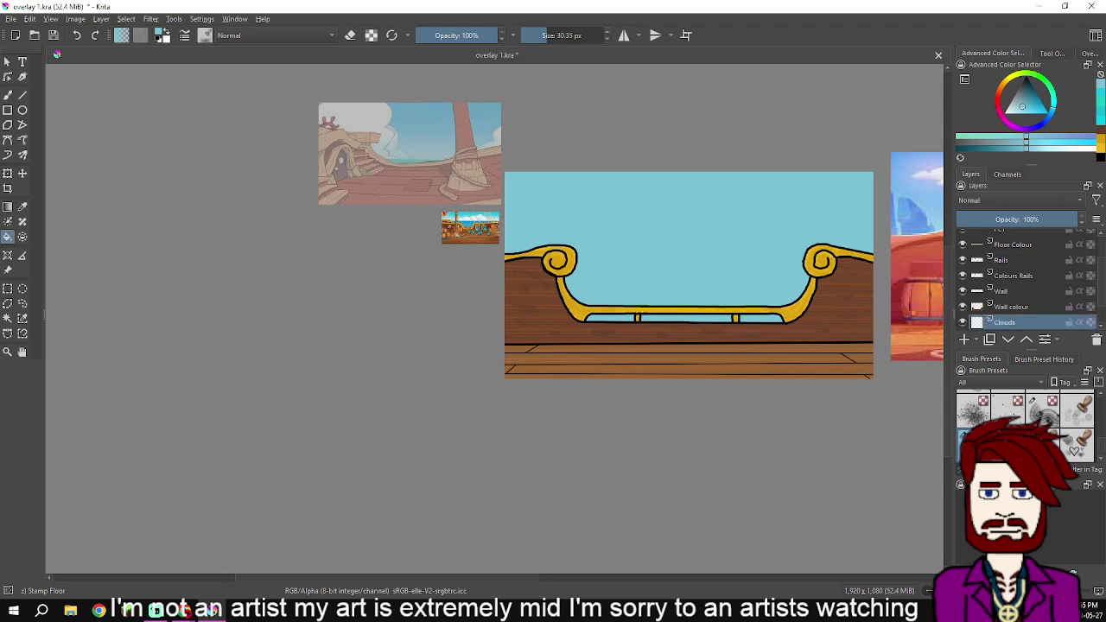
Add a paint layer directly above Clouds and name it Sun
{"action": "scroll", "coordinate": [1021, 277], "scroll_direction": "down", "scroll_amount": 1}
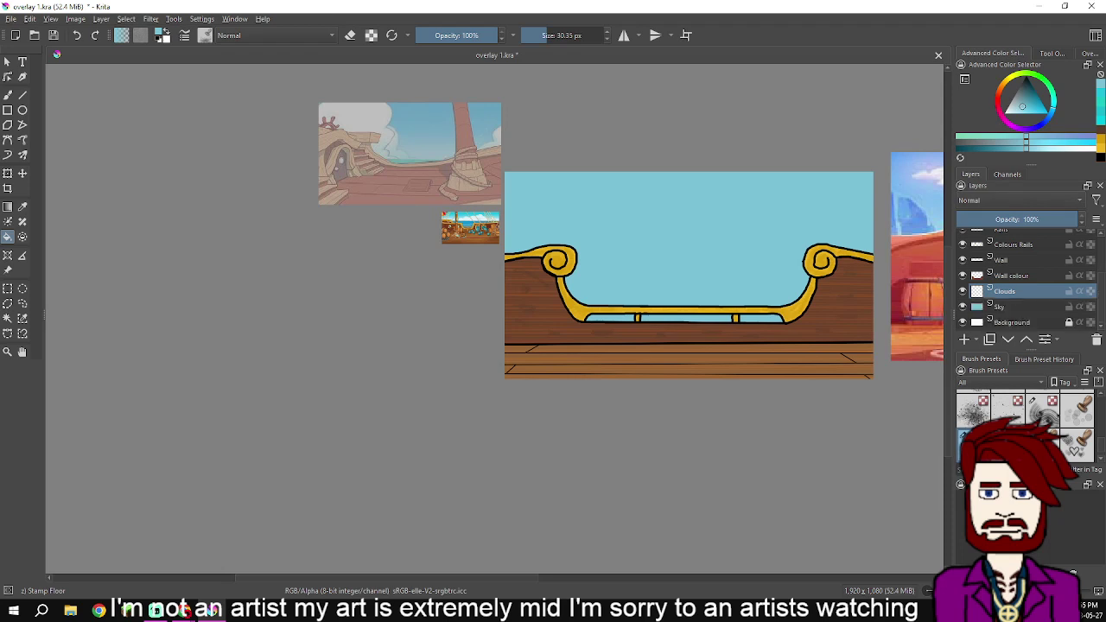
{"action": "left_click", "coordinate": [965, 340]}
{"action": "double_click", "coordinate": [1014, 291]}
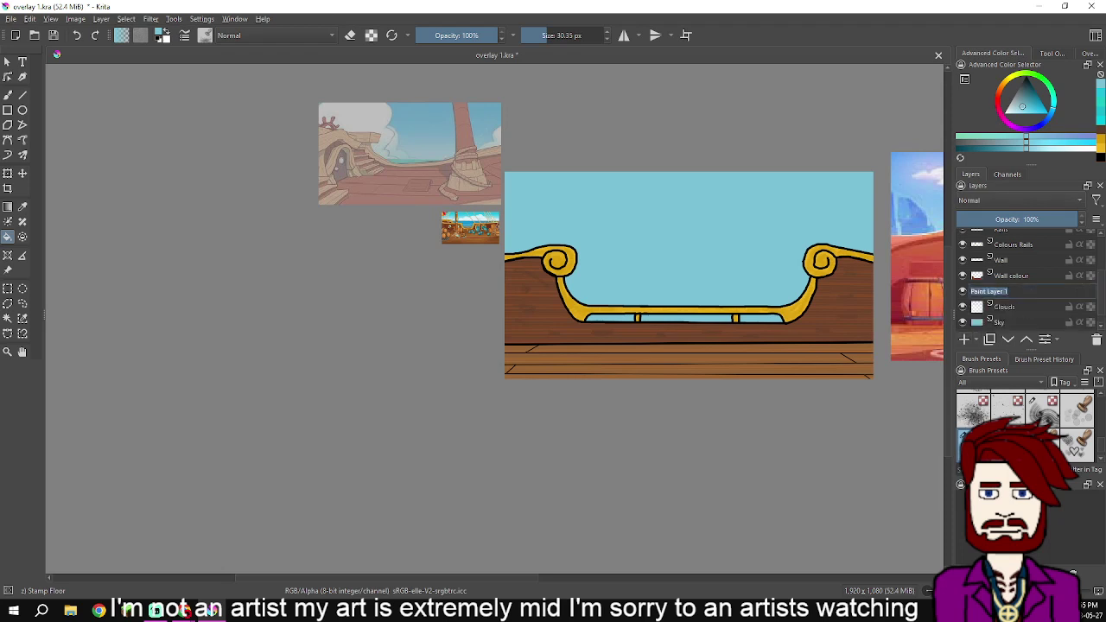
{"action": "type", "text": "Sun"}
{"action": "key", "text": "Return"}
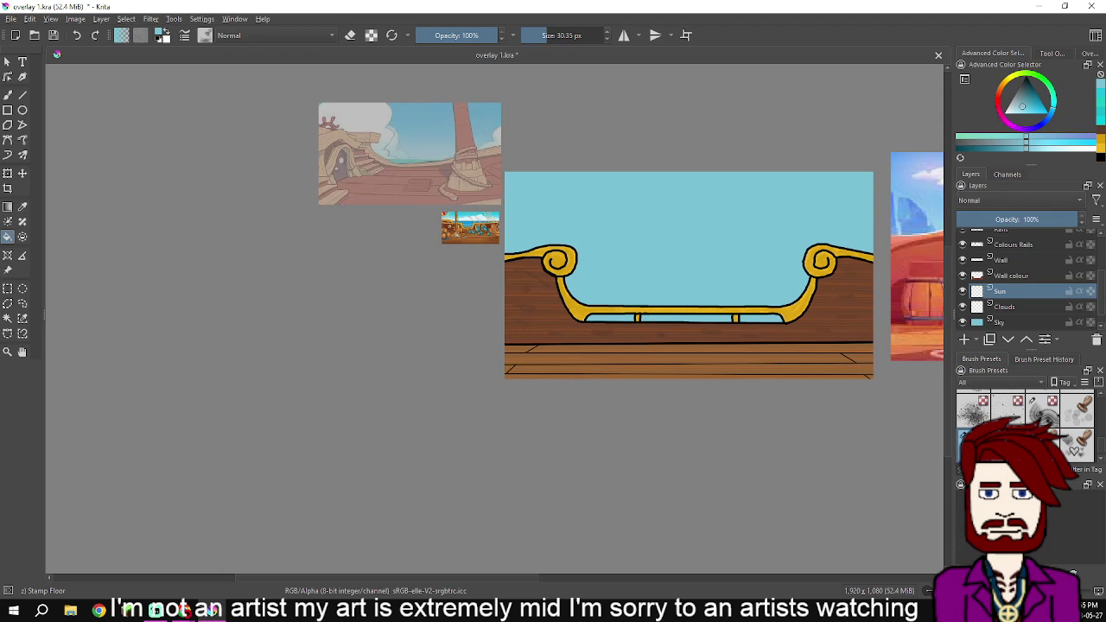
Choose a bright saturated yellow as the painting colour and activate the Ellipse tool for the Sun layer
{"action": "left_click", "coordinate": [1013, 77]}
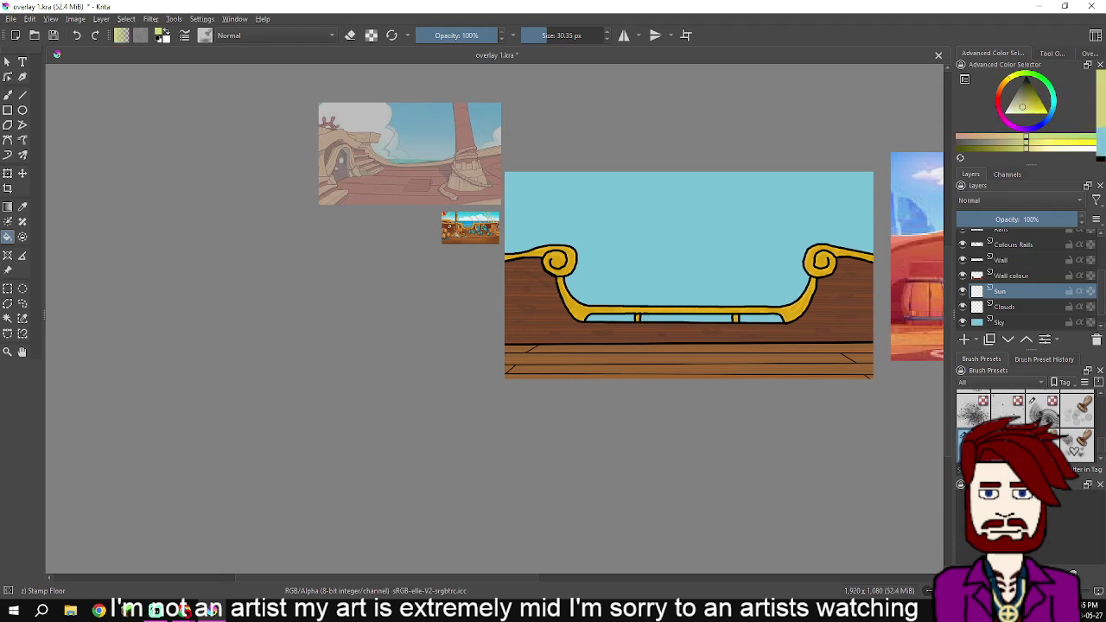
{"action": "mouse_move", "coordinate": [1023, 107]}
{"action": "left_mouse_down"}
{"action": "mouse_move", "coordinate": [1036, 99]}
{"action": "mouse_move", "coordinate": [1048, 113]}
{"action": "left_mouse_up"}
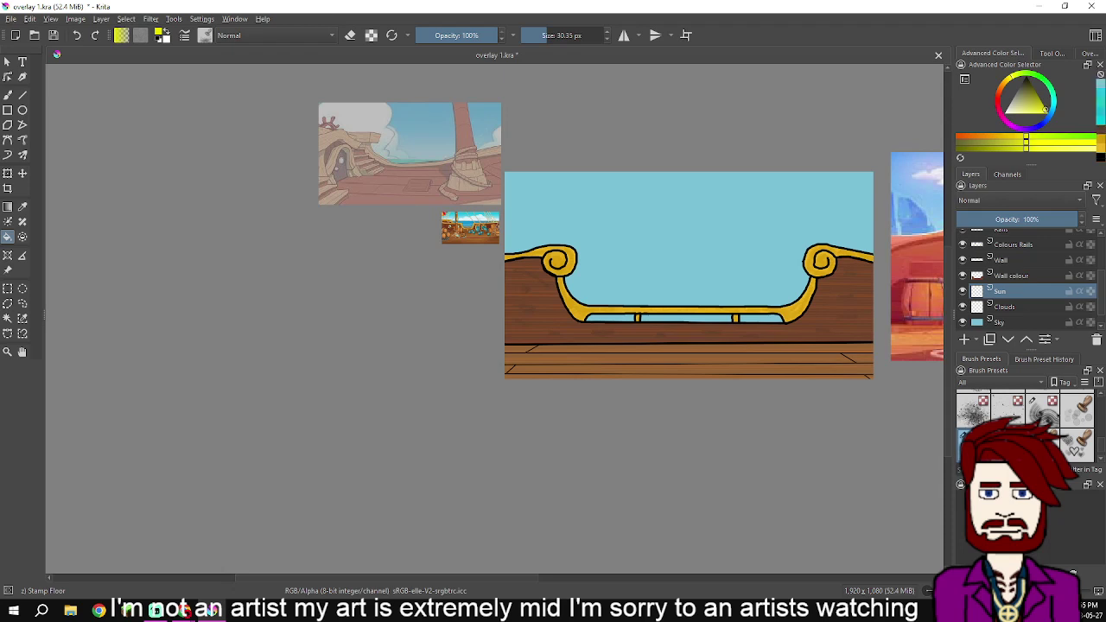
{"action": "key", "text": "b"}
{"action": "scroll", "coordinate": [498, 250], "scroll_direction": "up", "scroll_amount": 2}
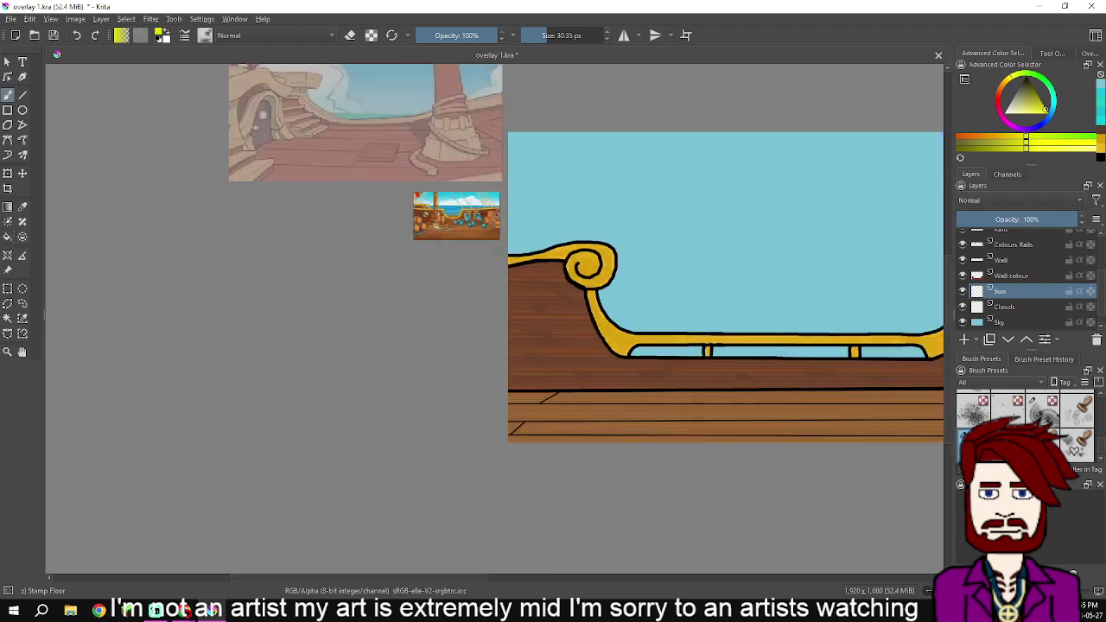
{"action": "left_click", "coordinate": [23, 109]}
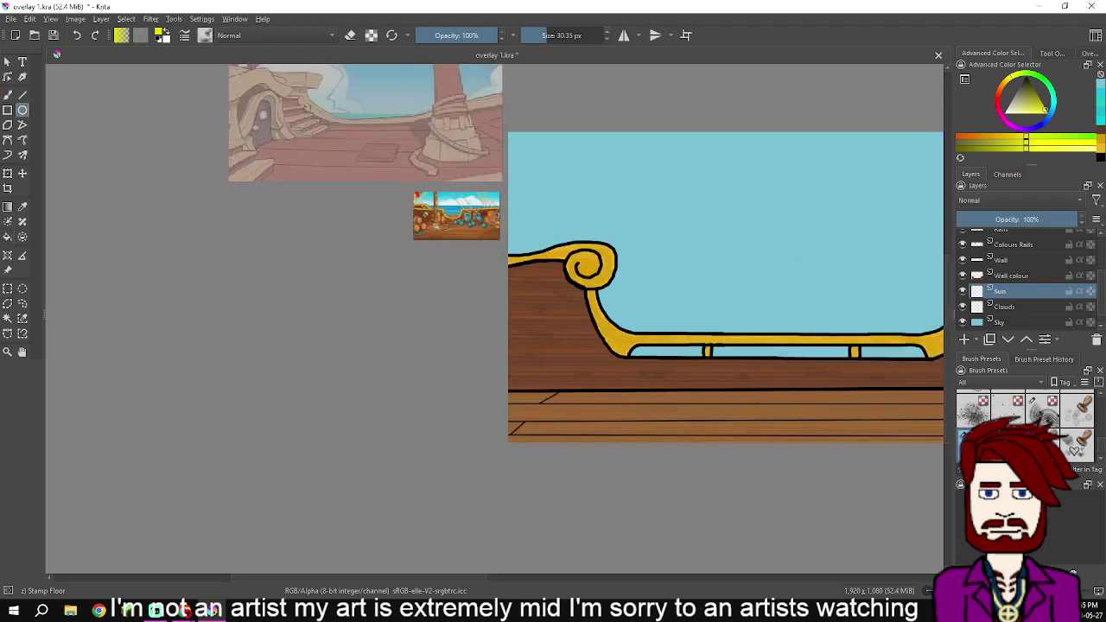
{"action": "key", "text": "minus"}
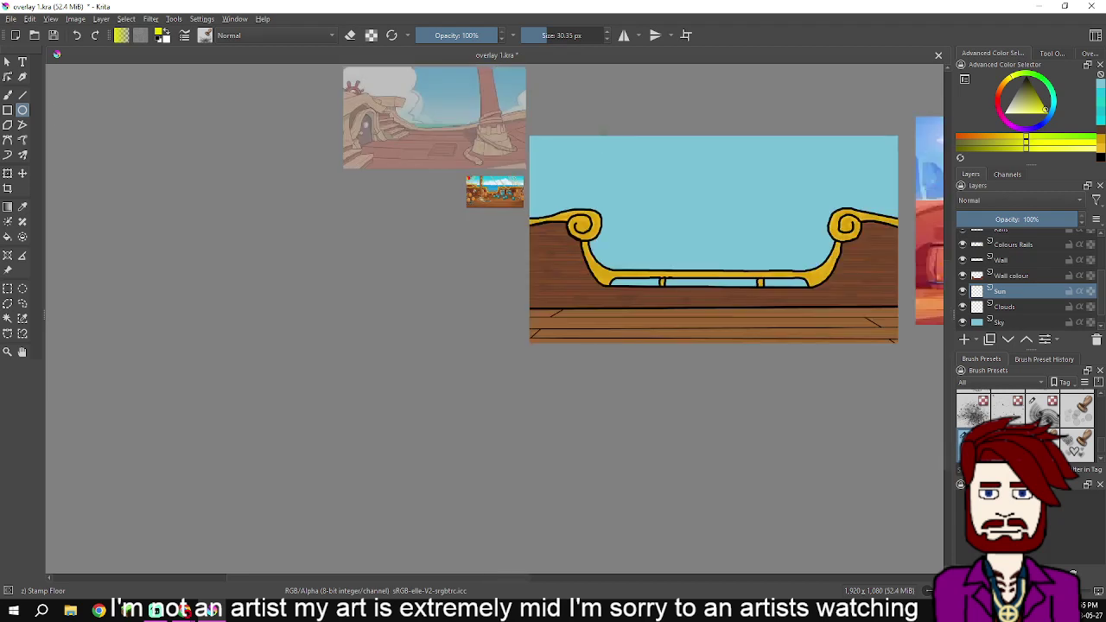
Try a yellow circle outline across the canvas's upper-left corner using the Stamp Floor brush preset
{"action": "left_click_drag", "start_coordinate": [522, 124], "coordinate": [587, 183]}
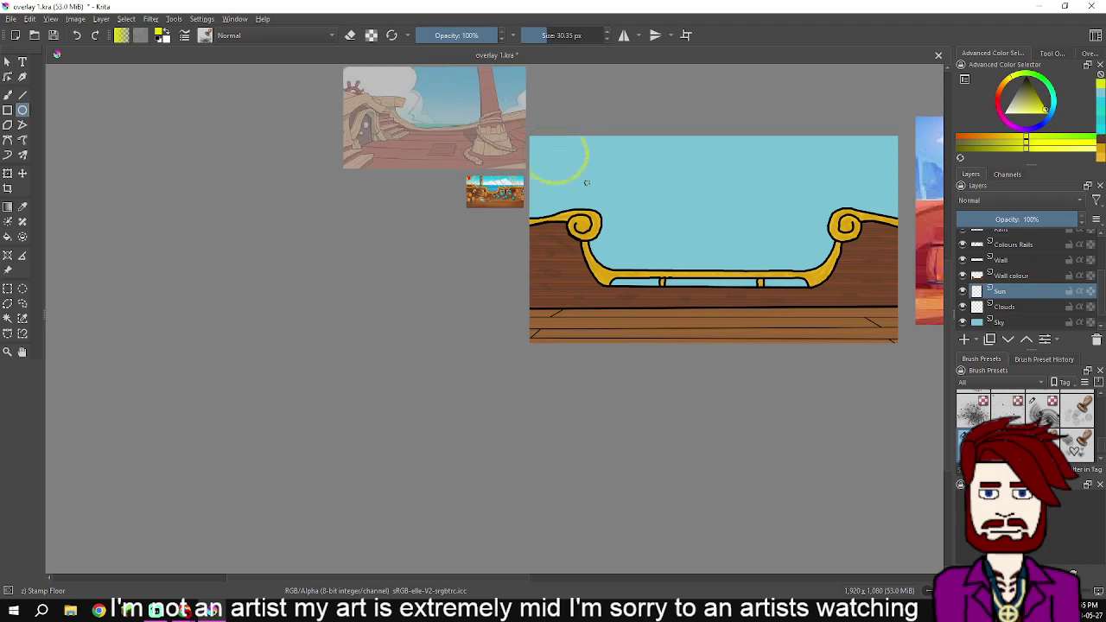
{"action": "key", "text": "ctrl+z"}
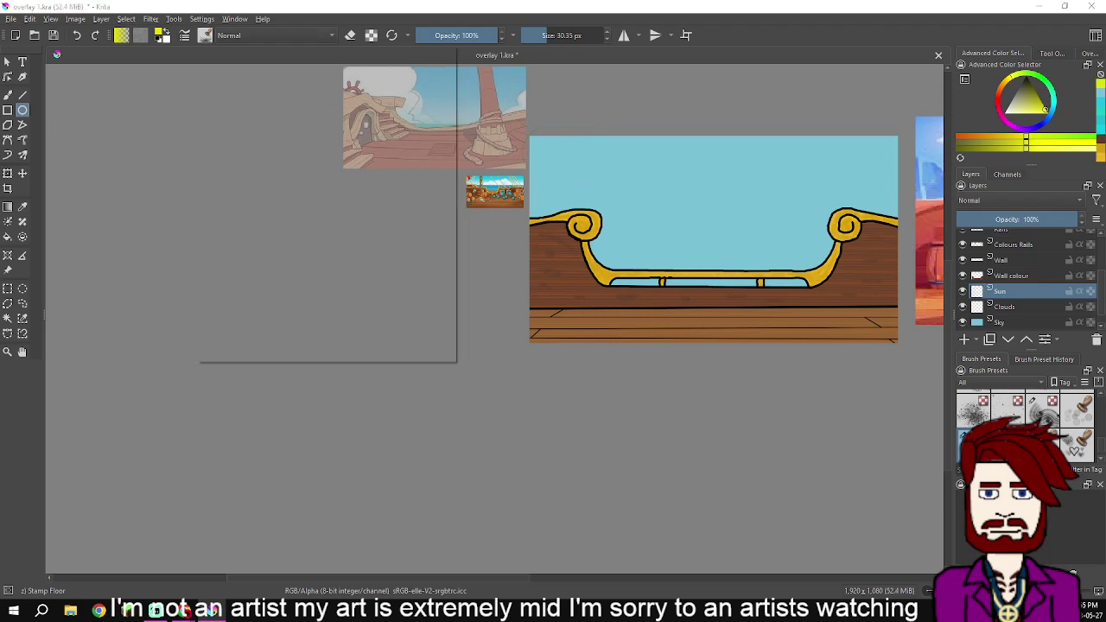
Switch to the Basic-1 brush preset at 10 px and draw a yellow circle outline partly cut off by the canvas's upper-left corner
{"action": "left_click", "coordinate": [205, 35]}
{"action": "scroll", "coordinate": [306, 197], "scroll_direction": "up", "scroll_amount": 5}
{"action": "left_click", "coordinate": [358, 82]}
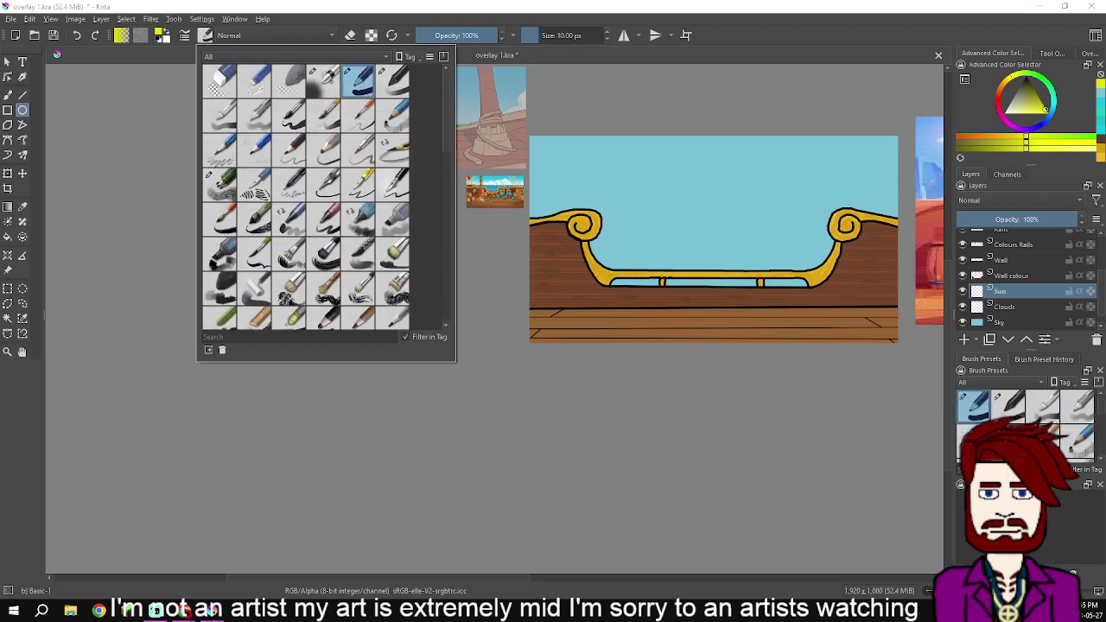
{"action": "left_click", "coordinate": [536, 106]}
{"action": "scroll", "coordinate": [537, 105], "scroll_direction": "up", "scroll_amount": 2}
{"action": "left_click_drag", "start_coordinate": [510, 141], "coordinate": [574, 204]}
{"action": "scroll", "coordinate": [574, 200], "scroll_direction": "up", "scroll_amount": 2}
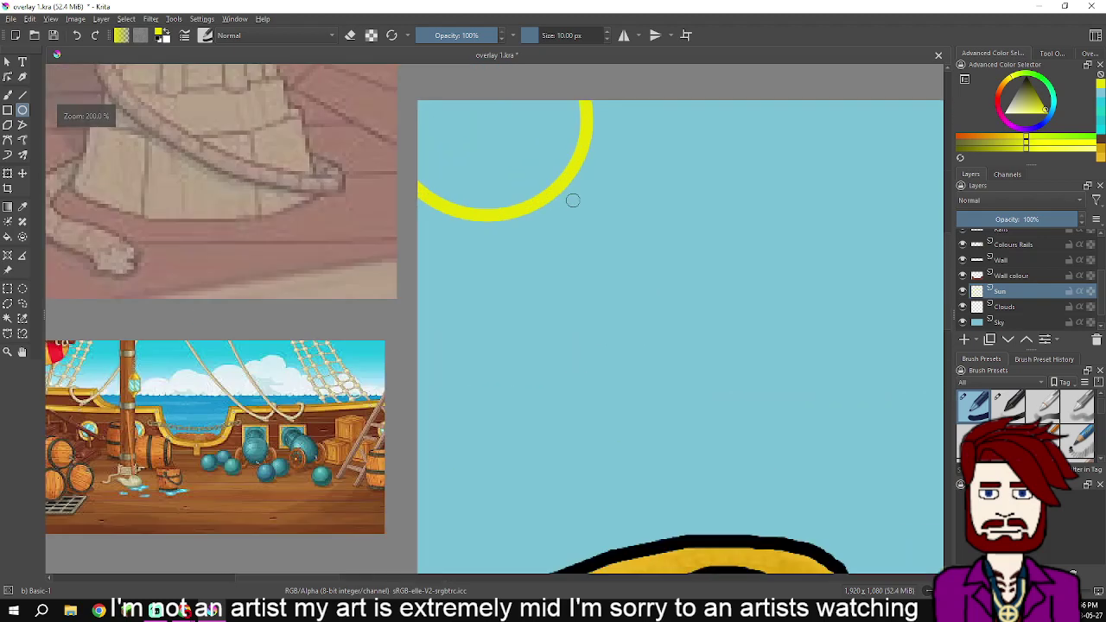
{"action": "scroll", "coordinate": [573, 200], "scroll_direction": "down", "scroll_amount": 2}
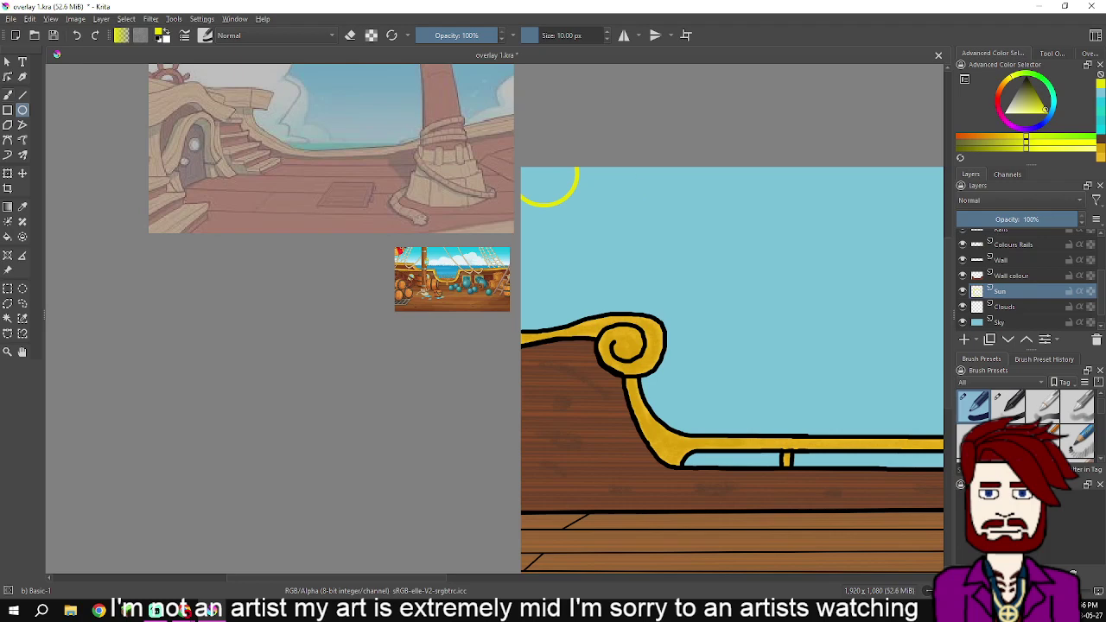
Fill the sun circle with the same yellow and brush over the faint seam along its inner edge
{"action": "key", "text": "f"}
{"action": "left_click", "coordinate": [541, 181]}
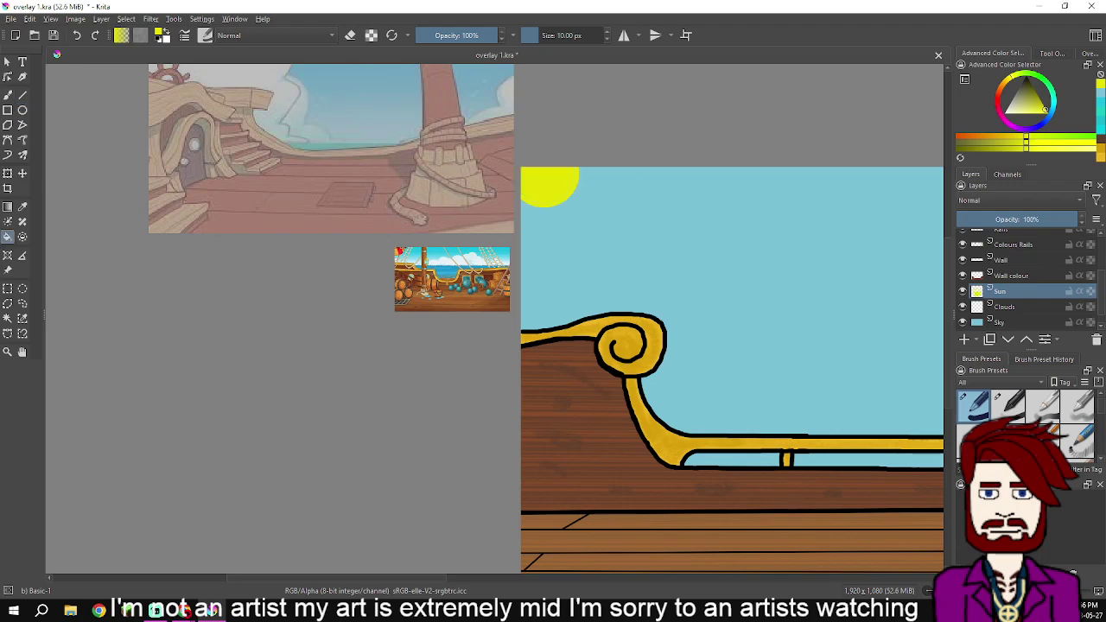
{"action": "scroll", "coordinate": [554, 189], "scroll_direction": "up", "scroll_amount": 3}
{"action": "key", "text": "b"}
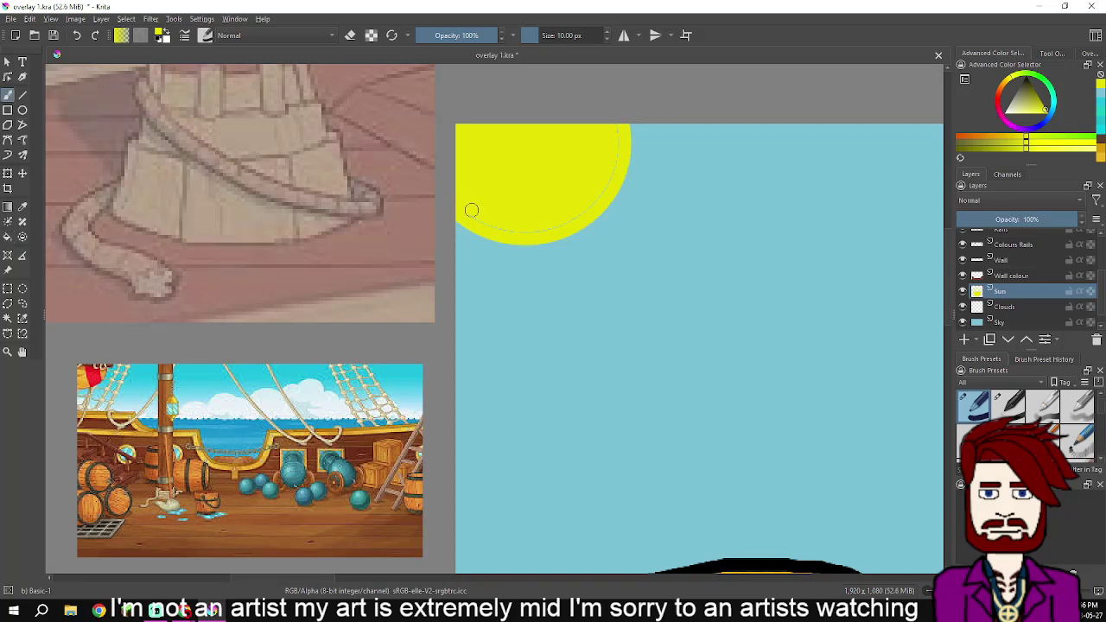
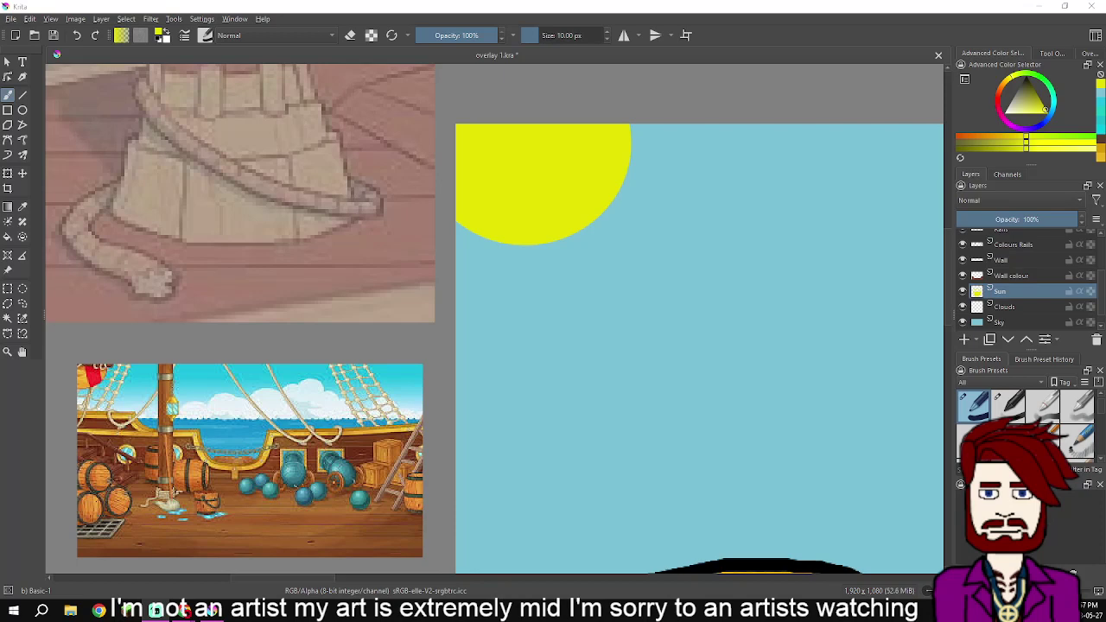
{"action": "scroll", "coordinate": [734, 365], "scroll_direction": "down", "scroll_amount": 3}
{"action": "left_click_drag", "start_coordinate": [837, 384], "coordinate": [508, 194]}
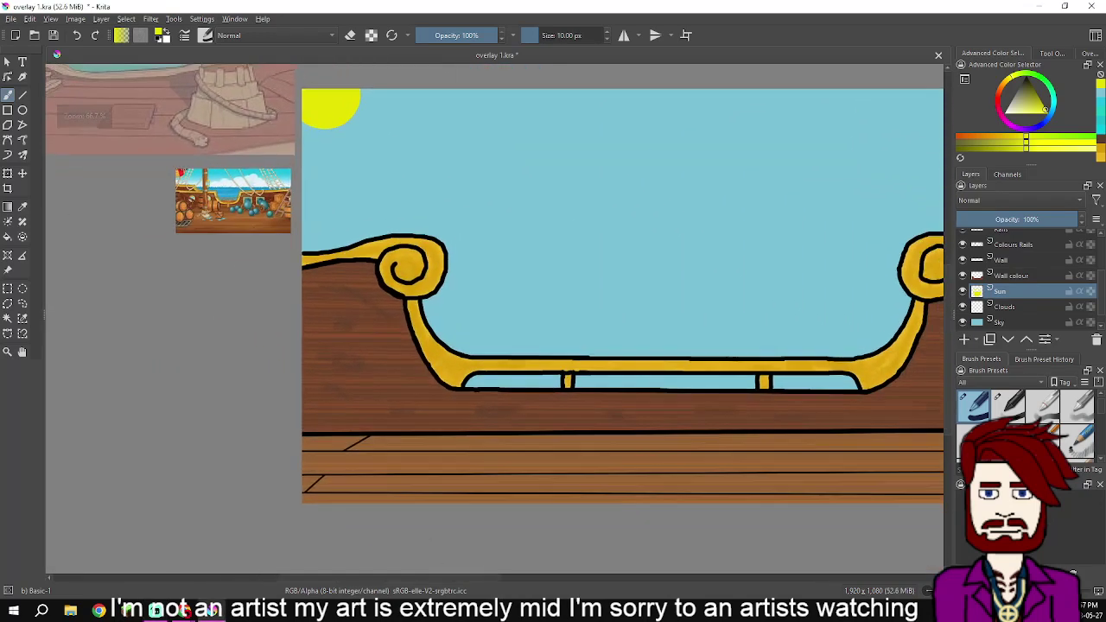
{"action": "scroll", "coordinate": [474, 201], "scroll_direction": "up", "scroll_amount": 4}
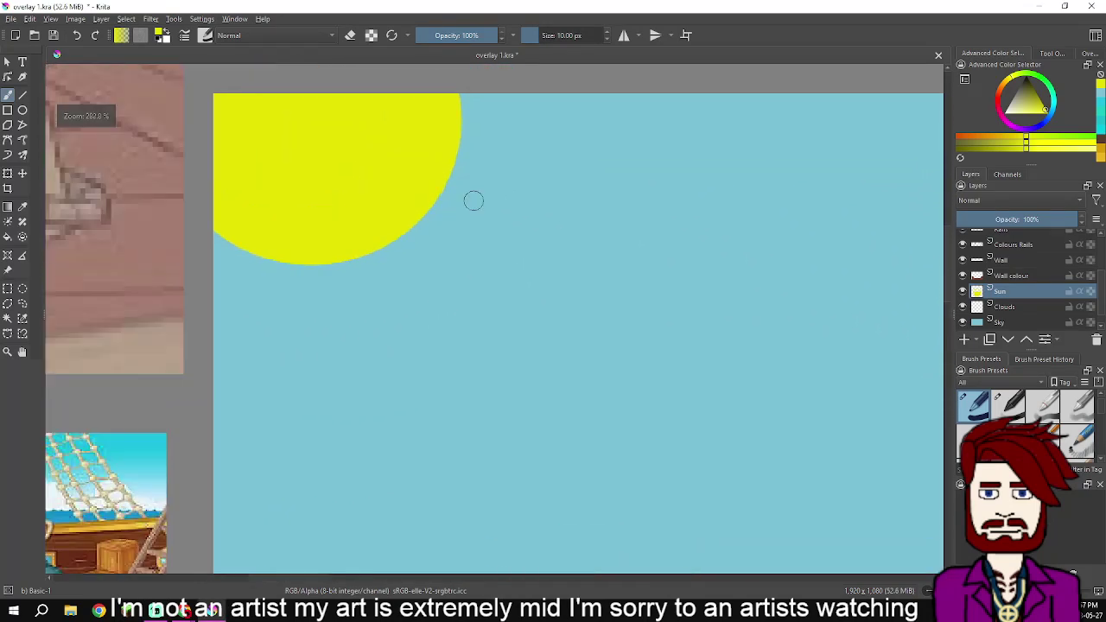
Try two short yellow rays beside the sun's right edge with the 10 px brush
{"action": "scroll", "coordinate": [479, 198], "scroll_direction": "up", "scroll_amount": 1}
{"action": "scroll", "coordinate": [499, 130], "scroll_direction": "down", "scroll_amount": 1}
{"action": "left_click_drag", "start_coordinate": [510, 149], "coordinate": [513, 228]}
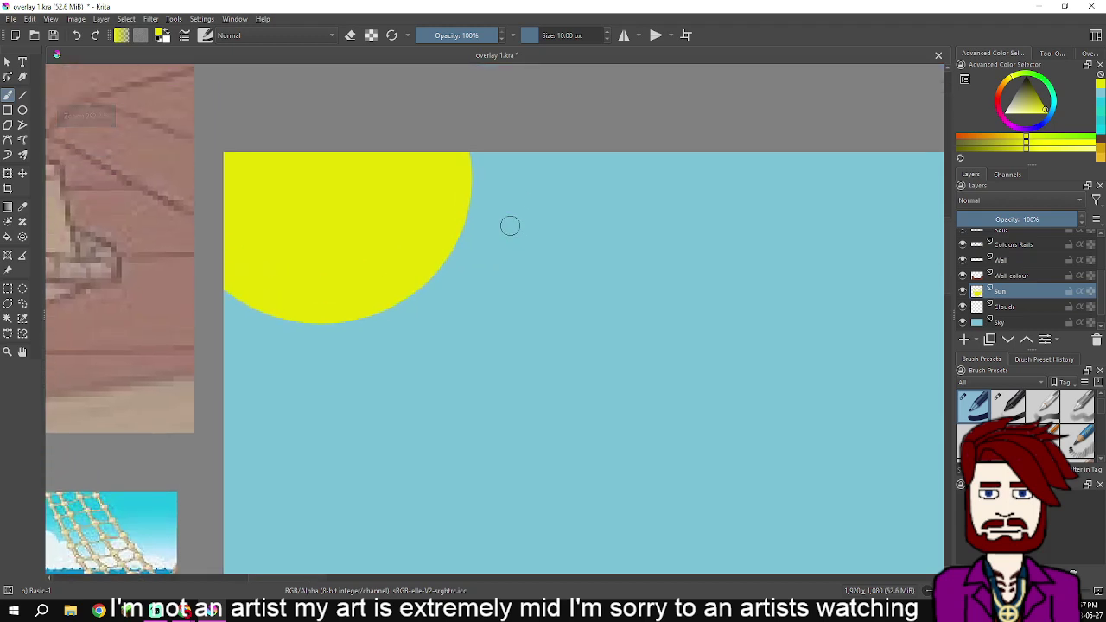
{"action": "left_click_drag", "start_coordinate": [498, 180], "coordinate": [538, 182]}
{"action": "scroll", "coordinate": [527, 190], "scroll_direction": "down", "scroll_amount": 3}
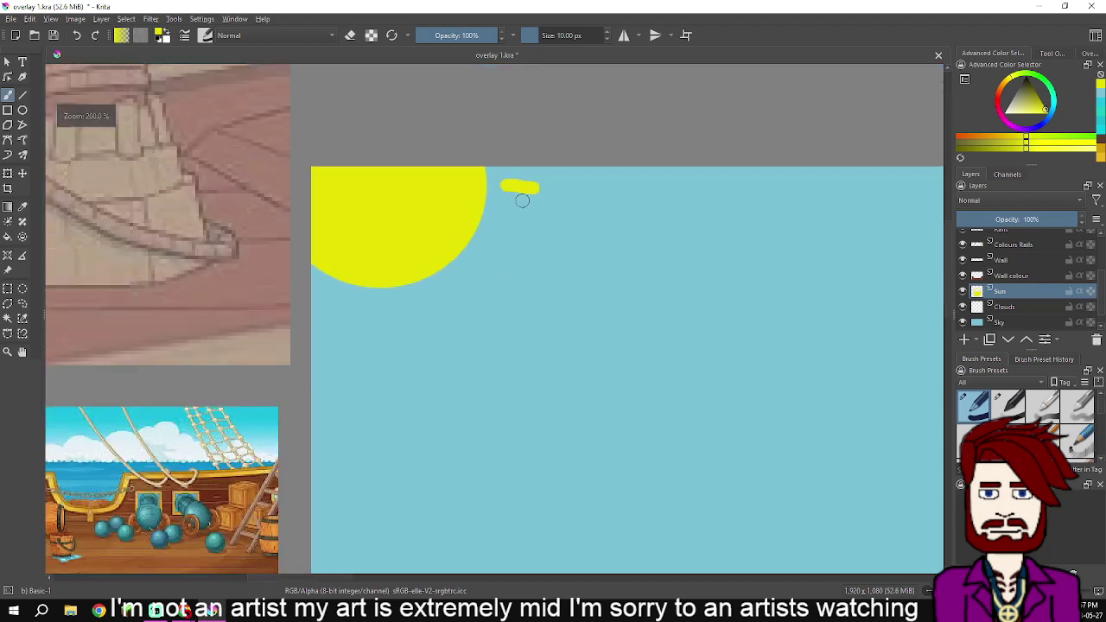
{"action": "left_click_drag", "start_coordinate": [504, 210], "coordinate": [531, 219]}
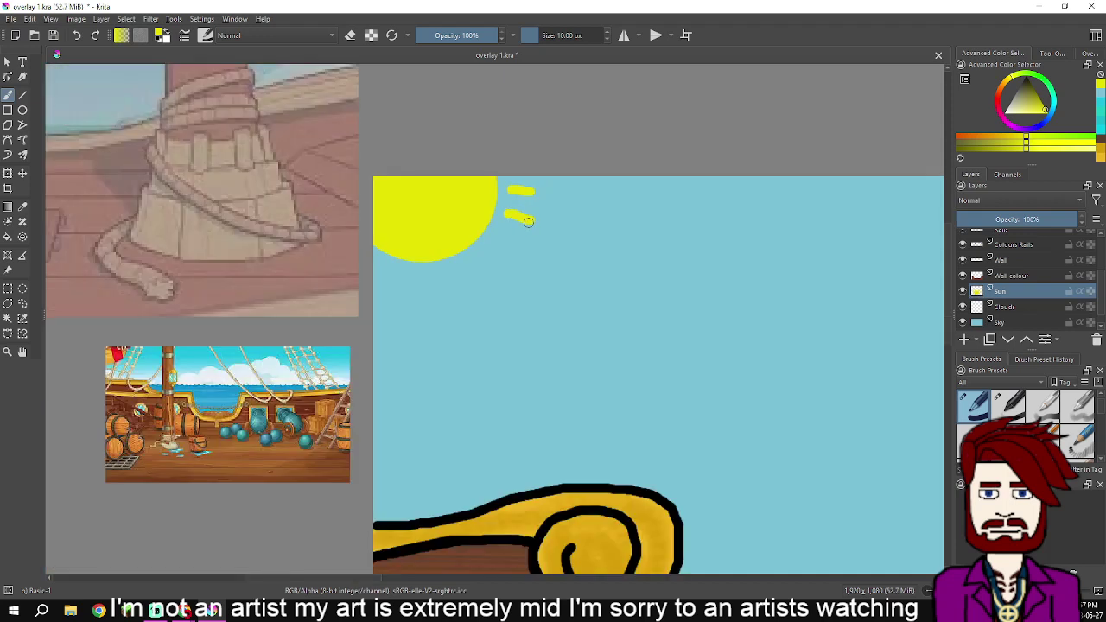
{"action": "key", "text": "ctrl+z"}
{"action": "key", "text": "ctrl+z"}
Draw eight short yellow rays spaced around the sun's visible curved edge, redoing any unsatisfactory strokes
{"action": "mouse_move", "coordinate": [509, 184]}
{"action": "left_mouse_down"}
{"action": "mouse_move", "coordinate": [531, 191]}
{"action": "mouse_move", "coordinate": [514, 216]}
{"action": "mouse_move", "coordinate": [530, 228]}
{"action": "left_mouse_up"}
{"action": "key", "text": "ctrl+z"}
{"action": "mouse_move", "coordinate": [486, 246]}
{"action": "left_mouse_down"}
{"action": "mouse_move", "coordinate": [507, 258]}
{"action": "mouse_move", "coordinate": [471, 267]}
{"action": "mouse_move", "coordinate": [481, 274]}
{"action": "mouse_move", "coordinate": [465, 265]}
{"action": "mouse_move", "coordinate": [477, 281]}
{"action": "mouse_move", "coordinate": [441, 299]}
{"action": "mouse_move", "coordinate": [407, 290]}
{"action": "mouse_move", "coordinate": [404, 302]}
{"action": "mouse_move", "coordinate": [380, 281]}
{"action": "mouse_move", "coordinate": [376, 288]}
{"action": "left_mouse_up"}
{"action": "key", "text": "ctrl+z"}
{"action": "key", "text": "ctrl+z"}
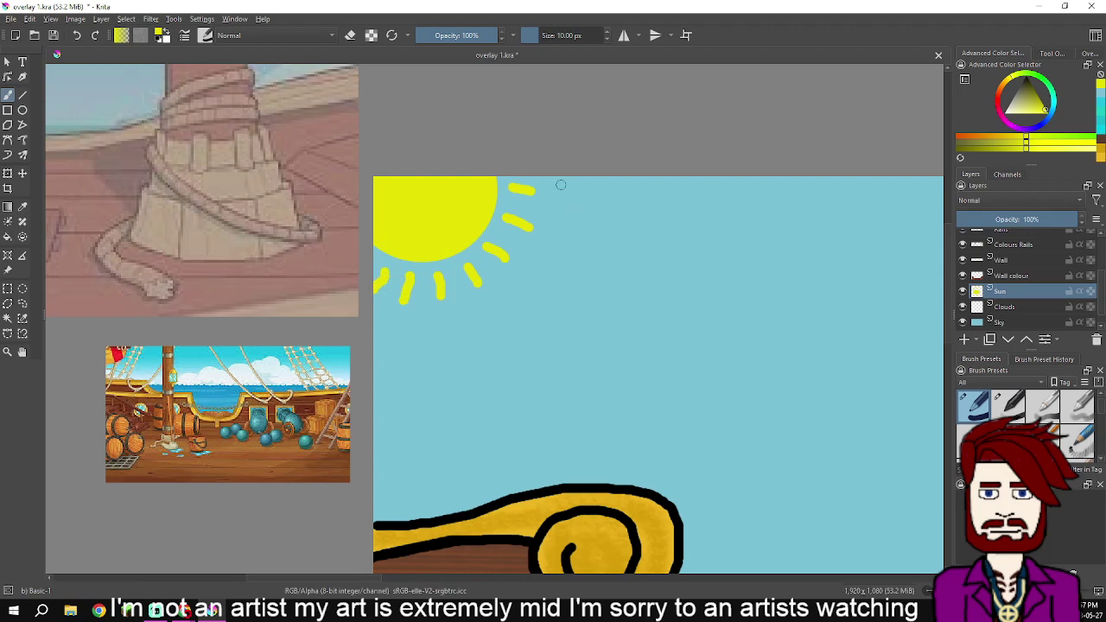
Set the brush to 15 px, choose a slightly darker golden yellow and add a new paint layer directly beneath the Sun layer
{"action": "key", "text": "bracketright"}
{"action": "left_click", "coordinate": [1024, 137]}
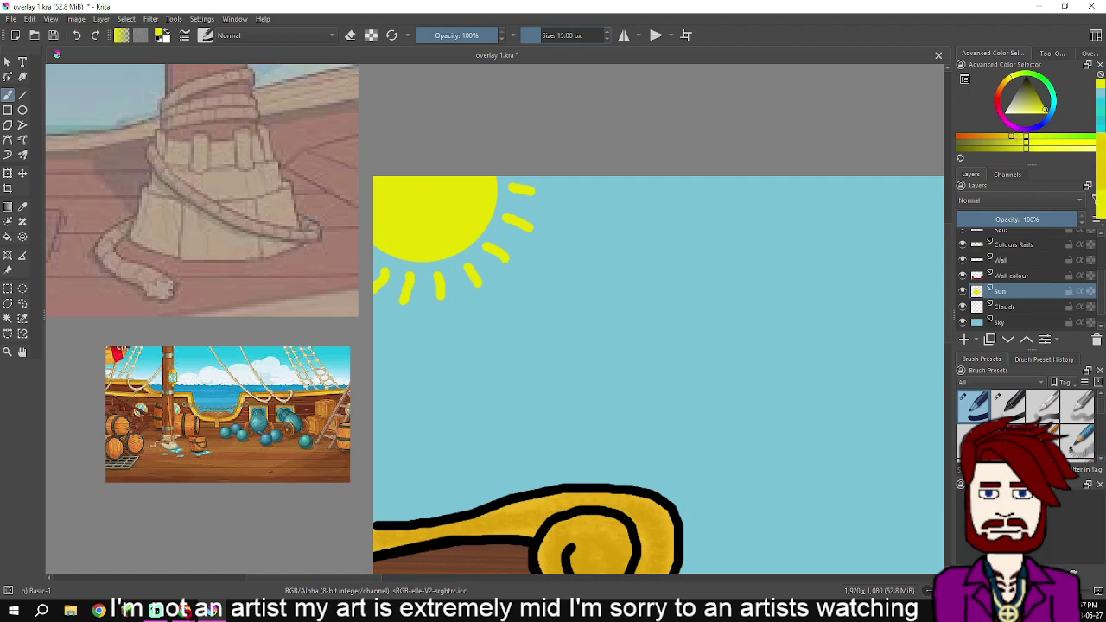
{"action": "scroll", "coordinate": [589, 242], "scroll_direction": "up", "scroll_amount": 2}
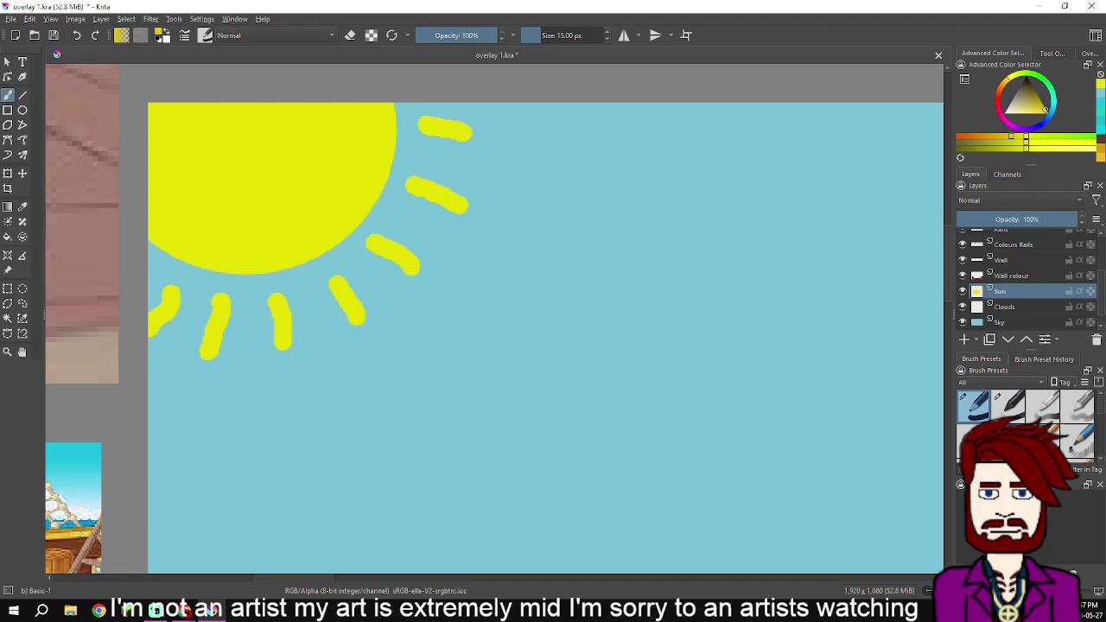
{"action": "mouse_move", "coordinate": [1020, 292]}
{"action": "key", "text": "Insert"}
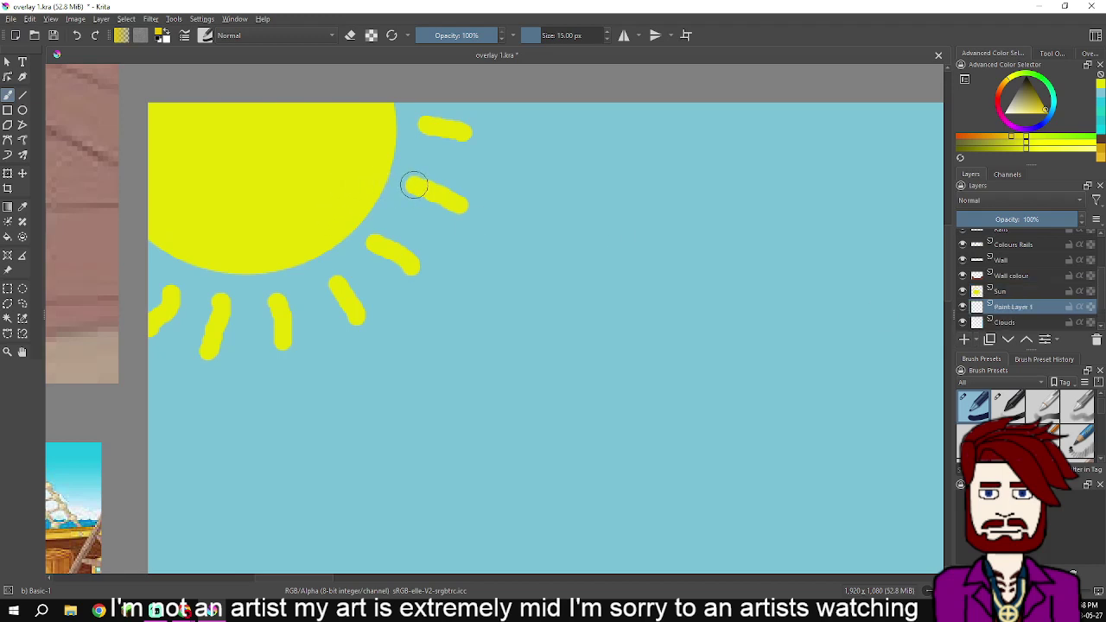
Trace golden-yellow outlines around the two uppermost rays and along the sun's curved rim on the new layer
{"action": "left_click_drag", "start_coordinate": [414, 186], "coordinate": [463, 208]}
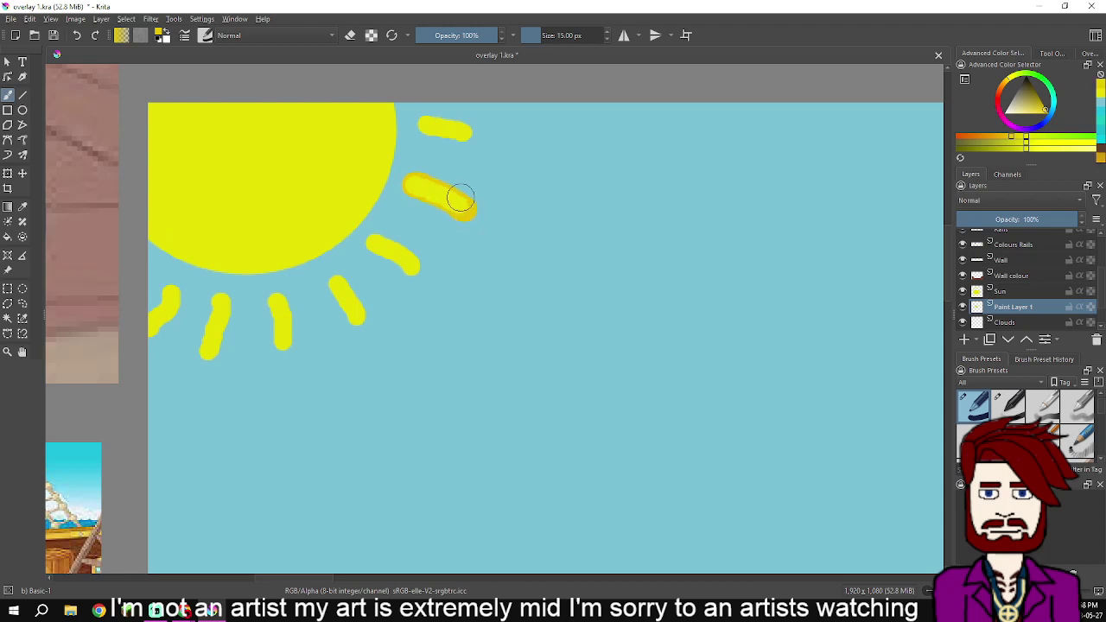
{"action": "key", "text": "ctrl+z"}
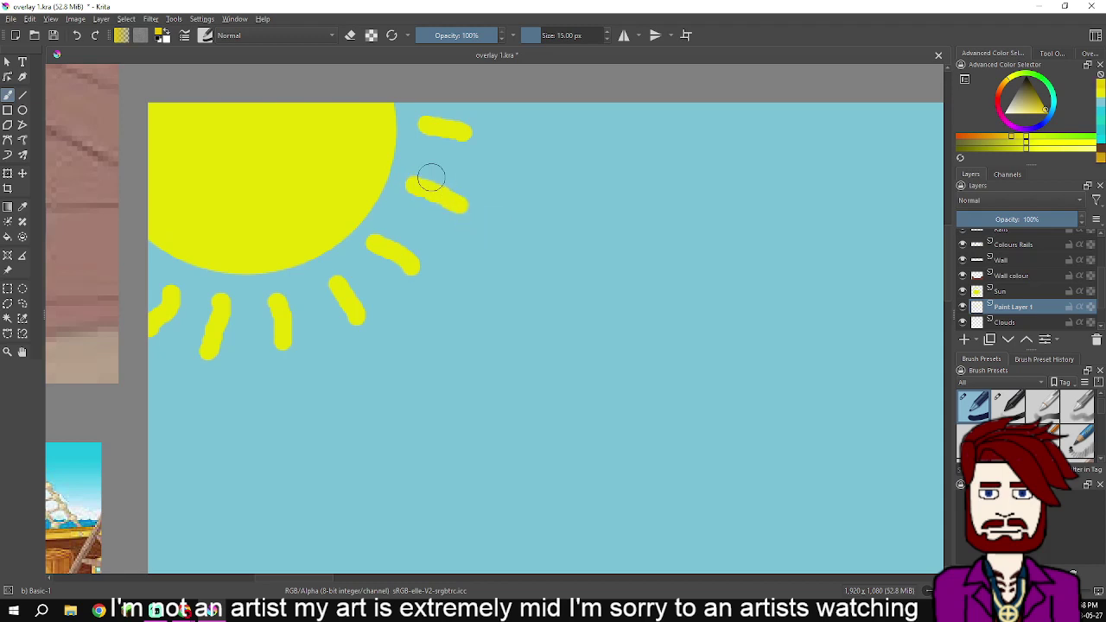
{"action": "left_click_drag", "start_coordinate": [409, 186], "coordinate": [465, 206]}
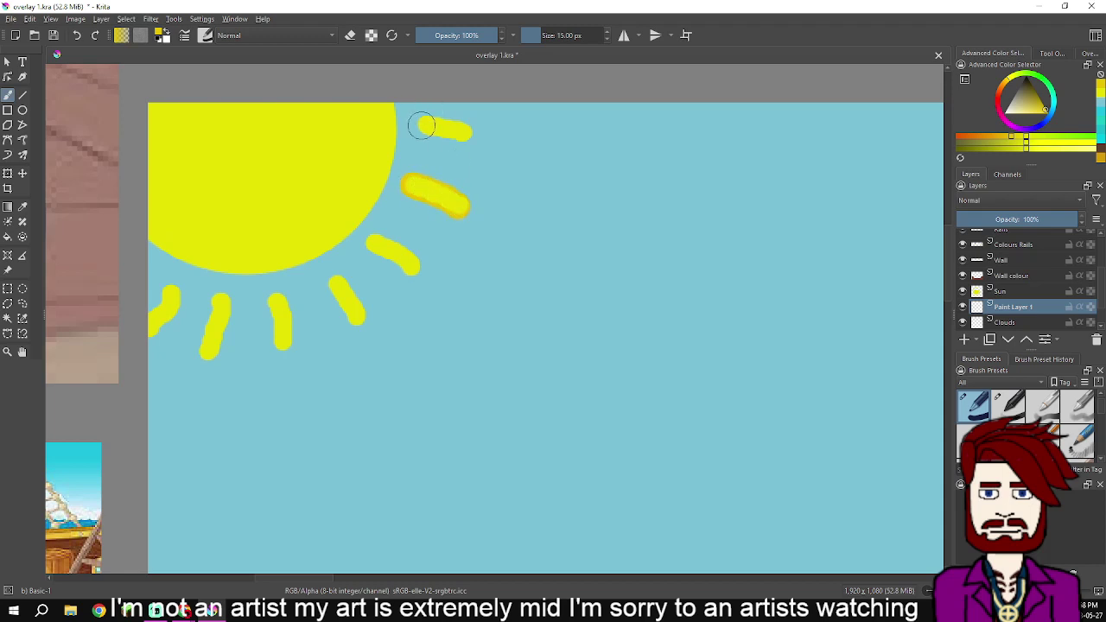
{"action": "mouse_move", "coordinate": [426, 124]}
{"action": "left_mouse_down"}
{"action": "mouse_move", "coordinate": [462, 132]}
{"action": "mouse_move", "coordinate": [388, 111]}
{"action": "mouse_move", "coordinate": [389, 153]}
{"action": "mouse_move", "coordinate": [367, 204]}
{"action": "mouse_move", "coordinate": [289, 260]}
{"action": "mouse_move", "coordinate": [251, 266]}
{"action": "mouse_move", "coordinate": [156, 238]}
{"action": "mouse_move", "coordinate": [237, 270]}
{"action": "mouse_move", "coordinate": [321, 247]}
{"action": "left_mouse_up"}
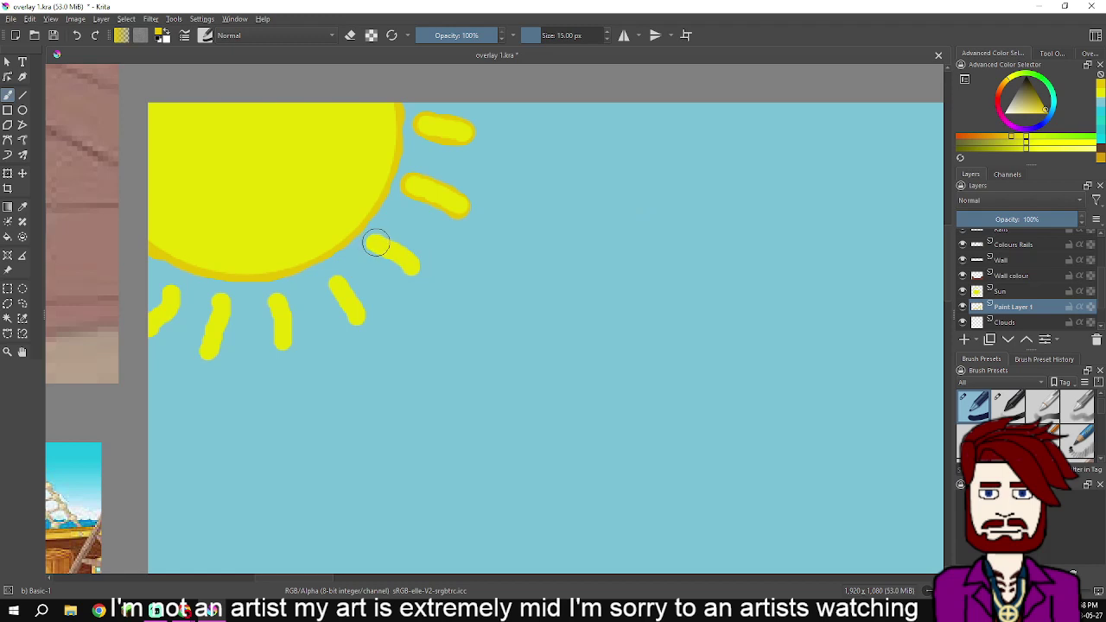
Trace the same golden-yellow outline around the six remaining rays and touch up the sun's rim
{"action": "mouse_move", "coordinate": [376, 245]}
{"action": "left_mouse_down"}
{"action": "mouse_move", "coordinate": [411, 264]}
{"action": "mouse_move", "coordinate": [401, 258]}
{"action": "left_mouse_up"}
{"action": "left_click_drag", "start_coordinate": [338, 285], "coordinate": [357, 317]}
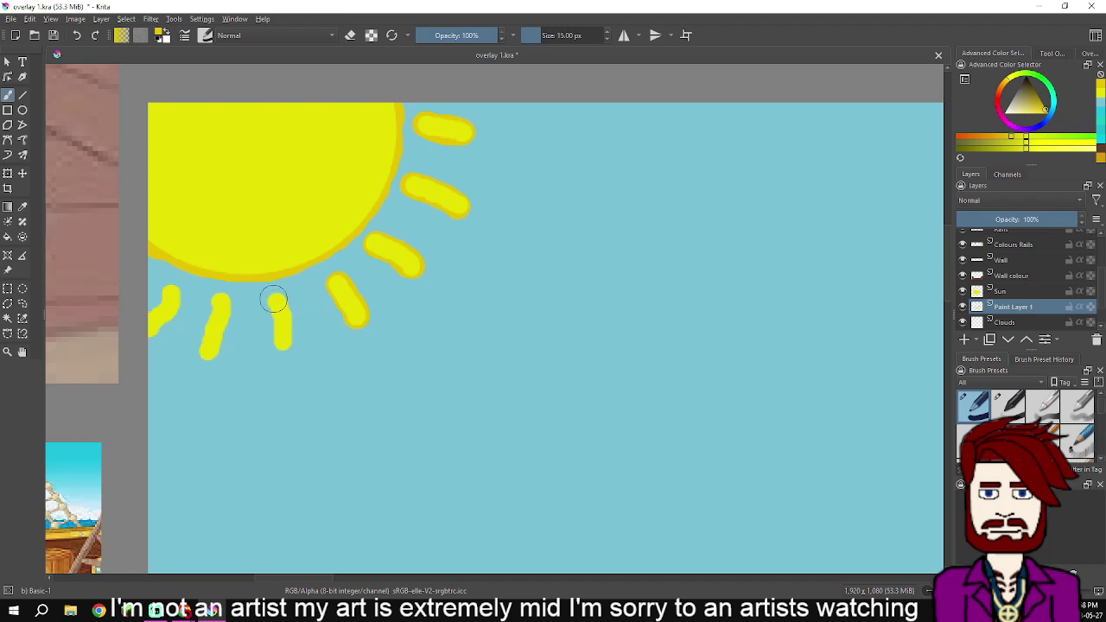
{"action": "left_click_drag", "start_coordinate": [277, 301], "coordinate": [279, 306]}
{"action": "left_click", "coordinate": [220, 301]}
{"action": "left_click", "coordinate": [220, 301]}
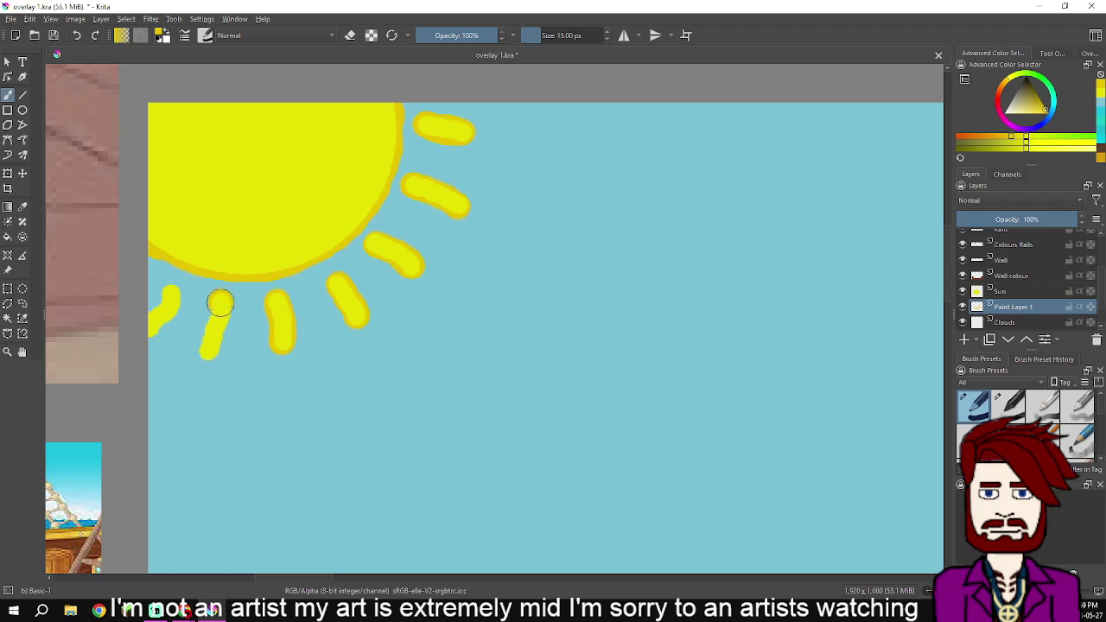
{"action": "left_click_drag", "start_coordinate": [221, 305], "coordinate": [203, 357]}
{"action": "mouse_move", "coordinate": [173, 293]}
{"action": "left_mouse_down"}
{"action": "mouse_move", "coordinate": [154, 337]}
{"action": "mouse_move", "coordinate": [155, 307]}
{"action": "left_mouse_up"}
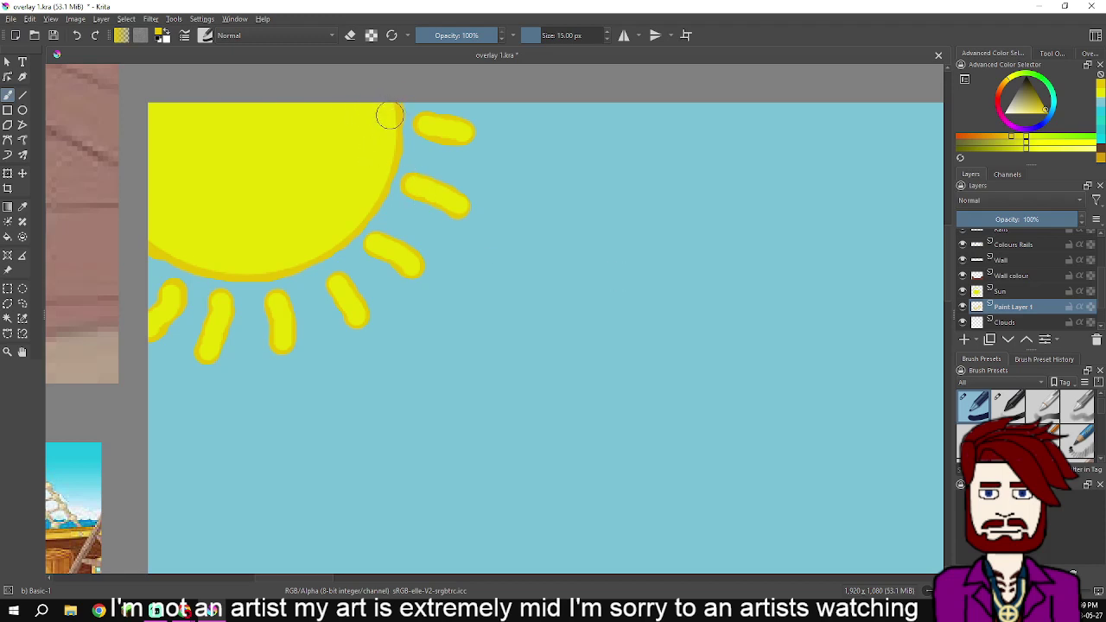
{"action": "mouse_move", "coordinate": [386, 165]}
{"action": "left_mouse_down"}
{"action": "mouse_move", "coordinate": [350, 221]}
{"action": "mouse_move", "coordinate": [376, 181]}
{"action": "left_mouse_up"}
Draw a light grey scalloped cloud outline in the canvas's upper-right corner on the Clouds layer, using the 15 px brush
{"action": "scroll", "coordinate": [536, 233], "scroll_direction": "down", "scroll_amount": 3}
{"action": "left_click_drag", "start_coordinate": [614, 270], "coordinate": [512, 270]}
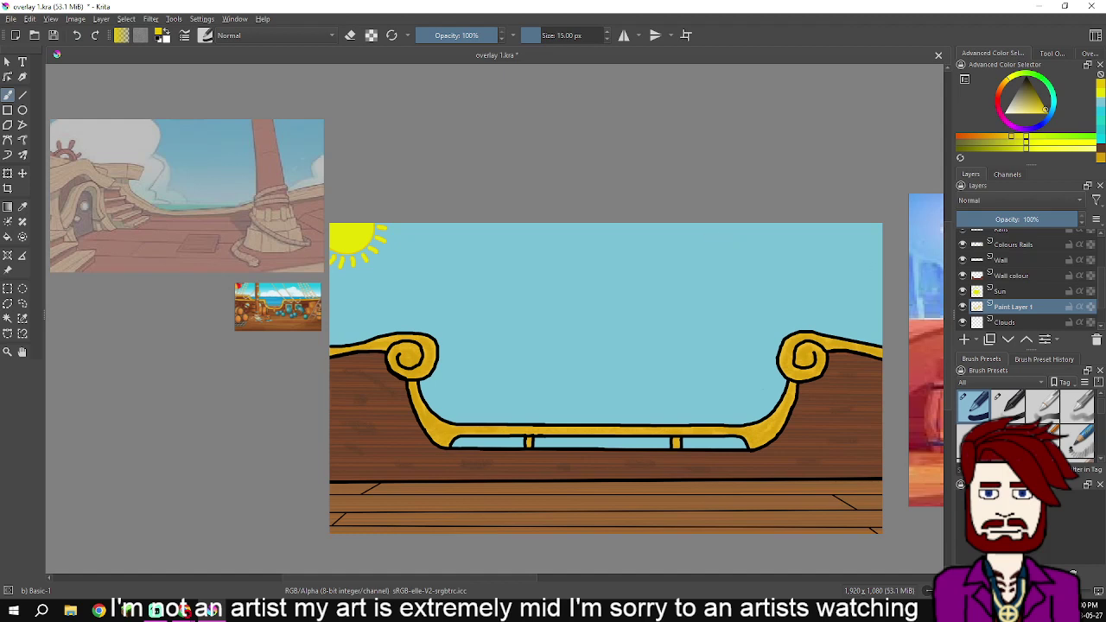
{"action": "left_click", "coordinate": [1013, 323]}
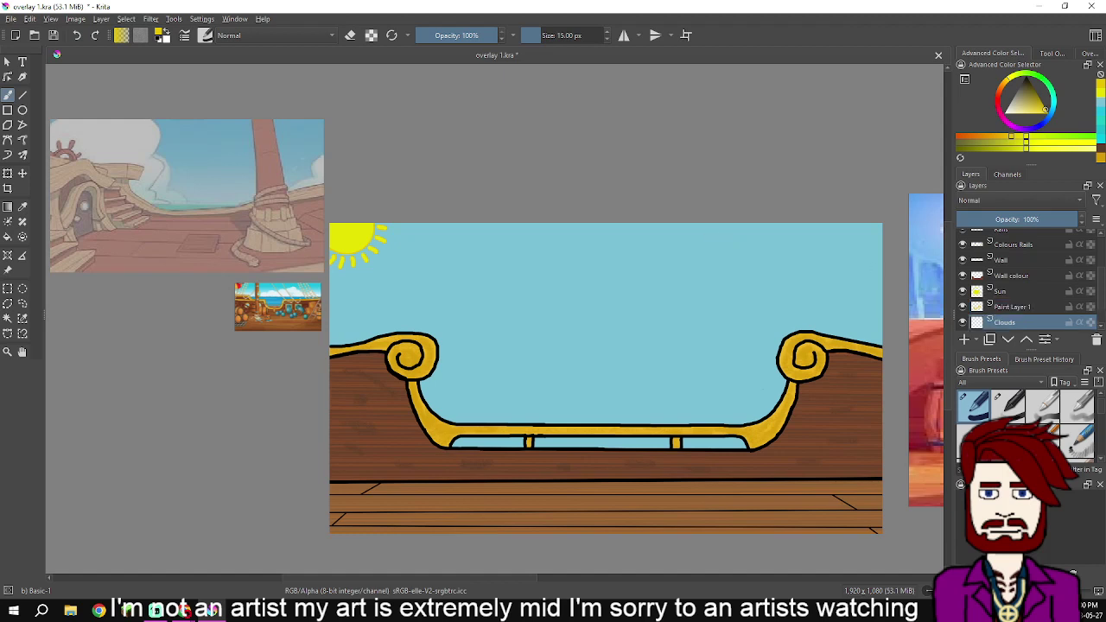
{"action": "left_click", "coordinate": [1005, 110]}
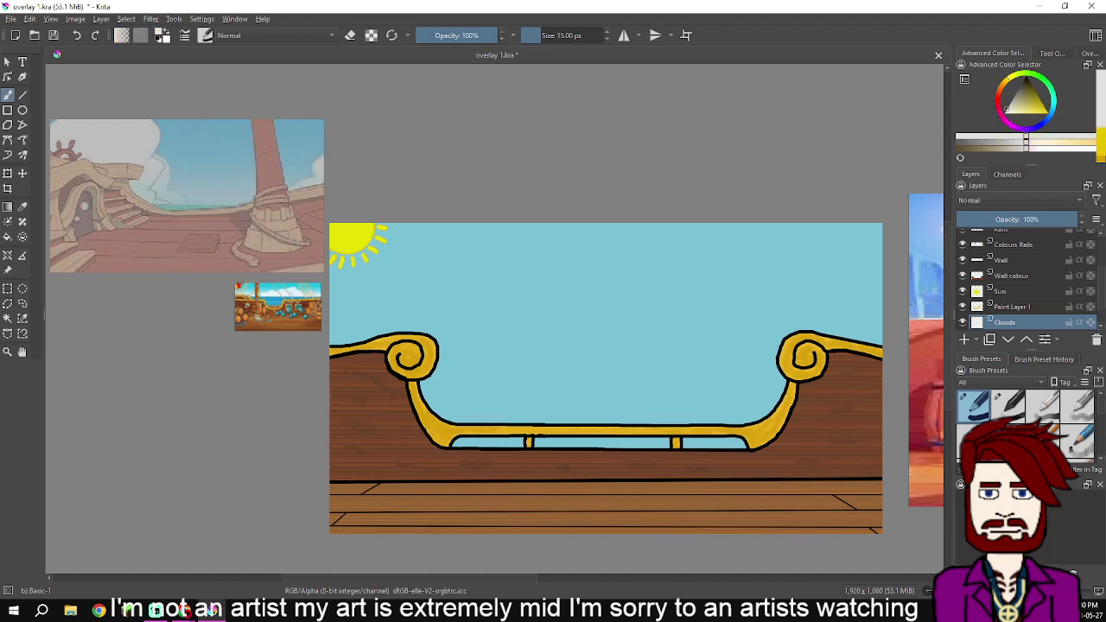
{"action": "left_click", "coordinate": [1007, 109]}
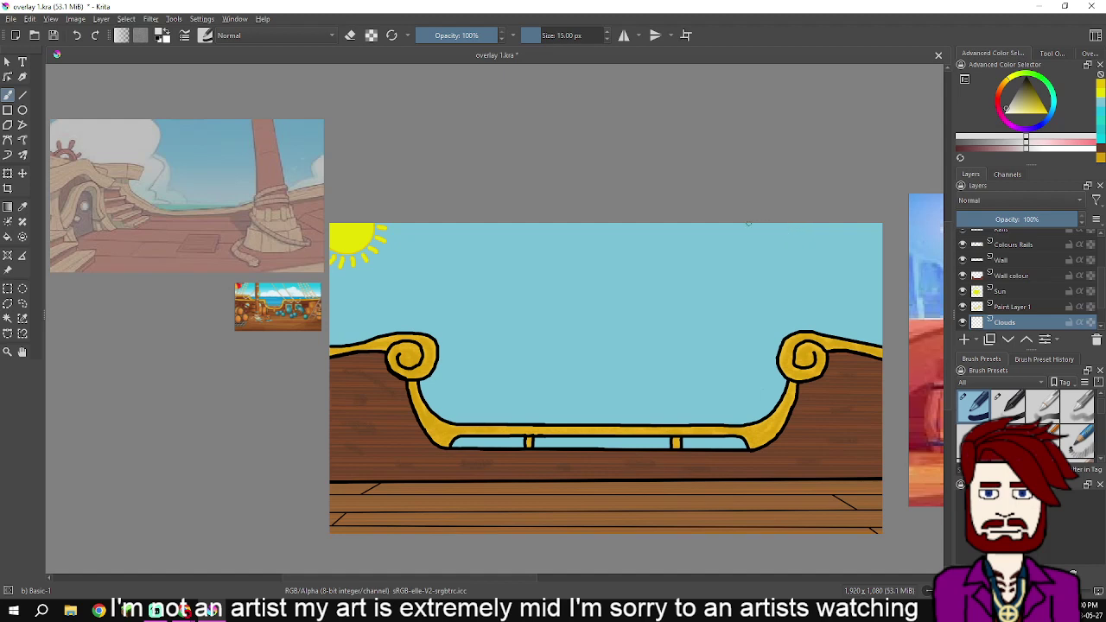
{"action": "mouse_move", "coordinate": [741, 234]}
{"action": "left_mouse_down"}
{"action": "mouse_move", "coordinate": [758, 264]}
{"action": "mouse_move", "coordinate": [780, 260]}
{"action": "left_mouse_up"}
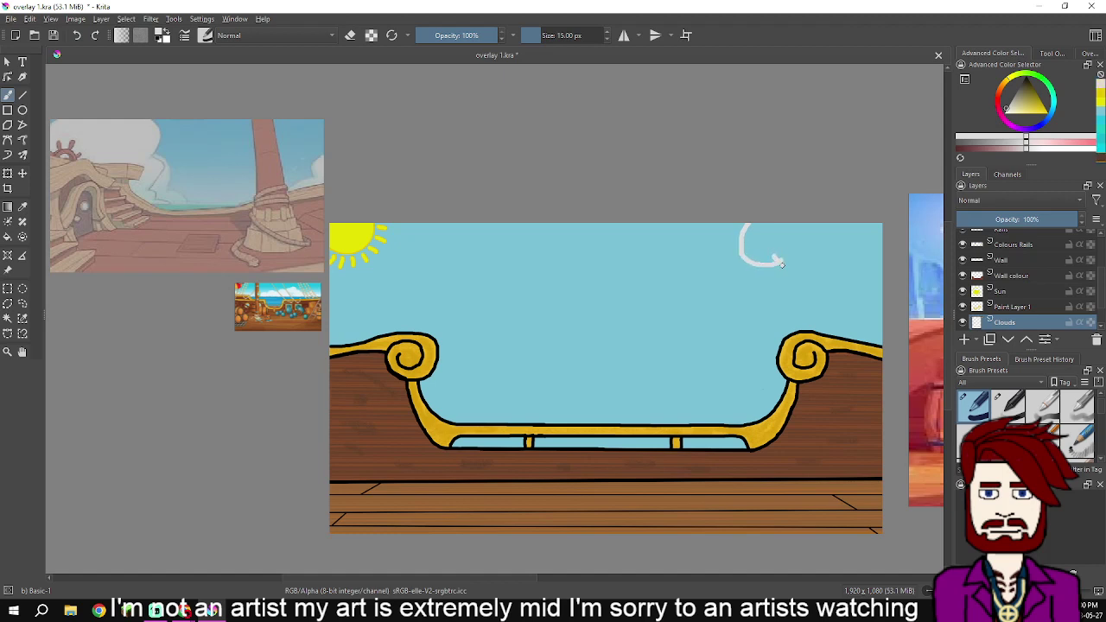
{"action": "mouse_move", "coordinate": [821, 271]}
{"action": "left_mouse_down"}
{"action": "mouse_move", "coordinate": [837, 258]}
{"action": "mouse_move", "coordinate": [885, 271]}
{"action": "left_mouse_up"}
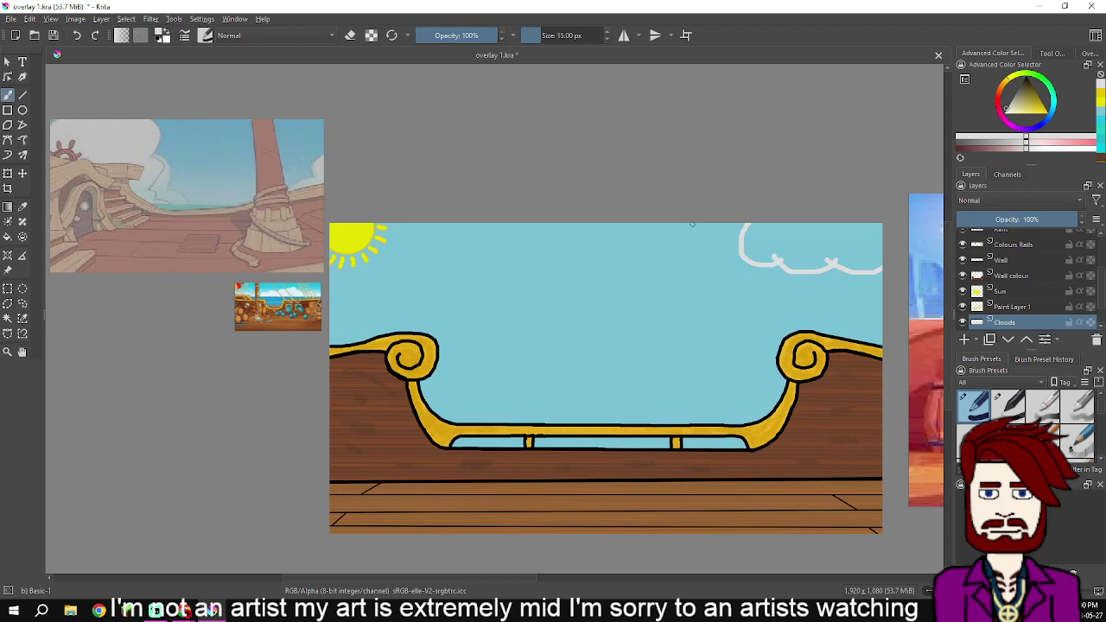
Outline a second scalloped cloud along the canvas's top edge, left of the first, and fill both clouds with the light grey
{"action": "mouse_move", "coordinate": [709, 226]}
{"action": "left_mouse_down"}
{"action": "mouse_move", "coordinate": [716, 234]}
{"action": "mouse_move", "coordinate": [695, 261]}
{"action": "left_mouse_up"}
{"action": "left_click_drag", "start_coordinate": [652, 268], "coordinate": [639, 265]}
{"action": "left_click_drag", "start_coordinate": [596, 263], "coordinate": [581, 262]}
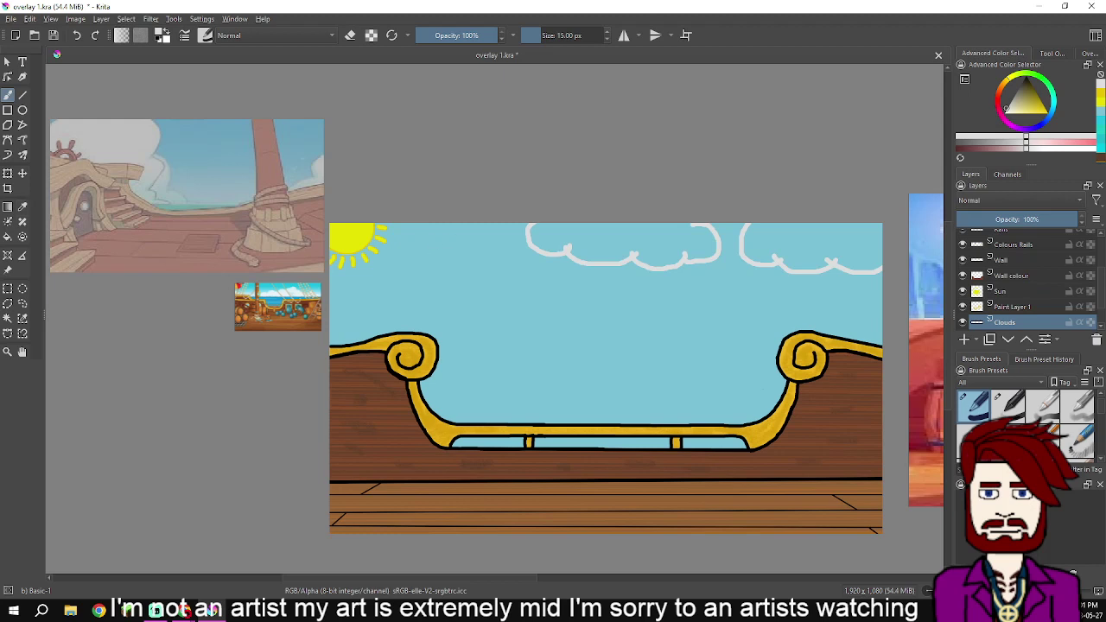
{"action": "key", "text": "f"}
{"action": "left_click", "coordinate": [622, 250]}
{"action": "left_click", "coordinate": [808, 250]}
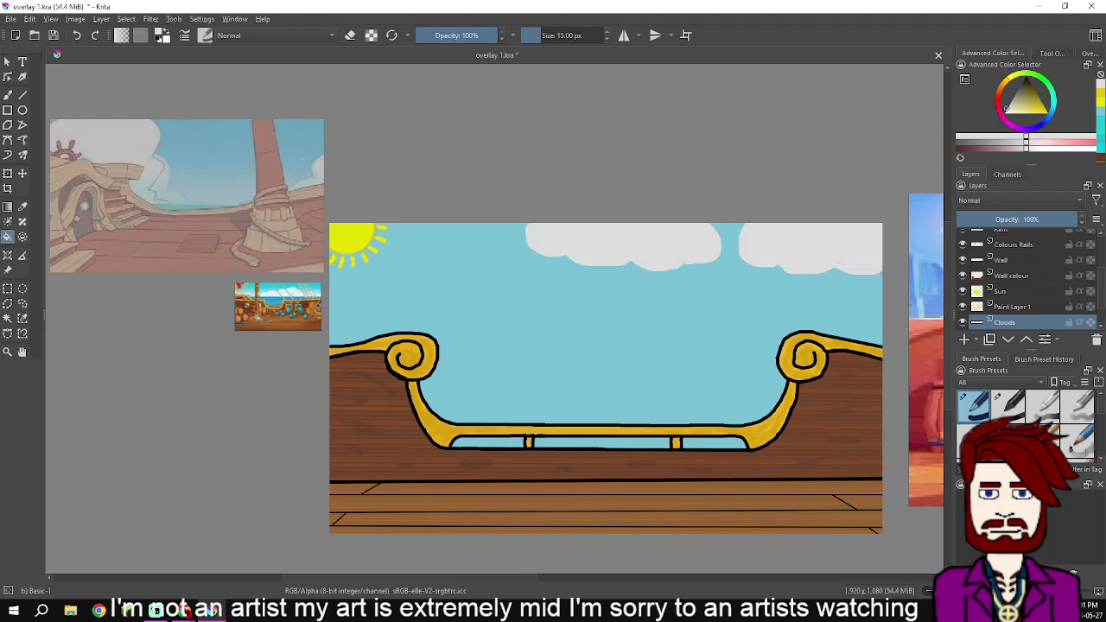
Brush over the faint seams inside both clouds with the same light grey
{"action": "key", "text": "b"}
{"action": "scroll", "coordinate": [583, 278], "scroll_direction": "up", "scroll_amount": 3}
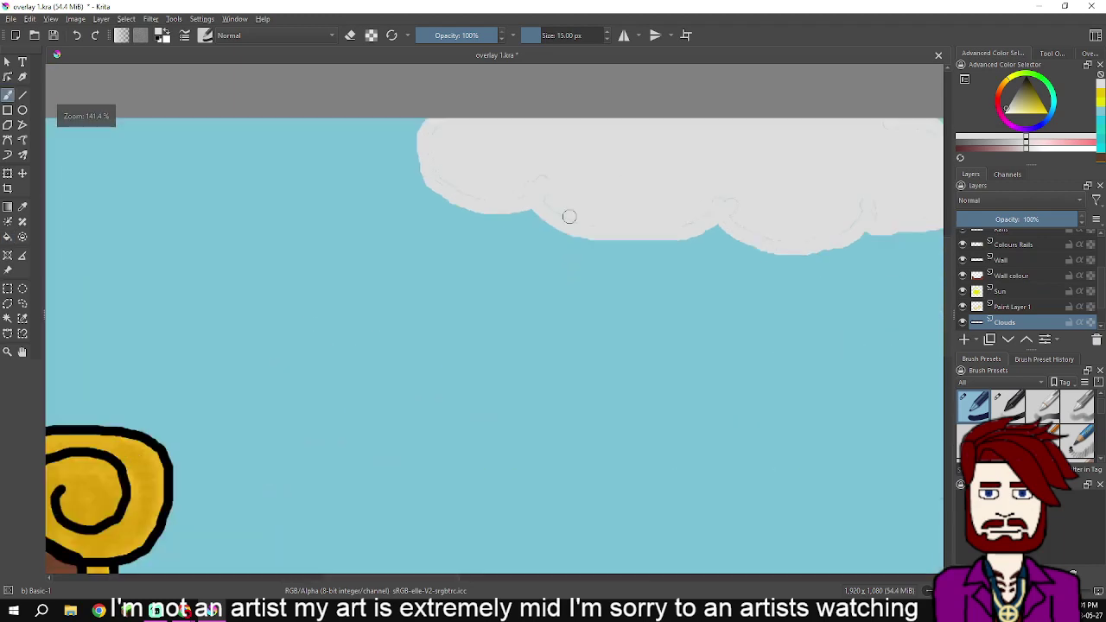
{"action": "mouse_move", "coordinate": [450, 122]}
{"action": "left_mouse_down"}
{"action": "mouse_move", "coordinate": [504, 198]}
{"action": "mouse_move", "coordinate": [544, 178]}
{"action": "mouse_move", "coordinate": [470, 181]}
{"action": "mouse_move", "coordinate": [446, 160]}
{"action": "mouse_move", "coordinate": [441, 172]}
{"action": "mouse_move", "coordinate": [509, 178]}
{"action": "mouse_move", "coordinate": [589, 222]}
{"action": "mouse_move", "coordinate": [697, 221]}
{"action": "mouse_move", "coordinate": [731, 201]}
{"action": "mouse_move", "coordinate": [739, 221]}
{"action": "mouse_move", "coordinate": [803, 238]}
{"action": "mouse_move", "coordinate": [761, 235]}
{"action": "mouse_move", "coordinate": [828, 237]}
{"action": "mouse_move", "coordinate": [873, 200]}
{"action": "mouse_move", "coordinate": [890, 212]}
{"action": "mouse_move", "coordinate": [675, 255]}
{"action": "mouse_move", "coordinate": [693, 241]}
{"action": "mouse_move", "coordinate": [692, 198]}
{"action": "mouse_move", "coordinate": [679, 180]}
{"action": "mouse_move", "coordinate": [621, 166]}
{"action": "left_mouse_up"}
{"action": "left_click_drag", "start_coordinate": [675, 238], "coordinate": [463, 261]}
{"action": "mouse_move", "coordinate": [612, 194]}
{"action": "left_mouse_down"}
{"action": "mouse_move", "coordinate": [589, 181]}
{"action": "mouse_move", "coordinate": [564, 219]}
{"action": "mouse_move", "coordinate": [562, 262]}
{"action": "mouse_move", "coordinate": [580, 283]}
{"action": "mouse_move", "coordinate": [635, 290]}
{"action": "mouse_move", "coordinate": [662, 275]}
{"action": "mouse_move", "coordinate": [676, 285]}
{"action": "mouse_move", "coordinate": [660, 285]}
{"action": "mouse_move", "coordinate": [716, 314]}
{"action": "mouse_move", "coordinate": [802, 300]}
{"action": "mouse_move", "coordinate": [787, 282]}
{"action": "mouse_move", "coordinate": [810, 294]}
{"action": "mouse_move", "coordinate": [823, 286]}
{"action": "mouse_move", "coordinate": [882, 314]}
{"action": "mouse_move", "coordinate": [851, 306]}
{"action": "mouse_move", "coordinate": [870, 291]}
{"action": "mouse_move", "coordinate": [636, 285]}
{"action": "left_mouse_up"}
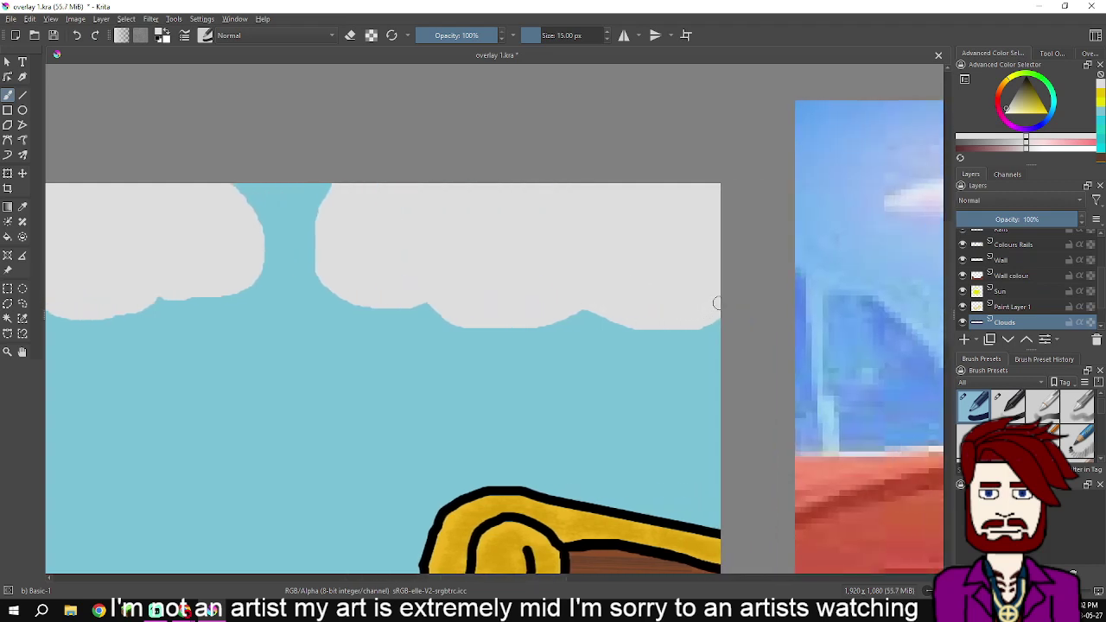
Add a paint layer between the Clouds and Sky layers and choose a darker grey as the painting colour
{"action": "scroll", "coordinate": [660, 264], "scroll_direction": "down", "scroll_amount": 1}
{"action": "scroll", "coordinate": [650, 260], "scroll_direction": "down", "scroll_amount": 1}
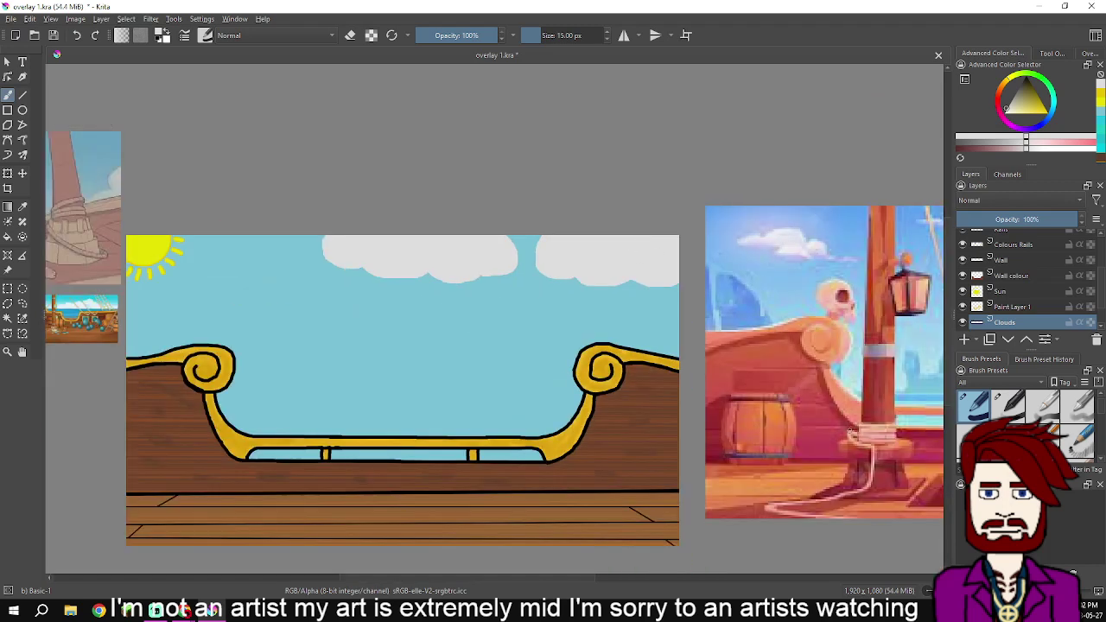
{"action": "scroll", "coordinate": [1026, 276], "scroll_direction": "down", "scroll_amount": 1}
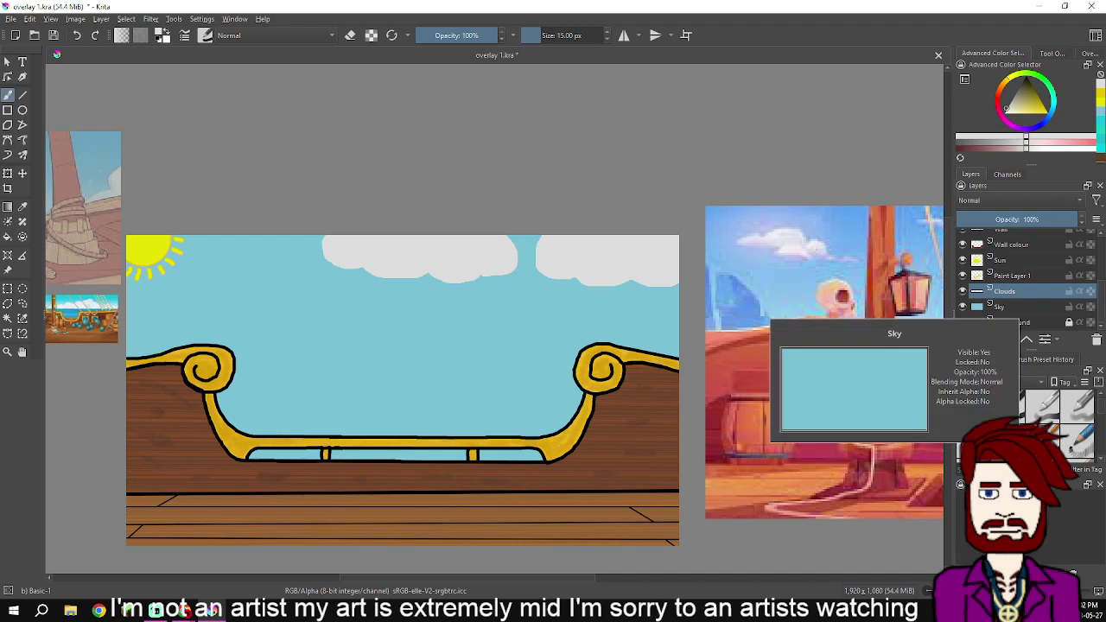
{"action": "left_click", "coordinate": [1003, 307]}
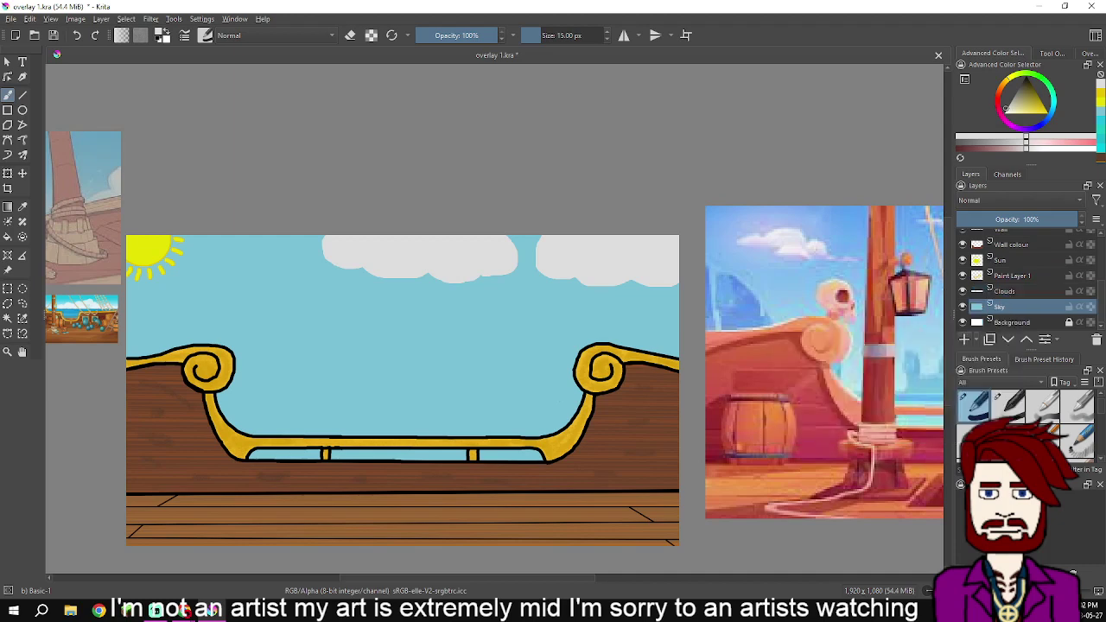
{"action": "key", "text": "Insert"}
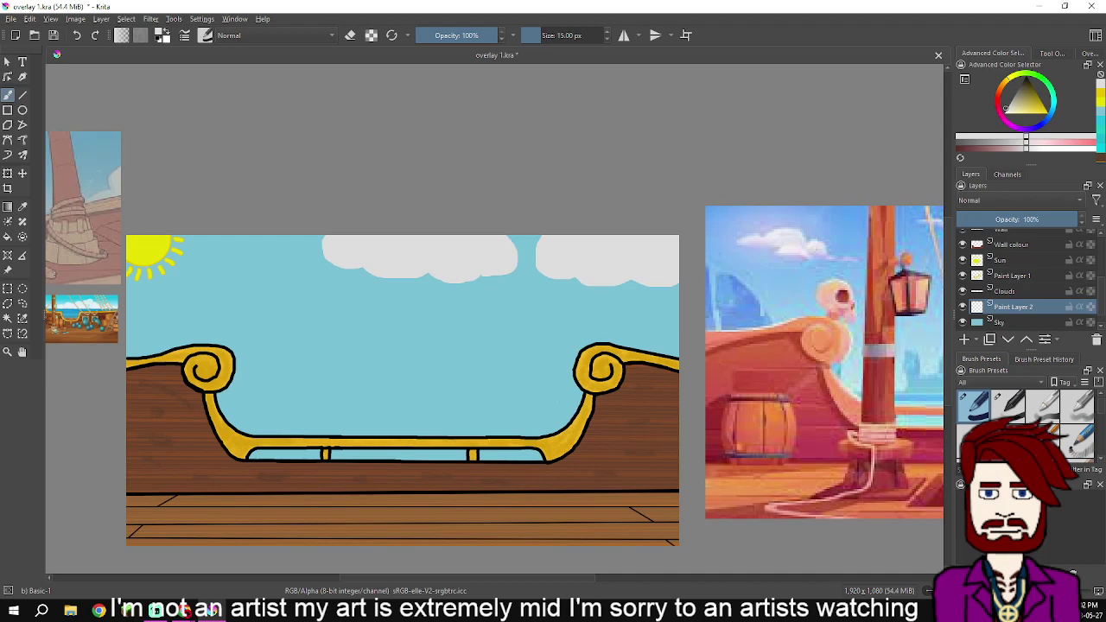
{"action": "left_click_drag", "start_coordinate": [1024, 142], "coordinate": [1007, 141]}
Trace a darker grey outline around the edges of both clouds on the layer beneath them
{"action": "scroll", "coordinate": [561, 244], "scroll_direction": "up", "scroll_amount": 4}
{"action": "mouse_move", "coordinate": [539, 234]}
{"action": "left_mouse_down"}
{"action": "mouse_move", "coordinate": [533, 306]}
{"action": "mouse_move", "coordinate": [559, 322]}
{"action": "mouse_move", "coordinate": [609, 320]}
{"action": "mouse_move", "coordinate": [633, 335]}
{"action": "mouse_move", "coordinate": [621, 335]}
{"action": "mouse_move", "coordinate": [676, 333]}
{"action": "mouse_move", "coordinate": [668, 338]}
{"action": "mouse_move", "coordinate": [720, 322]}
{"action": "mouse_move", "coordinate": [813, 330]}
{"action": "left_mouse_up"}
{"action": "left_click_drag", "start_coordinate": [650, 280], "coordinate": [766, 305]}
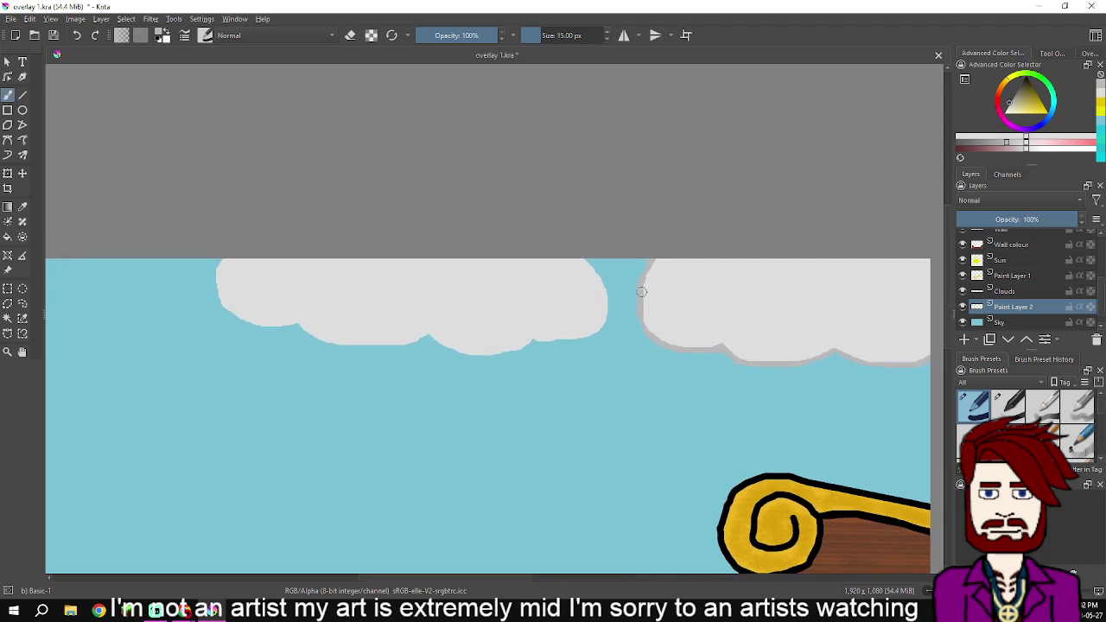
{"action": "mouse_move", "coordinate": [584, 260]}
{"action": "left_mouse_down"}
{"action": "mouse_move", "coordinate": [610, 299]}
{"action": "mouse_move", "coordinate": [591, 336]}
{"action": "mouse_move", "coordinate": [479, 354]}
{"action": "mouse_move", "coordinate": [434, 339]}
{"action": "left_mouse_up"}
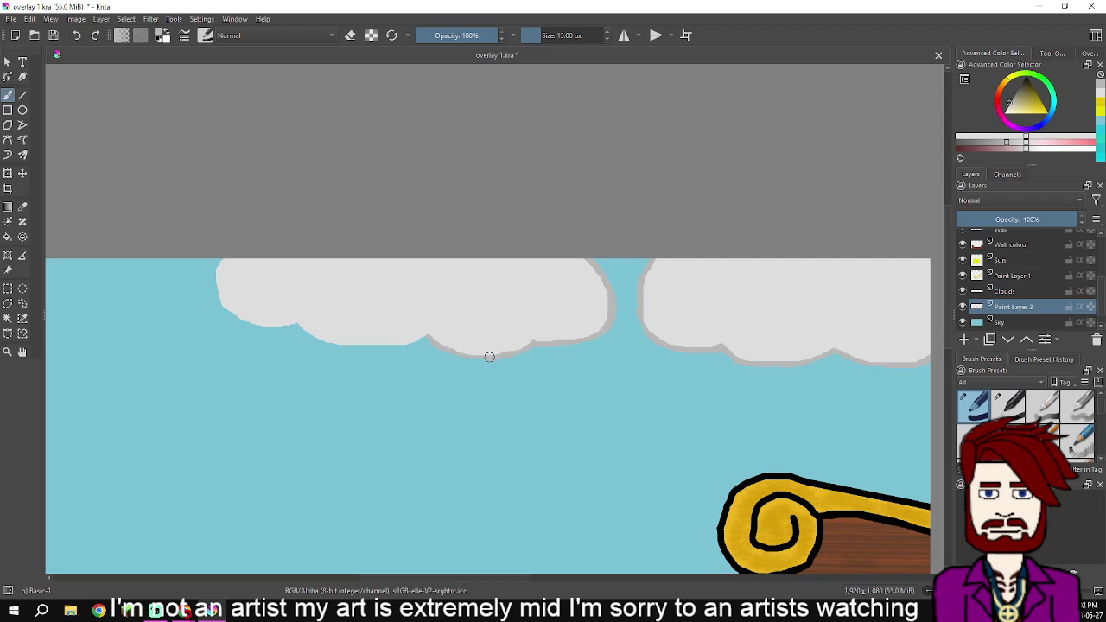
{"action": "mouse_move", "coordinate": [425, 337]}
{"action": "left_mouse_down"}
{"action": "mouse_move", "coordinate": [329, 343]}
{"action": "mouse_move", "coordinate": [294, 325]}
{"action": "mouse_move", "coordinate": [237, 321]}
{"action": "mouse_move", "coordinate": [217, 302]}
{"action": "mouse_move", "coordinate": [213, 253]}
{"action": "mouse_move", "coordinate": [196, 262]}
{"action": "mouse_move", "coordinate": [191, 308]}
{"action": "left_mouse_up"}
{"action": "scroll", "coordinate": [227, 261], "scroll_direction": "up", "scroll_amount": 3}
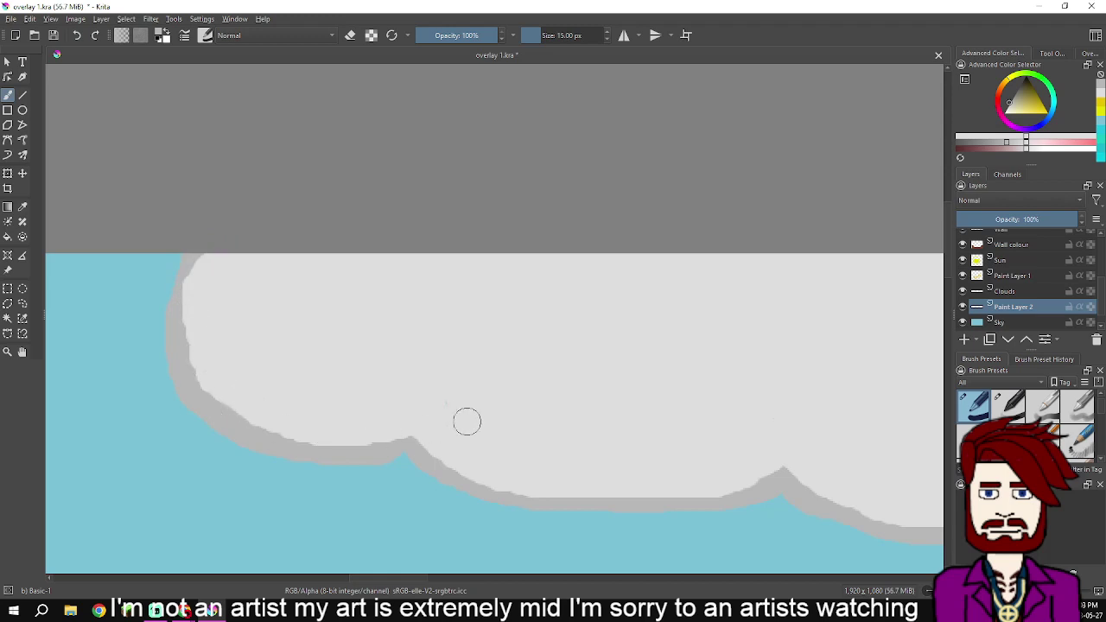
Make the hidden Mast layer with the green sketch lines visible
{"action": "scroll", "coordinate": [450, 422], "scroll_direction": "down", "scroll_amount": 5}
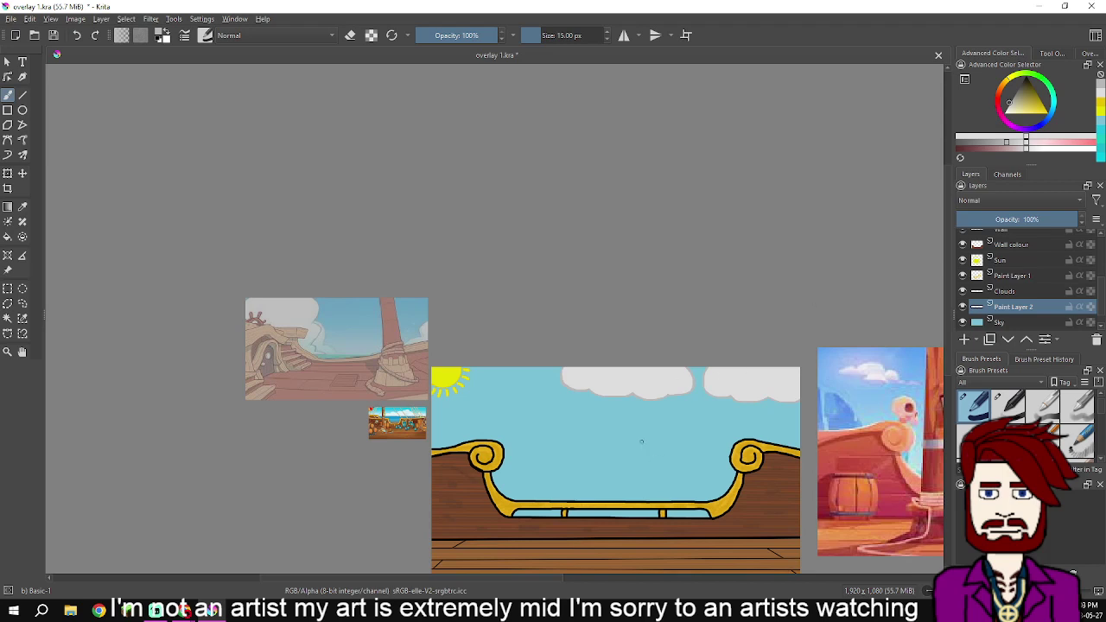
{"action": "scroll", "coordinate": [647, 427], "scroll_direction": "up", "scroll_amount": 5}
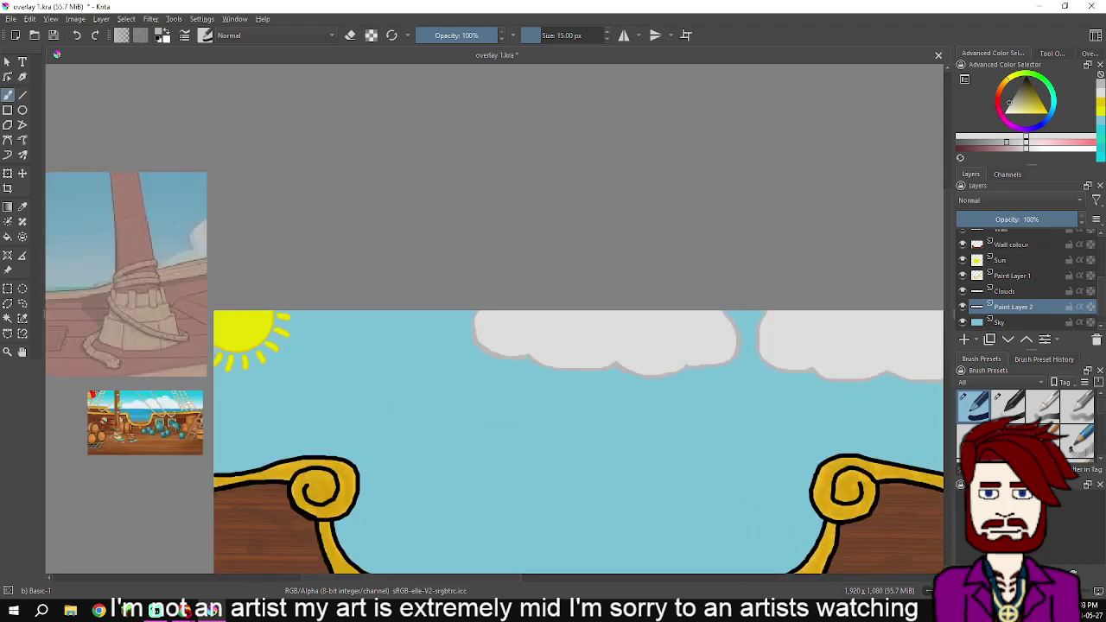
{"action": "scroll", "coordinate": [1025, 277], "scroll_direction": "up", "scroll_amount": 4}
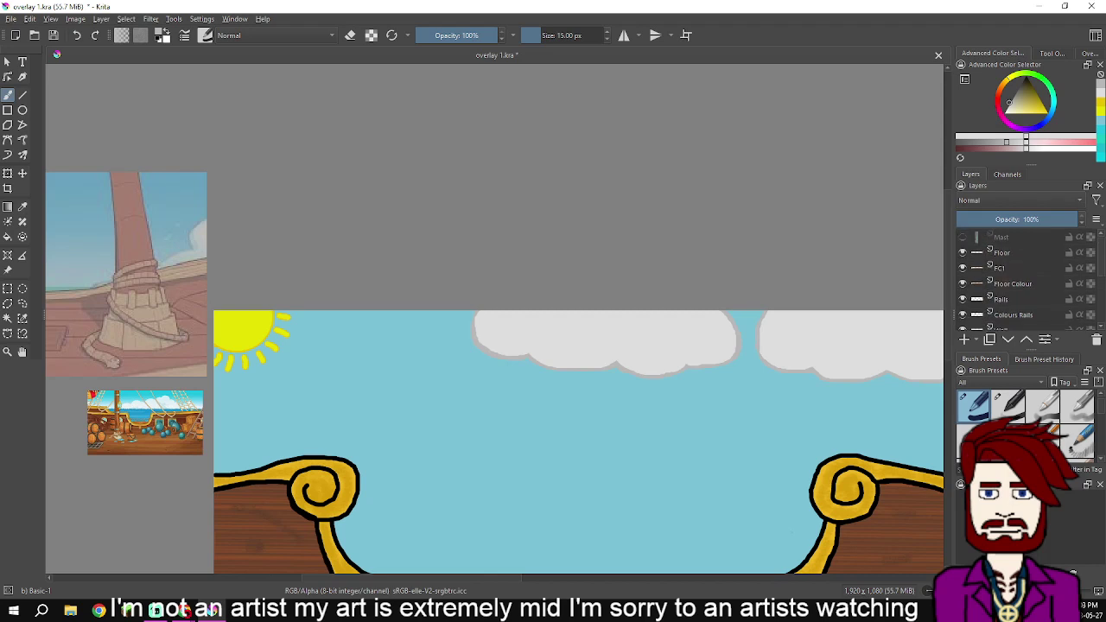
{"action": "left_click", "coordinate": [963, 237]}
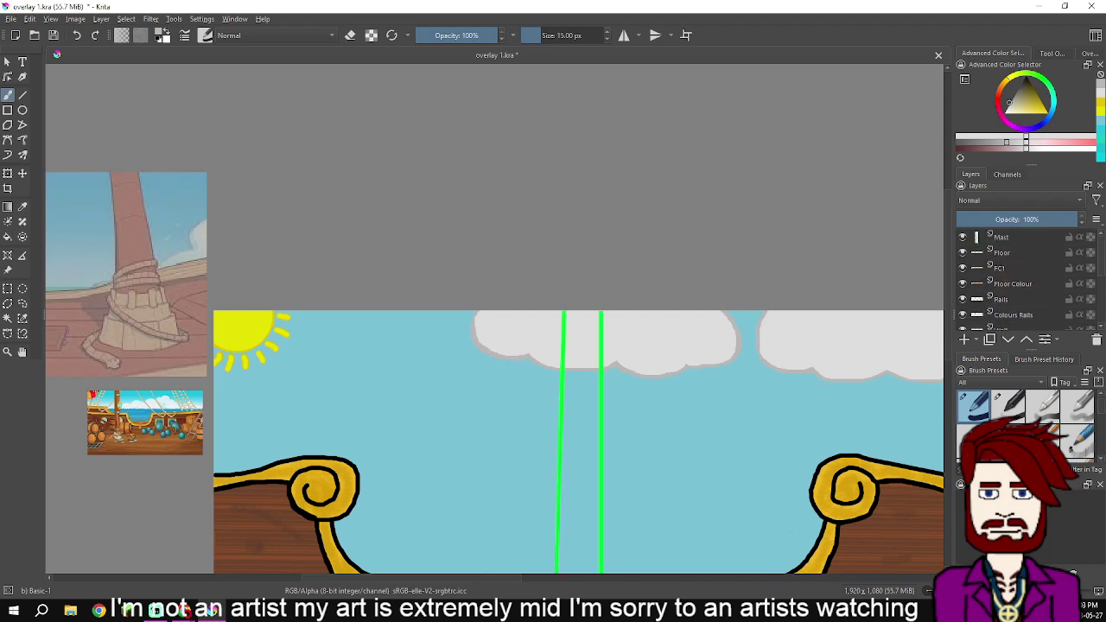
Examine the green mast sketch against the painted deck and the reference pictures beside the canvas
{"action": "scroll", "coordinate": [816, 303], "scroll_direction": "down", "scroll_amount": 3}
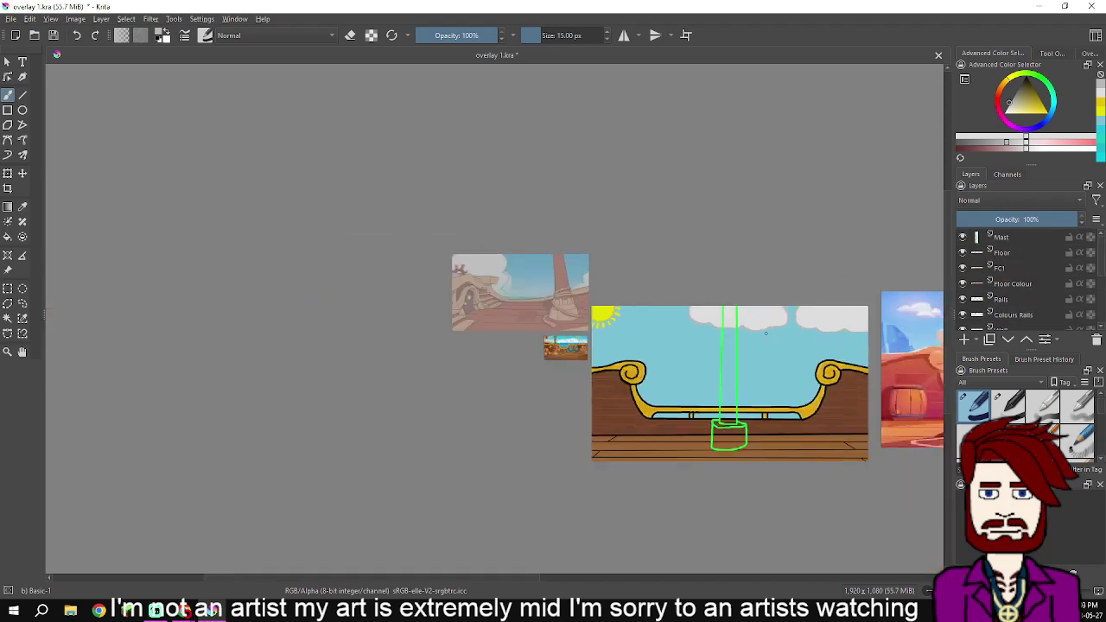
{"action": "scroll", "coordinate": [774, 338], "scroll_direction": "up", "scroll_amount": 1}
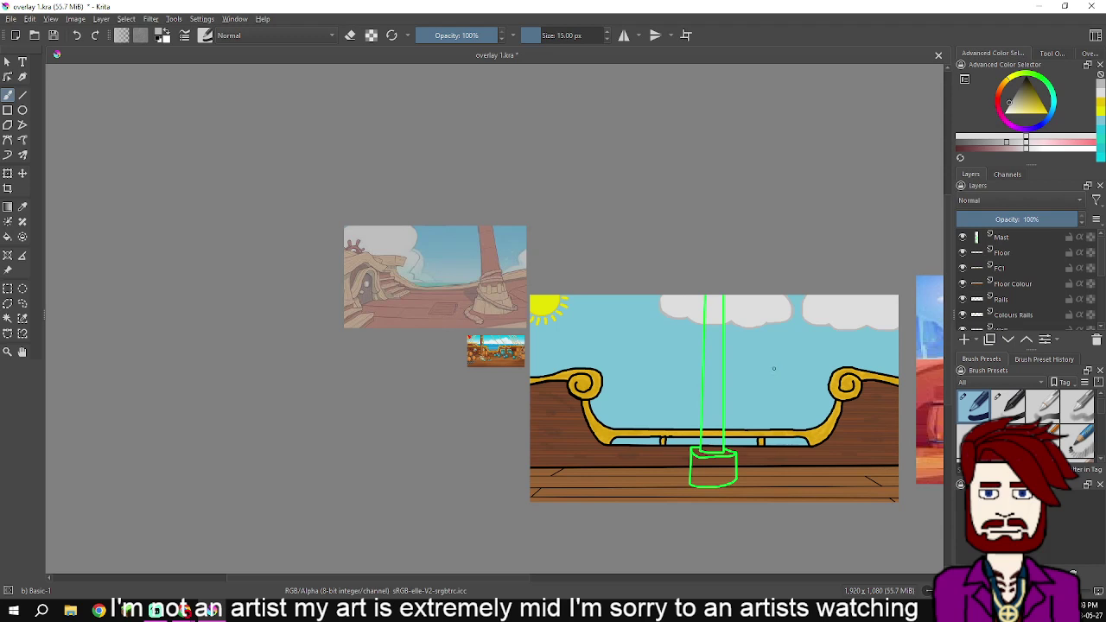
{"action": "scroll", "coordinate": [756, 341], "scroll_direction": "up", "scroll_amount": 2}
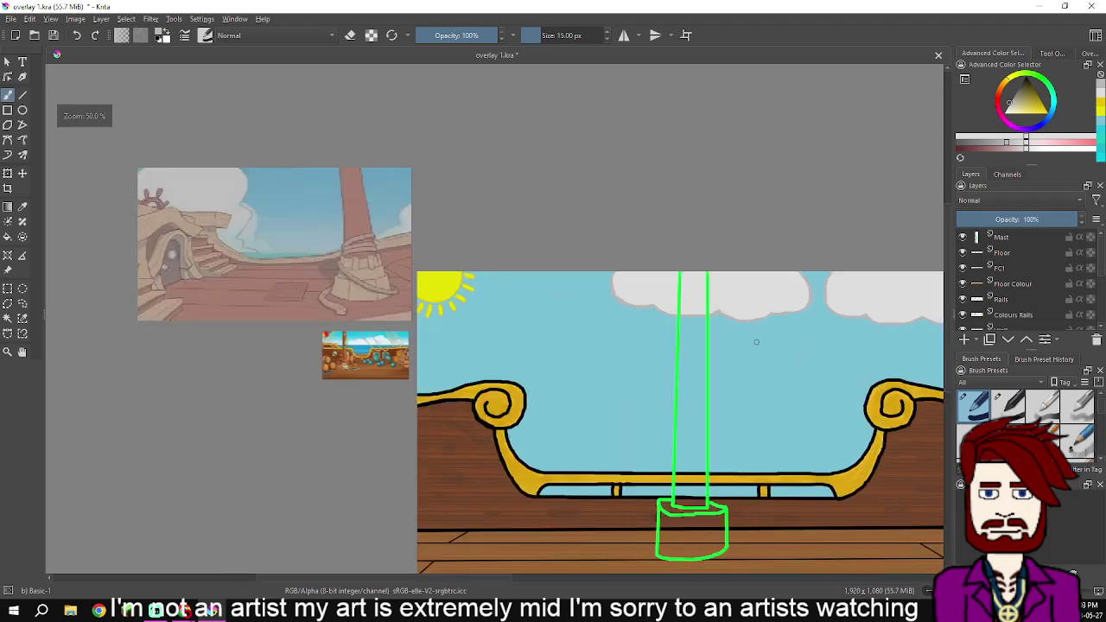
{"action": "scroll", "coordinate": [743, 346], "scroll_direction": "down", "scroll_amount": 2}
{"action": "scroll", "coordinate": [735, 356], "scroll_direction": "up", "scroll_amount": 3}
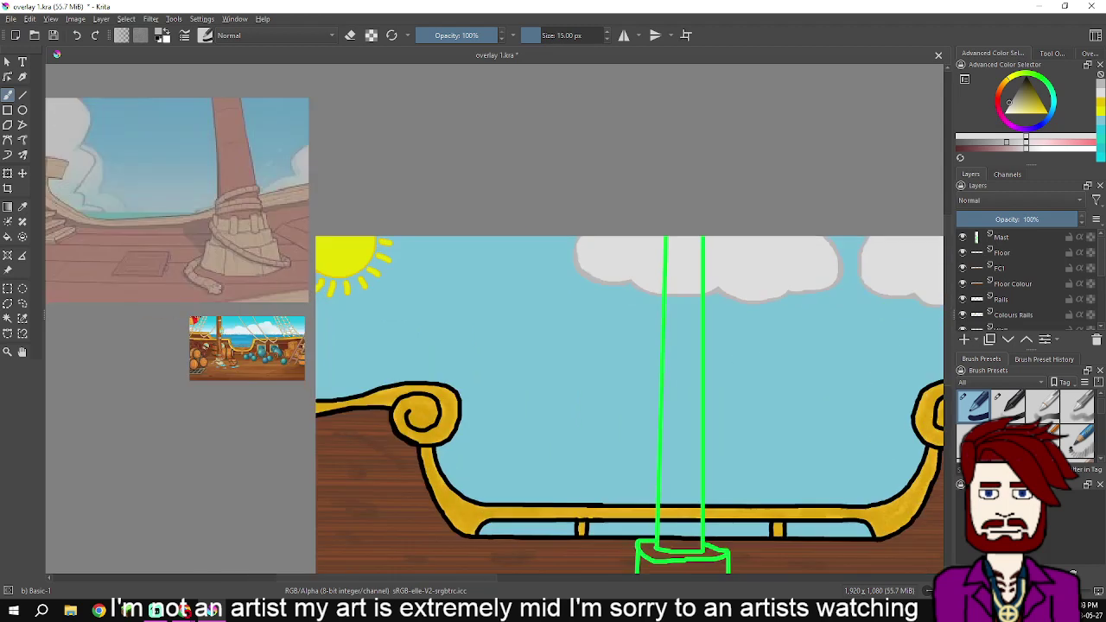
{"action": "mouse_move", "coordinate": [1002, 252]}
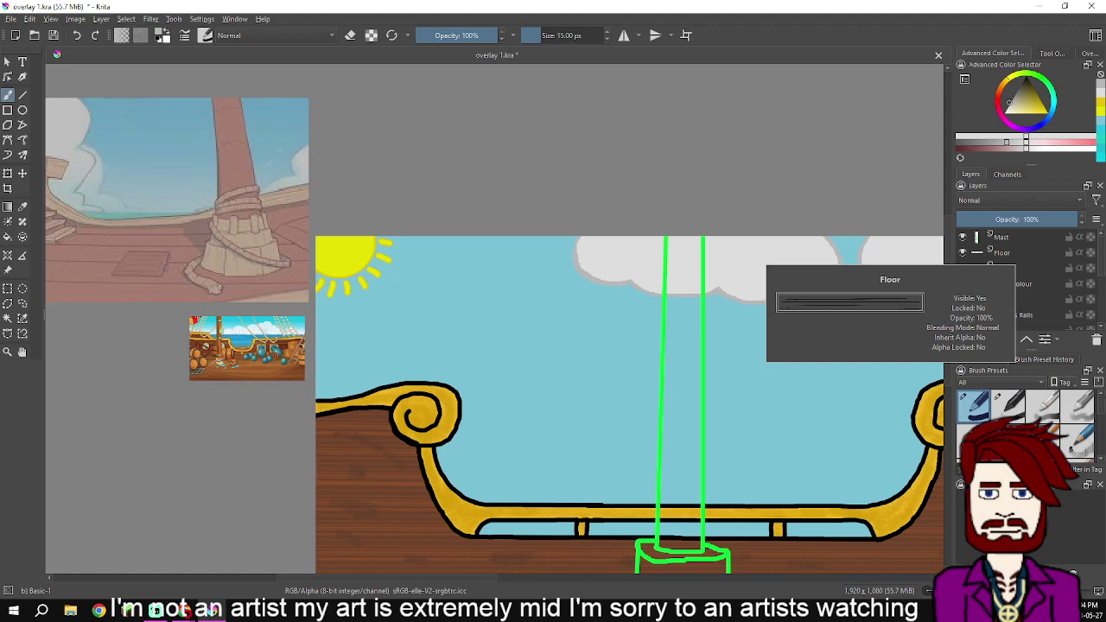
{"action": "scroll", "coordinate": [796, 299], "scroll_direction": "down", "scroll_amount": 1}
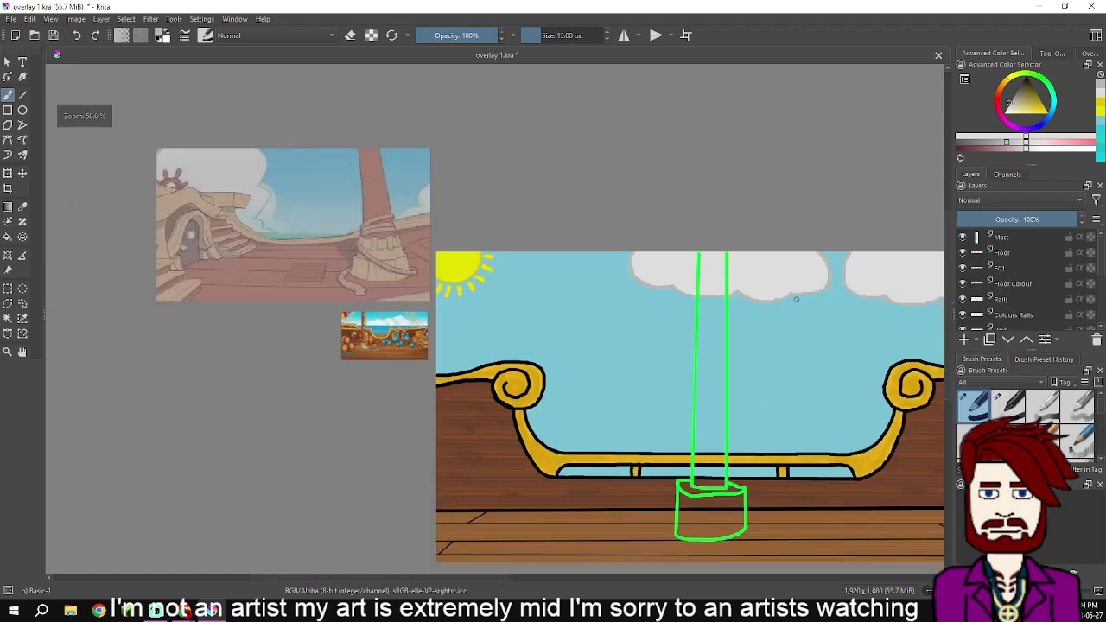
{"action": "scroll", "coordinate": [801, 355], "scroll_direction": "up", "scroll_amount": 1}
{"action": "left_click_drag", "start_coordinate": [801, 355], "coordinate": [788, 231]}
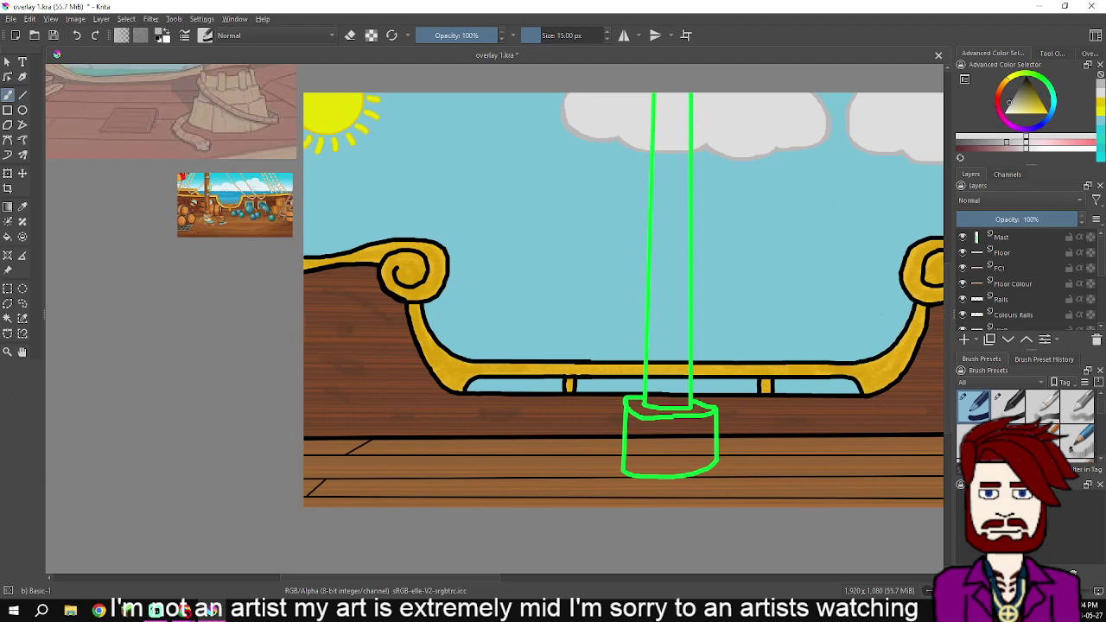
{"action": "mouse_move", "coordinate": [1001, 239]}
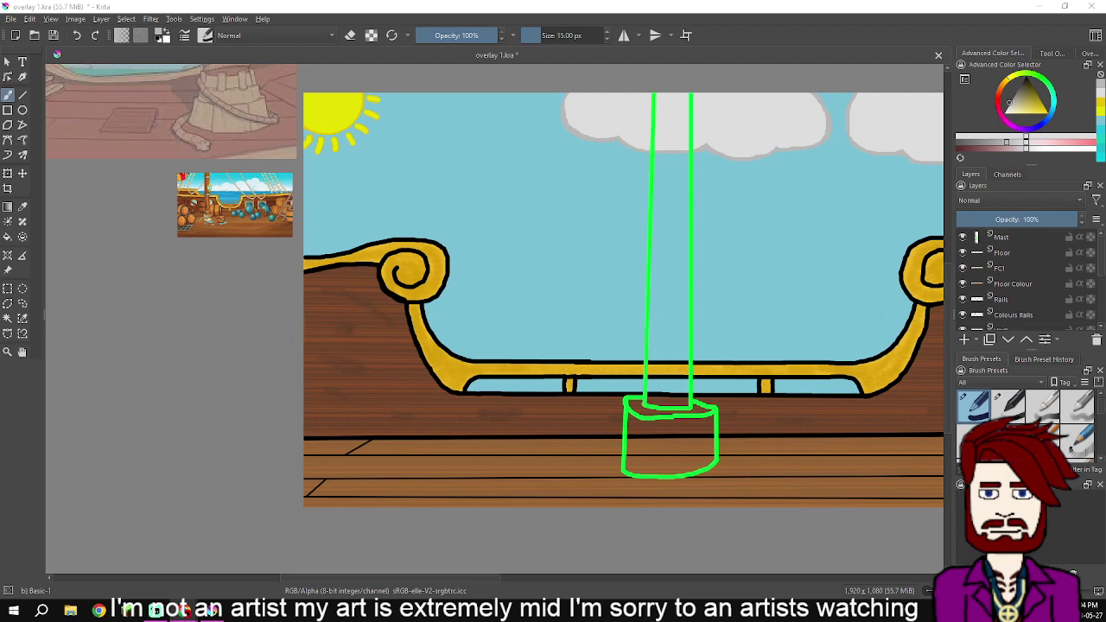
Switch to the browser, dismiss its downloads bar on the coin flip page and return to Krita
{"action": "left_click_drag", "start_coordinate": [1105, 64], "coordinate": [470, 5]}
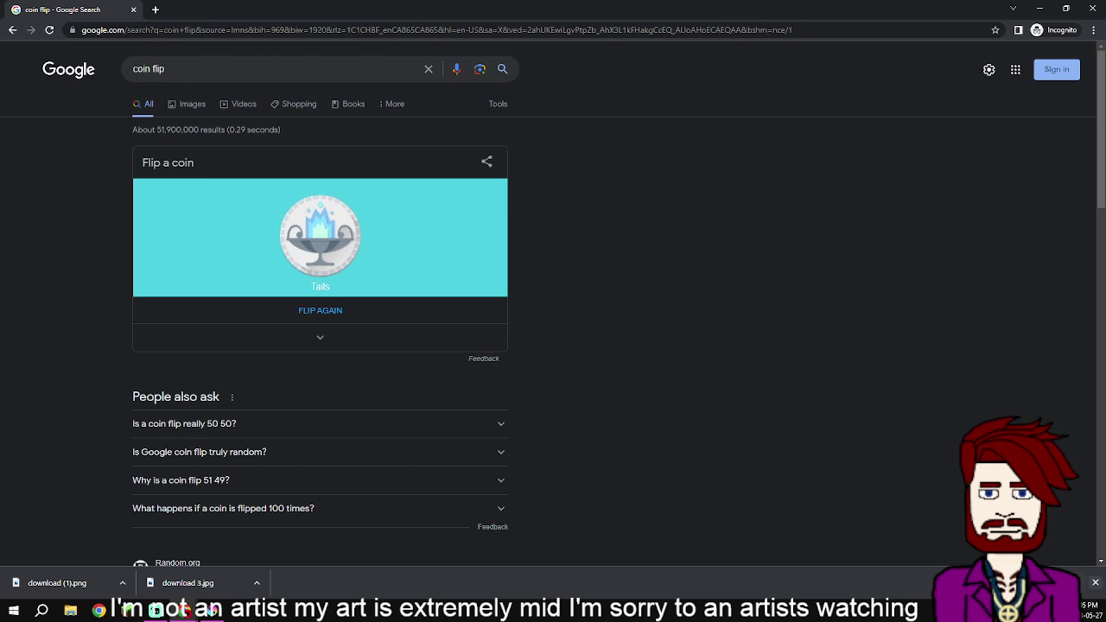
{"action": "left_click", "coordinate": [1095, 582]}
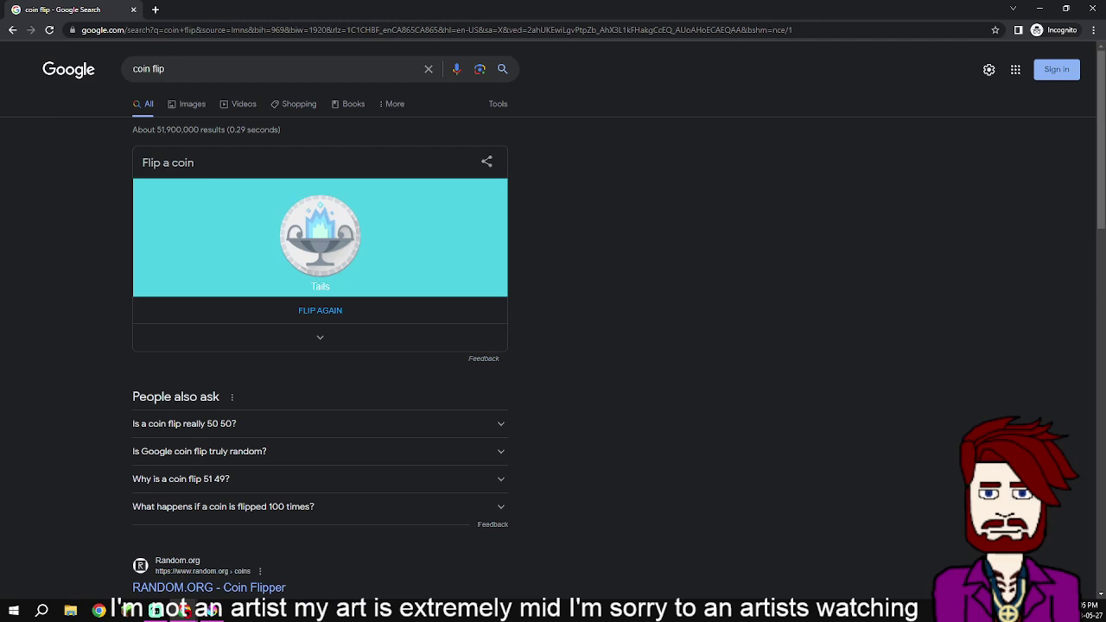
{"action": "key", "text": "Return"}
{"action": "key", "text": "alt+Tab"}
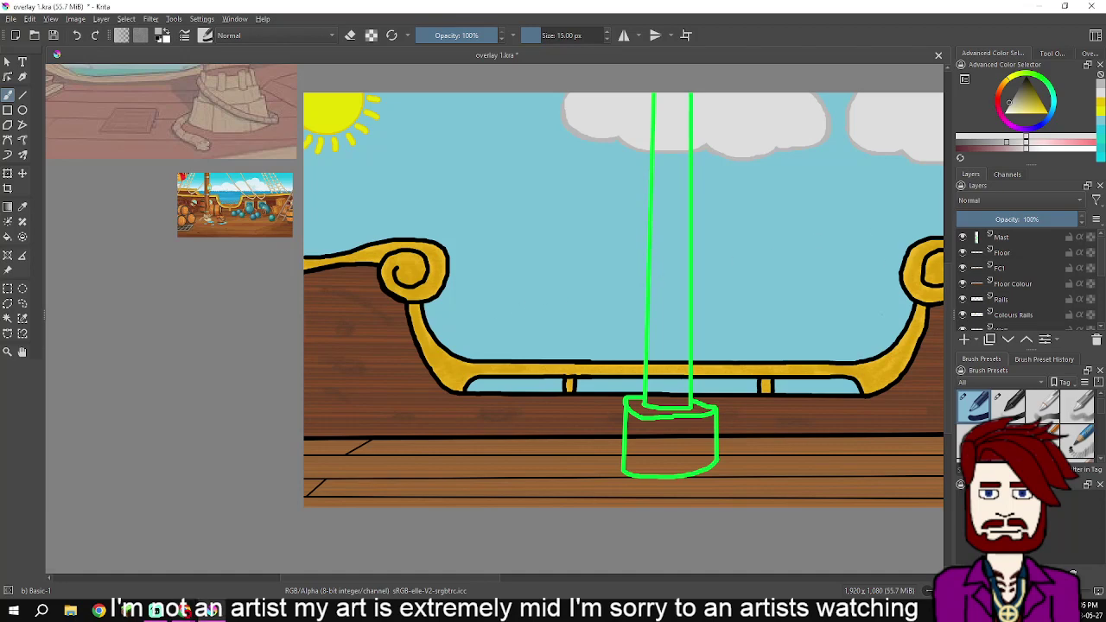
Add a paint layer above the Mast layer and name it "Mast Outline"
{"action": "left_click", "coordinate": [1021, 237]}
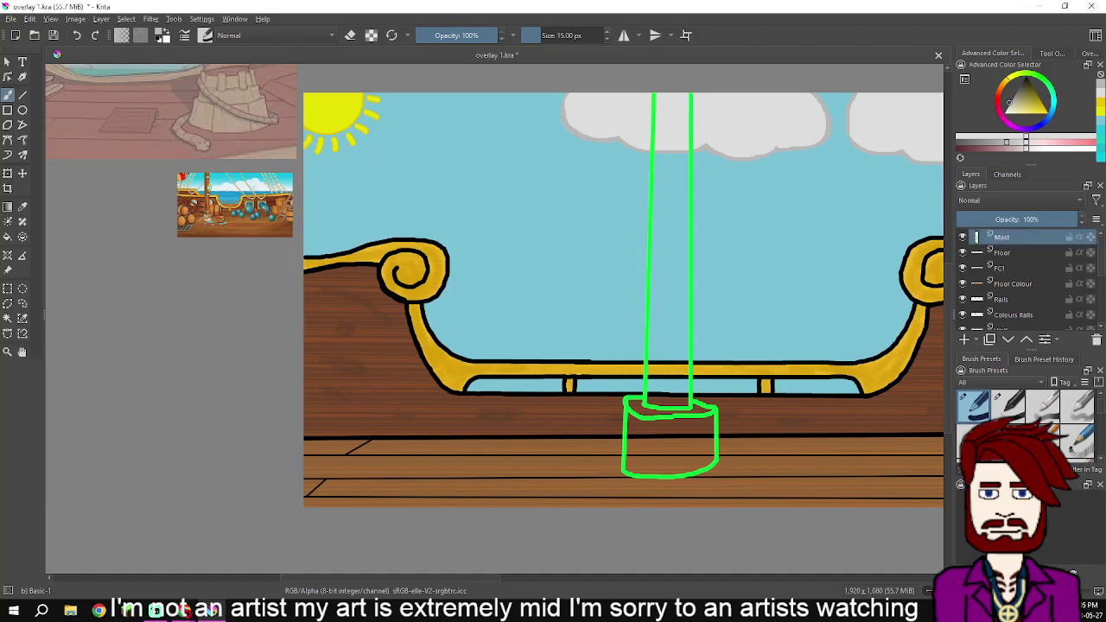
{"action": "key", "text": "Insert"}
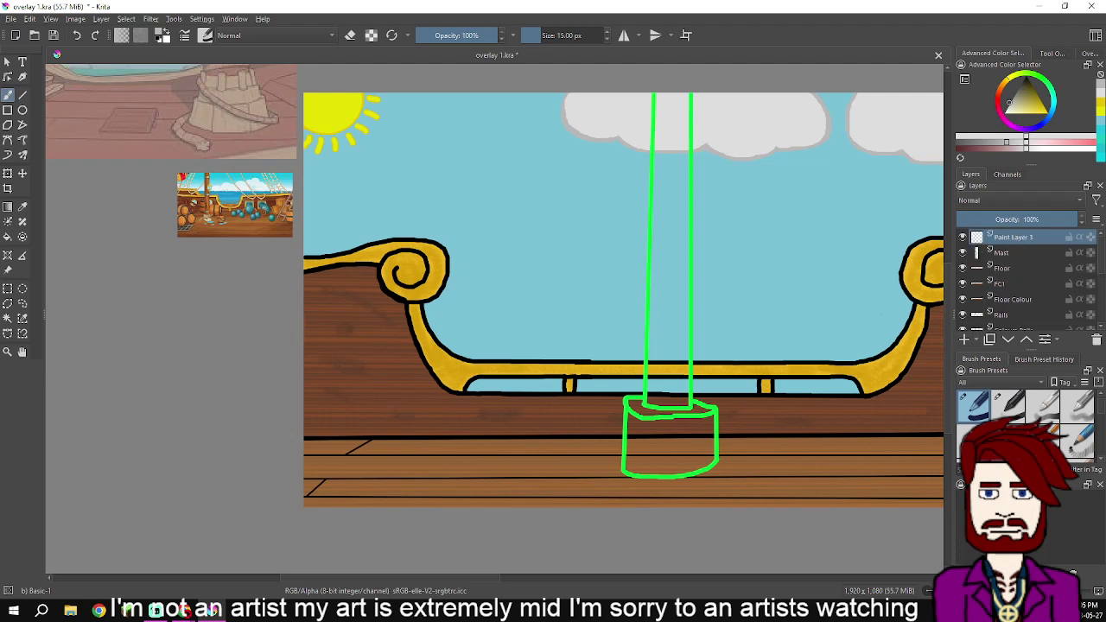
{"action": "key", "text": "F2"}
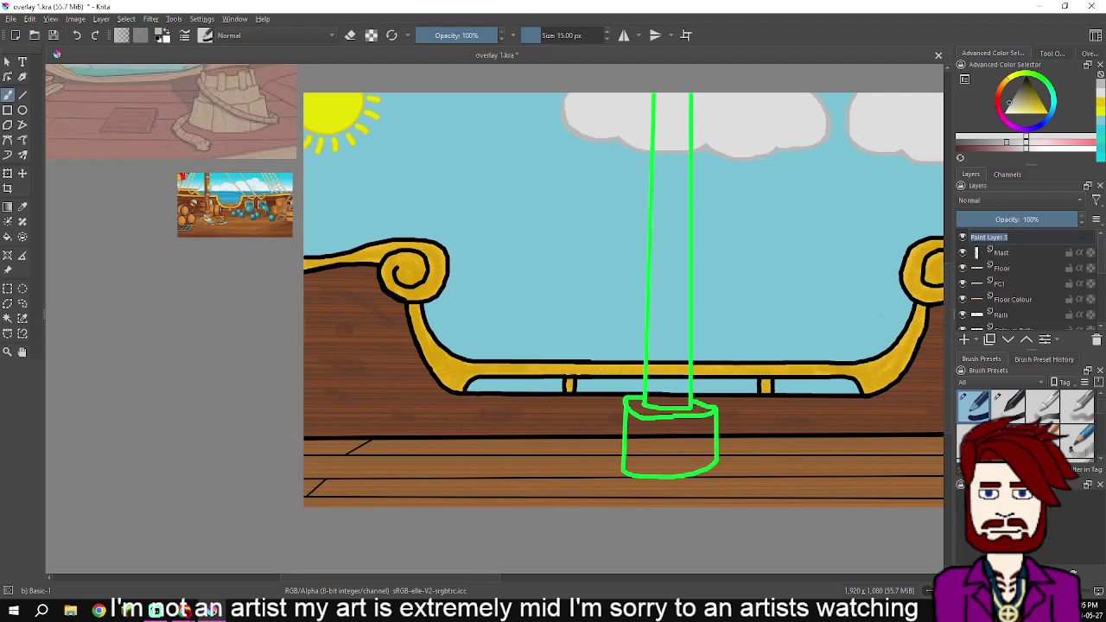
{"action": "type", "text": "Mast Outline"}
{"action": "key", "text": "Return"}
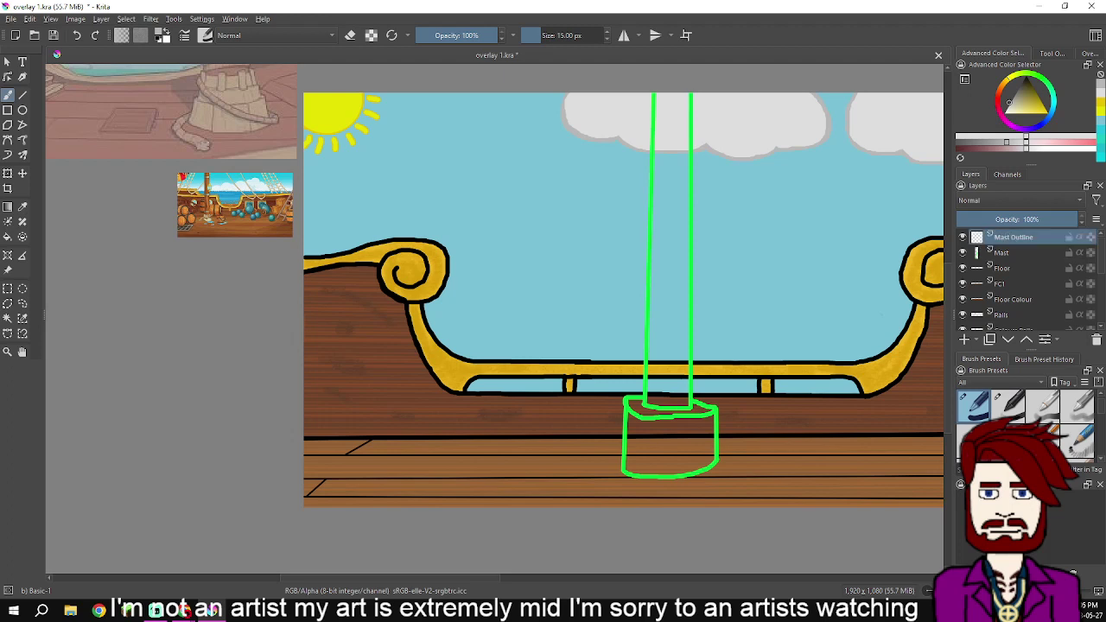
Draw straight black lines over the two sides of the sketched mast and the two sides of its base
{"action": "key", "text": "v"}
{"action": "key", "text": "d"}
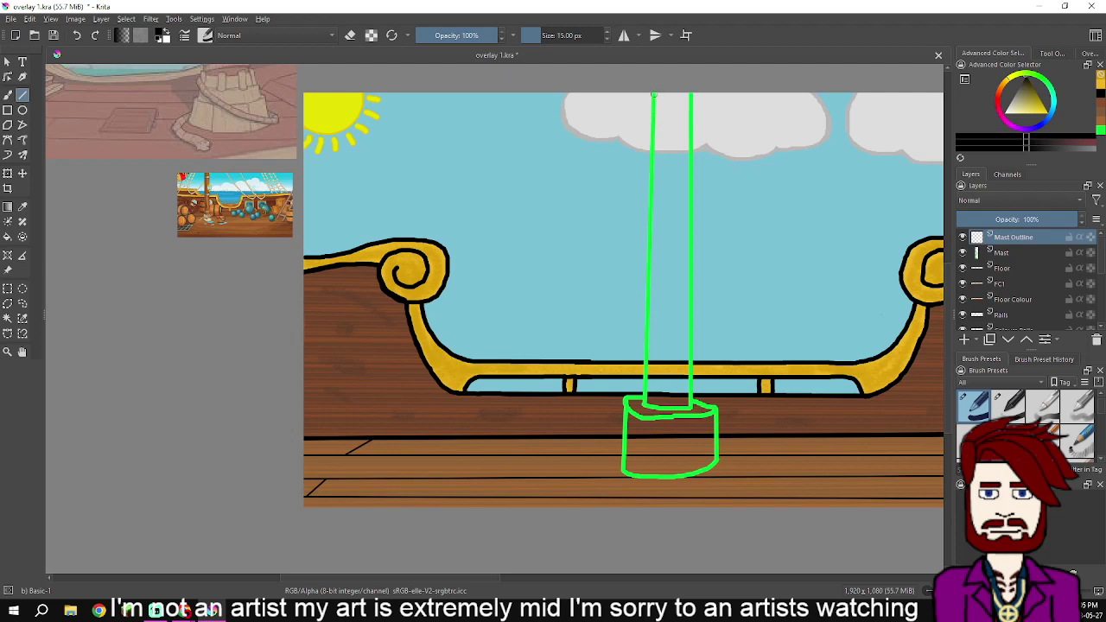
{"action": "left_click_drag", "start_coordinate": [654, 94], "coordinate": [648, 361]}
{"action": "left_click_drag", "start_coordinate": [645, 402], "coordinate": [644, 401]}
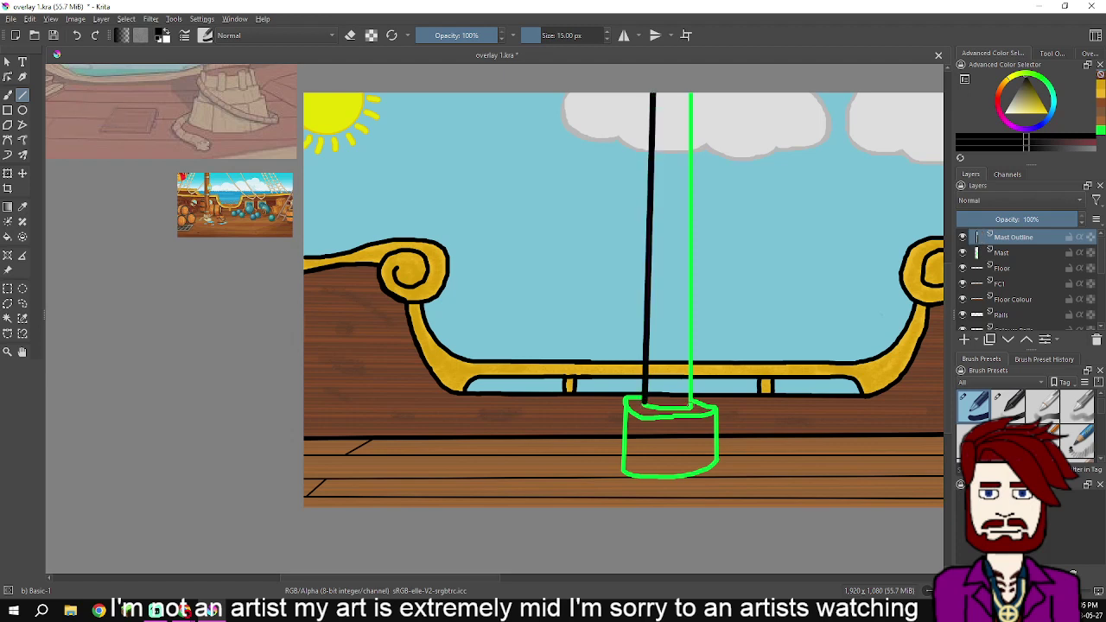
{"action": "left_click_drag", "start_coordinate": [691, 93], "coordinate": [690, 405]}
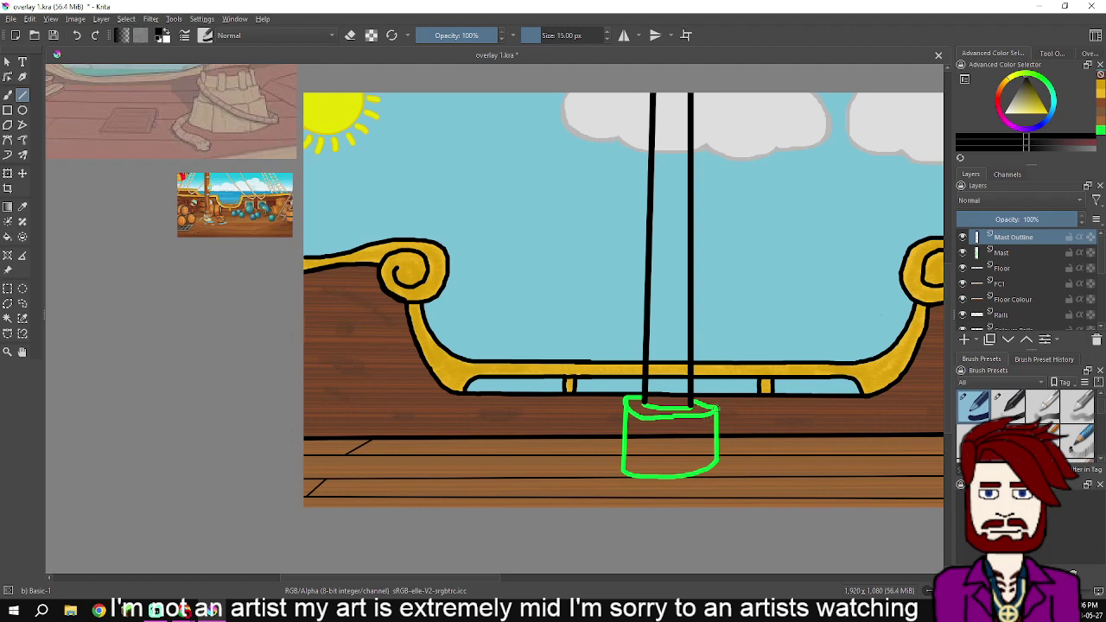
{"action": "left_click_drag", "start_coordinate": [716, 406], "coordinate": [717, 462]}
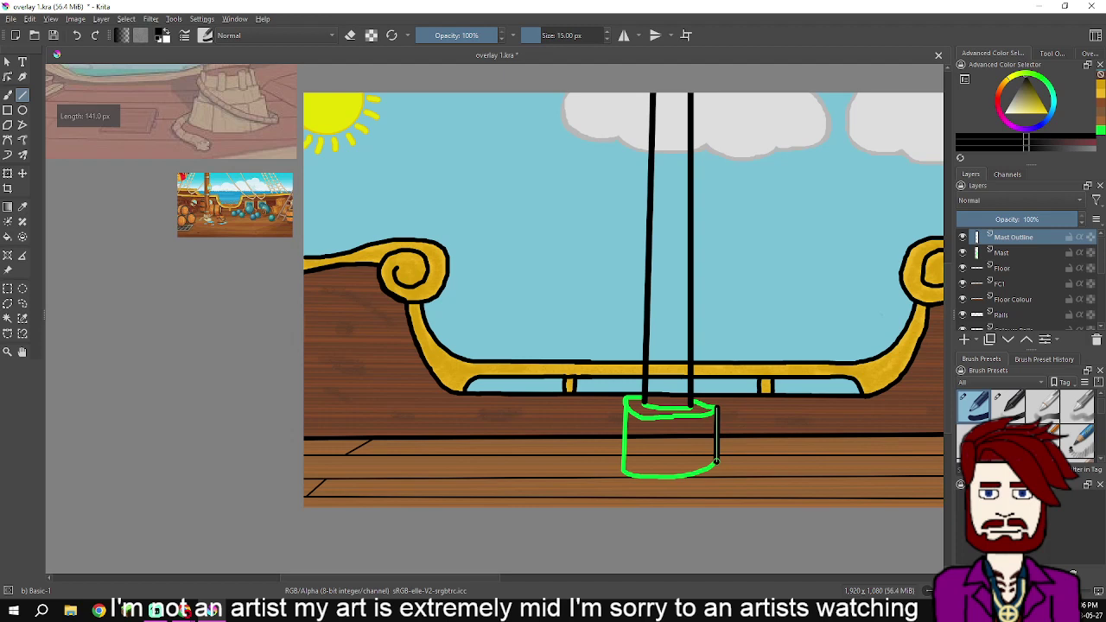
{"action": "left_click_drag", "start_coordinate": [625, 401], "coordinate": [625, 468]}
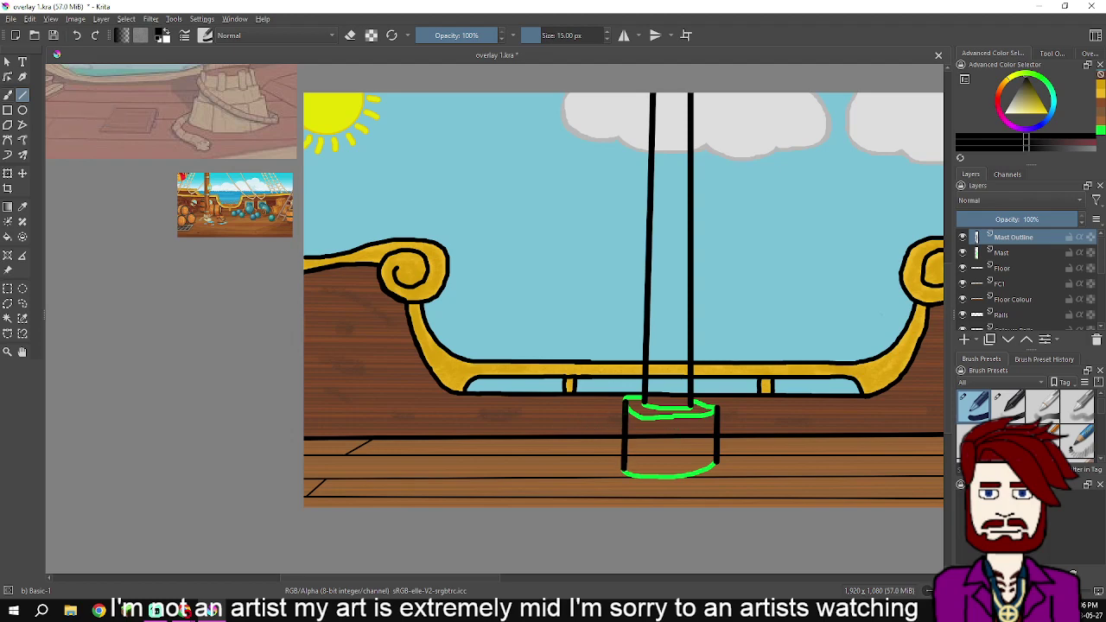
Brush a black oval rim around the top of the mast base and a curve closing the mast's foot
{"action": "scroll", "coordinate": [651, 424], "scroll_direction": "up", "scroll_amount": 4}
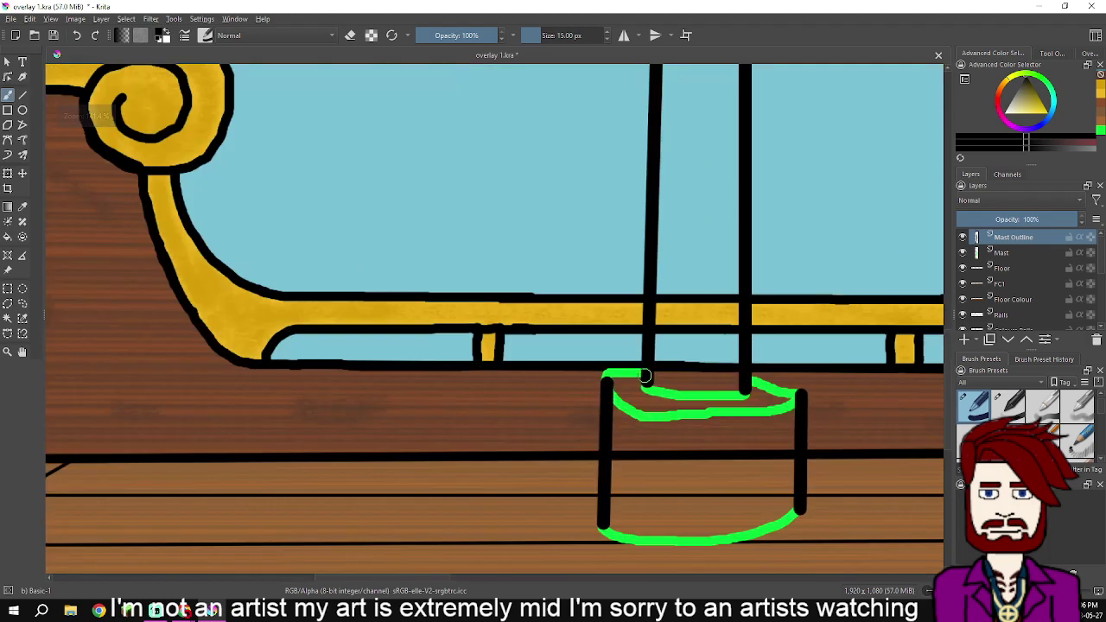
{"action": "mouse_move", "coordinate": [645, 376]}
{"action": "left_mouse_down"}
{"action": "mouse_move", "coordinate": [604, 381]}
{"action": "mouse_move", "coordinate": [625, 413]}
{"action": "mouse_move", "coordinate": [707, 417]}
{"action": "left_mouse_up"}
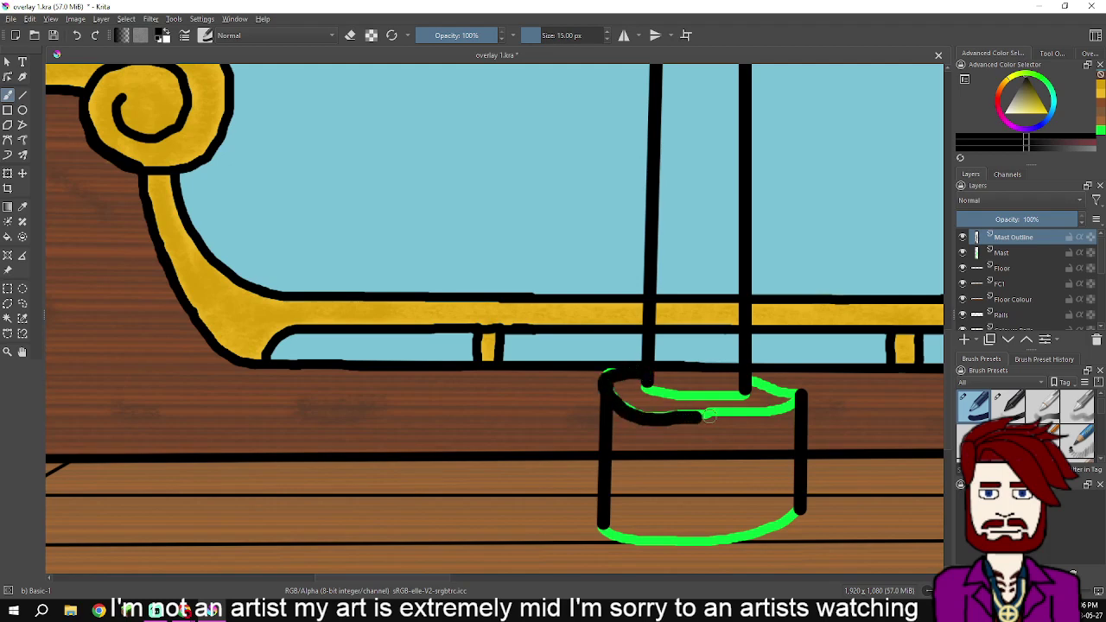
{"action": "key", "text": "ctrl+z"}
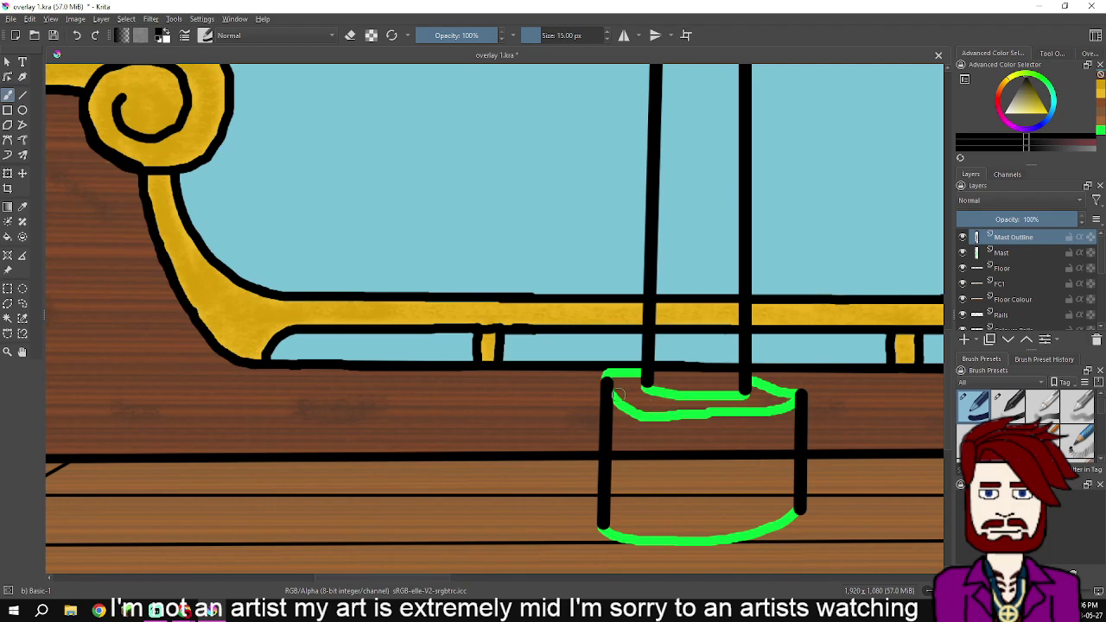
{"action": "mouse_move", "coordinate": [644, 373]}
{"action": "left_mouse_down"}
{"action": "mouse_move", "coordinate": [607, 380]}
{"action": "mouse_move", "coordinate": [616, 401]}
{"action": "mouse_move", "coordinate": [687, 420]}
{"action": "mouse_move", "coordinate": [784, 413]}
{"action": "mouse_move", "coordinate": [798, 388]}
{"action": "mouse_move", "coordinate": [747, 381]}
{"action": "left_mouse_up"}
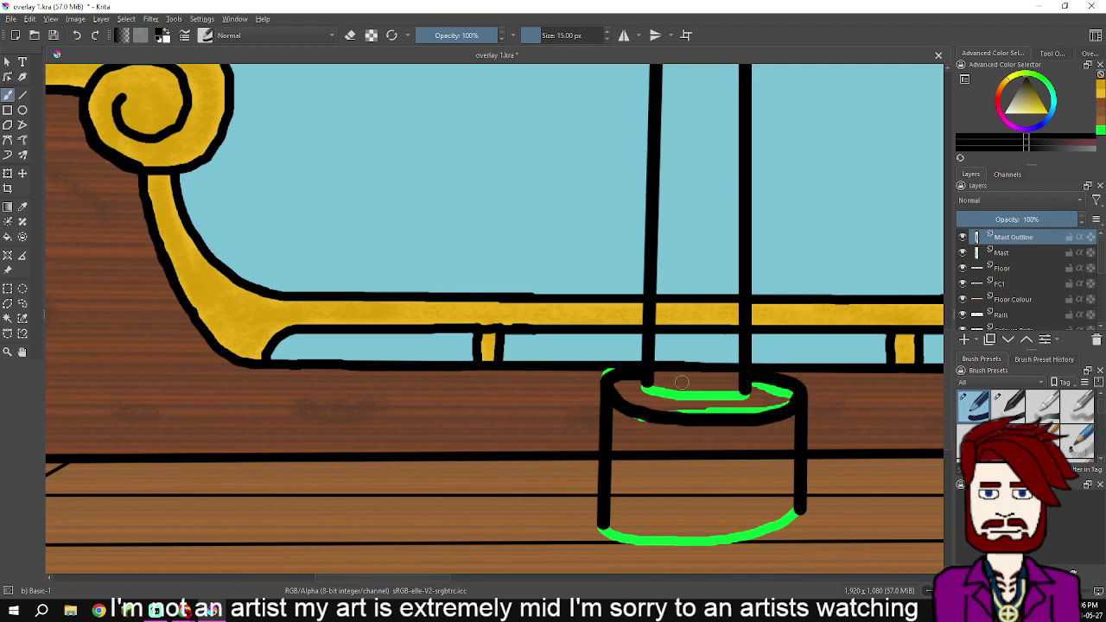
{"action": "mouse_move", "coordinate": [649, 380]}
{"action": "left_mouse_down"}
{"action": "mouse_move", "coordinate": [694, 395]}
{"action": "mouse_move", "coordinate": [747, 391]}
{"action": "left_mouse_up"}
Brush a curved black bottom edge joining the two sides of the mast base
{"action": "left_click_drag", "start_coordinate": [598, 527], "coordinate": [763, 546]}
{"action": "key", "text": "ctrl+z"}
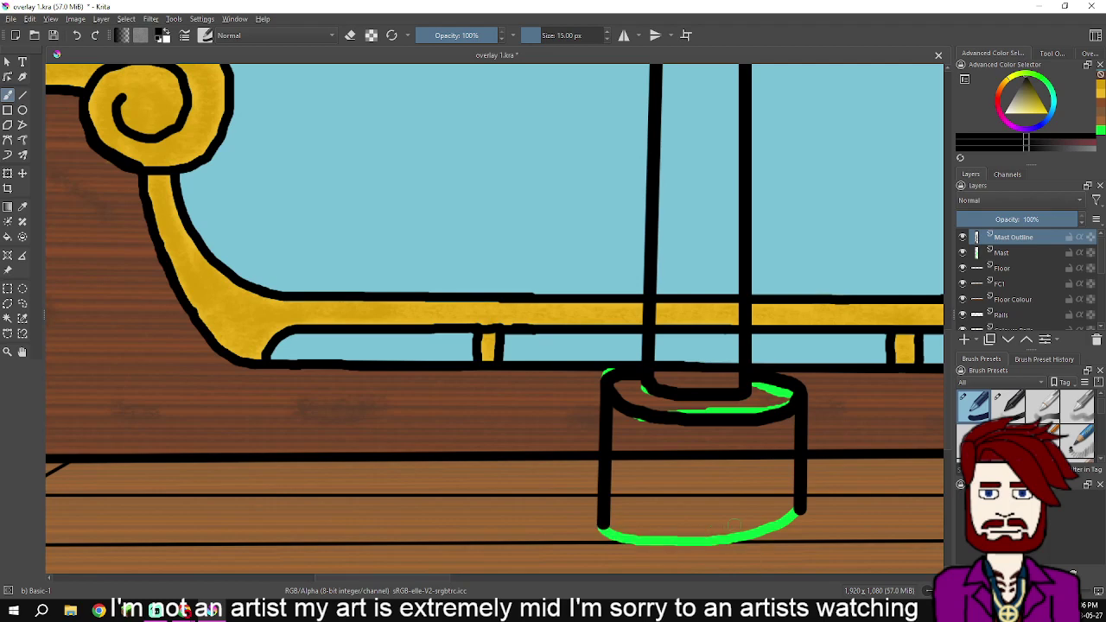
{"action": "left_click_drag", "start_coordinate": [801, 510], "coordinate": [800, 527]}
{"action": "key", "text": "ctrl+z"}
{"action": "mouse_move", "coordinate": [604, 525]}
{"action": "left_mouse_down"}
{"action": "mouse_move", "coordinate": [692, 544]}
{"action": "mouse_move", "coordinate": [774, 538]}
{"action": "mouse_move", "coordinate": [798, 517]}
{"action": "left_mouse_up"}
Remove the Mast layer that holds the green sketch lines
{"action": "scroll", "coordinate": [749, 485], "scroll_direction": "down", "scroll_amount": 3}
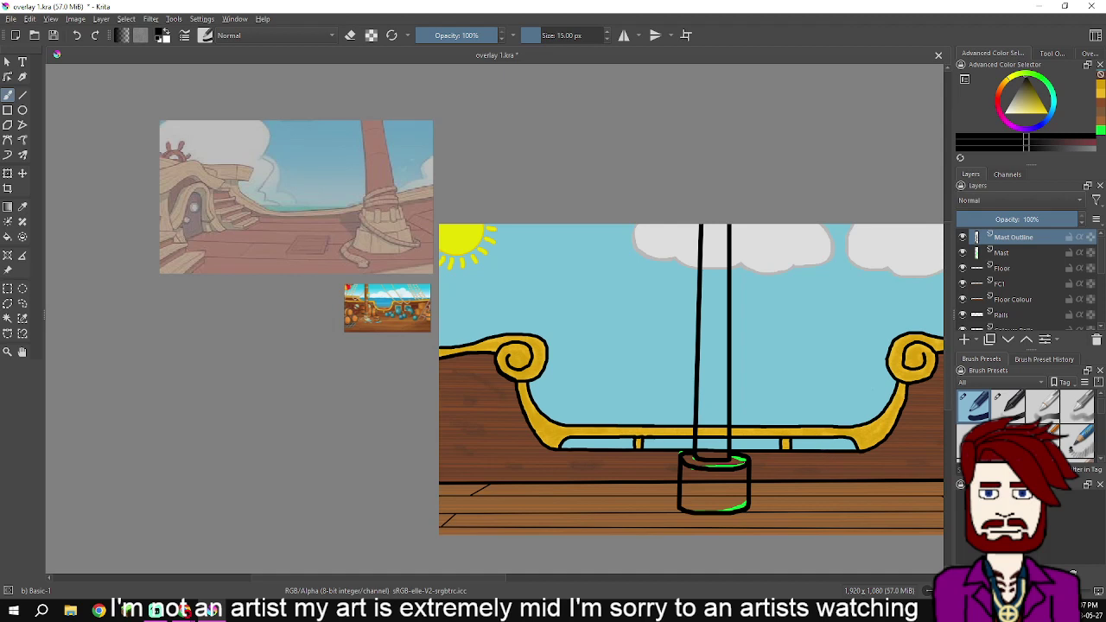
{"action": "left_click", "coordinate": [1003, 252]}
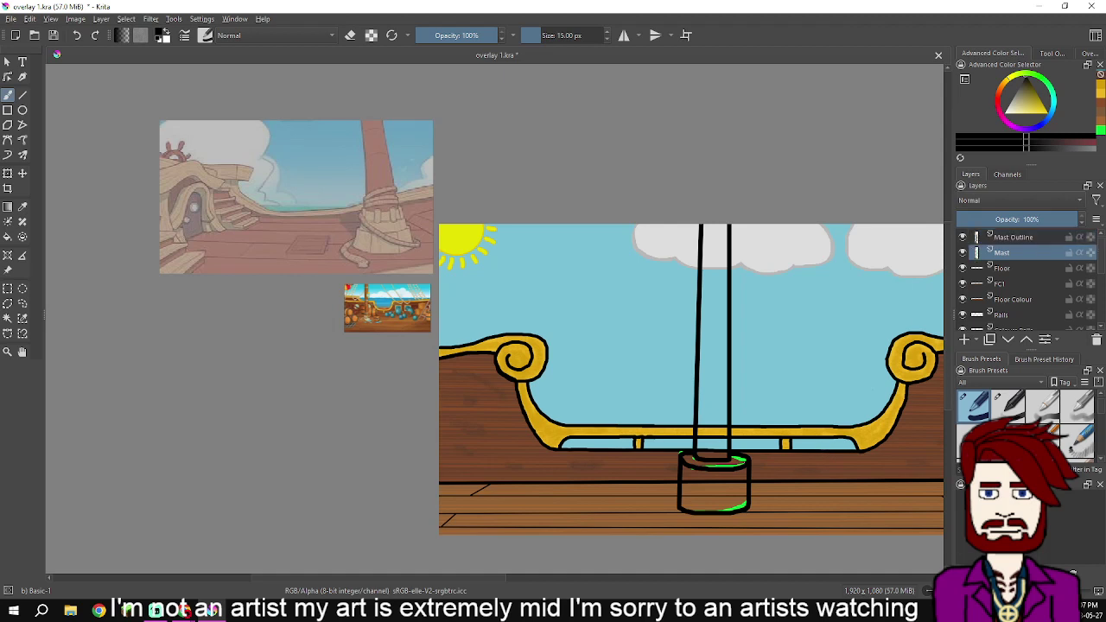
{"action": "right_click", "coordinate": [1003, 253]}
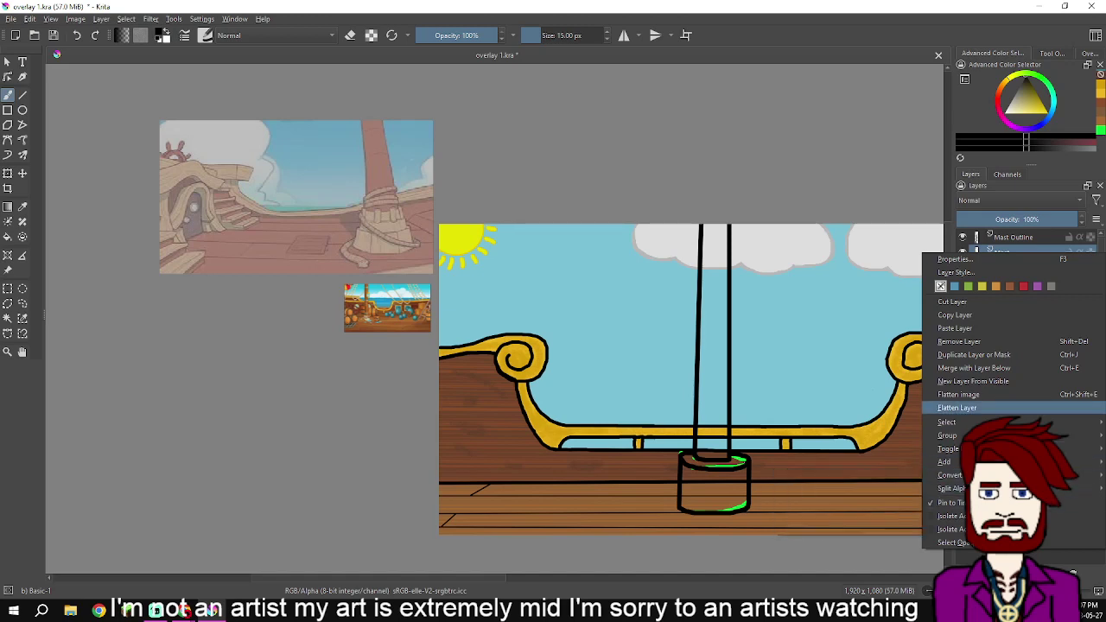
{"action": "left_click", "coordinate": [960, 342]}
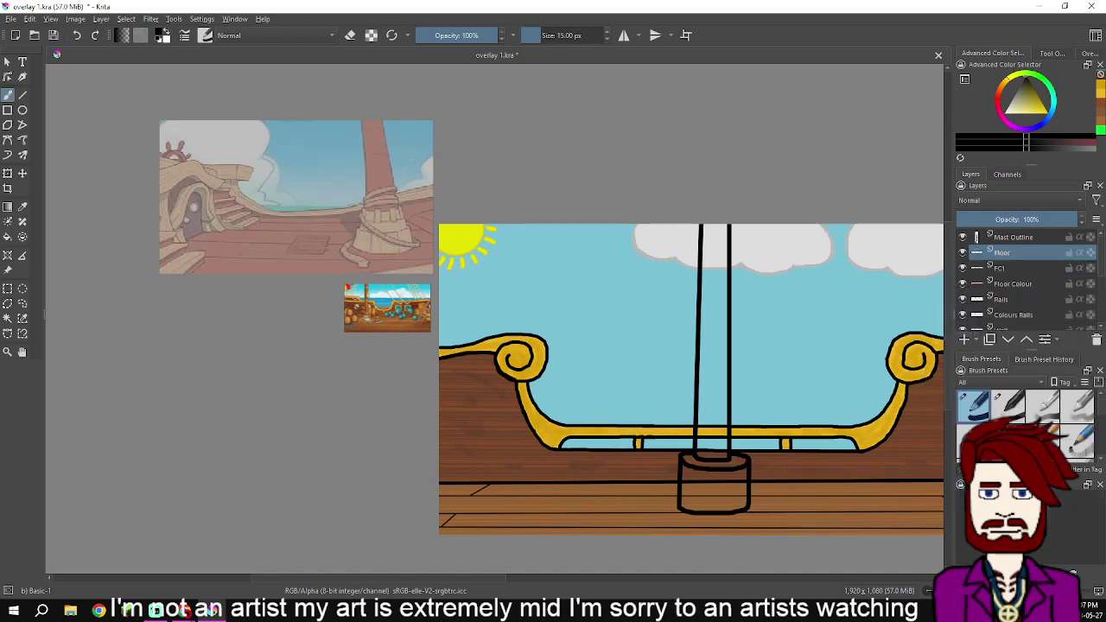
Check what Paint Layer 1 contains by toggling its visibility and rename it "Sun 2"
{"action": "scroll", "coordinate": [1020, 281], "scroll_direction": "down", "scroll_amount": 3}
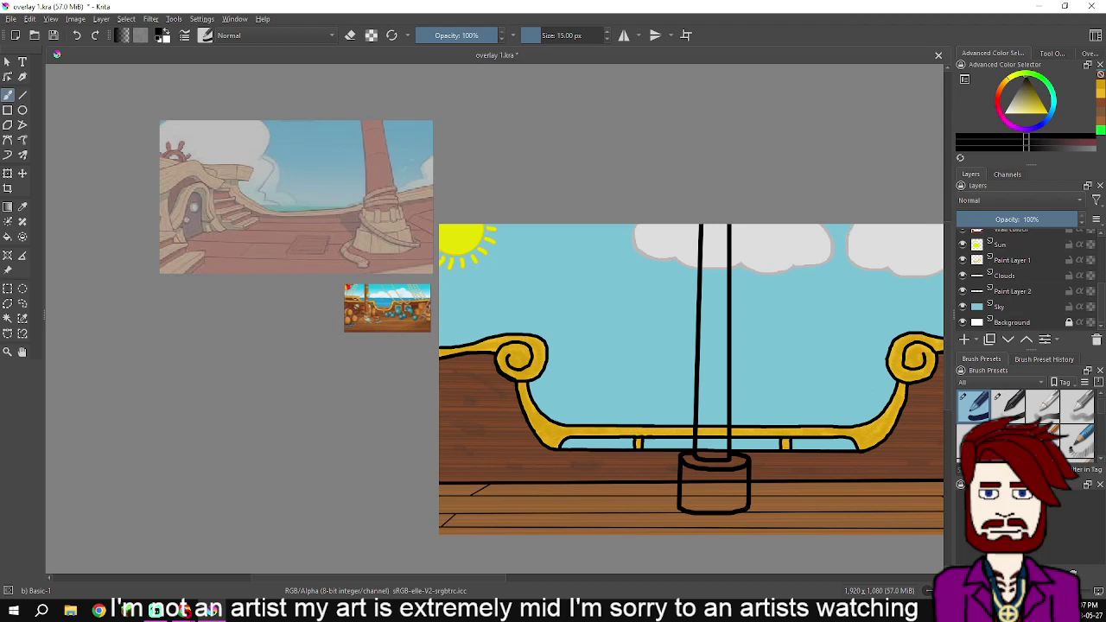
{"action": "left_click", "coordinate": [1013, 260]}
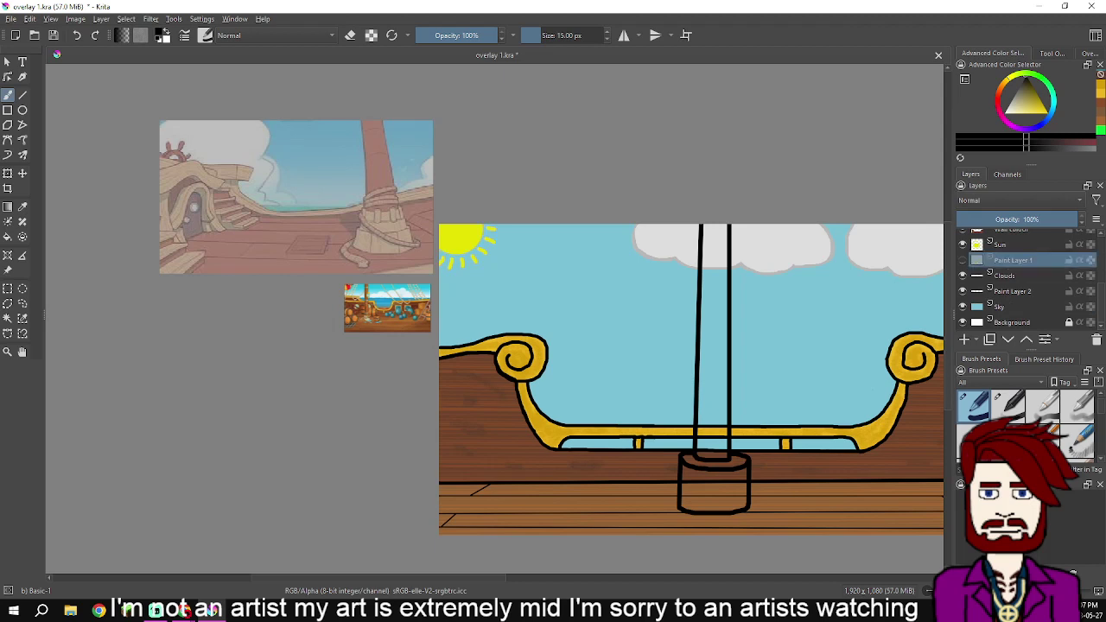
{"action": "left_click", "coordinate": [963, 260]}
{"action": "left_click", "coordinate": [963, 260]}
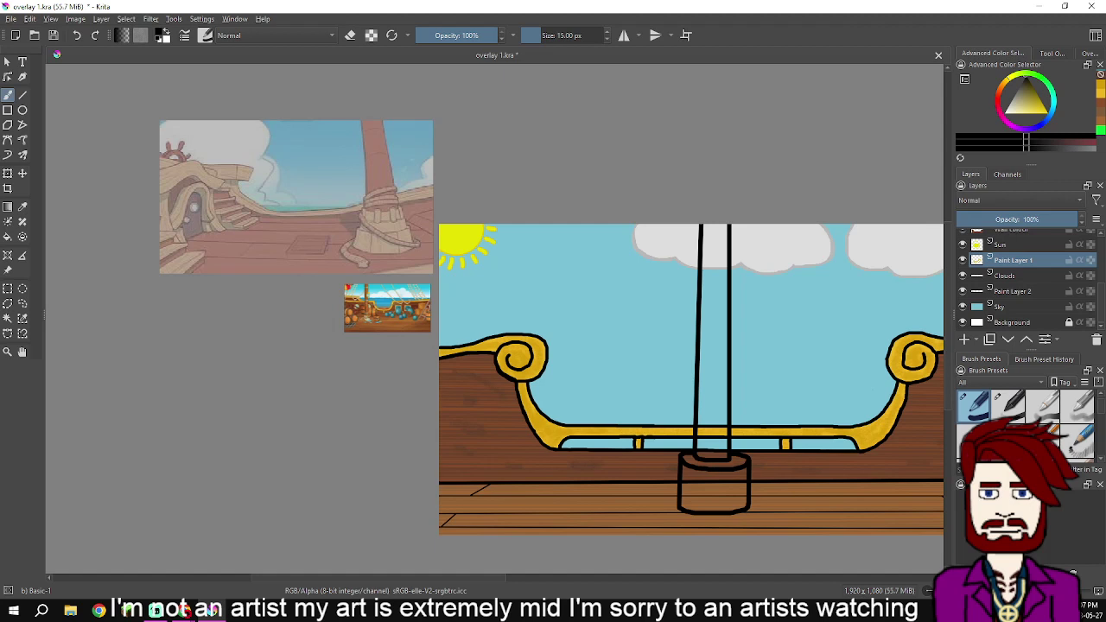
{"action": "double_click", "coordinate": [1014, 260]}
{"action": "type", "text": "Sun 2"}
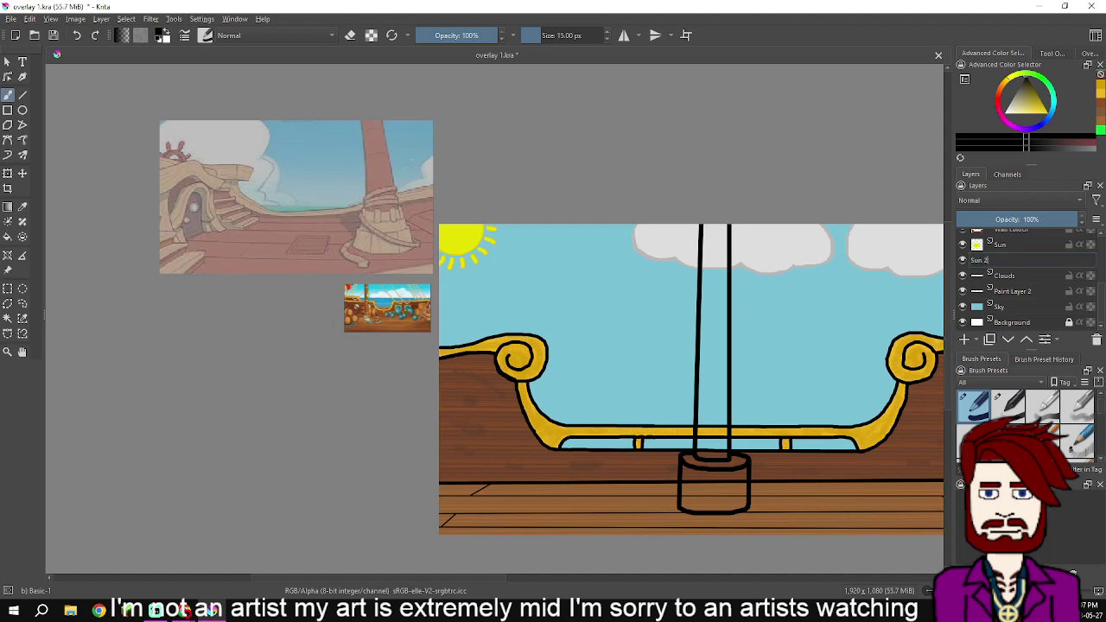
{"action": "key", "text": "Return"}
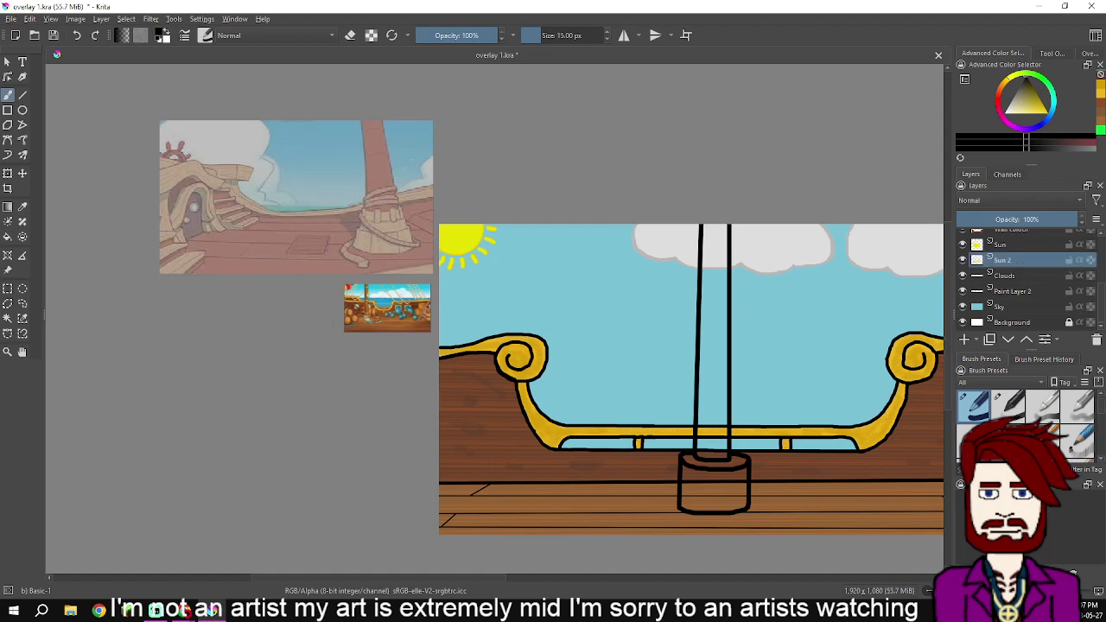
Rename the Paint Layer 2 layer as "Clouds 2"
{"action": "double_click", "coordinate": [1013, 291]}
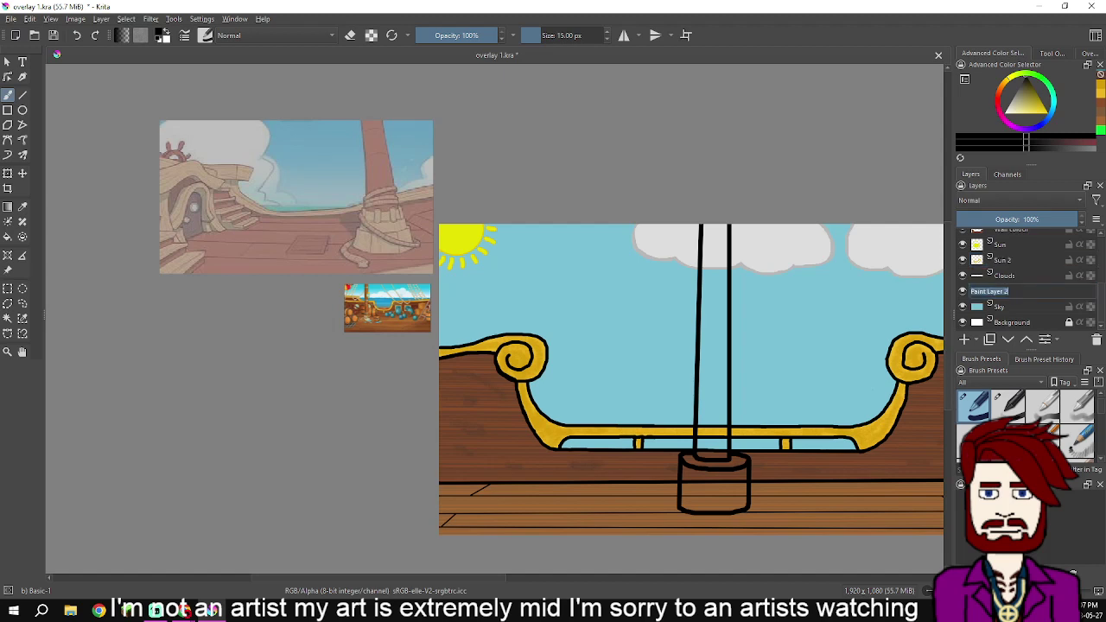
{"action": "type", "text": "Clouds 2"}
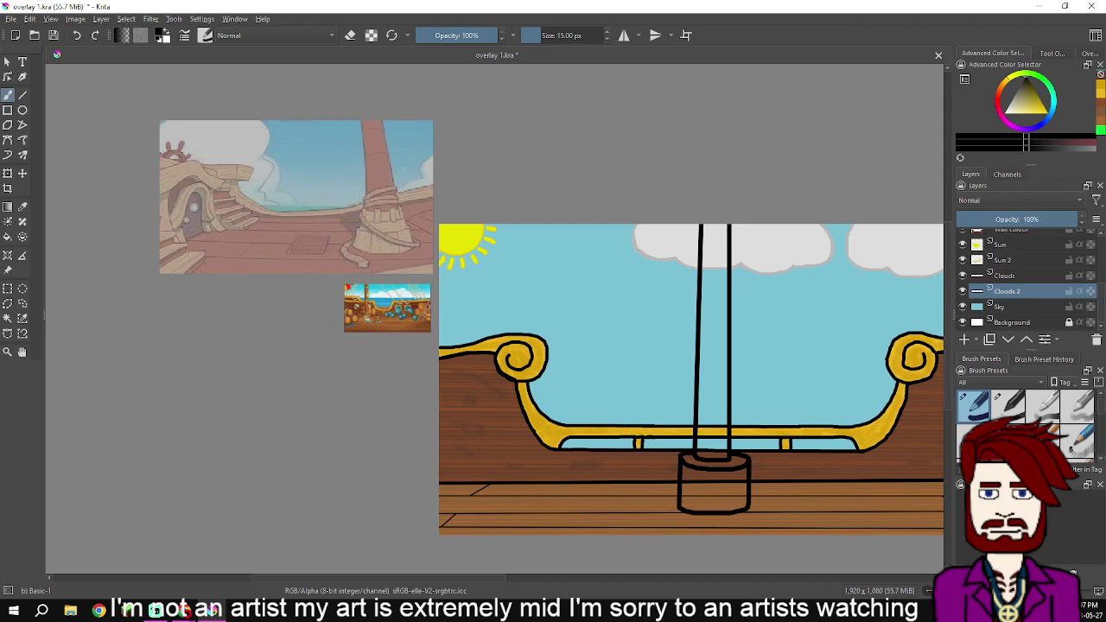
Duplicate the Mast Outline layer, naming the copy "MO Colour" and placing it directly beneath the original
{"action": "scroll", "coordinate": [1025, 286], "scroll_direction": "up", "scroll_amount": 2}
{"action": "scroll", "coordinate": [1024, 285], "scroll_direction": "up", "scroll_amount": 2}
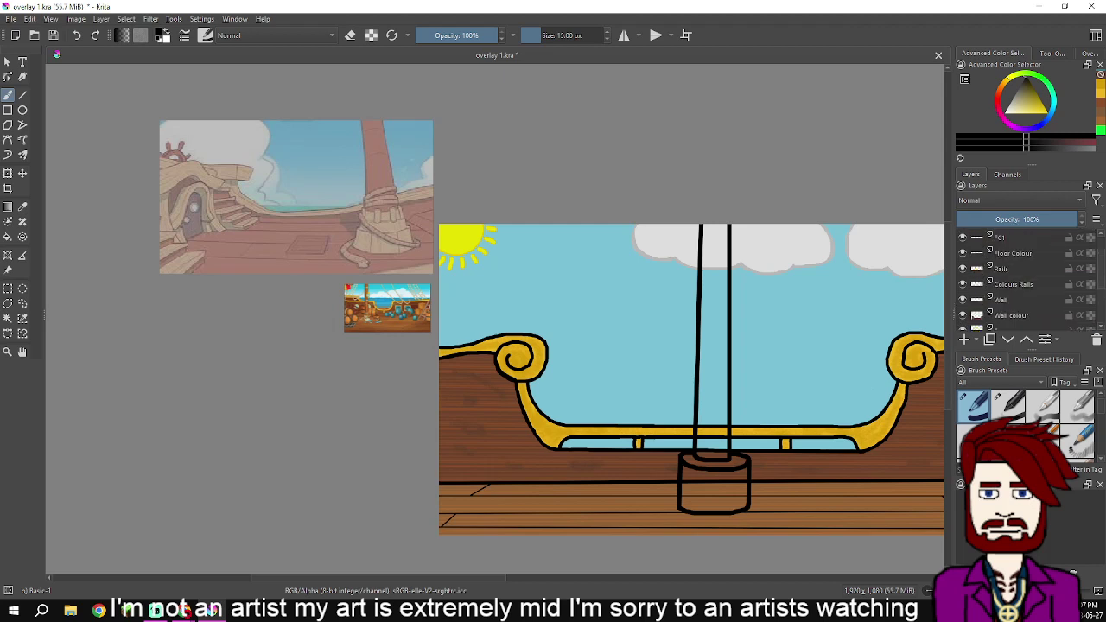
{"action": "scroll", "coordinate": [1024, 285], "scroll_direction": "up", "scroll_amount": 2}
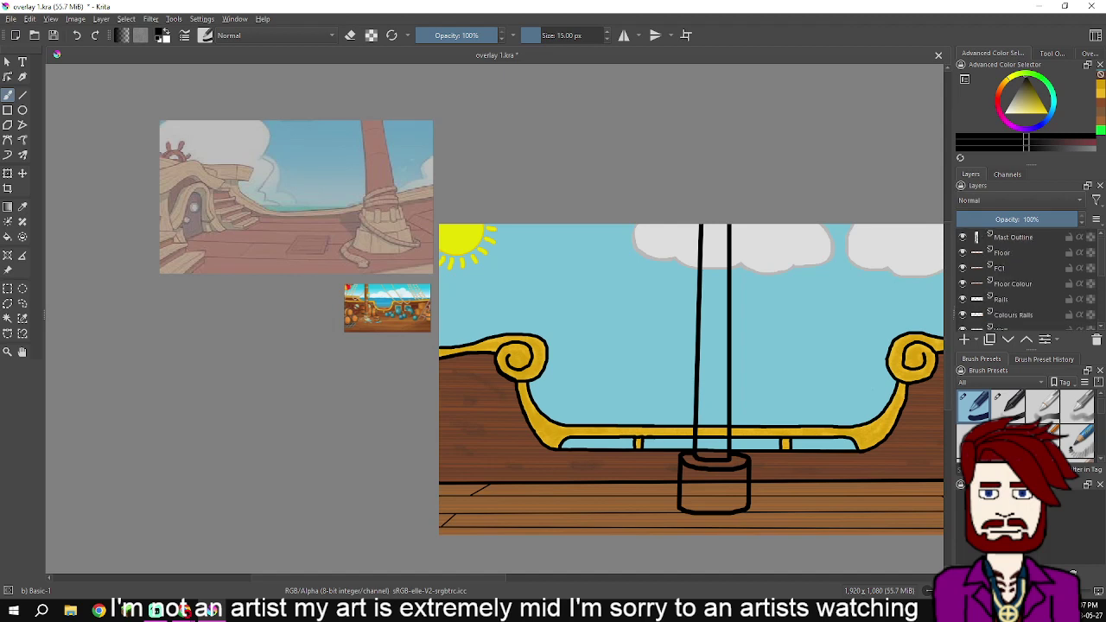
{"action": "right_click", "coordinate": [1013, 237]}
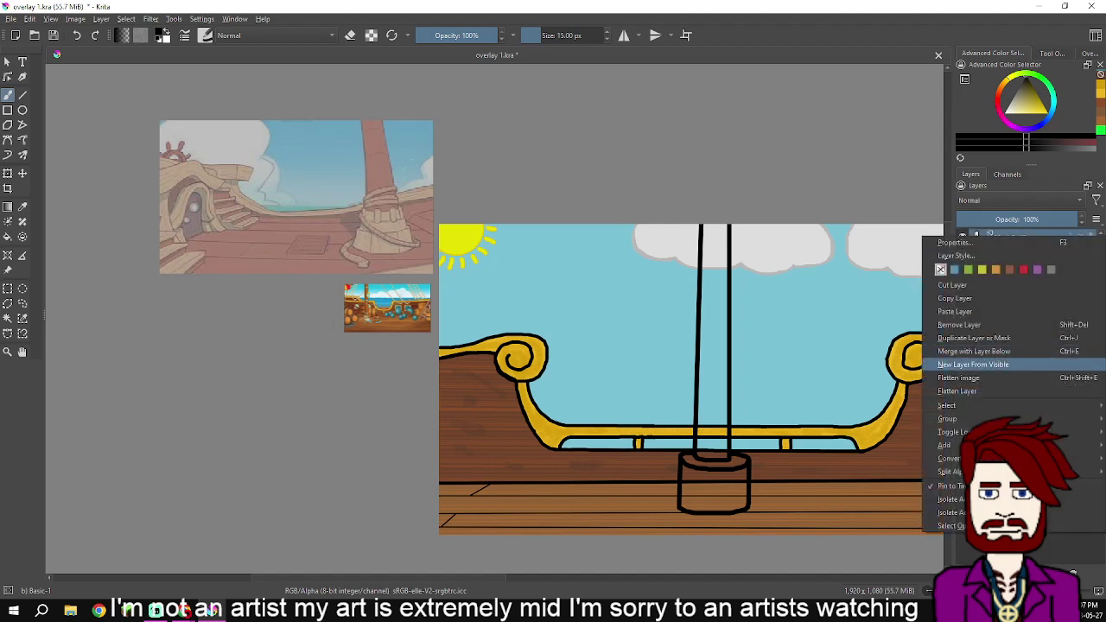
{"action": "left_click", "coordinate": [975, 338]}
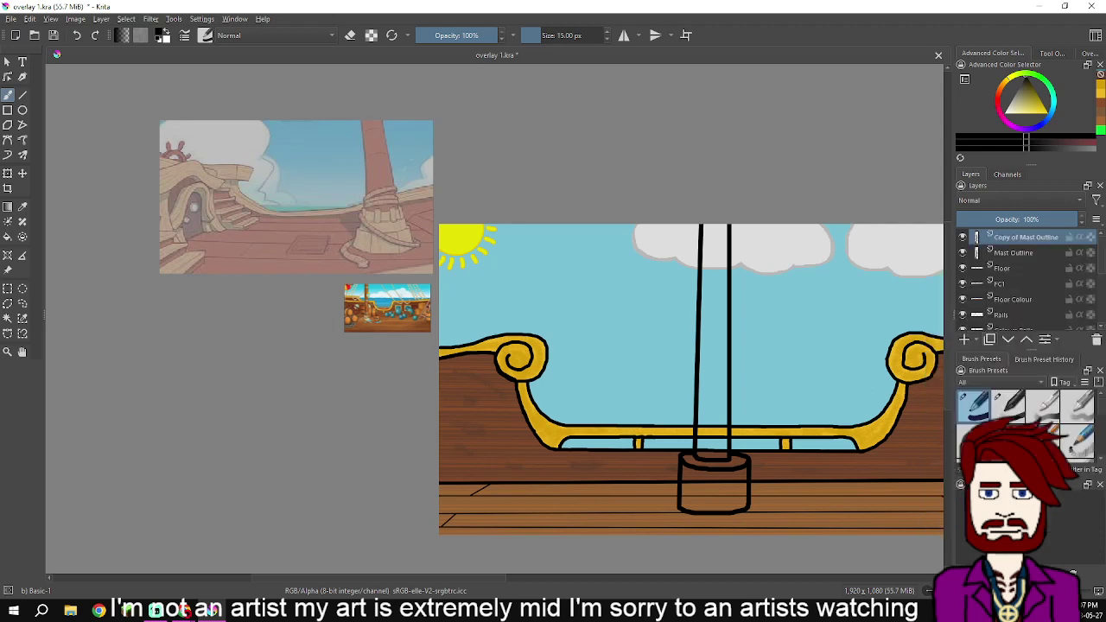
{"action": "double_click", "coordinate": [1026, 237]}
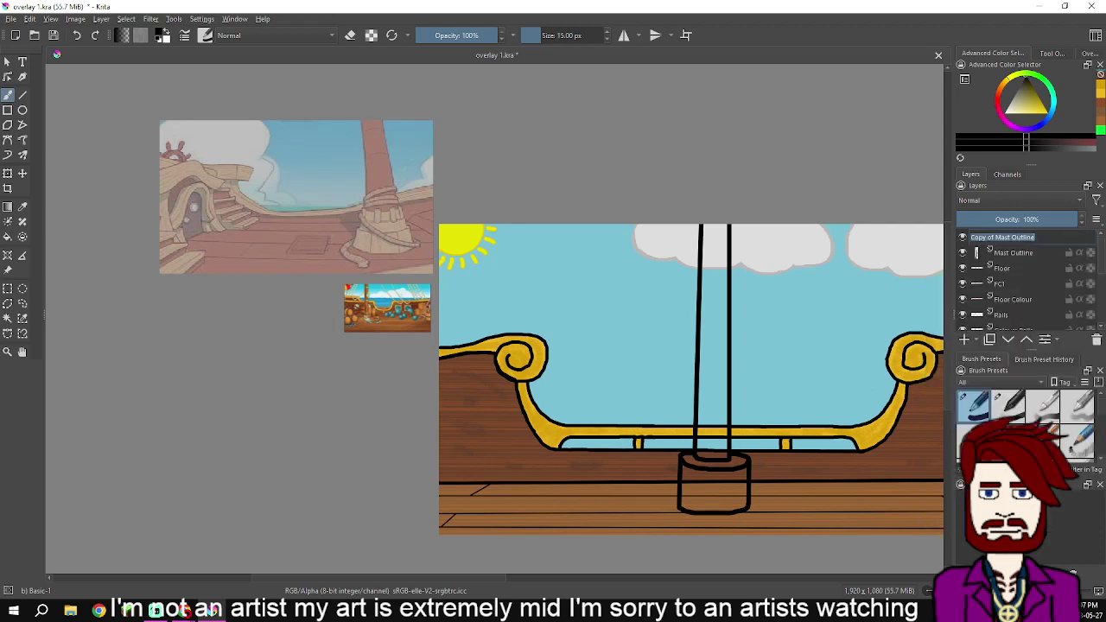
{"action": "type", "text": "MO Colour"}
{"action": "key", "text": "Return"}
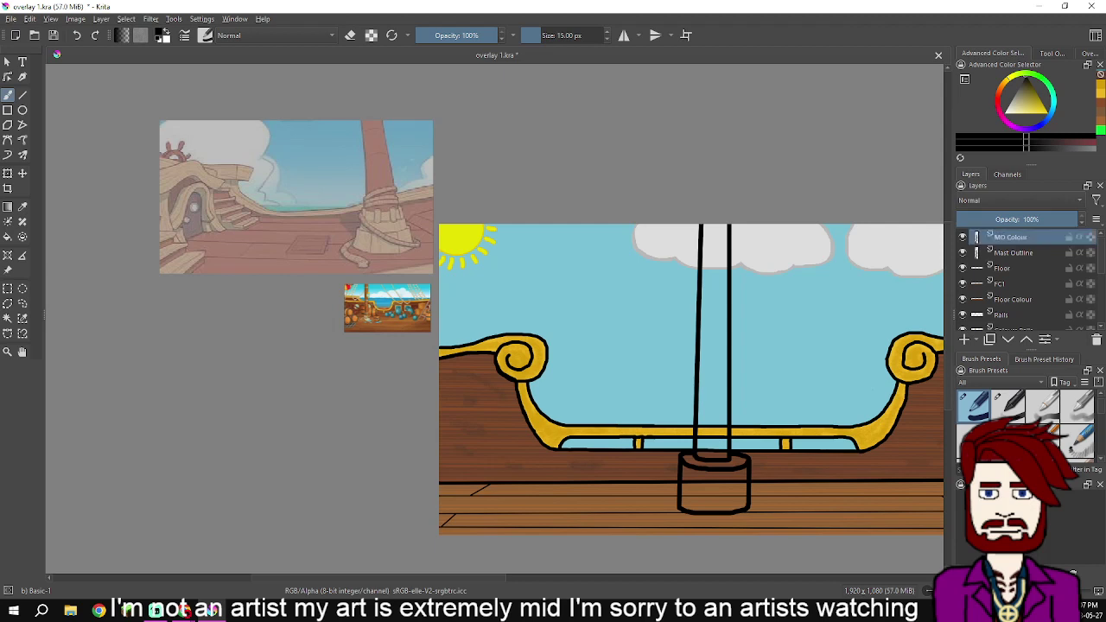
{"action": "key", "text": "ctrl+Page_Down"}
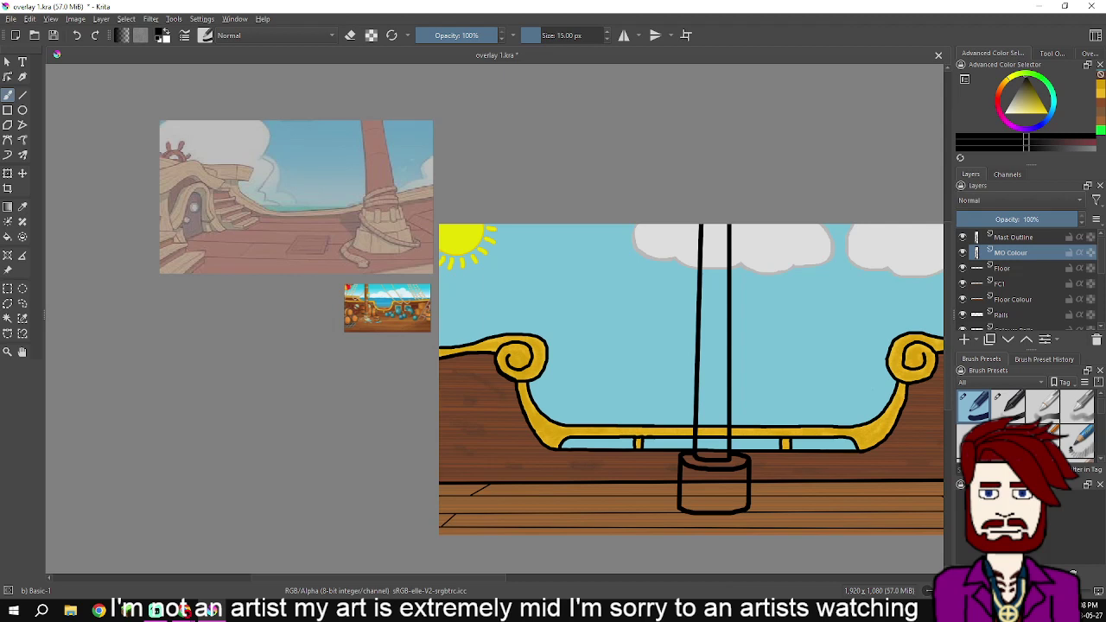
Sample the light brown of the floor planks and fill the mast base's side and top rim with it
{"action": "mouse_move", "coordinate": [1003, 315]}
{"action": "left_click", "coordinate": [22, 207]}
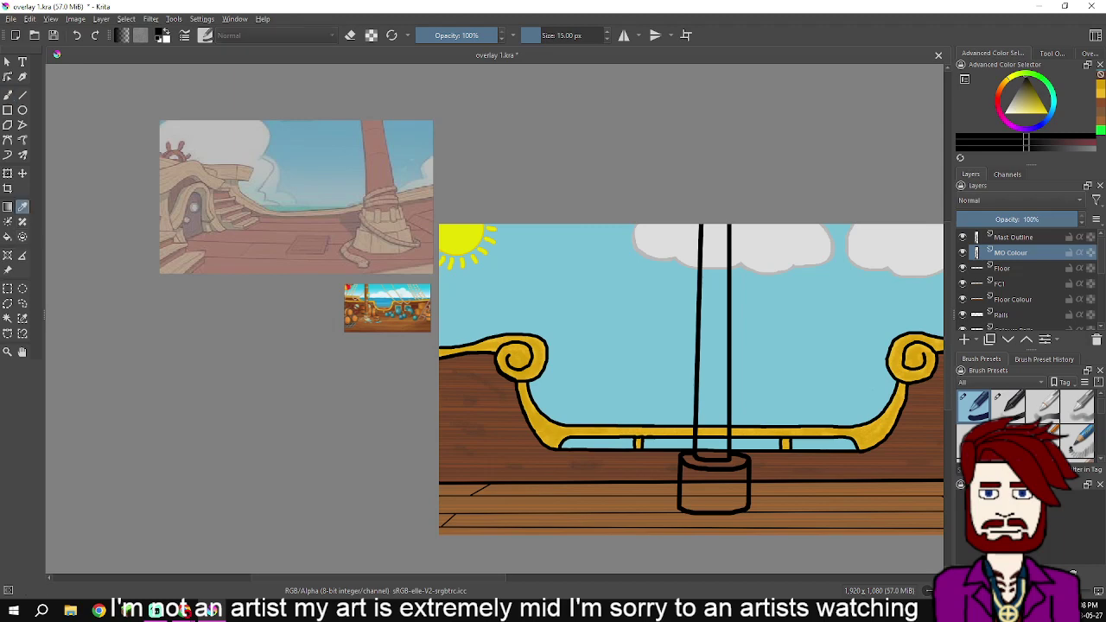
{"action": "scroll", "coordinate": [567, 515], "scroll_direction": "up", "scroll_amount": 7}
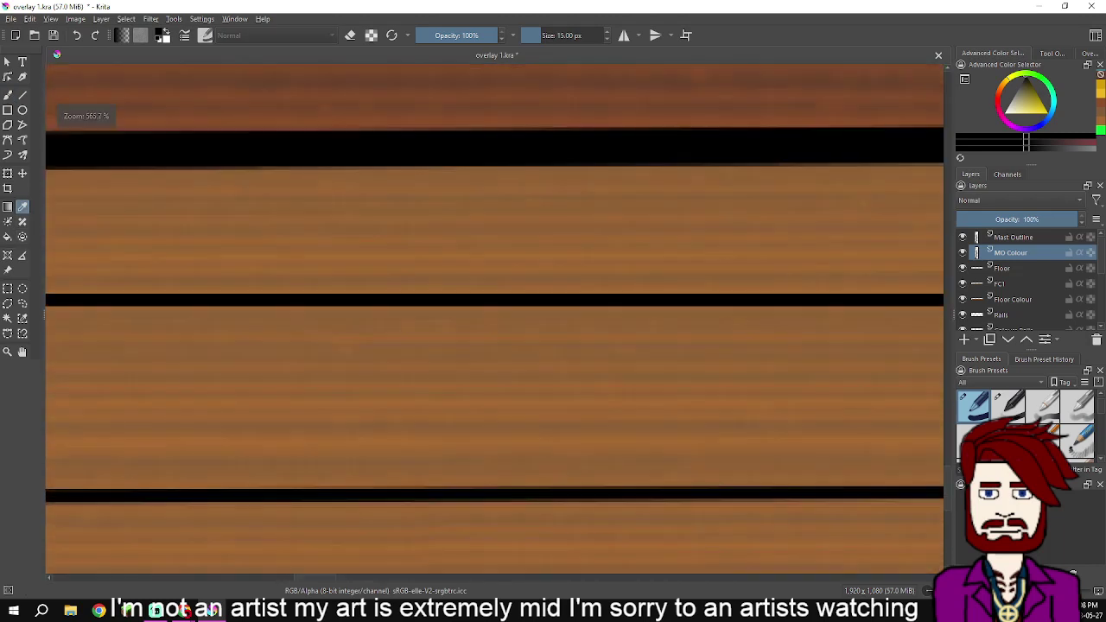
{"action": "key", "text": "minus"}
{"action": "key", "text": "minus"}
{"action": "key", "text": "minus"}
{"action": "key", "text": "minus"}
{"action": "key", "text": "minus"}
{"action": "key", "text": "minus"}
{"action": "key", "text": "minus"}
{"action": "key", "text": "minus"}
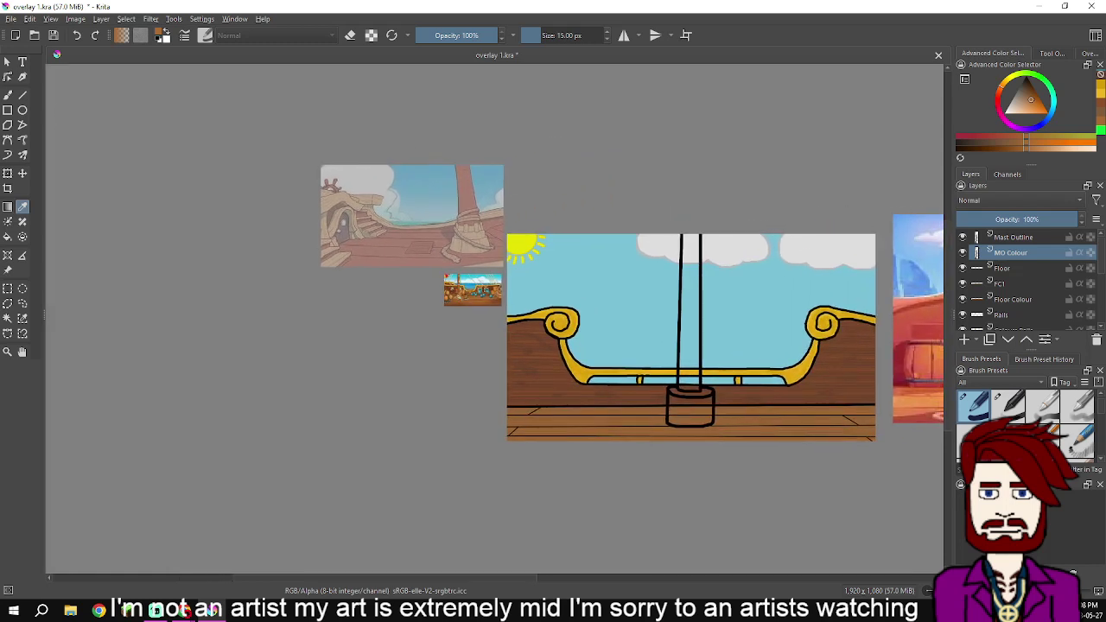
{"action": "key", "text": "f"}
{"action": "key", "text": "1"}
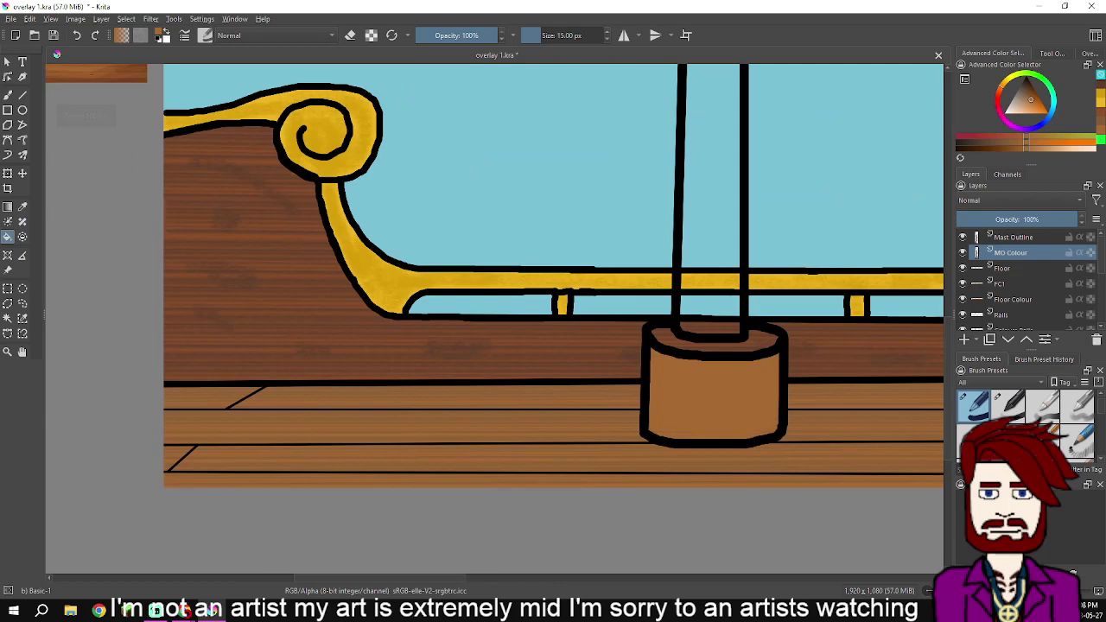
Sample the reddish brown of the ship's wall and fill the mast with it
{"action": "key", "text": "minus"}
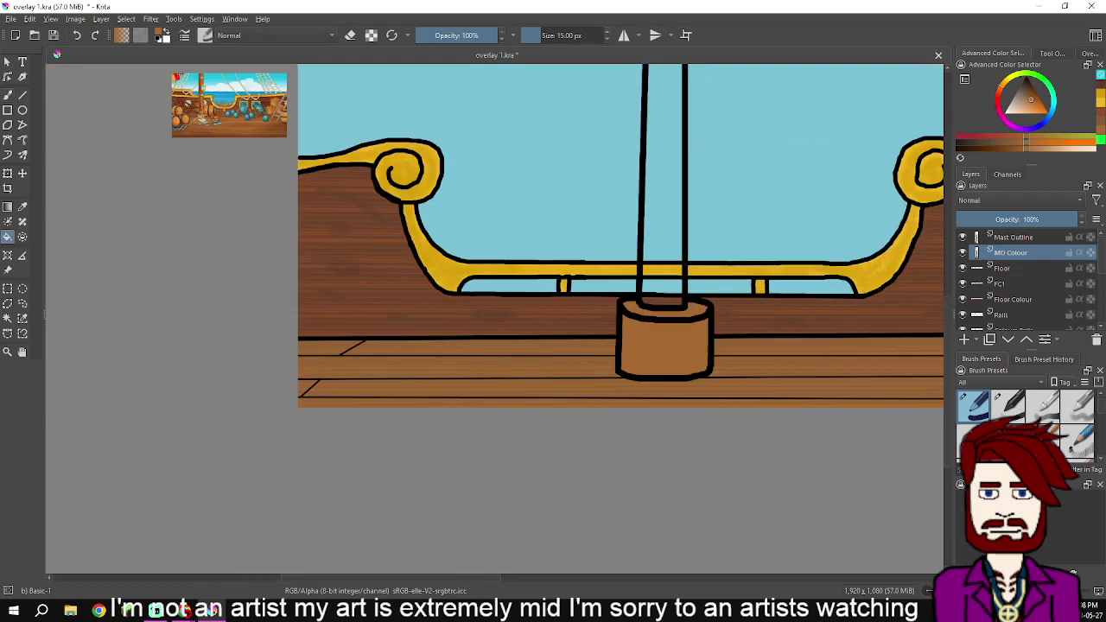
{"action": "key", "text": "p"}
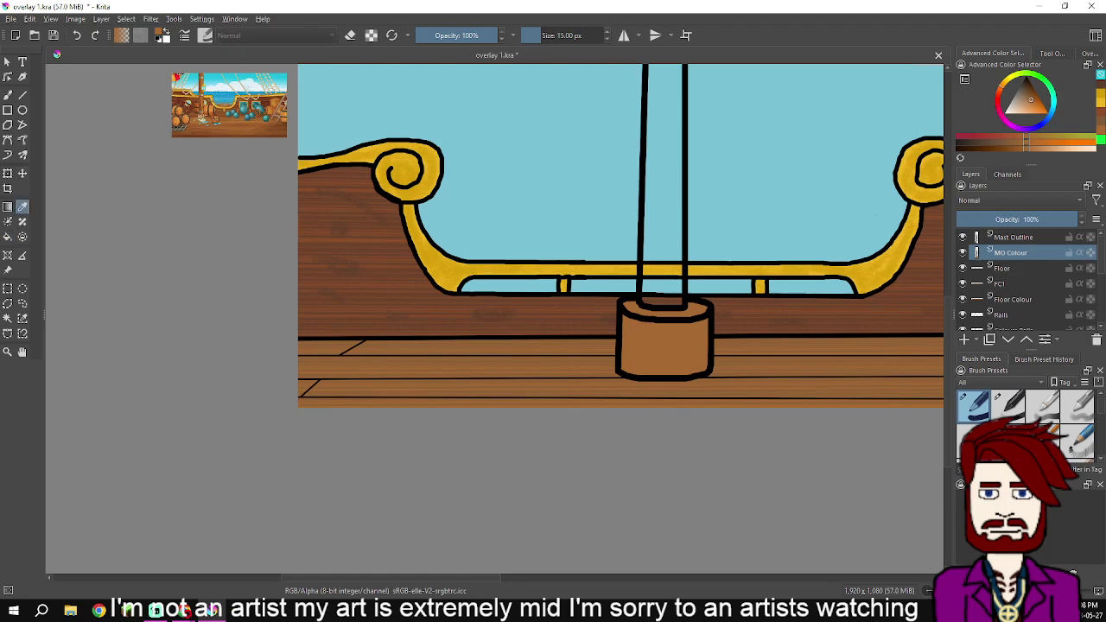
{"action": "key", "text": "plus"}
{"action": "key", "text": "plus"}
{"action": "key", "text": "plus"}
{"action": "key", "text": "plus"}
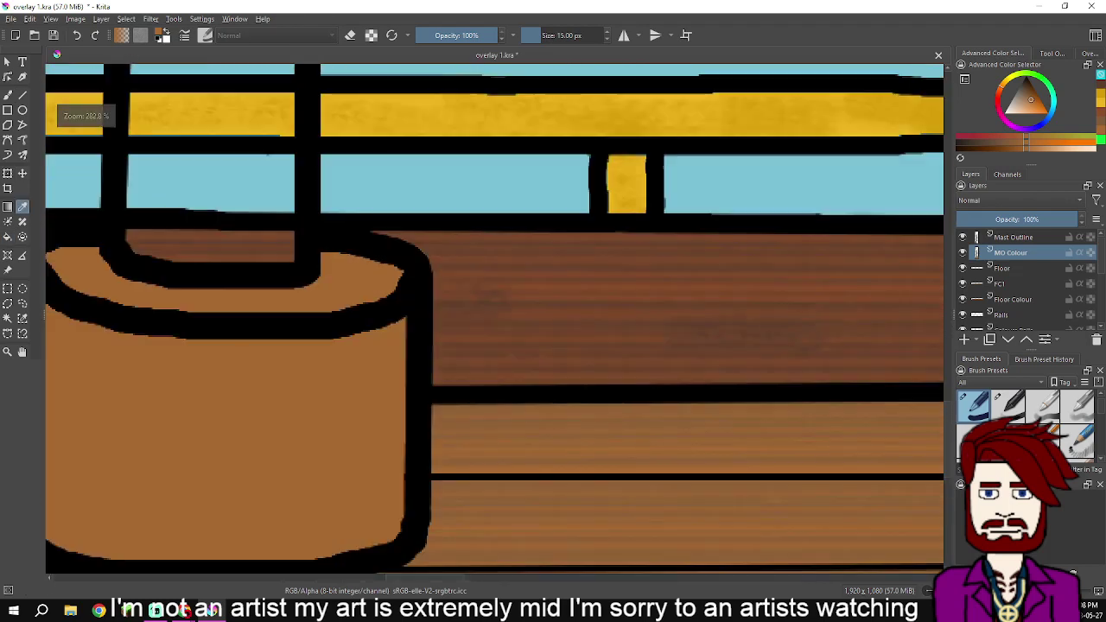
{"action": "key", "text": "plus"}
{"action": "key", "text": "plus"}
{"action": "key", "text": "plus"}
{"action": "key", "text": "minus"}
{"action": "key", "text": "minus"}
{"action": "key", "text": "minus"}
{"action": "key", "text": "minus"}
{"action": "key", "text": "minus"}
{"action": "key", "text": "minus"}
{"action": "key", "text": "minus"}
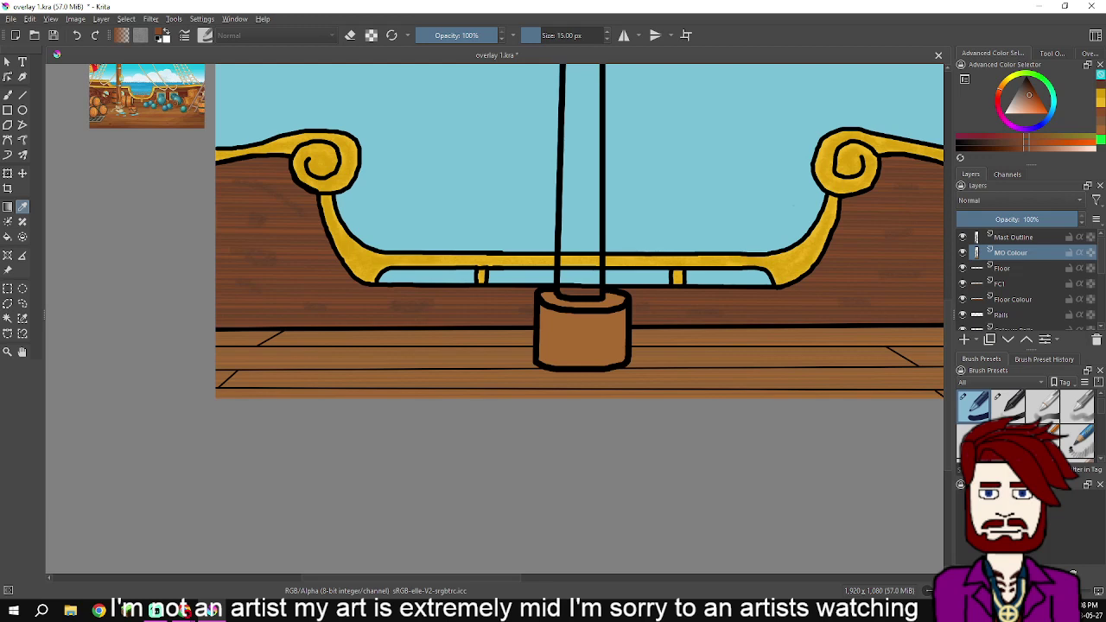
{"action": "key", "text": "f"}
{"action": "left_click", "coordinate": [582, 173]}
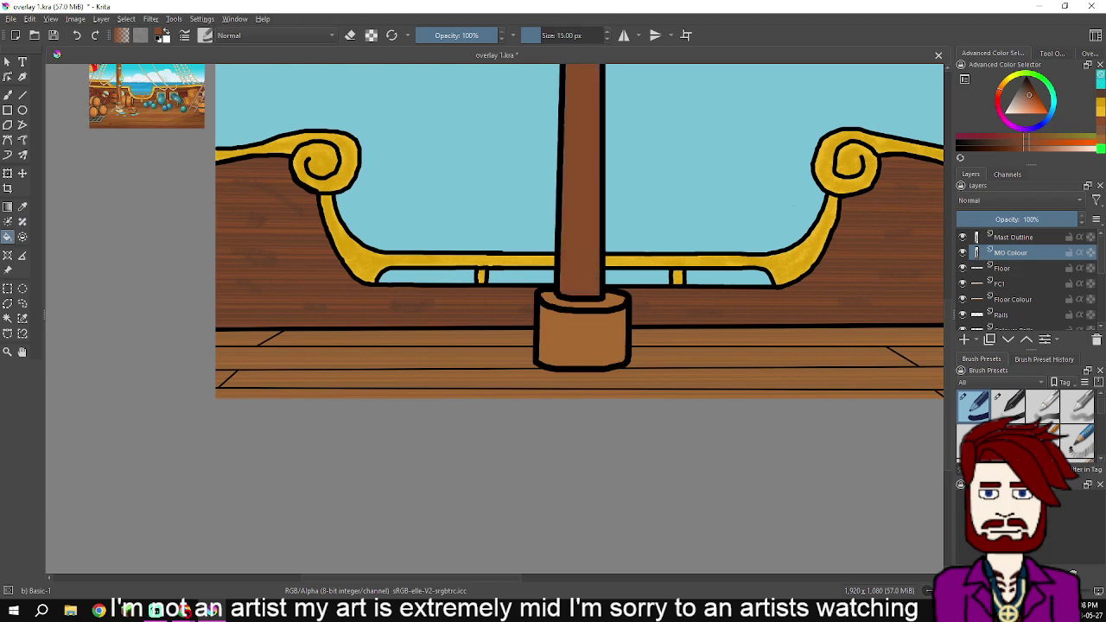
Brush the reddish brown along both inner edges of the mast to cover the gaps between fill and outline
{"action": "left_click_drag", "start_coordinate": [794, 205], "coordinate": [780, 367]}
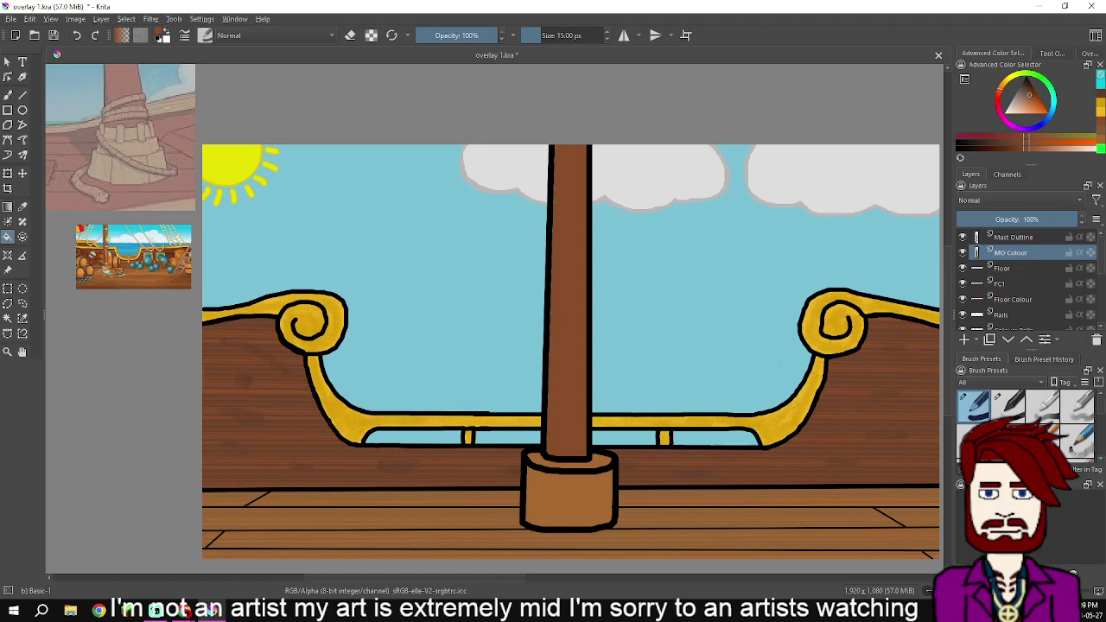
{"action": "key", "text": "b"}
{"action": "scroll", "coordinate": [553, 363], "scroll_direction": "up", "scroll_amount": 5}
{"action": "left_click_drag", "start_coordinate": [596, 423], "coordinate": [605, 279]}
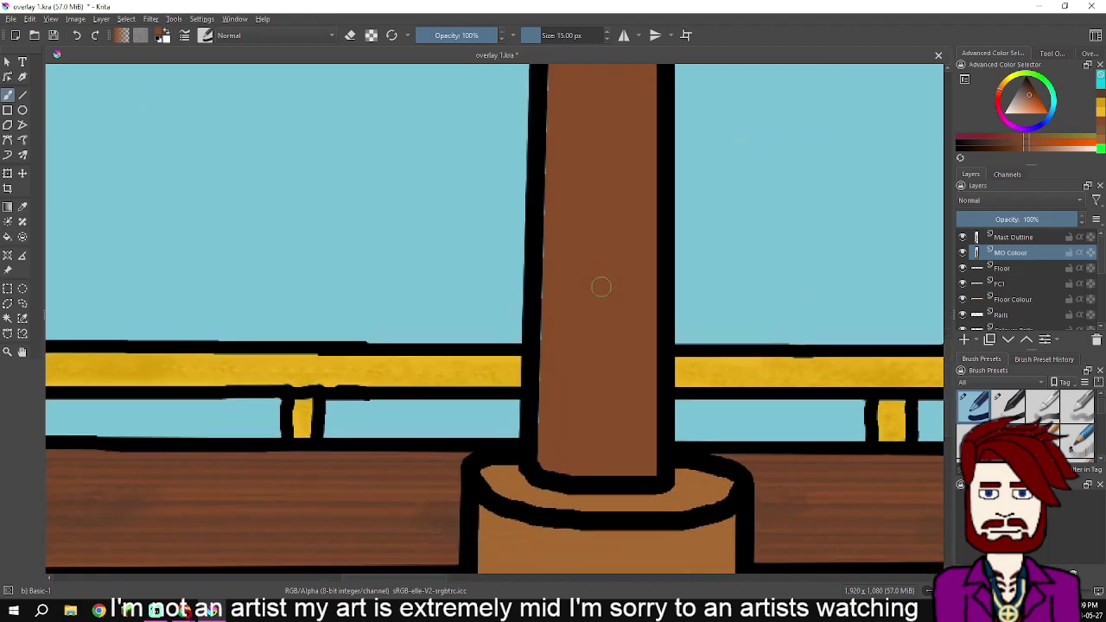
{"action": "mouse_move", "coordinate": [544, 452]}
{"action": "left_mouse_down"}
{"action": "mouse_move", "coordinate": [547, 162]}
{"action": "mouse_move", "coordinate": [566, 428]}
{"action": "mouse_move", "coordinate": [553, 395]}
{"action": "mouse_move", "coordinate": [569, 205]}
{"action": "mouse_move", "coordinate": [621, 470]}
{"action": "mouse_move", "coordinate": [602, 425]}
{"action": "mouse_move", "coordinate": [611, 95]}
{"action": "left_mouse_up"}
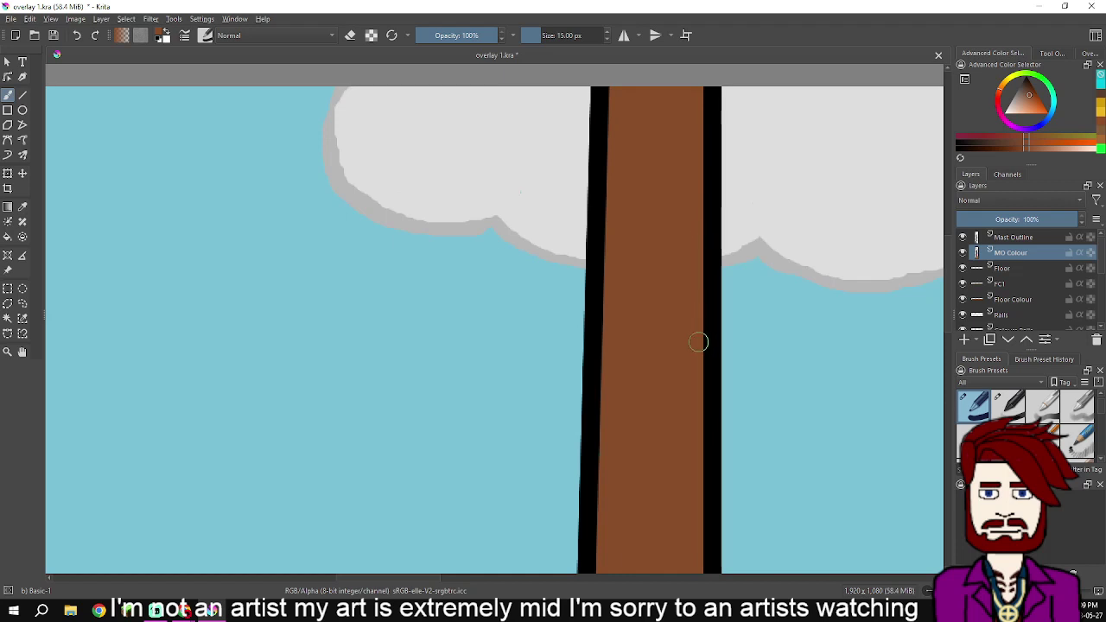
{"action": "left_click_drag", "start_coordinate": [669, 445], "coordinate": [654, 247]}
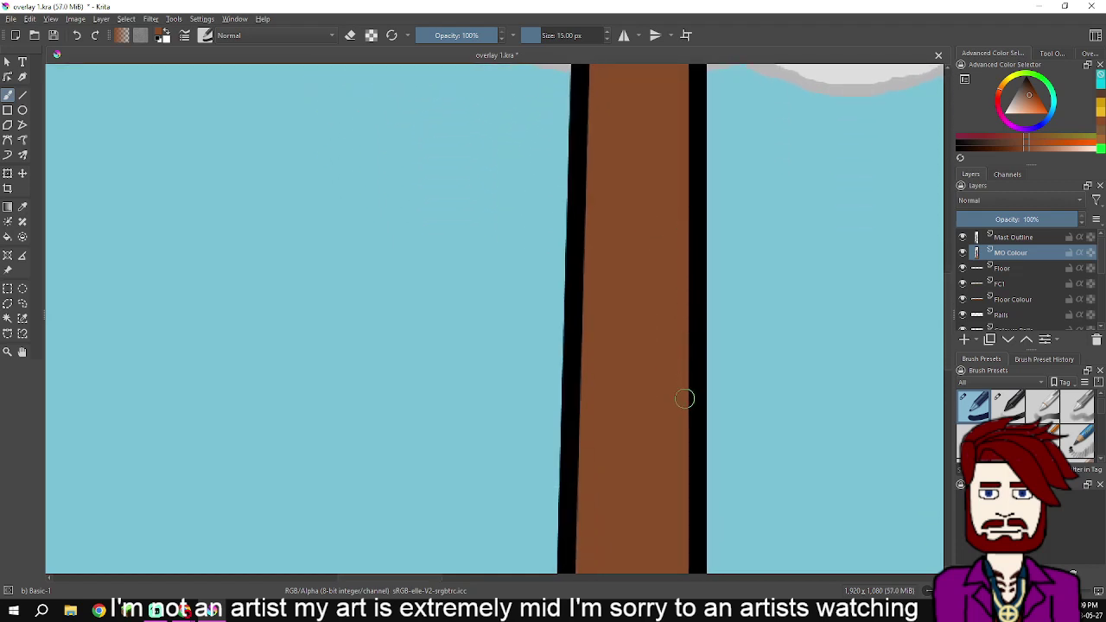
{"action": "left_click_drag", "start_coordinate": [644, 425], "coordinate": [652, 181]}
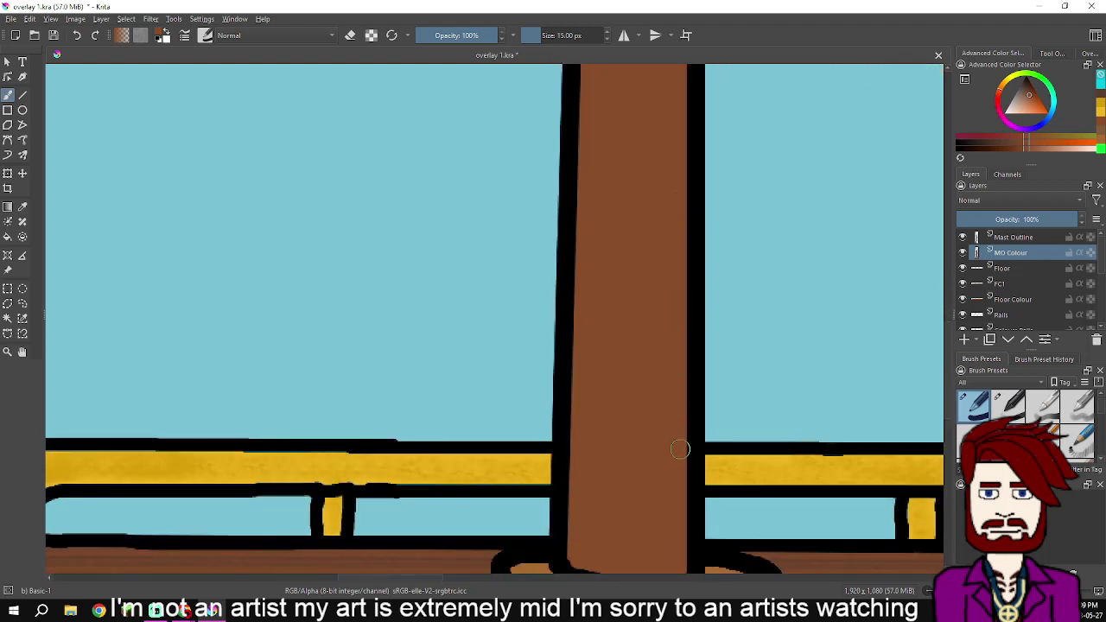
{"action": "left_click_drag", "start_coordinate": [664, 484], "coordinate": [624, 269]}
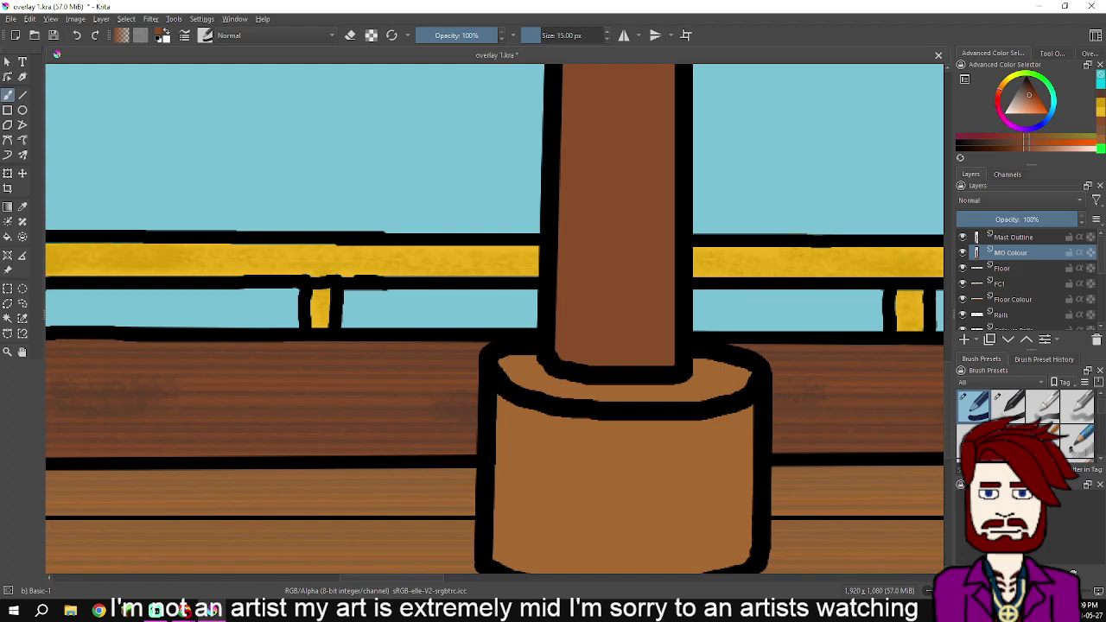
Choose a slightly darker brown and the Texture Wood Fiber brush preset
{"action": "left_click", "coordinate": [1028, 93]}
{"action": "left_click", "coordinate": [205, 35]}
{"action": "scroll", "coordinate": [306, 197], "scroll_direction": "down", "scroll_amount": 6}
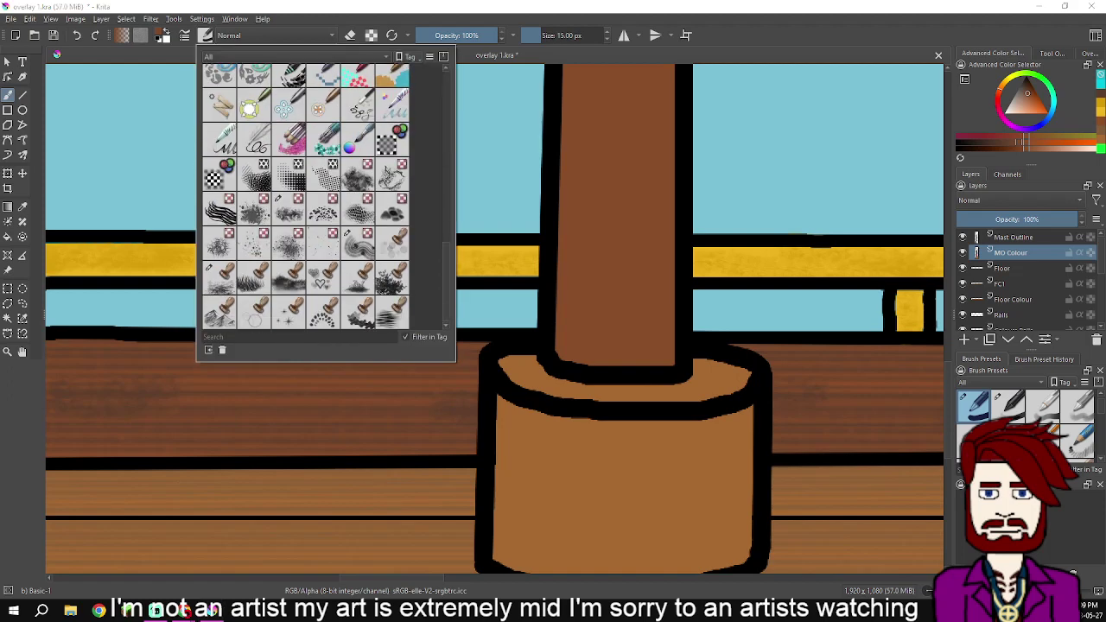
{"action": "left_click", "coordinate": [358, 243]}
Try curved wood-grain strokes on the mast base's top and side at 15 px, and undo them
{"action": "left_click", "coordinate": [517, 359]}
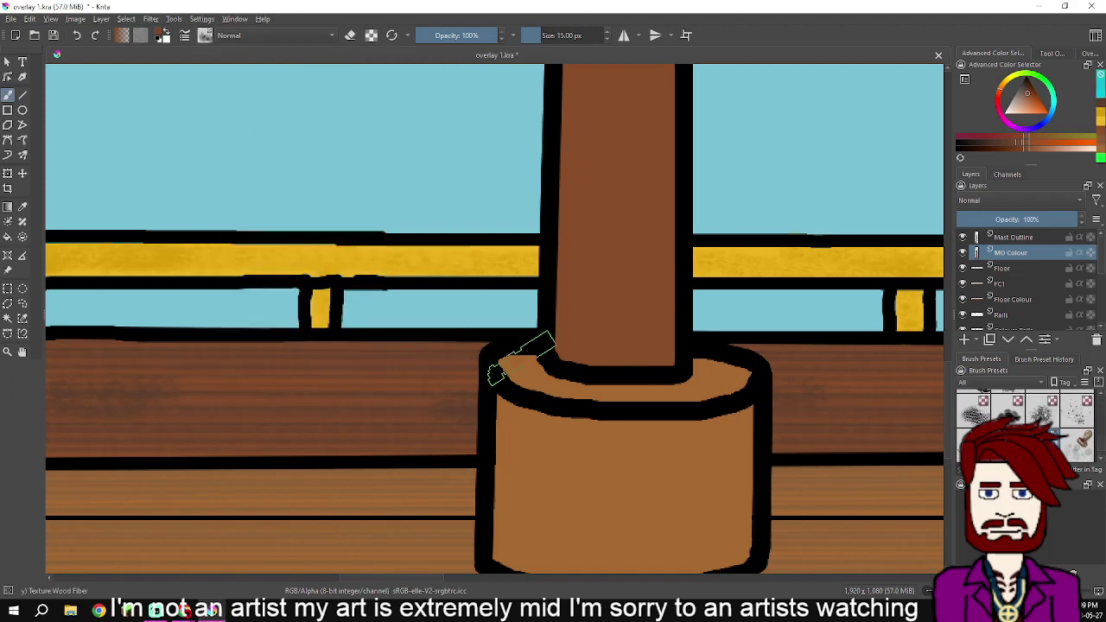
{"action": "mouse_move", "coordinate": [497, 368]}
{"action": "left_mouse_down"}
{"action": "mouse_move", "coordinate": [508, 360]}
{"action": "mouse_move", "coordinate": [508, 378]}
{"action": "mouse_move", "coordinate": [529, 392]}
{"action": "mouse_move", "coordinate": [708, 406]}
{"action": "mouse_move", "coordinate": [749, 383]}
{"action": "mouse_move", "coordinate": [740, 371]}
{"action": "mouse_move", "coordinate": [716, 408]}
{"action": "mouse_move", "coordinate": [731, 421]}
{"action": "mouse_move", "coordinate": [741, 402]}
{"action": "mouse_move", "coordinate": [760, 444]}
{"action": "mouse_move", "coordinate": [763, 434]}
{"action": "mouse_move", "coordinate": [495, 446]}
{"action": "left_mouse_up"}
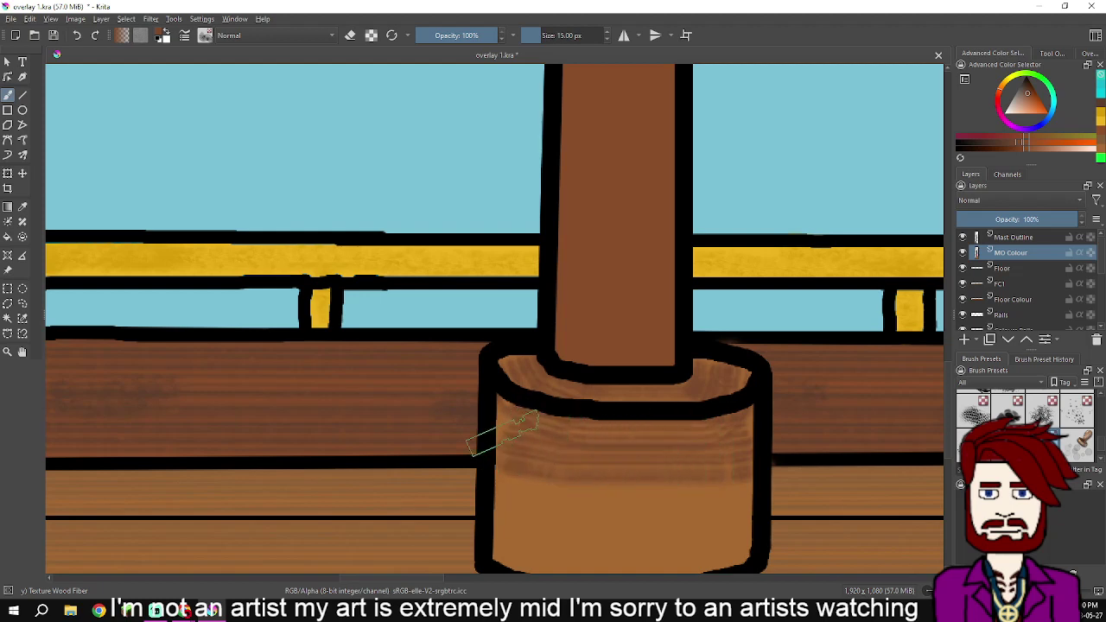
{"action": "key", "text": "ctrl+z"}
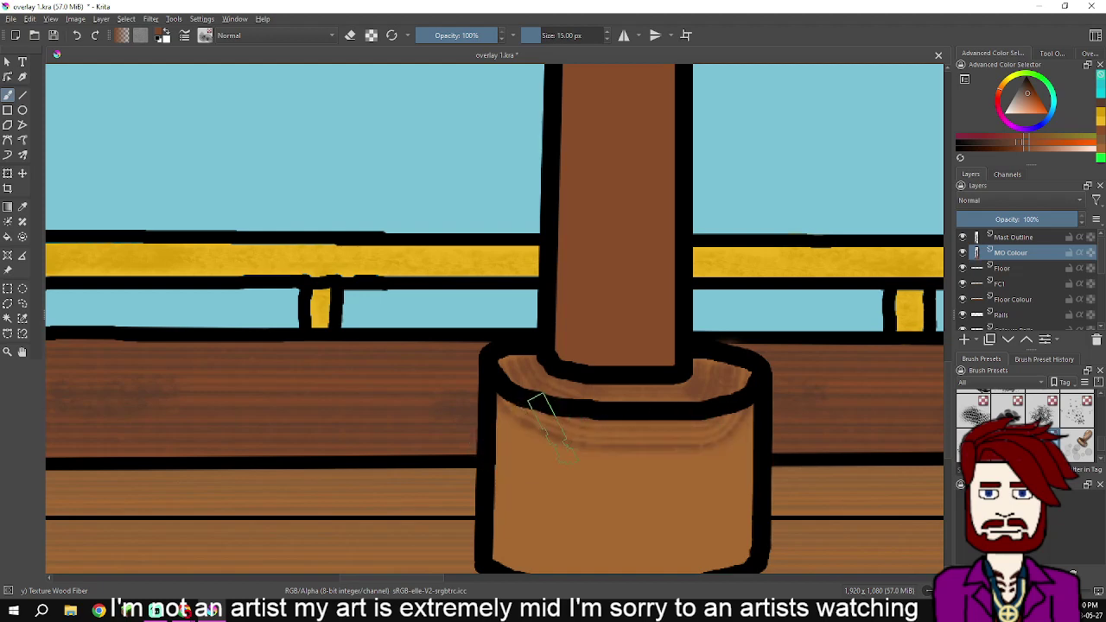
{"action": "key", "text": "ctrl+z"}
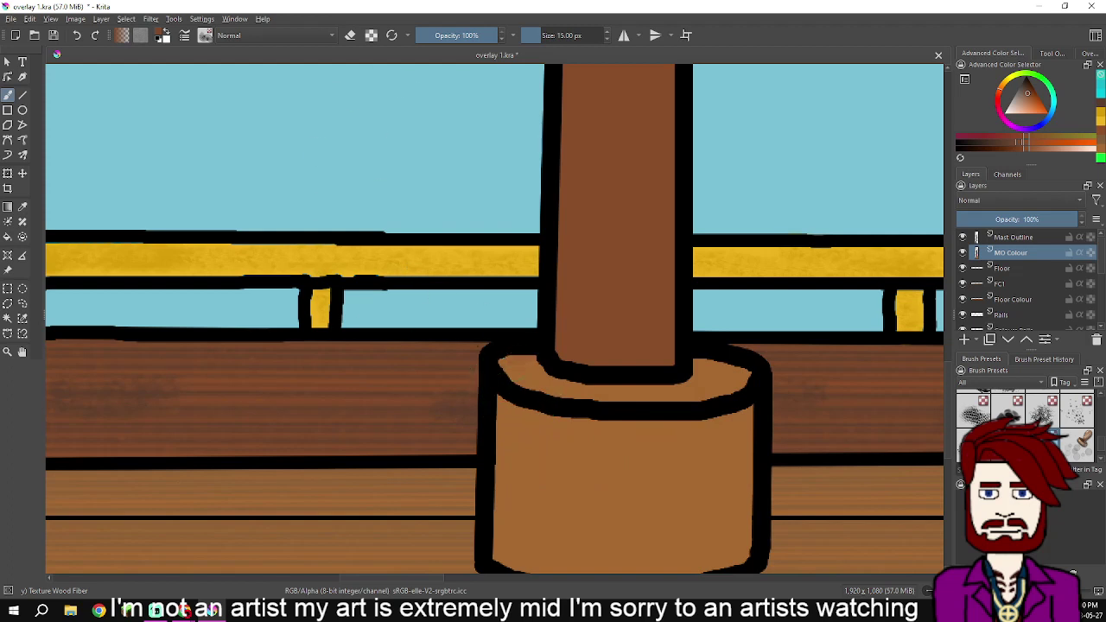
Set the brush size to 8 px and paint curved wood grain around the top rim of the mast base
{"action": "left_click", "coordinate": [608, 39]}
{"action": "left_click", "coordinate": [608, 39]}
{"action": "left_click", "coordinate": [607, 39]}
{"action": "left_click", "coordinate": [607, 39]}
{"action": "left_click", "coordinate": [608, 39]}
{"action": "left_click", "coordinate": [608, 39]}
{"action": "left_click", "coordinate": [607, 39]}
{"action": "mouse_move", "coordinate": [517, 357]}
{"action": "left_mouse_down"}
{"action": "mouse_move", "coordinate": [510, 370]}
{"action": "mouse_move", "coordinate": [563, 390]}
{"action": "mouse_move", "coordinate": [672, 407]}
{"action": "mouse_move", "coordinate": [733, 393]}
{"action": "mouse_move", "coordinate": [716, 358]}
{"action": "mouse_move", "coordinate": [704, 371]}
{"action": "mouse_move", "coordinate": [692, 365]}
{"action": "mouse_move", "coordinate": [715, 396]}
{"action": "mouse_move", "coordinate": [758, 407]}
{"action": "mouse_move", "coordinate": [726, 395]}
{"action": "mouse_move", "coordinate": [748, 394]}
{"action": "mouse_move", "coordinate": [755, 375]}
{"action": "mouse_move", "coordinate": [736, 358]}
{"action": "mouse_move", "coordinate": [722, 374]}
{"action": "mouse_move", "coordinate": [731, 384]}
{"action": "left_mouse_up"}
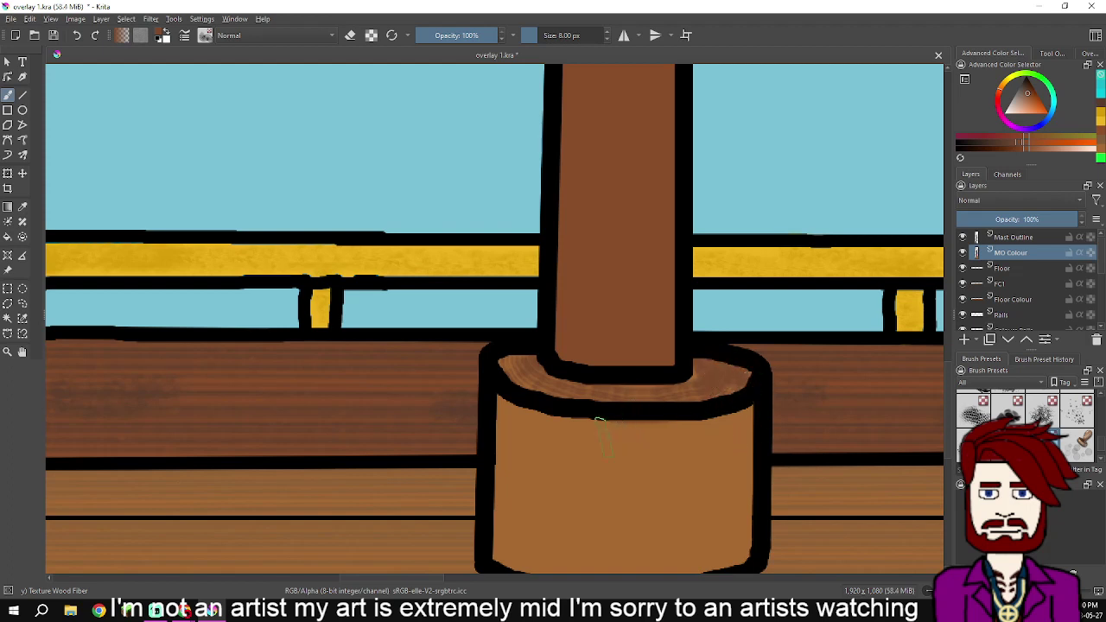
Set the brush size to 15 px and paint vertical wood grain across the side of the mast base
{"action": "left_click", "coordinate": [608, 31]}
{"action": "left_click", "coordinate": [607, 31]}
{"action": "left_click", "coordinate": [608, 31]}
{"action": "left_click", "coordinate": [608, 31]}
{"action": "left_click", "coordinate": [607, 31]}
{"action": "left_click", "coordinate": [608, 32]}
{"action": "left_click", "coordinate": [608, 31]}
{"action": "scroll", "coordinate": [489, 494], "scroll_direction": "down", "scroll_amount": 1}
{"action": "left_click_drag", "start_coordinate": [550, 491], "coordinate": [565, 426]}
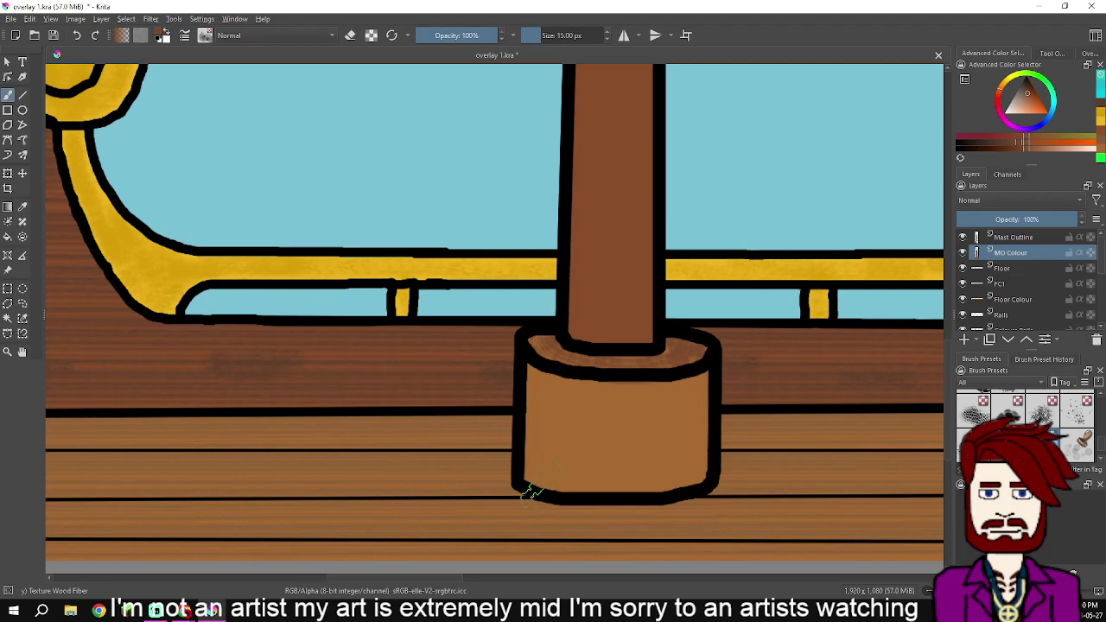
{"action": "mouse_move", "coordinate": [545, 475]}
{"action": "left_mouse_down"}
{"action": "mouse_move", "coordinate": [549, 428]}
{"action": "mouse_move", "coordinate": [574, 378]}
{"action": "mouse_move", "coordinate": [555, 366]}
{"action": "mouse_move", "coordinate": [564, 427]}
{"action": "mouse_move", "coordinate": [578, 389]}
{"action": "mouse_move", "coordinate": [605, 380]}
{"action": "mouse_move", "coordinate": [594, 462]}
{"action": "mouse_move", "coordinate": [600, 487]}
{"action": "mouse_move", "coordinate": [614, 485]}
{"action": "left_mouse_up"}
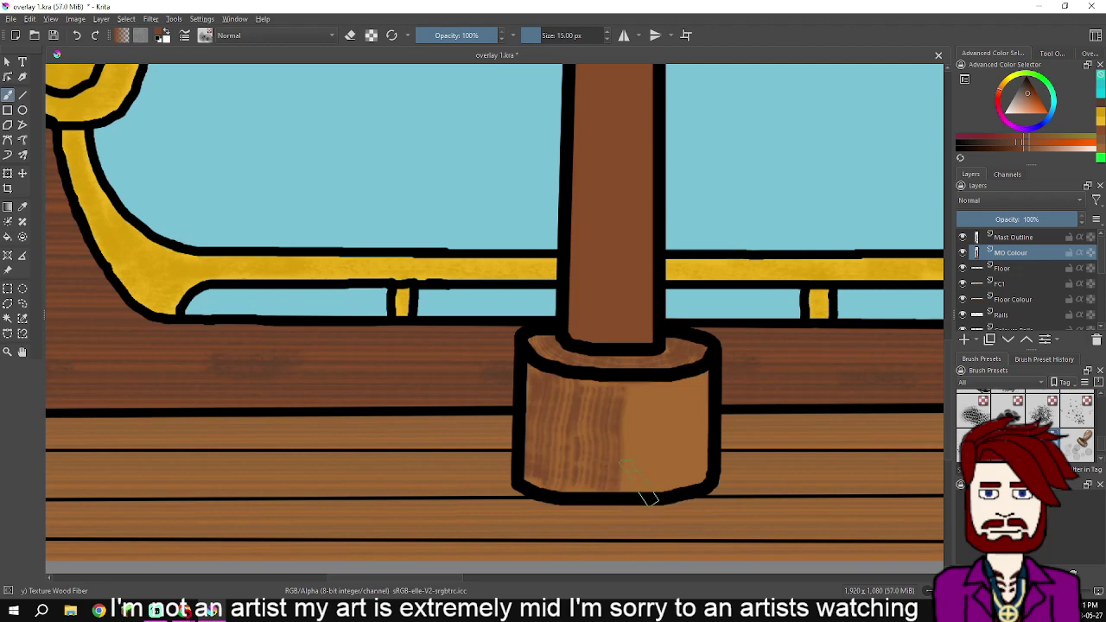
{"action": "mouse_move", "coordinate": [640, 481]}
{"action": "left_mouse_down"}
{"action": "mouse_move", "coordinate": [649, 389]}
{"action": "mouse_move", "coordinate": [680, 388]}
{"action": "mouse_move", "coordinate": [689, 371]}
{"action": "mouse_move", "coordinate": [680, 481]}
{"action": "mouse_move", "coordinate": [688, 381]}
{"action": "mouse_move", "coordinate": [653, 396]}
{"action": "mouse_move", "coordinate": [654, 469]}
{"action": "left_mouse_up"}
Paint vertical wood grain along the full height of the mast with the Texture Wood Fiber brush at 15 px
{"action": "scroll", "coordinate": [682, 418], "scroll_direction": "down", "scroll_amount": 2}
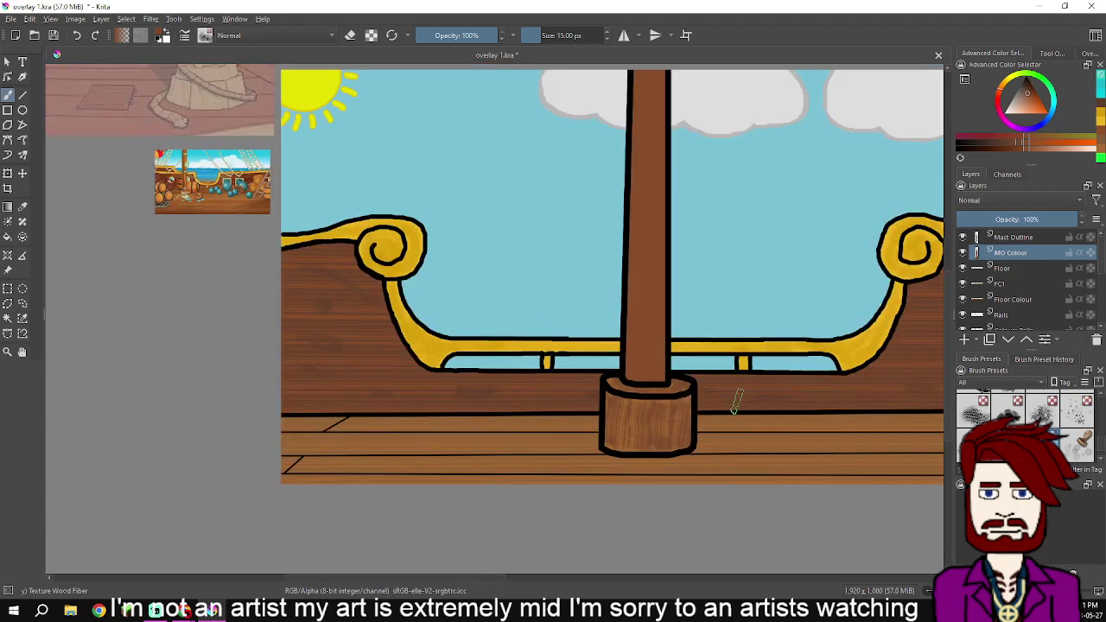
{"action": "scroll", "coordinate": [735, 396], "scroll_direction": "down", "scroll_amount": 1}
{"action": "scroll", "coordinate": [735, 398], "scroll_direction": "up", "scroll_amount": 1}
{"action": "scroll", "coordinate": [733, 407], "scroll_direction": "up", "scroll_amount": 3}
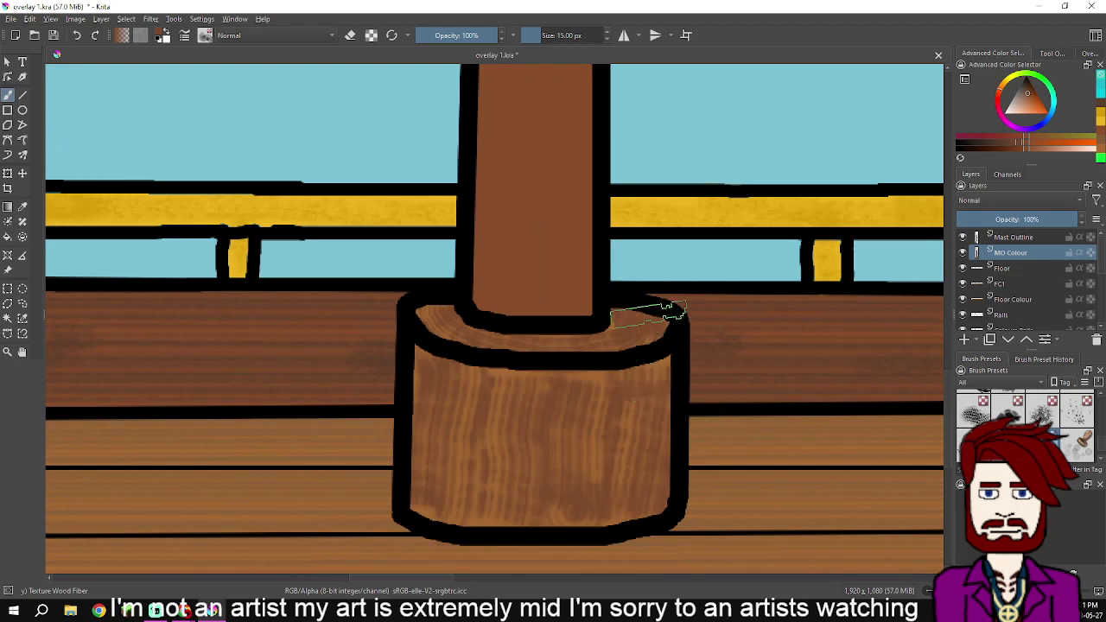
{"action": "scroll", "coordinate": [563, 286], "scroll_direction": "down", "scroll_amount": 4}
{"action": "scroll", "coordinate": [563, 286], "scroll_direction": "up", "scroll_amount": 2}
{"action": "left_click_drag", "start_coordinate": [534, 453], "coordinate": [534, 467]}
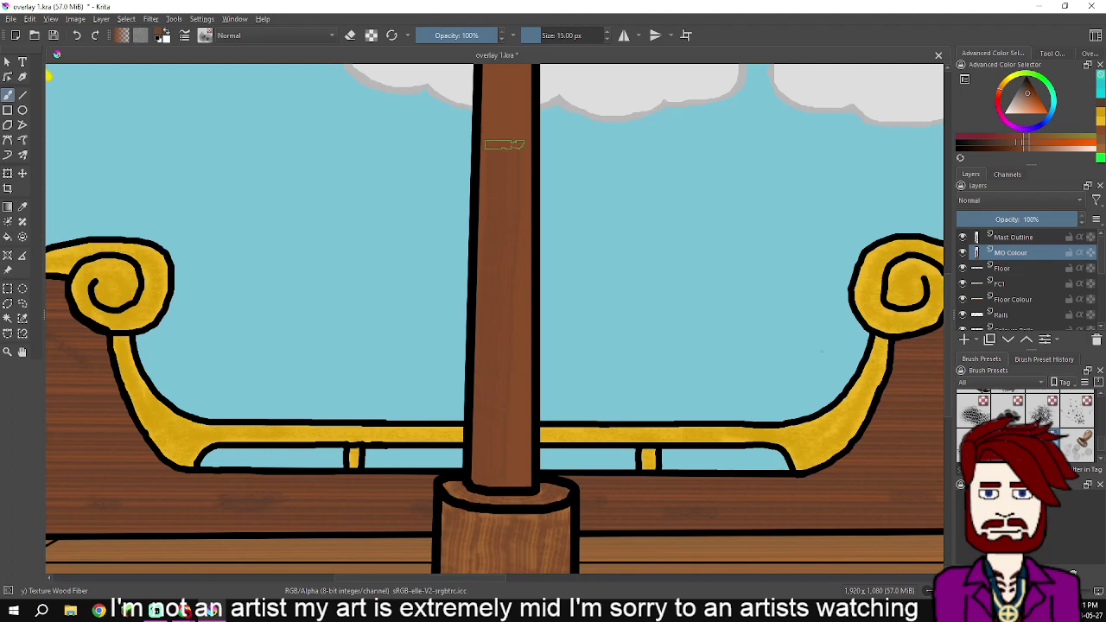
{"action": "scroll", "coordinate": [501, 108], "scroll_direction": "down", "scroll_amount": 5}
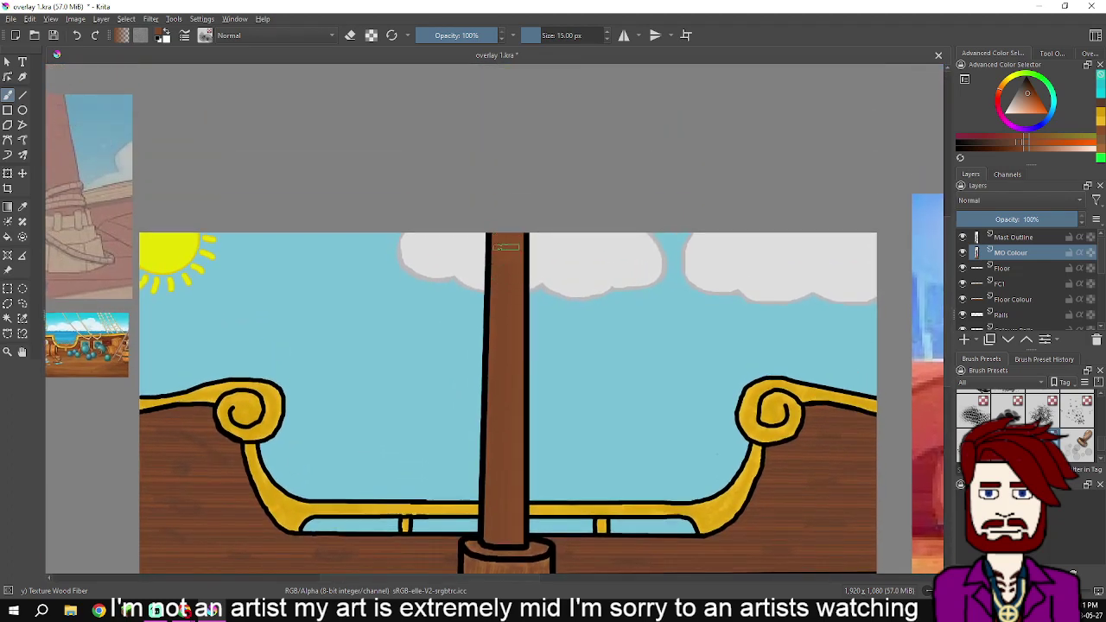
{"action": "left_click_drag", "start_coordinate": [514, 273], "coordinate": [516, 551]}
Add more wood-grain strokes across the side of the mast base
{"action": "scroll", "coordinate": [511, 465], "scroll_direction": "up", "scroll_amount": 4}
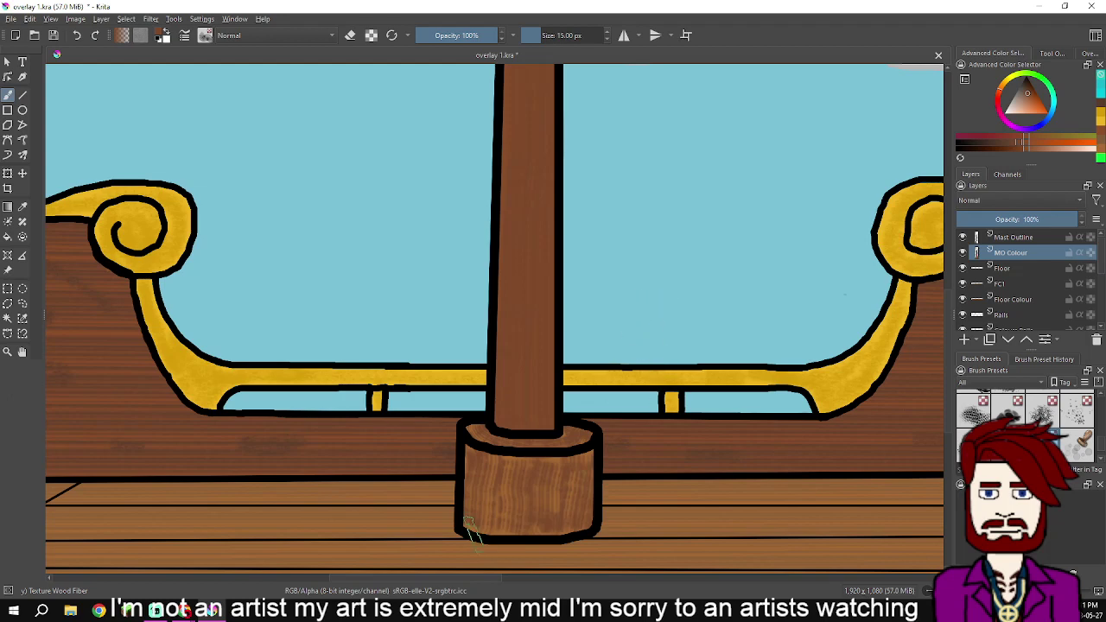
{"action": "mouse_move", "coordinate": [490, 491]}
{"action": "left_mouse_down"}
{"action": "mouse_move", "coordinate": [497, 453]}
{"action": "mouse_move", "coordinate": [469, 475]}
{"action": "mouse_move", "coordinate": [484, 536]}
{"action": "mouse_move", "coordinate": [502, 539]}
{"action": "mouse_move", "coordinate": [519, 457]}
{"action": "mouse_move", "coordinate": [538, 518]}
{"action": "mouse_move", "coordinate": [580, 526]}
{"action": "mouse_move", "coordinate": [588, 461]}
{"action": "mouse_move", "coordinate": [586, 497]}
{"action": "mouse_move", "coordinate": [574, 479]}
{"action": "mouse_move", "coordinate": [554, 489]}
{"action": "mouse_move", "coordinate": [590, 501]}
{"action": "left_mouse_up"}
{"action": "scroll", "coordinate": [398, 328], "scroll_direction": "down", "scroll_amount": 4}
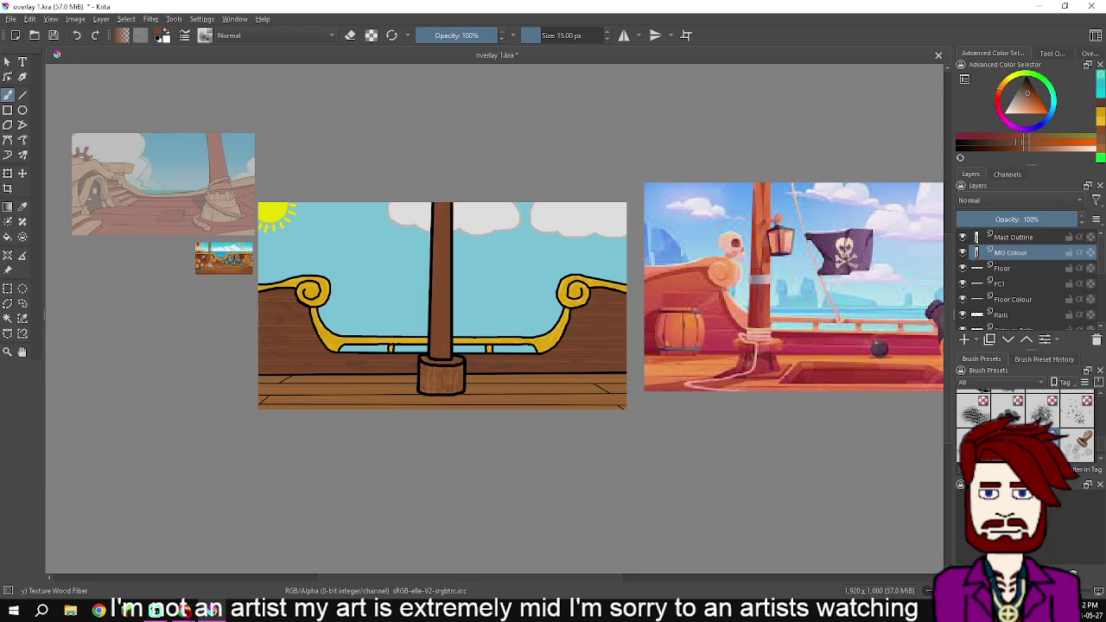
Choose the Basic-1 brush preset and a light grey colour
{"action": "left_click", "coordinate": [204, 35]}
{"action": "scroll", "coordinate": [306, 196], "scroll_direction": "up", "scroll_amount": 5}
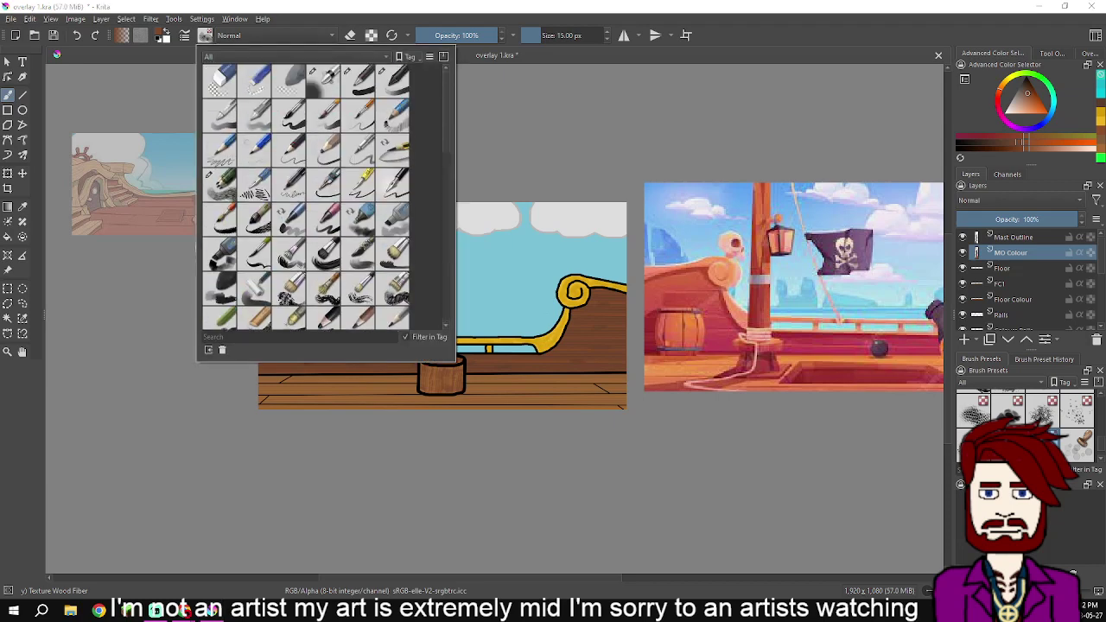
{"action": "left_click", "coordinate": [357, 81]}
{"action": "key", "text": "Escape"}
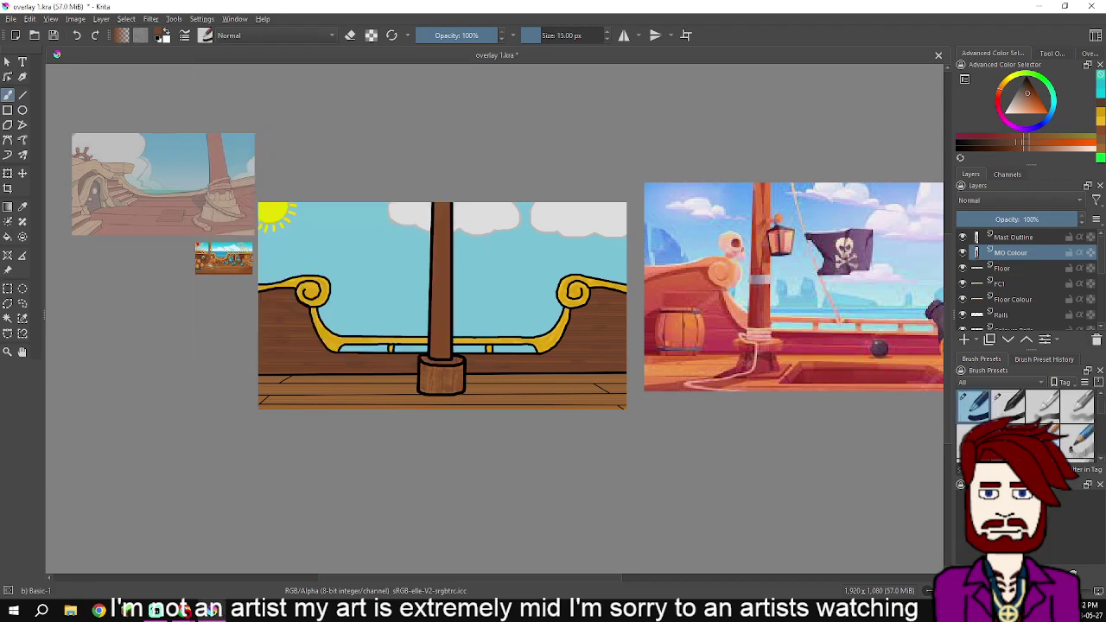
{"action": "left_click", "coordinate": [1015, 94]}
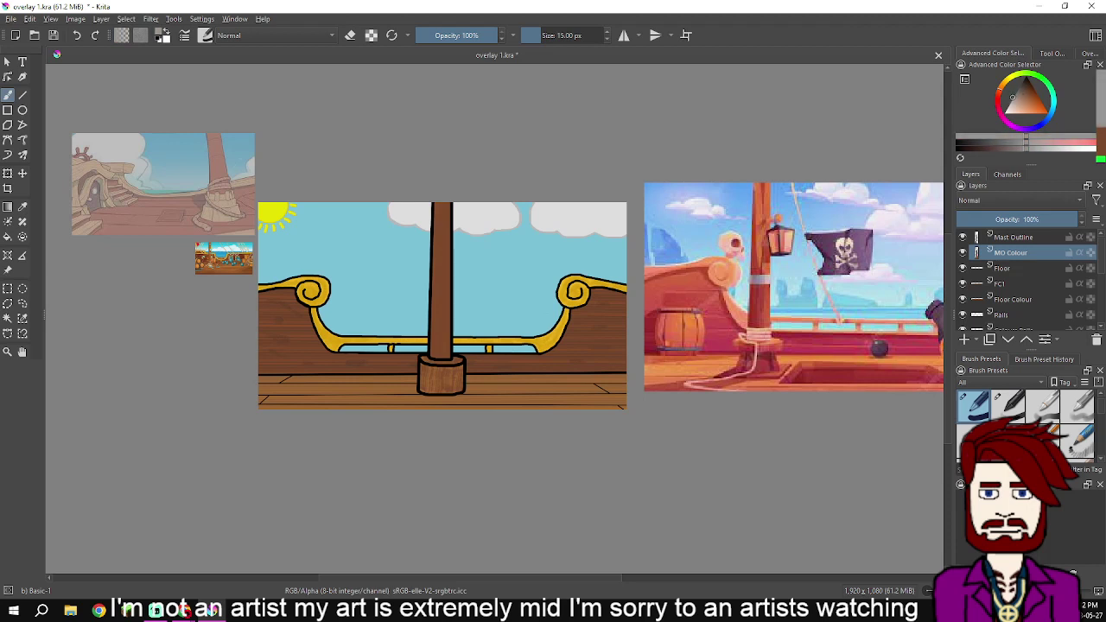
{"action": "left_click", "coordinate": [1012, 98]}
Try painting a light grey band around the middle of the mast at 15 px, and undo its strokes
{"action": "scroll", "coordinate": [471, 279], "scroll_direction": "up", "scroll_amount": 5}
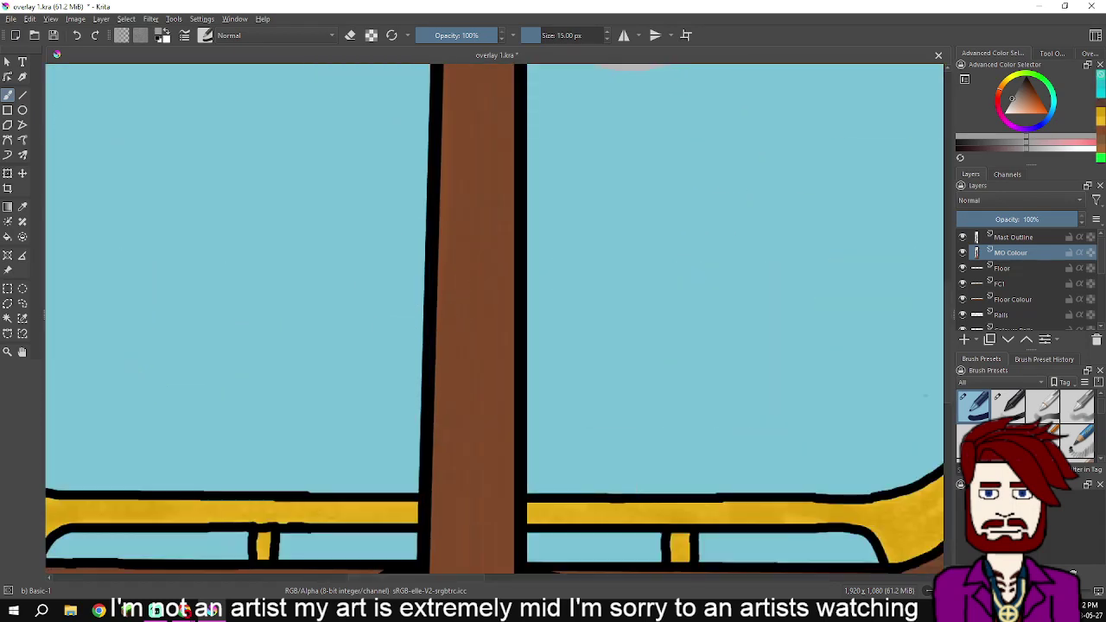
{"action": "scroll", "coordinate": [477, 288], "scroll_direction": "down", "scroll_amount": 3}
{"action": "scroll", "coordinate": [486, 307], "scroll_direction": "up", "scroll_amount": 3}
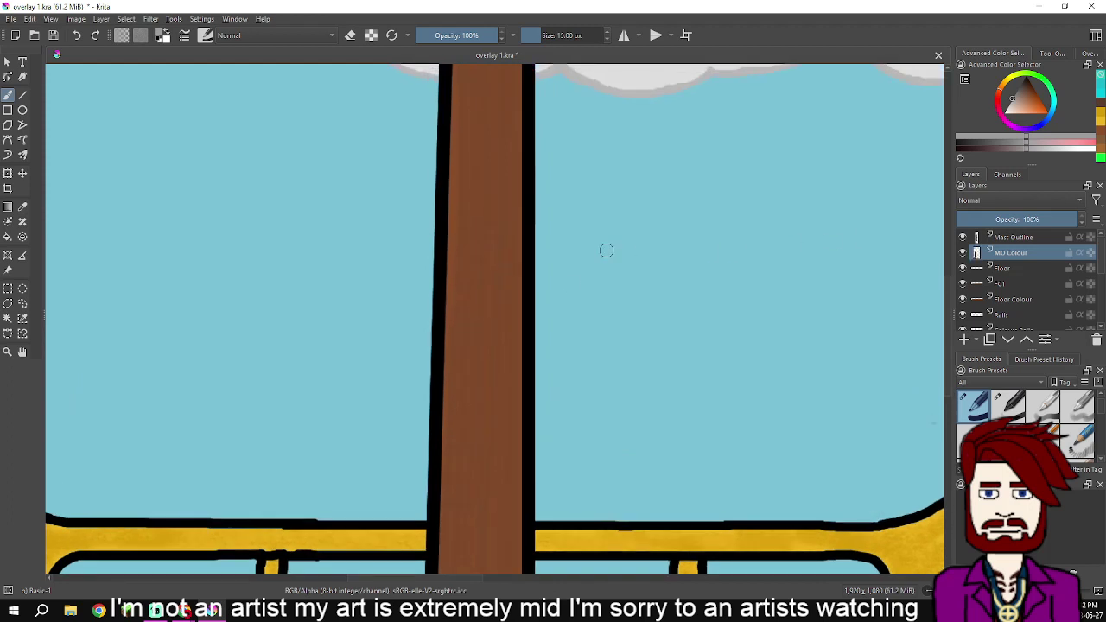
{"action": "mouse_move", "coordinate": [448, 232]}
{"action": "left_mouse_down"}
{"action": "mouse_move", "coordinate": [525, 238]}
{"action": "mouse_move", "coordinate": [445, 237]}
{"action": "left_mouse_up"}
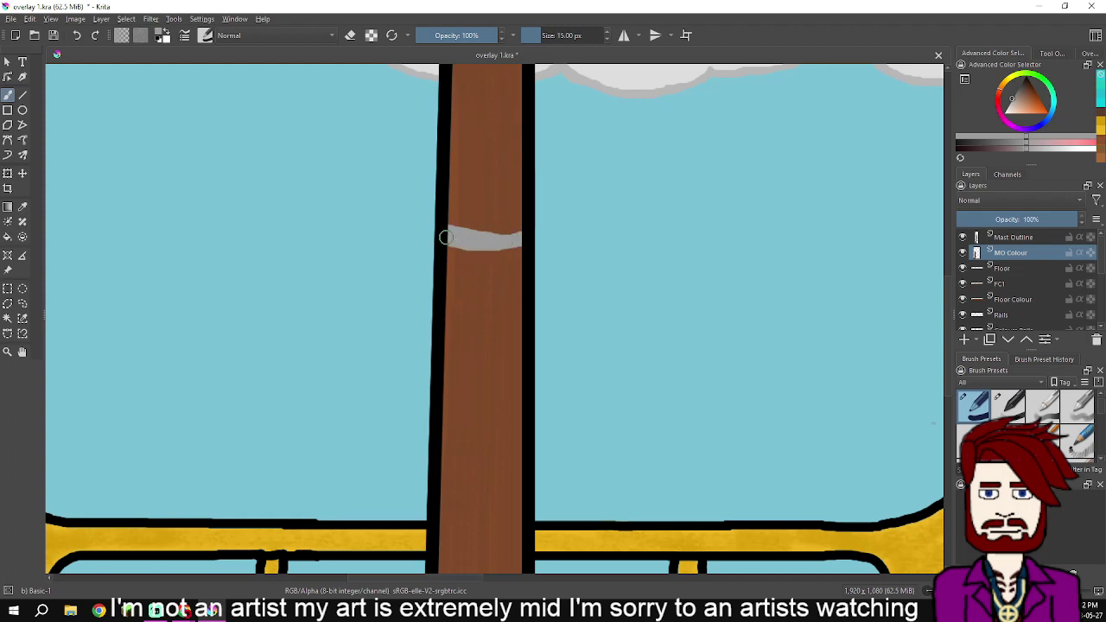
{"action": "mouse_move", "coordinate": [445, 287]}
{"action": "left_mouse_down"}
{"action": "mouse_move", "coordinate": [523, 287]}
{"action": "mouse_move", "coordinate": [510, 271]}
{"action": "mouse_move", "coordinate": [519, 280]}
{"action": "mouse_move", "coordinate": [517, 257]}
{"action": "mouse_move", "coordinate": [496, 261]}
{"action": "mouse_move", "coordinate": [496, 288]}
{"action": "mouse_move", "coordinate": [504, 257]}
{"action": "mouse_move", "coordinate": [488, 249]}
{"action": "mouse_move", "coordinate": [477, 286]}
{"action": "mouse_move", "coordinate": [482, 251]}
{"action": "mouse_move", "coordinate": [470, 287]}
{"action": "mouse_move", "coordinate": [454, 253]}
{"action": "mouse_move", "coordinate": [458, 279]}
{"action": "mouse_move", "coordinate": [466, 254]}
{"action": "mouse_move", "coordinate": [470, 271]}
{"action": "mouse_move", "coordinate": [468, 250]}
{"action": "mouse_move", "coordinate": [513, 251]}
{"action": "mouse_move", "coordinate": [518, 269]}
{"action": "mouse_move", "coordinate": [521, 250]}
{"action": "mouse_move", "coordinate": [520, 277]}
{"action": "mouse_move", "coordinate": [463, 278]}
{"action": "mouse_move", "coordinate": [482, 263]}
{"action": "mouse_move", "coordinate": [497, 267]}
{"action": "mouse_move", "coordinate": [487, 276]}
{"action": "mouse_move", "coordinate": [512, 267]}
{"action": "left_mouse_up"}
{"action": "key", "text": "ctrl+z"}
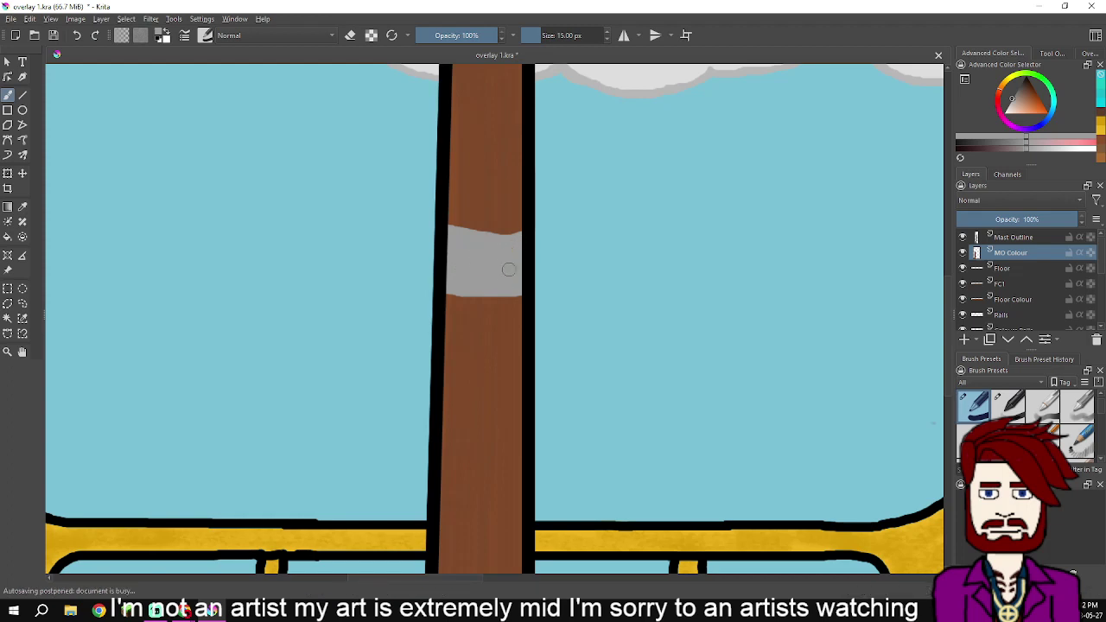
{"action": "scroll", "coordinate": [481, 267], "scroll_direction": "down", "scroll_amount": 5}
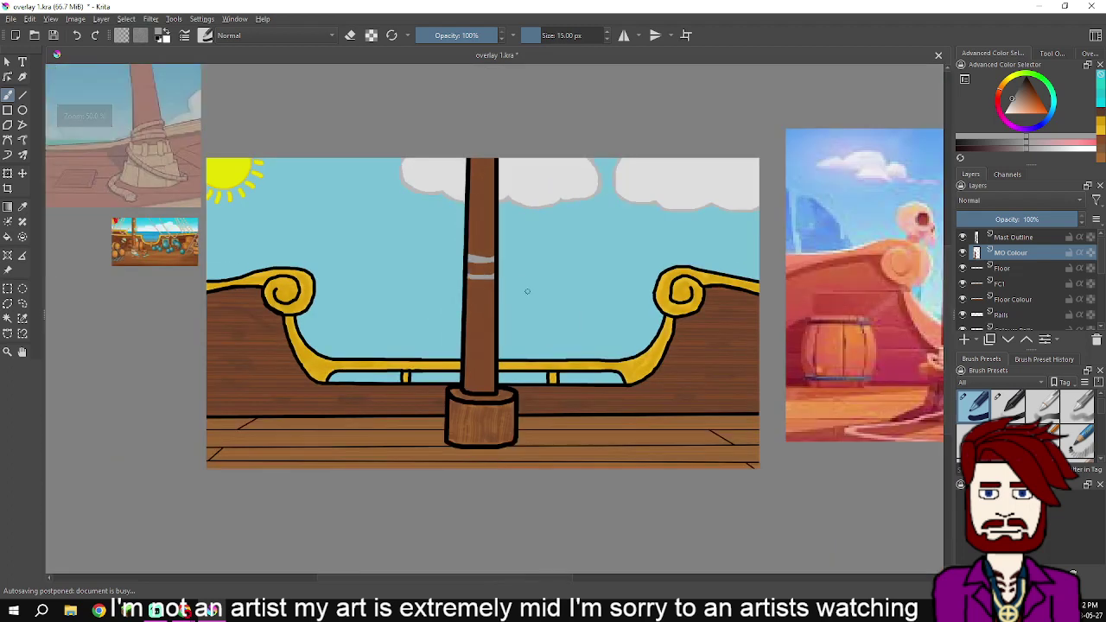
{"action": "key", "text": "ctrl+z"}
{"action": "key", "text": "ctrl+z"}
{"action": "key", "text": "ctrl+z"}
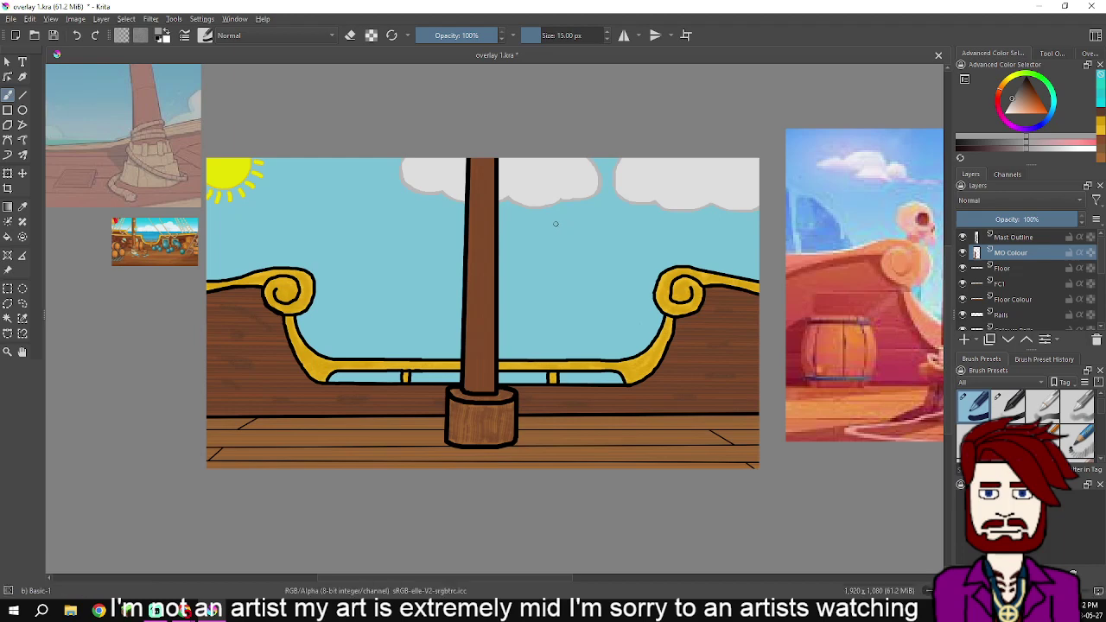
{"action": "scroll", "coordinate": [606, 229], "scroll_direction": "down", "scroll_amount": 2}
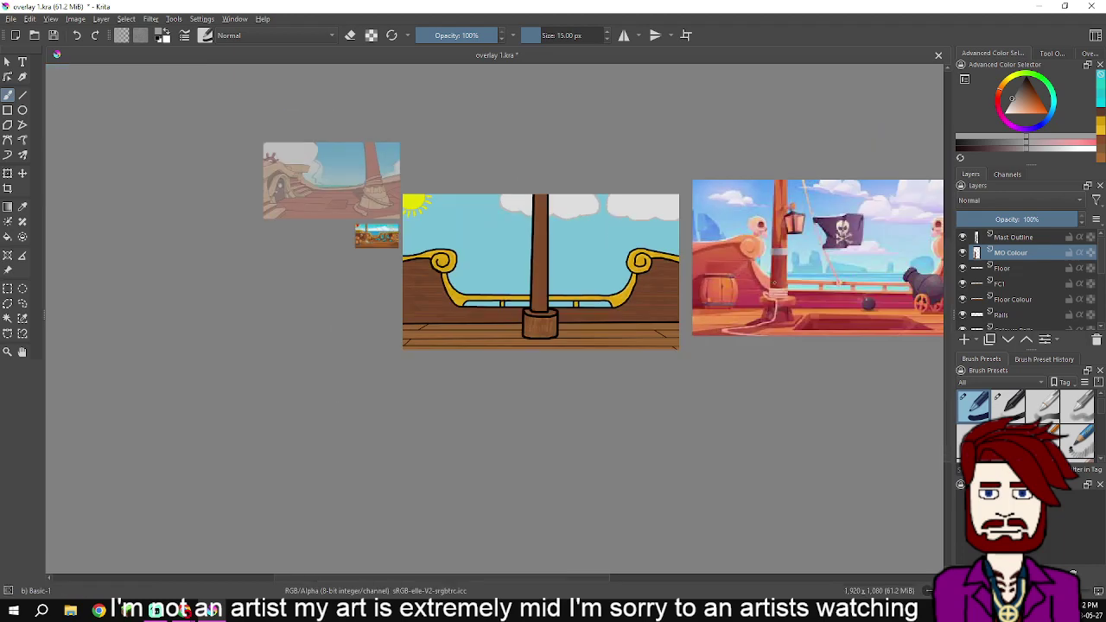
{"action": "scroll", "coordinate": [559, 238], "scroll_direction": "up", "scroll_amount": 2}
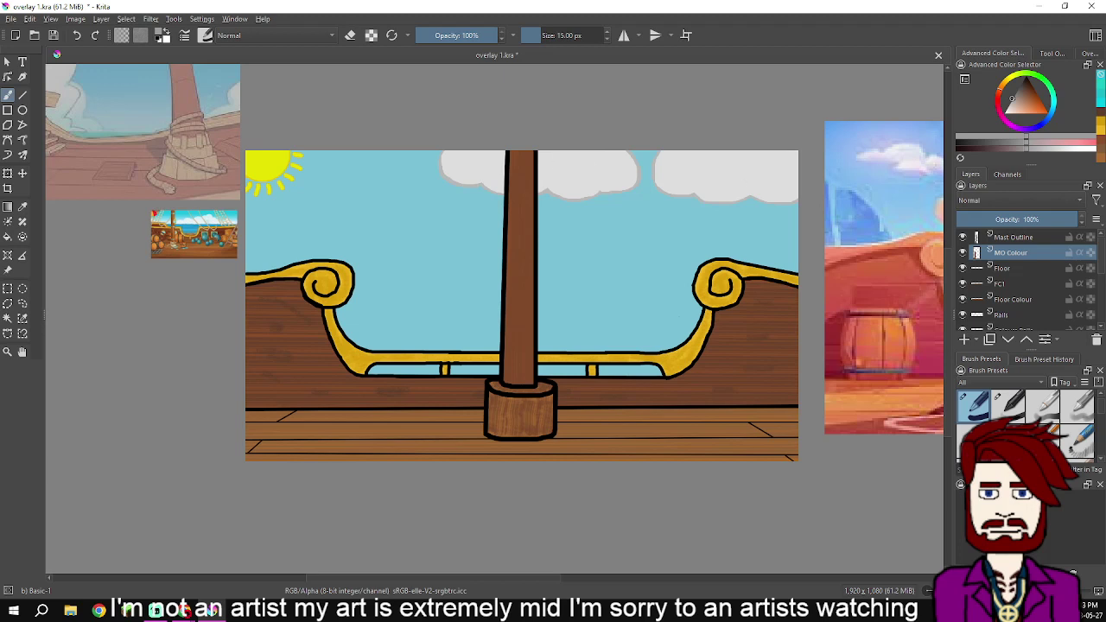
Add a new paint layer directly above the Floor layer and name it Banner Poll
{"action": "left_click", "coordinate": [1020, 268]}
{"action": "key", "text": "Insert"}
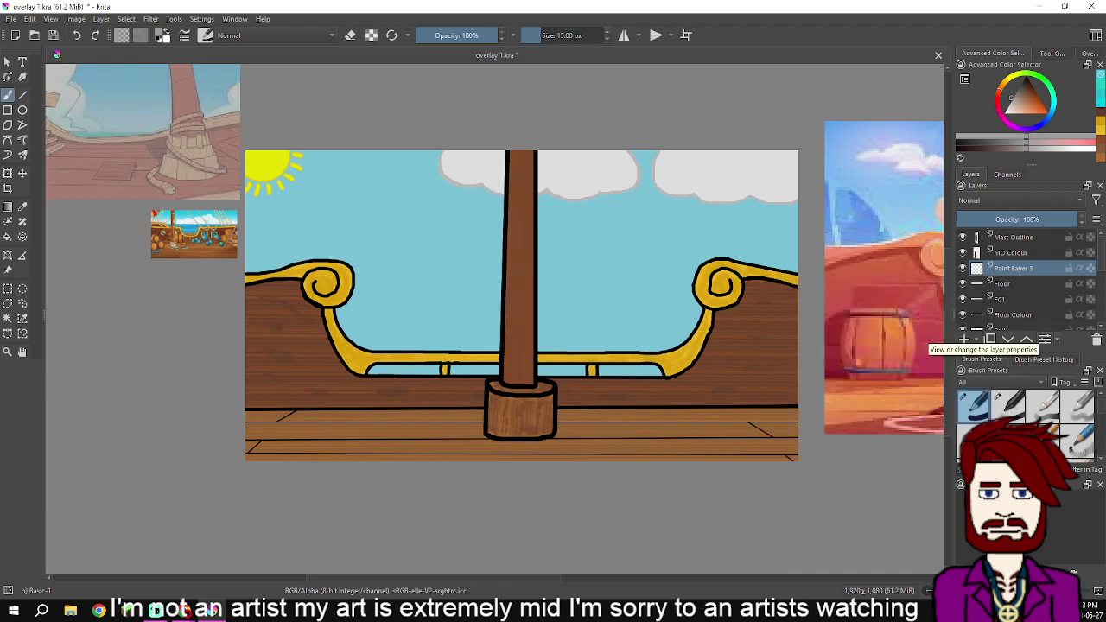
{"action": "left_click", "coordinate": [1045, 340]}
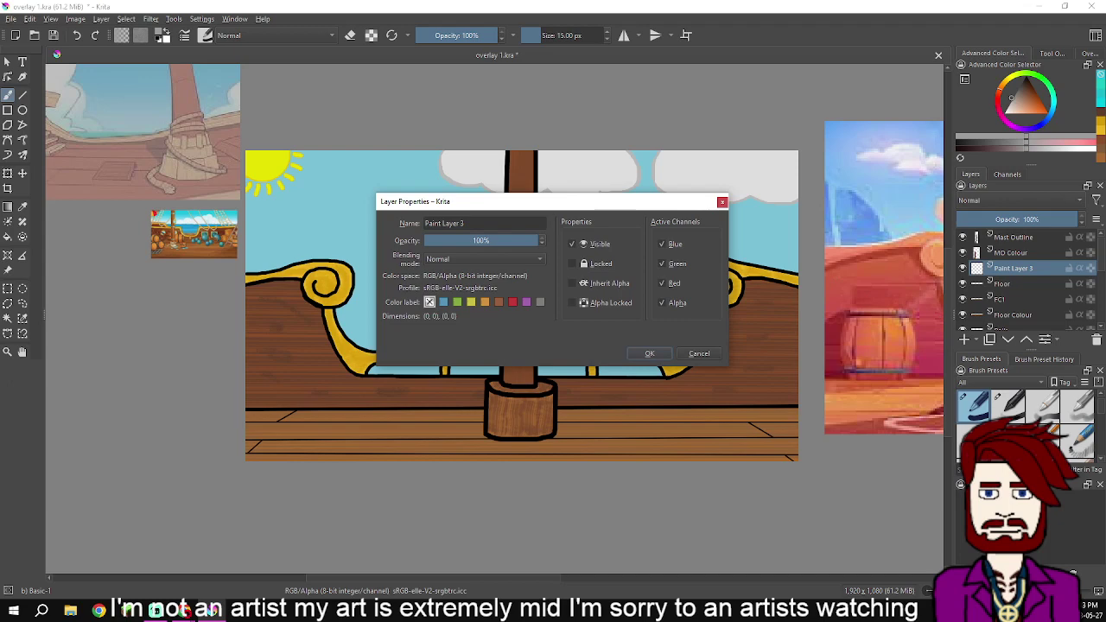
{"action": "left_click", "coordinate": [723, 201]}
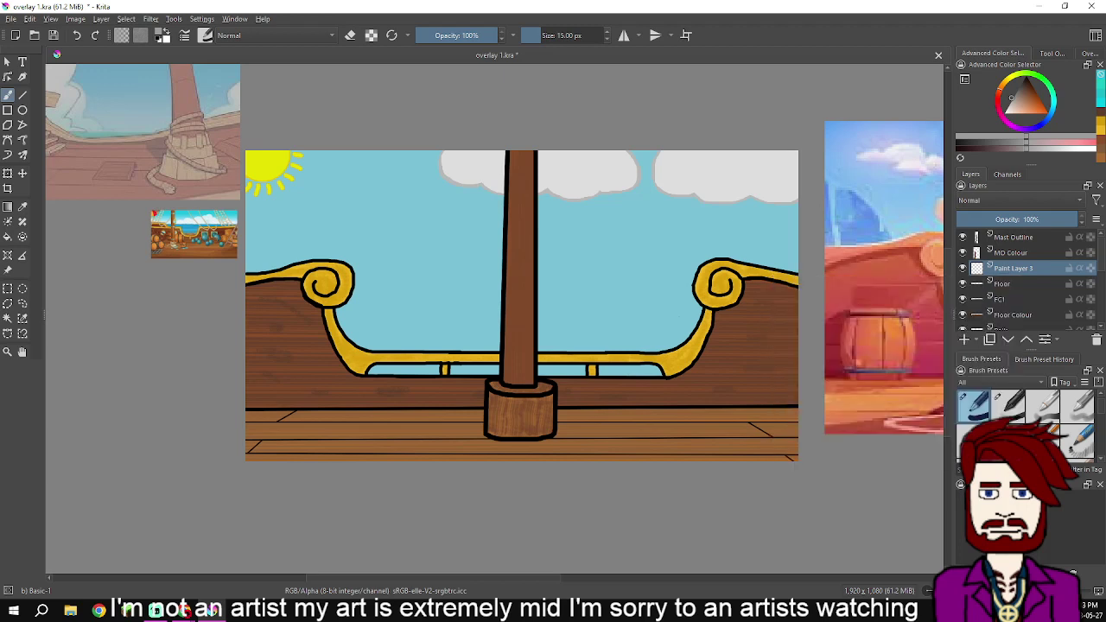
{"action": "double_click", "coordinate": [1024, 268]}
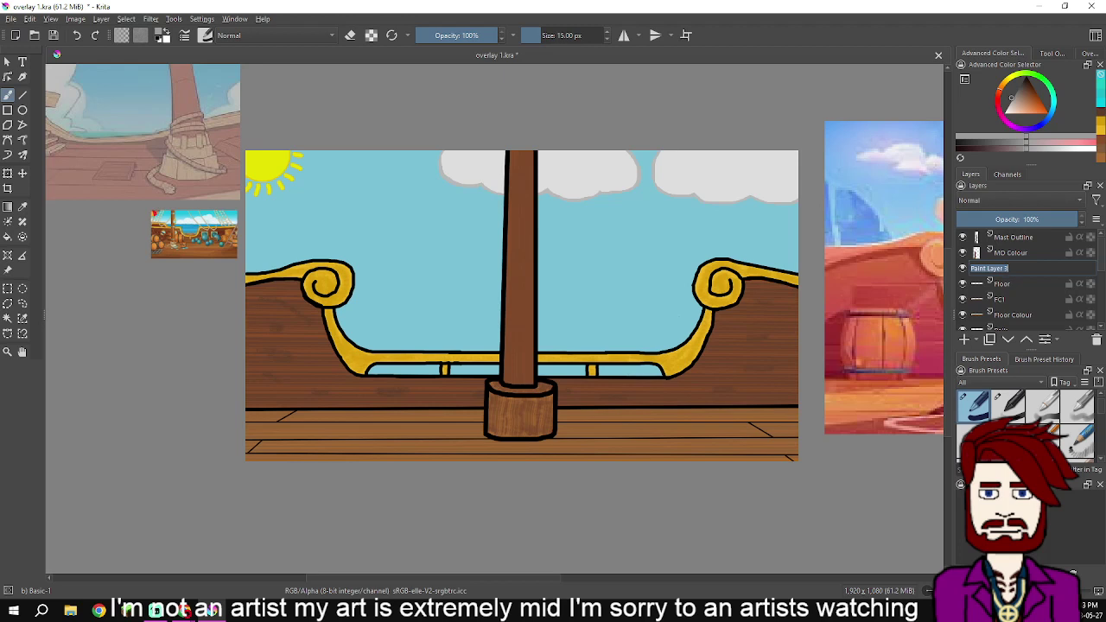
{"action": "type", "text": "r Poll"}
{"action": "key", "text": "Return"}
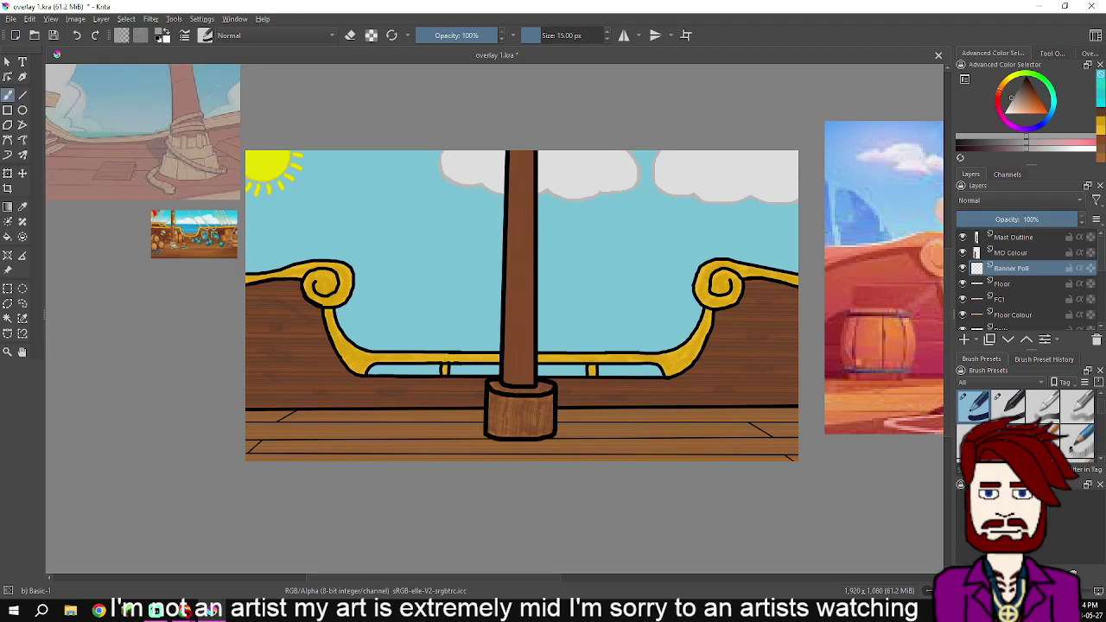
Add a new paint layer above Banner Poll and name it Crates
{"action": "mouse_move", "coordinate": [994, 284]}
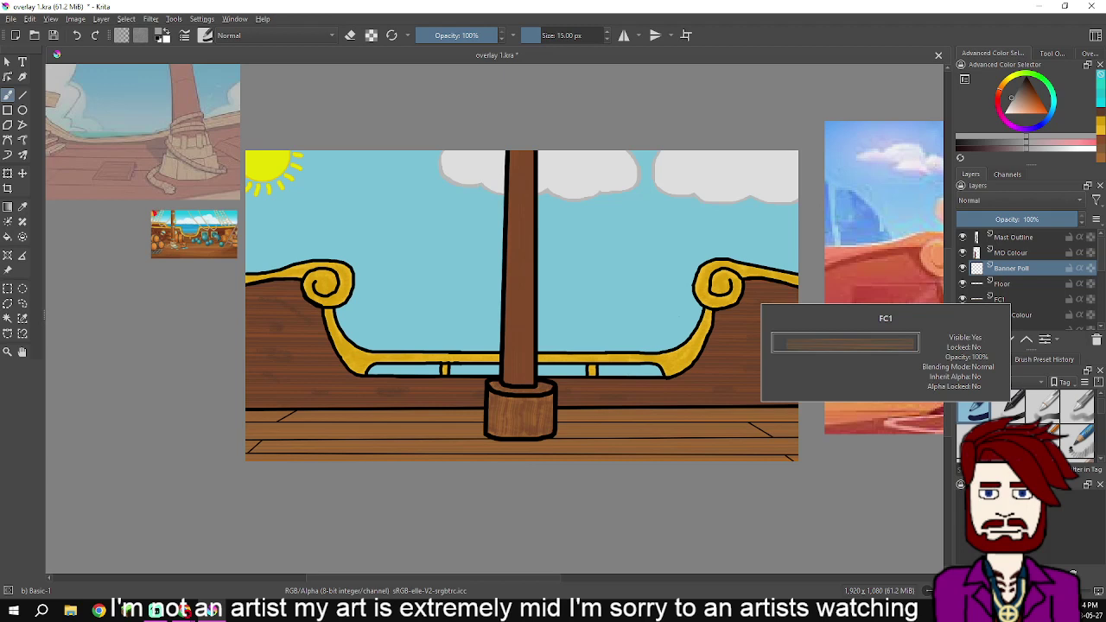
{"action": "key", "text": "Insert"}
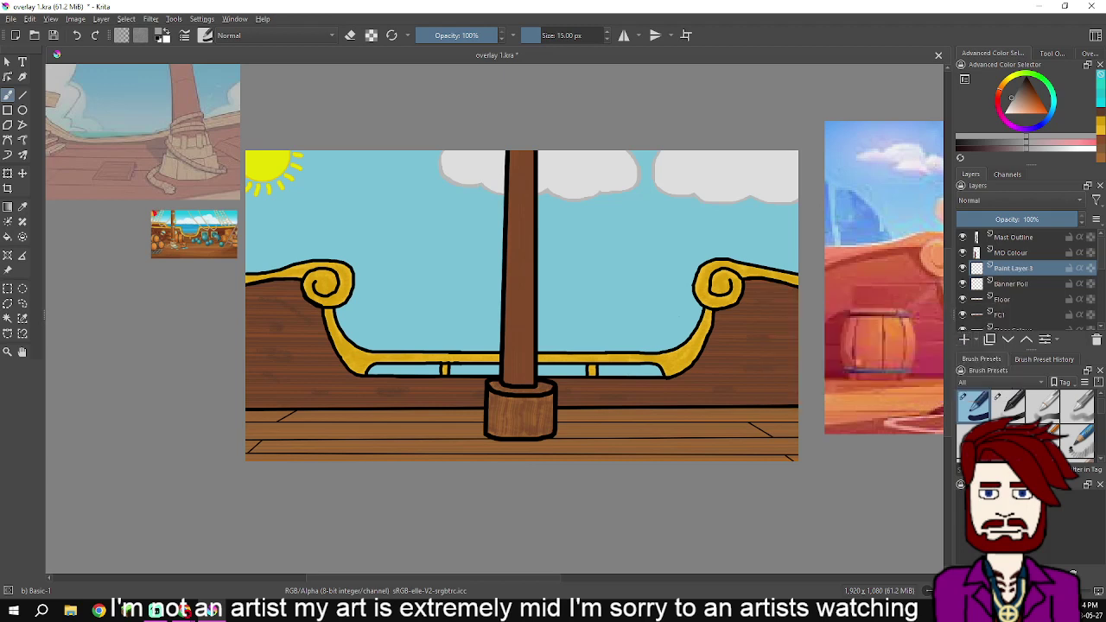
{"action": "key", "text": "F2"}
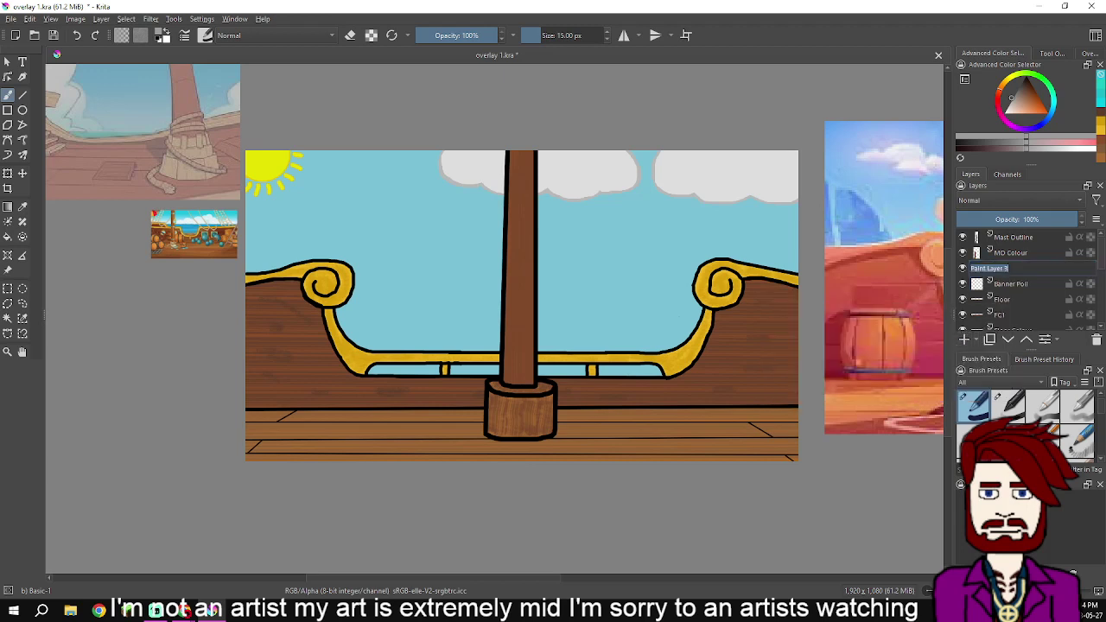
{"action": "type", "text": "Crates"}
{"action": "key", "text": "Return"}
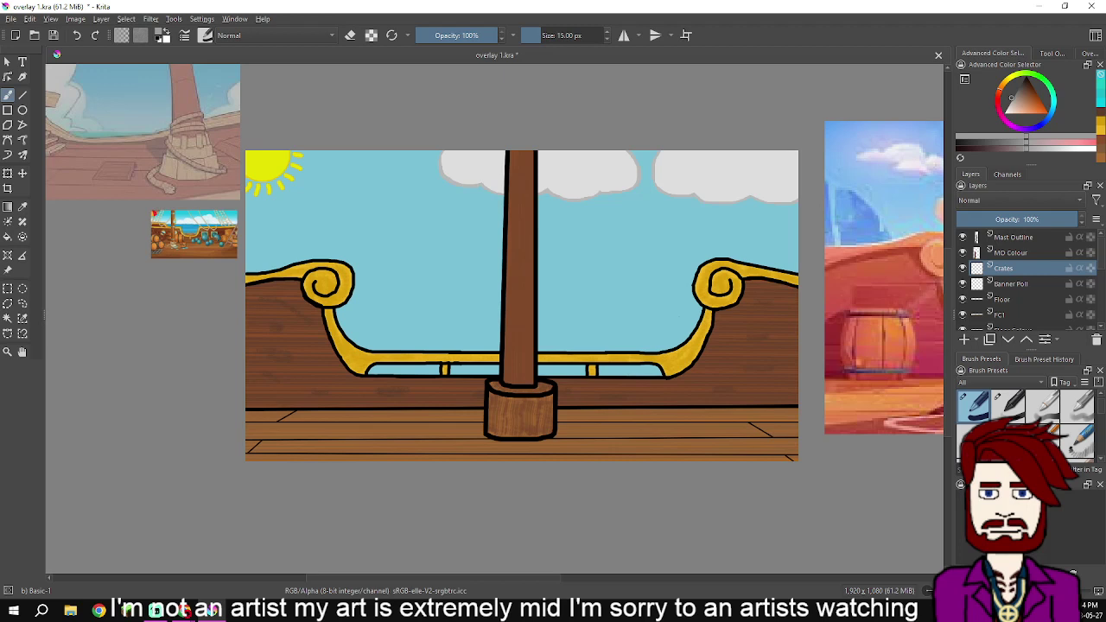
{"action": "left_click", "coordinate": [1012, 284]}
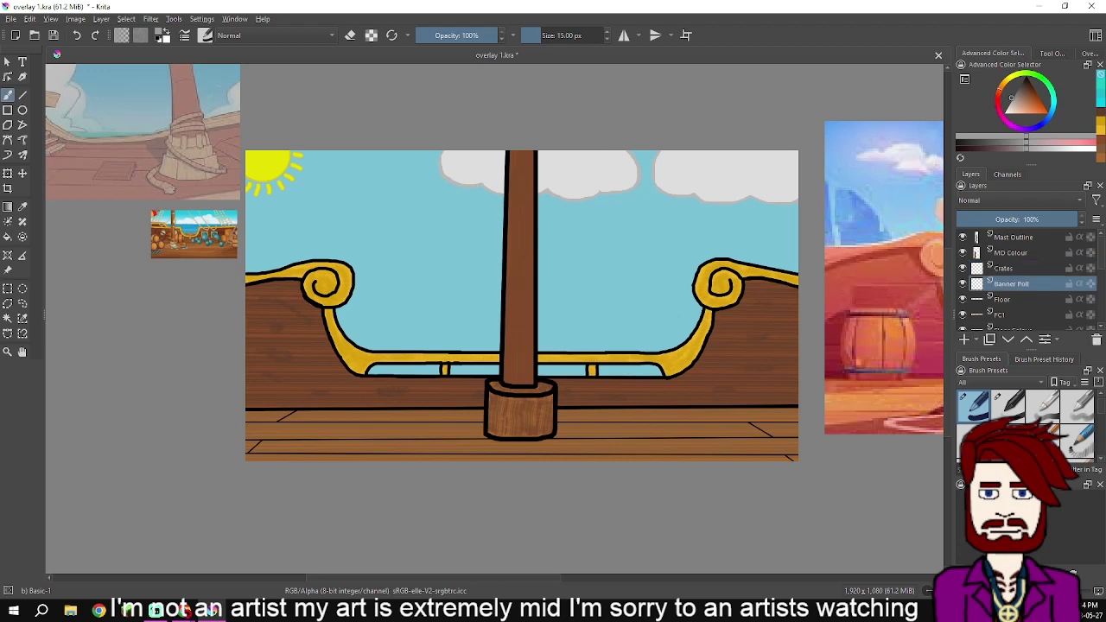
{"action": "key", "text": "Insert"}
{"action": "right_click", "coordinate": [1011, 285]}
{"action": "left_click", "coordinate": [1011, 375]}
Add a new paint layer above Crates and name it Chalkboard
{"action": "left_click", "coordinate": [1012, 267]}
{"action": "key", "text": "Insert"}
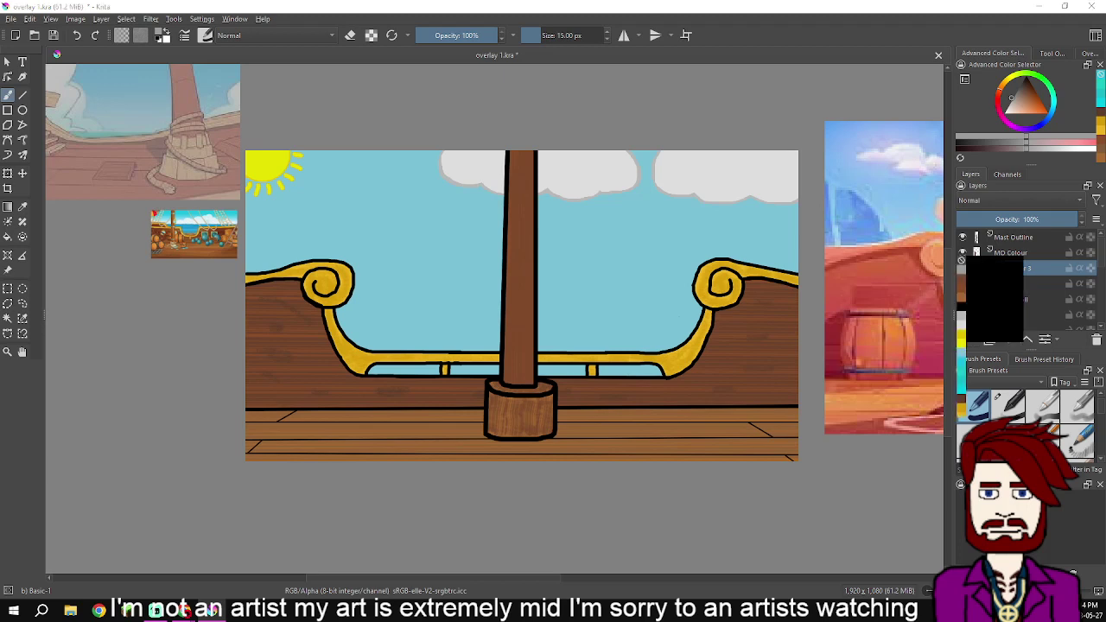
{"action": "key", "text": "o"}
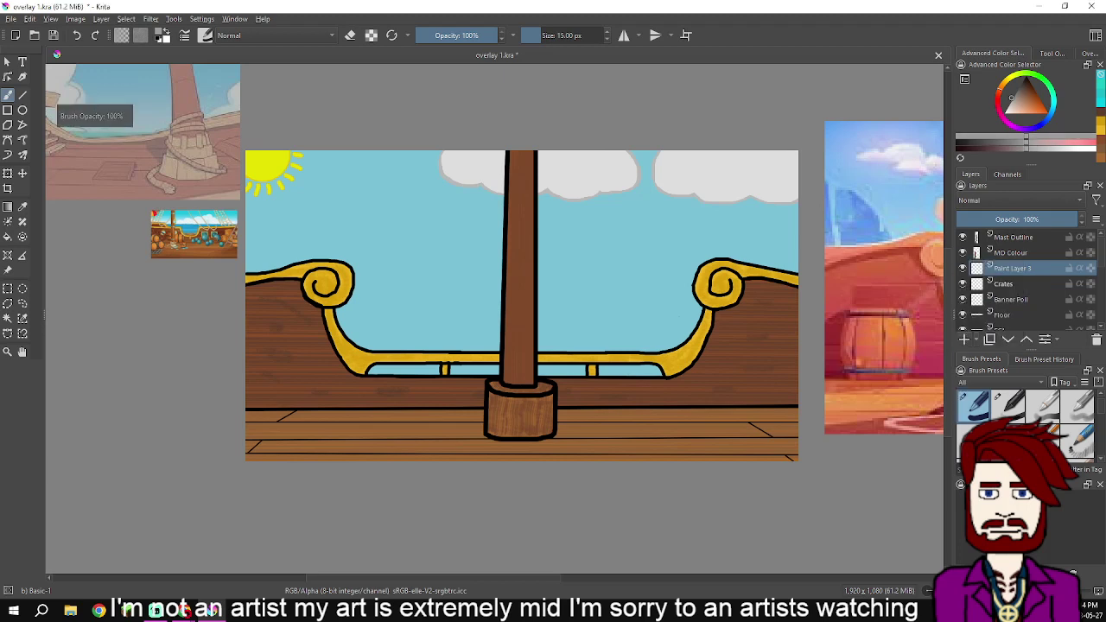
{"action": "key", "text": "d"}
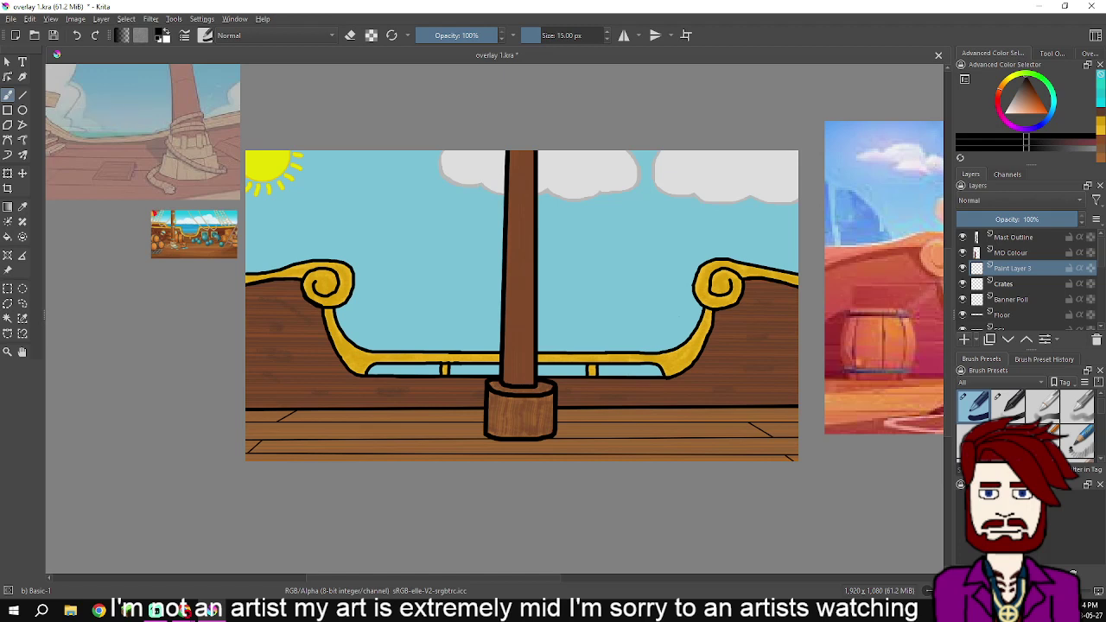
{"action": "double_click", "coordinate": [1012, 268]}
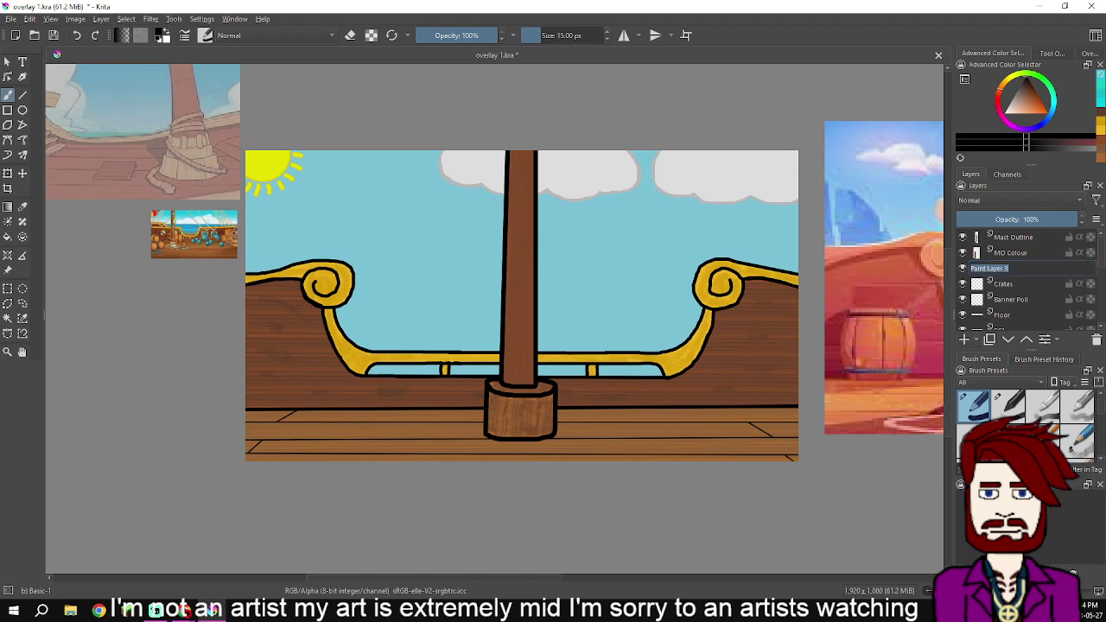
{"action": "type", "text": "Cha"}
{"action": "type", "text": "in"}
{"action": "key", "text": "BackSpace"}
{"action": "key", "text": "BackSpace"}
{"action": "type", "text": "lkboard"}
{"action": "key", "text": "Return"}
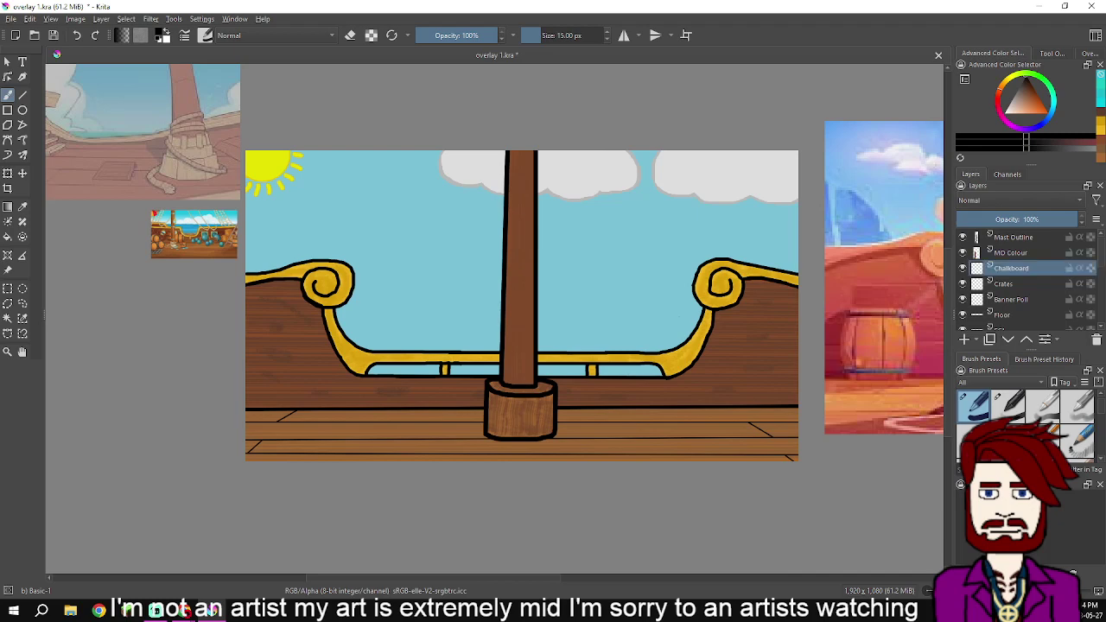
Examine the pirate-ship reference picture beside the canvas, including its flag, barrel, cannon and crates
{"action": "scroll", "coordinate": [694, 313], "scroll_direction": "down", "scroll_amount": 1}
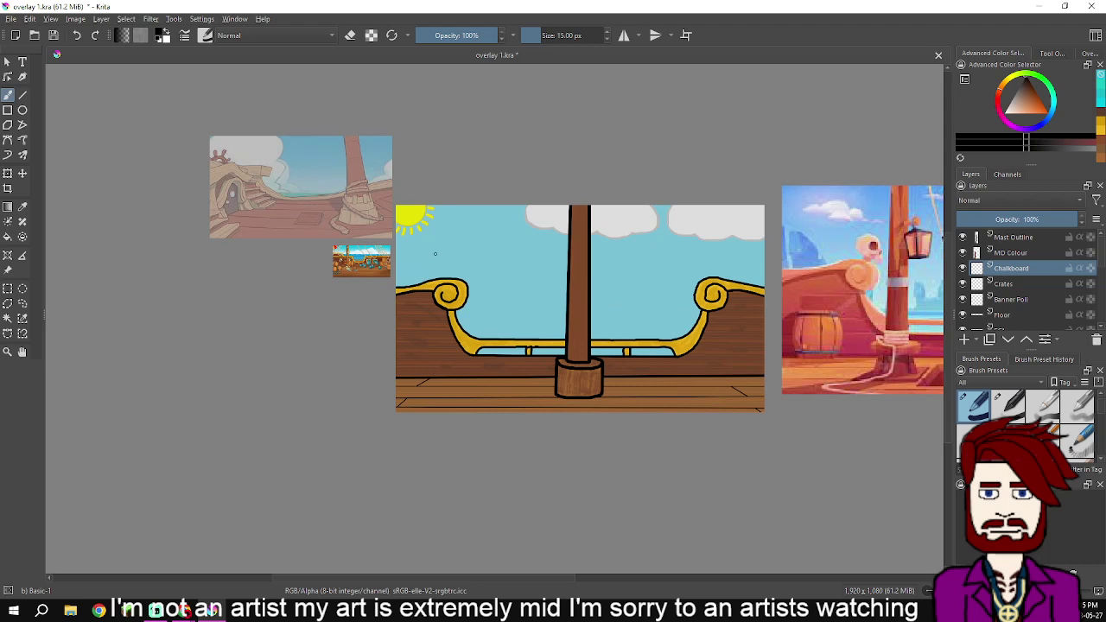
{"action": "left_click_drag", "start_coordinate": [854, 345], "coordinate": [461, 437]}
{"action": "mouse_move", "coordinate": [666, 394]}
{"action": "left_mouse_down"}
{"action": "mouse_move", "coordinate": [648, 378]}
{"action": "mouse_move", "coordinate": [667, 375]}
{"action": "left_mouse_up"}
{"action": "scroll", "coordinate": [754, 403], "scroll_direction": "down", "scroll_amount": 3}
{"action": "scroll", "coordinate": [750, 403], "scroll_direction": "up", "scroll_amount": 4}
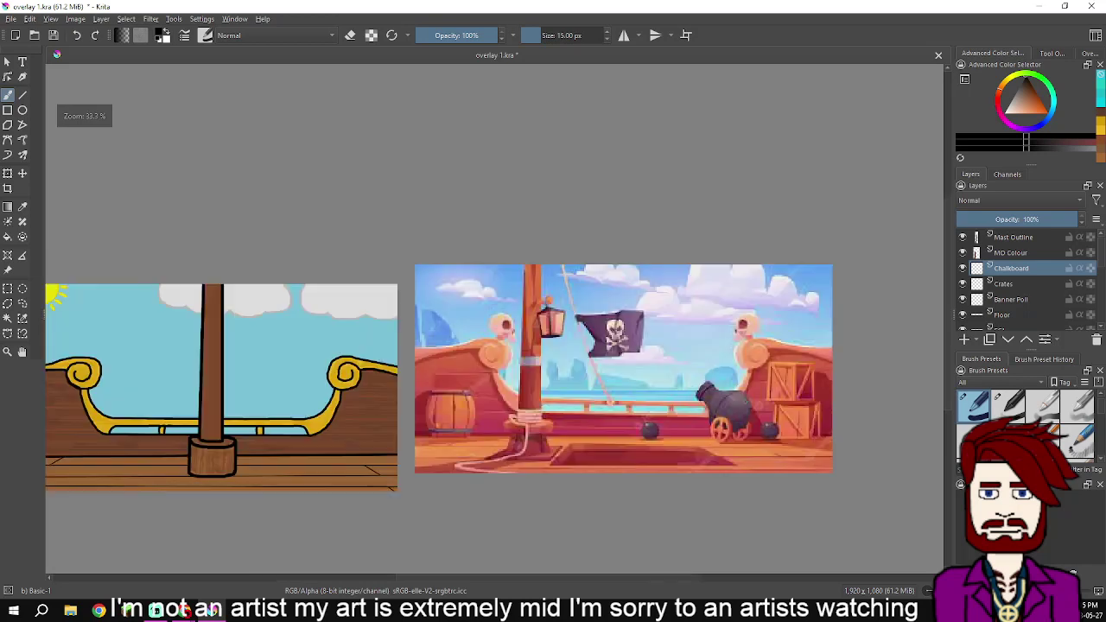
{"action": "left_click_drag", "start_coordinate": [744, 400], "coordinate": [684, 400]}
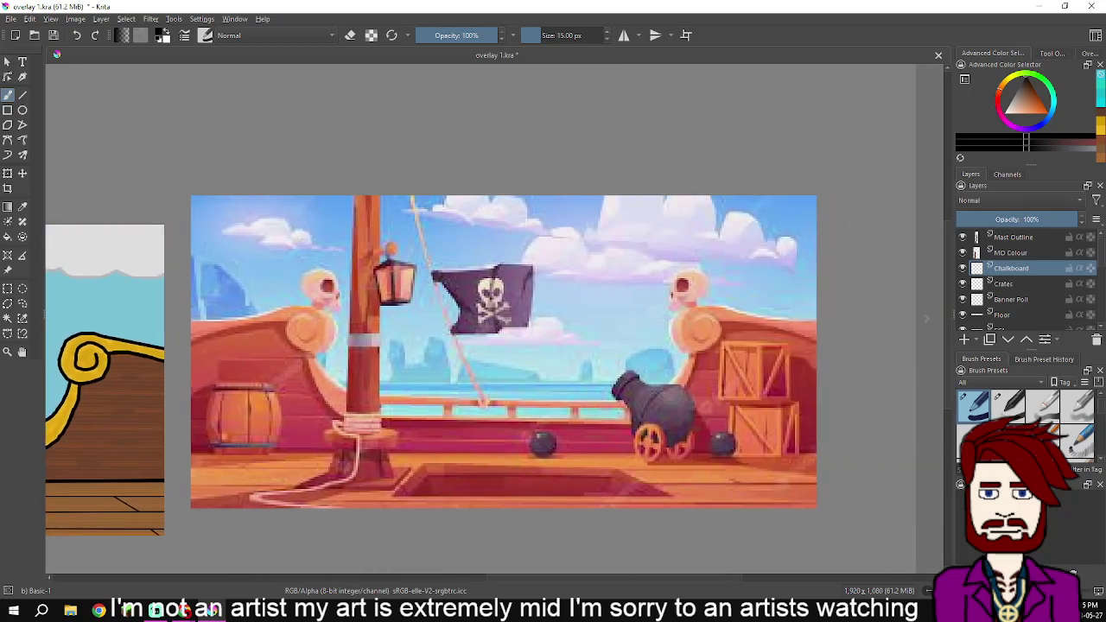
Move the pirate-ship reference picture beside the canvas's left edge and enlarge it so its crates approach the planned crate size
{"action": "left_click", "coordinate": [7, 269]}
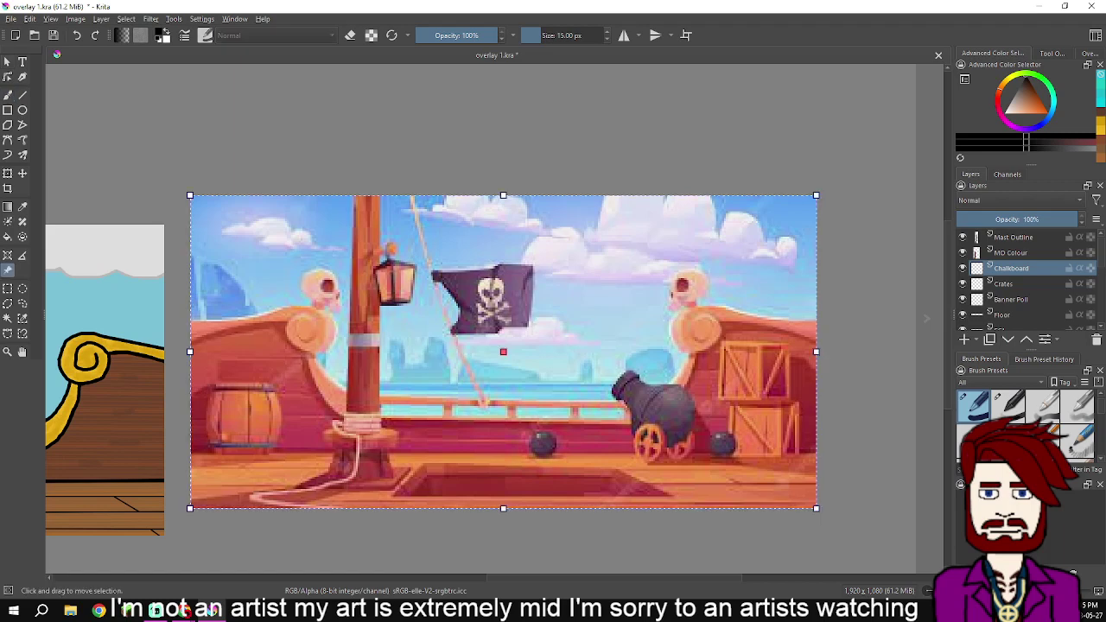
{"action": "left_click_drag", "start_coordinate": [735, 363], "coordinate": [515, 346]}
{"action": "mouse_move", "coordinate": [282, 339]}
{"action": "left_mouse_down"}
{"action": "mouse_move", "coordinate": [102, 339]}
{"action": "mouse_move", "coordinate": [61, 371]}
{"action": "left_mouse_up"}
{"action": "left_click_drag", "start_coordinate": [374, 529], "coordinate": [372, 529]}
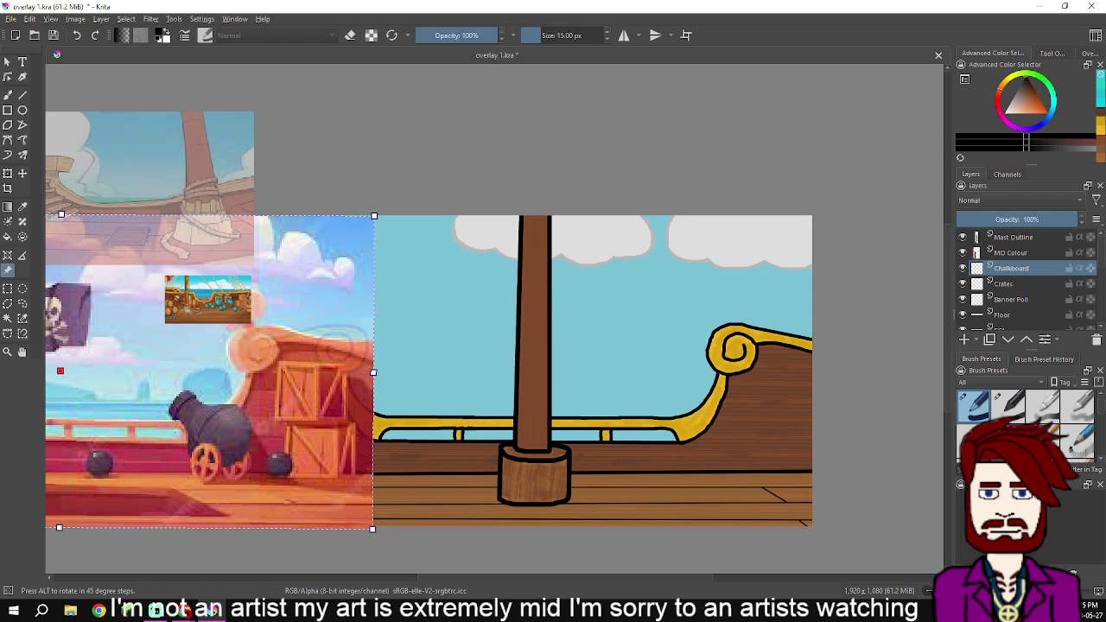
{"action": "left_click_drag", "start_coordinate": [374, 216], "coordinate": [527, 140]}
{"action": "left_click_drag", "start_coordinate": [432, 363], "coordinate": [263, 391]}
{"action": "left_click_drag", "start_coordinate": [357, 168], "coordinate": [534, 79]}
{"action": "left_click_drag", "start_coordinate": [433, 346], "coordinate": [262, 383]}
{"action": "left_click_drag", "start_coordinate": [363, 116], "coordinate": [332, 96]}
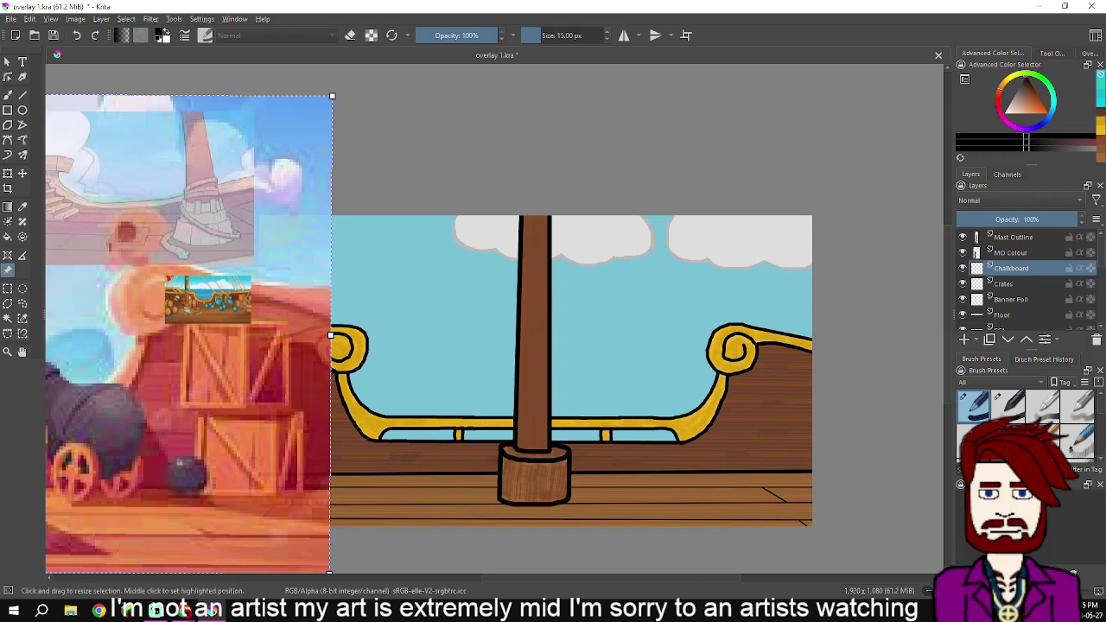
Fine-tune the pirate-ship reference's size and position so its stacked crates overlap the left end of the deck
{"action": "left_click_drag", "start_coordinate": [331, 336], "coordinate": [366, 351]}
{"action": "scroll", "coordinate": [422, 164], "scroll_direction": "down", "scroll_amount": 2}
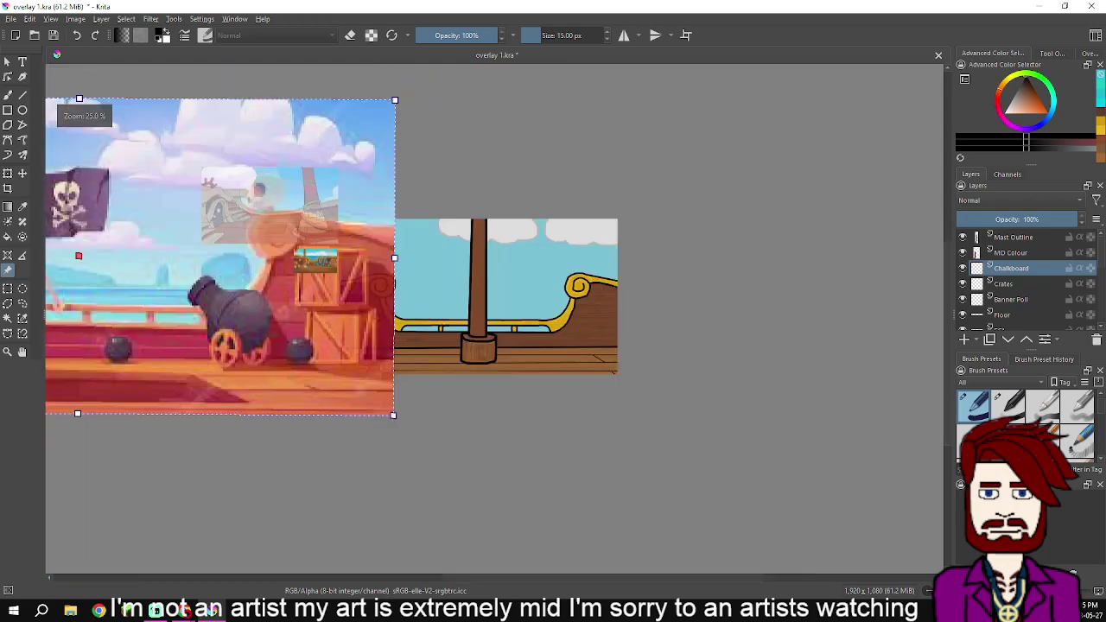
{"action": "left_click_drag", "start_coordinate": [393, 415], "coordinate": [340, 388]}
{"action": "left_click_drag", "start_coordinate": [179, 313], "coordinate": [225, 325]}
{"action": "key", "text": "Return"}
{"action": "scroll", "coordinate": [523, 450], "scroll_direction": "up", "scroll_amount": 2}
{"action": "left_click_drag", "start_coordinate": [523, 450], "coordinate": [693, 599]}
{"action": "left_click_drag", "start_coordinate": [494, 319], "coordinate": [532, 340]}
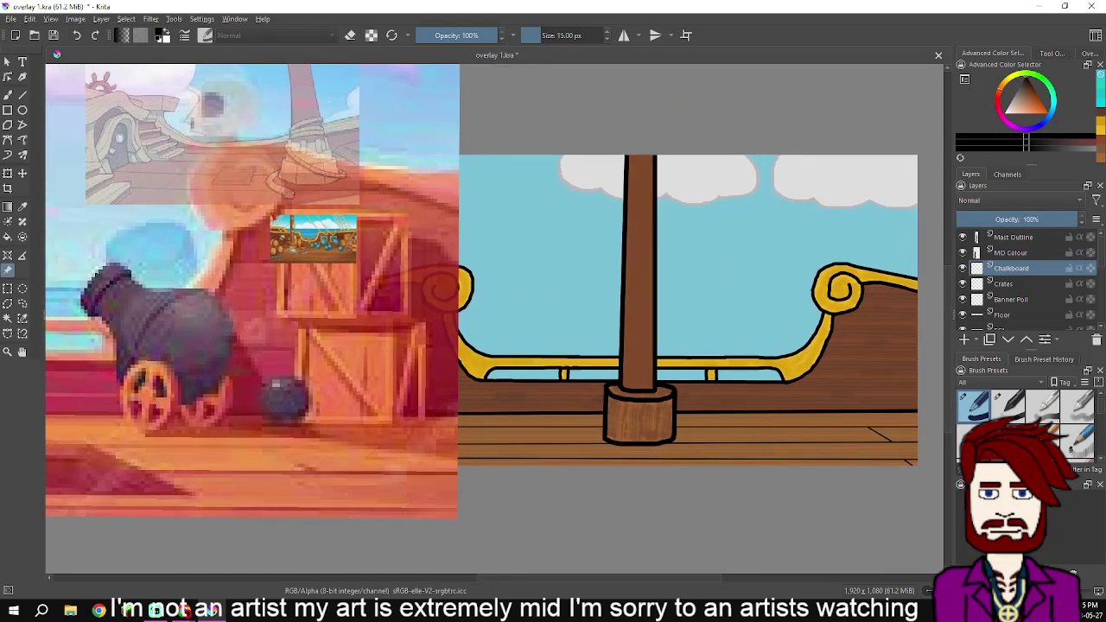
{"action": "left_click_drag", "start_coordinate": [253, 330], "coordinate": [335, 337]}
{"action": "left_click_drag", "start_coordinate": [538, 525], "coordinate": [536, 527]}
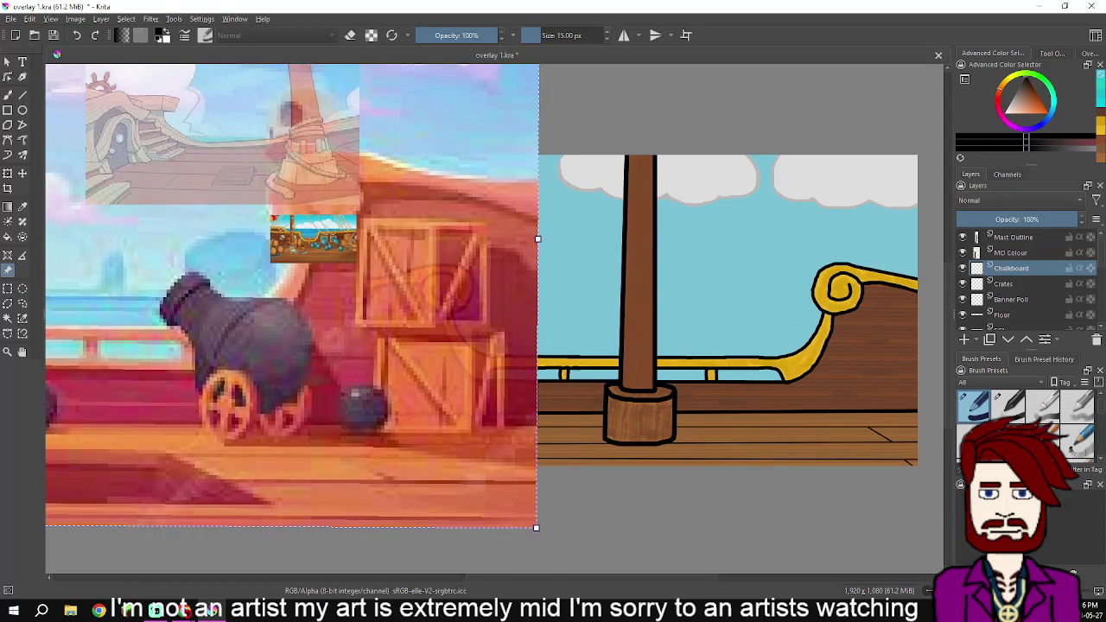
{"action": "key", "text": "Return"}
On the Crates layer, trace the upper crate's outline and its vertical corner edge with straight 15 px black lines
{"action": "left_click", "coordinate": [23, 95]}
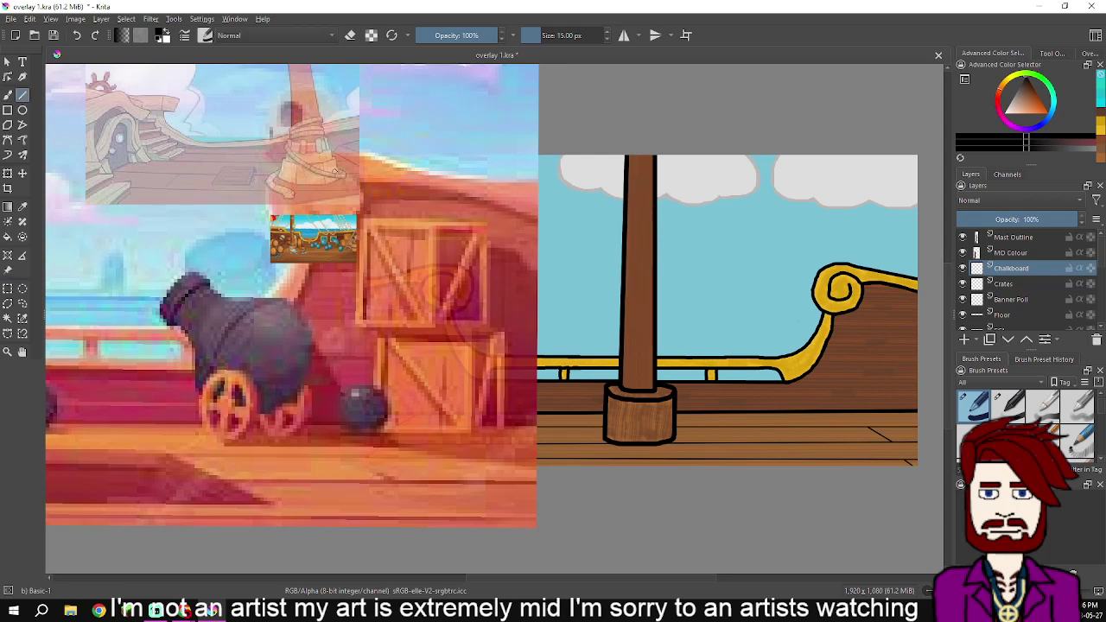
{"action": "left_click", "coordinate": [1011, 283]}
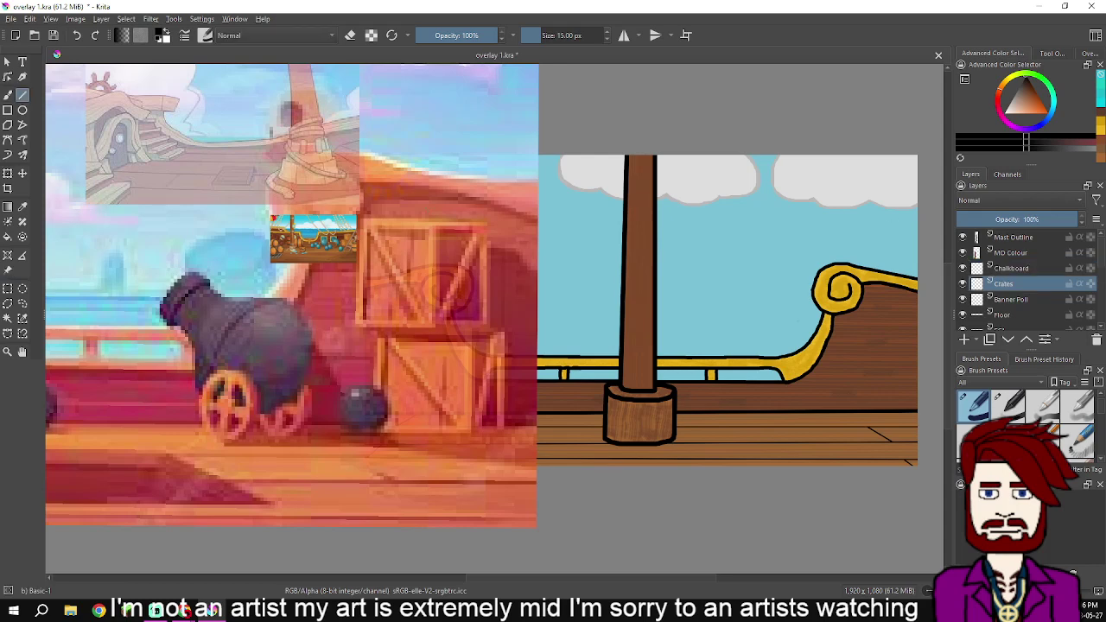
{"action": "scroll", "coordinate": [367, 276], "scroll_direction": "up", "scroll_amount": 2}
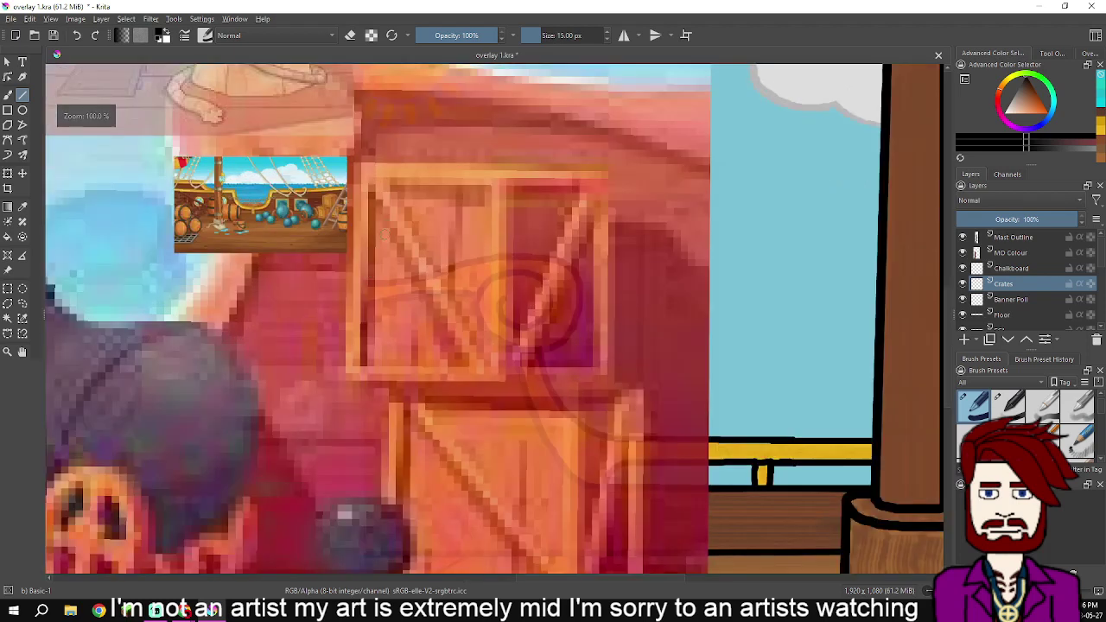
{"action": "left_click_drag", "start_coordinate": [350, 160], "coordinate": [349, 368]}
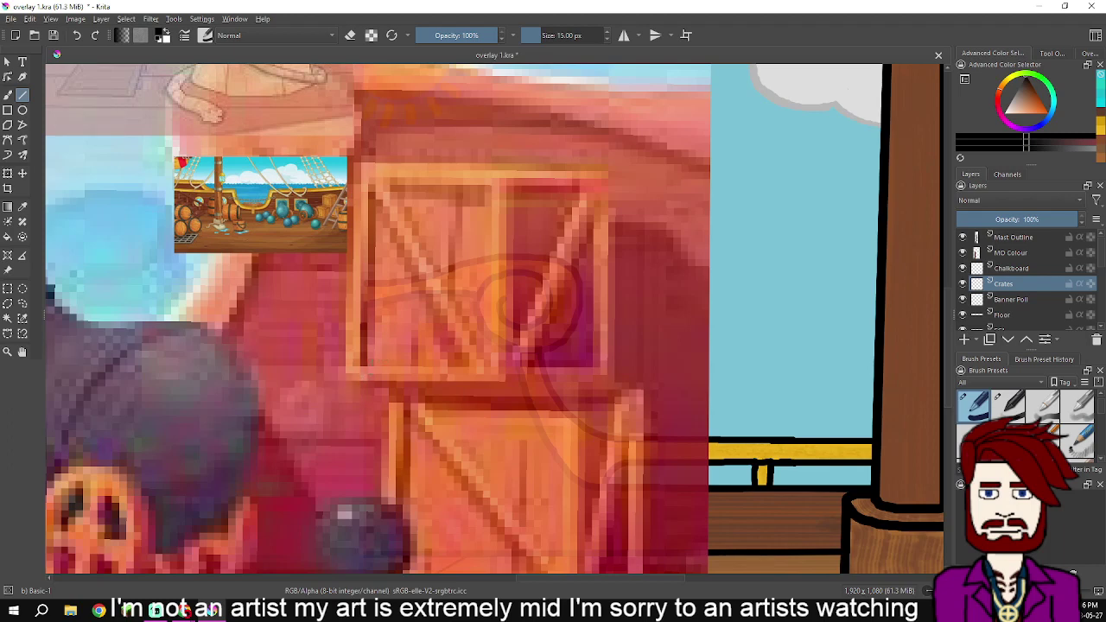
{"action": "left_click_drag", "start_coordinate": [353, 160], "coordinate": [502, 160]}
{"action": "left_click_drag", "start_coordinate": [598, 165], "coordinate": [614, 383]}
{"action": "left_click_drag", "start_coordinate": [614, 383], "coordinate": [349, 377]}
{"action": "left_click_drag", "start_coordinate": [502, 169], "coordinate": [501, 378]}
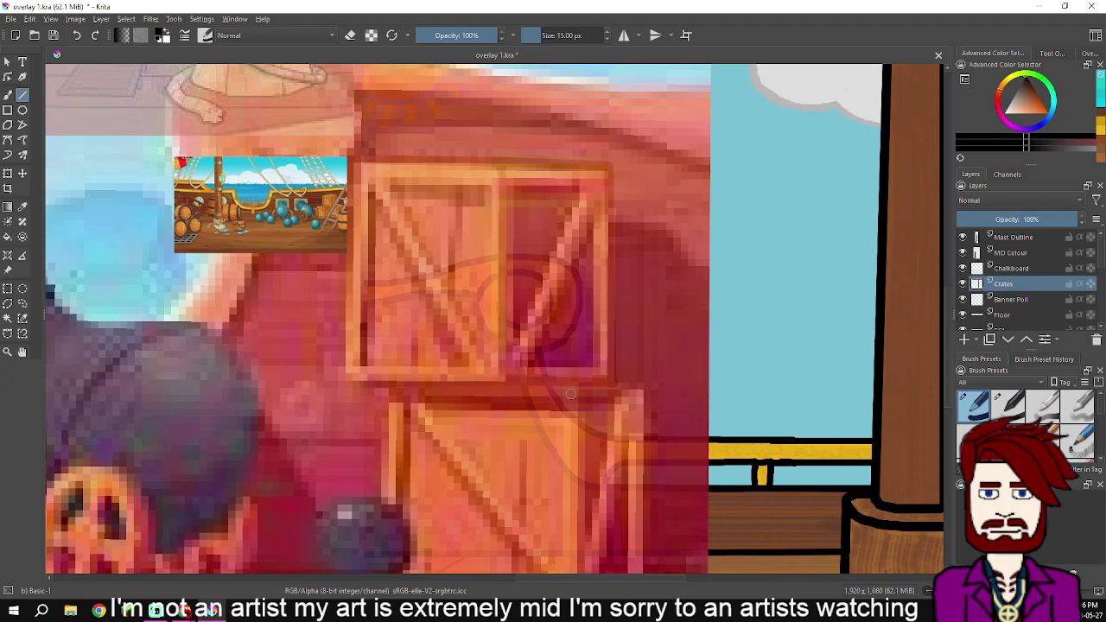
Trace the lower crate's front and side faces with straight black lines, and hide the reference images to check both crates
{"action": "mouse_move", "coordinate": [414, 389]}
{"action": "left_mouse_down"}
{"action": "mouse_move", "coordinate": [437, 225]}
{"action": "mouse_move", "coordinate": [413, 240]}
{"action": "mouse_move", "coordinate": [409, 431]}
{"action": "mouse_move", "coordinate": [601, 433]}
{"action": "mouse_move", "coordinate": [668, 420]}
{"action": "mouse_move", "coordinate": [673, 222]}
{"action": "mouse_move", "coordinate": [601, 239]}
{"action": "mouse_move", "coordinate": [601, 428]}
{"action": "left_mouse_up"}
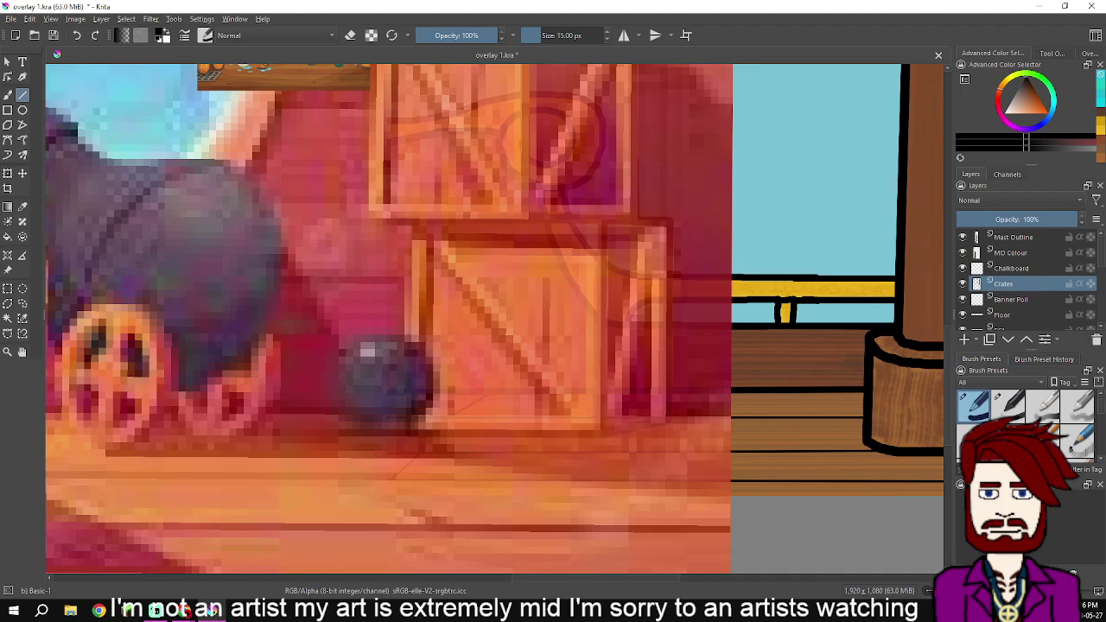
{"action": "left_click", "coordinate": [50, 18]}
{"action": "left_click", "coordinate": [104, 271]}
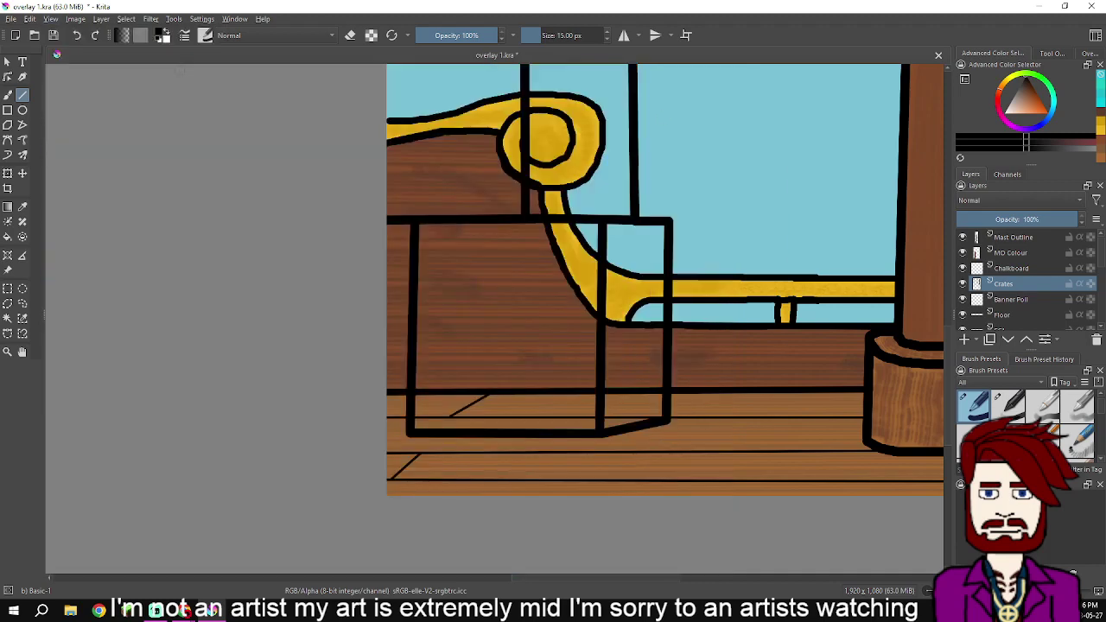
{"action": "scroll", "coordinate": [568, 265], "scroll_direction": "down", "scroll_amount": 2}
{"action": "scroll", "coordinate": [570, 264], "scroll_direction": "up", "scroll_amount": 2}
{"action": "left_click_drag", "start_coordinate": [570, 263], "coordinate": [577, 405]}
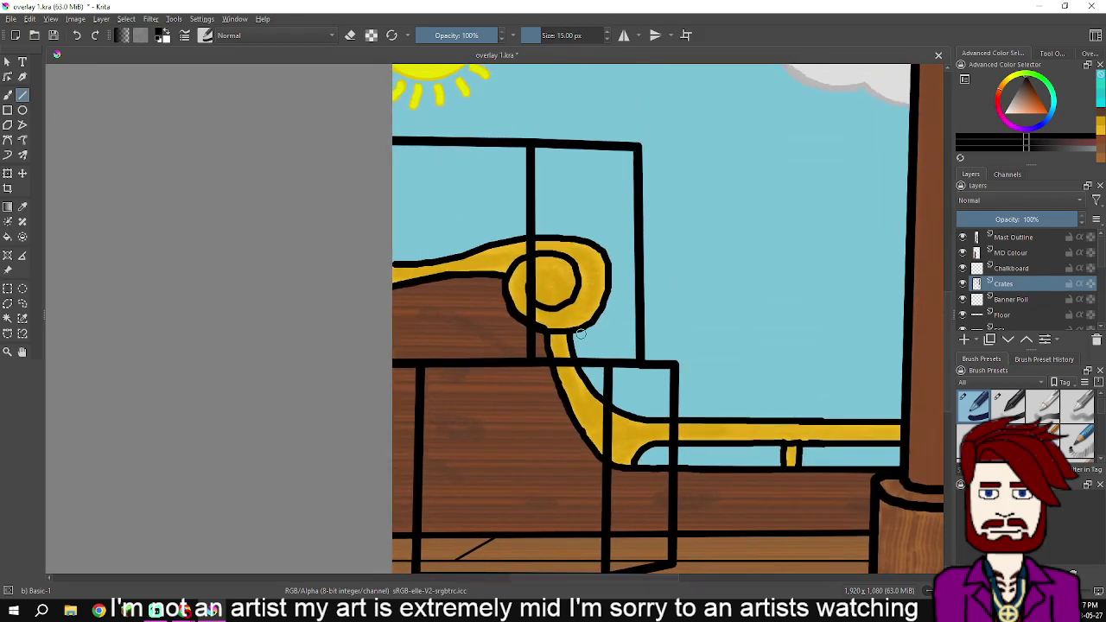
{"action": "scroll", "coordinate": [629, 326], "scroll_direction": "down", "scroll_amount": 1}
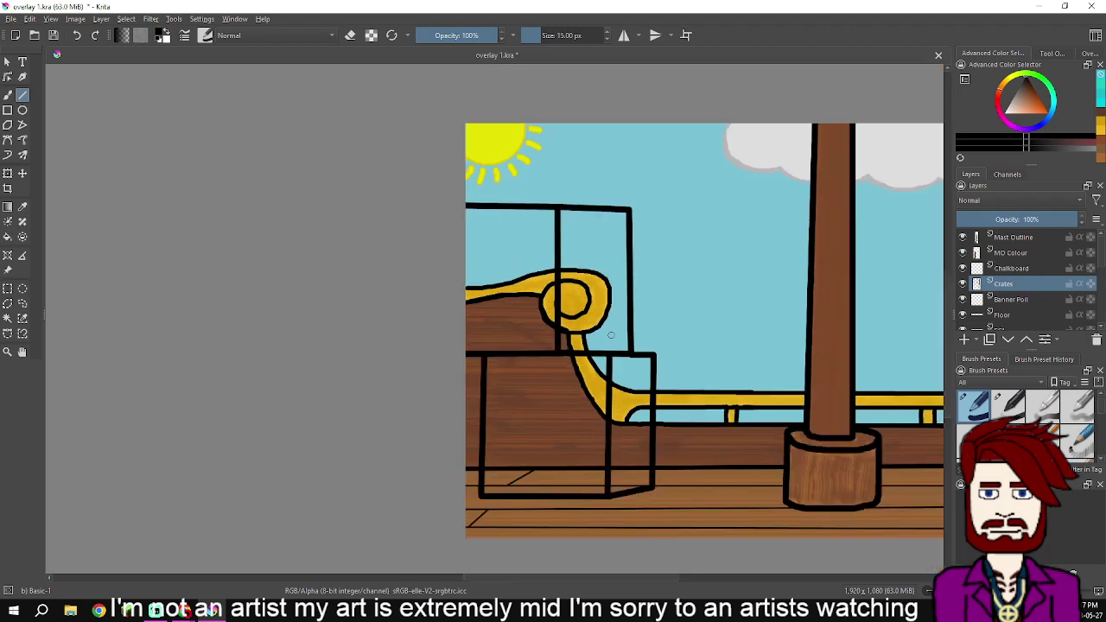
{"action": "scroll", "coordinate": [630, 326], "scroll_direction": "up", "scroll_amount": 1}
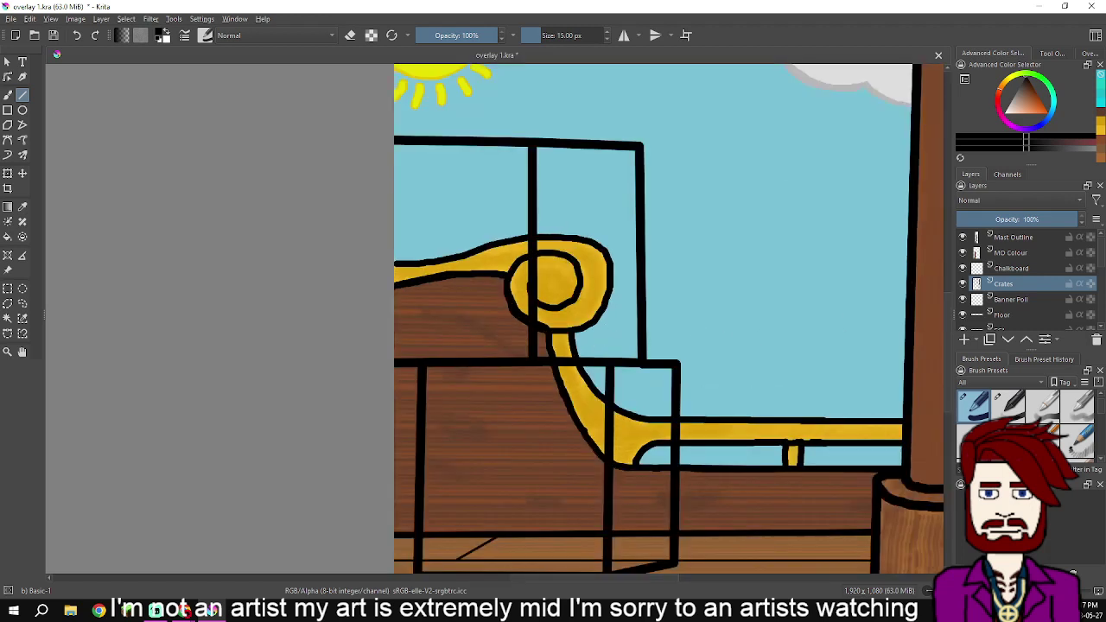
Make the Chalkboard layer active and insert the sidewalk chalkboard picture from File Explorer as a reference image
{"action": "mouse_move", "coordinate": [1003, 284]}
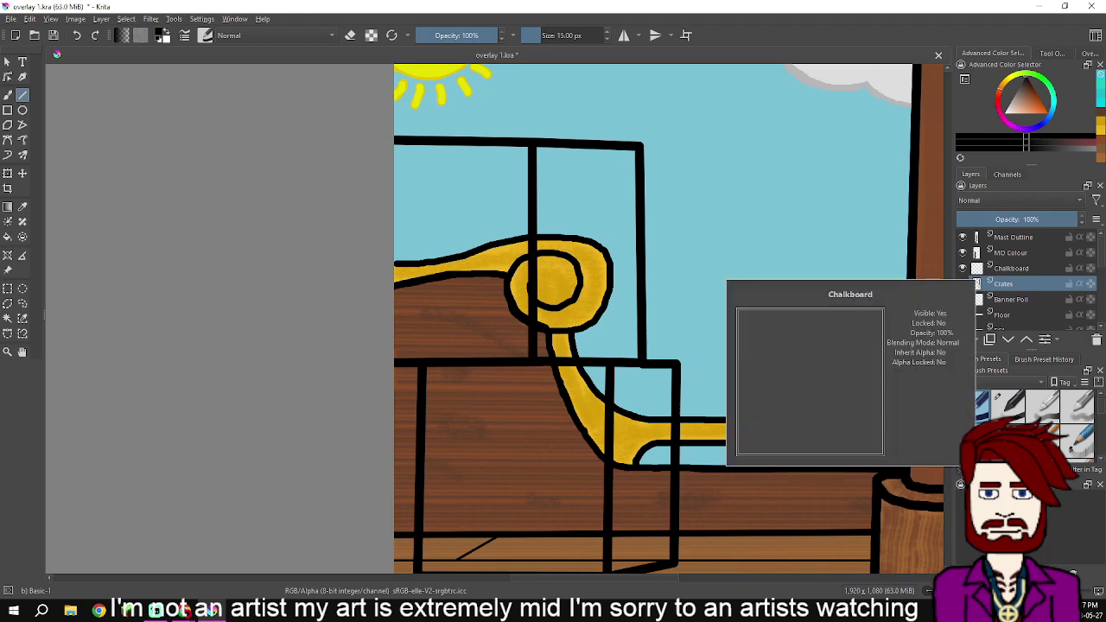
{"action": "left_click", "coordinate": [1010, 268]}
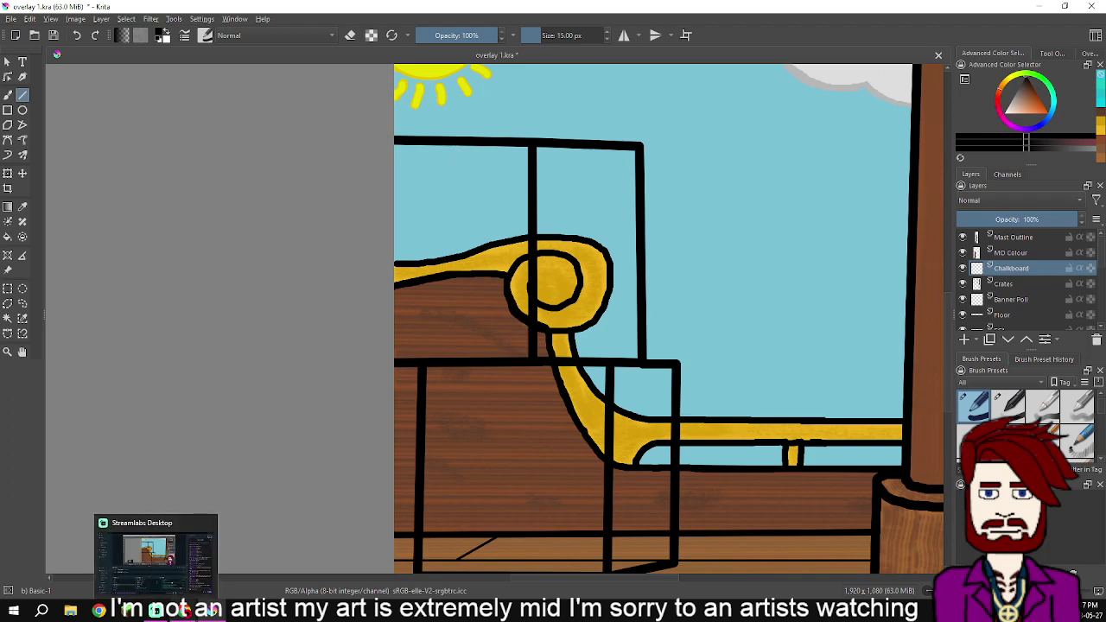
{"action": "mouse_move", "coordinate": [183, 611]}
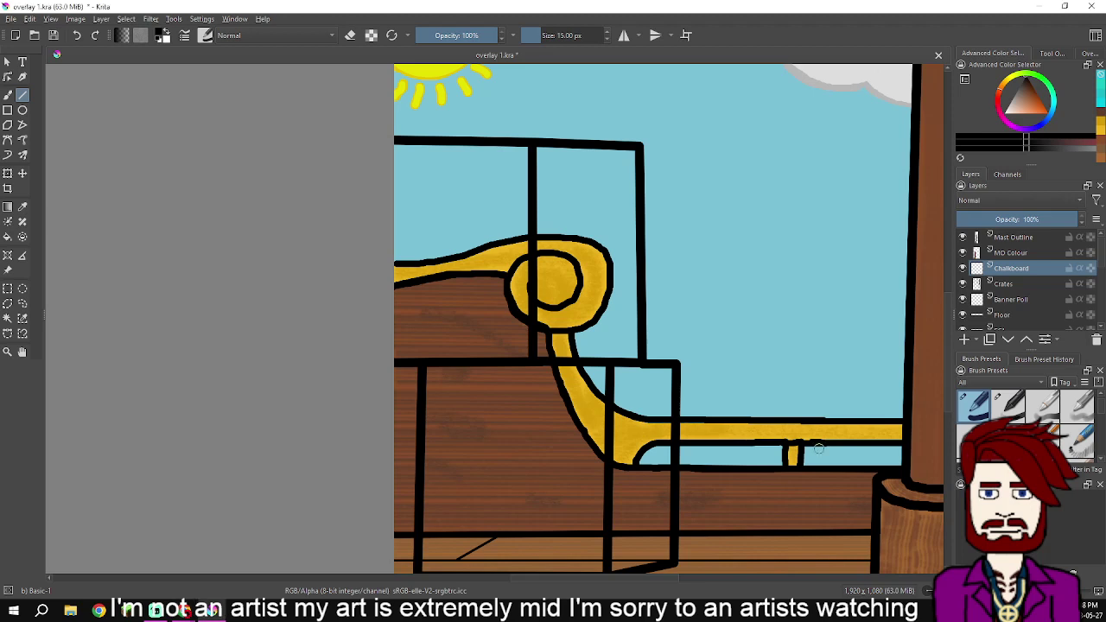
{"action": "key", "text": "super+e"}
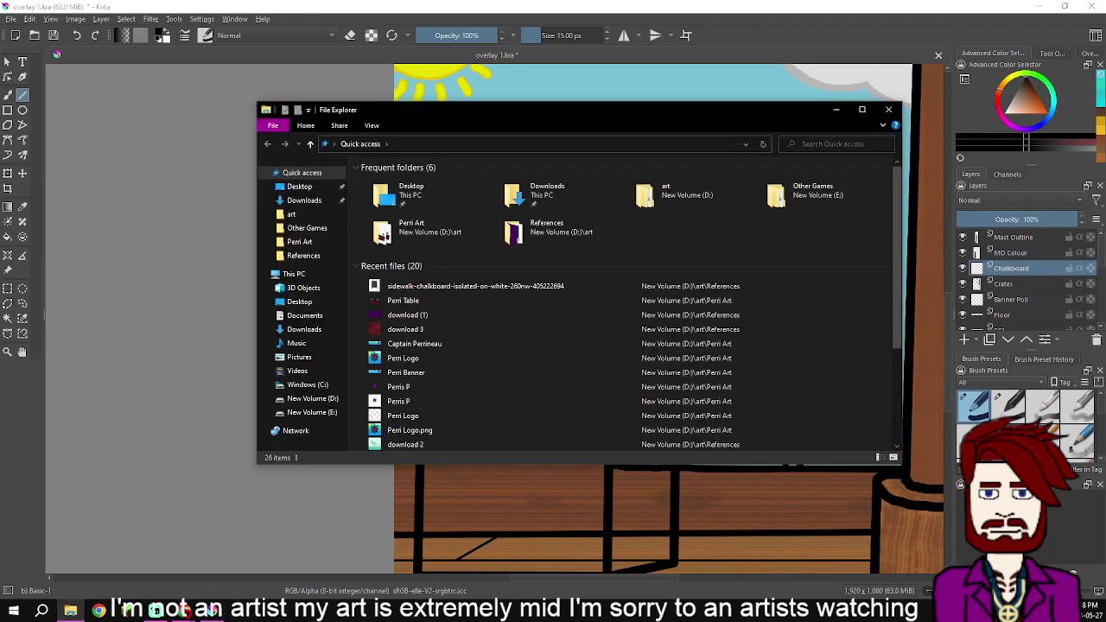
{"action": "key", "text": "alt+Tab"}
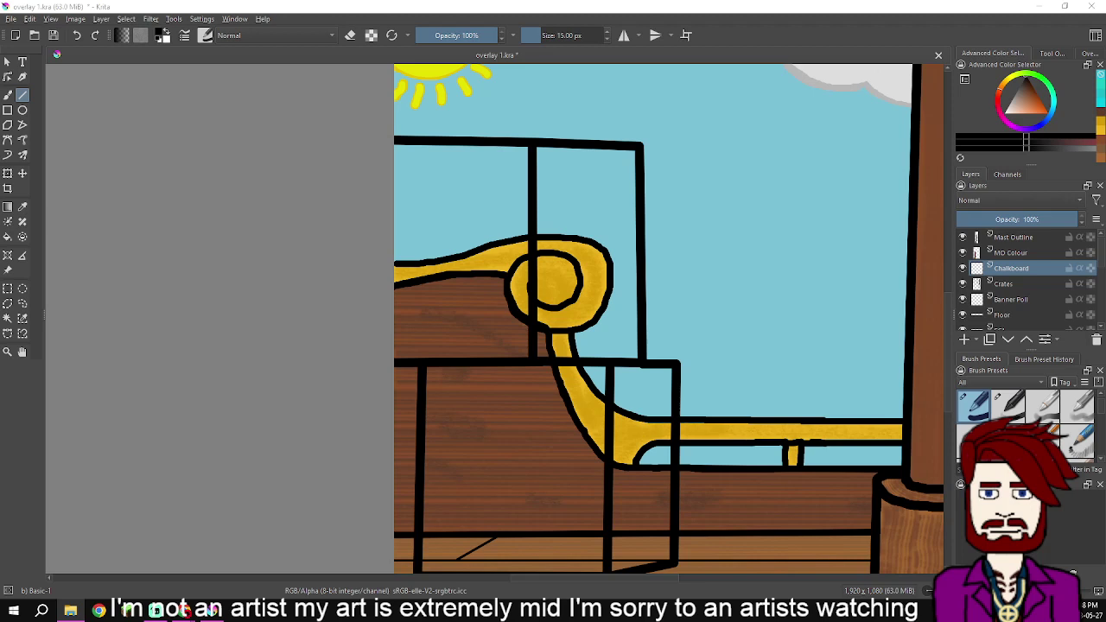
{"action": "left_click_drag", "start_coordinate": [905, 298], "coordinate": [477, 363]}
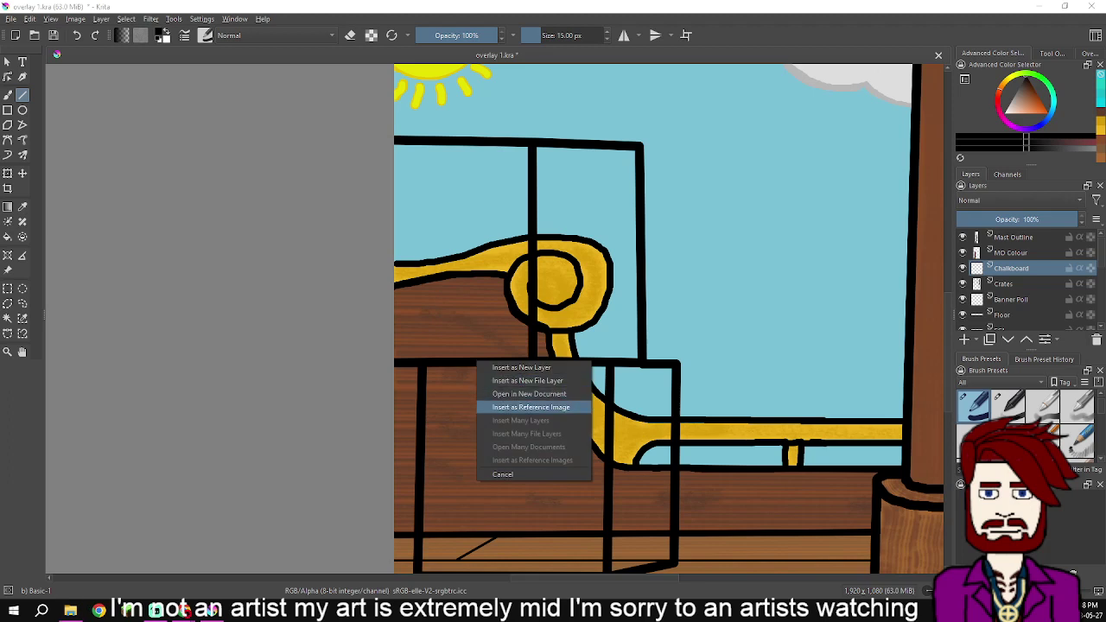
{"action": "left_click", "coordinate": [529, 394]}
{"action": "left_click", "coordinate": [570, 418]}
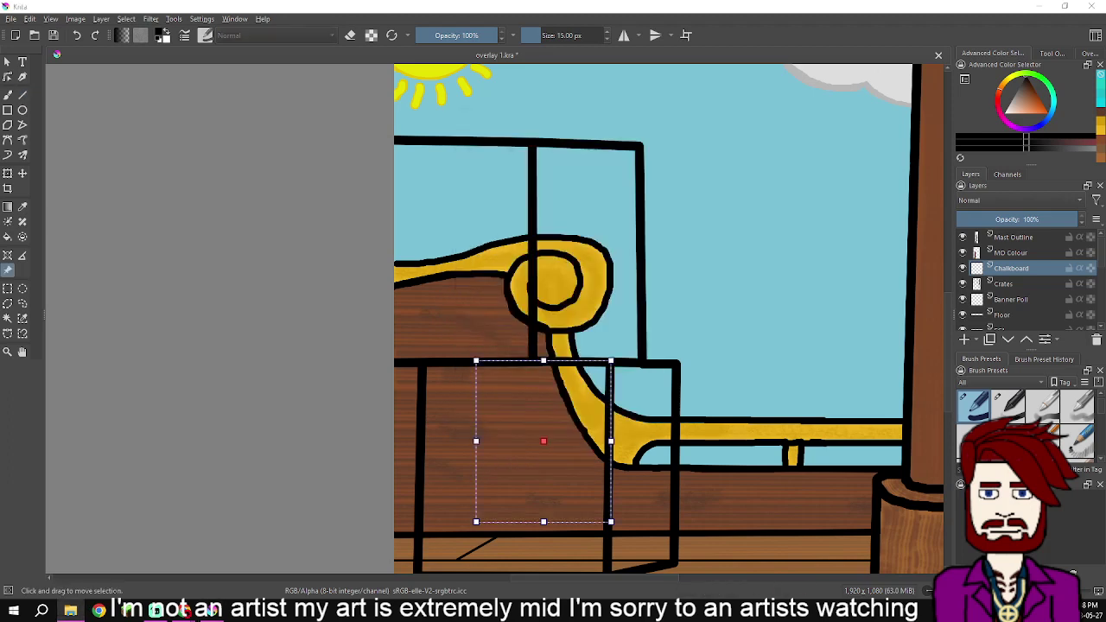
Enlarge the chalkboard reference over the crate outlines and turn the display of reference images back on
{"action": "scroll", "coordinate": [523, 393], "scroll_direction": "down", "scroll_amount": 3}
{"action": "left_click_drag", "start_coordinate": [534, 418], "coordinate": [493, 461]}
{"action": "left_click_drag", "start_coordinate": [526, 421], "coordinate": [620, 307]}
{"action": "left_click_drag", "start_coordinate": [539, 403], "coordinate": [522, 392]}
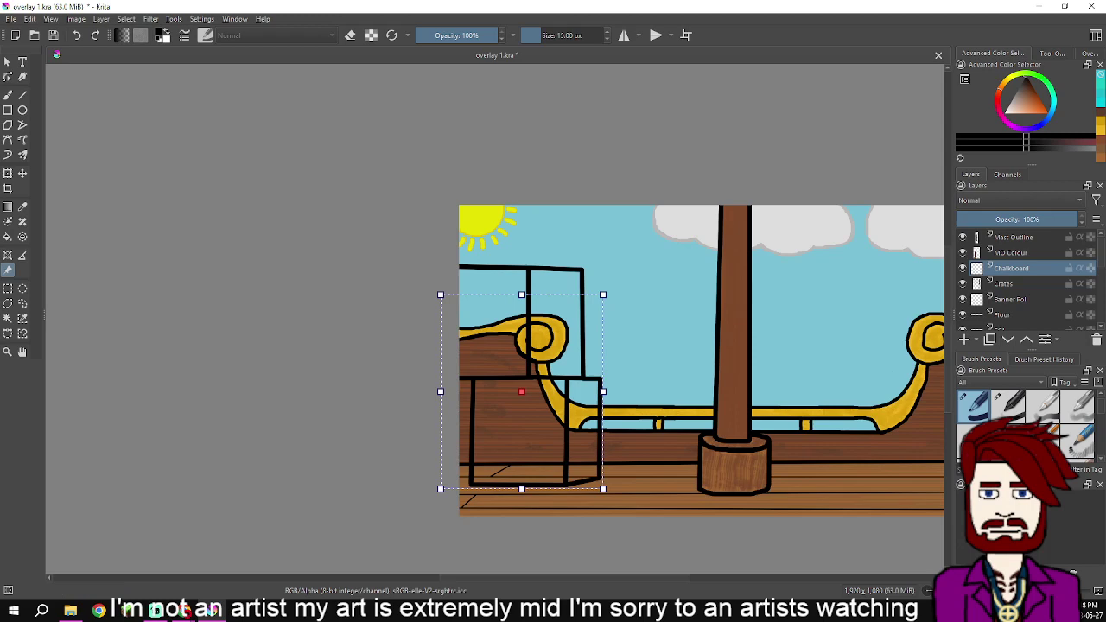
{"action": "left_click", "coordinate": [51, 18]}
{"action": "left_click", "coordinate": [104, 270]}
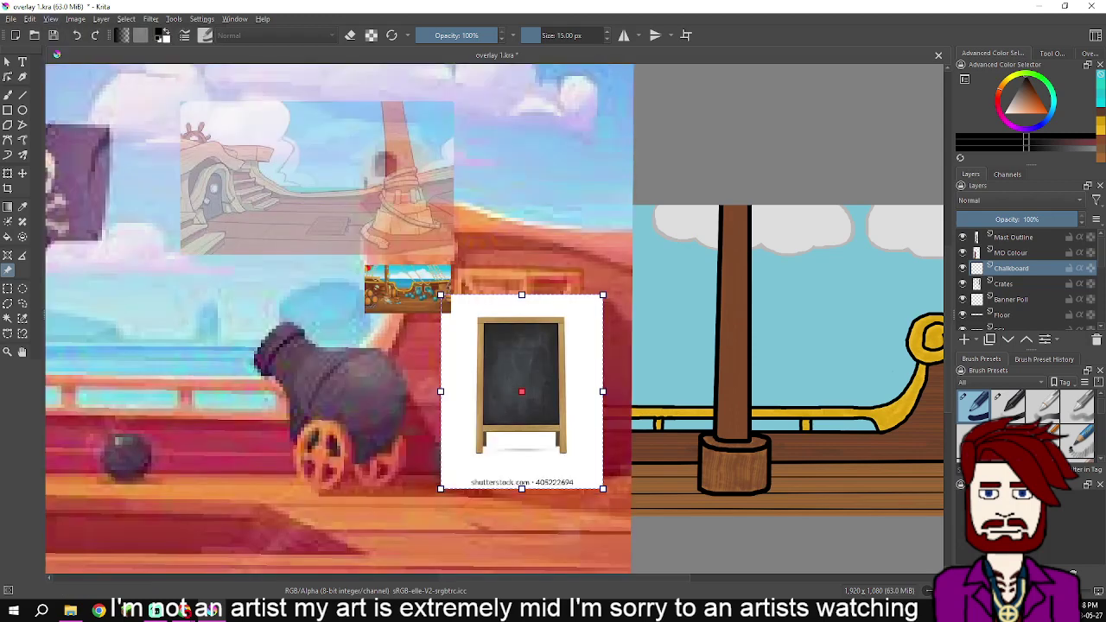
Move the pirate-ship pictures away from the chalkboard reference, clear of the canvas's left side
{"action": "left_click_drag", "start_coordinate": [553, 242], "coordinate": [186, 258]}
{"action": "left_click_drag", "start_coordinate": [408, 289], "coordinate": [333, 285]}
{"action": "left_click_drag", "start_coordinate": [363, 182], "coordinate": [290, 183]}
Set the chalkboard reference image's opacity to 55%
{"action": "left_click", "coordinate": [522, 389]}
{"action": "left_click", "coordinate": [1053, 52]}
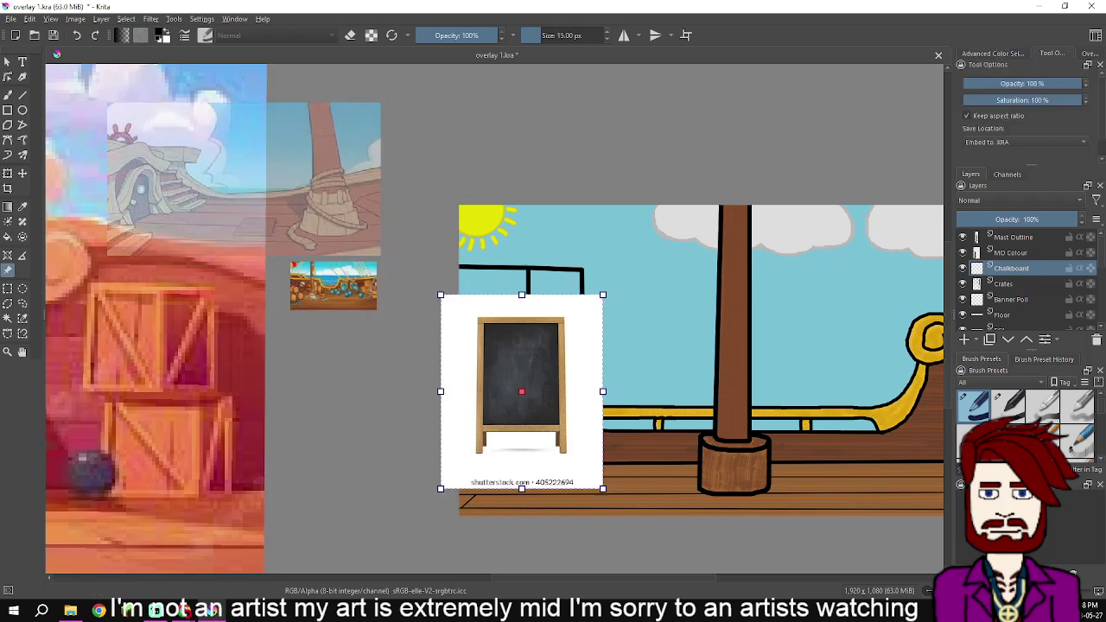
{"action": "left_click_drag", "start_coordinate": [1044, 83], "coordinate": [1029, 83]}
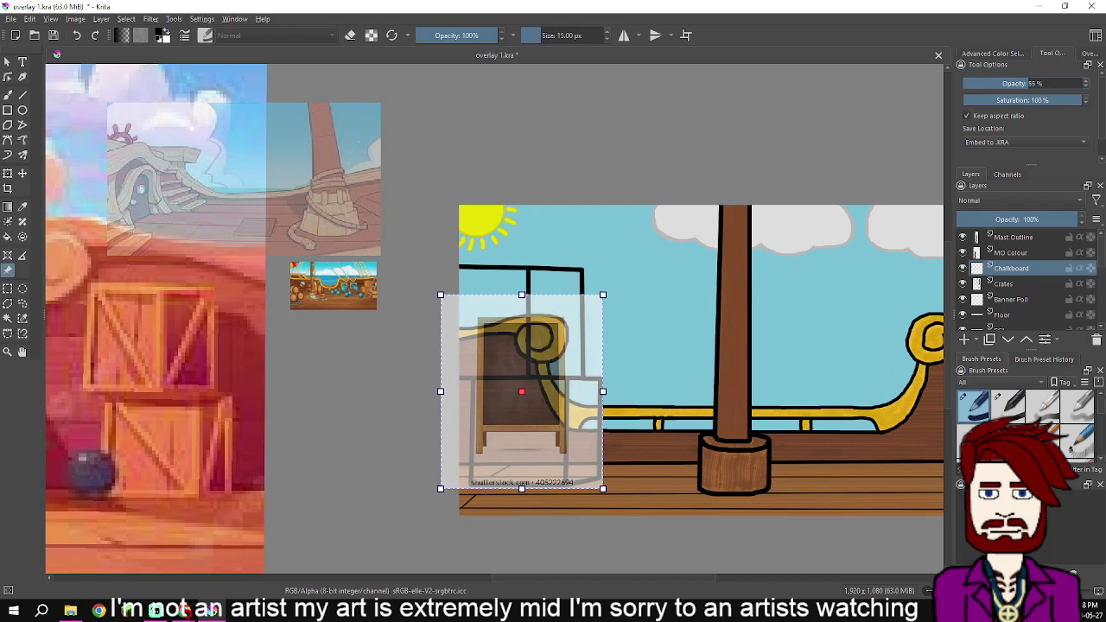
Enlarge the chalkboard reference and position its frame over the crates, with its feet on the deck floor
{"action": "left_click_drag", "start_coordinate": [603, 295], "coordinate": [662, 223]}
{"action": "left_click_drag", "start_coordinate": [552, 355], "coordinate": [521, 413]}
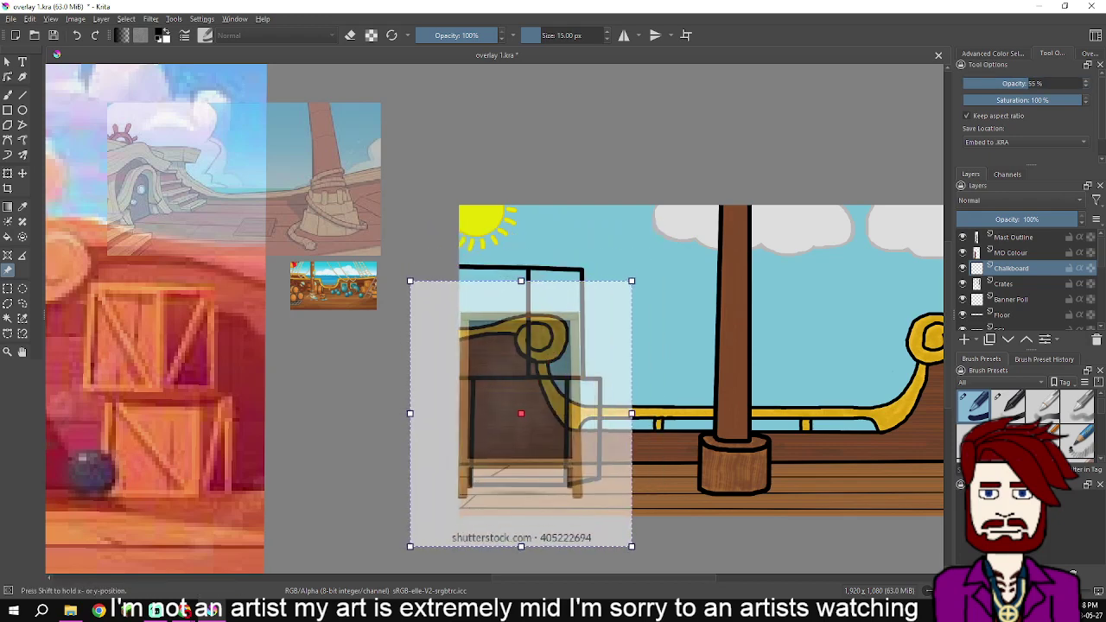
{"action": "left_click_drag", "start_coordinate": [632, 281], "coordinate": [646, 263]}
{"action": "mouse_move", "coordinate": [529, 405]}
{"action": "left_mouse_down"}
{"action": "mouse_move", "coordinate": [536, 398]}
{"action": "mouse_move", "coordinate": [527, 402]}
{"action": "left_mouse_up"}
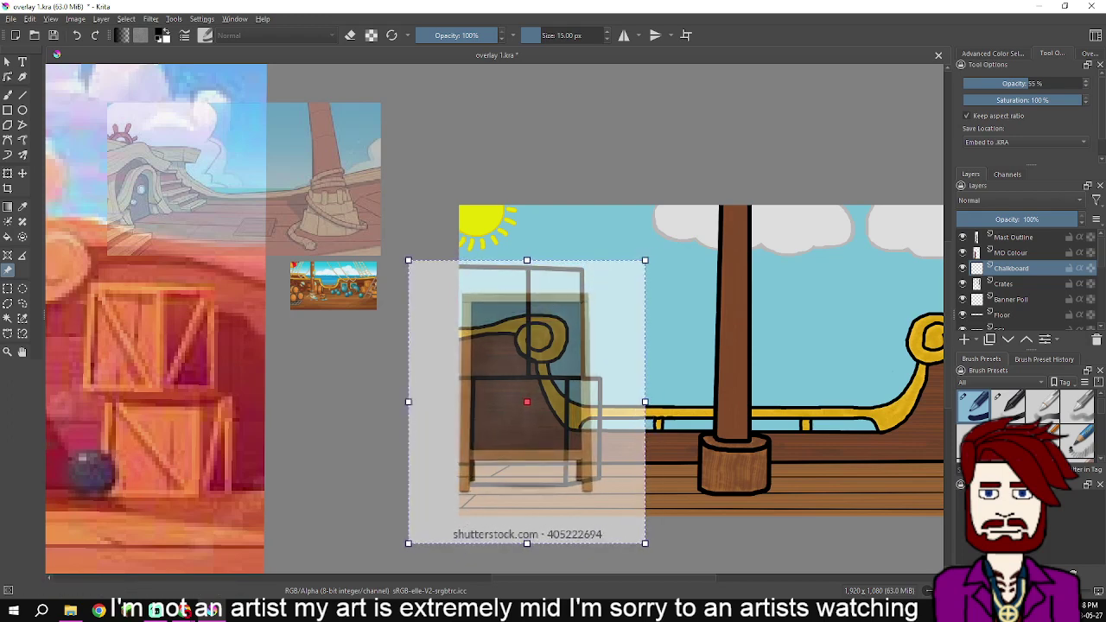
{"action": "left_click_drag", "start_coordinate": [527, 402], "coordinate": [535, 397]}
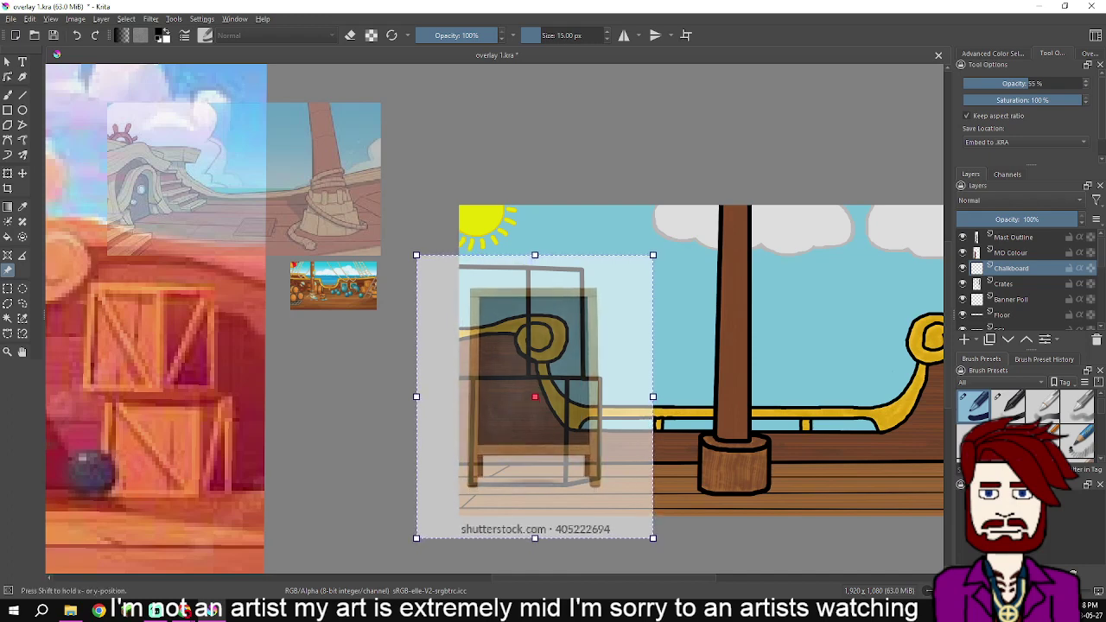
{"action": "left_click_drag", "start_coordinate": [653, 255], "coordinate": [673, 231]}
{"action": "left_click_drag", "start_coordinate": [545, 385], "coordinate": [532, 402]}
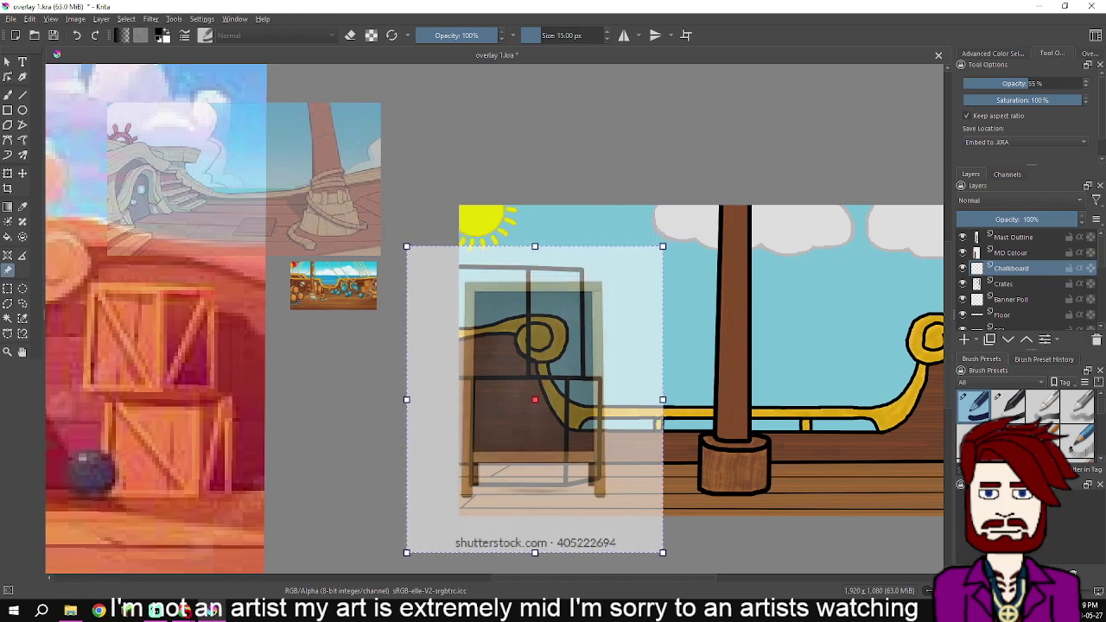
{"action": "key", "text": "Escape"}
Switch to straight-line drawing on the Chalkboard layer and reduce the brush size to 10 px, discarding the thicker trial line
{"action": "left_click", "coordinate": [22, 95]}
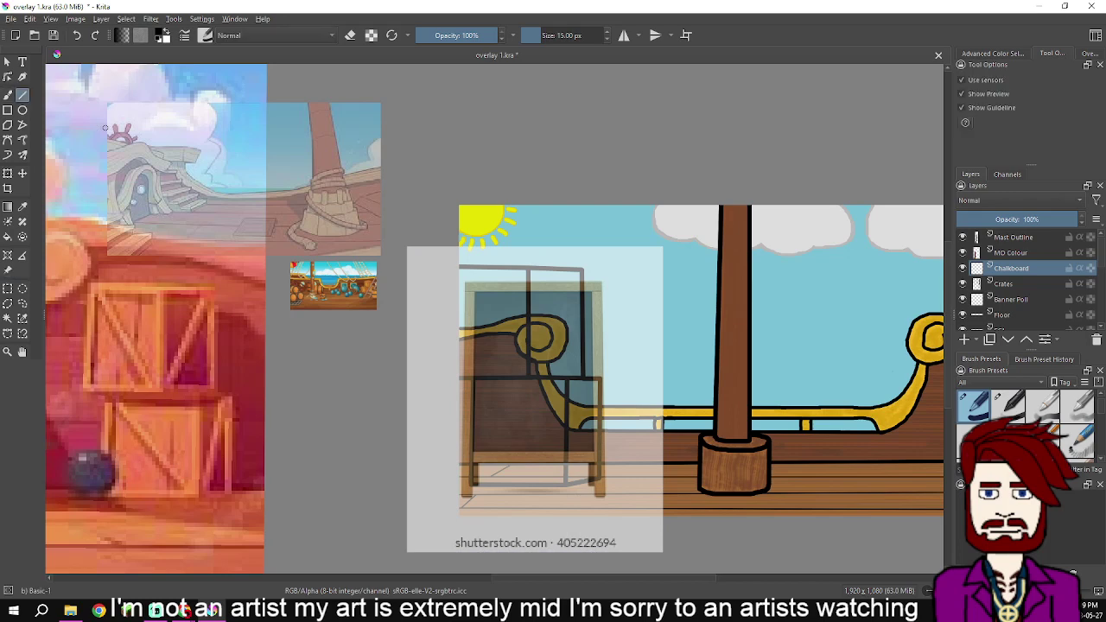
{"action": "left_click", "coordinate": [993, 52]}
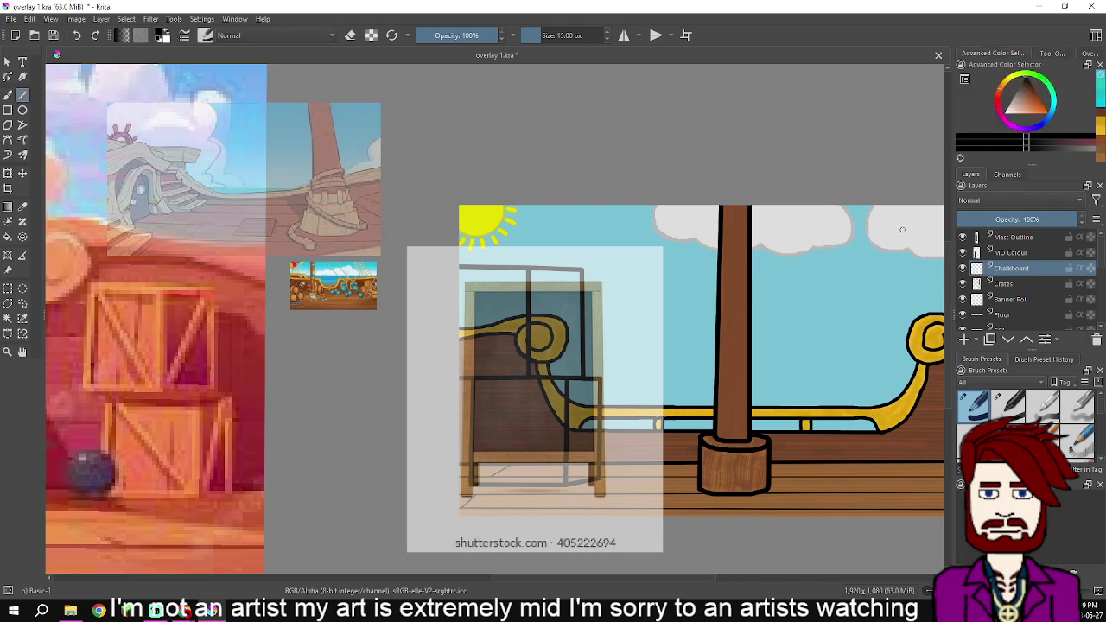
{"action": "scroll", "coordinate": [467, 282], "scroll_direction": "up", "scroll_amount": 3}
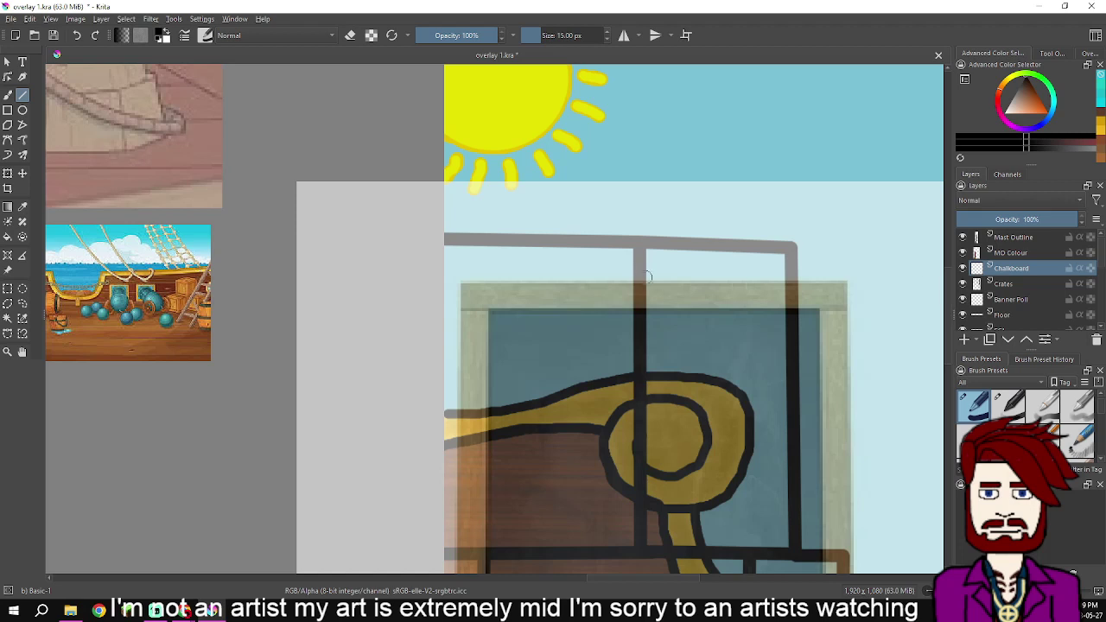
{"action": "left_click_drag", "start_coordinate": [461, 283], "coordinate": [846, 282]}
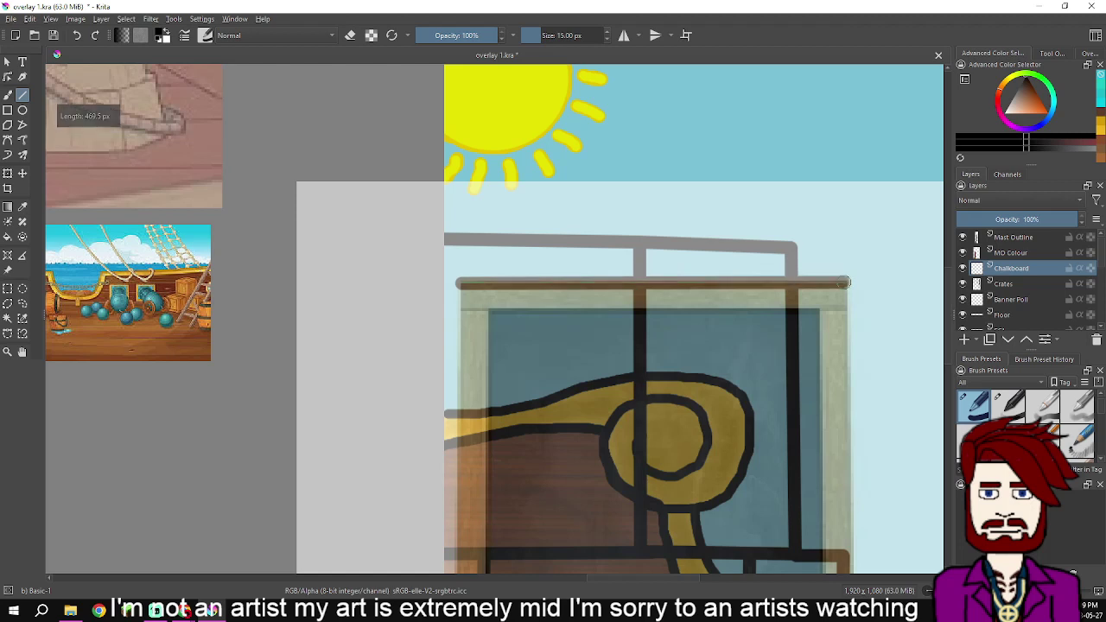
{"action": "key", "text": "ctrl+z"}
{"action": "left_click", "coordinate": [607, 39]}
{"action": "left_click", "coordinate": [608, 39]}
{"action": "left_click", "coordinate": [607, 39]}
{"action": "left_click", "coordinate": [608, 39]}
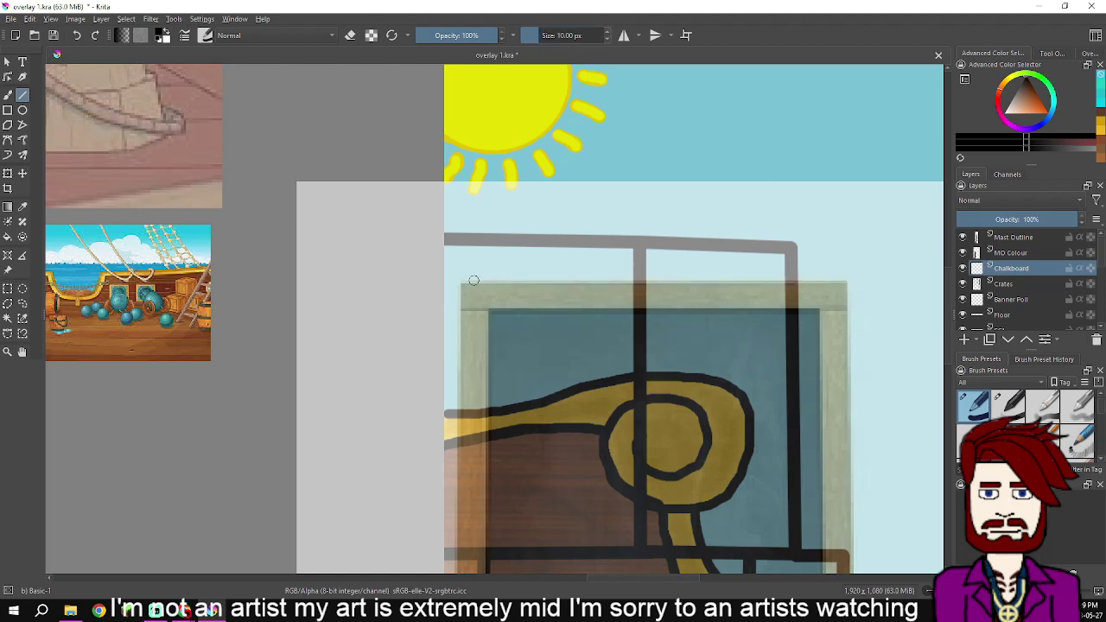
Trace the chalkboard frame's top rail and outer right edge down to the foot with straight lines
{"action": "left_click_drag", "start_coordinate": [462, 282], "coordinate": [849, 283]}
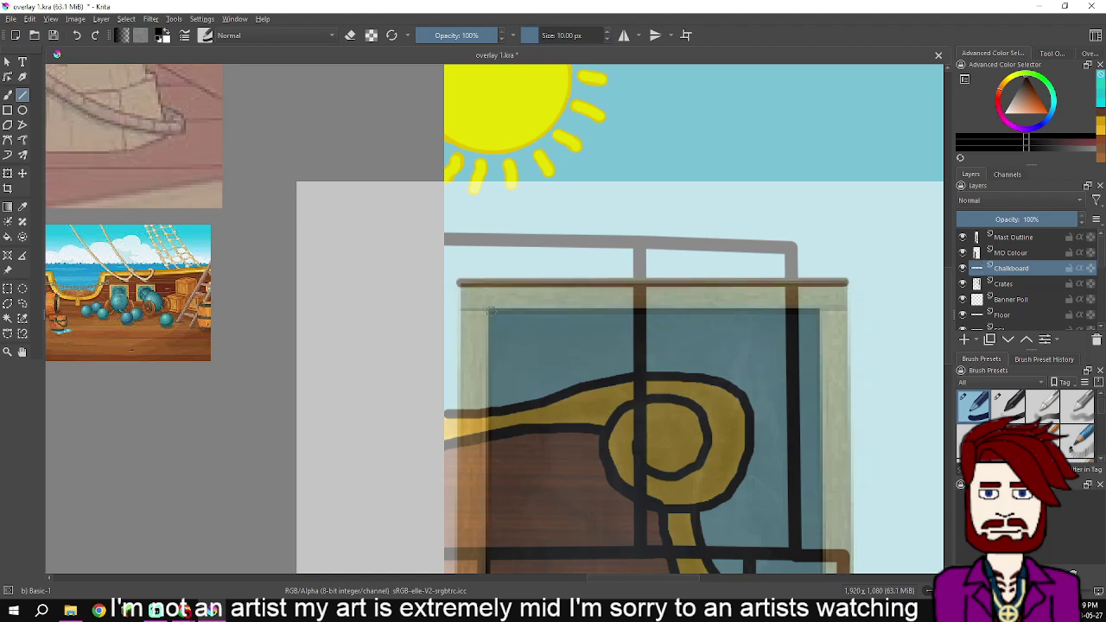
{"action": "left_click_drag", "start_coordinate": [461, 308], "coordinate": [849, 548]}
{"action": "scroll", "coordinate": [836, 506], "scroll_direction": "down", "scroll_amount": 4}
{"action": "mouse_move", "coordinate": [837, 506]}
{"action": "left_mouse_down"}
{"action": "mouse_move", "coordinate": [851, 510]}
{"action": "mouse_move", "coordinate": [858, 489]}
{"action": "mouse_move", "coordinate": [828, 491]}
{"action": "left_mouse_up"}
{"action": "scroll", "coordinate": [856, 497], "scroll_direction": "down", "scroll_amount": 2}
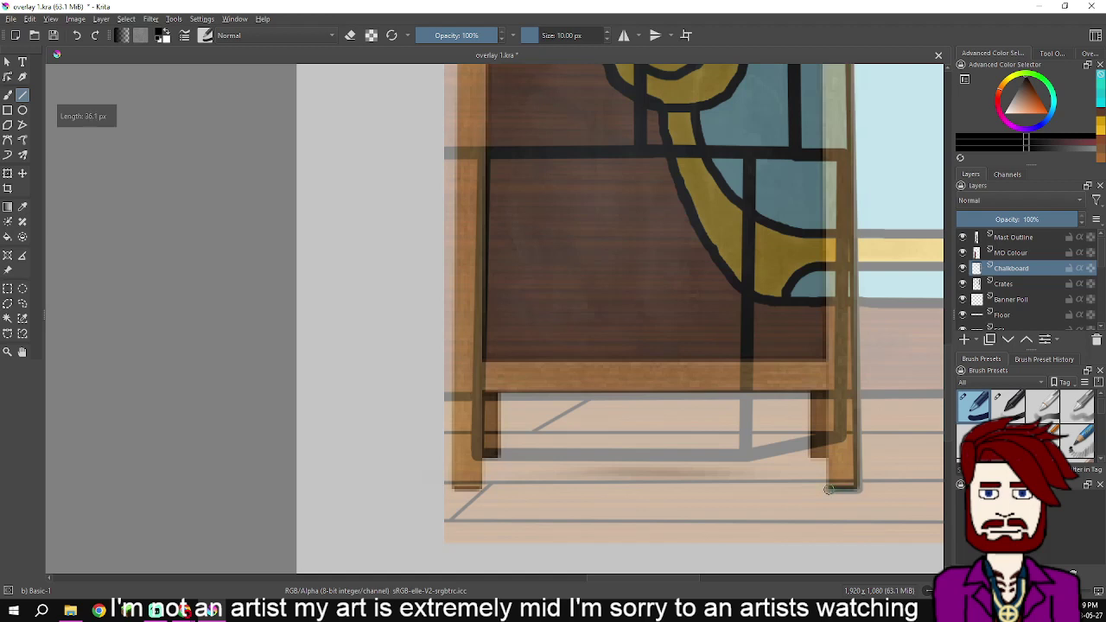
{"action": "scroll", "coordinate": [863, 406], "scroll_direction": "down", "scroll_amount": 1}
{"action": "left_click_drag", "start_coordinate": [874, 390], "coordinate": [835, 488]}
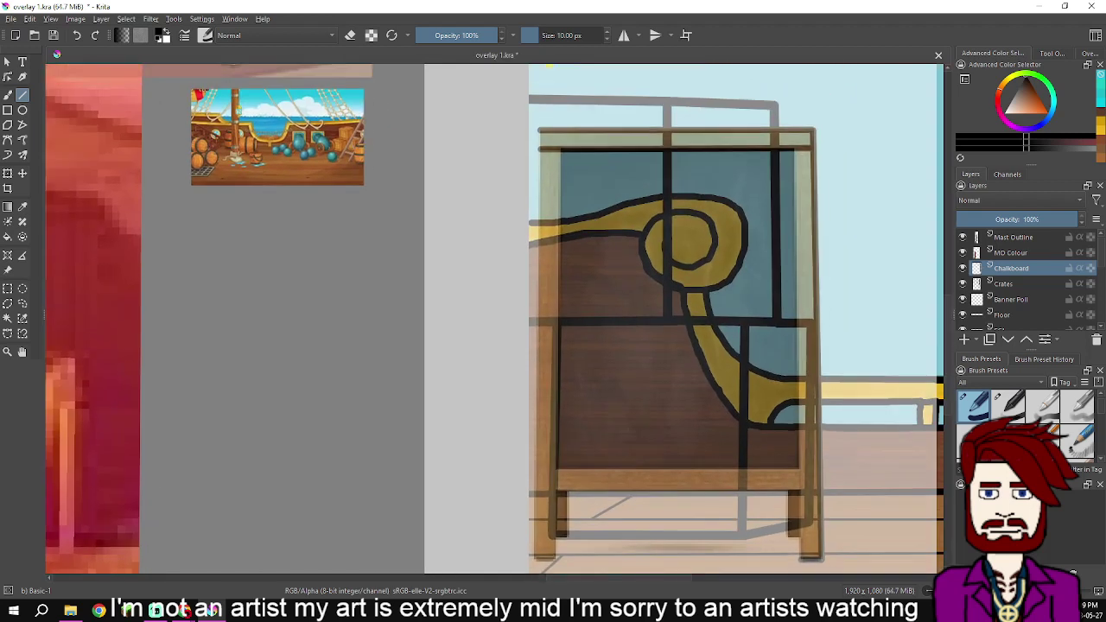
Trace the frame's inner right edge, both edges of the left leg and the two lines of the lower crossbar
{"action": "left_click_drag", "start_coordinate": [796, 150], "coordinate": [798, 561]}
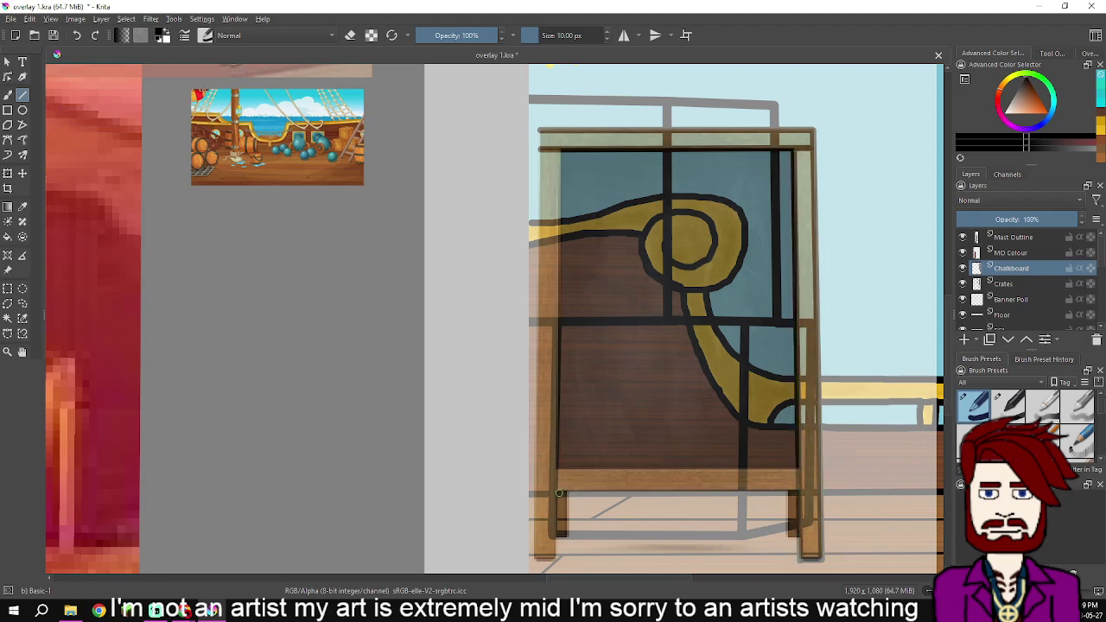
{"action": "left_click_drag", "start_coordinate": [541, 150], "coordinate": [556, 560]}
{"action": "left_click_drag", "start_coordinate": [559, 152], "coordinate": [555, 560]}
{"action": "left_click_drag", "start_coordinate": [558, 469], "coordinate": [798, 469]}
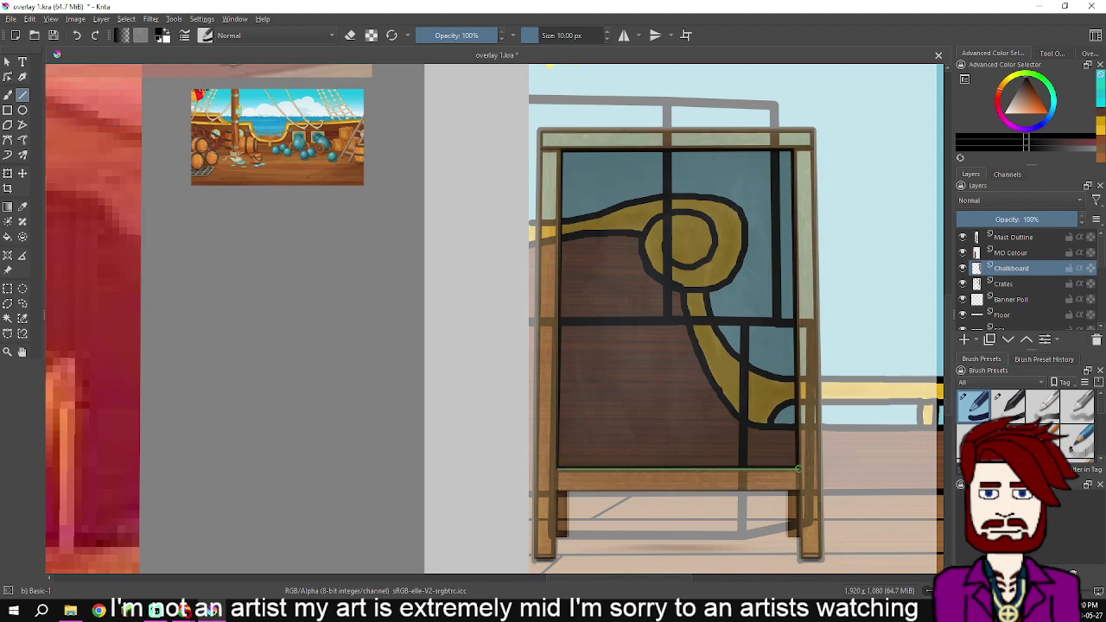
{"action": "left_click_drag", "start_coordinate": [555, 491], "coordinate": [793, 493]}
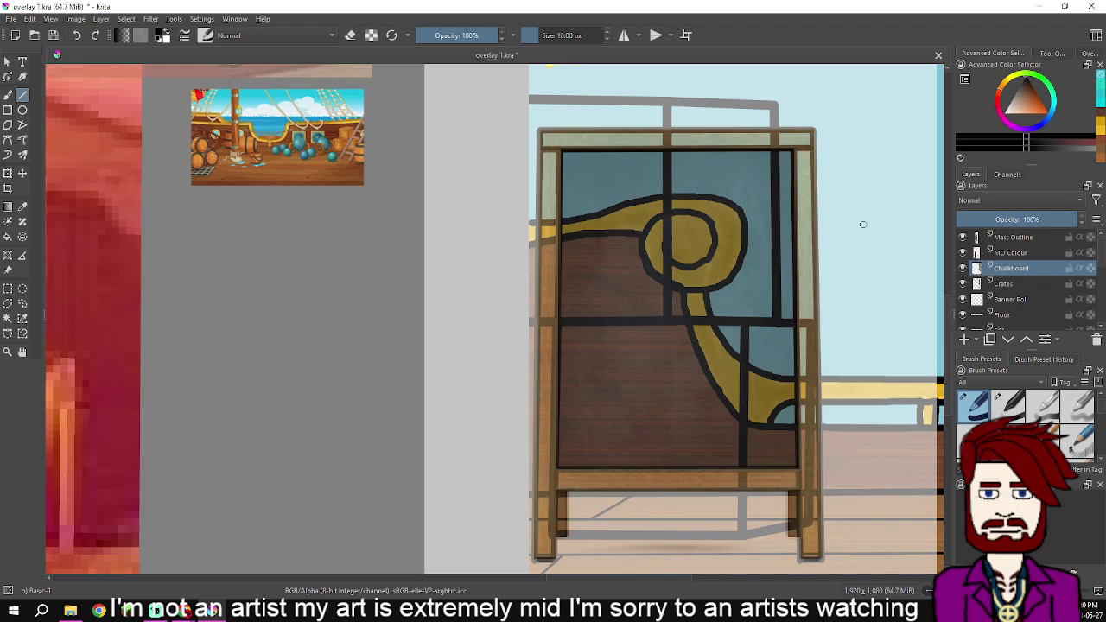
Hide the reference images and the Crates layer to check the chalkboard outline on its own
{"action": "left_click", "coordinate": [51, 18]}
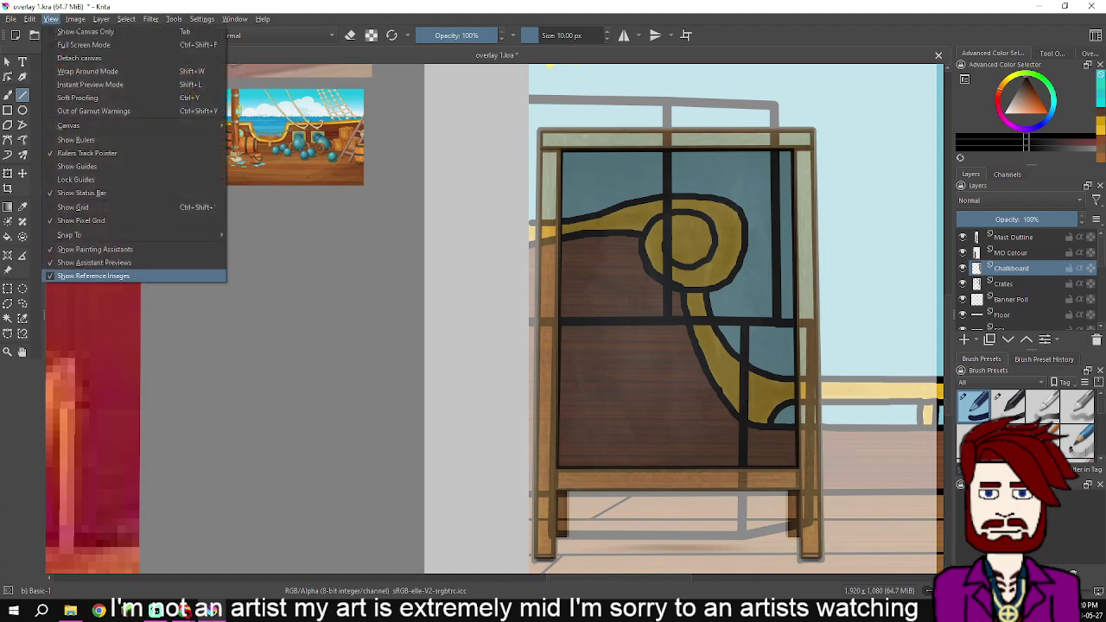
{"action": "key", "text": "Return"}
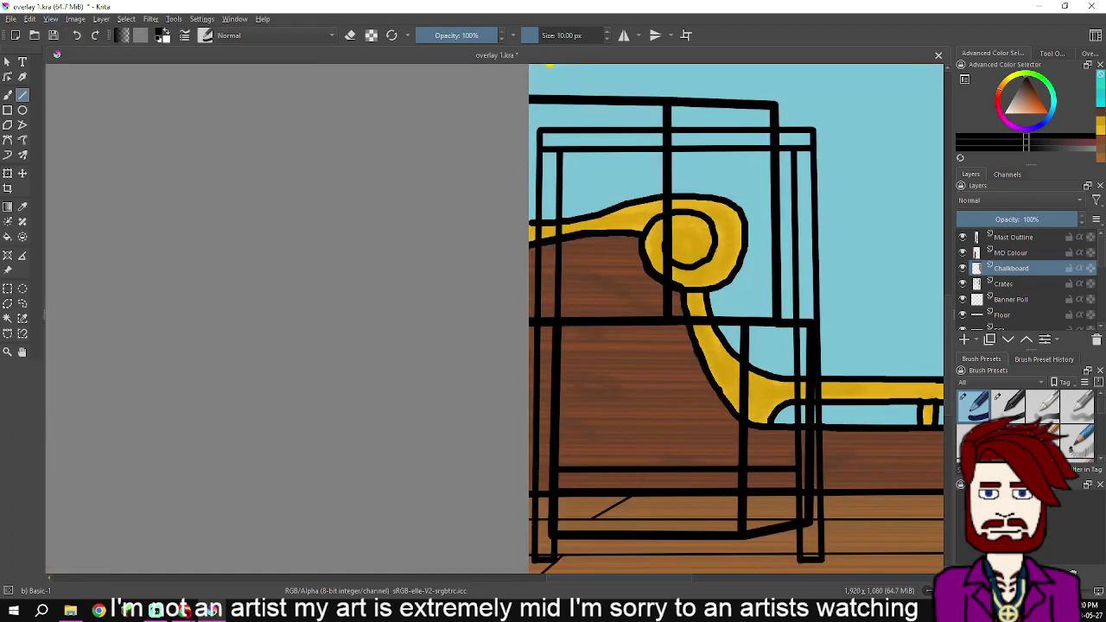
{"action": "left_click", "coordinate": [963, 283]}
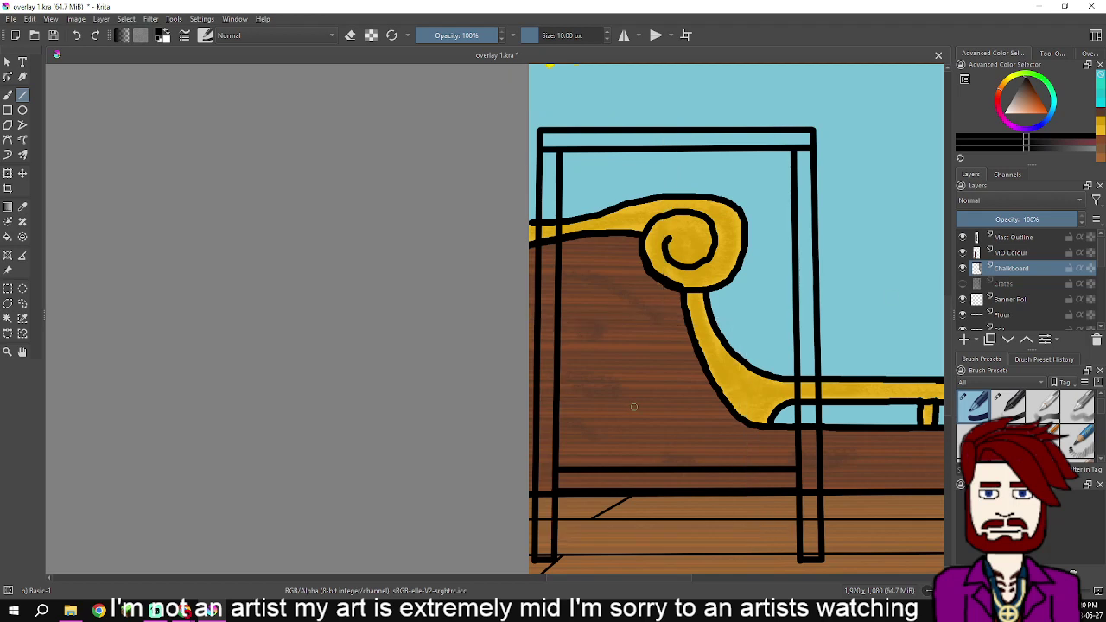
{"action": "scroll", "coordinate": [640, 403], "scroll_direction": "up", "scroll_amount": 1}
{"action": "scroll", "coordinate": [643, 403], "scroll_direction": "down", "scroll_amount": 2}
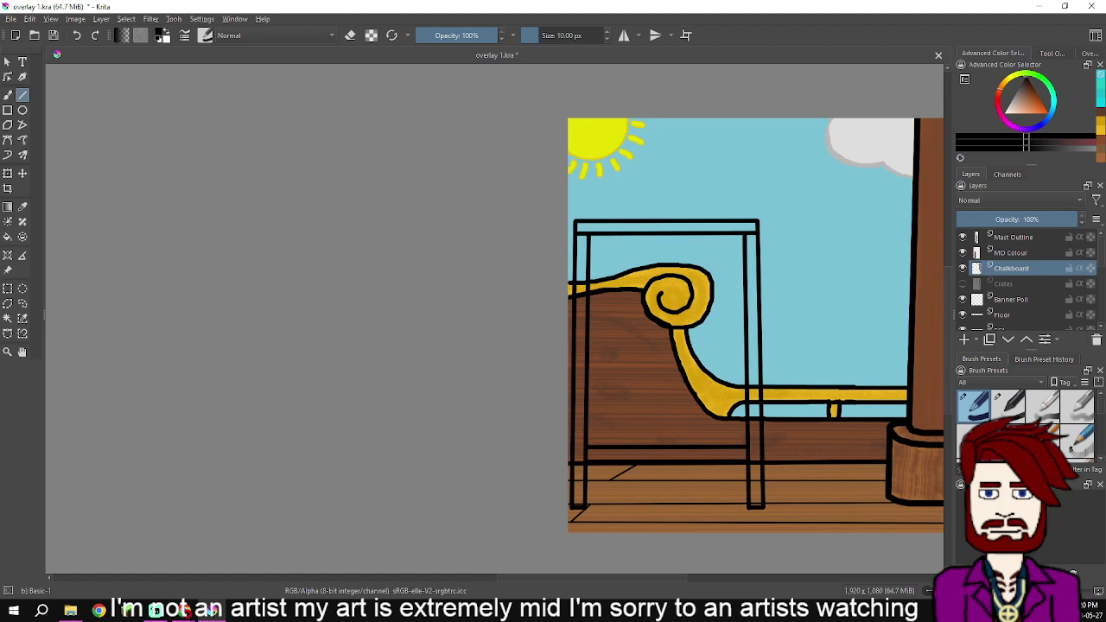
Show the reference images again and move the chalkboard reference off the canvas, beside the traced outline
{"action": "left_click", "coordinate": [29, 18]}
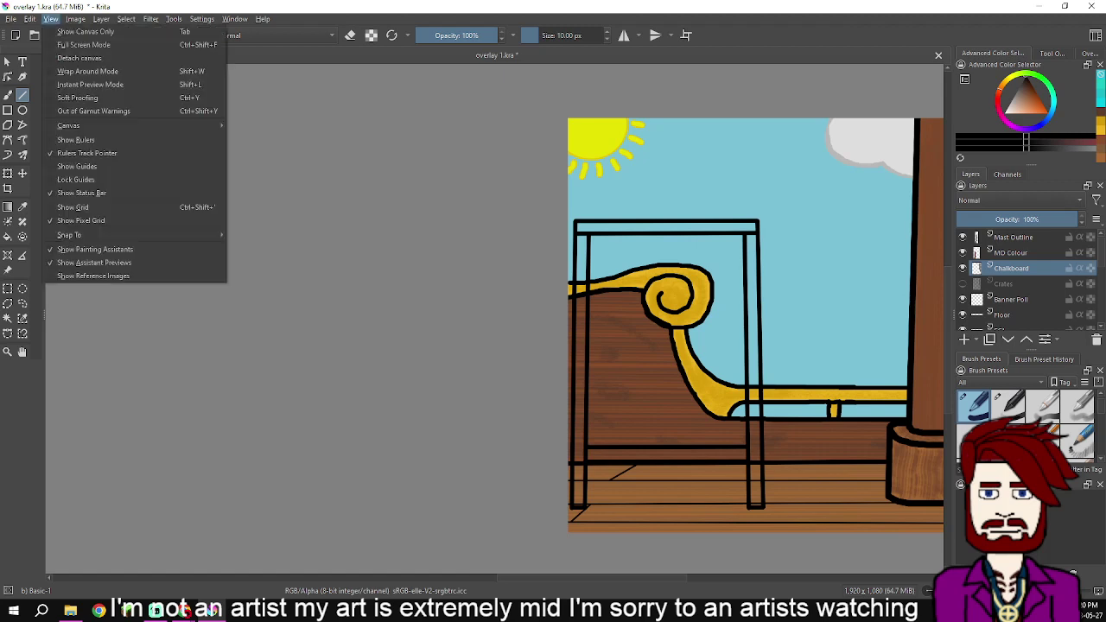
{"action": "left_click", "coordinate": [50, 276]}
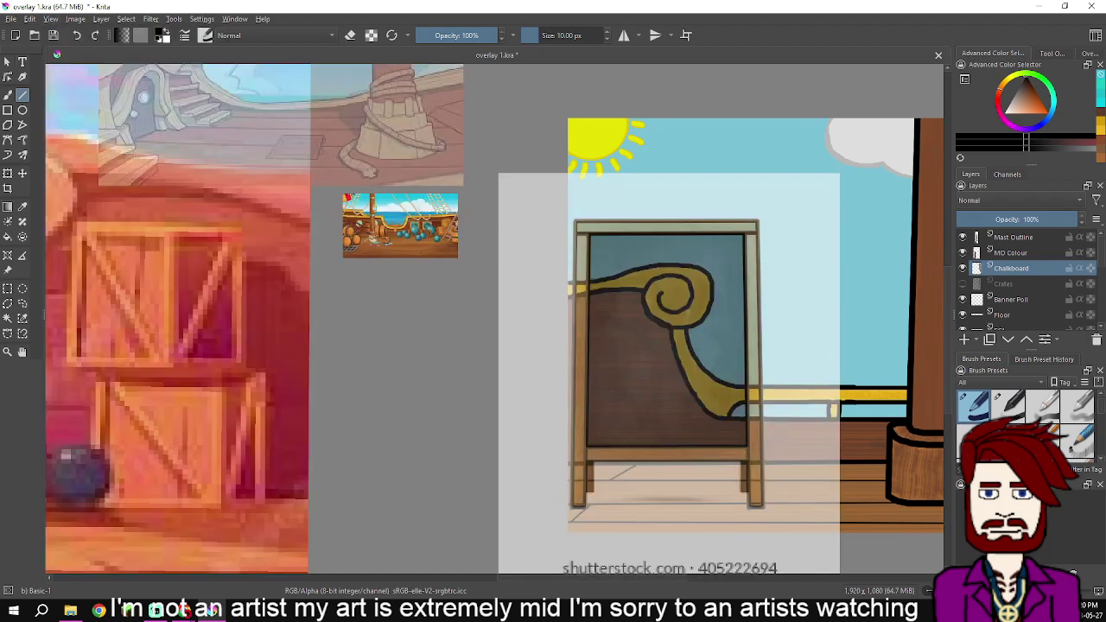
{"action": "left_click", "coordinate": [8, 270]}
{"action": "left_click_drag", "start_coordinate": [625, 308], "coordinate": [282, 320]}
{"action": "left_click_drag", "start_coordinate": [327, 391], "coordinate": [363, 414]}
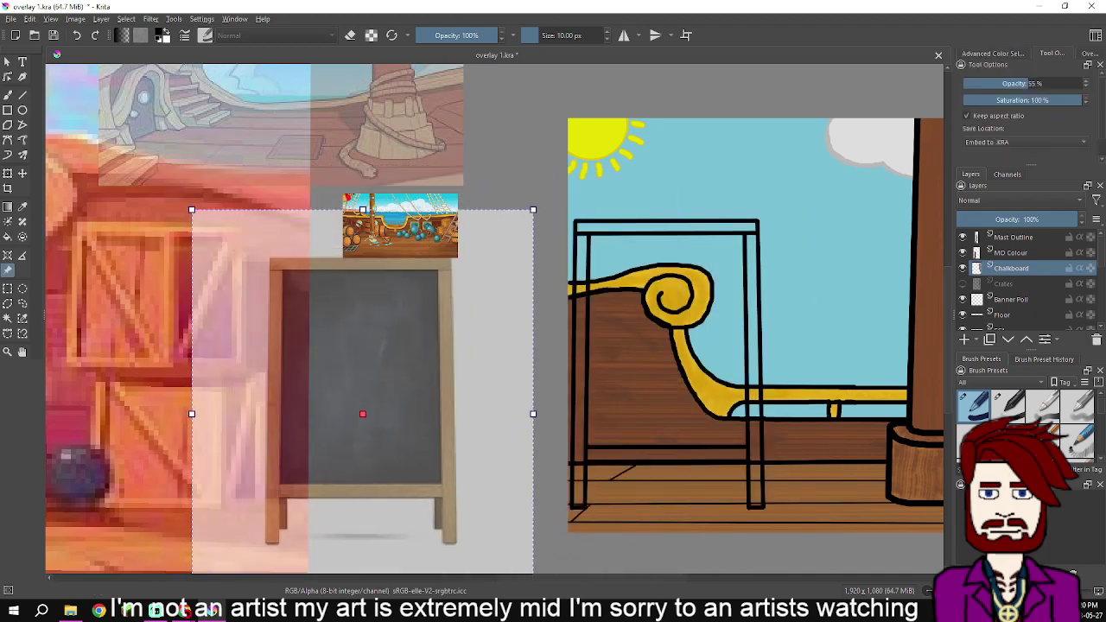
Set the chalkboard reference's opacity to 100% and sample the dark grey from its board surface
{"action": "left_click_drag", "start_coordinate": [1028, 83], "coordinate": [1083, 83]}
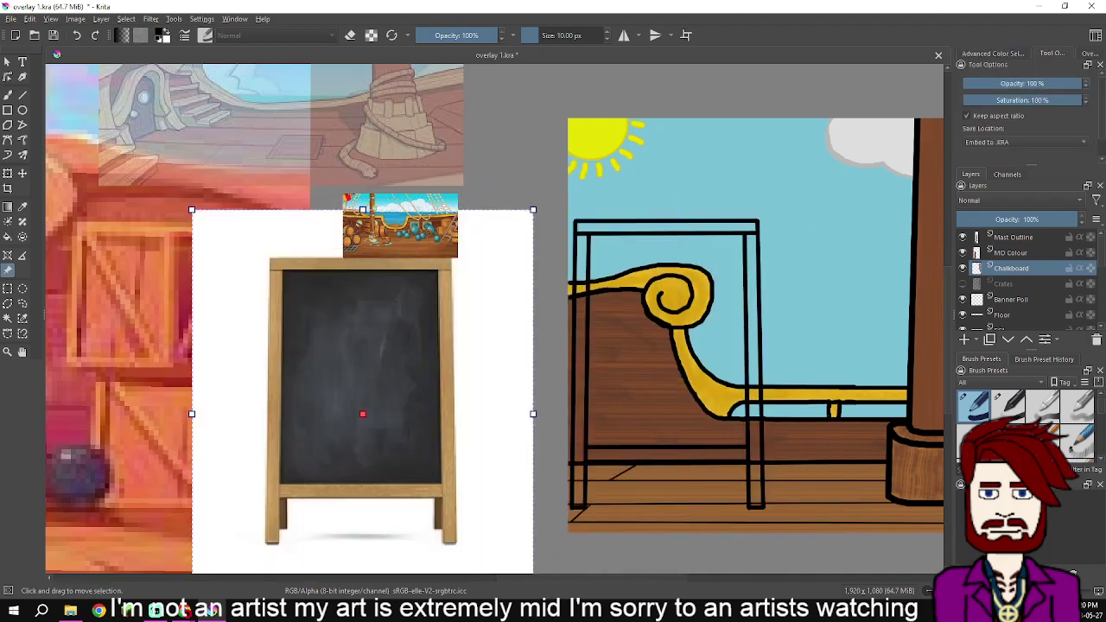
{"action": "left_click", "coordinate": [23, 207]}
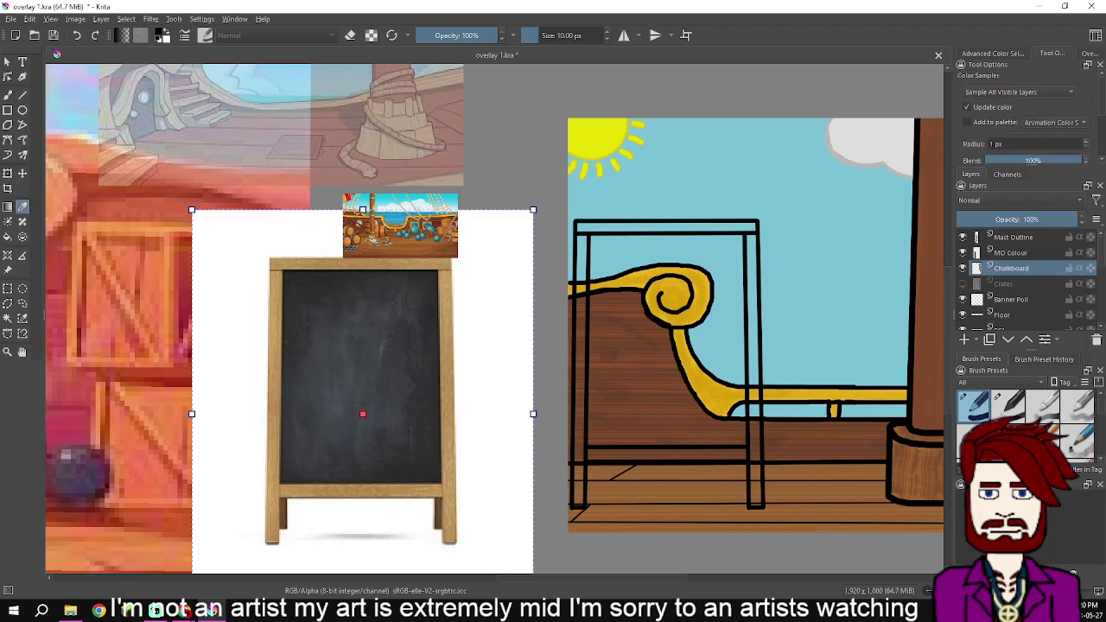
{"action": "scroll", "coordinate": [294, 316], "scroll_direction": "up", "scroll_amount": 4}
{"action": "scroll", "coordinate": [302, 285], "scroll_direction": "up", "scroll_amount": 1}
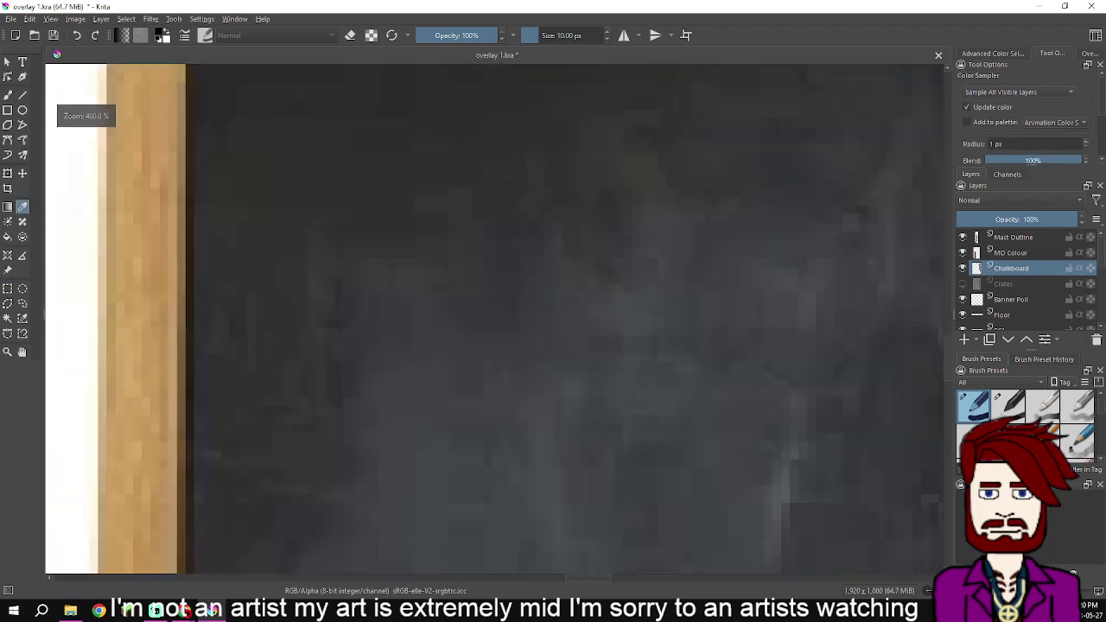
{"action": "scroll", "coordinate": [303, 285], "scroll_direction": "down", "scroll_amount": 6}
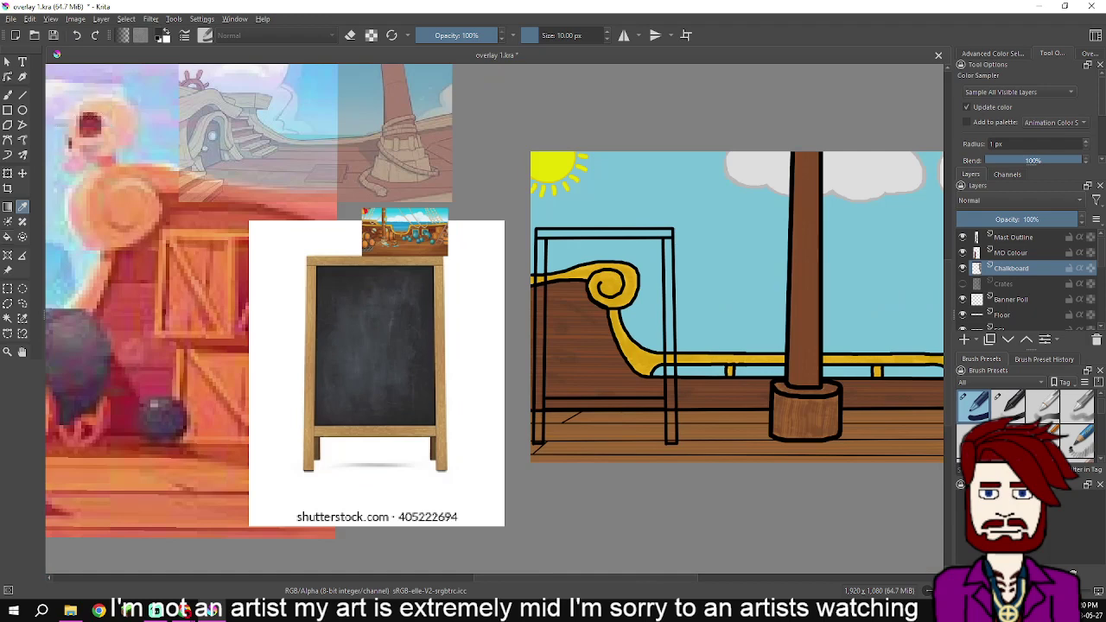
Duplicate the Chalkboard layer, rename the copy CC and move it below the Chalkboard layer
{"action": "key", "text": "f"}
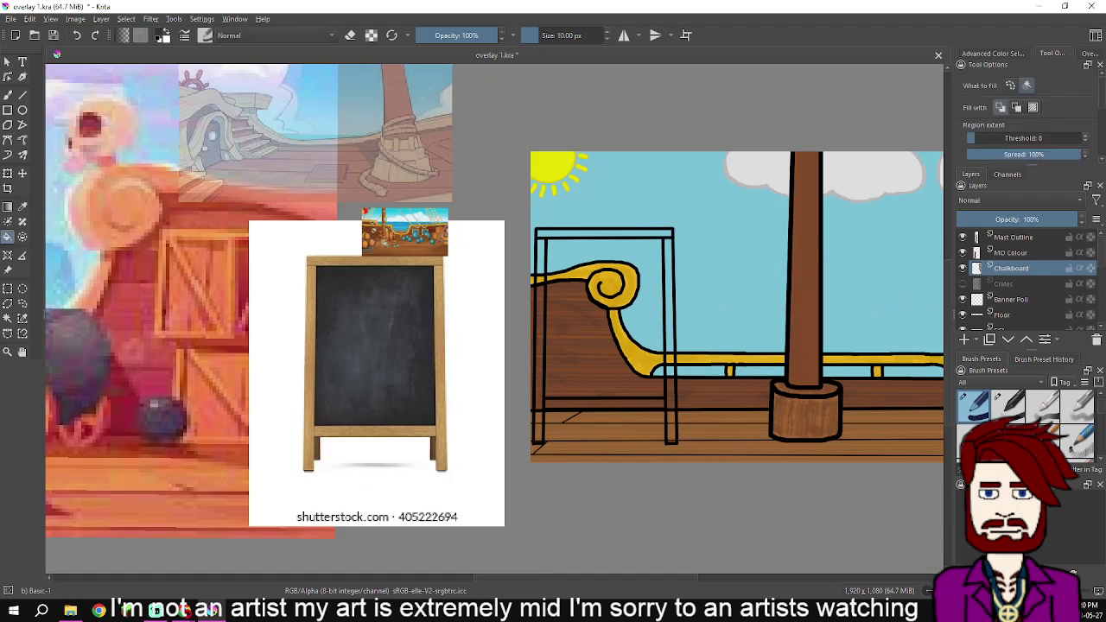
{"action": "right_click", "coordinate": [1012, 268]}
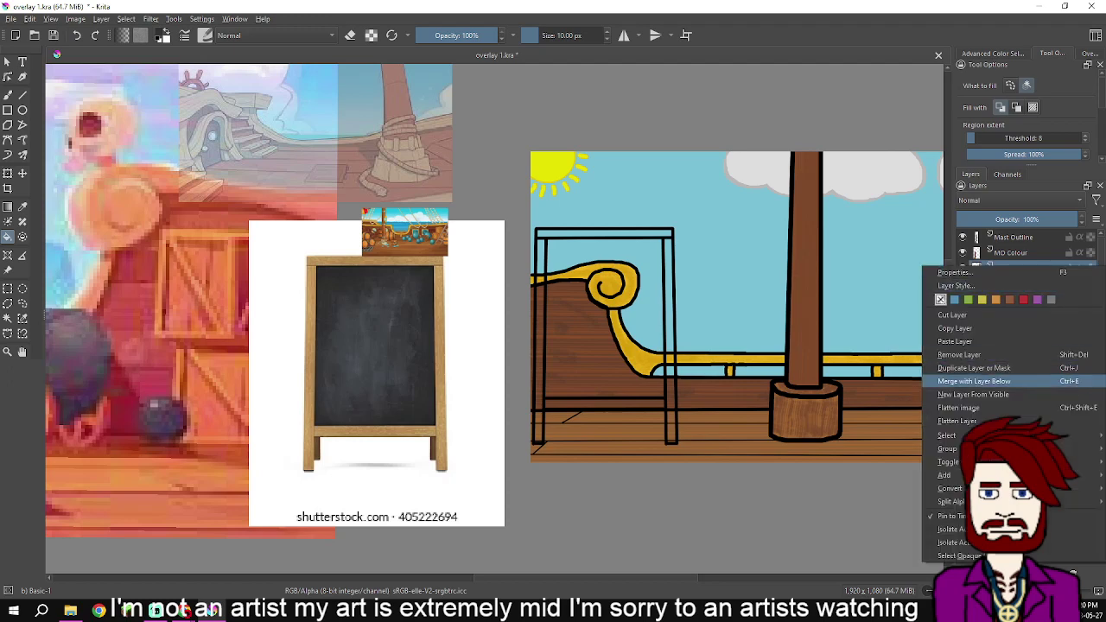
{"action": "left_click", "coordinate": [974, 368]}
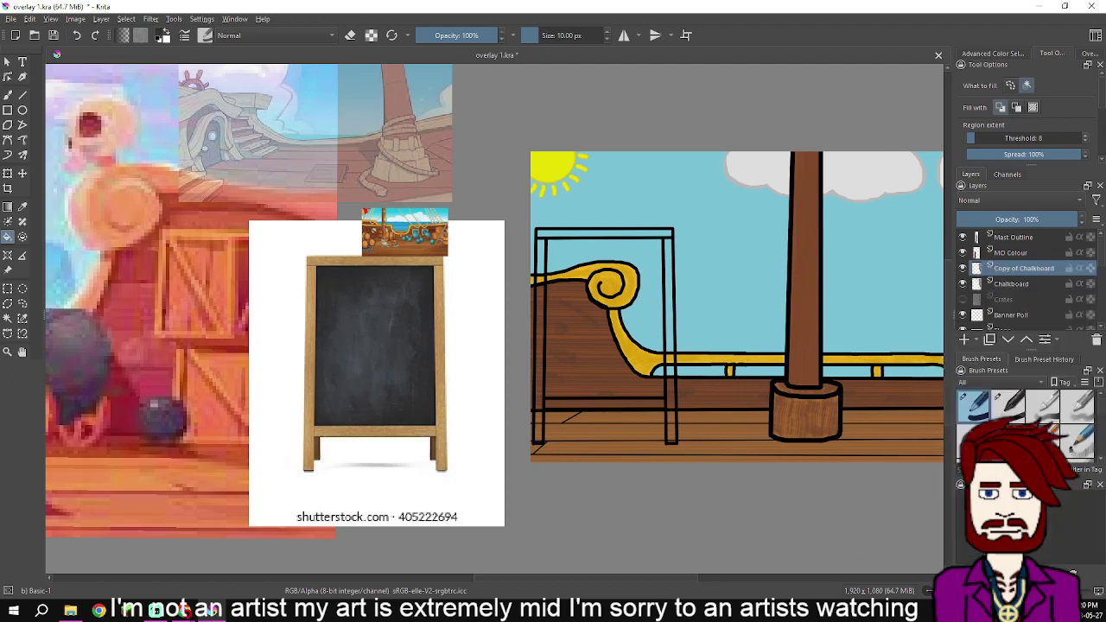
{"action": "key", "text": "F2"}
{"action": "type", "text": "CC"}
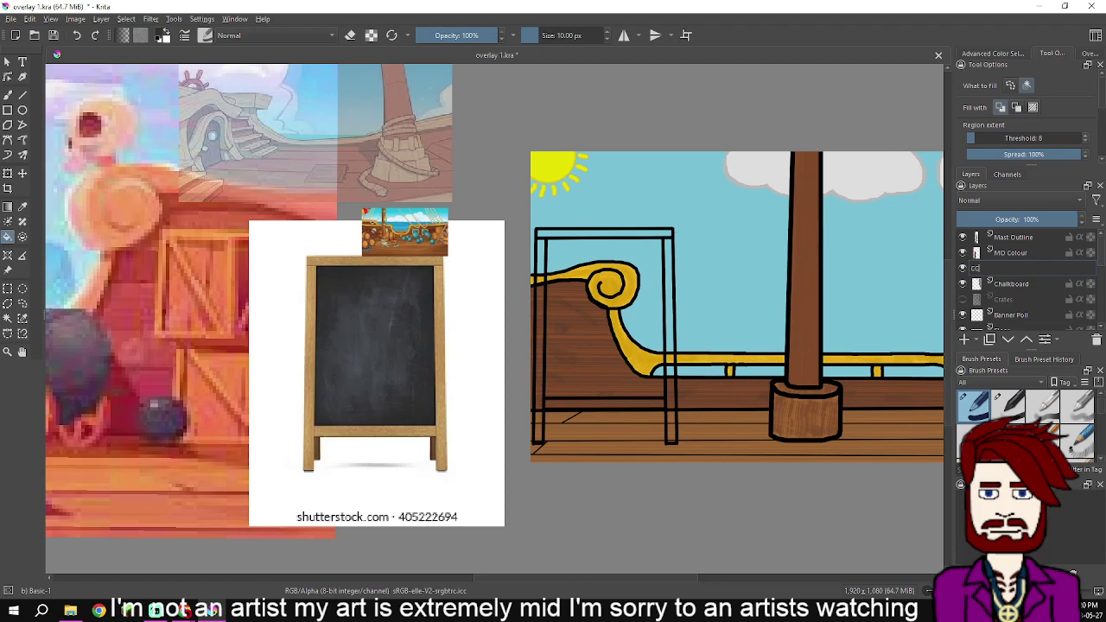
{"action": "key", "text": "Return"}
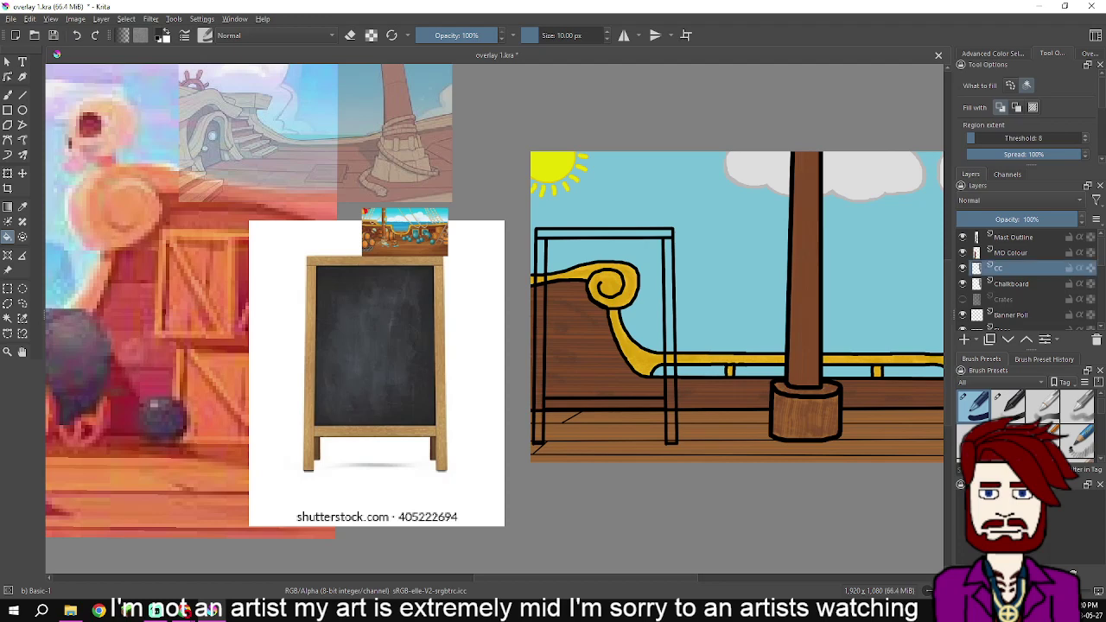
{"action": "key", "text": "ctrl+bracketleft"}
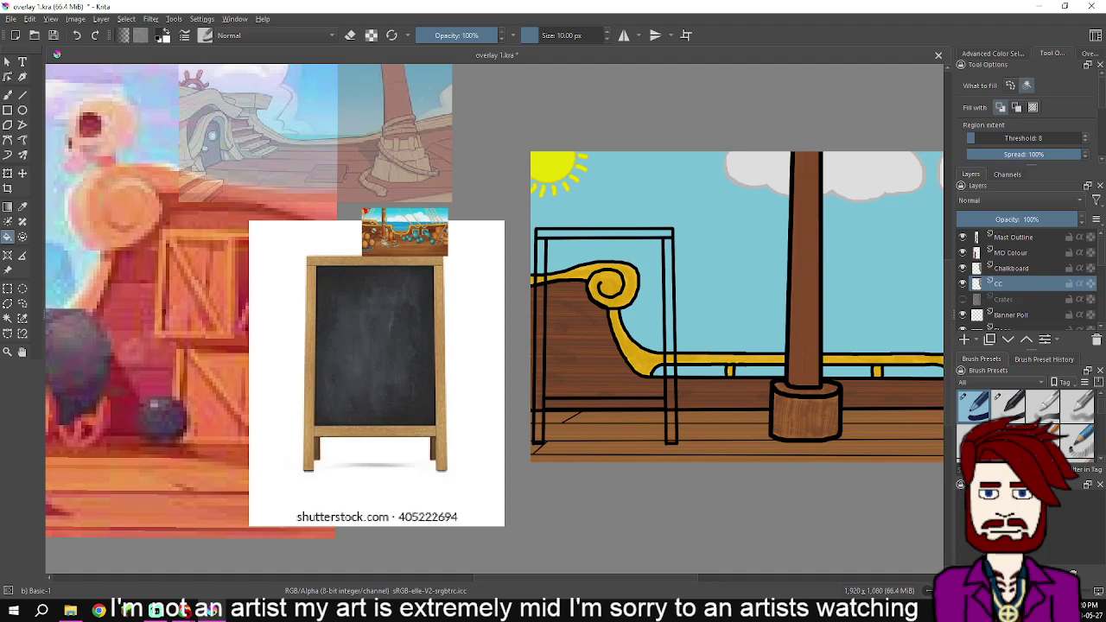
Fill the board area on the CC layer with the sampled dark grey and brush over the gaps along its edges
{"action": "left_click", "coordinate": [605, 319]}
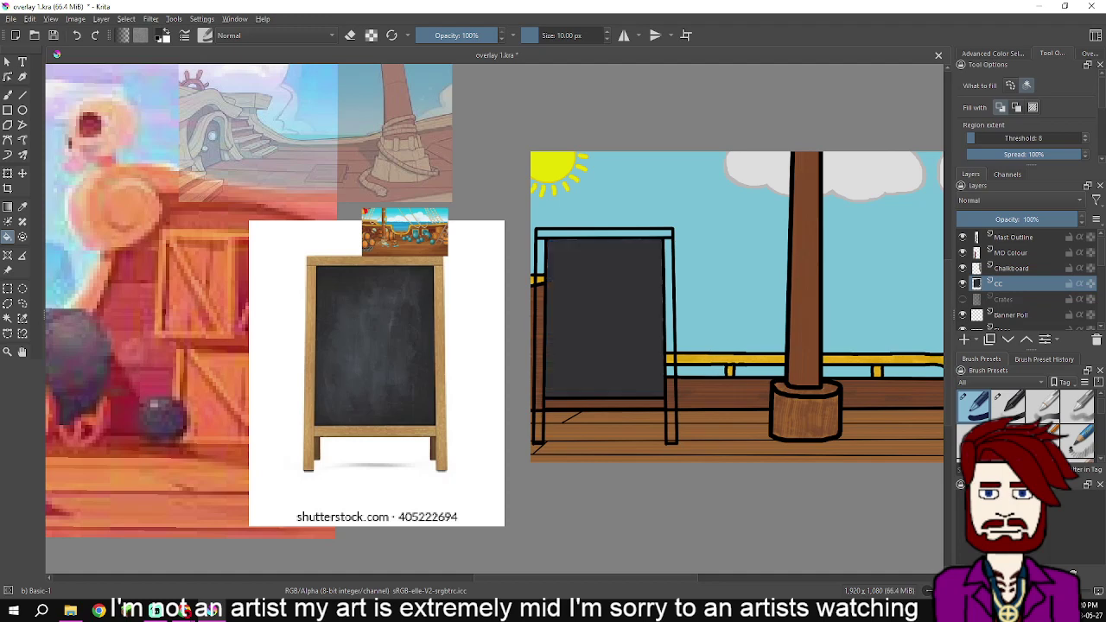
{"action": "scroll", "coordinate": [604, 325], "scroll_direction": "up", "scroll_amount": 2}
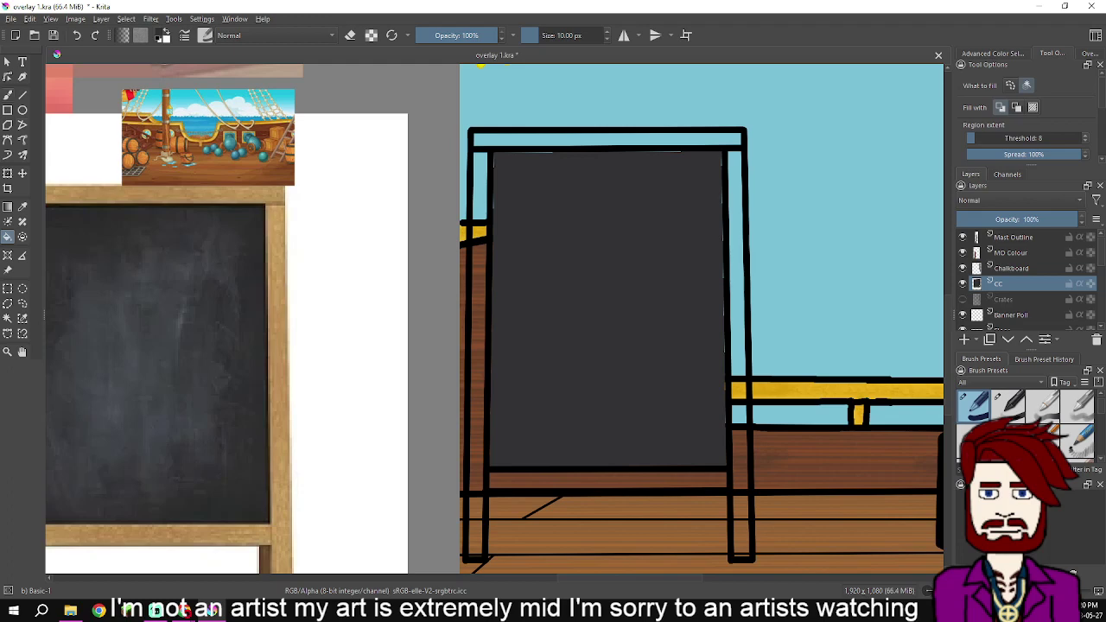
{"action": "key", "text": "b"}
{"action": "scroll", "coordinate": [519, 227], "scroll_direction": "up", "scroll_amount": 2}
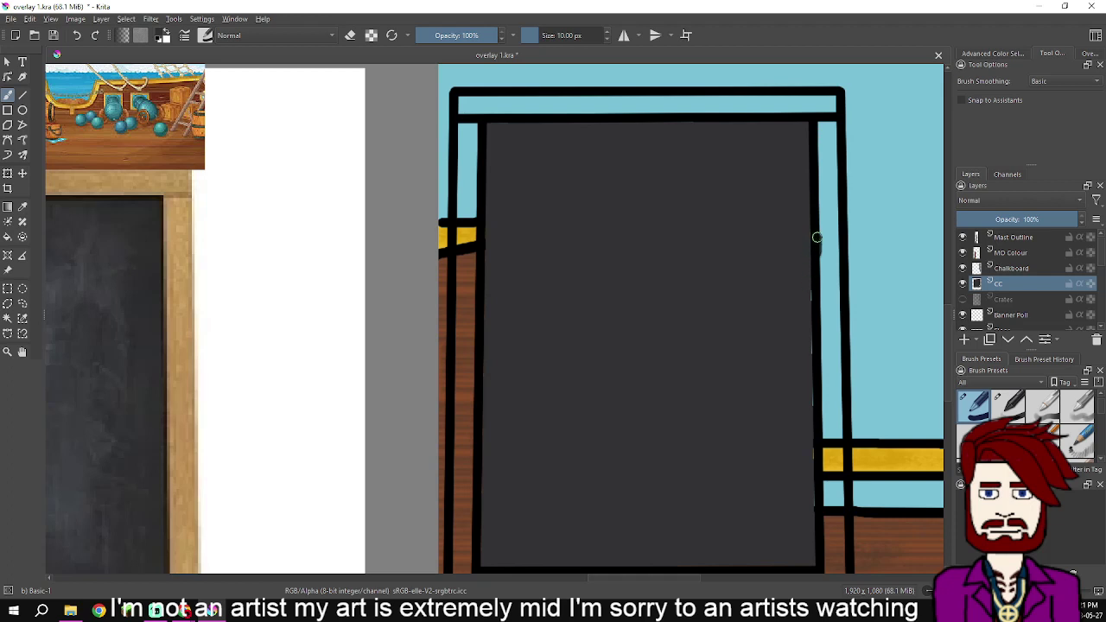
{"action": "key", "text": "ctrl+z"}
{"action": "left_click_drag", "start_coordinate": [700, 124], "coordinate": [764, 124]}
{"action": "left_click_drag", "start_coordinate": [810, 249], "coordinate": [777, 109]}
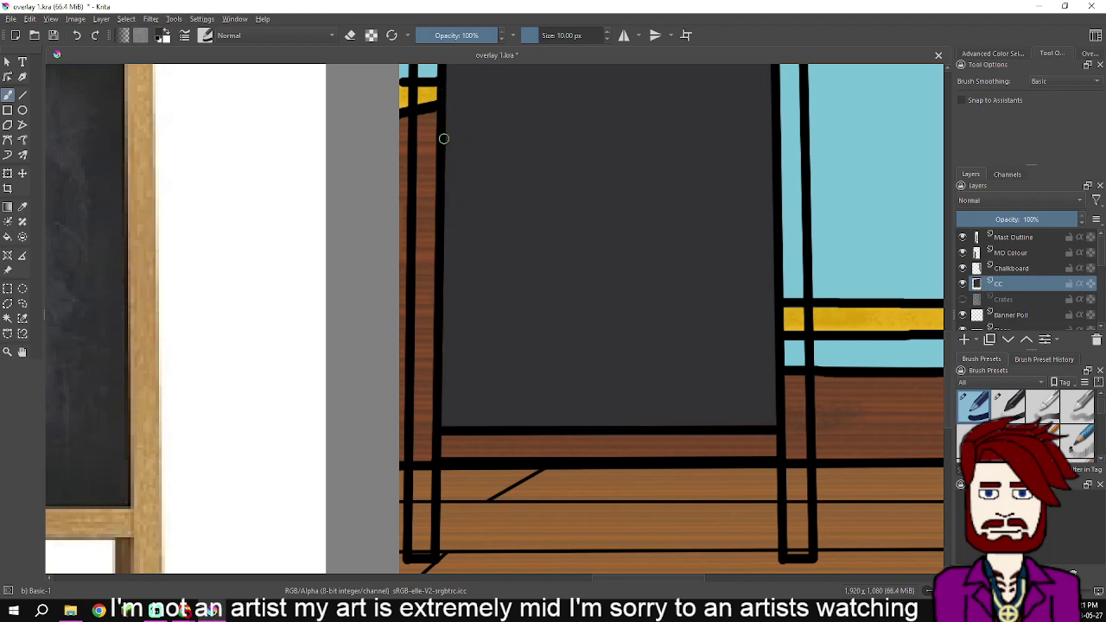
{"action": "scroll", "coordinate": [470, 165], "scroll_direction": "up", "scroll_amount": 1}
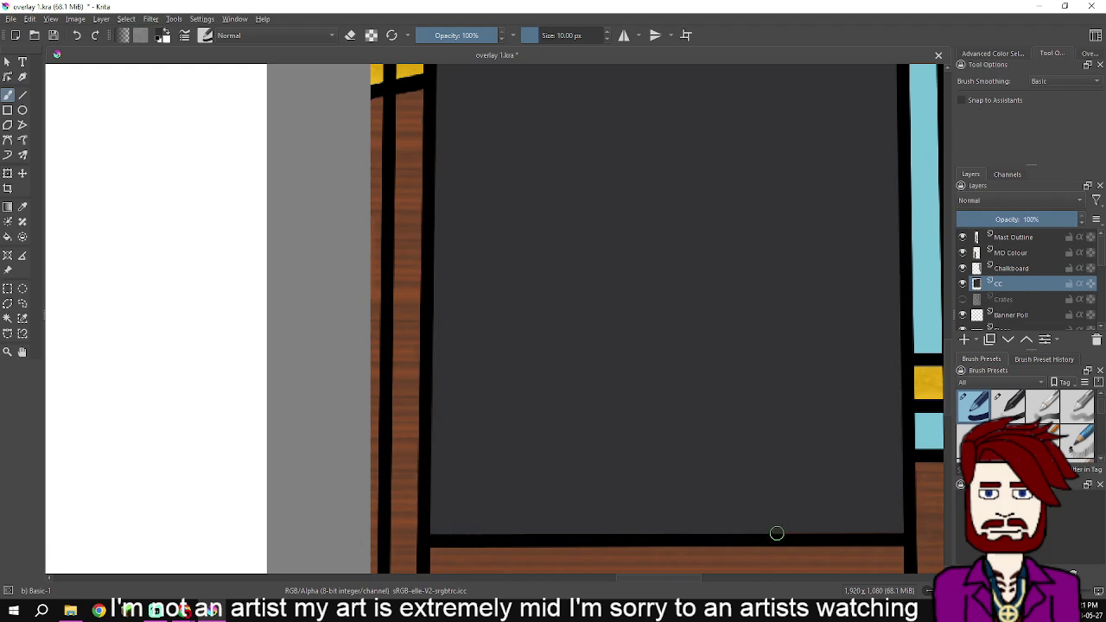
{"action": "left_click_drag", "start_coordinate": [646, 260], "coordinate": [660, 446]}
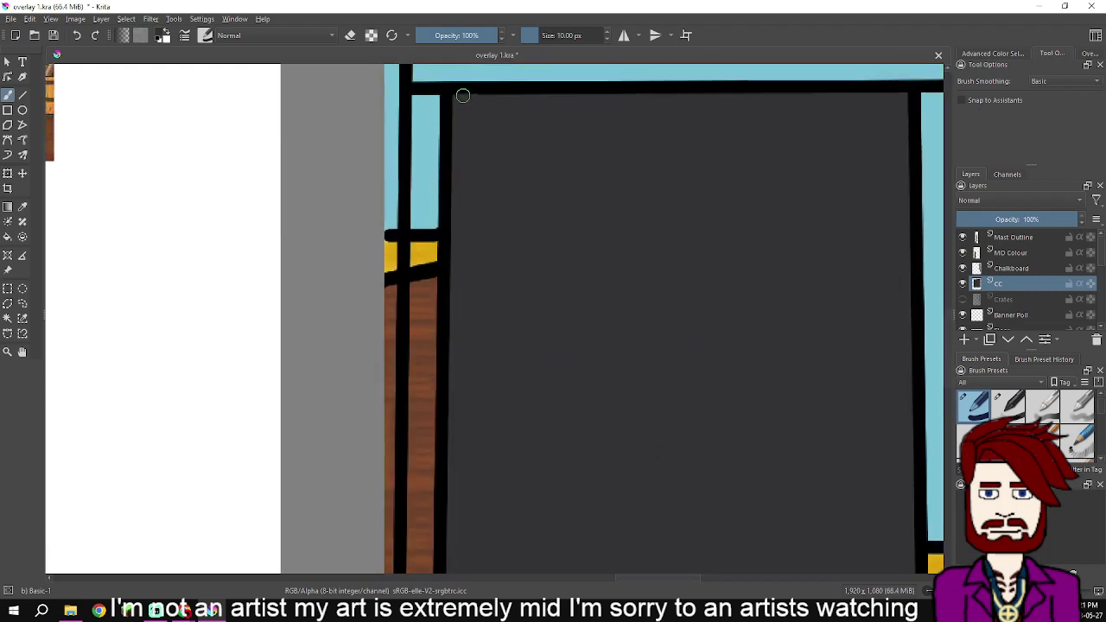
{"action": "scroll", "coordinate": [526, 213], "scroll_direction": "down", "scroll_amount": 2}
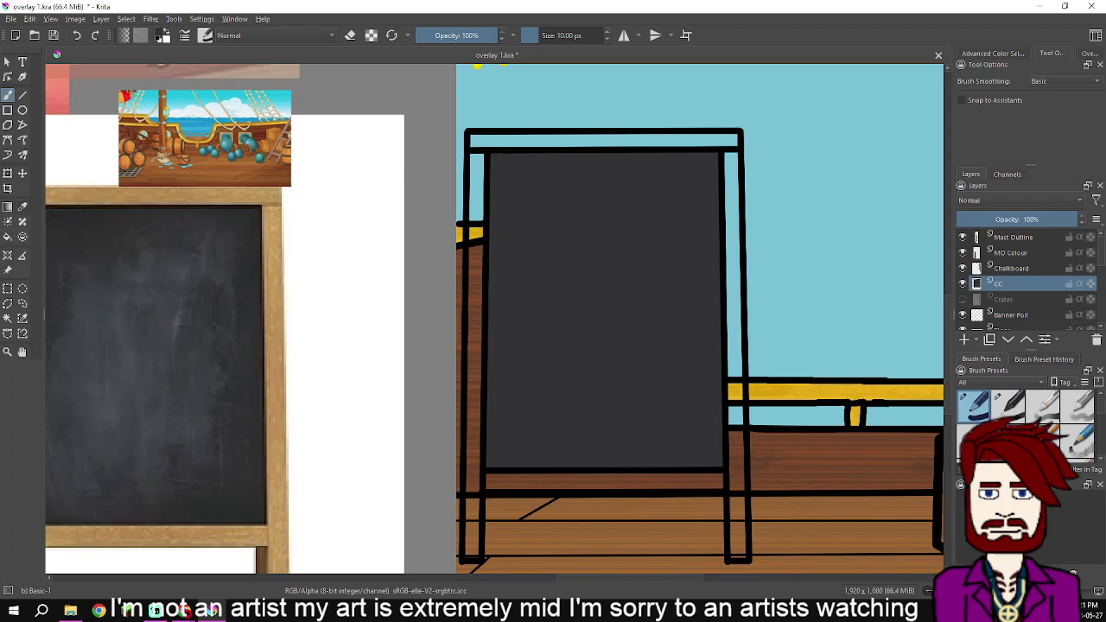
Sample the light wood colour from the frame of the chalkboard reference image
{"action": "key", "text": "p"}
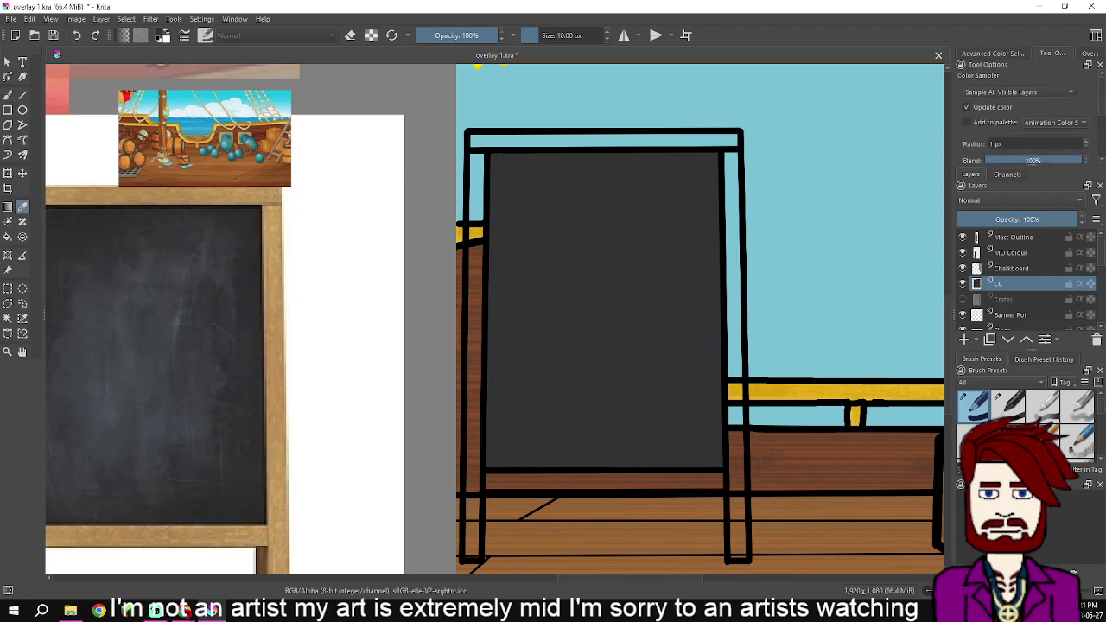
{"action": "scroll", "coordinate": [282, 318], "scroll_direction": "up", "scroll_amount": 4}
{"action": "left_click", "coordinate": [252, 318]}
{"action": "scroll", "coordinate": [308, 281], "scroll_direction": "down", "scroll_amount": 5}
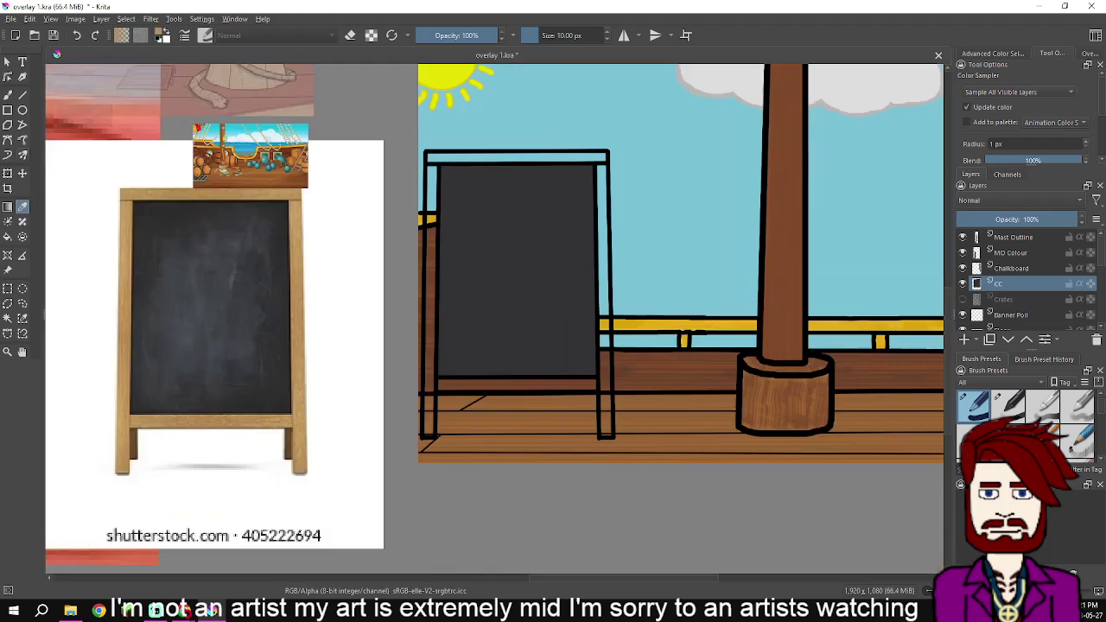
Fill both side posts, the lower rail and the top rail of the chalkboard frame with the sampled wood colour on the CC layer
{"action": "key", "text": "b"}
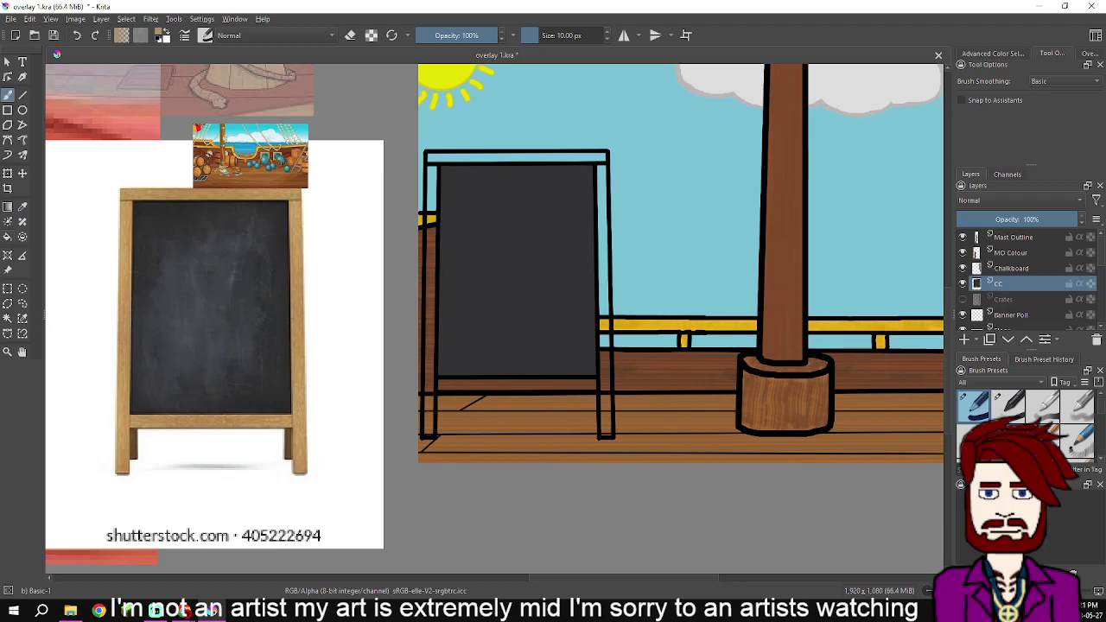
{"action": "key", "text": "f"}
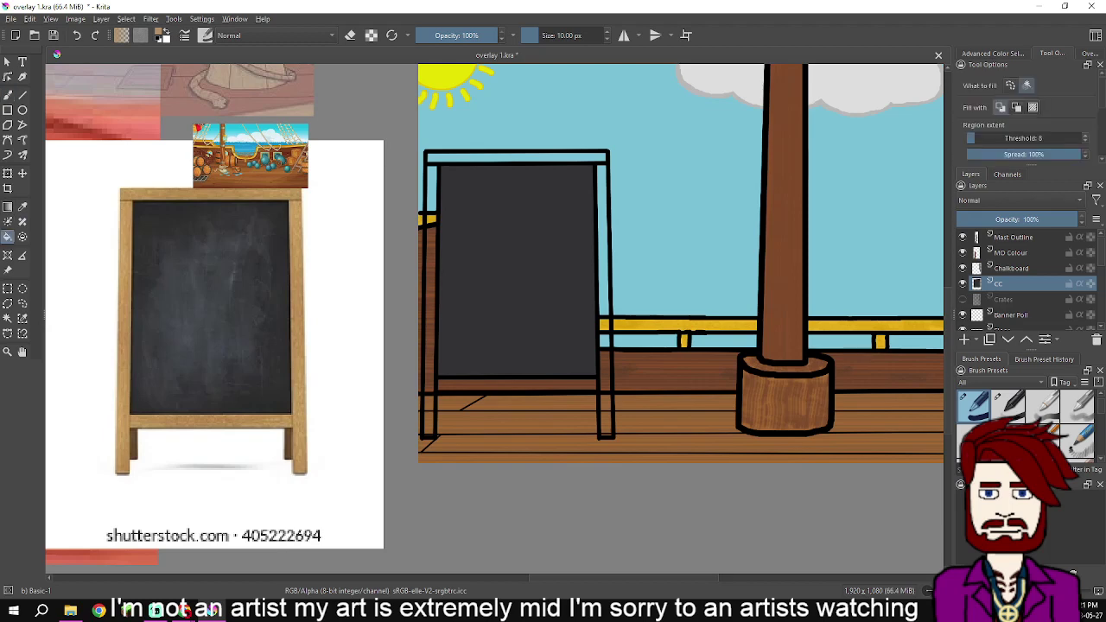
{"action": "left_click", "coordinate": [431, 303]}
{"action": "left_click", "coordinate": [517, 384]}
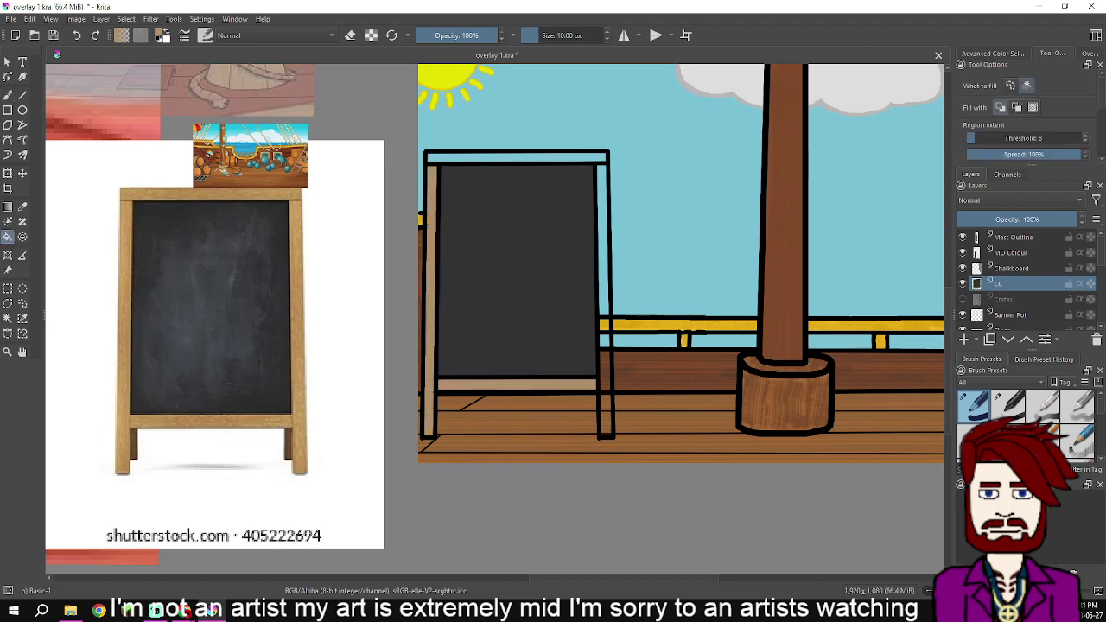
{"action": "left_click", "coordinate": [604, 303]}
{"action": "left_click", "coordinate": [517, 157]}
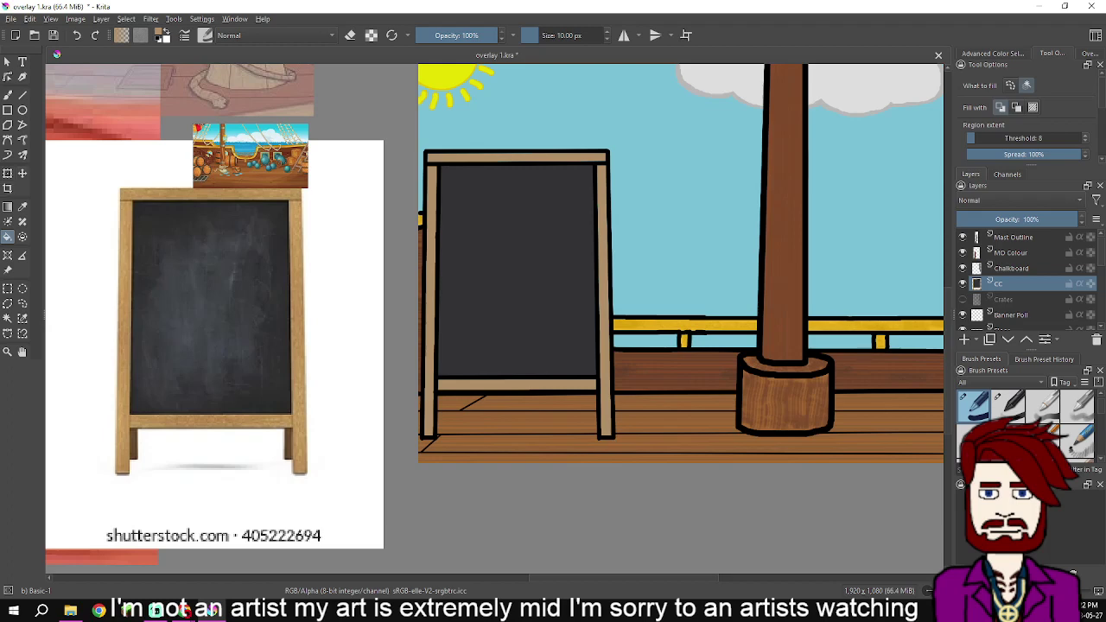
Switch to the Texture Wood Fiber brush and set its size to 10 px
{"action": "key", "text": "b"}
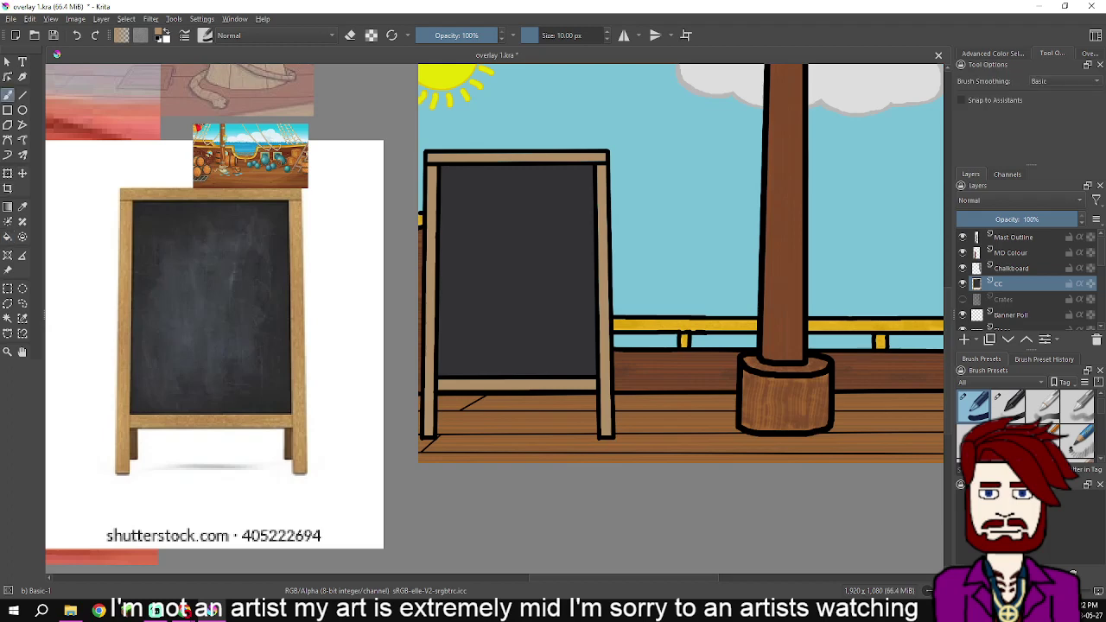
{"action": "left_click_drag", "start_coordinate": [620, 139], "coordinate": [599, 243]}
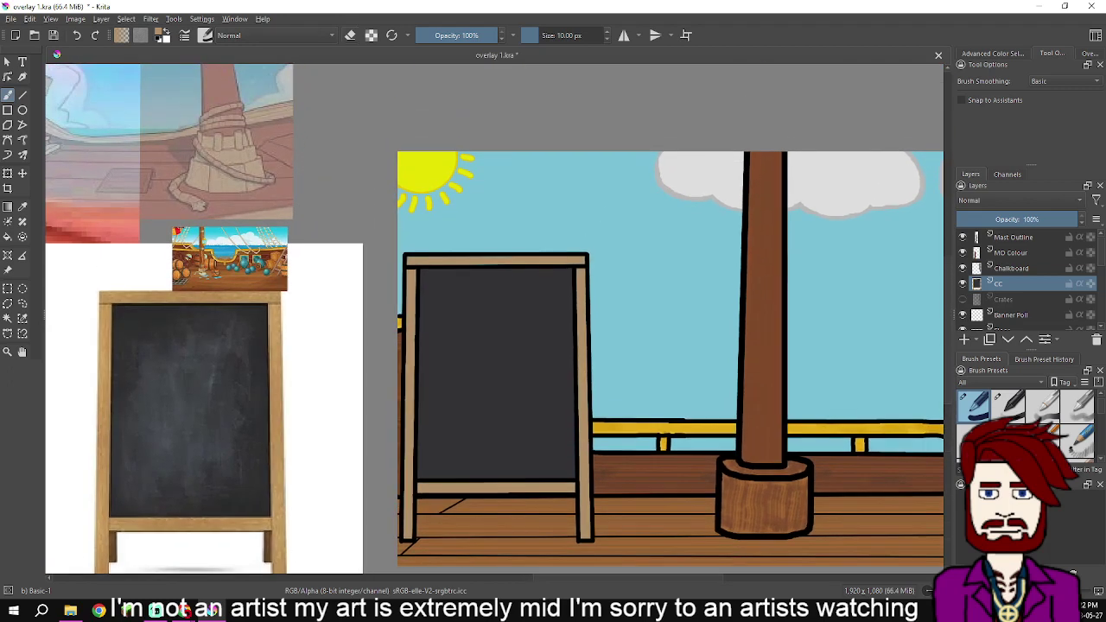
{"action": "left_click", "coordinate": [272, 34]}
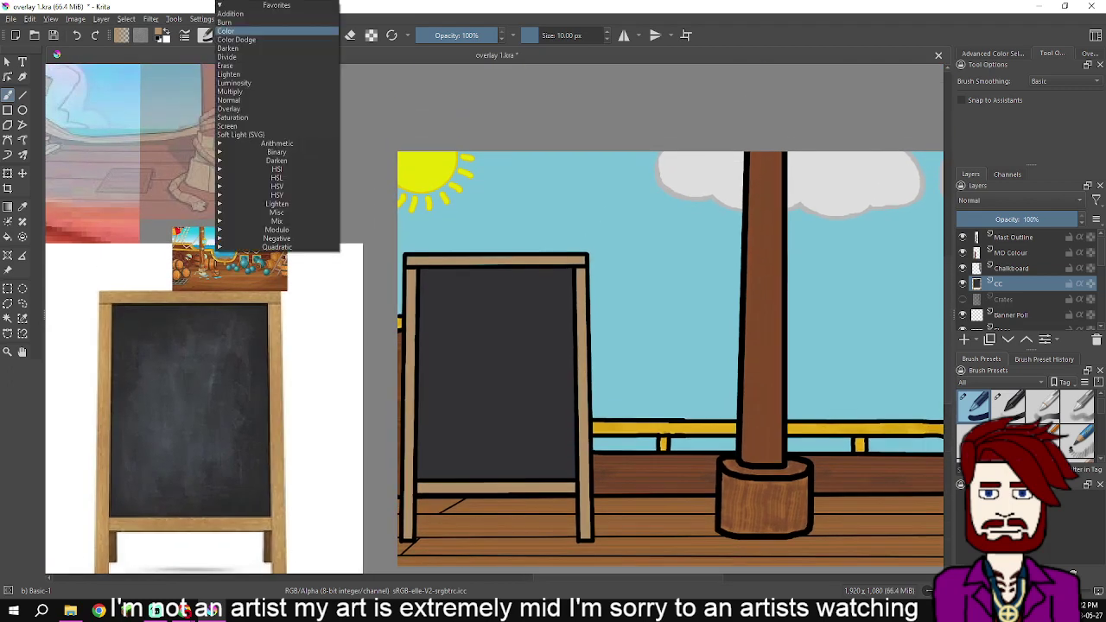
{"action": "left_click", "coordinate": [205, 34]}
{"action": "scroll", "coordinate": [306, 197], "scroll_direction": "down", "scroll_amount": 10}
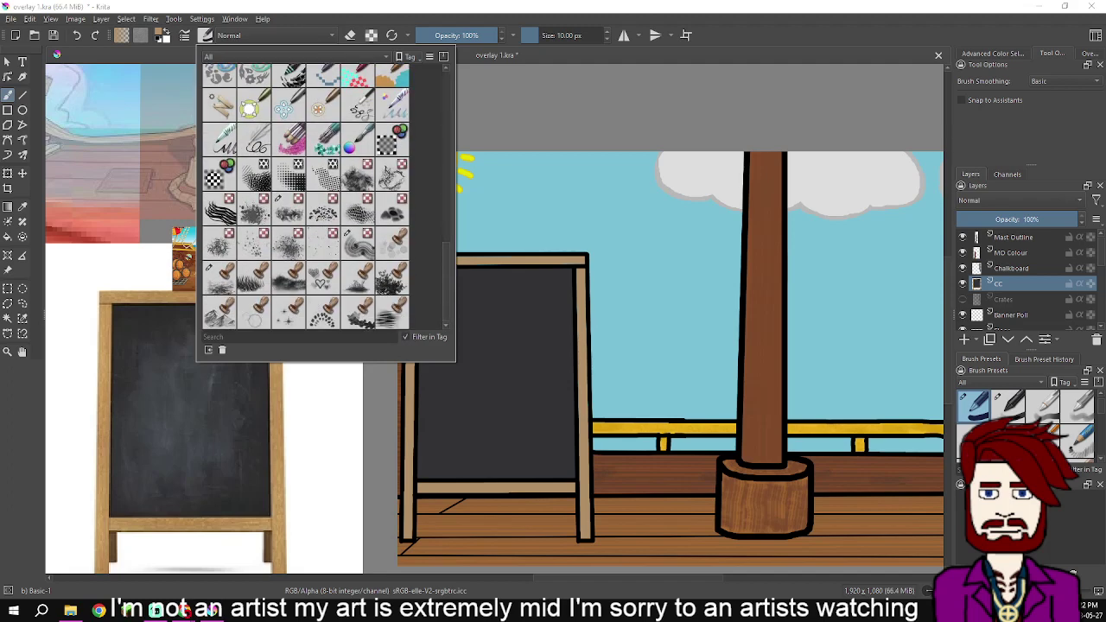
{"action": "left_click", "coordinate": [220, 277]}
{"action": "left_click", "coordinate": [358, 243]}
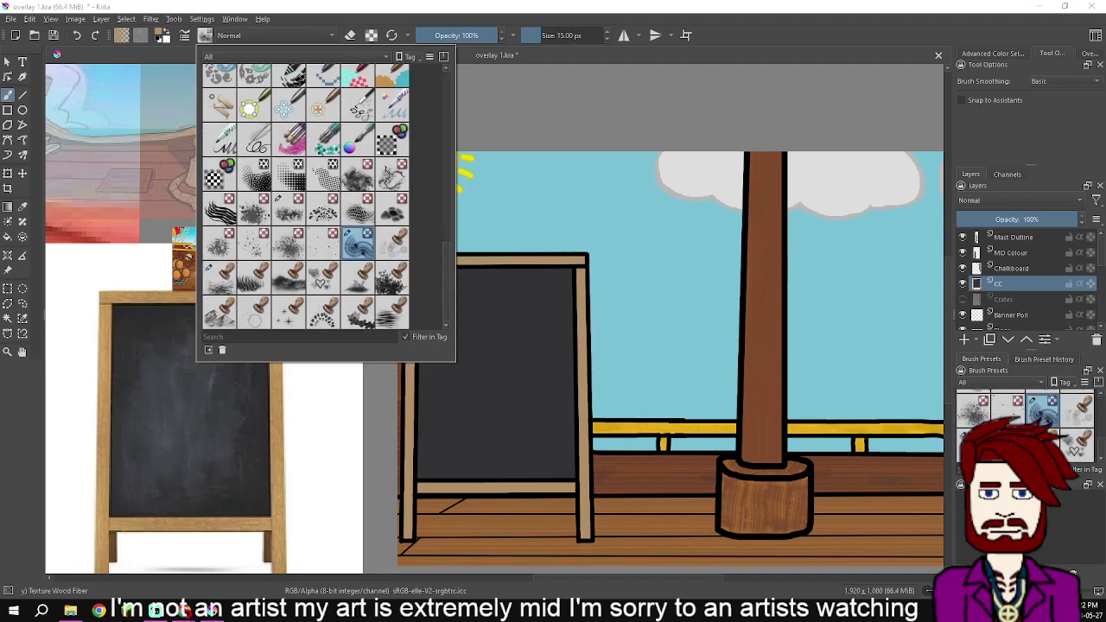
{"action": "key", "text": "Escape"}
{"action": "scroll", "coordinate": [563, 260], "scroll_direction": "up", "scroll_amount": 3}
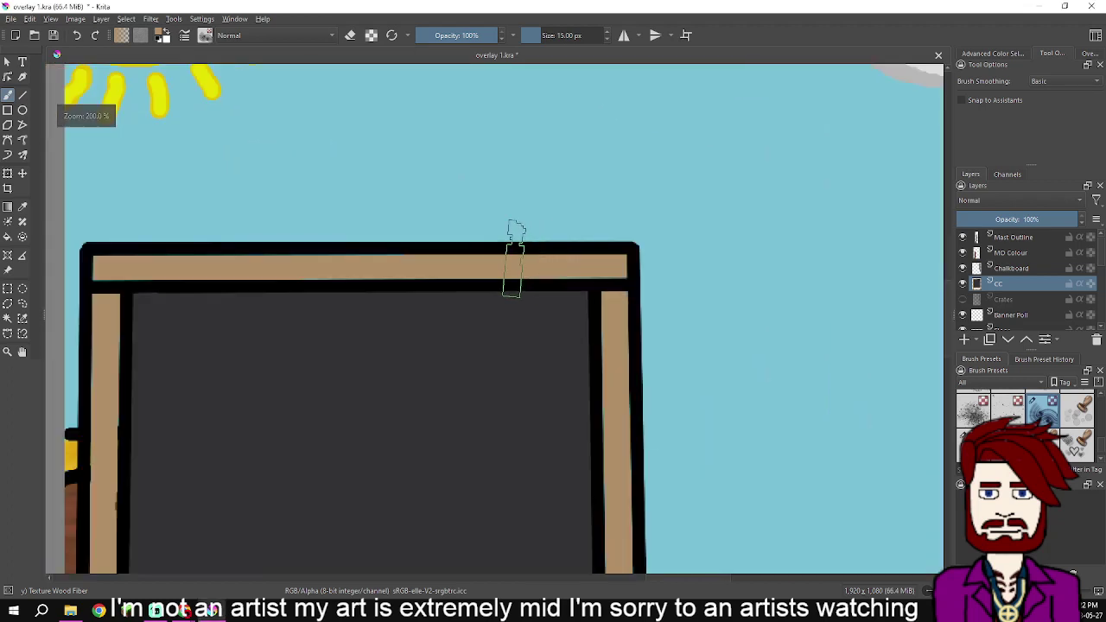
{"action": "left_click", "coordinate": [606, 39]}
{"action": "left_click", "coordinate": [606, 39]}
{"action": "left_click", "coordinate": [606, 39]}
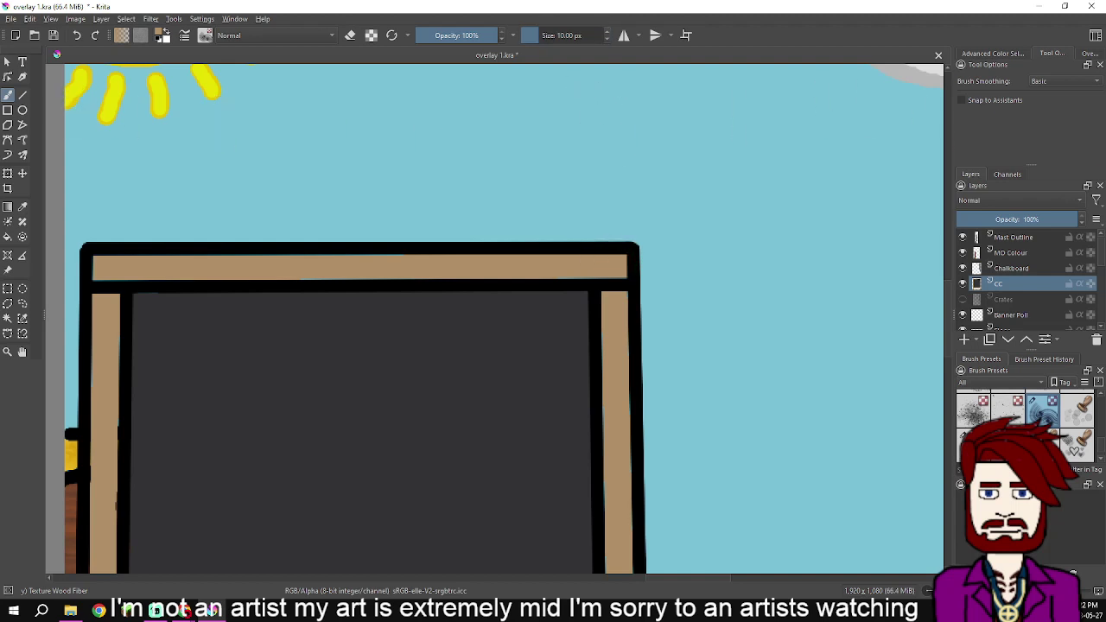
Choose the Basic-1 brush and paint over the unfilled gaps along the upper part of the frame's right post
{"action": "left_click", "coordinate": [994, 52]}
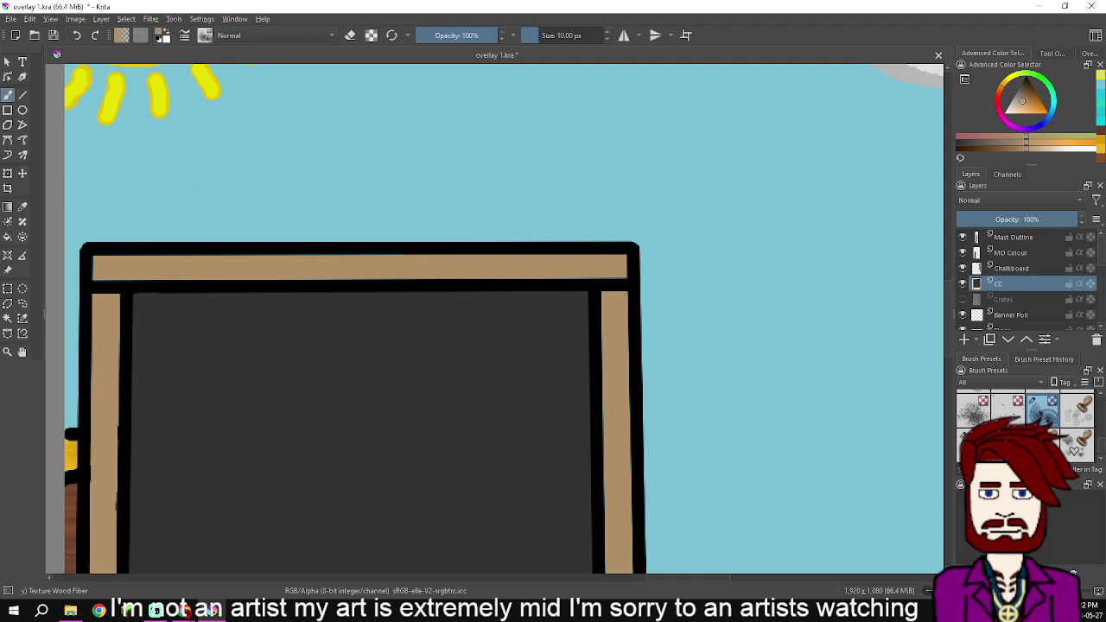
{"action": "left_click", "coordinate": [205, 35]}
{"action": "scroll", "coordinate": [307, 198], "scroll_direction": "up", "scroll_amount": 5}
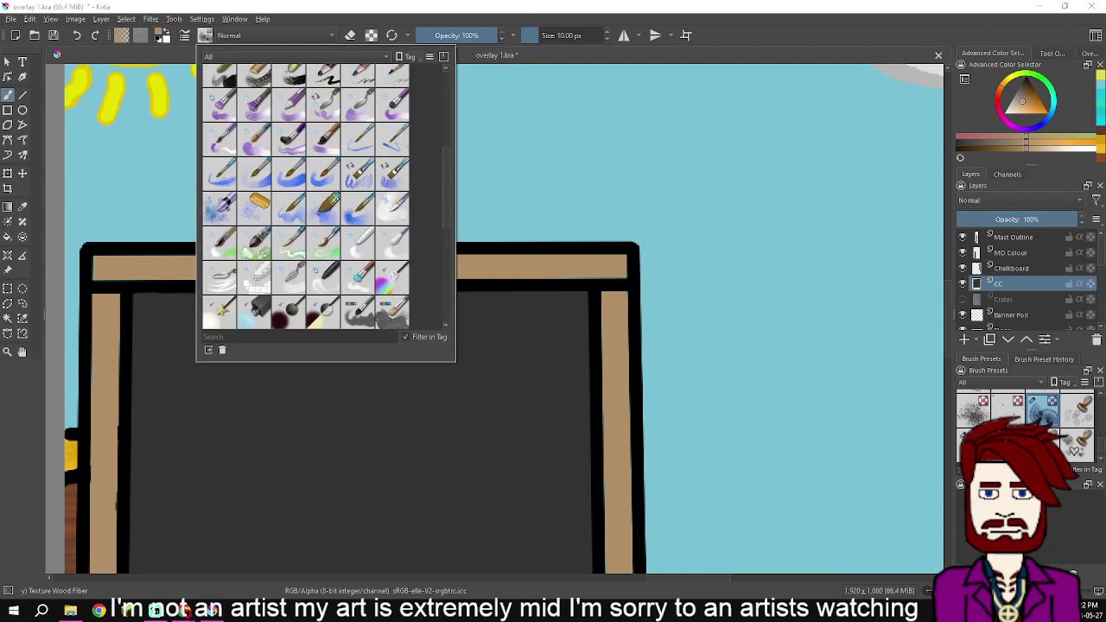
{"action": "left_click", "coordinate": [358, 81]}
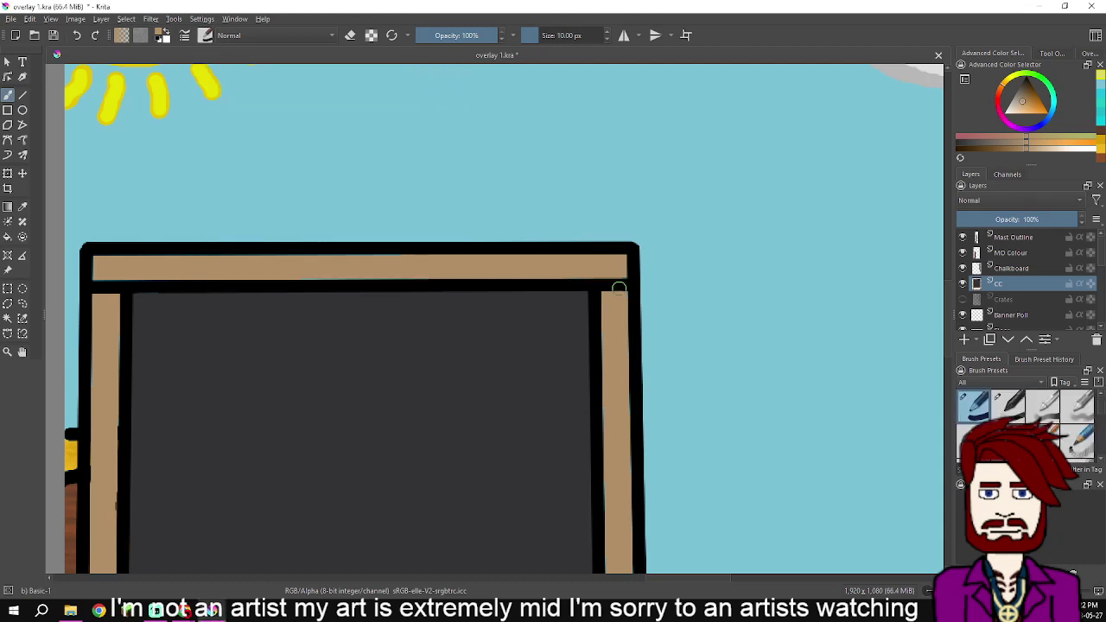
{"action": "scroll", "coordinate": [632, 410], "scroll_direction": "up", "scroll_amount": 4}
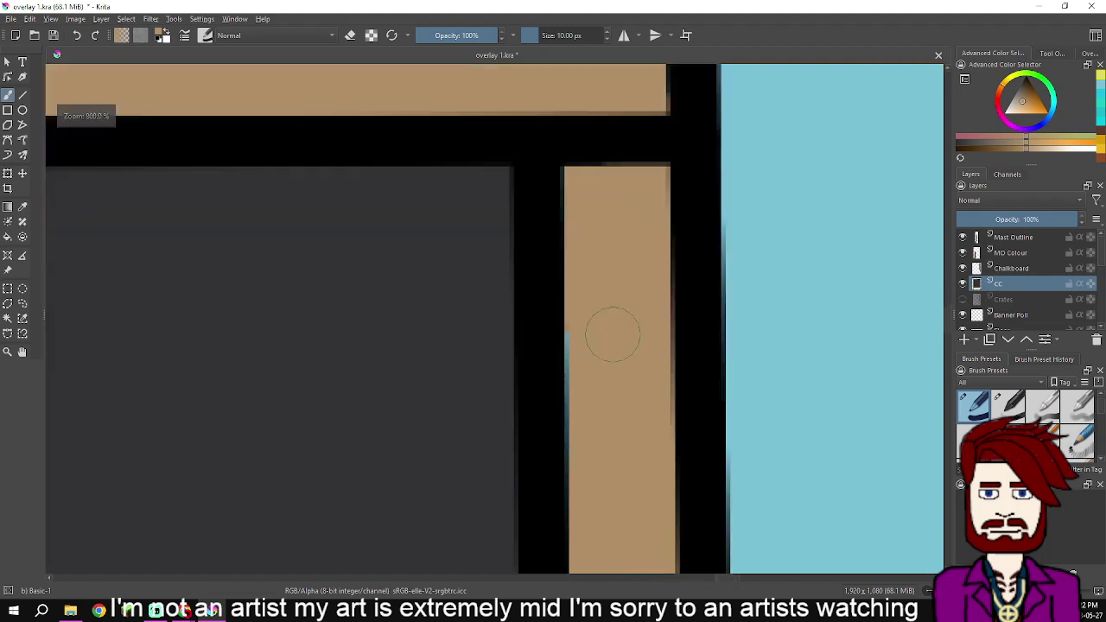
{"action": "scroll", "coordinate": [657, 357], "scroll_direction": "down", "scroll_amount": 3}
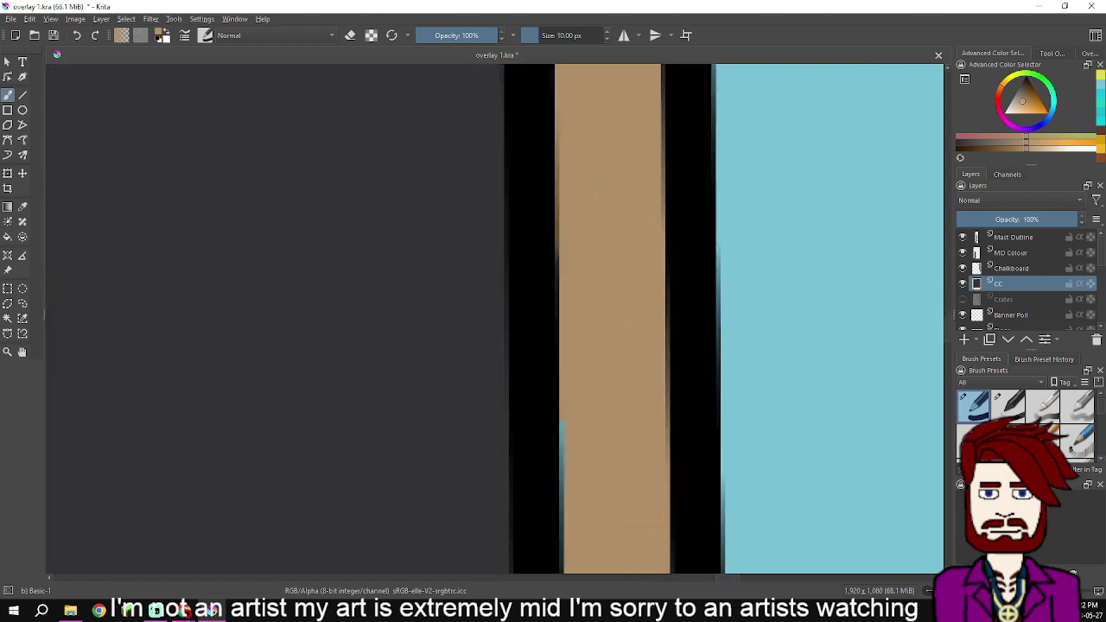
{"action": "left_click_drag", "start_coordinate": [576, 471], "coordinate": [579, 545]}
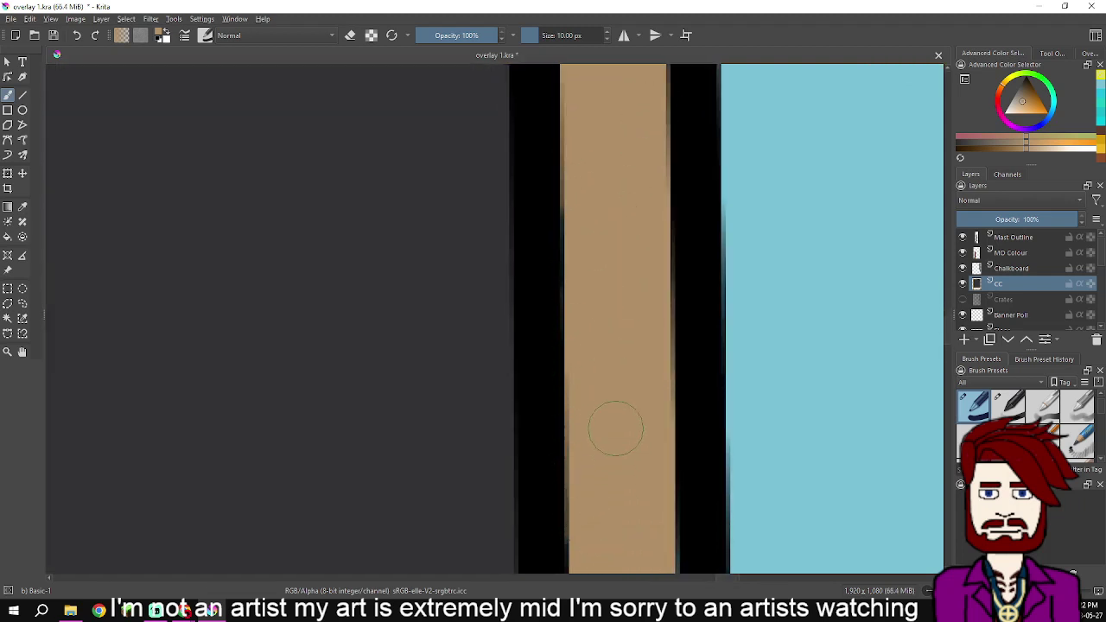
{"action": "left_click_drag", "start_coordinate": [616, 438], "coordinate": [639, 126]}
{"action": "left_click_drag", "start_coordinate": [697, 210], "coordinate": [711, 406]}
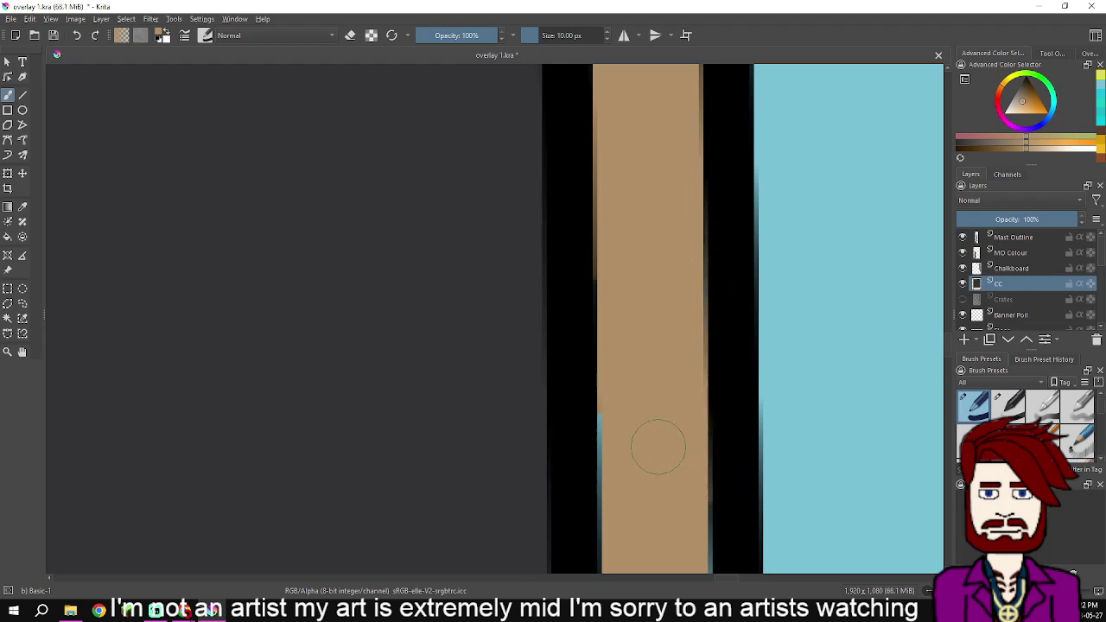
Brush the wood colour over the edge gaps along the middle of the right post, down towards the yellow railing
{"action": "scroll", "coordinate": [637, 519], "scroll_direction": "left", "scroll_amount": 1}
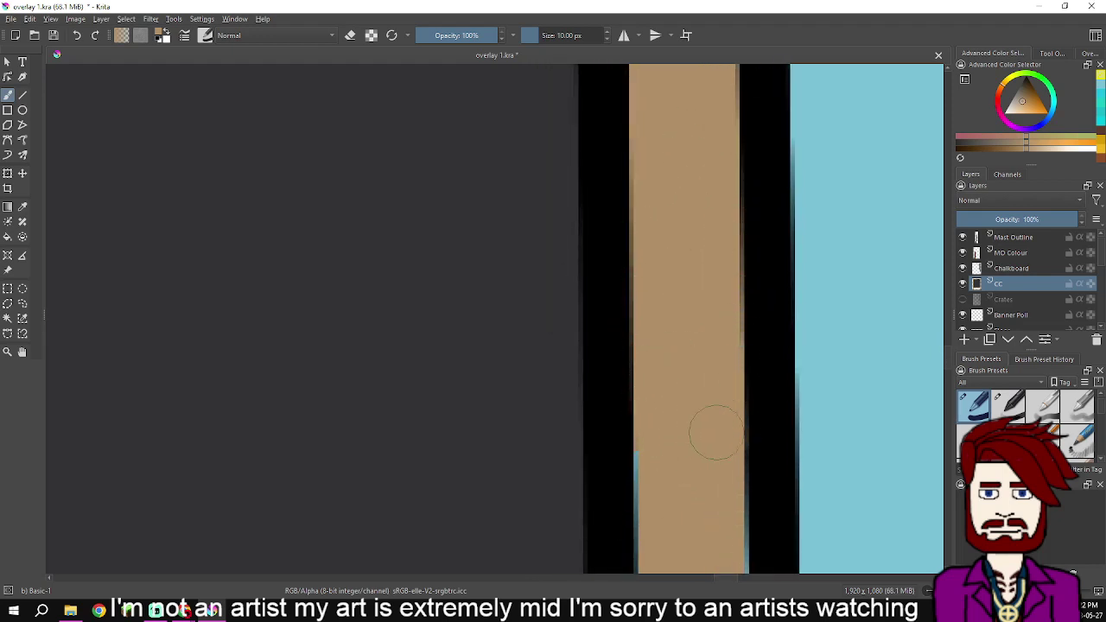
{"action": "scroll", "coordinate": [716, 432], "scroll_direction": "left", "scroll_amount": 2}
{"action": "mouse_move", "coordinate": [691, 253]}
{"action": "left_mouse_down"}
{"action": "mouse_move", "coordinate": [706, 452]}
{"action": "mouse_move", "coordinate": [762, 406]}
{"action": "mouse_move", "coordinate": [778, 366]}
{"action": "mouse_move", "coordinate": [779, 160]}
{"action": "mouse_move", "coordinate": [741, 328]}
{"action": "left_mouse_up"}
{"action": "left_click_drag", "start_coordinate": [696, 416], "coordinate": [734, 169]}
{"action": "mouse_move", "coordinate": [743, 220]}
{"action": "left_mouse_down"}
{"action": "mouse_move", "coordinate": [735, 278]}
{"action": "mouse_move", "coordinate": [757, 508]}
{"action": "left_mouse_up"}
{"action": "mouse_move", "coordinate": [813, 447]}
{"action": "left_mouse_down"}
{"action": "mouse_move", "coordinate": [838, 317]}
{"action": "mouse_move", "coordinate": [840, 220]}
{"action": "mouse_move", "coordinate": [807, 249]}
{"action": "mouse_move", "coordinate": [765, 441]}
{"action": "mouse_move", "coordinate": [830, 274]}
{"action": "mouse_move", "coordinate": [846, 298]}
{"action": "mouse_move", "coordinate": [858, 392]}
{"action": "mouse_move", "coordinate": [870, 563]}
{"action": "left_mouse_up"}
{"action": "left_click_drag", "start_coordinate": [753, 388], "coordinate": [779, 557]}
Cover the edge gaps on the right post where it passes the yellow railing and the dark ship wall
{"action": "scroll", "coordinate": [791, 415], "scroll_direction": "left", "scroll_amount": 1}
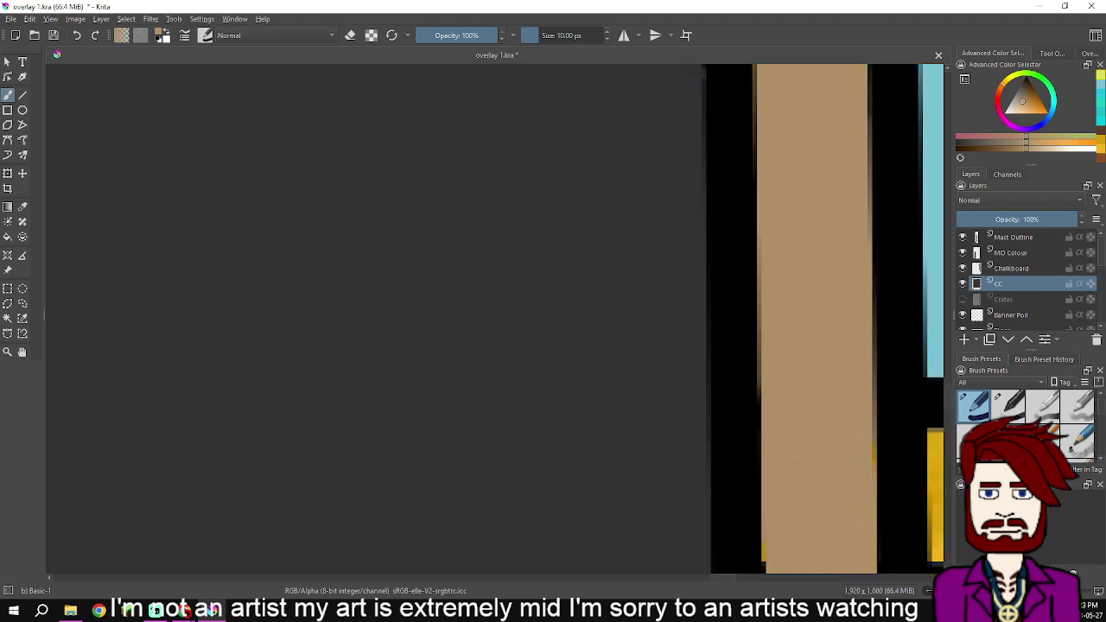
{"action": "scroll", "coordinate": [810, 259], "scroll_direction": "down", "scroll_amount": 2}
{"action": "mouse_move", "coordinate": [789, 315]}
{"action": "left_mouse_down"}
{"action": "mouse_move", "coordinate": [802, 465]}
{"action": "mouse_move", "coordinate": [849, 314]}
{"action": "left_mouse_up"}
{"action": "left_click_drag", "start_coordinate": [846, 413], "coordinate": [834, 517]}
{"action": "mouse_move", "coordinate": [792, 475]}
{"action": "left_mouse_down"}
{"action": "mouse_move", "coordinate": [788, 518]}
{"action": "mouse_move", "coordinate": [801, 551]}
{"action": "left_mouse_up"}
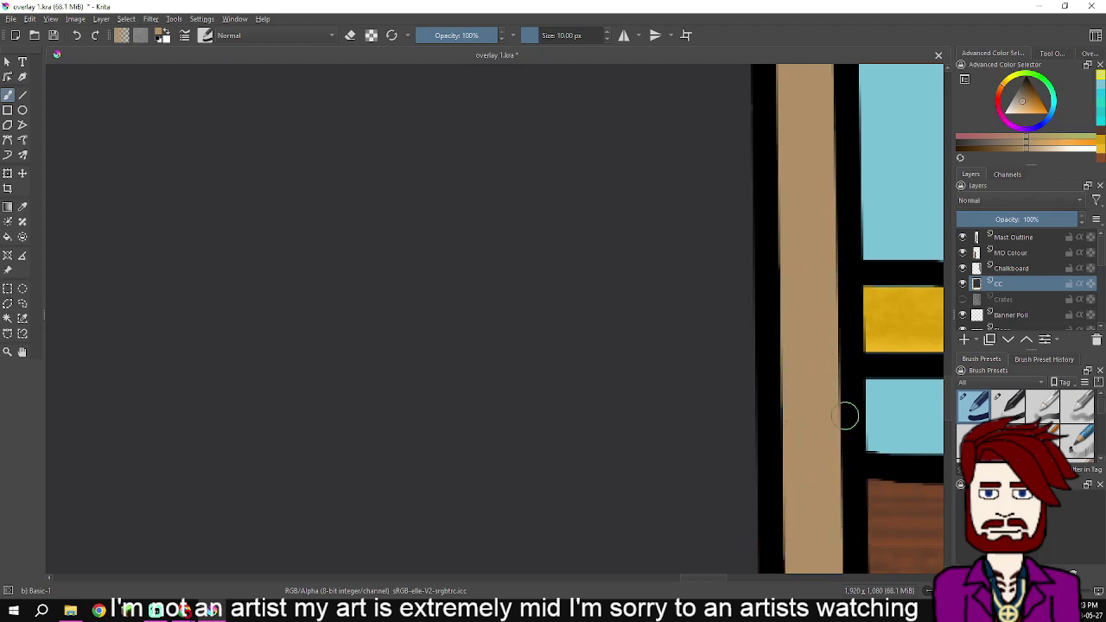
{"action": "left_click_drag", "start_coordinate": [827, 432], "coordinate": [815, 192]}
{"action": "mouse_move", "coordinate": [786, 288]}
{"action": "left_mouse_down"}
{"action": "mouse_move", "coordinate": [770, 435]}
{"action": "mouse_move", "coordinate": [780, 487]}
{"action": "left_mouse_up"}
{"action": "left_click_drag", "start_coordinate": [832, 359], "coordinate": [832, 450]}
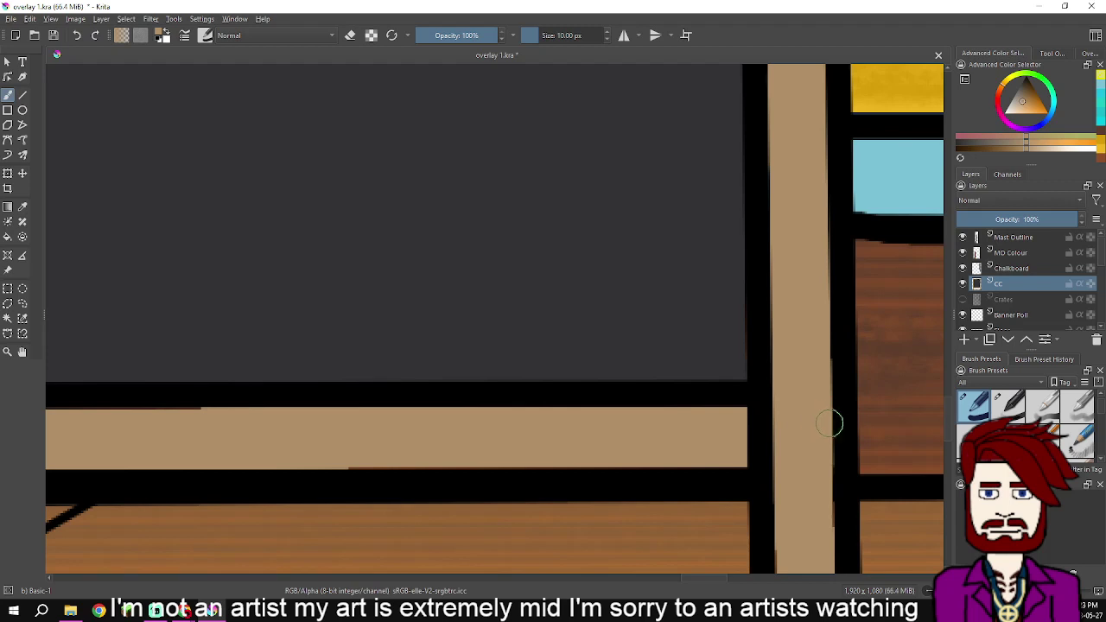
Paint over the remaining edge gaps on the lower right leg, down to its foot on the deck
{"action": "left_click_drag", "start_coordinate": [840, 458], "coordinate": [842, 543]}
{"action": "left_click_drag", "start_coordinate": [830, 384], "coordinate": [832, 197]}
{"action": "left_click_drag", "start_coordinate": [828, 510], "coordinate": [826, 320]}
{"action": "scroll", "coordinate": [823, 320], "scroll_direction": "up", "scroll_amount": 1}
{"action": "left_click_drag", "start_coordinate": [792, 235], "coordinate": [794, 195]}
{"action": "left_click_drag", "start_coordinate": [767, 321], "coordinate": [773, 492]}
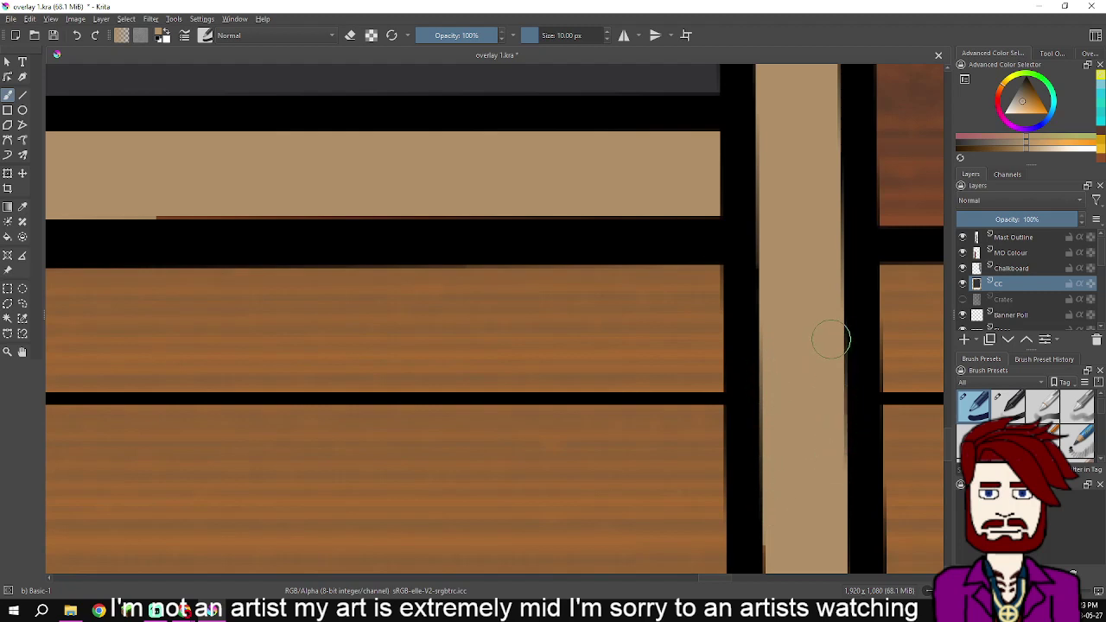
{"action": "scroll", "coordinate": [795, 371], "scroll_direction": "down", "scroll_amount": 2}
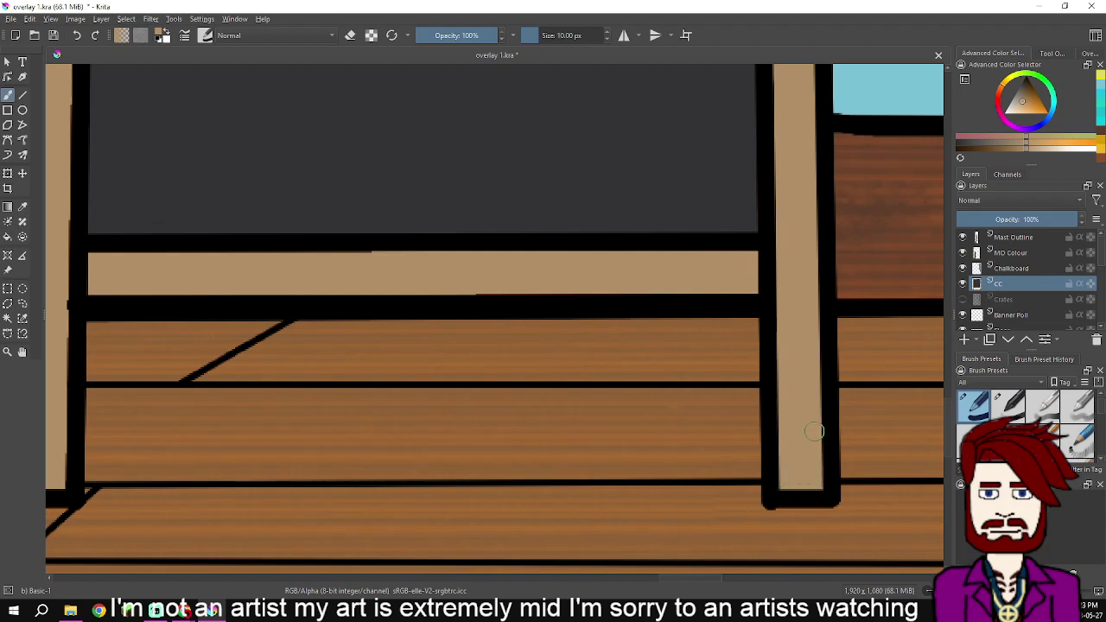
Brush the wood colour along the upper edge of the frame's lower rail to close its gaps
{"action": "scroll", "coordinate": [821, 406], "scroll_direction": "up", "scroll_amount": 2}
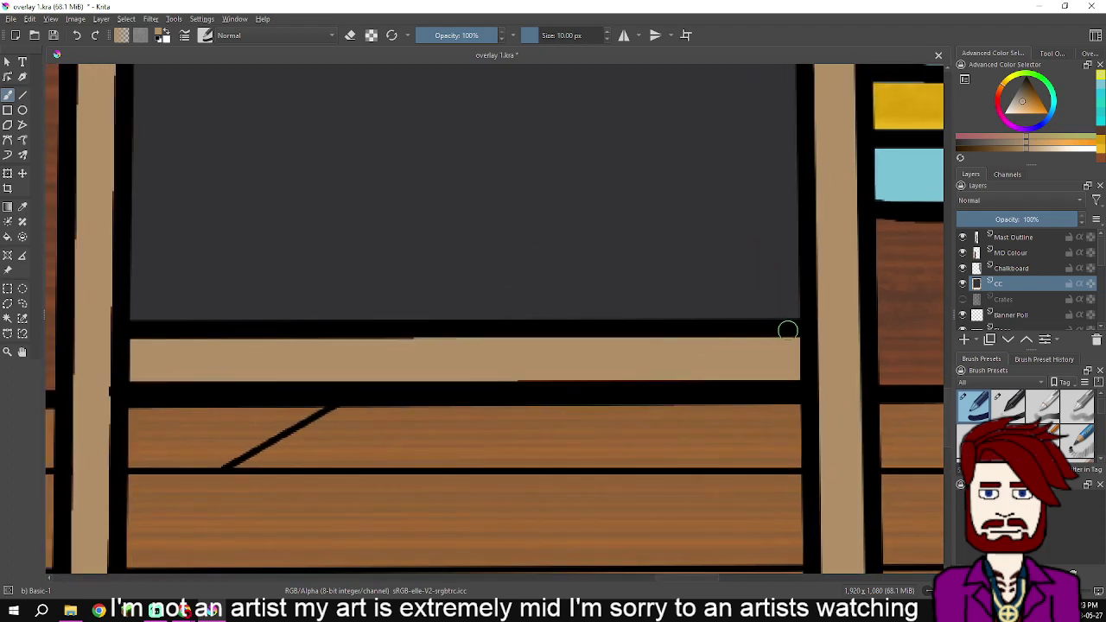
{"action": "scroll", "coordinate": [828, 397], "scroll_direction": "up", "scroll_amount": 3}
{"action": "mouse_move", "coordinate": [799, 399]}
{"action": "left_mouse_down"}
{"action": "mouse_move", "coordinate": [798, 465]}
{"action": "mouse_move", "coordinate": [791, 288]}
{"action": "mouse_move", "coordinate": [755, 277]}
{"action": "mouse_move", "coordinate": [579, 287]}
{"action": "mouse_move", "coordinate": [574, 316]}
{"action": "mouse_move", "coordinate": [844, 259]}
{"action": "mouse_move", "coordinate": [235, 264]}
{"action": "mouse_move", "coordinate": [238, 286]}
{"action": "mouse_move", "coordinate": [693, 356]}
{"action": "mouse_move", "coordinate": [655, 343]}
{"action": "mouse_move", "coordinate": [307, 343]}
{"action": "mouse_move", "coordinate": [723, 343]}
{"action": "left_mouse_up"}
{"action": "left_click_drag", "start_coordinate": [823, 331], "coordinate": [409, 350]}
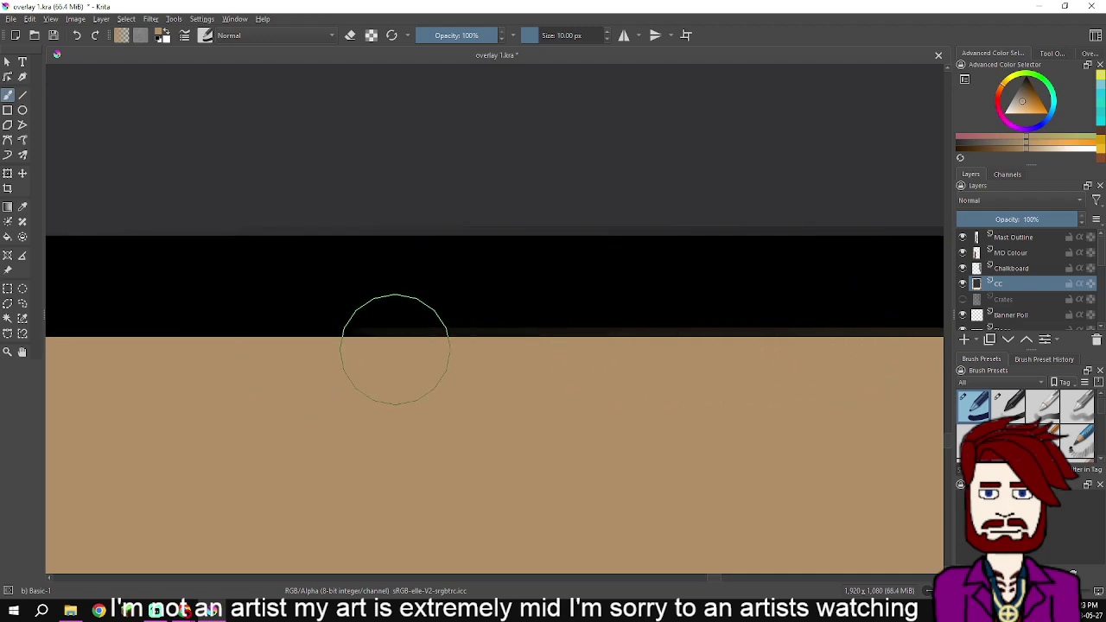
{"action": "mouse_move", "coordinate": [628, 331]}
{"action": "left_mouse_down"}
{"action": "mouse_move", "coordinate": [254, 343]}
{"action": "mouse_move", "coordinate": [689, 349]}
{"action": "mouse_move", "coordinate": [307, 355]}
{"action": "mouse_move", "coordinate": [540, 331]}
{"action": "mouse_move", "coordinate": [89, 346]}
{"action": "left_mouse_up"}
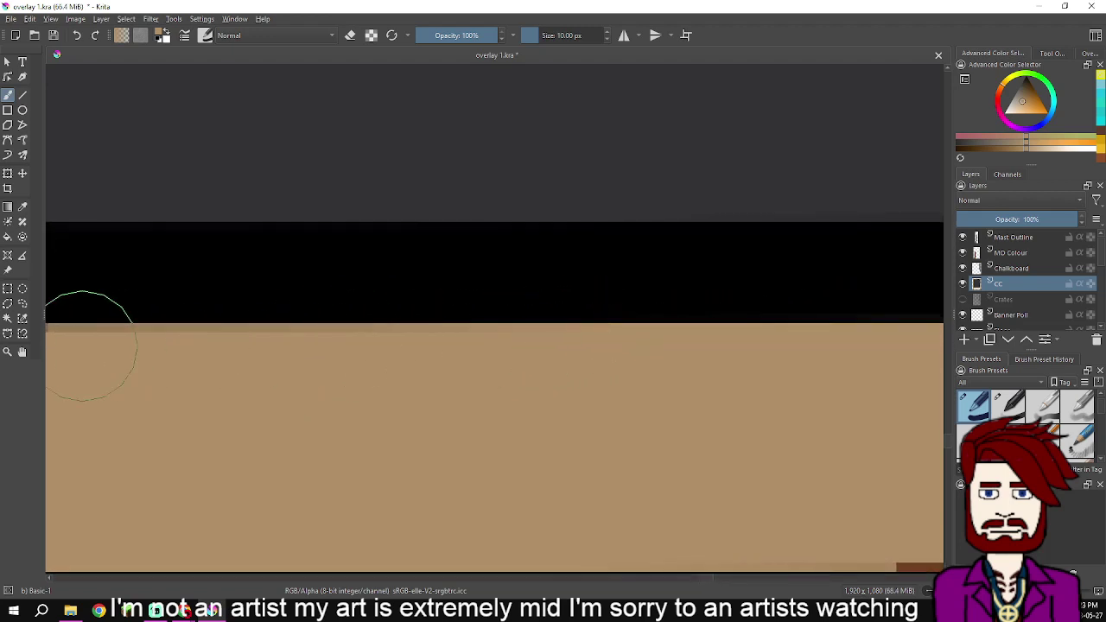
{"action": "left_click_drag", "start_coordinate": [189, 366], "coordinate": [580, 352]}
{"action": "left_click_drag", "start_coordinate": [581, 344], "coordinate": [161, 328]}
{"action": "mouse_move", "coordinate": [173, 331]}
{"action": "left_mouse_down"}
{"action": "mouse_move", "coordinate": [537, 332]}
{"action": "mouse_move", "coordinate": [134, 332]}
{"action": "mouse_move", "coordinate": [161, 347]}
{"action": "mouse_move", "coordinate": [542, 343]}
{"action": "mouse_move", "coordinate": [525, 327]}
{"action": "mouse_move", "coordinate": [107, 332]}
{"action": "left_mouse_up"}
Fill the gaps at the left end and along the underside of the lower rail
{"action": "scroll", "coordinate": [288, 349], "scroll_direction": "down", "scroll_amount": 2}
{"action": "scroll", "coordinate": [287, 348], "scroll_direction": "down", "scroll_amount": 2}
{"action": "left_click_drag", "start_coordinate": [292, 346], "coordinate": [186, 345]}
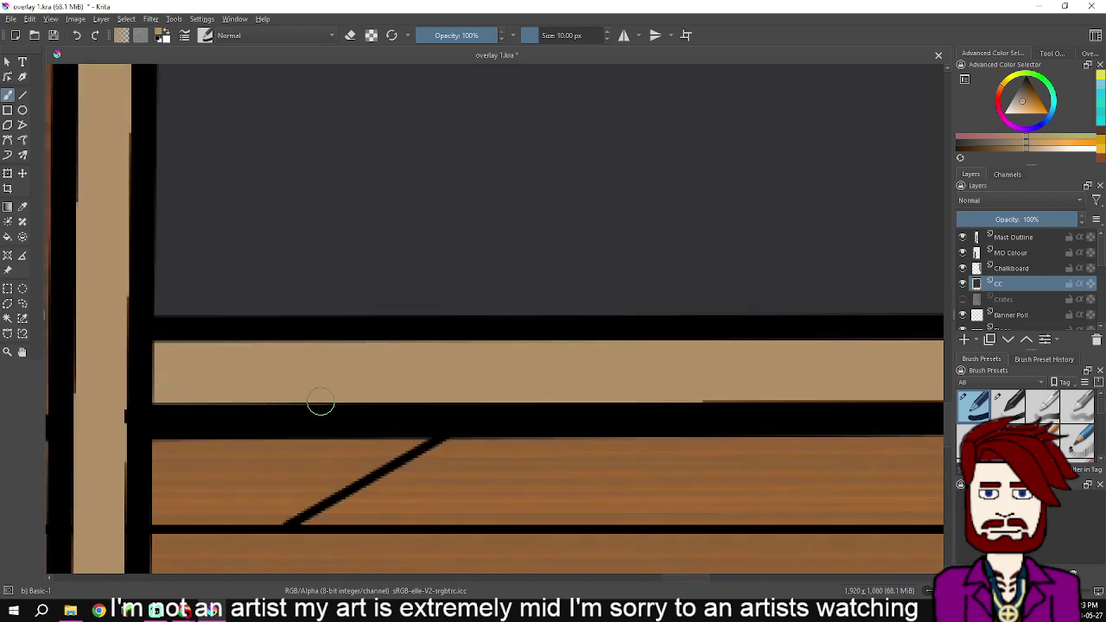
{"action": "mouse_move", "coordinate": [717, 413]}
{"action": "left_mouse_down"}
{"action": "mouse_move", "coordinate": [811, 412]}
{"action": "mouse_move", "coordinate": [799, 402]}
{"action": "mouse_move", "coordinate": [698, 408]}
{"action": "mouse_move", "coordinate": [811, 391]}
{"action": "mouse_move", "coordinate": [402, 391]}
{"action": "left_mouse_up"}
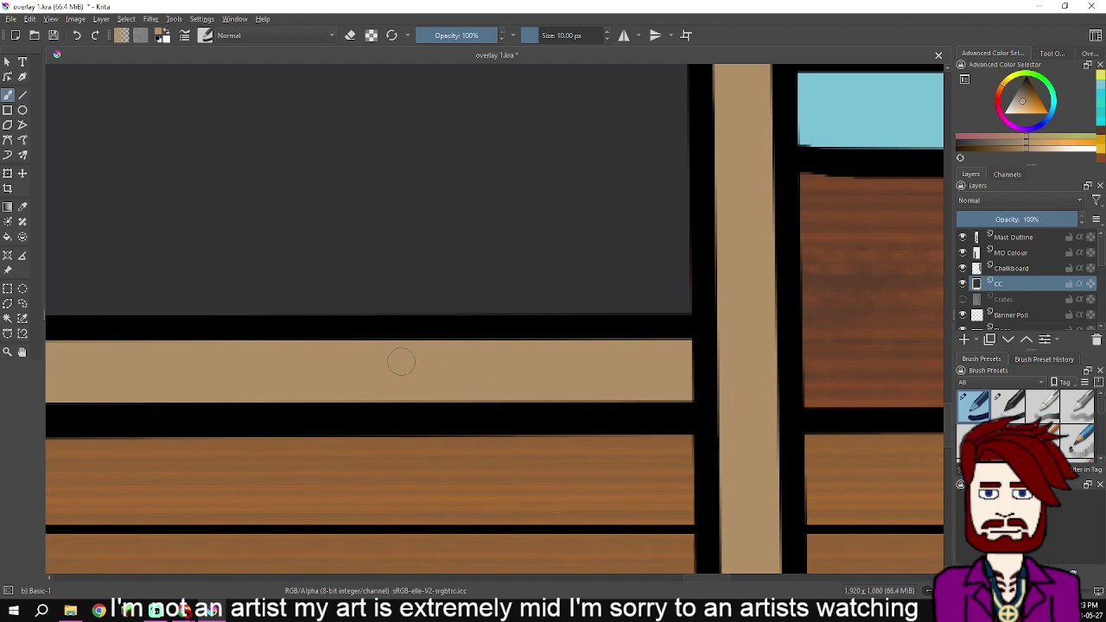
Paint over the edge gaps on the lower left leg, from beside the lower rail down to its foot
{"action": "scroll", "coordinate": [397, 363], "scroll_direction": "left", "scroll_amount": 4}
{"action": "scroll", "coordinate": [414, 350], "scroll_direction": "left", "scroll_amount": 3}
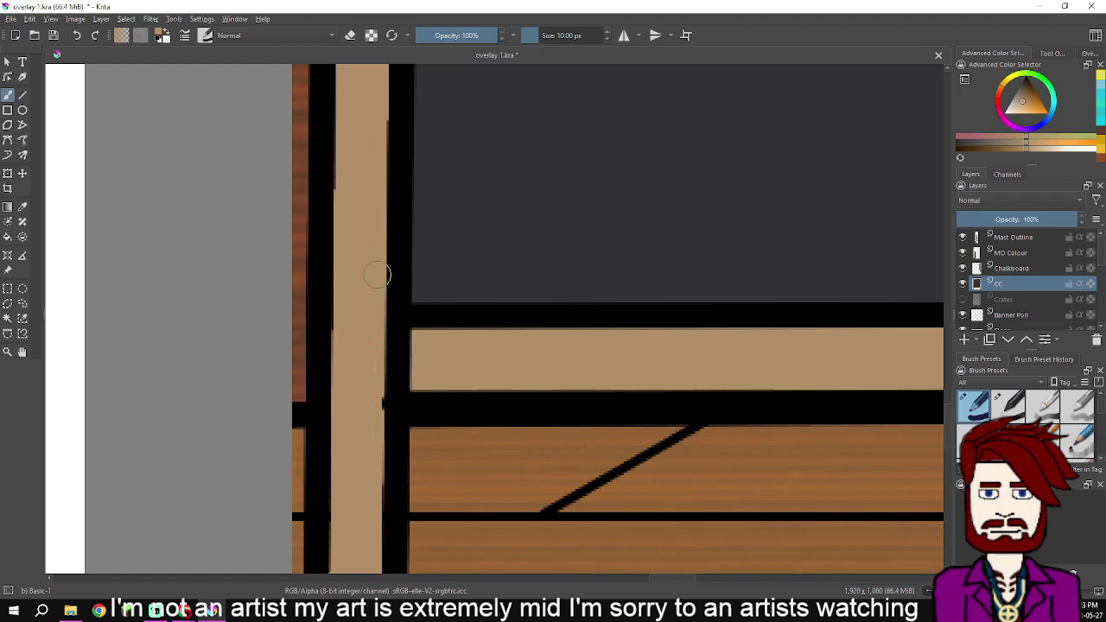
{"action": "mouse_move", "coordinate": [328, 325]}
{"action": "left_mouse_down"}
{"action": "mouse_move", "coordinate": [346, 118]}
{"action": "mouse_move", "coordinate": [389, 206]}
{"action": "left_mouse_up"}
{"action": "left_click_drag", "start_coordinate": [364, 321], "coordinate": [366, 155]}
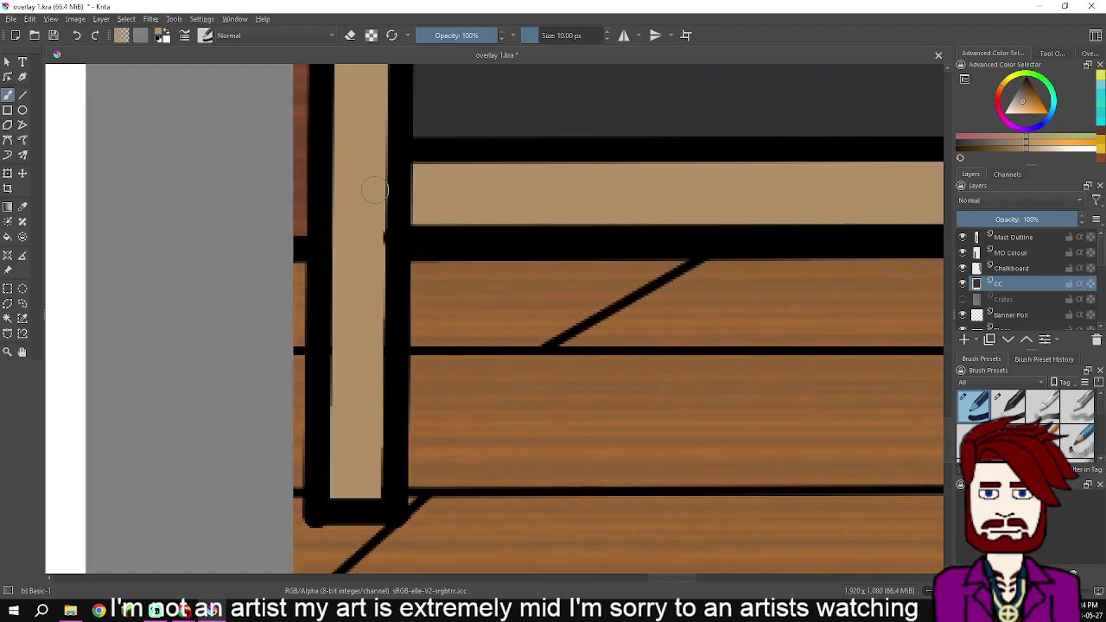
{"action": "mouse_move", "coordinate": [384, 332]}
{"action": "left_mouse_down"}
{"action": "mouse_move", "coordinate": [379, 451]}
{"action": "mouse_move", "coordinate": [372, 424]}
{"action": "mouse_move", "coordinate": [362, 478]}
{"action": "mouse_move", "coordinate": [382, 494]}
{"action": "mouse_move", "coordinate": [388, 479]}
{"action": "mouse_move", "coordinate": [348, 497]}
{"action": "mouse_move", "coordinate": [329, 485]}
{"action": "mouse_move", "coordinate": [328, 461]}
{"action": "mouse_move", "coordinate": [346, 213]}
{"action": "mouse_move", "coordinate": [359, 190]}
{"action": "mouse_move", "coordinate": [367, 509]}
{"action": "left_mouse_up"}
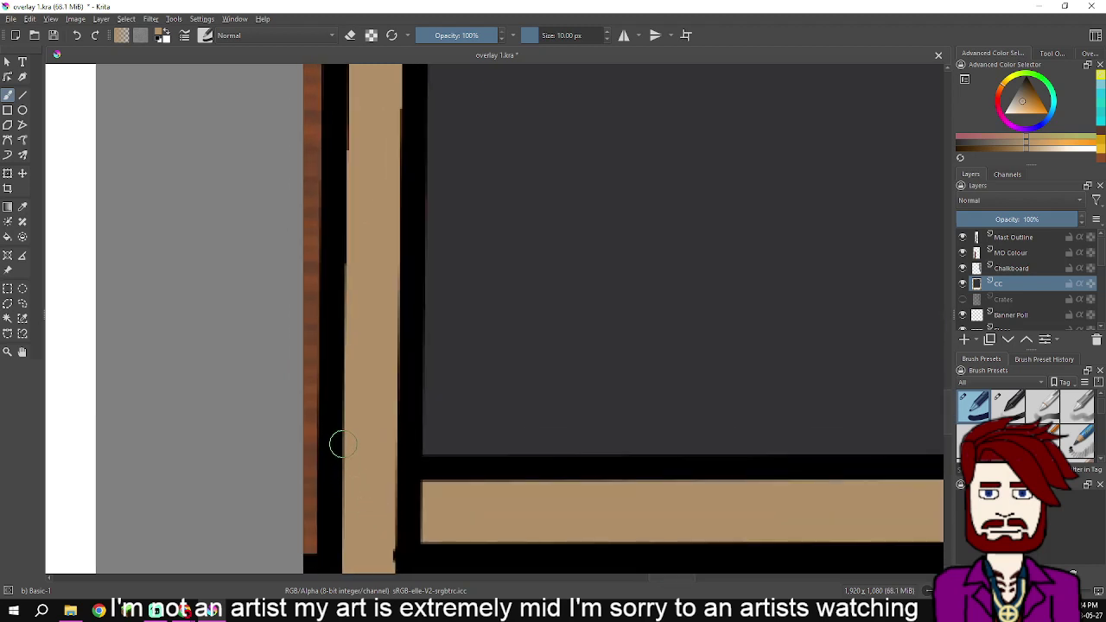
Brush the wood colour over the gaps on the left post's edges, working up to the yellow railing
{"action": "left_click_drag", "start_coordinate": [361, 318], "coordinate": [350, 247]}
{"action": "mouse_move", "coordinate": [349, 170]}
{"action": "left_mouse_down"}
{"action": "mouse_move", "coordinate": [358, 138]}
{"action": "mouse_move", "coordinate": [482, 358]}
{"action": "left_mouse_up"}
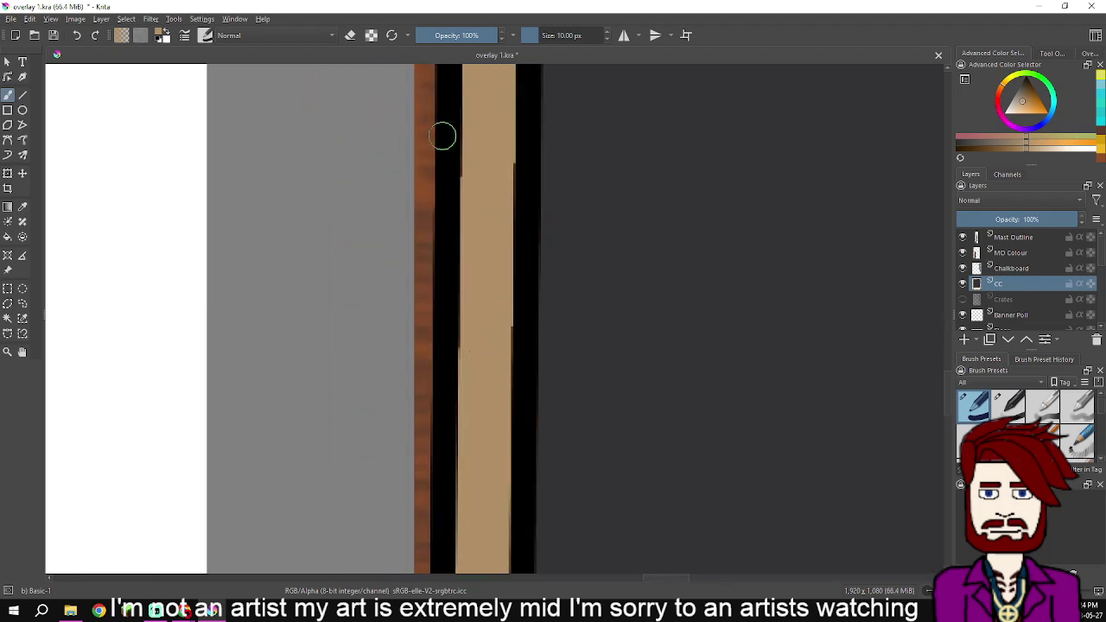
{"action": "left_click_drag", "start_coordinate": [453, 89], "coordinate": [462, 204]}
{"action": "left_click_drag", "start_coordinate": [456, 135], "coordinate": [457, 393]}
{"action": "left_click_drag", "start_coordinate": [487, 223], "coordinate": [494, 451]}
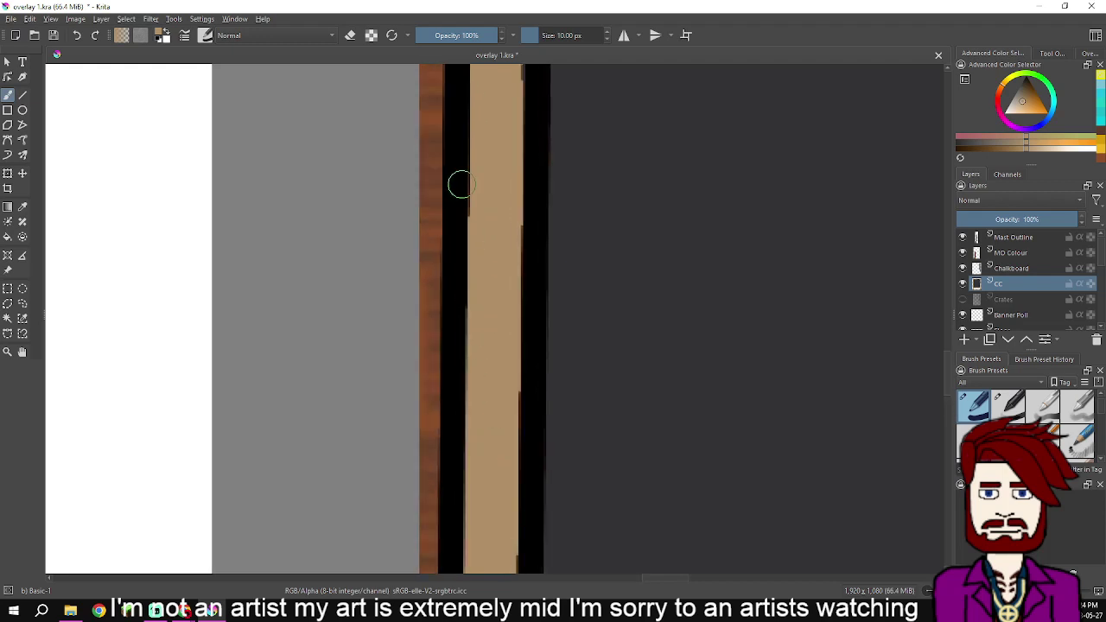
{"action": "mouse_move", "coordinate": [464, 134]}
{"action": "left_mouse_down"}
{"action": "mouse_move", "coordinate": [473, 250]}
{"action": "mouse_move", "coordinate": [469, 78]}
{"action": "left_mouse_up"}
{"action": "left_click_drag", "start_coordinate": [501, 153], "coordinate": [506, 410]}
{"action": "left_click_drag", "start_coordinate": [475, 331], "coordinate": [479, 209]}
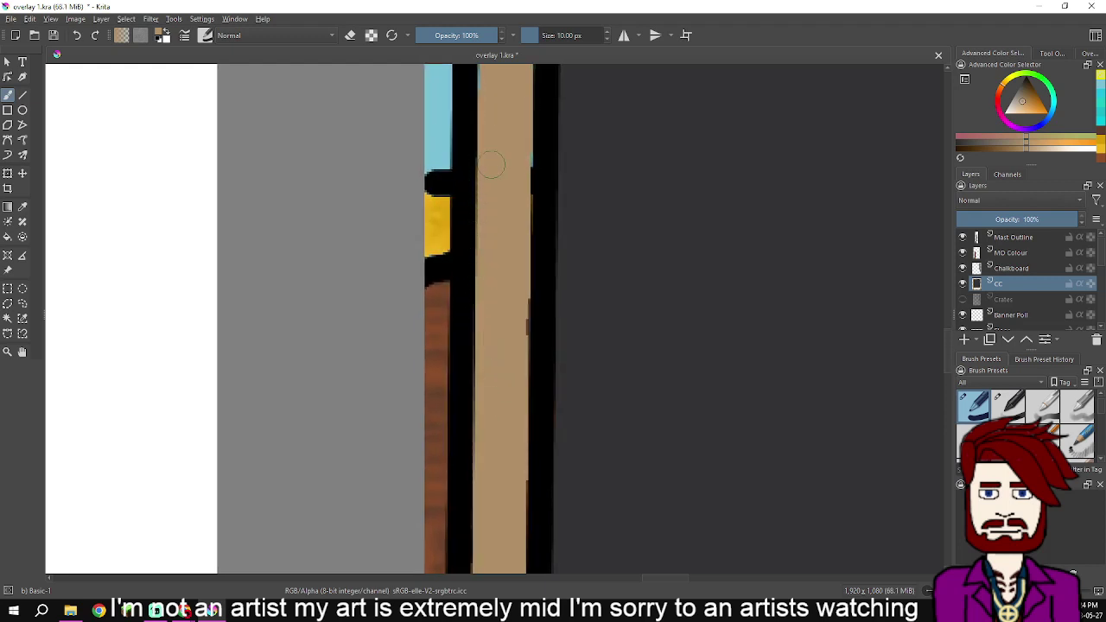
Touch up the remaining gaps along the left post's edges, from the top rail back down to the lower rail
{"action": "scroll", "coordinate": [478, 208], "scroll_direction": "up", "scroll_amount": 3}
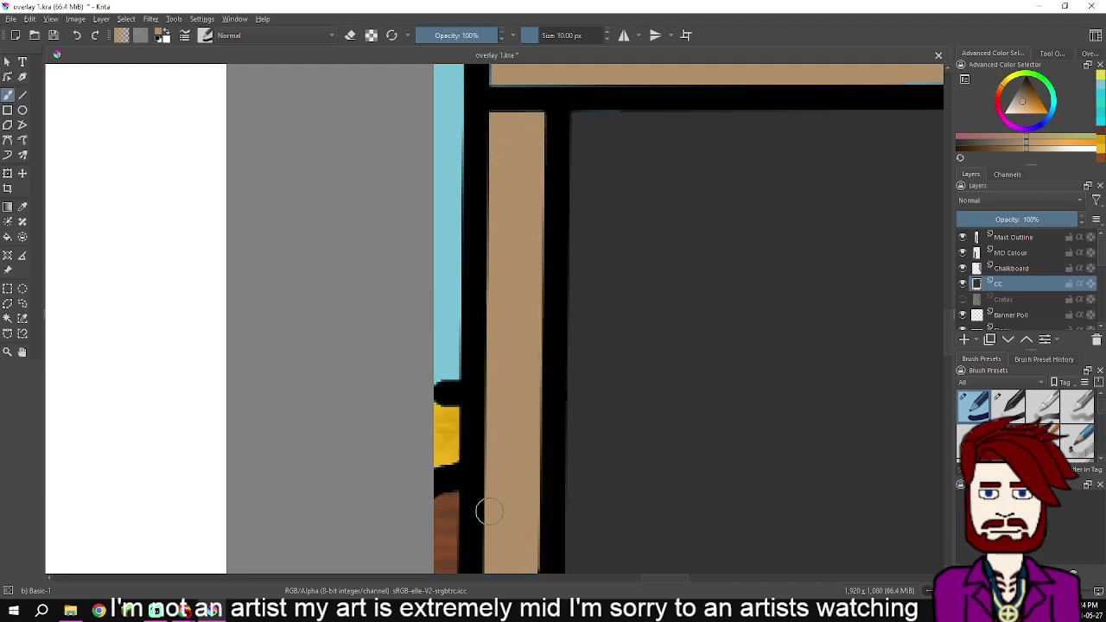
{"action": "scroll", "coordinate": [534, 529], "scroll_direction": "down", "scroll_amount": 3}
{"action": "scroll", "coordinate": [580, 519], "scroll_direction": "down", "scroll_amount": 3}
{"action": "mouse_move", "coordinate": [610, 370]}
{"action": "left_mouse_down"}
{"action": "mouse_move", "coordinate": [596, 490]}
{"action": "mouse_move", "coordinate": [587, 484]}
{"action": "mouse_move", "coordinate": [613, 403]}
{"action": "left_mouse_up"}
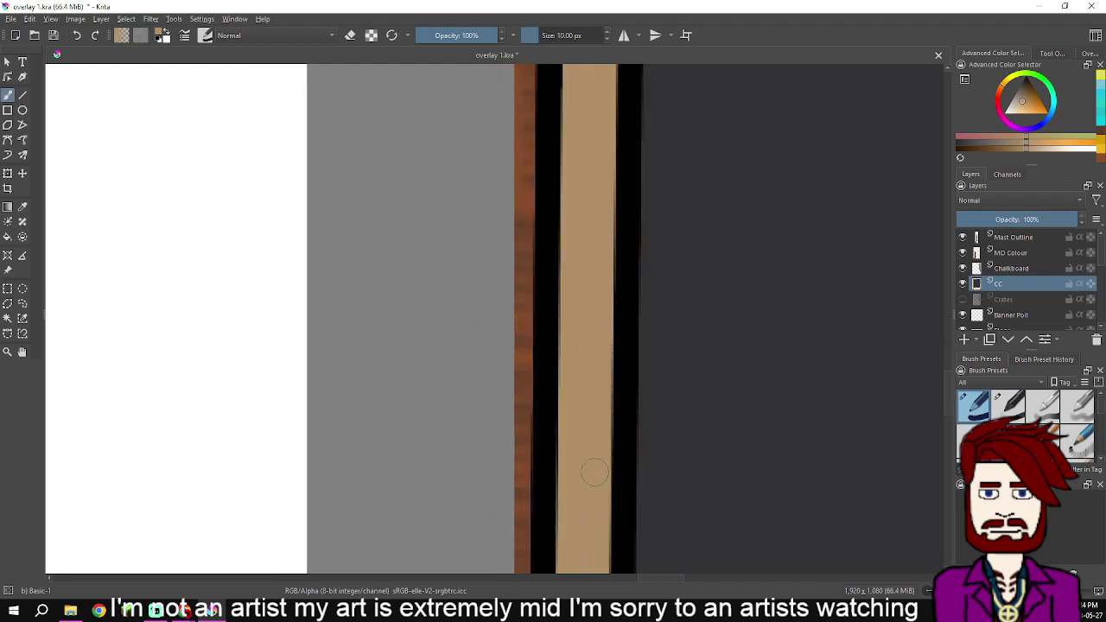
{"action": "scroll", "coordinate": [616, 398], "scroll_direction": "down", "scroll_amount": 3}
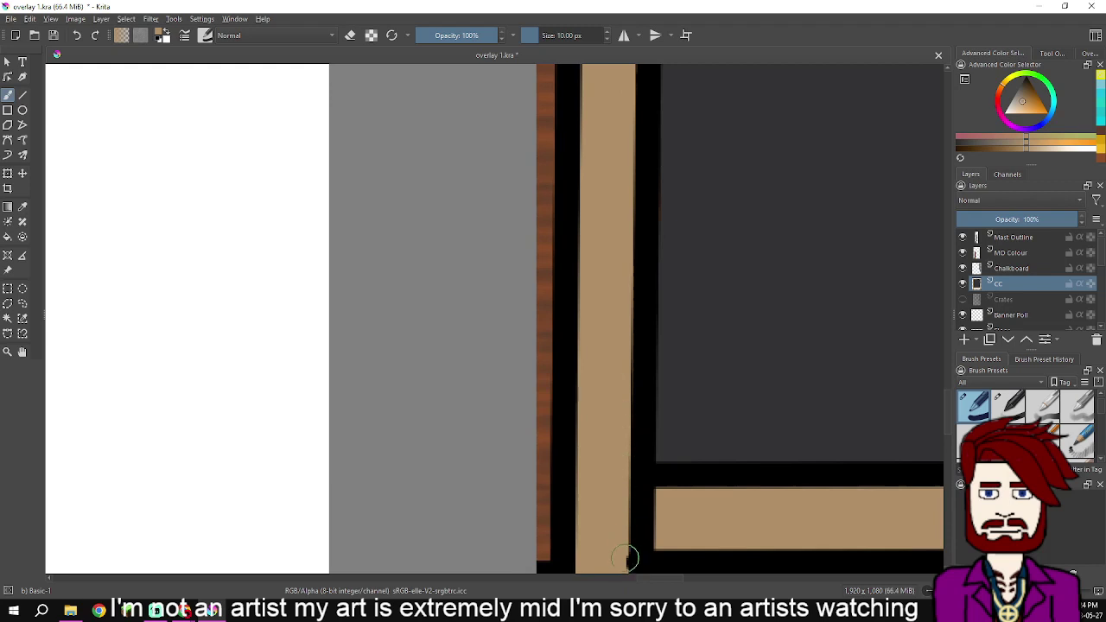
Fill the leftover edges of the drawn chalkboard's left post and top rail with tan on the CC layer
{"action": "scroll", "coordinate": [600, 399], "scroll_direction": "down", "scroll_amount": 2}
{"action": "left_click_drag", "start_coordinate": [625, 319], "coordinate": [609, 531]}
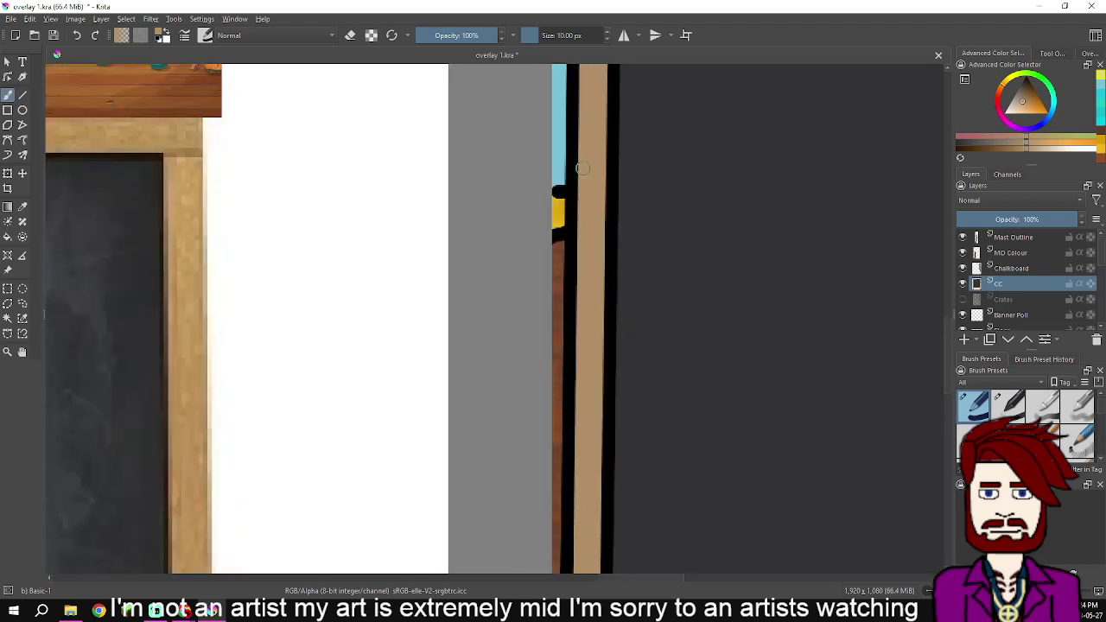
{"action": "left_click_drag", "start_coordinate": [577, 161], "coordinate": [609, 445]}
{"action": "scroll", "coordinate": [642, 352], "scroll_direction": "up", "scroll_amount": 3}
{"action": "mouse_move", "coordinate": [593, 263]}
{"action": "left_mouse_down"}
{"action": "mouse_move", "coordinate": [565, 262]}
{"action": "mouse_move", "coordinate": [554, 231]}
{"action": "mouse_move", "coordinate": [562, 201]}
{"action": "mouse_move", "coordinate": [808, 200]}
{"action": "mouse_move", "coordinate": [814, 211]}
{"action": "mouse_move", "coordinate": [576, 273]}
{"action": "mouse_move", "coordinate": [859, 280]}
{"action": "mouse_move", "coordinate": [560, 332]}
{"action": "mouse_move", "coordinate": [851, 337]}
{"action": "mouse_move", "coordinate": [632, 364]}
{"action": "mouse_move", "coordinate": [642, 365]}
{"action": "mouse_move", "coordinate": [541, 347]}
{"action": "left_mouse_up"}
{"action": "left_click_drag", "start_coordinate": [708, 344], "coordinate": [558, 344]}
{"action": "mouse_move", "coordinate": [273, 405]}
{"action": "left_mouse_down"}
{"action": "mouse_move", "coordinate": [608, 406]}
{"action": "mouse_move", "coordinate": [176, 404]}
{"action": "mouse_move", "coordinate": [186, 368]}
{"action": "mouse_move", "coordinate": [359, 369]}
{"action": "left_mouse_up"}
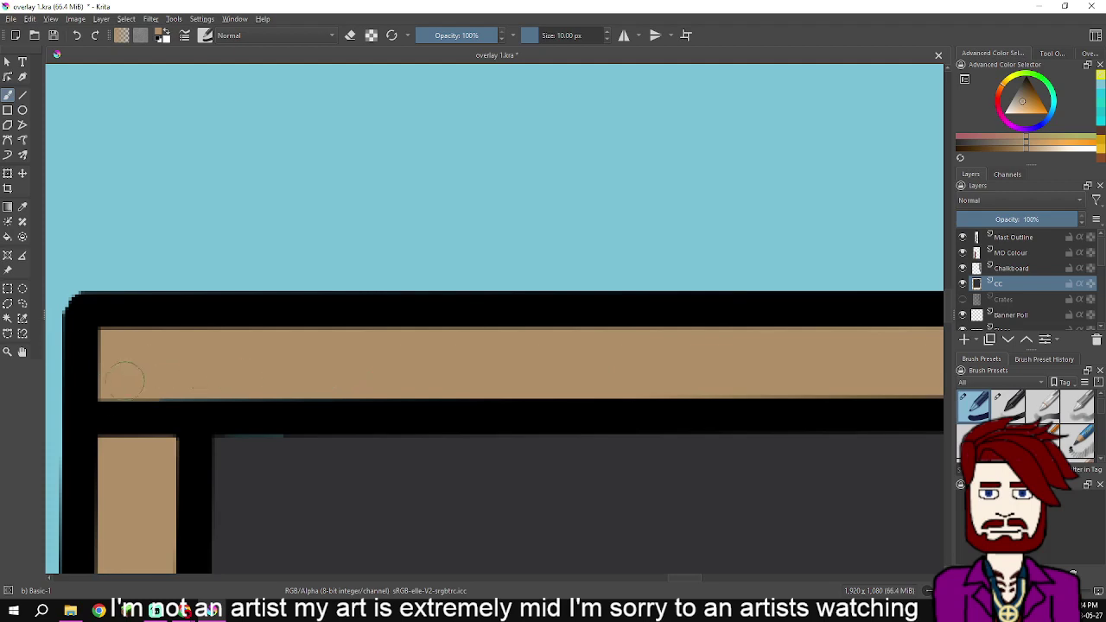
{"action": "left_click_drag", "start_coordinate": [130, 395], "coordinate": [781, 383]}
{"action": "scroll", "coordinate": [705, 367], "scroll_direction": "down", "scroll_amount": 7}
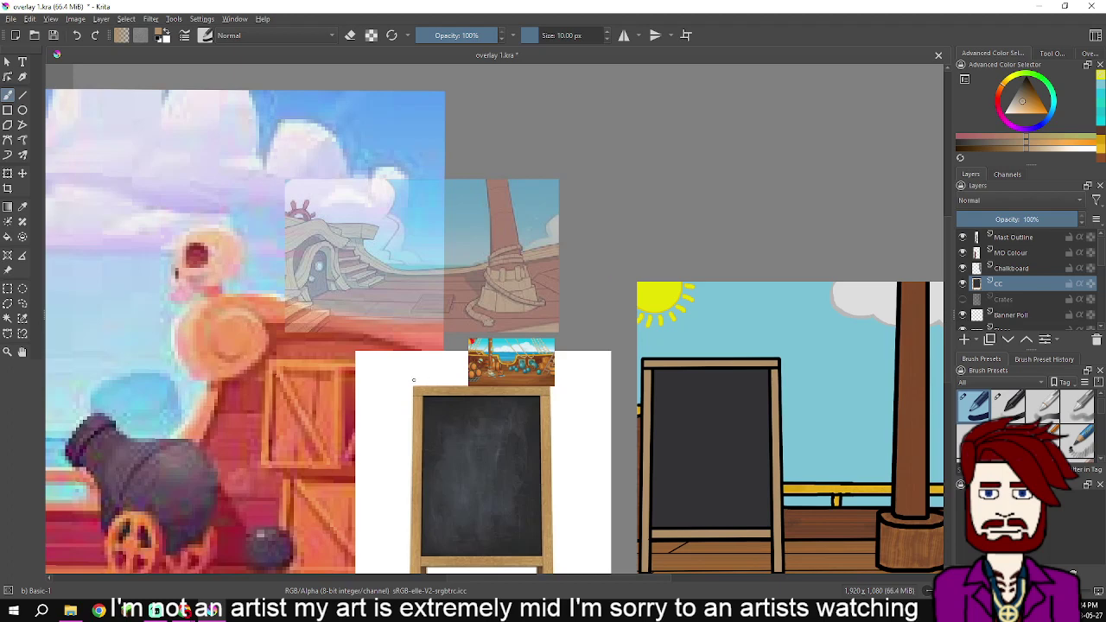
Sample a wood colour from the frame of the reference chalkboard photo
{"action": "scroll", "coordinate": [403, 345], "scroll_direction": "up", "scroll_amount": 5}
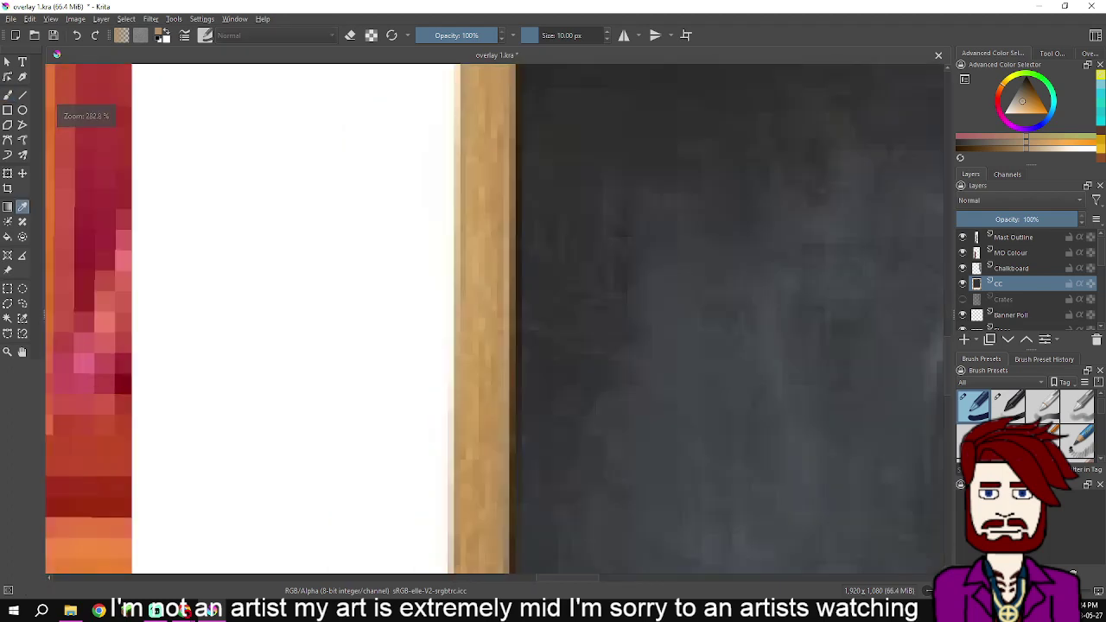
{"action": "scroll", "coordinate": [478, 320], "scroll_direction": "up", "scroll_amount": 4}
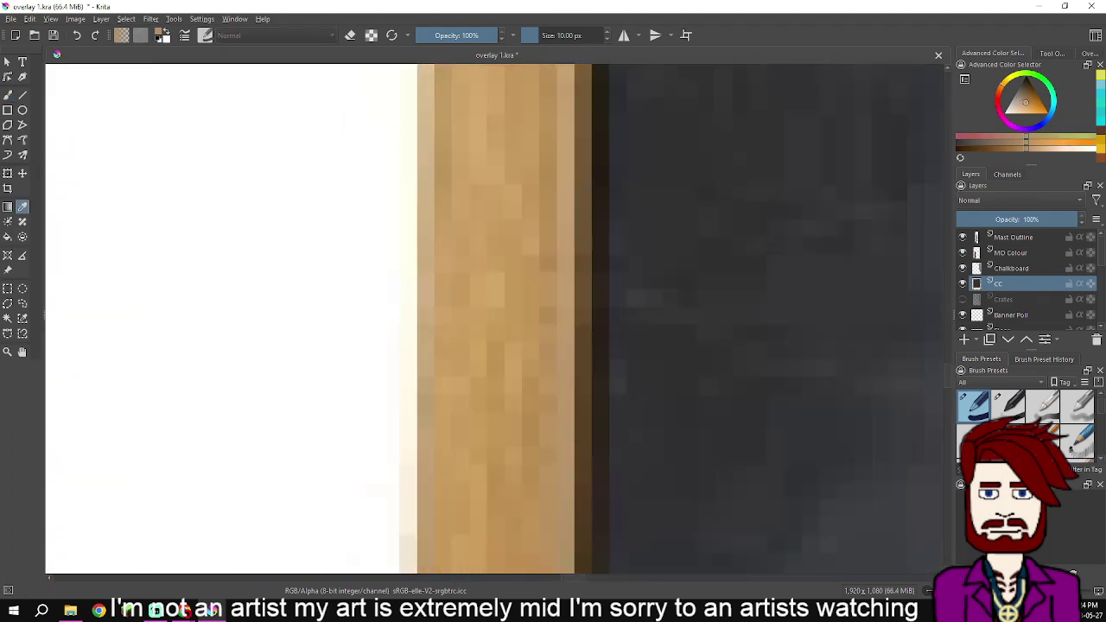
{"action": "scroll", "coordinate": [420, 397], "scroll_direction": "down", "scroll_amount": 8}
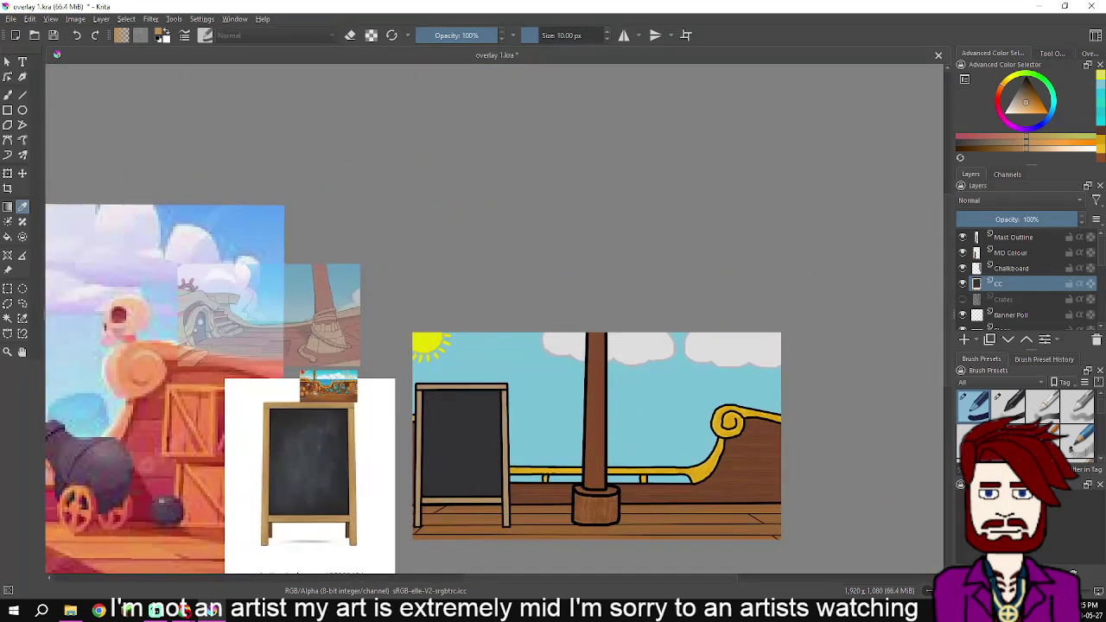
Choose the Texture Wood Fiber brush preset and set its size to 5 px
{"action": "key", "text": "b"}
{"action": "key", "text": "F6"}
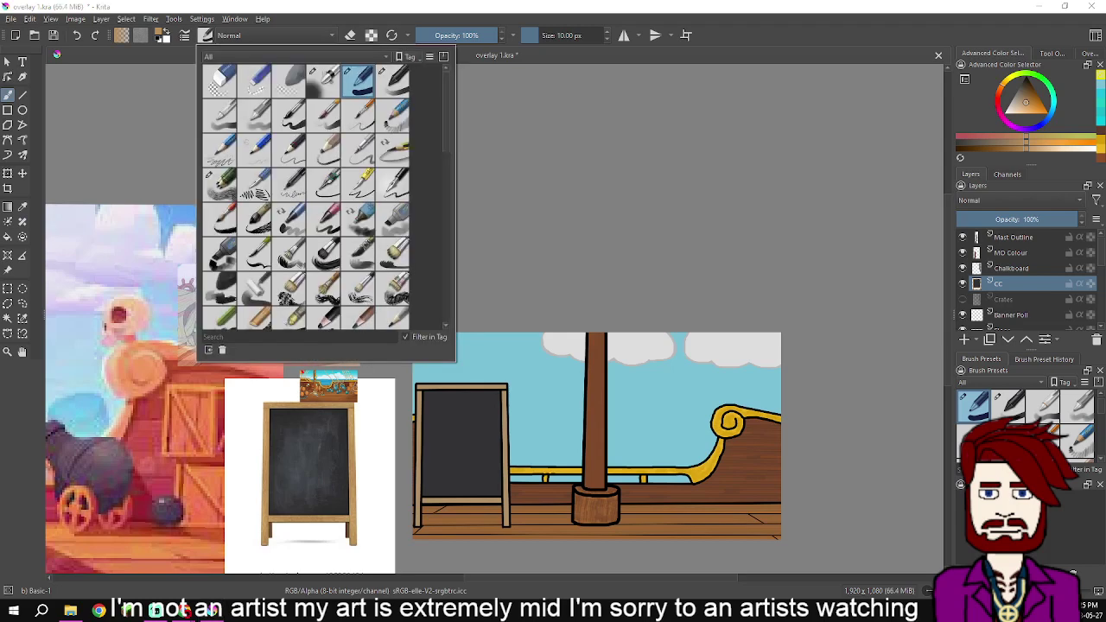
{"action": "scroll", "coordinate": [306, 197], "scroll_direction": "down", "scroll_amount": 8}
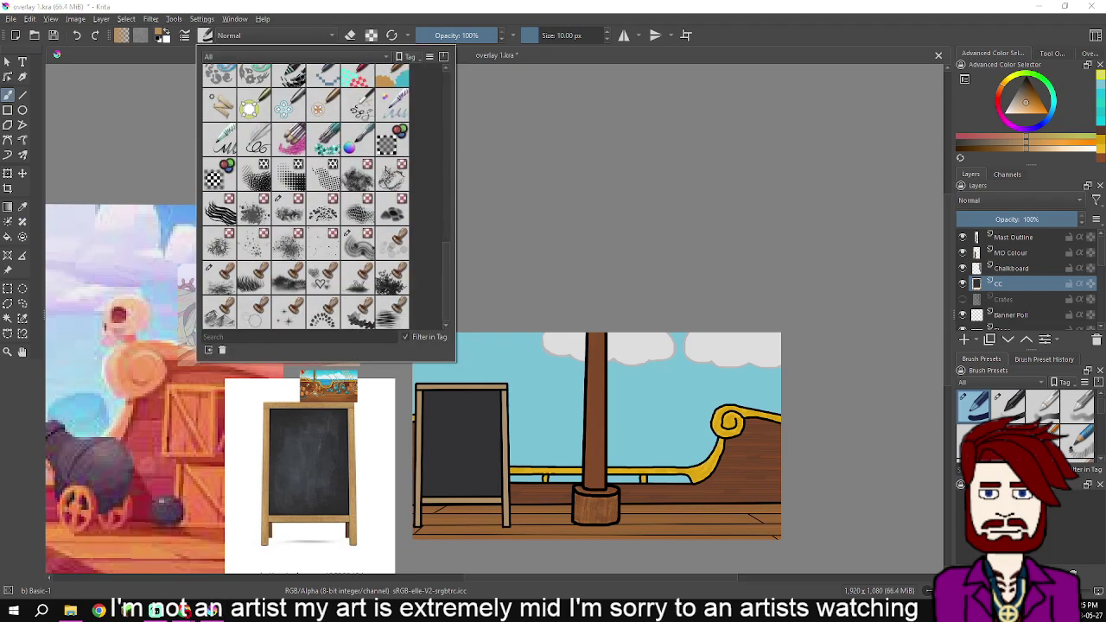
{"action": "left_click", "coordinate": [358, 244]}
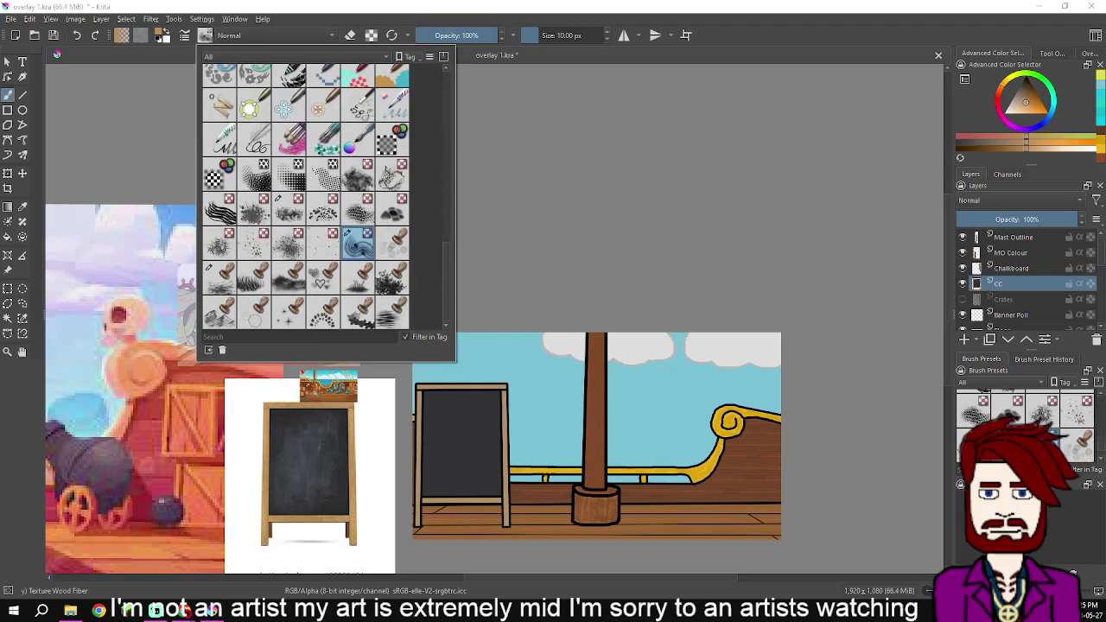
{"action": "left_click", "coordinate": [426, 460]}
{"action": "scroll", "coordinate": [428, 457], "scroll_direction": "up", "scroll_amount": 4}
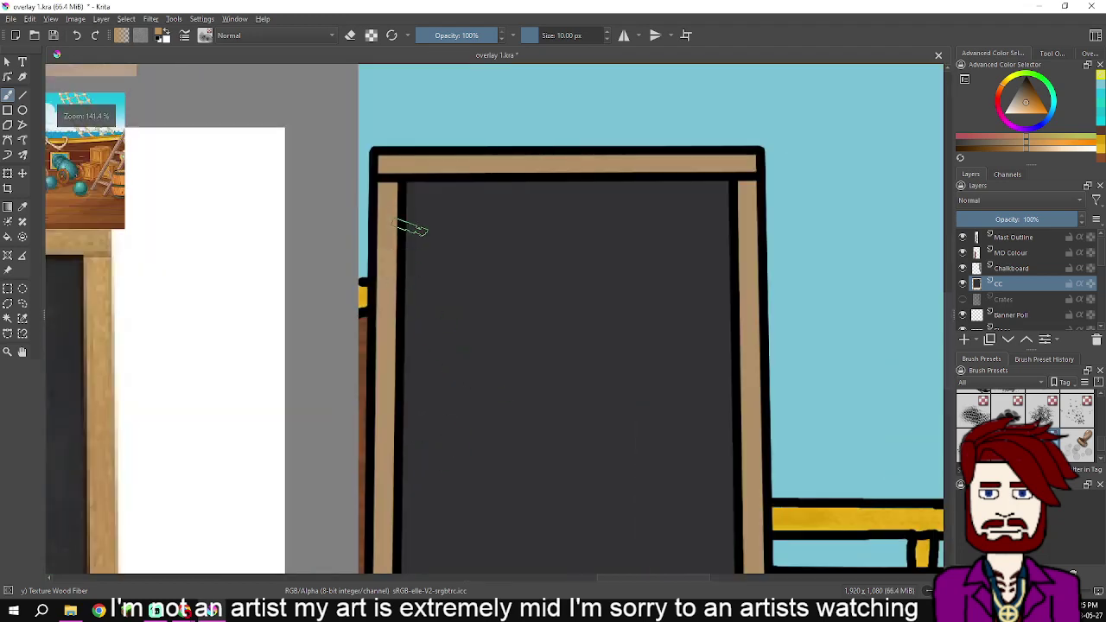
{"action": "scroll", "coordinate": [413, 224], "scroll_direction": "up", "scroll_amount": 2}
{"action": "left_click", "coordinate": [607, 39]}
{"action": "left_click", "coordinate": [607, 38]}
{"action": "left_click", "coordinate": [607, 39]}
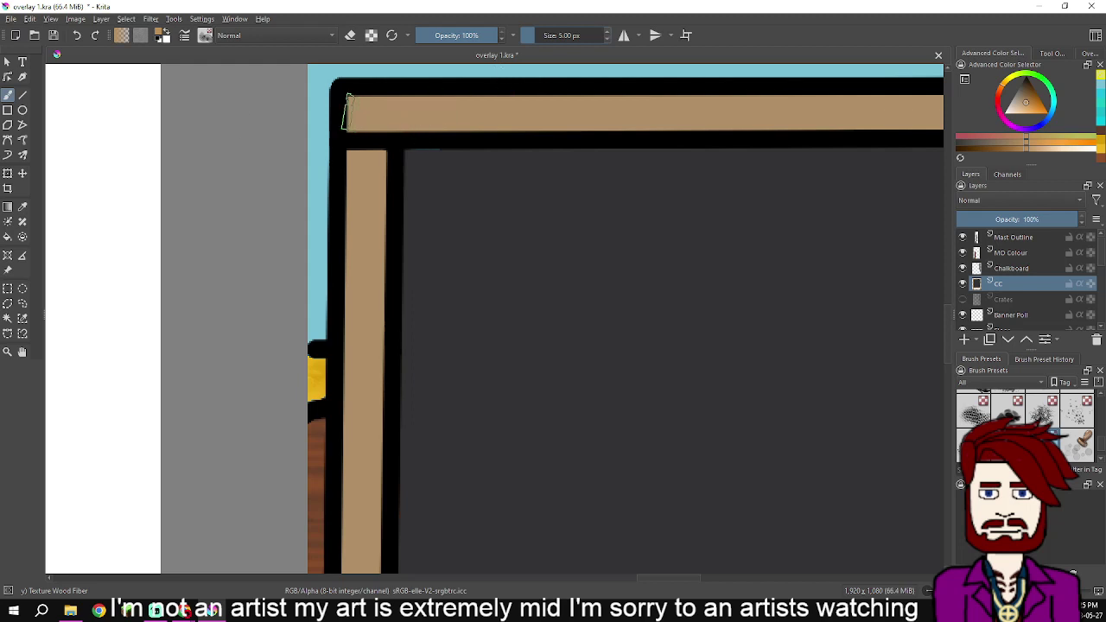
Paint wood grain along the drawn chalkboard frame's top rail, both legs and lower rail
{"action": "scroll", "coordinate": [459, 121], "scroll_direction": "down", "scroll_amount": 2}
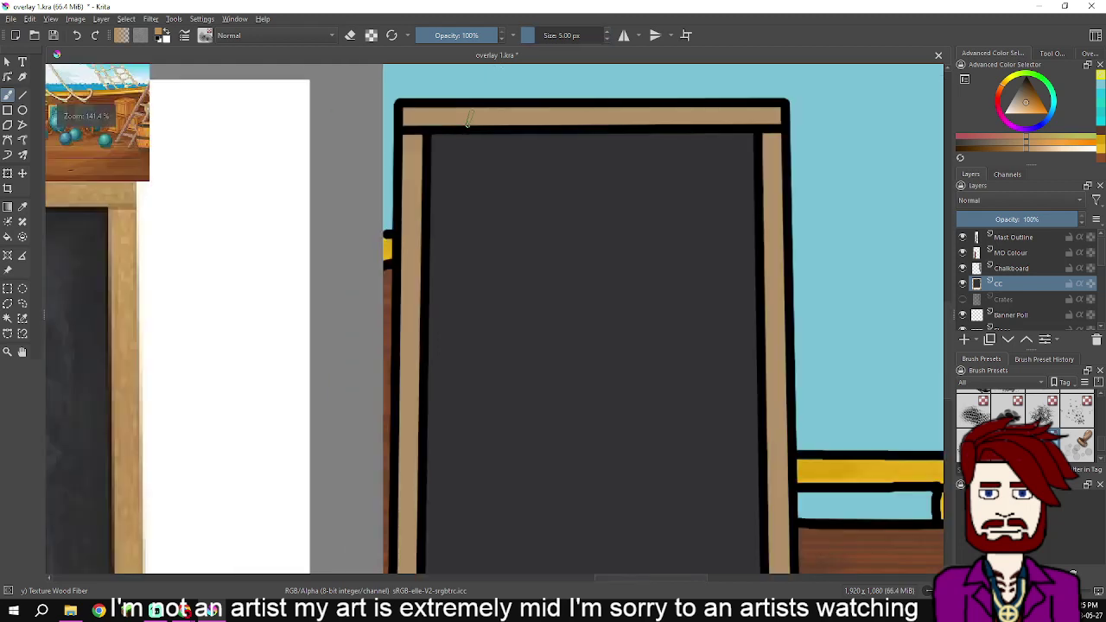
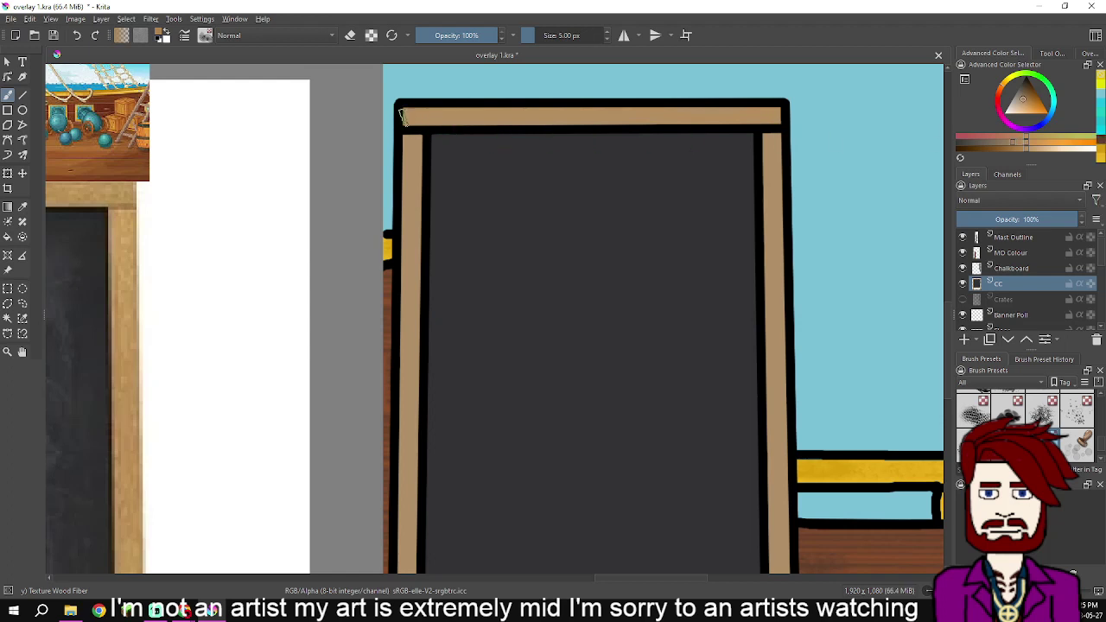
{"action": "left_click_drag", "start_coordinate": [414, 120], "coordinate": [527, 119]}
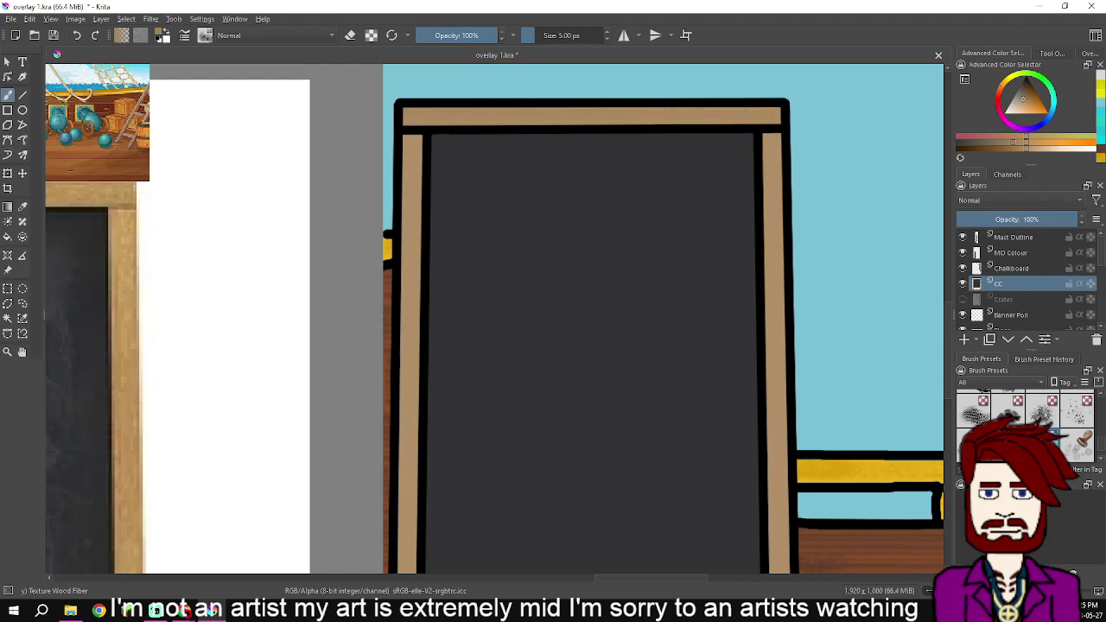
{"action": "left_click_drag", "start_coordinate": [421, 226], "coordinate": [474, 171]}
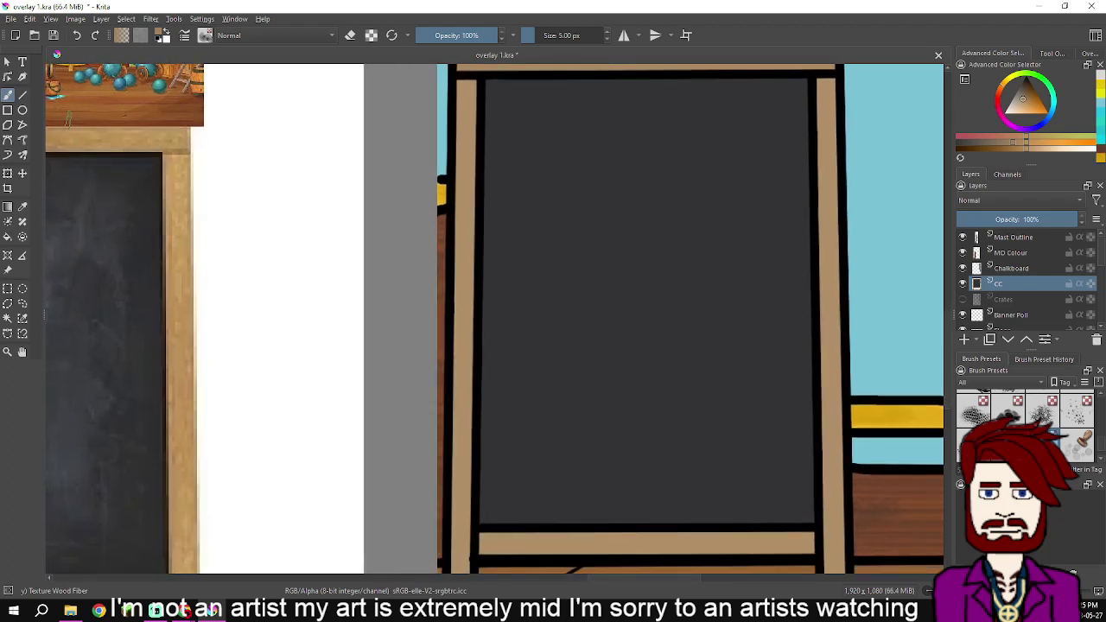
{"action": "scroll", "coordinate": [481, 114], "scroll_direction": "down", "scroll_amount": 2}
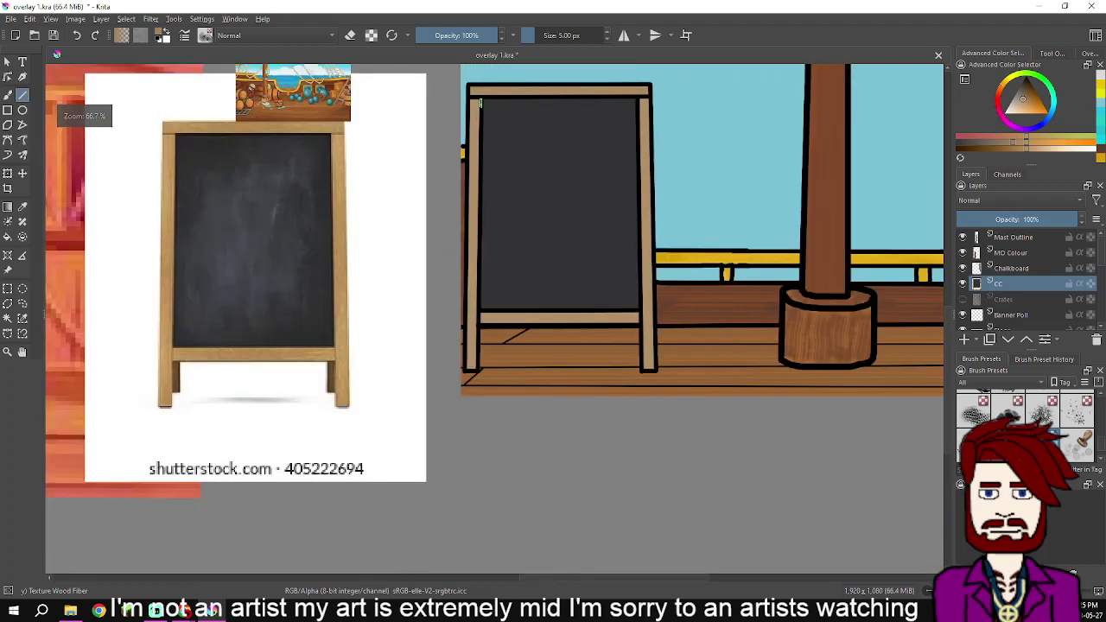
{"action": "left_click_drag", "start_coordinate": [473, 97], "coordinate": [471, 370]}
{"action": "scroll", "coordinate": [493, 349], "scroll_direction": "up", "scroll_amount": 3}
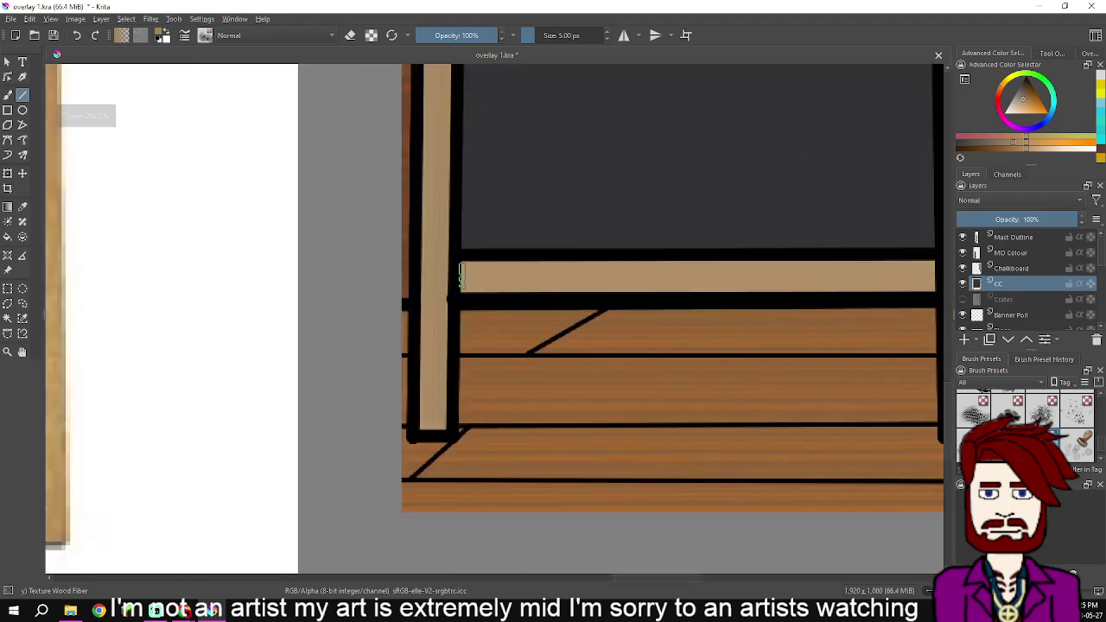
{"action": "left_click_drag", "start_coordinate": [462, 276], "coordinate": [572, 402]}
{"action": "scroll", "coordinate": [573, 372], "scroll_direction": "down", "scroll_amount": 3}
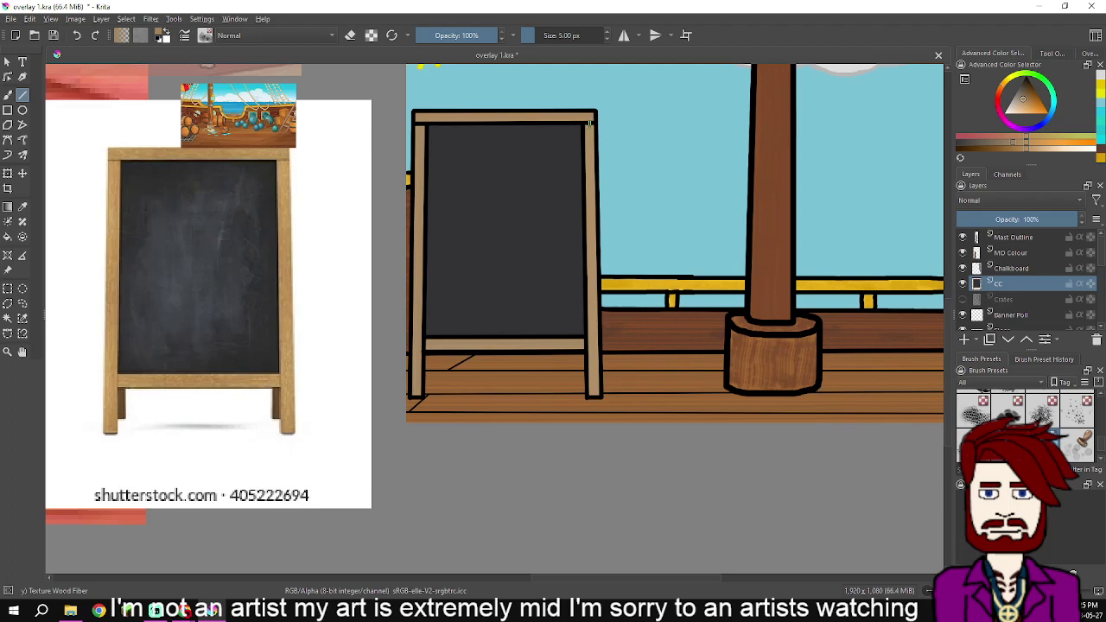
{"action": "left_click_drag", "start_coordinate": [590, 124], "coordinate": [592, 392]}
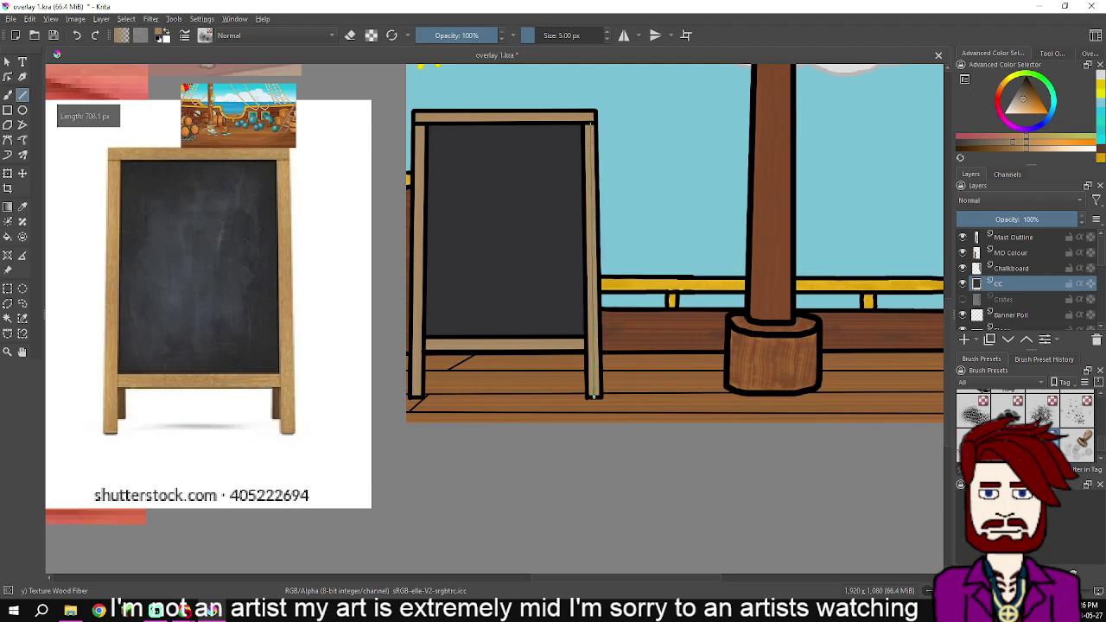
{"action": "left_click_drag", "start_coordinate": [593, 394], "coordinate": [593, 395]}
{"action": "scroll", "coordinate": [591, 391], "scroll_direction": "up", "scroll_amount": 3}
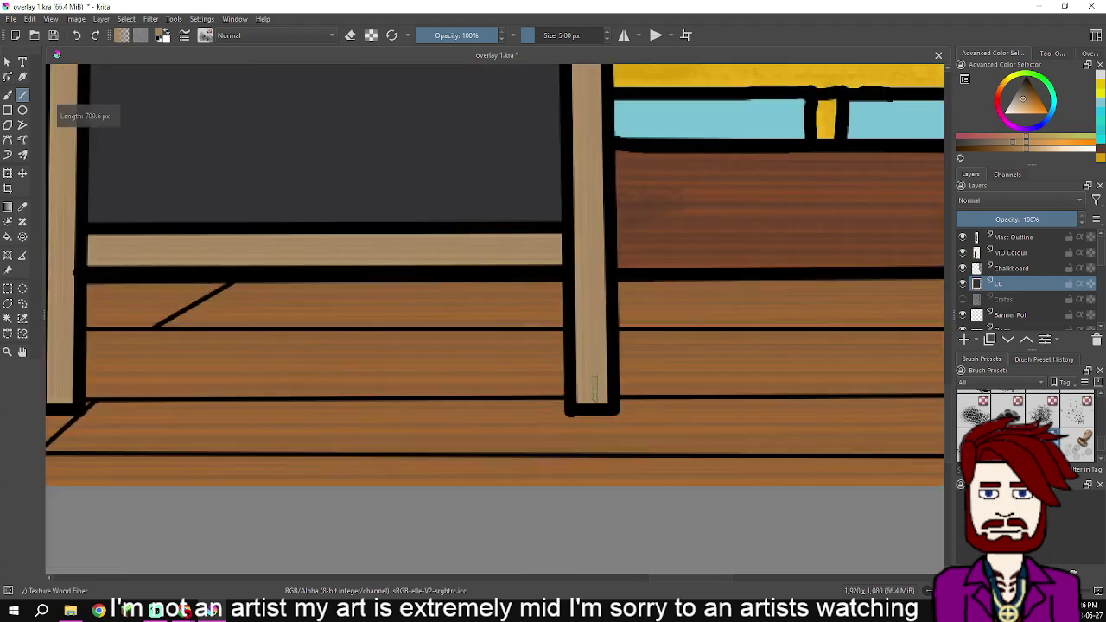
{"action": "scroll", "coordinate": [579, 317], "scroll_direction": "down", "scroll_amount": 4}
{"action": "scroll", "coordinate": [609, 282], "scroll_direction": "up", "scroll_amount": 4}
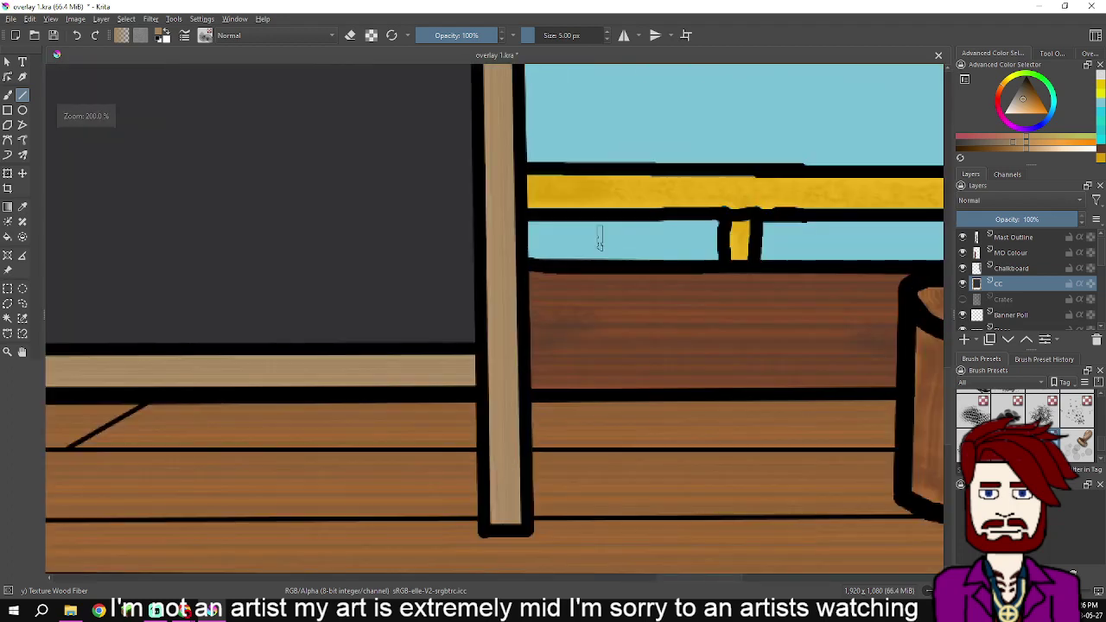
Sample a bluish-grey chalk colour from the board surface in the reference chalkboard photo
{"action": "scroll", "coordinate": [600, 239], "scroll_direction": "down", "scroll_amount": 2}
{"action": "scroll", "coordinate": [600, 239], "scroll_direction": "down", "scroll_amount": 2}
{"action": "left_click_drag", "start_coordinate": [637, 202], "coordinate": [639, 263]}
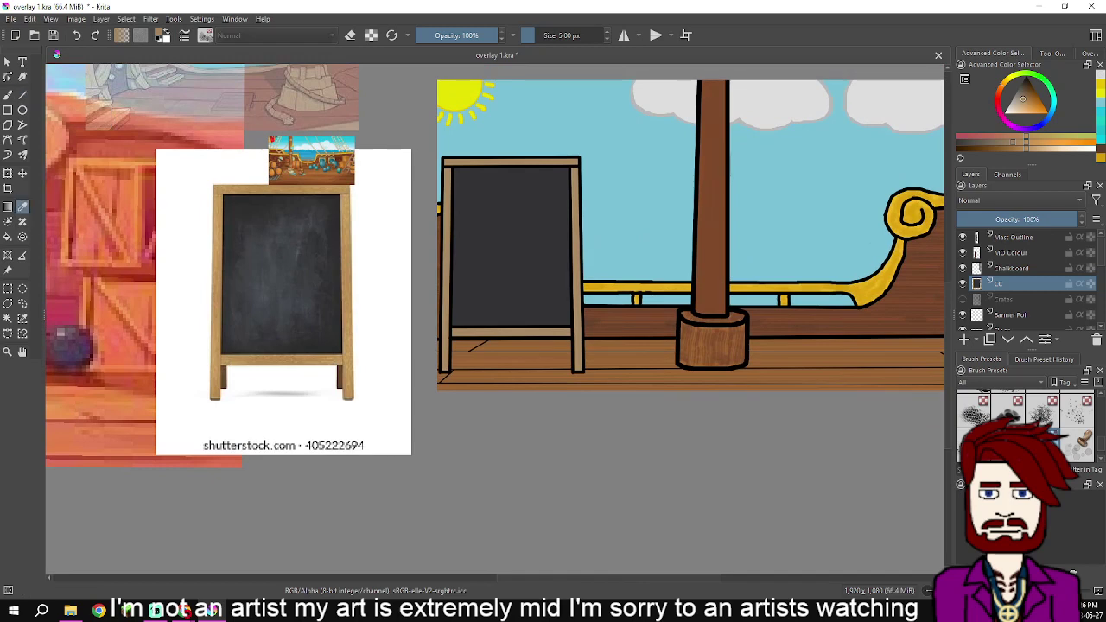
{"action": "scroll", "coordinate": [334, 289], "scroll_direction": "up", "scroll_amount": 3}
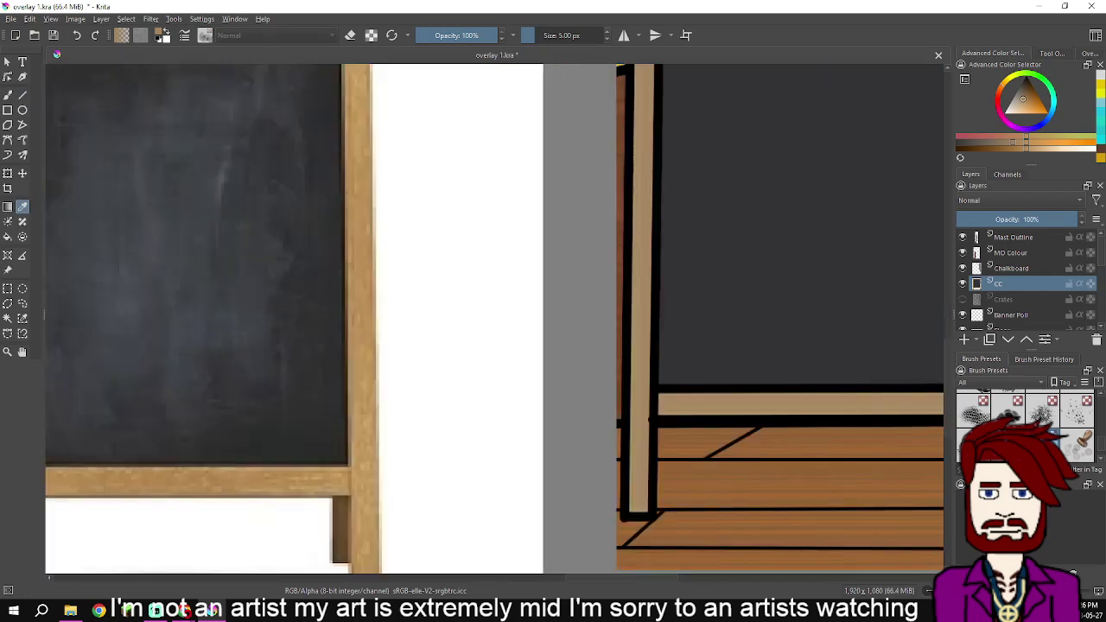
{"action": "scroll", "coordinate": [605, 286], "scroll_direction": "down", "scroll_amount": 4}
{"action": "left_click_drag", "start_coordinate": [605, 285], "coordinate": [643, 389]}
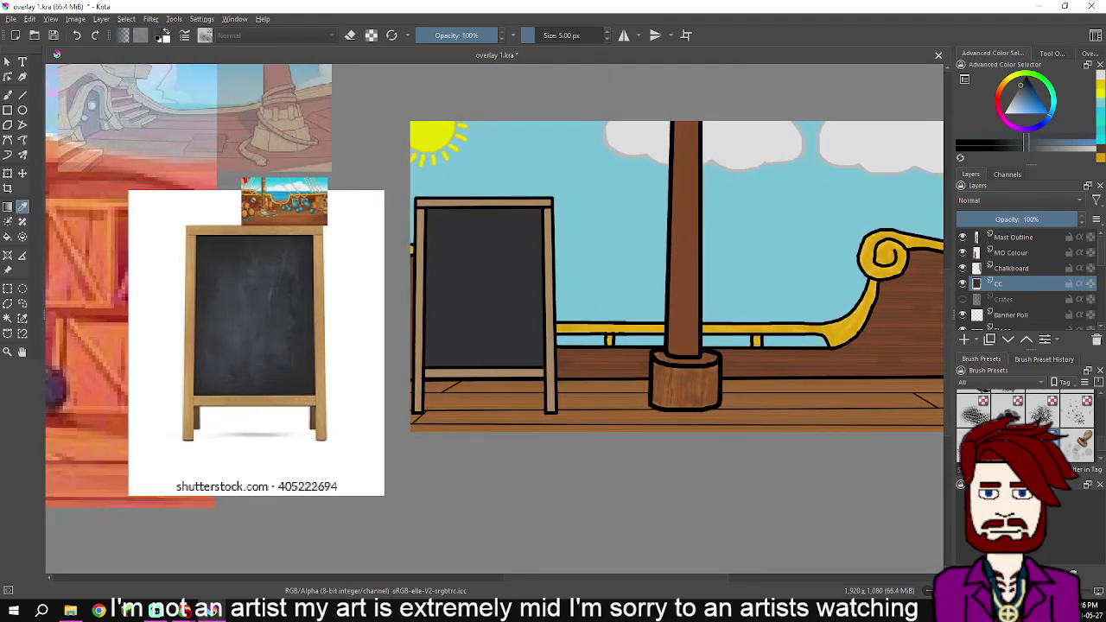
{"action": "left_click", "coordinate": [1012, 299]}
{"action": "left_click", "coordinate": [965, 338]}
{"action": "double_click", "coordinate": [1003, 299]}
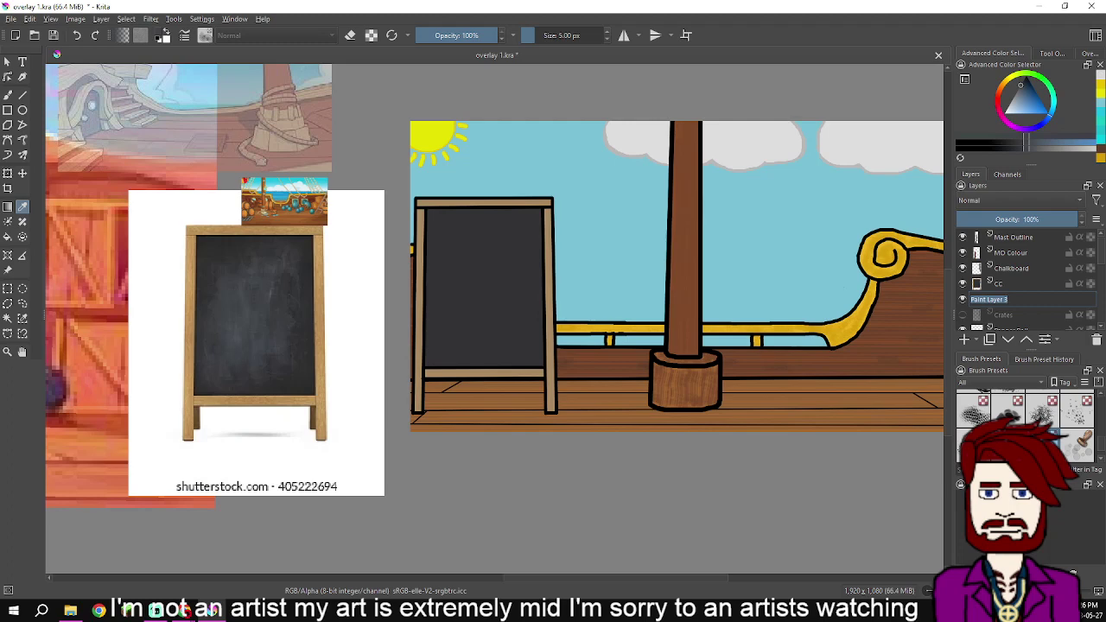
{"action": "left_click", "coordinate": [1096, 340]}
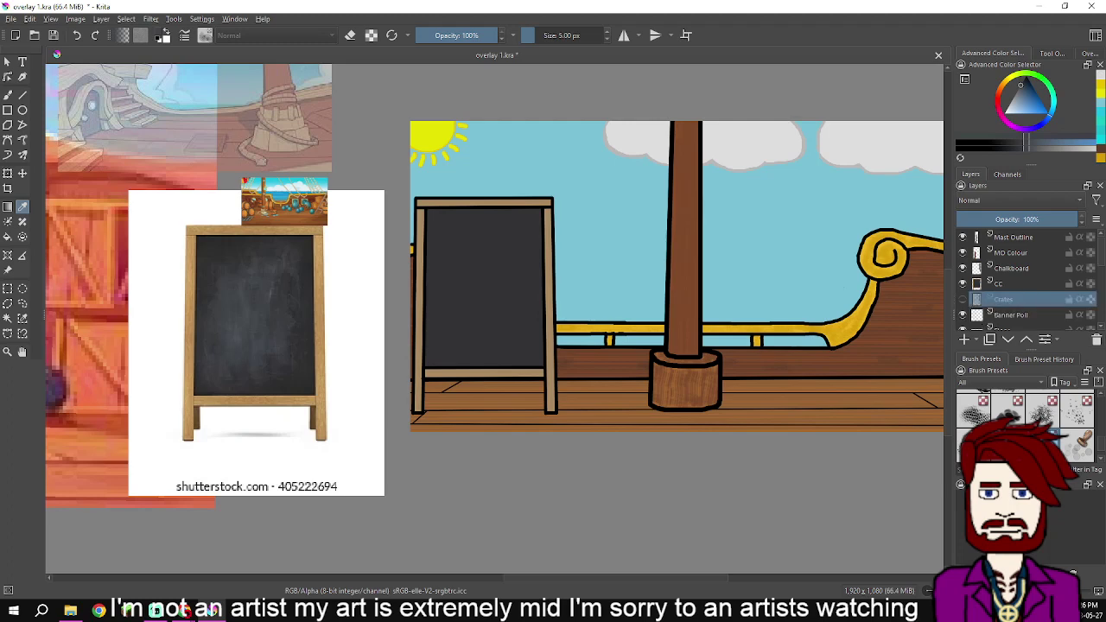
Place a new paint layer directly above the CC layer and name it "Chalk stains"
{"action": "key", "text": "ctrl+z"}
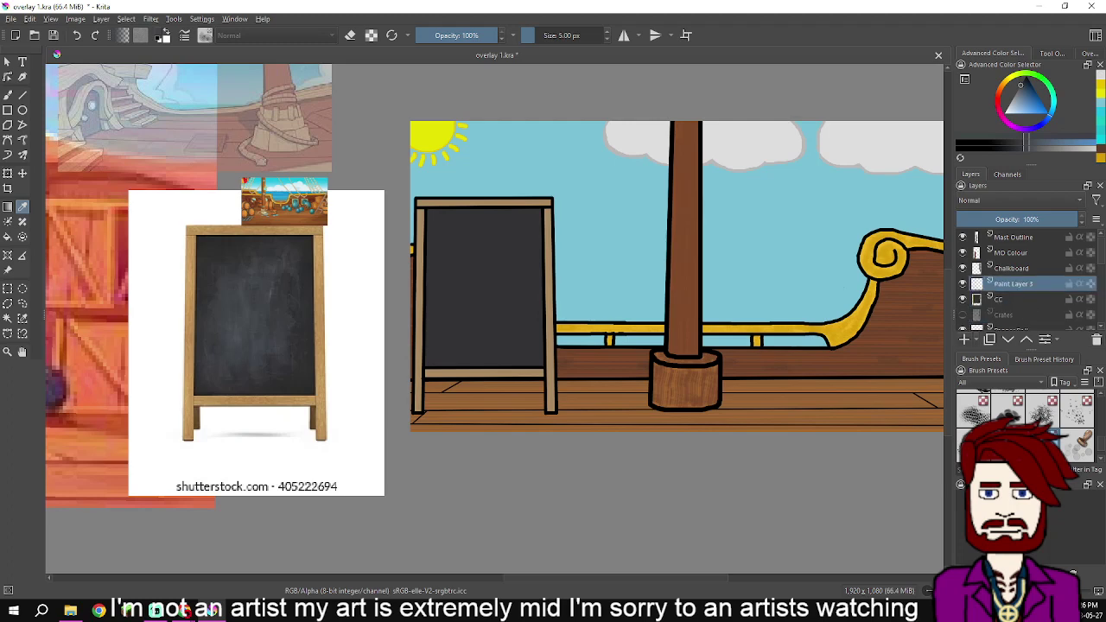
{"action": "key", "text": "F2"}
{"action": "type", "text": "c"}
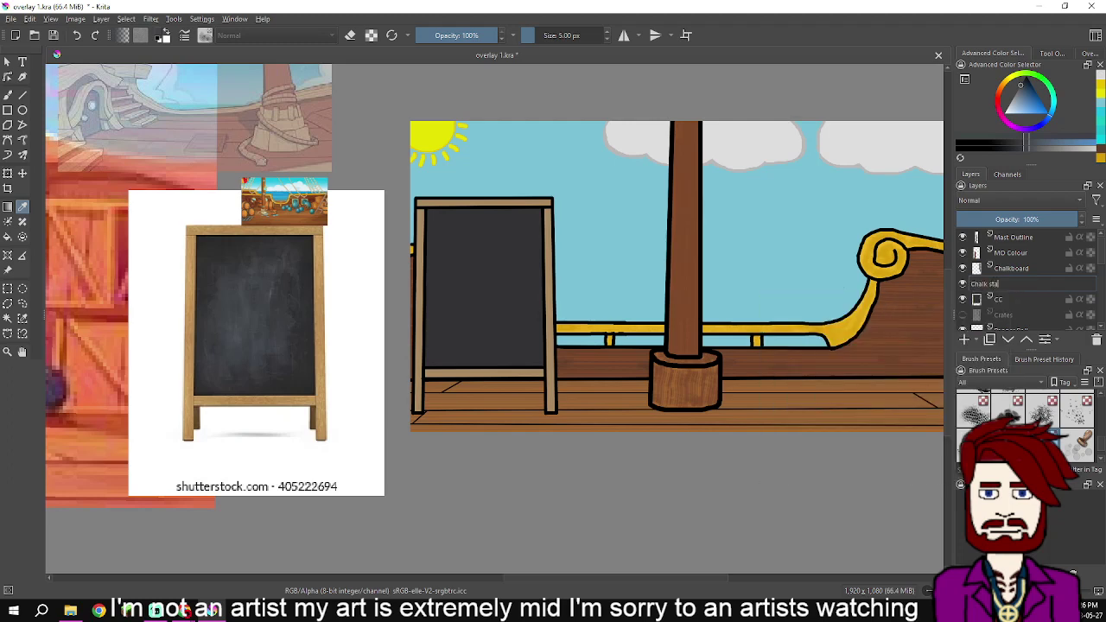
{"action": "key", "text": "Return"}
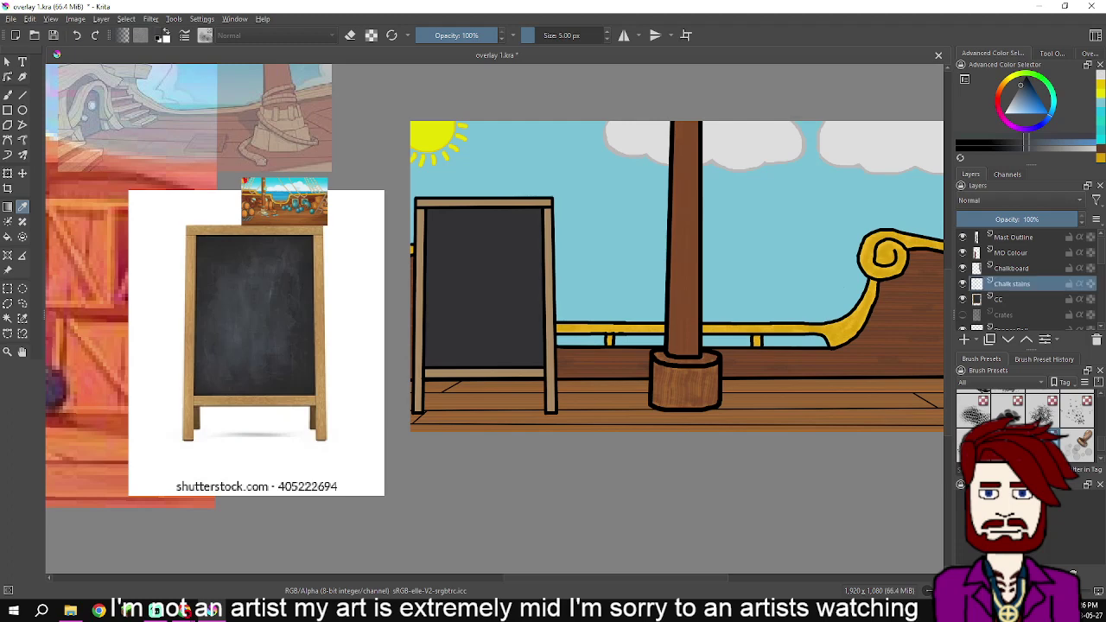
Try painting chalk smudges on the dark board surface with the Texture Wood Fiber brush
{"action": "key", "text": "b"}
{"action": "scroll", "coordinate": [464, 239], "scroll_direction": "up", "scroll_amount": 1}
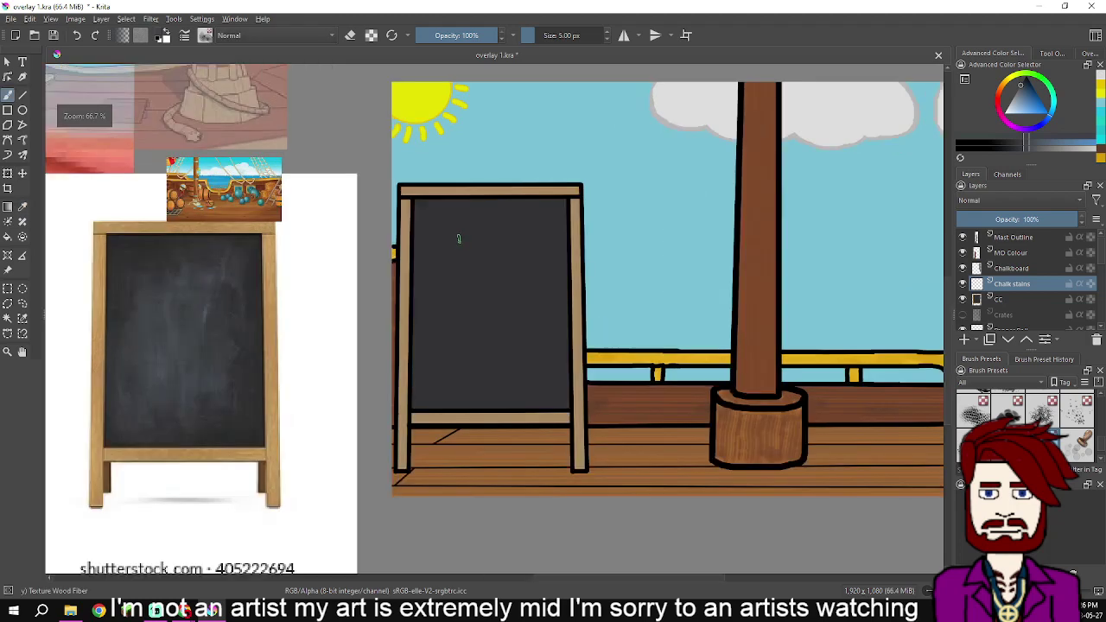
{"action": "left_click_drag", "start_coordinate": [459, 247], "coordinate": [486, 255]}
{"action": "left_click_drag", "start_coordinate": [471, 331], "coordinate": [462, 313]}
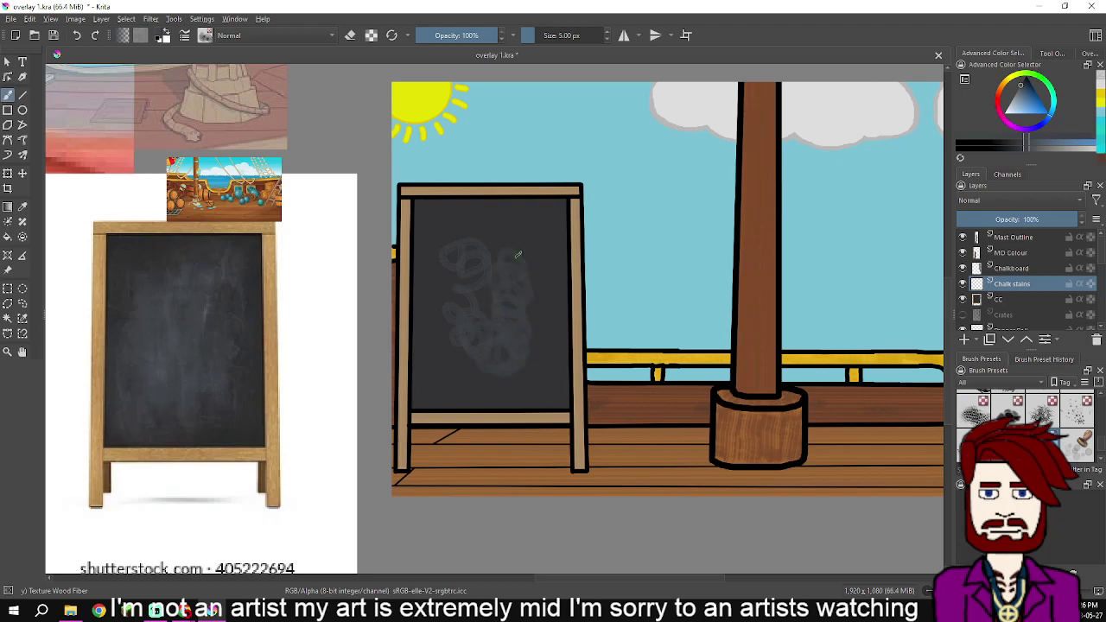
{"action": "key", "text": "Delete"}
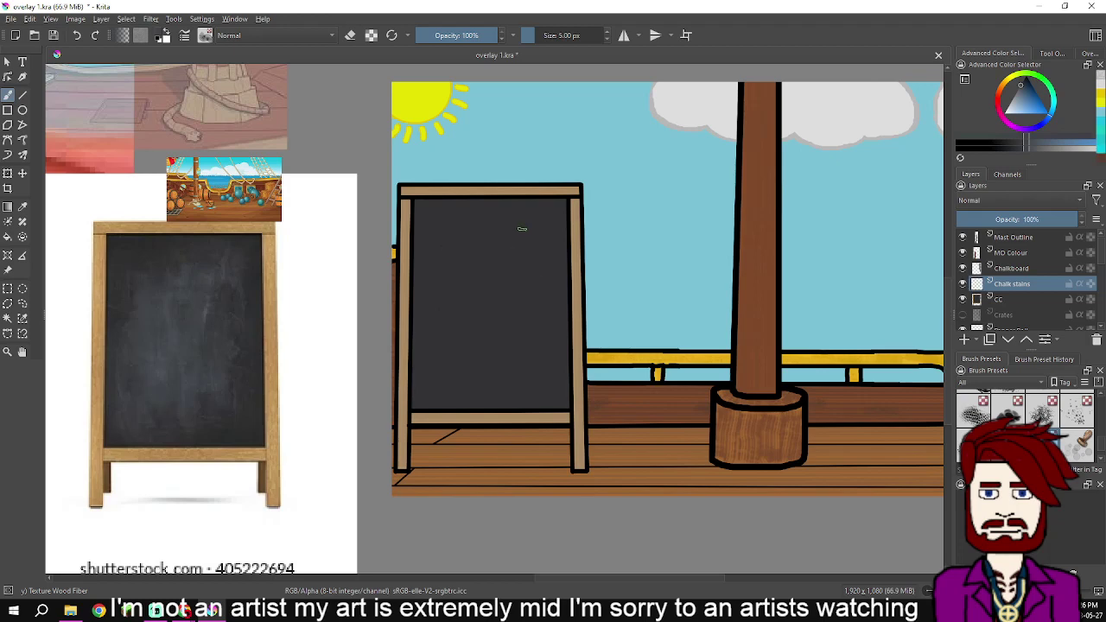
Switch the brush preset to Texture Large Splat for the chalk stains
{"action": "key", "text": "F6"}
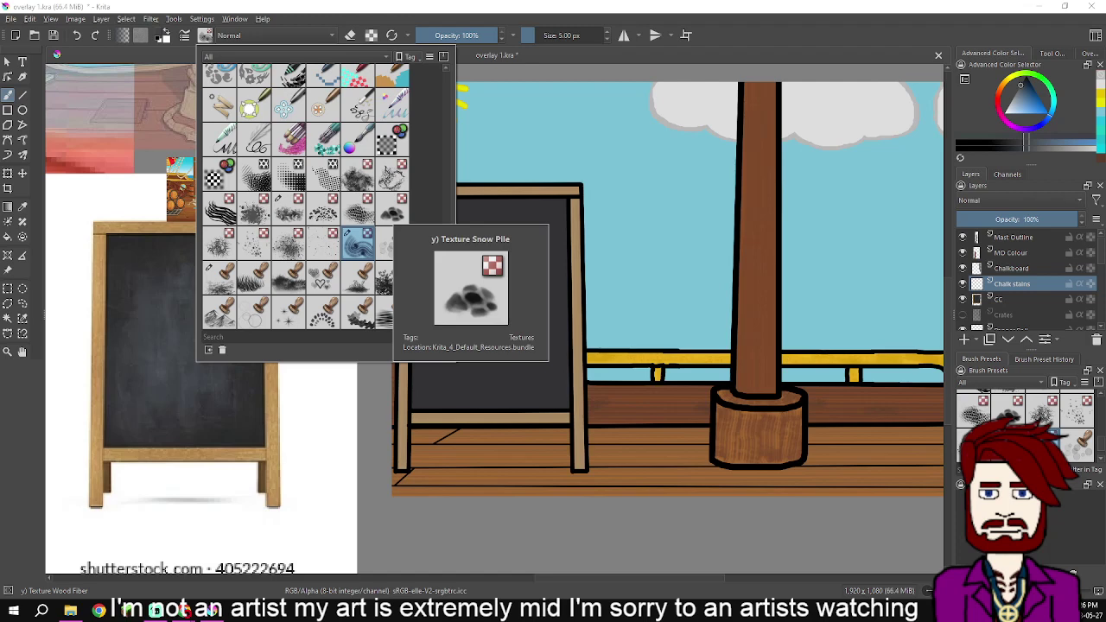
{"action": "left_click", "coordinate": [253, 210]}
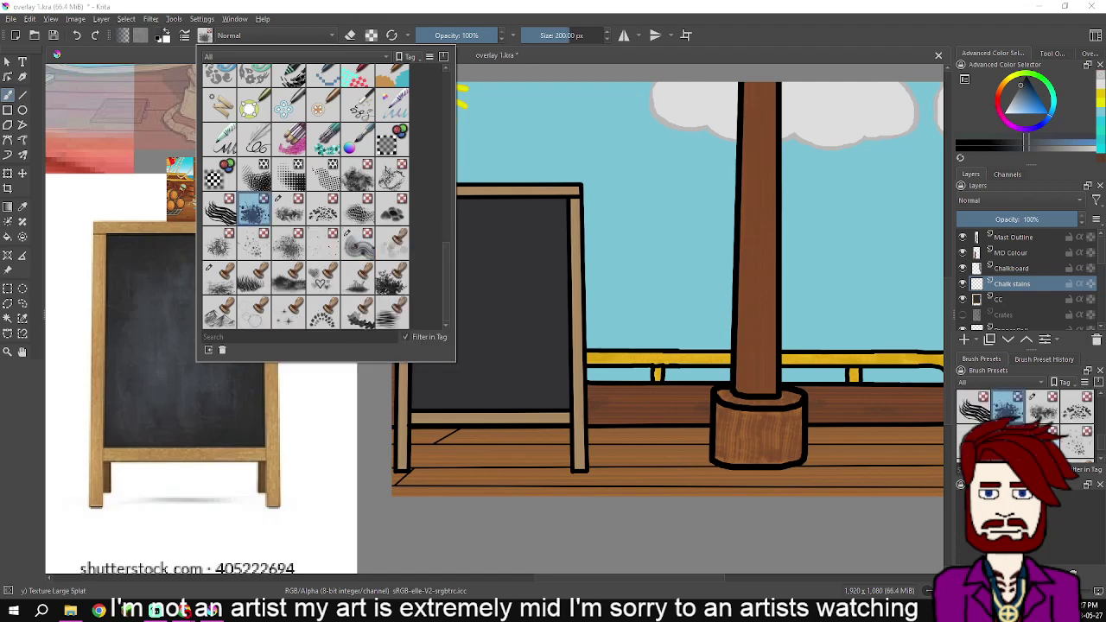
{"action": "left_click", "coordinate": [205, 35]}
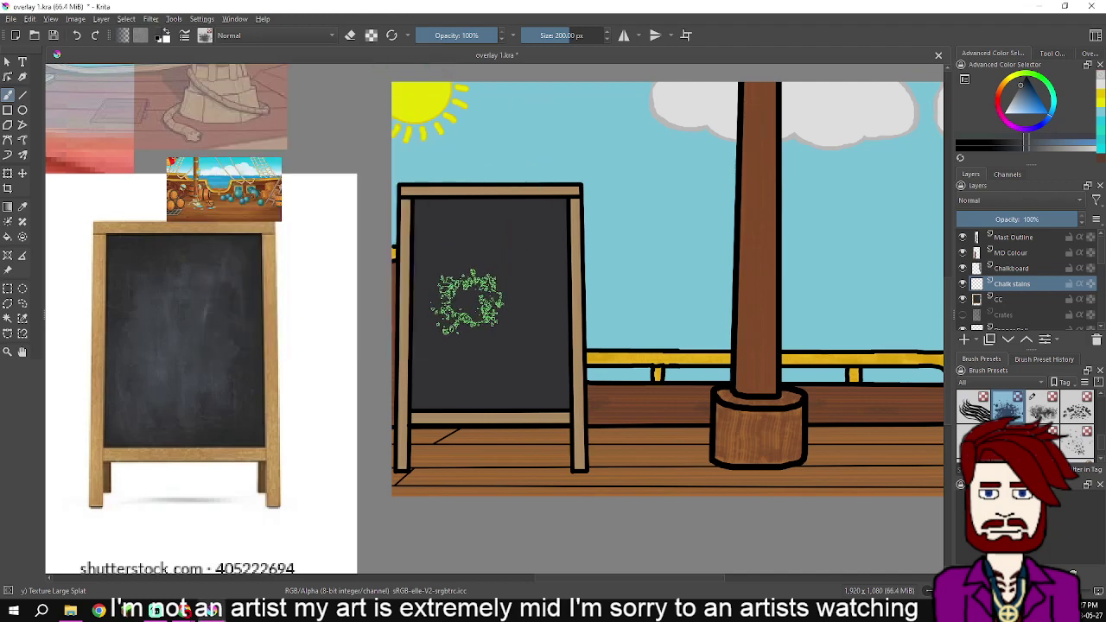
Paint mottled bluish-grey chalk stains across the dark board surface, leaving a darker margin along the frame
{"action": "mouse_move", "coordinate": [488, 263]}
{"action": "left_mouse_down"}
{"action": "mouse_move", "coordinate": [496, 315]}
{"action": "mouse_move", "coordinate": [464, 355]}
{"action": "mouse_move", "coordinate": [456, 301]}
{"action": "mouse_move", "coordinate": [466, 245]}
{"action": "mouse_move", "coordinate": [471, 362]}
{"action": "mouse_move", "coordinate": [512, 368]}
{"action": "mouse_move", "coordinate": [514, 265]}
{"action": "mouse_move", "coordinate": [498, 234]}
{"action": "mouse_move", "coordinate": [519, 337]}
{"action": "mouse_move", "coordinate": [512, 355]}
{"action": "mouse_move", "coordinate": [491, 243]}
{"action": "mouse_move", "coordinate": [484, 353]}
{"action": "mouse_move", "coordinate": [503, 306]}
{"action": "mouse_move", "coordinate": [475, 265]}
{"action": "mouse_move", "coordinate": [462, 335]}
{"action": "mouse_move", "coordinate": [486, 318]}
{"action": "mouse_move", "coordinate": [469, 296]}
{"action": "mouse_move", "coordinate": [481, 329]}
{"action": "mouse_move", "coordinate": [472, 258]}
{"action": "mouse_move", "coordinate": [471, 318]}
{"action": "mouse_move", "coordinate": [511, 282]}
{"action": "mouse_move", "coordinate": [483, 251]}
{"action": "mouse_move", "coordinate": [515, 298]}
{"action": "mouse_move", "coordinate": [500, 245]}
{"action": "mouse_move", "coordinate": [504, 298]}
{"action": "mouse_move", "coordinate": [505, 251]}
{"action": "mouse_move", "coordinate": [479, 315]}
{"action": "mouse_move", "coordinate": [499, 364]}
{"action": "mouse_move", "coordinate": [509, 332]}
{"action": "mouse_move", "coordinate": [478, 306]}
{"action": "mouse_move", "coordinate": [503, 332]}
{"action": "mouse_move", "coordinate": [455, 350]}
{"action": "left_mouse_up"}
{"action": "scroll", "coordinate": [493, 326], "scroll_direction": "down", "scroll_amount": 1}
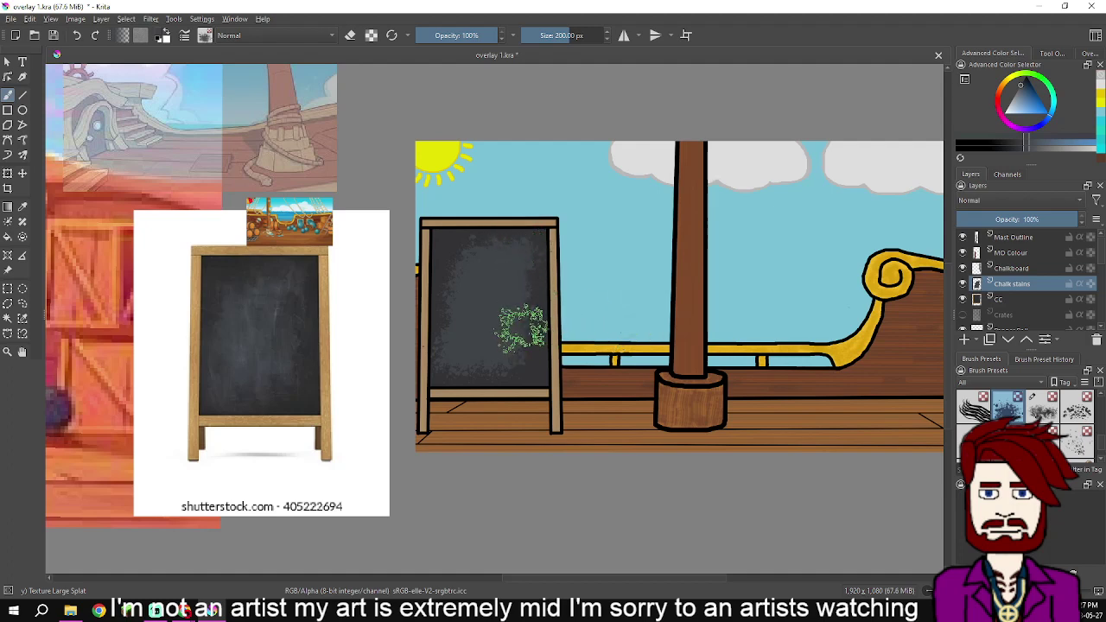
{"action": "scroll", "coordinate": [527, 304], "scroll_direction": "down", "scroll_amount": 1}
{"action": "scroll", "coordinate": [523, 319], "scroll_direction": "up", "scroll_amount": 3}
{"action": "scroll", "coordinate": [526, 334], "scroll_direction": "down", "scroll_amount": 1}
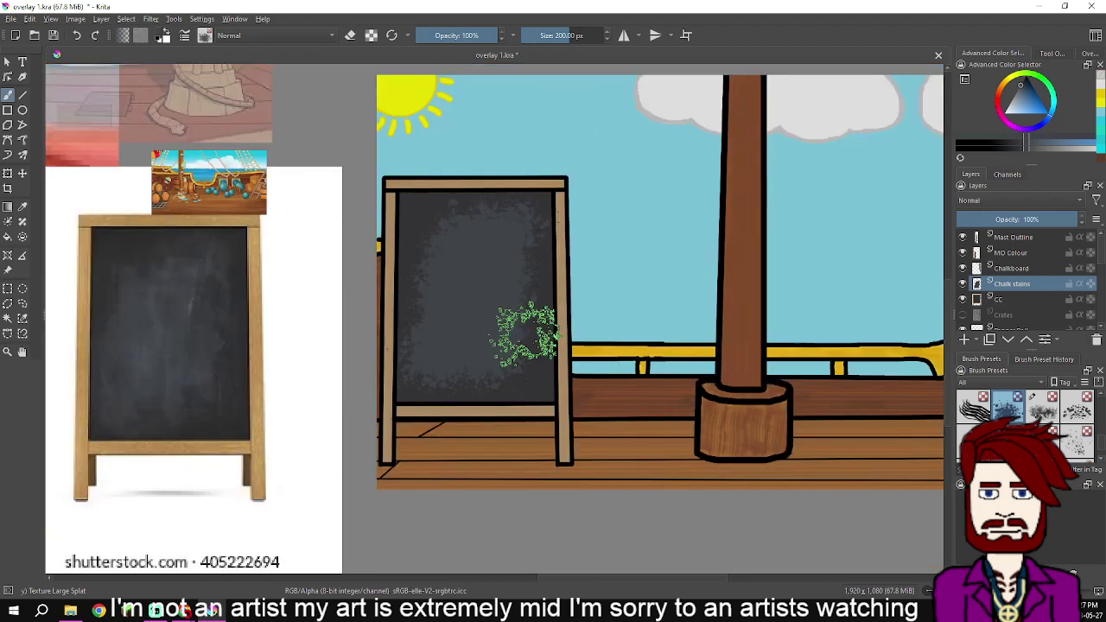
{"action": "scroll", "coordinate": [526, 333], "scroll_direction": "up", "scroll_amount": 1}
{"action": "scroll", "coordinate": [634, 329], "scroll_direction": "down", "scroll_amount": 1}
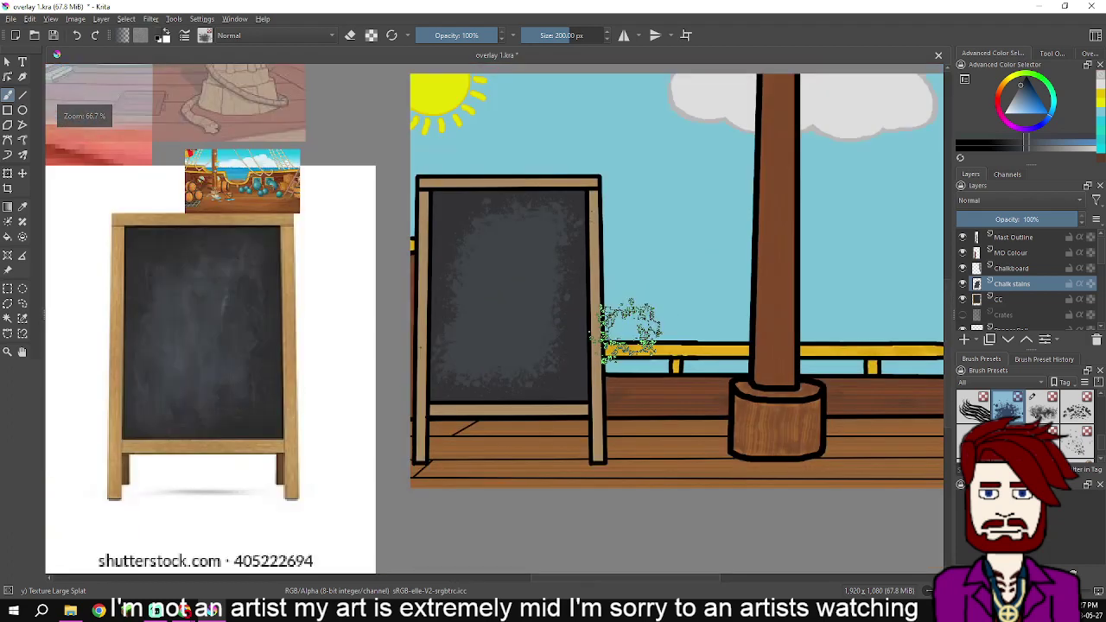
{"action": "scroll", "coordinate": [659, 316], "scroll_direction": "down", "scroll_amount": 2}
{"action": "scroll", "coordinate": [695, 318], "scroll_direction": "up", "scroll_amount": 1}
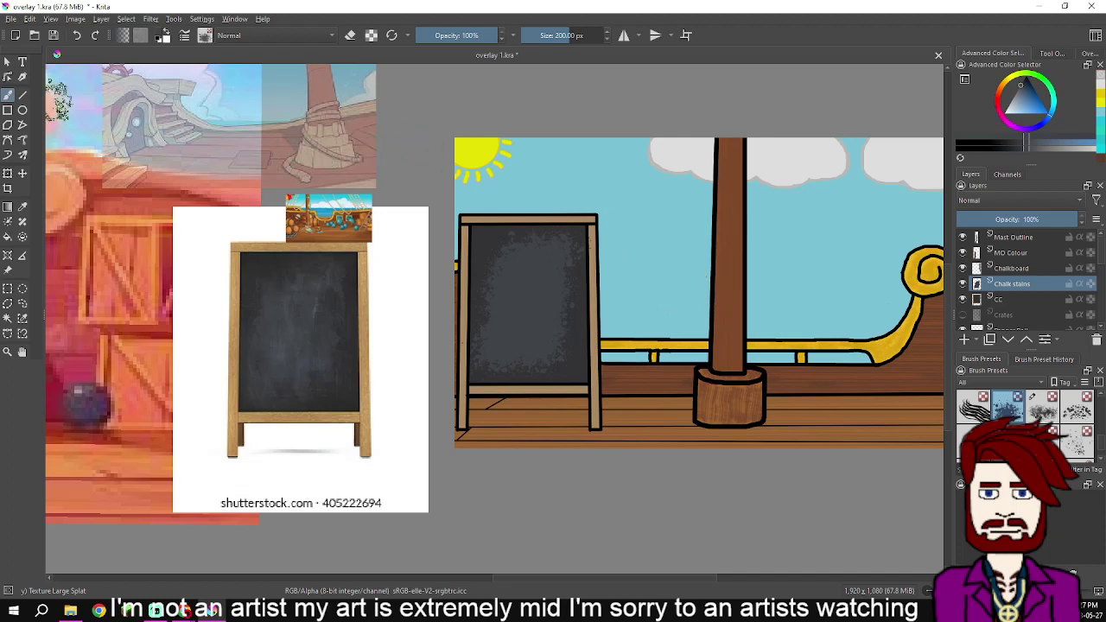
Switch the brush preset to Basic-1 at 10 px
{"action": "left_click", "coordinate": [205, 34]}
{"action": "scroll", "coordinate": [307, 190], "scroll_direction": "up", "scroll_amount": 5}
{"action": "left_click", "coordinate": [361, 81]}
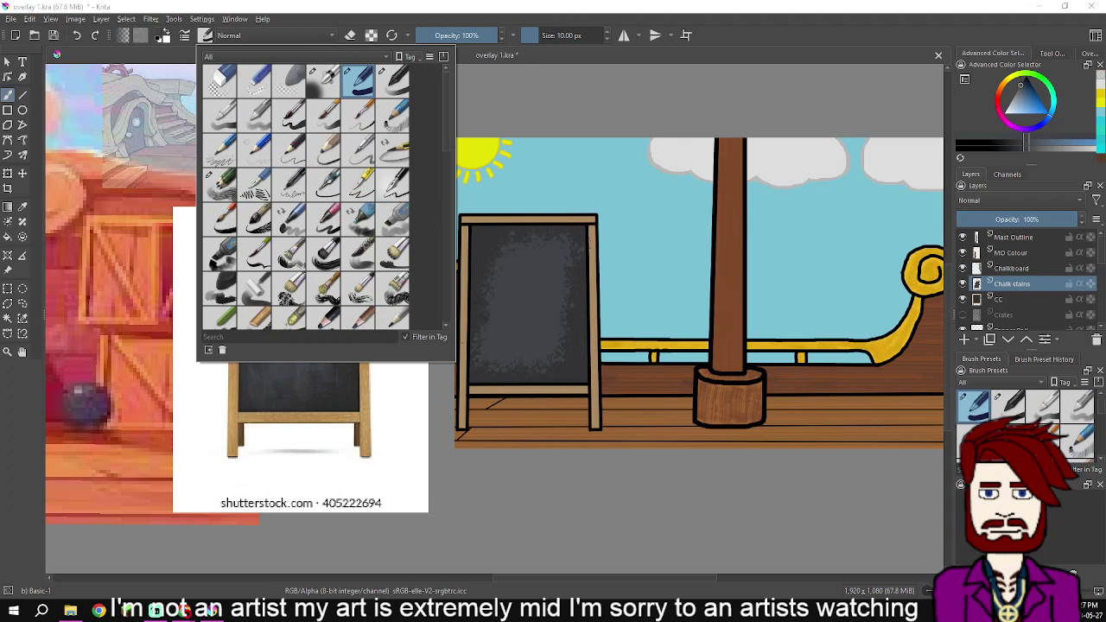
{"action": "key", "text": "Escape"}
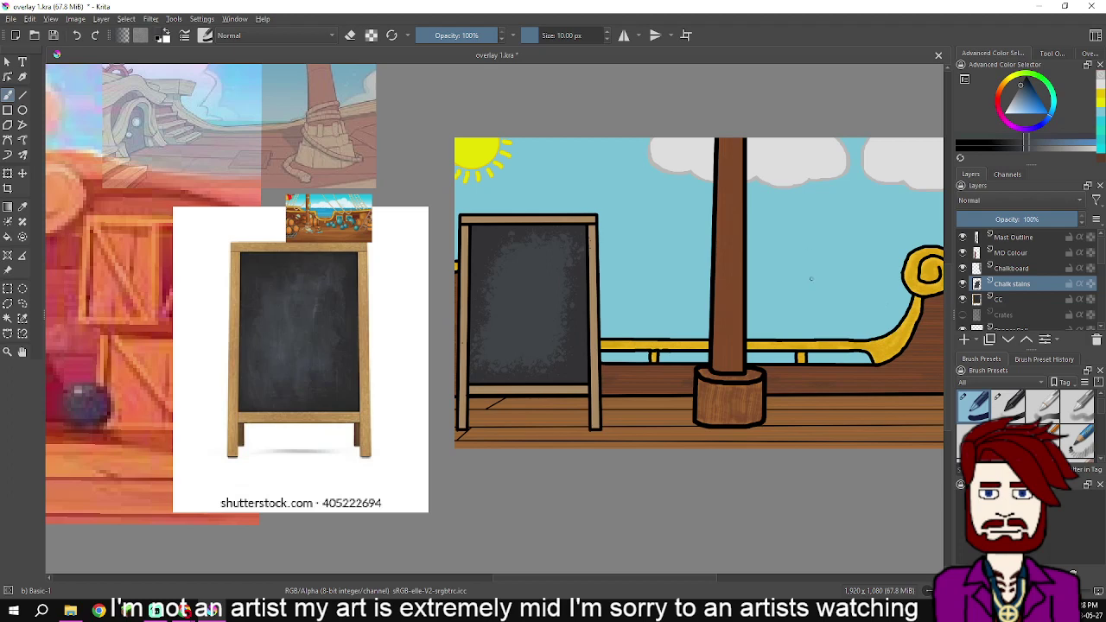
{"action": "left_click_drag", "start_coordinate": [812, 279], "coordinate": [669, 290]}
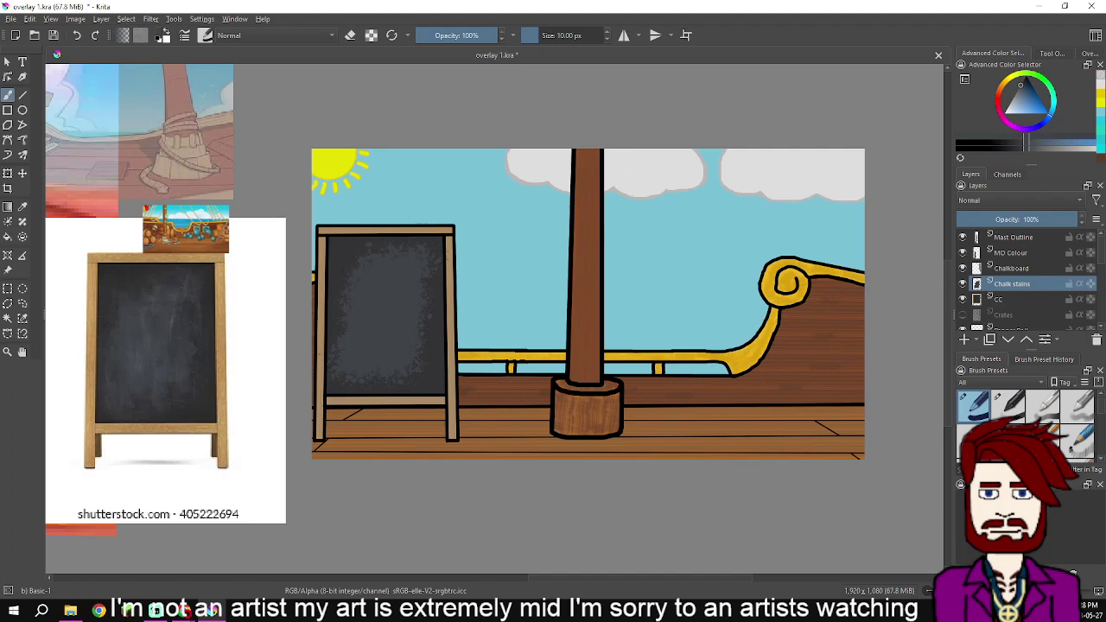
Hide the CC, Chalk stains and Chalkboard layers and show the Crates layer
{"action": "left_click", "coordinate": [963, 299]}
{"action": "left_click", "coordinate": [963, 283]}
{"action": "left_click", "coordinate": [963, 268]}
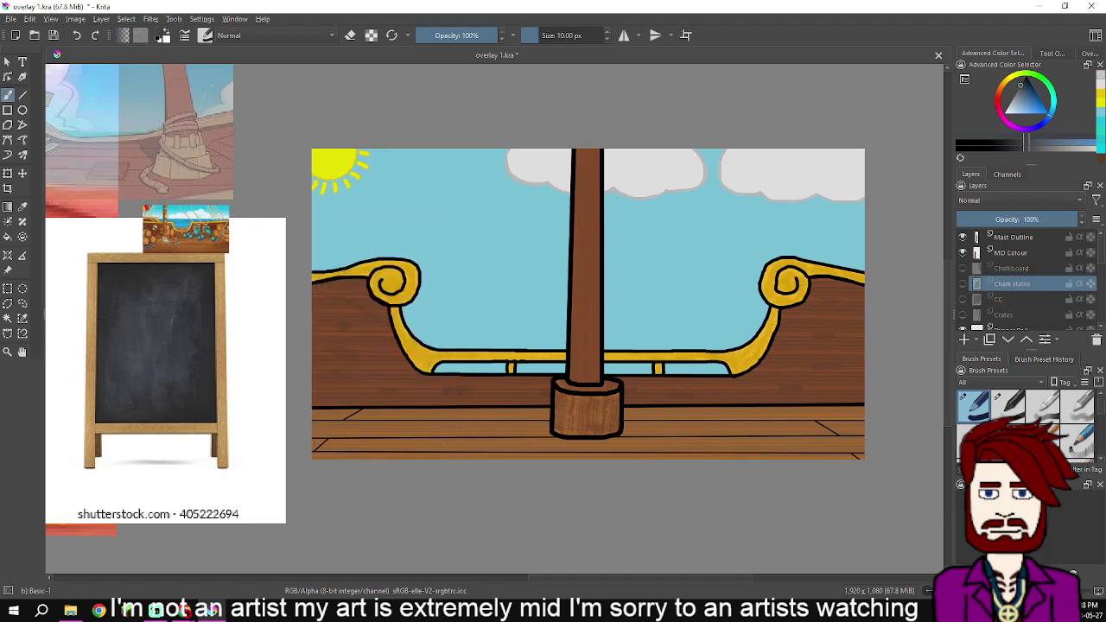
{"action": "left_click", "coordinate": [963, 315]}
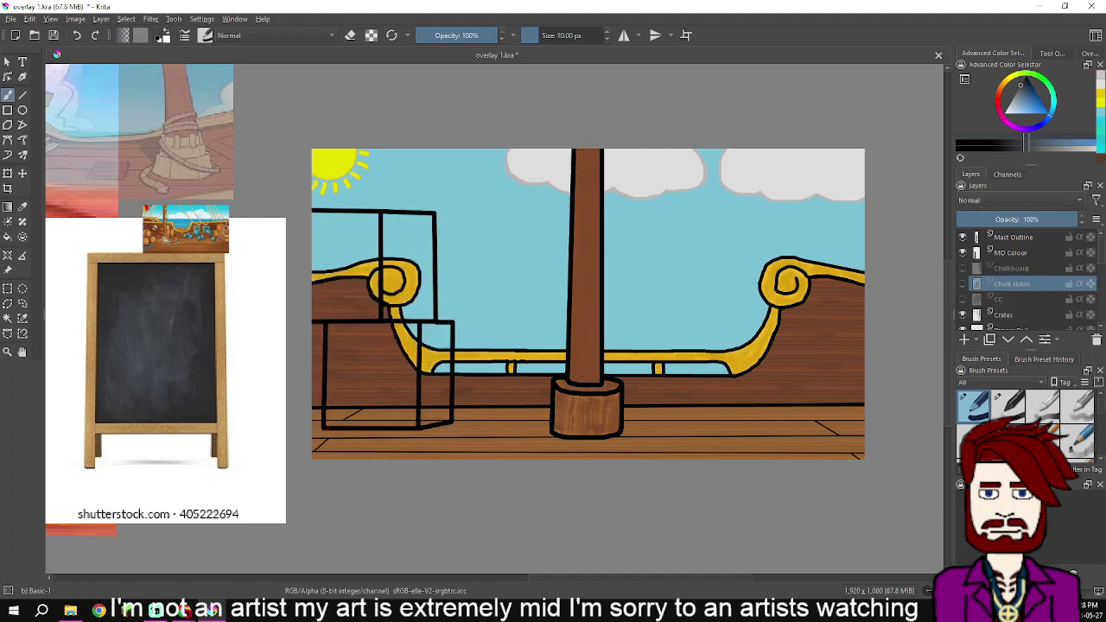
{"action": "scroll", "coordinate": [395, 332], "scroll_direction": "up", "scroll_amount": 1}
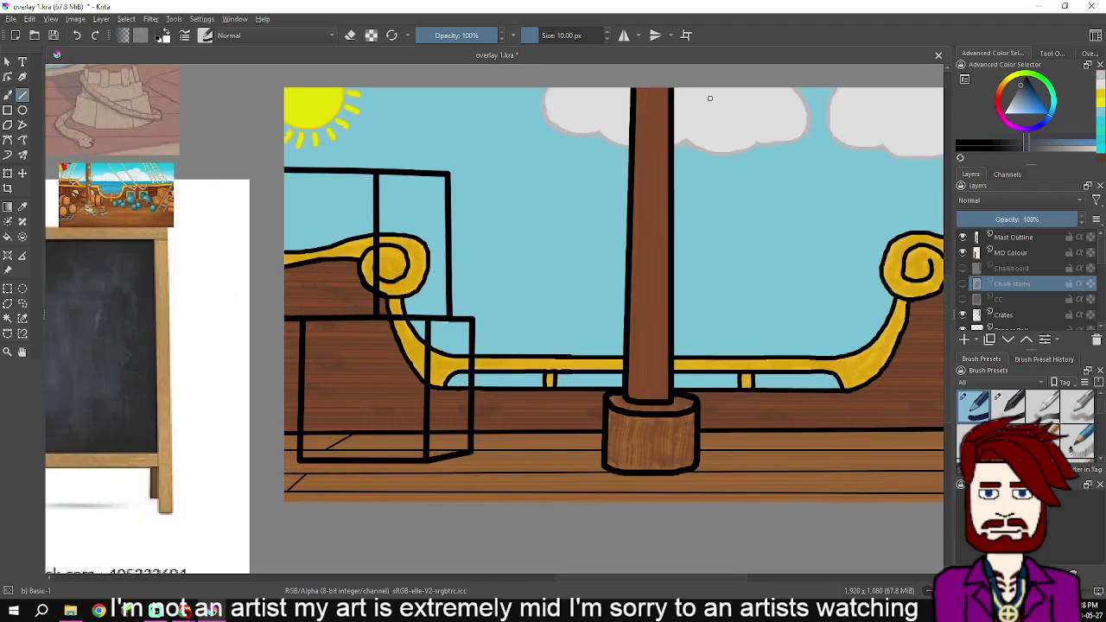
Sample the orange of the wooden crate in the reference picture and select the Crates layer
{"action": "scroll", "coordinate": [191, 236], "scroll_direction": "down", "scroll_amount": 1}
{"action": "left_click_drag", "start_coordinate": [191, 236], "coordinate": [614, 286]}
{"action": "scroll", "coordinate": [314, 302], "scroll_direction": "up", "scroll_amount": 2}
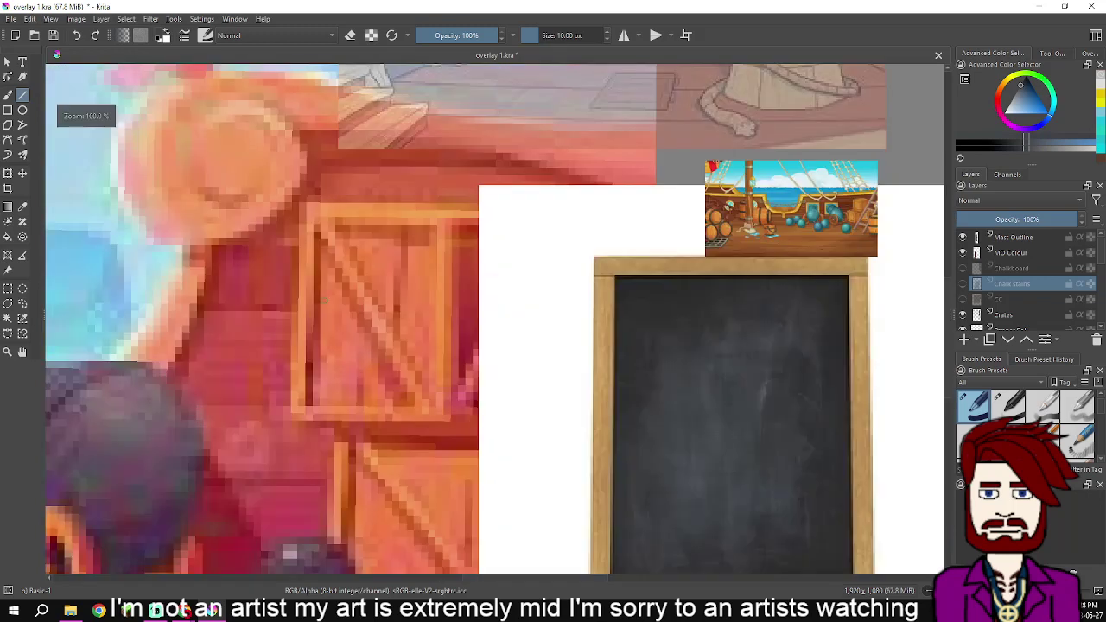
{"action": "key", "text": "p"}
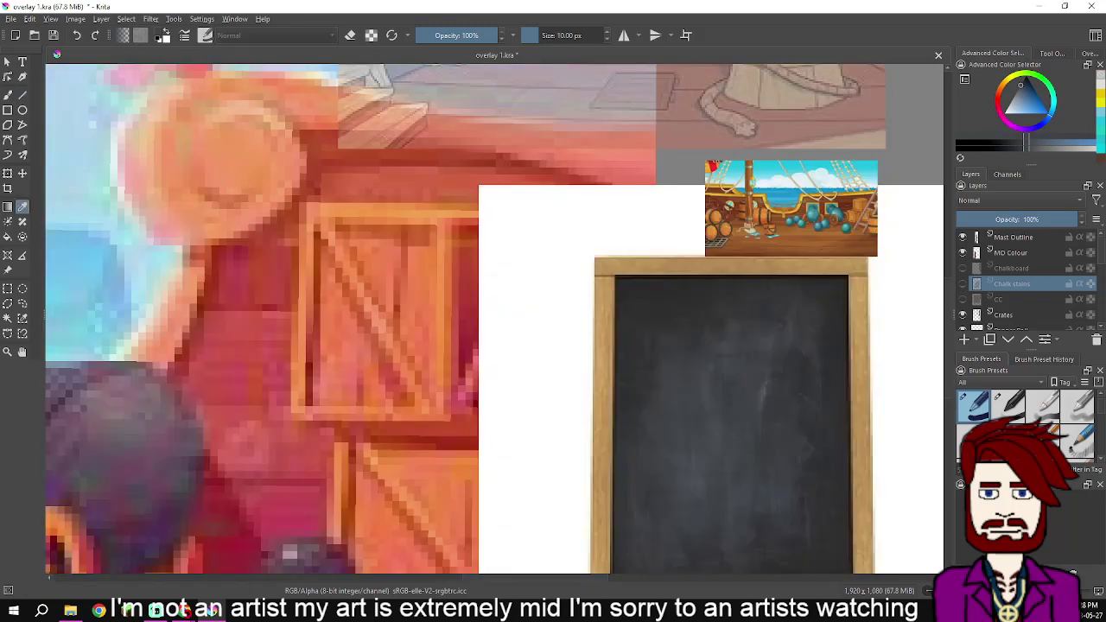
{"action": "left_click", "coordinate": [381, 302]}
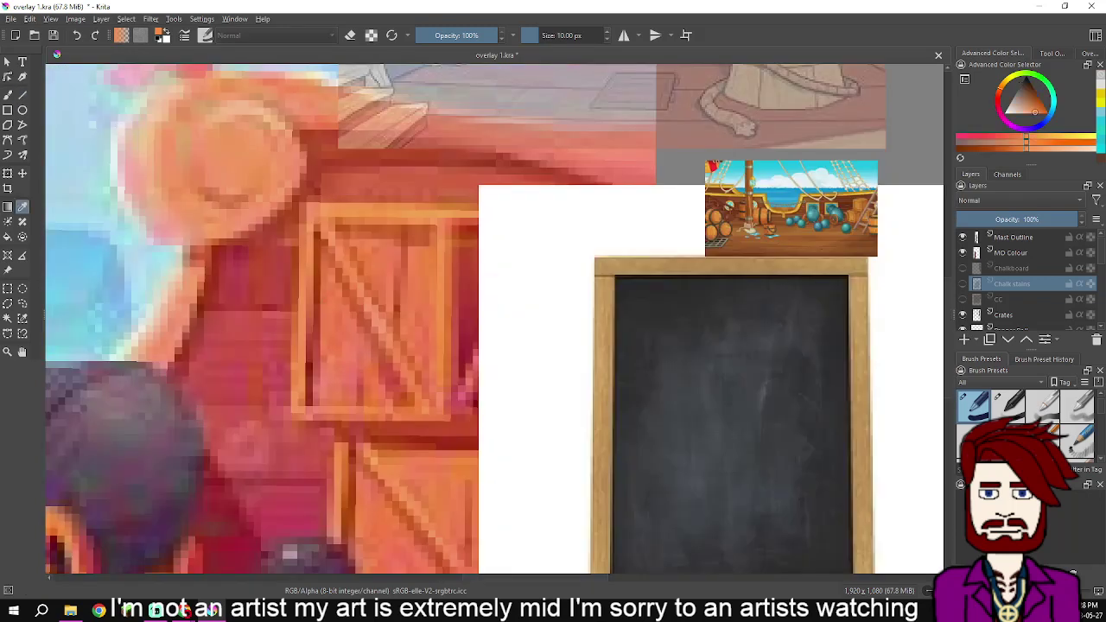
{"action": "scroll", "coordinate": [444, 328], "scroll_direction": "down", "scroll_amount": 2}
{"action": "left_click_drag", "start_coordinate": [445, 328], "coordinate": [149, 329]}
{"action": "key", "text": "b"}
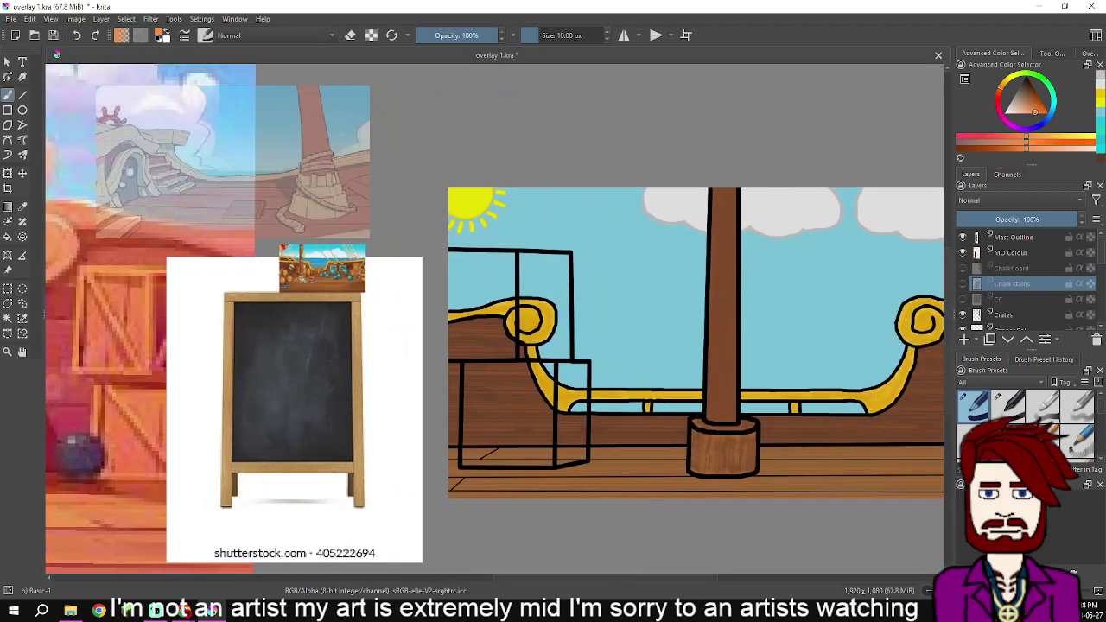
{"action": "mouse_move", "coordinate": [1010, 268]}
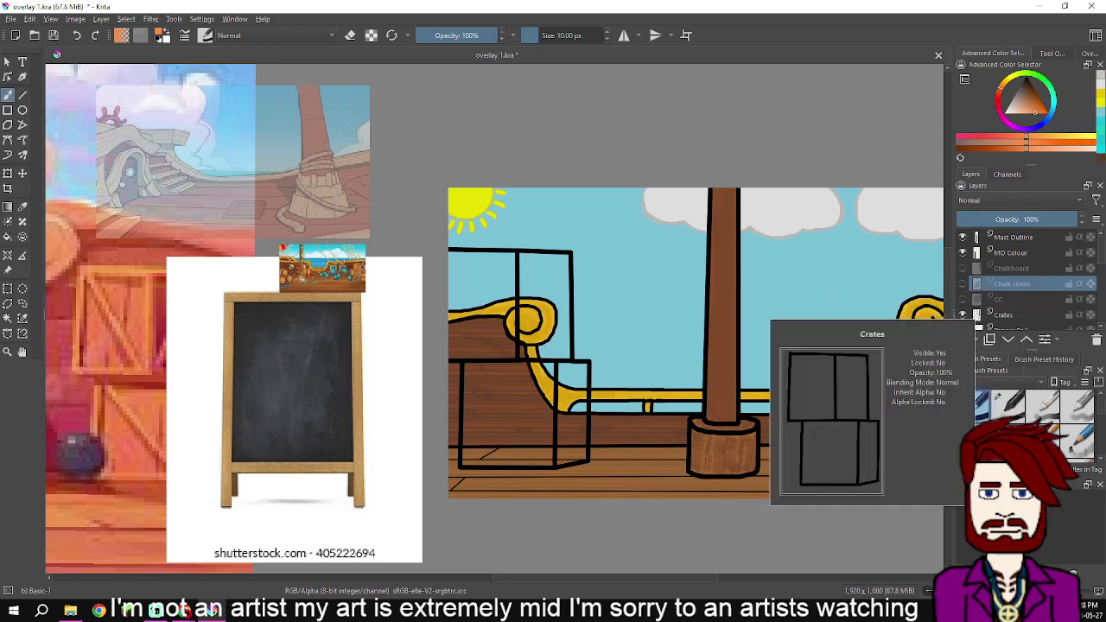
{"action": "left_click", "coordinate": [1006, 315]}
{"action": "right_click", "coordinate": [1005, 315]}
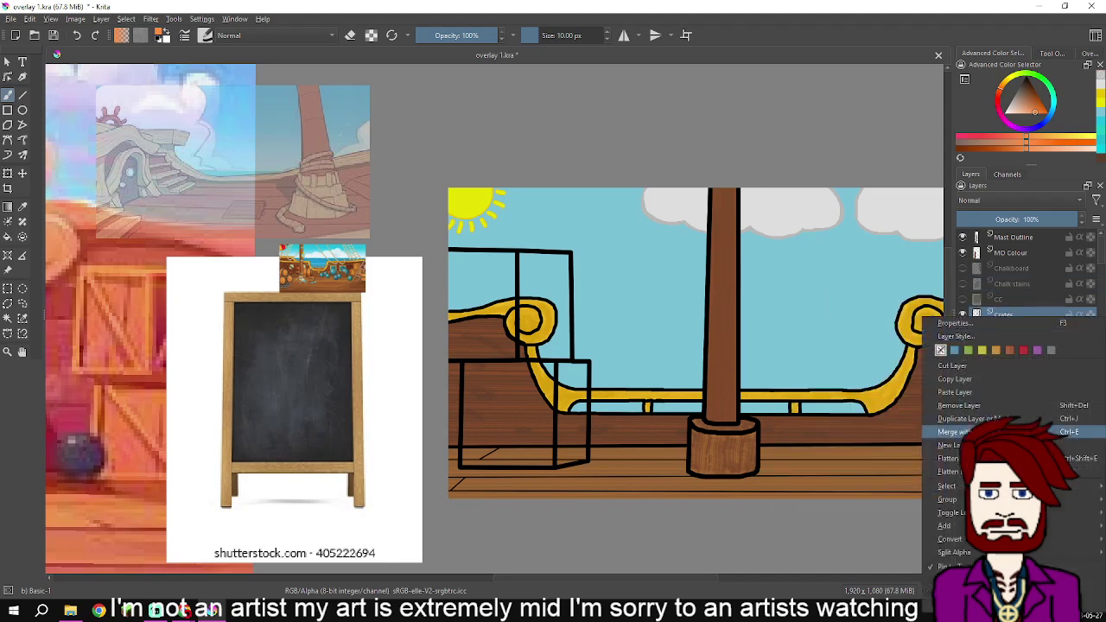
{"action": "left_click", "coordinate": [985, 421]}
{"action": "double_click", "coordinate": [1015, 314]}
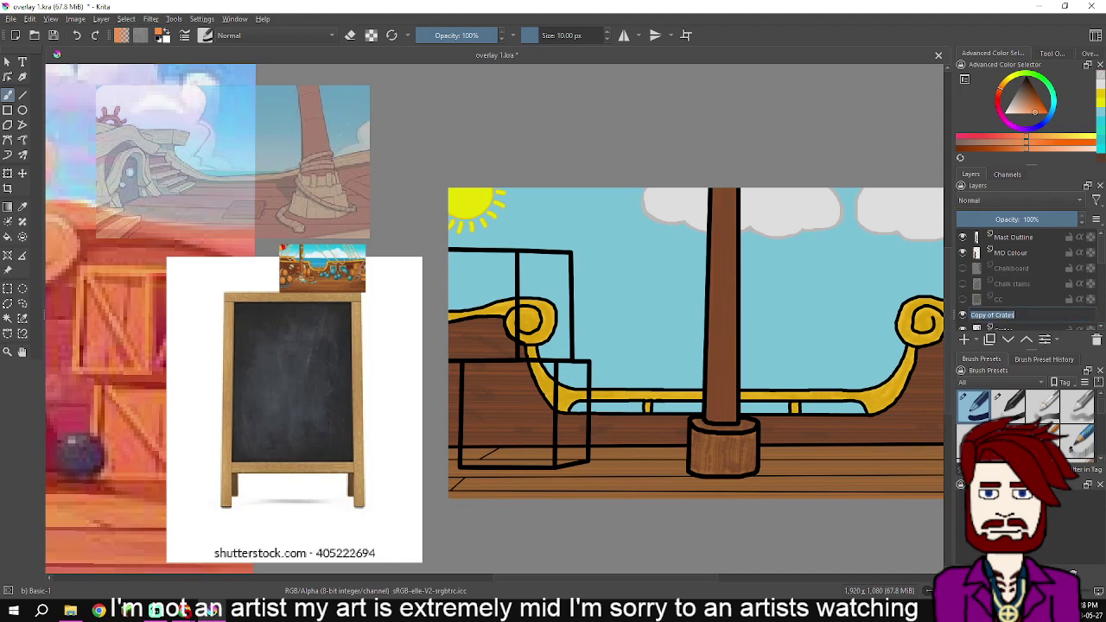
{"action": "key", "text": "Escape"}
{"action": "key", "text": "ctrl+z"}
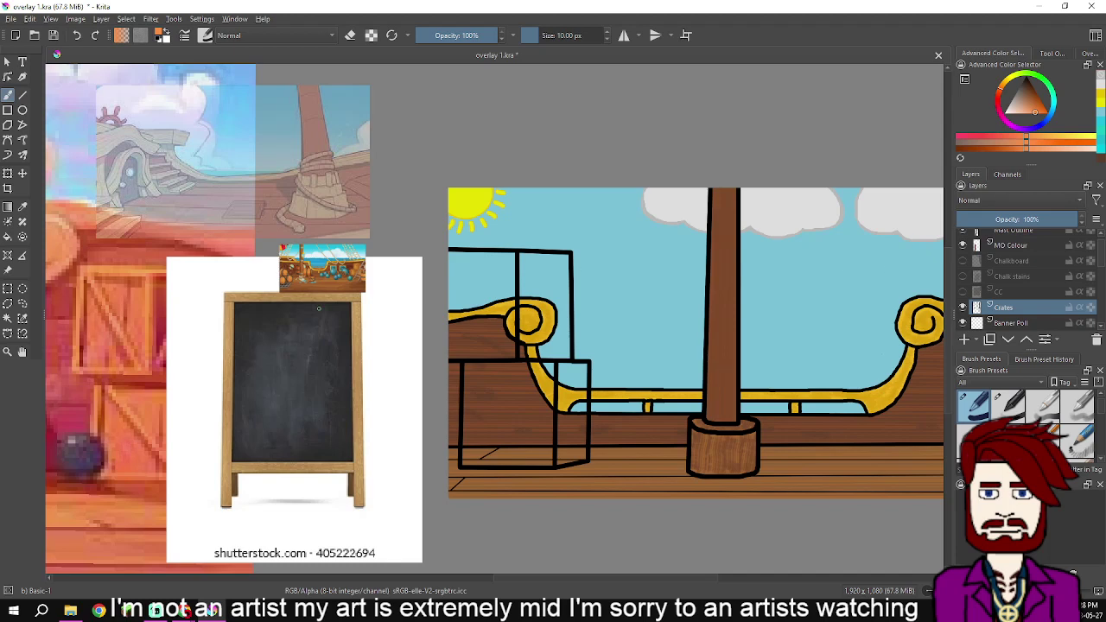
Dab the sampled orange once beside the canvas and reset the foreground and background colours to black and white
{"action": "left_click", "coordinate": [393, 322]}
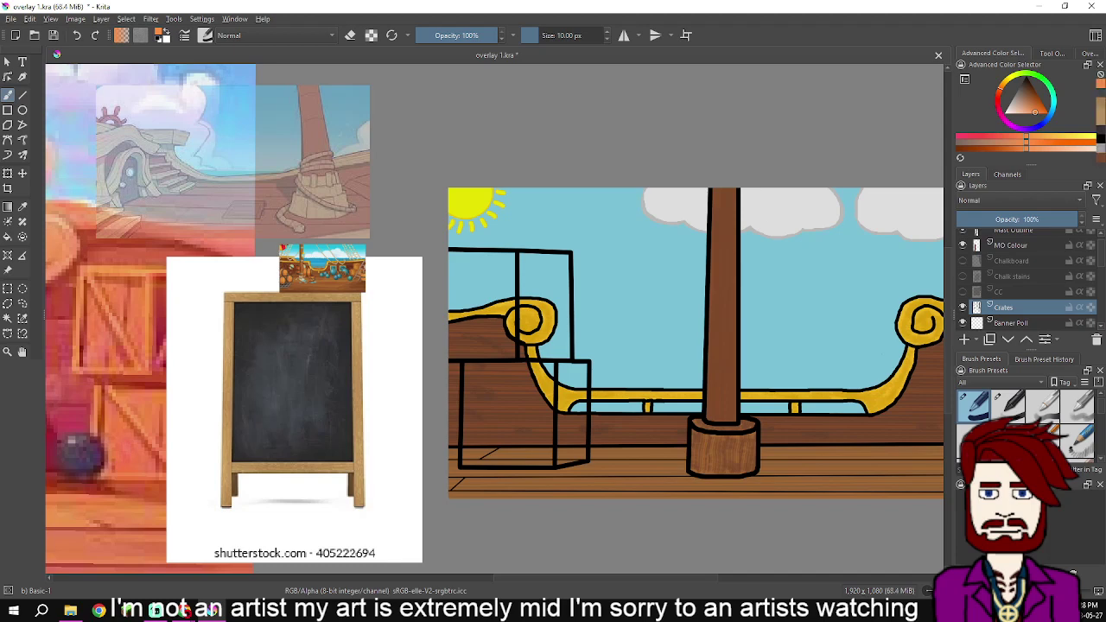
{"action": "key", "text": "d"}
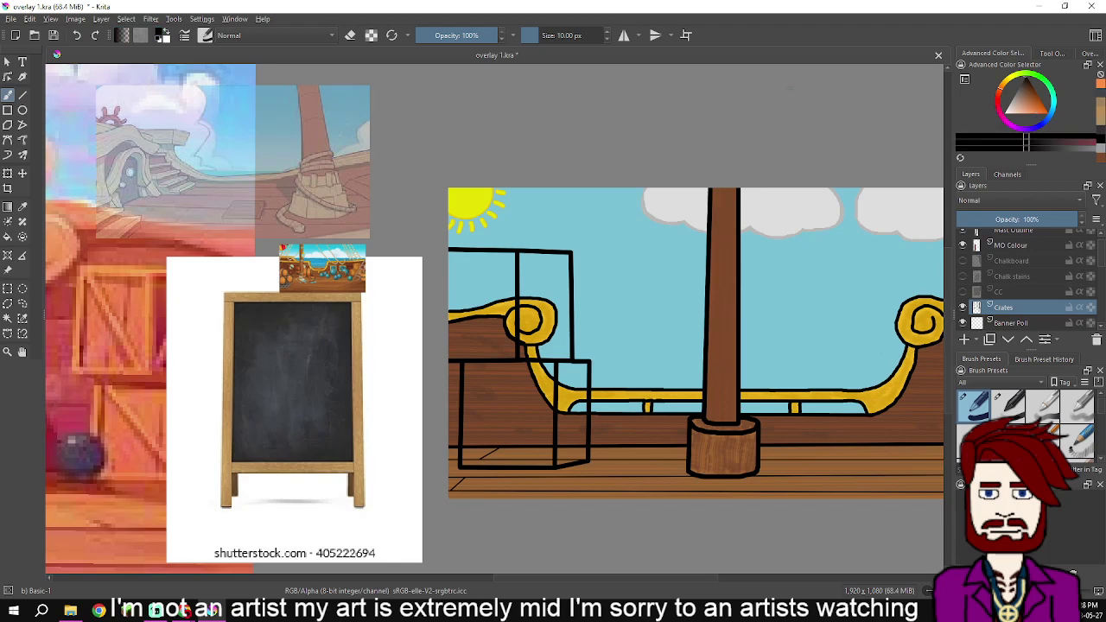
Draw a black inner frame on the upper crate's front face, with a two-line diagonal brace falling from upper right to lower left
{"action": "key", "text": "v"}
{"action": "key", "text": "v"}
{"action": "scroll", "coordinate": [417, 210], "scroll_direction": "up", "scroll_amount": 3}
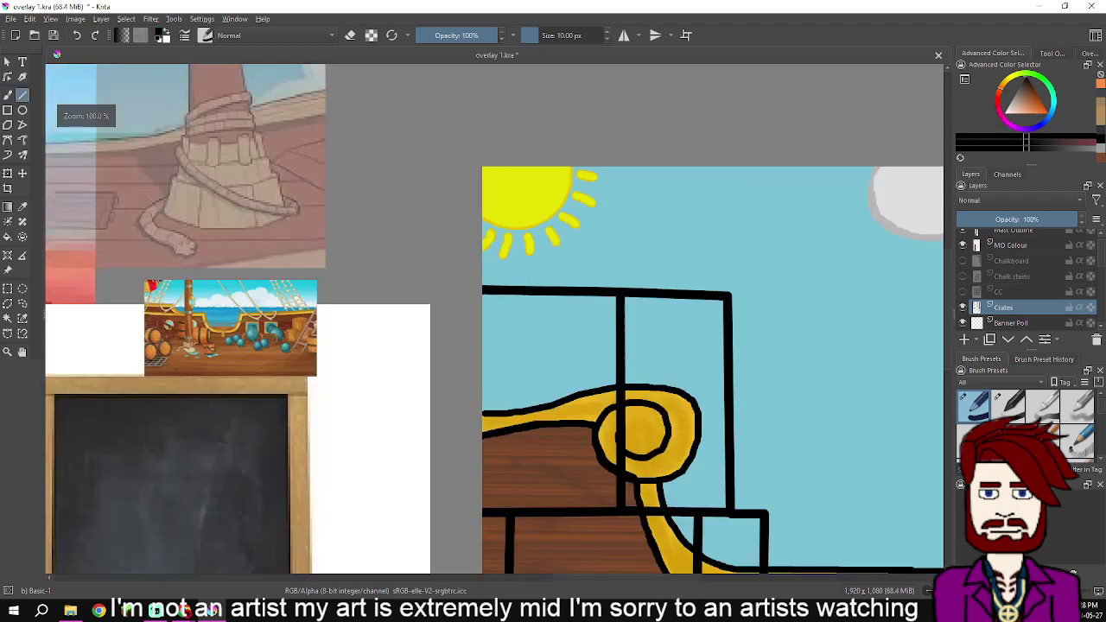
{"action": "mouse_move", "coordinate": [489, 318]}
{"action": "left_mouse_down"}
{"action": "mouse_move", "coordinate": [656, 320]}
{"action": "mouse_move", "coordinate": [650, 442]}
{"action": "mouse_move", "coordinate": [408, 444]}
{"action": "left_mouse_up"}
{"action": "scroll", "coordinate": [652, 319], "scroll_direction": "down", "scroll_amount": 3}
{"action": "scroll", "coordinate": [650, 443], "scroll_direction": "up", "scroll_amount": 4}
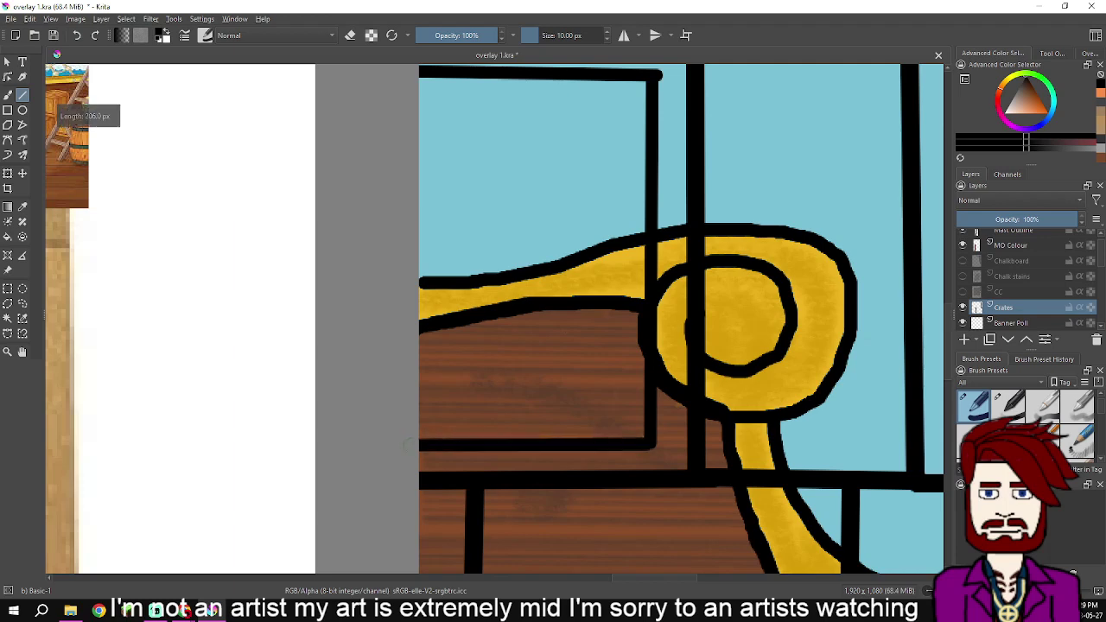
{"action": "scroll", "coordinate": [507, 399], "scroll_direction": "down", "scroll_amount": 1}
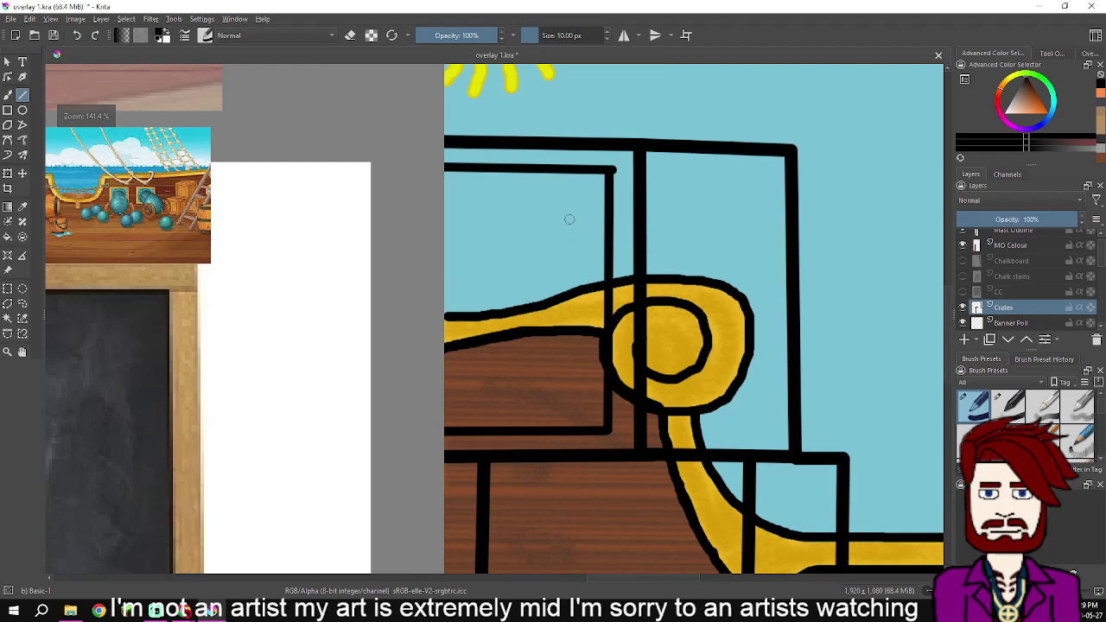
{"action": "left_click_drag", "start_coordinate": [604, 185], "coordinate": [387, 428]}
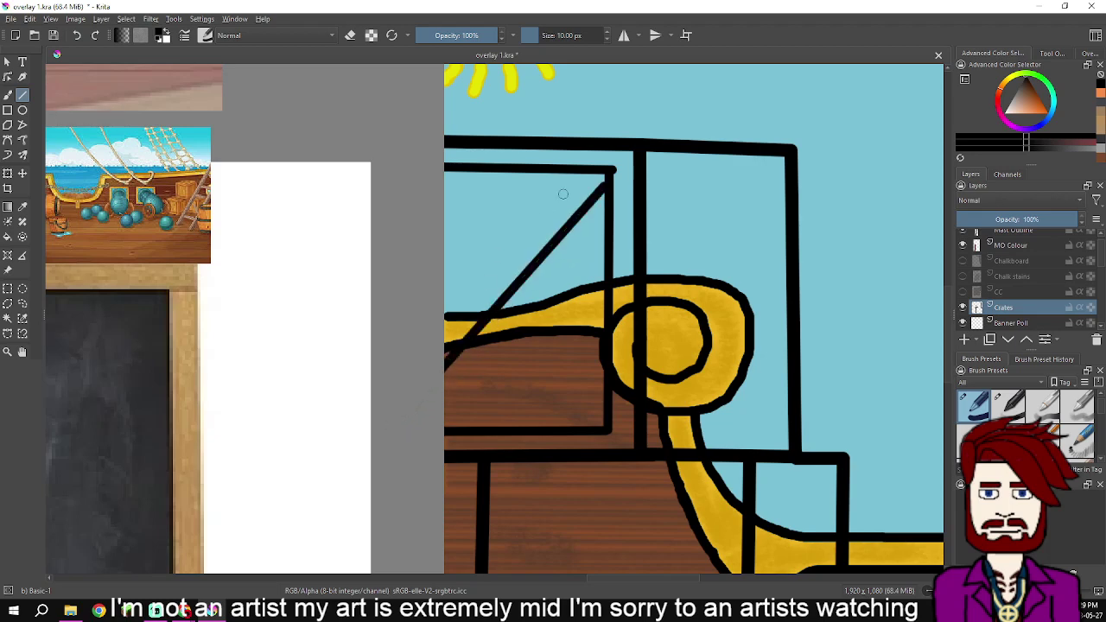
{"action": "left_click_drag", "start_coordinate": [588, 172], "coordinate": [394, 370]}
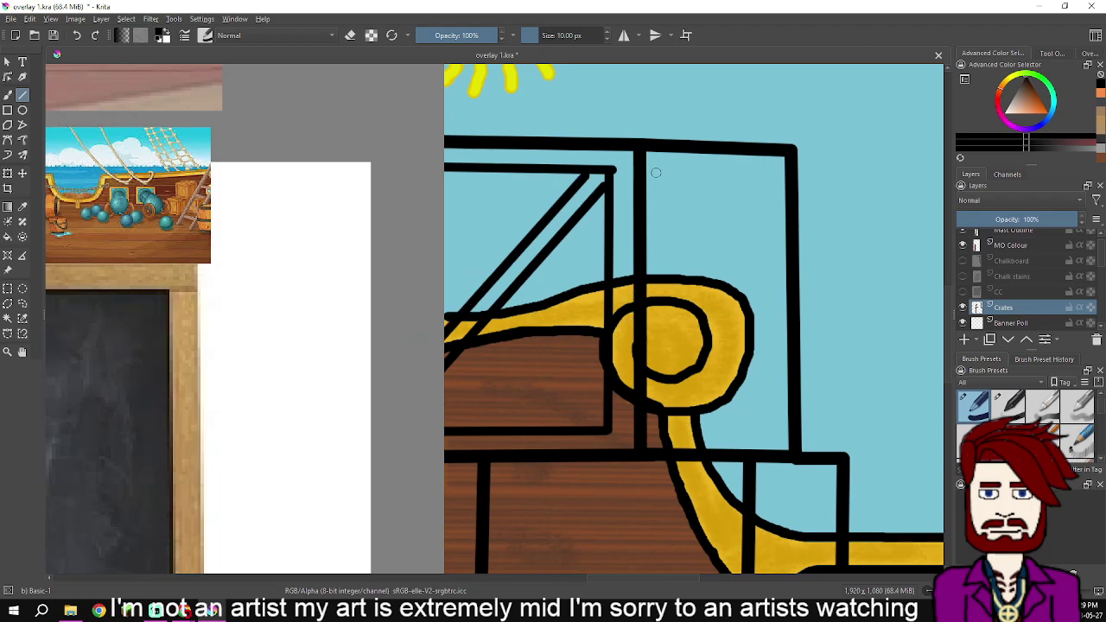
Draw an inner frame on the upper crate's narrow side face, with a two-line diagonal brace from upper left to lower right
{"action": "mouse_move", "coordinate": [665, 172]}
{"action": "left_mouse_down"}
{"action": "mouse_move", "coordinate": [657, 425]}
{"action": "mouse_move", "coordinate": [778, 433]}
{"action": "left_mouse_up"}
{"action": "left_click_drag", "start_coordinate": [666, 169], "coordinate": [776, 170]}
{"action": "left_click_drag", "start_coordinate": [777, 171], "coordinate": [783, 434]}
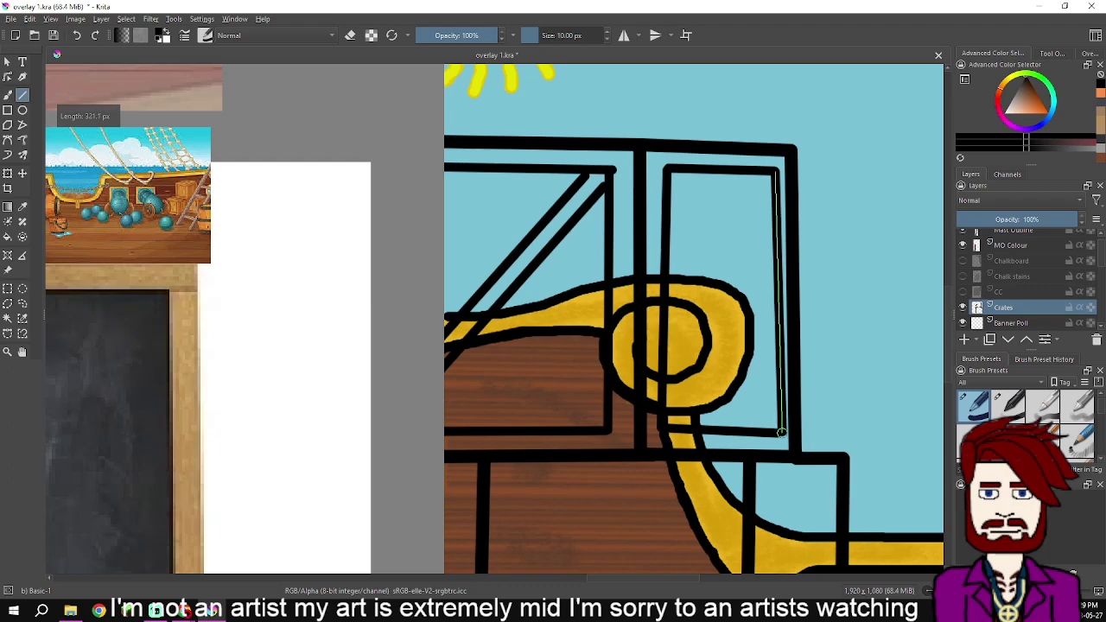
{"action": "left_click_drag", "start_coordinate": [667, 177], "coordinate": [767, 428]}
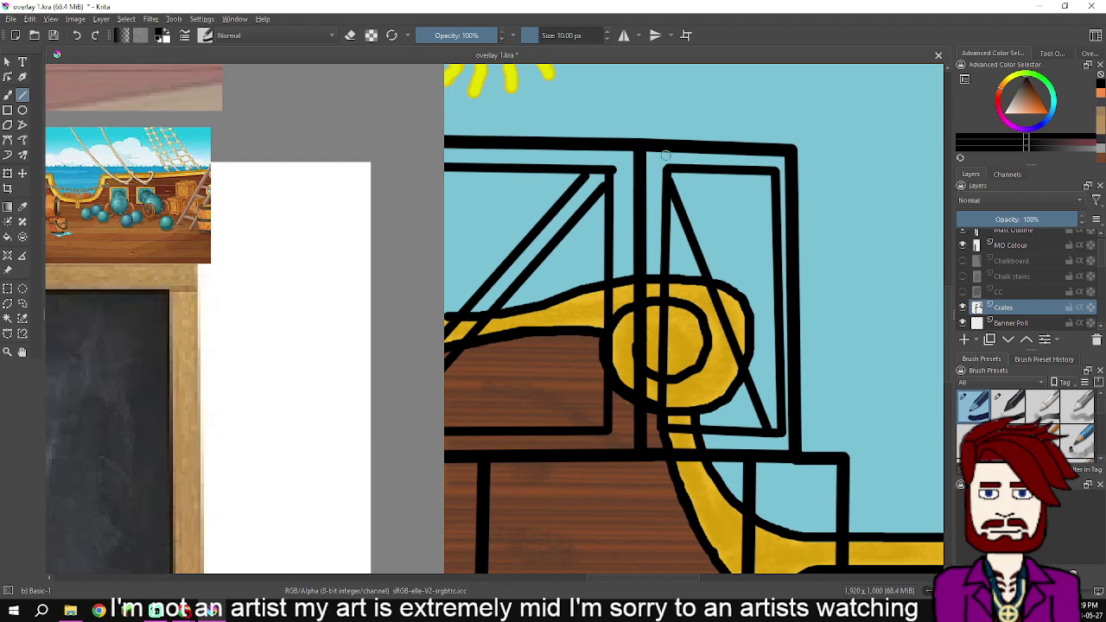
{"action": "mouse_move", "coordinate": [677, 166]}
{"action": "left_mouse_down"}
{"action": "mouse_move", "coordinate": [731, 273]}
{"action": "mouse_move", "coordinate": [774, 419]}
{"action": "left_mouse_up"}
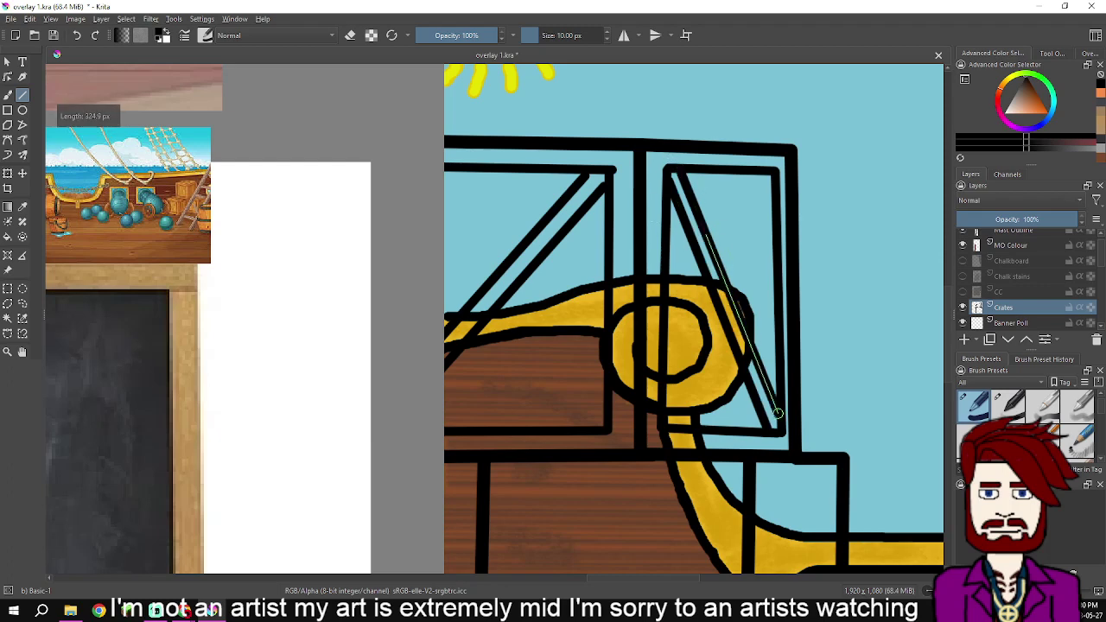
Draw an inner frame on the lower crate's front face, with a two-line diagonal brace from upper left to lower right
{"action": "scroll", "coordinate": [791, 344], "scroll_direction": "down", "scroll_amount": 1}
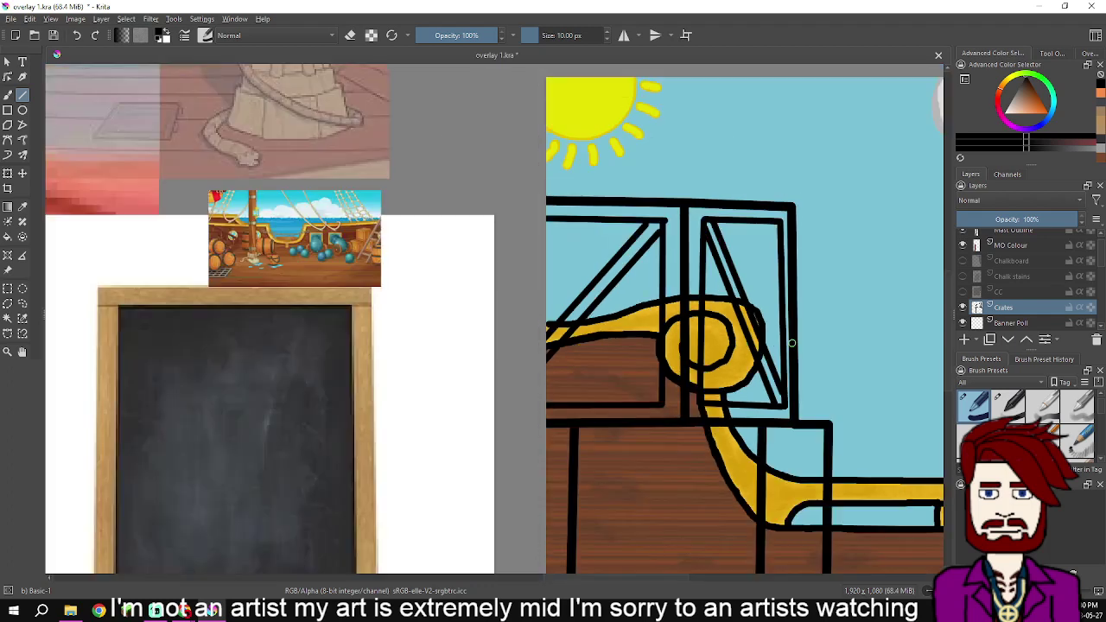
{"action": "left_click_drag", "start_coordinate": [684, 377], "coordinate": [703, 331]}
{"action": "scroll", "coordinate": [554, 289], "scroll_direction": "up", "scroll_amount": 4}
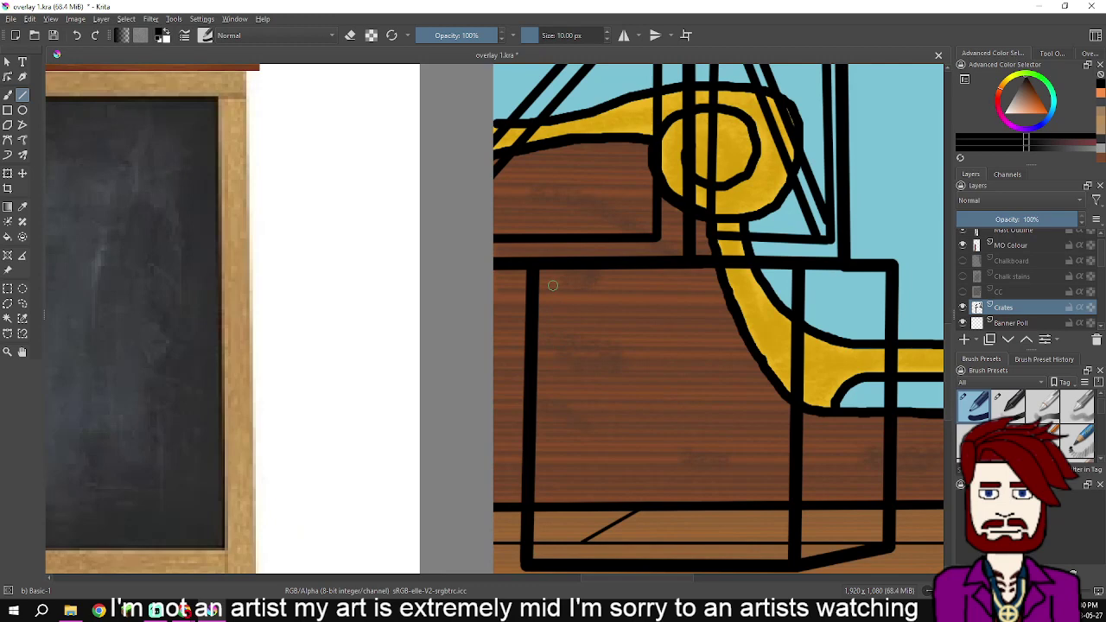
{"action": "mouse_move", "coordinate": [557, 286]}
{"action": "left_mouse_down"}
{"action": "mouse_move", "coordinate": [769, 286]}
{"action": "mouse_move", "coordinate": [775, 544]}
{"action": "mouse_move", "coordinate": [545, 545]}
{"action": "left_mouse_up"}
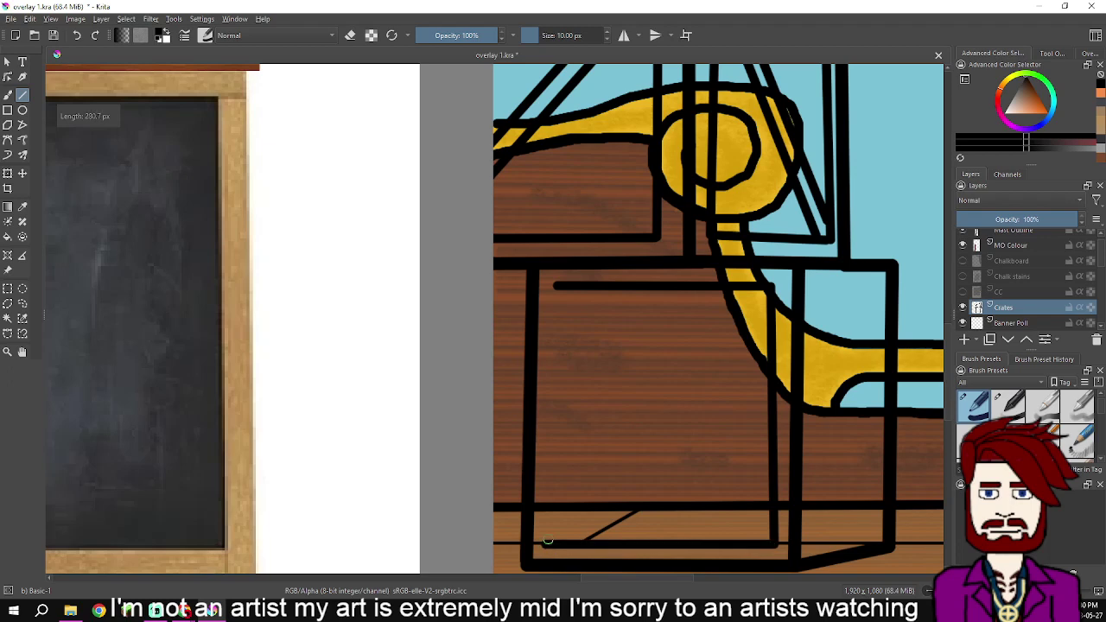
{"action": "left_click_drag", "start_coordinate": [557, 285], "coordinate": [548, 543]}
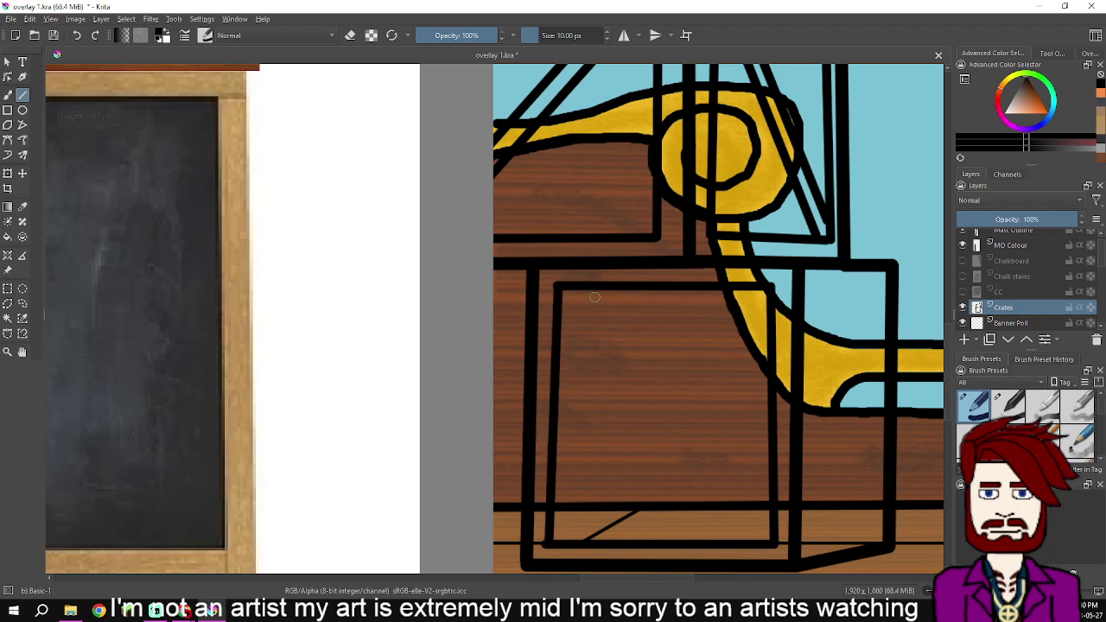
{"action": "left_click_drag", "start_coordinate": [573, 289], "coordinate": [772, 529]}
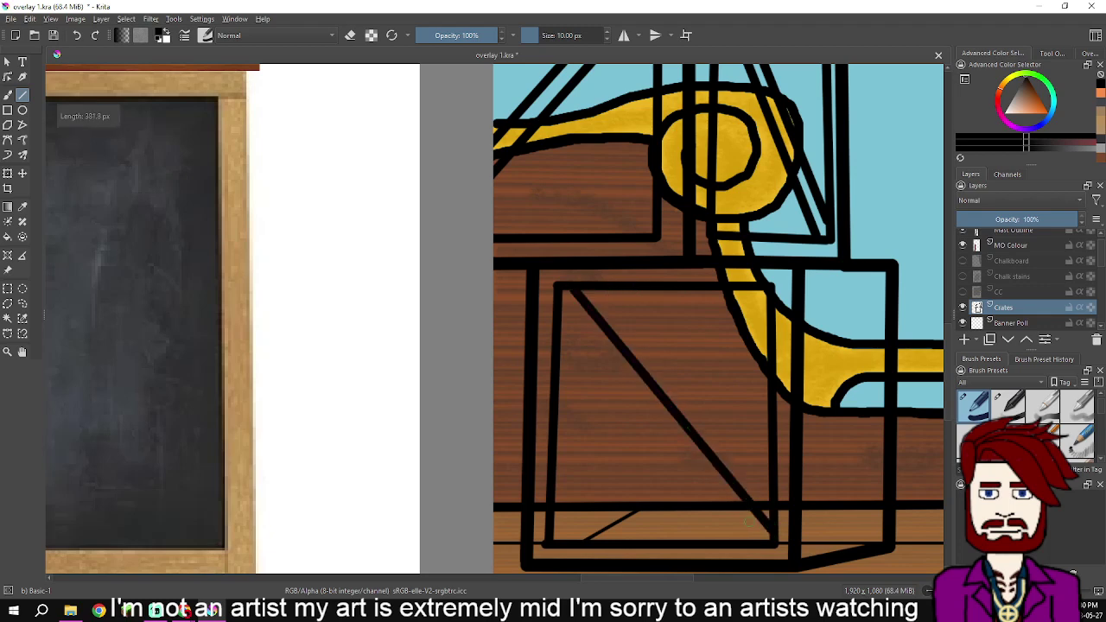
{"action": "left_click_drag", "start_coordinate": [561, 301], "coordinate": [761, 542]}
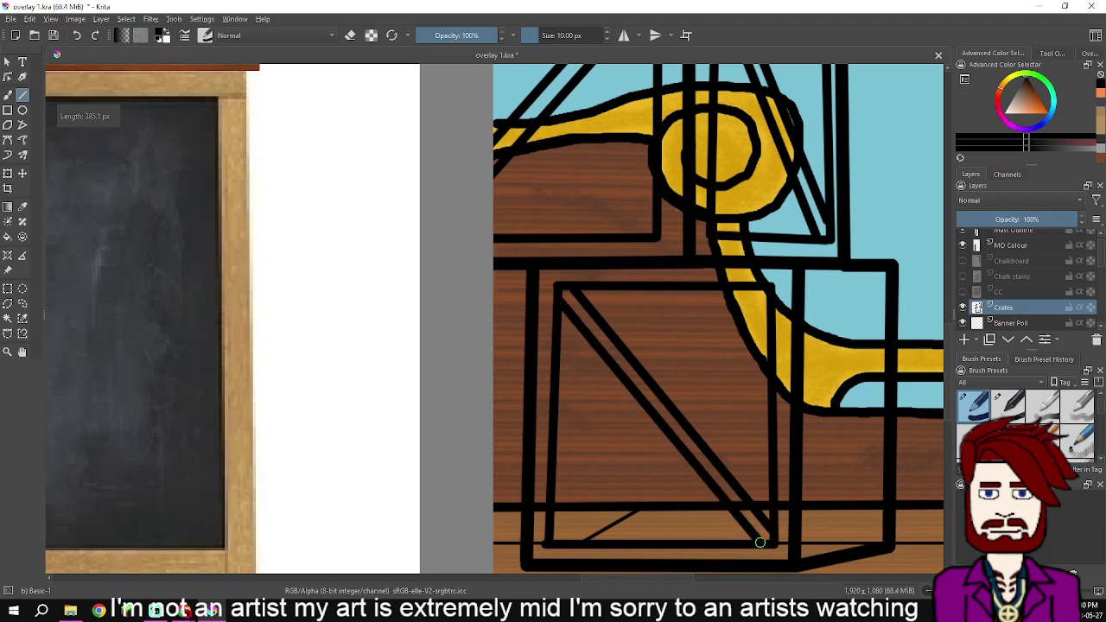
Draw an inner frame on the lower crate's narrow side face, with a two-line diagonal brace from upper right to lower left
{"action": "left_click_drag", "start_coordinate": [815, 286], "coordinate": [808, 545]}
{"action": "left_click_drag", "start_coordinate": [816, 285], "coordinate": [877, 285]}
{"action": "mouse_move", "coordinate": [879, 283]}
{"action": "left_mouse_down"}
{"action": "mouse_move", "coordinate": [864, 473]}
{"action": "mouse_move", "coordinate": [878, 534]}
{"action": "mouse_move", "coordinate": [813, 547]}
{"action": "mouse_move", "coordinate": [876, 297]}
{"action": "mouse_move", "coordinate": [825, 434]}
{"action": "mouse_move", "coordinate": [813, 518]}
{"action": "left_mouse_up"}
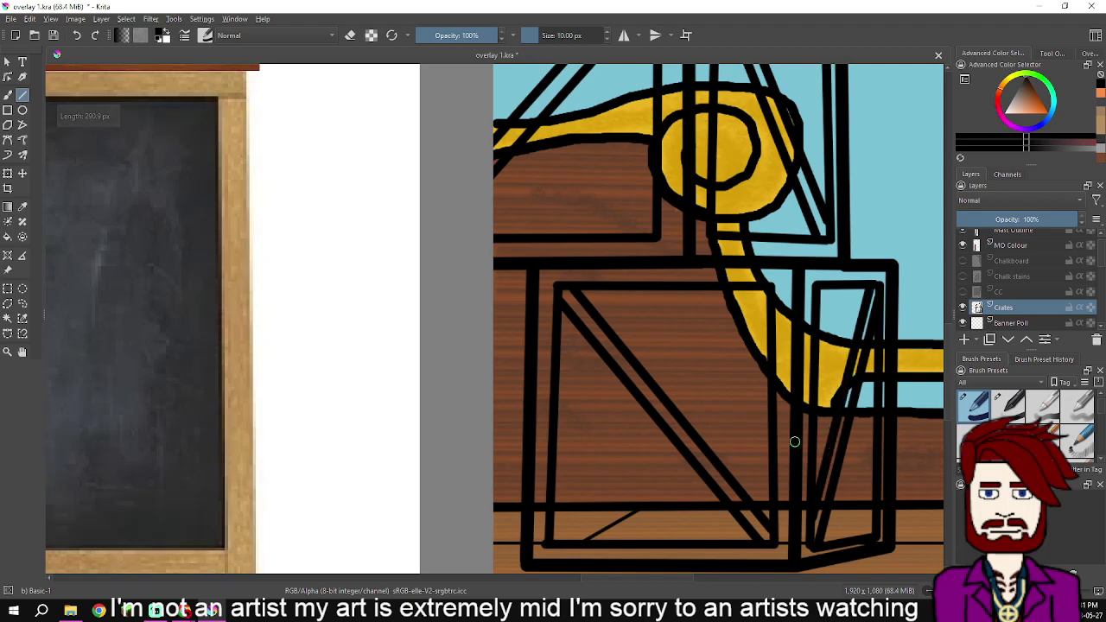
Duplicate the Crates layer holding the crate outlines
{"action": "scroll", "coordinate": [798, 459], "scroll_direction": "down", "scroll_amount": 3}
{"action": "left_click_drag", "start_coordinate": [798, 458], "coordinate": [573, 483]}
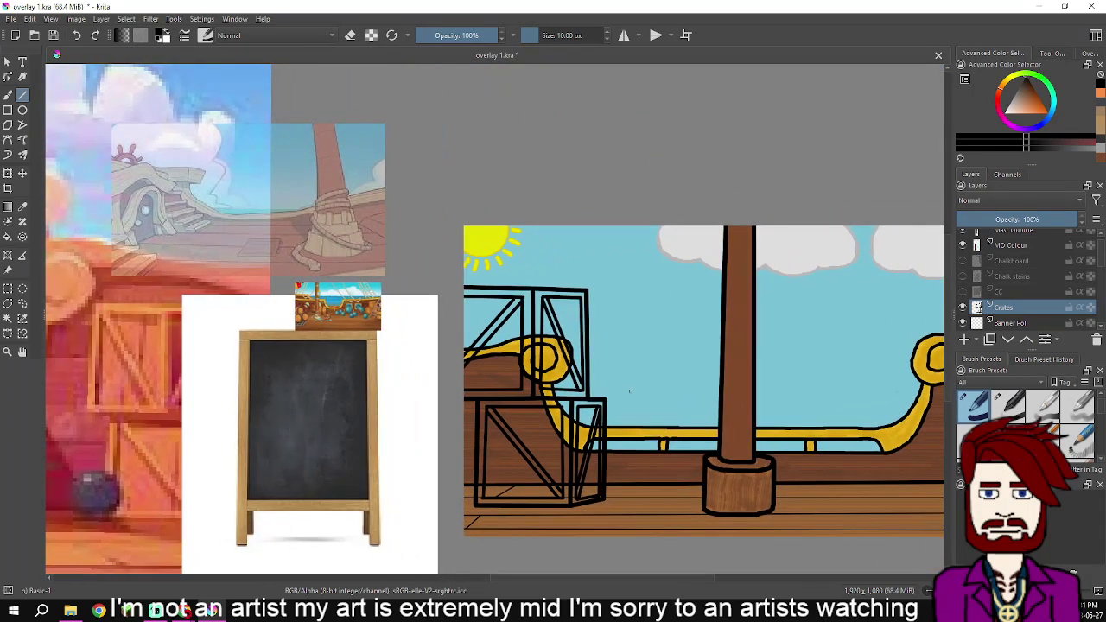
{"action": "left_click_drag", "start_coordinate": [836, 478], "coordinate": [651, 404]}
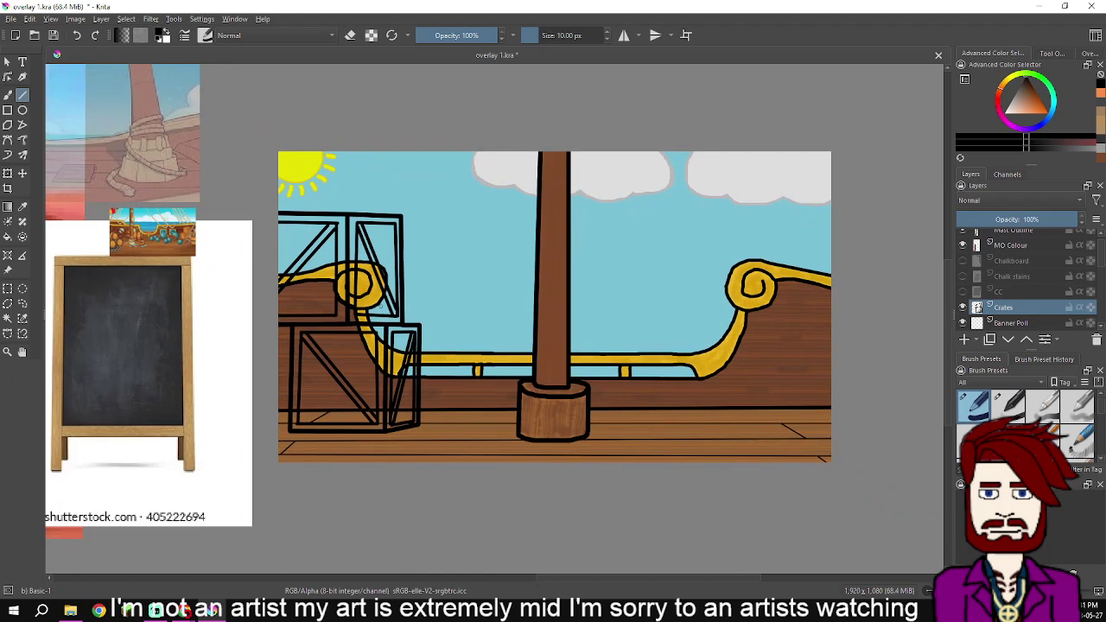
{"action": "left_click_drag", "start_coordinate": [376, 305], "coordinate": [640, 373]}
{"action": "scroll", "coordinate": [706, 387], "scroll_direction": "up", "scroll_amount": 1}
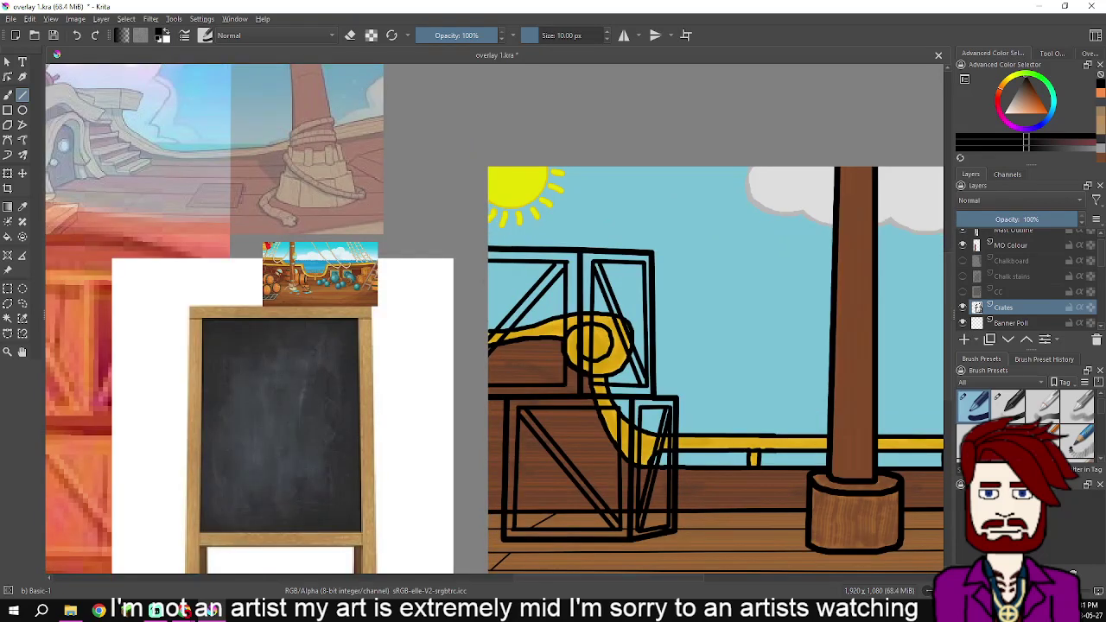
{"action": "right_click", "coordinate": [1002, 308]}
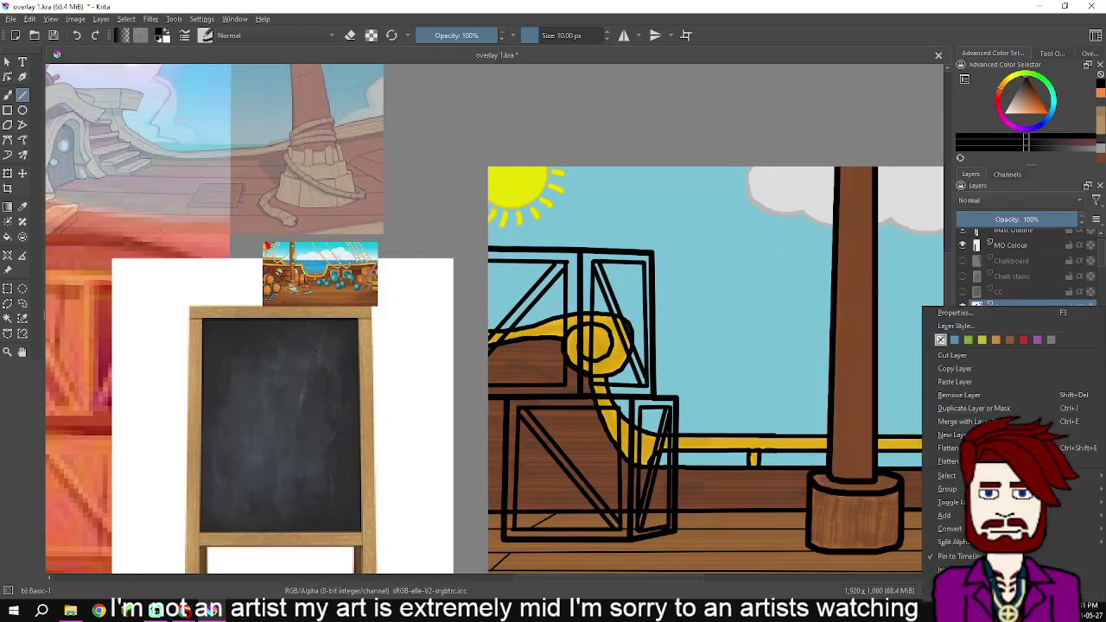
{"action": "left_click", "coordinate": [975, 408]}
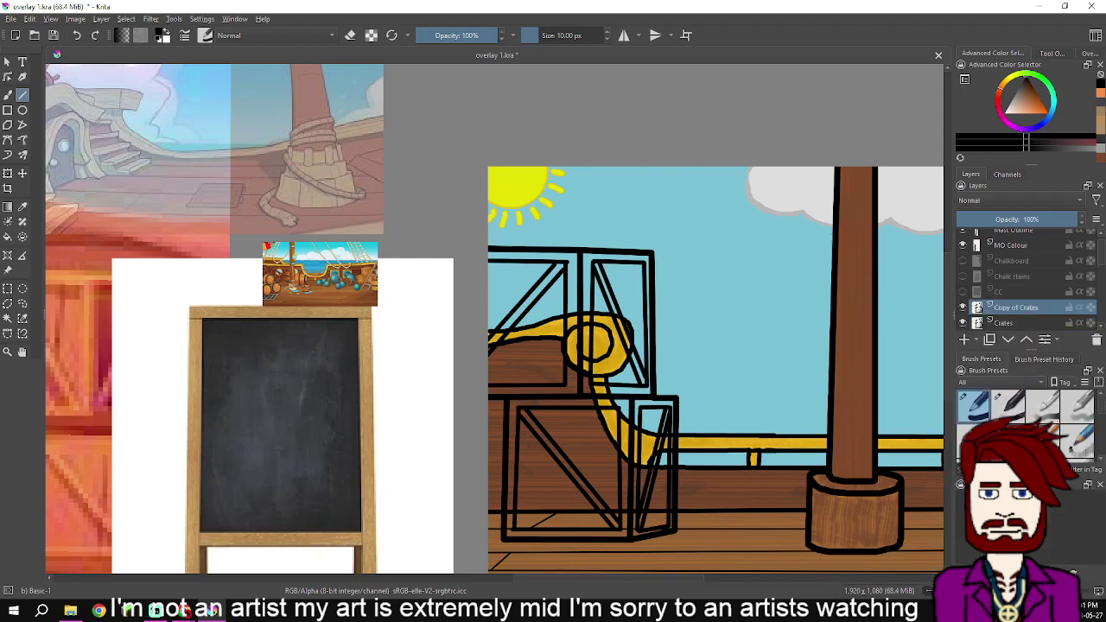
Rename the duplicated layer as "Colour Crats" and move it below the Crates layer
{"action": "double_click", "coordinate": [1017, 308]}
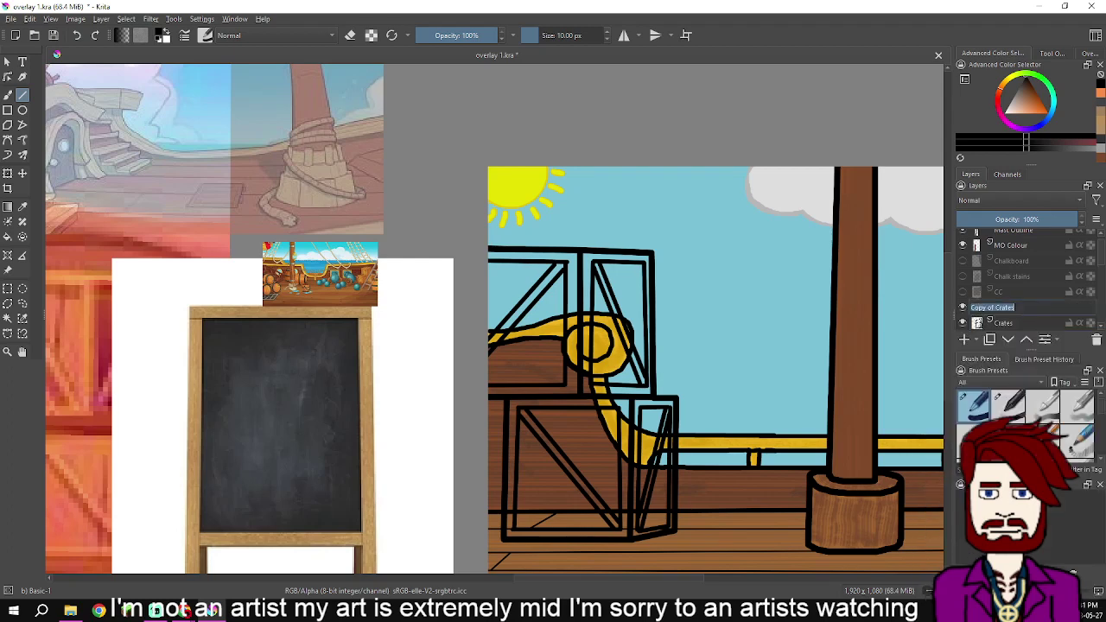
{"action": "type", "text": "colour Crats"}
{"action": "key", "text": "Return"}
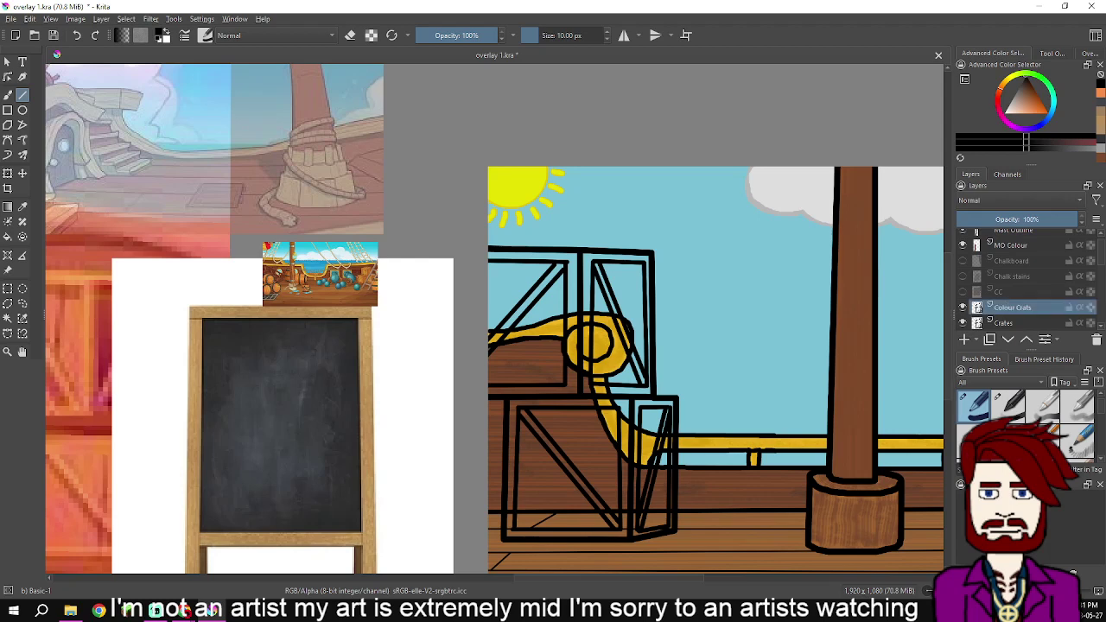
{"action": "key", "text": "ctrl+bracketleft"}
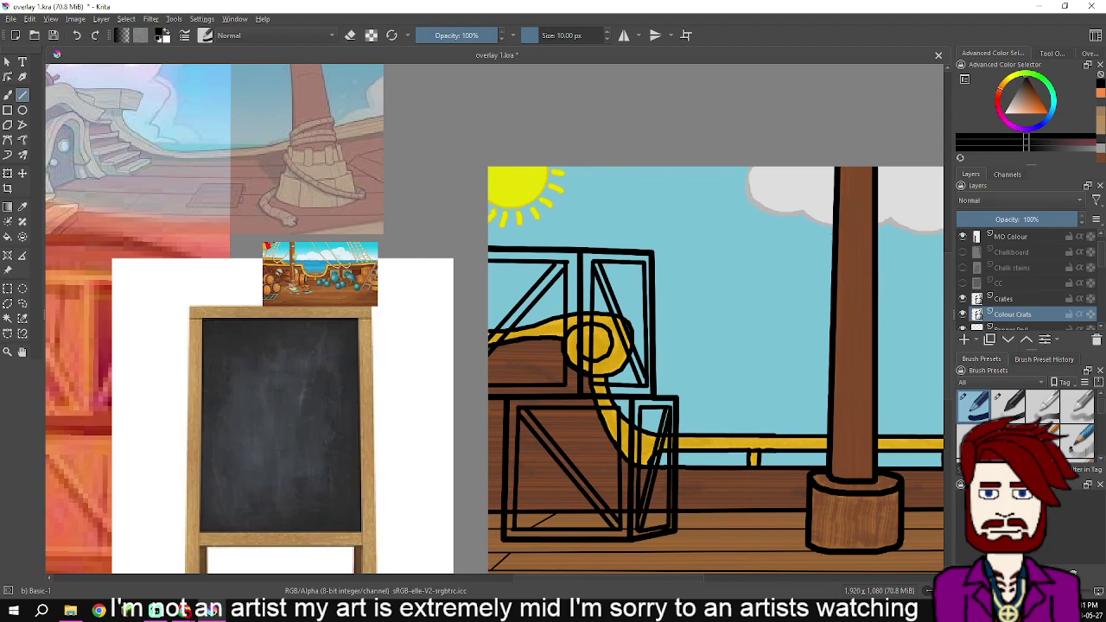
Flood-fill the triangular panels on both crates' front faces with orange on the colour layer
{"action": "key", "text": "x"}
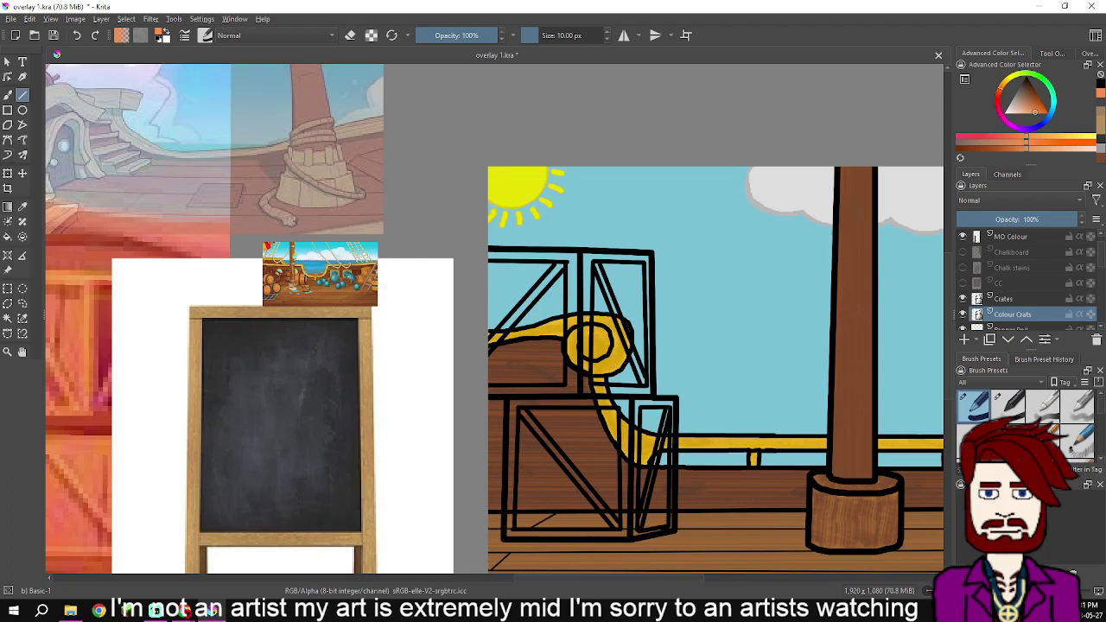
{"action": "left_click", "coordinate": [8, 236]}
{"action": "left_click", "coordinate": [586, 444]}
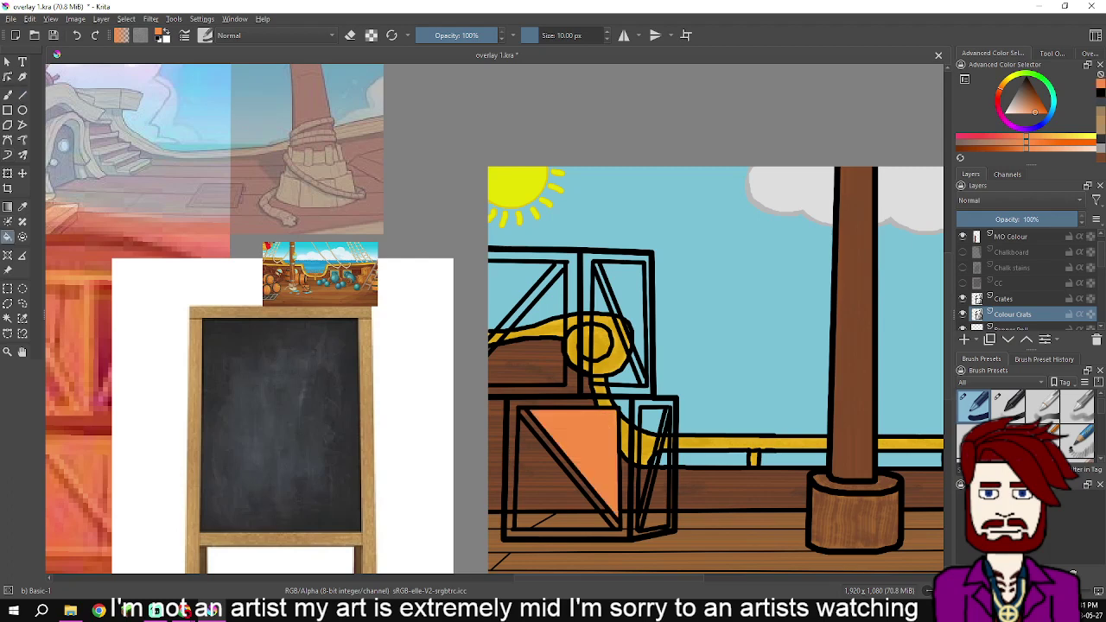
{"action": "left_click", "coordinate": [546, 493]}
{"action": "left_click", "coordinate": [537, 350]}
{"action": "left_click", "coordinate": [512, 283]}
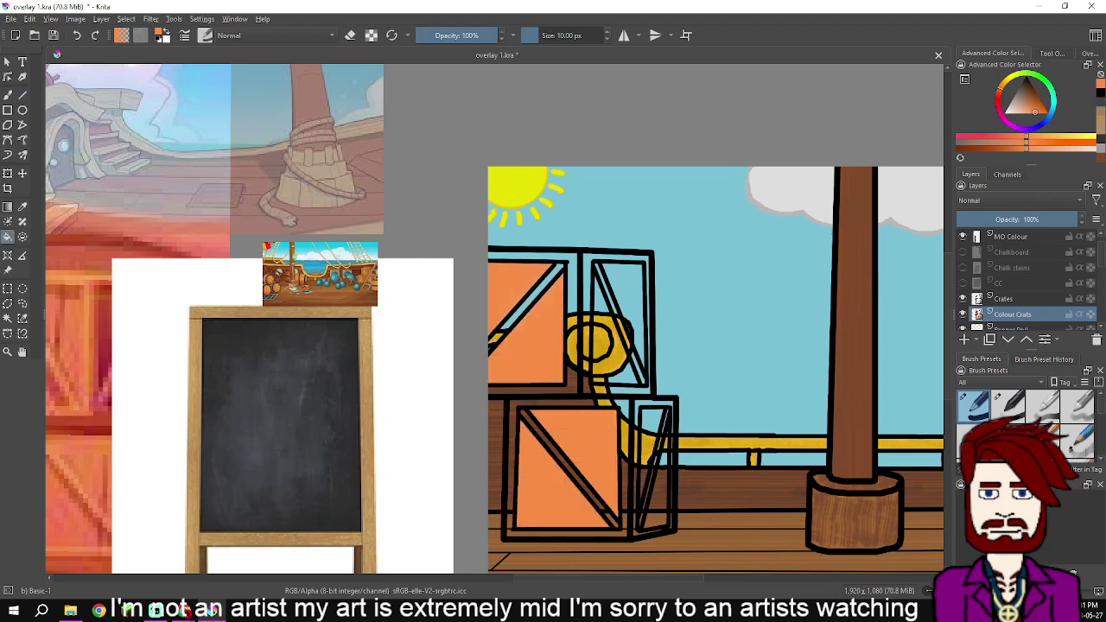
Flood-fill the triangular panels on both crates' narrow side faces with the same orange
{"action": "left_click", "coordinate": [605, 329]}
{"action": "left_click", "coordinate": [629, 299]}
{"action": "left_click", "coordinate": [652, 425]}
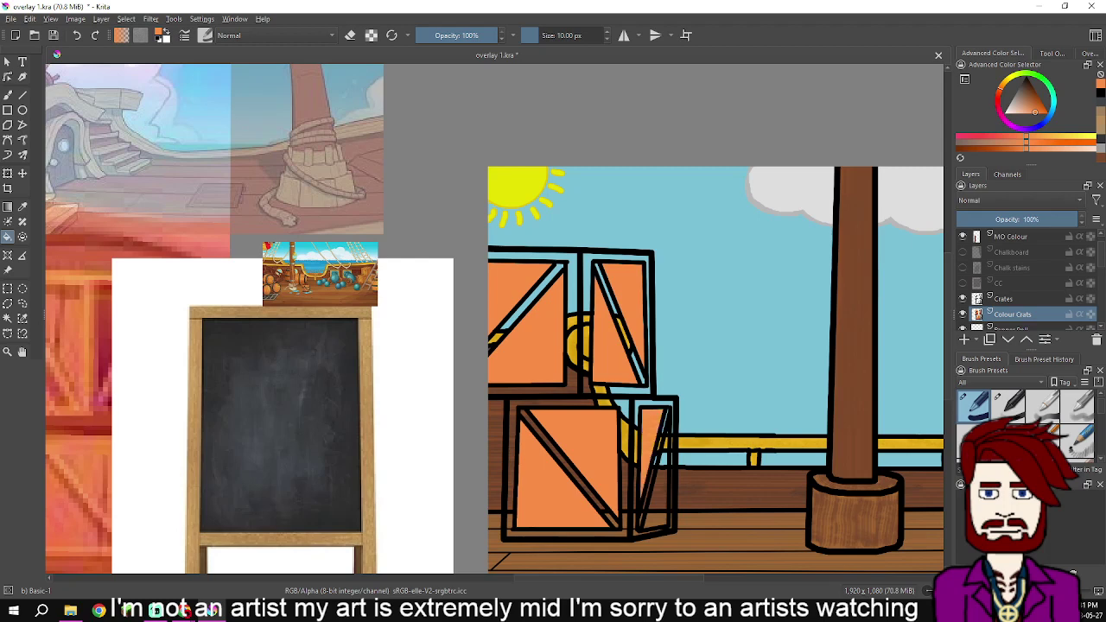
{"action": "left_click", "coordinate": [657, 493]}
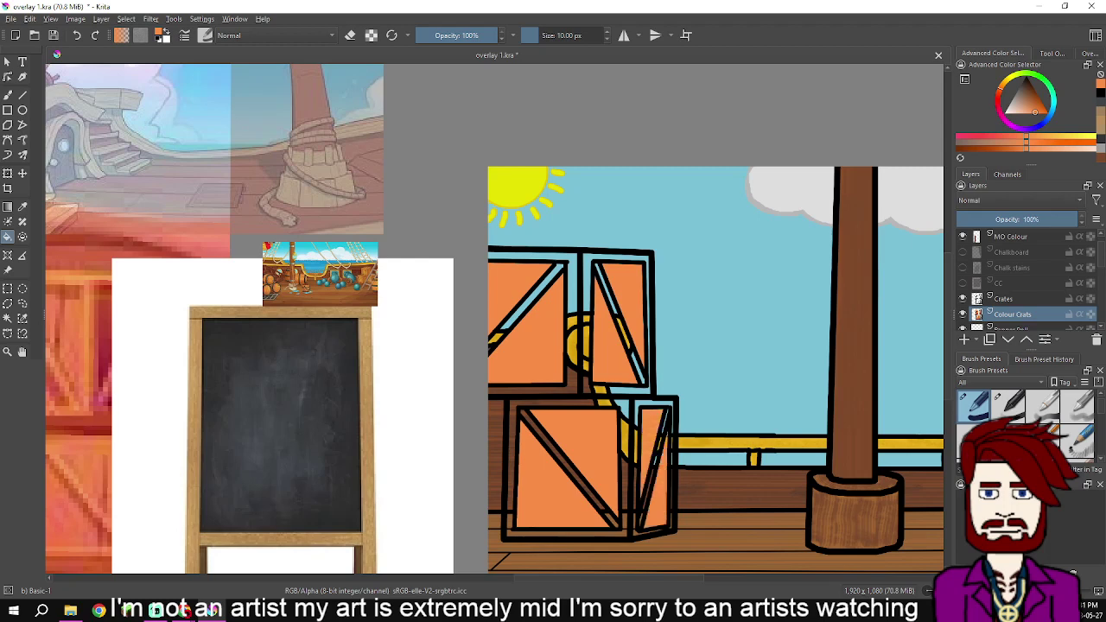
Fill the frames and diagonal braces of the lower crate's front and side faces with orange
{"action": "left_click", "coordinate": [569, 468]}
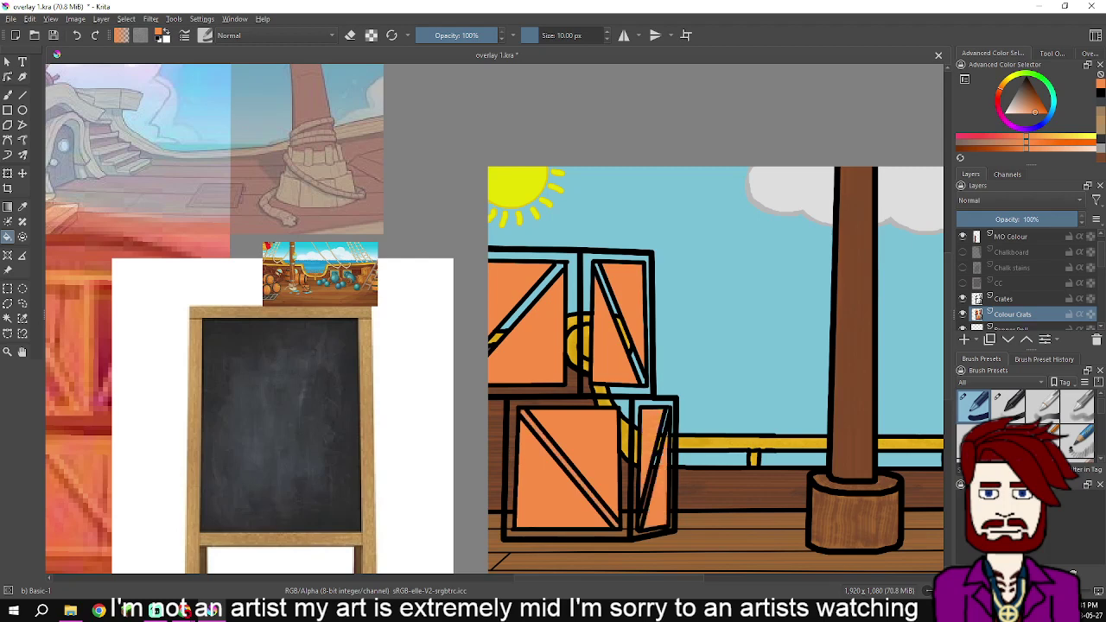
{"action": "left_click", "coordinate": [511, 467]}
{"action": "left_click", "coordinate": [641, 506]}
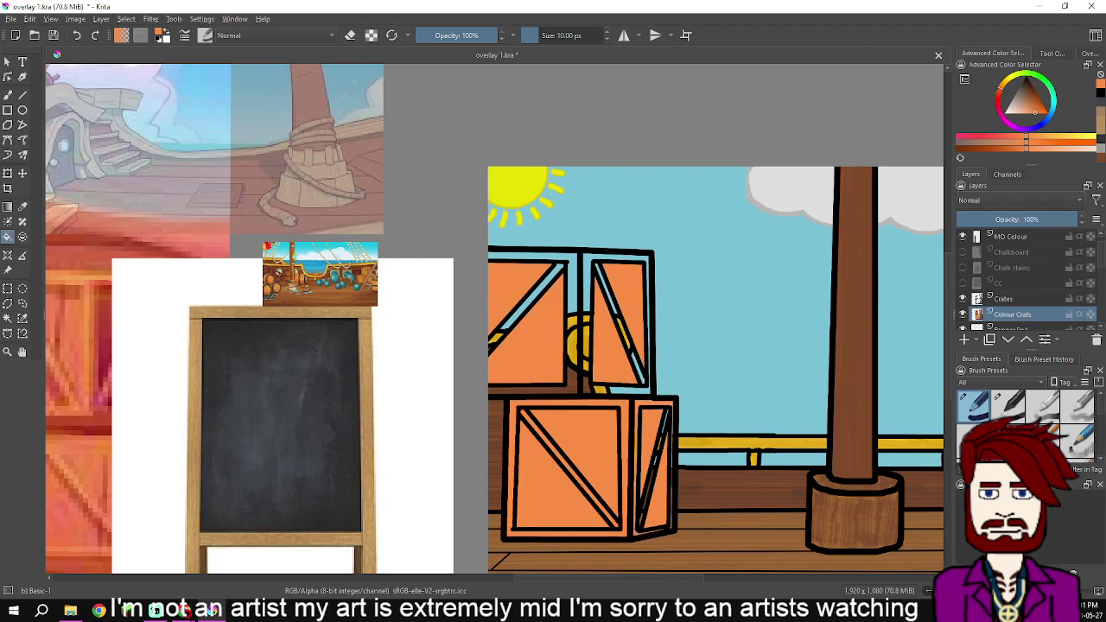
{"action": "left_click", "coordinate": [647, 495]}
Fill the frames and diagonal braces of the upper crate's side and front faces with orange
{"action": "left_click", "coordinate": [616, 313]}
{"action": "left_click", "coordinate": [588, 303]}
{"action": "left_click", "coordinate": [573, 302]}
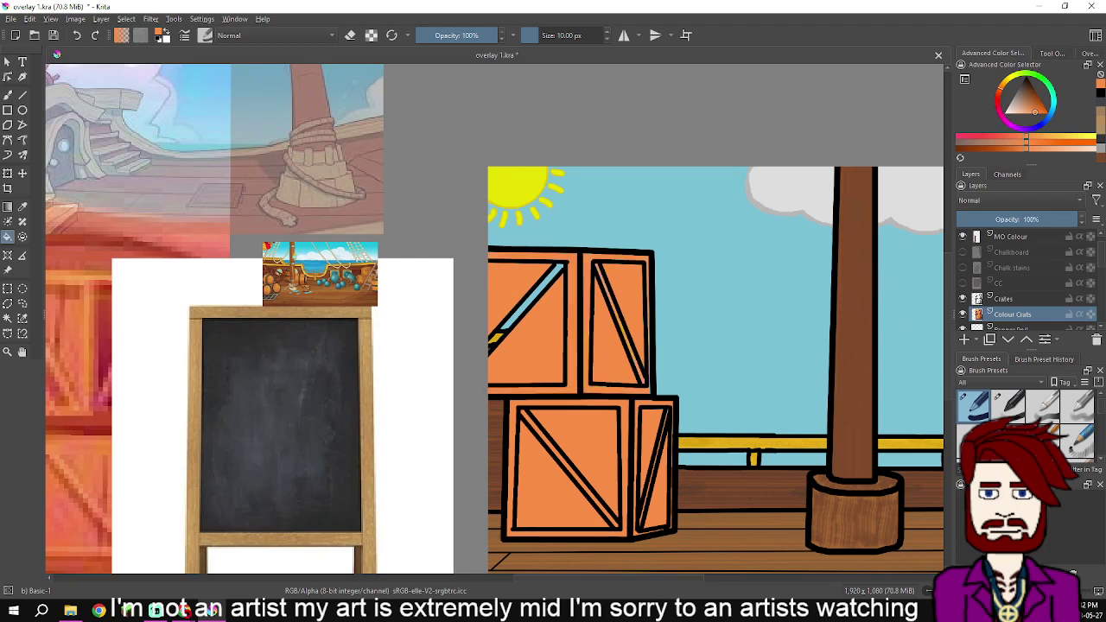
{"action": "left_click", "coordinate": [530, 301]}
Mute the orange to a duller orange-brown and refill the upper crate's narrow side face, including its frame and brace
{"action": "scroll", "coordinate": [683, 354], "scroll_direction": "down", "scroll_amount": 2}
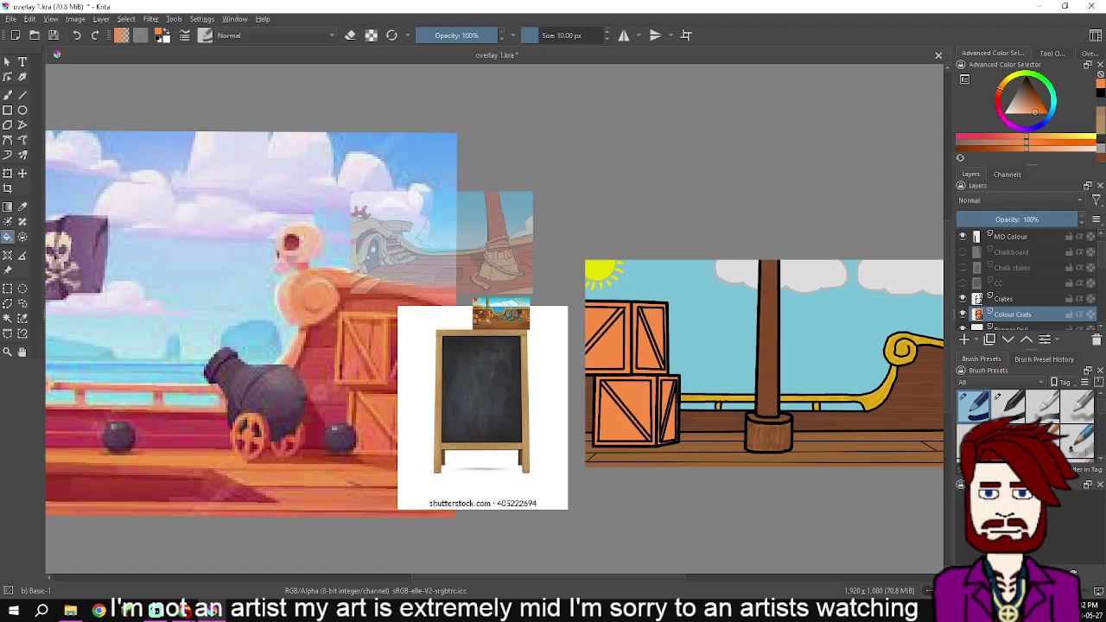
{"action": "scroll", "coordinate": [708, 344], "scroll_direction": "up", "scroll_amount": 1}
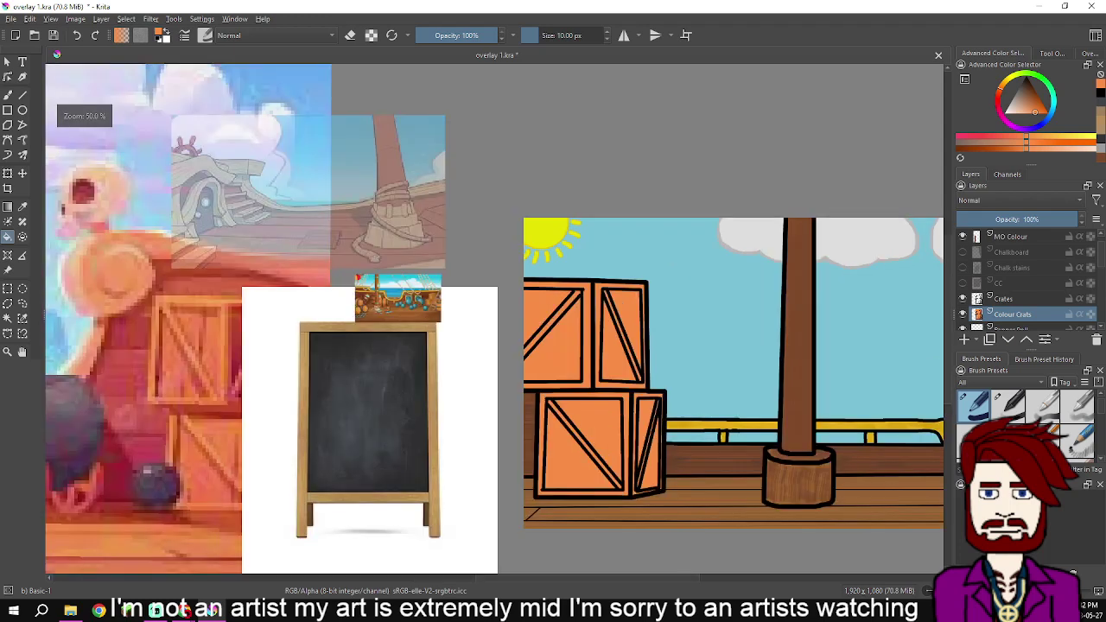
{"action": "scroll", "coordinate": [708, 351], "scroll_direction": "up", "scroll_amount": 1}
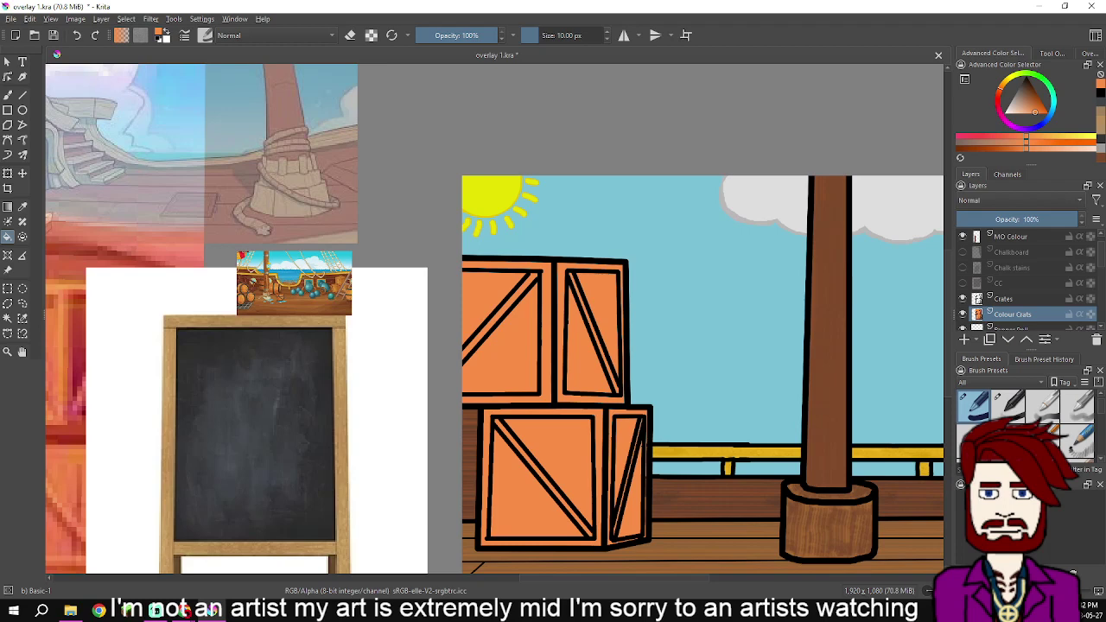
{"action": "left_click_drag", "start_coordinate": [1035, 112], "coordinate": [1030, 102]}
{"action": "key", "text": "l"}
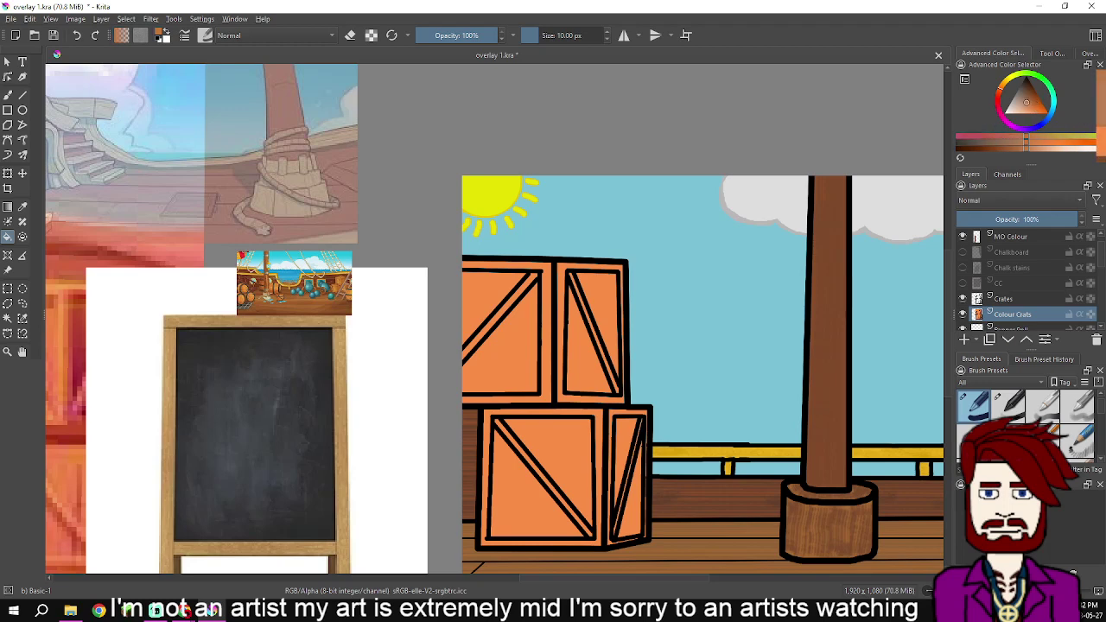
{"action": "key", "text": "l"}
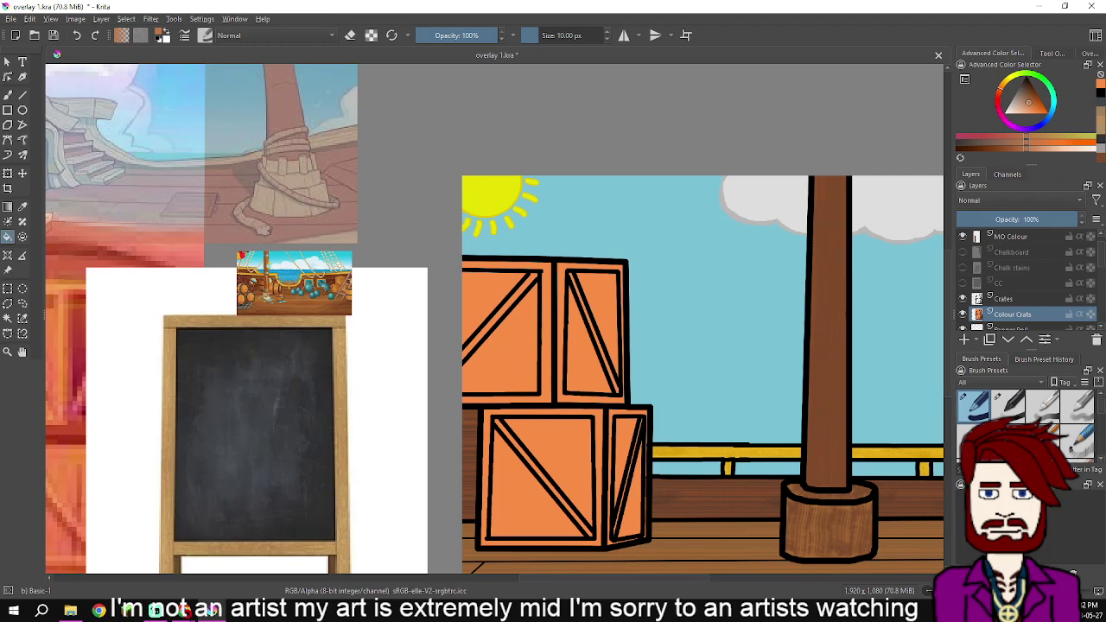
{"action": "left_click", "coordinate": [583, 357]}
{"action": "left_click", "coordinate": [603, 312]}
{"action": "left_click", "coordinate": [594, 333]}
{"action": "left_click", "coordinate": [561, 338]}
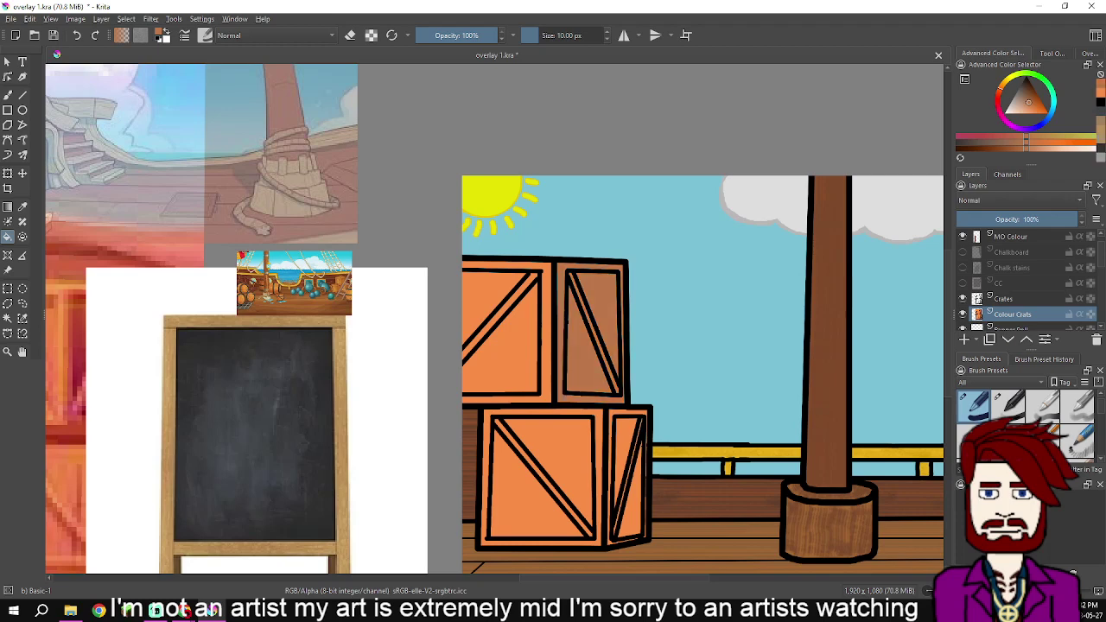
Refill the upper crate's front frame, panels and diagonal brace with the duller orange-brown
{"action": "left_click", "coordinate": [546, 337]}
{"action": "left_click", "coordinate": [513, 353]}
{"action": "left_click", "coordinate": [491, 296]}
{"action": "left_click", "coordinate": [500, 313]}
Refill the lower crate's front and side faces, including frames and braces, with the duller orange-brown
{"action": "left_click", "coordinate": [561, 455]}
{"action": "left_click", "coordinate": [599, 467]}
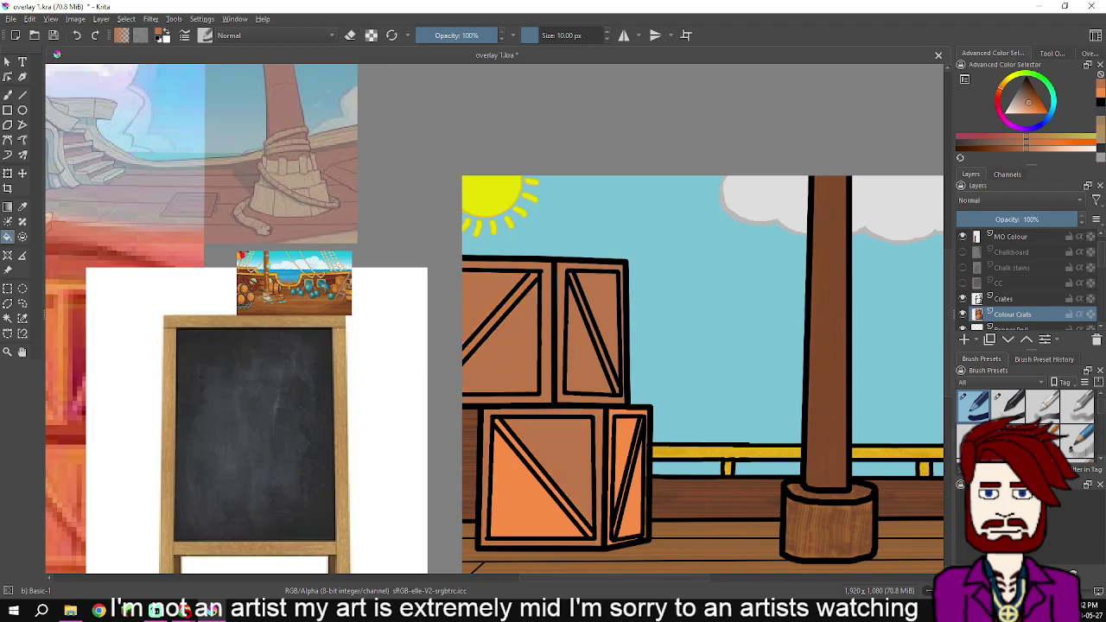
{"action": "left_click", "coordinate": [517, 508]}
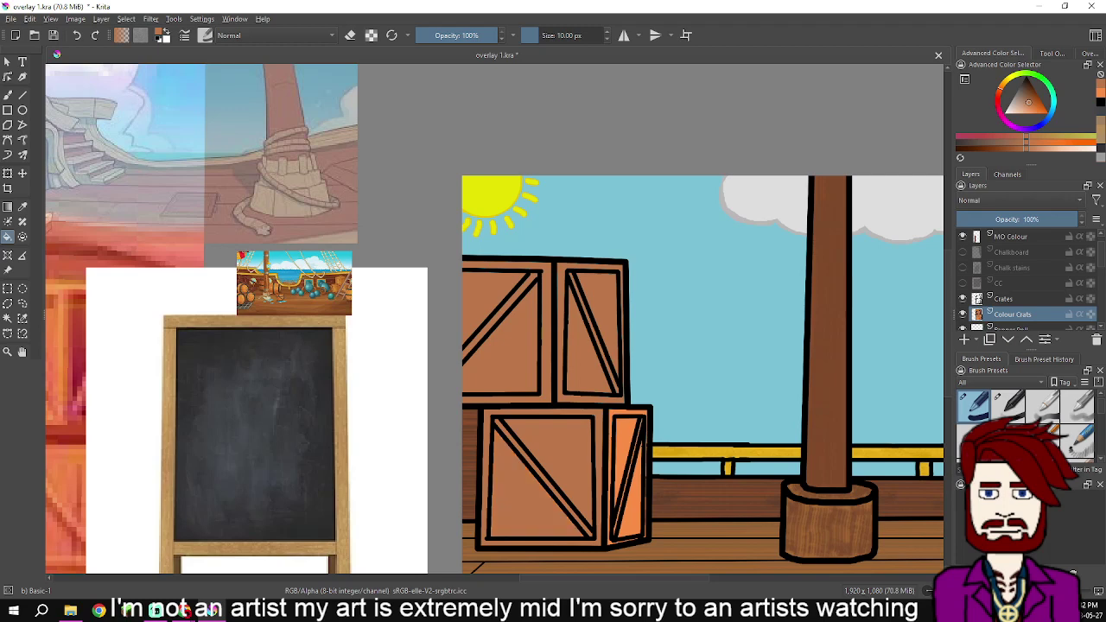
{"action": "left_click", "coordinate": [622, 445]}
{"action": "left_click", "coordinate": [645, 466]}
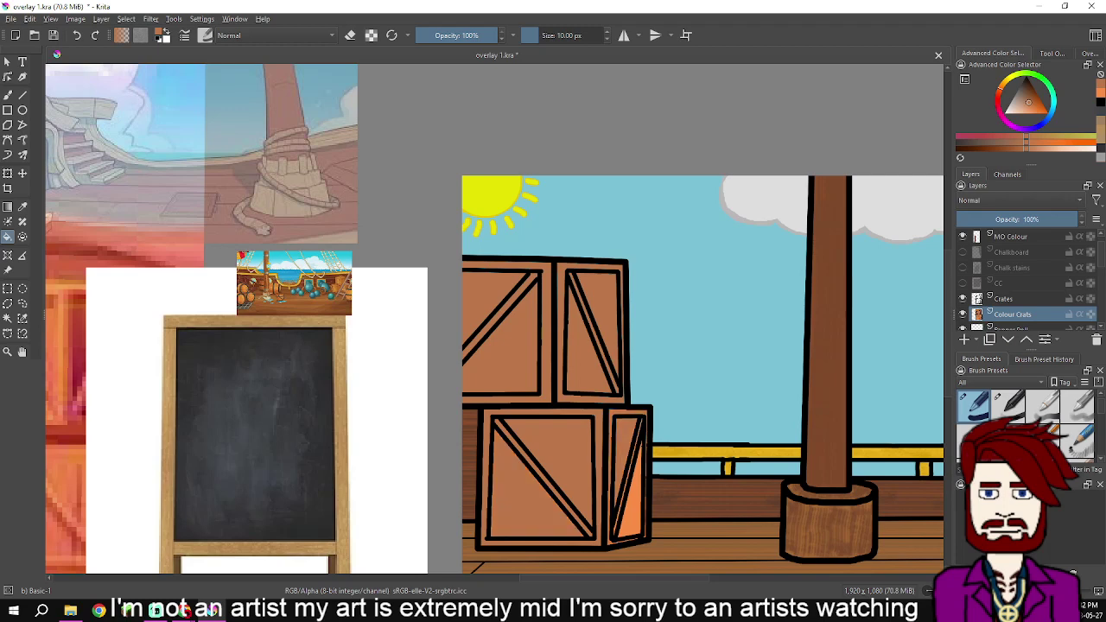
{"action": "left_click", "coordinate": [633, 499]}
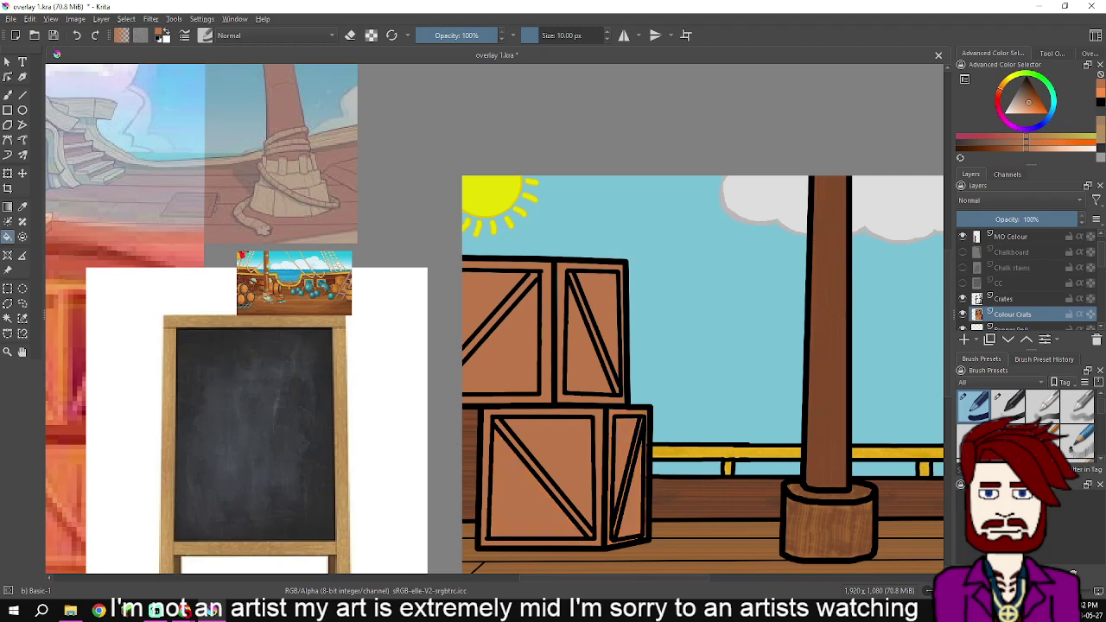
Set the freehand brush size to 45 px and paint the orange-brown over leftover gaps beside the crates' outlines
{"action": "scroll", "coordinate": [633, 498], "scroll_direction": "up", "scroll_amount": 2}
{"action": "scroll", "coordinate": [612, 366], "scroll_direction": "down", "scroll_amount": 2}
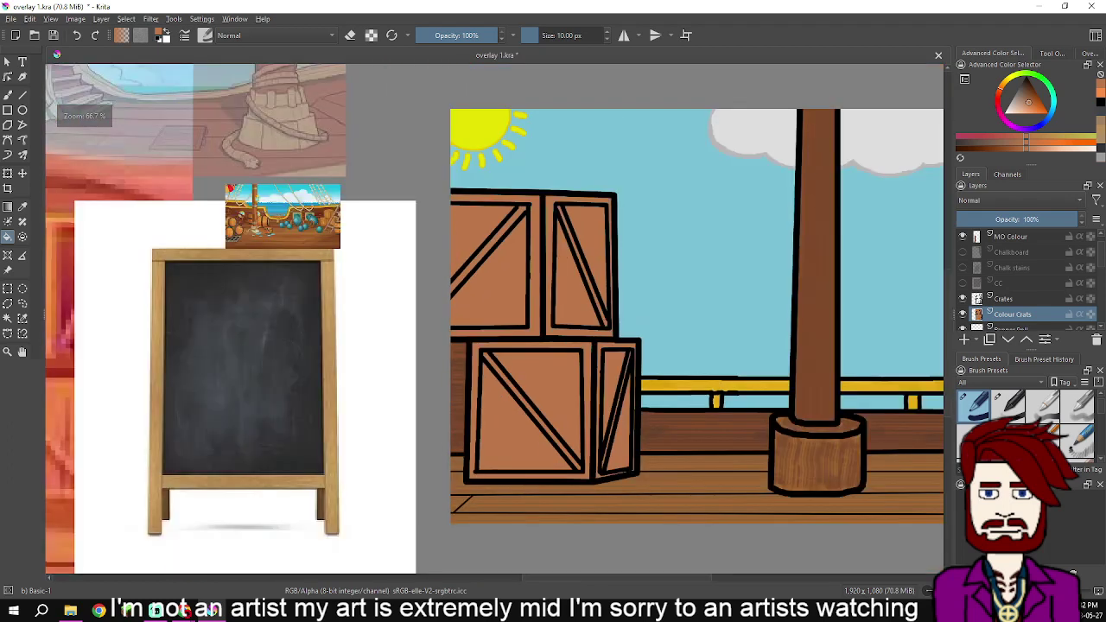
{"action": "key", "text": "b"}
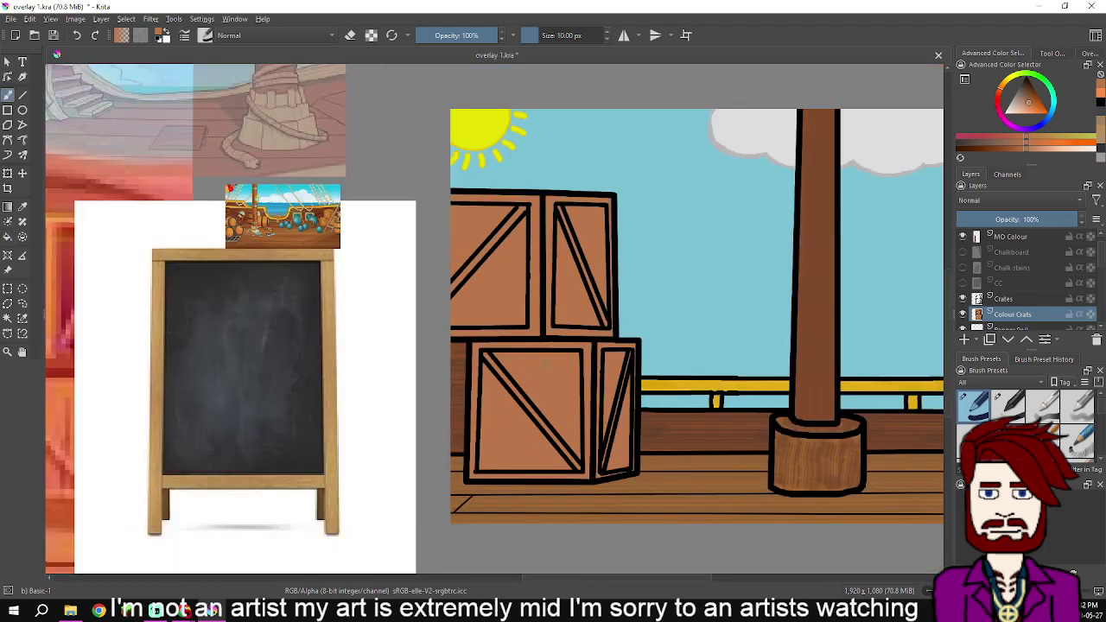
{"action": "key", "text": "ctrl+plus"}
{"action": "key", "text": "ctrl+plus"}
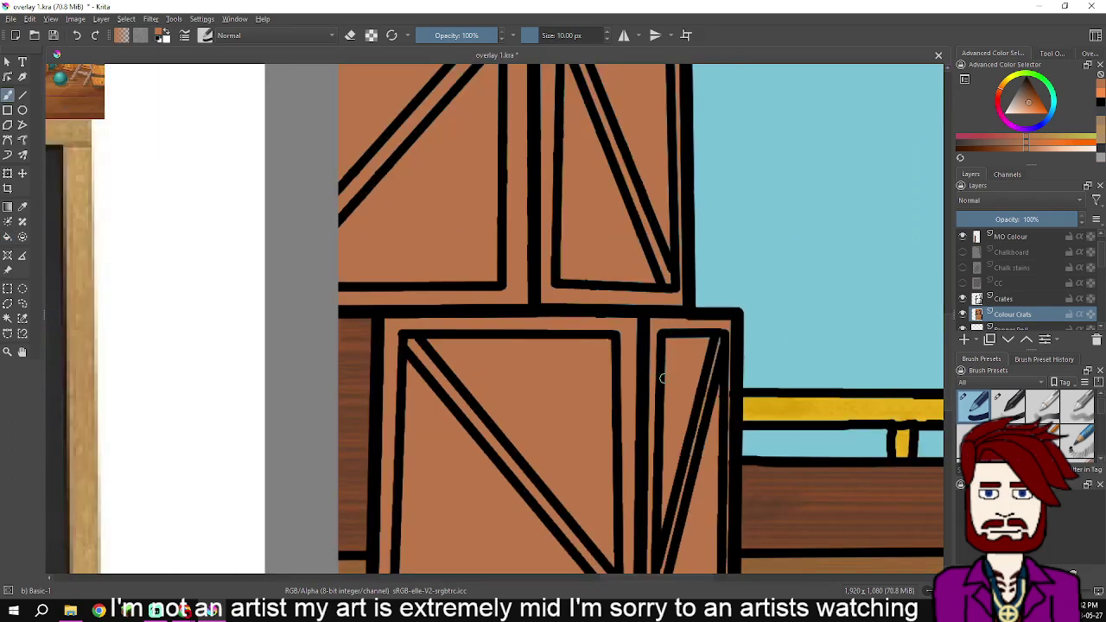
{"action": "left_click", "coordinate": [608, 31]}
{"action": "left_click", "coordinate": [607, 32]}
{"action": "left_click", "coordinate": [608, 31]}
{"action": "left_click", "coordinate": [608, 31]}
{"action": "left_click", "coordinate": [608, 31]}
{"action": "left_click", "coordinate": [608, 31]}
{"action": "left_click", "coordinate": [608, 31]}
{"action": "left_click", "coordinate": [607, 31]}
{"action": "left_click", "coordinate": [608, 31]}
{"action": "scroll", "coordinate": [558, 164], "scroll_direction": "down", "scroll_amount": 5}
{"action": "left_click", "coordinate": [608, 31]}
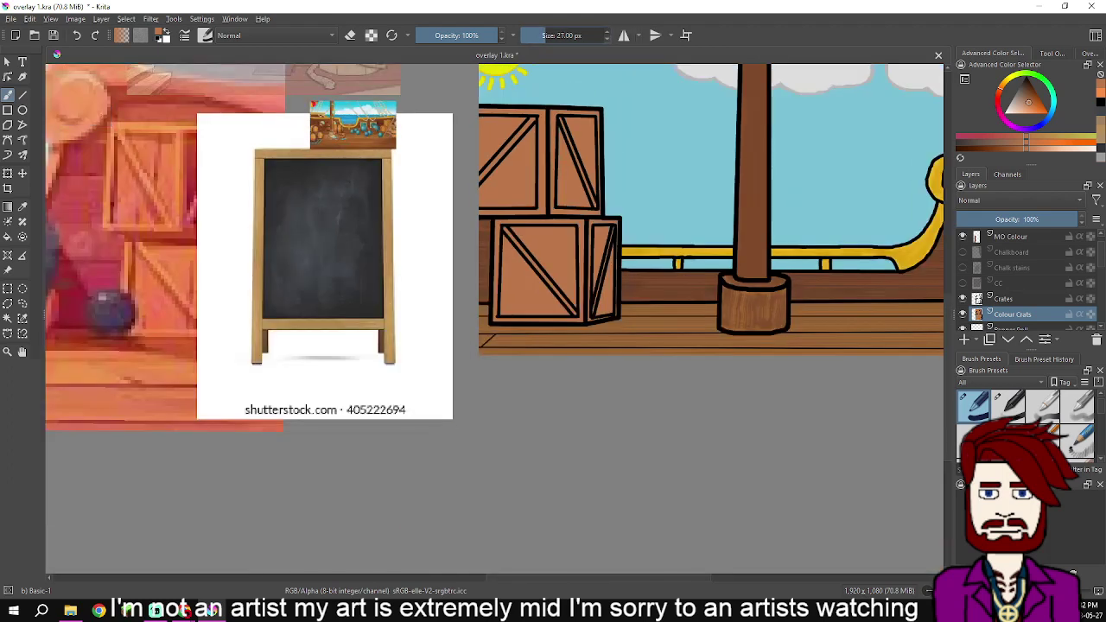
{"action": "left_click", "coordinate": [608, 31]}
{"action": "left_click_drag", "start_coordinate": [615, 223], "coordinate": [609, 314]}
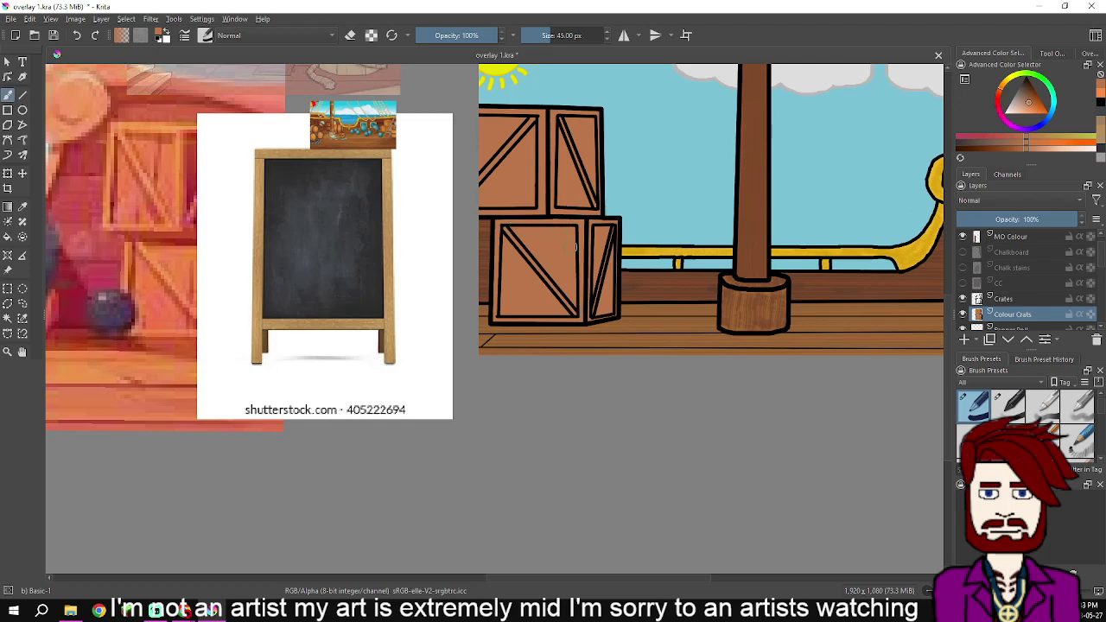
{"action": "scroll", "coordinate": [608, 227], "scroll_direction": "up", "scroll_amount": 5}
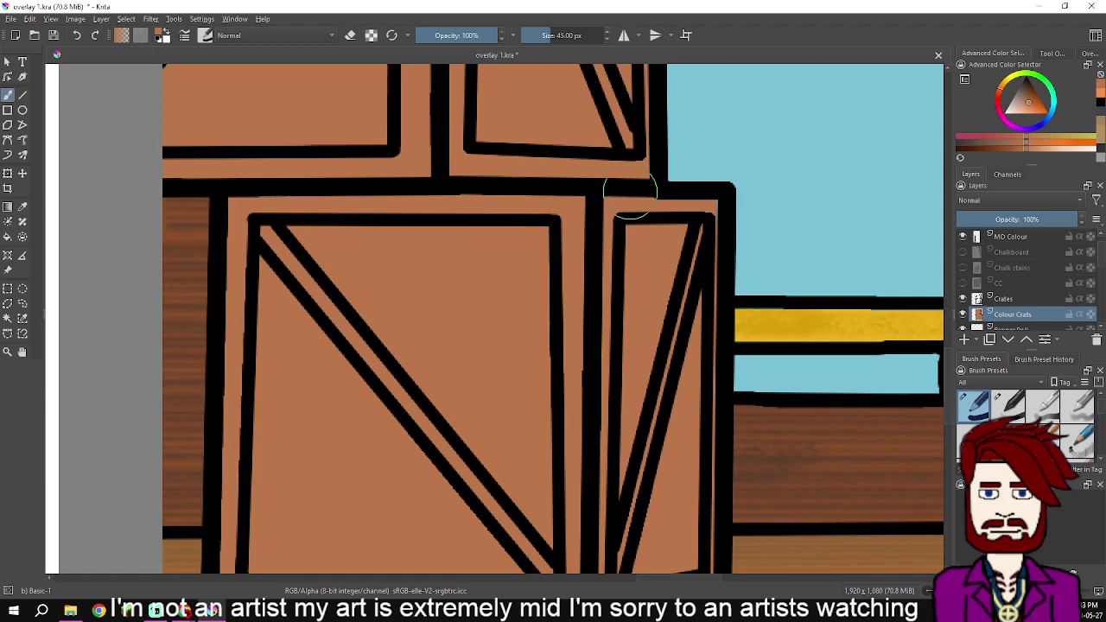
{"action": "mouse_move", "coordinate": [625, 322]}
{"action": "left_mouse_down"}
{"action": "mouse_move", "coordinate": [632, 212]}
{"action": "mouse_move", "coordinate": [585, 366]}
{"action": "left_mouse_up"}
{"action": "scroll", "coordinate": [625, 187], "scroll_direction": "up", "scroll_amount": 5}
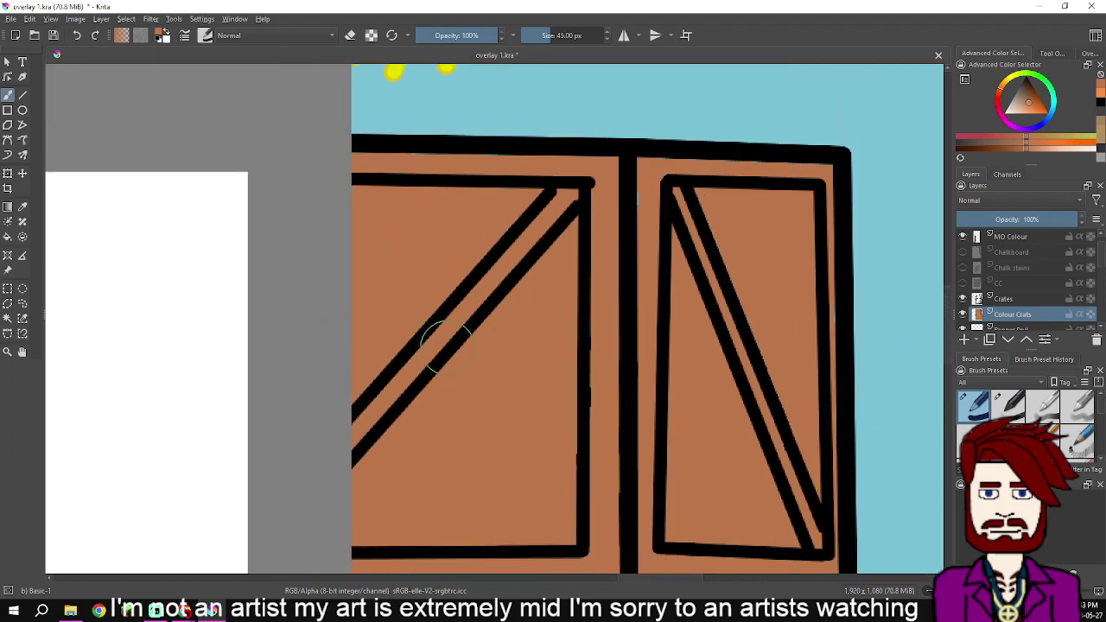
{"action": "mouse_move", "coordinate": [468, 190]}
{"action": "left_mouse_down"}
{"action": "mouse_move", "coordinate": [417, 168]}
{"action": "mouse_move", "coordinate": [656, 185]}
{"action": "left_mouse_up"}
{"action": "scroll", "coordinate": [748, 238], "scroll_direction": "down", "scroll_amount": 3}
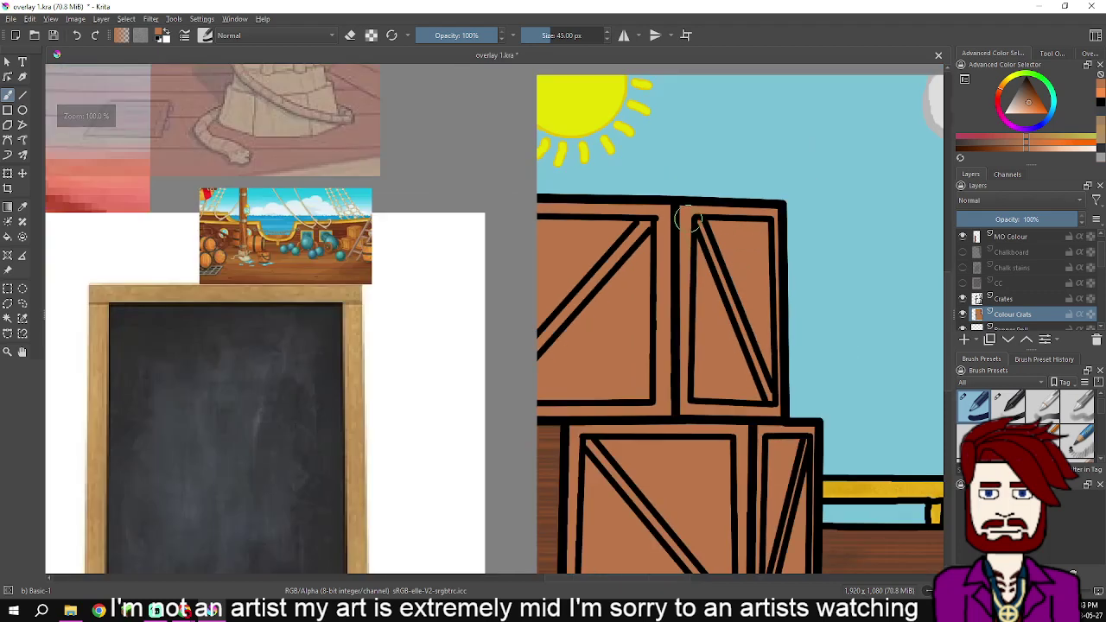
{"action": "scroll", "coordinate": [681, 209], "scroll_direction": "down", "scroll_amount": 2}
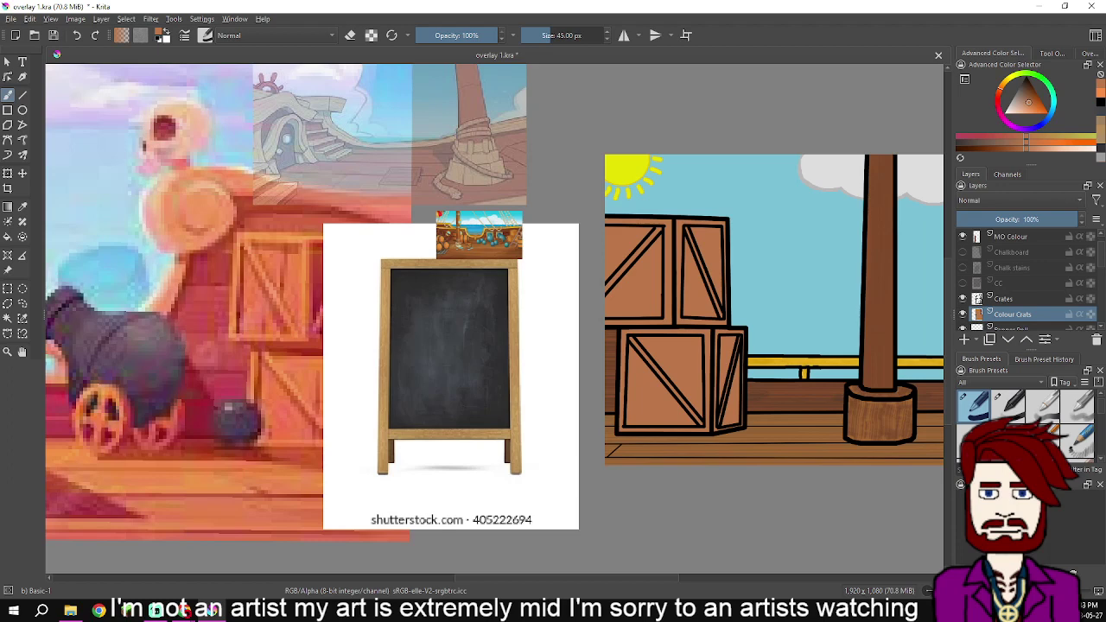
Choose the Texture Wood Fiber brush preset for adding grain to the crates
{"action": "mouse_move", "coordinate": [873, 312]}
{"action": "left_mouse_down"}
{"action": "mouse_move", "coordinate": [809, 305]}
{"action": "mouse_move", "coordinate": [649, 329]}
{"action": "left_mouse_up"}
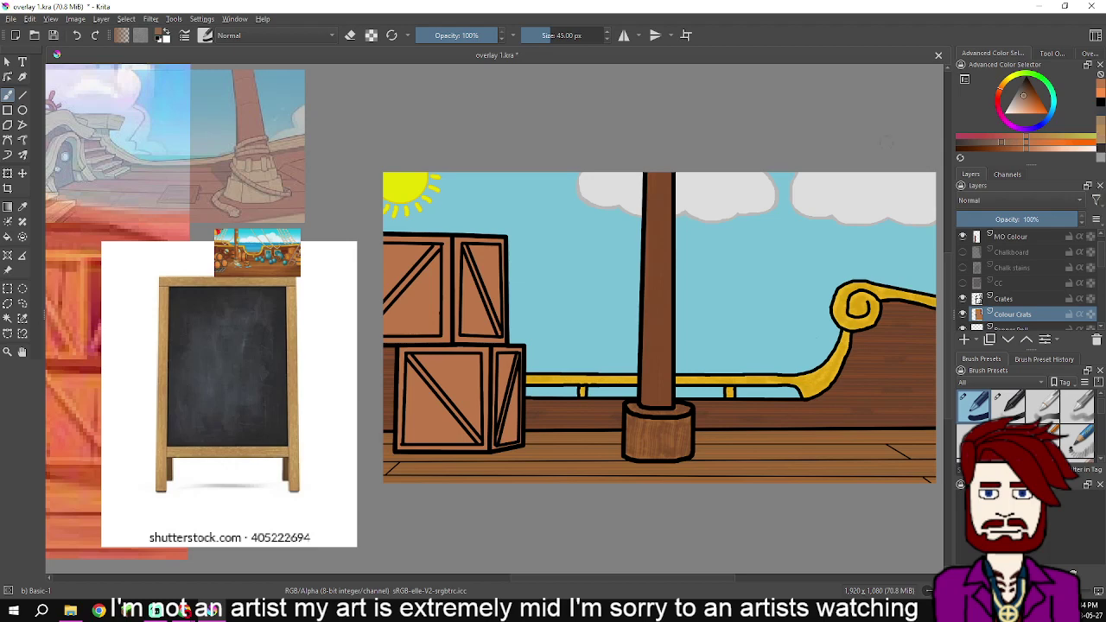
{"action": "key", "text": "F6"}
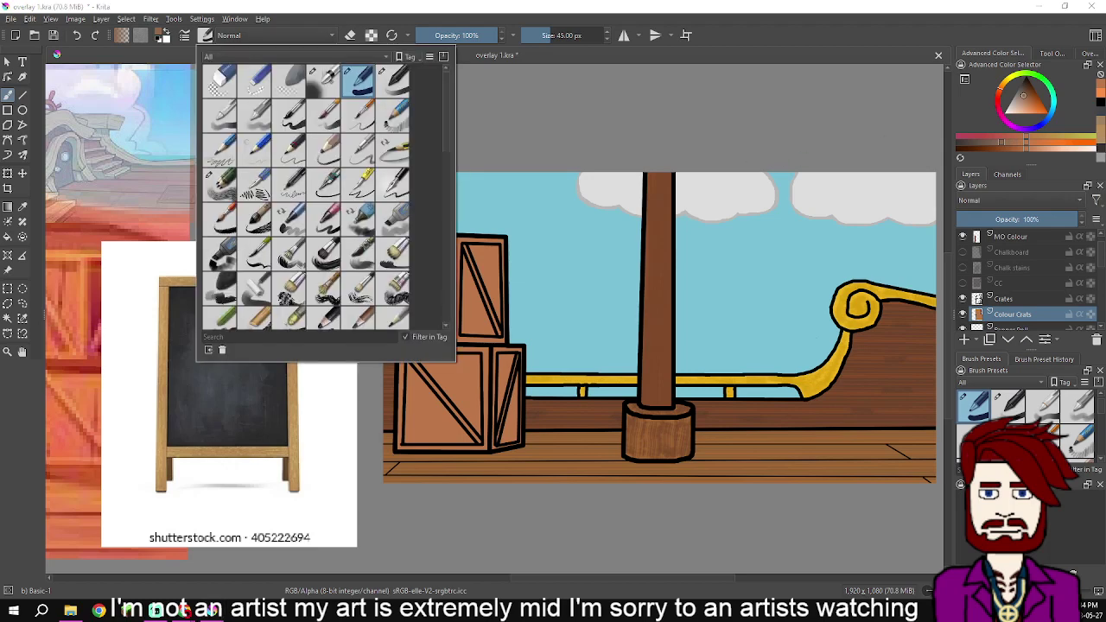
{"action": "scroll", "coordinate": [306, 196], "scroll_direction": "down", "scroll_amount": 10}
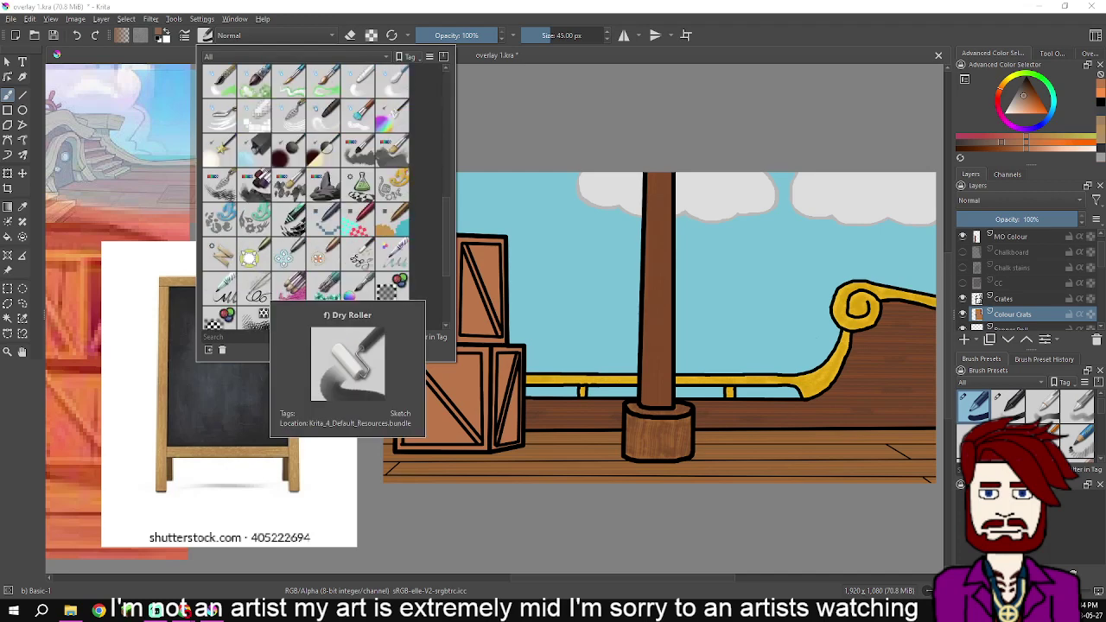
{"action": "left_click", "coordinate": [358, 244]}
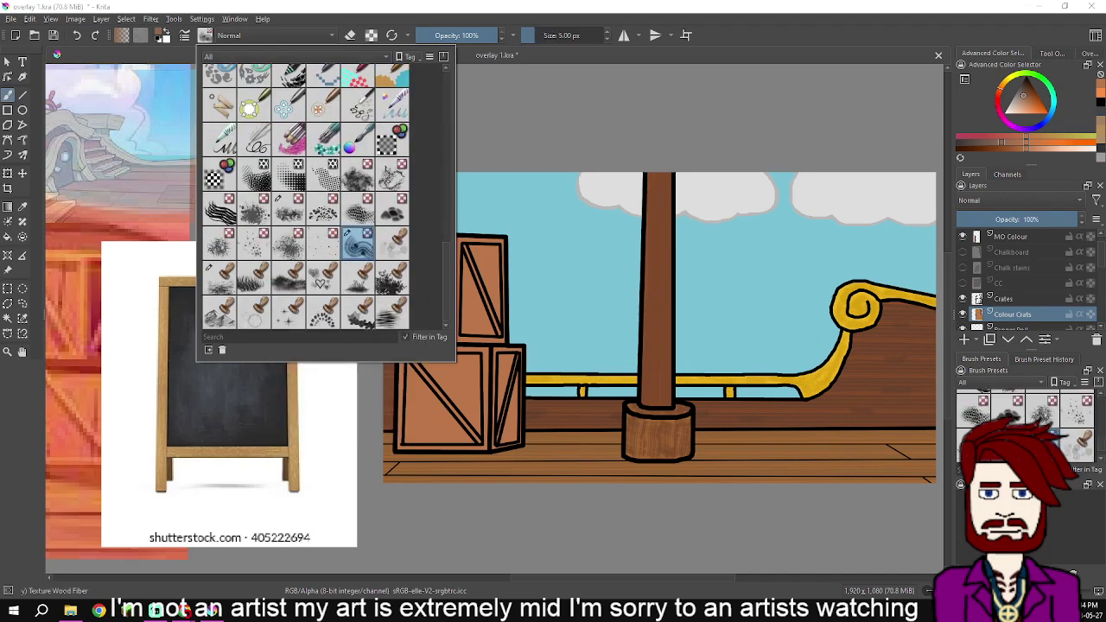
{"action": "left_click", "coordinate": [56, 54]}
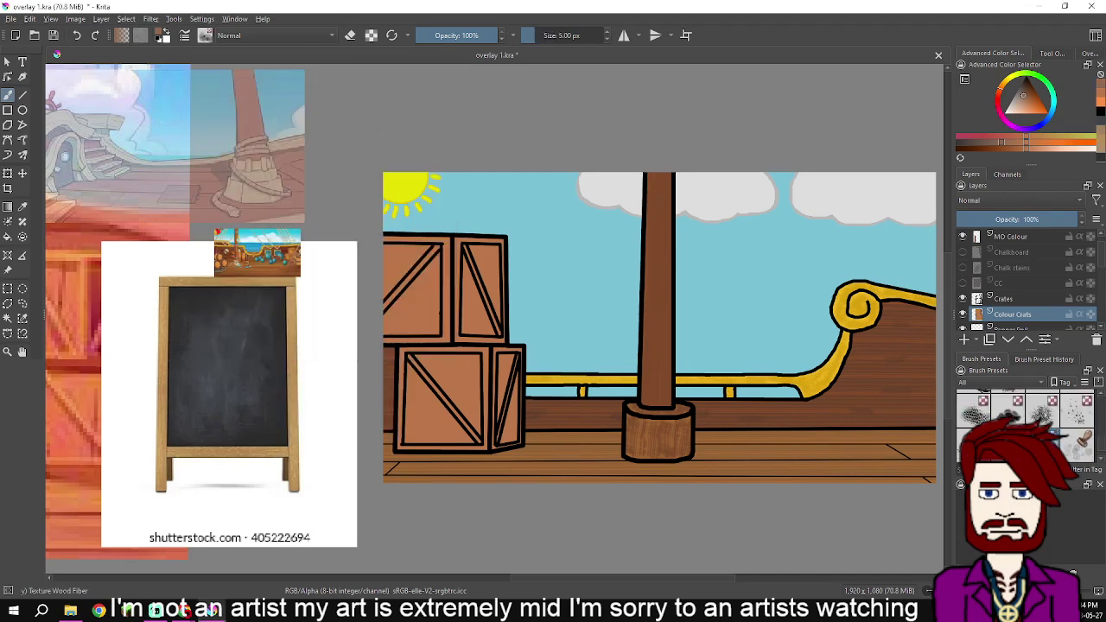
Try larger sizes for the wood-fiber brush, up to 17 px
{"action": "left_click", "coordinate": [607, 31]}
{"action": "left_click", "coordinate": [607, 32]}
{"action": "left_click", "coordinate": [606, 32]}
{"action": "left_click", "coordinate": [607, 31]}
{"action": "left_click", "coordinate": [607, 31]}
{"action": "left_click", "coordinate": [607, 31]}
{"action": "left_click", "coordinate": [607, 31]}
{"action": "left_click", "coordinate": [607, 31]}
{"action": "key", "text": "bracketright"}
{"action": "key", "text": "bracketright"}
{"action": "key", "text": "bracketright"}
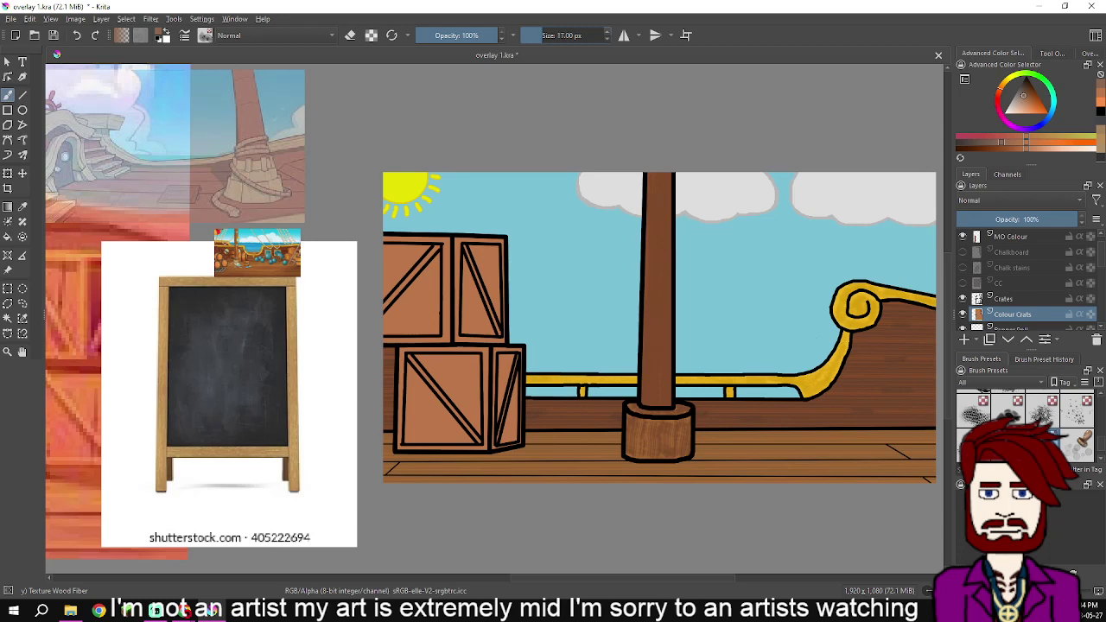
{"action": "key", "text": "bracketleft"}
{"action": "scroll", "coordinate": [398, 237], "scroll_direction": "up", "scroll_amount": 5}
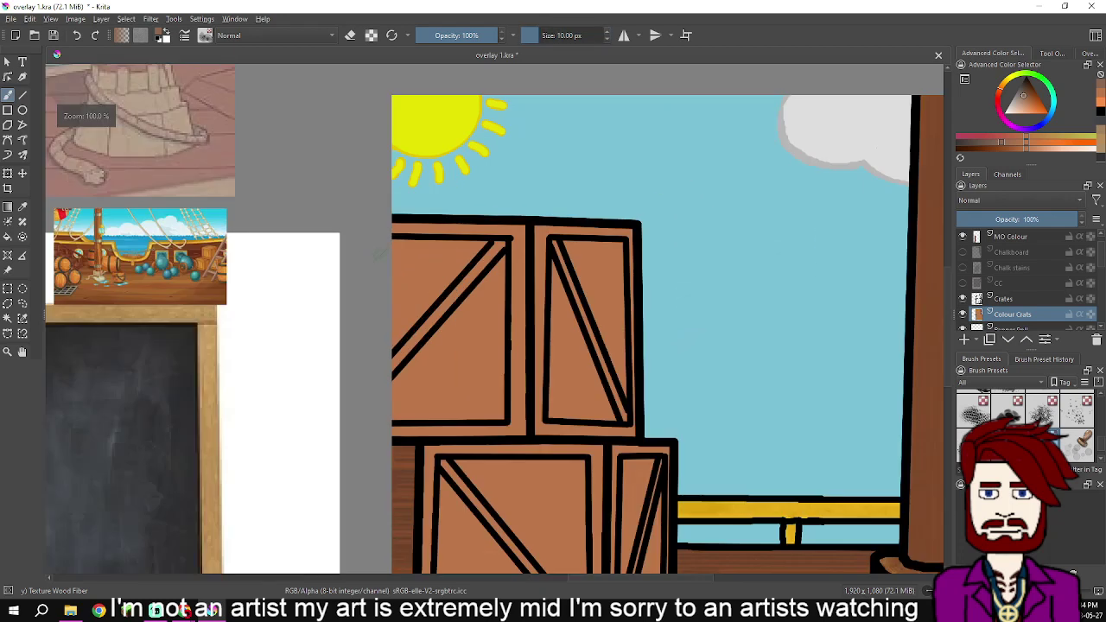
Set the brush size to 5 px and paint freehand wood grain along the upper crate's top rails and the side face's inner upright
{"action": "left_click", "coordinate": [607, 39]}
{"action": "left_click", "coordinate": [607, 39]}
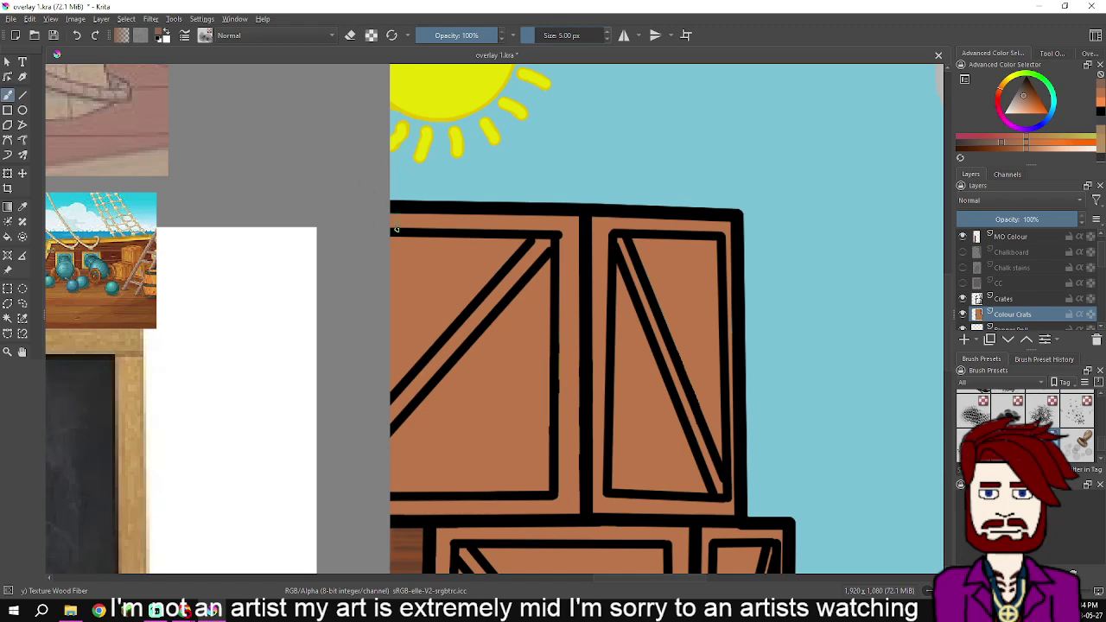
{"action": "mouse_move", "coordinate": [391, 221]}
{"action": "left_mouse_down"}
{"action": "mouse_move", "coordinate": [731, 235]}
{"action": "mouse_move", "coordinate": [739, 399]}
{"action": "mouse_move", "coordinate": [740, 317]}
{"action": "left_mouse_up"}
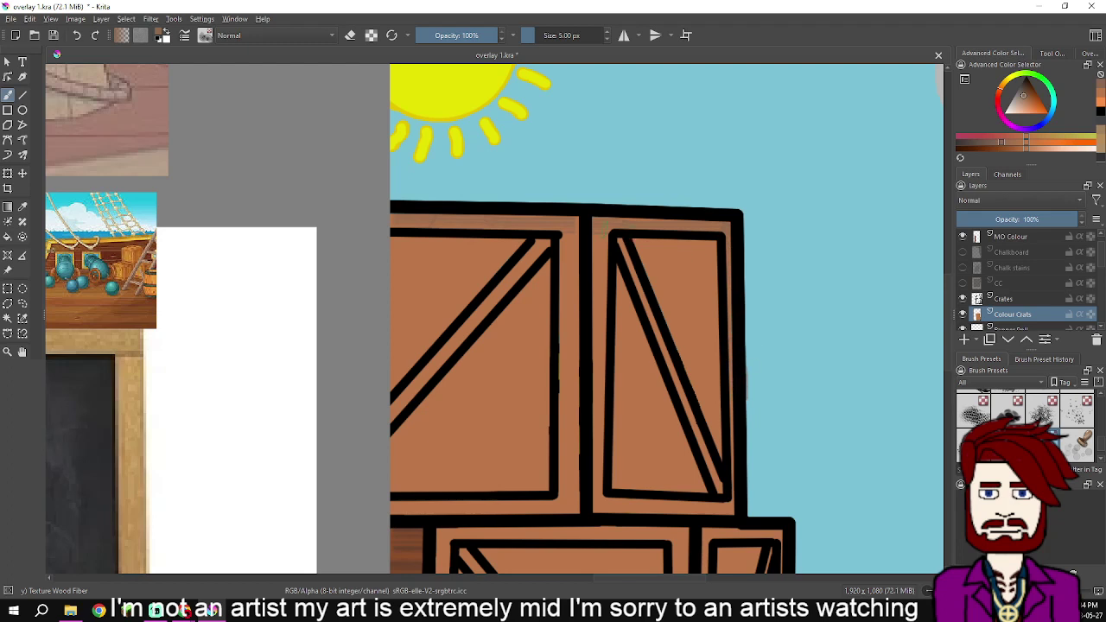
{"action": "mouse_move", "coordinate": [610, 235]}
{"action": "left_mouse_down"}
{"action": "mouse_move", "coordinate": [590, 273]}
{"action": "mouse_move", "coordinate": [608, 294]}
{"action": "mouse_move", "coordinate": [608, 236]}
{"action": "mouse_move", "coordinate": [592, 290]}
{"action": "mouse_move", "coordinate": [609, 367]}
{"action": "mouse_move", "coordinate": [588, 424]}
{"action": "mouse_move", "coordinate": [593, 504]}
{"action": "left_mouse_up"}
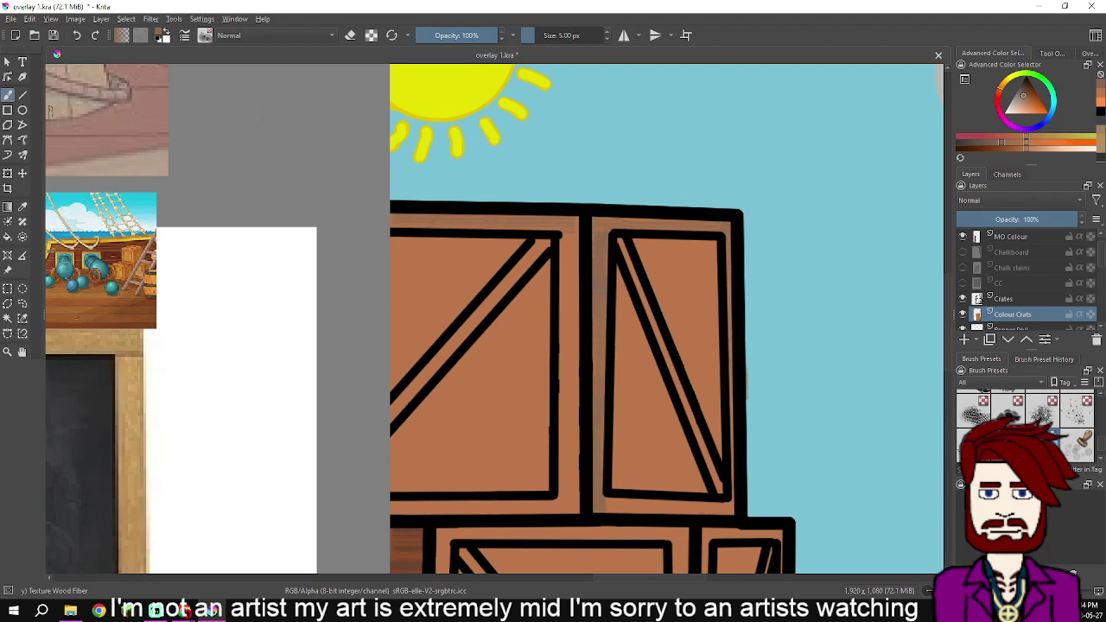
Add straight-line wood grain to the upper crate's front upright, bottom rail and diagonal brace
{"action": "left_click", "coordinate": [23, 95]}
{"action": "left_click_drag", "start_coordinate": [570, 212], "coordinate": [583, 454]}
{"action": "left_click_drag", "start_coordinate": [568, 517], "coordinate": [564, 516]}
{"action": "left_click_drag", "start_coordinate": [392, 512], "coordinate": [577, 511]}
{"action": "left_click_drag", "start_coordinate": [377, 424], "coordinate": [520, 278]}
Add straight-line wood grain to the upper crate's side brace, outer upright and bottom rail
{"action": "left_click_drag", "start_coordinate": [541, 236], "coordinate": [731, 502]}
{"action": "left_click_drag", "start_coordinate": [731, 224], "coordinate": [731, 519]}
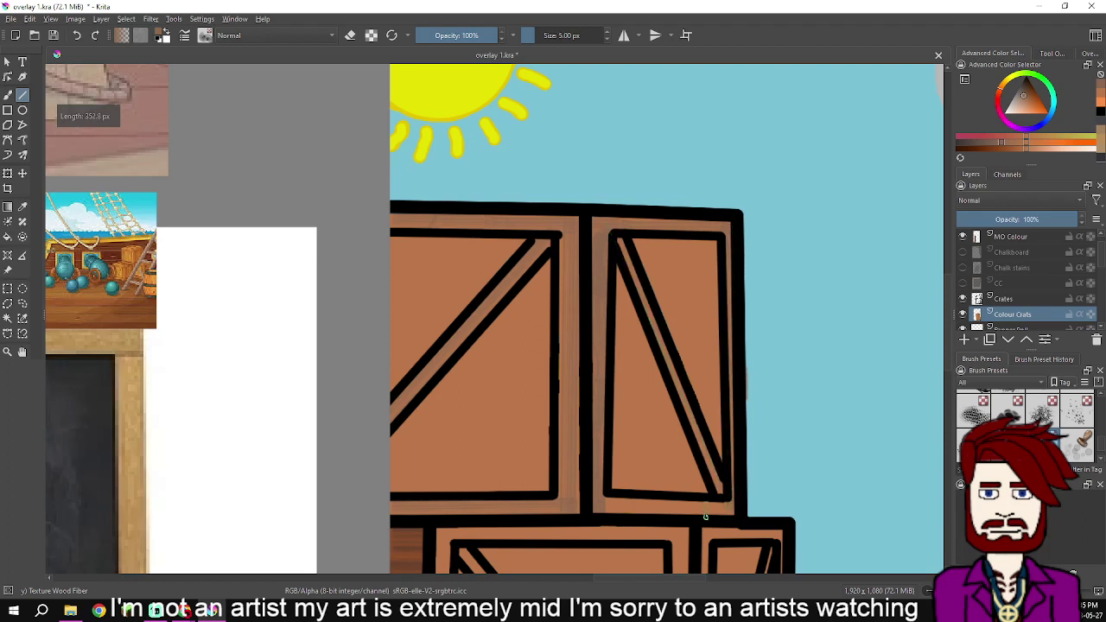
{"action": "mouse_move", "coordinate": [604, 500]}
{"action": "left_mouse_down"}
{"action": "mouse_move", "coordinate": [684, 500]}
{"action": "mouse_move", "coordinate": [722, 517]}
{"action": "left_mouse_up"}
Add straight-line wood grain along the lower crate's front and side frames and its front diagonal brace
{"action": "scroll", "coordinate": [677, 496], "scroll_direction": "down", "scroll_amount": 5}
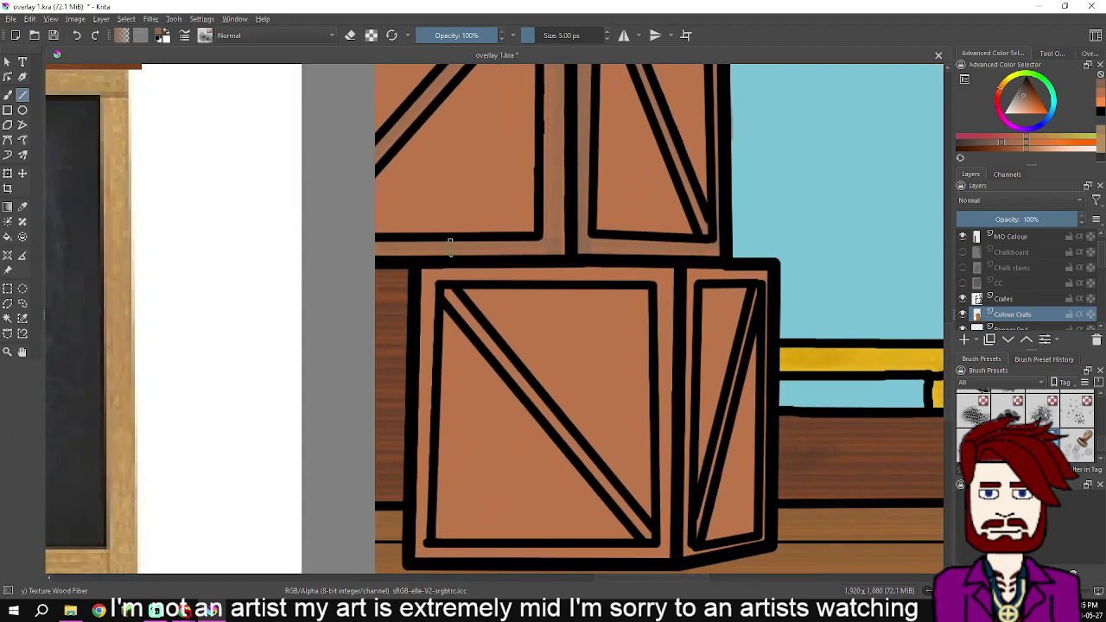
{"action": "left_click_drag", "start_coordinate": [422, 274], "coordinate": [545, 274]}
{"action": "left_click_drag", "start_coordinate": [657, 281], "coordinate": [766, 275]}
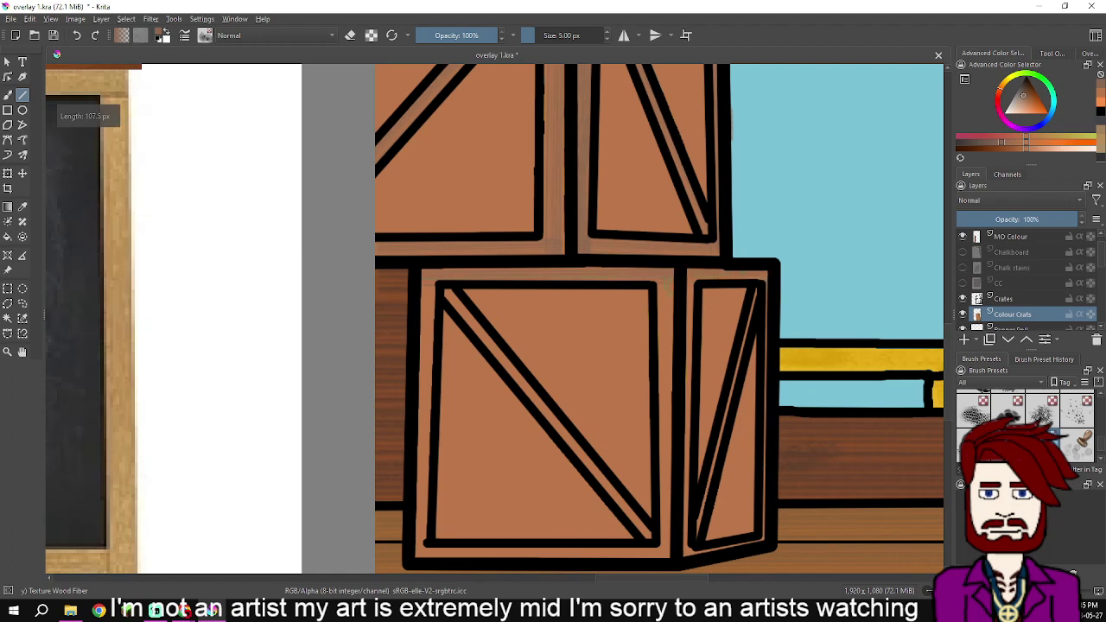
{"action": "left_click_drag", "start_coordinate": [665, 277], "coordinate": [667, 559]}
{"action": "mouse_move", "coordinate": [691, 394]}
{"action": "left_mouse_down"}
{"action": "mouse_move", "coordinate": [690, 265]}
{"action": "mouse_move", "coordinate": [683, 552]}
{"action": "mouse_move", "coordinate": [766, 540]}
{"action": "mouse_move", "coordinate": [767, 268]}
{"action": "mouse_move", "coordinate": [697, 538]}
{"action": "left_mouse_up"}
{"action": "left_click_drag", "start_coordinate": [438, 285], "coordinate": [661, 548]}
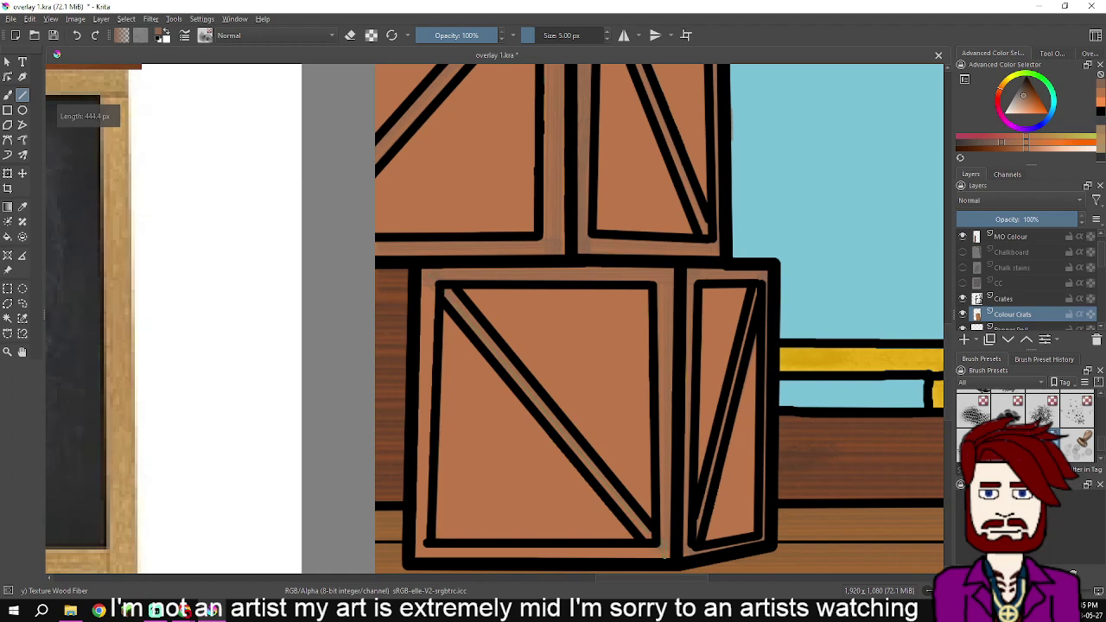
{"action": "left_click_drag", "start_coordinate": [435, 275], "coordinate": [430, 473]}
{"action": "mouse_move", "coordinate": [423, 543]}
{"action": "left_mouse_down"}
{"action": "mouse_move", "coordinate": [422, 558]}
{"action": "mouse_move", "coordinate": [664, 557]}
{"action": "left_mouse_up"}
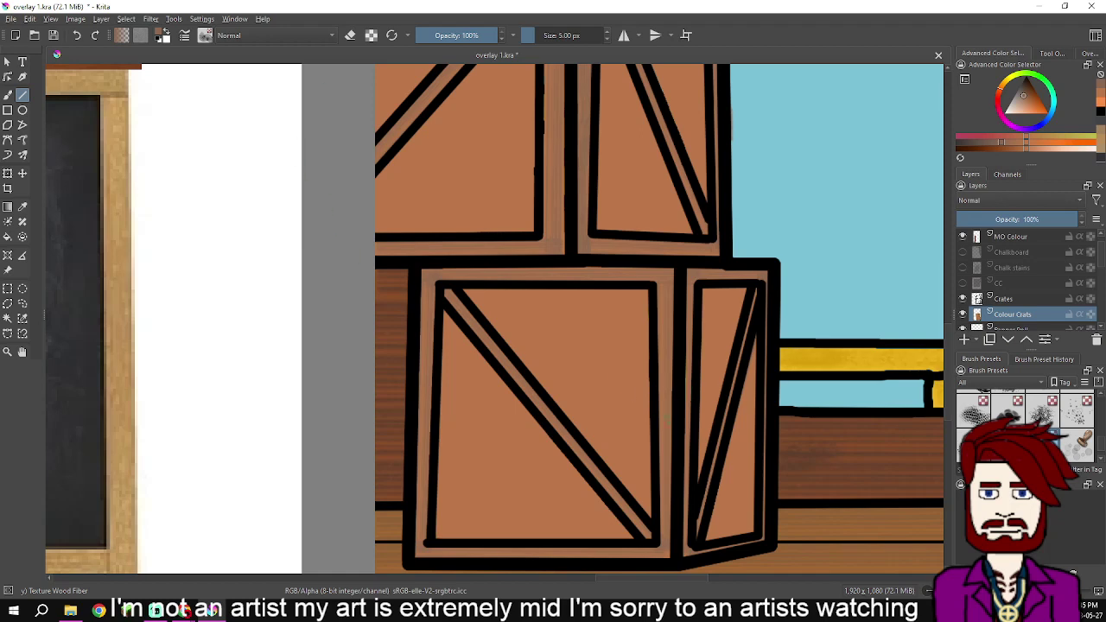
Choose the Stamp Floor brush preset at 30.35 px and try a straight stroke down the lower crate's front panel
{"action": "key", "text": "F6"}
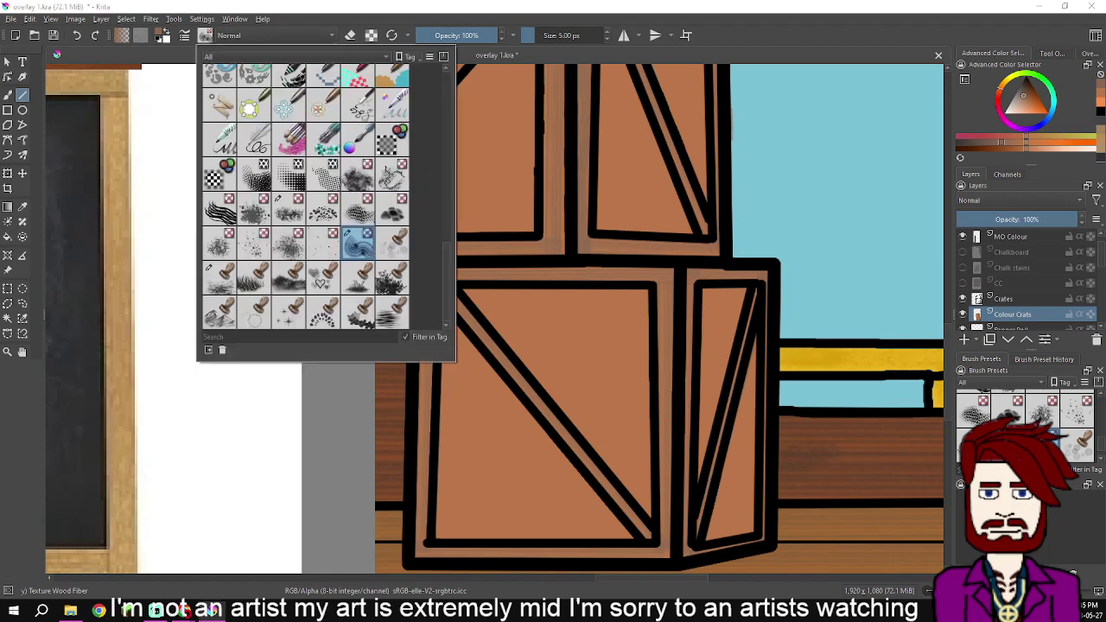
{"action": "left_click", "coordinate": [219, 278]}
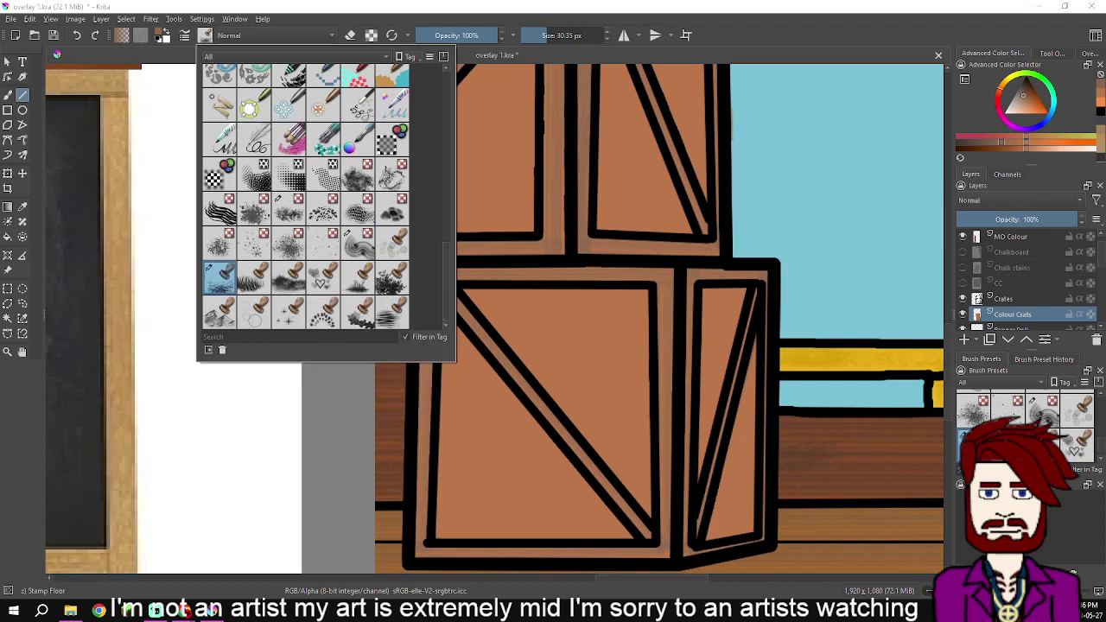
{"action": "left_click", "coordinate": [153, 383]}
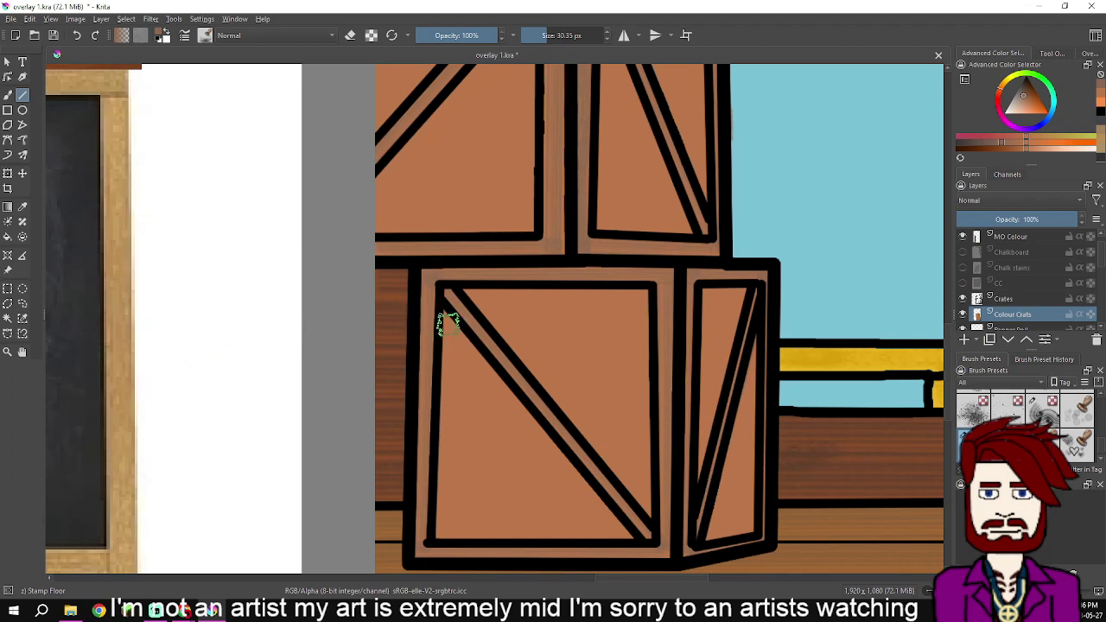
{"action": "left_click_drag", "start_coordinate": [447, 322], "coordinate": [446, 535]}
Pick a more saturated orange and texture the lower crate's front and side panels with freehand Stamp Floor strokes
{"action": "left_click", "coordinate": [1006, 142]}
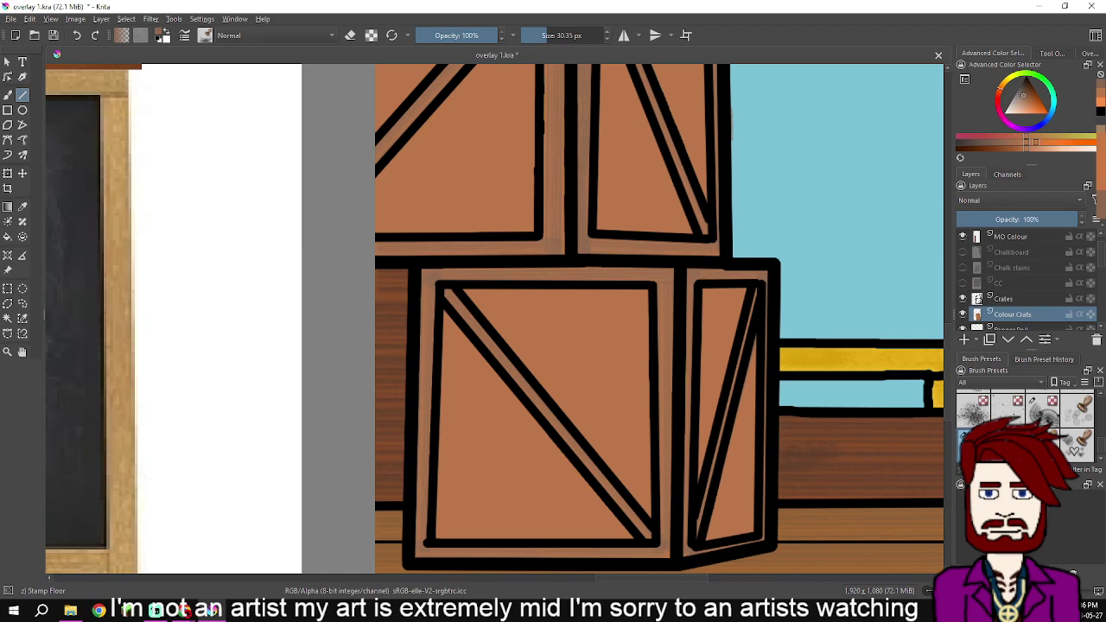
{"action": "left_click", "coordinate": [1033, 106]}
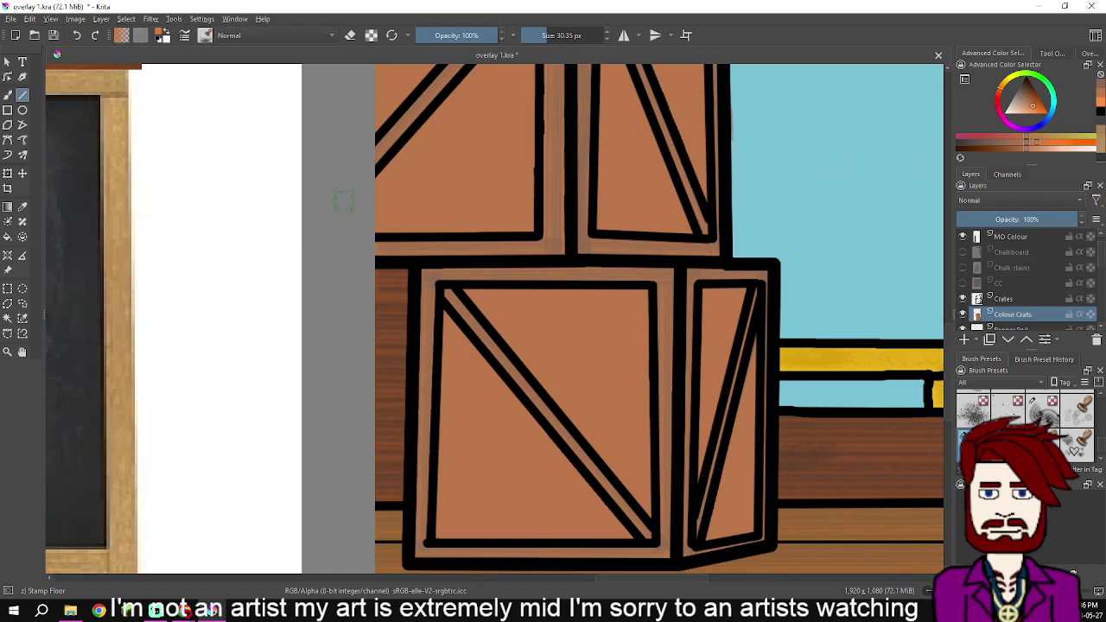
{"action": "key", "text": "b"}
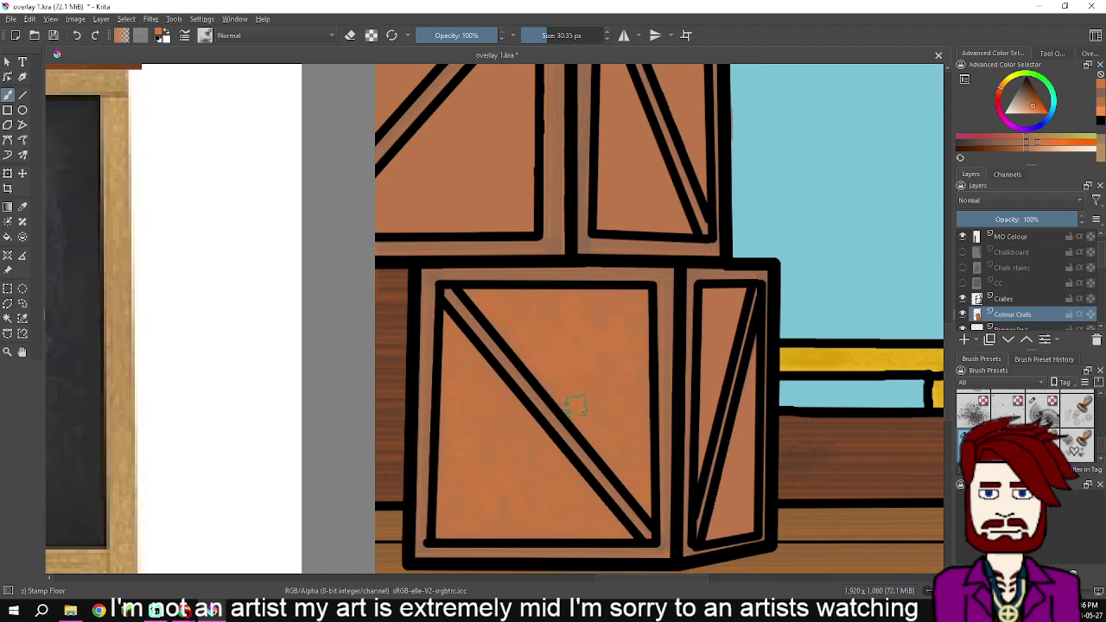
{"action": "scroll", "coordinate": [741, 345], "scroll_direction": "up", "scroll_amount": 2}
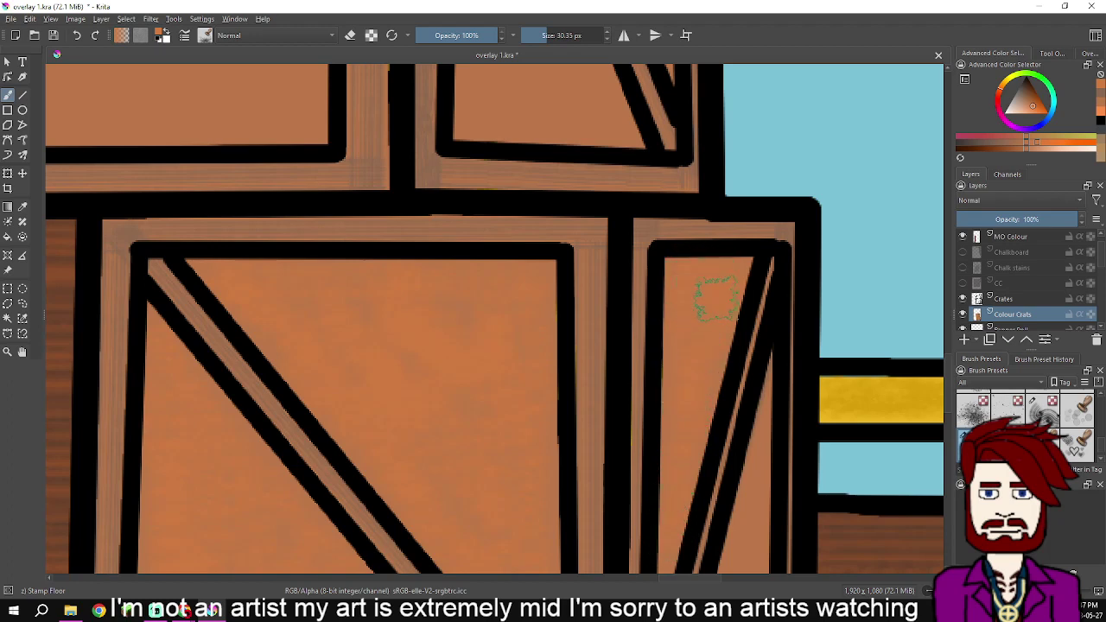
{"action": "mouse_move", "coordinate": [714, 363]}
{"action": "left_mouse_down"}
{"action": "mouse_move", "coordinate": [703, 301]}
{"action": "mouse_move", "coordinate": [721, 248]}
{"action": "left_mouse_up"}
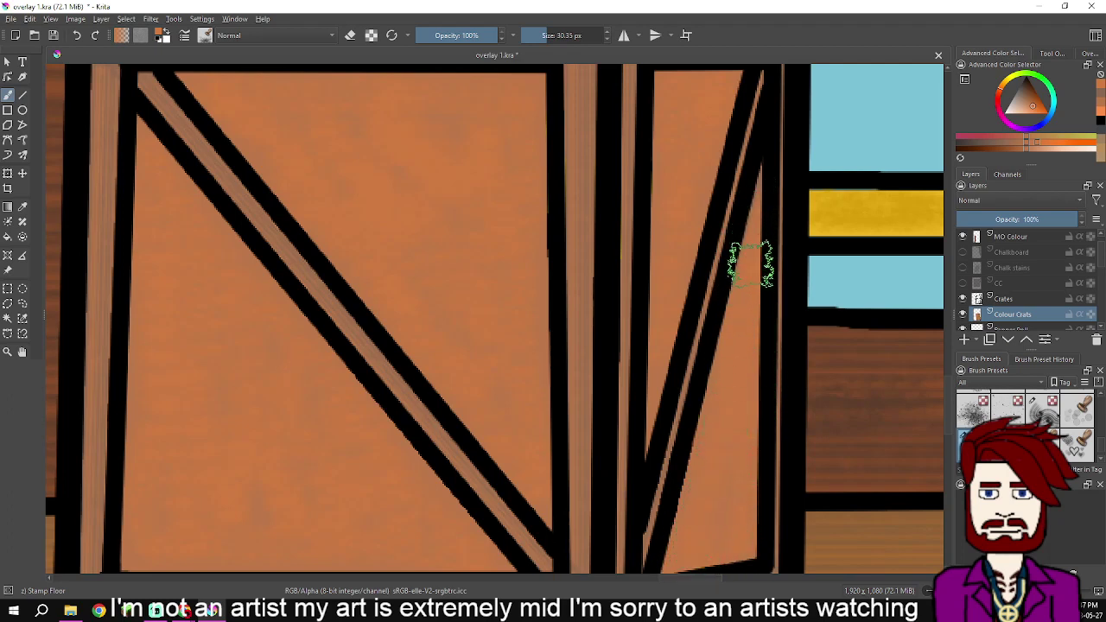
Texture the upper crate's front panels on both sides of the diagonal brace with the same orange stamp brush
{"action": "key", "text": "1"}
{"action": "scroll", "coordinate": [650, 402], "scroll_direction": "down", "scroll_amount": 2}
{"action": "scroll", "coordinate": [605, 383], "scroll_direction": "up", "scroll_amount": 5}
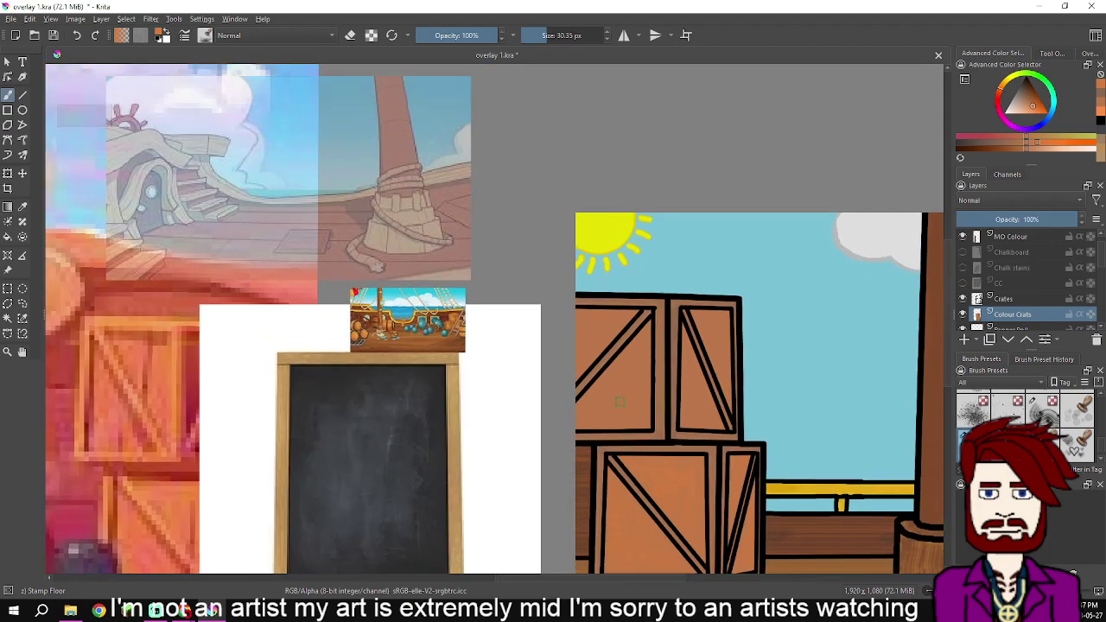
{"action": "left_click_drag", "start_coordinate": [725, 217], "coordinate": [718, 515]}
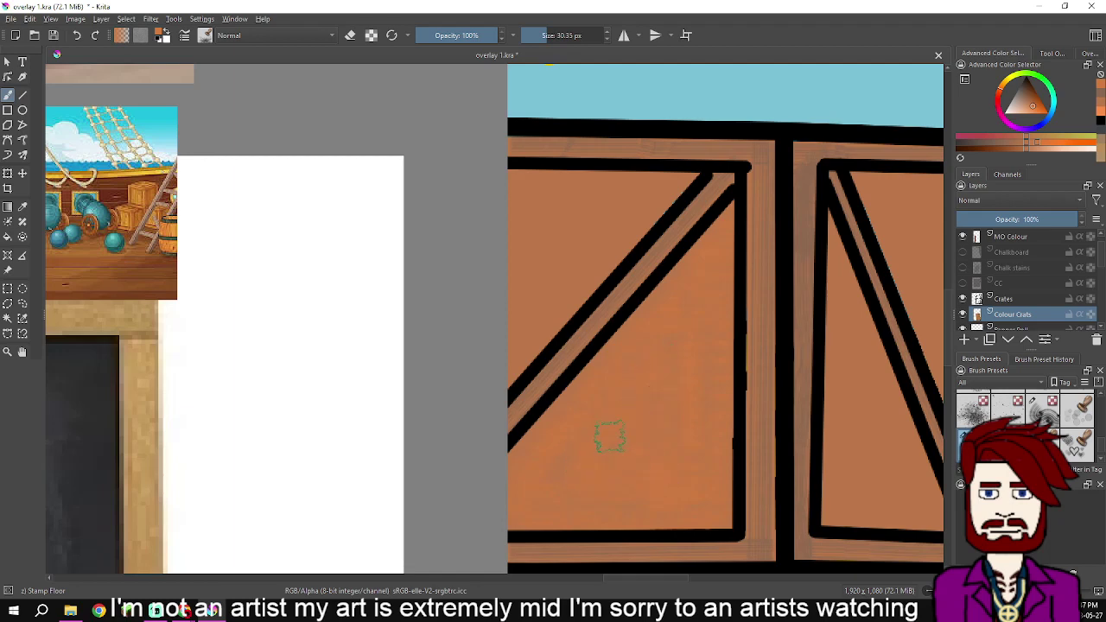
{"action": "left_click_drag", "start_coordinate": [580, 417], "coordinate": [598, 456]}
{"action": "left_click_drag", "start_coordinate": [545, 424], "coordinate": [563, 470]}
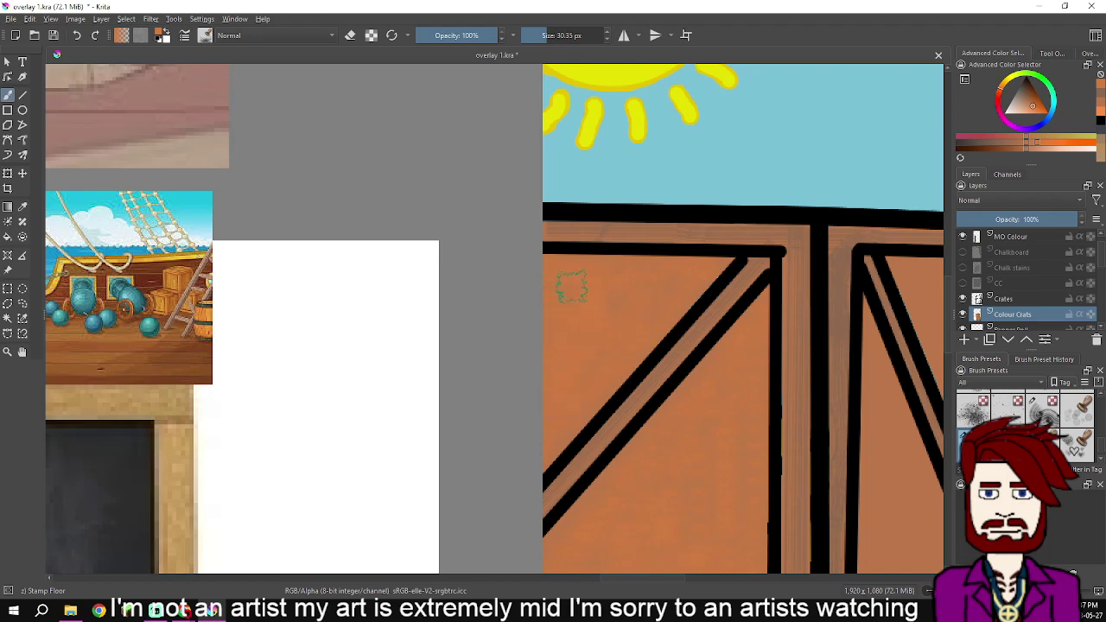
Texture the upper crate's narrow side panels around the brace with the orange stamp brush
{"action": "left_click_drag", "start_coordinate": [721, 369], "coordinate": [441, 282]}
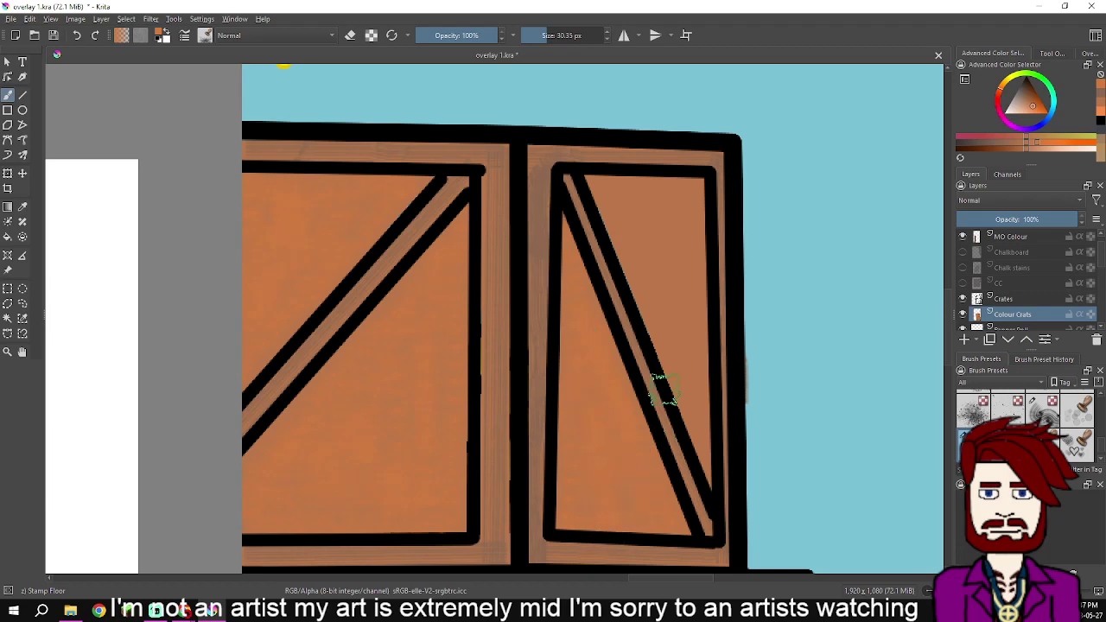
{"action": "scroll", "coordinate": [622, 212], "scroll_direction": "up", "scroll_amount": 2}
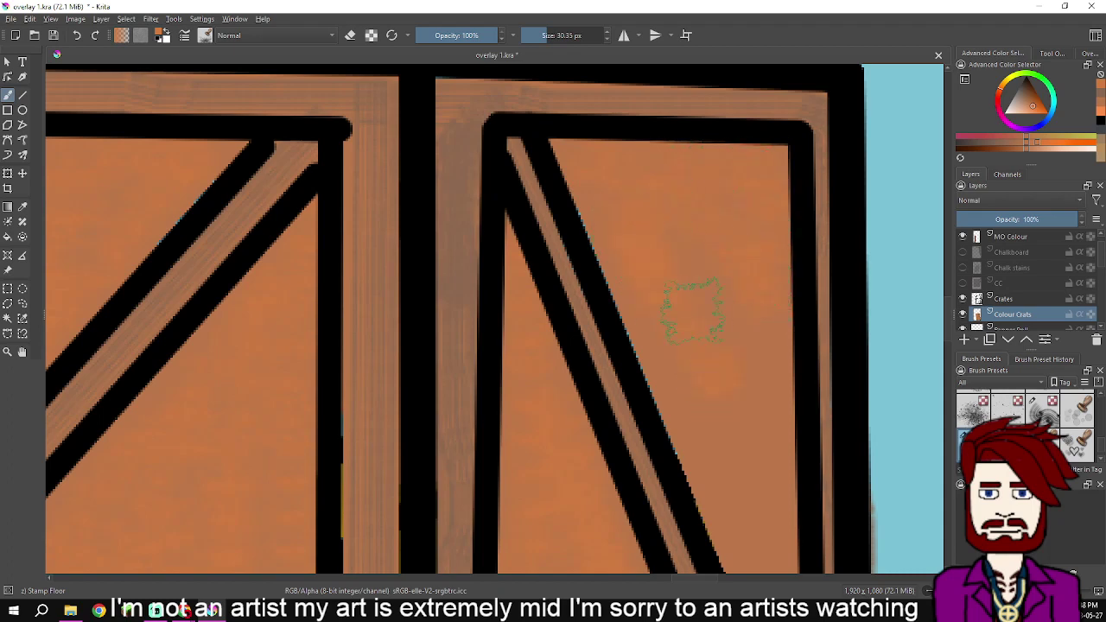
{"action": "left_click_drag", "start_coordinate": [721, 387], "coordinate": [684, 183]}
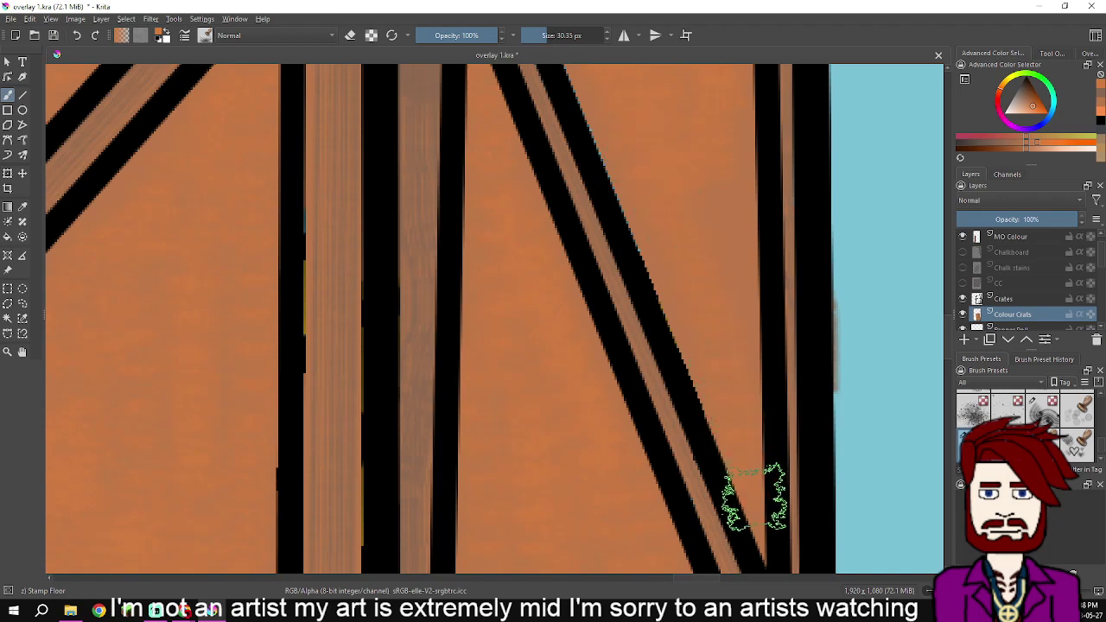
Make the CC, Chalk stains and Chalkboard layers visible again
{"action": "scroll", "coordinate": [715, 192], "scroll_direction": "down", "scroll_amount": 4}
{"action": "left_click_drag", "start_coordinate": [832, 204], "coordinate": [768, 269]}
{"action": "left_click", "coordinate": [963, 283]}
{"action": "left_click", "coordinate": [963, 267]}
{"action": "left_click", "coordinate": [963, 251]}
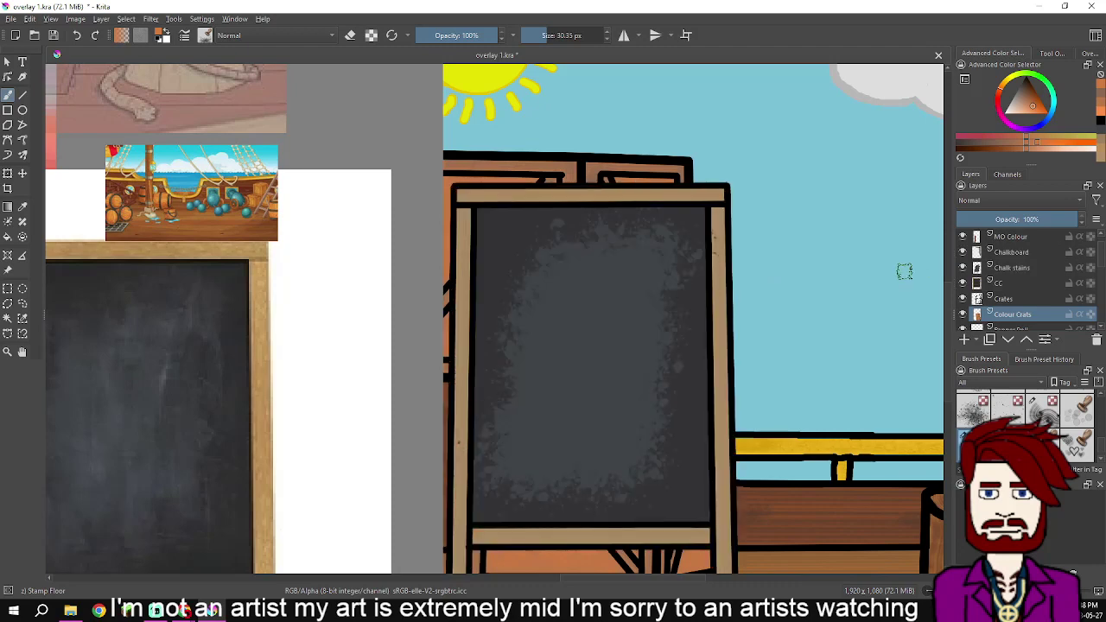
Examine the whole overlay with the chalkboard standing in front of the textured crates
{"action": "scroll", "coordinate": [849, 275], "scroll_direction": "down", "scroll_amount": 3}
{"action": "scroll", "coordinate": [849, 275], "scroll_direction": "up", "scroll_amount": 1}
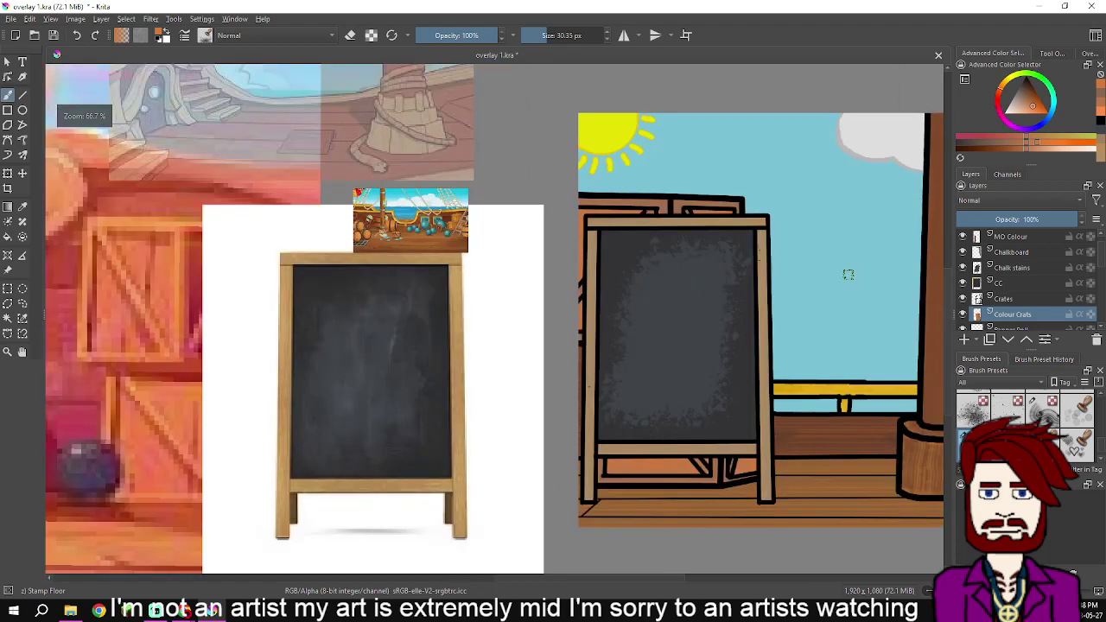
{"action": "scroll", "coordinate": [864, 312], "scroll_direction": "down", "scroll_amount": 2}
{"action": "left_click_drag", "start_coordinate": [865, 313], "coordinate": [576, 316]}
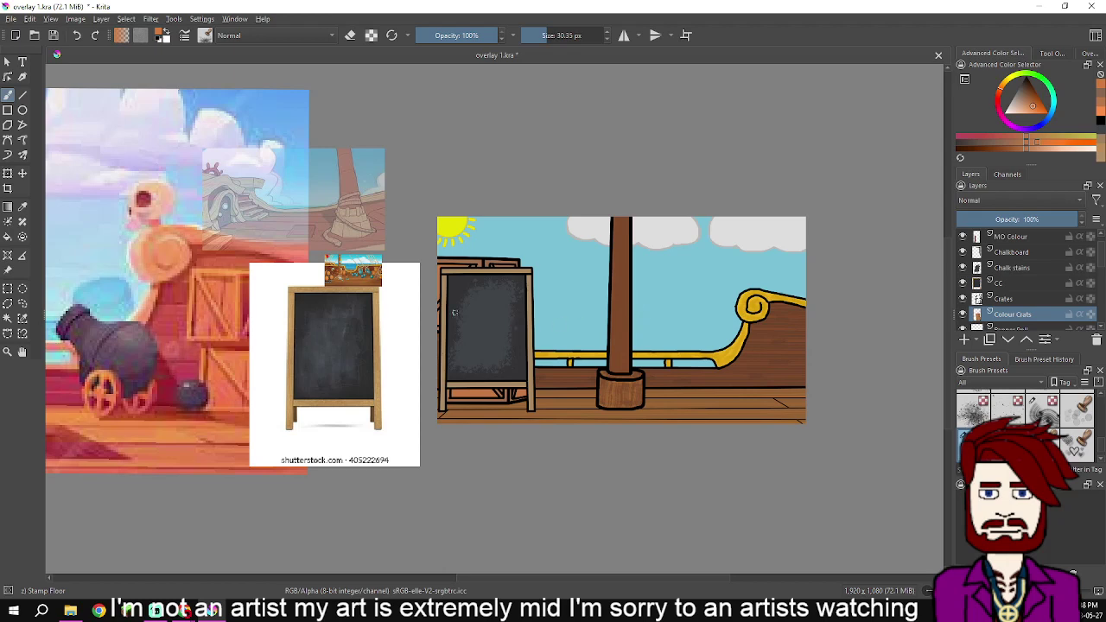
{"action": "scroll", "coordinate": [492, 334], "scroll_direction": "up", "scroll_amount": 2}
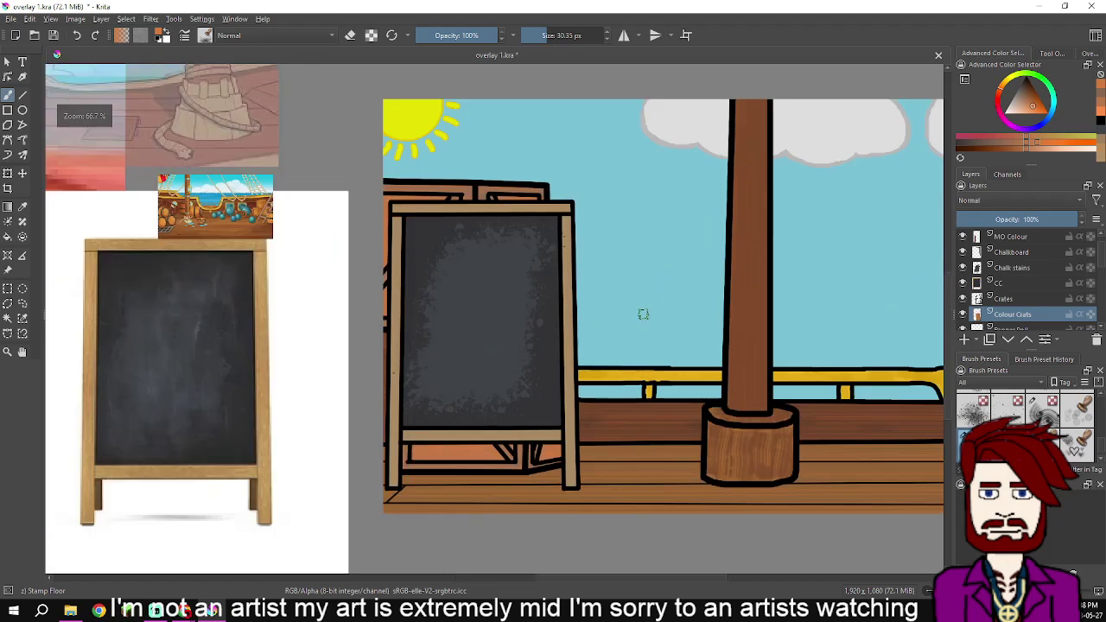
{"action": "left_click_drag", "start_coordinate": [551, 335], "coordinate": [523, 321]}
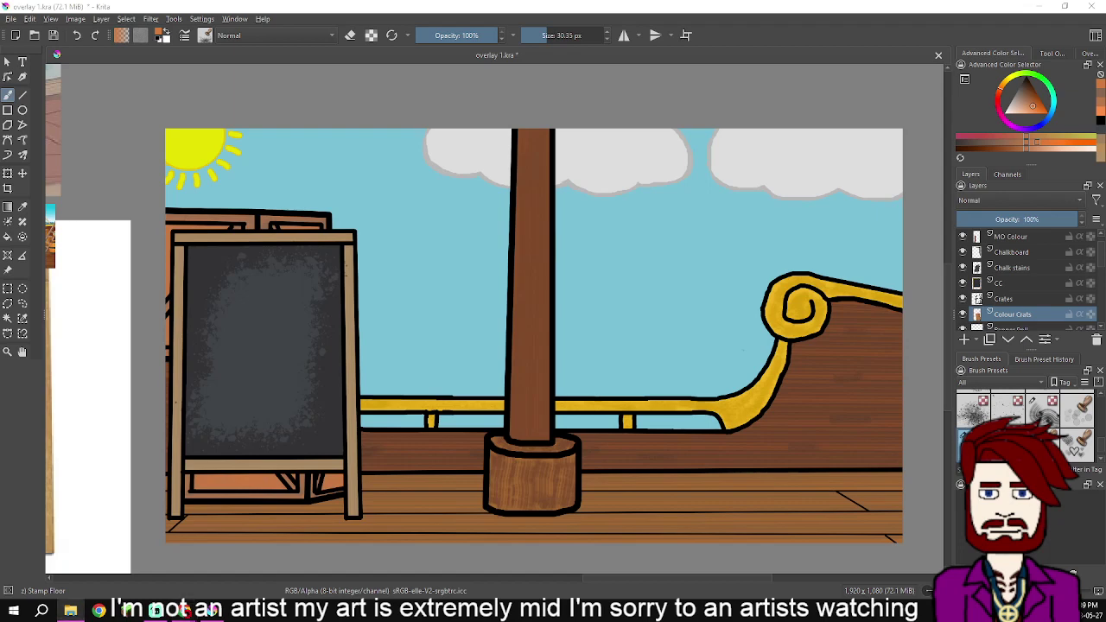
{"action": "scroll", "coordinate": [644, 355], "scroll_direction": "down", "scroll_amount": 1}
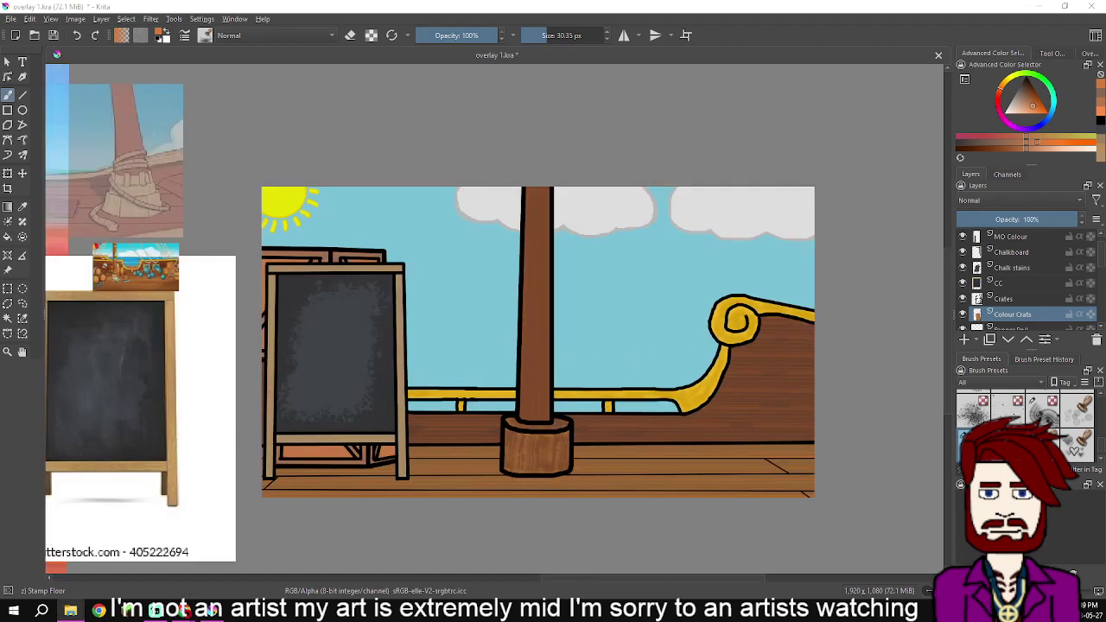
Resize the red banner reference image and place it beside the upper part of the mast
{"action": "left_click_drag", "start_coordinate": [640, 277], "coordinate": [579, 243]}
{"action": "left_click", "coordinate": [678, 385]}
{"action": "left_click_drag", "start_coordinate": [610, 276], "coordinate": [679, 352]}
{"action": "mouse_move", "coordinate": [613, 281]}
{"action": "left_mouse_down"}
{"action": "mouse_move", "coordinate": [599, 255]}
{"action": "mouse_move", "coordinate": [599, 268]}
{"action": "left_mouse_up"}
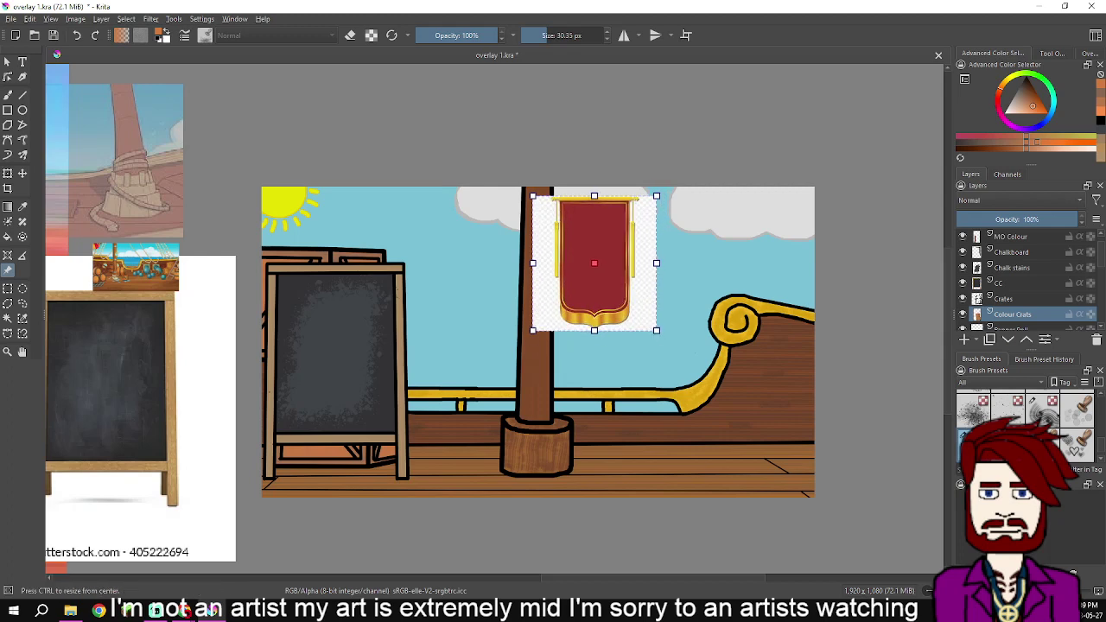
{"action": "left_click_drag", "start_coordinate": [598, 339], "coordinate": [598, 330]}
Turn off the banner reference's fixed aspect ratio, then make it shorter and wider
{"action": "left_click", "coordinate": [1053, 53]}
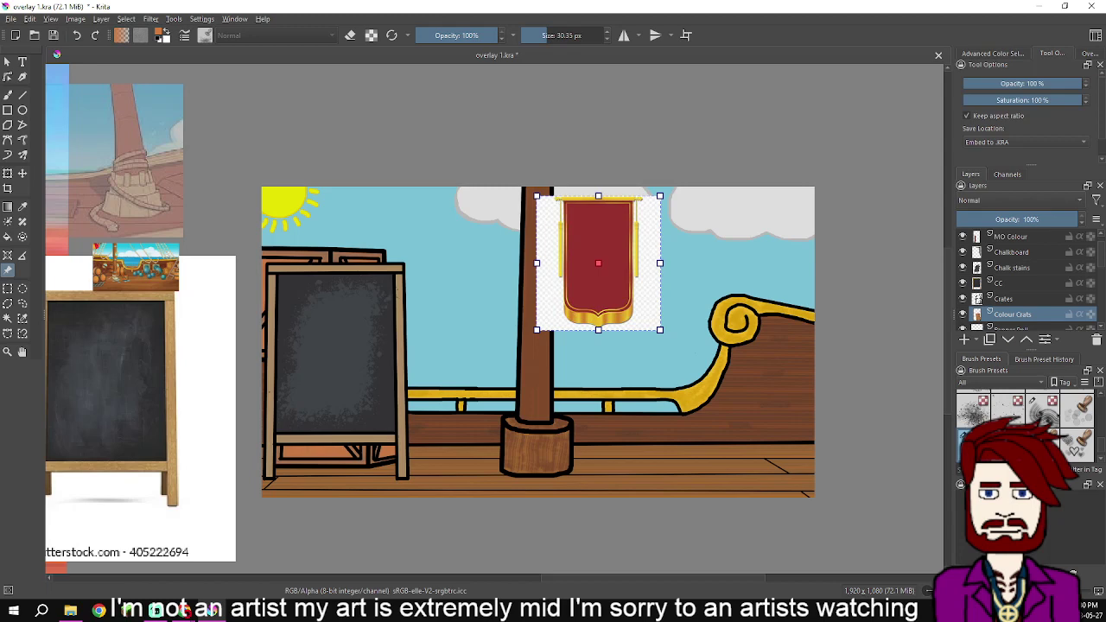
{"action": "left_click", "coordinate": [967, 116]}
{"action": "left_click_drag", "start_coordinate": [599, 329], "coordinate": [598, 308]}
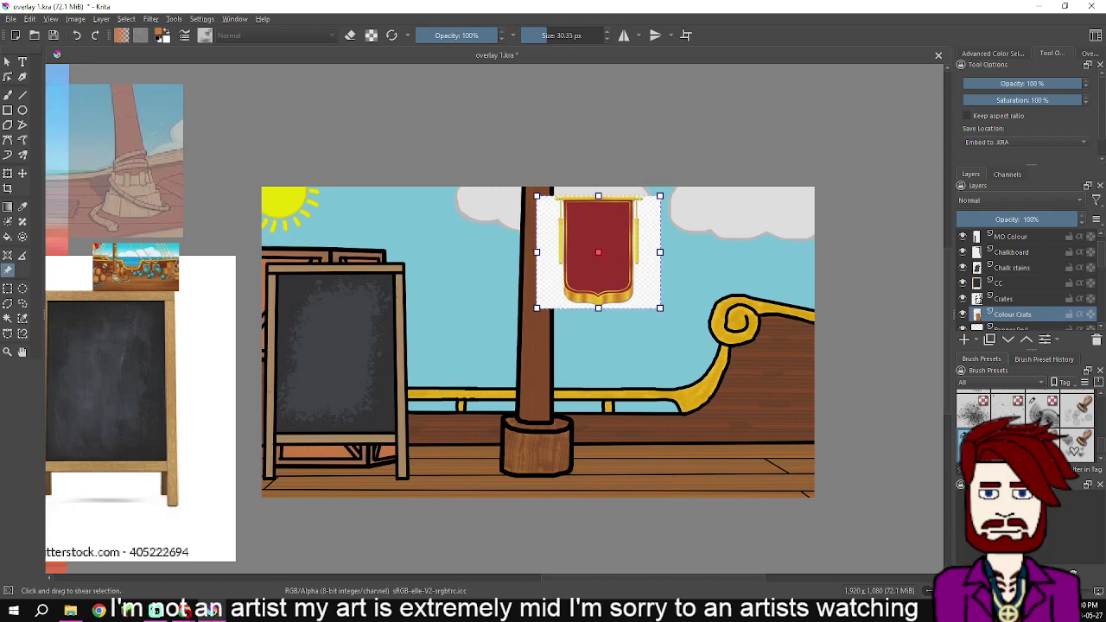
{"action": "left_click_drag", "start_coordinate": [660, 252], "coordinate": [620, 251]}
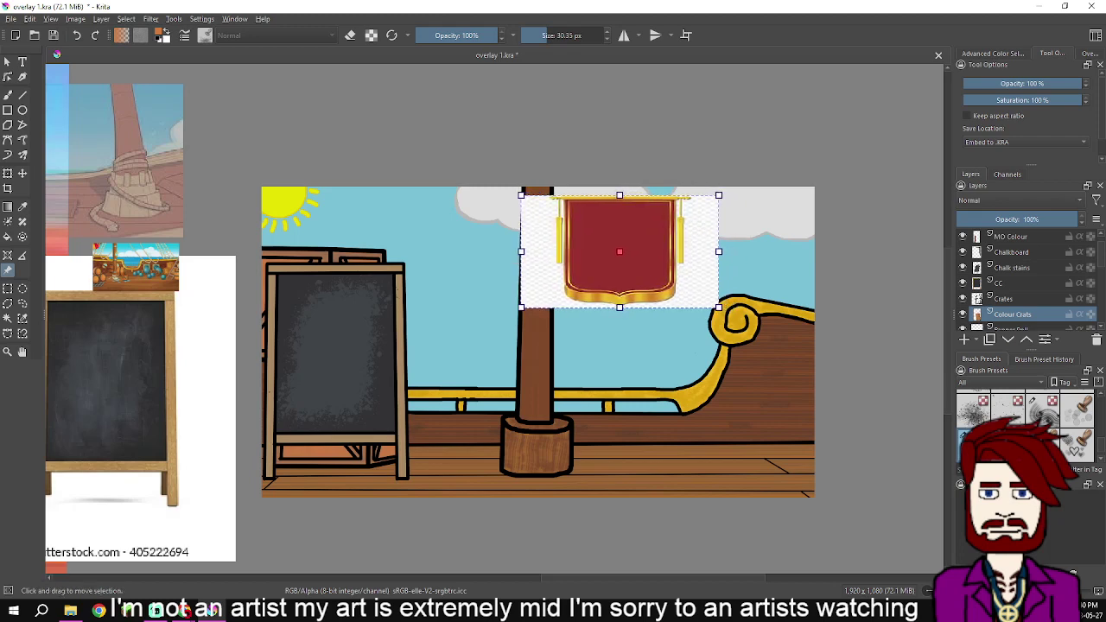
{"action": "key", "text": "Escape"}
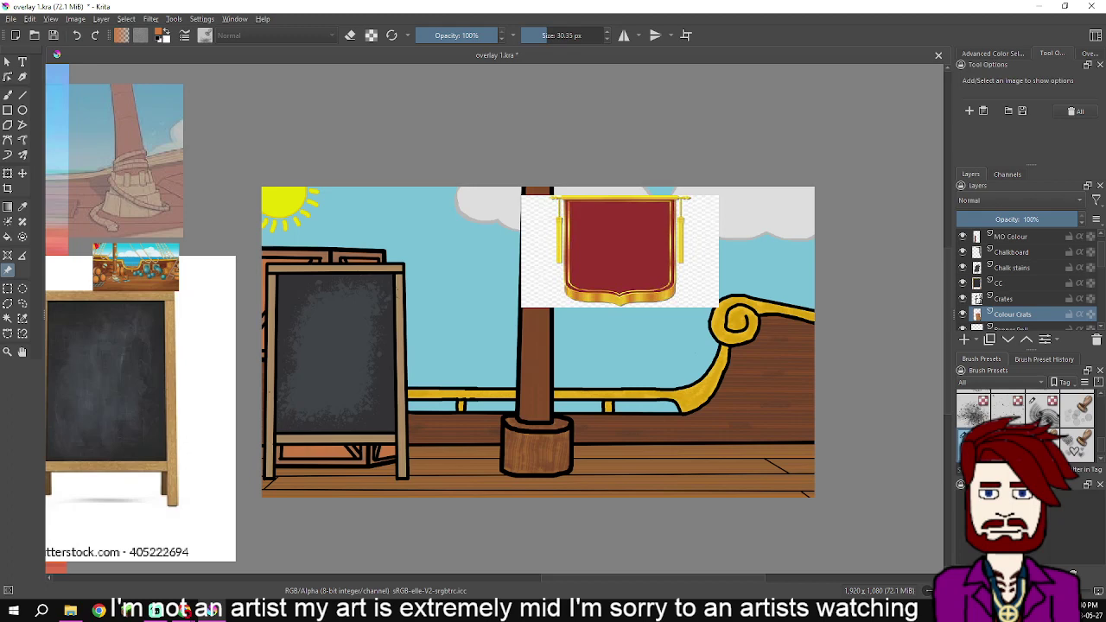
Add a new paint layer above Mast Outline and name it Banner
{"action": "scroll", "coordinate": [1024, 281], "scroll_direction": "up", "scroll_amount": 1}
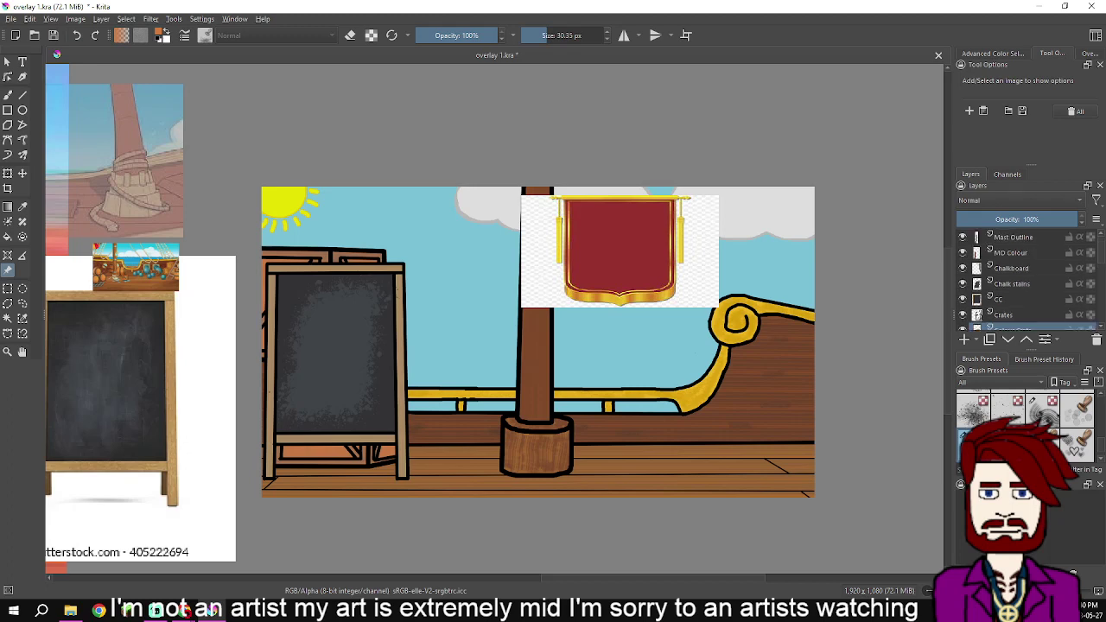
{"action": "left_click", "coordinate": [1025, 237]}
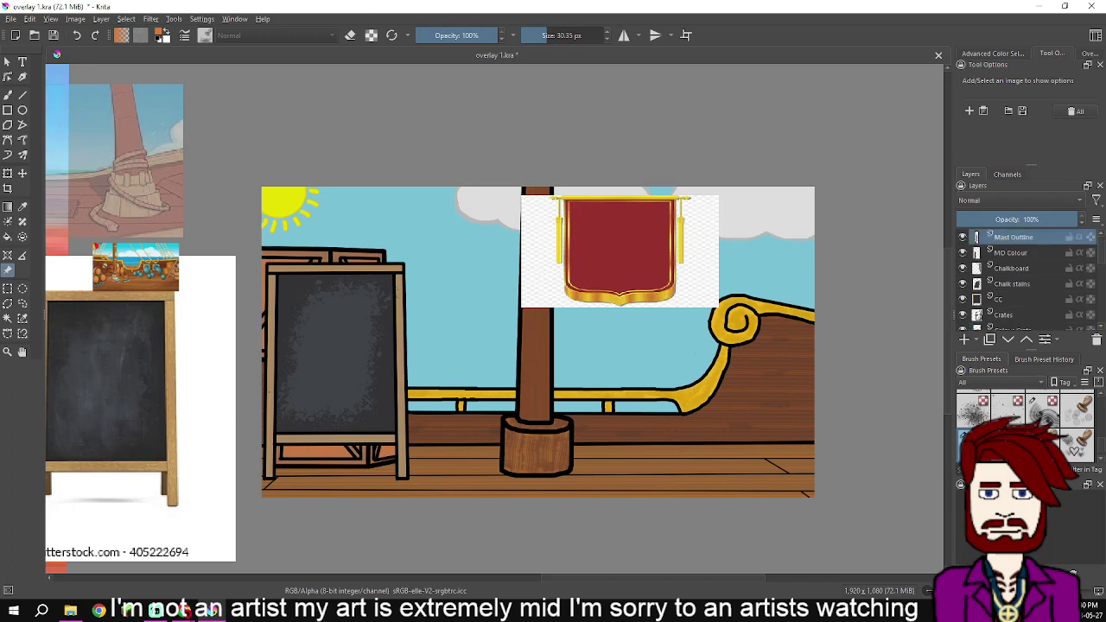
{"action": "key", "text": "Insert"}
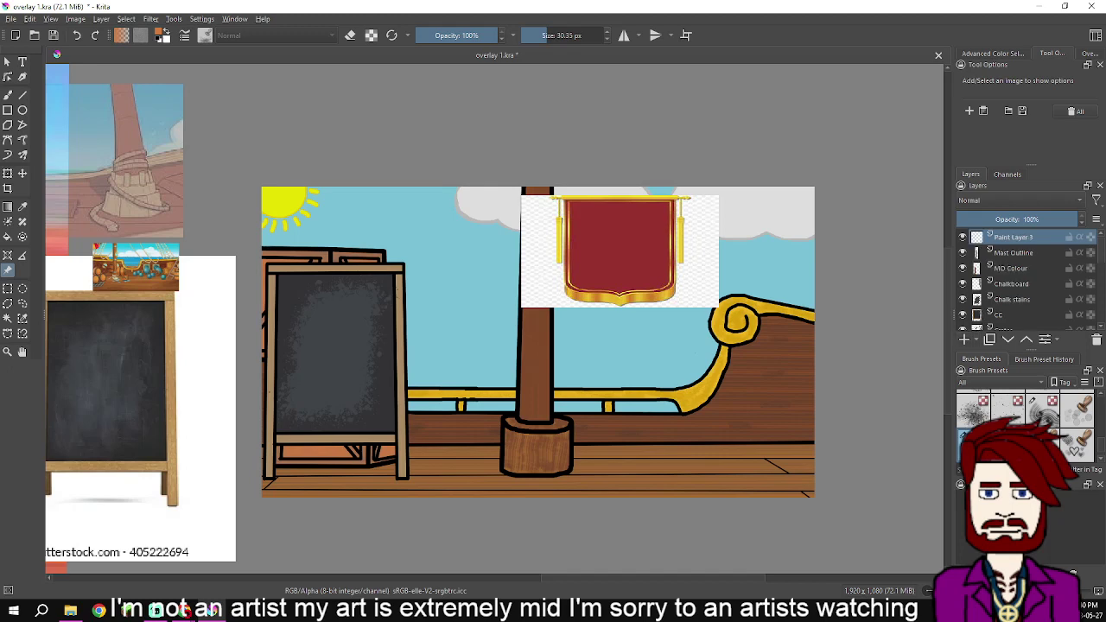
{"action": "key", "text": "F2"}
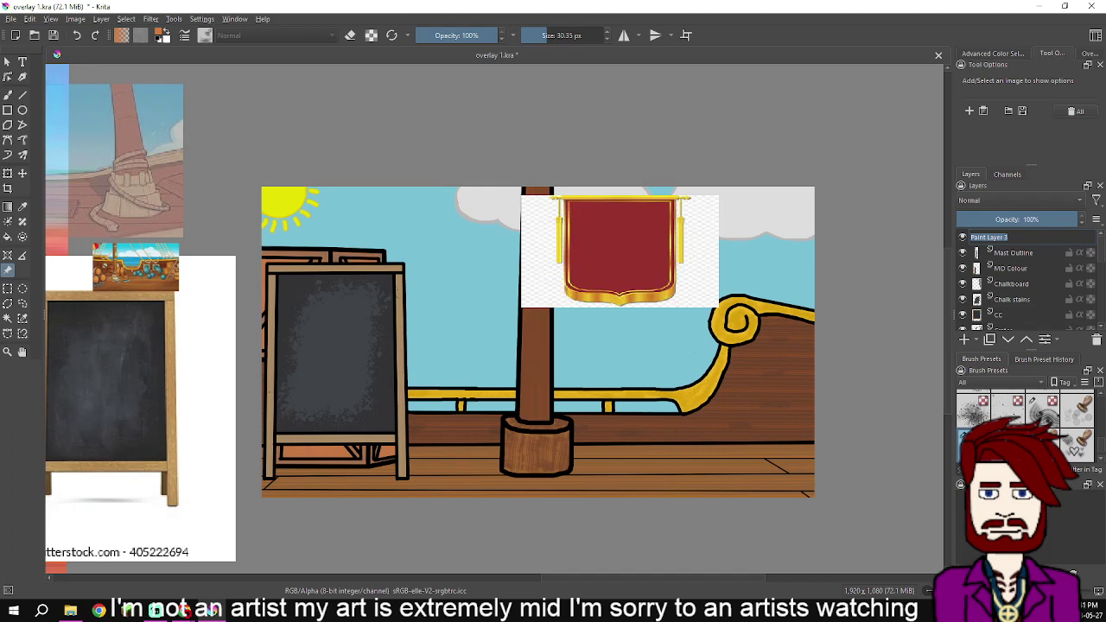
{"action": "type", "text": "Banner"}
{"action": "key", "text": "Return"}
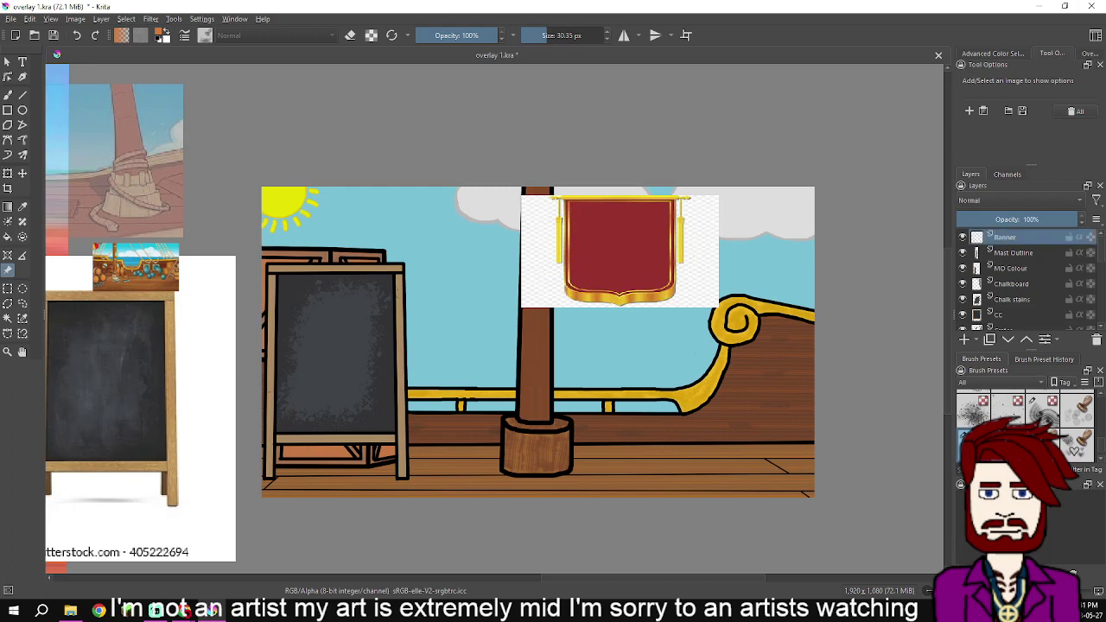
Set up the Basic-1 brush with black as the foreground colour and a size of 10 px
{"action": "left_click", "coordinate": [992, 53]}
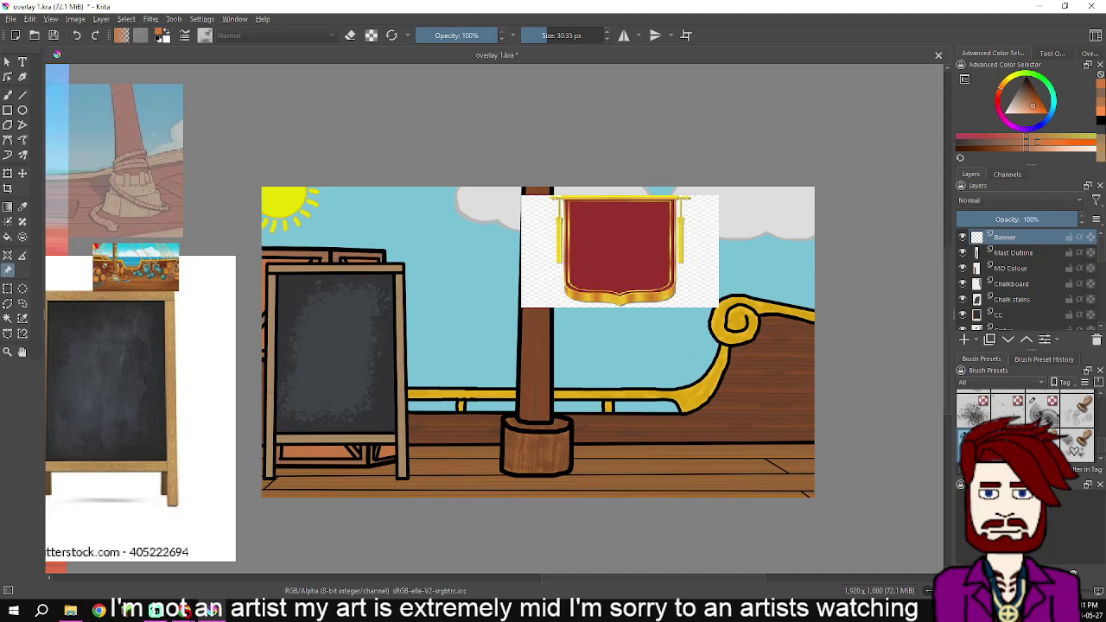
{"action": "key", "text": "d"}
{"action": "key", "text": "b"}
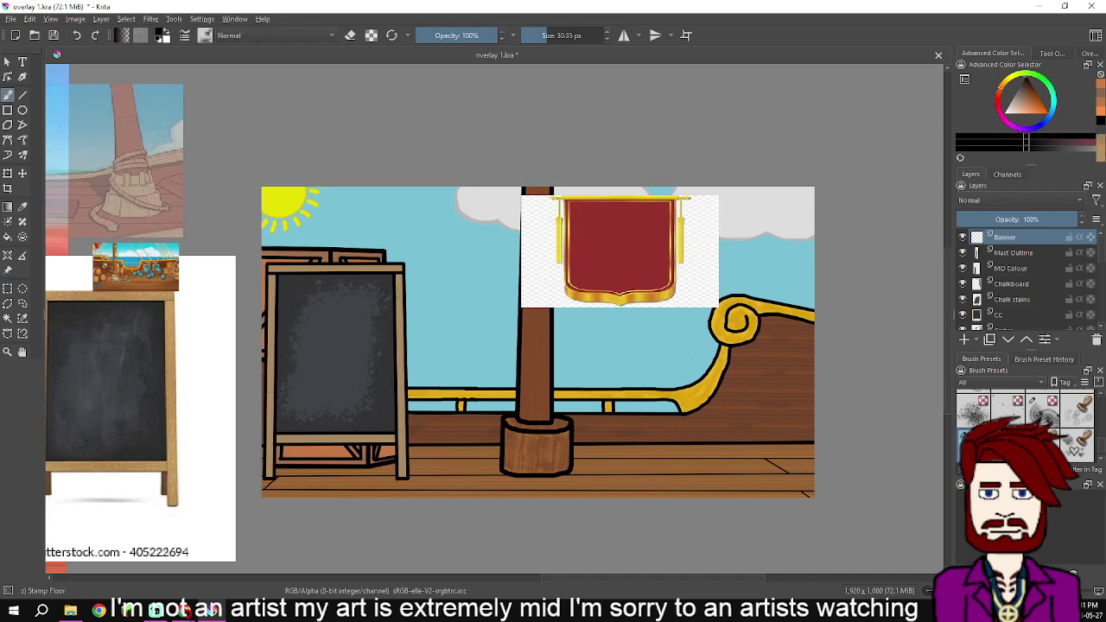
{"action": "left_click", "coordinate": [205, 35]}
{"action": "scroll", "coordinate": [307, 199], "scroll_direction": "up", "scroll_amount": 5}
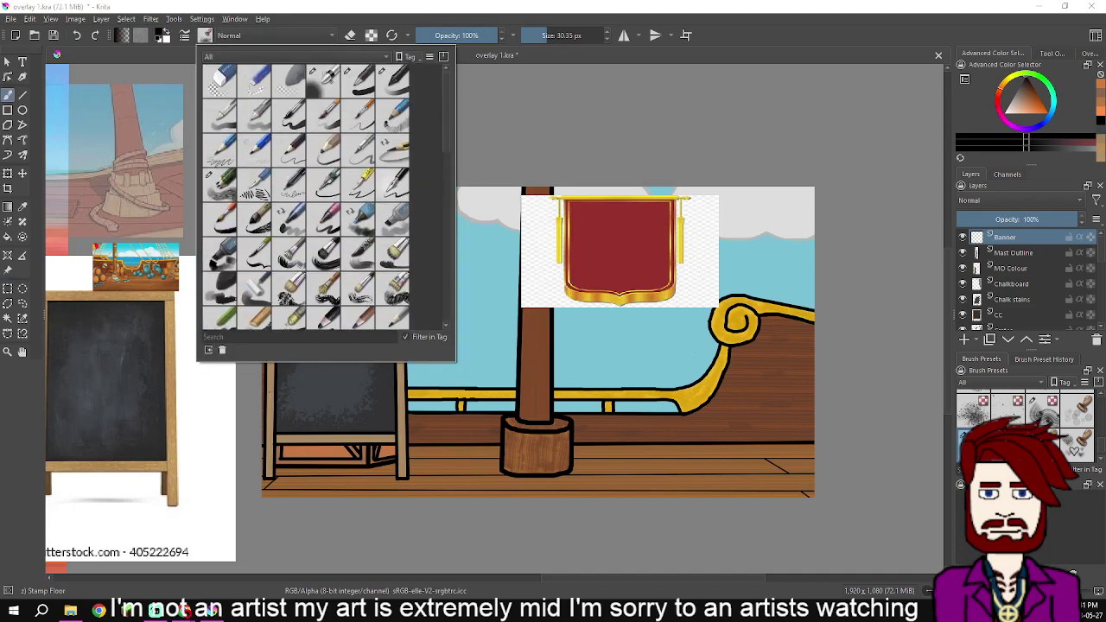
{"action": "left_click", "coordinate": [358, 80]}
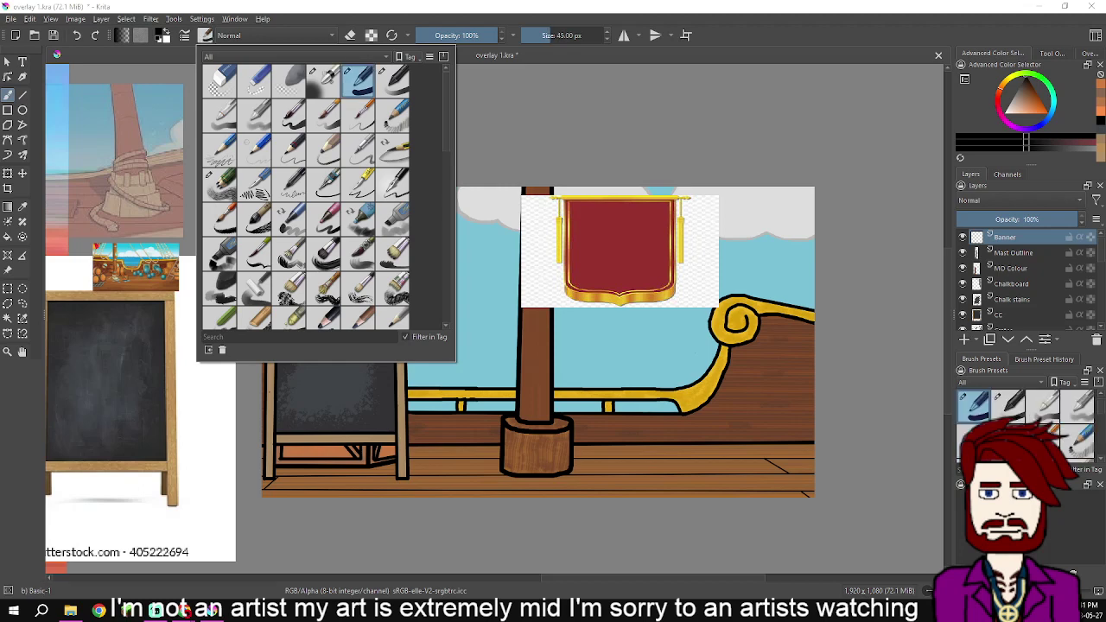
{"action": "left_click", "coordinate": [533, 34]}
{"action": "left_click", "coordinate": [532, 34]}
{"action": "left_click", "coordinate": [607, 31]}
{"action": "left_click", "coordinate": [608, 31]}
{"action": "left_click", "coordinate": [608, 31]}
{"action": "left_click", "coordinate": [608, 31]}
{"action": "left_click", "coordinate": [607, 31]}
{"action": "left_click", "coordinate": [608, 31]}
{"action": "left_click", "coordinate": [608, 31]}
{"action": "left_click", "coordinate": [608, 31]}
Reduce the banner reference image's opacity to 50% and nudge it slightly to the right
{"action": "scroll", "coordinate": [524, 218], "scroll_direction": "up", "scroll_amount": 6}
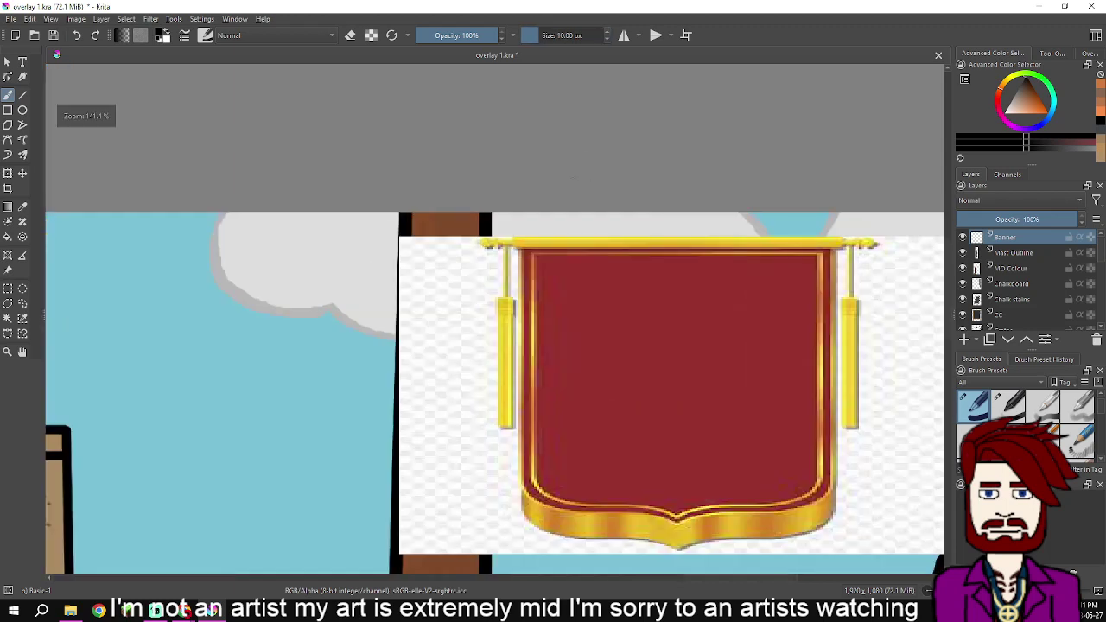
{"action": "scroll", "coordinate": [524, 220], "scroll_direction": "down", "scroll_amount": 3}
{"action": "key", "text": "ctrl+t"}
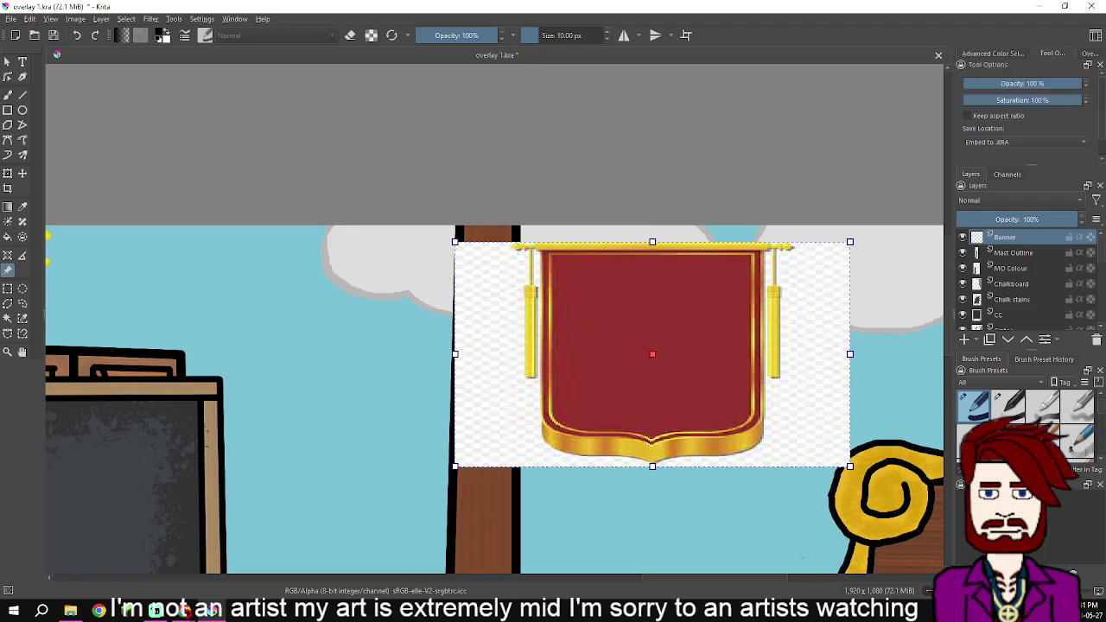
{"action": "left_click_drag", "start_coordinate": [1080, 83], "coordinate": [1029, 83]}
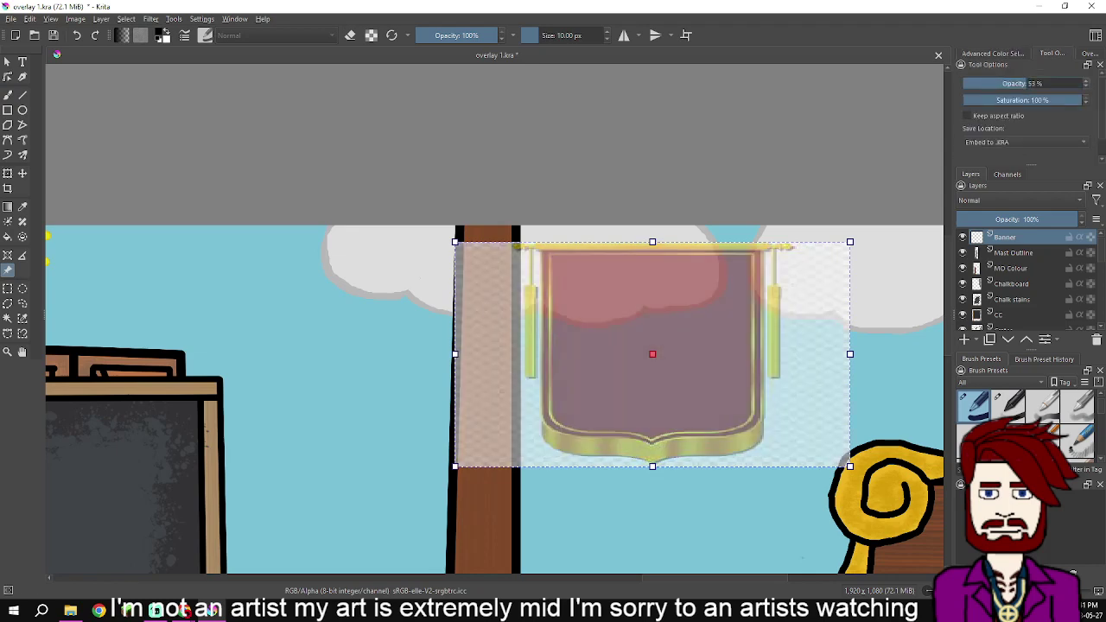
{"action": "scroll", "coordinate": [776, 167], "scroll_direction": "down", "scroll_amount": 3}
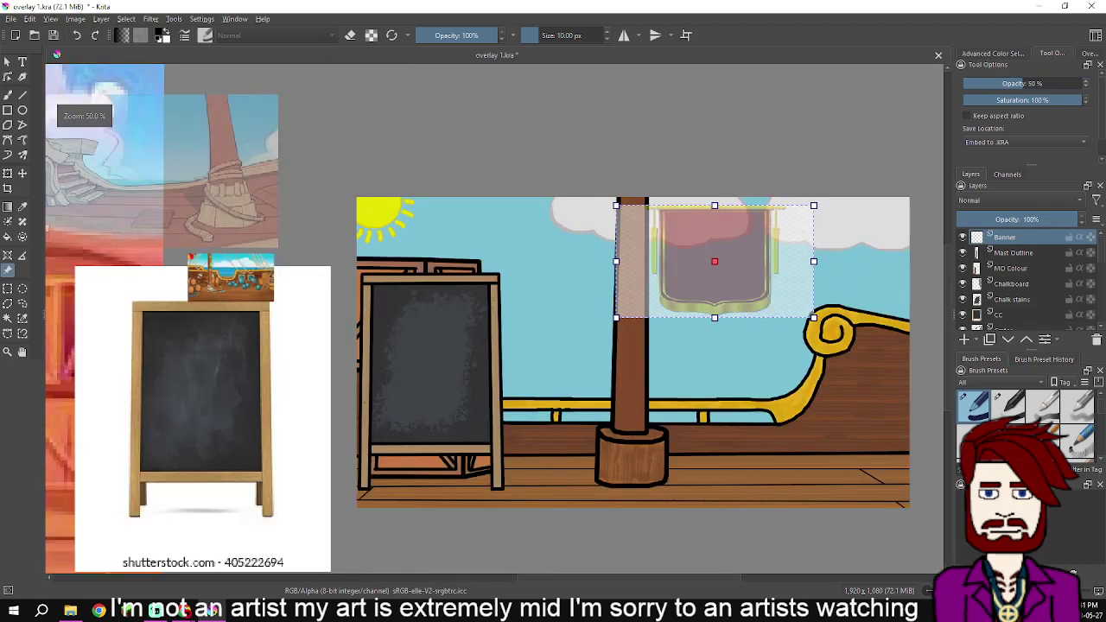
{"action": "scroll", "coordinate": [865, 168], "scroll_direction": "up", "scroll_amount": 2}
{"action": "scroll", "coordinate": [864, 169], "scroll_direction": "down", "scroll_amount": 2}
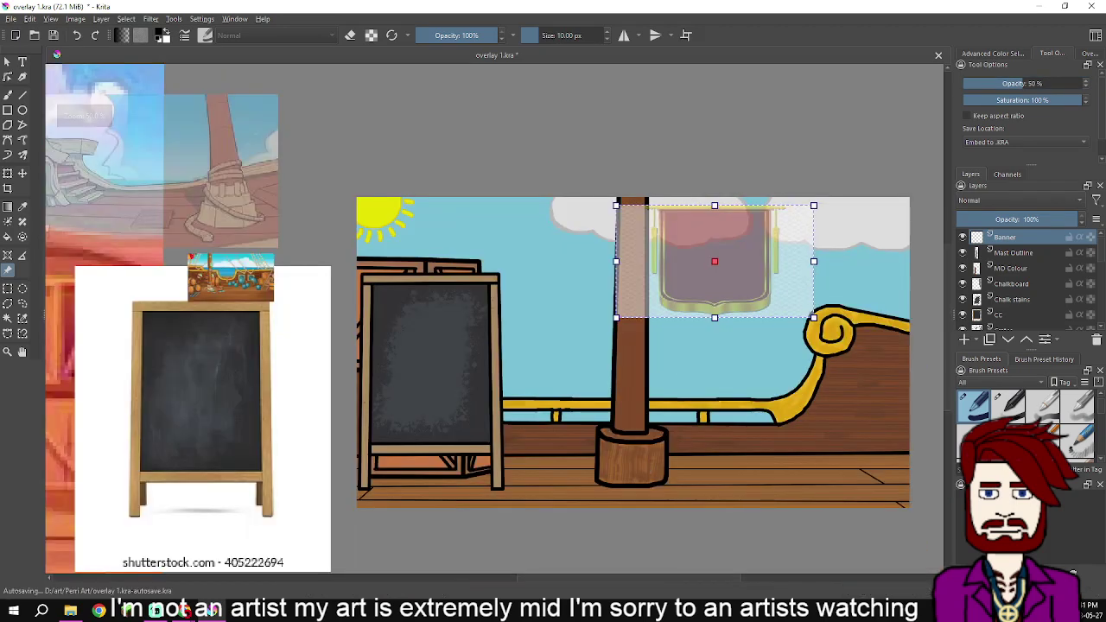
{"action": "scroll", "coordinate": [870, 172], "scroll_direction": "up", "scroll_amount": 1}
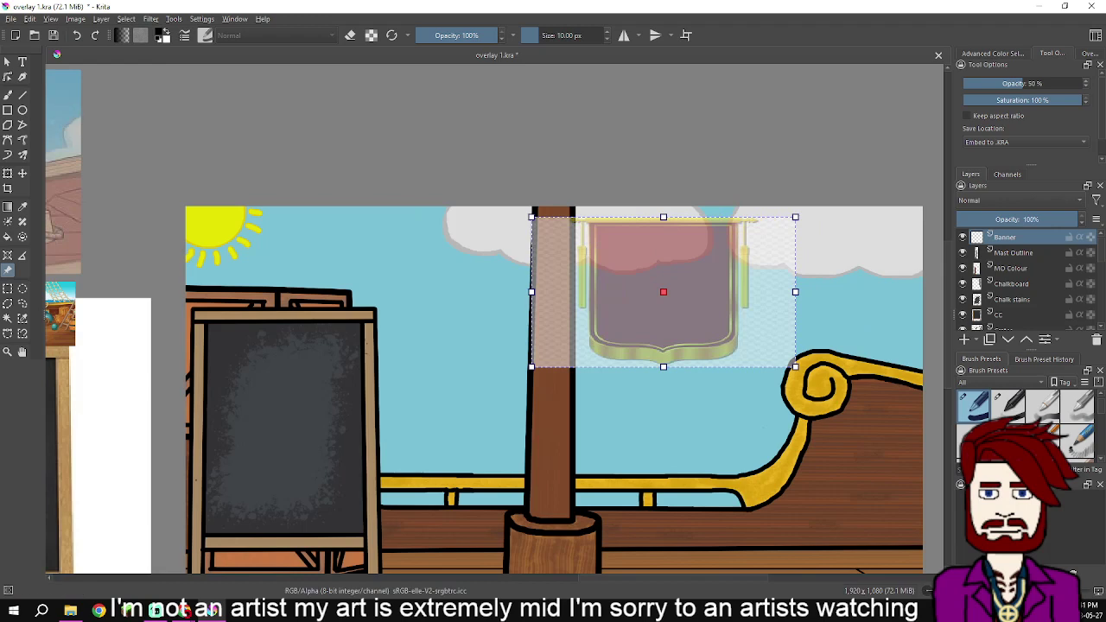
{"action": "left_click_drag", "start_coordinate": [664, 293], "coordinate": [668, 293]}
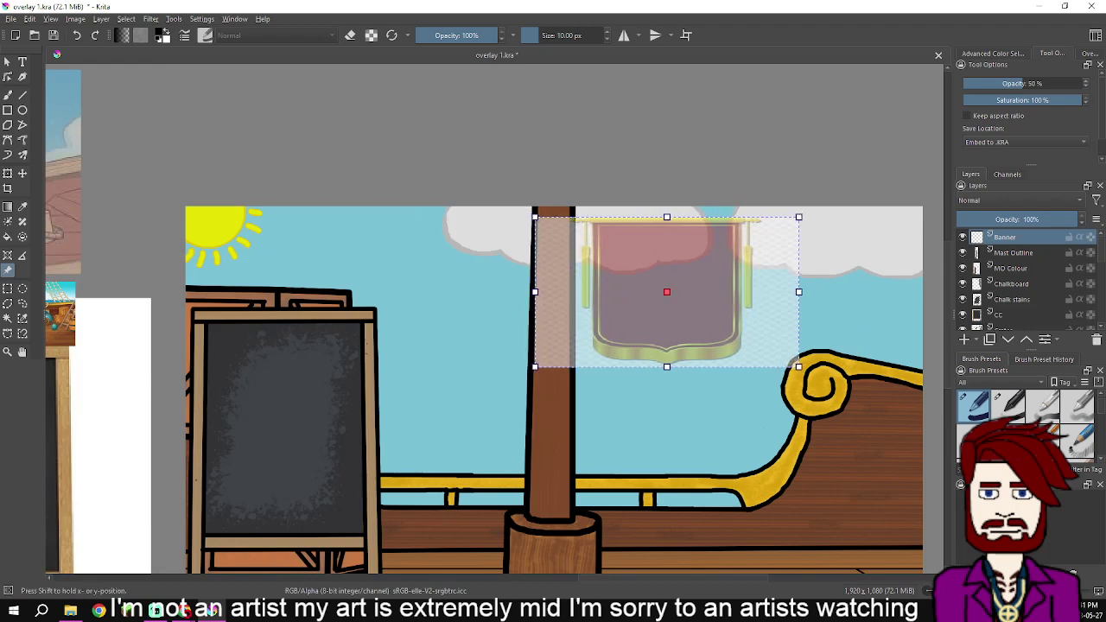
{"action": "key", "text": "Escape"}
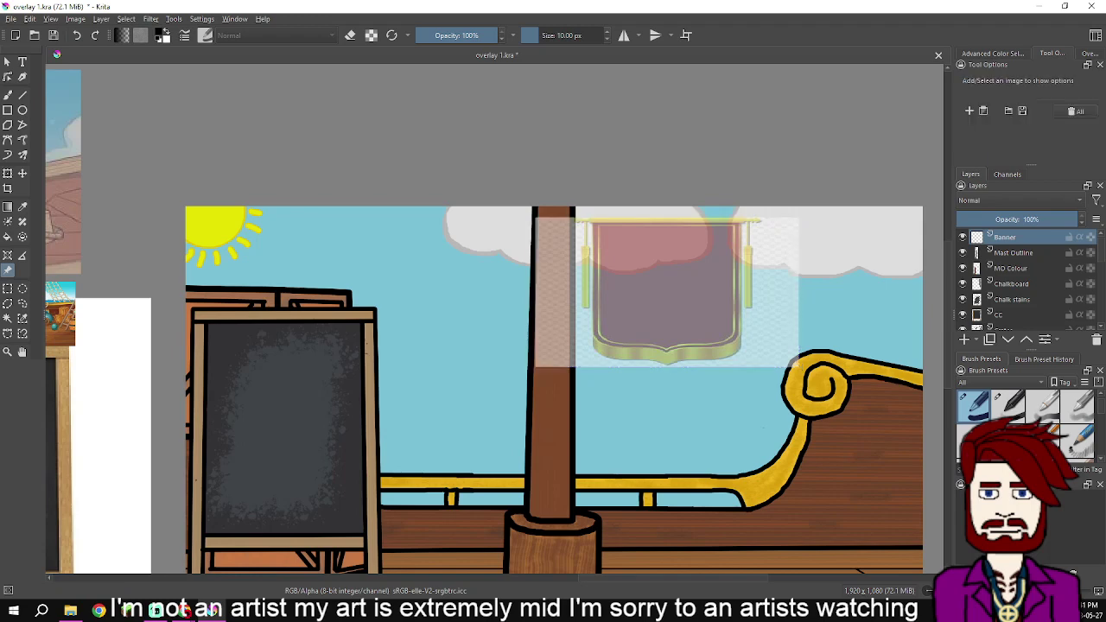
{"action": "left_click", "coordinate": [22, 96]}
{"action": "scroll", "coordinate": [576, 217], "scroll_direction": "up", "scroll_amount": 3}
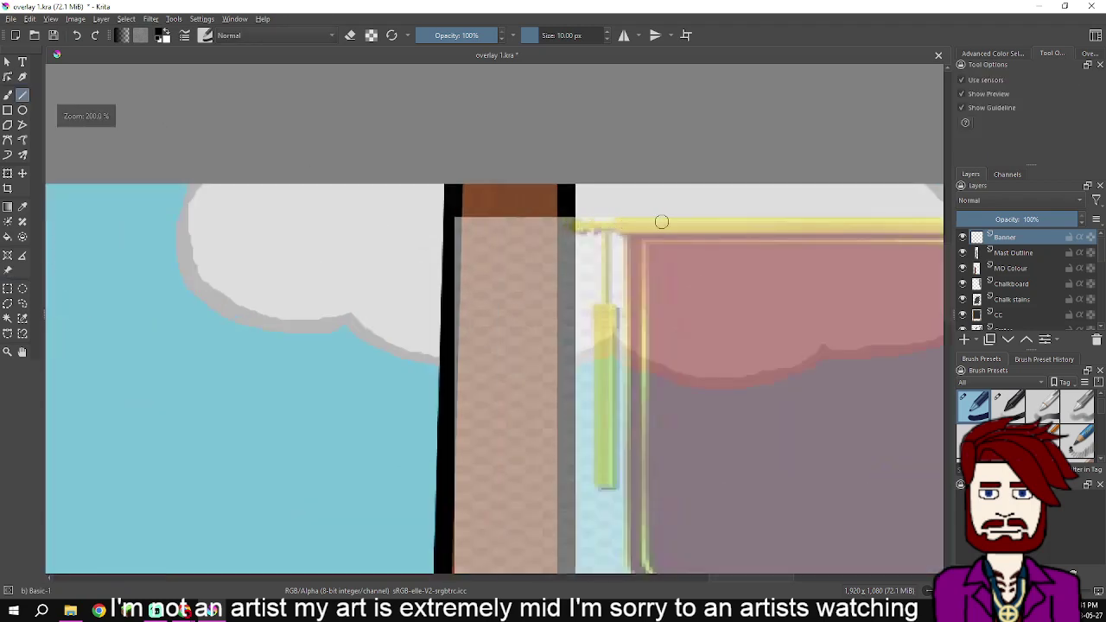
{"action": "left_click_drag", "start_coordinate": [642, 206], "coordinate": [422, 228]}
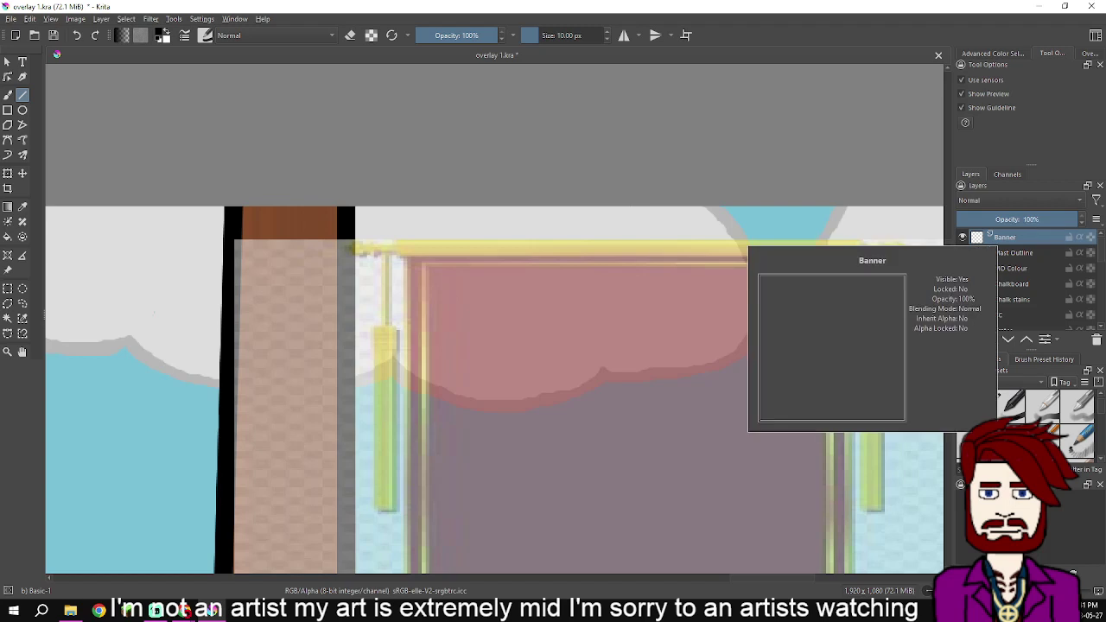
Rename the Banner layer as Banner back
{"action": "mouse_move", "coordinate": [1012, 253]}
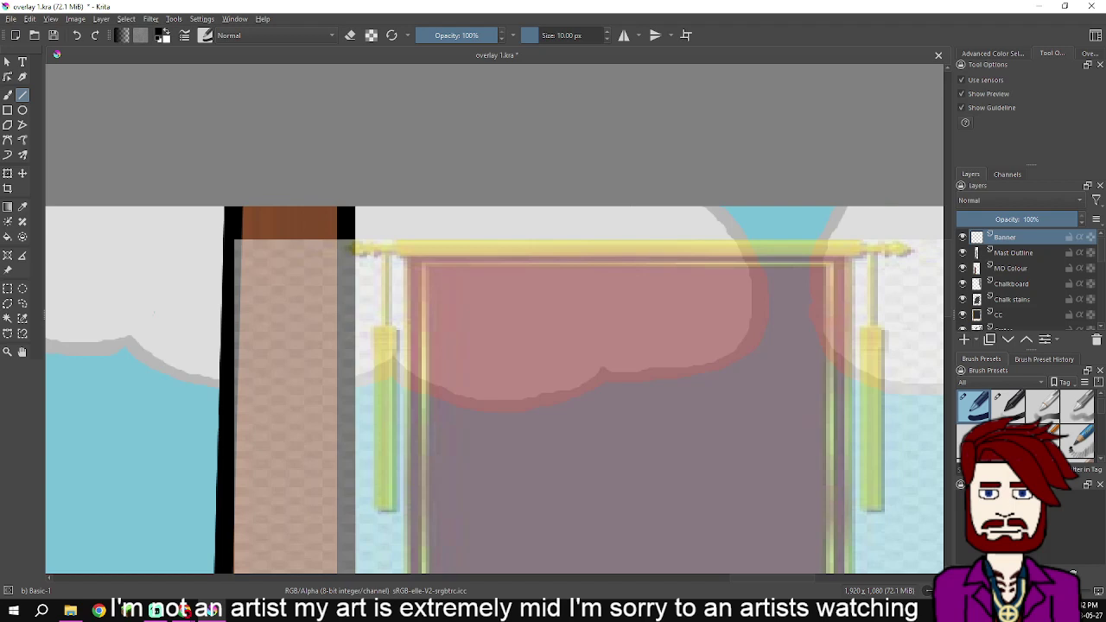
{"action": "double_click", "coordinate": [1006, 237]}
{"action": "left_click", "coordinate": [994, 237]}
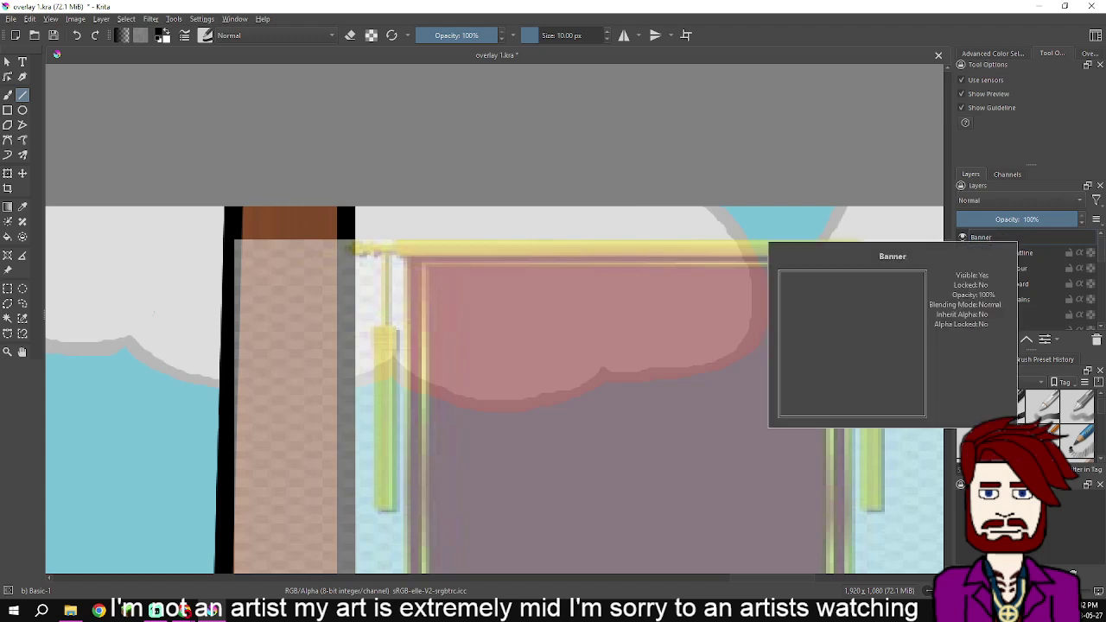
{"action": "type", "text": "back"}
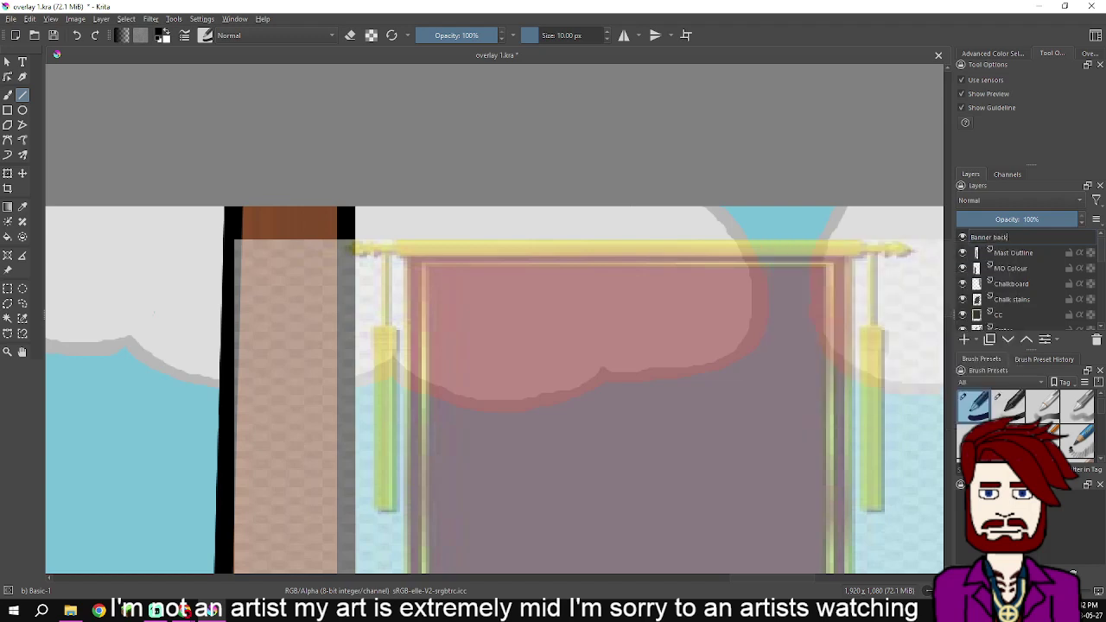
{"action": "key", "text": "Return"}
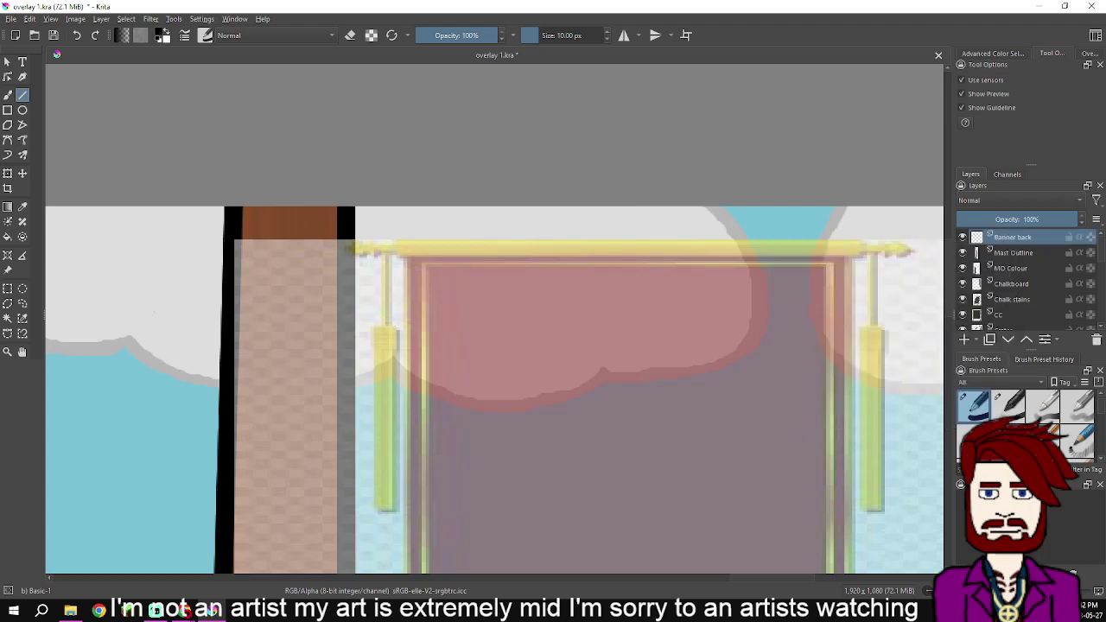
Add another paint layer above Banner back and name it Banner Red
{"action": "key", "text": "Insert"}
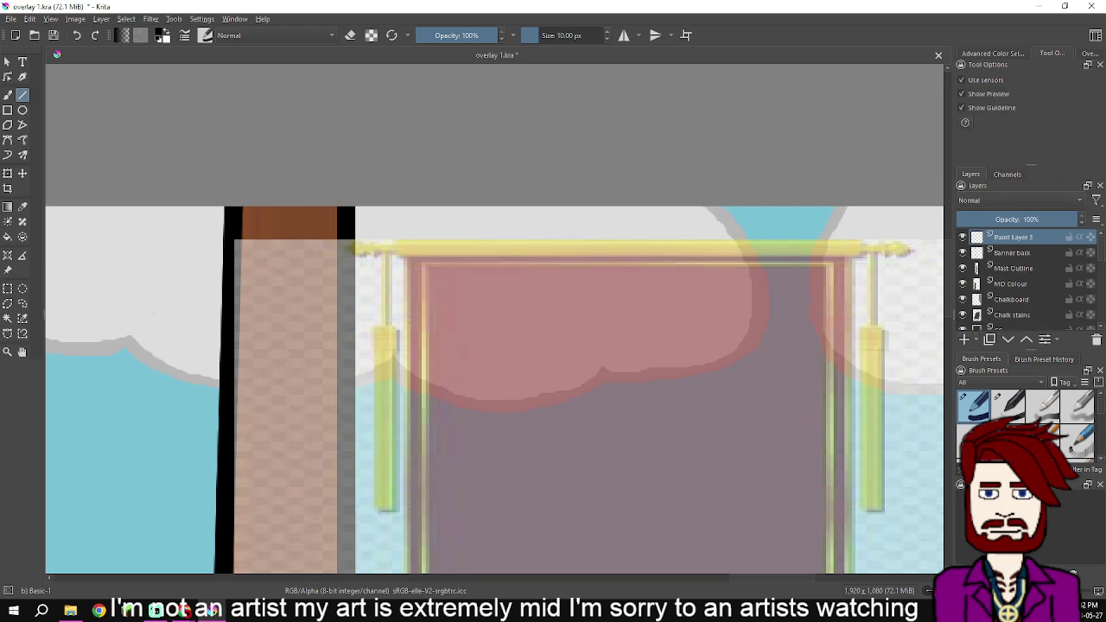
{"action": "key", "text": "F2"}
{"action": "type", "text": "Banner Re"}
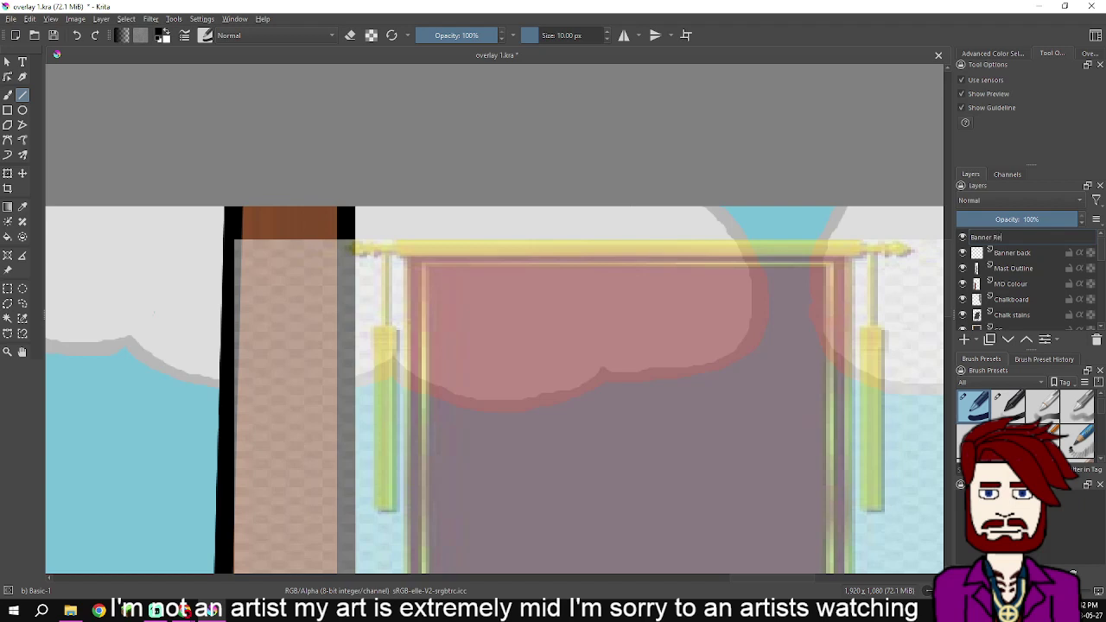
{"action": "type", "text": "d"}
{"action": "key", "text": "Return"}
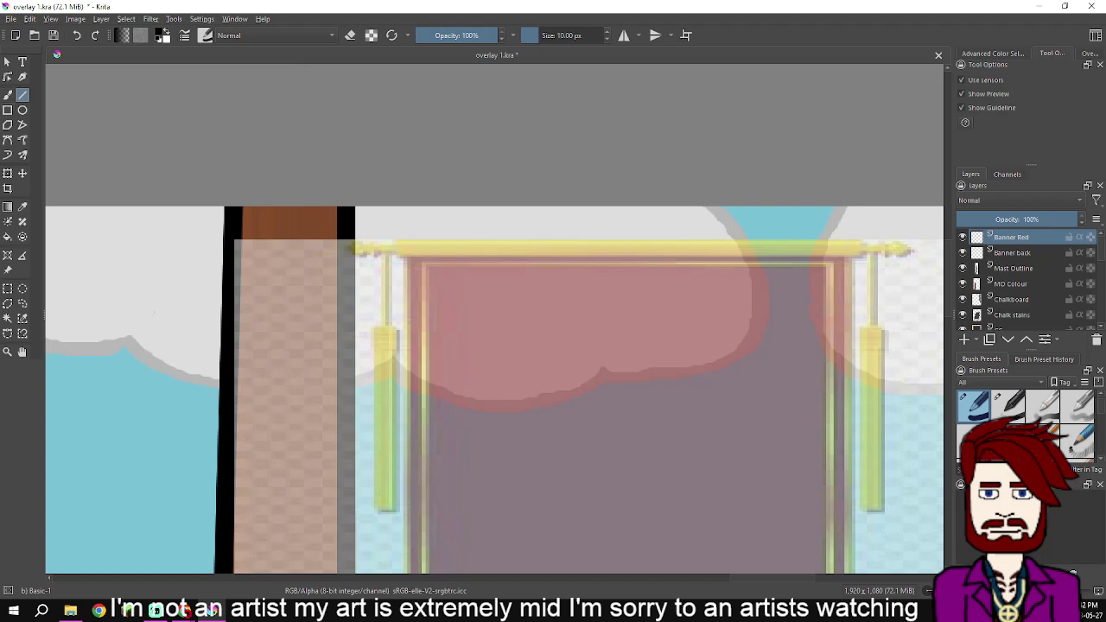
Rename the Banner Red layer as Bannerpurp and bring up the colour selector for the freehand brush
{"action": "key", "text": "b"}
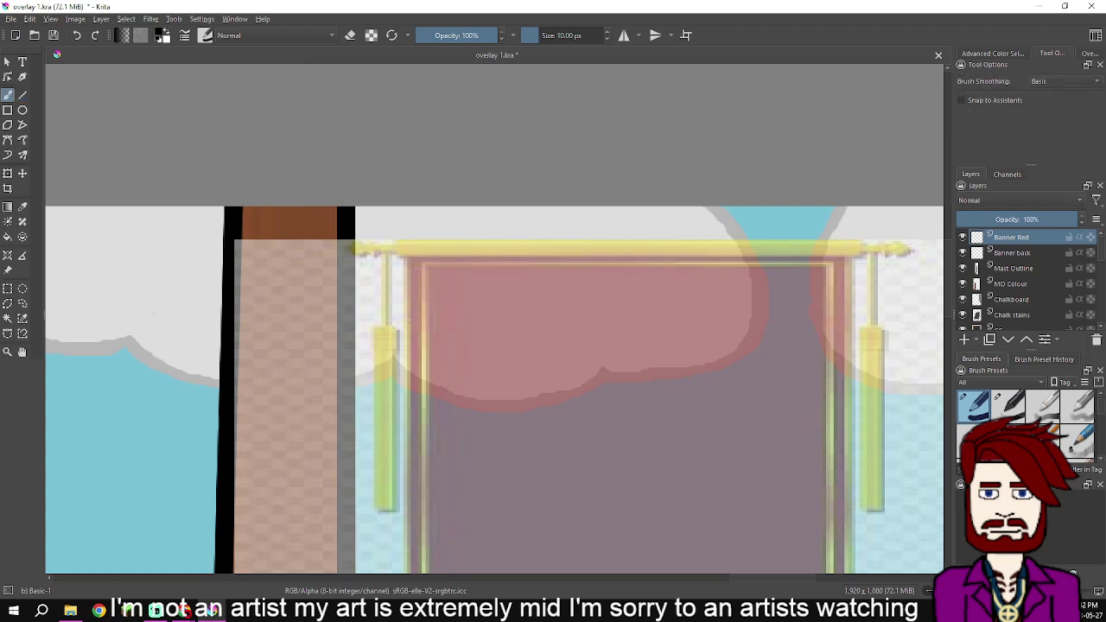
{"action": "key", "text": "F2"}
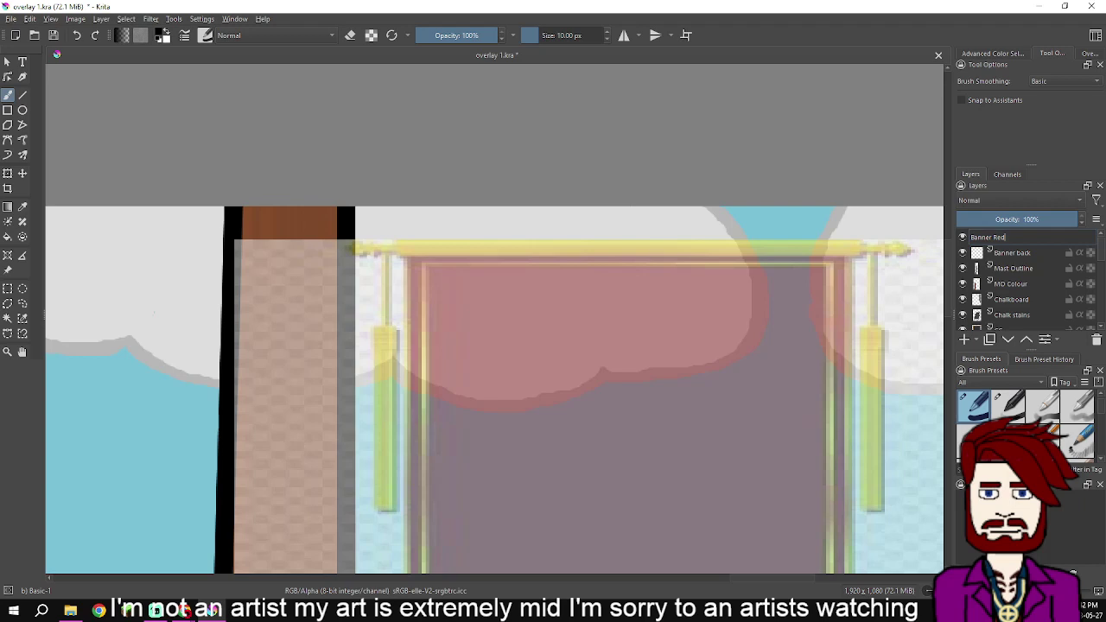
{"action": "left_click_drag", "start_coordinate": [1005, 236], "coordinate": [993, 236]}
{"action": "type", "text": "purp"}
{"action": "key", "text": "Return"}
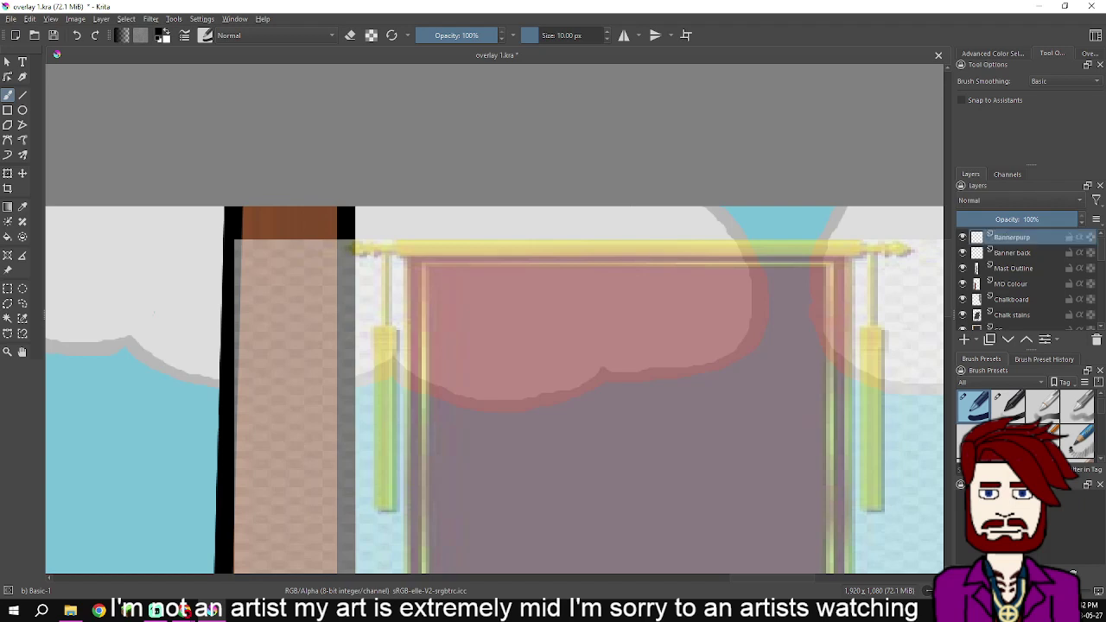
{"action": "left_click", "coordinate": [992, 52]}
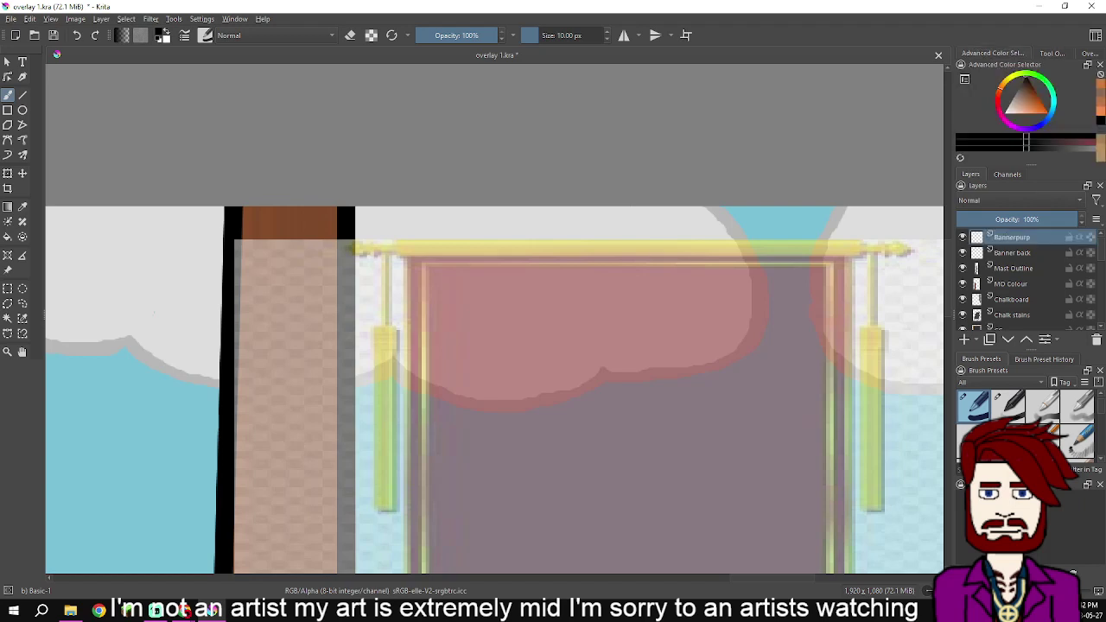
Place a dark purple colour swatch as a reference image just above the canvas, over the banner reference
{"action": "left_click", "coordinate": [1010, 124]}
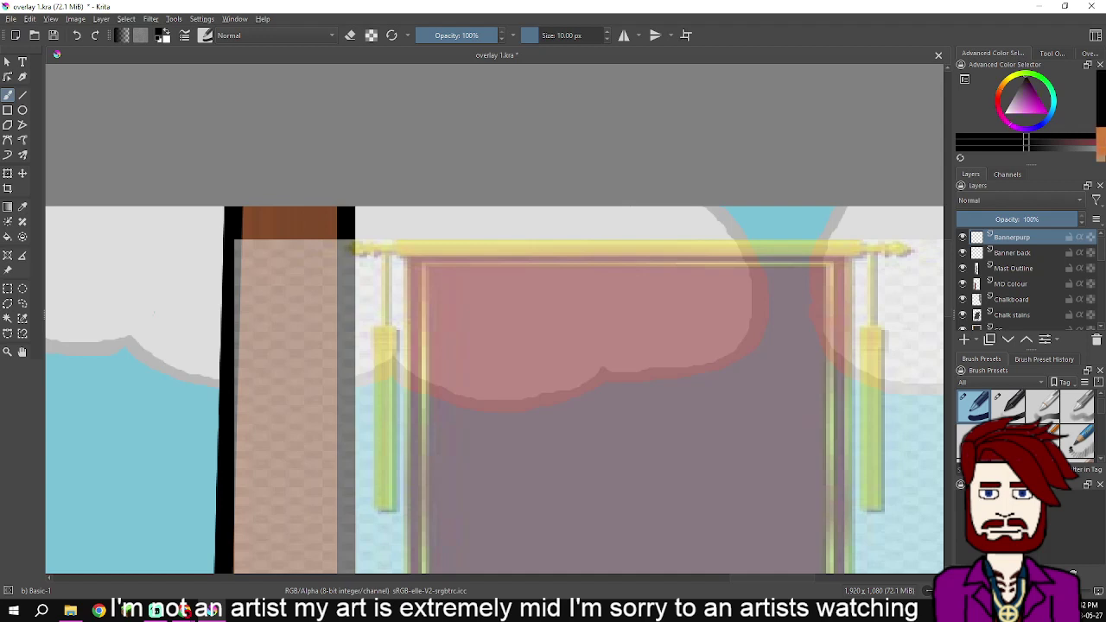
{"action": "scroll", "coordinate": [226, 370], "scroll_direction": "down", "scroll_amount": 4}
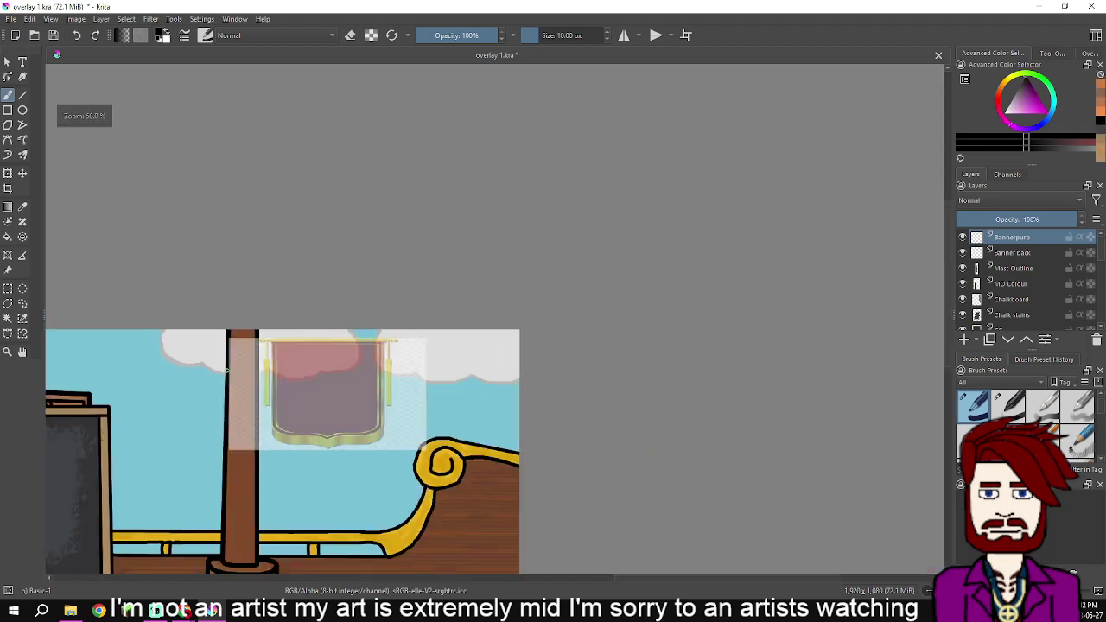
{"action": "left_click_drag", "start_coordinate": [226, 370], "coordinate": [777, 283]}
{"action": "scroll", "coordinate": [93, 379], "scroll_direction": "down", "scroll_amount": 2}
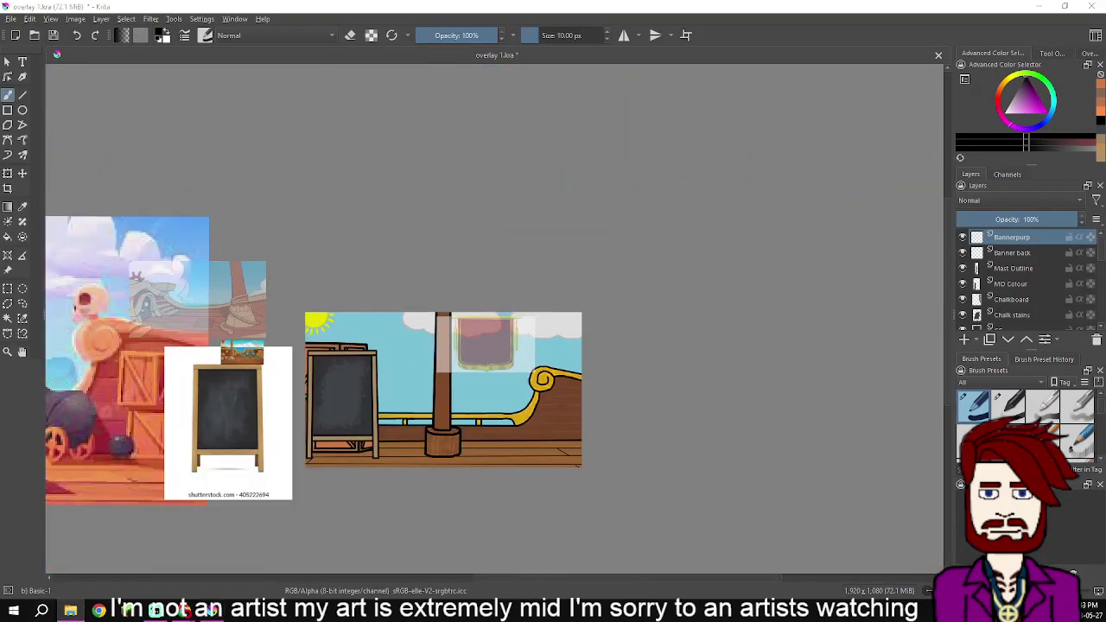
{"action": "left_click_drag", "start_coordinate": [782, 220], "coordinate": [673, 224]}
{"action": "left_click", "coordinate": [727, 270]}
{"action": "left_click_drag", "start_coordinate": [696, 235], "coordinate": [538, 286]}
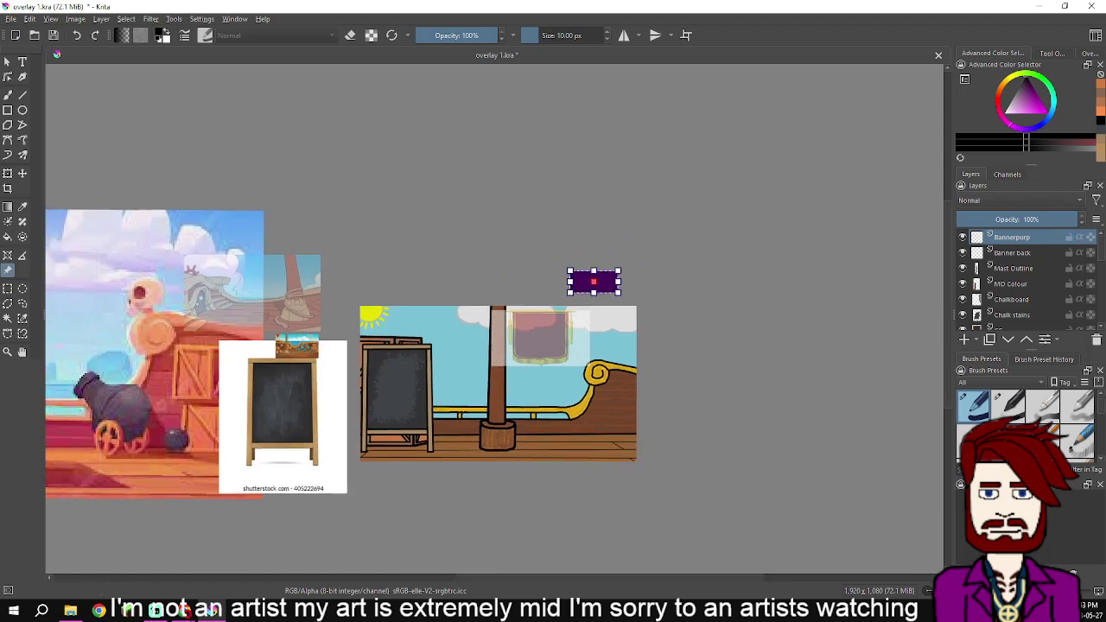
Insert Wheel.png as a new layer and move the ship's wheel onto the chalkboard's upper-right corner
{"action": "scroll", "coordinate": [363, 352], "scroll_direction": "up", "scroll_amount": 5}
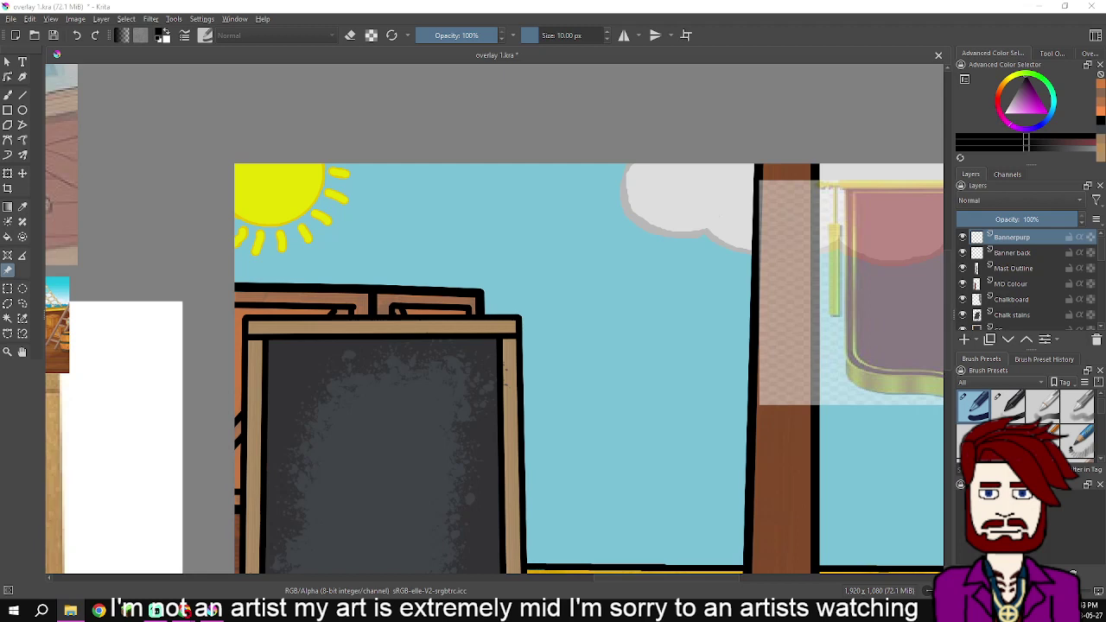
{"action": "left_click_drag", "start_coordinate": [620, 369], "coordinate": [524, 341]}
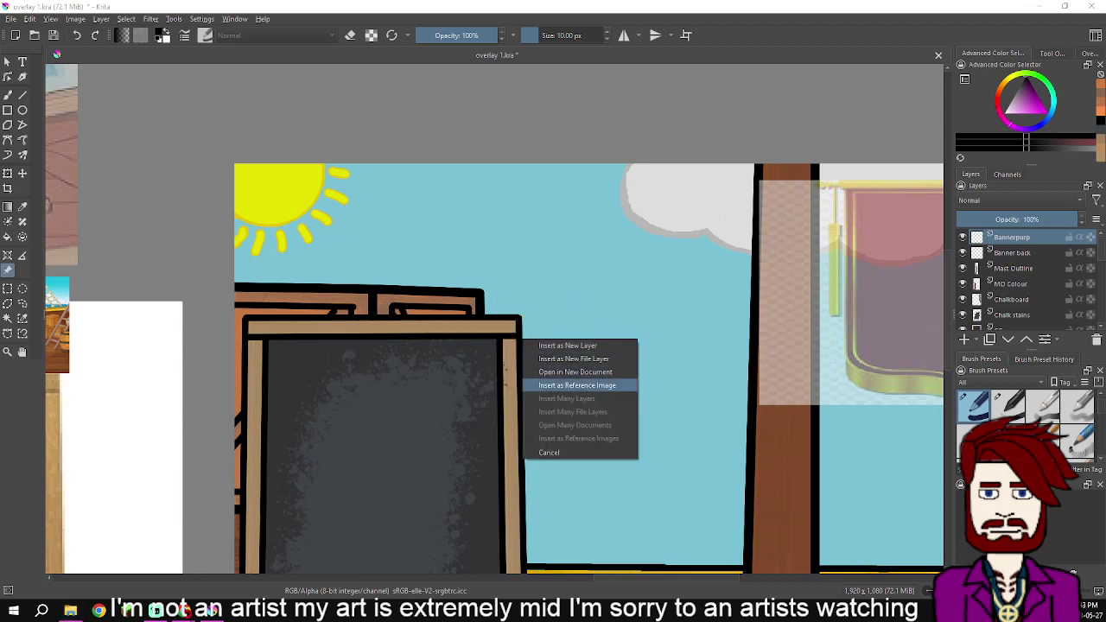
{"action": "left_click", "coordinate": [568, 346]}
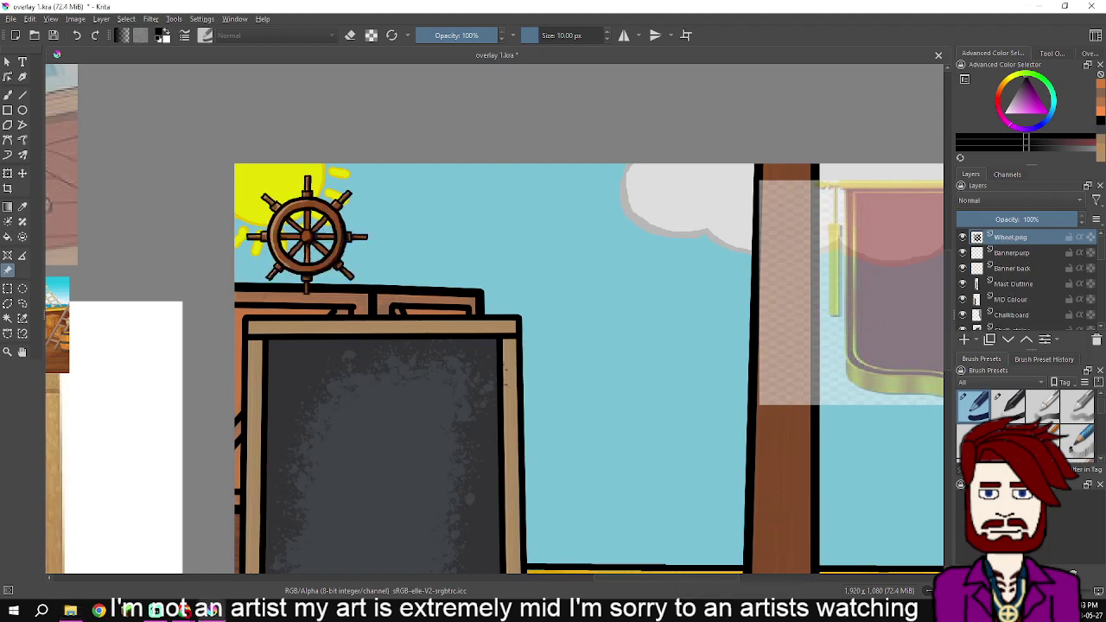
{"action": "key", "text": "t"}
{"action": "left_click_drag", "start_coordinate": [306, 234], "coordinate": [511, 323]}
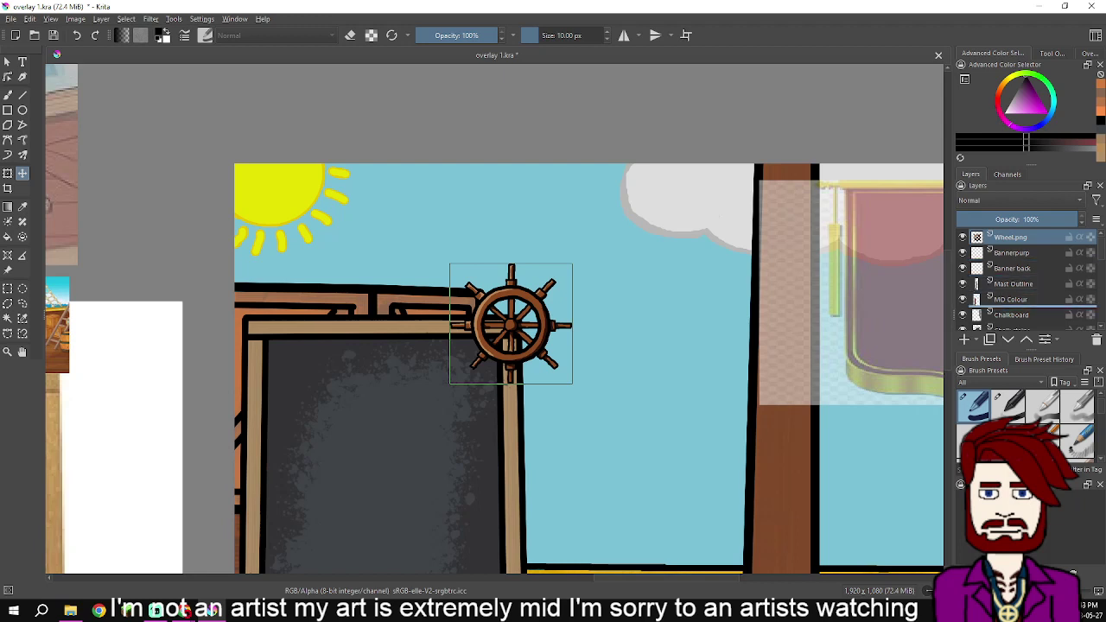
Move the Wheel.png layer below the CC layer so the chalkboard overlaps it, and nudge the wheel slightly
{"action": "scroll", "coordinate": [1029, 281], "scroll_direction": "down", "scroll_amount": 1}
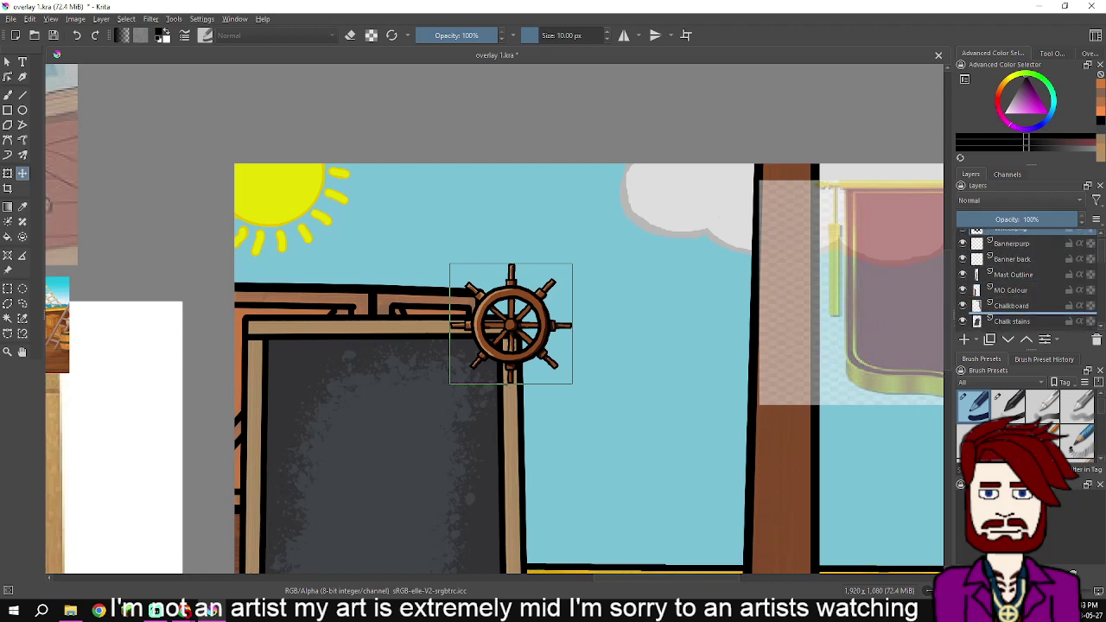
{"action": "scroll", "coordinate": [1029, 281], "scroll_direction": "down", "scroll_amount": 3}
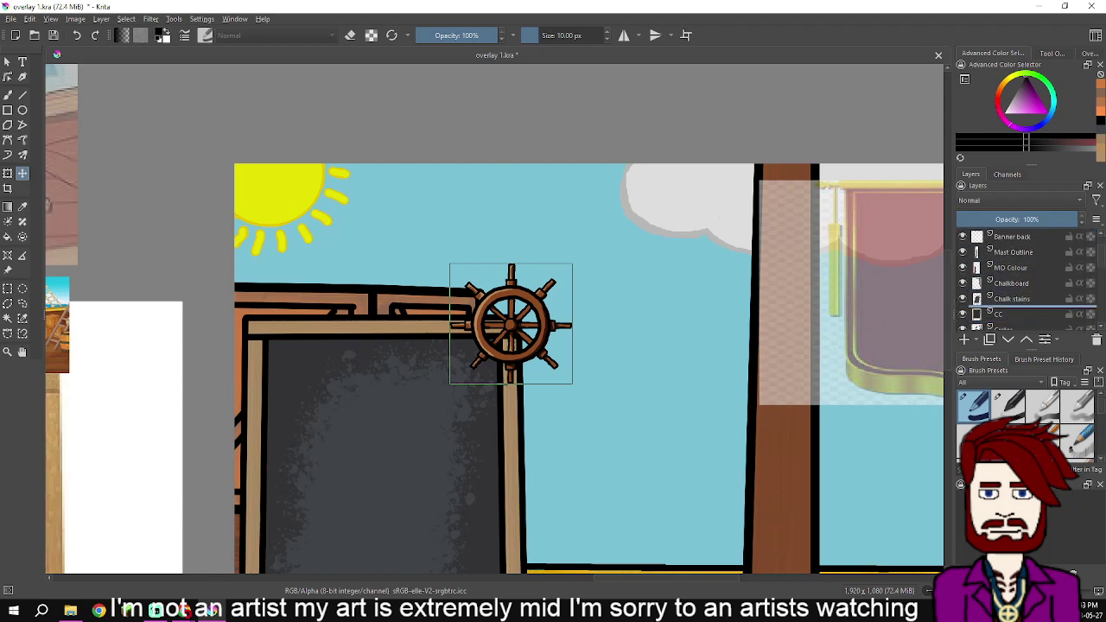
{"action": "left_click_drag", "start_coordinate": [1016, 325], "coordinate": [1016, 318]}
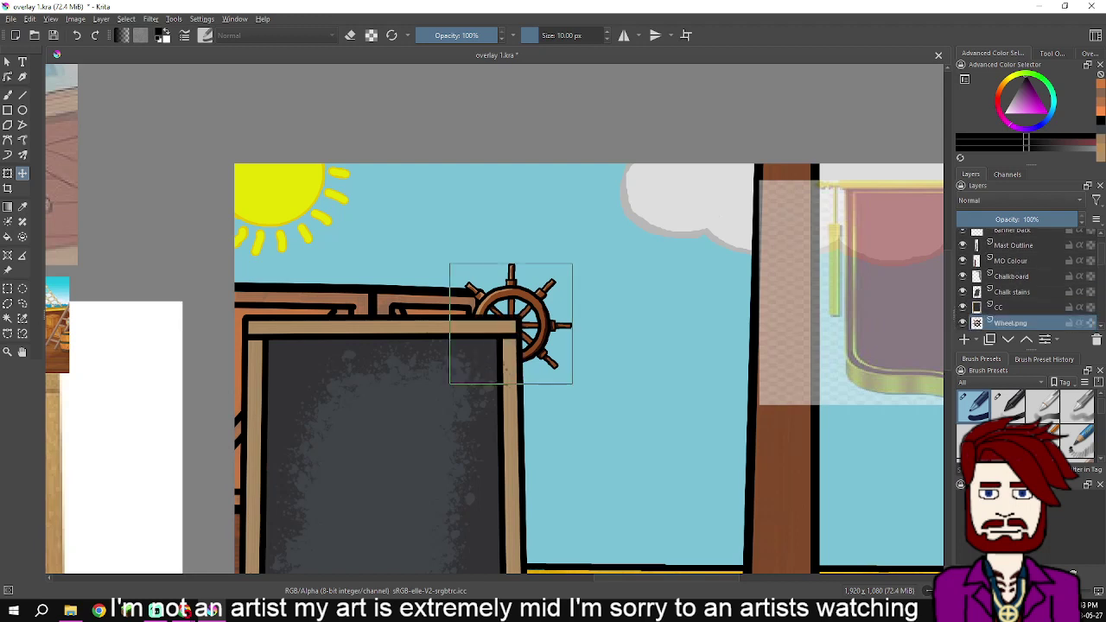
{"action": "left_click_drag", "start_coordinate": [504, 373], "coordinate": [506, 370]}
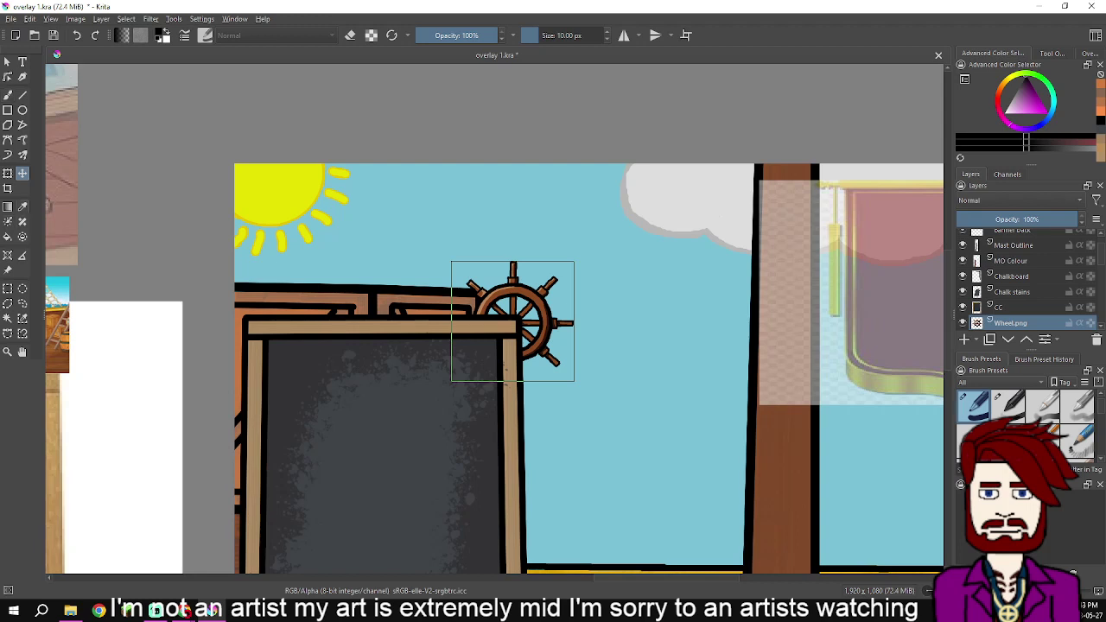
Enlarge the ship's wheel to about one and a half times its size and recentre it behind the chalkboard's corner
{"action": "left_click", "coordinate": [7, 221]}
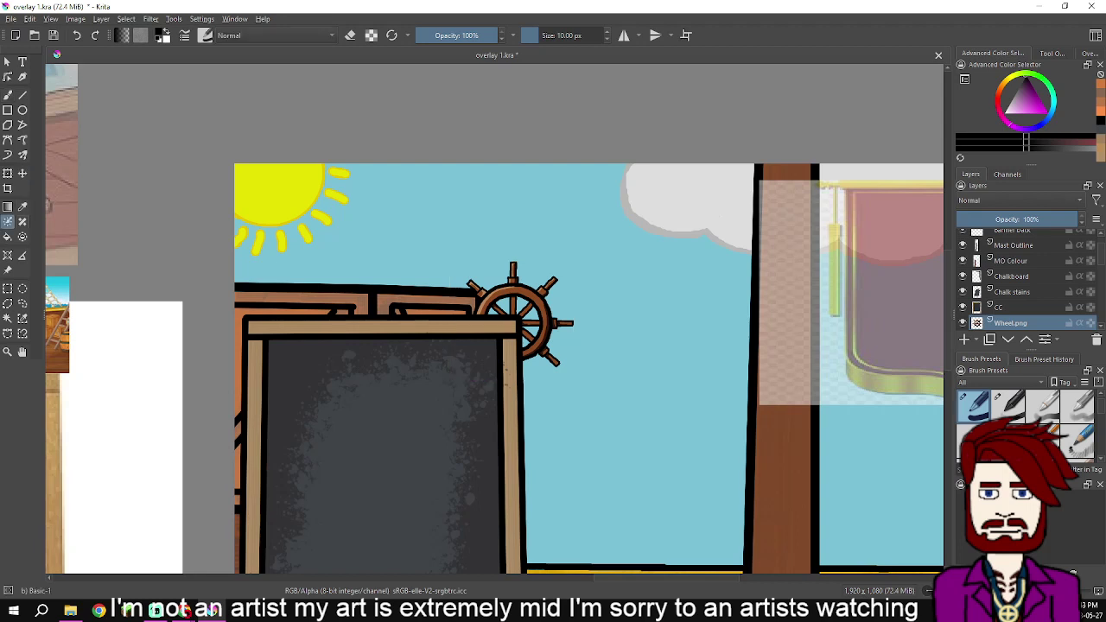
{"action": "key", "text": "ctrl+t"}
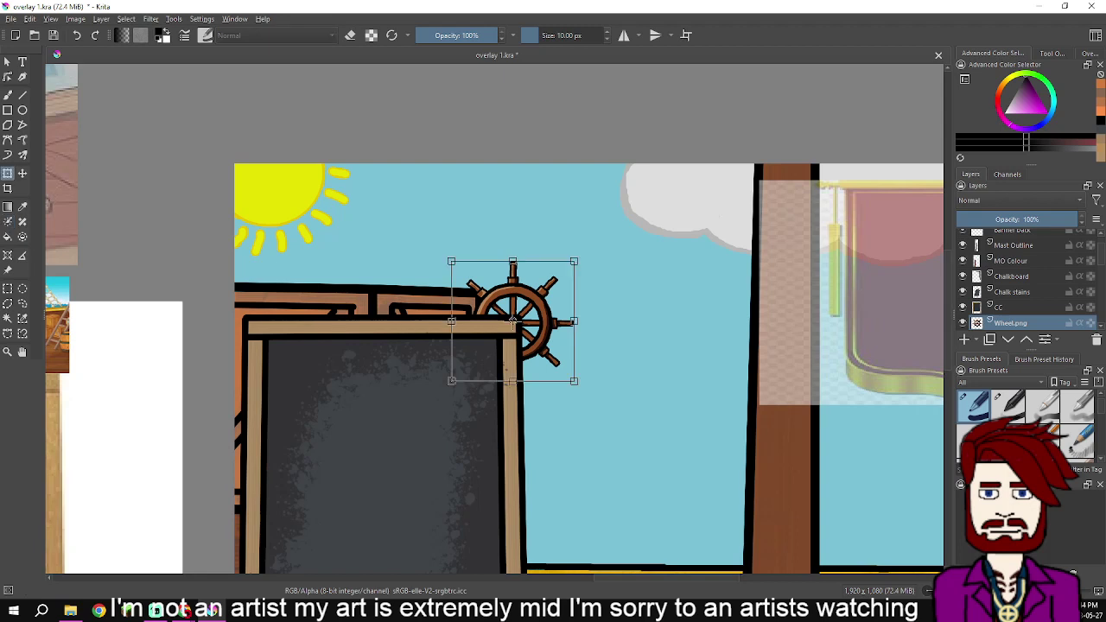
{"action": "left_click_drag", "start_coordinate": [574, 262], "coordinate": [633, 204]}
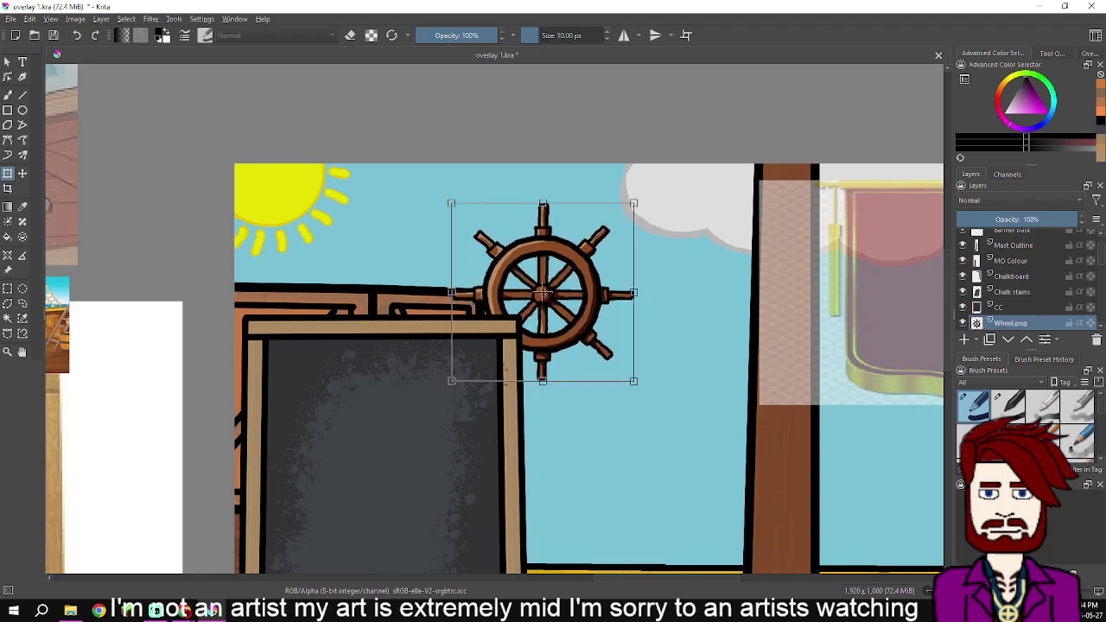
{"action": "key", "text": "t"}
{"action": "left_click_drag", "start_coordinate": [542, 294], "coordinate": [511, 323]}
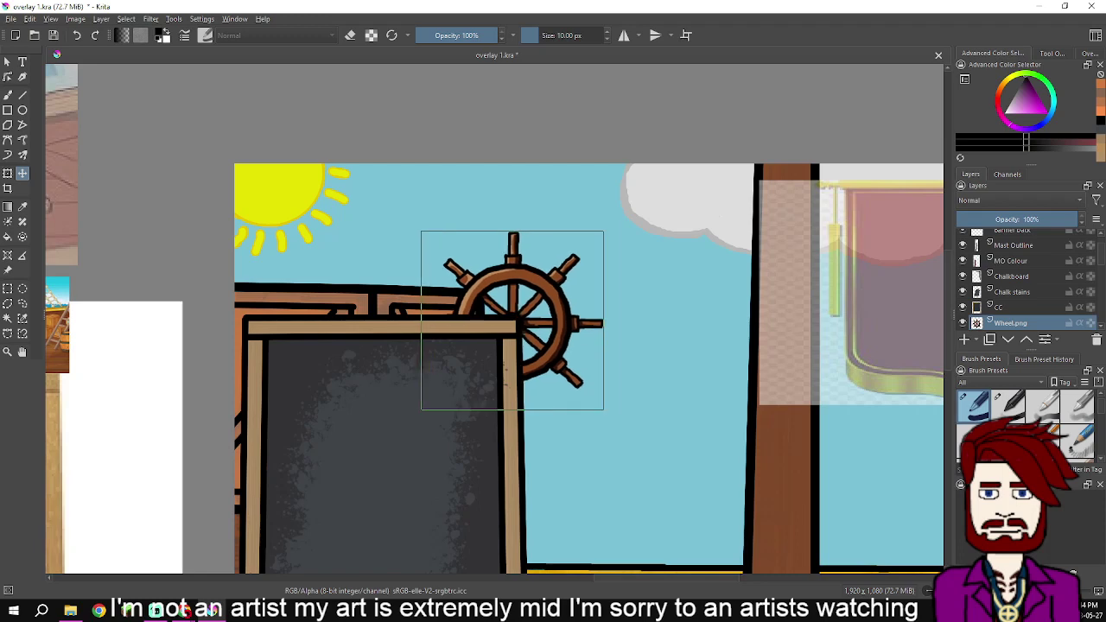
{"action": "scroll", "coordinate": [686, 336], "scroll_direction": "down", "scroll_amount": 3}
{"action": "left_click_drag", "start_coordinate": [799, 338], "coordinate": [732, 341]}
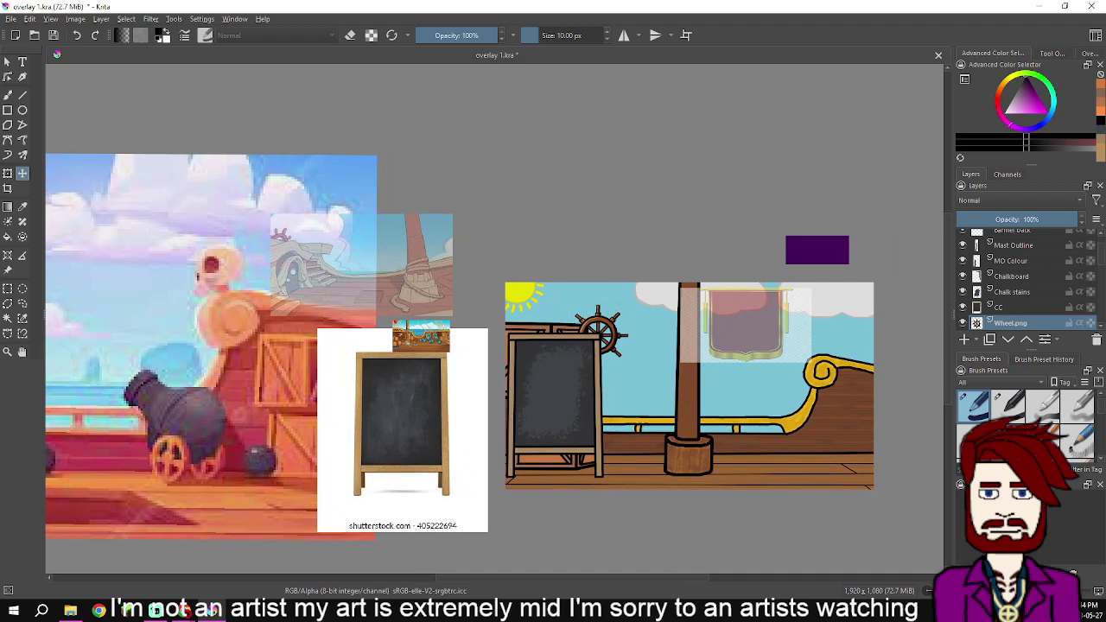
{"action": "left_click", "coordinate": [11, 19]}
{"action": "left_click", "coordinate": [35, 45]}
{"action": "double_click", "coordinate": [320, 121]}
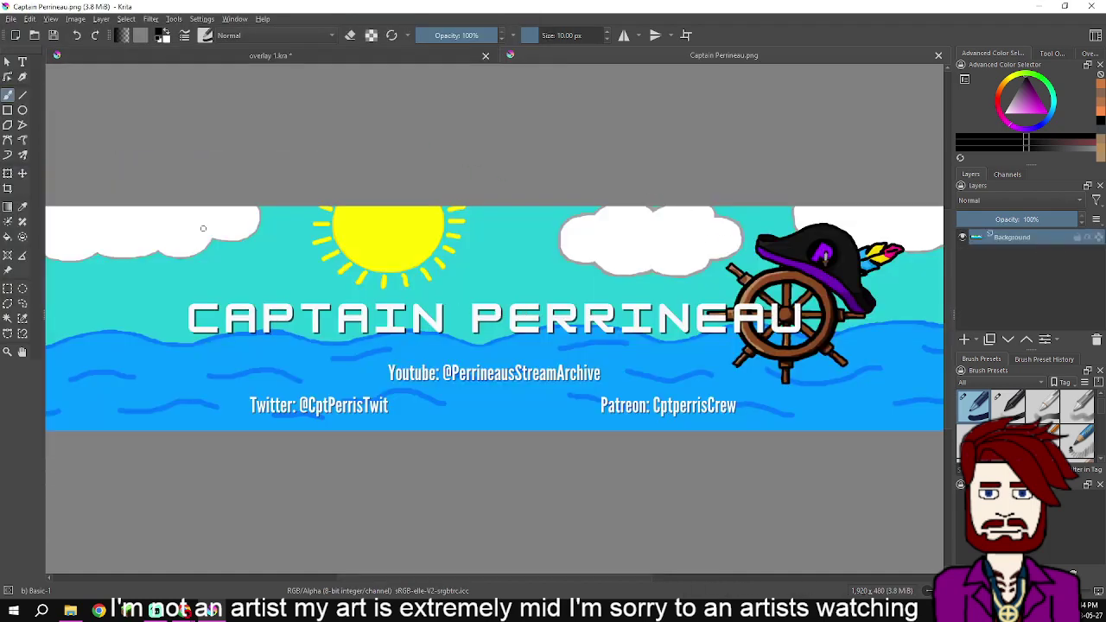
{"action": "left_click", "coordinate": [10, 19]}
{"action": "left_click", "coordinate": [11, 18]}
{"action": "left_click", "coordinate": [29, 19]}
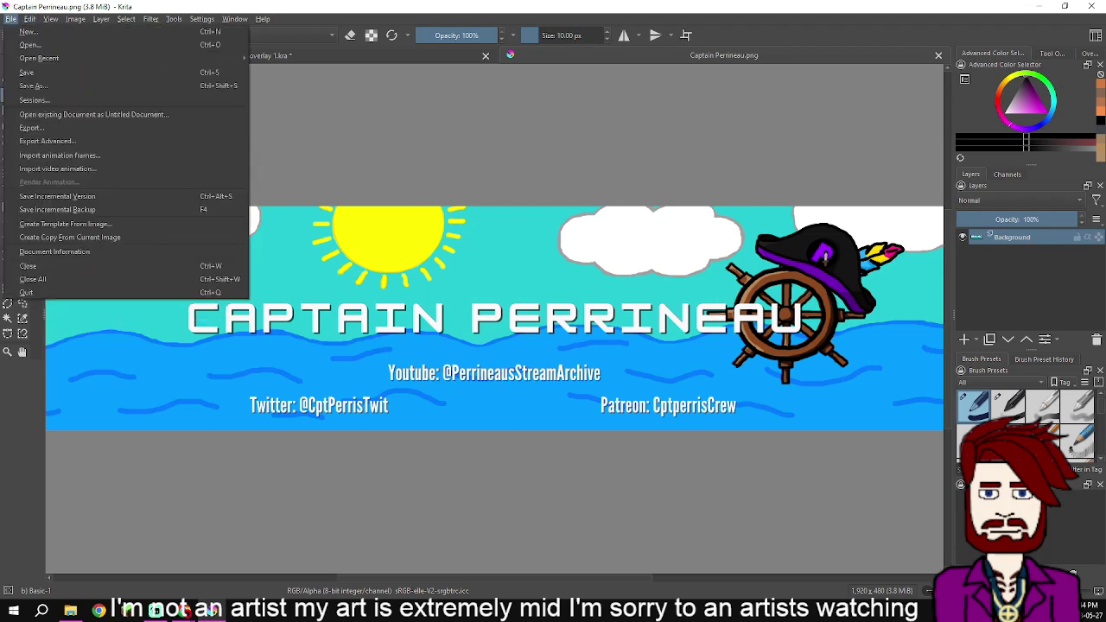
{"action": "left_click", "coordinate": [938, 56]}
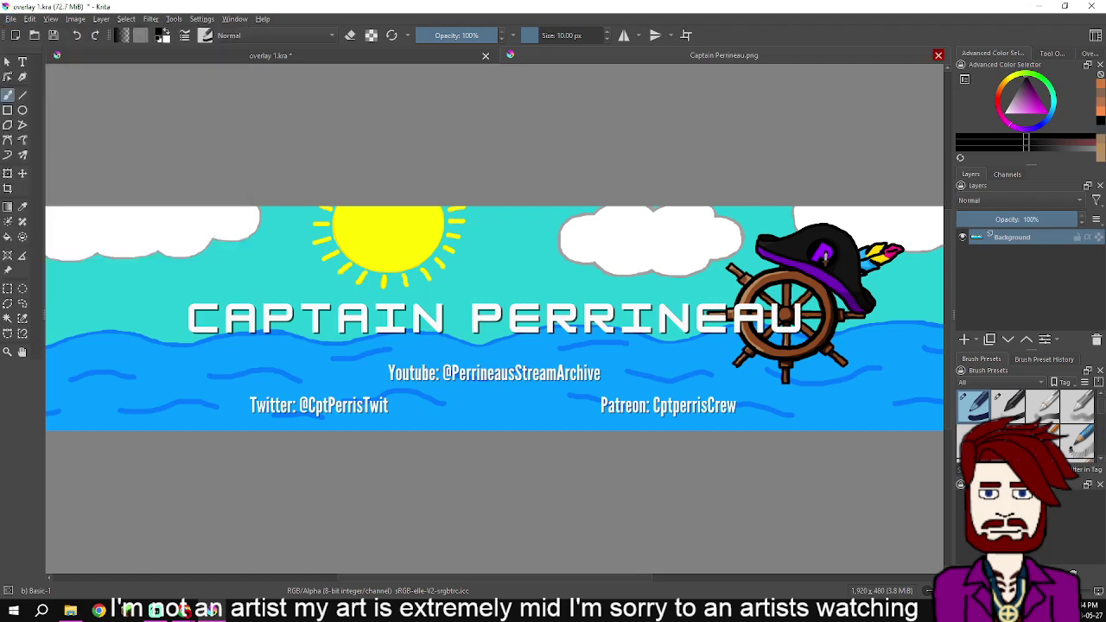
Open the layered Perri Banner.png Krita document and bring its ship's wheel and hat into view
{"action": "left_click", "coordinate": [10, 18]}
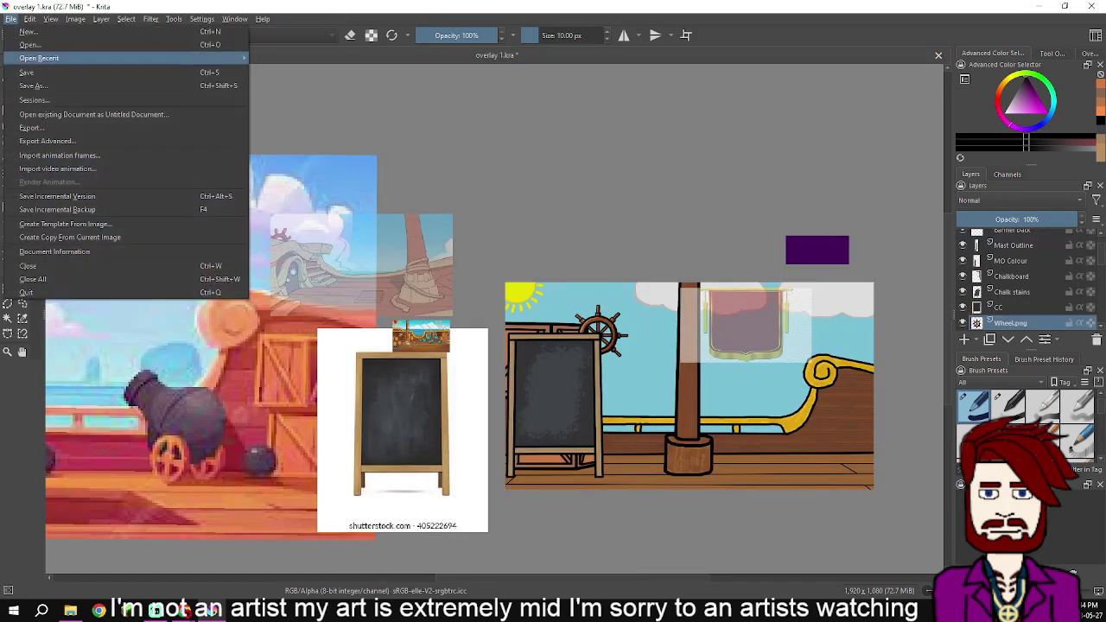
{"action": "left_click", "coordinate": [31, 44]}
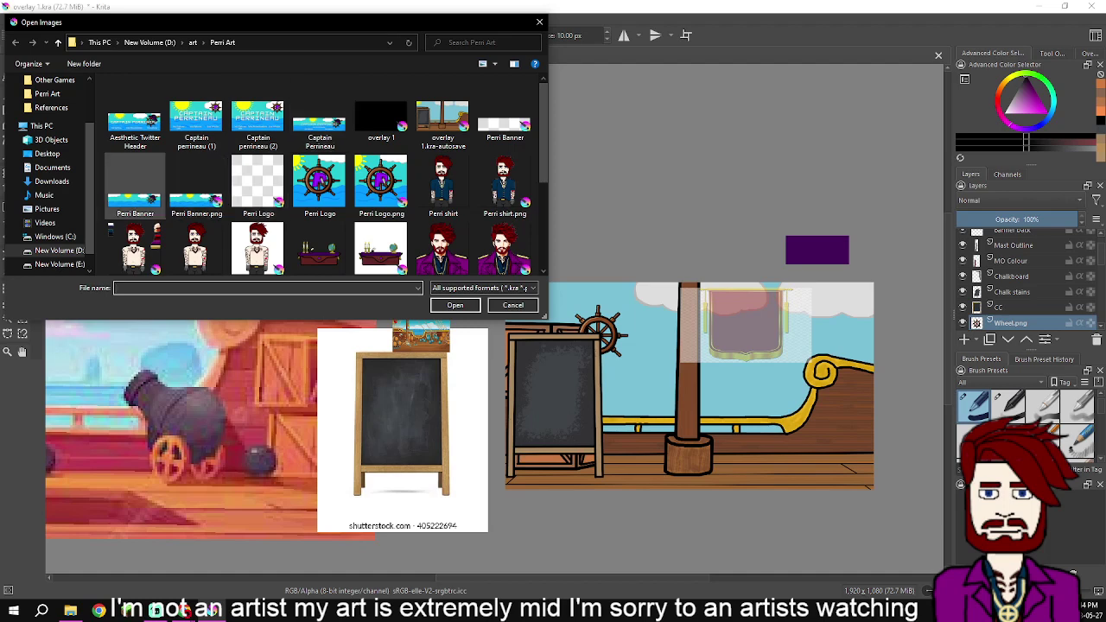
{"action": "left_click", "coordinate": [197, 186]}
{"action": "double_click", "coordinate": [197, 186]}
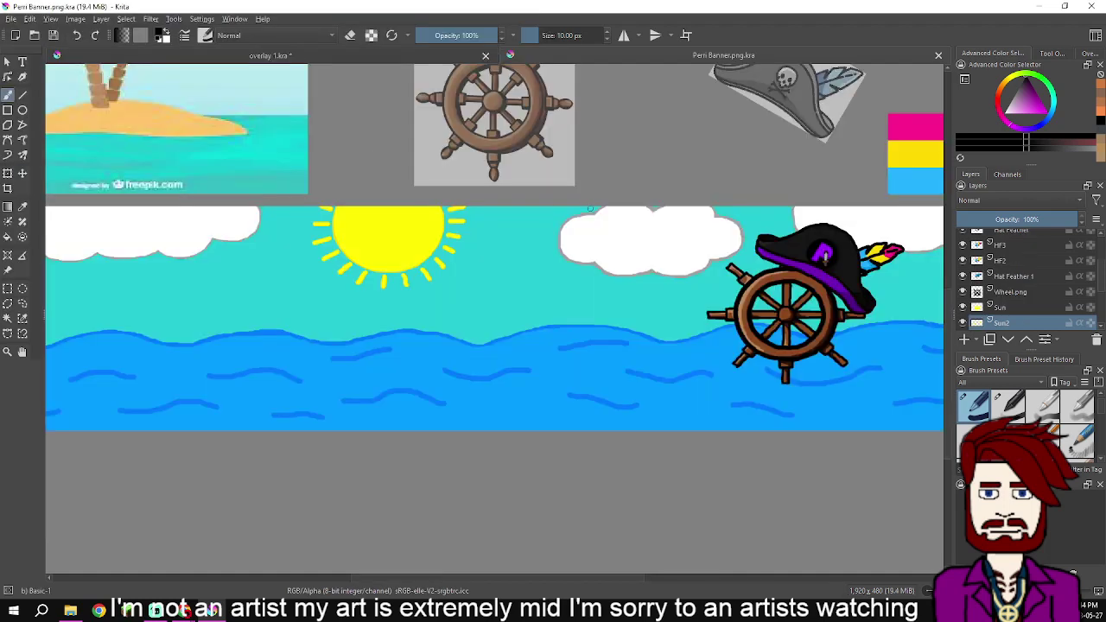
{"action": "left_click_drag", "start_coordinate": [756, 256], "coordinate": [481, 272]}
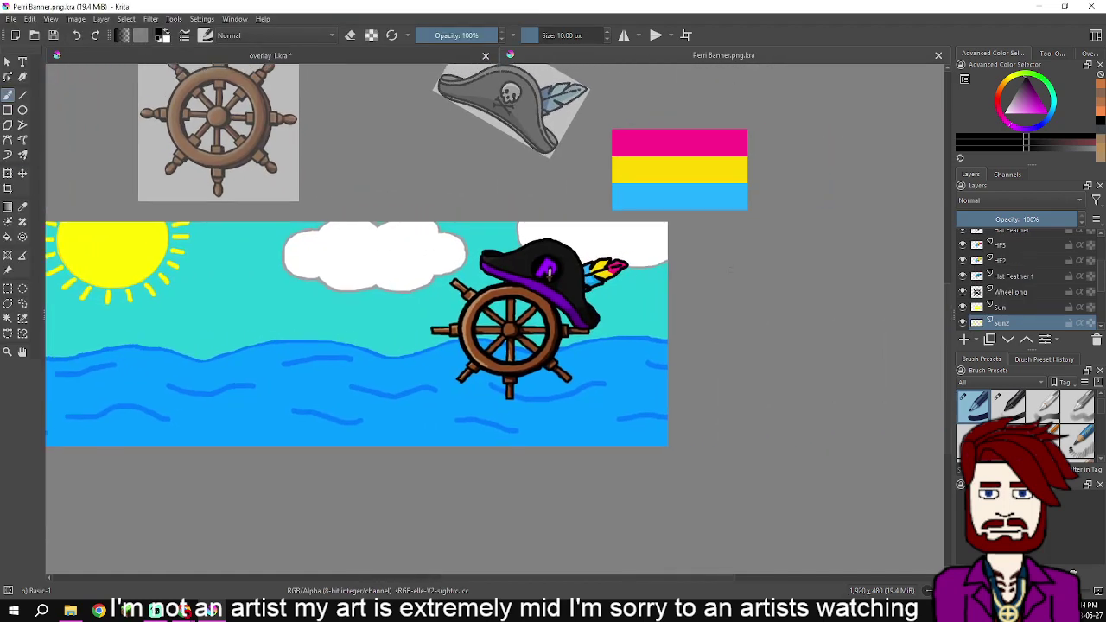
Hide the Sun2 and Sun layers while keeping the Wheel.png layer visible
{"action": "mouse_move", "coordinate": [1001, 323]}
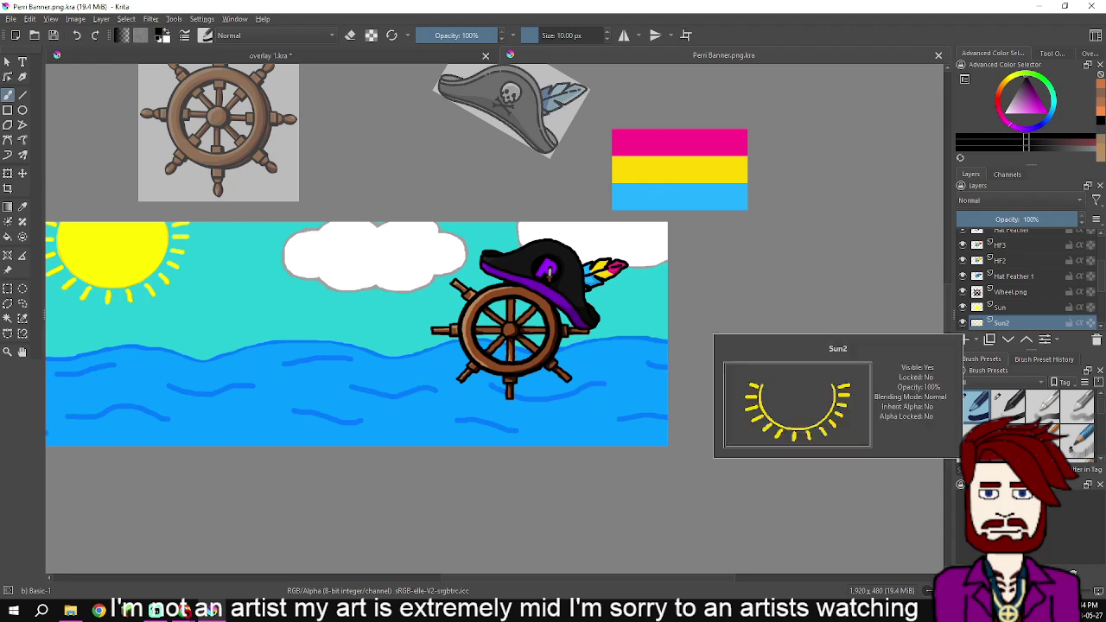
{"action": "left_click", "coordinate": [963, 323]}
{"action": "left_click", "coordinate": [963, 307]}
{"action": "left_click", "coordinate": [963, 291]}
{"action": "left_click", "coordinate": [963, 291]}
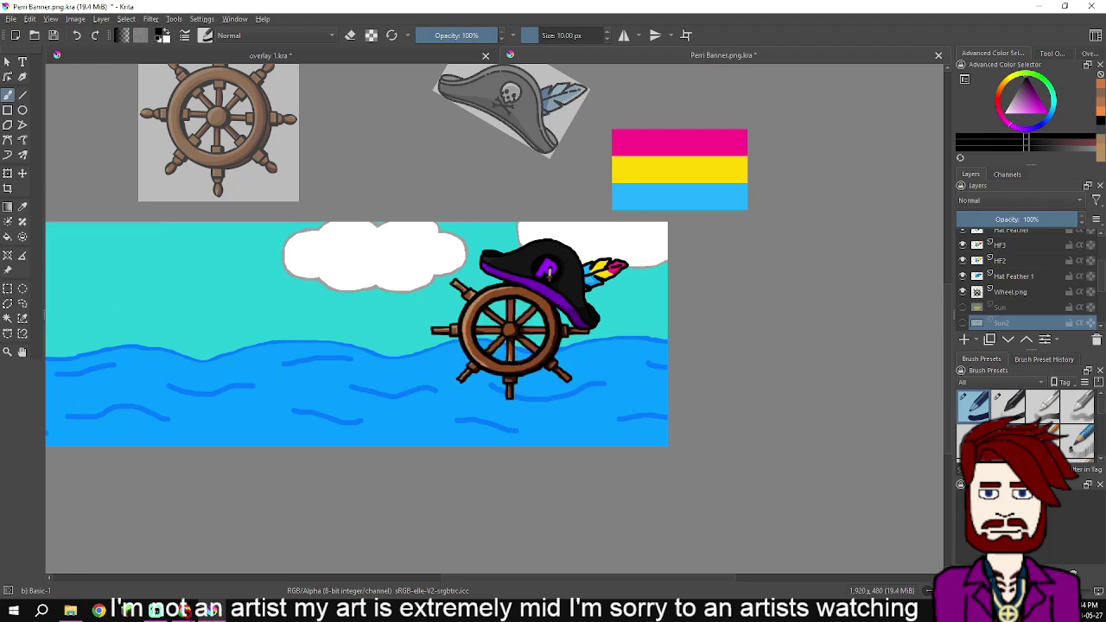
Hide the Sea, Details Sea, Clouds, Shadows f Clouds and Sky layers to isolate the hat and wheel
{"action": "scroll", "coordinate": [1020, 281], "scroll_direction": "up", "scroll_amount": 3}
{"action": "scroll", "coordinate": [1020, 281], "scroll_direction": "down", "scroll_amount": 5}
{"action": "left_click", "coordinate": [963, 260]}
{"action": "left_click", "coordinate": [963, 245]}
{"action": "left_click", "coordinate": [963, 276]}
{"action": "left_click", "coordinate": [963, 291]}
{"action": "left_click", "coordinate": [963, 323]}
{"action": "left_click", "coordinate": [963, 307]}
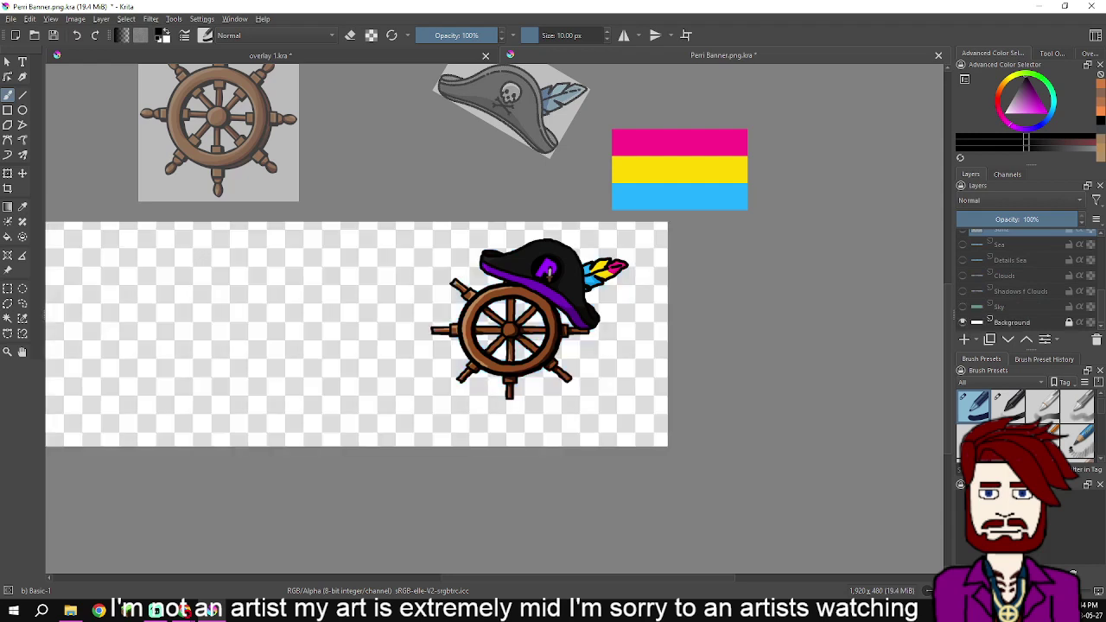
{"action": "left_click_drag", "start_coordinate": [748, 329], "coordinate": [825, 332]}
{"action": "scroll", "coordinate": [626, 269], "scroll_direction": "down", "scroll_amount": 2}
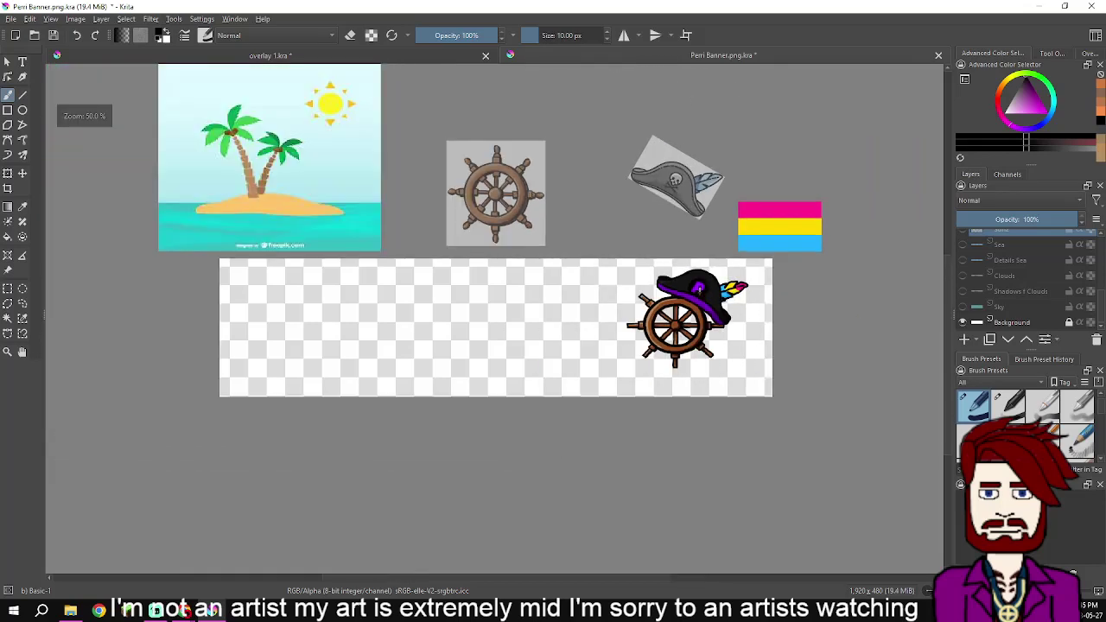
{"action": "scroll", "coordinate": [562, 260], "scroll_direction": "up", "scroll_amount": 3}
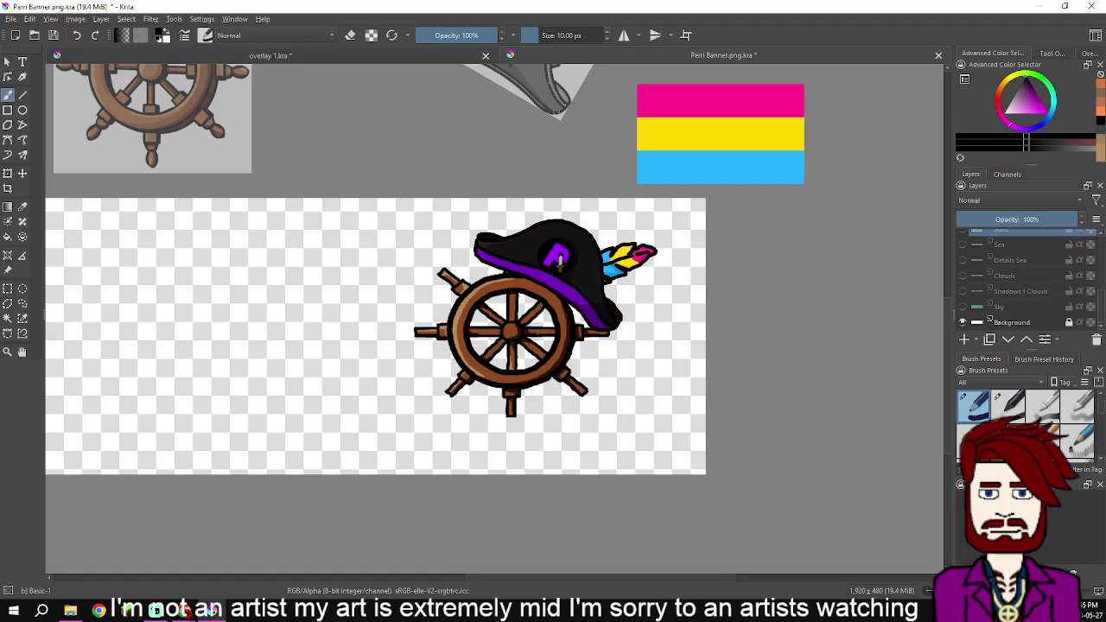
{"action": "left_click", "coordinate": [10, 18]}
{"action": "mouse_move", "coordinate": [29, 18]}
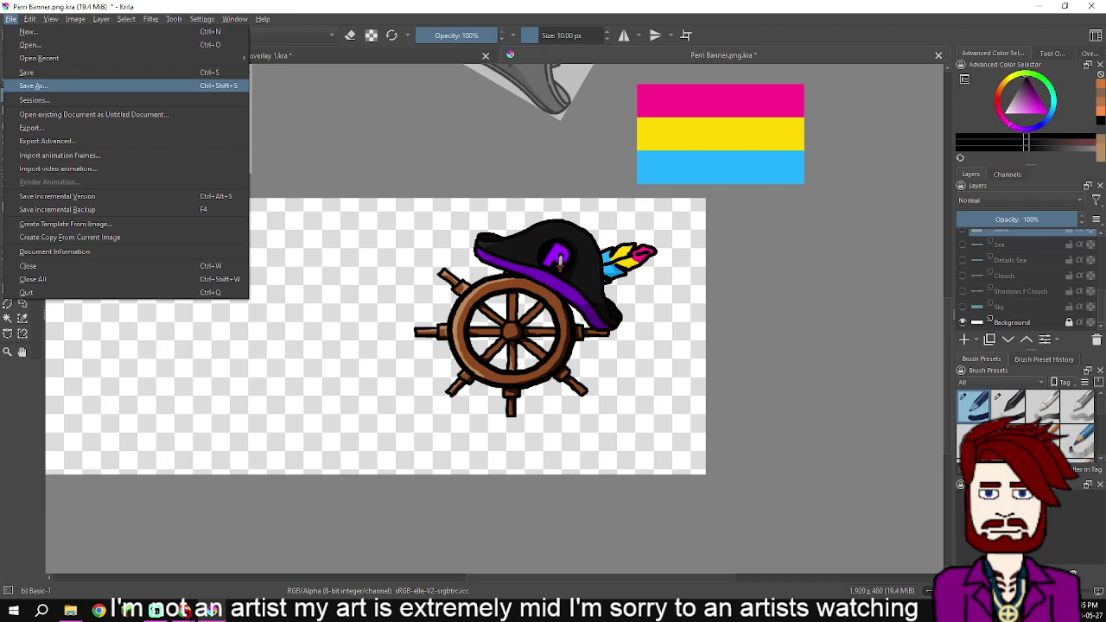
{"action": "left_click", "coordinate": [374, 104]}
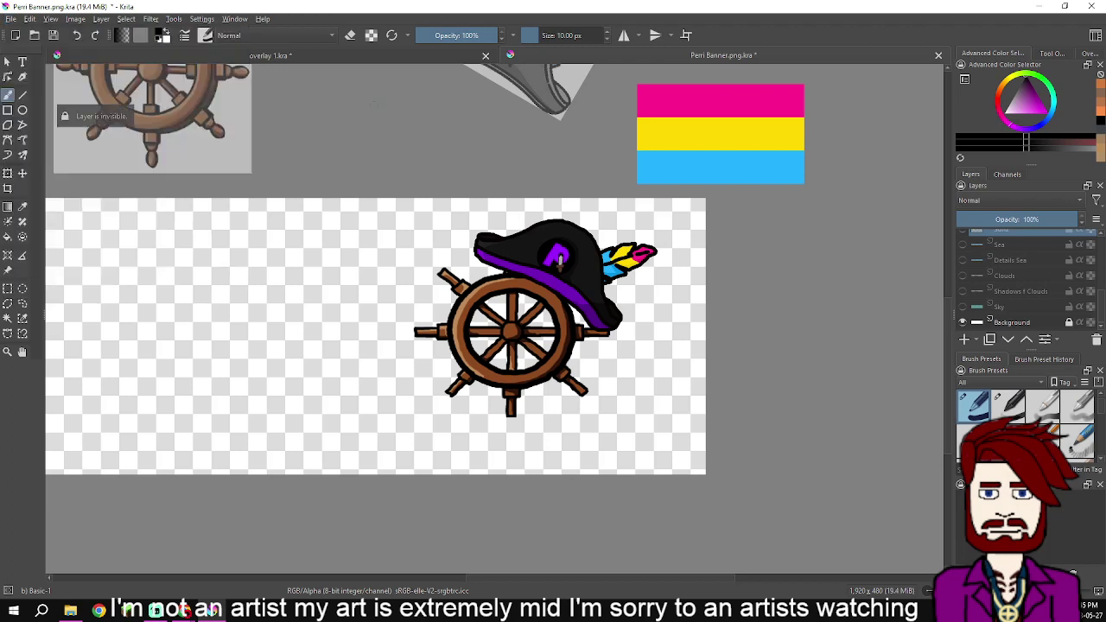
Begin saving the isolated hat and wheel as a new file, clearing the file name and choosing PNG image as the format
{"action": "left_click", "coordinate": [30, 18]}
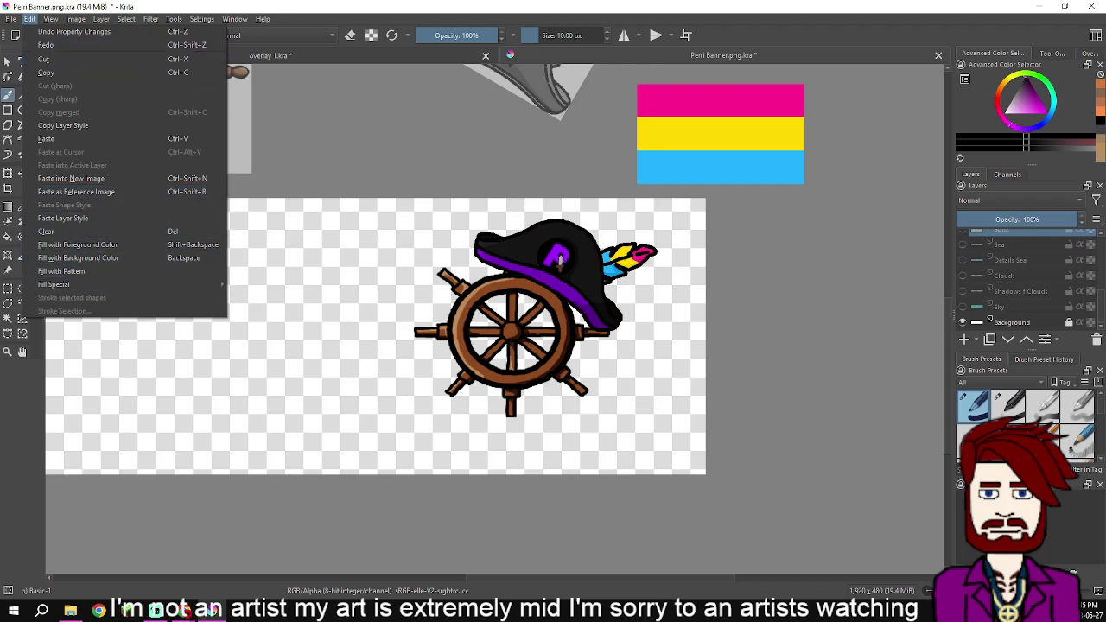
{"action": "mouse_move", "coordinate": [51, 18]}
{"action": "key", "text": "Right"}
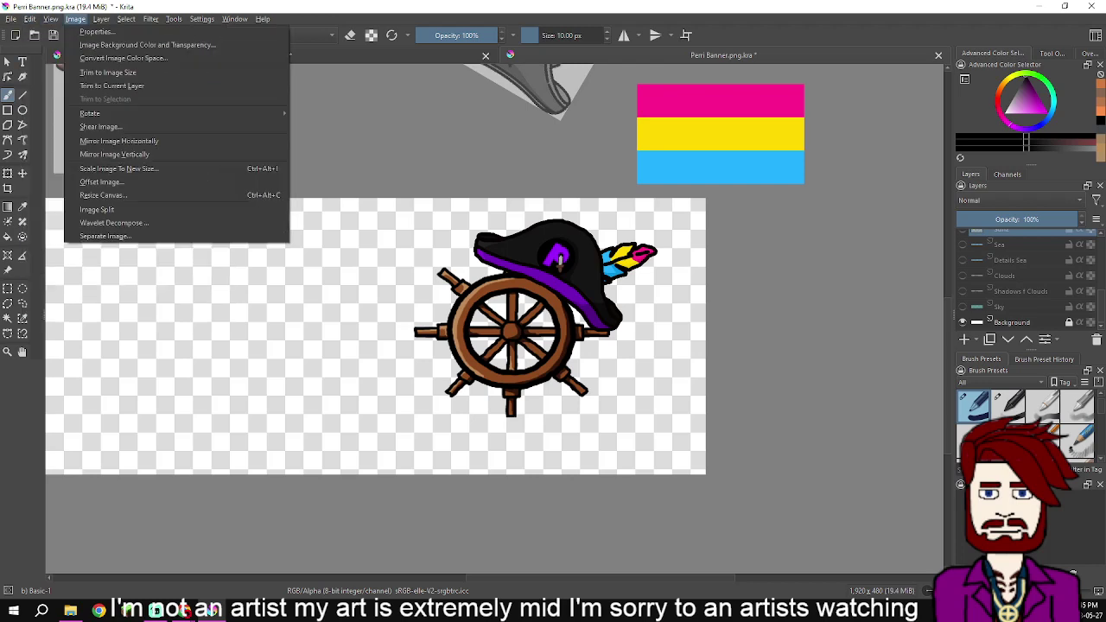
{"action": "key", "text": "Left"}
{"action": "key", "text": "Left"}
{"action": "key", "text": "Left"}
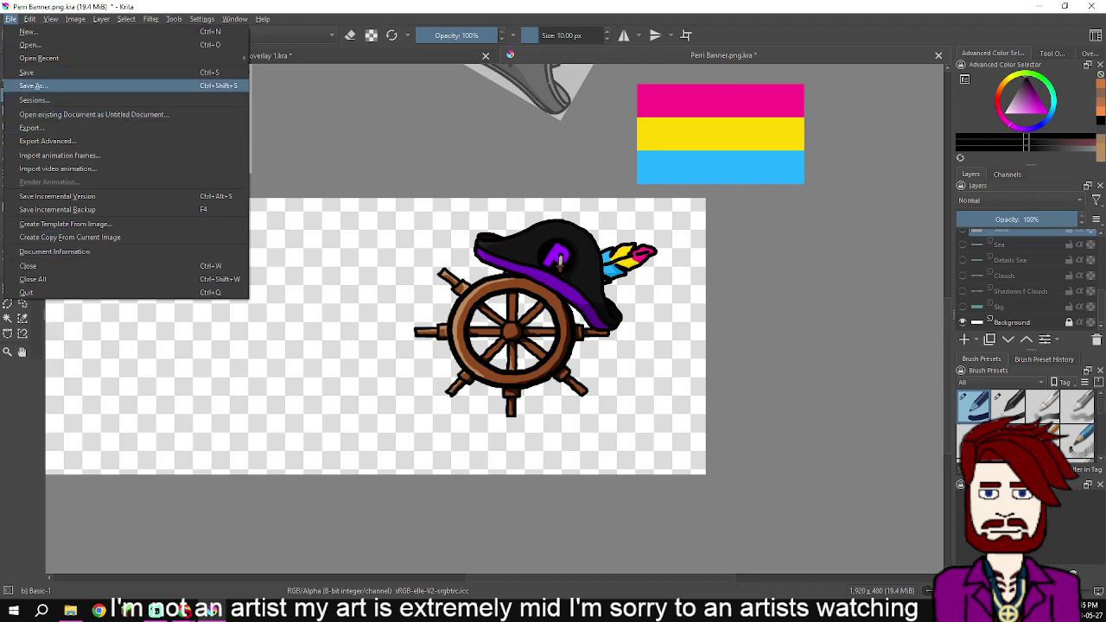
{"action": "key", "text": "Return"}
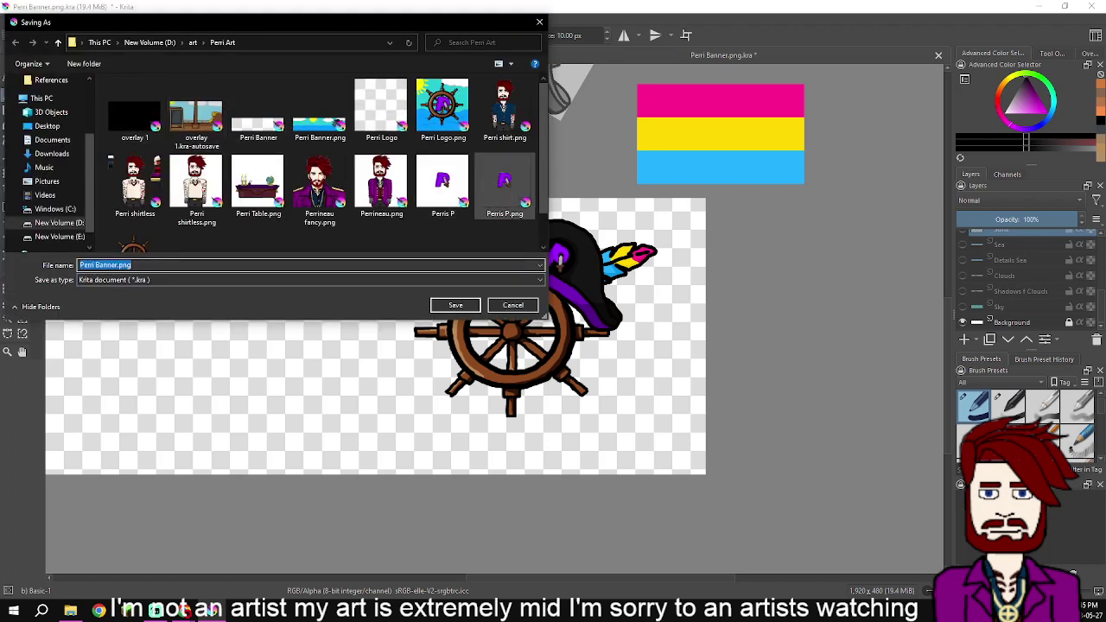
{"action": "left_click", "coordinate": [118, 265]}
{"action": "key", "text": "ctrl+a"}
{"action": "key", "text": "BackSpace"}
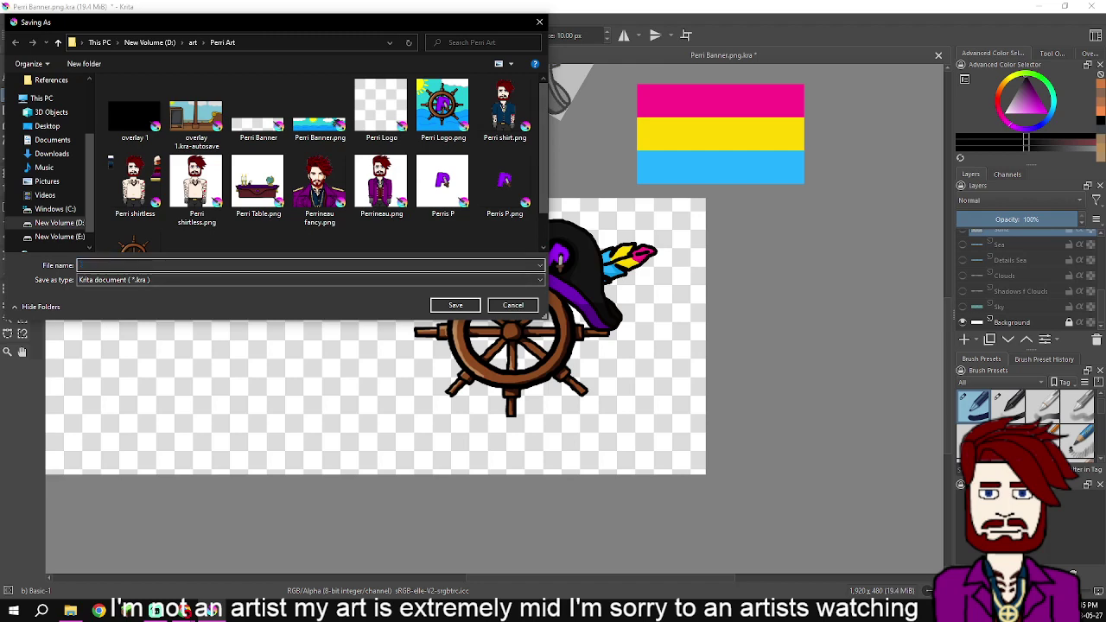
{"action": "left_click", "coordinate": [309, 280]}
{"action": "key", "text": "Down"}
{"action": "key", "text": "Down"}
{"action": "key", "text": "Return"}
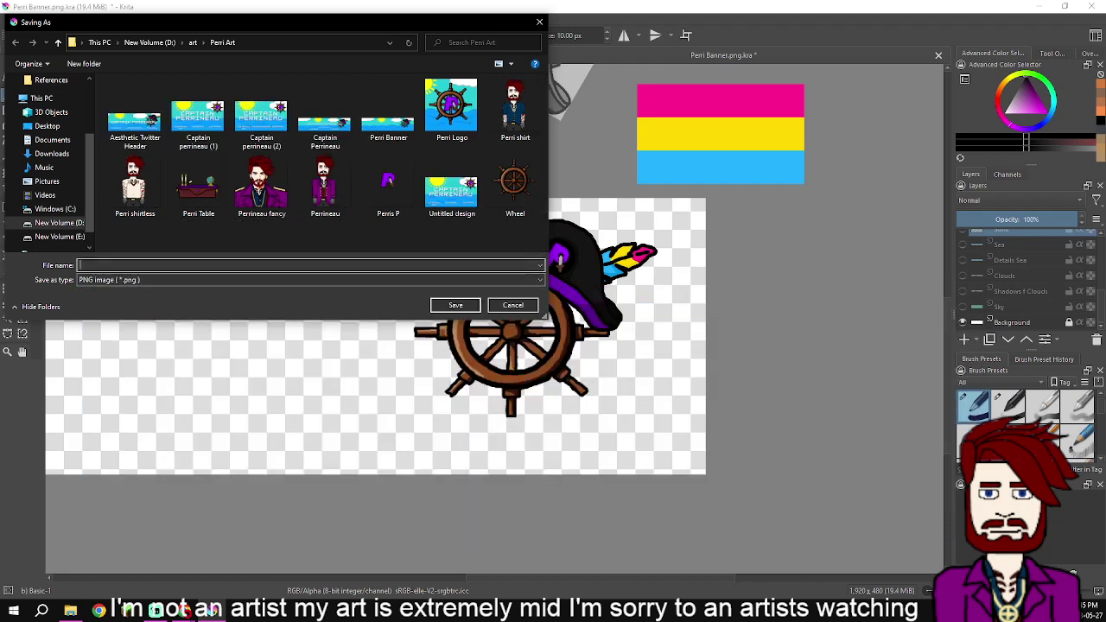
Name the PNG copy "Wheel hat logo" and save it in the Perri Art folder with the default PNG options
{"action": "type", "text": "Whel"}
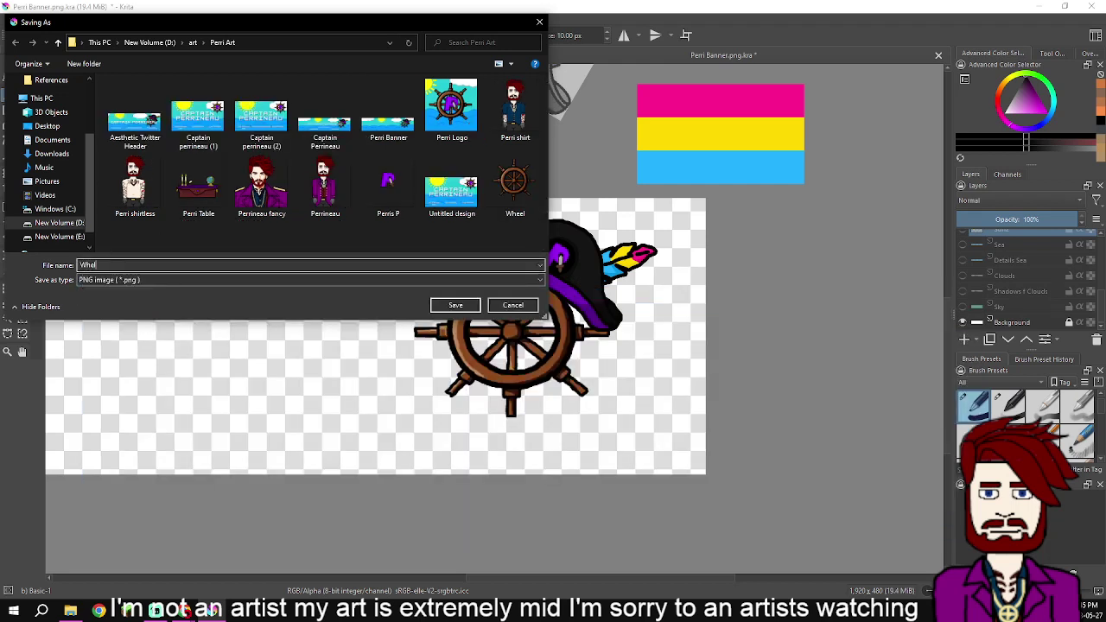
{"action": "key", "text": "BackSpace"}
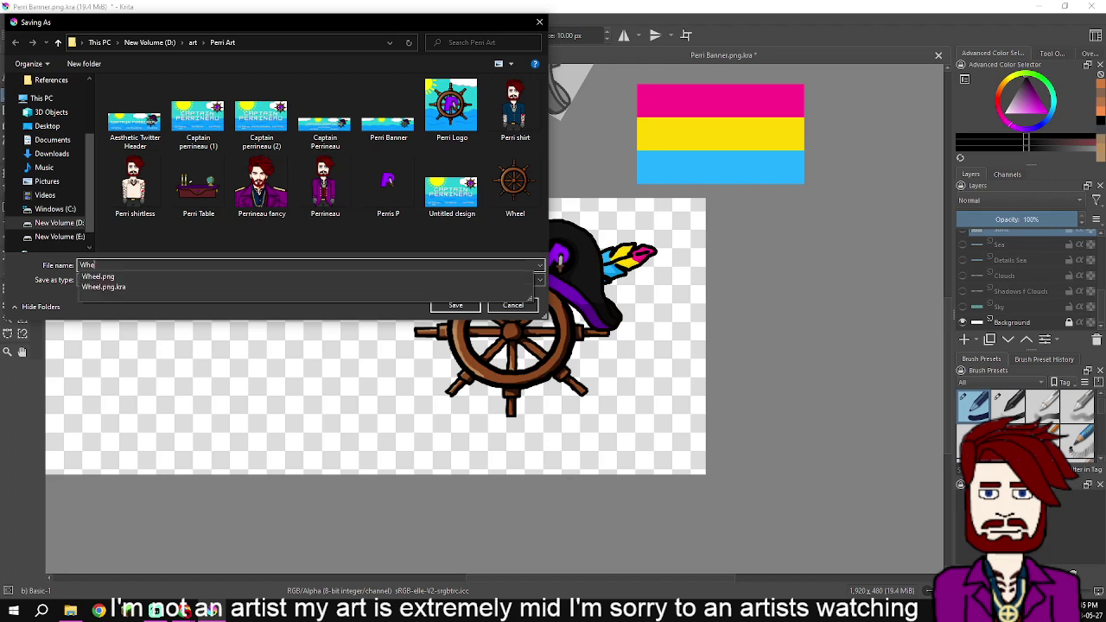
{"action": "type", "text": "el hat"}
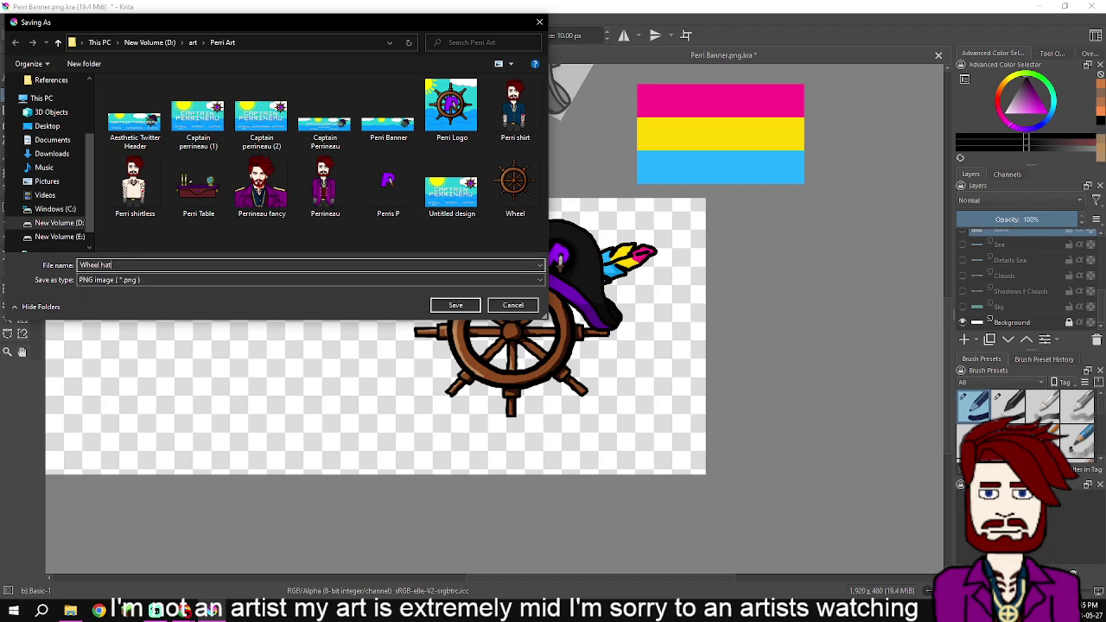
{"action": "type", "text": " logo"}
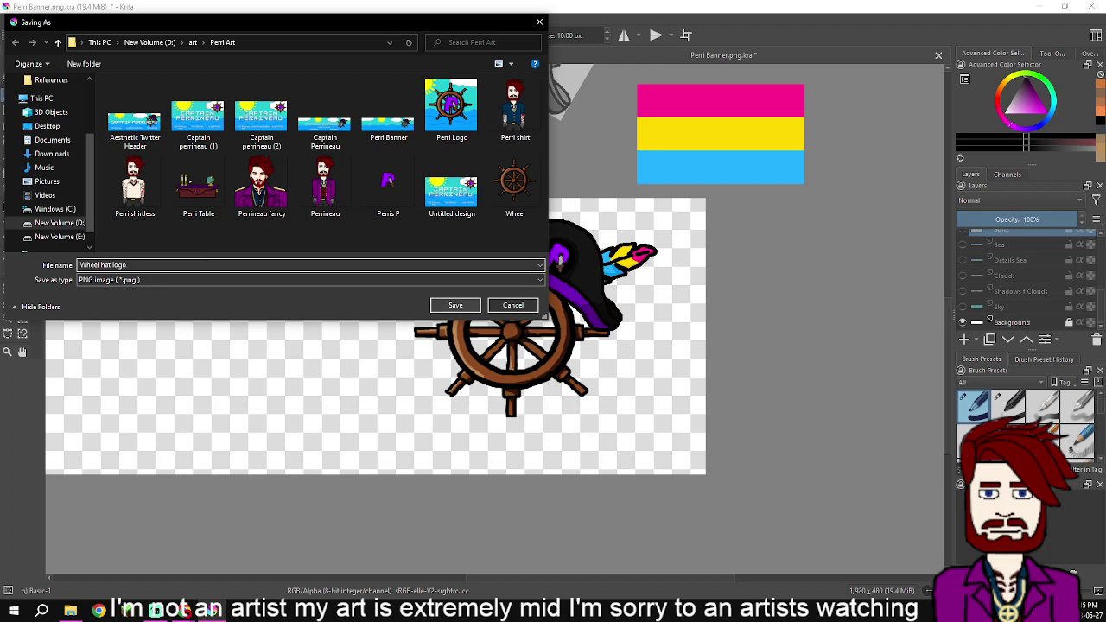
{"action": "key", "text": "Return"}
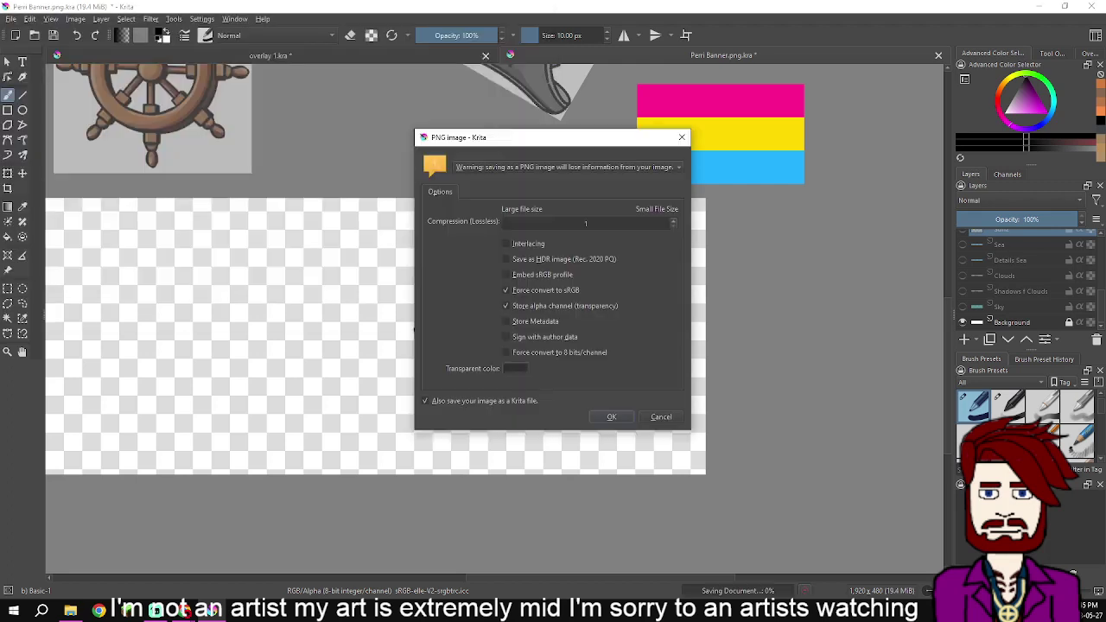
{"action": "key", "text": "Return"}
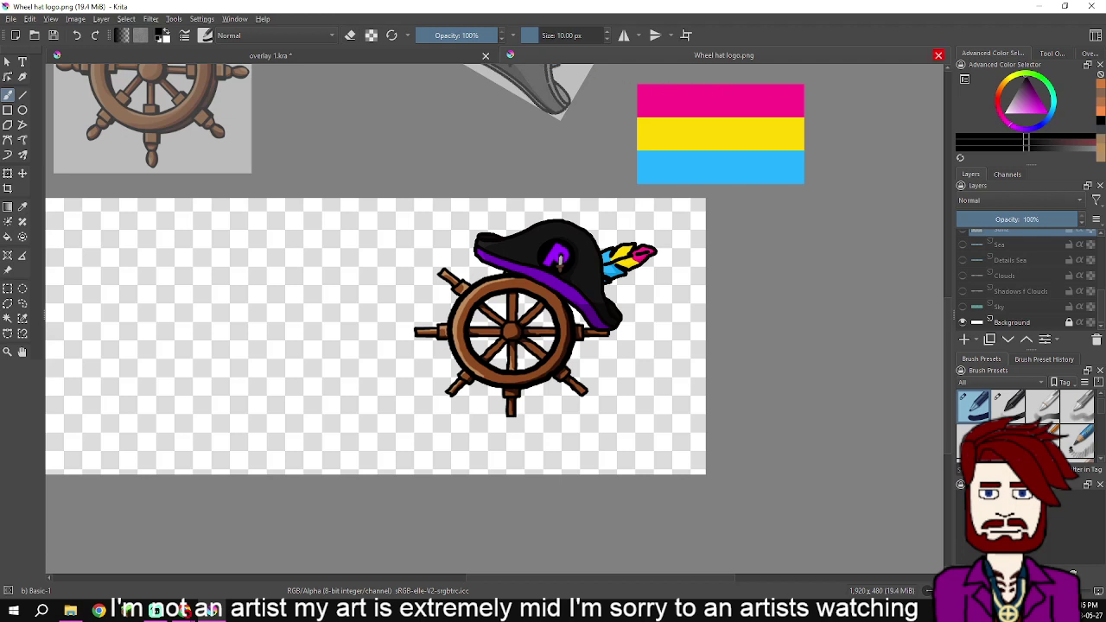
Close the Wheel hat logo.png document and remove the Wheel.png layer from overlay 1
{"action": "left_click", "coordinate": [938, 55]}
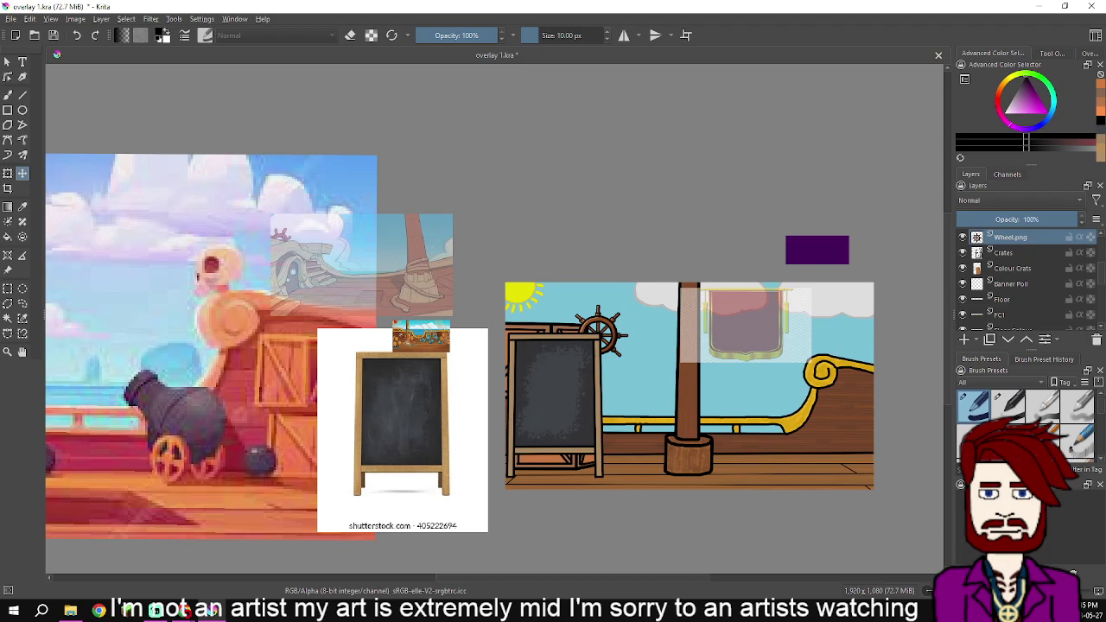
{"action": "right_click", "coordinate": [1011, 236]}
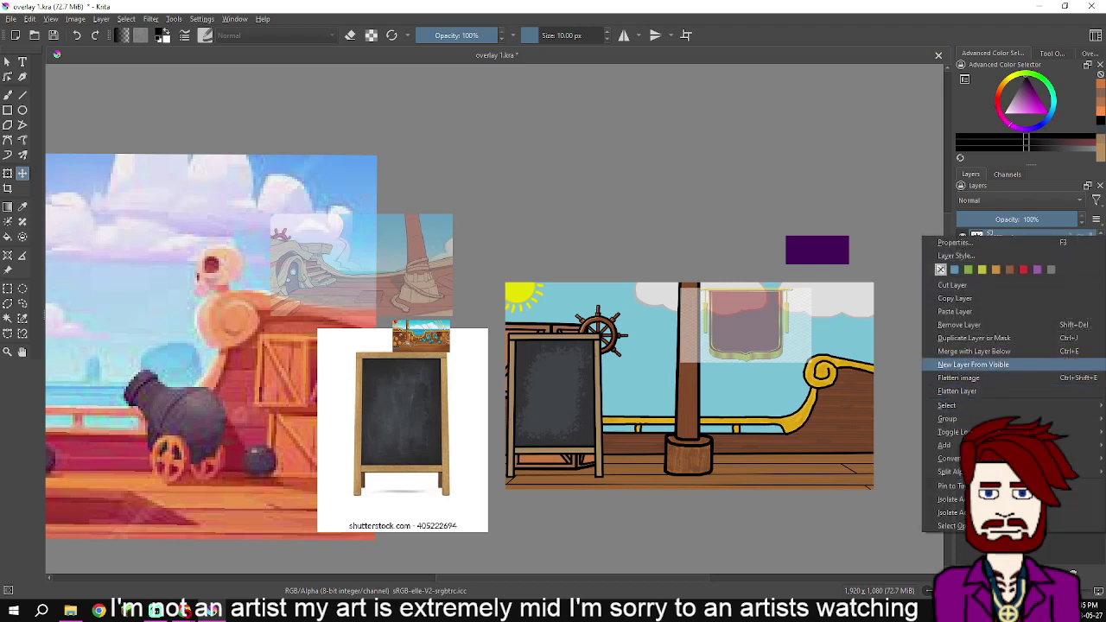
{"action": "left_click", "coordinate": [994, 325]}
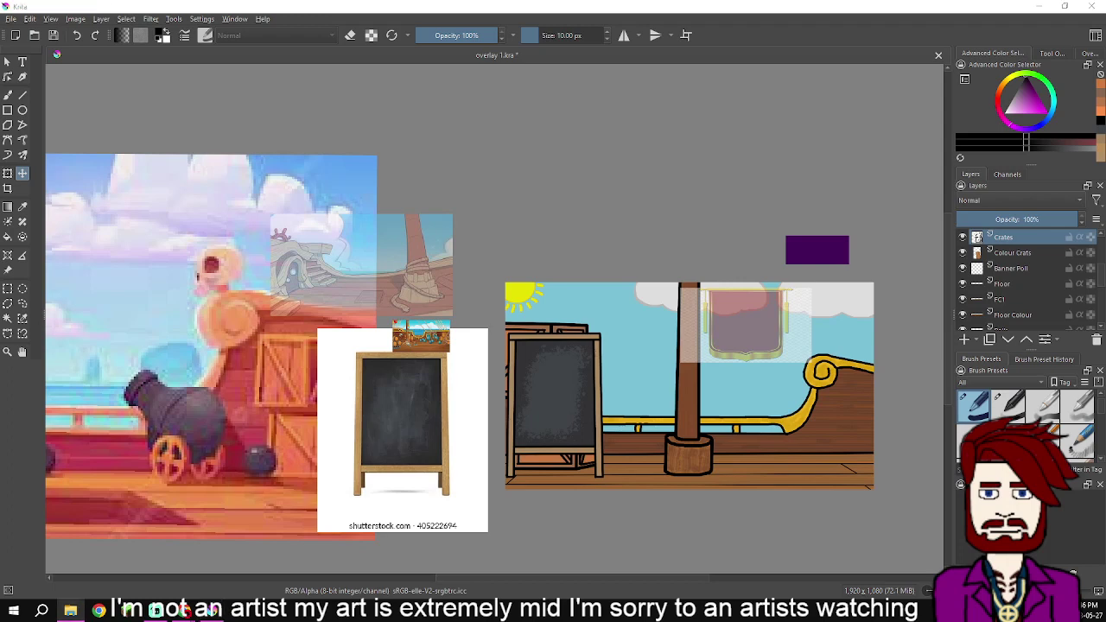
Insert Wheel hat logo.png as a new file layer and place the hat and wheel behind the chalkboard's upper corner near the mast
{"action": "left_click_drag", "start_coordinate": [778, 220], "coordinate": [674, 232]}
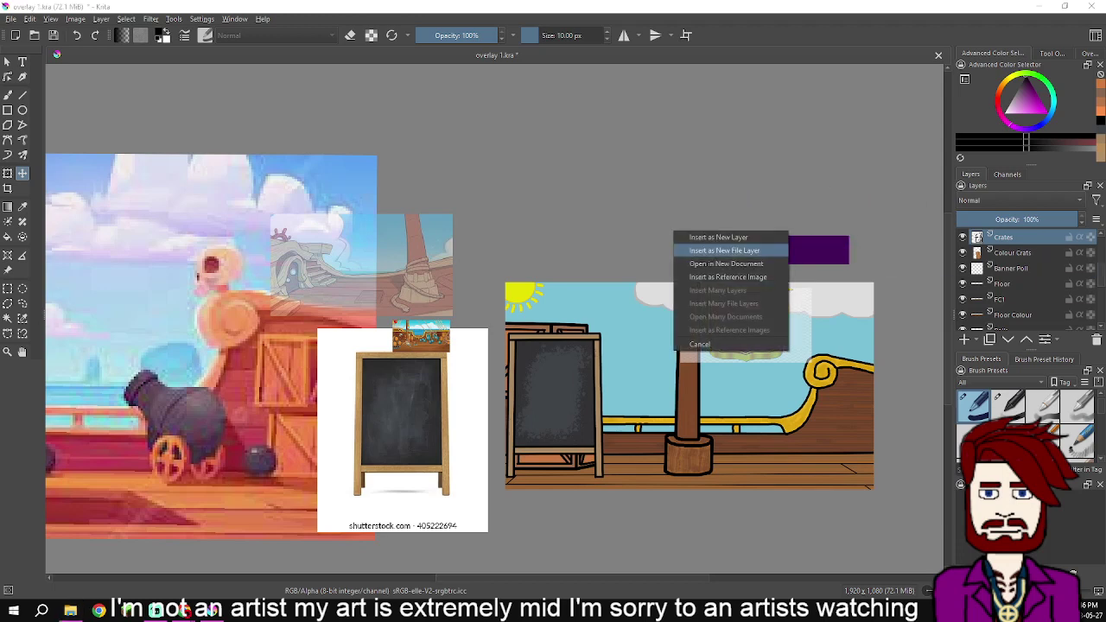
{"action": "left_click", "coordinate": [725, 250]}
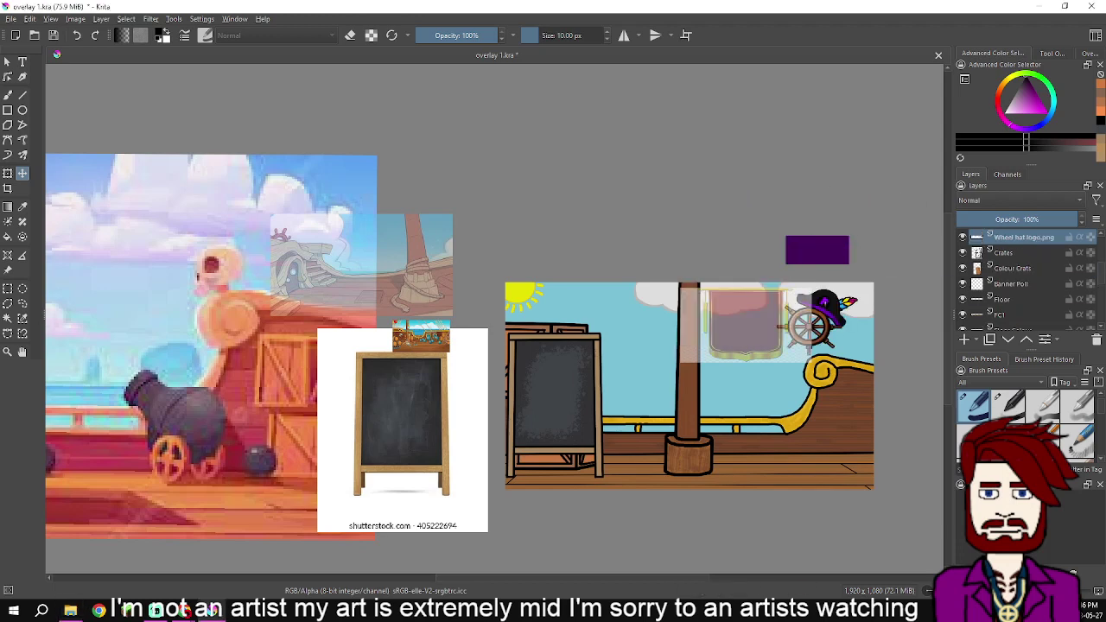
{"action": "scroll", "coordinate": [833, 341], "scroll_direction": "up", "scroll_amount": 2}
{"action": "left_click_drag", "start_coordinate": [804, 298], "coordinate": [399, 275]}
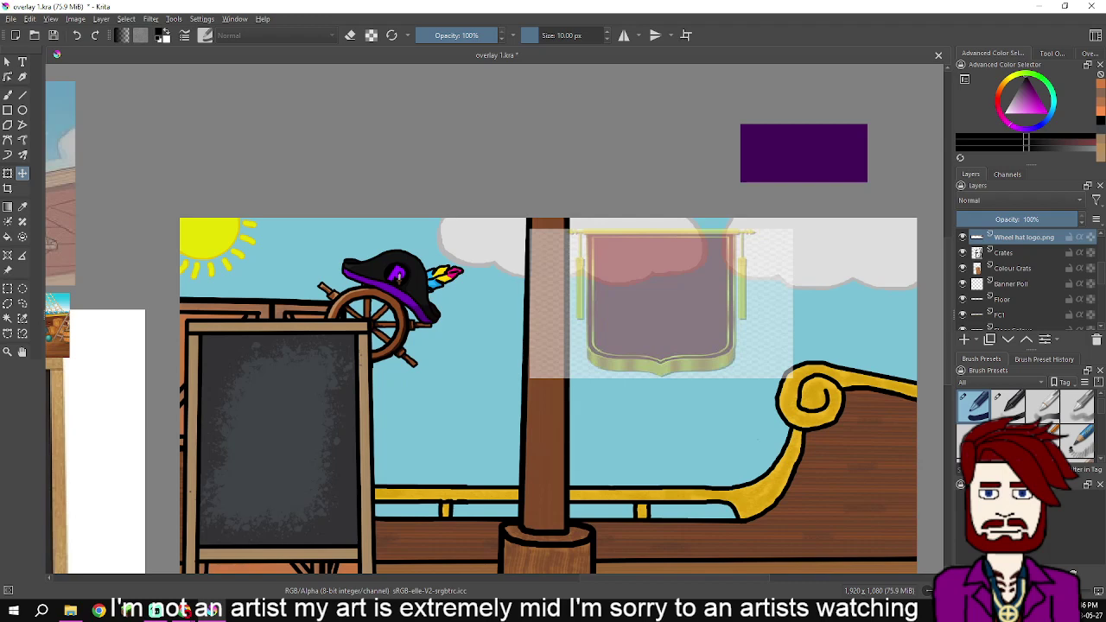
Make the Bannerpurp layer the active layer
{"action": "scroll", "coordinate": [1024, 281], "scroll_direction": "up", "scroll_amount": 1}
{"action": "scroll", "coordinate": [1024, 281], "scroll_direction": "up", "scroll_amount": 1}
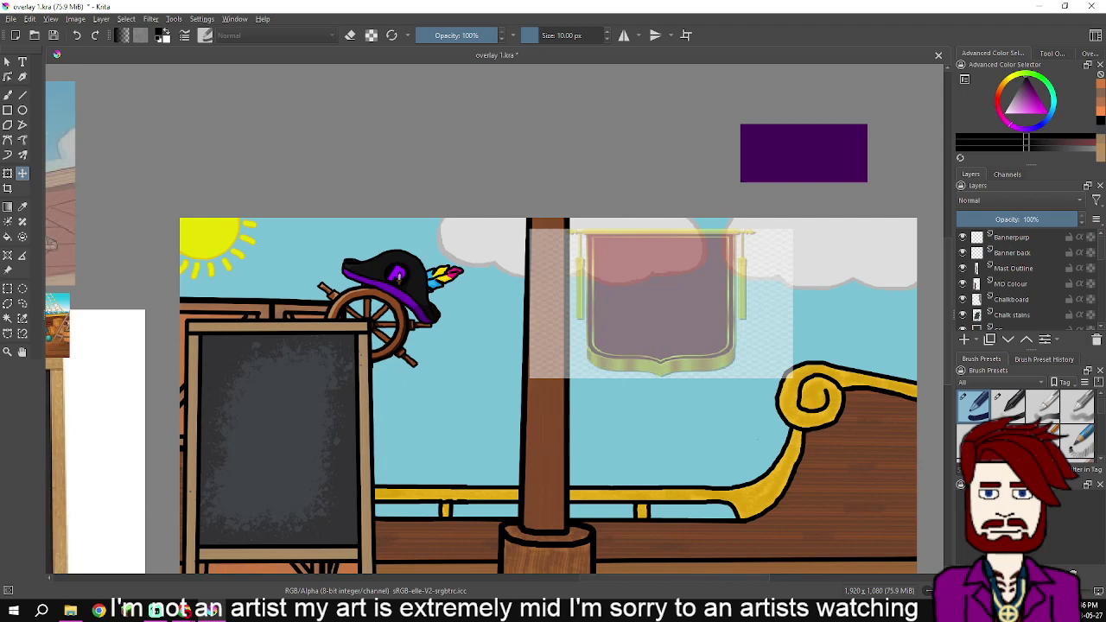
{"action": "left_click", "coordinate": [1025, 253]}
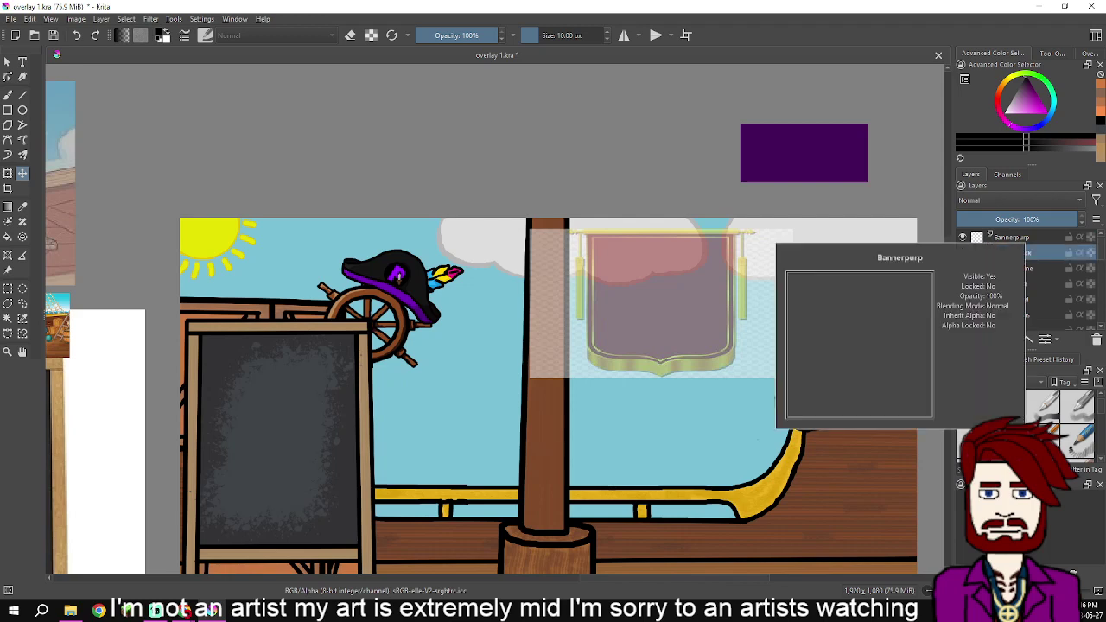
{"action": "left_click", "coordinate": [990, 237]}
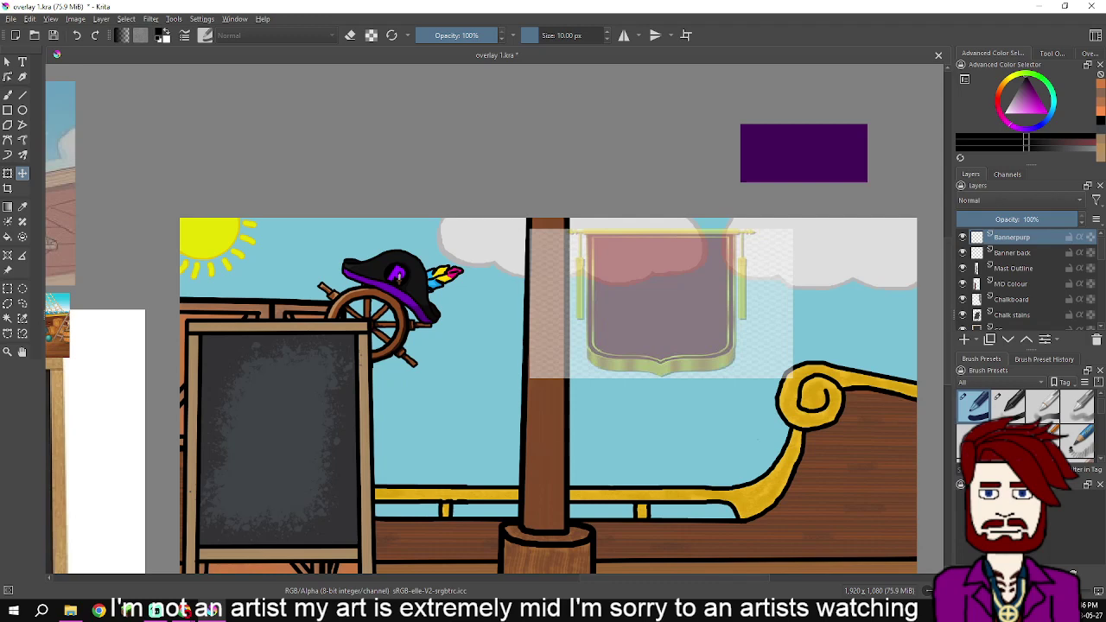
Examine the hat and wheel behind the chalkboard, the chalkboard frame and the overall overlay composition
{"action": "scroll", "coordinate": [391, 394], "scroll_direction": "up", "scroll_amount": 4}
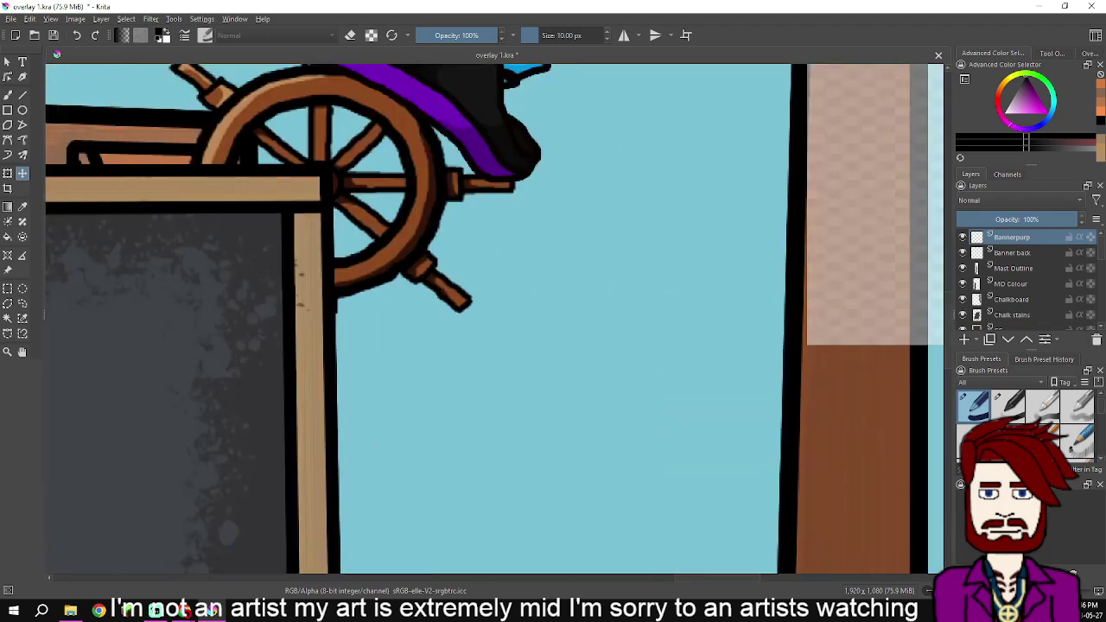
{"action": "scroll", "coordinate": [279, 333], "scroll_direction": "down", "scroll_amount": 3}
{"action": "scroll", "coordinate": [136, 486], "scroll_direction": "up", "scroll_amount": 1}
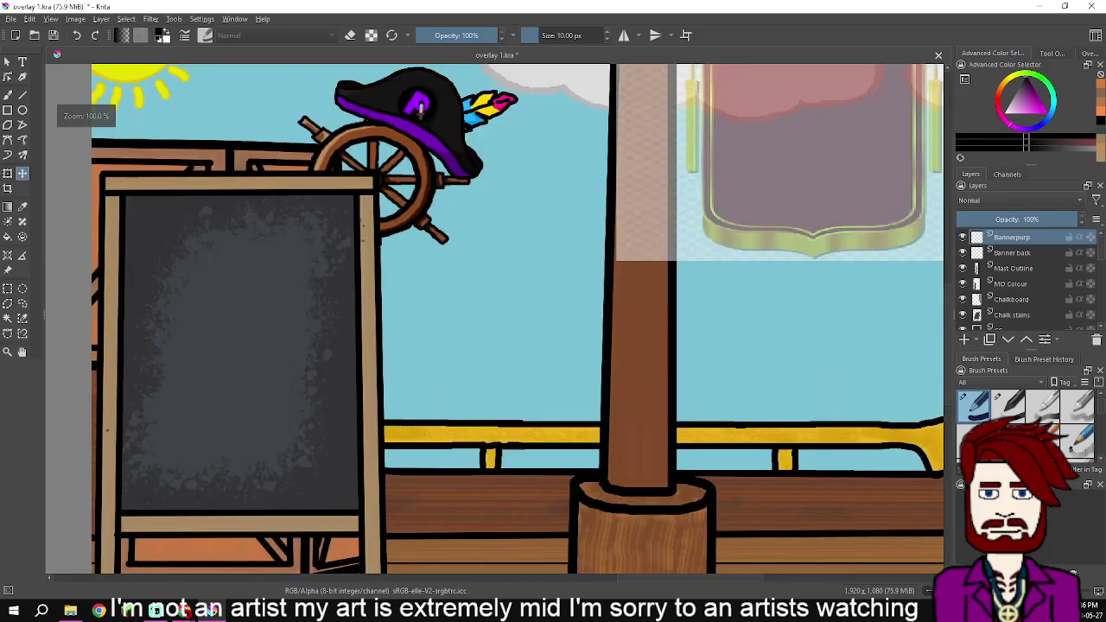
{"action": "left_click_drag", "start_coordinate": [121, 446], "coordinate": [187, 447]}
{"action": "scroll", "coordinate": [187, 447], "scroll_direction": "up", "scroll_amount": 3}
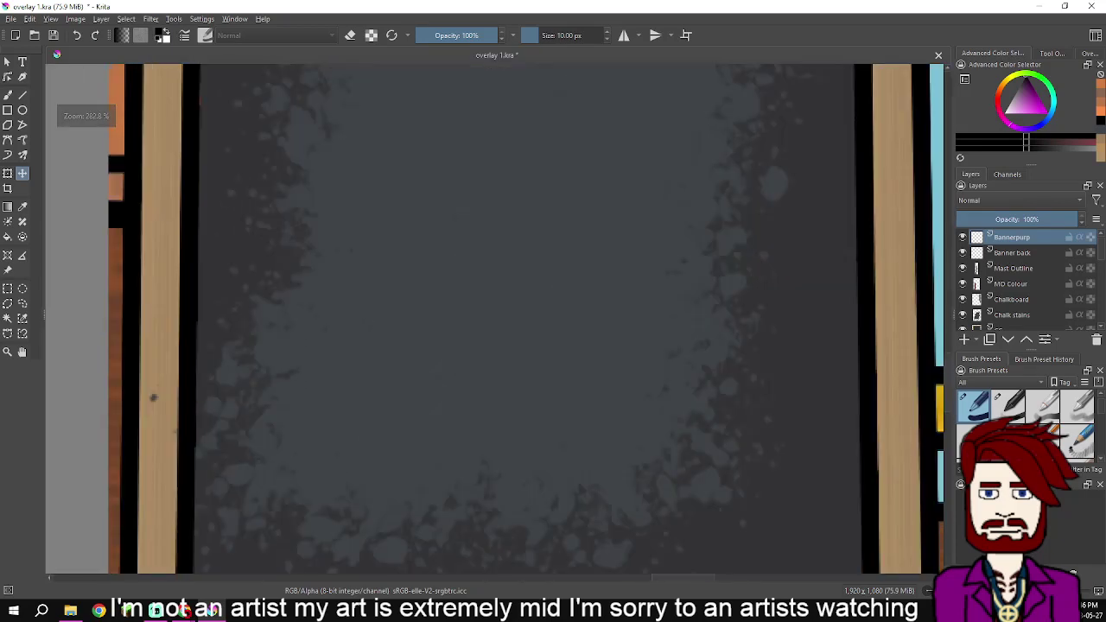
{"action": "scroll", "coordinate": [153, 398], "scroll_direction": "down", "scroll_amount": 8}
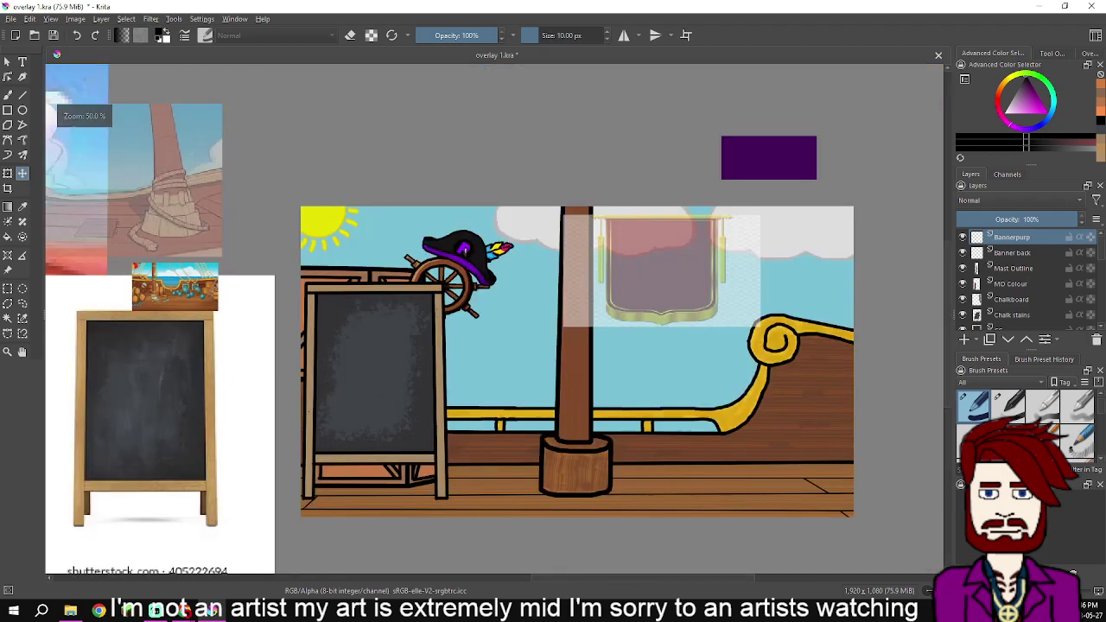
{"action": "left_click_drag", "start_coordinate": [153, 397], "coordinate": [55, 460]}
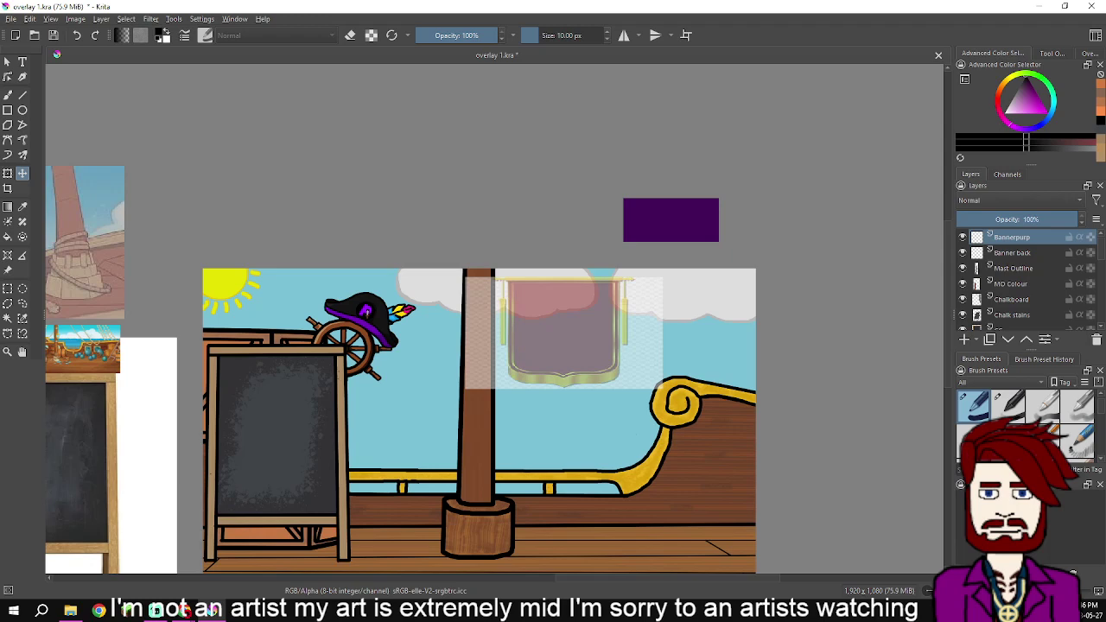
{"action": "scroll", "coordinate": [368, 313], "scroll_direction": "up", "scroll_amount": 5}
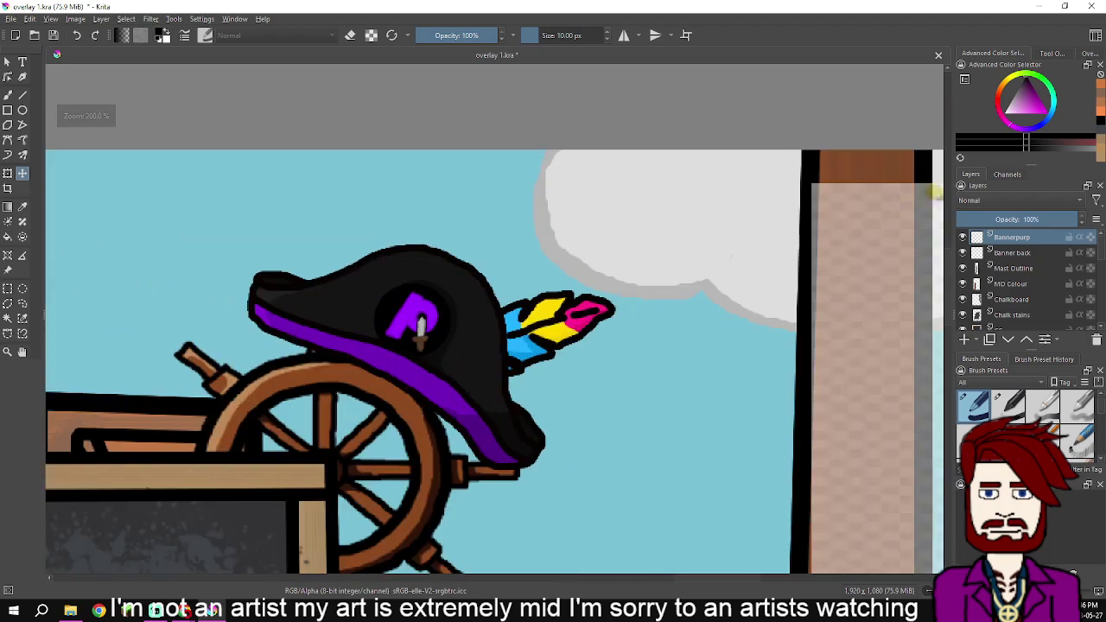
{"action": "scroll", "coordinate": [421, 329], "scroll_direction": "down", "scroll_amount": 7}
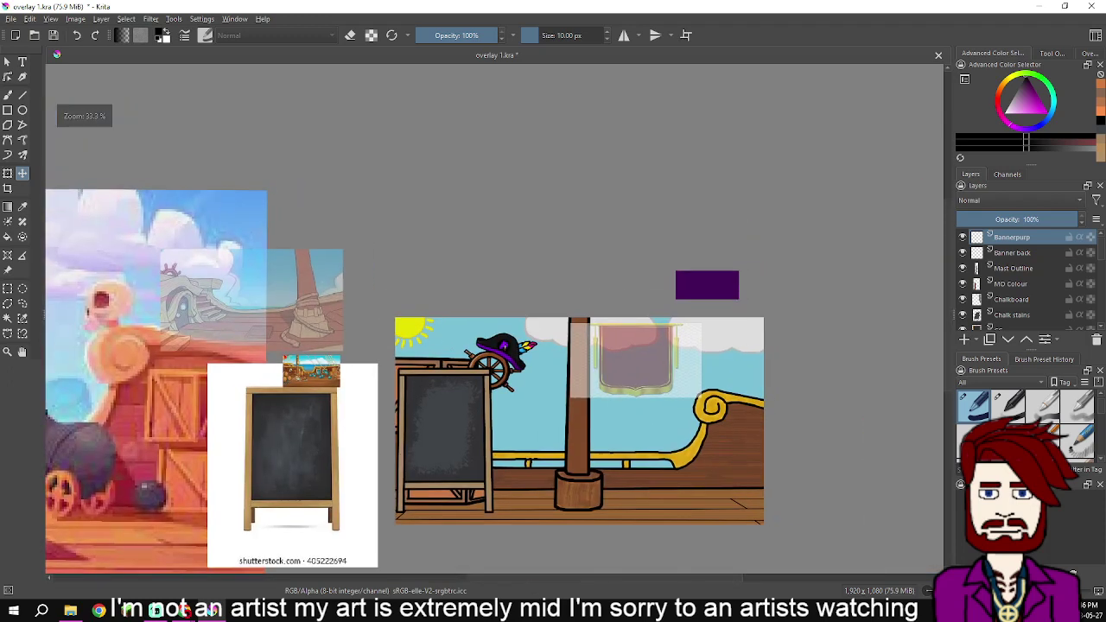
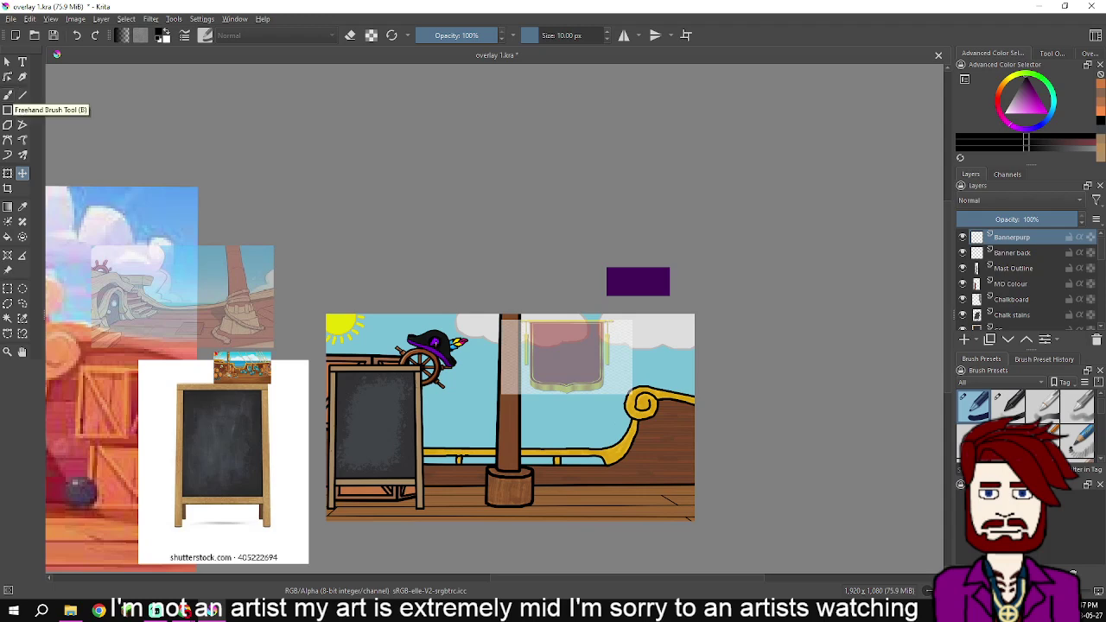
Sample the dark purple swatch above the artwork and trace straight 10 px lines along the reference banner's top and right edges
{"action": "left_click", "coordinate": [22, 206]}
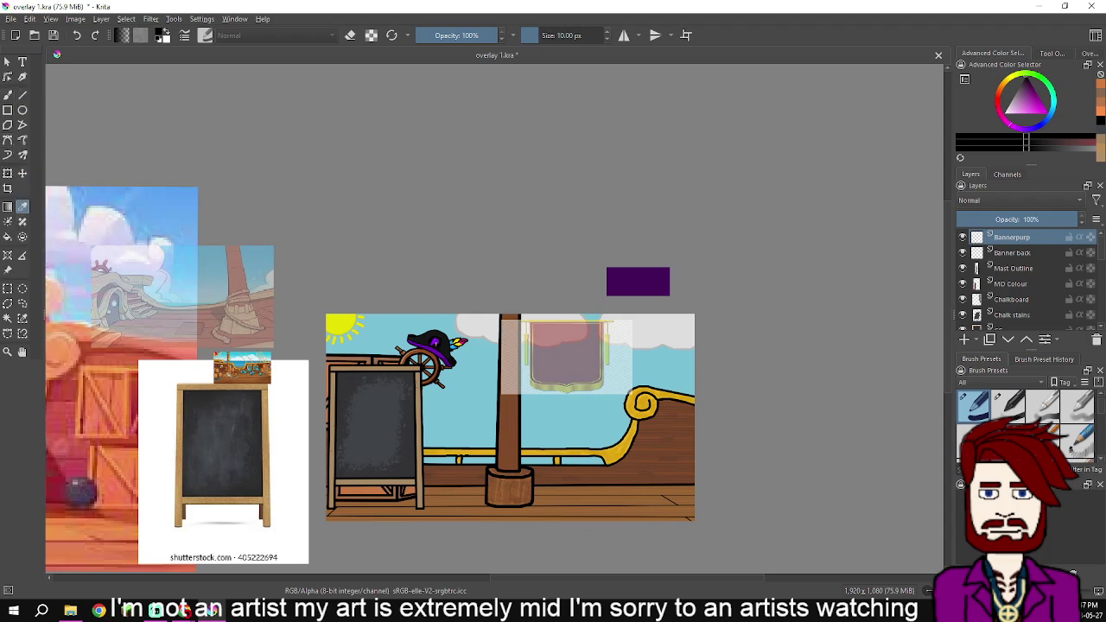
{"action": "left_click", "coordinate": [638, 281]}
{"action": "key", "text": "b"}
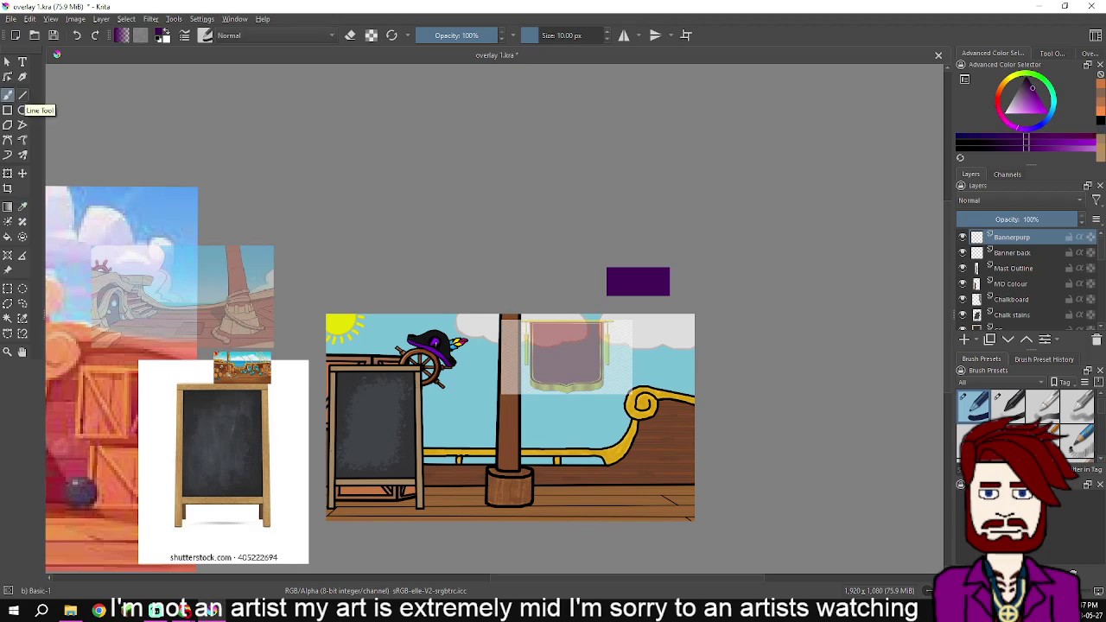
{"action": "left_click", "coordinate": [22, 95]}
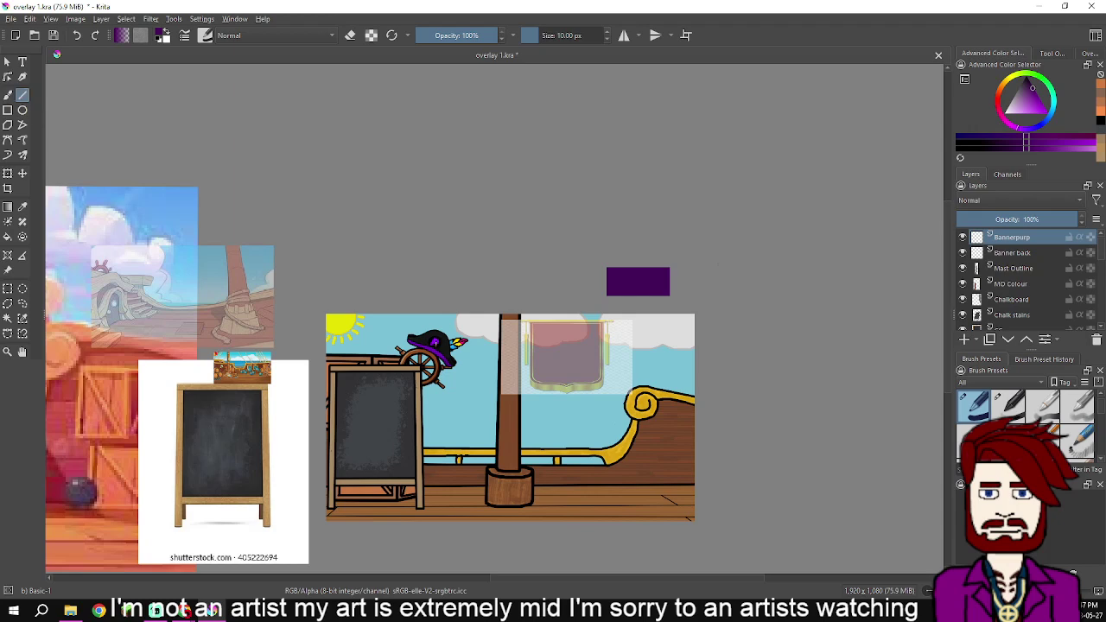
{"action": "scroll", "coordinate": [819, 281], "scroll_direction": "up", "scroll_amount": 4}
{"action": "left_click_drag", "start_coordinate": [133, 274], "coordinate": [723, 146]}
{"action": "scroll", "coordinate": [590, 286], "scroll_direction": "up", "scroll_amount": 2}
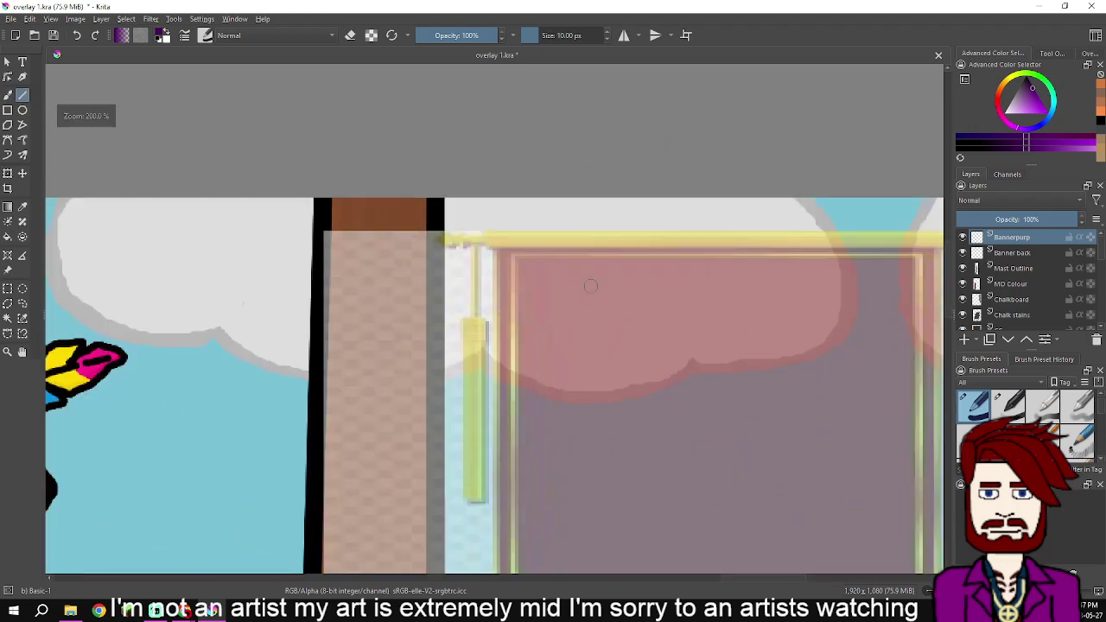
{"action": "mouse_move", "coordinate": [499, 254]}
{"action": "left_mouse_down"}
{"action": "mouse_move", "coordinate": [933, 254]}
{"action": "mouse_move", "coordinate": [811, 249]}
{"action": "mouse_move", "coordinate": [796, 223]}
{"action": "mouse_move", "coordinate": [782, 519]}
{"action": "mouse_move", "coordinate": [795, 546]}
{"action": "left_mouse_up"}
{"action": "scroll", "coordinate": [932, 254], "scroll_direction": "down", "scroll_amount": 2}
{"action": "scroll", "coordinate": [811, 249], "scroll_direction": "up", "scroll_amount": 1}
{"action": "scroll", "coordinate": [804, 229], "scroll_direction": "up", "scroll_amount": 2}
{"action": "left_click_drag", "start_coordinate": [793, 546], "coordinate": [793, 546]}
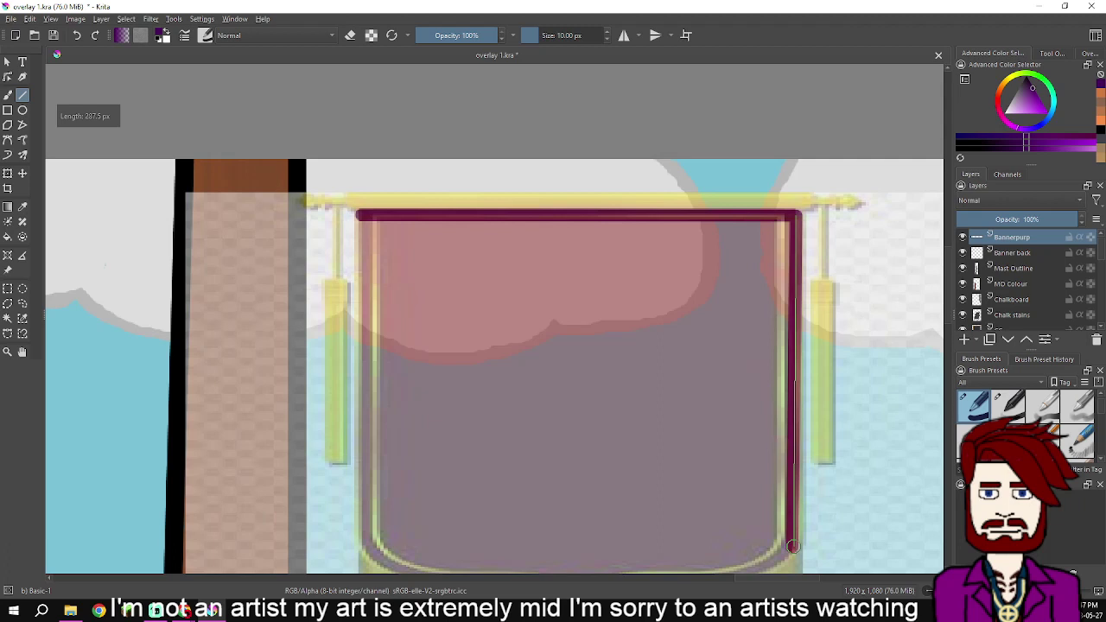
Draw straight purple lines down the banner's left edge and across its body just above the curved gold trim
{"action": "scroll", "coordinate": [738, 508], "scroll_direction": "down", "scroll_amount": 1}
{"action": "left_click_drag", "start_coordinate": [737, 508], "coordinate": [818, 375]}
{"action": "mouse_move", "coordinate": [551, 167]}
{"action": "left_mouse_down"}
{"action": "mouse_move", "coordinate": [548, 411]}
{"action": "mouse_move", "coordinate": [550, 401]}
{"action": "left_mouse_up"}
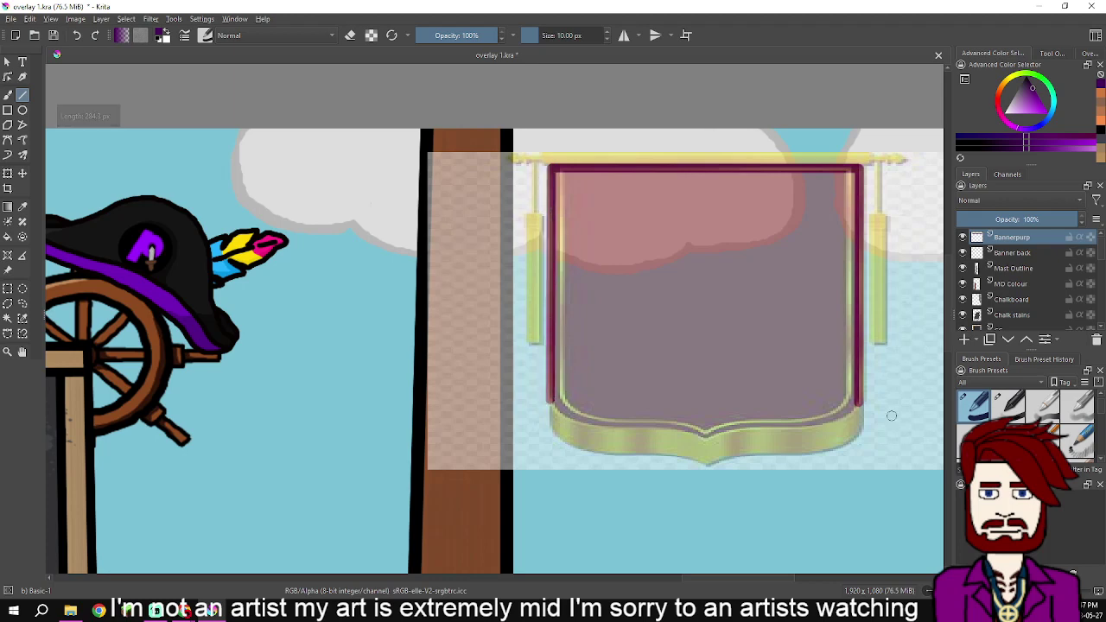
{"action": "left_click_drag", "start_coordinate": [858, 402], "coordinate": [722, 405]}
{"action": "left_click_drag", "start_coordinate": [557, 405], "coordinate": [546, 403]}
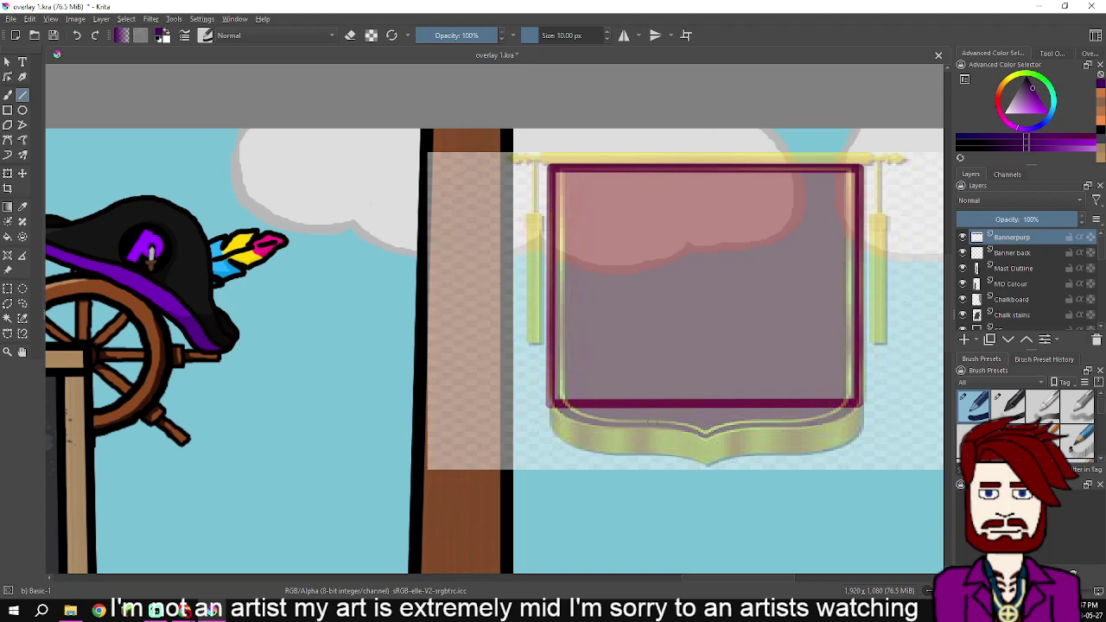
{"action": "scroll", "coordinate": [546, 404], "scroll_direction": "up", "scroll_amount": 5}
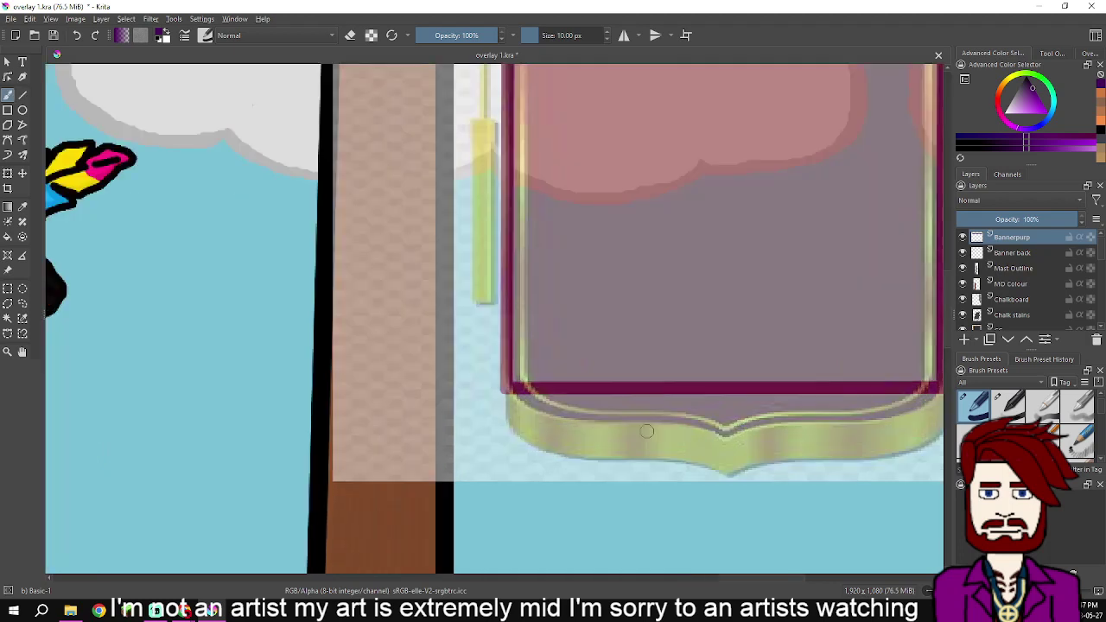
{"action": "mouse_move", "coordinate": [451, 374]}
{"action": "left_mouse_down"}
{"action": "mouse_move", "coordinate": [477, 442]}
{"action": "mouse_move", "coordinate": [511, 459]}
{"action": "mouse_move", "coordinate": [797, 487]}
{"action": "left_mouse_up"}
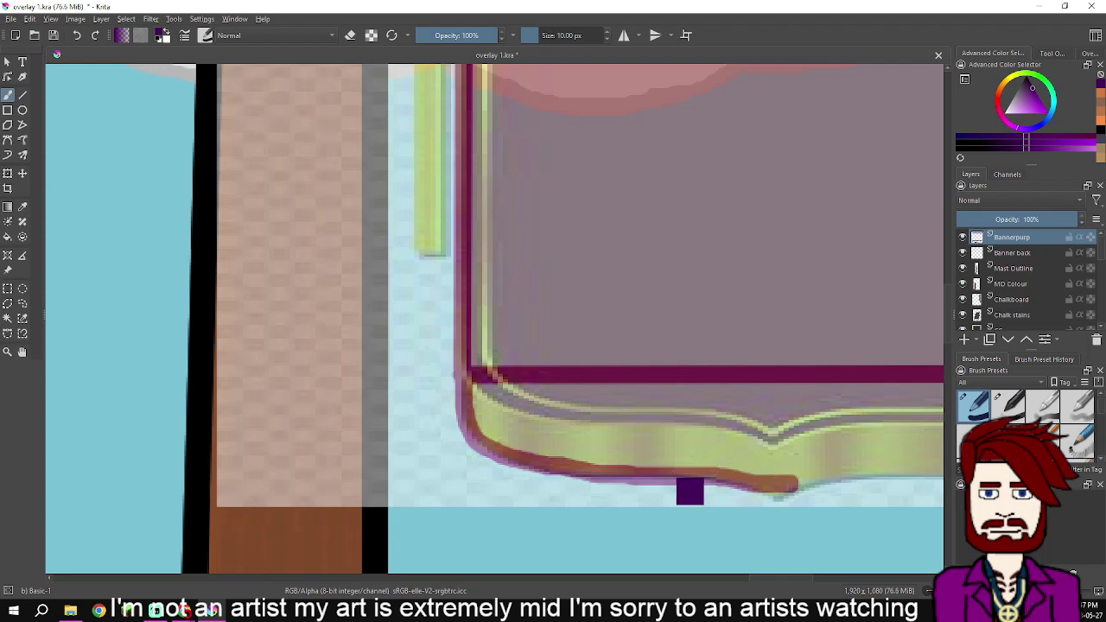
{"action": "key", "text": "ctrl+z"}
Trace the banner's curved lower edge freehand in purple, joining the left and right side lines
{"action": "left_click_drag", "start_coordinate": [717, 442], "coordinate": [536, 407]}
{"action": "left_click_drag", "start_coordinate": [419, 395], "coordinate": [373, 394]}
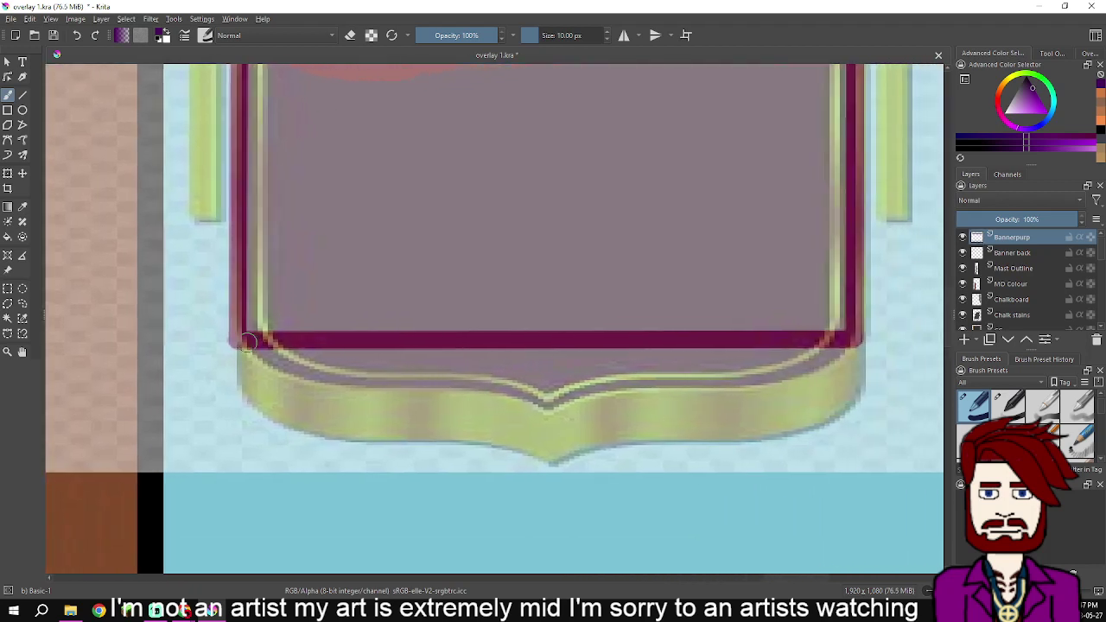
{"action": "mouse_move", "coordinate": [237, 343]}
{"action": "left_mouse_down"}
{"action": "mouse_move", "coordinate": [254, 407]}
{"action": "mouse_move", "coordinate": [338, 438]}
{"action": "mouse_move", "coordinate": [756, 439]}
{"action": "left_mouse_up"}
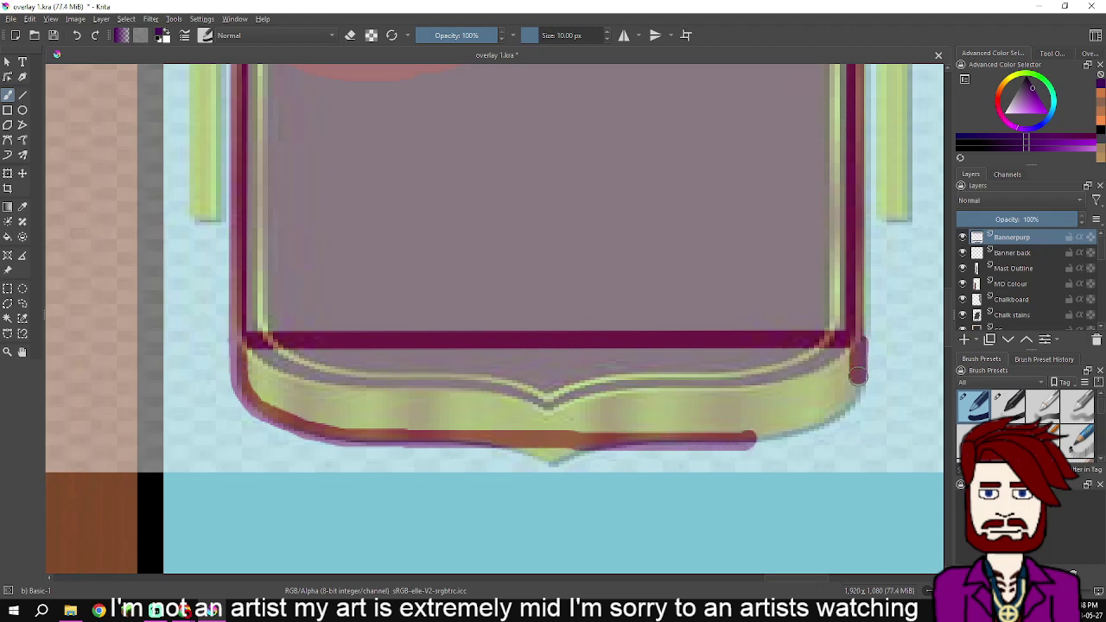
{"action": "mouse_move", "coordinate": [853, 339]}
{"action": "left_mouse_down"}
{"action": "mouse_move", "coordinate": [840, 415]}
{"action": "mouse_move", "coordinate": [750, 438]}
{"action": "left_mouse_up"}
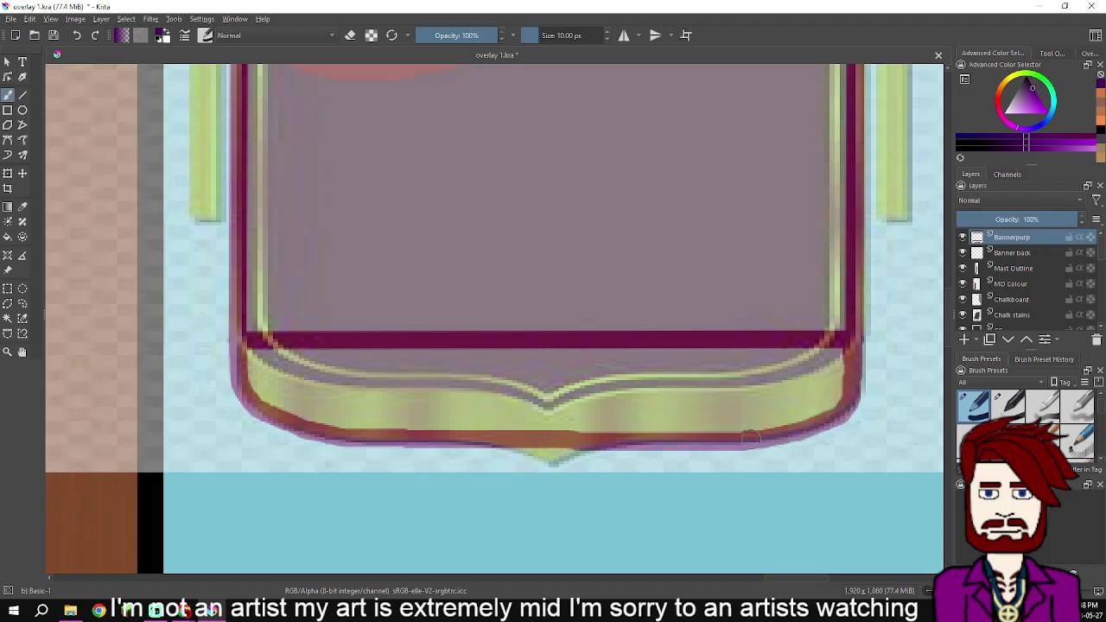
Fill the banner's main body and the enclosed strip beneath it with the dark purple
{"action": "scroll", "coordinate": [738, 438], "scroll_direction": "down", "scroll_amount": 3}
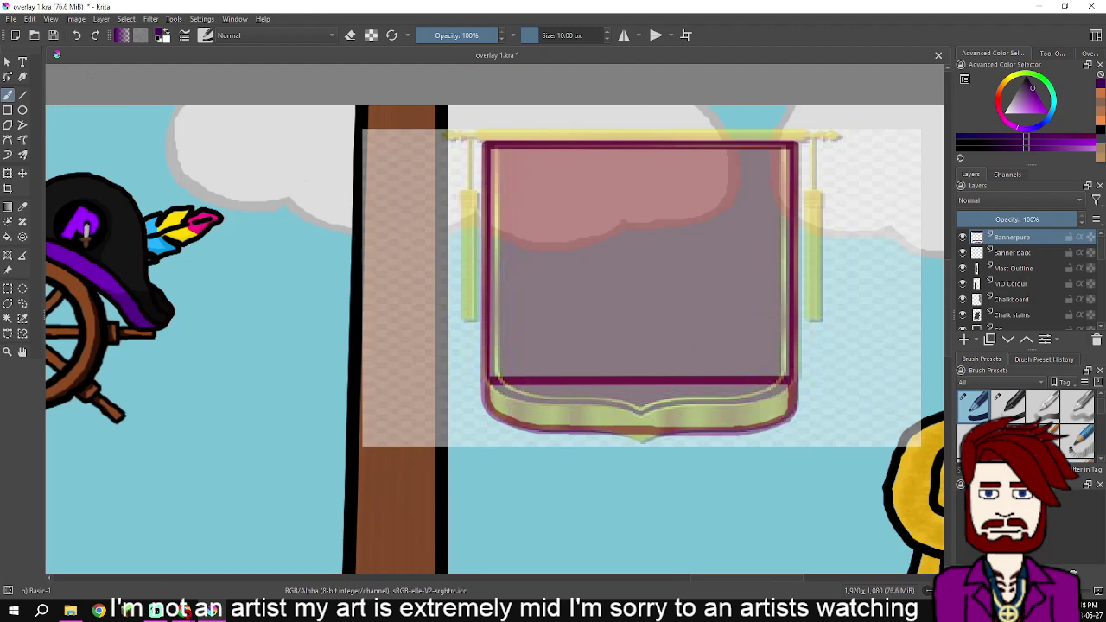
{"action": "key", "text": "f"}
{"action": "left_click", "coordinate": [695, 348]}
{"action": "left_click", "coordinate": [691, 406]}
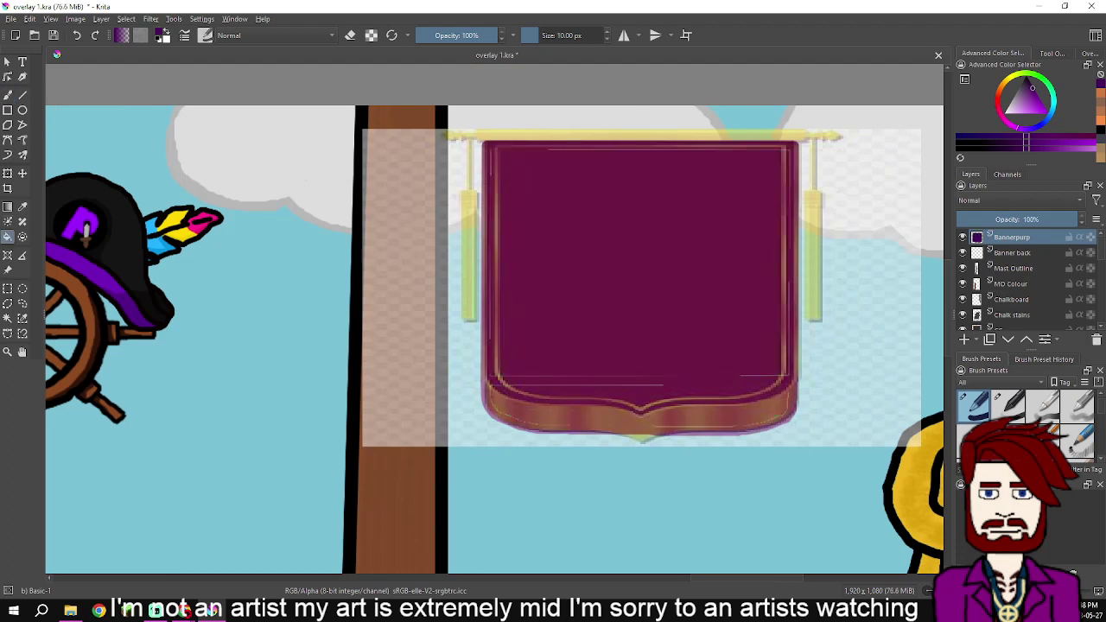
Brush purple over the thin unfilled gaps along the banner's top, sides, dividing line and curved lower edge
{"action": "key", "text": "b"}
{"action": "scroll", "coordinate": [516, 208], "scroll_direction": "up", "scroll_amount": 1}
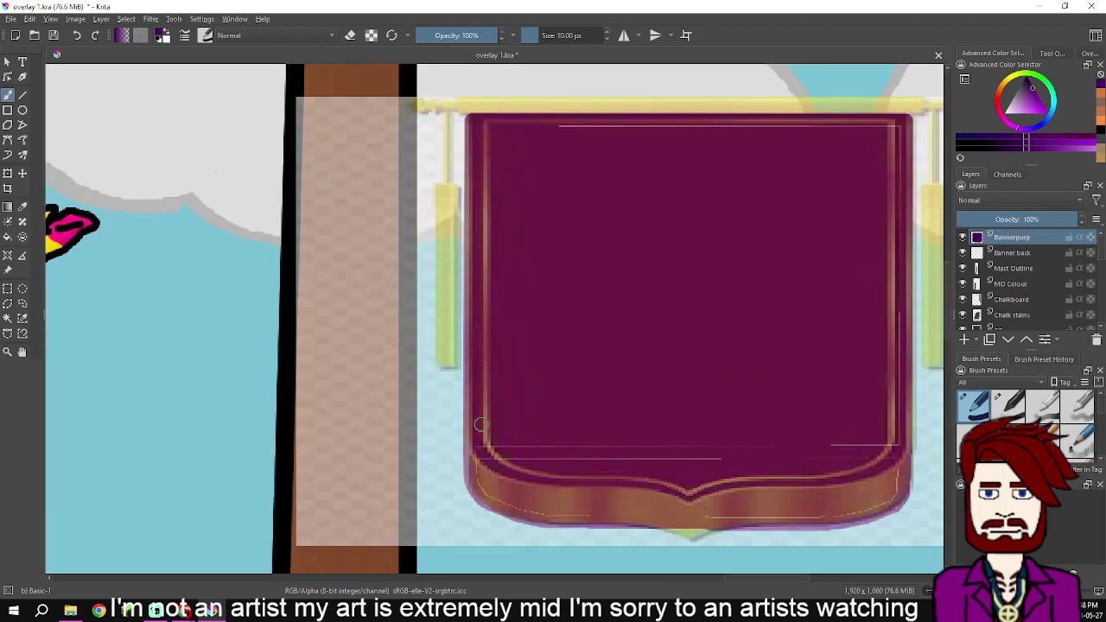
{"action": "mouse_move", "coordinate": [795, 449]}
{"action": "left_mouse_down"}
{"action": "mouse_move", "coordinate": [875, 446]}
{"action": "mouse_move", "coordinate": [899, 354]}
{"action": "mouse_move", "coordinate": [899, 299]}
{"action": "left_mouse_up"}
{"action": "mouse_move", "coordinate": [899, 244]}
{"action": "left_mouse_down"}
{"action": "mouse_move", "coordinate": [895, 128]}
{"action": "mouse_move", "coordinate": [546, 125]}
{"action": "left_mouse_up"}
{"action": "left_click_drag", "start_coordinate": [603, 423], "coordinate": [593, 284]}
{"action": "scroll", "coordinate": [484, 320], "scroll_direction": "up", "scroll_amount": 2}
{"action": "mouse_move", "coordinate": [488, 315]}
{"action": "left_mouse_down"}
{"action": "mouse_move", "coordinate": [497, 371]}
{"action": "mouse_move", "coordinate": [553, 402]}
{"action": "mouse_move", "coordinate": [657, 425]}
{"action": "mouse_move", "coordinate": [666, 379]}
{"action": "left_mouse_up"}
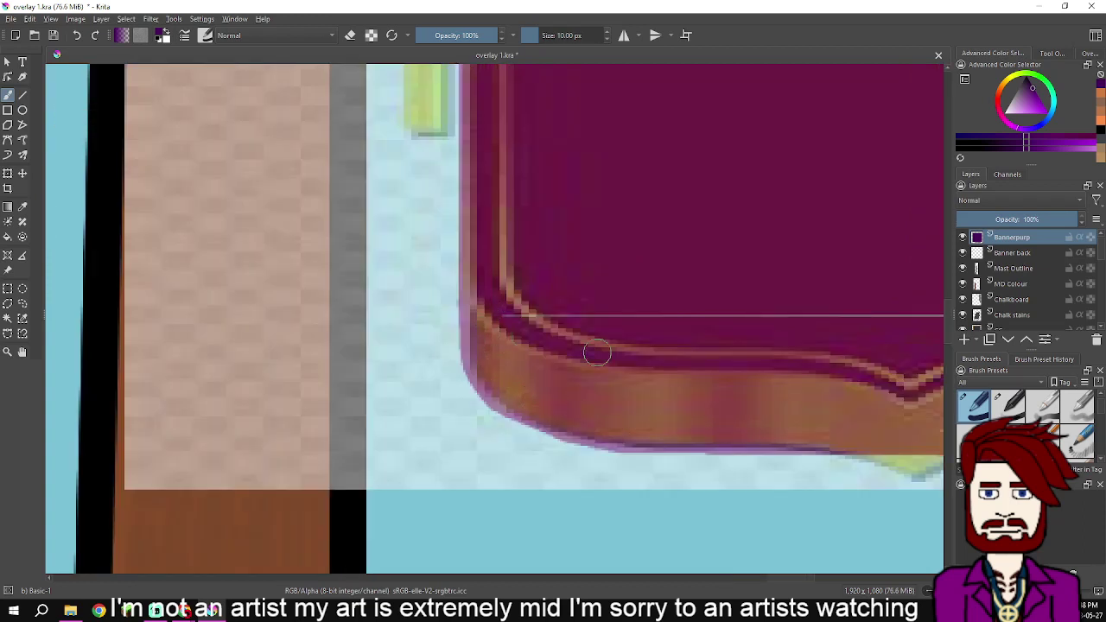
{"action": "mouse_move", "coordinate": [486, 314]}
{"action": "left_mouse_down"}
{"action": "mouse_move", "coordinate": [782, 310]}
{"action": "mouse_move", "coordinate": [380, 328]}
{"action": "mouse_move", "coordinate": [391, 299]}
{"action": "mouse_move", "coordinate": [459, 312]}
{"action": "mouse_move", "coordinate": [714, 311]}
{"action": "mouse_move", "coordinate": [338, 297]}
{"action": "left_mouse_up"}
{"action": "scroll", "coordinate": [780, 311], "scroll_direction": "up", "scroll_amount": 1}
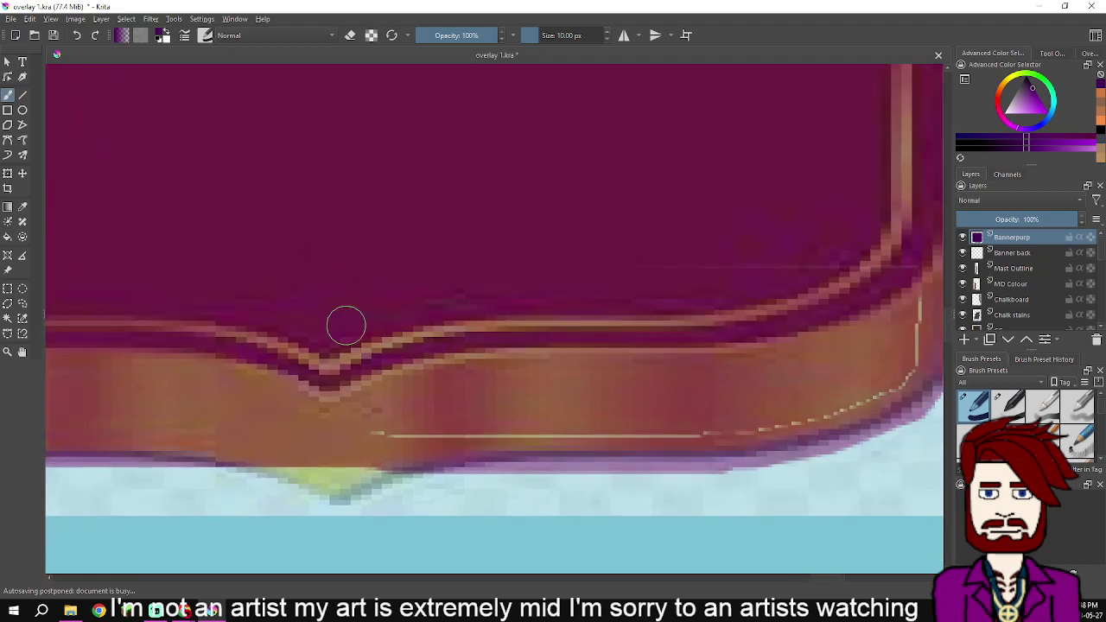
{"action": "mouse_move", "coordinate": [372, 434]}
{"action": "left_mouse_down"}
{"action": "mouse_move", "coordinate": [659, 434]}
{"action": "mouse_move", "coordinate": [823, 418]}
{"action": "mouse_move", "coordinate": [912, 352]}
{"action": "mouse_move", "coordinate": [920, 307]}
{"action": "left_mouse_up"}
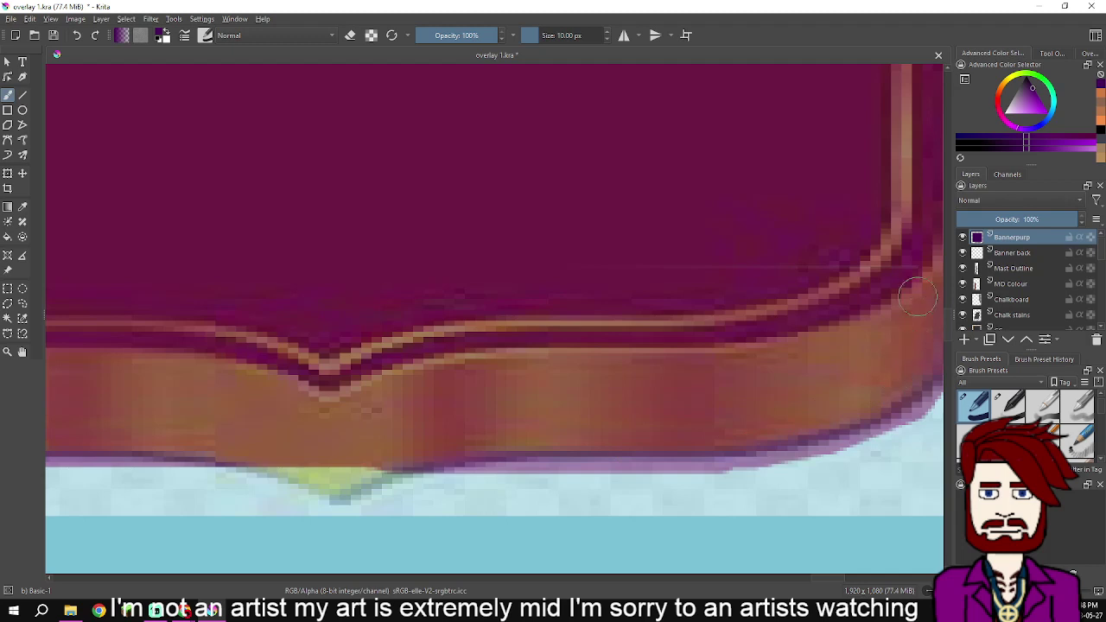
{"action": "scroll", "coordinate": [527, 242], "scroll_direction": "down", "scroll_amount": 3}
{"action": "left_click_drag", "start_coordinate": [510, 223], "coordinate": [539, 383]}
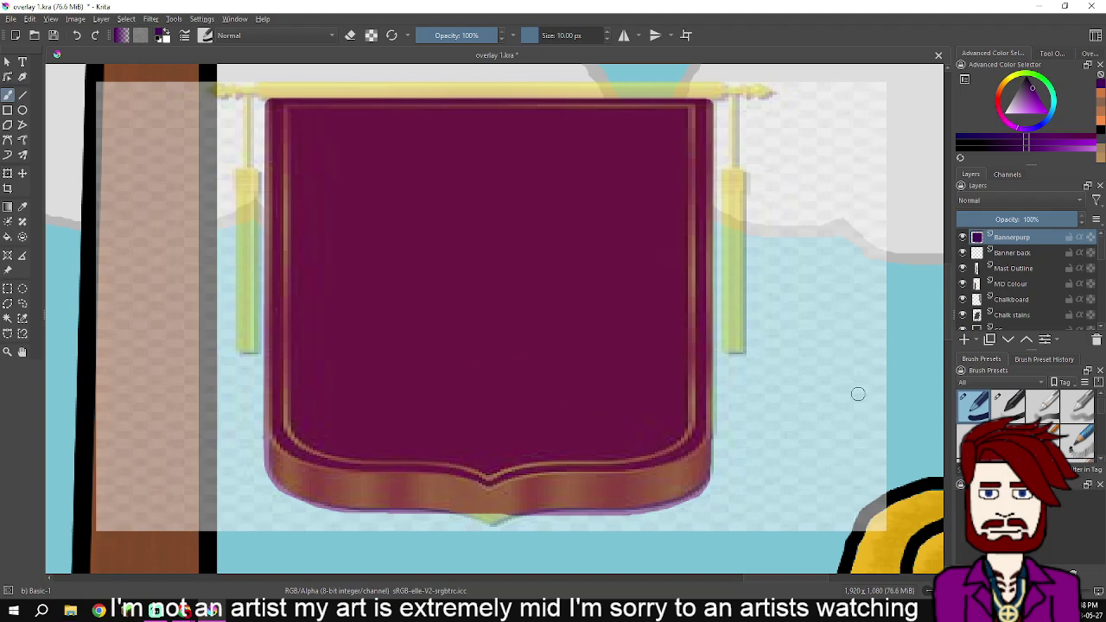
{"action": "scroll", "coordinate": [649, 242], "scroll_direction": "down", "scroll_amount": 3}
{"action": "scroll", "coordinate": [622, 250], "scroll_direction": "up", "scroll_amount": 3}
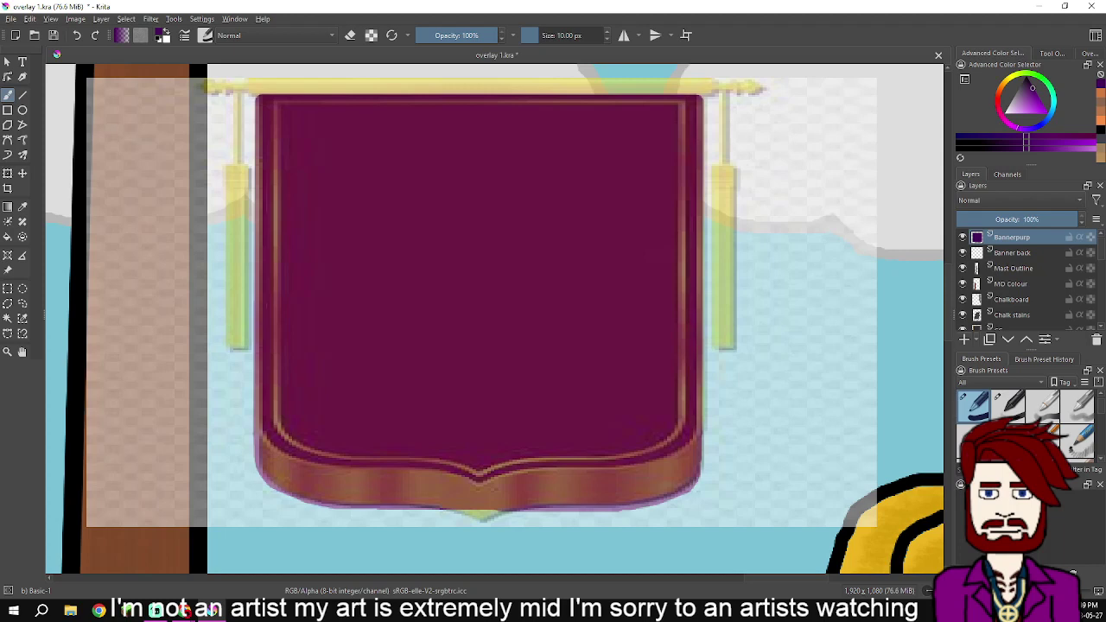
Add a new paint layer above Bannerpurp and name it Gold
{"action": "right_click", "coordinate": [1013, 237]}
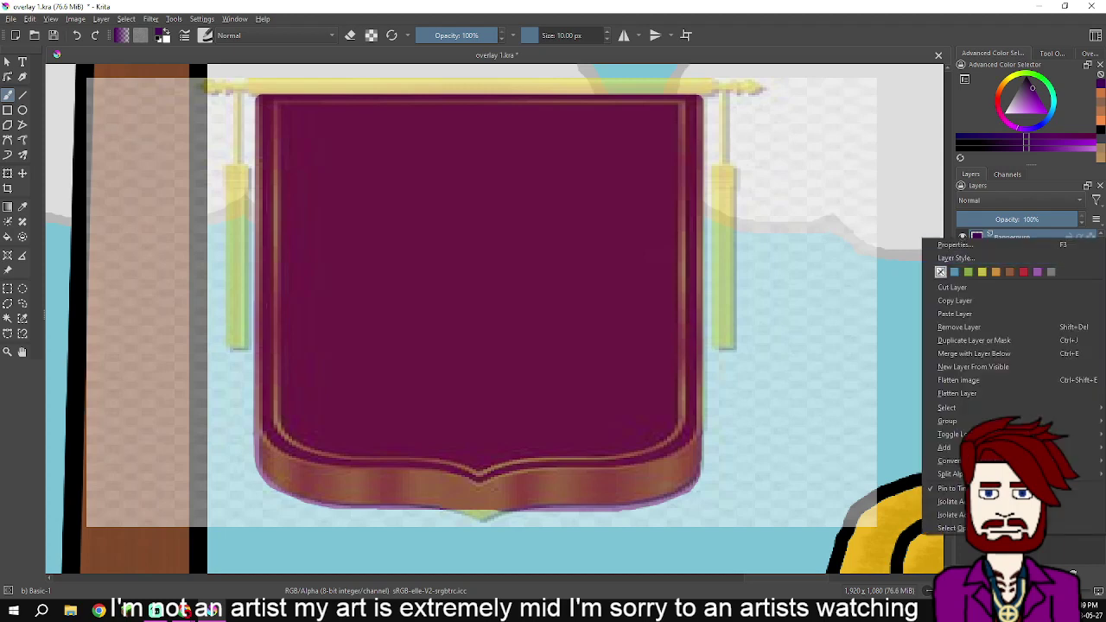
{"action": "key", "text": "Escape"}
{"action": "left_click", "coordinate": [965, 340]}
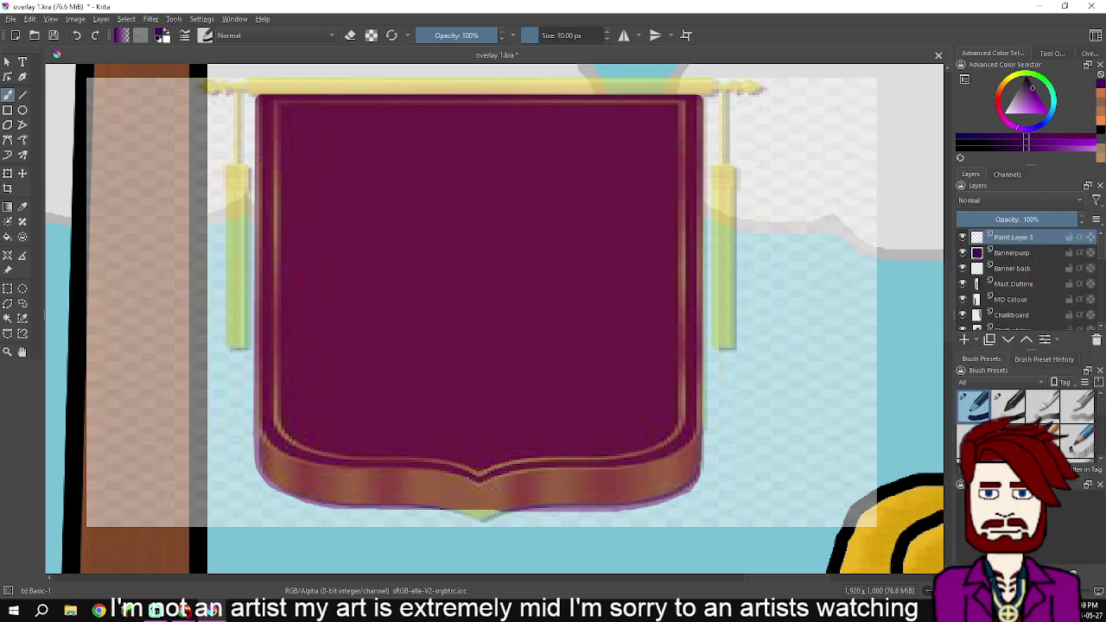
{"action": "double_click", "coordinate": [1013, 237]}
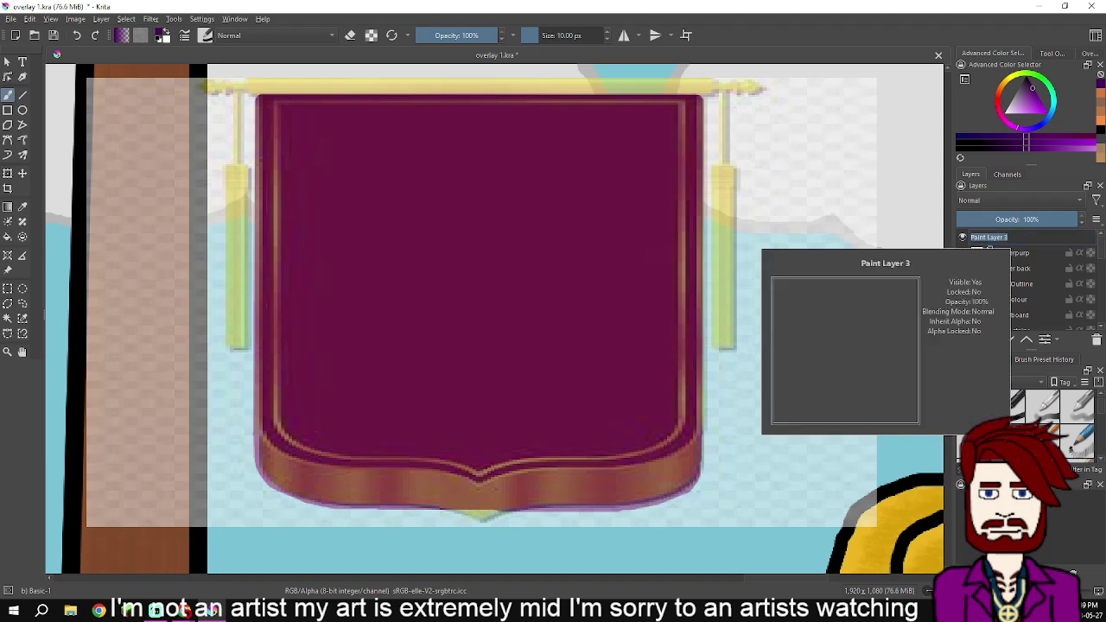
{"action": "type", "text": "Gold"}
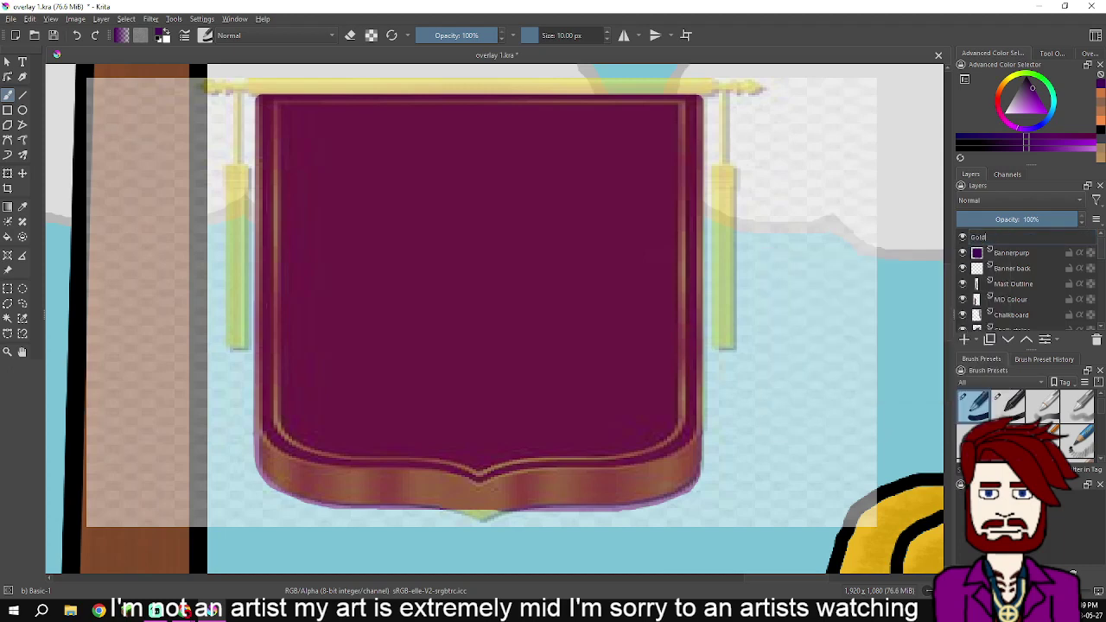
{"action": "key", "text": "Return"}
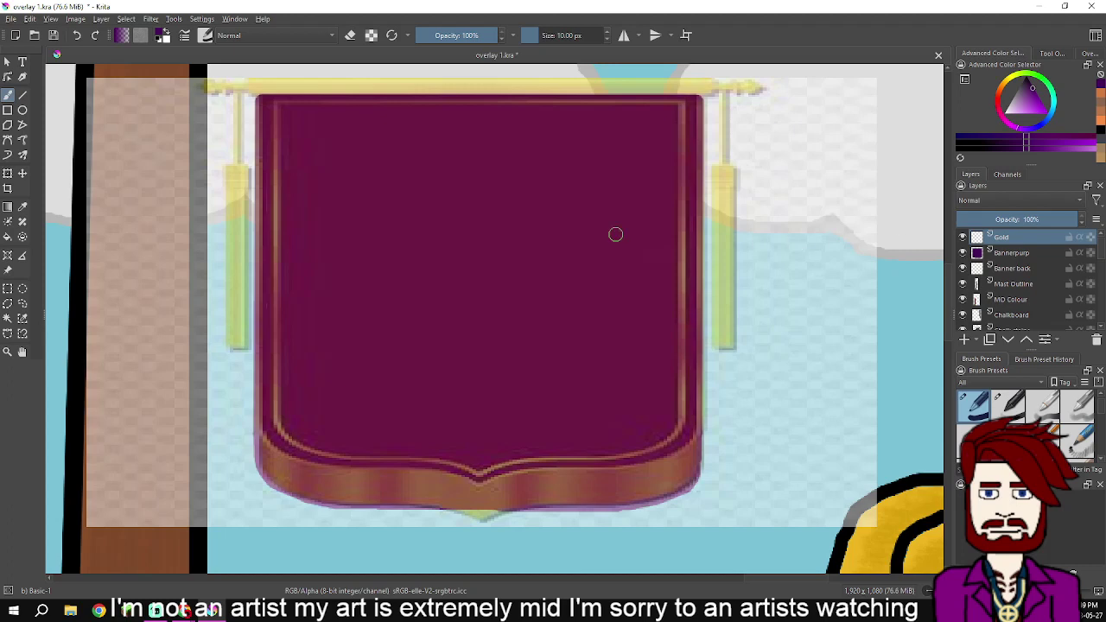
Raise the banner reference image's opacity to 100% so its true colours can be sampled
{"action": "key", "text": "p"}
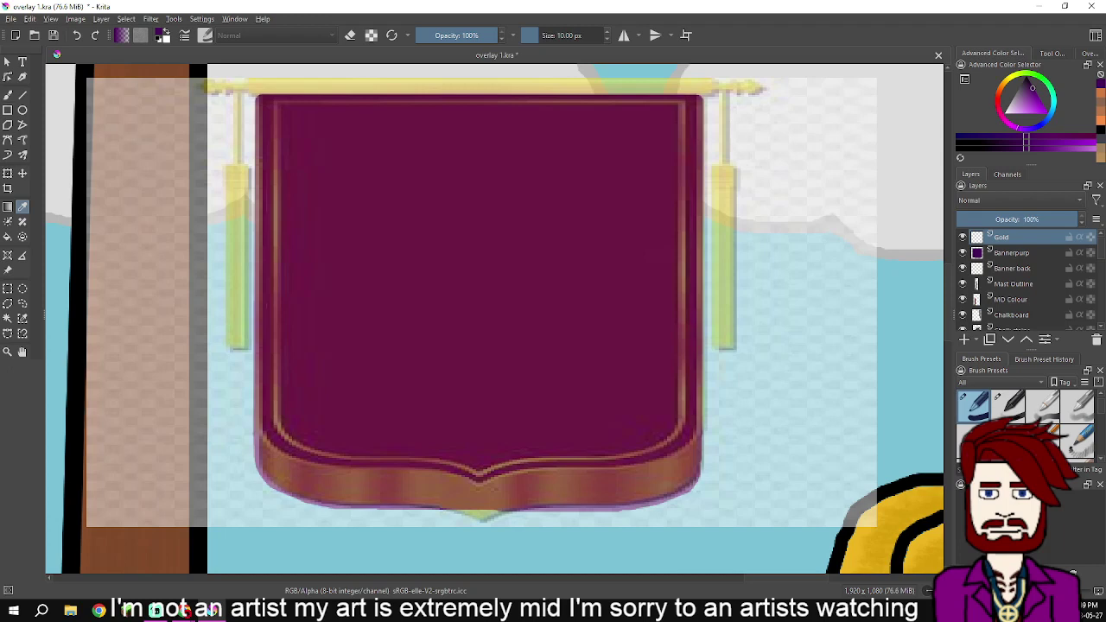
{"action": "left_click", "coordinate": [50, 19]}
{"action": "mouse_move", "coordinate": [202, 19]}
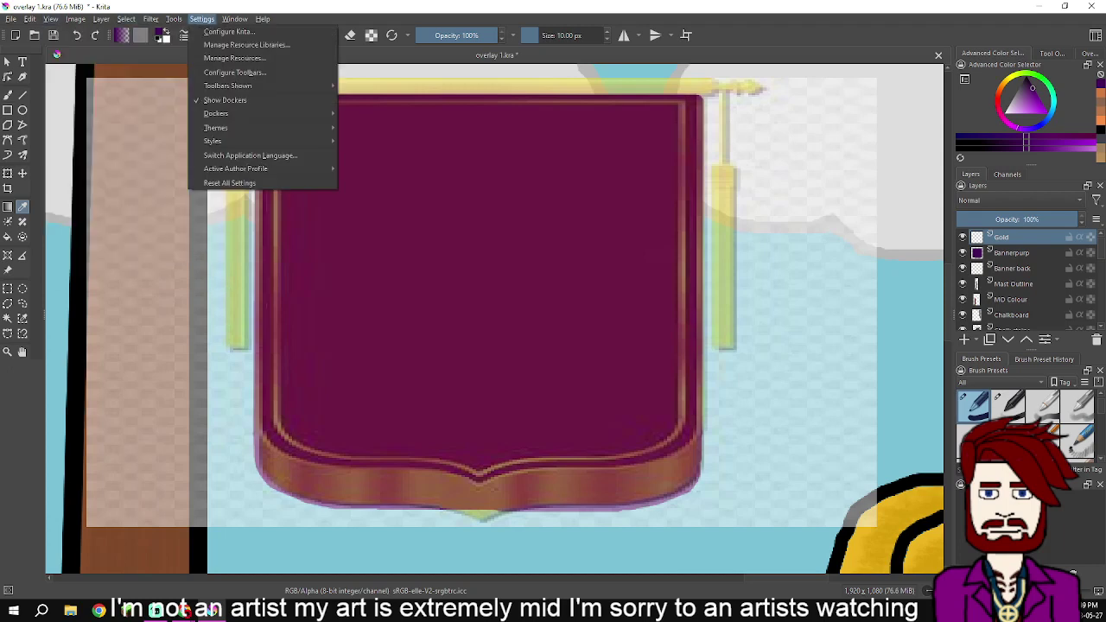
{"action": "key", "text": "Escape"}
{"action": "left_click", "coordinate": [8, 270]}
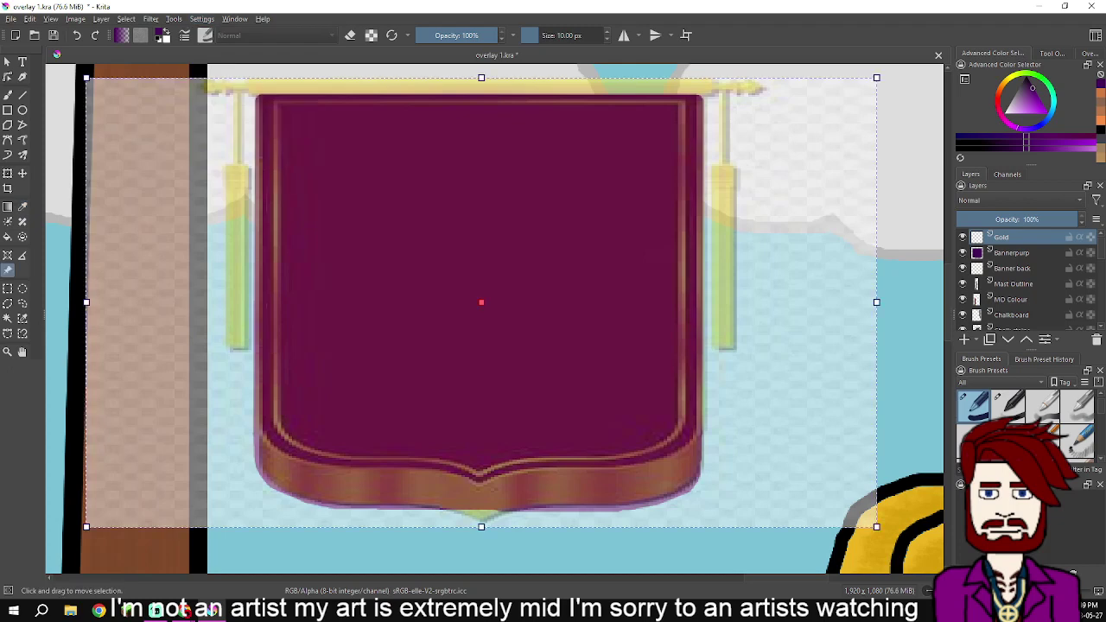
{"action": "left_click", "coordinate": [1052, 52]}
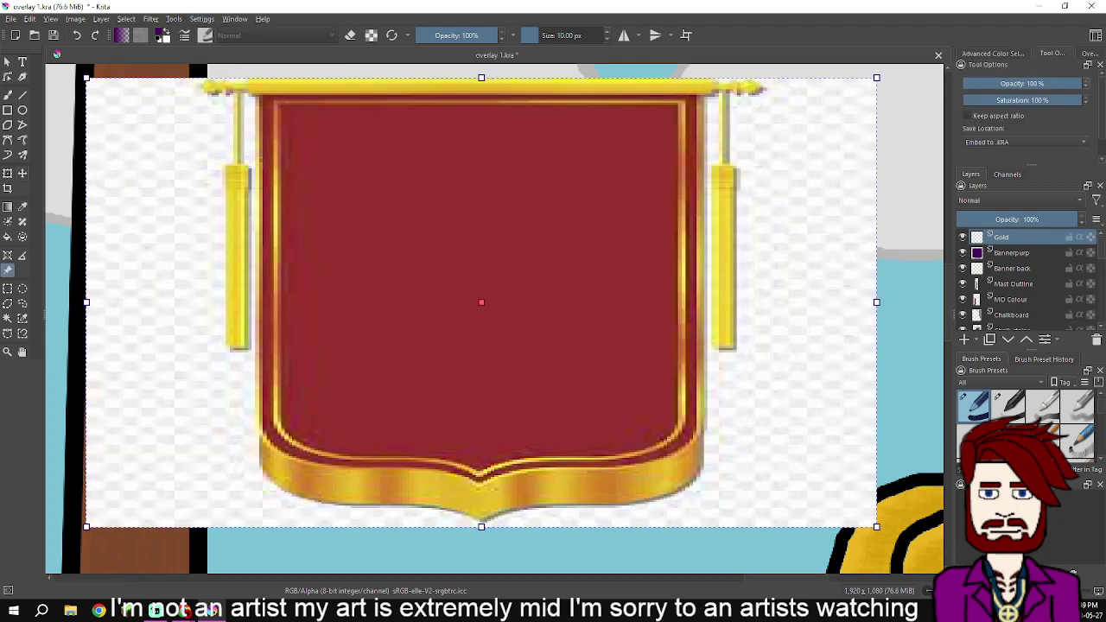
Sample the gold from the reference banner's lower trim and set the freehand brush size to 6 px
{"action": "key", "text": "p"}
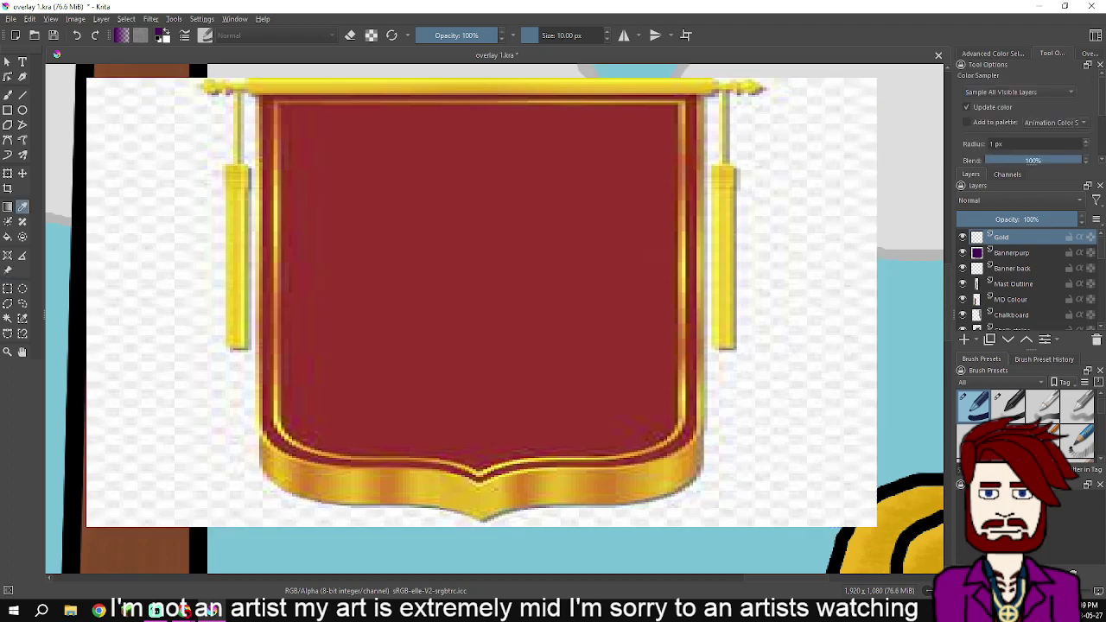
{"action": "scroll", "coordinate": [476, 496], "scroll_direction": "up", "scroll_amount": 3}
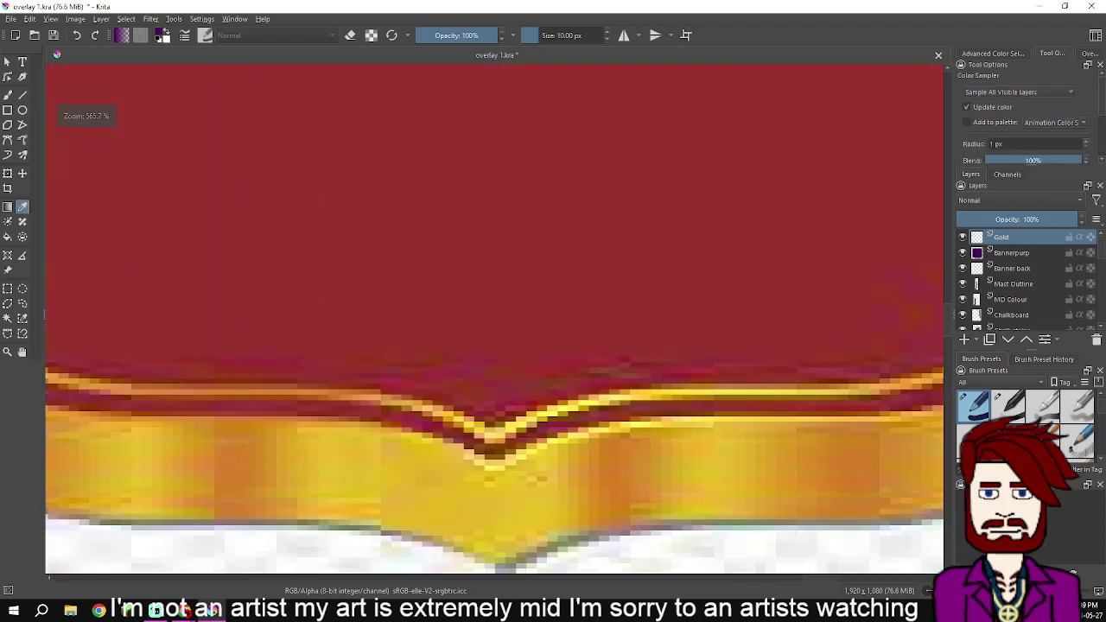
{"action": "scroll", "coordinate": [426, 525], "scroll_direction": "down", "scroll_amount": 4}
{"action": "left_click", "coordinate": [426, 484]}
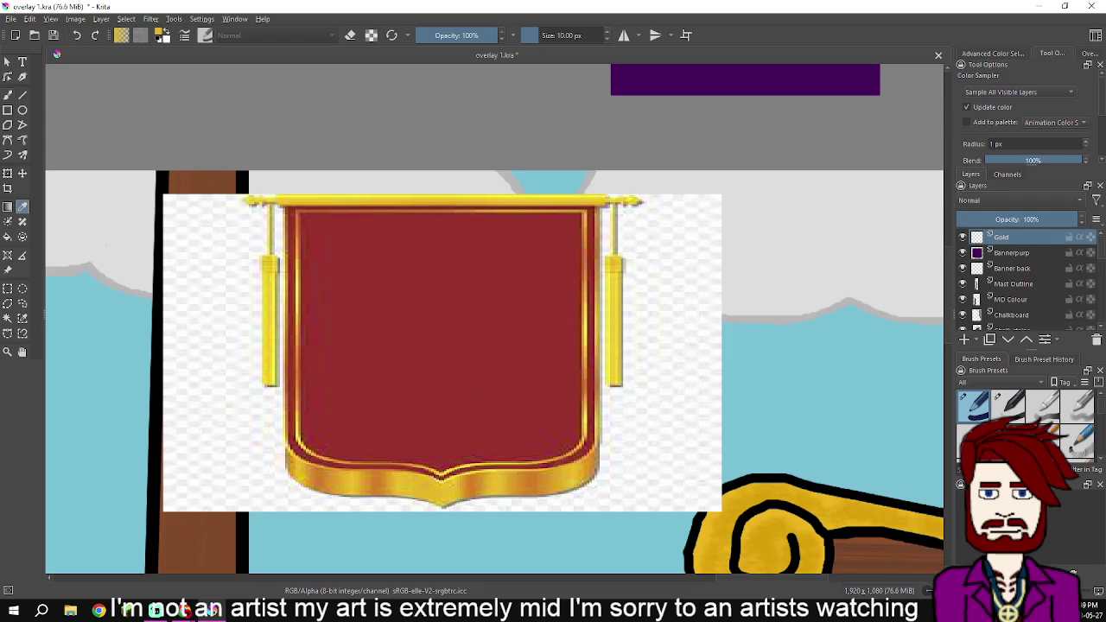
{"action": "key", "text": "b"}
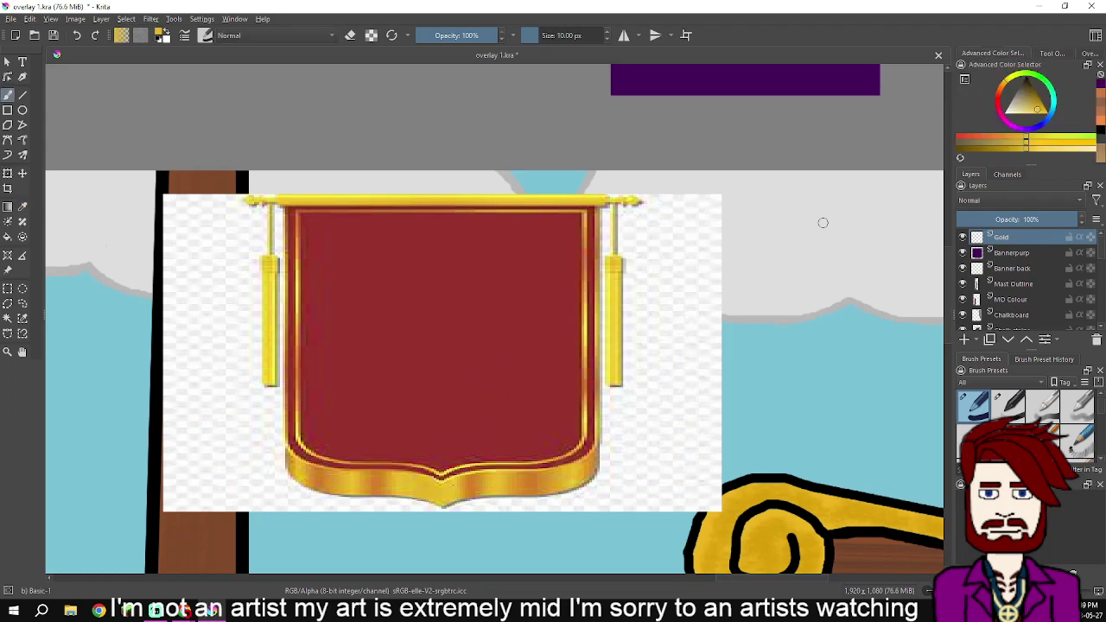
{"action": "scroll", "coordinate": [667, 267], "scroll_direction": "up", "scroll_amount": 5}
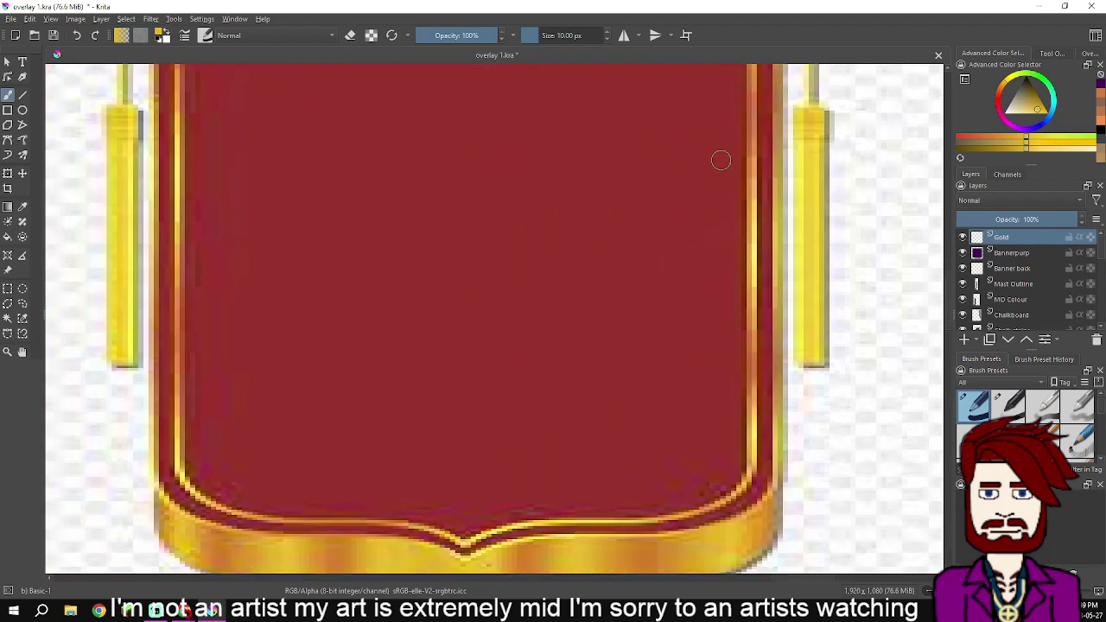
{"action": "scroll", "coordinate": [731, 153], "scroll_direction": "down", "scroll_amount": 2}
{"action": "key", "text": "bracketleft"}
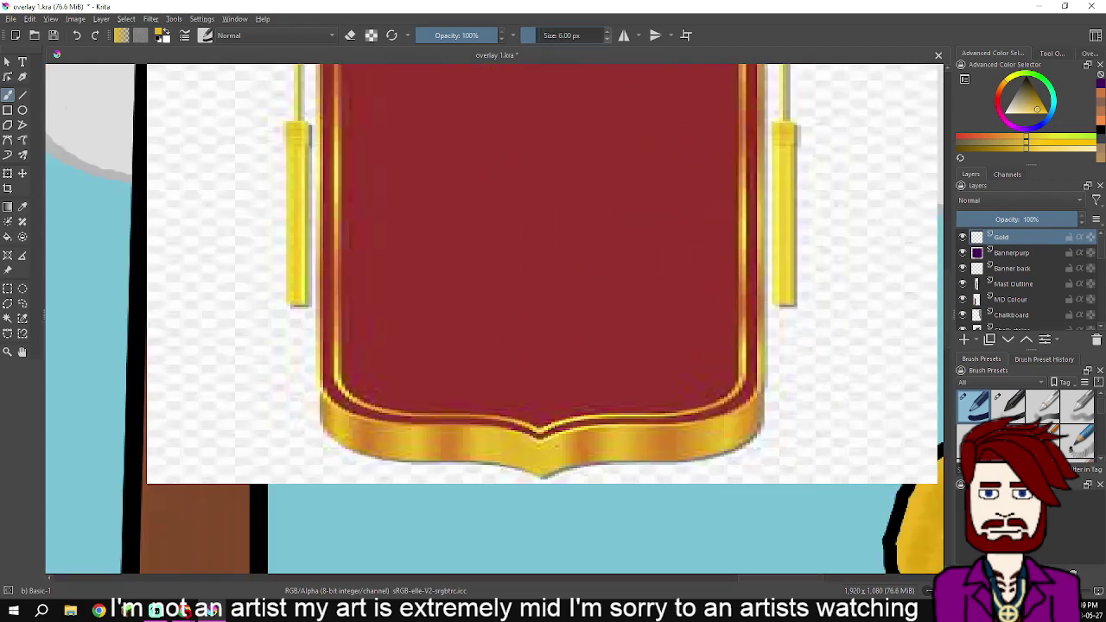
Draw straight 5 px gold lines over the reference's inner border along the top, both sides and the bottom
{"action": "scroll", "coordinate": [835, 192], "scroll_direction": "up", "scroll_amount": 1}
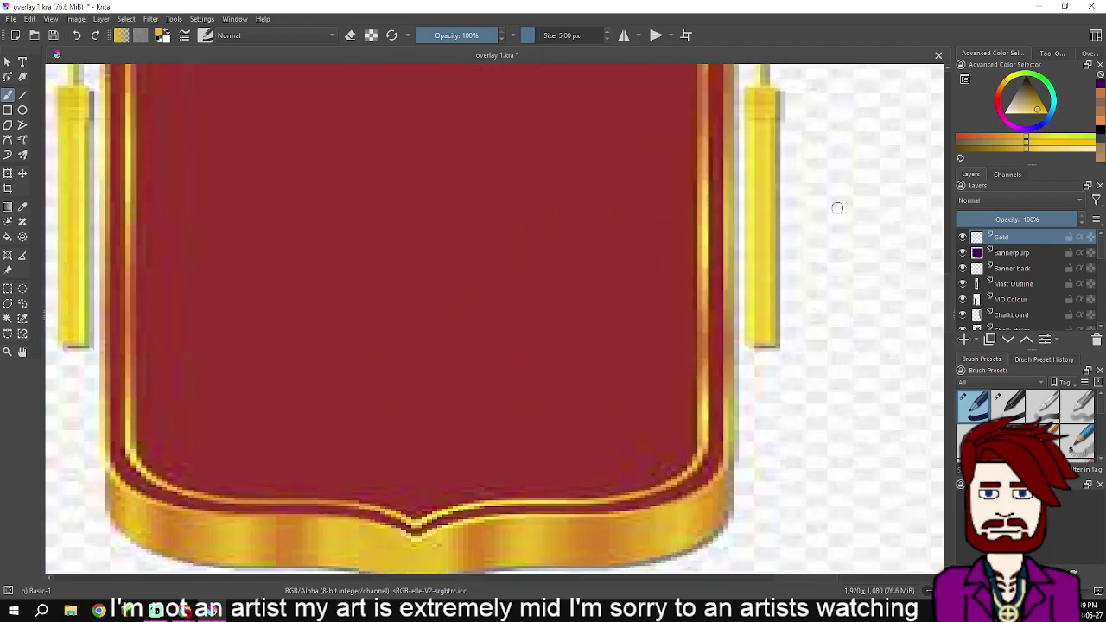
{"action": "left_click_drag", "start_coordinate": [815, 154], "coordinate": [838, 326]}
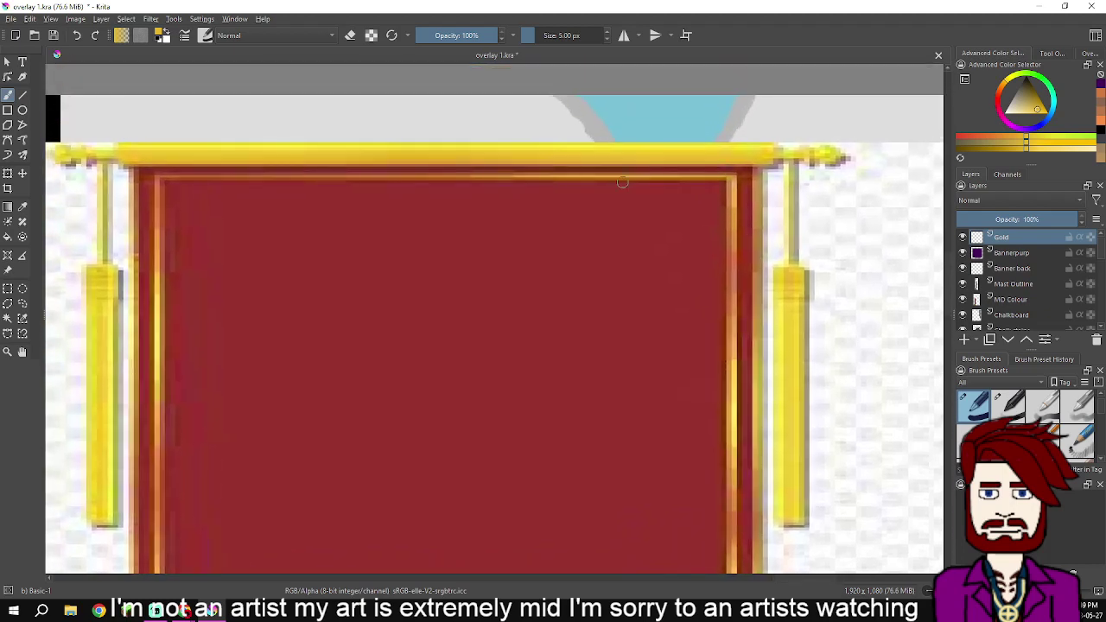
{"action": "key", "text": "v"}
{"action": "left_click_drag", "start_coordinate": [155, 179], "coordinate": [733, 178]}
{"action": "scroll", "coordinate": [733, 177], "scroll_direction": "down", "scroll_amount": 3}
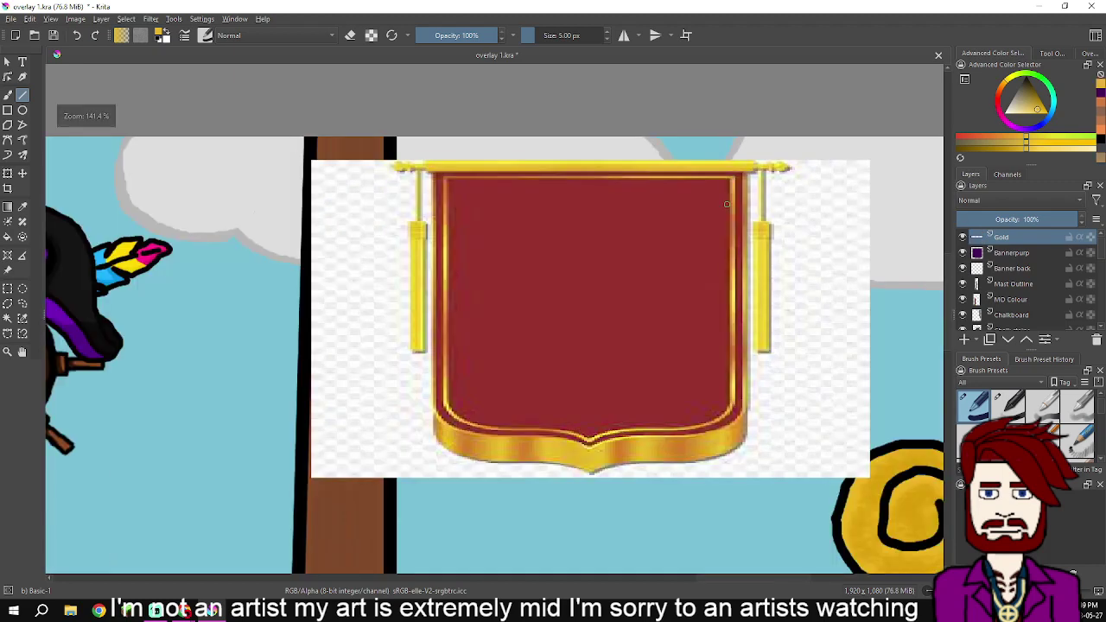
{"action": "scroll", "coordinate": [733, 175], "scroll_direction": "up", "scroll_amount": 1}
{"action": "left_click_drag", "start_coordinate": [734, 169], "coordinate": [732, 489]}
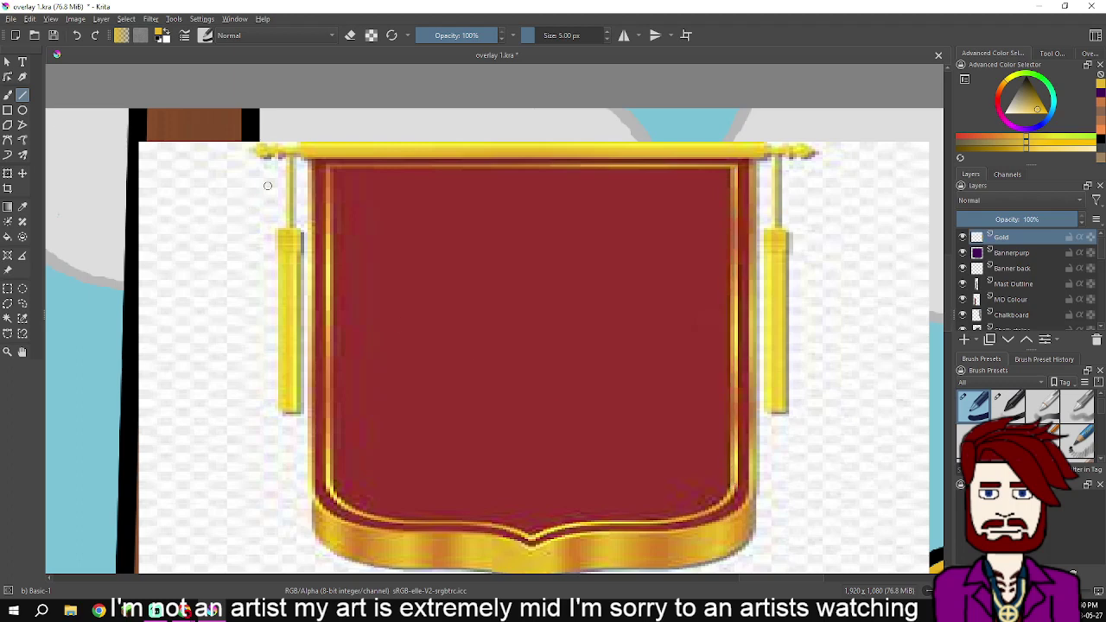
{"action": "mouse_move", "coordinate": [327, 170]}
{"action": "left_mouse_down"}
{"action": "mouse_move", "coordinate": [341, 363]}
{"action": "mouse_move", "coordinate": [327, 488]}
{"action": "mouse_move", "coordinate": [357, 492]}
{"action": "mouse_move", "coordinate": [400, 522]}
{"action": "mouse_move", "coordinate": [669, 522]}
{"action": "left_mouse_up"}
Hide the reference image so the painted banner and its gold lines can be seen
{"action": "left_click", "coordinate": [1053, 53]}
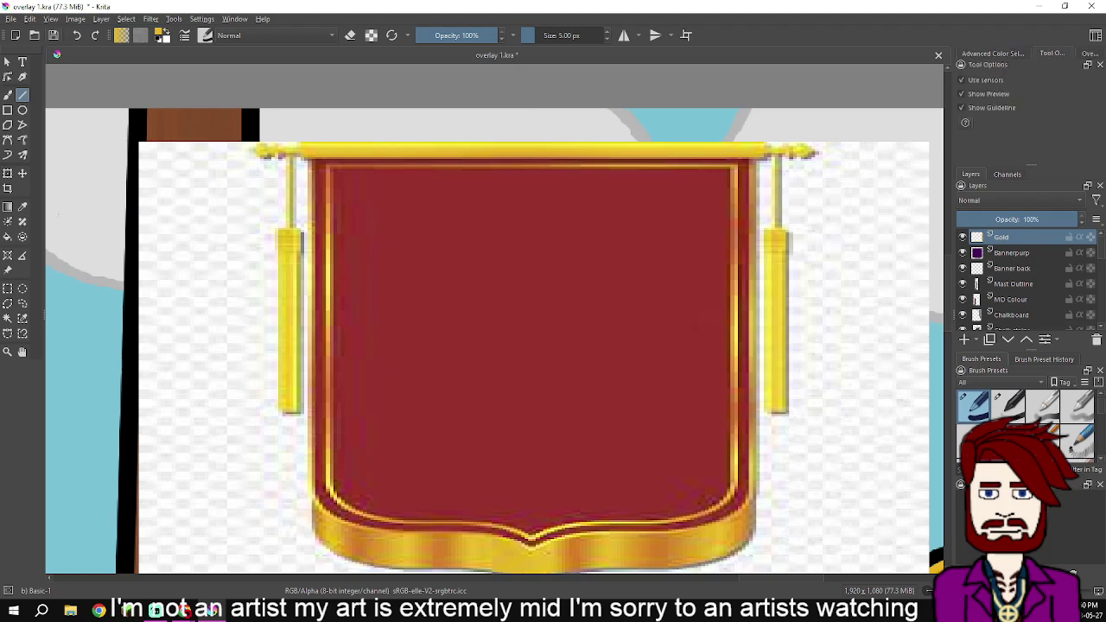
{"action": "left_click", "coordinate": [51, 19]}
{"action": "left_click", "coordinate": [121, 276]}
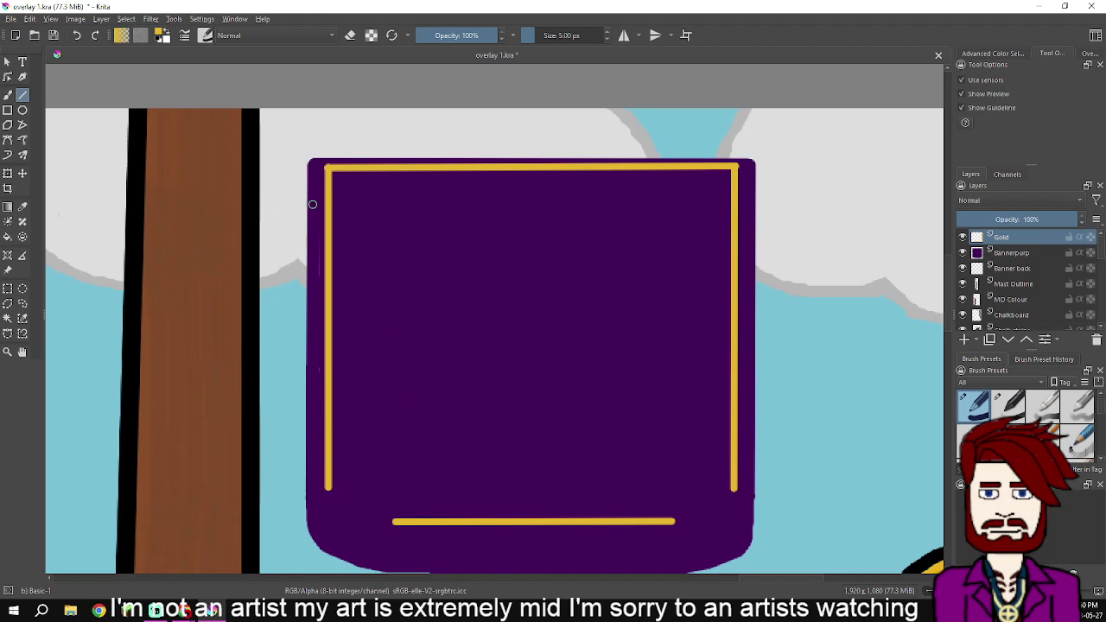
Join the inner border's side and bottom lines with freehand curved gold strokes at both lower corners
{"action": "key", "text": "b"}
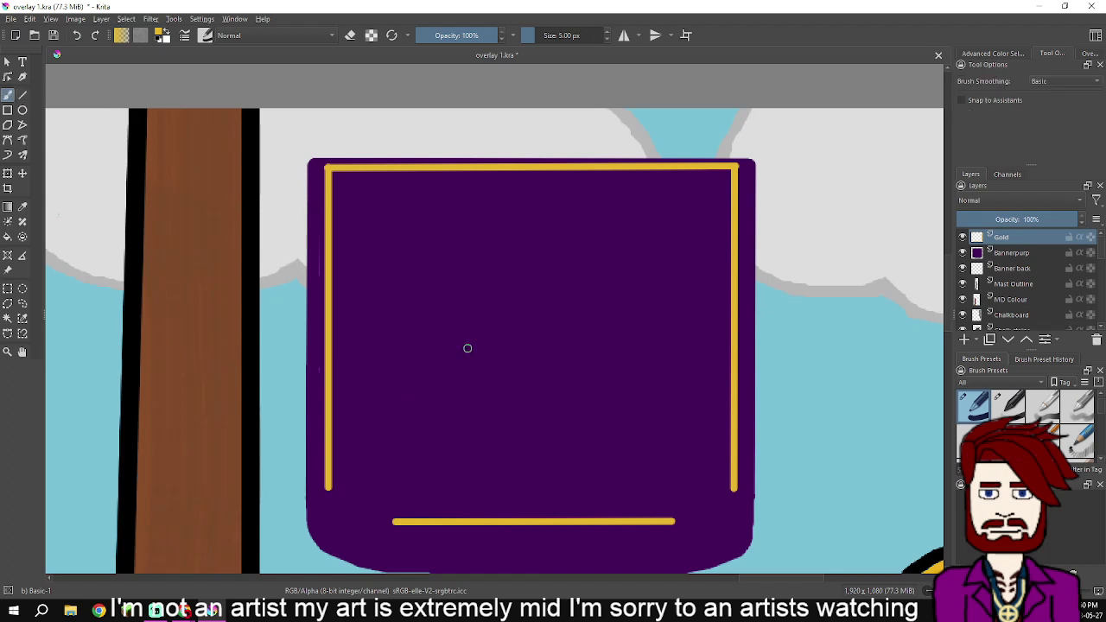
{"action": "scroll", "coordinate": [459, 490], "scroll_direction": "up", "scroll_amount": 5}
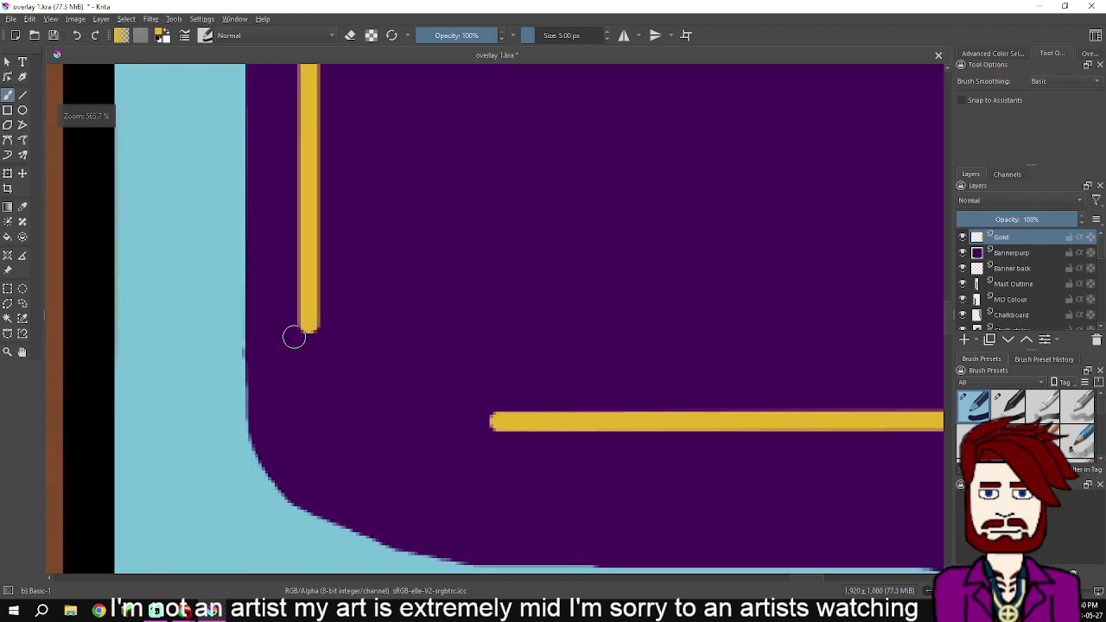
{"action": "mouse_move", "coordinate": [308, 327]}
{"action": "left_mouse_down"}
{"action": "mouse_move", "coordinate": [326, 358]}
{"action": "mouse_move", "coordinate": [391, 404]}
{"action": "mouse_move", "coordinate": [487, 423]}
{"action": "mouse_move", "coordinate": [604, 417]}
{"action": "left_mouse_up"}
{"action": "key", "text": "ctrl+z"}
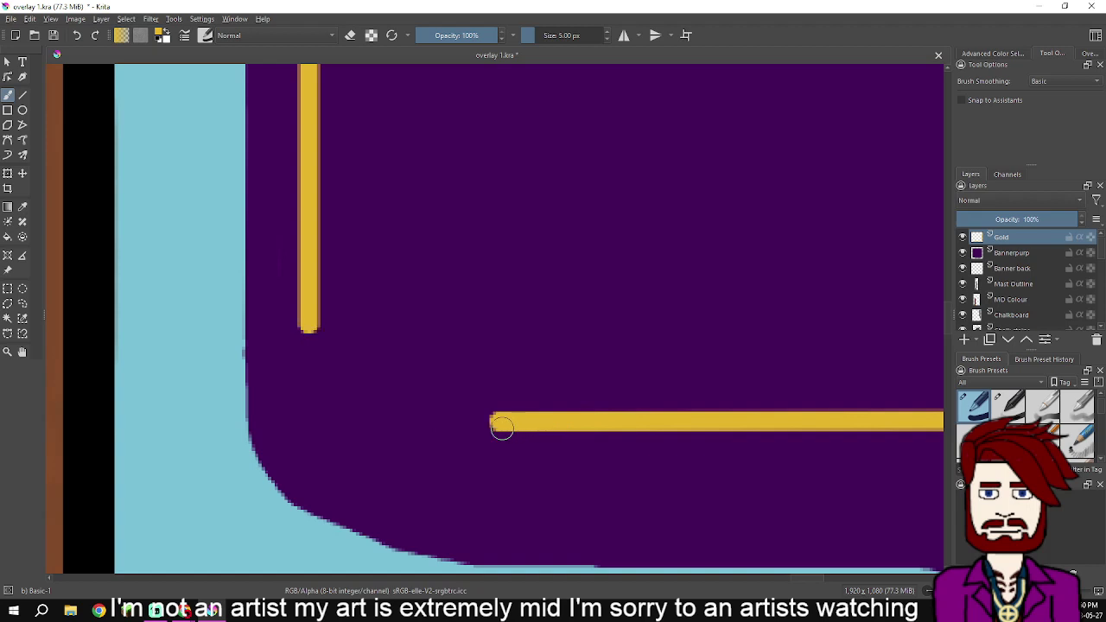
{"action": "mouse_move", "coordinate": [503, 421]}
{"action": "left_mouse_down"}
{"action": "mouse_move", "coordinate": [416, 415]}
{"action": "mouse_move", "coordinate": [354, 389]}
{"action": "mouse_move", "coordinate": [324, 365]}
{"action": "mouse_move", "coordinate": [309, 328]}
{"action": "left_mouse_up"}
{"action": "left_click_drag", "start_coordinate": [637, 331], "coordinate": [202, 333]}
{"action": "left_click_drag", "start_coordinate": [833, 332], "coordinate": [728, 351]}
{"action": "left_click_drag", "start_coordinate": [791, 377], "coordinate": [513, 413]}
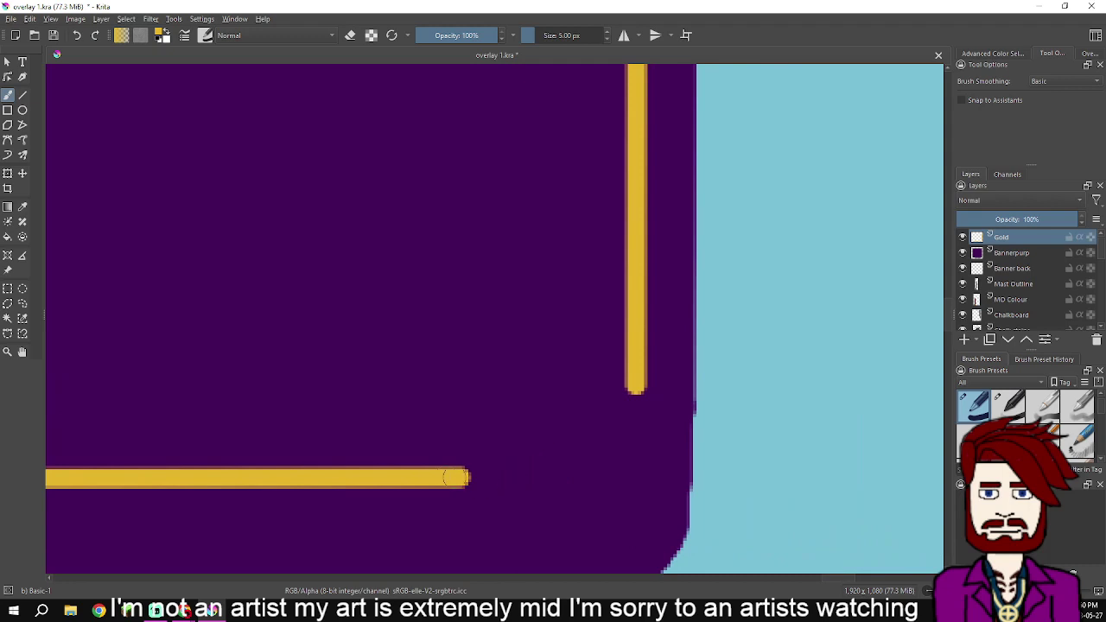
{"action": "mouse_move", "coordinate": [452, 477]}
{"action": "left_mouse_down"}
{"action": "mouse_move", "coordinate": [549, 467]}
{"action": "mouse_move", "coordinate": [591, 449]}
{"action": "mouse_move", "coordinate": [622, 423]}
{"action": "mouse_move", "coordinate": [636, 380]}
{"action": "left_mouse_up"}
{"action": "scroll", "coordinate": [536, 410], "scroll_direction": "down", "scroll_amount": 4}
{"action": "left_click_drag", "start_coordinate": [392, 395], "coordinate": [547, 402]}
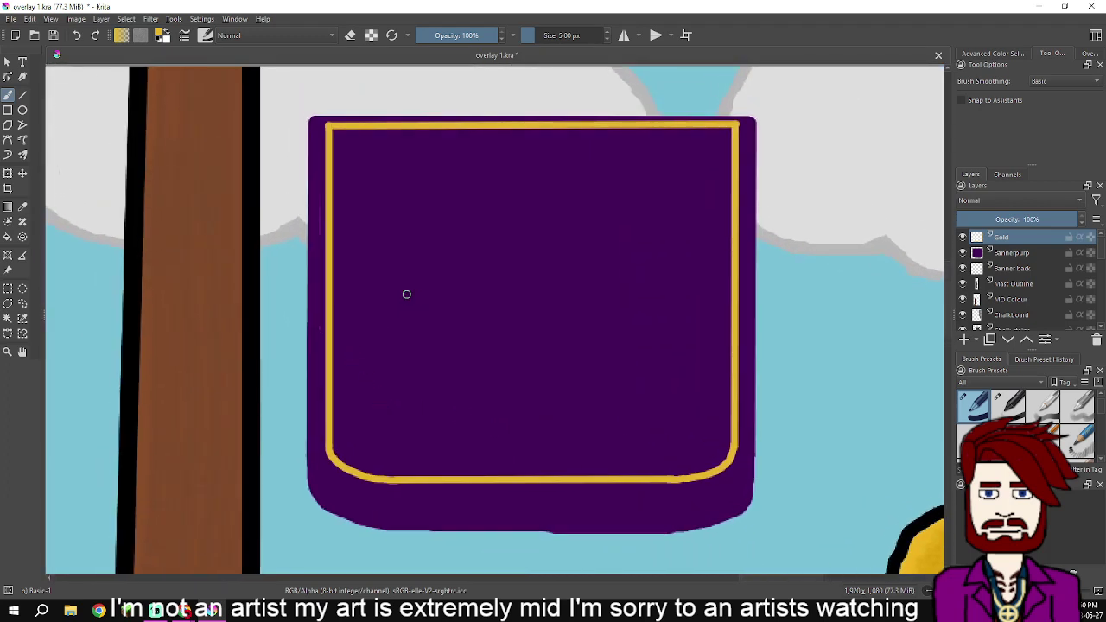
Draw straight 10 px gold lines down both outer sides of the banner and across its lower band
{"action": "left_click", "coordinate": [23, 95]}
{"action": "left_click", "coordinate": [607, 31]}
{"action": "left_click", "coordinate": [606, 31]}
{"action": "left_click", "coordinate": [607, 31]}
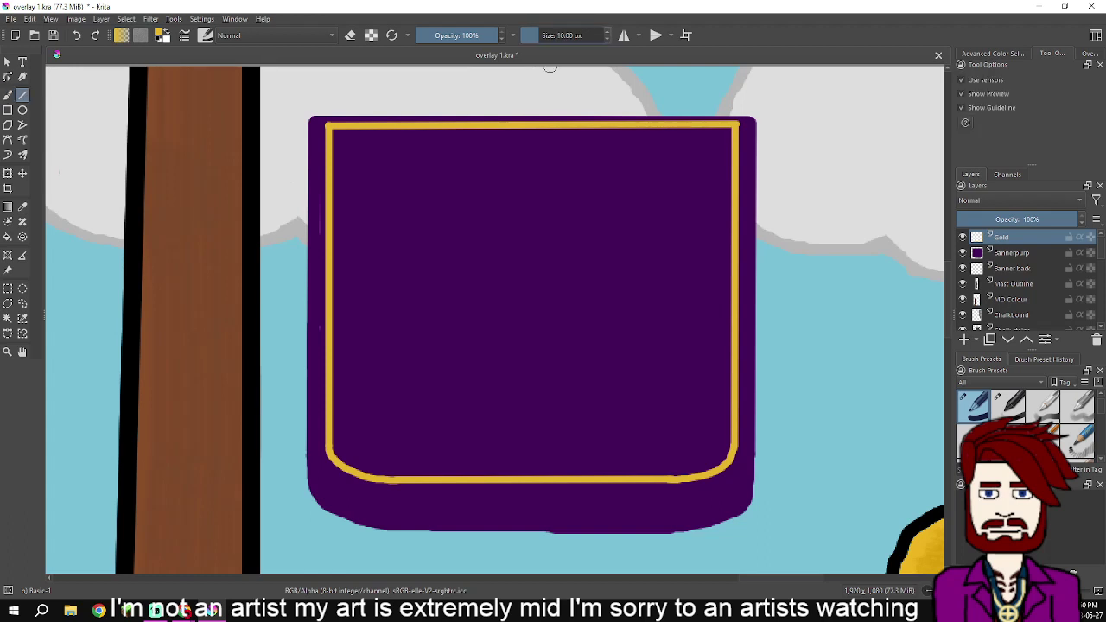
{"action": "scroll", "coordinate": [315, 159], "scroll_direction": "up", "scroll_amount": 1}
{"action": "left_click_drag", "start_coordinate": [308, 105], "coordinate": [305, 481]}
{"action": "left_click_drag", "start_coordinate": [800, 229], "coordinate": [444, 400]}
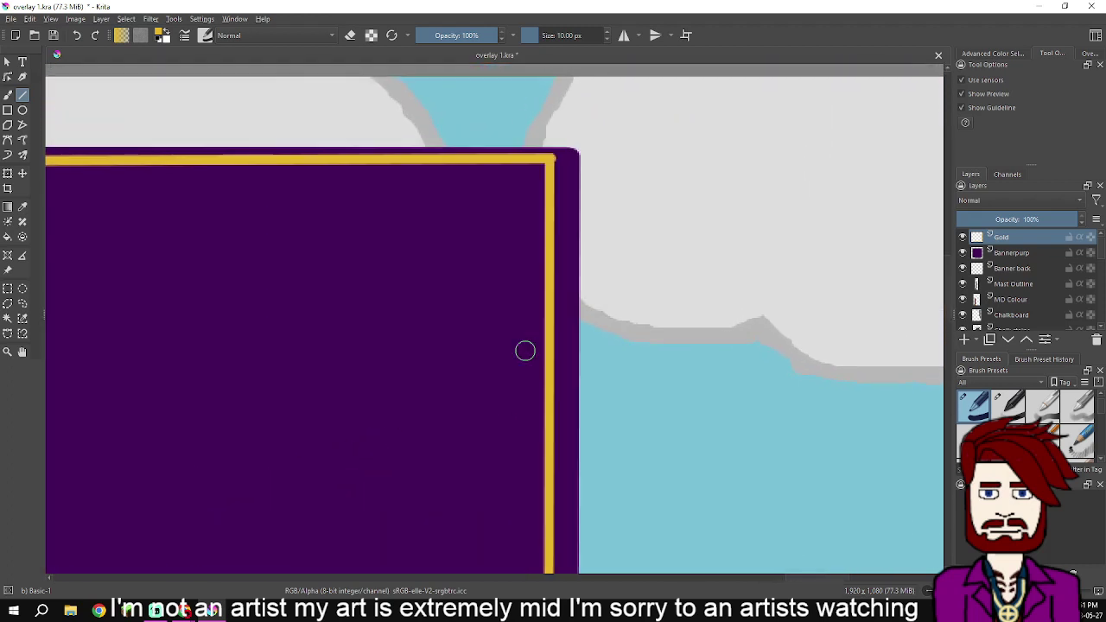
{"action": "scroll", "coordinate": [578, 177], "scroll_direction": "down", "scroll_amount": 1}
{"action": "left_click_drag", "start_coordinate": [594, 224], "coordinate": [623, 165]}
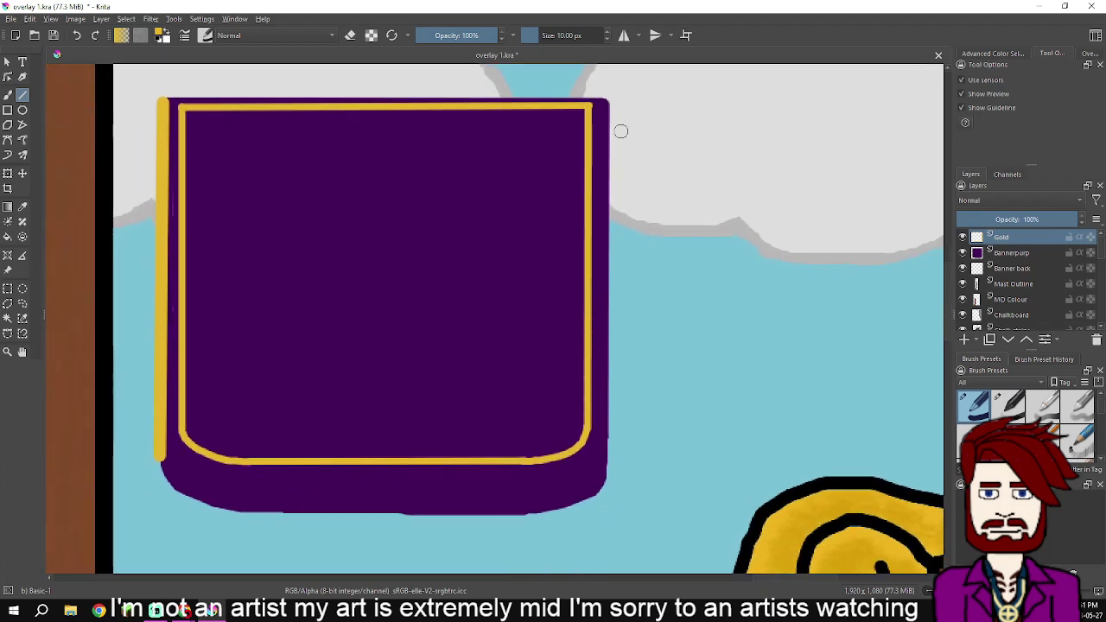
{"action": "mouse_move", "coordinate": [607, 102]}
{"action": "left_mouse_down"}
{"action": "mouse_move", "coordinate": [608, 458]}
{"action": "mouse_move", "coordinate": [610, 450]}
{"action": "left_mouse_up"}
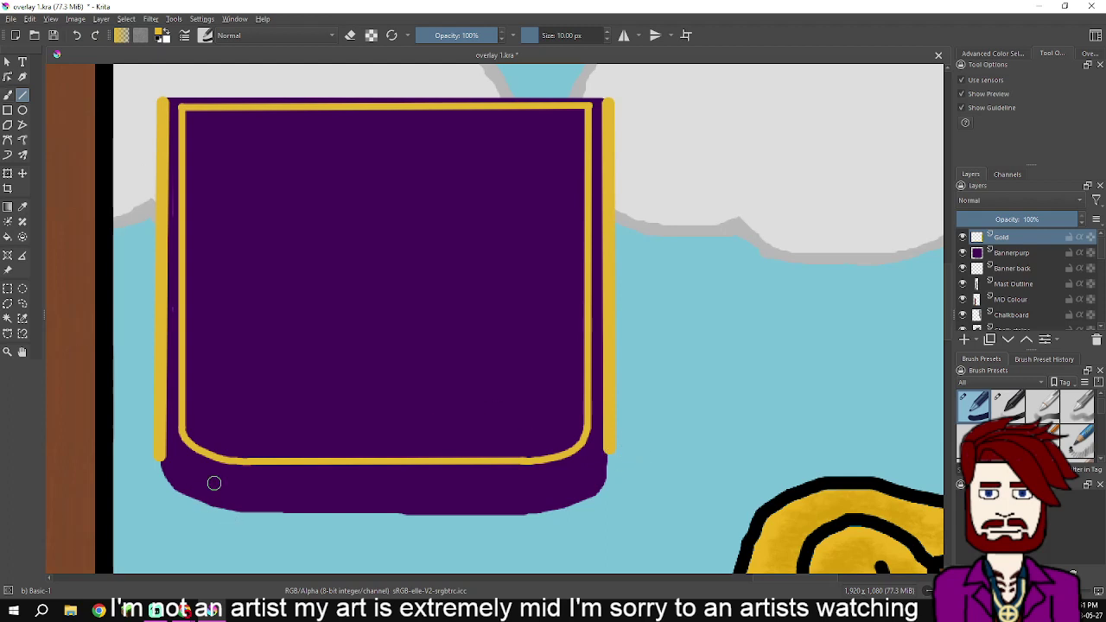
{"action": "left_click_drag", "start_coordinate": [213, 487], "coordinate": [550, 485]}
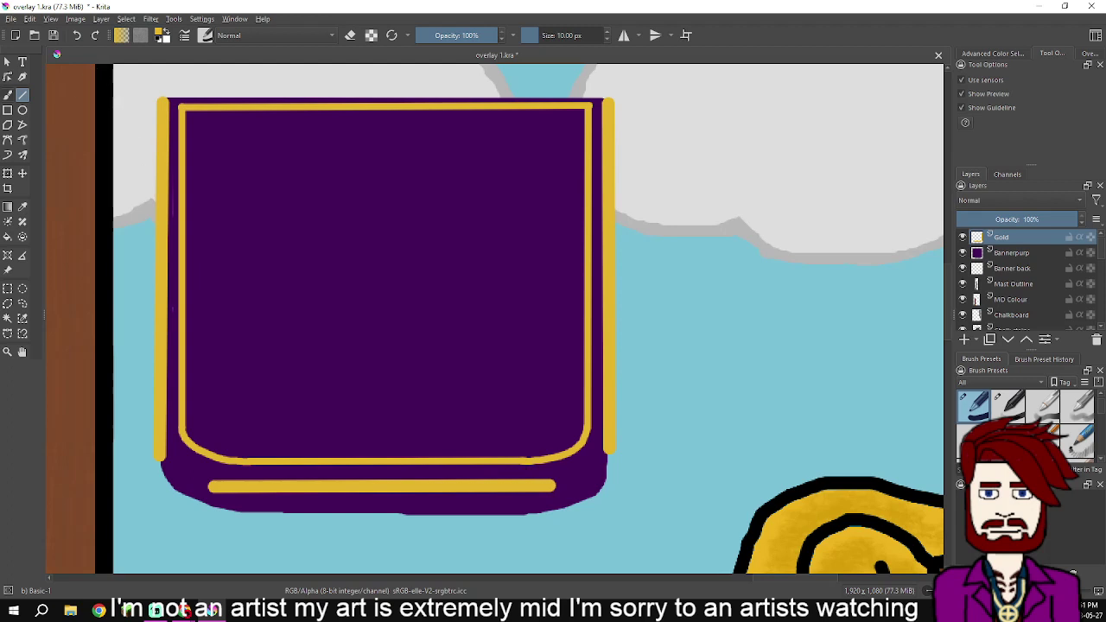
Brush gold freehand around the banner's lower-left corner, joining the side line to the lower band line and tracing the bottom edge
{"action": "left_click", "coordinate": [7, 95]}
{"action": "scroll", "coordinate": [286, 494], "scroll_direction": "up", "scroll_amount": 2}
{"action": "left_click_drag", "start_coordinate": [102, 464], "coordinate": [279, 462]}
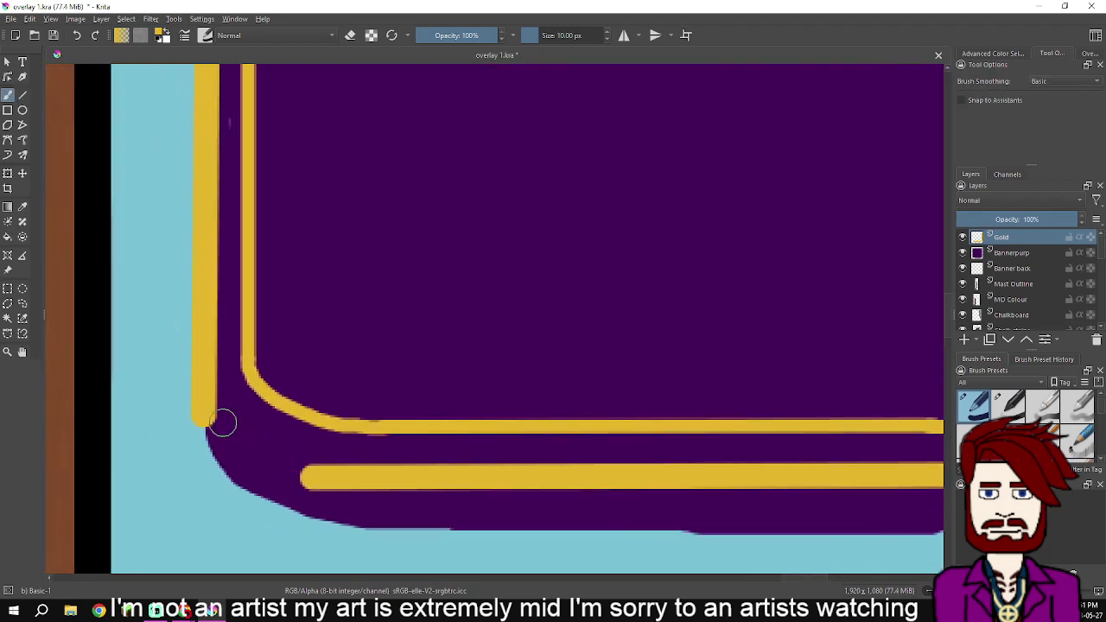
{"action": "mouse_move", "coordinate": [202, 407]}
{"action": "left_mouse_down"}
{"action": "mouse_move", "coordinate": [222, 439]}
{"action": "mouse_move", "coordinate": [297, 470]}
{"action": "left_mouse_up"}
{"action": "mouse_move", "coordinate": [211, 439]}
{"action": "left_mouse_down"}
{"action": "mouse_move", "coordinate": [282, 500]}
{"action": "mouse_move", "coordinate": [353, 523]}
{"action": "mouse_move", "coordinate": [531, 527]}
{"action": "left_mouse_up"}
Extend the gold bottom edge to the lower-right corner and join it and the lower band line to the side line
{"action": "left_click_drag", "start_coordinate": [603, 521], "coordinate": [271, 490]}
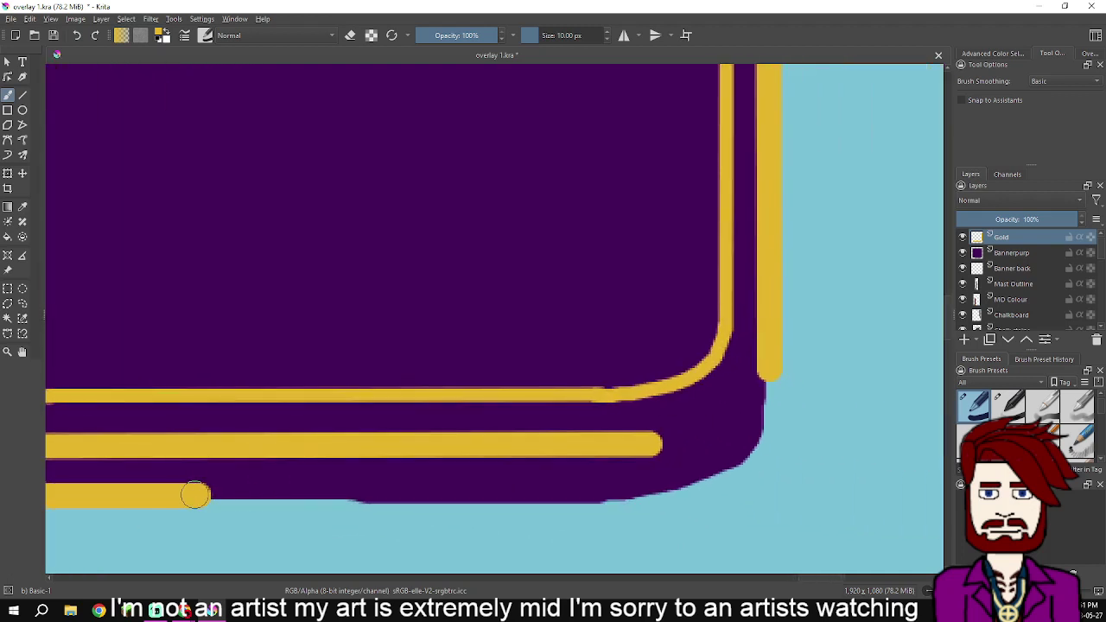
{"action": "mouse_move", "coordinate": [193, 494]}
{"action": "left_mouse_down"}
{"action": "mouse_move", "coordinate": [244, 499]}
{"action": "mouse_move", "coordinate": [201, 496]}
{"action": "mouse_move", "coordinate": [652, 494]}
{"action": "left_mouse_up"}
{"action": "key", "text": "ctrl+z"}
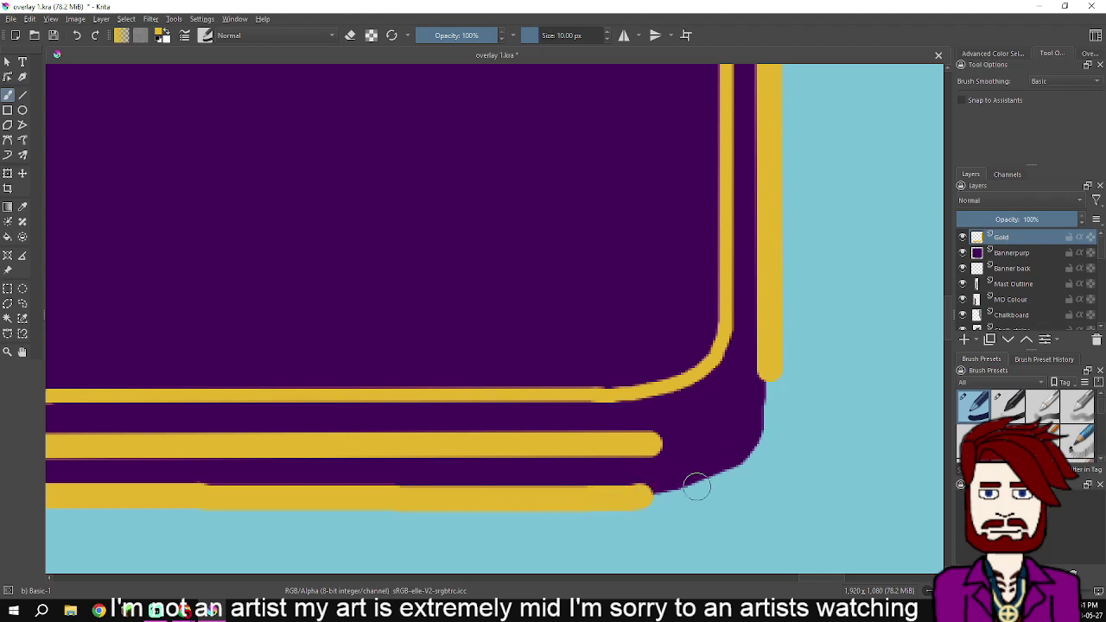
{"action": "mouse_move", "coordinate": [770, 369]}
{"action": "left_mouse_down"}
{"action": "mouse_move", "coordinate": [748, 447]}
{"action": "mouse_move", "coordinate": [629, 498]}
{"action": "mouse_move", "coordinate": [672, 487]}
{"action": "left_mouse_up"}
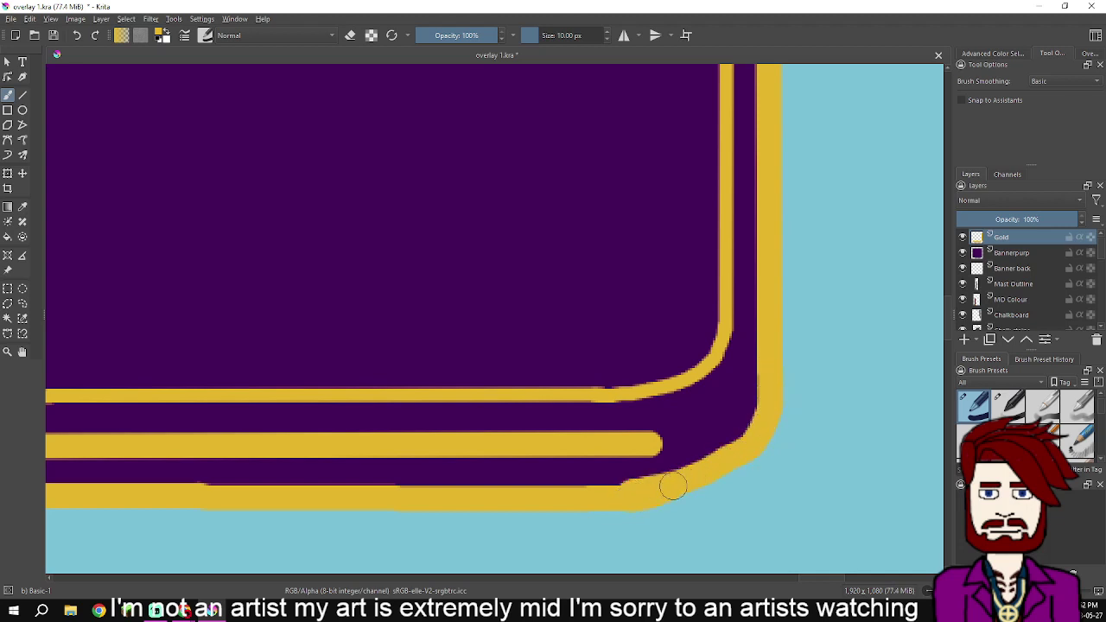
{"action": "mouse_move", "coordinate": [648, 444]}
{"action": "left_mouse_down"}
{"action": "mouse_move", "coordinate": [719, 435]}
{"action": "mouse_move", "coordinate": [759, 401]}
{"action": "left_mouse_up"}
Fill the purple gap between the lower band line and the bottom edge with gold to make a solid trim
{"action": "scroll", "coordinate": [759, 401], "scroll_direction": "down", "scroll_amount": 3}
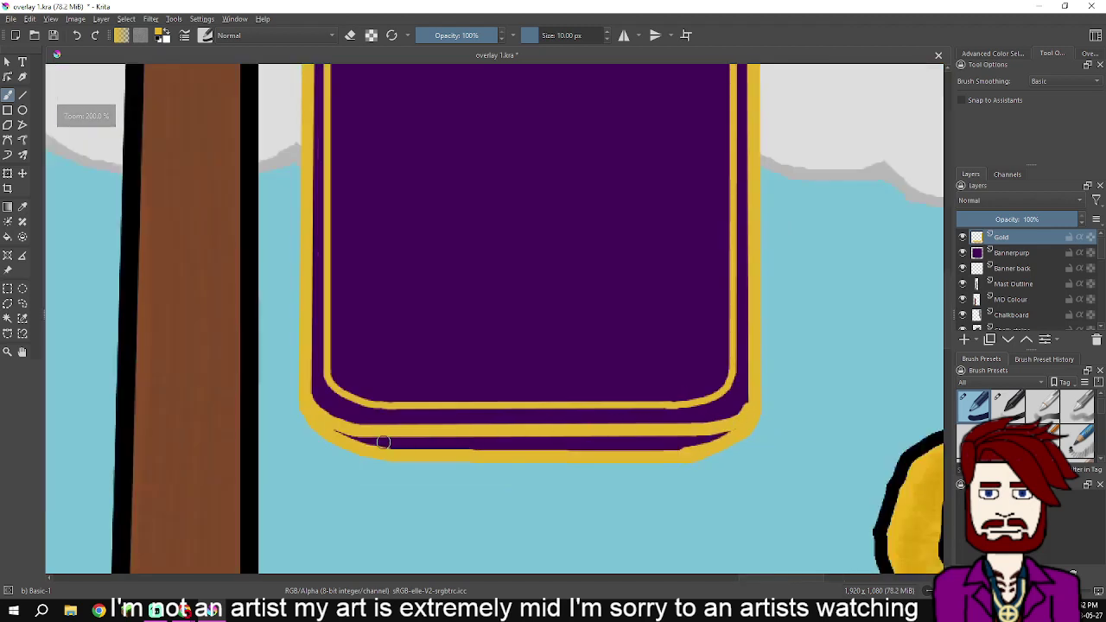
{"action": "scroll", "coordinate": [354, 439], "scroll_direction": "up", "scroll_amount": 2}
{"action": "mouse_move", "coordinate": [323, 428]}
{"action": "left_mouse_down"}
{"action": "mouse_move", "coordinate": [436, 444]}
{"action": "mouse_move", "coordinate": [388, 444]}
{"action": "mouse_move", "coordinate": [373, 440]}
{"action": "mouse_move", "coordinate": [499, 440]}
{"action": "left_mouse_up"}
{"action": "mouse_move", "coordinate": [424, 448]}
{"action": "left_mouse_down"}
{"action": "mouse_move", "coordinate": [621, 439]}
{"action": "mouse_move", "coordinate": [551, 449]}
{"action": "mouse_move", "coordinate": [667, 452]}
{"action": "mouse_move", "coordinate": [623, 449]}
{"action": "mouse_move", "coordinate": [735, 442]}
{"action": "mouse_move", "coordinate": [690, 445]}
{"action": "mouse_move", "coordinate": [721, 454]}
{"action": "mouse_move", "coordinate": [829, 445]}
{"action": "mouse_move", "coordinate": [748, 449]}
{"action": "mouse_move", "coordinate": [802, 451]}
{"action": "mouse_move", "coordinate": [750, 438]}
{"action": "mouse_move", "coordinate": [876, 430]}
{"action": "left_mouse_up"}
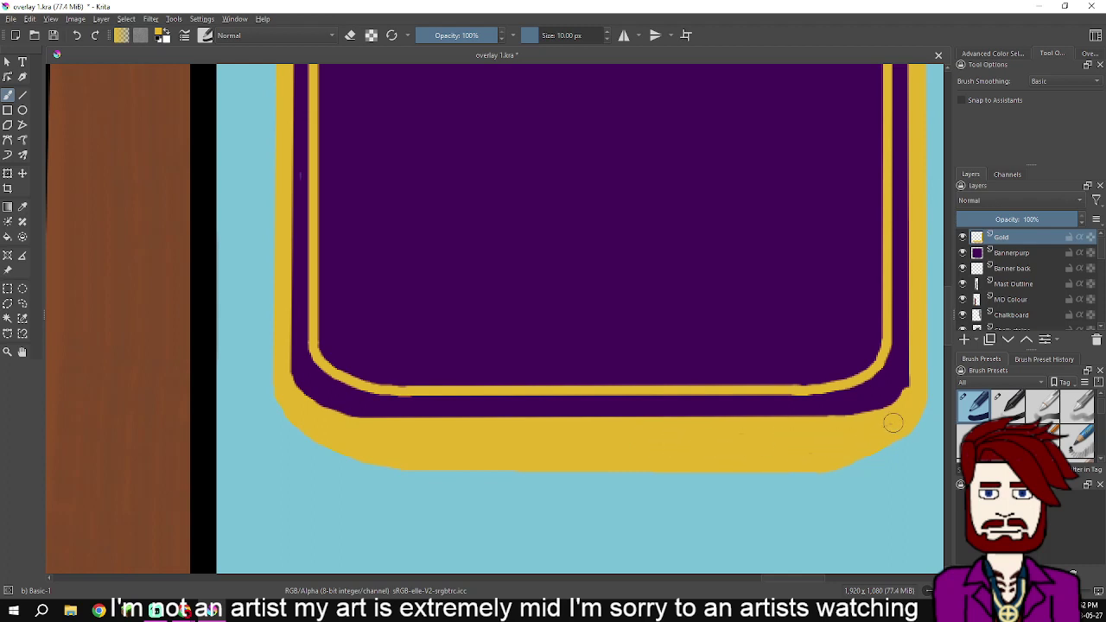
{"action": "key", "text": "1"}
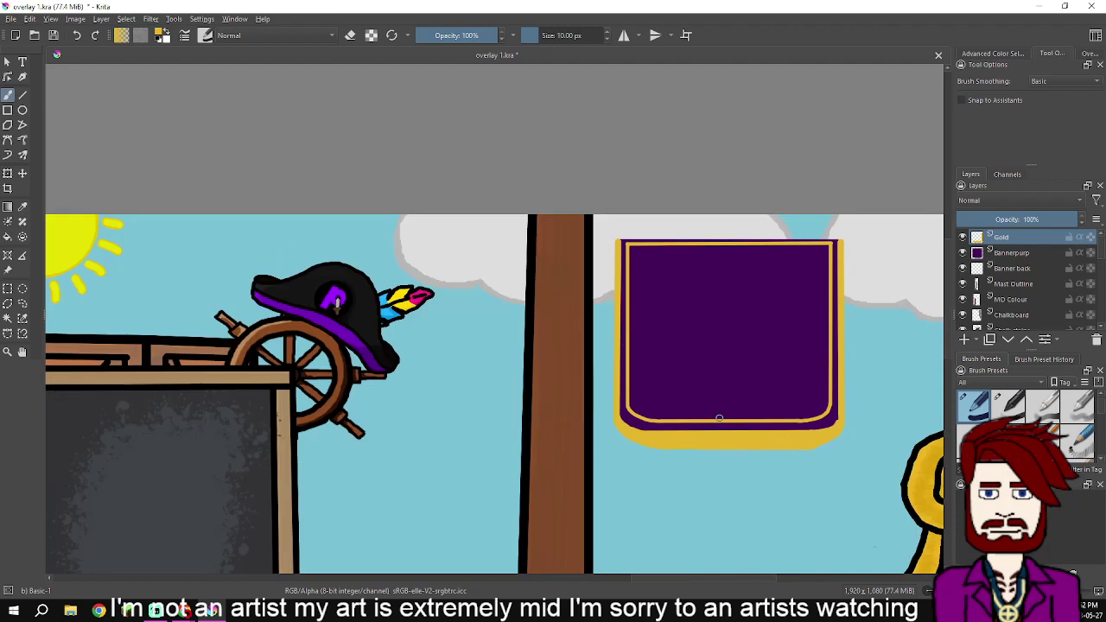
Draw a straight horizontal 20 px gold rod above the banner, extending past both of its sides
{"action": "scroll", "coordinate": [666, 299], "scroll_direction": "up", "scroll_amount": 2}
{"action": "left_click_drag", "start_coordinate": [537, 186], "coordinate": [510, 284]}
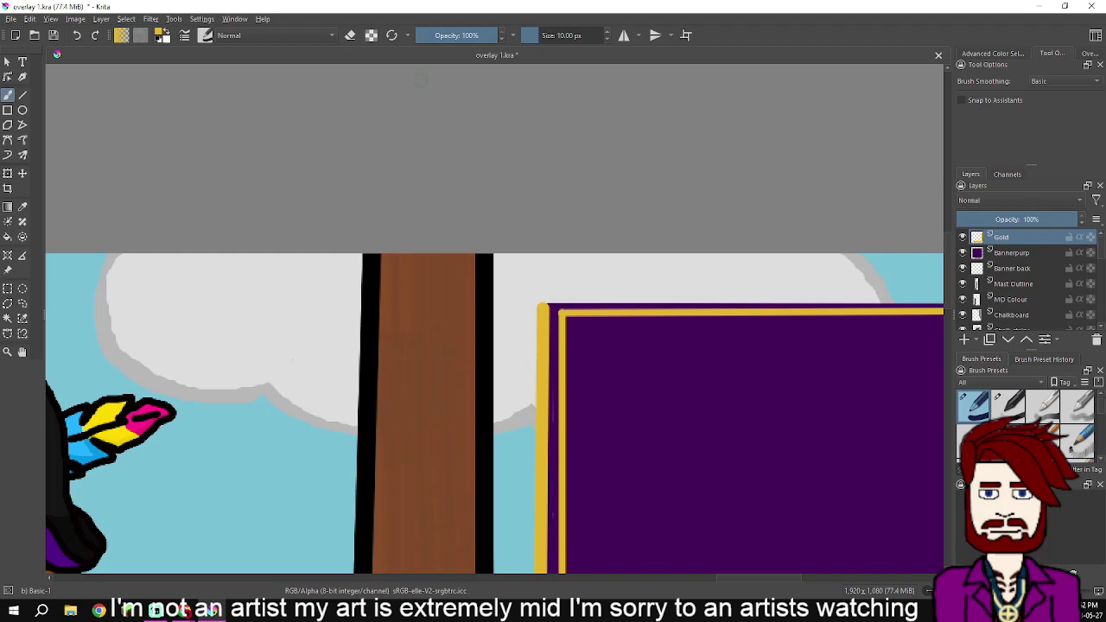
{"action": "scroll", "coordinate": [669, 294], "scroll_direction": "down", "scroll_amount": 5}
{"action": "scroll", "coordinate": [666, 333], "scroll_direction": "down", "scroll_amount": 2}
{"action": "scroll", "coordinate": [661, 320], "scroll_direction": "up", "scroll_amount": 4}
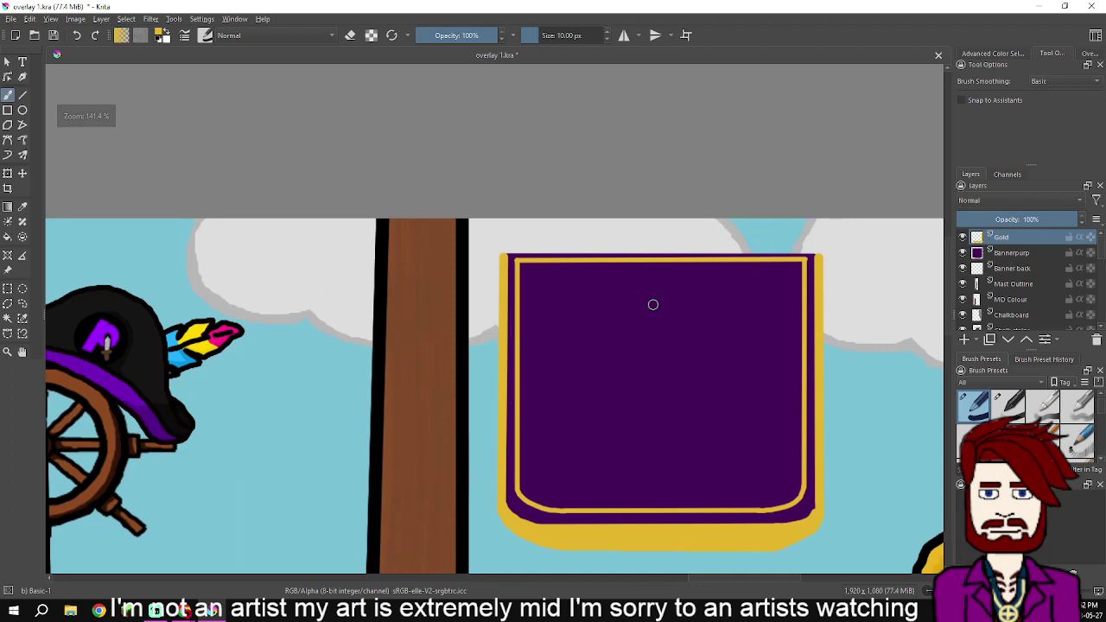
{"action": "key", "text": "v"}
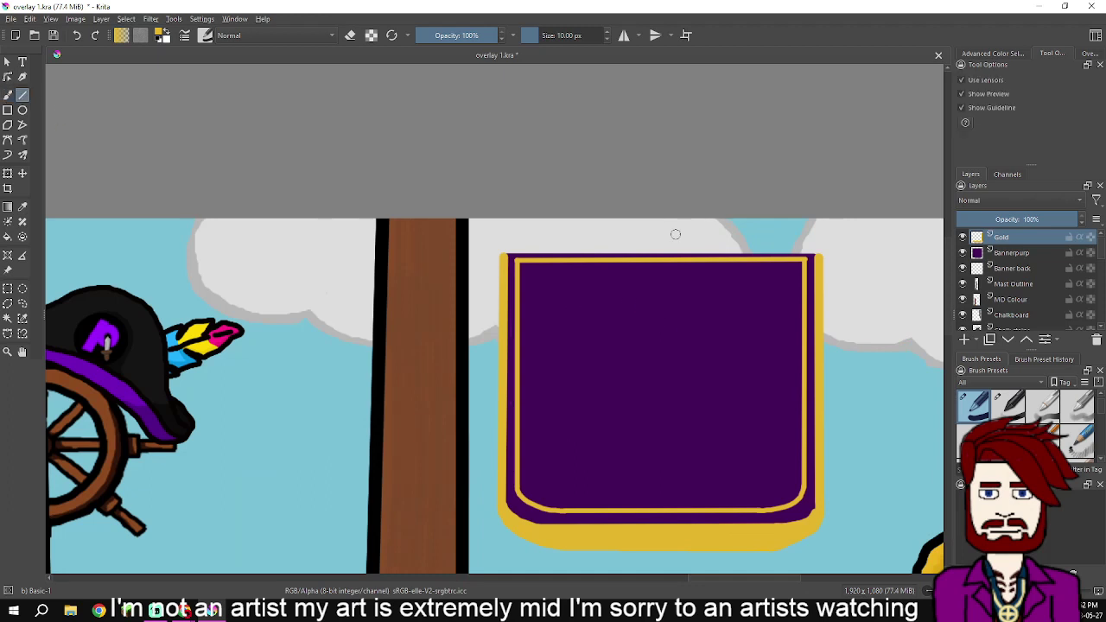
{"action": "scroll", "coordinate": [537, 248], "scroll_direction": "up", "scroll_amount": 2}
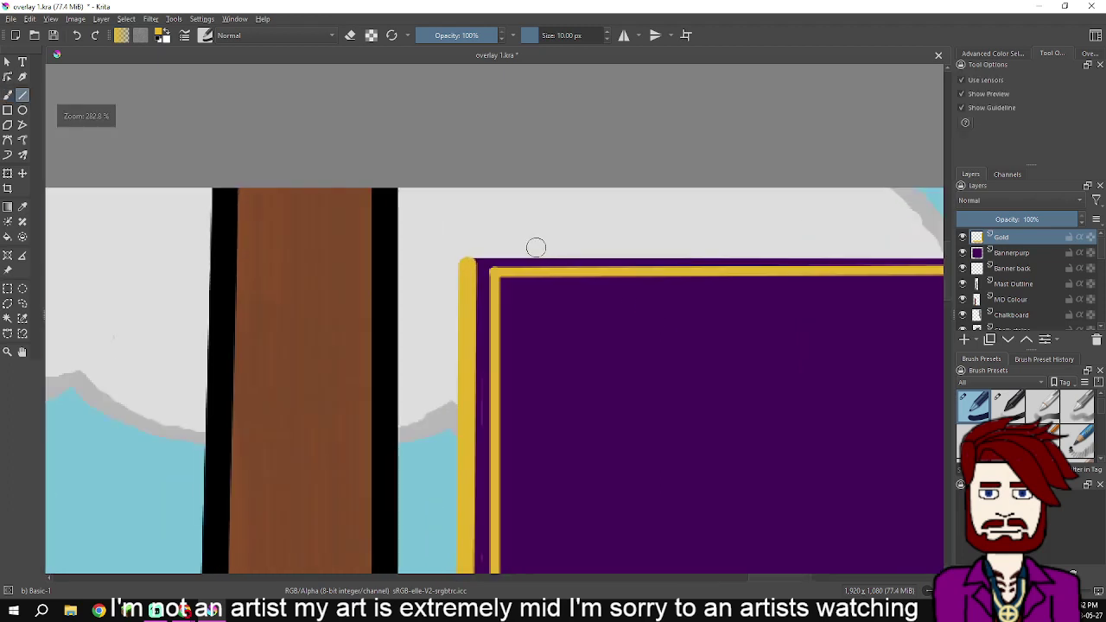
{"action": "left_click_drag", "start_coordinate": [503, 233], "coordinate": [315, 252]}
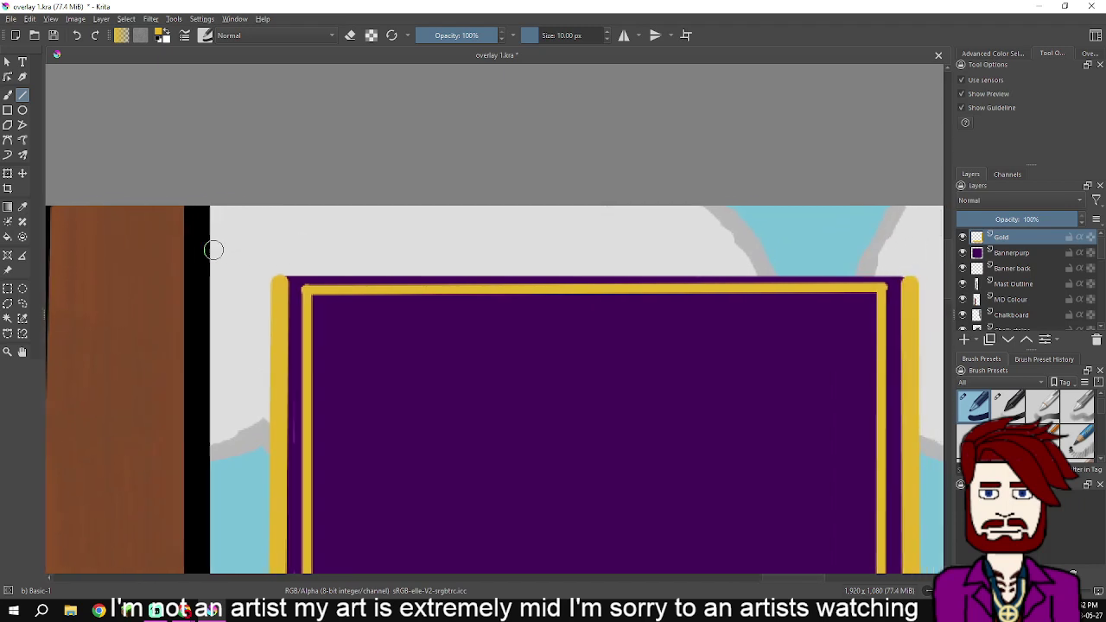
{"action": "mouse_move", "coordinate": [155, 251]}
{"action": "left_mouse_down"}
{"action": "mouse_move", "coordinate": [711, 238]}
{"action": "mouse_move", "coordinate": [929, 246]}
{"action": "mouse_move", "coordinate": [882, 249]}
{"action": "mouse_move", "coordinate": [914, 250]}
{"action": "left_mouse_up"}
{"action": "key", "text": "ctrl+z"}
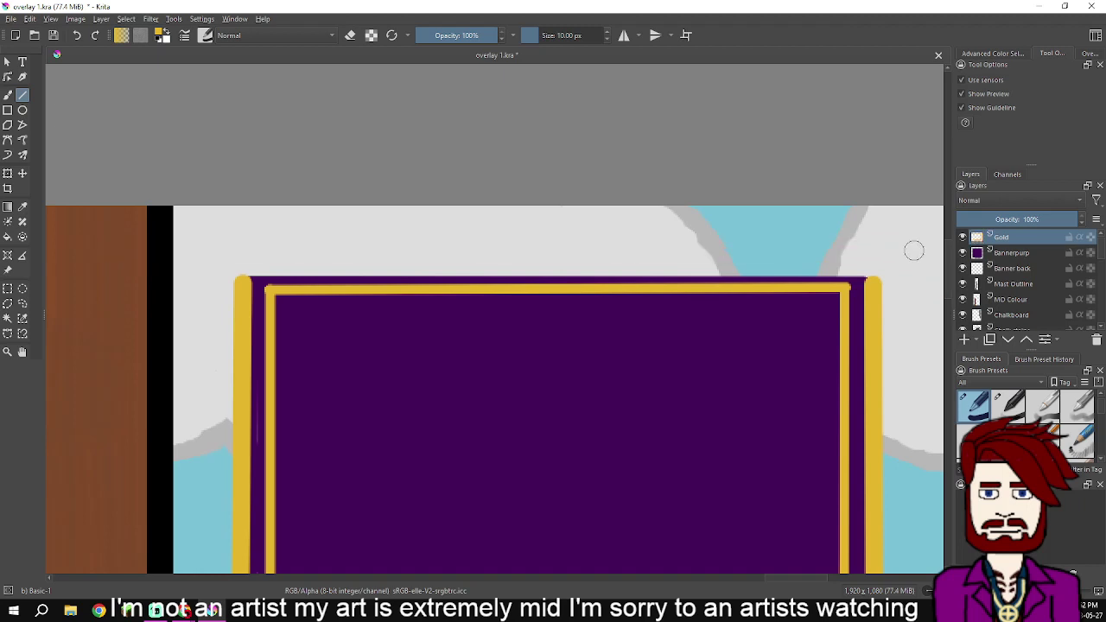
{"action": "key", "text": "bracketright"}
{"action": "mouse_move", "coordinate": [126, 247]}
{"action": "left_mouse_down"}
{"action": "mouse_move", "coordinate": [395, 237]}
{"action": "mouse_move", "coordinate": [923, 247]}
{"action": "left_mouse_up"}
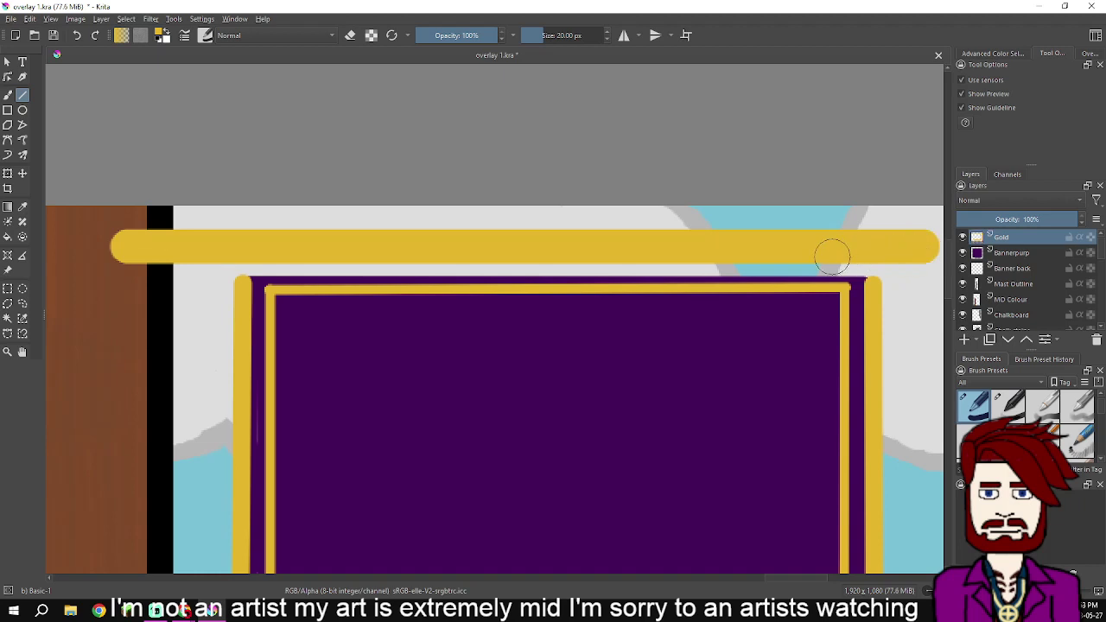
{"action": "scroll", "coordinate": [834, 257], "scroll_direction": "down", "scroll_amount": 1}
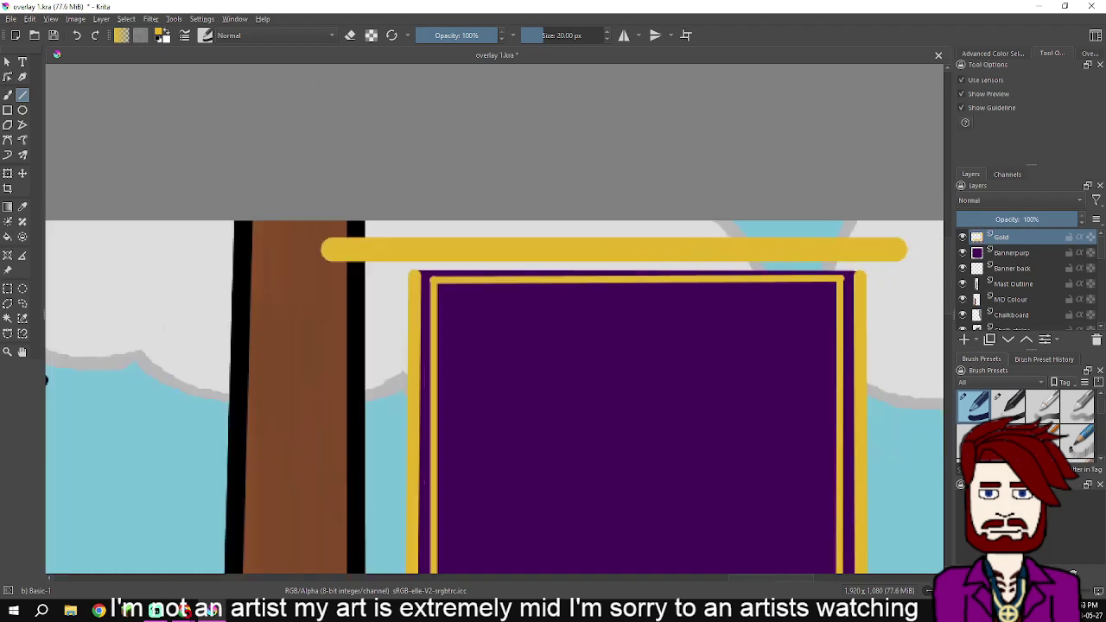
Connect the banner's left and right outer gold lines to the rod with short straight 10 px gold lines
{"action": "key", "text": "bracketleft"}
{"action": "scroll", "coordinate": [400, 264], "scroll_direction": "up", "scroll_amount": 4}
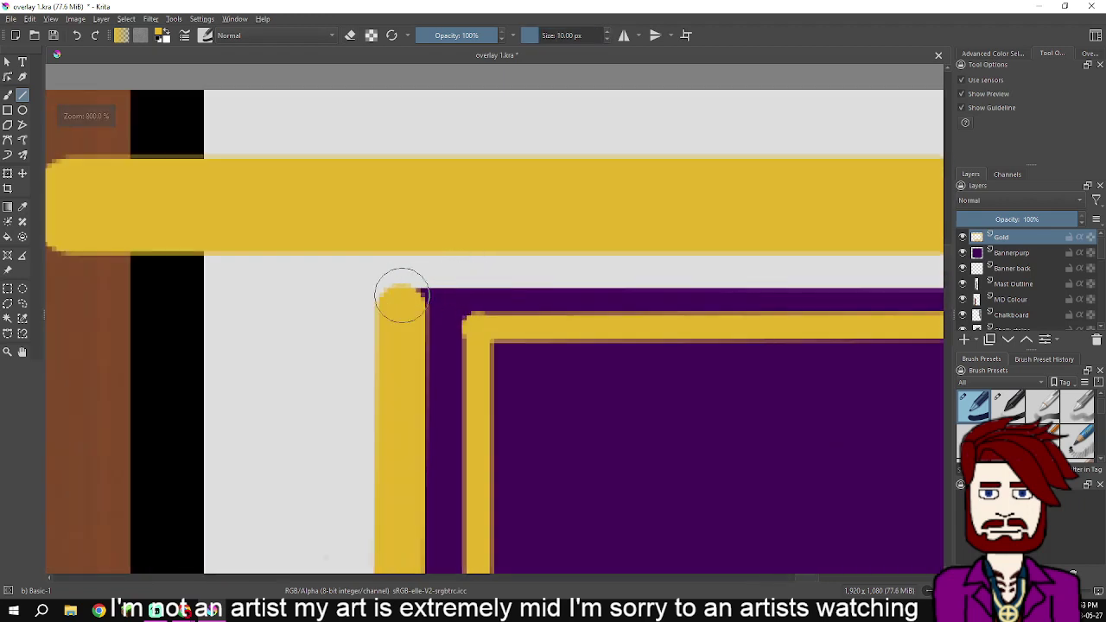
{"action": "left_click_drag", "start_coordinate": [403, 305], "coordinate": [404, 218]}
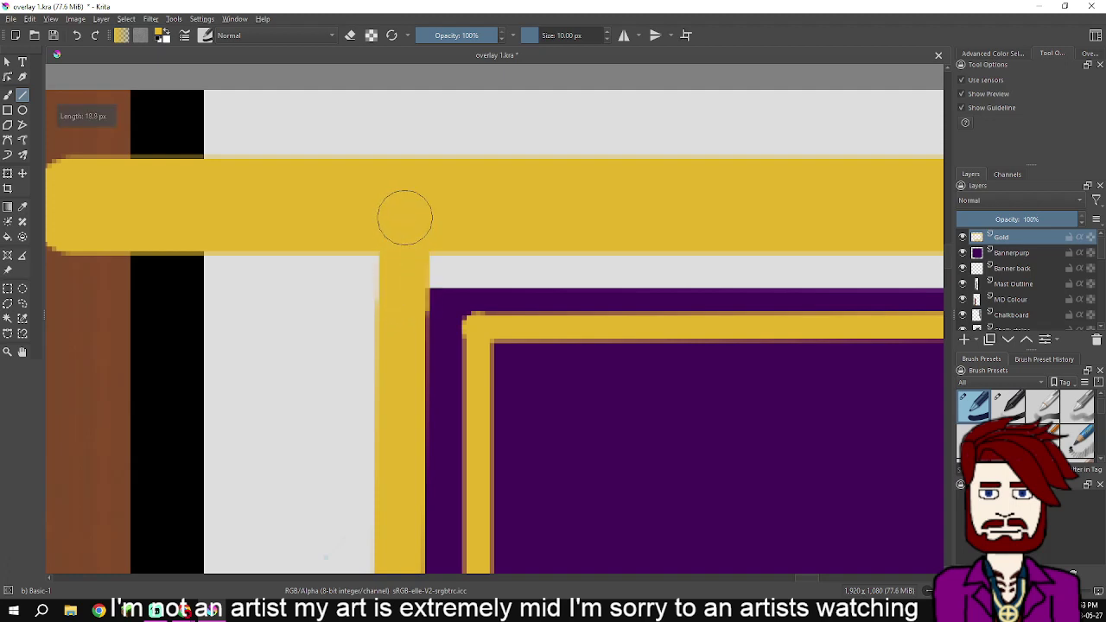
{"action": "scroll", "coordinate": [467, 227], "scroll_direction": "down", "scroll_amount": 2}
{"action": "left_click_drag", "start_coordinate": [576, 222], "coordinate": [59, 227]}
{"action": "scroll", "coordinate": [778, 281], "scroll_direction": "down", "scroll_amount": 1}
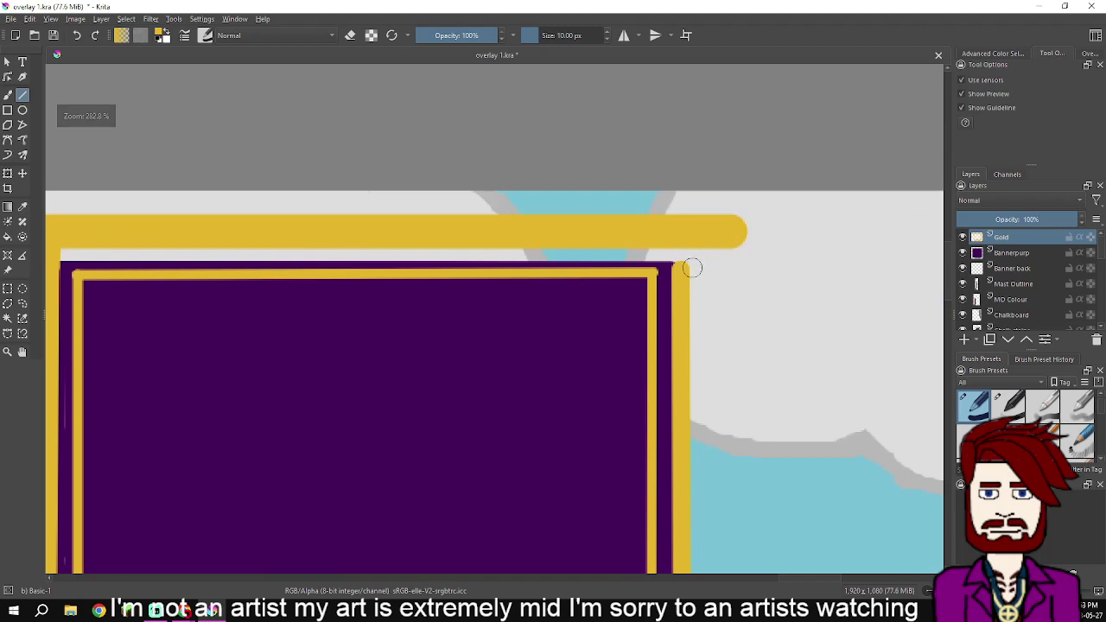
{"action": "left_click_drag", "start_coordinate": [680, 264], "coordinate": [683, 239]}
{"action": "scroll", "coordinate": [683, 239], "scroll_direction": "down", "scroll_amount": 2}
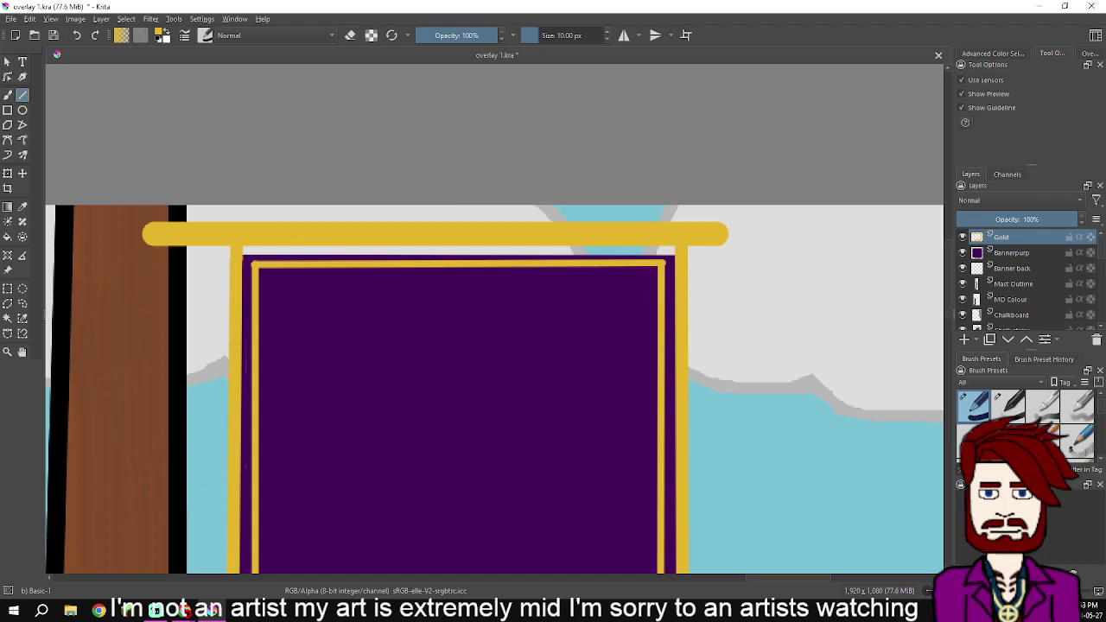
Paint a round gold knob on the left end of the hanging rod with the 10 px freehand brush
{"action": "key", "text": "b"}
{"action": "scroll", "coordinate": [147, 229], "scroll_direction": "up", "scroll_amount": 2}
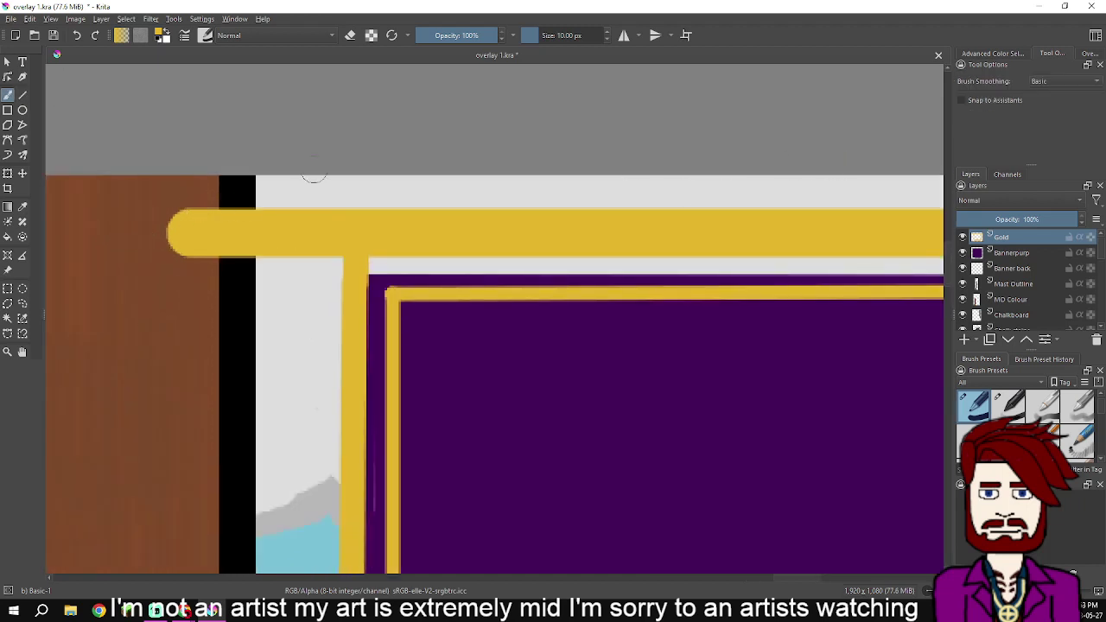
{"action": "mouse_move", "coordinate": [196, 210]}
{"action": "left_mouse_down"}
{"action": "mouse_move", "coordinate": [172, 205]}
{"action": "mouse_move", "coordinate": [159, 223]}
{"action": "mouse_move", "coordinate": [171, 261]}
{"action": "mouse_move", "coordinate": [205, 252]}
{"action": "mouse_move", "coordinate": [207, 218]}
{"action": "left_mouse_up"}
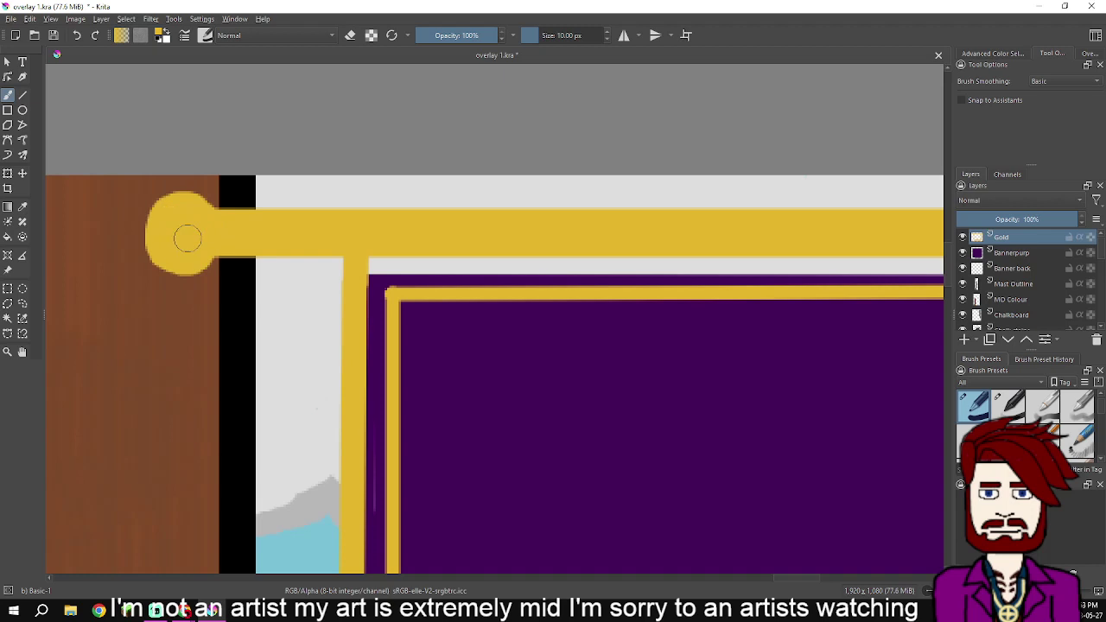
{"action": "scroll", "coordinate": [185, 240], "scroll_direction": "down", "scroll_amount": 3}
{"action": "scroll", "coordinate": [363, 261], "scroll_direction": "down", "scroll_amount": 2}
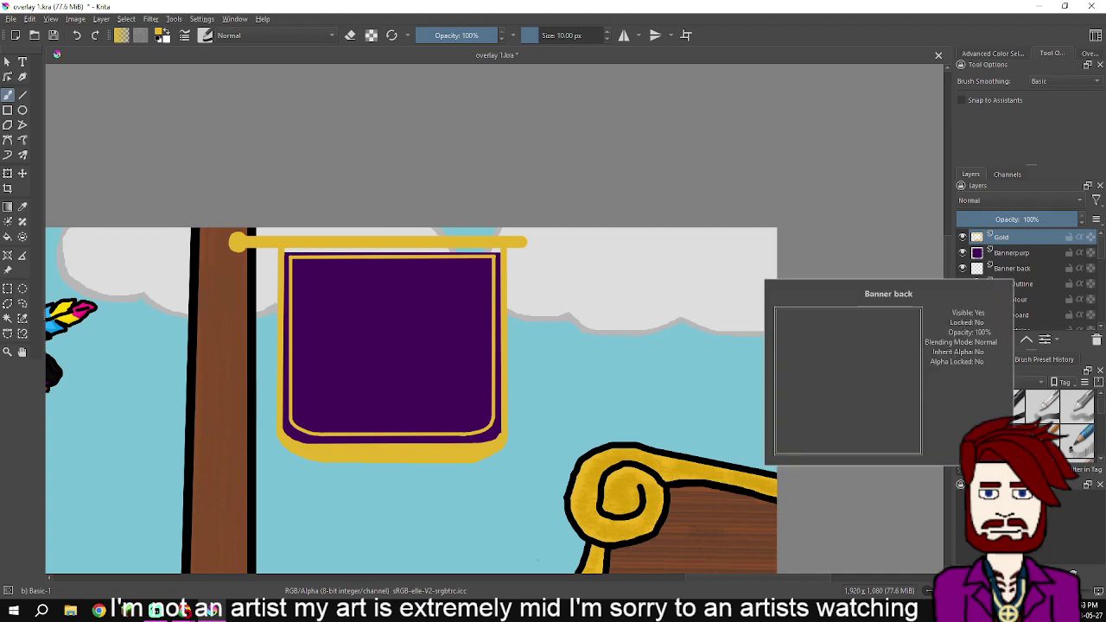
Touch up the gold trim at the banner's lower-right corner on the Gold layer
{"action": "left_click", "coordinate": [1013, 268]}
{"action": "scroll", "coordinate": [550, 452], "scroll_direction": "up", "scroll_amount": 1}
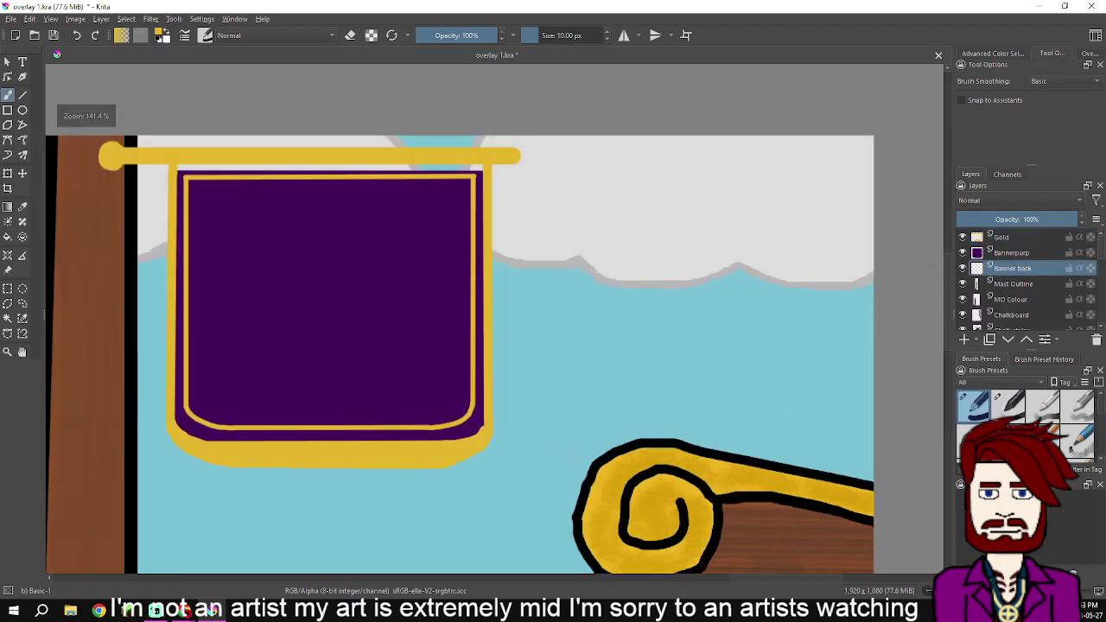
{"action": "left_click", "coordinate": [1014, 237]}
{"action": "scroll", "coordinate": [611, 361], "scroll_direction": "up", "scroll_amount": 3}
{"action": "left_click_drag", "start_coordinate": [387, 514], "coordinate": [710, 340]}
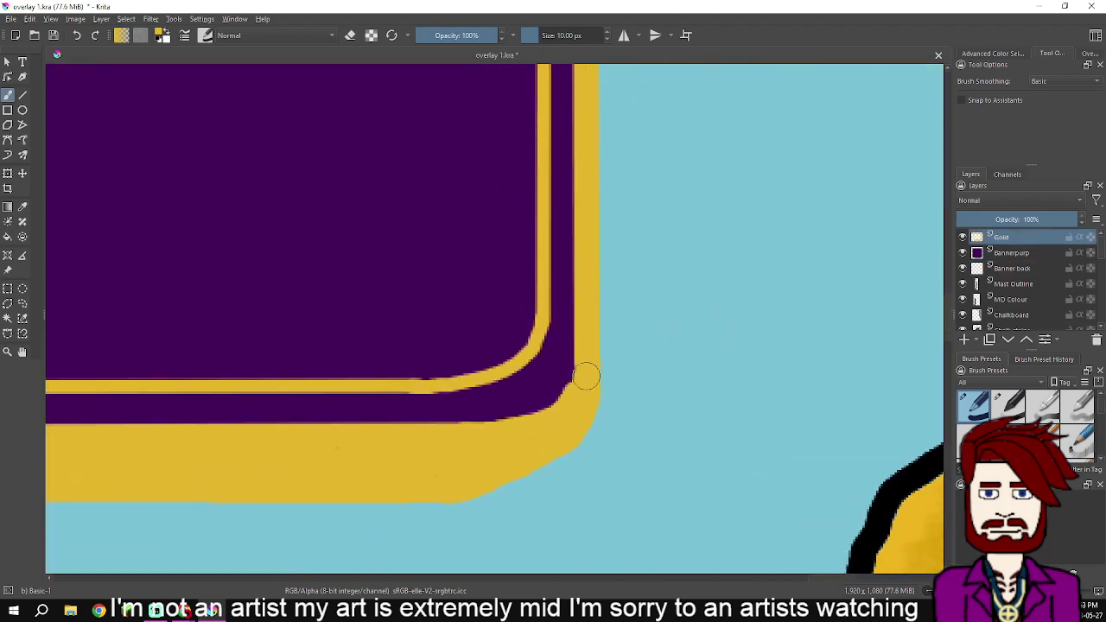
{"action": "scroll", "coordinate": [558, 433], "scroll_direction": "down", "scroll_amount": 3}
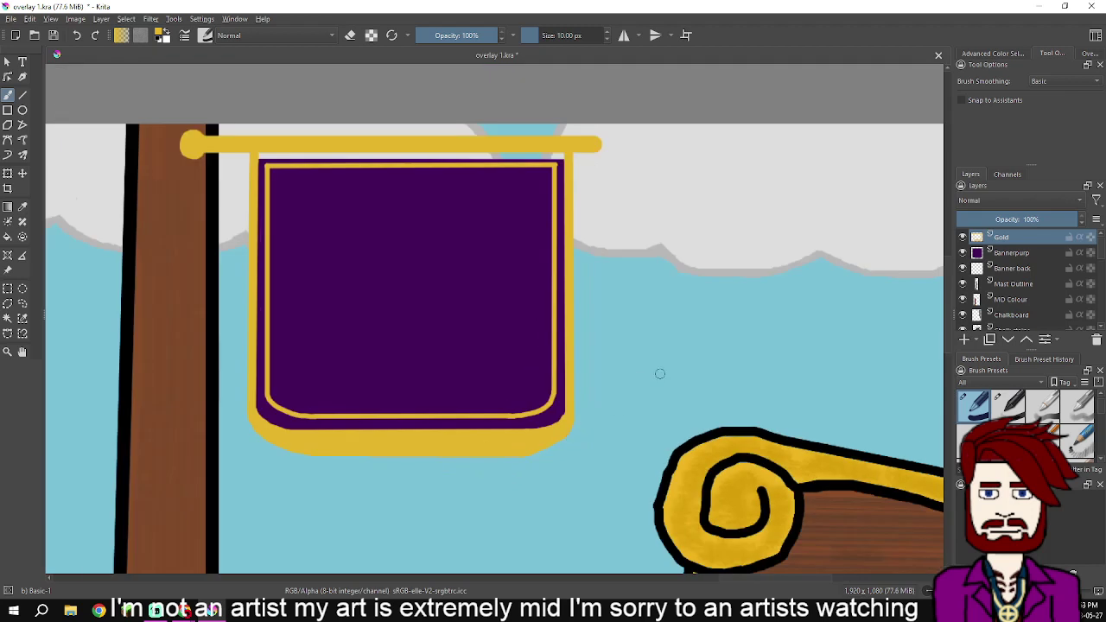
Outline the rod's underside above the banner in black on the Banner back layer, using the 10 px brush
{"action": "left_click", "coordinate": [1014, 268]}
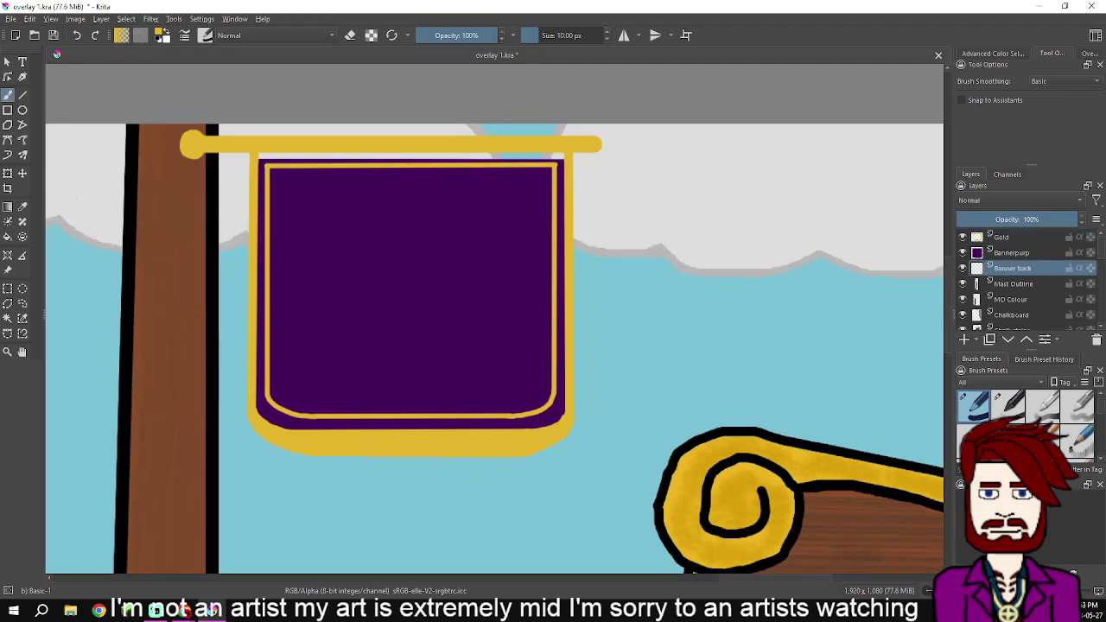
{"action": "left_click", "coordinate": [993, 53]}
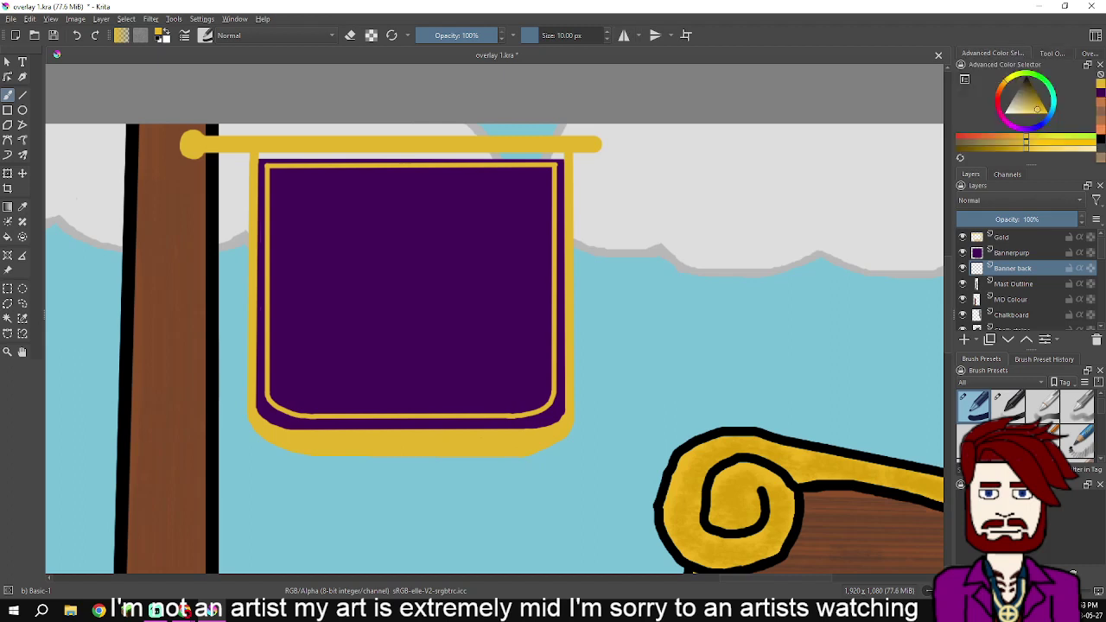
{"action": "key", "text": "d"}
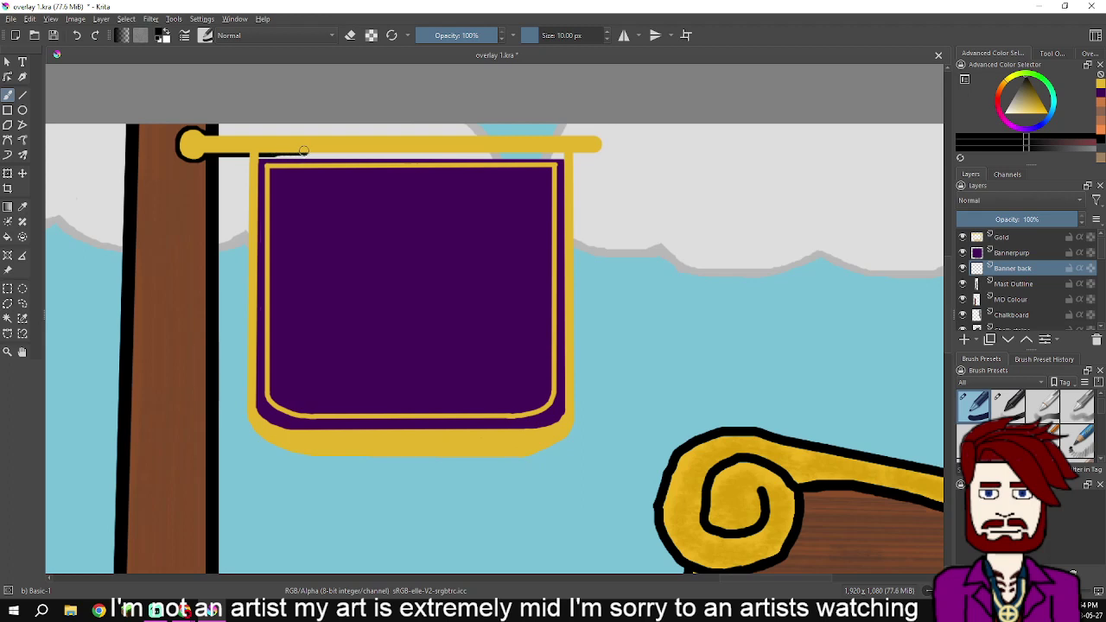
{"action": "scroll", "coordinate": [274, 148], "scroll_direction": "up", "scroll_amount": 2}
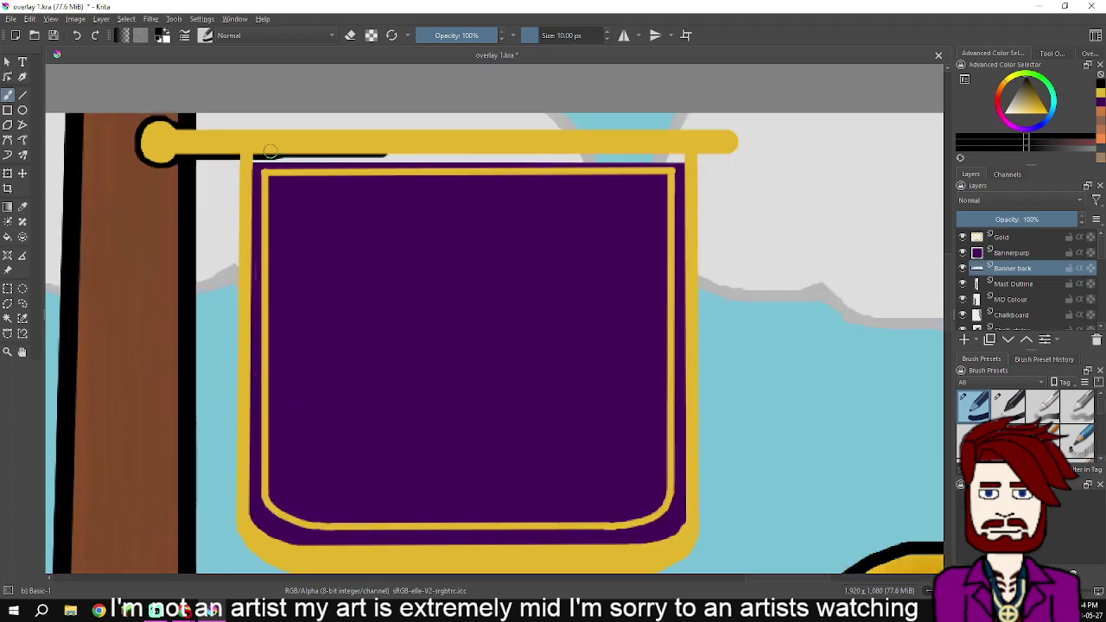
{"action": "scroll", "coordinate": [266, 152], "scroll_direction": "up", "scroll_amount": 6}
{"action": "mouse_move", "coordinate": [248, 143]}
{"action": "left_mouse_down"}
{"action": "mouse_move", "coordinate": [629, 146]}
{"action": "mouse_move", "coordinate": [312, 156]}
{"action": "mouse_move", "coordinate": [532, 149]}
{"action": "mouse_move", "coordinate": [387, 146]}
{"action": "mouse_move", "coordinate": [751, 146]}
{"action": "mouse_move", "coordinate": [457, 164]}
{"action": "mouse_move", "coordinate": [820, 164]}
{"action": "mouse_move", "coordinate": [309, 157]}
{"action": "mouse_move", "coordinate": [782, 160]}
{"action": "mouse_move", "coordinate": [496, 168]}
{"action": "mouse_move", "coordinate": [815, 160]}
{"action": "mouse_move", "coordinate": [511, 161]}
{"action": "mouse_move", "coordinate": [790, 165]}
{"action": "mouse_move", "coordinate": [560, 173]}
{"action": "mouse_move", "coordinate": [818, 165]}
{"action": "mouse_move", "coordinate": [604, 163]}
{"action": "mouse_move", "coordinate": [803, 164]}
{"action": "mouse_move", "coordinate": [835, 247]}
{"action": "mouse_move", "coordinate": [810, 291]}
{"action": "mouse_move", "coordinate": [717, 308]}
{"action": "mouse_move", "coordinate": [294, 303]}
{"action": "left_mouse_up"}
{"action": "mouse_move", "coordinate": [294, 302]}
{"action": "left_mouse_down"}
{"action": "mouse_move", "coordinate": [707, 302]}
{"action": "mouse_move", "coordinate": [681, 313]}
{"action": "mouse_move", "coordinate": [567, 313]}
{"action": "left_mouse_up"}
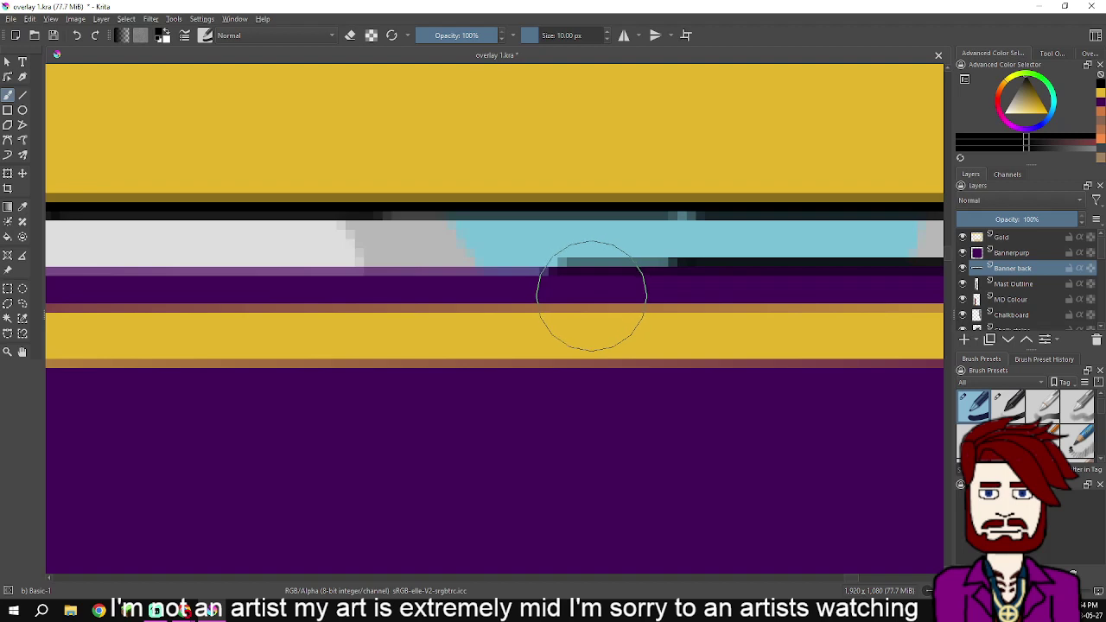
Paint a thin black outline along the purple banner's top edge, inside the gap below the rod
{"action": "left_click_drag", "start_coordinate": [585, 317], "coordinate": [696, 339]}
{"action": "left_click_drag", "start_coordinate": [766, 329], "coordinate": [406, 331]}
{"action": "mouse_move", "coordinate": [607, 335]}
{"action": "left_mouse_down"}
{"action": "mouse_move", "coordinate": [244, 326]}
{"action": "mouse_move", "coordinate": [369, 326]}
{"action": "mouse_move", "coordinate": [238, 334]}
{"action": "mouse_move", "coordinate": [587, 325]}
{"action": "mouse_move", "coordinate": [295, 333]}
{"action": "mouse_move", "coordinate": [577, 320]}
{"action": "mouse_move", "coordinate": [540, 331]}
{"action": "mouse_move", "coordinate": [555, 340]}
{"action": "mouse_move", "coordinate": [307, 335]}
{"action": "mouse_move", "coordinate": [895, 335]}
{"action": "mouse_move", "coordinate": [339, 363]}
{"action": "mouse_move", "coordinate": [752, 365]}
{"action": "mouse_move", "coordinate": [520, 361]}
{"action": "left_mouse_up"}
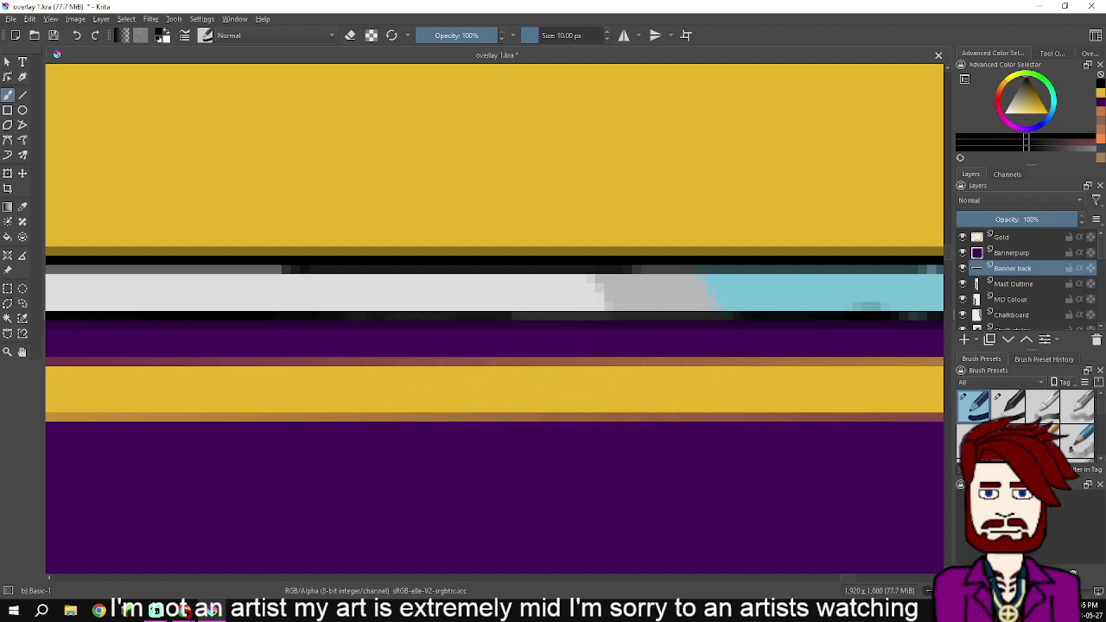
{"action": "left_click_drag", "start_coordinate": [422, 375], "coordinate": [844, 392]}
{"action": "mouse_move", "coordinate": [433, 375]}
{"action": "left_mouse_down"}
{"action": "mouse_move", "coordinate": [180, 382]}
{"action": "mouse_move", "coordinate": [557, 418]}
{"action": "mouse_move", "coordinate": [333, 411]}
{"action": "mouse_move", "coordinate": [642, 433]}
{"action": "mouse_move", "coordinate": [402, 434]}
{"action": "mouse_move", "coordinate": [770, 440]}
{"action": "mouse_move", "coordinate": [440, 434]}
{"action": "mouse_move", "coordinate": [709, 427]}
{"action": "mouse_move", "coordinate": [613, 427]}
{"action": "mouse_move", "coordinate": [715, 434]}
{"action": "mouse_move", "coordinate": [661, 439]}
{"action": "mouse_move", "coordinate": [699, 438]}
{"action": "mouse_move", "coordinate": [440, 432]}
{"action": "mouse_move", "coordinate": [507, 425]}
{"action": "left_mouse_up"}
{"action": "scroll", "coordinate": [506, 424], "scroll_direction": "up", "scroll_amount": 1}
{"action": "scroll", "coordinate": [506, 424], "scroll_direction": "left", "scroll_amount": 2}
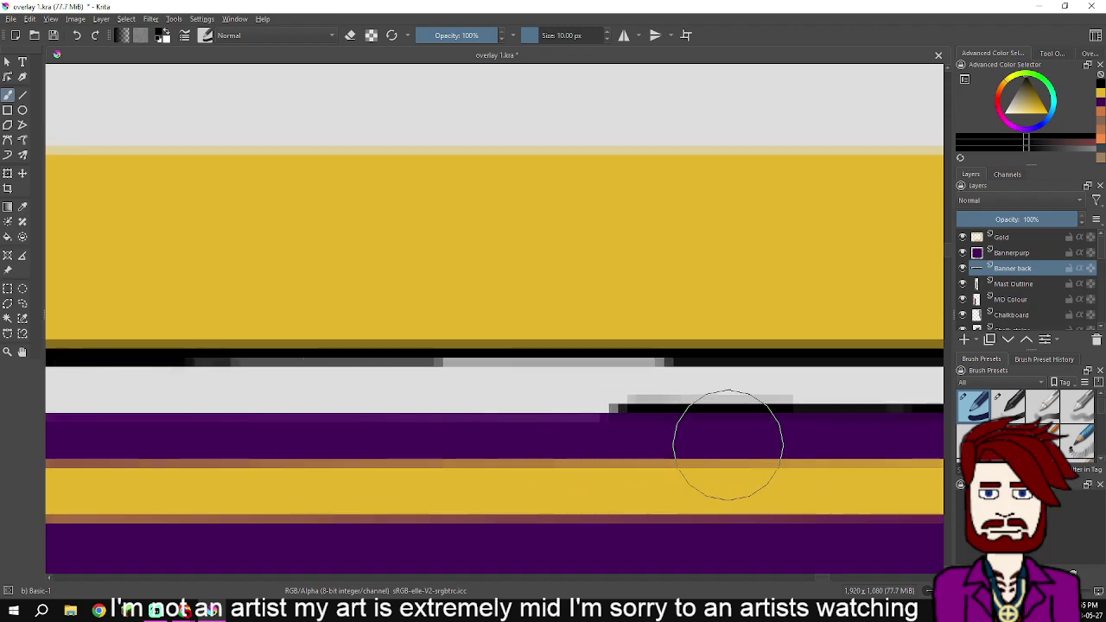
{"action": "mouse_move", "coordinate": [622, 456]}
{"action": "left_mouse_down"}
{"action": "mouse_move", "coordinate": [459, 454]}
{"action": "mouse_move", "coordinate": [621, 452]}
{"action": "mouse_move", "coordinate": [583, 457]}
{"action": "mouse_move", "coordinate": [791, 430]}
{"action": "left_mouse_up"}
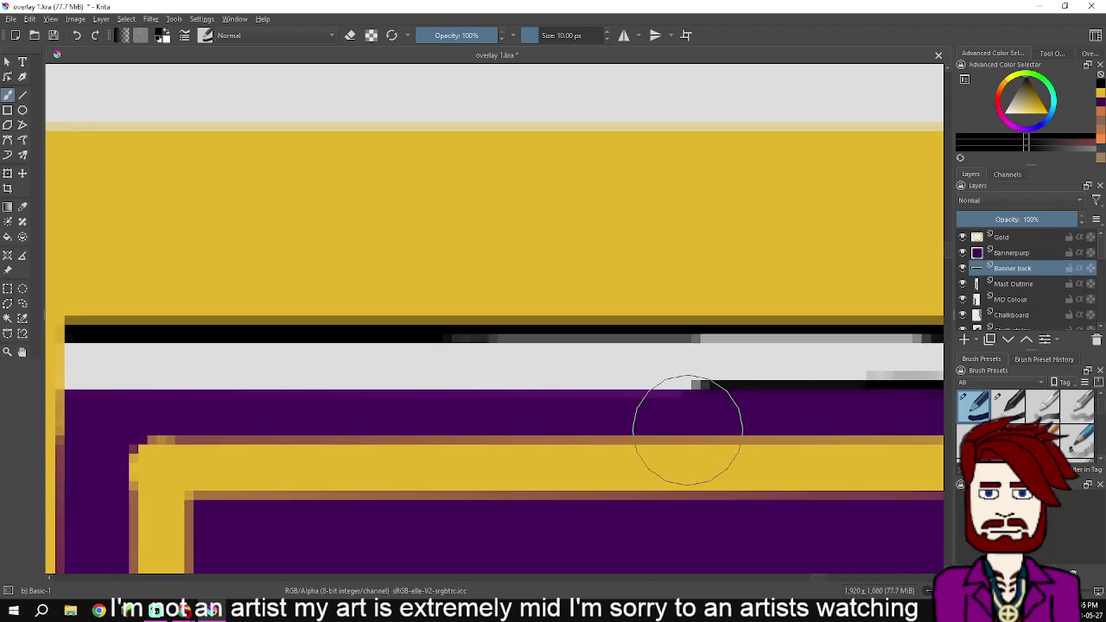
{"action": "mouse_move", "coordinate": [696, 431]}
{"action": "left_mouse_down"}
{"action": "mouse_move", "coordinate": [371, 431]}
{"action": "mouse_move", "coordinate": [632, 432]}
{"action": "mouse_move", "coordinate": [389, 431]}
{"action": "mouse_move", "coordinate": [285, 417]}
{"action": "mouse_move", "coordinate": [286, 373]}
{"action": "mouse_move", "coordinate": [328, 346]}
{"action": "mouse_move", "coordinate": [573, 319]}
{"action": "left_mouse_up"}
Outline the round knob and the rod's underside between the knob and the banner's left gold line in black
{"action": "mouse_move", "coordinate": [303, 242]}
{"action": "left_mouse_down"}
{"action": "mouse_move", "coordinate": [417, 243]}
{"action": "mouse_move", "coordinate": [501, 306]}
{"action": "left_mouse_up"}
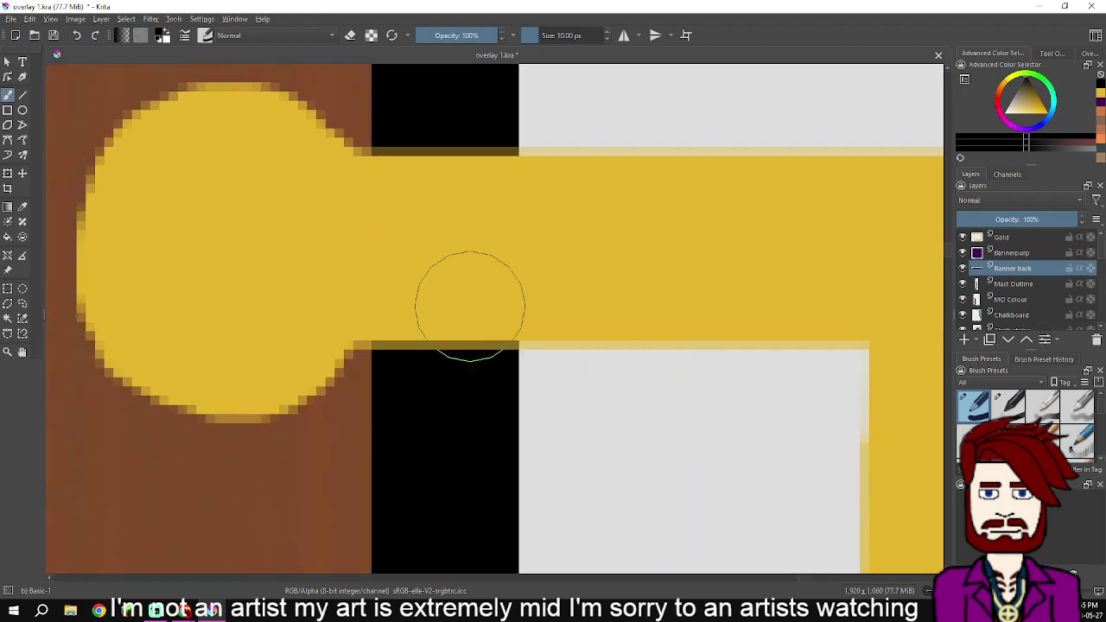
{"action": "mouse_move", "coordinate": [361, 323]}
{"action": "left_mouse_down"}
{"action": "mouse_move", "coordinate": [835, 315]}
{"action": "mouse_move", "coordinate": [872, 343]}
{"action": "mouse_move", "coordinate": [873, 394]}
{"action": "left_mouse_up"}
{"action": "mouse_move", "coordinate": [365, 313]}
{"action": "left_mouse_down"}
{"action": "mouse_move", "coordinate": [294, 376]}
{"action": "mouse_move", "coordinate": [174, 387]}
{"action": "mouse_move", "coordinate": [138, 380]}
{"action": "mouse_move", "coordinate": [100, 310]}
{"action": "mouse_move", "coordinate": [105, 196]}
{"action": "mouse_move", "coordinate": [134, 144]}
{"action": "mouse_move", "coordinate": [173, 124]}
{"action": "mouse_move", "coordinate": [253, 118]}
{"action": "mouse_move", "coordinate": [349, 167]}
{"action": "left_mouse_up"}
{"action": "scroll", "coordinate": [348, 166], "scroll_direction": "down", "scroll_amount": 4}
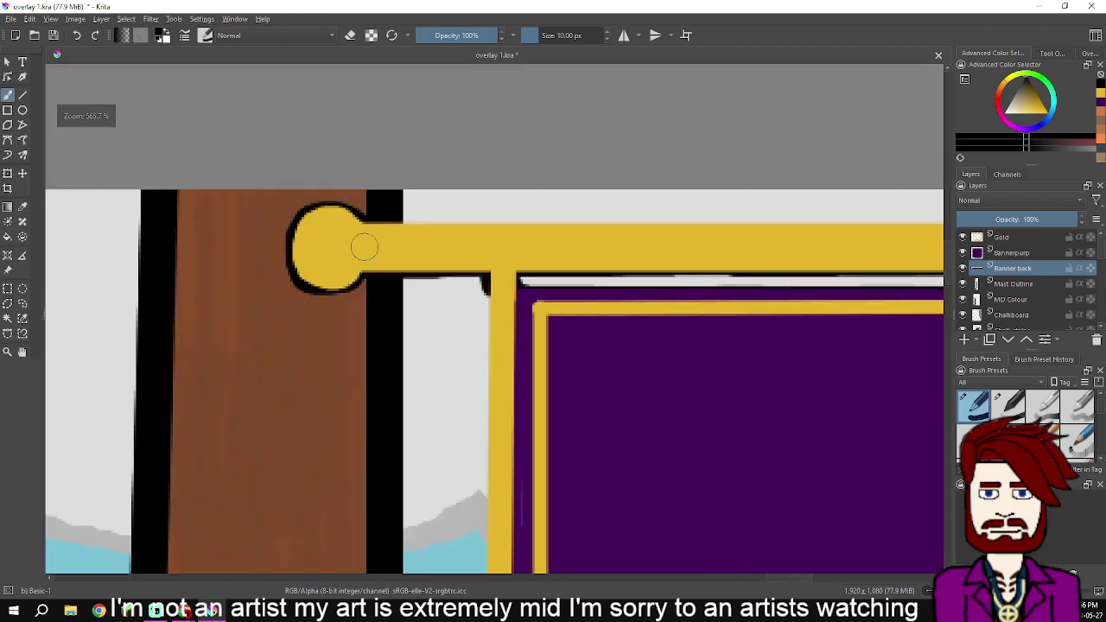
Outline the rod's upper edge and its rounded right end in black, down to the banner's right gold line
{"action": "scroll", "coordinate": [344, 271], "scroll_direction": "up", "scroll_amount": 5}
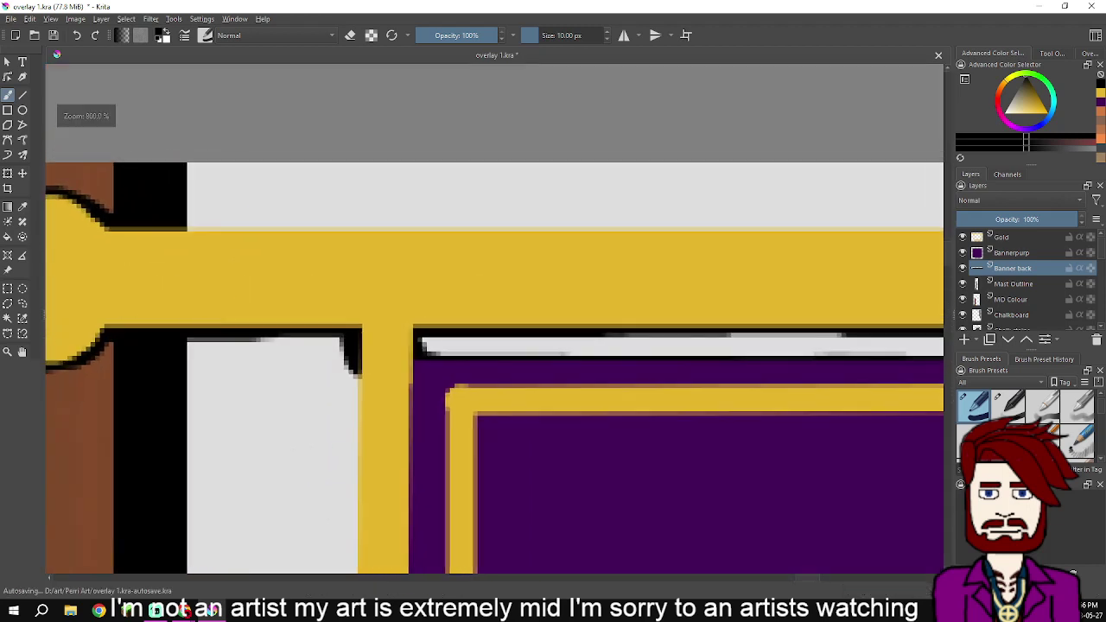
{"action": "left_click_drag", "start_coordinate": [179, 243], "coordinate": [690, 246]}
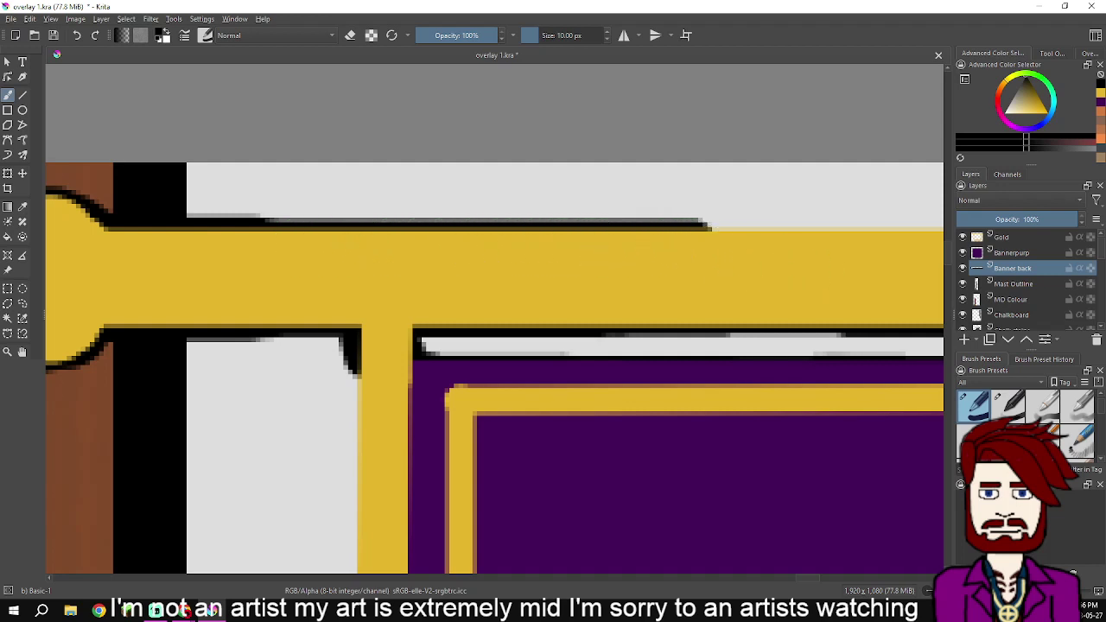
{"action": "left_click_drag", "start_coordinate": [815, 269], "coordinate": [396, 314]}
{"action": "mouse_move", "coordinate": [293, 284]}
{"action": "left_mouse_down"}
{"action": "mouse_move", "coordinate": [728, 294]}
{"action": "mouse_move", "coordinate": [373, 356]}
{"action": "mouse_move", "coordinate": [550, 361]}
{"action": "left_mouse_up"}
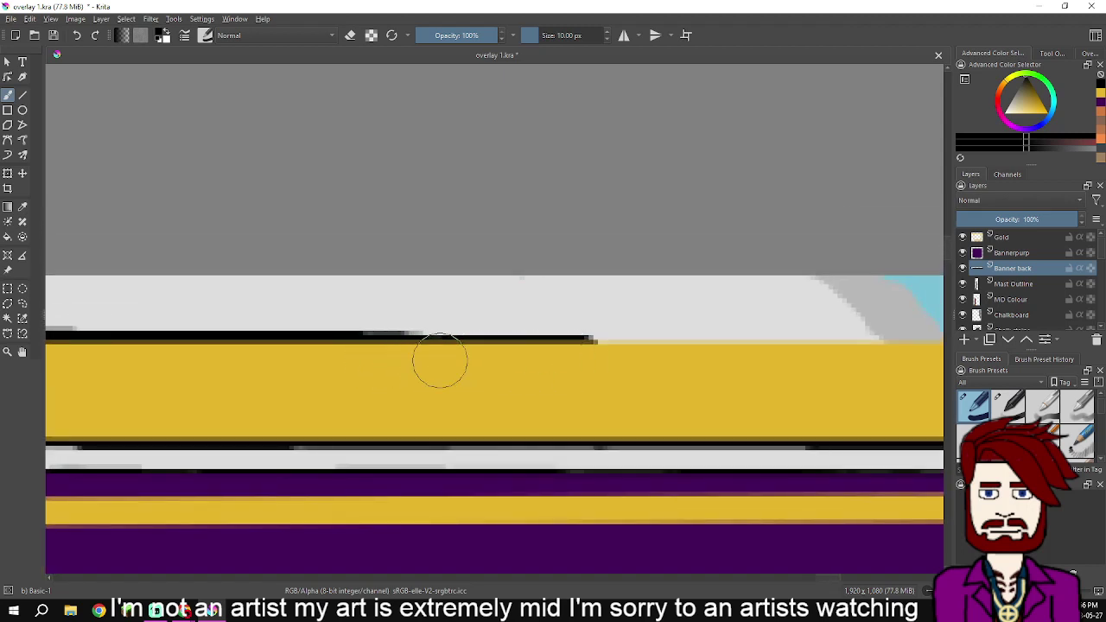
{"action": "left_click_drag", "start_coordinate": [387, 361], "coordinate": [667, 361]}
{"action": "mouse_move", "coordinate": [730, 379]}
{"action": "left_mouse_down"}
{"action": "mouse_move", "coordinate": [395, 386]}
{"action": "mouse_move", "coordinate": [429, 381]}
{"action": "left_mouse_up"}
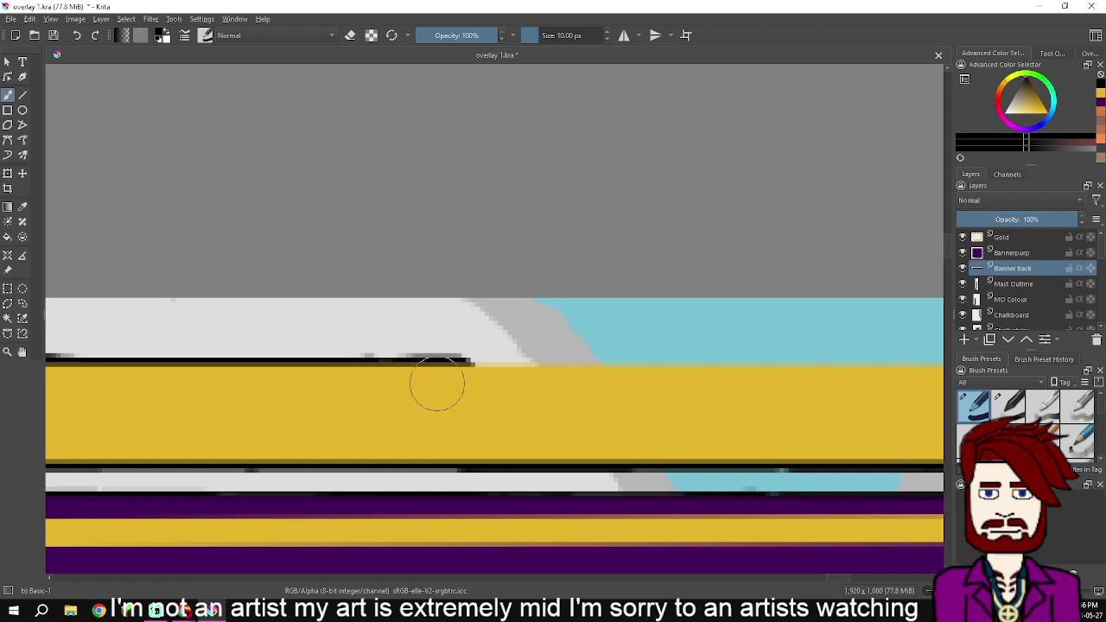
{"action": "mouse_move", "coordinate": [552, 405]}
{"action": "left_mouse_down"}
{"action": "mouse_move", "coordinate": [225, 386]}
{"action": "mouse_move", "coordinate": [829, 381]}
{"action": "mouse_move", "coordinate": [904, 403]}
{"action": "mouse_move", "coordinate": [859, 440]}
{"action": "mouse_move", "coordinate": [787, 444]}
{"action": "left_mouse_up"}
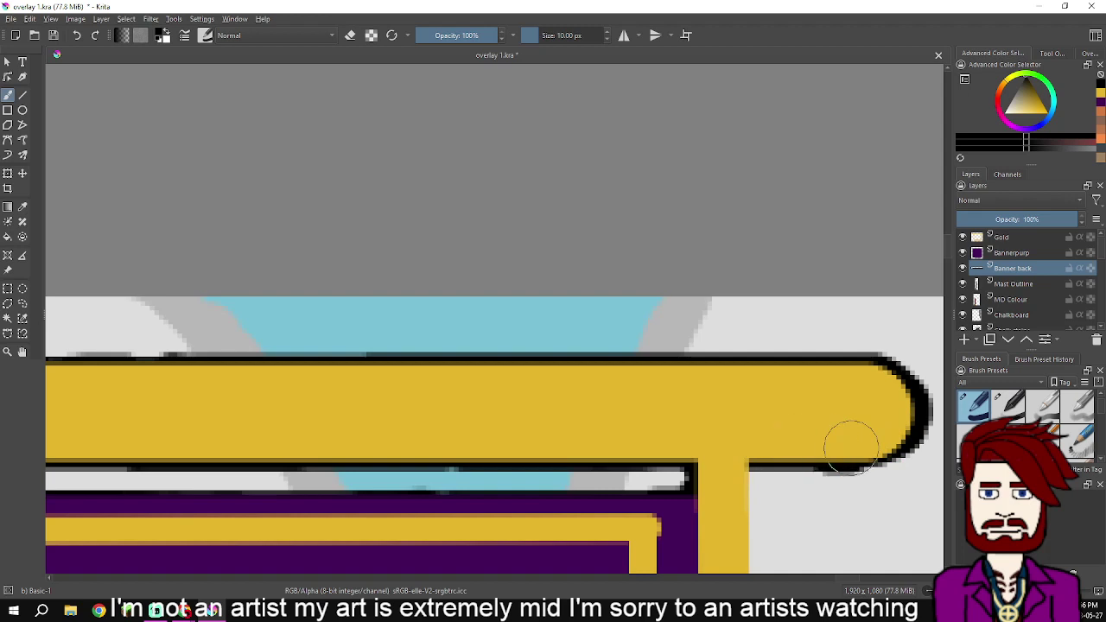
Outline the banner's right side and lower-right corner in black
{"action": "scroll", "coordinate": [726, 423], "scroll_direction": "down", "scroll_amount": 5}
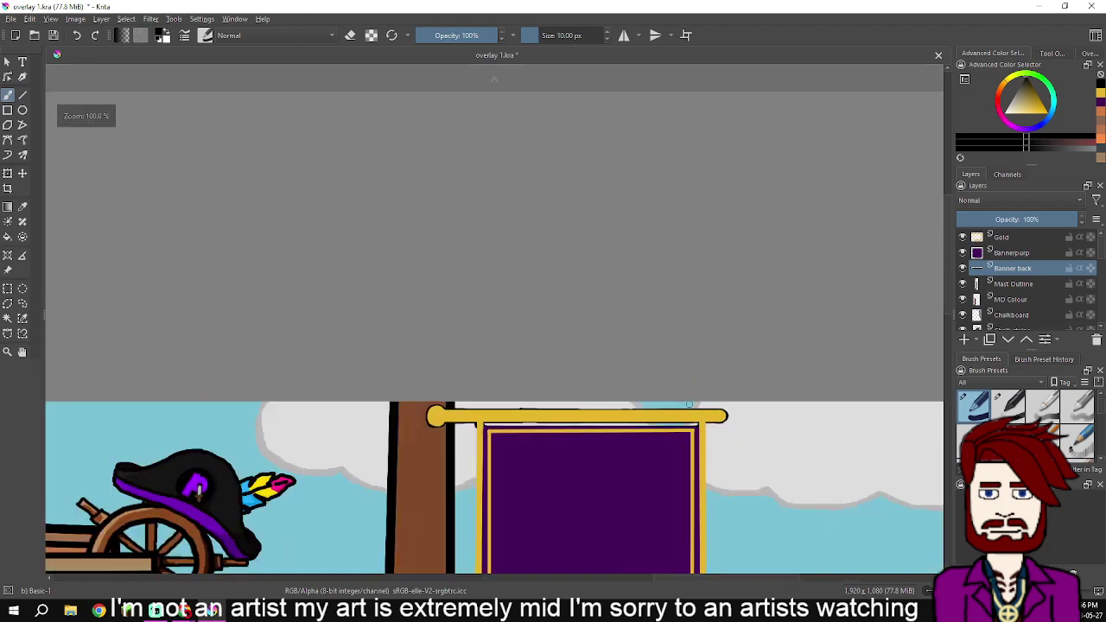
{"action": "left_click_drag", "start_coordinate": [689, 478], "coordinate": [675, 305]}
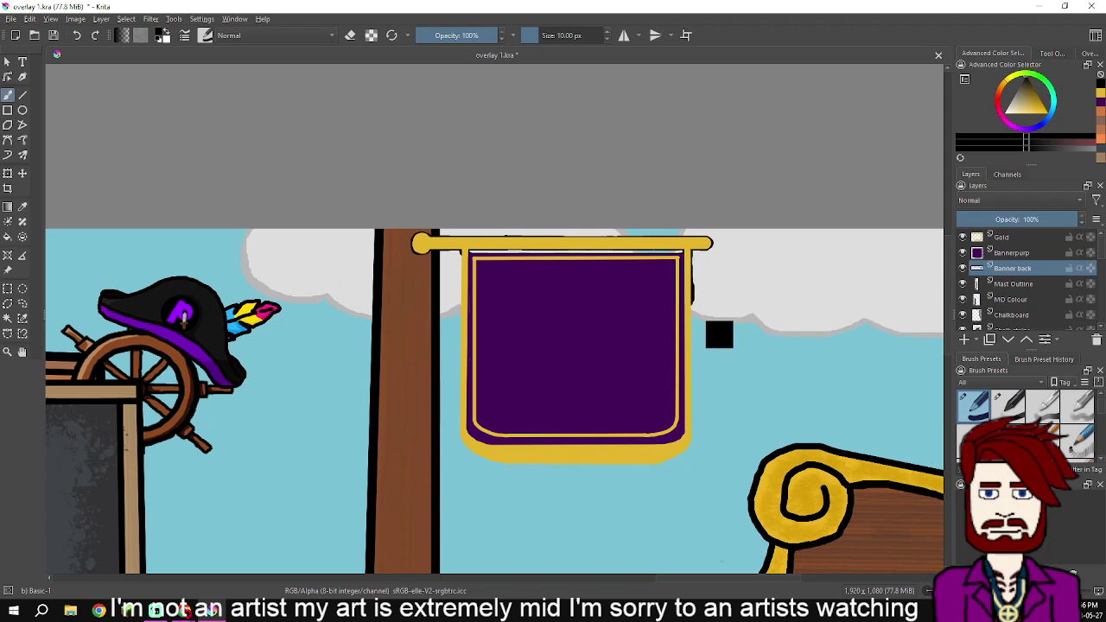
{"action": "scroll", "coordinate": [684, 302], "scroll_direction": "up", "scroll_amount": 2}
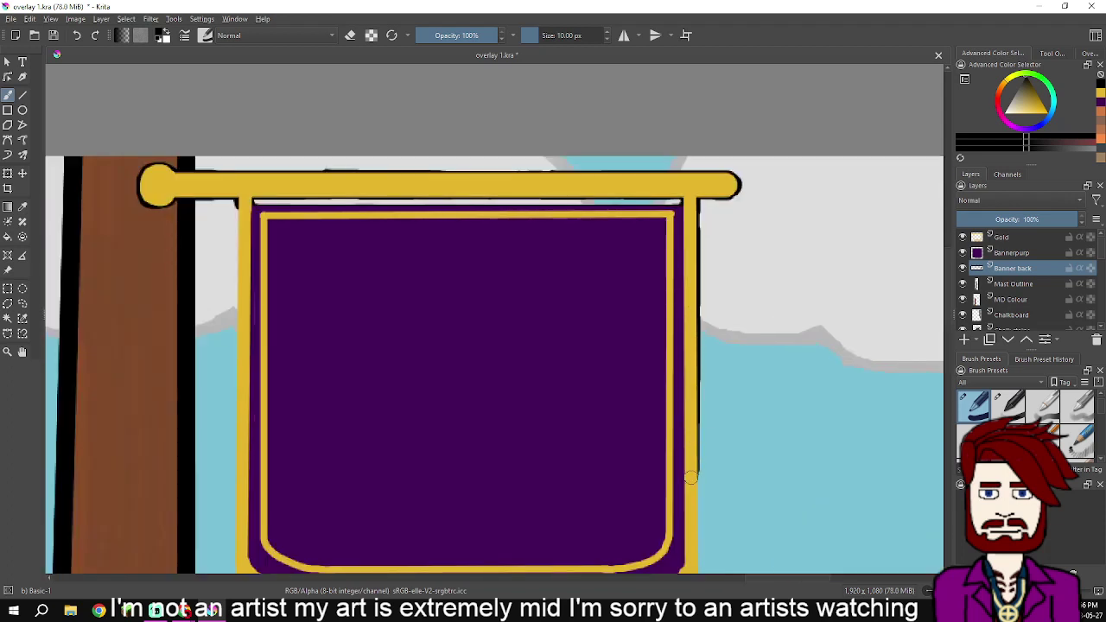
{"action": "scroll", "coordinate": [679, 496], "scroll_direction": "up", "scroll_amount": 1}
{"action": "left_click_drag", "start_coordinate": [677, 475], "coordinate": [655, 242]}
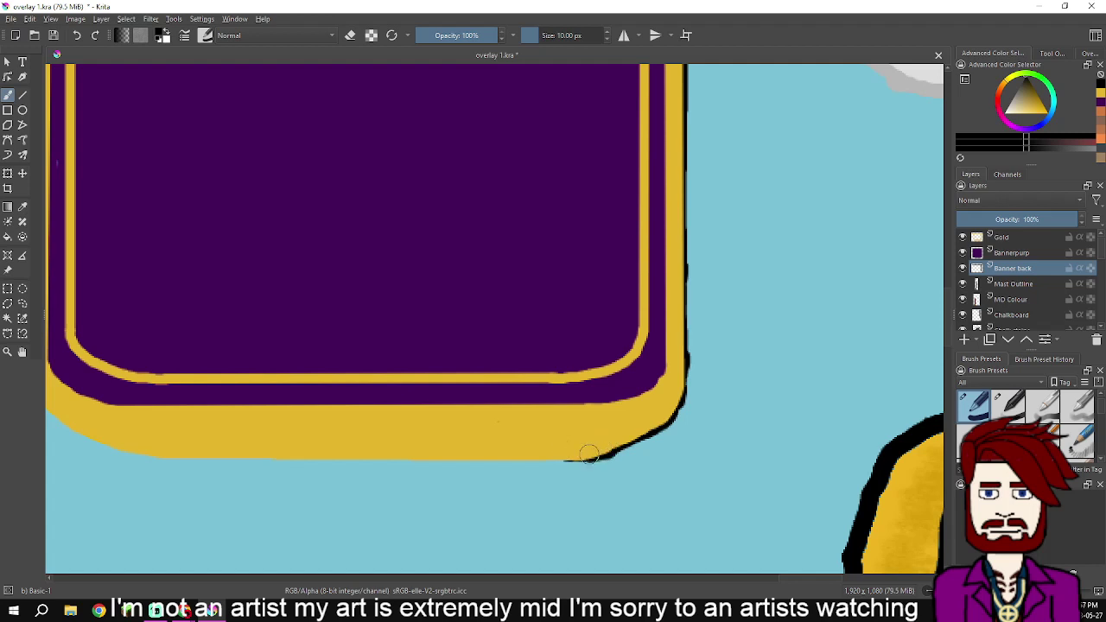
Outline the banner's bottom edge and lower-left corner in black, replacing the thick corner stroke with a thinner one
{"action": "left_click_drag", "start_coordinate": [591, 458], "coordinate": [755, 402]}
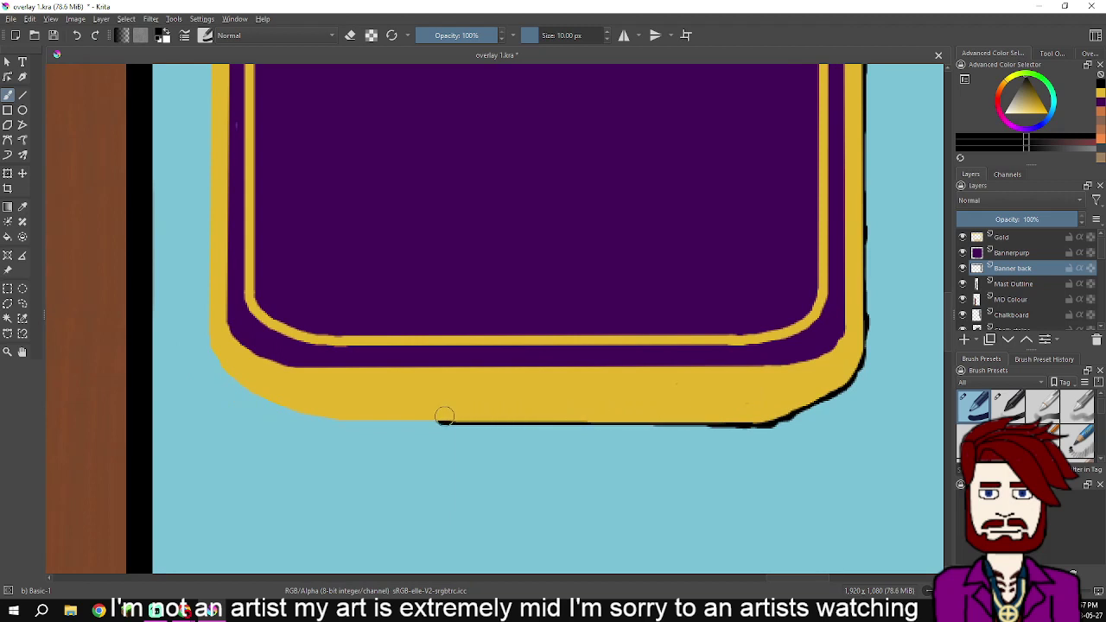
{"action": "left_click_drag", "start_coordinate": [424, 417], "coordinate": [737, 437]}
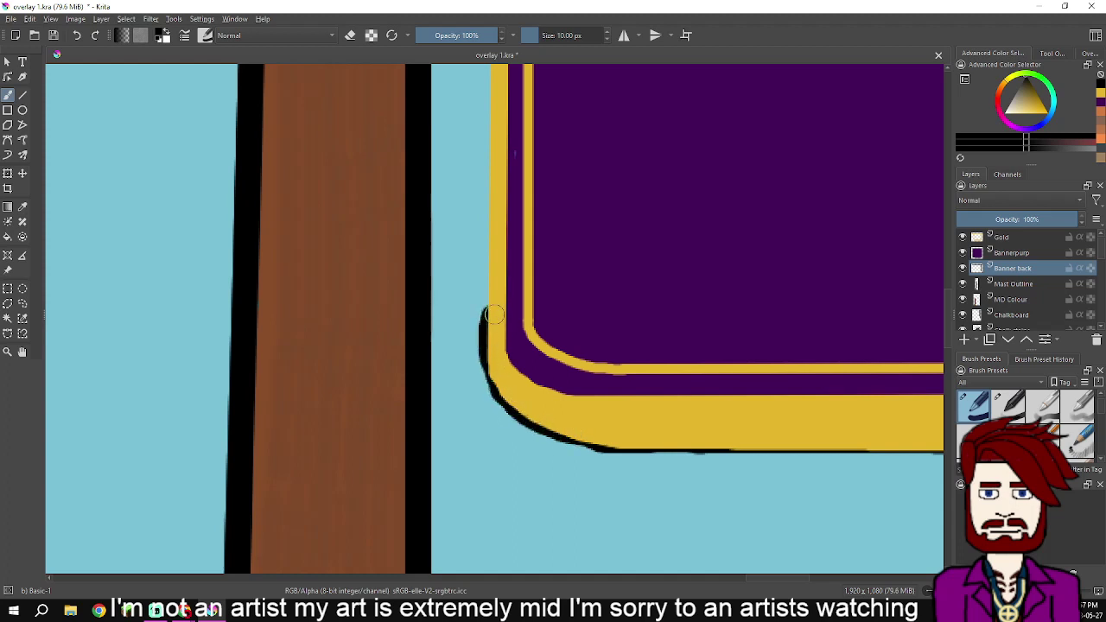
{"action": "key", "text": "ctrl+z"}
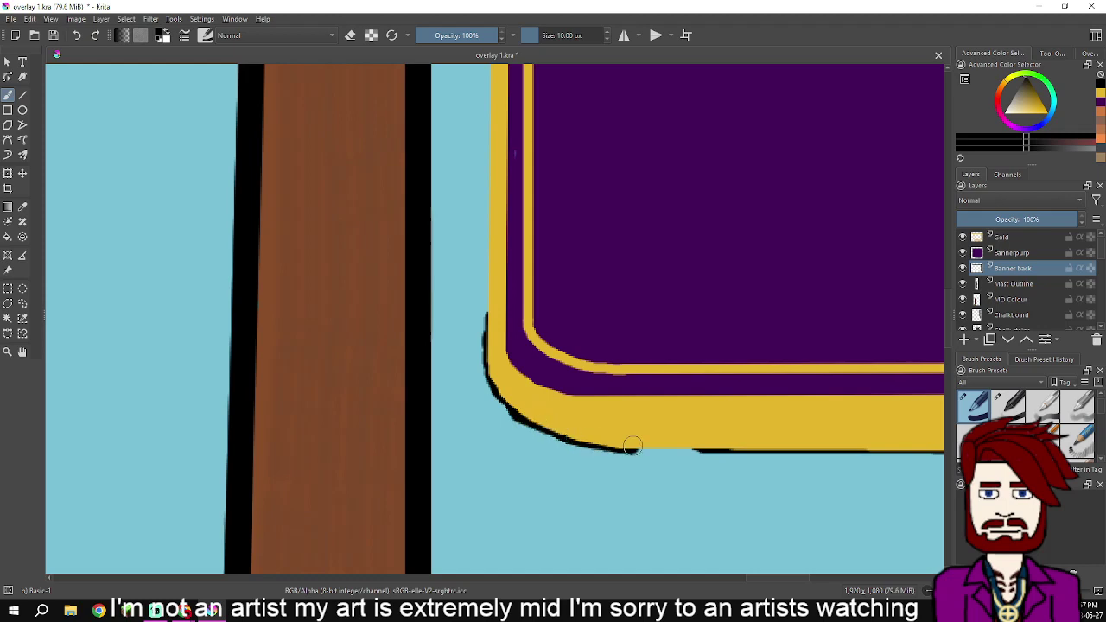
Outline the banner's left side in black from the rod down to the lower-left corner, redoing the first uneven stroke
{"action": "scroll", "coordinate": [665, 415], "scroll_direction": "up", "scroll_amount": 2}
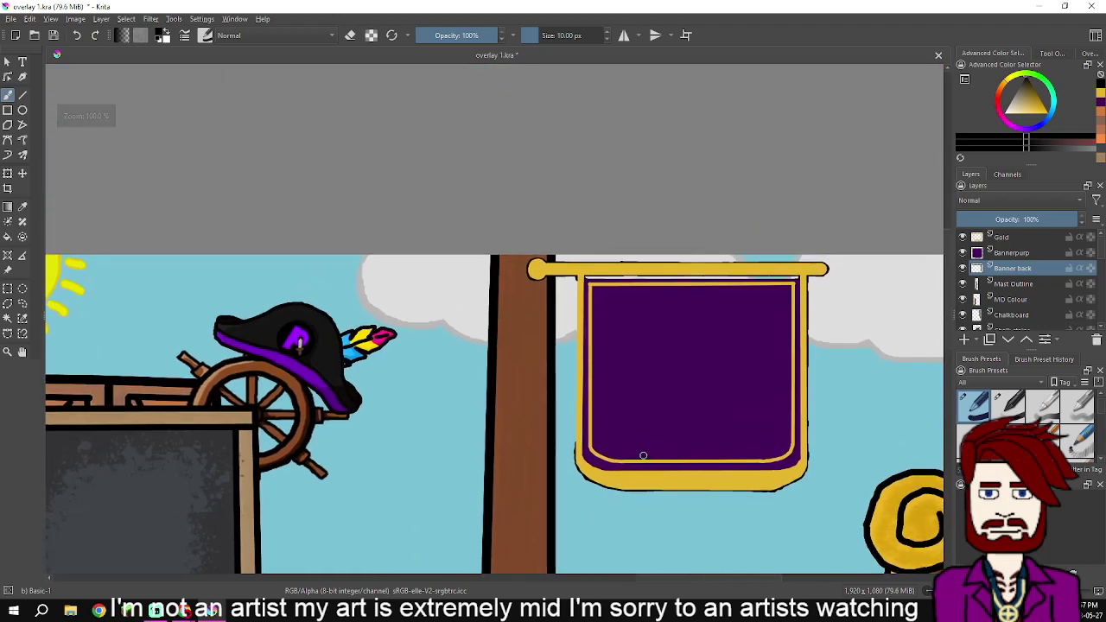
{"action": "scroll", "coordinate": [605, 406], "scroll_direction": "up", "scroll_amount": 2, "text": "ctrl"}
{"action": "left_click_drag", "start_coordinate": [566, 140], "coordinate": [564, 220]}
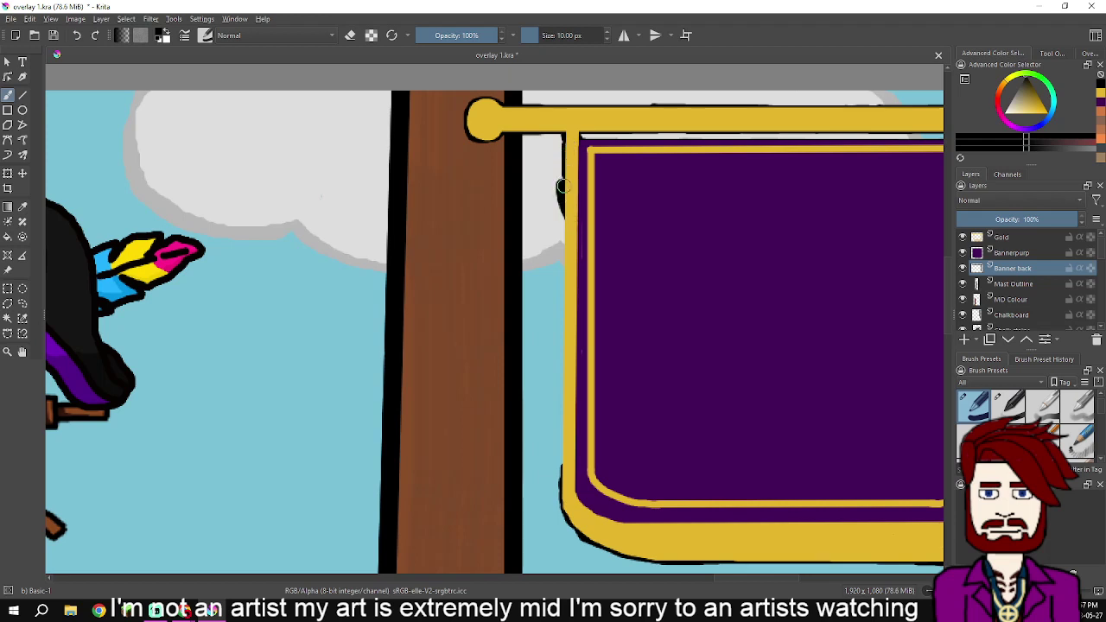
{"action": "key", "text": "ctrl+z"}
{"action": "left_click_drag", "start_coordinate": [569, 146], "coordinate": [565, 484]}
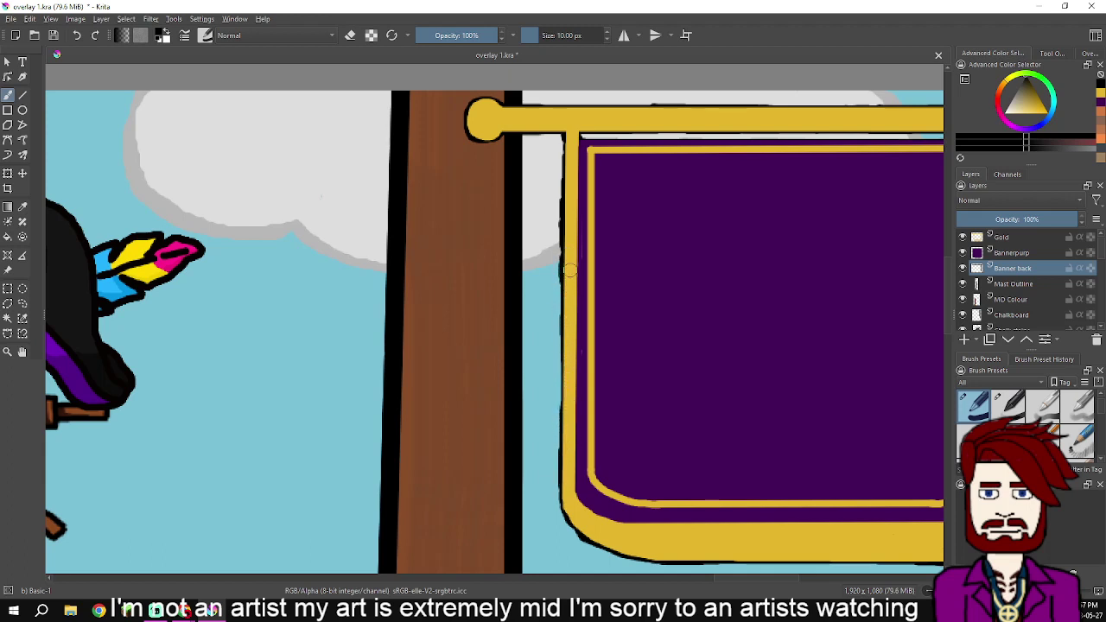
{"action": "left_click_drag", "start_coordinate": [567, 284], "coordinate": [566, 411]}
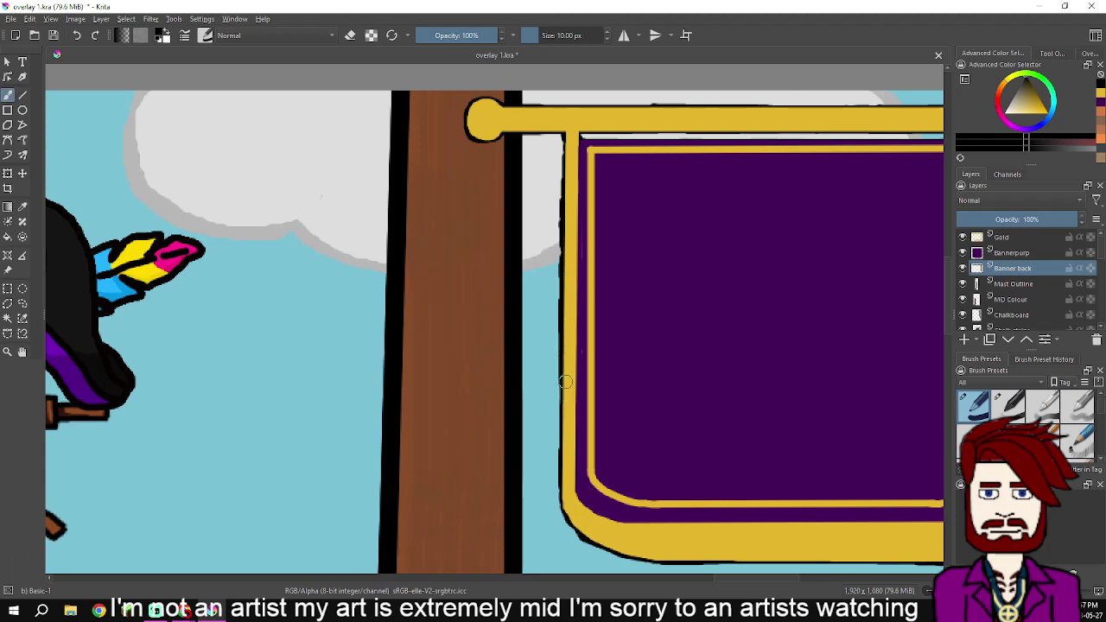
{"action": "scroll", "coordinate": [637, 366], "scroll_direction": "down", "scroll_amount": 5}
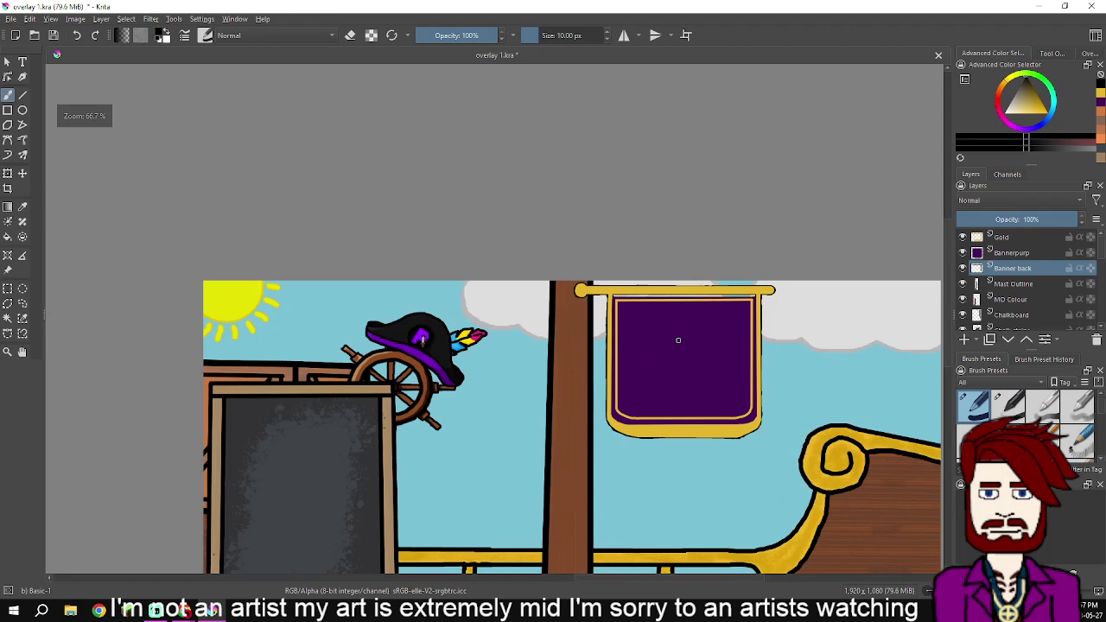
{"action": "scroll", "coordinate": [679, 338], "scroll_direction": "down", "scroll_amount": 2}
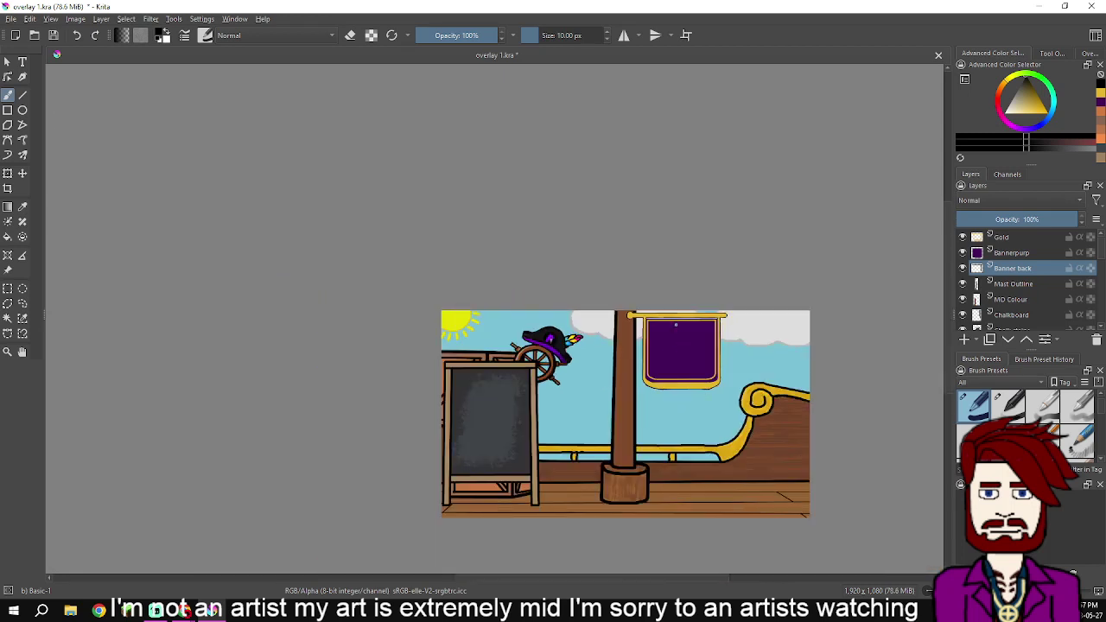
{"action": "left_click_drag", "start_coordinate": [796, 352], "coordinate": [677, 260]}
{"action": "scroll", "coordinate": [627, 288], "scroll_direction": "up", "scroll_amount": 3}
{"action": "left_click_drag", "start_coordinate": [583, 410], "coordinate": [699, 409]}
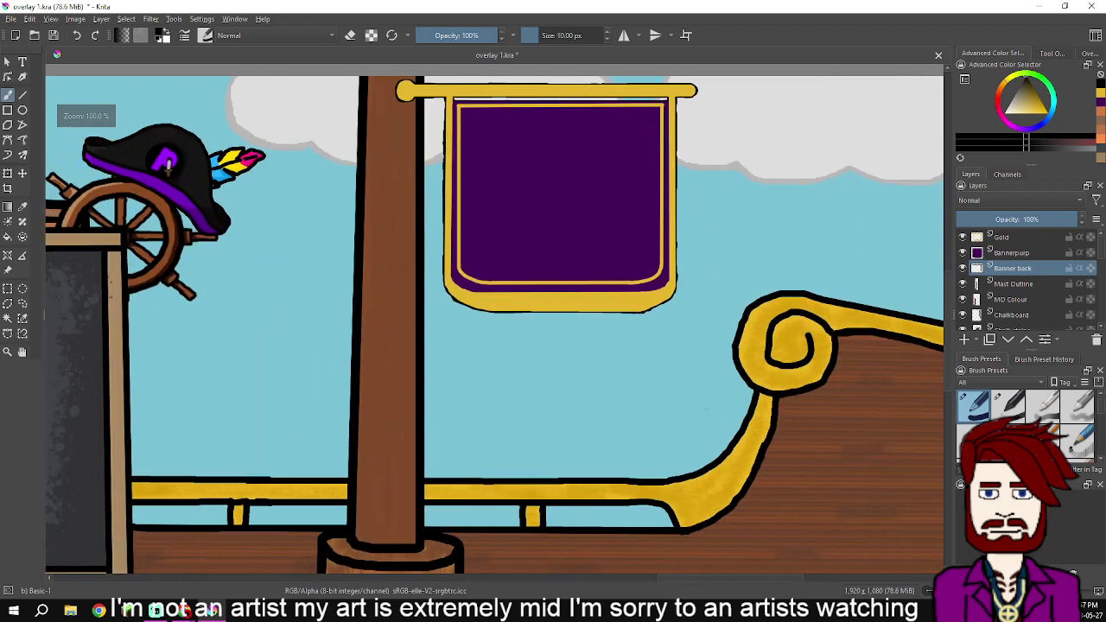
Save the finished overlay as the PNG image "overlay 1" in the Perri Art folder, keeping the default PNG options and also saving a Krita file
{"action": "scroll", "coordinate": [565, 370], "scroll_direction": "down", "scroll_amount": 1}
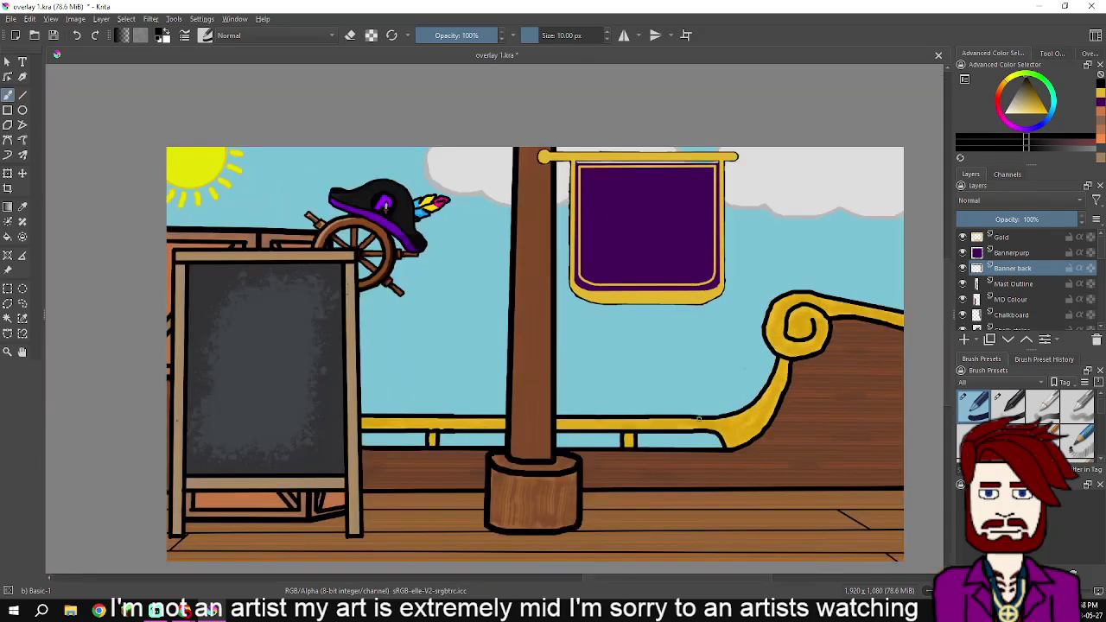
{"action": "scroll", "coordinate": [565, 370], "scroll_direction": "down", "scroll_amount": 1}
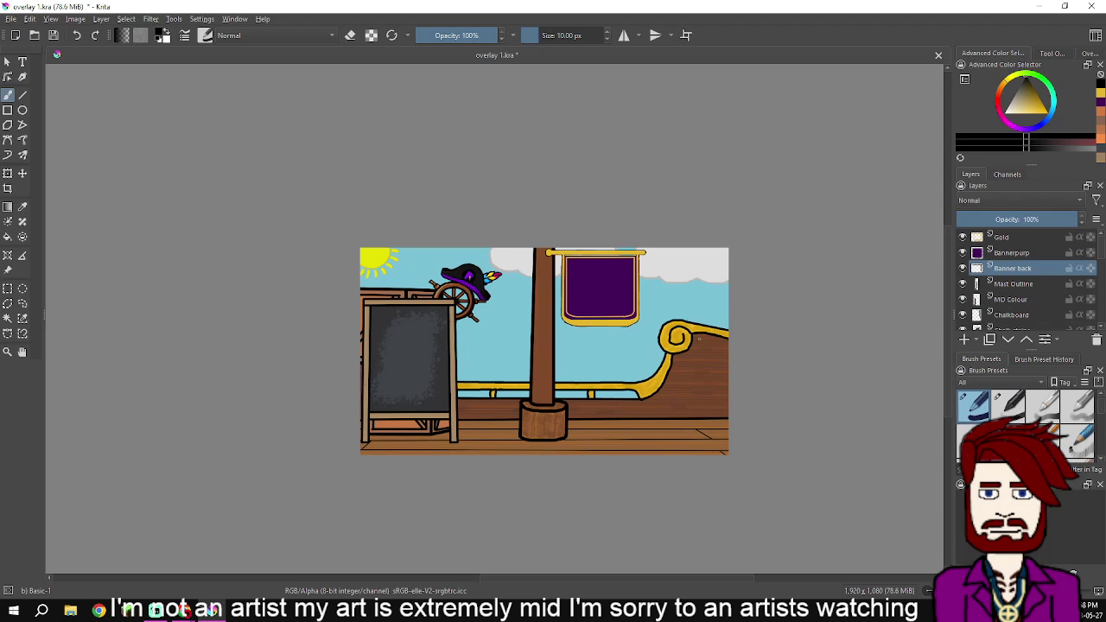
{"action": "left_click", "coordinate": [11, 19]}
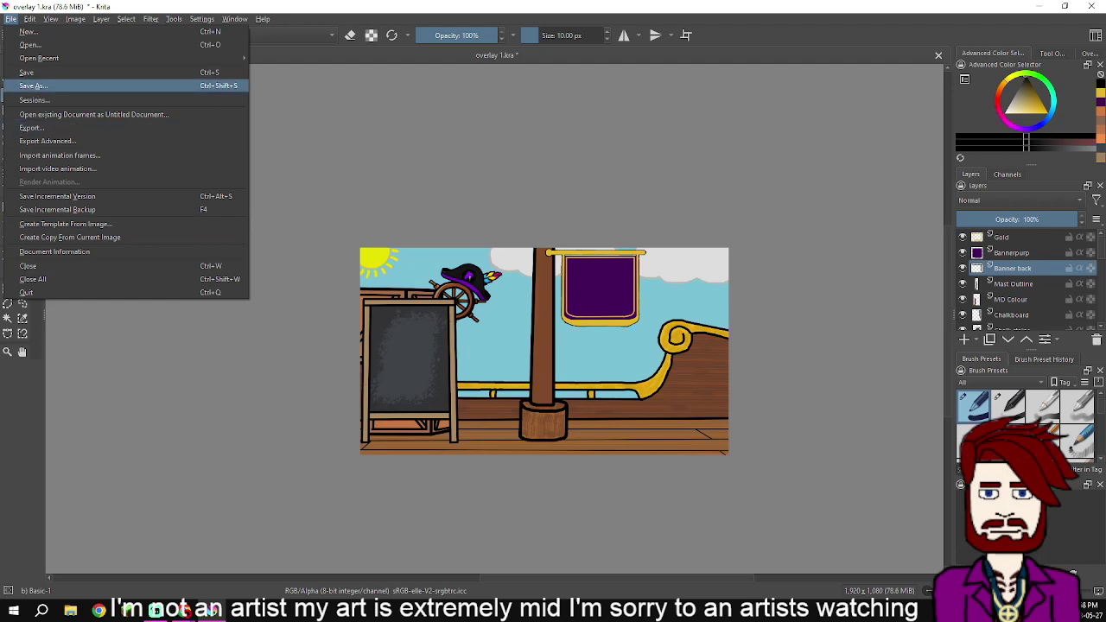
{"action": "left_click", "coordinate": [35, 86]}
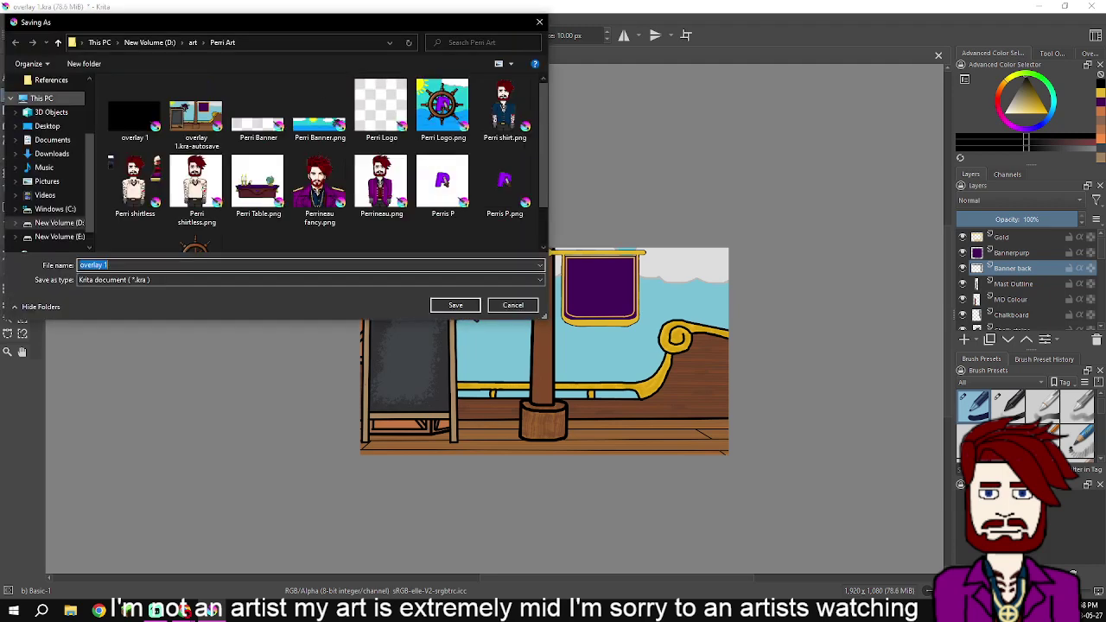
{"action": "left_click", "coordinate": [310, 279]}
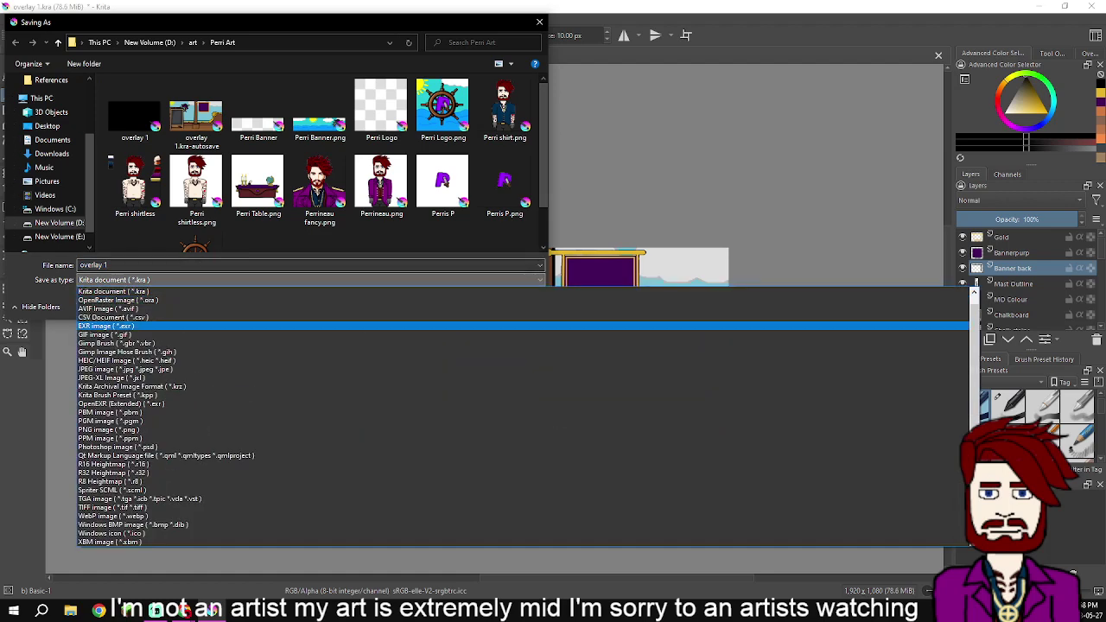
{"action": "left_click", "coordinate": [309, 430]}
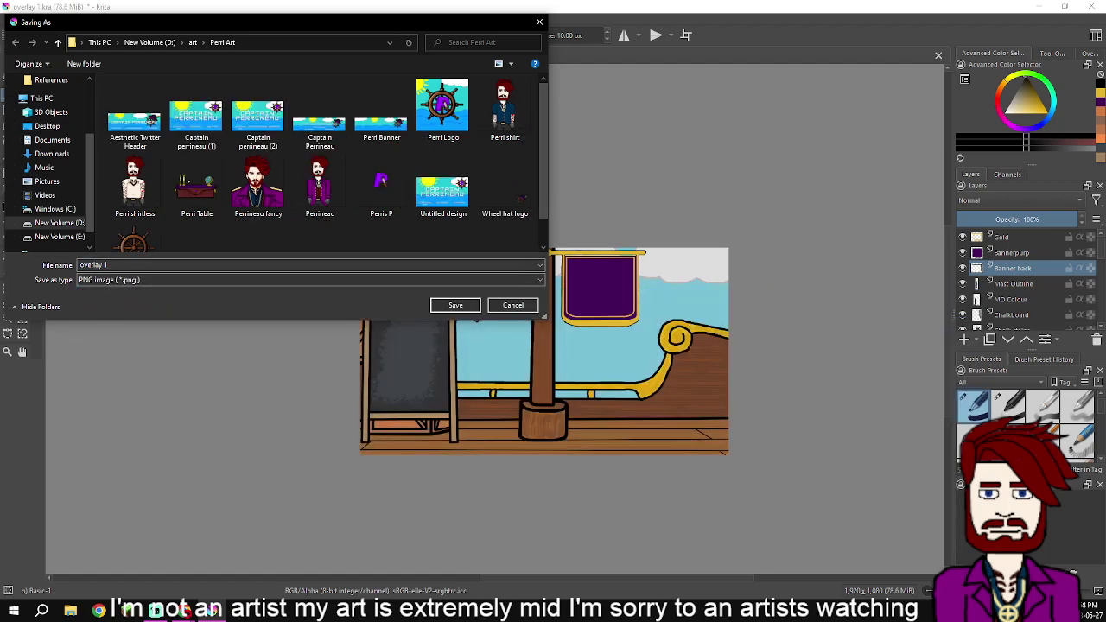
{"action": "key", "text": "Return"}
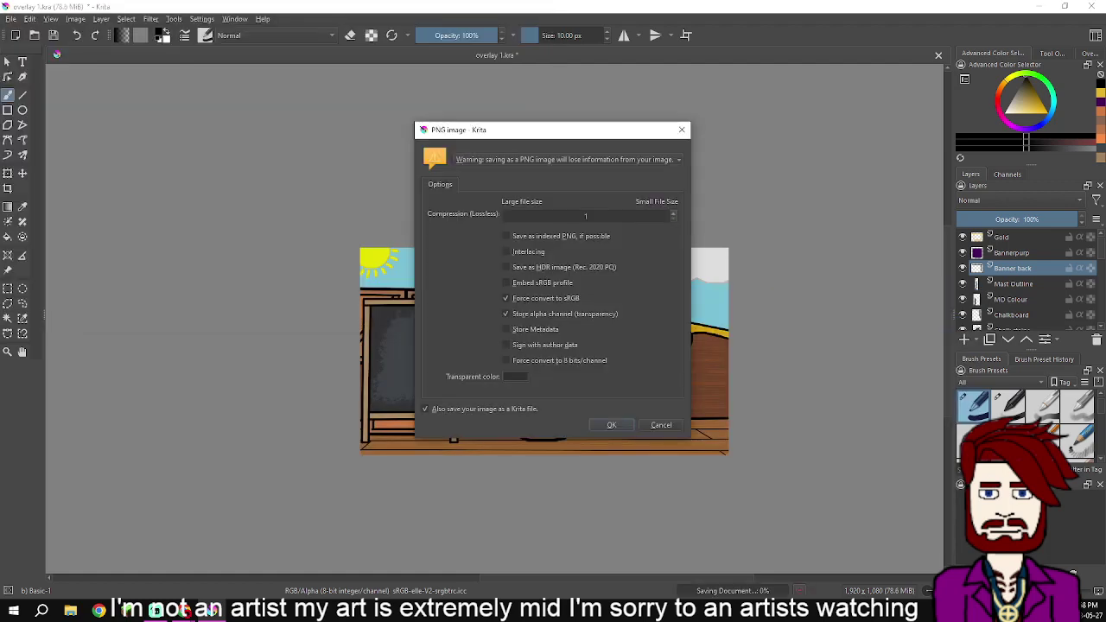
{"action": "key", "text": "Return"}
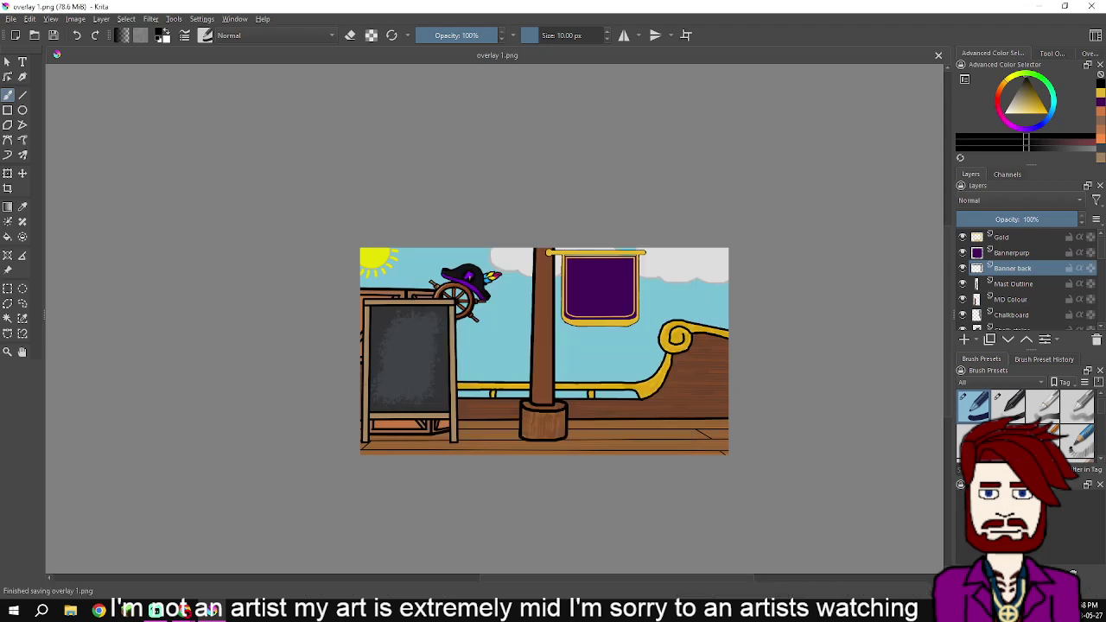